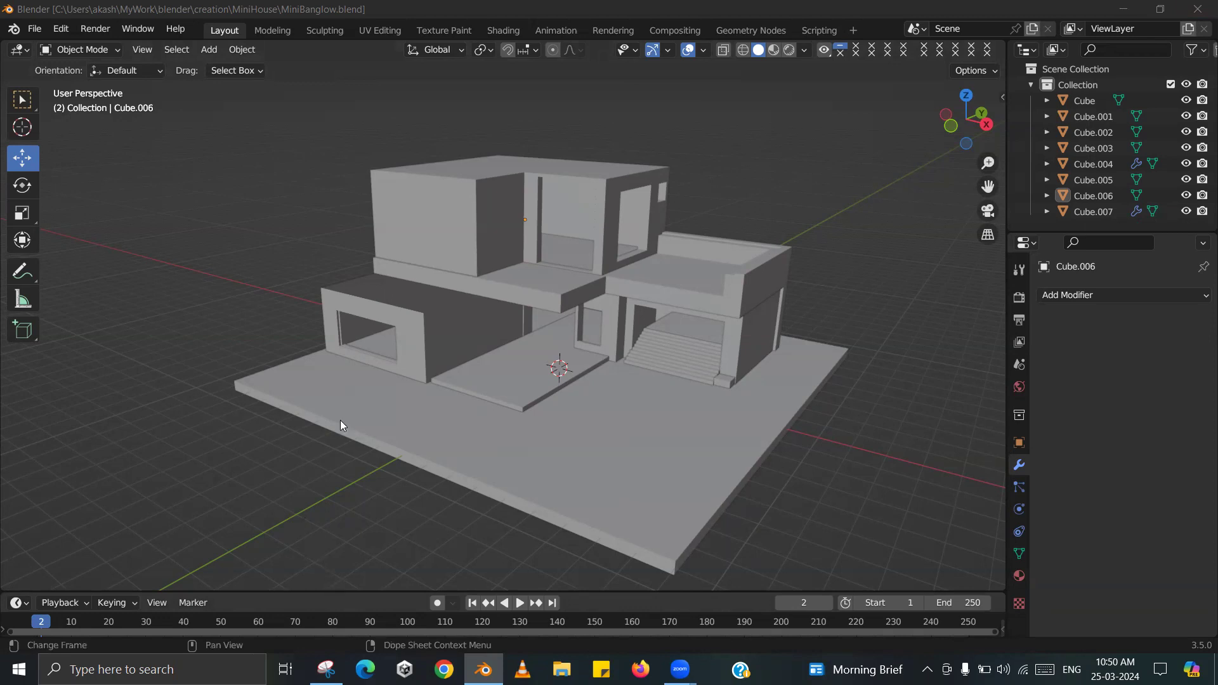
- Bring up the reference house picture in Snipping Tool and maximize its window
{"action": "middle_click_drag", "start_coordinate": [610, 406], "coordinate": [515, 423]}
{"action": "scroll", "coordinate": [515, 423], "scroll_direction": "up", "scroll_amount": 1}
{"action": "scroll", "coordinate": [515, 423], "scroll_direction": "up", "scroll_amount": 1}
{"action": "middle_click_drag", "start_coordinate": [515, 358], "coordinate": [488, 373], "text": "shift"}
{"action": "scroll", "coordinate": [487, 378], "scroll_direction": "down", "scroll_amount": 2}
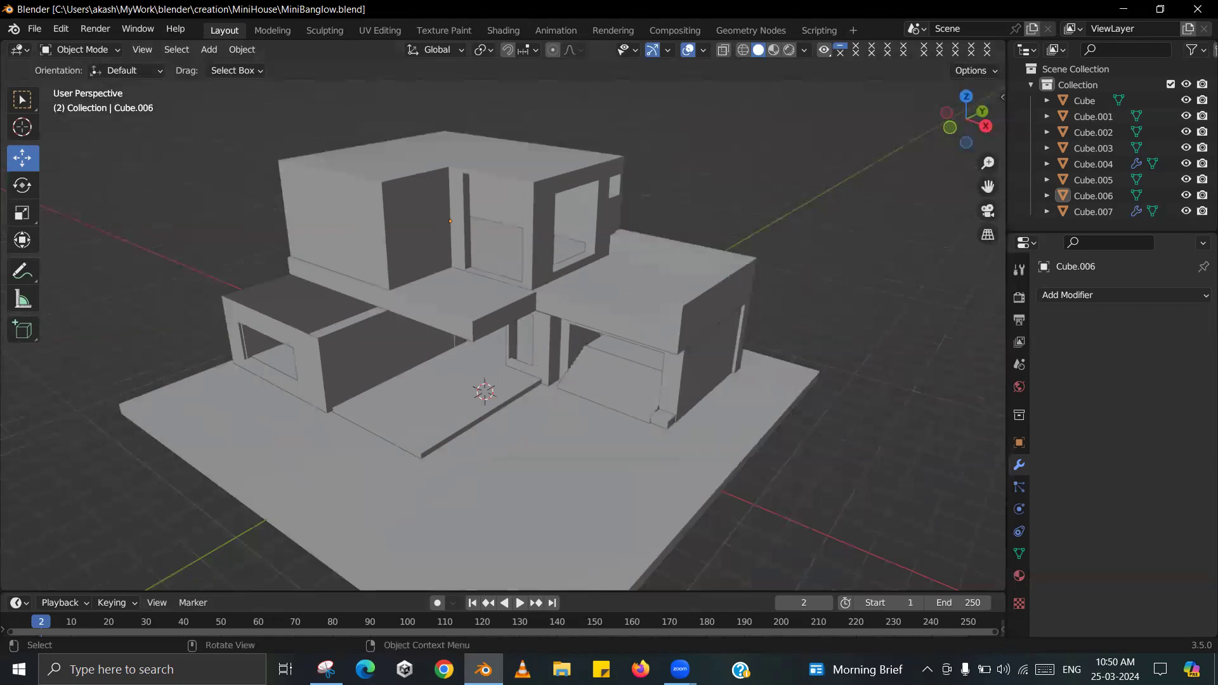
{"action": "key", "text": "alt+Tab"}
{"action": "scroll", "coordinate": [411, 482], "scroll_direction": "down", "scroll_amount": 1}
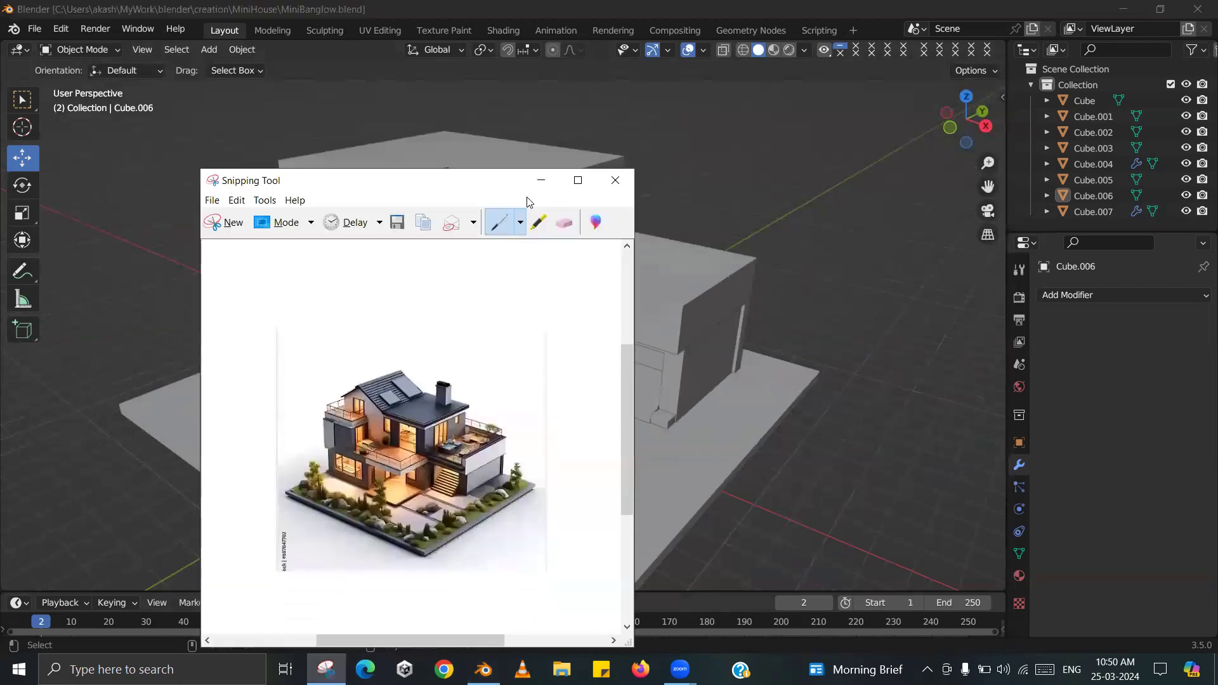
{"action": "left_click", "coordinate": [577, 180]}
{"action": "scroll", "coordinate": [219, 325], "scroll_direction": "up", "scroll_amount": 2}
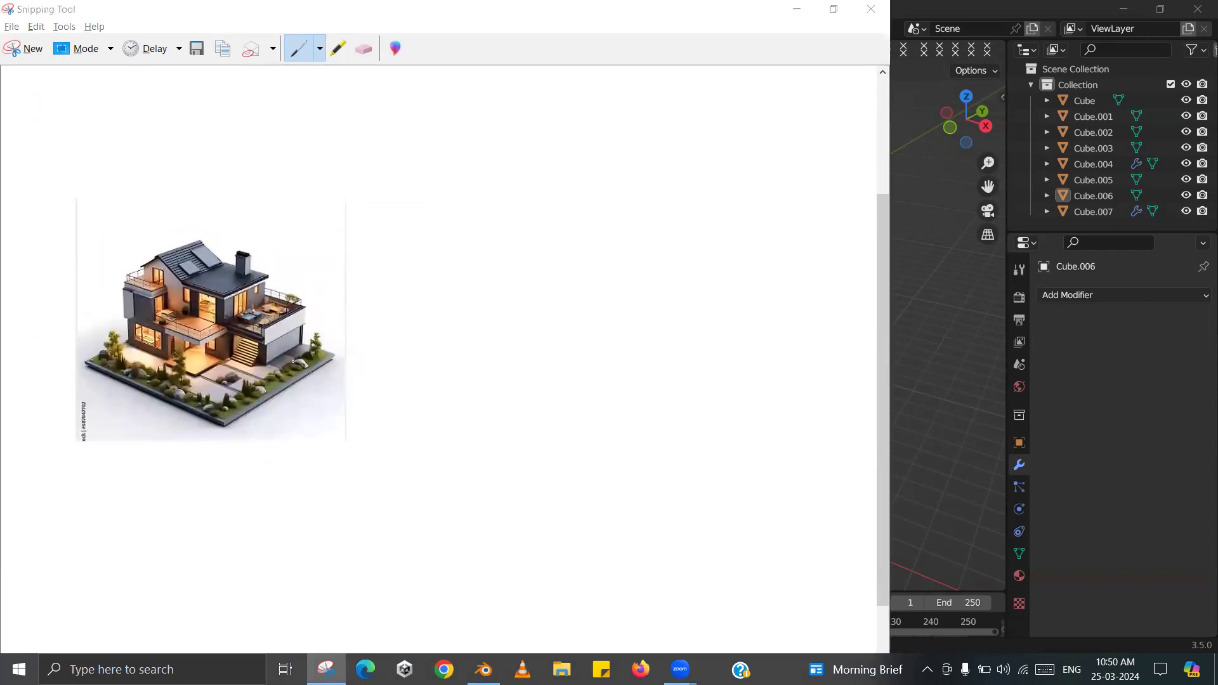
- Compare the house model in Blender with the reference picture, checking the floor proportions and roof shape
{"action": "key", "text": "alt+Tab"}
{"action": "middle_click_drag", "start_coordinate": [609, 384], "coordinate": [560, 369]}
{"action": "key", "text": "alt+Tab"}
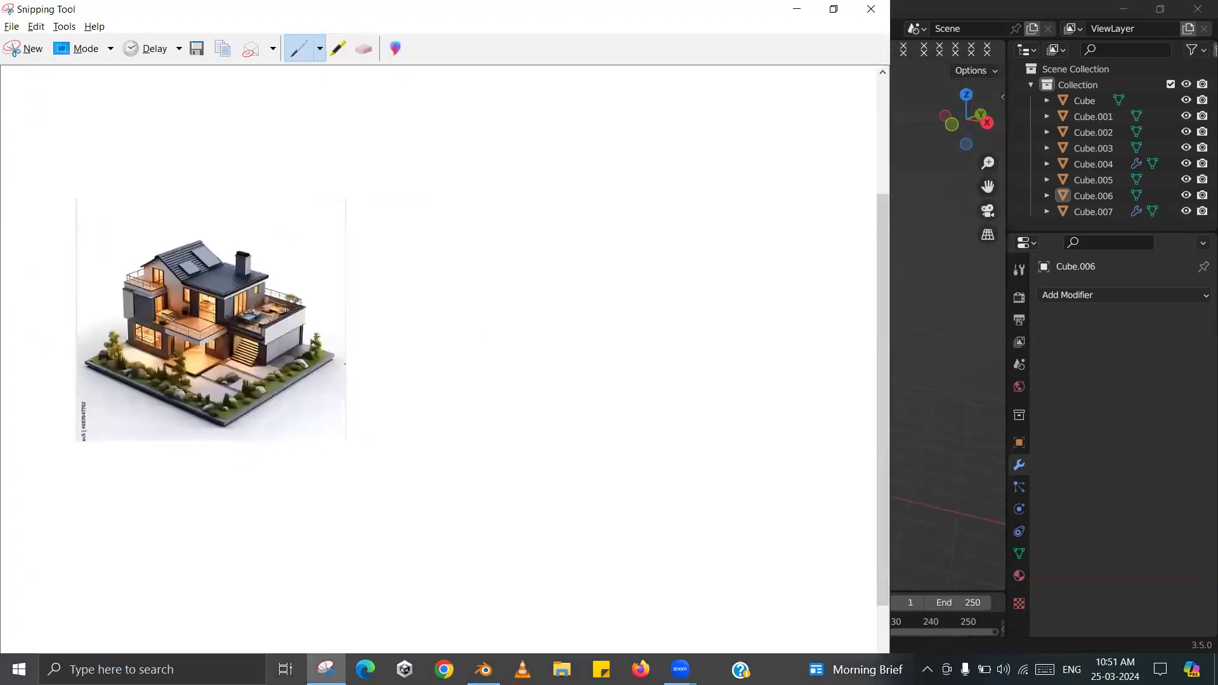
{"action": "key", "text": "alt+Tab"}
{"action": "middle_click_drag", "start_coordinate": [465, 294], "coordinate": [472, 333]}
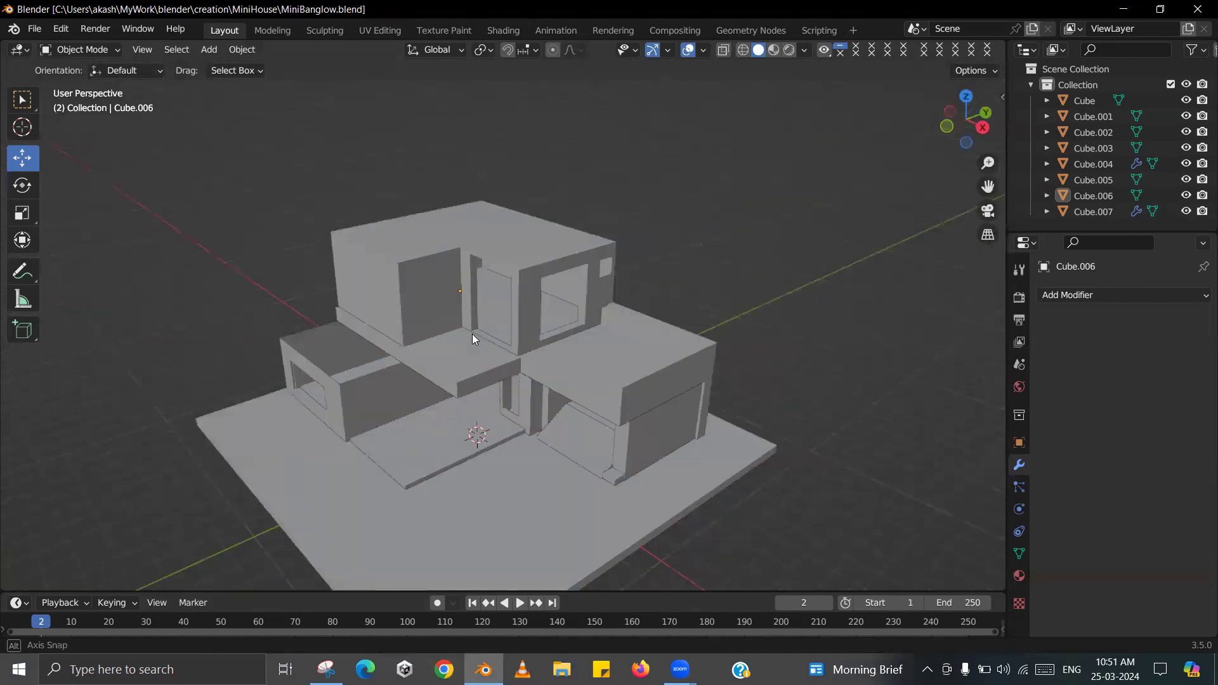
{"action": "key", "text": "alt+Tab"}
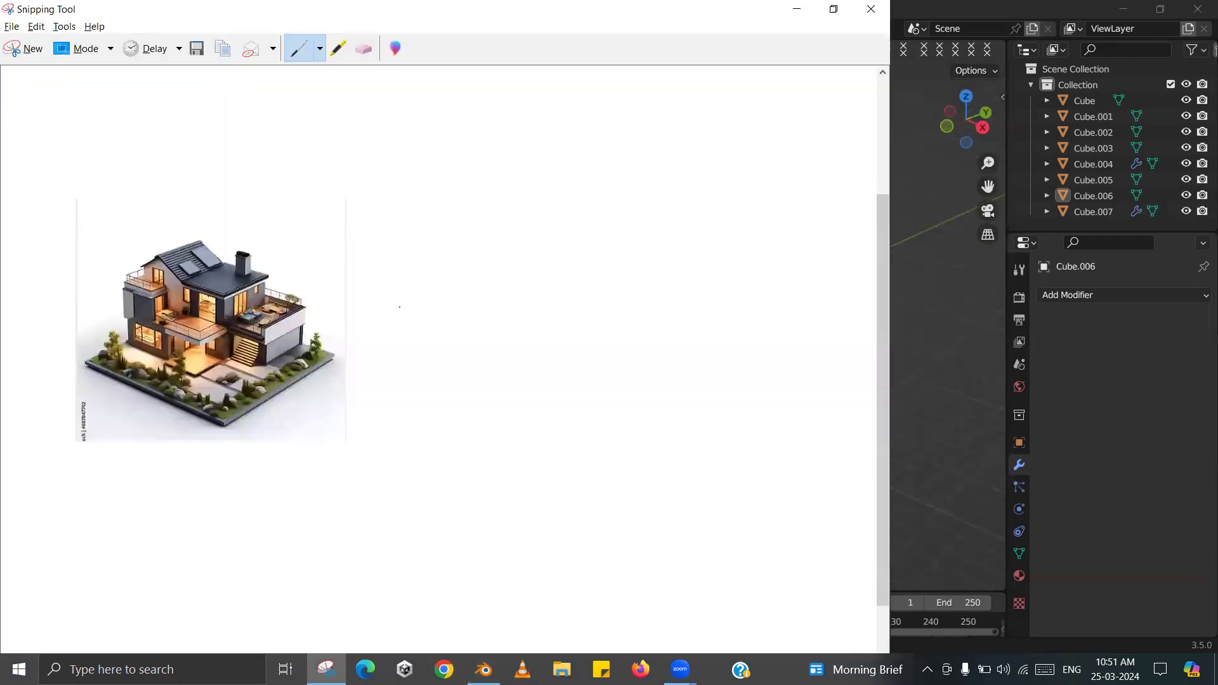
{"action": "key", "text": "alt+Tab"}
{"action": "mouse_move", "coordinate": [481, 368]}
{"action": "middle_mouse_down"}
{"action": "mouse_move", "coordinate": [517, 307]}
{"action": "mouse_move", "coordinate": [499, 301]}
{"action": "mouse_move", "coordinate": [485, 337]}
{"action": "mouse_move", "coordinate": [524, 376]}
{"action": "mouse_move", "coordinate": [505, 347]}
{"action": "mouse_move", "coordinate": [484, 353]}
{"action": "mouse_move", "coordinate": [494, 336]}
{"action": "mouse_move", "coordinate": [470, 364]}
{"action": "mouse_move", "coordinate": [489, 355]}
{"action": "middle_mouse_up"}
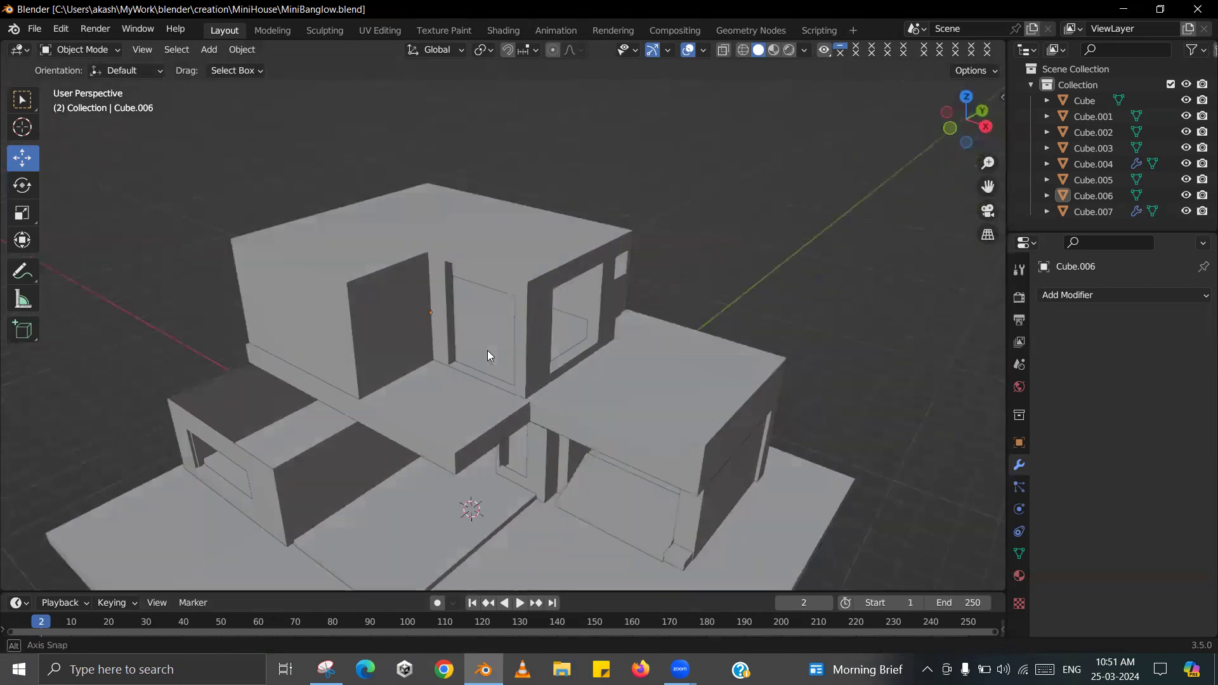
{"action": "key", "text": "alt+Tab"}
{"action": "key", "text": "alt+Tab"}
- Add a new cube to the house scene at the 3D cursor
{"action": "middle_click_drag", "start_coordinate": [346, 227], "coordinate": [381, 210]}
{"action": "key", "text": "shift+a"}
{"action": "mouse_move", "coordinate": [337, 208]}
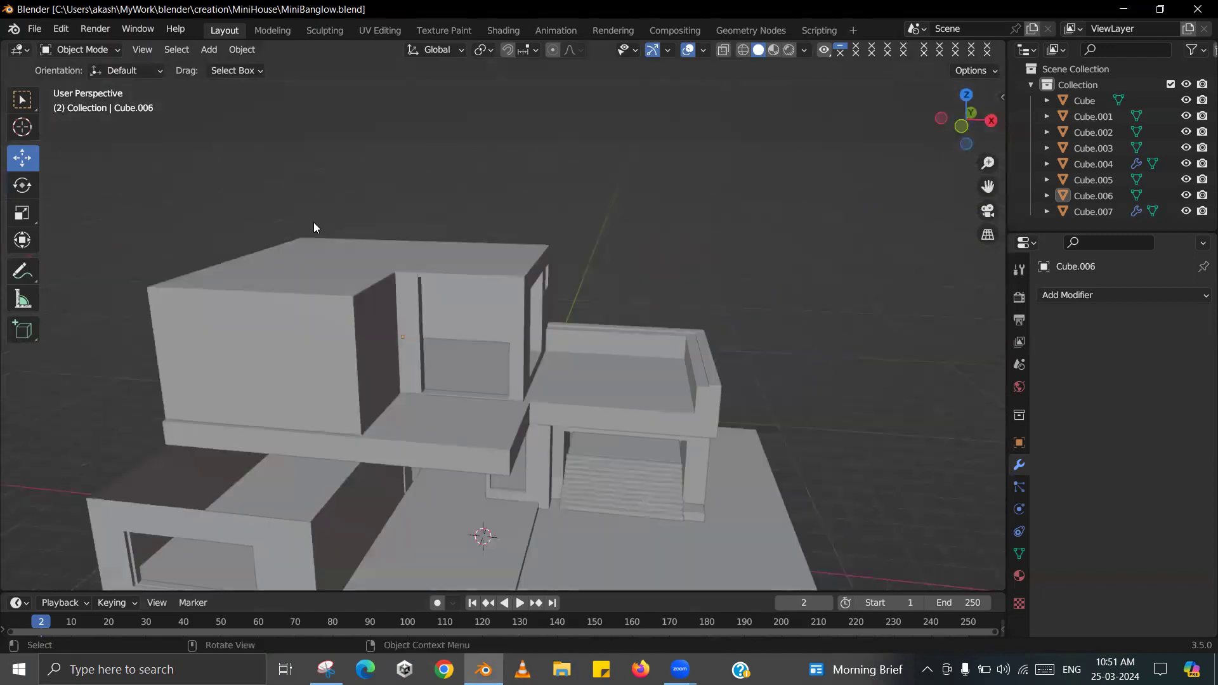
{"action": "left_click", "coordinate": [413, 228]}
{"action": "scroll", "coordinate": [537, 382], "scroll_direction": "down", "scroll_amount": 3}
{"action": "middle_click_drag", "start_coordinate": [524, 408], "coordinate": [725, 392], "text": "shift"}
- Turn on the add-on's on-screen display of pressed shortcuts for the 3D viewport, leaving the sidebar hidden
{"action": "key", "text": "n"}
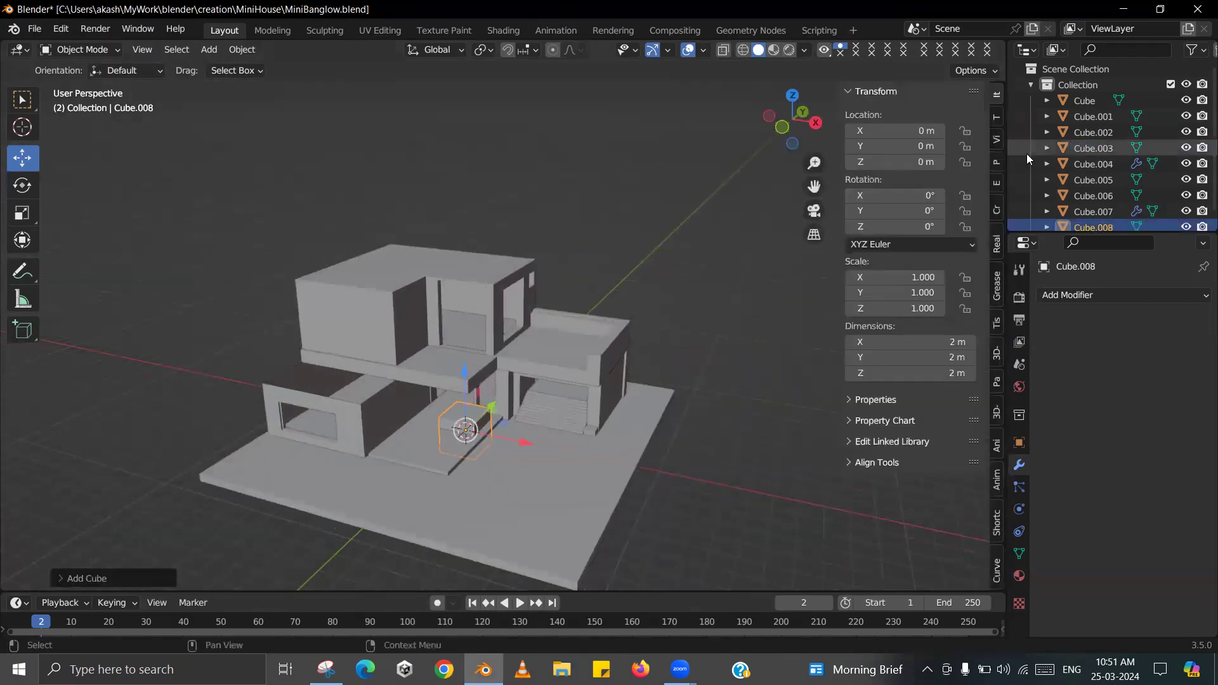
{"action": "left_click", "coordinate": [997, 116]}
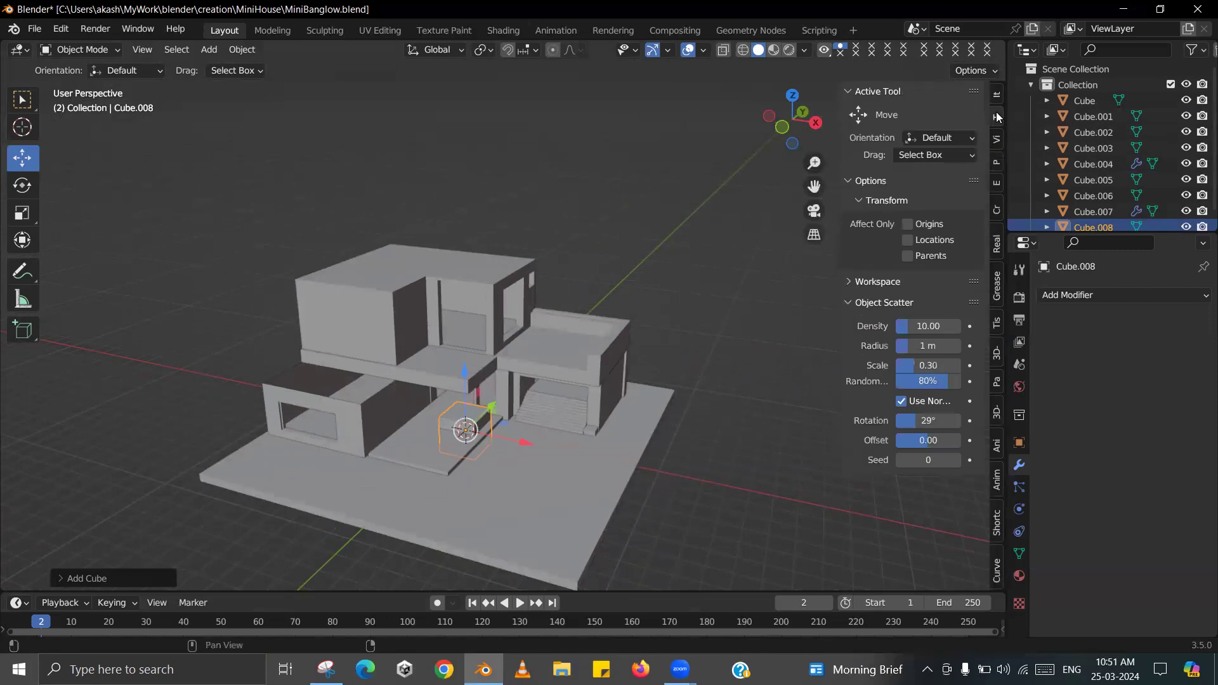
{"action": "left_click", "coordinate": [995, 149]}
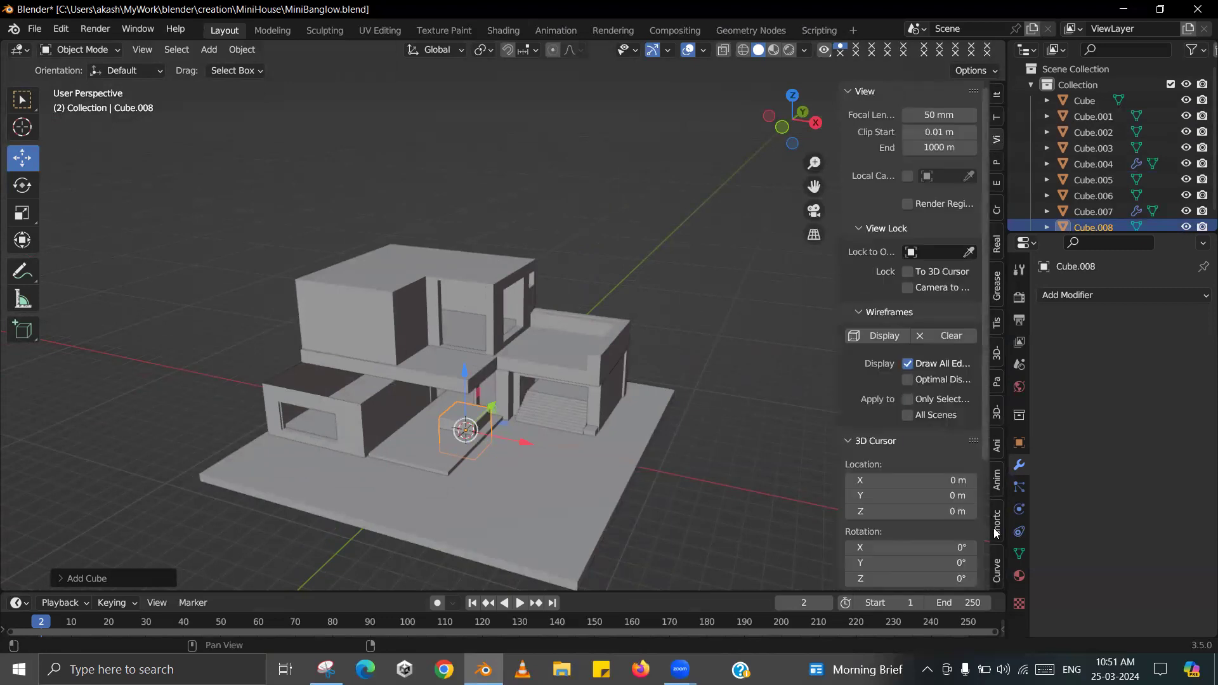
{"action": "left_click", "coordinate": [996, 571]}
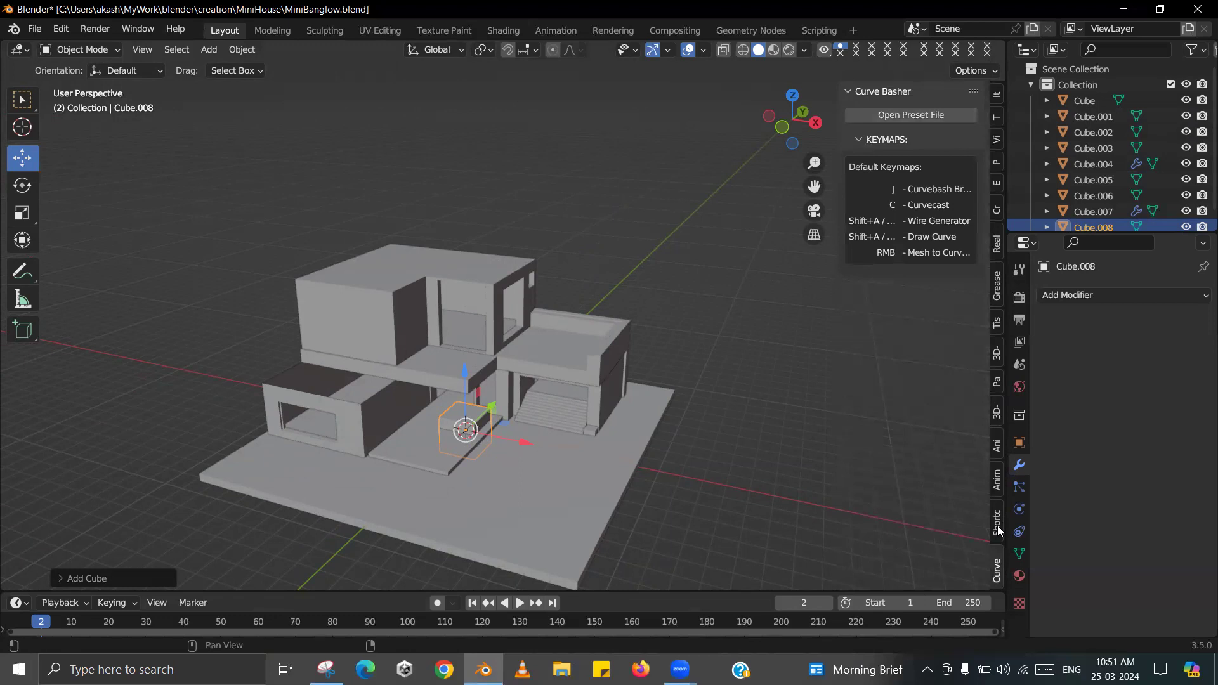
{"action": "left_click", "coordinate": [997, 526]}
{"action": "left_click", "coordinate": [897, 116]}
{"action": "key", "text": "n"}
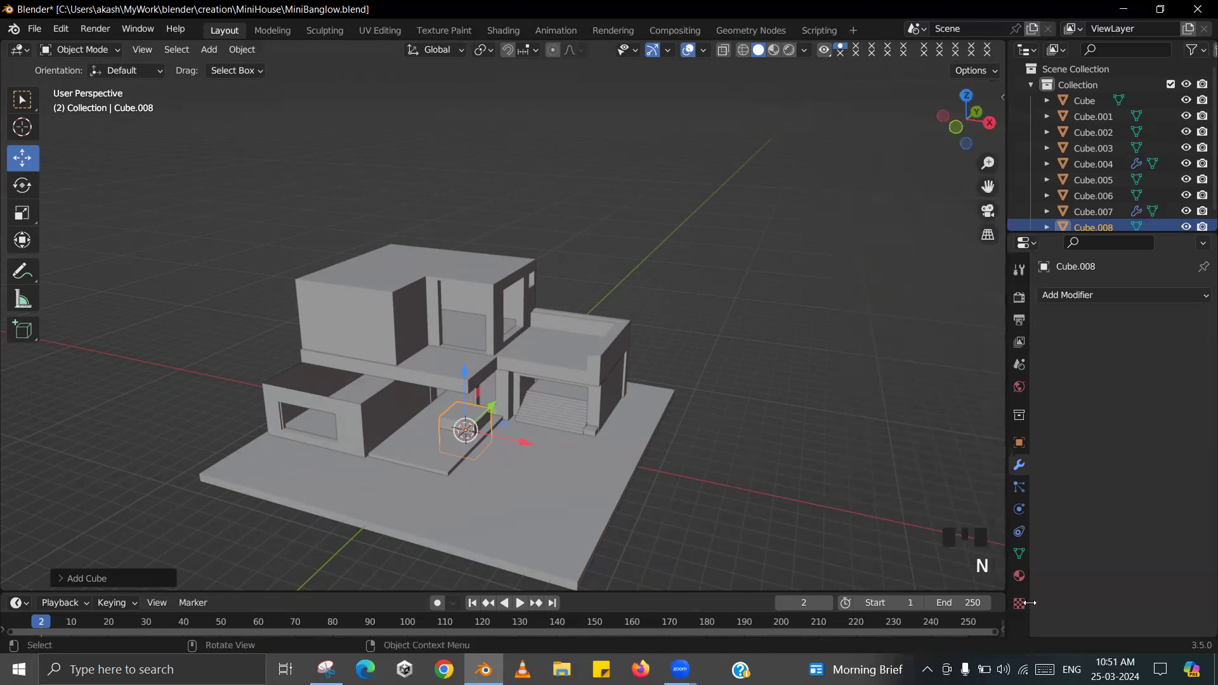
- Raise the new cube along Z onto the upper-floor terrace in front of the doorway
{"action": "scroll", "coordinate": [937, 498], "scroll_direction": "down", "scroll_amount": 1}
{"action": "scroll", "coordinate": [832, 481], "scroll_direction": "up", "scroll_amount": 2}
{"action": "middle_click_drag", "start_coordinate": [832, 481], "coordinate": [780, 475], "text": "shift"}
{"action": "scroll", "coordinate": [616, 391], "scroll_direction": "up", "scroll_amount": 1}
{"action": "middle_click_drag", "start_coordinate": [617, 391], "coordinate": [506, 396], "text": "shift"}
{"action": "left_click_drag", "start_coordinate": [506, 395], "coordinate": [505, 266]}
{"action": "middle_click_drag", "start_coordinate": [505, 266], "coordinate": [555, 346]}
{"action": "scroll", "coordinate": [542, 336], "scroll_direction": "up", "scroll_amount": 1}
- Compare the upper-floor block and terrace of the model with the reference house picture
{"action": "key", "text": "alt+Tab"}
{"action": "key", "text": "alt+Tab"}
{"action": "key", "text": "alt+Tab"}
{"action": "key", "text": "alt+Tab"}
{"action": "middle_click_drag", "start_coordinate": [390, 308], "coordinate": [356, 302]}
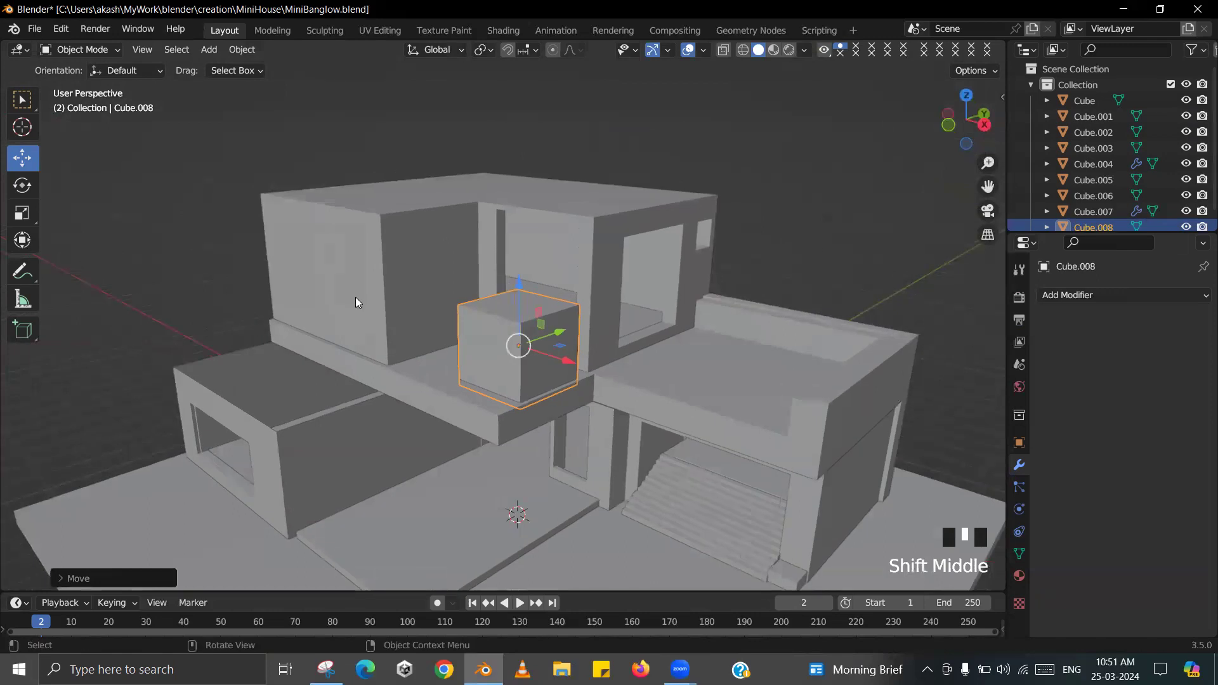
{"action": "key", "text": "alt+Tab"}
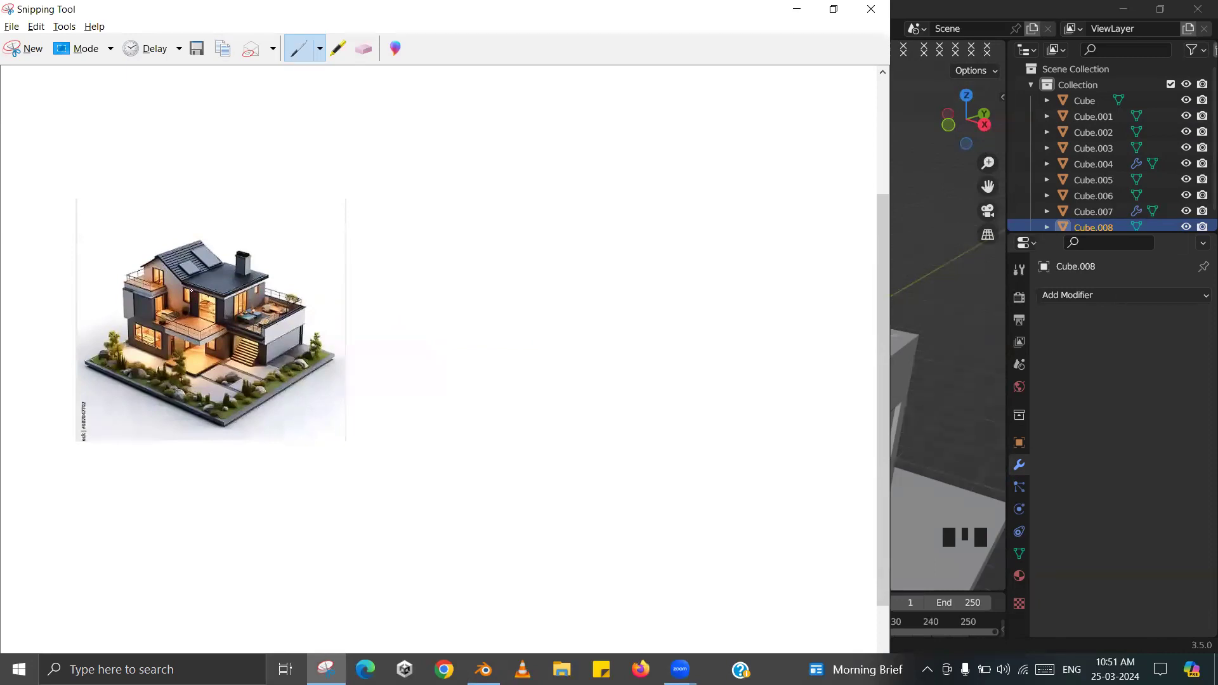
{"action": "key", "text": "alt+Tab"}
{"action": "middle_click_drag", "start_coordinate": [456, 308], "coordinate": [397, 291], "text": "shift"}
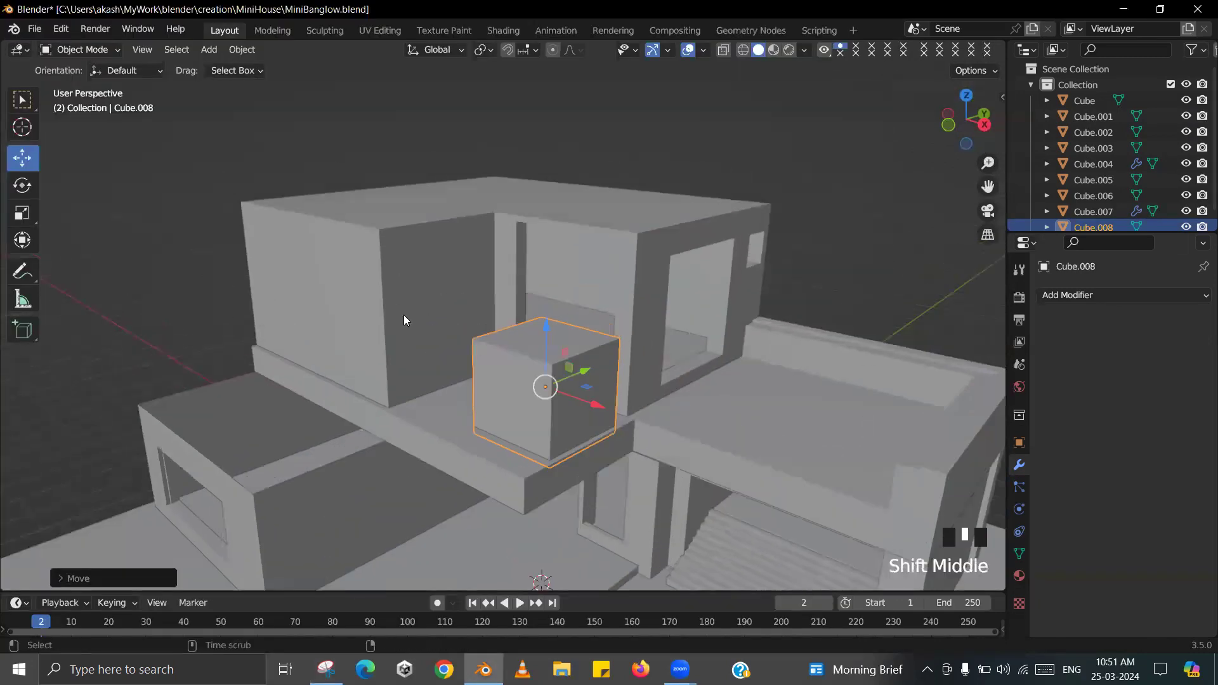
{"action": "key", "text": "alt+Tab"}
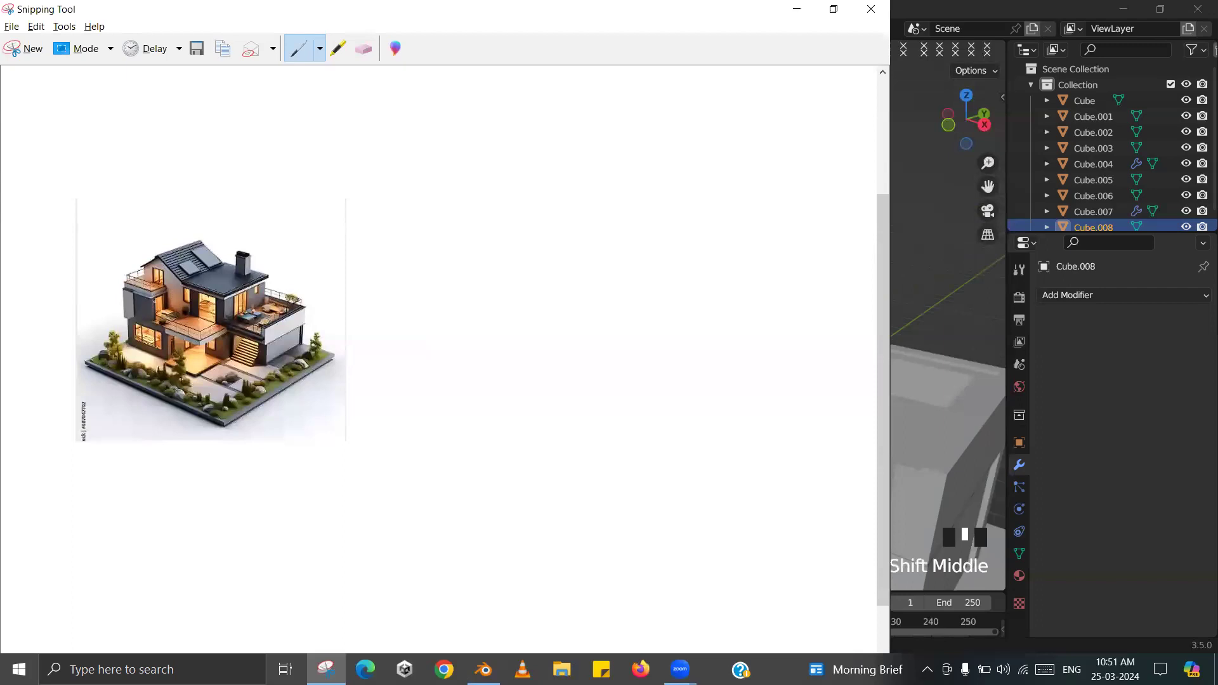
{"action": "key", "text": "alt+Tab"}
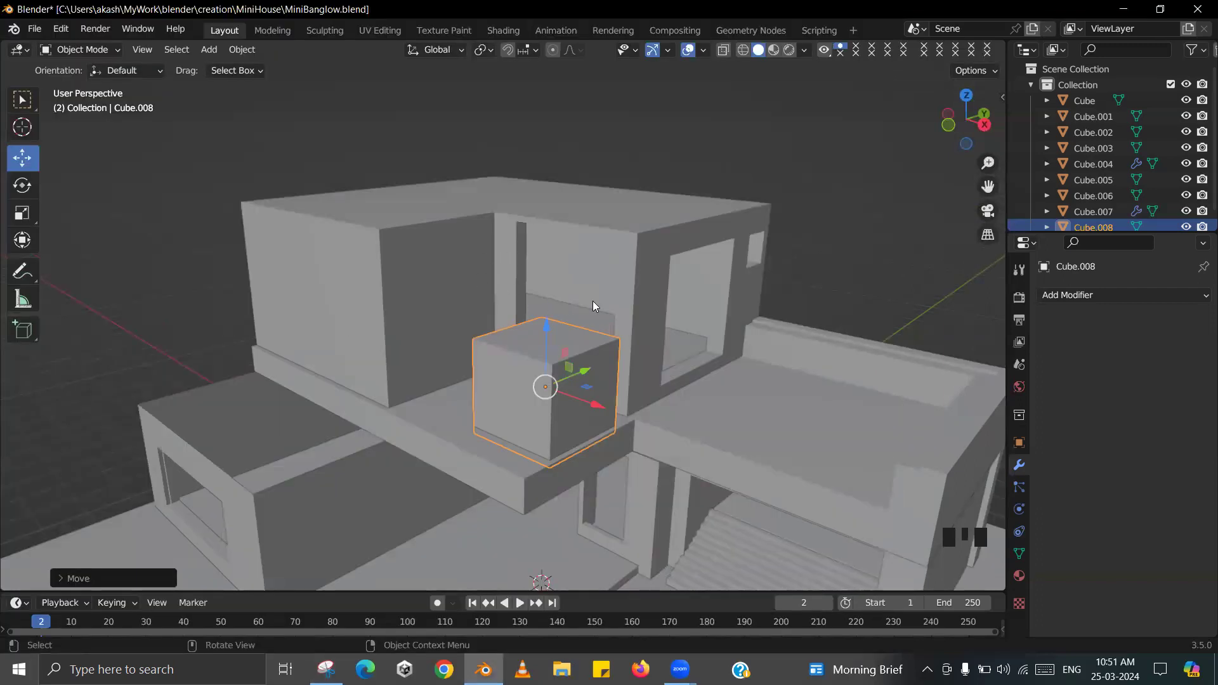
{"action": "key", "text": "alt+Tab"}
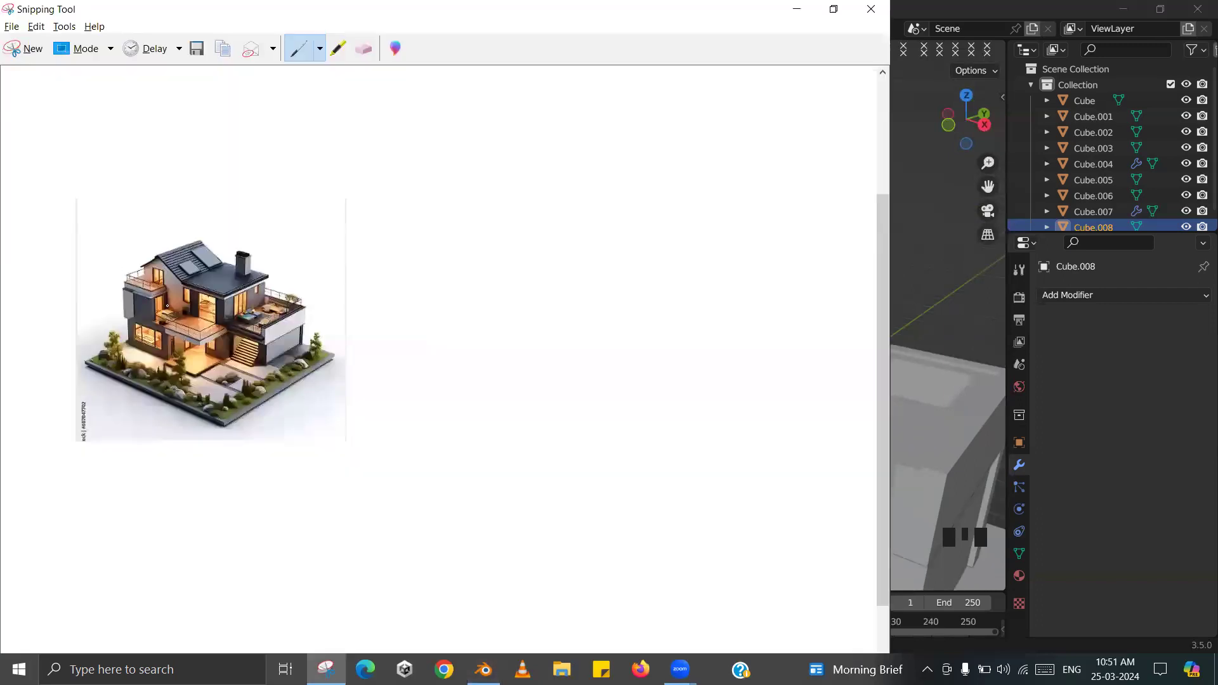
{"action": "key", "text": "alt+Tab"}
{"action": "middle_click_drag", "start_coordinate": [518, 326], "coordinate": [539, 322]}
{"action": "key", "text": "alt+Tab"}
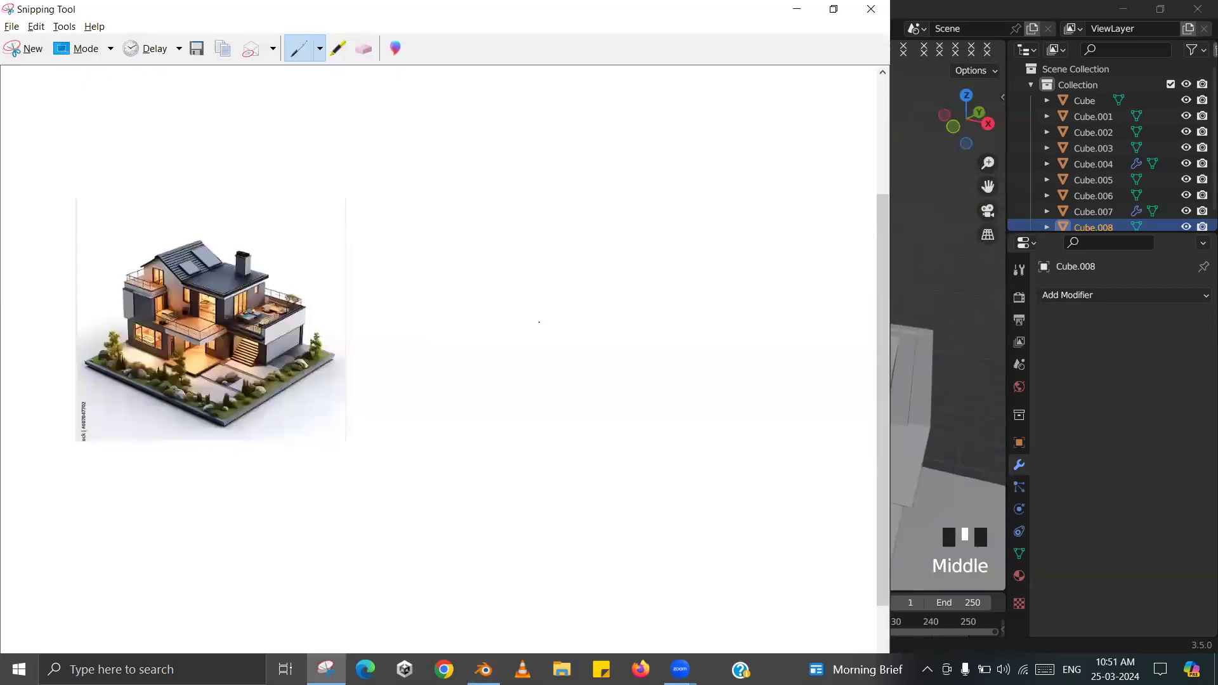
{"action": "key", "text": "alt+Tab"}
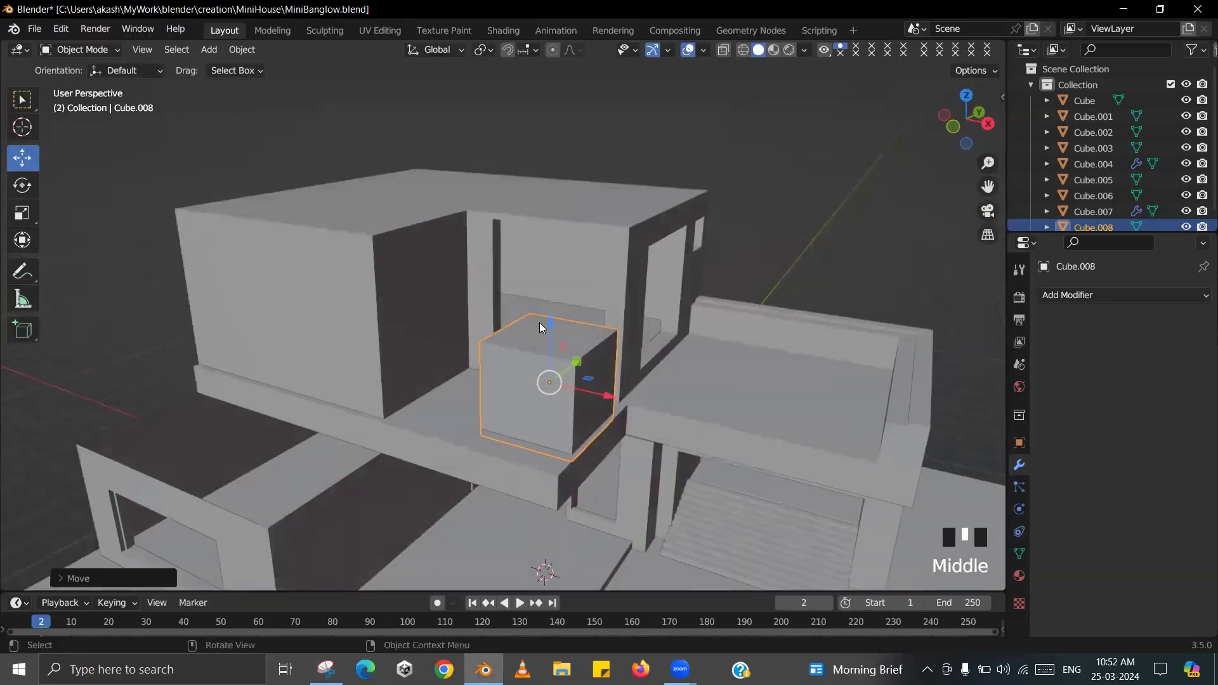
- Move the outer end face of the ground-floor block Cube.001 outward along X to lengthen it
{"action": "scroll", "coordinate": [495, 341], "scroll_direction": "down", "scroll_amount": 6}
{"action": "middle_click_drag", "start_coordinate": [455, 368], "coordinate": [378, 409]}
{"action": "left_click", "coordinate": [400, 421]}
{"action": "key", "text": "Tab"}
{"action": "left_click", "coordinate": [380, 436]}
{"action": "left_click_drag", "start_coordinate": [384, 406], "coordinate": [331, 407]}
{"action": "key", "text": "alt+Tab"}
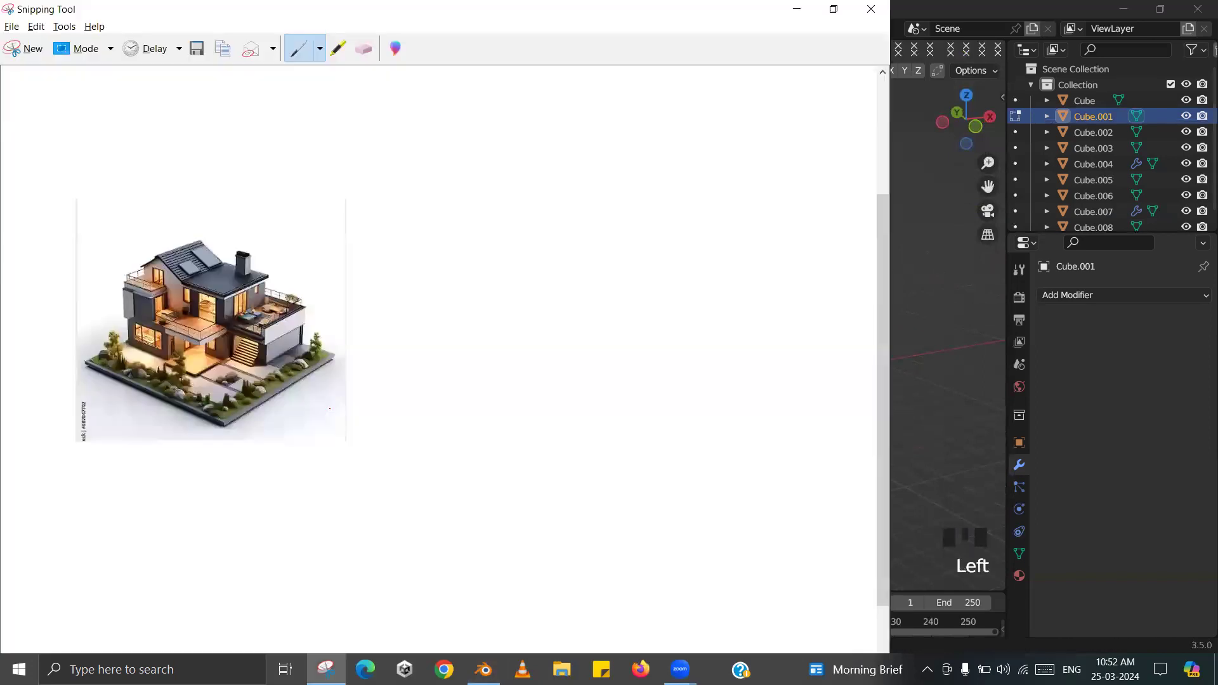
{"action": "key", "text": "alt+Tab"}
- Move the end face of Cube.003 outward along X to extend it over the lengthened ground floor
{"action": "middle_click_drag", "start_coordinate": [377, 400], "coordinate": [359, 365]}
{"action": "key", "text": "Tab"}
{"action": "left_click", "coordinate": [373, 396]}
{"action": "key", "text": "Tab"}
{"action": "left_click", "coordinate": [354, 394]}
{"action": "left_click_drag", "start_coordinate": [360, 363], "coordinate": [314, 374]}
{"action": "key", "text": "Tab"}
- Move the outer end wall of the upper-floor block Cube.006 outward along X
{"action": "key", "text": "alt+Tab"}
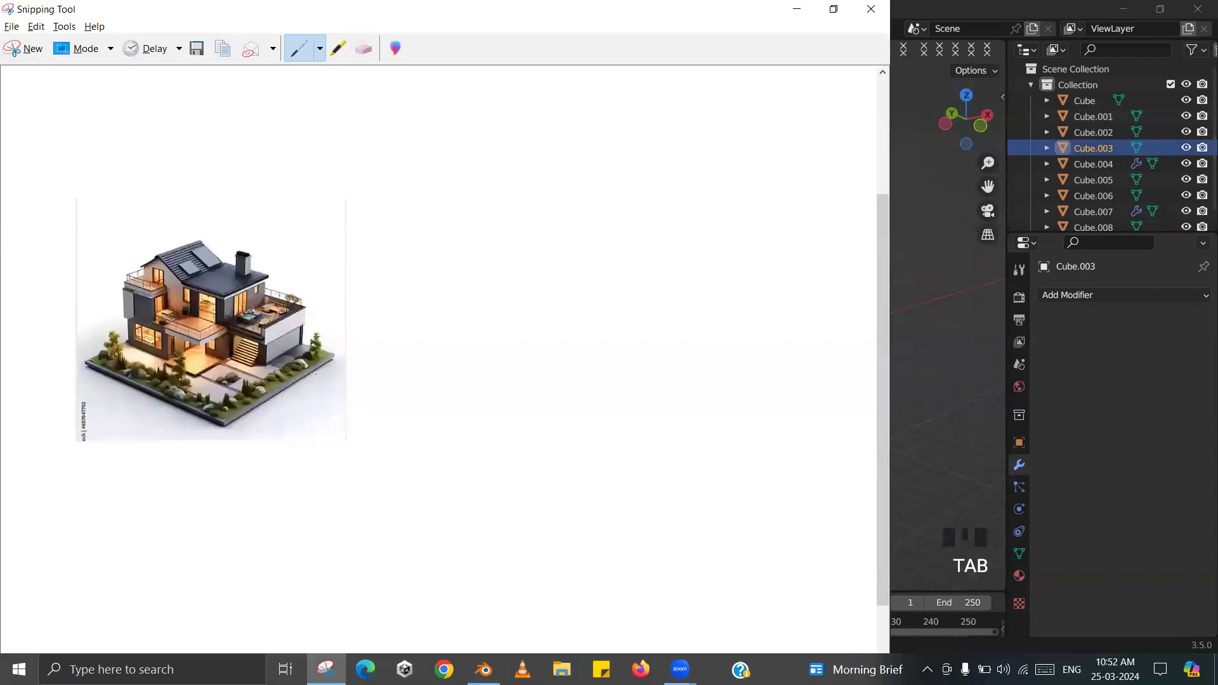
{"action": "key", "text": "alt+Tab"}
{"action": "middle_click_drag", "start_coordinate": [307, 392], "coordinate": [408, 351]}
{"action": "left_click", "coordinate": [329, 318]}
{"action": "key", "text": "Tab"}
{"action": "left_click", "coordinate": [329, 318]}
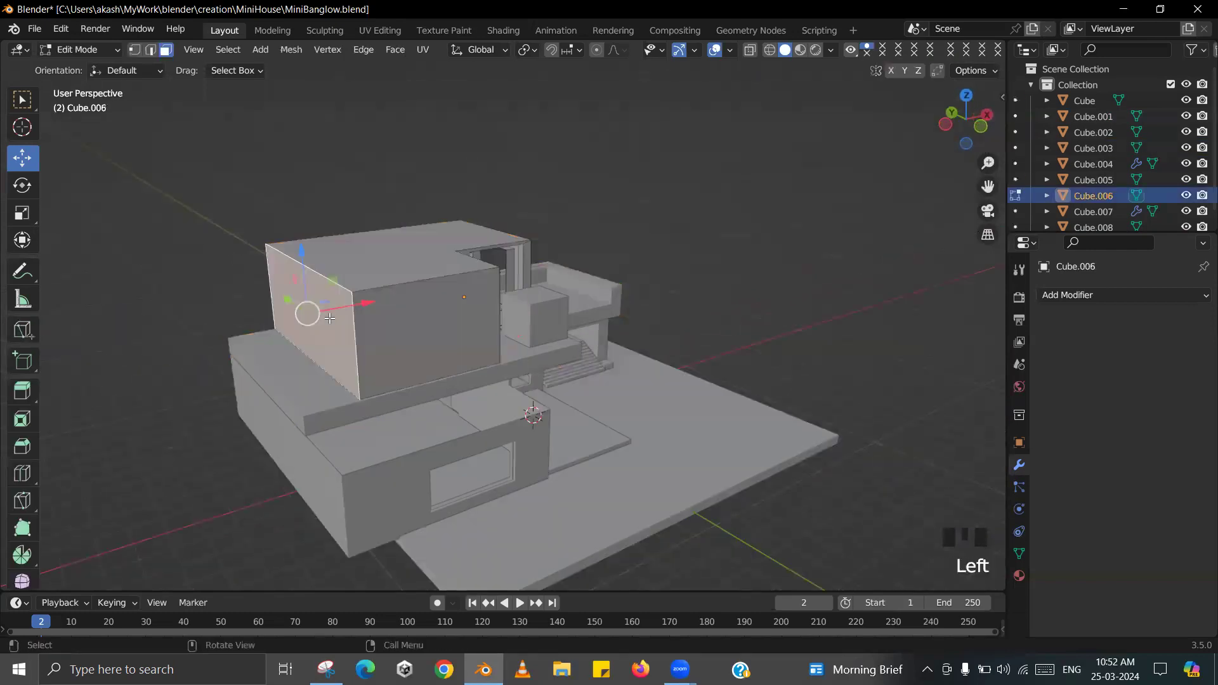
{"action": "scroll", "coordinate": [329, 318], "scroll_direction": "up", "scroll_amount": 2}
{"action": "left_click_drag", "start_coordinate": [213, 306], "coordinate": [191, 323]}
{"action": "scroll", "coordinate": [277, 353], "scroll_direction": "down", "scroll_amount": 2}
{"action": "middle_click_drag", "start_coordinate": [277, 353], "coordinate": [183, 337]}
{"action": "key", "text": "Tab"}
- Move the recess side wall of the upper-floor block Cube.006 along X toward its outer end to widen the terrace
{"action": "key", "text": "alt+Tab"}
{"action": "key", "text": "alt+Tab"}
{"action": "scroll", "coordinate": [377, 362], "scroll_direction": "up", "scroll_amount": 2}
{"action": "key", "text": "alt+Tab"}
{"action": "key", "text": "alt+Tab"}
{"action": "middle_click_drag", "start_coordinate": [471, 345], "coordinate": [513, 361]}
{"action": "key", "text": "Tab"}
{"action": "left_click", "coordinate": [440, 342]}
{"action": "left_click_drag", "start_coordinate": [517, 355], "coordinate": [425, 338]}
{"action": "key", "text": "Tab"}
{"action": "middle_click_drag", "start_coordinate": [425, 338], "coordinate": [463, 287]}
- Check the widened upper-floor terrace against the reference house picture
{"action": "key", "text": "alt+Tab"}
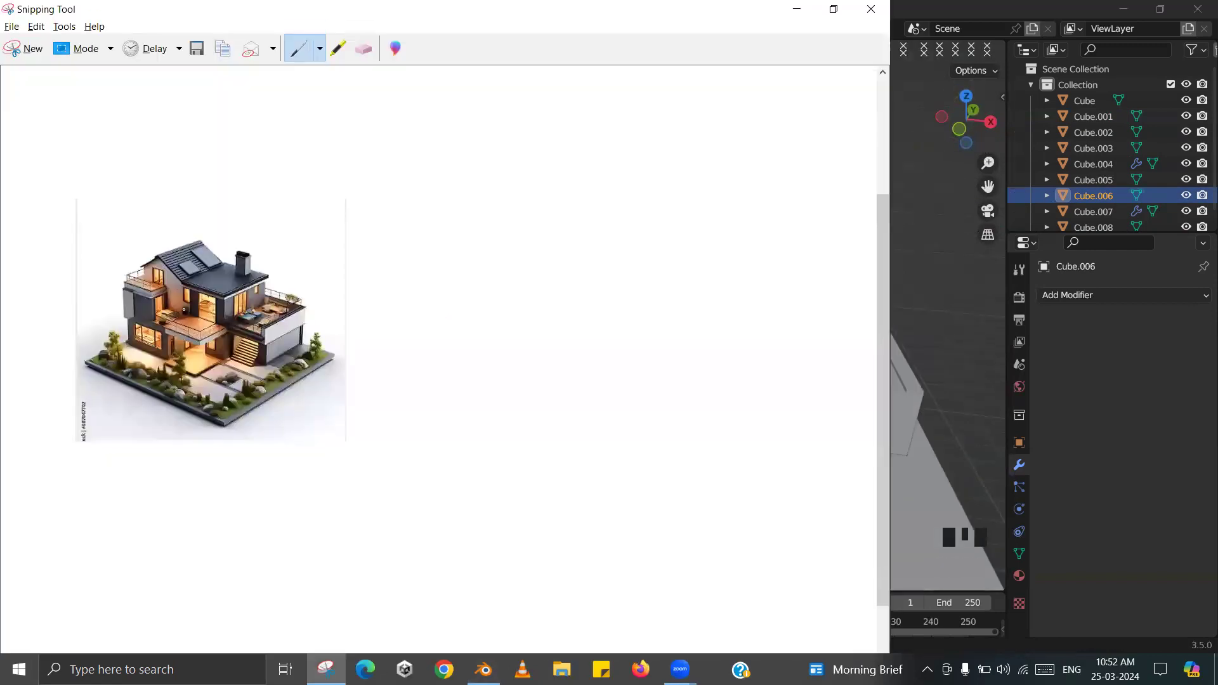
{"action": "key", "text": "alt+Tab"}
{"action": "middle_click", "coordinate": [448, 365]}
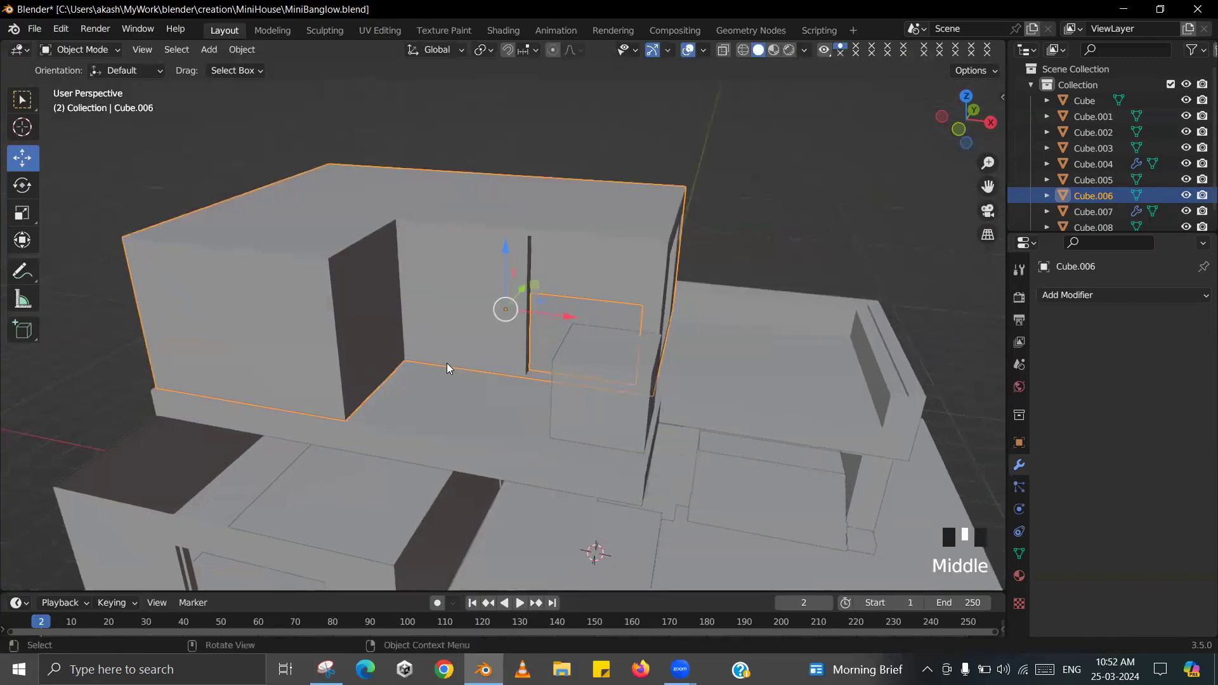
{"action": "middle_click_drag", "start_coordinate": [448, 368], "coordinate": [484, 380]}
{"action": "scroll", "coordinate": [442, 368], "scroll_direction": "down", "scroll_amount": 2}
{"action": "scroll", "coordinate": [406, 328], "scroll_direction": "up", "scroll_amount": 1}
{"action": "middle_click_drag", "start_coordinate": [406, 329], "coordinate": [488, 373]}
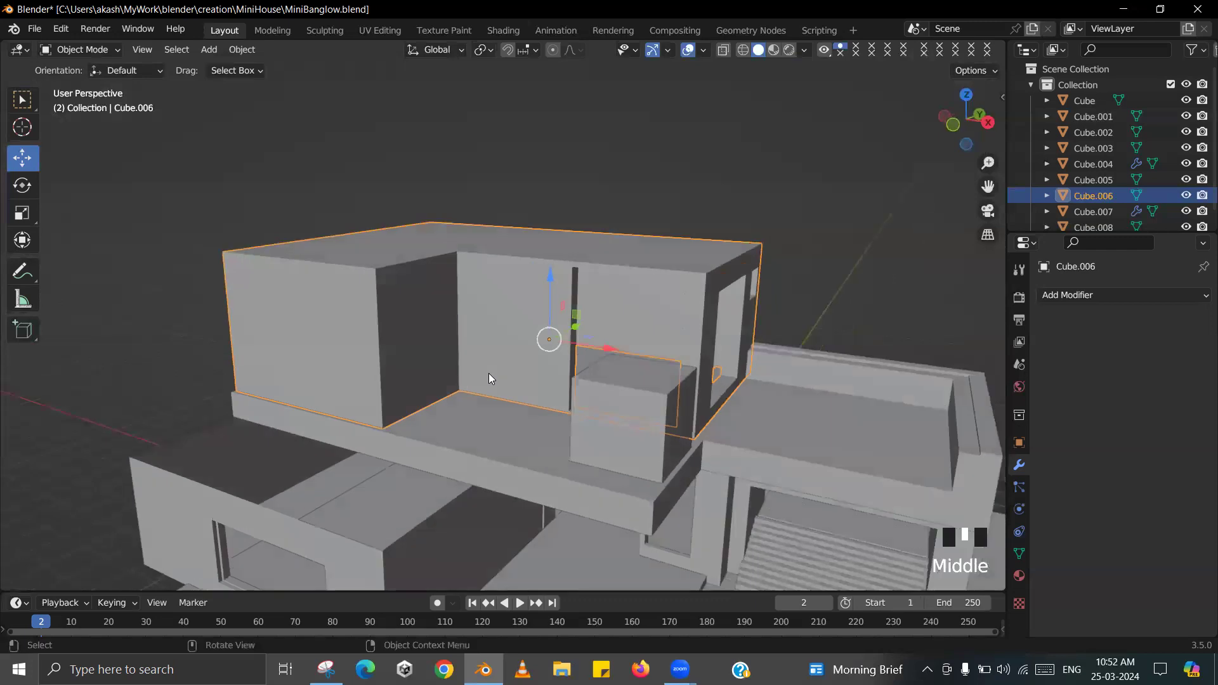
{"action": "key", "text": "alt+Tab"}
{"action": "key", "text": "alt"}
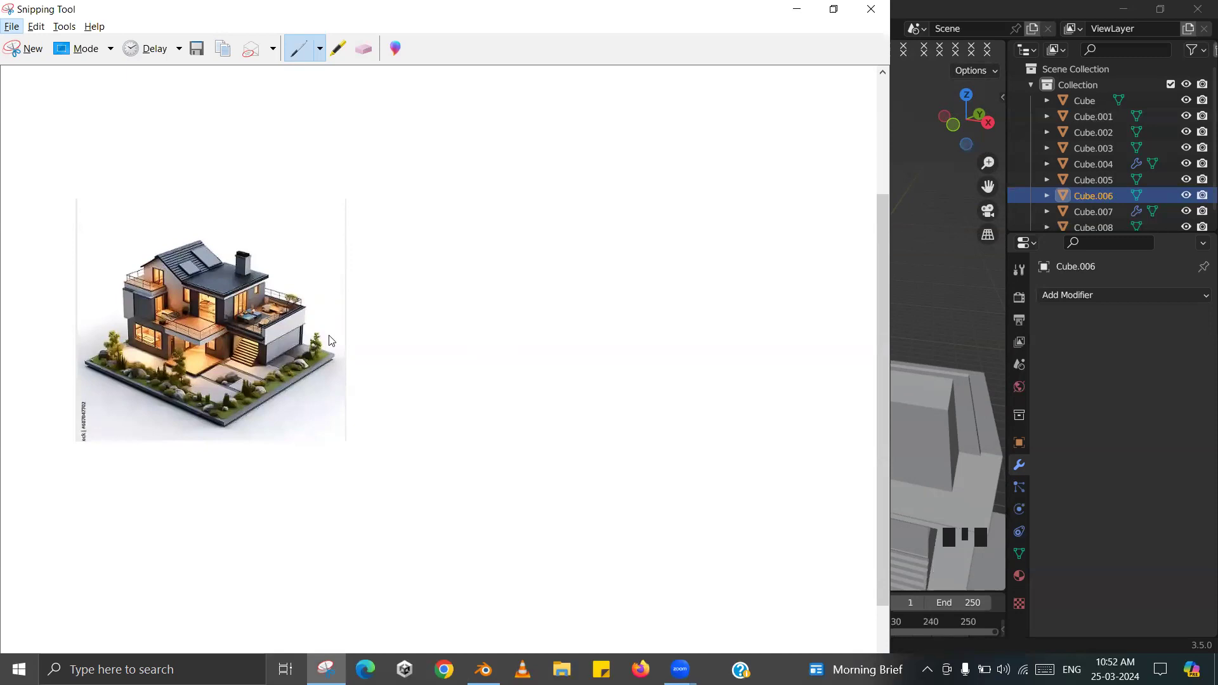
{"action": "key", "text": "alt+Tab"}
- Select the outer side frame of the window in Cube.001 and move it along X toward the block's outer end
{"action": "middle_click_drag", "start_coordinate": [457, 373], "coordinate": [337, 477]}
{"action": "key", "text": "Tab"}
{"action": "key", "text": "Tab"}
{"action": "left_click", "coordinate": [337, 481]}
{"action": "middle_click_drag", "start_coordinate": [516, 364], "coordinate": [517, 365], "text": "shift"}
{"action": "middle_click_drag", "start_coordinate": [419, 399], "coordinate": [400, 377], "text": "shift"}
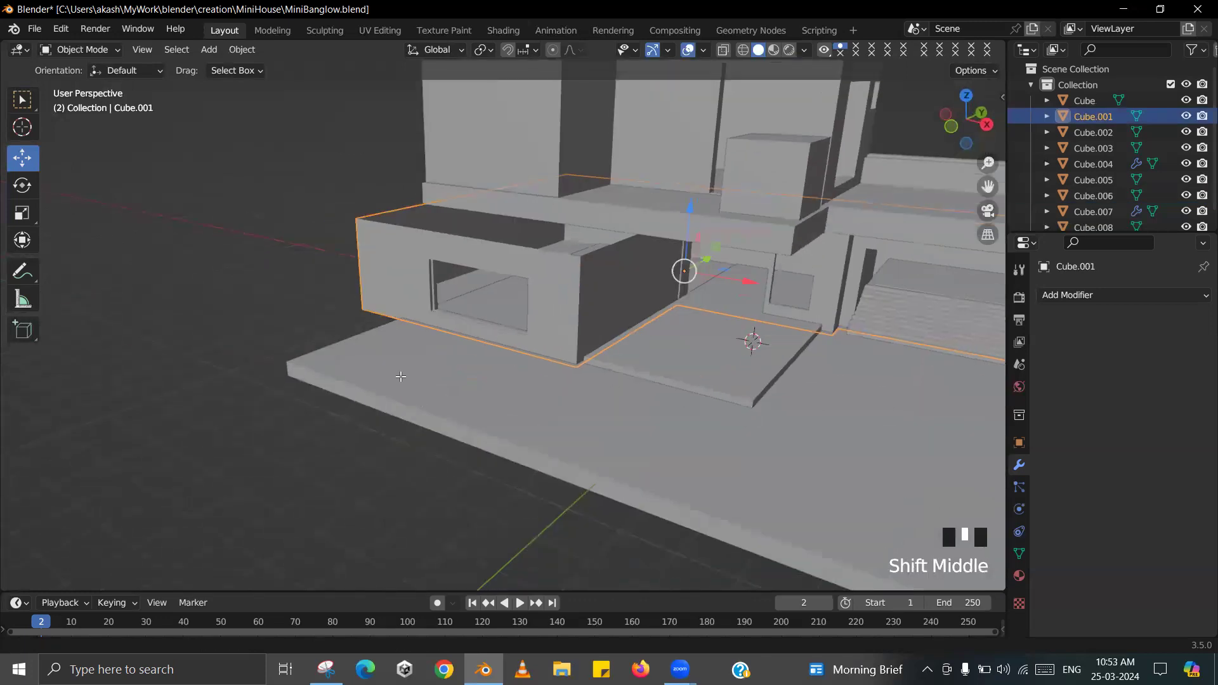
{"action": "key", "text": "Tab"}
{"action": "scroll", "coordinate": [399, 377], "scroll_direction": "up", "scroll_amount": 5}
{"action": "left_click", "coordinate": [401, 343]}
{"action": "scroll", "coordinate": [292, 364], "scroll_direction": "up", "scroll_amount": 4}
{"action": "scroll", "coordinate": [293, 363], "scroll_direction": "up", "scroll_amount": 1}
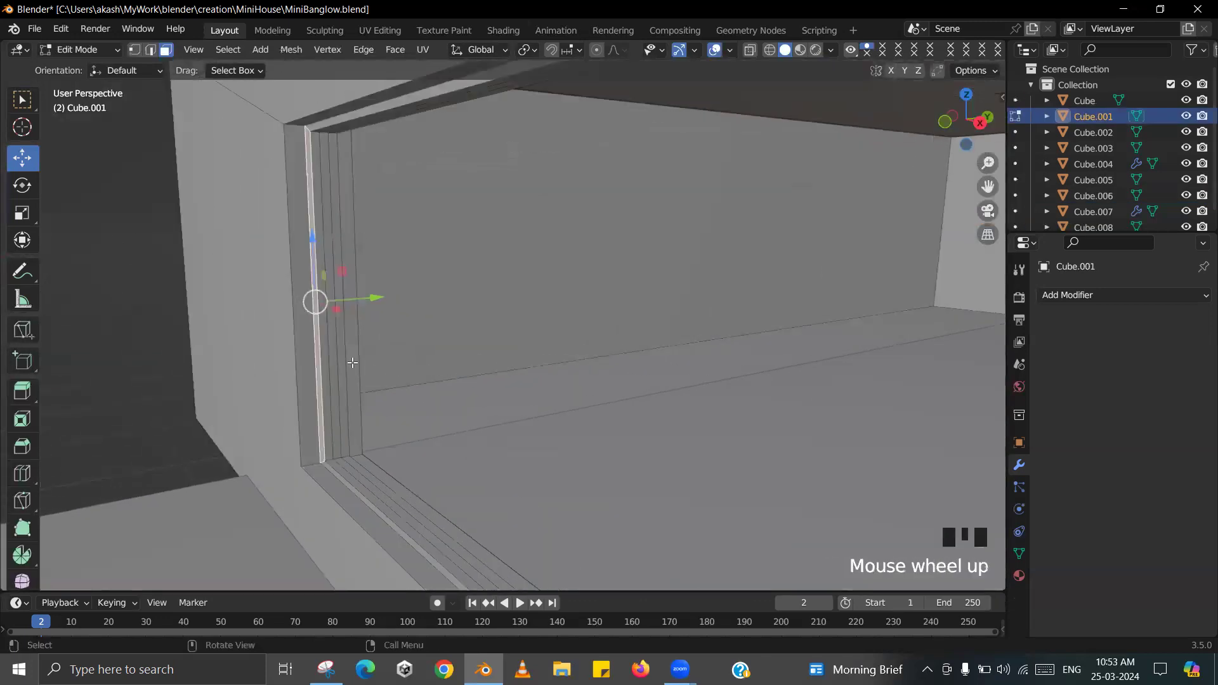
{"action": "left_click", "coordinate": [326, 346], "text": "alt"}
{"action": "middle_click_drag", "start_coordinate": [325, 346], "coordinate": [457, 344]}
{"action": "scroll", "coordinate": [457, 344], "scroll_direction": "down", "scroll_amount": 4}
{"action": "left_click_drag", "start_coordinate": [490, 331], "coordinate": [337, 325]}
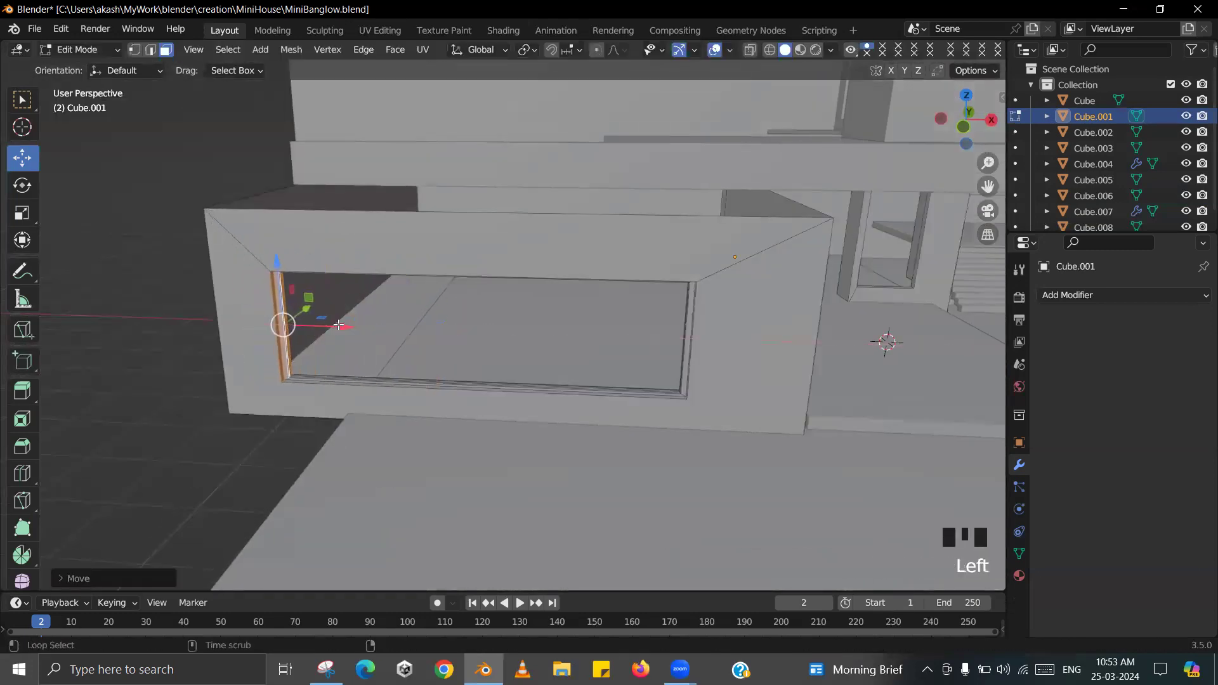
- Move the opposite side frame of the ground-floor window outward along X to widen the opening
{"action": "key", "text": "alt+Tab"}
{"action": "key", "text": "alt+Tab"}
{"action": "middle_click_drag", "start_coordinate": [432, 353], "coordinate": [597, 355]}
{"action": "scroll", "coordinate": [685, 362], "scroll_direction": "up", "scroll_amount": 2}
{"action": "scroll", "coordinate": [486, 385], "scroll_direction": "up", "scroll_amount": 4}
{"action": "scroll", "coordinate": [476, 364], "scroll_direction": "up", "scroll_amount": 2}
{"action": "left_click", "coordinate": [477, 363], "text": "alt"}
{"action": "scroll", "coordinate": [482, 355], "scroll_direction": "down", "scroll_amount": 5}
{"action": "left_click_drag", "start_coordinate": [597, 355], "coordinate": [630, 356]}
{"action": "scroll", "coordinate": [555, 322], "scroll_direction": "down", "scroll_amount": 3}
- Raise the top frame of the ground-floor window along Z and finish editing Cube.001
{"action": "middle_click_drag", "start_coordinate": [555, 321], "coordinate": [259, 402]}
{"action": "scroll", "coordinate": [470, 348], "scroll_direction": "up", "scroll_amount": 3}
{"action": "middle_click_drag", "start_coordinate": [470, 348], "coordinate": [471, 319]}
{"action": "scroll", "coordinate": [456, 292], "scroll_direction": "up", "scroll_amount": 2}
{"action": "middle_click_drag", "start_coordinate": [444, 269], "coordinate": [406, 310], "text": "shift"}
{"action": "left_click", "coordinate": [424, 241], "text": "alt"}
{"action": "scroll", "coordinate": [432, 243], "scroll_direction": "down", "scroll_amount": 1}
{"action": "scroll", "coordinate": [463, 288], "scroll_direction": "up", "scroll_amount": 1}
{"action": "scroll", "coordinate": [582, 300], "scroll_direction": "up", "scroll_amount": 4}
{"action": "scroll", "coordinate": [400, 318], "scroll_direction": "up", "scroll_amount": 2}
{"action": "scroll", "coordinate": [405, 309], "scroll_direction": "up", "scroll_amount": 1}
{"action": "left_click_drag", "start_coordinate": [341, 291], "coordinate": [341, 256]}
{"action": "scroll", "coordinate": [415, 431], "scroll_direction": "down", "scroll_amount": 4}
{"action": "middle_click_drag", "start_coordinate": [422, 435], "coordinate": [586, 365]}
{"action": "key", "text": "Tab"}
{"action": "scroll", "coordinate": [584, 362], "scroll_direction": "down", "scroll_amount": 2}
- Compare the upper-floor block and its roof with the reference house picture
{"action": "key", "text": "alt+Tab"}
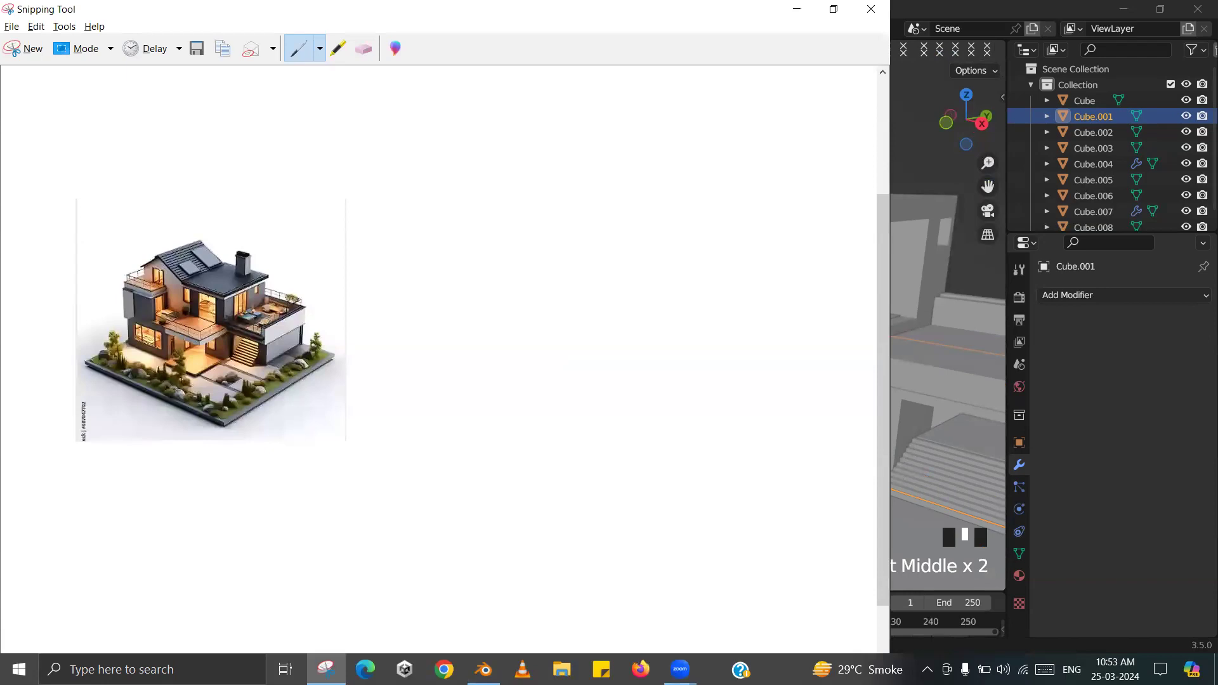
{"action": "key", "text": "alt+Tab"}
{"action": "middle_click_drag", "start_coordinate": [444, 342], "coordinate": [471, 343], "text": "shift"}
{"action": "scroll", "coordinate": [454, 337], "scroll_direction": "up", "scroll_amount": 1}
{"action": "key", "text": "alt+Tab"}
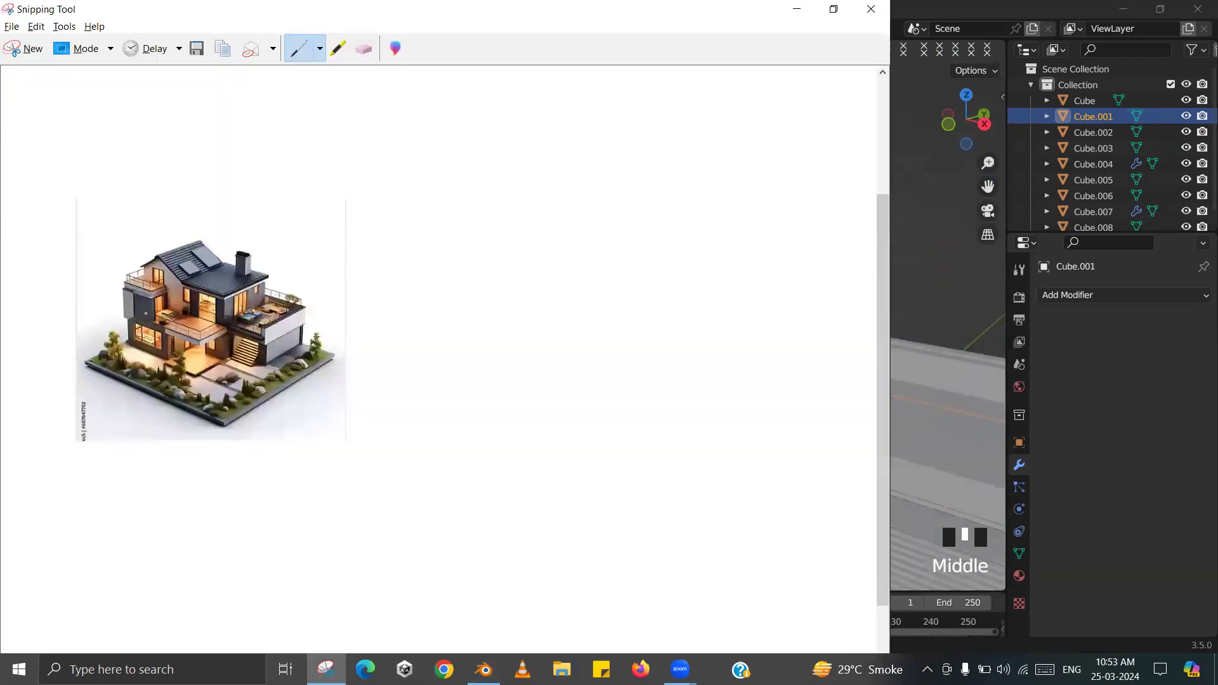
{"action": "key", "text": "alt+Tab"}
{"action": "middle_click_drag", "start_coordinate": [544, 298], "coordinate": [575, 310]}
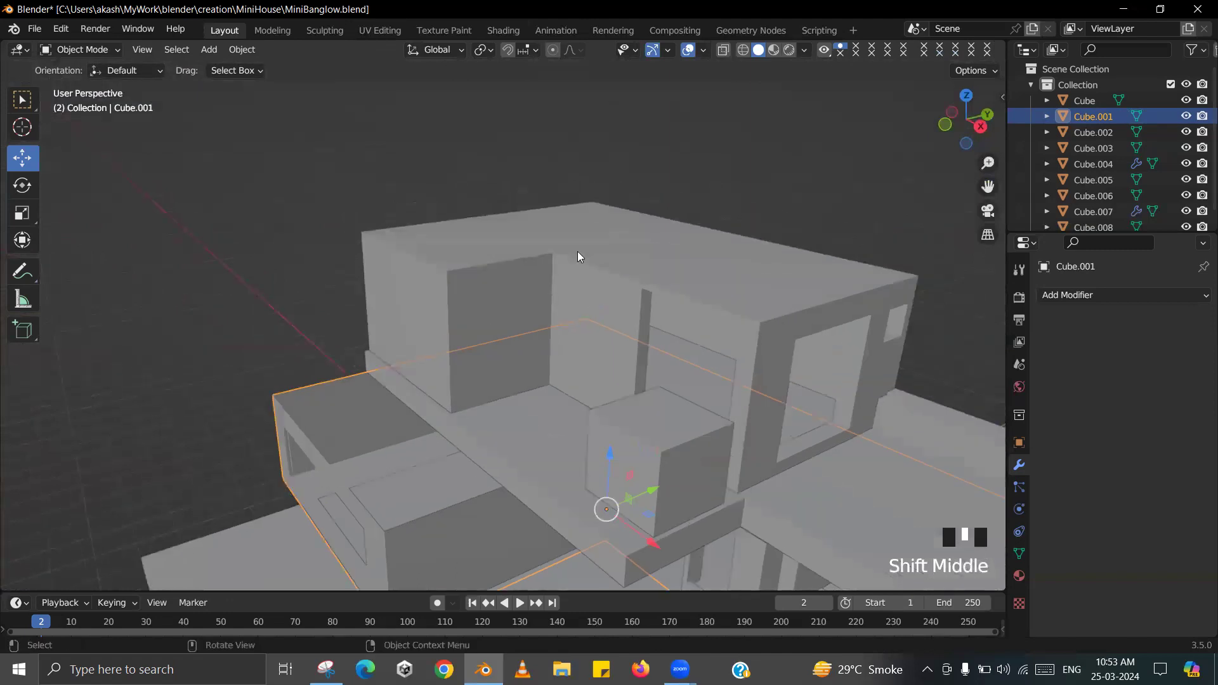
{"action": "key", "text": "alt+Tab"}
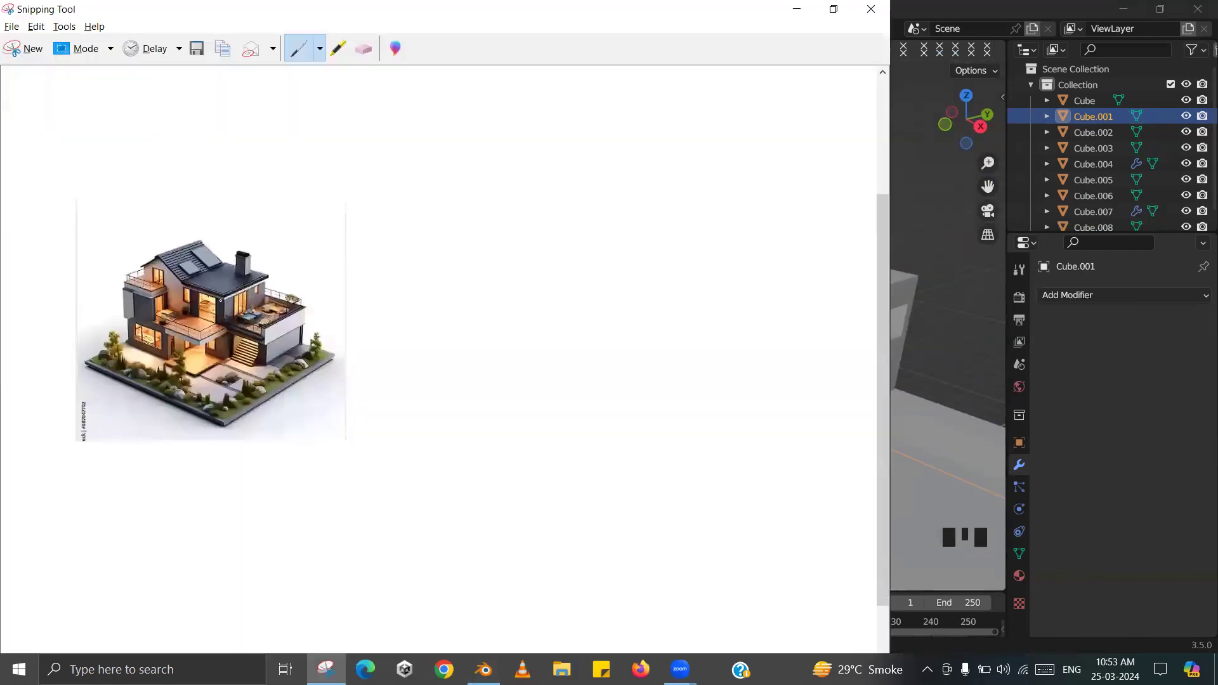
- Compare the upper-floor block's walls and flat roof with the roof shape in the reference house picture
{"action": "key", "text": "alt+Tab"}
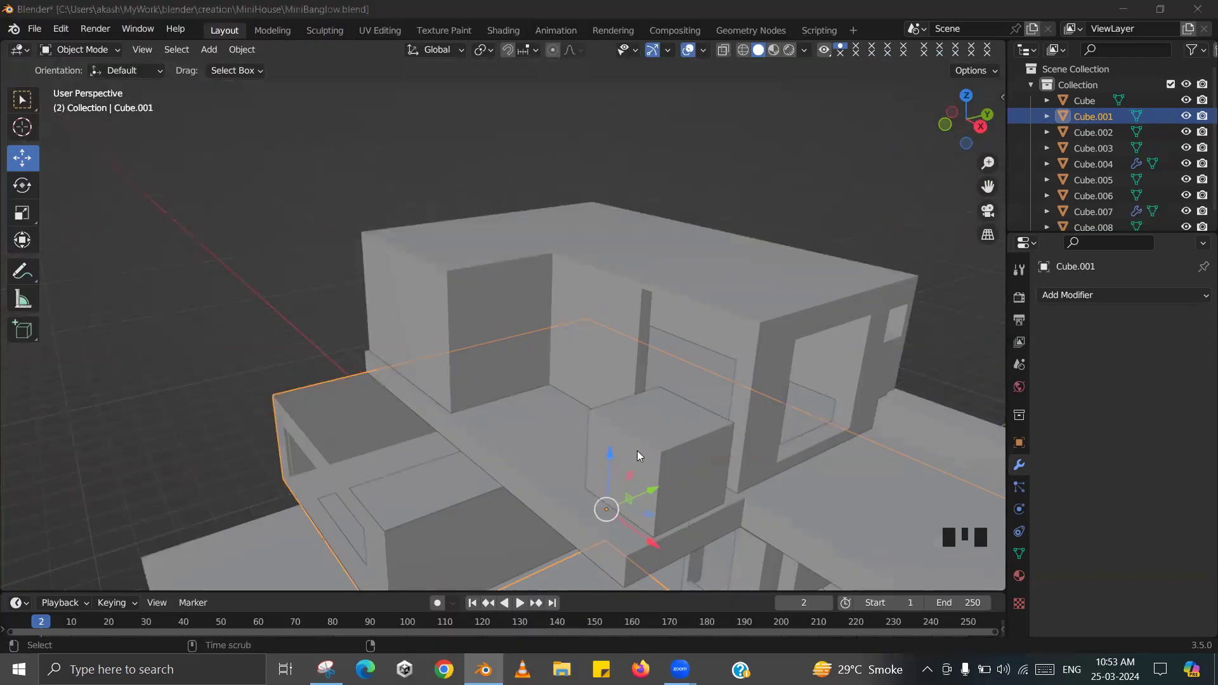
{"action": "key", "text": "alt+Tab"}
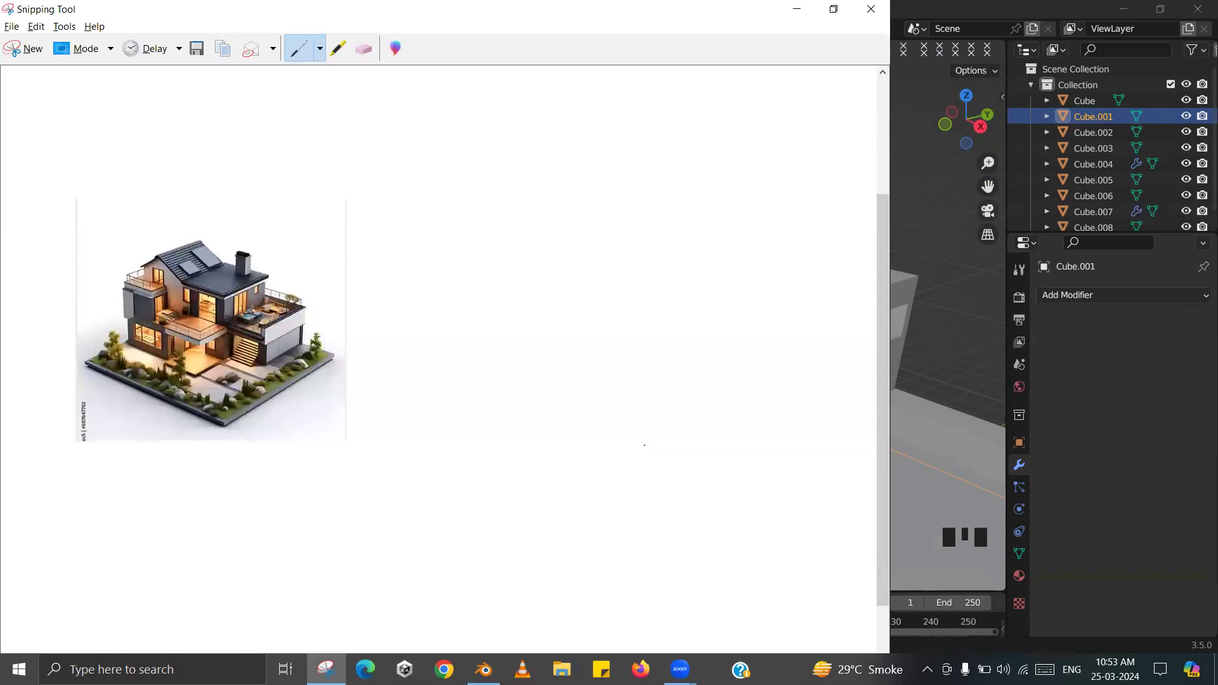
{"action": "key", "text": "alt+Tab"}
{"action": "key", "text": "alt+Tab"}
{"action": "key", "text": "alt+Tab"}
{"action": "middle_click_drag", "start_coordinate": [617, 301], "coordinate": [627, 306]}
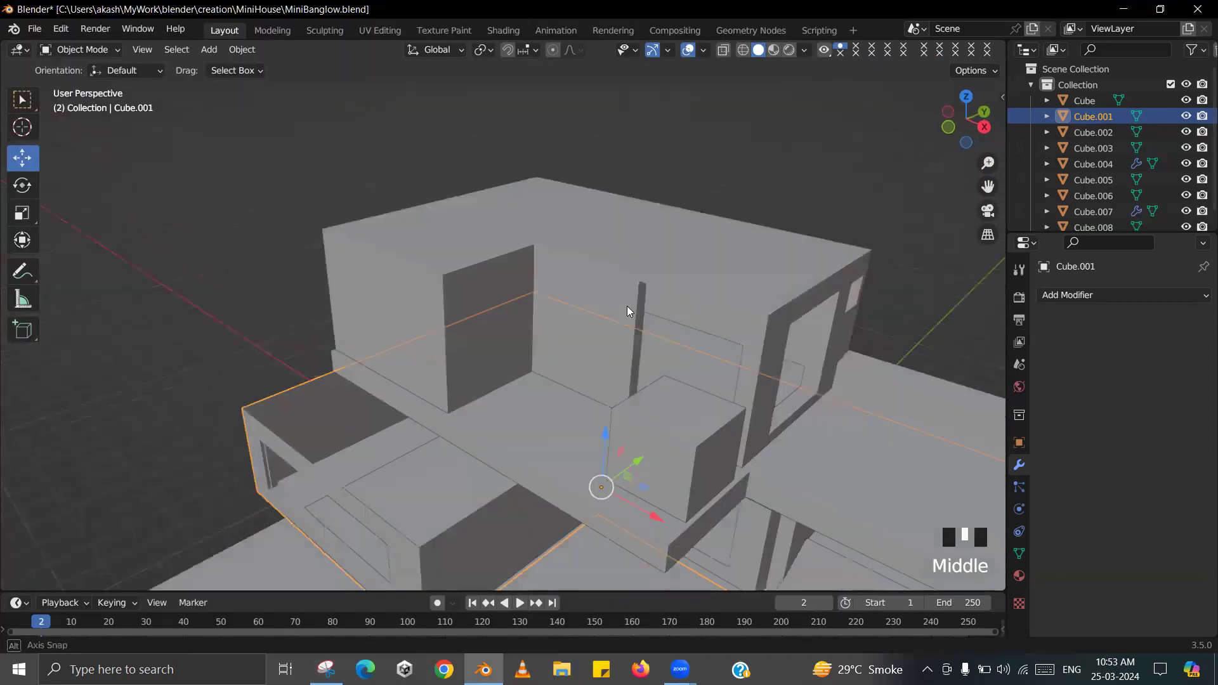
{"action": "key", "text": "alt+Tab"}
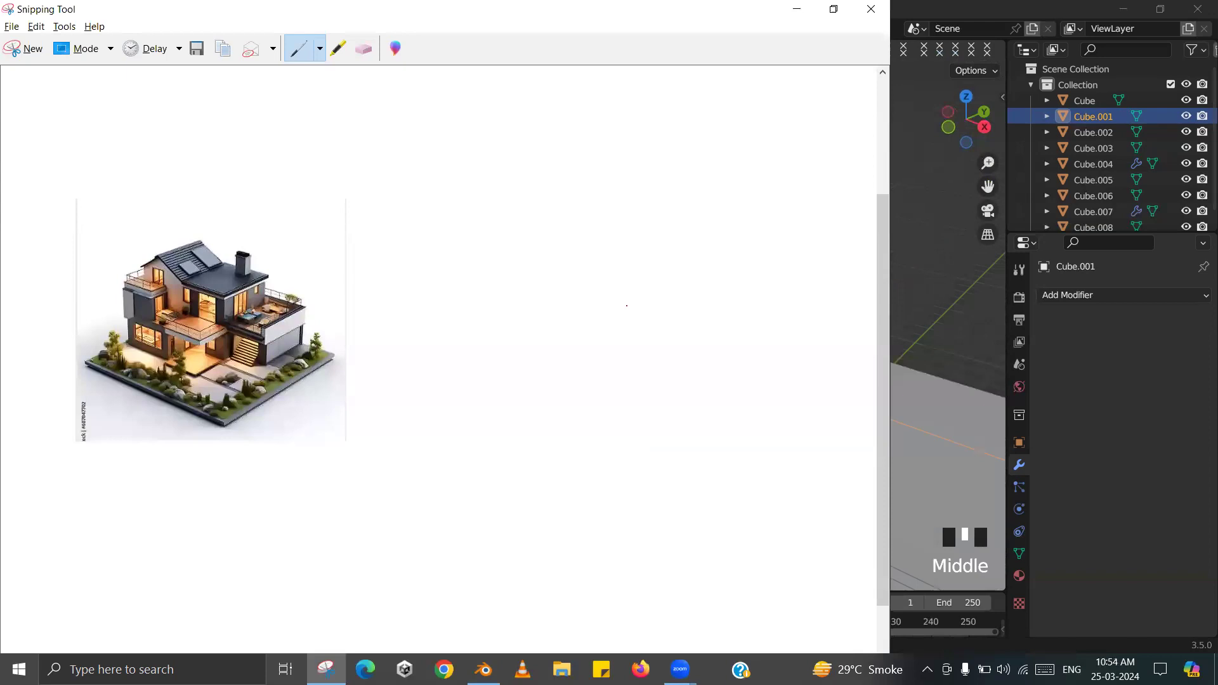
{"action": "key", "text": "alt+Tab"}
- Select the upper-floor block Cube.006, check it against the reference picture and start editing its vertices from above
{"action": "middle_click_drag", "start_coordinate": [626, 305], "coordinate": [658, 266]}
{"action": "left_click", "coordinate": [585, 336]}
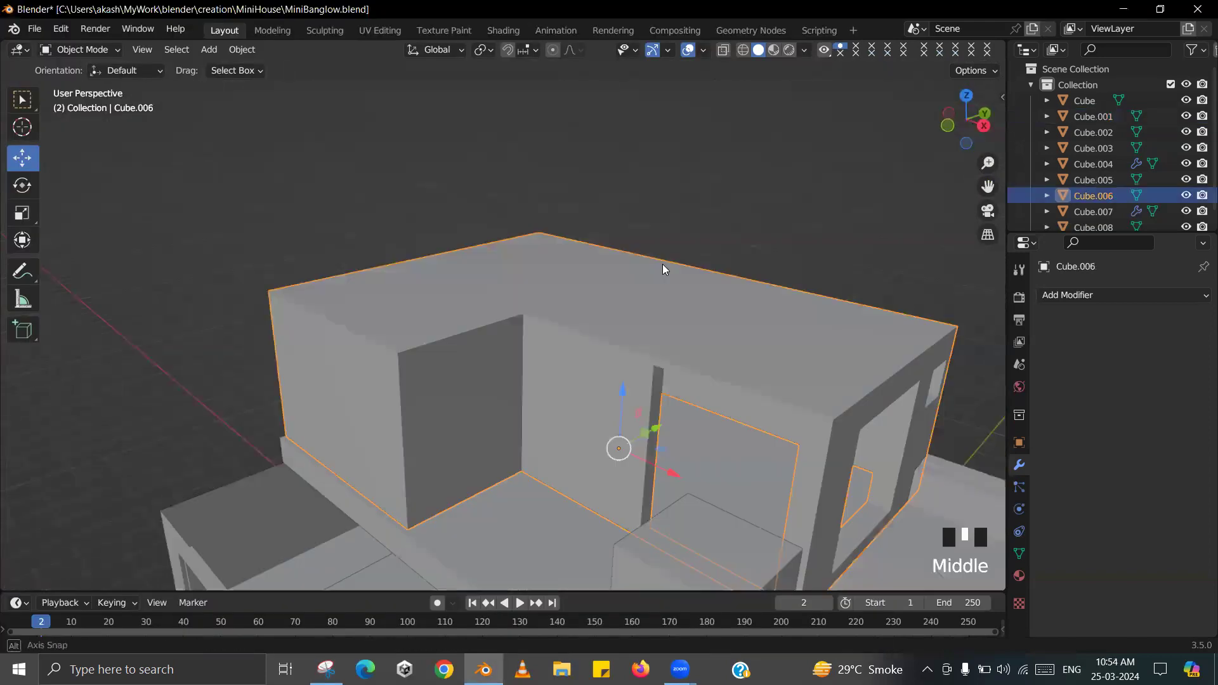
{"action": "key", "text": "alt+Tab"}
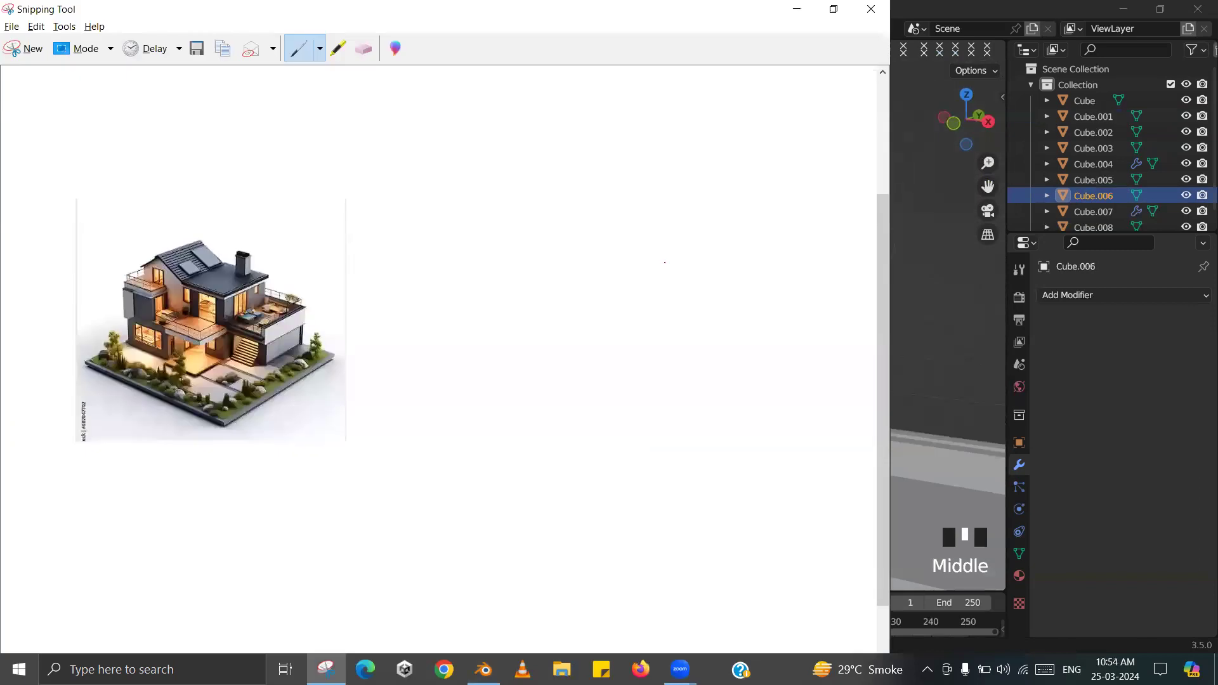
{"action": "key", "text": "alt+Tab"}
{"action": "middle_click_drag", "start_coordinate": [682, 276], "coordinate": [612, 327]}
{"action": "key", "text": "Tab"}
{"action": "scroll", "coordinate": [572, 346], "scroll_direction": "up", "scroll_amount": 2}
{"action": "left_click", "coordinate": [573, 345]}
{"action": "left_click", "coordinate": [135, 50]}
{"action": "middle_click_drag", "start_coordinate": [612, 326], "coordinate": [694, 378]}
{"action": "left_click", "coordinate": [435, 237]}
{"action": "middle_click_drag", "start_coordinate": [501, 236], "coordinate": [551, 345], "text": "shift"}
- Try to knife-cut the roof from the inner corner to the outer edge and scale the cut, and undo it
{"action": "key", "text": "k"}
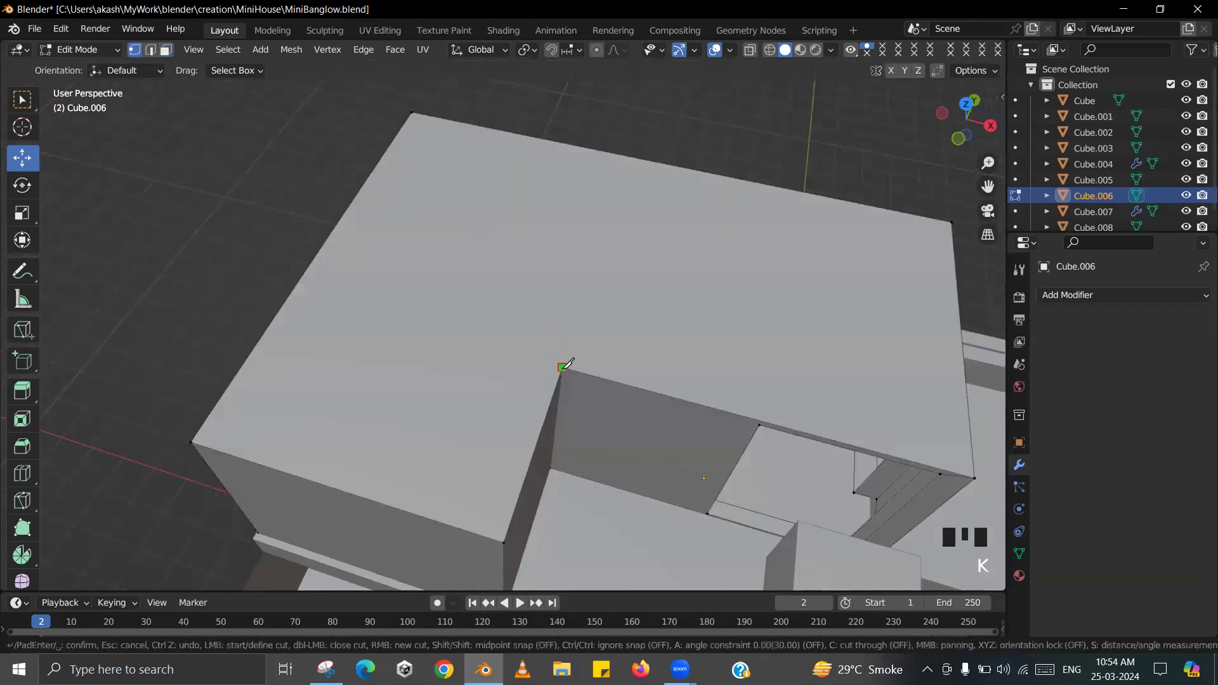
{"action": "left_click", "coordinate": [562, 366]}
{"action": "left_click", "coordinate": [289, 295]}
{"action": "key", "text": "Return"}
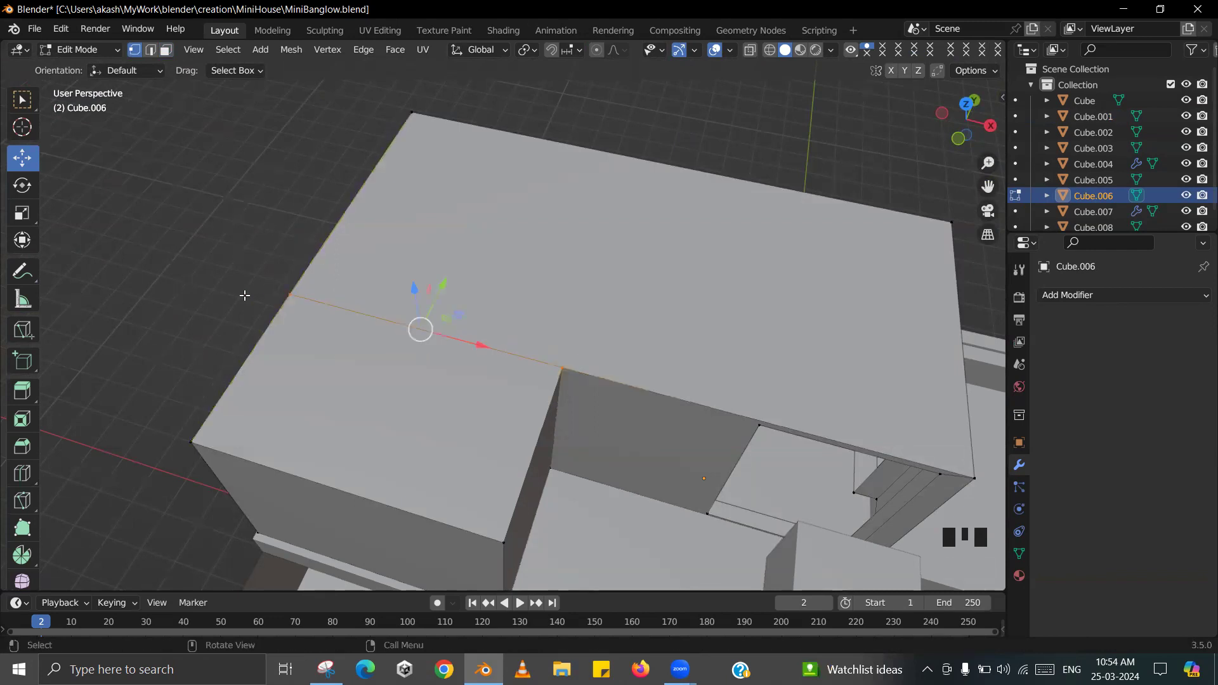
{"action": "key", "text": "s"}
{"action": "left_click", "coordinate": [485, 311]}
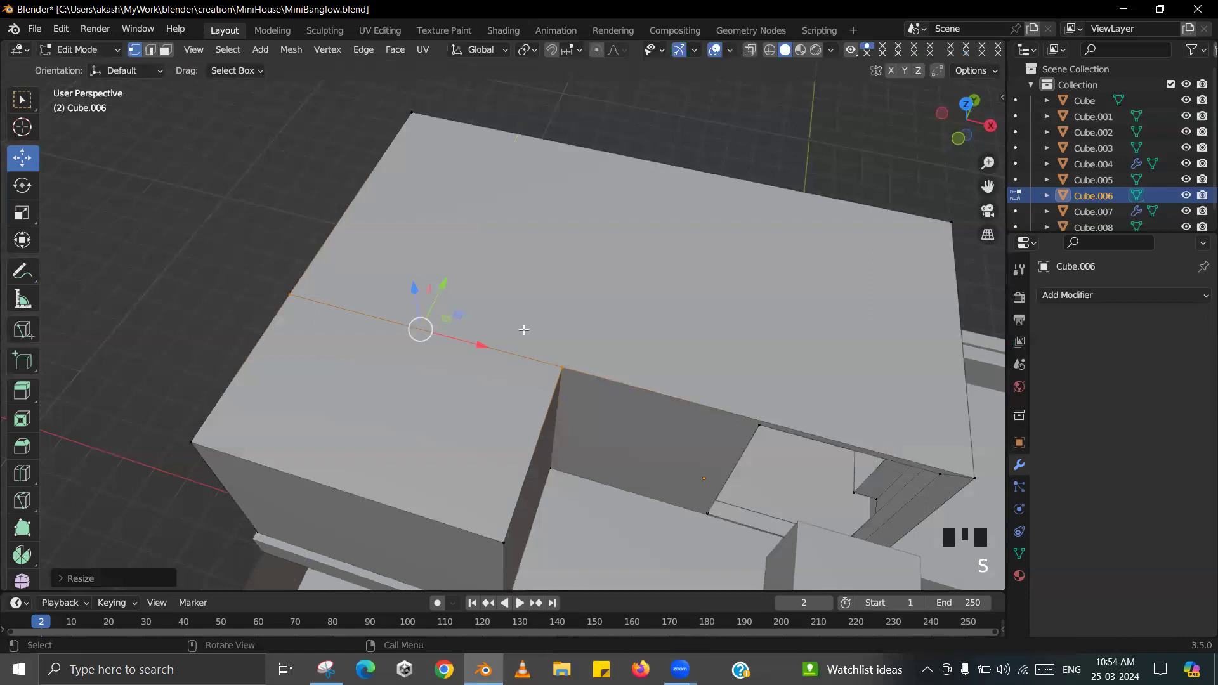
{"action": "middle_click_drag", "start_coordinate": [511, 319], "coordinate": [498, 325]}
{"action": "scroll", "coordinate": [495, 325], "scroll_direction": "down", "scroll_amount": 3}
{"action": "key", "text": "ctrl+z"}
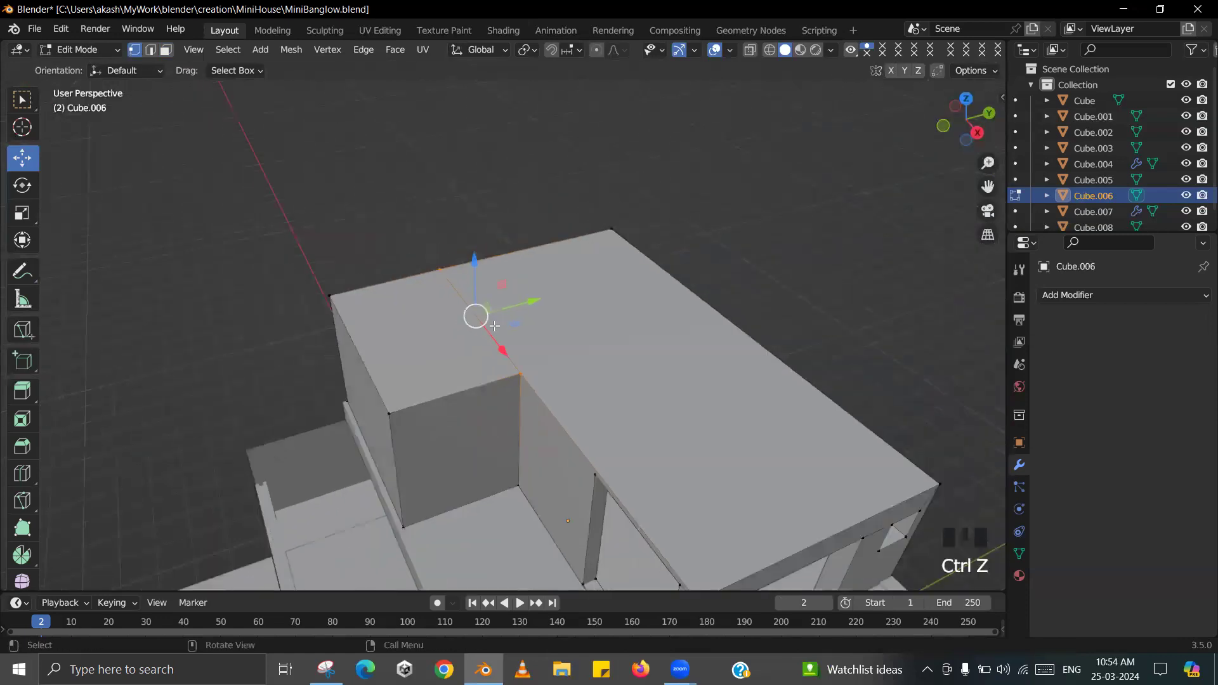
{"action": "key", "text": "ctrl+z"}
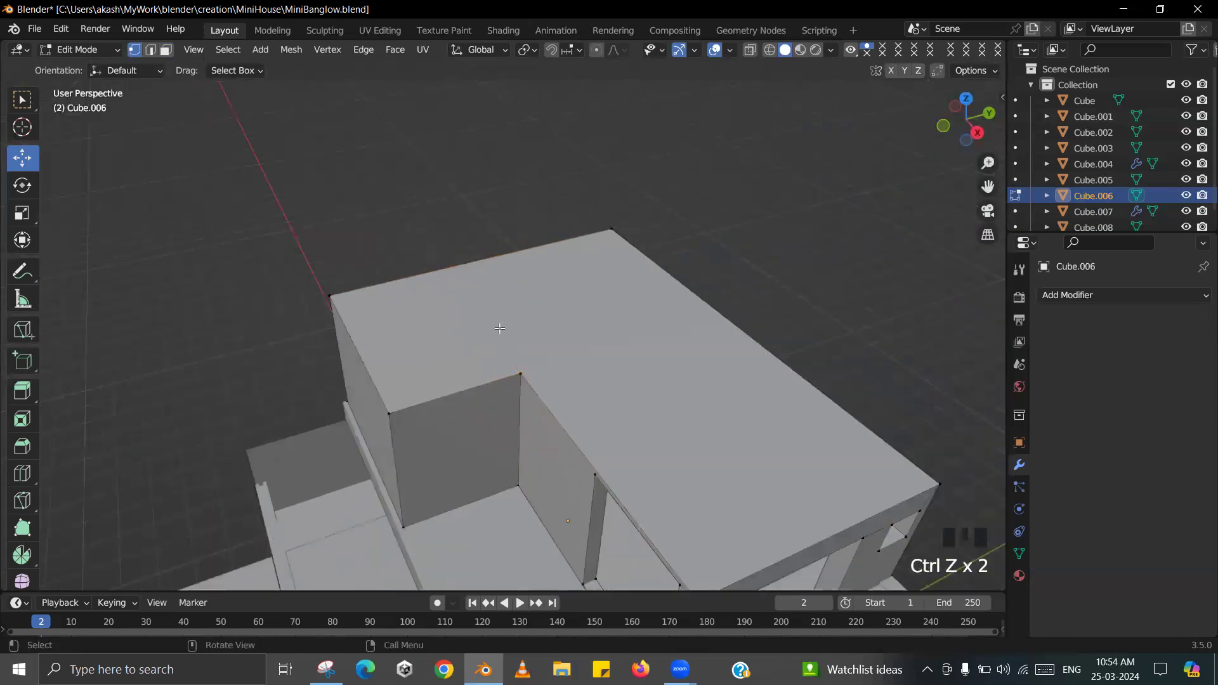
- Knife-cut the roof of Cube.006 in top view from the inner corner straight across to the outer side edge
{"action": "key", "text": "KP_7"}
{"action": "scroll", "coordinate": [780, 394], "scroll_direction": "up", "scroll_amount": 4}
{"action": "middle_click_drag", "start_coordinate": [521, 332], "coordinate": [542, 345], "text": "shift"}
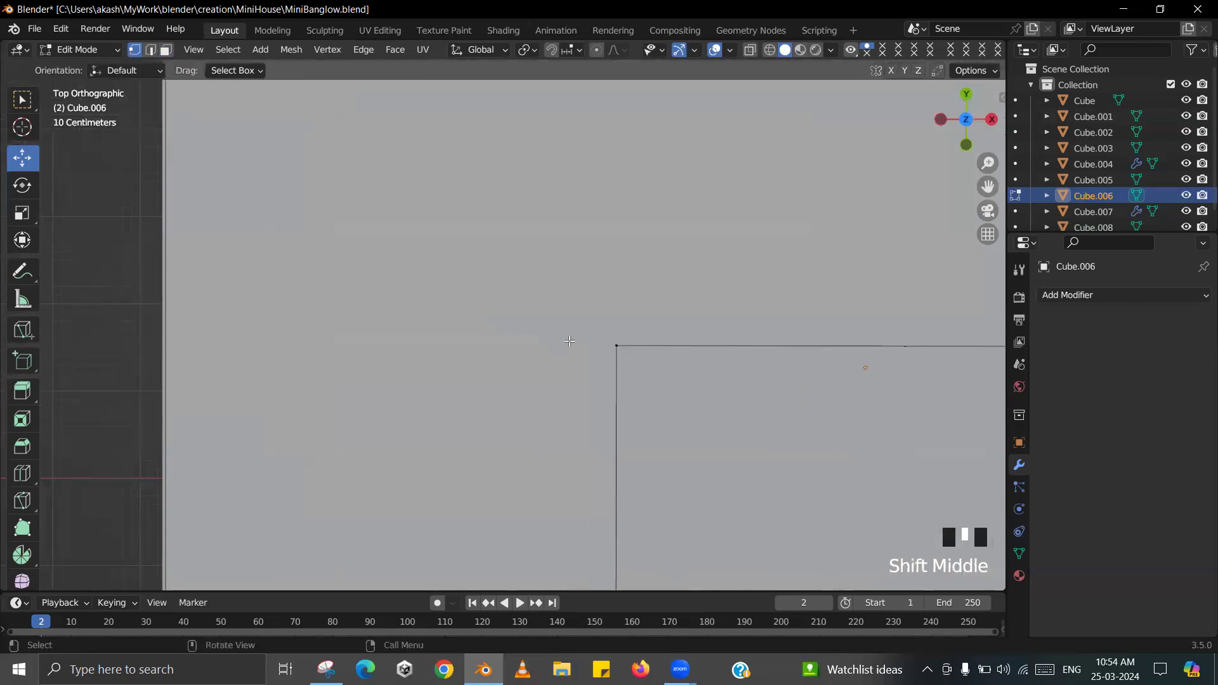
{"action": "key", "text": "k"}
{"action": "left_click", "coordinate": [615, 345]}
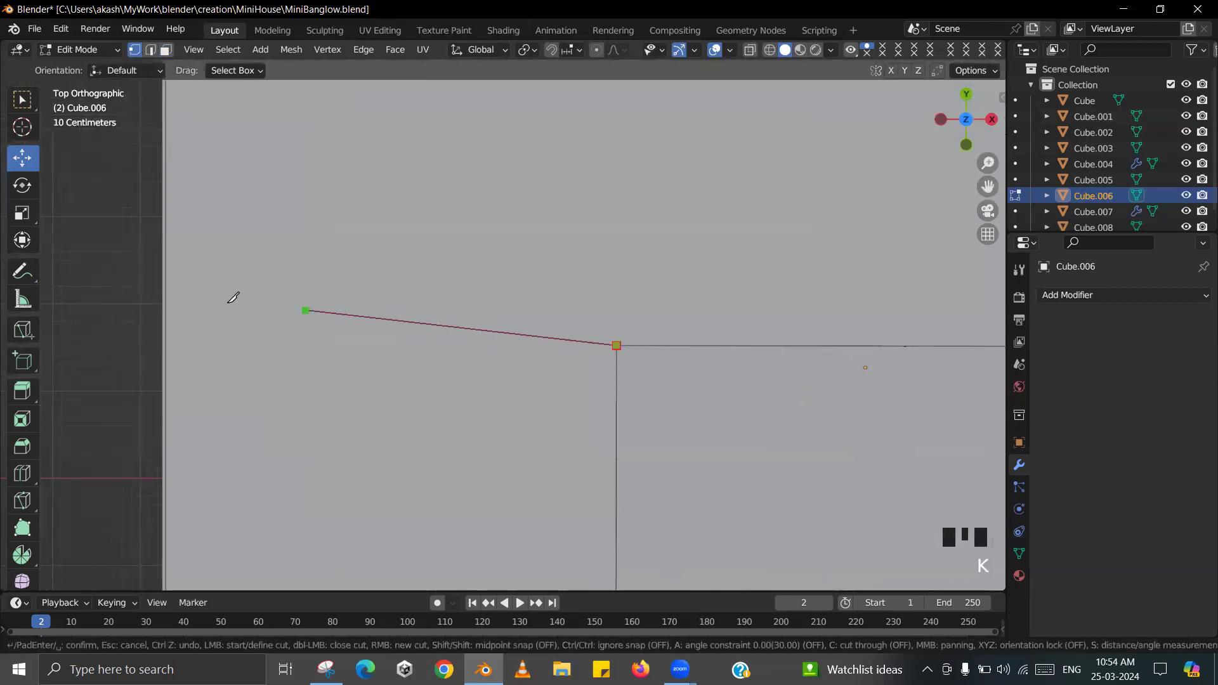
{"action": "left_click", "coordinate": [165, 340]}
{"action": "key", "text": "Return"}
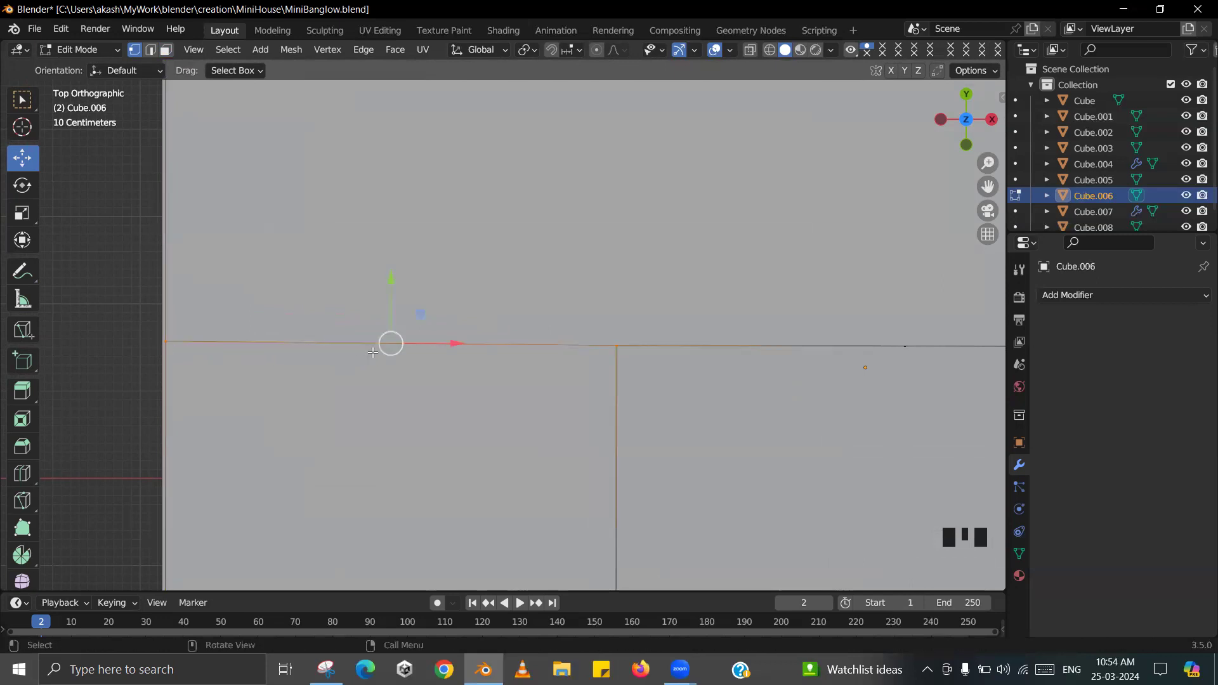
- Flatten the new roof cut by scaling it to 0 along Y and nudge it slightly along Y to align it
{"action": "key", "text": "s"}
{"action": "key", "text": "y"}
{"action": "key", "text": "0"}
{"action": "key", "text": "Return"}
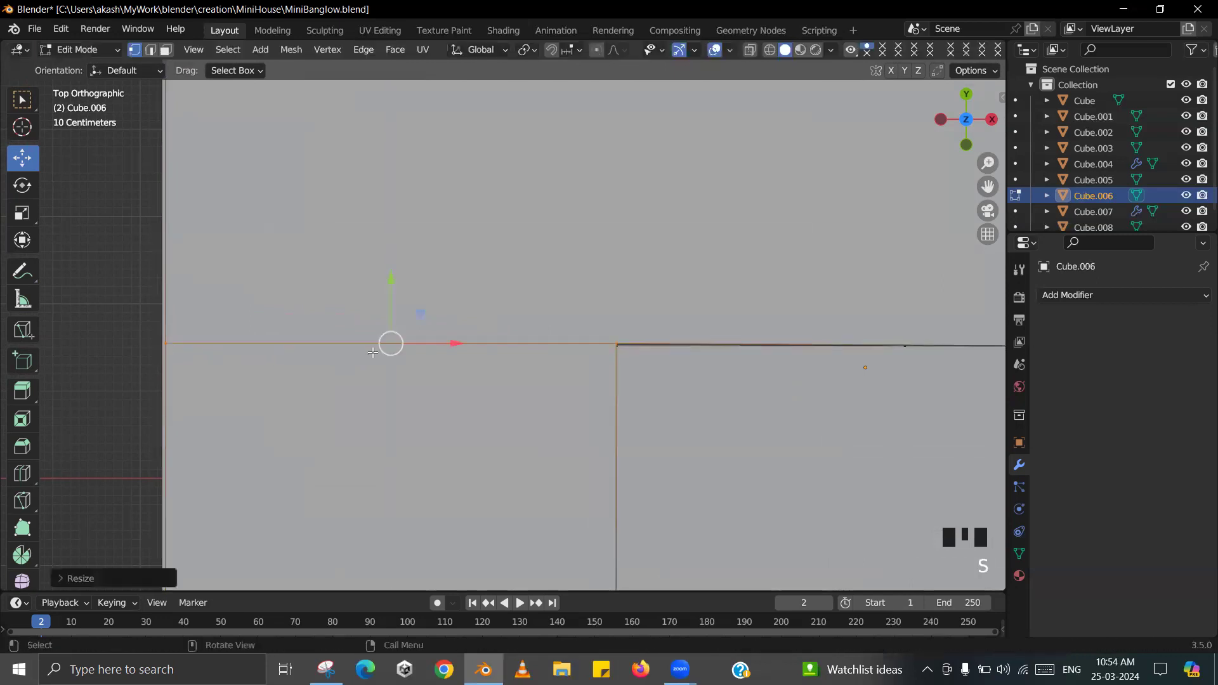
{"action": "scroll", "coordinate": [357, 292], "scroll_direction": "up", "scroll_amount": 1}
{"action": "left_click_drag", "start_coordinate": [368, 284], "coordinate": [368, 289]}
{"action": "scroll", "coordinate": [367, 290], "scroll_direction": "down", "scroll_amount": 1}
{"action": "middle_click_drag", "start_coordinate": [368, 290], "coordinate": [586, 368]}
- Select the larger rectangular roof face of Cube.006 and subdivide it
{"action": "key", "text": "Tab"}
{"action": "key", "text": "Tab"}
{"action": "left_click", "coordinate": [165, 50]}
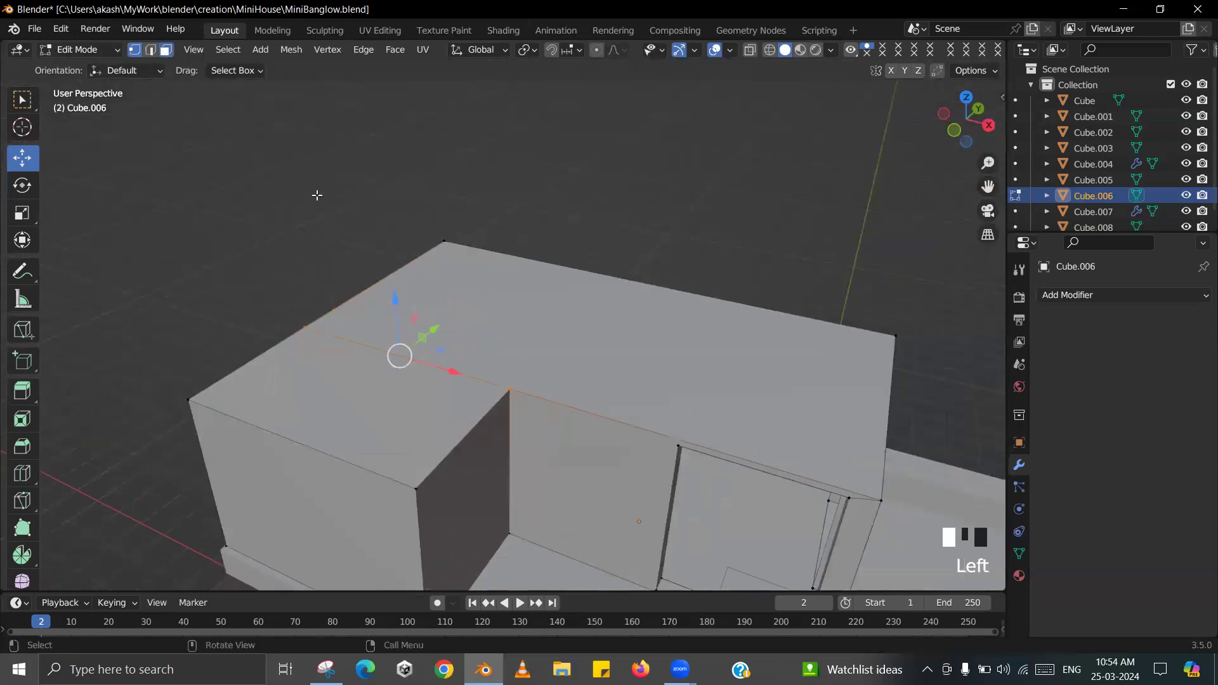
{"action": "left_click", "coordinate": [570, 305]}
{"action": "middle_click_drag", "start_coordinate": [571, 304], "coordinate": [547, 330]}
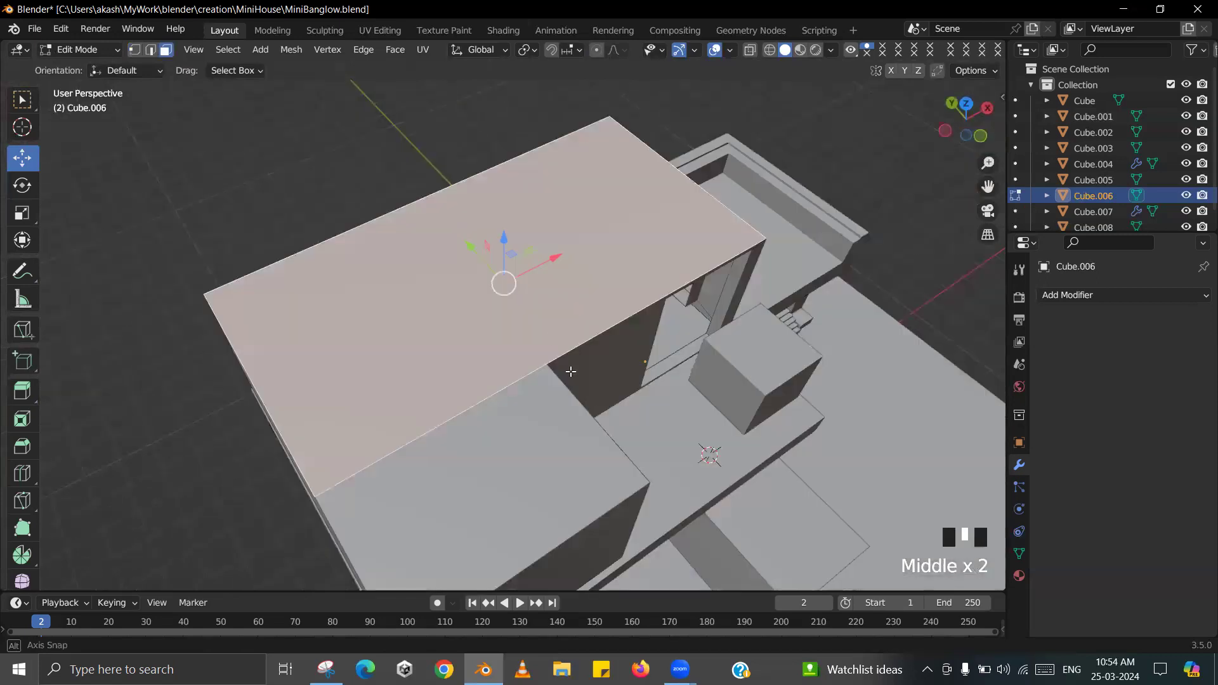
{"action": "right_click", "coordinate": [524, 317]}
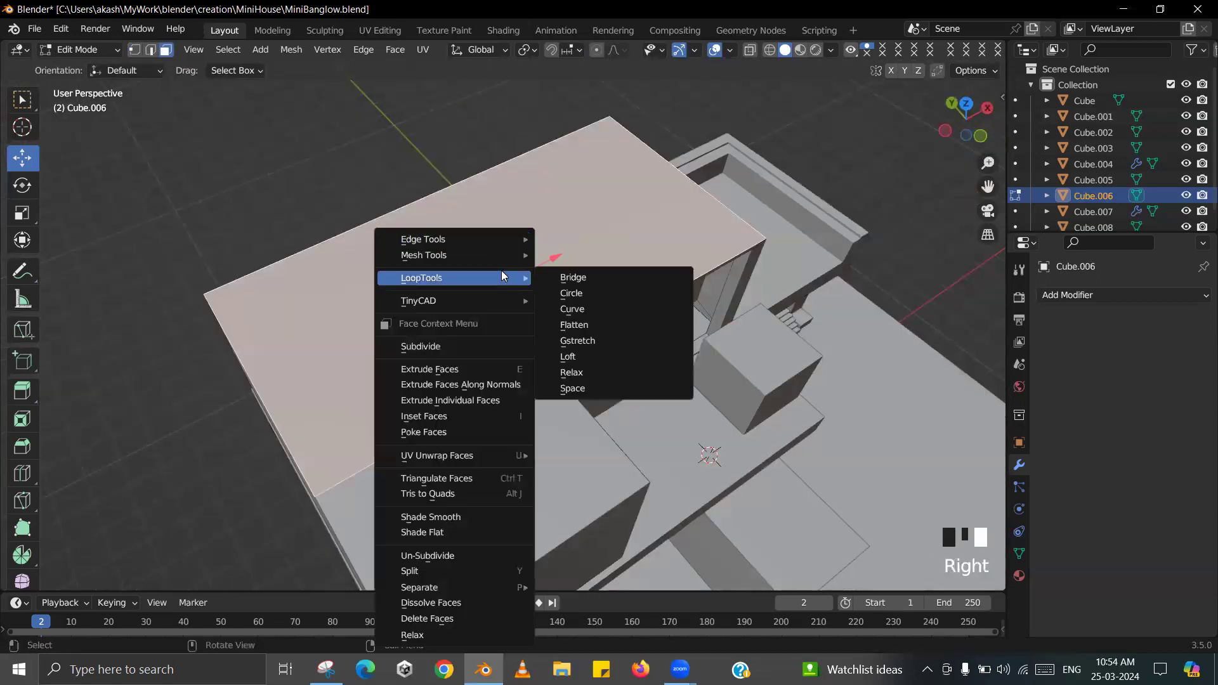
{"action": "left_click", "coordinate": [449, 347]}
{"action": "scroll", "coordinate": [628, 280], "scroll_direction": "up", "scroll_amount": 1}
{"action": "middle_click_drag", "start_coordinate": [627, 280], "coordinate": [678, 324]}
{"action": "key", "text": "Tab"}
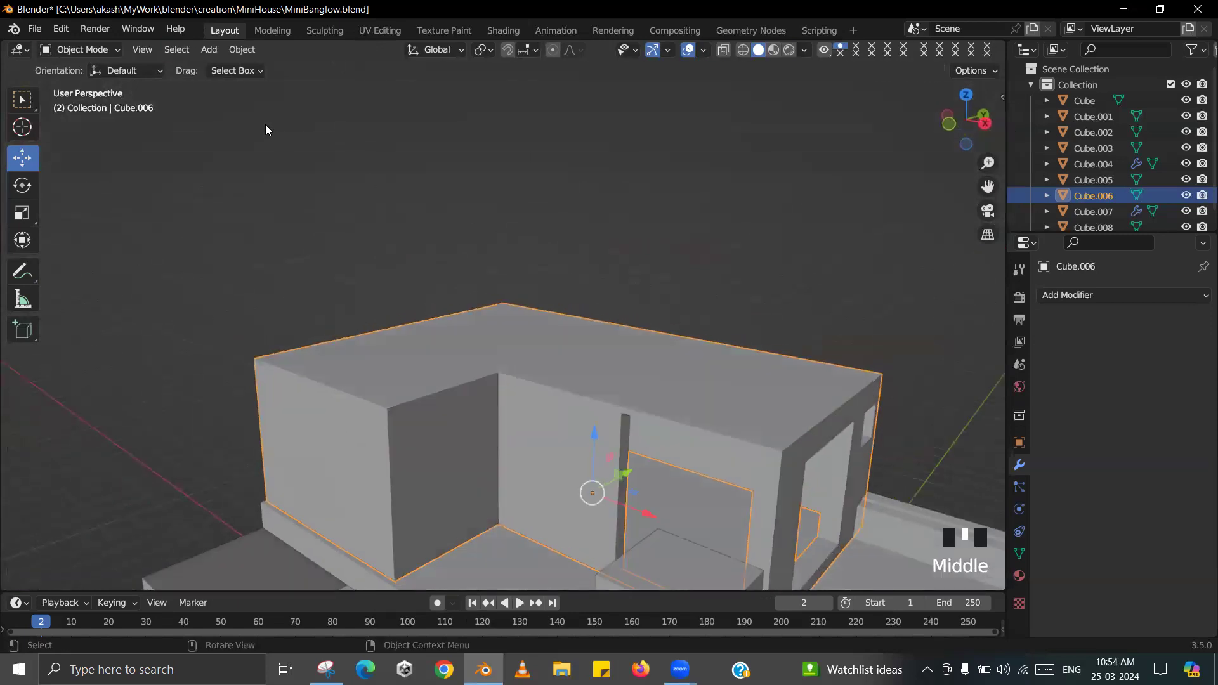
- Dissolve the extra midpoint vertices on the roof cut and on the roof edge above the recessed wall
{"action": "key", "text": "Tab"}
{"action": "left_click", "coordinate": [134, 50]}
{"action": "middle_click_drag", "start_coordinate": [571, 413], "coordinate": [317, 250]}
{"action": "scroll", "coordinate": [584, 425], "scroll_direction": "up", "scroll_amount": 2}
{"action": "left_click", "coordinate": [495, 402]}
{"action": "left_click", "coordinate": [302, 245]}
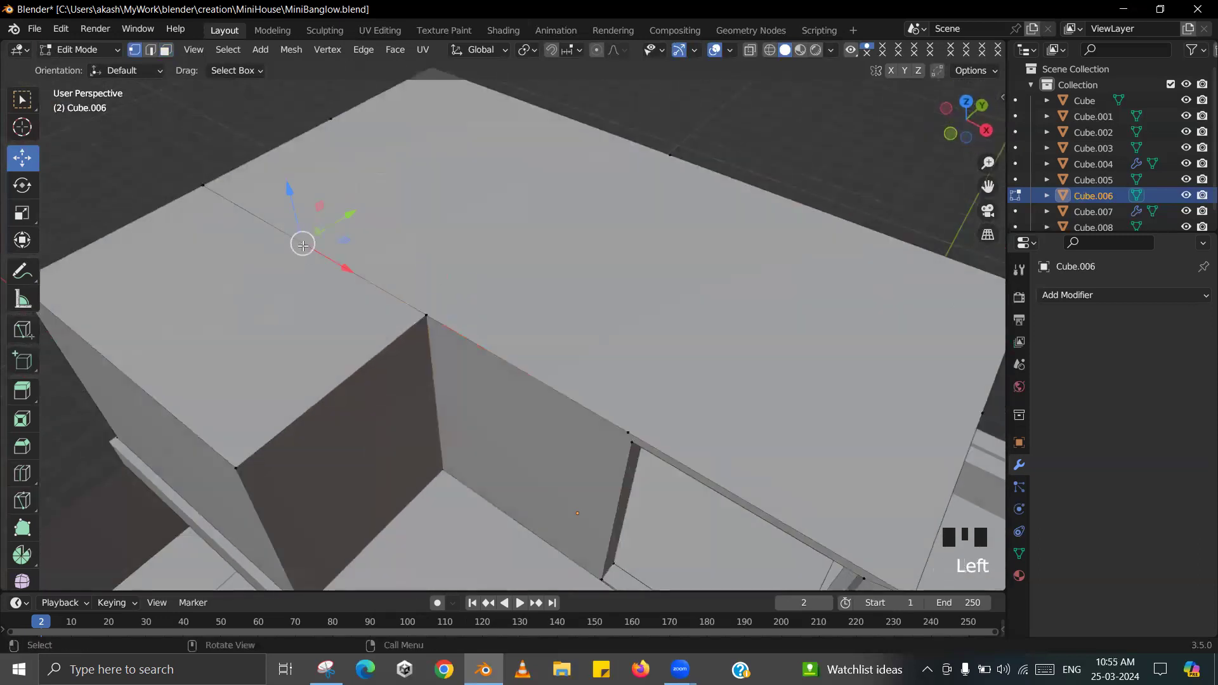
{"action": "left_click", "coordinate": [629, 405], "text": "shift"}
{"action": "middle_click_drag", "start_coordinate": [630, 405], "coordinate": [627, 414]}
{"action": "key", "text": "x"}
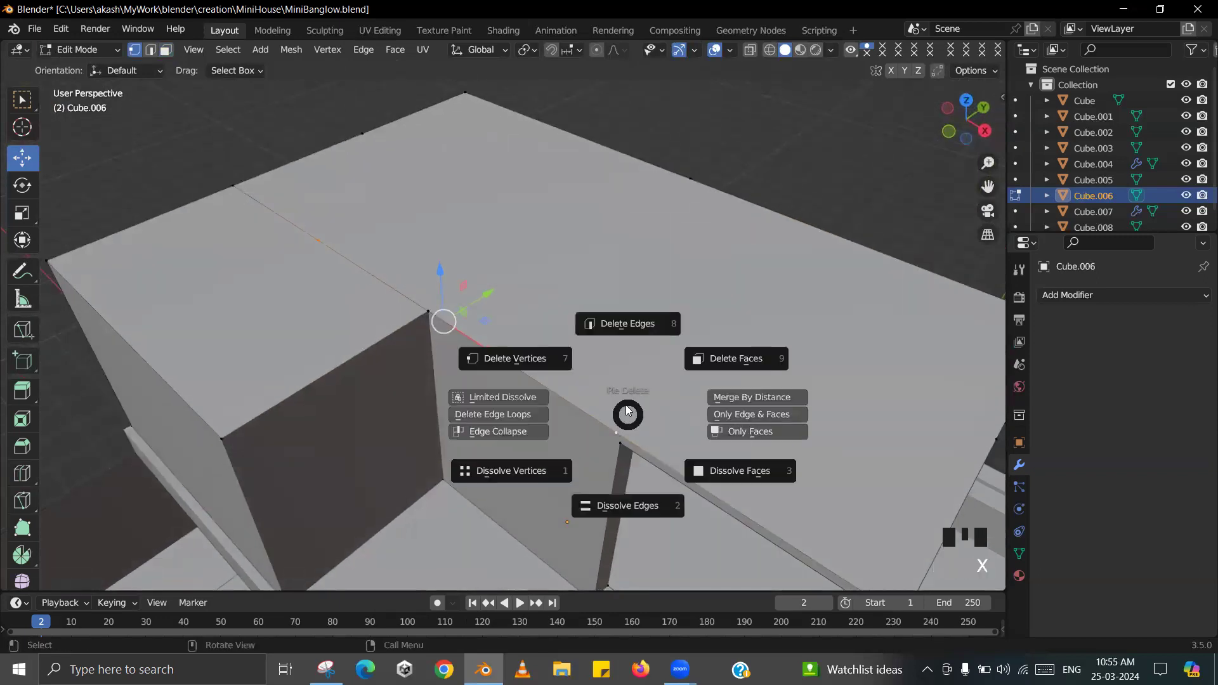
{"action": "left_click", "coordinate": [546, 471]}
{"action": "scroll", "coordinate": [552, 355], "scroll_direction": "down", "scroll_amount": 2}
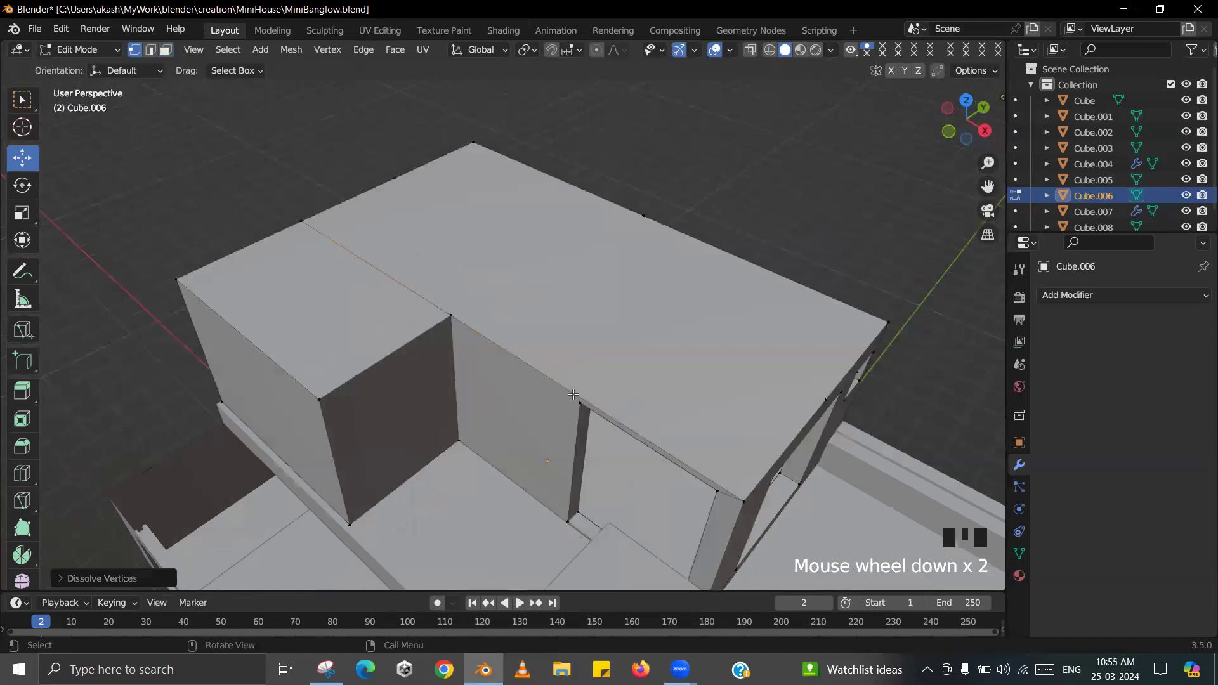
- Knife-cut the roof from the inner corner to the midpoint vertex on the long back edge
{"action": "middle_click_drag", "start_coordinate": [552, 355], "coordinate": [558, 321], "text": "shift"}
{"action": "scroll", "coordinate": [558, 321], "scroll_direction": "up", "scroll_amount": 1}
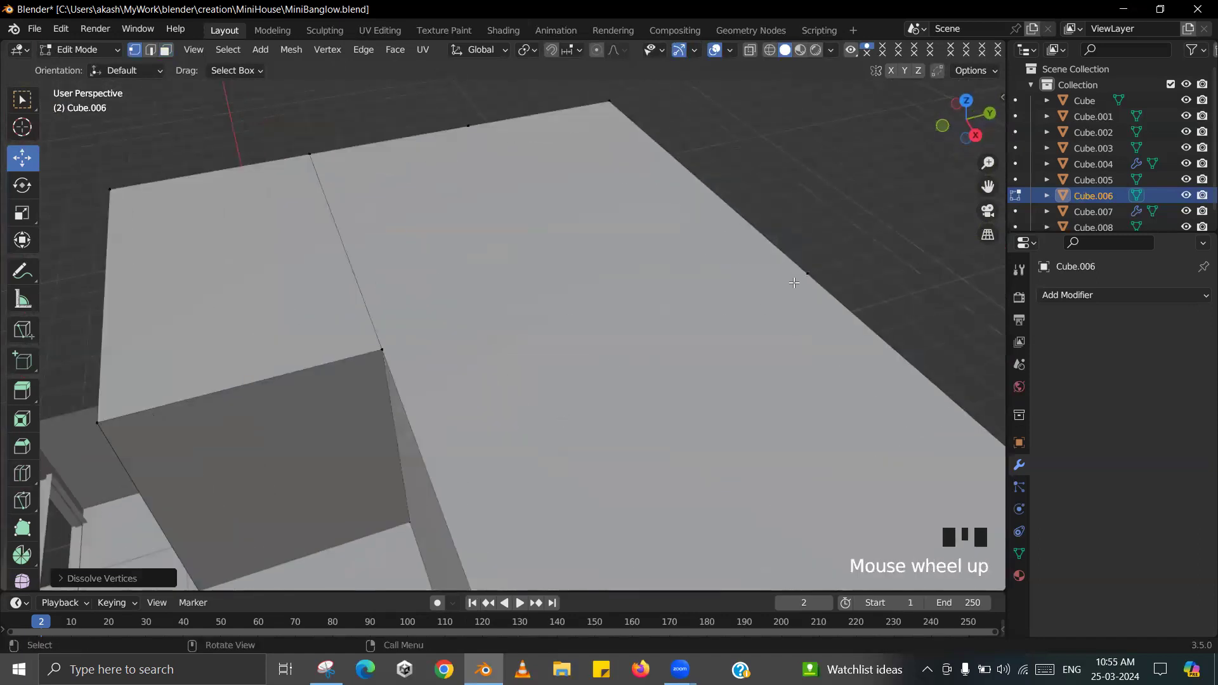
{"action": "key", "text": "k"}
{"action": "left_click", "coordinate": [381, 350]}
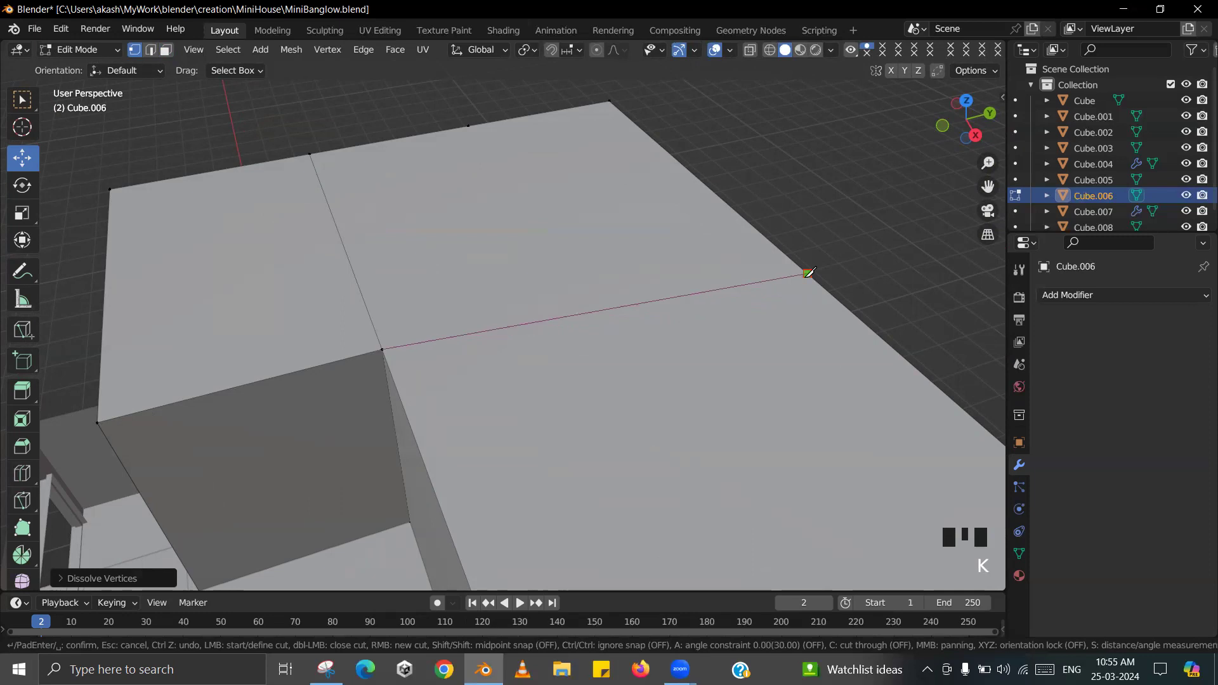
{"action": "left_click", "coordinate": [807, 273]}
{"action": "key", "text": "Return"}
- Move the cut's end vertex on the back roof edge along X in top view to line up with the inner corner
{"action": "middle_click_drag", "start_coordinate": [827, 284], "coordinate": [744, 583]}
{"action": "scroll", "coordinate": [761, 516], "scroll_direction": "up", "scroll_amount": 2}
{"action": "key", "text": "KP_7"}
{"action": "scroll", "coordinate": [748, 468], "scroll_direction": "down", "scroll_amount": 5}
{"action": "scroll", "coordinate": [744, 584], "scroll_direction": "up", "scroll_amount": 1}
{"action": "left_click", "coordinate": [505, 197]}
{"action": "left_click_drag", "start_coordinate": [569, 197], "coordinate": [516, 200]}
- Scale the cut's two end vertices along X to straighten the edge, finish editing Cube.006 and save the file
{"action": "middle_click_drag", "start_coordinate": [539, 374], "coordinate": [380, 222]}
{"action": "scroll", "coordinate": [381, 222], "scroll_direction": "up", "scroll_amount": 1}
{"action": "left_click", "coordinate": [282, 413], "text": "shift"}
{"action": "key", "text": "d"}
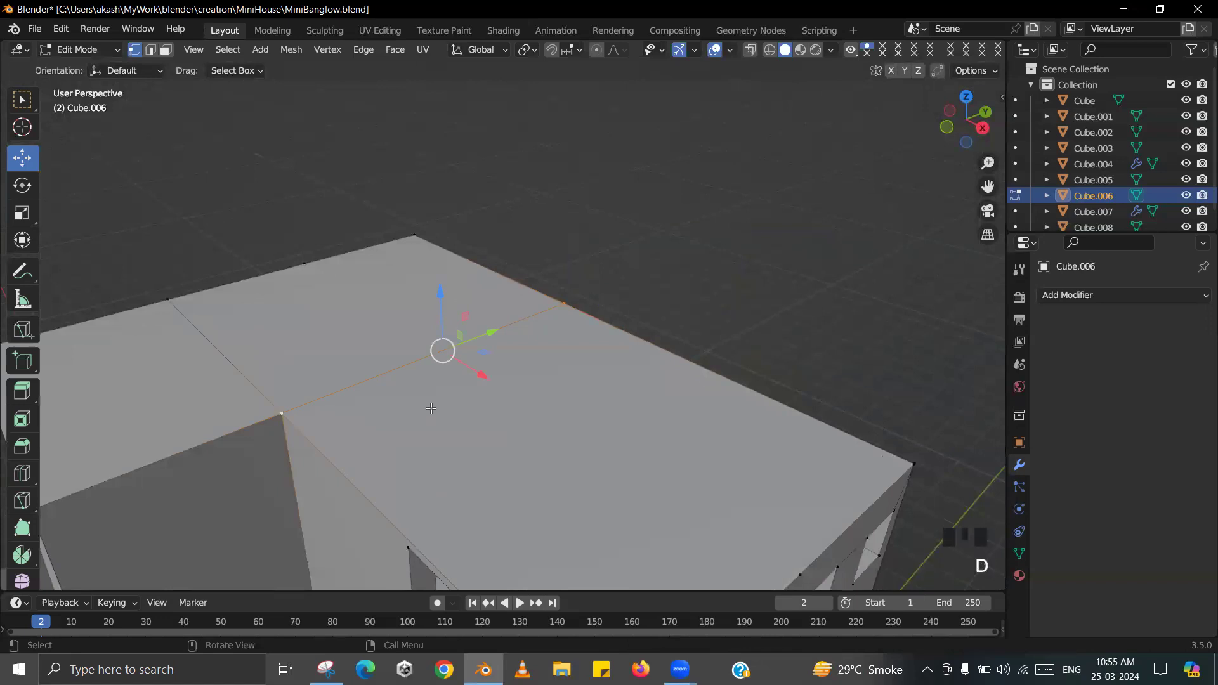
{"action": "key", "text": "s"}
{"action": "key", "text": "x"}
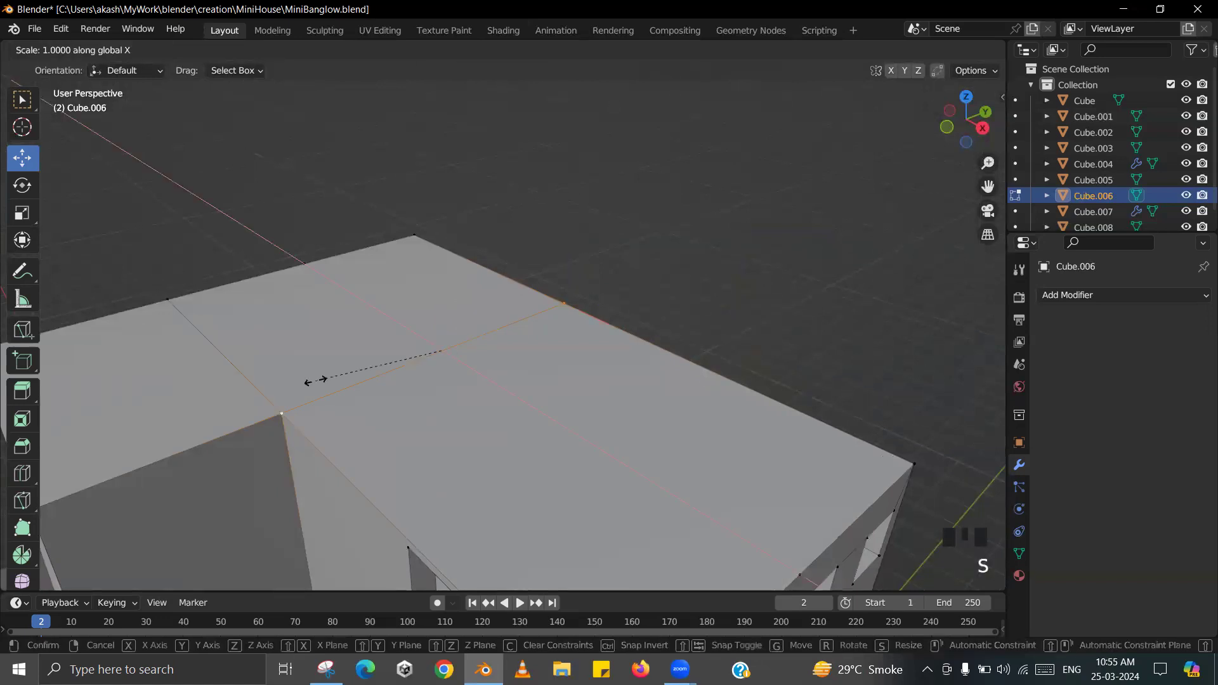
{"action": "left_click", "coordinate": [316, 380]}
{"action": "key", "text": "Tab"}
{"action": "scroll", "coordinate": [526, 411], "scroll_direction": "down", "scroll_amount": 2}
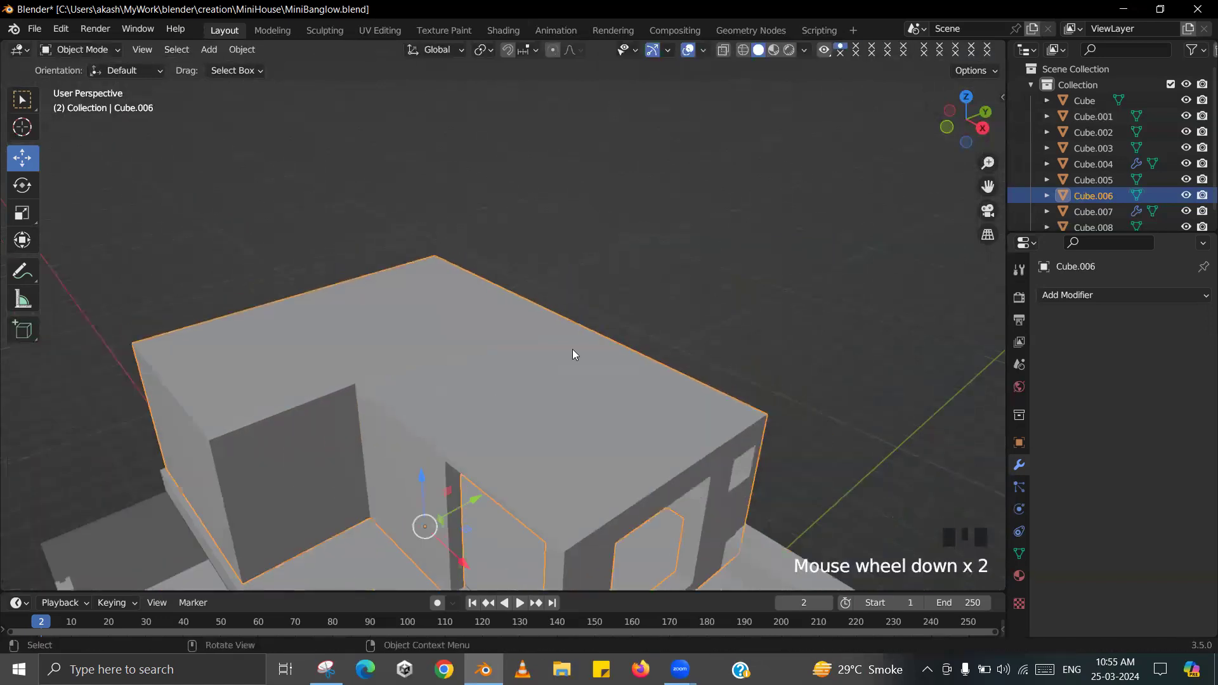
{"action": "middle_click_drag", "start_coordinate": [572, 354], "coordinate": [585, 344]}
{"action": "key", "text": "ctrl+s"}
- Inspect the inner-corner vertex of Cube.006 and its adjoining edges in wireframe top view for alignment
{"action": "key", "text": "KP_7"}
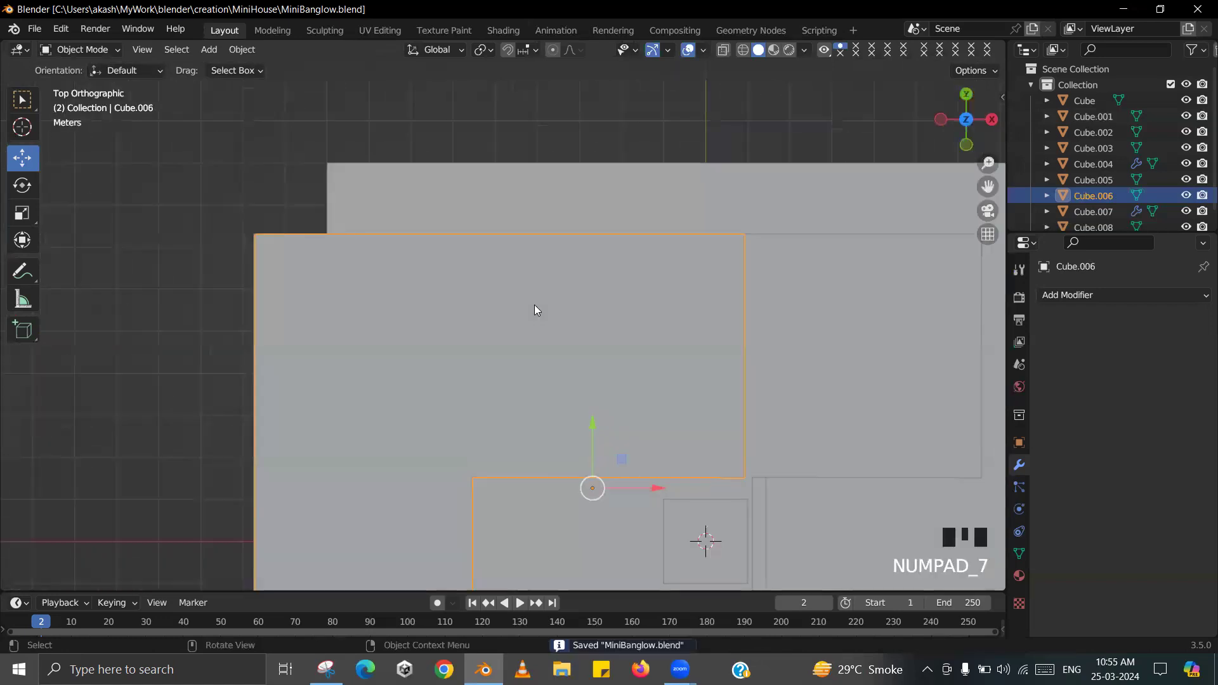
{"action": "middle_click_drag", "start_coordinate": [534, 306], "coordinate": [530, 175], "text": "shift"}
{"action": "key", "text": "Tab"}
{"action": "key", "text": "z"}
{"action": "left_click", "coordinate": [365, 282]}
{"action": "scroll", "coordinate": [405, 342], "scroll_direction": "up", "scroll_amount": 4}
{"action": "middle_click_drag", "start_coordinate": [407, 342], "coordinate": [446, 273], "text": "shift"}
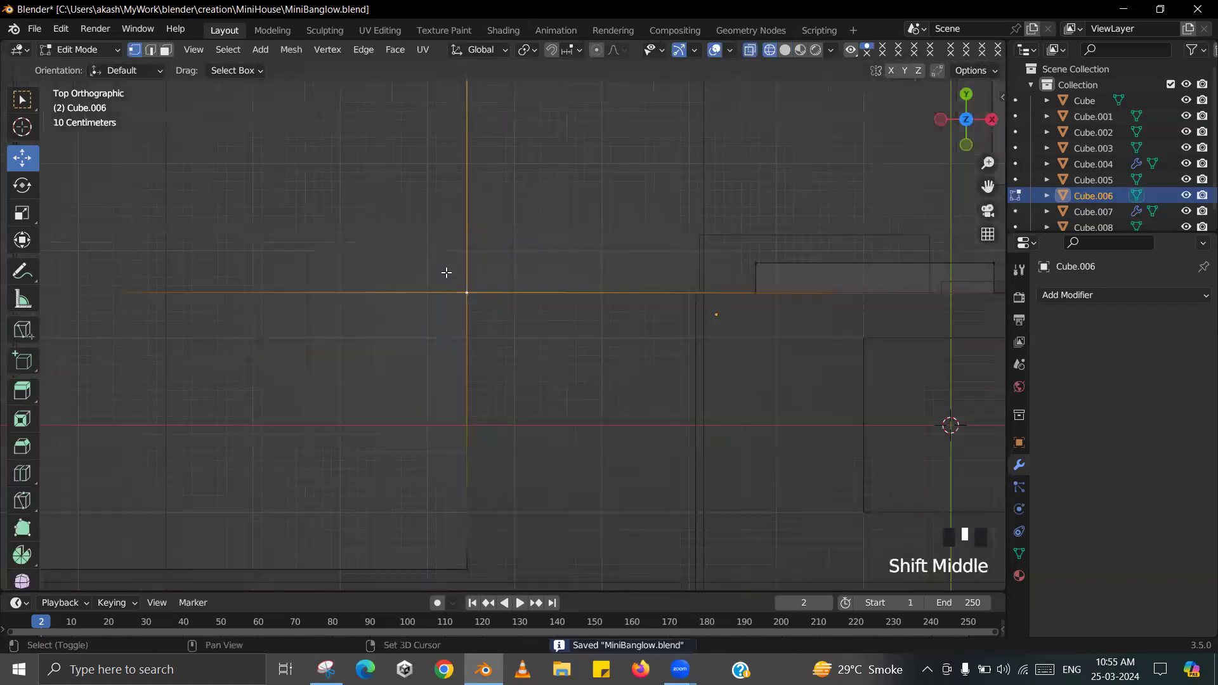
{"action": "scroll", "coordinate": [446, 273], "scroll_direction": "up", "scroll_amount": 6}
{"action": "key", "text": "x"}
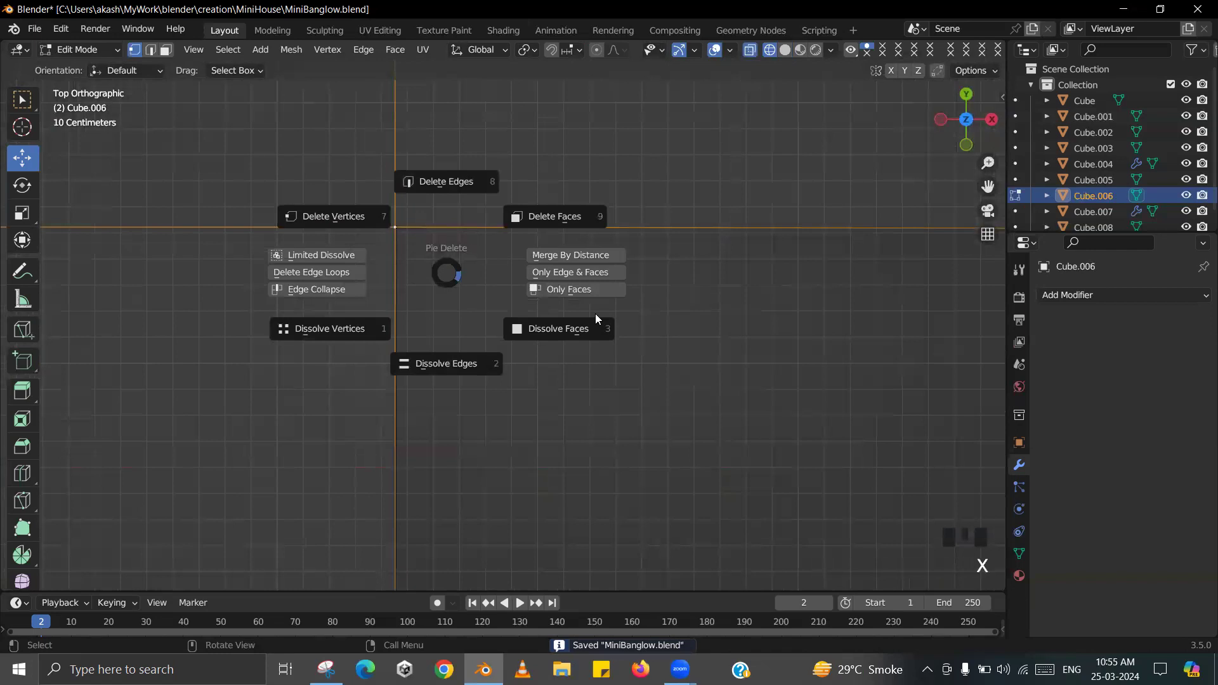
{"action": "key", "text": "Escape"}
{"action": "key", "text": "z"}
{"action": "left_click", "coordinate": [736, 320]}
{"action": "scroll", "coordinate": [764, 401], "scroll_direction": "down", "scroll_amount": 3}
{"action": "middle_click_drag", "start_coordinate": [764, 400], "coordinate": [583, 336]}
{"action": "key", "text": "Tab"}
{"action": "scroll", "coordinate": [644, 313], "scroll_direction": "down", "scroll_amount": 5}
- Compare the divided roof of Cube.006 with the gabled roof in the reference house picture
{"action": "key", "text": "alt+Tab"}
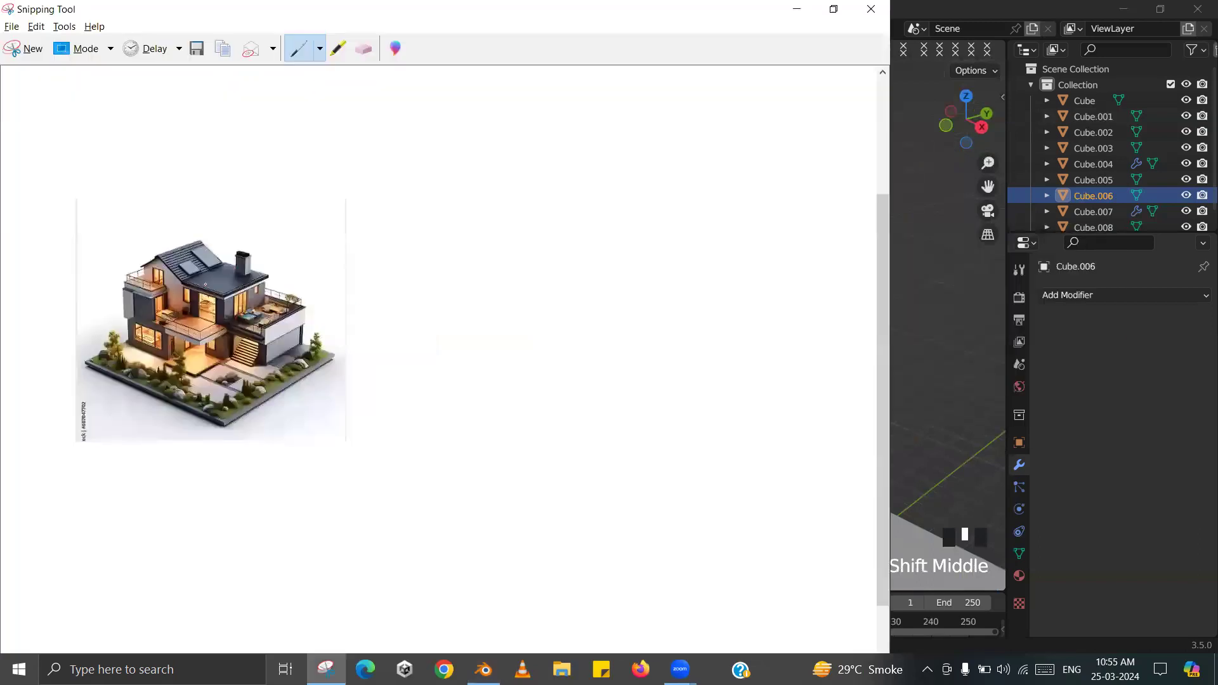
{"action": "key", "text": "alt+Tab"}
{"action": "scroll", "coordinate": [513, 302], "scroll_direction": "up", "scroll_amount": 2}
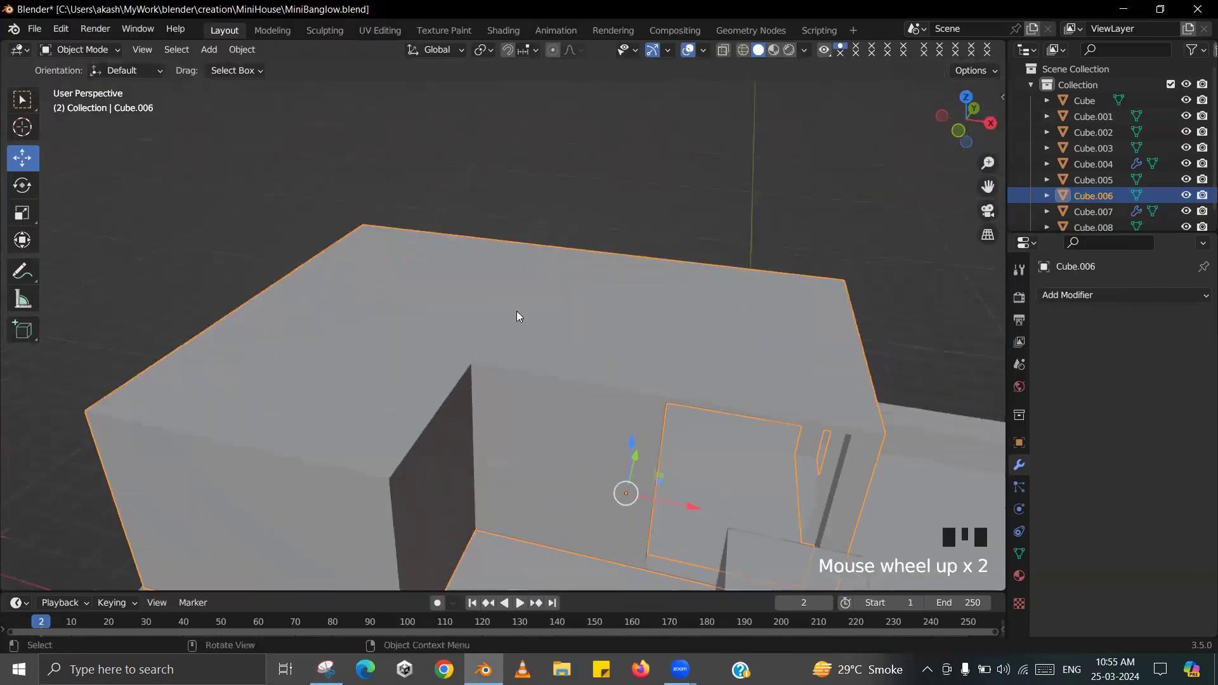
{"action": "key", "text": "alt+Tab"}
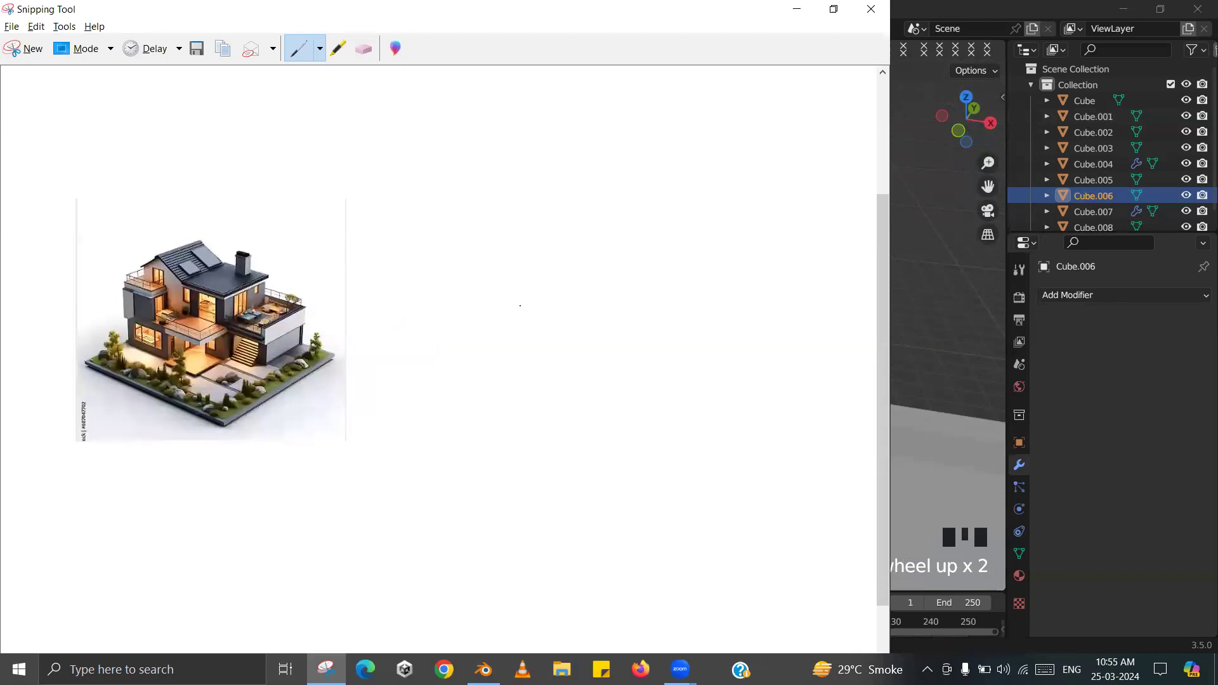
{"action": "key", "text": "alt+Tab"}
{"action": "scroll", "coordinate": [506, 345], "scroll_direction": "up", "scroll_amount": 1}
{"action": "middle_click_drag", "start_coordinate": [506, 345], "coordinate": [592, 314], "text": "shift"}
{"action": "key", "text": "alt+Tab"}
{"action": "key", "text": "alt+Tab"}
- Add midpoint vertices with loop cuts to the back and front edges of Cube.006's roof section beyond the inner corner
{"action": "key", "text": "Tab"}
{"action": "key", "text": "ctrl+r"}
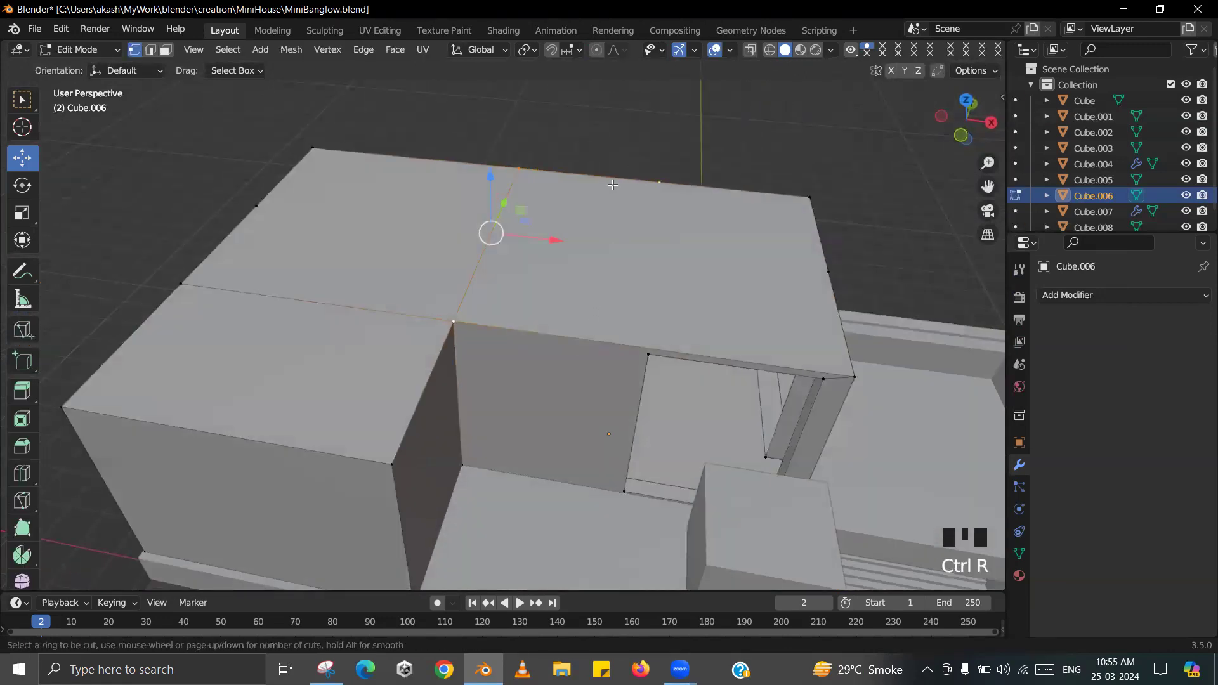
{"action": "left_click", "coordinate": [642, 190]}
{"action": "right_click", "coordinate": [647, 295]}
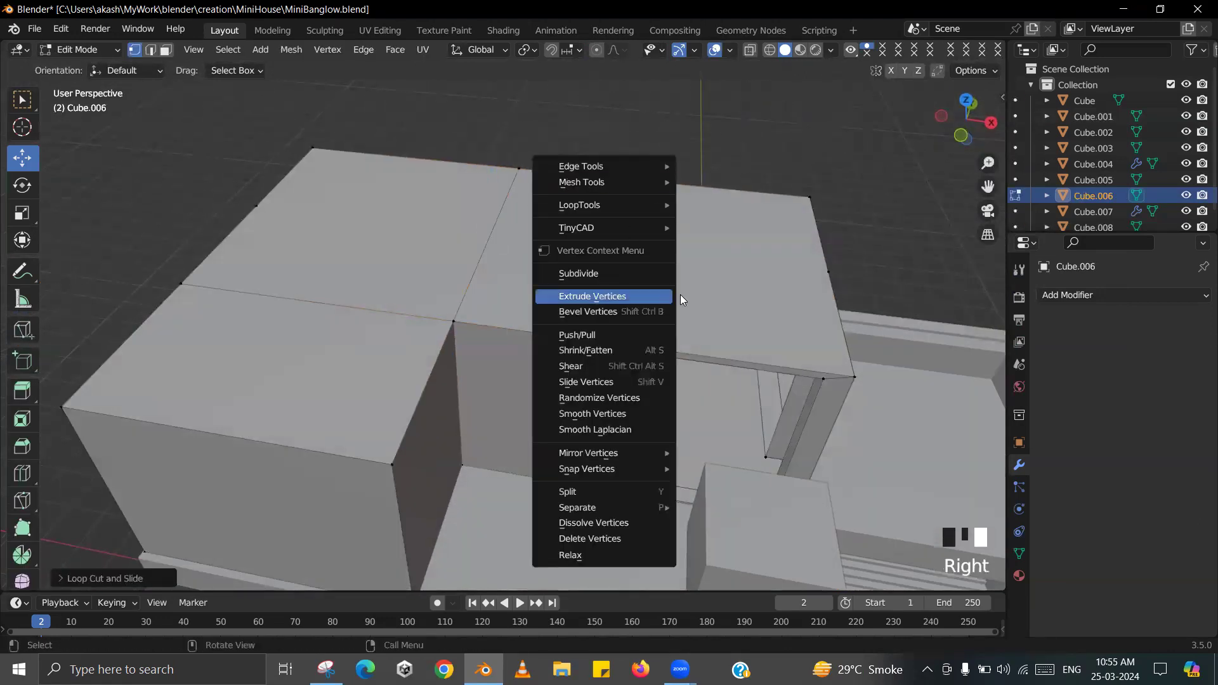
{"action": "key", "text": "Escape"}
{"action": "key", "text": "ctrl+r"}
{"action": "right_click", "coordinate": [654, 329]}
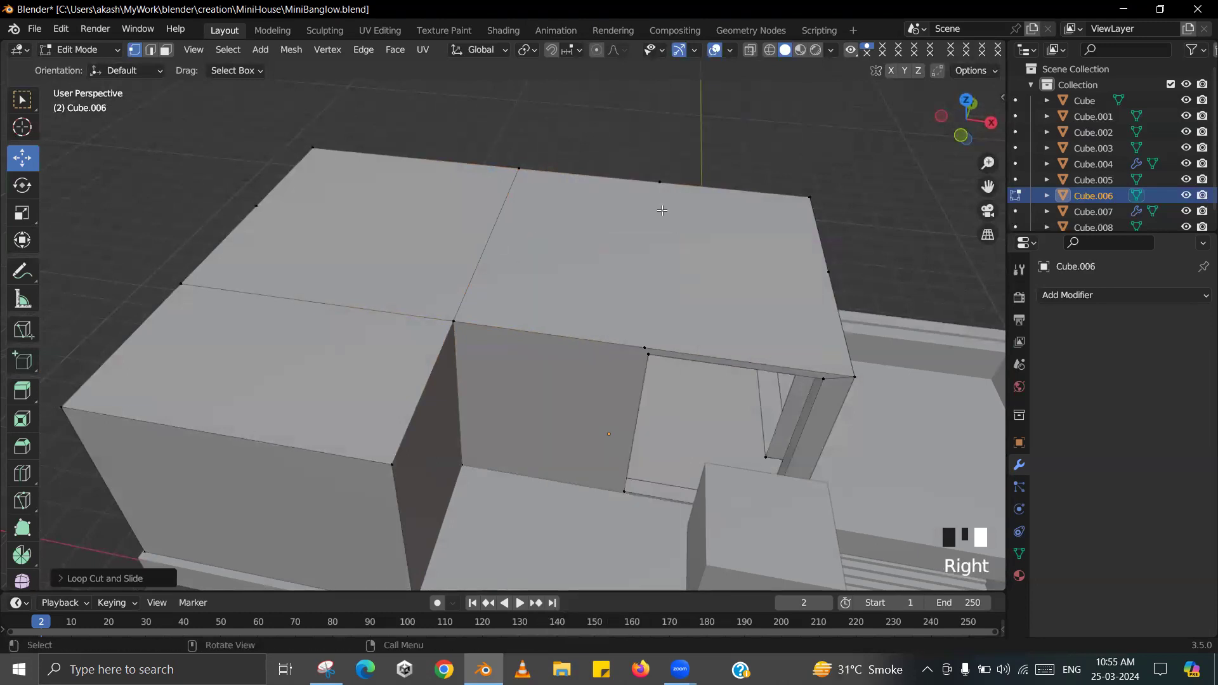
- Join the two new midpoint vertices across the roof with a Knife cut
{"action": "key", "text": "k"}
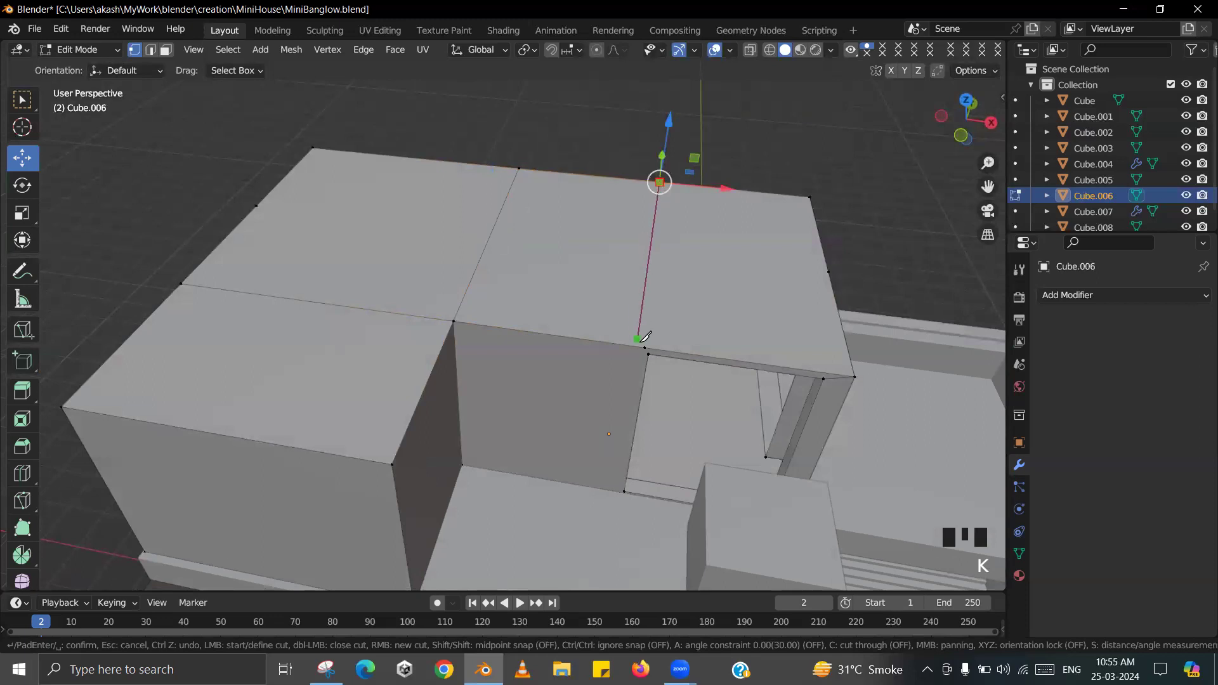
{"action": "left_click", "coordinate": [642, 343]}
{"action": "key", "text": "Return"}
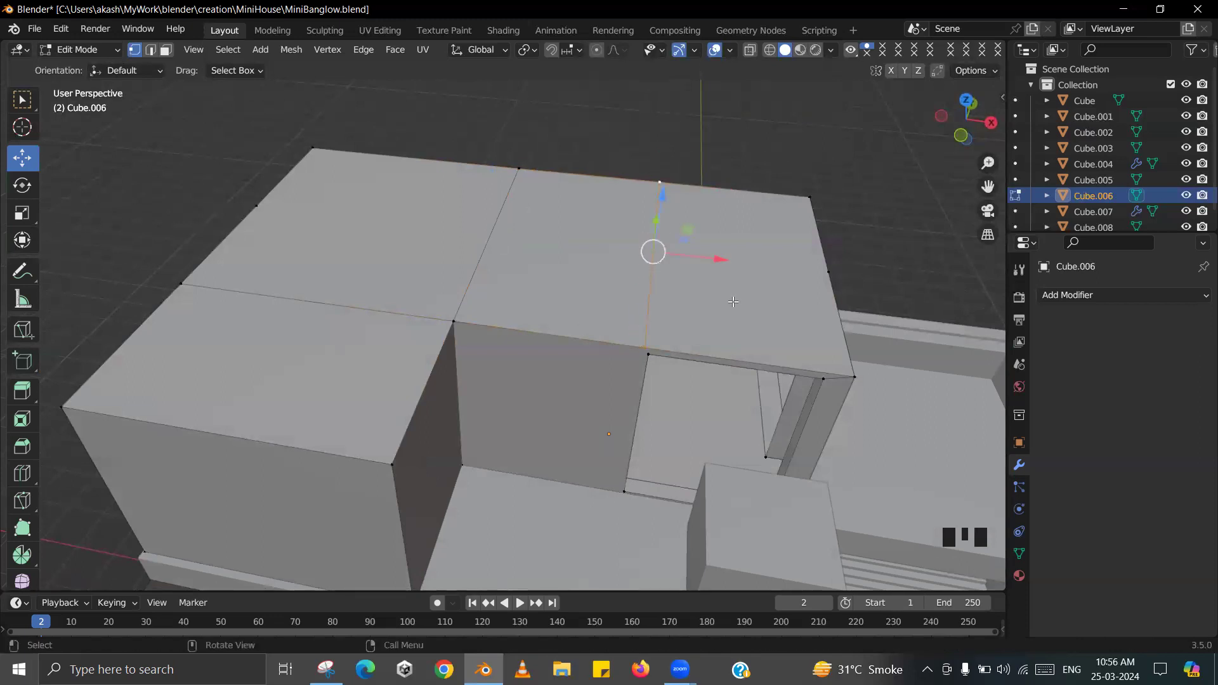
- Slide the new roof edge toward the inner-corner edge, finish editing, and check the division against the reference house picture
{"action": "key", "text": "g"}
{"action": "key", "text": "g"}
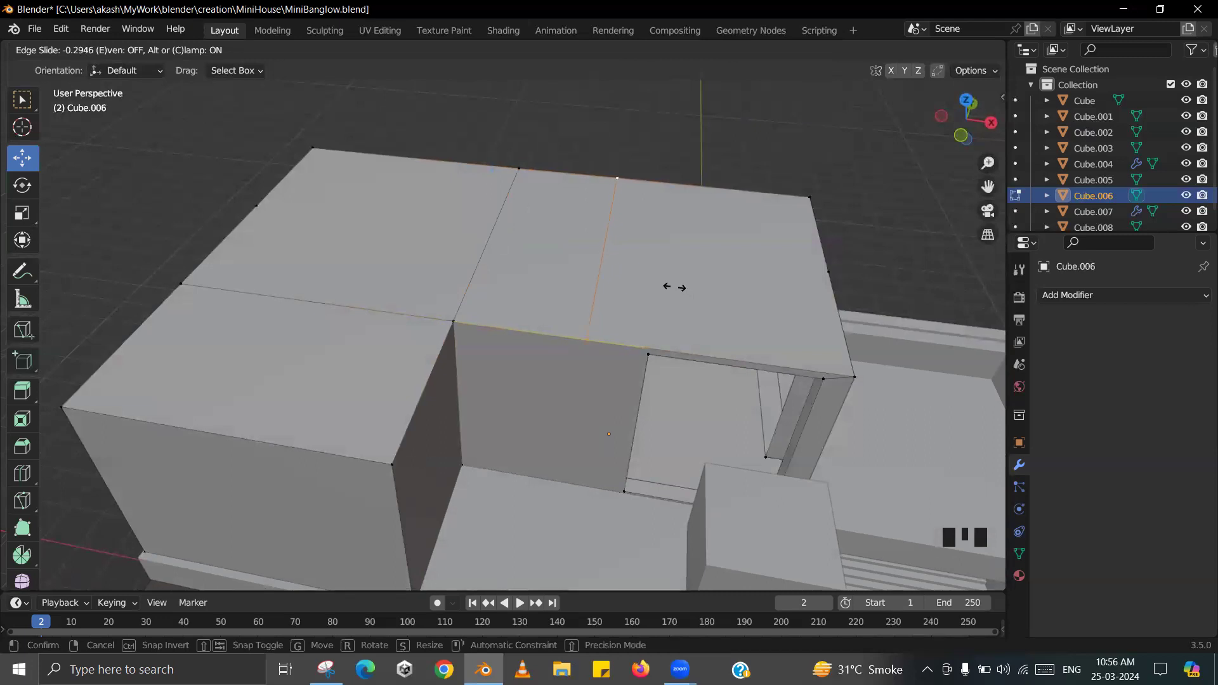
{"action": "left_click", "coordinate": [662, 285]}
{"action": "key", "text": "Tab"}
{"action": "middle_click_drag", "start_coordinate": [660, 286], "coordinate": [568, 317]}
{"action": "key", "text": "alt+Tab"}
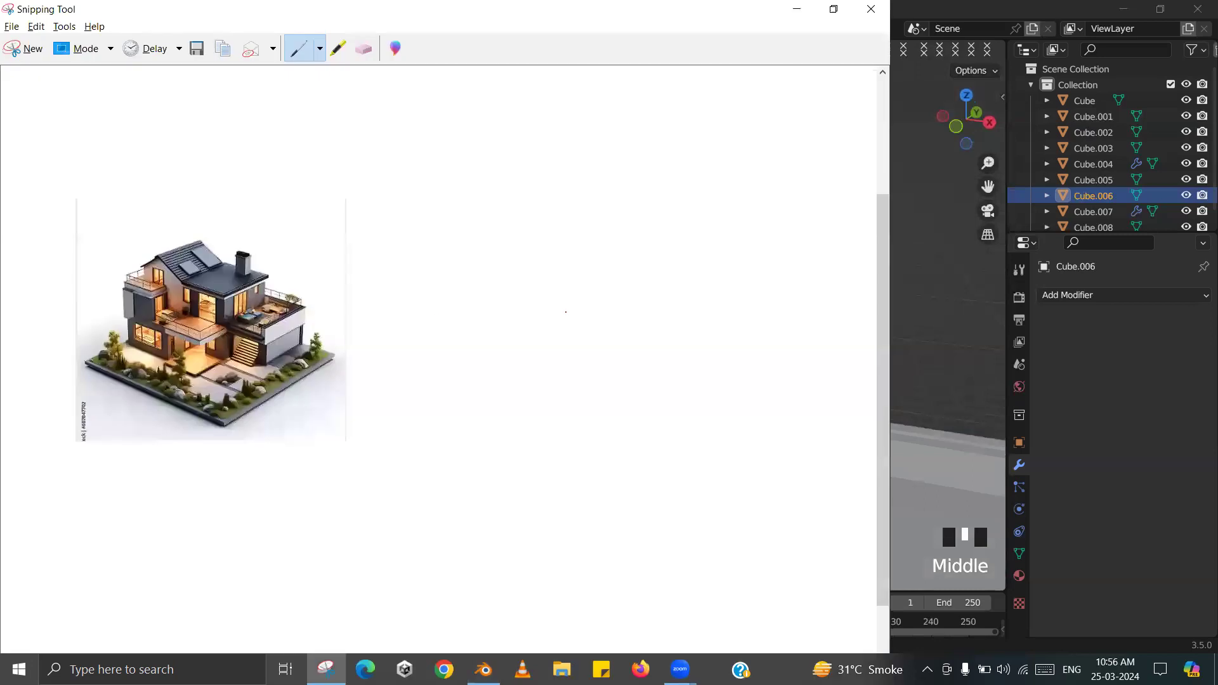
{"action": "key", "text": "alt+Tab"}
- Extrude the three rear roof faces of Cube.006 upward into a thin raised slab and finish editing
{"action": "key", "text": "Tab"}
{"action": "middle_click_drag", "start_coordinate": [413, 275], "coordinate": [410, 278]}
{"action": "left_click", "coordinate": [194, 129]}
{"action": "left_click", "coordinate": [166, 50]}
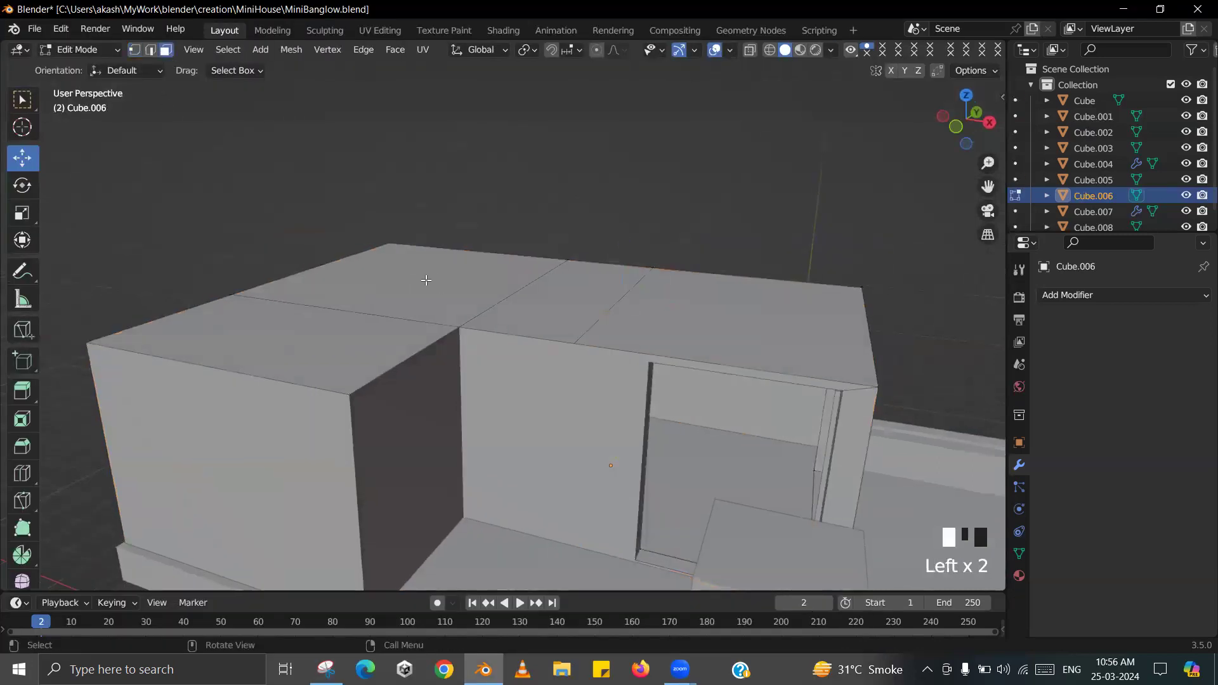
{"action": "left_click", "coordinate": [420, 274]}
{"action": "left_click", "coordinate": [558, 291], "text": "shift"}
{"action": "middle_click_drag", "start_coordinate": [558, 291], "coordinate": [645, 352], "text": "shift"}
{"action": "scroll", "coordinate": [646, 352], "scroll_direction": "up", "scroll_amount": 2}
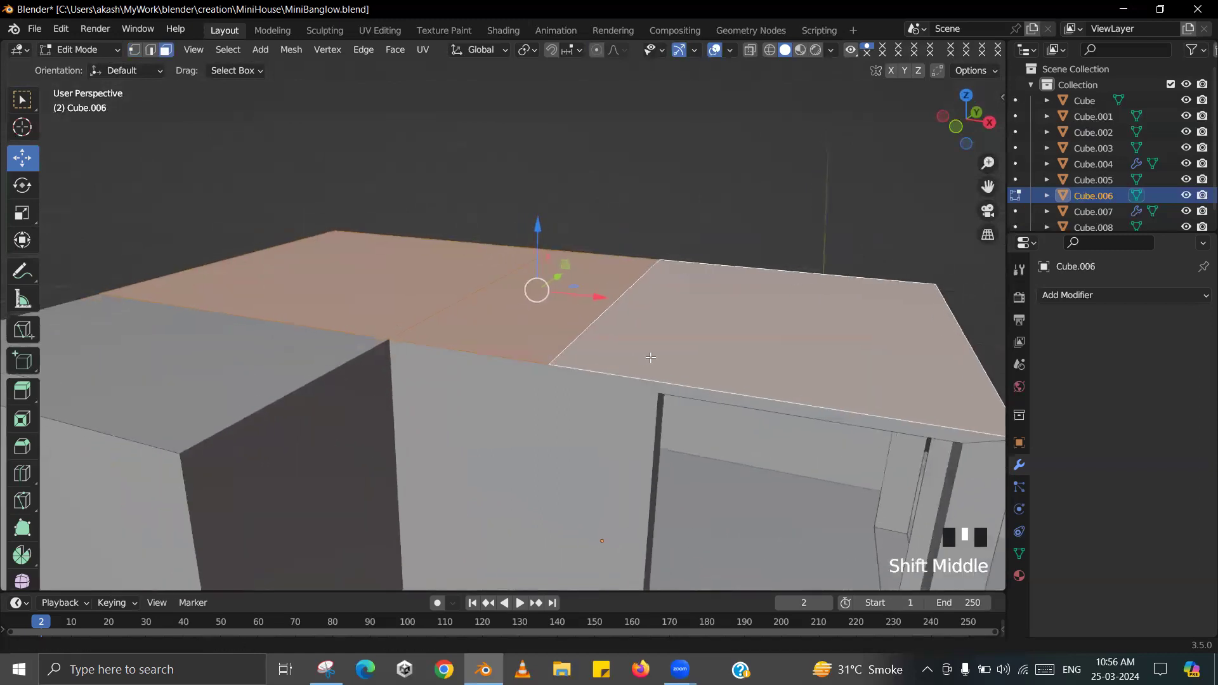
{"action": "key", "text": "e"}
{"action": "left_click", "coordinate": [640, 317]}
{"action": "key", "text": "Tab"}
{"action": "middle_click_drag", "start_coordinate": [619, 307], "coordinate": [568, 310]}
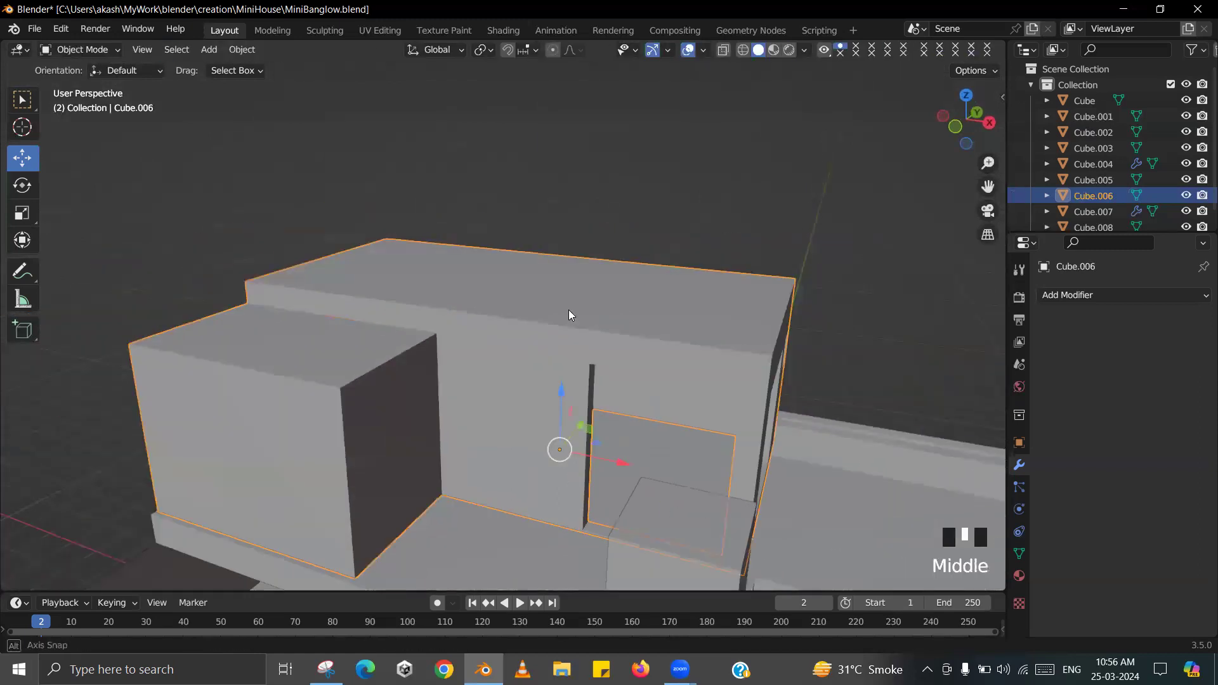
- Try to raise the large side face and narrow middle face of the slab along Z, checking against the reference picture
{"action": "key", "text": "alt+Tab"}
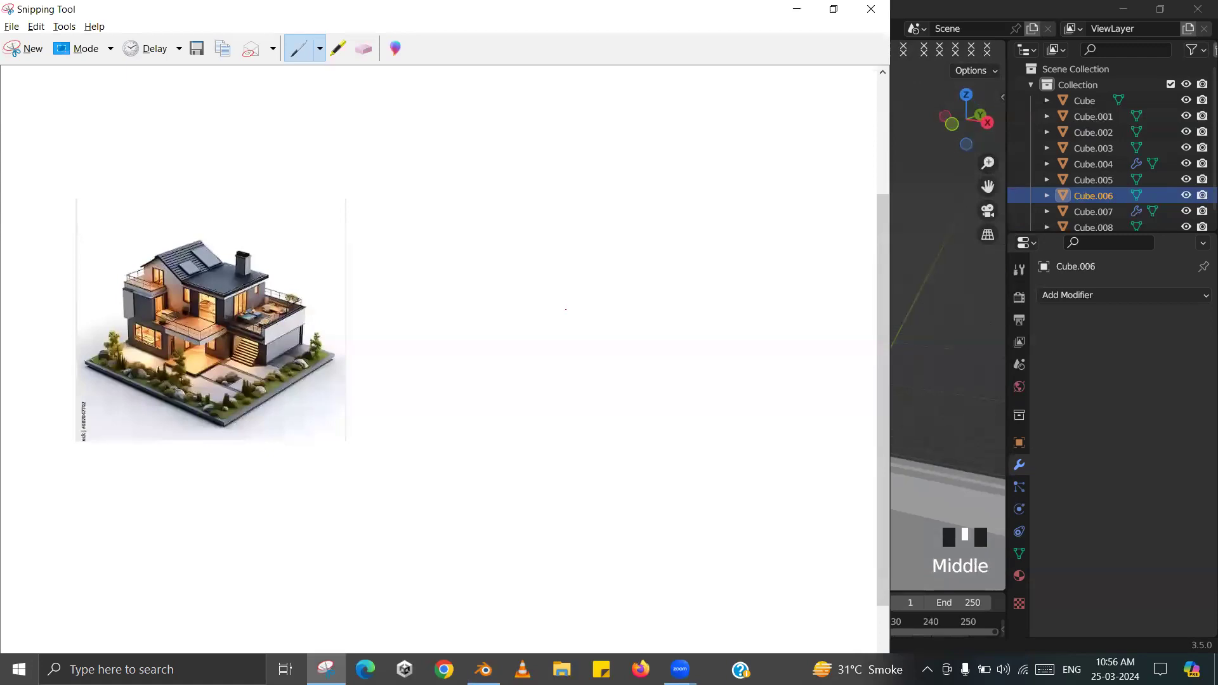
{"action": "key", "text": "alt+Tab"}
{"action": "middle_click_drag", "start_coordinate": [585, 331], "coordinate": [598, 349]}
{"action": "scroll", "coordinate": [598, 349], "scroll_direction": "down", "scroll_amount": 2}
{"action": "key", "text": "Tab"}
{"action": "left_click", "coordinate": [511, 294]}
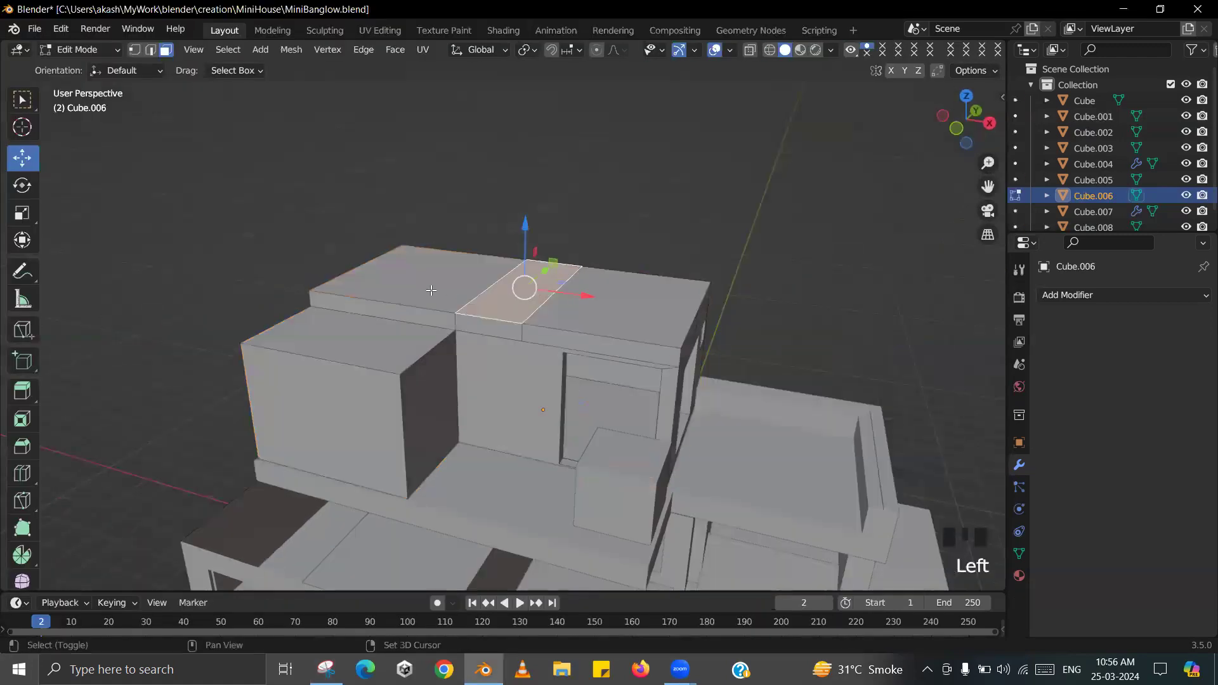
{"action": "left_click", "coordinate": [430, 289], "text": "shift"}
{"action": "middle_click_drag", "start_coordinate": [517, 367], "coordinate": [492, 405], "text": "shift"}
{"action": "key", "text": "alt+Tab"}
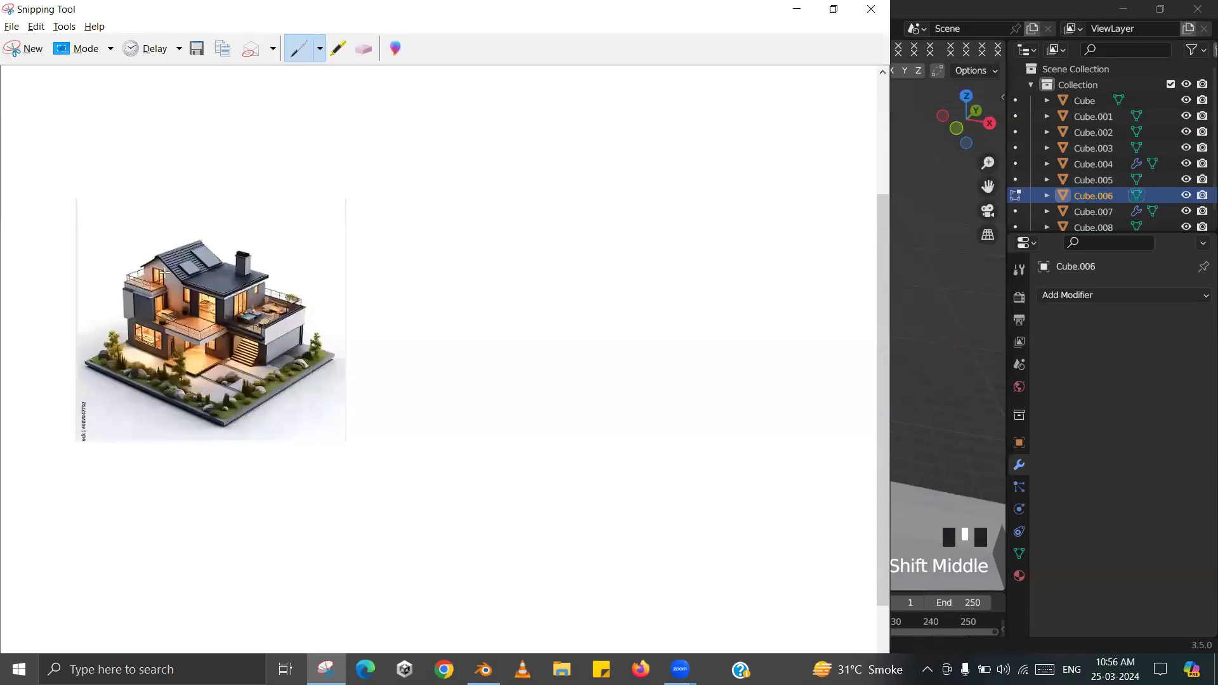
{"action": "key", "text": "alt+Tab"}
{"action": "left_click_drag", "start_coordinate": [433, 266], "coordinate": [437, 229]}
{"action": "key", "text": "alt+Tab"}
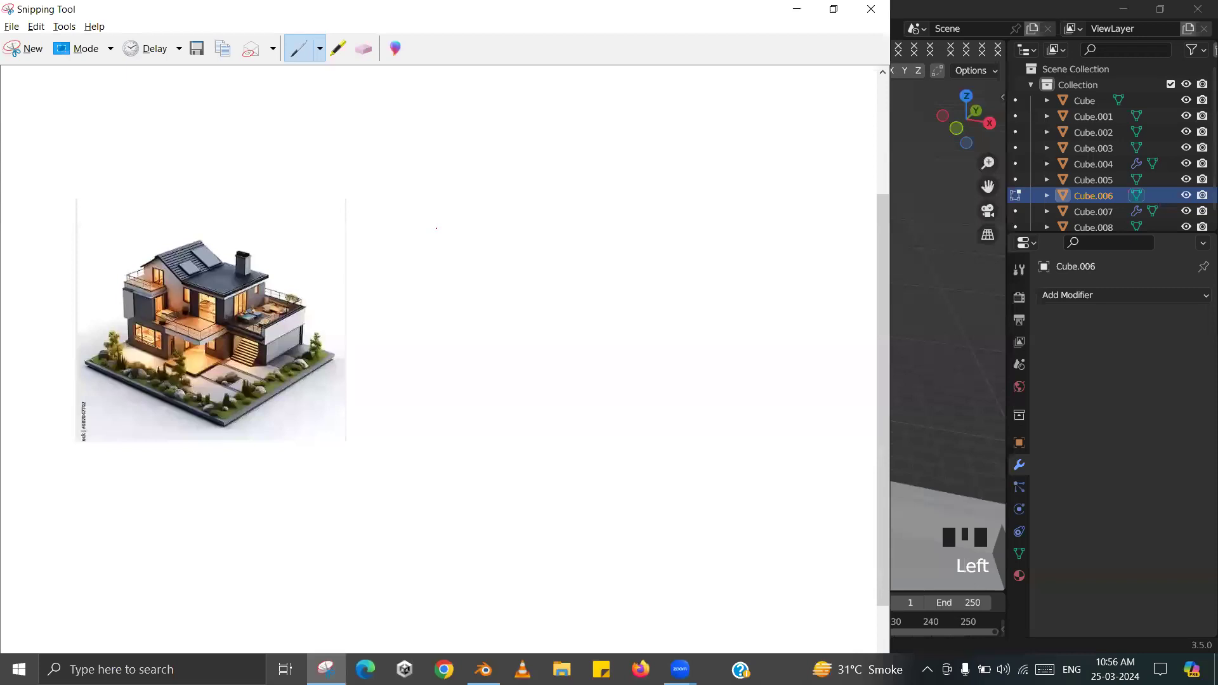
{"action": "key", "text": "alt+Tab"}
{"action": "key", "text": "ctrl+z"}
- Dissolve the edge crossing the top of the raised slab from the inner corner, merging the large and narrow faces
{"action": "left_click", "coordinate": [438, 356]}
{"action": "middle_click_drag", "start_coordinate": [438, 356], "coordinate": [440, 406]}
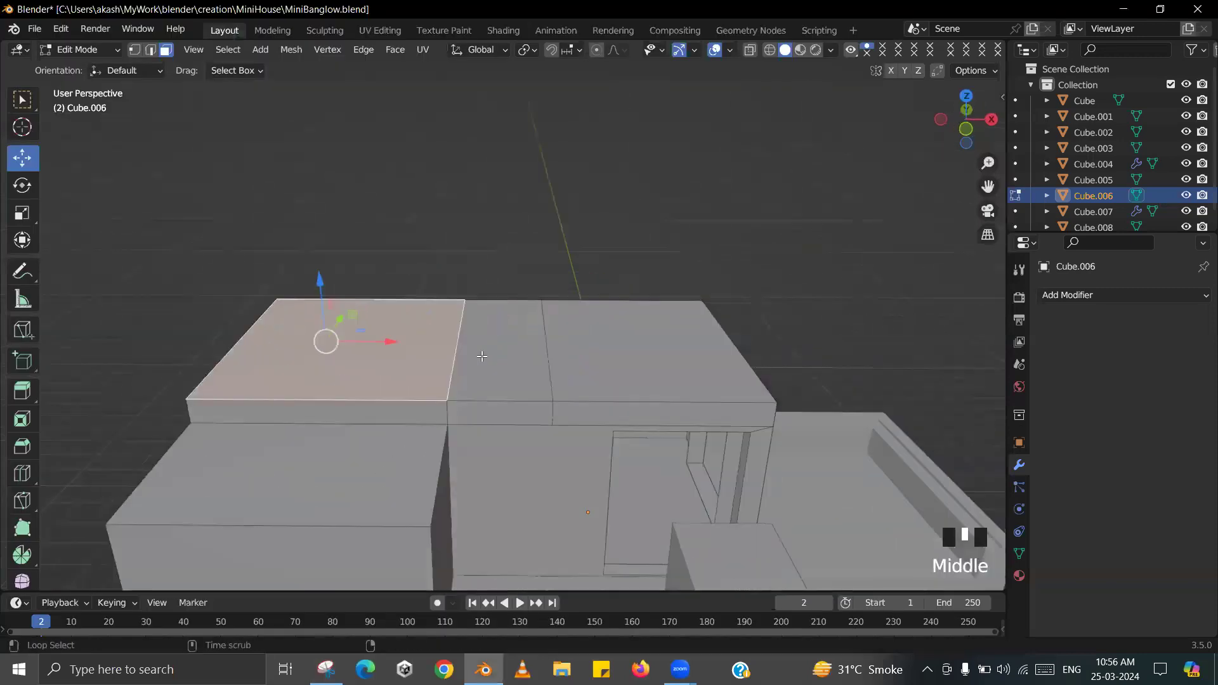
{"action": "key", "text": "alt+Tab"}
{"action": "key", "text": "alt+Tab"}
{"action": "left_click", "coordinate": [459, 359]}
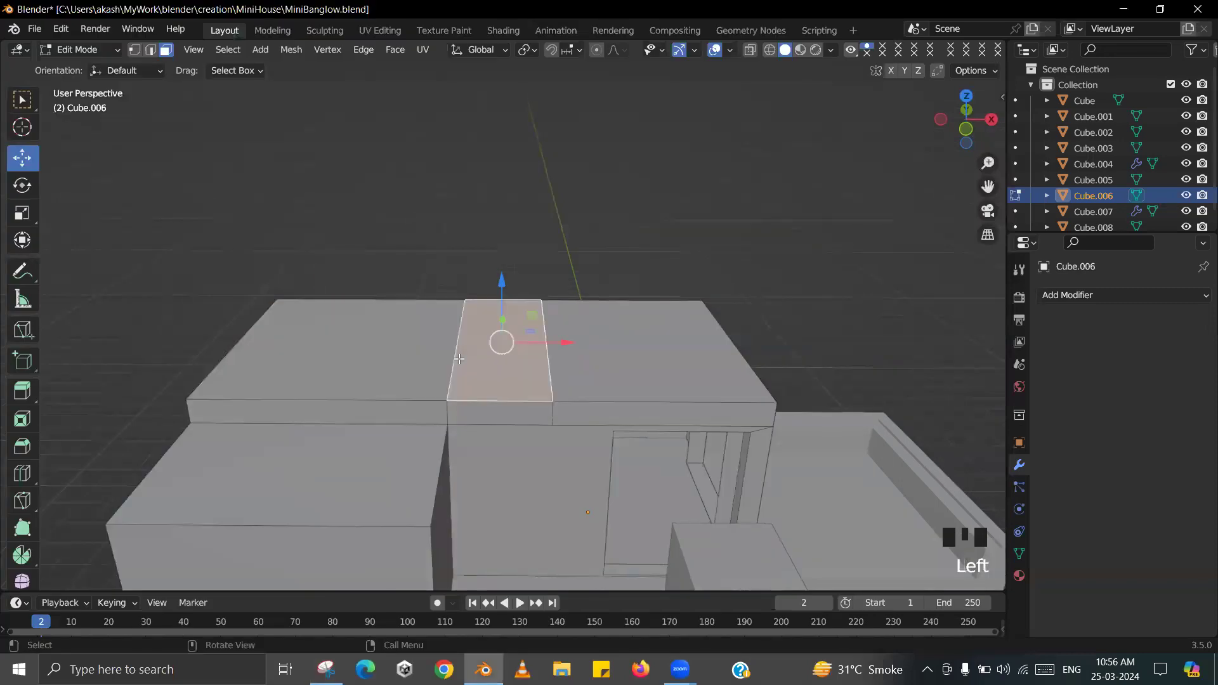
{"action": "left_click", "coordinate": [154, 56]}
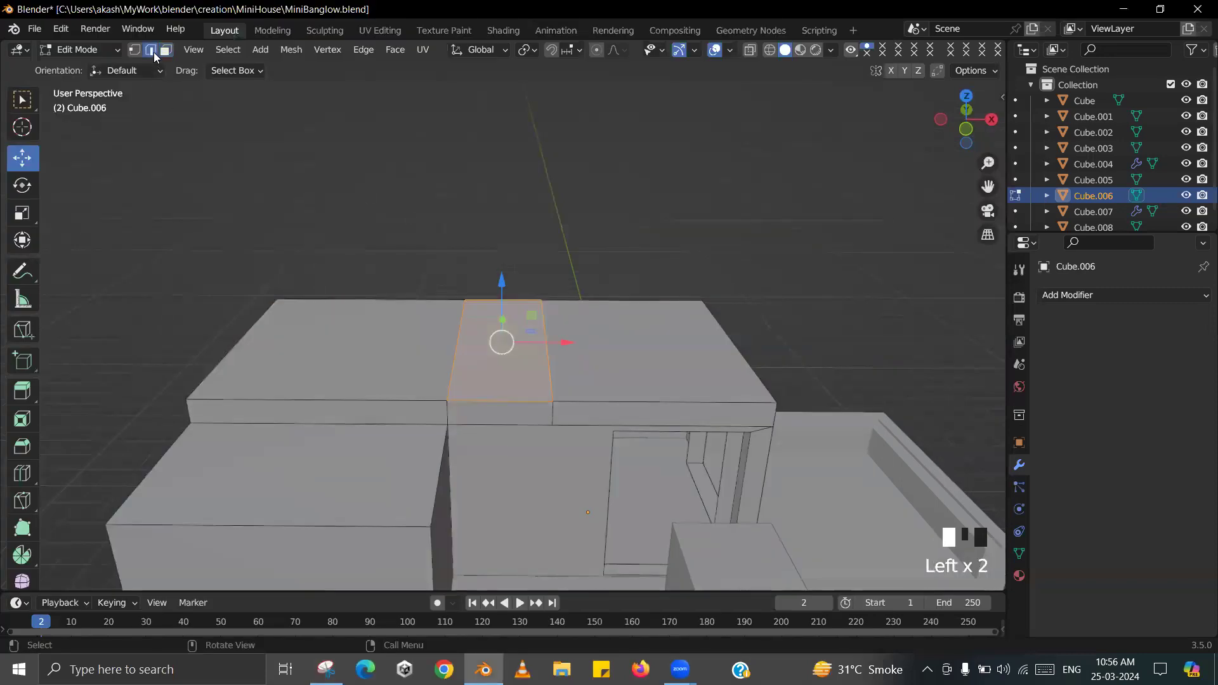
{"action": "left_click", "coordinate": [479, 362]}
{"action": "key", "text": "alt+Tab"}
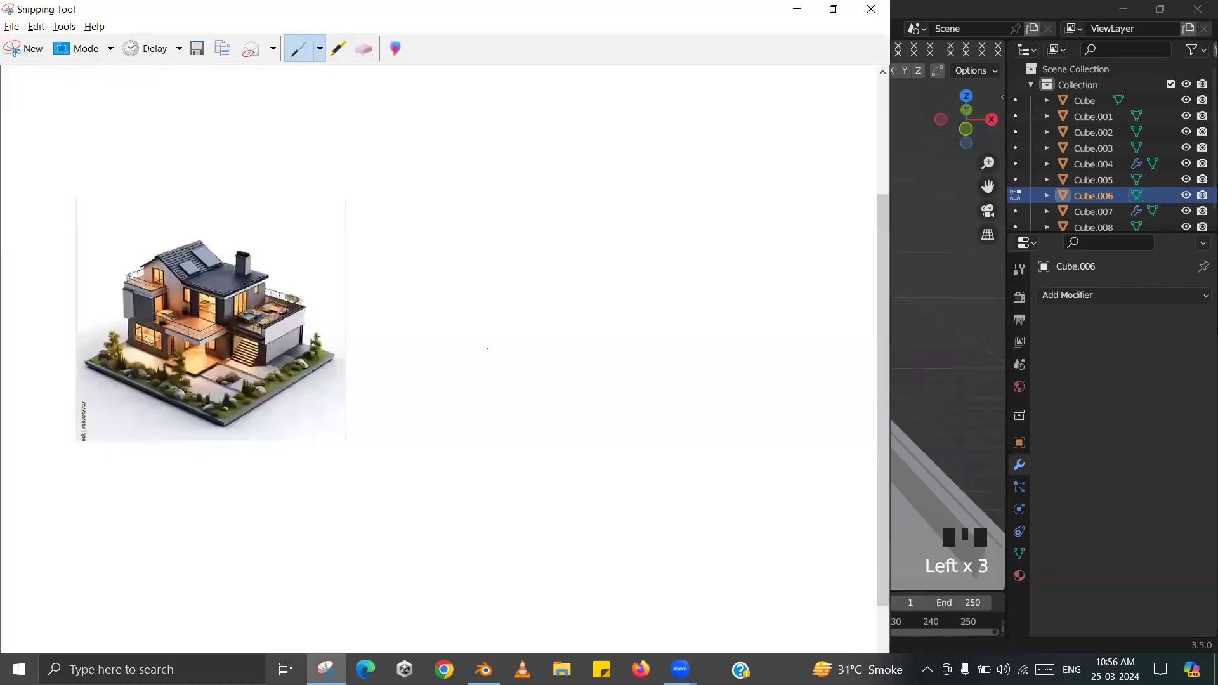
{"action": "key", "text": "alt+Tab"}
{"action": "middle_click_drag", "start_coordinate": [417, 371], "coordinate": [406, 365]}
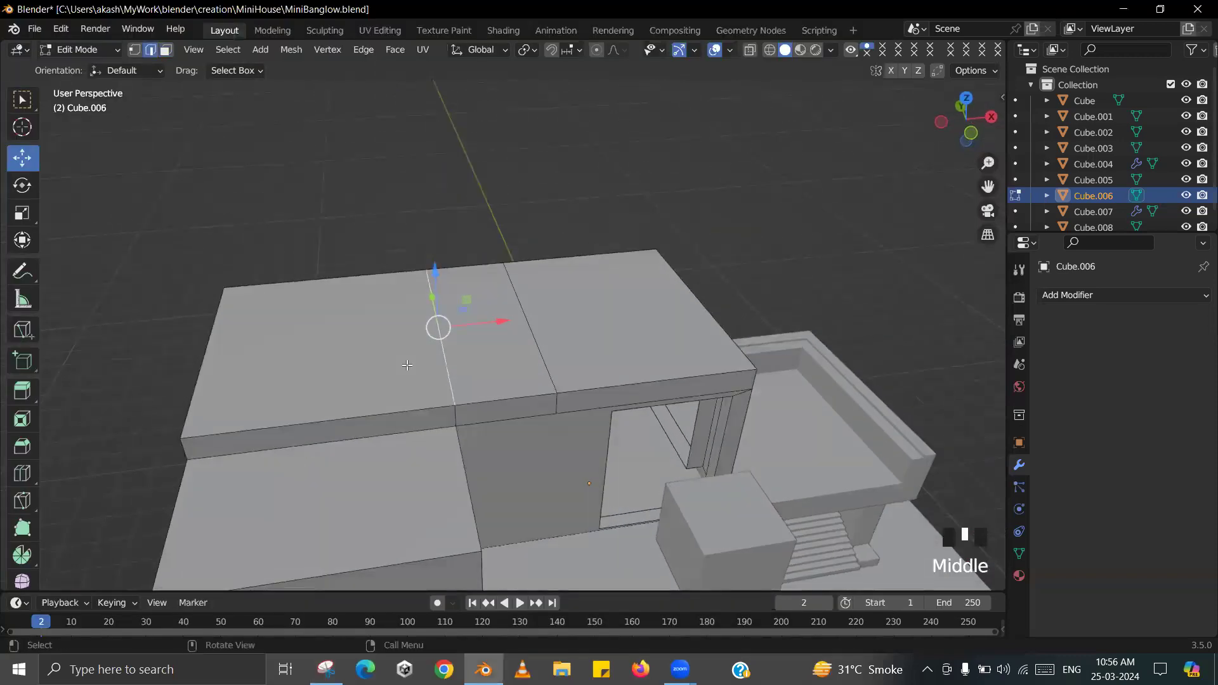
{"action": "key", "text": "x"}
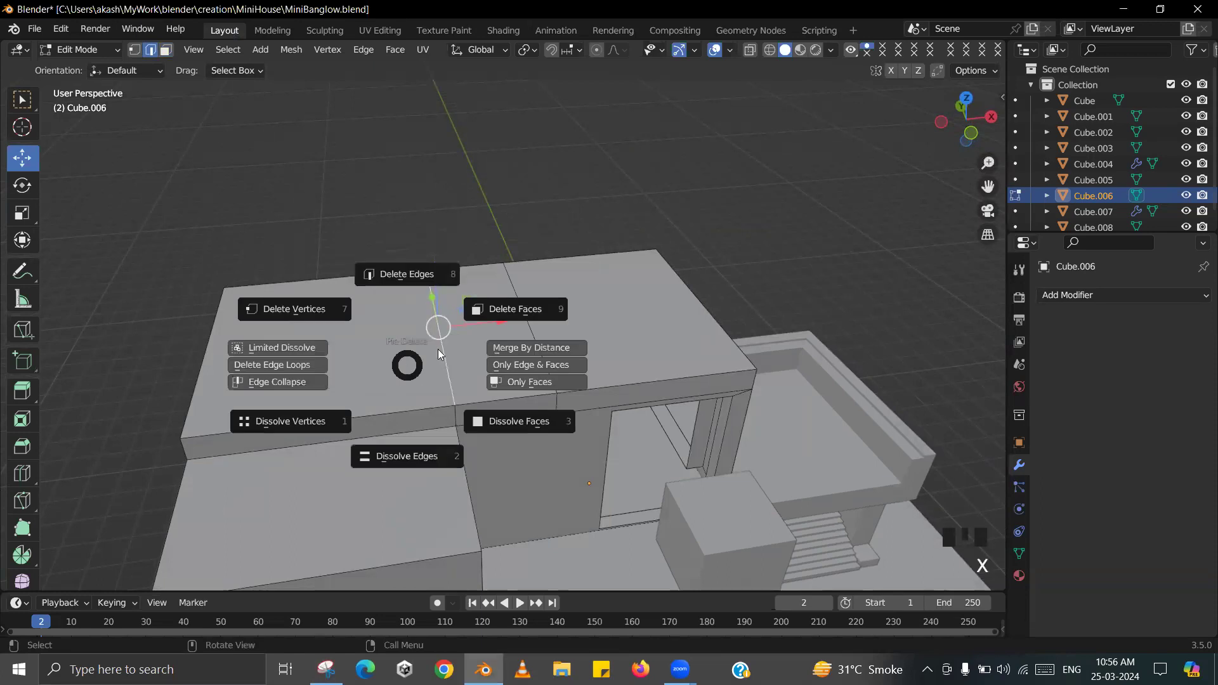
{"action": "left_click", "coordinate": [395, 438]}
{"action": "middle_click_drag", "start_coordinate": [396, 437], "coordinate": [463, 438]}
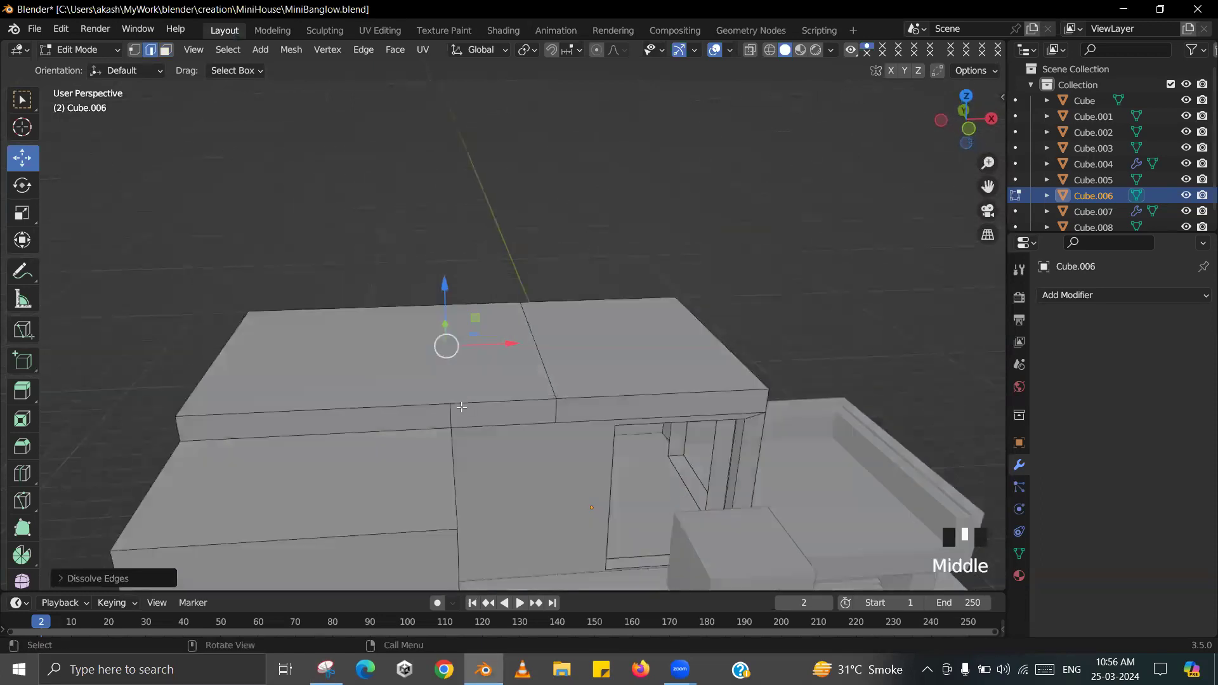
- Dissolve the leftover short vertical edges on the front and back sides of the raised slab, then finish editing
{"action": "left_click", "coordinate": [461, 407]}
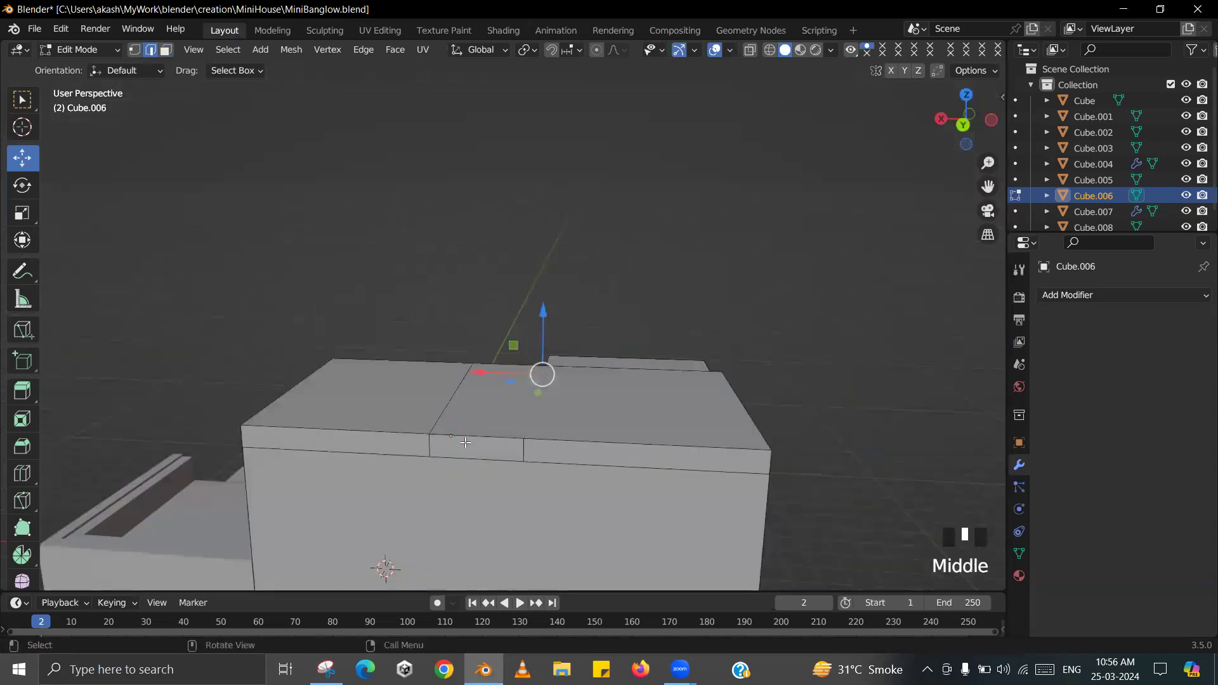
{"action": "left_click", "coordinate": [524, 447], "text": "shift"}
{"action": "key", "text": "c"}
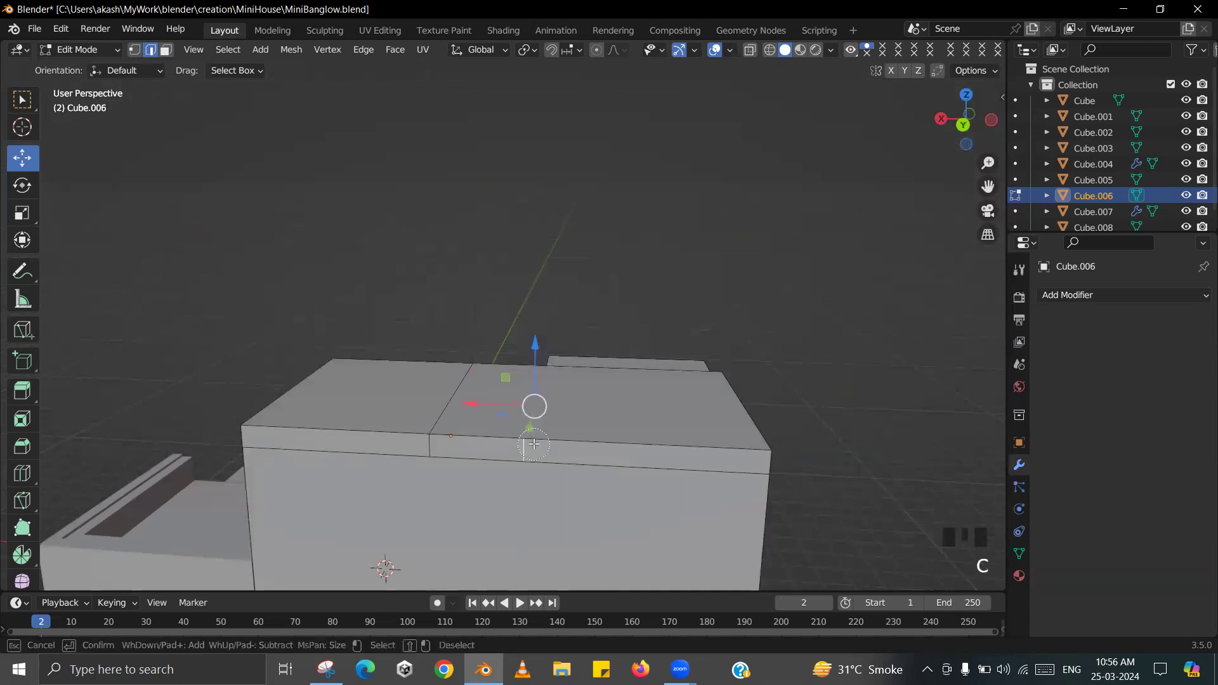
{"action": "key", "text": "Escape"}
{"action": "key", "text": "x"}
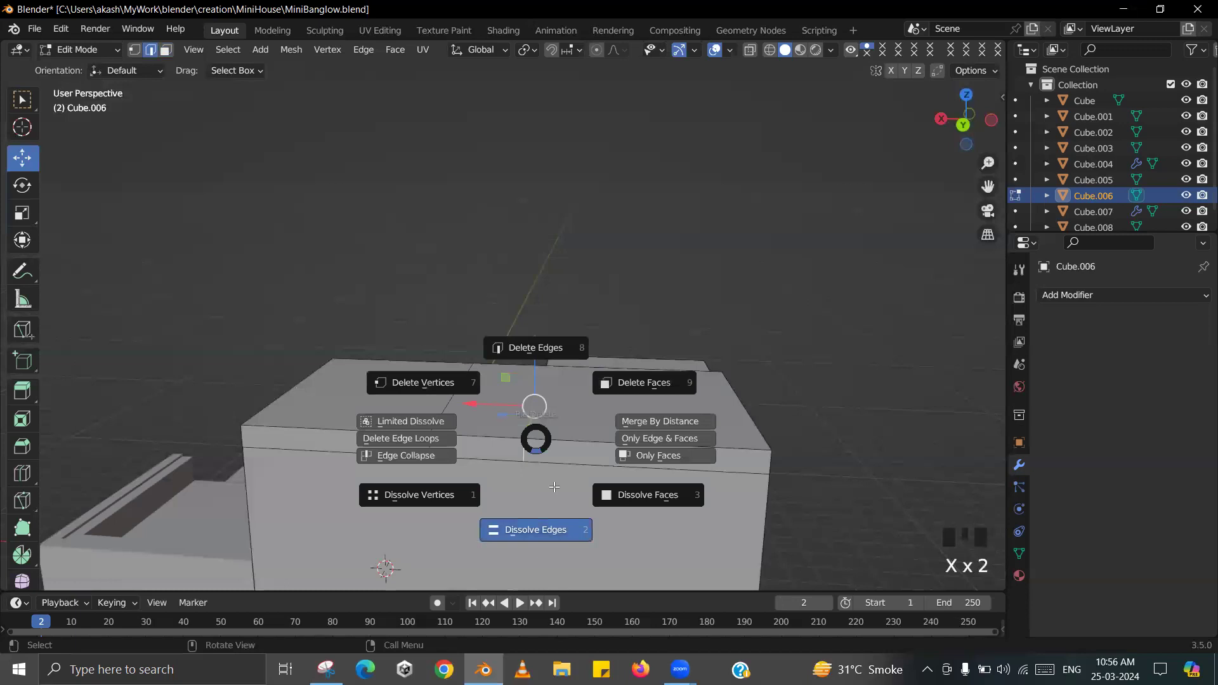
{"action": "left_click", "coordinate": [554, 486]}
{"action": "middle_click_drag", "start_coordinate": [554, 487], "coordinate": [394, 455]}
{"action": "key", "text": "Tab"}
- Inspect the inner-corner vertex below the slab and compare the cleaned-up roof with the reference house picture
{"action": "scroll", "coordinate": [453, 439], "scroll_direction": "up", "scroll_amount": 3}
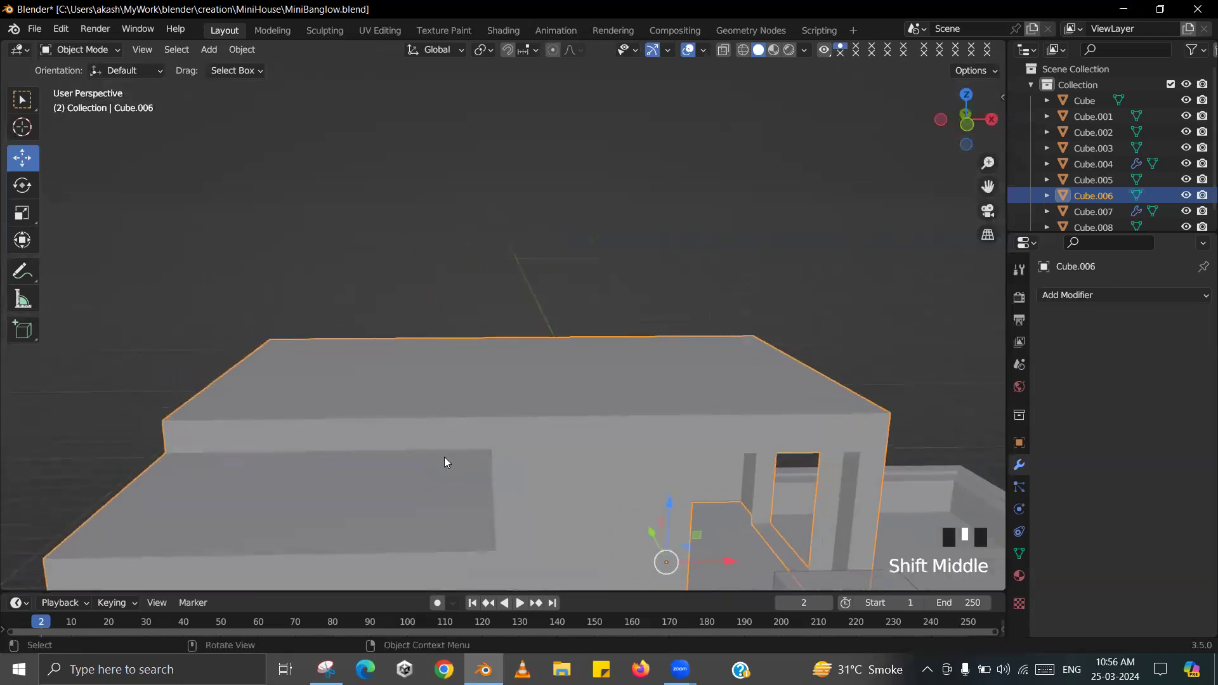
{"action": "key", "text": "Tab"}
{"action": "left_click", "coordinate": [470, 443]}
{"action": "scroll", "coordinate": [470, 443], "scroll_direction": "up", "scroll_amount": 2}
{"action": "key", "text": "Tab"}
{"action": "middle_click_drag", "start_coordinate": [487, 434], "coordinate": [497, 477]}
{"action": "key", "text": "alt+Tab"}
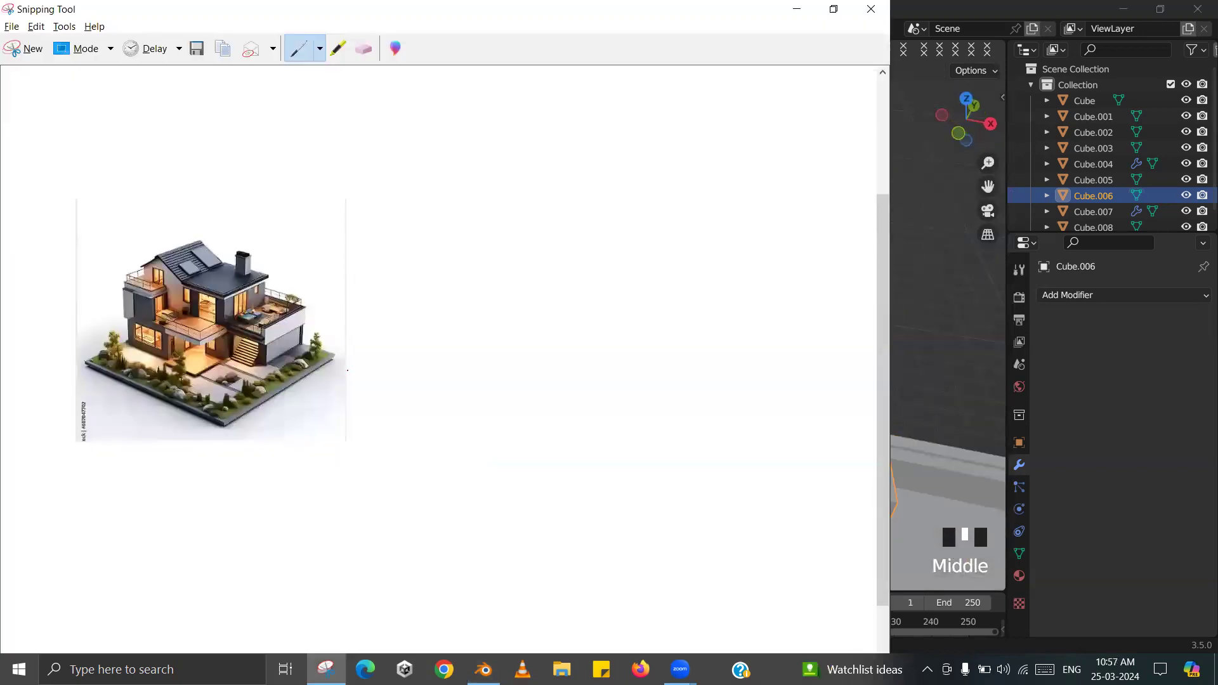
{"action": "key", "text": "alt+Tab"}
{"action": "middle_click_drag", "start_coordinate": [375, 372], "coordinate": [484, 402]}
- Add midpoint vertices with loop cuts to the front and back top edges of the larger roof section
{"action": "key", "text": "Tab"}
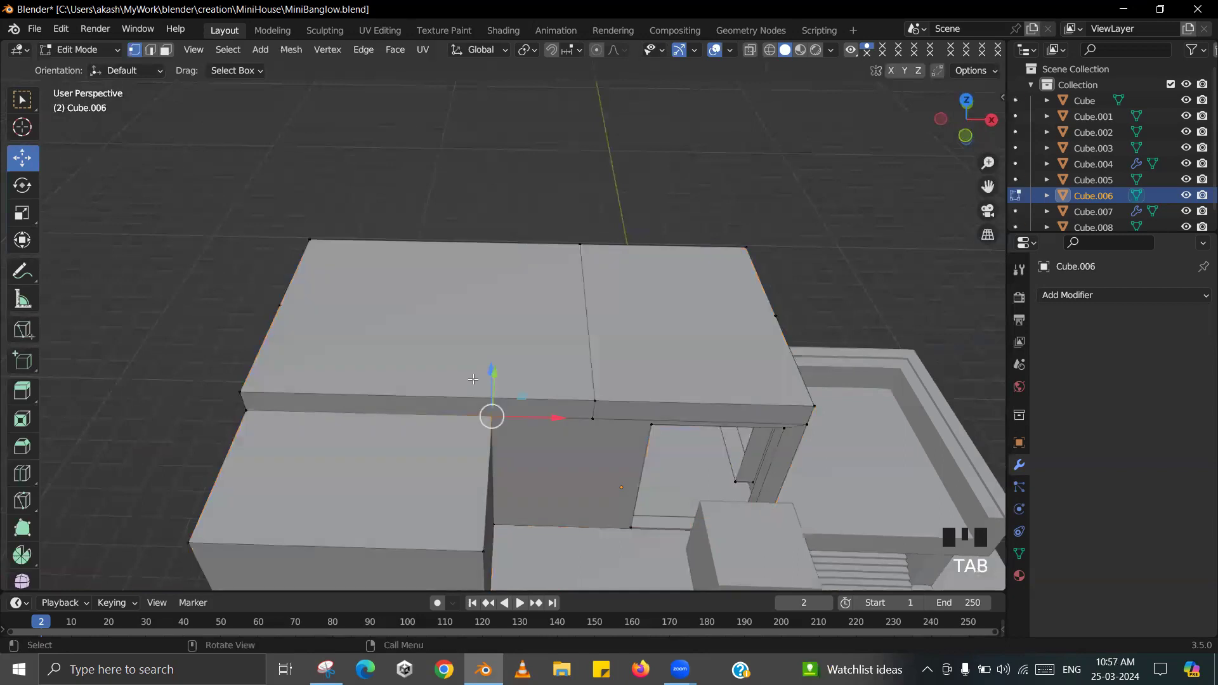
{"action": "key", "text": "ctrl+r"}
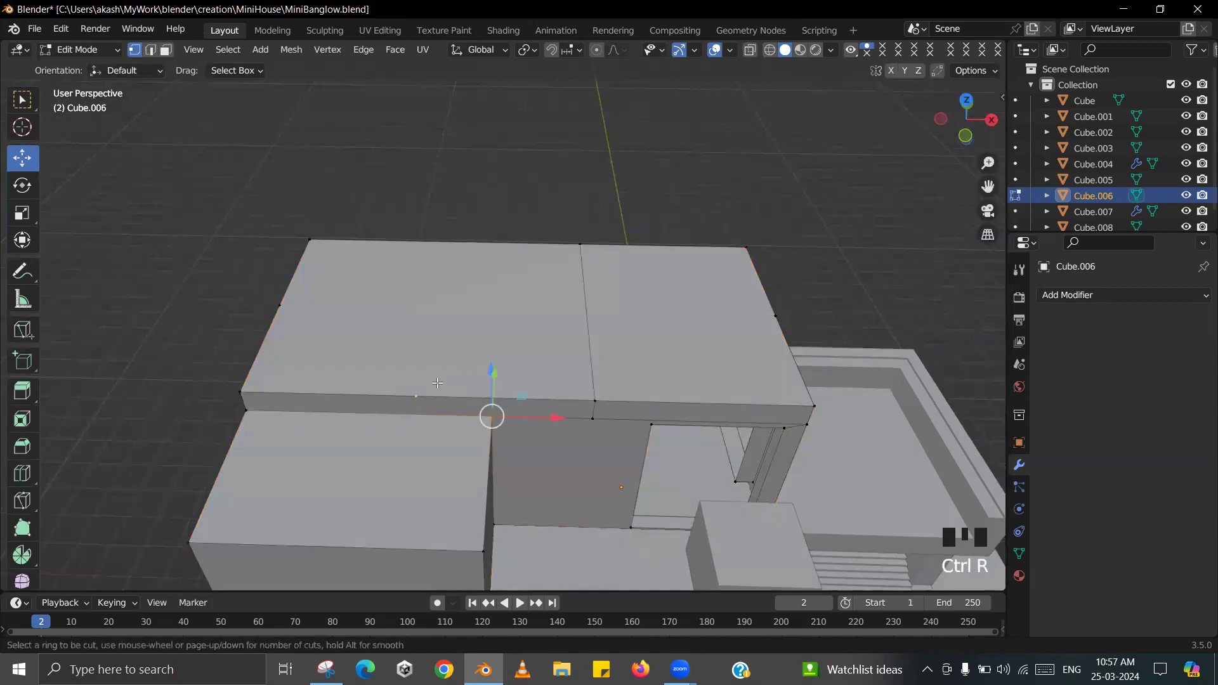
{"action": "left_click", "coordinate": [437, 382]}
{"action": "right_click", "coordinate": [437, 376]}
{"action": "key", "text": "ctrl+r"}
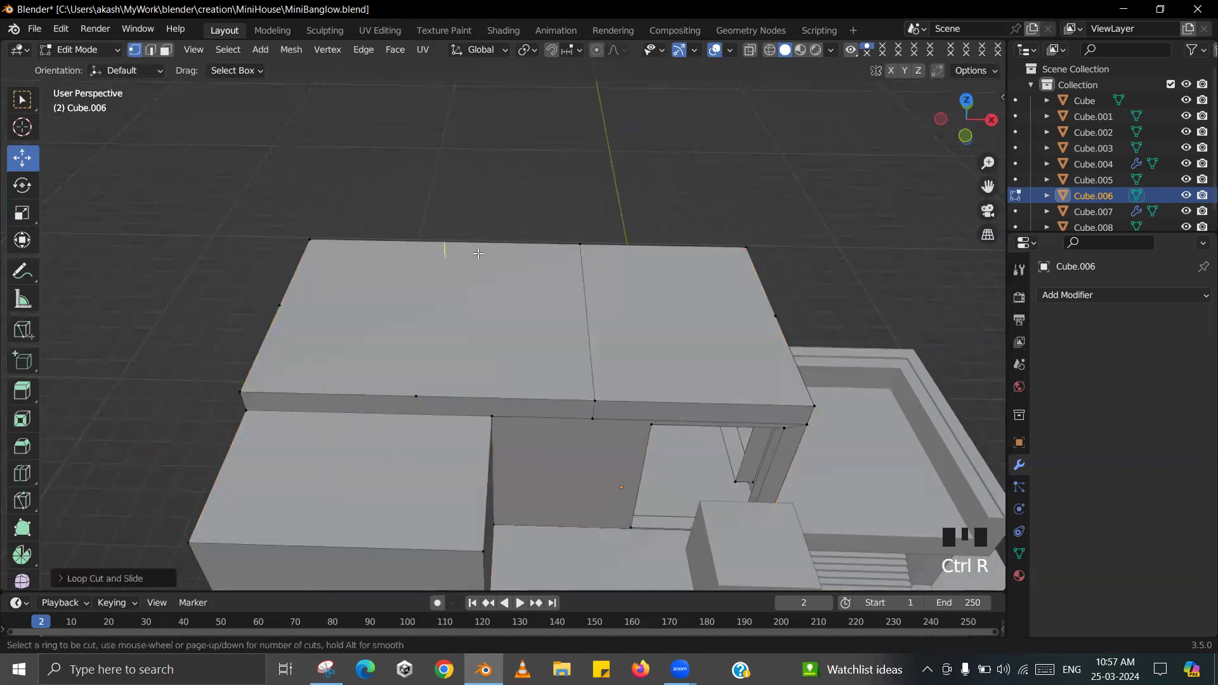
{"action": "left_click", "coordinate": [451, 249]}
- Cut a ridge edge between the front and back midpoint vertices of the larger roof section with the Knife tool
{"action": "middle_click_drag", "start_coordinate": [318, 371], "coordinate": [389, 370]}
{"action": "left_click", "coordinate": [484, 374]}
{"action": "key", "text": "k"}
{"action": "left_click", "coordinate": [472, 451]}
{"action": "key", "text": "Return"}
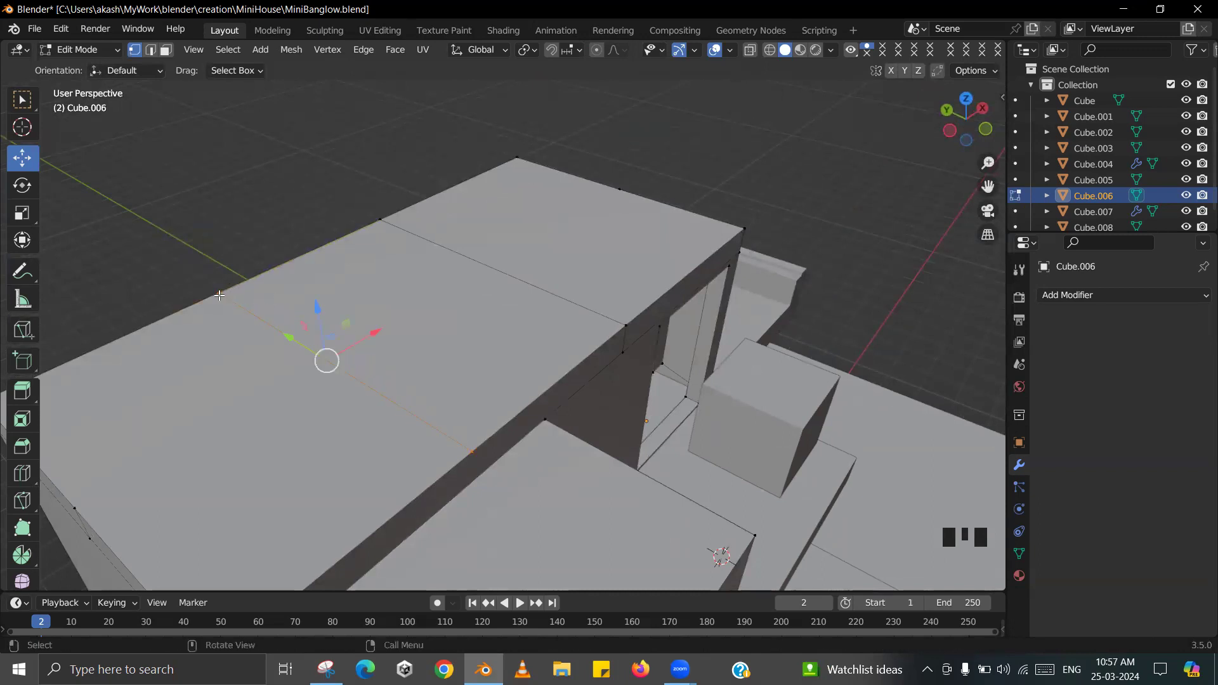
- Move the ridge edge up along Z to form a gabled roof over the larger section and finish editing
{"action": "scroll", "coordinate": [198, 399], "scroll_direction": "down", "scroll_amount": 2}
{"action": "middle_click_drag", "start_coordinate": [198, 396], "coordinate": [478, 330]}
{"action": "key", "text": "g"}
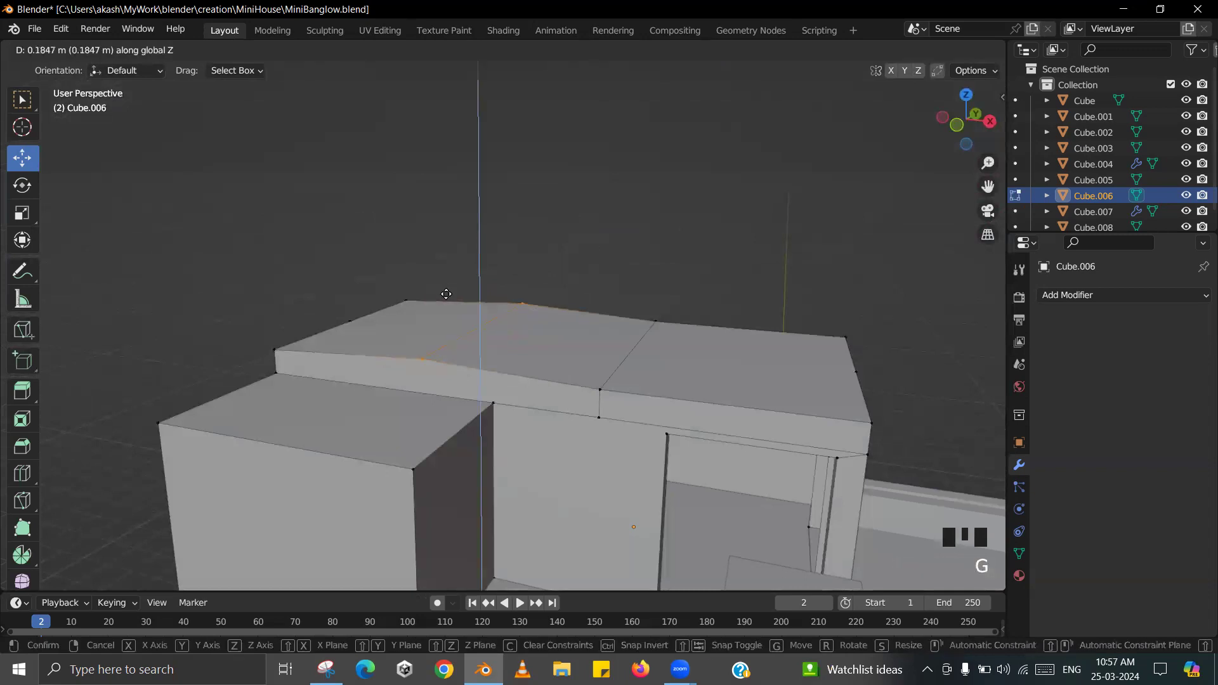
{"action": "left_click", "coordinate": [451, 170]}
{"action": "key", "text": "Tab"}
- Compare the shape and pitch of Cube.006's new gable with the reference house picture from several angles
{"action": "middle_click_drag", "start_coordinate": [549, 326], "coordinate": [525, 315]}
{"action": "key", "text": "alt+Tab"}
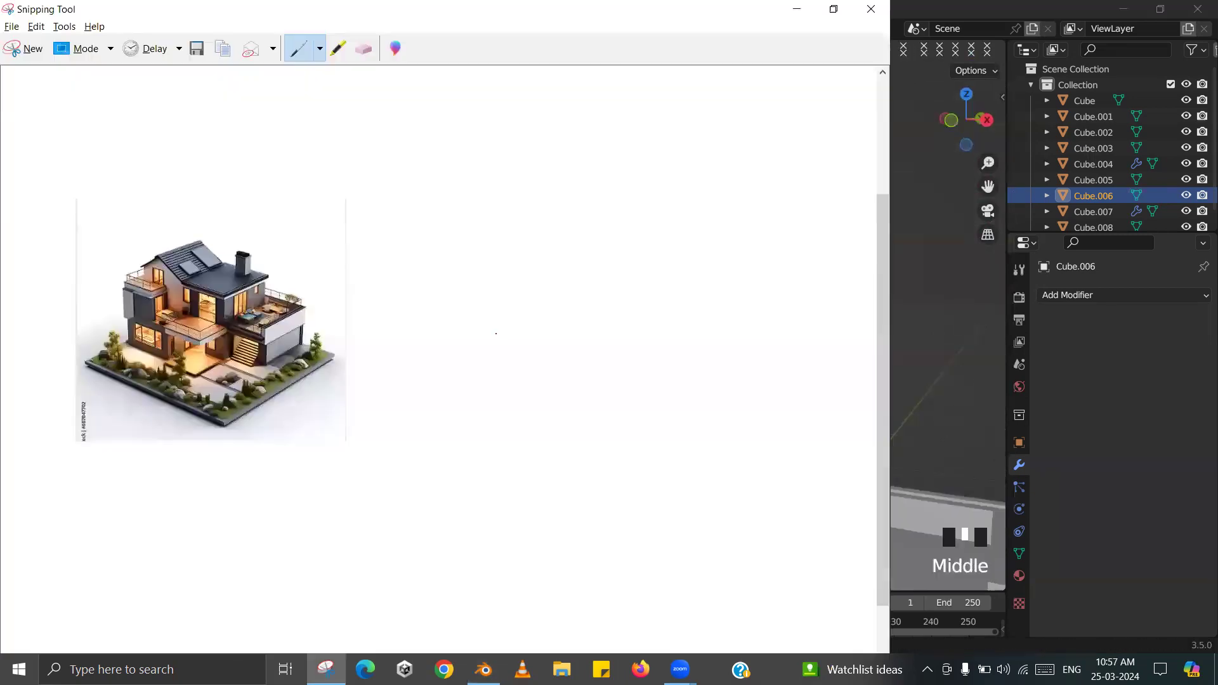
{"action": "key", "text": "alt+Tab"}
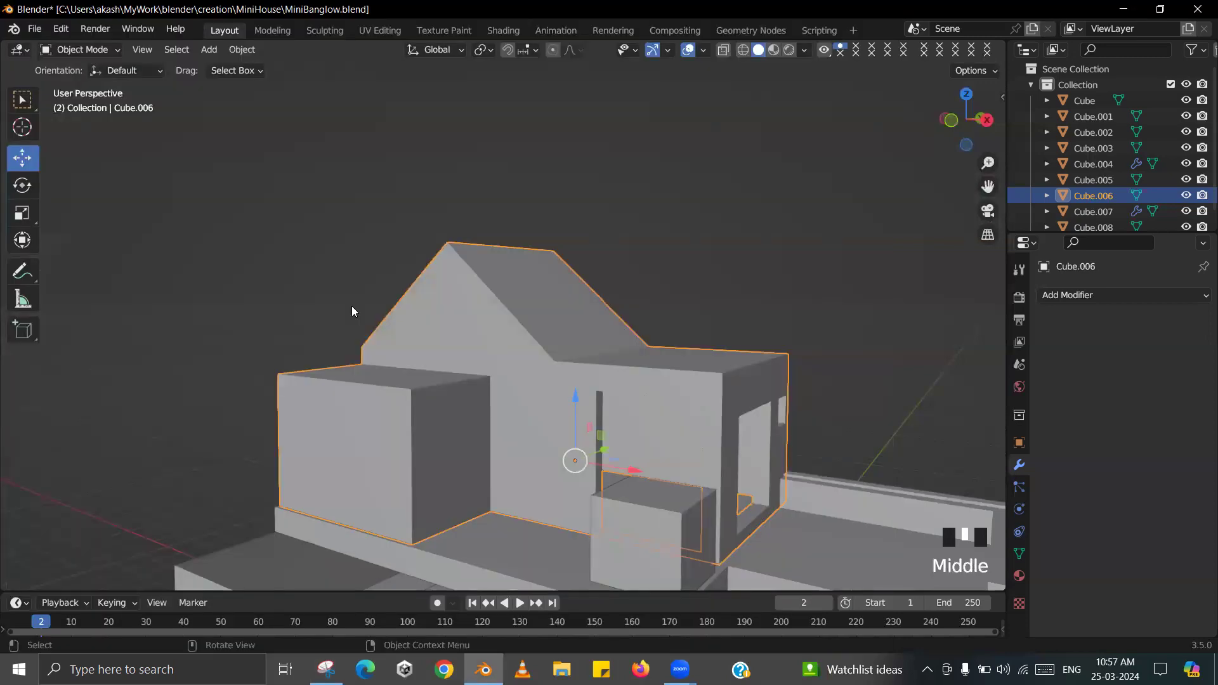
{"action": "scroll", "coordinate": [355, 307], "scroll_direction": "up", "scroll_amount": 1}
{"action": "middle_click_drag", "start_coordinate": [414, 329], "coordinate": [432, 326], "text": "shift"}
{"action": "key", "text": "alt+Tab"}
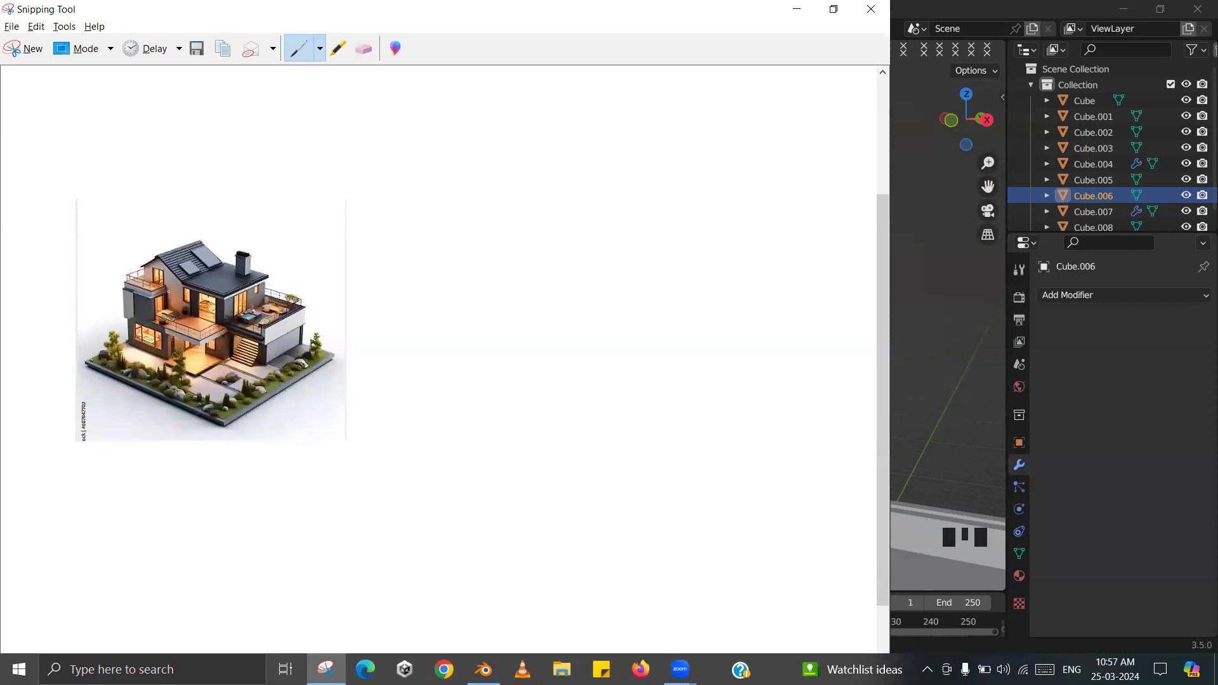
{"action": "key", "text": "alt+Tab"}
{"action": "middle_click_drag", "start_coordinate": [250, 303], "coordinate": [354, 331]}
{"action": "scroll", "coordinate": [354, 331], "scroll_direction": "up", "scroll_amount": 2}
{"action": "middle_click_drag", "start_coordinate": [326, 383], "coordinate": [382, 384], "text": "shift"}
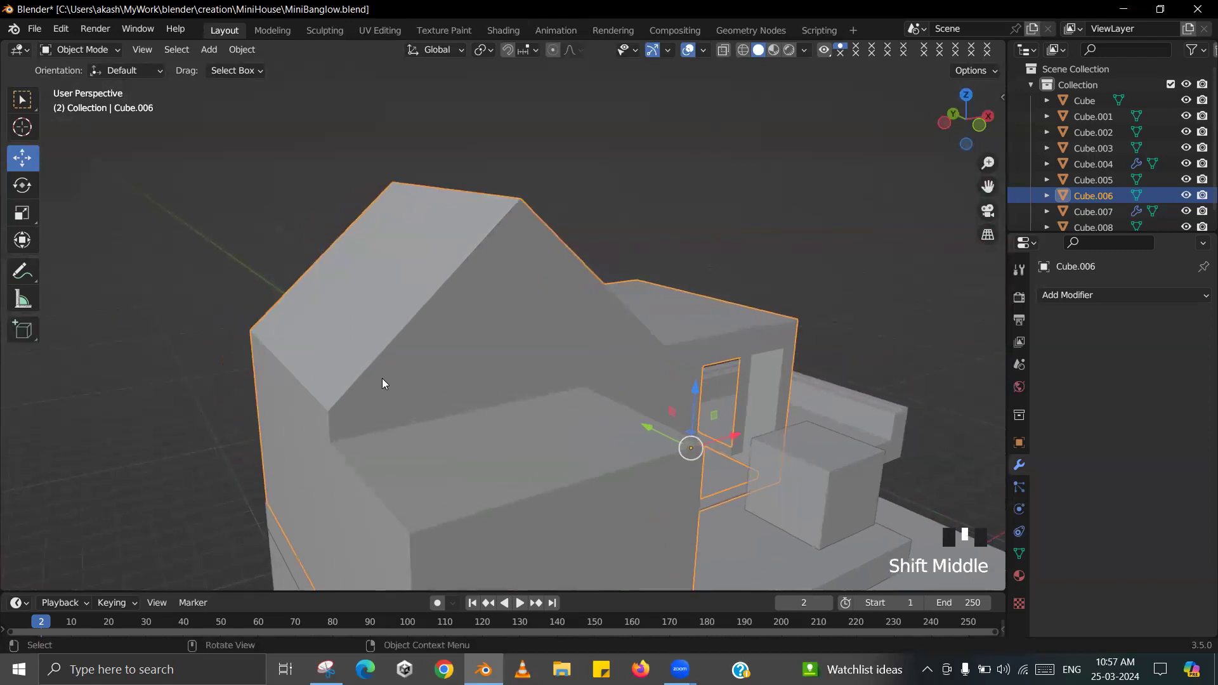
- Lower the two gable slopes and the adjoining flat roof face of Cube.006 together along Z to match the reference picture's proportions
{"action": "key", "text": "alt+Tab"}
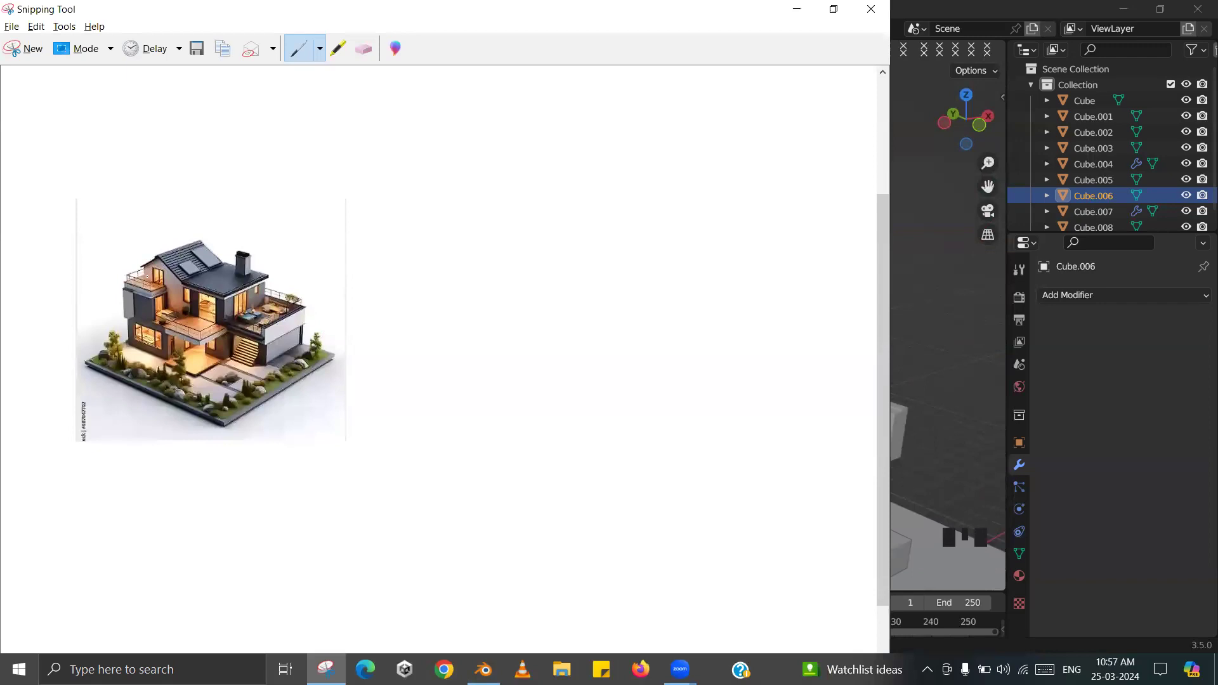
{"action": "key", "text": "alt+Tab"}
{"action": "middle_click_drag", "start_coordinate": [443, 318], "coordinate": [191, 57]}
{"action": "key", "text": "Tab"}
{"action": "left_click", "coordinate": [168, 51]}
{"action": "left_click", "coordinate": [380, 255]}
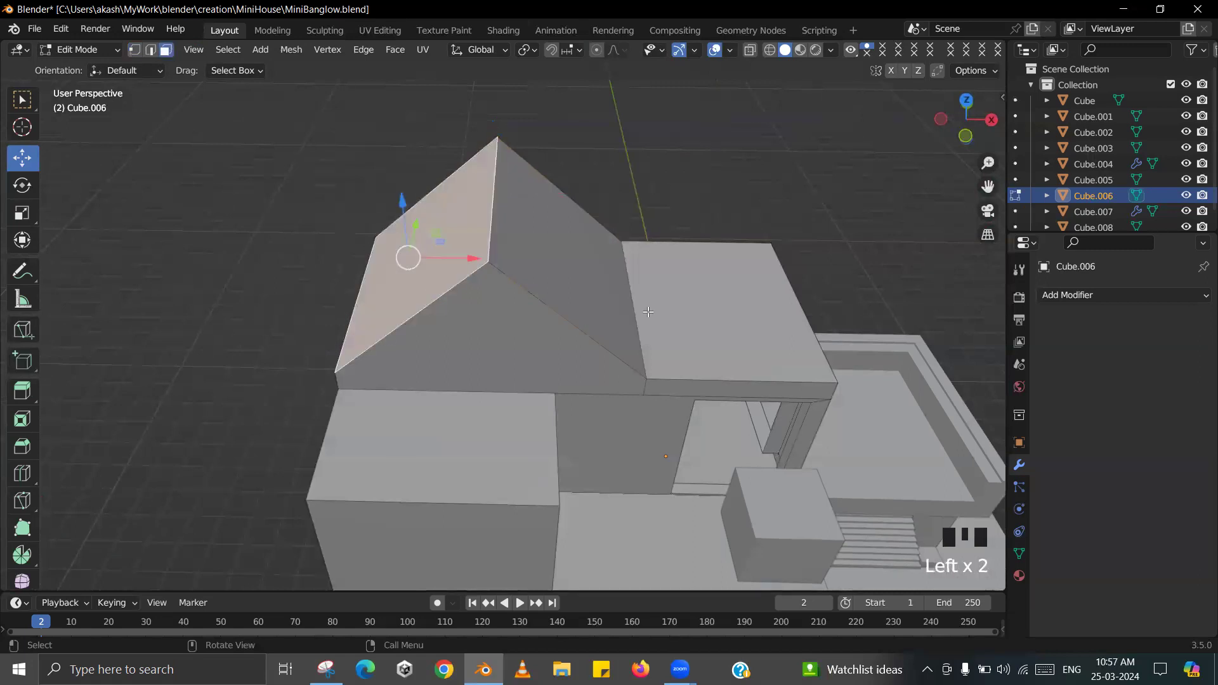
{"action": "left_click", "coordinate": [592, 279], "text": "shift"}
{"action": "left_click", "coordinate": [671, 336], "text": "shift"}
{"action": "middle_click_drag", "start_coordinate": [671, 337], "coordinate": [605, 290]}
{"action": "left_click_drag", "start_coordinate": [612, 267], "coordinate": [612, 289]}
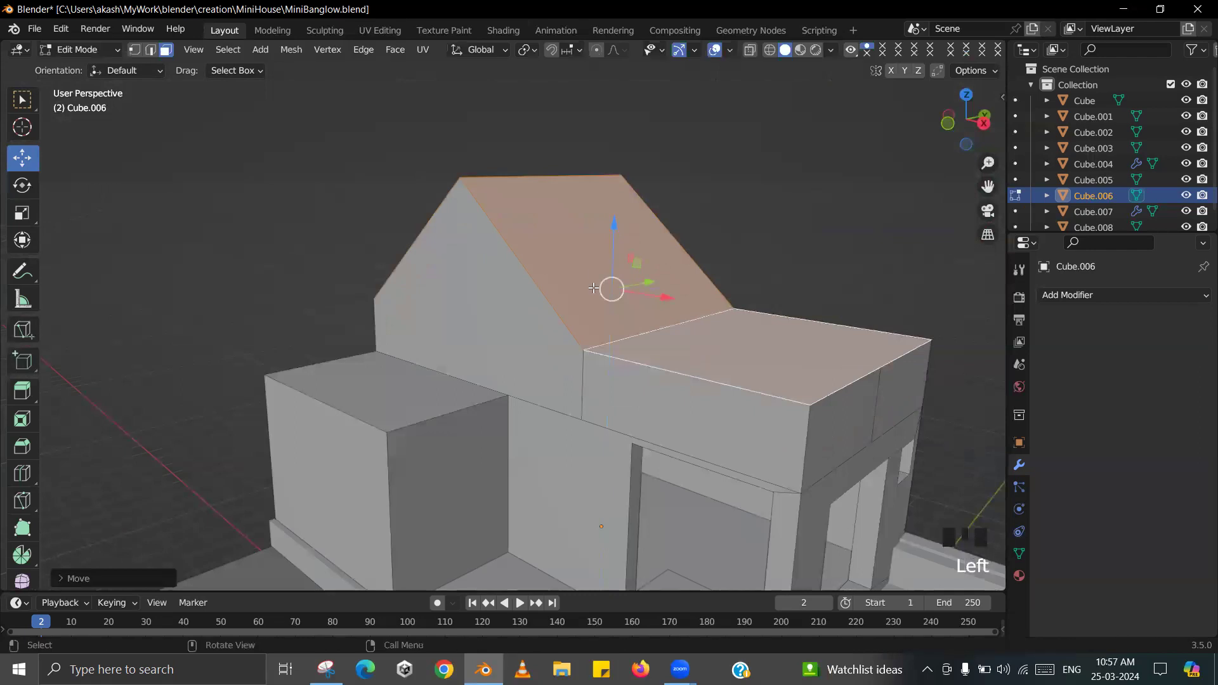
{"action": "middle_click_drag", "start_coordinate": [612, 288], "coordinate": [610, 298]}
{"action": "key", "text": "Tab"}
- Check the reference picture and extrude the outer end face of Cube.006's projecting side block outward to widen it
{"action": "key", "text": "alt+Tab"}
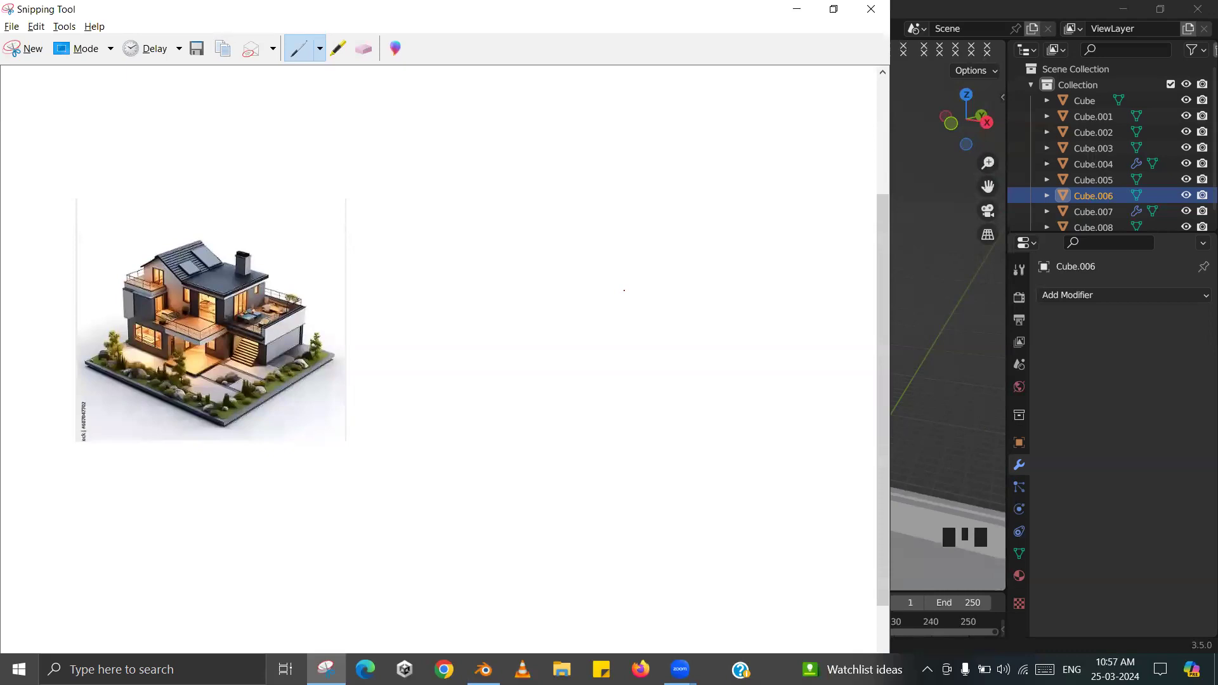
{"action": "key", "text": "alt+Tab"}
{"action": "middle_click_drag", "start_coordinate": [505, 312], "coordinate": [397, 400]}
{"action": "key", "text": "Tab"}
{"action": "left_click", "coordinate": [408, 420]}
{"action": "scroll", "coordinate": [381, 413], "scroll_direction": "up", "scroll_amount": 2}
{"action": "left_click_drag", "start_coordinate": [406, 409], "coordinate": [403, 410]}
{"action": "key", "text": "ctrl+z"}
{"action": "key", "text": "e"}
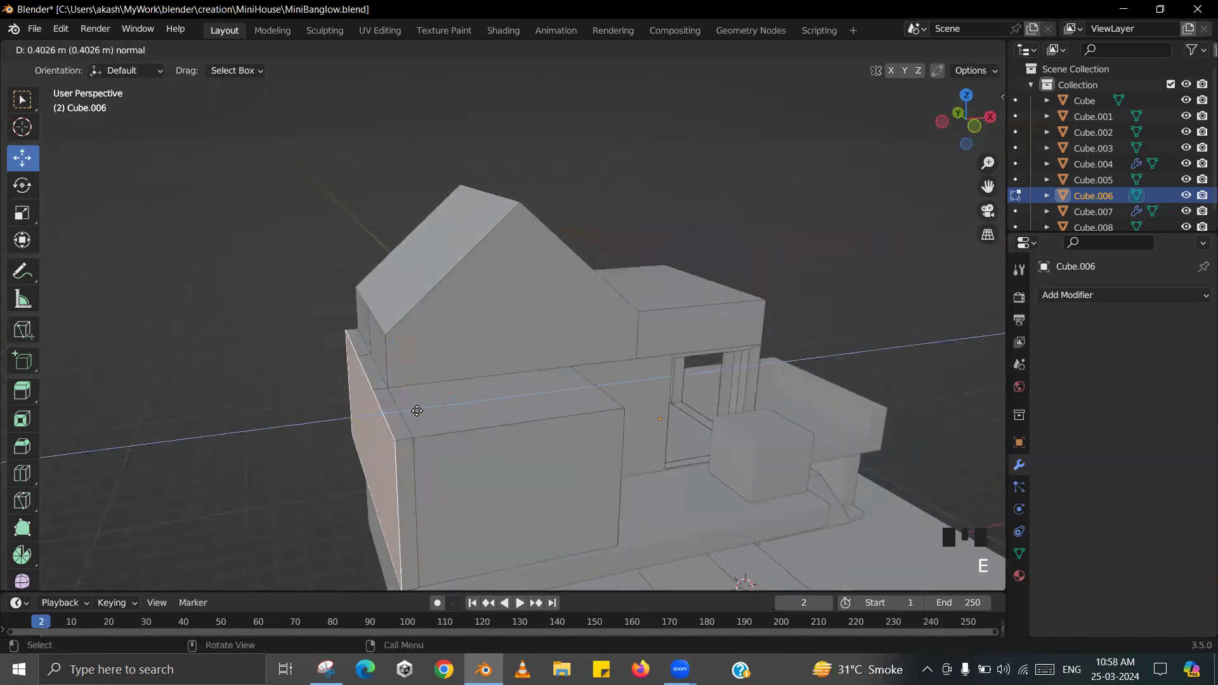
{"action": "left_click", "coordinate": [406, 412]}
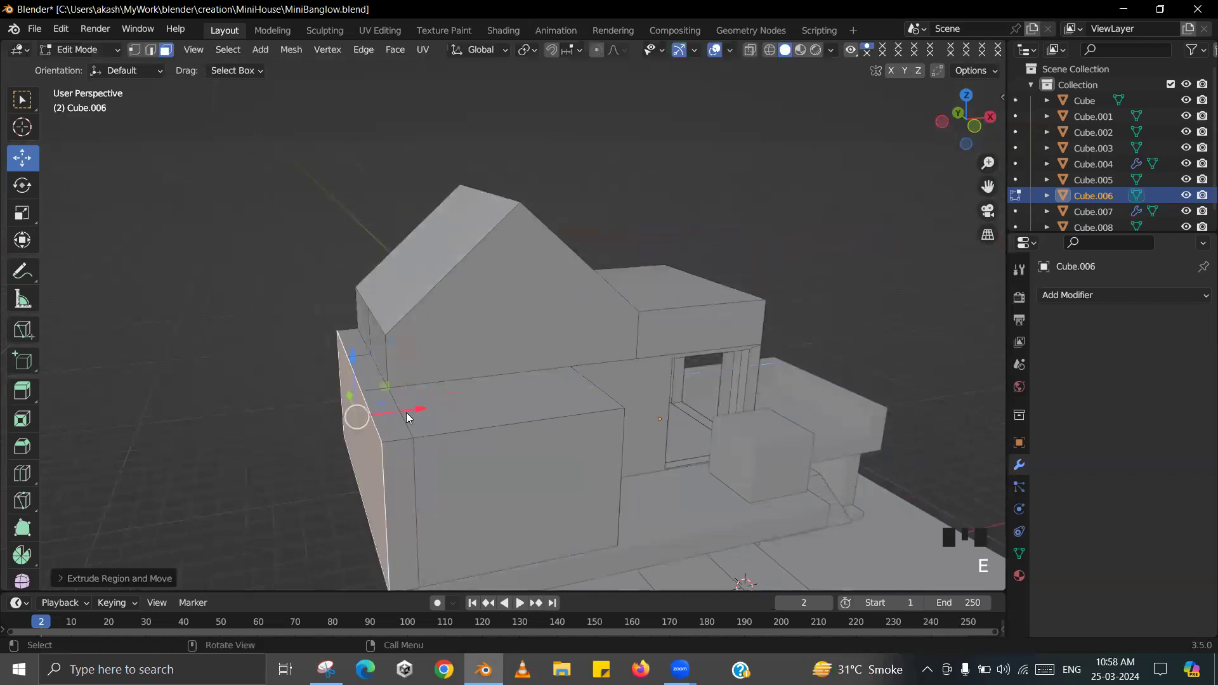
{"action": "key", "text": "Tab"}
- Move the end face of the floor slab Cube.003 outward along X in front view, flush with the widened upper block
{"action": "scroll", "coordinate": [473, 385], "scroll_direction": "down", "scroll_amount": 3}
{"action": "middle_click_drag", "start_coordinate": [473, 385], "coordinate": [385, 348], "text": "shift"}
{"action": "scroll", "coordinate": [402, 352], "scroll_direction": "up", "scroll_amount": 2}
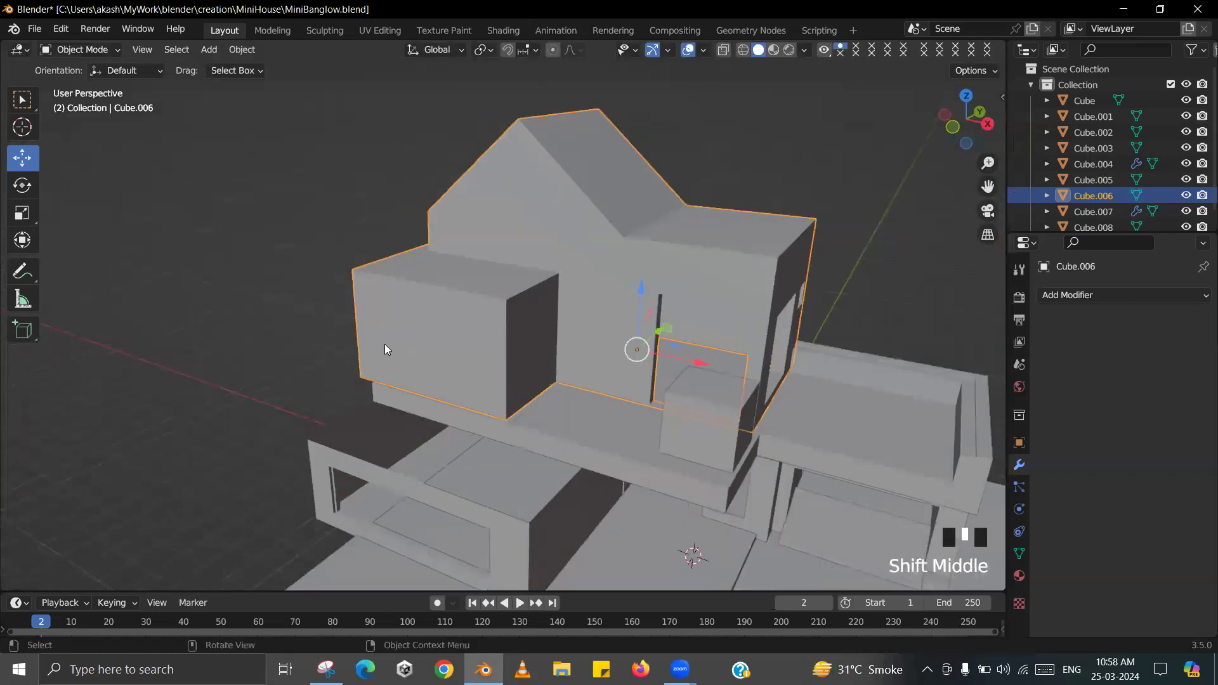
{"action": "left_click", "coordinate": [355, 390]}
{"action": "scroll", "coordinate": [354, 418], "scroll_direction": "up", "scroll_amount": 2}
{"action": "scroll", "coordinate": [341, 401], "scroll_direction": "down", "scroll_amount": 2}
{"action": "middle_click_drag", "start_coordinate": [358, 410], "coordinate": [516, 259]}
{"action": "left_click", "coordinate": [507, 359]}
{"action": "key", "text": "Tab"}
{"action": "key", "text": "Tab"}
{"action": "left_click", "coordinate": [505, 372]}
{"action": "key", "text": "Tab"}
{"action": "scroll", "coordinate": [412, 396], "scroll_direction": "up", "scroll_amount": 1}
{"action": "key", "text": "KP_1"}
{"action": "scroll", "coordinate": [411, 406], "scroll_direction": "up", "scroll_amount": 3}
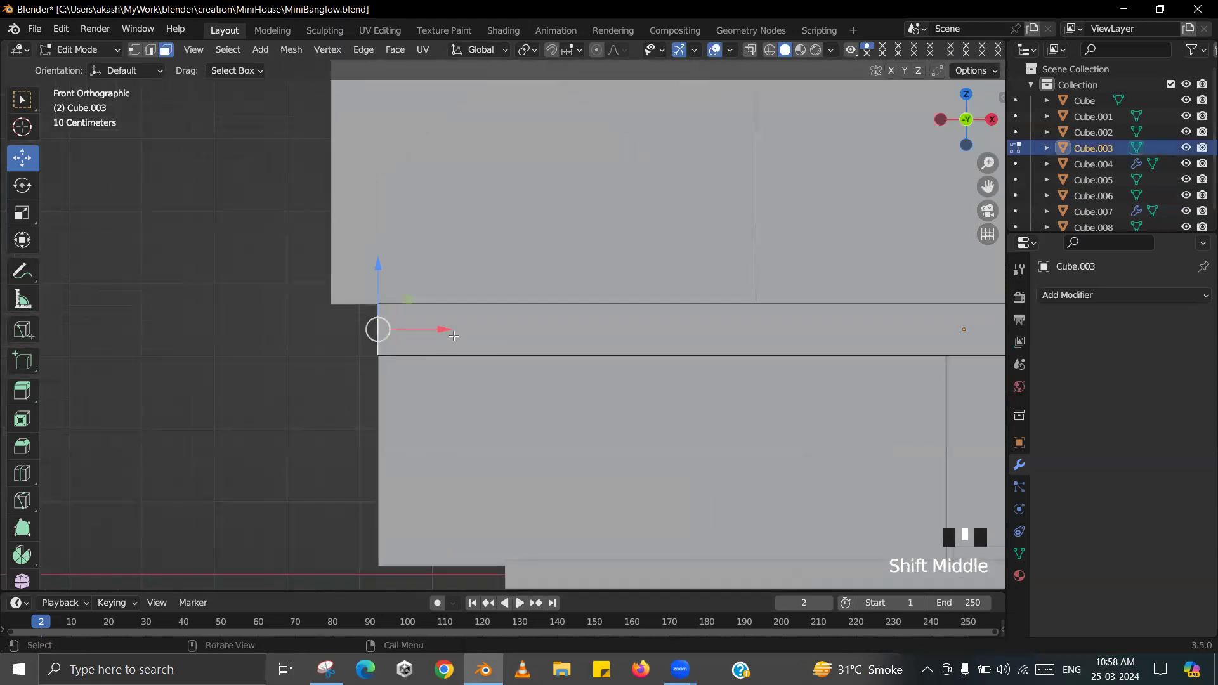
{"action": "left_click_drag", "start_coordinate": [433, 328], "coordinate": [390, 325]}
{"action": "scroll", "coordinate": [376, 371], "scroll_direction": "down", "scroll_amount": 1}
{"action": "key", "text": "Tab"}
- Move the end face of the ground-floor room Cube.001 outward along X to line up with the slab, and save the file
{"action": "middle_click_drag", "start_coordinate": [375, 394], "coordinate": [447, 394]}
{"action": "left_click", "coordinate": [436, 416]}
{"action": "key", "text": "Tab"}
{"action": "left_click", "coordinate": [435, 418]}
{"action": "scroll", "coordinate": [448, 393], "scroll_direction": "up", "scroll_amount": 2}
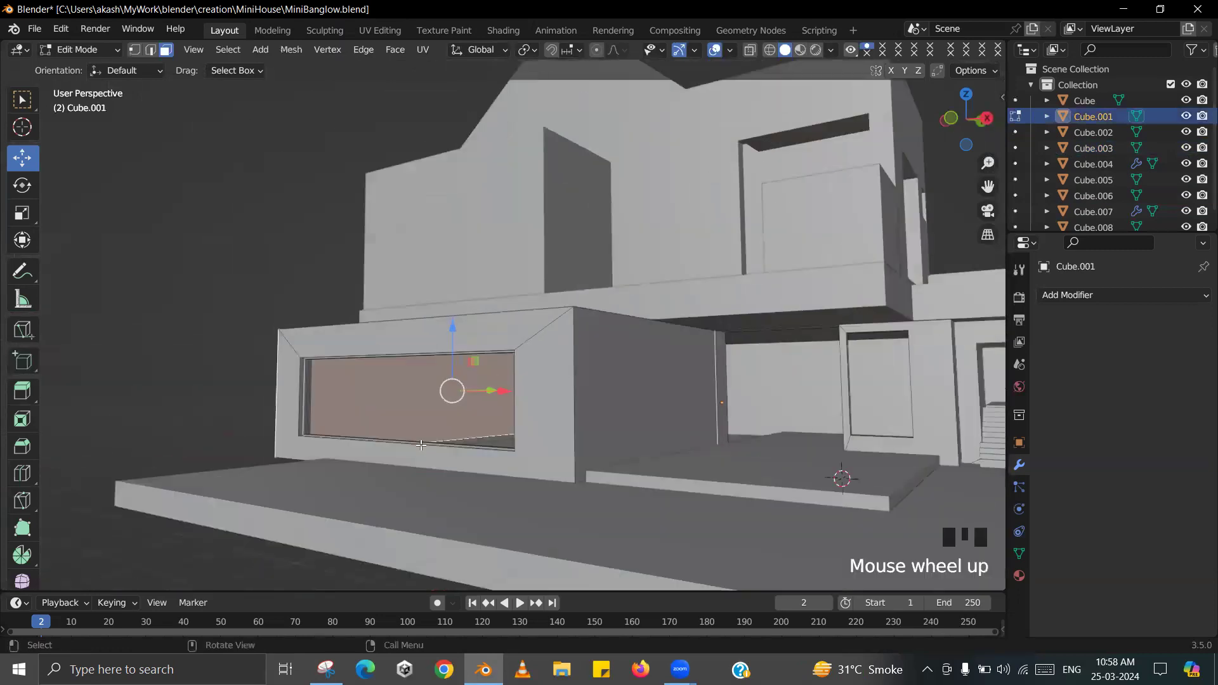
{"action": "key", "text": "KP_1"}
{"action": "scroll", "coordinate": [451, 492], "scroll_direction": "up", "scroll_amount": 3}
{"action": "middle_click_drag", "start_coordinate": [451, 492], "coordinate": [500, 418], "text": "shift"}
{"action": "scroll", "coordinate": [487, 377], "scroll_direction": "up", "scroll_amount": 1}
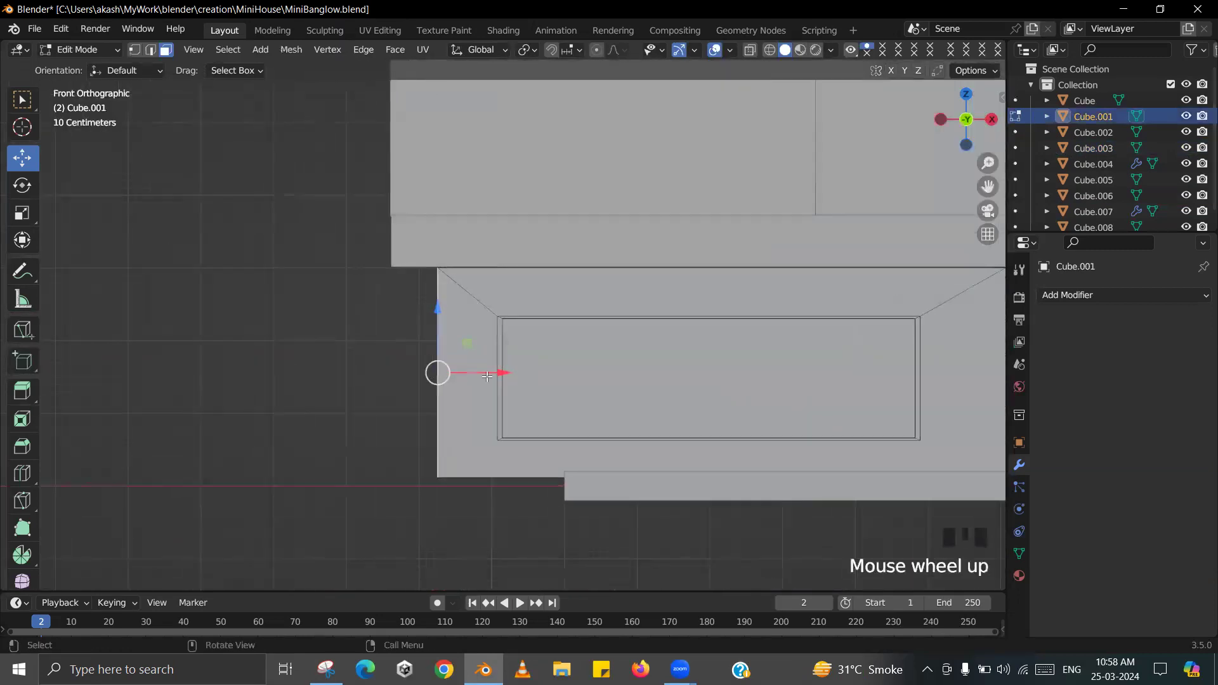
{"action": "left_click_drag", "start_coordinate": [497, 374], "coordinate": [447, 374]}
{"action": "key", "text": "Tab"}
{"action": "scroll", "coordinate": [492, 321], "scroll_direction": "down", "scroll_amount": 2}
{"action": "middle_click_drag", "start_coordinate": [492, 321], "coordinate": [500, 385], "text": "shift"}
{"action": "key", "text": "ctrl+s"}
- Compare the upper floor and the spare box Cube.008 with the reference house picture from several angles
{"action": "scroll", "coordinate": [726, 371], "scroll_direction": "down", "scroll_amount": 2}
{"action": "middle_click_drag", "start_coordinate": [724, 366], "coordinate": [590, 383]}
{"action": "scroll", "coordinate": [492, 357], "scroll_direction": "up", "scroll_amount": 2}
{"action": "middle_click_drag", "start_coordinate": [492, 357], "coordinate": [612, 380]}
{"action": "key", "text": "z"}
{"action": "left_click", "coordinate": [702, 382]}
{"action": "middle_click_drag", "start_coordinate": [707, 434], "coordinate": [659, 422], "text": "shift"}
{"action": "scroll", "coordinate": [659, 423], "scroll_direction": "up", "scroll_amount": 3}
{"action": "key", "text": "alt+Tab"}
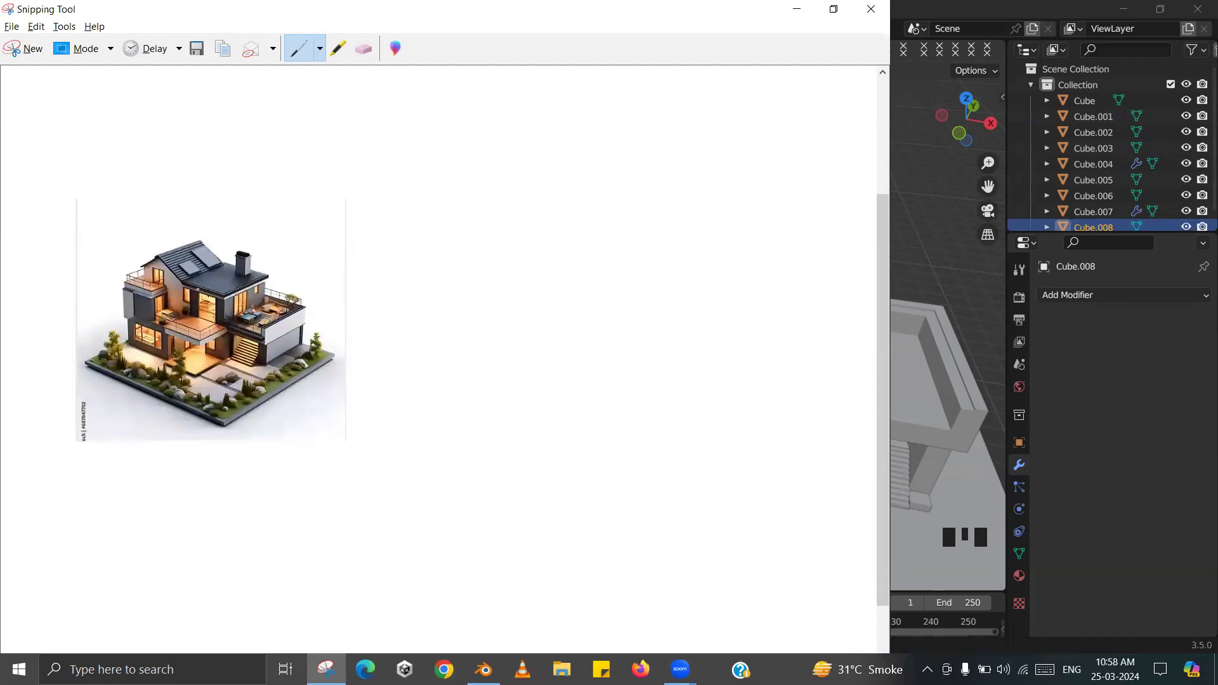
{"action": "key", "text": "alt+Tab"}
{"action": "middle_click_drag", "start_coordinate": [430, 323], "coordinate": [557, 335]}
{"action": "key", "text": "alt+Tab"}
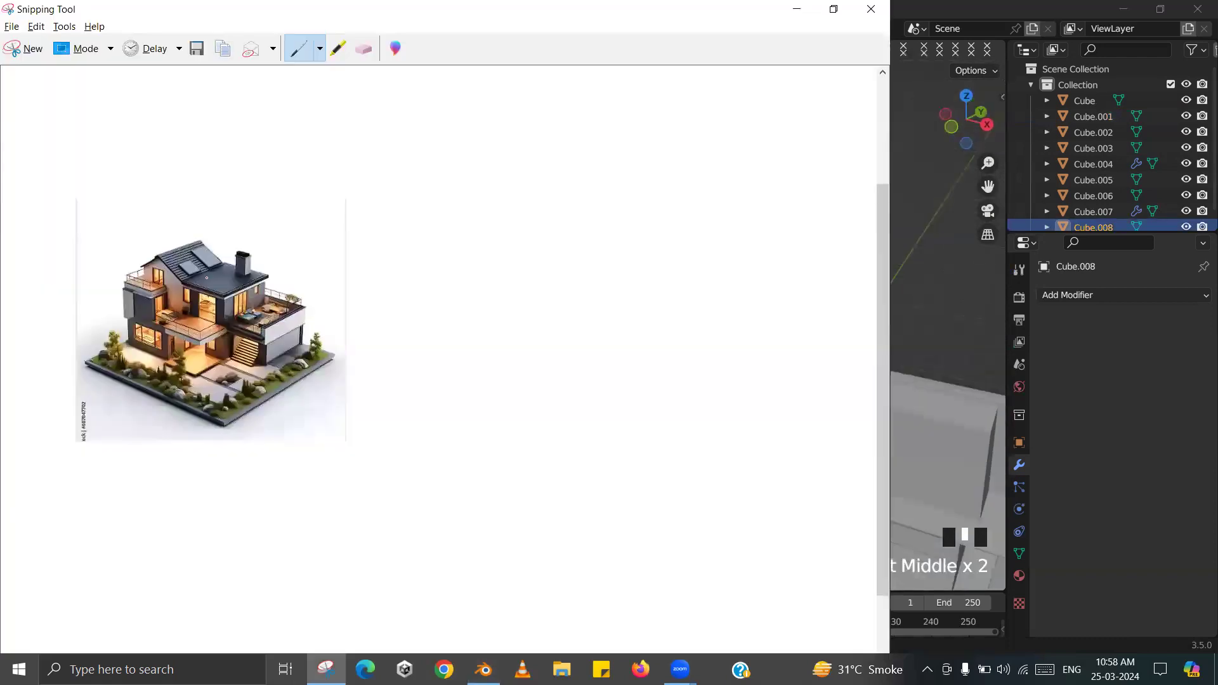
{"action": "scroll", "coordinate": [206, 278], "scroll_direction": "up", "scroll_amount": 1}
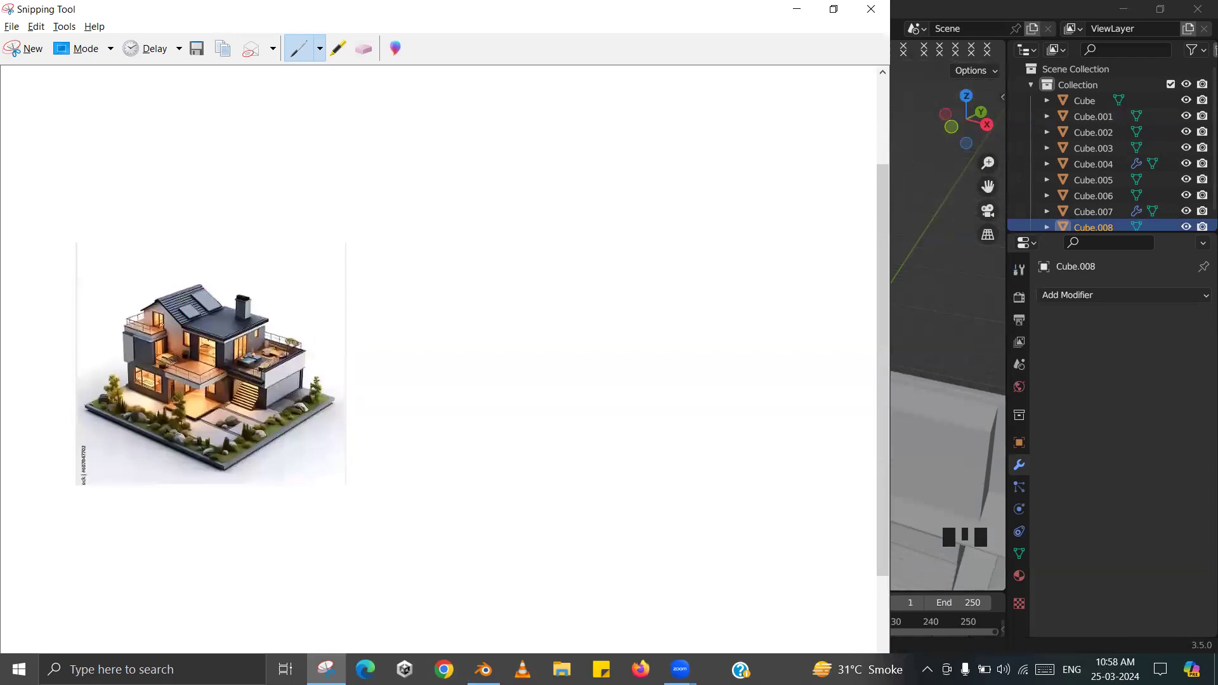
{"action": "key", "text": "alt+Tab"}
{"action": "middle_click_drag", "start_coordinate": [586, 338], "coordinate": [676, 364]}
{"action": "key", "text": "alt+Tab"}
{"action": "key", "text": "alt+Tab"}
- Move the box Cube.008 up and across onto the projecting side block so that it intersects the gable wall
{"action": "left_click_drag", "start_coordinate": [659, 336], "coordinate": [663, 266]}
{"action": "left_click_drag", "start_coordinate": [719, 333], "coordinate": [559, 308]}
{"action": "key", "text": "KP_Decimal"}
{"action": "middle_click_drag", "start_coordinate": [474, 330], "coordinate": [572, 327]}
{"action": "left_click_drag", "start_coordinate": [569, 320], "coordinate": [733, 297]}
{"action": "scroll", "coordinate": [610, 298], "scroll_direction": "down", "scroll_amount": 3}
{"action": "middle_click_drag", "start_coordinate": [611, 299], "coordinate": [692, 336]}
{"action": "middle_click_drag", "start_coordinate": [692, 336], "coordinate": [668, 377], "text": "shift"}
{"action": "scroll", "coordinate": [593, 363], "scroll_direction": "up", "scroll_amount": 3}
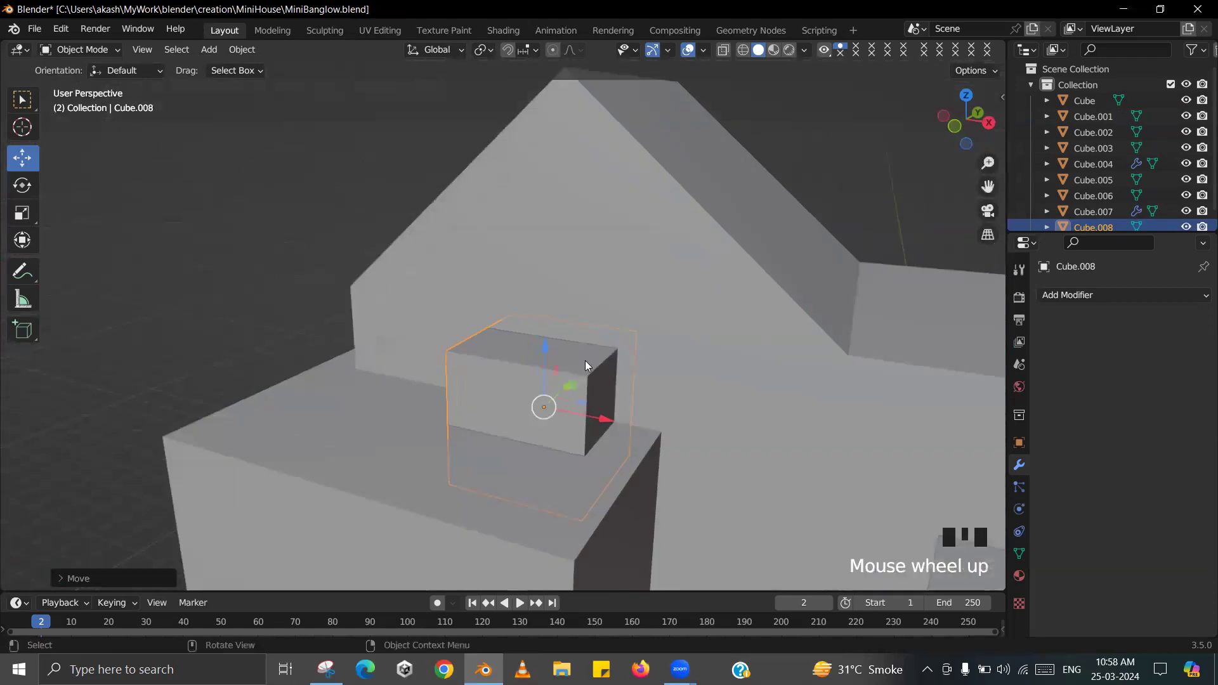
{"action": "middle_click_drag", "start_coordinate": [572, 388], "coordinate": [571, 358], "text": "shift"}
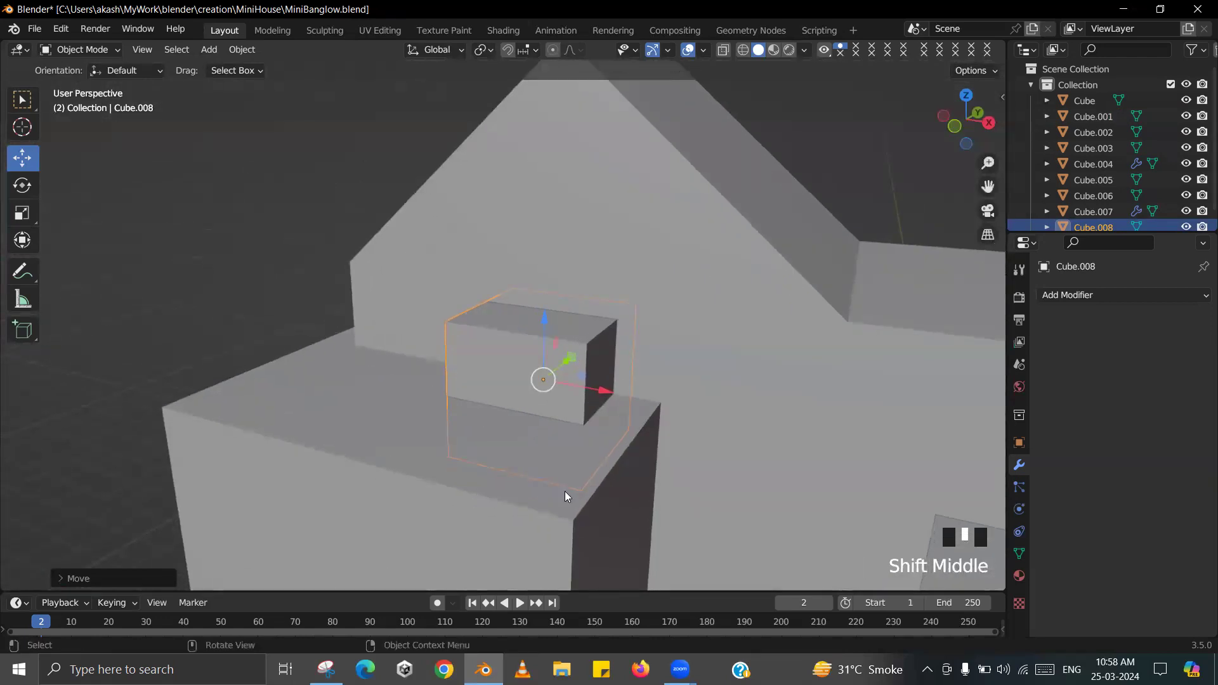
{"action": "left_click", "coordinate": [444, 669]}
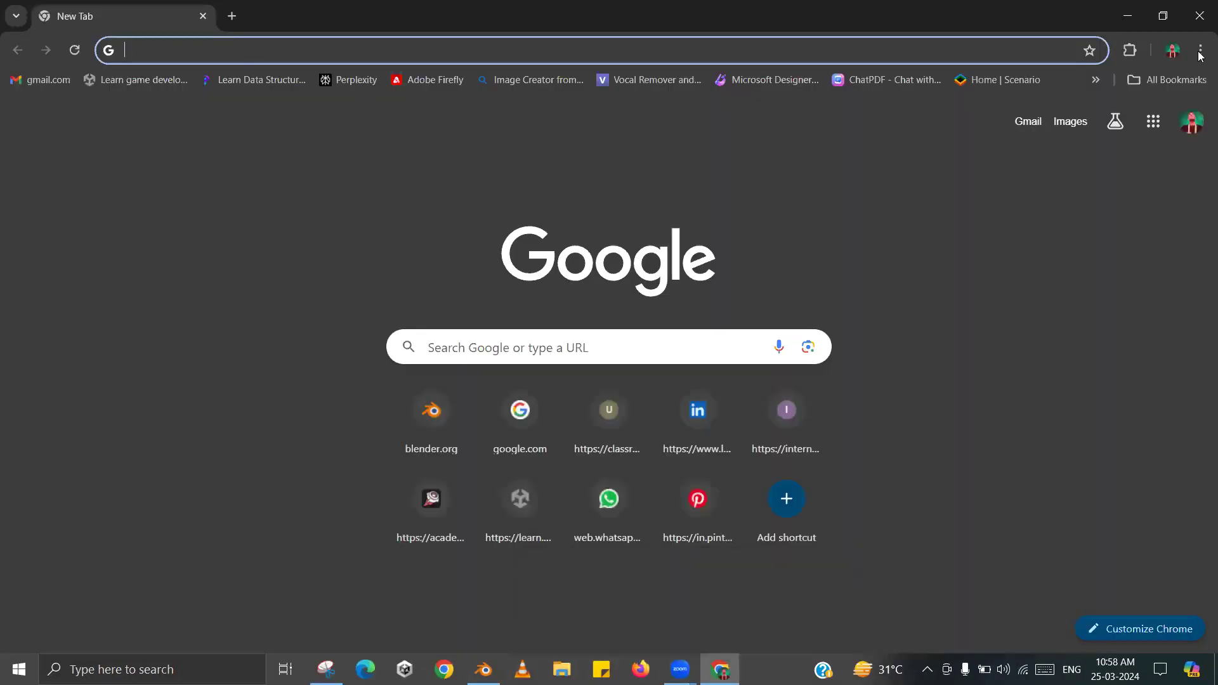
{"action": "type", "text": "g"}
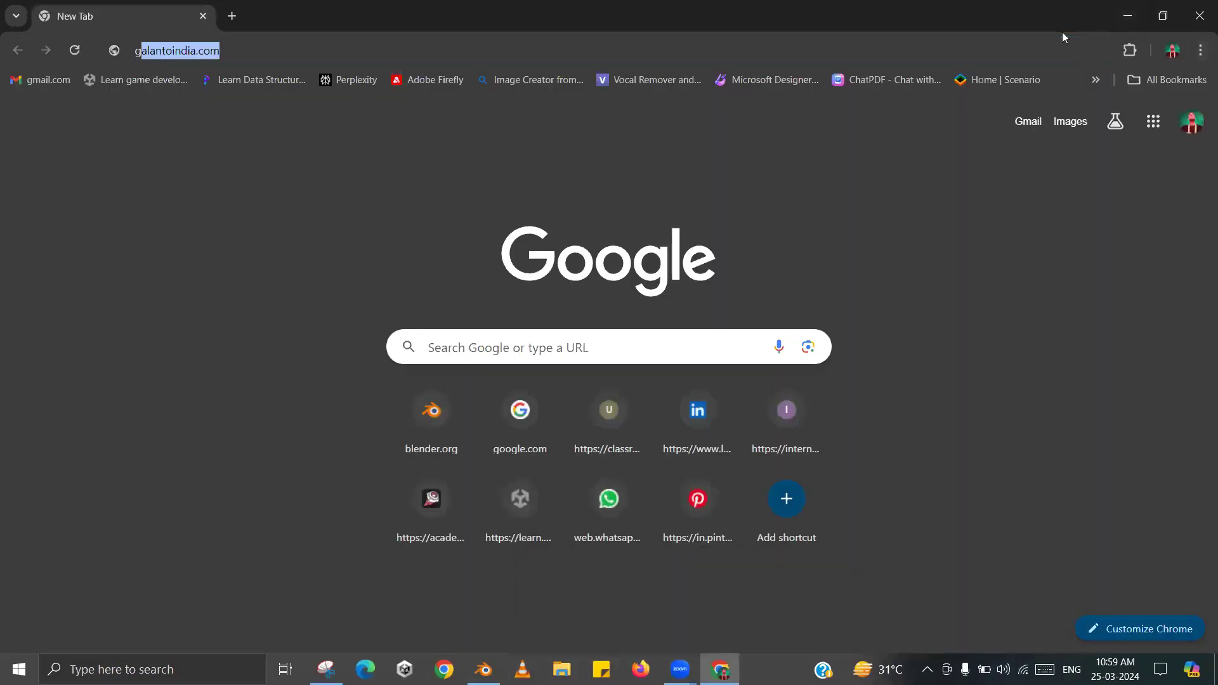
{"action": "type", "text": "oogl"}
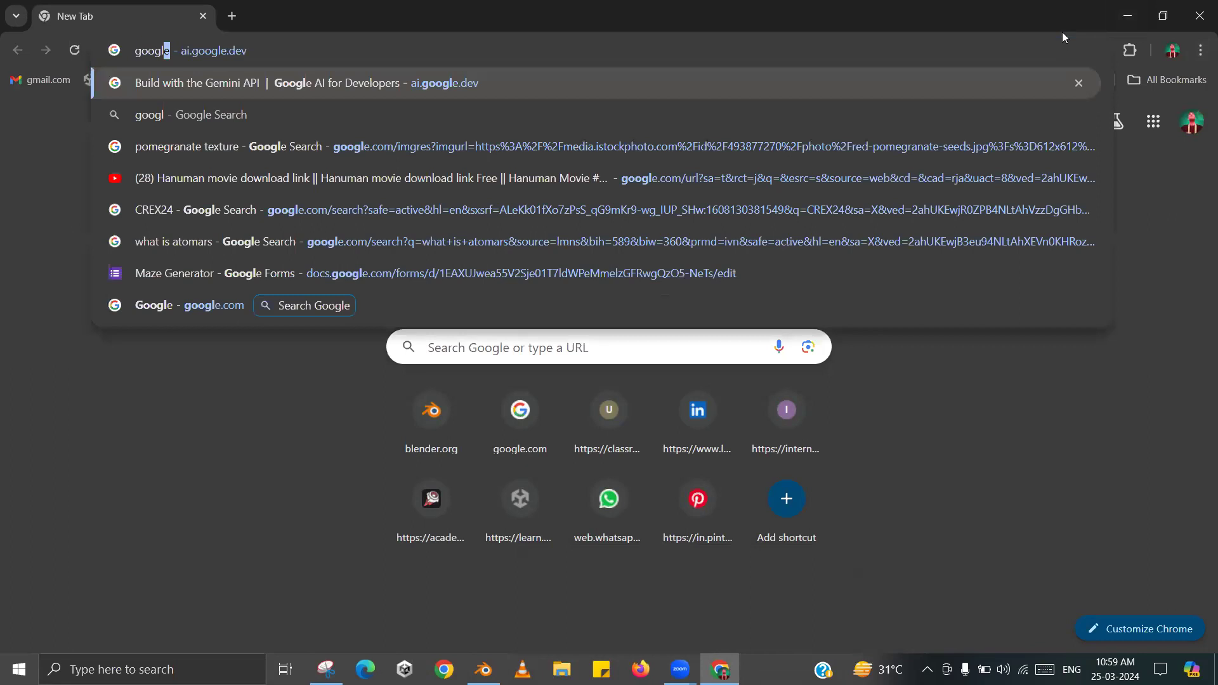
{"action": "left_click", "coordinate": [682, 667]}
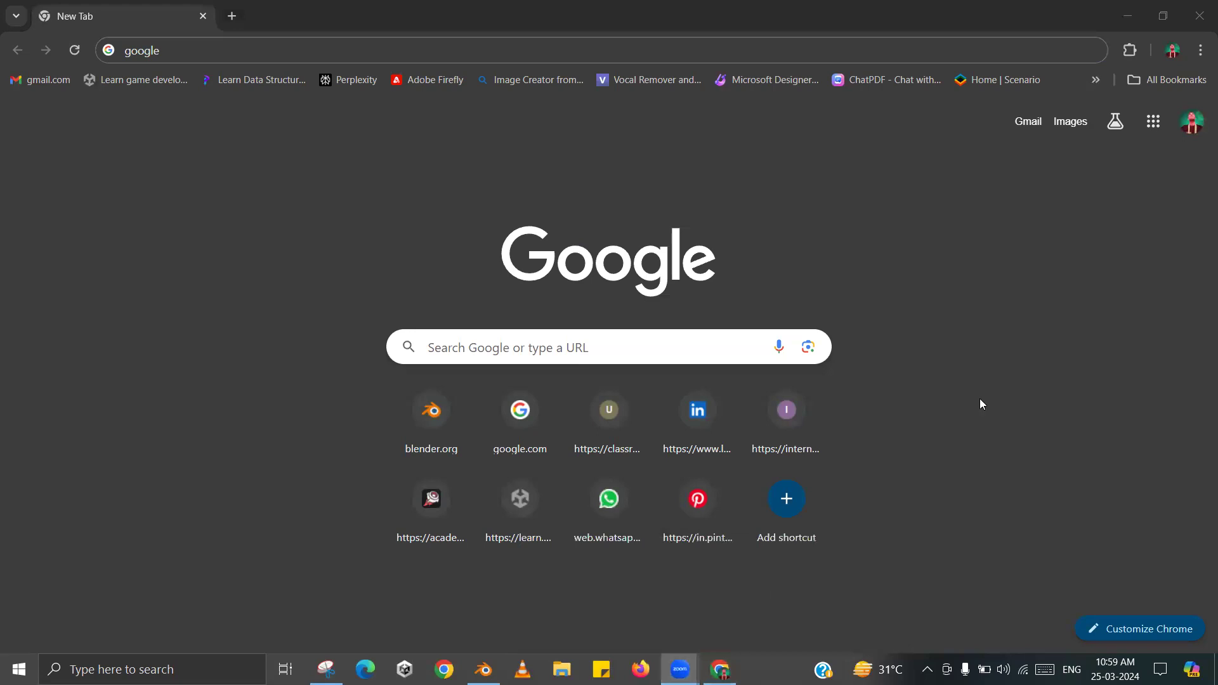
{"action": "key", "text": "alt+Tab"}
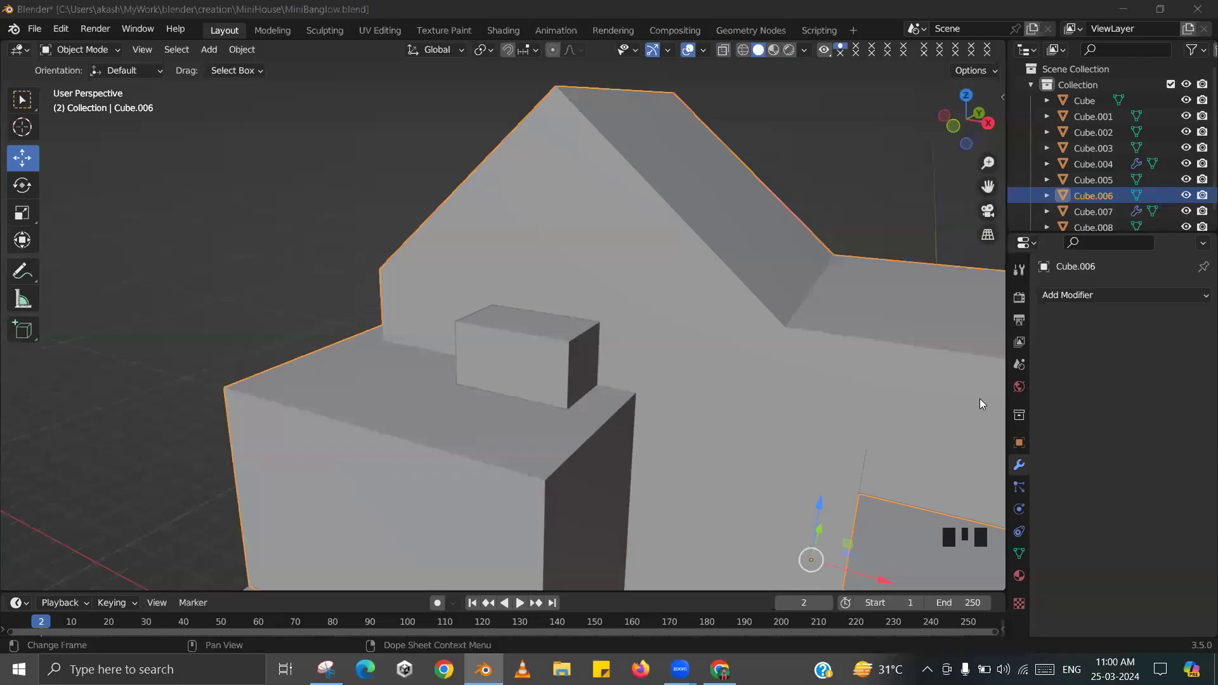
- Check the balcony door in the reference picture and raise the box Cube.008 so its base sits near the side block's top
{"action": "middle_click_drag", "start_coordinate": [609, 369], "coordinate": [540, 389]}
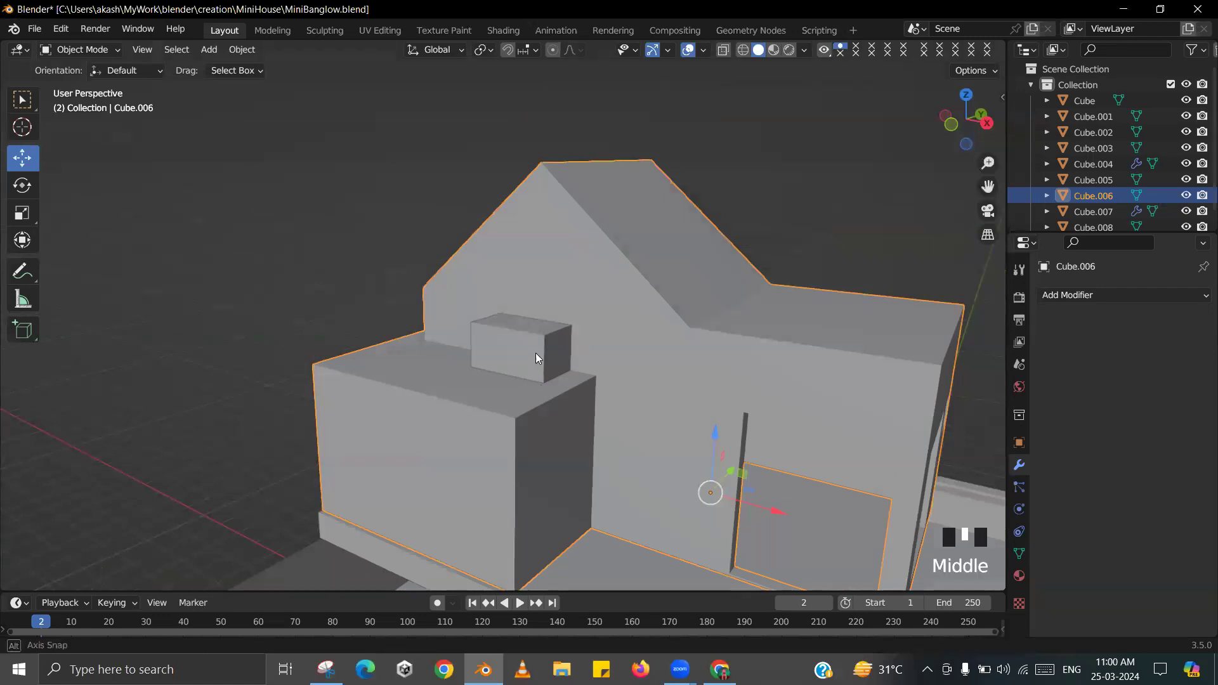
{"action": "scroll", "coordinate": [527, 349], "scroll_direction": "up", "scroll_amount": 2}
{"action": "middle_click_drag", "start_coordinate": [514, 344], "coordinate": [511, 373], "text": "shift"}
{"action": "key", "text": "alt+Tab"}
{"action": "key", "text": "alt+Tab"}
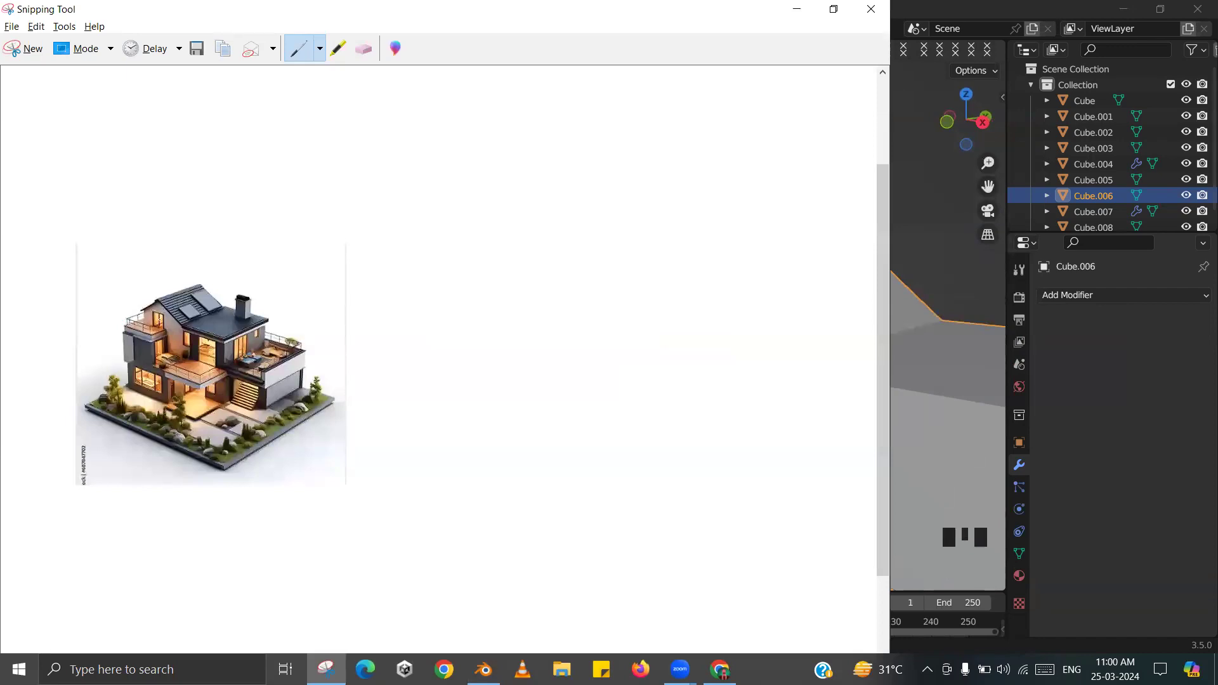
{"action": "key", "text": "alt+Tab"}
{"action": "left_click", "coordinate": [541, 360]}
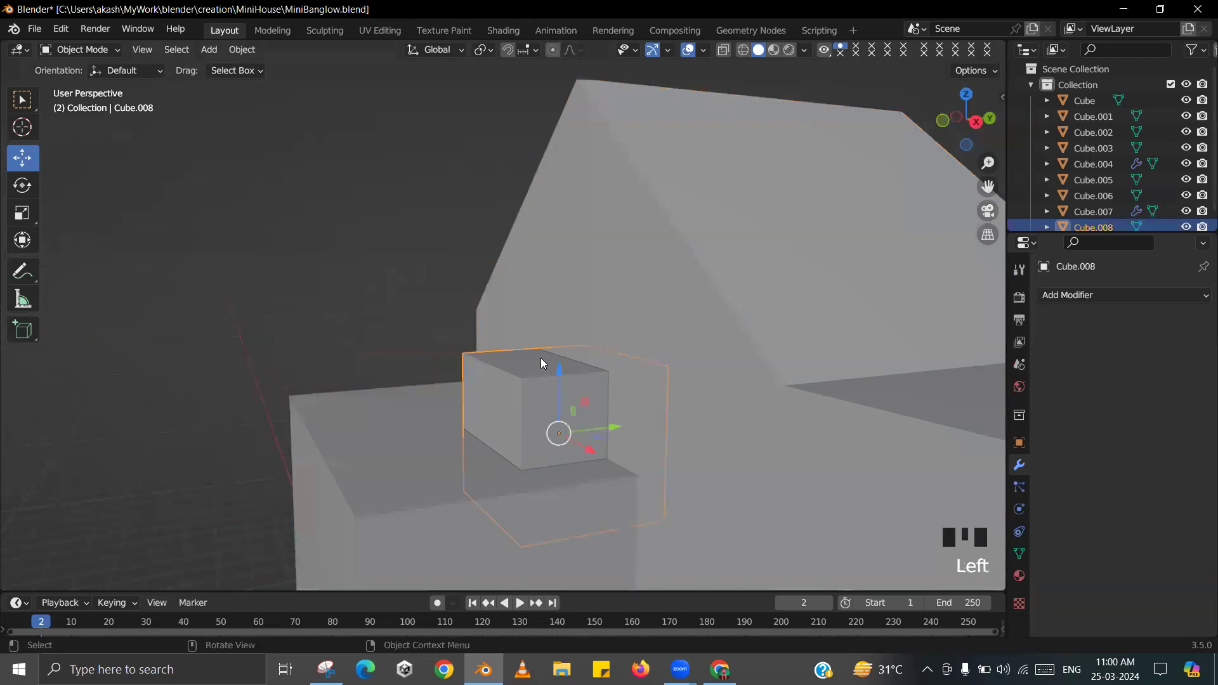
{"action": "left_click", "coordinate": [561, 364]}
{"action": "key", "text": "alt+Tab"}
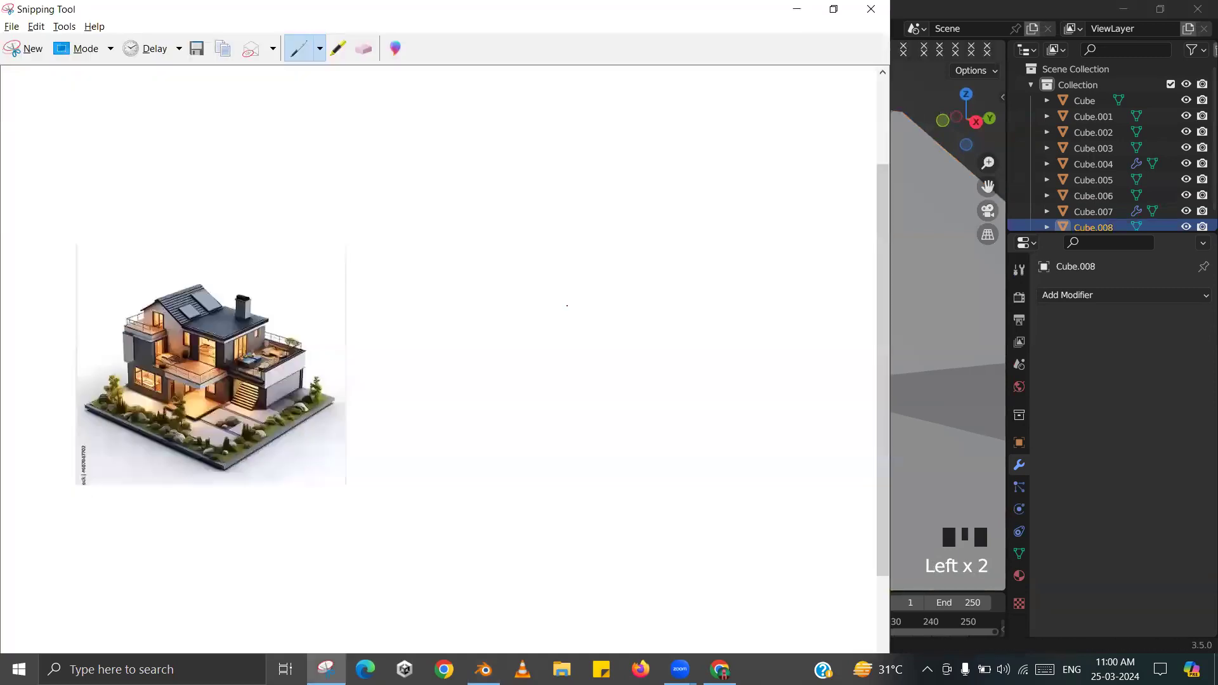
{"action": "key", "text": "alt+Tab"}
{"action": "middle_click_drag", "start_coordinate": [615, 334], "coordinate": [671, 345]}
{"action": "scroll", "coordinate": [710, 372], "scroll_direction": "up", "scroll_amount": 2}
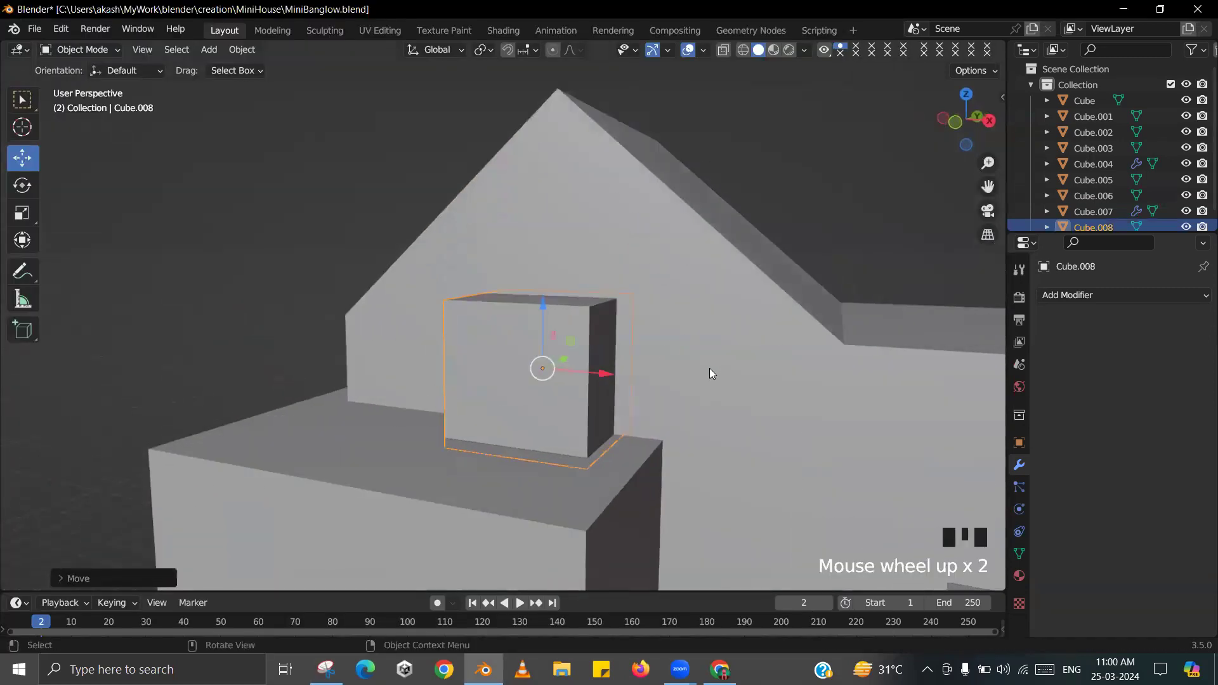
- Scale Cube.008 down slightly in height and narrow it along X, finishing with a factor of about 0.95, to suit the reference doorway
{"action": "key", "text": "s"}
{"action": "left_click", "coordinate": [694, 371]}
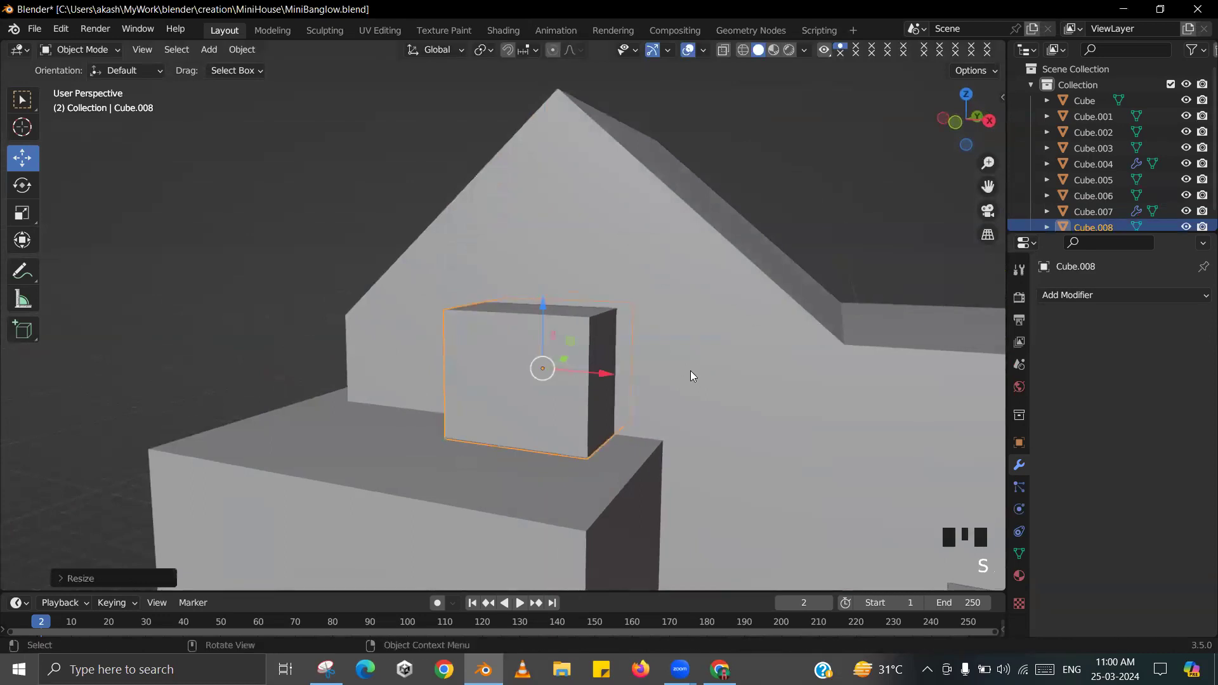
{"action": "middle_click_drag", "start_coordinate": [690, 370], "coordinate": [713, 372]}
{"action": "key", "text": "s"}
{"action": "key", "text": "x"}
{"action": "left_click", "coordinate": [698, 381]}
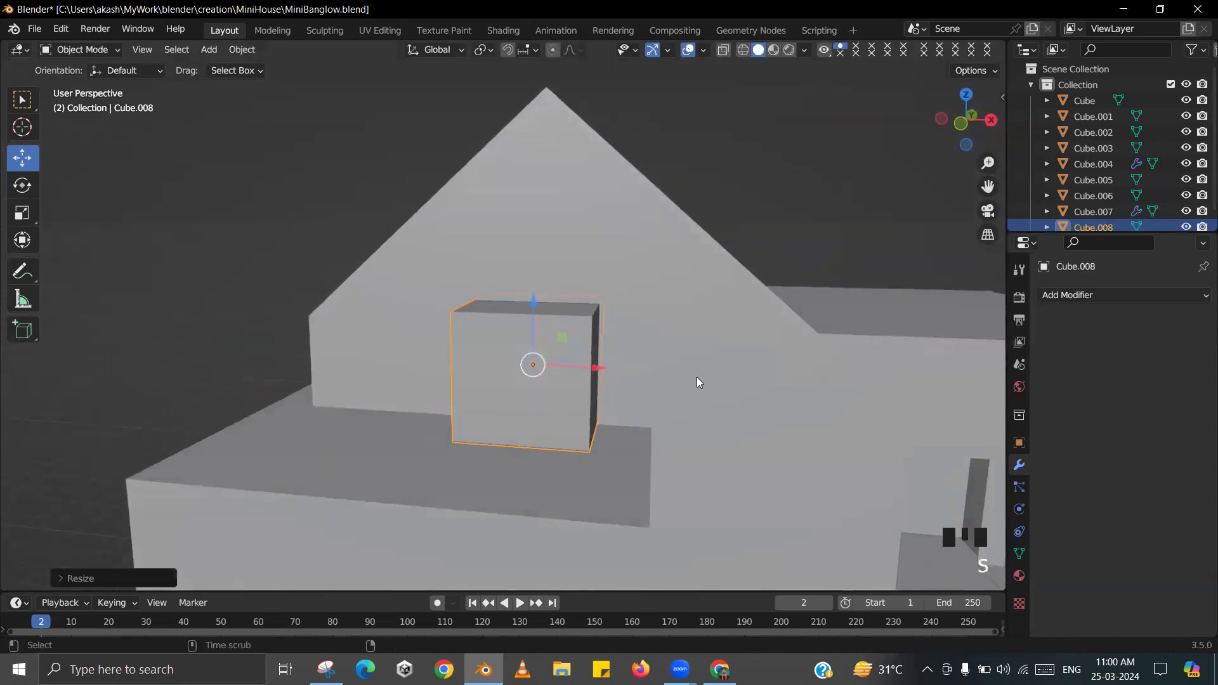
{"action": "key", "text": "alt+Tab"}
{"action": "key", "text": "alt+Tab"}
{"action": "key", "text": "s"}
{"action": "key", "text": "x"}
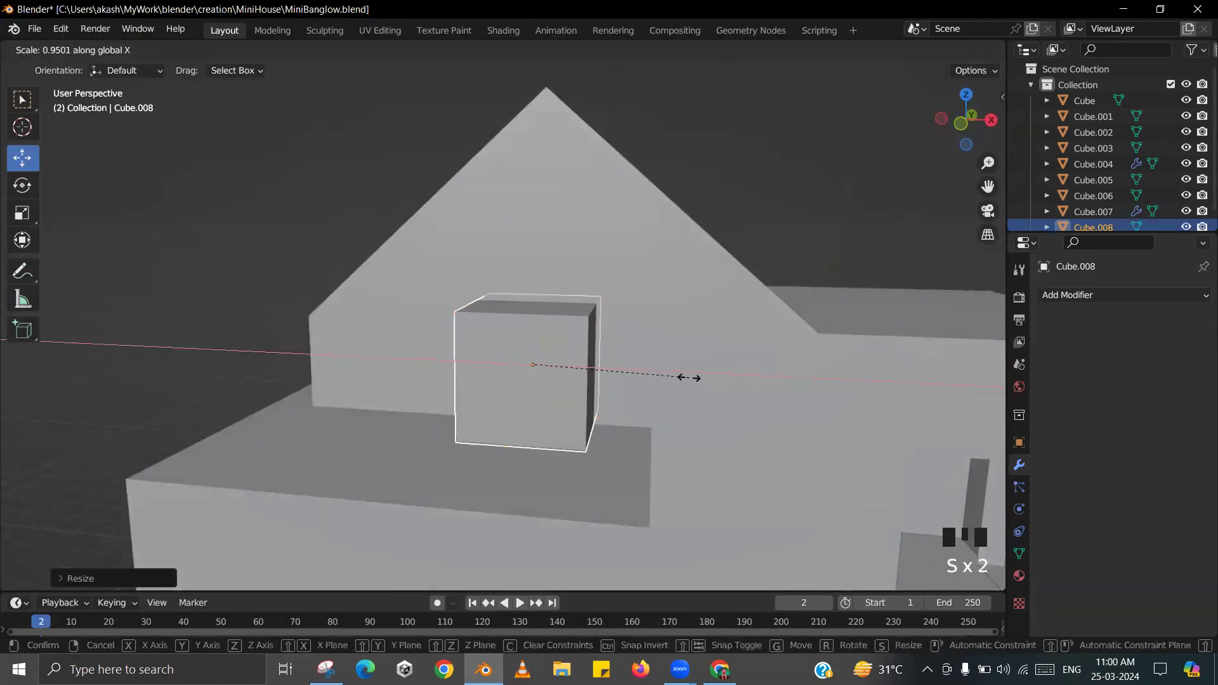
{"action": "left_click", "coordinate": [689, 377]}
{"action": "key", "text": "alt+Tab"}
{"action": "key", "text": "alt+Tab"}
- Try cutting a doorway into the gable wall by subtracting Cube.008 from Cube.006 with a Boolean Difference, applying it and deleting the cutter
{"action": "middle_click_drag", "start_coordinate": [689, 377], "coordinate": [653, 361]}
{"action": "left_click", "coordinate": [659, 357], "text": "shift"}
{"action": "key", "text": "ctrl+KP_Subtract"}
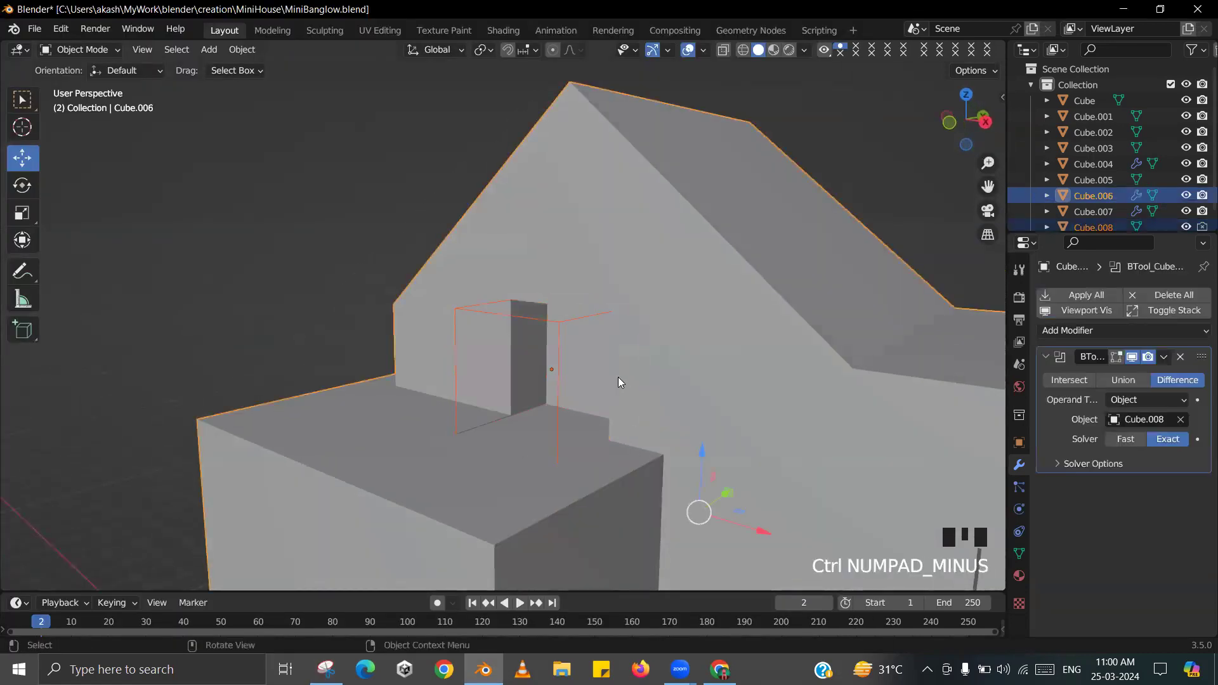
{"action": "key", "text": "ctrl+a"}
{"action": "scroll", "coordinate": [520, 353], "scroll_direction": "up", "scroll_amount": 3}
{"action": "middle_click_drag", "start_coordinate": [520, 352], "coordinate": [602, 343]}
{"action": "left_click", "coordinate": [470, 298]}
{"action": "left_click", "coordinate": [474, 303]}
{"action": "key", "text": "Delete"}
{"action": "key", "text": "Tab"}
- Undo the doorway cut and the cutter's deletion, back to the separate Cube.008 box
{"action": "key", "text": "ctrl+z"}
{"action": "key", "text": "ctrl+z"}
{"action": "key", "text": "ctrl+z"}
{"action": "key", "text": "ctrl+z"}
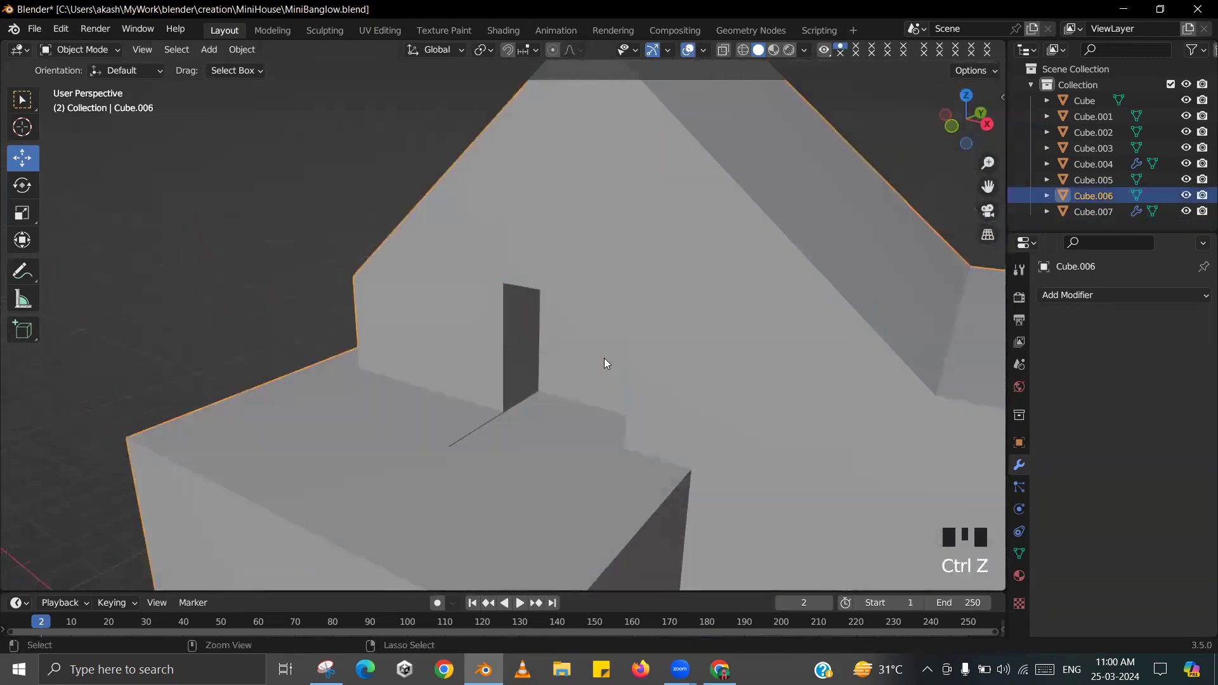
{"action": "key", "text": "ctrl+z"}
{"action": "key", "text": "ctrl+z"}
{"action": "key", "text": "ctrl+z"}
{"action": "key", "text": "ctrl+z"}
{"action": "key", "text": "ctrl+z"}
- Move the cutter box Cube.008 up slightly along Z so that it clears the side block's top surface
{"action": "middle_click_drag", "start_coordinate": [558, 388], "coordinate": [543, 347]}
{"action": "left_click", "coordinate": [565, 388]}
{"action": "scroll", "coordinate": [540, 396], "scroll_direction": "up", "scroll_amount": 2}
{"action": "middle_click_drag", "start_coordinate": [541, 396], "coordinate": [722, 281]}
{"action": "key", "text": "g"}
{"action": "key", "text": "z"}
{"action": "left_click", "coordinate": [549, 355]}
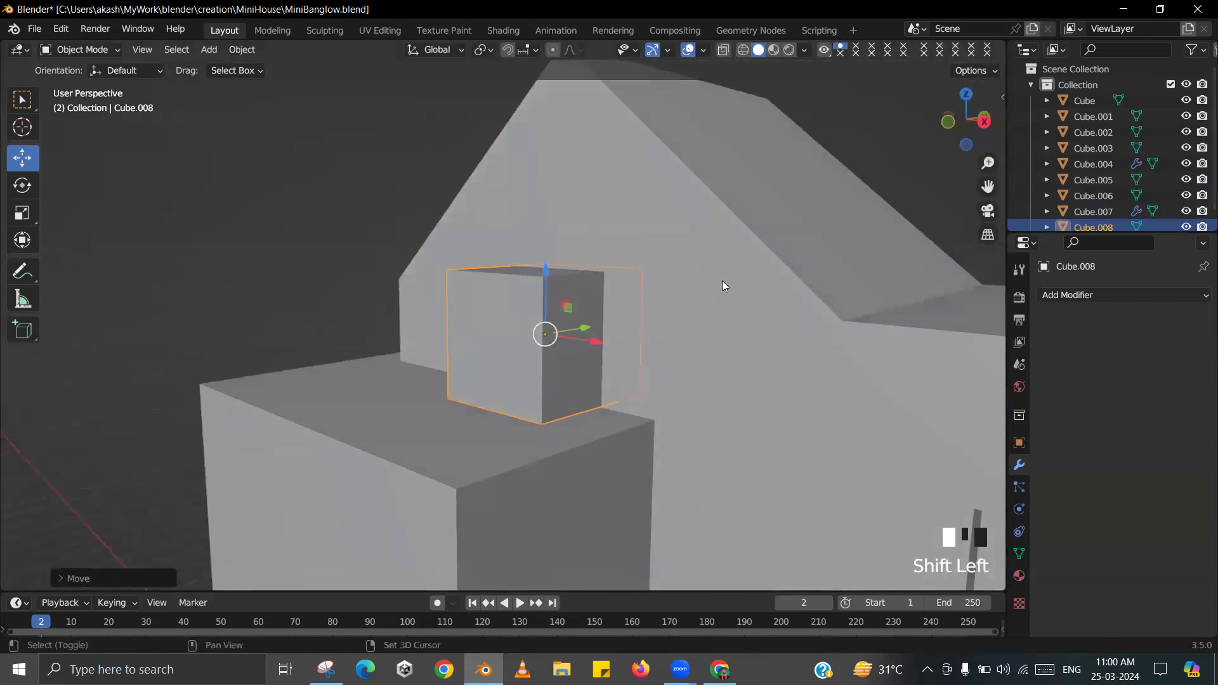
- Subtract Cube.008 from Cube.006 with a Boolean Difference, apply the modifier and delete the cutter box to leave a doorway recess
{"action": "left_click", "coordinate": [722, 280], "text": "shift"}
{"action": "key", "text": "ctrl+KP_Subtract"}
{"action": "key", "text": "ctrl+a"}
{"action": "middle_click_drag", "start_coordinate": [454, 360], "coordinate": [388, 260]}
{"action": "left_click", "coordinate": [478, 306]}
{"action": "key", "text": "x"}
{"action": "left_click", "coordinate": [477, 305]}
- Delete the back face of the doorway recess in Cube.006 to open it into the interior, and finish editing
{"action": "middle_click_drag", "start_coordinate": [477, 306], "coordinate": [581, 346]}
{"action": "left_click", "coordinate": [581, 346]}
{"action": "key", "text": "Tab"}
{"action": "scroll", "coordinate": [587, 352], "scroll_direction": "up", "scroll_amount": 1}
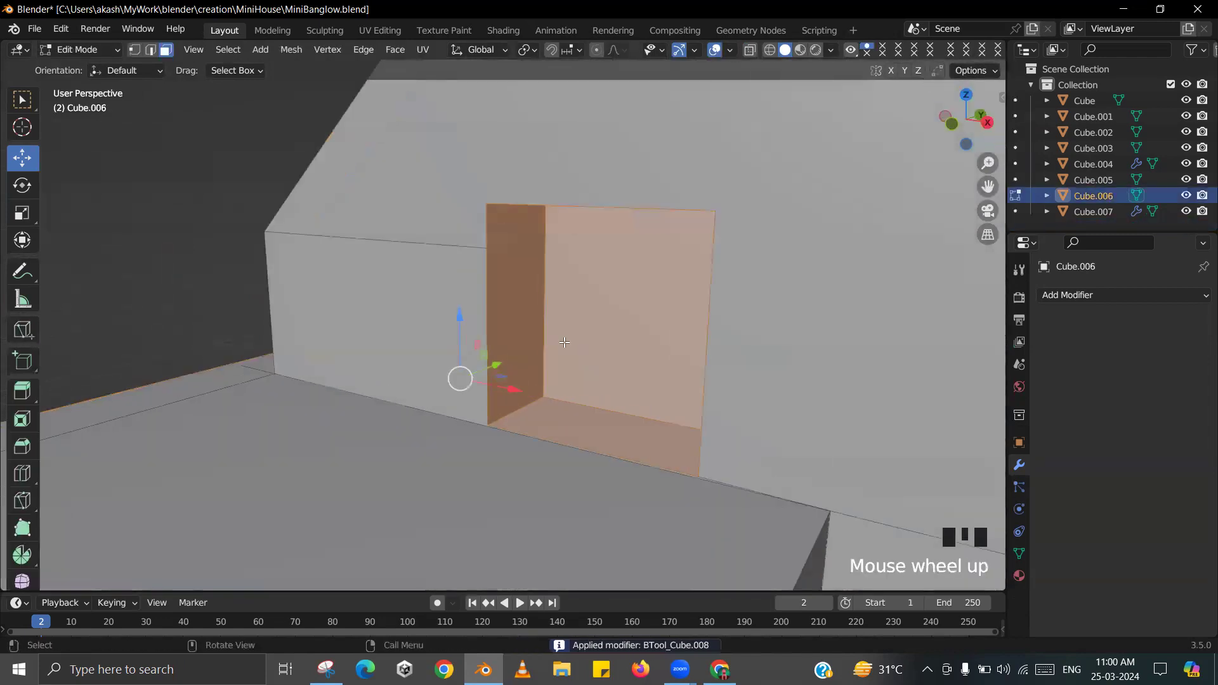
{"action": "left_click", "coordinate": [598, 330]}
{"action": "key", "text": "x"}
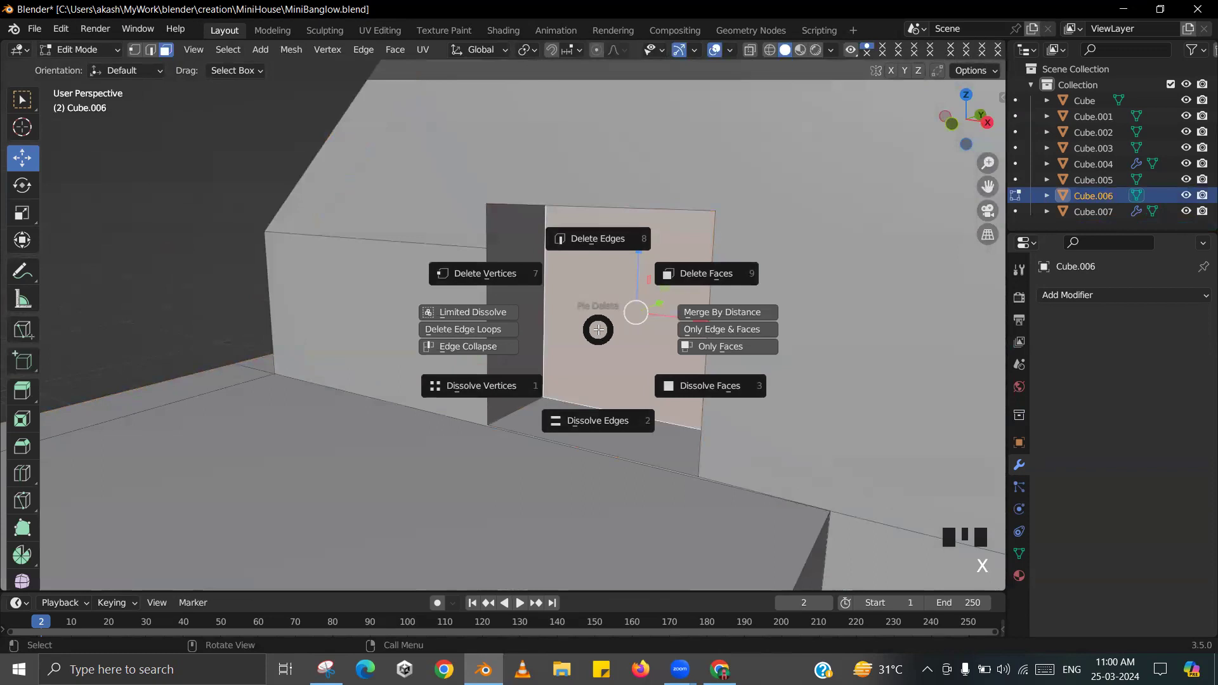
{"action": "key", "text": "x"}
{"action": "left_click", "coordinate": [649, 265]}
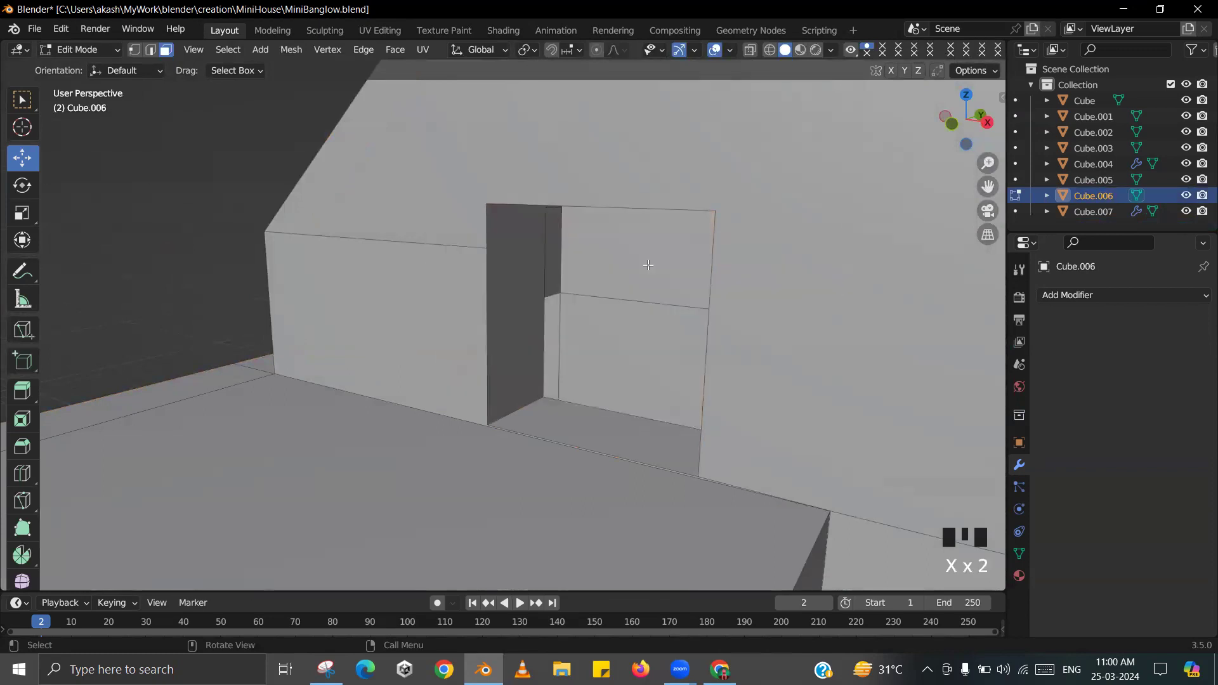
{"action": "key", "text": "Tab"}
{"action": "scroll", "coordinate": [631, 367], "scroll_direction": "down", "scroll_amount": 3}
{"action": "middle_click_drag", "start_coordinate": [631, 367], "coordinate": [592, 356]}
{"action": "scroll", "coordinate": [438, 260], "scroll_direction": "down", "scroll_amount": 2}
{"action": "middle_click_drag", "start_coordinate": [437, 261], "coordinate": [466, 293]}
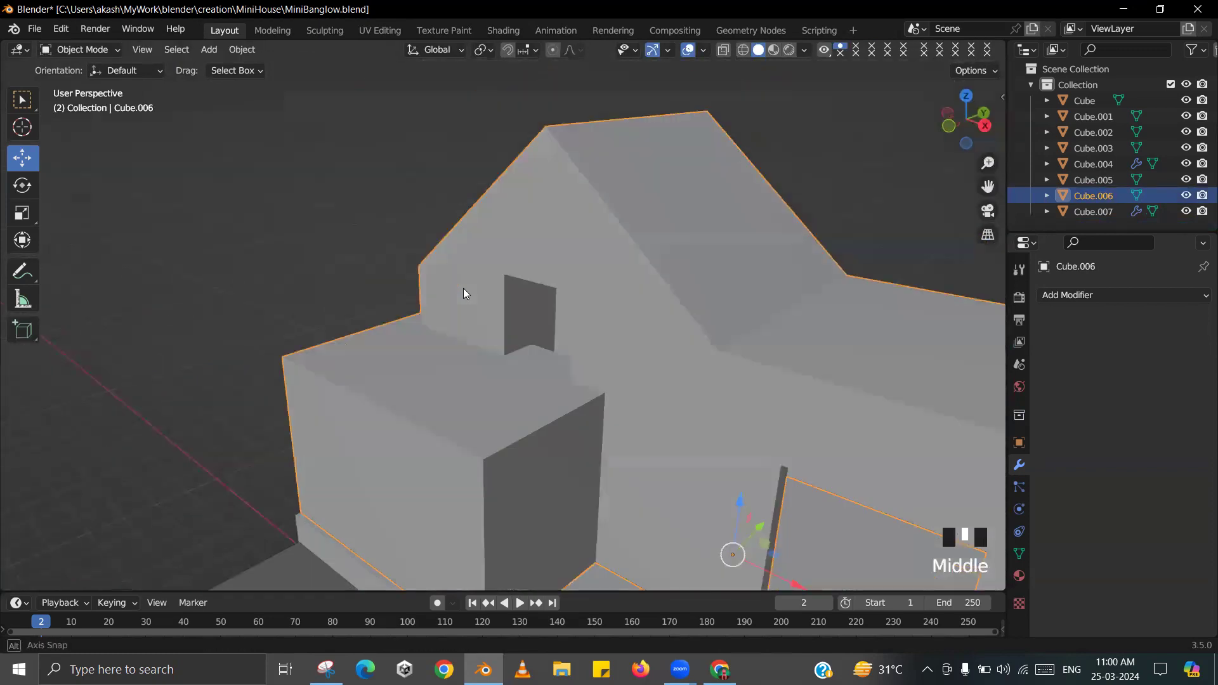
- Move the inner edge loop of the balcony doorway in Cube.006 along Y toward the outer wall to make the reveal thinner
{"action": "key", "text": "alt+Tab"}
{"action": "key", "text": "alt+Tab"}
{"action": "scroll", "coordinate": [476, 339], "scroll_direction": "up", "scroll_amount": 3}
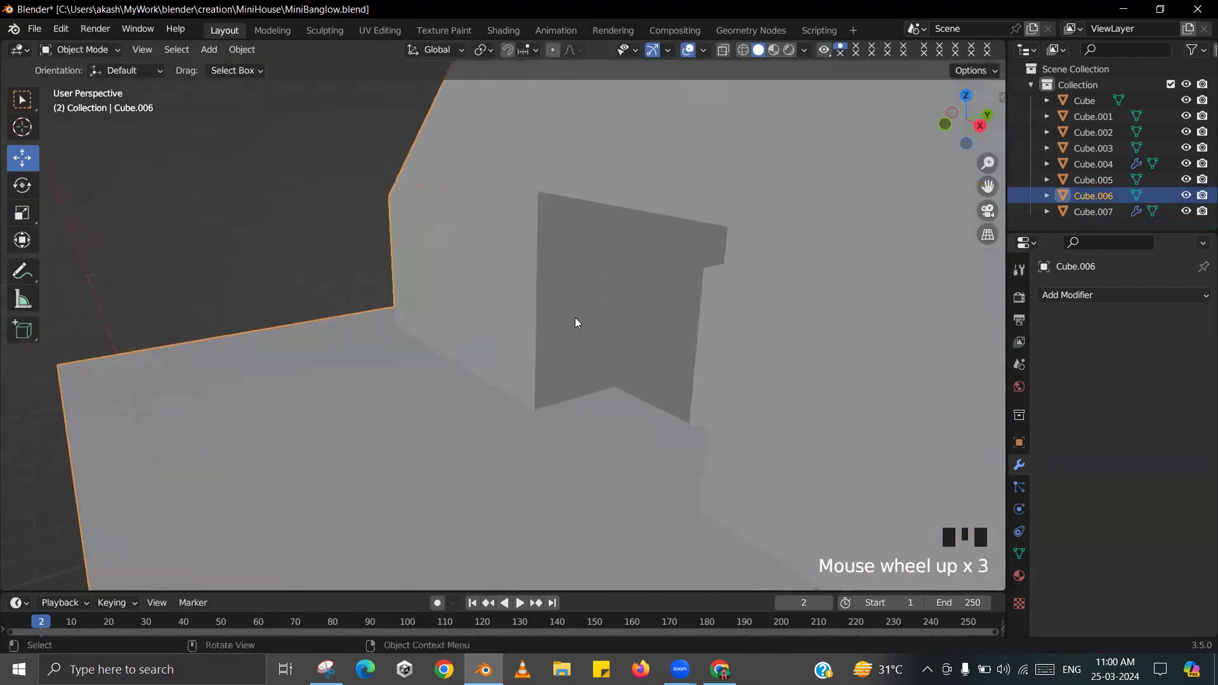
{"action": "key", "text": "Tab"}
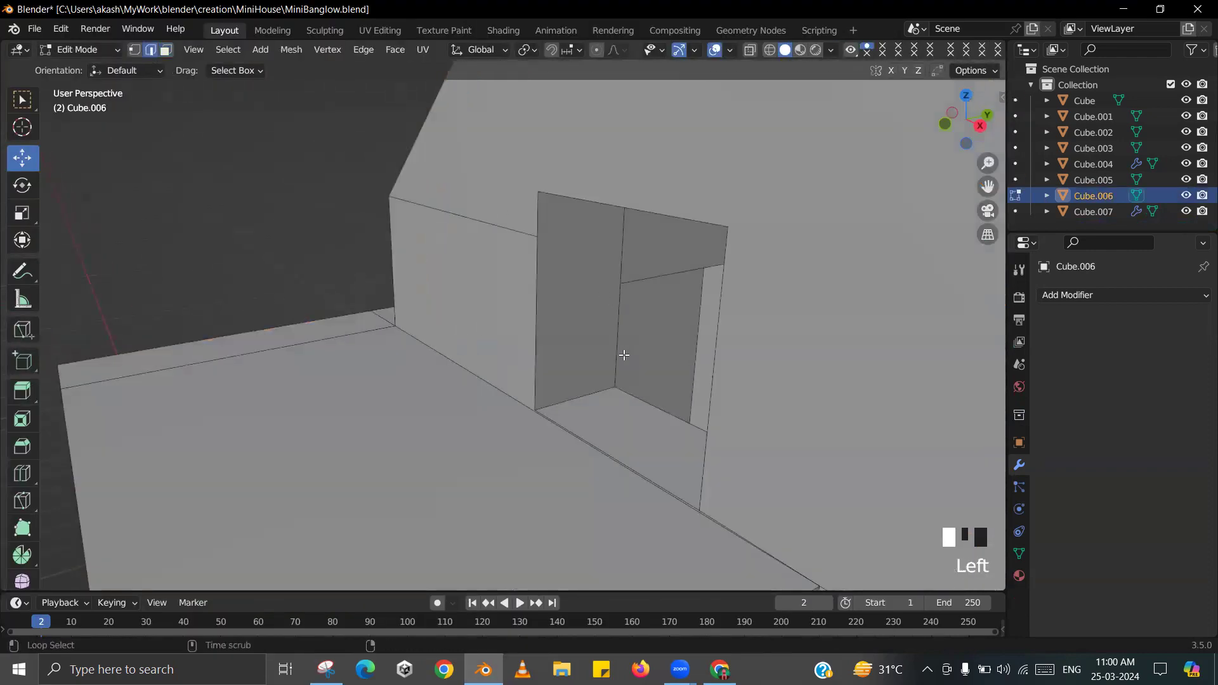
{"action": "left_click", "coordinate": [618, 360], "text": "alt"}
{"action": "middle_click_drag", "start_coordinate": [619, 359], "coordinate": [602, 359]}
{"action": "left_click_drag", "start_coordinate": [752, 321], "coordinate": [669, 339]}
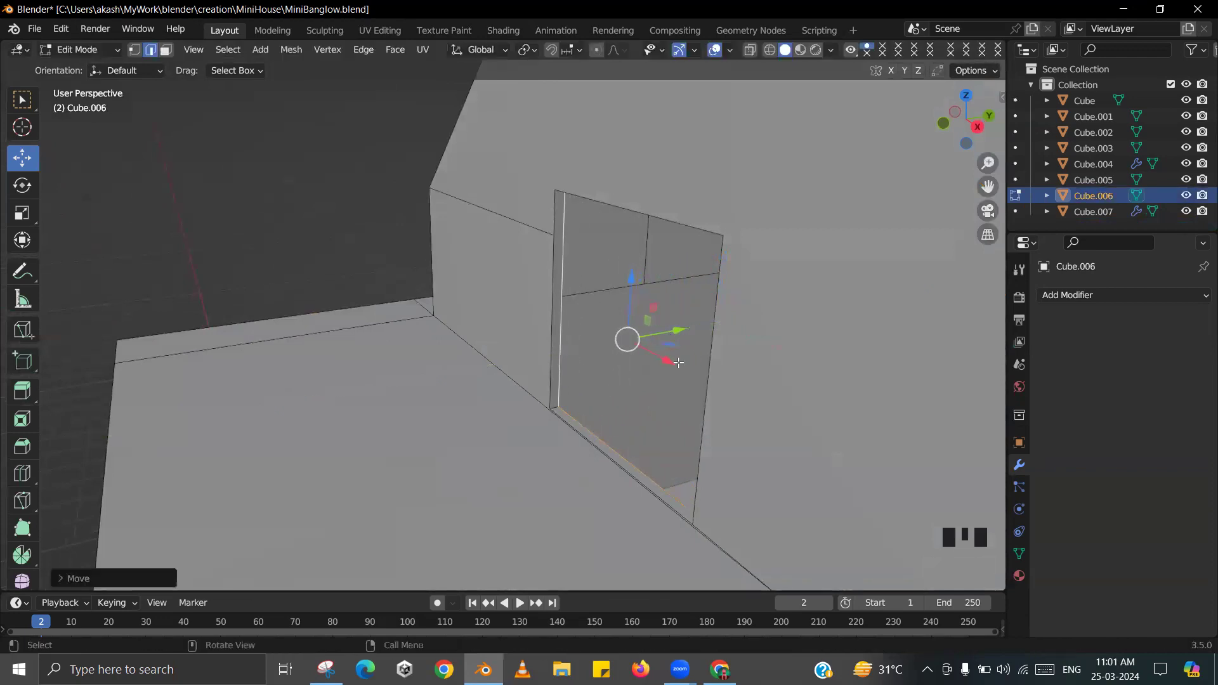
{"action": "key", "text": "Tab"}
{"action": "middle_click_drag", "start_coordinate": [676, 397], "coordinate": [704, 331]}
- Select the edges running around the upper storey of Cube.006 at eave level and fill them with a face beneath the roof
{"action": "key", "text": "Tab"}
{"action": "left_click", "coordinate": [577, 300], "text": "alt"}
{"action": "scroll", "coordinate": [576, 300], "scroll_direction": "down", "scroll_amount": 4}
{"action": "middle_click_drag", "start_coordinate": [576, 300], "coordinate": [698, 334]}
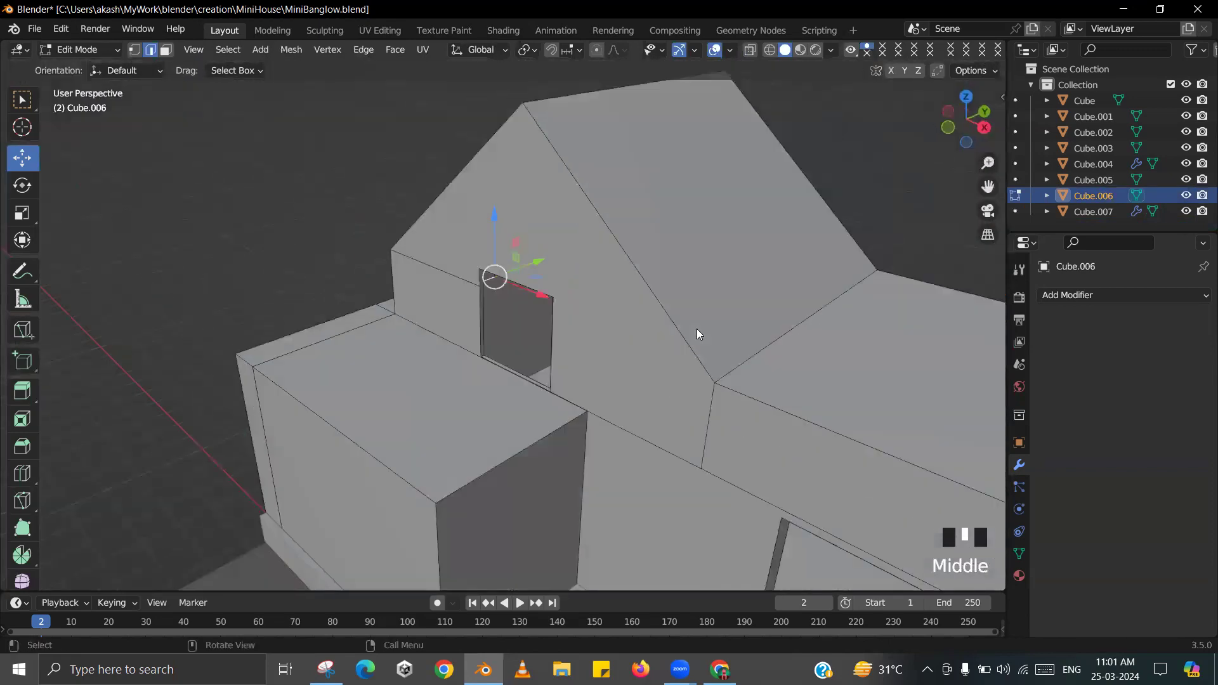
{"action": "key", "text": "alt+z"}
{"action": "scroll", "coordinate": [611, 367], "scroll_direction": "up", "scroll_amount": 3}
{"action": "mouse_move", "coordinate": [589, 362]}
{"action": "middle_mouse_down"}
{"action": "mouse_move", "coordinate": [679, 378]}
{"action": "mouse_move", "coordinate": [533, 199]}
{"action": "middle_mouse_up"}
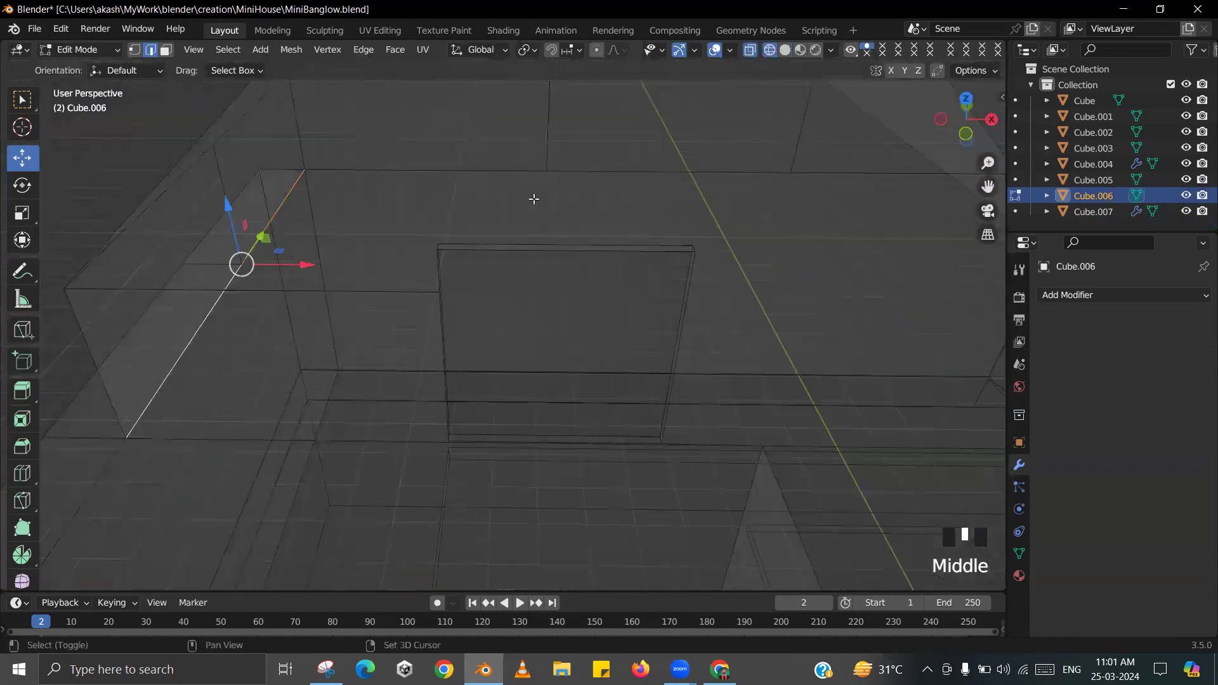
{"action": "left_click", "coordinate": [611, 174], "text": "shift"}
{"action": "middle_click_drag", "start_coordinate": [611, 173], "coordinate": [799, 232]}
{"action": "middle_click_drag", "start_coordinate": [725, 215], "coordinate": [839, 234], "text": "shift"}
{"action": "left_click", "coordinate": [772, 203], "text": "shift"}
{"action": "left_click", "coordinate": [805, 201], "text": "shift"}
{"action": "scroll", "coordinate": [786, 215], "scroll_direction": "down", "scroll_amount": 1}
{"action": "left_click", "coordinate": [717, 283], "text": "shift"}
{"action": "middle_click_drag", "start_coordinate": [717, 283], "coordinate": [639, 312]}
{"action": "left_click", "coordinate": [635, 314], "text": "alt"}
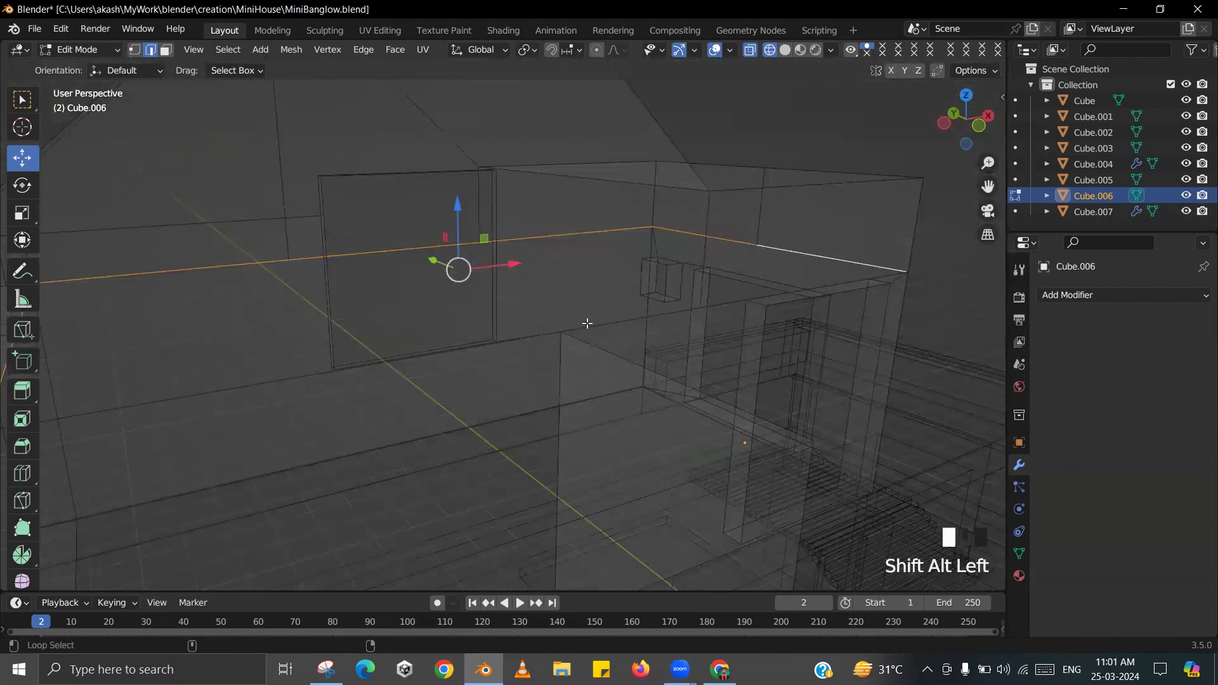
{"action": "scroll", "coordinate": [587, 323], "scroll_direction": "down", "scroll_amount": 2}
{"action": "middle_click_drag", "start_coordinate": [557, 318], "coordinate": [709, 408]}
{"action": "left_click", "coordinate": [712, 302], "text": "shift"}
{"action": "middle_click_drag", "start_coordinate": [806, 415], "coordinate": [469, 391], "text": "shift"}
{"action": "scroll", "coordinate": [463, 392], "scroll_direction": "up", "scroll_amount": 1}
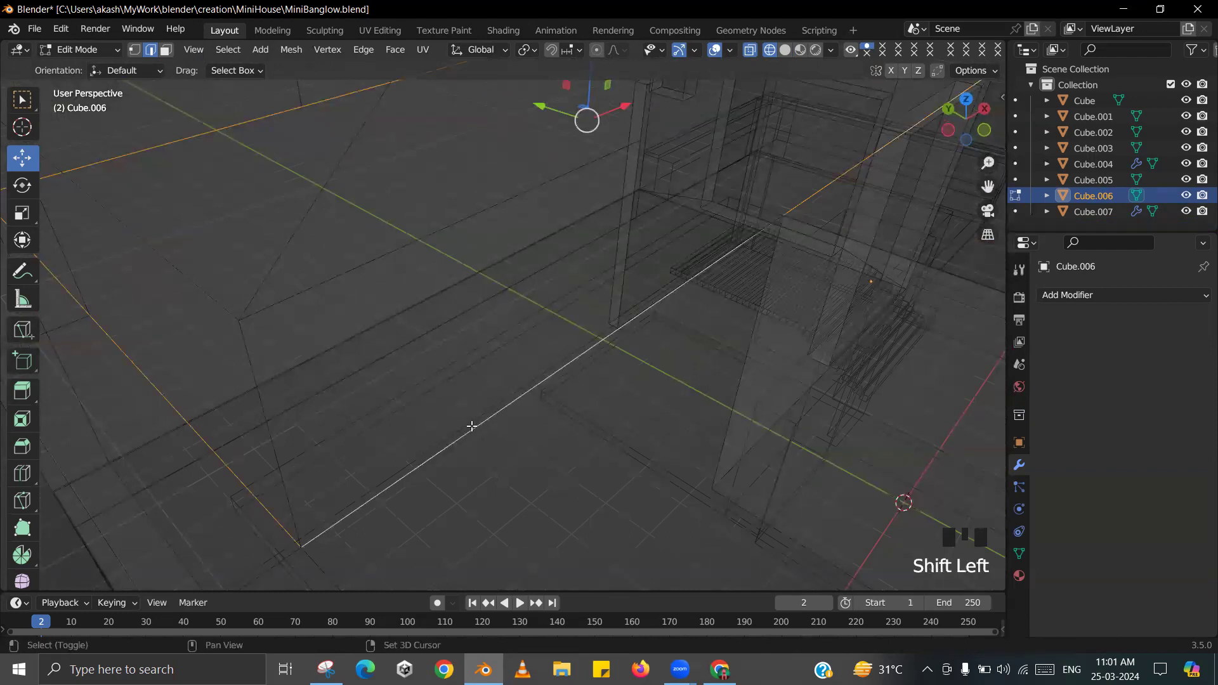
{"action": "scroll", "coordinate": [508, 427], "scroll_direction": "down", "scroll_amount": 2}
{"action": "middle_click_drag", "start_coordinate": [508, 427], "coordinate": [502, 384]}
{"action": "scroll", "coordinate": [444, 383], "scroll_direction": "up", "scroll_amount": 2}
{"action": "mouse_move", "coordinate": [400, 399]}
{"action": "middle_mouse_down"}
{"action": "mouse_move", "coordinate": [647, 429]}
{"action": "mouse_move", "coordinate": [683, 419]}
{"action": "mouse_move", "coordinate": [620, 408]}
{"action": "mouse_move", "coordinate": [579, 421]}
{"action": "mouse_move", "coordinate": [626, 414]}
{"action": "middle_mouse_up"}
{"action": "scroll", "coordinate": [660, 394], "scroll_direction": "down", "scroll_amount": 3}
{"action": "key", "text": "f"}
{"action": "key", "text": "z"}
{"action": "left_click", "coordinate": [713, 416]}
{"action": "scroll", "coordinate": [614, 426], "scroll_direction": "up", "scroll_amount": 1}
- Try shifting the top face of the side block by the doorway, and undo the move
{"action": "left_click", "coordinate": [626, 414]}
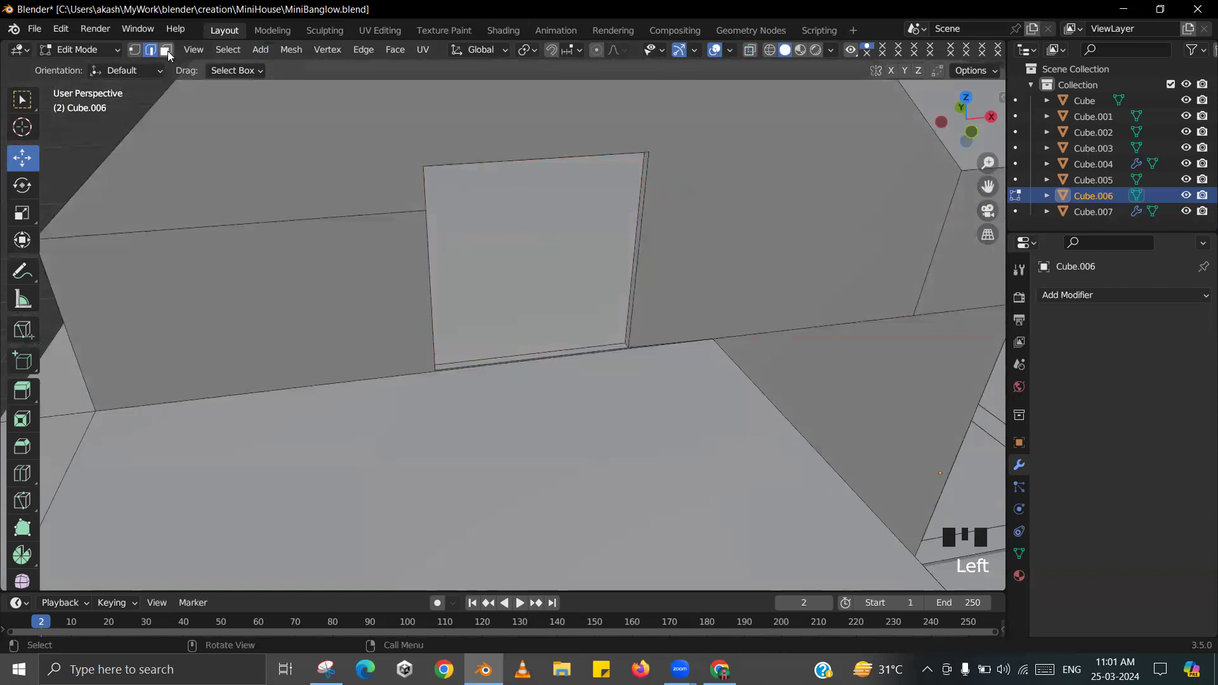
{"action": "left_click", "coordinate": [645, 504]}
{"action": "scroll", "coordinate": [672, 475], "scroll_direction": "down", "scroll_amount": 4}
{"action": "middle_click_drag", "start_coordinate": [698, 447], "coordinate": [545, 381]}
{"action": "scroll", "coordinate": [864, 427], "scroll_direction": "up", "scroll_amount": 3}
{"action": "scroll", "coordinate": [494, 487], "scroll_direction": "up", "scroll_amount": 1}
{"action": "left_click_drag", "start_coordinate": [669, 257], "coordinate": [707, 225]}
{"action": "middle_click_drag", "start_coordinate": [707, 226], "coordinate": [564, 324]}
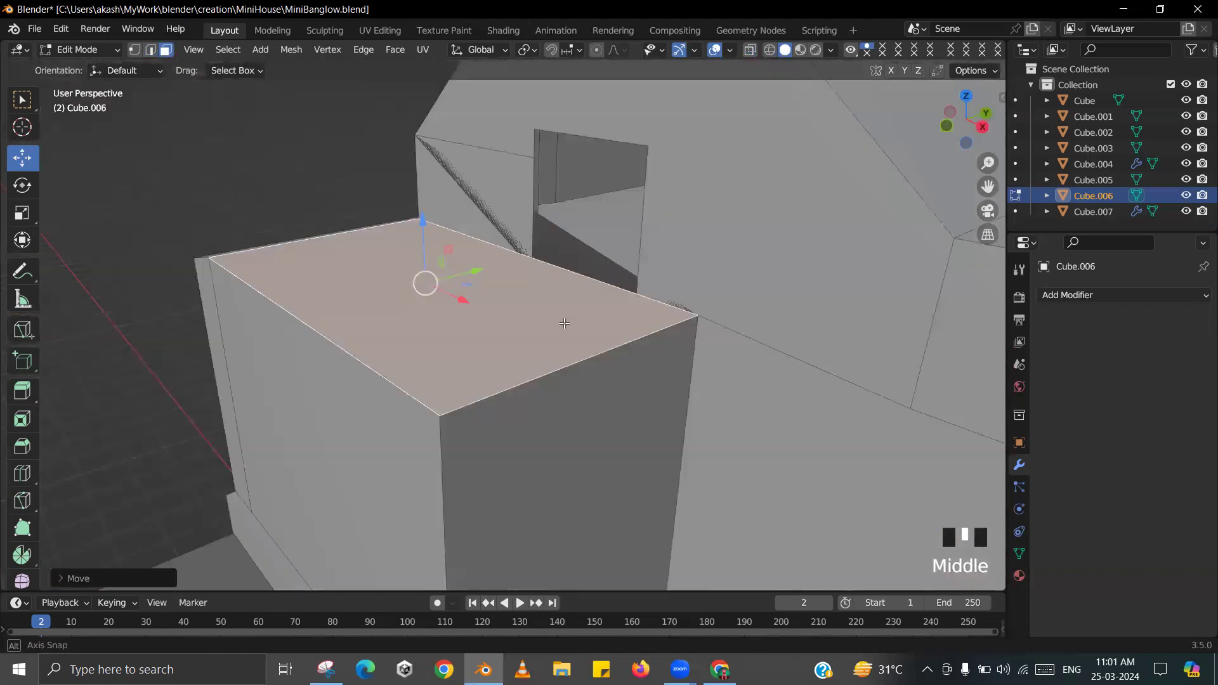
{"action": "key", "text": "ctrl+z"}
- Try deleting the vertices of the short wall edge at the foot of the doorway, and undo the deletion
{"action": "scroll", "coordinate": [634, 323], "scroll_direction": "down", "scroll_amount": 1}
{"action": "mouse_move", "coordinate": [642, 324]}
{"action": "middle_mouse_down"}
{"action": "mouse_move", "coordinate": [581, 321]}
{"action": "mouse_move", "coordinate": [648, 323]}
{"action": "mouse_move", "coordinate": [708, 388]}
{"action": "middle_mouse_up"}
{"action": "key", "text": "z"}
{"action": "left_click", "coordinate": [599, 387]}
{"action": "scroll", "coordinate": [587, 337], "scroll_direction": "up", "scroll_amount": 2}
{"action": "middle_click_drag", "start_coordinate": [588, 337], "coordinate": [539, 392], "text": "shift"}
{"action": "scroll", "coordinate": [588, 437], "scroll_direction": "up", "scroll_amount": 3}
{"action": "left_click", "coordinate": [590, 383]}
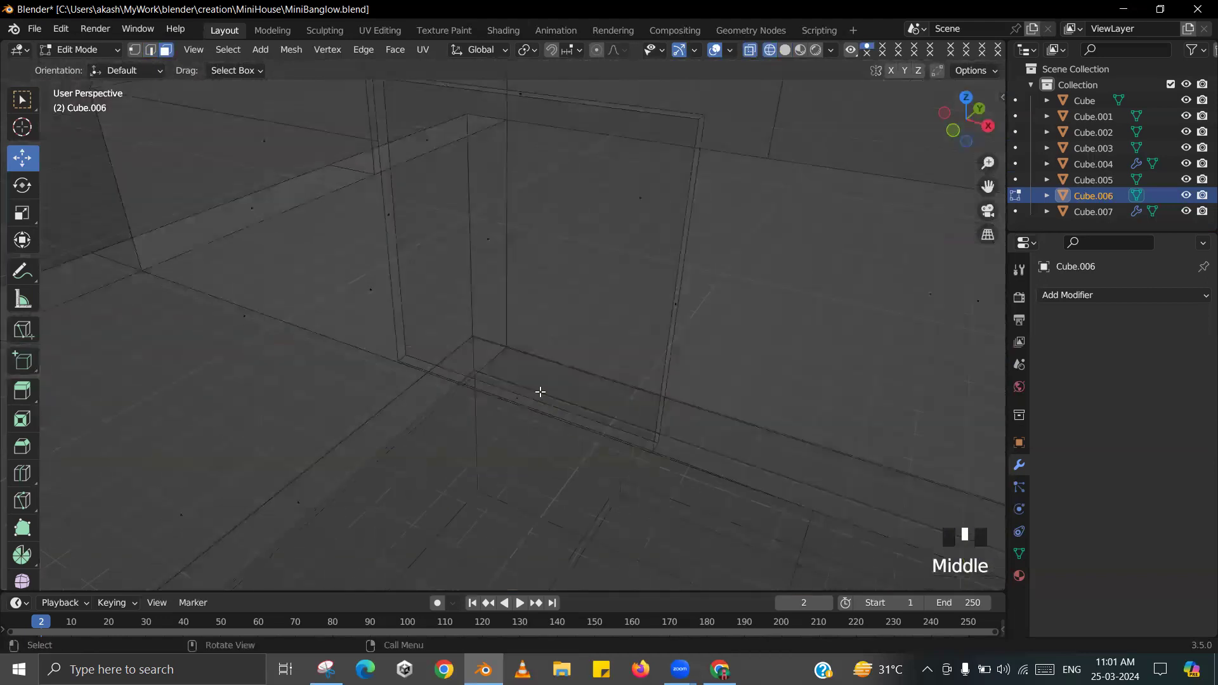
{"action": "left_click", "coordinate": [604, 436], "text": "alt"}
{"action": "scroll", "coordinate": [622, 424], "scroll_direction": "down", "scroll_amount": 2}
{"action": "left_click", "coordinate": [627, 423]}
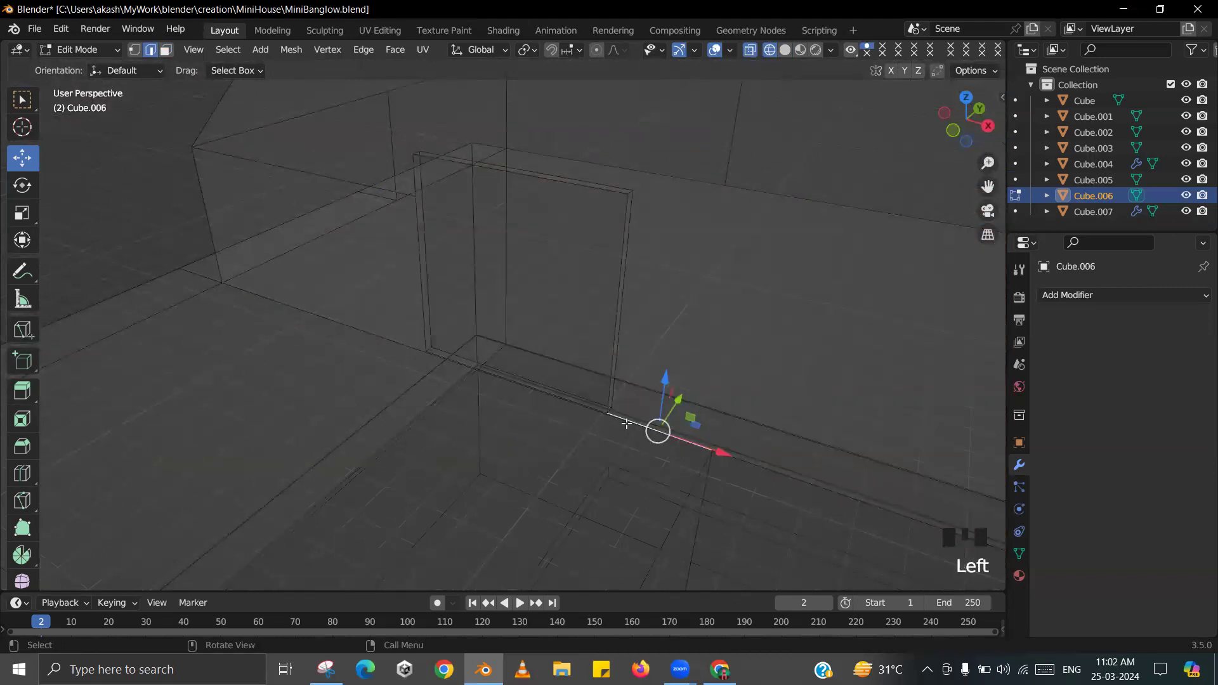
{"action": "middle_click_drag", "start_coordinate": [627, 416], "coordinate": [598, 421]}
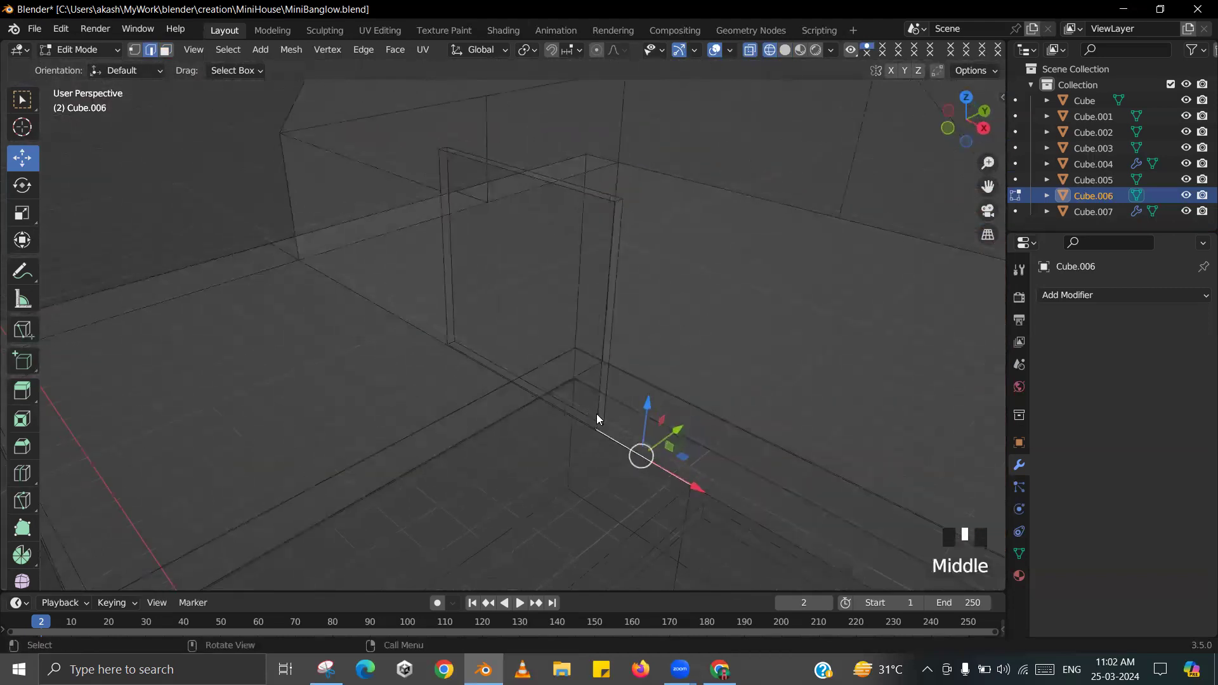
{"action": "key", "text": "z"}
{"action": "key", "text": "x"}
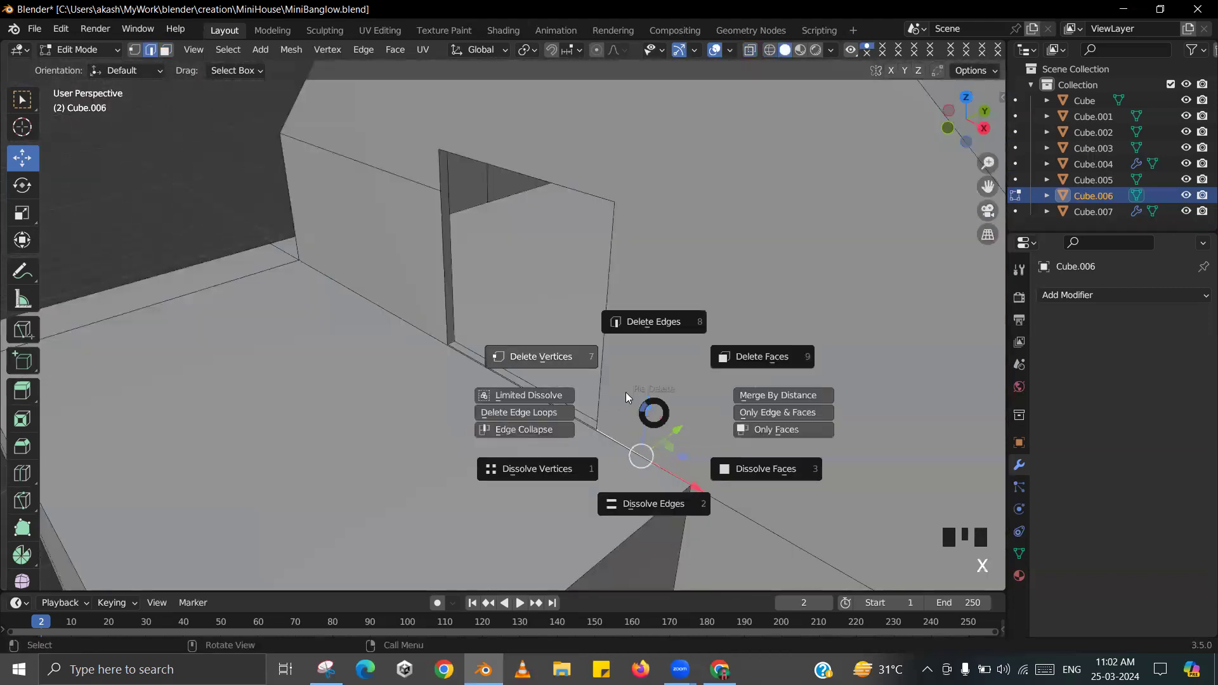
{"action": "key", "text": "z"}
{"action": "left_click", "coordinate": [589, 395]}
{"action": "middle_click_drag", "start_coordinate": [657, 422], "coordinate": [626, 392], "text": "shift"}
{"action": "key", "text": "x"}
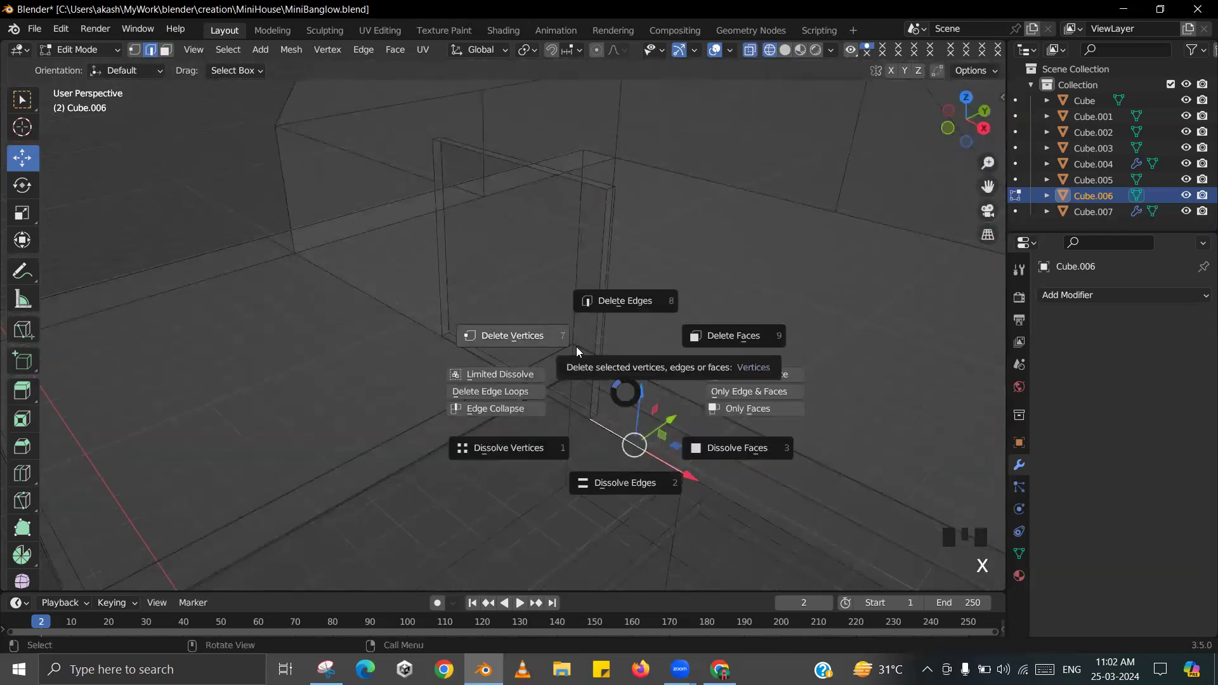
{"action": "left_click", "coordinate": [576, 346]}
{"action": "key", "text": "z"}
{"action": "left_click", "coordinate": [689, 348]}
{"action": "scroll", "coordinate": [689, 347], "scroll_direction": "down", "scroll_amount": 5}
{"action": "mouse_move", "coordinate": [690, 347]}
{"action": "middle_mouse_down"}
{"action": "mouse_move", "coordinate": [657, 292]}
{"action": "mouse_move", "coordinate": [629, 366]}
{"action": "middle_mouse_up"}
{"action": "key", "text": "ctrl+z"}
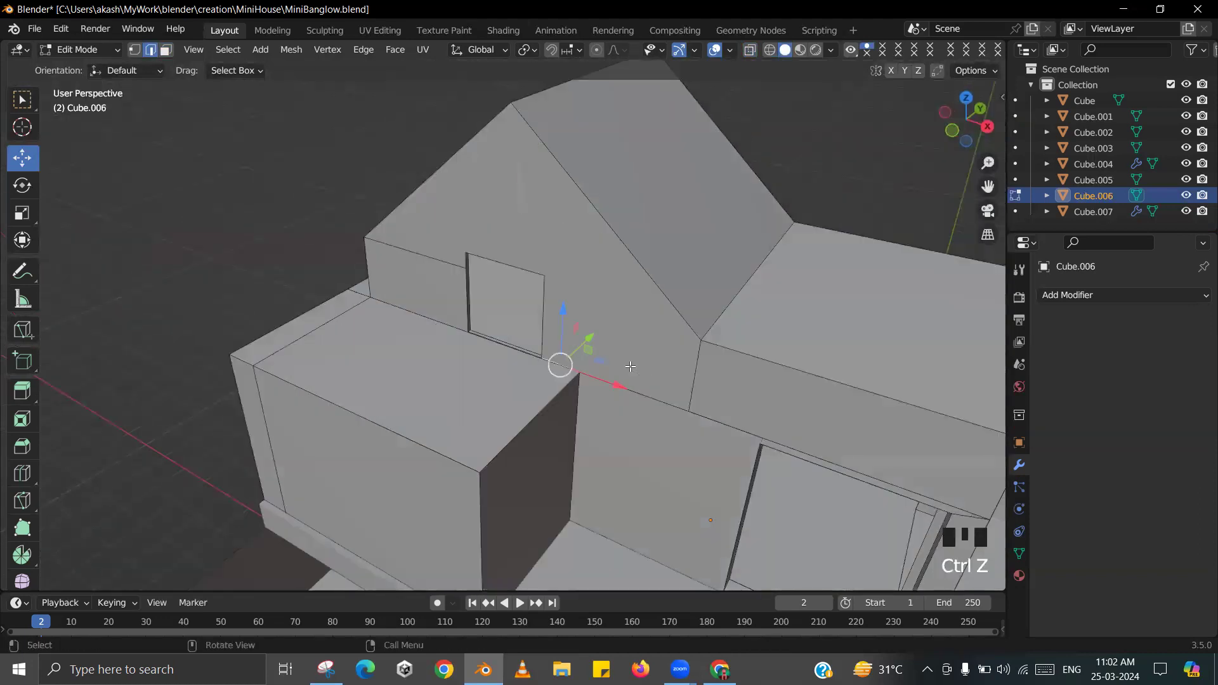
- Try to delete the edges bordering the narrow wall section beside the balcony doorway in Cube.006
{"action": "middle_click_drag", "start_coordinate": [592, 446], "coordinate": [572, 376], "text": "shift"}
{"action": "scroll", "coordinate": [584, 413], "scroll_direction": "down", "scroll_amount": 2}
{"action": "key", "text": "Tab"}
{"action": "scroll", "coordinate": [570, 377], "scroll_direction": "up", "scroll_amount": 1}
{"action": "key", "text": "Tab"}
{"action": "scroll", "coordinate": [576, 372], "scroll_direction": "up", "scroll_amount": 2}
{"action": "left_click", "coordinate": [575, 371], "text": "alt"}
{"action": "scroll", "coordinate": [576, 371], "scroll_direction": "down", "scroll_amount": 3}
{"action": "middle_click_drag", "start_coordinate": [575, 371], "coordinate": [728, 554]}
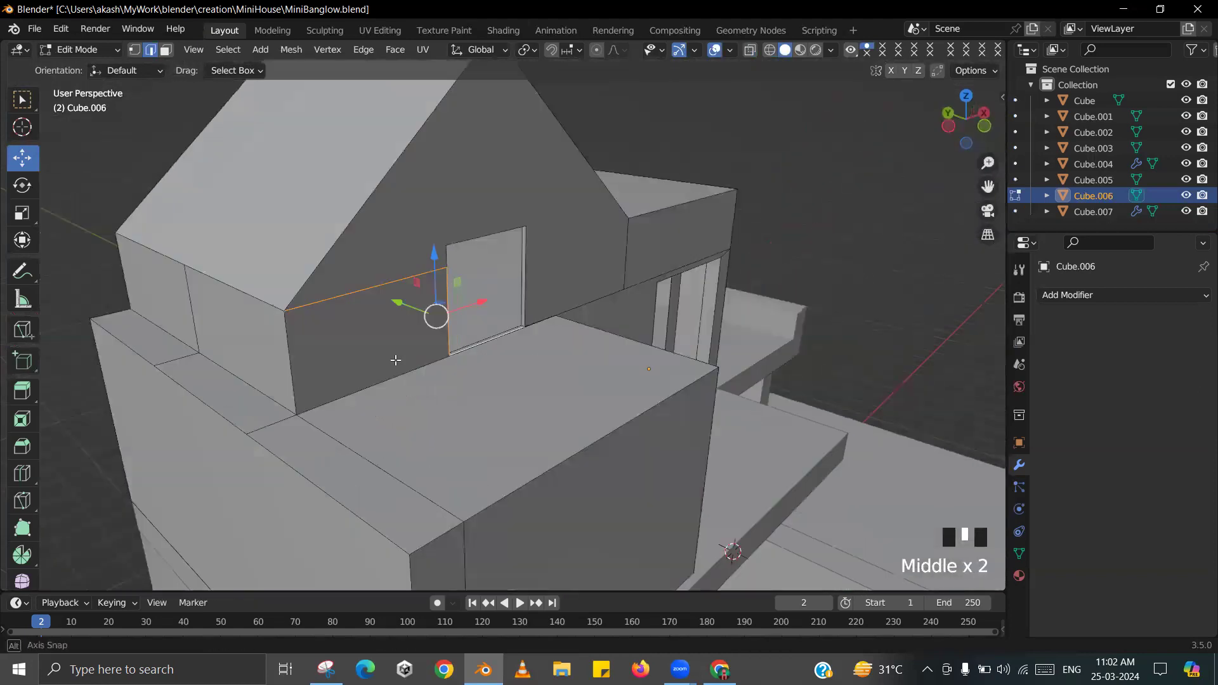
{"action": "scroll", "coordinate": [394, 360], "scroll_direction": "up", "scroll_amount": 2}
{"action": "mouse_move", "coordinate": [393, 360]}
{"action": "middle_mouse_down", "text": "shift"}
{"action": "mouse_move", "coordinate": [461, 369]}
{"action": "mouse_move", "coordinate": [374, 362]}
{"action": "middle_mouse_up", "text": "shift"}
{"action": "scroll", "coordinate": [375, 362], "scroll_direction": "up", "scroll_amount": 2}
{"action": "key", "text": "x"}
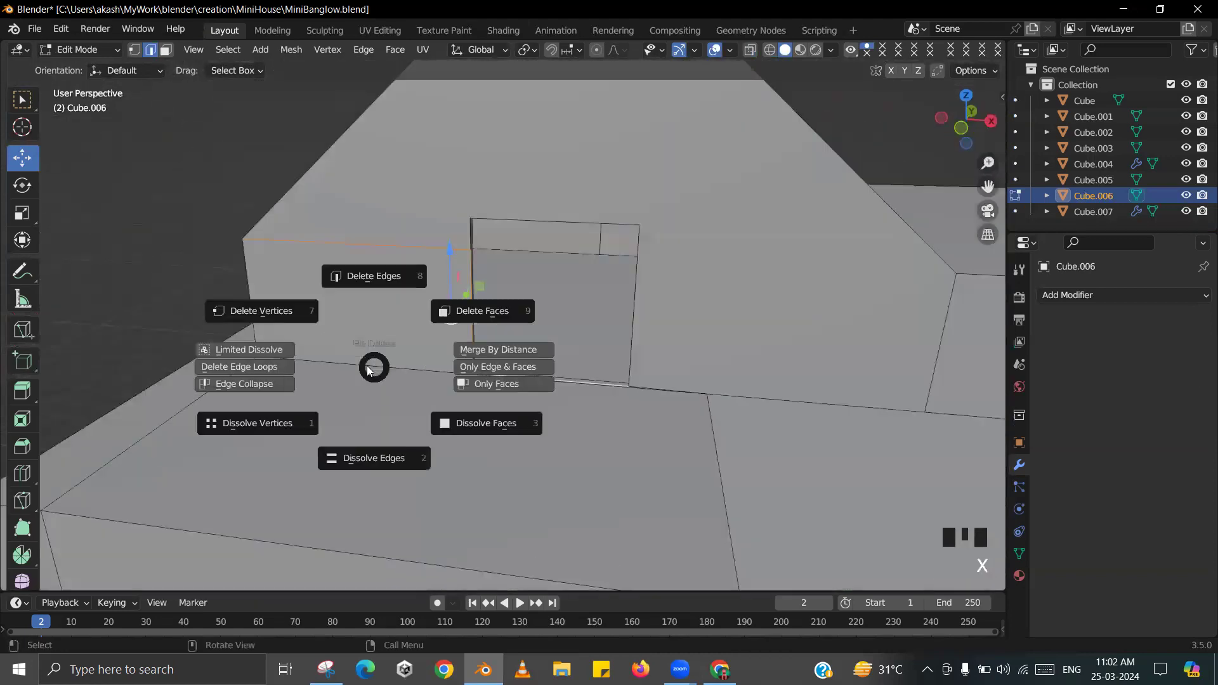
{"action": "left_click", "coordinate": [332, 340]}
{"action": "middle_click_drag", "start_coordinate": [606, 367], "coordinate": [494, 357]}
{"action": "key", "text": "Tab"}
{"action": "key", "text": "Tab"}
- Examine the edges and vertices of the balcony doorway and the adjoining wall section up close and from several angles
{"action": "scroll", "coordinate": [546, 380], "scroll_direction": "up", "scroll_amount": 4}
{"action": "left_click_drag", "start_coordinate": [577, 395], "coordinate": [478, 405]}
{"action": "middle_click_drag", "start_coordinate": [479, 406], "coordinate": [345, 402]}
{"action": "scroll", "coordinate": [512, 417], "scroll_direction": "up", "scroll_amount": 3}
{"action": "scroll", "coordinate": [361, 348], "scroll_direction": "up", "scroll_amount": 3}
{"action": "middle_click_drag", "start_coordinate": [362, 348], "coordinate": [402, 329]}
{"action": "left_click", "coordinate": [361, 255]}
{"action": "middle_click_drag", "start_coordinate": [472, 276], "coordinate": [491, 245]}
{"action": "scroll", "coordinate": [516, 443], "scroll_direction": "down", "scroll_amount": 2}
{"action": "middle_click_drag", "start_coordinate": [516, 443], "coordinate": [482, 289]}
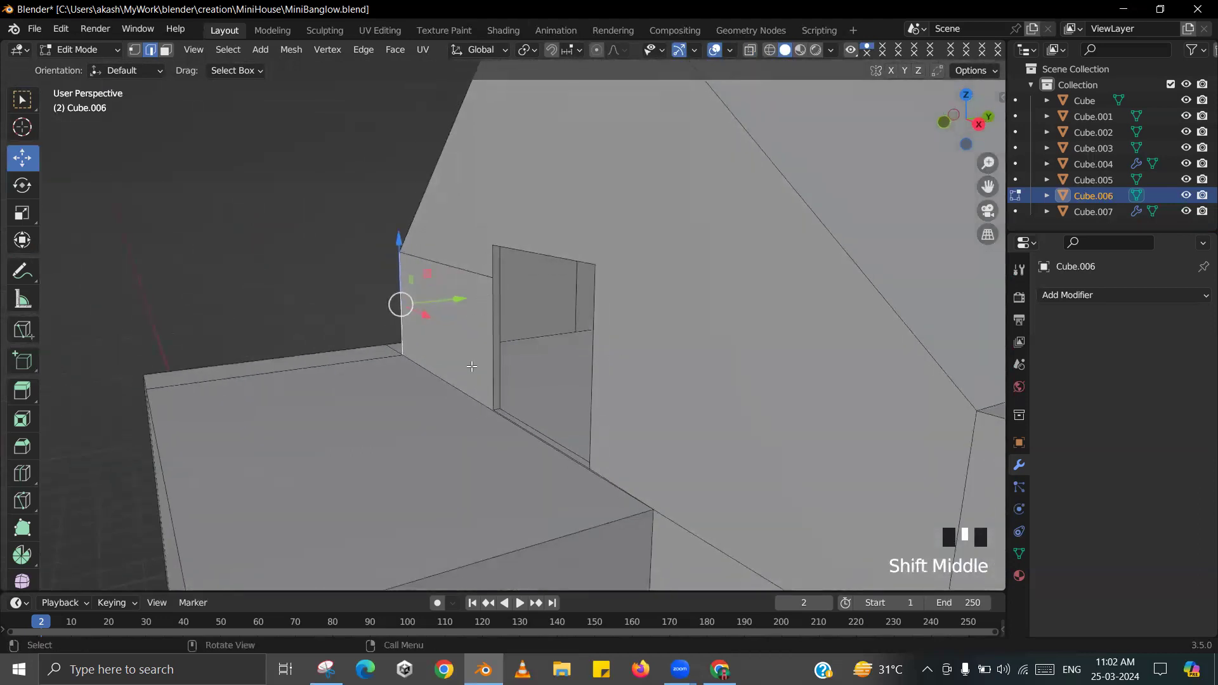
{"action": "scroll", "coordinate": [540, 362], "scroll_direction": "down", "scroll_amount": 3}
{"action": "scroll", "coordinate": [573, 383], "scroll_direction": "up", "scroll_amount": 3, "text": "shift"}
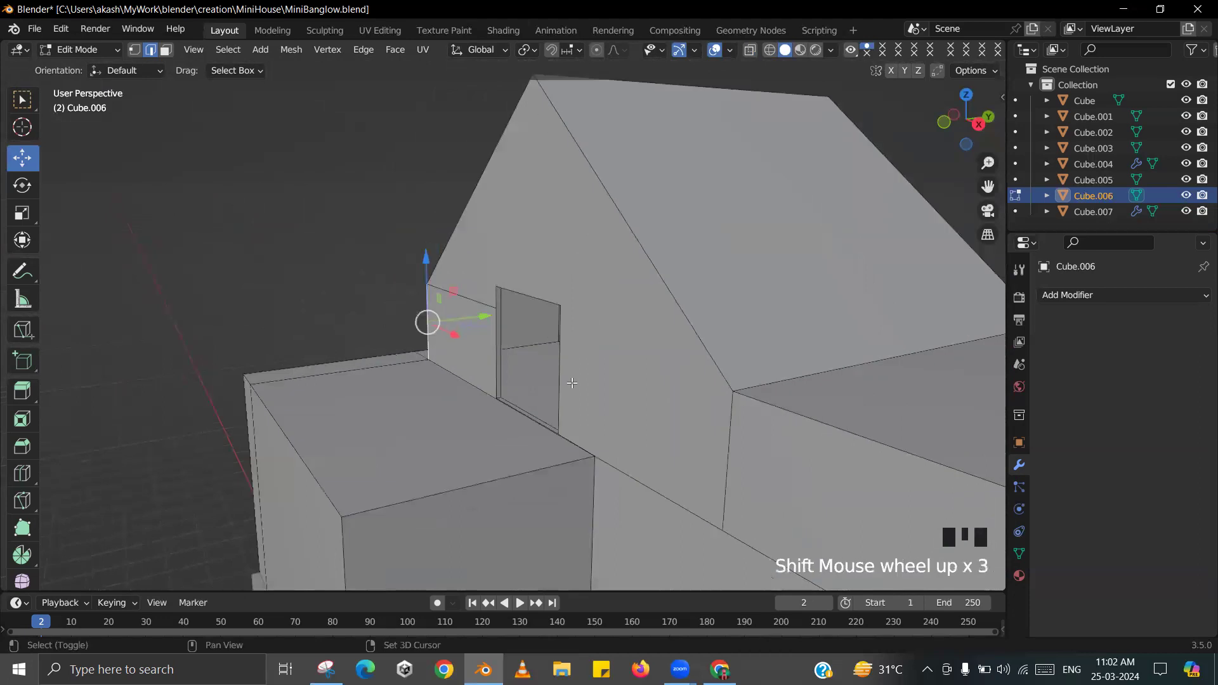
{"action": "scroll", "coordinate": [501, 285], "scroll_direction": "up", "scroll_amount": 4}
{"action": "middle_click_drag", "start_coordinate": [496, 282], "coordinate": [509, 302], "text": "shift"}
{"action": "scroll", "coordinate": [510, 302], "scroll_direction": "up", "scroll_amount": 2}
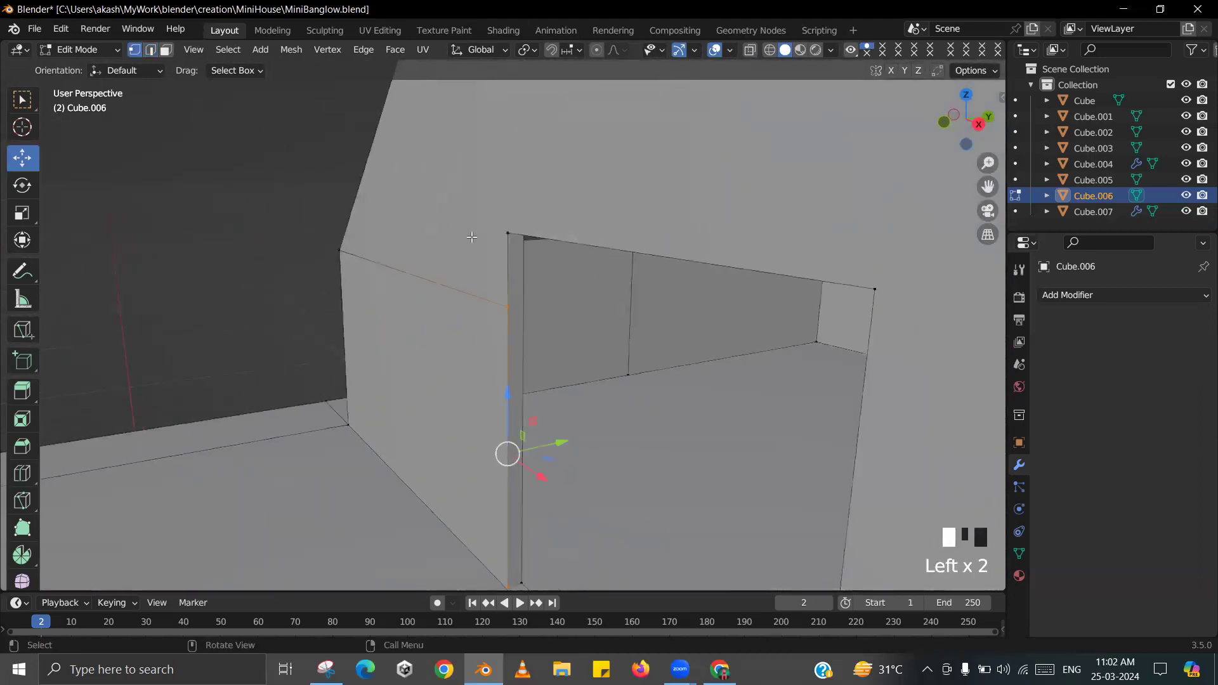
{"action": "middle_click_drag", "start_coordinate": [360, 294], "coordinate": [466, 227]}
{"action": "scroll", "coordinate": [590, 225], "scroll_direction": "down", "scroll_amount": 5}
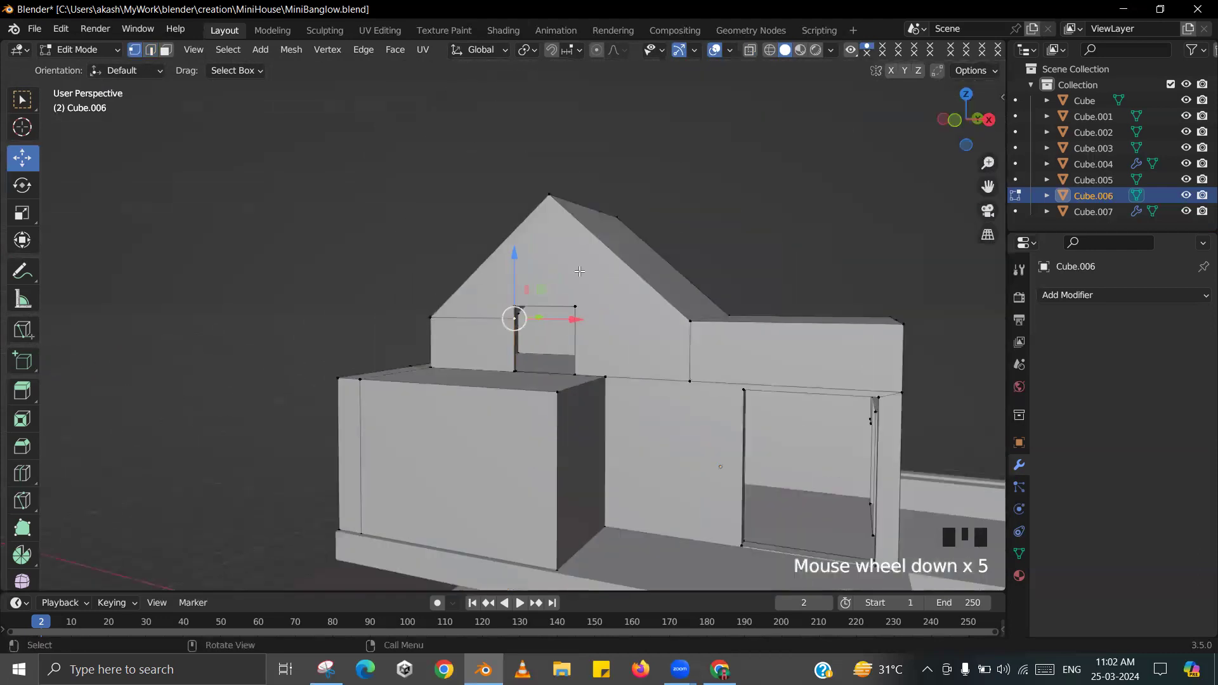
{"action": "scroll", "coordinate": [591, 225], "scroll_direction": "up", "scroll_amount": 3}
{"action": "middle_click_drag", "start_coordinate": [590, 225], "coordinate": [568, 390]}
{"action": "scroll", "coordinate": [559, 411], "scroll_direction": "down", "scroll_amount": 2}
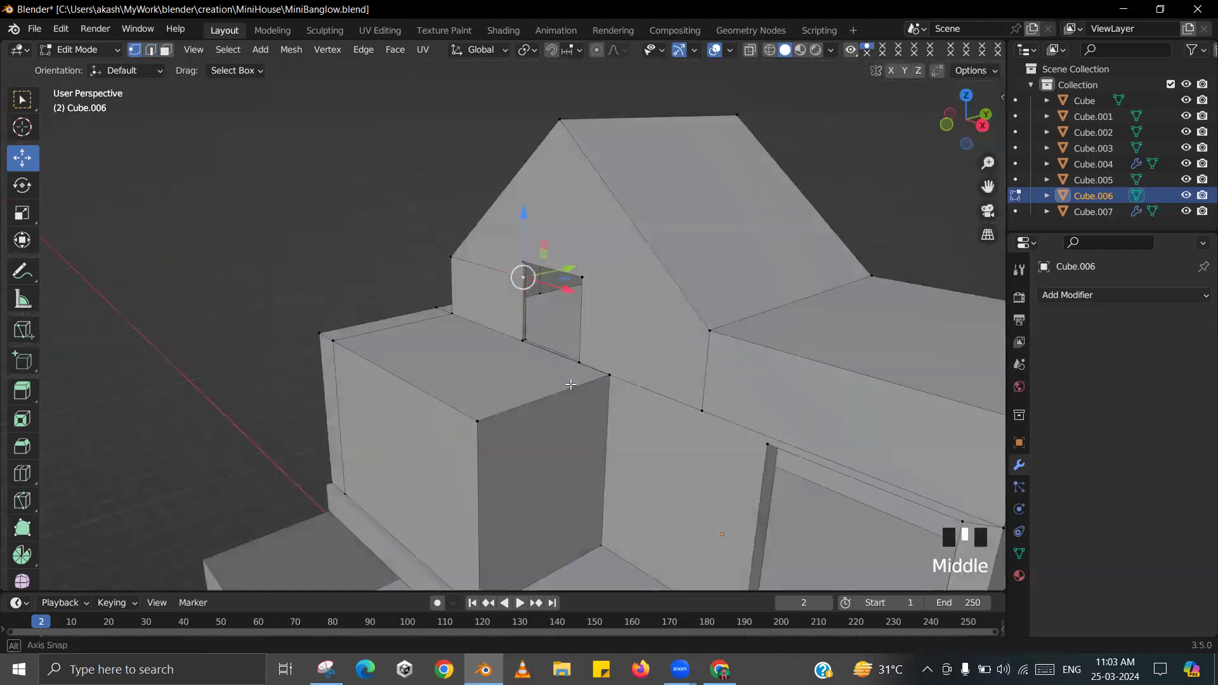
- Finish editing Cube.006 and save the file MiniBanglow.blend
{"action": "key", "text": "Tab"}
{"action": "key", "text": "ctrl+s"}
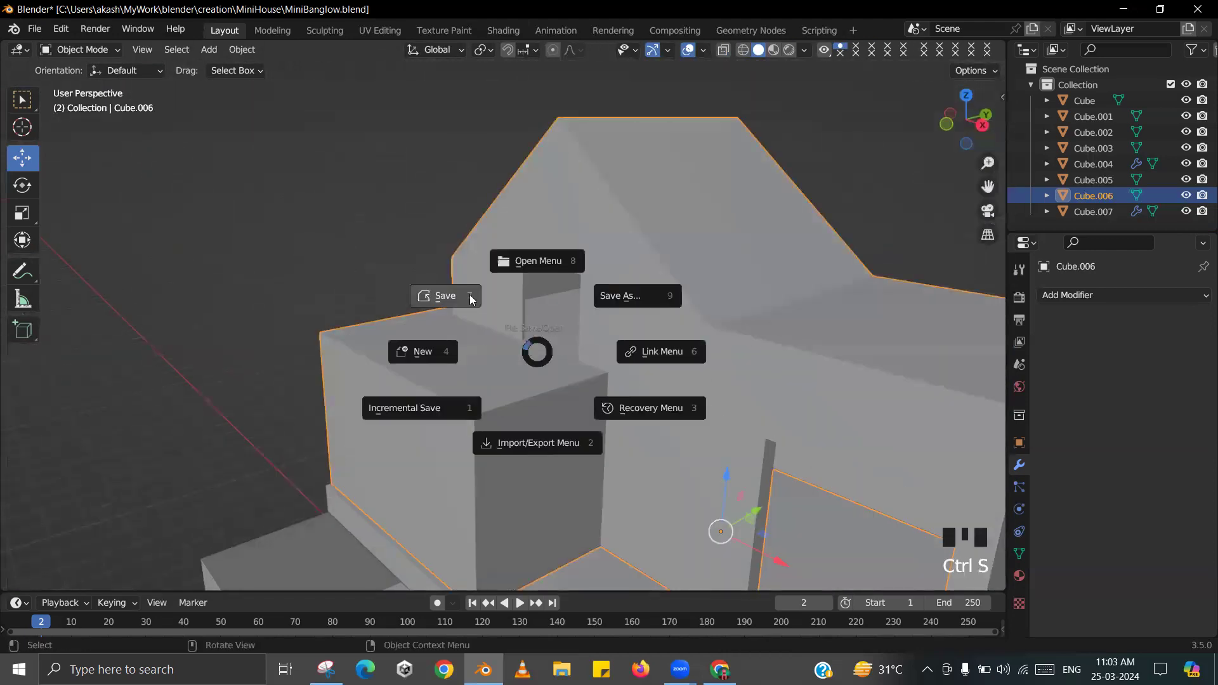
{"action": "left_click", "coordinate": [470, 295]}
{"action": "scroll", "coordinate": [590, 417], "scroll_direction": "down", "scroll_amount": 1}
{"action": "middle_click_drag", "start_coordinate": [590, 417], "coordinate": [606, 306], "text": "shift"}
{"action": "scroll", "coordinate": [552, 374], "scroll_direction": "down", "scroll_amount": 3}
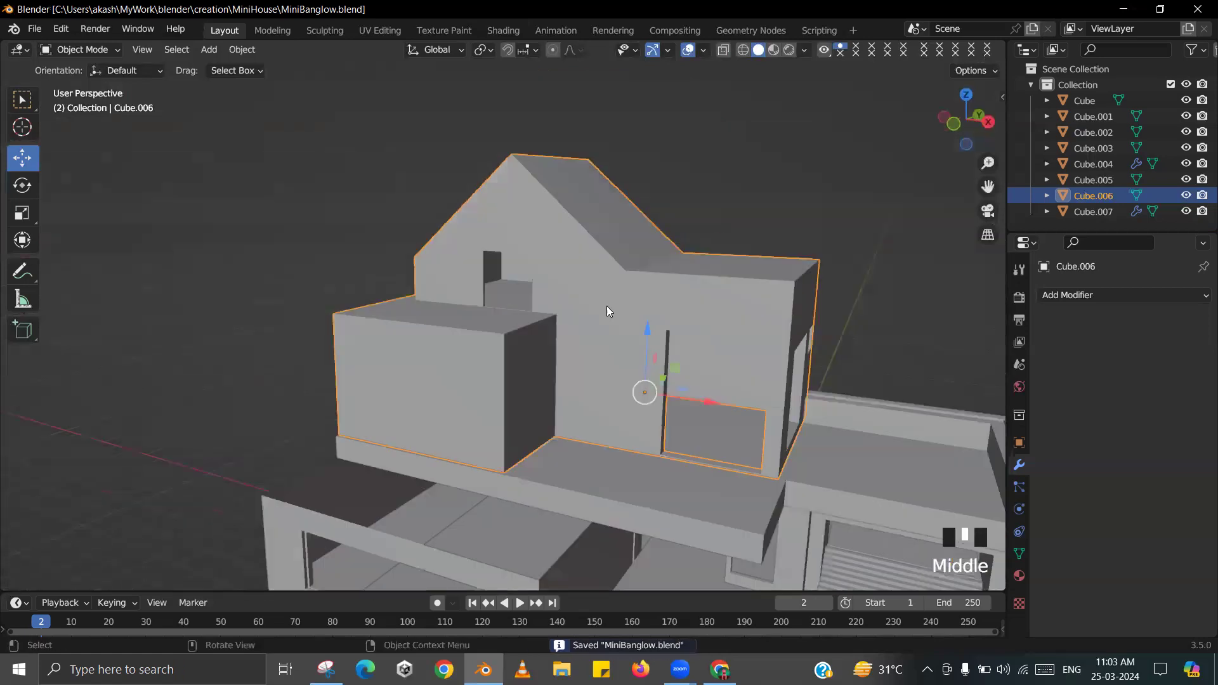
- Deselect everything and compare the whole house model with the reference picture in Snipping Tool
{"action": "left_click", "coordinate": [666, 236]}
{"action": "middle_click_drag", "start_coordinate": [666, 236], "coordinate": [584, 375]}
{"action": "key", "text": "alt+Tab"}
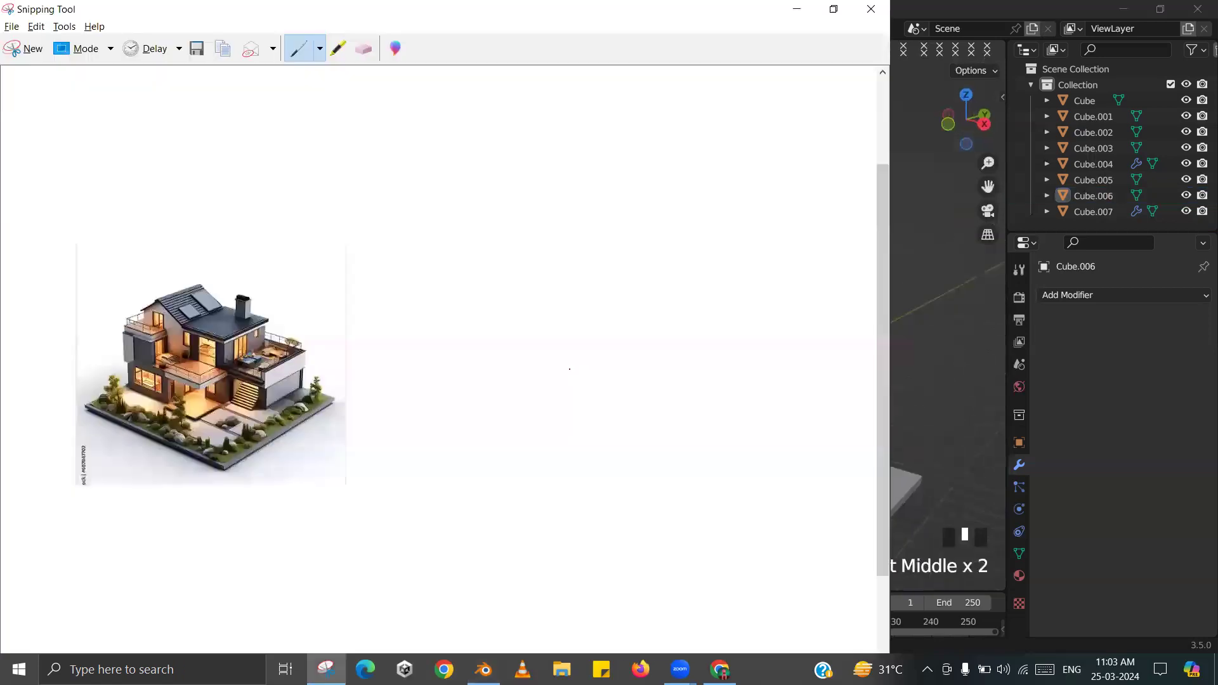
{"action": "key", "text": "alt+Tab"}
{"action": "middle_click_drag", "start_coordinate": [457, 292], "coordinate": [454, 316], "text": "shift"}
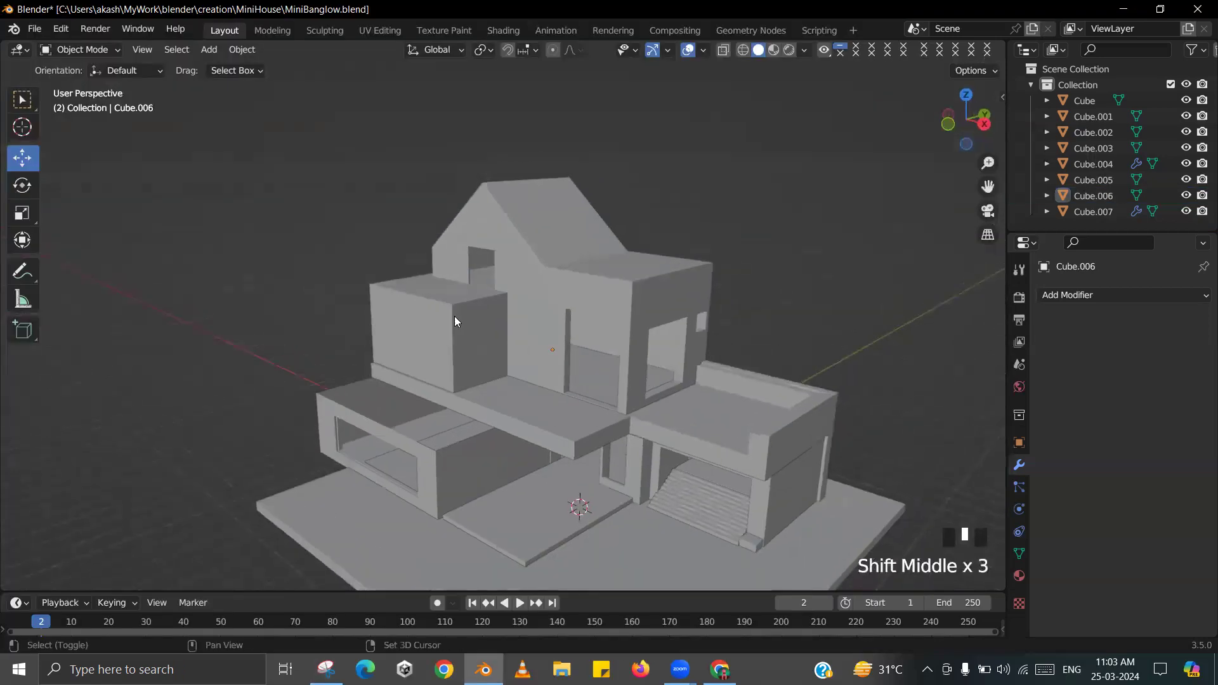
{"action": "key", "text": "alt+Tab"}
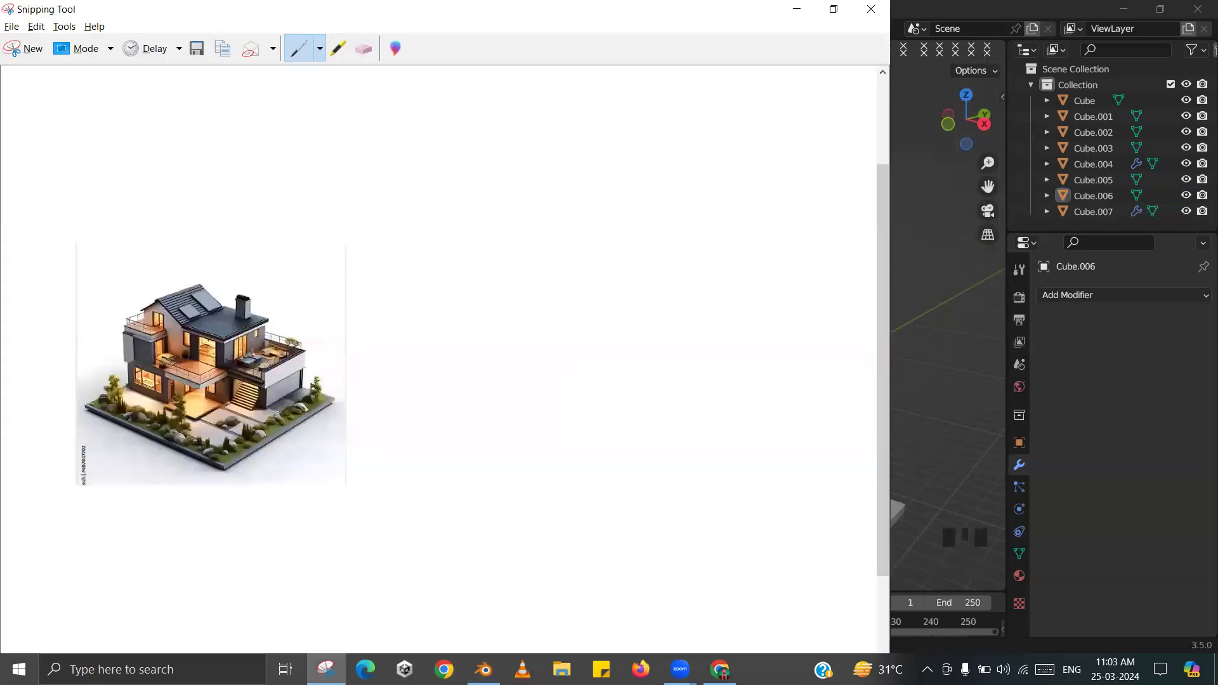
{"action": "key", "text": "alt+Tab"}
{"action": "scroll", "coordinate": [691, 355], "scroll_direction": "down", "scroll_amount": 2}
{"action": "scroll", "coordinate": [653, 363], "scroll_direction": "up", "scroll_amount": 2}
{"action": "middle_click_drag", "start_coordinate": [653, 363], "coordinate": [662, 369], "text": "shift"}
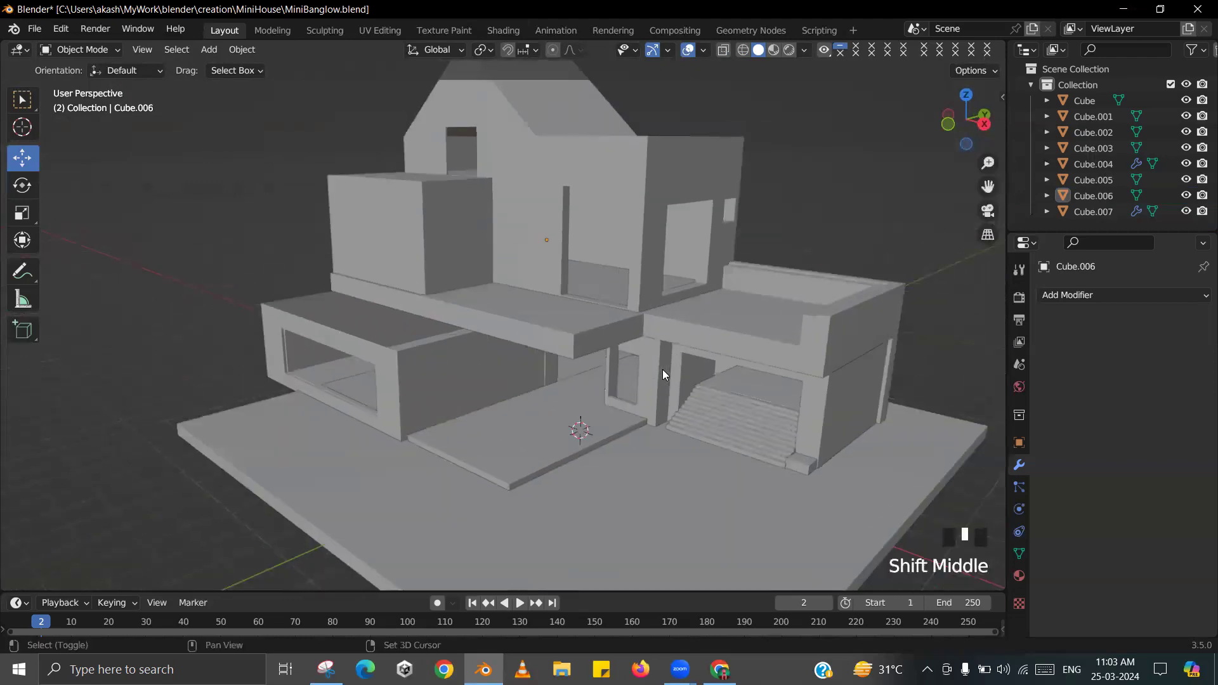
{"action": "key", "text": "alt+Tab"}
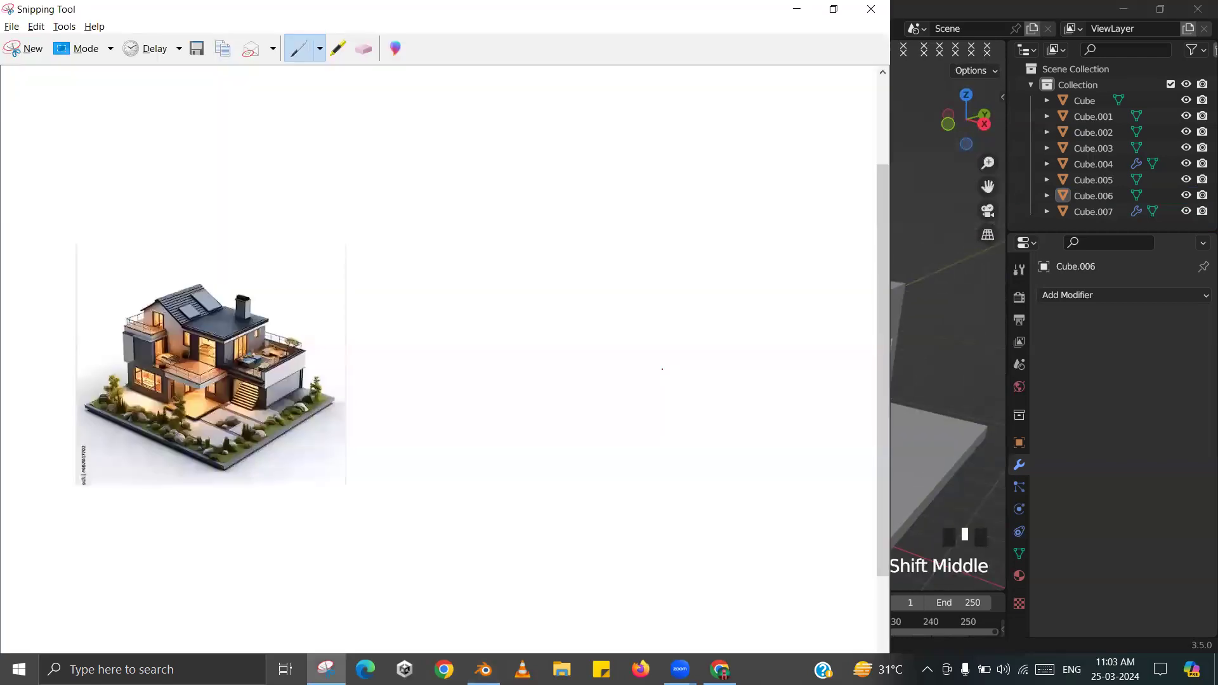
{"action": "key", "text": "alt+Tab"}
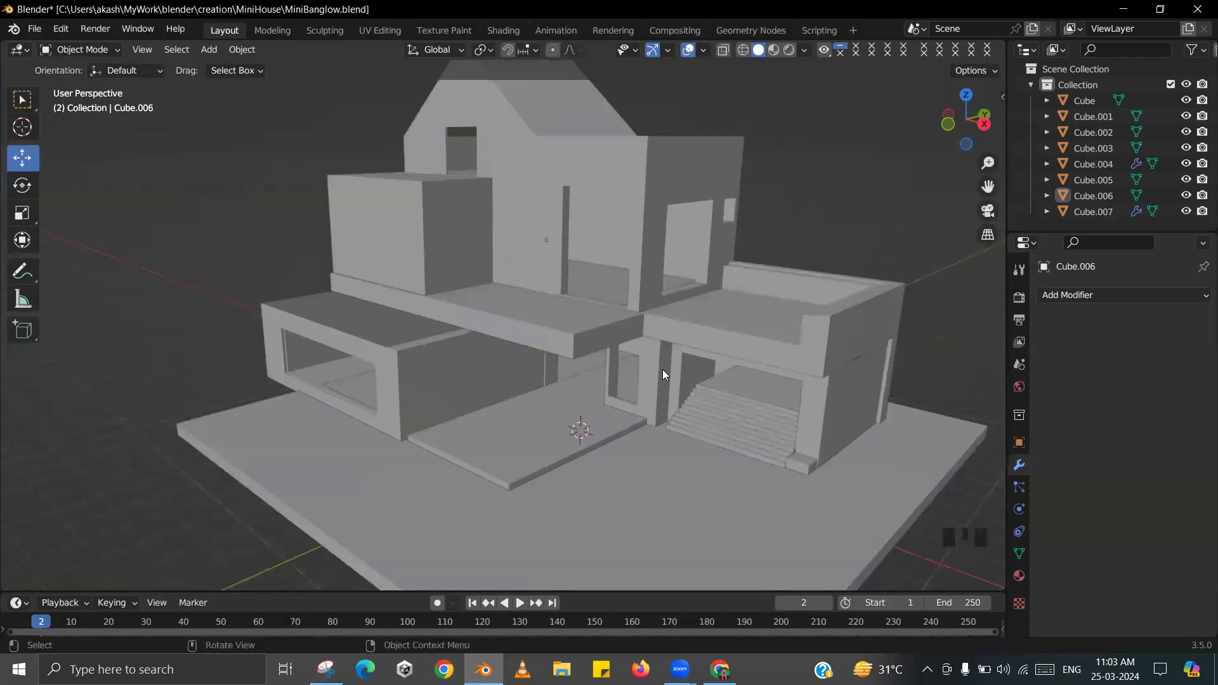
{"action": "middle_click_drag", "start_coordinate": [662, 369], "coordinate": [648, 409], "text": "shift"}
{"action": "key", "text": "alt+Tab"}
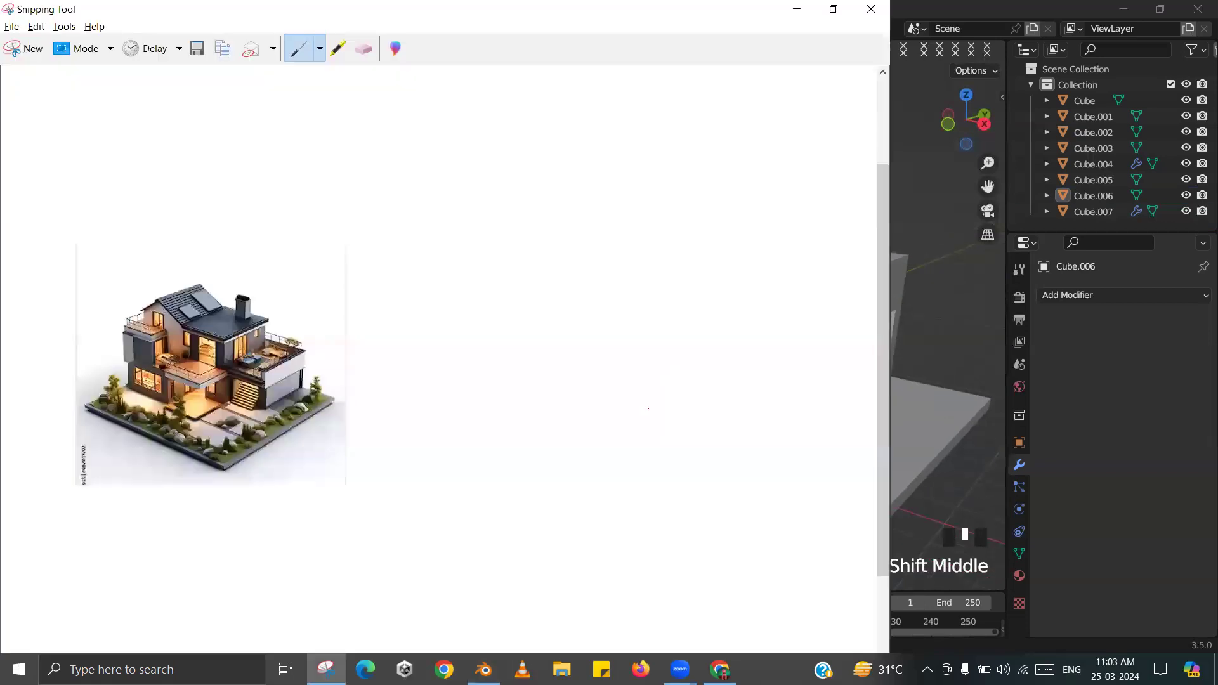
{"action": "key", "text": "alt+Tab"}
- Extend the ground plate Cube beyond the ground-floor block by moving its side face outward along negative X
{"action": "middle_click_drag", "start_coordinate": [574, 390], "coordinate": [273, 171]}
{"action": "left_click", "coordinate": [504, 411]}
{"action": "scroll", "coordinate": [696, 369], "scroll_direction": "up", "scroll_amount": 4}
{"action": "key", "text": "Tab"}
{"action": "left_click", "coordinate": [530, 372]}
{"action": "left_click", "coordinate": [510, 329]}
{"action": "middle_click_drag", "start_coordinate": [510, 329], "coordinate": [460, 381]}
{"action": "left_click_drag", "start_coordinate": [475, 379], "coordinate": [348, 381]}
{"action": "key", "text": "Tab"}
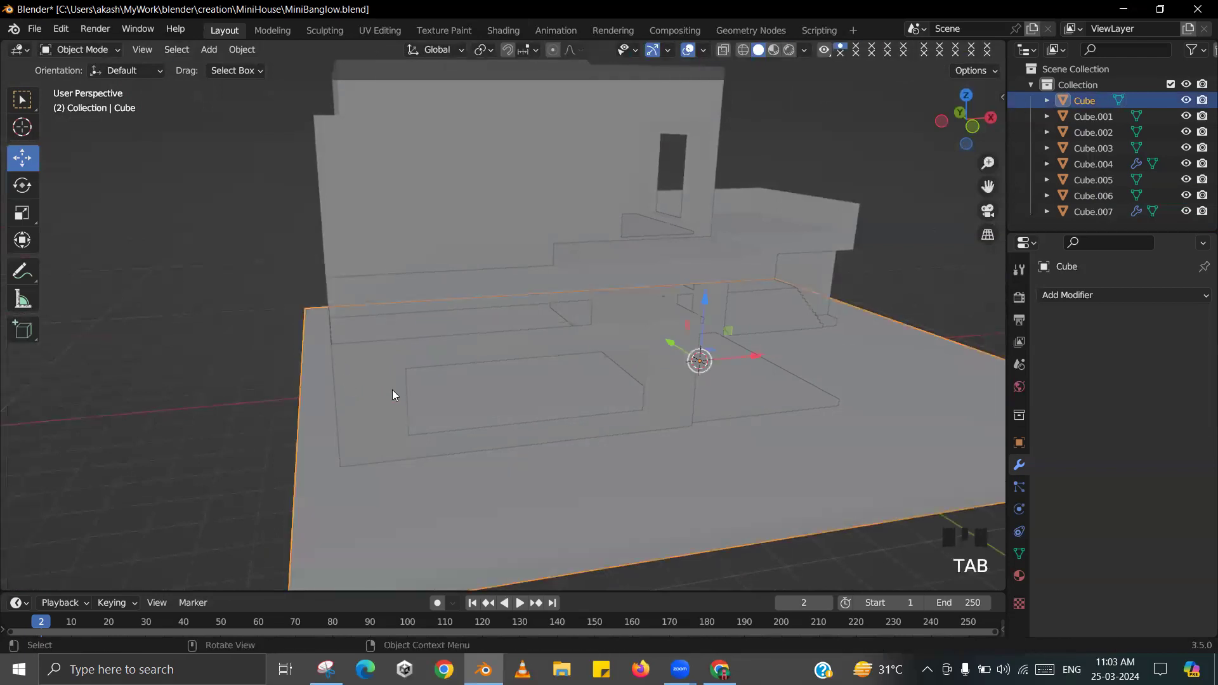
{"action": "scroll", "coordinate": [393, 393], "scroll_direction": "down", "scroll_amount": 3}
- Compare the roof and upper storey of the model with the reference house picture in Snipping Tool
{"action": "key", "text": "alt+Tab"}
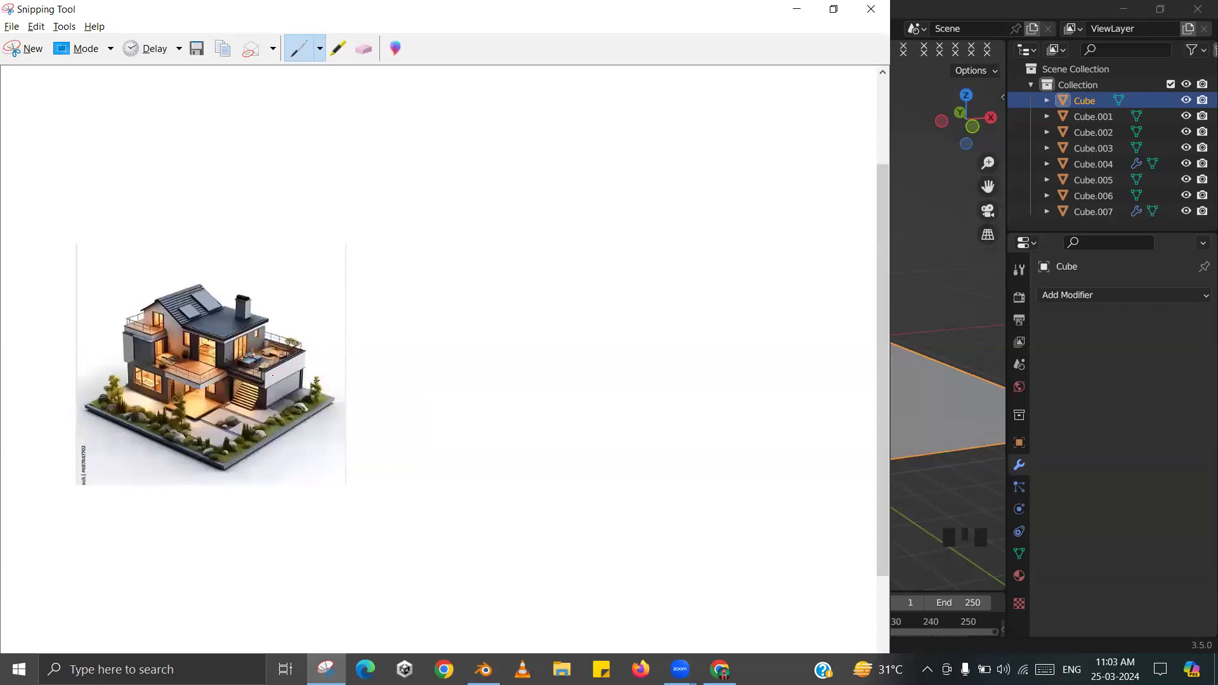
{"action": "key", "text": "alt+Tab"}
{"action": "scroll", "coordinate": [466, 294], "scroll_direction": "down", "scroll_amount": 2}
{"action": "middle_click_drag", "start_coordinate": [444, 285], "coordinate": [586, 382]}
{"action": "scroll", "coordinate": [586, 381], "scroll_direction": "up", "scroll_amount": 2}
{"action": "key", "text": "alt+Tab"}
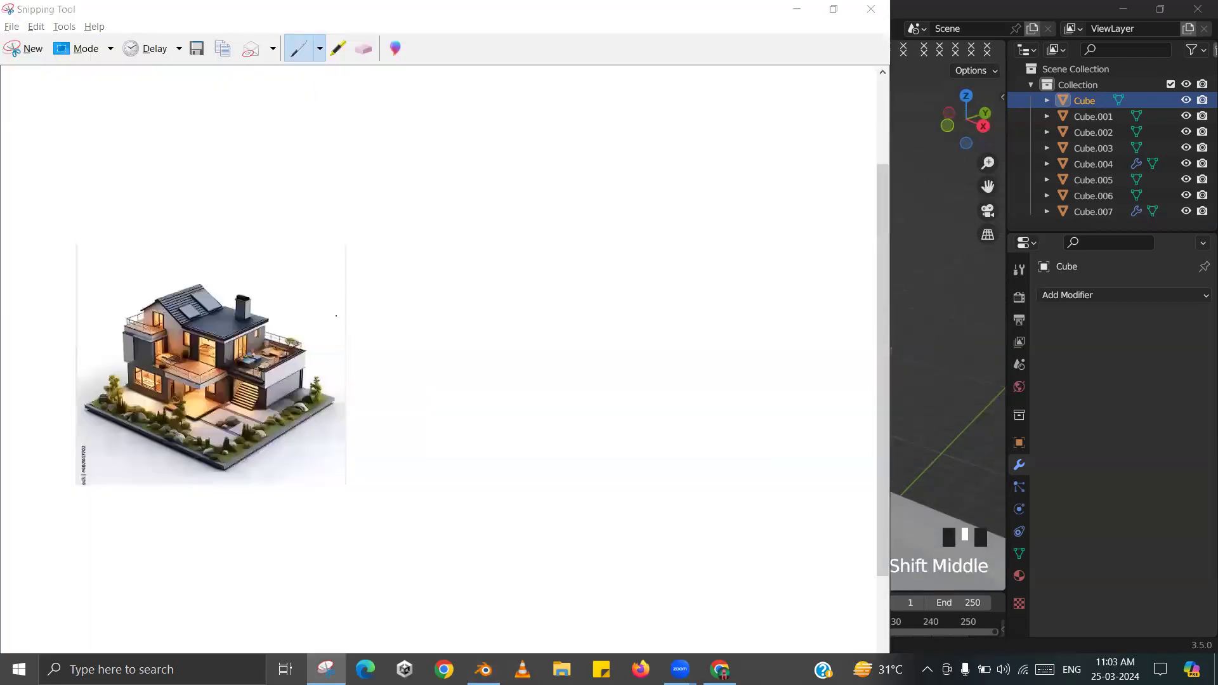
{"action": "key", "text": "alt+Tab"}
{"action": "mouse_move", "coordinate": [689, 302]}
{"action": "middle_mouse_down", "text": "shift"}
{"action": "mouse_move", "coordinate": [666, 331]}
{"action": "mouse_move", "coordinate": [675, 316]}
{"action": "middle_mouse_up", "text": "shift"}
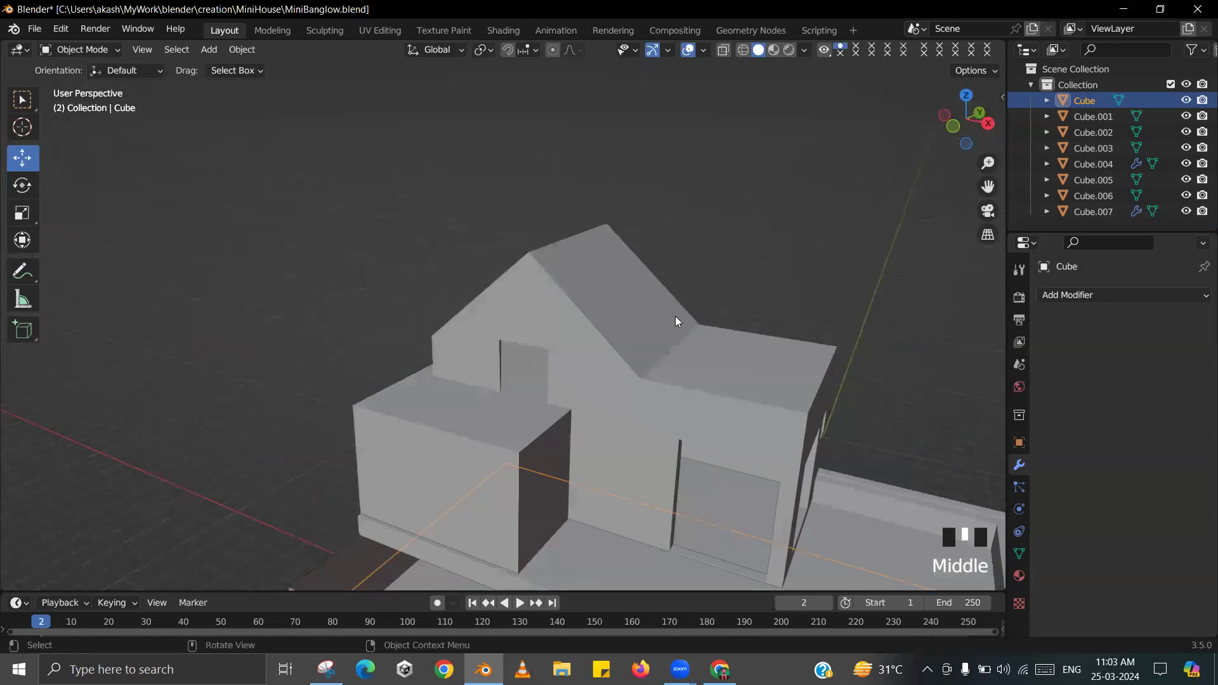
- Snap the 3D cursor to the centre of the sloped roof face on Cube.006
{"action": "left_click", "coordinate": [674, 316]}
{"action": "key", "text": "Tab"}
{"action": "left_click", "coordinate": [619, 307]}
{"action": "key", "text": "shift+s"}
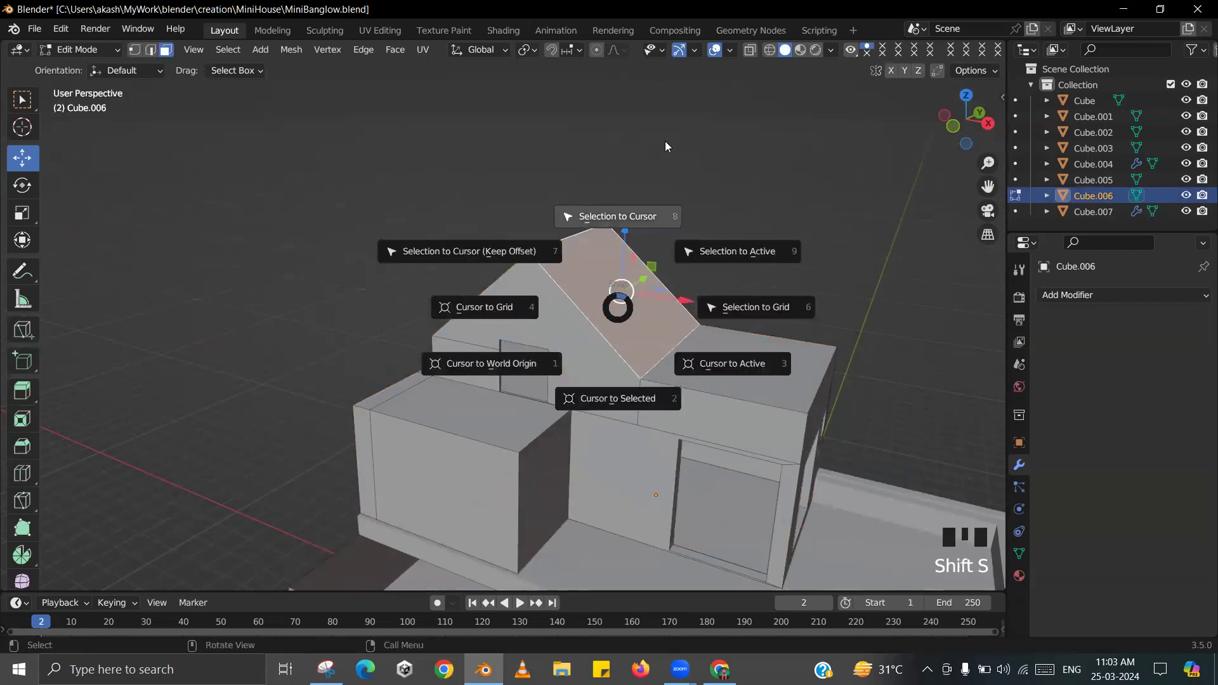
{"action": "left_click", "coordinate": [644, 380]}
{"action": "scroll", "coordinate": [642, 304], "scroll_direction": "up", "scroll_amount": 4}
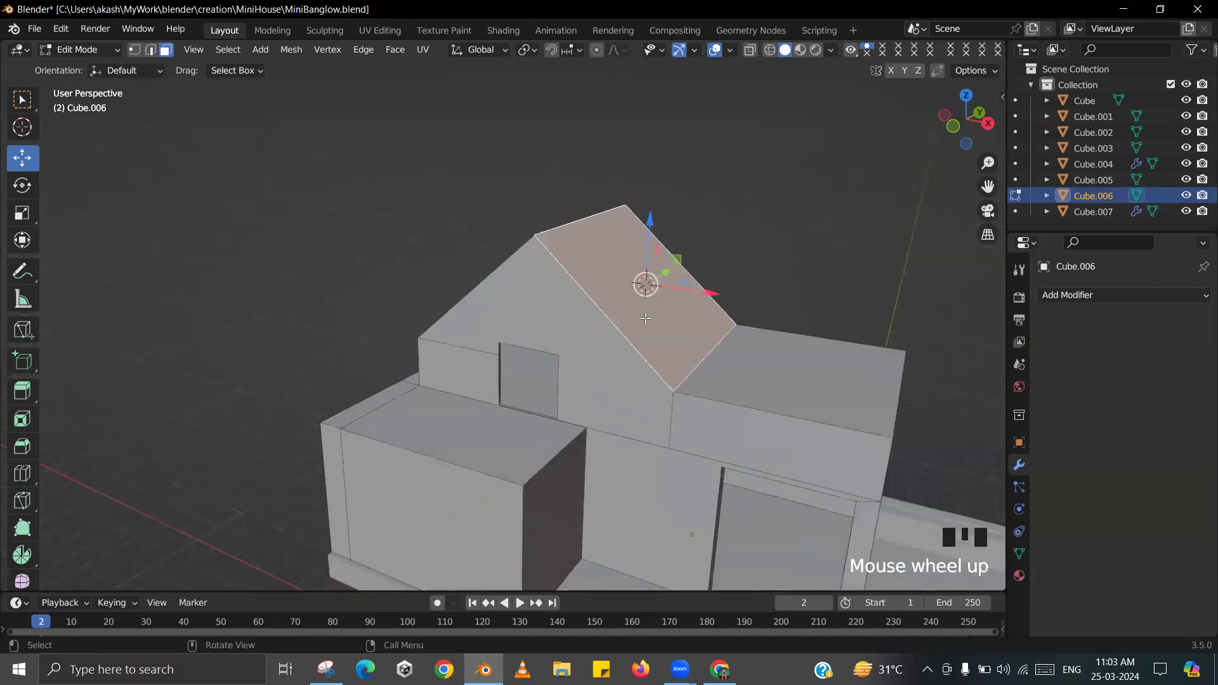
- Add a cube at the 3D cursor on the roof slope and flatten it along Z into a thin slab
{"action": "key", "text": "Tab"}
{"action": "key", "text": "shift+a"}
{"action": "mouse_move", "coordinate": [640, 236]}
{"action": "left_click", "coordinate": [714, 255]}
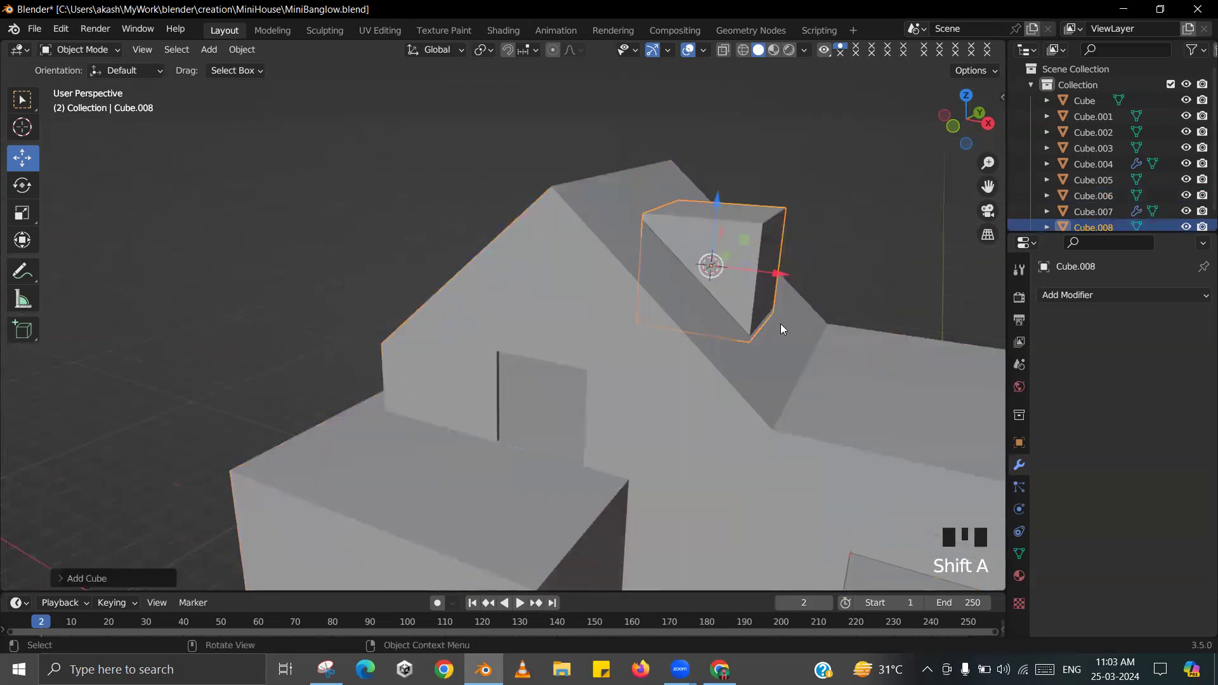
{"action": "middle_click_drag", "start_coordinate": [781, 324], "coordinate": [785, 322], "text": "shift"}
{"action": "key", "text": "s"}
{"action": "key", "text": "z"}
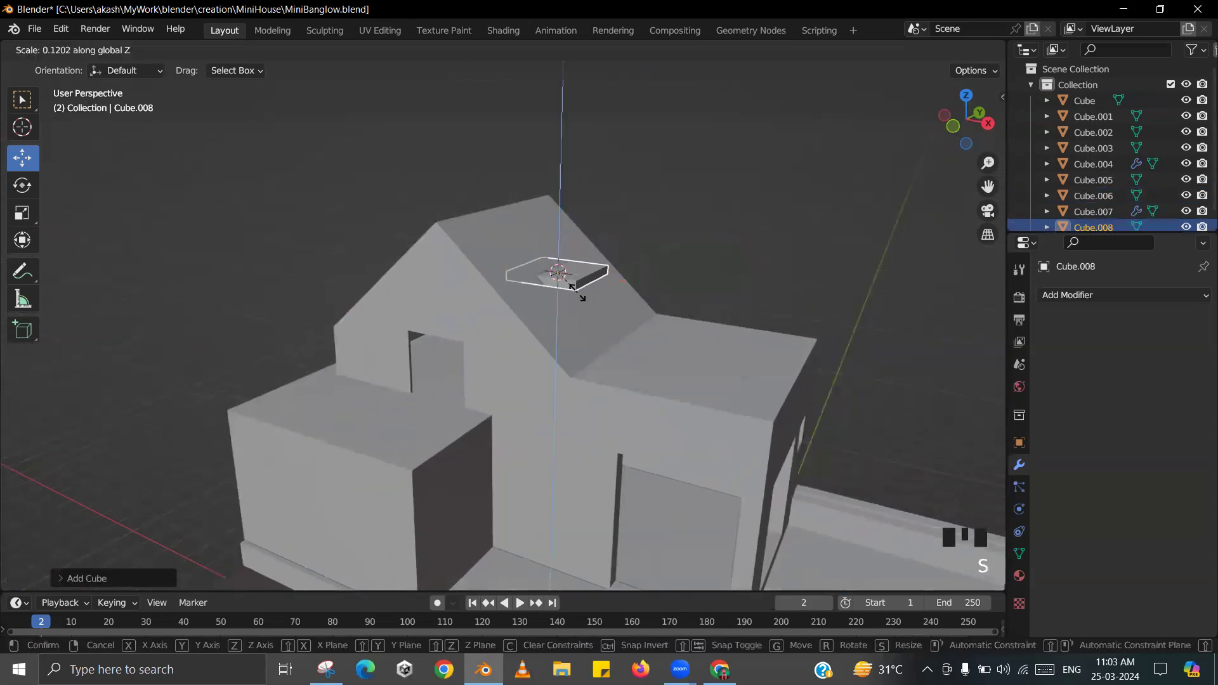
{"action": "left_click", "coordinate": [599, 299]}
{"action": "middle_click_drag", "start_coordinate": [614, 304], "coordinate": [631, 320], "text": "shift"}
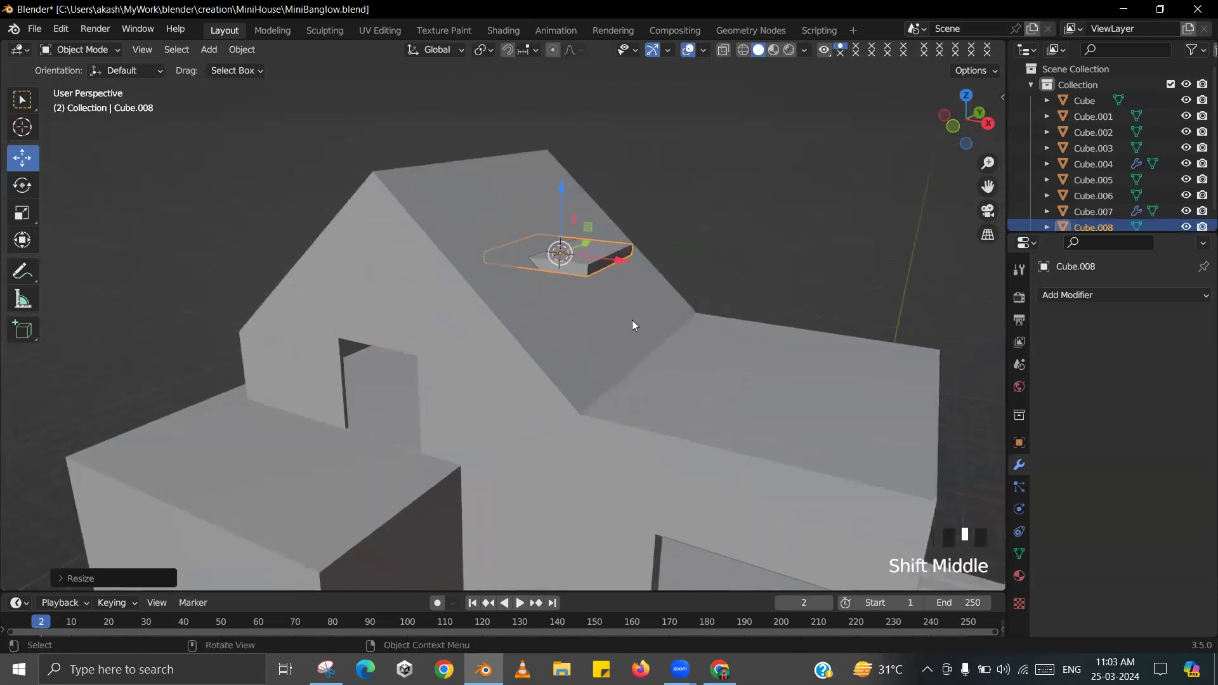
- Try to rotate the thin slab 90° about the Y axis
{"action": "type", "text": "ry90"}
{"action": "key", "text": "Return"}
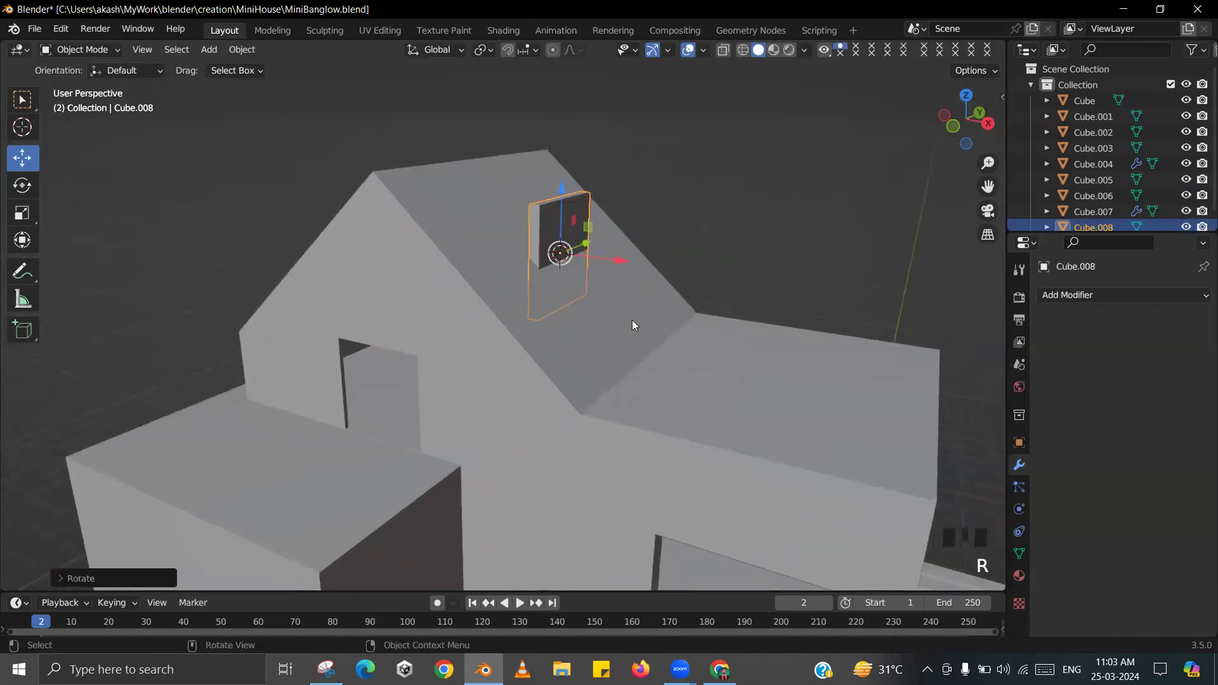
{"action": "key", "text": "ctrl+z"}
- Rotate the slab about 43° around Y so it lies parallel to the roof slope
{"action": "scroll", "coordinate": [683, 331], "scroll_direction": "up", "scroll_amount": 4}
{"action": "middle_click_drag", "start_coordinate": [683, 331], "coordinate": [685, 274], "text": "shift"}
{"action": "key", "text": "r"}
{"action": "key", "text": "y"}
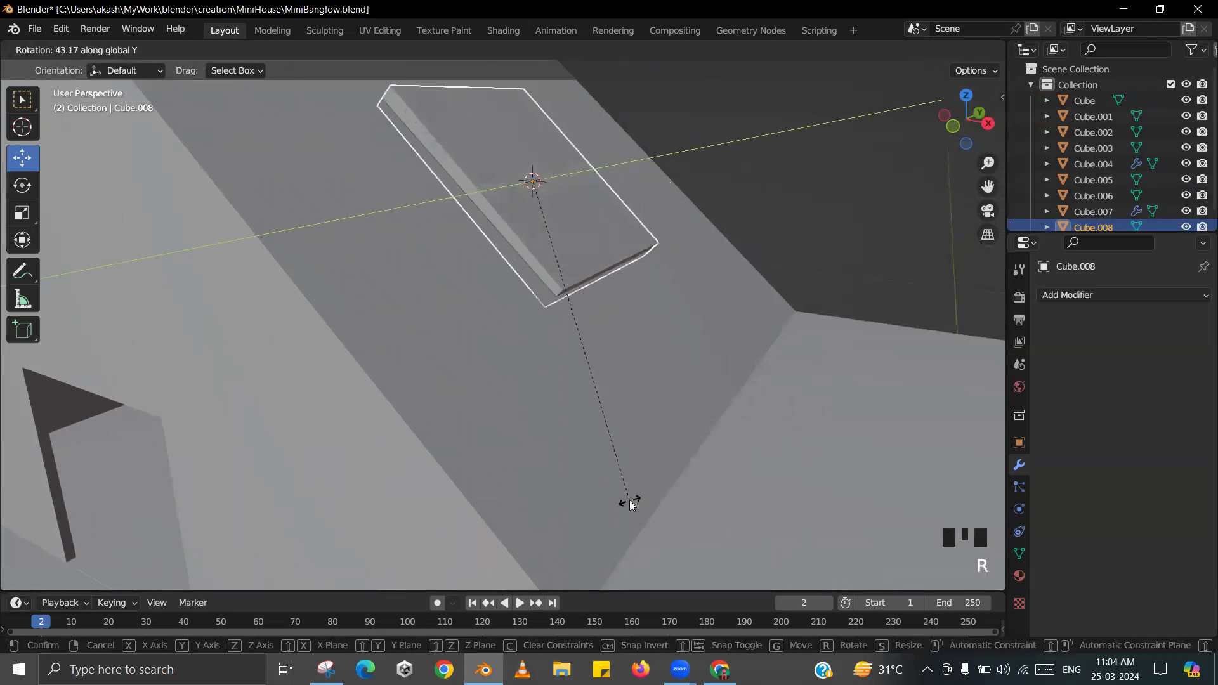
{"action": "left_click", "coordinate": [631, 503]}
{"action": "scroll", "coordinate": [617, 364], "scroll_direction": "down", "scroll_amount": 3}
{"action": "middle_click_drag", "start_coordinate": [616, 362], "coordinate": [539, 352]}
- Check the reference picture and move the slab along Y towards the front gable edge of the roof
{"action": "key", "text": "alt+Tab"}
{"action": "key", "text": "alt+Tab"}
{"action": "scroll", "coordinate": [605, 243], "scroll_direction": "up", "scroll_amount": 1}
{"action": "left_click_drag", "start_coordinate": [525, 254], "coordinate": [288, 316]}
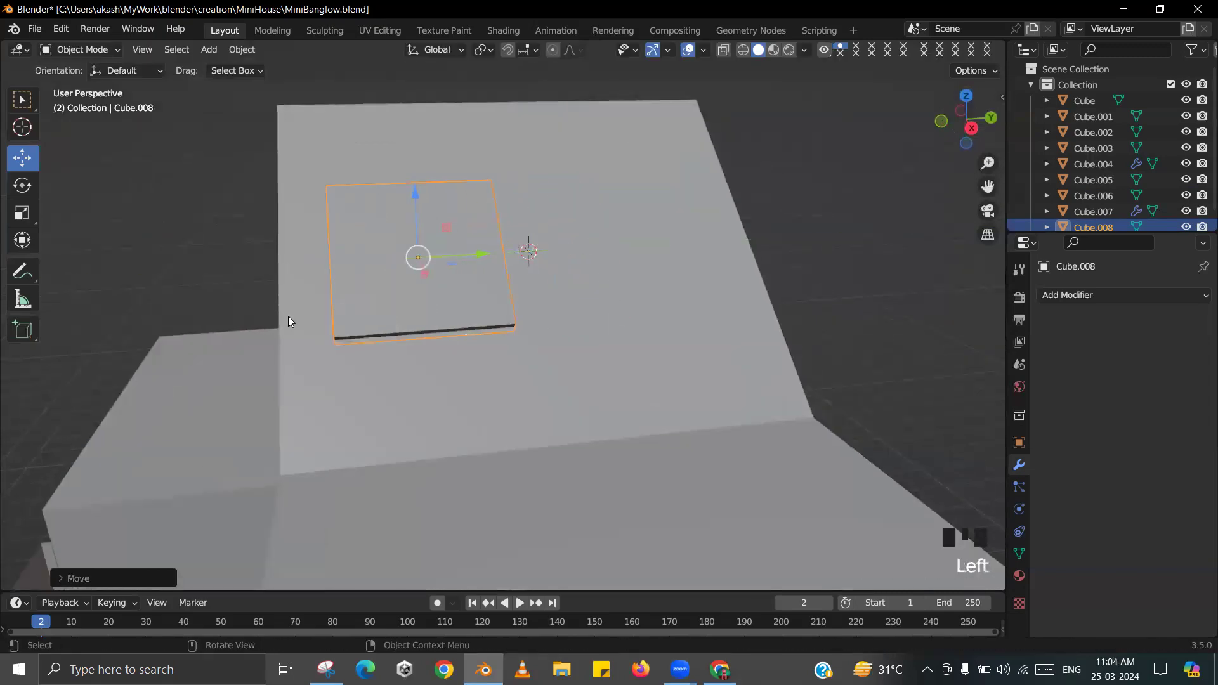
{"action": "middle_click_drag", "start_coordinate": [288, 316], "coordinate": [465, 329]}
{"action": "scroll", "coordinate": [465, 329], "scroll_direction": "up", "scroll_amount": 1}
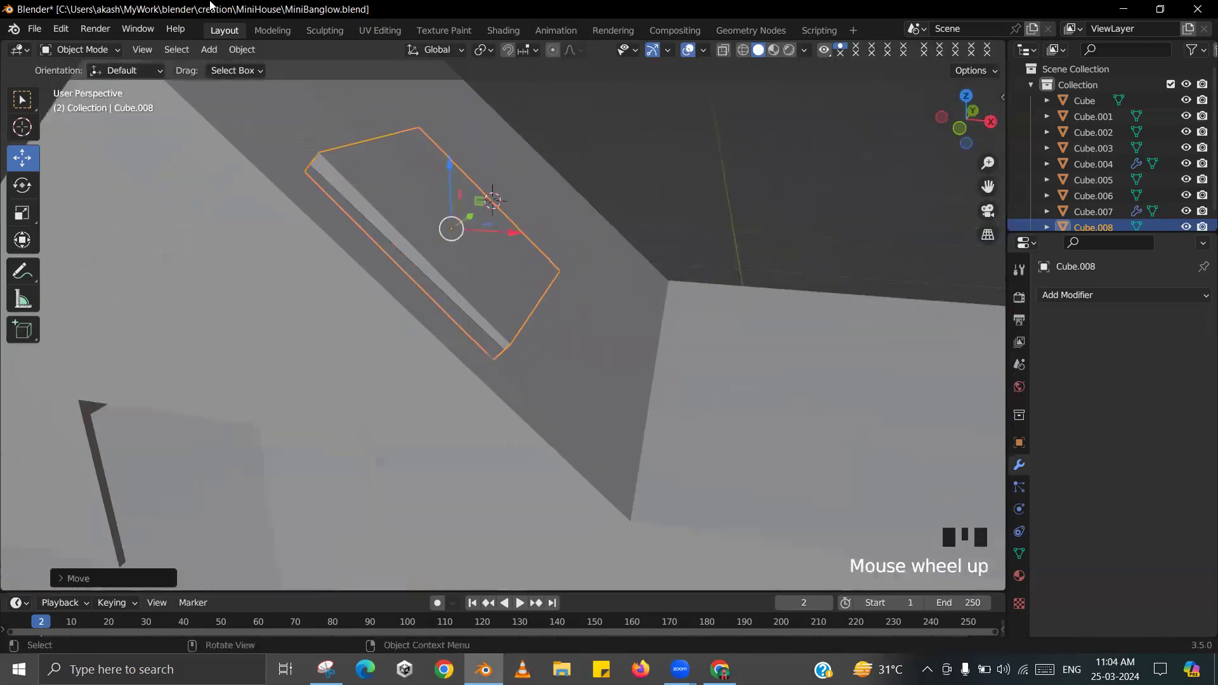
- Switch the transform orientation to Local, shift the slab slightly down the roof slope and adjust it along local Y
{"action": "left_click", "coordinate": [119, 71]}
{"action": "left_click", "coordinate": [124, 132]}
{"action": "left_click_drag", "start_coordinate": [500, 278], "coordinate": [517, 292]}
{"action": "scroll", "coordinate": [581, 280], "scroll_direction": "down", "scroll_amount": 3}
{"action": "middle_click_drag", "start_coordinate": [581, 280], "coordinate": [527, 285]}
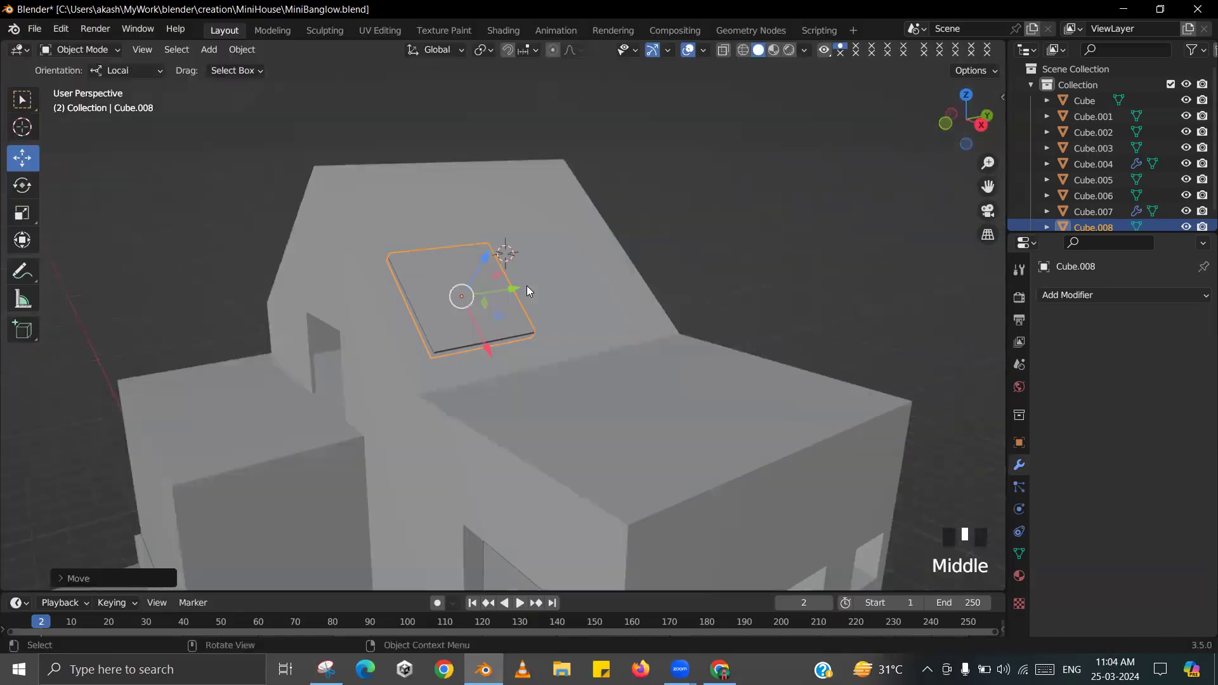
{"action": "middle_click_drag", "start_coordinate": [527, 285], "coordinate": [497, 293]}
{"action": "left_click_drag", "start_coordinate": [502, 291], "coordinate": [512, 292]}
- Scale the roof panel Cube.008 down uniformly to about 0.66
{"action": "key", "text": "s"}
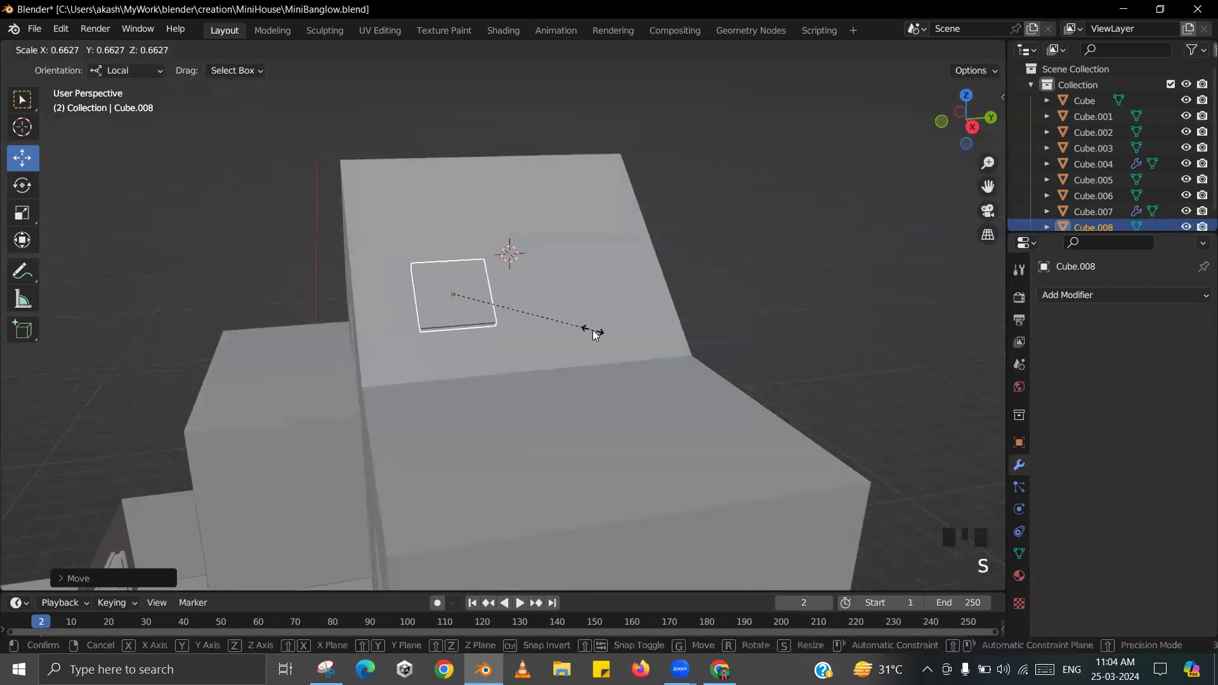
{"action": "left_click", "coordinate": [592, 330]}
{"action": "middle_click_drag", "start_coordinate": [592, 329], "coordinate": [625, 313]}
{"action": "scroll", "coordinate": [626, 313], "scroll_direction": "up", "scroll_amount": 2}
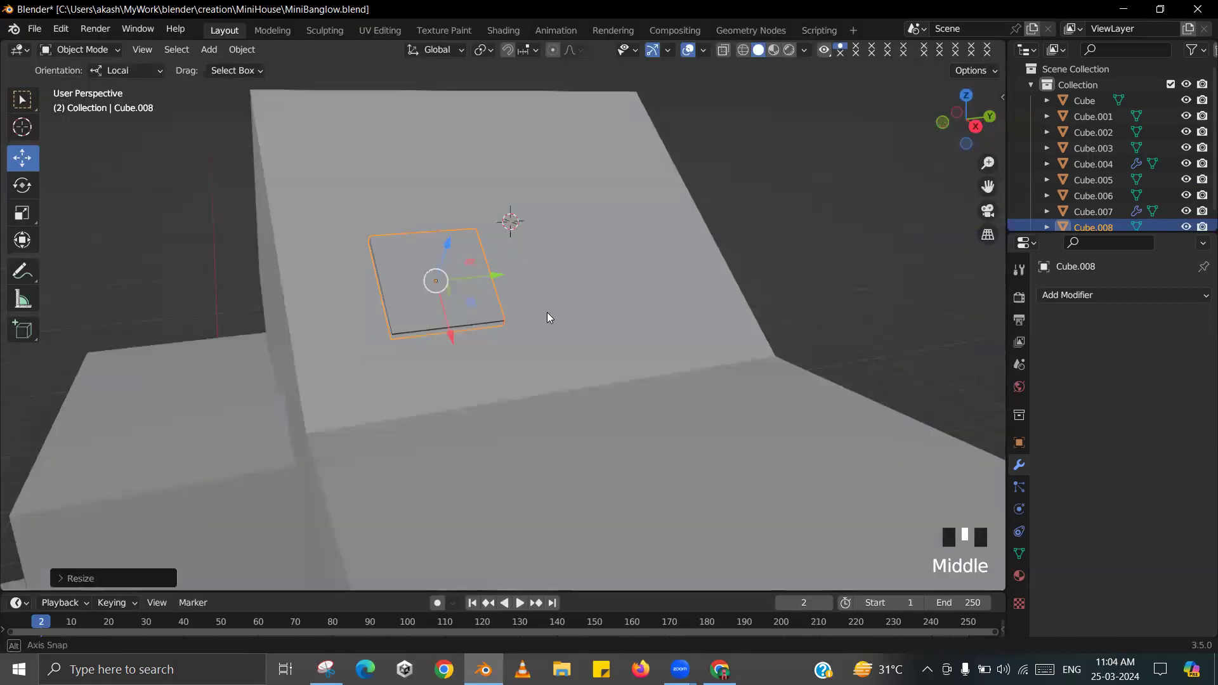
{"action": "left_click", "coordinate": [486, 276]}
{"action": "middle_click_drag", "start_coordinate": [547, 312], "coordinate": [469, 298]}
- Duplicate the roof panel, move the copy along local Y beside the original, and enlarge it
{"action": "key", "text": "shift+d"}
{"action": "right_click", "coordinate": [542, 269]}
{"action": "left_click_drag", "start_coordinate": [482, 287], "coordinate": [692, 276]}
{"action": "key", "text": "s"}
{"action": "left_click", "coordinate": [650, 307]}
- Move the larger panel up the roof slope and rotate it slightly about Y to match the roof pitch
{"action": "middle_click_drag", "start_coordinate": [651, 311], "coordinate": [598, 318]}
{"action": "left_click_drag", "start_coordinate": [598, 318], "coordinate": [584, 293]}
{"action": "scroll", "coordinate": [663, 319], "scroll_direction": "up", "scroll_amount": 2}
{"action": "middle_click_drag", "start_coordinate": [664, 319], "coordinate": [698, 309], "text": "shift"}
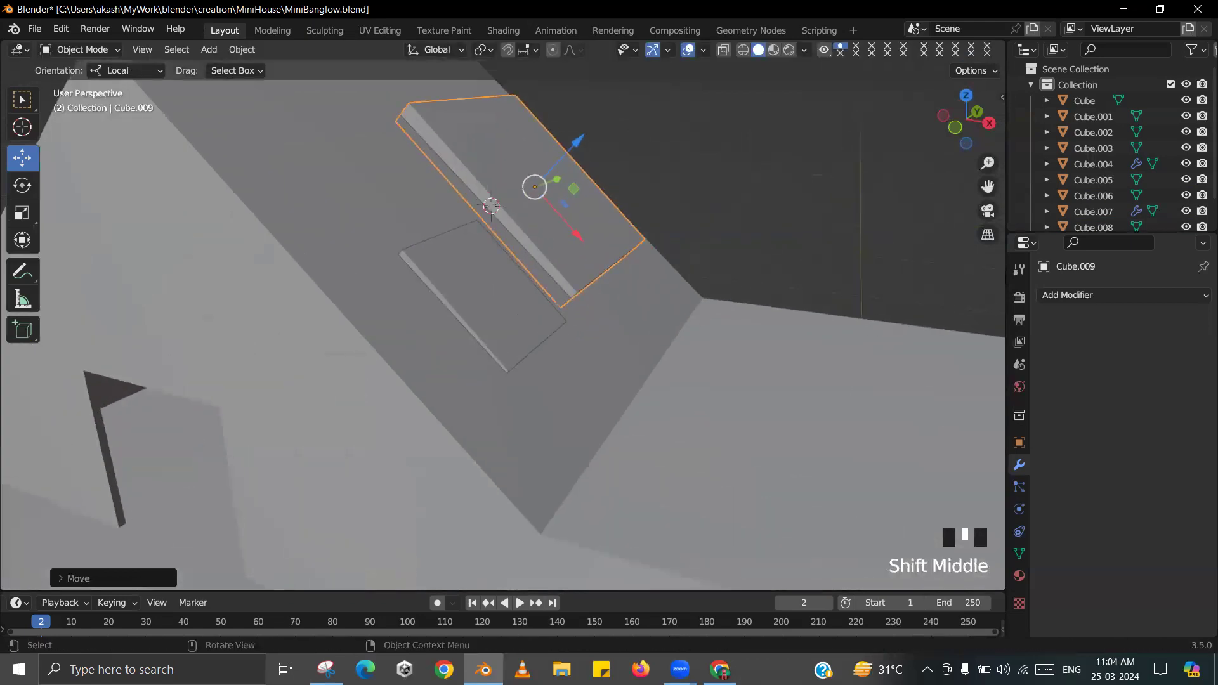
{"action": "key", "text": "r"}
{"action": "key", "text": "y"}
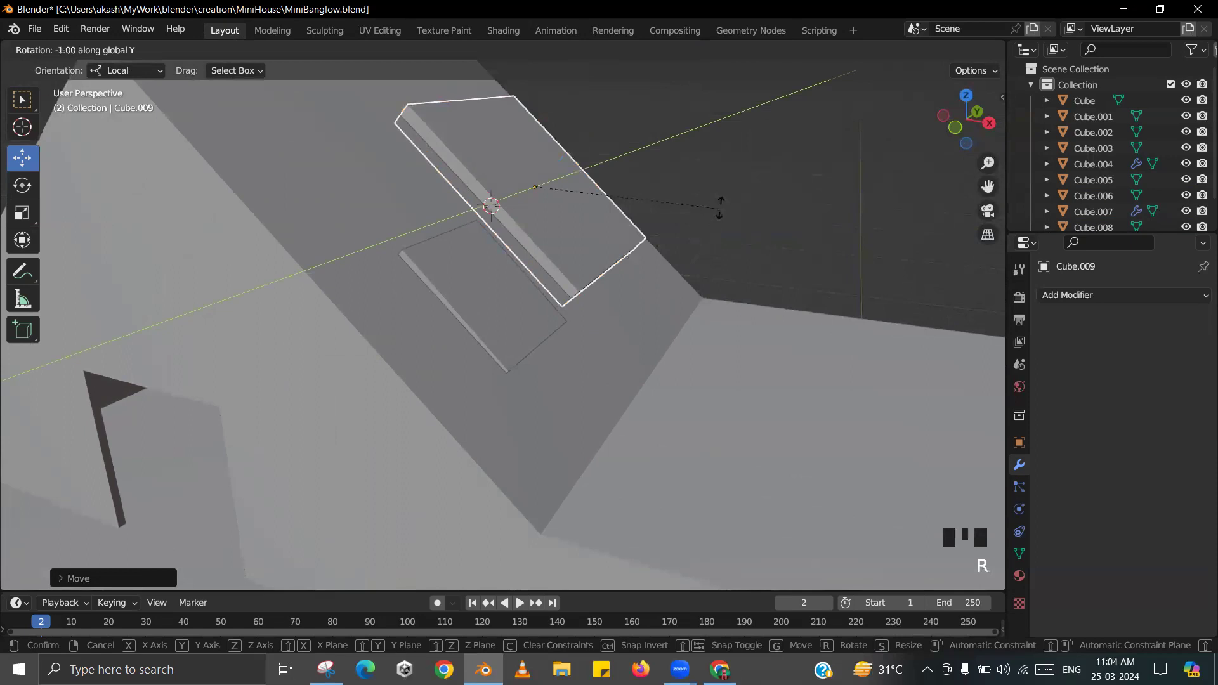
{"action": "left_click", "coordinate": [730, 144]}
{"action": "scroll", "coordinate": [692, 133], "scroll_direction": "down", "scroll_amount": 3}
{"action": "middle_click_drag", "start_coordinate": [691, 133], "coordinate": [635, 155]}
{"action": "scroll", "coordinate": [636, 155], "scroll_direction": "up", "scroll_amount": 1}
- Fine-tune the larger panel's position along the roof slope against the reference picture and save the file
{"action": "key", "text": "alt+Tab"}
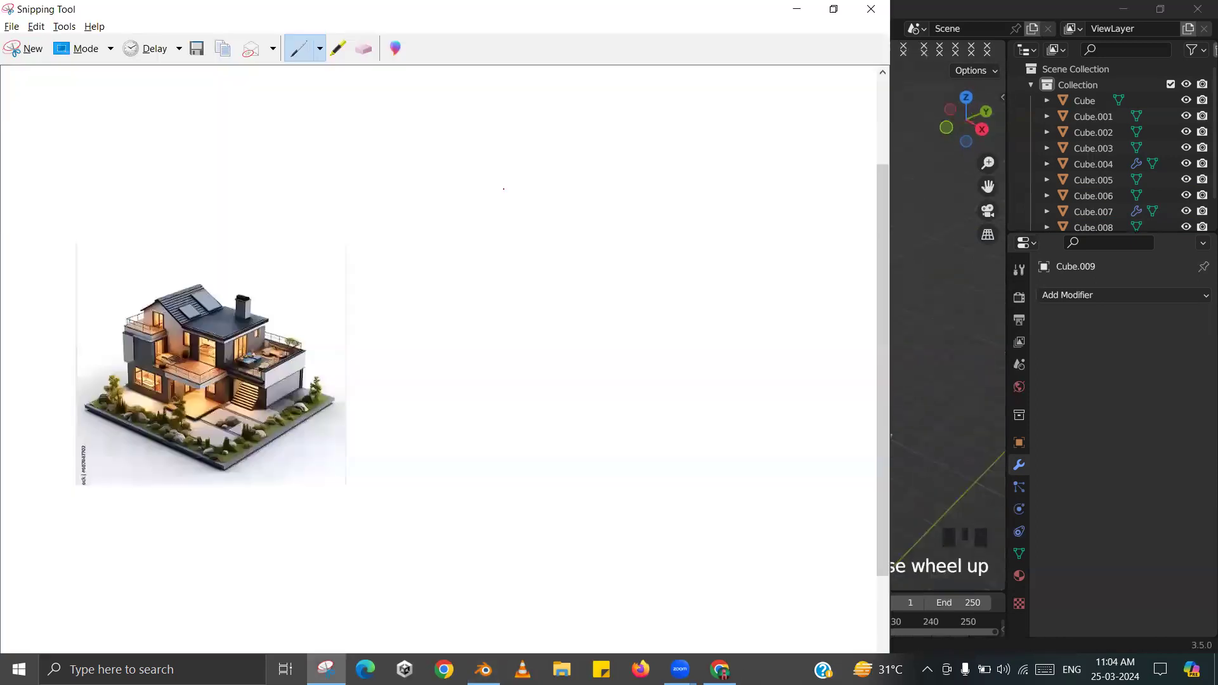
{"action": "key", "text": "alt+Tab"}
{"action": "middle_click_drag", "start_coordinate": [466, 299], "coordinate": [527, 309]}
{"action": "scroll", "coordinate": [528, 309], "scroll_direction": "up", "scroll_amount": 2}
{"action": "left_click_drag", "start_coordinate": [616, 222], "coordinate": [628, 231]}
{"action": "scroll", "coordinate": [628, 230], "scroll_direction": "down", "scroll_amount": 2}
{"action": "middle_click_drag", "start_coordinate": [615, 279], "coordinate": [674, 230]}
{"action": "scroll", "coordinate": [635, 285], "scroll_direction": "up", "scroll_amount": 2}
{"action": "middle_click_drag", "start_coordinate": [603, 331], "coordinate": [598, 269], "text": "shift"}
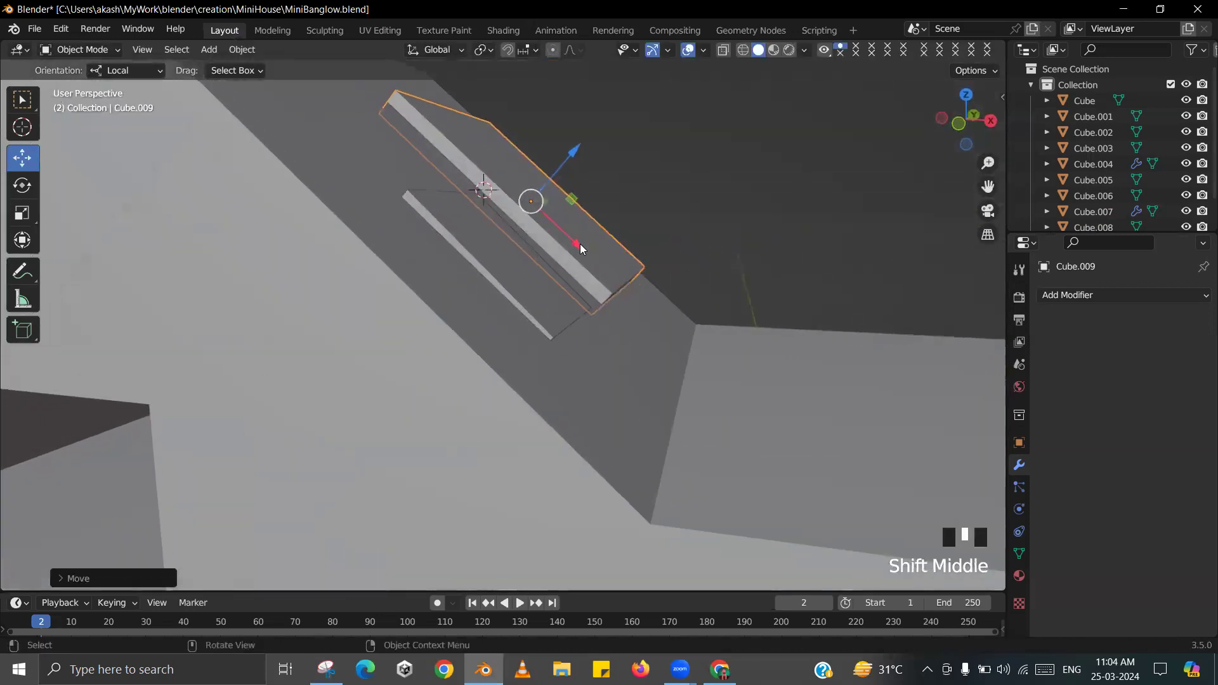
{"action": "left_click_drag", "start_coordinate": [580, 245], "coordinate": [572, 242]}
{"action": "key", "text": "ctrl+s"}
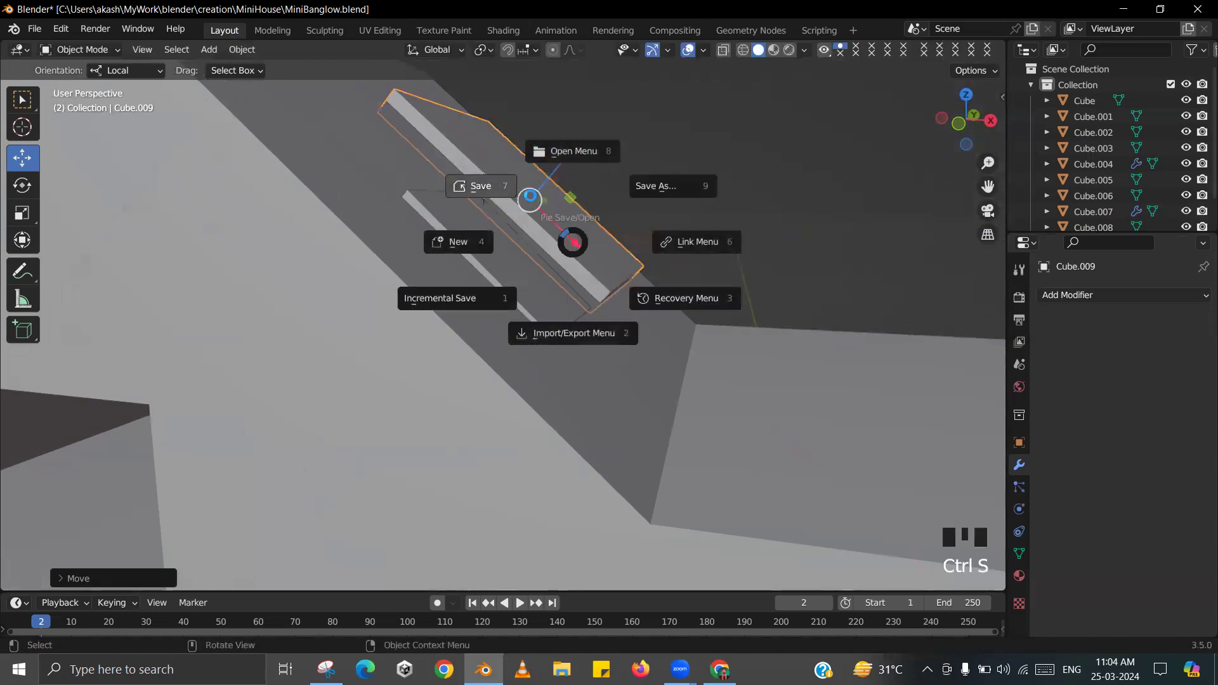
{"action": "left_click", "coordinate": [571, 241]}
- Compare the two roof panels and the bare roof surface with the reference house picture in Snipping Tool
{"action": "scroll", "coordinate": [634, 215], "scroll_direction": "down", "scroll_amount": 3}
{"action": "middle_click_drag", "start_coordinate": [595, 245], "coordinate": [498, 263]}
{"action": "key", "text": "alt+Tab"}
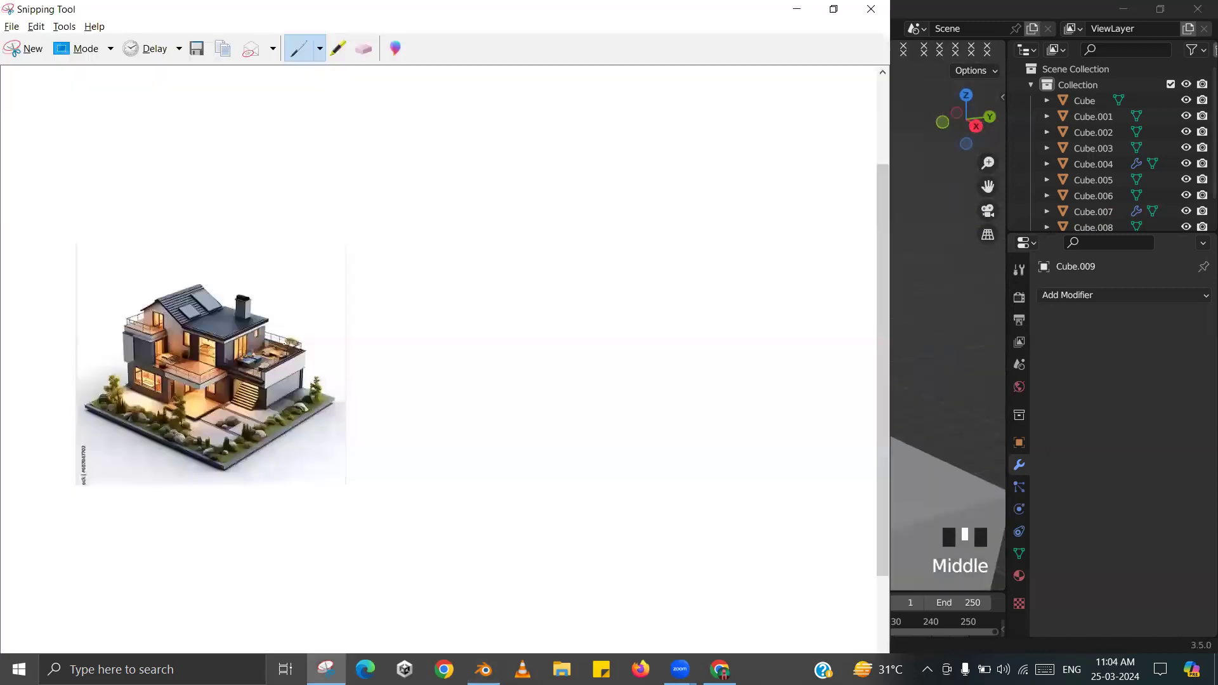
{"action": "key", "text": "alt+Tab"}
{"action": "middle_click_drag", "start_coordinate": [392, 259], "coordinate": [395, 284], "text": "shift"}
{"action": "scroll", "coordinate": [393, 253], "scroll_direction": "up", "scroll_amount": 2}
{"action": "left_click", "coordinate": [392, 228]}
{"action": "middle_click_drag", "start_coordinate": [392, 229], "coordinate": [353, 229]}
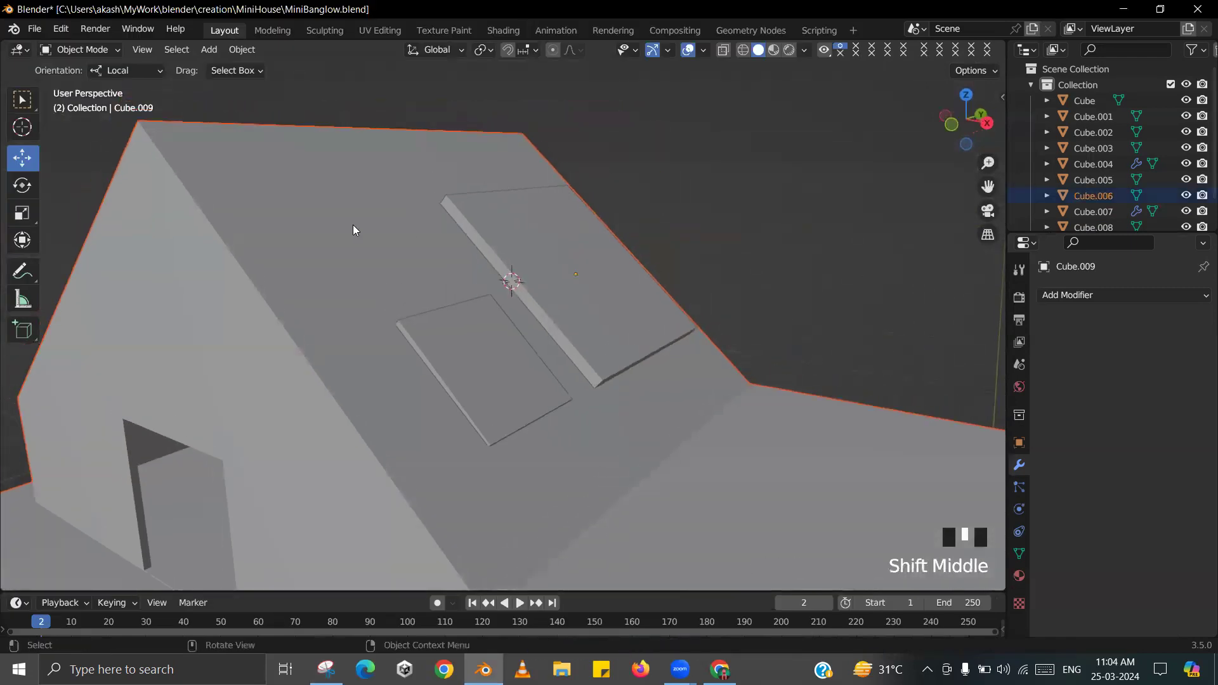
{"action": "key", "text": "alt+Tab"}
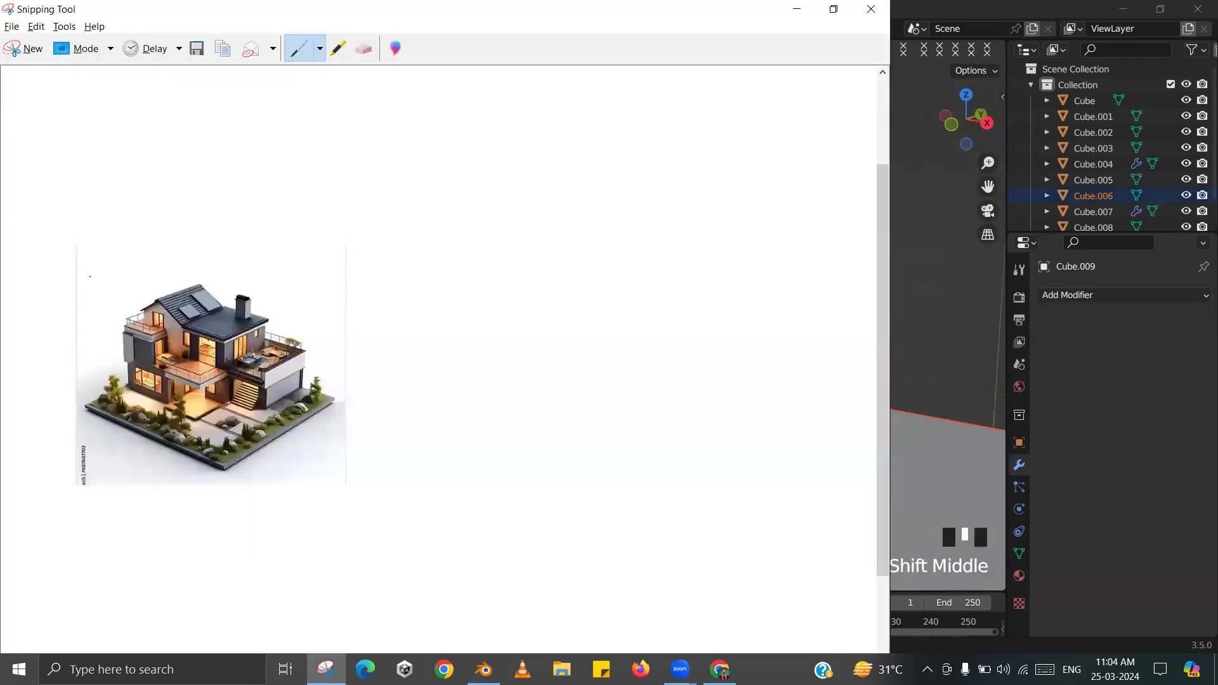
{"action": "key", "text": "alt+Tab"}
{"action": "scroll", "coordinate": [419, 271], "scroll_direction": "up", "scroll_amount": 2}
{"action": "scroll", "coordinate": [419, 272], "scroll_direction": "down", "scroll_amount": 1}
{"action": "middle_click_drag", "start_coordinate": [454, 288], "coordinate": [463, 277]}
- Duplicate the larger roof panel and move the copy along local Y towards the front gable
{"action": "left_click", "coordinate": [502, 277]}
{"action": "middle_click_drag", "start_coordinate": [546, 298], "coordinate": [621, 285]}
{"action": "key", "text": "shift+d"}
{"action": "left_click_drag", "start_coordinate": [574, 299], "coordinate": [498, 308]}
{"action": "middle_click_drag", "start_coordinate": [498, 308], "coordinate": [614, 315]}
- Narrow the copied panel Cube.010 along global X in several scaling passes
{"action": "key", "text": "s"}
{"action": "key", "text": "x"}
{"action": "left_click", "coordinate": [471, 313]}
{"action": "key", "text": "s"}
{"action": "key", "text": "x"}
{"action": "left_click", "coordinate": [550, 333]}
{"action": "key", "text": "s"}
{"action": "key", "text": "x"}
{"action": "left_click", "coordinate": [482, 323]}
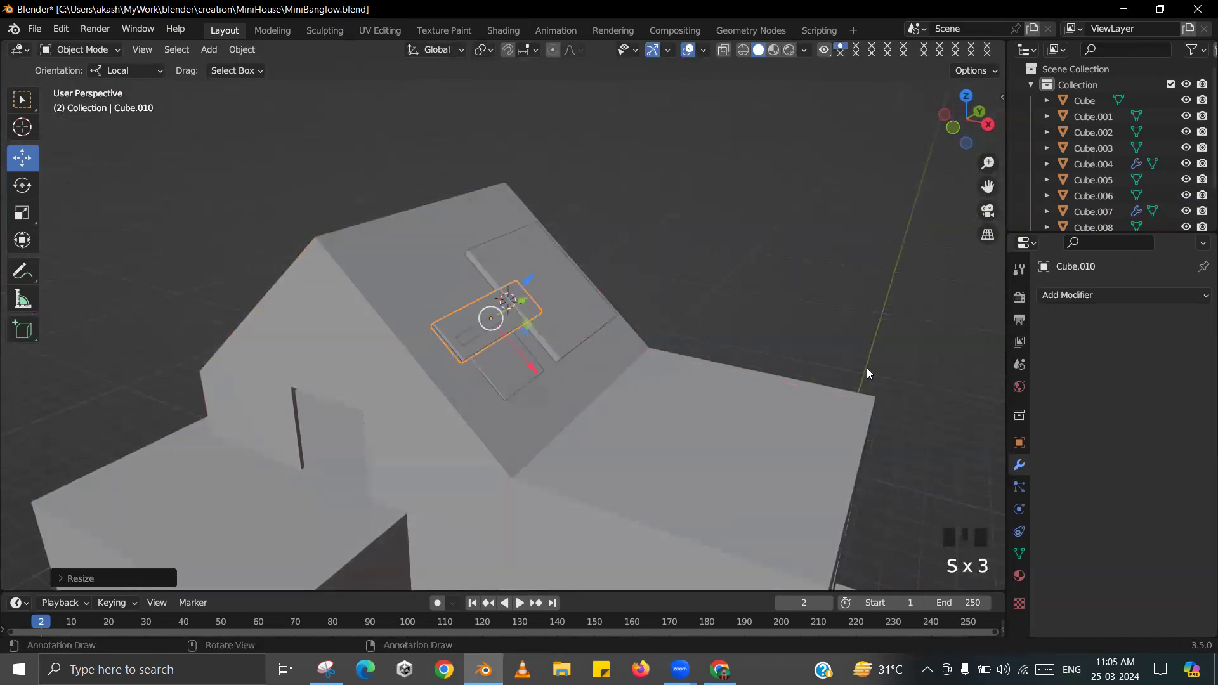
{"action": "key", "text": "s"}
{"action": "key", "text": "x"}
{"action": "left_click", "coordinate": [543, 337]}
- Scale Cube.010 along its local X to about 0.35 to form a narrow strip
{"action": "key", "text": "s"}
{"action": "key", "text": "x"}
{"action": "key", "text": "x"}
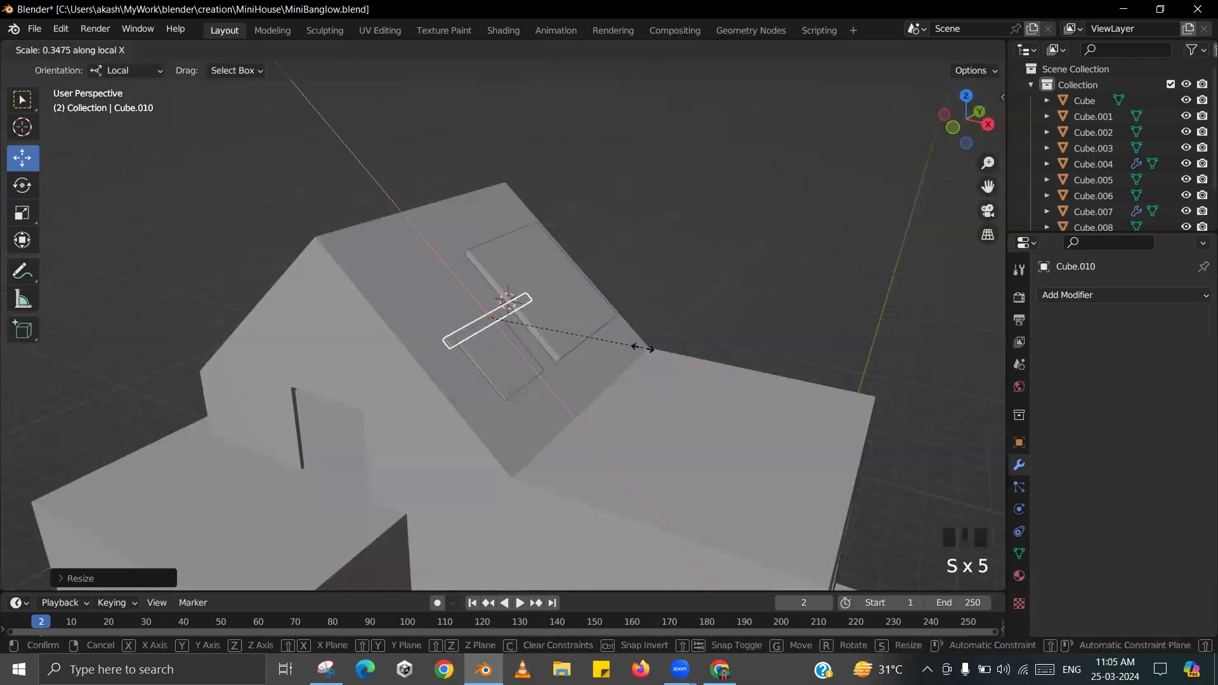
{"action": "left_click", "coordinate": [641, 348]}
{"action": "scroll", "coordinate": [642, 348], "scroll_direction": "up", "scroll_amount": 2}
{"action": "key", "text": "KP_Decimal"}
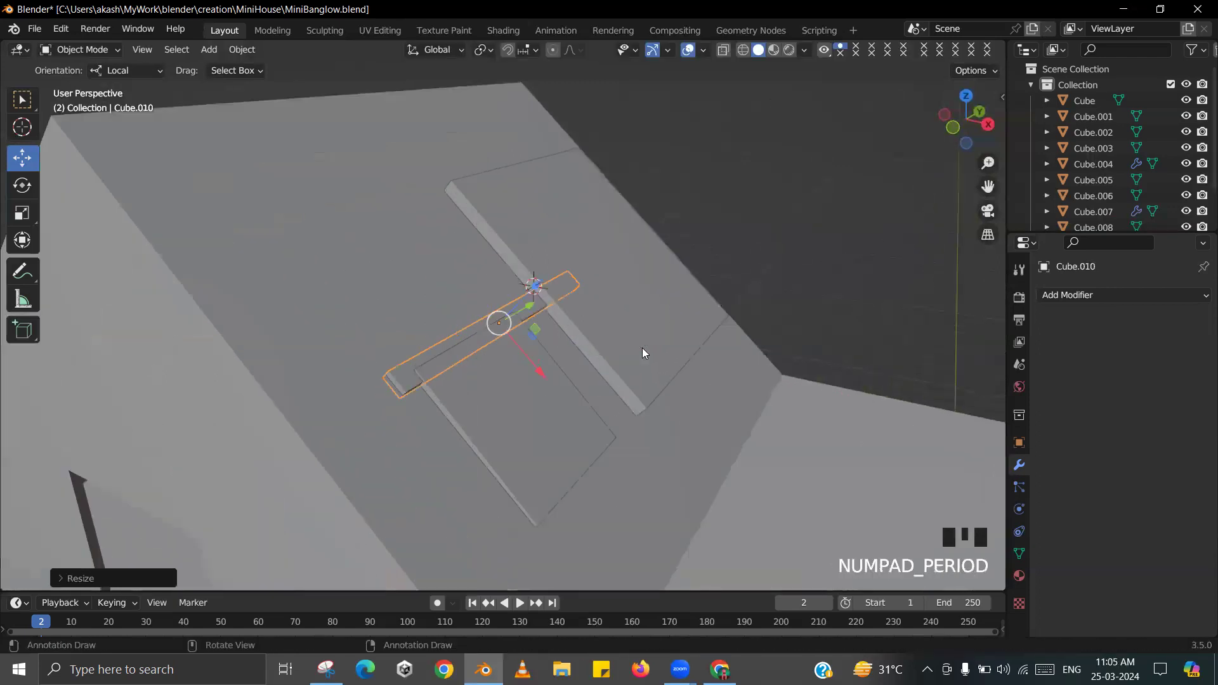
- Move the narrow strip up the roof slope towards the ridge
{"action": "middle_click", "coordinate": [559, 306]}
{"action": "middle_click_drag", "start_coordinate": [559, 306], "coordinate": [560, 353]}
{"action": "left_click_drag", "start_coordinate": [557, 358], "coordinate": [360, 157]}
{"action": "middle_click_drag", "start_coordinate": [360, 158], "coordinate": [524, 352], "text": "shift"}
{"action": "scroll", "coordinate": [524, 353], "scroll_direction": "down", "scroll_amount": 2}
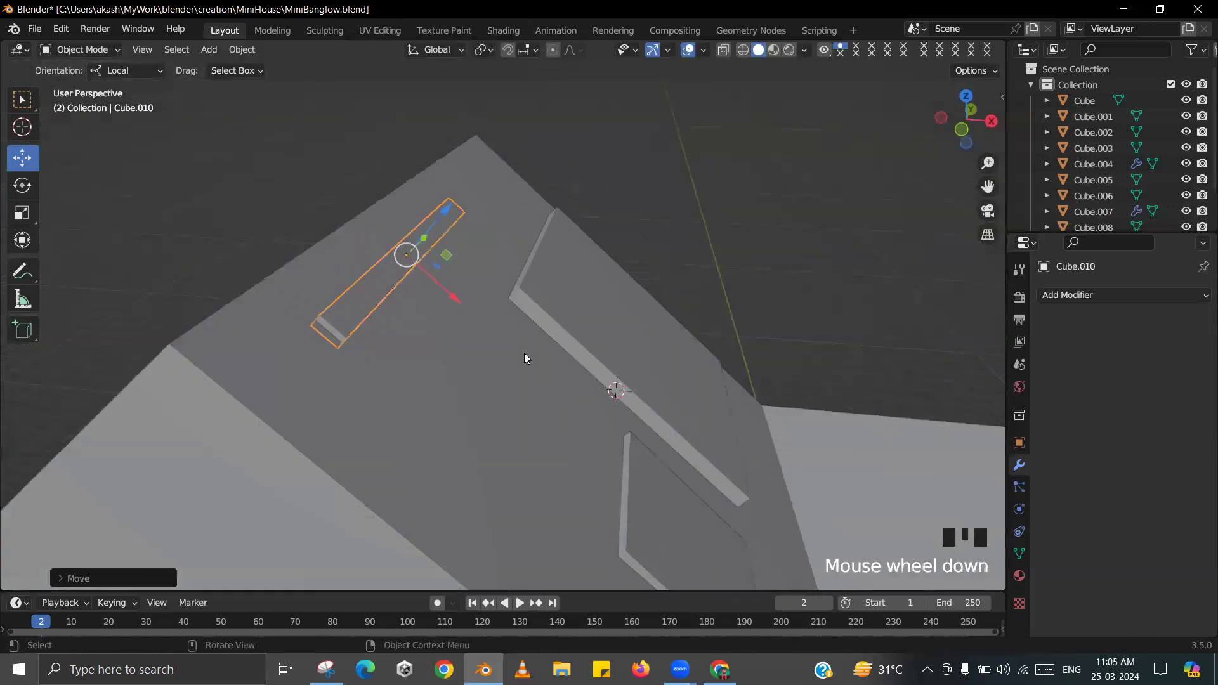
- Lengthen the strip along Y and centre it so it spans the full length of the roof
{"action": "key", "text": "s"}
{"action": "key", "text": "y"}
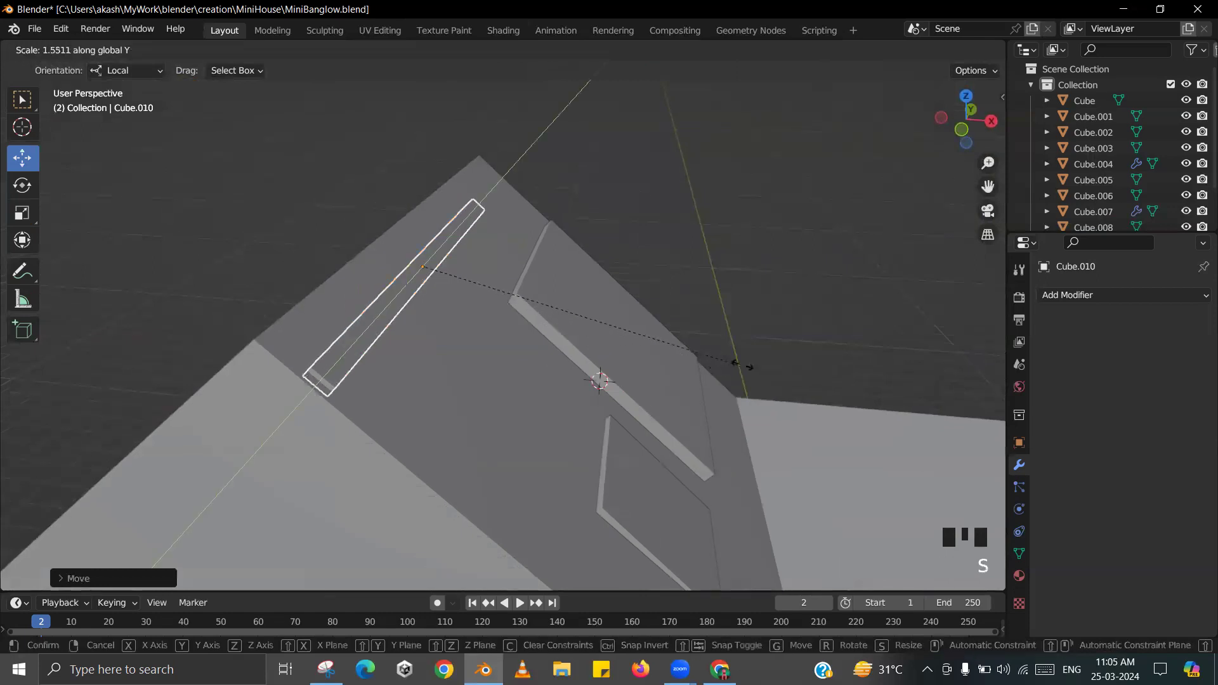
{"action": "left_click", "coordinate": [796, 362]}
{"action": "middle_click_drag", "start_coordinate": [700, 339], "coordinate": [578, 265]}
{"action": "left_click_drag", "start_coordinate": [579, 265], "coordinate": [653, 279]}
{"action": "key", "text": "s"}
{"action": "key", "text": "y"}
{"action": "left_click", "coordinate": [662, 281]}
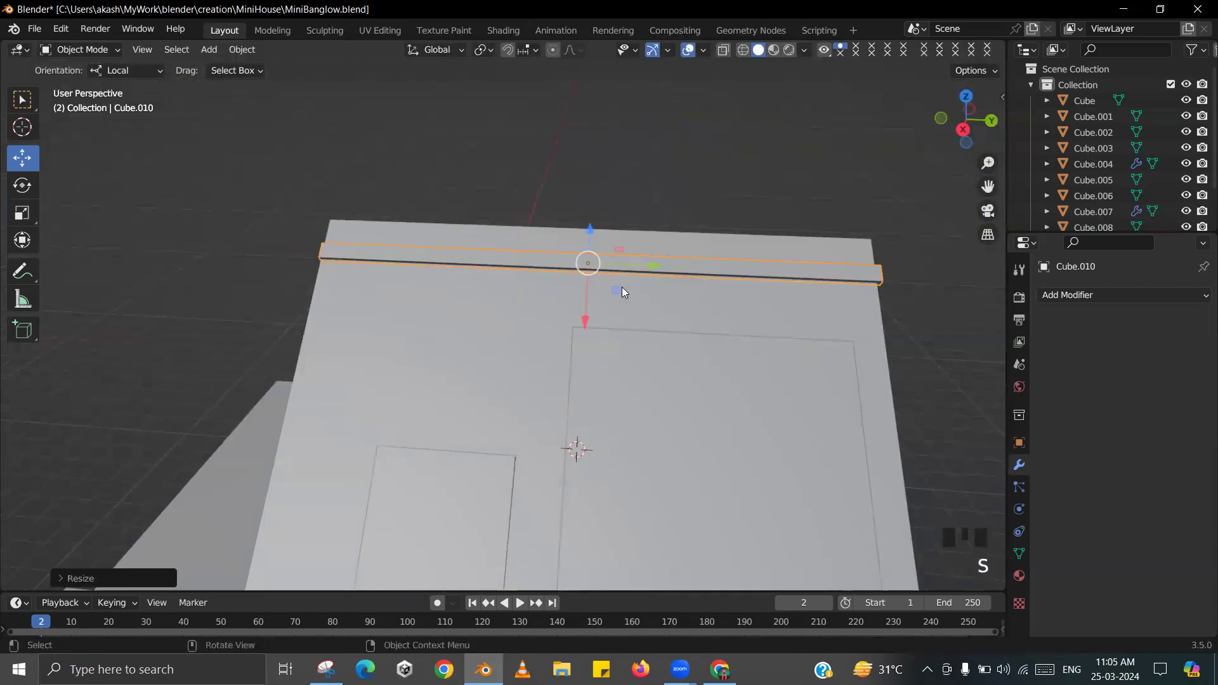
- Move the strip along its local X so it sits on the top edge of the slope at the ridge
{"action": "middle_click_drag", "start_coordinate": [622, 286], "coordinate": [685, 293]}
{"action": "scroll", "coordinate": [627, 345], "scroll_direction": "up", "scroll_amount": 3}
{"action": "middle_click_drag", "start_coordinate": [627, 345], "coordinate": [556, 337], "text": "shift"}
{"action": "left_click_drag", "start_coordinate": [557, 341], "coordinate": [524, 314]}
{"action": "key", "text": "KP_Decimal"}
{"action": "scroll", "coordinate": [447, 387], "scroll_direction": "up", "scroll_amount": 3}
{"action": "middle_click_drag", "start_coordinate": [448, 387], "coordinate": [543, 352]}
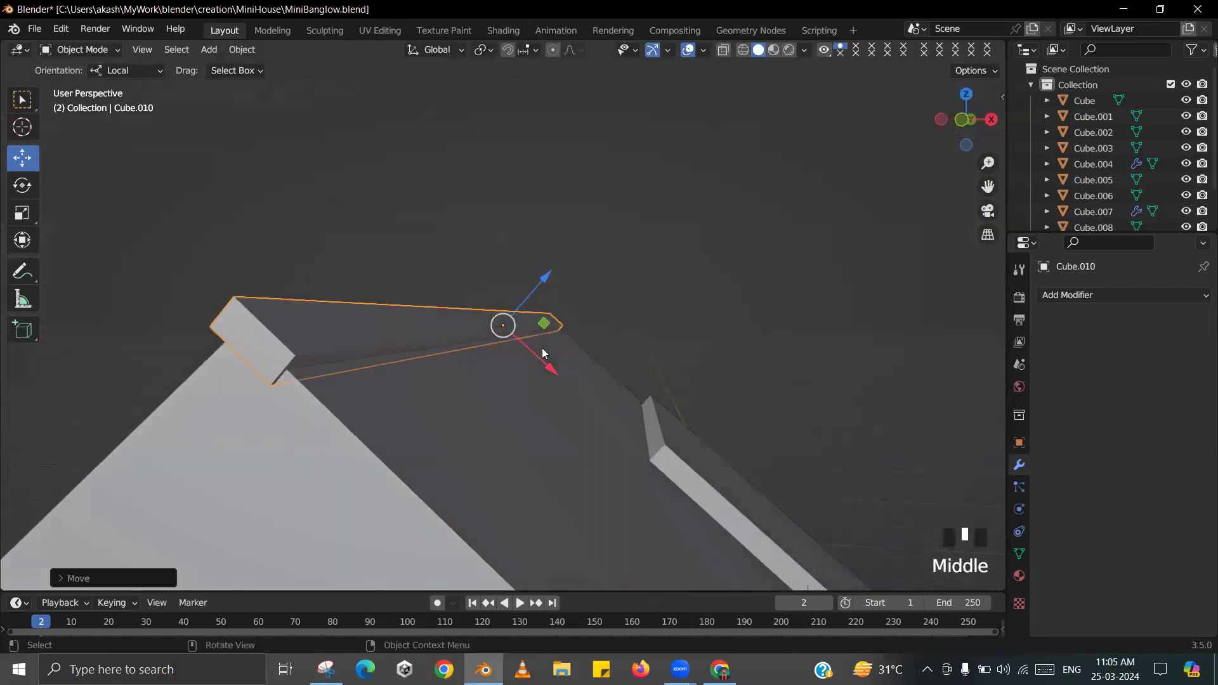
{"action": "left_click_drag", "start_coordinate": [549, 372], "coordinate": [558, 378]}
- Save the file and check how the strip sits on the roof ridge
{"action": "key", "text": "ctrl+s"}
{"action": "scroll", "coordinate": [558, 374], "scroll_direction": "down", "scroll_amount": 3}
{"action": "scroll", "coordinate": [558, 374], "scroll_direction": "up", "scroll_amount": 2}
{"action": "scroll", "coordinate": [637, 344], "scroll_direction": "down", "scroll_amount": 2}
{"action": "mouse_move", "coordinate": [637, 343]}
{"action": "middle_mouse_down"}
{"action": "mouse_move", "coordinate": [621, 361]}
{"action": "mouse_move", "coordinate": [640, 343]}
{"action": "middle_mouse_up"}
{"action": "scroll", "coordinate": [622, 363], "scroll_direction": "up", "scroll_amount": 2}
{"action": "scroll", "coordinate": [606, 368], "scroll_direction": "down", "scroll_amount": 2}
- Add an Array modifier with a count of 26 to the ridge strip to cover the roof slope
{"action": "left_click", "coordinate": [1053, 296]}
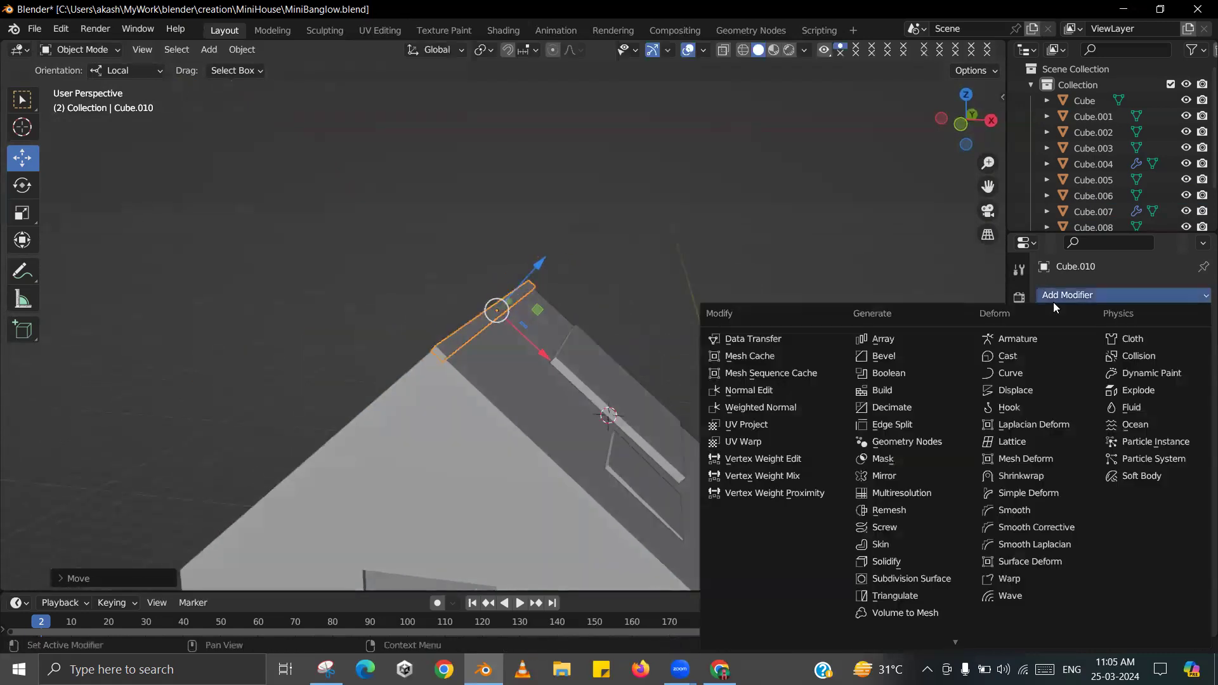
{"action": "left_click", "coordinate": [920, 339]}
{"action": "middle_click_drag", "start_coordinate": [894, 320], "coordinate": [808, 306], "text": "shift"}
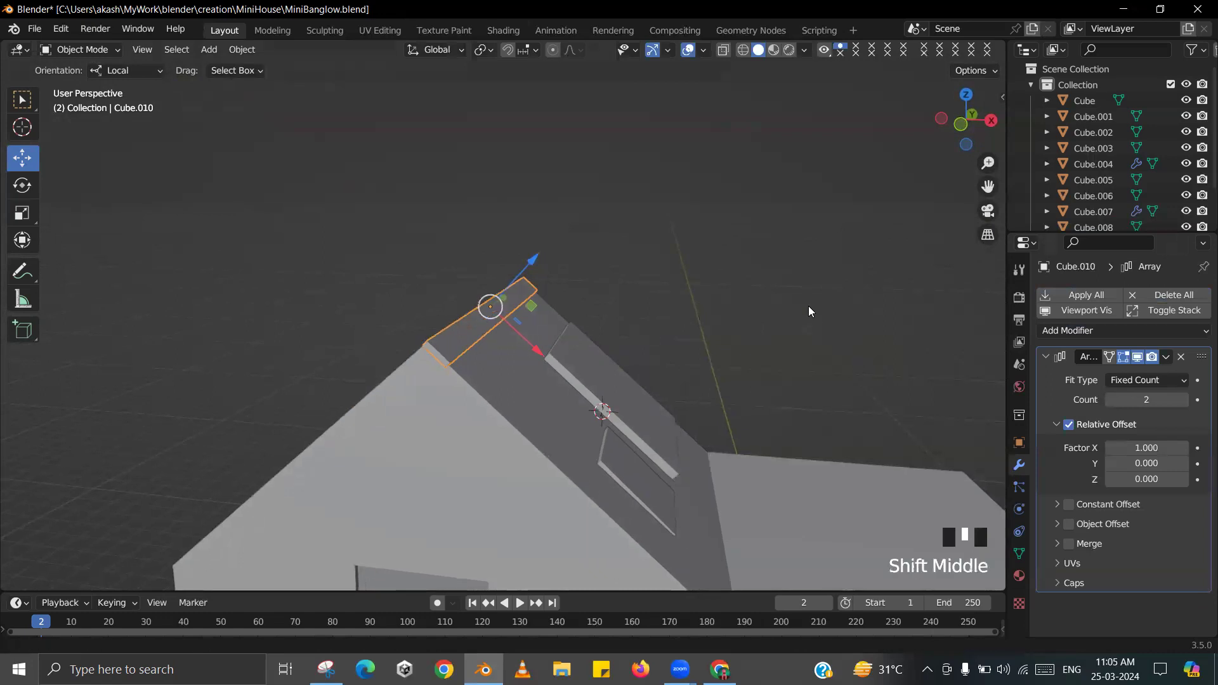
{"action": "scroll", "coordinate": [808, 306], "scroll_direction": "down", "scroll_amount": 2}
{"action": "left_click_drag", "start_coordinate": [1141, 399], "coordinate": [1167, 399]}
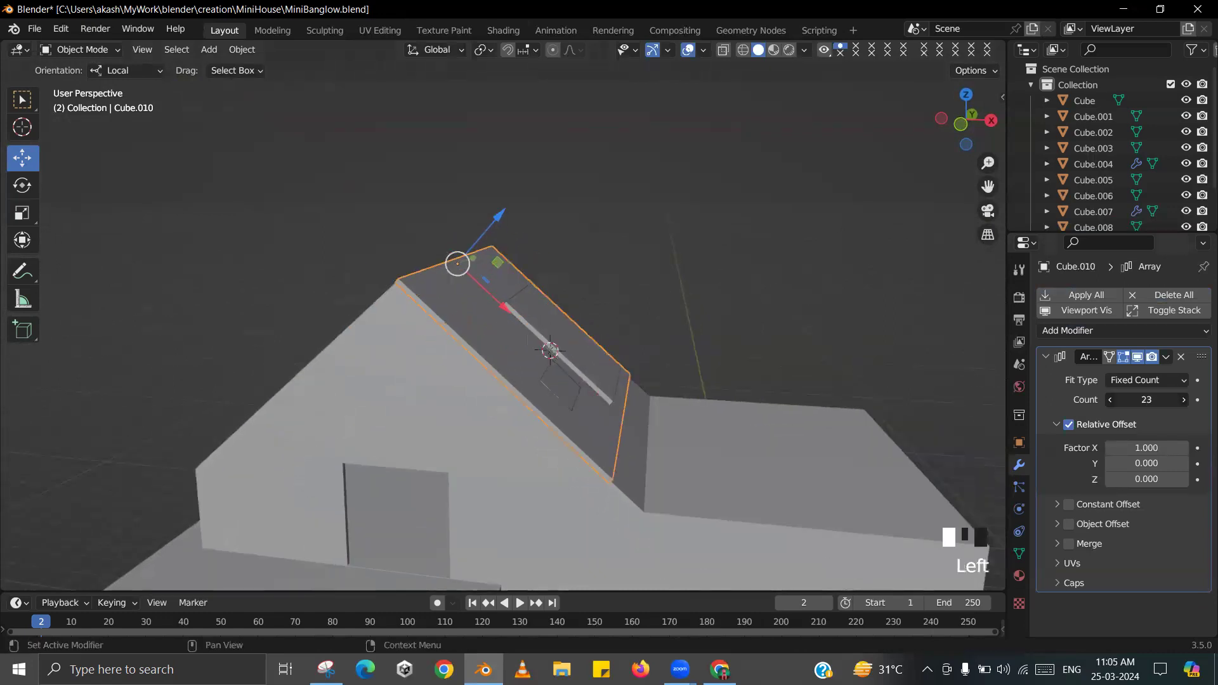
{"action": "scroll", "coordinate": [705, 417], "scroll_direction": "up", "scroll_amount": 2}
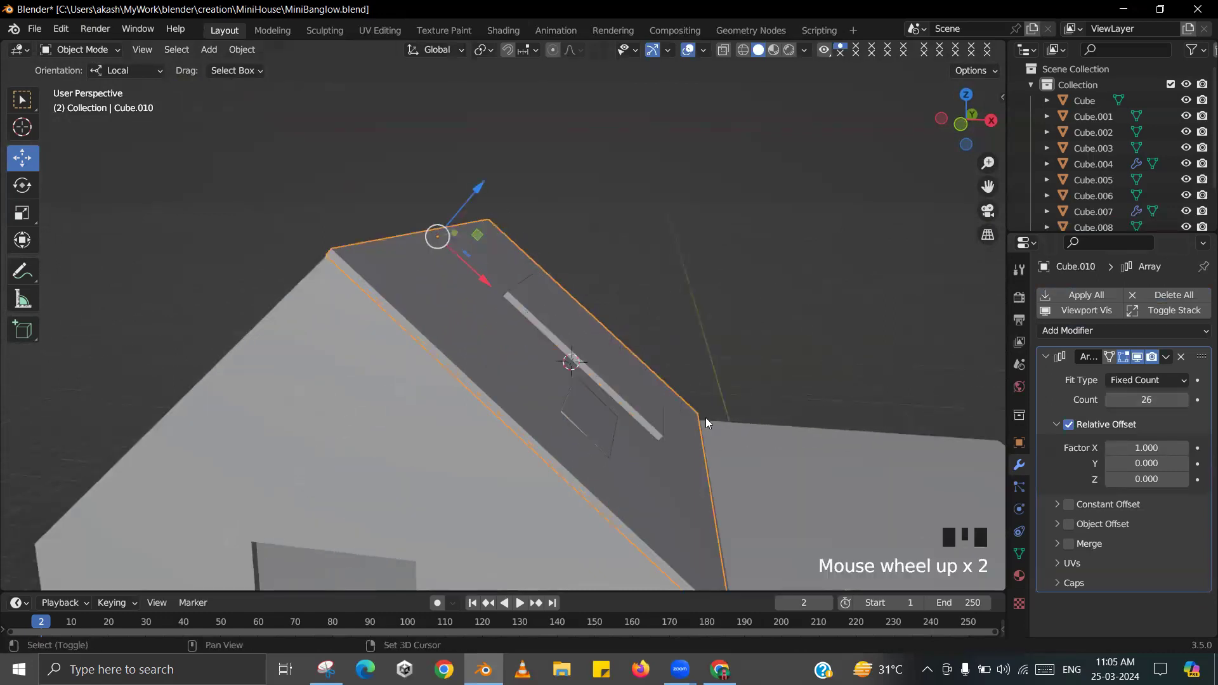
{"action": "middle_click_drag", "start_coordinate": [705, 417], "coordinate": [688, 348]}
{"action": "scroll", "coordinate": [689, 348], "scroll_direction": "up", "scroll_amount": 1}
{"action": "middle_click_drag", "start_coordinate": [705, 397], "coordinate": [704, 374], "text": "shift"}
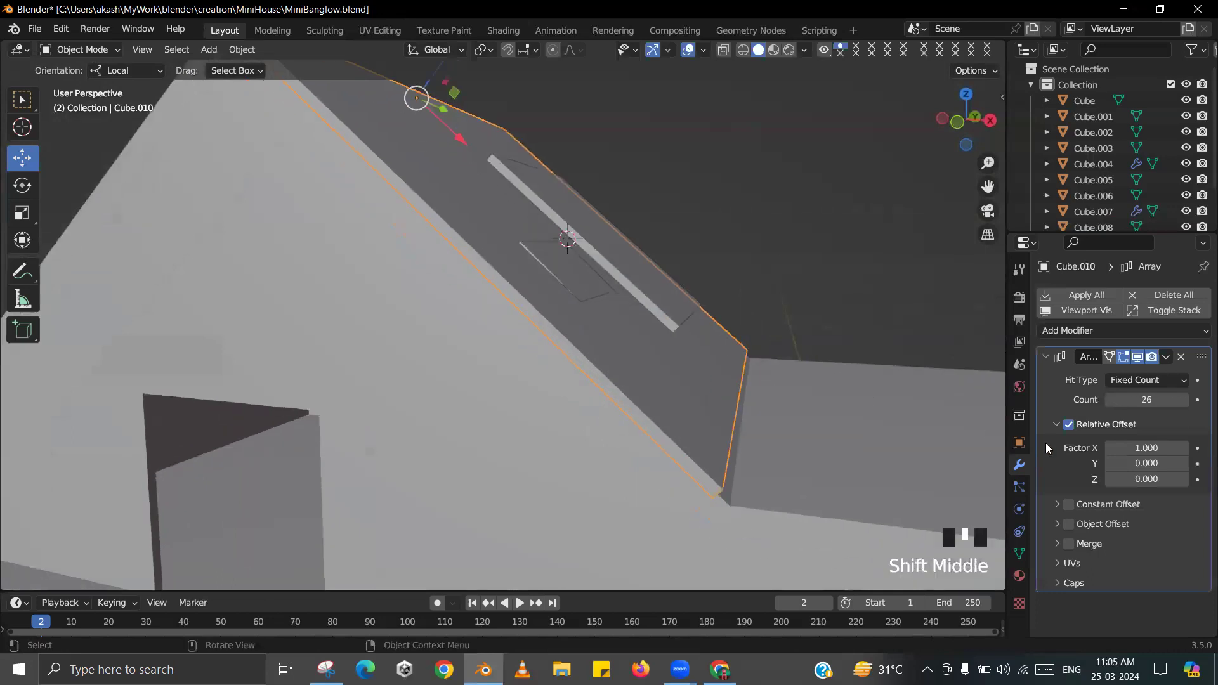
- Try a relative Y offset factor of 1.2 on the strip's Array modifier
{"action": "left_click", "coordinate": [1134, 462]}
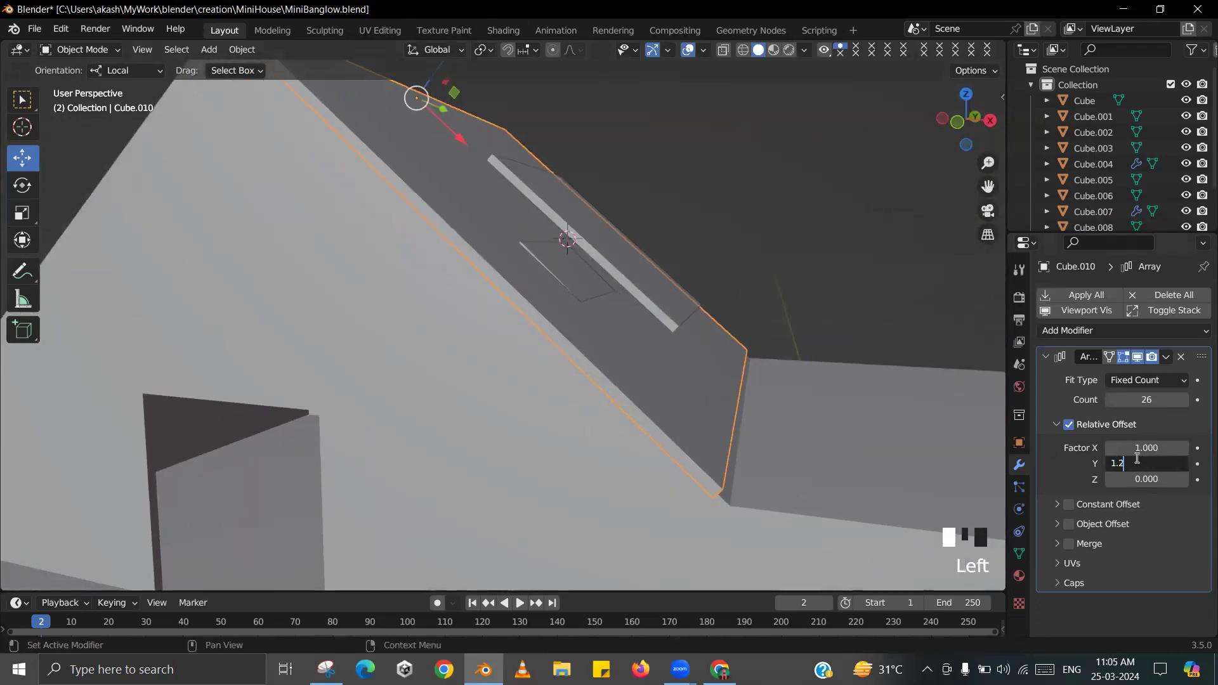
{"action": "key", "text": "Return"}
{"action": "scroll", "coordinate": [944, 433], "scroll_direction": "down", "scroll_amount": 3}
{"action": "middle_click_drag", "start_coordinate": [944, 434], "coordinate": [732, 376]}
{"action": "key", "text": "ctrl+z"}
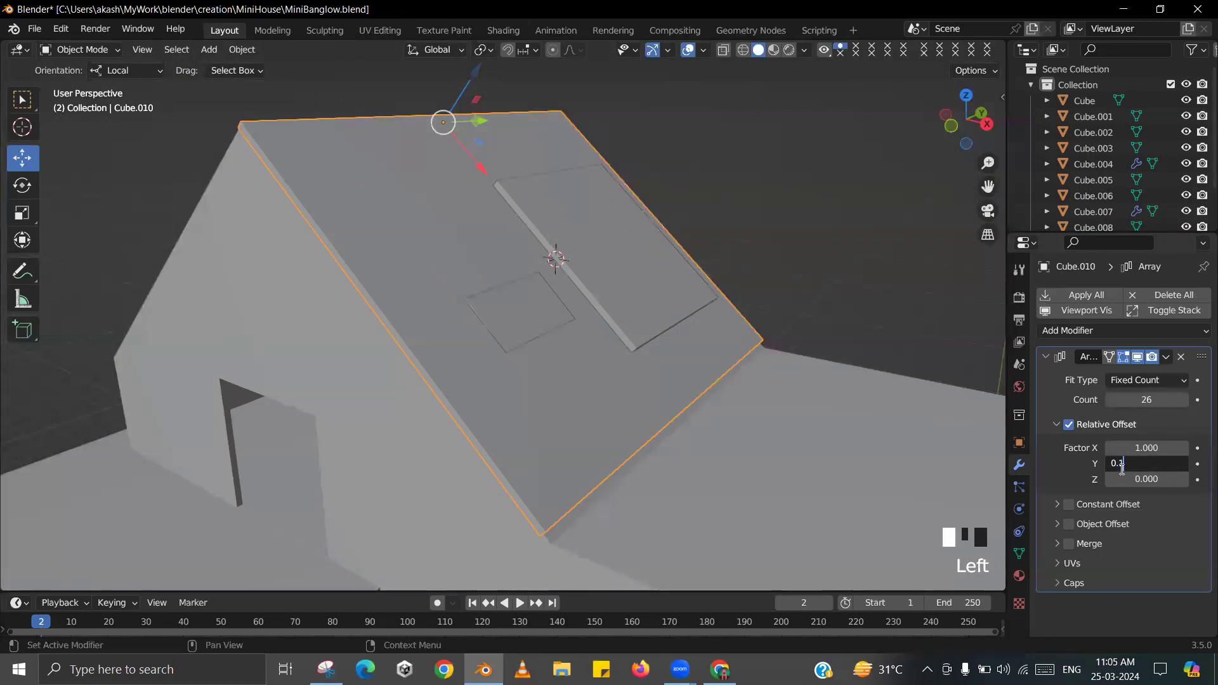
- Set the Array modifier's relative offset factor Y to 0.1
{"action": "left_click", "coordinate": [1118, 464]}
{"action": "type", "text": "0.1"}
{"action": "key", "text": "Return"}
{"action": "scroll", "coordinate": [764, 359], "scroll_direction": "down", "scroll_amount": 2}
{"action": "middle_click_drag", "start_coordinate": [764, 359], "coordinate": [730, 269]}
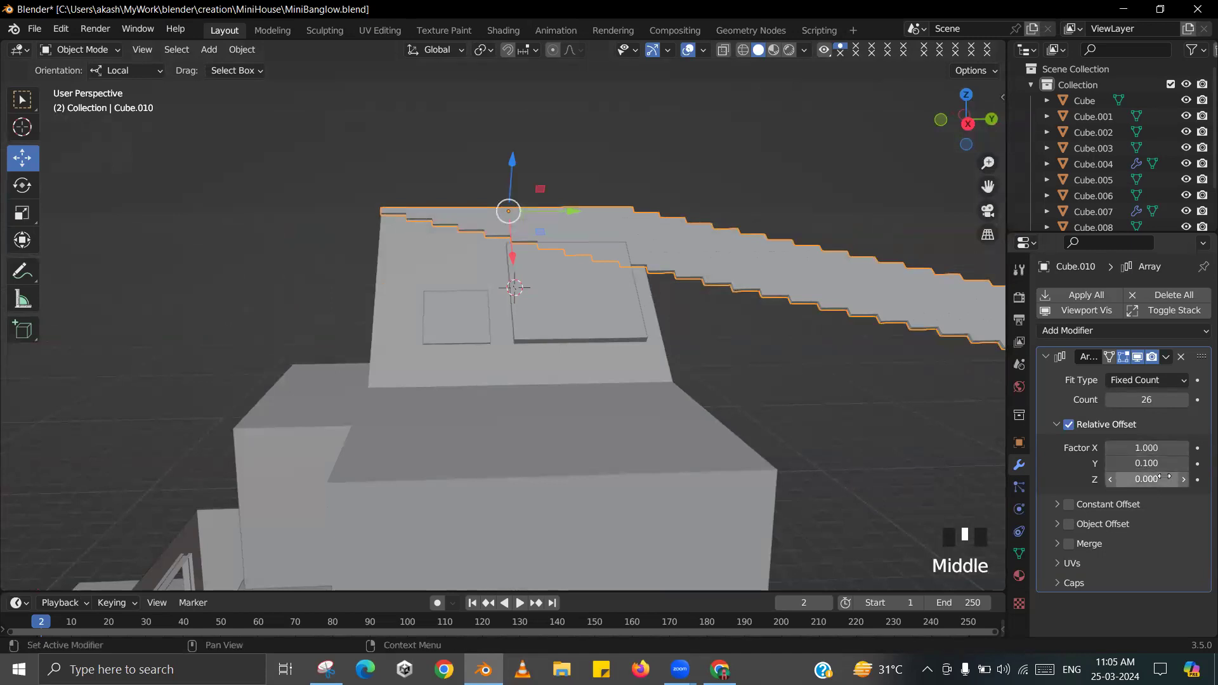
- Set the strip's Array relative offset factor Y to 0 and factor Z to 0.1
{"action": "key", "text": "Return"}
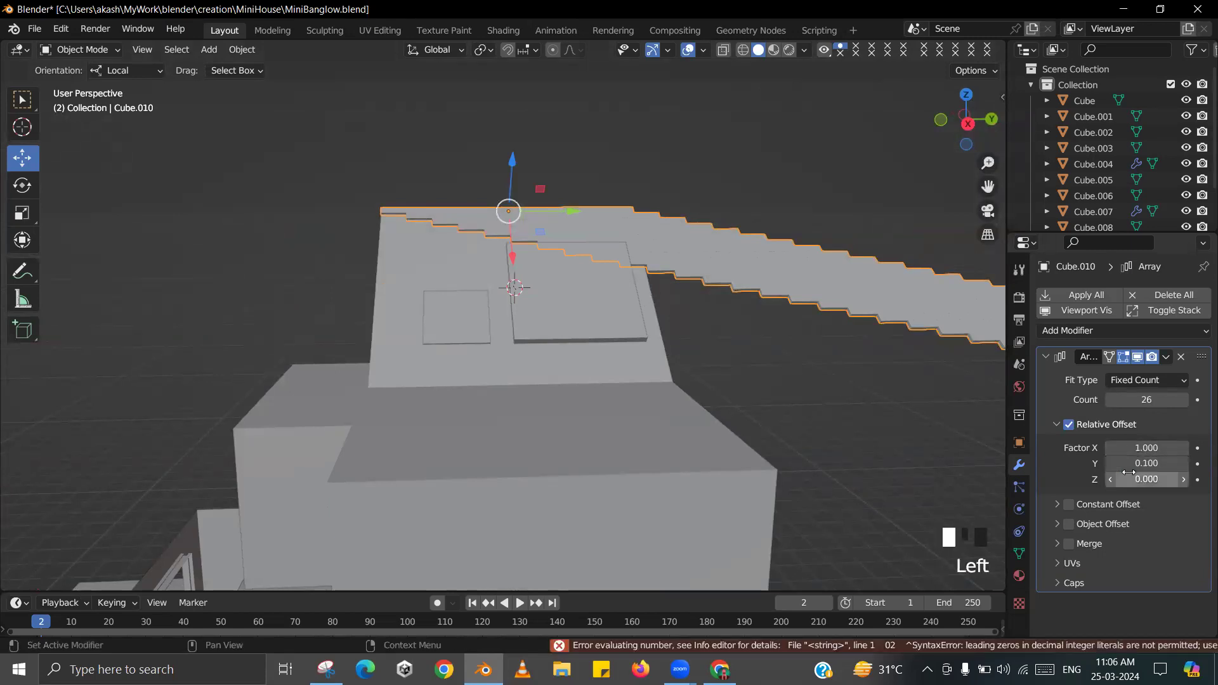
{"action": "left_click", "coordinate": [1133, 463]}
{"action": "type", "text": "0"}
{"action": "key", "text": "Return"}
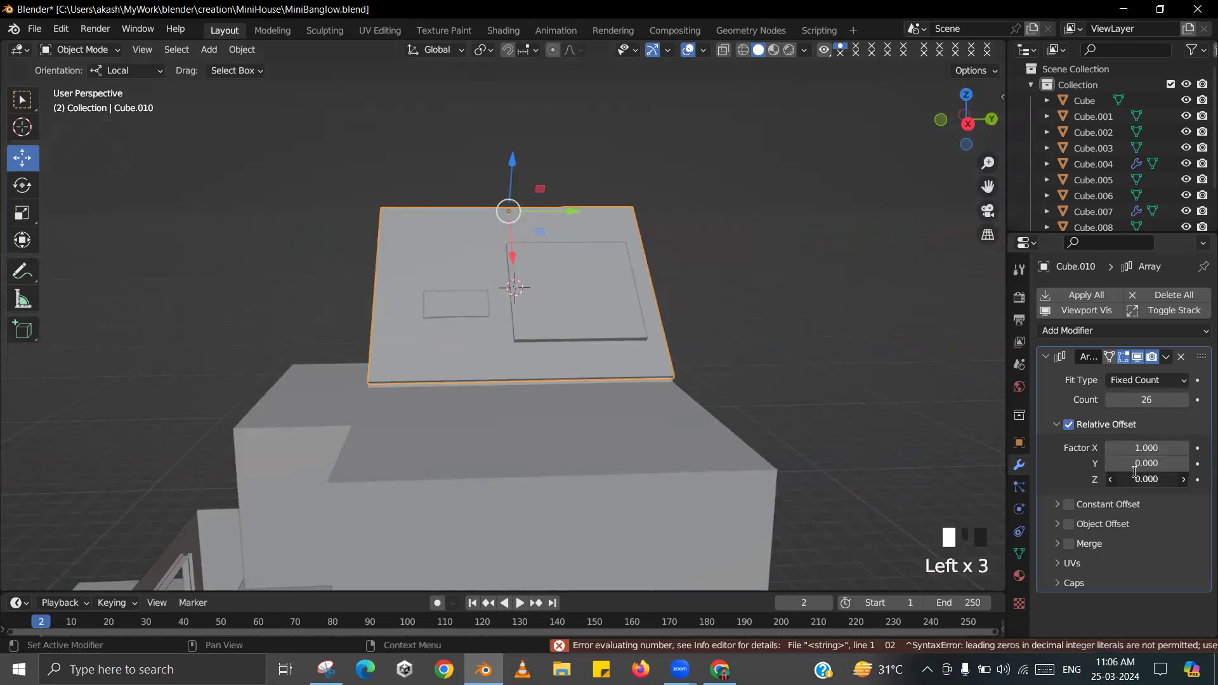
{"action": "key", "text": "Return"}
- Compare the roof with the reference picture and set the strip array's relative offset factor Z to -0.2
{"action": "middle_click_drag", "start_coordinate": [538, 344], "coordinate": [645, 346]}
{"action": "scroll", "coordinate": [644, 338], "scroll_direction": "up", "scroll_amount": 4}
{"action": "scroll", "coordinate": [626, 322], "scroll_direction": "up", "scroll_amount": 1}
{"action": "scroll", "coordinate": [628, 342], "scroll_direction": "down", "scroll_amount": 2}
{"action": "key", "text": "alt+Tab"}
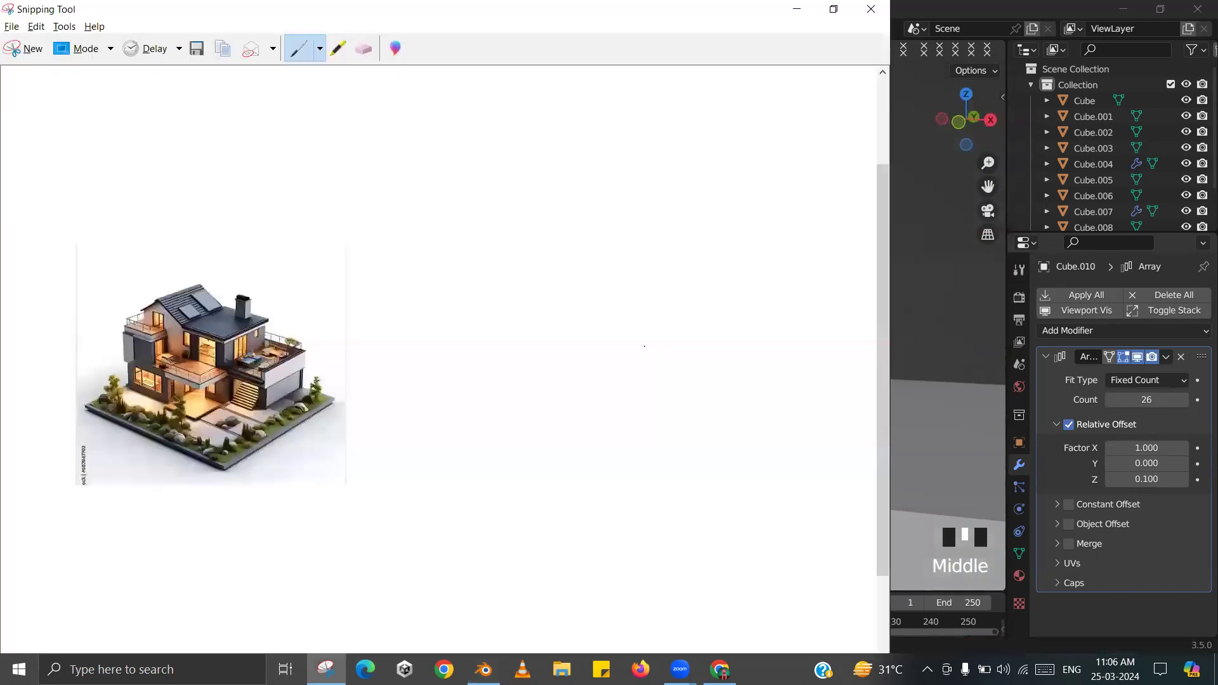
{"action": "key", "text": "alt+Tab"}
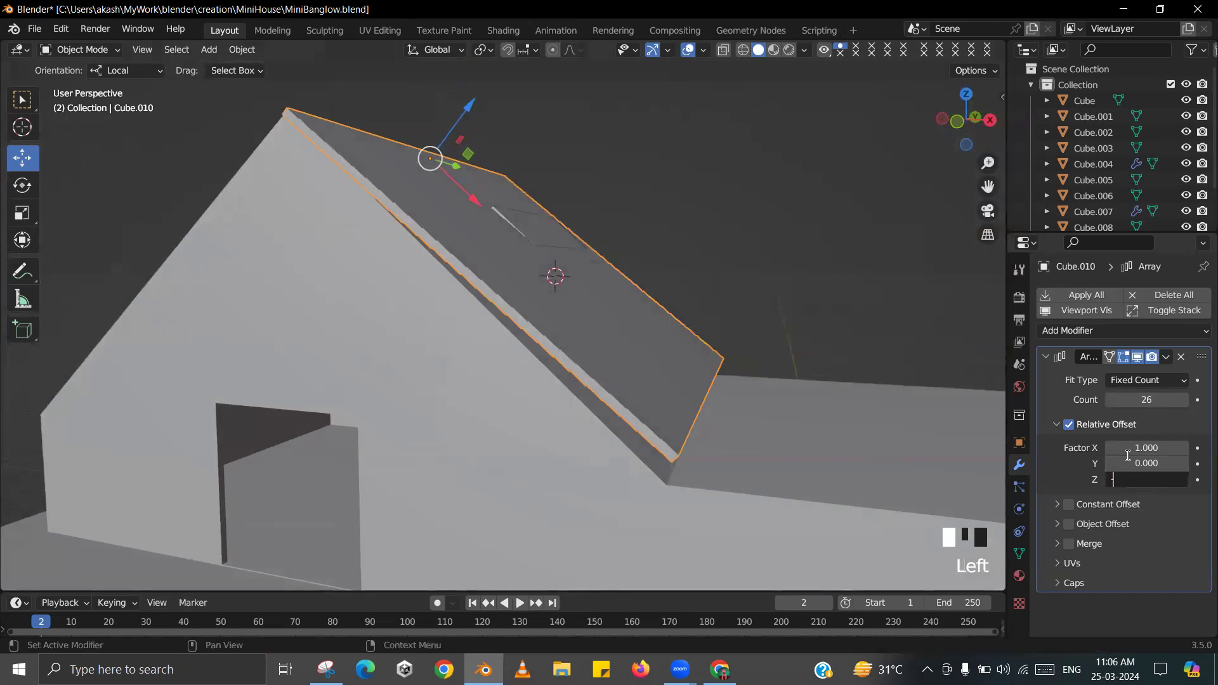
{"action": "key", "text": "Return"}
- Rotate the strip array about the global Y axis so the overlapping strips lie along the roof slope
{"action": "middle_click_drag", "start_coordinate": [524, 335], "coordinate": [672, 378]}
{"action": "key", "text": "r"}
{"action": "key", "text": "y"}
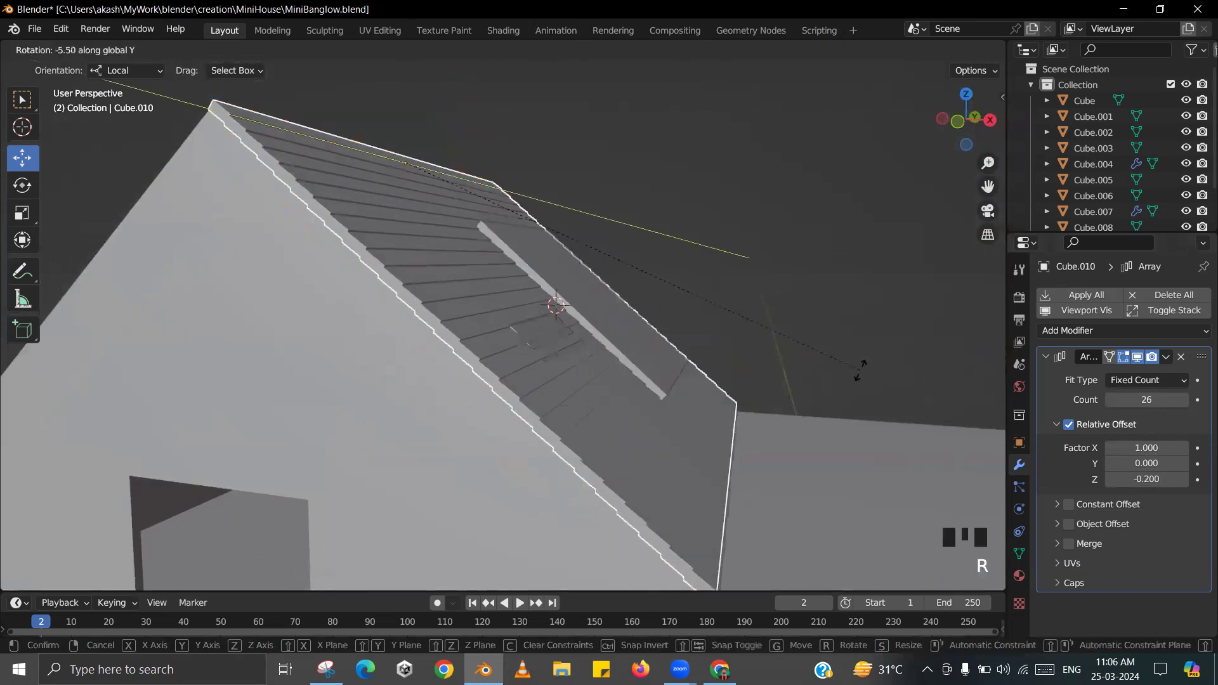
{"action": "left_click", "coordinate": [856, 363]}
{"action": "left_click", "coordinate": [841, 345]}
{"action": "scroll", "coordinate": [672, 343], "scroll_direction": "down", "scroll_amount": 2}
{"action": "middle_click_drag", "start_coordinate": [608, 353], "coordinate": [593, 388]}
{"action": "scroll", "coordinate": [517, 363], "scroll_direction": "up", "scroll_amount": 3}
- Lift the smaller roof panel clear of the strips and adjust its rotation about the global Y axis
{"action": "left_click", "coordinate": [496, 377]}
{"action": "middle_click_drag", "start_coordinate": [554, 437], "coordinate": [625, 351]}
{"action": "left_click_drag", "start_coordinate": [624, 341], "coordinate": [631, 340]}
{"action": "key", "text": "r"}
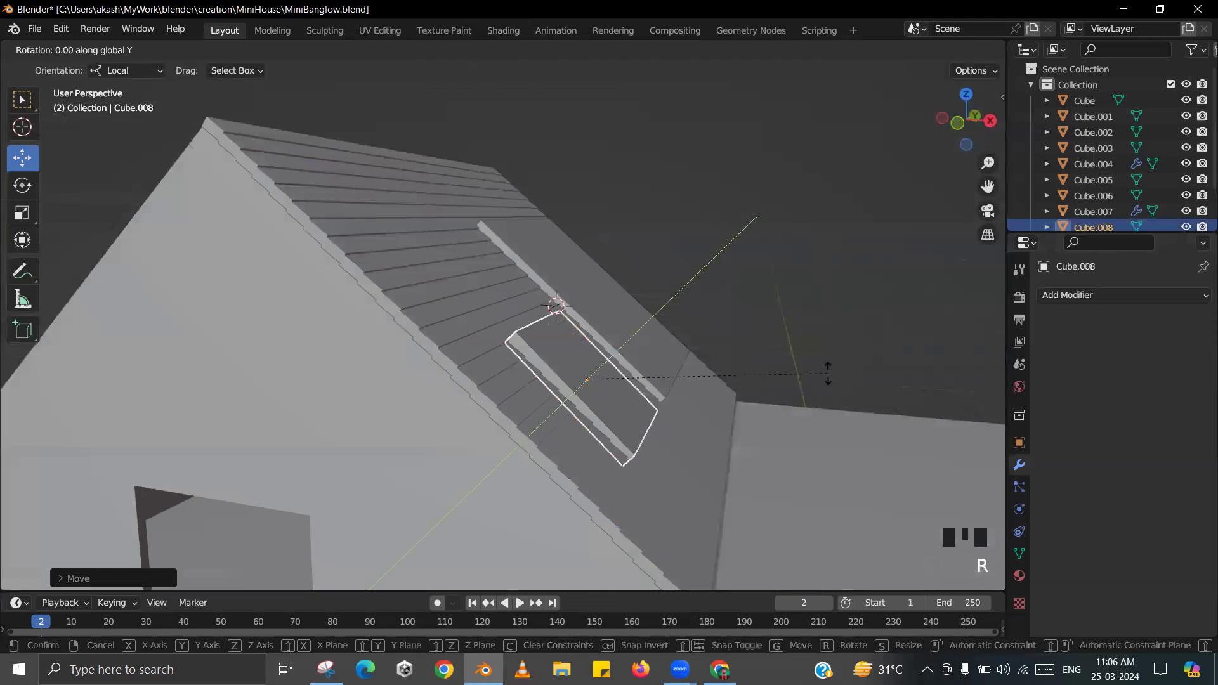
{"action": "left_click", "coordinate": [817, 160]}
{"action": "middle_click_drag", "start_coordinate": [725, 219], "coordinate": [663, 345]}
- Save the file and set the roof strip array's count to 27
{"action": "key", "text": "ctrl+s"}
{"action": "left_click", "coordinate": [715, 301]}
{"action": "scroll", "coordinate": [660, 323], "scroll_direction": "up", "scroll_amount": 2}
{"action": "left_click", "coordinate": [581, 425]}
{"action": "scroll", "coordinate": [579, 426], "scroll_direction": "up", "scroll_amount": 1}
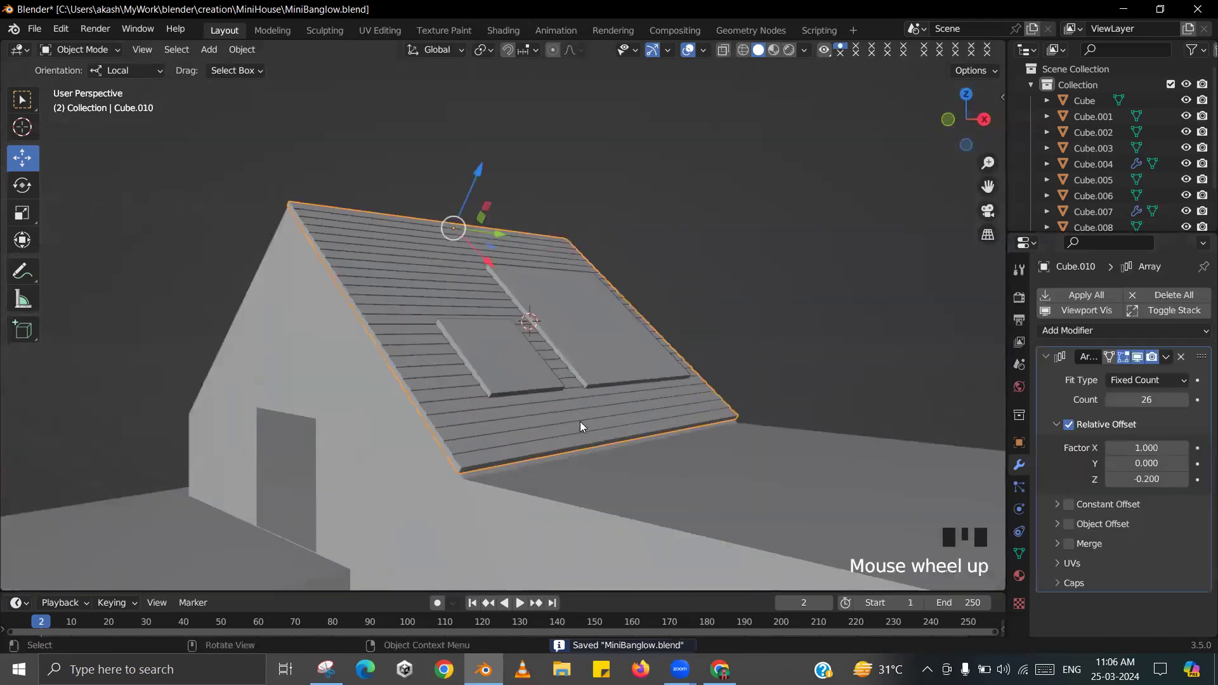
{"action": "left_click", "coordinate": [1183, 399]}
{"action": "left_click", "coordinate": [779, 358]}
- Check the reference picture and snap the 3D cursor to the top face of the flat-roofed section beside the pitched roof
{"action": "mouse_move", "coordinate": [778, 358]}
{"action": "middle_mouse_down"}
{"action": "mouse_move", "coordinate": [751, 351]}
{"action": "mouse_move", "coordinate": [788, 367]}
{"action": "middle_mouse_up"}
{"action": "scroll", "coordinate": [771, 374], "scroll_direction": "down", "scroll_amount": 3}
{"action": "middle_click_drag", "start_coordinate": [751, 382], "coordinate": [755, 388], "text": "shift"}
{"action": "key", "text": "alt+Tab"}
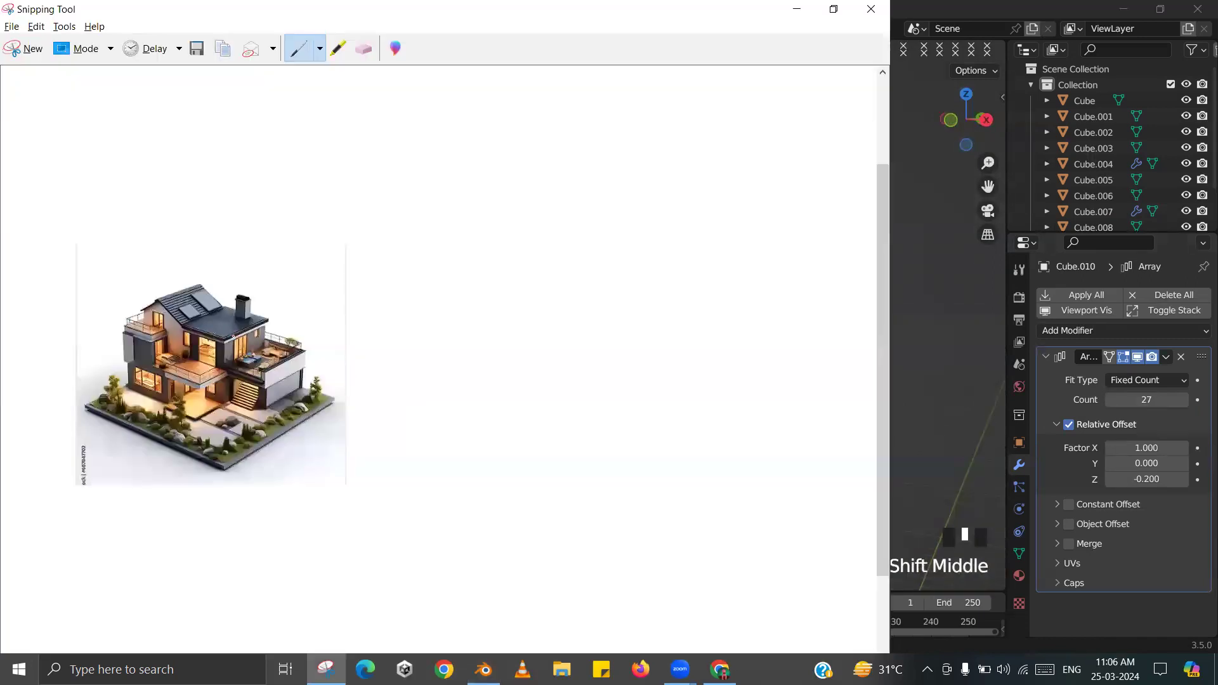
{"action": "key", "text": "alt+Tab"}
{"action": "left_click", "coordinate": [681, 413]}
{"action": "middle_click_drag", "start_coordinate": [656, 394], "coordinate": [690, 422]}
{"action": "key", "text": "Tab"}
{"action": "left_click", "coordinate": [682, 413]}
{"action": "key", "text": "shift+s"}
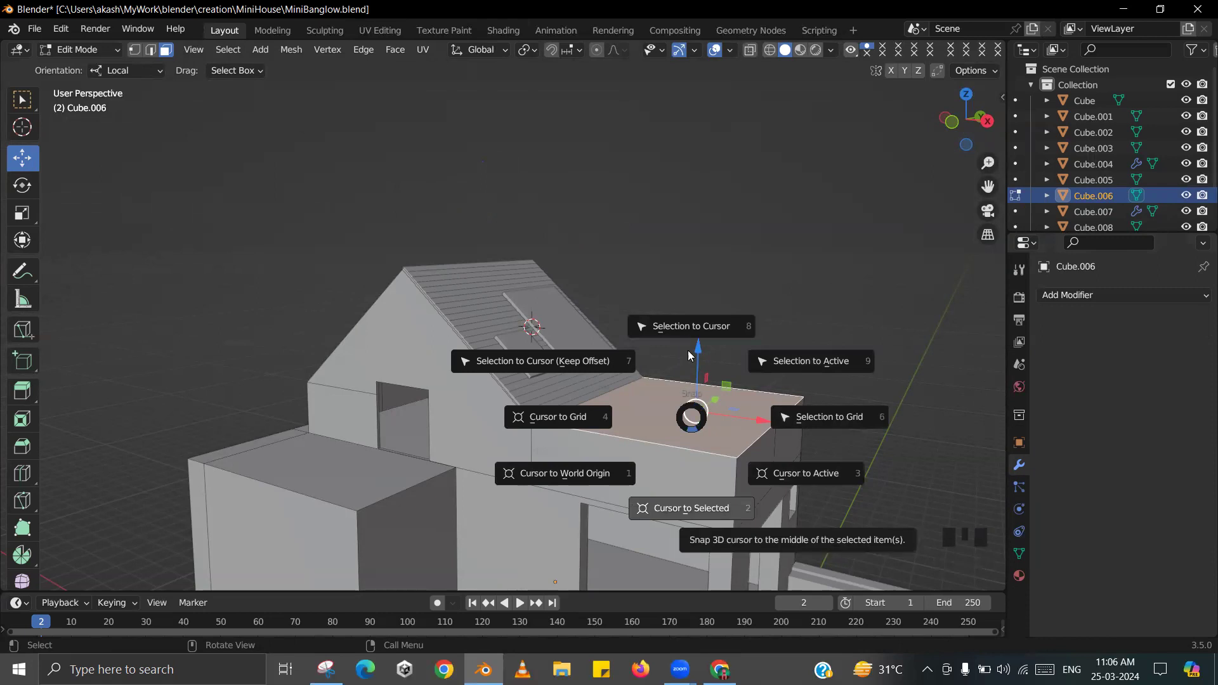
{"action": "left_click", "coordinate": [683, 541]}
- Add a cube at the 3D cursor on the flat roof and flatten it along Z into a thin slab
{"action": "scroll", "coordinate": [672, 444], "scroll_direction": "up", "scroll_amount": 2}
{"action": "middle_click_drag", "start_coordinate": [672, 444], "coordinate": [553, 223], "text": "shift"}
{"action": "key", "text": "Tab"}
{"action": "key", "text": "shift+a"}
{"action": "mouse_move", "coordinate": [553, 222]}
{"action": "left_click", "coordinate": [679, 238]}
{"action": "key", "text": "s"}
{"action": "key", "text": "z"}
{"action": "left_click", "coordinate": [711, 297]}
{"action": "key", "text": "s"}
{"action": "key", "text": "z"}
{"action": "left_click", "coordinate": [769, 347]}
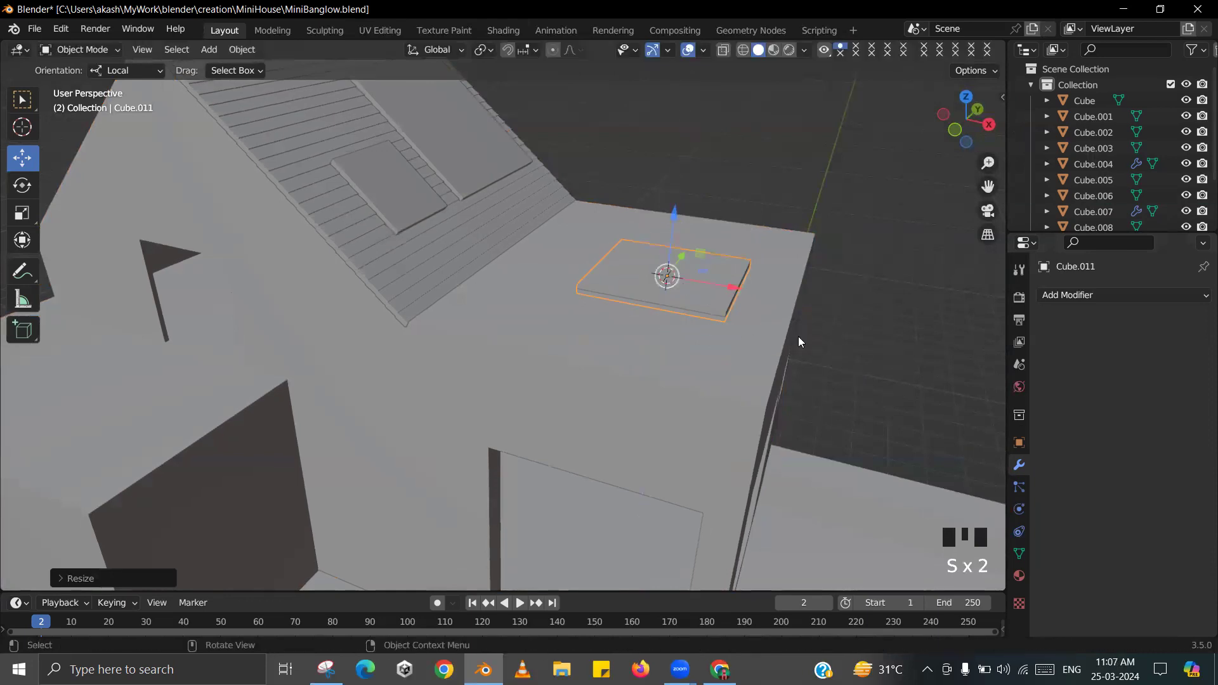
- Enlarge the slab in the horizontal plane to cover the flat roof and shorten it along X
{"action": "key", "text": "s"}
{"action": "key", "text": "shift+z"}
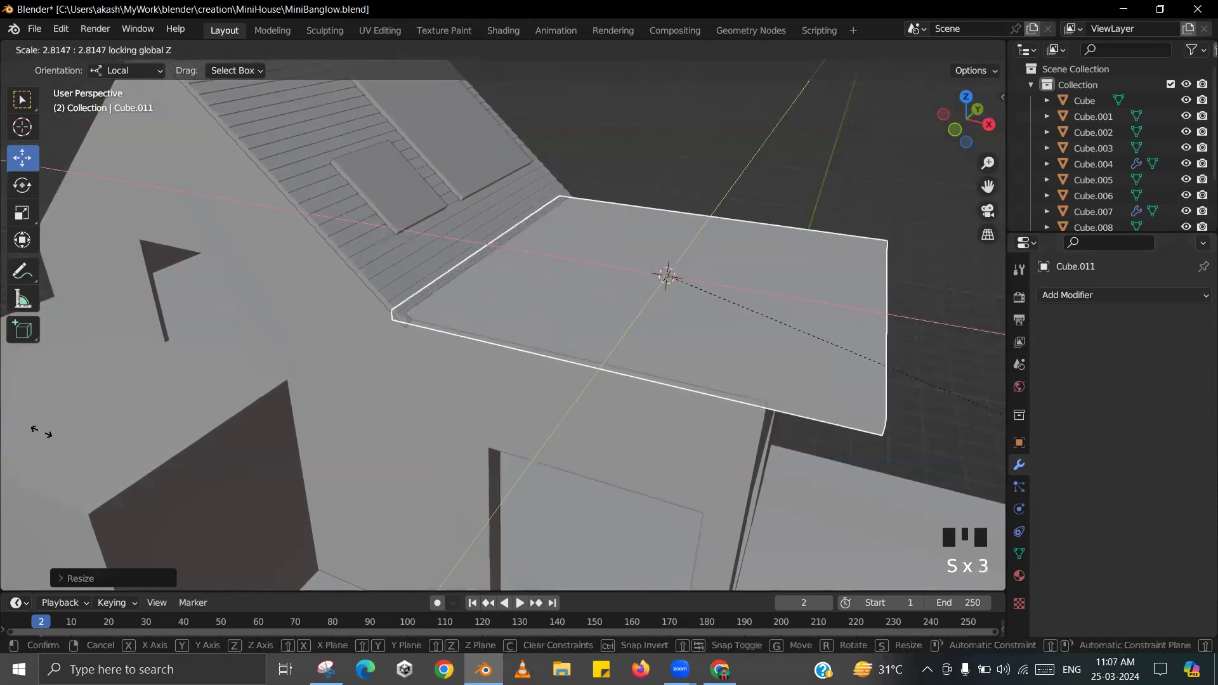
{"action": "left_click", "coordinate": [46, 379]}
{"action": "scroll", "coordinate": [451, 378], "scroll_direction": "down", "scroll_amount": 3}
{"action": "middle_click_drag", "start_coordinate": [451, 378], "coordinate": [814, 416]}
{"action": "key", "text": "s"}
{"action": "key", "text": "x"}
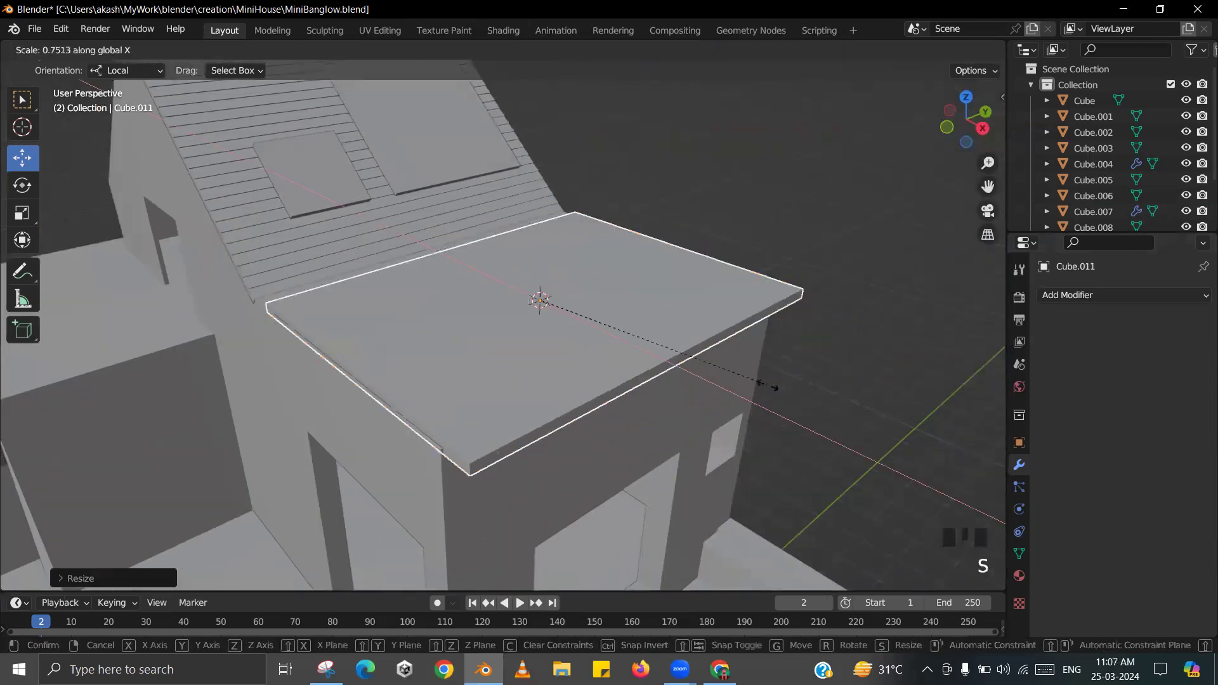
{"action": "left_click", "coordinate": [740, 378]}
- Move the slab along X toward the pitched roof and widen it along X by a factor of about 1.1
{"action": "middle_click_drag", "start_coordinate": [605, 379], "coordinate": [643, 389]}
{"action": "middle_click_drag", "start_coordinate": [781, 296], "coordinate": [827, 301]}
{"action": "scroll", "coordinate": [824, 300], "scroll_direction": "up", "scroll_amount": 1}
{"action": "left_click_drag", "start_coordinate": [783, 269], "coordinate": [754, 268]}
{"action": "middle_click_drag", "start_coordinate": [782, 325], "coordinate": [633, 330], "text": "shift"}
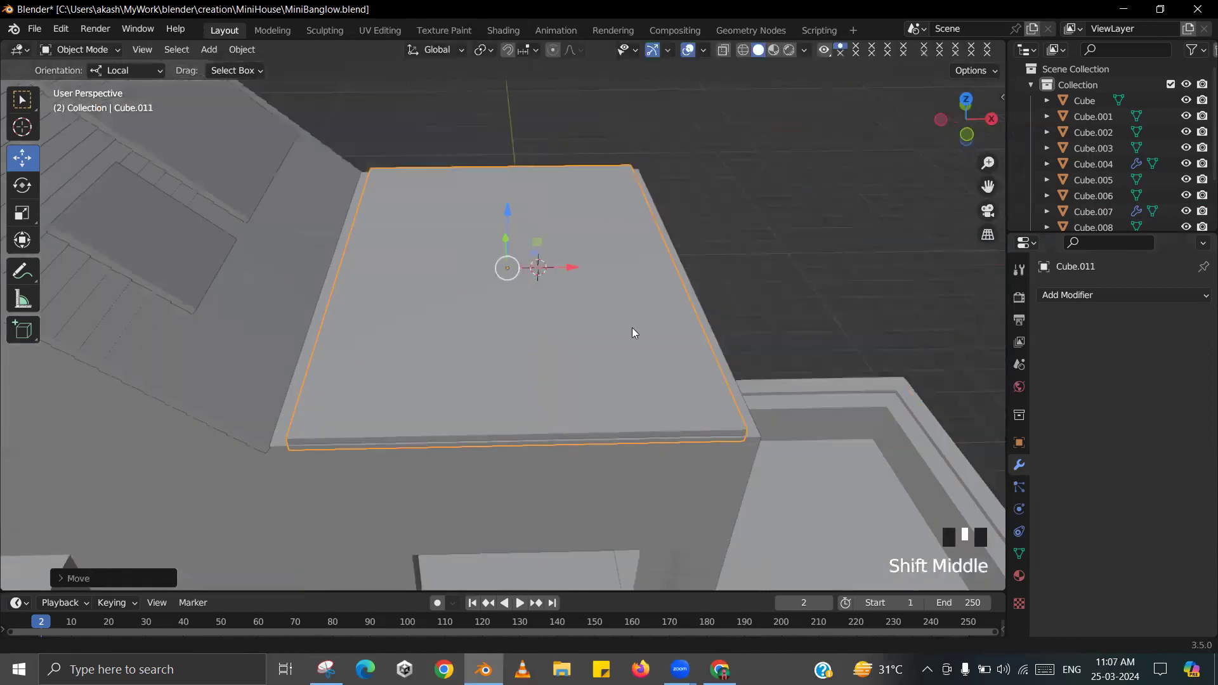
{"action": "key", "text": "s"}
{"action": "key", "text": "x"}
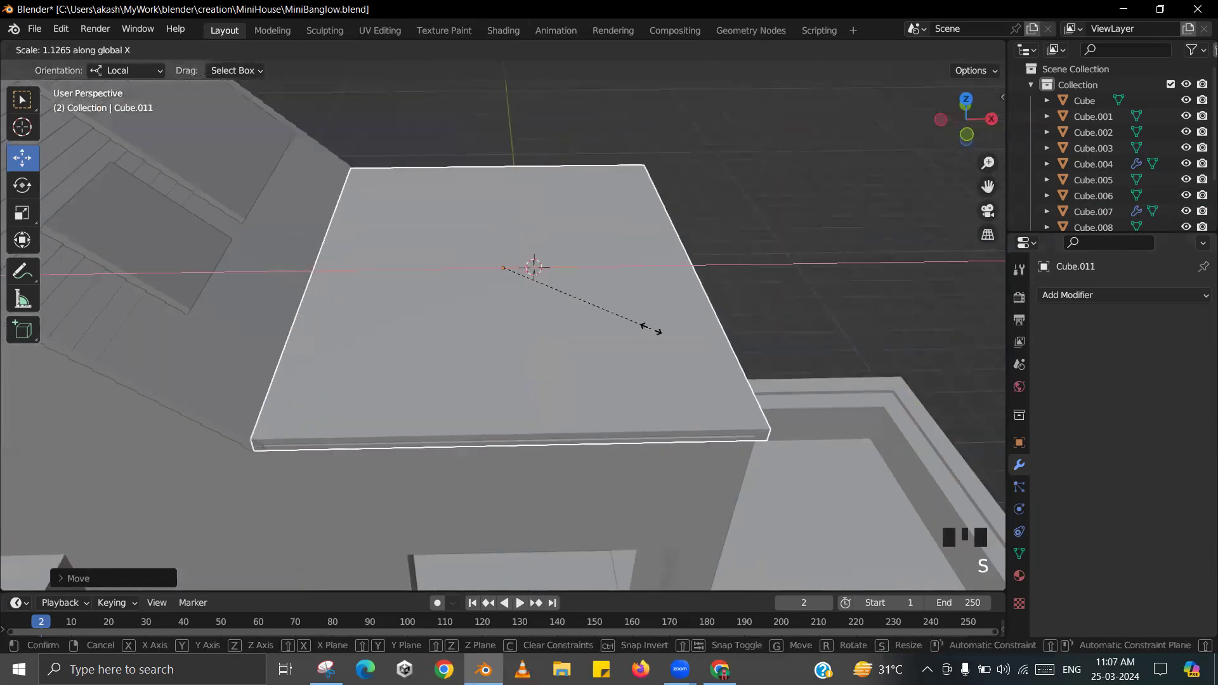
{"action": "left_click", "coordinate": [647, 327]}
- Scale the slab along Y to fit over the flat roof's walls and save the file
{"action": "middle_click_drag", "start_coordinate": [634, 336], "coordinate": [564, 371]}
{"action": "key", "text": "s"}
{"action": "key", "text": "y"}
{"action": "left_click", "coordinate": [619, 376]}
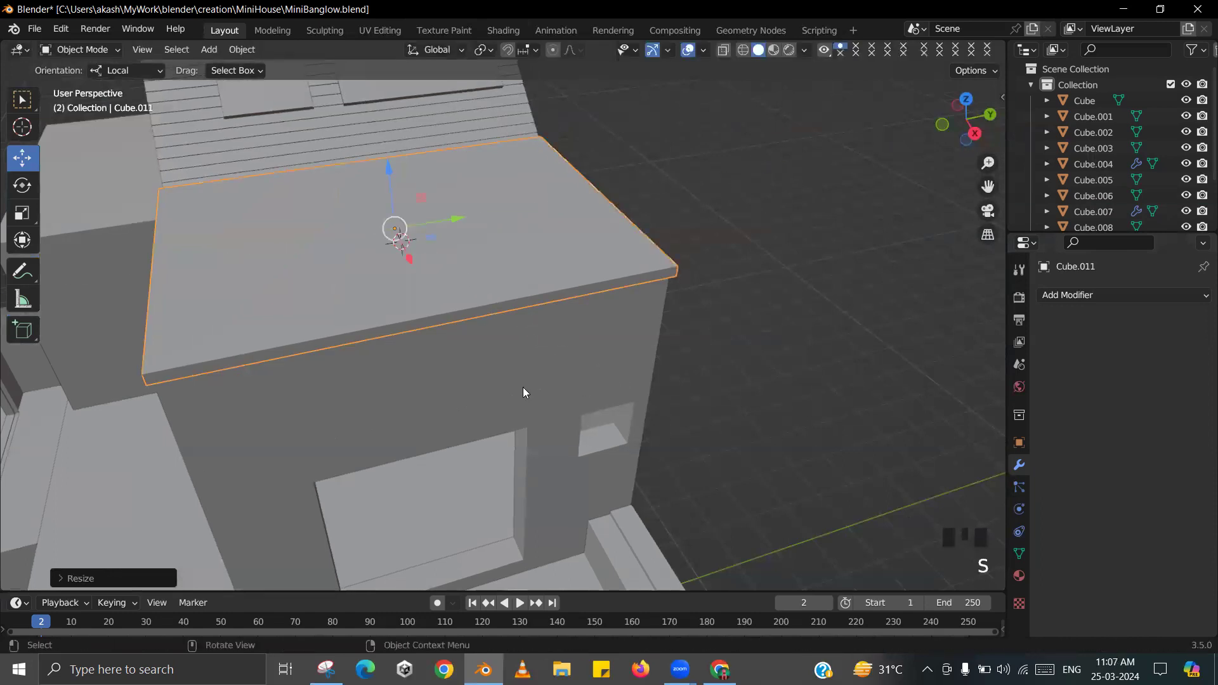
{"action": "scroll", "coordinate": [599, 374], "scroll_direction": "down", "scroll_amount": 2}
{"action": "mouse_move", "coordinate": [600, 374]}
{"action": "middle_mouse_down"}
{"action": "mouse_move", "coordinate": [599, 353]}
{"action": "mouse_move", "coordinate": [611, 403]}
{"action": "mouse_move", "coordinate": [599, 359]}
{"action": "mouse_move", "coordinate": [630, 350]}
{"action": "mouse_move", "coordinate": [601, 350]}
{"action": "middle_mouse_up"}
{"action": "scroll", "coordinate": [599, 359], "scroll_direction": "down", "scroll_amount": 3}
{"action": "key", "text": "ctrl+s"}
- Compare the flat roof with the reference picture and apply Shade Smooth to its slab
{"action": "left_click", "coordinate": [590, 327]}
{"action": "middle_click_drag", "start_coordinate": [601, 350], "coordinate": [651, 386], "text": "shift"}
{"action": "scroll", "coordinate": [624, 375], "scroll_direction": "down", "scroll_amount": 1}
{"action": "left_click", "coordinate": [626, 368]}
{"action": "scroll", "coordinate": [627, 369], "scroll_direction": "up", "scroll_amount": 2}
{"action": "key", "text": "alt+Tab"}
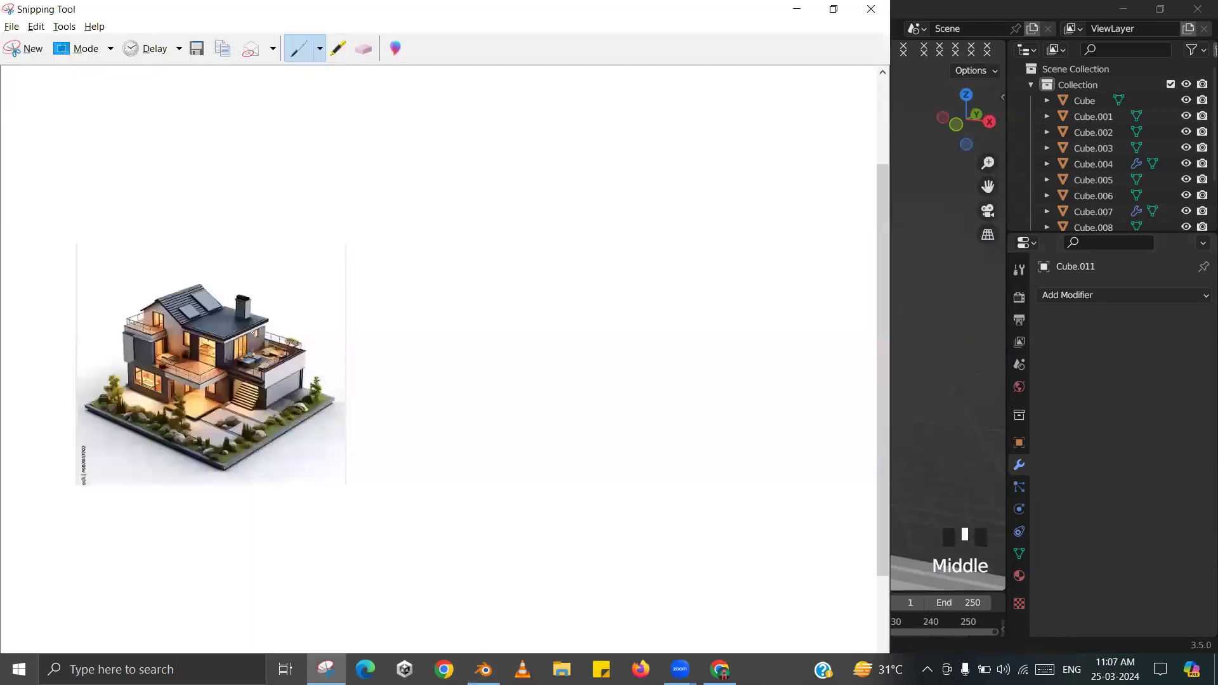
{"action": "key", "text": "alt+Tab"}
{"action": "middle_click_drag", "start_coordinate": [557, 345], "coordinate": [475, 381]}
{"action": "left_click", "coordinate": [599, 389]}
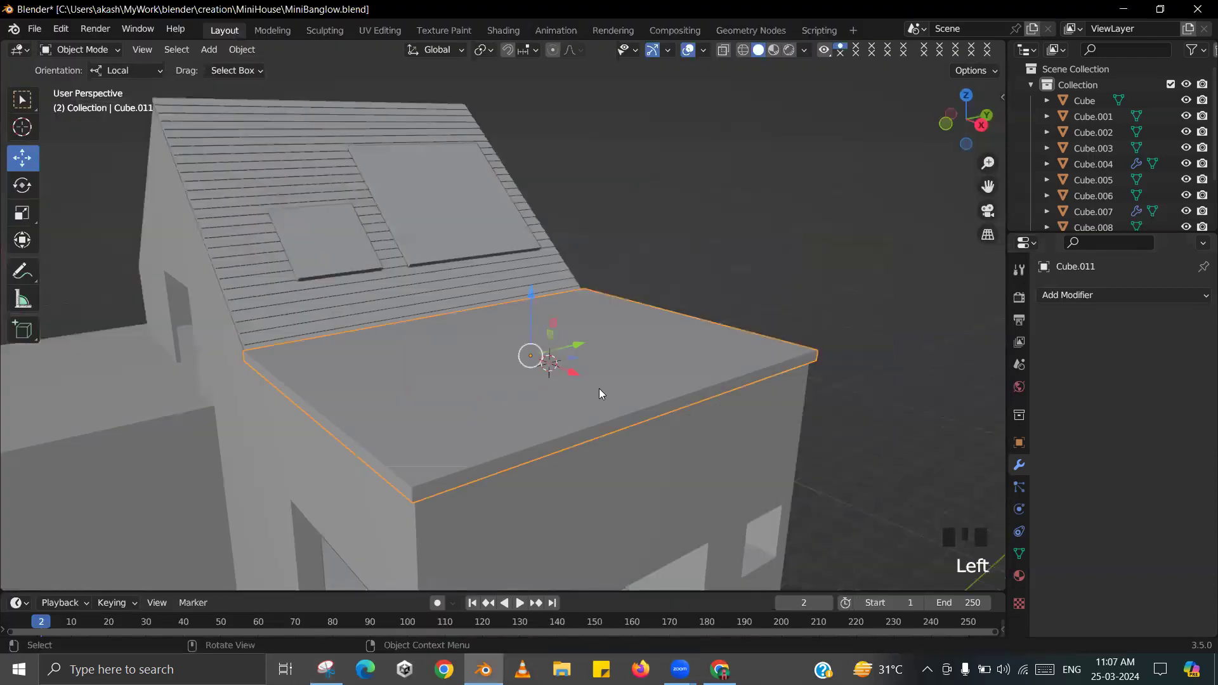
{"action": "right_click", "coordinate": [600, 388]}
{"action": "left_click", "coordinate": [487, 239]}
- Stretch the flat roof slab along Y by a factor of about 1.07 to overhang the walls
{"action": "key", "text": "s"}
{"action": "key", "text": "x"}
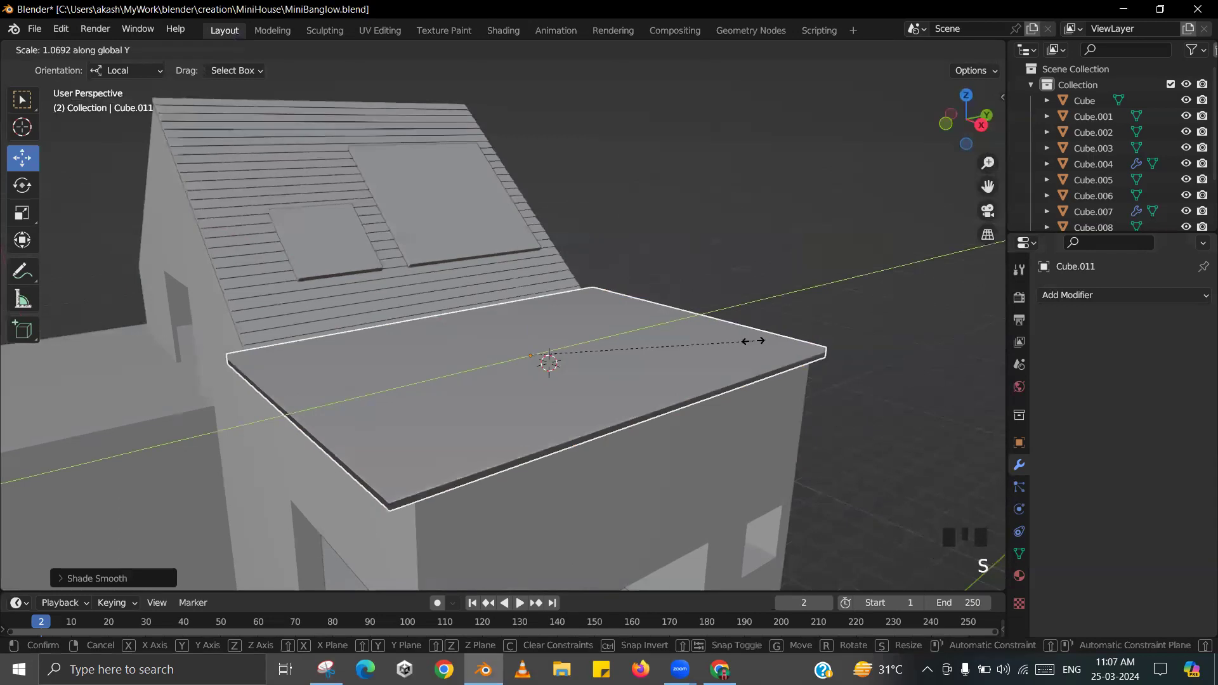
{"action": "left_click", "coordinate": [754, 340]}
{"action": "scroll", "coordinate": [551, 338], "scroll_direction": "down", "scroll_amount": 2}
{"action": "middle_click_drag", "start_coordinate": [552, 339], "coordinate": [615, 344]}
- Check the chimney in the reference picture, duplicate the roof slab in place and shrink the copy horizontally to a small chimney footprint
{"action": "key", "text": "alt+Tab"}
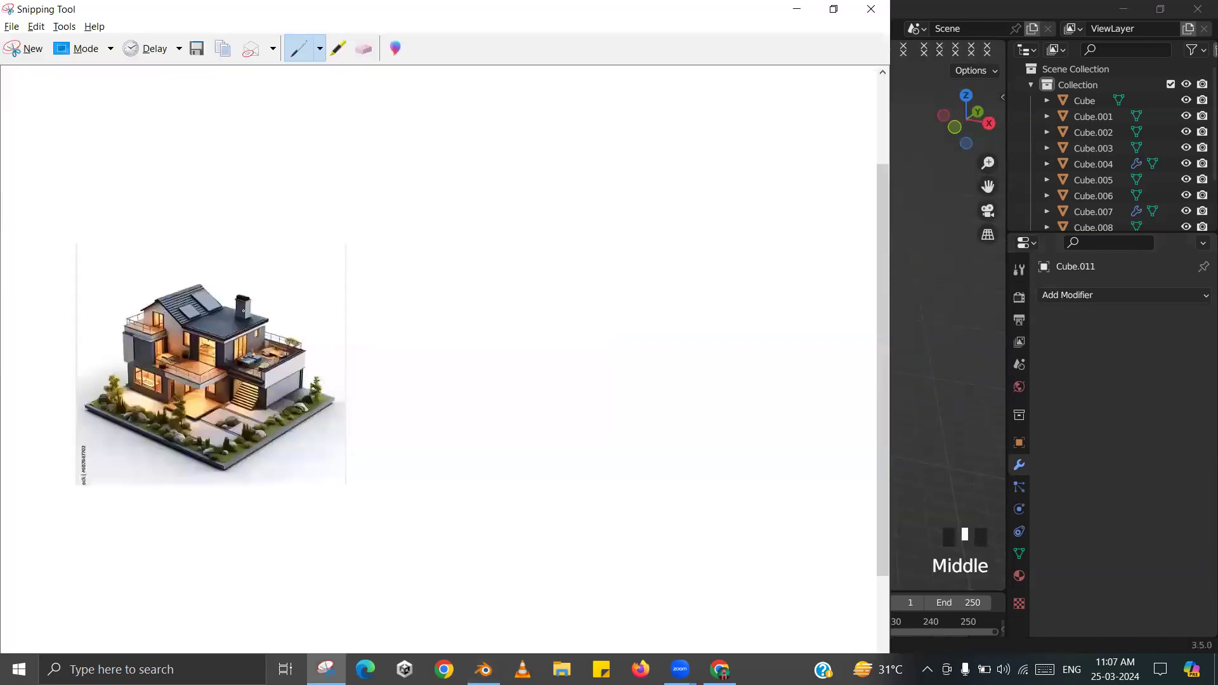
{"action": "key", "text": "alt+Tab"}
{"action": "left_click", "coordinate": [583, 337]}
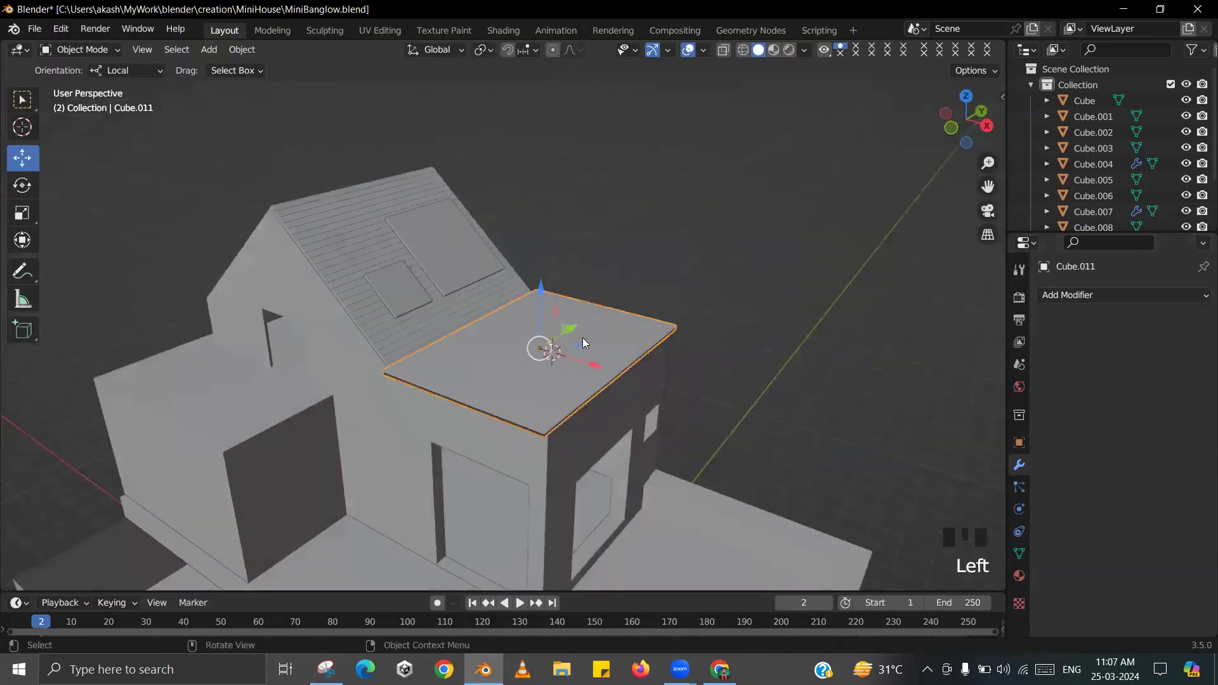
{"action": "key", "text": "shift+d"}
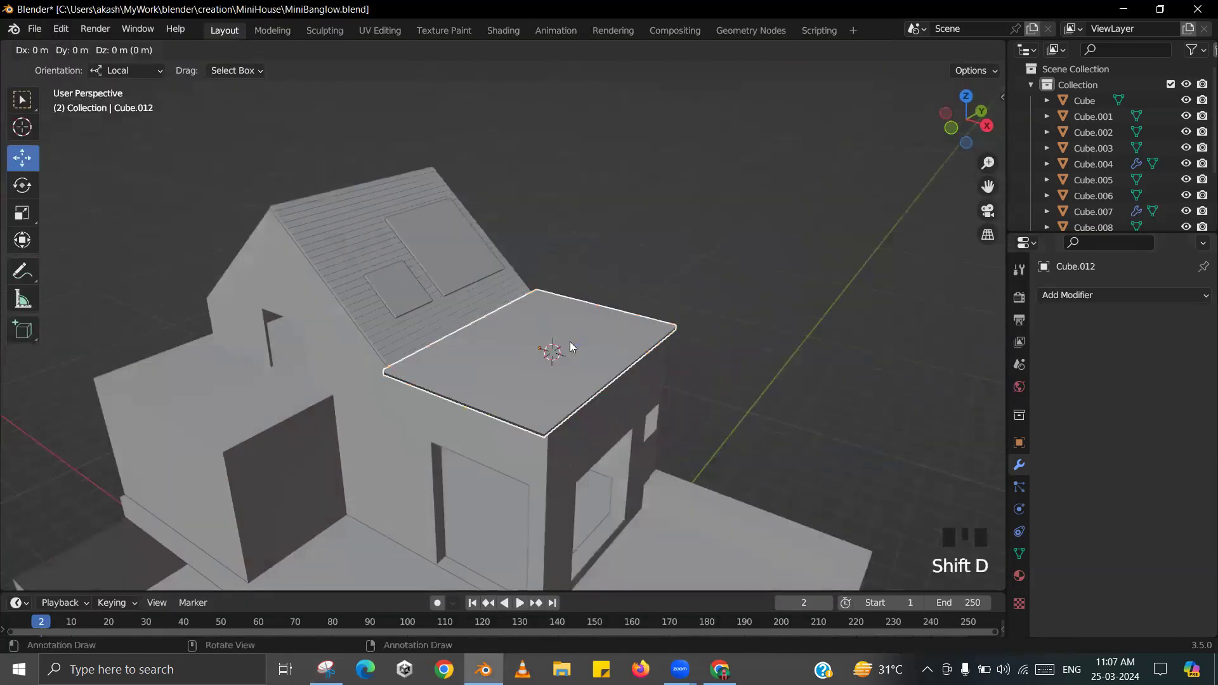
{"action": "right_click", "coordinate": [846, 391]}
{"action": "key", "text": "s"}
{"action": "key", "text": "shift+z"}
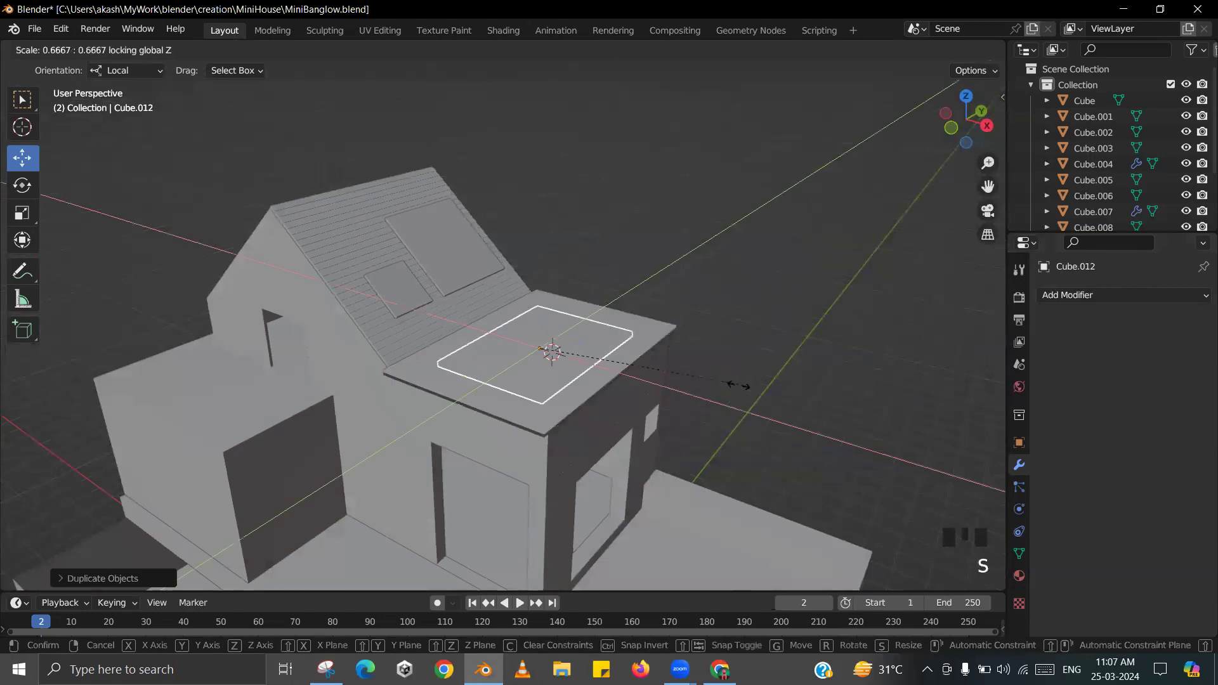
{"action": "left_click", "coordinate": [602, 360]}
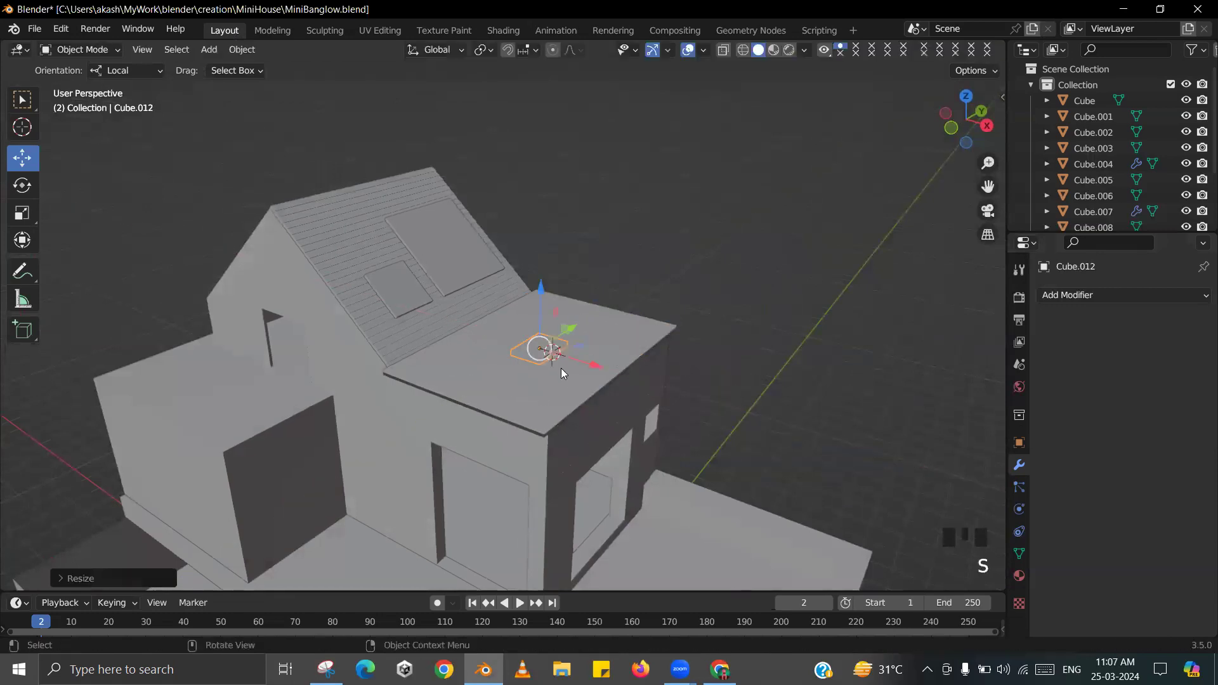
- Move the small slab copy toward the flat roof's rear edge and raise it slightly above the roof surface
{"action": "scroll", "coordinate": [626, 406], "scroll_direction": "up", "scroll_amount": 4}
{"action": "left_click_drag", "start_coordinate": [645, 398], "coordinate": [703, 428]}
{"action": "scroll", "coordinate": [570, 407], "scroll_direction": "down", "scroll_amount": 2}
{"action": "middle_click_drag", "start_coordinate": [570, 407], "coordinate": [520, 382]}
{"action": "left_click_drag", "start_coordinate": [521, 383], "coordinate": [676, 374]}
{"action": "middle_click_drag", "start_coordinate": [676, 374], "coordinate": [533, 421]}
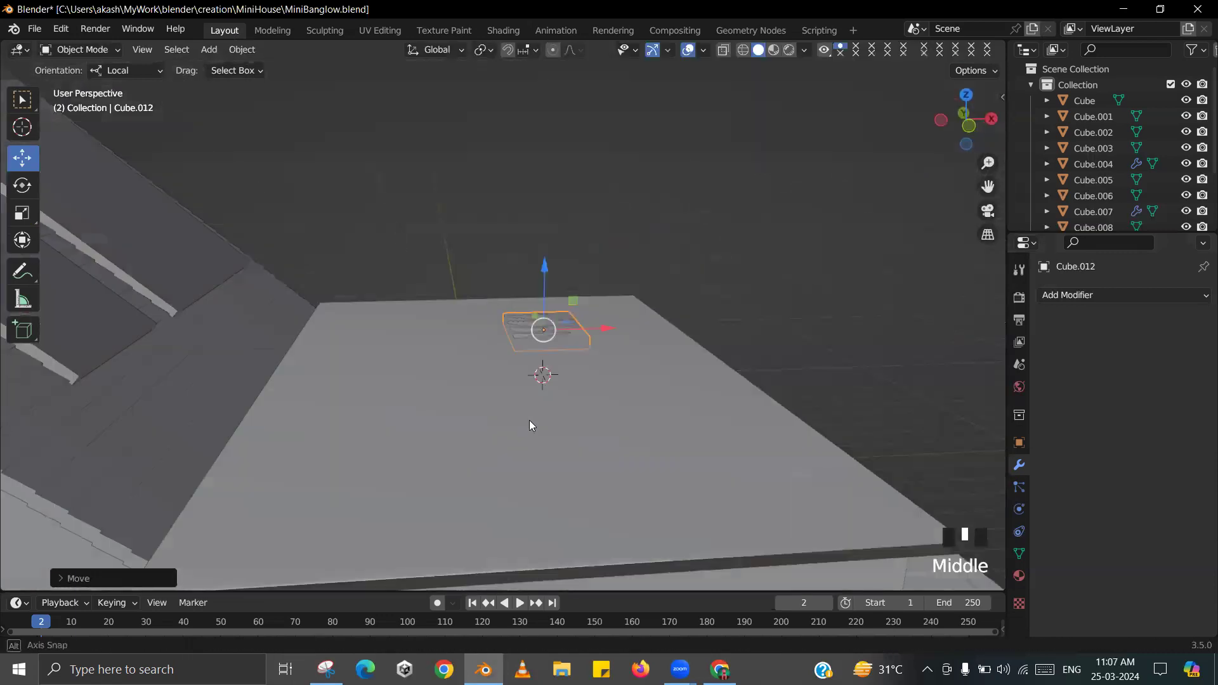
{"action": "scroll", "coordinate": [603, 303], "scroll_direction": "up", "scroll_amount": 2}
{"action": "left_click_drag", "start_coordinate": [606, 298], "coordinate": [608, 280]}
- Stretch the small slab along Z into a tall chimney block and raise it above the flat roof
{"action": "key", "text": "s"}
{"action": "key", "text": "z"}
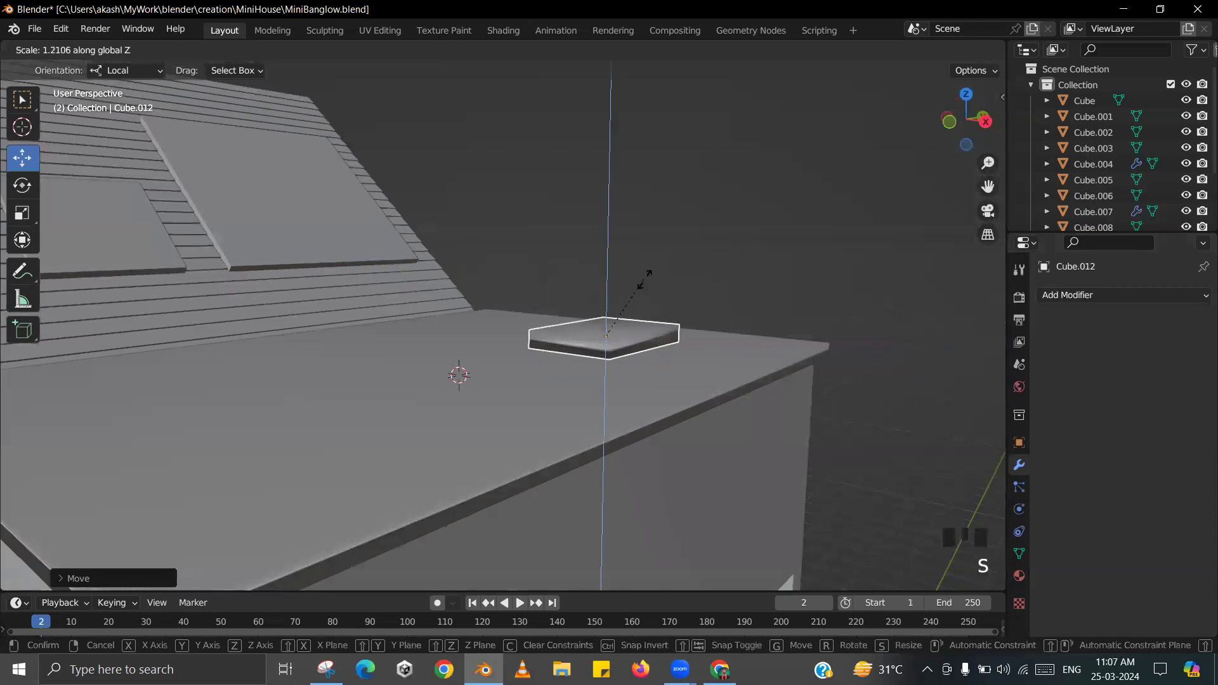
{"action": "left_click", "coordinate": [640, 197]}
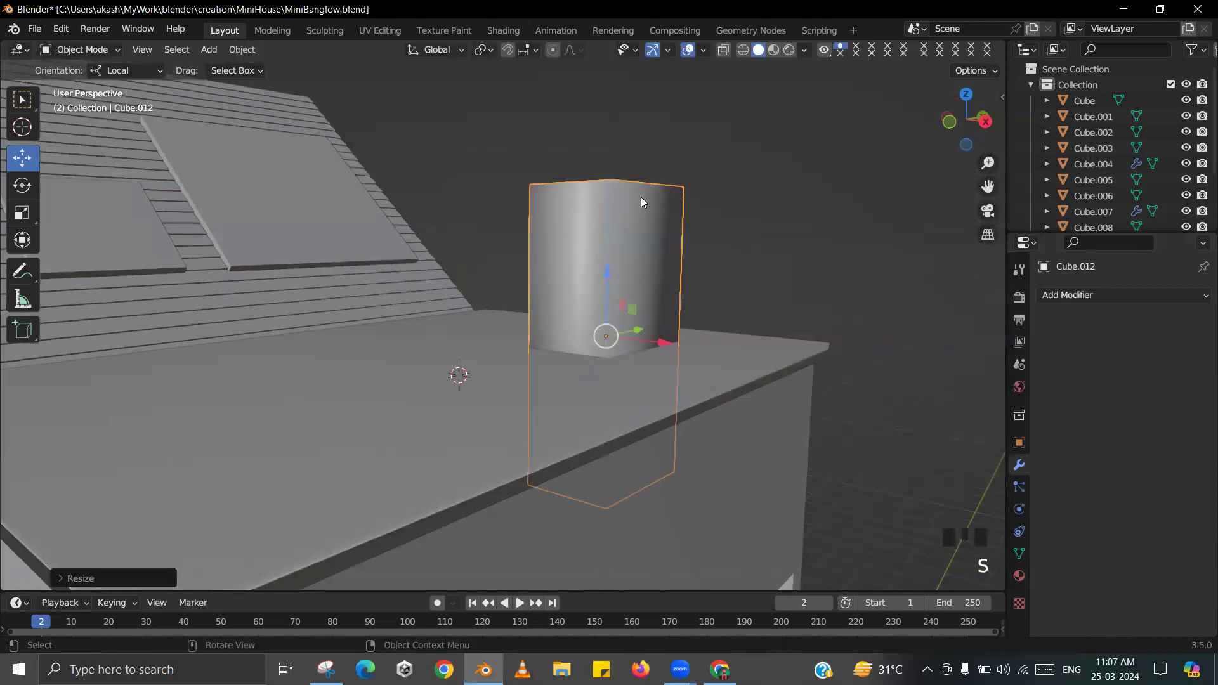
{"action": "scroll", "coordinate": [641, 197], "scroll_direction": "down", "scroll_amount": 4}
{"action": "middle_click_drag", "start_coordinate": [632, 274], "coordinate": [565, 282]}
{"action": "left_click_drag", "start_coordinate": [566, 287], "coordinate": [568, 203]}
- Shorten the chimney block along Z by a factor of about 0.8 and lower it into the flat roof
{"action": "middle_click_drag", "start_coordinate": [571, 232], "coordinate": [635, 235]}
{"action": "key", "text": "s"}
{"action": "key", "text": "z"}
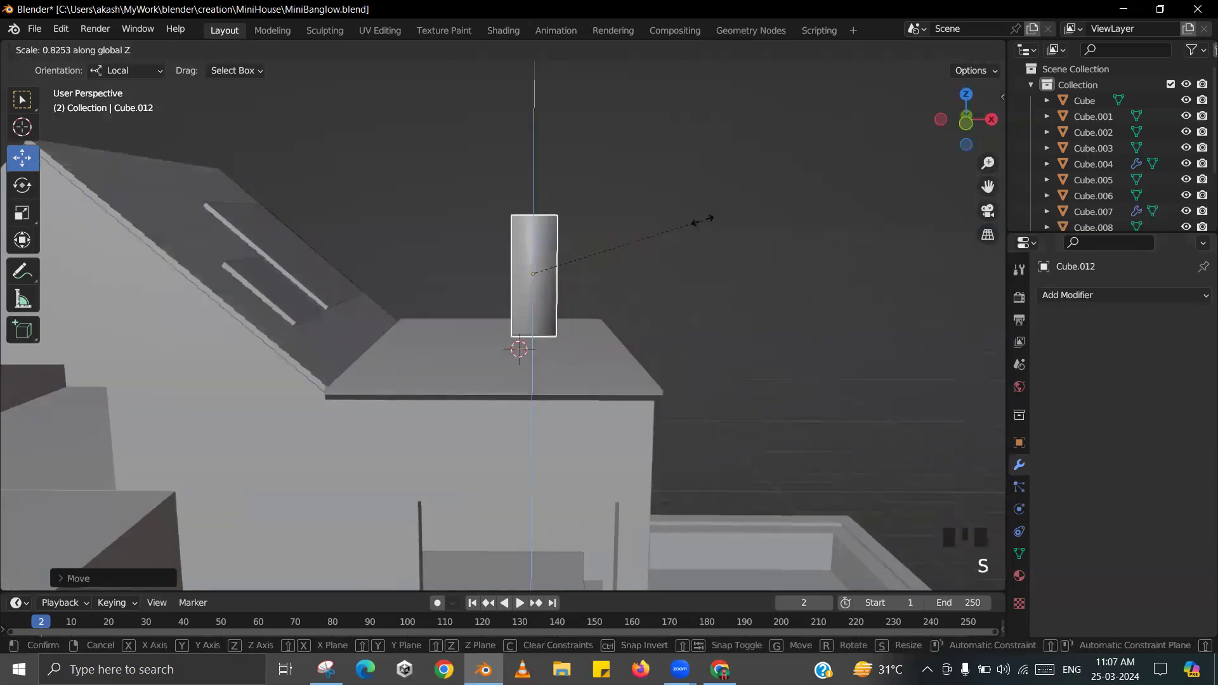
{"action": "left_click", "coordinate": [687, 222]}
{"action": "left_click_drag", "start_coordinate": [534, 207], "coordinate": [534, 224]}
- Apply Shade Auto Smooth to the chimney block and compare it with the reference picture
{"action": "middle_click_drag", "start_coordinate": [631, 238], "coordinate": [562, 367]}
{"action": "left_click", "coordinate": [563, 367]}
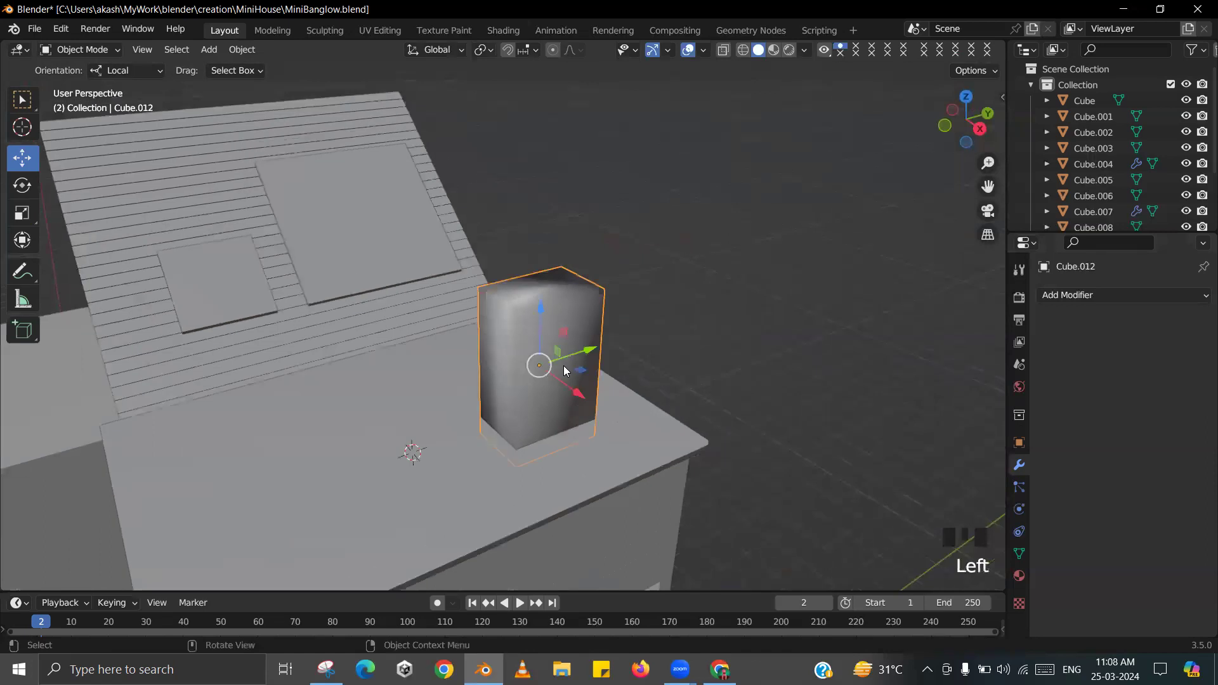
{"action": "right_click", "coordinate": [564, 370]}
{"action": "middle_click_drag", "start_coordinate": [652, 342], "coordinate": [690, 329]}
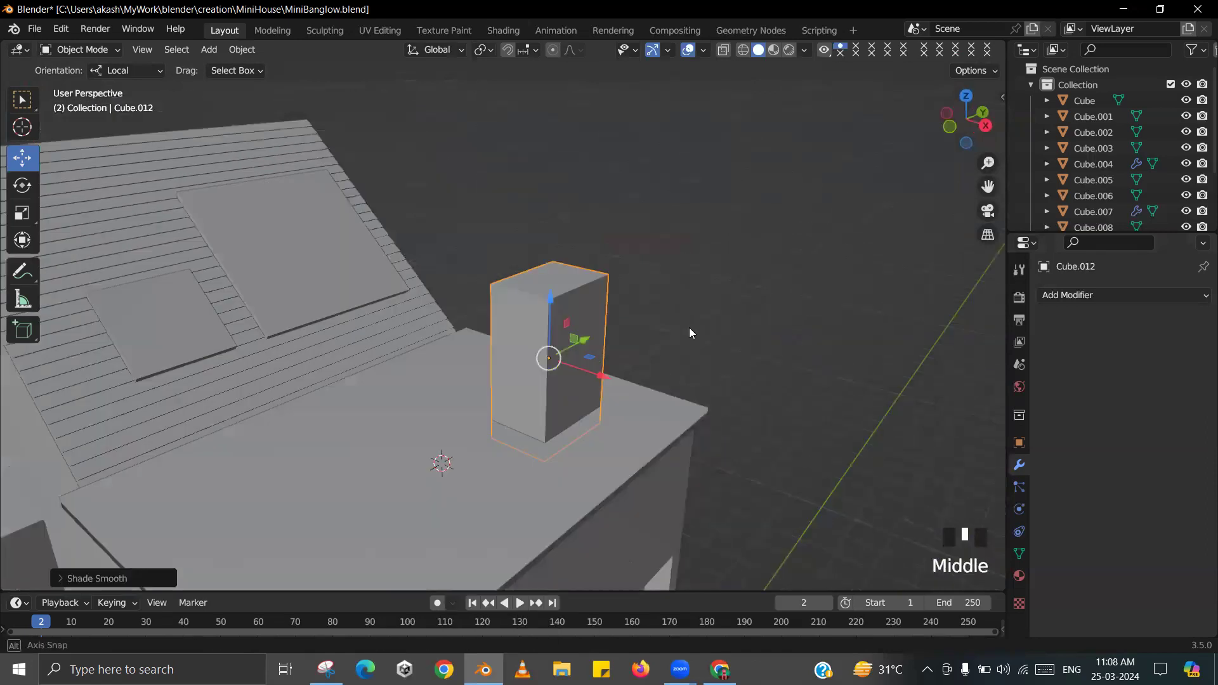
{"action": "key", "text": "alt+Tab"}
{"action": "key", "text": "alt+Tab"}
{"action": "scroll", "coordinate": [648, 322], "scroll_direction": "up", "scroll_amount": 2}
{"action": "middle_click_drag", "start_coordinate": [657, 326], "coordinate": [625, 327]}
{"action": "key", "text": "alt+Tab"}
{"action": "key", "text": "alt+Tab"}
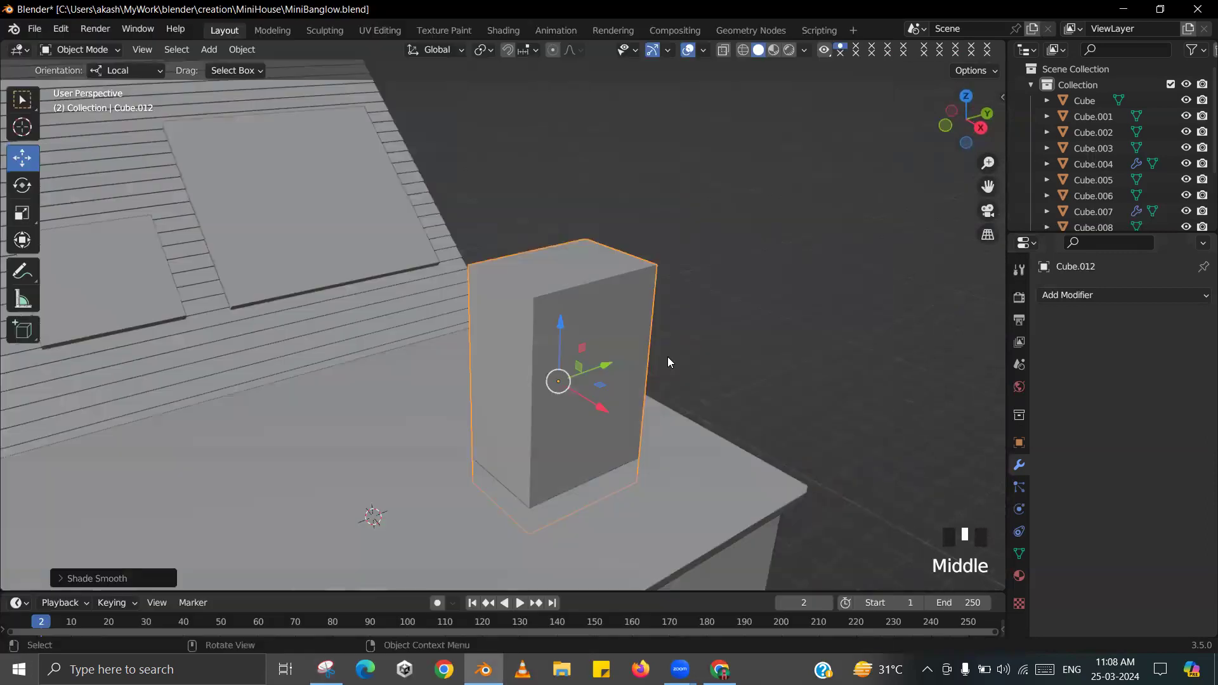
{"action": "type", "text": "rz"}
{"action": "type", "text": "0"}
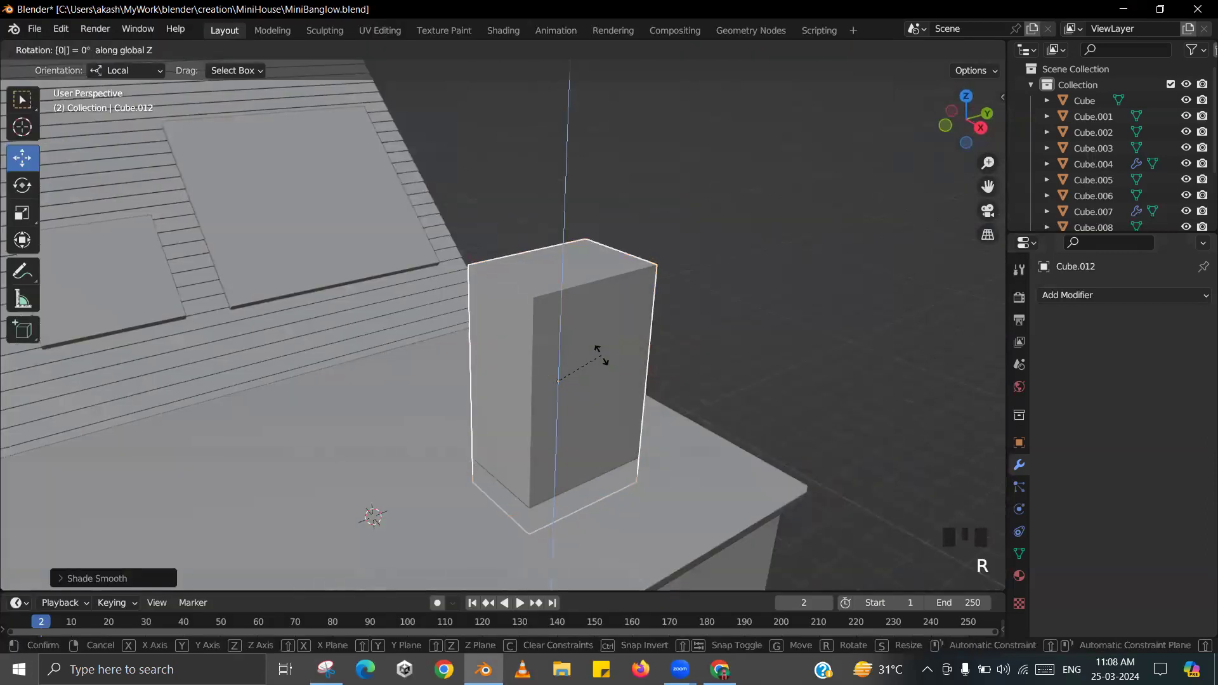
{"action": "key", "text": "Escape"}
{"action": "key", "text": "KP_9"}
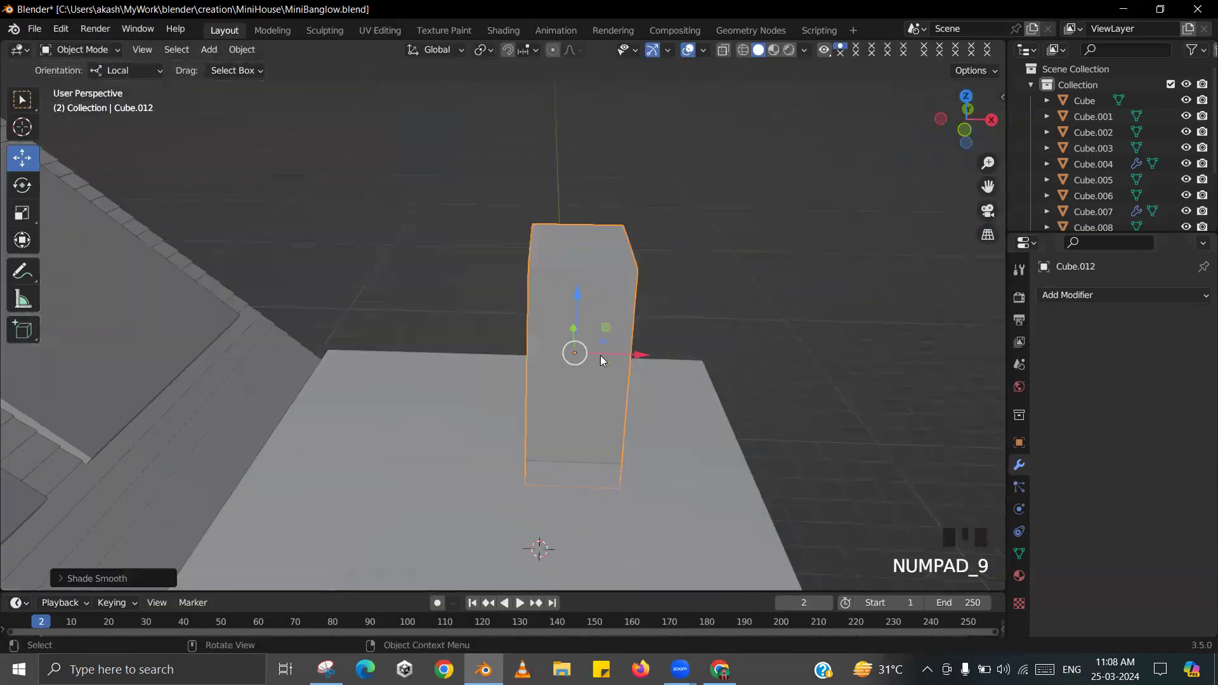
{"action": "key", "text": "KP_0"}
- Rotate the chimney block 90° about the global Z axis
{"action": "type", "text": "rz90"}
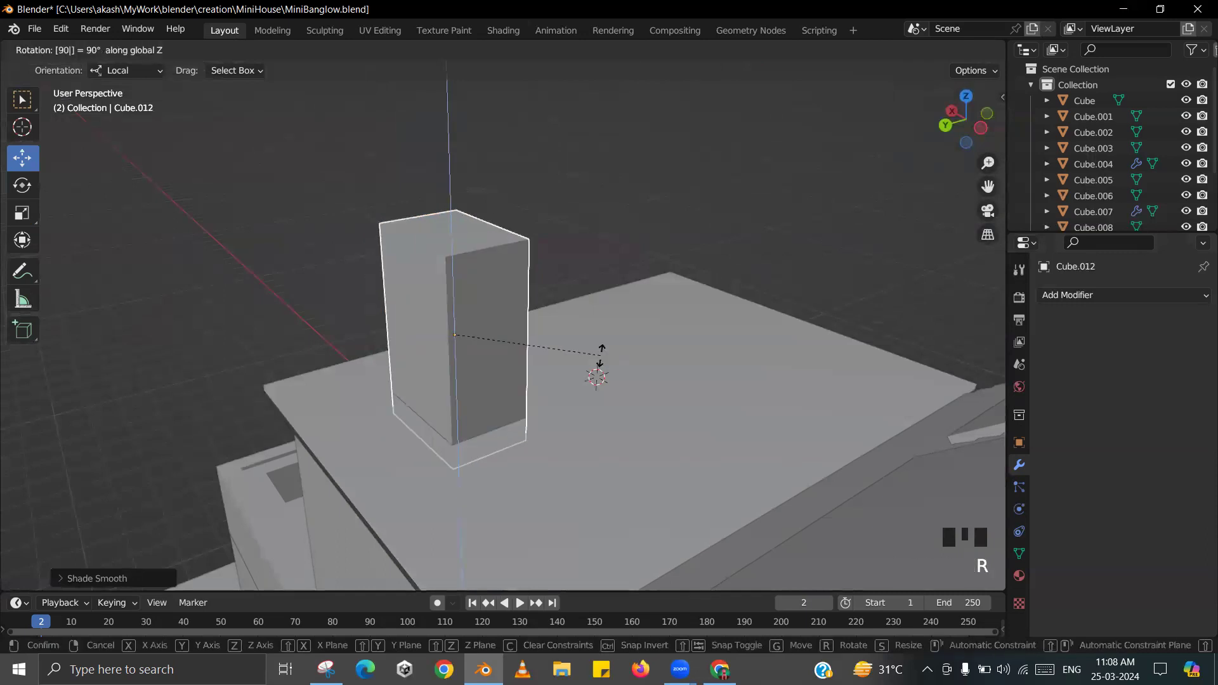
{"action": "key", "text": "Return"}
{"action": "scroll", "coordinate": [596, 362], "scroll_direction": "down", "scroll_amount": 3}
{"action": "scroll", "coordinate": [698, 387], "scroll_direction": "down", "scroll_amount": 3}
{"action": "middle_click_drag", "start_coordinate": [736, 394], "coordinate": [549, 413]}
- Add a centred loop cut across the chimney block and raise its top middle edge into a gabled peak
{"action": "scroll", "coordinate": [539, 444], "scroll_direction": "up", "scroll_amount": 3}
{"action": "scroll", "coordinate": [508, 482], "scroll_direction": "up", "scroll_amount": 2}
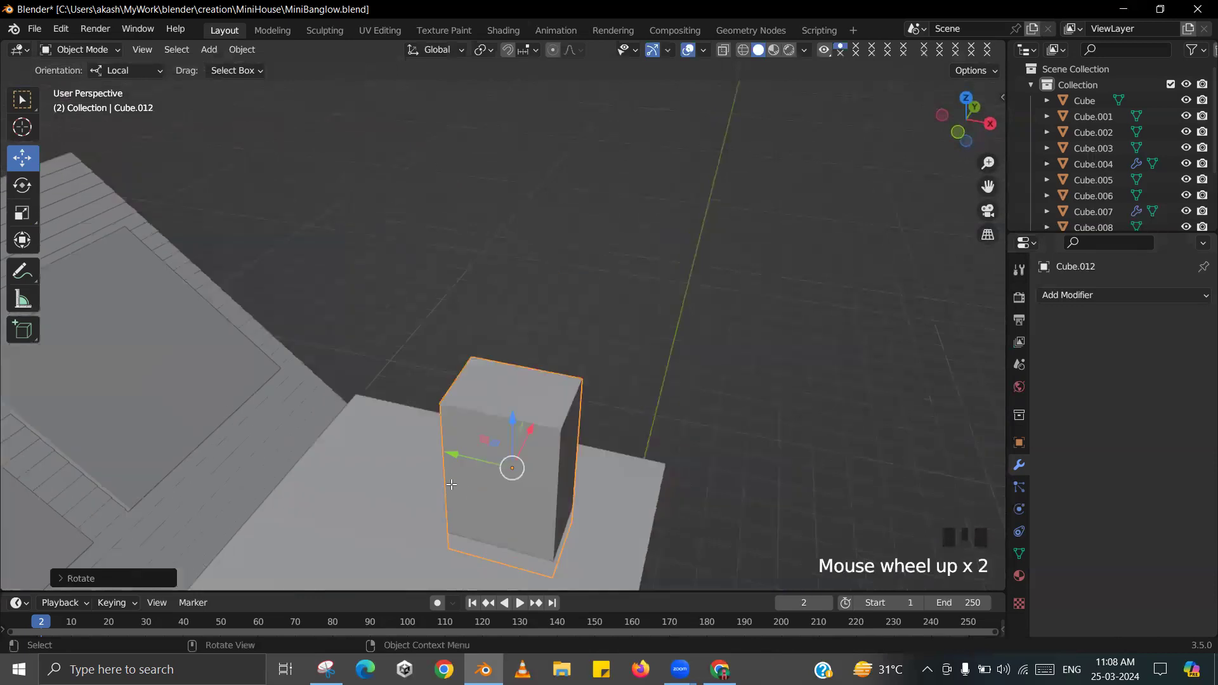
{"action": "key", "text": "Tab"}
{"action": "key", "text": "ctrl+r"}
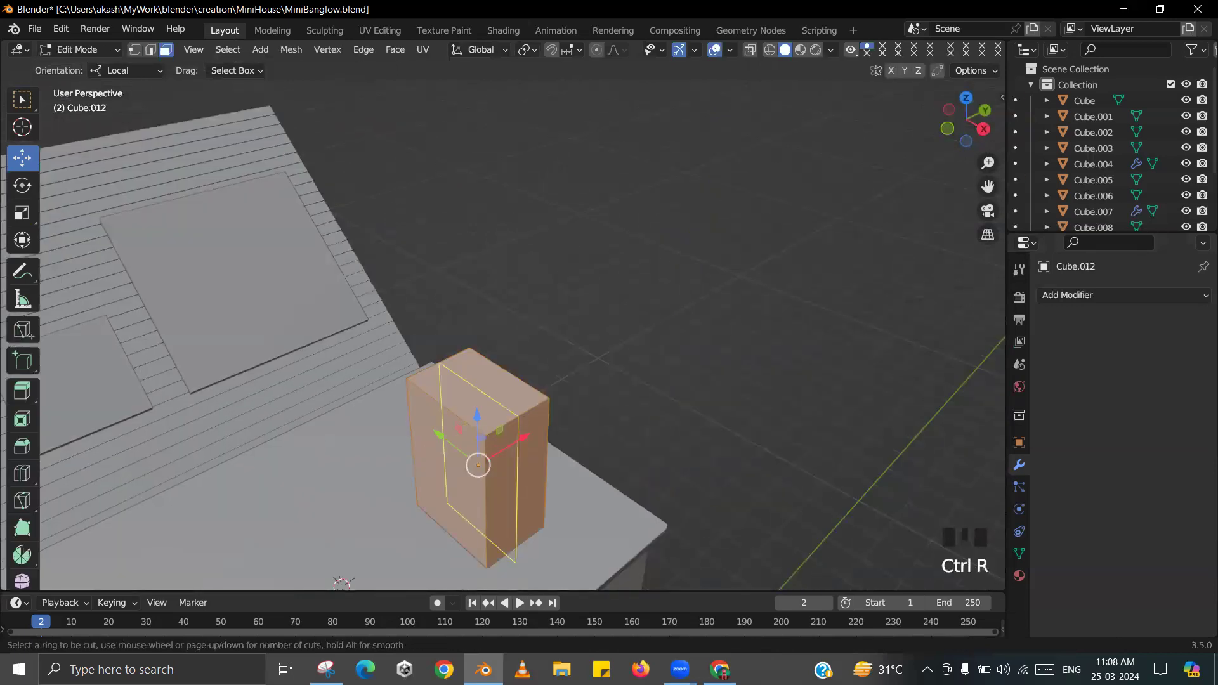
{"action": "left_click", "coordinate": [501, 426]}
{"action": "right_click", "coordinate": [501, 426]}
{"action": "scroll", "coordinate": [476, 426], "scroll_direction": "up", "scroll_amount": 2}
{"action": "middle_click_drag", "start_coordinate": [466, 426], "coordinate": [479, 285]}
{"action": "left_click", "coordinate": [485, 415]}
{"action": "left_click_drag", "start_coordinate": [490, 260], "coordinate": [499, 203]}
{"action": "key", "text": "Tab"}
{"action": "scroll", "coordinate": [492, 273], "scroll_direction": "down", "scroll_amount": 2}
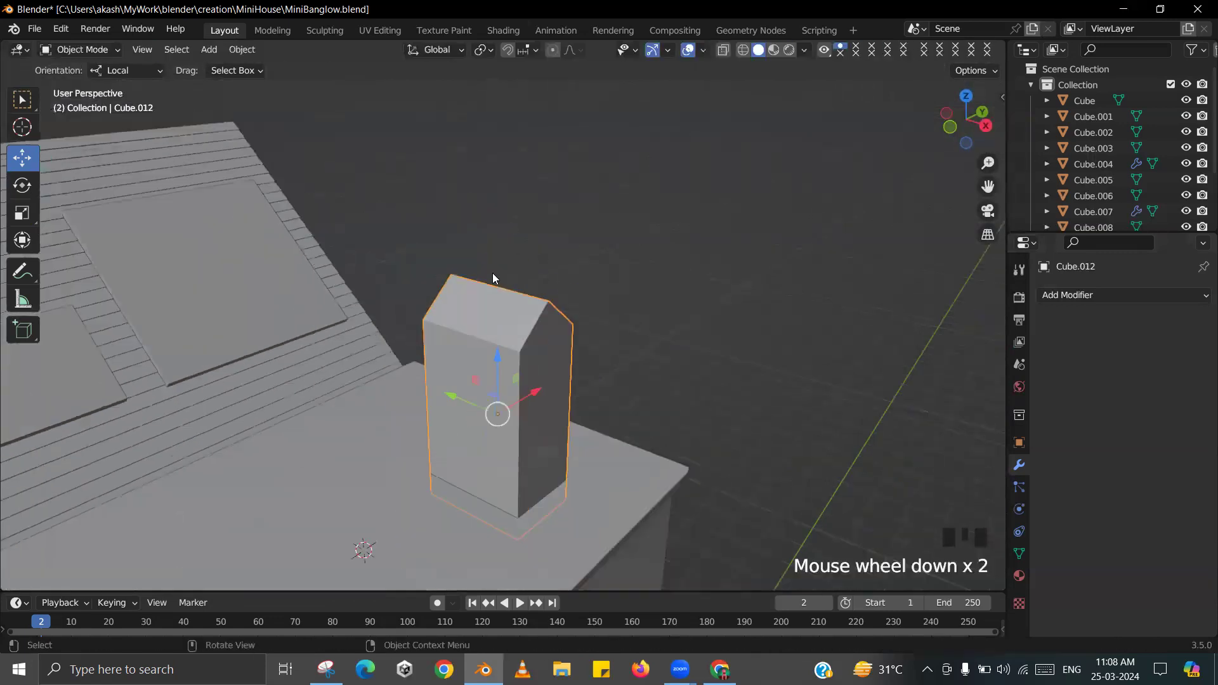
{"action": "middle_click_drag", "start_coordinate": [492, 272], "coordinate": [485, 272]}
- Check the reference picture, then extrude both sloped top faces of the chimney slightly into a thin roof cap
{"action": "key", "text": "alt+Tab"}
{"action": "key", "text": "alt+Tab"}
{"action": "key", "text": "Tab"}
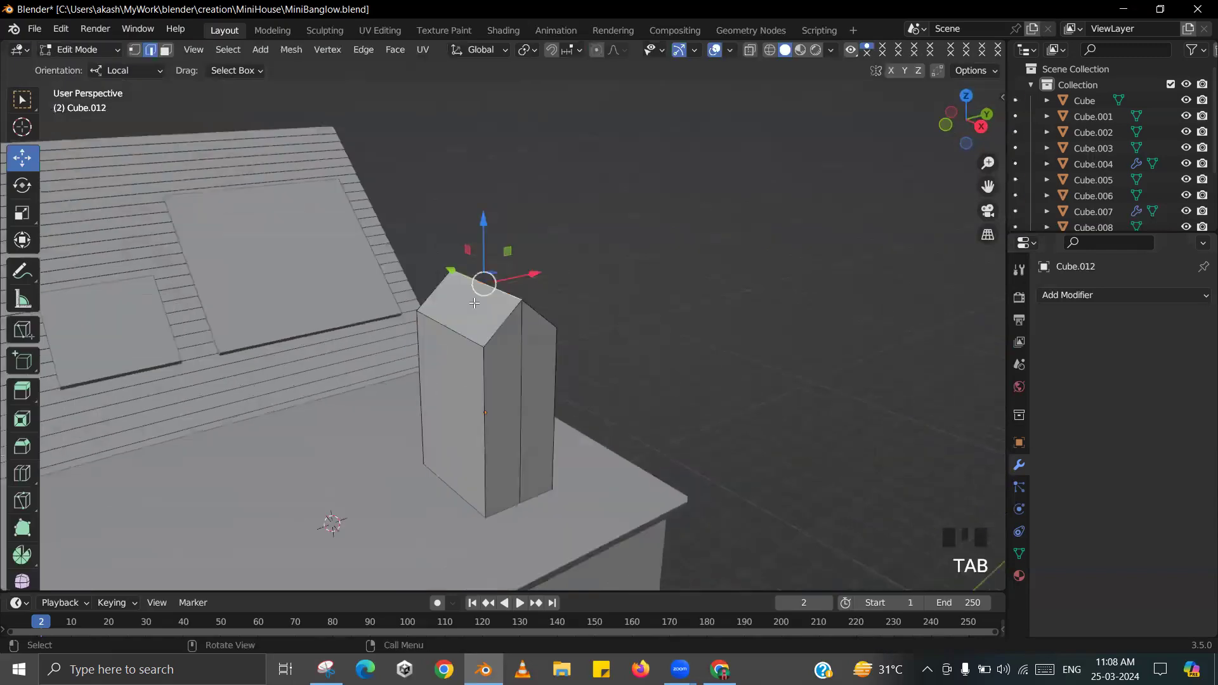
{"action": "left_click", "coordinate": [472, 314]}
{"action": "middle_click_drag", "start_coordinate": [472, 314], "coordinate": [525, 312]}
{"action": "scroll", "coordinate": [421, 299], "scroll_direction": "up", "scroll_amount": 3}
{"action": "left_click", "coordinate": [421, 299], "text": "shift"}
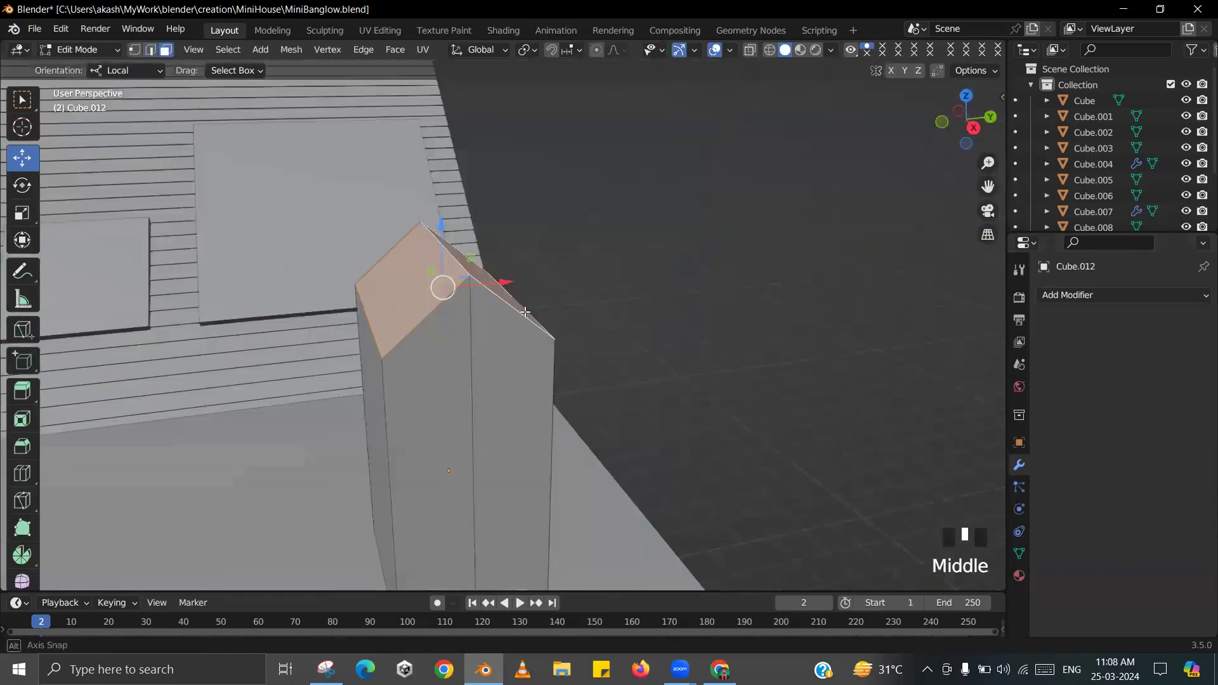
{"action": "key", "text": "e"}
{"action": "left_click", "coordinate": [625, 362]}
{"action": "middle_click_drag", "start_coordinate": [625, 362], "coordinate": [442, 295]}
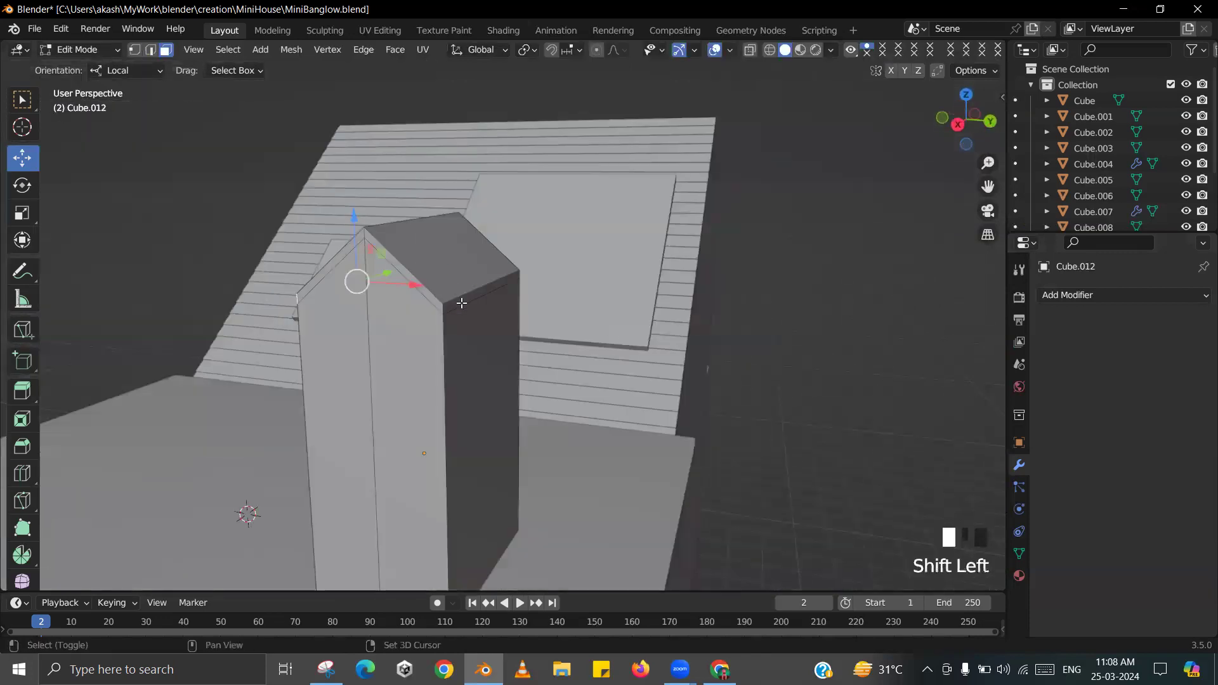
- Try to extrude the two eave faces of the chimney cap by about 0.06 m and scale them along X
{"action": "left_click", "coordinate": [461, 304], "text": "shift"}
{"action": "key", "text": "e"}
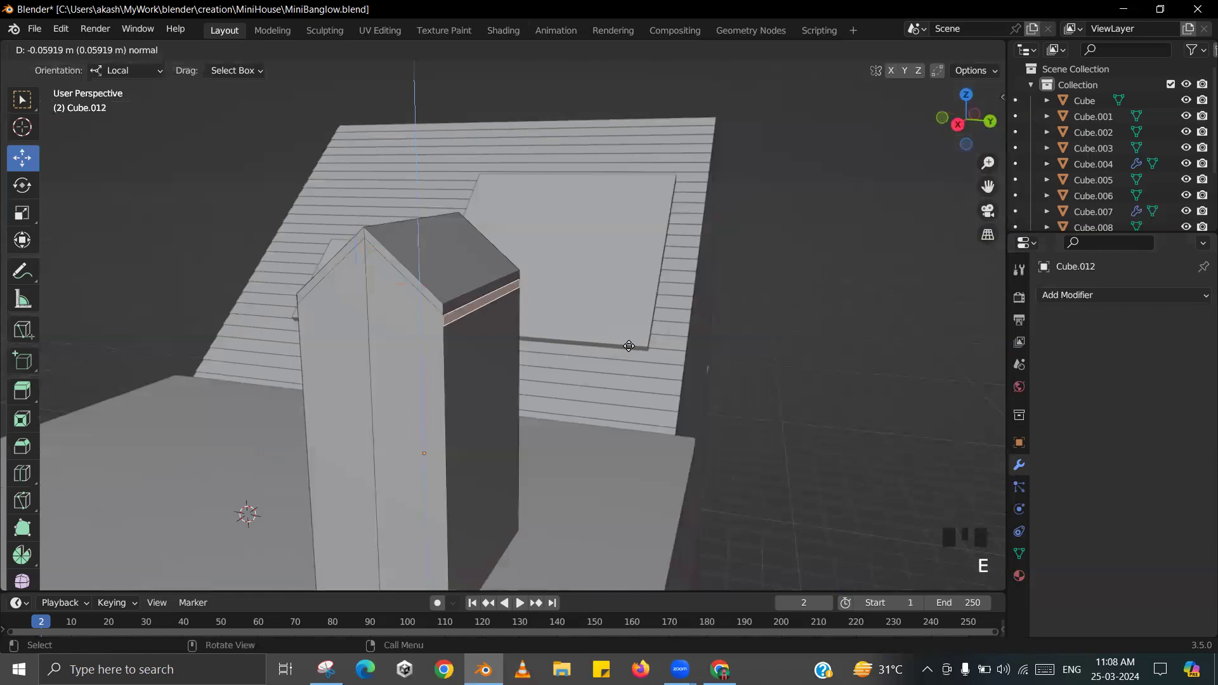
{"action": "left_click", "coordinate": [630, 345]}
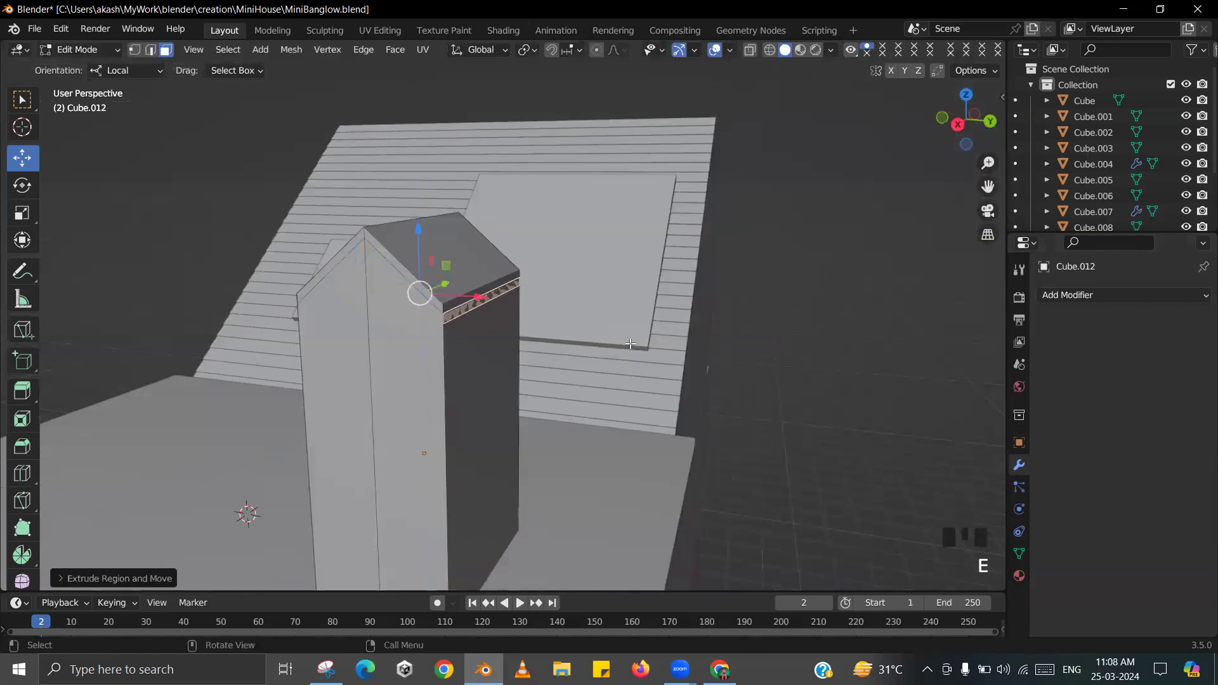
{"action": "key", "text": "s"}
{"action": "key", "text": "x"}
{"action": "right_click", "coordinate": [691, 348]}
{"action": "left_click", "coordinate": [532, 54]}
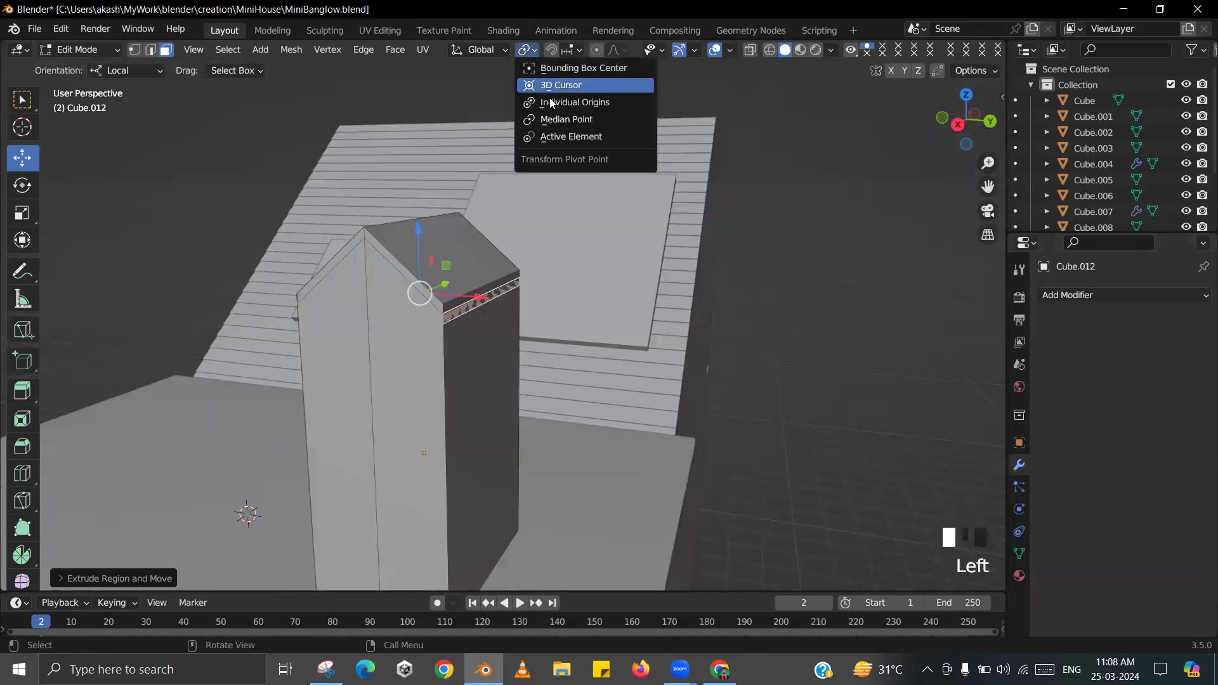
{"action": "left_click", "coordinate": [498, 154]}
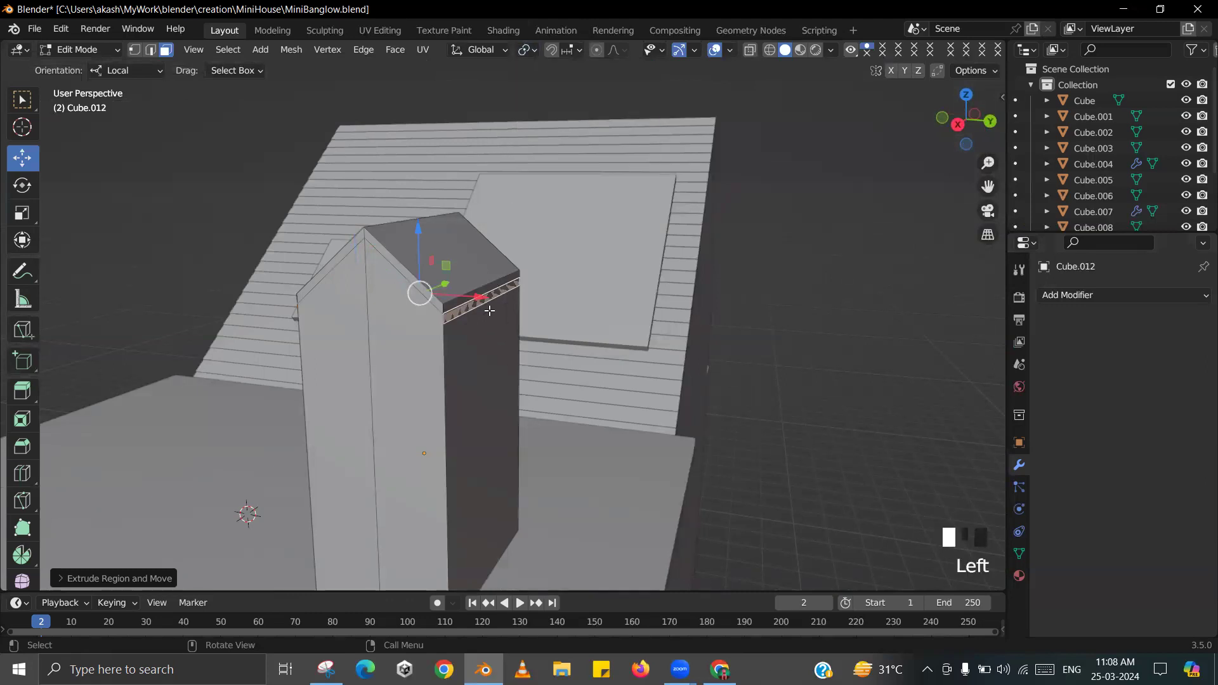
- Try to move the eave strip on one side of the chimney outward along X
{"action": "left_click", "coordinate": [458, 311]}
{"action": "left_click_drag", "start_coordinate": [543, 302], "coordinate": [550, 301]}
{"action": "middle_click_drag", "start_coordinate": [550, 300], "coordinate": [441, 346]}
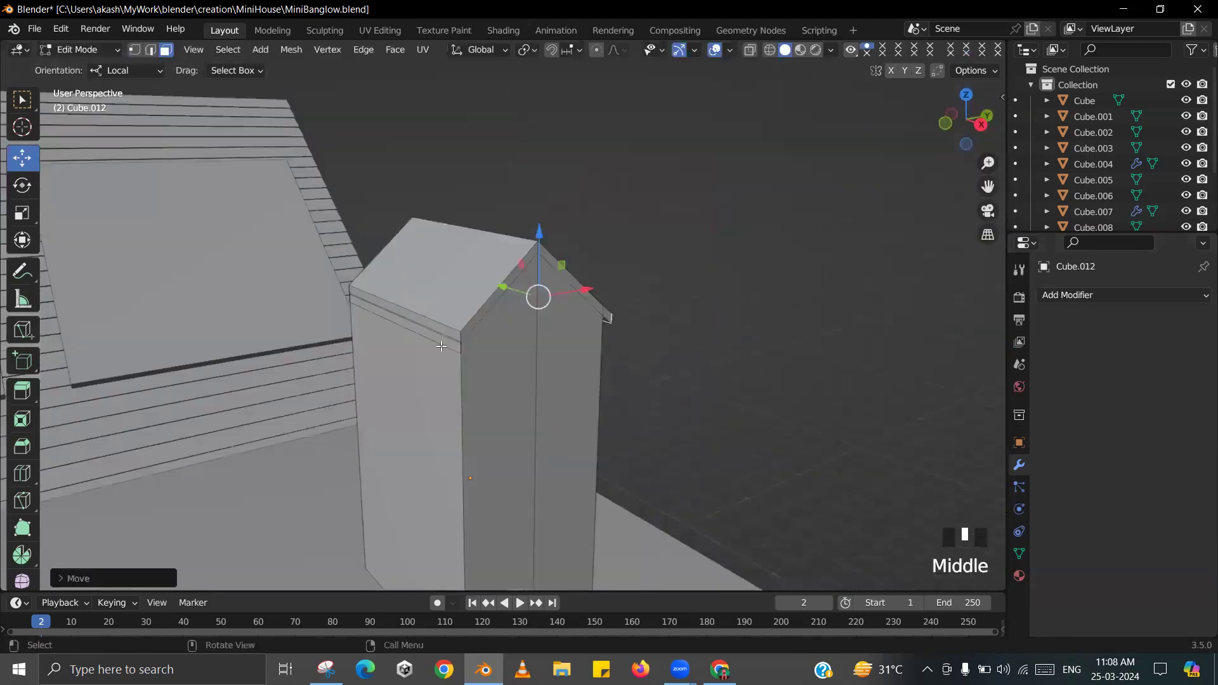
- Try to pull the strip under the opposite chimney eave outward, reselecting the faces around it
{"action": "left_click", "coordinate": [434, 340]}
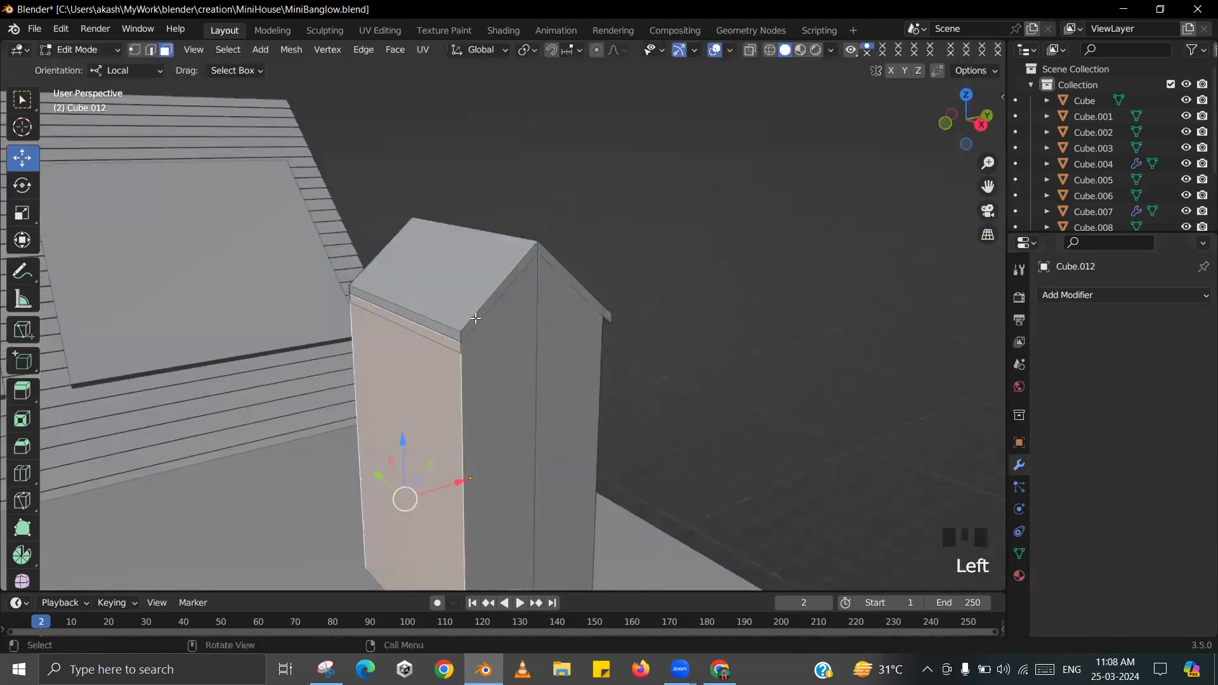
{"action": "left_click", "coordinate": [420, 328]}
{"action": "left_click_drag", "start_coordinate": [450, 312], "coordinate": [436, 311]}
{"action": "middle_click_drag", "start_coordinate": [436, 312], "coordinate": [394, 525], "text": "shift"}
{"action": "key", "text": "ctrl+z"}
{"action": "left_click", "coordinate": [445, 354]}
{"action": "left_click", "coordinate": [380, 554]}
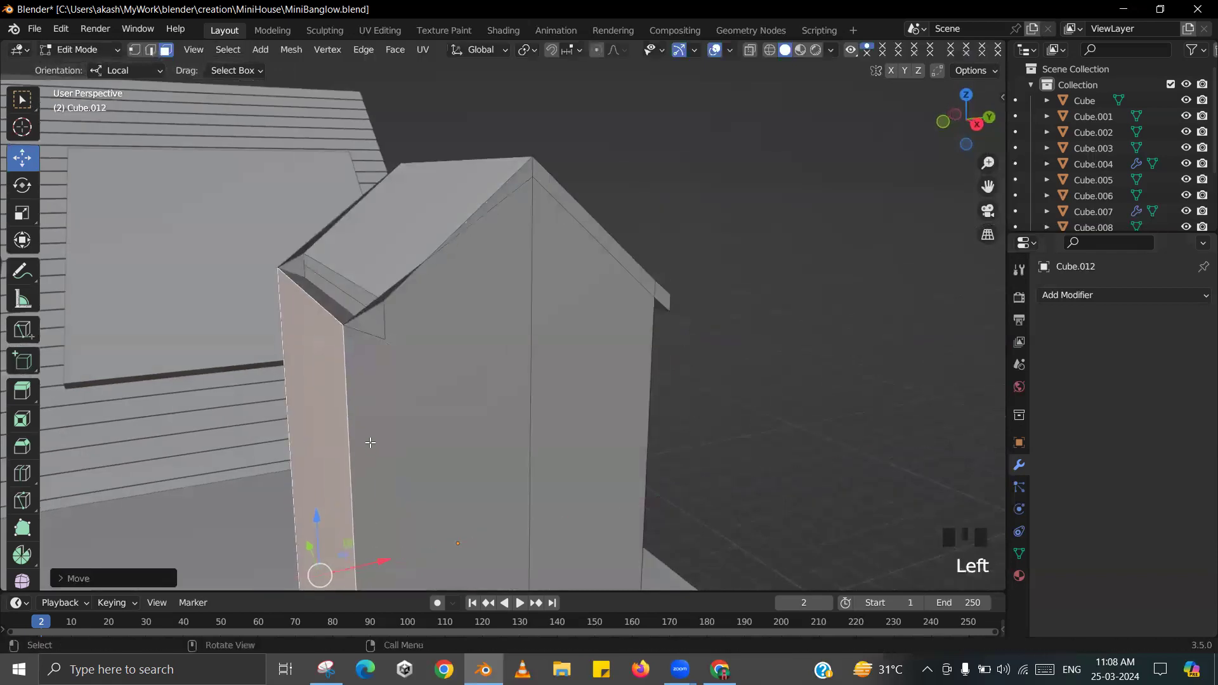
{"action": "scroll", "coordinate": [307, 330], "scroll_direction": "up", "scroll_amount": 3}
{"action": "middle_click_drag", "start_coordinate": [307, 329], "coordinate": [371, 323], "text": "shift"}
{"action": "left_click", "coordinate": [371, 323]}
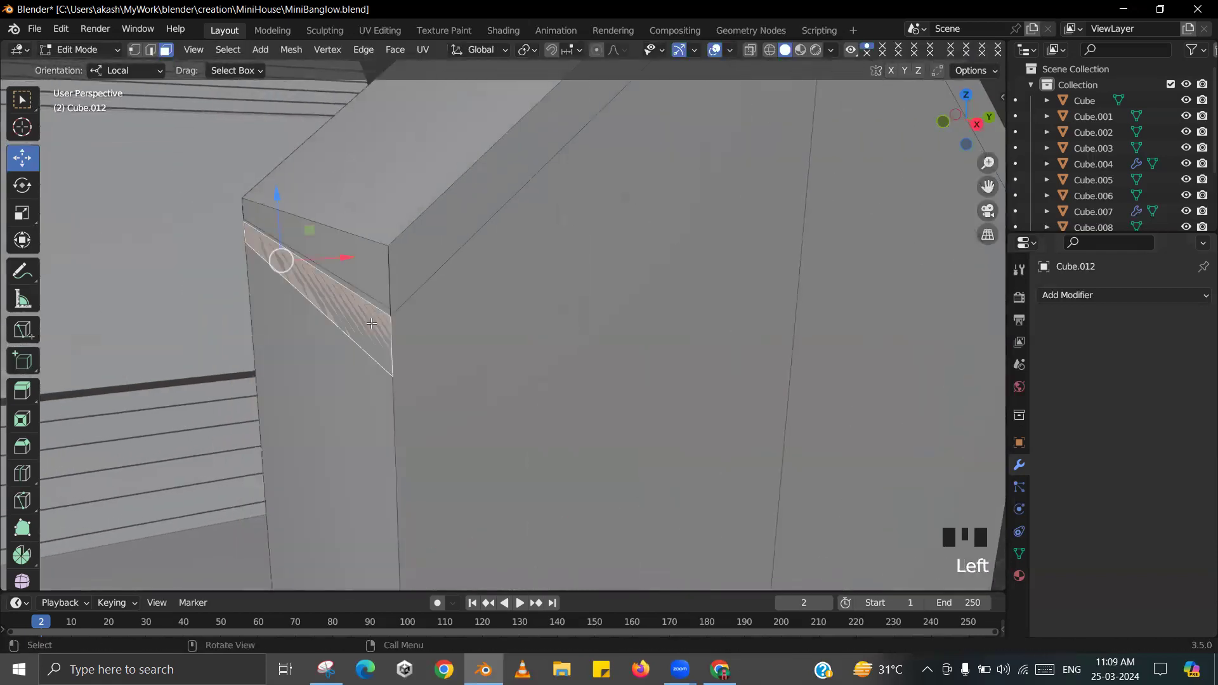
{"action": "left_click_drag", "start_coordinate": [319, 260], "coordinate": [380, 270]}
{"action": "middle_click_drag", "start_coordinate": [380, 270], "coordinate": [420, 356]}
{"action": "scroll", "coordinate": [444, 271], "scroll_direction": "down", "scroll_amount": 3}
- Undo the eave strip moves and extrusion, back to the plain chimney cap with one eave face selected
{"action": "key", "text": "ctrl+z"}
{"action": "key", "text": "ctrl+z"}
{"action": "key", "text": "ctrl+z"}
{"action": "key", "text": "ctrl+z"}
{"action": "key", "text": "ctrl+z"}
{"action": "key", "text": "ctrl+z"}
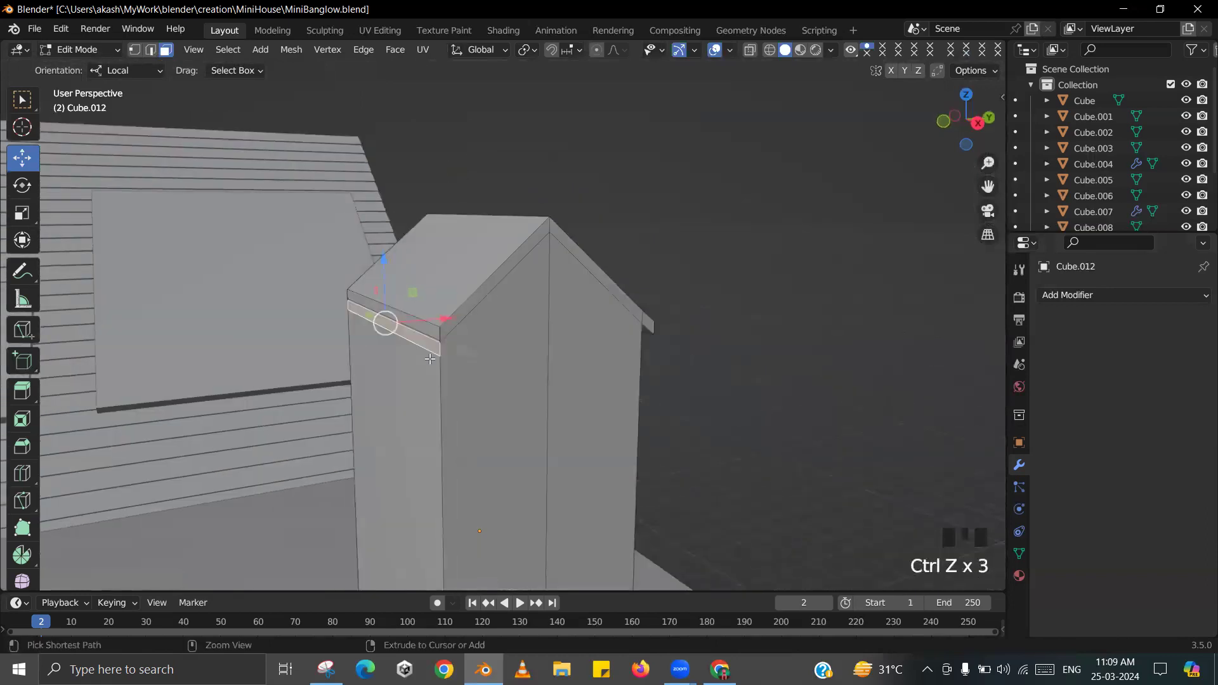
{"action": "scroll", "coordinate": [430, 359], "scroll_direction": "up", "scroll_amount": 1, "text": "ctrl"}
{"action": "key", "text": "ctrl+z"}
{"action": "key", "text": "ctrl+z"}
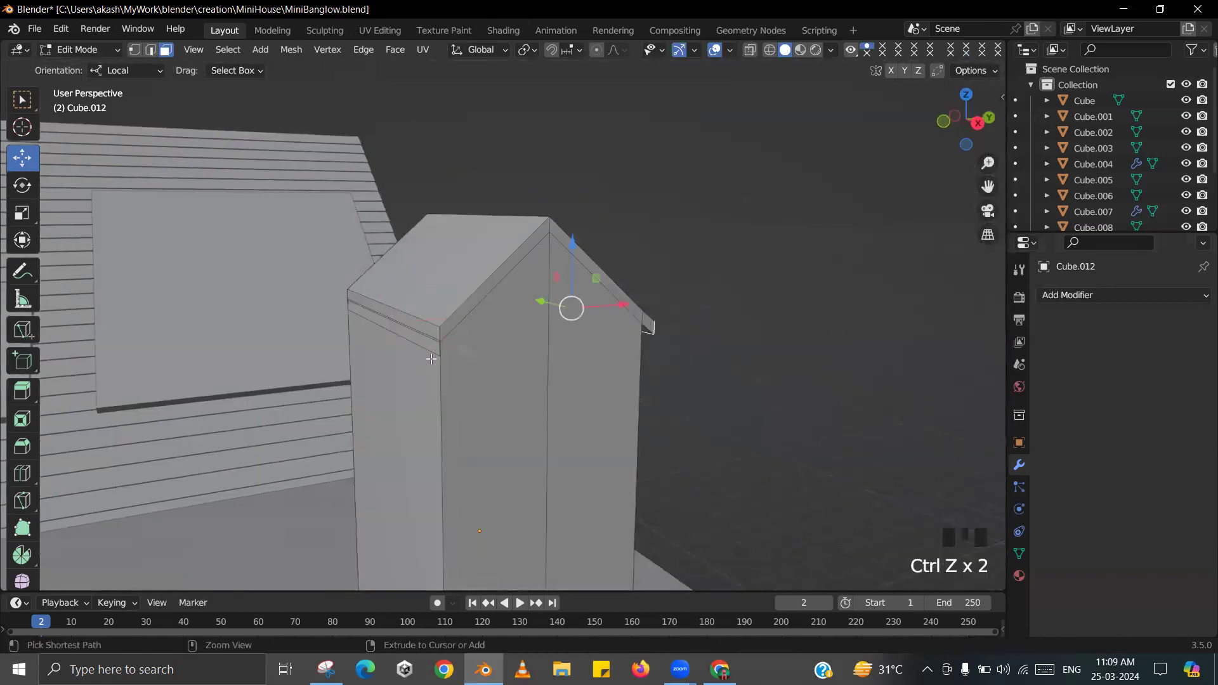
{"action": "key", "text": "ctrl+z"}
{"action": "key", "text": "ctrl+z"}
{"action": "key", "text": "ctrl+z"}
- Extrude the selected eave face of the chimney cap outward and lower it slightly to form an overhang
{"action": "mouse_move", "coordinate": [432, 359]}
{"action": "middle_mouse_down"}
{"action": "mouse_move", "coordinate": [389, 356]}
{"action": "mouse_move", "coordinate": [439, 353]}
{"action": "middle_mouse_up"}
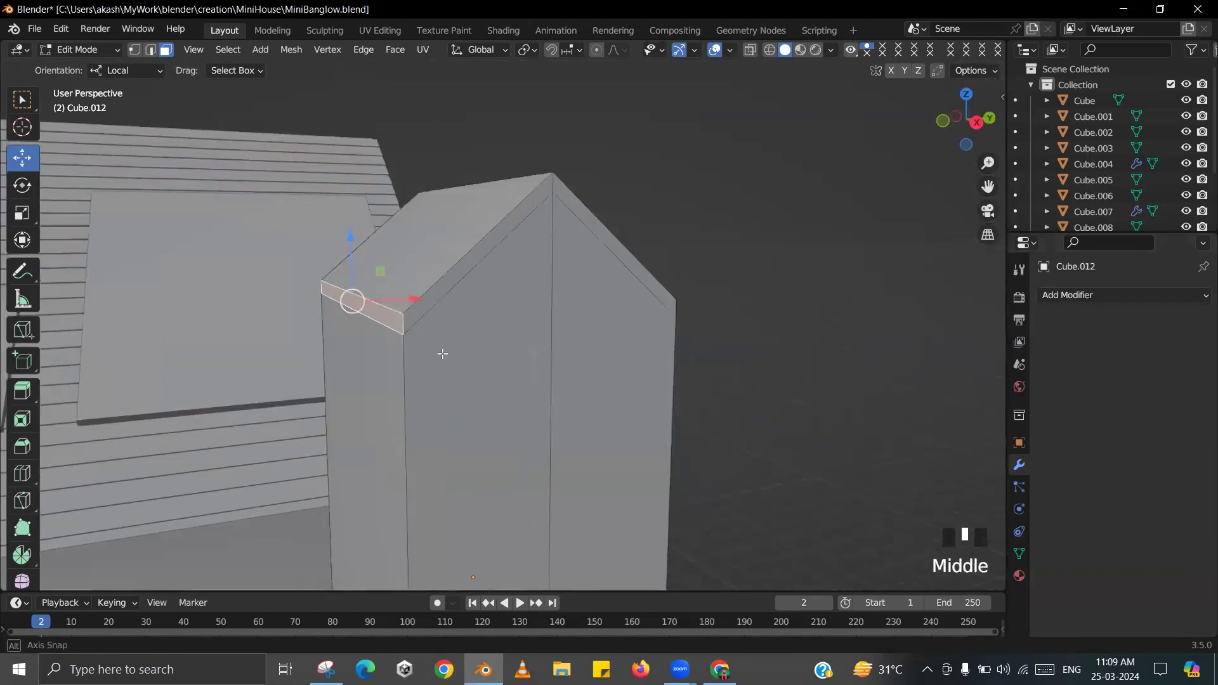
{"action": "key", "text": "e"}
{"action": "left_click", "coordinate": [426, 363]}
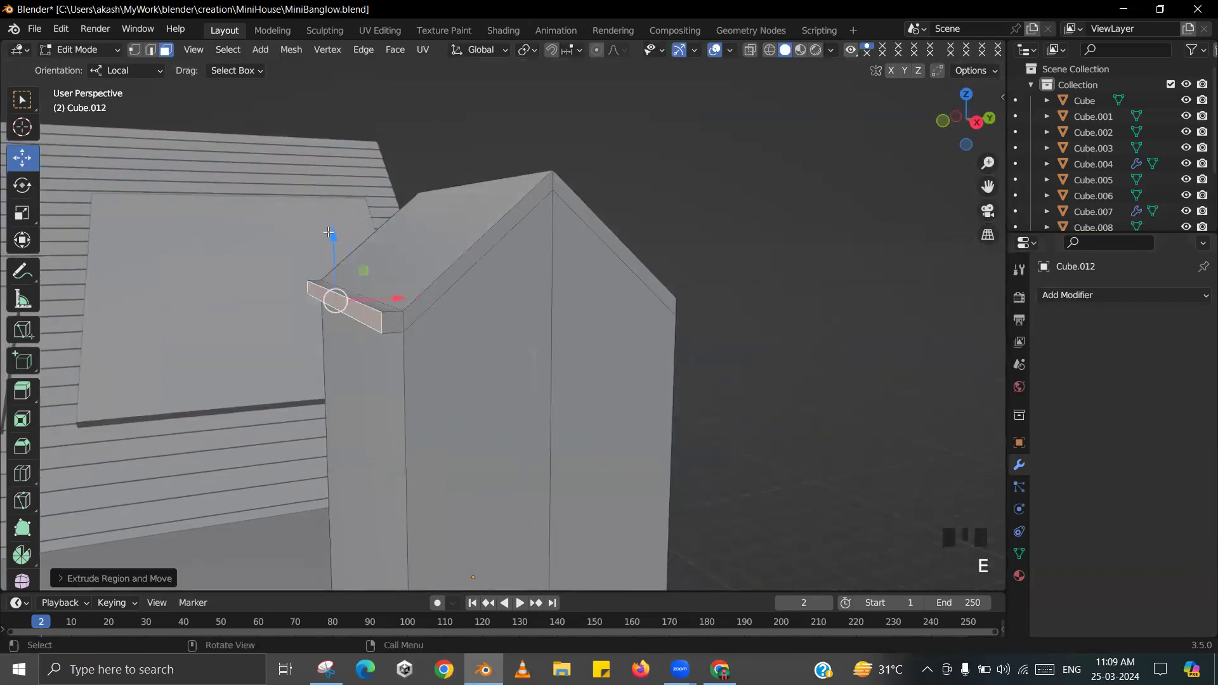
{"action": "left_click_drag", "start_coordinate": [333, 235], "coordinate": [334, 252]}
{"action": "middle_click_drag", "start_coordinate": [334, 252], "coordinate": [511, 291]}
- Extrude the opposite eave face of the chimney cap outward, lower it slightly to match, and save the file
{"action": "left_click", "coordinate": [511, 291]}
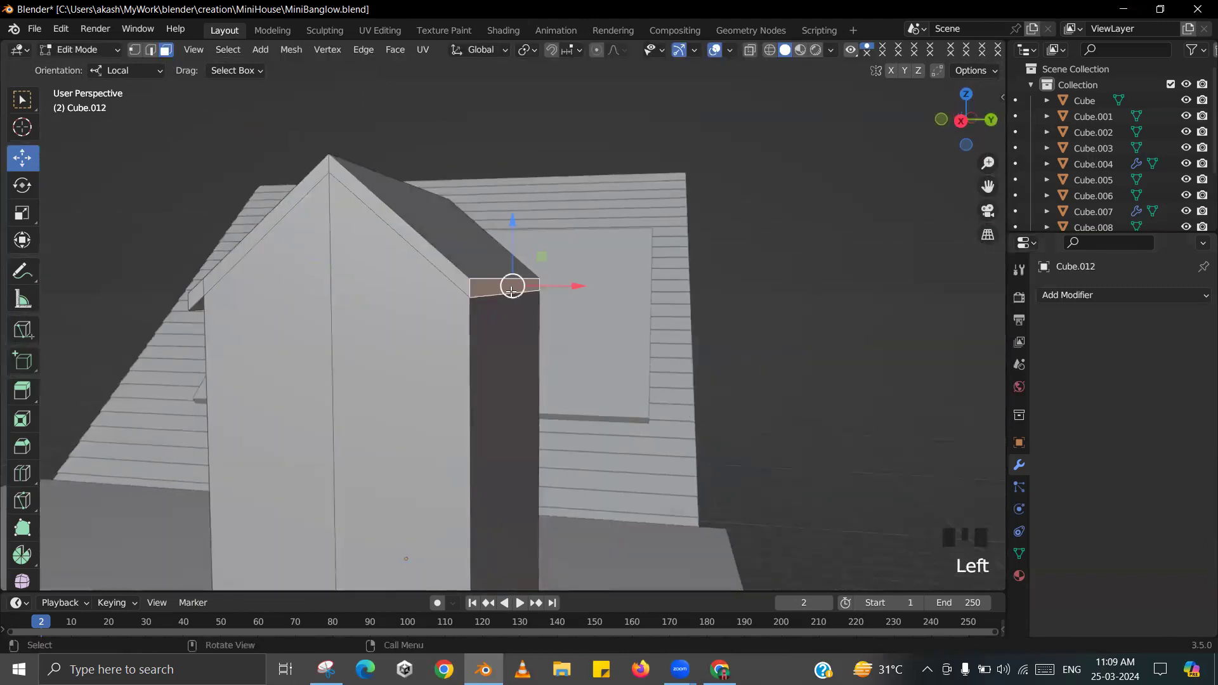
{"action": "key", "text": "e"}
{"action": "left_click", "coordinate": [522, 291]}
{"action": "left_click_drag", "start_coordinate": [528, 233], "coordinate": [528, 244]}
{"action": "key", "text": "Tab"}
{"action": "scroll", "coordinate": [515, 256], "scroll_direction": "down", "scroll_amount": 4}
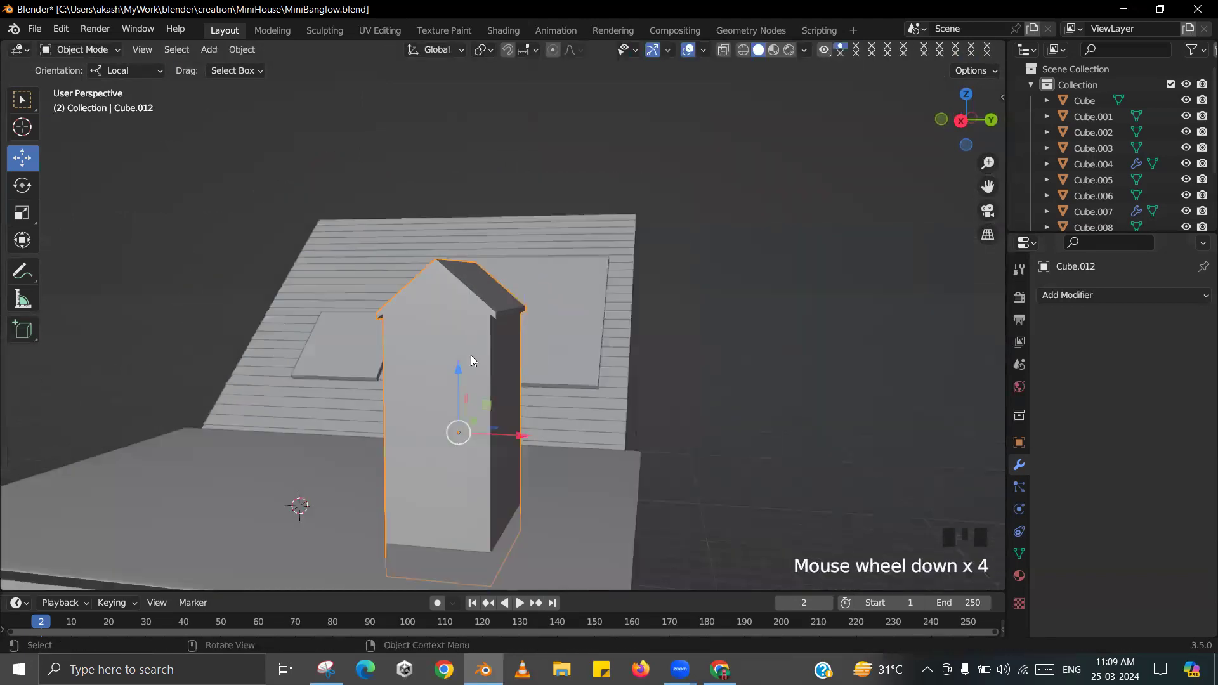
{"action": "middle_click_drag", "start_coordinate": [515, 266], "coordinate": [516, 355]}
{"action": "key", "text": "ctrl+s"}
- Examine the chimney and roof from several angles and compare them with the reference picture
{"action": "left_click", "coordinate": [440, 300]}
{"action": "scroll", "coordinate": [494, 438], "scroll_direction": "down", "scroll_amount": 2}
{"action": "middle_click_drag", "start_coordinate": [493, 438], "coordinate": [621, 404]}
{"action": "scroll", "coordinate": [684, 345], "scroll_direction": "up", "scroll_amount": 2}
{"action": "left_click", "coordinate": [683, 345]}
{"action": "scroll", "coordinate": [614, 364], "scroll_direction": "down", "scroll_amount": 3}
{"action": "middle_click_drag", "start_coordinate": [615, 363], "coordinate": [593, 353]}
{"action": "key", "text": "alt+Tab"}
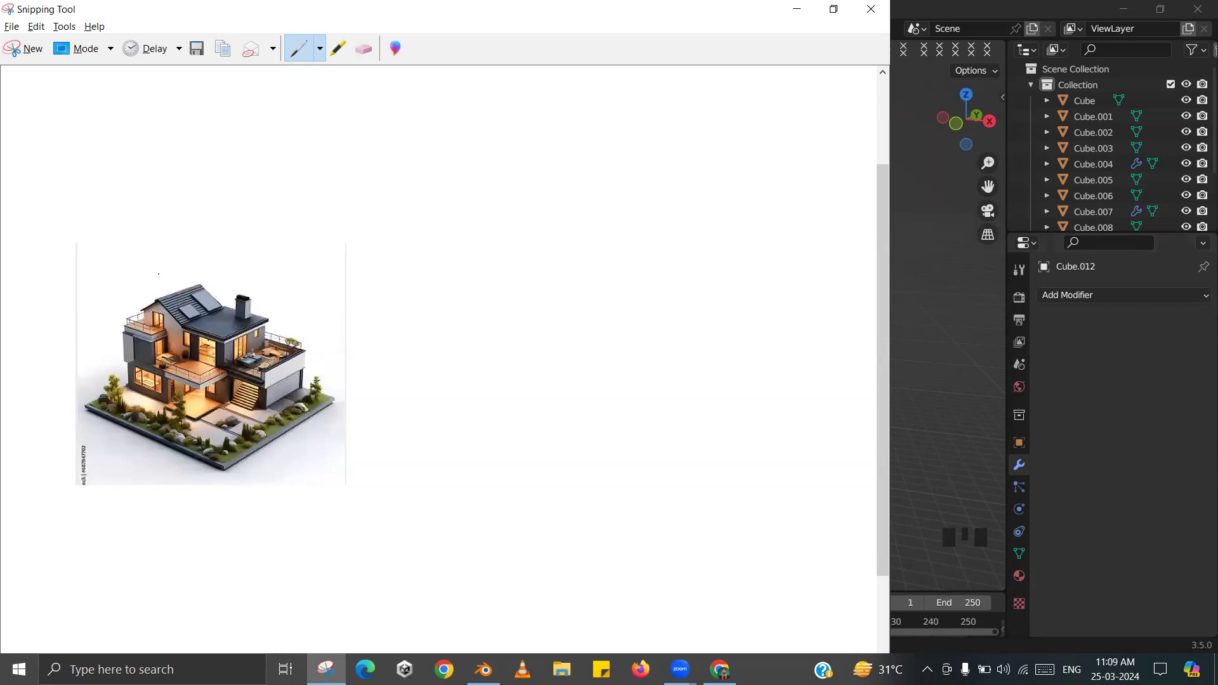
{"action": "key", "text": "alt+Tab"}
- Resize the array of roof strips on the slope facing the chimney
{"action": "scroll", "coordinate": [262, 266], "scroll_direction": "down", "scroll_amount": 4}
{"action": "middle_click_drag", "start_coordinate": [359, 368], "coordinate": [224, 258]}
{"action": "scroll", "coordinate": [424, 383], "scroll_direction": "up", "scroll_amount": 2}
{"action": "scroll", "coordinate": [425, 383], "scroll_direction": "up", "scroll_amount": 2}
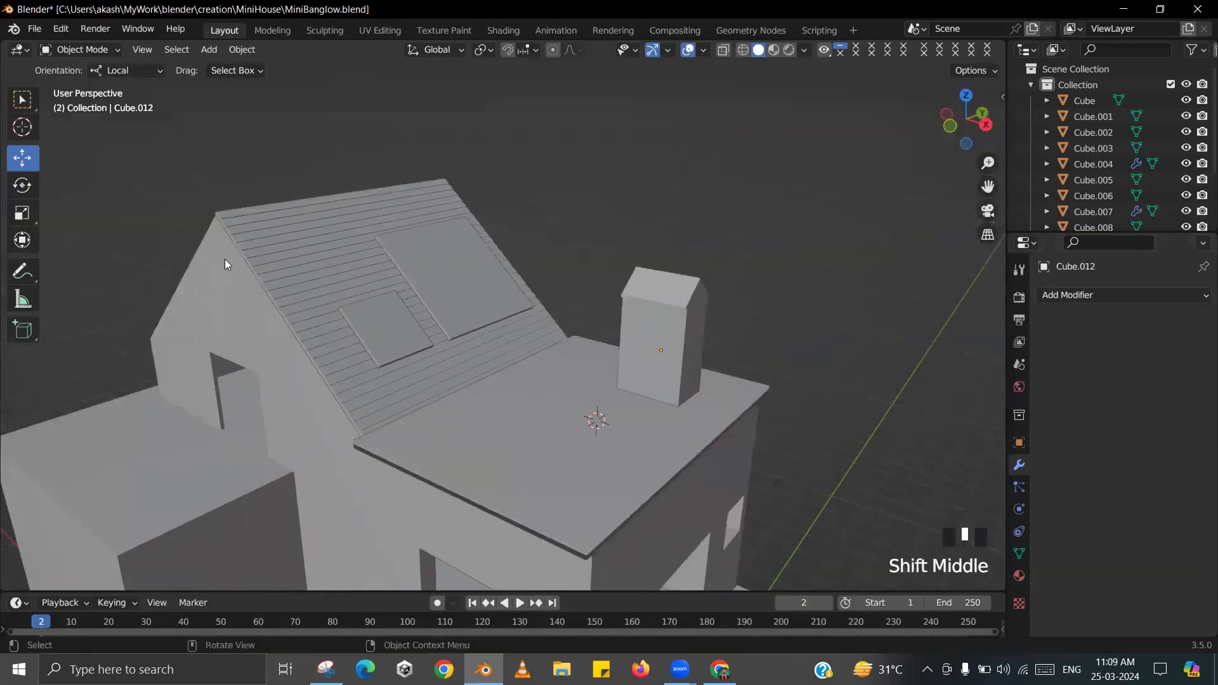
{"action": "double_click", "coordinate": [317, 330]}
{"action": "scroll", "coordinate": [350, 356], "scroll_direction": "up", "scroll_amount": 1}
{"action": "middle_click_drag", "start_coordinate": [350, 356], "coordinate": [416, 310]}
{"action": "key", "text": "s"}
{"action": "left_click", "coordinate": [446, 326]}
{"action": "scroll", "coordinate": [385, 289], "scroll_direction": "down", "scroll_amount": 1}
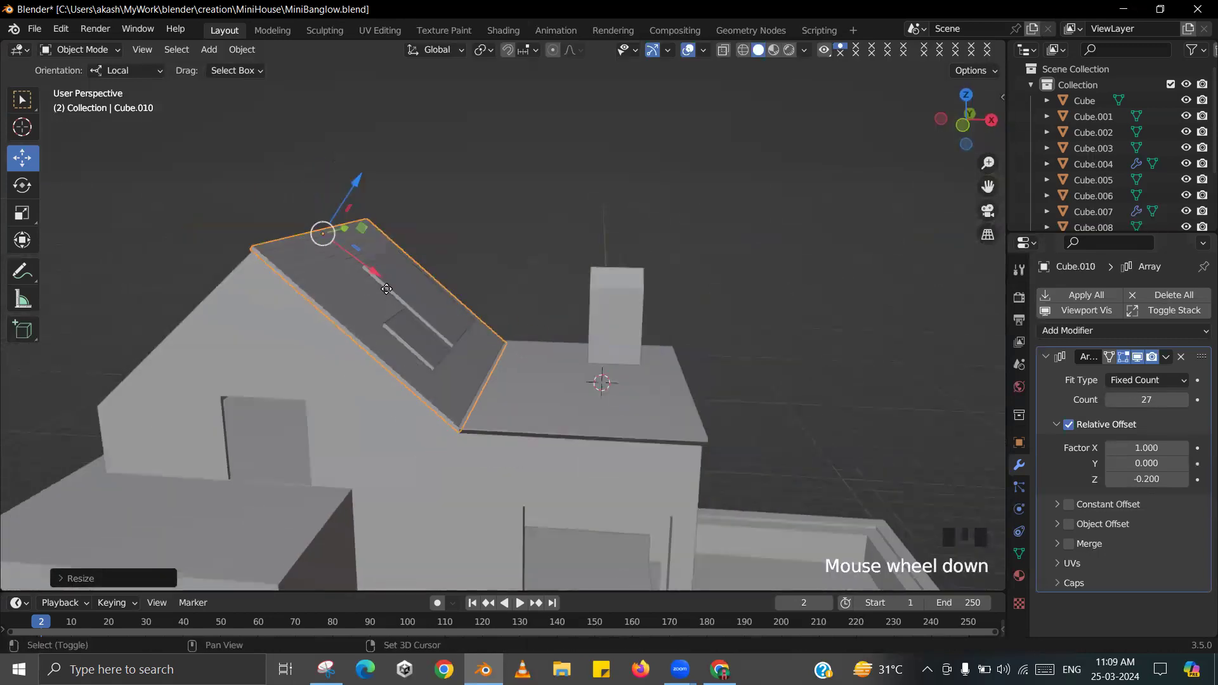
- Duplicate the roof strip array and rotate the copy about the global Z axis onto the opposite roof slope
{"action": "key", "text": "shift+d"}
{"action": "key", "text": "r"}
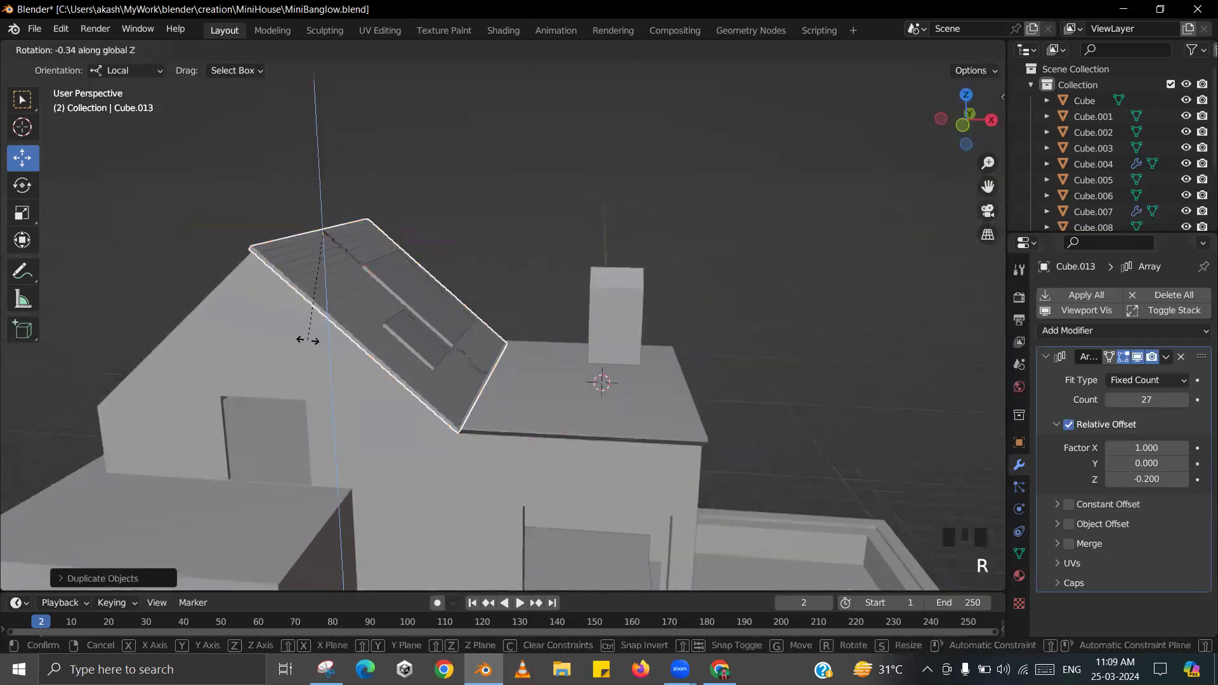
{"action": "left_click", "coordinate": [307, 339]}
{"action": "middle_click_drag", "start_coordinate": [315, 313], "coordinate": [361, 306]}
{"action": "left_click", "coordinate": [310, 264]}
{"action": "middle_click_drag", "start_coordinate": [309, 263], "coordinate": [557, 347], "text": "shift"}
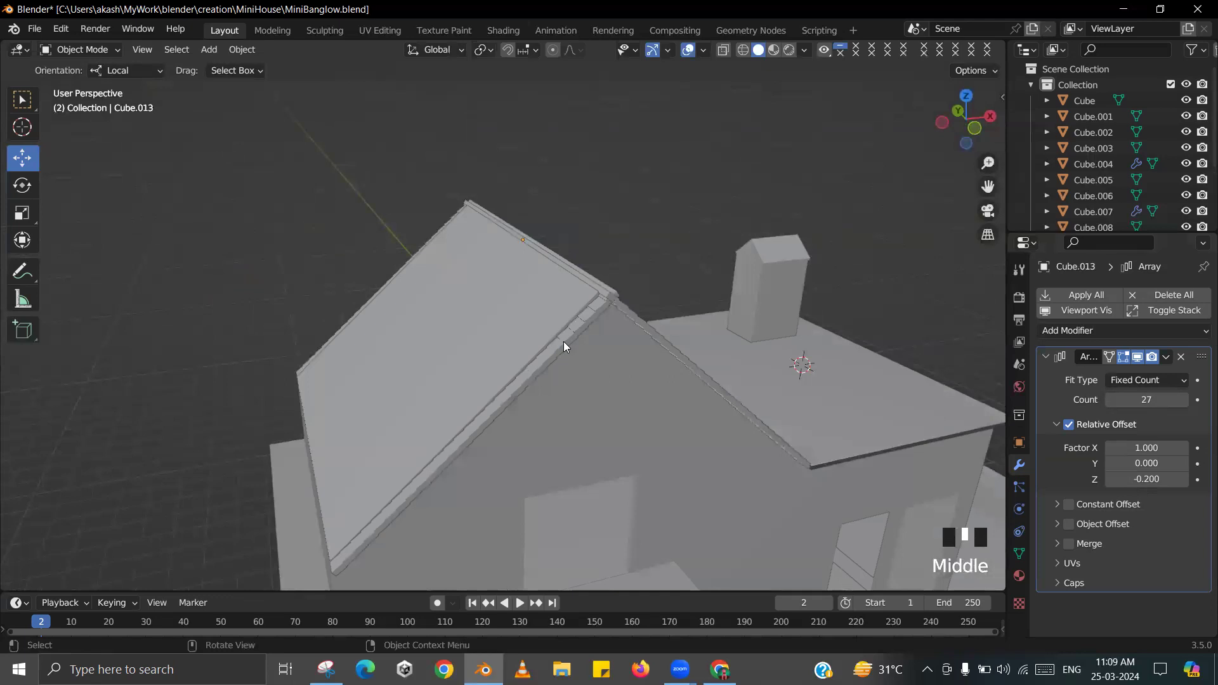
- Set the move orientation to Global and shift the copied roof strips slightly along X against the ridge
{"action": "left_click", "coordinate": [563, 341]}
{"action": "scroll", "coordinate": [553, 244], "scroll_direction": "up", "scroll_amount": 2}
{"action": "left_click", "coordinate": [147, 71]}
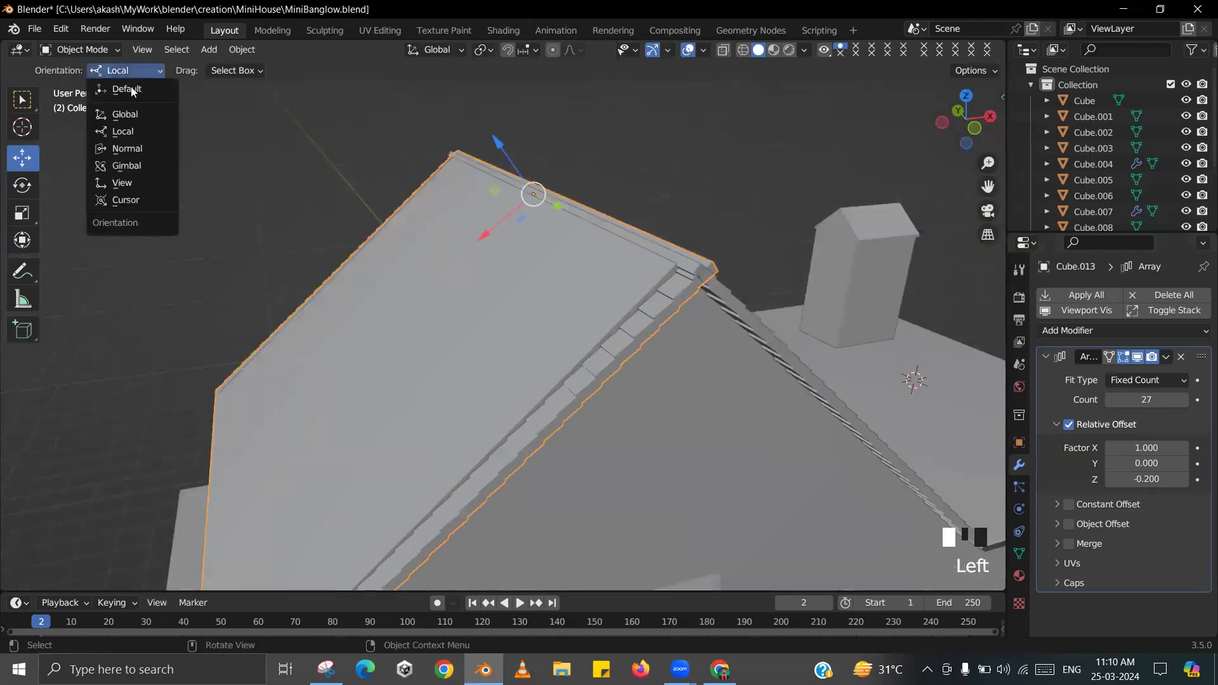
{"action": "left_click", "coordinate": [130, 114]}
{"action": "left_click_drag", "start_coordinate": [587, 189], "coordinate": [572, 189]}
{"action": "middle_click_drag", "start_coordinate": [573, 189], "coordinate": [620, 159]}
- Consult the reference picture and snap the 3D cursor to a selected part of the upper-storey front wall
{"action": "scroll", "coordinate": [494, 340], "scroll_direction": "down", "scroll_amount": 2}
{"action": "middle_click_drag", "start_coordinate": [494, 340], "coordinate": [492, 283], "text": "shift"}
{"action": "key", "text": "alt+Tab"}
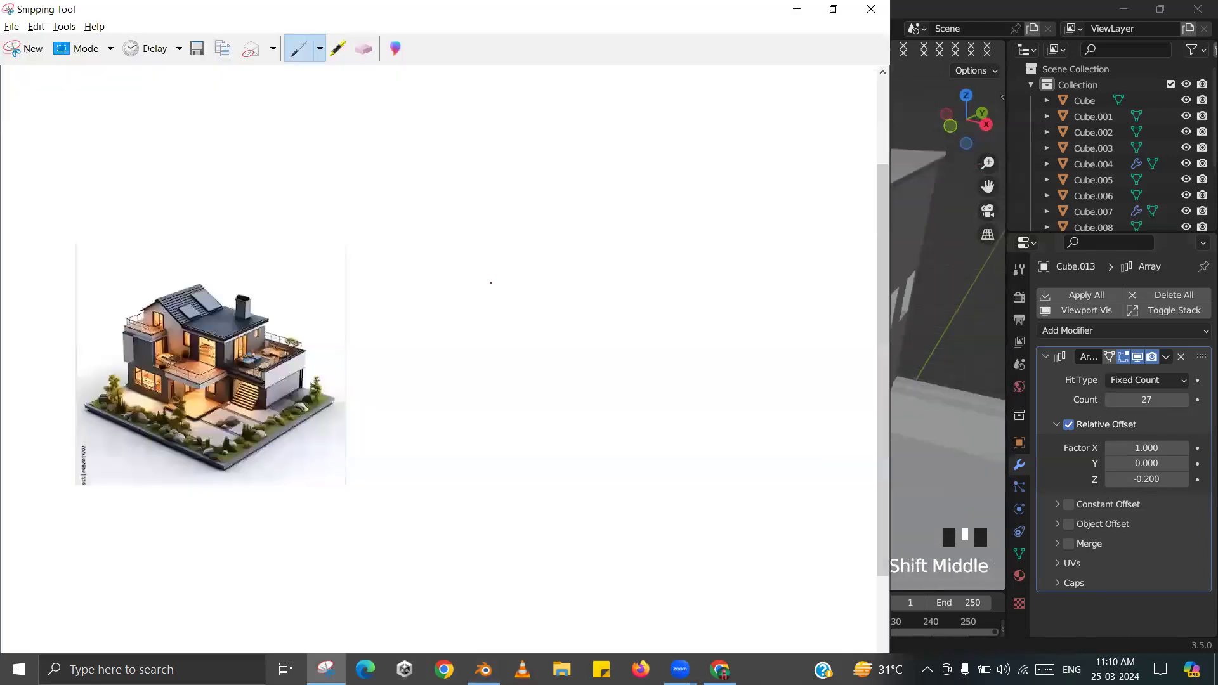
{"action": "key", "text": "alt+Tab"}
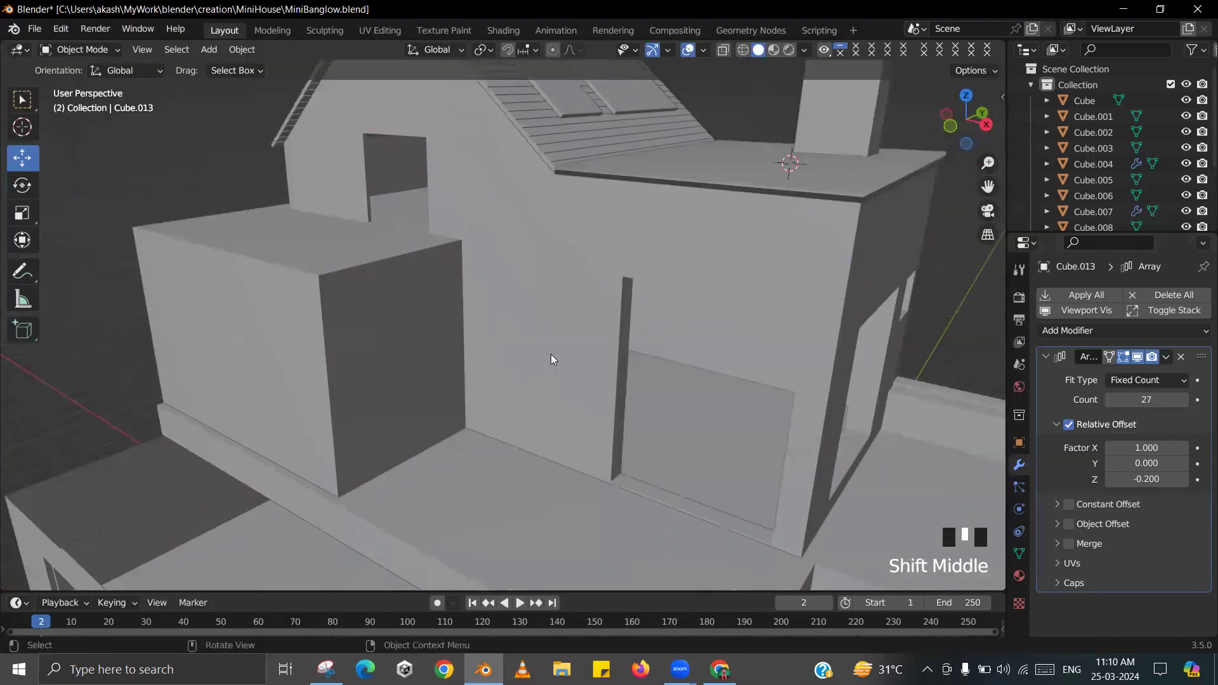
{"action": "left_click", "coordinate": [593, 315]}
{"action": "scroll", "coordinate": [525, 318], "scroll_direction": "down", "scroll_amount": 2}
{"action": "key", "text": "Tab"}
{"action": "left_click", "coordinate": [525, 319]}
{"action": "key", "text": "shift+s"}
{"action": "left_click", "coordinate": [522, 365]}
{"action": "key", "text": "Tab"}
{"action": "scroll", "coordinate": [527, 335], "scroll_direction": "up", "scroll_amount": 2}
{"action": "middle_click_drag", "start_coordinate": [527, 334], "coordinate": [657, 346], "text": "shift"}
- Add a cube at the 3D cursor, move it along the front wall beside the tall opening and narrow it along X
{"action": "key", "text": "shift+a"}
{"action": "left_click", "coordinate": [545, 254]}
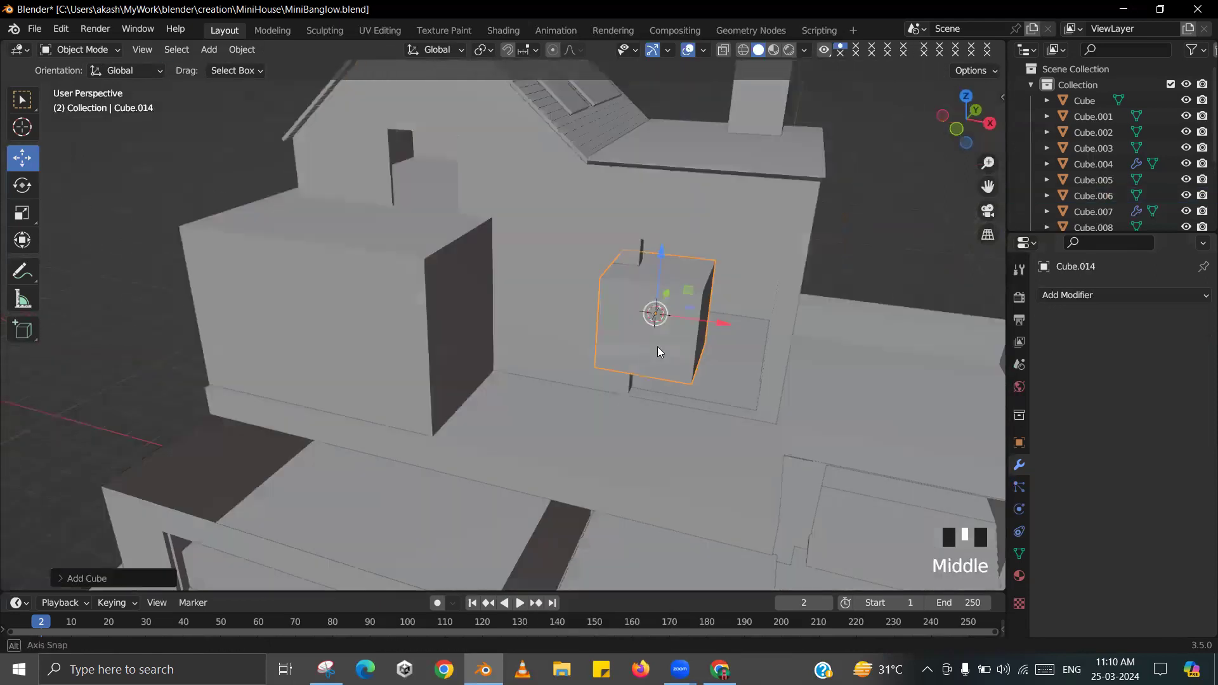
{"action": "key", "text": "g"}
{"action": "left_click", "coordinate": [634, 323]}
{"action": "key", "text": "s"}
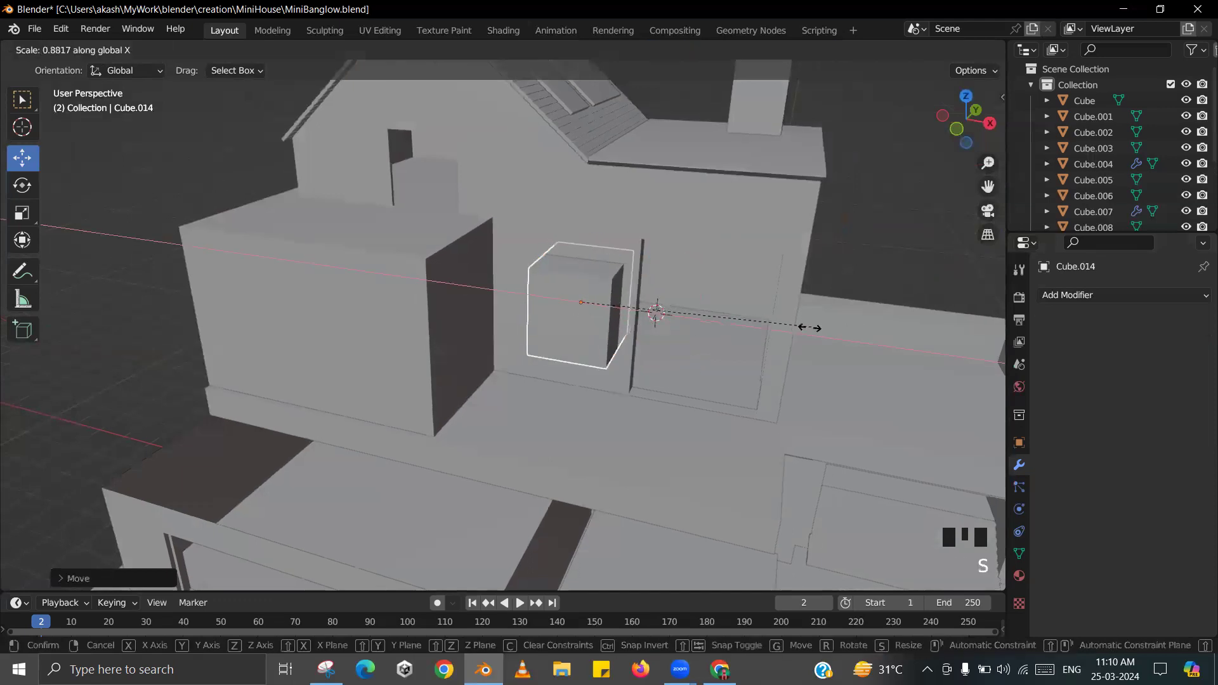
{"action": "left_click", "coordinate": [763, 332]}
- Shift the cutter cube along X closer to the tall opening and raise it slightly along Z
{"action": "scroll", "coordinate": [621, 336], "scroll_direction": "up", "scroll_amount": 4}
{"action": "middle_click_drag", "start_coordinate": [613, 336], "coordinate": [803, 361], "text": "shift"}
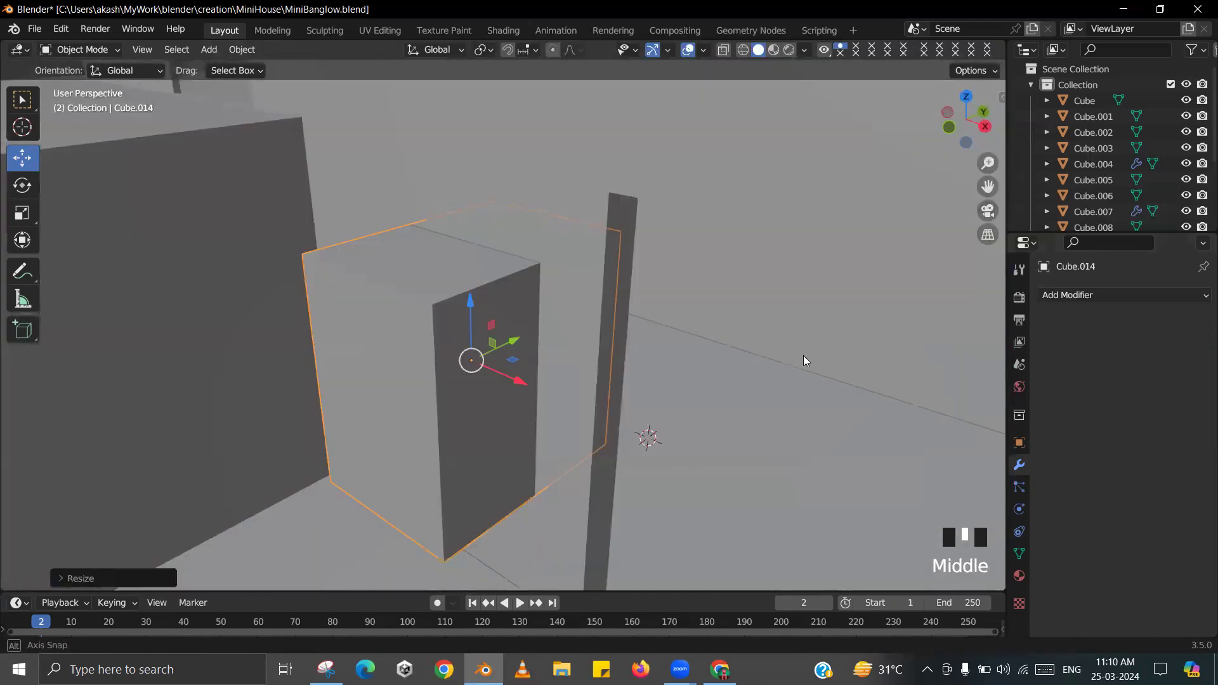
{"action": "left_click_drag", "start_coordinate": [517, 375], "coordinate": [545, 382]}
{"action": "left_click_drag", "start_coordinate": [493, 300], "coordinate": [498, 281]}
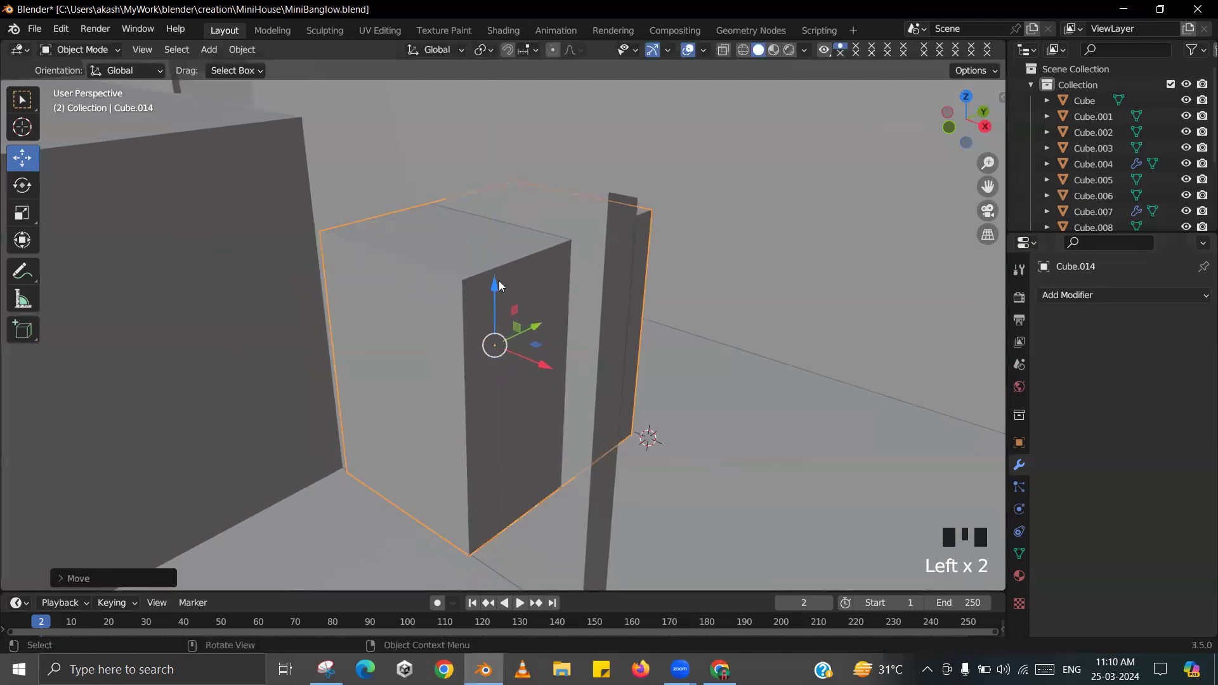
- Cut the cube out of the upper-storey walls with a Boolean Difference to make a window opening, and save the file
{"action": "left_click", "coordinate": [665, 167], "text": "shift"}
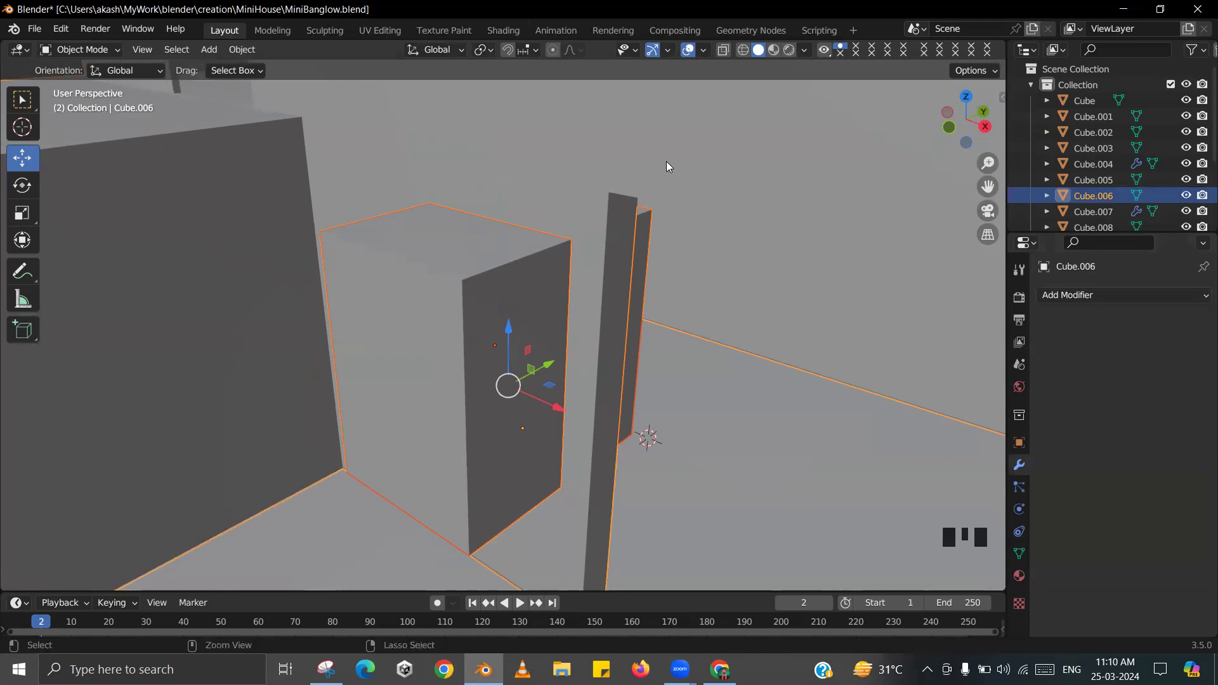
{"action": "key", "text": "ctrl+KP_Subtract"}
{"action": "scroll", "coordinate": [558, 224], "scroll_direction": "down", "scroll_amount": 4}
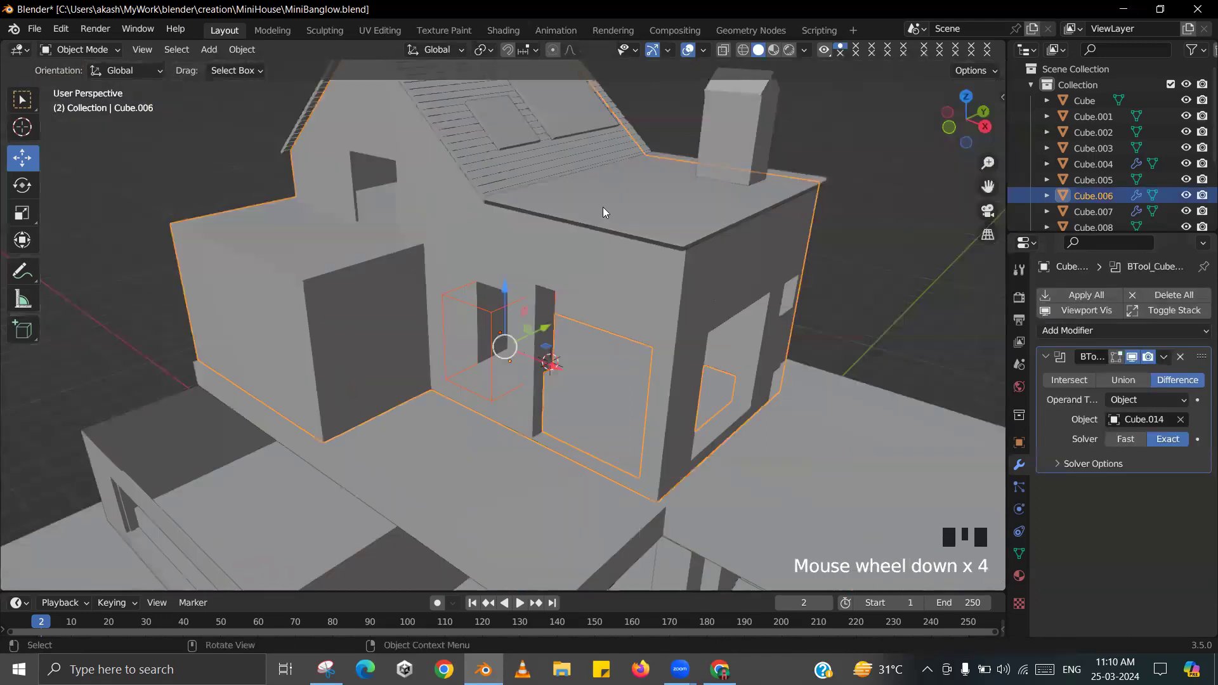
{"action": "middle_click_drag", "start_coordinate": [602, 207], "coordinate": [1093, 370]}
{"action": "key", "text": "ctrl+s"}
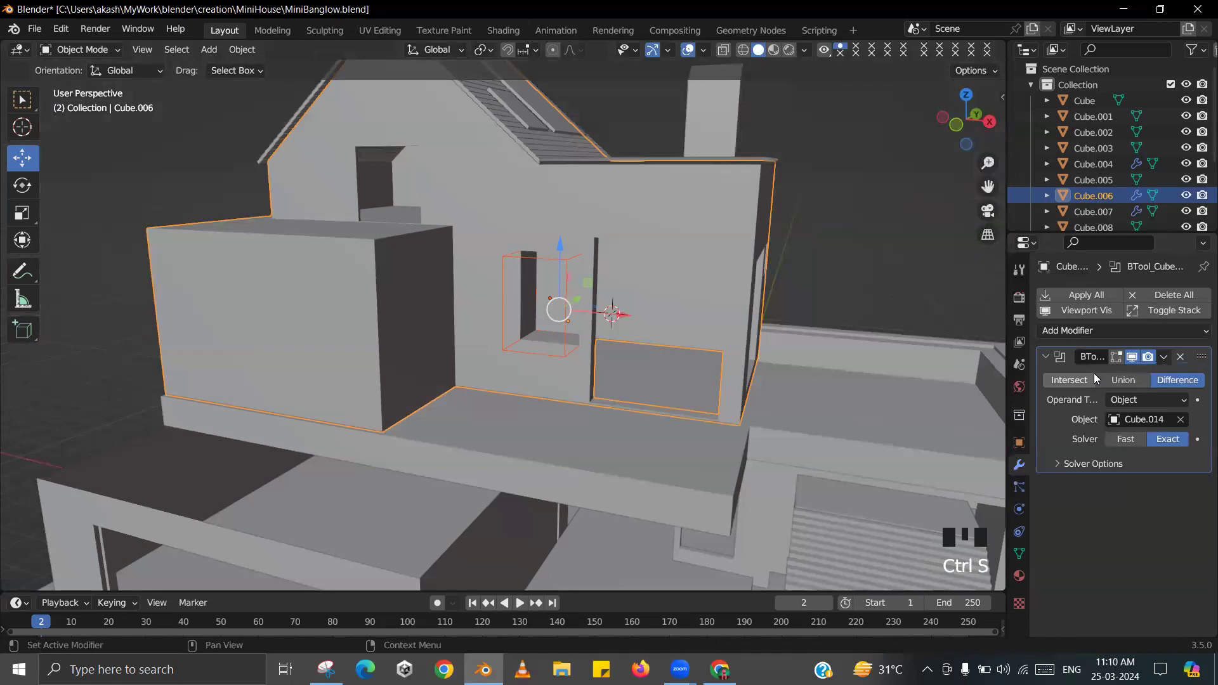
- Apply the Boolean modifier on the upper-storey walls and delete the window cutter cube
{"action": "key", "text": "ctrl+a"}
{"action": "scroll", "coordinate": [544, 324], "scroll_direction": "up", "scroll_amount": 2}
{"action": "middle_click_drag", "start_coordinate": [544, 324], "coordinate": [444, 358]}
{"action": "left_click", "coordinate": [434, 363]}
{"action": "left_click", "coordinate": [430, 367]}
{"action": "key", "text": "x"}
{"action": "left_click", "coordinate": [430, 367]}
{"action": "scroll", "coordinate": [481, 352], "scroll_direction": "up", "scroll_amount": 4}
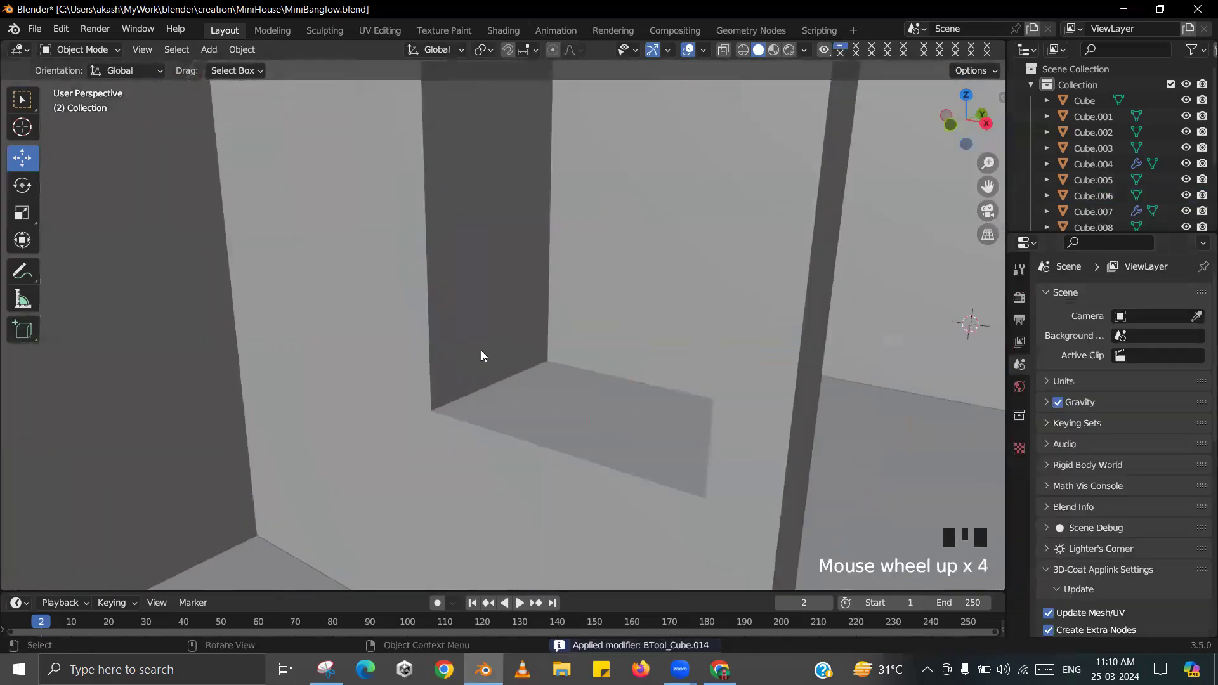
- In Edit Mode, delete the back face of the new window recess in the upper-storey front wall
{"action": "left_click", "coordinate": [507, 343]}
{"action": "scroll", "coordinate": [507, 342], "scroll_direction": "down", "scroll_amount": 1}
{"action": "middle_click_drag", "start_coordinate": [507, 342], "coordinate": [538, 328]}
{"action": "key", "text": "Tab"}
{"action": "left_click", "coordinate": [599, 255]}
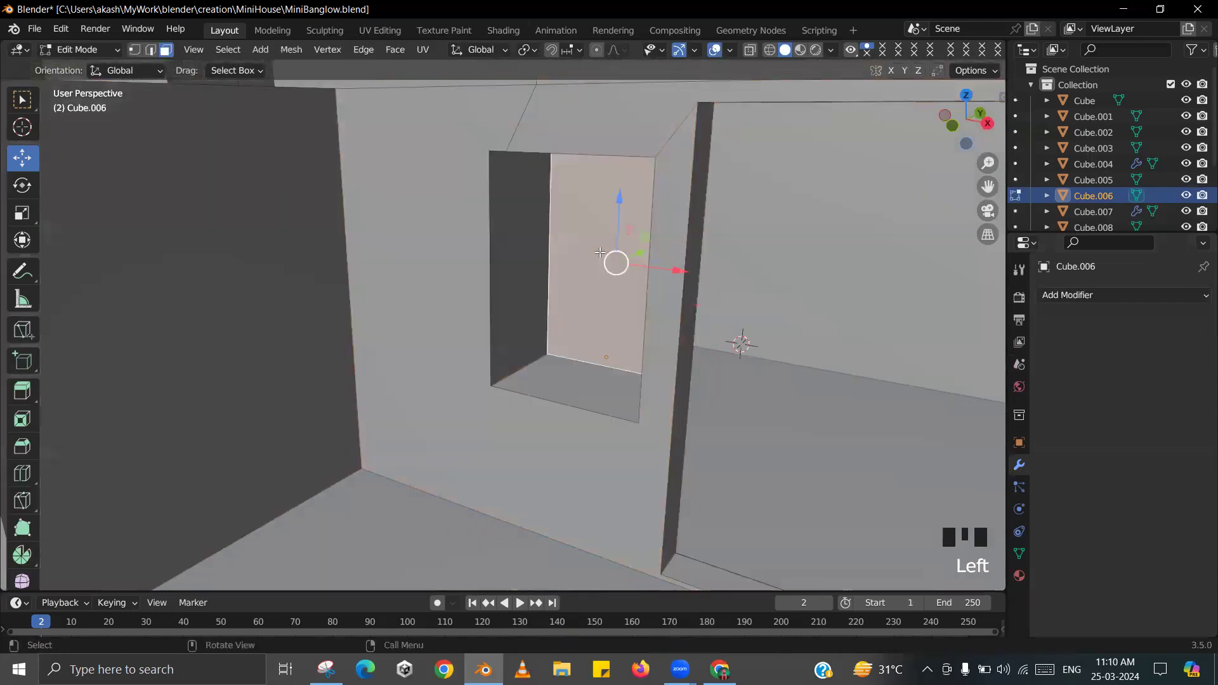
{"action": "key", "text": "x"}
{"action": "left_click", "coordinate": [678, 188]}
{"action": "scroll", "coordinate": [629, 212], "scroll_direction": "up", "scroll_amount": 1}
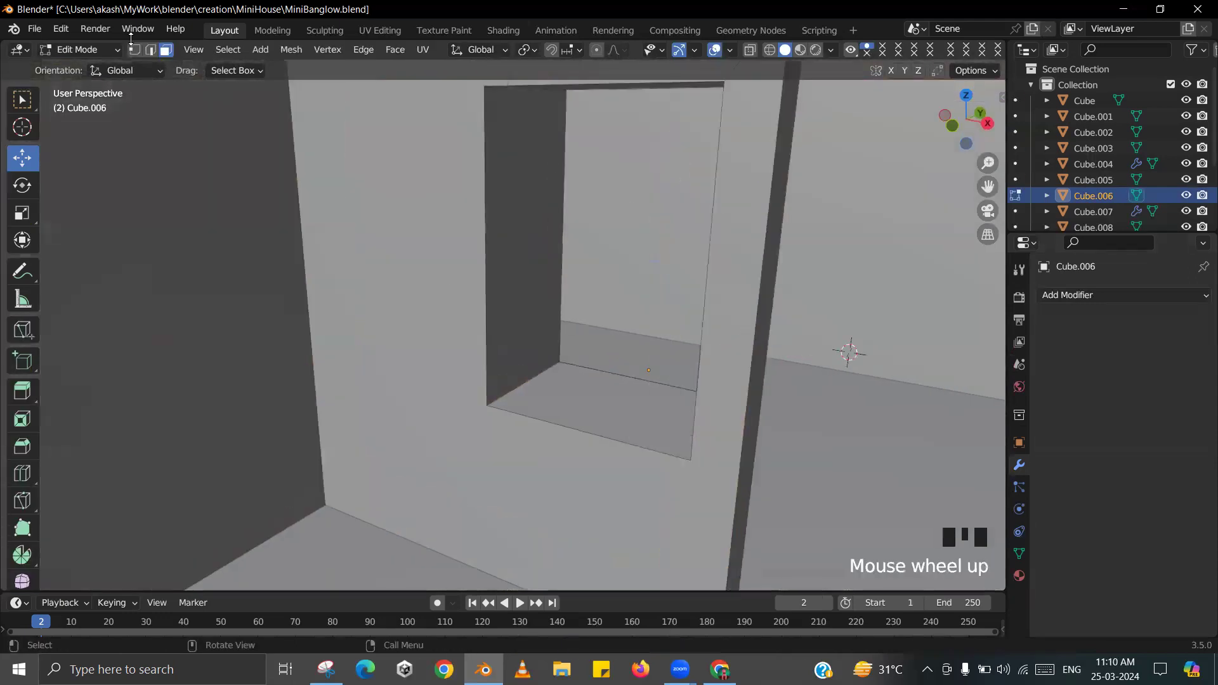
- Move the inner edge loop of the window opening closer to the front wall for a shallower reveal, and save the file
{"action": "left_click", "coordinate": [150, 50]}
{"action": "left_click", "coordinate": [574, 335], "text": "alt"}
{"action": "middle_click_drag", "start_coordinate": [574, 335], "coordinate": [566, 376]}
{"action": "left_click_drag", "start_coordinate": [571, 376], "coordinate": [455, 406]}
{"action": "key", "text": "Tab"}
{"action": "scroll", "coordinate": [533, 344], "scroll_direction": "down", "scroll_amount": 3}
{"action": "middle_click_drag", "start_coordinate": [533, 344], "coordinate": [538, 341]}
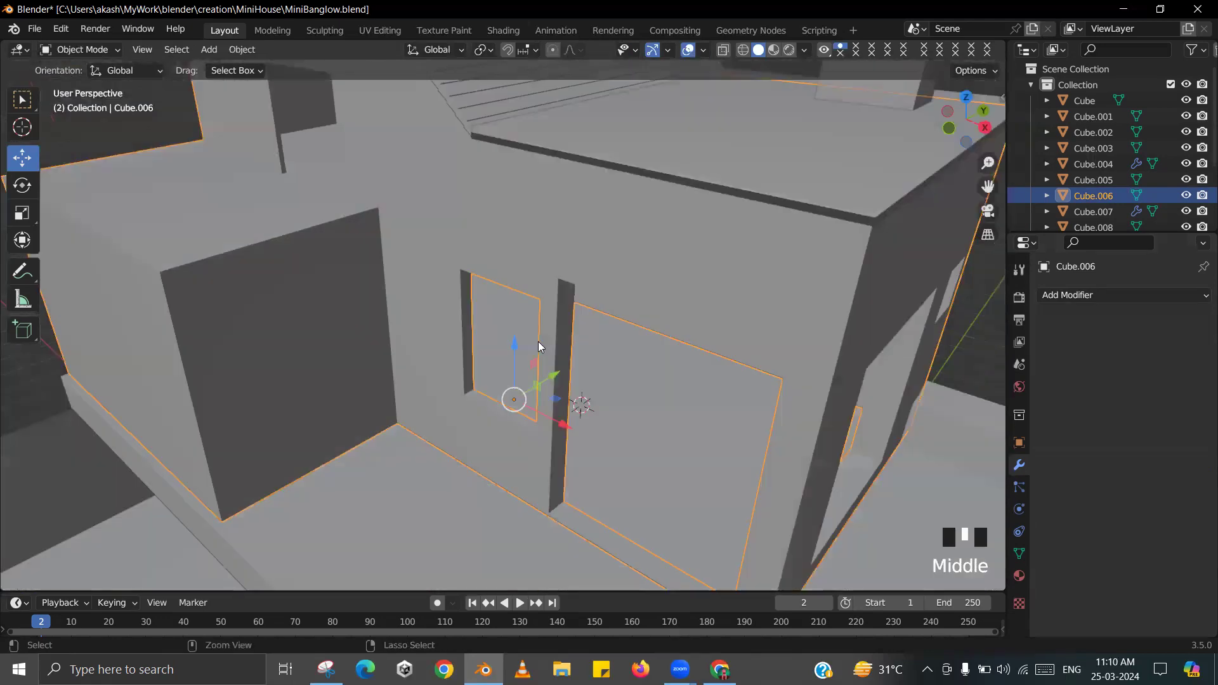
{"action": "key", "text": "ctrl+s"}
- Compare the house's front and side with the reference picture to find missing openings
{"action": "scroll", "coordinate": [605, 329], "scroll_direction": "down", "scroll_amount": 3}
{"action": "middle_click_drag", "start_coordinate": [642, 329], "coordinate": [869, 285]}
{"action": "scroll", "coordinate": [495, 300], "scroll_direction": "down", "scroll_amount": 2}
{"action": "middle_click_drag", "start_coordinate": [494, 299], "coordinate": [523, 279]}
{"action": "scroll", "coordinate": [526, 284], "scroll_direction": "up", "scroll_amount": 3, "text": "shift"}
{"action": "key", "text": "alt+Tab"}
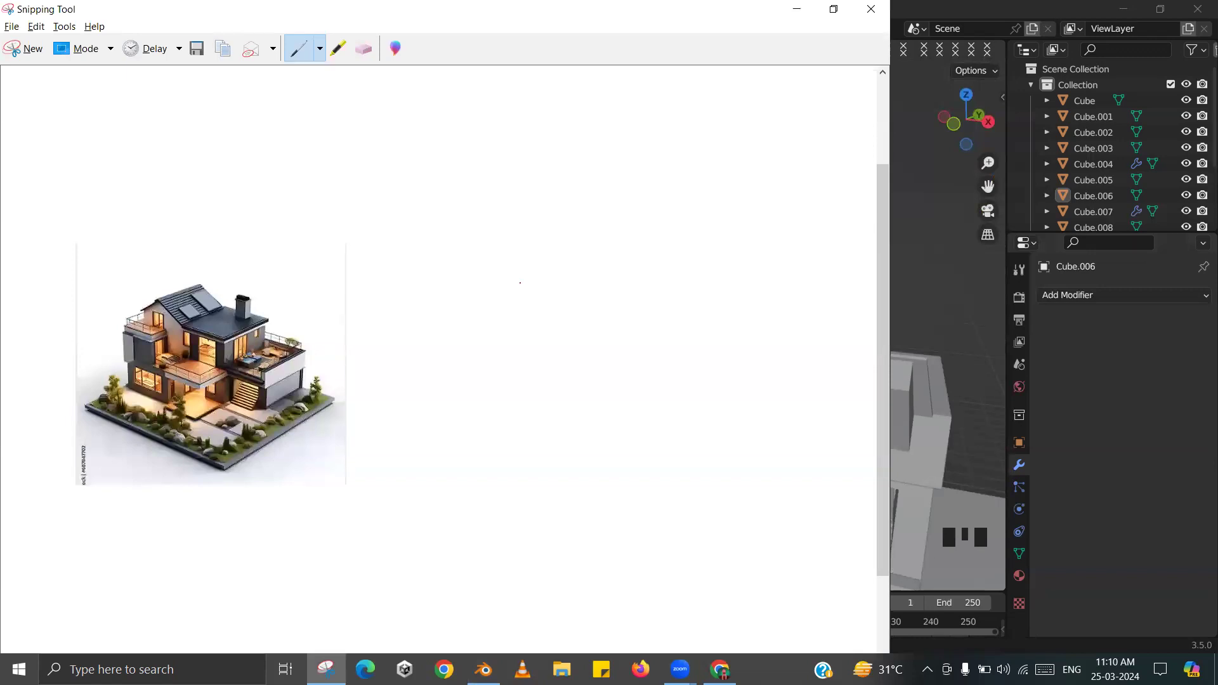
{"action": "key", "text": "alt+Tab"}
{"action": "scroll", "coordinate": [527, 305], "scroll_direction": "down", "scroll_amount": 2}
{"action": "scroll", "coordinate": [467, 356], "scroll_direction": "up", "scroll_amount": 1}
{"action": "scroll", "coordinate": [503, 366], "scroll_direction": "up", "scroll_amount": 4}
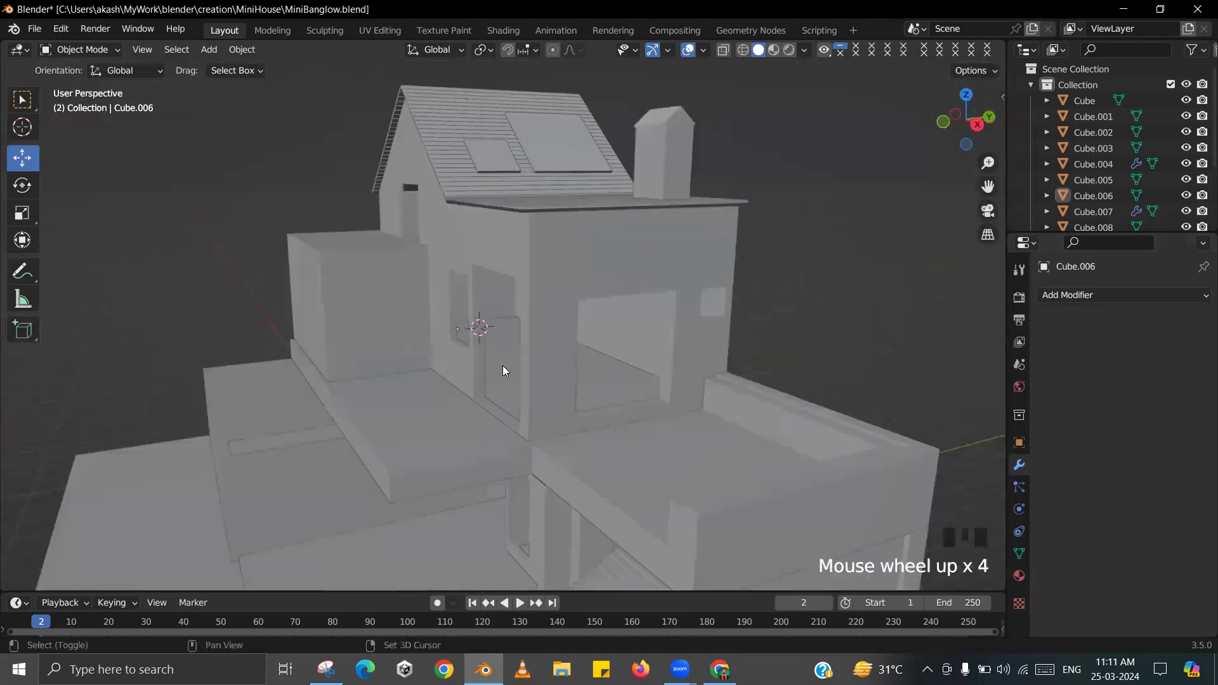
{"action": "middle_click_drag", "start_coordinate": [502, 365], "coordinate": [507, 374], "text": "shift"}
{"action": "key", "text": "alt+Tab"}
{"action": "key", "text": "alt+Tab"}
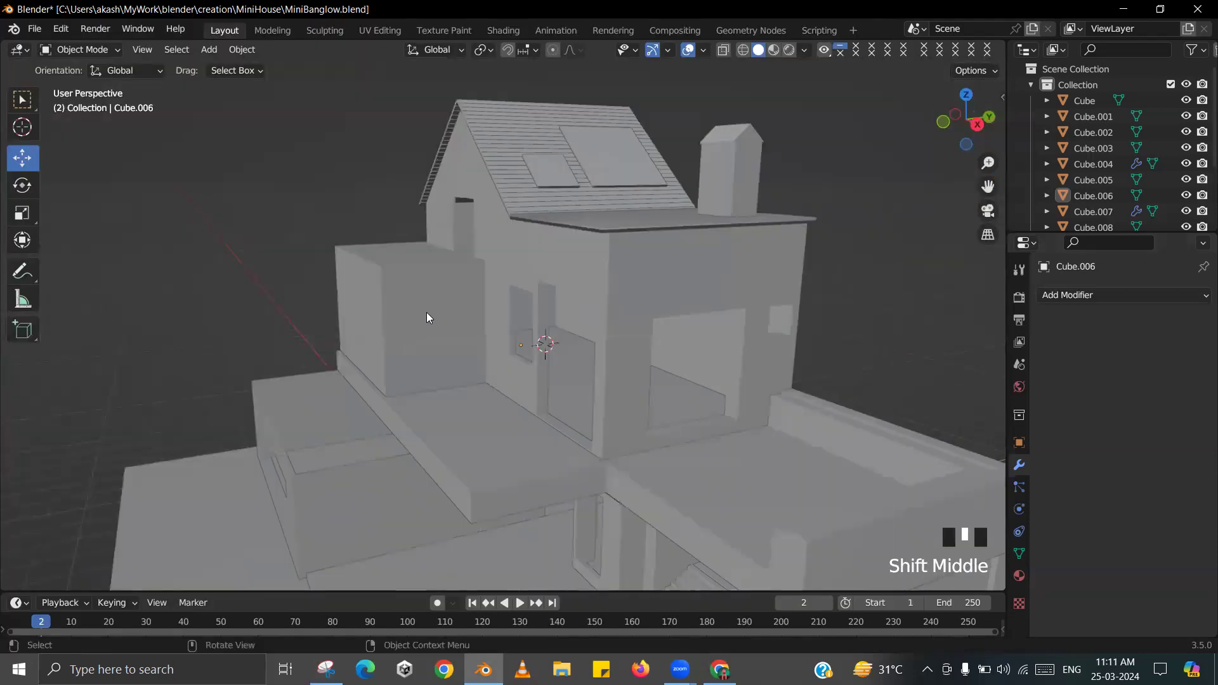
- Extrude the terrace-facing face of the upper-storey projecting block in place and scale it down to outline a doorway
{"action": "left_click", "coordinate": [440, 314]}
{"action": "middle_click_drag", "start_coordinate": [438, 320], "coordinate": [459, 320]}
{"action": "scroll", "coordinate": [444, 321], "scroll_direction": "up", "scroll_amount": 4}
{"action": "key", "text": "Tab"}
{"action": "left_click", "coordinate": [401, 314]}
{"action": "left_click", "coordinate": [167, 49]}
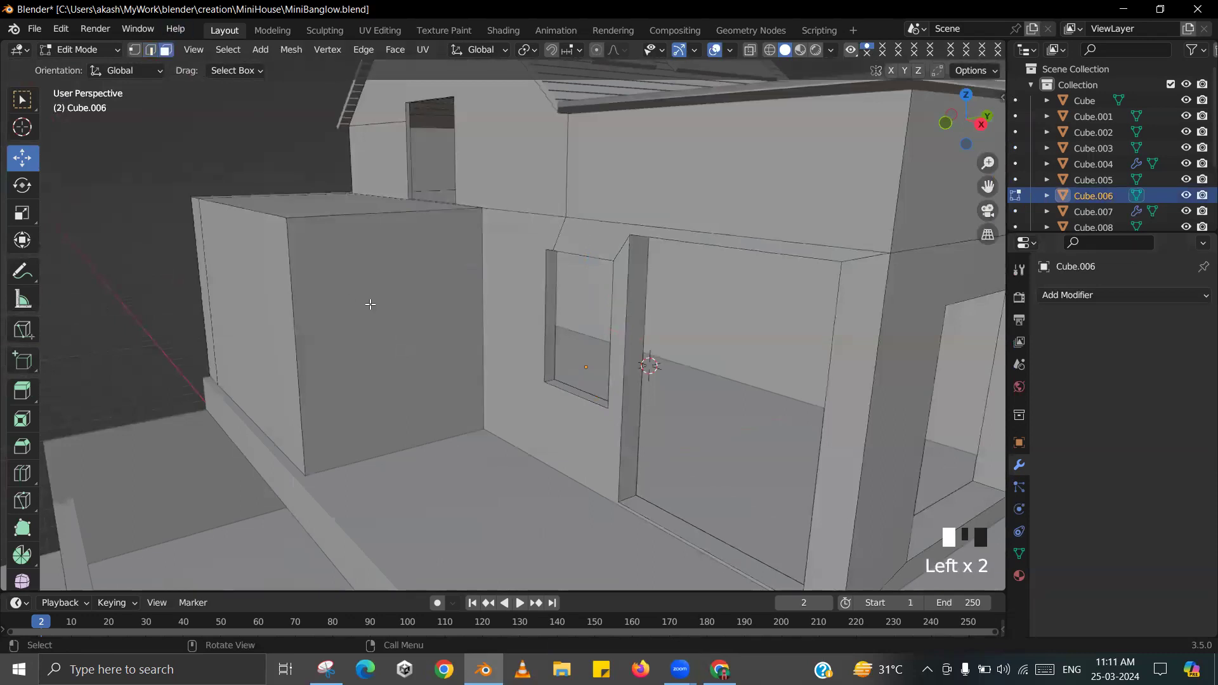
{"action": "left_click", "coordinate": [371, 305]}
{"action": "scroll", "coordinate": [486, 362], "scroll_direction": "down", "scroll_amount": 2}
{"action": "middle_click", "coordinate": [486, 362], "text": "ctrl"}
{"action": "middle_click_drag", "start_coordinate": [486, 362], "coordinate": [506, 307], "text": "shift"}
{"action": "middle_click_drag", "start_coordinate": [506, 307], "coordinate": [560, 296], "text": "shift"}
{"action": "key", "text": "e"}
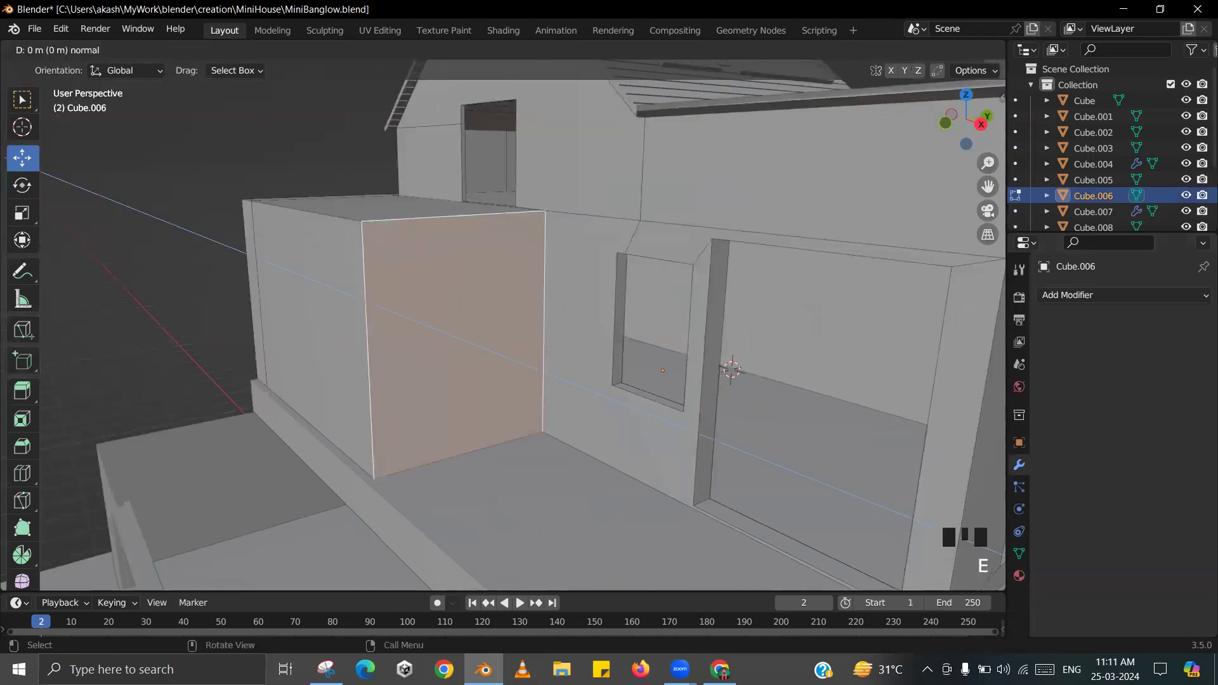
{"action": "key", "text": "s"}
{"action": "left_click", "coordinate": [558, 359]}
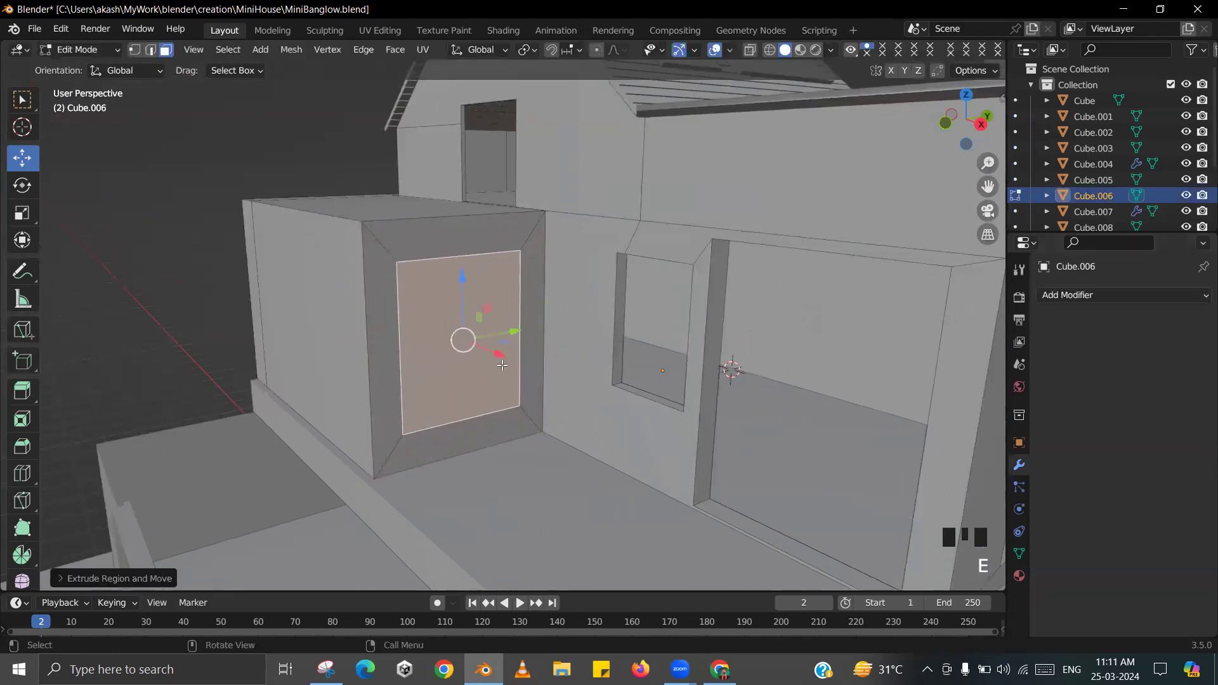
- Lower the doorway face along Z toward the terrace floor and narrow it along Y
{"action": "left_click_drag", "start_coordinate": [465, 279], "coordinate": [465, 314]}
{"action": "scroll", "coordinate": [465, 373], "scroll_direction": "up", "scroll_amount": 1}
{"action": "scroll", "coordinate": [465, 373], "scroll_direction": "up", "scroll_amount": 3}
{"action": "middle_click_drag", "start_coordinate": [464, 373], "coordinate": [593, 298], "text": "shift"}
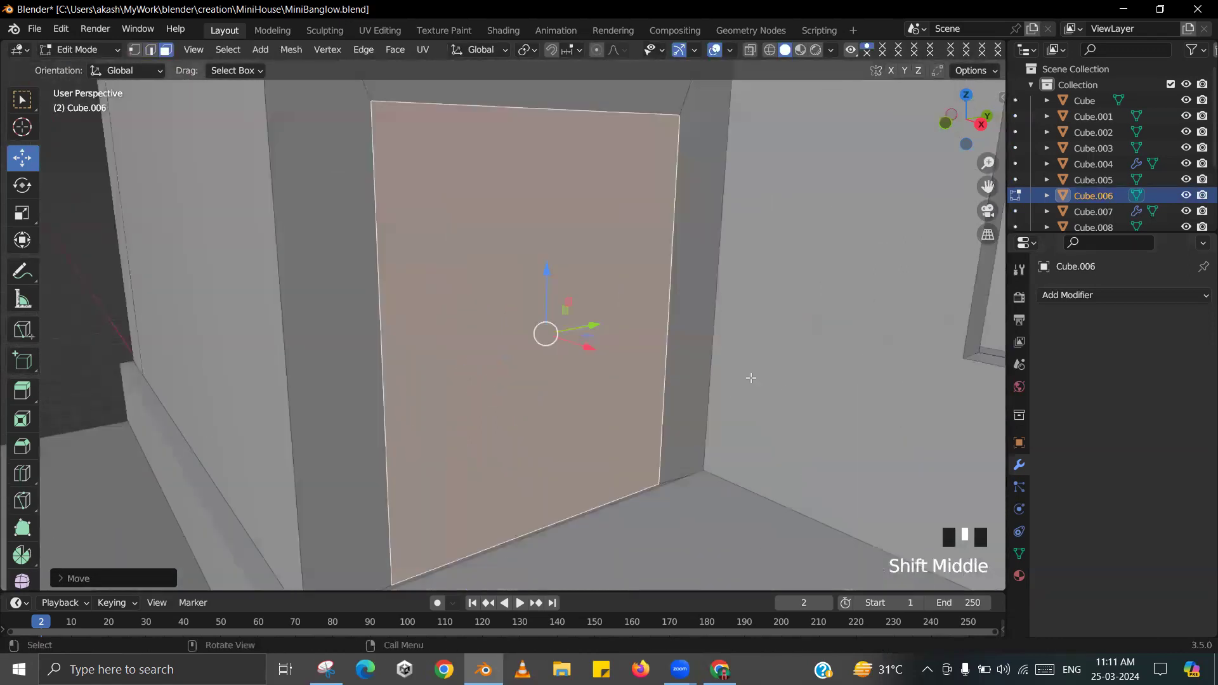
{"action": "middle_click_drag", "start_coordinate": [775, 386], "coordinate": [761, 389]}
{"action": "key", "text": "s"}
{"action": "key", "text": "y"}
{"action": "left_click", "coordinate": [691, 382]}
- Stretch the doorway face along Z to about 1.19 times its height and adjust its position in the block's wall
{"action": "scroll", "coordinate": [576, 297], "scroll_direction": "down", "scroll_amount": 4}
{"action": "middle_click_drag", "start_coordinate": [576, 296], "coordinate": [603, 294]}
{"action": "key", "text": "s"}
{"action": "key", "text": "z"}
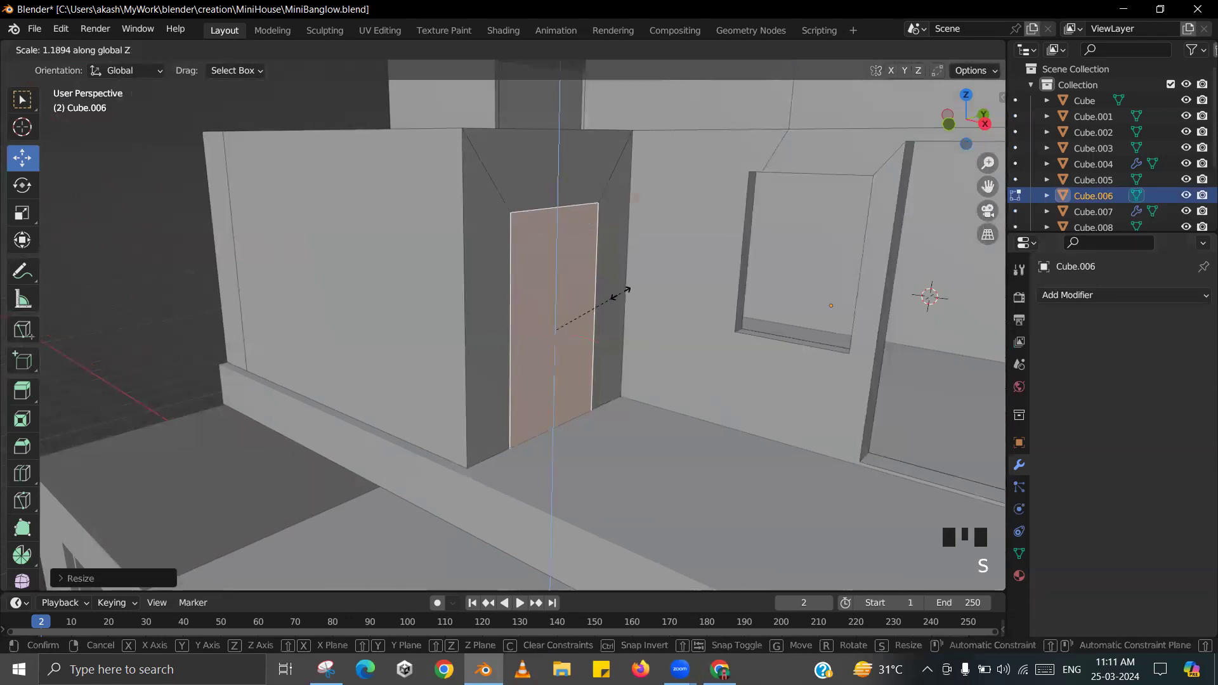
{"action": "left_click", "coordinate": [628, 295]}
{"action": "left_click_drag", "start_coordinate": [561, 251], "coordinate": [569, 247]}
{"action": "middle_click_drag", "start_coordinate": [569, 247], "coordinate": [507, 322]}
{"action": "left_click_drag", "start_coordinate": [507, 321], "coordinate": [520, 318]}
{"action": "middle_click_drag", "start_coordinate": [520, 318], "coordinate": [526, 353]}
{"action": "scroll", "coordinate": [550, 383], "scroll_direction": "up", "scroll_amount": 3}
{"action": "scroll", "coordinate": [551, 383], "scroll_direction": "up", "scroll_amount": 2, "text": "shift"}
- Extrude the doorway face about 0.12 m inward, delete it to open the doorway, and save the file
{"action": "key", "text": "e"}
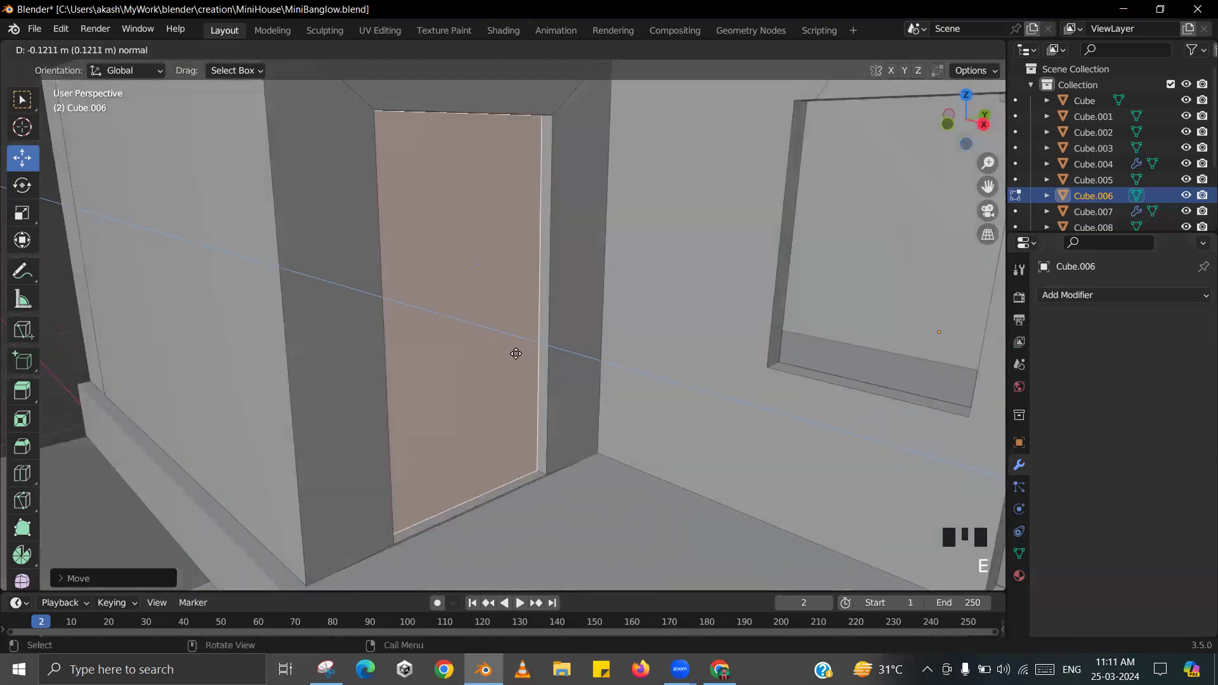
{"action": "left_click", "coordinate": [517, 354]}
{"action": "key", "text": "x"}
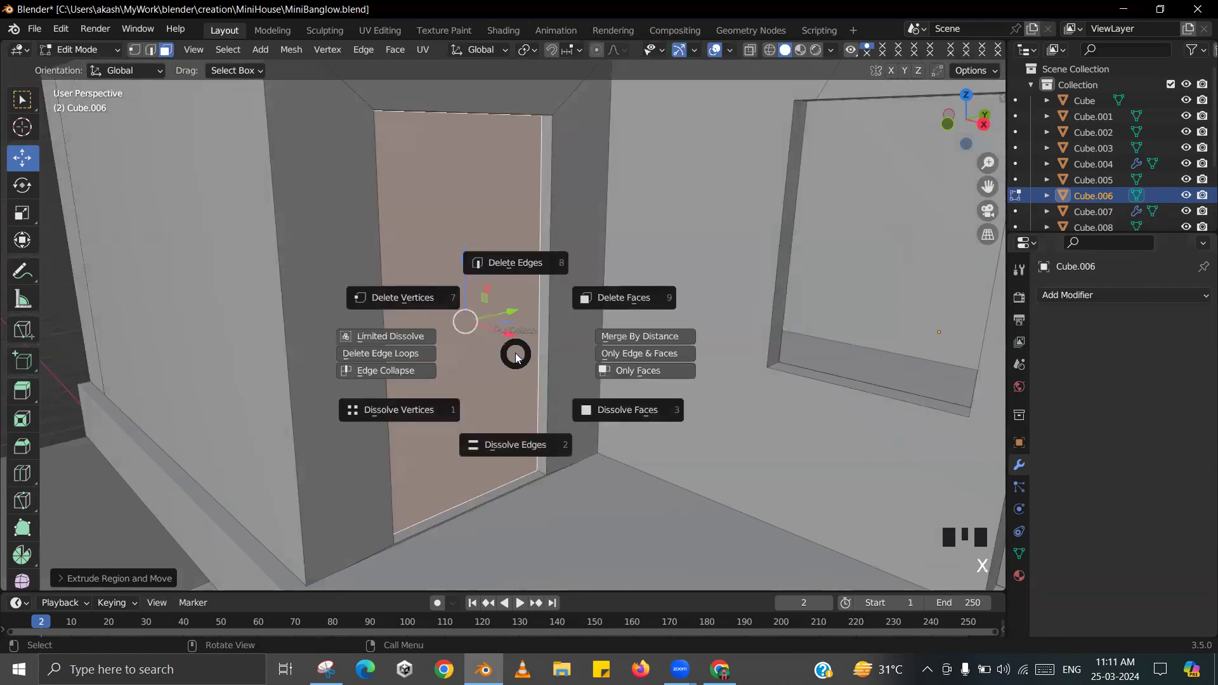
{"action": "left_click", "coordinate": [560, 319]}
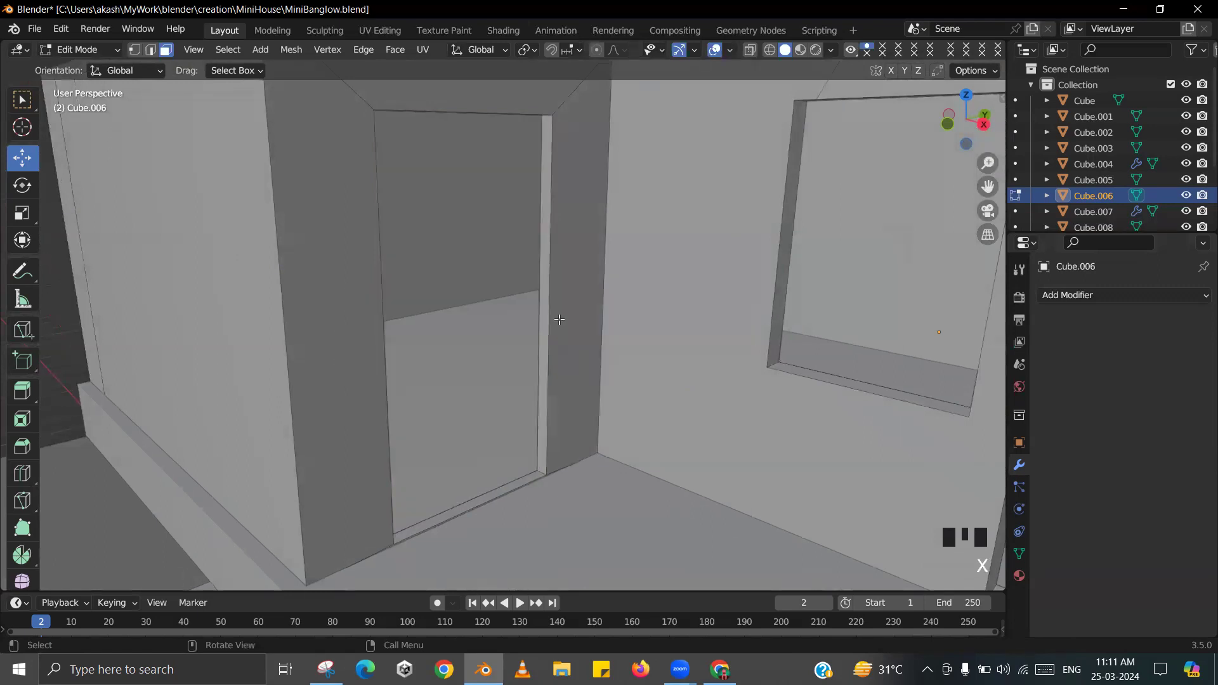
{"action": "key", "text": "Tab"}
{"action": "key", "text": "ctrl+s"}
{"action": "left_click", "coordinate": [539, 298]}
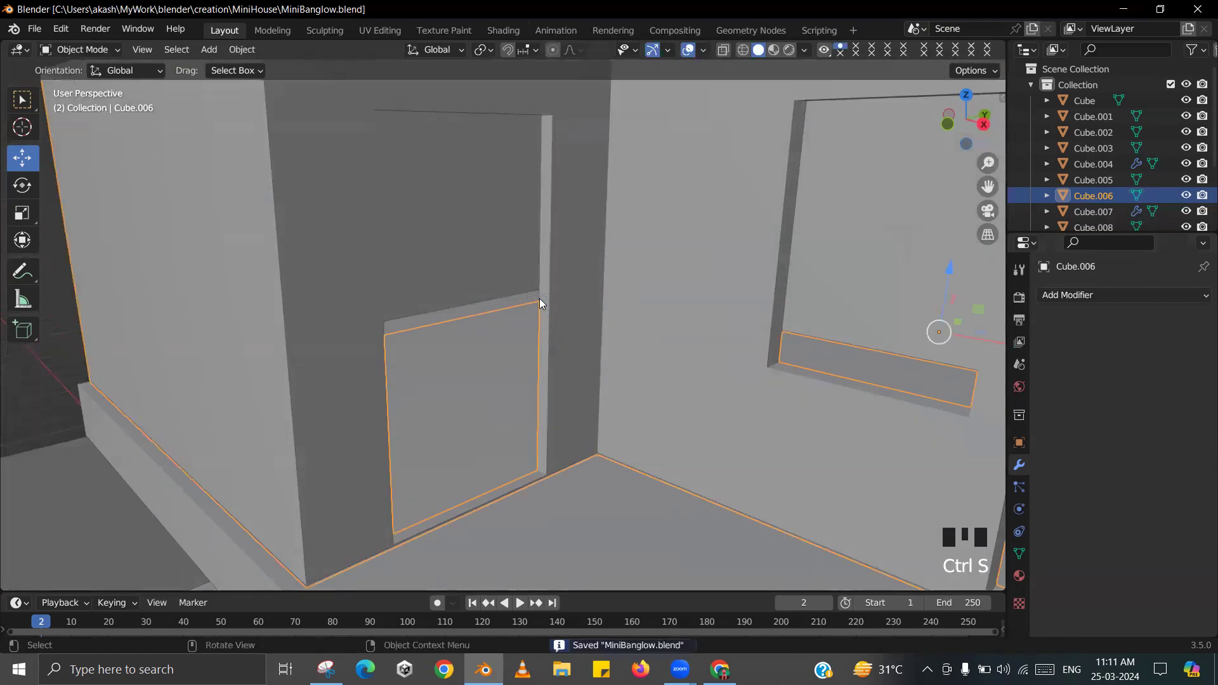
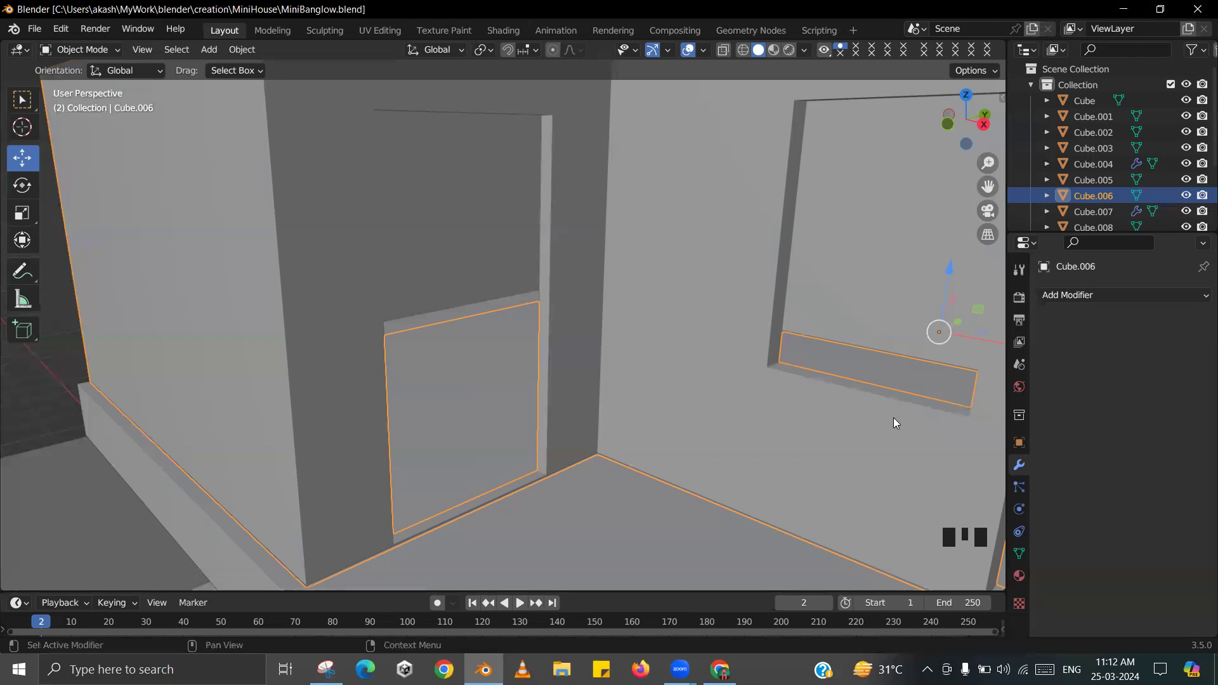
- Consult the reference picture and select the face above the front window of the ground-floor walls in Edit Mode
{"action": "middle_click_drag", "start_coordinate": [597, 358], "coordinate": [452, 375], "text": "shift"}
{"action": "scroll", "coordinate": [499, 312], "scroll_direction": "down", "scroll_amount": 2}
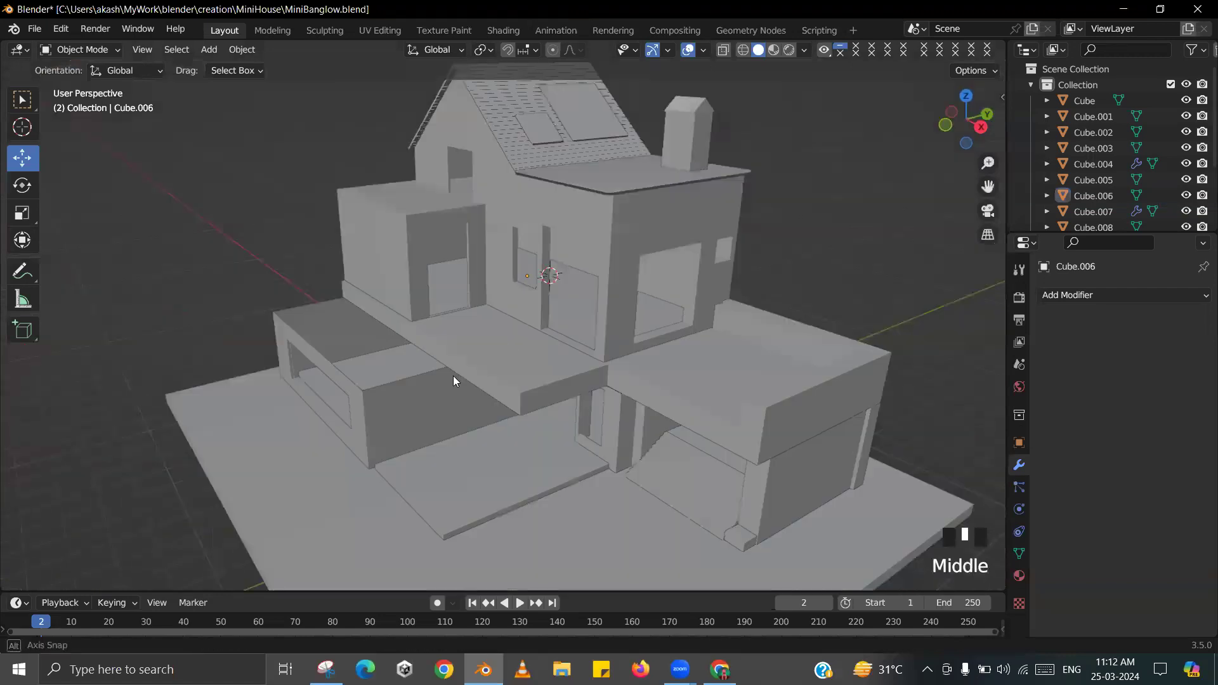
{"action": "scroll", "coordinate": [408, 413], "scroll_direction": "up", "scroll_amount": 4}
{"action": "middle_click_drag", "start_coordinate": [408, 413], "coordinate": [416, 409]}
{"action": "key", "text": "alt+Tab"}
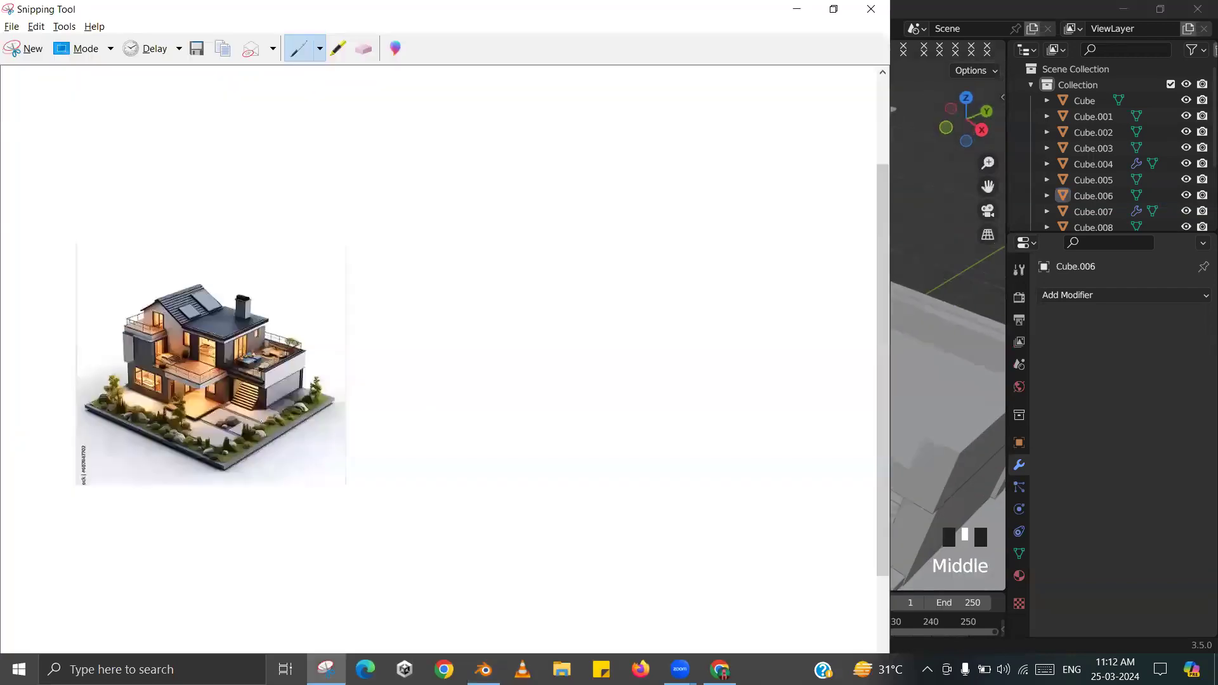
{"action": "key", "text": "alt+Tab"}
{"action": "scroll", "coordinate": [335, 354], "scroll_direction": "up", "scroll_amount": 1}
{"action": "left_click", "coordinate": [327, 369]}
{"action": "left_click", "coordinate": [328, 369]}
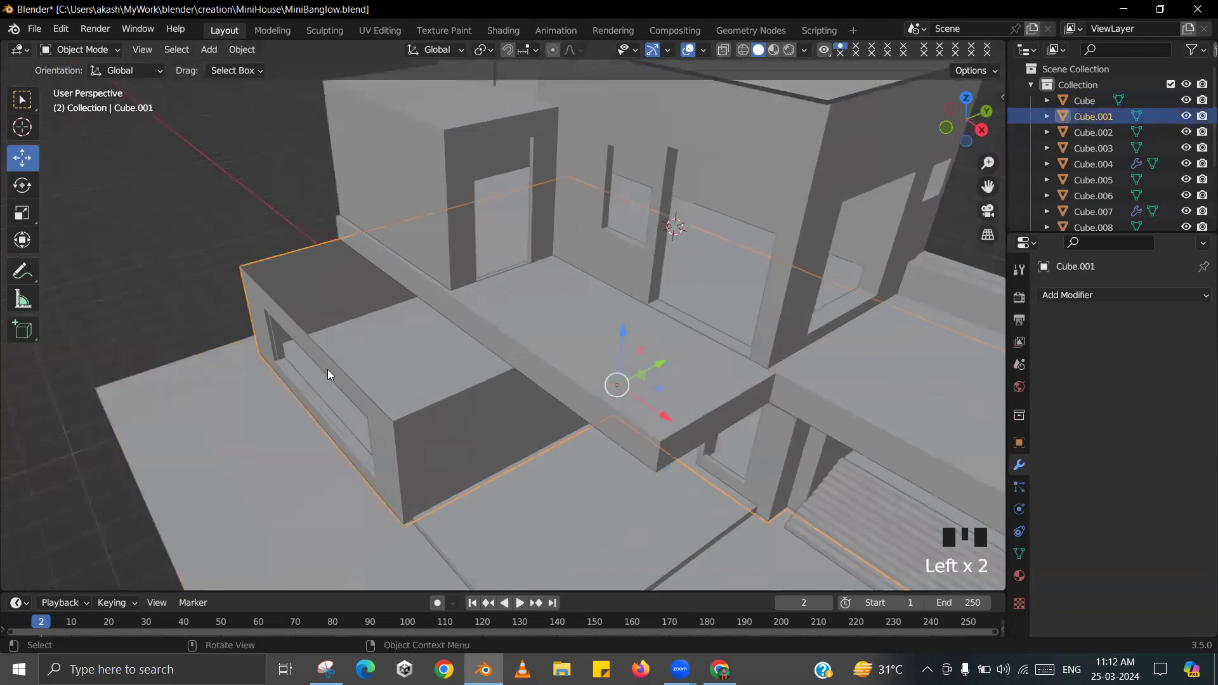
{"action": "key", "text": "Tab"}
{"action": "middle_click_drag", "start_coordinate": [327, 369], "coordinate": [340, 355]}
{"action": "scroll", "coordinate": [340, 355], "scroll_direction": "up", "scroll_amount": 3}
{"action": "left_click", "coordinate": [337, 371]}
{"action": "left_click", "coordinate": [371, 378], "text": "shift"}
{"action": "left_click", "coordinate": [371, 379], "text": "alt"}
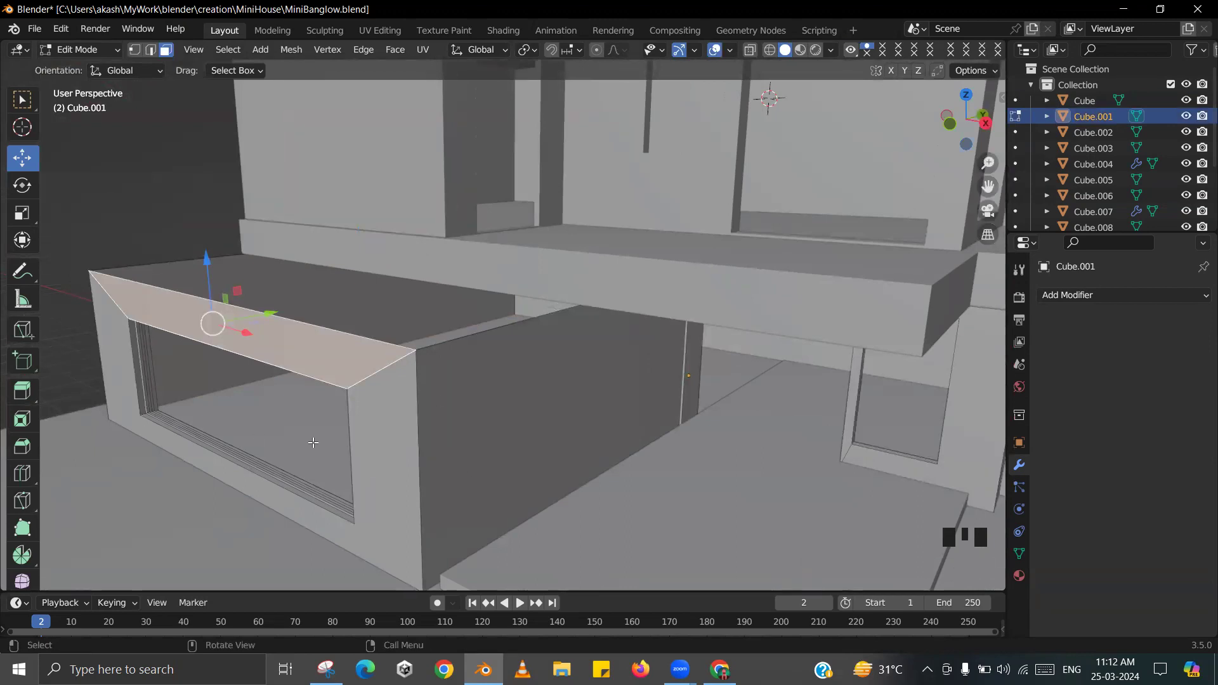
- Select the narrow face strips along the sill of the ground-floor front window
{"action": "scroll", "coordinate": [314, 443], "scroll_direction": "down", "scroll_amount": 2}
{"action": "scroll", "coordinate": [345, 366], "scroll_direction": "up", "scroll_amount": 1}
{"action": "middle_click_drag", "start_coordinate": [345, 366], "coordinate": [387, 361], "text": "shift"}
{"action": "middle_click_drag", "start_coordinate": [438, 406], "coordinate": [638, 347], "text": "shift"}
{"action": "left_click", "coordinate": [702, 352], "text": "shift"}
{"action": "middle_click_drag", "start_coordinate": [751, 332], "coordinate": [563, 298]}
{"action": "scroll", "coordinate": [530, 369], "scroll_direction": "up", "scroll_amount": 2}
{"action": "middle_click_drag", "start_coordinate": [602, 353], "coordinate": [301, 317]}
{"action": "left_click", "coordinate": [305, 317], "text": "alt"}
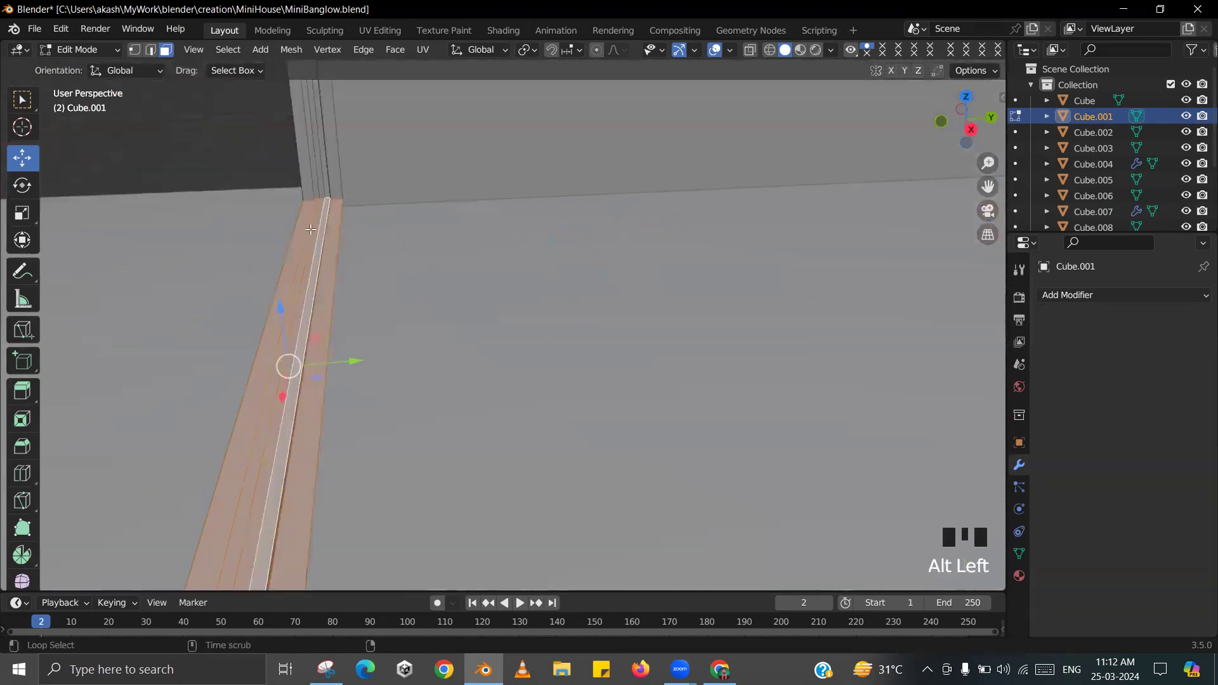
{"action": "left_click", "coordinate": [311, 127], "text": "alt+shift"}
- Add the face strips along the upper reveal of the ground-floor front window to the selection
{"action": "scroll", "coordinate": [311, 127], "scroll_direction": "down", "scroll_amount": 4}
{"action": "middle_click_drag", "start_coordinate": [311, 126], "coordinate": [420, 198]}
{"action": "scroll", "coordinate": [427, 138], "scroll_direction": "up", "scroll_amount": 3}
{"action": "left_click", "coordinate": [386, 154], "text": "alt+shift"}
{"action": "left_click", "coordinate": [421, 199], "text": "shift"}
{"action": "scroll", "coordinate": [426, 204], "scroll_direction": "down", "scroll_amount": 2}
{"action": "mouse_move", "coordinate": [801, 285]}
{"action": "middle_mouse_down", "text": "shift"}
{"action": "mouse_move", "coordinate": [630, 276]}
{"action": "mouse_move", "coordinate": [792, 287]}
{"action": "middle_mouse_up", "text": "shift"}
{"action": "scroll", "coordinate": [791, 286], "scroll_direction": "up", "scroll_amount": 4, "text": "shift"}
{"action": "scroll", "coordinate": [808, 286], "scroll_direction": "up", "scroll_amount": 1}
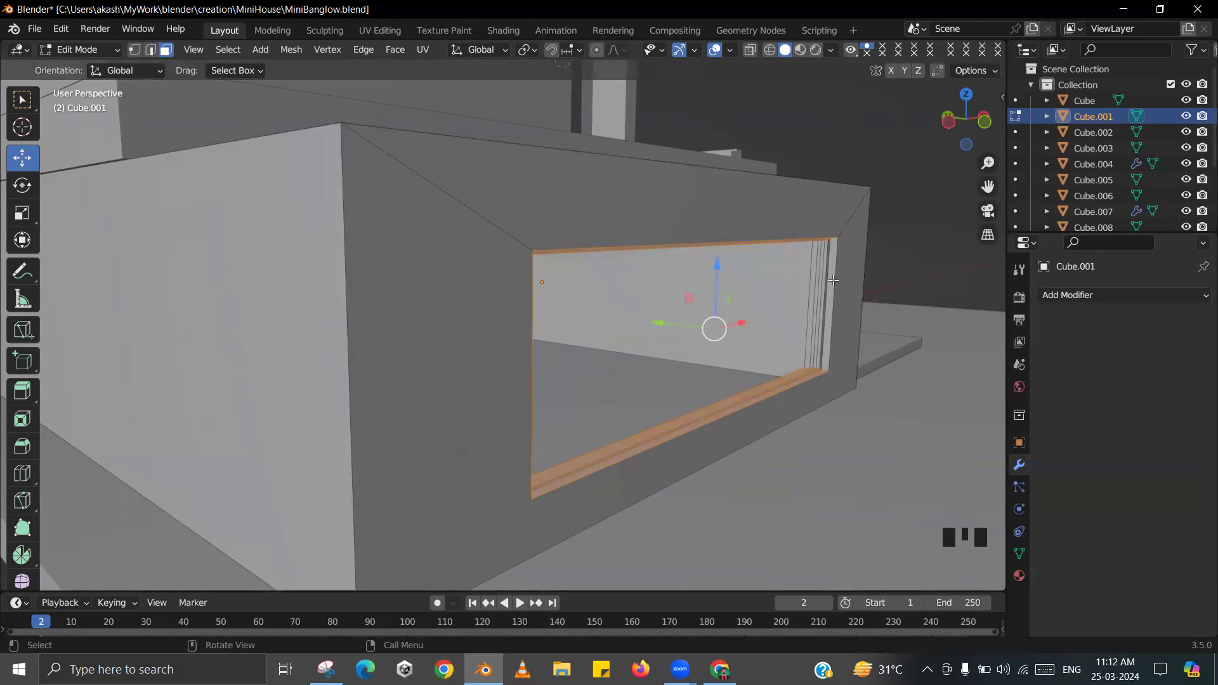
- Add the side reveal faces of the ground-floor front window to the selection, return to Object Mode and save the file
{"action": "scroll", "coordinate": [793, 273], "scroll_direction": "up", "scroll_amount": 4}
{"action": "middle_click_drag", "start_coordinate": [695, 247], "coordinate": [483, 274], "text": "shift"}
{"action": "left_click", "coordinate": [748, 262], "text": "alt+shift"}
{"action": "left_click", "coordinate": [583, 193], "text": "shift"}
{"action": "scroll", "coordinate": [583, 193], "scroll_direction": "down", "scroll_amount": 2}
{"action": "scroll", "coordinate": [483, 274], "scroll_direction": "up", "scroll_amount": 2}
{"action": "left_click_drag", "start_coordinate": [483, 274], "coordinate": [677, 264]}
{"action": "key", "text": "Tab"}
{"action": "middle_click_drag", "start_coordinate": [677, 263], "coordinate": [692, 284]}
{"action": "key", "text": "ctrl+s"}
{"action": "scroll", "coordinate": [591, 222], "scroll_direction": "down", "scroll_amount": 3}
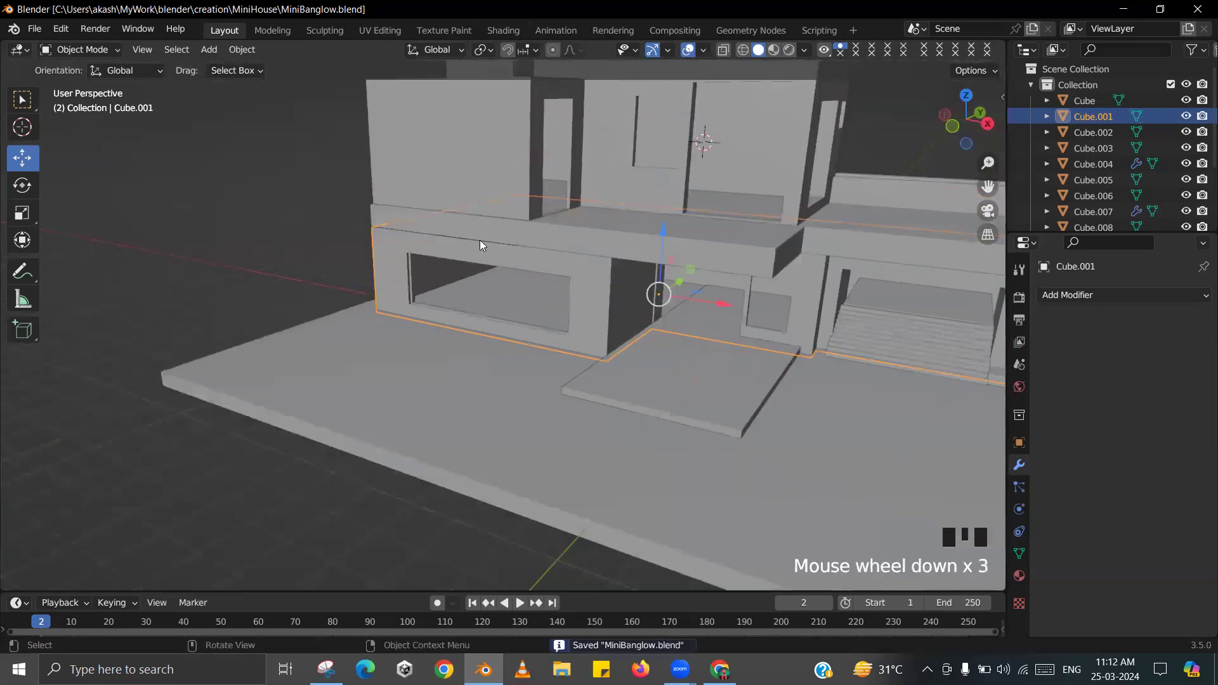
- Deselect the walls and compare the whole house with the reference picture from several angles
{"action": "middle_click_drag", "start_coordinate": [481, 244], "coordinate": [260, 198]}
{"action": "left_click", "coordinate": [260, 199]}
{"action": "middle_click_drag", "start_coordinate": [353, 218], "coordinate": [475, 322]}
{"action": "scroll", "coordinate": [533, 326], "scroll_direction": "down", "scroll_amount": 2}
{"action": "key", "text": "alt+Tab"}
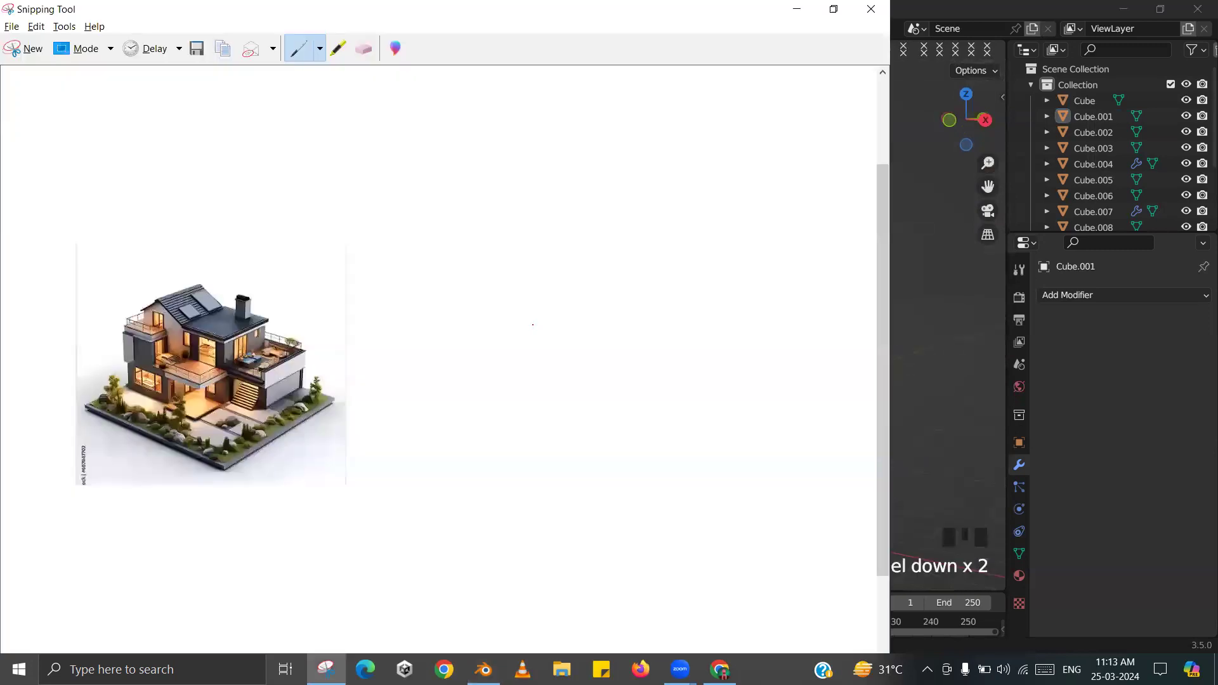
{"action": "key", "text": "alt+Tab"}
{"action": "scroll", "coordinate": [331, 374], "scroll_direction": "down", "scroll_amount": 4}
{"action": "middle_click_drag", "start_coordinate": [331, 374], "coordinate": [361, 387]}
{"action": "scroll", "coordinate": [339, 390], "scroll_direction": "up", "scroll_amount": 3}
{"action": "key", "text": "alt+Tab"}
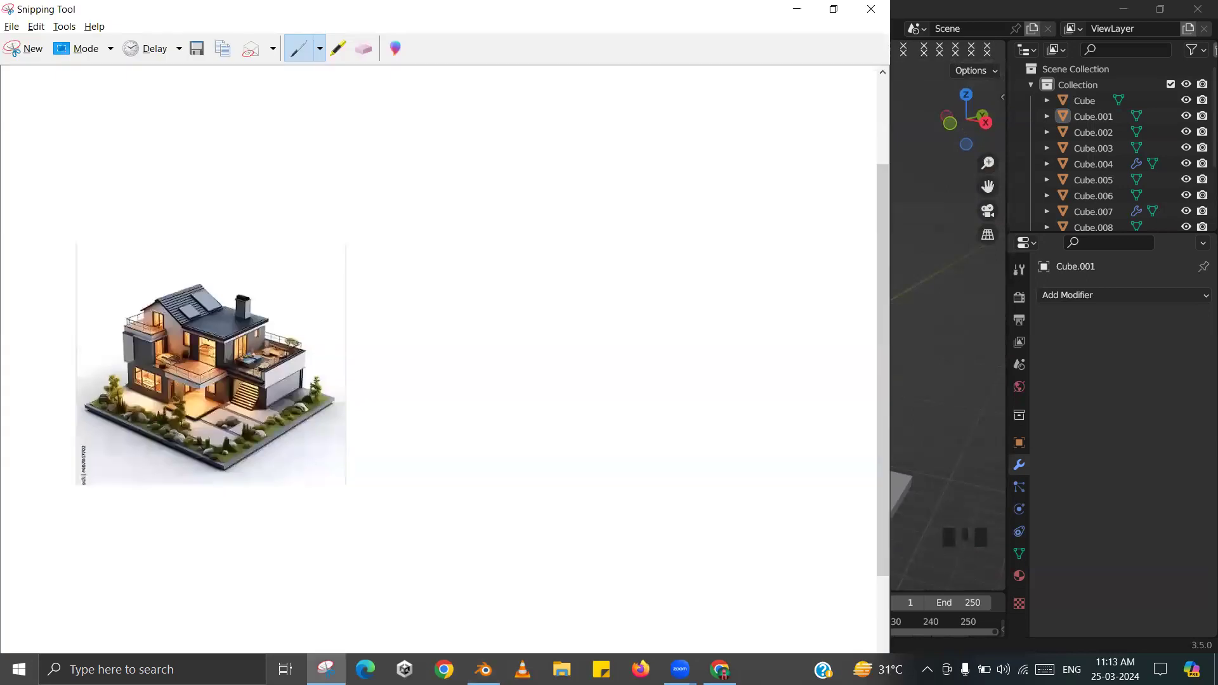
{"action": "key", "text": "alt+Tab"}
{"action": "key", "text": "alt+Tab"}
{"action": "key", "text": "alt+Tab"}
{"action": "middle_click_drag", "start_coordinate": [638, 345], "coordinate": [608, 358]}
{"action": "key", "text": "alt+Tab"}
{"action": "key", "text": "alt+Tab"}
- Select the reveal faces of the small square side window in the upper-storey walls, raise the opening along Z and deselect the walls
{"action": "scroll", "coordinate": [788, 334], "scroll_direction": "up", "scroll_amount": 3}
{"action": "middle_click_drag", "start_coordinate": [808, 340], "coordinate": [717, 383]}
{"action": "scroll", "coordinate": [710, 377], "scroll_direction": "up", "scroll_amount": 3}
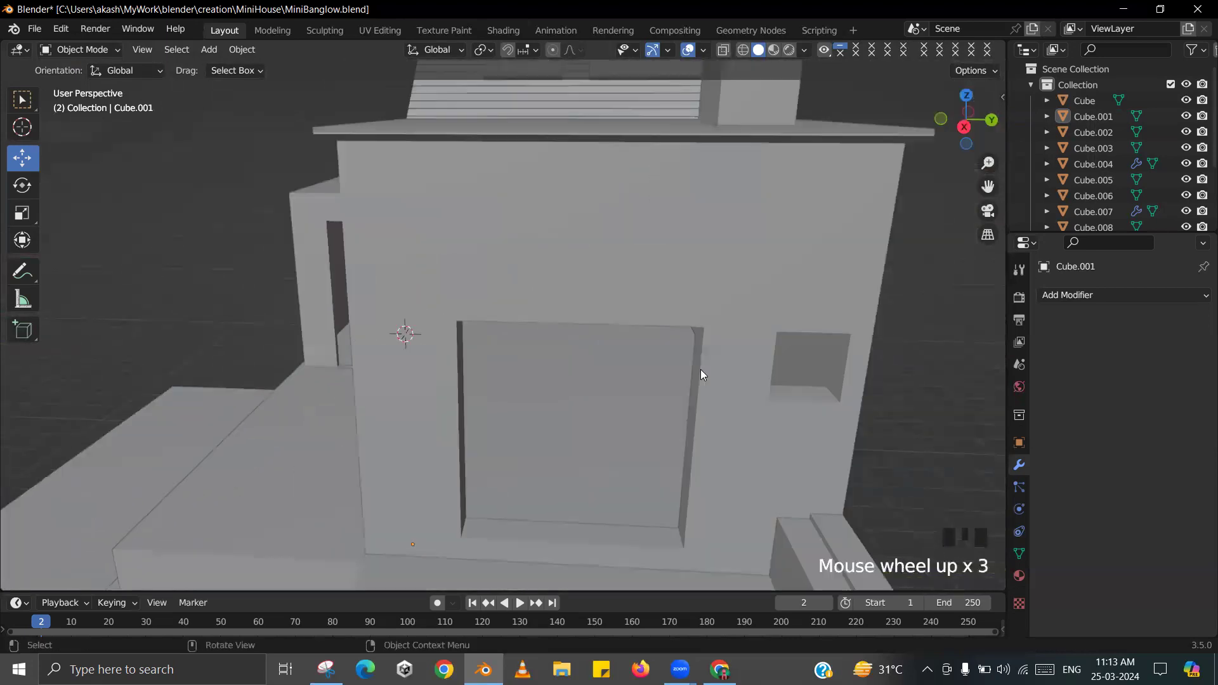
{"action": "left_click", "coordinate": [800, 384]}
{"action": "middle_click_drag", "start_coordinate": [800, 384], "coordinate": [833, 385]}
{"action": "key", "text": "Tab"}
{"action": "left_click", "coordinate": [833, 385]}
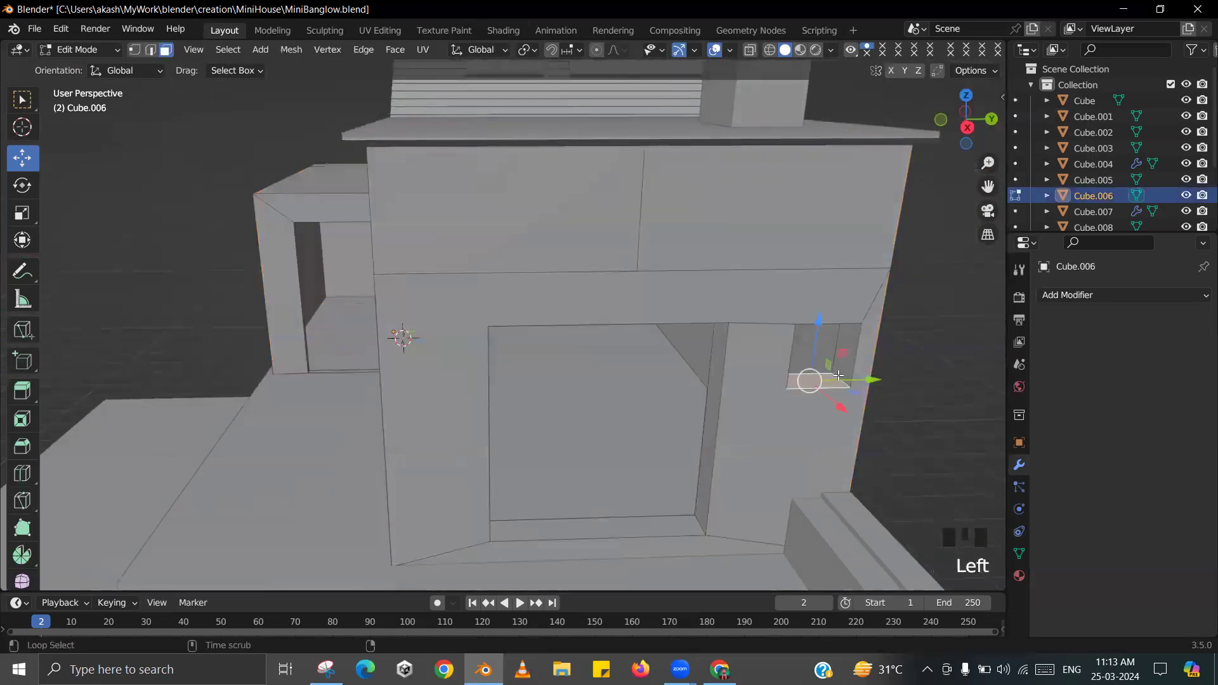
{"action": "left_click", "coordinate": [832, 384], "text": "alt"}
{"action": "left_click", "coordinate": [825, 289]}
{"action": "left_click_drag", "start_coordinate": [825, 288], "coordinate": [821, 265]}
{"action": "key", "text": "Tab"}
{"action": "middle_click_drag", "start_coordinate": [822, 265], "coordinate": [725, 295]}
{"action": "scroll", "coordinate": [663, 311], "scroll_direction": "down", "scroll_amount": 3}
{"action": "scroll", "coordinate": [664, 311], "scroll_direction": "up", "scroll_amount": 1}
{"action": "left_click", "coordinate": [725, 296]}
{"action": "middle_click_drag", "start_coordinate": [634, 330], "coordinate": [629, 314]}
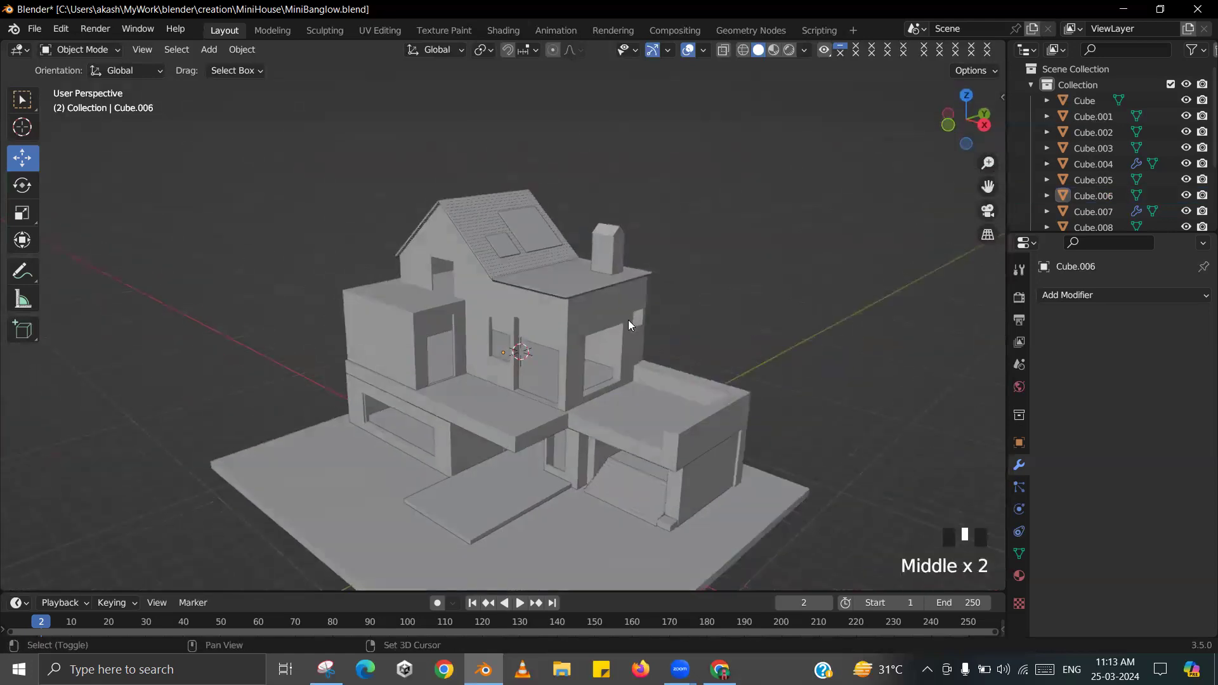
{"action": "right_click", "coordinate": [628, 316]}
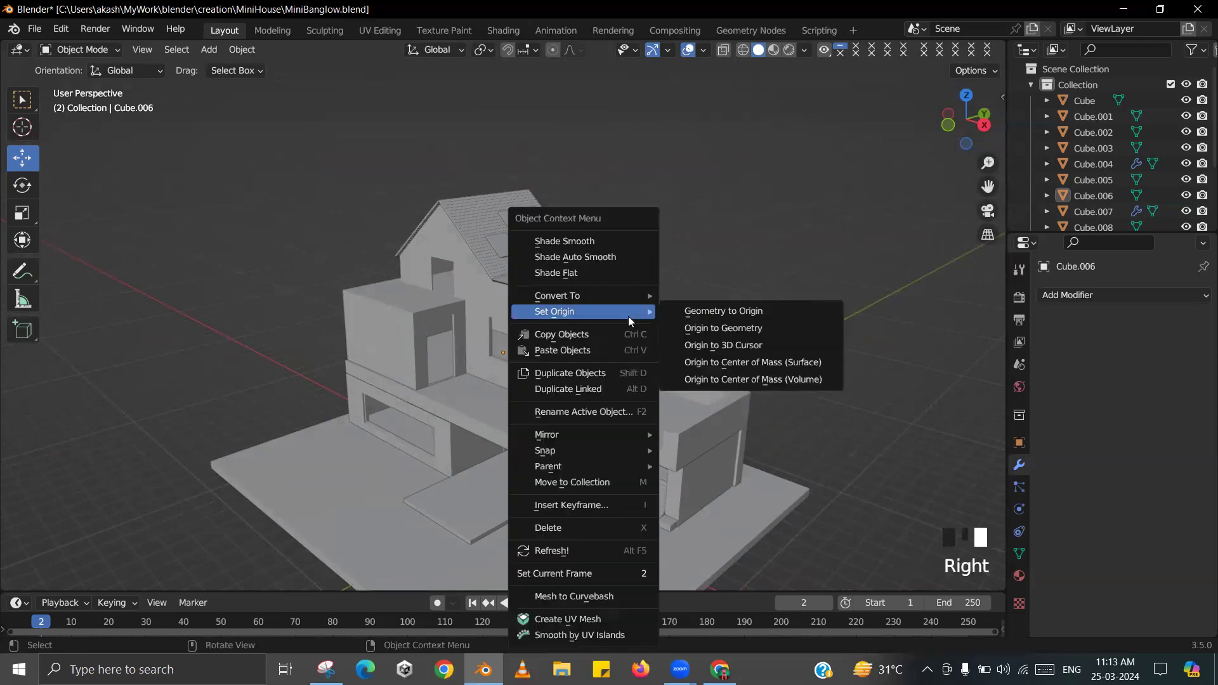
{"action": "key", "text": "Escape"}
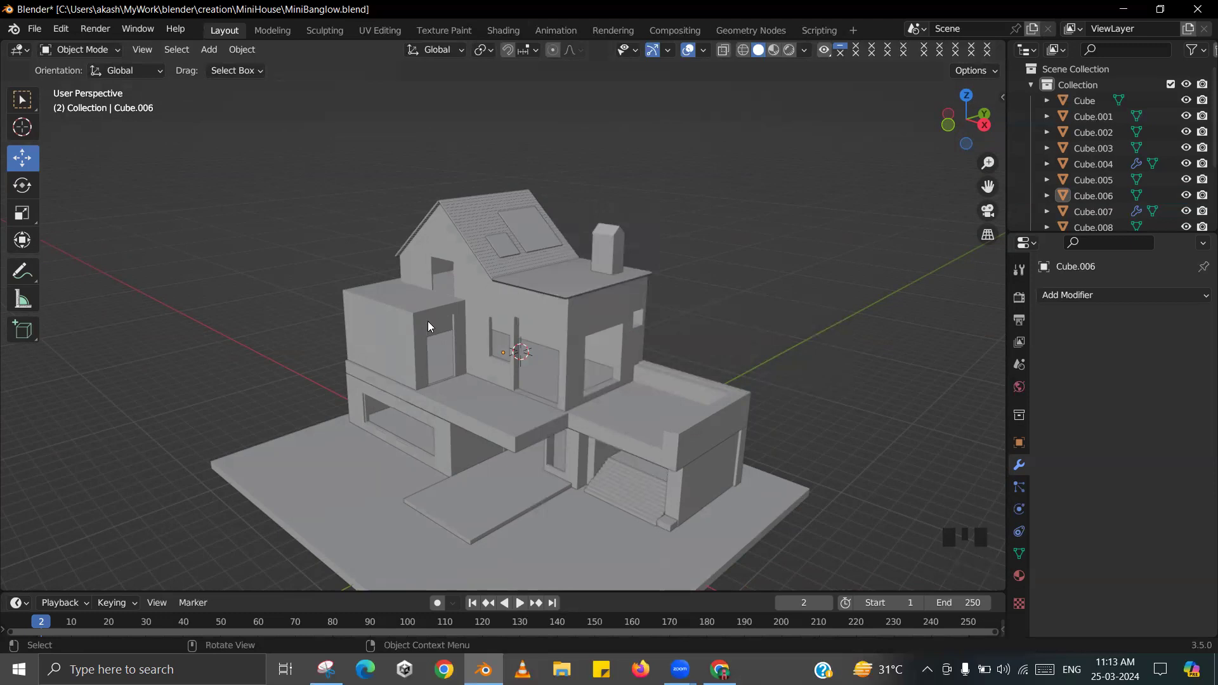
- Compare the house's balconies, terrace and window openings with the reference picture from several angles
{"action": "scroll", "coordinate": [585, 312], "scroll_direction": "down", "scroll_amount": 2}
{"action": "scroll", "coordinate": [642, 322], "scroll_direction": "up", "scroll_amount": 4}
{"action": "middle_click_drag", "start_coordinate": [642, 322], "coordinate": [565, 348], "text": "shift"}
{"action": "scroll", "coordinate": [557, 301], "scroll_direction": "up", "scroll_amount": 2}
{"action": "middle_click_drag", "start_coordinate": [557, 301], "coordinate": [557, 298], "text": "shift"}
{"action": "key", "text": "alt+Tab"}
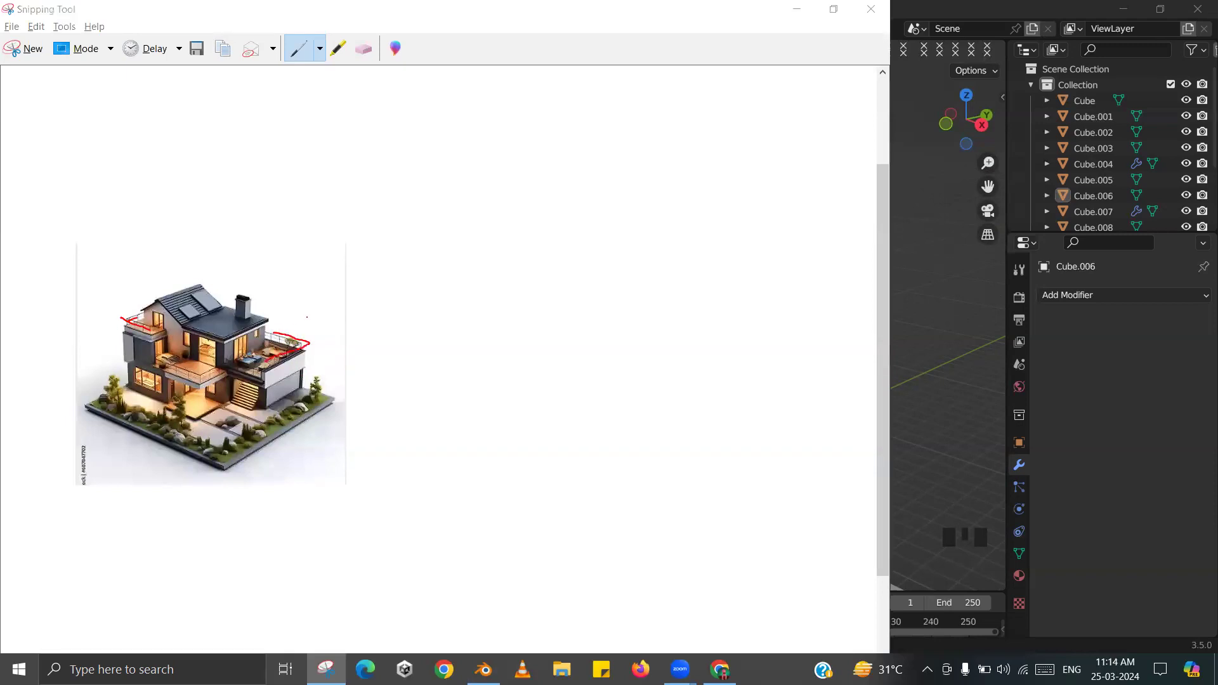
{"action": "key", "text": "alt+Tab"}
{"action": "scroll", "coordinate": [516, 336], "scroll_direction": "up", "scroll_amount": 2}
{"action": "middle_click_drag", "start_coordinate": [496, 351], "coordinate": [492, 204], "text": "shift"}
{"action": "key", "text": "alt+Tab"}
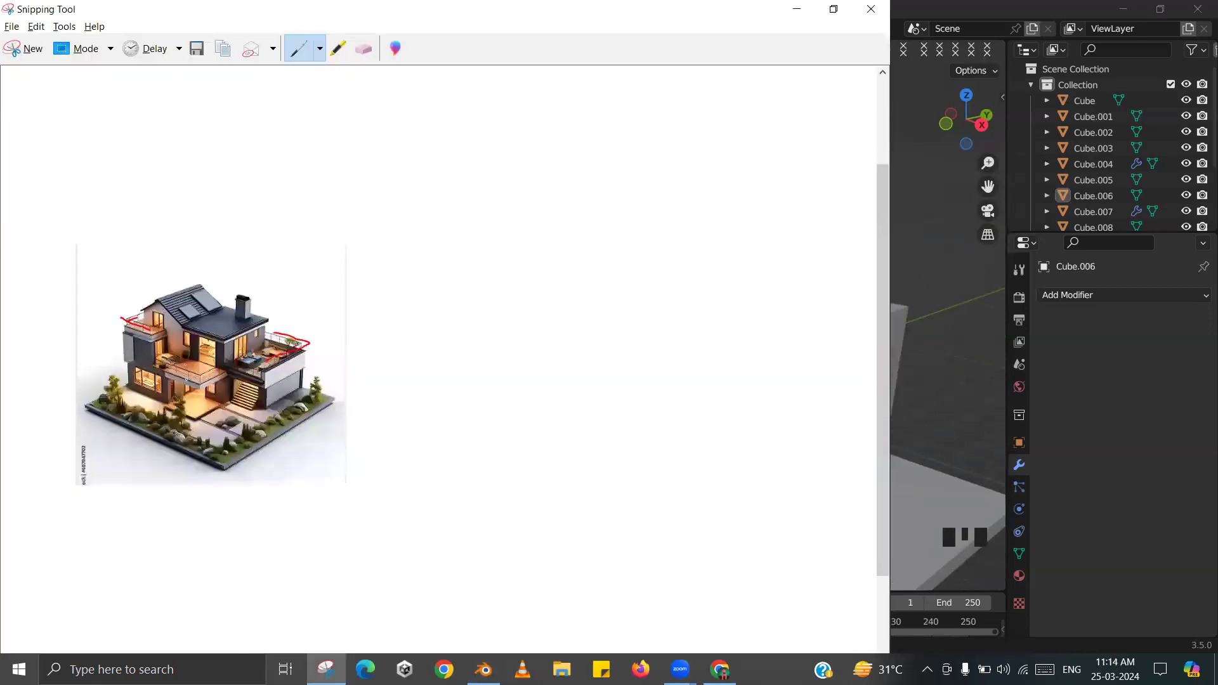
{"action": "scroll", "coordinate": [186, 379], "scroll_direction": "up", "scroll_amount": 1}
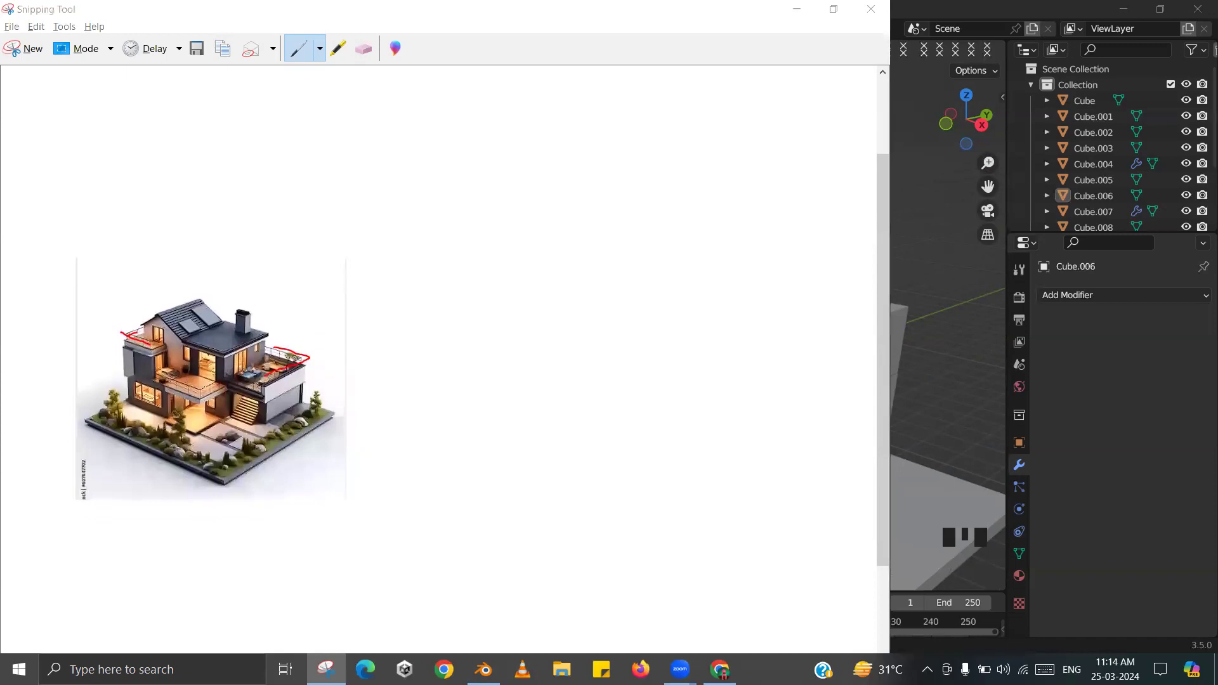
{"action": "key", "text": "alt+Tab"}
{"action": "middle_click_drag", "start_coordinate": [536, 360], "coordinate": [583, 354]}
{"action": "scroll", "coordinate": [581, 355], "scroll_direction": "up", "scroll_amount": 2}
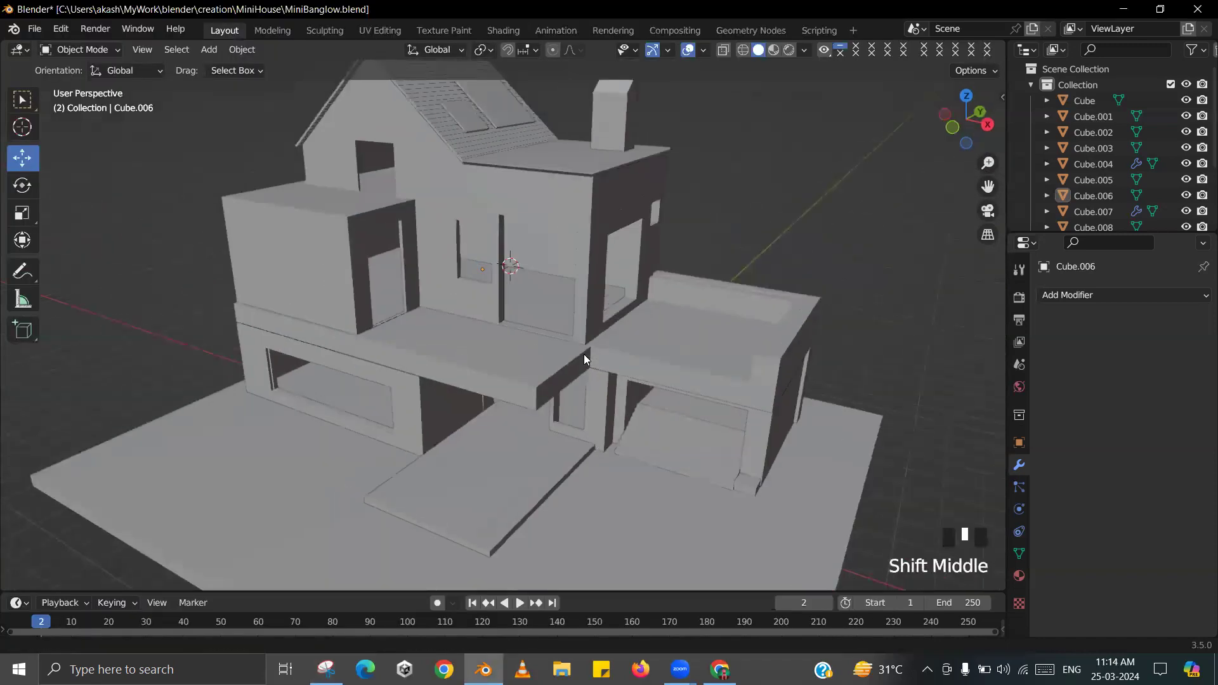
{"action": "key", "text": "alt+Tab"}
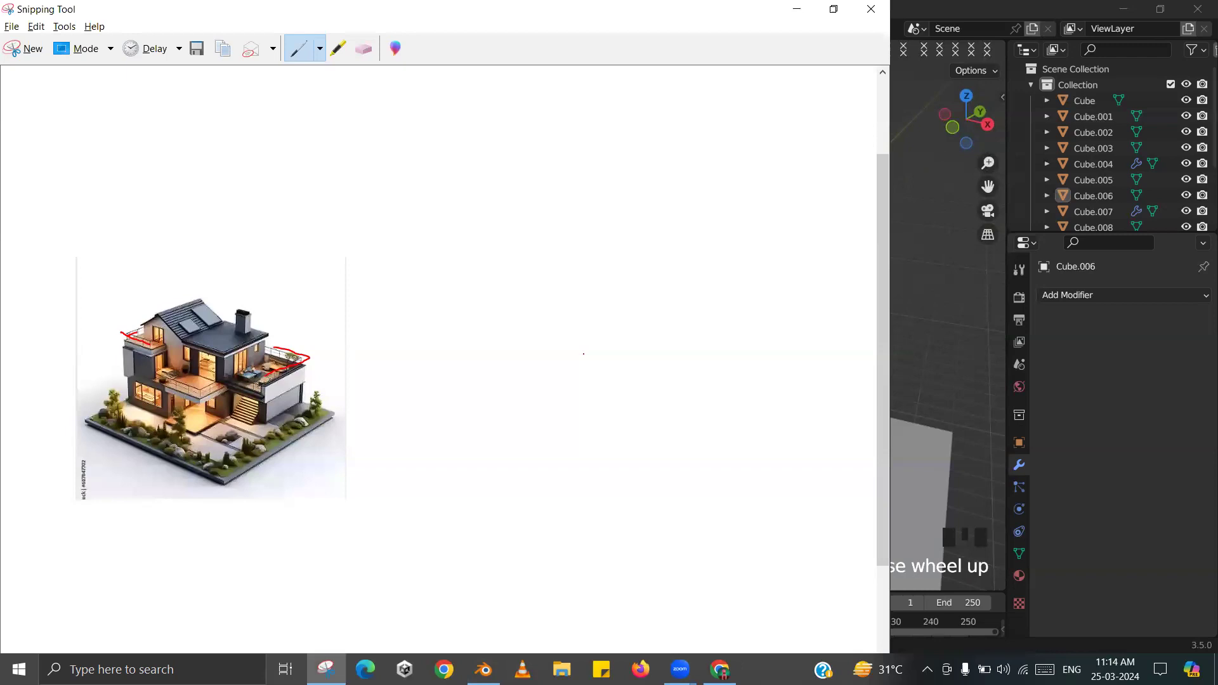
{"action": "key", "text": "alt+Tab"}
{"action": "scroll", "coordinate": [630, 370], "scroll_direction": "down", "scroll_amount": 1}
{"action": "middle_click_drag", "start_coordinate": [631, 369], "coordinate": [602, 312]}
{"action": "scroll", "coordinate": [581, 335], "scroll_direction": "down", "scroll_amount": 2}
{"action": "scroll", "coordinate": [633, 329], "scroll_direction": "up", "scroll_amount": 2}
{"action": "scroll", "coordinate": [602, 312], "scroll_direction": "down", "scroll_amount": 3}
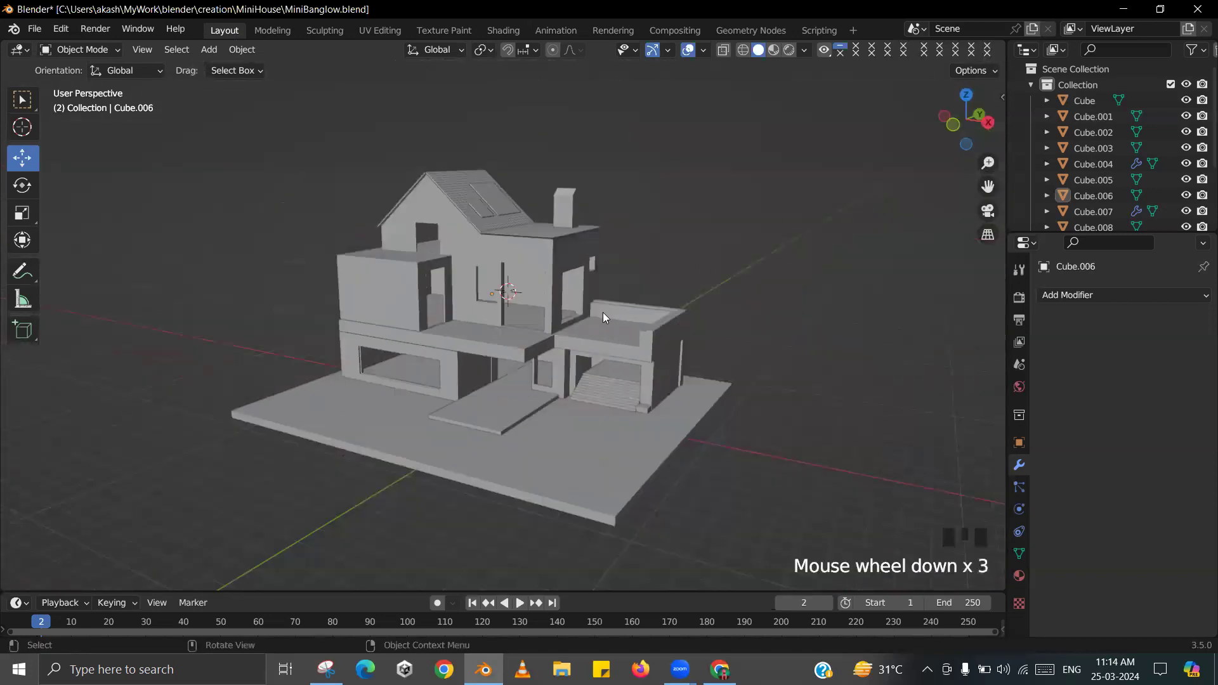
{"action": "scroll", "coordinate": [498, 270], "scroll_direction": "up", "scroll_amount": 4}
{"action": "scroll", "coordinate": [488, 212], "scroll_direction": "up", "scroll_amount": 1}
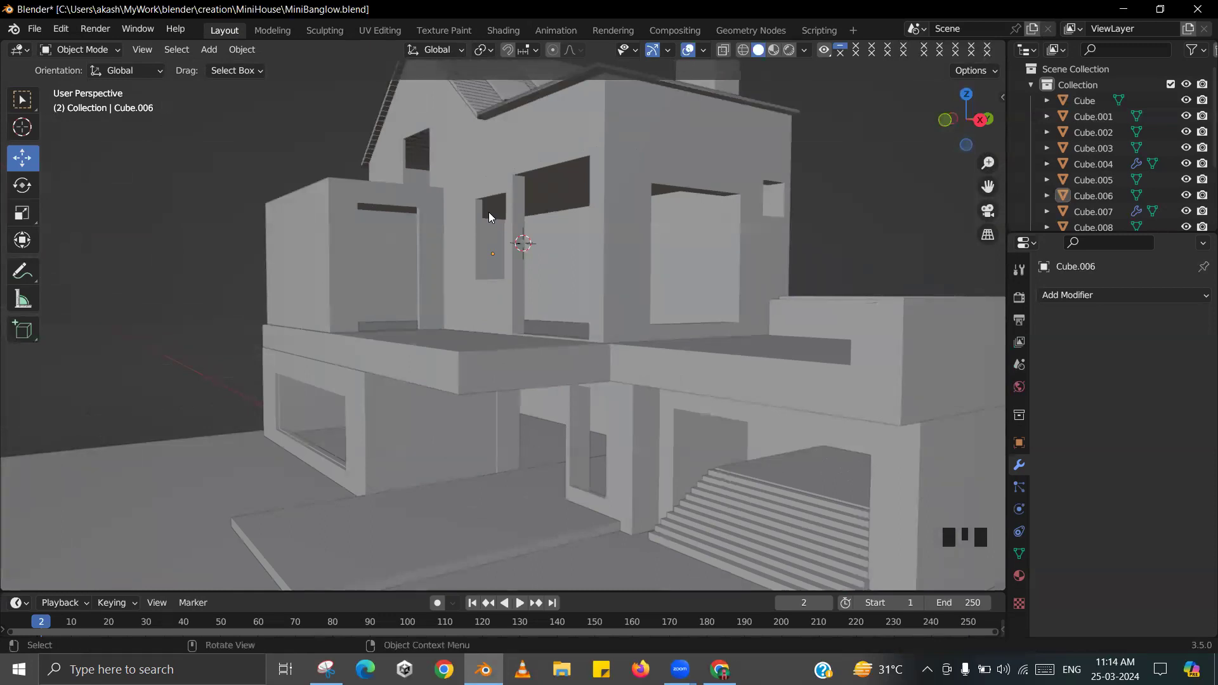
- Add a cube at the 3D cursor and move it out of the upper-storey wall onto the front balcony
{"action": "scroll", "coordinate": [522, 228], "scroll_direction": "down", "scroll_amount": 1}
{"action": "scroll", "coordinate": [548, 254], "scroll_direction": "up", "scroll_amount": 2}
{"action": "middle_click_drag", "start_coordinate": [548, 254], "coordinate": [498, 242], "text": "shift"}
{"action": "scroll", "coordinate": [547, 290], "scroll_direction": "up", "scroll_amount": 1}
{"action": "key", "text": "shift+a"}
{"action": "left_click", "coordinate": [590, 258]}
{"action": "scroll", "coordinate": [603, 341], "scroll_direction": "down", "scroll_amount": 2}
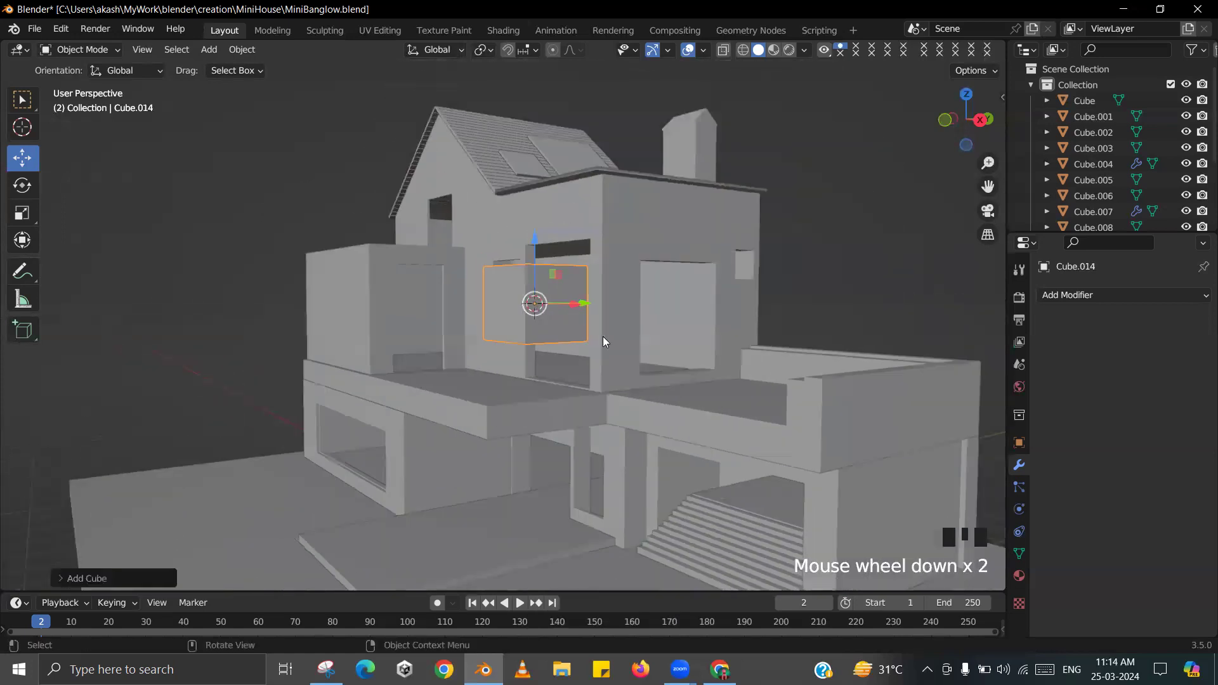
{"action": "middle_click_drag", "start_coordinate": [602, 341], "coordinate": [619, 313]}
{"action": "scroll", "coordinate": [563, 258], "scroll_direction": "up", "scroll_amount": 1}
{"action": "middle_click_drag", "start_coordinate": [563, 258], "coordinate": [577, 279]}
{"action": "left_click_drag", "start_coordinate": [585, 277], "coordinate": [539, 340]}
{"action": "middle_click_drag", "start_coordinate": [539, 340], "coordinate": [634, 355]}
- Flatten the cube along Y into a thin upright panel and lower it toward the balcony's front edge
{"action": "key", "text": "s"}
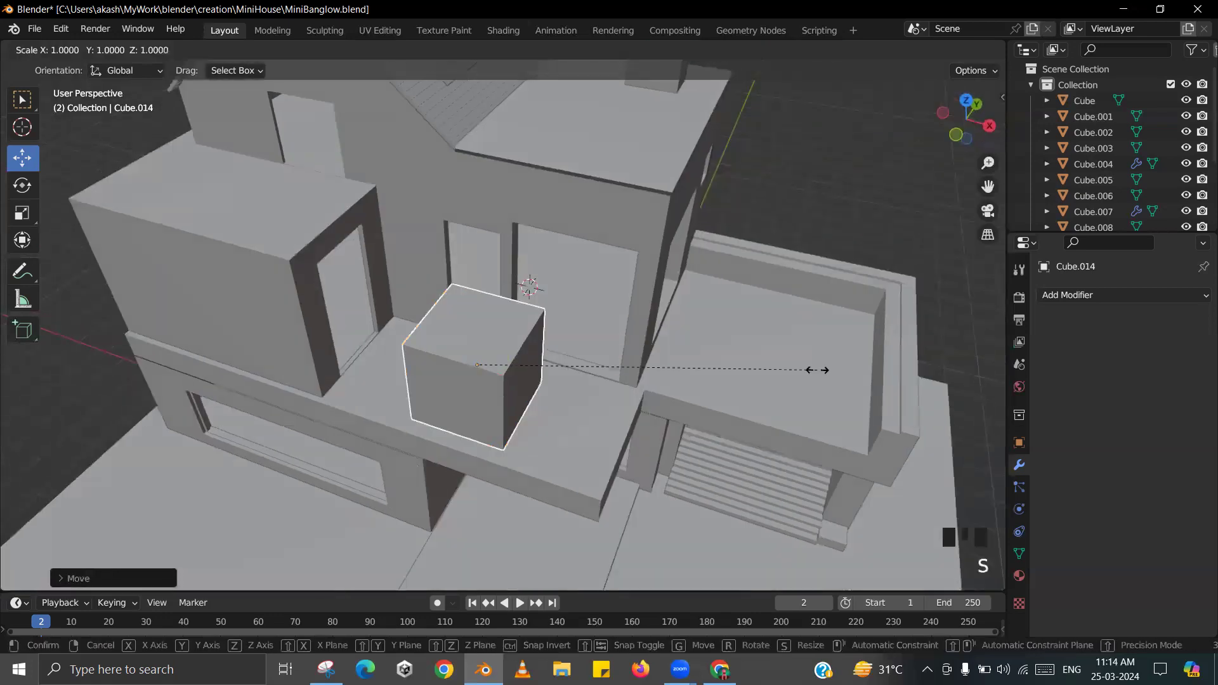
{"action": "key", "text": "y"}
{"action": "left_click", "coordinate": [504, 354]}
{"action": "scroll", "coordinate": [558, 359], "scroll_direction": "up", "scroll_amount": 2}
{"action": "middle_click_drag", "start_coordinate": [557, 355], "coordinate": [451, 240]}
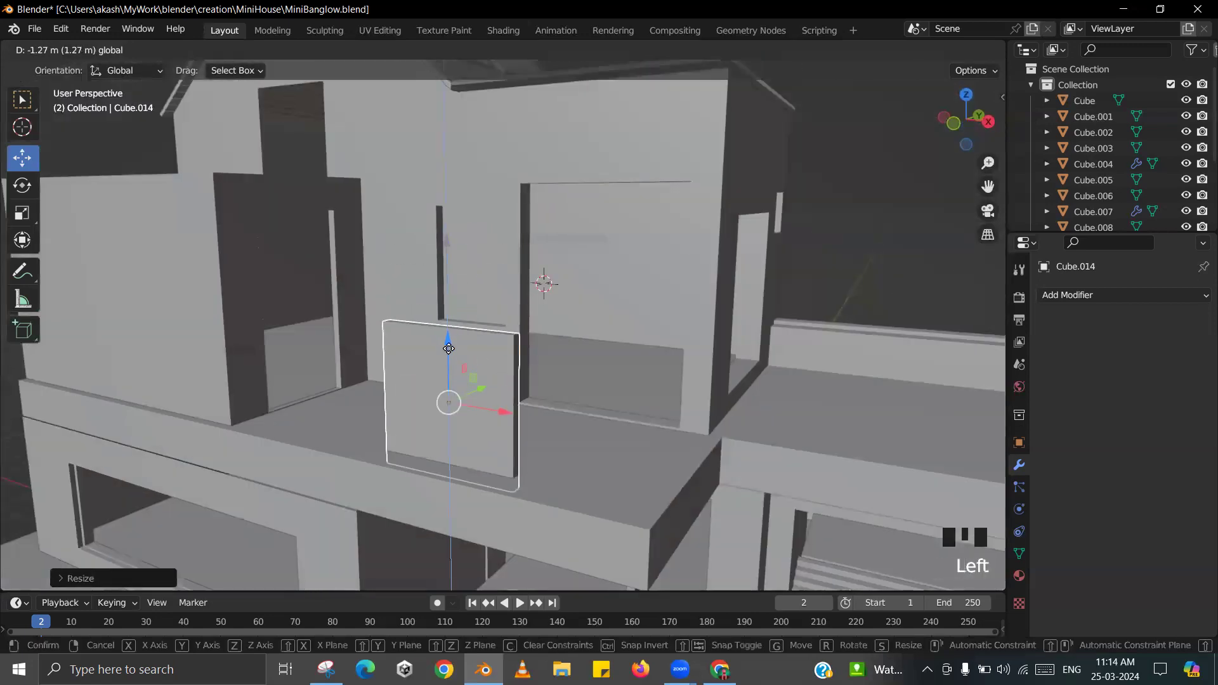
{"action": "left_click", "coordinate": [440, 342]}
{"action": "middle_click_drag", "start_coordinate": [440, 342], "coordinate": [422, 385]}
{"action": "left_click_drag", "start_coordinate": [442, 378], "coordinate": [403, 378]}
{"action": "middle_click_drag", "start_coordinate": [403, 378], "coordinate": [513, 354]}
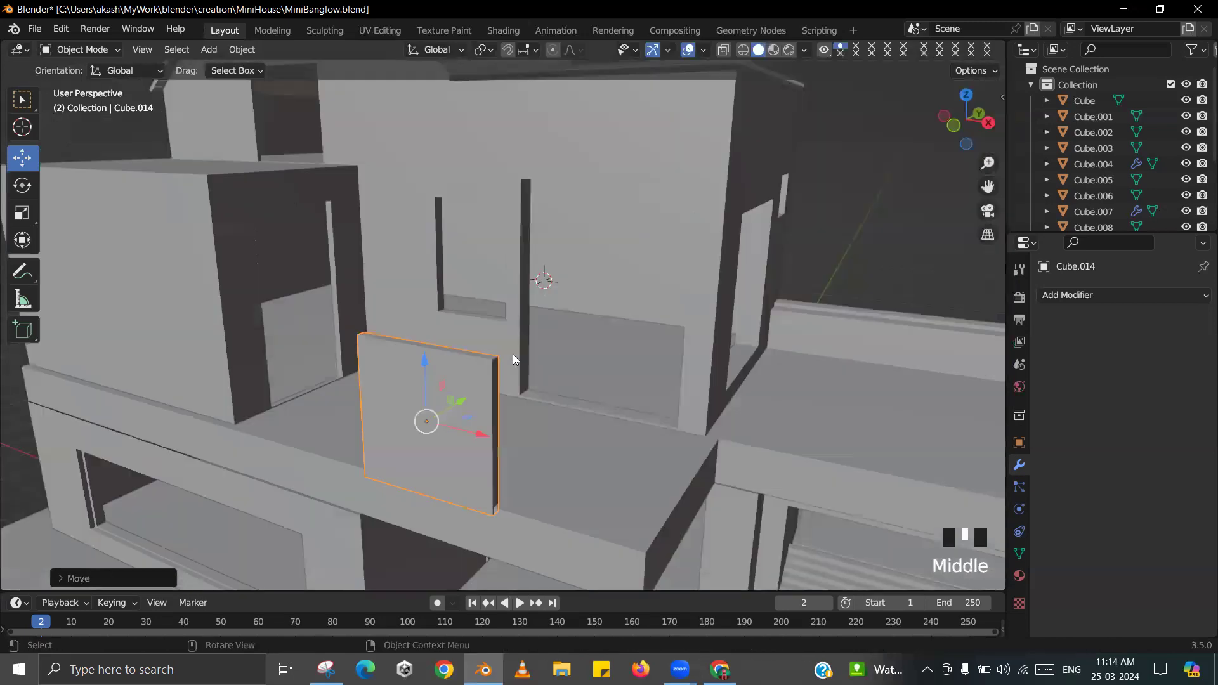
- Shift the panel along X toward the projecting box room and reduce its height along Z
{"action": "key", "text": "alt+Tab"}
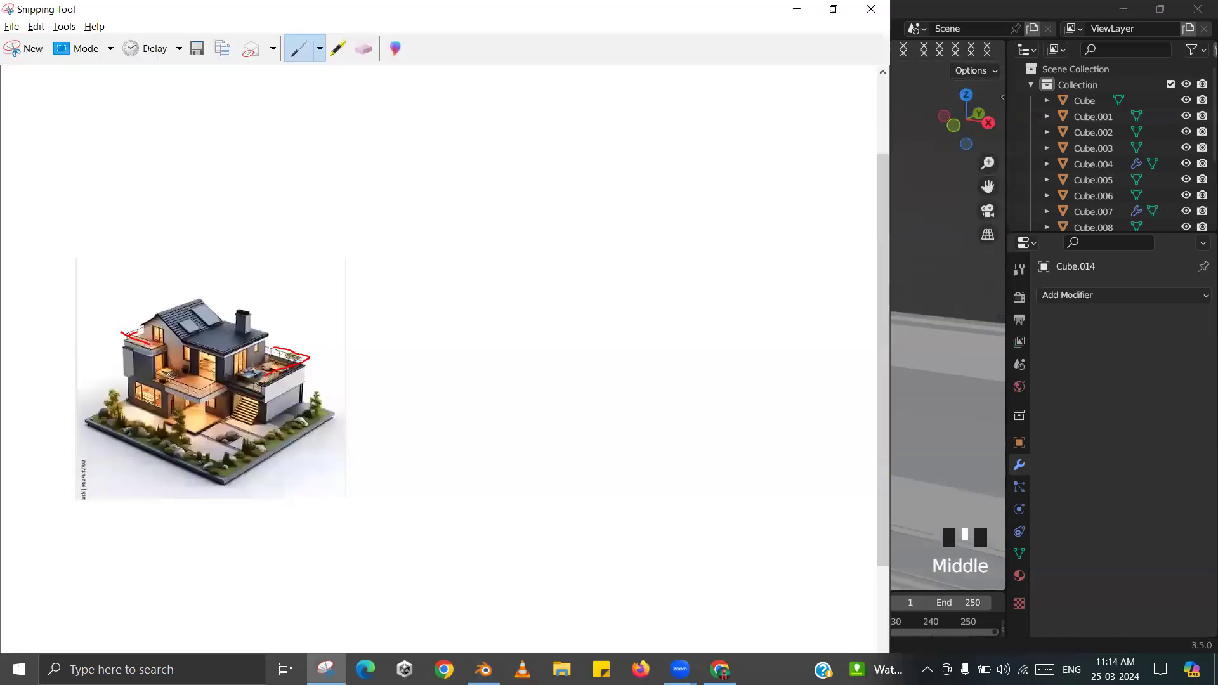
{"action": "key", "text": "alt+Tab"}
{"action": "left_click_drag", "start_coordinate": [509, 415], "coordinate": [327, 394]}
{"action": "key", "text": "s"}
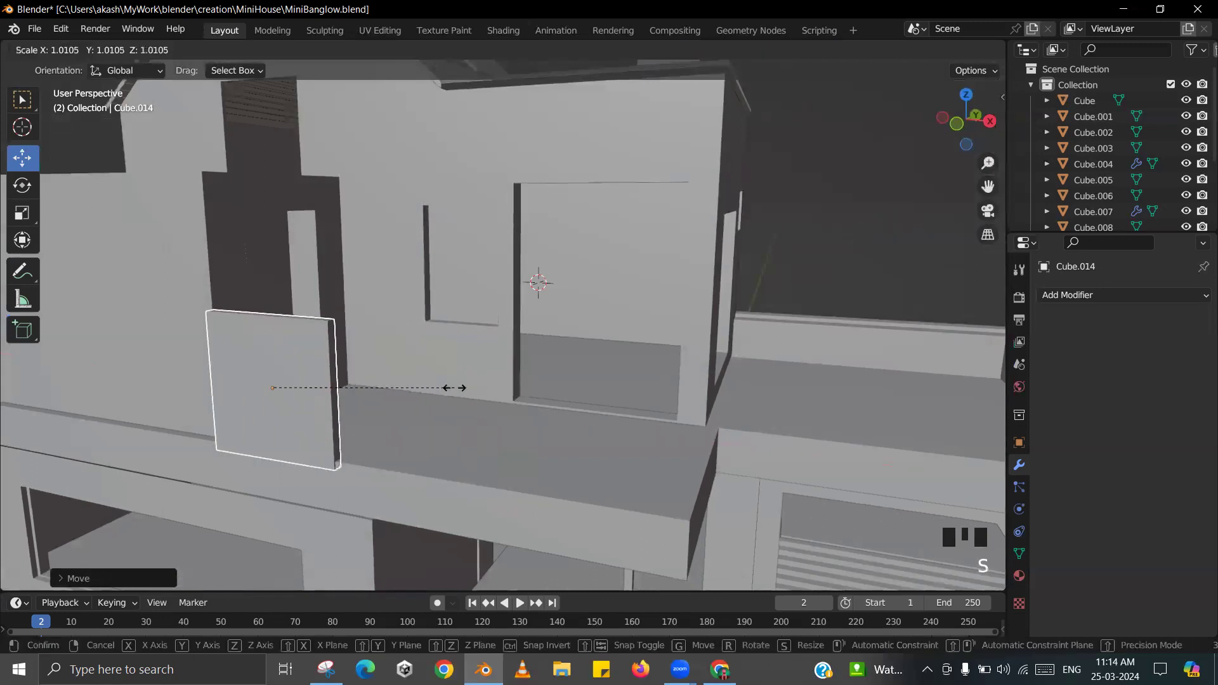
{"action": "key", "text": "z"}
{"action": "left_click", "coordinate": [390, 394]}
{"action": "scroll", "coordinate": [278, 416], "scroll_direction": "up", "scroll_amount": 2}
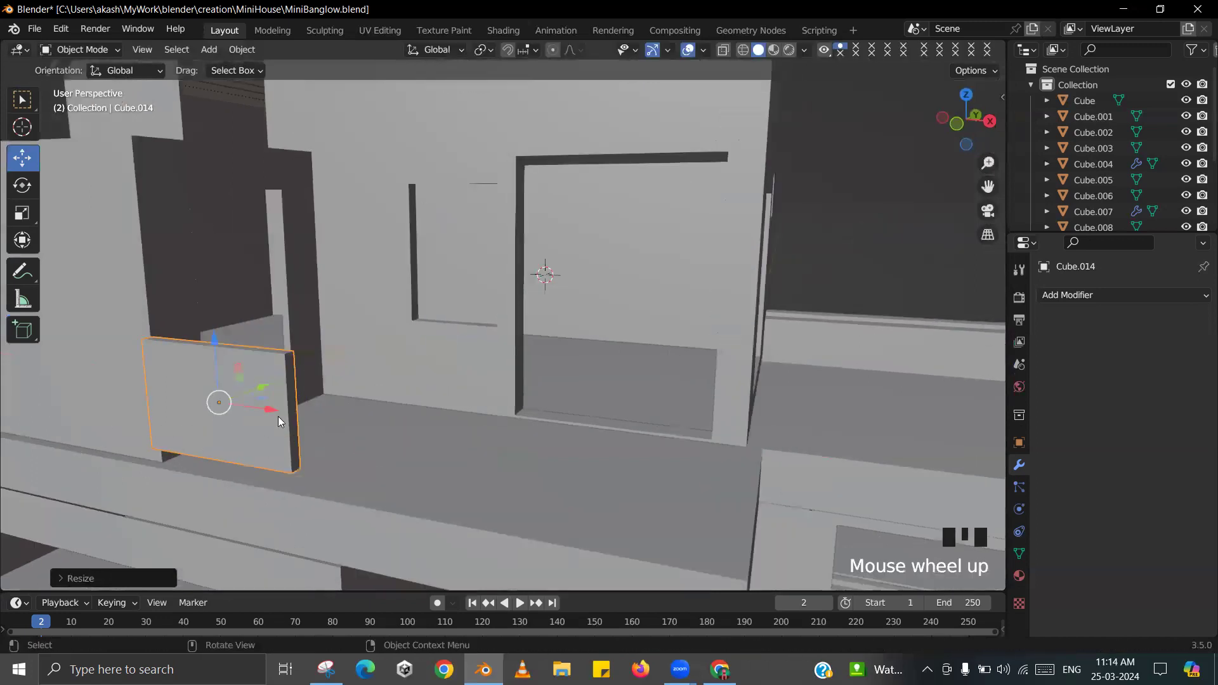
- Lower the panel onto the balcony floor and nudge it along Y just inside the front edge
{"action": "middle_click_drag", "start_coordinate": [278, 416], "coordinate": [430, 343], "text": "shift"}
{"action": "scroll", "coordinate": [403, 275], "scroll_direction": "up", "scroll_amount": 2}
{"action": "left_click_drag", "start_coordinate": [400, 254], "coordinate": [396, 322]}
{"action": "middle_click_drag", "start_coordinate": [397, 321], "coordinate": [397, 320]}
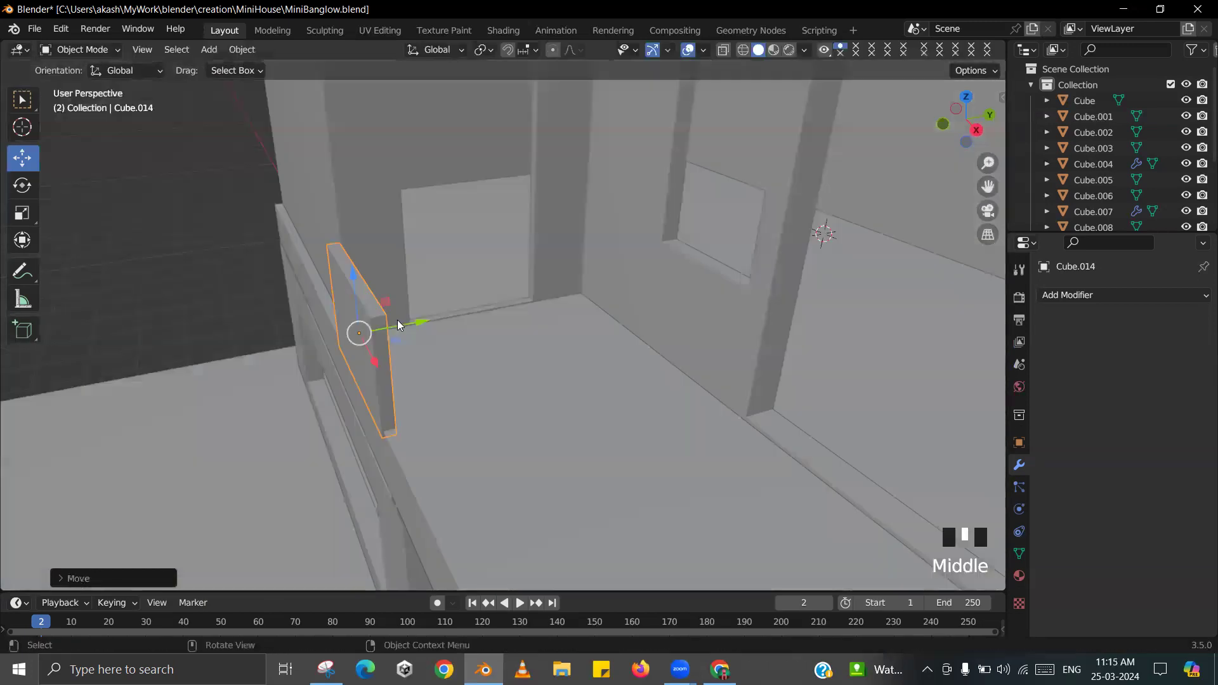
{"action": "left_click_drag", "start_coordinate": [416, 325], "coordinate": [427, 322]}
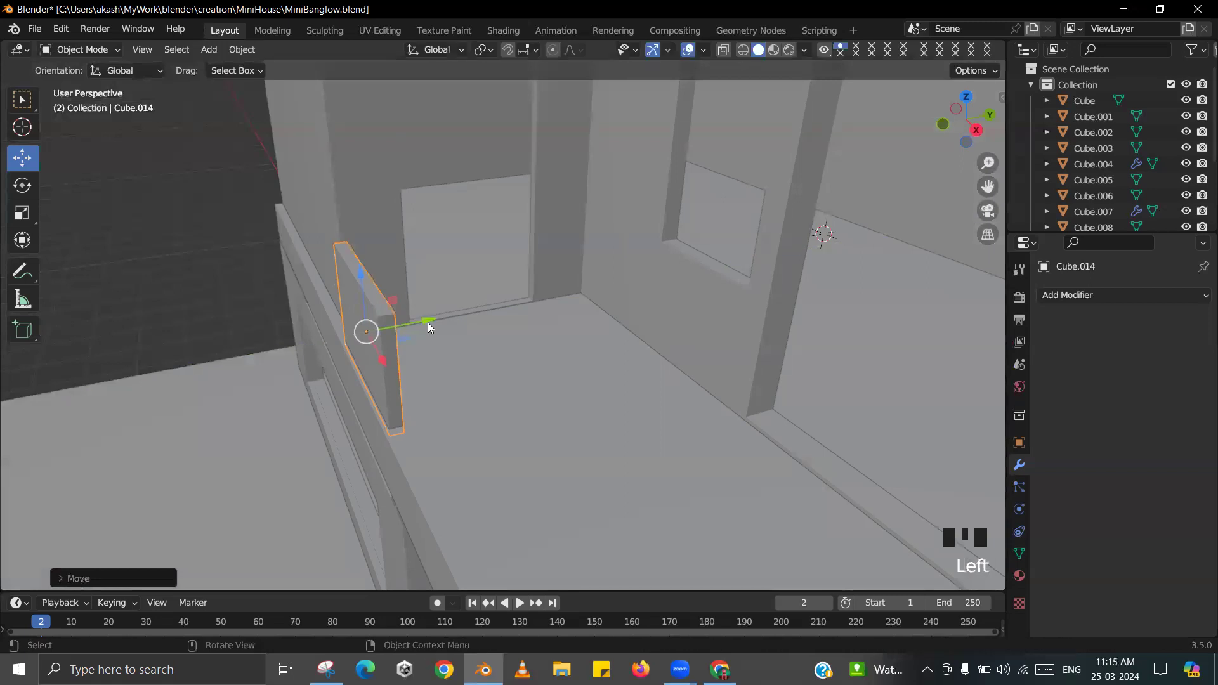
- Shift the two front faces of the projecting box room slightly along Y, return to Object Mode and save the file
{"action": "scroll", "coordinate": [399, 245], "scroll_direction": "down", "scroll_amount": 3}
{"action": "middle_click_drag", "start_coordinate": [398, 245], "coordinate": [471, 307], "text": "shift"}
{"action": "left_click", "coordinate": [480, 298]}
{"action": "scroll", "coordinate": [375, 357], "scroll_direction": "up", "scroll_amount": 3}
{"action": "key", "text": "Tab"}
{"action": "left_click", "coordinate": [377, 345]}
{"action": "left_click", "coordinate": [128, 294], "text": "shift"}
{"action": "middle_click_drag", "start_coordinate": [128, 295], "coordinate": [231, 340]}
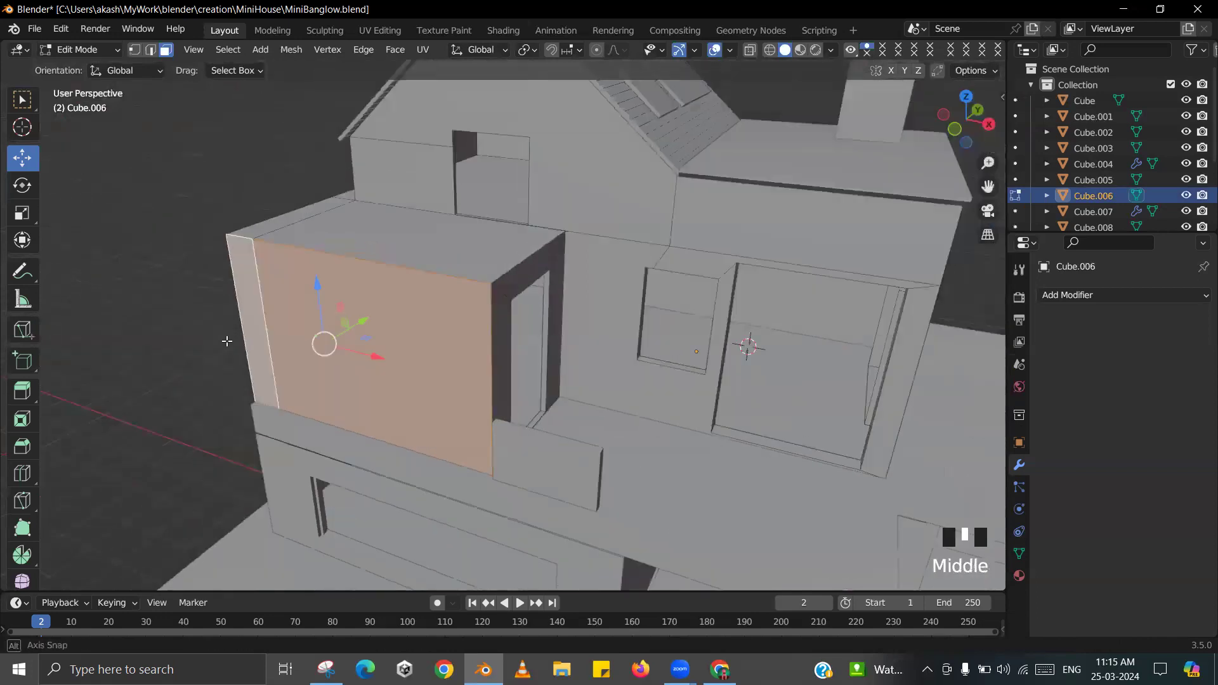
{"action": "scroll", "coordinate": [404, 297], "scroll_direction": "up", "scroll_amount": 3}
{"action": "left_click_drag", "start_coordinate": [441, 285], "coordinate": [433, 280]}
{"action": "key", "text": "Tab"}
{"action": "scroll", "coordinate": [438, 310], "scroll_direction": "down", "scroll_amount": 2}
{"action": "middle_click_drag", "start_coordinate": [438, 309], "coordinate": [418, 321]}
{"action": "key", "text": "ctrl+s"}
- Select the balcony panel, slide it along X against the box room and fine-tune its position along Y
{"action": "left_click", "coordinate": [397, 271]}
{"action": "scroll", "coordinate": [432, 326], "scroll_direction": "up", "scroll_amount": 2}
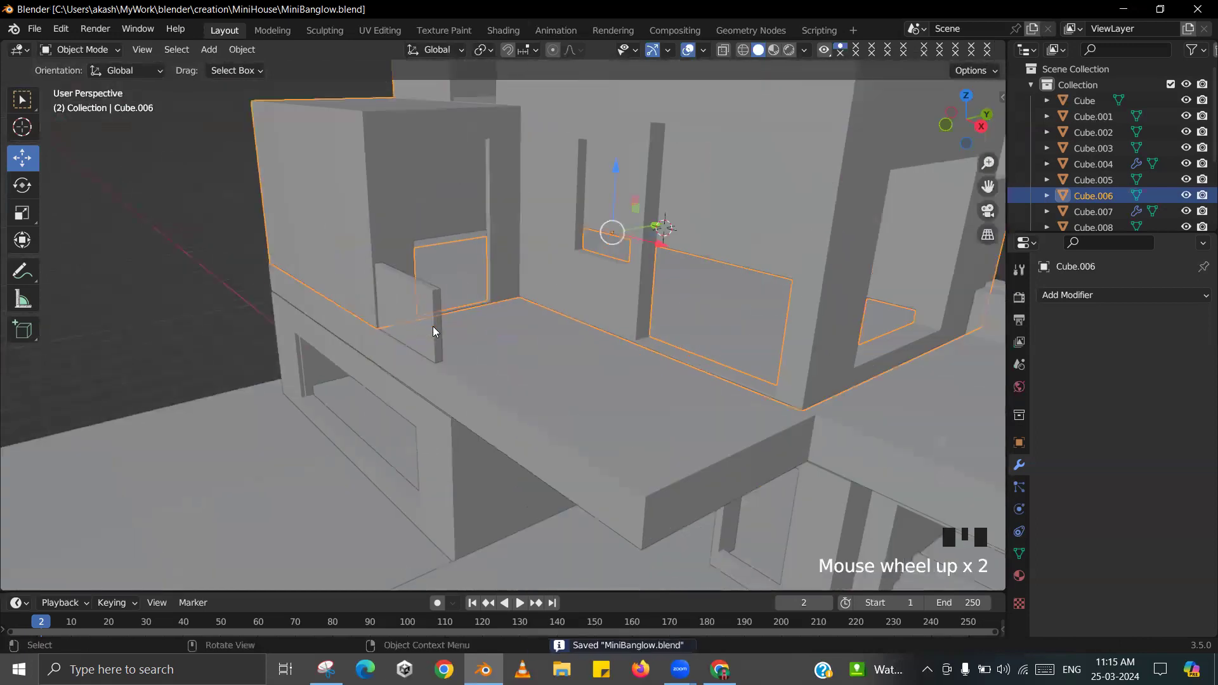
{"action": "left_click", "coordinate": [425, 330]}
{"action": "scroll", "coordinate": [413, 338], "scroll_direction": "up", "scroll_amount": 3}
{"action": "scroll", "coordinate": [413, 343], "scroll_direction": "up", "scroll_amount": 1}
{"action": "left_click_drag", "start_coordinate": [461, 385], "coordinate": [439, 387]}
{"action": "middle_click_drag", "start_coordinate": [415, 395], "coordinate": [352, 407]}
{"action": "left_click_drag", "start_coordinate": [384, 338], "coordinate": [387, 338]}
{"action": "middle_click_drag", "start_coordinate": [387, 338], "coordinate": [488, 315]}
- Inspect the balcony panel up close and compare it with the railing in the reference picture
{"action": "scroll", "coordinate": [419, 357], "scroll_direction": "up", "scroll_amount": 4}
{"action": "scroll", "coordinate": [543, 299], "scroll_direction": "up", "scroll_amount": 3}
{"action": "scroll", "coordinate": [497, 435], "scroll_direction": "down", "scroll_amount": 1, "text": "shift"}
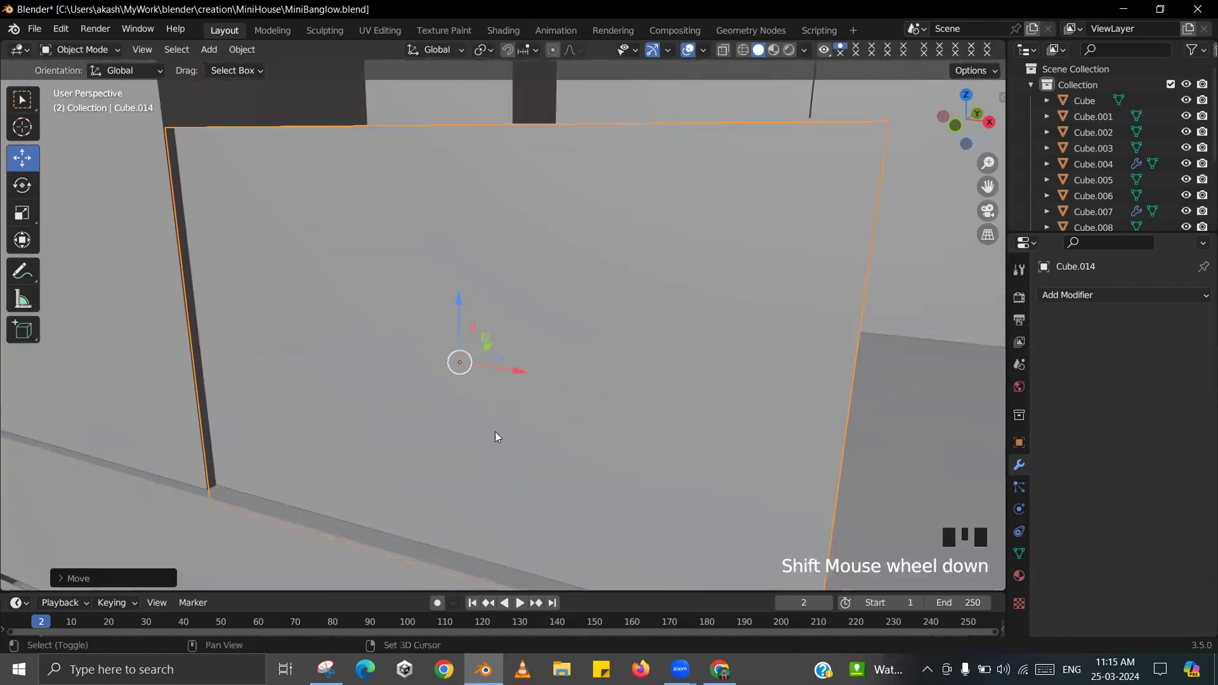
{"action": "scroll", "coordinate": [524, 378], "scroll_direction": "down", "scroll_amount": 3}
{"action": "middle_click_drag", "start_coordinate": [524, 378], "coordinate": [513, 378]}
{"action": "key", "text": "alt+Tab"}
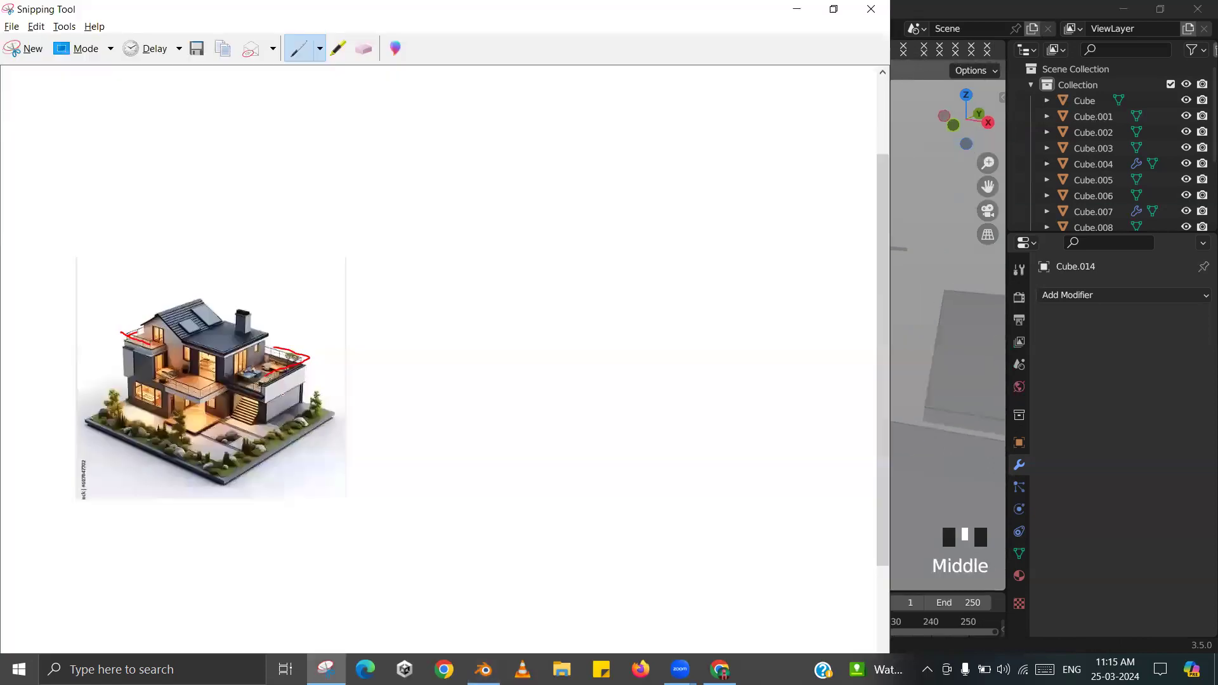
{"action": "key", "text": "alt+Tab"}
{"action": "middle_click_drag", "start_coordinate": [432, 397], "coordinate": [348, 343]}
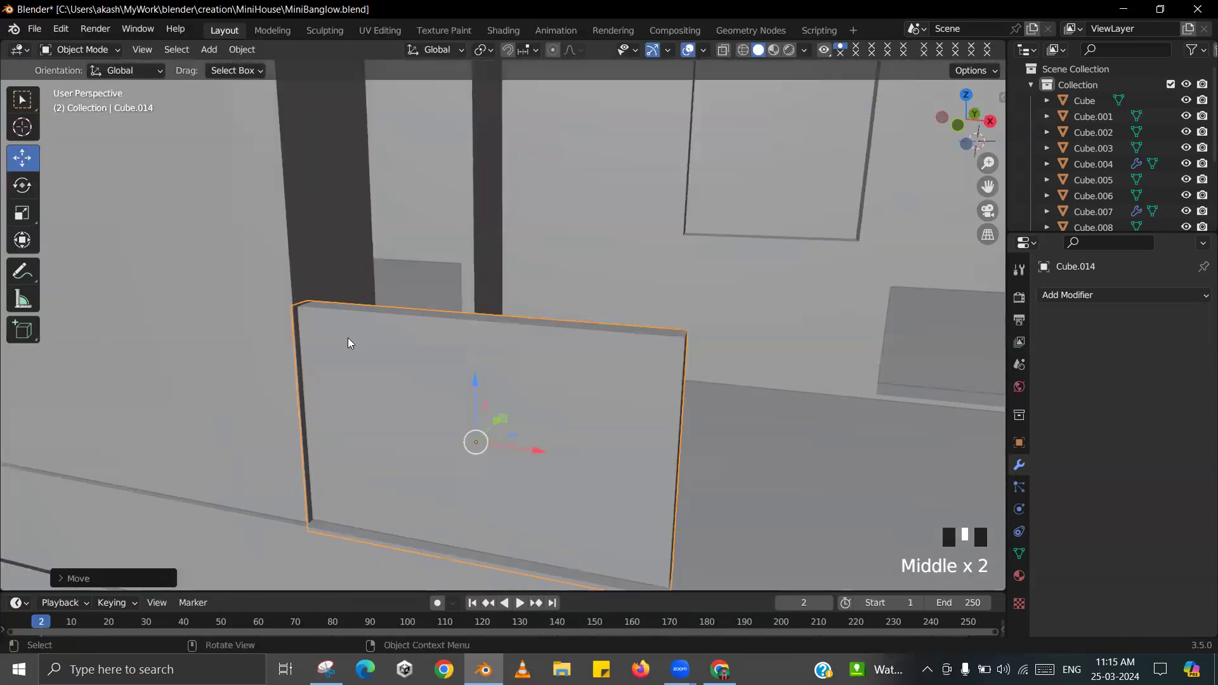
{"action": "scroll", "coordinate": [637, 449], "scroll_direction": "down", "scroll_amount": 2}
{"action": "scroll", "coordinate": [589, 421], "scroll_direction": "up", "scroll_amount": 3}
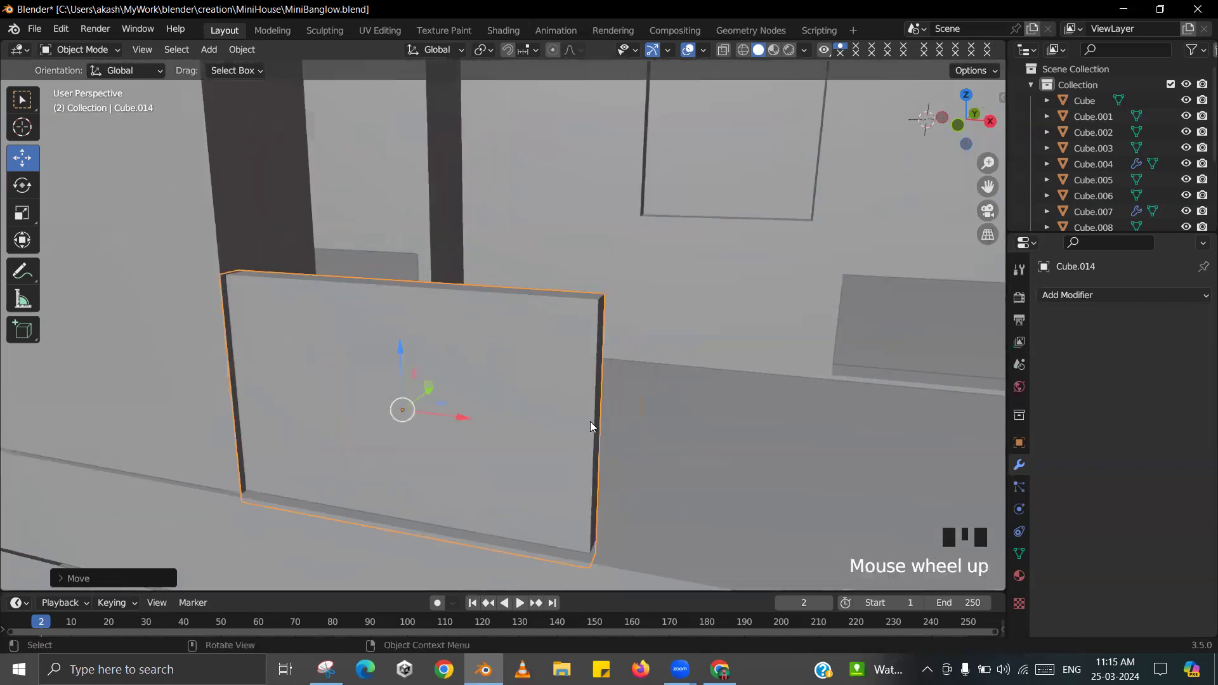
- Enter Edit Mode on the panel and add a horizontal loop cut close to its upper edge
{"action": "middle_click_drag", "start_coordinate": [590, 421], "coordinate": [632, 376], "text": "shift"}
{"action": "key", "text": "Tab"}
{"action": "key", "text": "ctrl+r"}
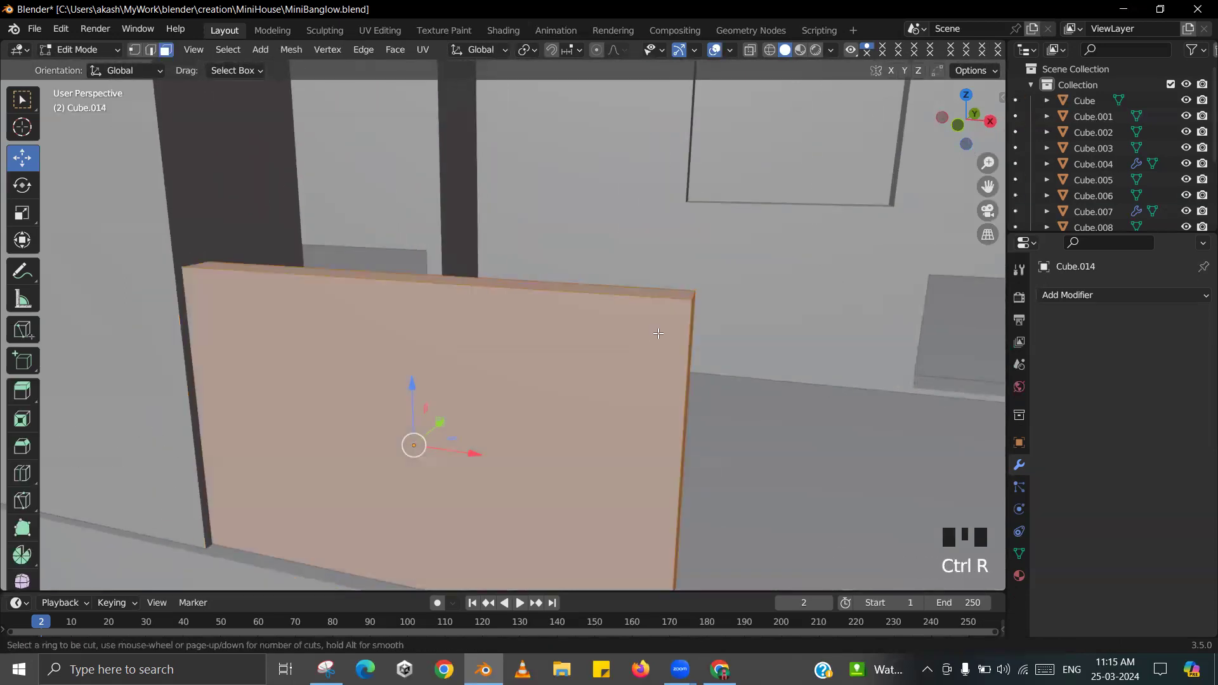
{"action": "left_click", "coordinate": [665, 444]}
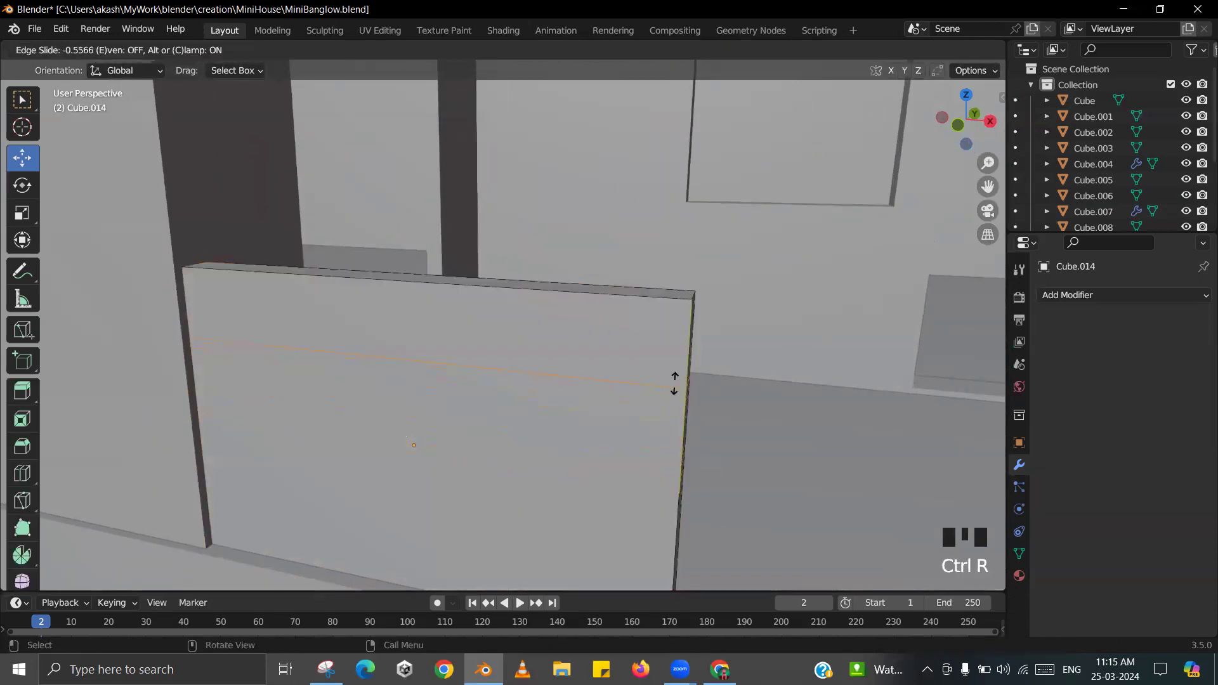
{"action": "left_click", "coordinate": [683, 323]}
{"action": "scroll", "coordinate": [516, 239], "scroll_direction": "up", "scroll_amount": 2}
{"action": "scroll", "coordinate": [516, 239], "scroll_direction": "down", "scroll_amount": 3}
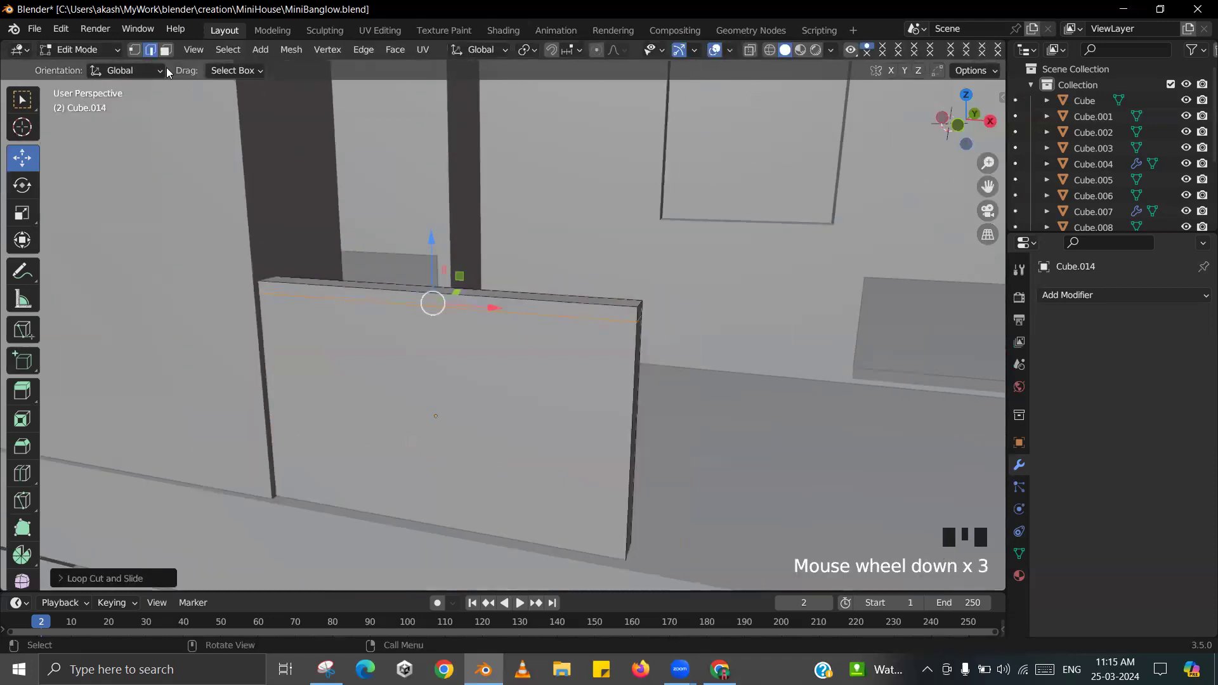
- Switch to vertex selection and add a vertical loop cut near each end of the panel
{"action": "left_click", "coordinate": [133, 51]}
{"action": "scroll", "coordinate": [693, 340], "scroll_direction": "up", "scroll_amount": 2}
{"action": "middle_click_drag", "start_coordinate": [693, 340], "coordinate": [661, 330]}
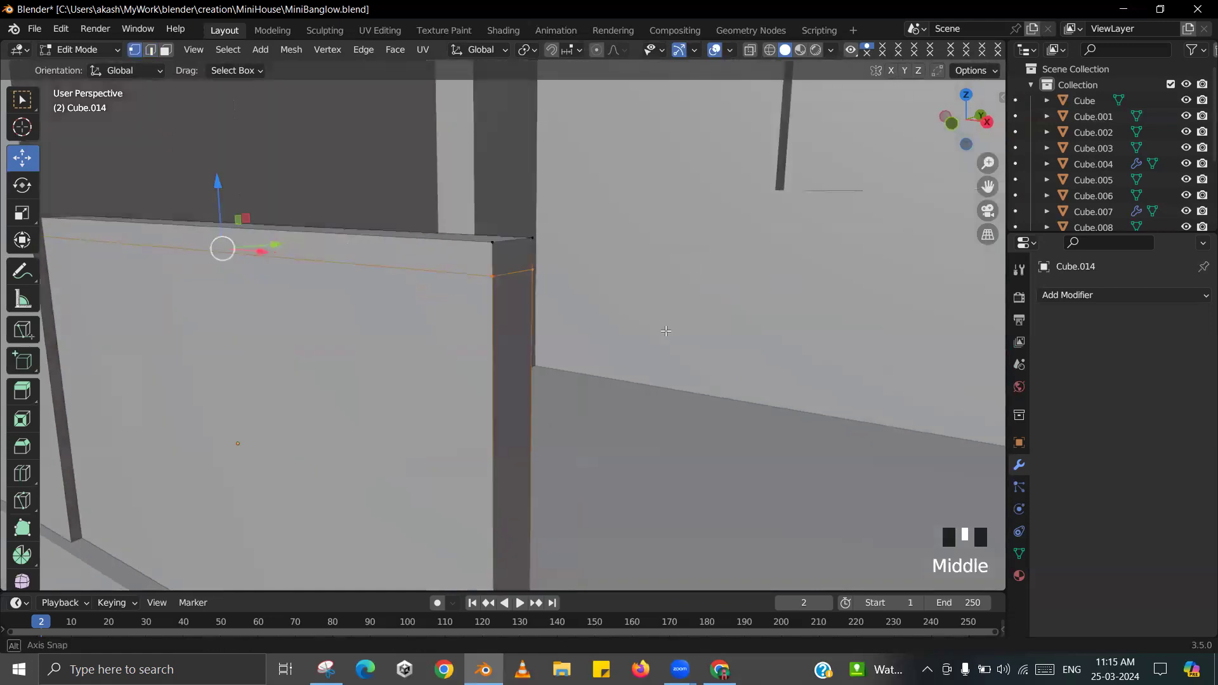
{"action": "scroll", "coordinate": [582, 351], "scroll_direction": "down", "scroll_amount": 2}
{"action": "middle_click_drag", "start_coordinate": [582, 350], "coordinate": [616, 354], "text": "shift"}
{"action": "key", "text": "ctrl+r"}
{"action": "left_click", "coordinate": [450, 311]}
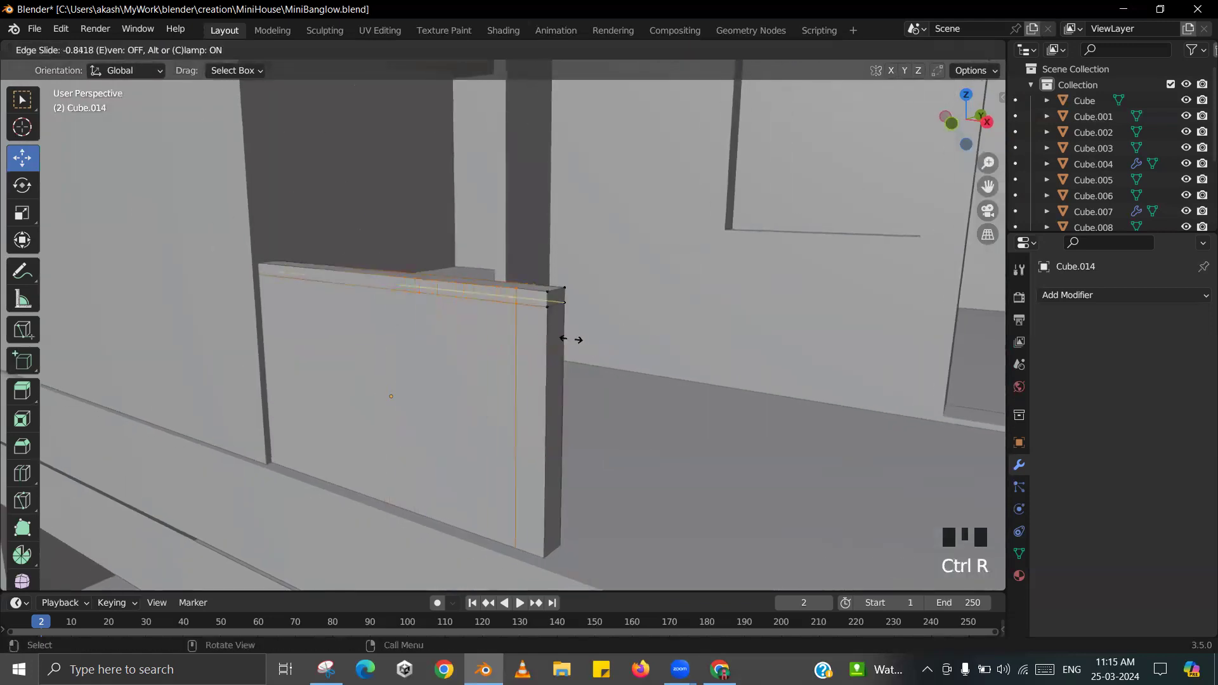
{"action": "left_click", "coordinate": [586, 345]}
{"action": "middle_click_drag", "start_coordinate": [586, 345], "coordinate": [513, 318]}
{"action": "key", "text": "ctrl+r"}
{"action": "left_click", "coordinate": [512, 317]}
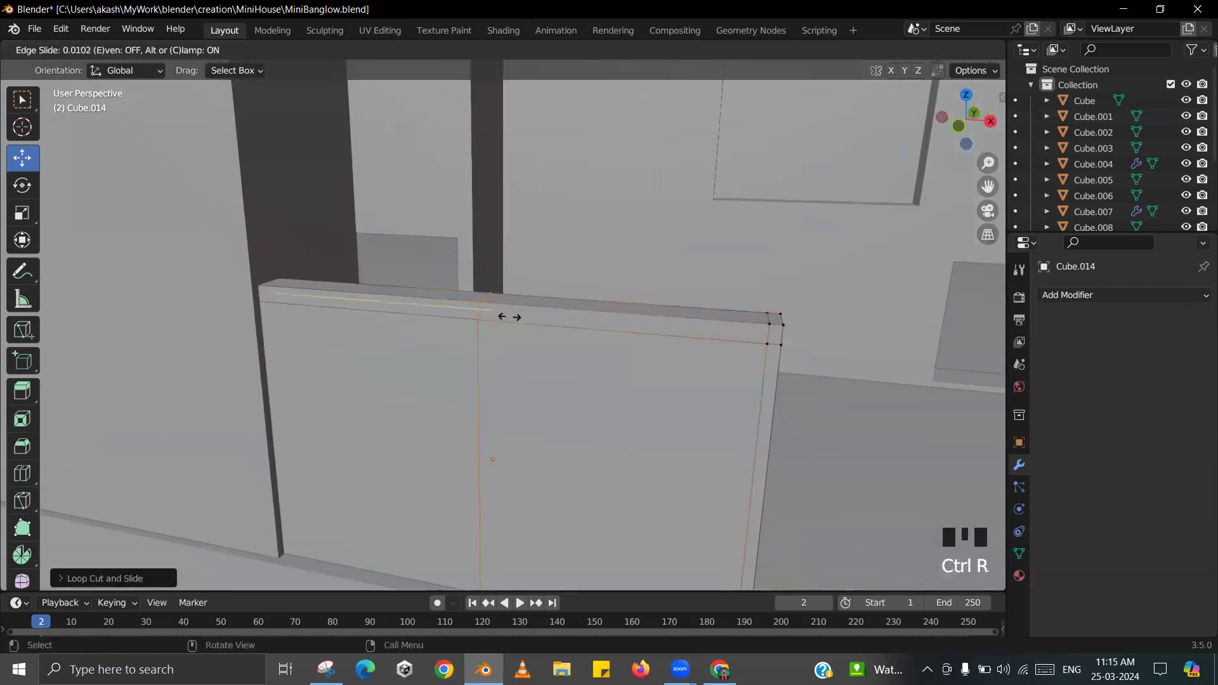
{"action": "left_click", "coordinate": [270, 297]}
- Isolate the panel in Local View and move both vertical loops along X closer to its ends
{"action": "key", "text": "KP_Divide"}
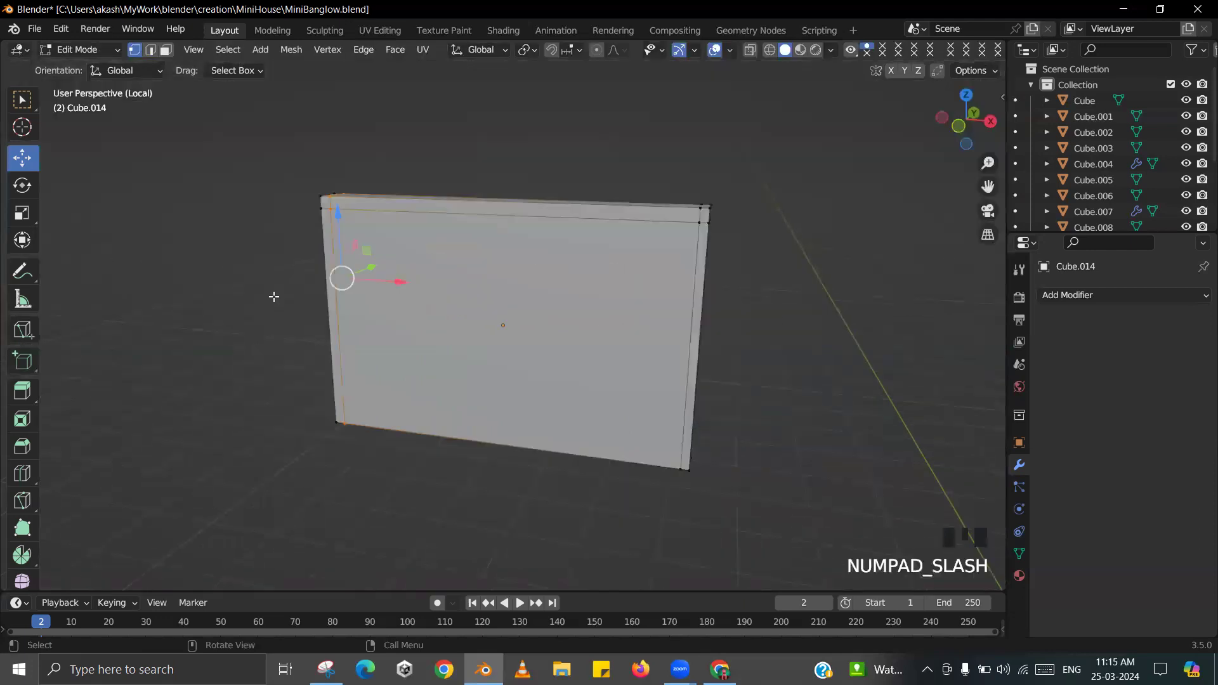
{"action": "scroll", "coordinate": [274, 296], "scroll_direction": "up", "scroll_amount": 3}
{"action": "middle_click_drag", "start_coordinate": [273, 297], "coordinate": [349, 287], "text": "shift"}
{"action": "left_click_drag", "start_coordinate": [337, 280], "coordinate": [329, 278]}
{"action": "scroll", "coordinate": [798, 254], "scroll_direction": "down", "scroll_amount": 2}
{"action": "middle_click_drag", "start_coordinate": [798, 254], "coordinate": [776, 253], "text": "shift"}
{"action": "left_click", "coordinate": [763, 254], "text": "alt"}
{"action": "left_click_drag", "start_coordinate": [814, 325], "coordinate": [826, 327]}
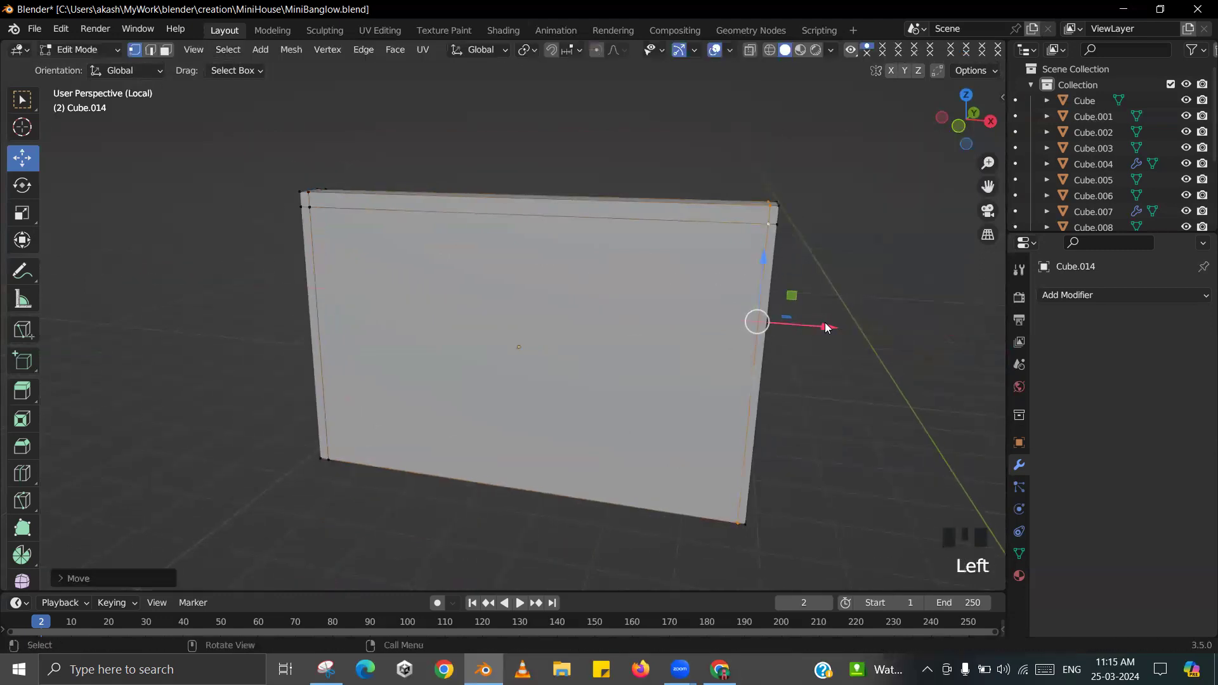
- Return to Object Mode, leave Local View and save the file
{"action": "key", "text": "Tab"}
{"action": "scroll", "coordinate": [709, 277], "scroll_direction": "down", "scroll_amount": 2}
{"action": "key", "text": "KP_Divide"}
{"action": "scroll", "coordinate": [672, 272], "scroll_direction": "down", "scroll_amount": 1}
{"action": "key", "text": "ctrl+s"}
{"action": "left_click", "coordinate": [571, 216]}
- Add an Array modifier to the balcony panel with a count of 3
{"action": "scroll", "coordinate": [596, 323], "scroll_direction": "down", "scroll_amount": 4}
{"action": "middle_click_drag", "start_coordinate": [551, 355], "coordinate": [871, 366]}
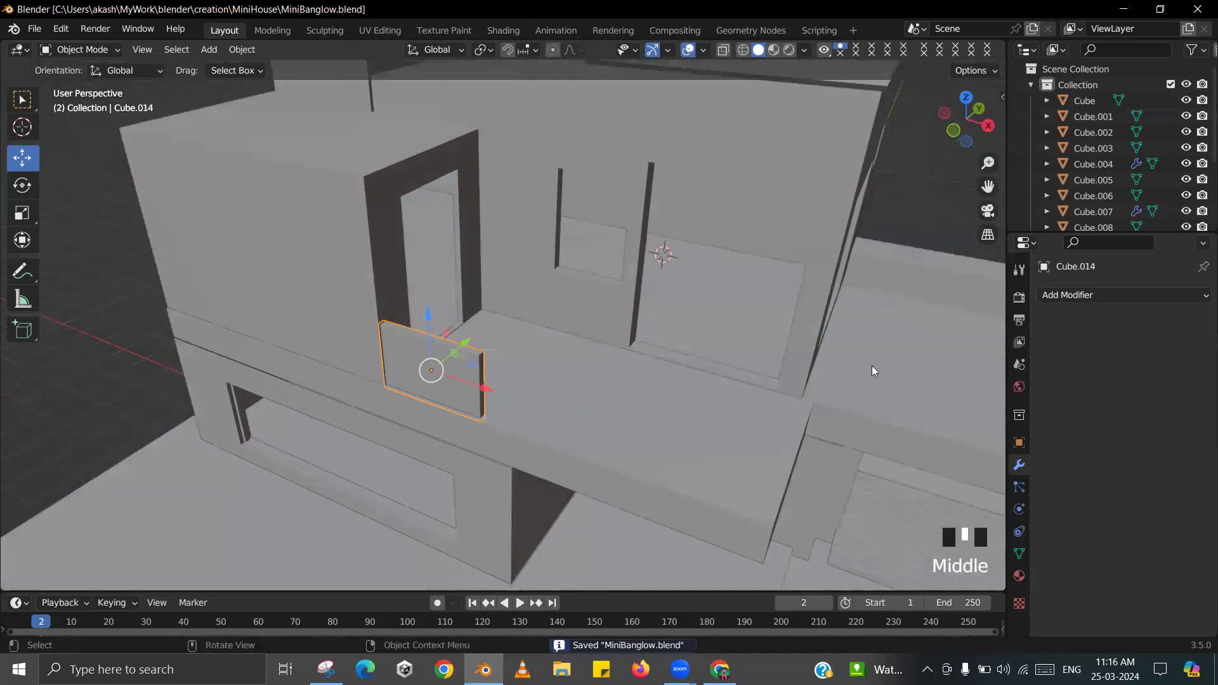
{"action": "left_click", "coordinate": [1067, 296]}
{"action": "left_click", "coordinate": [889, 339]}
{"action": "scroll", "coordinate": [780, 353], "scroll_direction": "down", "scroll_amount": 2}
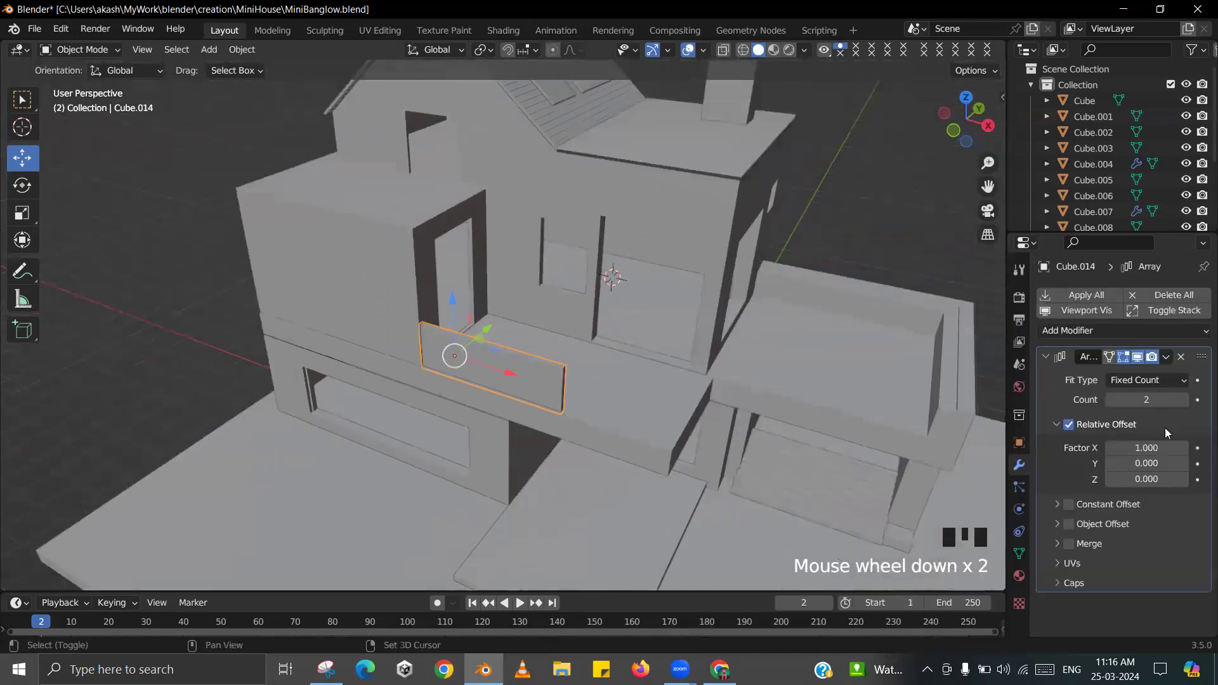
{"action": "left_click", "coordinate": [1183, 400]}
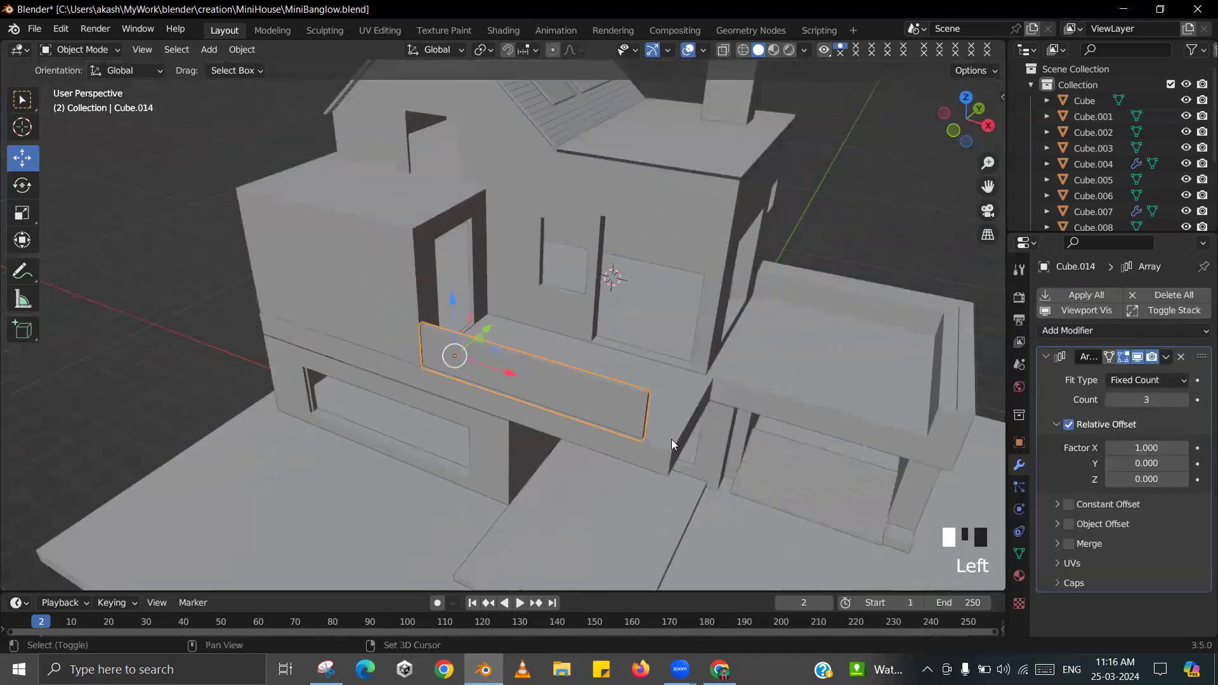
- Compare the balcony panel with the reference picture and scale it along X by about 1.13 to span the balcony's front edge
{"action": "scroll", "coordinate": [573, 423], "scroll_direction": "up", "scroll_amount": 2}
{"action": "middle_click_drag", "start_coordinate": [573, 423], "coordinate": [468, 430], "text": "shift"}
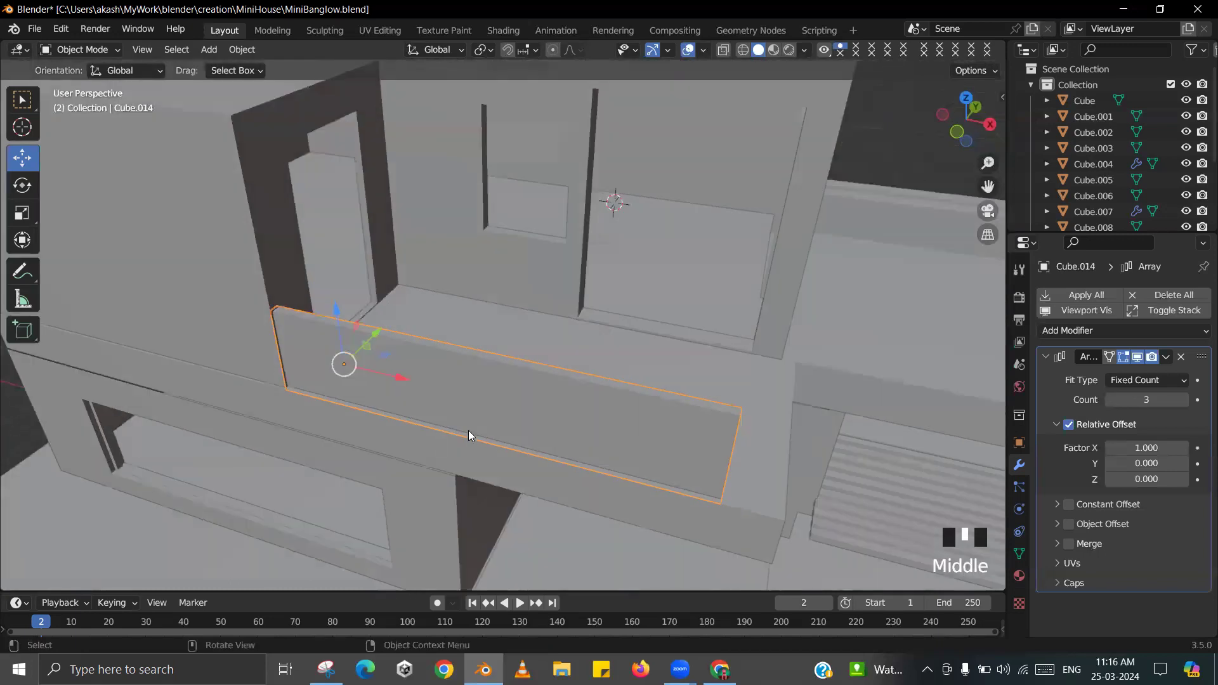
{"action": "key", "text": "alt+Tab"}
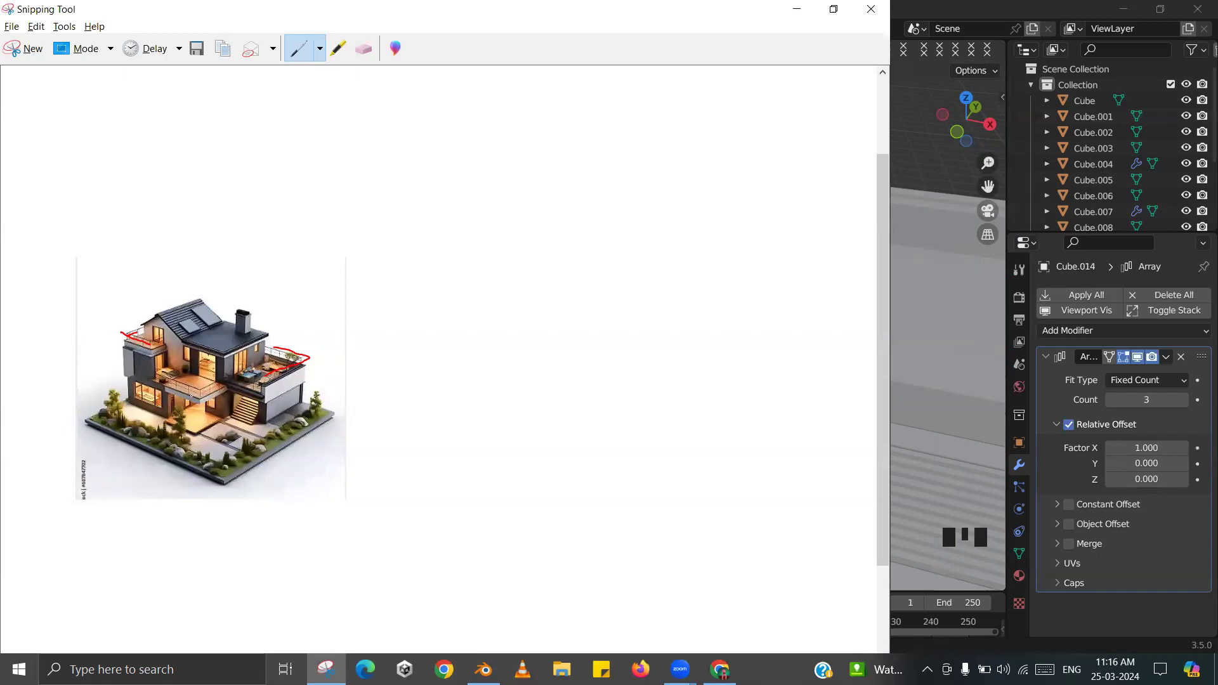
{"action": "key", "text": "alt+Tab"}
{"action": "scroll", "coordinate": [449, 361], "scroll_direction": "down", "scroll_amount": 1}
{"action": "middle_click_drag", "start_coordinate": [449, 360], "coordinate": [511, 390]}
{"action": "key", "text": "s"}
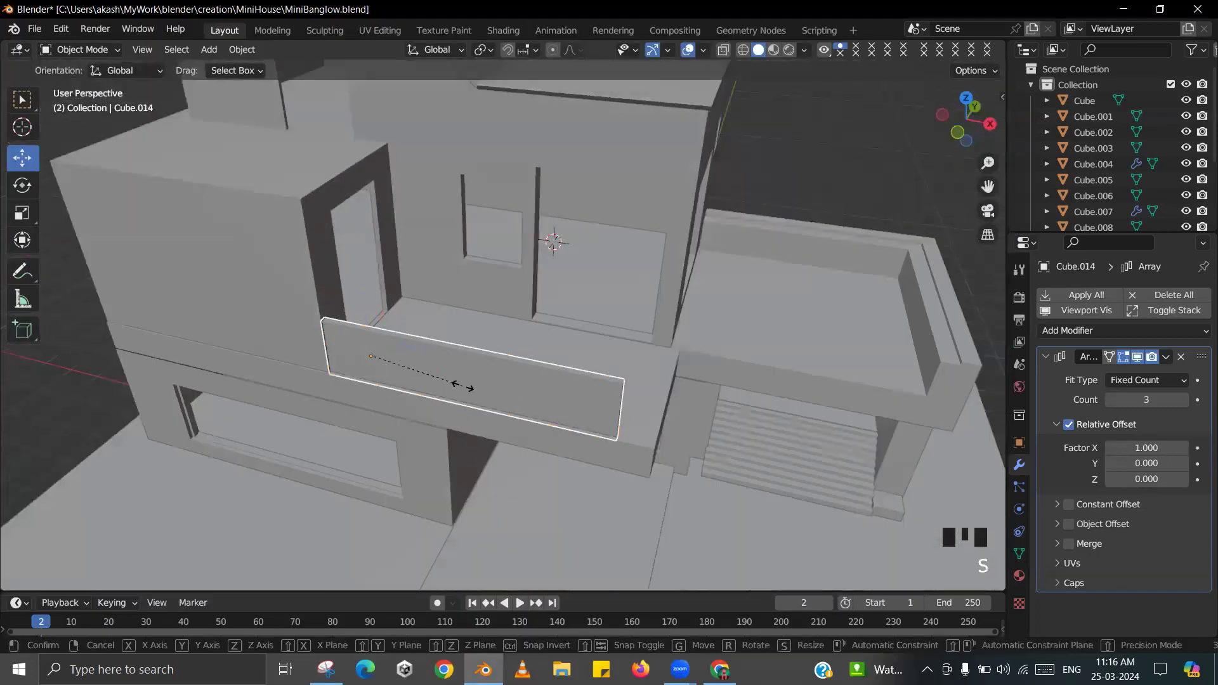
{"action": "key", "text": "x"}
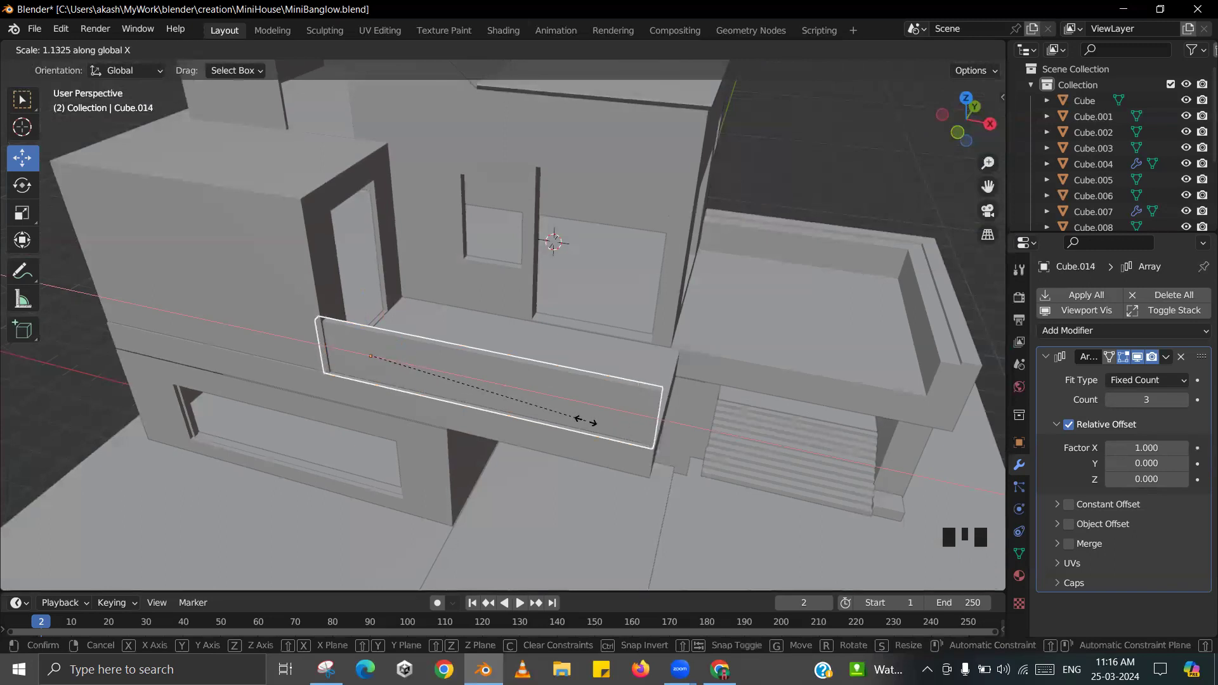
{"action": "left_click", "coordinate": [577, 420]}
- Duplicate the front balcony panel and rotate the copy 90° about the Z axis
{"action": "scroll", "coordinate": [564, 392], "scroll_direction": "down", "scroll_amount": 1}
{"action": "middle_click_drag", "start_coordinate": [563, 392], "coordinate": [542, 413]}
{"action": "key", "text": "shift+d"}
{"action": "key", "text": "r"}
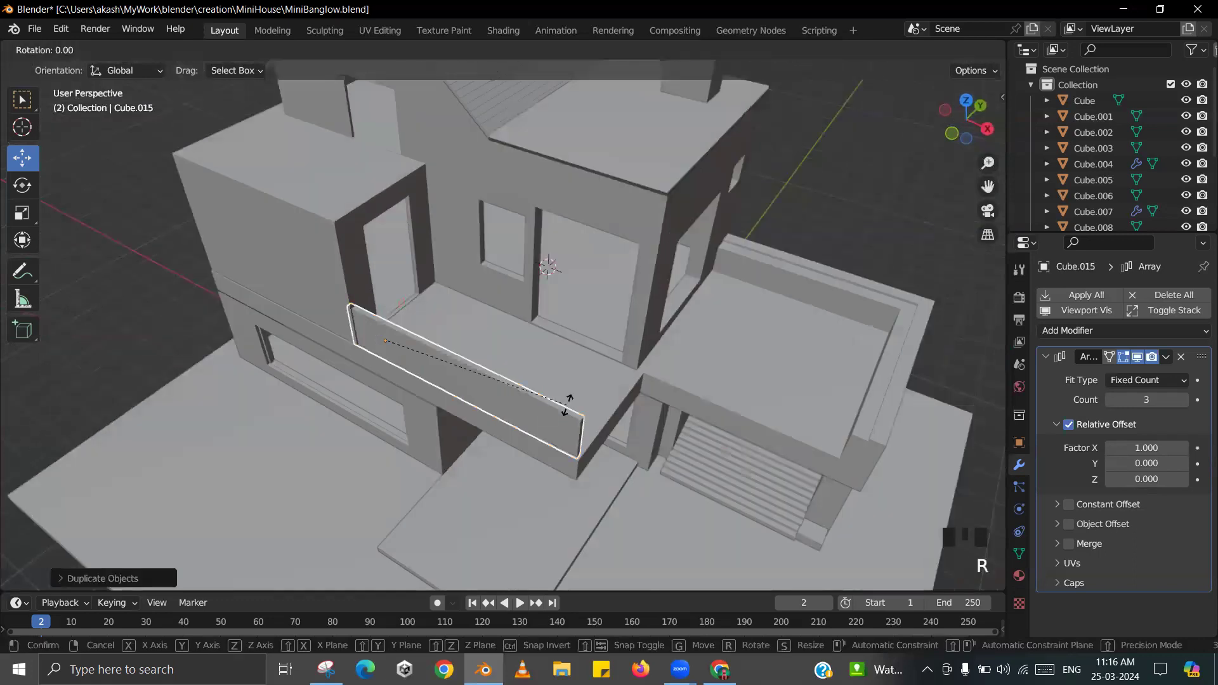
{"action": "key", "text": "z"}
{"action": "key", "text": "9"}
{"action": "key", "text": "0"}
{"action": "key", "text": "Return"}
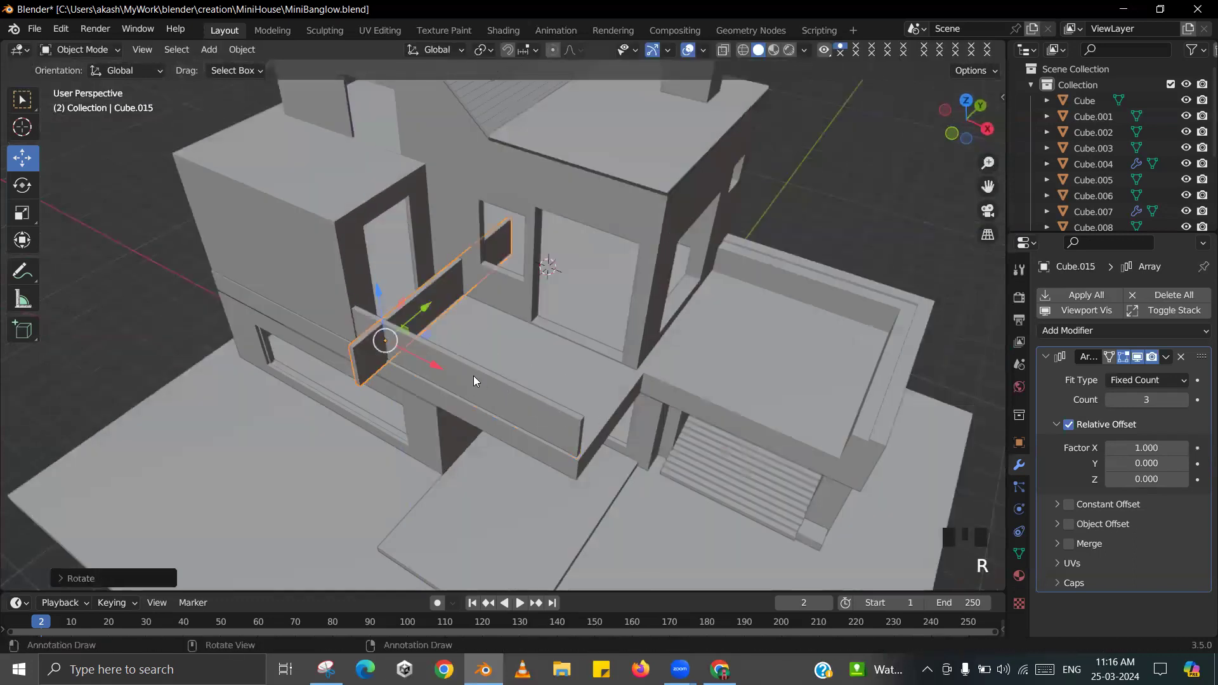
- Move the rotated copy along X to the balcony's open end beside the steps, and along Y to meet the front panel's corner
{"action": "key", "text": "g"}
{"action": "key", "text": "x"}
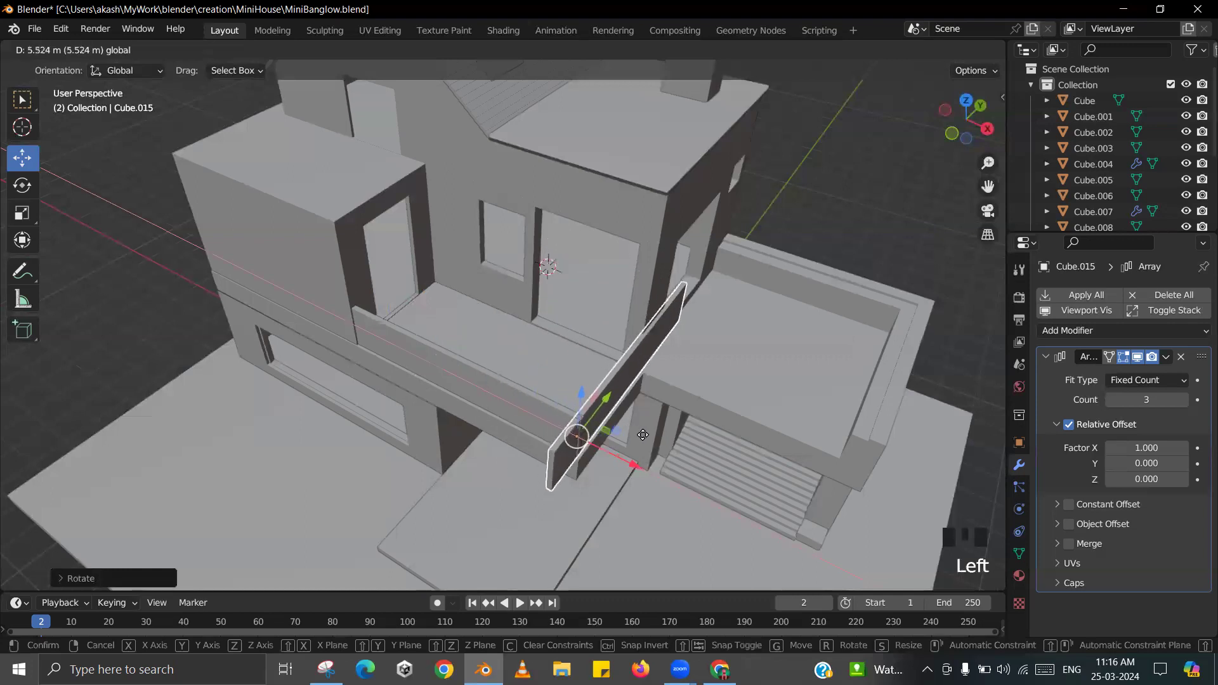
{"action": "left_click", "coordinate": [529, 402]}
{"action": "middle_click_drag", "start_coordinate": [530, 407], "coordinate": [475, 430]}
{"action": "scroll", "coordinate": [266, 432], "scroll_direction": "up", "scroll_amount": 5}
{"action": "left_click_drag", "start_coordinate": [517, 424], "coordinate": [613, 434]}
- Set the side panel's array count to 2, checking the panel division against the reference picture
{"action": "left_click", "coordinate": [1106, 401]}
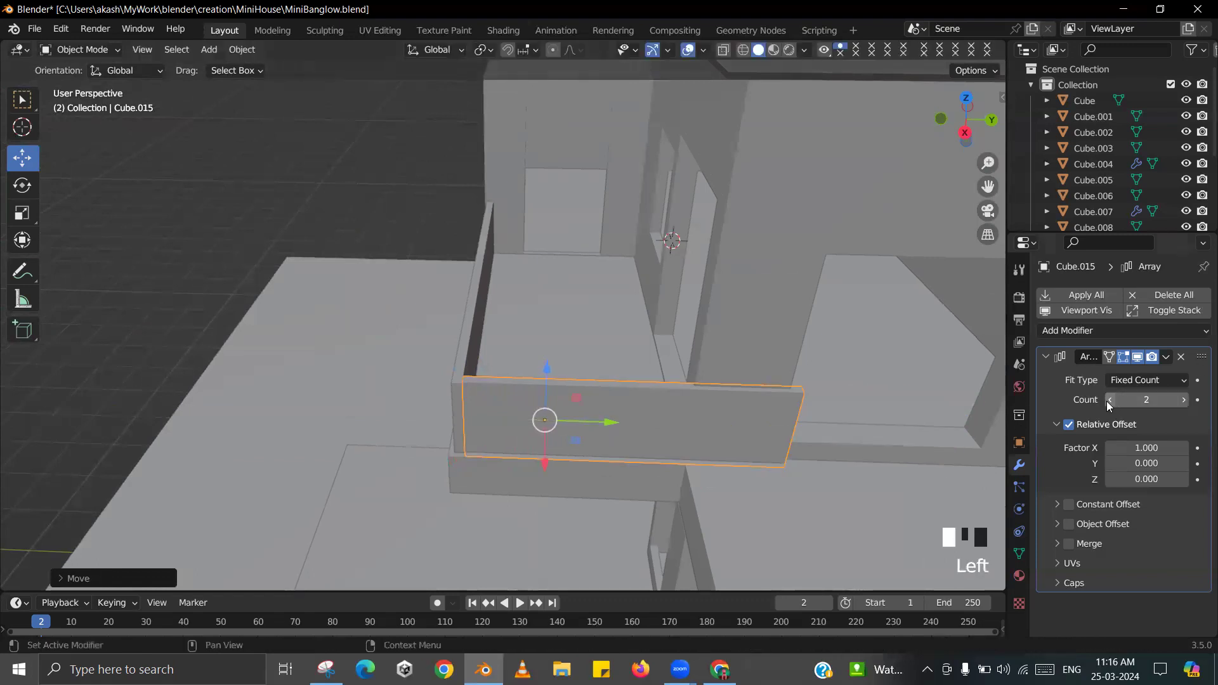
{"action": "left_click", "coordinate": [1106, 401]}
{"action": "scroll", "coordinate": [619, 439], "scroll_direction": "up", "scroll_amount": 2}
{"action": "middle_click_drag", "start_coordinate": [619, 439], "coordinate": [599, 346], "text": "shift"}
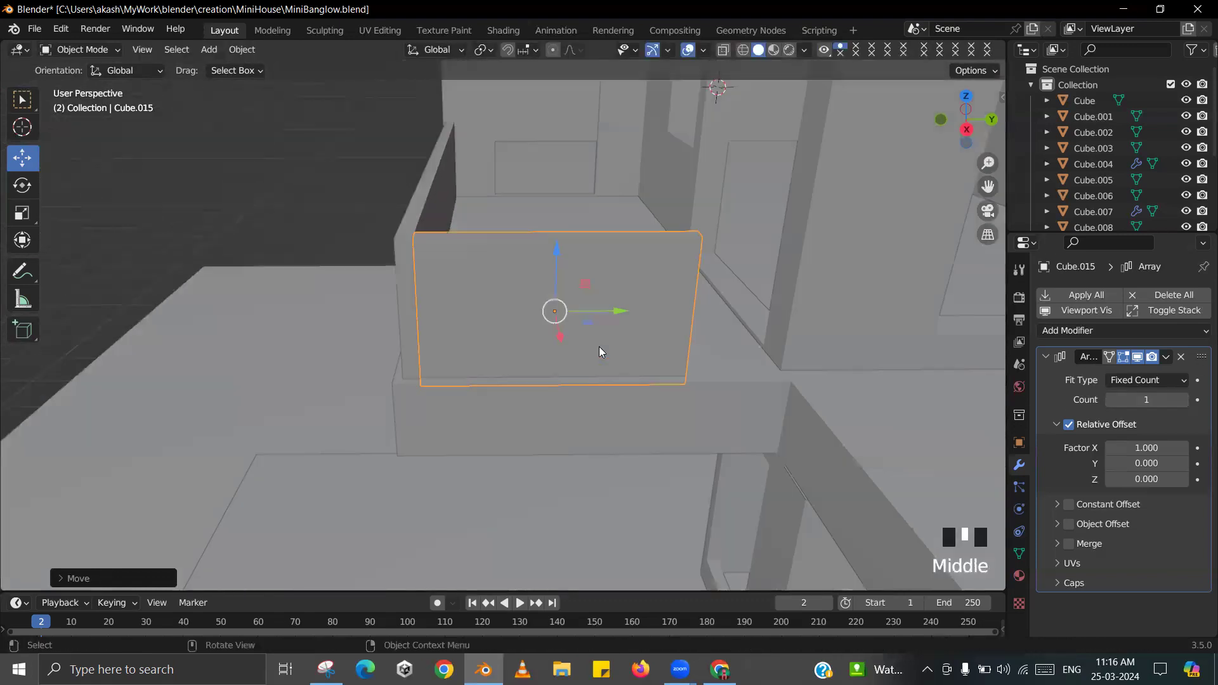
{"action": "key", "text": "alt+Tab"}
{"action": "key", "text": "alt+Tab"}
{"action": "left_click", "coordinate": [1181, 401]}
{"action": "middle_click_drag", "start_coordinate": [736, 309], "coordinate": [742, 312]}
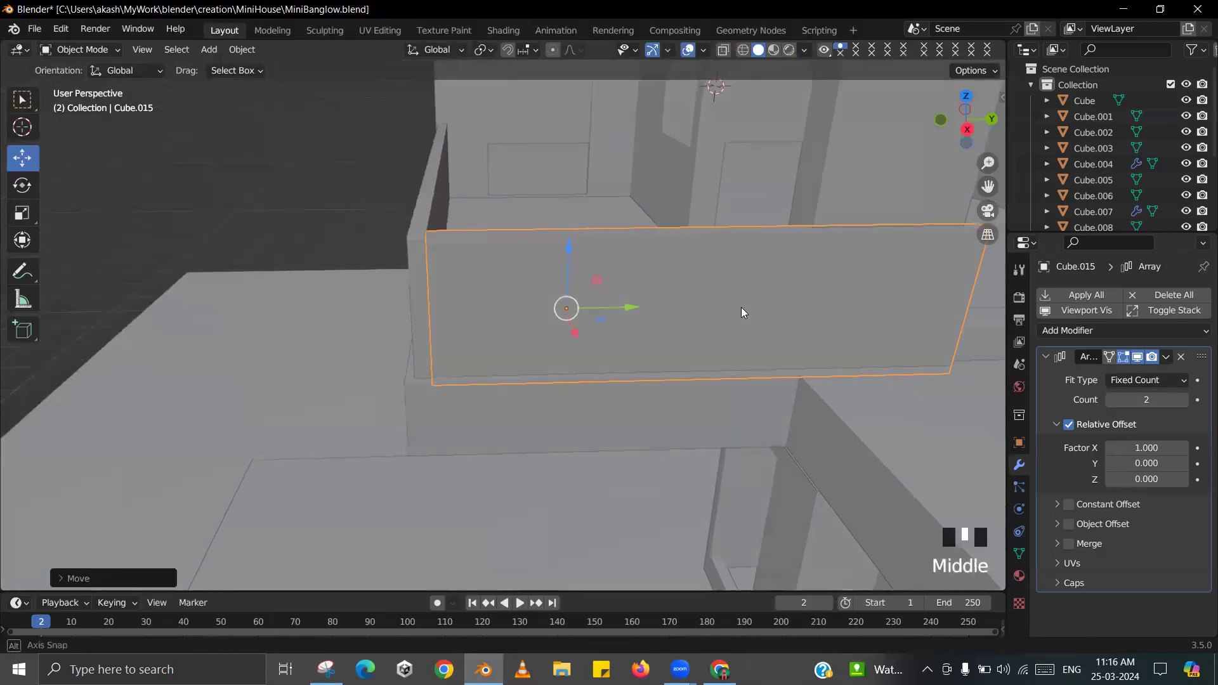
- Shrink the side panel along Y to the balcony's depth and shift it back along Y to the front corner
{"action": "key", "text": "s"}
{"action": "key", "text": "y"}
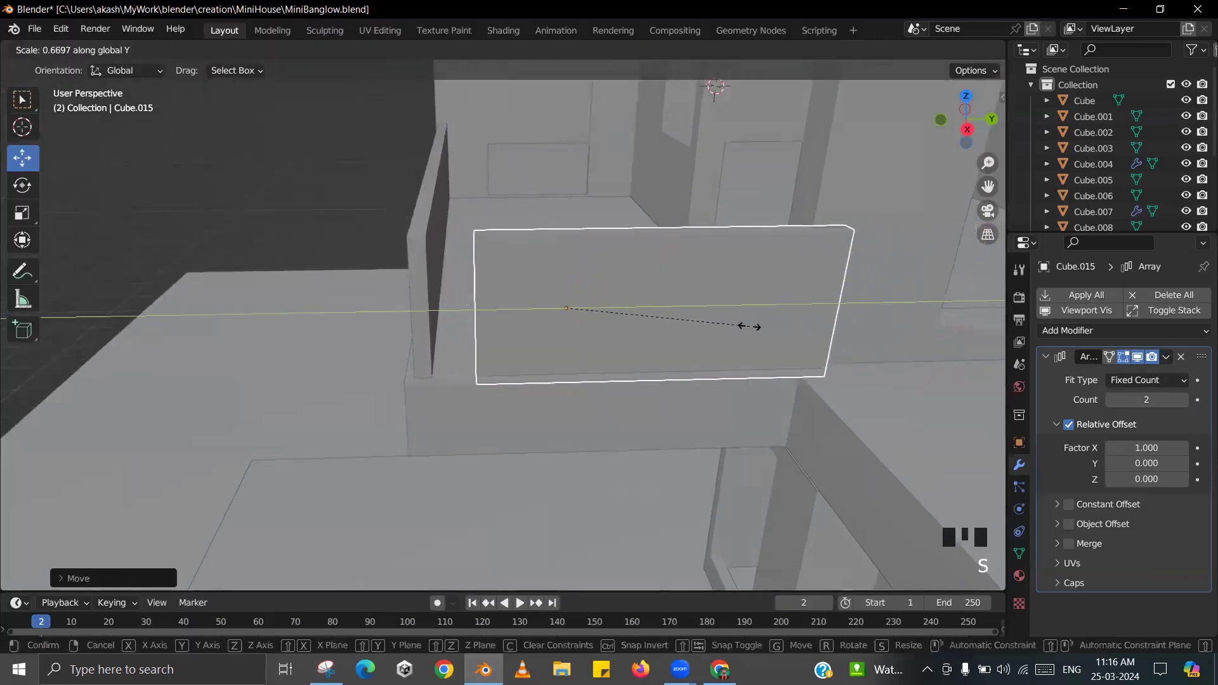
{"action": "left_click", "coordinate": [701, 317]}
{"action": "left_click_drag", "start_coordinate": [621, 307], "coordinate": [574, 309]}
{"action": "scroll", "coordinate": [649, 320], "scroll_direction": "down", "scroll_amount": 2}
{"action": "middle_click_drag", "start_coordinate": [648, 319], "coordinate": [644, 373]}
{"action": "scroll", "coordinate": [645, 373], "scroll_direction": "up", "scroll_amount": 2}
- Check the reference picture, then stretch the balcony's side panel slightly along Y until it reaches the house wall
{"action": "key", "text": "alt+Tab"}
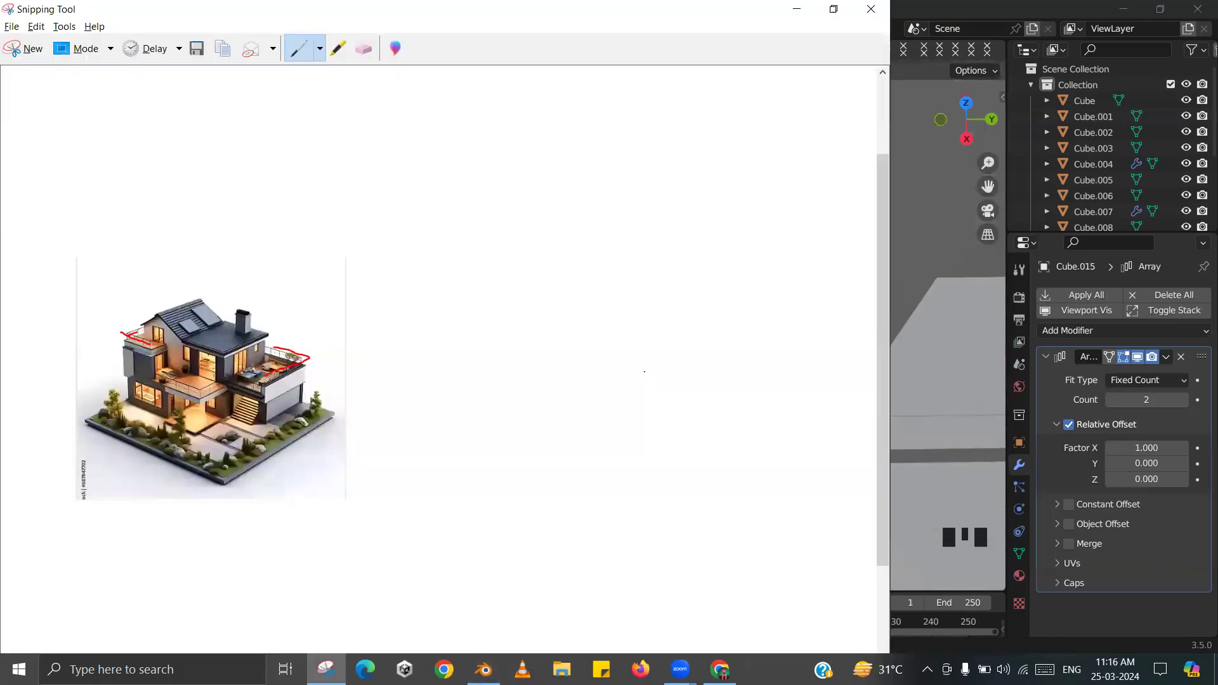
{"action": "scroll", "coordinate": [592, 369], "scroll_direction": "up", "scroll_amount": 1}
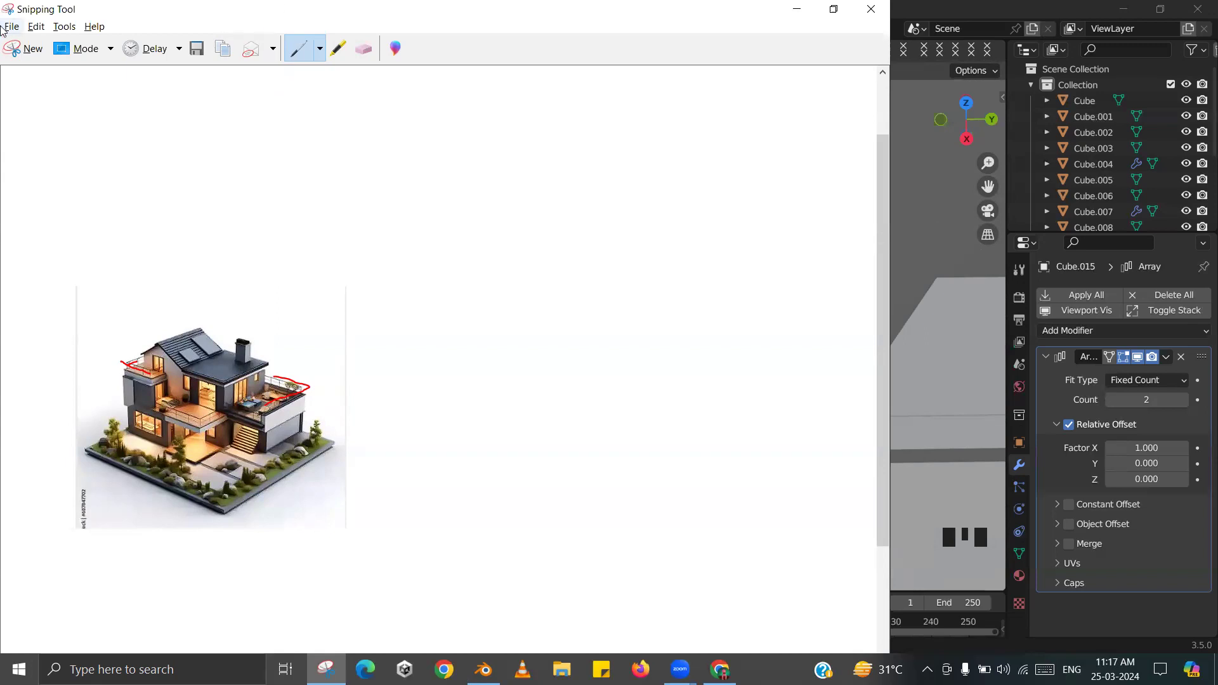
{"action": "key", "text": "alt+Tab"}
{"action": "scroll", "coordinate": [519, 375], "scroll_direction": "down", "scroll_amount": 3}
{"action": "middle_click_drag", "start_coordinate": [519, 374], "coordinate": [568, 374]}
{"action": "scroll", "coordinate": [634, 297], "scroll_direction": "up", "scroll_amount": 3}
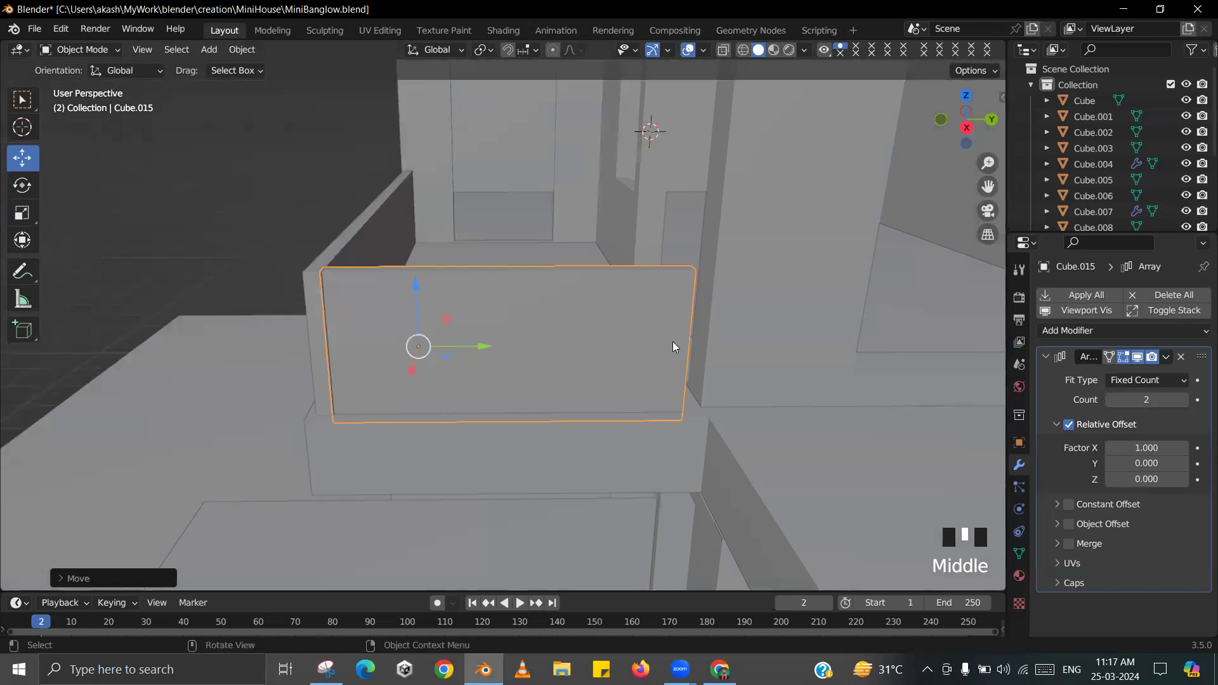
{"action": "key", "text": "s"}
{"action": "key", "text": "y"}
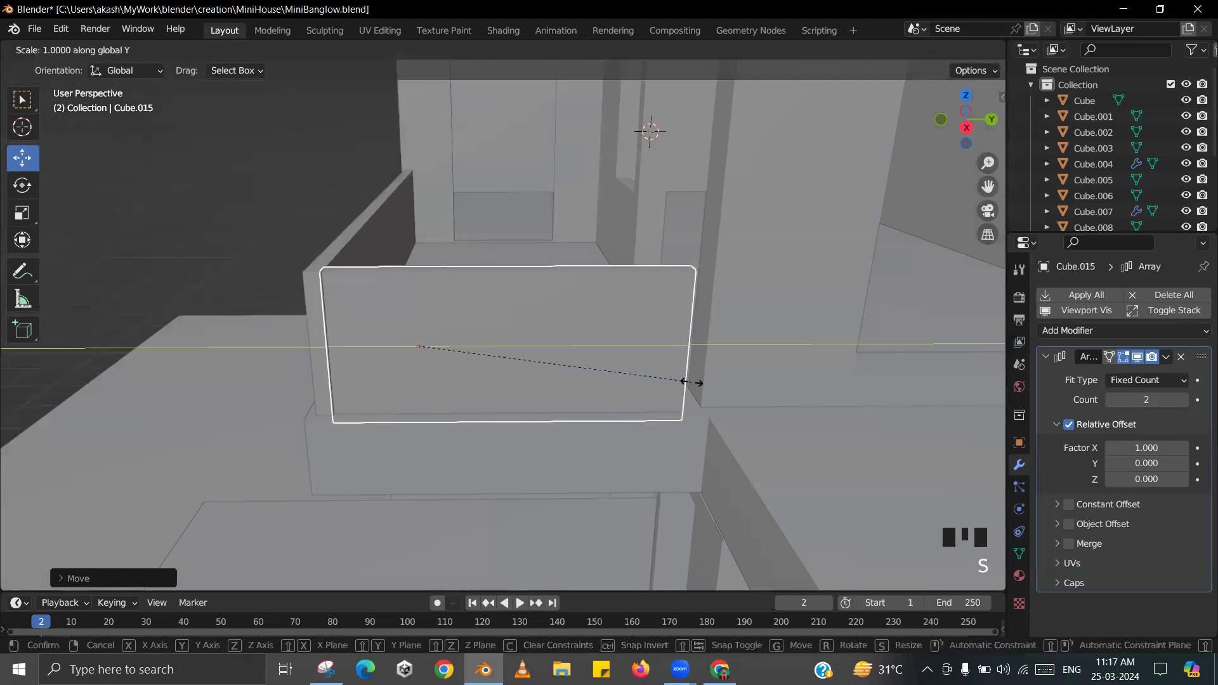
{"action": "left_click", "coordinate": [703, 384]}
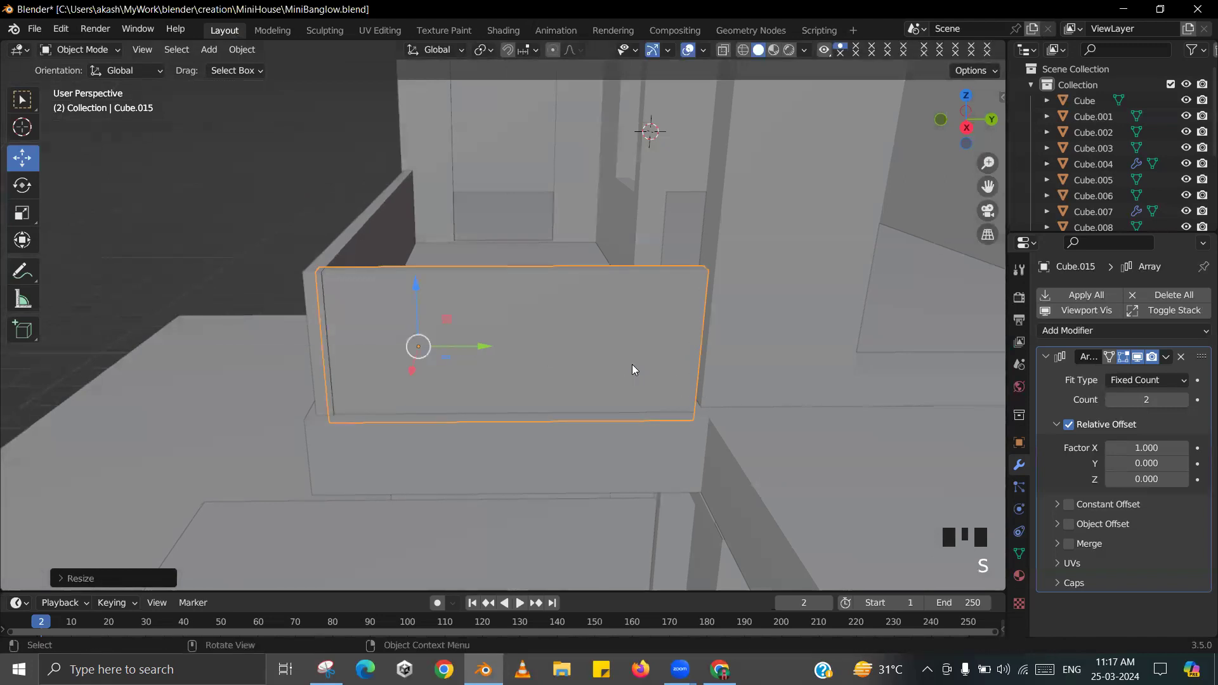
{"action": "left_click_drag", "start_coordinate": [485, 348], "coordinate": [488, 345]}
- Inspect the balcony railing corner, then duplicate the front balcony panel in place
{"action": "middle_click_drag", "start_coordinate": [488, 344], "coordinate": [868, 132]}
{"action": "scroll", "coordinate": [867, 129], "scroll_direction": "up", "scroll_amount": 1}
{"action": "left_click", "coordinate": [868, 130]}
{"action": "middle_click_drag", "start_coordinate": [667, 416], "coordinate": [673, 471], "text": "shift"}
{"action": "scroll", "coordinate": [685, 400], "scroll_direction": "up", "scroll_amount": 2}
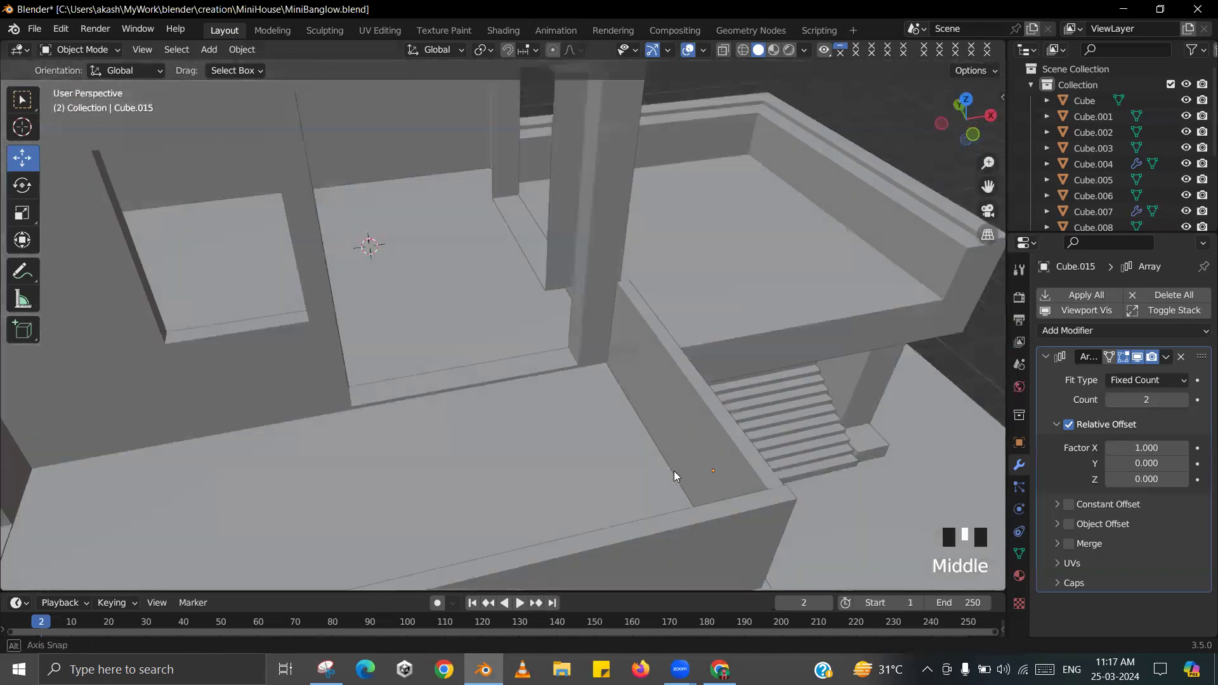
{"action": "scroll", "coordinate": [658, 371], "scroll_direction": "down", "scroll_amount": 4}
{"action": "left_click", "coordinate": [503, 441]}
{"action": "middle_click_drag", "start_coordinate": [592, 433], "coordinate": [632, 412]}
{"action": "key", "text": "shift+d"}
{"action": "right_click", "coordinate": [632, 410]}
{"action": "middle_click_drag", "start_coordinate": [562, 440], "coordinate": [585, 416], "text": "shift"}
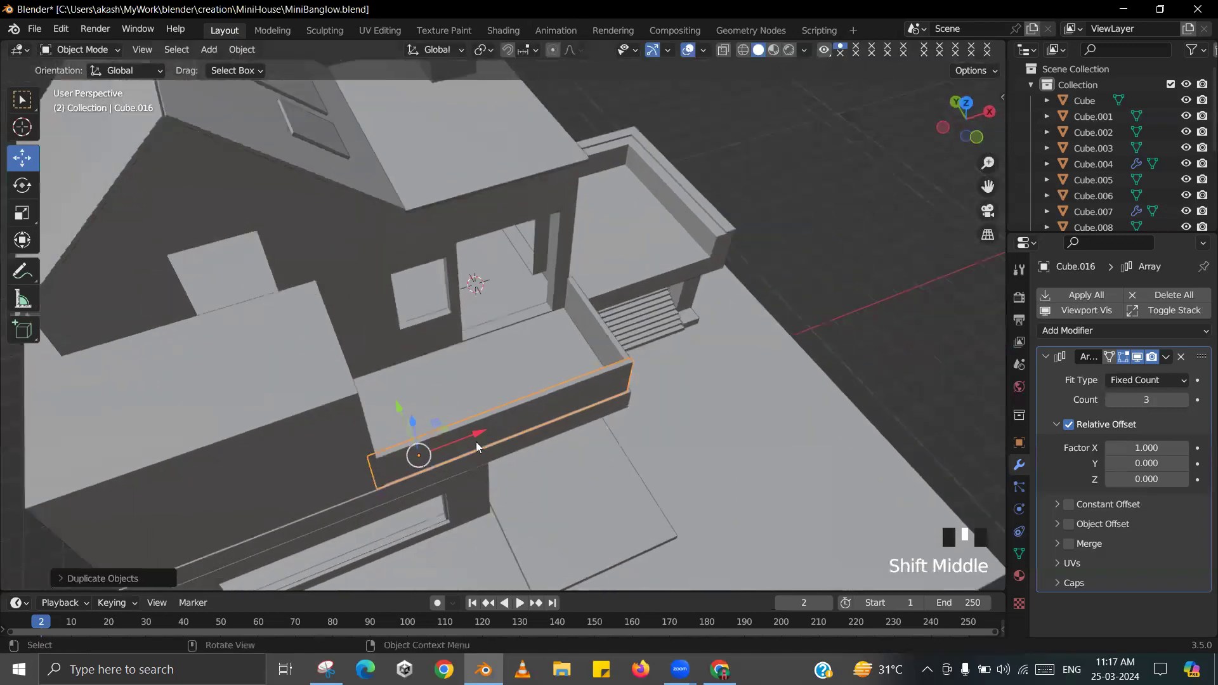
- Move the duplicated panel along X and Y to the terrace's front edge above the steps and compare it with the reference
{"action": "left_click_drag", "start_coordinate": [476, 439], "coordinate": [710, 369]}
{"action": "middle_click_drag", "start_coordinate": [710, 369], "coordinate": [365, 407]}
{"action": "left_click_drag", "start_coordinate": [365, 407], "coordinate": [608, 357]}
{"action": "key", "text": "alt+Tab"}
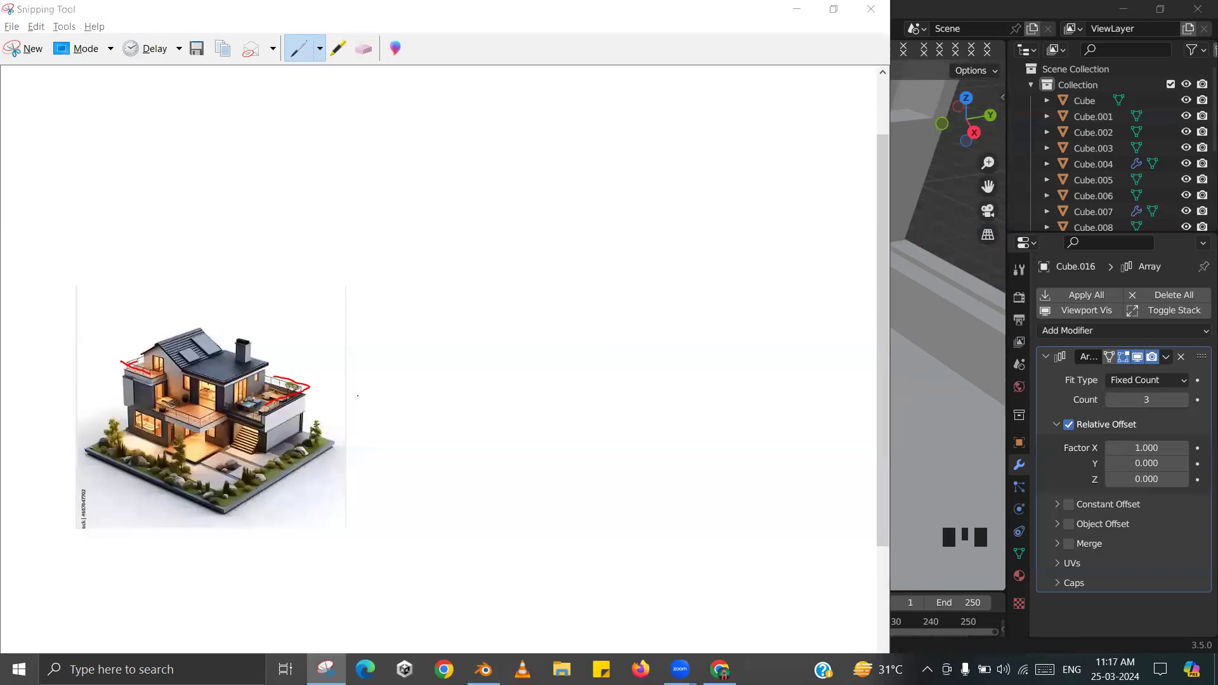
{"action": "key", "text": "alt+Tab"}
- Scale the terrace's front panel along X to about 0.74
{"action": "scroll", "coordinate": [463, 397], "scroll_direction": "down", "scroll_amount": 2}
{"action": "middle_click_drag", "start_coordinate": [463, 397], "coordinate": [713, 378]}
{"action": "scroll", "coordinate": [745, 359], "scroll_direction": "down", "scroll_amount": 1}
{"action": "key", "text": "s"}
{"action": "key", "text": "x"}
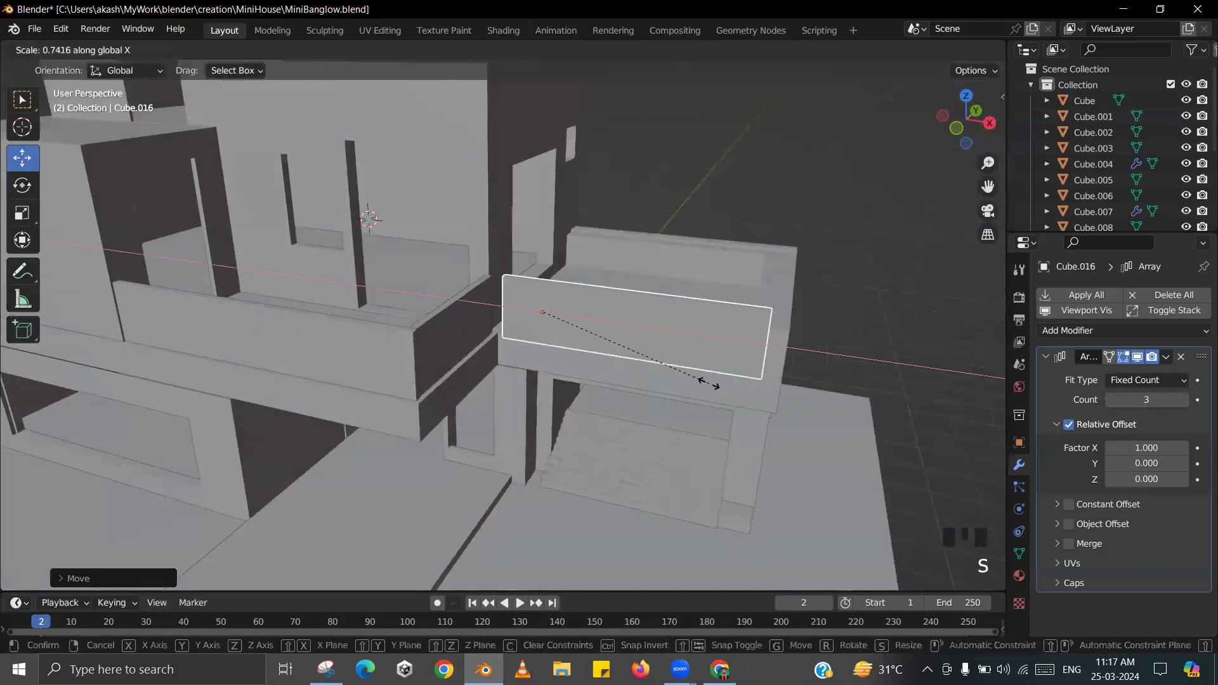
{"action": "left_click", "coordinate": [700, 382]}
- Nudge the terrace's front panel against the balcony railing and fine-tune its length along X
{"action": "scroll", "coordinate": [705, 380], "scroll_direction": "up", "scroll_amount": 2}
{"action": "middle_click_drag", "start_coordinate": [705, 380], "coordinate": [665, 433]}
{"action": "left_click_drag", "start_coordinate": [637, 420], "coordinate": [623, 416]}
{"action": "scroll", "coordinate": [728, 457], "scroll_direction": "down", "scroll_amount": 1}
{"action": "middle_click_drag", "start_coordinate": [728, 456], "coordinate": [524, 374], "text": "shift"}
{"action": "left_click_drag", "start_coordinate": [537, 356], "coordinate": [541, 357]}
{"action": "key", "text": "s"}
{"action": "key", "text": "x"}
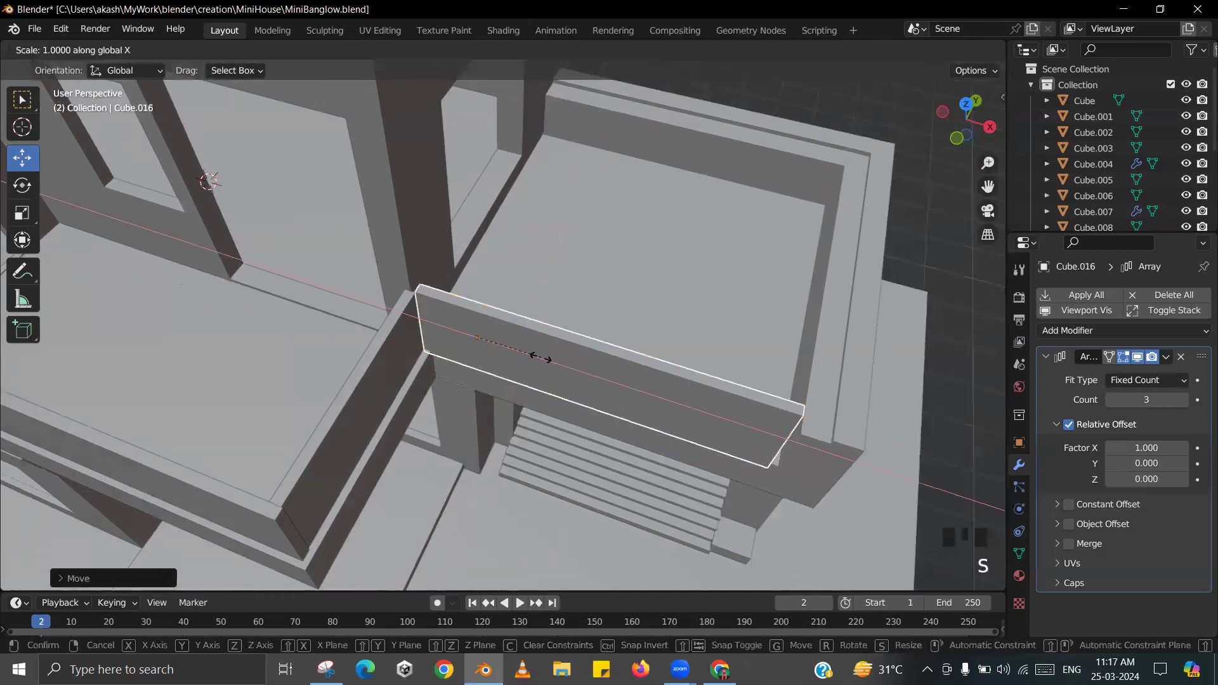
{"action": "left_click", "coordinate": [547, 361]}
- Check the terrace's front panel against the reference picture and save the file
{"action": "middle_click_drag", "start_coordinate": [542, 364], "coordinate": [611, 367]}
{"action": "scroll", "coordinate": [618, 355], "scroll_direction": "down", "scroll_amount": 3}
{"action": "middle_click_drag", "start_coordinate": [748, 139], "coordinate": [732, 211], "text": "shift"}
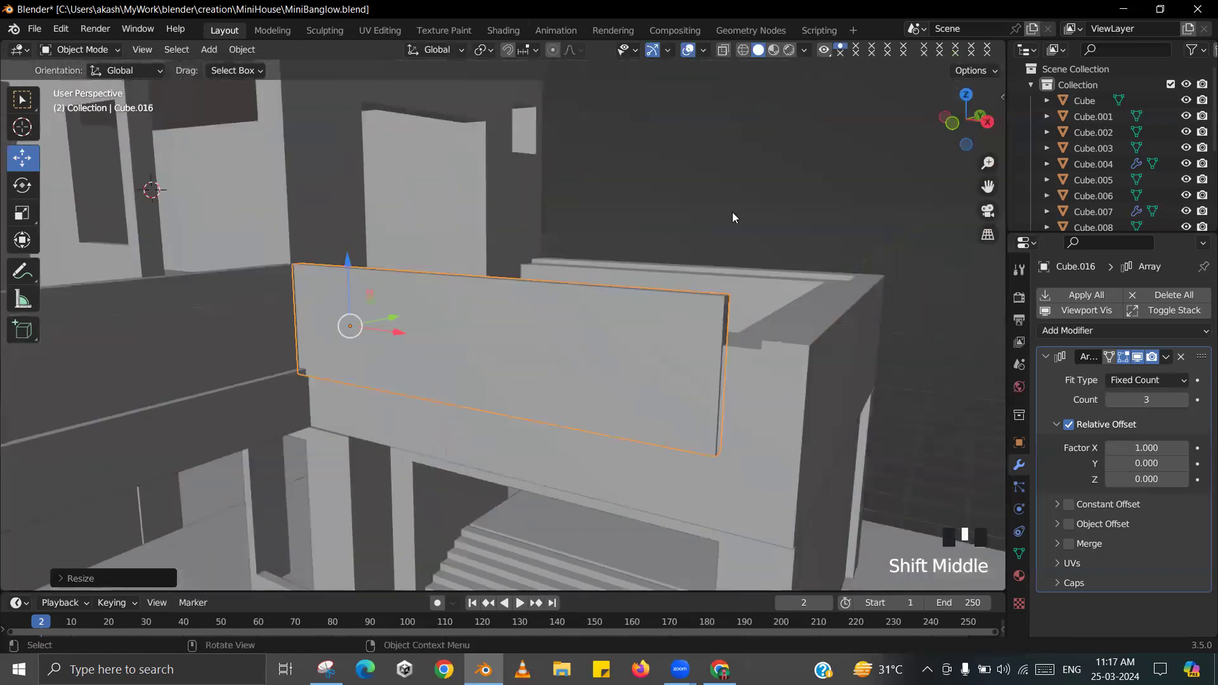
{"action": "left_click", "coordinate": [732, 212]}
{"action": "scroll", "coordinate": [591, 346], "scroll_direction": "down", "scroll_amount": 1}
{"action": "mouse_move", "coordinate": [591, 347]}
{"action": "middle_mouse_down"}
{"action": "mouse_move", "coordinate": [579, 349]}
{"action": "mouse_move", "coordinate": [588, 349]}
{"action": "middle_mouse_up"}
{"action": "left_click", "coordinate": [588, 346]}
{"action": "key", "text": "alt+Tab"}
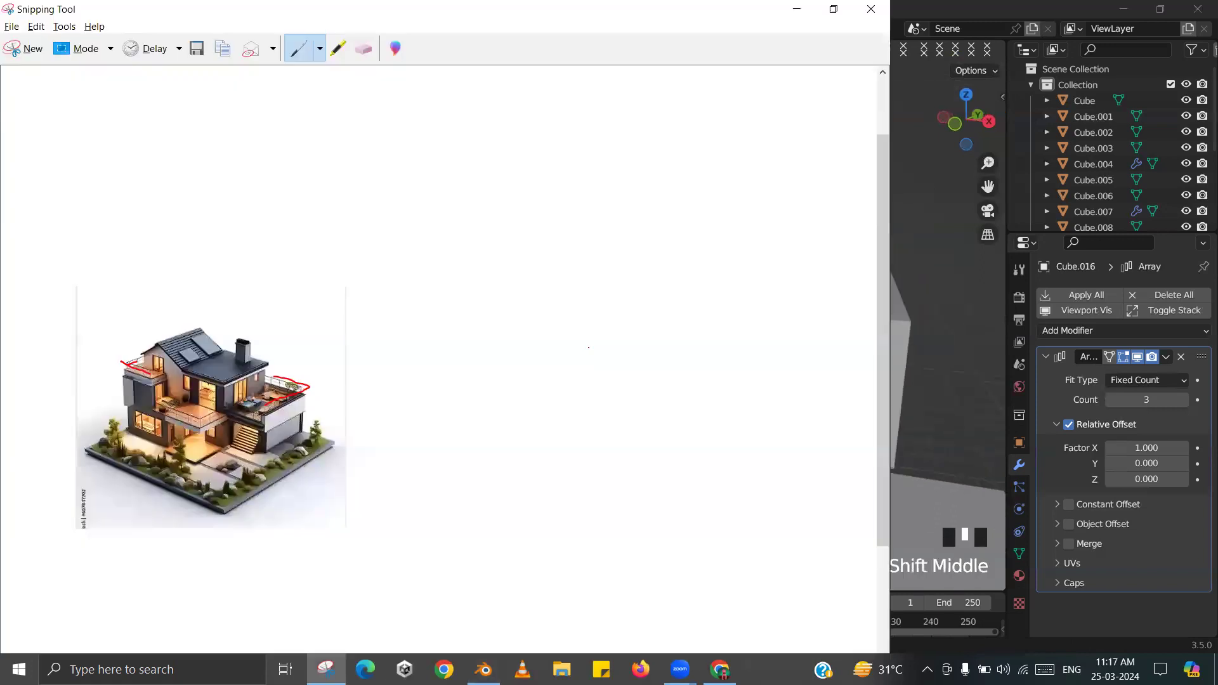
{"action": "key", "text": "alt+Tab"}
{"action": "scroll", "coordinate": [528, 363], "scroll_direction": "down", "scroll_amount": 2}
{"action": "middle_click_drag", "start_coordinate": [528, 363], "coordinate": [574, 360], "text": "shift"}
{"action": "key", "text": "ctrl+s"}
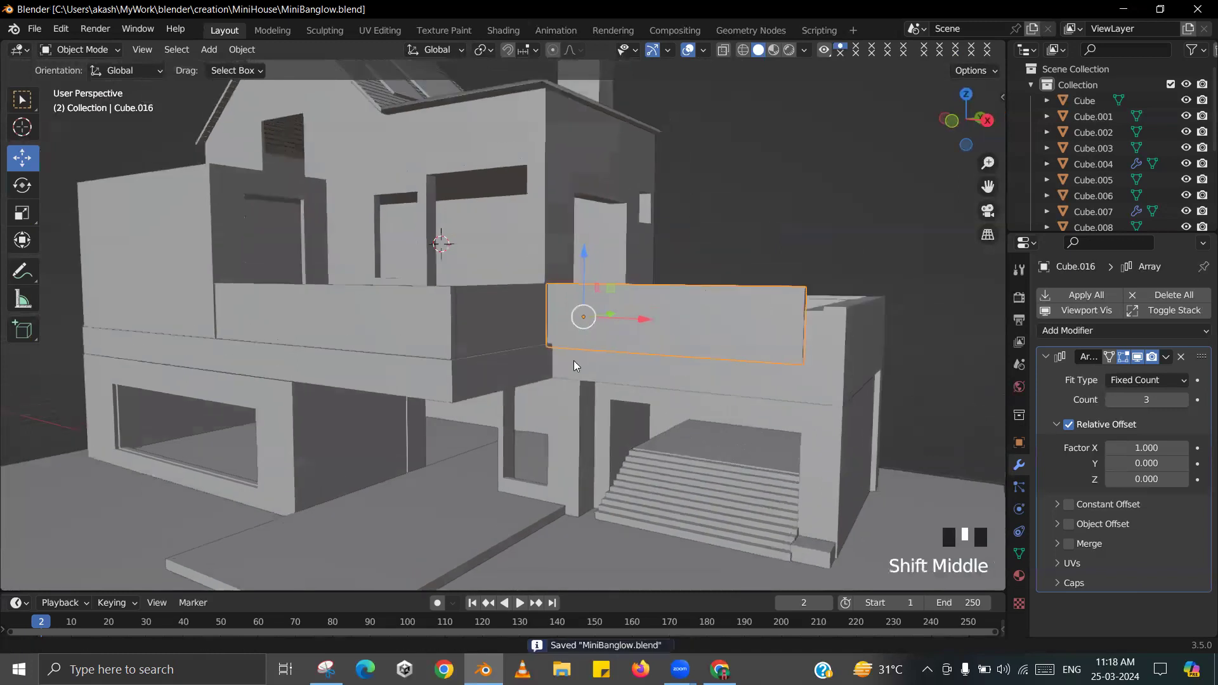
- Duplicate the terrace's front panel and move the copy along Y to the terrace's back edge
{"action": "left_click", "coordinate": [762, 326]}
{"action": "middle_click_drag", "start_coordinate": [761, 326], "coordinate": [780, 381]}
{"action": "middle_click_drag", "start_coordinate": [622, 369], "coordinate": [617, 365], "text": "shift"}
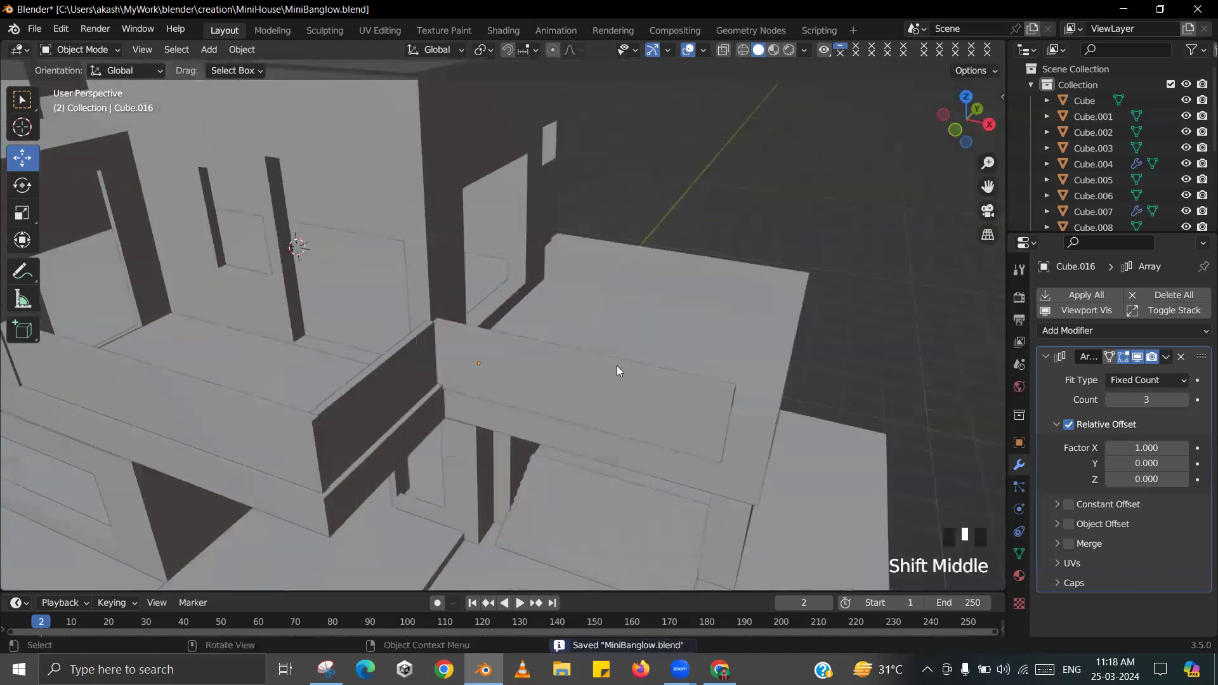
{"action": "key", "text": "alt+Tab"}
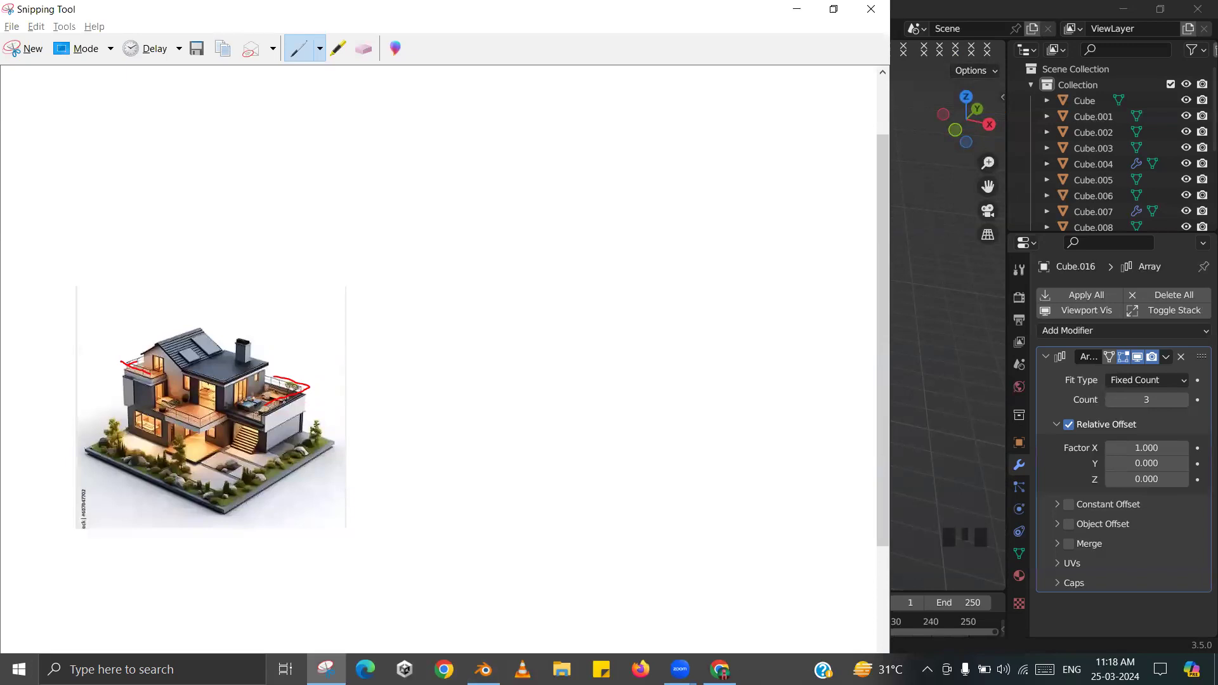
{"action": "key", "text": "alt+Tab"}
{"action": "left_click", "coordinate": [445, 369]}
{"action": "middle_click_drag", "start_coordinate": [652, 371], "coordinate": [511, 380]}
{"action": "key", "text": "shift+d"}
{"action": "right_click", "coordinate": [598, 365]}
{"action": "left_click_drag", "start_coordinate": [492, 334], "coordinate": [801, 263]}
- Raise the rear terrace panel along Z so that it stands on top of the back parapet
{"action": "scroll", "coordinate": [641, 279], "scroll_direction": "up", "scroll_amount": 2}
{"action": "mouse_move", "coordinate": [640, 283]}
{"action": "middle_mouse_down", "text": "shift"}
{"action": "mouse_move", "coordinate": [655, 304]}
{"action": "mouse_move", "coordinate": [660, 289]}
{"action": "middle_mouse_up", "text": "shift"}
{"action": "left_click_drag", "start_coordinate": [662, 286], "coordinate": [687, 214]}
{"action": "middle_click_drag", "start_coordinate": [687, 214], "coordinate": [719, 292]}
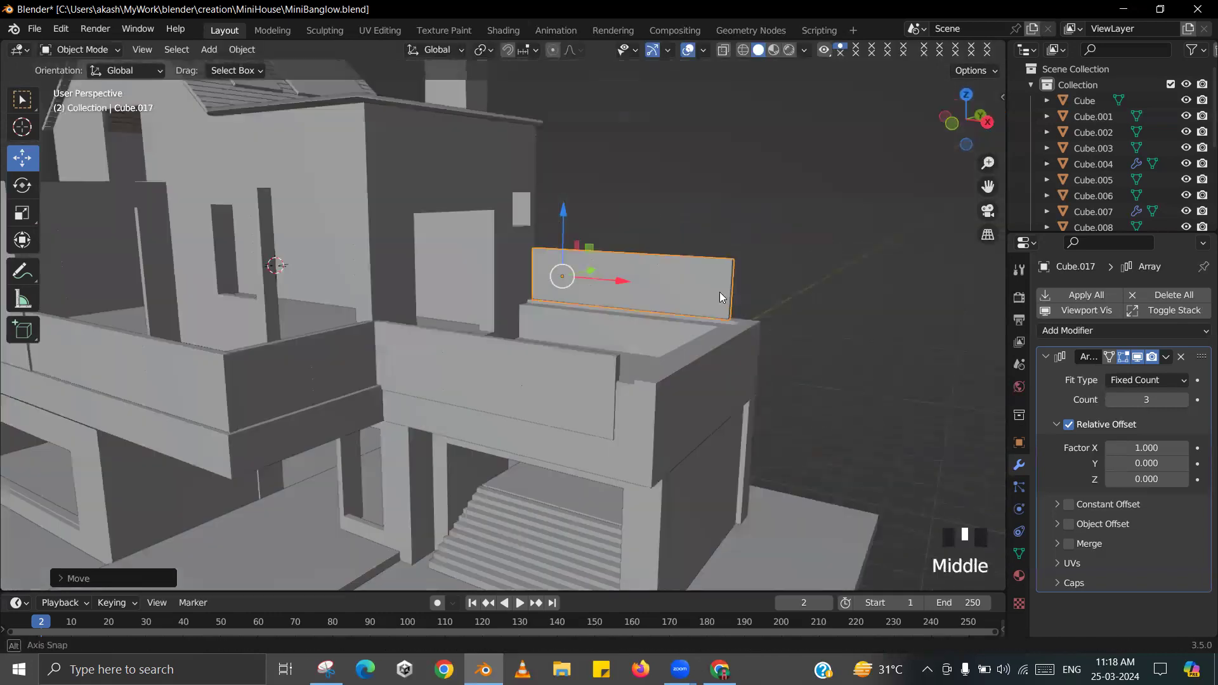
- Consult the reference picture and try an array count of 4 on the rear terrace panel
{"action": "key", "text": "alt+Tab"}
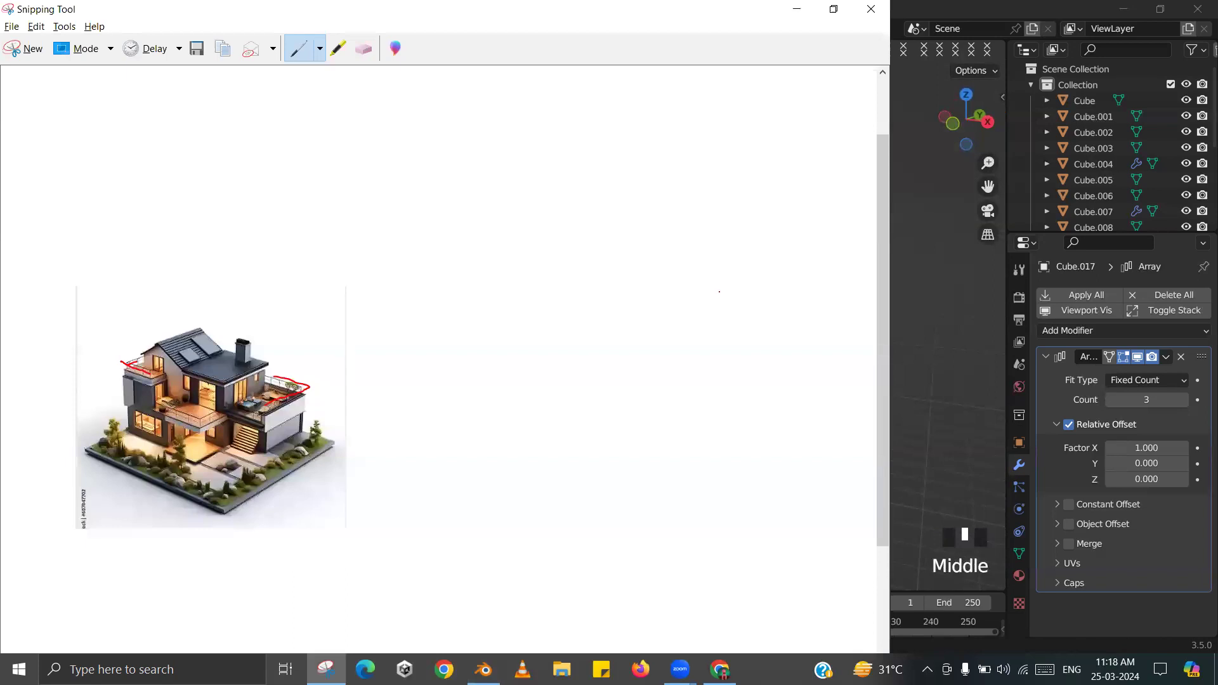
{"action": "key", "text": "alt+Tab"}
{"action": "middle_click_drag", "start_coordinate": [754, 317], "coordinate": [672, 346], "text": "shift"}
{"action": "left_click", "coordinate": [1182, 399]}
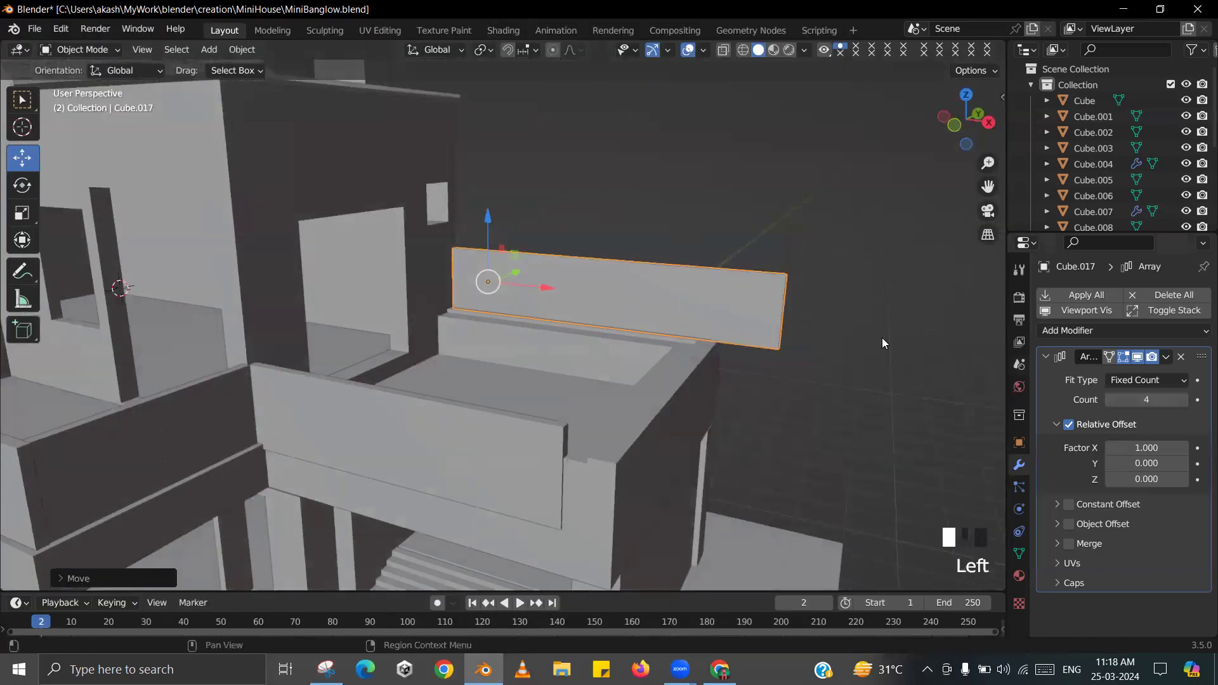
{"action": "scroll", "coordinate": [824, 352], "scroll_direction": "down", "scroll_amount": 2}
{"action": "middle_click_drag", "start_coordinate": [764, 368], "coordinate": [818, 355]}
{"action": "scroll", "coordinate": [818, 356], "scroll_direction": "up", "scroll_amount": 2}
- Set the rear terrace panel's array count to 3 and scale it along X to span the back parapet
{"action": "key", "text": "z"}
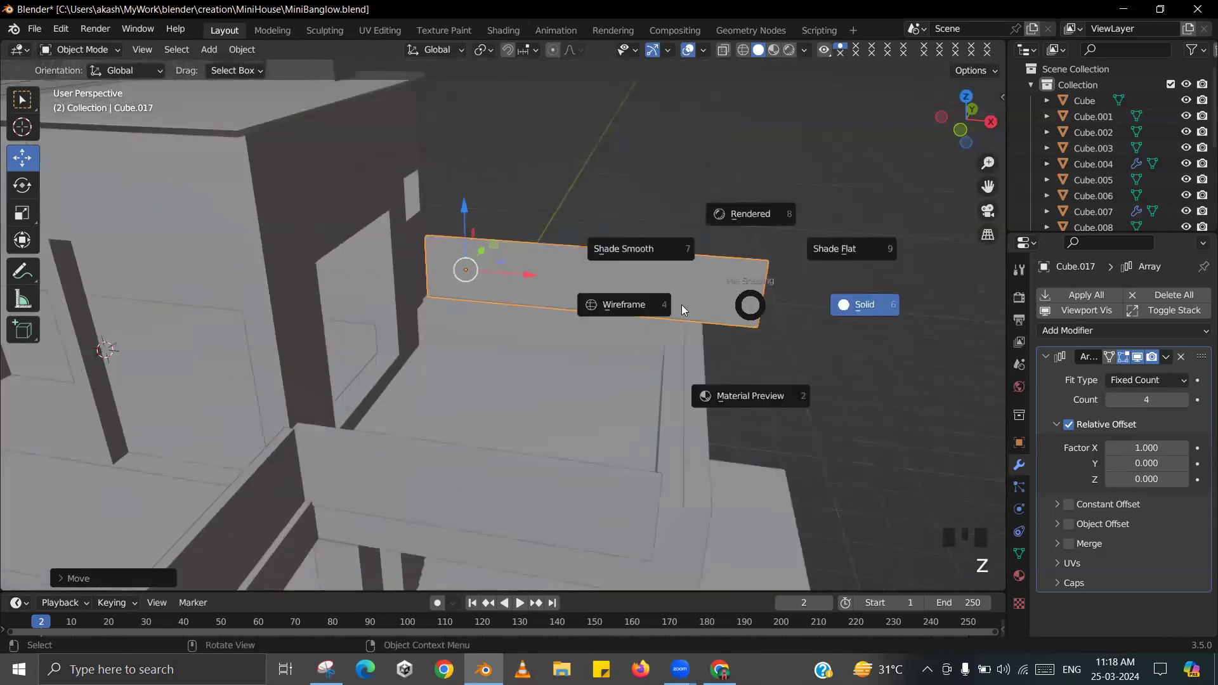
{"action": "scroll", "coordinate": [672, 336], "scroll_direction": "up", "scroll_amount": 2}
{"action": "mouse_move", "coordinate": [650, 323]}
{"action": "middle_mouse_down"}
{"action": "mouse_move", "coordinate": [642, 339]}
{"action": "mouse_move", "coordinate": [668, 356]}
{"action": "mouse_move", "coordinate": [755, 355]}
{"action": "mouse_move", "coordinate": [672, 363]}
{"action": "middle_mouse_up"}
{"action": "key", "text": "z"}
{"action": "left_click", "coordinate": [713, 355]}
{"action": "scroll", "coordinate": [711, 351], "scroll_direction": "down", "scroll_amount": 1}
{"action": "key", "text": "s"}
{"action": "key", "text": "x"}
{"action": "left_click", "coordinate": [797, 357]}
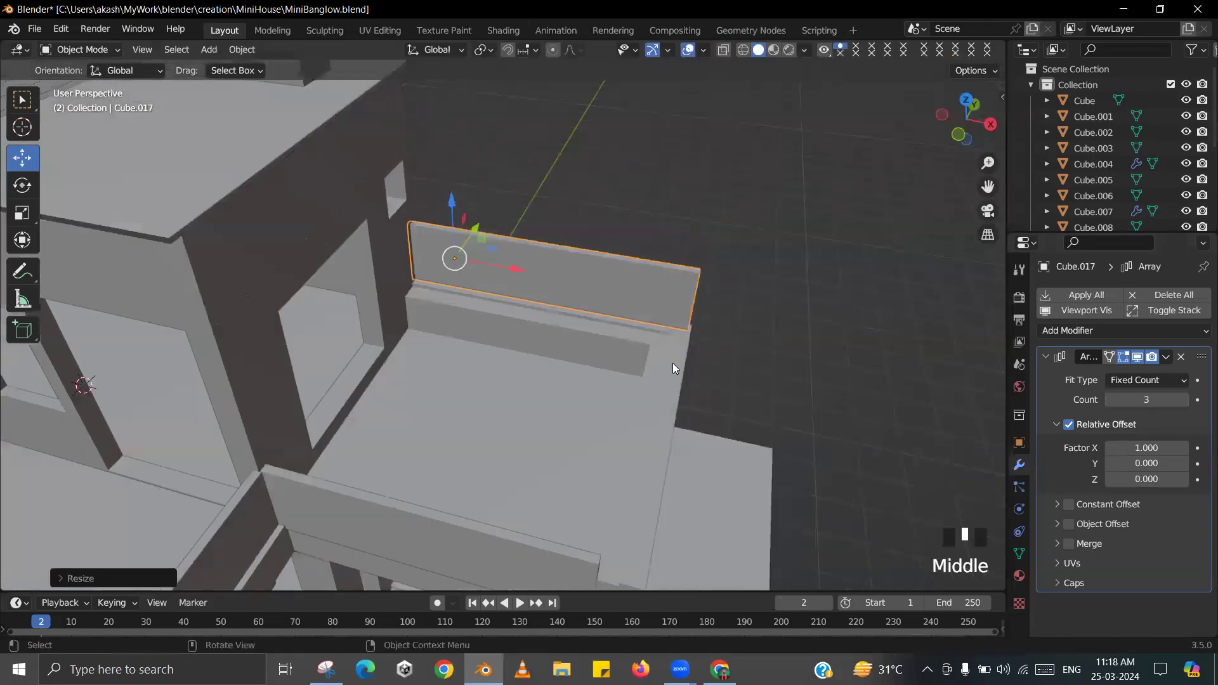
- Nudge the rear terrace panel into line with the back parapet and save the file
{"action": "scroll", "coordinate": [539, 330], "scroll_direction": "up", "scroll_amount": 3}
{"action": "middle_click_drag", "start_coordinate": [539, 330], "coordinate": [478, 275], "text": "shift"}
{"action": "left_click_drag", "start_coordinate": [466, 273], "coordinate": [475, 269]}
{"action": "key", "text": "ctrl+s"}
- Duplicate the rear terrace panel and rotate the copy 90° about the Z axis
{"action": "left_click", "coordinate": [422, 228]}
{"action": "scroll", "coordinate": [624, 359], "scroll_direction": "down", "scroll_amount": 5}
{"action": "middle_click_drag", "start_coordinate": [589, 328], "coordinate": [569, 288], "text": "shift"}
{"action": "key", "text": "shift+d"}
{"action": "right_click", "coordinate": [568, 288]}
{"action": "type", "text": "rz90"}
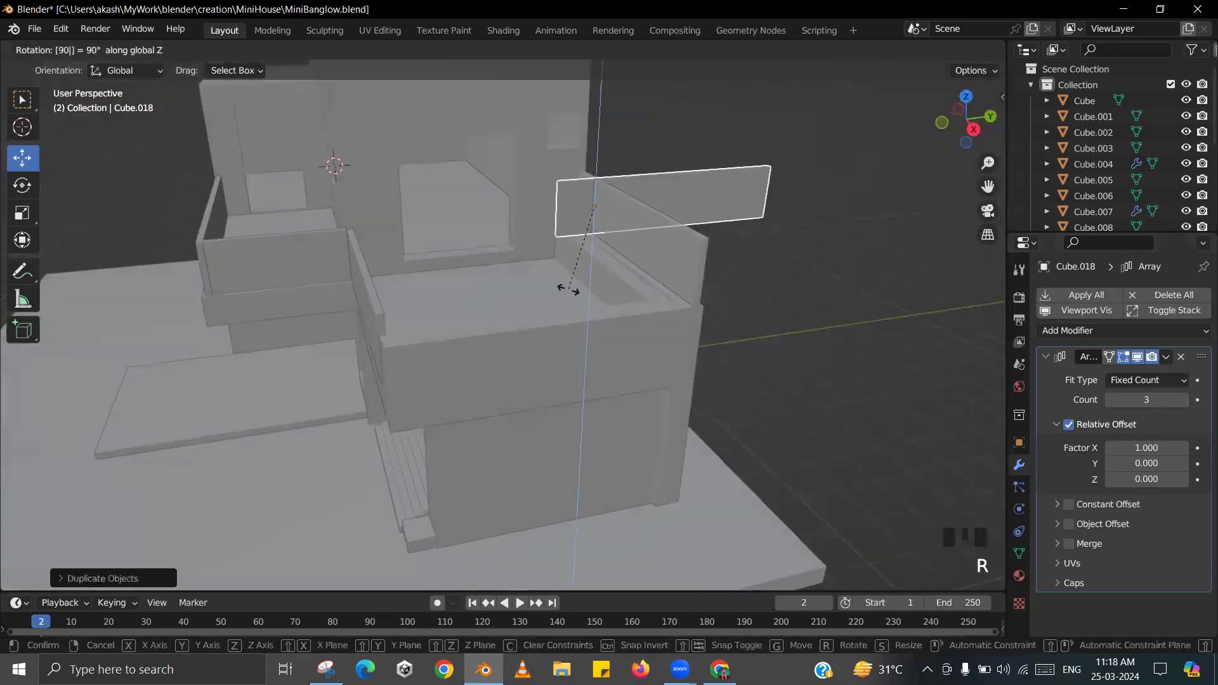
{"action": "key", "text": "Return"}
- Move the rotated copy along X and Y onto the terrace's outer side edge
{"action": "scroll", "coordinate": [695, 214], "scroll_direction": "down", "scroll_amount": 1}
{"action": "middle_click_drag", "start_coordinate": [695, 214], "coordinate": [584, 232]}
{"action": "left_click_drag", "start_coordinate": [584, 232], "coordinate": [712, 331]}
{"action": "middle_click_drag", "start_coordinate": [711, 331], "coordinate": [728, 311]}
{"action": "left_click_drag", "start_coordinate": [728, 311], "coordinate": [522, 343]}
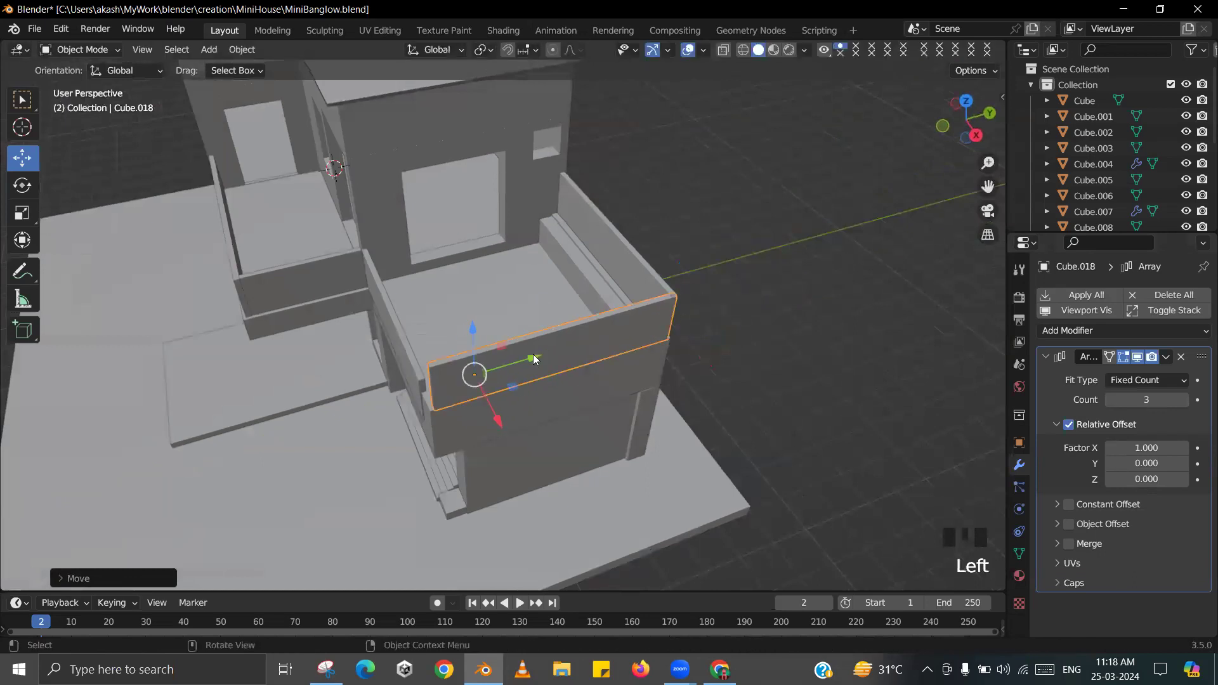
- Nudge the terrace's side panel about -0.05 m along Y to line up with the rear panel's corner
{"action": "scroll", "coordinate": [598, 347], "scroll_direction": "up", "scroll_amount": 3}
{"action": "middle_click_drag", "start_coordinate": [603, 378], "coordinate": [402, 340], "text": "shift"}
{"action": "scroll", "coordinate": [469, 366], "scroll_direction": "up", "scroll_amount": 2}
{"action": "left_click_drag", "start_coordinate": [312, 322], "coordinate": [312, 323]}
{"action": "scroll", "coordinate": [366, 287], "scroll_direction": "down", "scroll_amount": 3}
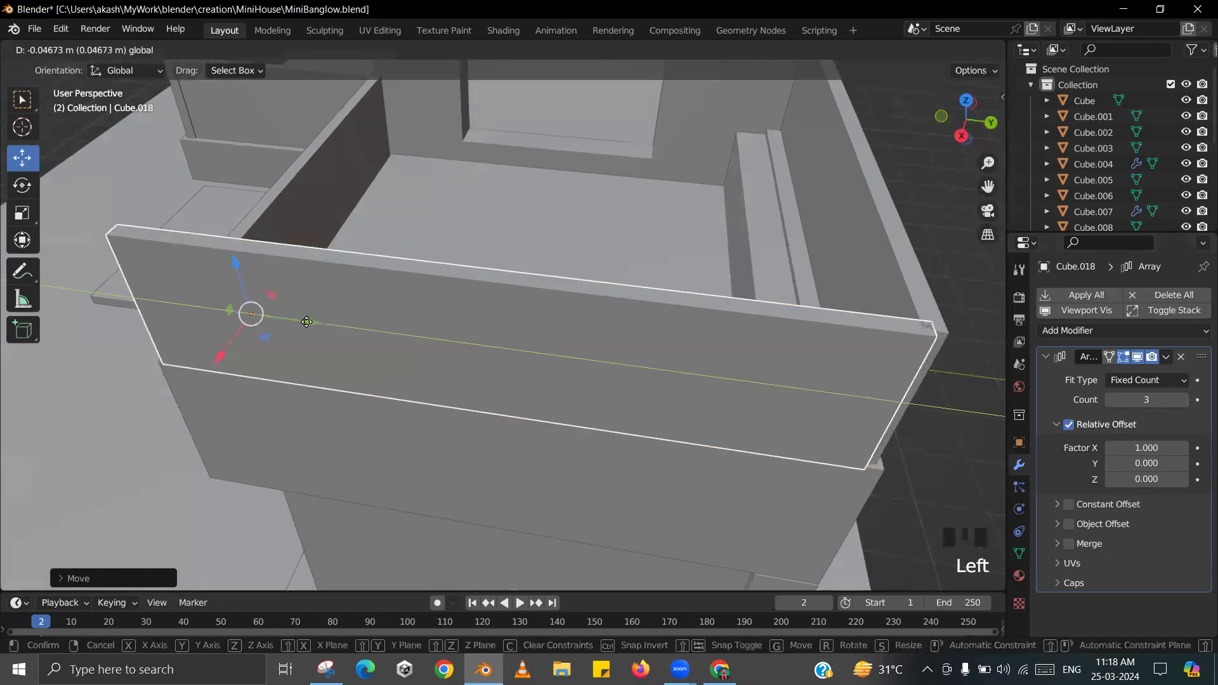
- Select the terrace's rear and side railing panels together and scale them along Z to about 0.7
{"action": "middle_click_drag", "start_coordinate": [367, 287], "coordinate": [595, 272]}
{"action": "left_click", "coordinate": [552, 198], "text": "shift"}
{"action": "middle_click_drag", "start_coordinate": [552, 198], "coordinate": [640, 368]}
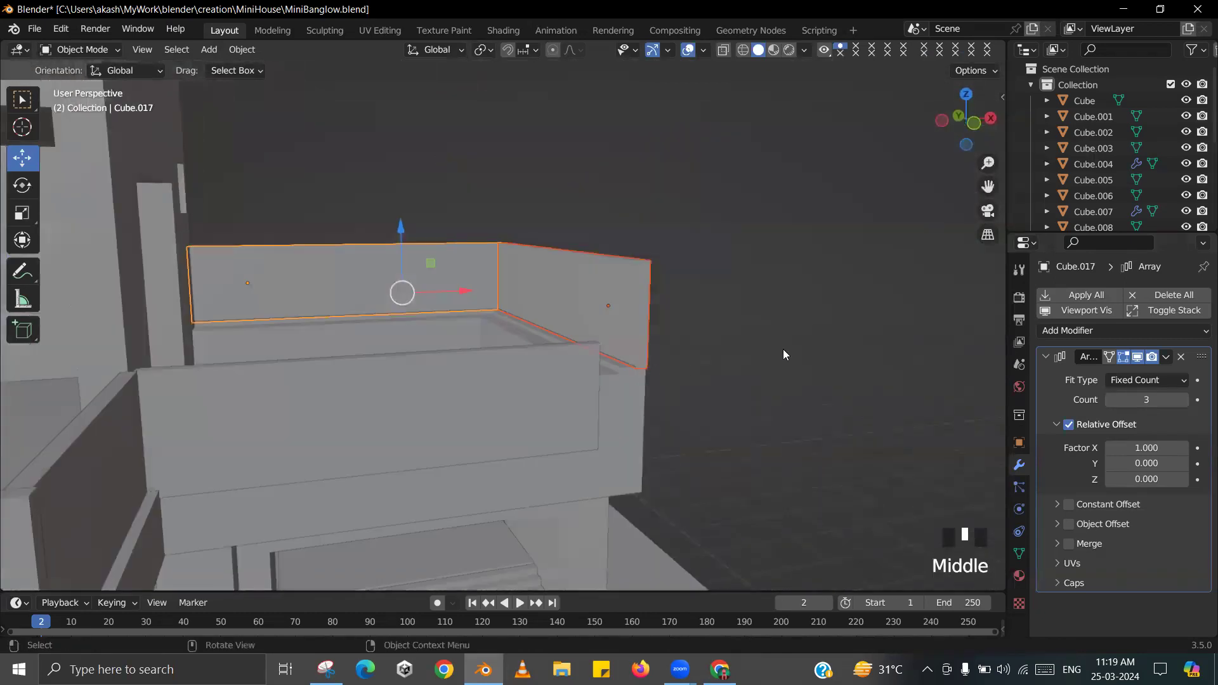
{"action": "key", "text": "s"}
{"action": "key", "text": "z"}
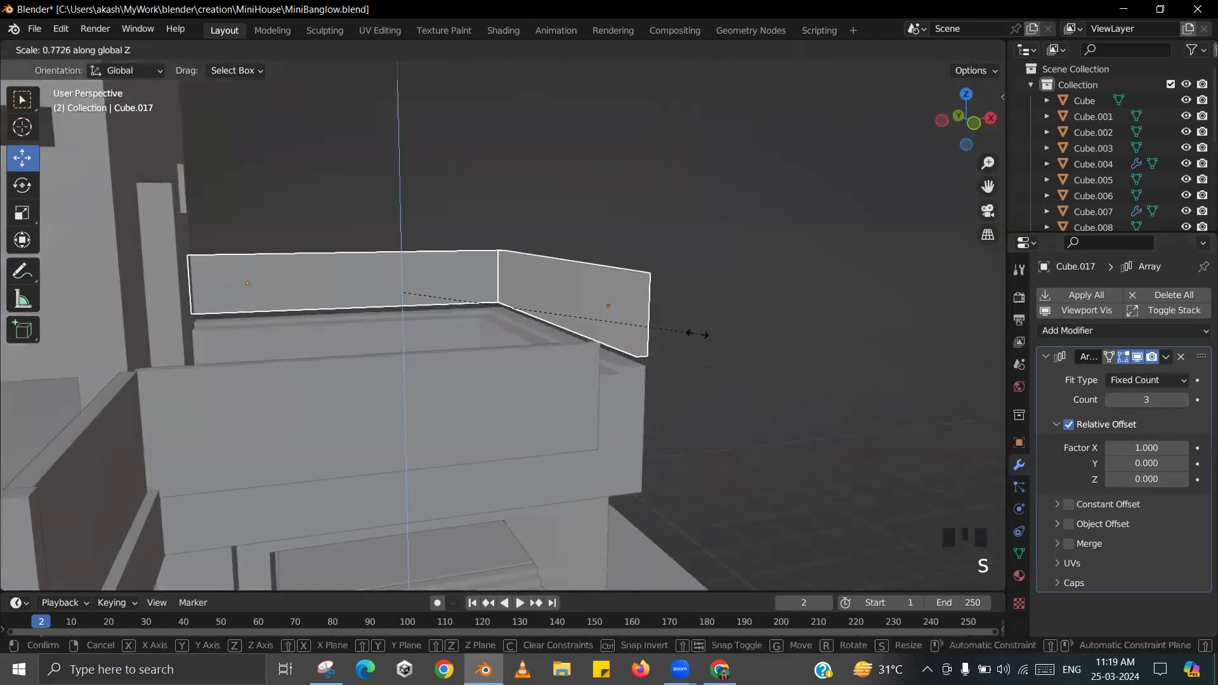
{"action": "left_click", "coordinate": [644, 335]}
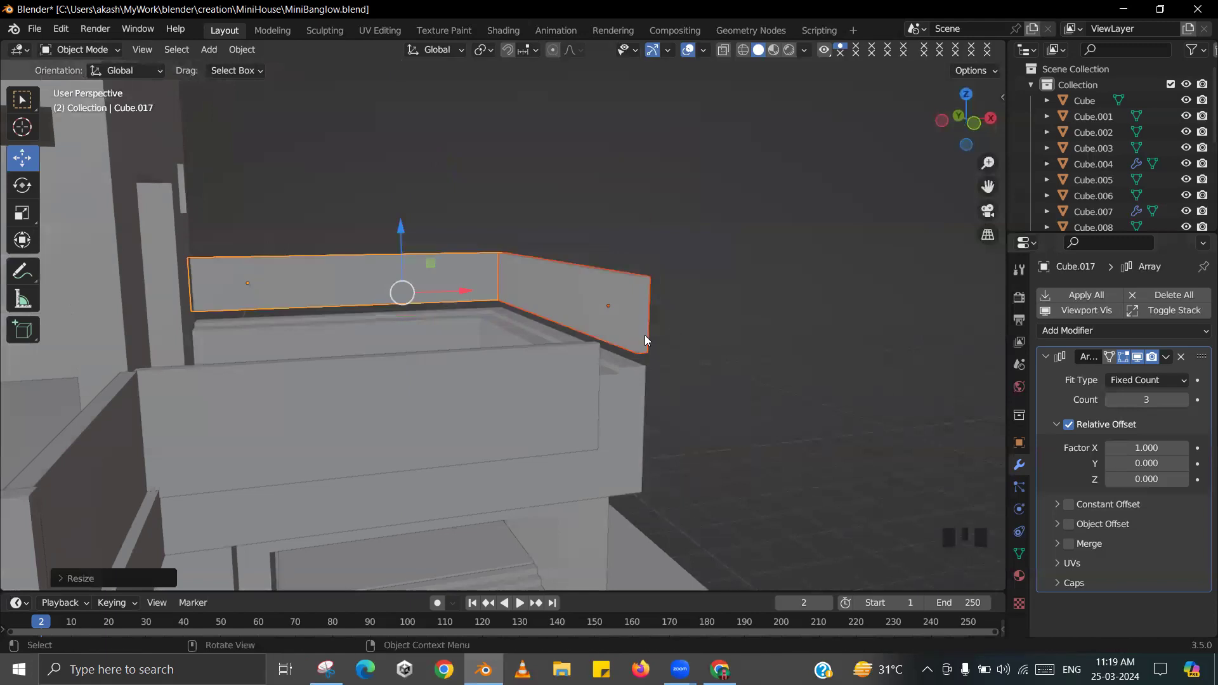
- Lower both terrace panels along Z onto the parapet
{"action": "middle_click_drag", "start_coordinate": [644, 335], "coordinate": [610, 347], "text": "shift"}
{"action": "key", "text": "g"}
{"action": "key", "text": "z"}
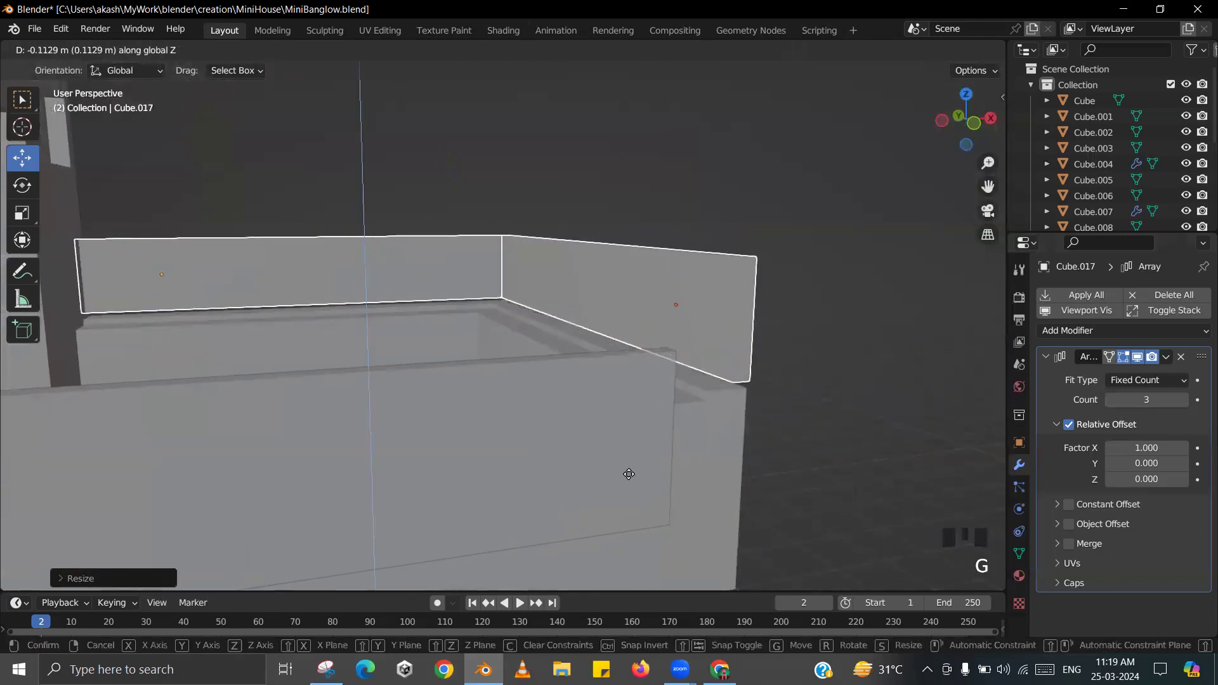
{"action": "left_click", "coordinate": [655, 553]}
{"action": "scroll", "coordinate": [568, 312], "scroll_direction": "down", "scroll_amount": 3}
{"action": "middle_click_drag", "start_coordinate": [569, 312], "coordinate": [528, 339]}
- Compare the terrace railing with the reference picture and save the file
{"action": "key", "text": "alt+Tab"}
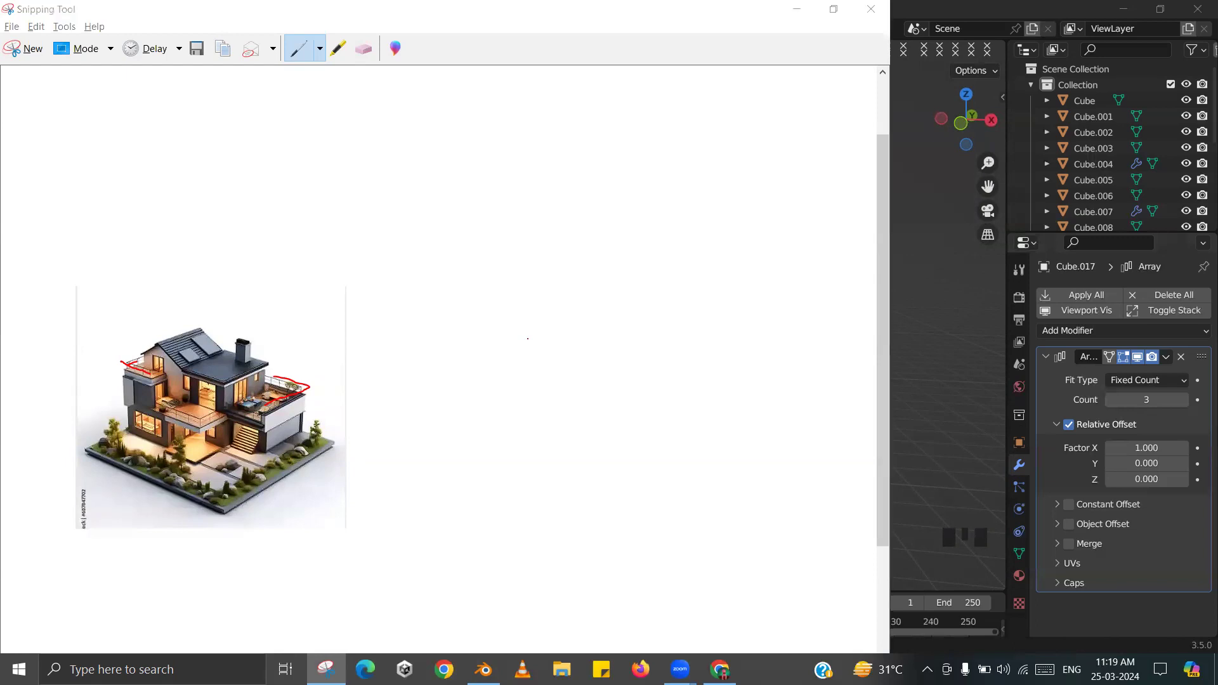
{"action": "key", "text": "alt+Tab"}
{"action": "scroll", "coordinate": [468, 320], "scroll_direction": "down", "scroll_amount": 3}
{"action": "middle_click_drag", "start_coordinate": [468, 320], "coordinate": [393, 310]}
{"action": "scroll", "coordinate": [447, 348], "scroll_direction": "down", "scroll_amount": 2}
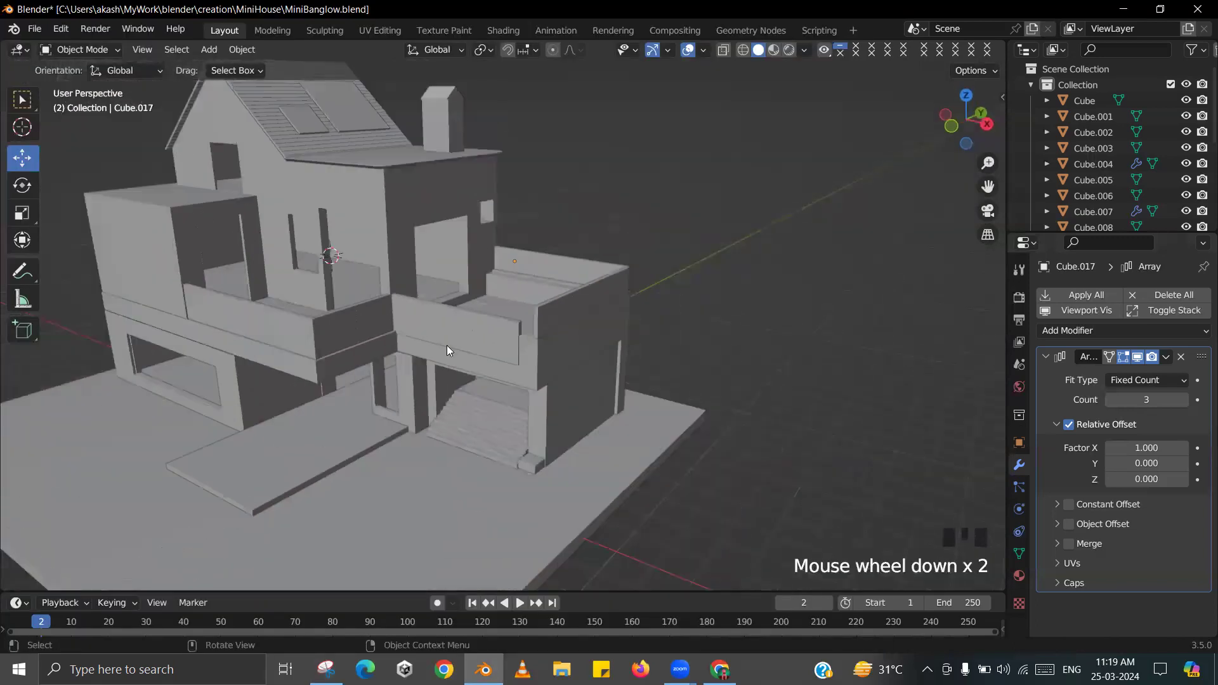
{"action": "middle_click_drag", "start_coordinate": [447, 350], "coordinate": [448, 343], "text": "shift"}
{"action": "key", "text": "ctrl+s"}
- Switch to the reference picture in Snipping Tool and outline the panel at the upper floor's outer corner
{"action": "scroll", "coordinate": [613, 304], "scroll_direction": "down", "scroll_amount": 2}
{"action": "scroll", "coordinate": [618, 296], "scroll_direction": "up", "scroll_amount": 1}
{"action": "middle_click_drag", "start_coordinate": [618, 296], "coordinate": [518, 339], "text": "shift"}
{"action": "key", "text": "alt+Tab"}
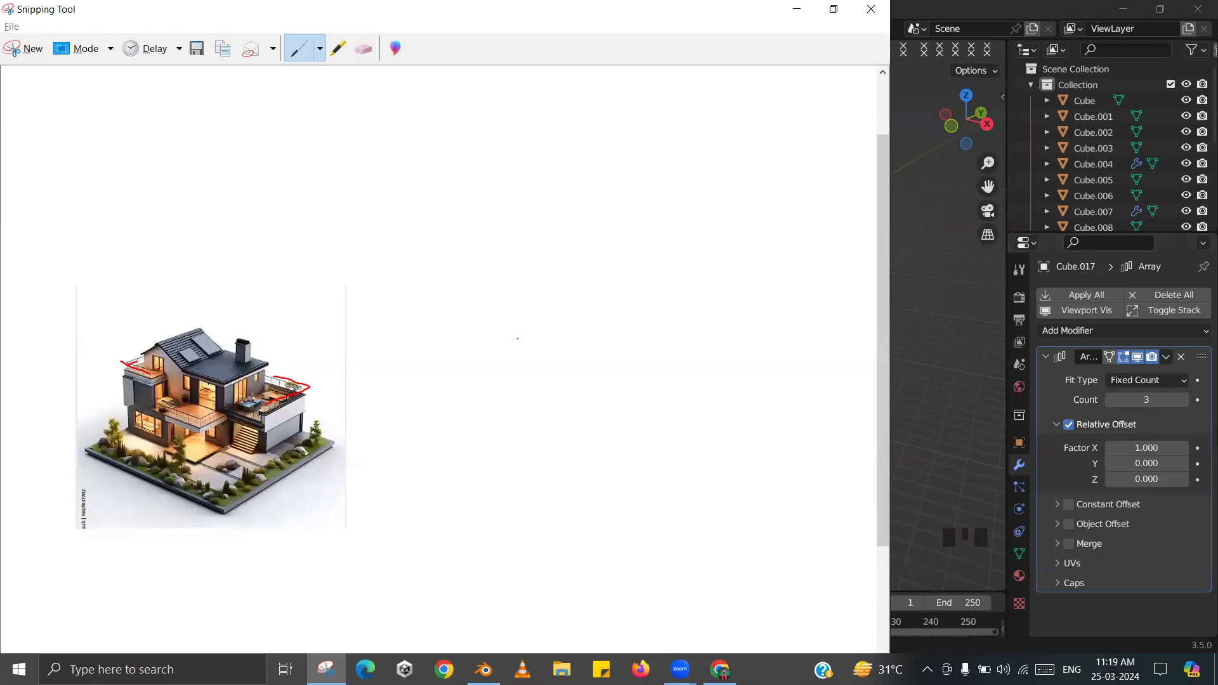
{"action": "key", "text": "alt+Tab"}
{"action": "middle_click_drag", "start_coordinate": [582, 340], "coordinate": [439, 348]}
{"action": "key", "text": "alt+Tab"}
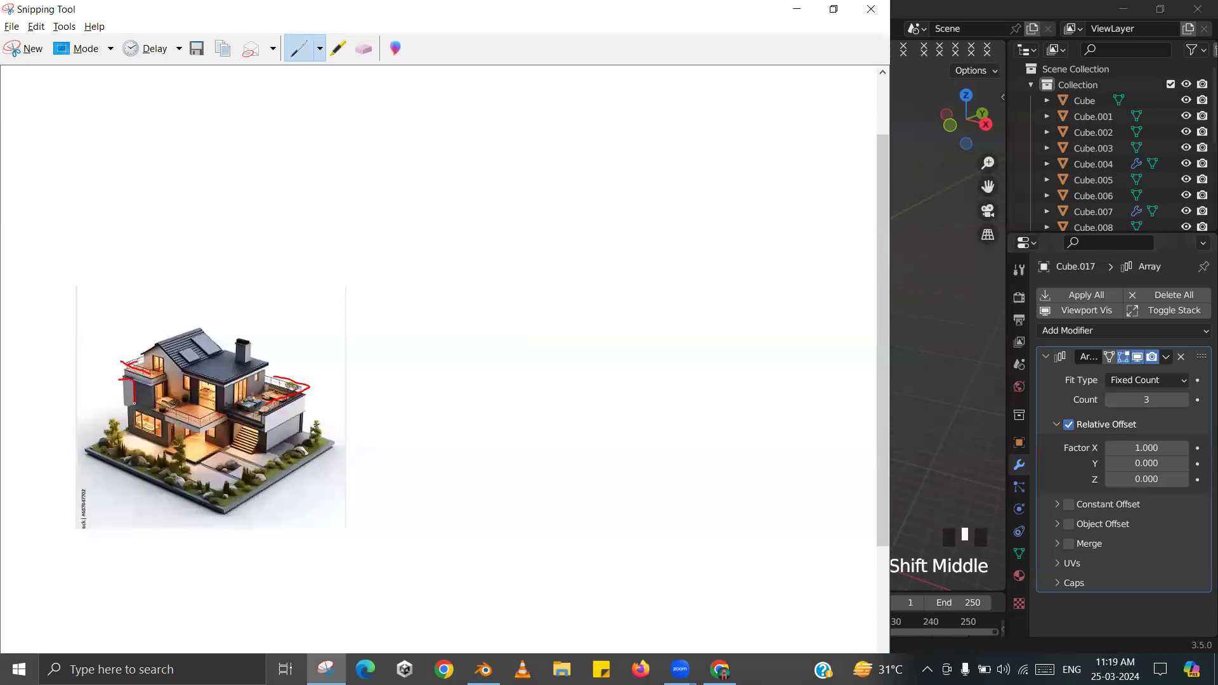
{"action": "left_click_drag", "start_coordinate": [134, 403], "coordinate": [123, 390]}
{"action": "key", "text": "alt+Tab"}
- Return to Blender and add a cube mesh for the corner panel
{"action": "middle_click_drag", "start_coordinate": [277, 351], "coordinate": [405, 304], "text": "shift"}
{"action": "key", "text": "shift+s"}
{"action": "key", "text": "shift+a"}
{"action": "mouse_move", "coordinate": [379, 293]}
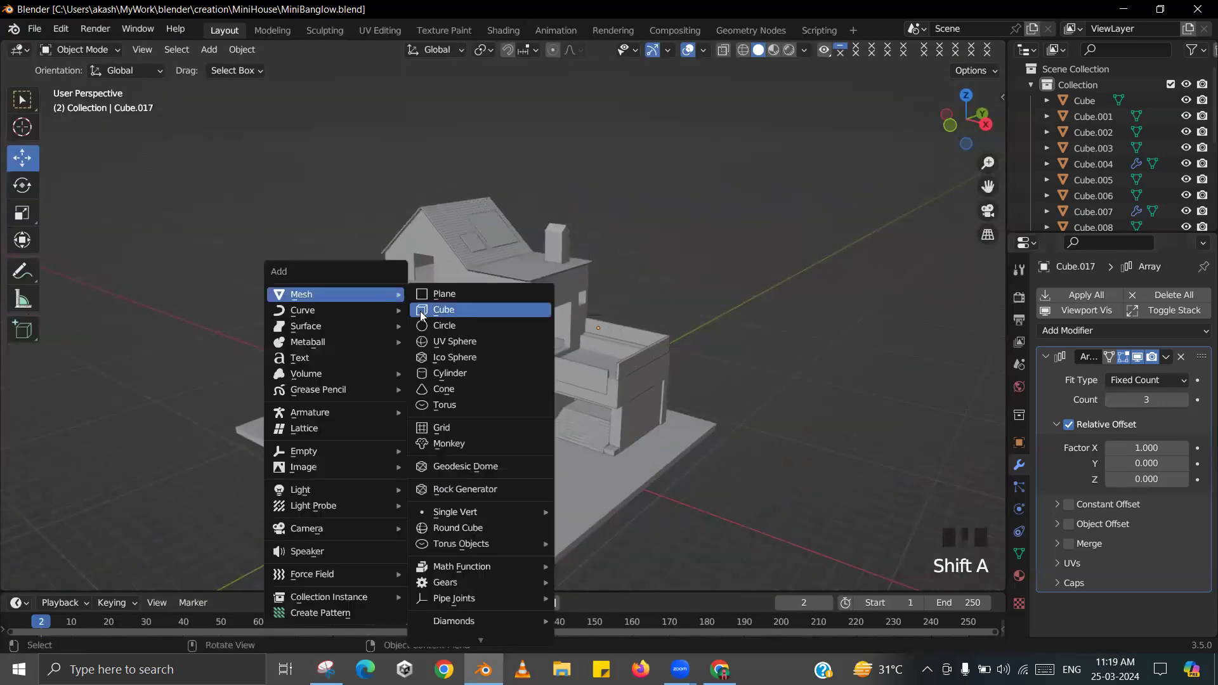
{"action": "left_click", "coordinate": [435, 307]}
- Move the new cube along the axes to the outer corner of the upper-floor side block
{"action": "middle_click_drag", "start_coordinate": [498, 367], "coordinate": [533, 346]}
{"action": "left_click_drag", "start_coordinate": [533, 347], "coordinate": [317, 327]}
{"action": "scroll", "coordinate": [317, 327], "scroll_direction": "up", "scroll_amount": 1}
{"action": "middle_click_drag", "start_coordinate": [317, 327], "coordinate": [422, 402], "text": "shift"}
{"action": "scroll", "coordinate": [458, 331], "scroll_direction": "up", "scroll_amount": 2}
{"action": "left_click_drag", "start_coordinate": [462, 330], "coordinate": [374, 354]}
{"action": "middle_click_drag", "start_coordinate": [374, 354], "coordinate": [204, 454]}
{"action": "left_click_drag", "start_coordinate": [204, 455], "coordinate": [279, 448]}
{"action": "key", "text": "KP_Decimal"}
{"action": "scroll", "coordinate": [741, 404], "scroll_direction": "down", "scroll_amount": 3}
- Scale the corner cube down in X and Y only, keeping its height
{"action": "middle_click_drag", "start_coordinate": [741, 404], "coordinate": [667, 397]}
{"action": "key", "text": "s"}
{"action": "key", "text": "shift+z"}
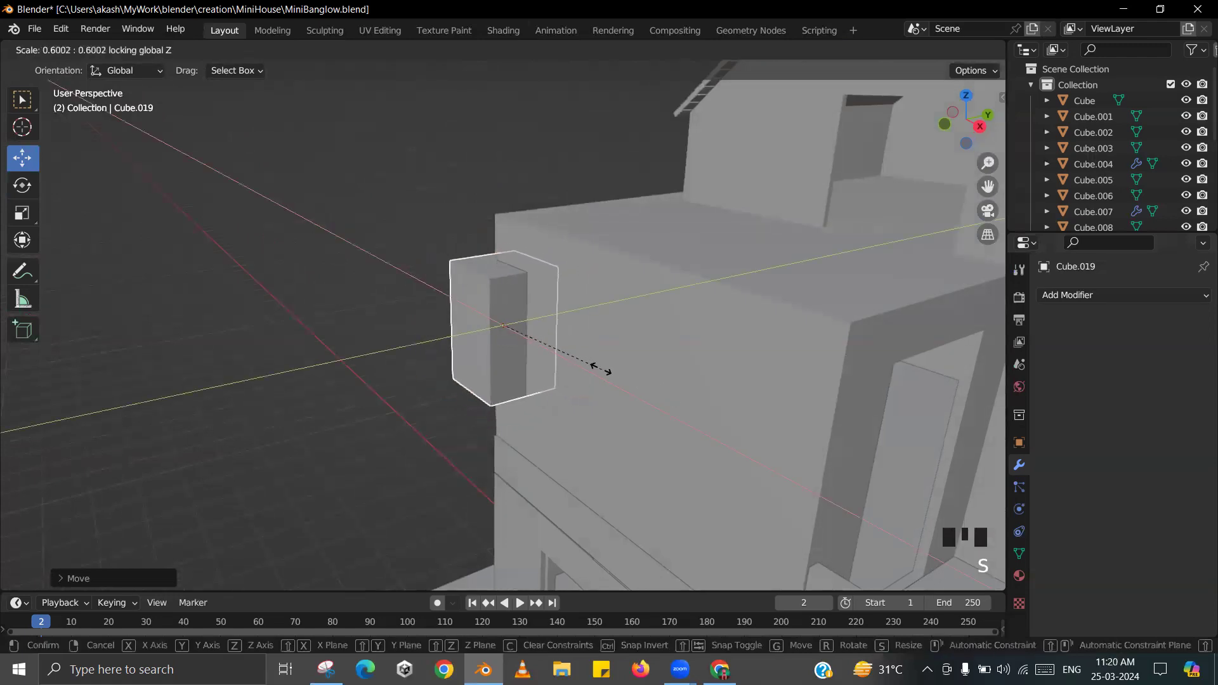
{"action": "left_click", "coordinate": [566, 367]}
- Check the reference picture and shift the narrowed cube so it wraps the side block's outer corner
{"action": "key", "text": "alt+Tab"}
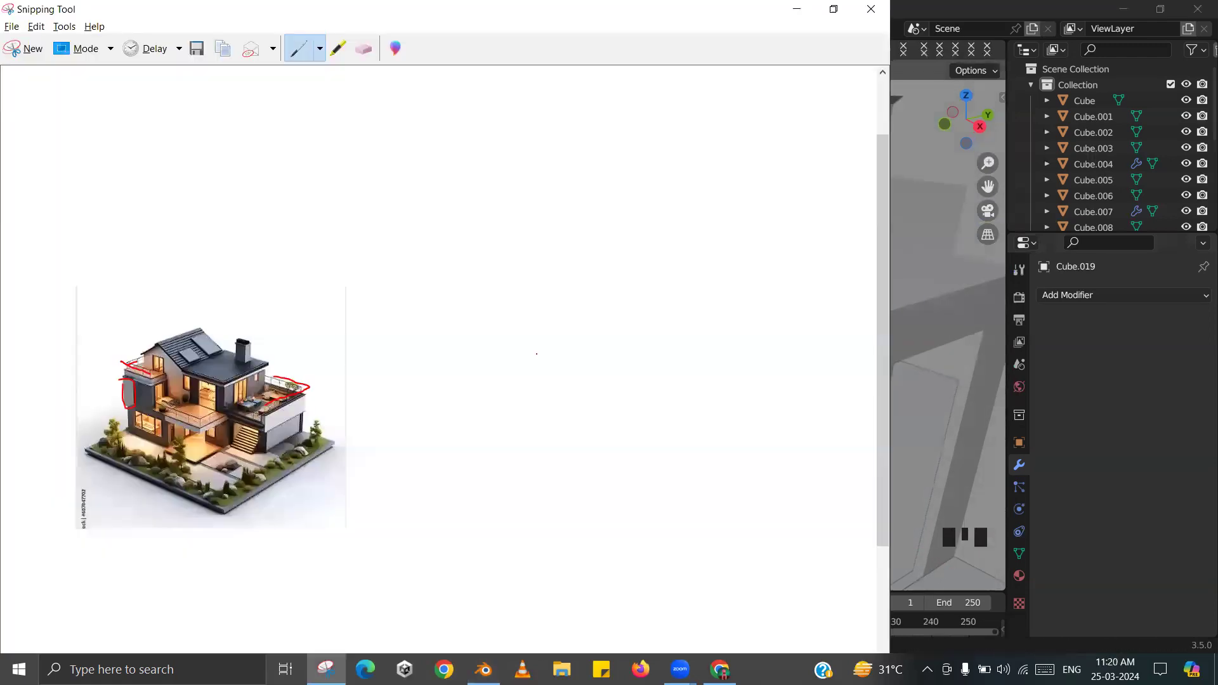
{"action": "key", "text": "alt+Tab"}
{"action": "middle_click_drag", "start_coordinate": [546, 352], "coordinate": [648, 355]}
{"action": "scroll", "coordinate": [648, 356], "scroll_direction": "up", "scroll_amount": 1}
{"action": "left_click_drag", "start_coordinate": [564, 324], "coordinate": [568, 322]}
{"action": "middle_click_drag", "start_coordinate": [485, 368], "coordinate": [463, 318]}
{"action": "left_click_drag", "start_coordinate": [463, 318], "coordinate": [416, 321]}
- Stretch the corner piece along Z by about 1.66 and reposition it vertically on the side block
{"action": "key", "text": "s"}
{"action": "key", "text": "z"}
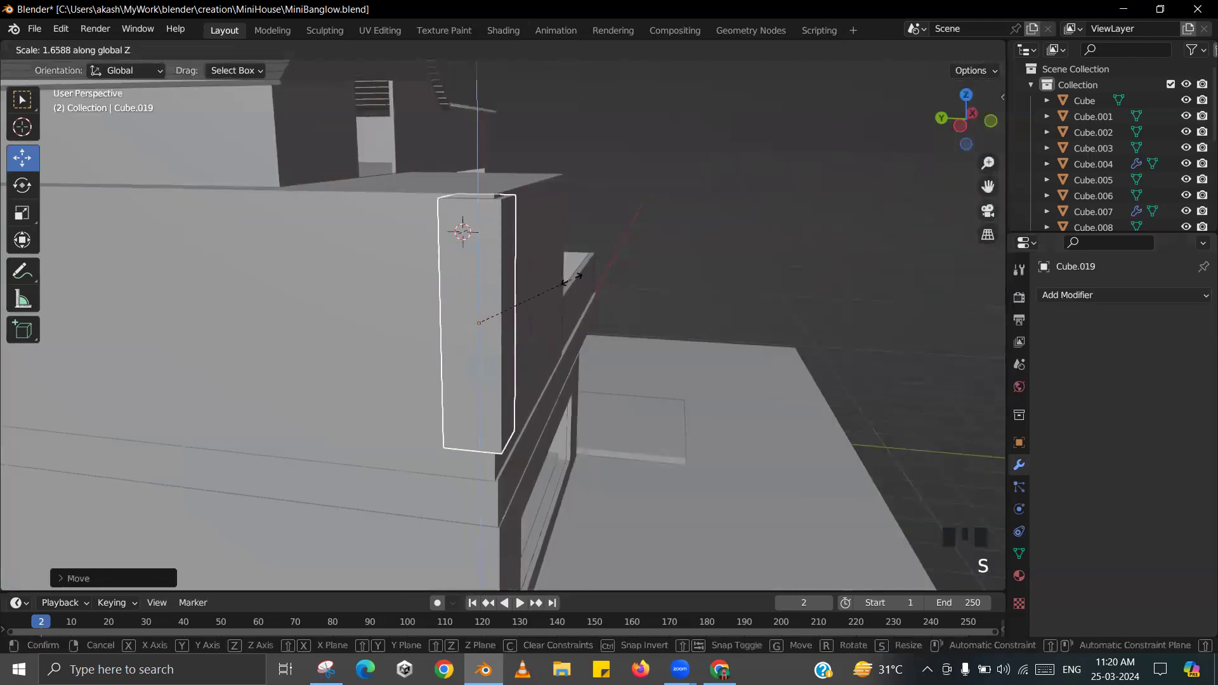
{"action": "left_click", "coordinate": [572, 280]}
{"action": "middle_click_drag", "start_coordinate": [572, 280], "coordinate": [531, 350]}
{"action": "left_click_drag", "start_coordinate": [480, 267], "coordinate": [481, 285]}
{"action": "middle_click_drag", "start_coordinate": [573, 346], "coordinate": [517, 297]}
{"action": "left_click_drag", "start_coordinate": [517, 282], "coordinate": [518, 271]}
- Fine-tune the corner piece's height along Z, nudge it into place and save the file
{"action": "key", "text": "s"}
{"action": "key", "text": "z"}
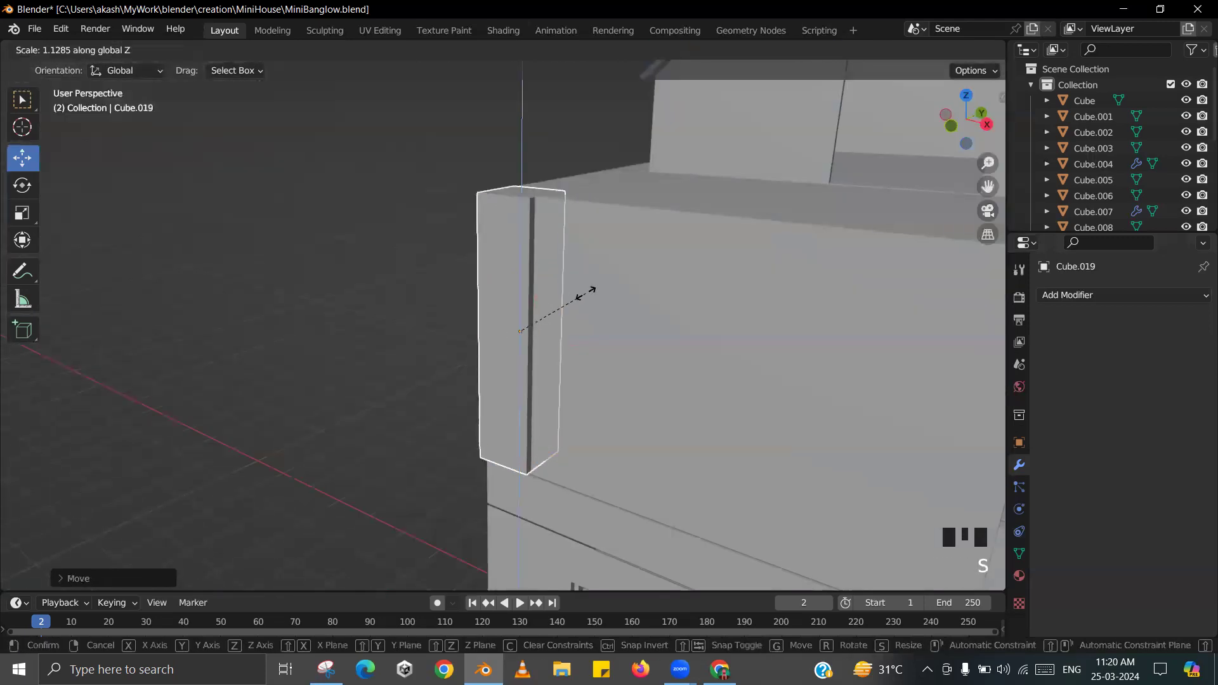
{"action": "left_click", "coordinate": [571, 287]}
{"action": "left_click_drag", "start_coordinate": [522, 273], "coordinate": [520, 275]}
{"action": "key", "text": "ctrl+s"}
{"action": "scroll", "coordinate": [402, 327], "scroll_direction": "down", "scroll_amount": 5}
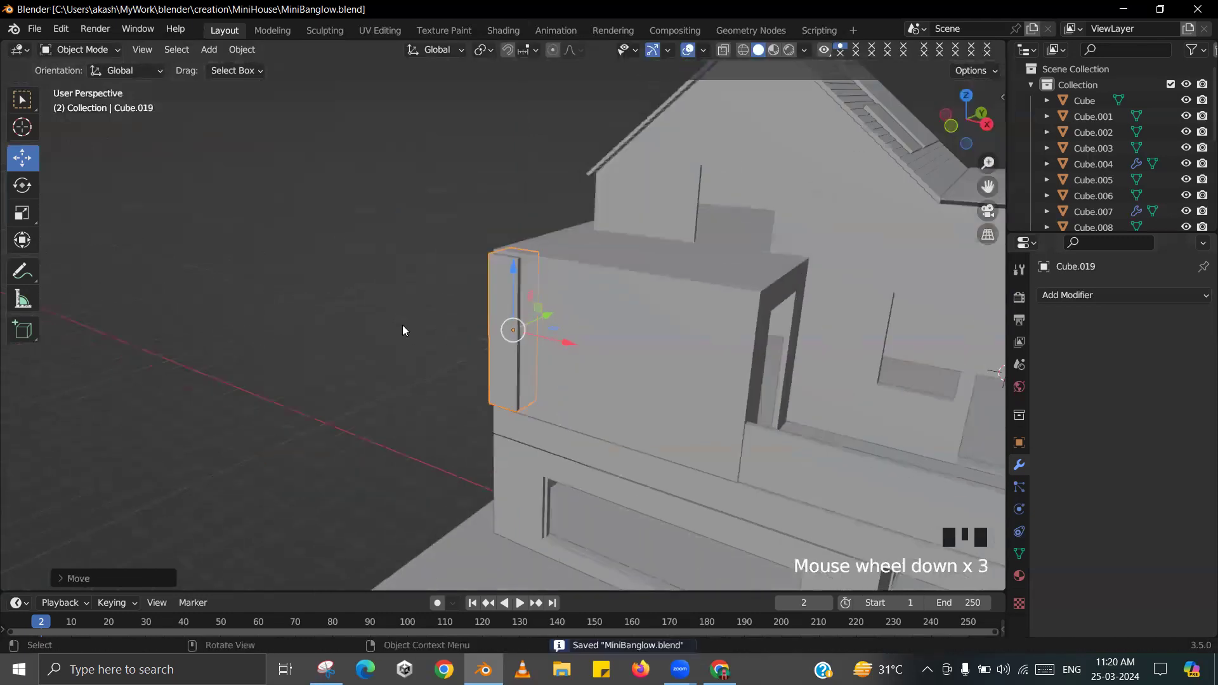
{"action": "middle_click_drag", "start_coordinate": [494, 336], "coordinate": [498, 408], "text": "shift"}
{"action": "key", "text": "ctrl+s"}
- Compare the corner piece and side block with the reference picture from several angles
{"action": "key", "text": "alt+Tab"}
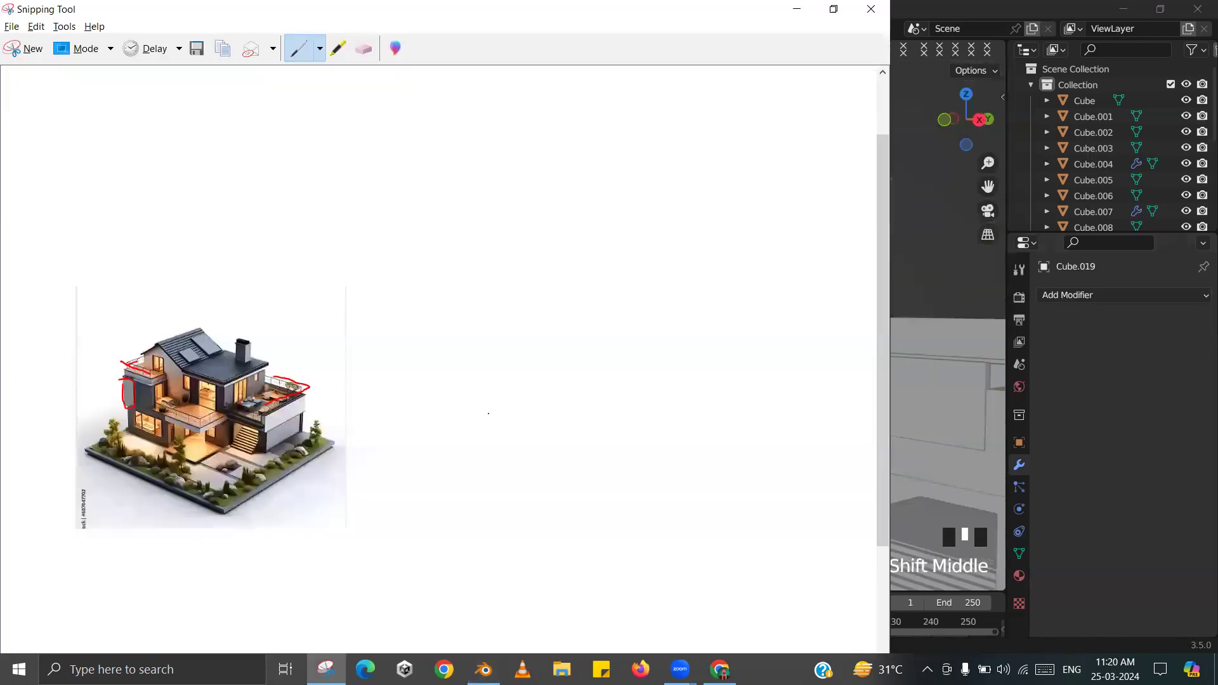
{"action": "key", "text": "alt+Tab"}
{"action": "scroll", "coordinate": [311, 432], "scroll_direction": "up", "scroll_amount": 5}
{"action": "key", "text": "alt+Tab"}
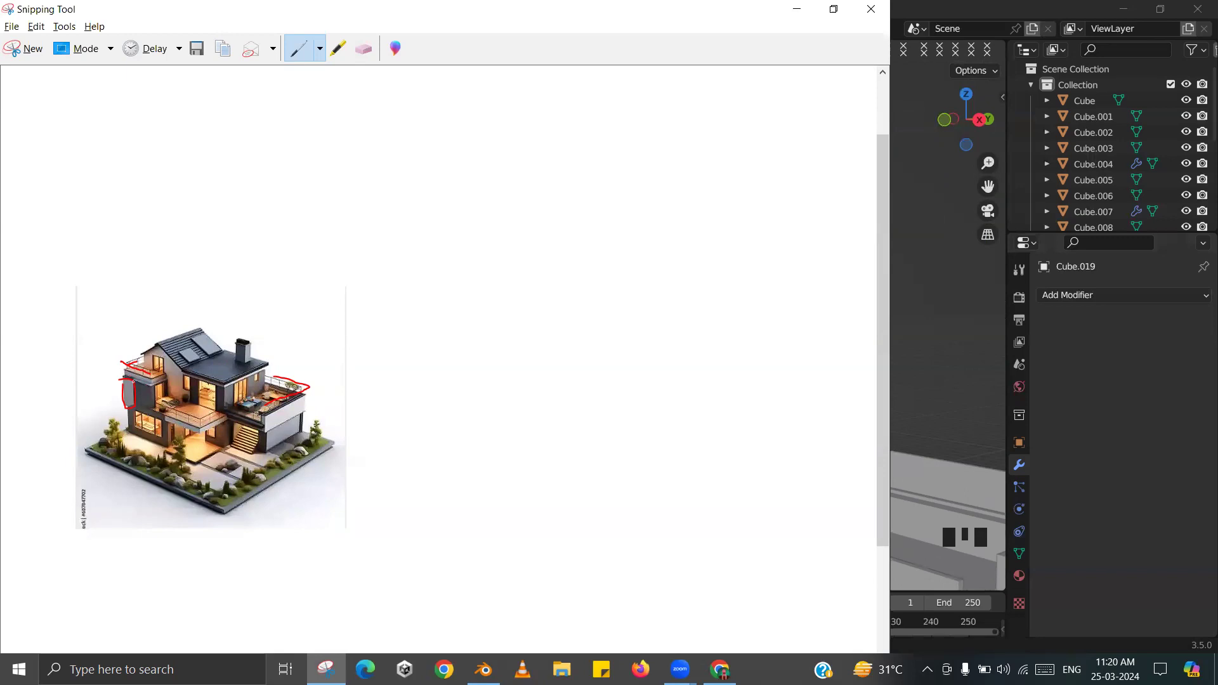
{"action": "key", "text": "alt+Tab"}
{"action": "middle_click_drag", "start_coordinate": [526, 372], "coordinate": [469, 402]}
{"action": "key", "text": "alt+Tab"}
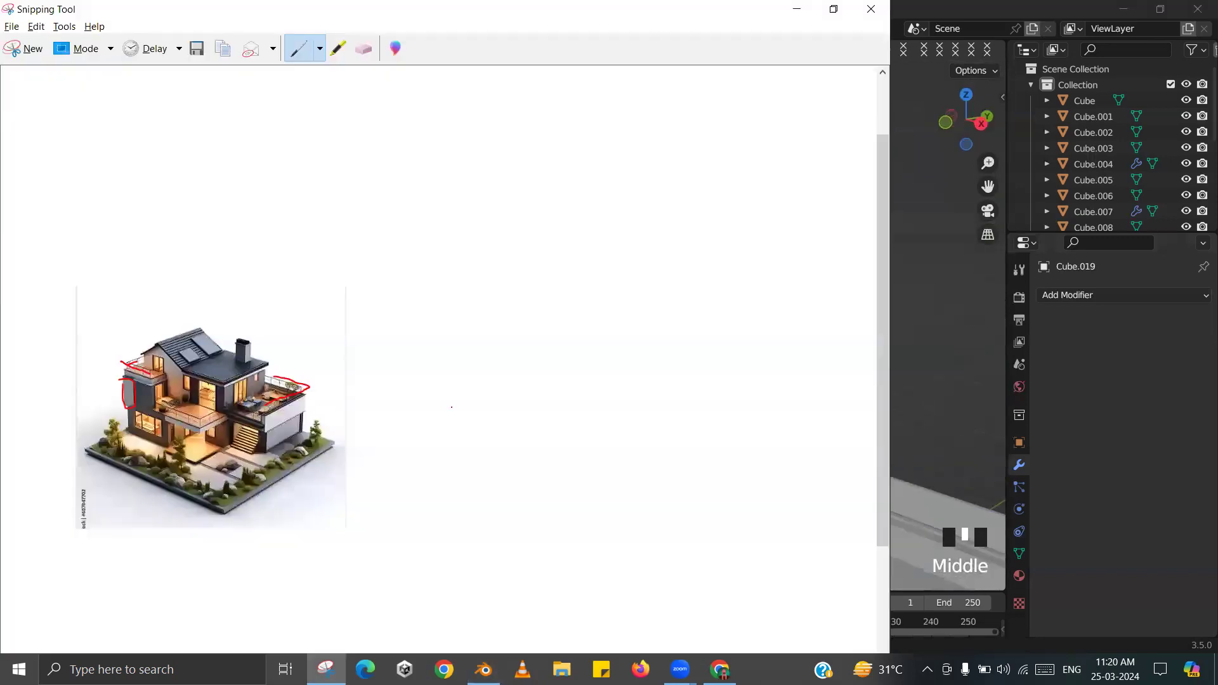
{"action": "key", "text": "alt+Tab"}
{"action": "middle_click_drag", "start_coordinate": [359, 426], "coordinate": [483, 413], "text": "shift"}
{"action": "key", "text": "alt+Tab"}
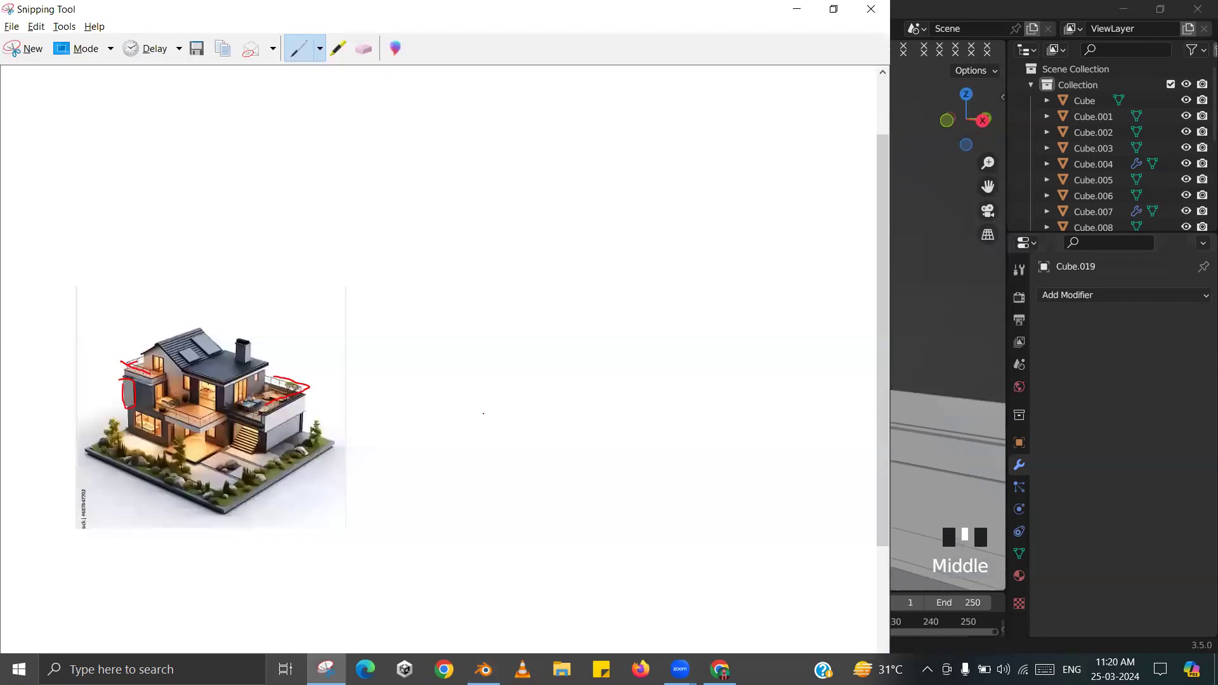
{"action": "key", "text": "alt+Tab"}
{"action": "key", "text": "alt+Tab"}
{"action": "key", "text": "alt+Tab"}
- Scale the corner piece along Z to about 0.8 and lower it below the side block's roof edge
{"action": "middle_click_drag", "start_coordinate": [483, 413], "coordinate": [430, 356]}
{"action": "scroll", "coordinate": [466, 394], "scroll_direction": "up", "scroll_amount": 2}
{"action": "key", "text": "s"}
{"action": "key", "text": "z"}
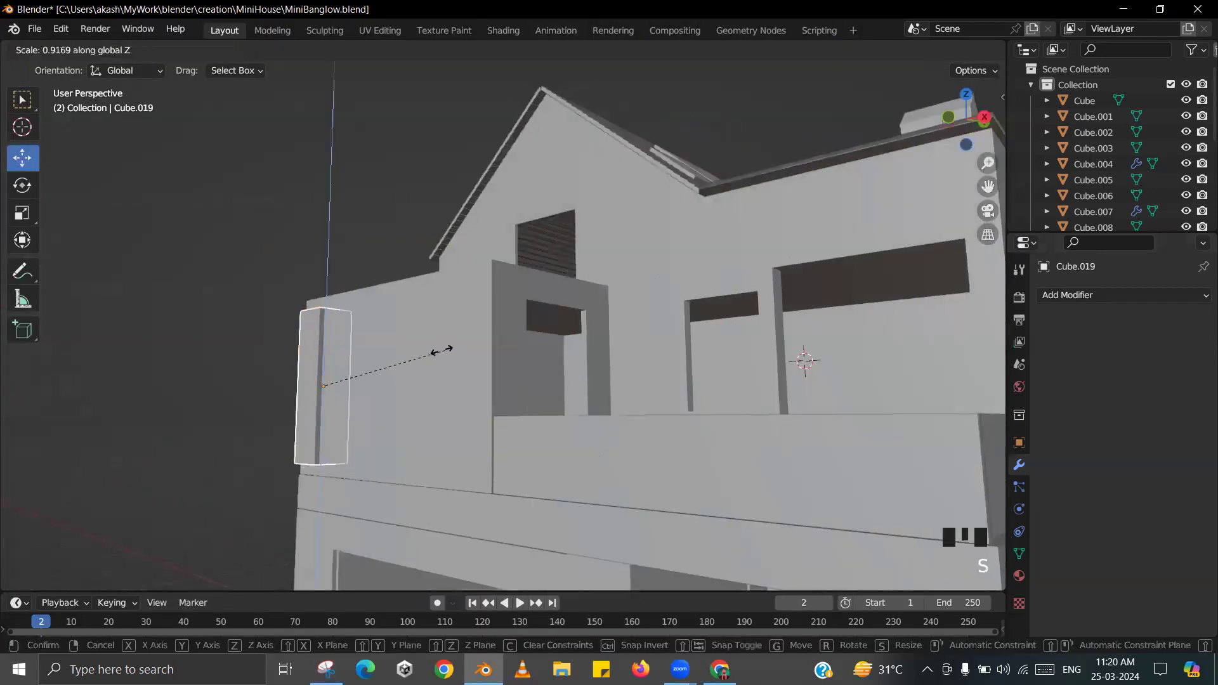
{"action": "left_click", "coordinate": [426, 353]}
{"action": "key", "text": "g"}
{"action": "key", "text": "z"}
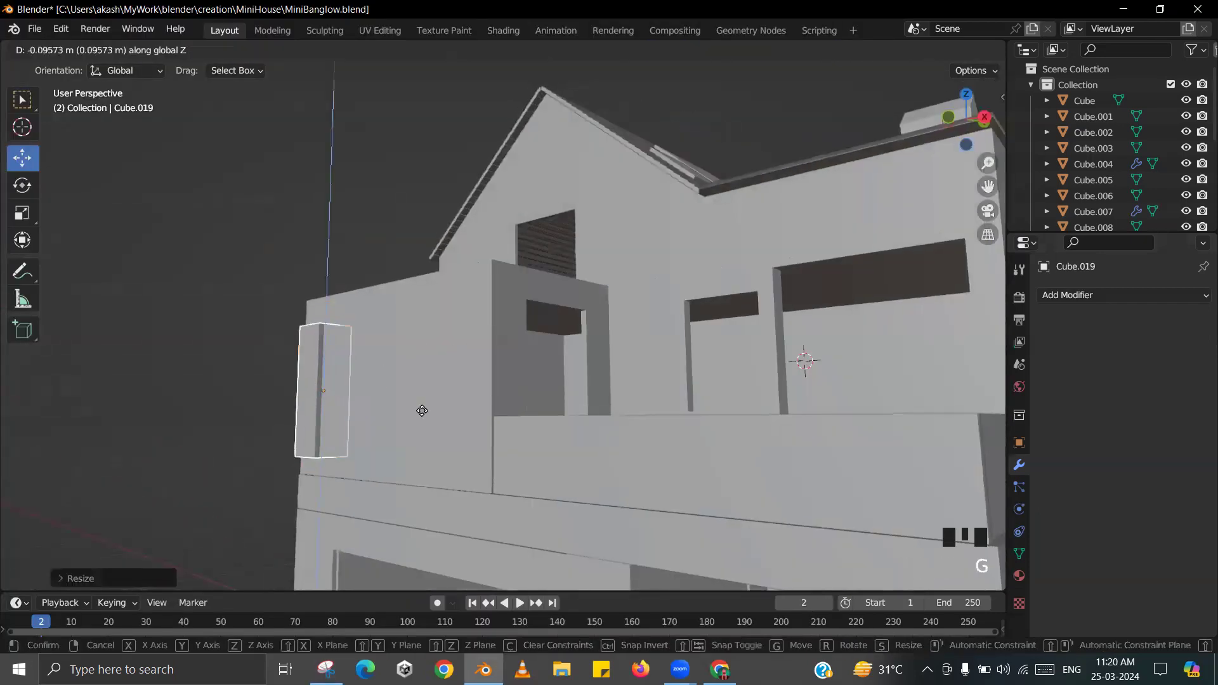
{"action": "left_click", "coordinate": [422, 519]}
- Edit the upper-floor wall mesh and add a horizontal loop cut on the side block just below its roof edge
{"action": "left_click", "coordinate": [496, 327]}
{"action": "key", "text": "Tab"}
{"action": "middle_click_drag", "start_coordinate": [497, 322], "coordinate": [509, 357]}
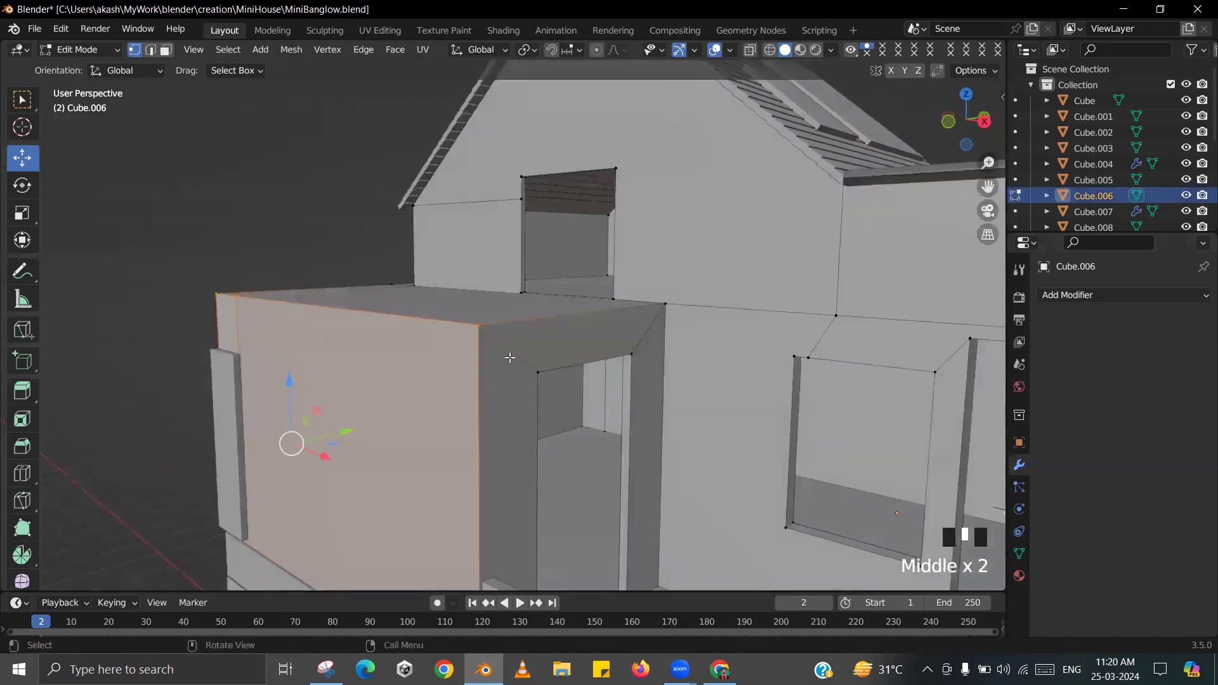
{"action": "key", "text": "ctrl+r"}
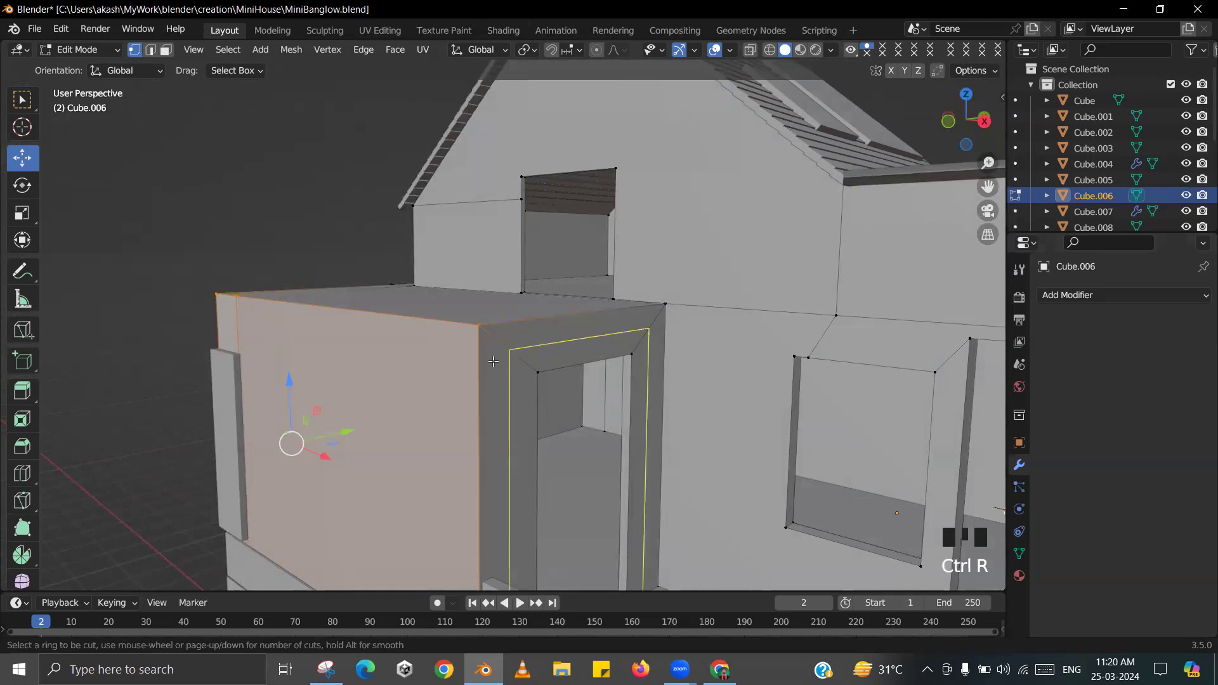
{"action": "key", "text": "Escape"}
{"action": "key", "text": "ctrl+r"}
{"action": "left_click", "coordinate": [463, 397]}
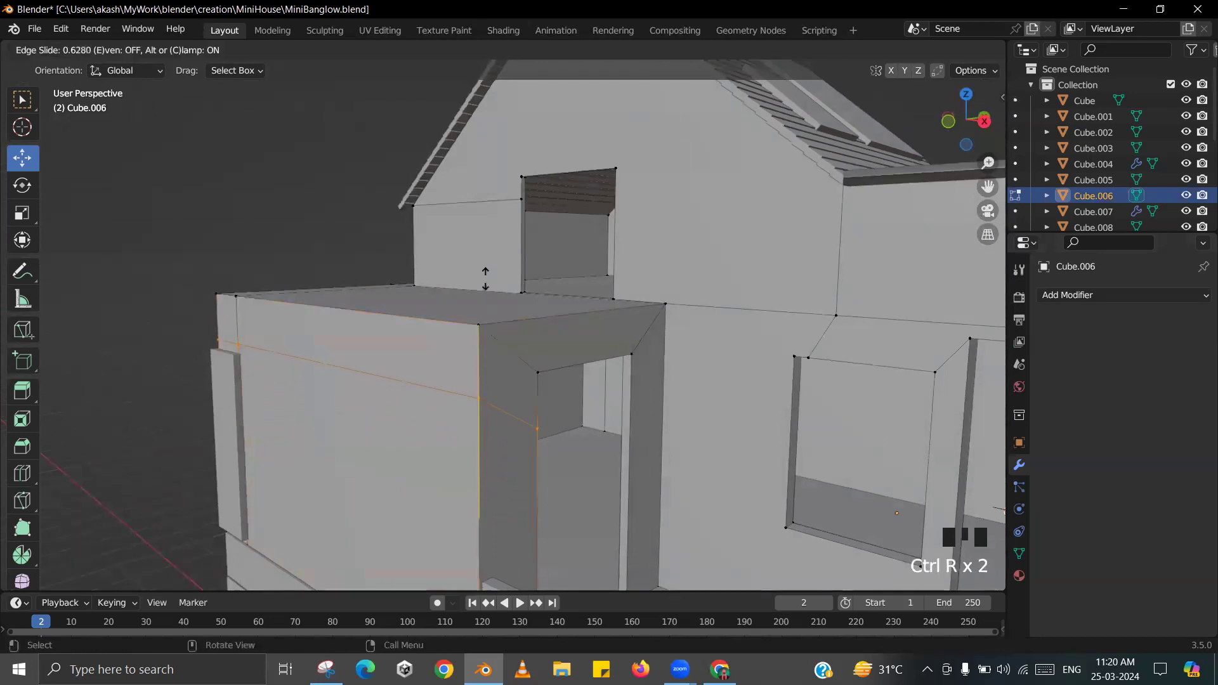
{"action": "left_click", "coordinate": [477, 254]}
- Scale the new edge loop along Z to level it around the side block
{"action": "key", "text": "s"}
{"action": "key", "text": "z"}
{"action": "left_click", "coordinate": [372, 355]}
{"action": "scroll", "coordinate": [286, 381], "scroll_direction": "up", "scroll_amount": 2}
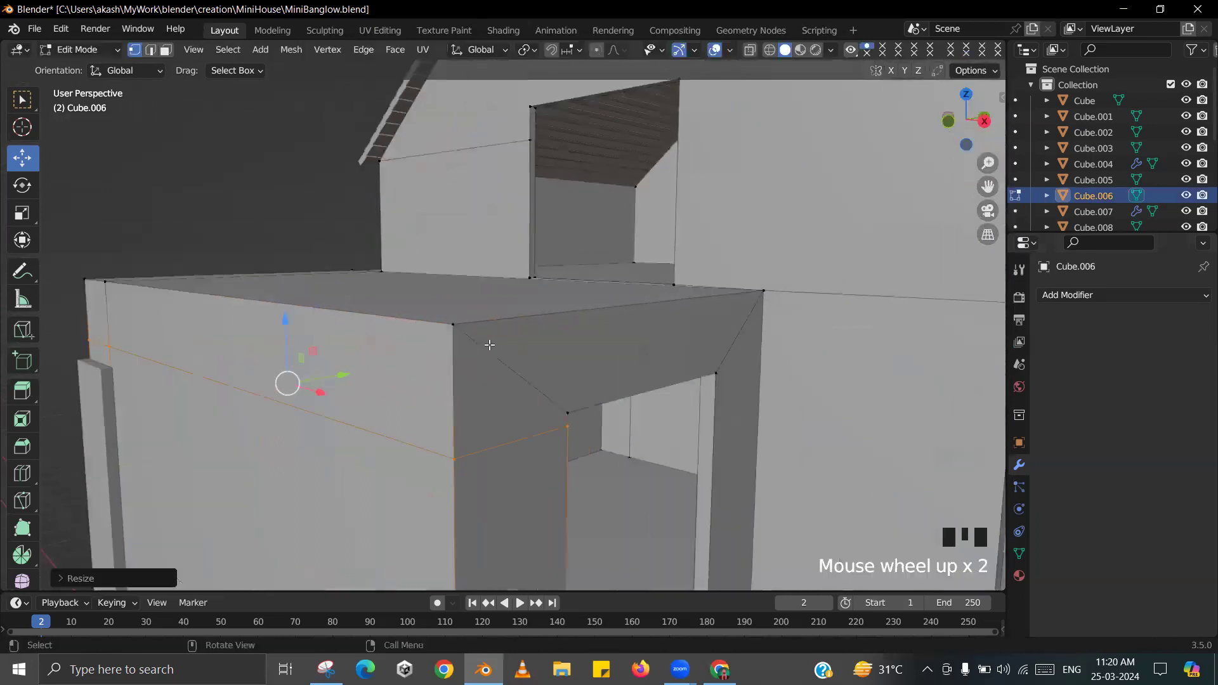
- Raise the selected edge loop on the upper extension to just below the door opening's top corner
{"action": "middle_click_drag", "start_coordinate": [285, 381], "coordinate": [269, 290], "text": "shift"}
{"action": "left_click_drag", "start_coordinate": [277, 265], "coordinate": [286, 254]}
{"action": "mouse_move", "coordinate": [286, 255]}
{"action": "middle_mouse_down"}
{"action": "mouse_move", "coordinate": [403, 294]}
{"action": "mouse_move", "coordinate": [462, 334]}
{"action": "mouse_move", "coordinate": [646, 389]}
{"action": "mouse_move", "coordinate": [634, 385]}
{"action": "middle_mouse_up"}
- In wireframe, merge the raised loop's vertex into the adjacent door opening corner vertex using At Last
{"action": "scroll", "coordinate": [424, 315], "scroll_direction": "up", "scroll_amount": 2}
{"action": "key", "text": "z"}
{"action": "scroll", "coordinate": [465, 315], "scroll_direction": "up", "scroll_amount": 2}
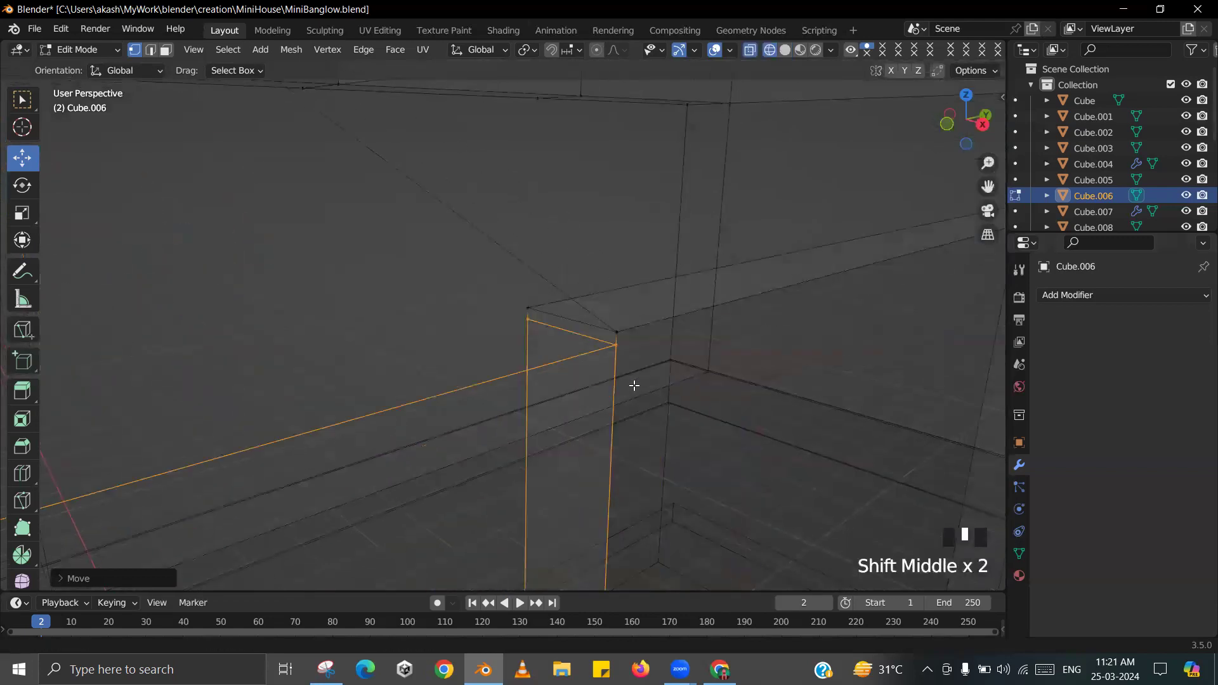
{"action": "left_click", "coordinate": [617, 345]}
{"action": "left_click", "coordinate": [616, 331], "text": "shift"}
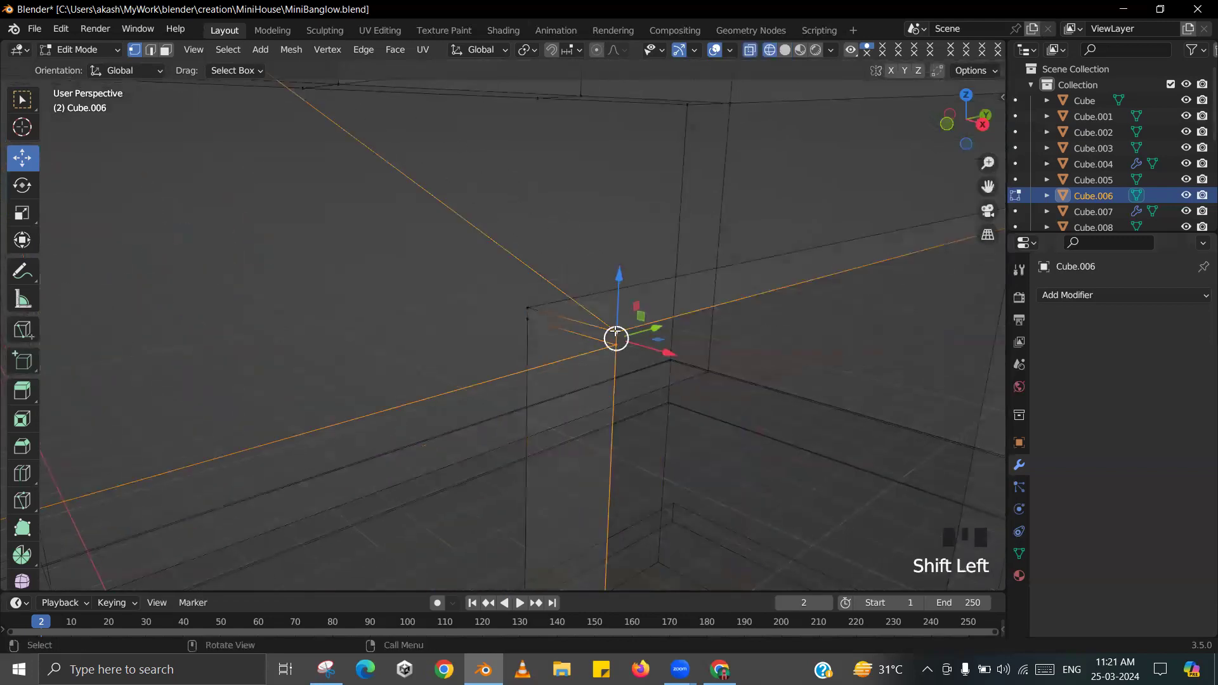
{"action": "key", "text": "m"}
{"action": "left_click", "coordinate": [586, 401]}
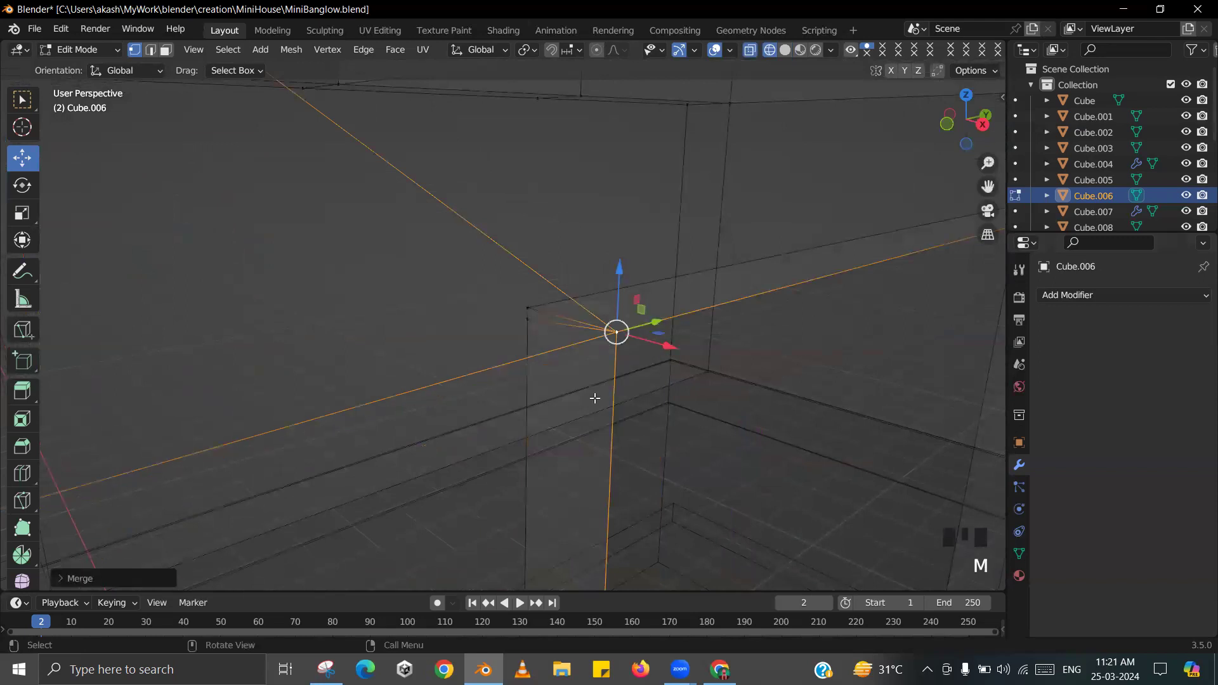
- Merge the second close vertex pair at the door opening's corner using At Last and return to solid shading
{"action": "left_click", "coordinate": [522, 300], "text": "shift"}
{"action": "key", "text": "m"}
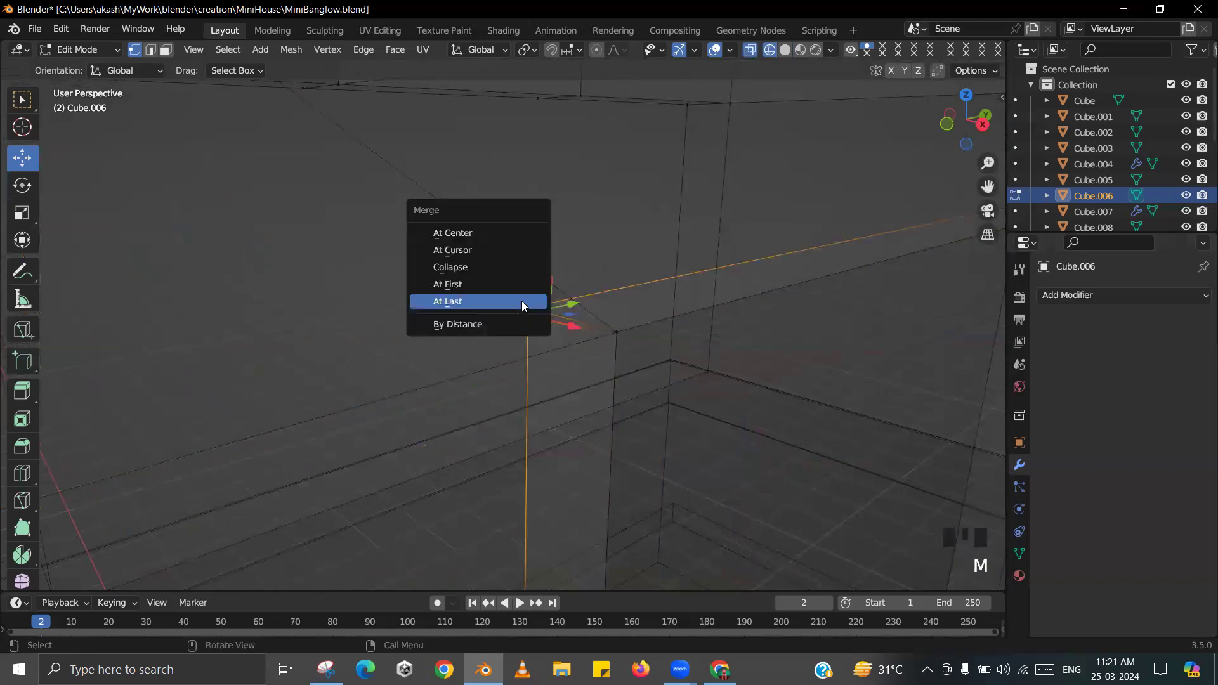
{"action": "left_click", "coordinate": [522, 302]}
{"action": "scroll", "coordinate": [541, 292], "scroll_direction": "down", "scroll_amount": 4}
{"action": "key", "text": "z"}
{"action": "left_click", "coordinate": [653, 292]}
{"action": "scroll", "coordinate": [539, 355], "scroll_direction": "down", "scroll_amount": 4}
{"action": "middle_click_drag", "start_coordinate": [513, 363], "coordinate": [545, 377], "text": "shift"}
{"action": "scroll", "coordinate": [547, 377], "scroll_direction": "up", "scroll_amount": 1}
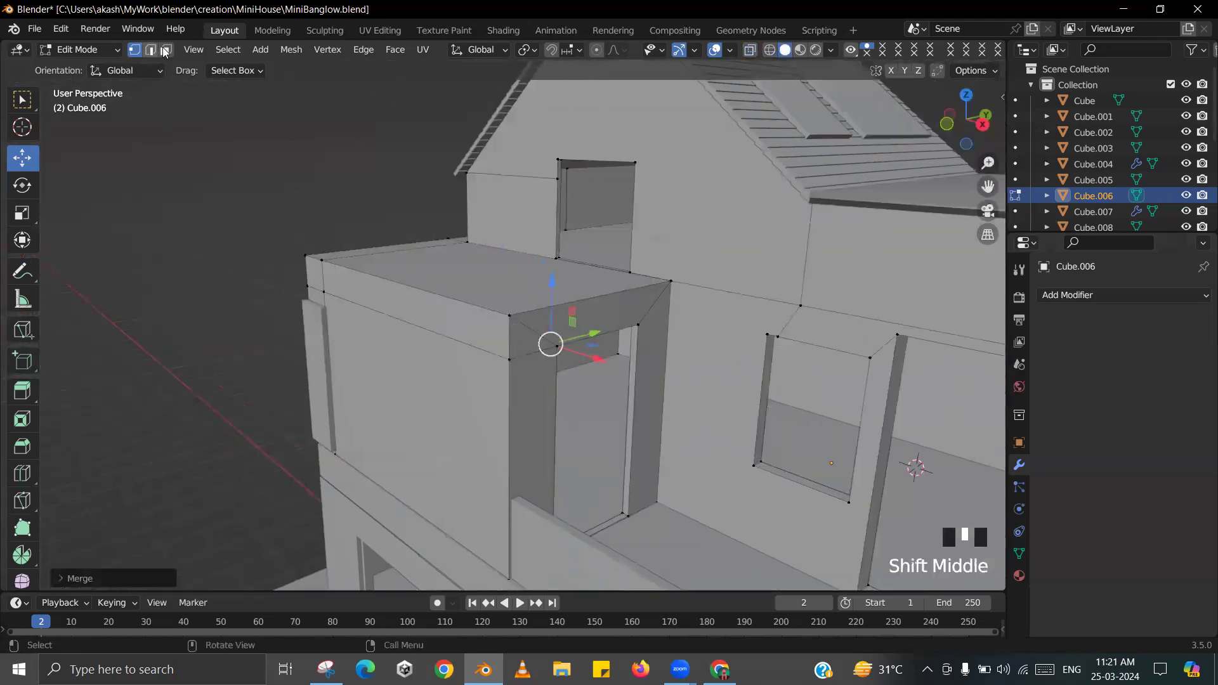
- Select the faces of the extension's upper wall band, and single out the door jamb face next to the house wall
{"action": "left_click", "coordinate": [165, 50]}
{"action": "left_click", "coordinate": [383, 309]}
{"action": "left_click", "coordinate": [508, 338], "text": "alt"}
{"action": "middle_click_drag", "start_coordinate": [508, 338], "coordinate": [426, 348]}
{"action": "left_click", "coordinate": [474, 343], "text": "shift"}
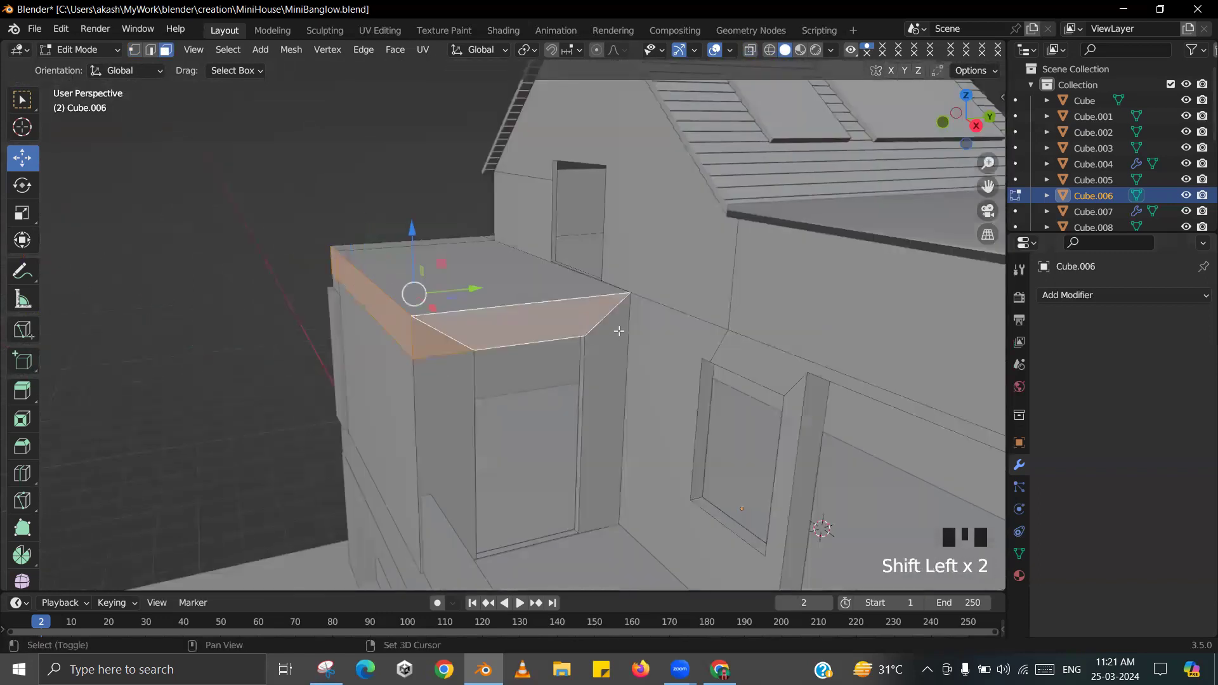
{"action": "scroll", "coordinate": [618, 330], "scroll_direction": "down", "scroll_amount": 1}
{"action": "middle_click_drag", "start_coordinate": [607, 335], "coordinate": [593, 330]}
{"action": "key", "text": "alt+Tab"}
{"action": "key", "text": "alt+Tab"}
{"action": "scroll", "coordinate": [614, 334], "scroll_direction": "up", "scroll_amount": 3}
{"action": "left_click", "coordinate": [639, 282]}
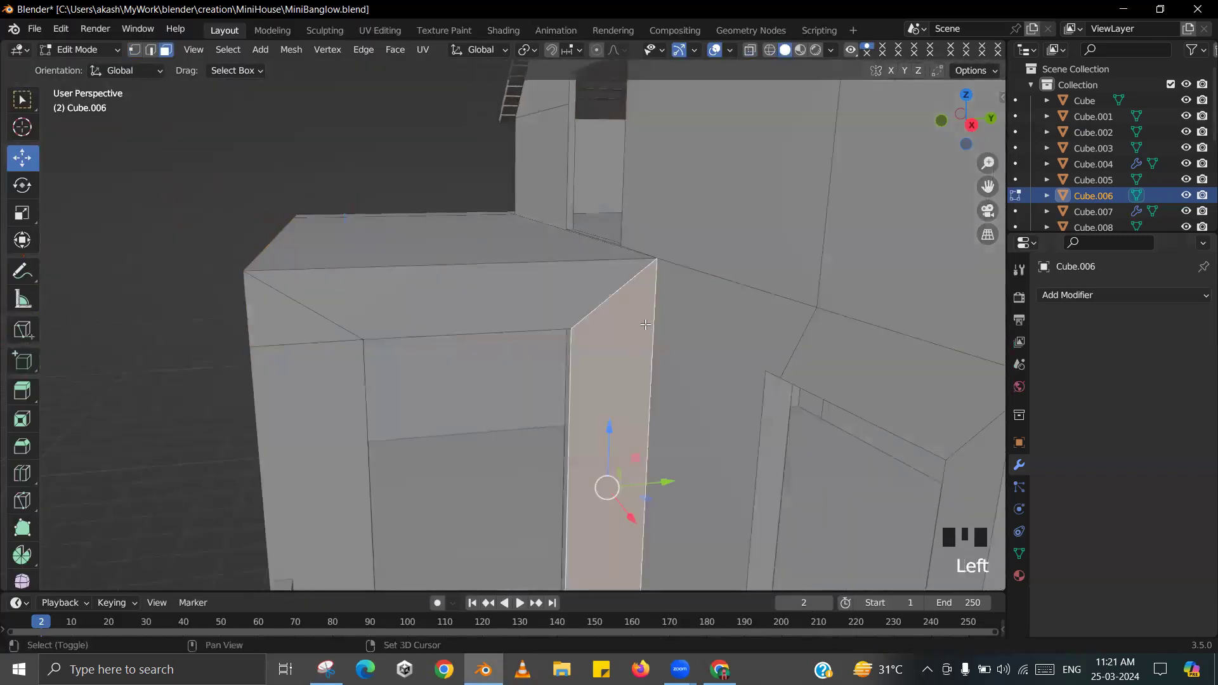
{"action": "middle_click_drag", "start_coordinate": [639, 282], "coordinate": [633, 288], "text": "shift"}
- Switch to vertex selection and add a loop cut across the door jamb next to the house, slid toward its top
{"action": "left_click", "coordinate": [133, 49]}
{"action": "scroll", "coordinate": [615, 344], "scroll_direction": "up", "scroll_amount": 2}
{"action": "middle_click_drag", "start_coordinate": [615, 344], "coordinate": [627, 319], "text": "shift"}
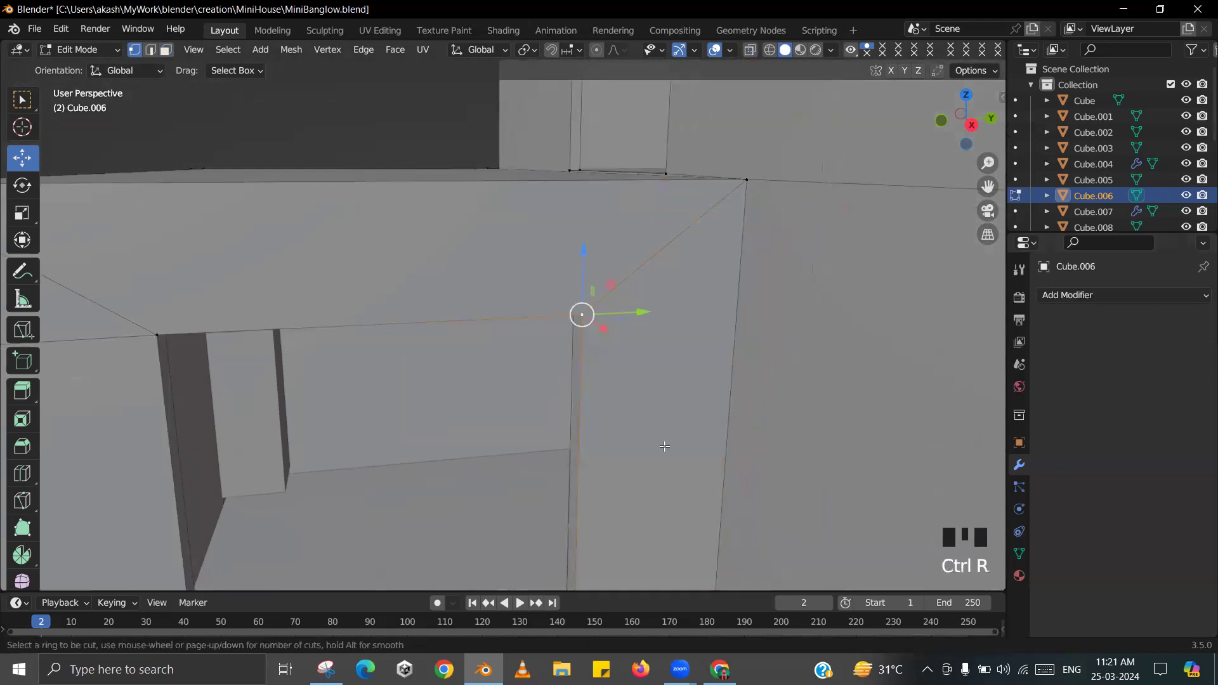
{"action": "scroll", "coordinate": [669, 416], "scroll_direction": "down", "scroll_amount": 4}
{"action": "middle_click_drag", "start_coordinate": [669, 415], "coordinate": [603, 406]}
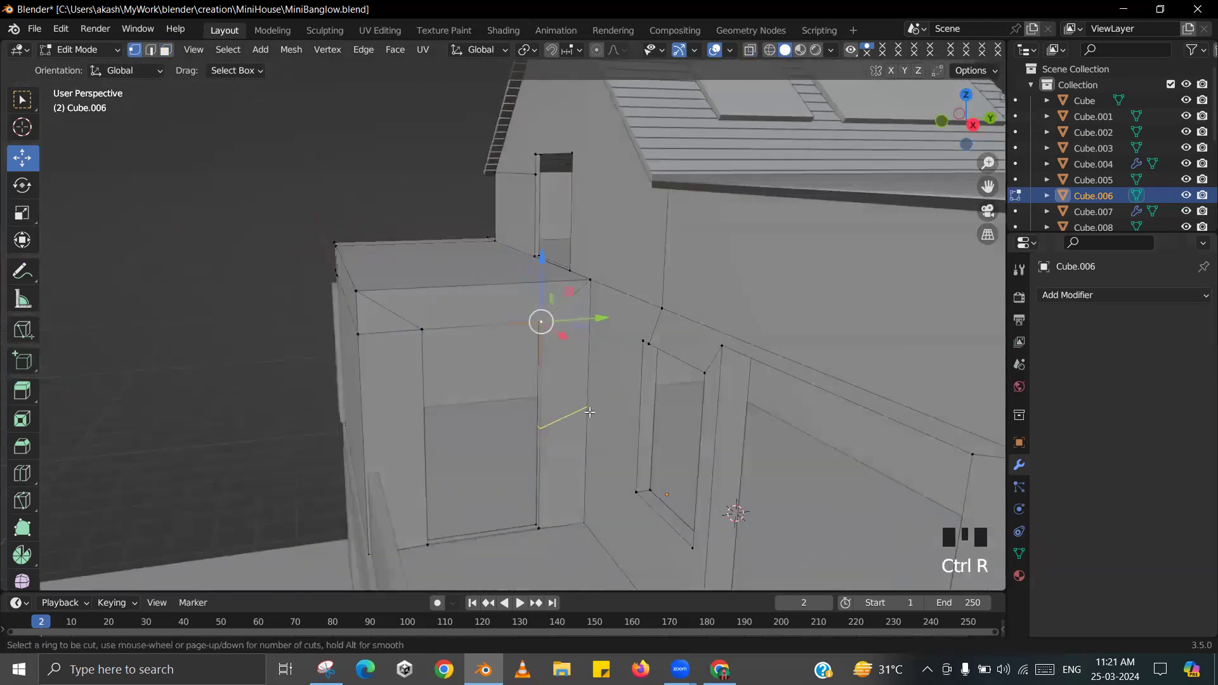
{"action": "left_click", "coordinate": [589, 412]}
{"action": "left_click", "coordinate": [605, 298]}
- Flatten the new jamb loop by scaling it to 0 along global Z, and lower it below the slanted corner edge
{"action": "scroll", "coordinate": [605, 298], "scroll_direction": "up", "scroll_amount": 3}
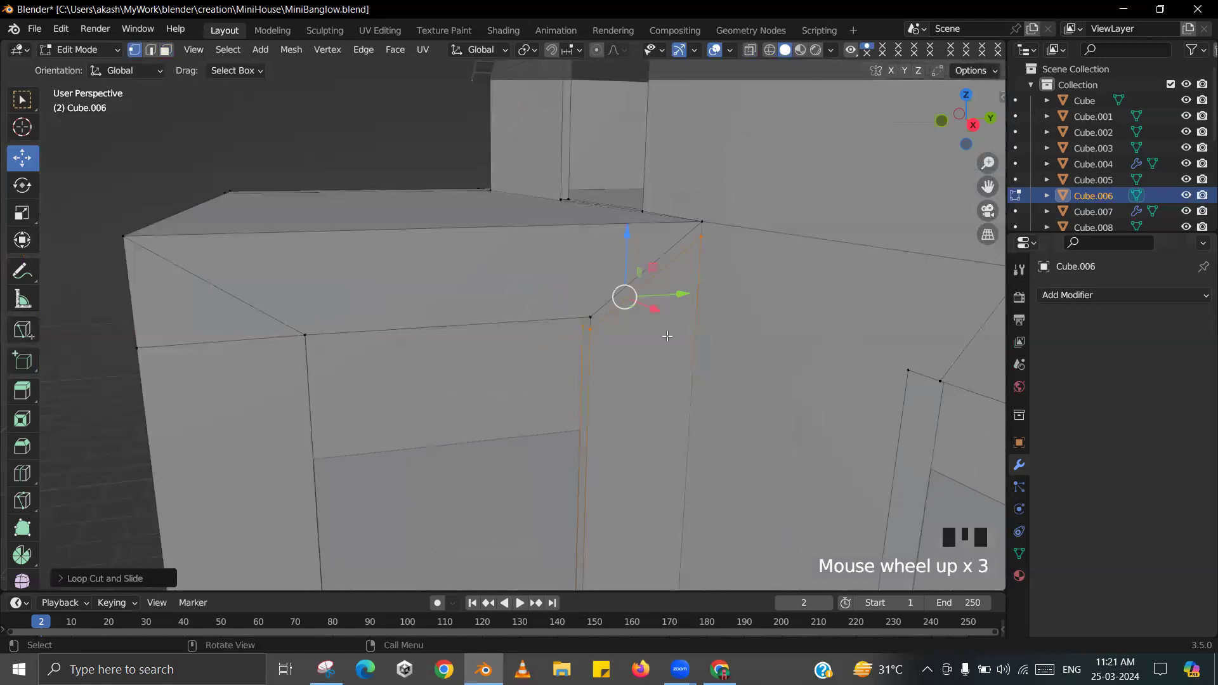
{"action": "middle_click_drag", "start_coordinate": [605, 298], "coordinate": [558, 309], "text": "shift"}
{"action": "key", "text": "s"}
{"action": "key", "text": "z"}
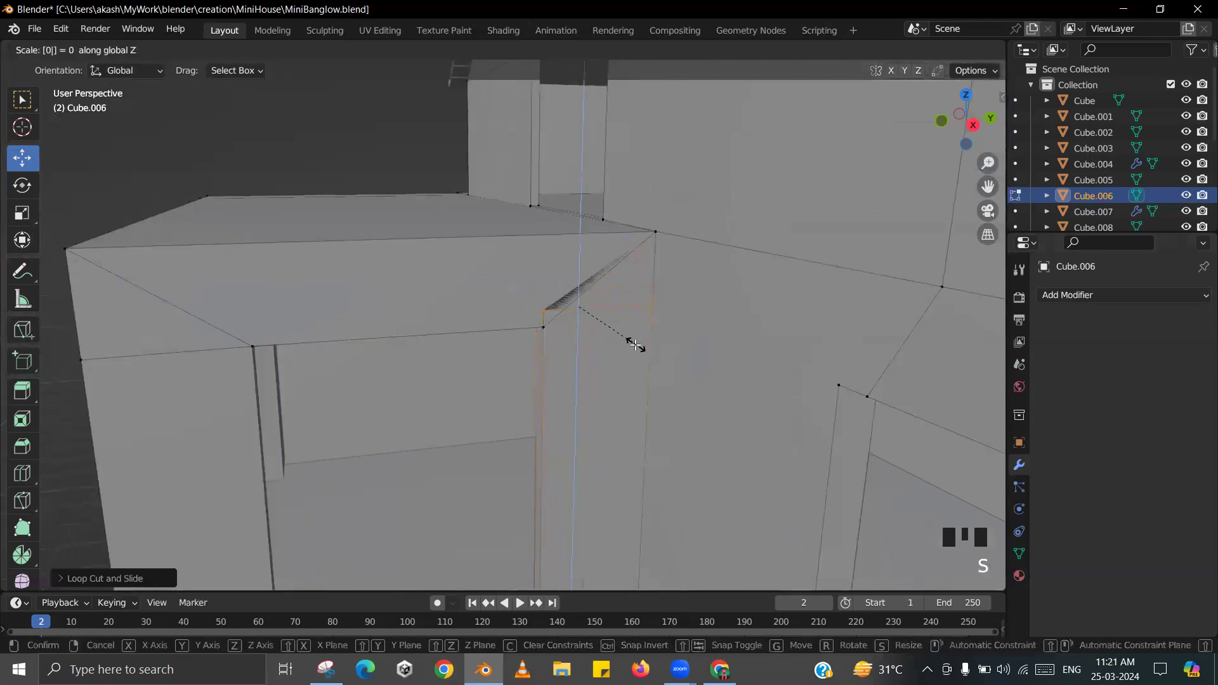
{"action": "left_click", "coordinate": [635, 345]}
{"action": "left_click_drag", "start_coordinate": [576, 267], "coordinate": [577, 304]}
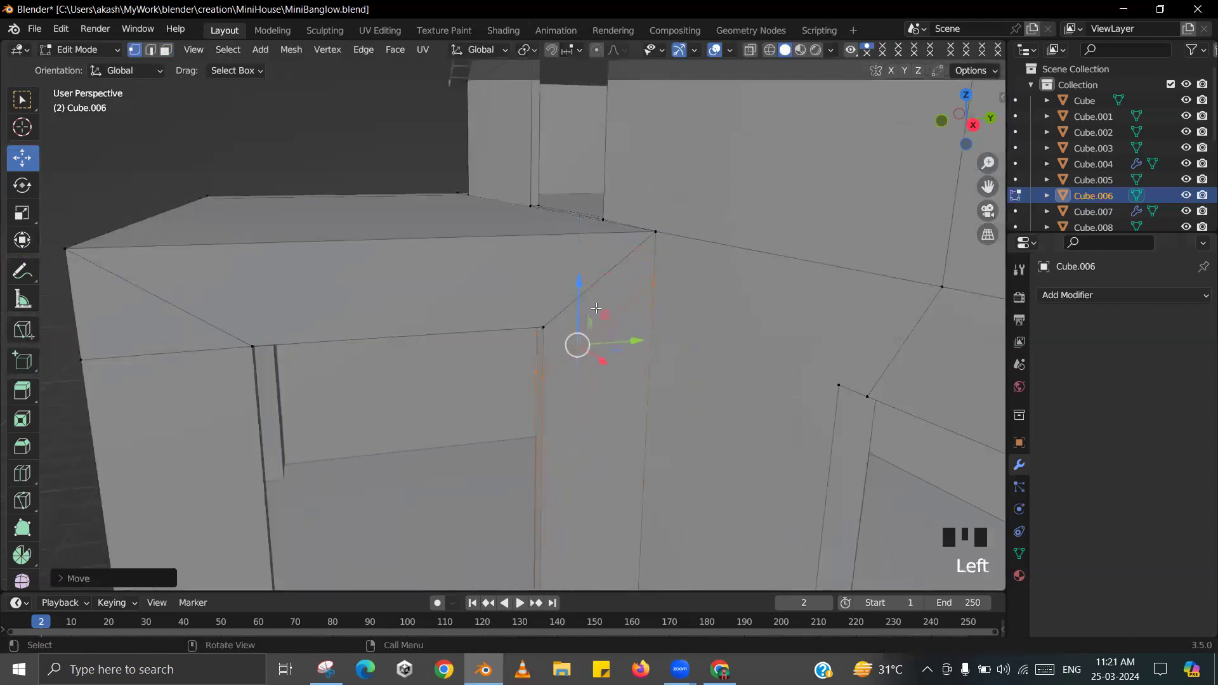
{"action": "key", "text": "s"}
{"action": "key", "text": "z"}
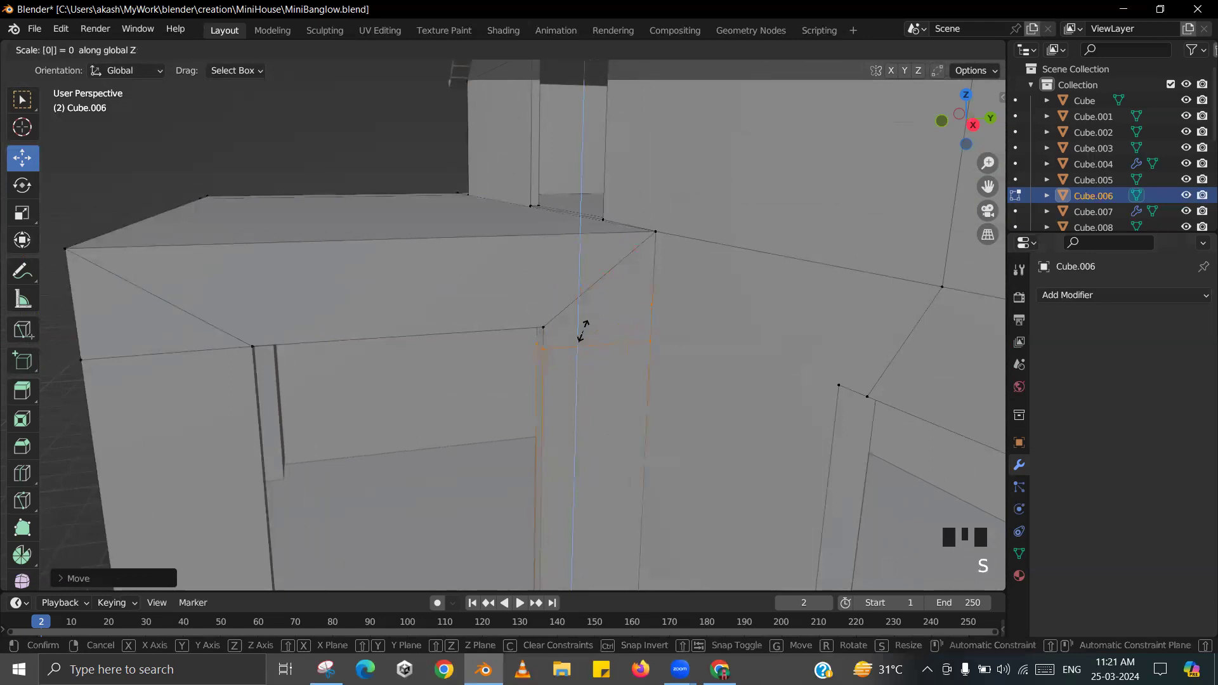
{"action": "left_click", "coordinate": [581, 331]}
- Raise the flattened jamb loop to just below the door opening's top corner
{"action": "scroll", "coordinate": [606, 351], "scroll_direction": "up", "scroll_amount": 2}
{"action": "left_click_drag", "start_coordinate": [617, 263], "coordinate": [624, 188]}
{"action": "scroll", "coordinate": [603, 212], "scroll_direction": "up", "scroll_amount": 2}
{"action": "middle_click_drag", "start_coordinate": [603, 212], "coordinate": [576, 301], "text": "shift"}
{"action": "scroll", "coordinate": [584, 317], "scroll_direction": "down", "scroll_amount": 3}
{"action": "scroll", "coordinate": [592, 315], "scroll_direction": "up", "scroll_amount": 1, "text": "shift"}
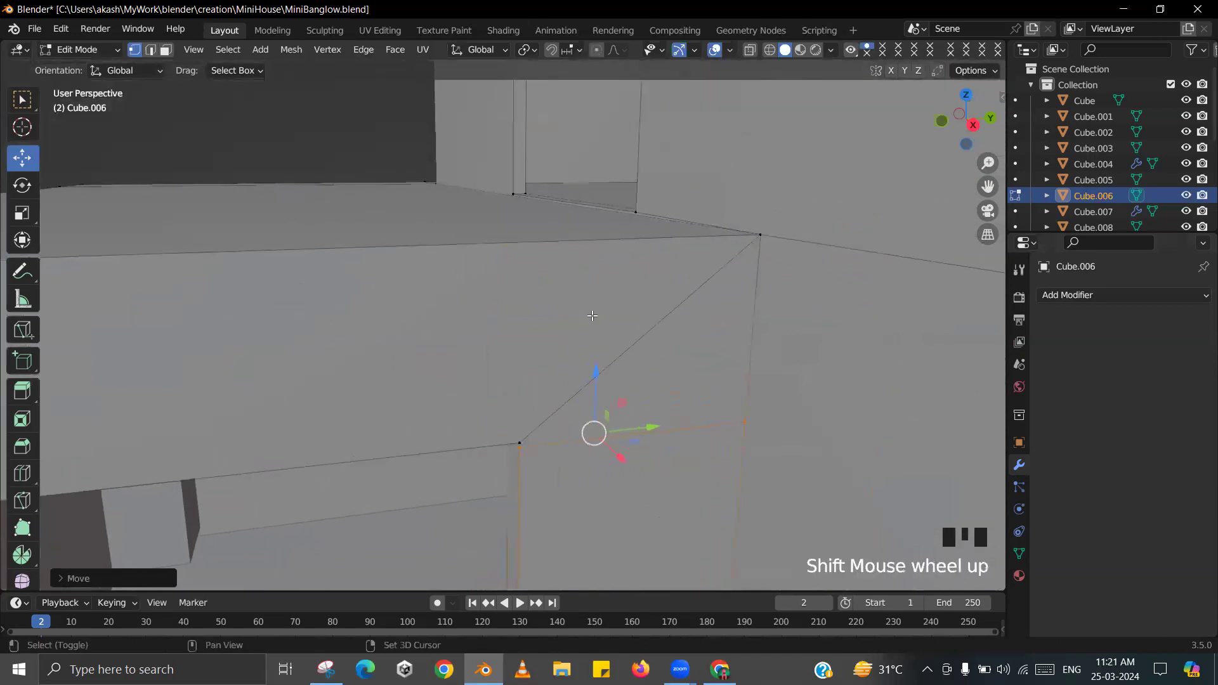
{"action": "scroll", "coordinate": [592, 317], "scroll_direction": "up", "scroll_amount": 1}
{"action": "key", "text": "KP_Decimal"}
- In wireframe, merge the jamb loop's vertex into the door opening's corner vertex using At Last
{"action": "middle_click_drag", "start_coordinate": [506, 351], "coordinate": [559, 337]}
{"action": "scroll", "coordinate": [571, 329], "scroll_direction": "up", "scroll_amount": 1}
{"action": "key", "text": "z"}
{"action": "middle_click_drag", "start_coordinate": [376, 342], "coordinate": [481, 348], "text": "shift"}
{"action": "left_click", "coordinate": [465, 341]}
{"action": "left_click", "coordinate": [463, 330], "text": "shift"}
{"action": "key", "text": "m"}
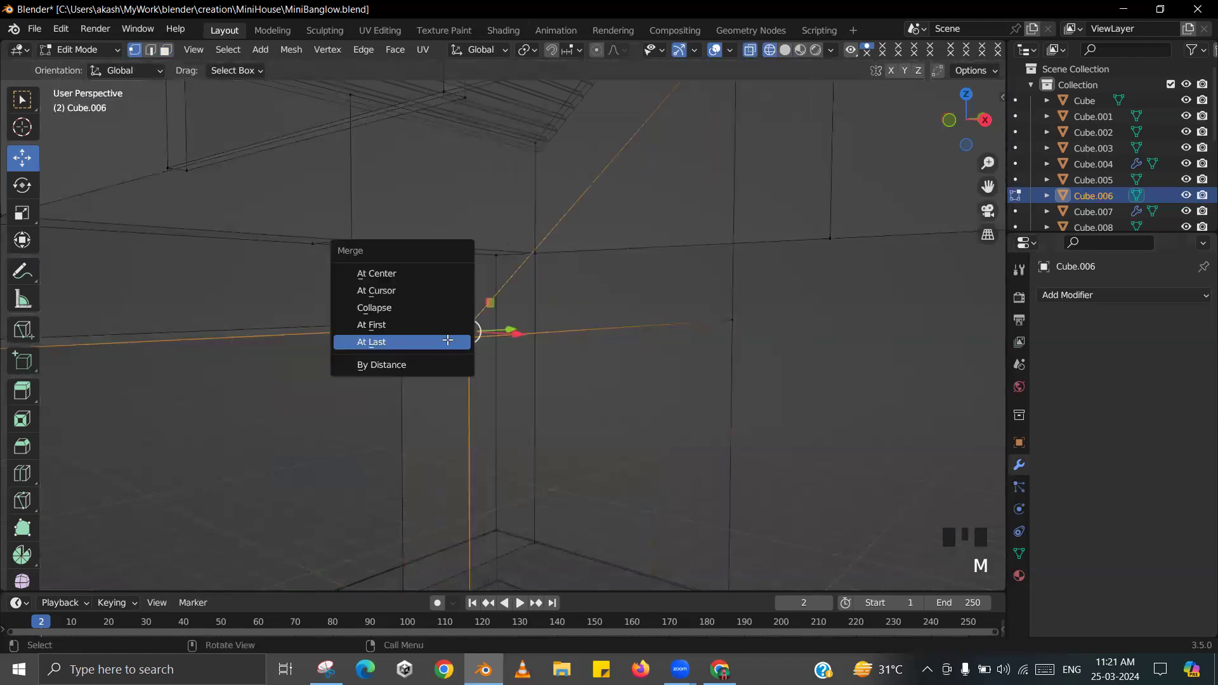
{"action": "left_click", "coordinate": [445, 341]}
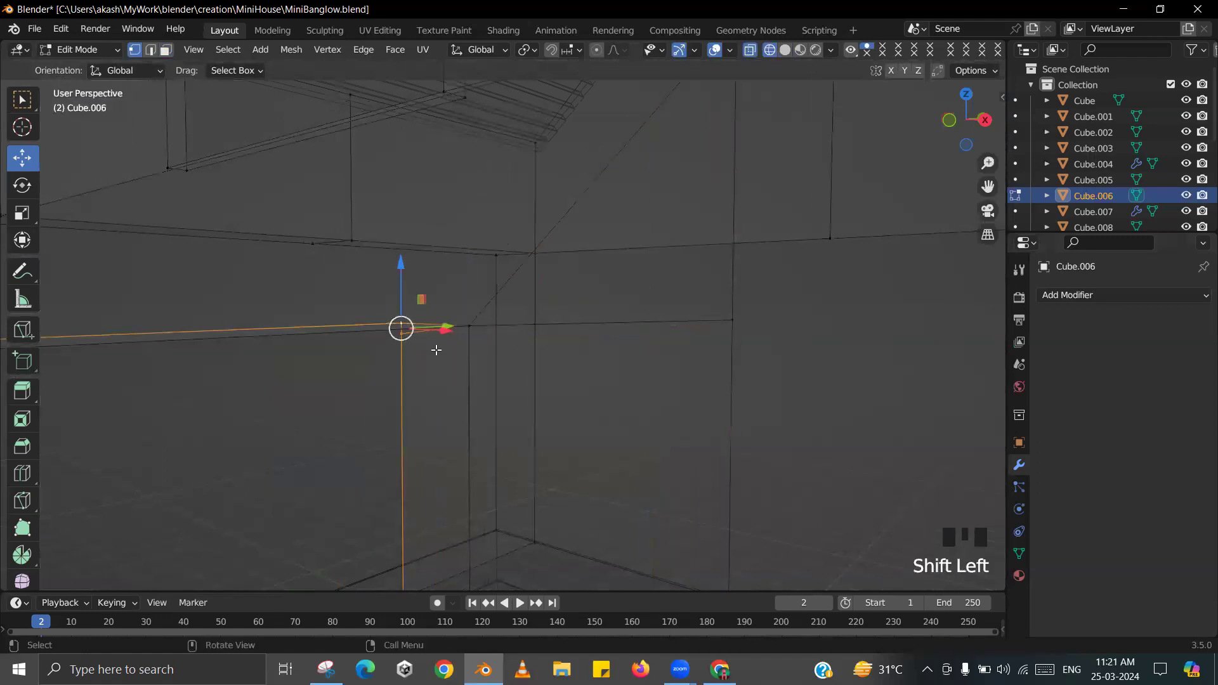
- Merge the remaining close vertex pairs around the door opening's top corner
{"action": "key", "text": "m"}
{"action": "left_click", "coordinate": [418, 351]}
{"action": "scroll", "coordinate": [420, 331], "scroll_direction": "up", "scroll_amount": 1}
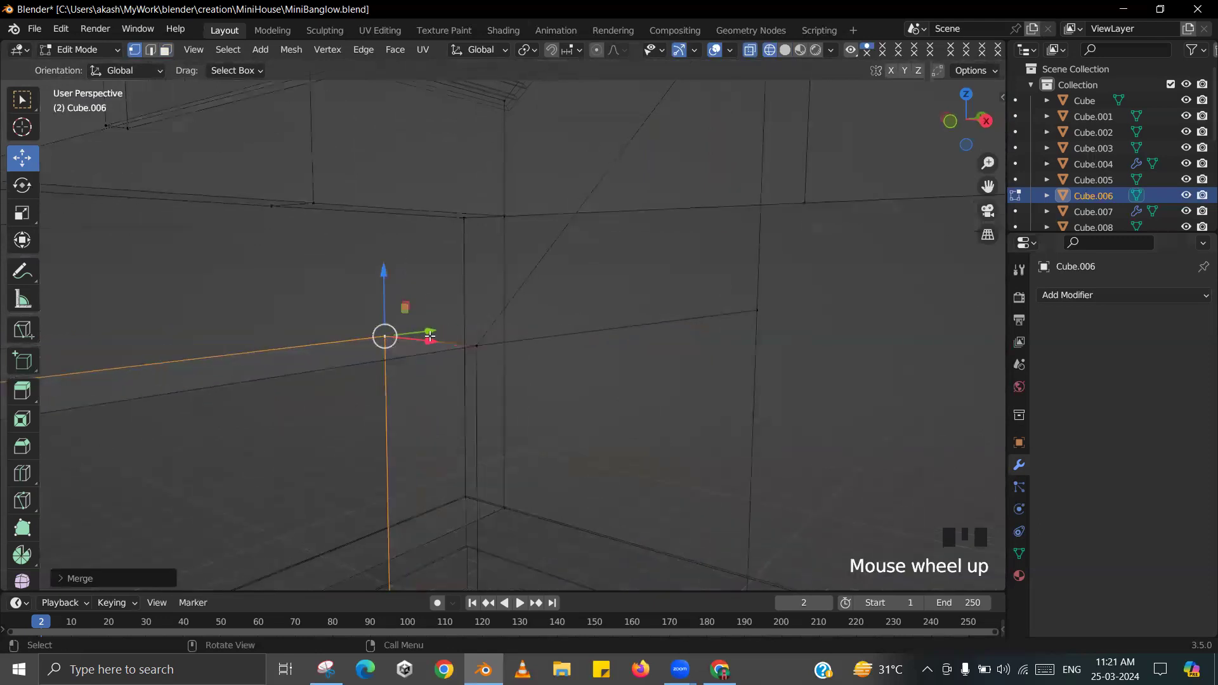
{"action": "left_click_drag", "start_coordinate": [394, 339], "coordinate": [399, 341]}
{"action": "key", "text": "m"}
{"action": "left_click", "coordinate": [400, 345]}
{"action": "left_click_drag", "start_coordinate": [493, 374], "coordinate": [470, 342]}
{"action": "key", "text": "m"}
{"action": "left_click", "coordinate": [470, 342]}
- Return to solid shading and examine the extension's doorway in Object Mode
{"action": "scroll", "coordinate": [492, 334], "scroll_direction": "down", "scroll_amount": 3}
{"action": "key", "text": "z"}
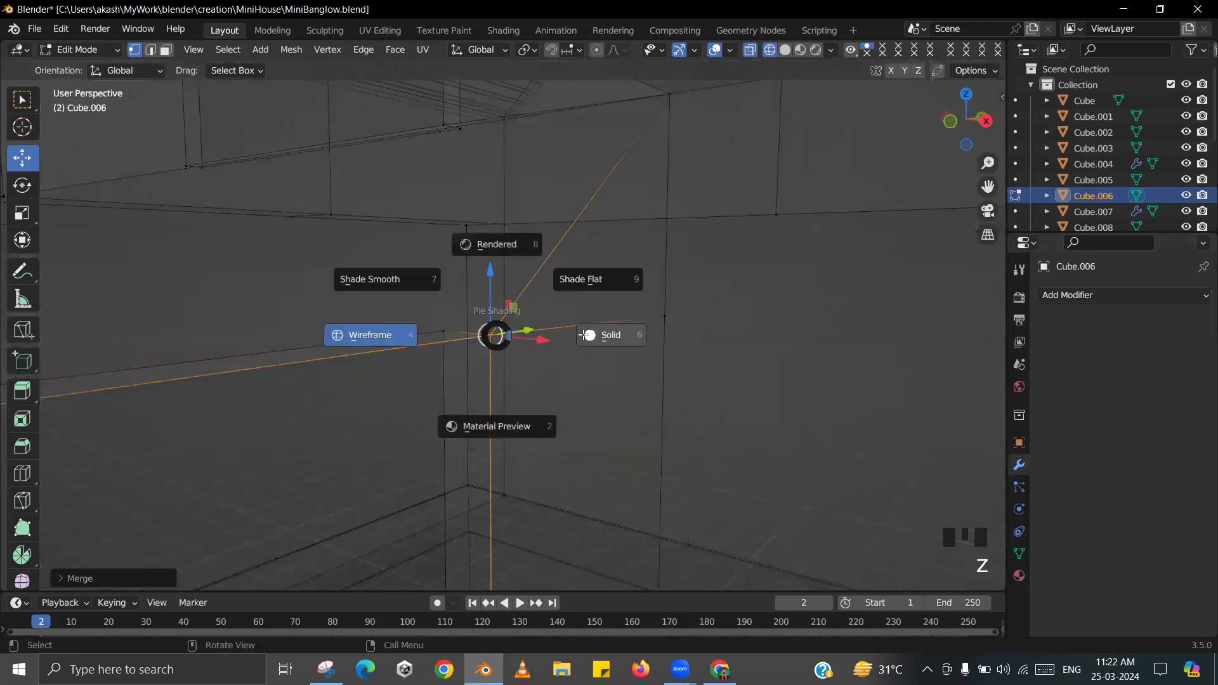
{"action": "left_click", "coordinate": [580, 335]}
{"action": "scroll", "coordinate": [580, 336], "scroll_direction": "down", "scroll_amount": 5}
{"action": "middle_click_drag", "start_coordinate": [580, 336], "coordinate": [491, 352]}
{"action": "key", "text": "Tab"}
{"action": "scroll", "coordinate": [497, 349], "scroll_direction": "down", "scroll_amount": 3}
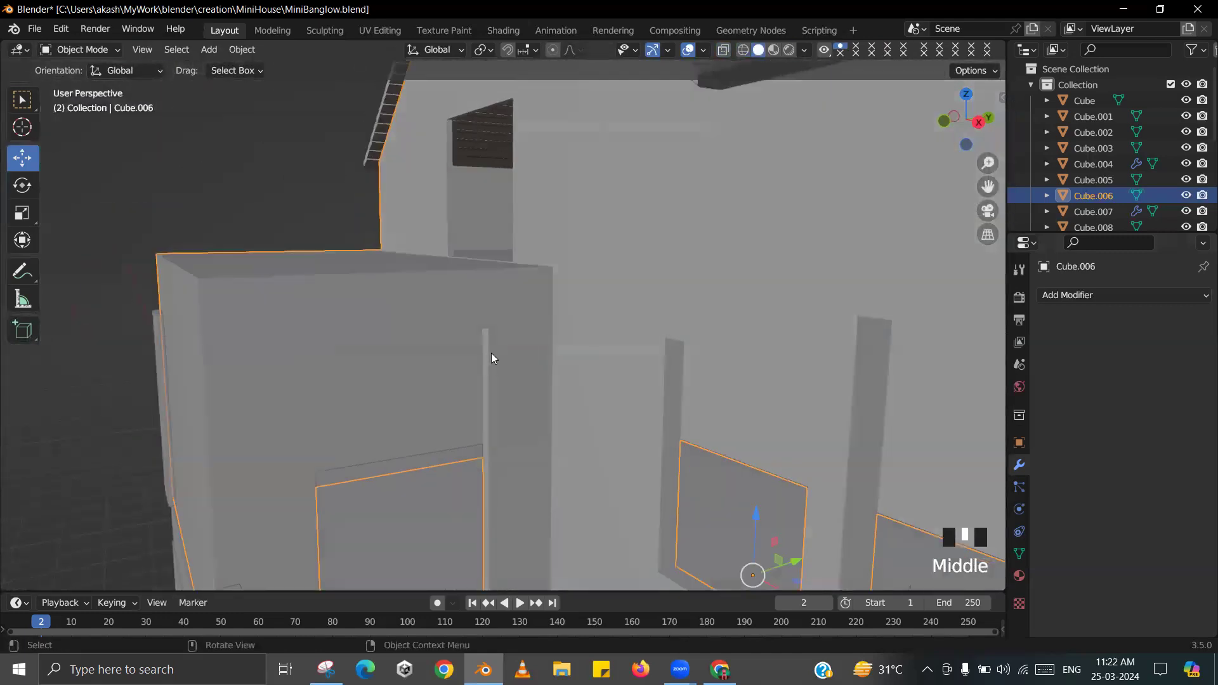
- Extrude the wall band faces around the extension's top and scale them slightly outward with global Z locked
{"action": "key", "text": "Tab"}
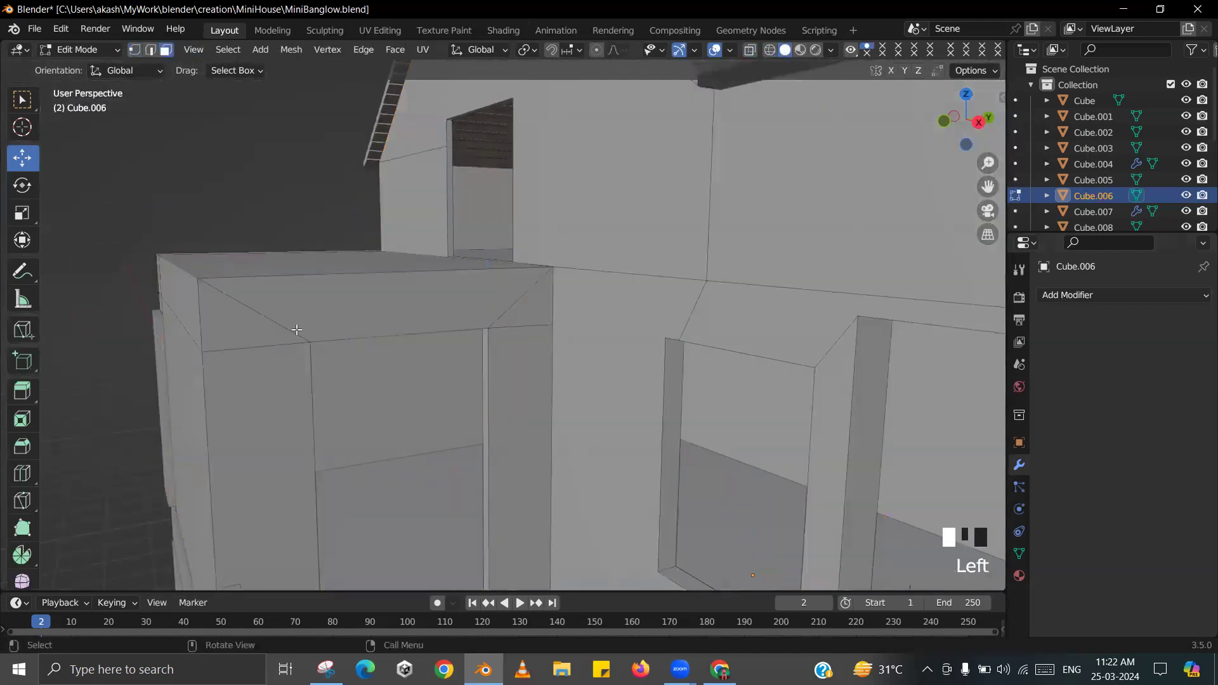
{"action": "left_click", "coordinate": [244, 327]}
{"action": "left_click", "coordinate": [393, 323], "text": "shift"}
{"action": "left_click", "coordinate": [539, 307], "text": "shift"}
{"action": "scroll", "coordinate": [536, 309], "scroll_direction": "down", "scroll_amount": 2}
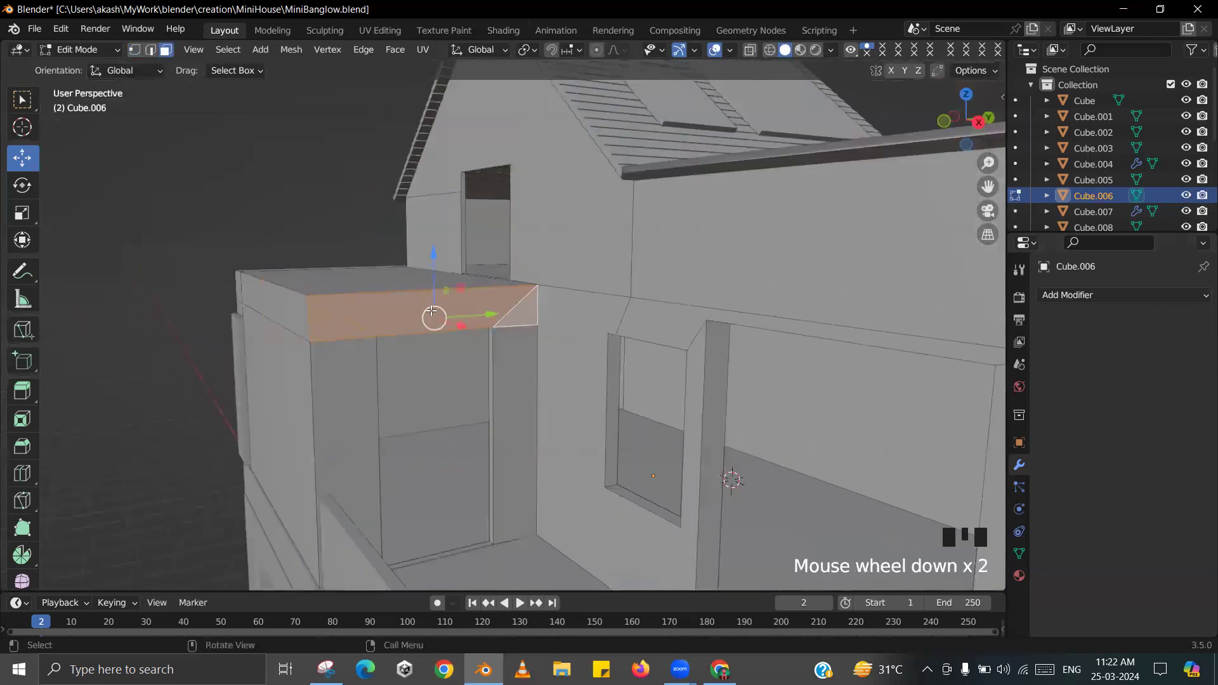
{"action": "middle_click_drag", "start_coordinate": [507, 317], "coordinate": [547, 318]}
{"action": "left_click", "coordinate": [279, 311], "text": "shift"}
{"action": "left_click", "coordinate": [139, 304], "text": "shift"}
{"action": "middle_click_drag", "start_coordinate": [442, 352], "coordinate": [475, 353], "text": "shift"}
{"action": "key", "text": "e"}
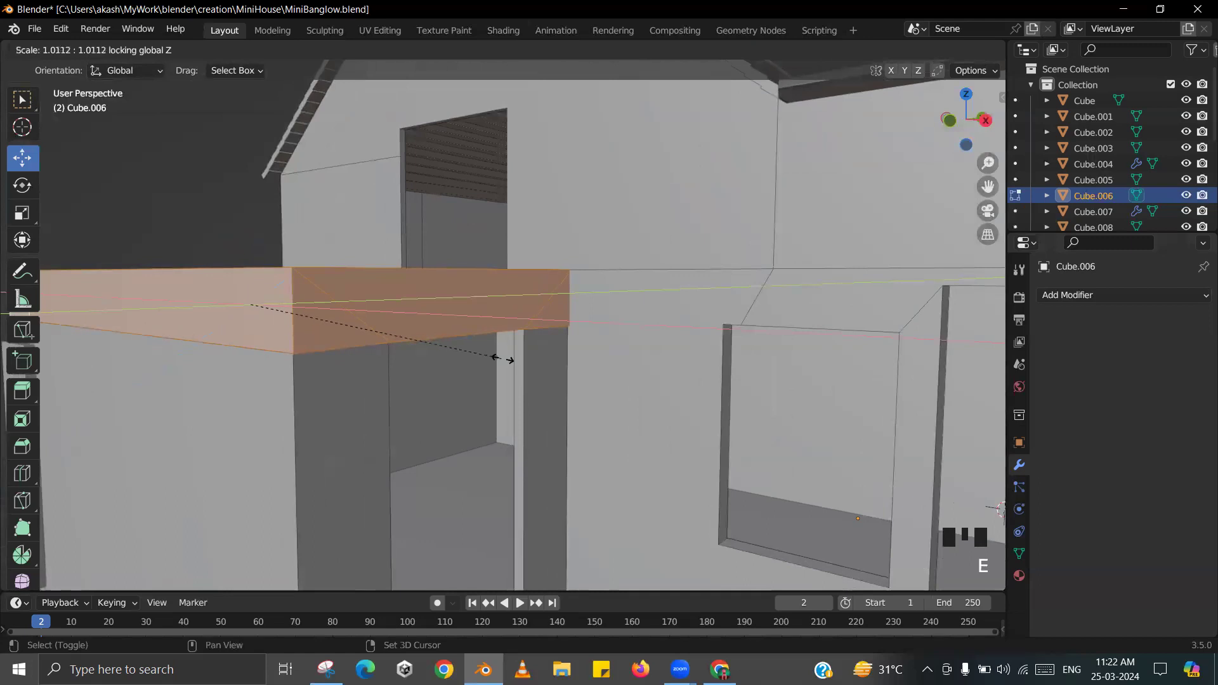
{"action": "left_click", "coordinate": [520, 366]}
- Nudge the extruded roof band into place against the extension's walls and save the file
{"action": "middle_click_drag", "start_coordinate": [507, 363], "coordinate": [355, 323]}
{"action": "middle_click_drag", "start_coordinate": [355, 323], "coordinate": [524, 332], "text": "shift"}
{"action": "scroll", "coordinate": [488, 311], "scroll_direction": "up", "scroll_amount": 2}
{"action": "left_click_drag", "start_coordinate": [517, 354], "coordinate": [513, 353]}
{"action": "middle_click_drag", "start_coordinate": [512, 353], "coordinate": [489, 341]}
{"action": "left_click_drag", "start_coordinate": [373, 322], "coordinate": [376, 319]}
{"action": "key", "text": "ctrl+s"}
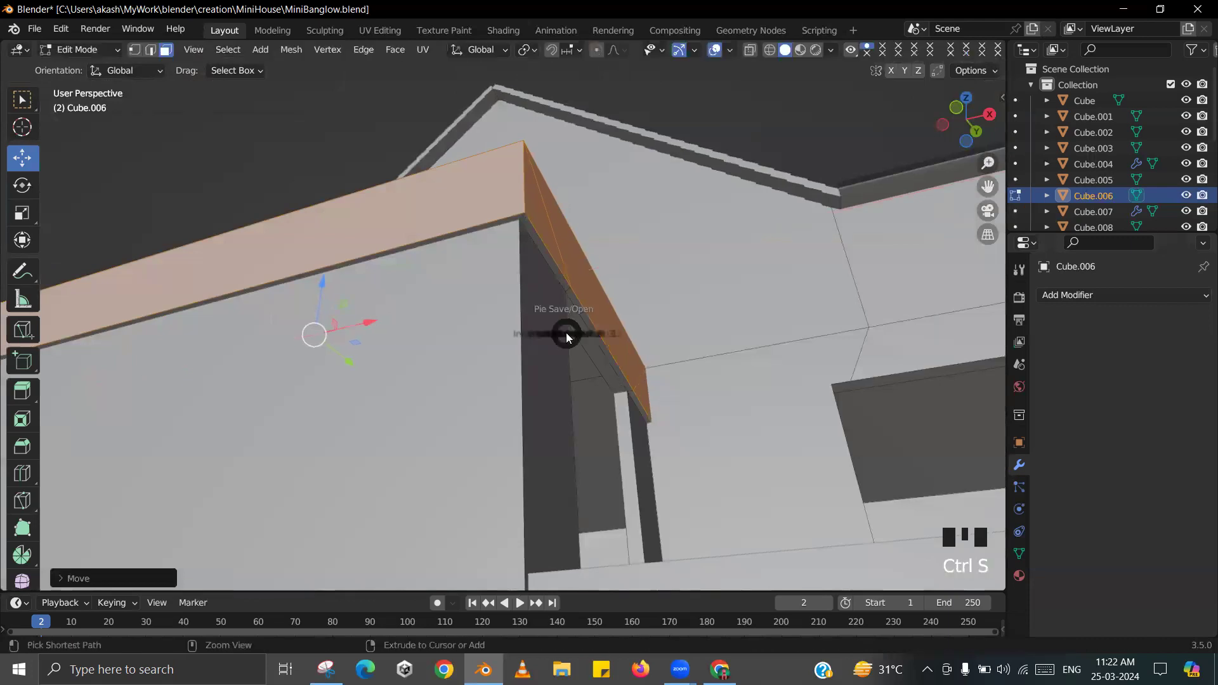
- Select the extension's flat roof top face with the adjoining strip and shift them slightly
{"action": "middle_click_drag", "start_coordinate": [528, 291], "coordinate": [481, 342]}
{"action": "key", "text": "Tab"}
{"action": "key", "text": "alt+Tab"}
{"action": "key", "text": "alt+Tab"}
{"action": "left_click", "coordinate": [482, 333]}
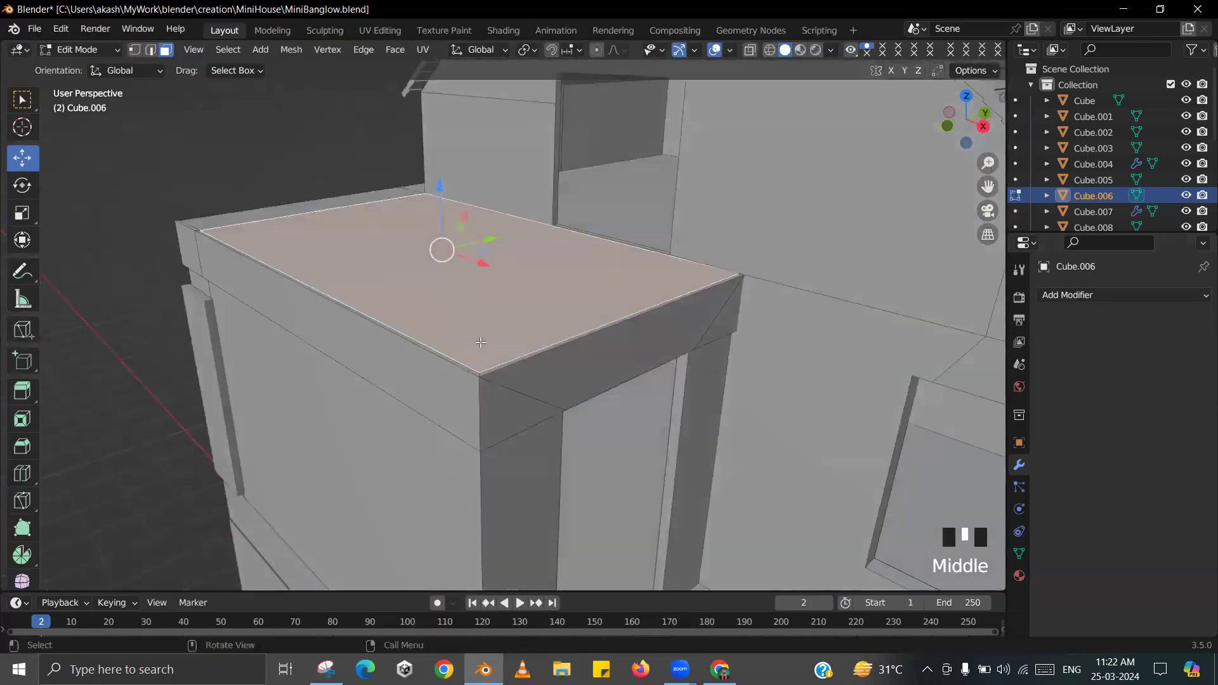
{"action": "key", "text": "ctrl+KP_Add"}
{"action": "left_click", "coordinate": [418, 291]}
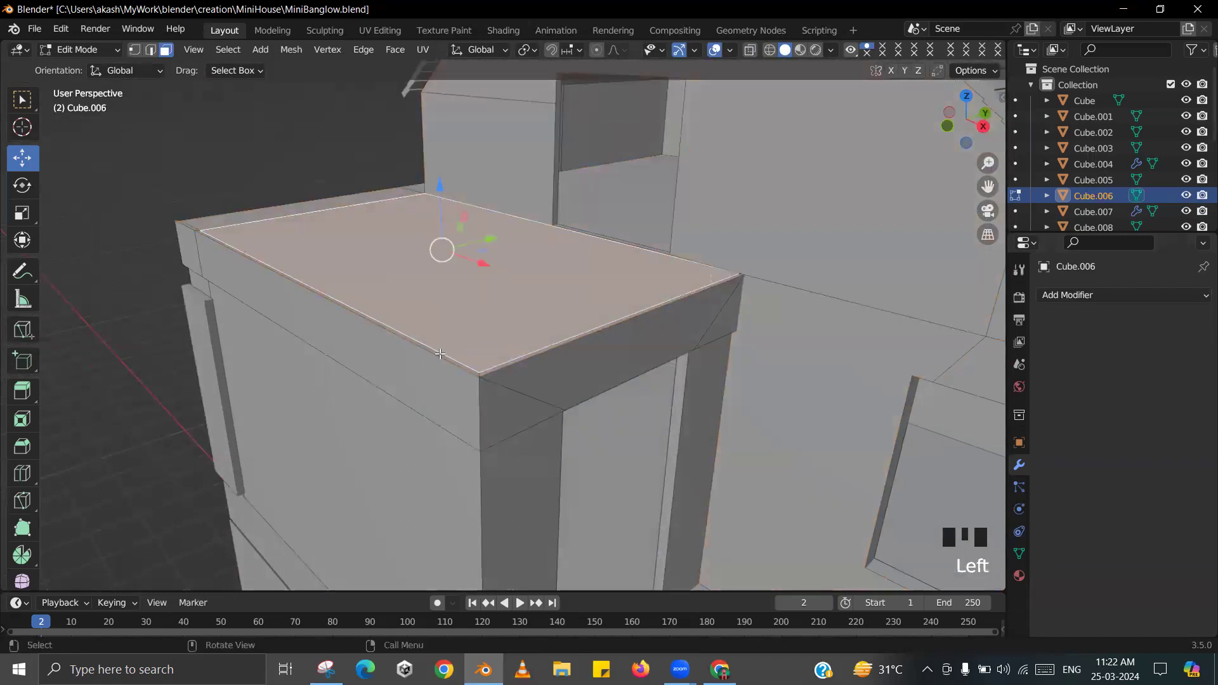
{"action": "middle_click_drag", "start_coordinate": [418, 291], "coordinate": [402, 288], "text": "shift"}
{"action": "scroll", "coordinate": [401, 287], "scroll_direction": "up", "scroll_amount": 2, "text": "shift"}
{"action": "left_click", "coordinate": [304, 282], "text": "shift"}
{"action": "middle_click_drag", "start_coordinate": [304, 282], "coordinate": [555, 244]}
{"action": "left_click_drag", "start_coordinate": [516, 245], "coordinate": [521, 244]}
{"action": "scroll", "coordinate": [521, 245], "scroll_direction": "down", "scroll_amount": 2}
- Delete the gable wall face beside the upper door opening using Delete Faces
{"action": "middle_click_drag", "start_coordinate": [521, 244], "coordinate": [535, 275]}
{"action": "scroll", "coordinate": [534, 274], "scroll_direction": "up", "scroll_amount": 3}
{"action": "left_click", "coordinate": [711, 304]}
{"action": "middle_click_drag", "start_coordinate": [710, 305], "coordinate": [738, 347]}
{"action": "key", "text": "x"}
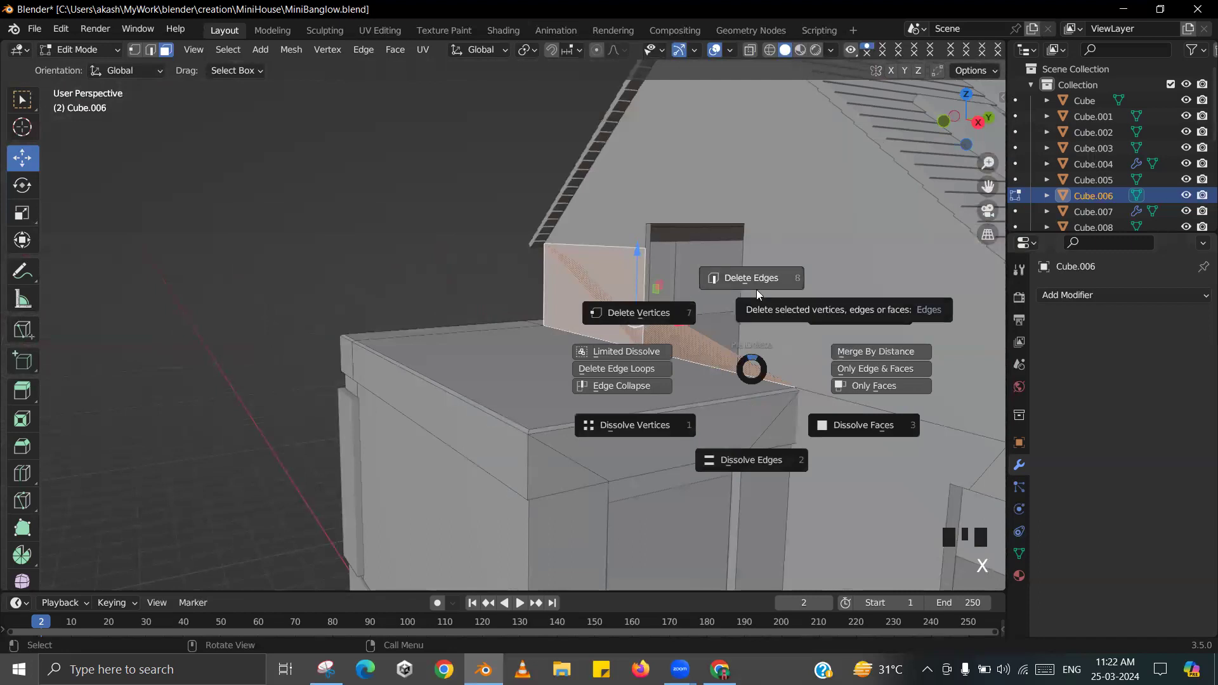
{"action": "left_click", "coordinate": [756, 289]}
{"action": "key", "text": "ctrl+z"}
{"action": "key", "text": "x"}
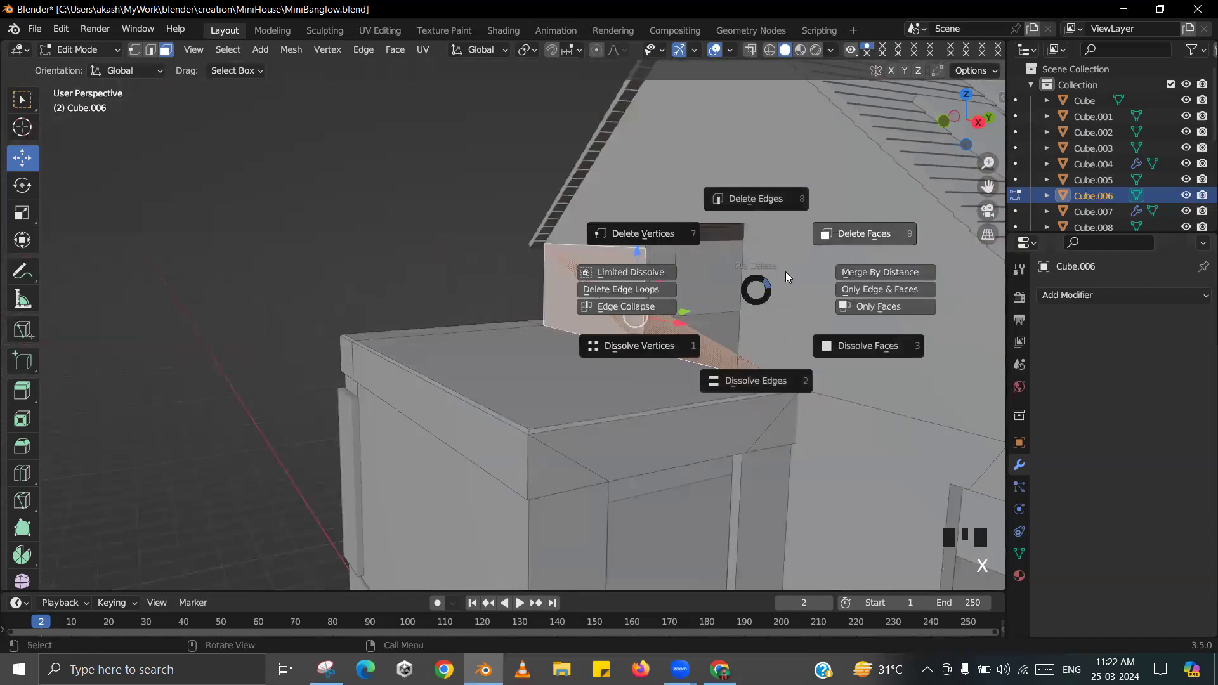
{"action": "left_click", "coordinate": [785, 271]}
- Switch to edge selection and select the wall gap's top edge under the eave
{"action": "middle_click_drag", "start_coordinate": [785, 271], "coordinate": [609, 381]}
{"action": "scroll", "coordinate": [615, 363], "scroll_direction": "up", "scroll_amount": 2}
{"action": "scroll", "coordinate": [545, 406], "scroll_direction": "up", "scroll_amount": 2}
{"action": "scroll", "coordinate": [608, 381], "scroll_direction": "up", "scroll_amount": 2}
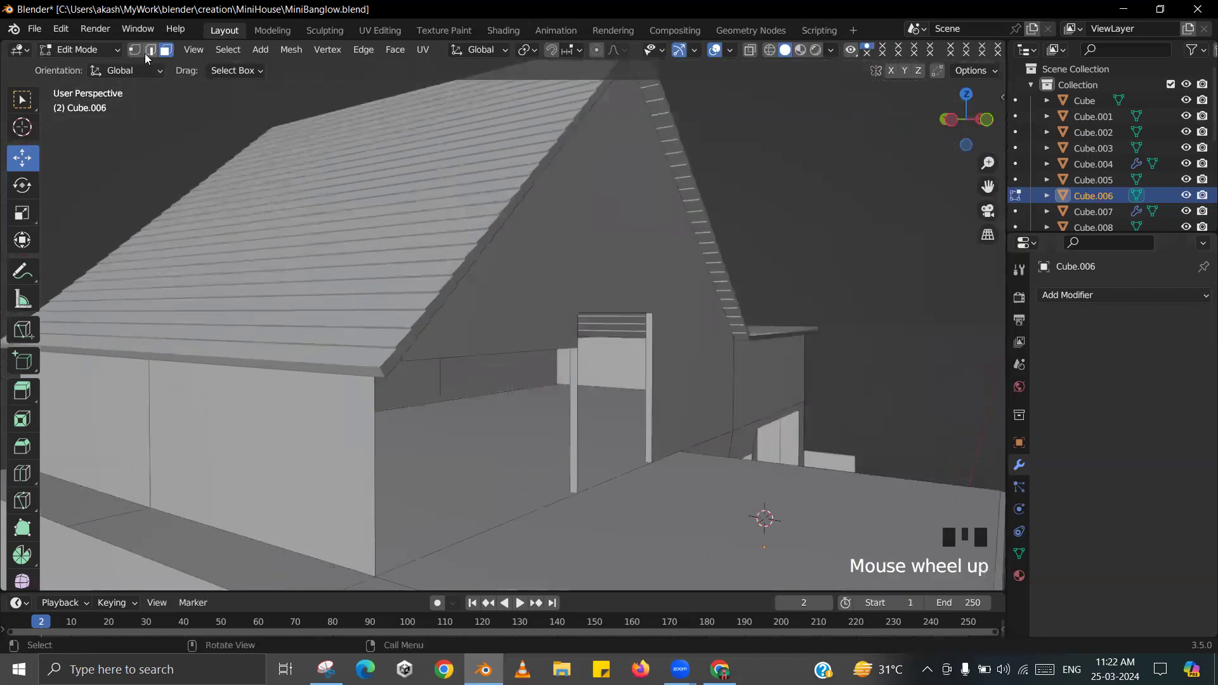
{"action": "middle_click_drag", "start_coordinate": [433, 398], "coordinate": [515, 309], "text": "shift"}
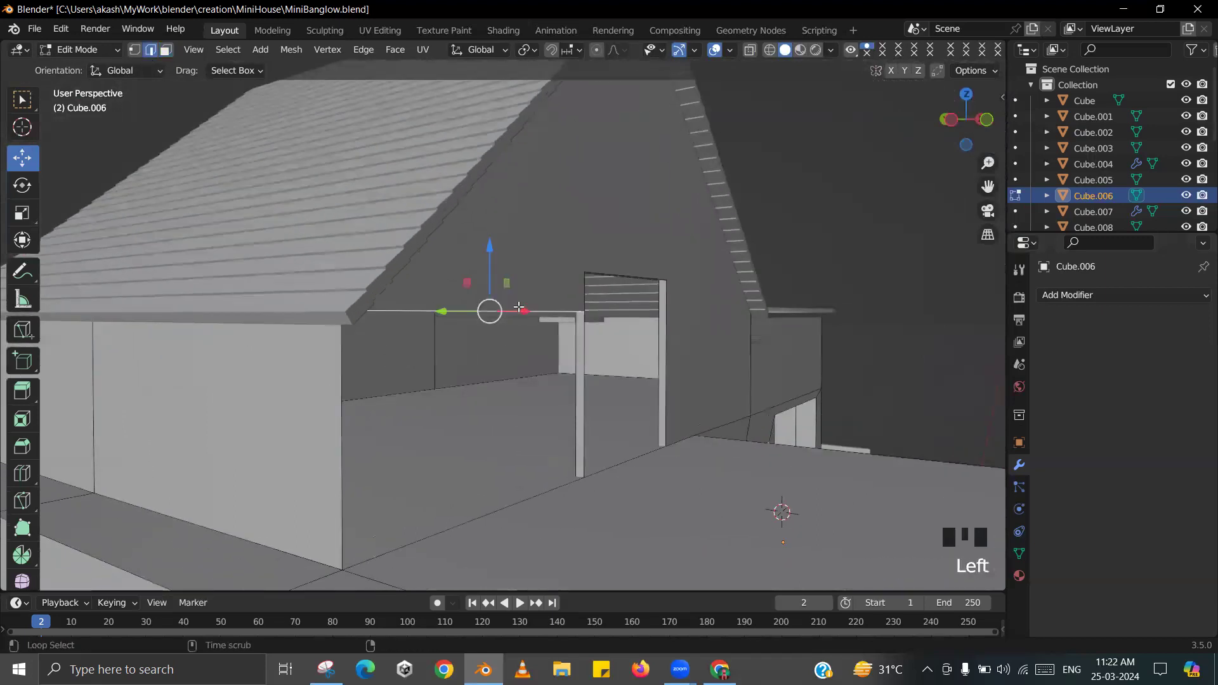
{"action": "middle_click_drag", "start_coordinate": [513, 356], "coordinate": [297, 360]}
{"action": "left_click", "coordinate": [297, 360]}
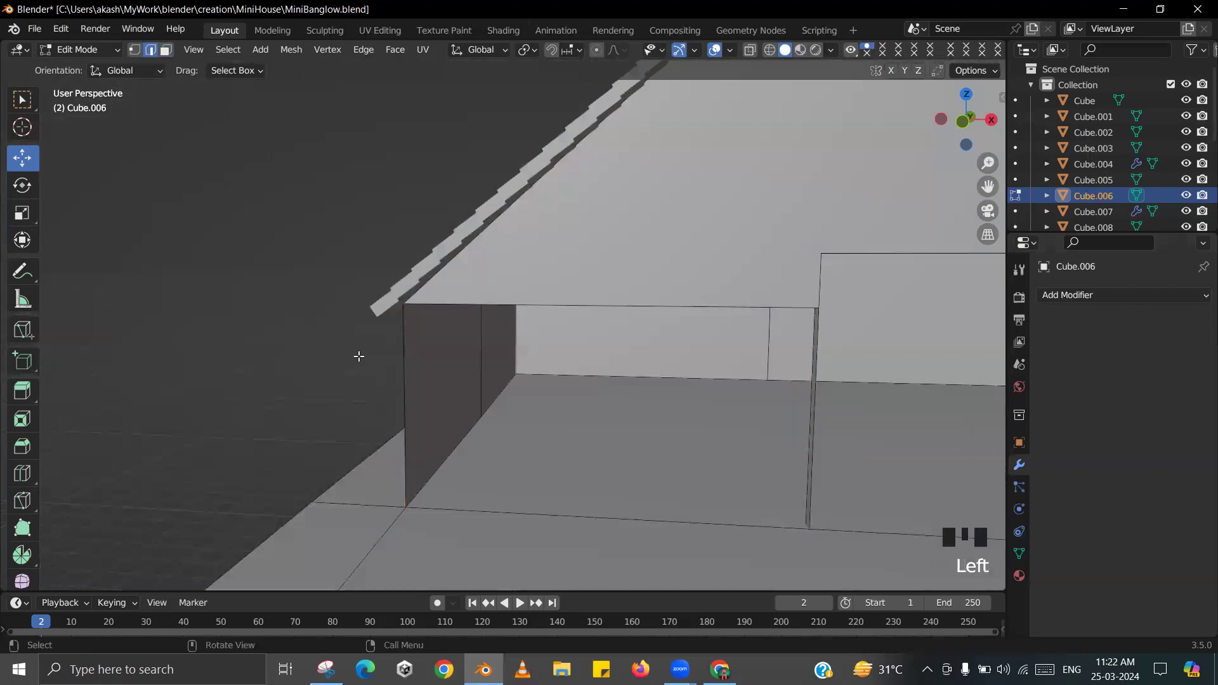
{"action": "key", "text": "ctrl+z"}
- In wireframe, add the gap's two vertical edges to the selection, fill it with a new face, and restore solid shading
{"action": "key", "text": "z"}
{"action": "left_click", "coordinate": [522, 331]}
{"action": "key", "text": "ctrl+z"}
{"action": "key", "text": "z"}
{"action": "left_click", "coordinate": [434, 336]}
{"action": "mouse_move", "coordinate": [434, 336]}
{"action": "middle_mouse_down"}
{"action": "mouse_move", "coordinate": [490, 446]}
{"action": "mouse_move", "coordinate": [514, 418]}
{"action": "mouse_move", "coordinate": [663, 461]}
{"action": "mouse_move", "coordinate": [694, 406]}
{"action": "middle_mouse_up"}
{"action": "scroll", "coordinate": [666, 455], "scroll_direction": "down", "scroll_amount": 2}
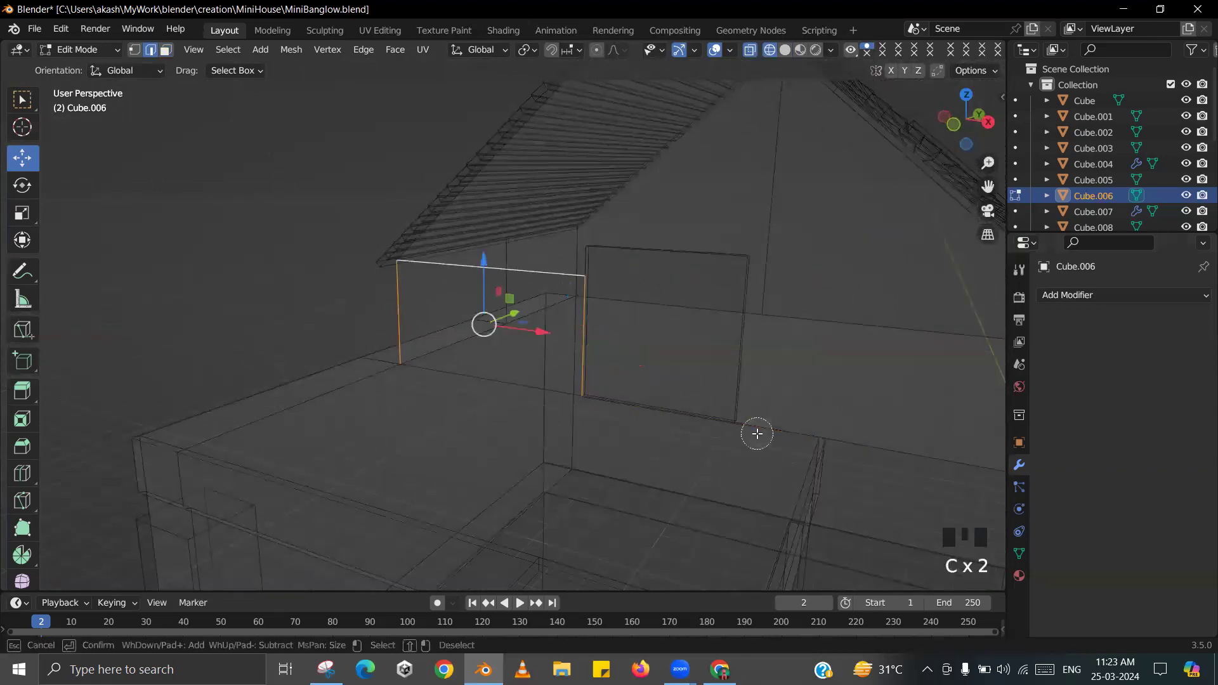
{"action": "middle_click_drag", "start_coordinate": [668, 404], "coordinate": [601, 383], "text": "shift"}
{"action": "key", "text": "z"}
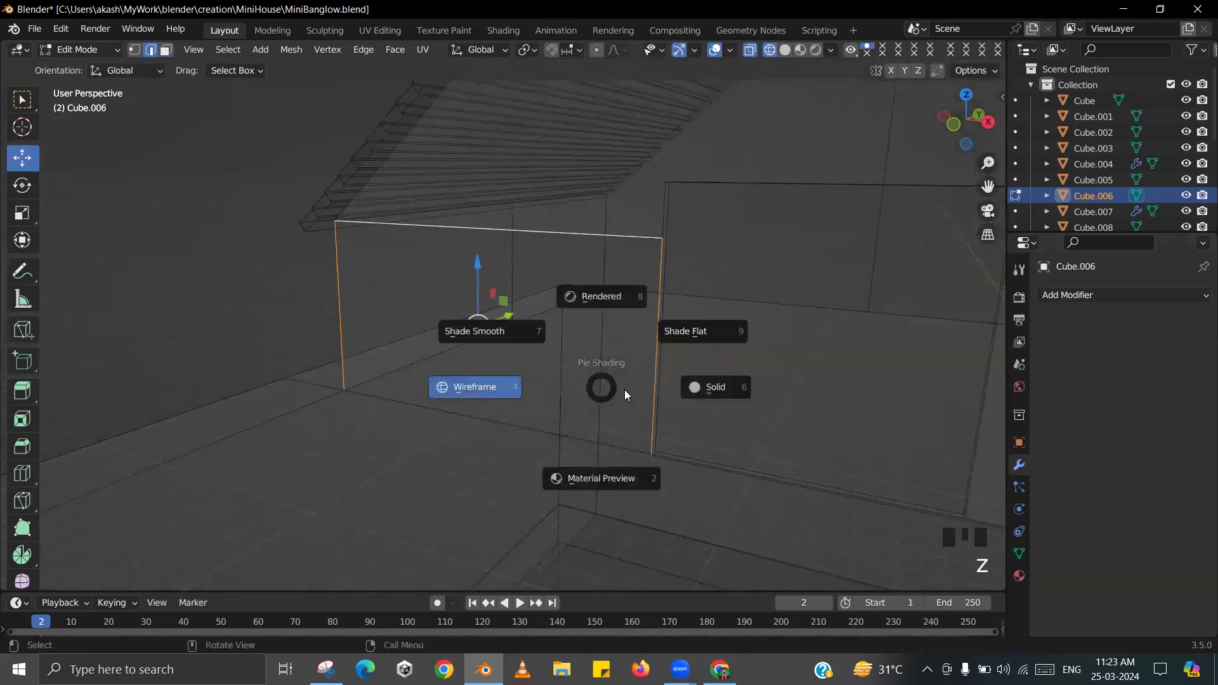
{"action": "left_click", "coordinate": [680, 392]}
{"action": "left_click", "coordinate": [646, 390]}
- Leave Edit Mode and save the house file
{"action": "scroll", "coordinate": [646, 390], "scroll_direction": "down", "scroll_amount": 2}
{"action": "middle_click_drag", "start_coordinate": [646, 390], "coordinate": [576, 411]}
{"action": "key", "text": "Tab"}
{"action": "key", "text": "ctrl+s"}
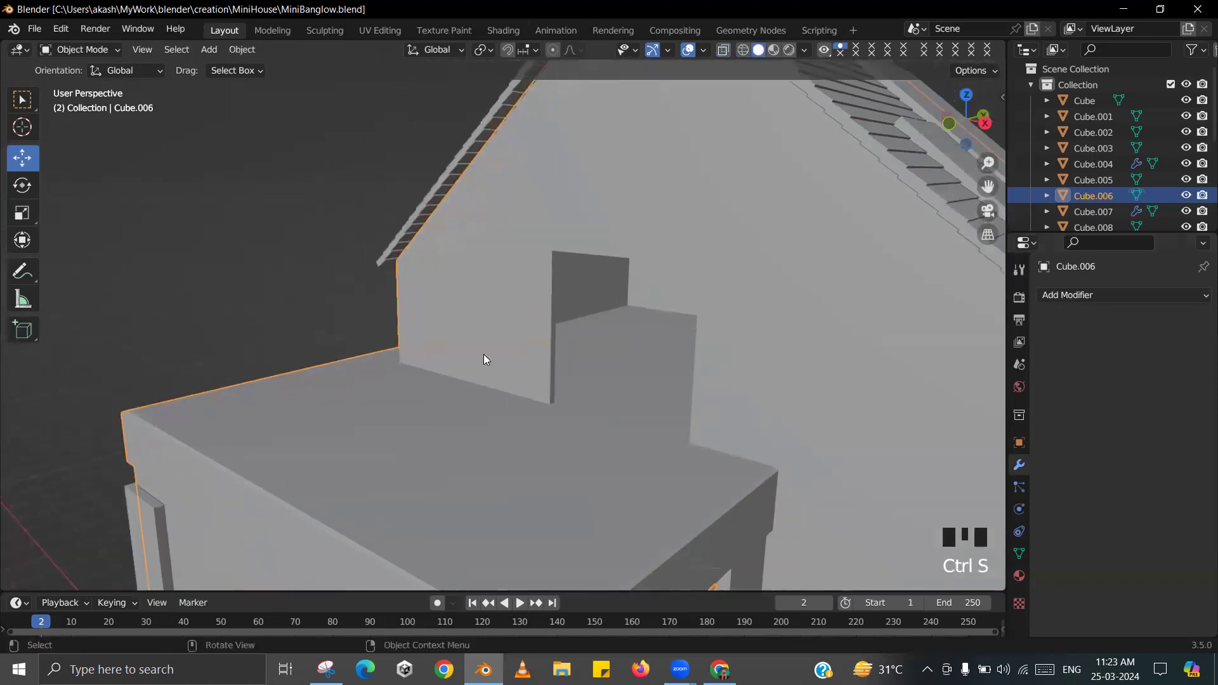
- Examine the refilled gable wall and the extension's roof band in Object and Edit Mode
{"action": "scroll", "coordinate": [351, 365], "scroll_direction": "down", "scroll_amount": 2}
{"action": "middle_click_drag", "start_coordinate": [352, 365], "coordinate": [500, 385]}
{"action": "key", "text": "Tab"}
{"action": "key", "text": "Tab"}
{"action": "scroll", "coordinate": [525, 424], "scroll_direction": "up", "scroll_amount": 2}
{"action": "key", "text": "Tab"}
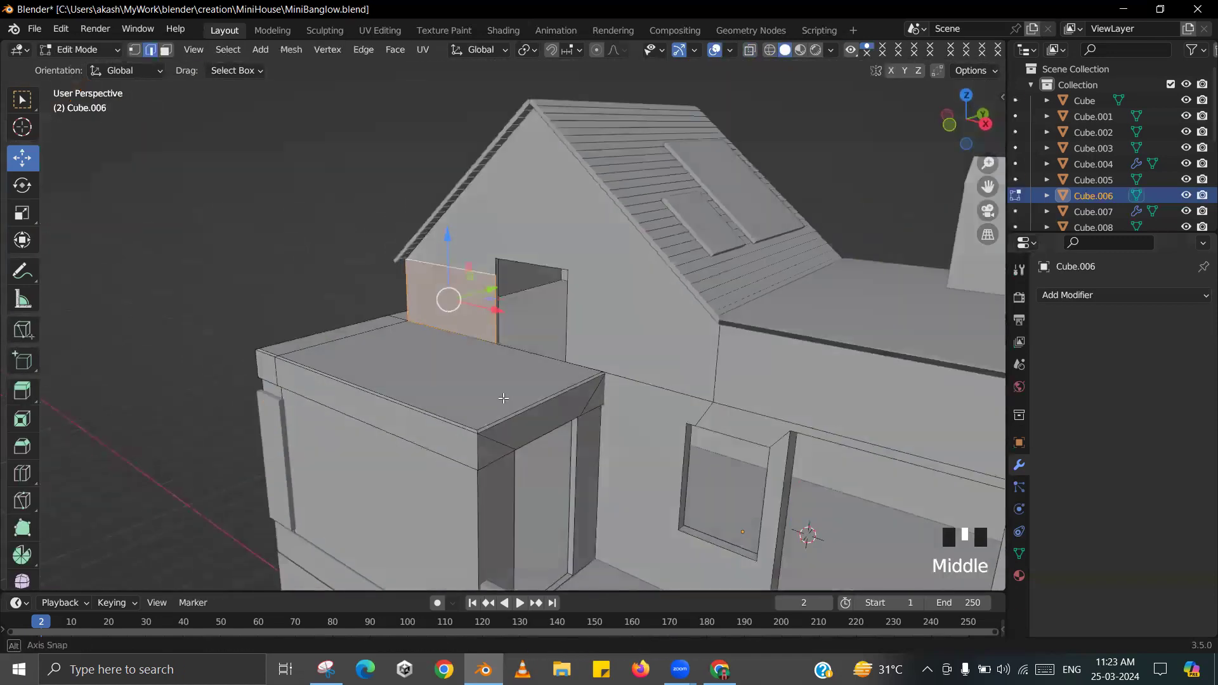
{"action": "scroll", "coordinate": [554, 390], "scroll_direction": "up", "scroll_amount": 2}
{"action": "mouse_move", "coordinate": [590, 366]}
{"action": "middle_mouse_down"}
{"action": "mouse_move", "coordinate": [550, 345]}
{"action": "mouse_move", "coordinate": [527, 359]}
{"action": "mouse_move", "coordinate": [534, 394]}
{"action": "mouse_move", "coordinate": [493, 397]}
{"action": "mouse_move", "coordinate": [591, 395]}
{"action": "mouse_move", "coordinate": [571, 371]}
{"action": "mouse_move", "coordinate": [593, 369]}
{"action": "middle_mouse_up"}
{"action": "scroll", "coordinate": [559, 397], "scroll_direction": "down", "scroll_amount": 1}
{"action": "key", "text": "Tab"}
{"action": "scroll", "coordinate": [579, 389], "scroll_direction": "down", "scroll_amount": 1}
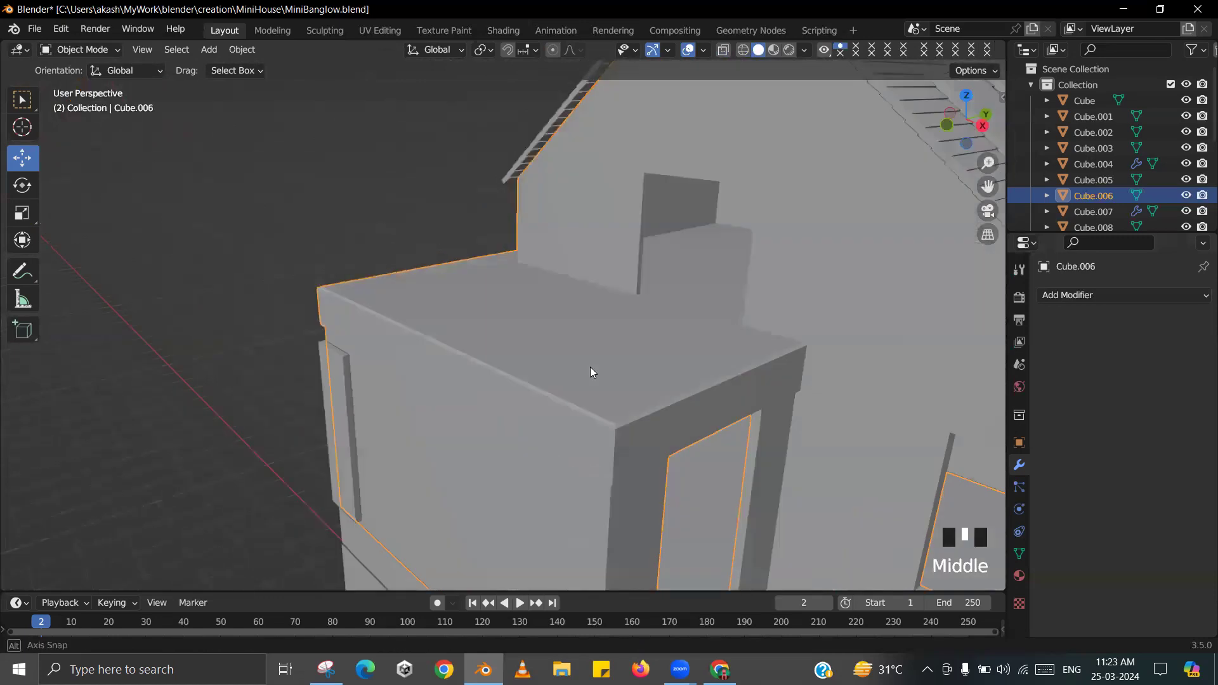
- Duplicate the balcony's two parapet panels and move the copies up and across onto the extension's flat roof
{"action": "key", "text": "alt+Tab"}
{"action": "key", "text": "alt+Tab"}
{"action": "middle_click_drag", "start_coordinate": [461, 359], "coordinate": [596, 436]}
{"action": "scroll", "coordinate": [550, 365], "scroll_direction": "down", "scroll_amount": 1}
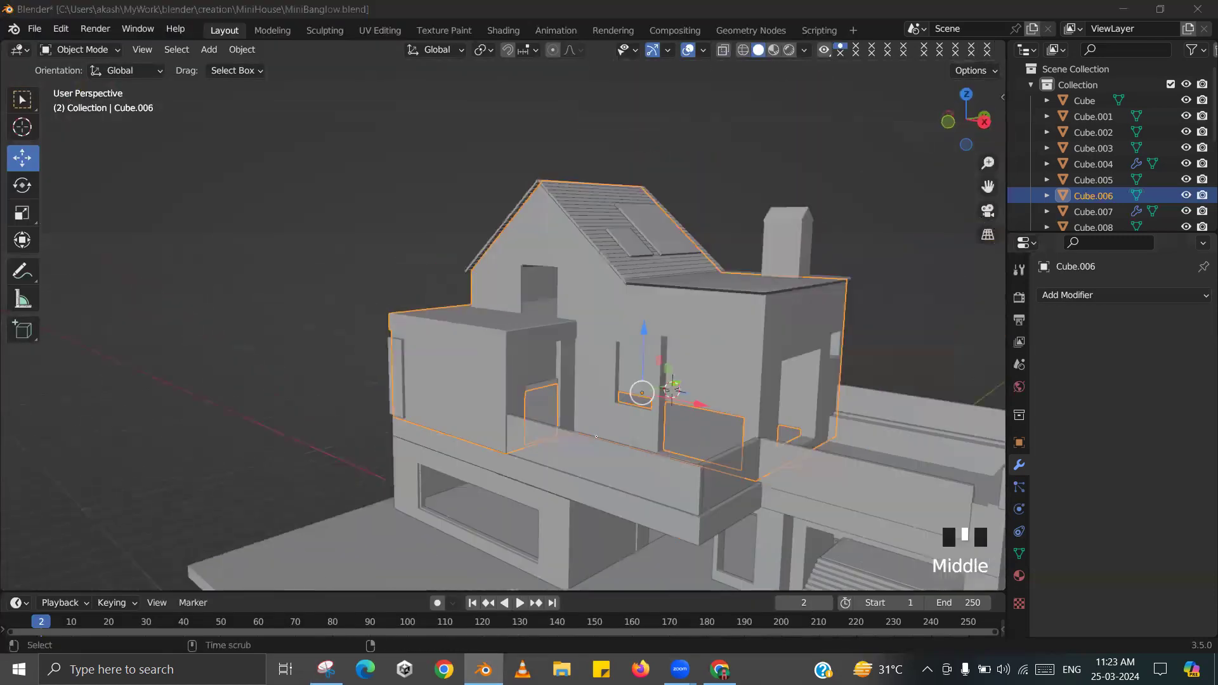
{"action": "key", "text": "alt+Tab"}
{"action": "key", "text": "alt+Tab"}
{"action": "left_click", "coordinate": [715, 470]}
{"action": "left_click", "coordinate": [641, 438], "text": "shift"}
{"action": "middle_click_drag", "start_coordinate": [641, 437], "coordinate": [572, 393], "text": "shift"}
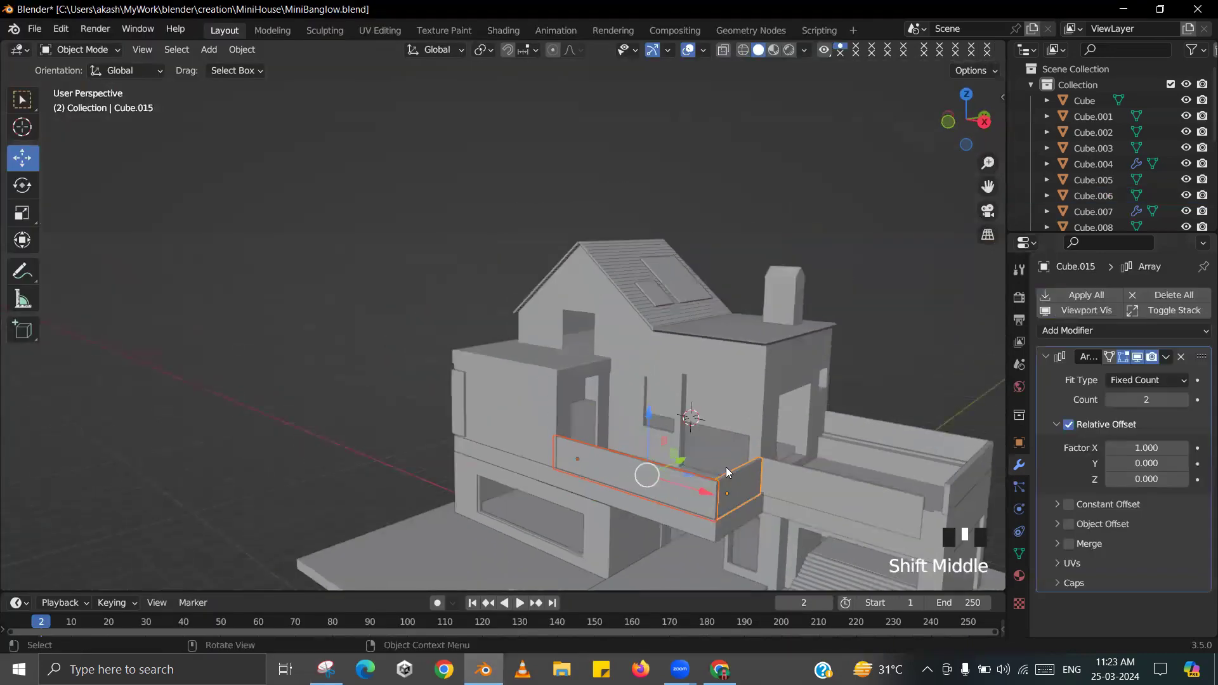
{"action": "key", "text": "shift+d"}
{"action": "left_click_drag", "start_coordinate": [648, 420], "coordinate": [659, 310]}
{"action": "middle_click_drag", "start_coordinate": [658, 311], "coordinate": [768, 361]}
{"action": "left_click_drag", "start_coordinate": [768, 361], "coordinate": [596, 351]}
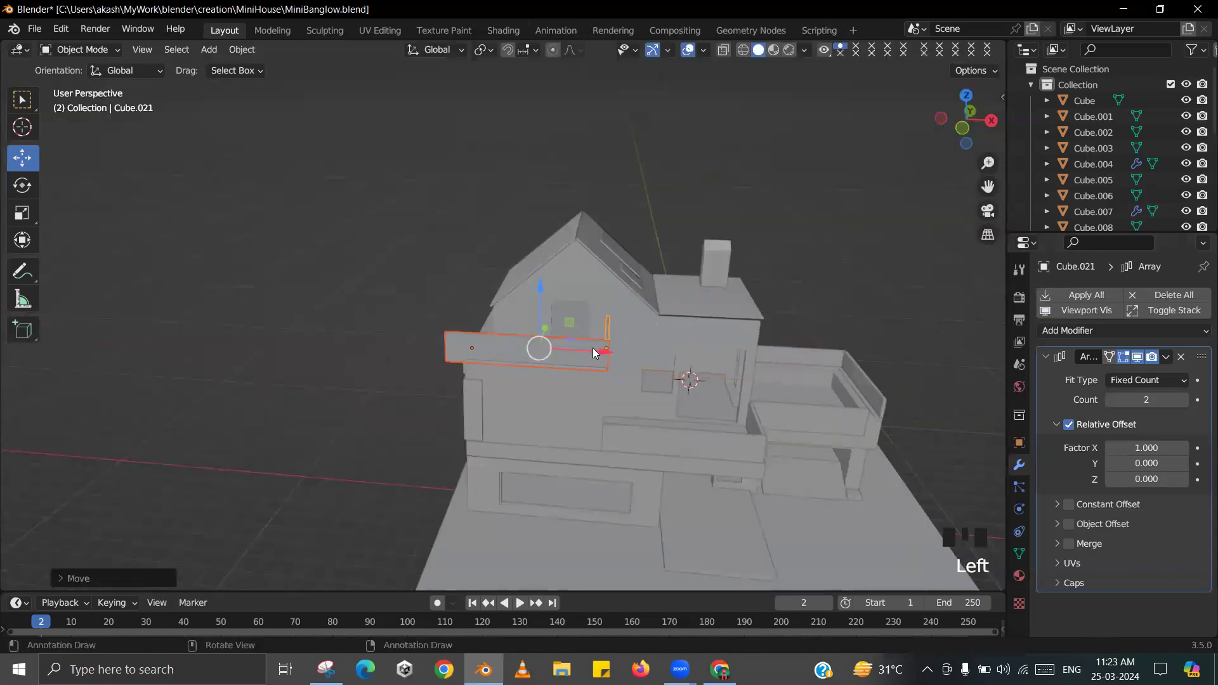
- Align the copied parapet panels with the extension's roof edge and save the file
{"action": "key", "text": "KP_Decimal"}
{"action": "middle_click_drag", "start_coordinate": [598, 356], "coordinate": [603, 409]}
{"action": "scroll", "coordinate": [548, 364], "scroll_direction": "up", "scroll_amount": 2}
{"action": "middle_click_drag", "start_coordinate": [548, 364], "coordinate": [406, 218]}
{"action": "scroll", "coordinate": [563, 306], "scroll_direction": "up", "scroll_amount": 1}
{"action": "left_click_drag", "start_coordinate": [405, 218], "coordinate": [421, 195]}
{"action": "key", "text": "ctrl+s"}
{"action": "left_click", "coordinate": [406, 179]}
- Scale the extension's front parapet panel to about 0.91 along X and slide it toward the side panel
{"action": "middle_click_drag", "start_coordinate": [426, 216], "coordinate": [520, 345]}
{"action": "left_click", "coordinate": [413, 340]}
{"action": "left_click", "coordinate": [1112, 401]}
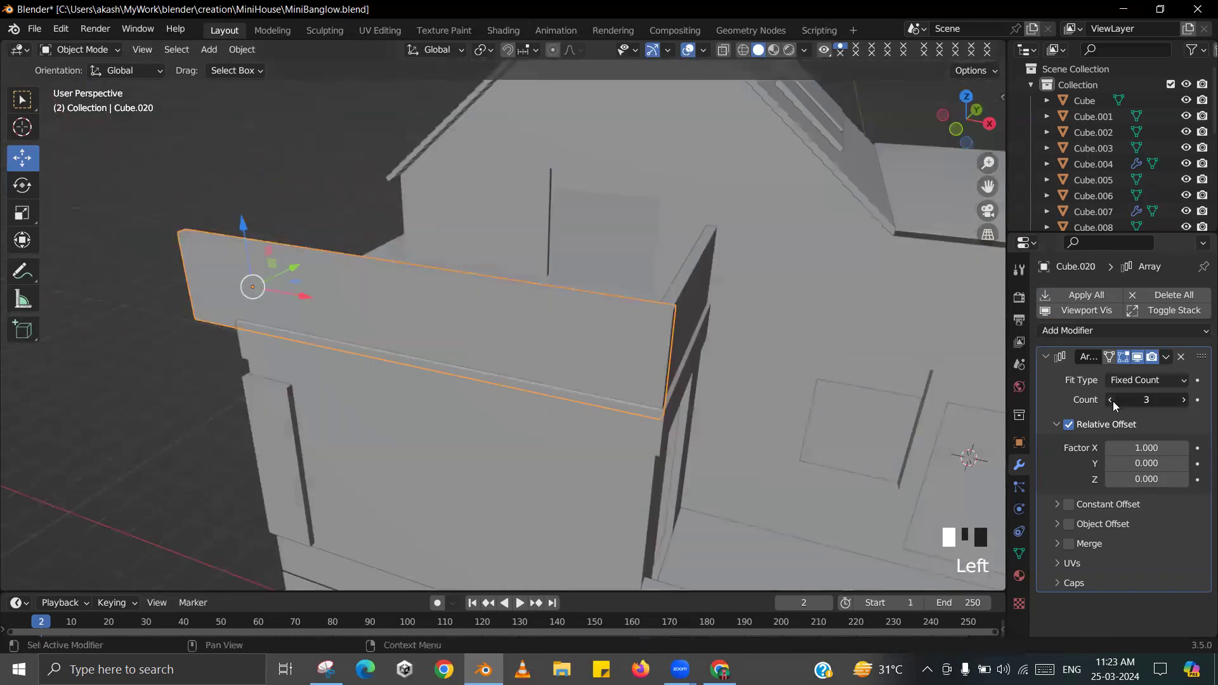
{"action": "key", "text": "ctrl+z"}
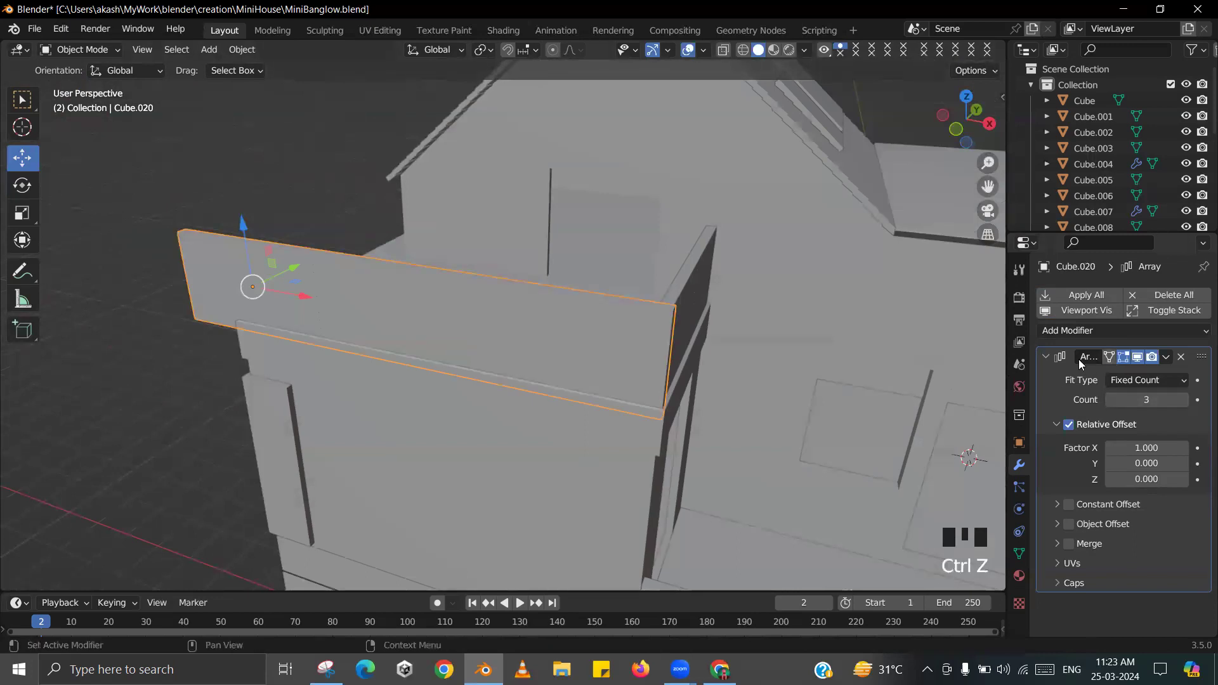
{"action": "middle_click_drag", "start_coordinate": [535, 330], "coordinate": [780, 378]}
{"action": "key", "text": "s"}
{"action": "key", "text": "x"}
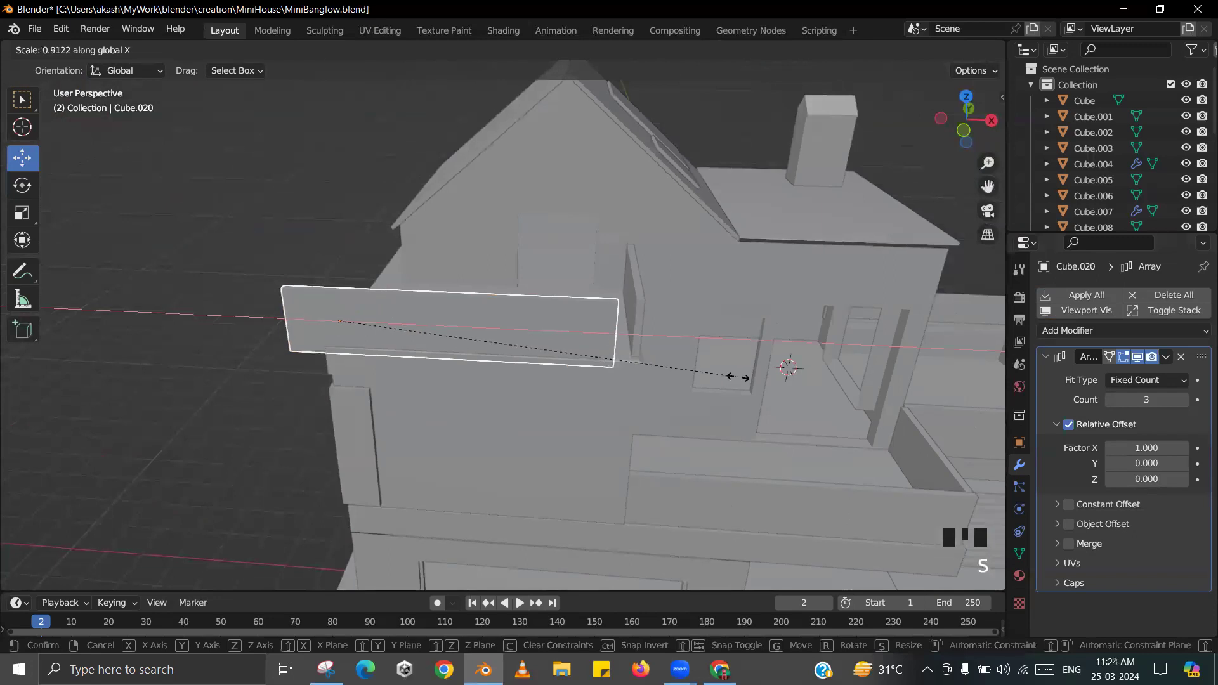
{"action": "left_click", "coordinate": [737, 377]}
{"action": "scroll", "coordinate": [571, 366], "scroll_direction": "up", "scroll_amount": 2}
{"action": "middle_click_drag", "start_coordinate": [571, 366], "coordinate": [331, 340], "text": "shift"}
{"action": "left_click_drag", "start_coordinate": [309, 334], "coordinate": [348, 359]}
- Shorten the front parapet panel further along X, move it back against the side panel's corner, and save the file
{"action": "middle_click_drag", "start_coordinate": [348, 359], "coordinate": [629, 327]}
{"action": "middle_click_drag", "start_coordinate": [930, 352], "coordinate": [713, 341]}
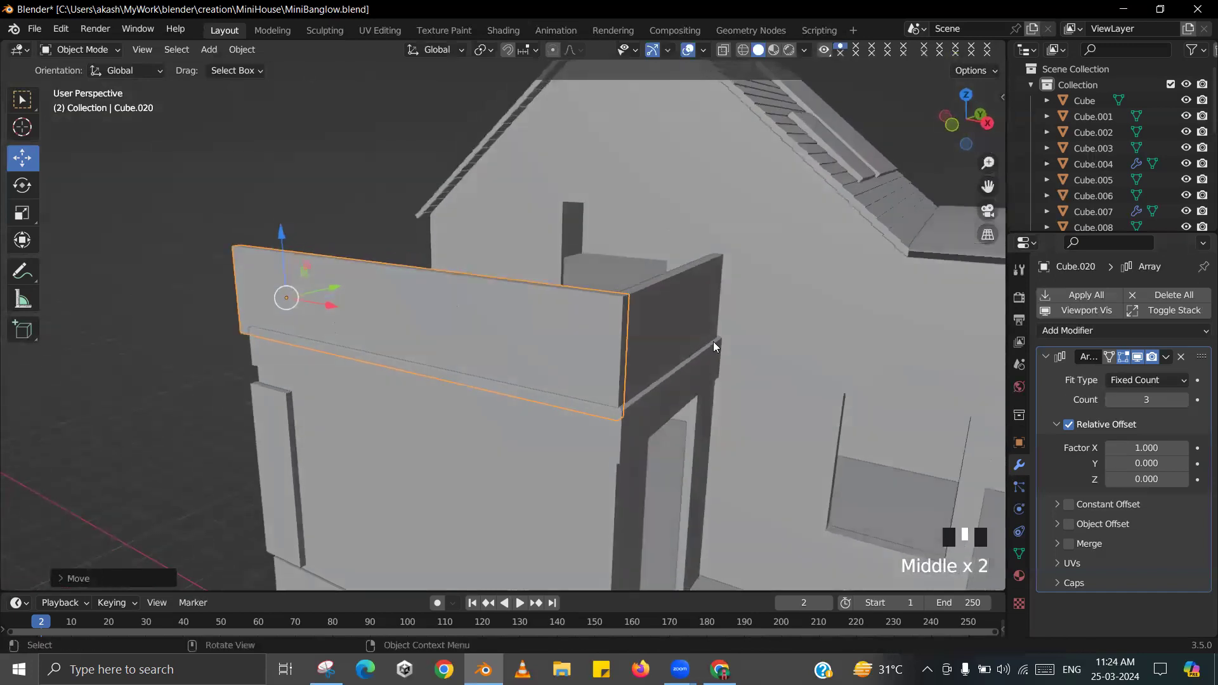
{"action": "key", "text": "s"}
{"action": "key", "text": "x"}
{"action": "left_click", "coordinate": [685, 341]}
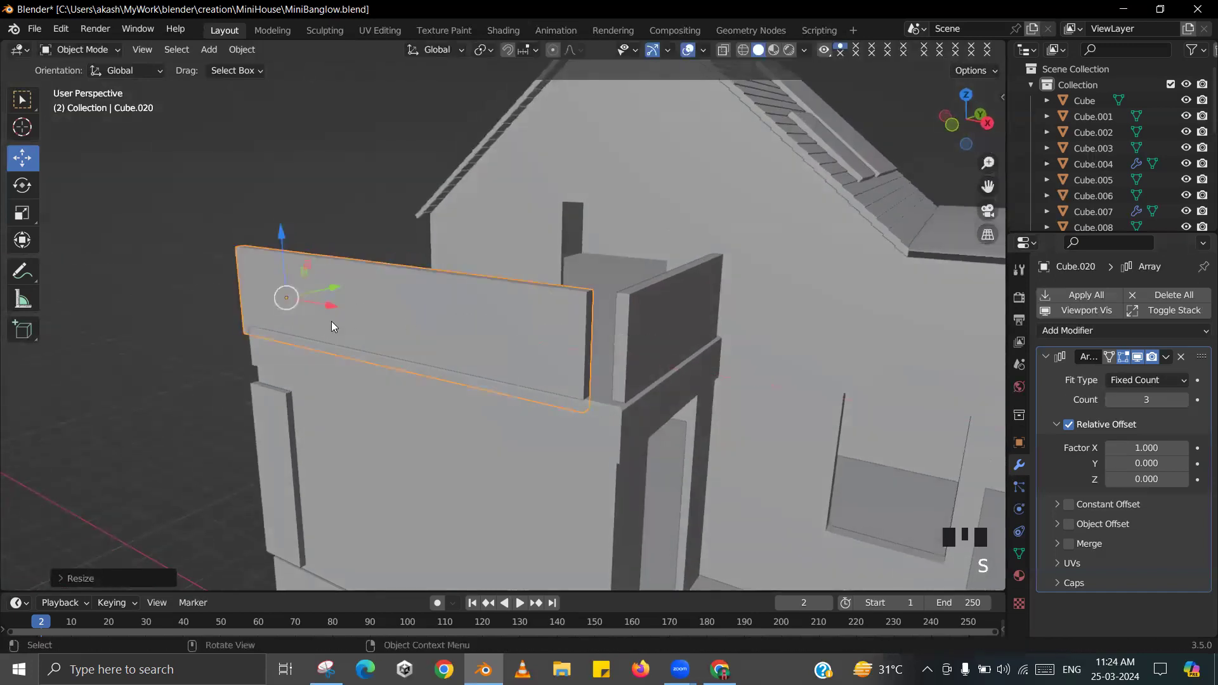
{"action": "left_click_drag", "start_coordinate": [328, 308], "coordinate": [353, 298]}
{"action": "scroll", "coordinate": [483, 299], "scroll_direction": "down", "scroll_amount": 2}
{"action": "middle_click_drag", "start_coordinate": [483, 300], "coordinate": [506, 308]}
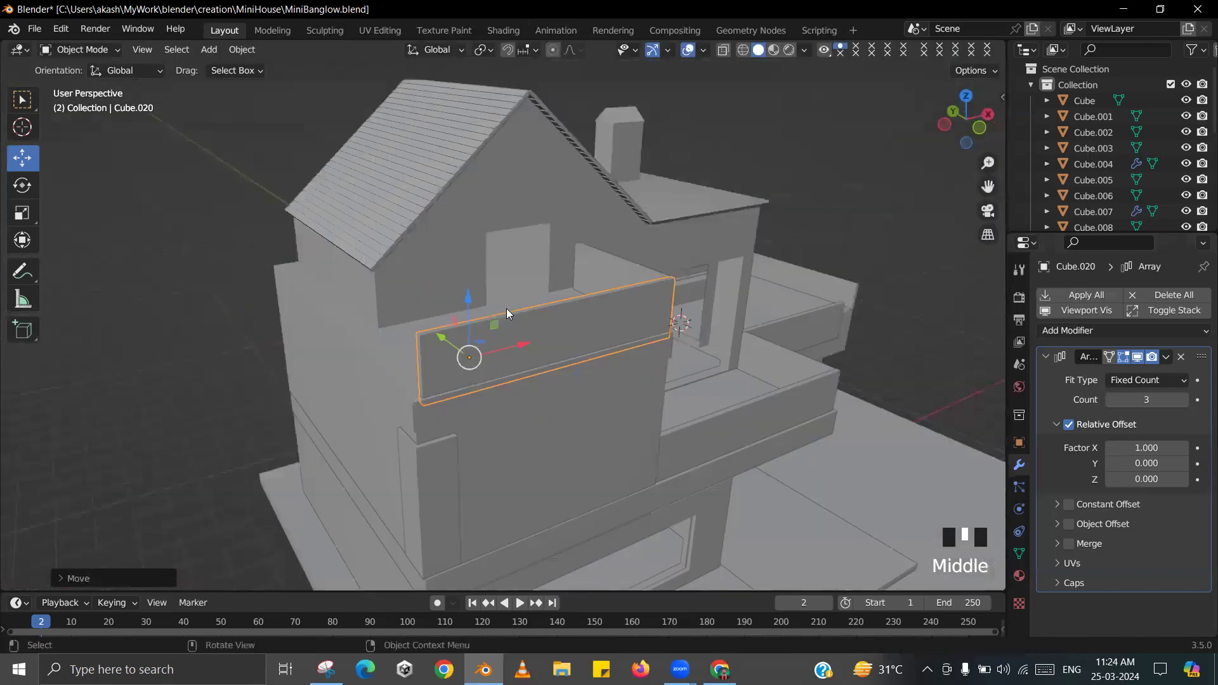
{"action": "key", "text": "ctrl+s"}
{"action": "left_click", "coordinate": [433, 260]}
- Duplicate the extension's side parapet panel and move the copy along X to the opposite end of the front panel
{"action": "scroll", "coordinate": [333, 328], "scroll_direction": "down", "scroll_amount": 2}
{"action": "left_click", "coordinate": [334, 330]}
{"action": "middle_click_drag", "start_coordinate": [408, 415], "coordinate": [523, 432]}
{"action": "key", "text": "alt+Tab"}
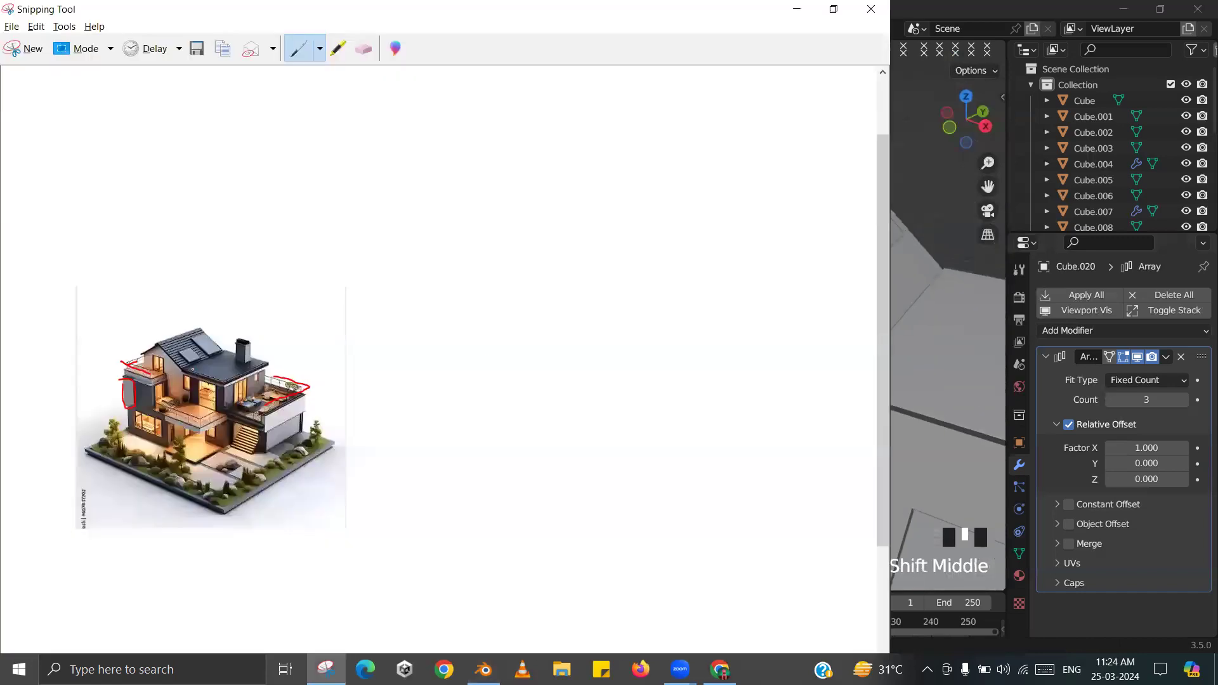
{"action": "key", "text": "alt+Tab"}
{"action": "scroll", "coordinate": [703, 422], "scroll_direction": "up", "scroll_amount": 2}
{"action": "left_click", "coordinate": [703, 422]}
{"action": "scroll", "coordinate": [702, 423], "scroll_direction": "down", "scroll_amount": 2}
{"action": "middle_click_drag", "start_coordinate": [536, 412], "coordinate": [595, 416], "text": "shift"}
{"action": "key", "text": "shift+d"}
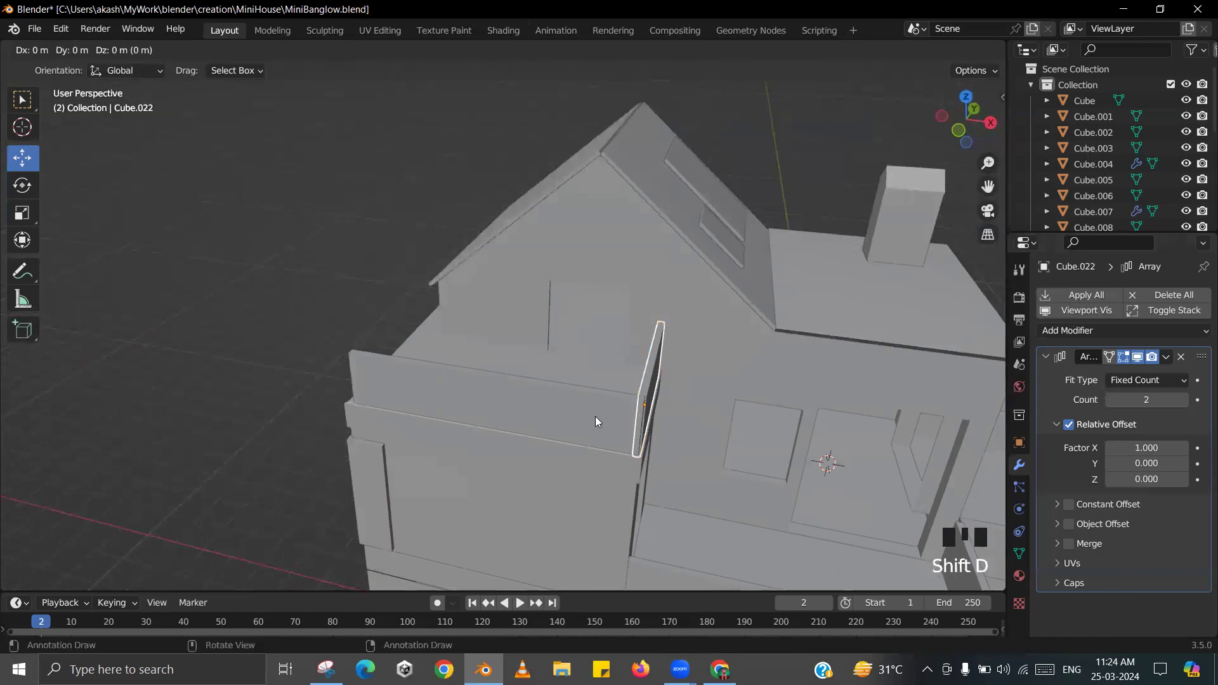
{"action": "left_click", "coordinate": [595, 416]}
{"action": "left_click_drag", "start_coordinate": [705, 416], "coordinate": [433, 357]}
- Fine-position the copied side panel so it meets the end of the front parapet panel
{"action": "middle_click_drag", "start_coordinate": [433, 357], "coordinate": [529, 358]}
{"action": "scroll", "coordinate": [571, 398], "scroll_direction": "up", "scroll_amount": 3}
{"action": "middle_click_drag", "start_coordinate": [571, 398], "coordinate": [489, 401], "text": "shift"}
{"action": "left_click_drag", "start_coordinate": [449, 393], "coordinate": [466, 393]}
{"action": "middle_click_drag", "start_coordinate": [467, 393], "coordinate": [349, 429]}
{"action": "scroll", "coordinate": [413, 395], "scroll_direction": "up", "scroll_amount": 2}
{"action": "left_click_drag", "start_coordinate": [356, 431], "coordinate": [353, 428]}
{"action": "scroll", "coordinate": [466, 411], "scroll_direction": "down", "scroll_amount": 2}
- Narrow the copied side panel along X, nudge it flush with the front panel's end, and save the file
{"action": "middle_click_drag", "start_coordinate": [466, 411], "coordinate": [611, 414]}
{"action": "key", "text": "s"}
{"action": "key", "text": "x"}
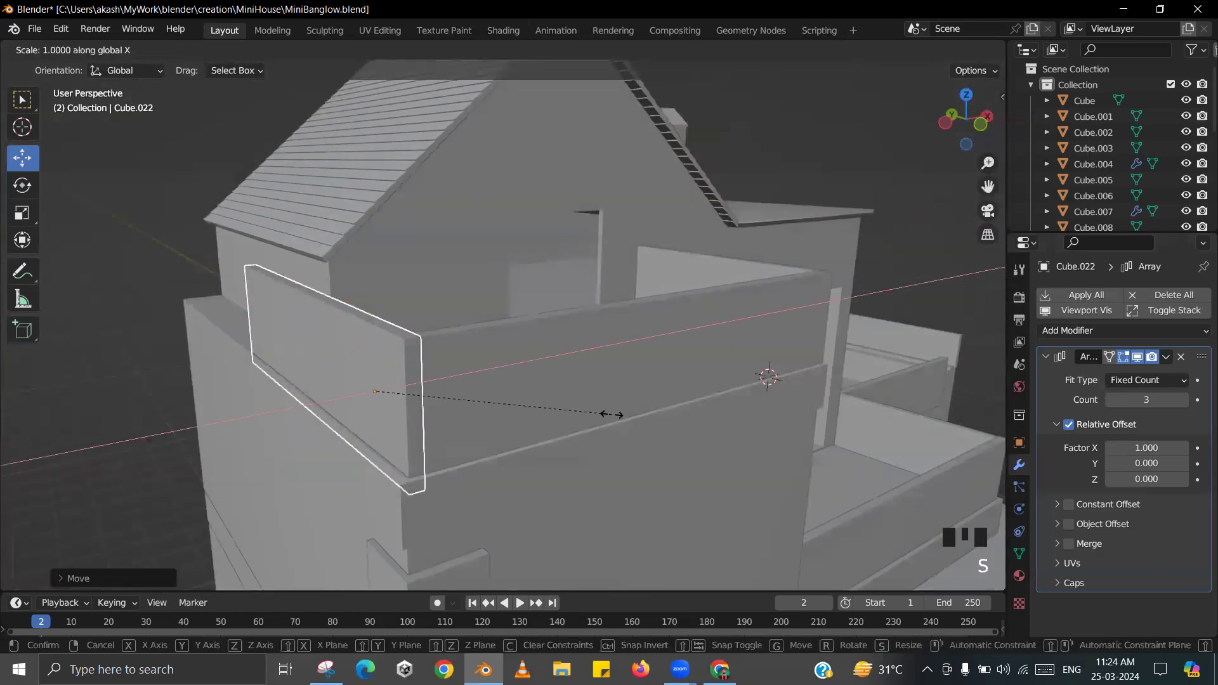
{"action": "left_click", "coordinate": [556, 412]}
{"action": "middle_click_drag", "start_coordinate": [504, 399], "coordinate": [439, 394]}
{"action": "left_click_drag", "start_coordinate": [434, 381], "coordinate": [429, 376]}
{"action": "key", "text": "ctrl+s"}
{"action": "left_click", "coordinate": [336, 350]}
- Examine the extension's parapet from several sides and compare the whole house with the reference image
{"action": "scroll", "coordinate": [331, 352], "scroll_direction": "down", "scroll_amount": 2}
{"action": "left_click", "coordinate": [347, 343]}
{"action": "middle_click_drag", "start_coordinate": [347, 342], "coordinate": [569, 380]}
{"action": "scroll", "coordinate": [514, 409], "scroll_direction": "down", "scroll_amount": 2}
{"action": "middle_click_drag", "start_coordinate": [514, 409], "coordinate": [541, 378]}
{"action": "scroll", "coordinate": [520, 342], "scroll_direction": "up", "scroll_amount": 2}
{"action": "middle_click_drag", "start_coordinate": [638, 451], "coordinate": [440, 374], "text": "shift"}
{"action": "key", "text": "alt+Tab"}
{"action": "key", "text": "alt+Tab"}
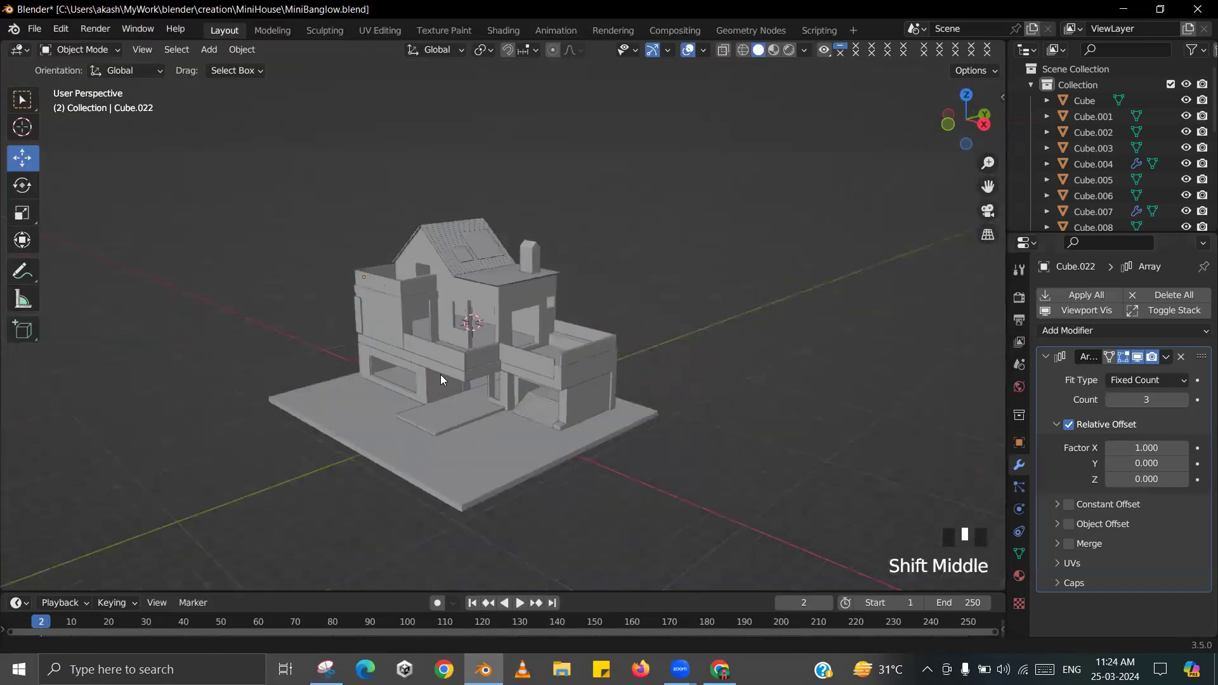
{"action": "key", "text": "alt+Tab"}
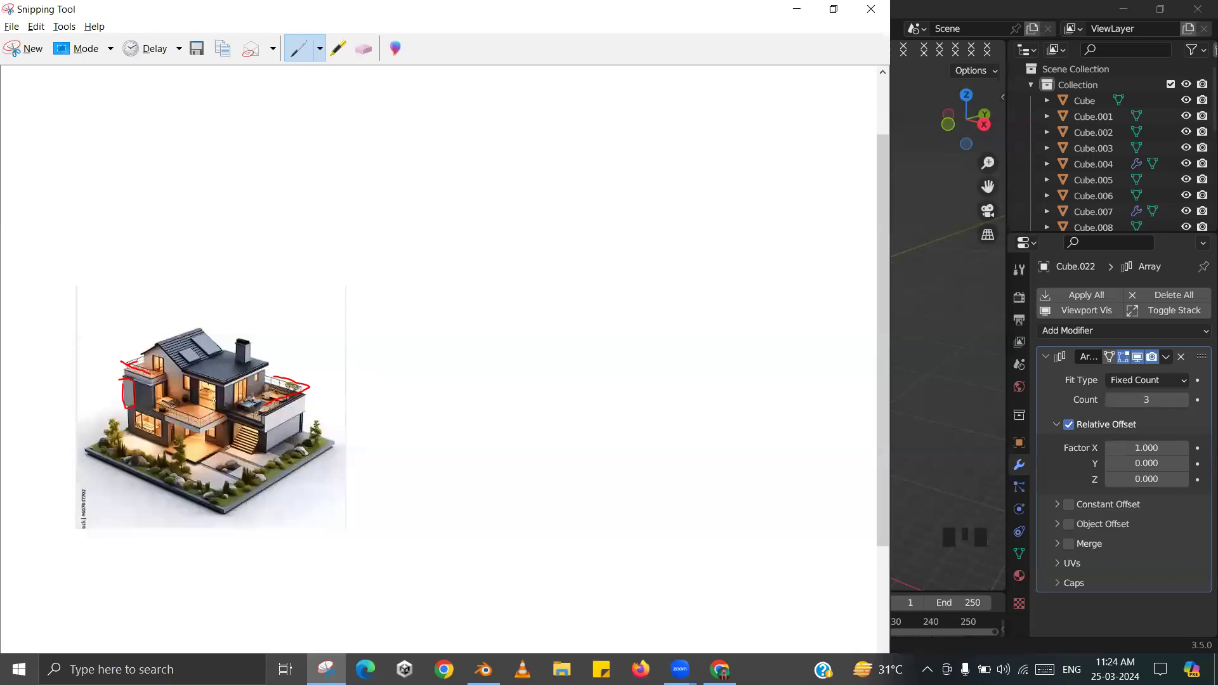
{"action": "scroll", "coordinate": [209, 436], "scroll_direction": "up", "scroll_amount": 1}
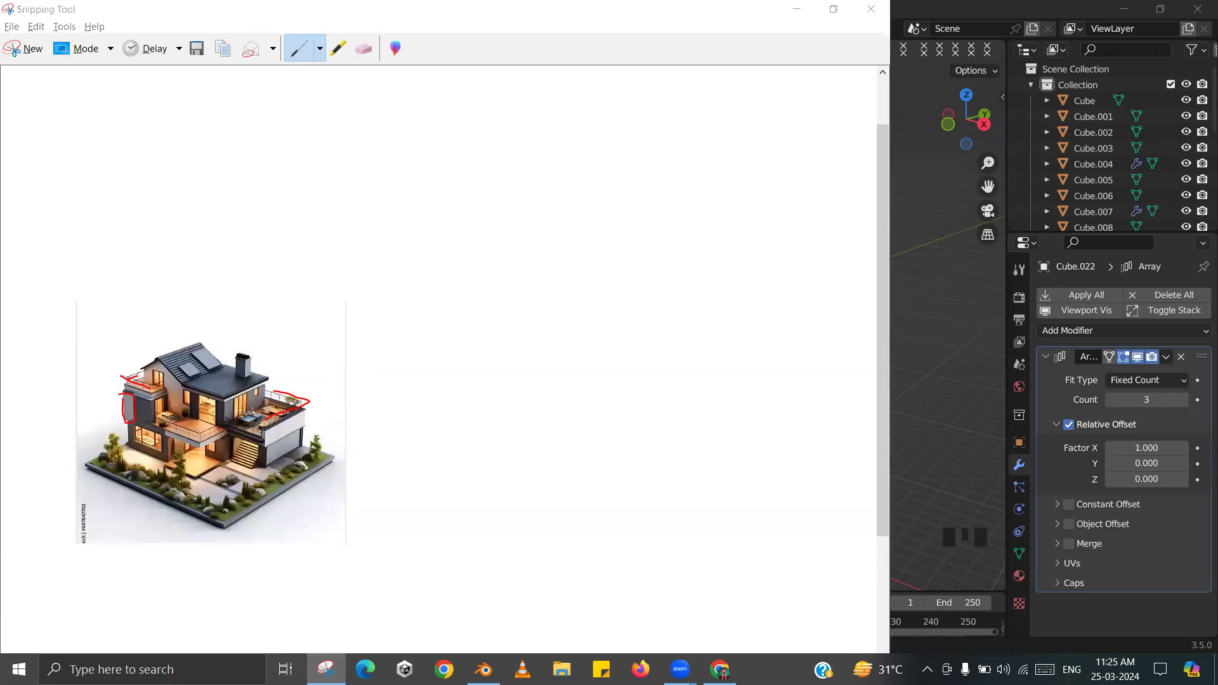
{"action": "key", "text": "alt+Tab"}
{"action": "scroll", "coordinate": [413, 416], "scroll_direction": "up", "scroll_amount": 3}
{"action": "middle_click_drag", "start_coordinate": [372, 406], "coordinate": [445, 400], "text": "shift"}
{"action": "scroll", "coordinate": [448, 404], "scroll_direction": "up", "scroll_amount": 3}
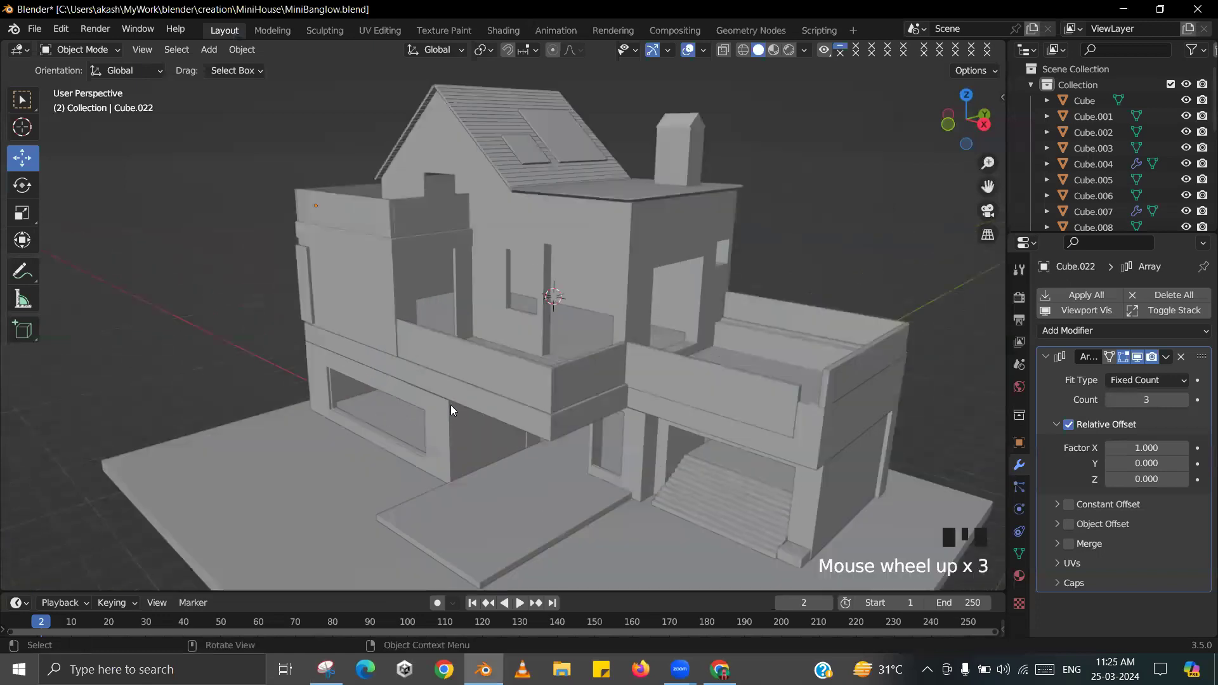
{"action": "scroll", "coordinate": [447, 405], "scroll_direction": "up", "scroll_amount": 1, "text": "shift"}
{"action": "scroll", "coordinate": [444, 419], "scroll_direction": "up", "scroll_amount": 4}
- Select the ground-floor walls, check their window frame in Edit Mode against the reference image, and save the file
{"action": "left_click", "coordinate": [438, 442]}
{"action": "key", "text": "Tab"}
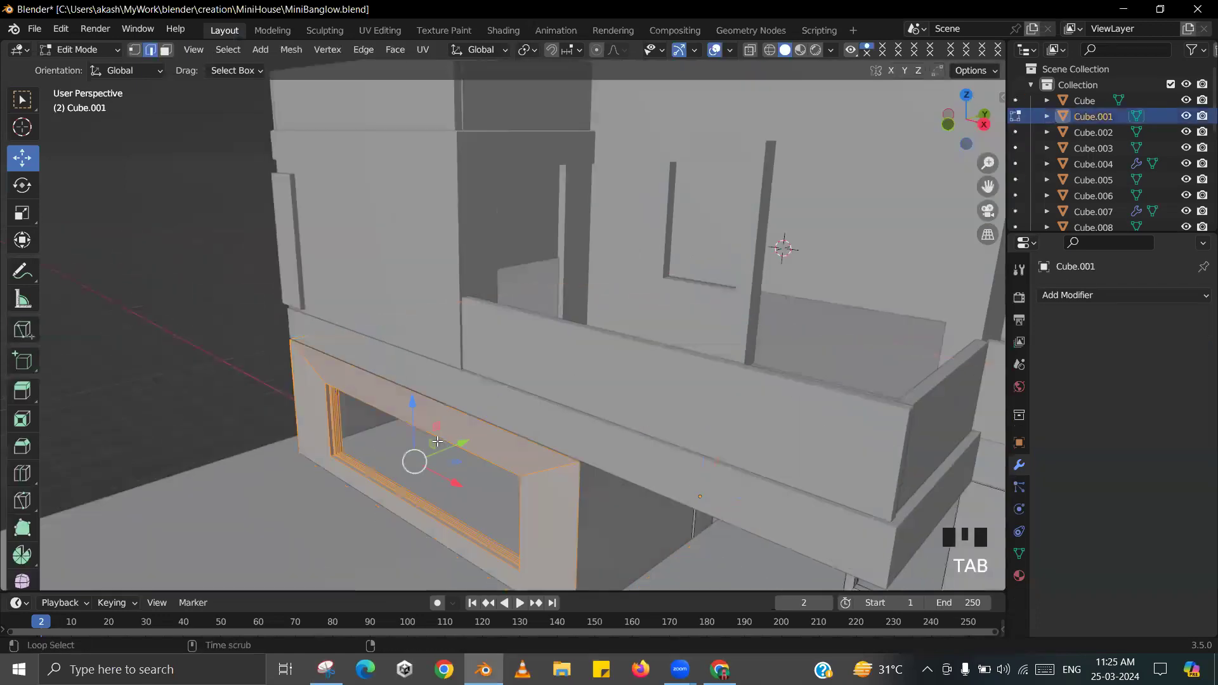
{"action": "key", "text": "alt+Tab"}
{"action": "key", "text": "alt+Tab"}
{"action": "key", "text": "Tab"}
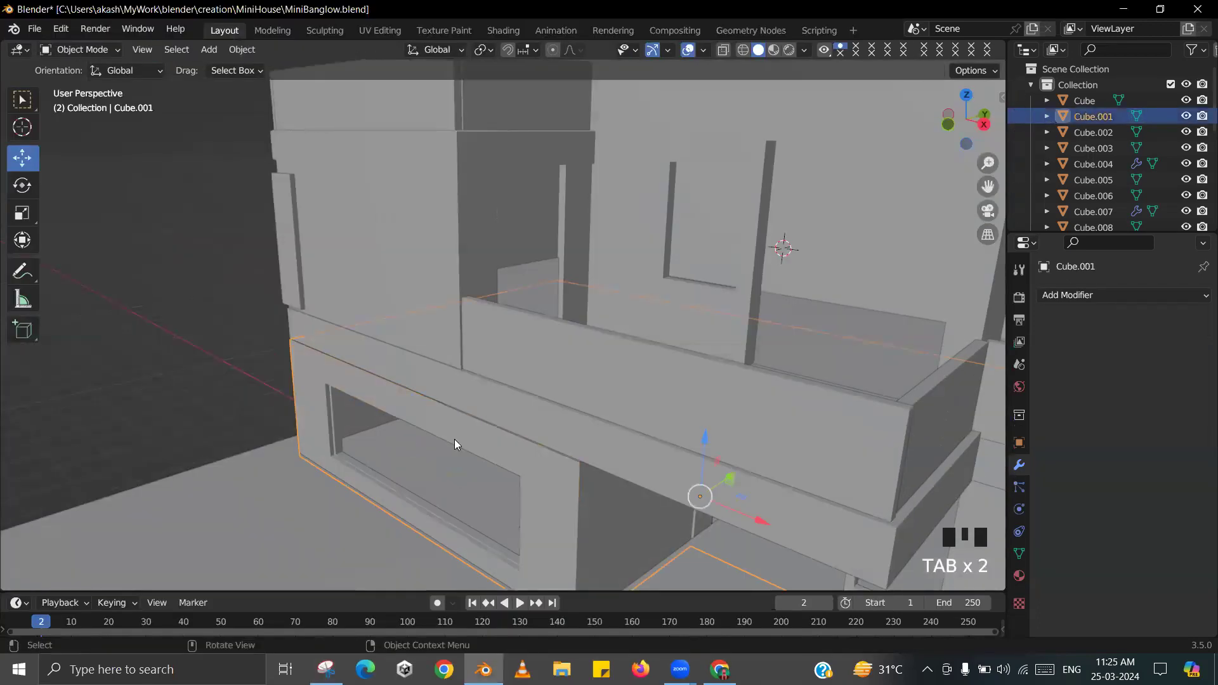
{"action": "scroll", "coordinate": [455, 439], "scroll_direction": "down", "scroll_amount": 4}
{"action": "scroll", "coordinate": [473, 440], "scroll_direction": "up", "scroll_amount": 4}
{"action": "middle_click_drag", "start_coordinate": [508, 440], "coordinate": [493, 294], "text": "shift"}
{"action": "key", "text": "ctrl+s"}
{"action": "left_click", "coordinate": [446, 257]}
{"action": "middle_click_drag", "start_coordinate": [389, 397], "coordinate": [465, 392], "text": "shift"}
{"action": "scroll", "coordinate": [418, 358], "scroll_direction": "down", "scroll_amount": 4}
{"action": "scroll", "coordinate": [416, 373], "scroll_direction": "down", "scroll_amount": 2}
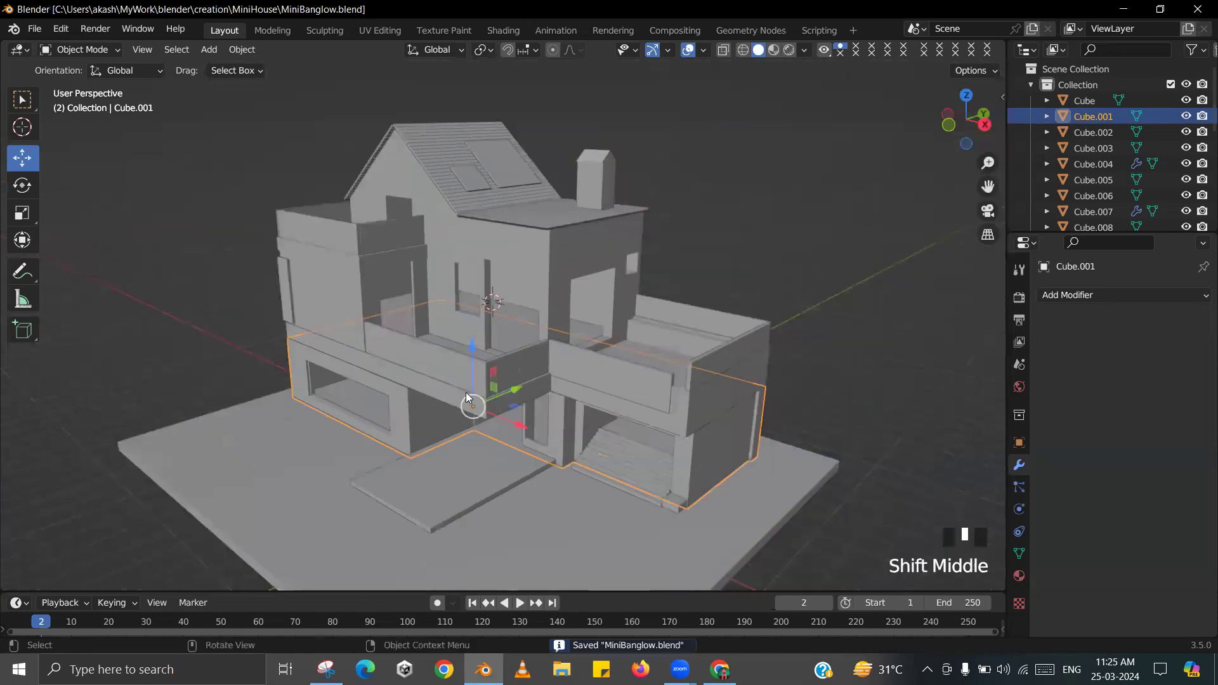
- Snap the 3D cursor to the selected window frame faces of the ground-floor walls and return to Object Mode
{"action": "scroll", "coordinate": [474, 372], "scroll_direction": "up", "scroll_amount": 1}
{"action": "mouse_move", "coordinate": [481, 352]}
{"action": "middle_mouse_down", "text": "shift"}
{"action": "mouse_move", "coordinate": [414, 369]}
{"action": "mouse_move", "coordinate": [463, 346]}
{"action": "mouse_move", "coordinate": [468, 357]}
{"action": "mouse_move", "coordinate": [520, 356]}
{"action": "mouse_move", "coordinate": [484, 363]}
{"action": "mouse_move", "coordinate": [483, 348]}
{"action": "mouse_move", "coordinate": [462, 344]}
{"action": "middle_mouse_up", "text": "shift"}
{"action": "scroll", "coordinate": [459, 349], "scroll_direction": "up", "scroll_amount": 3}
{"action": "scroll", "coordinate": [468, 358], "scroll_direction": "up", "scroll_amount": 2}
{"action": "key", "text": "alt+Tab"}
{"action": "key", "text": "alt+Tab"}
{"action": "scroll", "coordinate": [520, 356], "scroll_direction": "down", "scroll_amount": 2}
{"action": "key", "text": "Tab"}
{"action": "scroll", "coordinate": [470, 342], "scroll_direction": "up", "scroll_amount": 2}
{"action": "key", "text": "shift+s"}
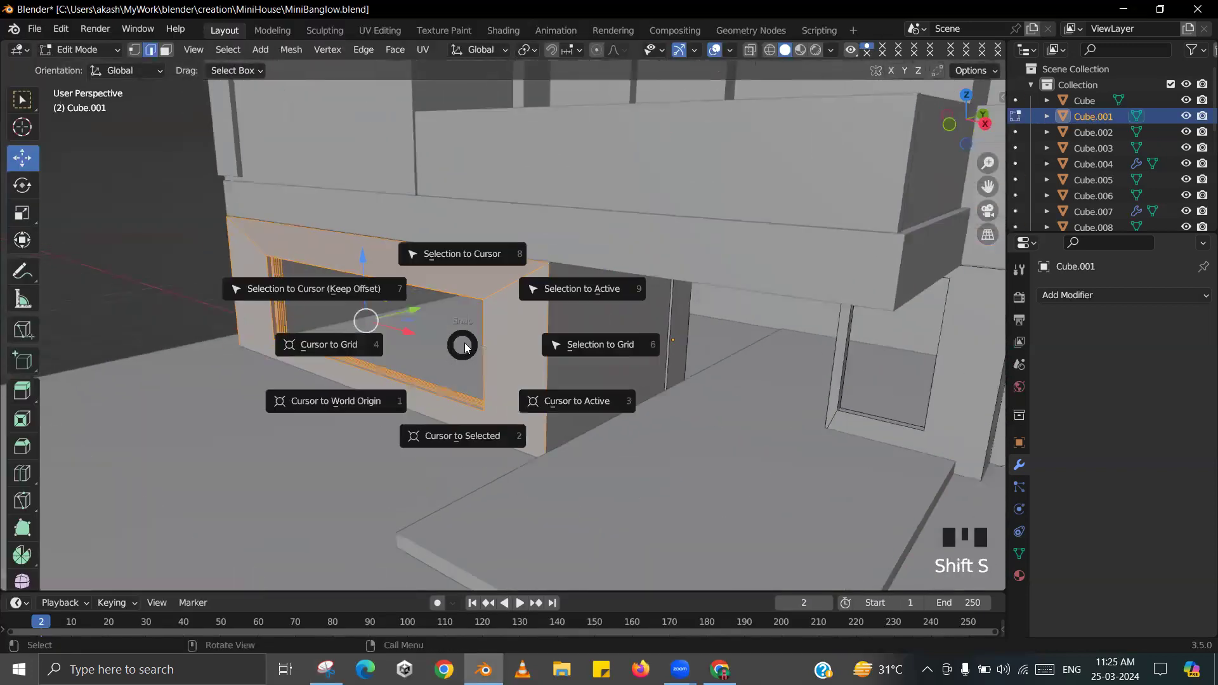
{"action": "left_click", "coordinate": [462, 409]}
{"action": "key", "text": "Tab"}
- Add a cube at the ground-floor window opening and scale it uniformly to about 0.8
{"action": "scroll", "coordinate": [447, 351], "scroll_direction": "up", "scroll_amount": 2}
{"action": "middle_click_drag", "start_coordinate": [404, 356], "coordinate": [487, 380]}
{"action": "key", "text": "shift+a"}
{"action": "mouse_move", "coordinate": [372, 293]}
{"action": "left_click", "coordinate": [423, 310]}
{"action": "middle_click_drag", "start_coordinate": [425, 312], "coordinate": [501, 342]}
{"action": "key", "text": "s"}
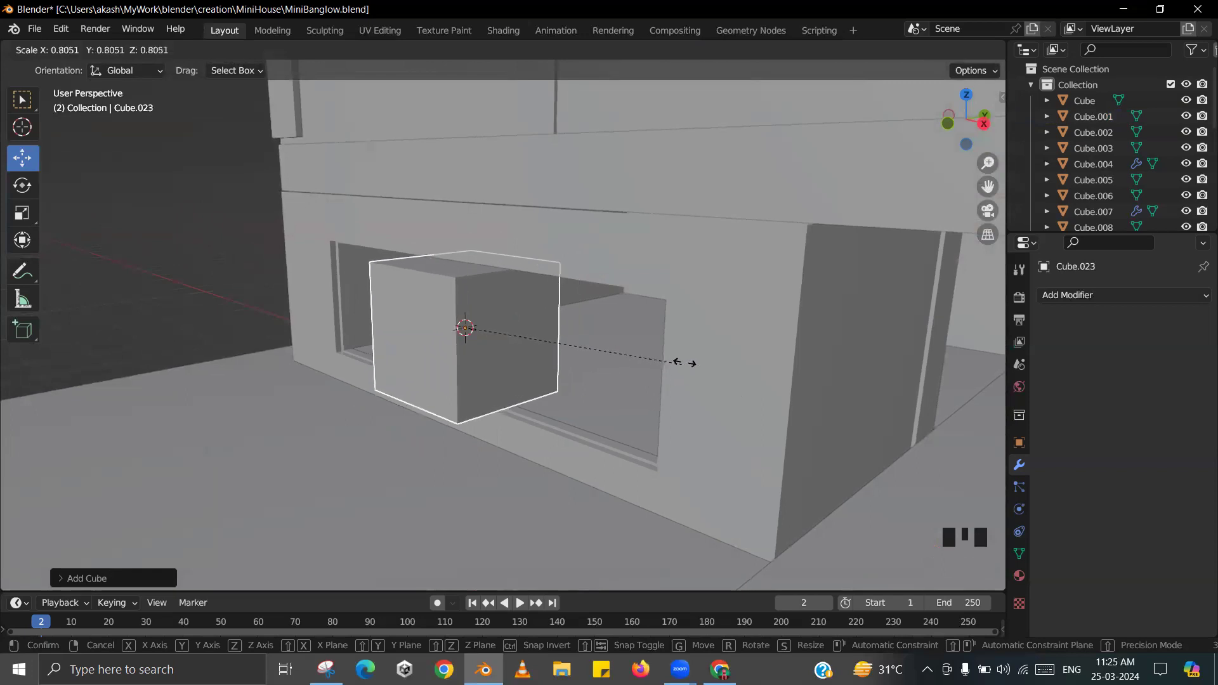
{"action": "left_click", "coordinate": [676, 363]}
- Flatten the new cube along Y into a thin panel
{"action": "middle_click_drag", "start_coordinate": [666, 367], "coordinate": [693, 343]}
{"action": "scroll", "coordinate": [692, 342], "scroll_direction": "up", "scroll_amount": 3}
{"action": "scroll", "coordinate": [692, 343], "scroll_direction": "down", "scroll_amount": 2}
{"action": "middle_click_drag", "start_coordinate": [783, 353], "coordinate": [816, 383]}
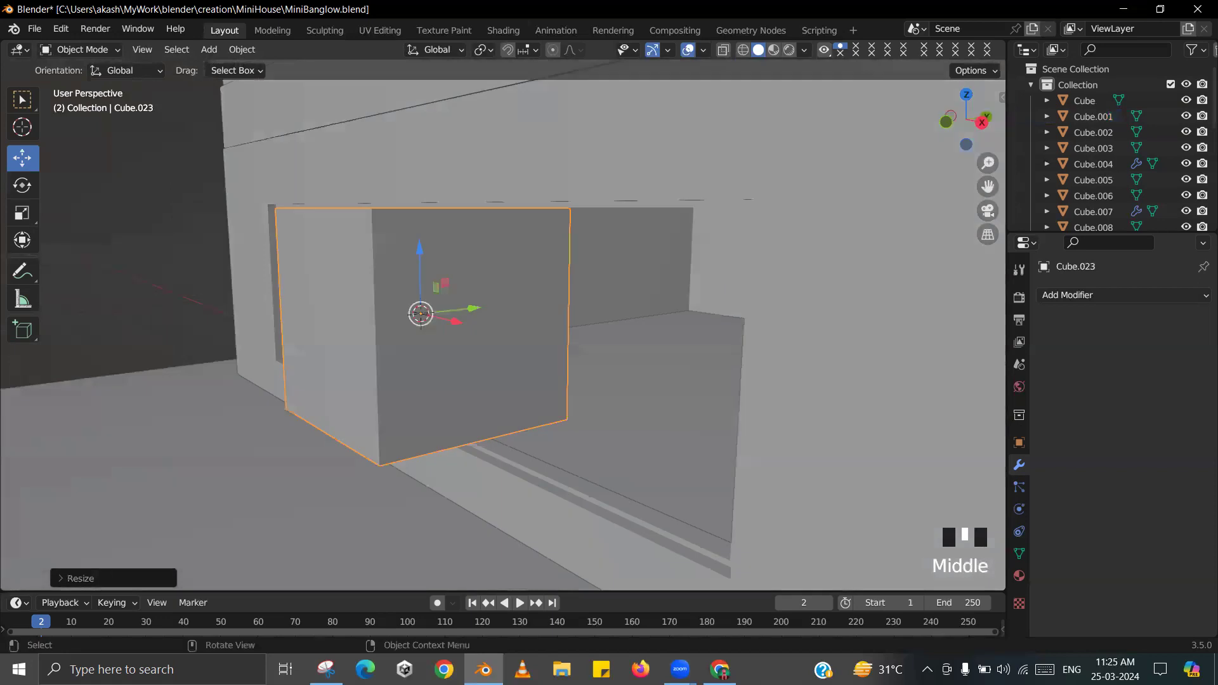
{"action": "key", "text": "s"}
{"action": "key", "text": "y"}
{"action": "left_click", "coordinate": [769, 389]}
{"action": "key", "text": "s"}
{"action": "key", "text": "y"}
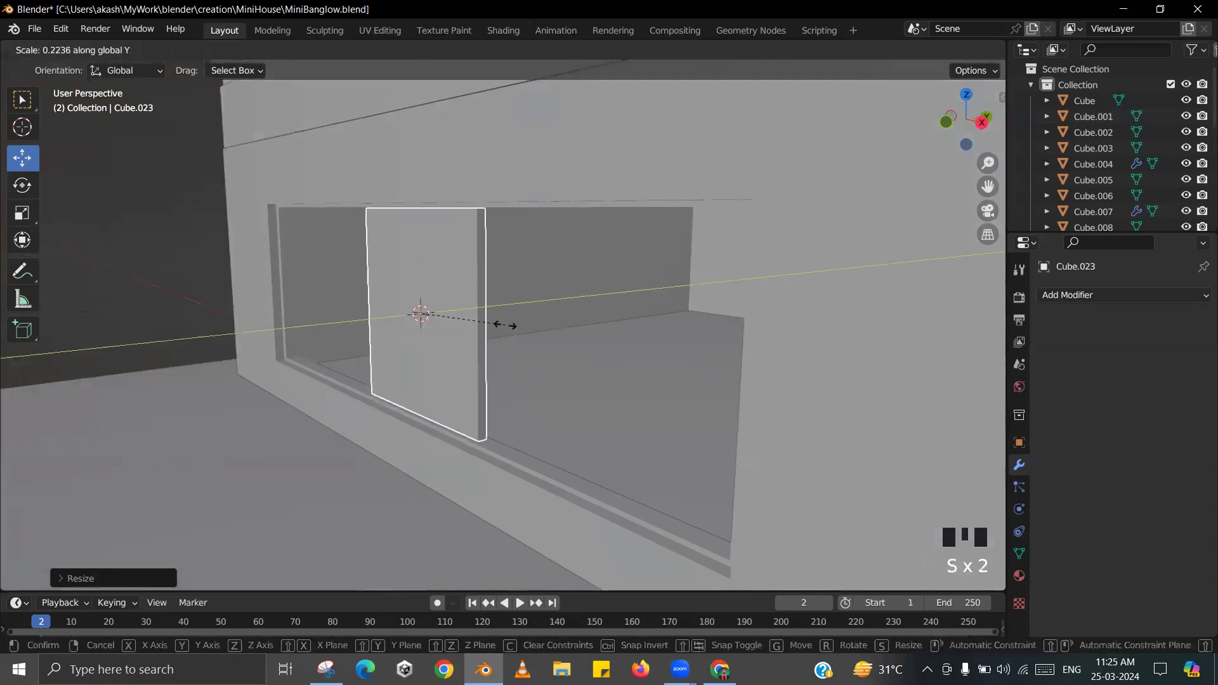
{"action": "left_click", "coordinate": [502, 325]}
- Widen the thin panel along X to span the ground-floor window opening and save the file
{"action": "key", "text": "alt+Tab"}
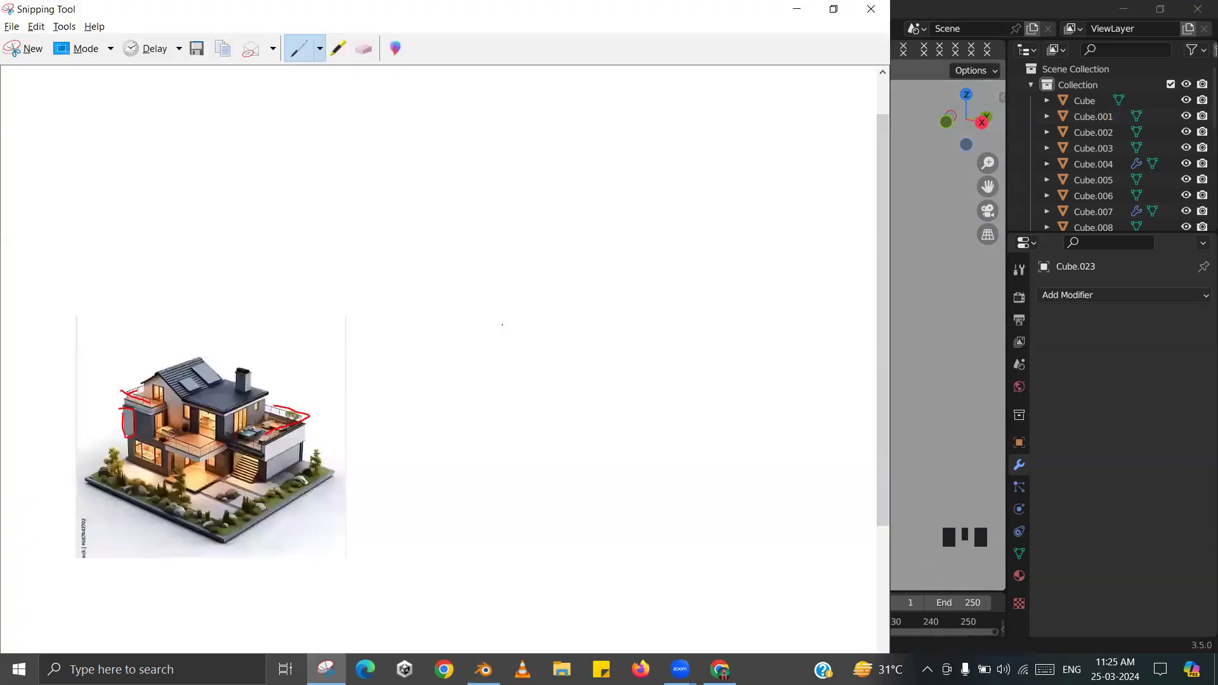
{"action": "key", "text": "alt+Tab"}
{"action": "key", "text": "s"}
{"action": "key", "text": "x"}
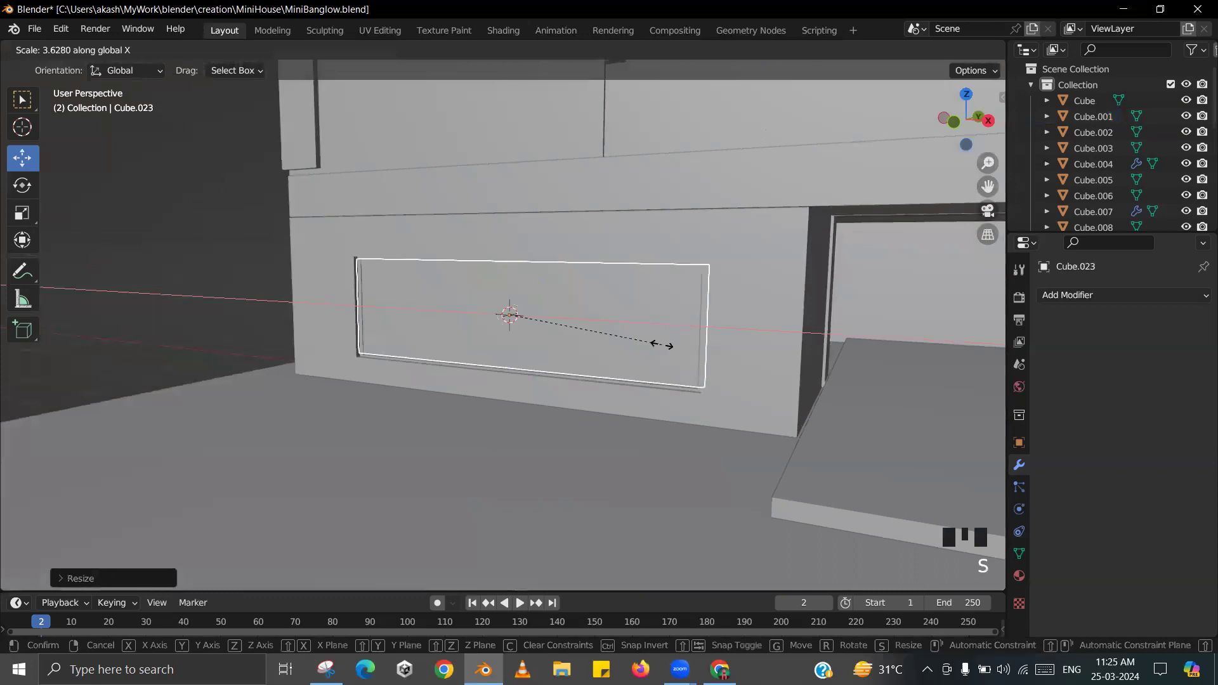
{"action": "left_click", "coordinate": [654, 347]}
{"action": "middle_click_drag", "start_coordinate": [631, 360], "coordinate": [577, 369]}
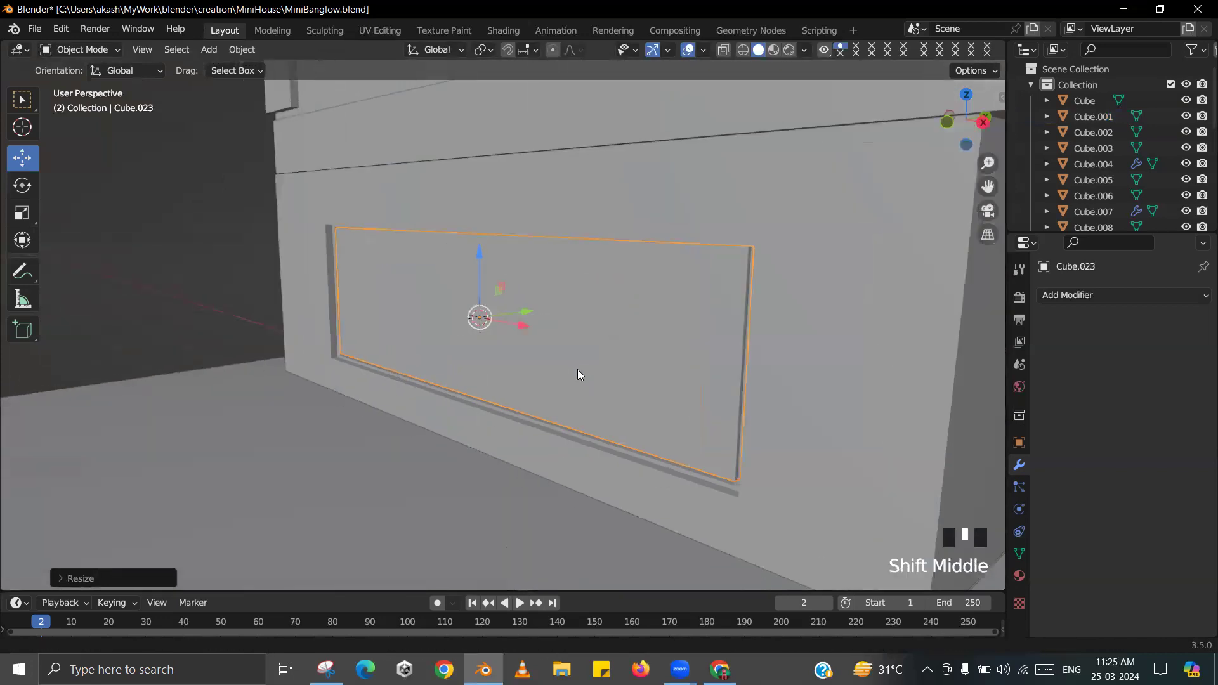
{"action": "key", "text": "alt+Tab"}
{"action": "key", "text": "alt+Tab"}
{"action": "key", "text": "ctrl+s"}
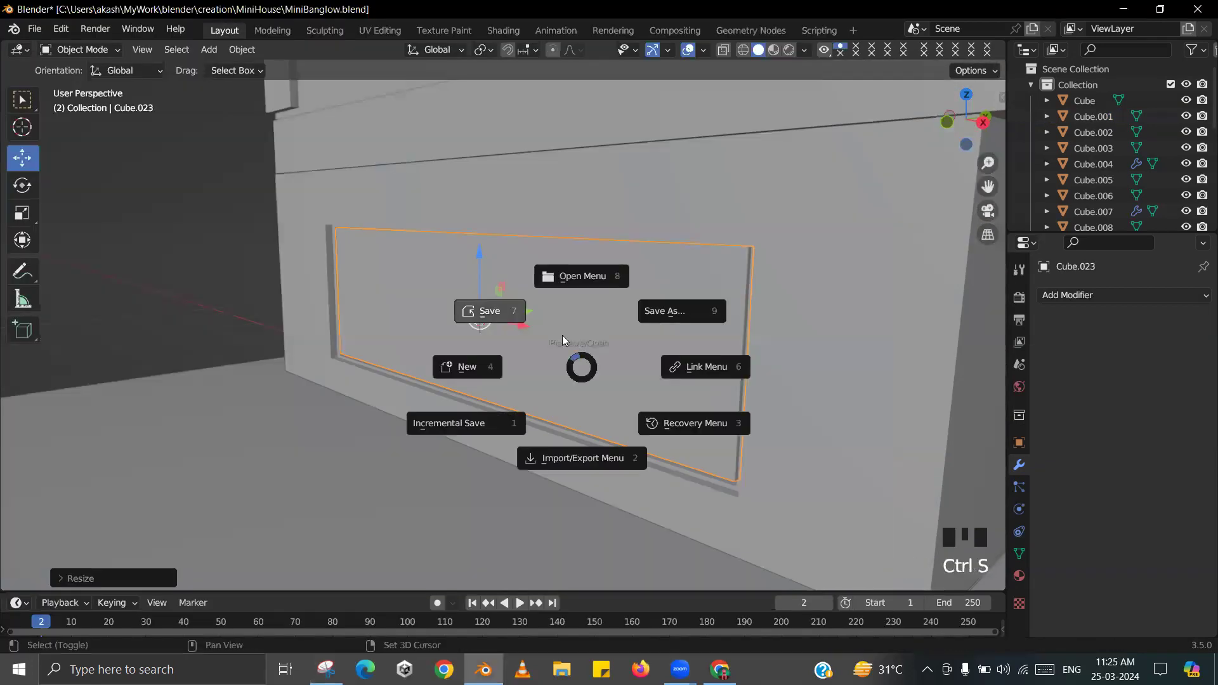
{"action": "left_click", "coordinate": [562, 335]}
- Check the reference image and enter Edit Mode on the window panel
{"action": "middle_click_drag", "start_coordinate": [562, 335], "coordinate": [639, 338], "text": "shift"}
{"action": "key", "text": "alt+Tab"}
{"action": "key", "text": "alt+Tab"}
{"action": "key", "text": "Tab"}
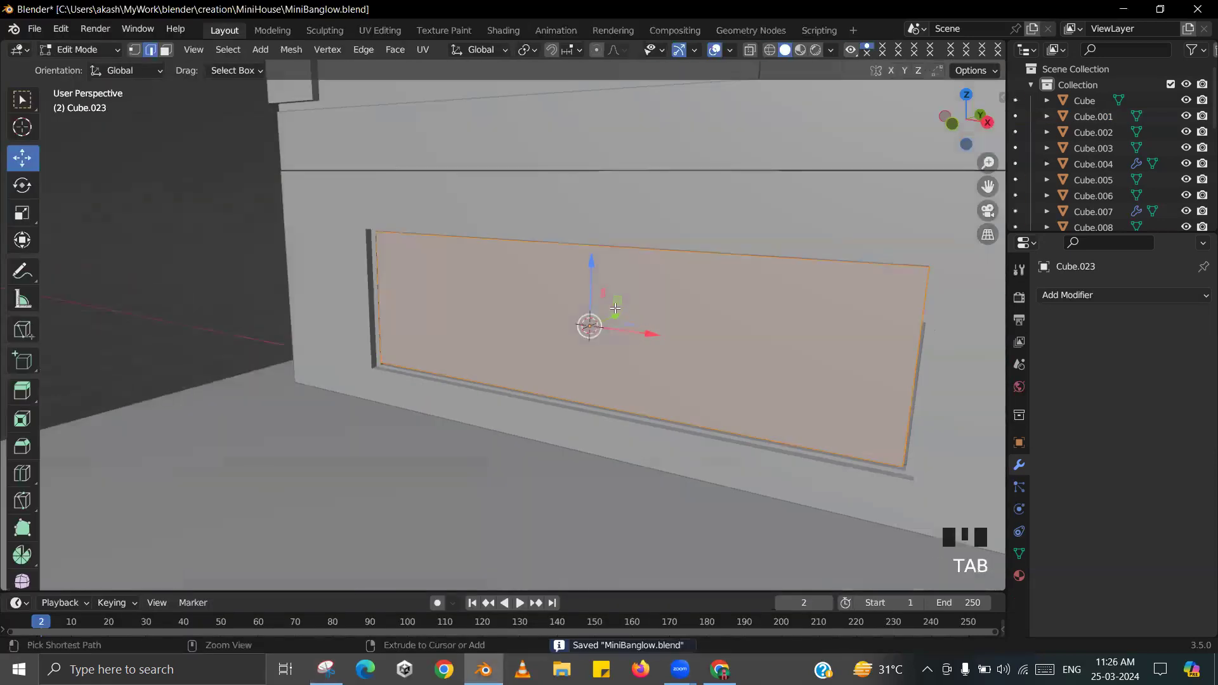
{"action": "key", "text": "ctrl+r"}
{"action": "scroll", "coordinate": [583, 261], "scroll_direction": "up", "scroll_amount": 4}
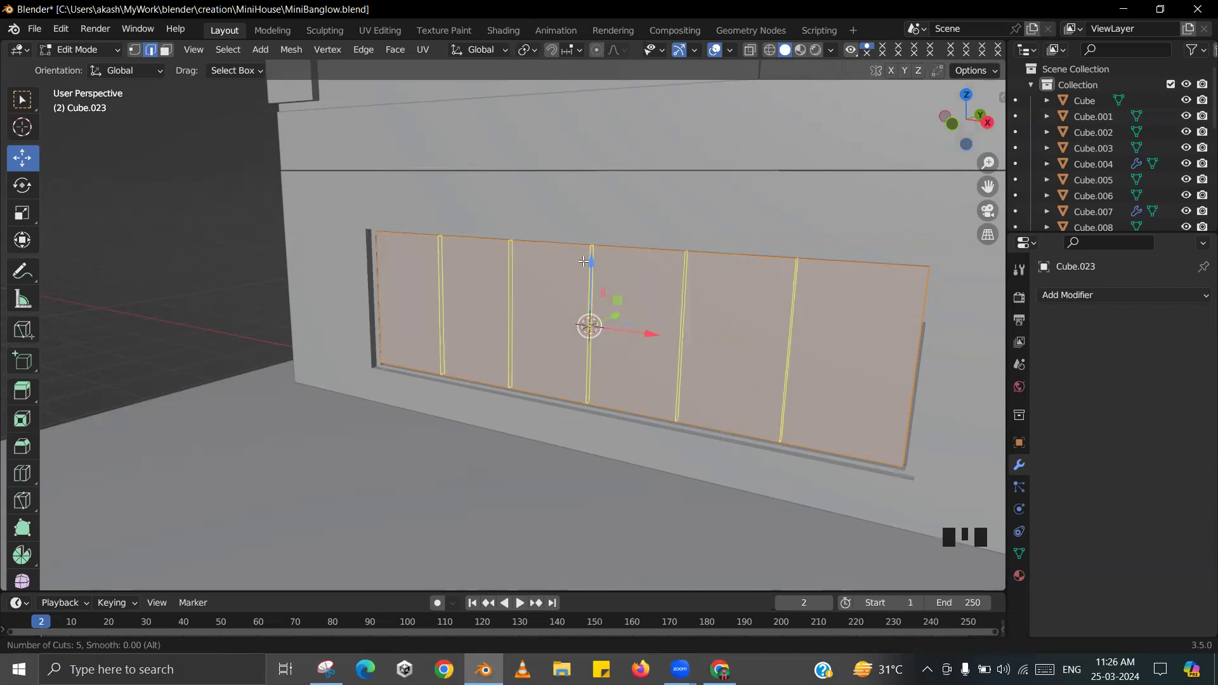
{"action": "right_click", "coordinate": [558, 276]}
{"action": "key", "text": "alt+Tab"}
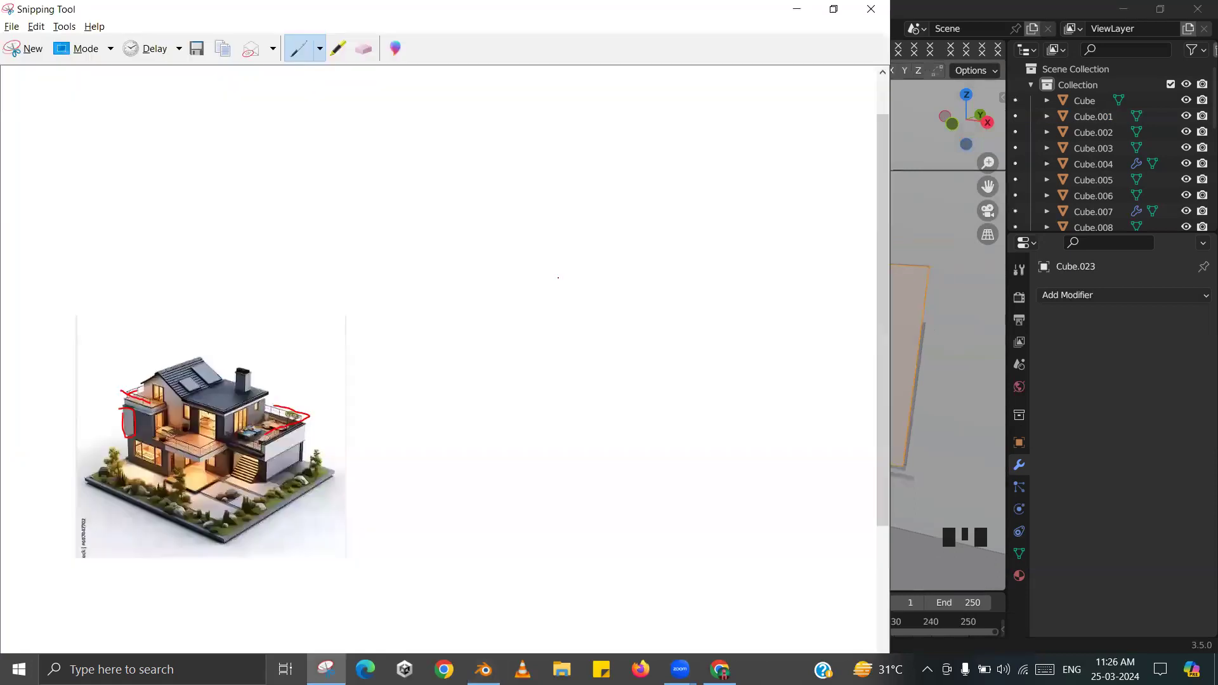
{"action": "key", "text": "alt+Tab"}
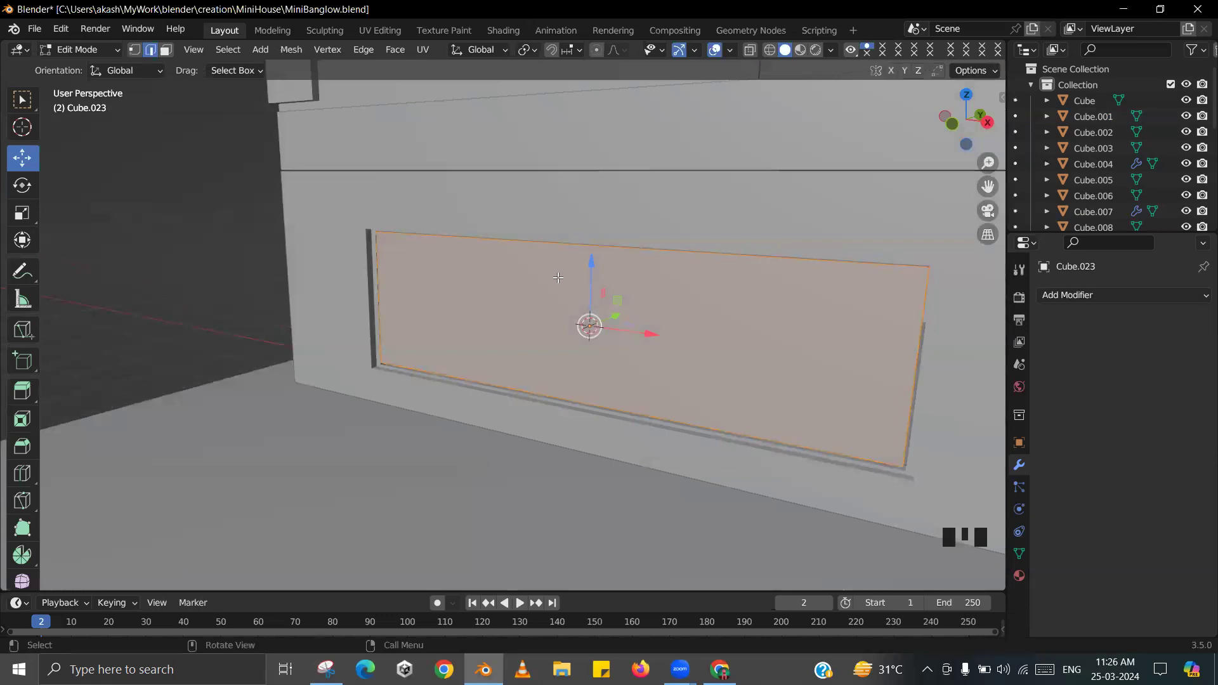
- Add two evenly spaced vertical loop cuts to the window panel and scale them close together along X
{"action": "key", "text": "ctrl+r"}
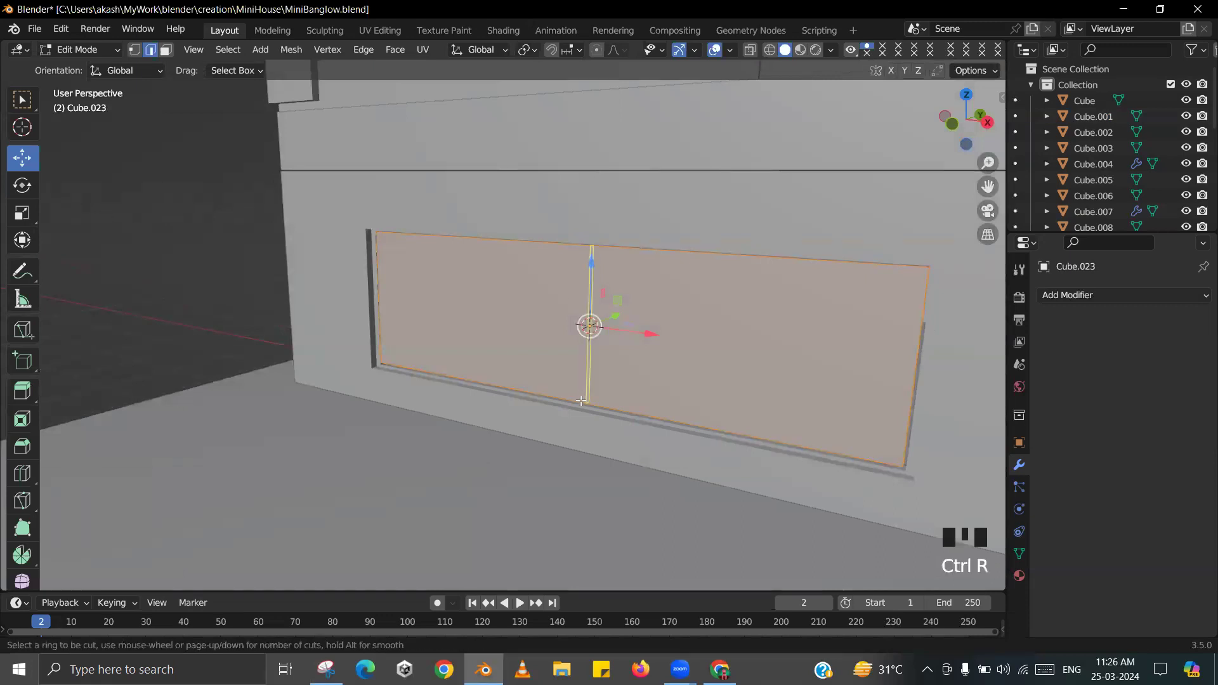
{"action": "scroll", "coordinate": [581, 403], "scroll_direction": "up", "scroll_amount": 1}
{"action": "left_click", "coordinate": [580, 403]}
{"action": "right_click", "coordinate": [599, 395]}
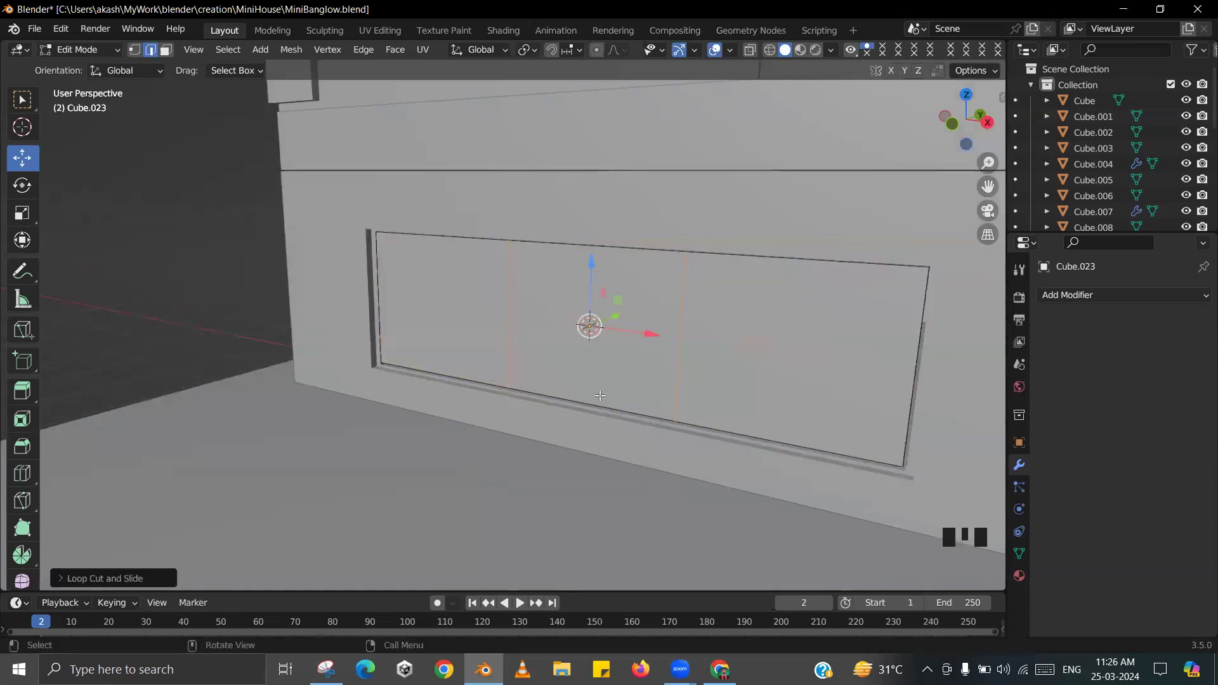
{"action": "key", "text": "s"}
{"action": "key", "text": "x"}
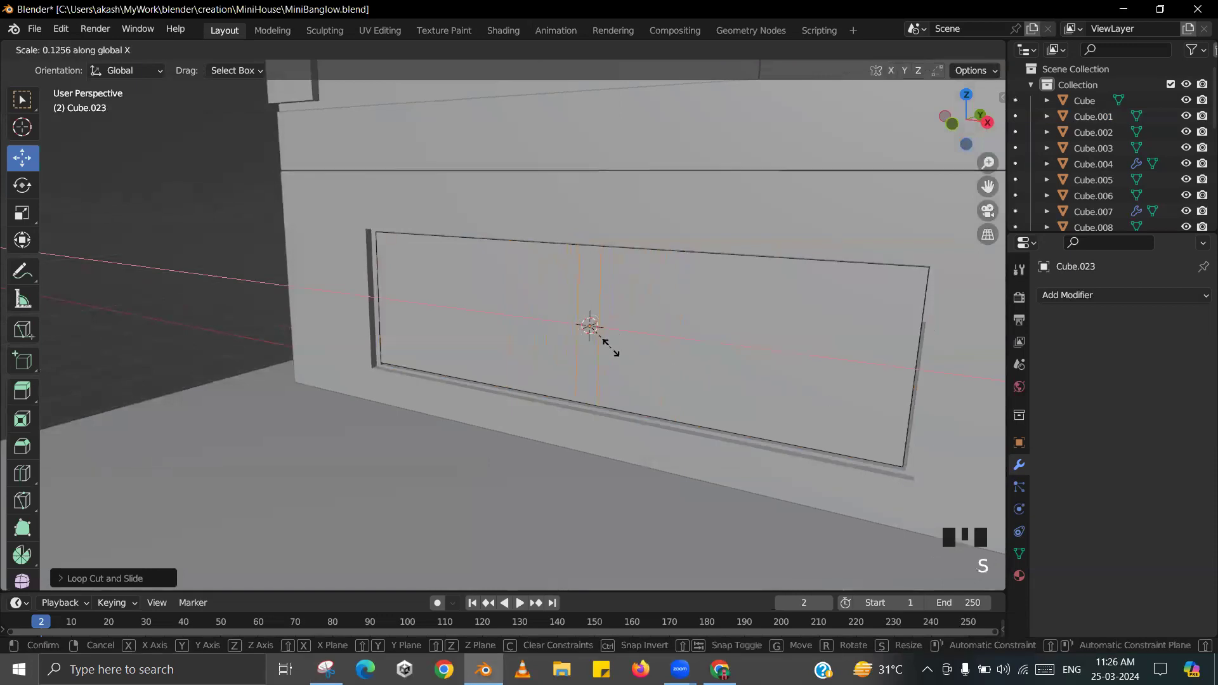
{"action": "left_click", "coordinate": [587, 328]}
- Move the closely spaced pair of vertical loops along X toward the window panel's left end
{"action": "middle_click_drag", "start_coordinate": [698, 371], "coordinate": [709, 374]}
{"action": "left_click_drag", "start_coordinate": [662, 340], "coordinate": [508, 313]}
{"action": "middle_click_drag", "start_coordinate": [507, 313], "coordinate": [538, 314]}
{"action": "left_click_drag", "start_coordinate": [538, 314], "coordinate": [587, 311]}
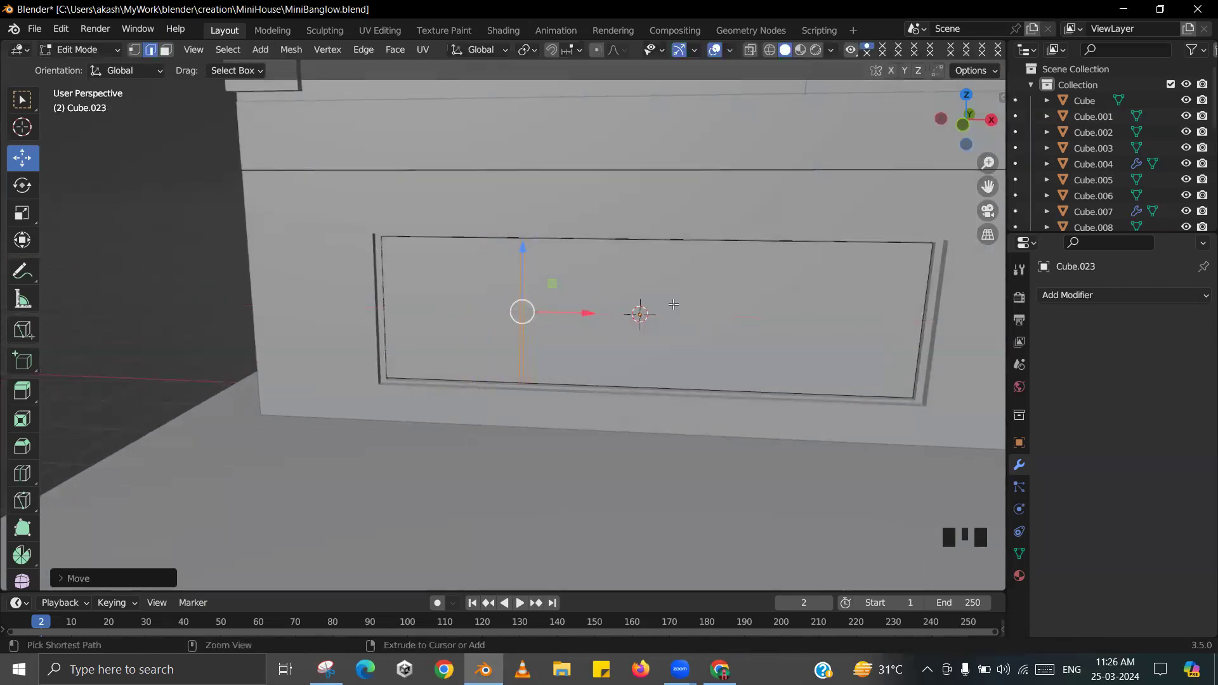
- Add two vertical loop cuts to the window panel's wide undivided section and scale them close together along X
{"action": "key", "text": "ctrl+r"}
{"action": "scroll", "coordinate": [722, 295], "scroll_direction": "up", "scroll_amount": 1}
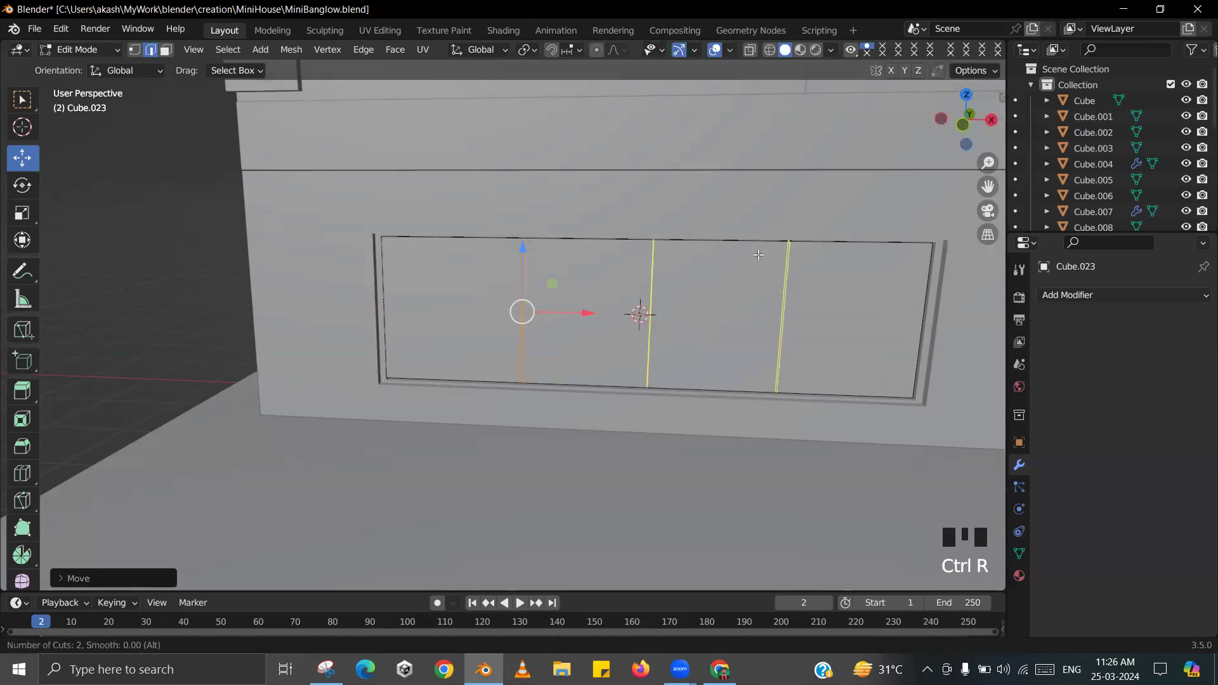
{"action": "left_click", "coordinate": [722, 295]}
{"action": "right_click", "coordinate": [722, 295]}
{"action": "key", "text": "s"}
{"action": "key", "text": "x"}
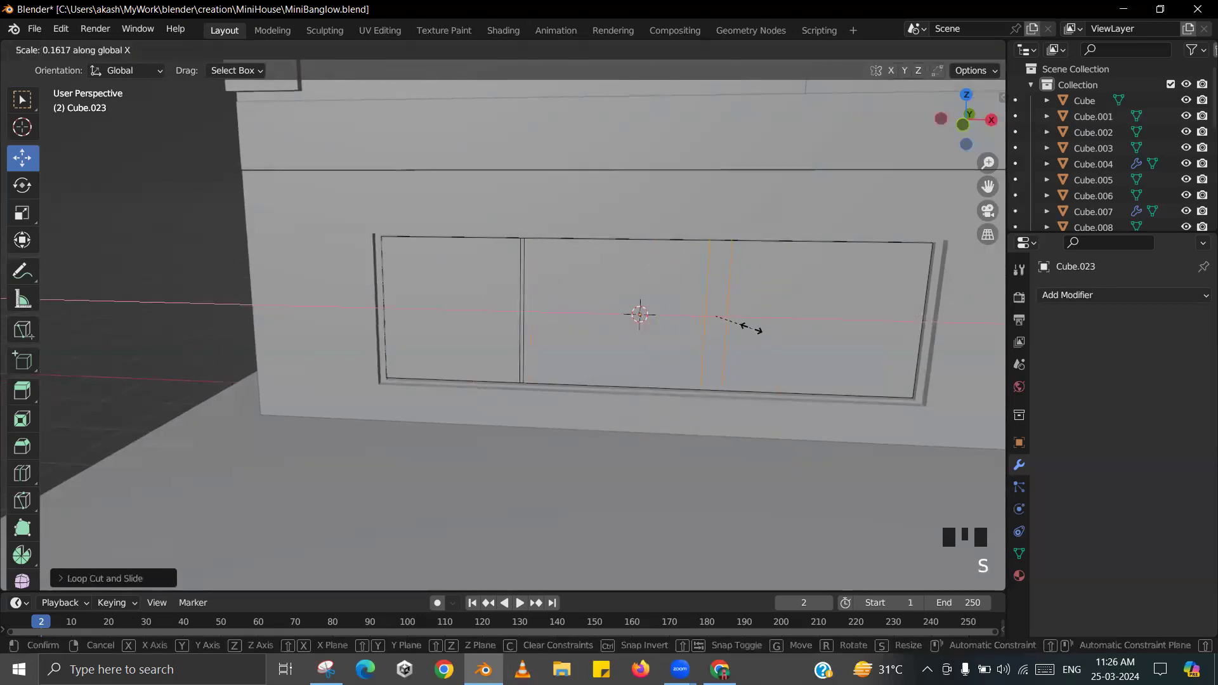
{"action": "left_click", "coordinate": [728, 319]}
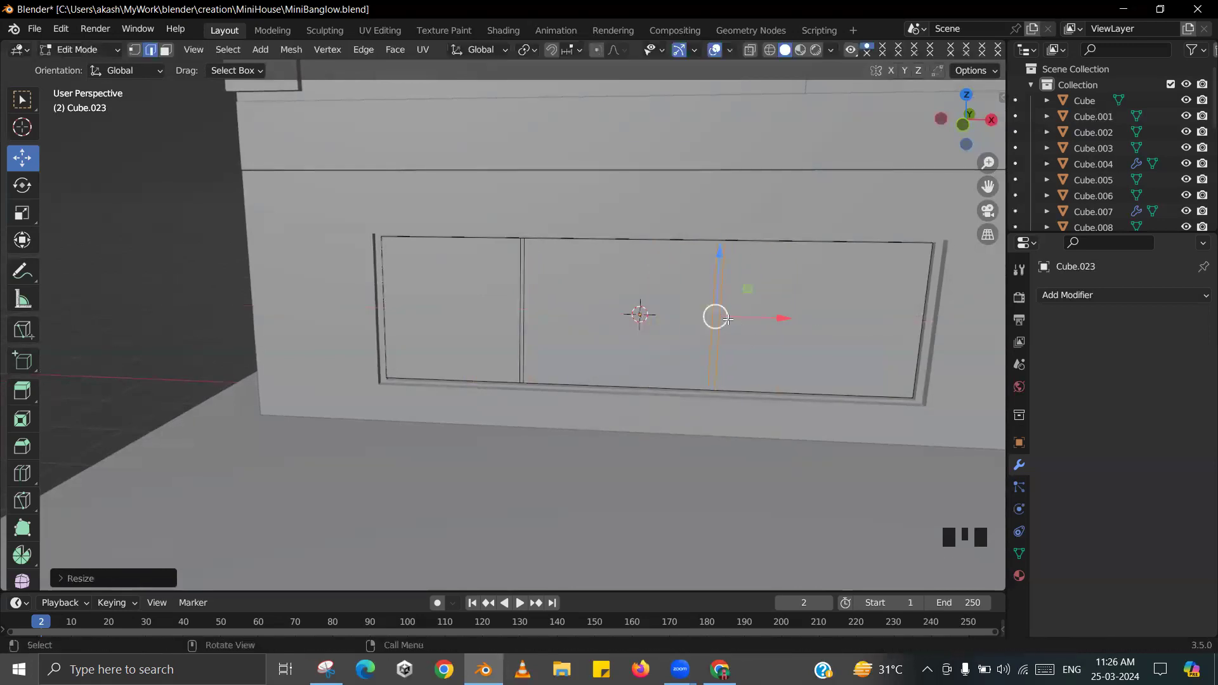
- Leave Edit Mode and scale the whole window panel slightly wider along X to fit the opening
{"action": "key", "text": "Tab"}
{"action": "scroll", "coordinate": [677, 345], "scroll_direction": "down", "scroll_amount": 2}
{"action": "middle_click_drag", "start_coordinate": [677, 345], "coordinate": [717, 342]}
{"action": "key", "text": "s"}
{"action": "key", "text": "x"}
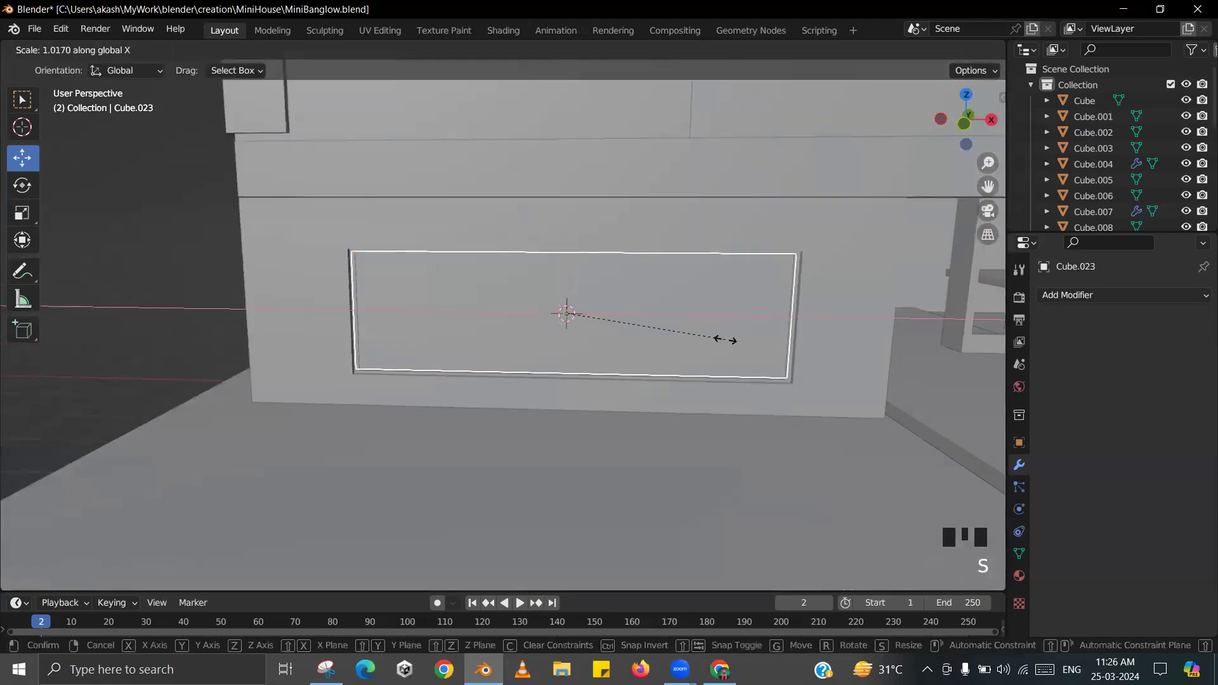
{"action": "left_click", "coordinate": [725, 340]}
- Move the second pair of vertical loops along X toward the panel's right end and scale them closer together
{"action": "key", "text": "Tab"}
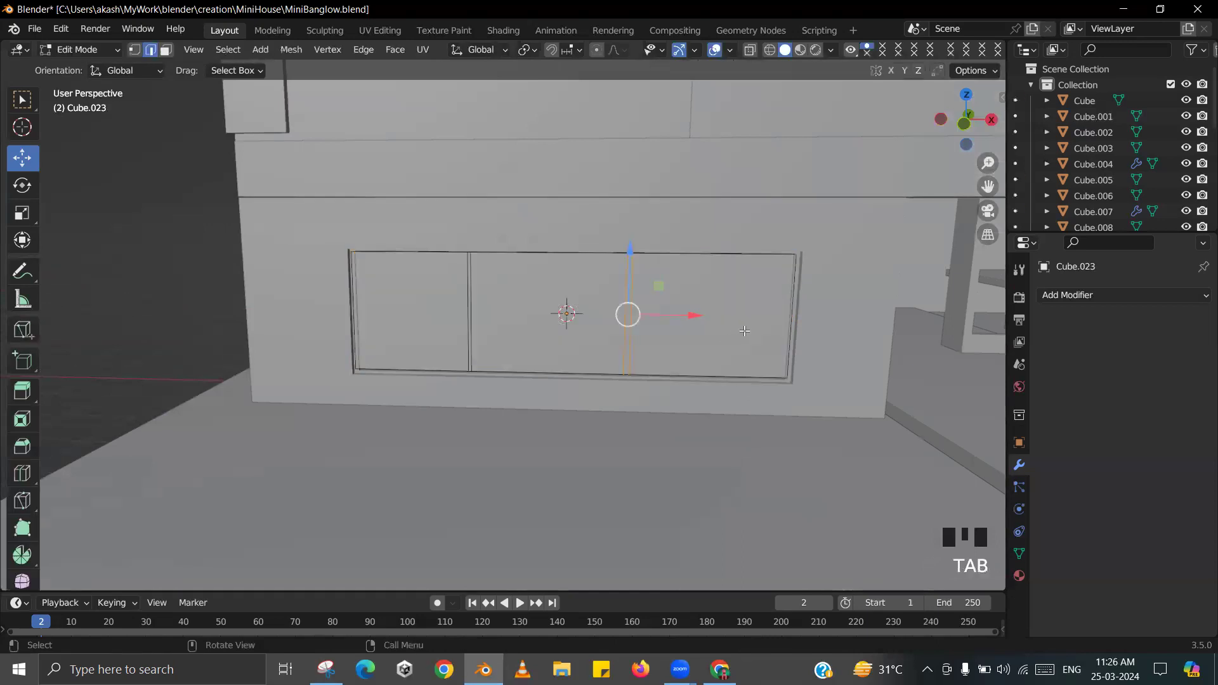
{"action": "scroll", "coordinate": [744, 331], "scroll_direction": "up", "scroll_amount": 2}
{"action": "left_click_drag", "start_coordinate": [717, 309], "coordinate": [781, 309]}
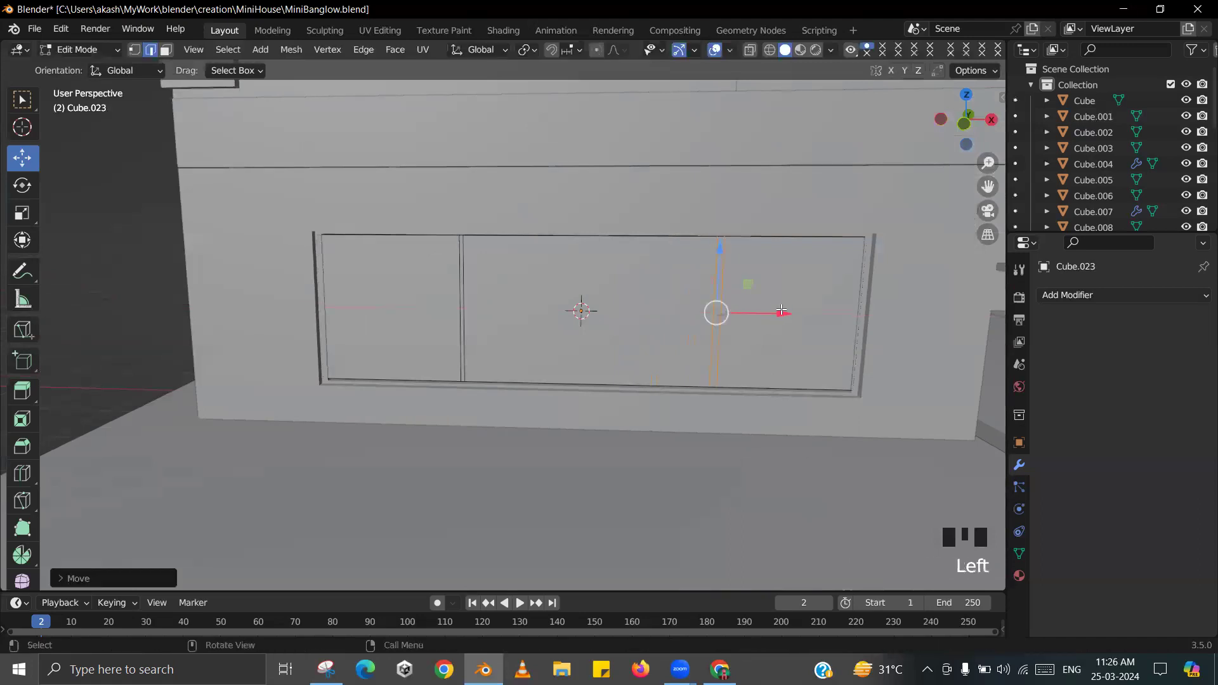
{"action": "key", "text": "s"}
{"action": "key", "text": "x"}
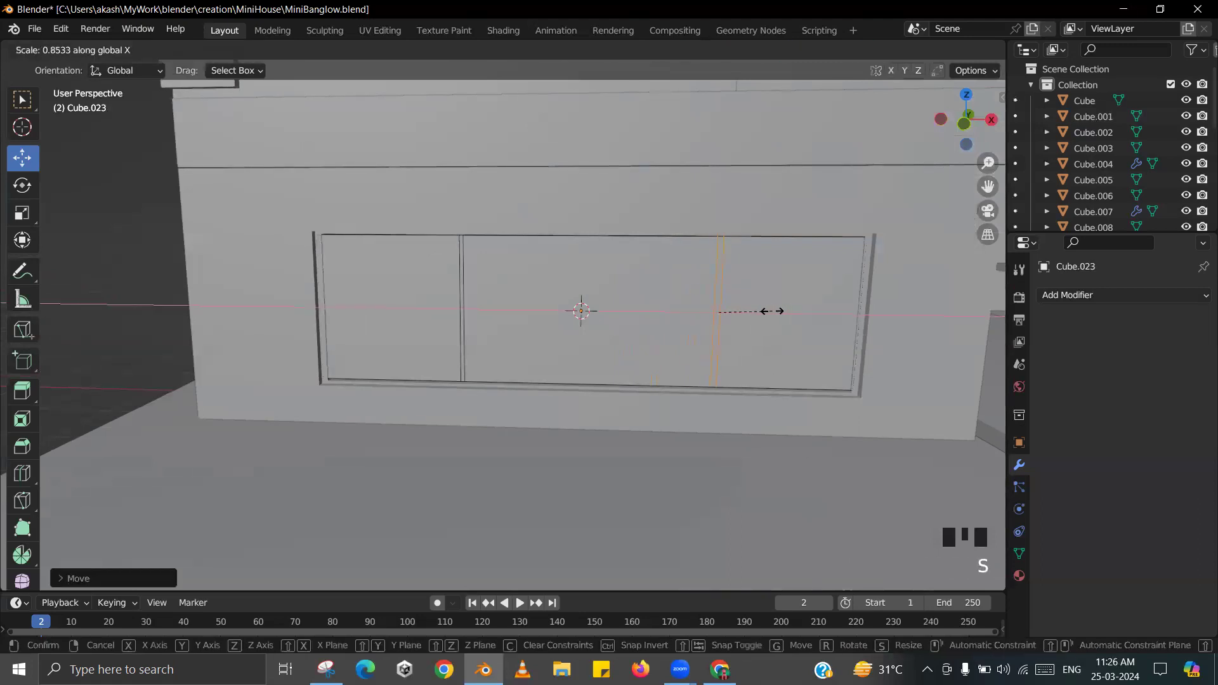
{"action": "left_click", "coordinate": [755, 312]}
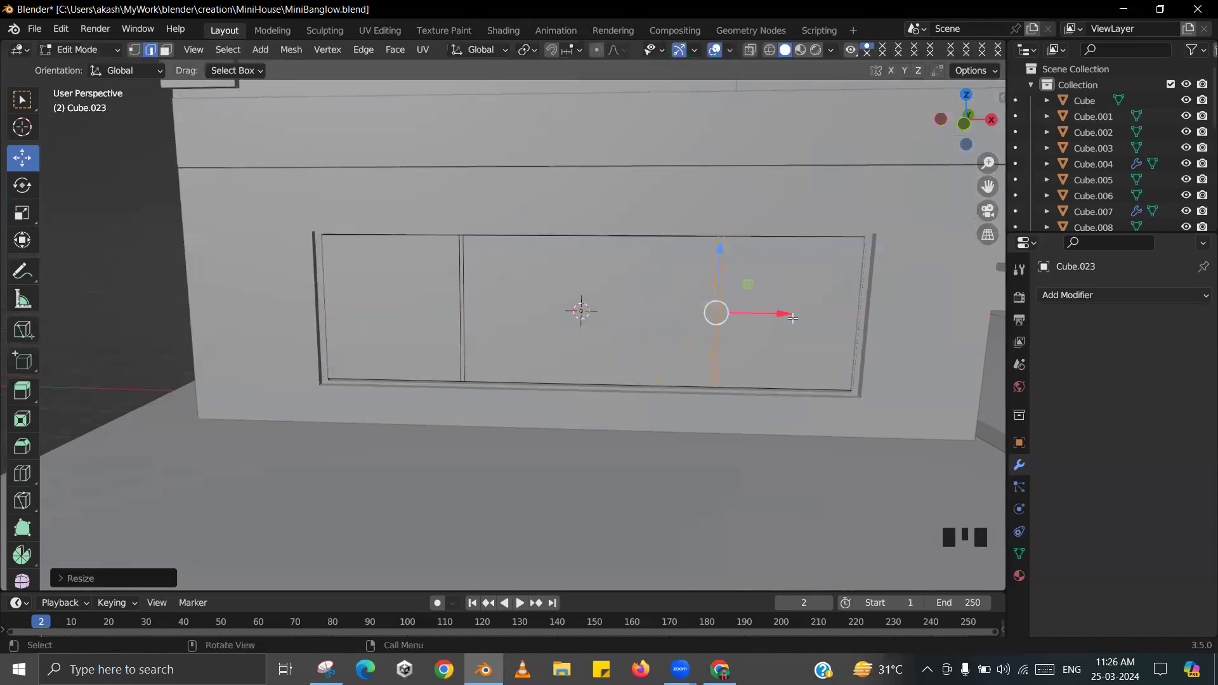
- Add one horizontal loop cut near the window panel's upper edge and another near its lower edge
{"action": "key", "text": "ctrl+r"}
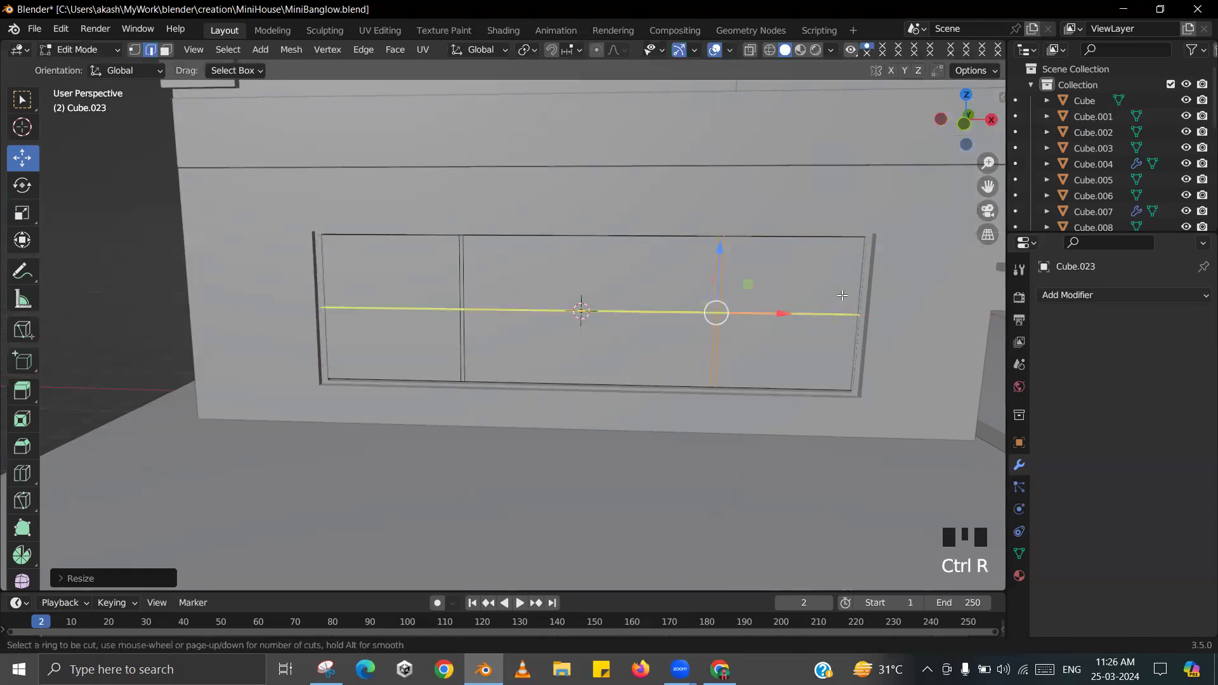
{"action": "left_click", "coordinate": [850, 253]}
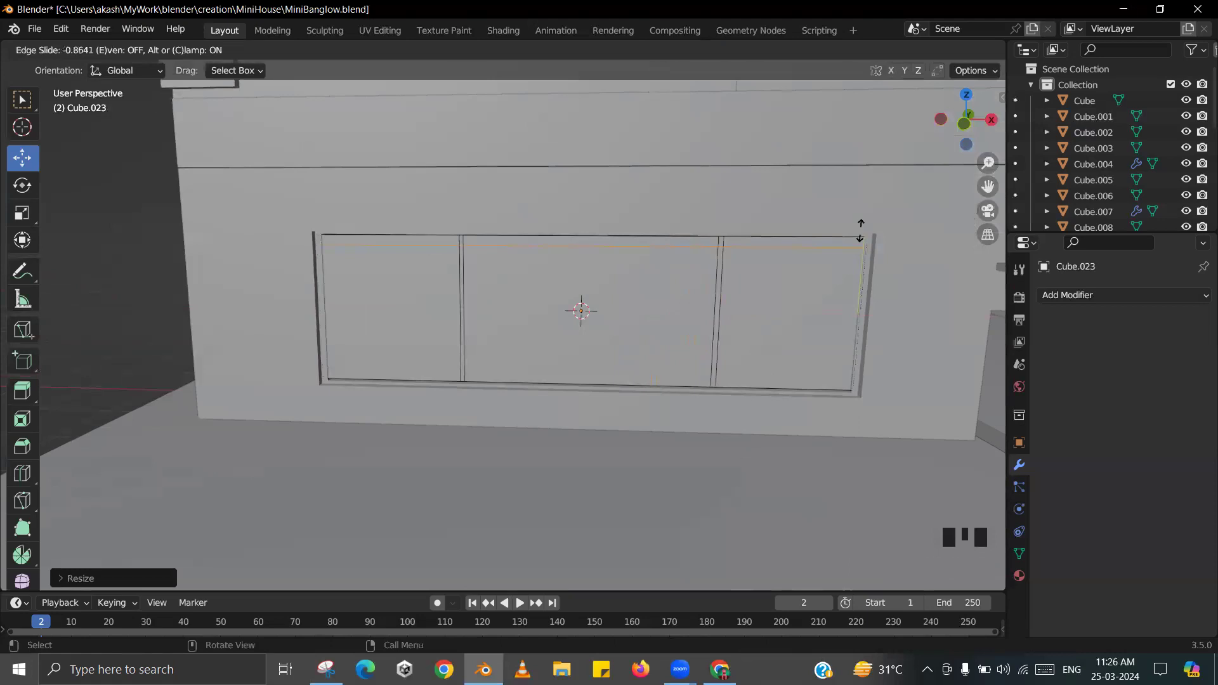
{"action": "left_click", "coordinate": [861, 226]}
{"action": "key", "text": "ctrl+r"}
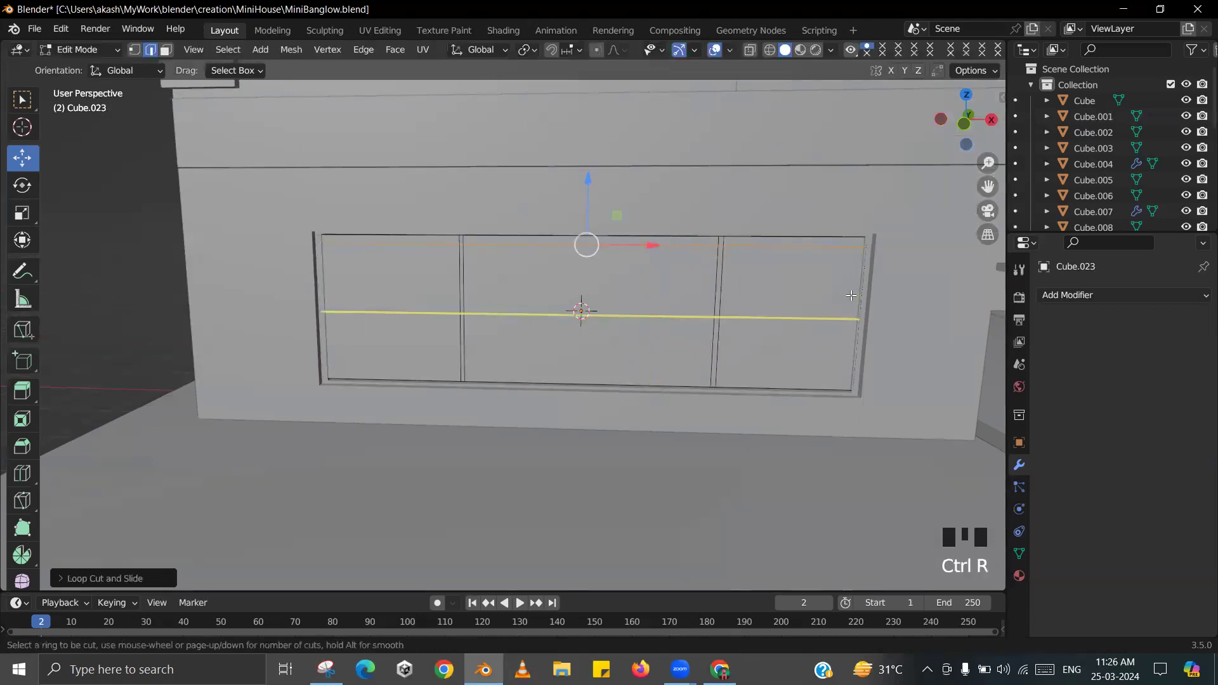
{"action": "left_click", "coordinate": [850, 316]}
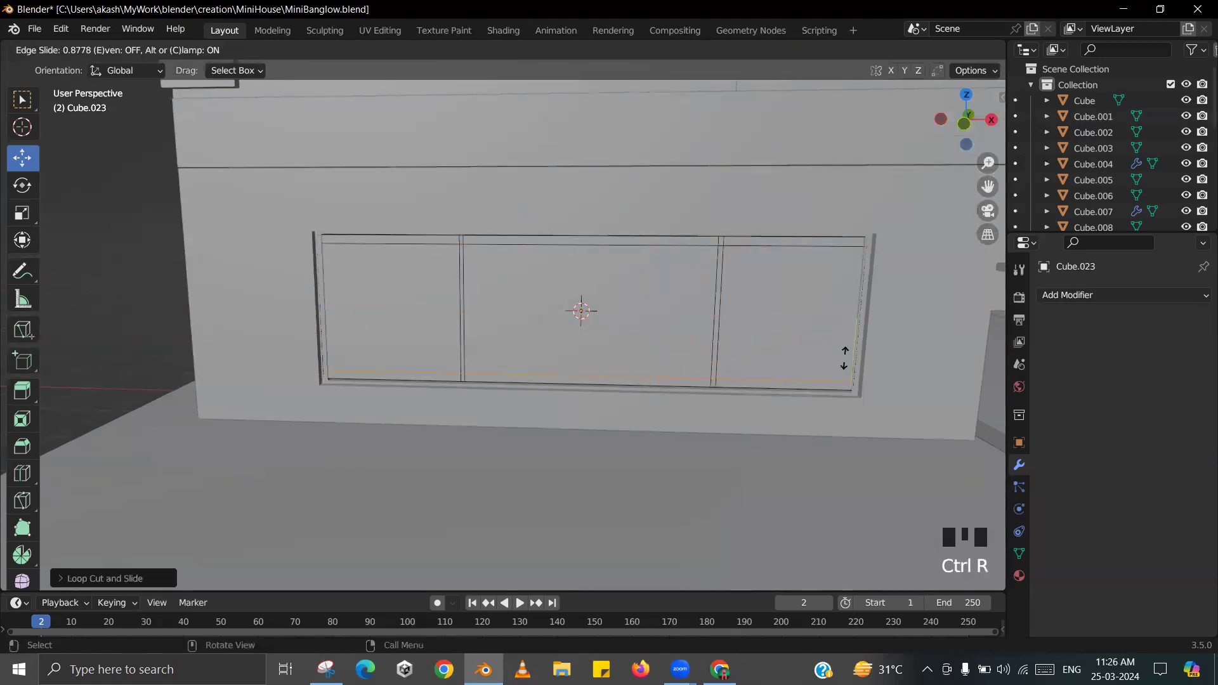
{"action": "left_click", "coordinate": [844, 357]}
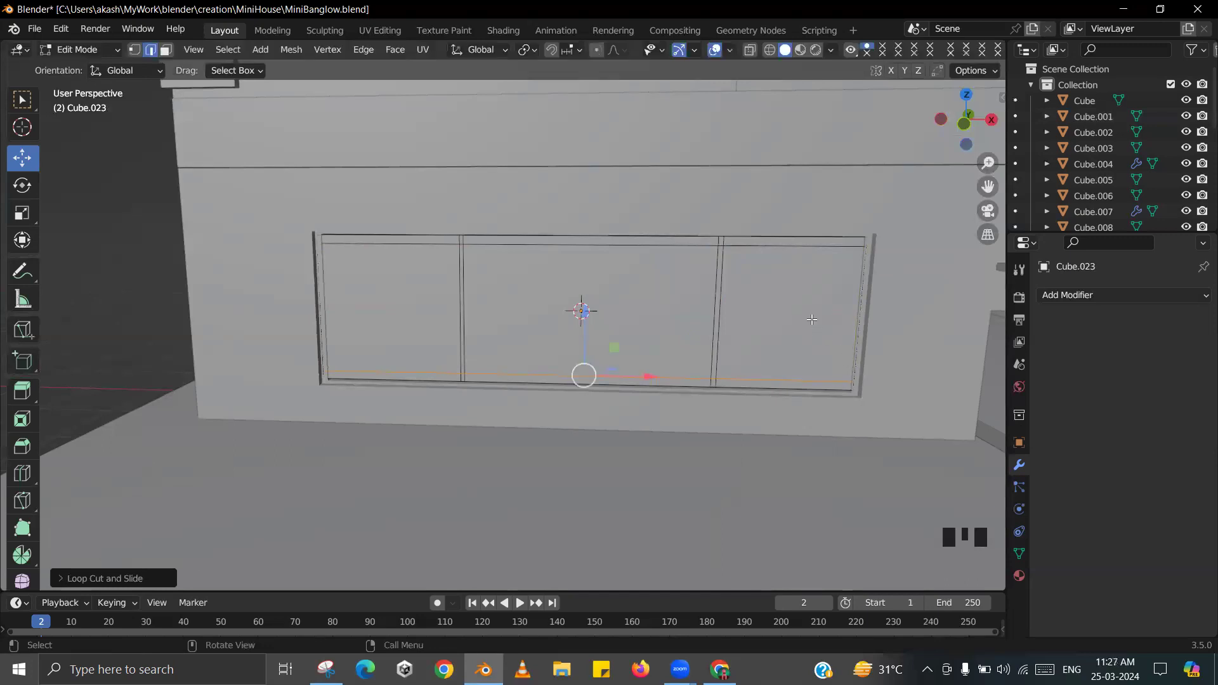
- Add one vertical loop cut close to the window panel's right end and another close to its left end
{"action": "key", "text": "ctrl+r"}
{"action": "left_click", "coordinate": [794, 244]}
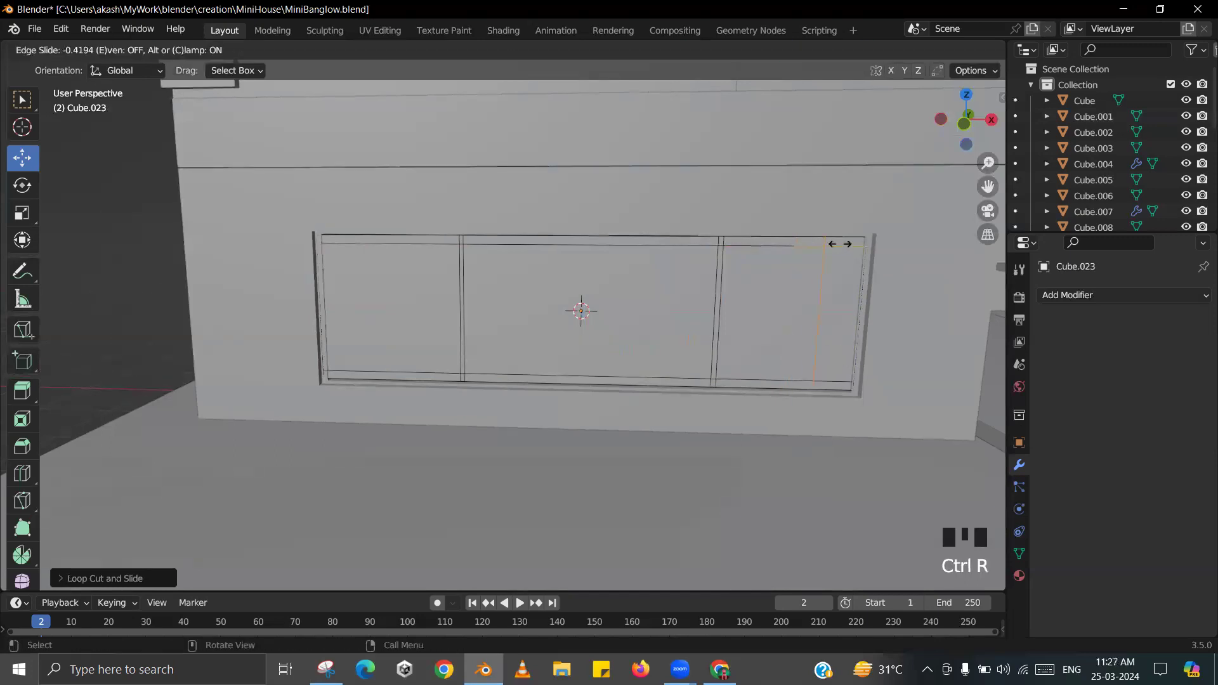
{"action": "left_click", "coordinate": [872, 244]}
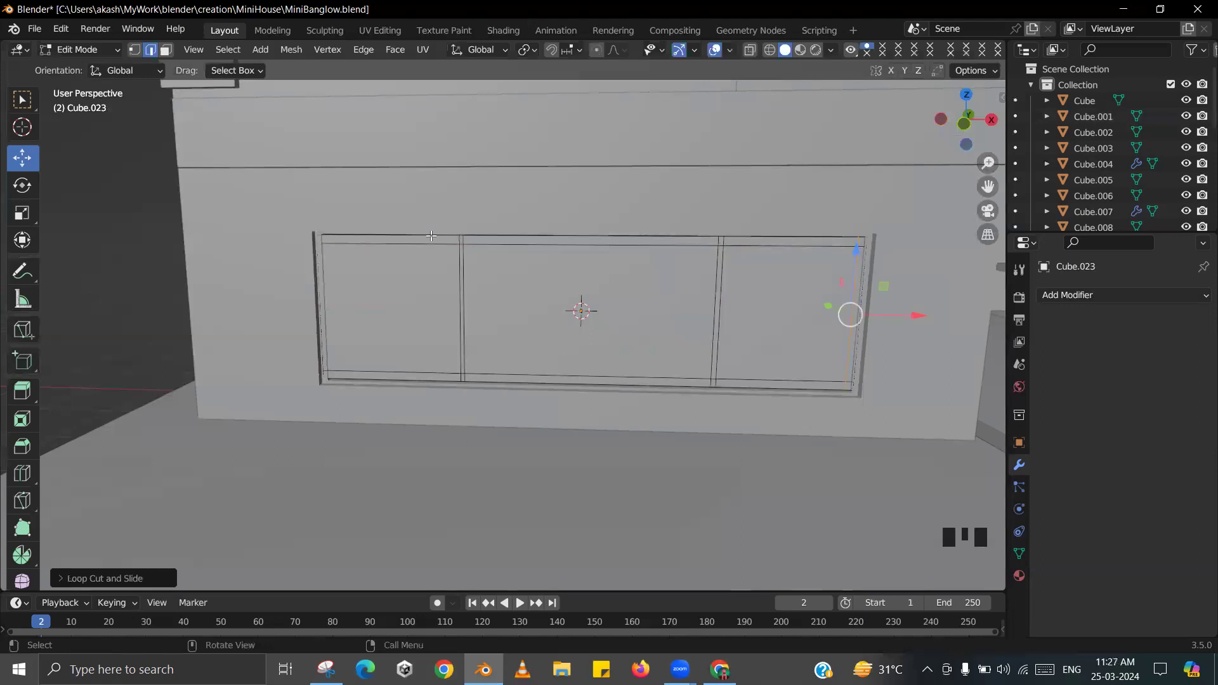
{"action": "key", "text": "ctrl+r"}
{"action": "left_click", "coordinate": [390, 236]}
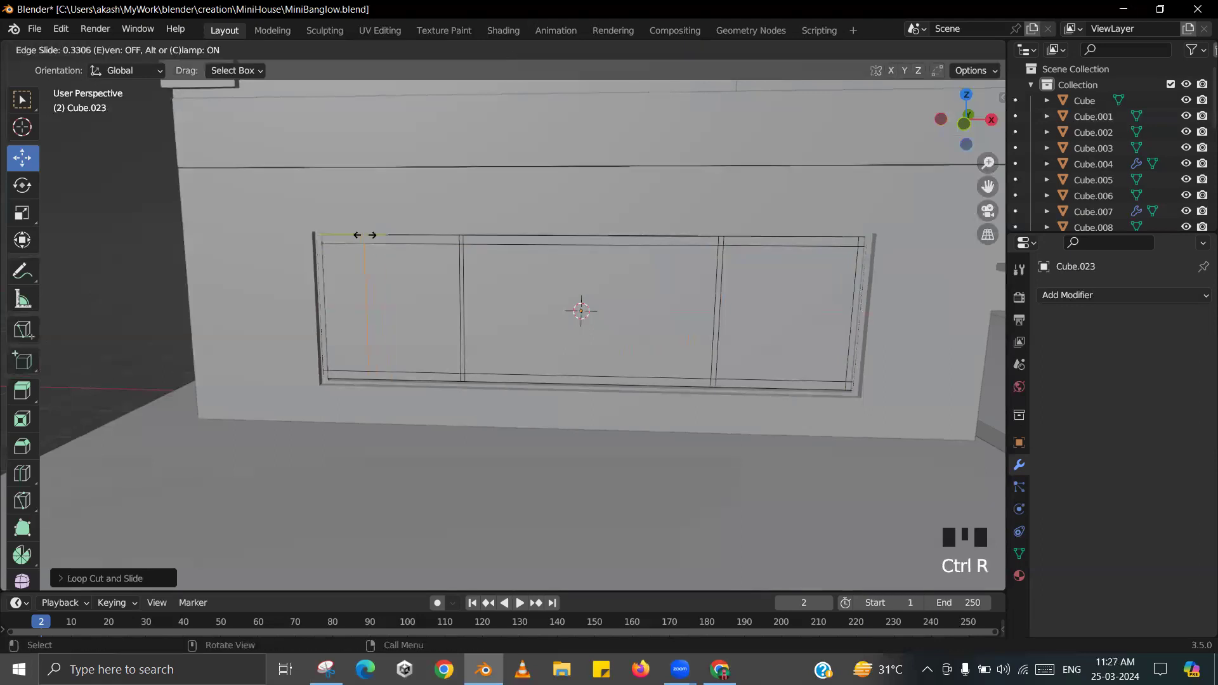
{"action": "left_click", "coordinate": [332, 233]}
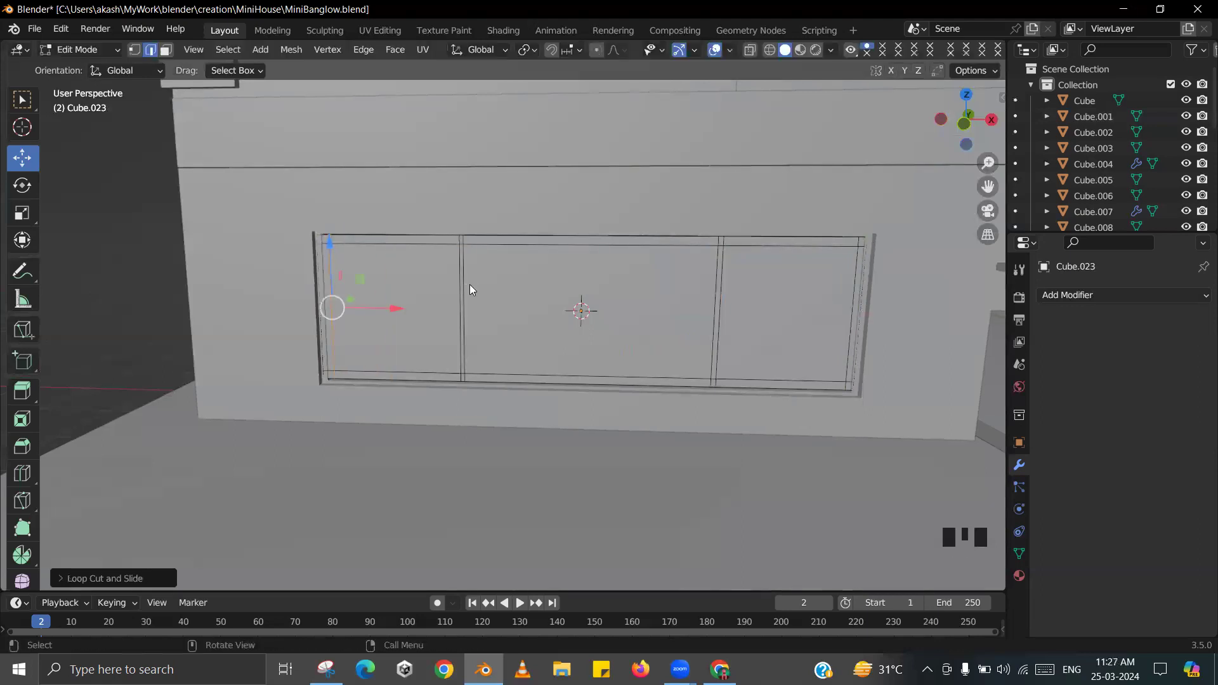
- Leave Edit Mode, examine the whole house in wireframe shading and compare it with the reference image
{"action": "key", "text": "Tab"}
{"action": "scroll", "coordinate": [624, 284], "scroll_direction": "down", "scroll_amount": 4}
{"action": "key", "text": "z"}
{"action": "middle_click_drag", "start_coordinate": [628, 309], "coordinate": [579, 337]}
{"action": "left_click", "coordinate": [742, 51]}
{"action": "scroll", "coordinate": [535, 352], "scroll_direction": "down", "scroll_amount": 3}
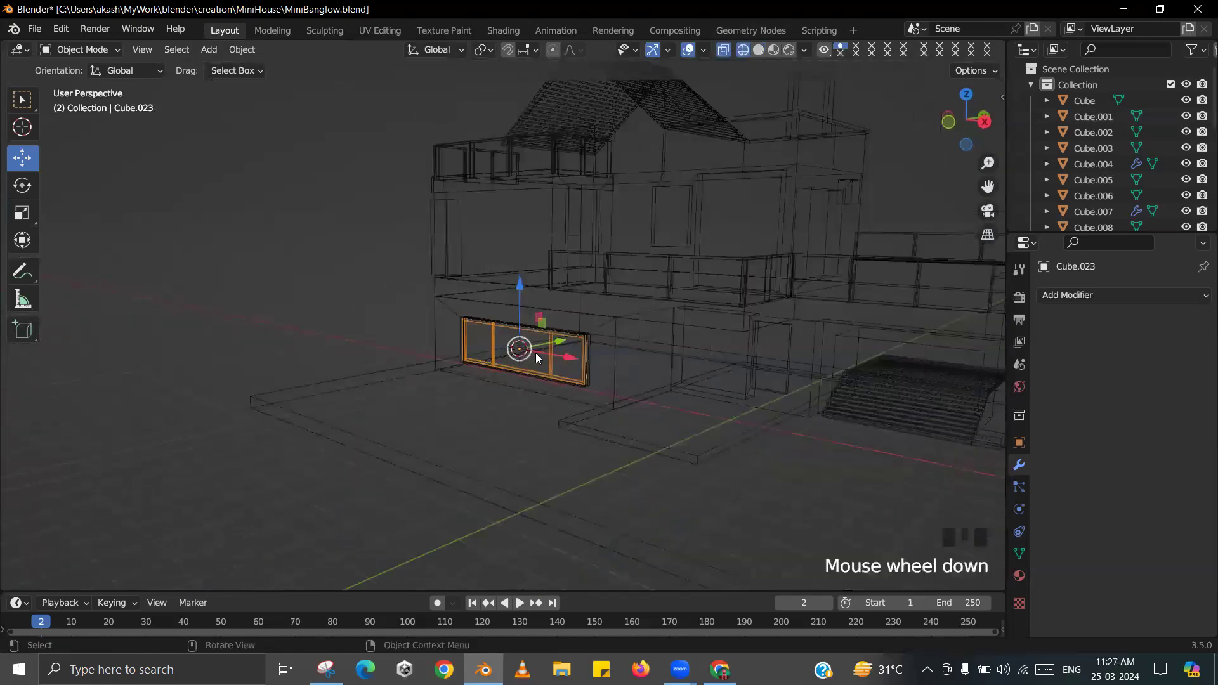
{"action": "middle_click_drag", "start_coordinate": [403, 337], "coordinate": [250, 322], "text": "shift"}
{"action": "left_click", "coordinate": [924, 263]}
{"action": "middle_click_drag", "start_coordinate": [739, 324], "coordinate": [782, 356]}
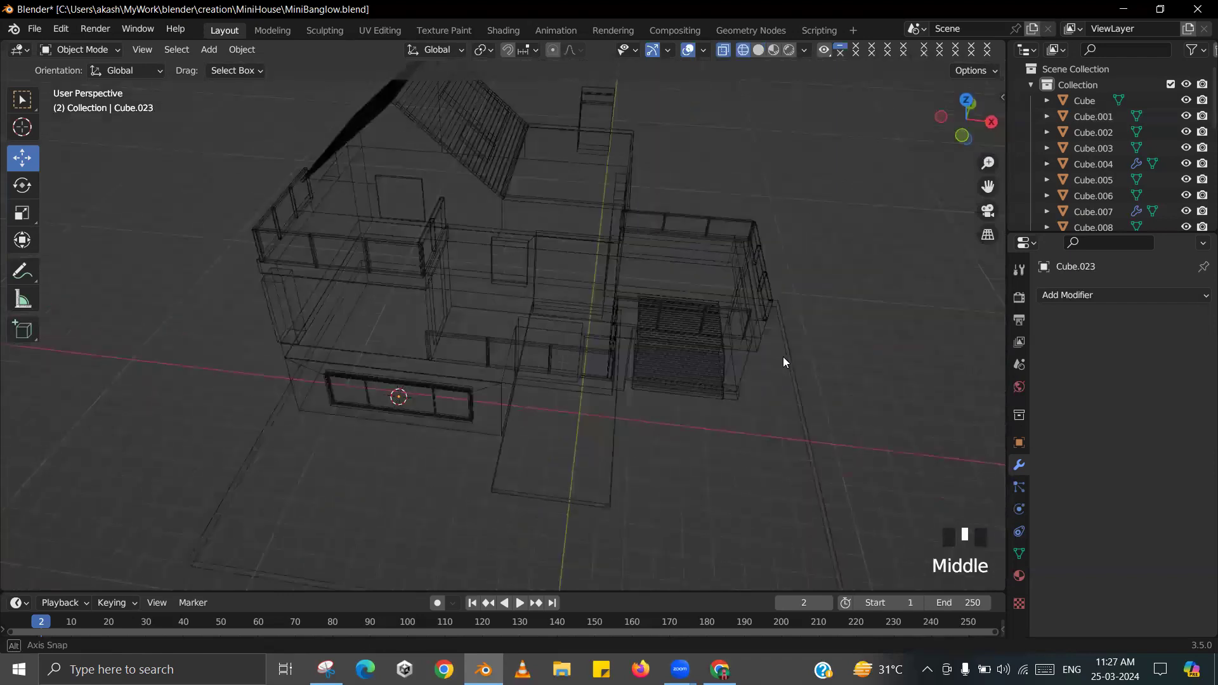
{"action": "scroll", "coordinate": [615, 287], "scroll_direction": "up", "scroll_amount": 2}
{"action": "middle_click_drag", "start_coordinate": [696, 388], "coordinate": [579, 340], "text": "shift"}
{"action": "scroll", "coordinate": [543, 333], "scroll_direction": "down", "scroll_amount": 3}
{"action": "scroll", "coordinate": [558, 314], "scroll_direction": "up", "scroll_amount": 1, "text": "shift"}
{"action": "scroll", "coordinate": [560, 307], "scroll_direction": "up", "scroll_amount": 2}
{"action": "key", "text": "alt+Tab"}
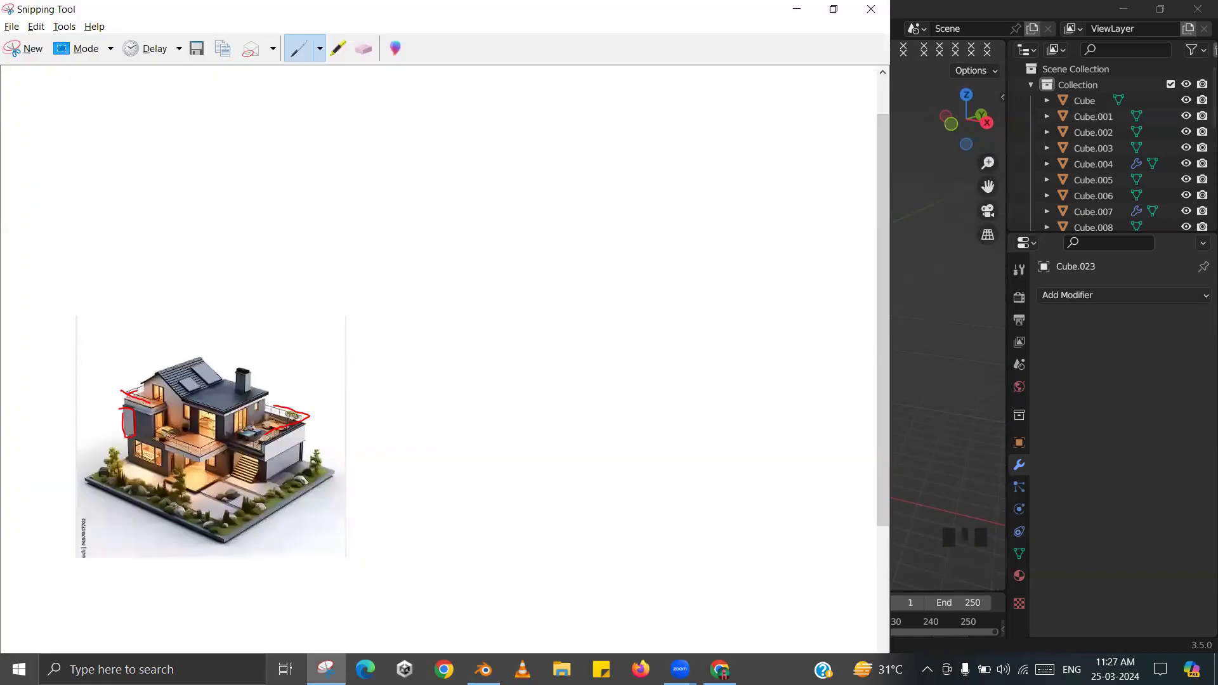
{"action": "key", "text": "alt+Tab"}
{"action": "middle_click_drag", "start_coordinate": [352, 348], "coordinate": [575, 246], "text": "shift"}
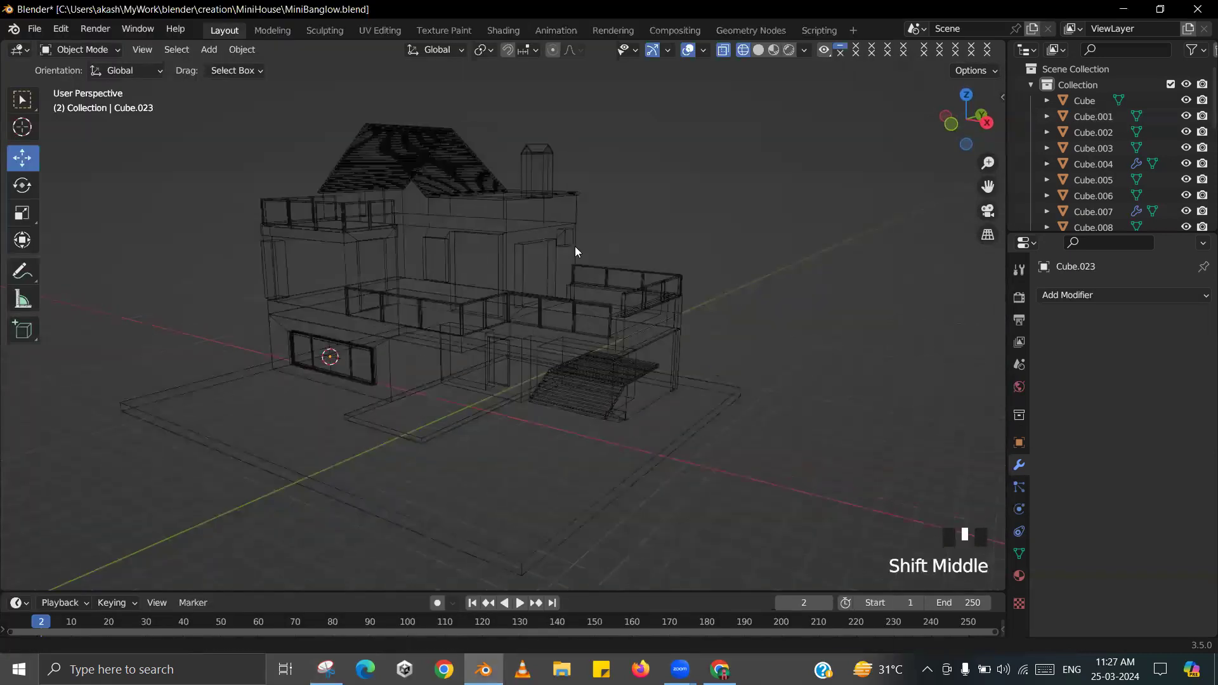
- Check the house in material preview, save the file and set the viewport to solid shading
{"action": "left_click", "coordinate": [773, 50]}
{"action": "middle_click_drag", "start_coordinate": [492, 304], "coordinate": [532, 330], "text": "shift"}
{"action": "key", "text": "ctrl+s"}
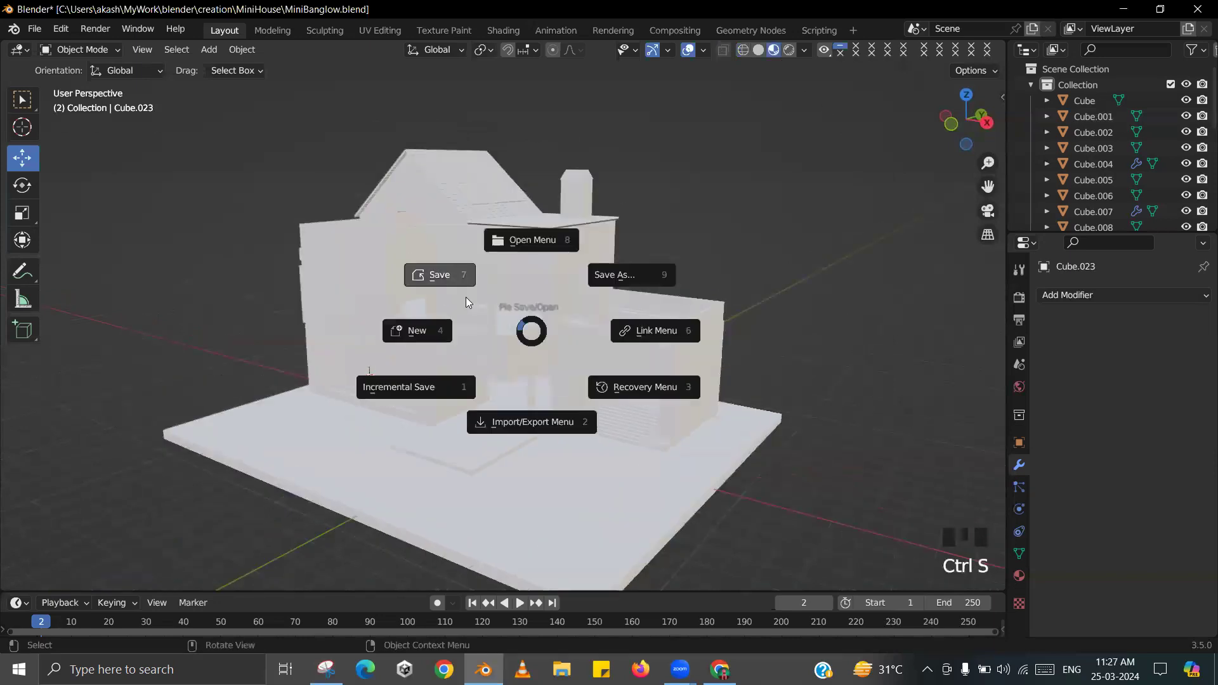
{"action": "left_click", "coordinate": [445, 278]}
{"action": "left_click", "coordinate": [758, 49]}
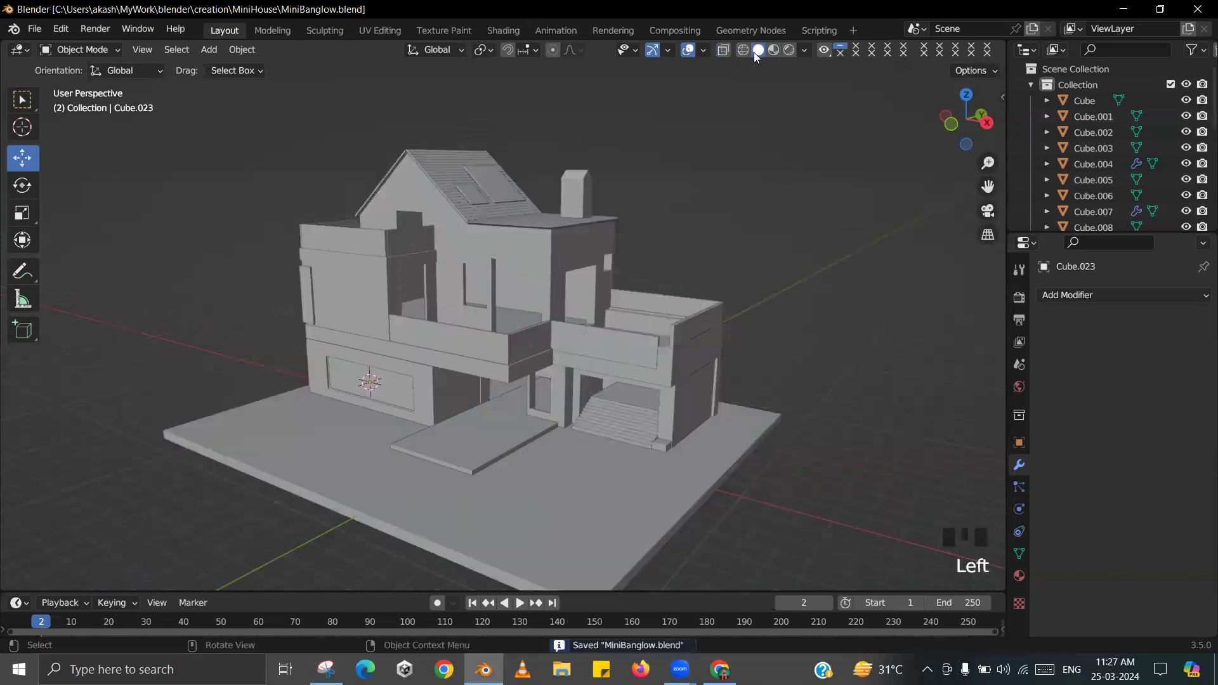
{"action": "mouse_move", "coordinate": [590, 280]}
{"action": "middle_mouse_down", "text": "shift"}
{"action": "mouse_move", "coordinate": [604, 298]}
{"action": "mouse_move", "coordinate": [614, 264]}
{"action": "mouse_move", "coordinate": [633, 331]}
{"action": "mouse_move", "coordinate": [564, 326]}
{"action": "mouse_move", "coordinate": [589, 315]}
{"action": "middle_mouse_up", "text": "shift"}
- Examine the reference image again and compare it with the ground-floor window area of the model
{"action": "key", "text": "alt+Tab"}
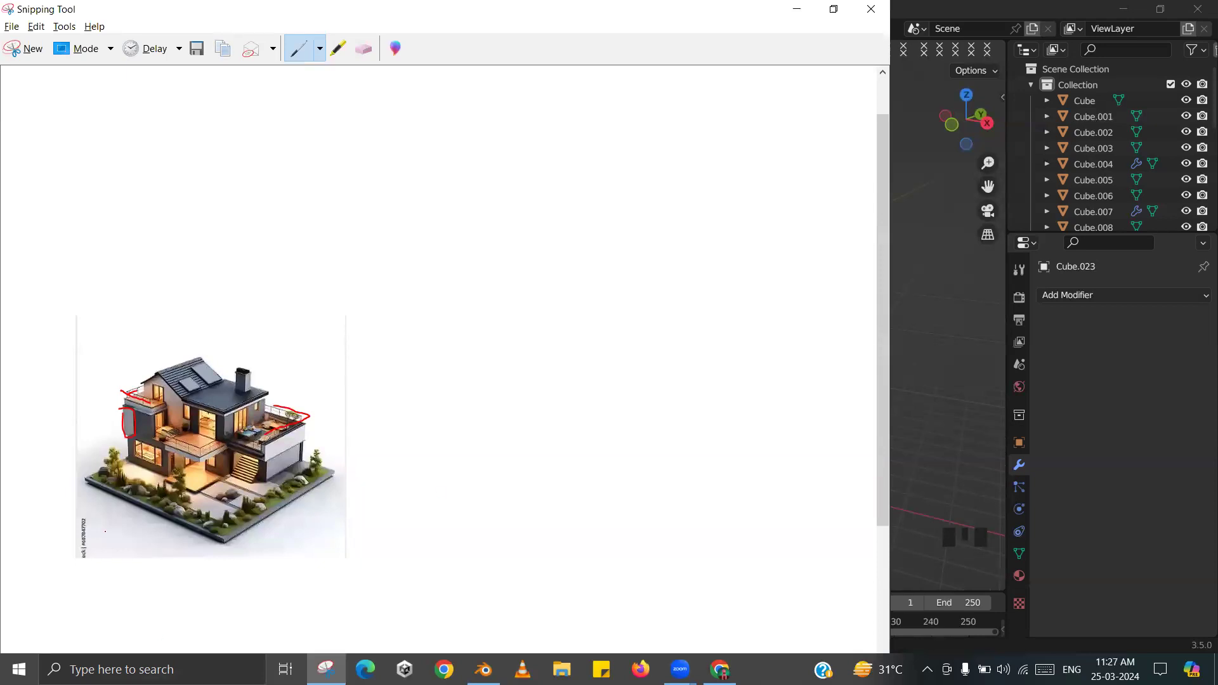
{"action": "key", "text": "alt+Tab"}
{"action": "scroll", "coordinate": [566, 308], "scroll_direction": "down", "scroll_amount": 3}
{"action": "middle_click_drag", "start_coordinate": [390, 335], "coordinate": [481, 345]}
{"action": "scroll", "coordinate": [368, 337], "scroll_direction": "up", "scroll_amount": 2}
{"action": "scroll", "coordinate": [415, 338], "scroll_direction": "up", "scroll_amount": 2}
{"action": "scroll", "coordinate": [406, 330], "scroll_direction": "up", "scroll_amount": 2}
{"action": "scroll", "coordinate": [388, 311], "scroll_direction": "down", "scroll_amount": 1}
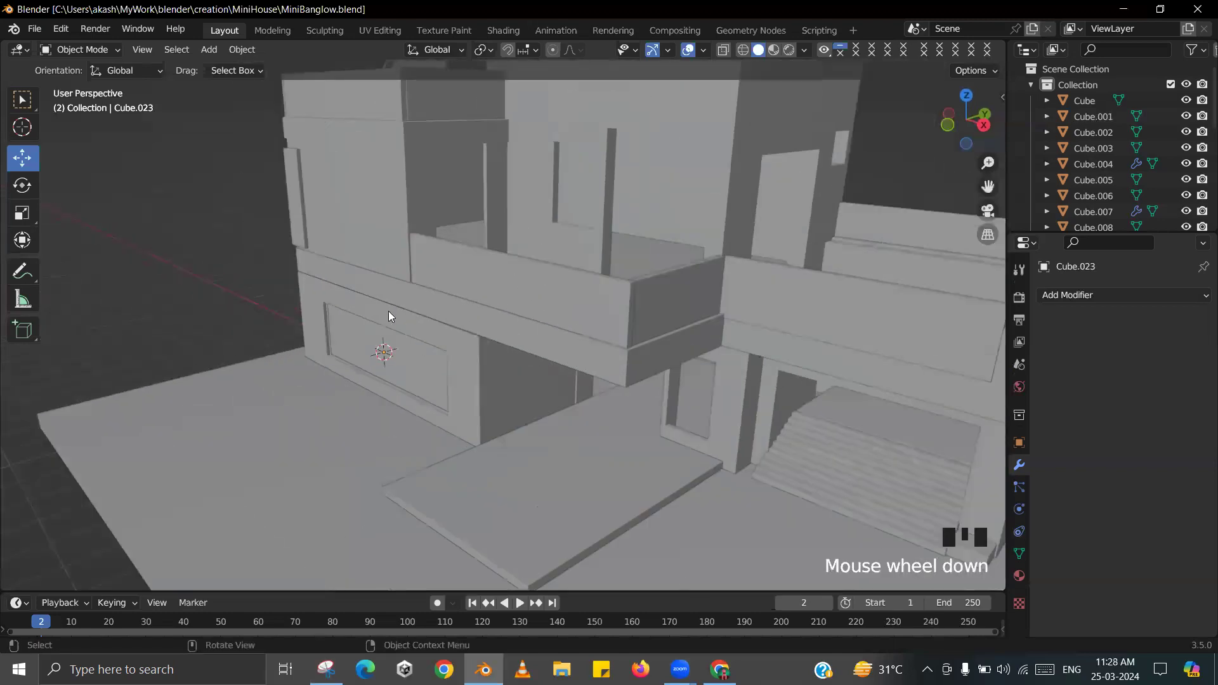
- Add a cube at the ground-floor window, move it along Y into the room and scale it down
{"action": "key", "text": "shift+a"}
{"action": "mouse_move", "coordinate": [368, 294]}
{"action": "middle_click_drag", "start_coordinate": [377, 365], "coordinate": [558, 330], "text": "shift"}
{"action": "left_click_drag", "start_coordinate": [558, 330], "coordinate": [628, 309]}
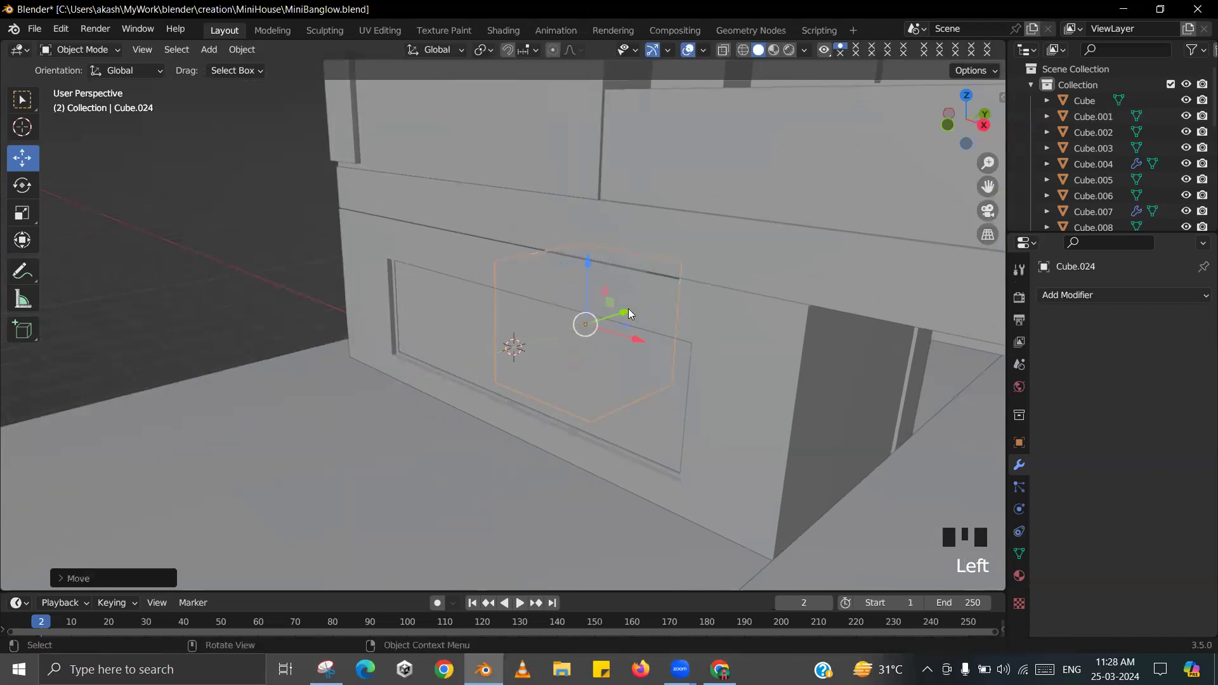
{"action": "key", "text": "KP_Decimal"}
{"action": "middle_click_drag", "start_coordinate": [628, 309], "coordinate": [883, 351]}
{"action": "key", "text": "s"}
{"action": "left_click", "coordinate": [666, 343]}
- Lower the cube toward the room floor, flatten it along Z and narrow it along Y
{"action": "middle_click_drag", "start_coordinate": [666, 343], "coordinate": [524, 264]}
{"action": "left_click_drag", "start_coordinate": [524, 263], "coordinate": [534, 437]}
{"action": "key", "text": "s"}
{"action": "key", "text": "z"}
{"action": "left_click", "coordinate": [507, 414]}
{"action": "key", "text": "s"}
{"action": "key", "text": "y"}
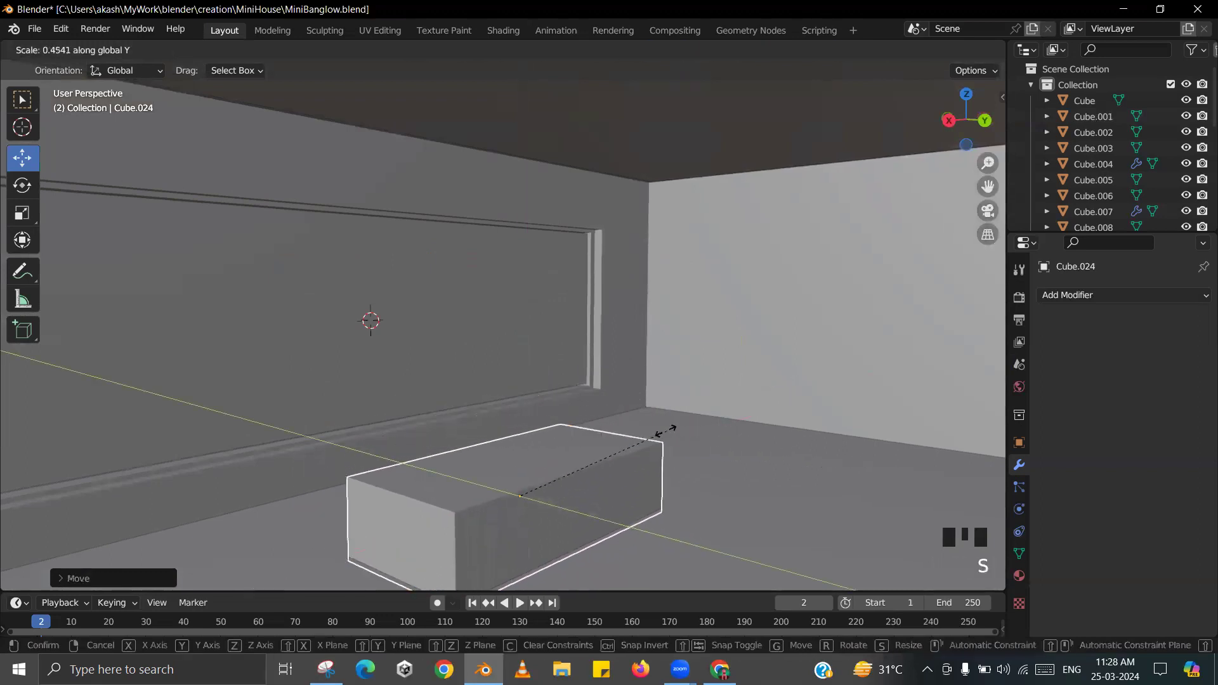
{"action": "left_click", "coordinate": [595, 433]}
- Move the block up to the window wall, stretch it along X into a long bench and adjust its position
{"action": "scroll", "coordinate": [622, 456], "scroll_direction": "up", "scroll_amount": 5}
{"action": "left_click_drag", "start_coordinate": [612, 524], "coordinate": [416, 506]}
{"action": "key", "text": "alt+Tab"}
{"action": "key", "text": "alt+Tab"}
{"action": "middle_click_drag", "start_coordinate": [500, 408], "coordinate": [396, 475]}
{"action": "middle_click_drag", "start_coordinate": [396, 474], "coordinate": [492, 408], "text": "shift"}
{"action": "scroll", "coordinate": [470, 407], "scroll_direction": "down", "scroll_amount": 1}
{"action": "key", "text": "s"}
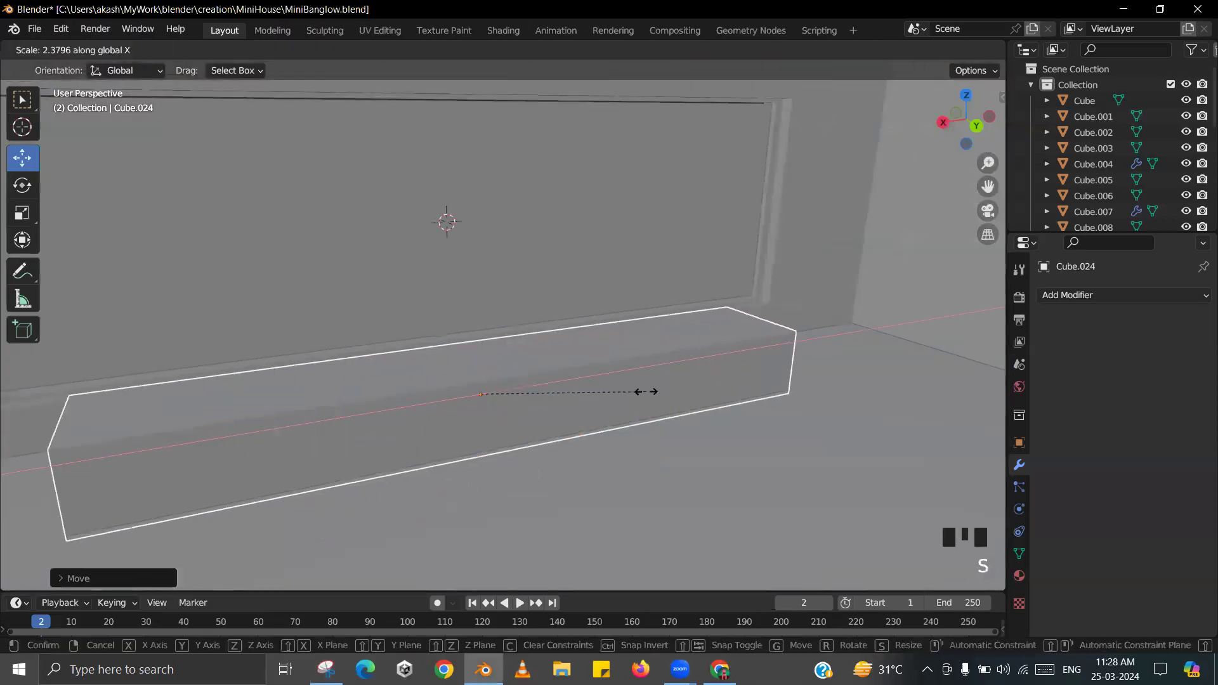
{"action": "left_click", "coordinate": [593, 398]}
{"action": "middle_click_drag", "start_coordinate": [591, 398], "coordinate": [478, 389]}
{"action": "left_click_drag", "start_coordinate": [478, 391], "coordinate": [635, 390]}
{"action": "middle_click_drag", "start_coordinate": [619, 346], "coordinate": [475, 406], "text": "shift"}
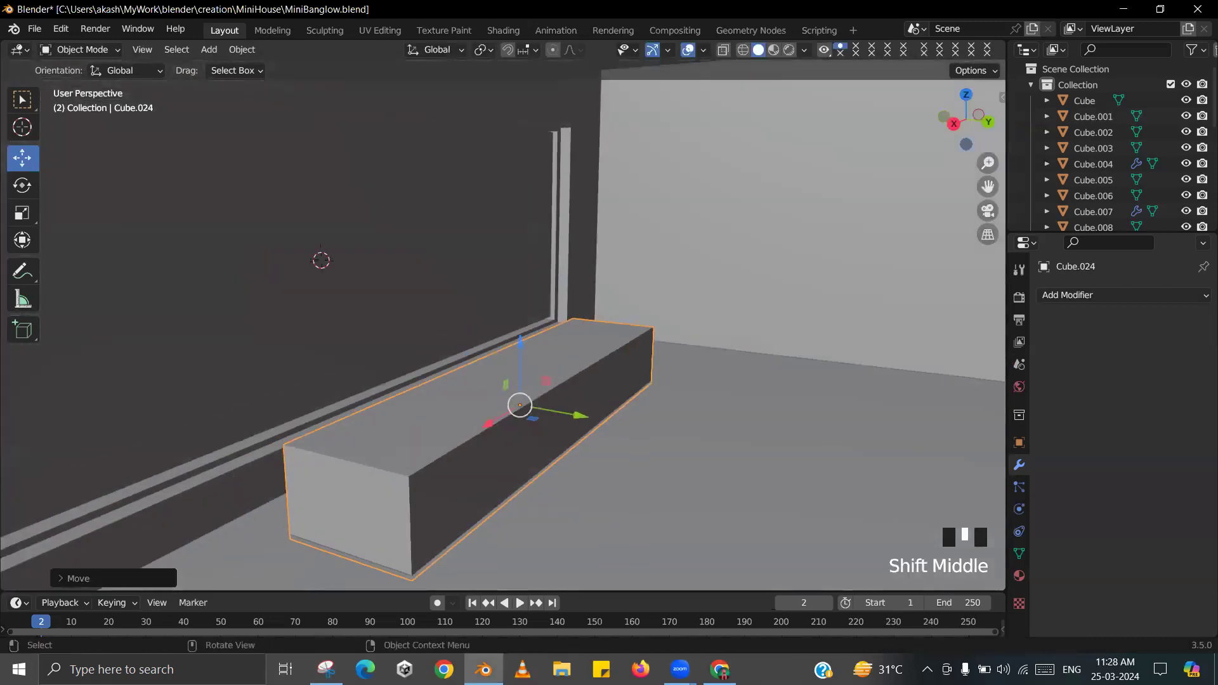
- Resize the bench block to wider, flatter proportions and adjust its position so it rests on the floor
{"action": "key", "text": "s"}
{"action": "left_click", "coordinate": [584, 435]}
{"action": "middle_click_drag", "start_coordinate": [584, 435], "coordinate": [650, 302], "text": "shift"}
{"action": "left_click_drag", "start_coordinate": [579, 308], "coordinate": [577, 324]}
{"action": "middle_click_drag", "start_coordinate": [577, 325], "coordinate": [602, 280], "text": "shift"}
{"action": "left_click_drag", "start_coordinate": [602, 280], "coordinate": [607, 267]}
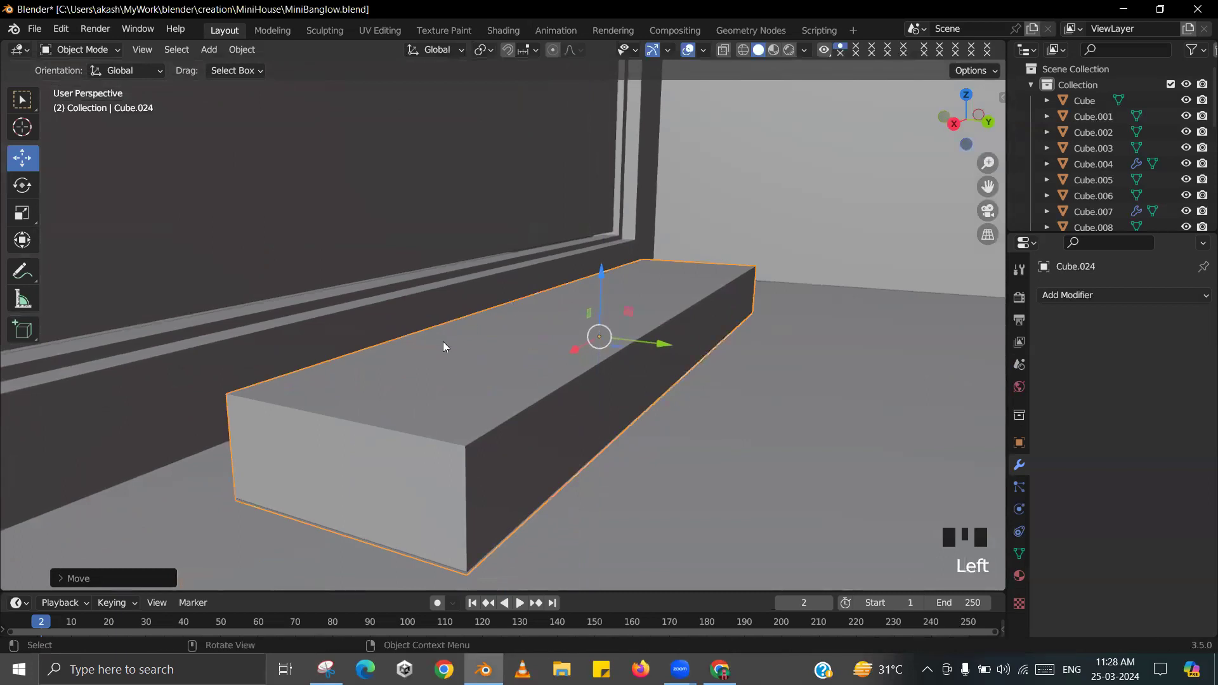
- Enter Edit Mode and add a lengthwise loop cut to the bench block, sliding it toward the window side
{"action": "key", "text": "Tab"}
{"action": "key", "text": "ctrl+r"}
{"action": "left_click", "coordinate": [398, 421]}
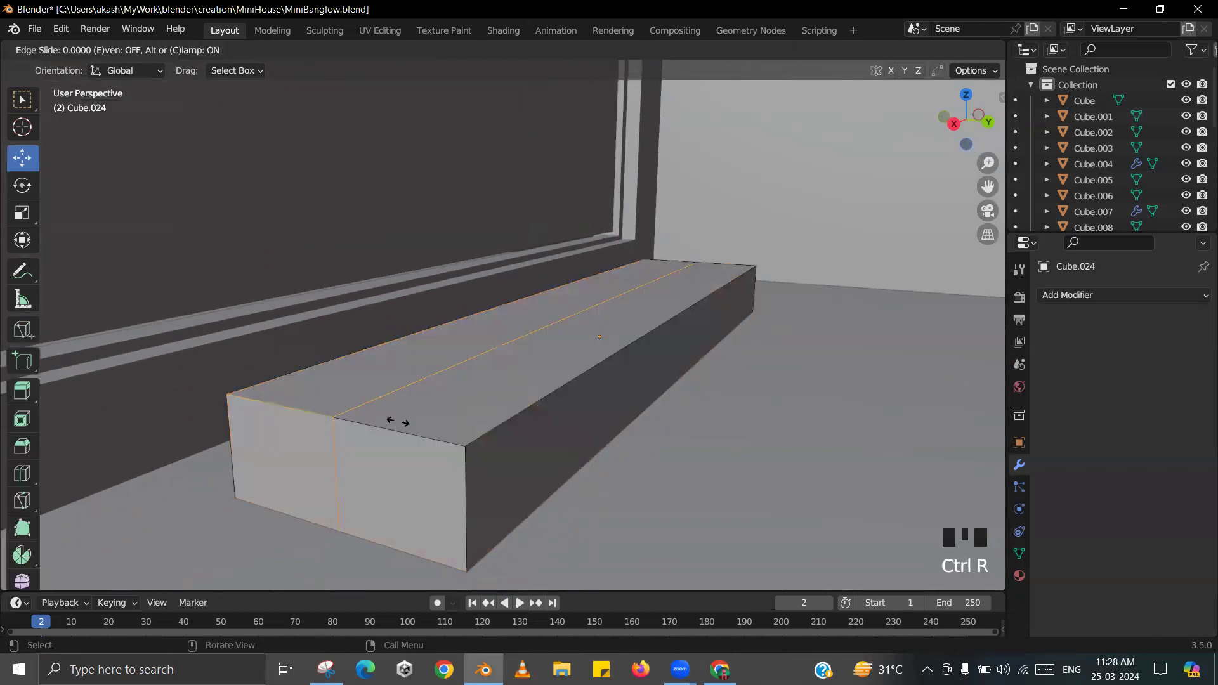
{"action": "left_click", "coordinate": [363, 410]}
{"action": "middle_click_drag", "start_coordinate": [374, 394], "coordinate": [387, 355]}
- Extrude the narrow top face beside the window upward as a backrest and move it along Y to slant backward
{"action": "left_click", "coordinate": [457, 394]}
{"action": "left_click", "coordinate": [456, 343]}
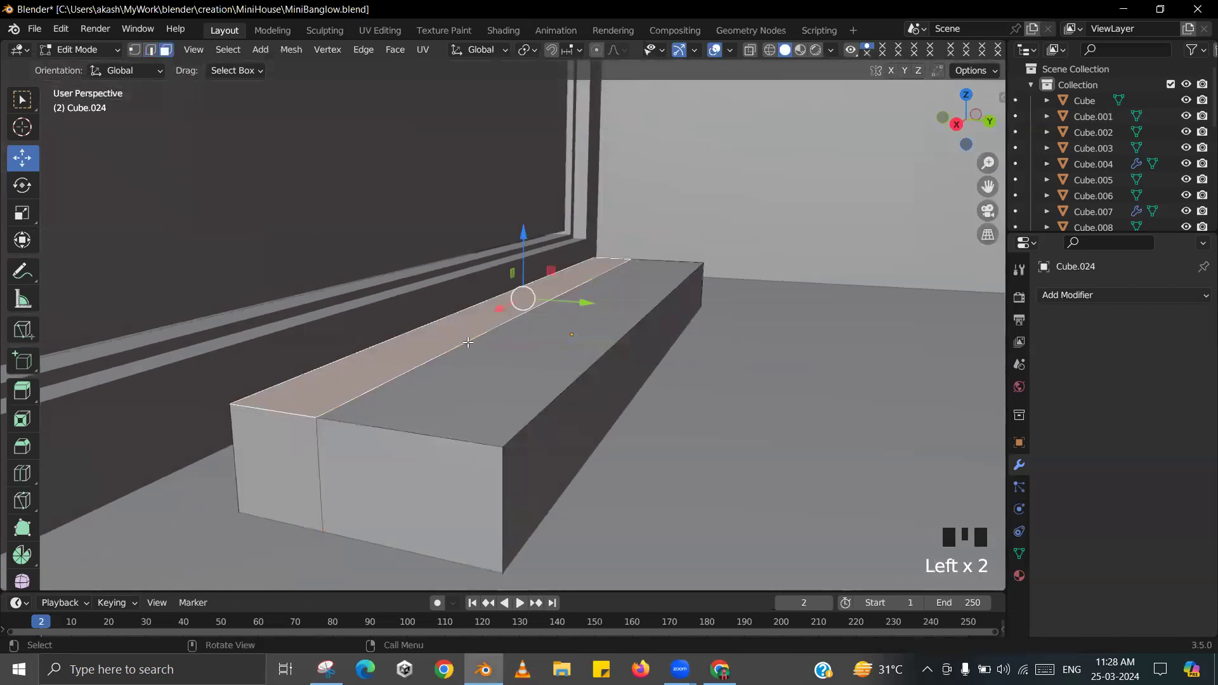
{"action": "key", "text": "e"}
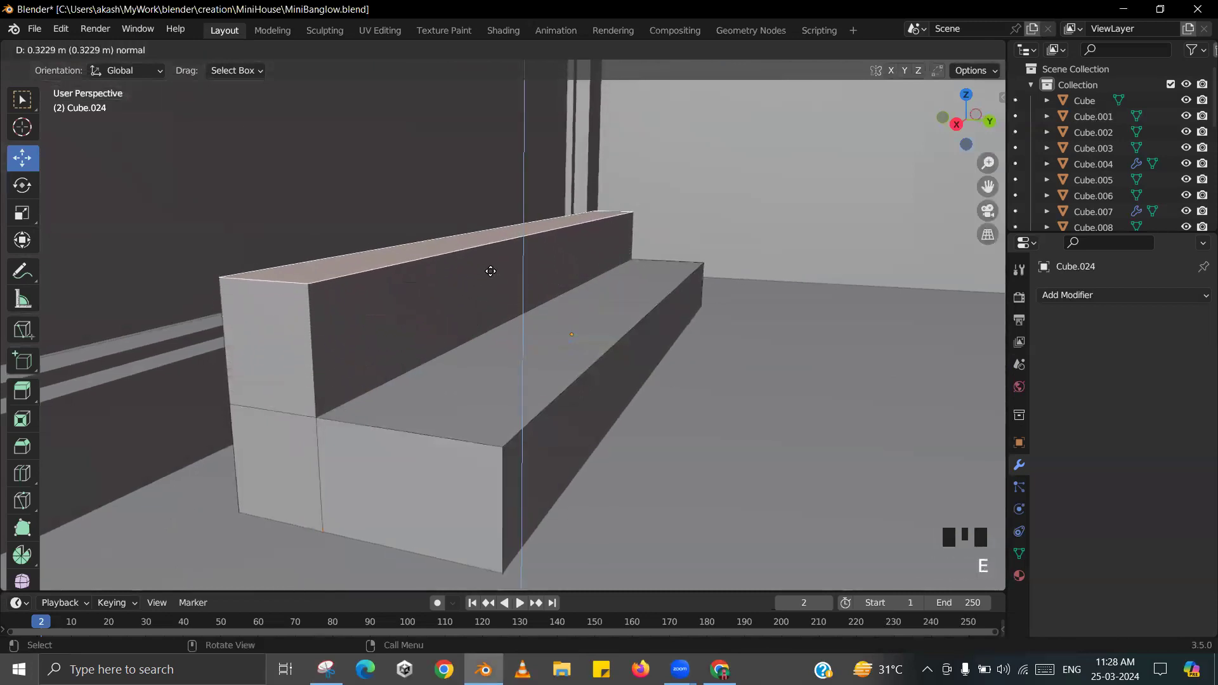
{"action": "left_click", "coordinate": [497, 261]}
{"action": "middle_click_drag", "start_coordinate": [497, 261], "coordinate": [561, 232]}
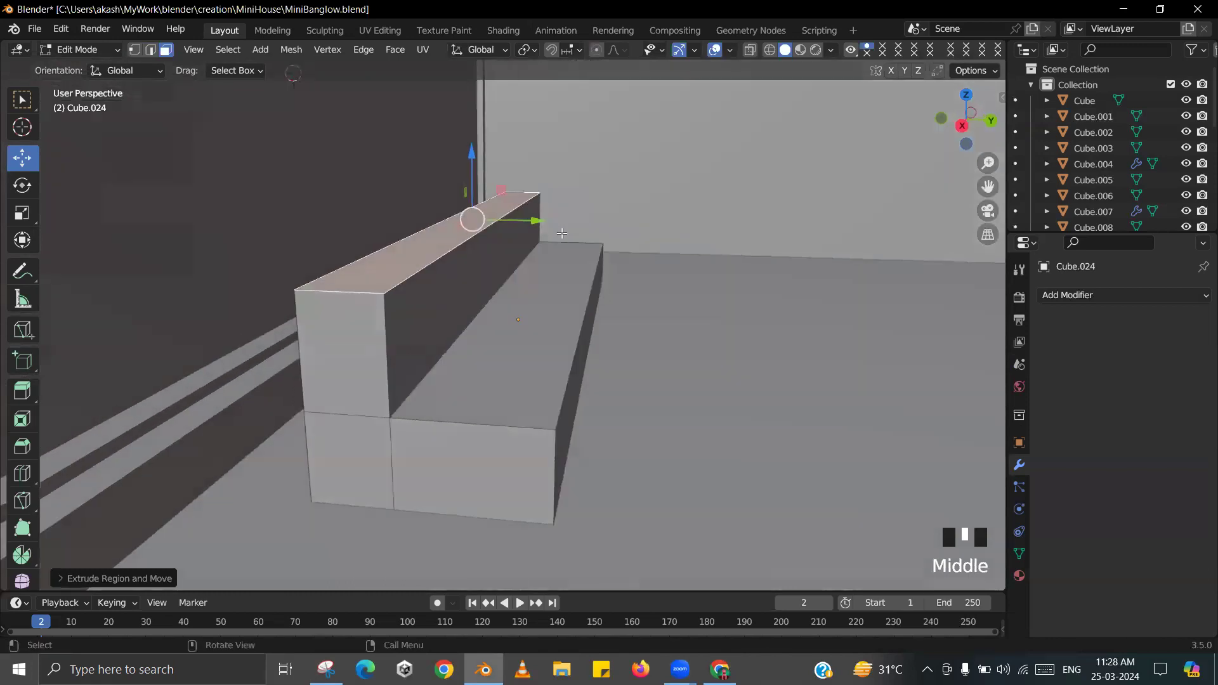
{"action": "left_click_drag", "start_coordinate": [541, 223], "coordinate": [521, 226]}
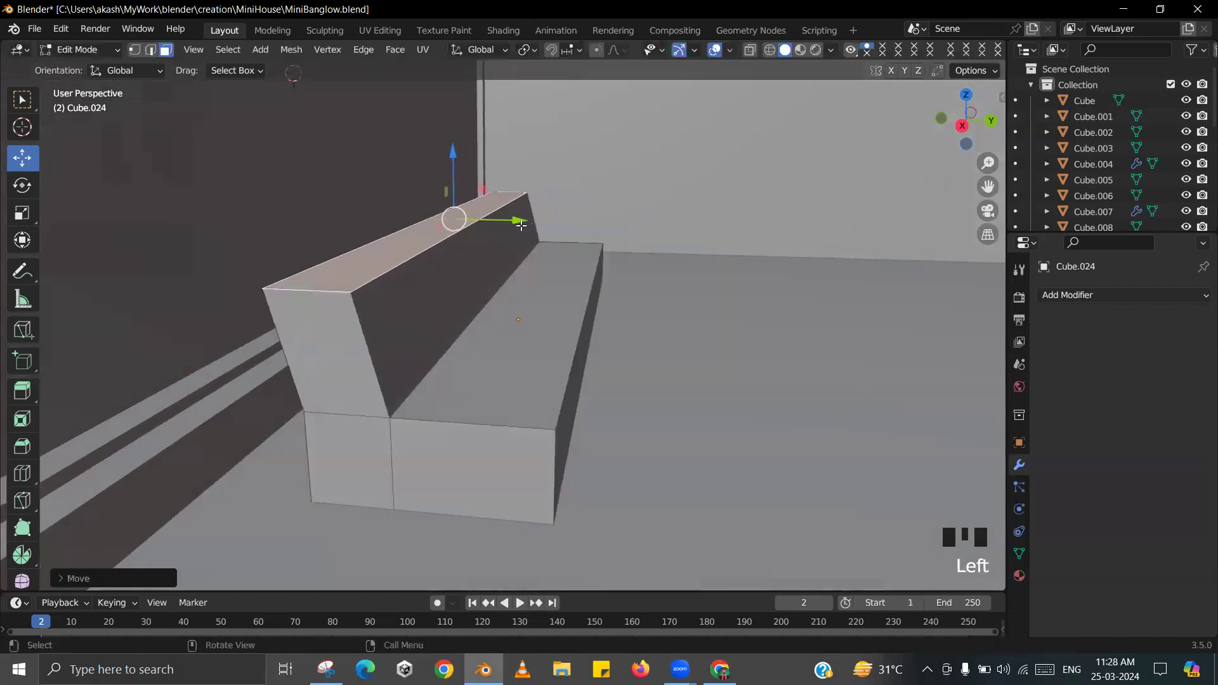
- Scale the backrest's top face narrower along Y, leave Edit Mode and check the house reference image in Snipping Tool
{"action": "key", "text": "s"}
{"action": "key", "text": "y"}
{"action": "left_click", "coordinate": [652, 277]}
{"action": "key", "text": "Tab"}
{"action": "middle_click_drag", "start_coordinate": [616, 285], "coordinate": [568, 300]}
{"action": "scroll", "coordinate": [570, 301], "scroll_direction": "down", "scroll_amount": 2}
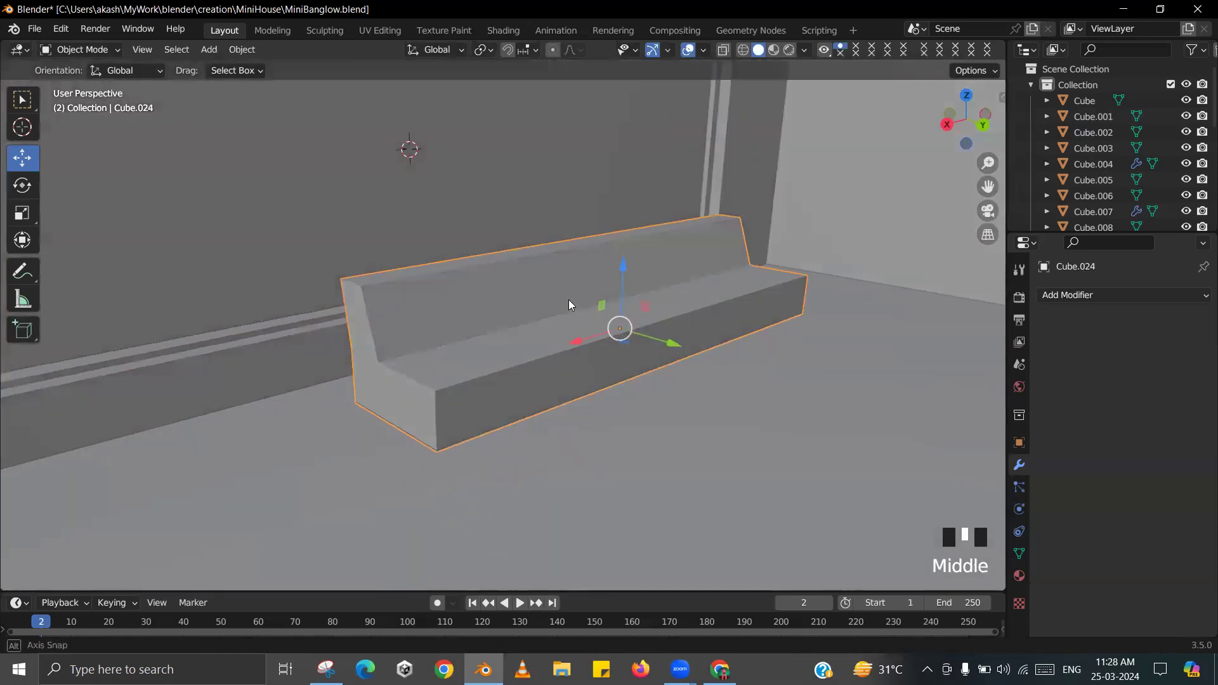
{"action": "key", "text": "alt+Tab"}
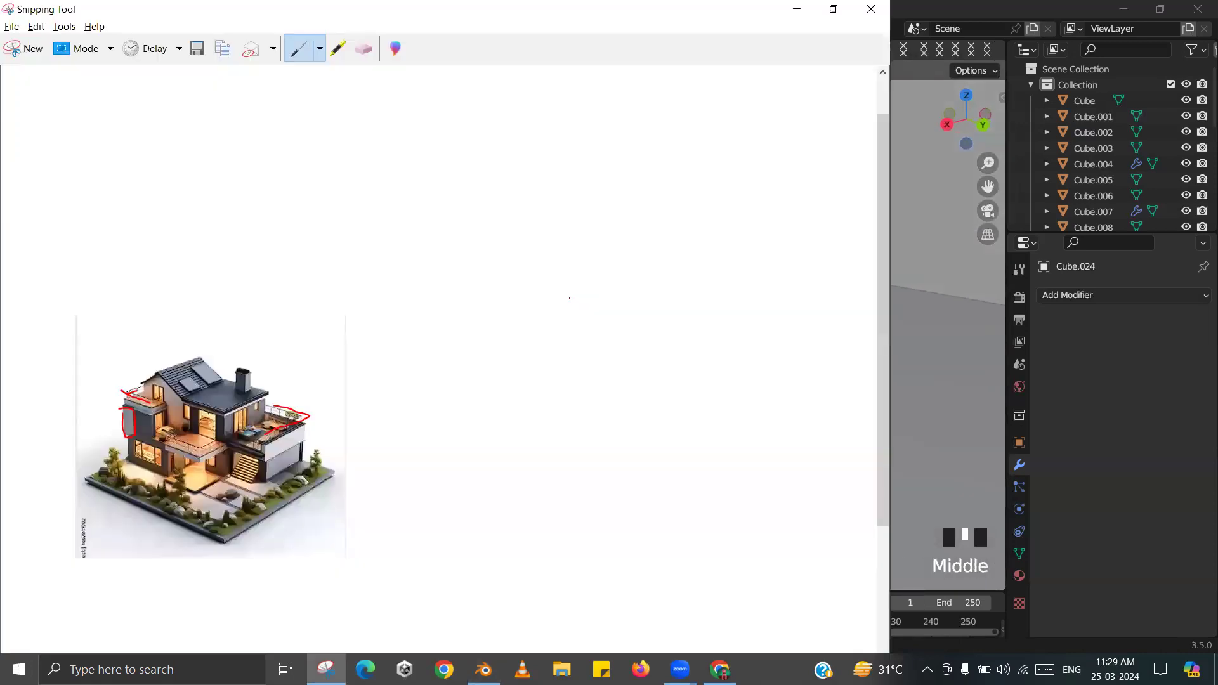
{"action": "key", "text": "alt+Tab"}
- Add two evenly spaced crosswise loop cuts that divide the bench into three sections, and save the file
{"action": "key", "text": "Tab"}
{"action": "key", "text": "ctrl+r"}
{"action": "scroll", "coordinate": [589, 309], "scroll_direction": "up", "scroll_amount": 1}
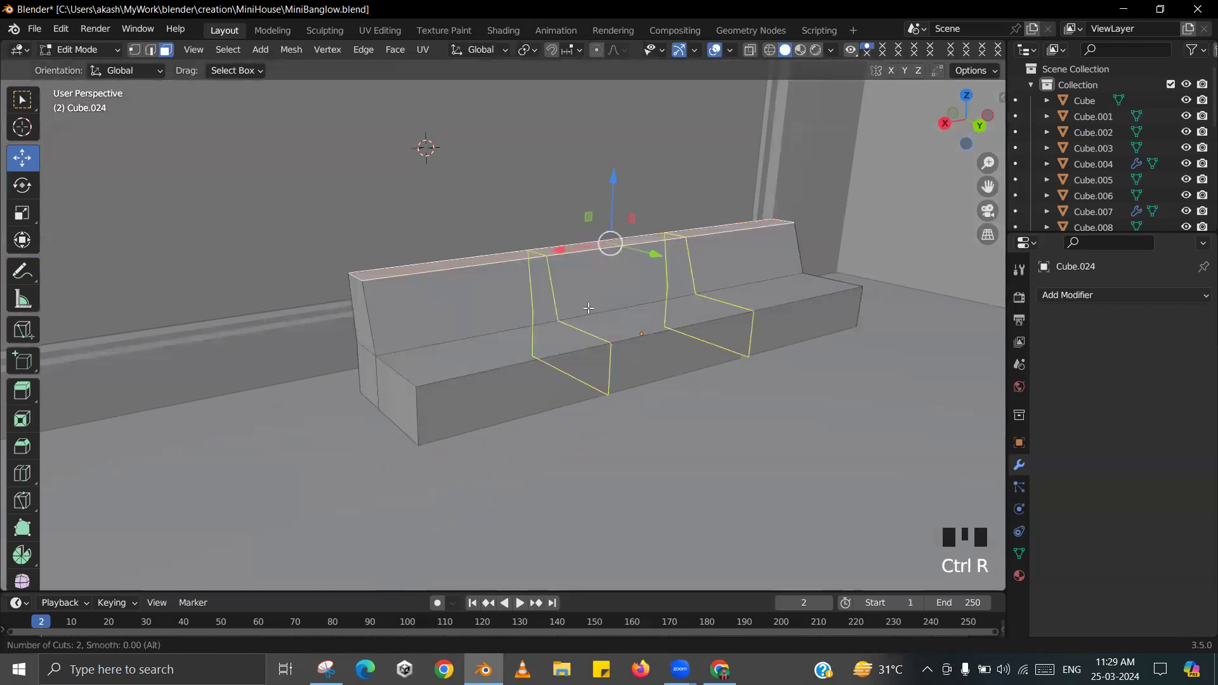
{"action": "left_click", "coordinate": [589, 309]}
{"action": "scroll", "coordinate": [589, 308], "scroll_direction": "up", "scroll_amount": 2}
{"action": "mouse_move", "coordinate": [588, 308]}
{"action": "middle_mouse_down", "text": "shift"}
{"action": "mouse_move", "coordinate": [577, 320]}
{"action": "mouse_move", "coordinate": [584, 331]}
{"action": "mouse_move", "coordinate": [562, 335]}
{"action": "mouse_move", "coordinate": [620, 360]}
{"action": "mouse_move", "coordinate": [556, 374]}
{"action": "mouse_move", "coordinate": [604, 352]}
{"action": "mouse_move", "coordinate": [632, 367]}
{"action": "mouse_move", "coordinate": [566, 368]}
{"action": "mouse_move", "coordinate": [564, 304]}
{"action": "mouse_move", "coordinate": [615, 294]}
{"action": "mouse_move", "coordinate": [587, 272]}
{"action": "mouse_move", "coordinate": [590, 307]}
{"action": "middle_mouse_up", "text": "shift"}
{"action": "key", "text": "ctrl+s"}
{"action": "left_click", "coordinate": [559, 310]}
{"action": "key", "text": "Tab"}
{"action": "key", "text": "Tab"}
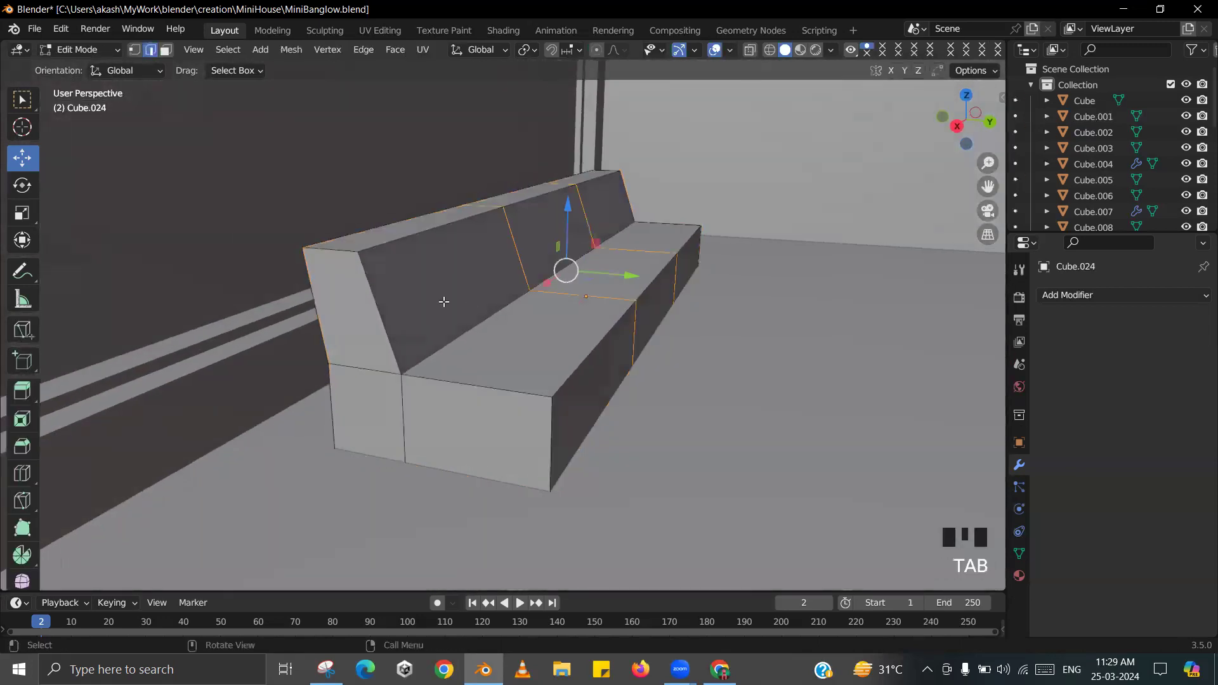
- Try to bevel the outline edges of the bench's near end with three segments, about 0.06 m wide, and save the file
{"action": "left_click", "coordinate": [365, 286], "text": "alt"}
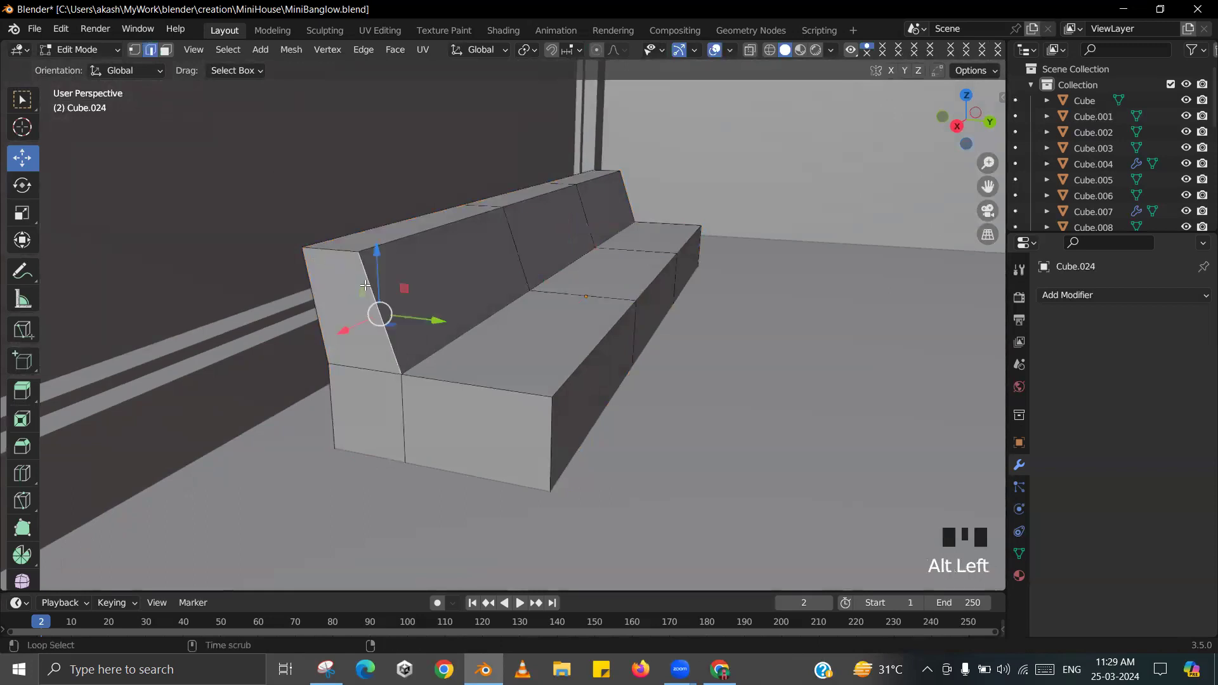
{"action": "left_click", "coordinate": [461, 397], "text": "alt+shift"}
{"action": "left_click", "coordinate": [374, 426], "text": "alt+shift"}
{"action": "left_click", "coordinate": [317, 330], "text": "alt+shift"}
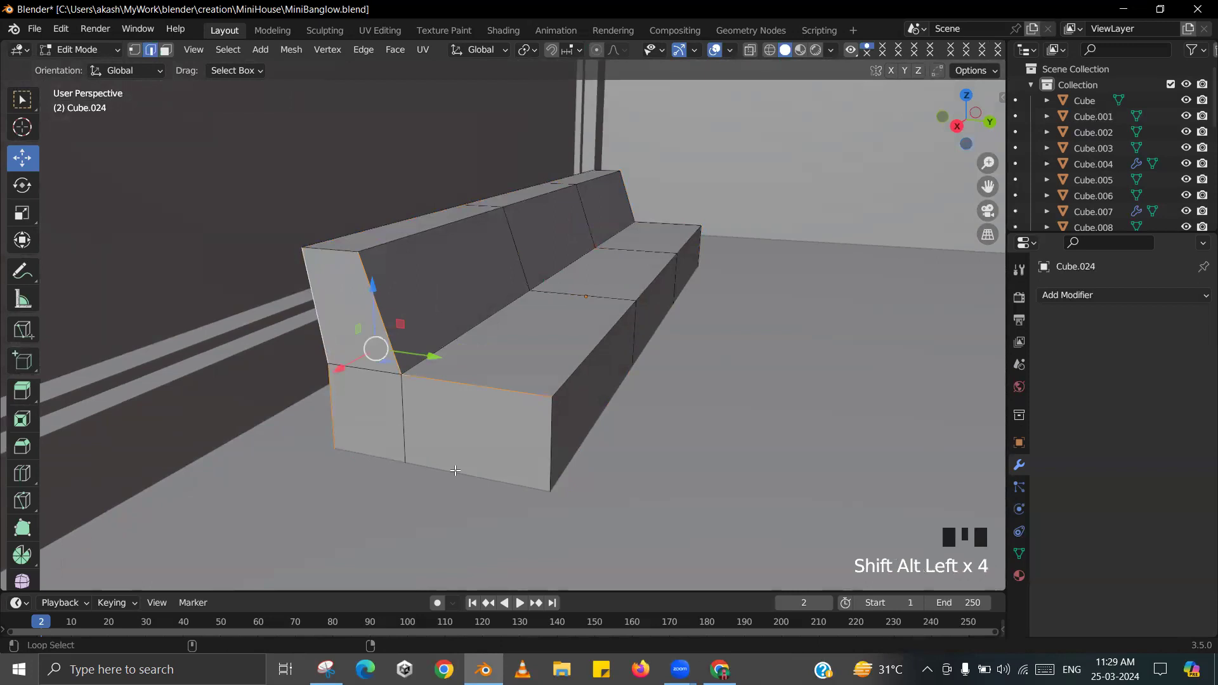
{"action": "key", "text": "alt+z"}
{"action": "left_click", "coordinate": [366, 452]}
{"action": "key", "text": "ctrl+z"}
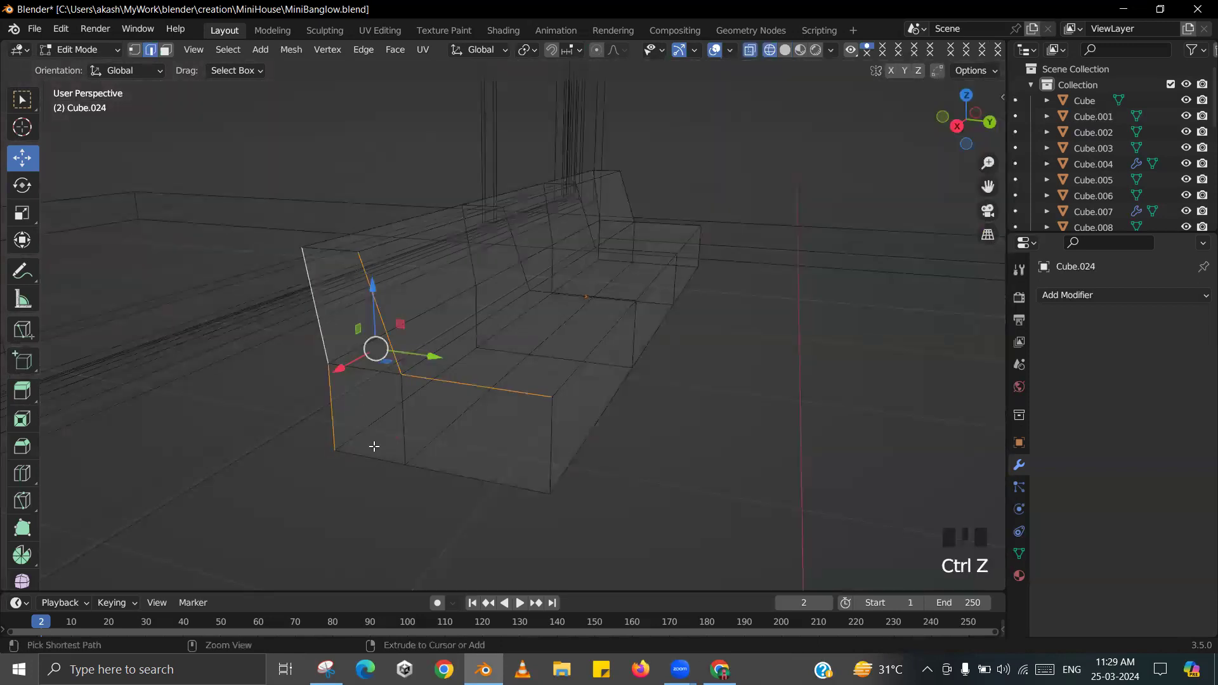
{"action": "left_click", "coordinate": [448, 467], "text": "alt+shift"}
{"action": "middle_click_drag", "start_coordinate": [402, 311], "coordinate": [425, 321]}
{"action": "key", "text": "alt+z"}
{"action": "left_click", "coordinate": [482, 320]}
{"action": "key", "text": "ctrl+z"}
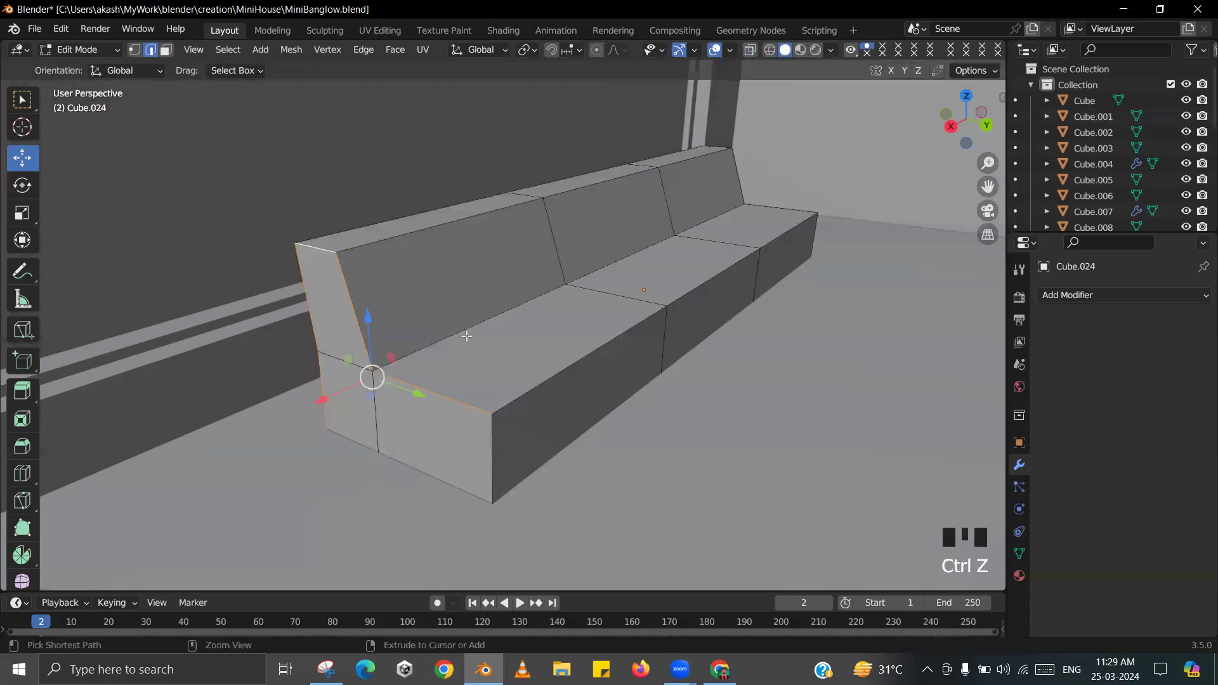
{"action": "key", "text": "ctrl+b"}
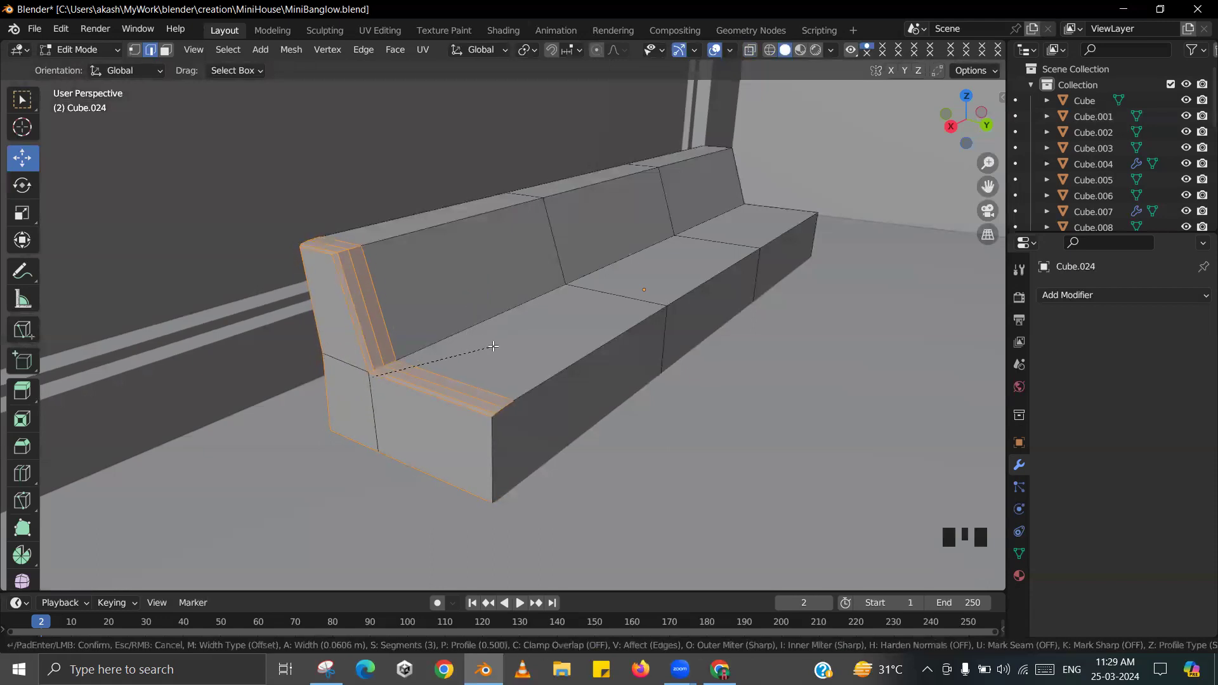
{"action": "left_click", "coordinate": [494, 345]}
{"action": "middle_click_drag", "start_coordinate": [493, 345], "coordinate": [634, 338]}
{"action": "key", "text": "Tab"}
{"action": "key", "text": "ctrl+s"}
- Try to bevel the outline edges of the bench's opposite end with three segments
{"action": "scroll", "coordinate": [622, 340], "scroll_direction": "up", "scroll_amount": 3}
{"action": "key", "text": "Tab"}
{"action": "left_click", "coordinate": [633, 337], "text": "alt"}
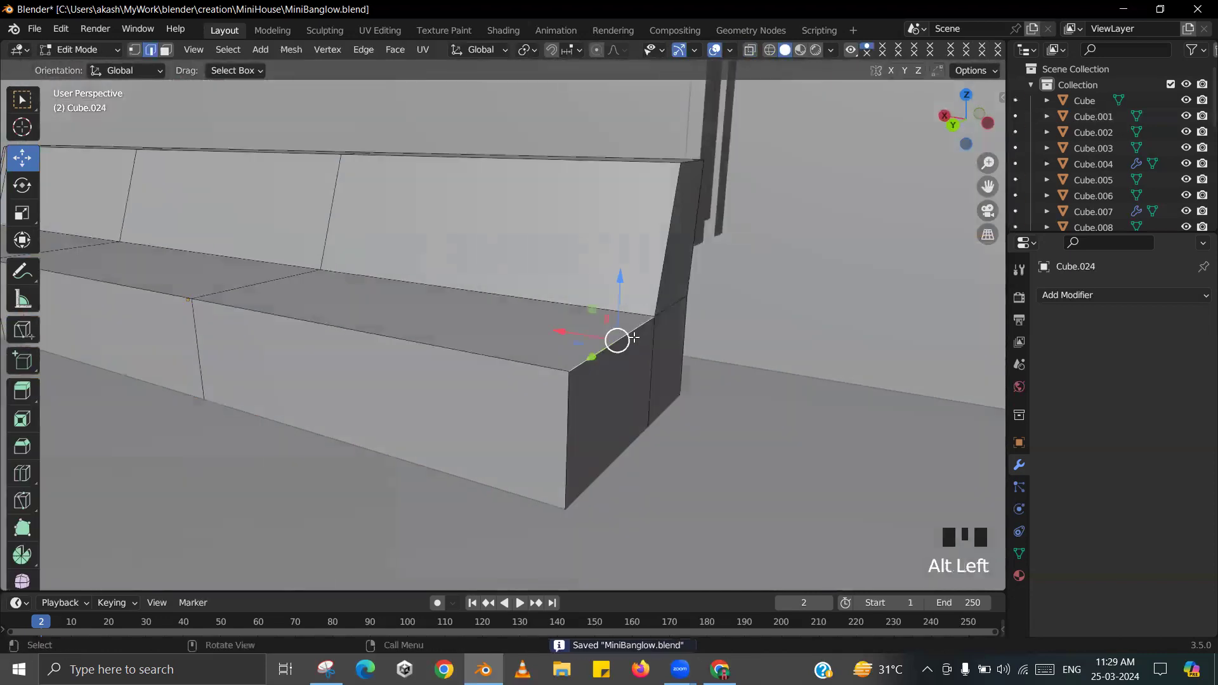
{"action": "left_click", "coordinate": [671, 364], "text": "alt+shift"}
{"action": "left_click", "coordinate": [610, 438], "text": "alt+shift"}
{"action": "key", "text": "ctrl+z"}
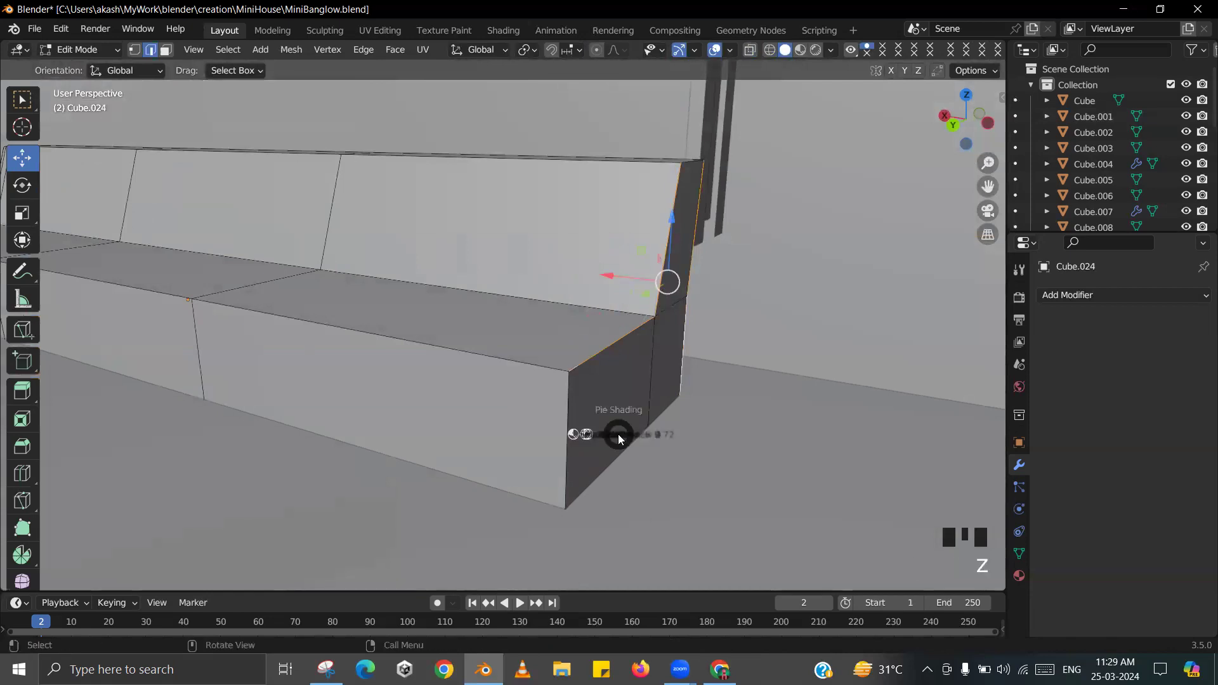
{"action": "left_click", "coordinate": [553, 435]}
{"action": "left_click", "coordinate": [605, 450], "text": "alt+shift"}
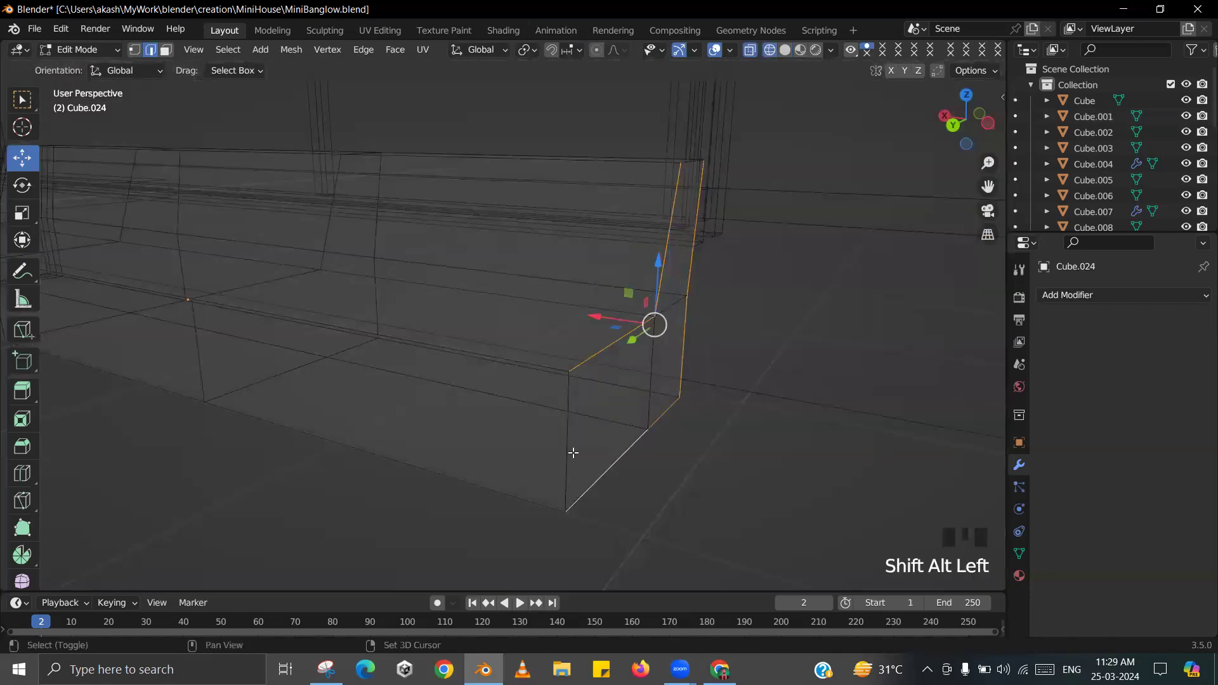
{"action": "key", "text": "z"}
{"action": "left_click", "coordinate": [654, 399]}
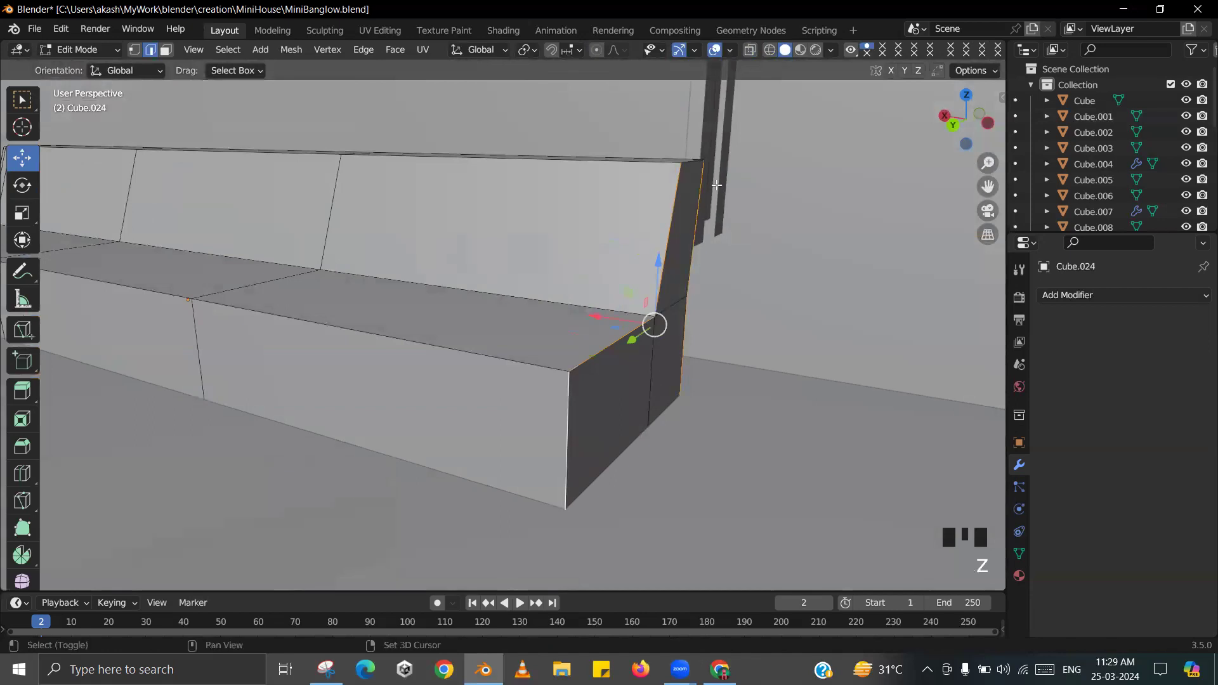
{"action": "key", "text": "ctrl+b"}
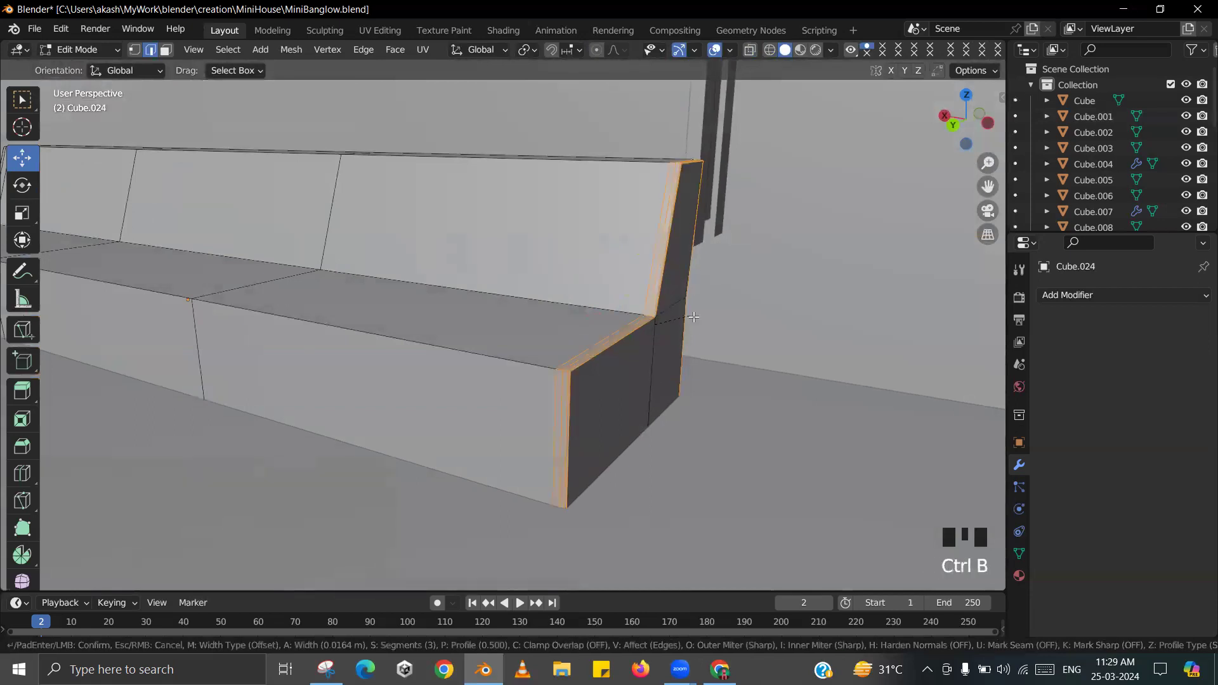
{"action": "left_click", "coordinate": [703, 324]}
{"action": "key", "text": "Tab"}
- Undo the edge bevels made on both ends of the bench
{"action": "middle_click_drag", "start_coordinate": [593, 318], "coordinate": [507, 346]}
{"action": "scroll", "coordinate": [426, 357], "scroll_direction": "down", "scroll_amount": 2}
{"action": "middle_click_drag", "start_coordinate": [426, 357], "coordinate": [519, 336], "text": "shift"}
{"action": "key", "text": "ctrl+z"}
{"action": "key", "text": "ctrl+z"}
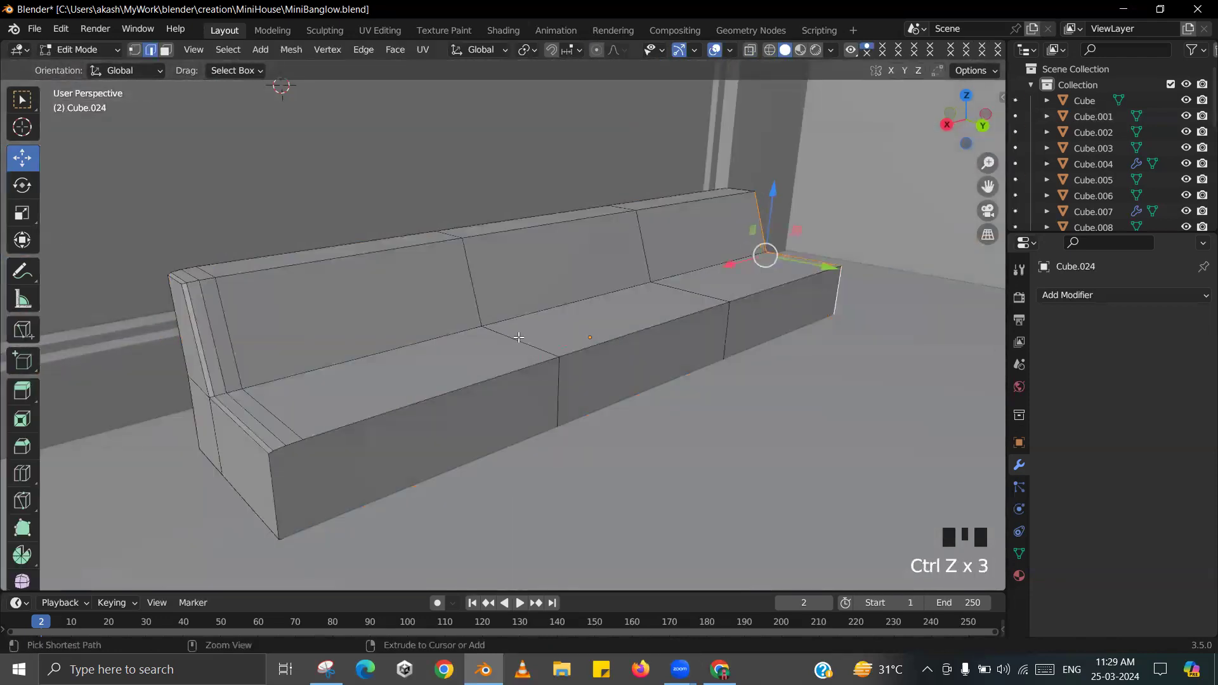
{"action": "key", "text": "ctrl+z"}
{"action": "key", "text": "ctrl+z"}
{"action": "key", "text": "ctrl+z"}
{"action": "key", "text": "ctrl+z"}
{"action": "key", "text": "ctrl+z"}
{"action": "key", "text": "ctrl+z"}
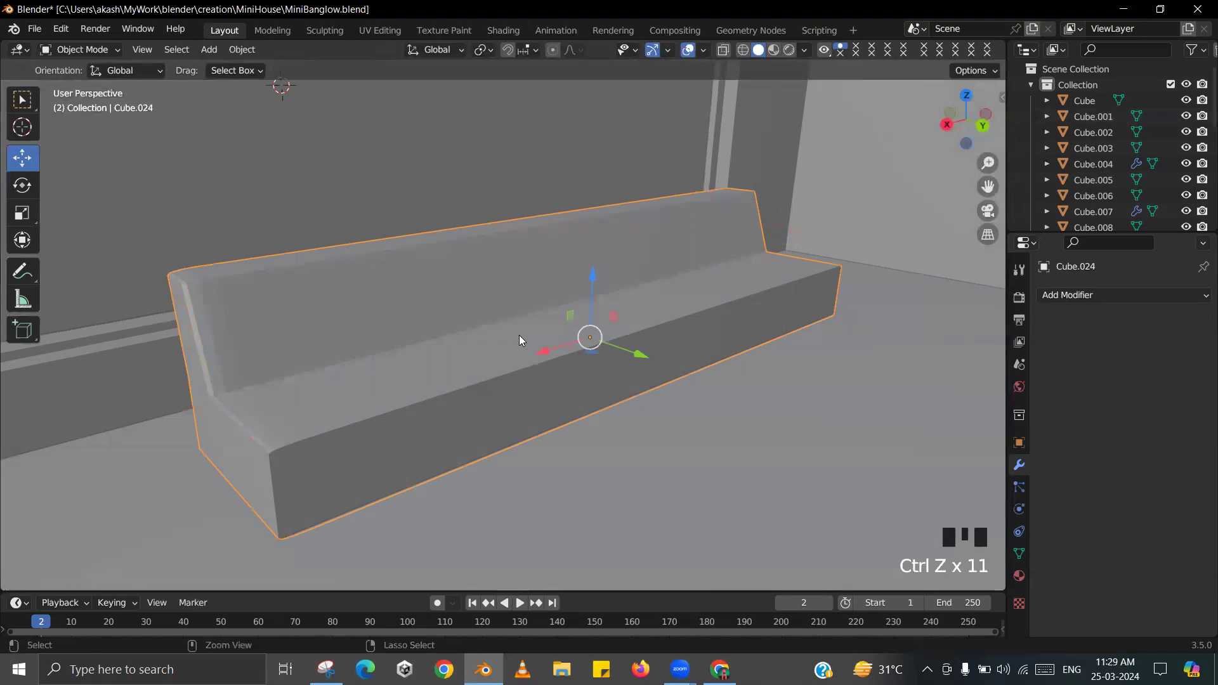
- Apply all transforms to the bench object in Object Mode
{"action": "key", "text": "Tab"}
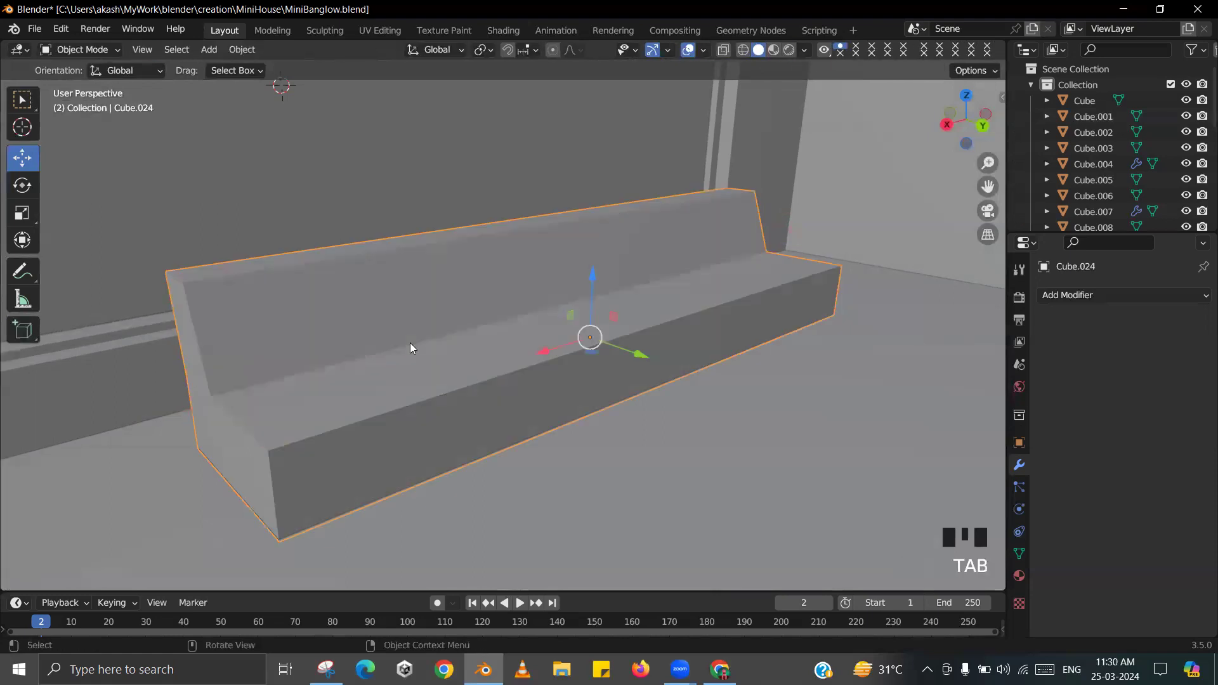
{"action": "key", "text": "ctrl+a"}
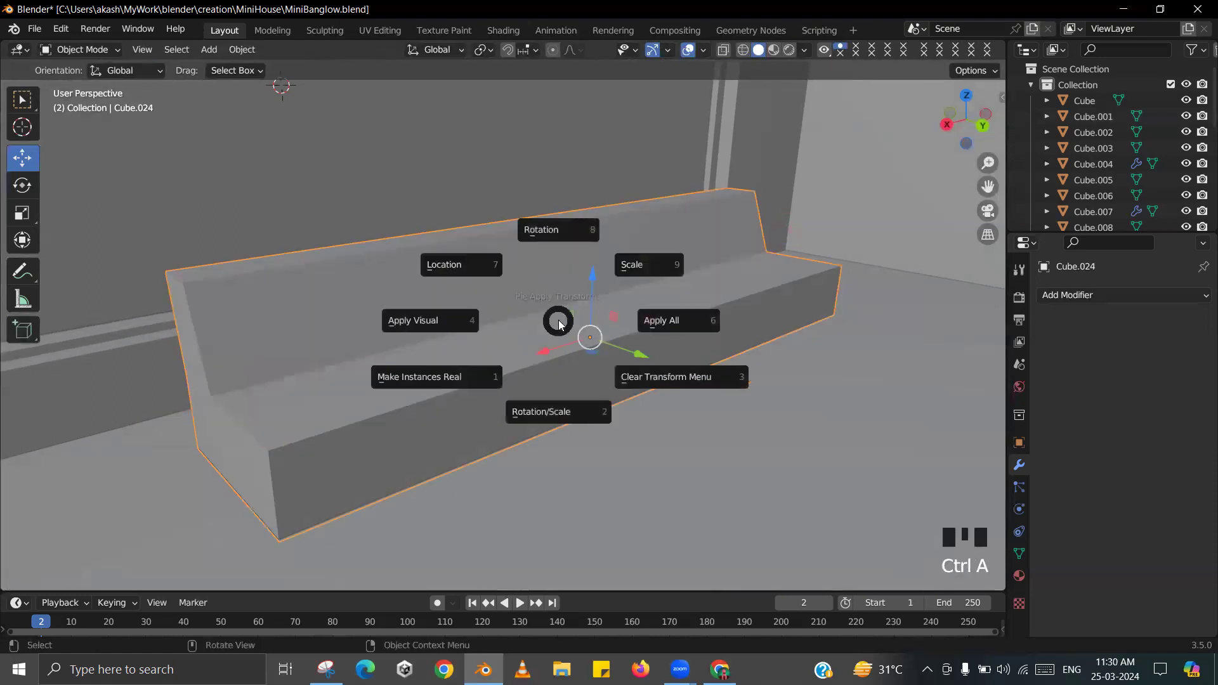
{"action": "left_click", "coordinate": [676, 321]}
- Try to bevel the complete outline of the bench's near end with five segments, about 0.04 m wide
{"action": "key", "text": "Tab"}
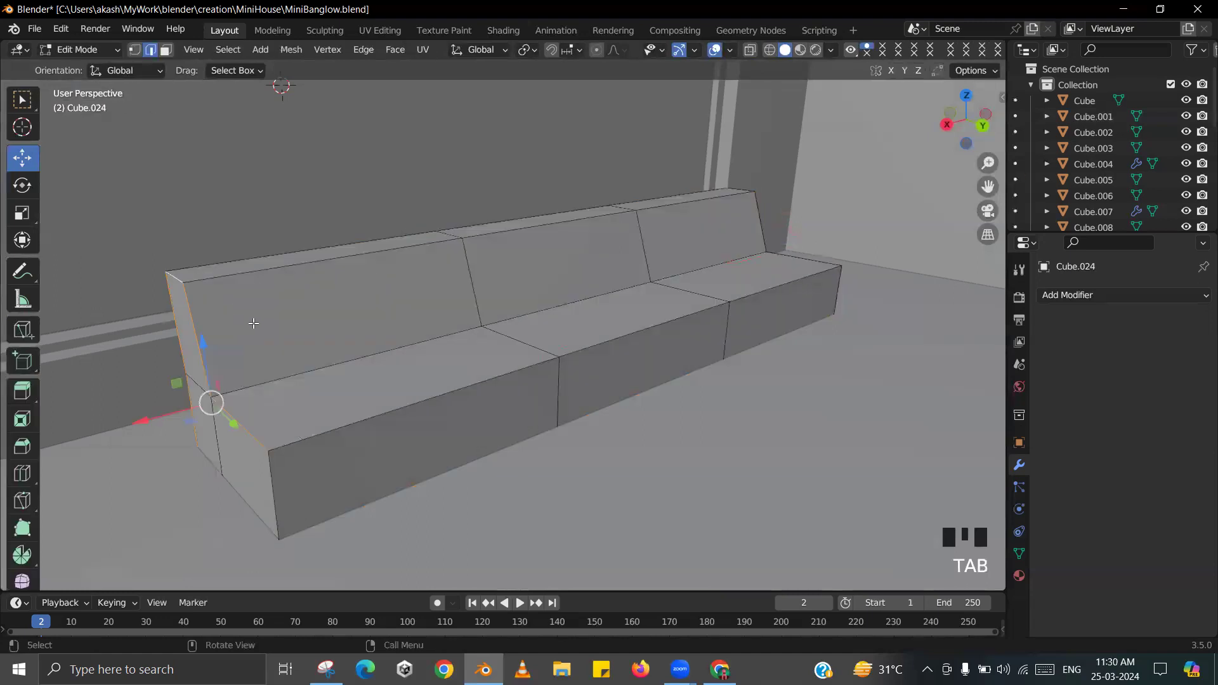
{"action": "key", "text": "z"}
{"action": "left_click", "coordinate": [109, 403]}
{"action": "middle_click_drag", "start_coordinate": [337, 423], "coordinate": [367, 382], "text": "shift"}
{"action": "middle_click_drag", "start_coordinate": [366, 382], "coordinate": [383, 376]}
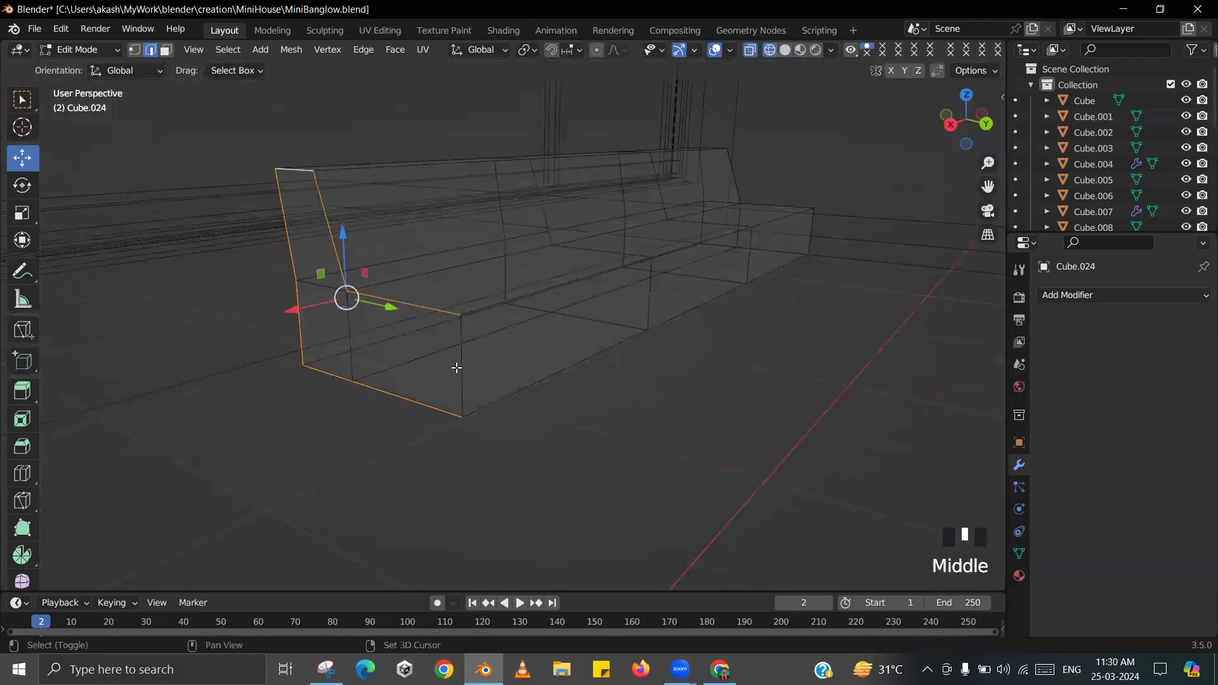
{"action": "key", "text": "z"}
{"action": "left_click", "coordinate": [625, 381]}
{"action": "middle_click_drag", "start_coordinate": [624, 380], "coordinate": [521, 361], "text": "ctrl"}
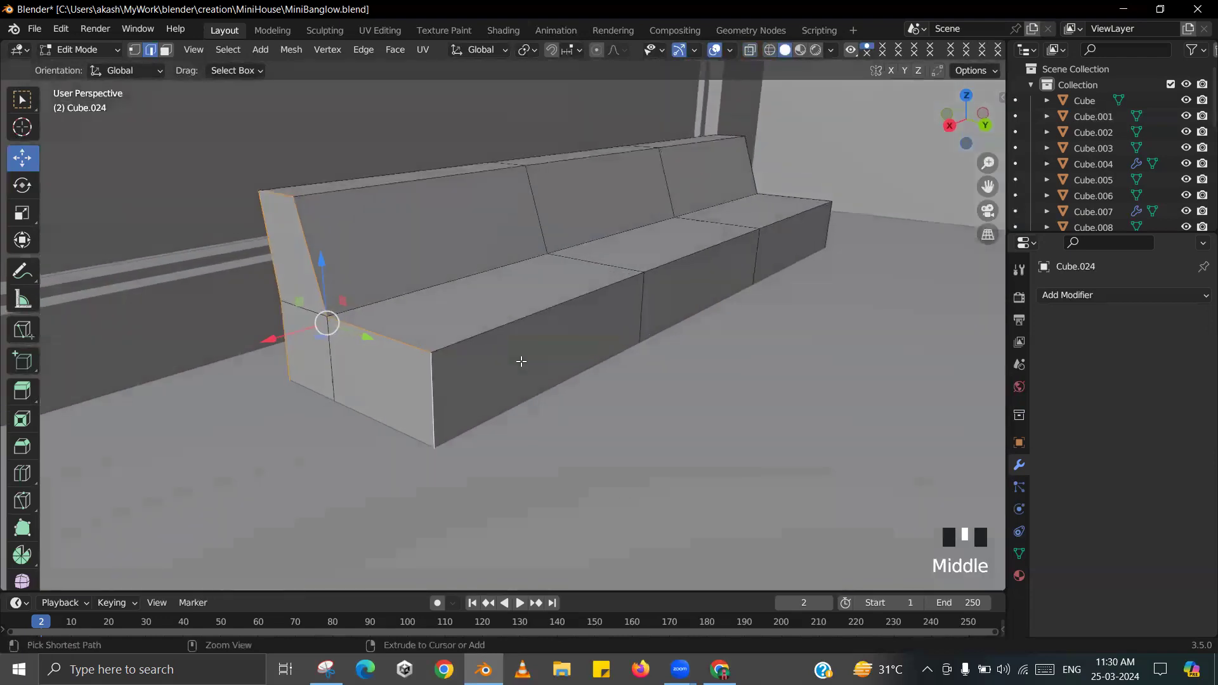
{"action": "key", "text": "ctrl+b"}
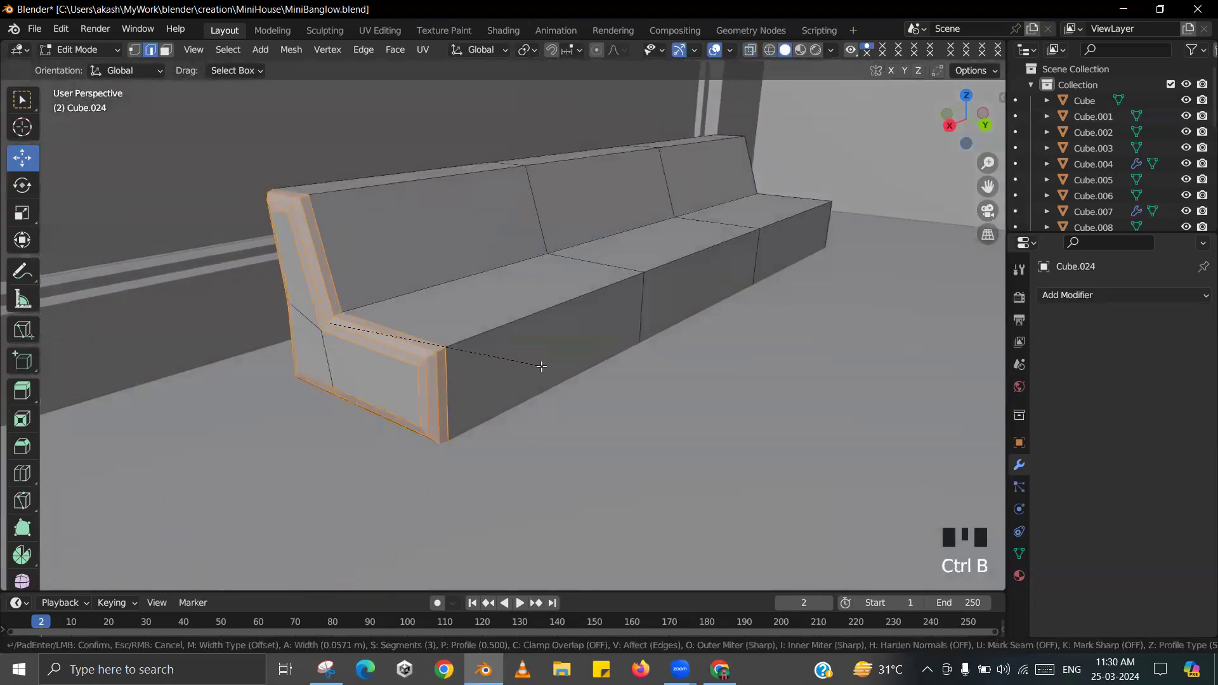
{"action": "scroll", "coordinate": [548, 372], "scroll_direction": "up", "scroll_amount": 1}
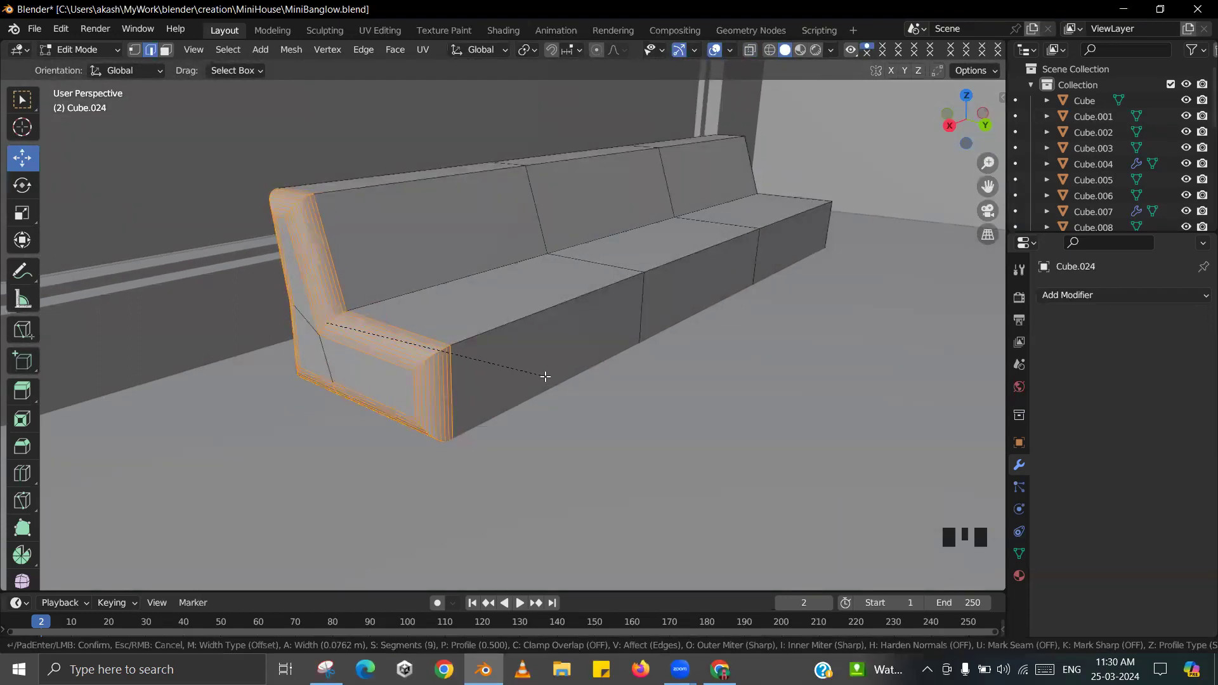
{"action": "scroll", "coordinate": [536, 377], "scroll_direction": "down", "scroll_amount": 1}
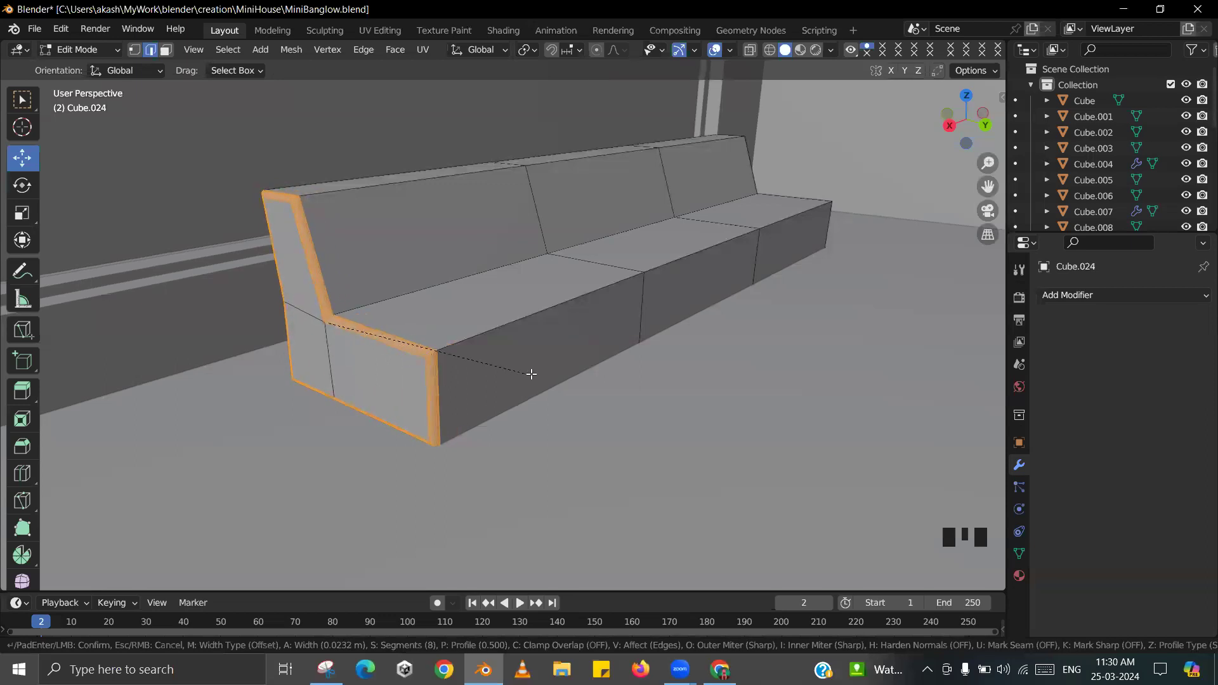
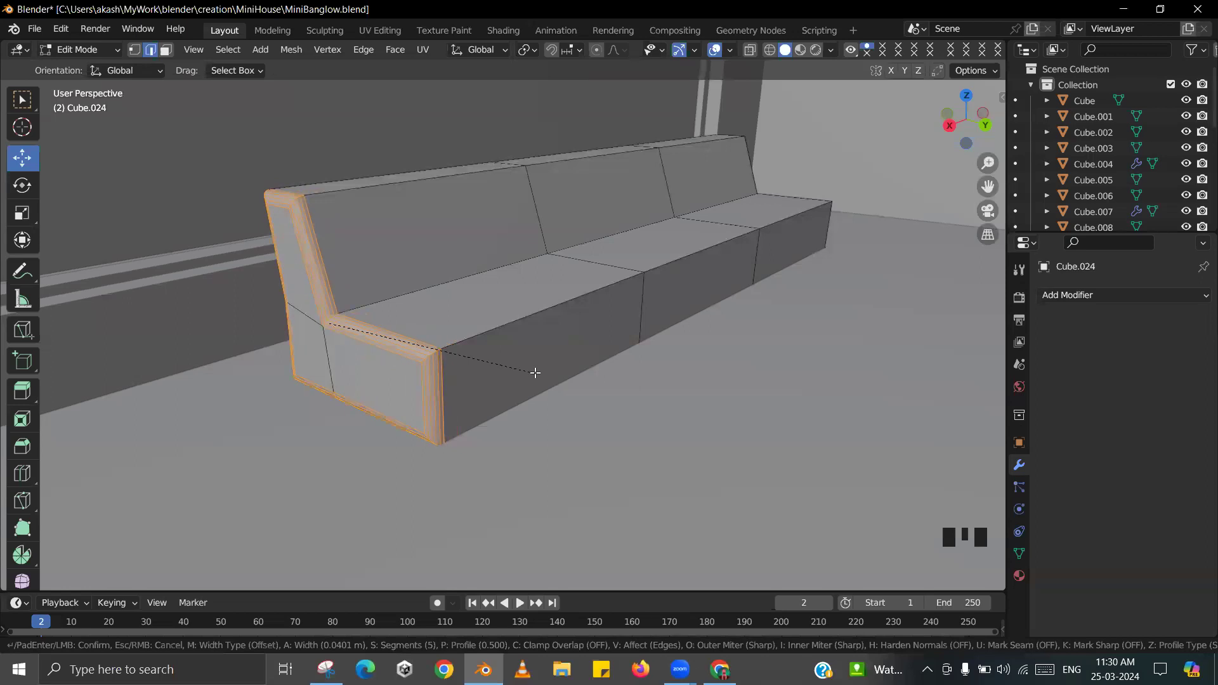
{"action": "left_click", "coordinate": [535, 373]}
- Inspect the rounded near end of the bench in Object Mode and undo its bevel
{"action": "key", "text": "Tab"}
{"action": "middle_click_drag", "start_coordinate": [537, 344], "coordinate": [600, 334]}
{"action": "scroll", "coordinate": [512, 350], "scroll_direction": "up", "scroll_amount": 2}
{"action": "scroll", "coordinate": [592, 340], "scroll_direction": "down", "scroll_amount": 2}
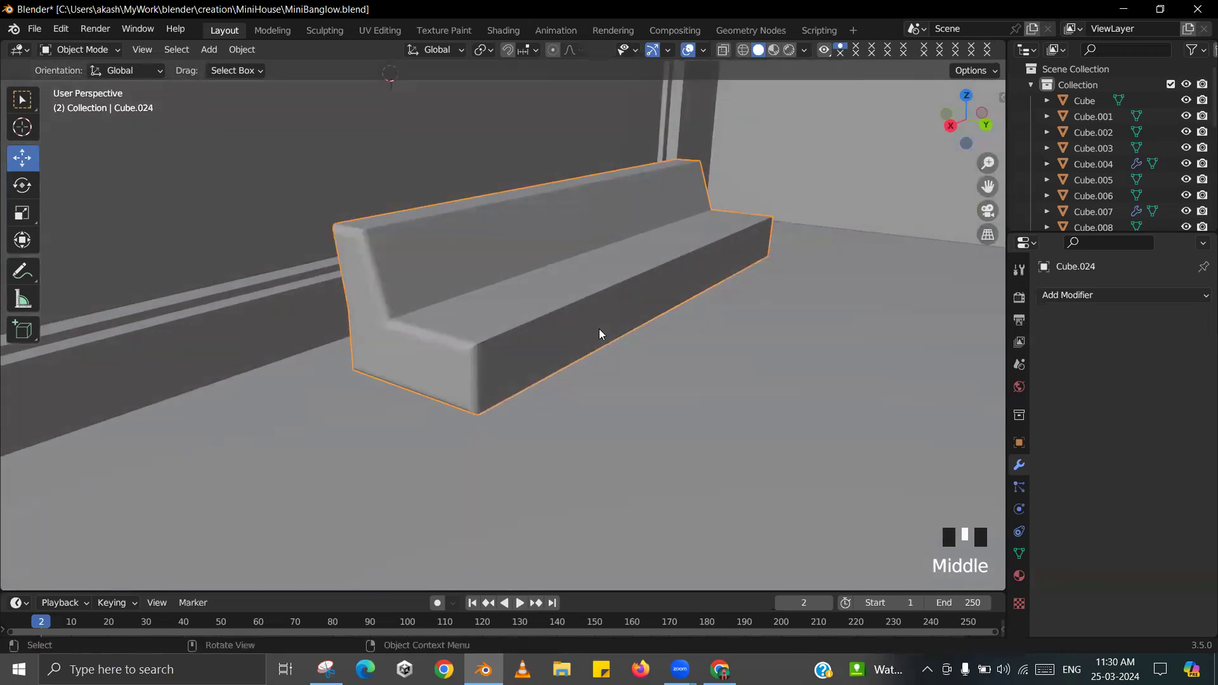
{"action": "key", "text": "ctrl+z"}
{"action": "key", "text": "ctrl+z"}
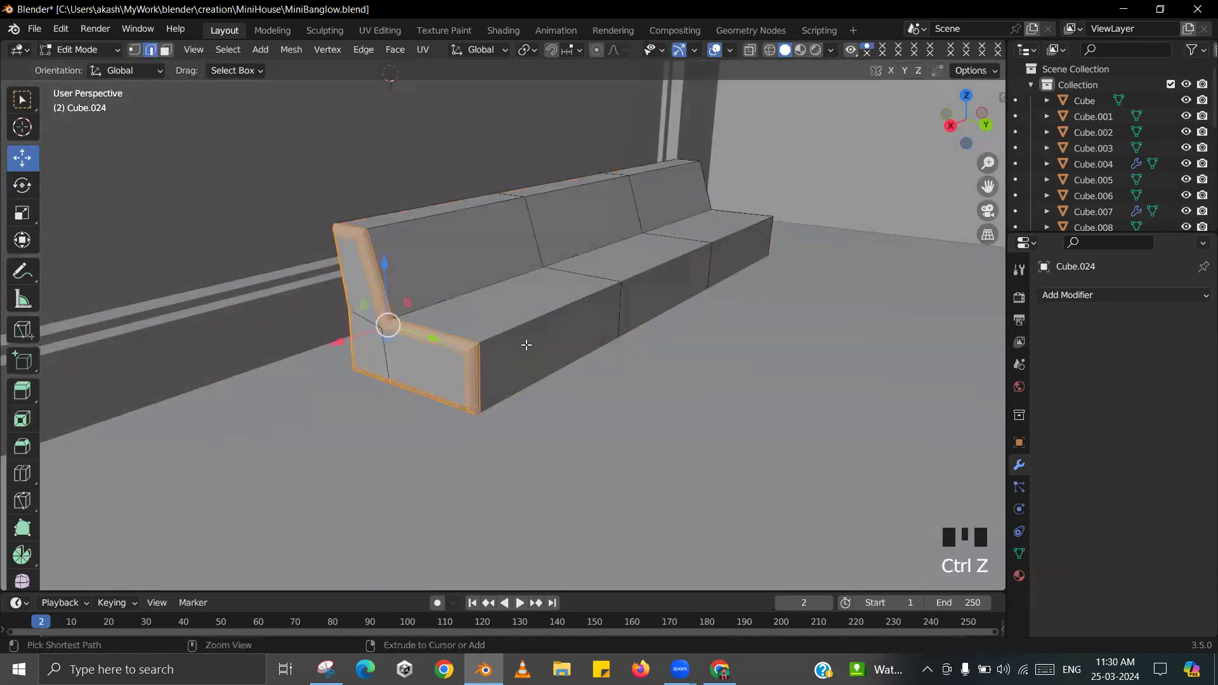
- Bevel the seat's long front top edge with five segments, about 0.105 m wide
{"action": "left_click", "coordinate": [537, 326], "text": "alt"}
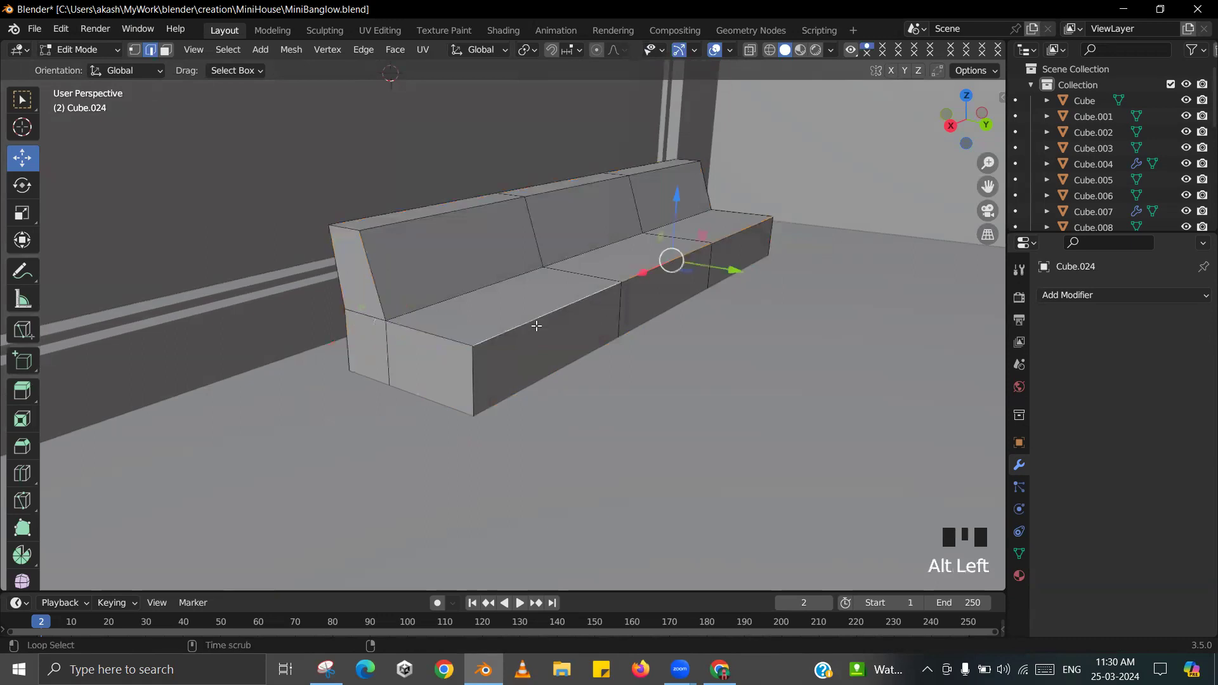
{"action": "middle_click_drag", "start_coordinate": [569, 312], "coordinate": [677, 323]}
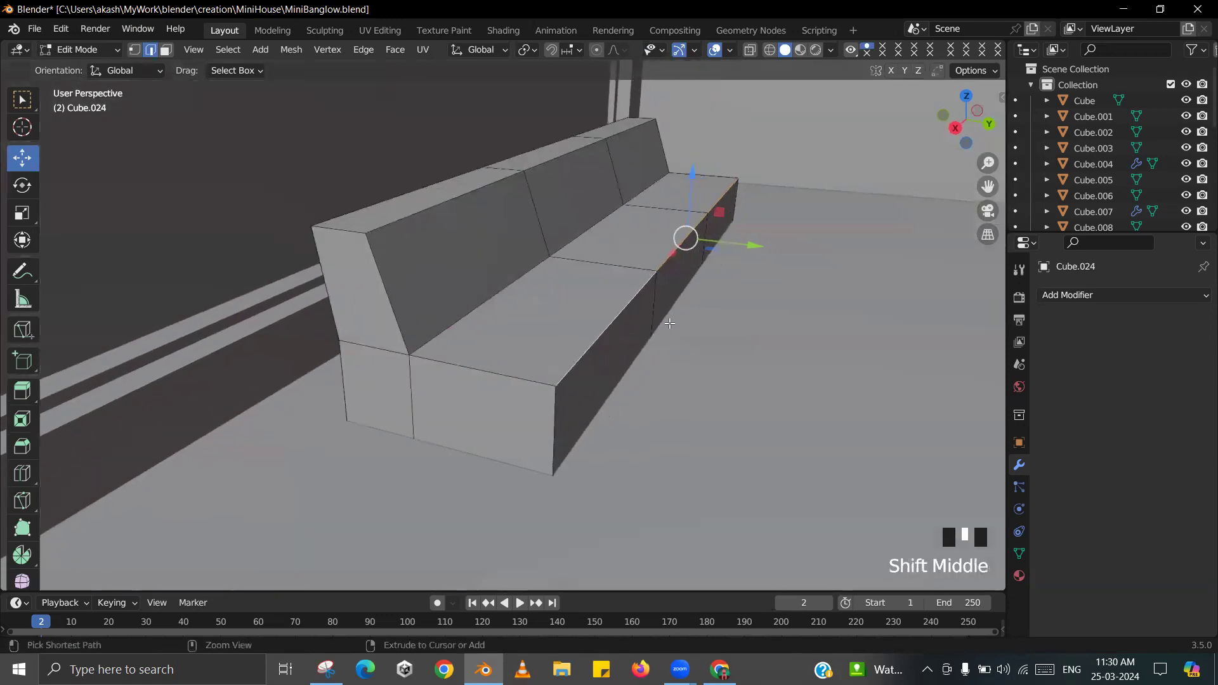
{"action": "key", "text": "ctrl+b"}
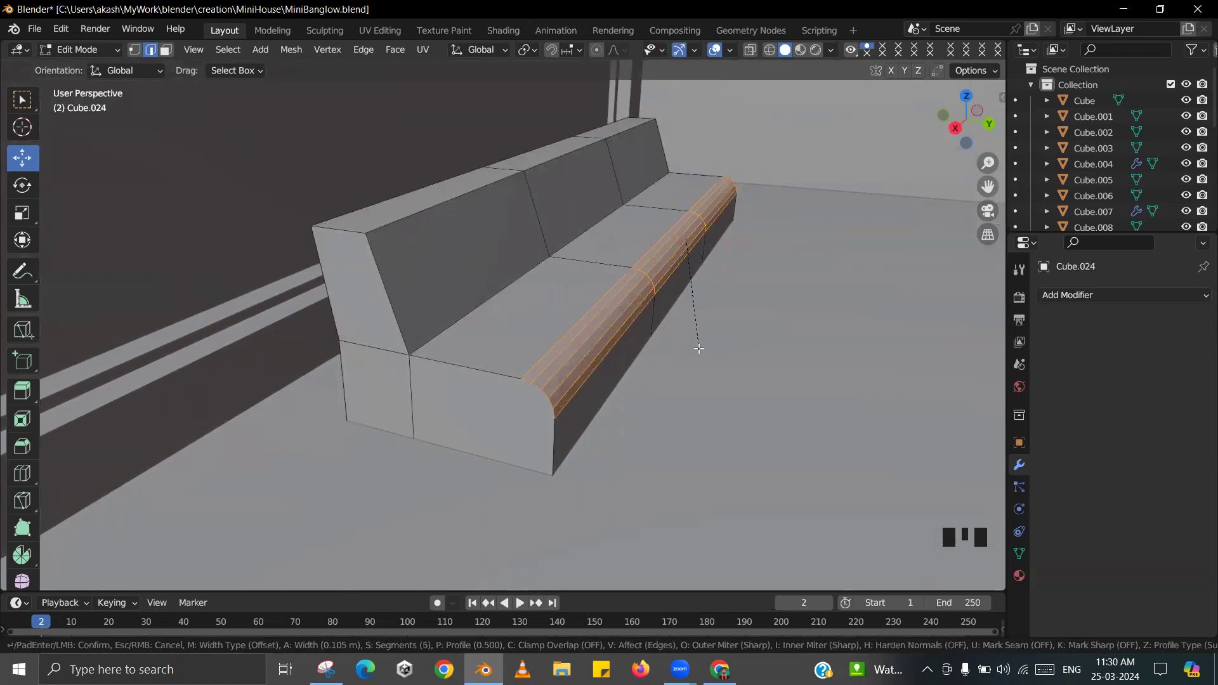
{"action": "left_click", "coordinate": [698, 348]}
{"action": "key", "text": "Tab"}
{"action": "middle_click_drag", "start_coordinate": [699, 345], "coordinate": [688, 307]}
- Bevel the inner edge where the seat meets the backrest with five segments, about 0.07 m wide
{"action": "key", "text": "Tab"}
{"action": "left_click", "coordinate": [496, 275], "text": "alt"}
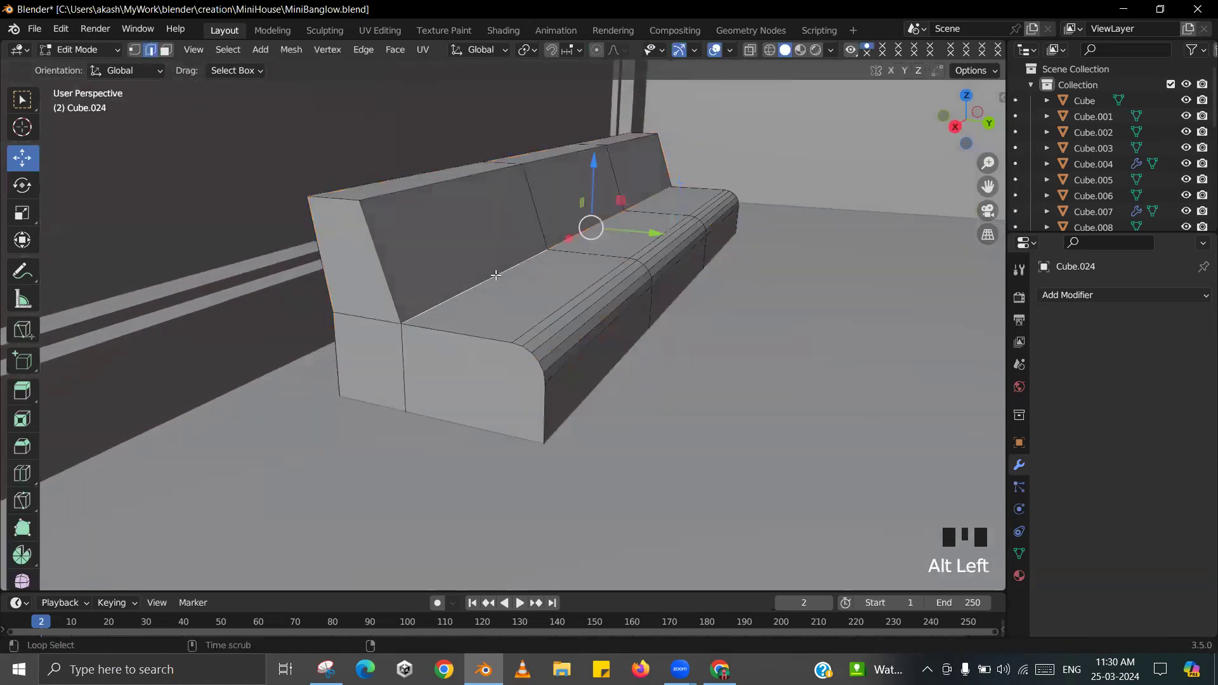
{"action": "key", "text": "ctrl+b"}
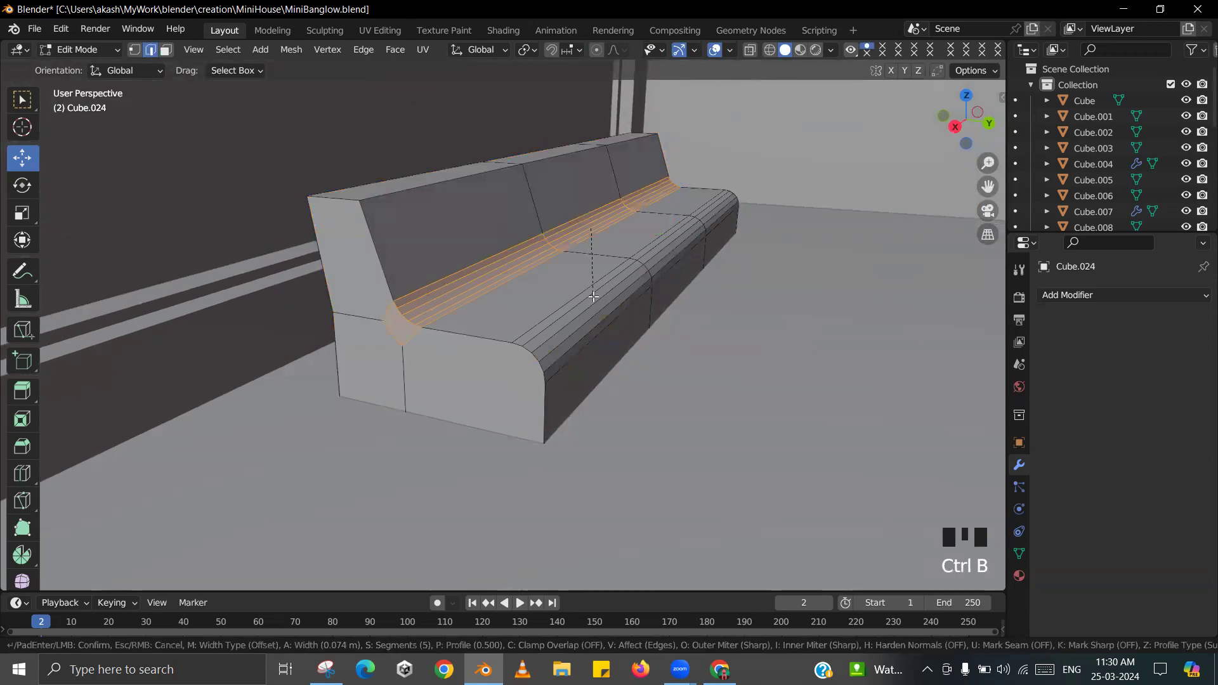
{"action": "left_click", "coordinate": [596, 297]}
{"action": "key", "text": "Tab"}
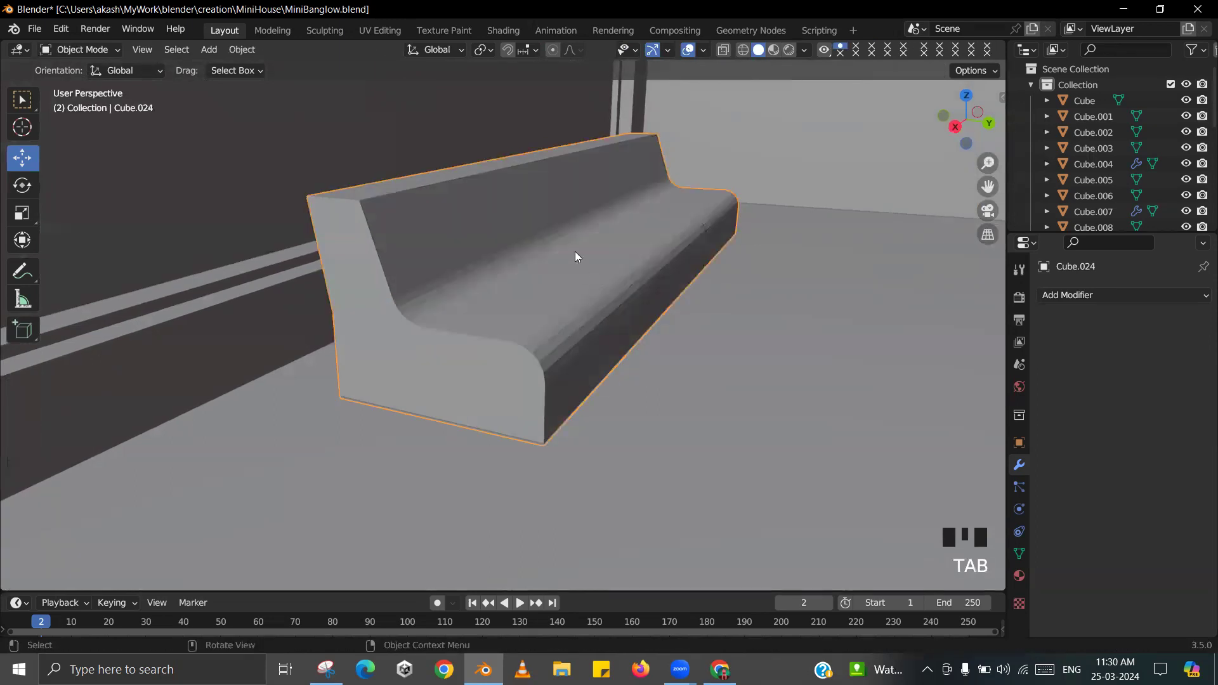
{"action": "middle_click_drag", "start_coordinate": [575, 251], "coordinate": [543, 185]}
- Bevel the backrest's long front top edge with five segments and save the file
{"action": "key", "text": "Tab"}
{"action": "left_click", "coordinate": [509, 170], "text": "alt"}
{"action": "key", "text": "ctrl+b"}
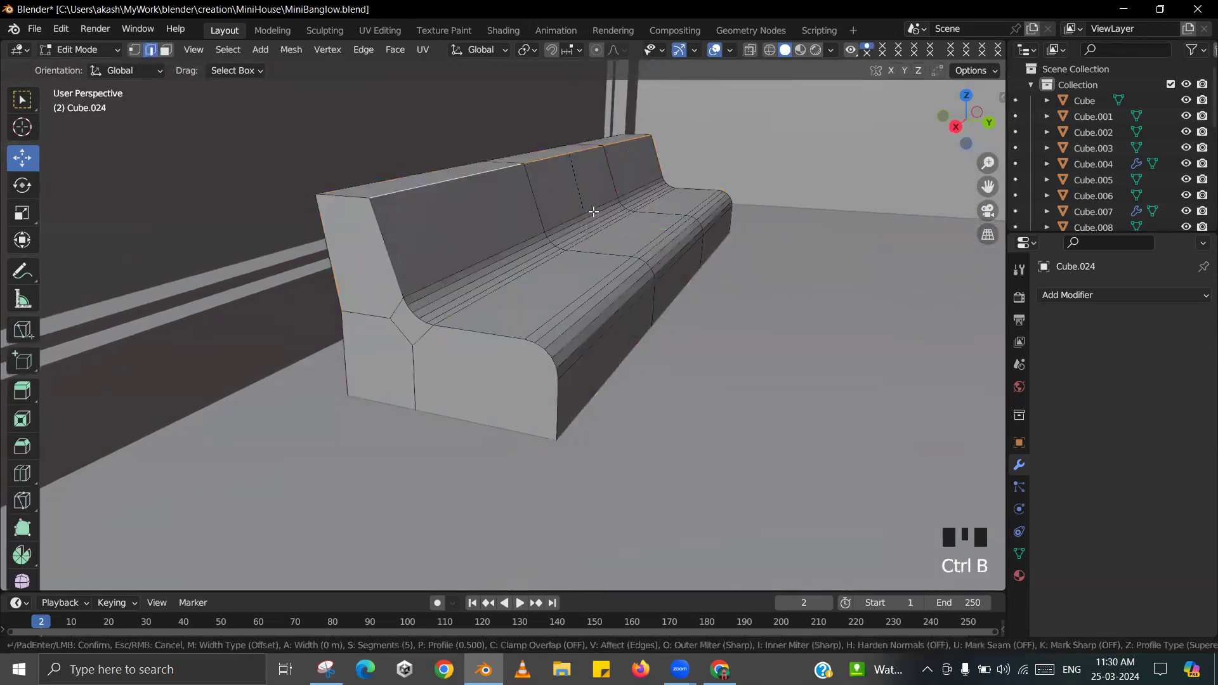
{"action": "left_click", "coordinate": [604, 217]}
{"action": "key", "text": "Tab"}
{"action": "middle_click_drag", "start_coordinate": [604, 217], "coordinate": [353, 260]}
{"action": "key", "text": "ctrl+s"}
- Add a loop cut across the bench's near end section and slide it close to the end face
{"action": "key", "text": "Tab"}
{"action": "key", "text": "ctrl+r"}
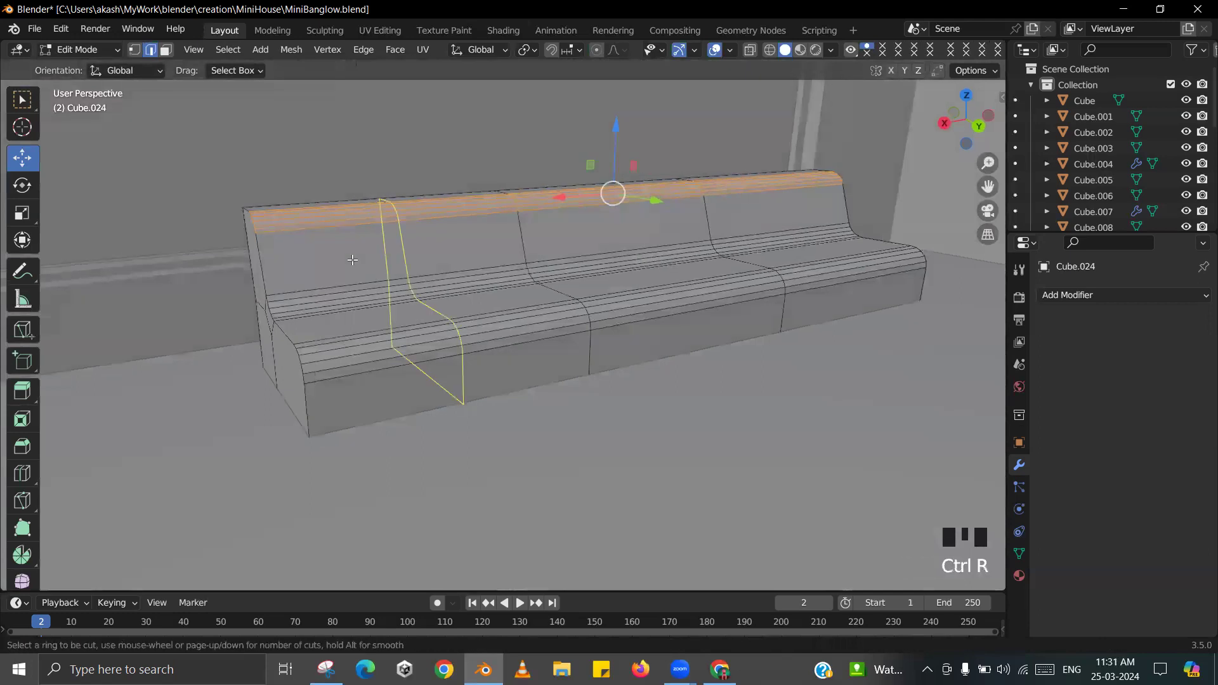
{"action": "left_click", "coordinate": [352, 260]}
{"action": "left_click", "coordinate": [260, 259]}
{"action": "middle_click_drag", "start_coordinate": [596, 267], "coordinate": [566, 269]}
{"action": "middle_click_drag", "start_coordinate": [566, 269], "coordinate": [492, 283], "text": "shift"}
- Add a matching loop cut close to the bench's far end and save the file
{"action": "key", "text": "ctrl+r"}
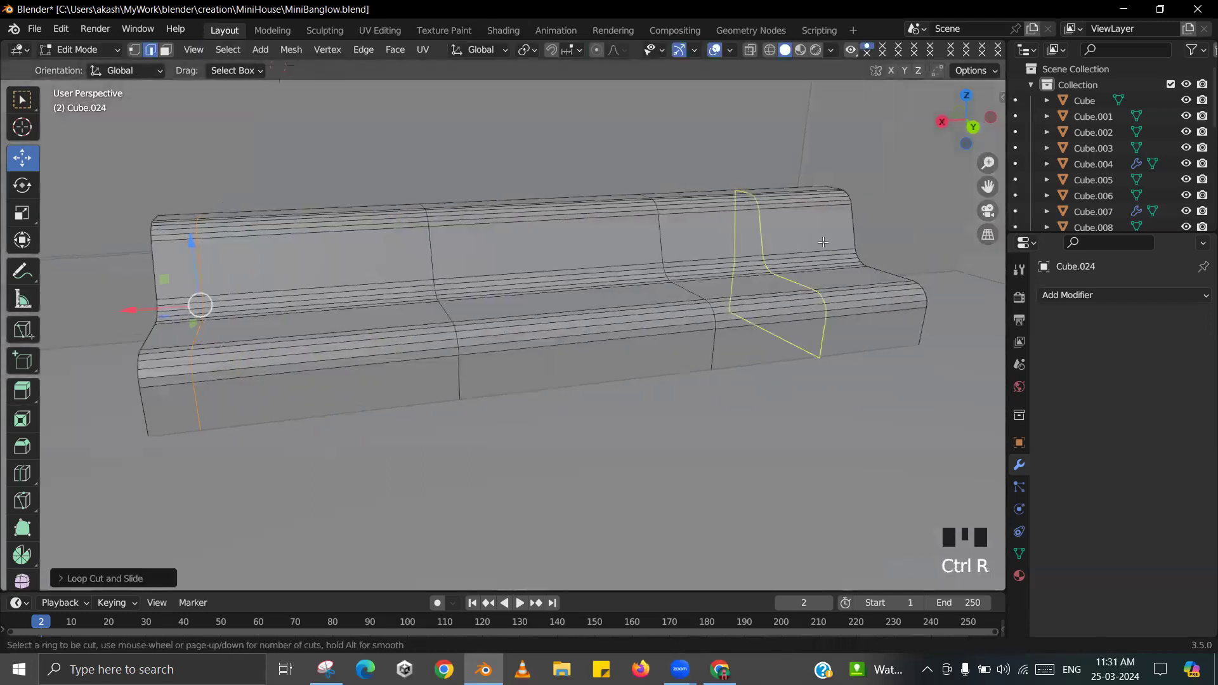
{"action": "left_click", "coordinate": [822, 242]}
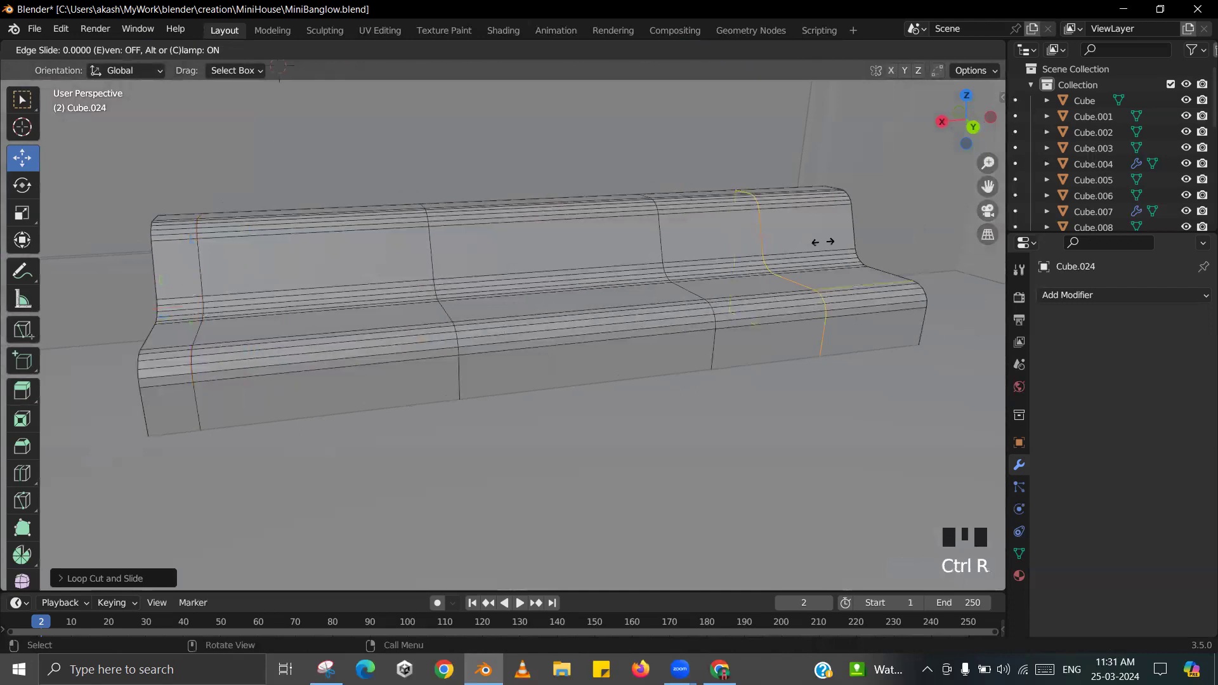
{"action": "left_click", "coordinate": [890, 229]}
{"action": "middle_click_drag", "start_coordinate": [649, 259], "coordinate": [225, 120]}
{"action": "key", "text": "ctrl+s"}
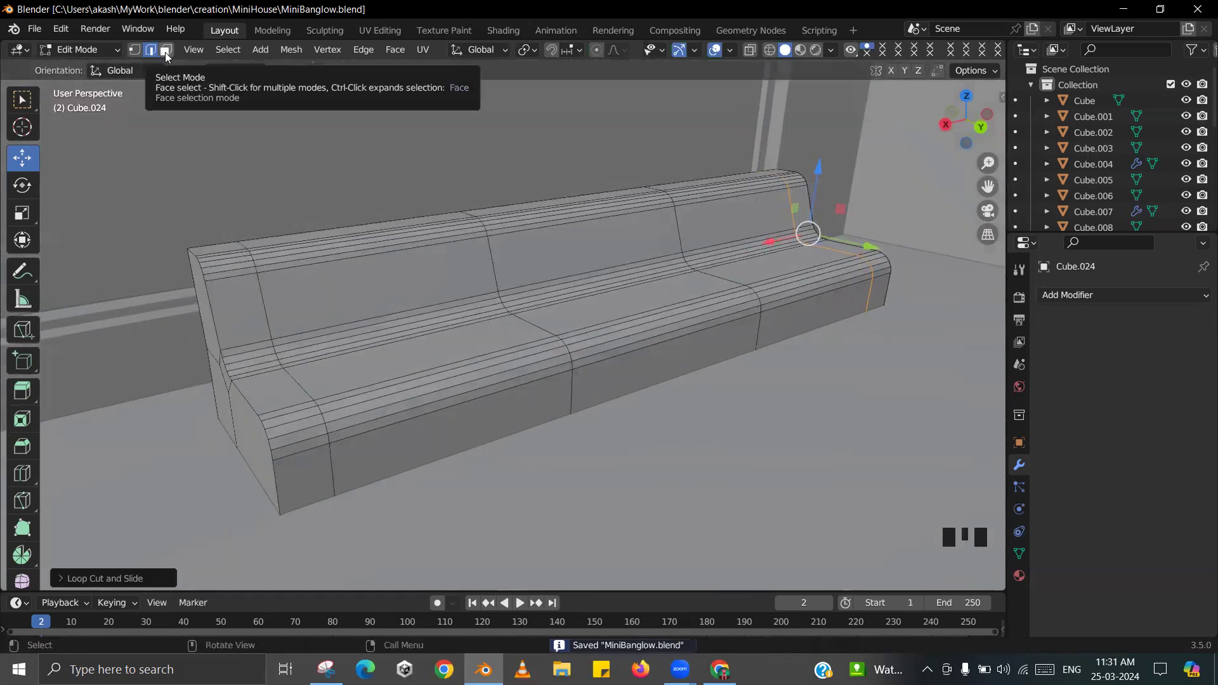
- Extrude the narrow strip of seat faces at the near end straight up along global Z into an armrest, then lower its top slightly
{"action": "scroll", "coordinate": [371, 420], "scroll_direction": "up", "scroll_amount": 2}
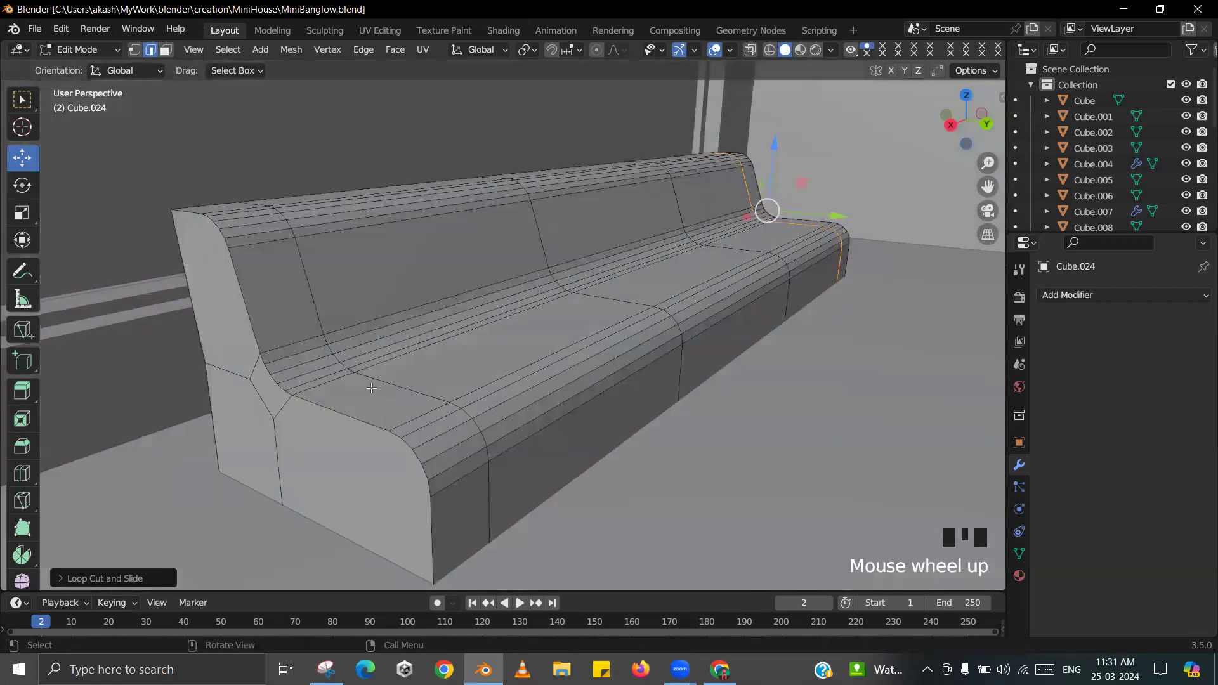
{"action": "left_click", "coordinate": [300, 343]}
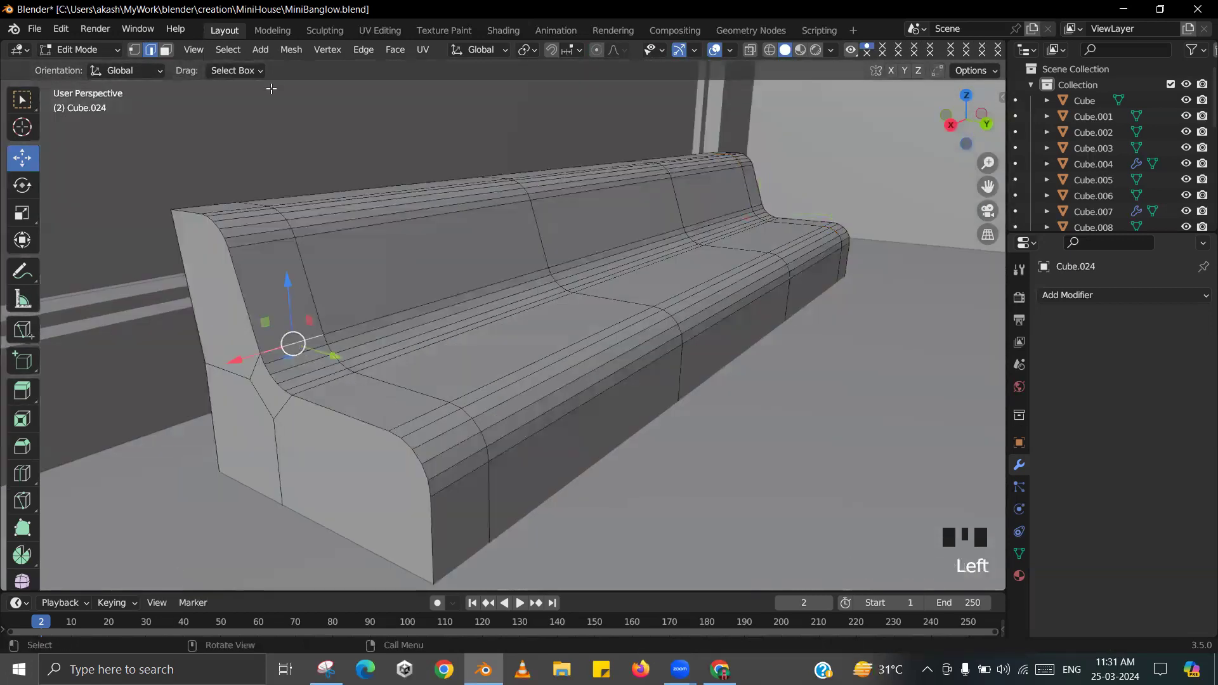
{"action": "left_click", "coordinate": [164, 52]}
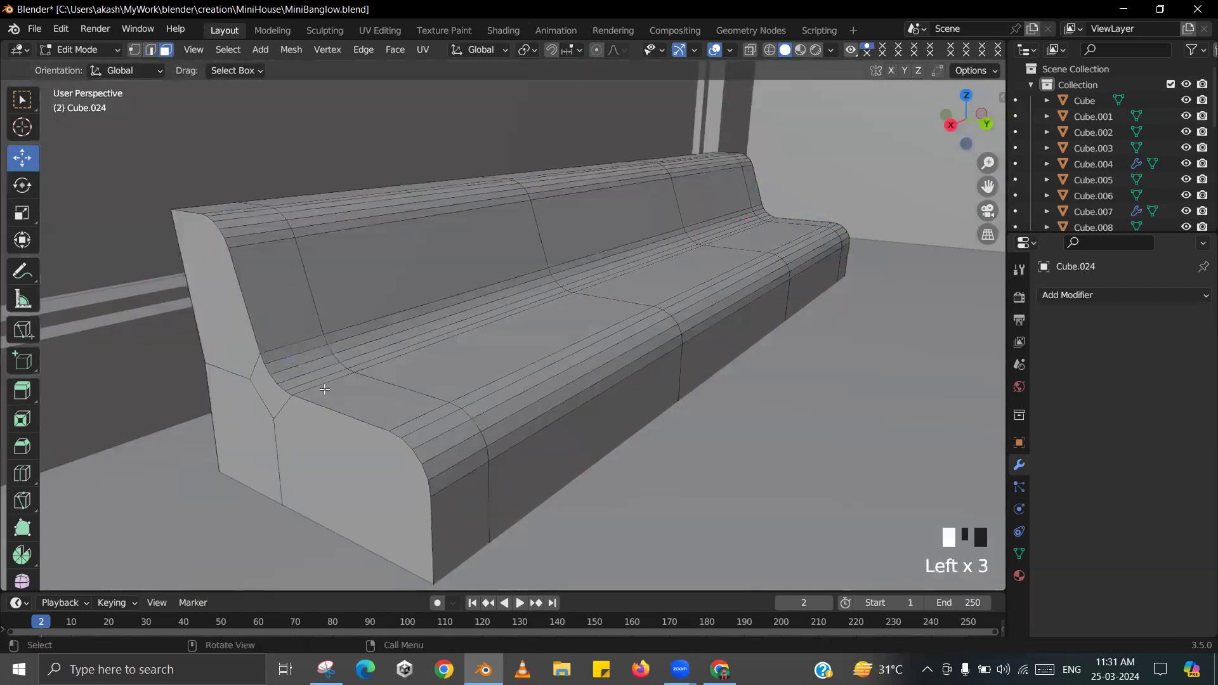
{"action": "left_click", "coordinate": [286, 324]}
{"action": "left_click", "coordinate": [305, 359]}
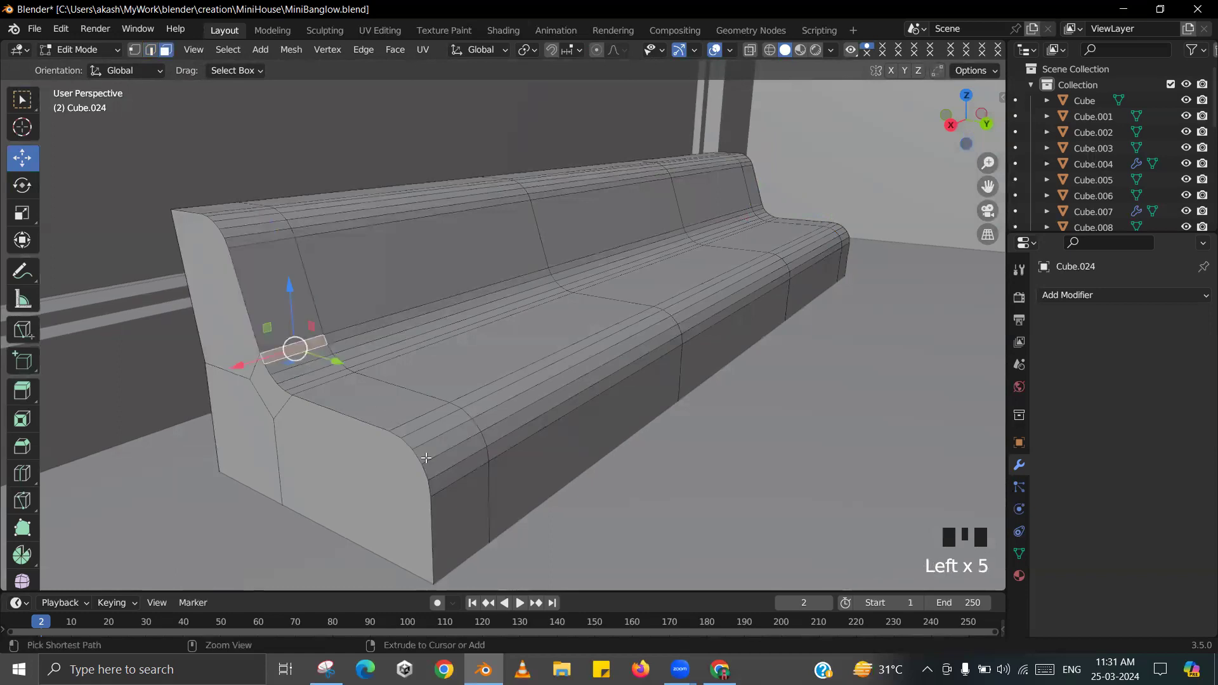
{"action": "middle_click_drag", "start_coordinate": [452, 411], "coordinate": [438, 406]}
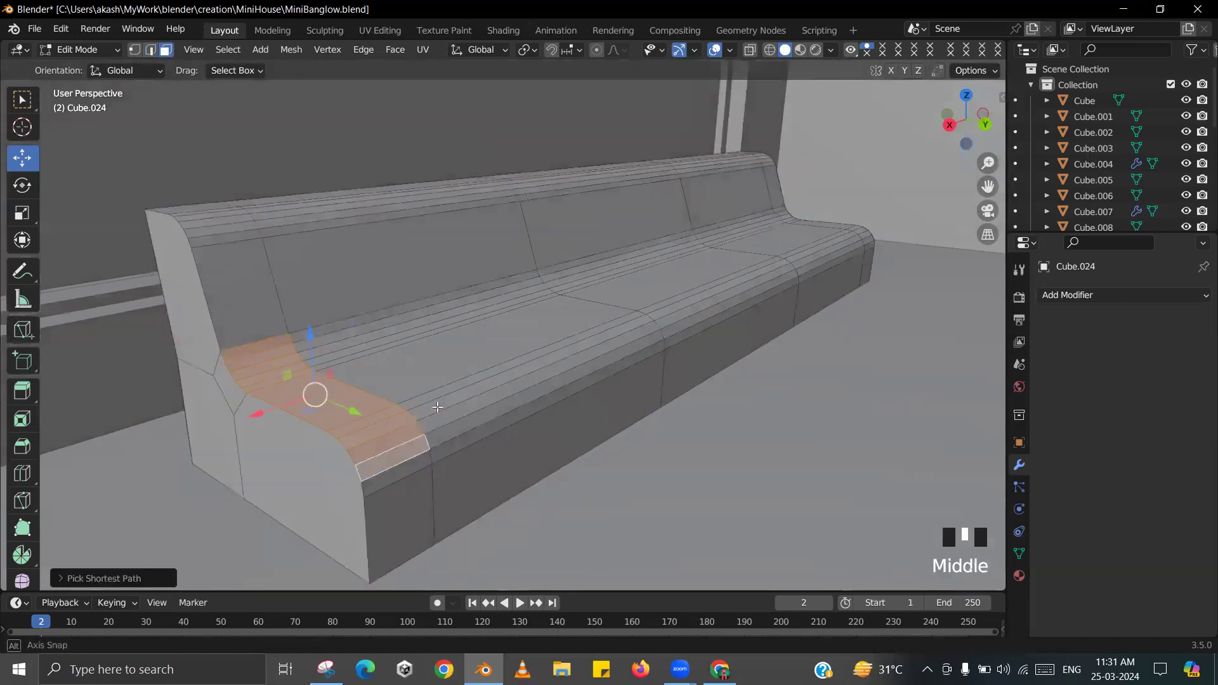
{"action": "key", "text": "e"}
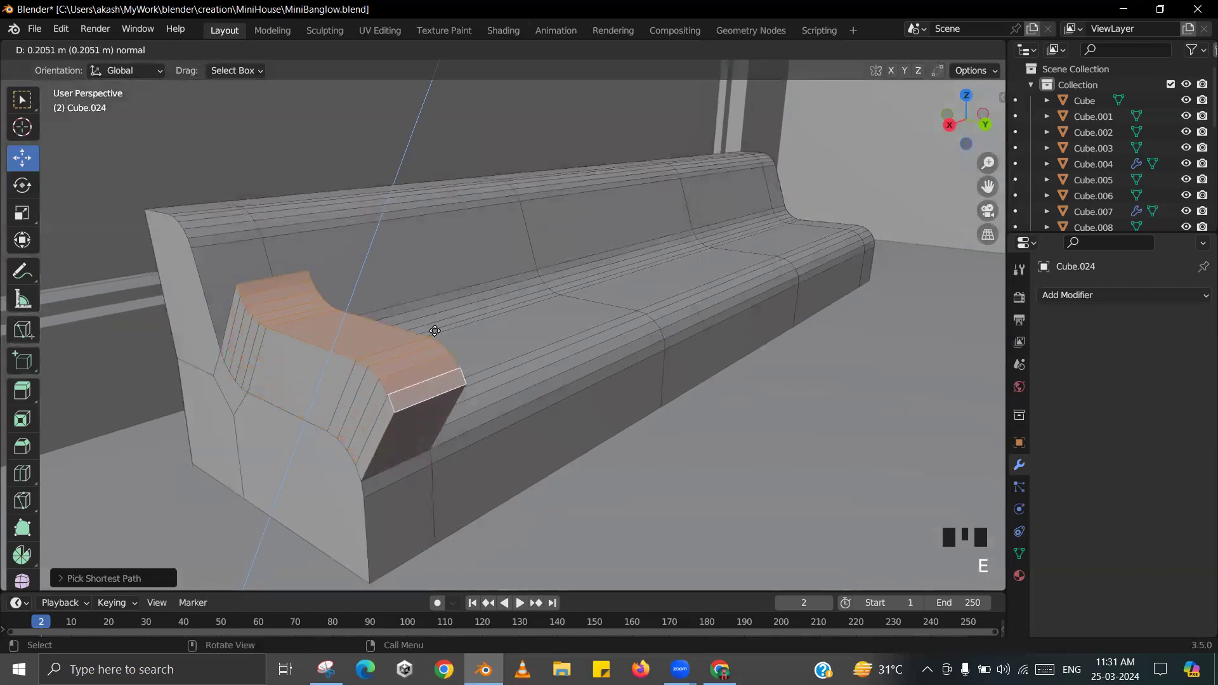
{"action": "key", "text": "z"}
{"action": "key", "text": "z"}
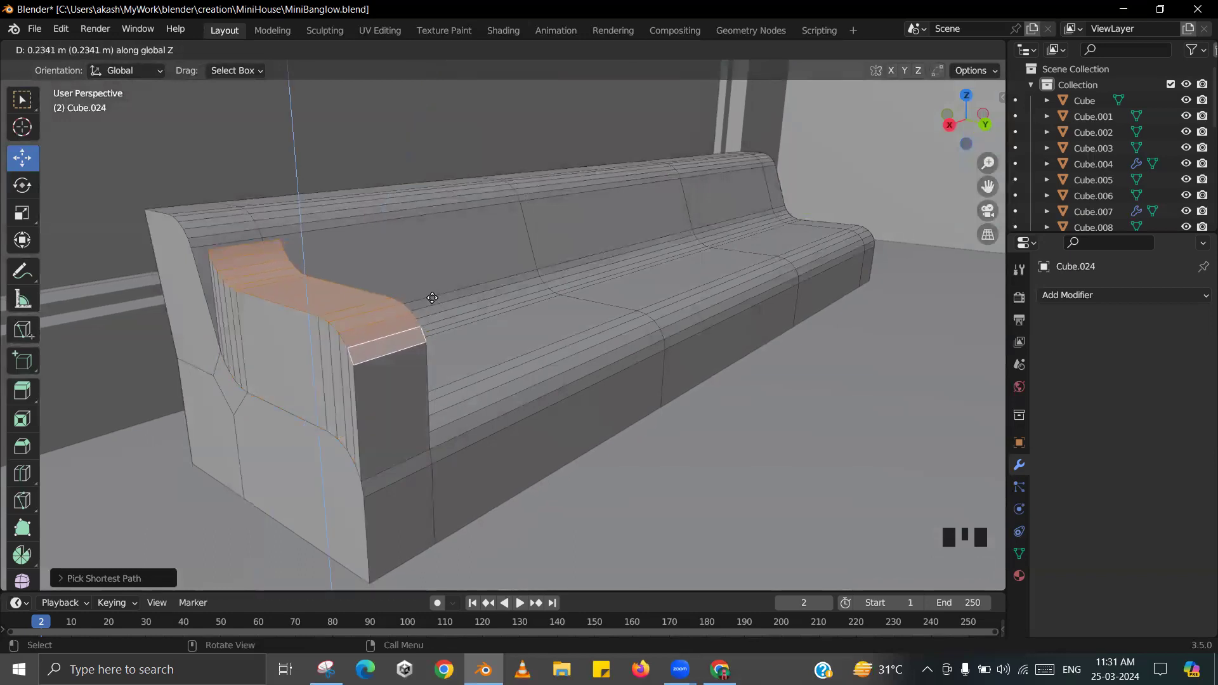
{"action": "left_click", "coordinate": [428, 299]}
{"action": "middle_click_drag", "start_coordinate": [428, 298], "coordinate": [530, 306]}
{"action": "scroll", "coordinate": [495, 308], "scroll_direction": "up", "scroll_amount": 1}
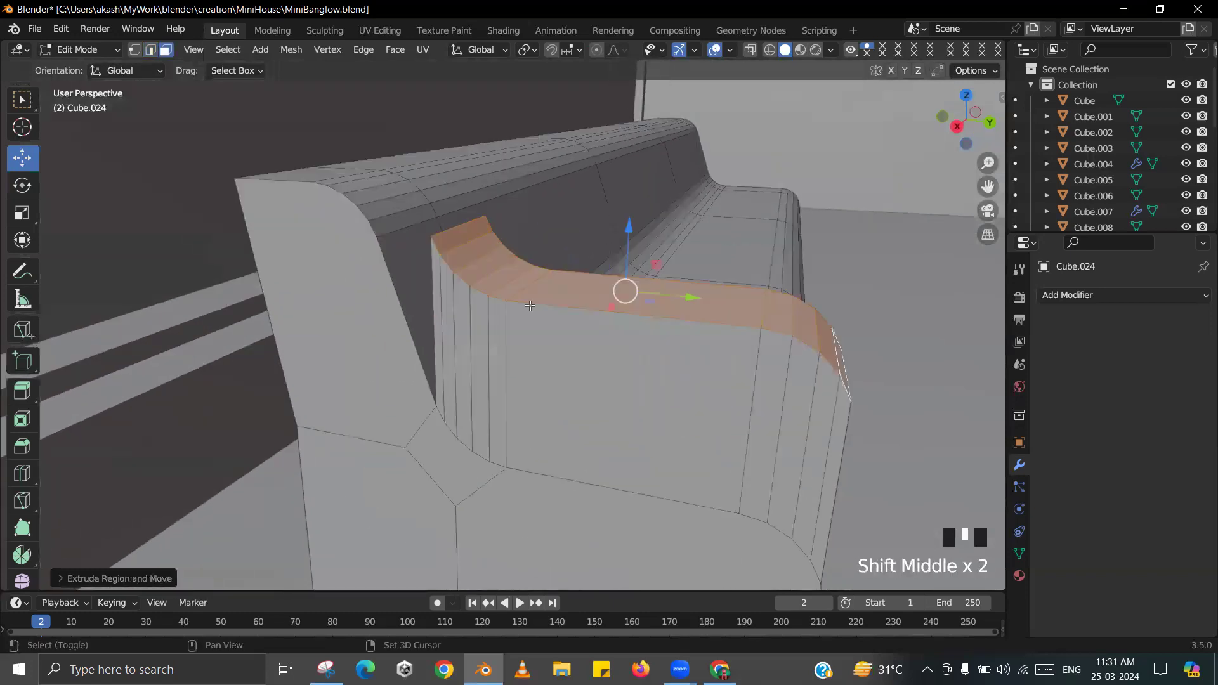
{"action": "left_click_drag", "start_coordinate": [629, 234], "coordinate": [621, 278]}
{"action": "middle_click_drag", "start_coordinate": [621, 277], "coordinate": [633, 272]}
{"action": "scroll", "coordinate": [444, 184], "scroll_direction": "up", "scroll_amount": 2}
- Fill the triangular gap between the near armrest's outer side and the end of the backrest with a face
{"action": "middle_click_drag", "start_coordinate": [307, 81], "coordinate": [315, 158], "text": "shift"}
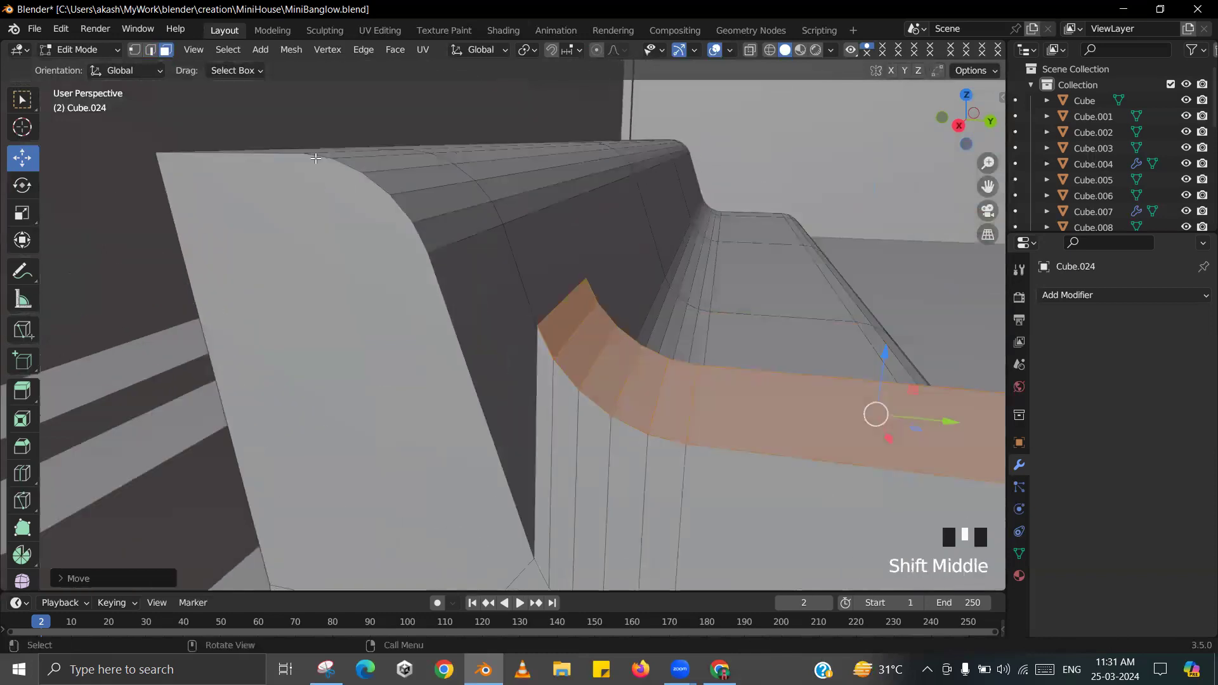
{"action": "left_click", "coordinate": [136, 51]}
{"action": "middle_click_drag", "start_coordinate": [546, 558], "coordinate": [515, 413], "text": "shift"}
{"action": "left_click", "coordinate": [483, 334]}
{"action": "mouse_move", "coordinate": [483, 335]}
{"action": "middle_mouse_down", "text": "shift"}
{"action": "mouse_move", "coordinate": [497, 368]}
{"action": "mouse_move", "coordinate": [466, 352]}
{"action": "middle_mouse_up", "text": "shift"}
{"action": "left_click", "coordinate": [466, 352], "text": "shift"}
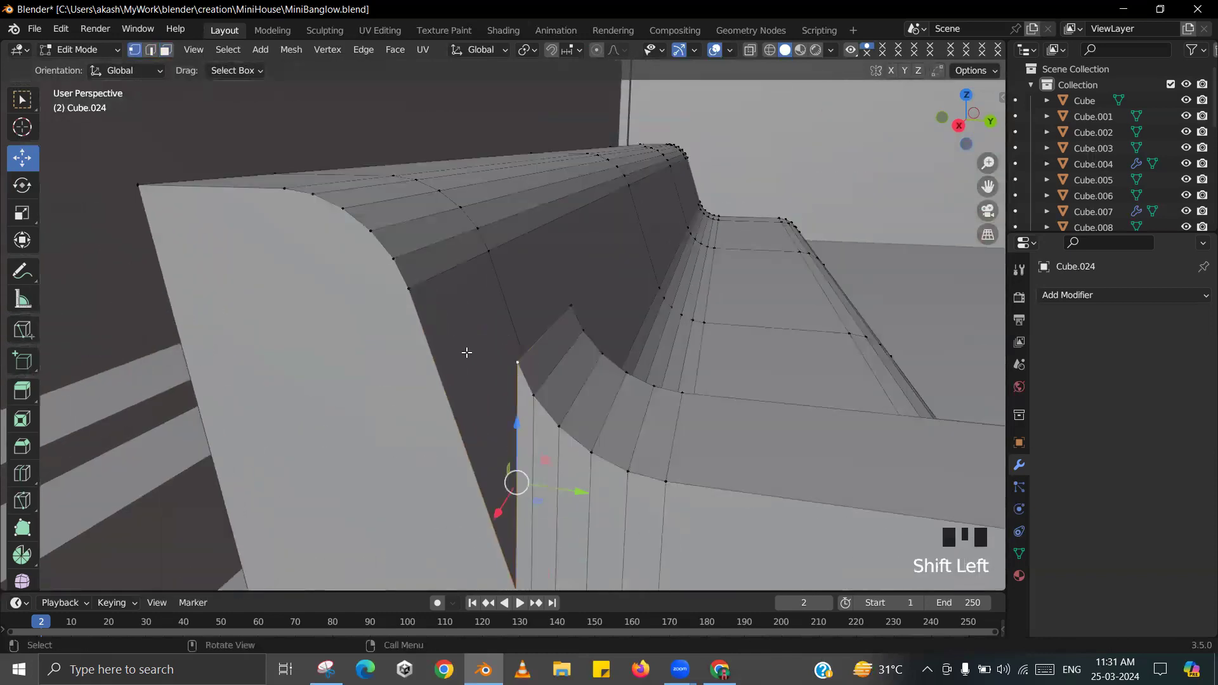
{"action": "left_click", "coordinate": [409, 297], "text": "shift"}
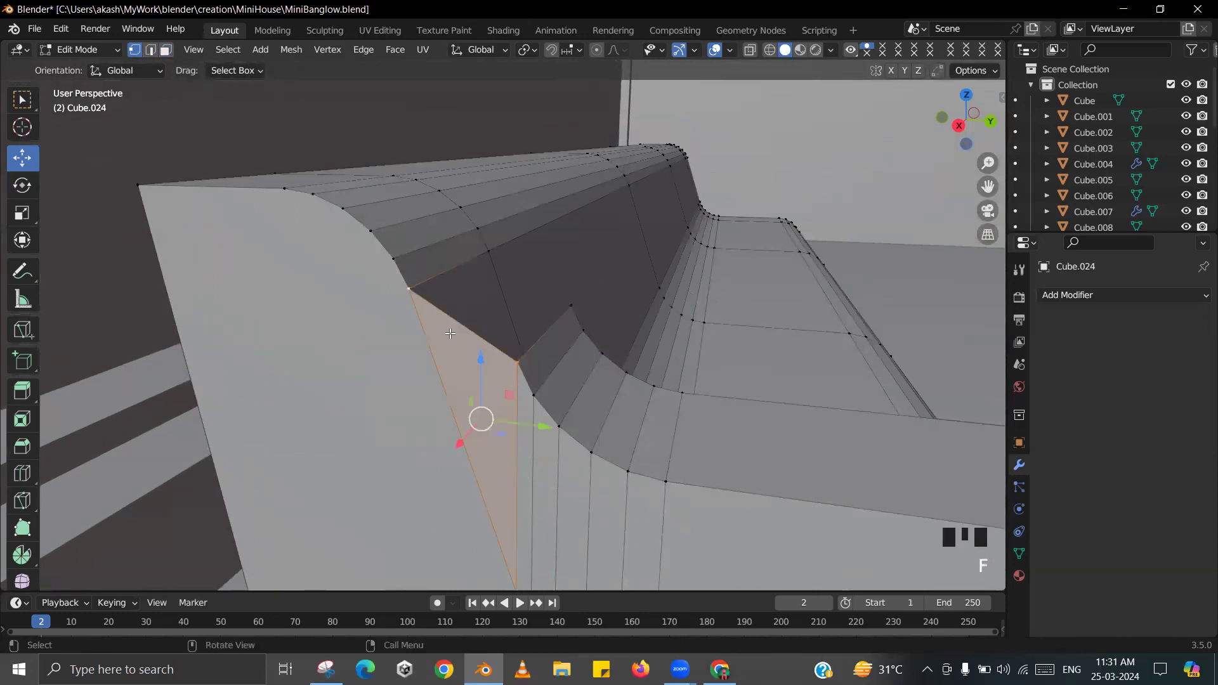
- Fill the top gap between the near armrest's rear edge and the backrest's rounded edge with a face
{"action": "middle_click_drag", "start_coordinate": [450, 333], "coordinate": [418, 392]}
{"action": "left_click", "coordinate": [527, 324], "text": "shift"}
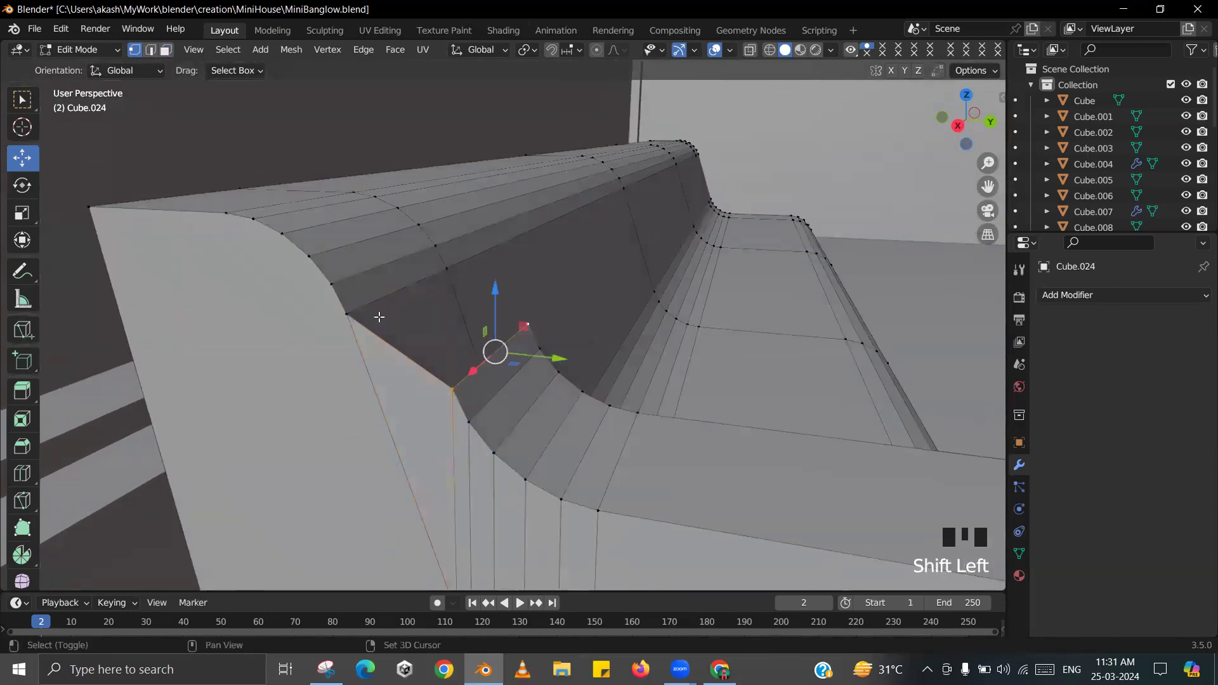
{"action": "left_click", "coordinate": [346, 314], "text": "shift"}
{"action": "left_click", "coordinate": [446, 283], "text": "shift"}
- Fill the triangular gap between the near armrest's inner side and the backrest with a face
{"action": "middle_click_drag", "start_coordinate": [446, 285], "coordinate": [348, 356]}
{"action": "scroll", "coordinate": [349, 355], "scroll_direction": "up", "scroll_amount": 6}
{"action": "left_click", "coordinate": [304, 304]}
{"action": "left_click", "coordinate": [319, 453], "text": "shift"}
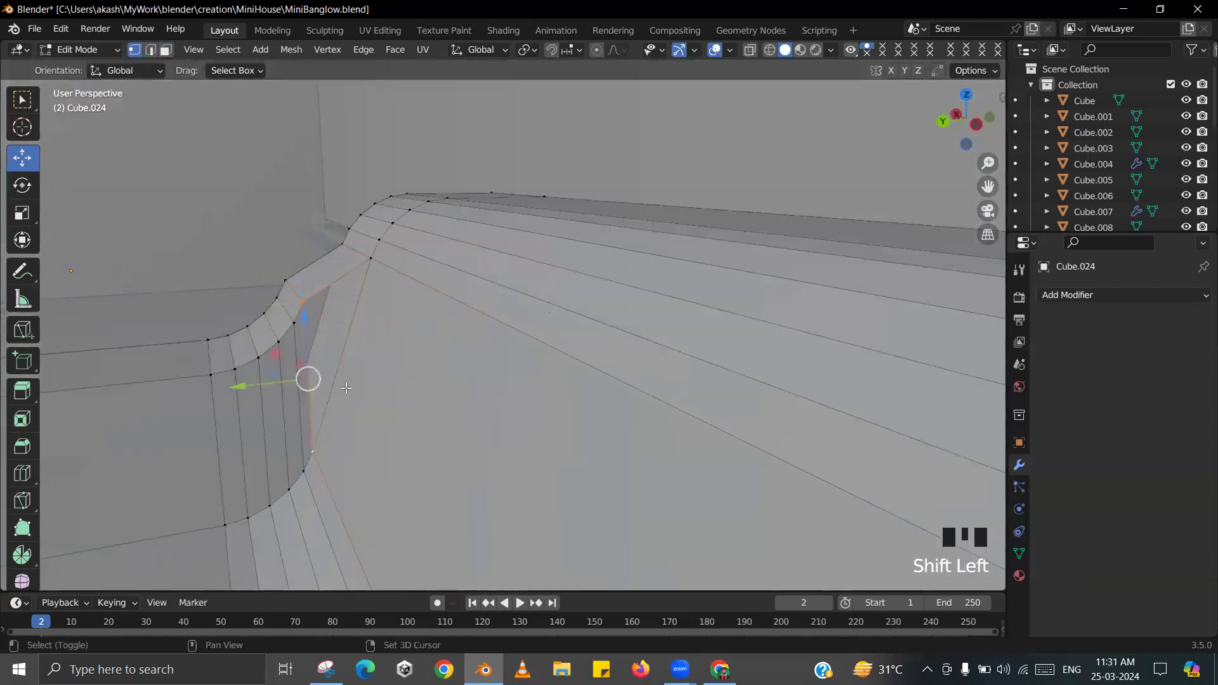
{"action": "left_click", "coordinate": [395, 266], "text": "shift"}
{"action": "scroll", "coordinate": [407, 294], "scroll_direction": "down", "scroll_amount": 6}
{"action": "middle_click_drag", "start_coordinate": [406, 294], "coordinate": [600, 324]}
{"action": "key", "text": "Tab"}
- Lower the near armrest's two rear top vertices slightly to smooth its transition into the backrest, and save the file
{"action": "scroll", "coordinate": [600, 324], "scroll_direction": "up", "scroll_amount": 2}
{"action": "key", "text": "Tab"}
{"action": "left_click", "coordinate": [598, 349]}
{"action": "left_click", "coordinate": [619, 310], "text": "shift"}
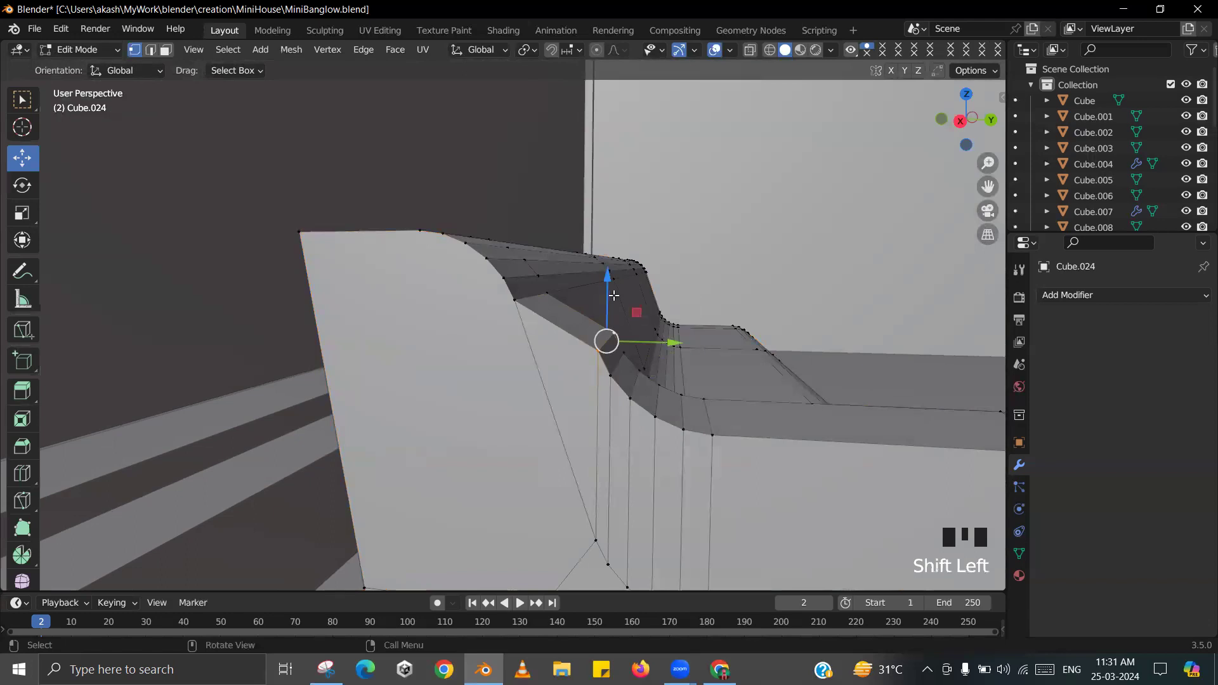
{"action": "mouse_move", "coordinate": [606, 285]}
{"action": "left_mouse_down"}
{"action": "mouse_move", "coordinate": [601, 301]}
{"action": "mouse_move", "coordinate": [610, 286]}
{"action": "left_mouse_up"}
{"action": "key", "text": "Tab"}
{"action": "key", "text": "Tab"}
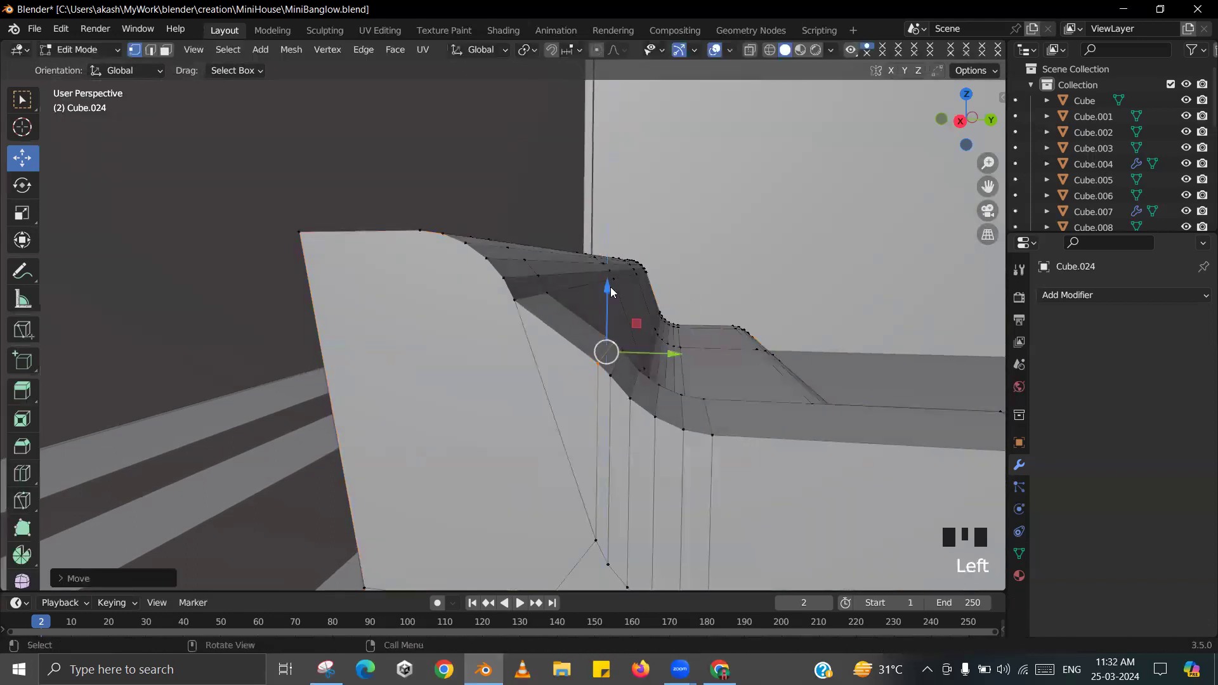
{"action": "key", "text": "Tab"}
{"action": "middle_click_drag", "start_coordinate": [610, 287], "coordinate": [629, 365]}
{"action": "key", "text": "ctrl+s"}
- Extrude the narrow strip of seat faces at the far end straight up along global Z to form the second armrest
{"action": "scroll", "coordinate": [848, 475], "scroll_direction": "down", "scroll_amount": 3}
{"action": "middle_click_drag", "start_coordinate": [848, 475], "coordinate": [628, 424]}
{"action": "scroll", "coordinate": [373, 428], "scroll_direction": "down", "scroll_amount": 2}
{"action": "key", "text": "Tab"}
{"action": "scroll", "coordinate": [660, 429], "scroll_direction": "up", "scroll_amount": 2}
{"action": "scroll", "coordinate": [467, 435], "scroll_direction": "up", "scroll_amount": 2}
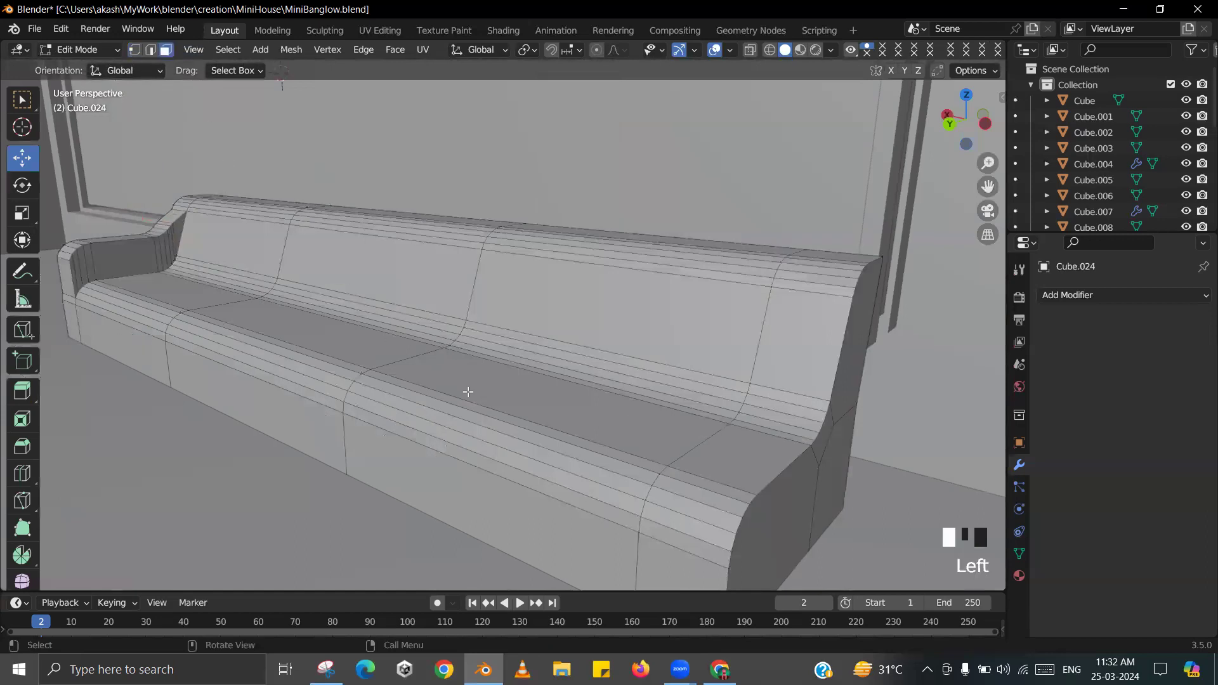
{"action": "left_click", "coordinate": [694, 529]}
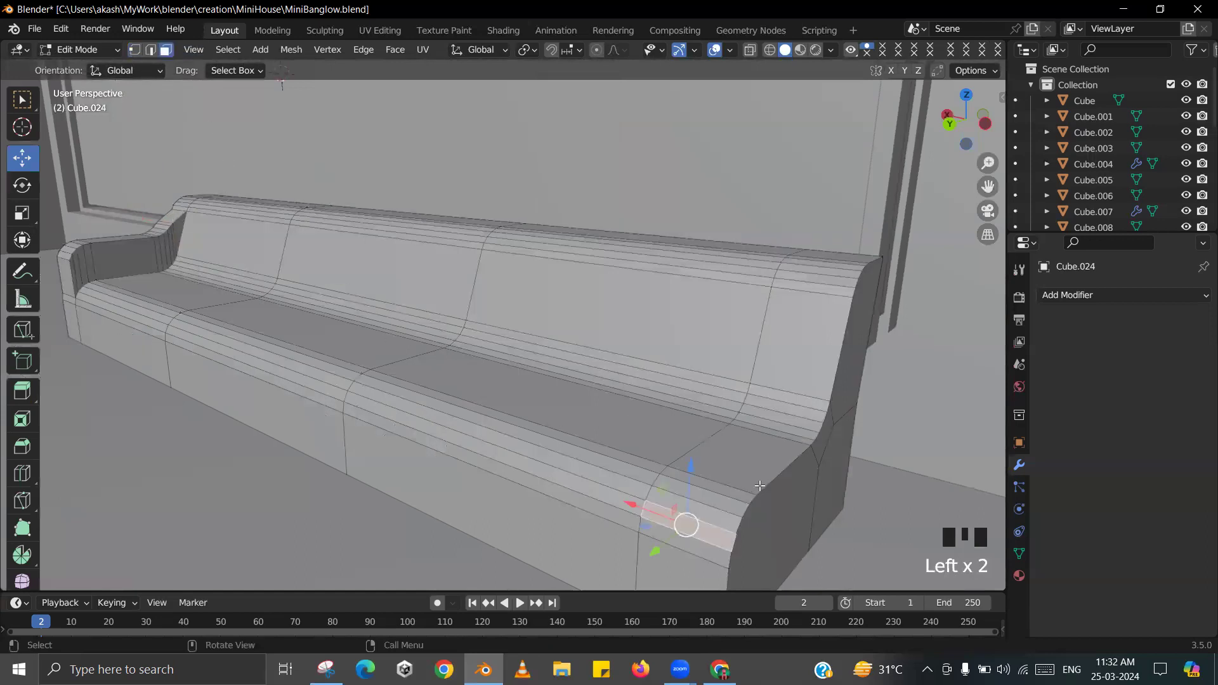
{"action": "left_click", "coordinate": [810, 400], "text": "ctrl"}
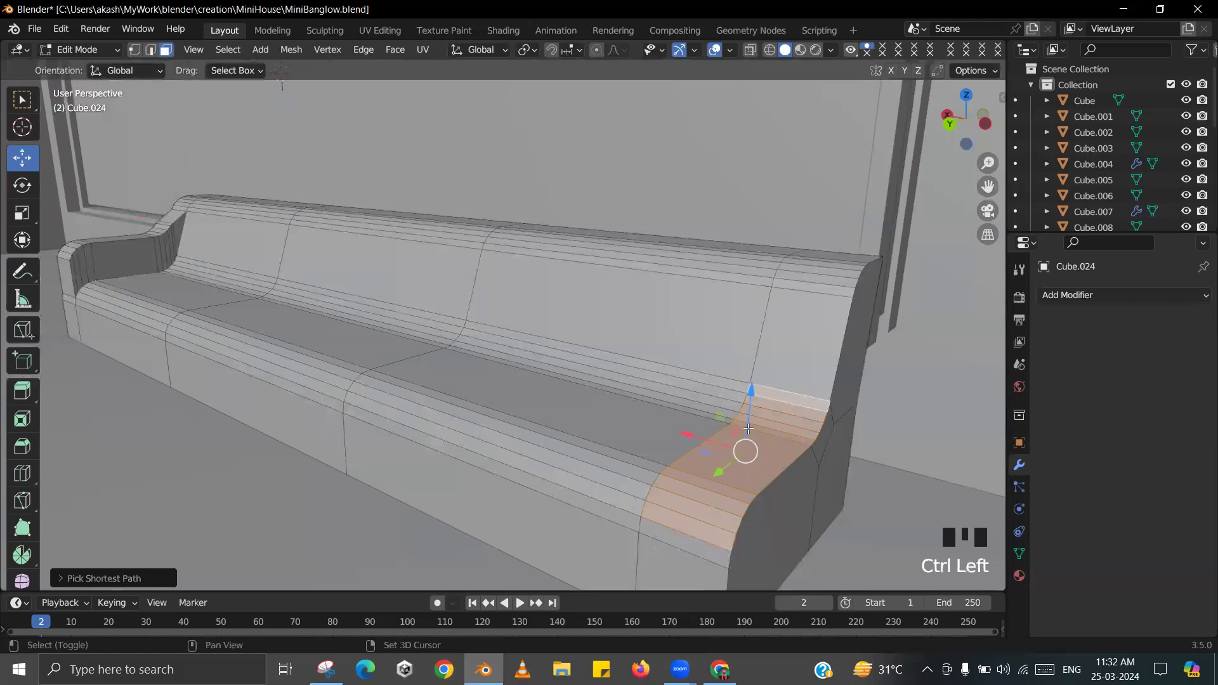
{"action": "key", "text": "e"}
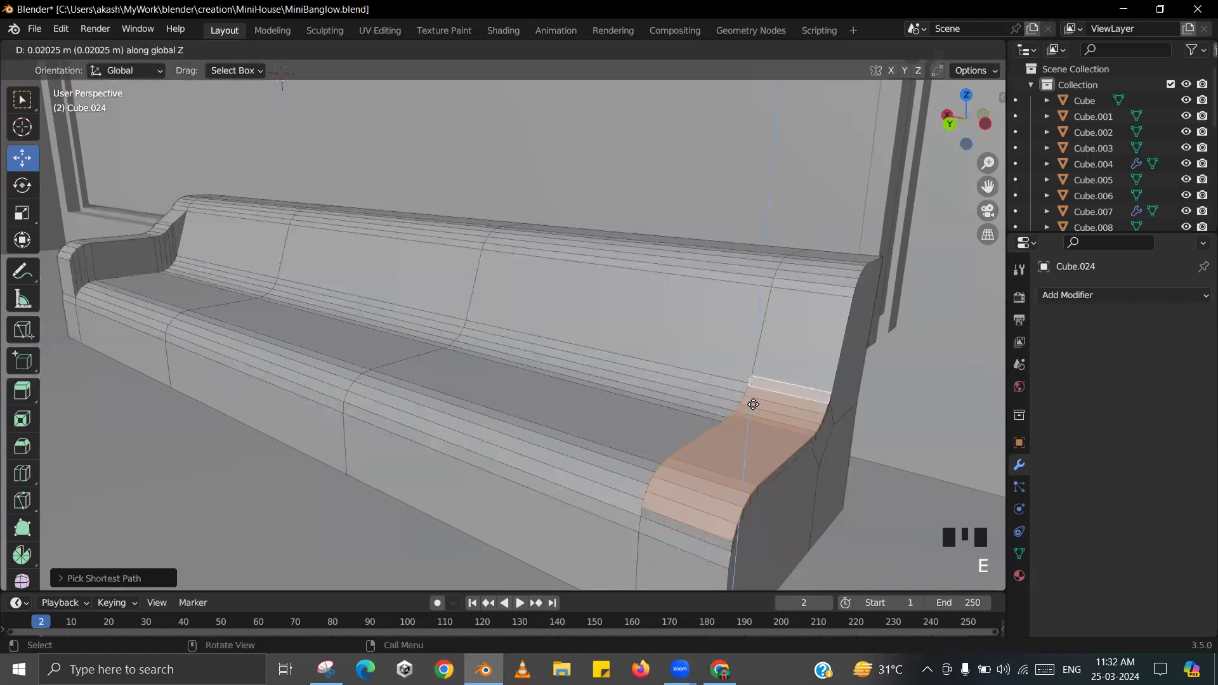
{"action": "left_click", "coordinate": [762, 352]}
- Fill the triangular gap between the second armrest's outer side and the end of the backrest with a face
{"action": "middle_click_drag", "start_coordinate": [761, 352], "coordinate": [720, 322]}
{"action": "scroll", "coordinate": [723, 360], "scroll_direction": "up", "scroll_amount": 2}
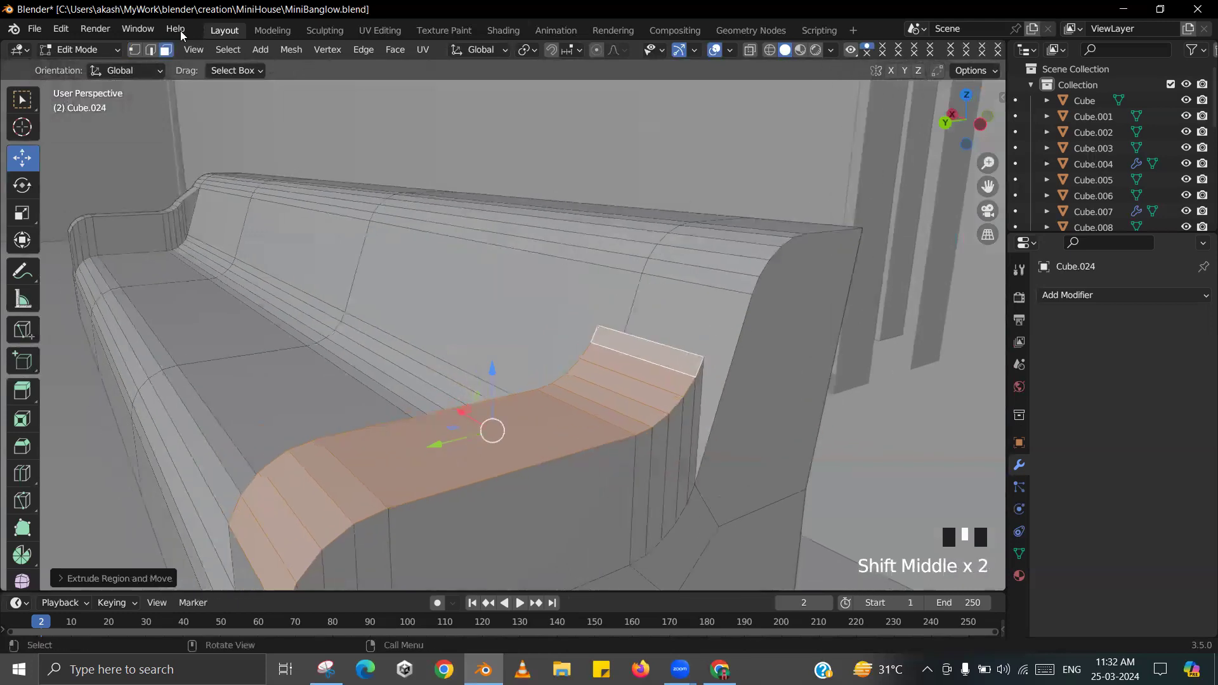
{"action": "left_click", "coordinate": [136, 51]}
{"action": "left_click", "coordinate": [700, 359]}
{"action": "left_click", "coordinate": [752, 294], "text": "shift"}
{"action": "left_click", "coordinate": [697, 483], "text": "shift"}
- Fill the triangular gap between the second armrest's inner side and the backrest with a face
{"action": "middle_click_drag", "start_coordinate": [706, 355], "coordinate": [750, 402]}
{"action": "left_click", "coordinate": [729, 322]}
{"action": "left_click", "coordinate": [770, 260], "text": "shift"}
{"action": "key", "text": "ctrl+z"}
{"action": "left_click", "coordinate": [767, 270], "text": "shift"}
{"action": "scroll", "coordinate": [570, 388], "scroll_direction": "up", "scroll_amount": 2}
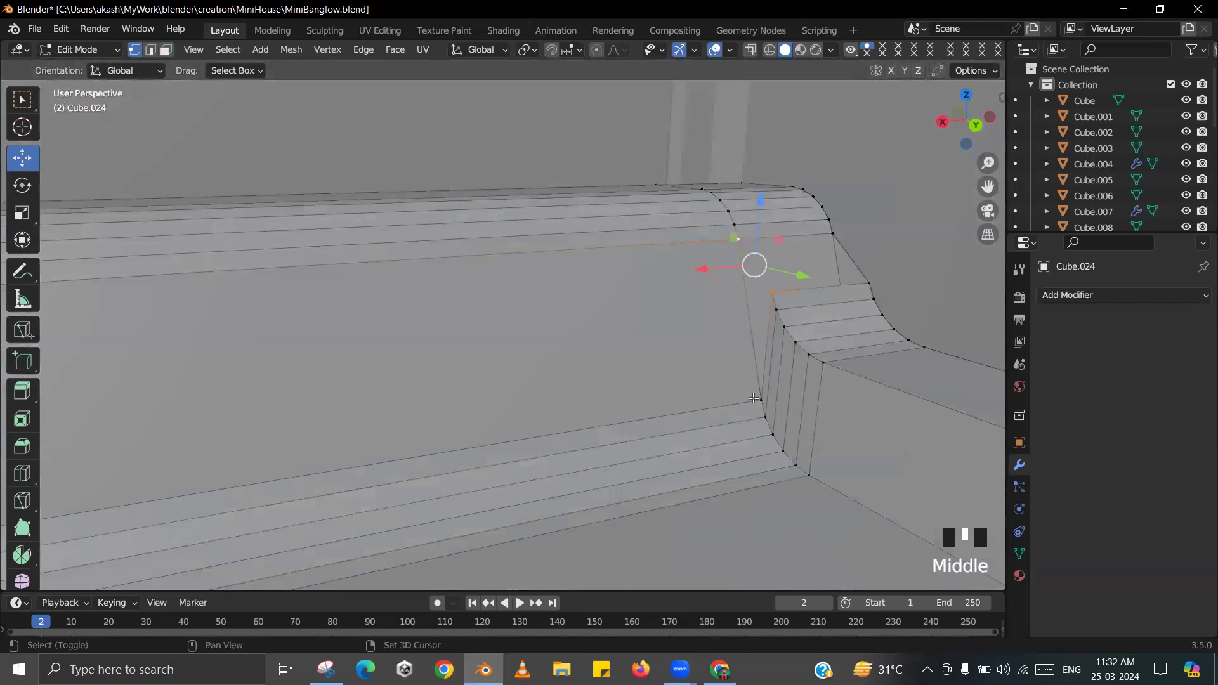
{"action": "left_click", "coordinate": [753, 399], "text": "shift"}
{"action": "key", "text": "Tab"}
{"action": "key", "text": "Tab"}
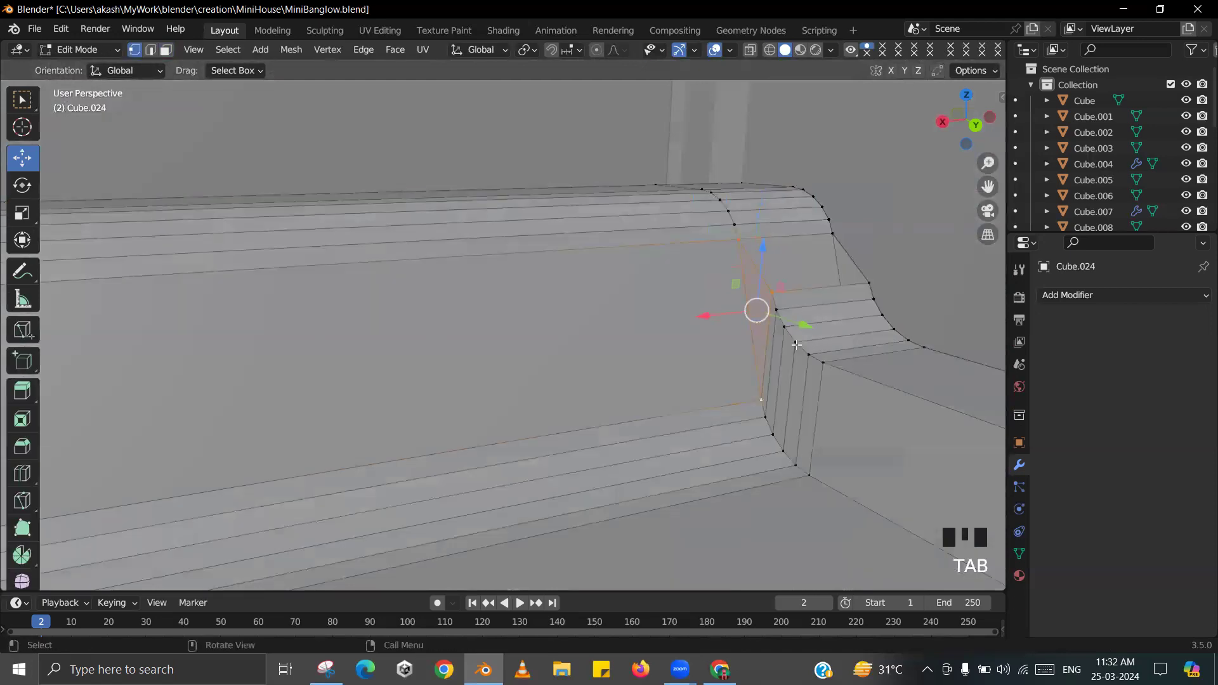
- Fill the top gap between the second armrest's rear edge and the backrest's rounded edge with a face
{"action": "left_click", "coordinate": [859, 287]}
{"action": "left_click", "coordinate": [832, 233], "text": "shift"}
{"action": "left_click", "coordinate": [765, 241], "text": "shift"}
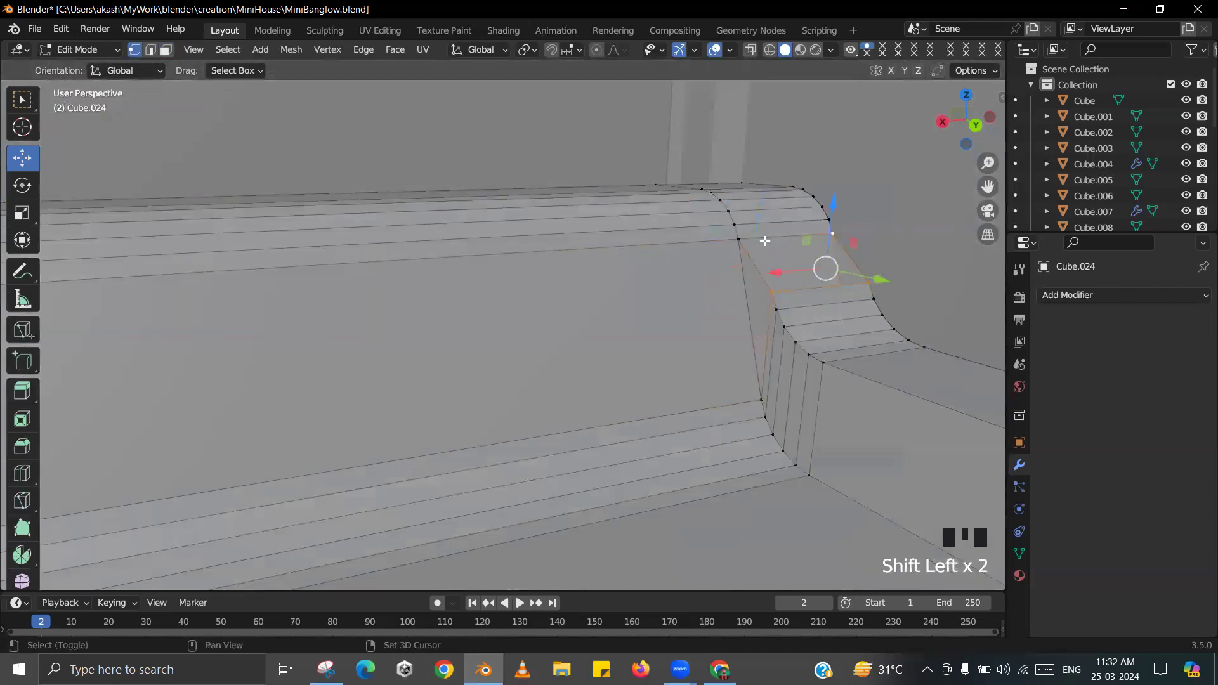
{"action": "key", "text": "Tab"}
- Adjust the height and depth of the second armrest's two rear top vertices to smooth the joint, and save the file
{"action": "middle_click_drag", "start_coordinate": [737, 256], "coordinate": [796, 298]}
{"action": "scroll", "coordinate": [744, 303], "scroll_direction": "up", "scroll_amount": 2}
{"action": "key", "text": "Tab"}
{"action": "left_click", "coordinate": [722, 280]}
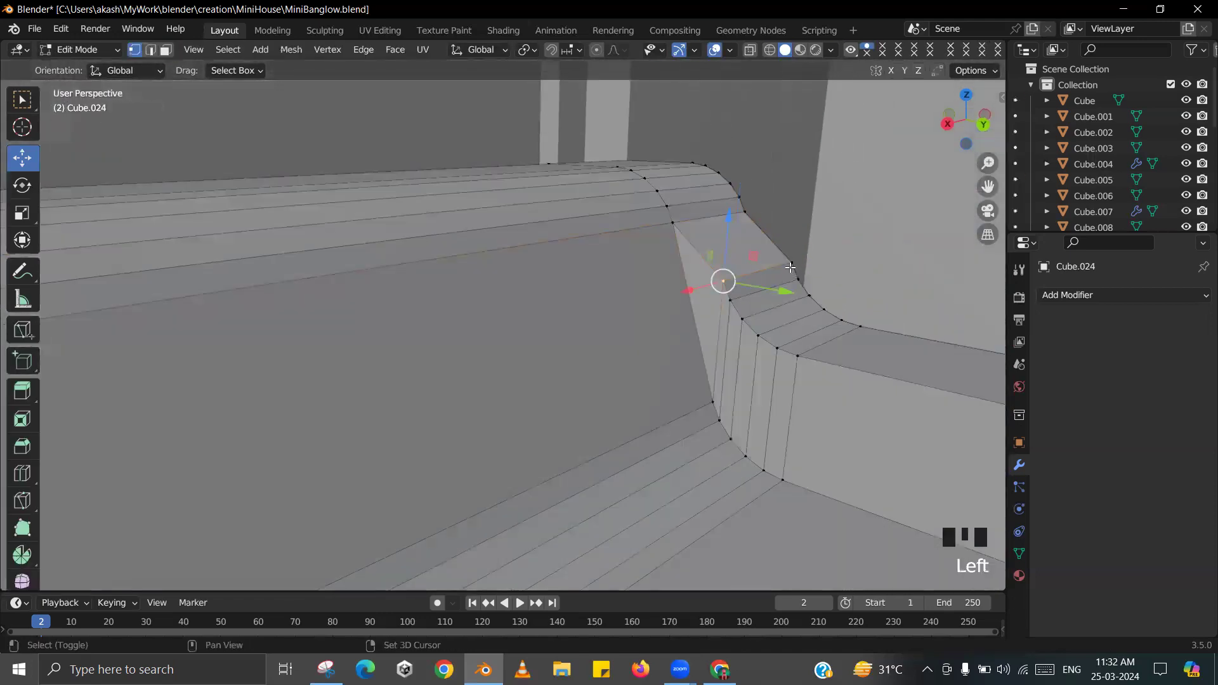
{"action": "left_click", "coordinate": [792, 262], "text": "shift"}
{"action": "left_click_drag", "start_coordinate": [764, 213], "coordinate": [761, 222]}
{"action": "left_click_drag", "start_coordinate": [821, 289], "coordinate": [804, 287]}
{"action": "key", "text": "Tab"}
{"action": "scroll", "coordinate": [804, 287], "scroll_direction": "down", "scroll_amount": 2}
{"action": "key", "text": "ctrl+s"}
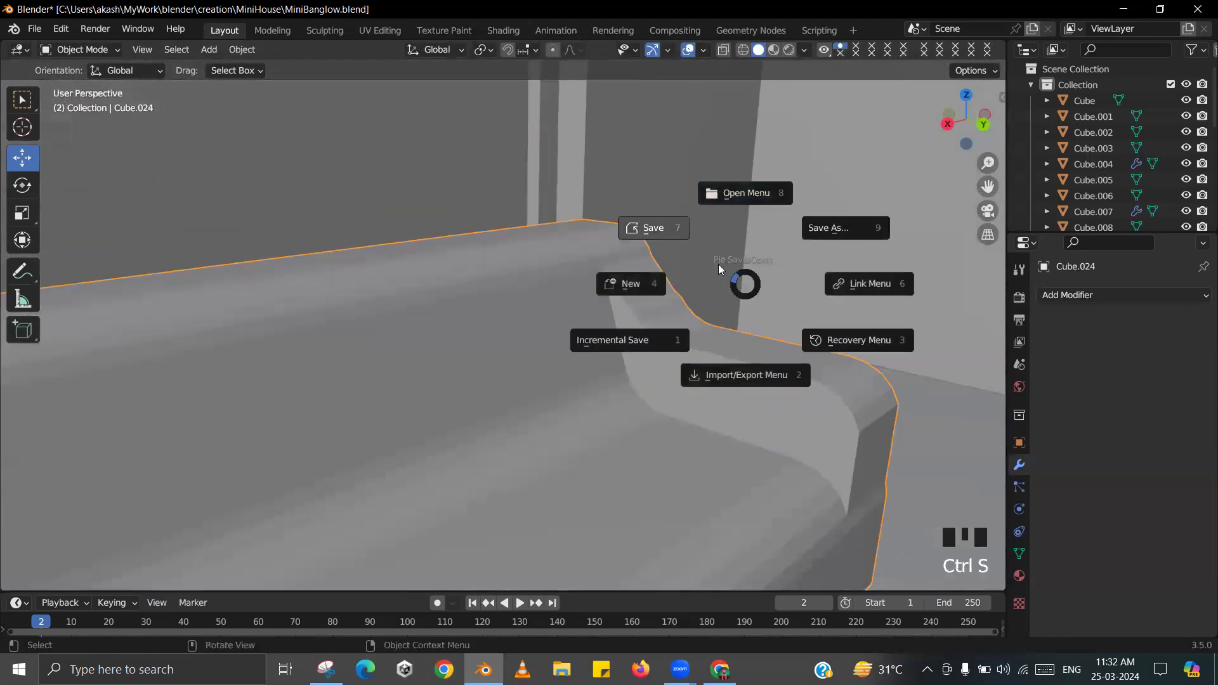
- Check the whole bench with both armrests in Edit and Object Mode and save the file
{"action": "scroll", "coordinate": [644, 326], "scroll_direction": "down", "scroll_amount": 2}
{"action": "scroll", "coordinate": [742, 307], "scroll_direction": "up", "scroll_amount": 1, "text": "shift"}
{"action": "middle_click_drag", "start_coordinate": [742, 307], "coordinate": [635, 352]}
{"action": "scroll", "coordinate": [679, 342], "scroll_direction": "up", "scroll_amount": 2}
{"action": "key", "text": "Tab"}
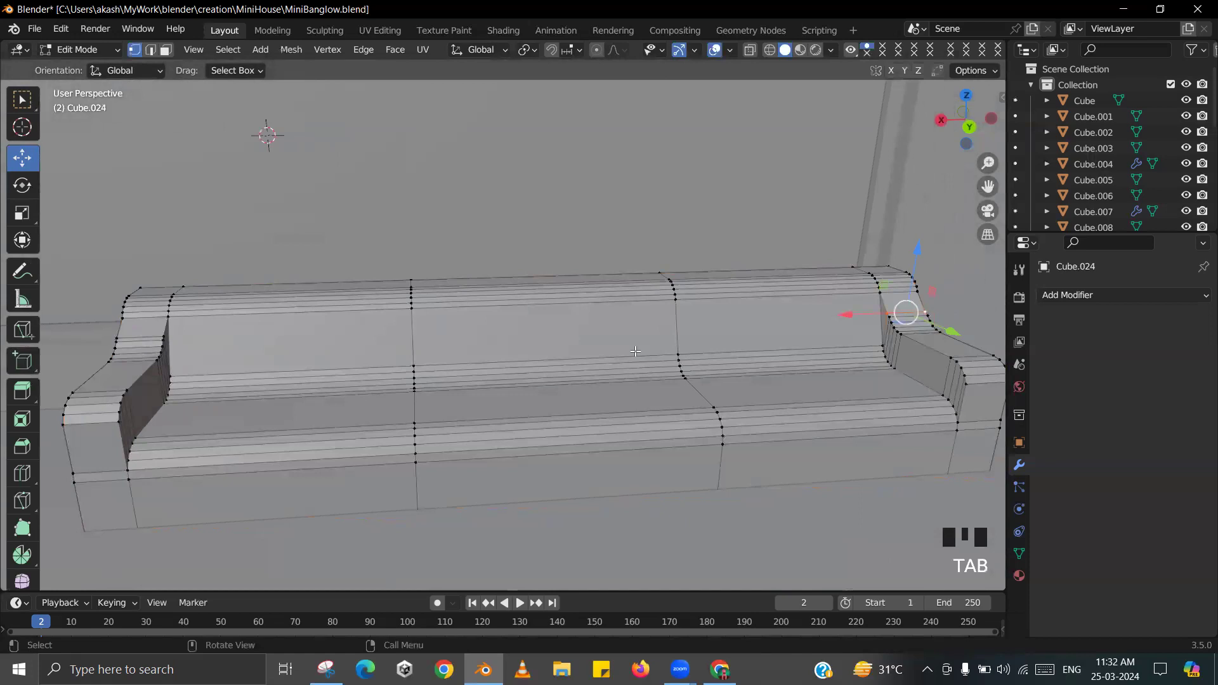
{"action": "key", "text": "Tab"}
{"action": "key", "text": "ctrl+s"}
- Try to sink the vertex loop that divides the first two seat sections by moving it down
{"action": "middle_click_drag", "start_coordinate": [616, 415], "coordinate": [620, 385], "text": "shift"}
{"action": "scroll", "coordinate": [645, 393], "scroll_direction": "up", "scroll_amount": 2}
{"action": "key", "text": "Tab"}
{"action": "left_click", "coordinate": [561, 404], "text": "alt"}
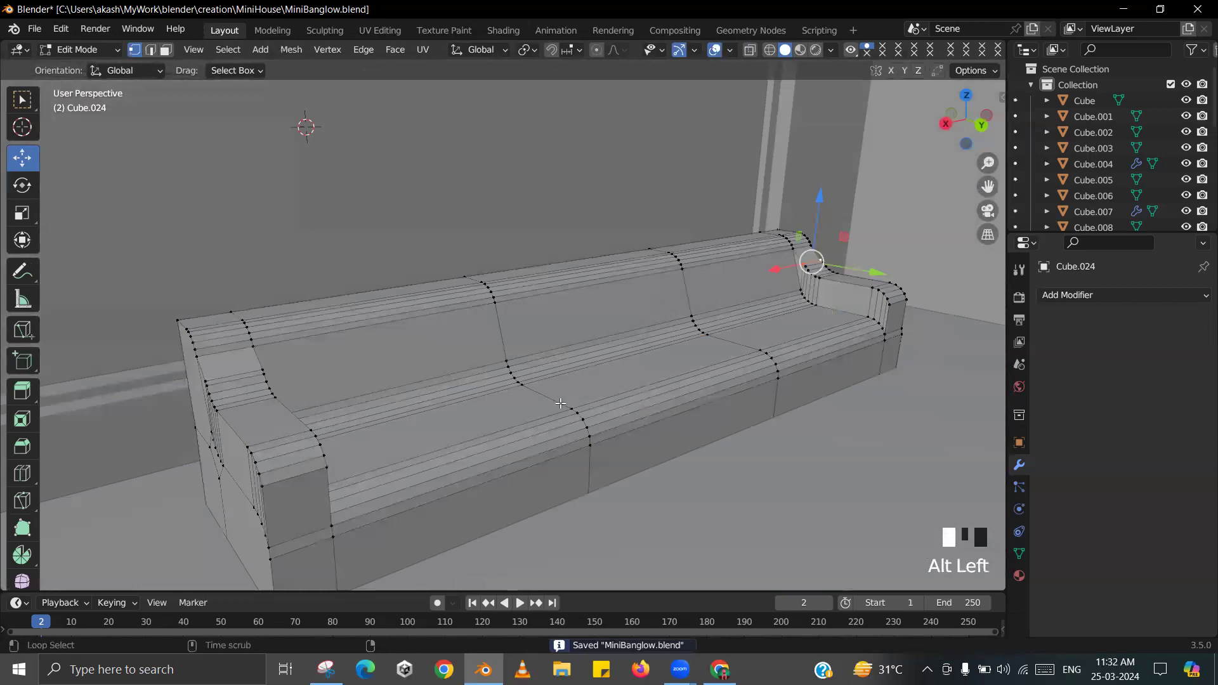
{"action": "scroll", "coordinate": [564, 402], "scroll_direction": "up", "scroll_amount": 2}
{"action": "middle_click_drag", "start_coordinate": [569, 402], "coordinate": [557, 246]}
{"action": "left_click", "coordinate": [556, 246]}
{"action": "scroll", "coordinate": [557, 249], "scroll_direction": "down", "scroll_amount": 1}
{"action": "scroll", "coordinate": [561, 314], "scroll_direction": "up", "scroll_amount": 2}
{"action": "middle_click_drag", "start_coordinate": [561, 314], "coordinate": [723, 433]}
{"action": "left_click", "coordinate": [772, 501], "text": "ctrl"}
{"action": "middle_click_drag", "start_coordinate": [772, 497], "coordinate": [587, 203]}
{"action": "left_click_drag", "start_coordinate": [576, 180], "coordinate": [576, 201]}
{"action": "scroll", "coordinate": [604, 296], "scroll_direction": "down", "scroll_amount": 2}
{"action": "middle_click_drag", "start_coordinate": [603, 296], "coordinate": [570, 298]}
{"action": "key", "text": "ctrl+z"}
- Add a loop cut close to each side of the dividing line between the first two seat sections
{"action": "scroll", "coordinate": [541, 302], "scroll_direction": "up", "scroll_amount": 4}
{"action": "key", "text": "ctrl+r"}
{"action": "left_click", "coordinate": [565, 298]}
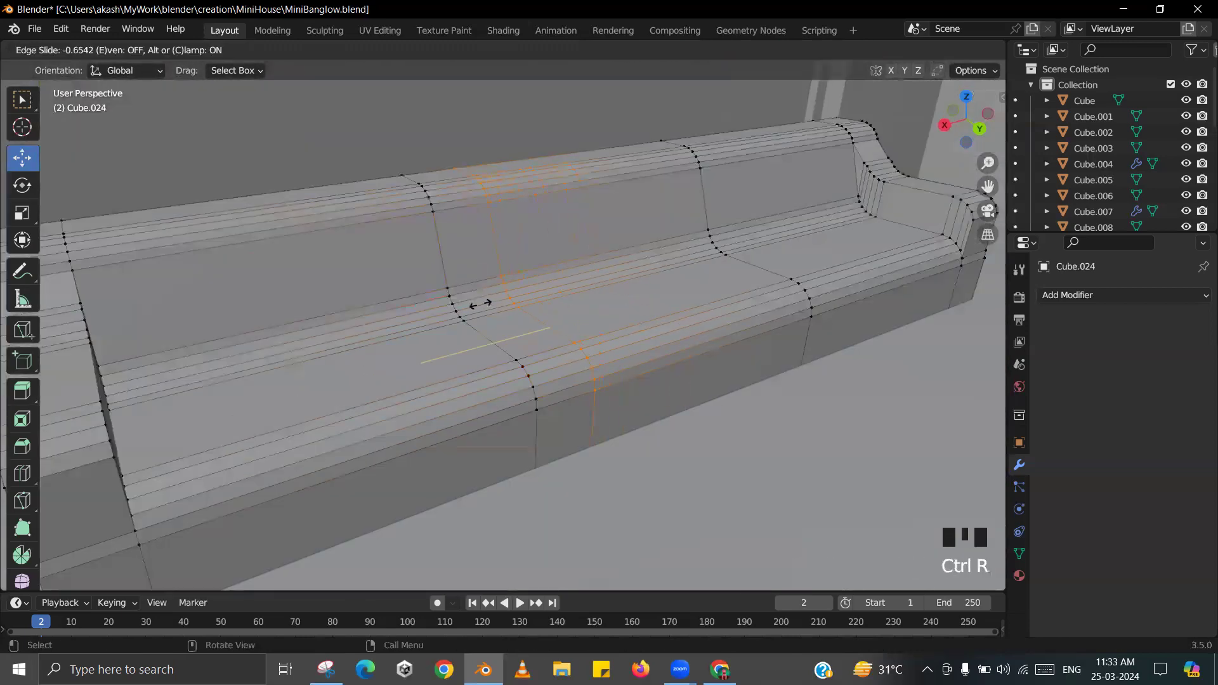
{"action": "left_click", "coordinate": [443, 309]}
{"action": "key", "text": "ctrl+r"}
{"action": "left_click", "coordinate": [406, 281]}
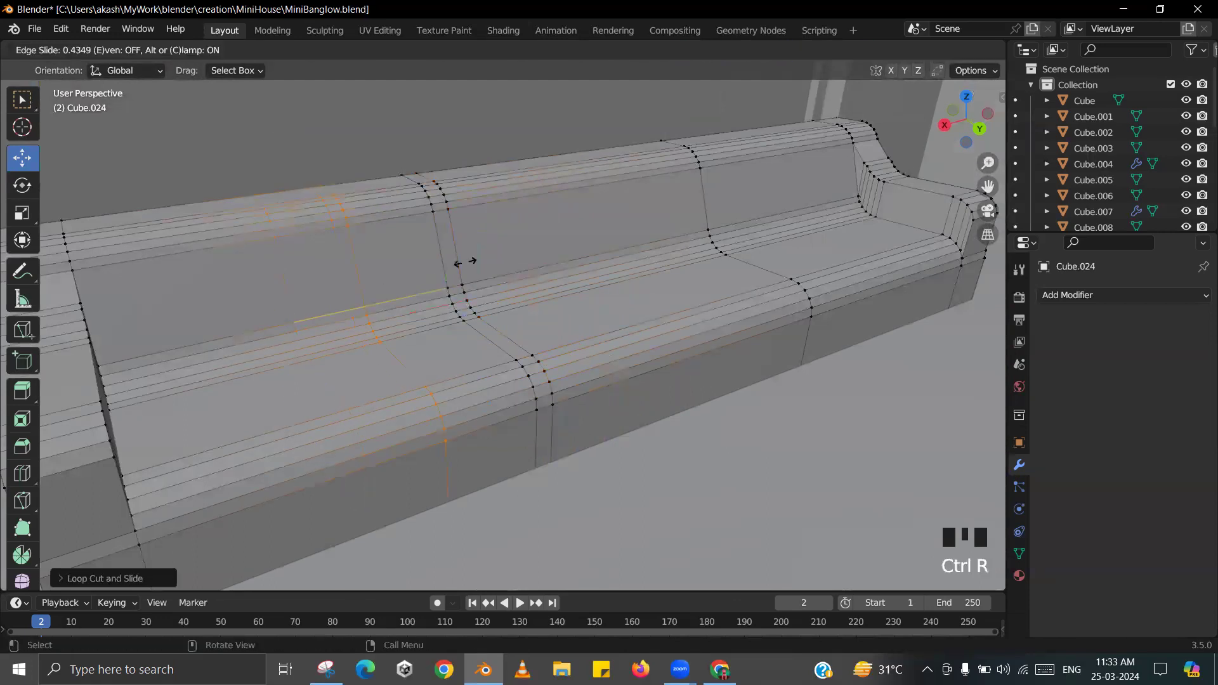
{"action": "left_click", "coordinate": [540, 239]}
- Lower the dividing vertex loop between the two new side cuts, check it in Object Mode, and undo the move
{"action": "middle_click_drag", "start_coordinate": [438, 196], "coordinate": [425, 191]}
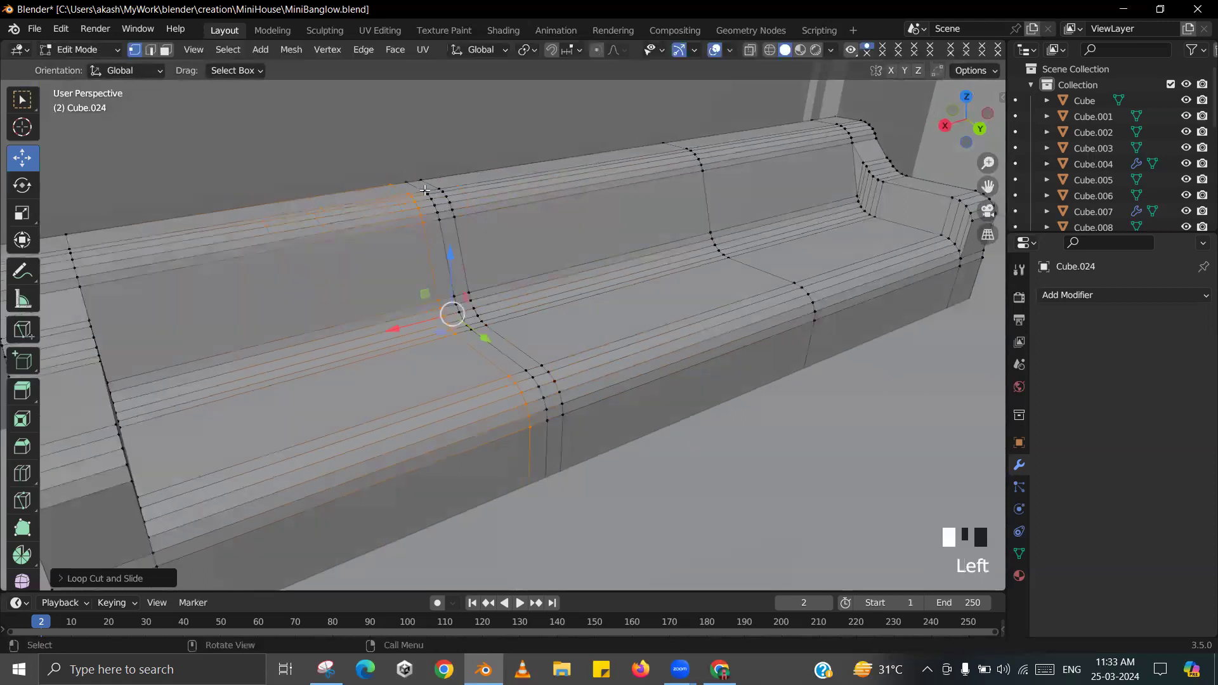
{"action": "left_click", "coordinate": [425, 190]}
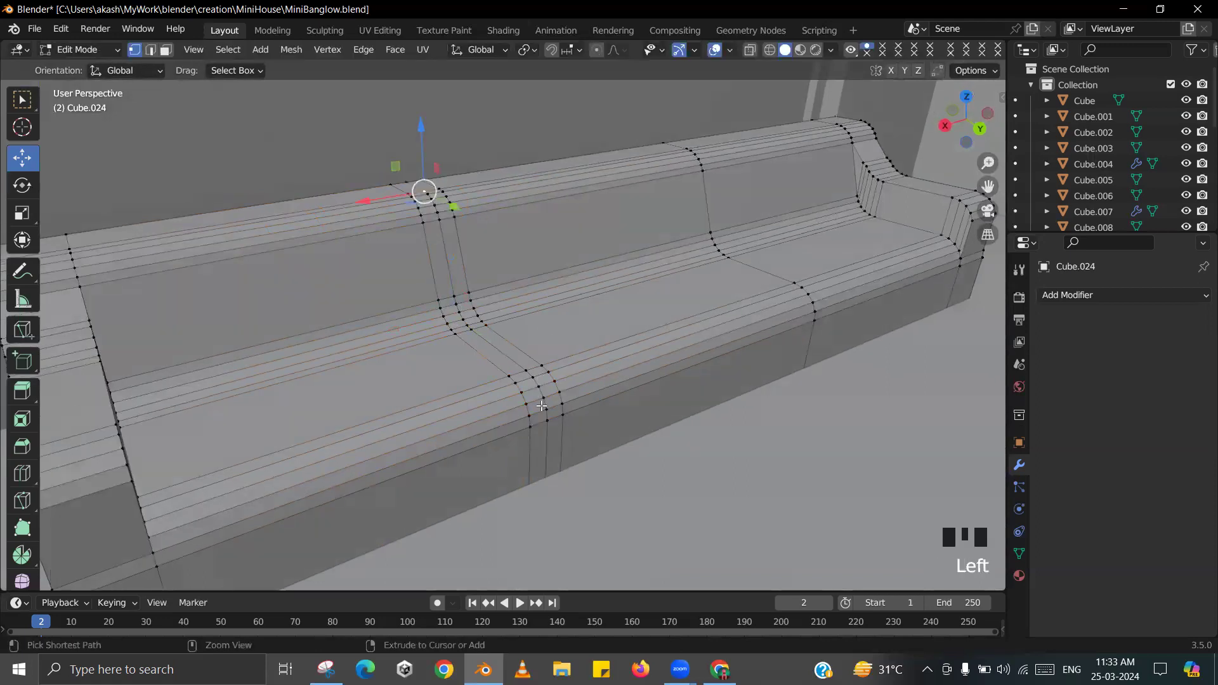
{"action": "left_click", "coordinate": [542, 406], "text": "ctrl"}
{"action": "scroll", "coordinate": [472, 309], "scroll_direction": "up", "scroll_amount": 1}
{"action": "left_click_drag", "start_coordinate": [456, 222], "coordinate": [456, 230]}
{"action": "key", "text": "Tab"}
{"action": "scroll", "coordinate": [458, 234], "scroll_direction": "down", "scroll_amount": 4}
{"action": "middle_click_drag", "start_coordinate": [606, 339], "coordinate": [568, 370]}
{"action": "key", "text": "Tab"}
{"action": "key", "text": "ctrl+z"}
{"action": "key", "text": "ctrl+z"}
{"action": "key", "text": "ctrl+z"}
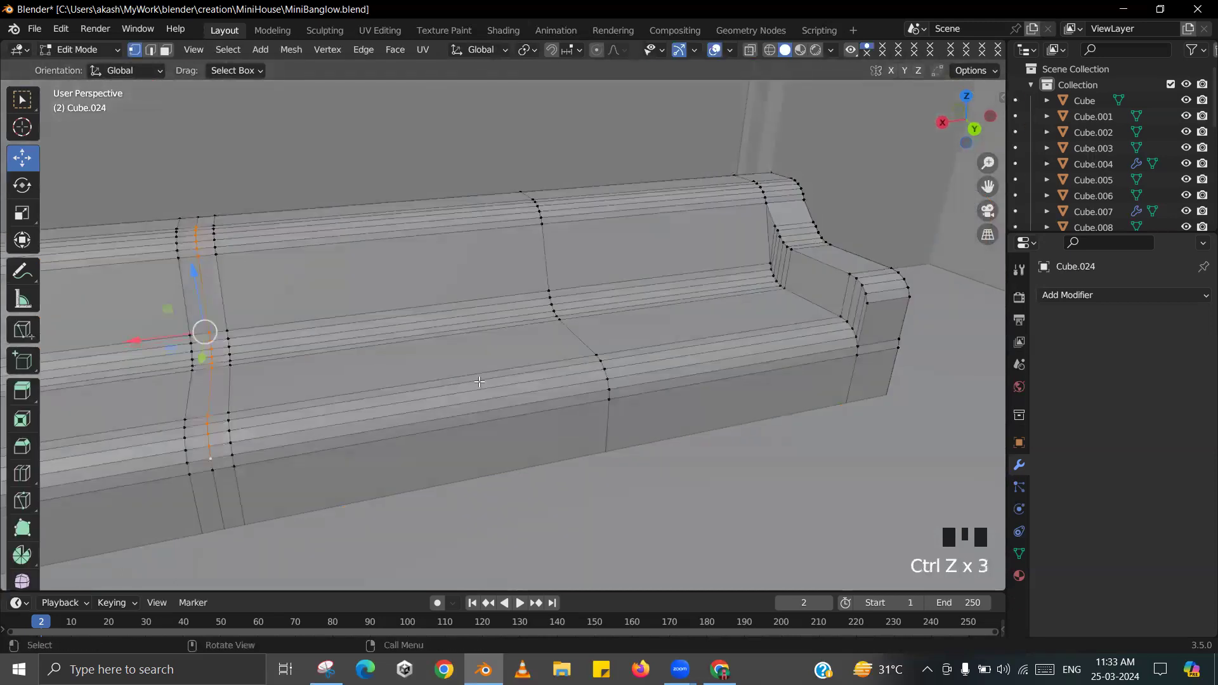
- Add a loop cut close to each side of the dividing line between the second and third seat sections
{"action": "key", "text": "ctrl+r"}
{"action": "left_click", "coordinate": [510, 373]}
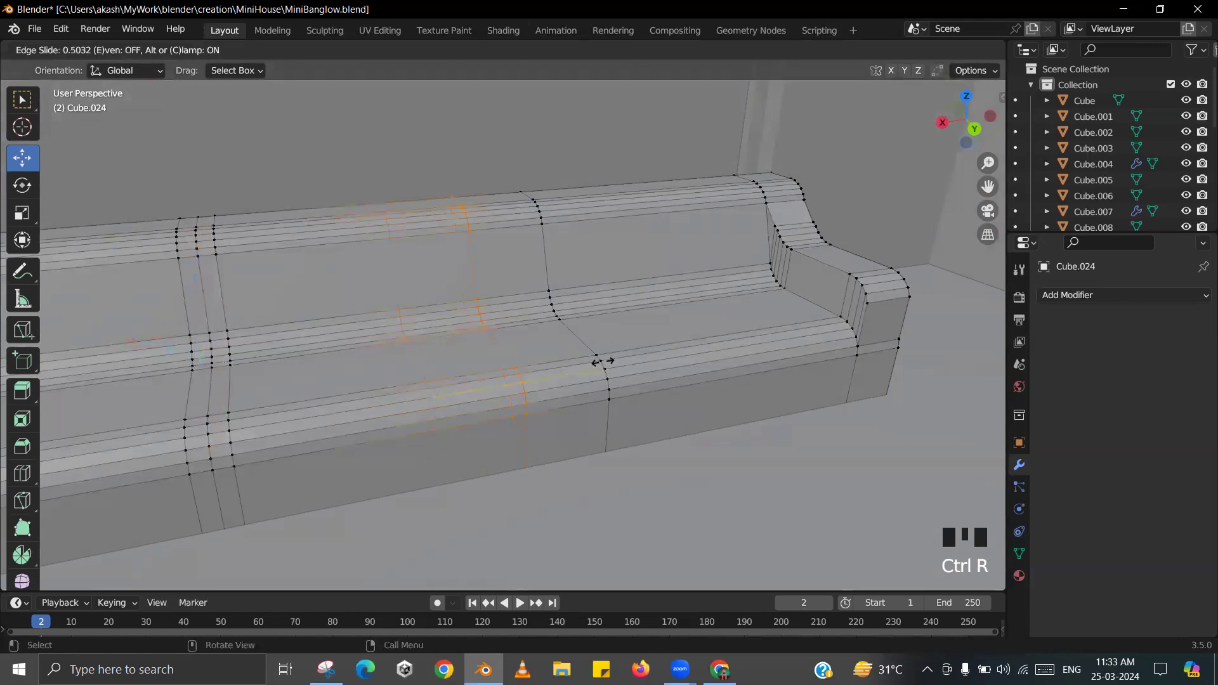
{"action": "left_click", "coordinate": [677, 359]}
{"action": "key", "text": "ctrl+r"}
{"action": "left_click", "coordinate": [683, 352]}
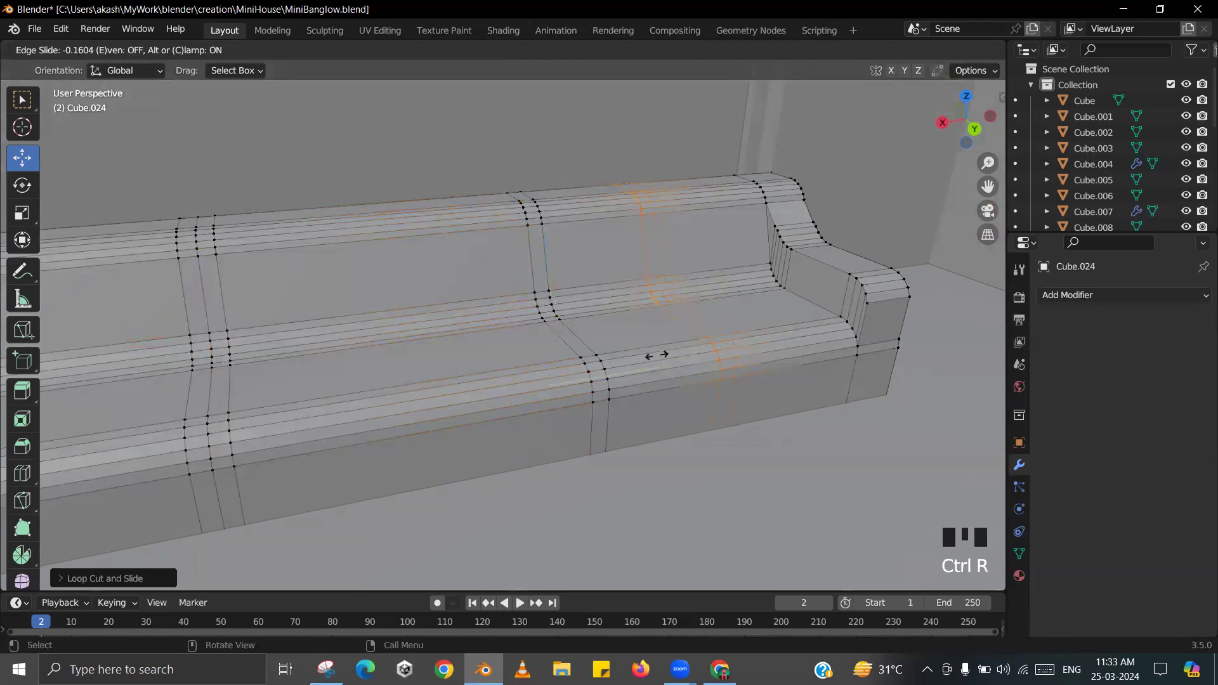
{"action": "left_click", "coordinate": [574, 368]}
- Select the middle vertex loops of both seat dividers and move them down about 0.016 m to form grooves
{"action": "middle_click_drag", "start_coordinate": [277, 313], "coordinate": [436, 338], "text": "shift"}
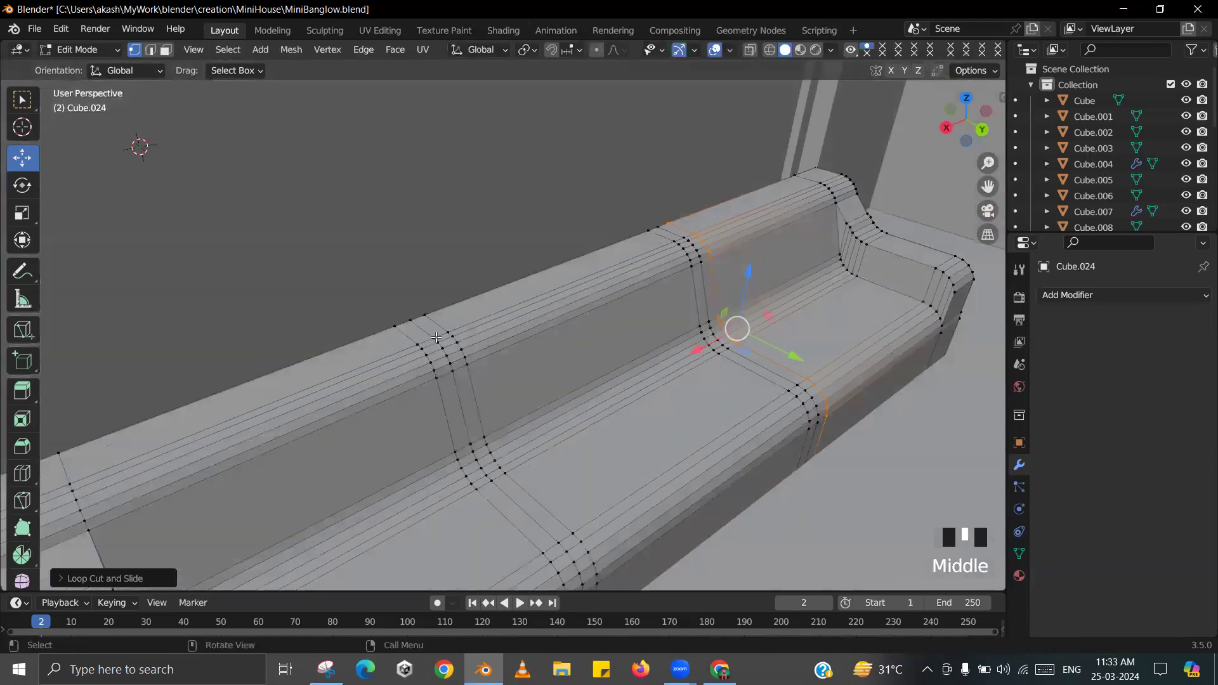
{"action": "left_click", "coordinate": [437, 338]}
{"action": "middle_click_drag", "start_coordinate": [447, 431], "coordinate": [368, 273], "text": "shift"}
{"action": "left_click", "coordinate": [490, 411], "text": "ctrl"}
{"action": "middle_click_drag", "start_coordinate": [560, 166], "coordinate": [527, 160]}
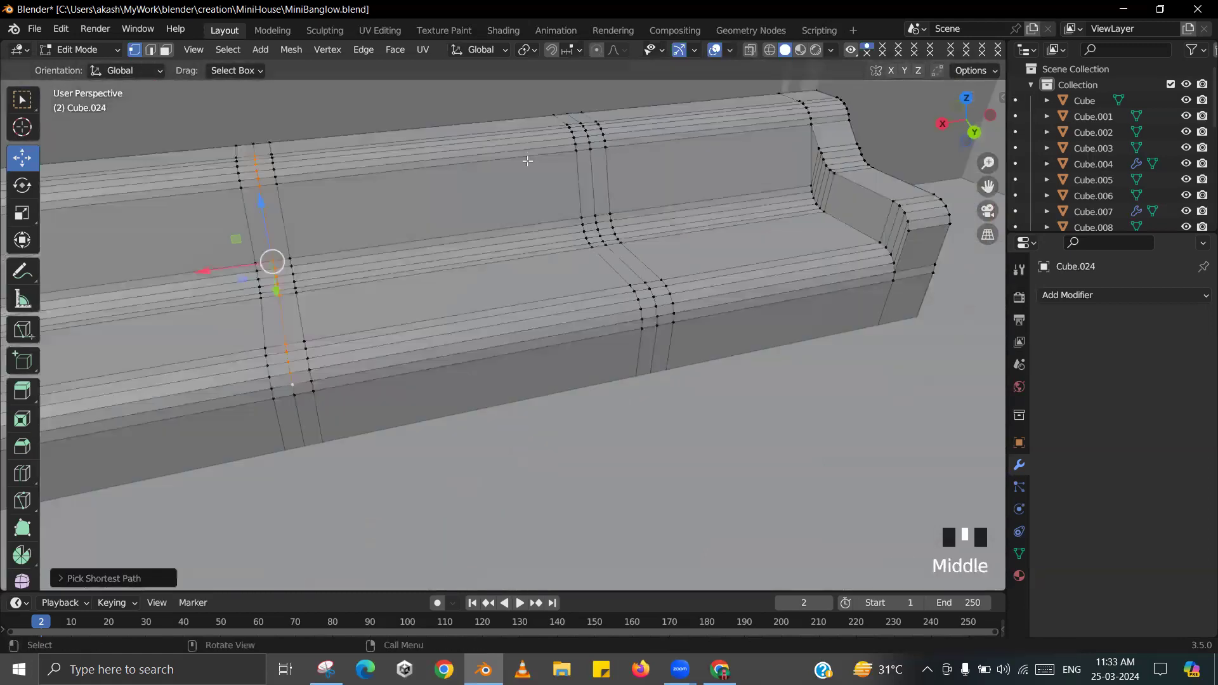
{"action": "left_click", "coordinate": [581, 120], "text": "shift"}
{"action": "left_click", "coordinate": [654, 318], "text": "ctrl"}
{"action": "middle_click_drag", "start_coordinate": [654, 318], "coordinate": [542, 192], "text": "shift"}
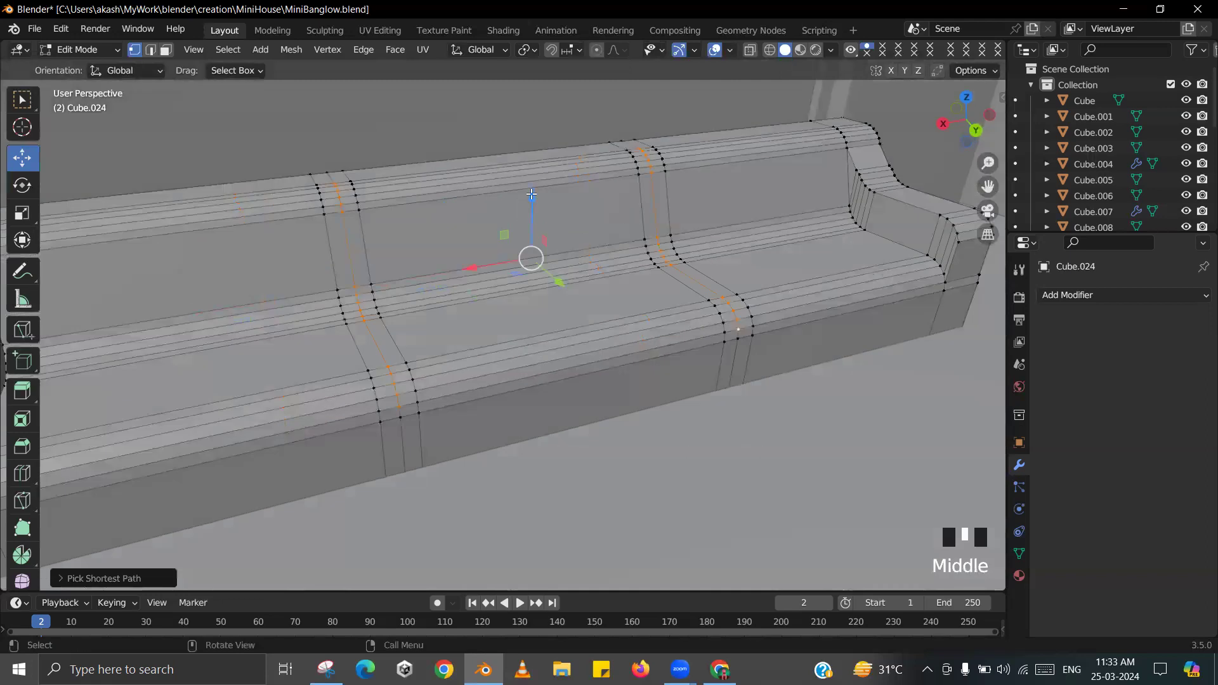
{"action": "key", "text": "ctrl+b"}
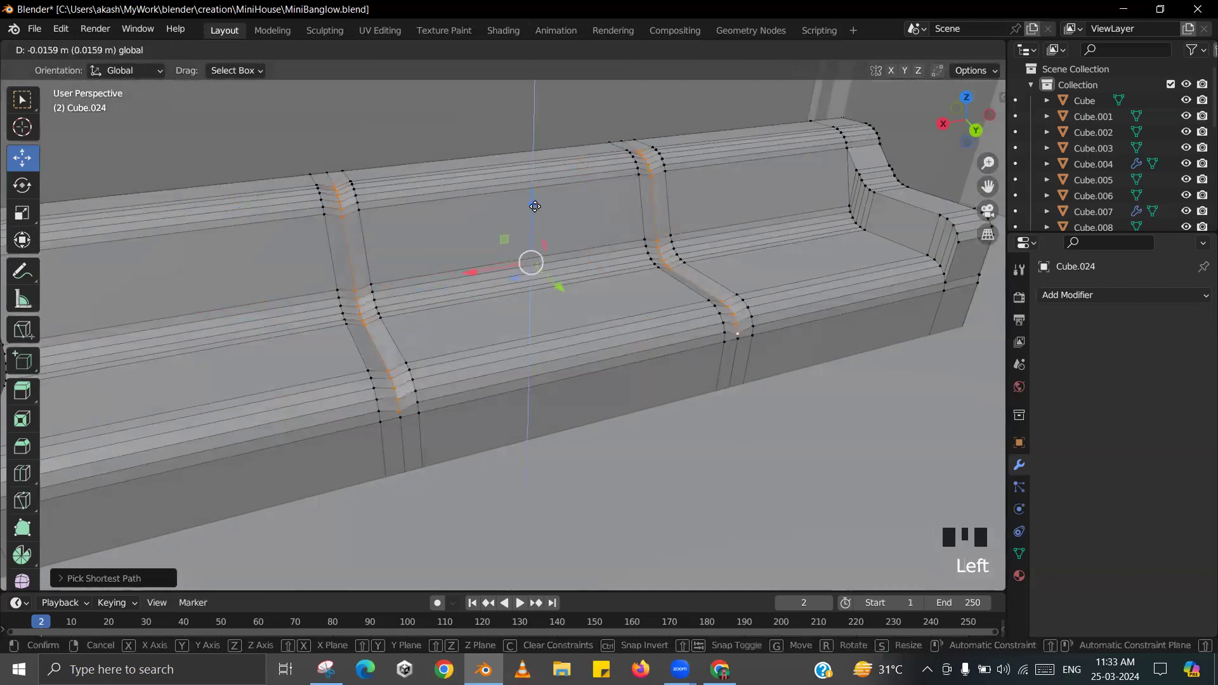
{"action": "left_click", "coordinate": [536, 207]}
- Save the file in Object Mode and review the grooved bench against the reference image in Snipping Tool
{"action": "key", "text": "Tab"}
{"action": "middle_click_drag", "start_coordinate": [535, 207], "coordinate": [570, 267]}
{"action": "key", "text": "ctrl+s"}
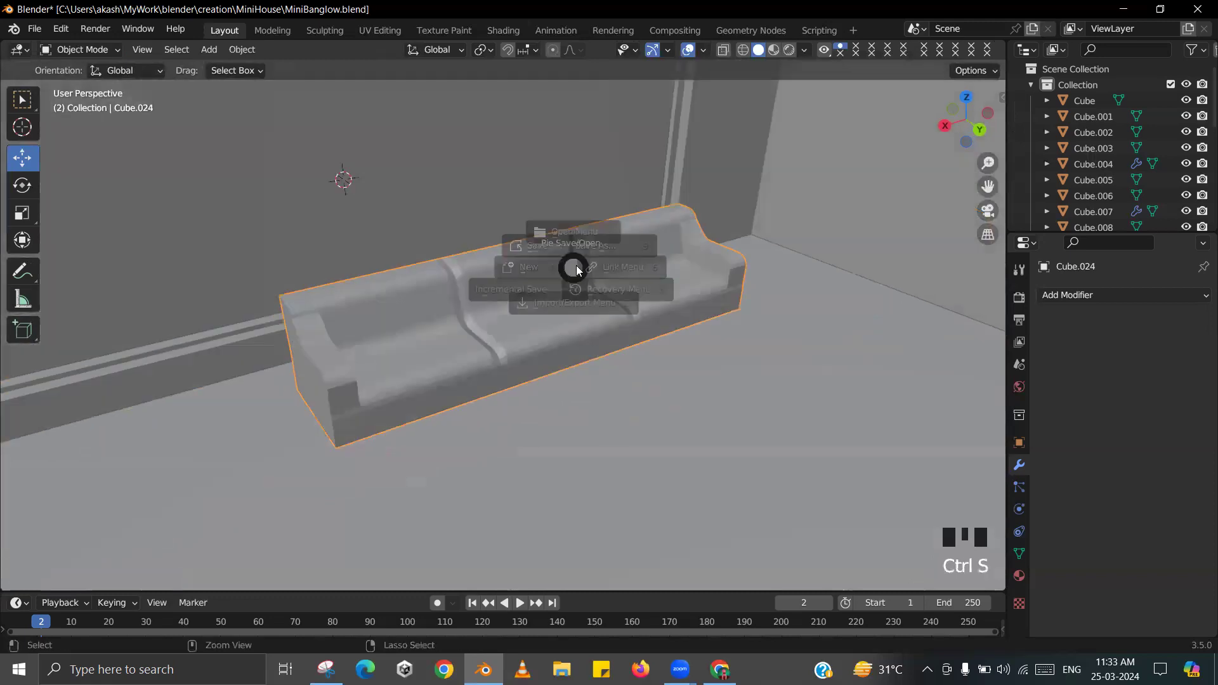
{"action": "middle_click_drag", "start_coordinate": [498, 340], "coordinate": [581, 340], "text": "shift"}
{"action": "scroll", "coordinate": [579, 338], "scroll_direction": "up", "scroll_amount": 2}
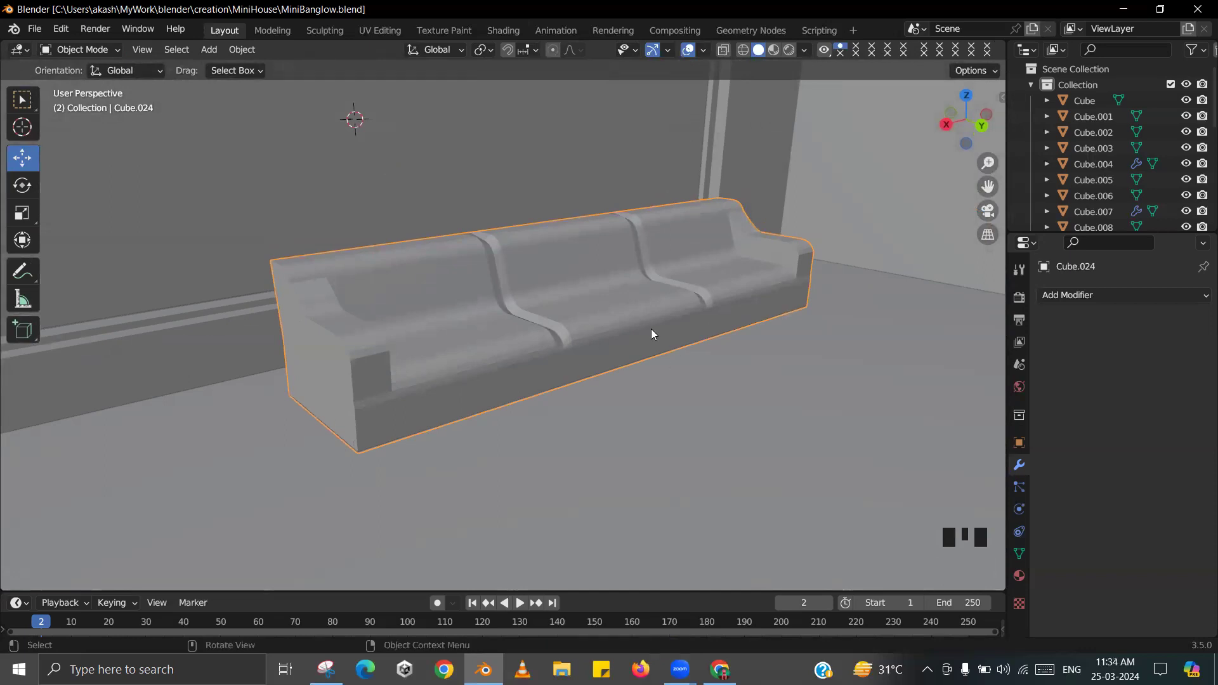
{"action": "mouse_move", "coordinate": [650, 335]}
{"action": "middle_mouse_down", "text": "ctrl"}
{"action": "mouse_move", "coordinate": [640, 344]}
{"action": "mouse_move", "coordinate": [679, 345]}
{"action": "mouse_move", "coordinate": [660, 350]}
{"action": "middle_mouse_up", "text": "ctrl"}
{"action": "scroll", "coordinate": [645, 342], "scroll_direction": "up", "scroll_amount": 2}
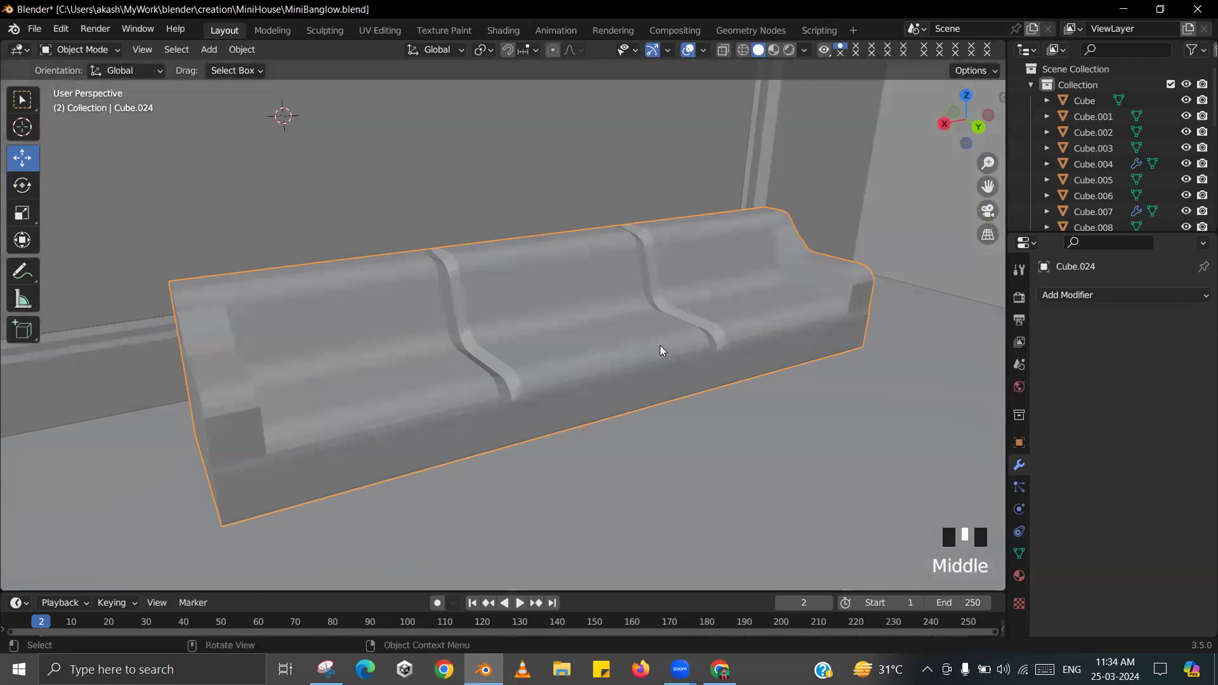
{"action": "middle_click_drag", "start_coordinate": [660, 349], "coordinate": [761, 348]}
{"action": "scroll", "coordinate": [694, 347], "scroll_direction": "down", "scroll_amount": 2}
{"action": "middle_click_drag", "start_coordinate": [755, 349], "coordinate": [533, 352], "text": "shift"}
{"action": "key", "text": "alt+Tab"}
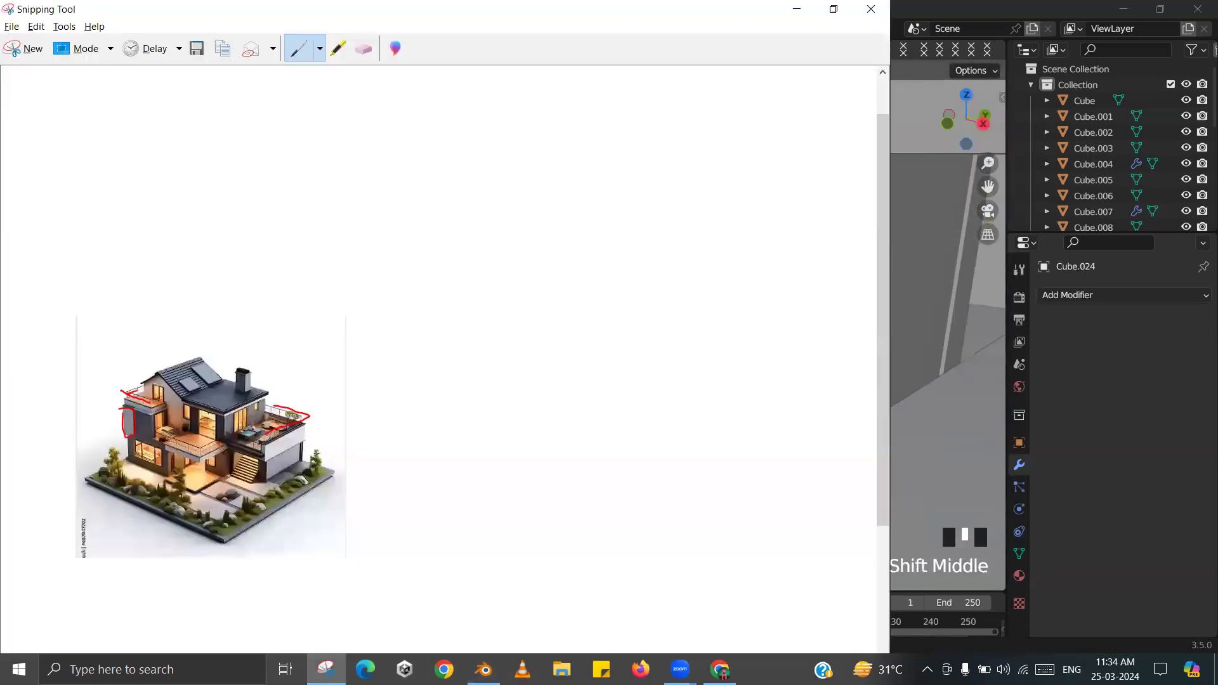
{"action": "key", "text": "alt+Tab"}
- Set the bench's origin to its geometry
{"action": "middle_click_drag", "start_coordinate": [586, 339], "coordinate": [457, 334]}
{"action": "scroll", "coordinate": [669, 383], "scroll_direction": "up", "scroll_amount": 3}
{"action": "middle_click_drag", "start_coordinate": [604, 384], "coordinate": [385, 342], "text": "shift"}
{"action": "left_click", "coordinate": [451, 341]}
{"action": "key", "text": "shift+s"}
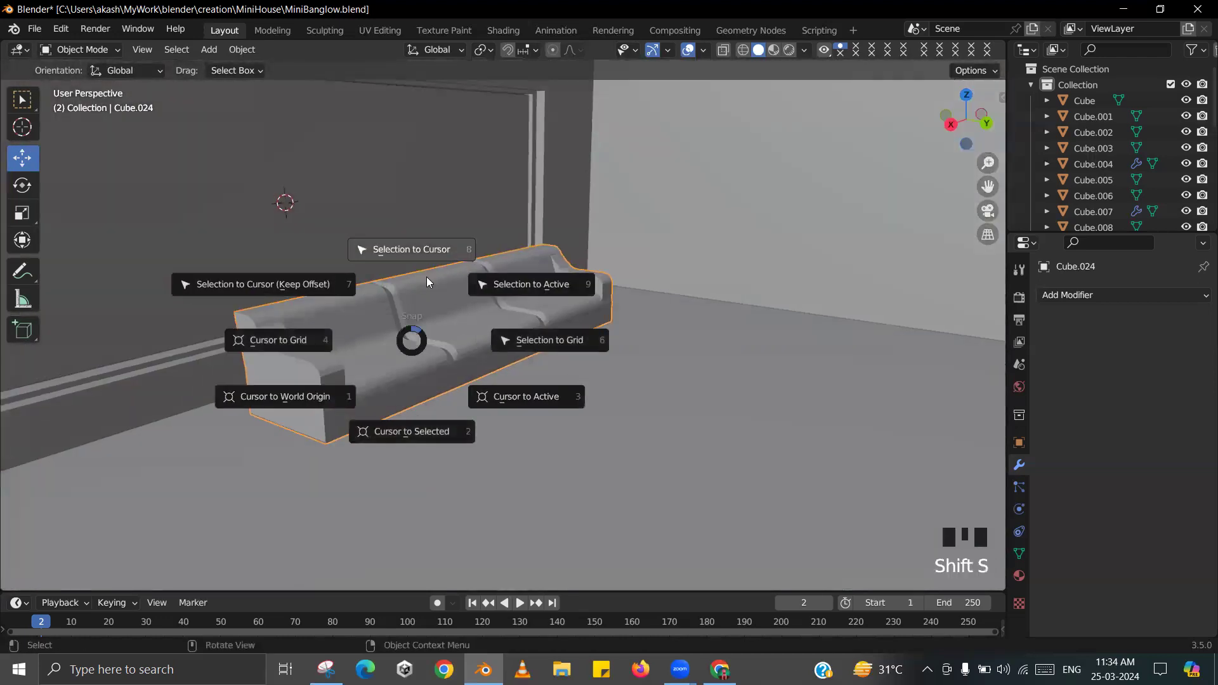
{"action": "middle_click_drag", "start_coordinate": [410, 388], "coordinate": [619, 376]}
{"action": "scroll", "coordinate": [501, 391], "scroll_direction": "down", "scroll_amount": 7}
{"action": "scroll", "coordinate": [507, 390], "scroll_direction": "down", "scroll_amount": 5}
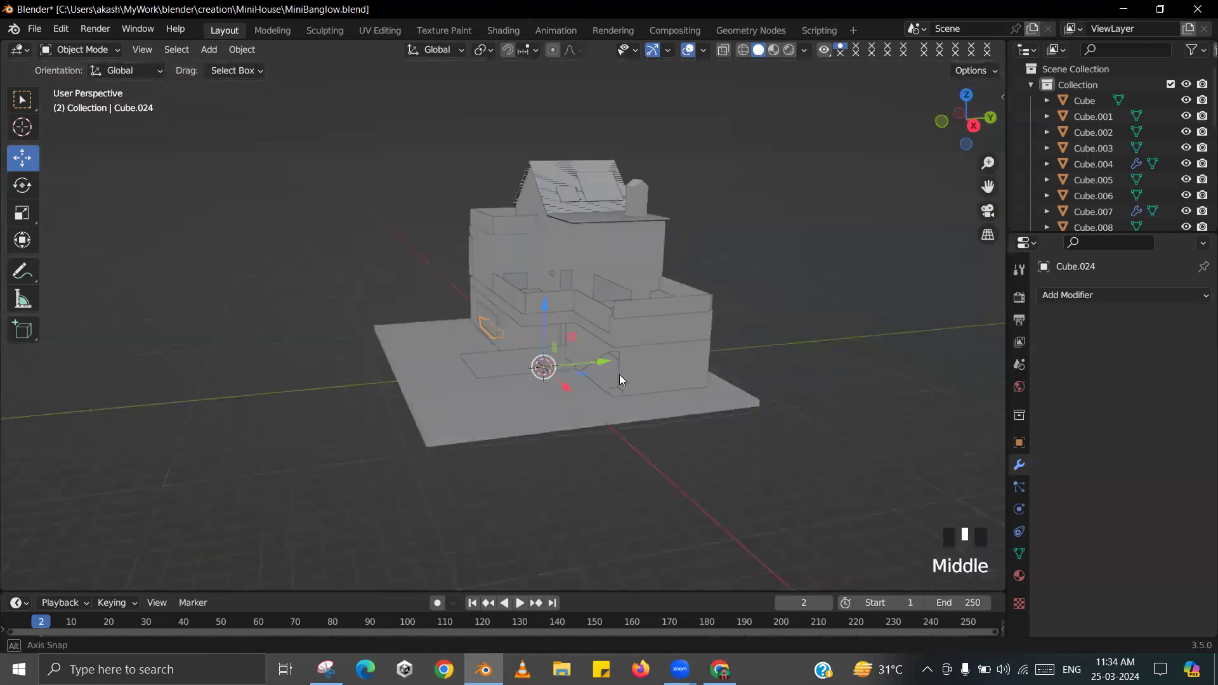
{"action": "scroll", "coordinate": [761, 365], "scroll_direction": "up", "scroll_amount": 4}
{"action": "middle_click_drag", "start_coordinate": [768, 362], "coordinate": [743, 373], "text": "shift"}
{"action": "scroll", "coordinate": [811, 415], "scroll_direction": "up", "scroll_amount": 3}
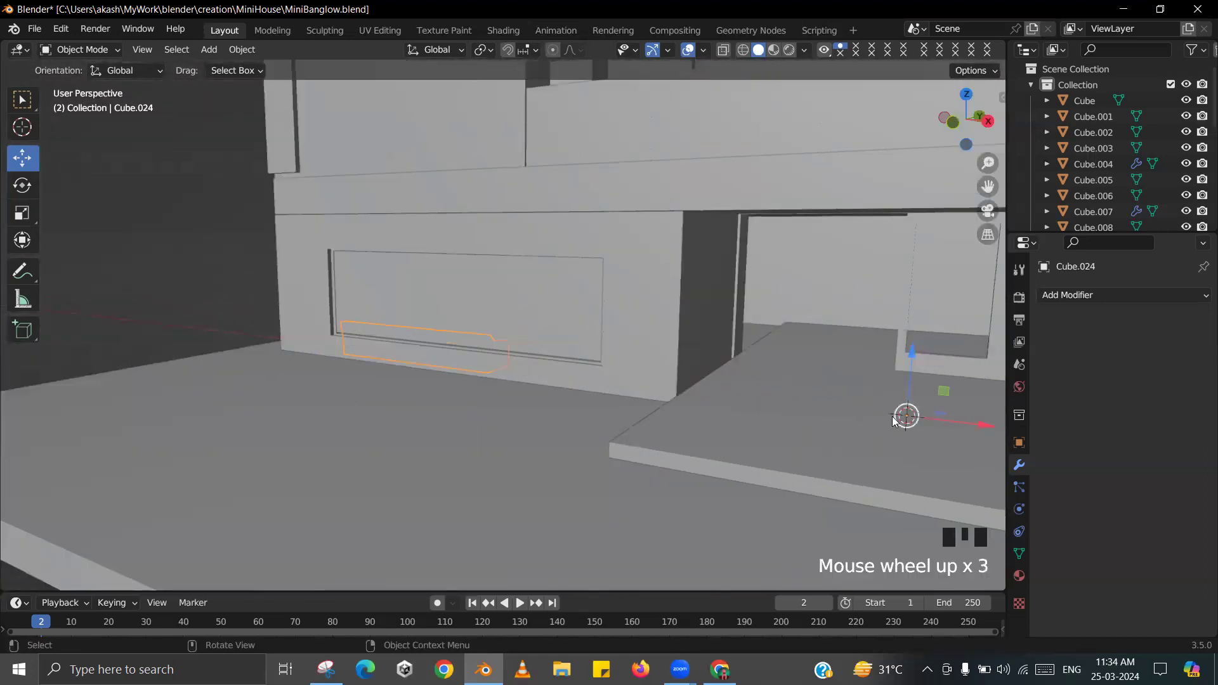
{"action": "scroll", "coordinate": [769, 454], "scroll_direction": "up", "scroll_amount": 5}
{"action": "middle_click_drag", "start_coordinate": [593, 429], "coordinate": [389, 443]}
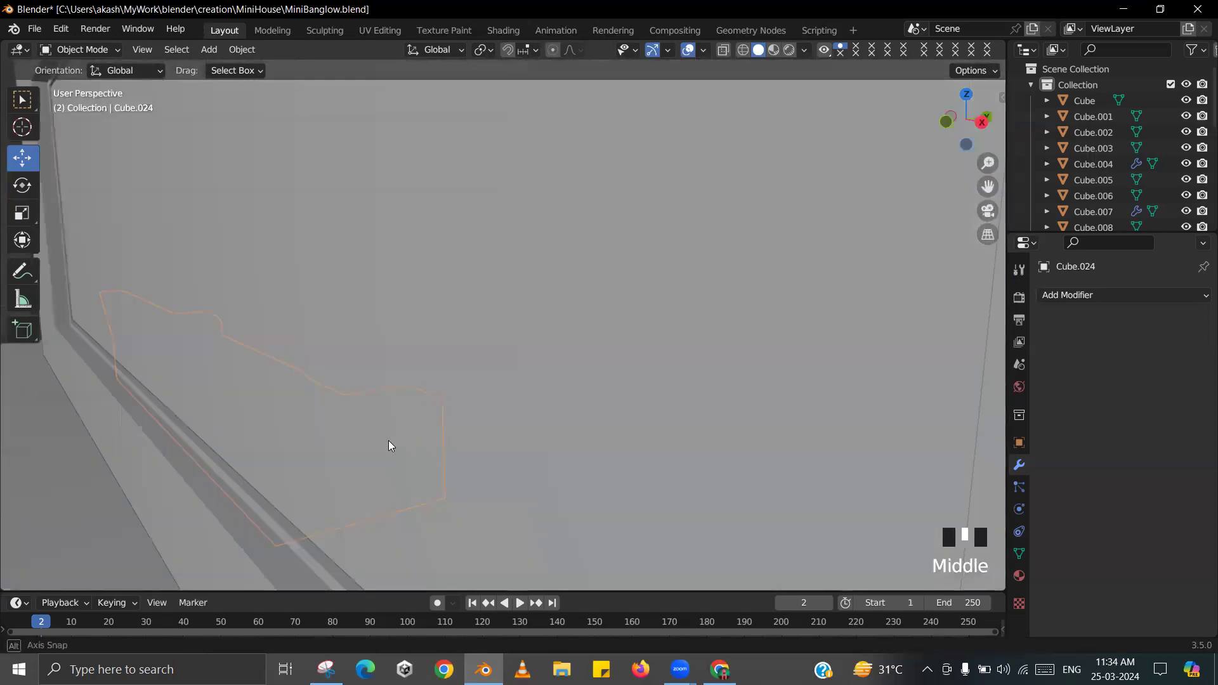
{"action": "scroll", "coordinate": [480, 425], "scroll_direction": "up", "scroll_amount": 2}
{"action": "middle_click_drag", "start_coordinate": [479, 424], "coordinate": [400, 340], "text": "shift"}
{"action": "right_click", "coordinate": [402, 338]}
{"action": "mouse_move", "coordinate": [411, 314]}
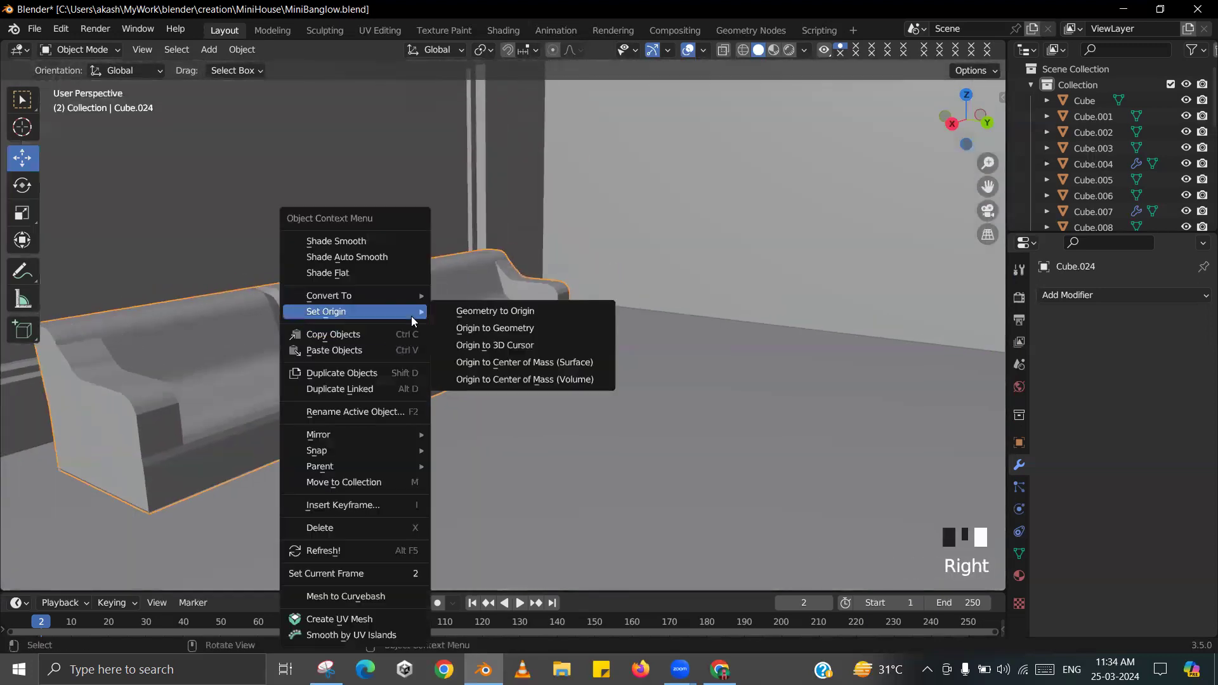
{"action": "left_click", "coordinate": [484, 334]}
- Snap the 3D cursor to the selected bench
{"action": "scroll", "coordinate": [337, 360], "scroll_direction": "down", "scroll_amount": 1}
{"action": "middle_click_drag", "start_coordinate": [337, 360], "coordinate": [359, 281]}
{"action": "key", "text": "shift+a"}
{"action": "key", "text": "shift+a"}
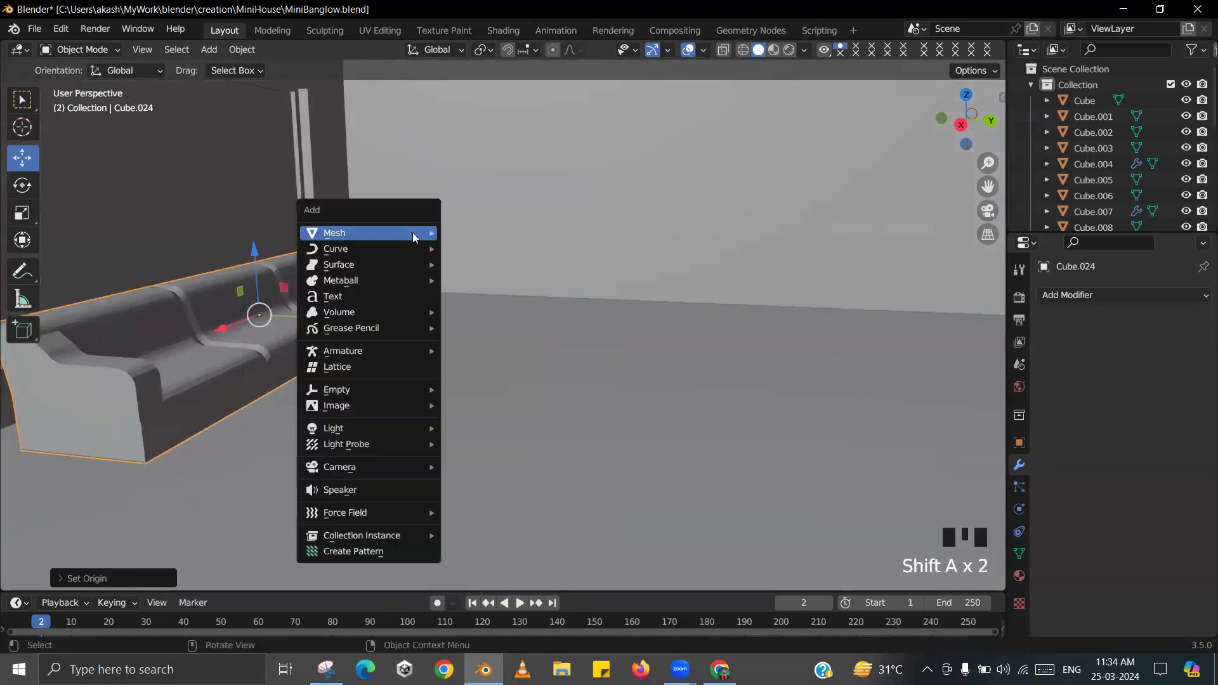
{"action": "mouse_move", "coordinate": [412, 232]}
{"action": "key", "text": "shift+a"}
{"action": "key", "text": "Escape"}
{"action": "key", "text": "shift+s"}
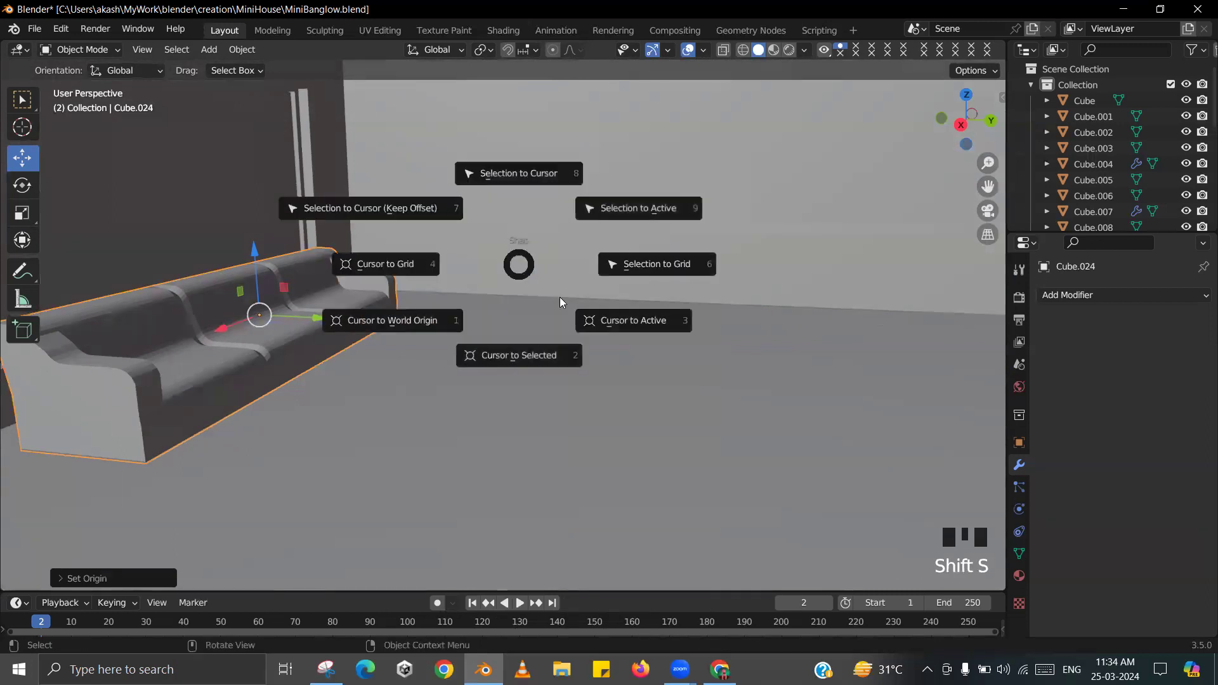
{"action": "left_click", "coordinate": [557, 336]}
- Add a cube at the 3D cursor and move it along Y onto the floor area in front of the bench
{"action": "middle_click_drag", "start_coordinate": [555, 311], "coordinate": [467, 304], "text": "shift"}
{"action": "scroll", "coordinate": [450, 321], "scroll_direction": "up", "scroll_amount": 4}
{"action": "key", "text": "shift+a"}
{"action": "left_click", "coordinate": [532, 323]}
{"action": "left_click_drag", "start_coordinate": [302, 314], "coordinate": [797, 362]}
- Scale the new cube down along Z into a thin flat slab for a tabletop
{"action": "key", "text": "s"}
{"action": "key", "text": "z"}
{"action": "right_click", "coordinate": [666, 361]}
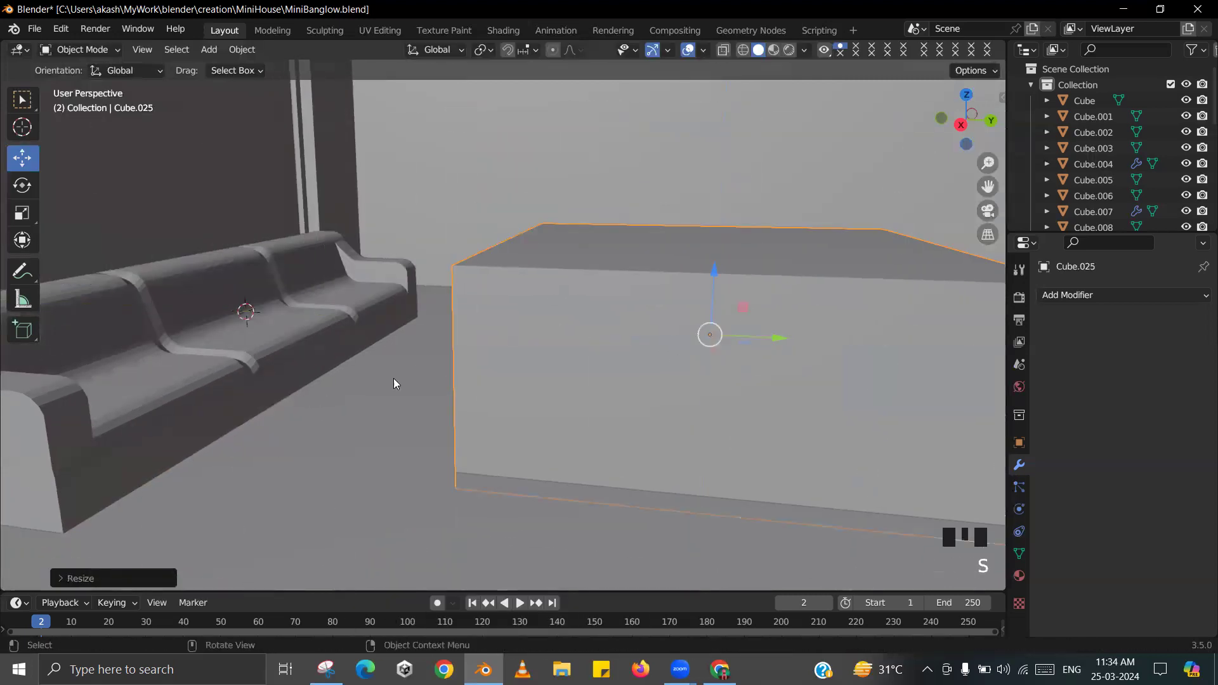
{"action": "key", "text": "s"}
{"action": "key", "text": "z"}
{"action": "left_click", "coordinate": [692, 325]}
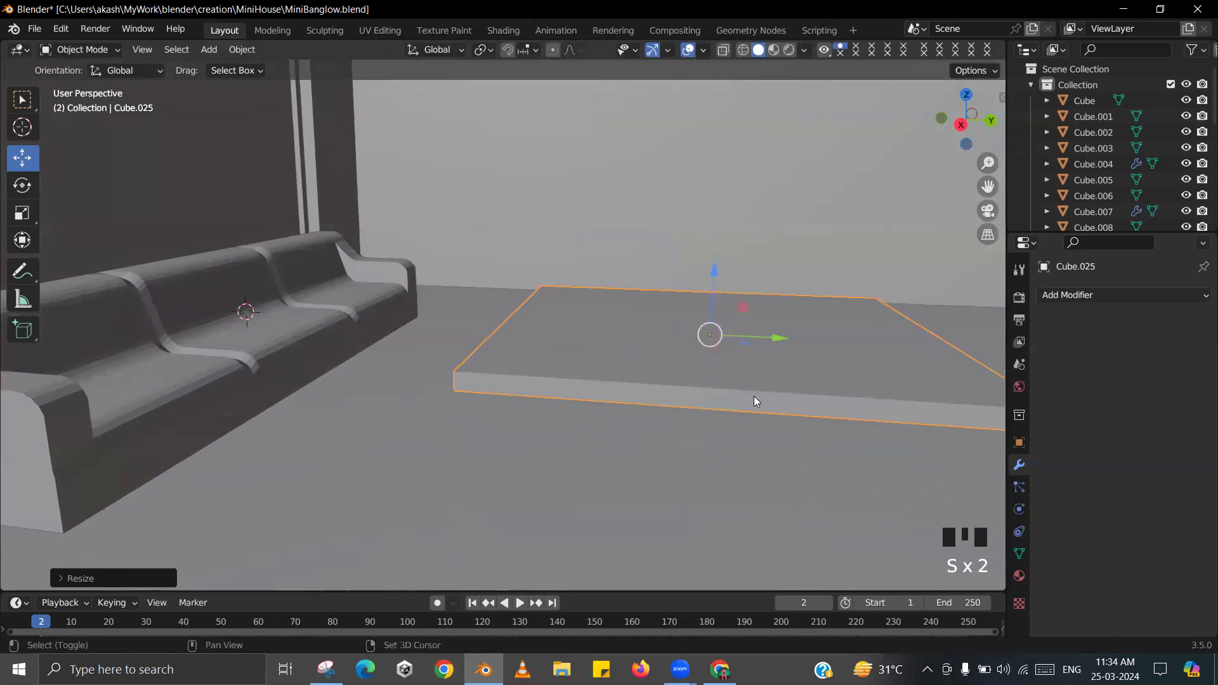
- Move the slab closer to the bench and lower it slightly
{"action": "middle_click_drag", "start_coordinate": [753, 396], "coordinate": [725, 340], "text": "shift"}
{"action": "left_click_drag", "start_coordinate": [724, 340], "coordinate": [549, 375]}
{"action": "middle_click_drag", "start_coordinate": [549, 374], "coordinate": [531, 307]}
{"action": "left_click_drag", "start_coordinate": [465, 260], "coordinate": [468, 269]}
{"action": "mouse_move", "coordinate": [495, 311]}
{"action": "middle_mouse_down", "text": "shift"}
{"action": "mouse_move", "coordinate": [537, 308]}
{"action": "mouse_move", "coordinate": [500, 293]}
{"action": "mouse_move", "coordinate": [519, 294]}
{"action": "mouse_move", "coordinate": [522, 313]}
{"action": "mouse_move", "coordinate": [501, 334]}
{"action": "middle_mouse_up", "text": "shift"}
- Add a centred horizontal loop cut around the slab's side faces in Edit Mode
{"action": "key", "text": "Tab"}
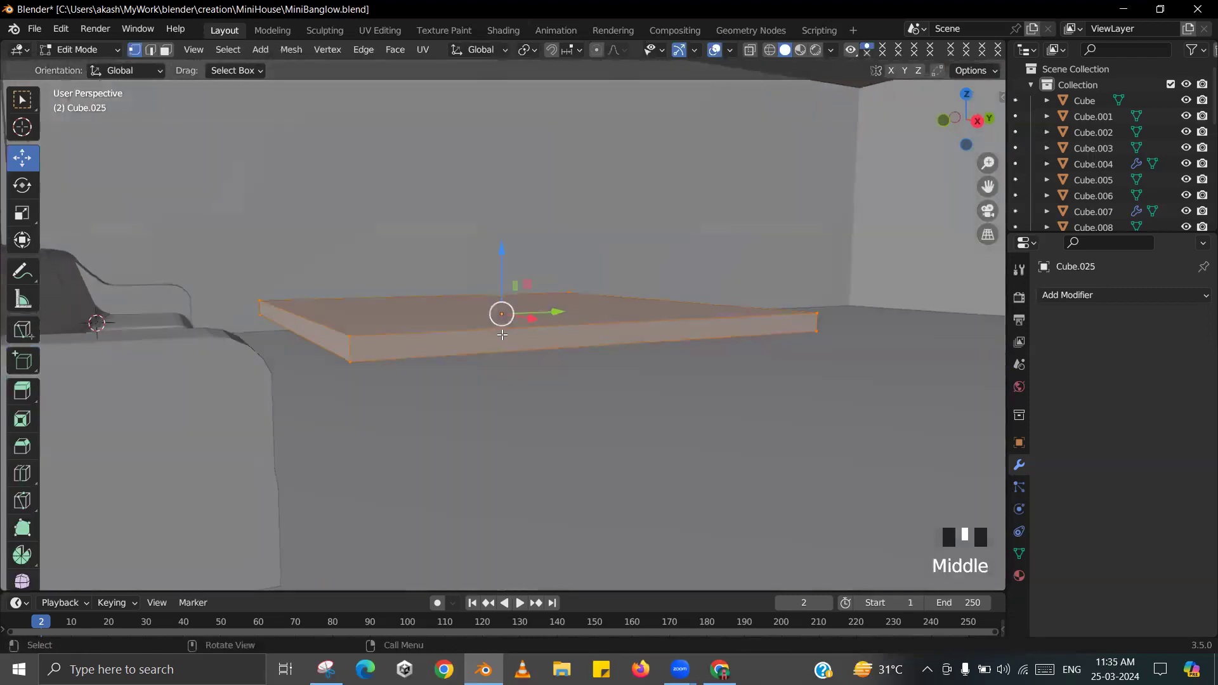
{"action": "key", "text": "ctrl+r"}
{"action": "left_click", "coordinate": [353, 347]}
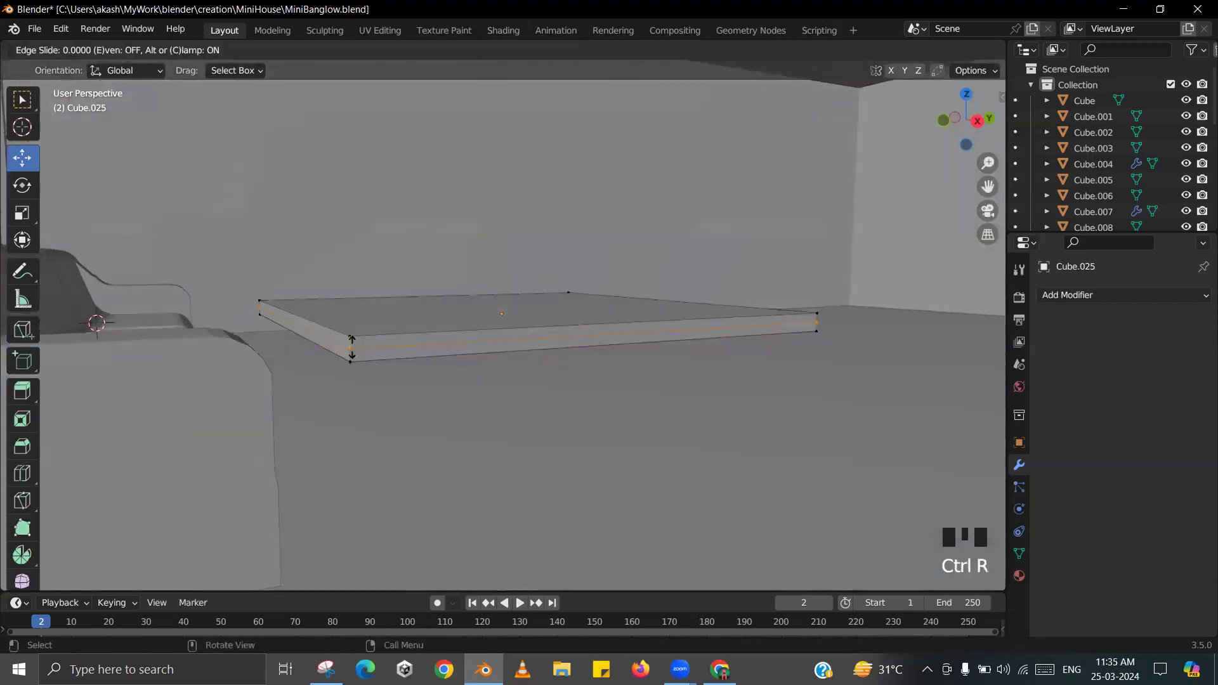
{"action": "right_click", "coordinate": [352, 348]}
- Select the upper ring of side faces and scale it outward by about 1.03 with Z locked to bevel the underside
{"action": "left_click", "coordinate": [165, 50]}
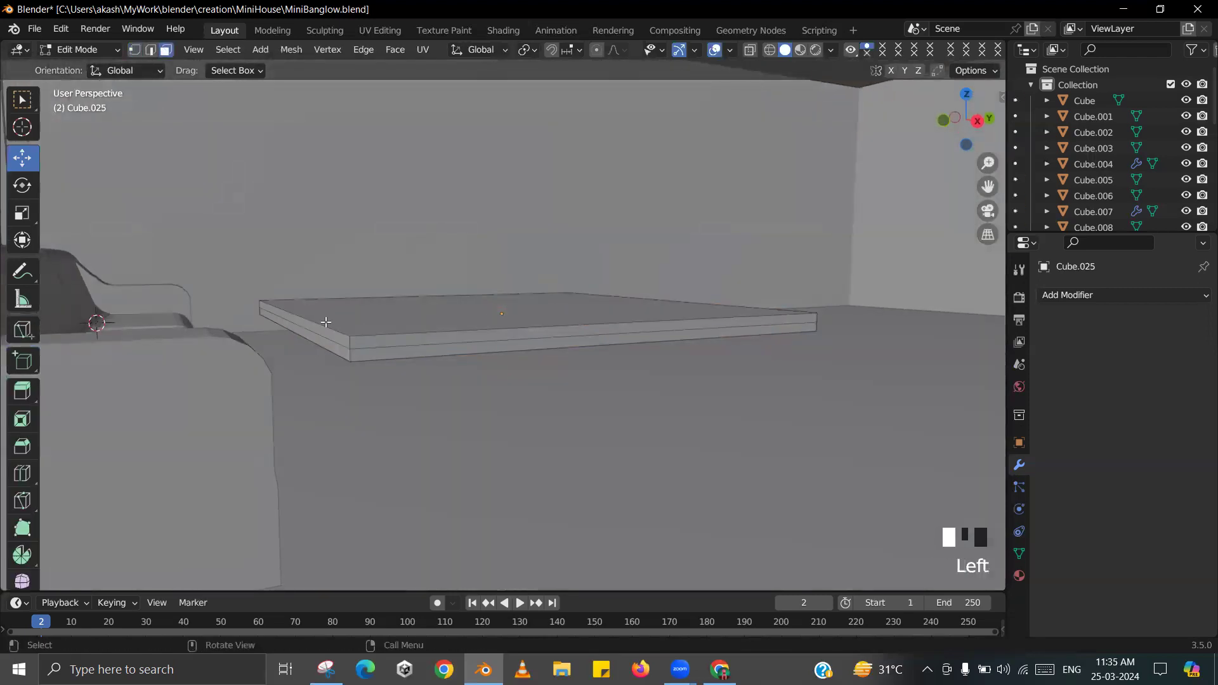
{"action": "left_click", "coordinate": [352, 340], "text": "alt"}
{"action": "key", "text": "s"}
{"action": "key", "text": "shift+z"}
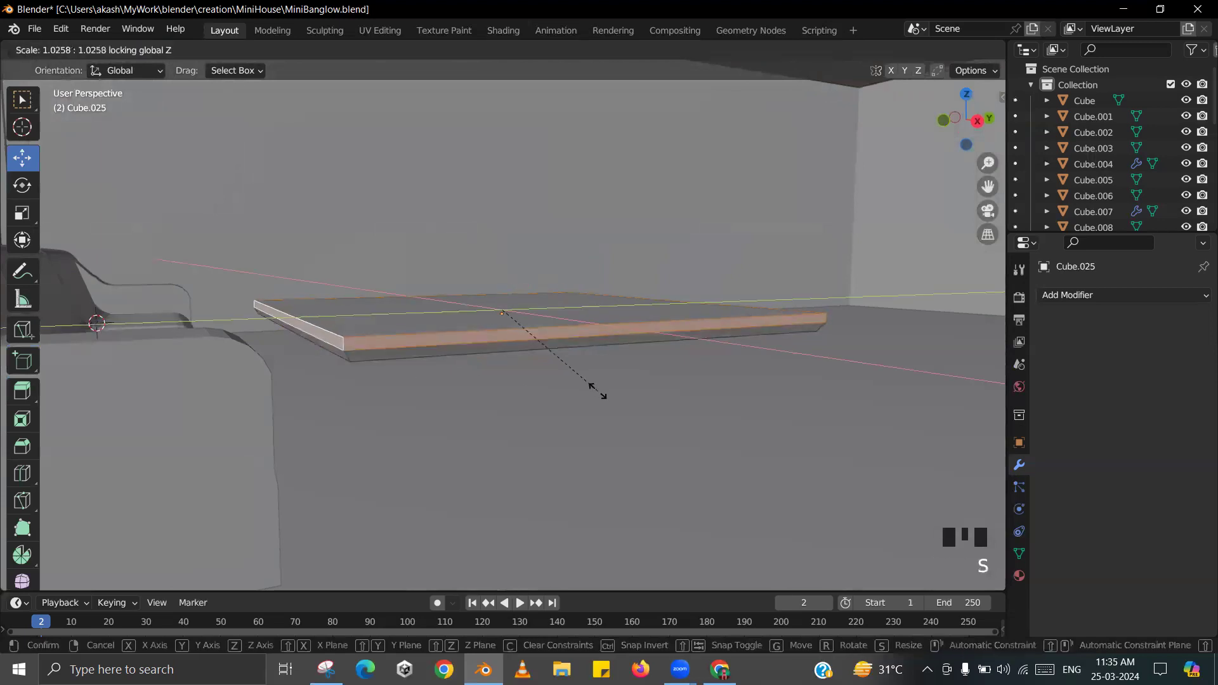
{"action": "left_click", "coordinate": [601, 389]}
{"action": "key", "text": "Tab"}
- Nudge the slab's position in front of the bench and save the file
{"action": "middle_click_drag", "start_coordinate": [601, 389], "coordinate": [566, 406]}
{"action": "left_click_drag", "start_coordinate": [626, 282], "coordinate": [637, 278]}
{"action": "middle_click_drag", "start_coordinate": [637, 278], "coordinate": [640, 313], "text": "shift"}
{"action": "key", "text": "ctrl+s"}
- Add two loop cuts across the slab and scale them apart along Y until they lie near its opposite edges
{"action": "middle_click_drag", "start_coordinate": [580, 351], "coordinate": [631, 250]}
{"action": "key", "text": "Tab"}
{"action": "key", "text": "ctrl+r"}
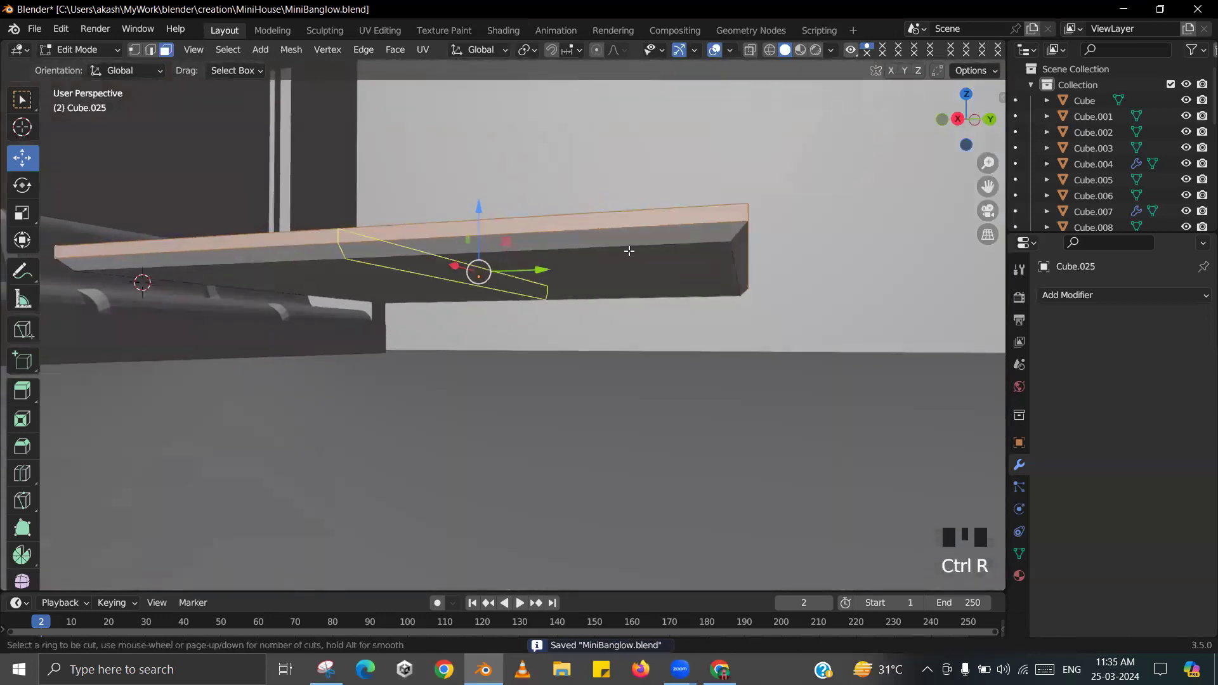
{"action": "left_click", "coordinate": [628, 251]}
{"action": "right_click", "coordinate": [628, 251]}
{"action": "middle_click_drag", "start_coordinate": [629, 251], "coordinate": [666, 241]}
{"action": "key", "text": "s"}
{"action": "key", "text": "x"}
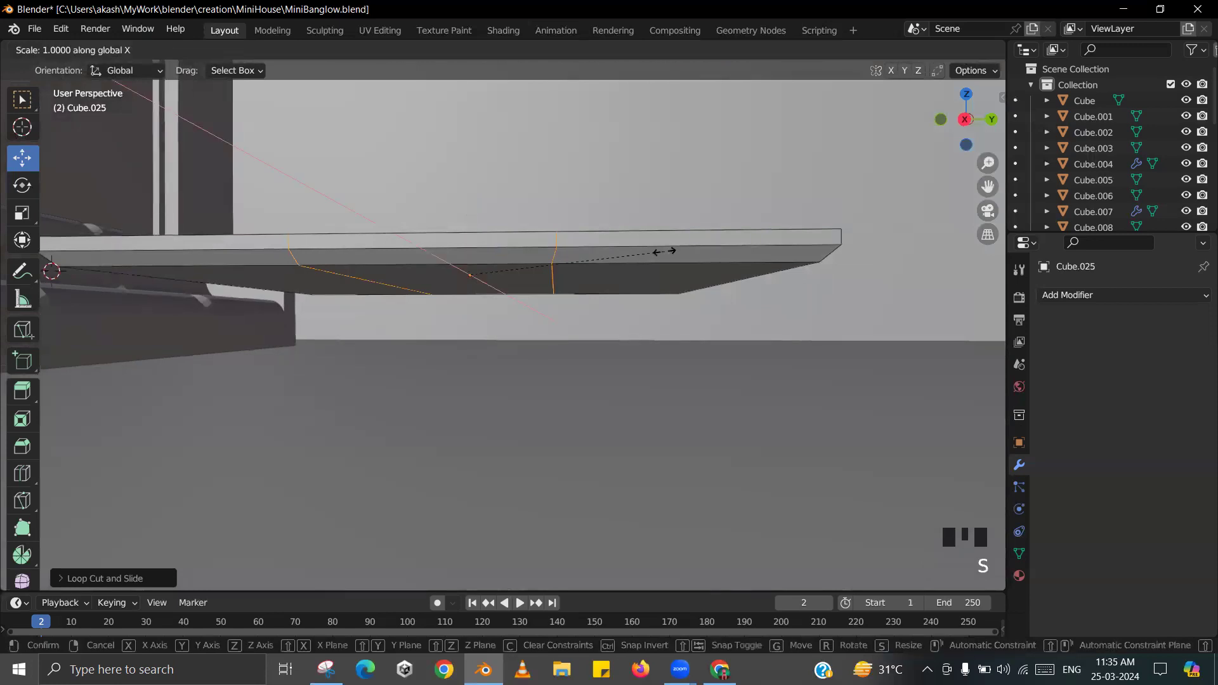
{"action": "key", "text": "y"}
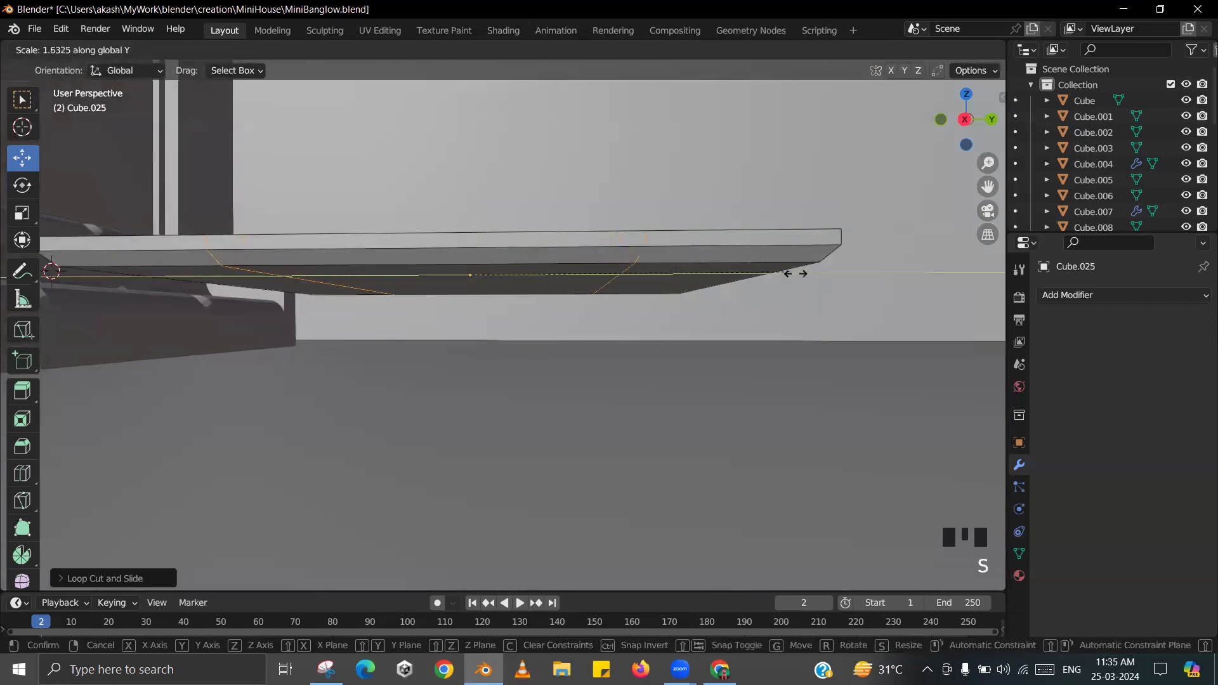
{"action": "left_click", "coordinate": [8, 322]}
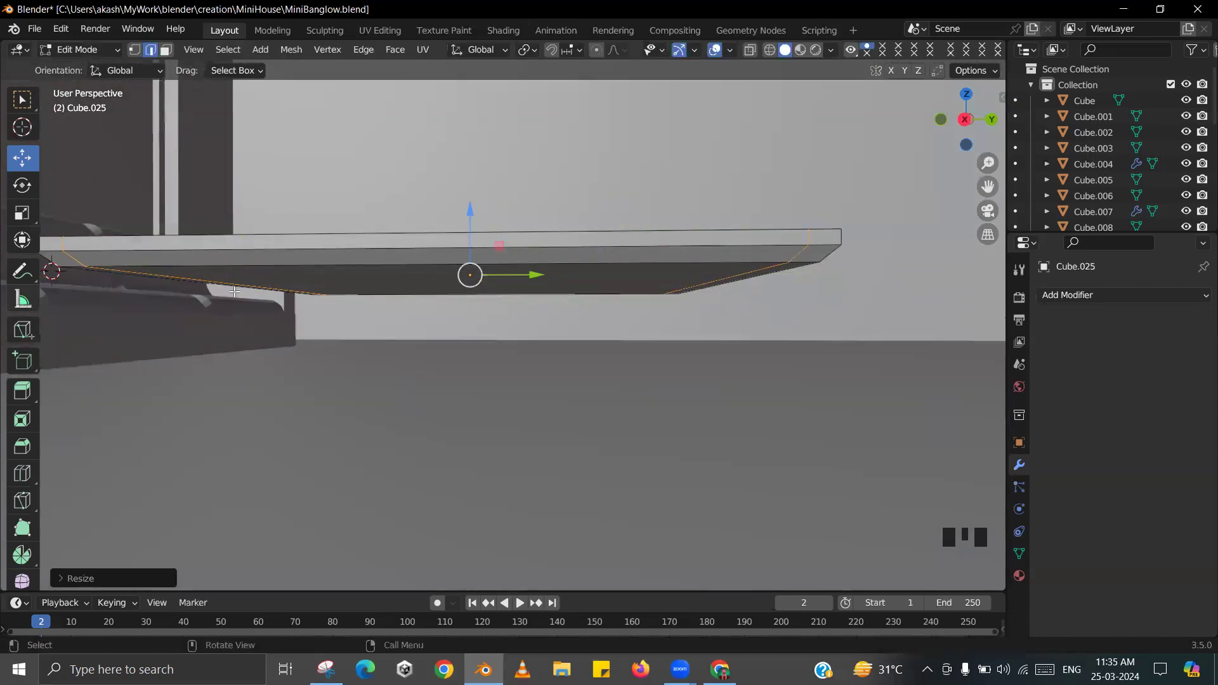
- Add two perpendicular loop cuts to the slab, scale them apart along X near its ends, and save the file
{"action": "scroll", "coordinate": [234, 291], "scroll_direction": "down", "scroll_amount": 2}
{"action": "middle_click_drag", "start_coordinate": [235, 291], "coordinate": [371, 317]}
{"action": "key", "text": "ctrl+r"}
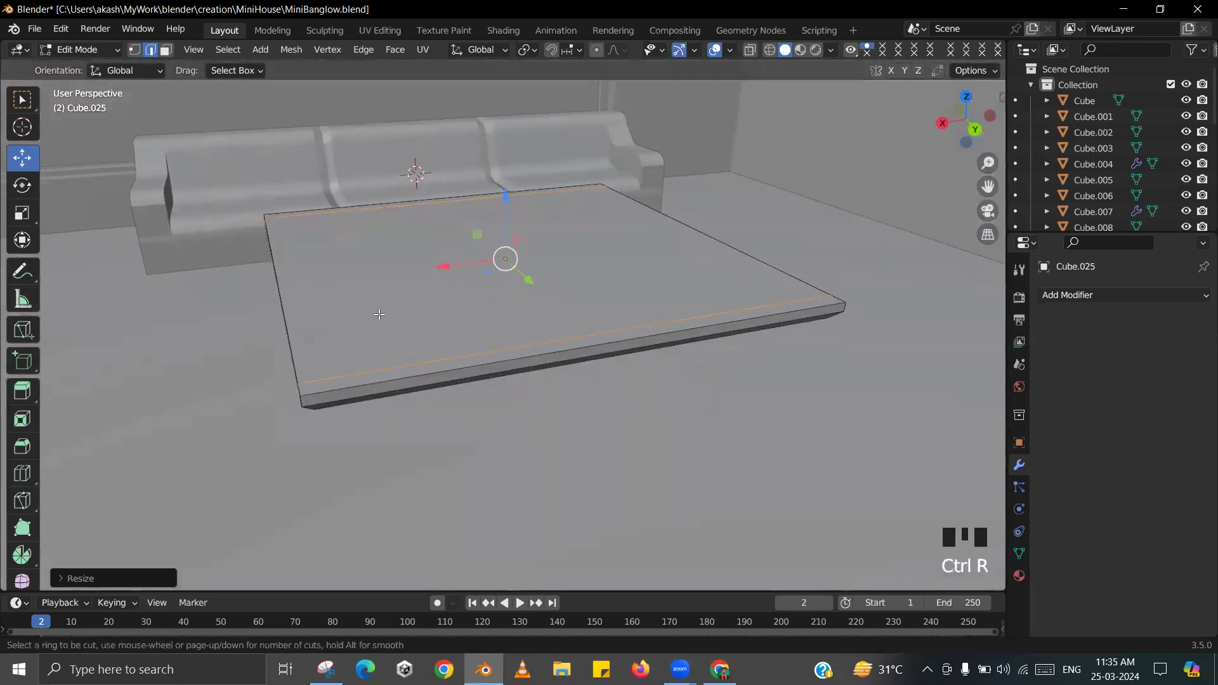
{"action": "left_click", "coordinate": [530, 347]}
{"action": "left_click", "coordinate": [530, 347]}
{"action": "middle_click_drag", "start_coordinate": [589, 340], "coordinate": [596, 331]}
{"action": "key", "text": "s"}
{"action": "key", "text": "x"}
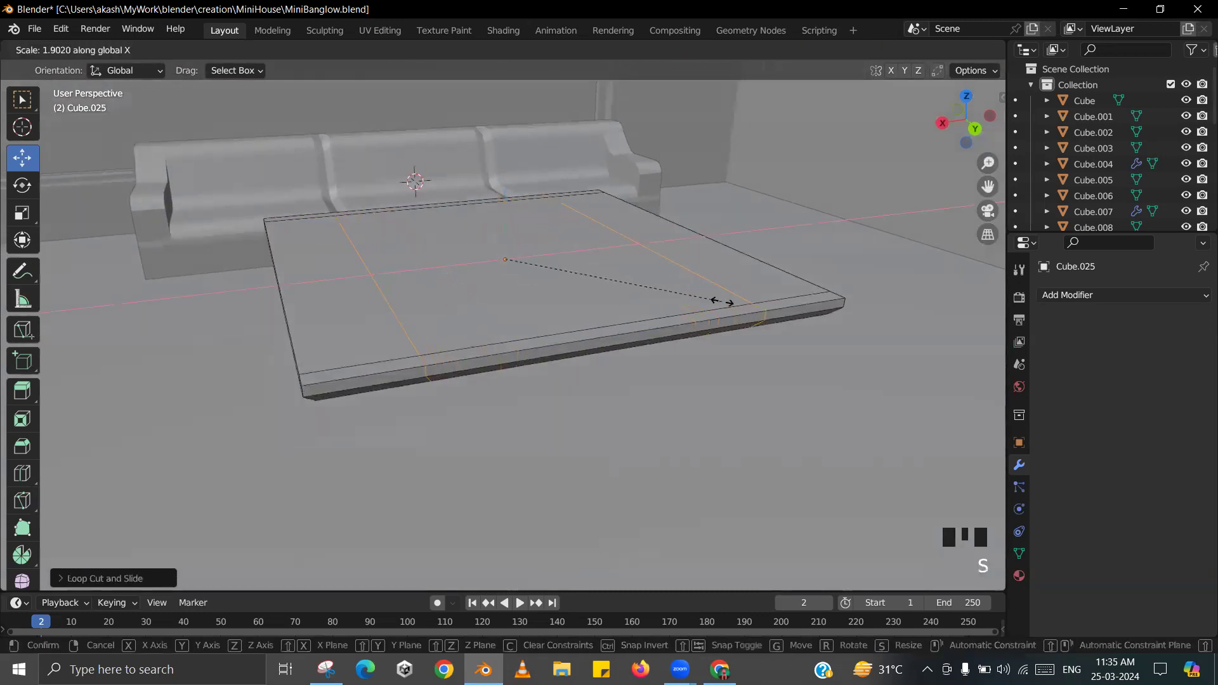
{"action": "left_click", "coordinate": [831, 311]}
{"action": "middle_click_drag", "start_coordinate": [831, 311], "coordinate": [803, 273]}
{"action": "key", "text": "ctrl+s"}
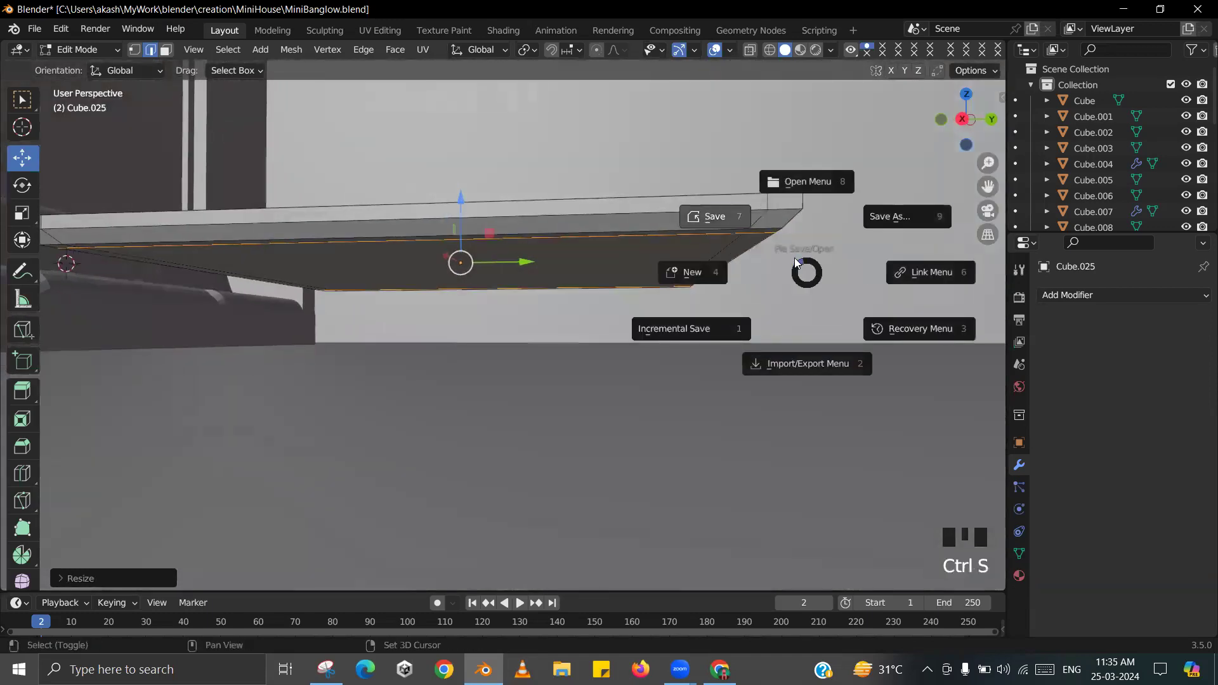
{"action": "left_click", "coordinate": [724, 222]}
- Extrude the four corner faces of the slab's underside downward by about 0.3 m to form the table legs
{"action": "middle_click_drag", "start_coordinate": [245, 9], "coordinate": [265, 5], "text": "shift"}
{"action": "left_click", "coordinate": [165, 50]}
{"action": "middle_click_drag", "start_coordinate": [568, 203], "coordinate": [615, 260]}
{"action": "scroll", "coordinate": [614, 260], "scroll_direction": "up", "scroll_amount": 2}
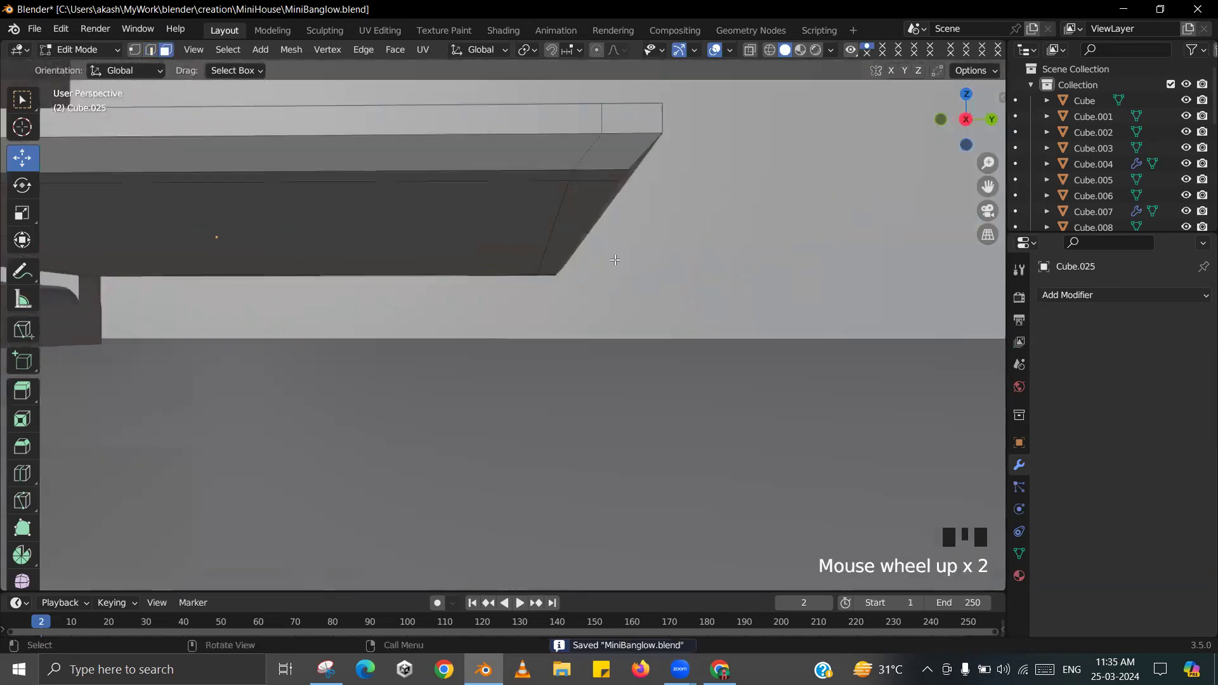
{"action": "left_click", "coordinate": [595, 176]}
{"action": "middle_click_drag", "start_coordinate": [596, 176], "coordinate": [497, 190]}
{"action": "middle_click_drag", "start_coordinate": [799, 241], "coordinate": [384, 205]}
{"action": "left_click", "coordinate": [653, 181], "text": "shift"}
{"action": "left_click", "coordinate": [338, 194], "text": "shift"}
{"action": "middle_click_drag", "start_coordinate": [520, 196], "coordinate": [454, 193], "text": "shift"}
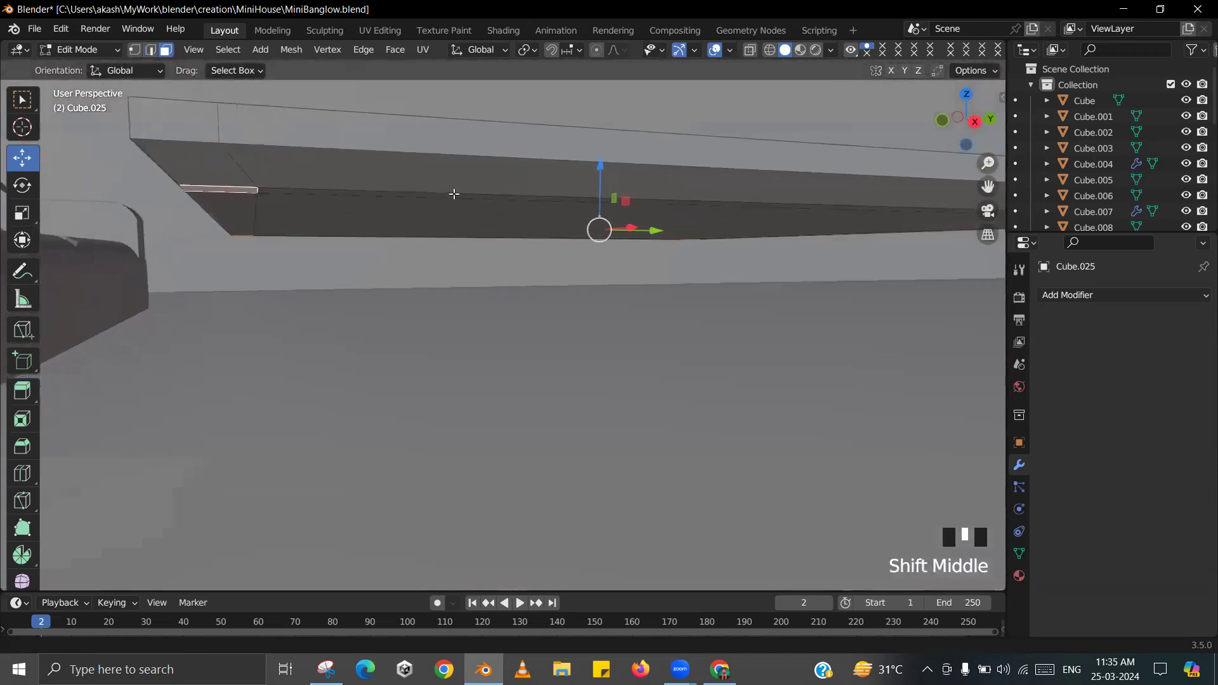
{"action": "scroll", "coordinate": [590, 216], "scroll_direction": "down", "scroll_amount": 2}
{"action": "middle_click_drag", "start_coordinate": [674, 236], "coordinate": [631, 243], "text": "shift"}
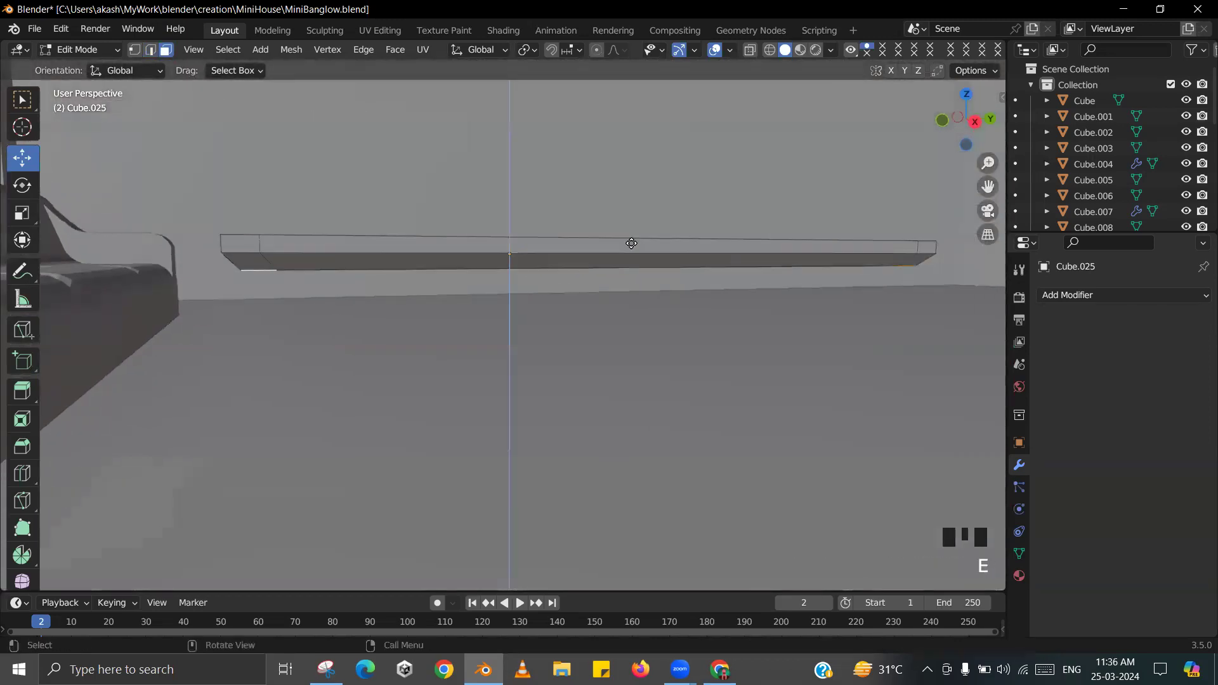
{"action": "key", "text": "e"}
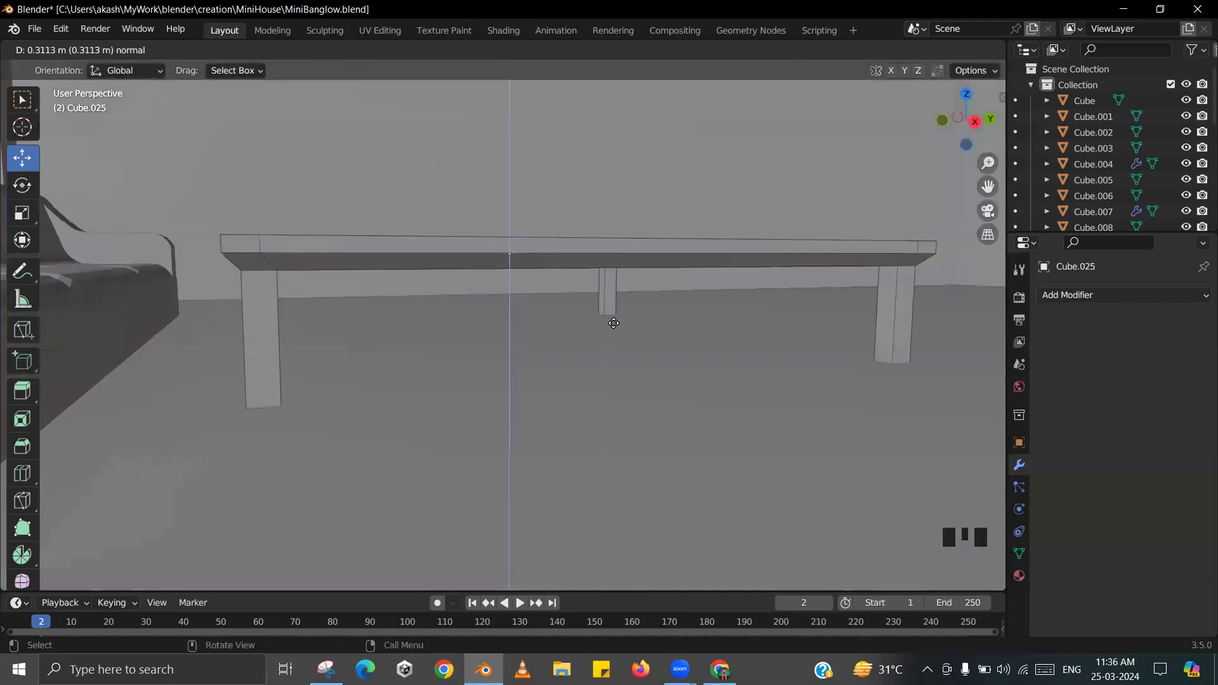
{"action": "left_click", "coordinate": [616, 312]}
{"action": "middle_click_drag", "start_coordinate": [616, 311], "coordinate": [589, 291], "text": "shift"}
{"action": "key", "text": "KP_Decimal"}
{"action": "scroll", "coordinate": [590, 291], "scroll_direction": "up", "scroll_amount": 2}
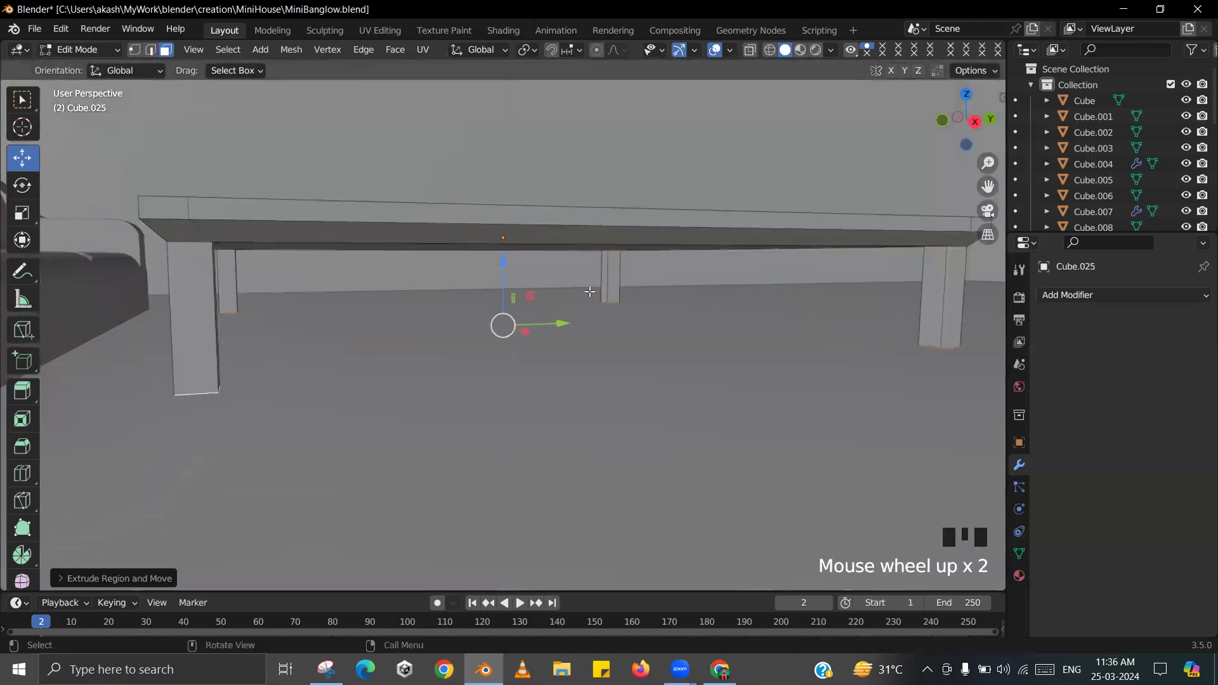
- Set the pivot point to Individual Origins, then extrude the leg ends slightly and scale them up to flare the feet
{"action": "left_click", "coordinate": [529, 57]}
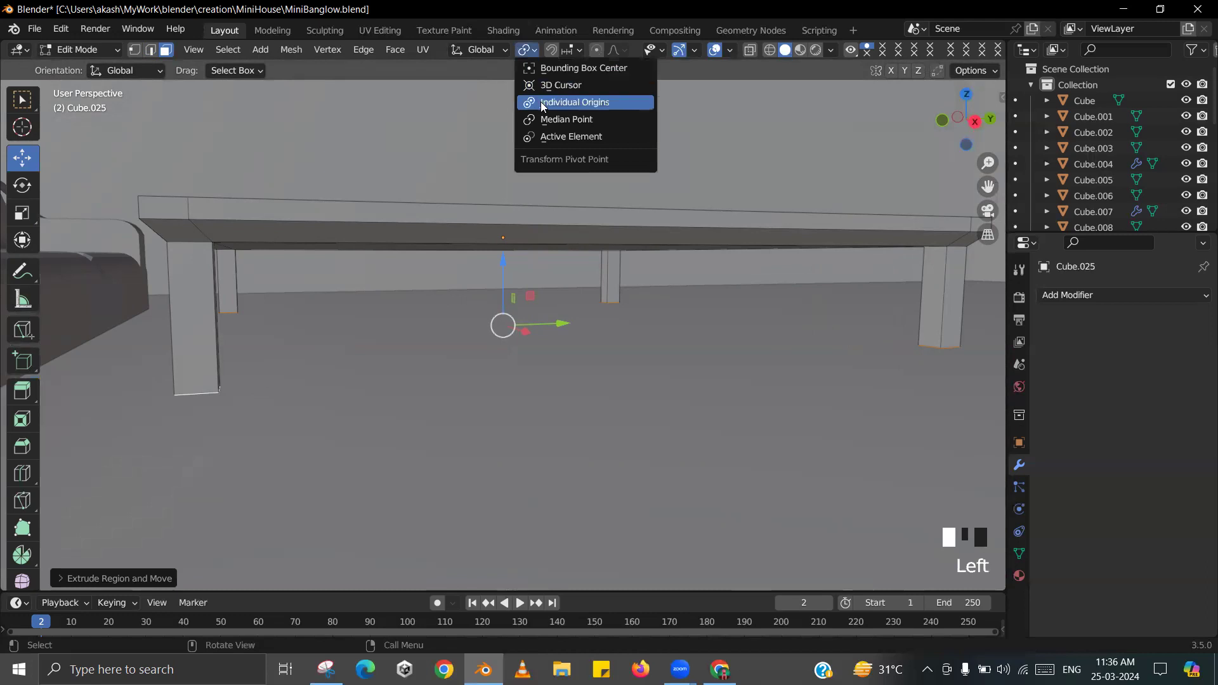
{"action": "left_click", "coordinate": [540, 100]}
{"action": "scroll", "coordinate": [600, 265], "scroll_direction": "down", "scroll_amount": 1}
{"action": "middle_click_drag", "start_coordinate": [603, 267], "coordinate": [618, 260], "text": "shift"}
{"action": "scroll", "coordinate": [609, 262], "scroll_direction": "up", "scroll_amount": 1}
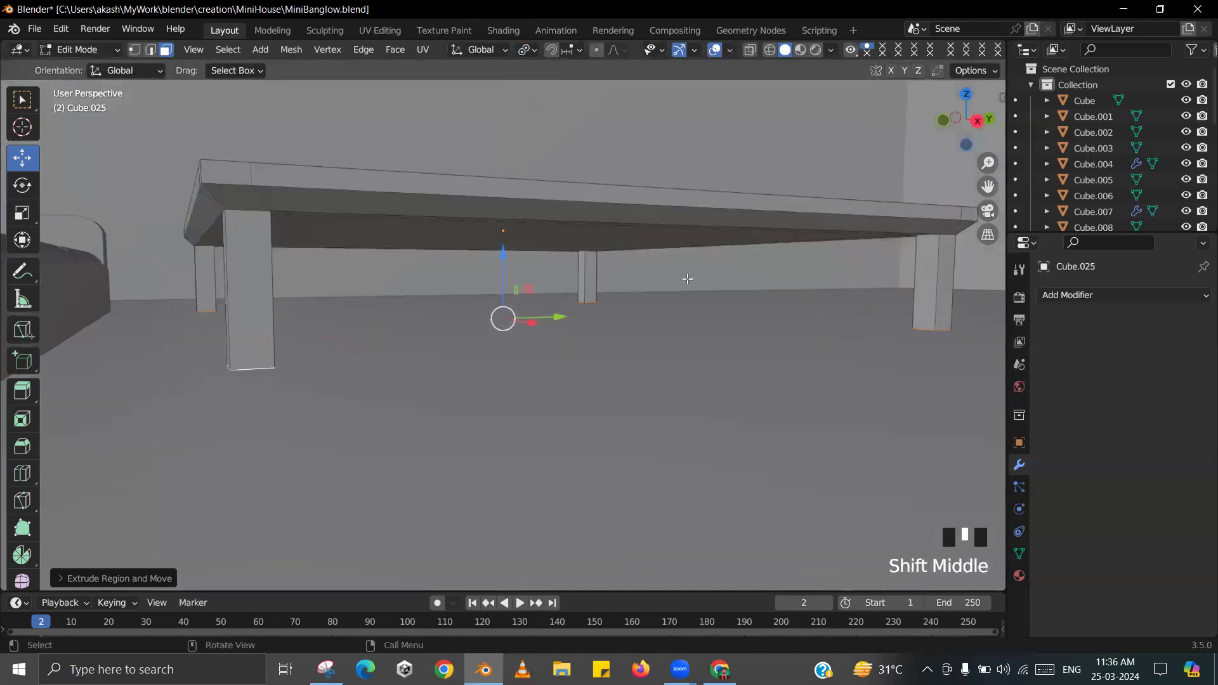
{"action": "key", "text": "e"}
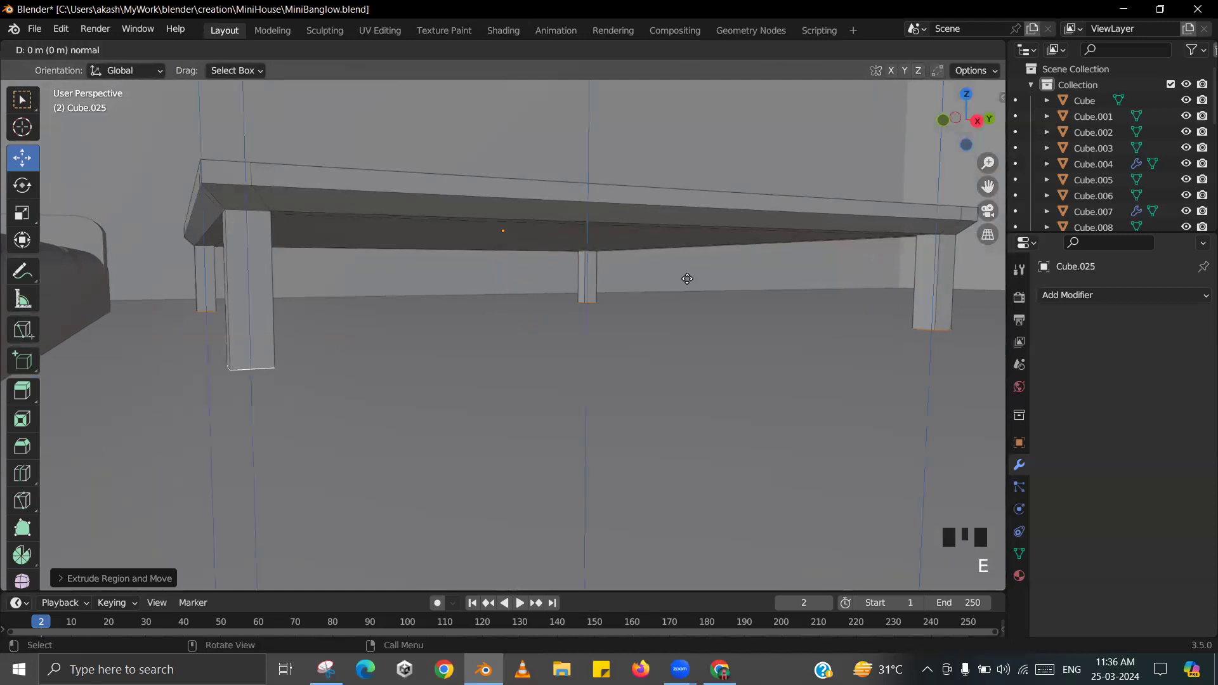
{"action": "left_click", "coordinate": [687, 282]}
{"action": "key", "text": "s"}
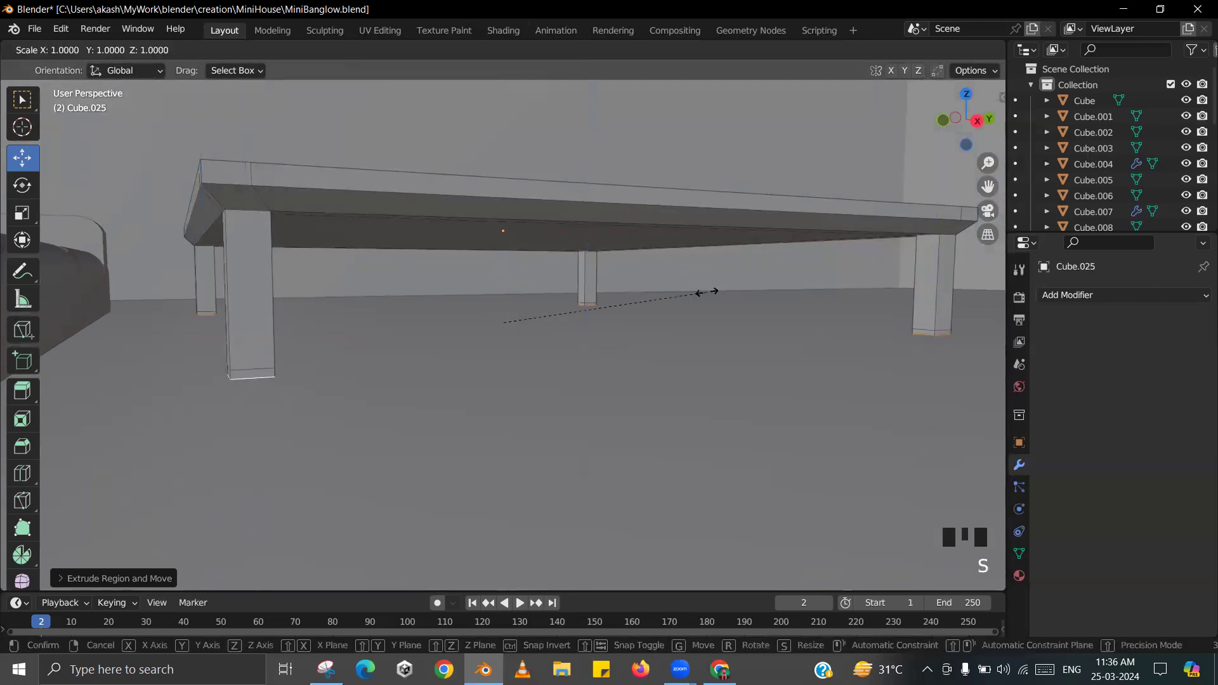
{"action": "left_click", "coordinate": [727, 287]}
- Extrude the flared leg ends slightly further down to finish the feet and save the file
{"action": "key", "text": "e"}
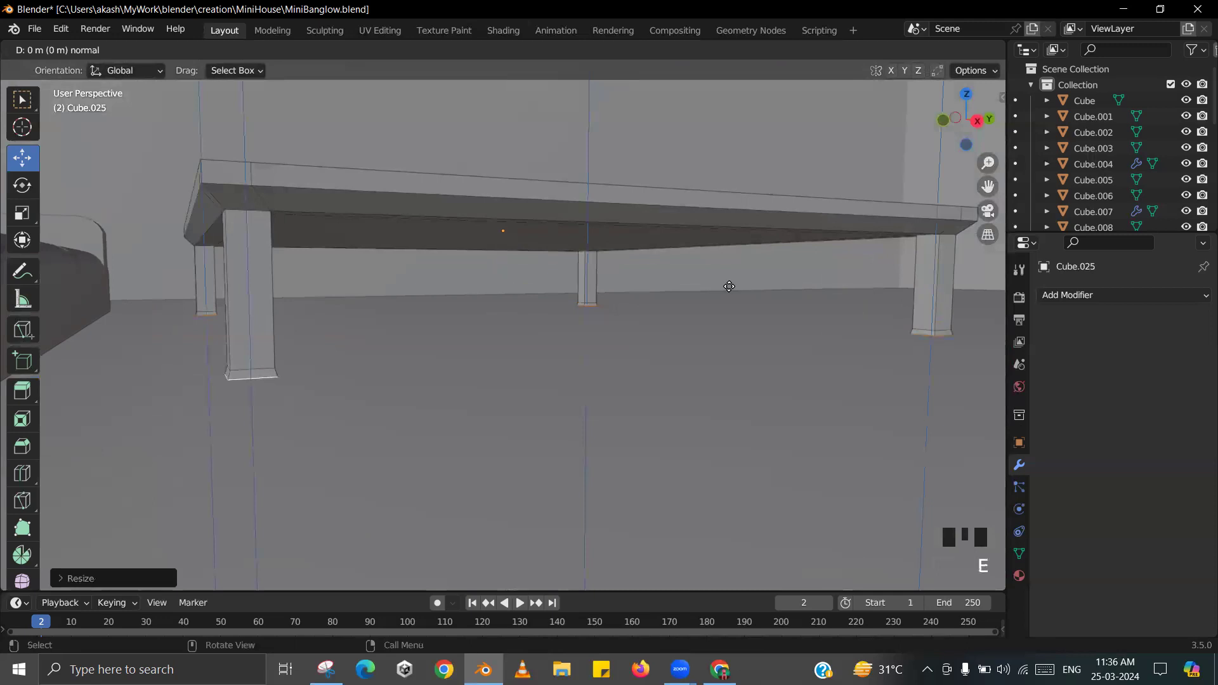
{"action": "left_click", "coordinate": [730, 291]}
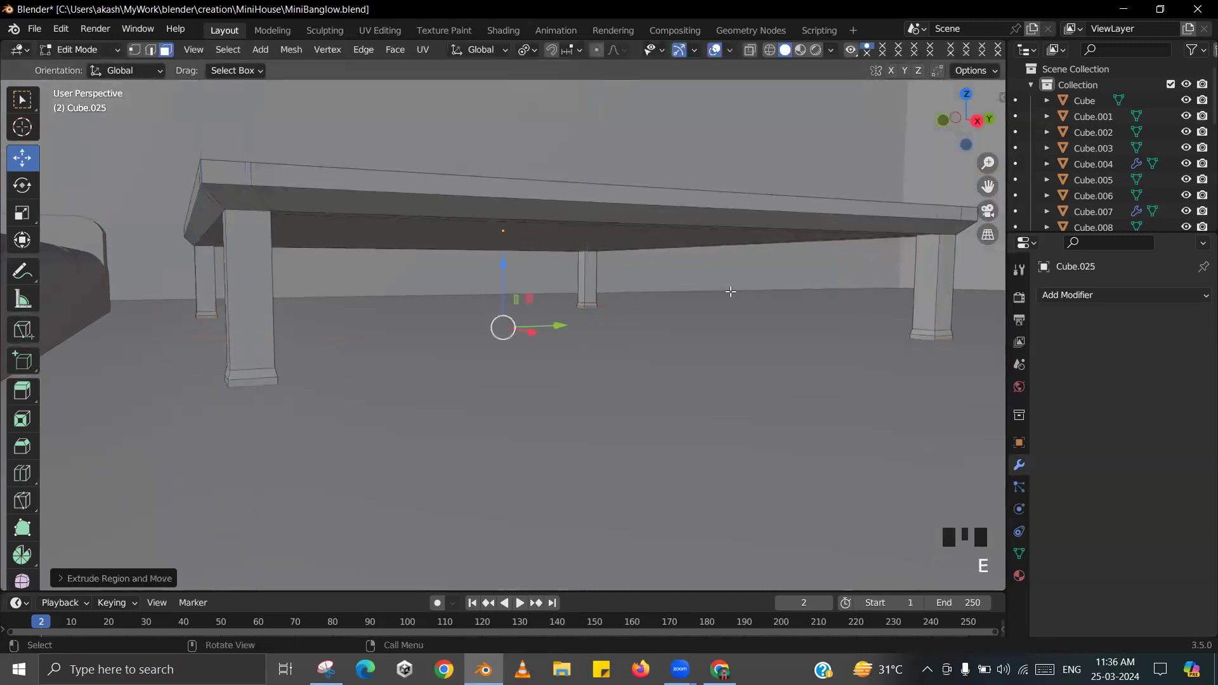
{"action": "key", "text": "Tab"}
{"action": "key", "text": "ctrl+s"}
- Extrude the large central face of the tabletop slightly downward to recess it and save the file
{"action": "middle_click_drag", "start_coordinate": [642, 242], "coordinate": [682, 267]}
{"action": "scroll", "coordinate": [624, 278], "scroll_direction": "up", "scroll_amount": 2}
{"action": "key", "text": "Tab"}
{"action": "left_click", "coordinate": [584, 299]}
{"action": "scroll", "coordinate": [570, 239], "scroll_direction": "up", "scroll_amount": 2}
{"action": "key", "text": "ctrl+s"}
{"action": "scroll", "coordinate": [584, 224], "scroll_direction": "up", "scroll_amount": 1}
{"action": "scroll", "coordinate": [703, 246], "scroll_direction": "down", "scroll_amount": 3}
{"action": "scroll", "coordinate": [669, 268], "scroll_direction": "up", "scroll_amount": 4}
{"action": "left_click", "coordinate": [730, 201]}
{"action": "left_click", "coordinate": [638, 249]}
{"action": "scroll", "coordinate": [640, 252], "scroll_direction": "up", "scroll_amount": 2}
{"action": "key", "text": "e"}
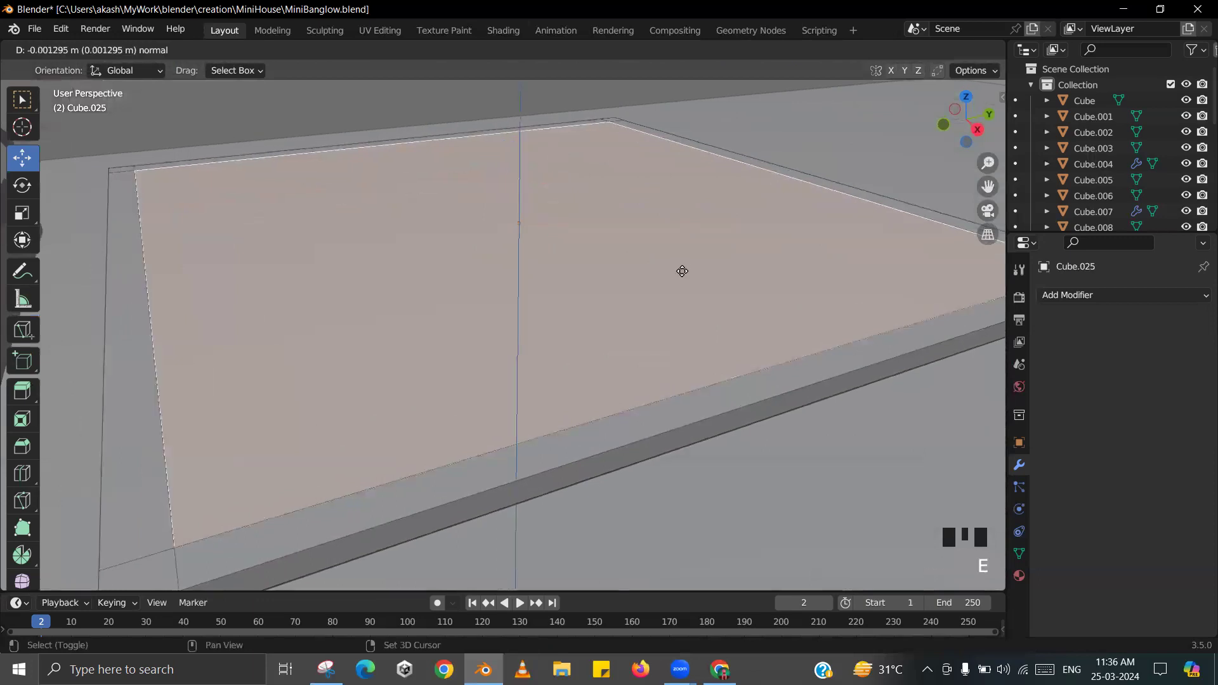
{"action": "left_click", "coordinate": [682, 284]}
{"action": "key", "text": "Tab"}
{"action": "scroll", "coordinate": [683, 283], "scroll_direction": "down", "scroll_amount": 4}
{"action": "middle_click_drag", "start_coordinate": [683, 283], "coordinate": [651, 285]}
{"action": "key", "text": "ctrl+s"}
- View the whole house and check the terrace in the Snipping Tool reference image, then return to Blender
{"action": "left_click", "coordinate": [655, 259]}
{"action": "scroll", "coordinate": [640, 272], "scroll_direction": "down", "scroll_amount": 2, "text": "shift"}
{"action": "scroll", "coordinate": [653, 283], "scroll_direction": "down", "scroll_amount": 2}
{"action": "scroll", "coordinate": [634, 286], "scroll_direction": "down", "scroll_amount": 6}
{"action": "middle_click_drag", "start_coordinate": [352, 201], "coordinate": [403, 339]}
{"action": "key", "text": "alt+Tab"}
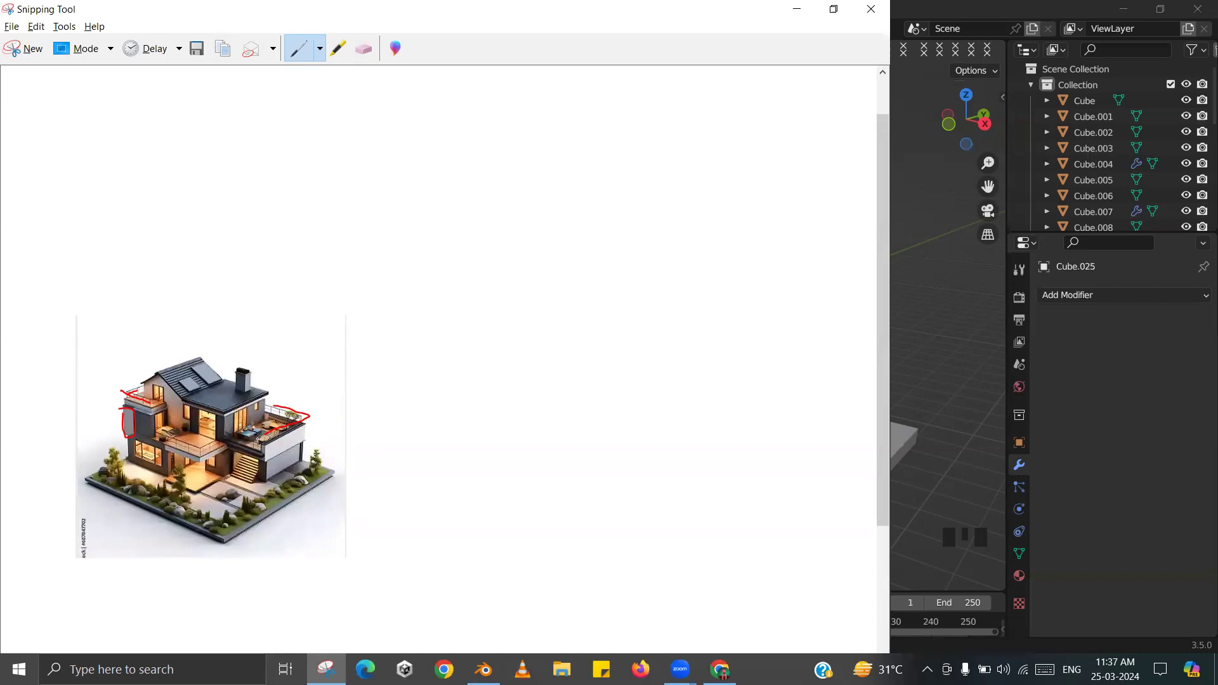
{"action": "key", "text": "alt+Tab"}
- Select the inner face of the terrace's parapet wall and snap the 3D cursor to it
{"action": "scroll", "coordinate": [567, 378], "scroll_direction": "down", "scroll_amount": 2}
{"action": "middle_click_drag", "start_coordinate": [571, 297], "coordinate": [549, 402], "text": "shift"}
{"action": "scroll", "coordinate": [511, 437], "scroll_direction": "up", "scroll_amount": 2}
{"action": "middle_click_drag", "start_coordinate": [512, 438], "coordinate": [542, 446], "text": "shift"}
{"action": "left_click", "coordinate": [518, 444]}
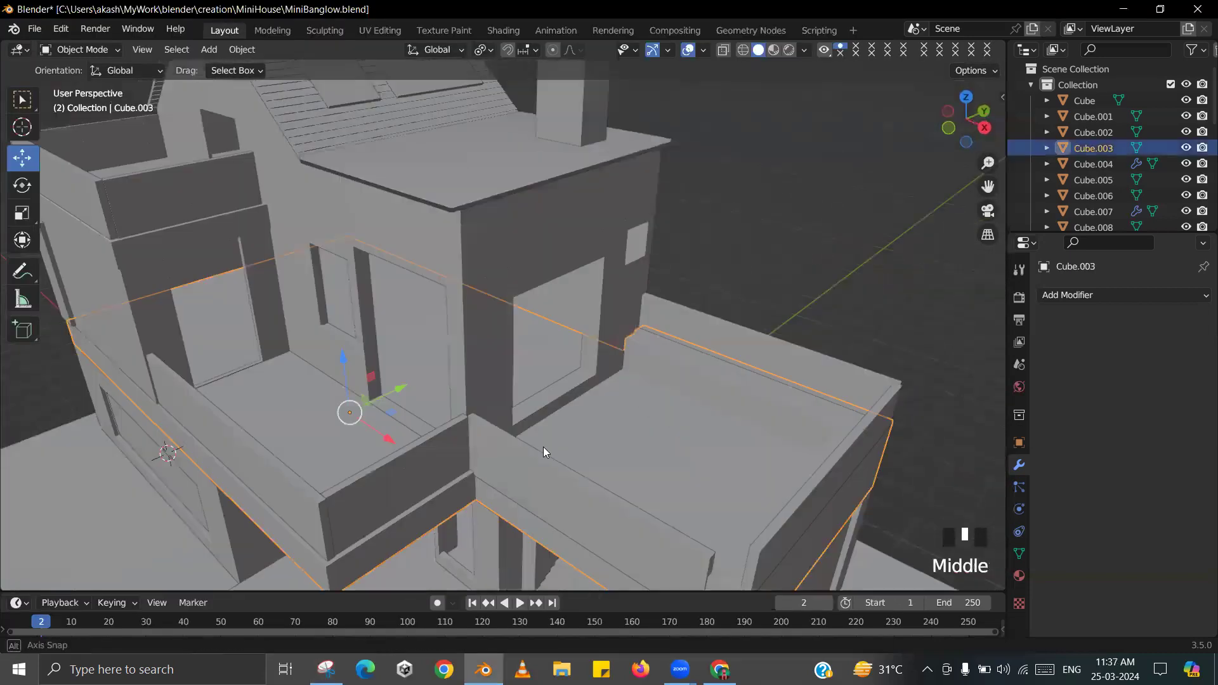
{"action": "key", "text": "Tab"}
{"action": "left_click", "coordinate": [682, 419]}
{"action": "middle_click_drag", "start_coordinate": [682, 418], "coordinate": [684, 342], "text": "shift"}
{"action": "left_click", "coordinate": [684, 342]}
{"action": "key", "text": "shift+s"}
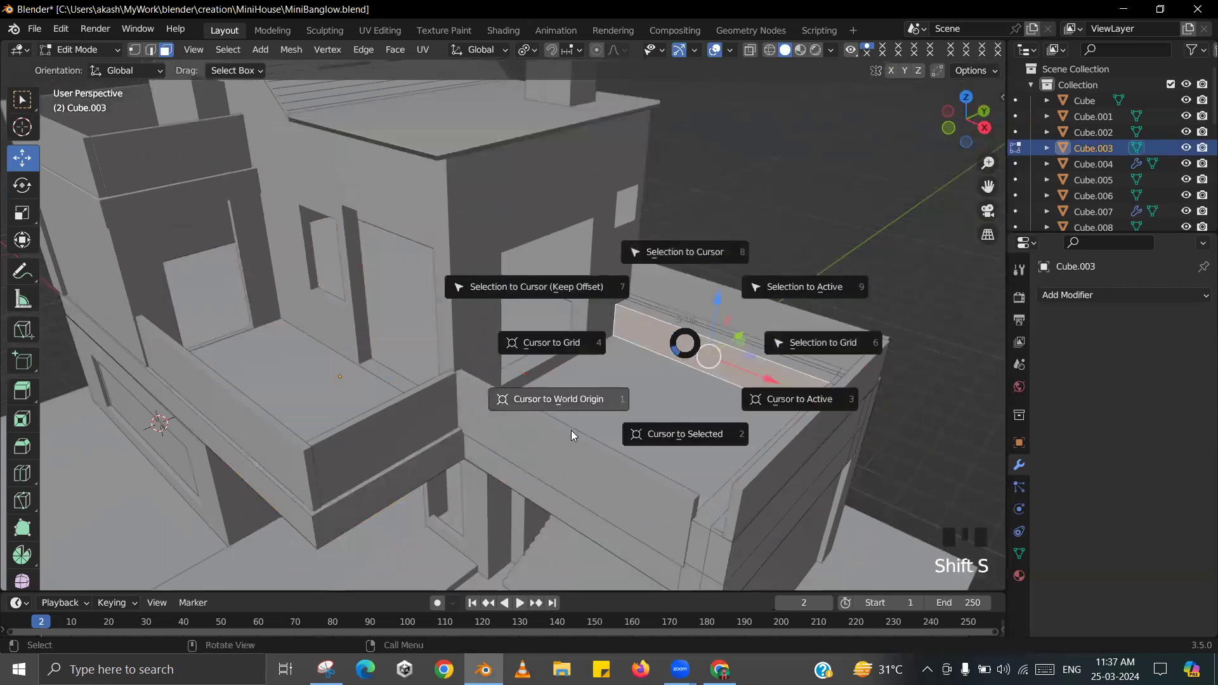
{"action": "left_click", "coordinate": [685, 431]}
- Add a cube at the 3D cursor and move it along Y into the terrace area
{"action": "key", "text": "Tab"}
{"action": "key", "text": "shift+a"}
{"action": "mouse_move", "coordinate": [595, 277]}
{"action": "left_click", "coordinate": [631, 288]}
{"action": "middle_click_drag", "start_coordinate": [666, 317], "coordinate": [701, 372]}
{"action": "left_click_drag", "start_coordinate": [701, 373], "coordinate": [584, 427]}
{"action": "middle_click_drag", "start_coordinate": [583, 426], "coordinate": [622, 439]}
{"action": "scroll", "coordinate": [602, 444], "scroll_direction": "up", "scroll_amount": 2}
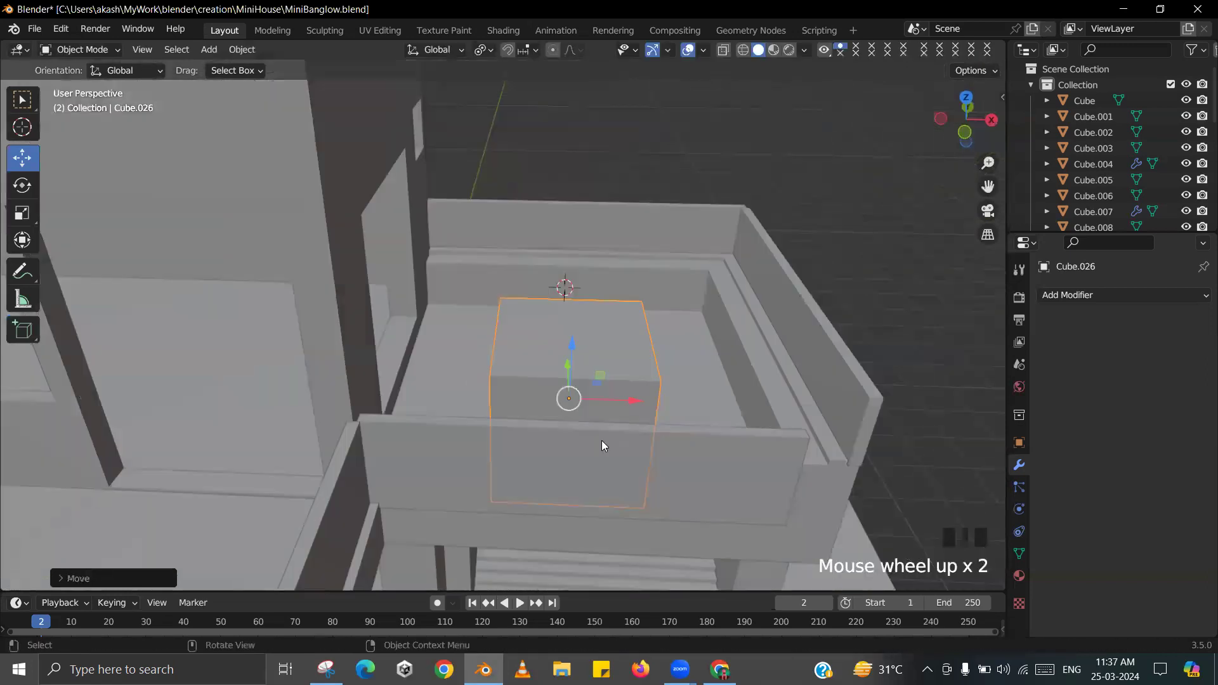
- Move the cube along X toward the house wall and scale it to about 0.17 along Z
{"action": "left_click_drag", "start_coordinate": [633, 402], "coordinate": [553, 399]}
{"action": "key", "text": "s"}
{"action": "key", "text": "z"}
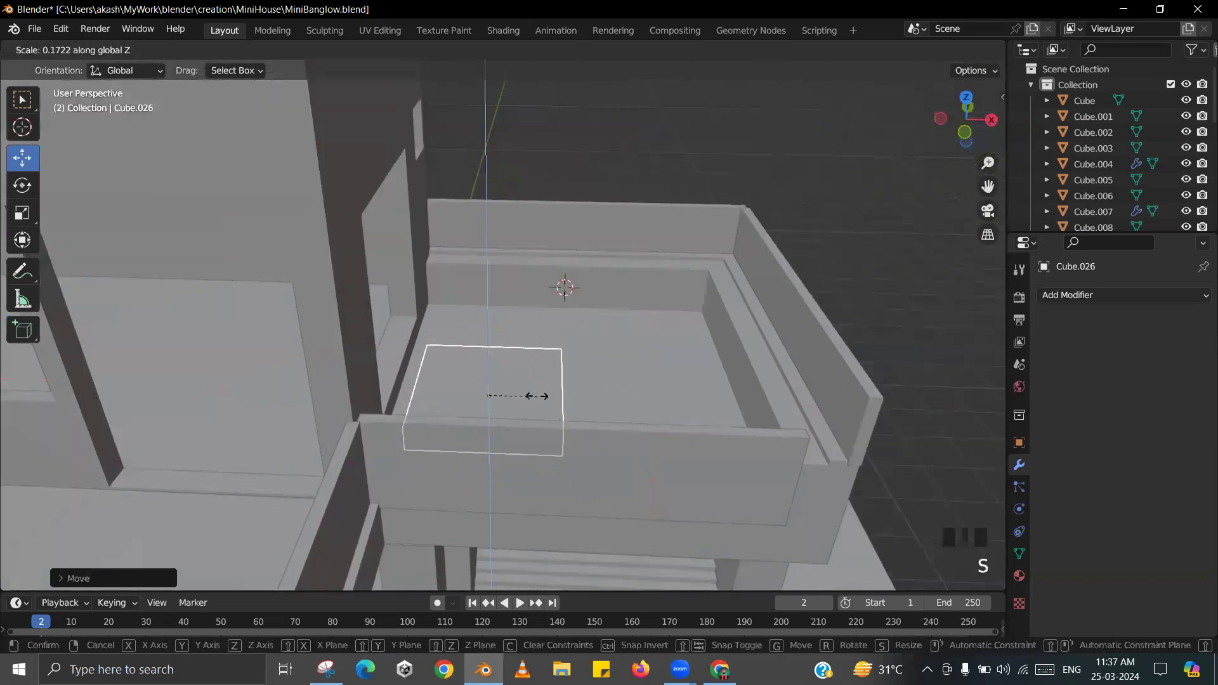
{"action": "left_click", "coordinate": [536, 396]}
{"action": "scroll", "coordinate": [422, 396], "scroll_direction": "up", "scroll_amount": 2}
{"action": "middle_click_drag", "start_coordinate": [563, 392], "coordinate": [402, 379]}
{"action": "scroll", "coordinate": [421, 403], "scroll_direction": "up", "scroll_amount": 2}
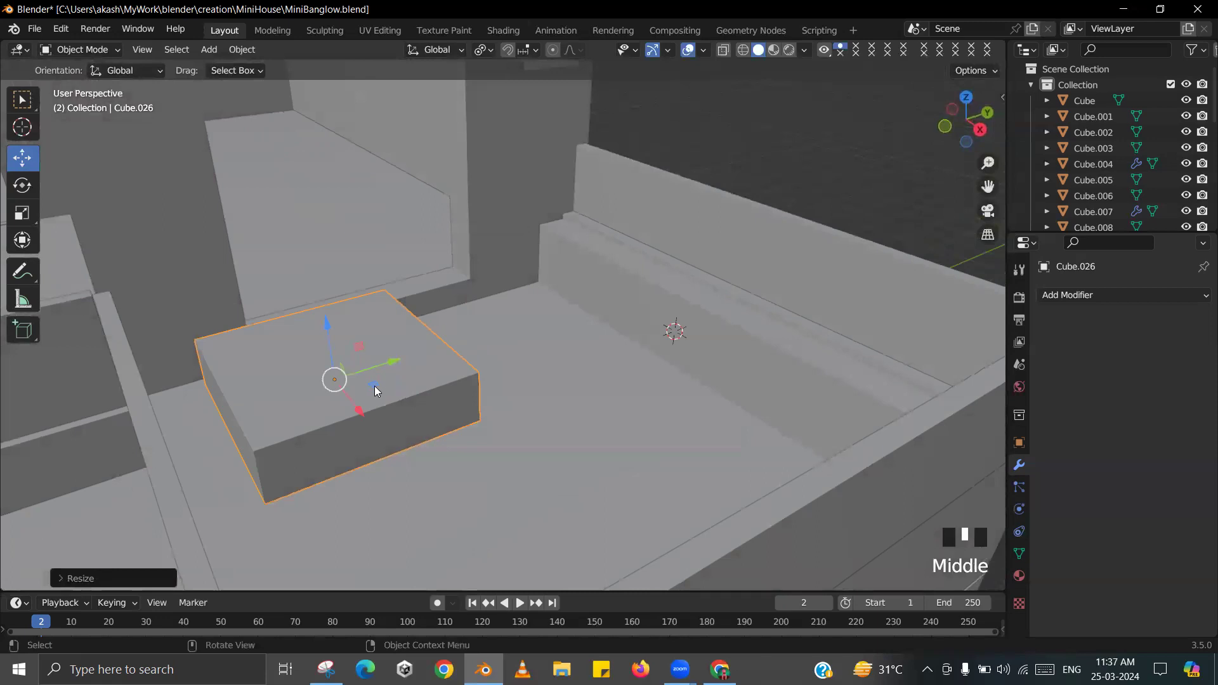
- Nudge the flattened box along Y and raise it slightly on the terrace floor
{"action": "left_click_drag", "start_coordinate": [388, 362], "coordinate": [400, 379]}
{"action": "middle_click_drag", "start_coordinate": [399, 376], "coordinate": [416, 355], "text": "shift"}
{"action": "scroll", "coordinate": [446, 367], "scroll_direction": "up", "scroll_amount": 2}
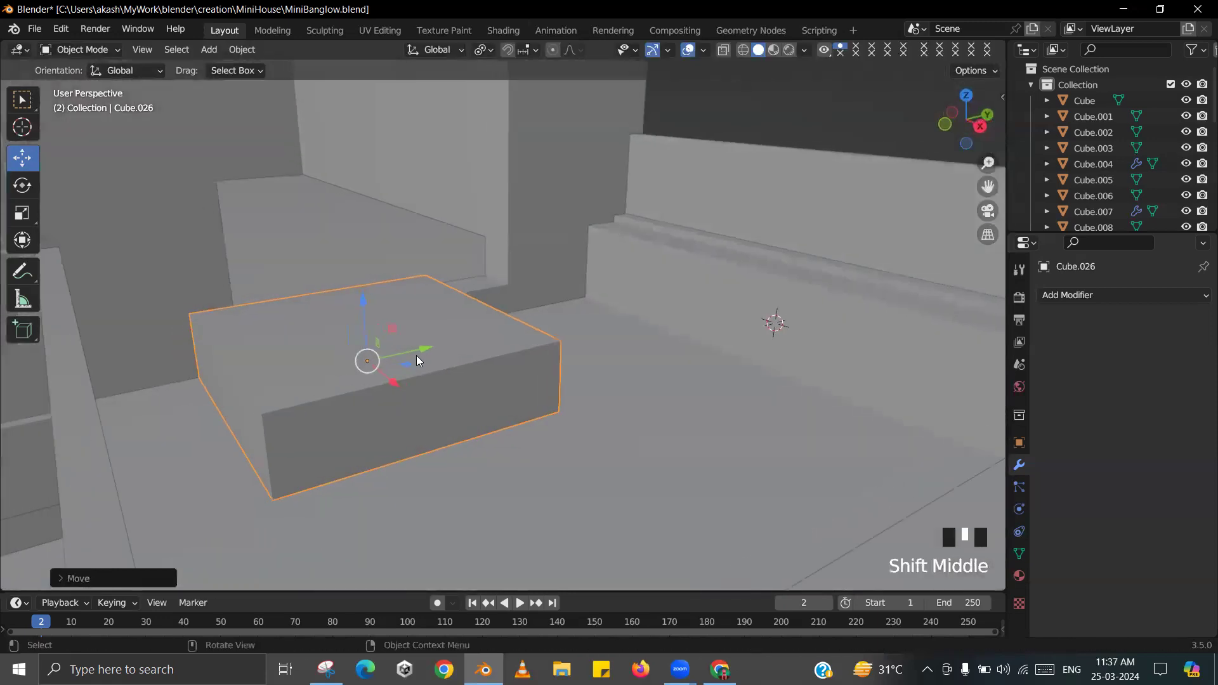
{"action": "left_click_drag", "start_coordinate": [365, 310], "coordinate": [358, 303]}
{"action": "key", "text": "a"}
{"action": "key", "text": "s"}
{"action": "key", "text": "z"}
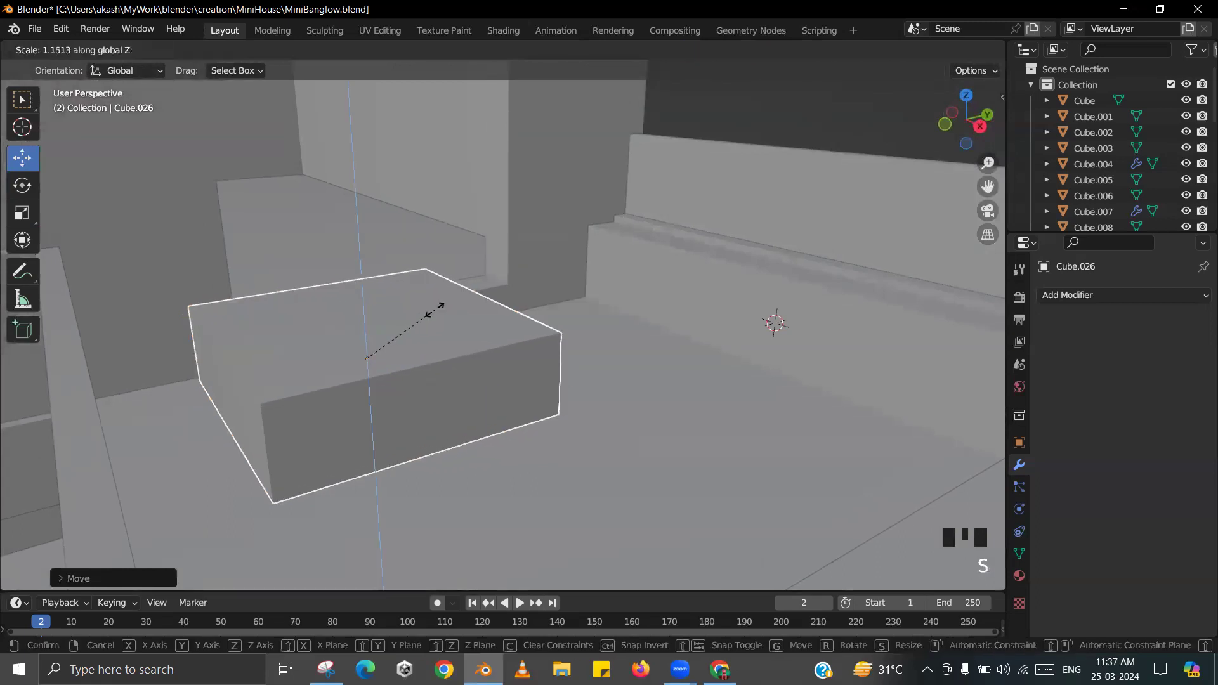
{"action": "right_click", "coordinate": [435, 310]}
- Narrow the box along Y and shift it along Y toward the terrace's front parapet
{"action": "middle_click_drag", "start_coordinate": [427, 312], "coordinate": [558, 336]}
{"action": "key", "text": "s"}
{"action": "key", "text": "y"}
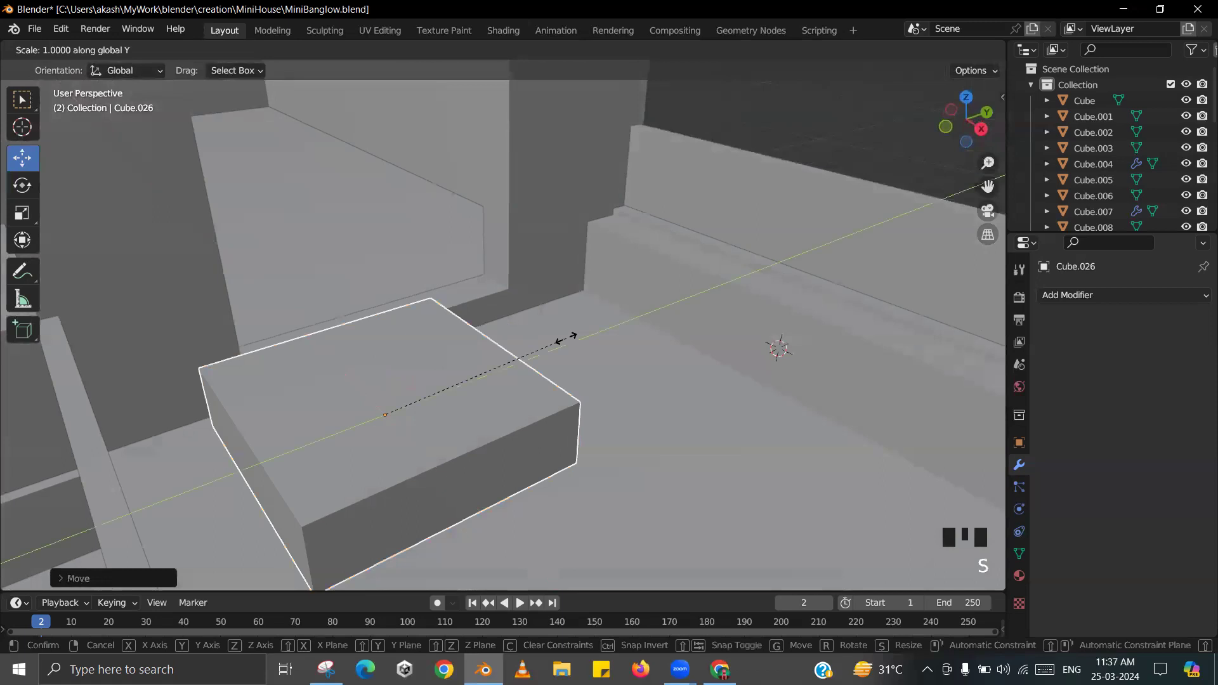
{"action": "left_click", "coordinate": [468, 348]}
{"action": "scroll", "coordinate": [508, 381], "scroll_direction": "up", "scroll_amount": 2}
{"action": "middle_click_drag", "start_coordinate": [513, 385], "coordinate": [414, 379], "text": "shift"}
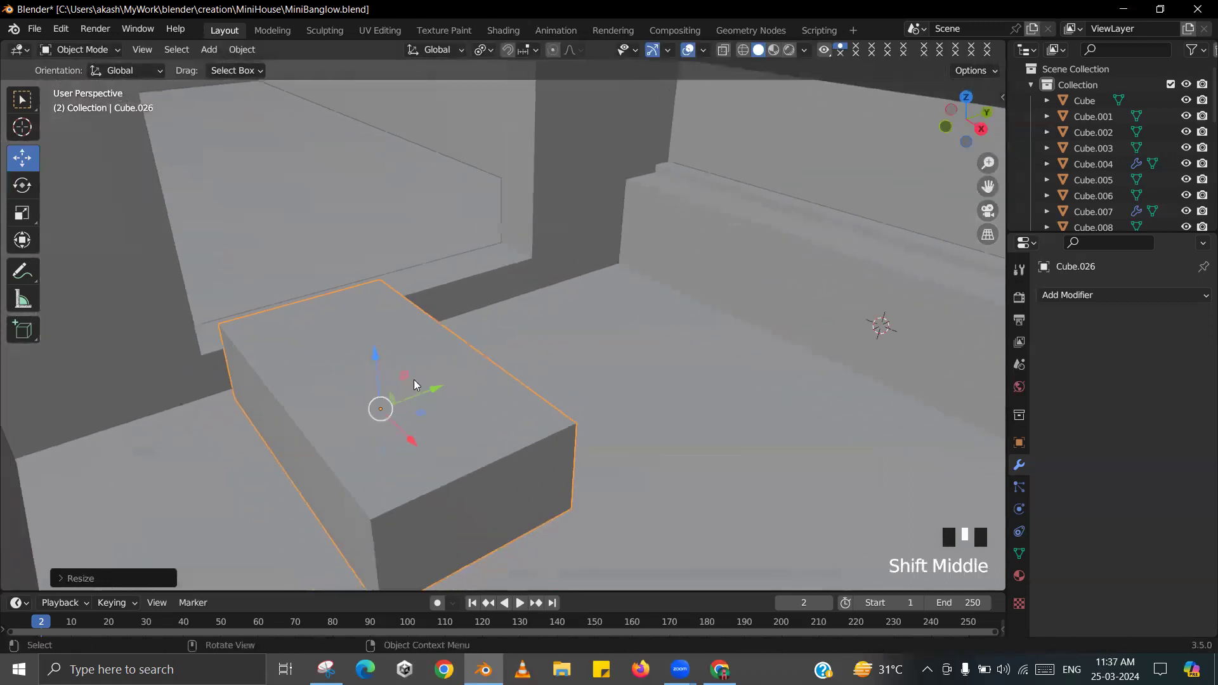
{"action": "left_click_drag", "start_coordinate": [439, 388], "coordinate": [407, 386]}
{"action": "middle_click_drag", "start_coordinate": [407, 386], "coordinate": [578, 349], "text": "shift"}
- Adjust the box's width along Y and reduce its height along Z
{"action": "key", "text": "s"}
{"action": "key", "text": "y"}
{"action": "left_click", "coordinate": [573, 374]}
{"action": "key", "text": "s"}
{"action": "key", "text": "z"}
{"action": "left_click", "coordinate": [410, 310]}
- Lower the box onto the terrace floor and save the file
{"action": "middle_click_drag", "start_coordinate": [410, 310], "coordinate": [375, 232], "text": "shift"}
{"action": "left_click", "coordinate": [372, 217]}
{"action": "left_click_drag", "start_coordinate": [372, 216], "coordinate": [406, 260]}
{"action": "key", "text": "ctrl+s"}
{"action": "left_click", "coordinate": [370, 230]}
- Examine the box's fit against the parapet and wall and compare the terrace with the Snipping Tool reference image
{"action": "scroll", "coordinate": [382, 280], "scroll_direction": "down", "scroll_amount": 2}
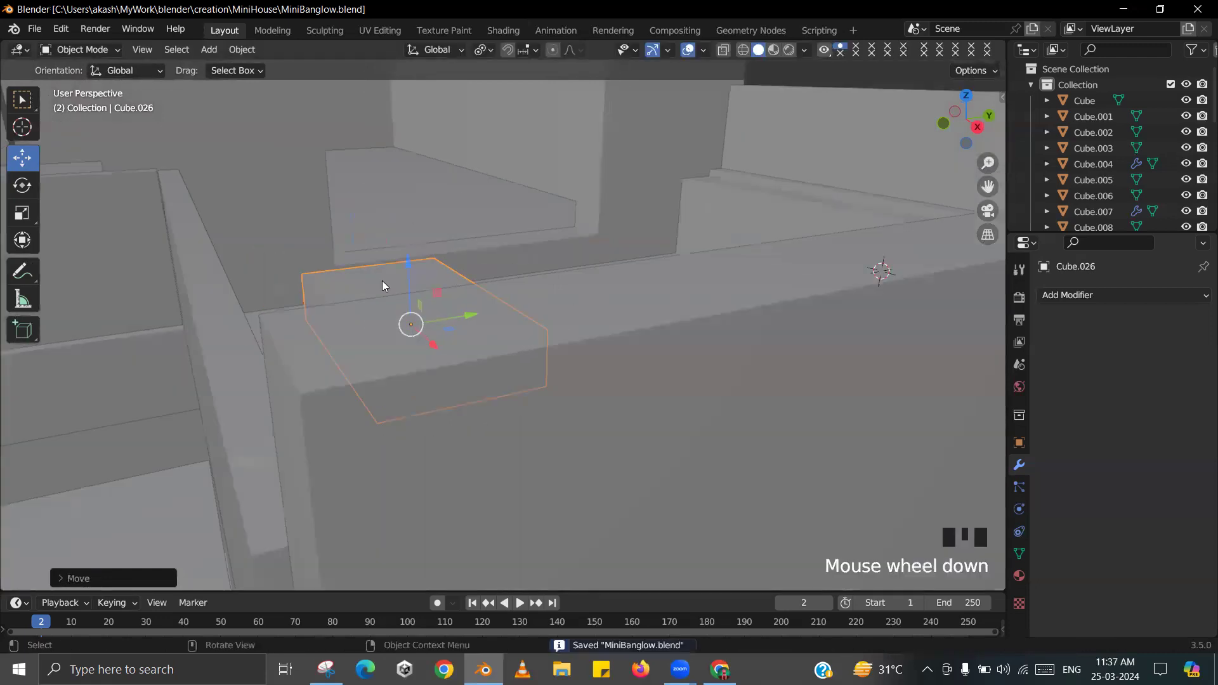
{"action": "middle_click_drag", "start_coordinate": [382, 280], "coordinate": [401, 301], "text": "shift"}
{"action": "scroll", "coordinate": [474, 323], "scroll_direction": "down", "scroll_amount": 1}
{"action": "middle_click_drag", "start_coordinate": [474, 324], "coordinate": [751, 142]}
{"action": "scroll", "coordinate": [549, 339], "scroll_direction": "up", "scroll_amount": 3}
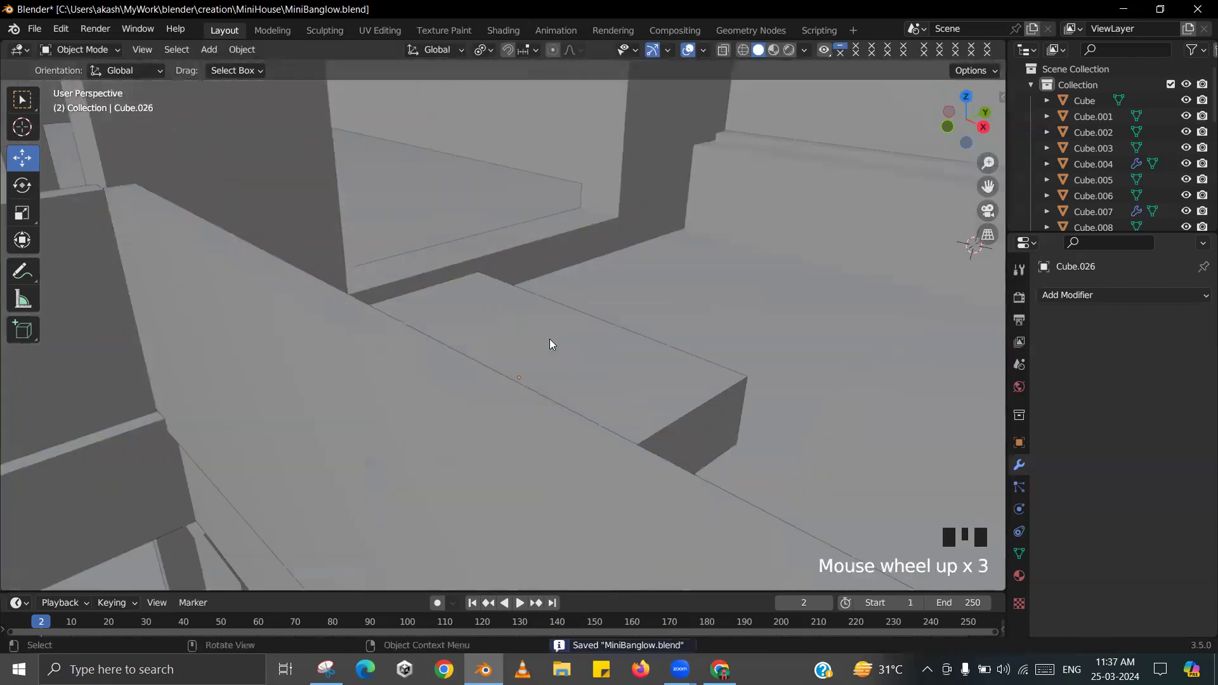
{"action": "middle_click_drag", "start_coordinate": [549, 339], "coordinate": [501, 353], "text": "shift"}
{"action": "left_click", "coordinate": [499, 402]}
{"action": "middle_click_drag", "start_coordinate": [498, 402], "coordinate": [540, 381]}
{"action": "scroll", "coordinate": [515, 365], "scroll_direction": "down", "scroll_amount": 2}
{"action": "mouse_move", "coordinate": [533, 372]}
{"action": "middle_mouse_down"}
{"action": "mouse_move", "coordinate": [521, 355]}
{"action": "mouse_move", "coordinate": [522, 391]}
{"action": "mouse_move", "coordinate": [489, 390]}
{"action": "mouse_move", "coordinate": [515, 416]}
{"action": "mouse_move", "coordinate": [485, 408]}
{"action": "mouse_move", "coordinate": [511, 359]}
{"action": "mouse_move", "coordinate": [522, 397]}
{"action": "mouse_move", "coordinate": [539, 389]}
{"action": "mouse_move", "coordinate": [515, 362]}
{"action": "middle_mouse_up"}
{"action": "scroll", "coordinate": [492, 396], "scroll_direction": "up", "scroll_amount": 2}
{"action": "scroll", "coordinate": [497, 390], "scroll_direction": "down", "scroll_amount": 2}
{"action": "key", "text": "alt+Tab"}
{"action": "key", "text": "alt+Tab"}
- Widen the terrace box by scaling it along Y
{"action": "left_click", "coordinate": [538, 360]}
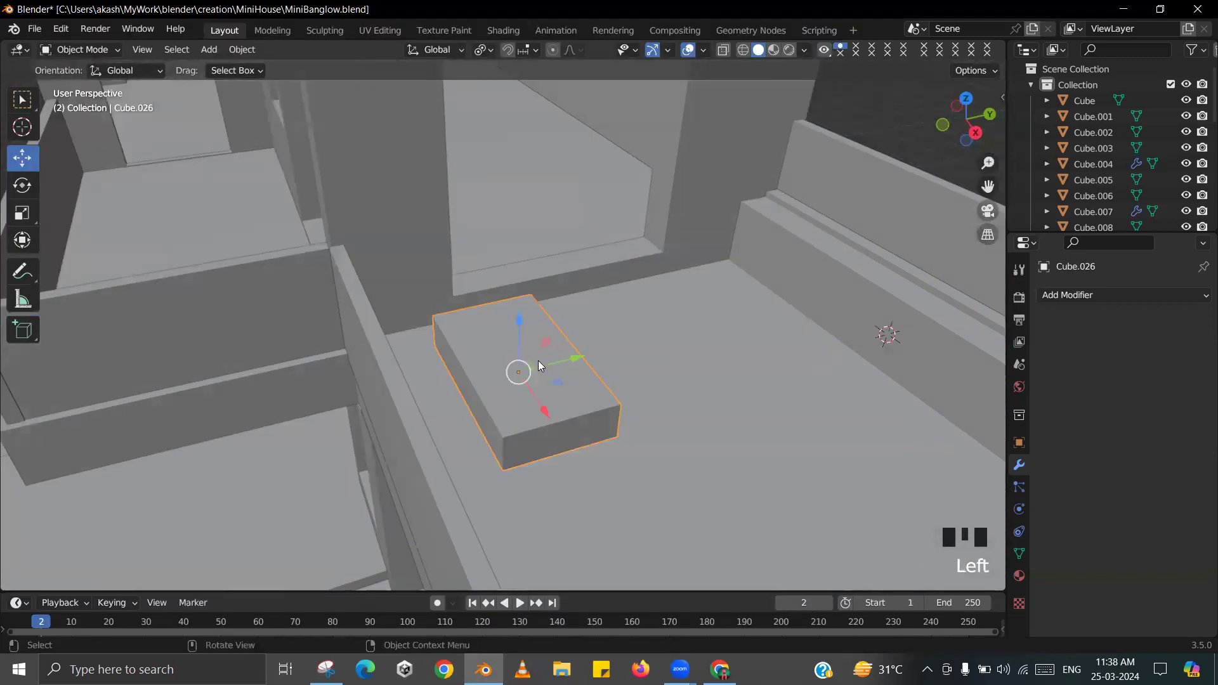
{"action": "key", "text": "s"}
{"action": "key", "text": "y"}
{"action": "left_click", "coordinate": [676, 385]}
{"action": "middle_click_drag", "start_coordinate": [634, 385], "coordinate": [596, 387], "text": "shift"}
- Try placing a duplicate of the box beside it, rescaled along Y, then delete the copy
{"action": "key", "text": "shift+d"}
{"action": "right_click", "coordinate": [611, 376]}
{"action": "left_click_drag", "start_coordinate": [536, 361], "coordinate": [651, 328]}
{"action": "key", "text": "s"}
{"action": "key", "text": "y"}
{"action": "left_click", "coordinate": [750, 353]}
{"action": "scroll", "coordinate": [702, 372], "scroll_direction": "up", "scroll_amount": 1}
{"action": "middle_click_drag", "start_coordinate": [702, 372], "coordinate": [669, 359], "text": "shift"}
{"action": "left_click_drag", "start_coordinate": [673, 357], "coordinate": [666, 359]}
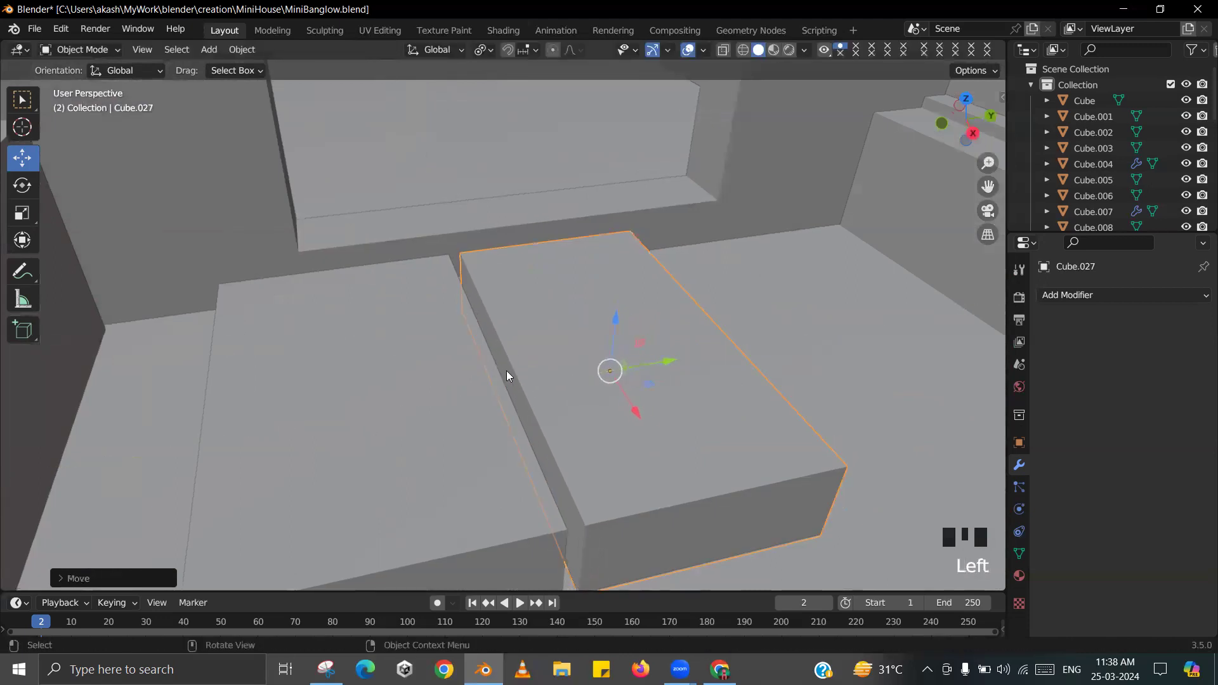
{"action": "key", "text": "x"}
{"action": "left_click", "coordinate": [556, 324]}
- Open the remaining terrace box for mesh editing and select its top face
{"action": "left_click", "coordinate": [435, 374]}
{"action": "key", "text": "Tab"}
{"action": "middle_click_drag", "start_coordinate": [435, 374], "coordinate": [415, 371]}
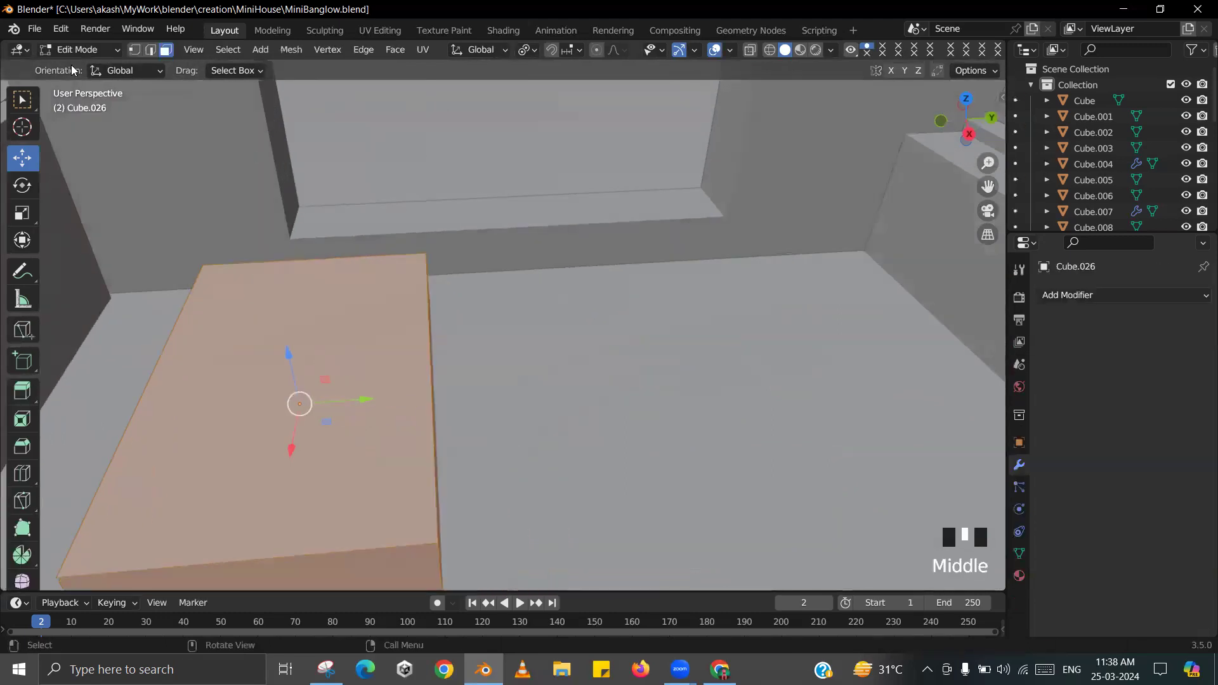
{"action": "left_click", "coordinate": [262, 296]}
{"action": "key", "text": "ctrl+b"}
{"action": "scroll", "coordinate": [517, 364], "scroll_direction": "up", "scroll_amount": 5}
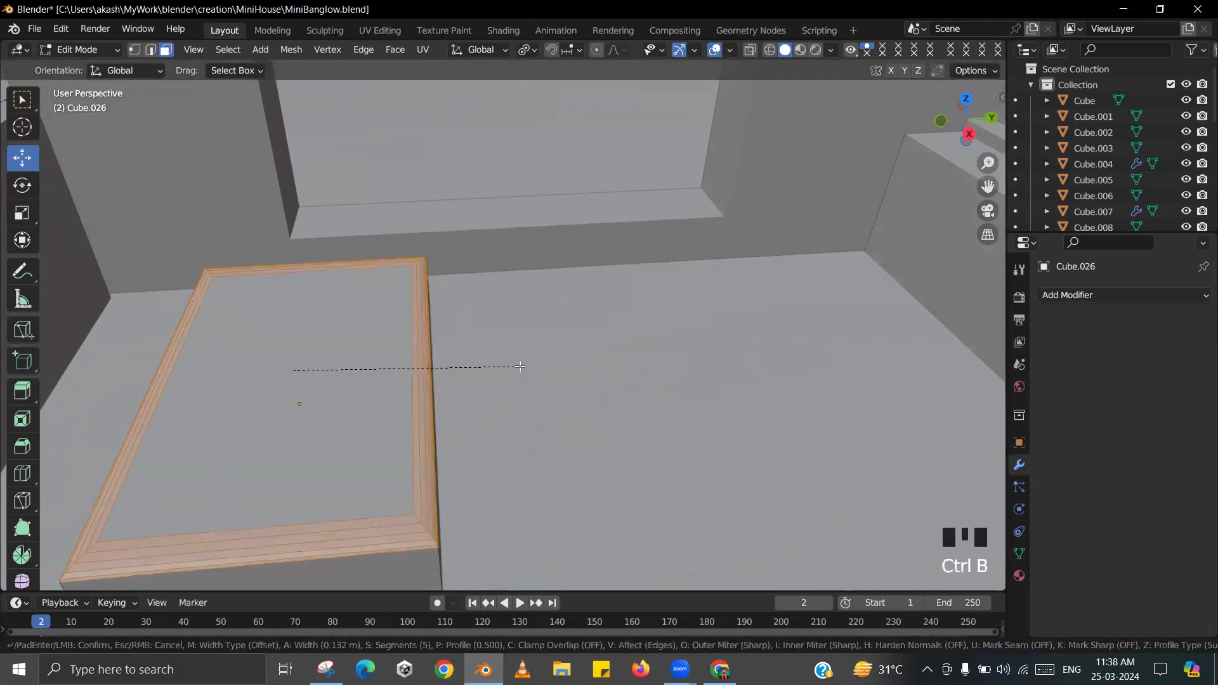
{"action": "right_click", "coordinate": [520, 366]}
- Apply all transforms to the terrace box
{"action": "key", "text": "Tab"}
{"action": "right_click", "coordinate": [381, 383]}
{"action": "key", "text": "ctrl+a"}
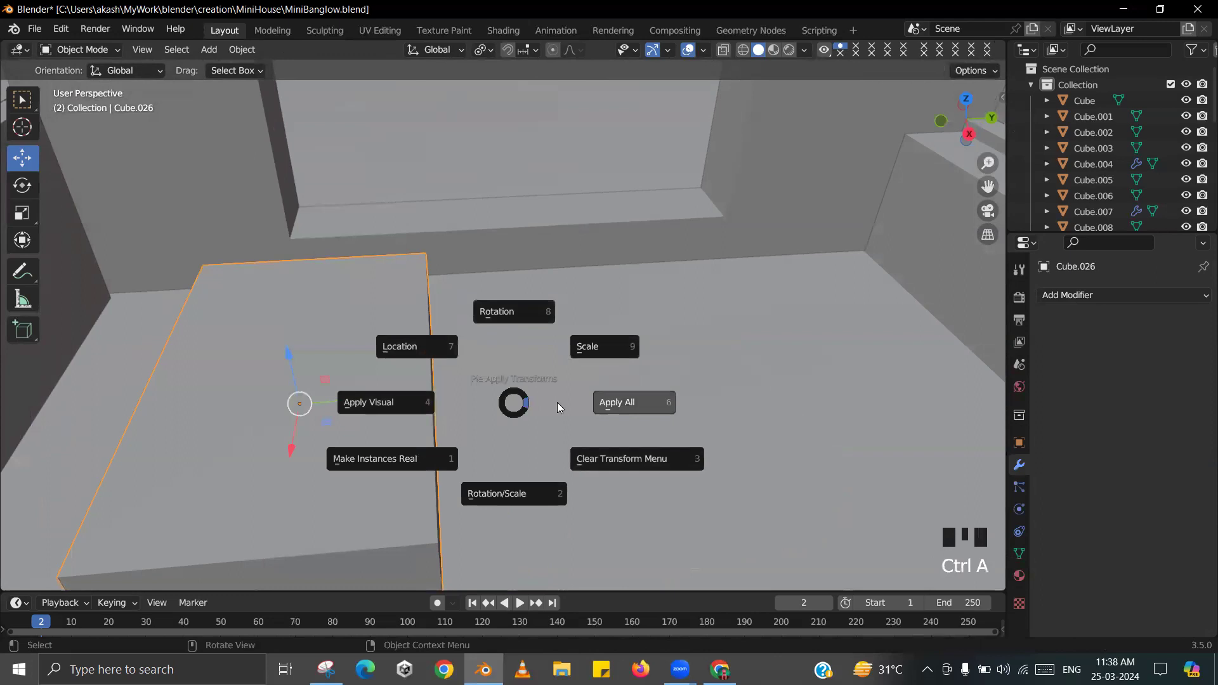
{"action": "left_click", "coordinate": [557, 402]}
- Bevel the edges around the terrace box's top face with 5 segments, about 0.07 m wide
{"action": "scroll", "coordinate": [433, 423], "scroll_direction": "down", "scroll_amount": 3}
{"action": "middle_click_drag", "start_coordinate": [432, 424], "coordinate": [466, 396]}
{"action": "key", "text": "Tab"}
{"action": "scroll", "coordinate": [457, 404], "scroll_direction": "up", "scroll_amount": 3}
{"action": "key", "text": "ctrl+b"}
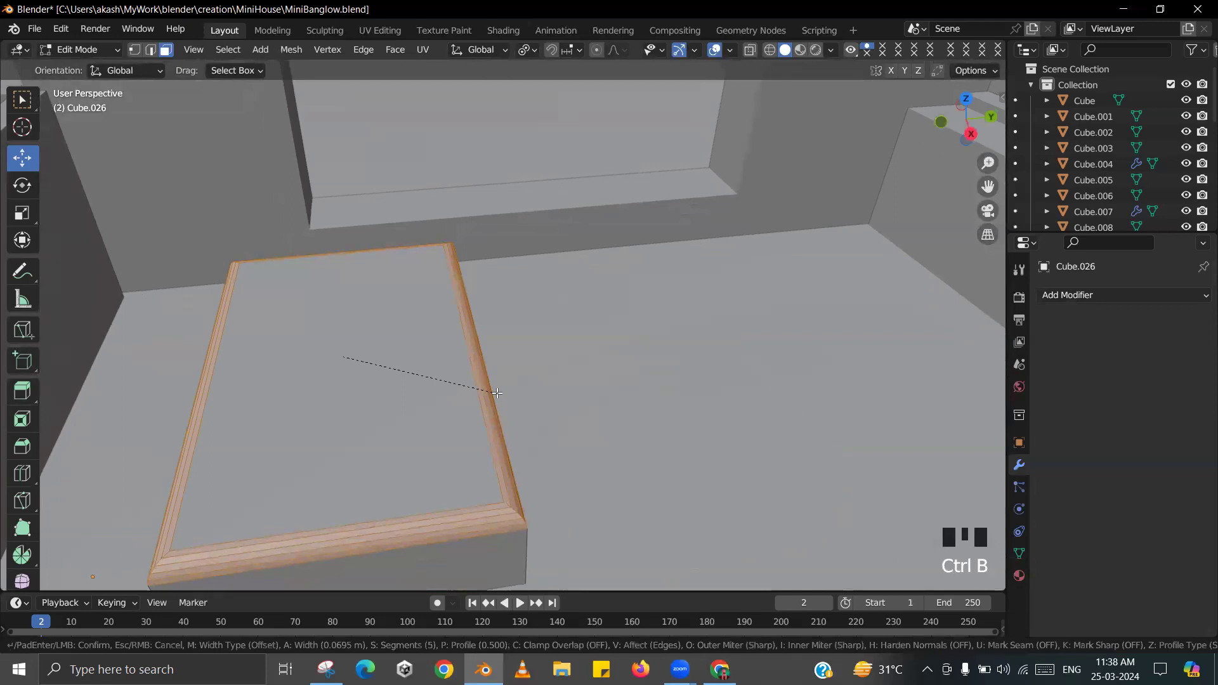
{"action": "left_click", "coordinate": [497, 393]}
{"action": "key", "text": "Tab"}
- Shade the bevelled terrace block smooth and check the reference image
{"action": "scroll", "coordinate": [496, 402], "scroll_direction": "down", "scroll_amount": 3}
{"action": "mouse_move", "coordinate": [496, 402]}
{"action": "middle_mouse_down"}
{"action": "mouse_move", "coordinate": [519, 394]}
{"action": "mouse_move", "coordinate": [499, 366]}
{"action": "mouse_move", "coordinate": [465, 387]}
{"action": "mouse_move", "coordinate": [496, 391]}
{"action": "middle_mouse_up"}
{"action": "right_click", "coordinate": [509, 401]}
{"action": "left_click", "coordinate": [454, 257]}
{"action": "key", "text": "alt+Tab"}
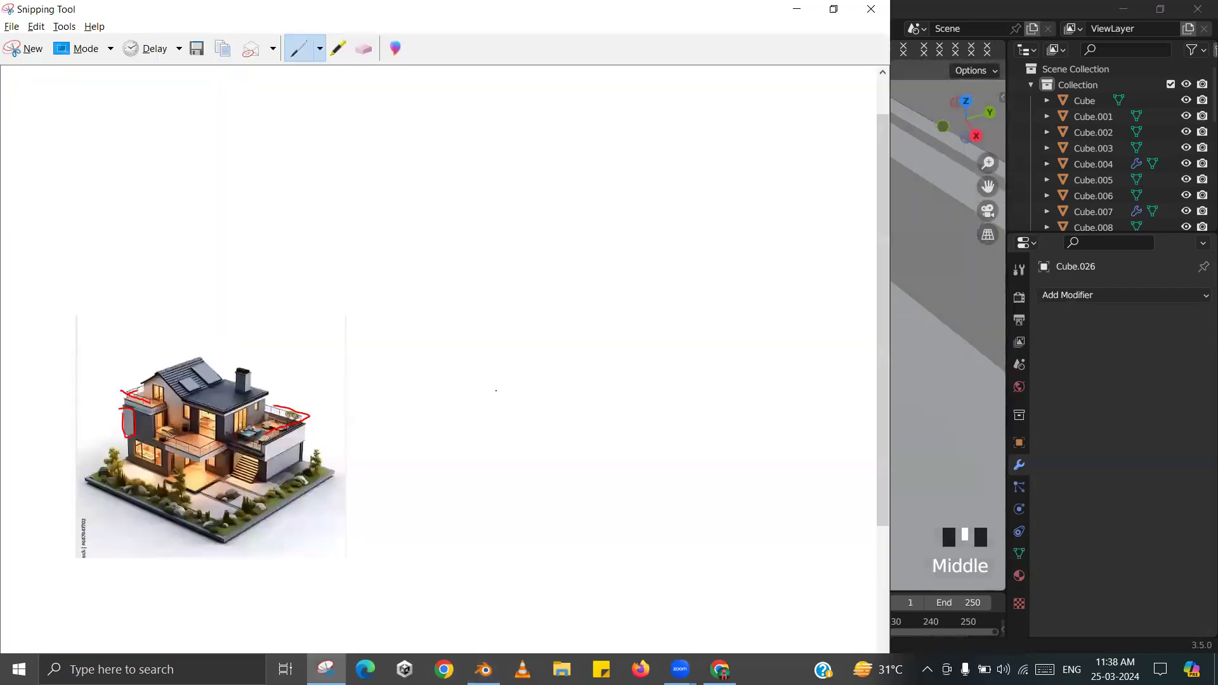
{"action": "key", "text": "alt+Tab"}
- Duplicate the smooth block and place the copy beside it along Y
{"action": "key", "text": "shift+d"}
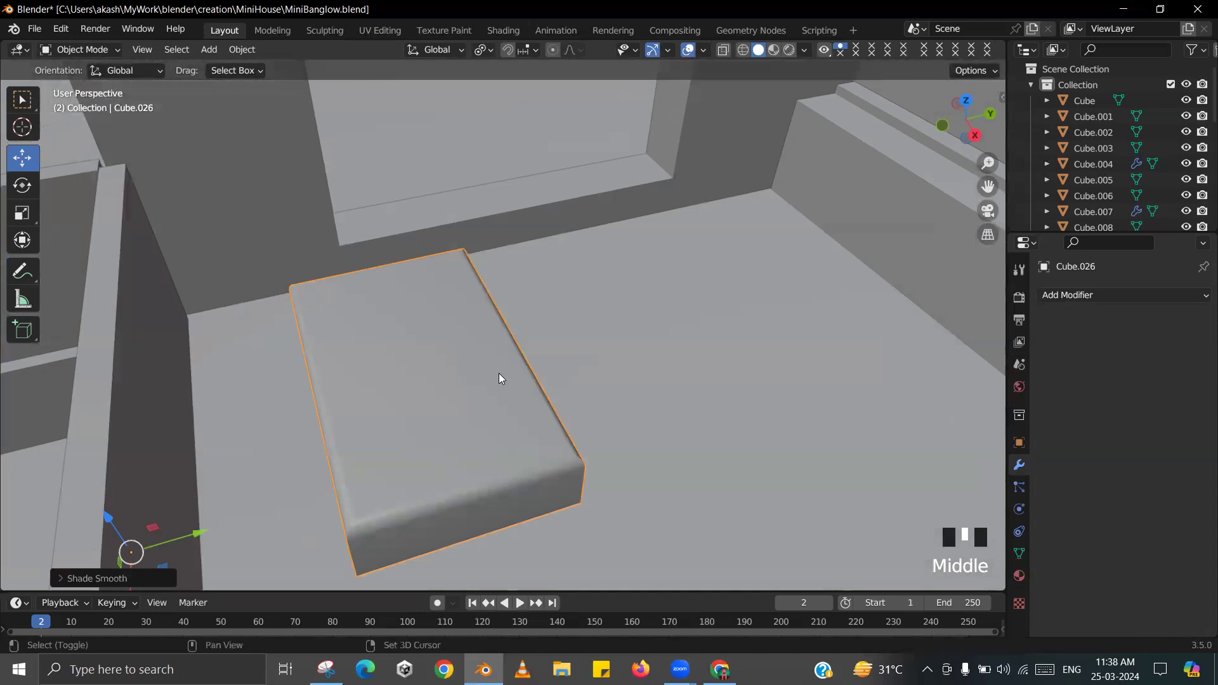
{"action": "left_click_drag", "start_coordinate": [199, 532], "coordinate": [373, 506]}
{"action": "mouse_move", "coordinate": [373, 506]}
{"action": "middle_mouse_down", "text": "shift"}
{"action": "mouse_move", "coordinate": [425, 466]}
{"action": "mouse_move", "coordinate": [404, 458]}
{"action": "mouse_move", "coordinate": [358, 505]}
{"action": "middle_mouse_up", "text": "shift"}
{"action": "left_click_drag", "start_coordinate": [359, 478], "coordinate": [318, 481]}
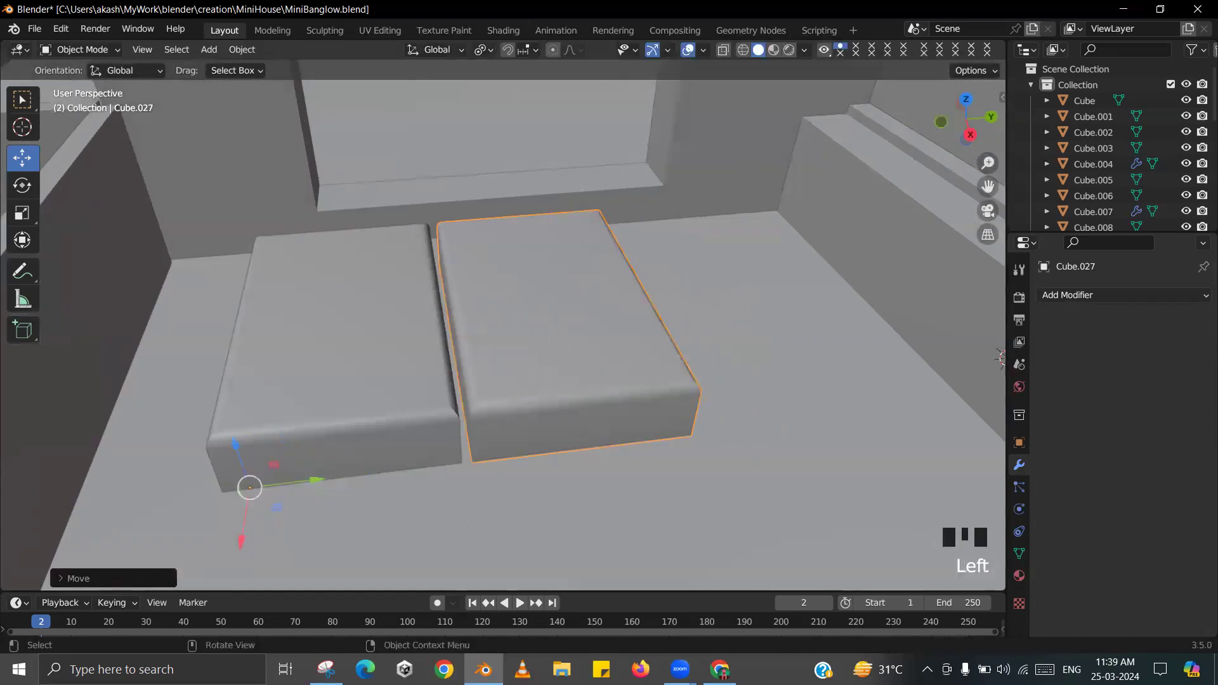
- Narrow the copy along Y and reposition it with a small gap to the first block
{"action": "key", "text": "s"}
{"action": "key", "text": "y"}
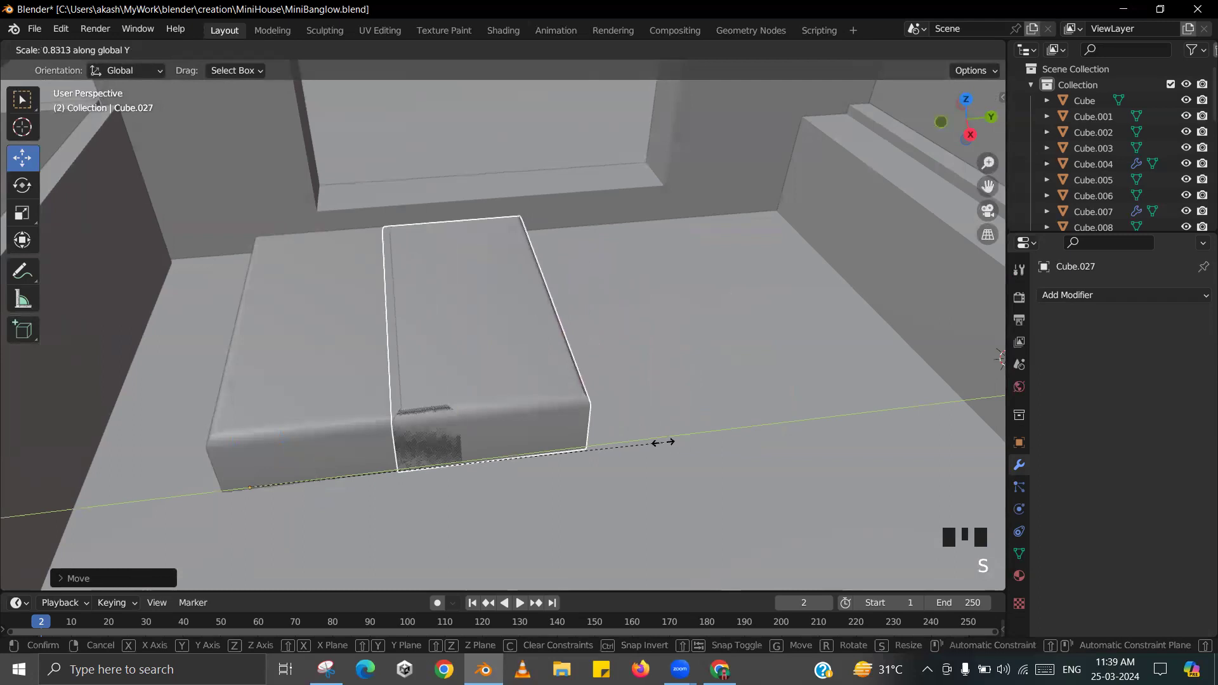
{"action": "left_click", "coordinate": [663, 442]}
{"action": "left_click_drag", "start_coordinate": [313, 481], "coordinate": [346, 477]}
- Set the origin of both seating blocks to their geometry and save the file
{"action": "right_click", "coordinate": [513, 267]}
{"action": "mouse_move", "coordinate": [498, 309]}
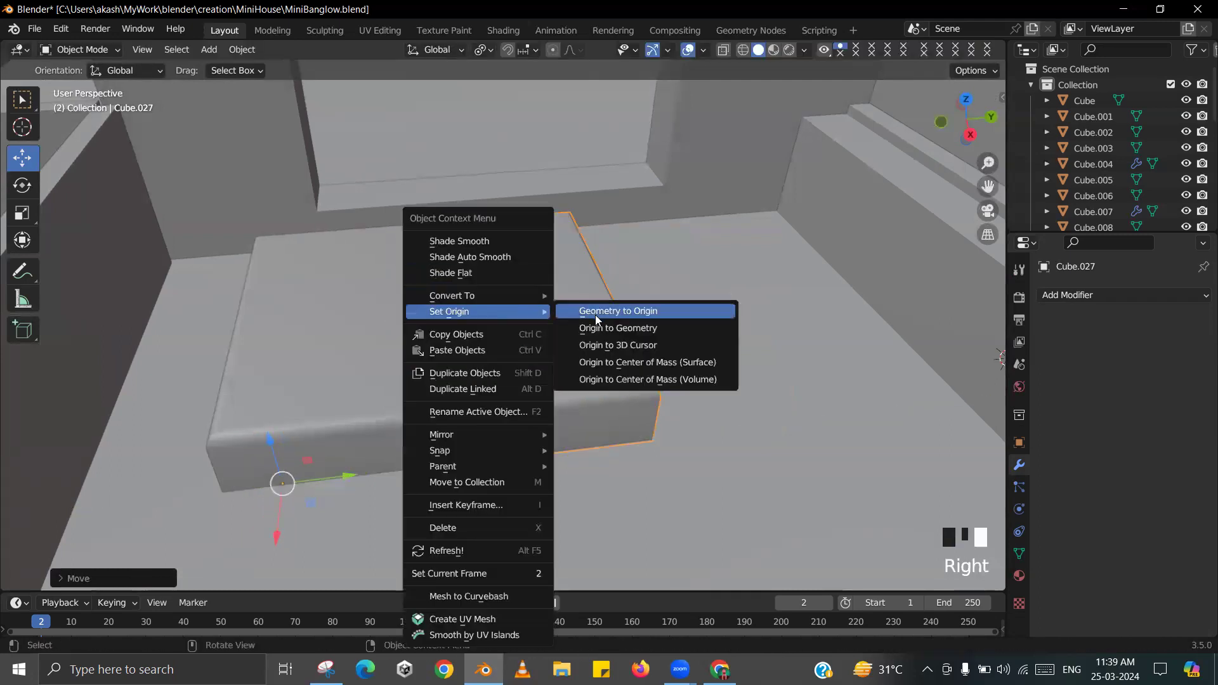
{"action": "left_click", "coordinate": [590, 326]}
{"action": "left_click", "coordinate": [355, 362]}
{"action": "right_click", "coordinate": [355, 361]}
{"action": "mouse_move", "coordinate": [355, 310]}
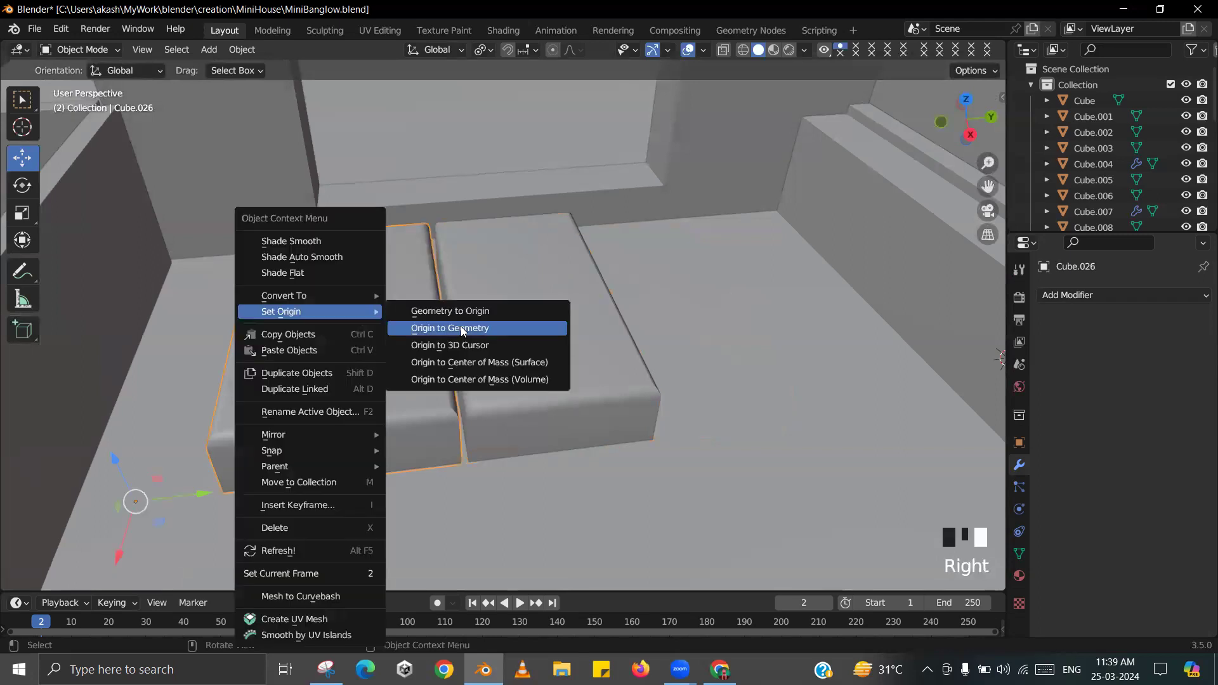
{"action": "left_click", "coordinate": [460, 326]}
{"action": "middle_click_drag", "start_coordinate": [516, 354], "coordinate": [551, 424]}
{"action": "key", "text": "ctrl+s"}
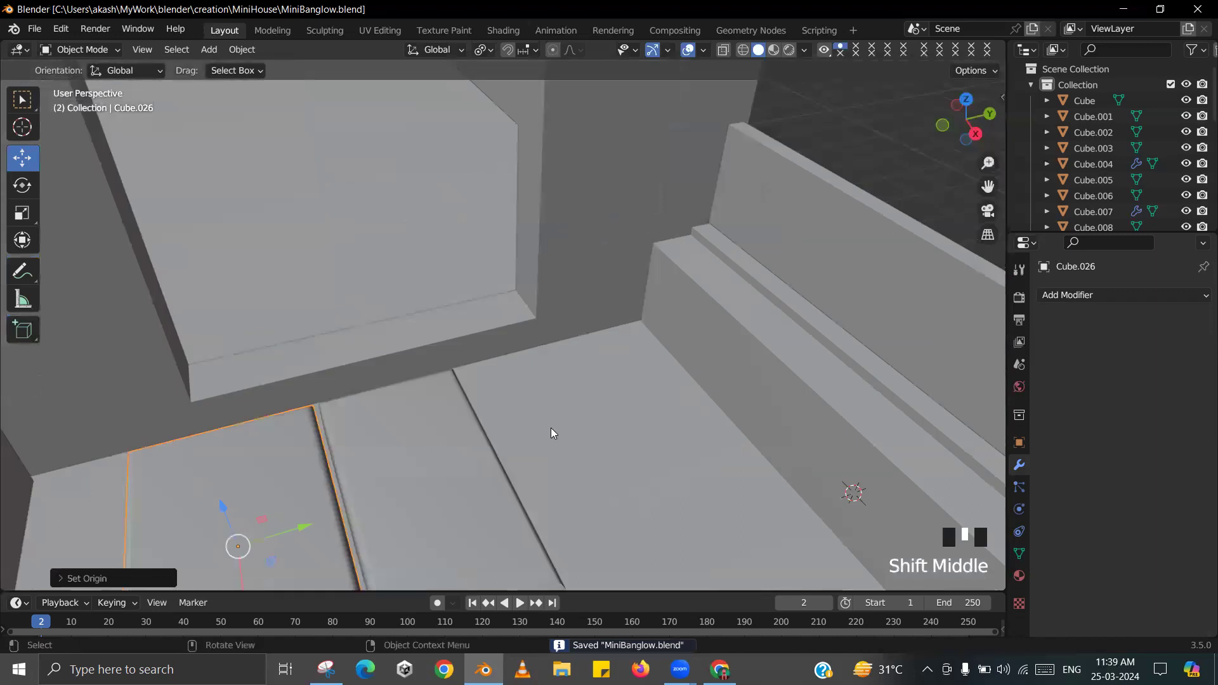
- Snap the 3D cursor to the selected wider seating block
{"action": "scroll", "coordinate": [724, 306], "scroll_direction": "down", "scroll_amount": 6}
{"action": "middle_click_drag", "start_coordinate": [725, 305], "coordinate": [585, 367]}
{"action": "scroll", "coordinate": [624, 333], "scroll_direction": "up", "scroll_amount": 4}
{"action": "scroll", "coordinate": [574, 382], "scroll_direction": "up", "scroll_amount": 2}
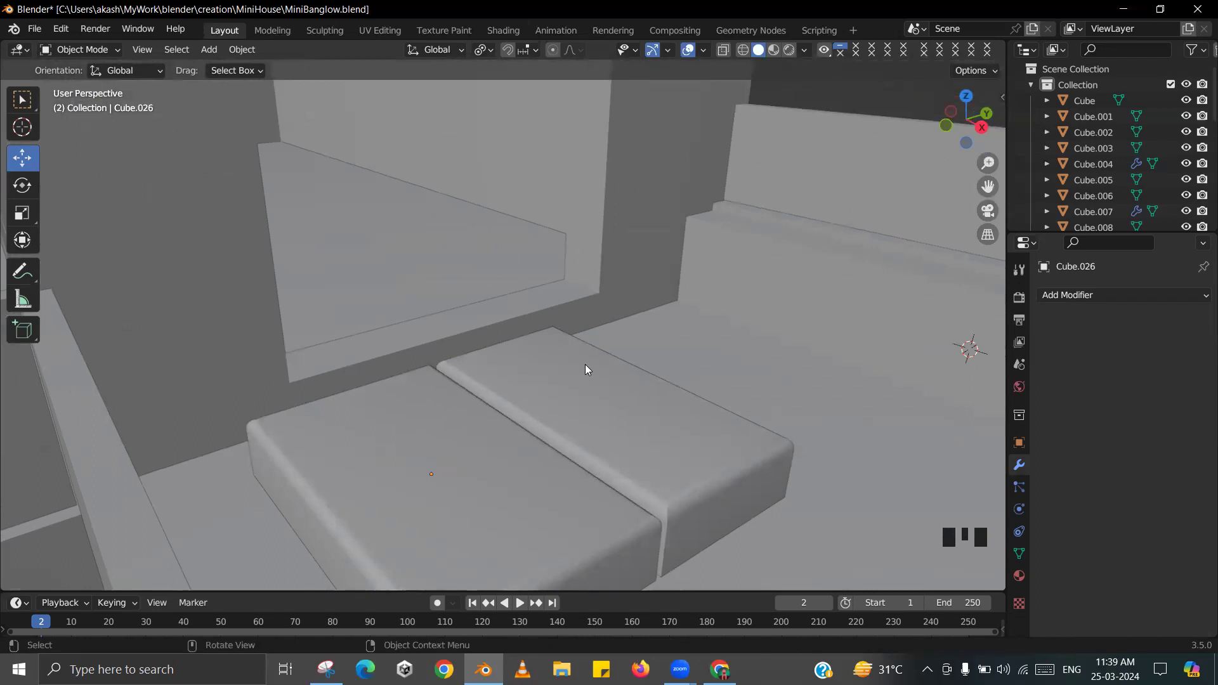
{"action": "scroll", "coordinate": [537, 385], "scroll_direction": "down", "scroll_amount": 2}
{"action": "middle_click_drag", "start_coordinate": [508, 368], "coordinate": [519, 387], "text": "shift"}
{"action": "key", "text": "shift+s"}
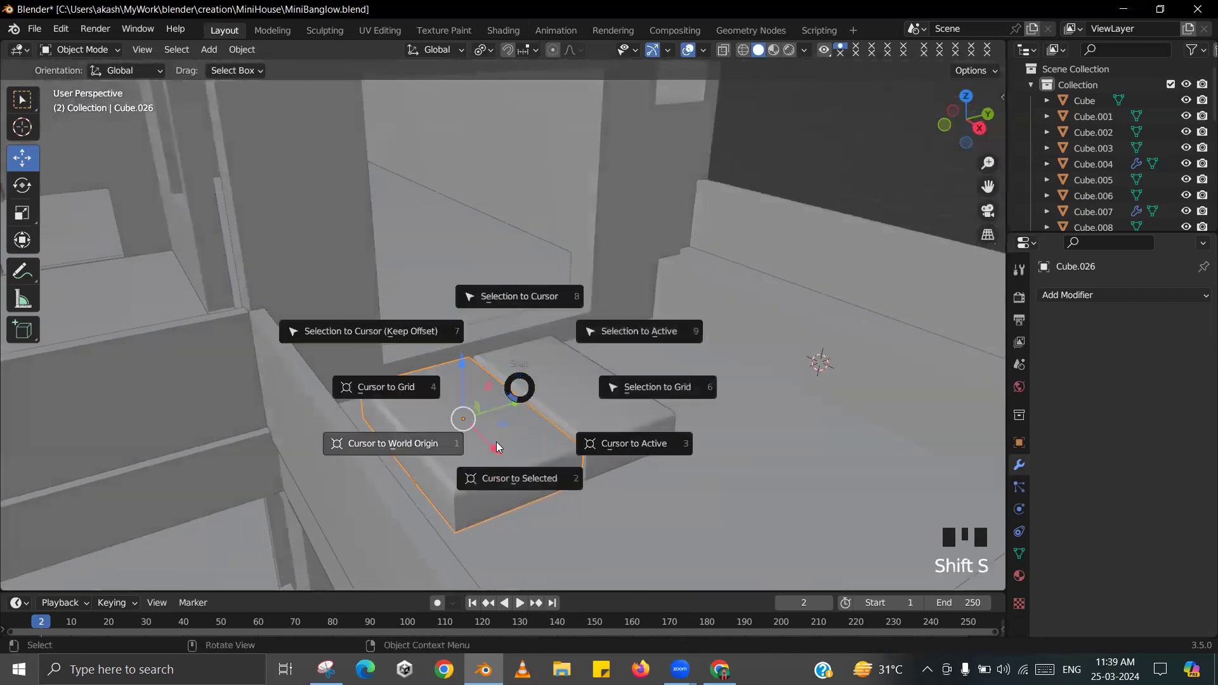
{"action": "left_click", "coordinate": [507, 455]}
{"action": "key", "text": "shift+a"}
{"action": "mouse_move", "coordinate": [460, 318]}
{"action": "left_click", "coordinate": [553, 345]}
{"action": "key", "text": "Delete"}
- Add a cube at the 3D cursor, raise it above the seating block and scale it down uniformly
{"action": "key", "text": "shift+a"}
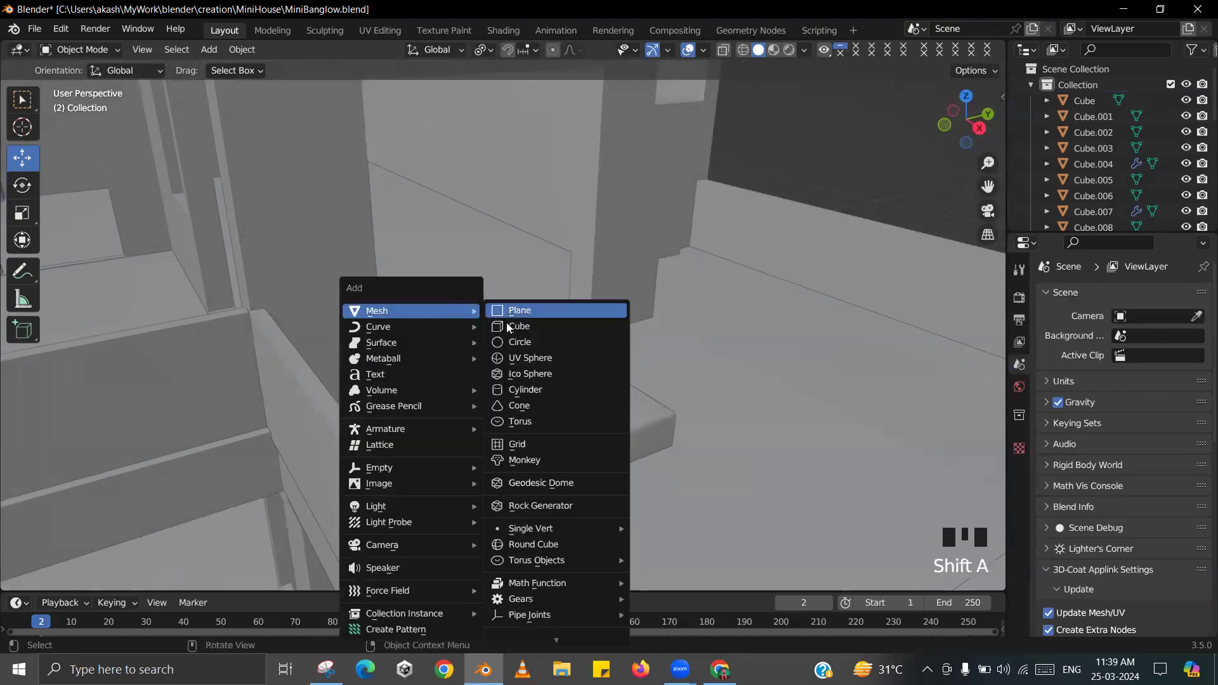
{"action": "left_click", "coordinate": [534, 332]}
{"action": "left_click", "coordinate": [462, 361]}
{"action": "key", "text": "s"}
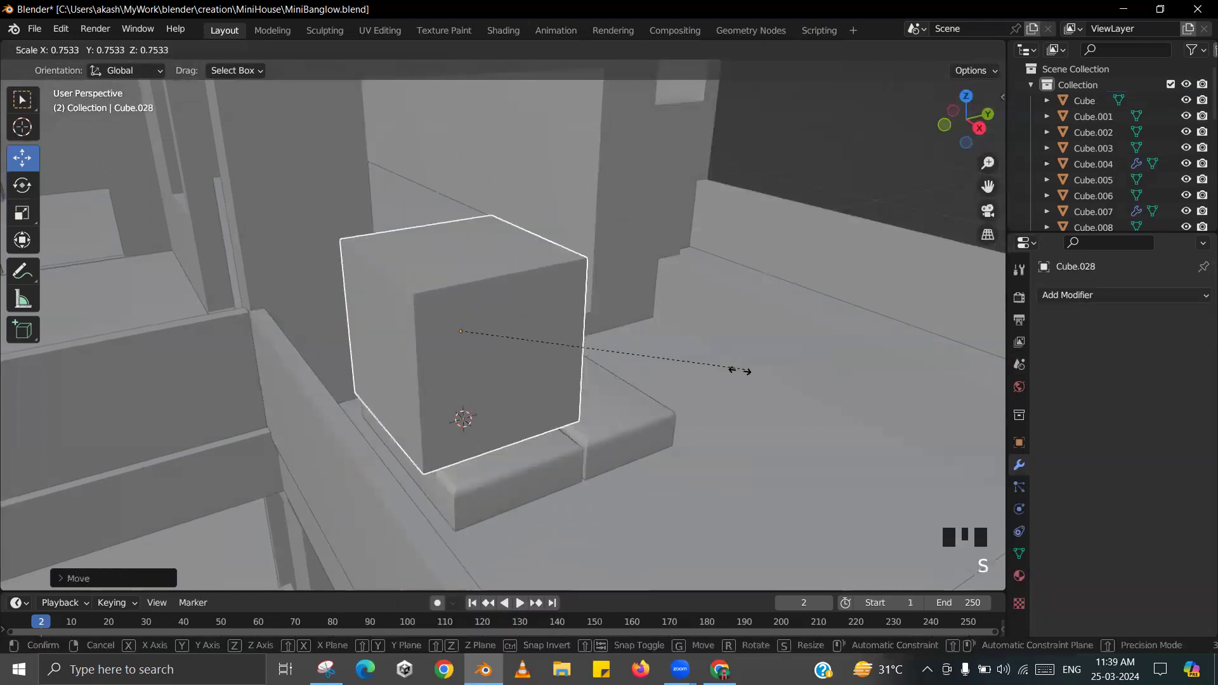
{"action": "left_click", "coordinate": [574, 359]}
- Flatten the new cube along Z into a low cushion block
{"action": "key", "text": "KP_Decimal"}
{"action": "scroll", "coordinate": [575, 359], "scroll_direction": "down", "scroll_amount": 4}
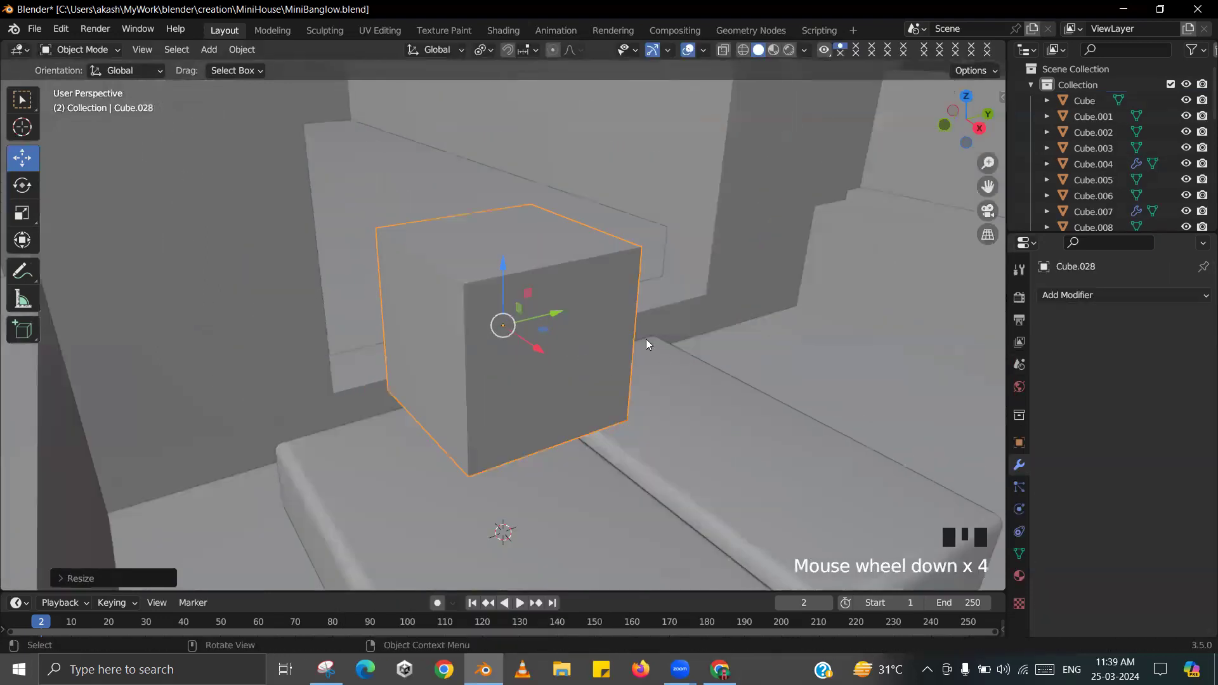
{"action": "middle_click_drag", "start_coordinate": [646, 339], "coordinate": [630, 324]}
{"action": "key", "text": "s"}
{"action": "key", "text": "z"}
{"action": "left_click", "coordinate": [596, 347]}
- Extrude the cushion's four side faces outward and shrink the extruded band along Z
{"action": "scroll", "coordinate": [641, 361], "scroll_direction": "up", "scroll_amount": 2}
{"action": "middle_click_drag", "start_coordinate": [641, 364], "coordinate": [696, 376]}
{"action": "key", "text": "Tab"}
{"action": "middle_click_drag", "start_coordinate": [627, 356], "coordinate": [627, 357]}
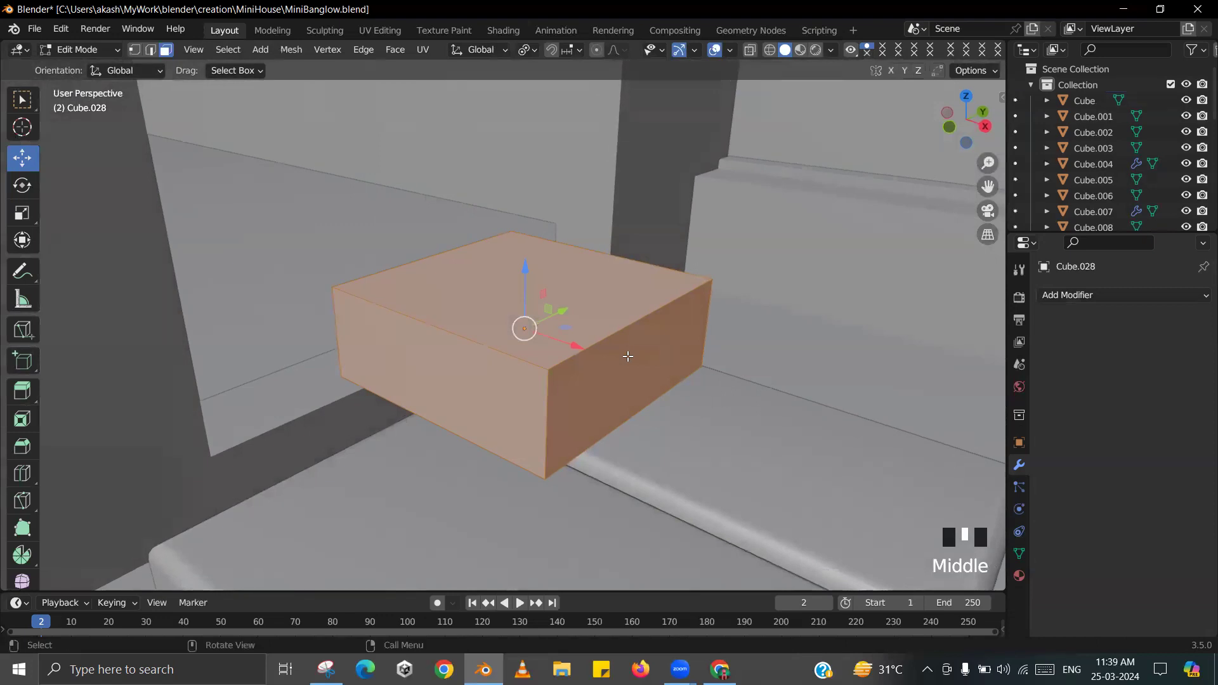
{"action": "mouse_move", "coordinate": [627, 357]}
{"action": "middle_mouse_down"}
{"action": "mouse_move", "coordinate": [606, 358]}
{"action": "mouse_move", "coordinate": [634, 348]}
{"action": "mouse_move", "coordinate": [584, 321]}
{"action": "mouse_move", "coordinate": [607, 375]}
{"action": "mouse_move", "coordinate": [606, 336]}
{"action": "mouse_move", "coordinate": [613, 357]}
{"action": "middle_mouse_up"}
{"action": "scroll", "coordinate": [701, 375], "scroll_direction": "down", "scroll_amount": 4}
{"action": "key", "text": "Tab"}
{"action": "scroll", "coordinate": [633, 350], "scroll_direction": "up", "scroll_amount": 2}
{"action": "key", "text": "Tab"}
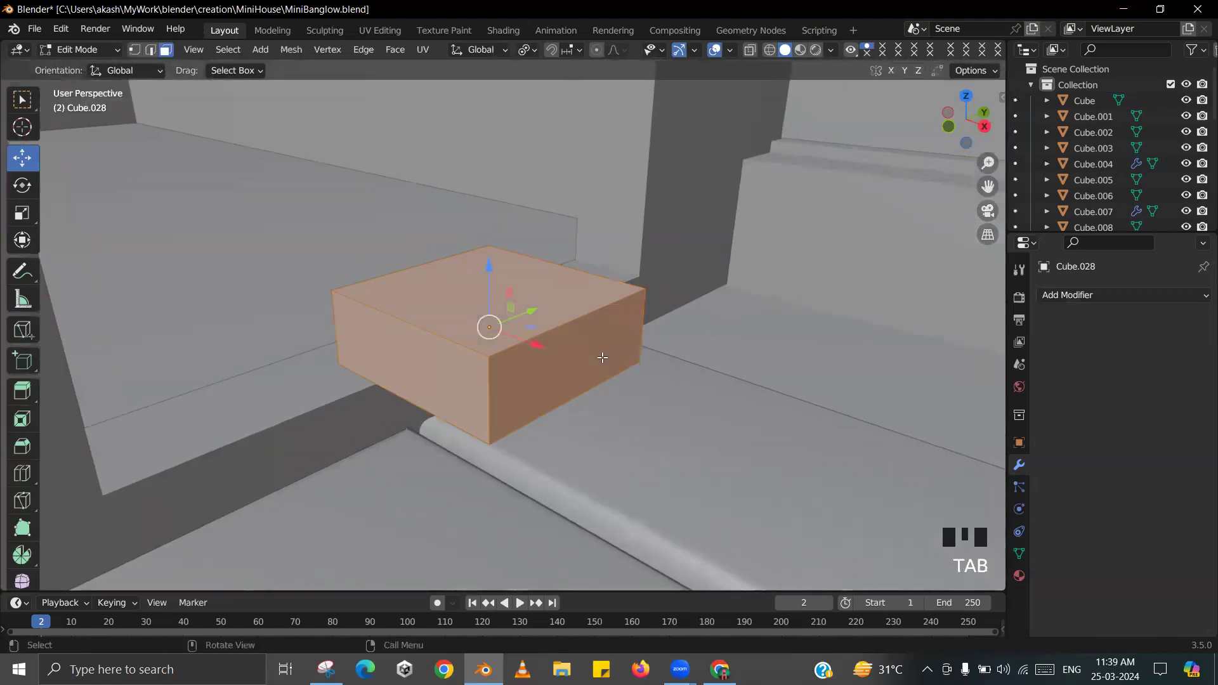
{"action": "left_click", "coordinate": [581, 379], "text": "alt"}
{"action": "key", "text": "e"}
{"action": "key", "text": "s"}
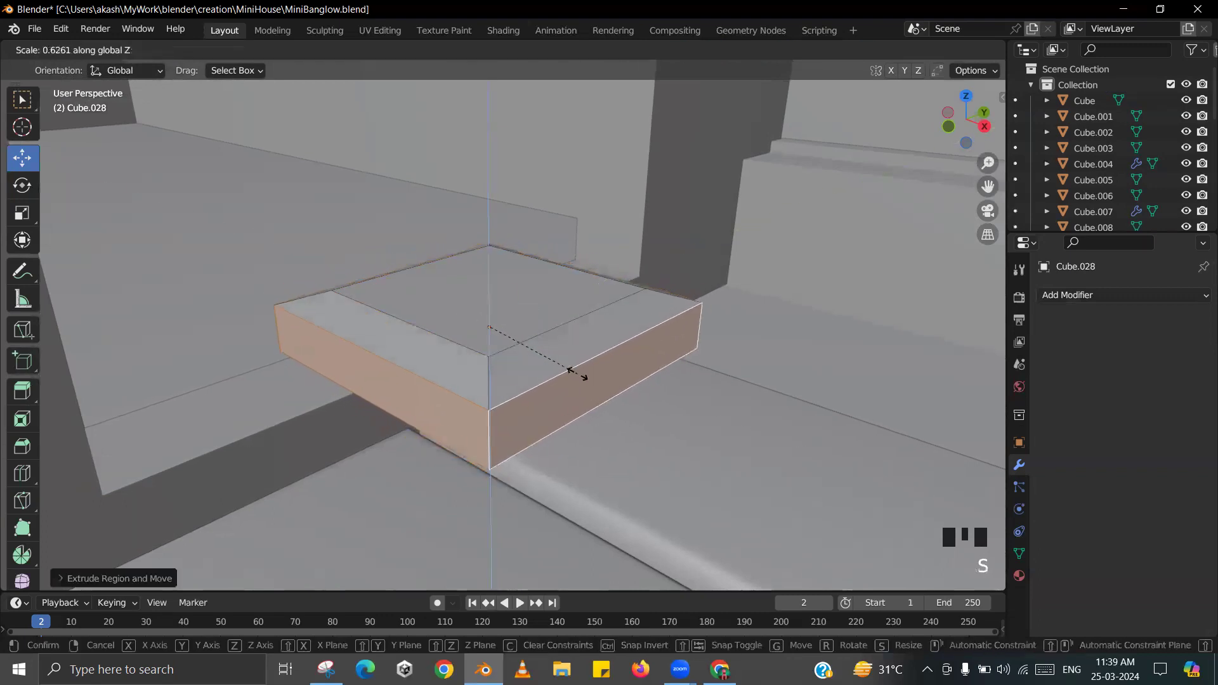
{"action": "left_click", "coordinate": [535, 340]}
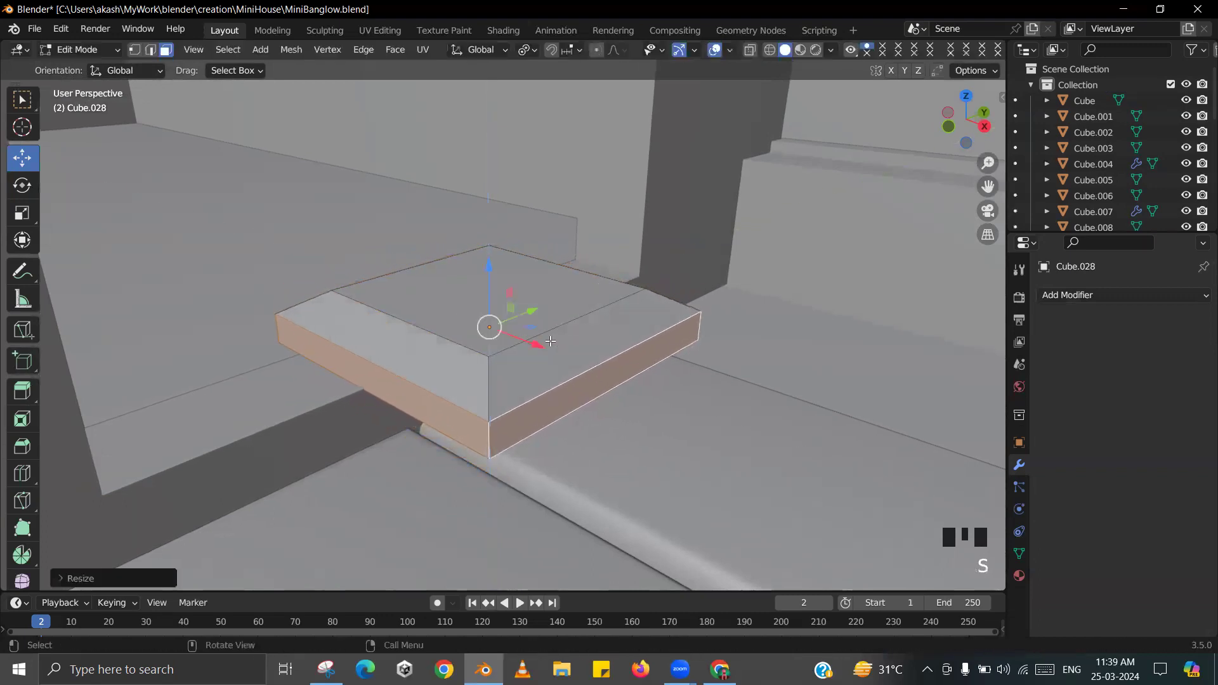
- Extrude the side faces outward a second time and flatten them along Z into a thin rim
{"action": "middle_click_drag", "start_coordinate": [535, 340], "coordinate": [621, 346]}
{"action": "key", "text": "e"}
{"action": "key", "text": "s"}
{"action": "left_click", "coordinate": [640, 351]}
{"action": "key", "text": "s"}
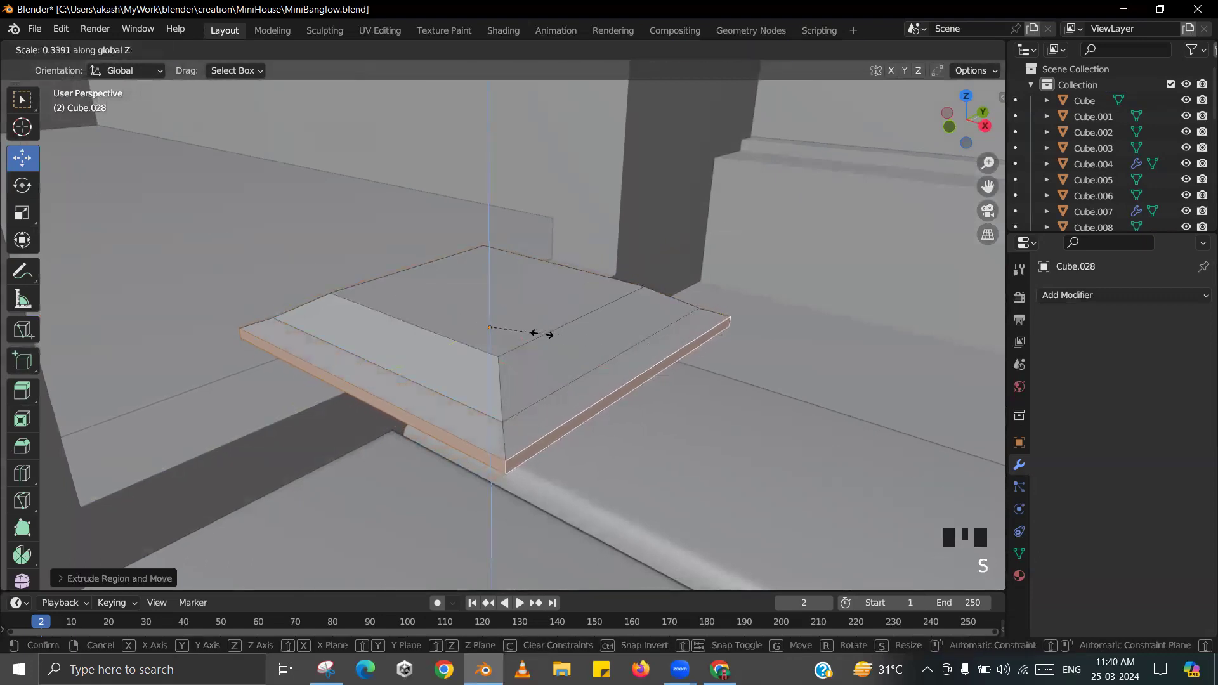
{"action": "left_click", "coordinate": [520, 335]}
- Rescale the cushion's top face to adjust its taper and save the file
{"action": "key", "text": "Tab"}
{"action": "mouse_move", "coordinate": [536, 337]}
{"action": "middle_mouse_down"}
{"action": "mouse_move", "coordinate": [578, 318]}
{"action": "mouse_move", "coordinate": [558, 337]}
{"action": "middle_mouse_up"}
{"action": "key", "text": "Tab"}
{"action": "left_click", "coordinate": [539, 285]}
{"action": "middle_click_drag", "start_coordinate": [539, 285], "coordinate": [549, 361]}
{"action": "key", "text": "s"}
{"action": "left_click", "coordinate": [726, 430]}
{"action": "key", "text": "Tab"}
{"action": "key", "text": "ctrl+s"}
- Add a centred loop cut across the cushion in each horizontal direction
{"action": "left_click", "coordinate": [452, 320]}
{"action": "scroll", "coordinate": [553, 390], "scroll_direction": "up", "scroll_amount": 3}
{"action": "key", "text": "Tab"}
{"action": "key", "text": "ctrl+r"}
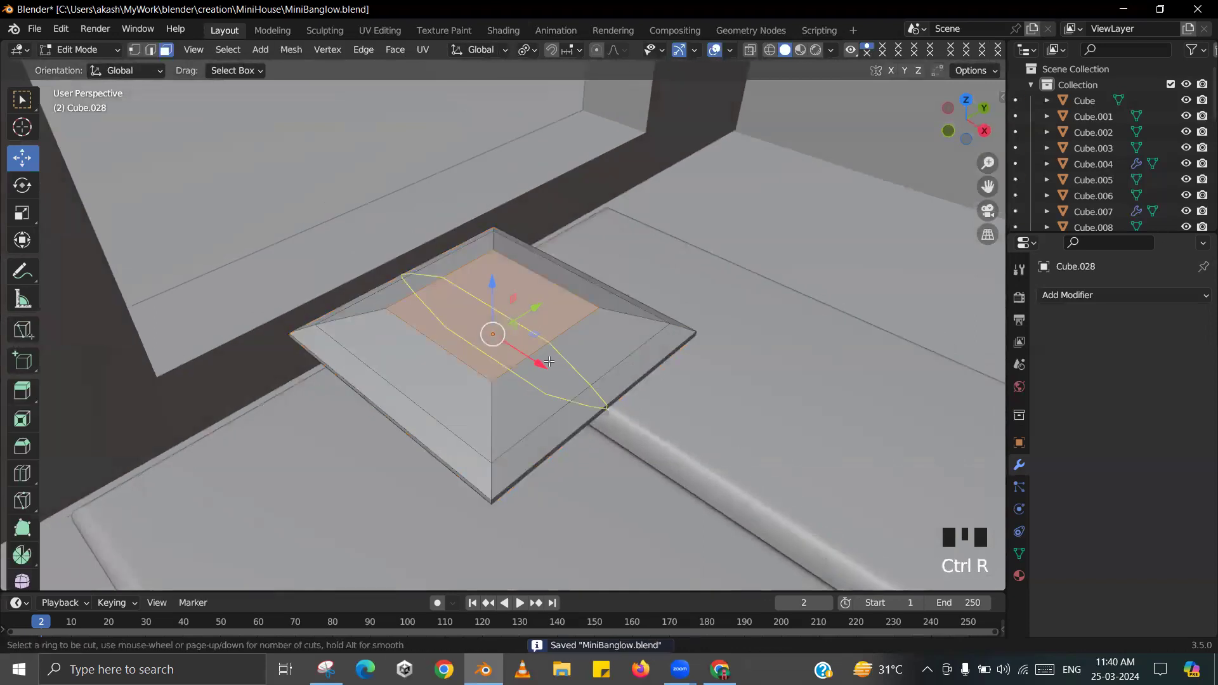
{"action": "left_click", "coordinate": [549, 361]}
{"action": "right_click", "coordinate": [549, 361]}
{"action": "key", "text": "ctrl+r"}
{"action": "left_click", "coordinate": [411, 361]}
{"action": "right_click", "coordinate": [411, 361]}
- Thicken the cushion's rim by moving its upper and lower edge loops apart along Z
{"action": "middle_click_drag", "start_coordinate": [410, 361], "coordinate": [603, 371]}
{"action": "key", "text": "Tab"}
{"action": "scroll", "coordinate": [525, 354], "scroll_direction": "up", "scroll_amount": 2}
{"action": "key", "text": "Tab"}
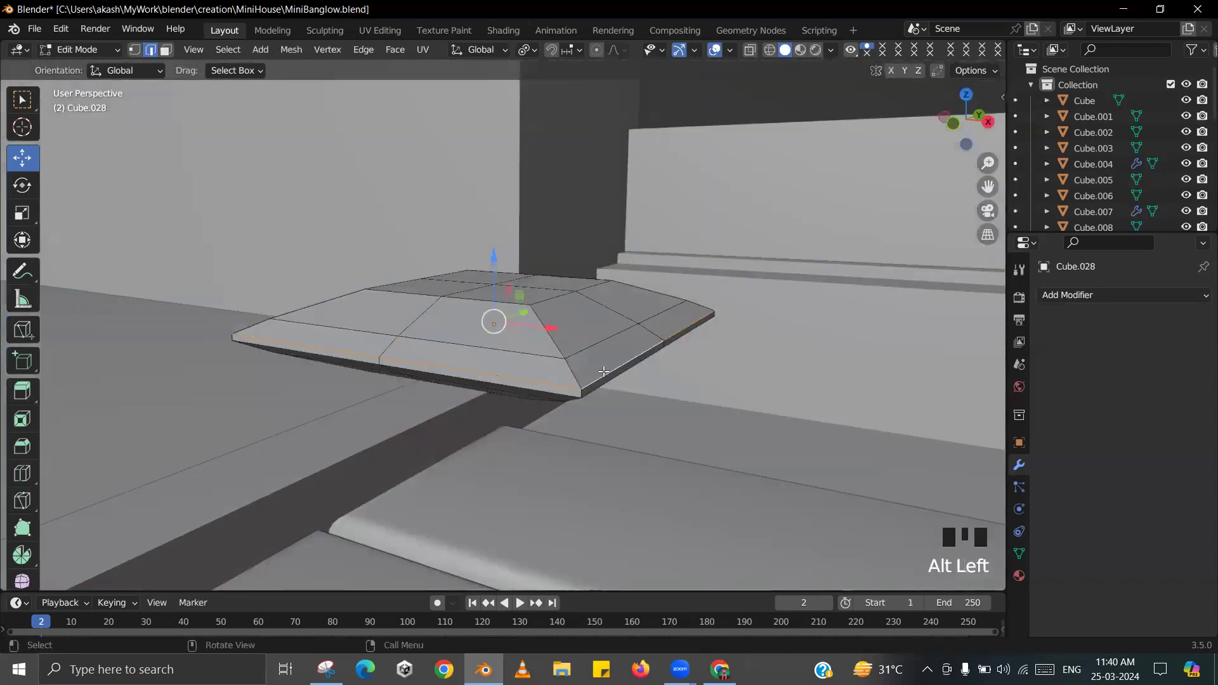
{"action": "key", "text": "g"}
{"action": "key", "text": "z"}
{"action": "left_click", "coordinate": [603, 369]}
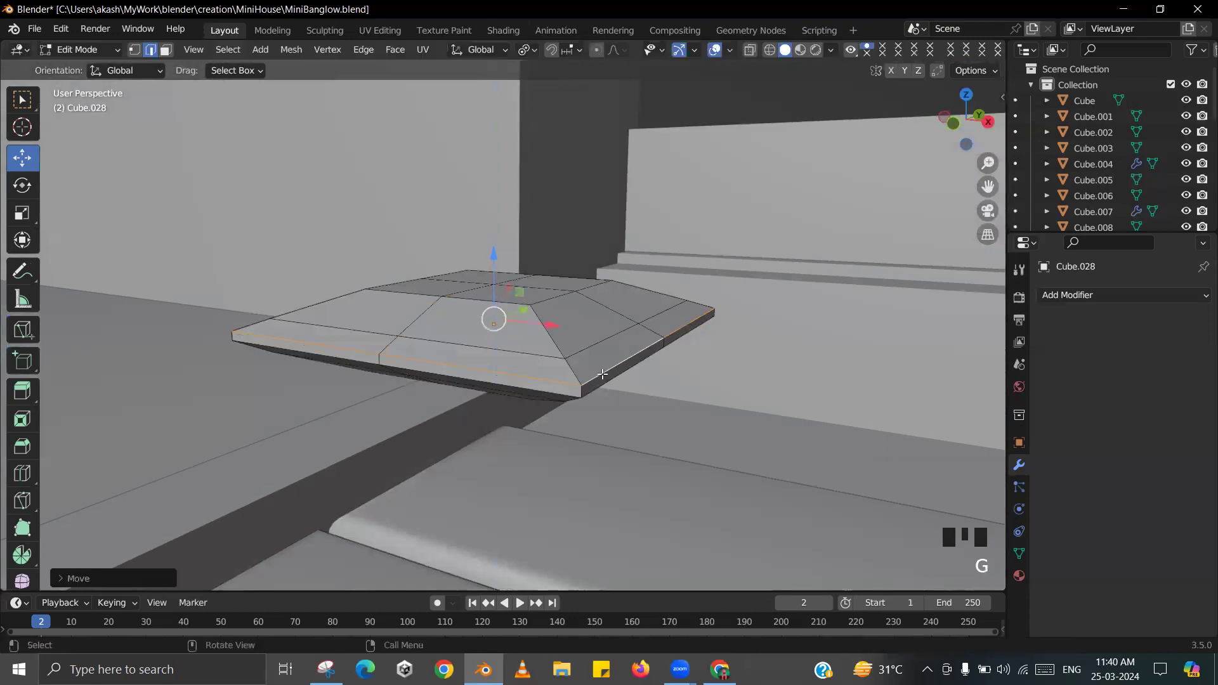
{"action": "middle_click_drag", "start_coordinate": [602, 381], "coordinate": [641, 369]}
{"action": "key", "text": "g"}
{"action": "key", "text": "z"}
{"action": "left_click", "coordinate": [618, 342]}
- Bevel the lower edge loop of the cushion's rim by about 0.035 m
{"action": "key", "text": "Tab"}
{"action": "scroll", "coordinate": [642, 368], "scroll_direction": "up", "scroll_amount": 2}
{"action": "key", "text": "Tab"}
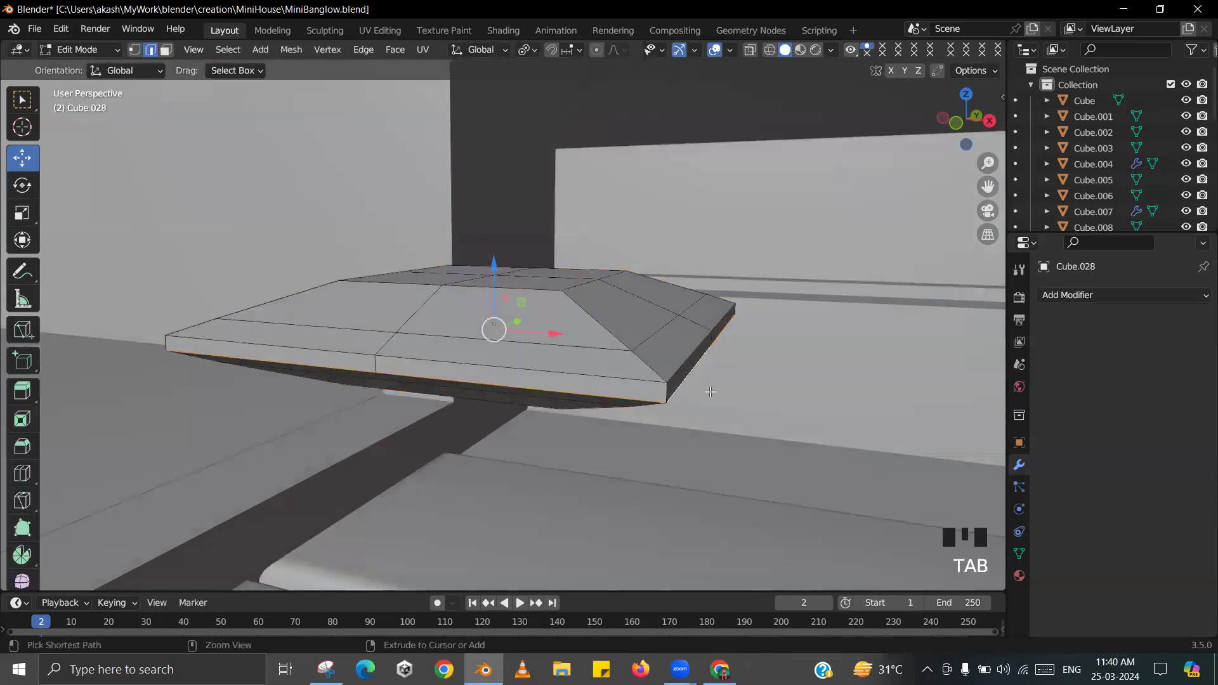
{"action": "key", "text": "ctrl+b"}
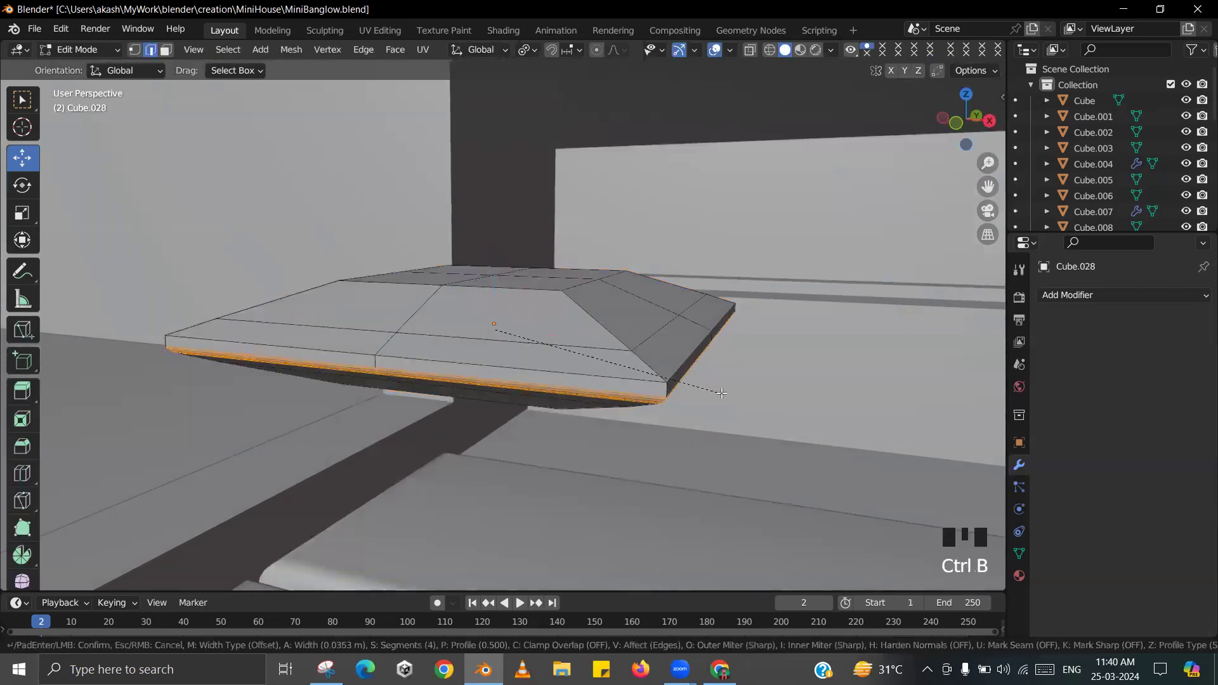
{"action": "scroll", "coordinate": [722, 393], "scroll_direction": "down", "scroll_amount": 2}
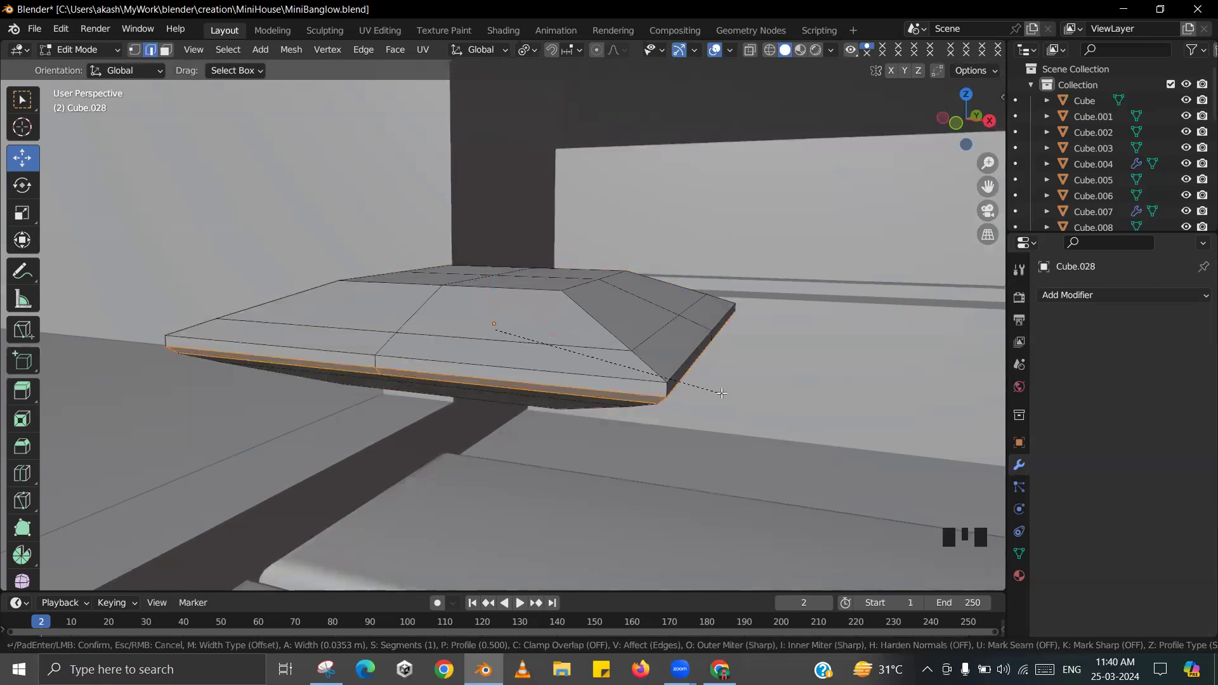
{"action": "left_click", "coordinate": [722, 392]}
{"action": "right_click", "coordinate": [726, 388]}
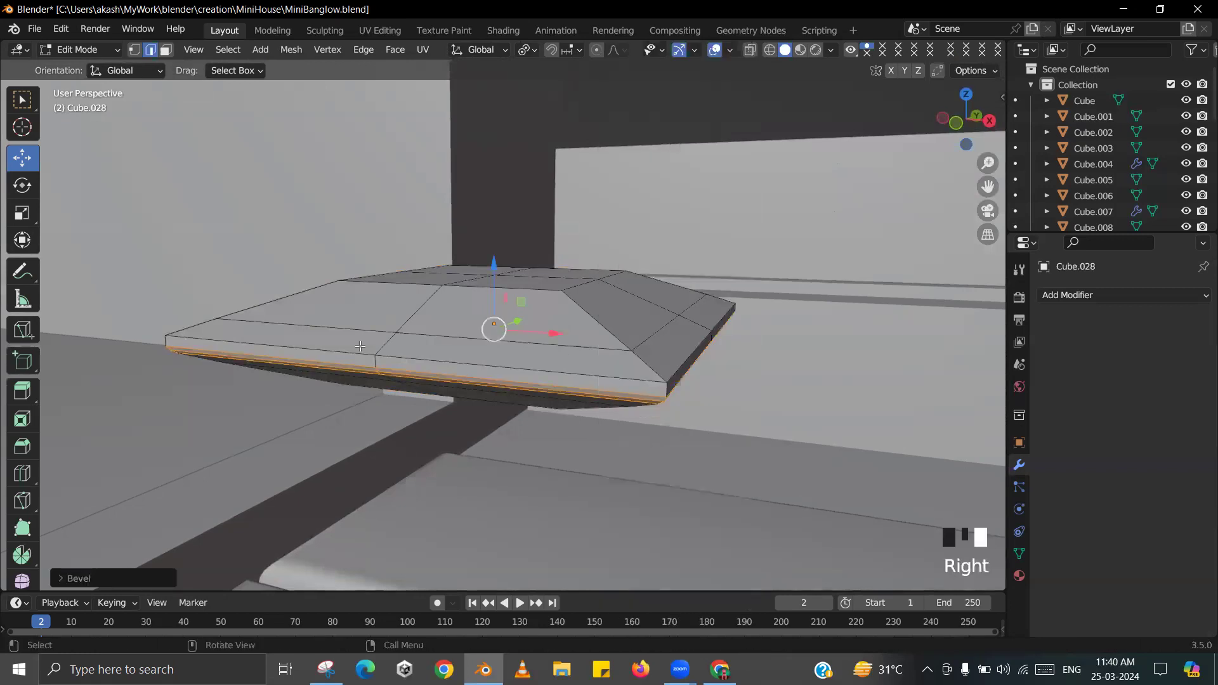
- Bevel the upper edge loop of the cushion's rim with 2 segments, about 0.036 m wide
{"action": "middle_click_drag", "start_coordinate": [727, 388], "coordinate": [630, 316]}
{"action": "scroll", "coordinate": [642, 276], "scroll_direction": "up", "scroll_amount": 2}
{"action": "left_click", "coordinate": [651, 255], "text": "alt"}
{"action": "left_click", "coordinate": [650, 264], "text": "alt"}
{"action": "key", "text": "ctrl+b"}
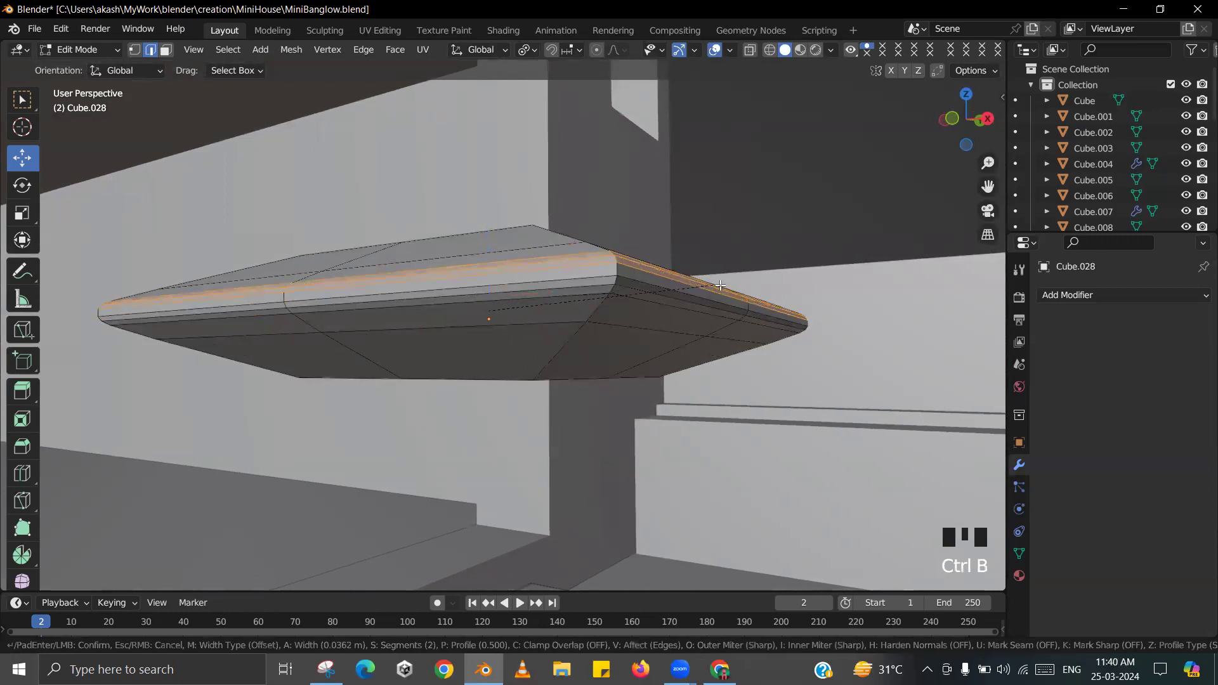
{"action": "left_click", "coordinate": [707, 283]}
- Bevel the cushion's four corner edge loops with 2 segments, about 0.113 m wide
{"action": "key", "text": "Tab"}
{"action": "middle_click_drag", "start_coordinate": [704, 283], "coordinate": [577, 355]}
{"action": "key", "text": "Tab"}
{"action": "left_click", "coordinate": [534, 366], "text": "alt"}
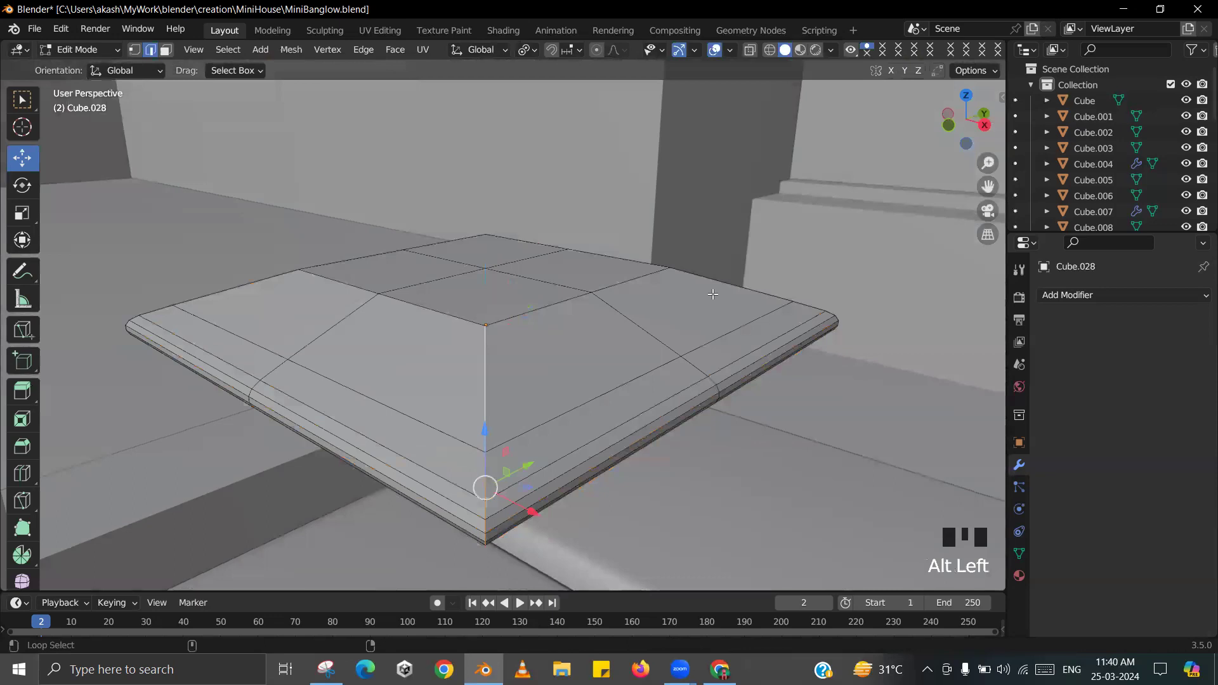
{"action": "middle_click_drag", "start_coordinate": [270, 287], "coordinate": [571, 339]}
{"action": "key", "text": "ctrl+b"}
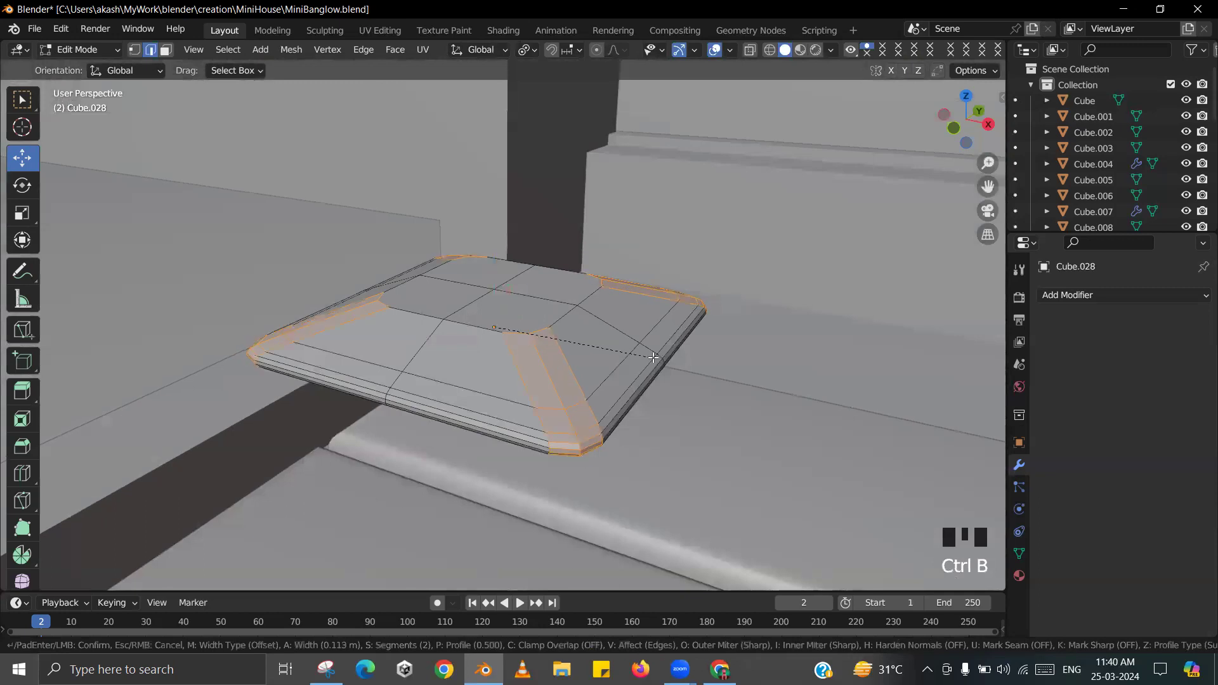
{"action": "left_click", "coordinate": [653, 358]}
{"action": "key", "text": "Tab"}
- Check the reference image, move the cushion away from the seating blocks over the open terrace floor, and save the file
{"action": "scroll", "coordinate": [601, 340], "scroll_direction": "down", "scroll_amount": 3}
{"action": "middle_click_drag", "start_coordinate": [602, 340], "coordinate": [573, 422]}
{"action": "scroll", "coordinate": [575, 377], "scroll_direction": "down", "scroll_amount": 3}
{"action": "key", "text": "alt+Tab"}
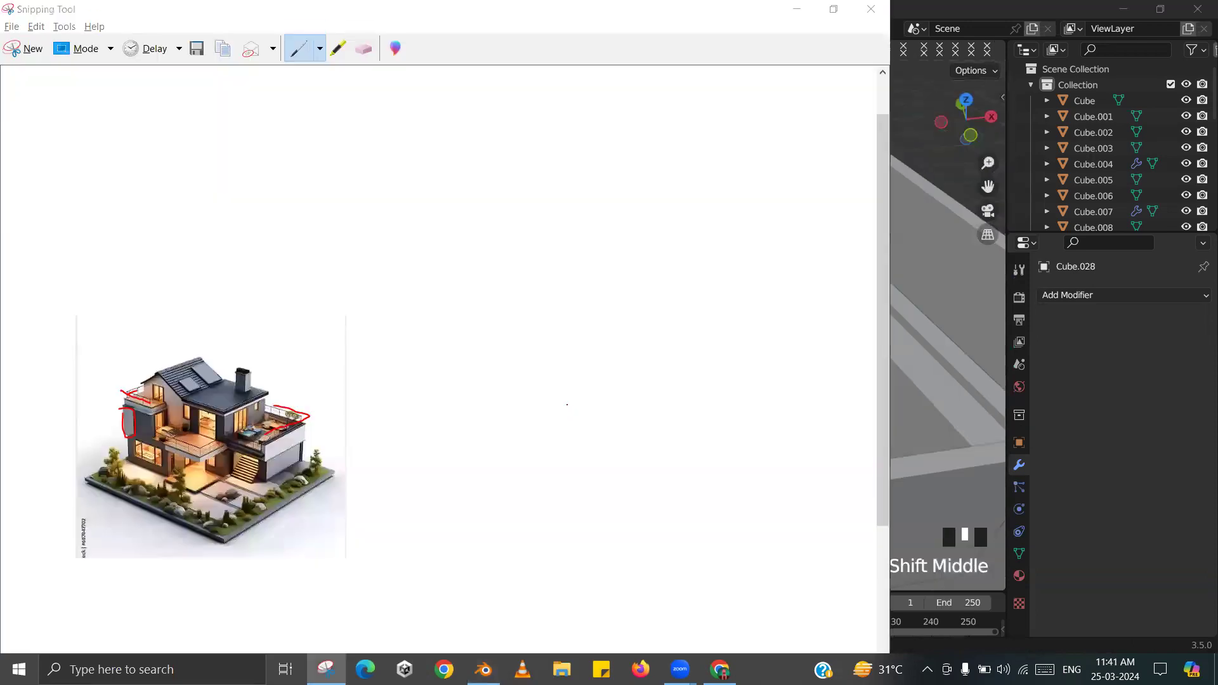
{"action": "key", "text": "alt+Tab"}
{"action": "middle_click_drag", "start_coordinate": [529, 351], "coordinate": [498, 352]}
{"action": "left_click_drag", "start_coordinate": [498, 351], "coordinate": [966, 317]}
{"action": "middle_click_drag", "start_coordinate": [966, 317], "coordinate": [760, 282], "text": "shift"}
{"action": "scroll", "coordinate": [801, 331], "scroll_direction": "up", "scroll_amount": 2}
{"action": "left_click_drag", "start_coordinate": [756, 278], "coordinate": [792, 277]}
{"action": "key", "text": "ctrl+s"}
{"action": "left_click", "coordinate": [529, 193]}
- Add another cube at the 3D cursor, raise it above the wider block and scale it uniformly to about 0.34
{"action": "middle_click_drag", "start_coordinate": [413, 261], "coordinate": [508, 295], "text": "shift"}
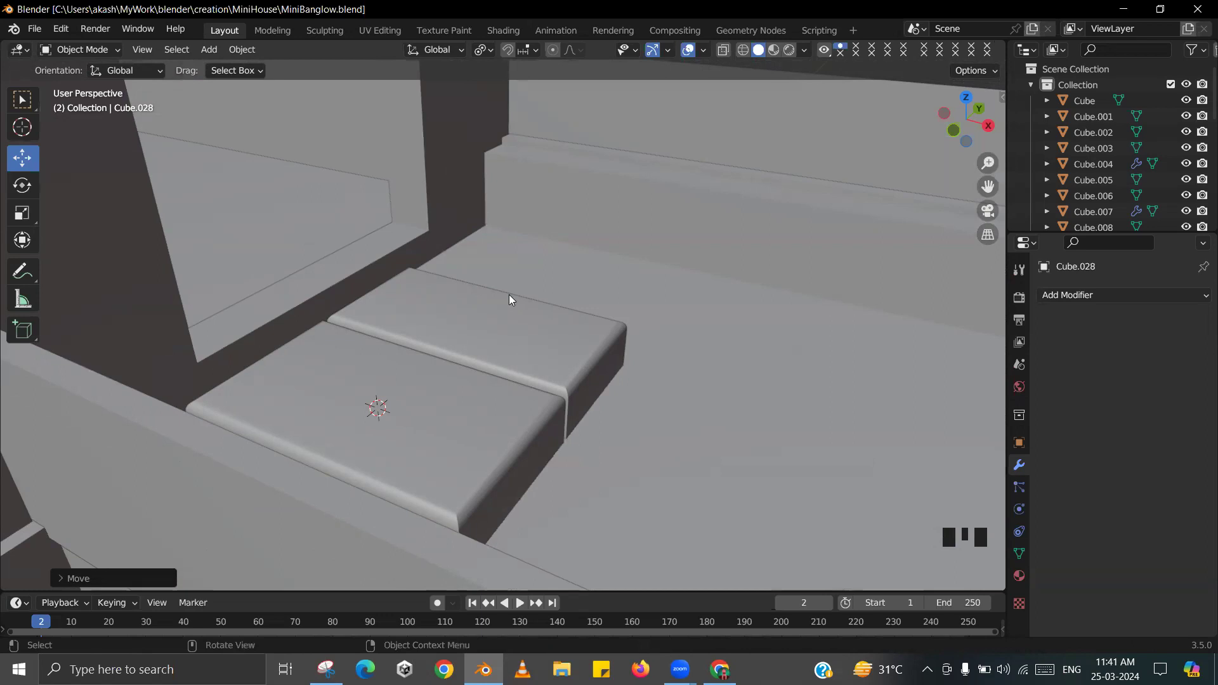
{"action": "scroll", "coordinate": [509, 295], "scroll_direction": "down", "scroll_amount": 2}
{"action": "middle_click_drag", "start_coordinate": [492, 296], "coordinate": [421, 301]}
{"action": "key", "text": "shift+a"}
{"action": "mouse_move", "coordinate": [418, 293]}
{"action": "left_click", "coordinate": [494, 310]}
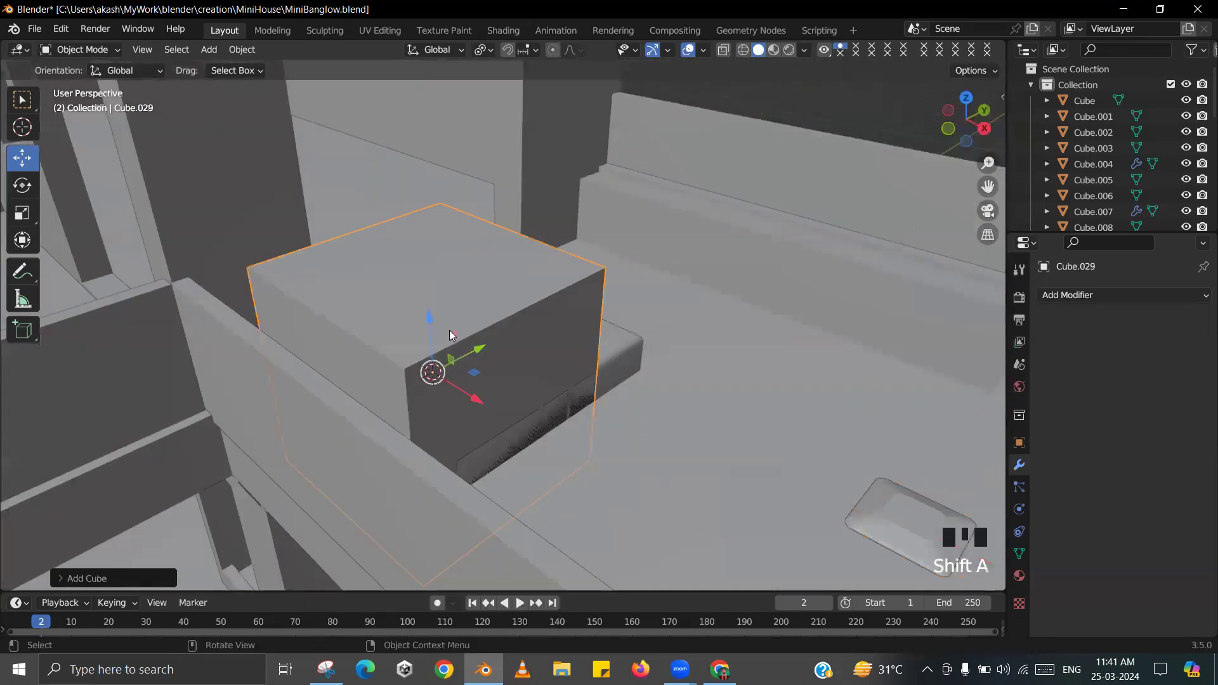
{"action": "key", "text": "s"}
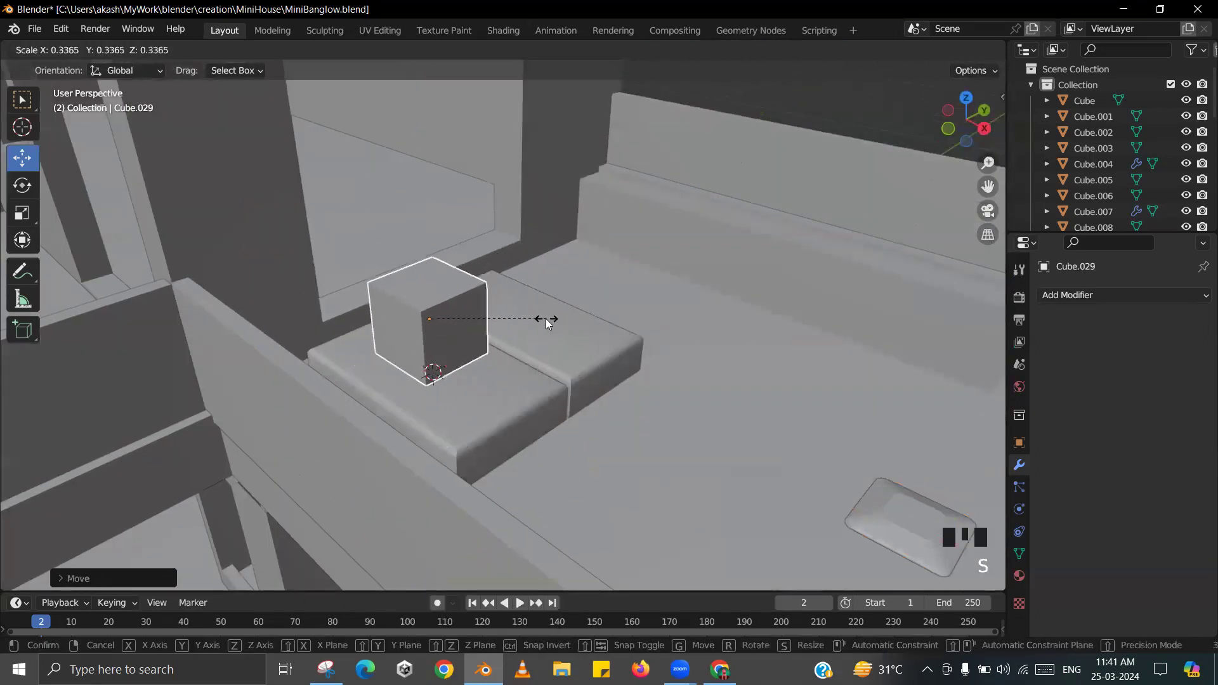
{"action": "left_click", "coordinate": [539, 322]}
- Stretch the small cube along Y and flatten it along Z into a pillow-shaped block
{"action": "scroll", "coordinate": [526, 328], "scroll_direction": "up", "scroll_amount": 3}
{"action": "middle_click_drag", "start_coordinate": [526, 328], "coordinate": [508, 321]}
{"action": "key", "text": "s"}
{"action": "key", "text": "y"}
{"action": "left_click", "coordinate": [571, 326]}
{"action": "key", "text": "s"}
{"action": "key", "text": "z"}
{"action": "left_click", "coordinate": [470, 309]}
- Shrink the pillow block in X and Y only, keeping its height, and frame it for closer work
{"action": "key", "text": "s"}
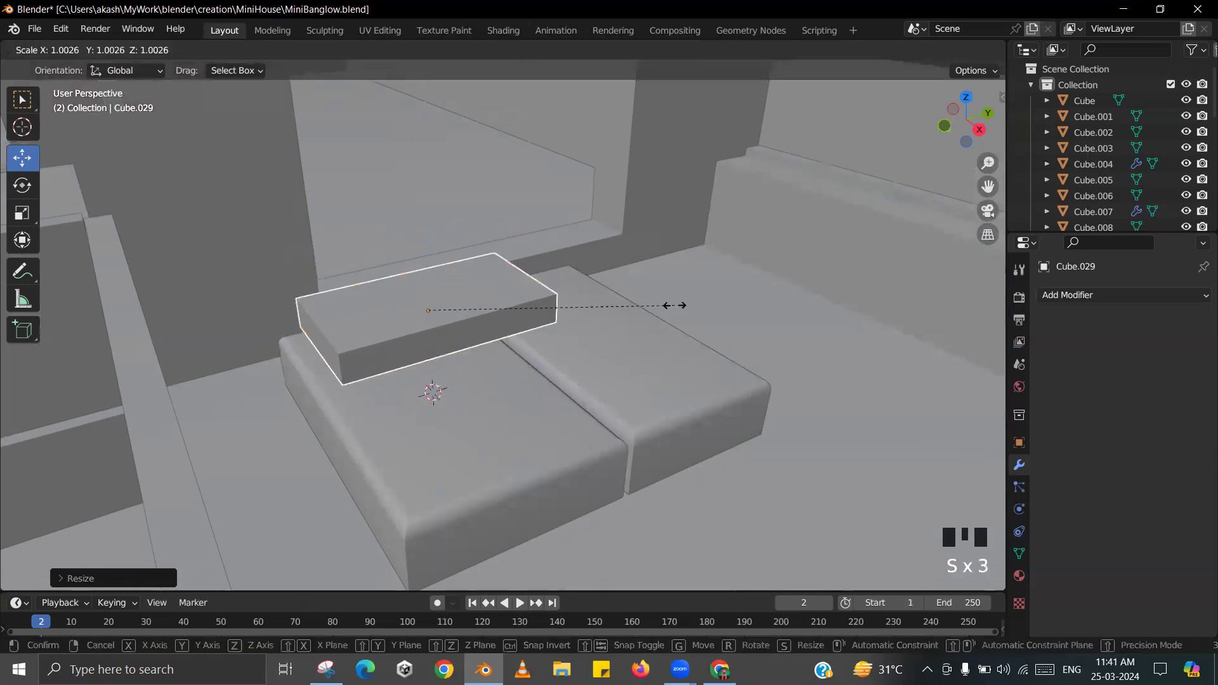
{"action": "key", "text": "shift+z"}
{"action": "left_click", "coordinate": [536, 314]}
{"action": "key", "text": "KP_Decimal"}
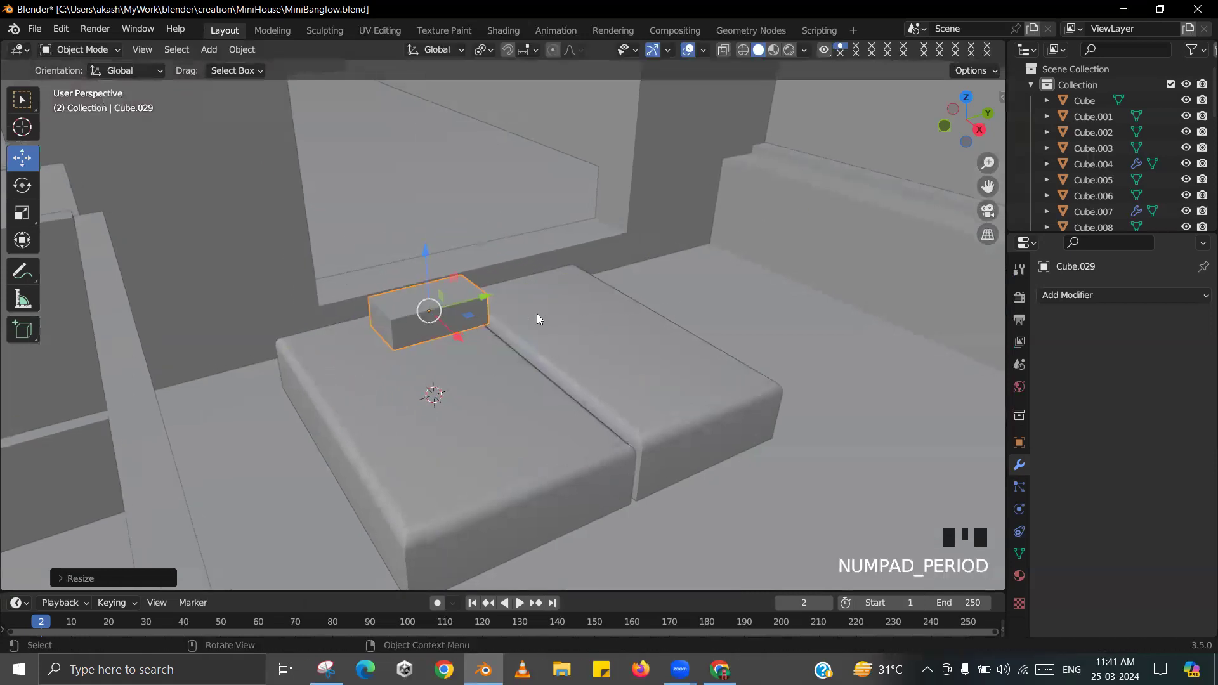
{"action": "middle_click_drag", "start_coordinate": [545, 312], "coordinate": [604, 307]}
{"action": "scroll", "coordinate": [595, 309], "scroll_direction": "up", "scroll_amount": 2}
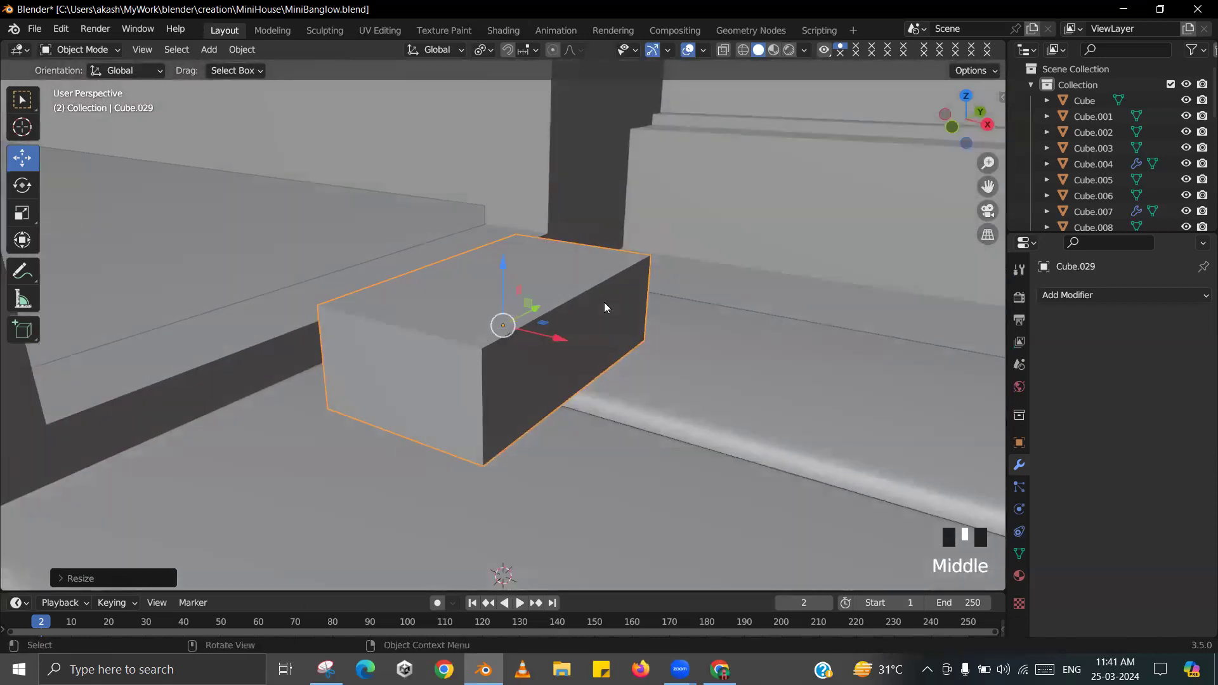
- Cut three evenly spaced edge loops lengthwise along Y through the pillow block
{"action": "key", "text": "Tab"}
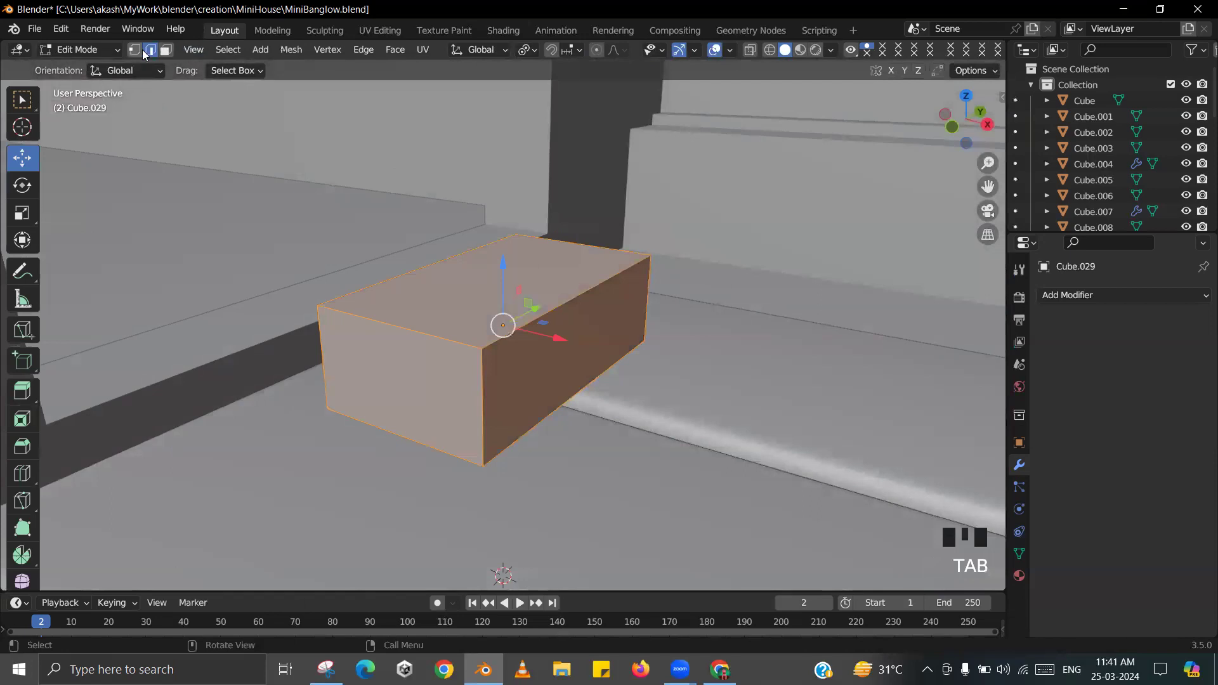
{"action": "key", "text": "ctrl+r"}
{"action": "scroll", "coordinate": [337, 324], "scroll_direction": "up", "scroll_amount": 2}
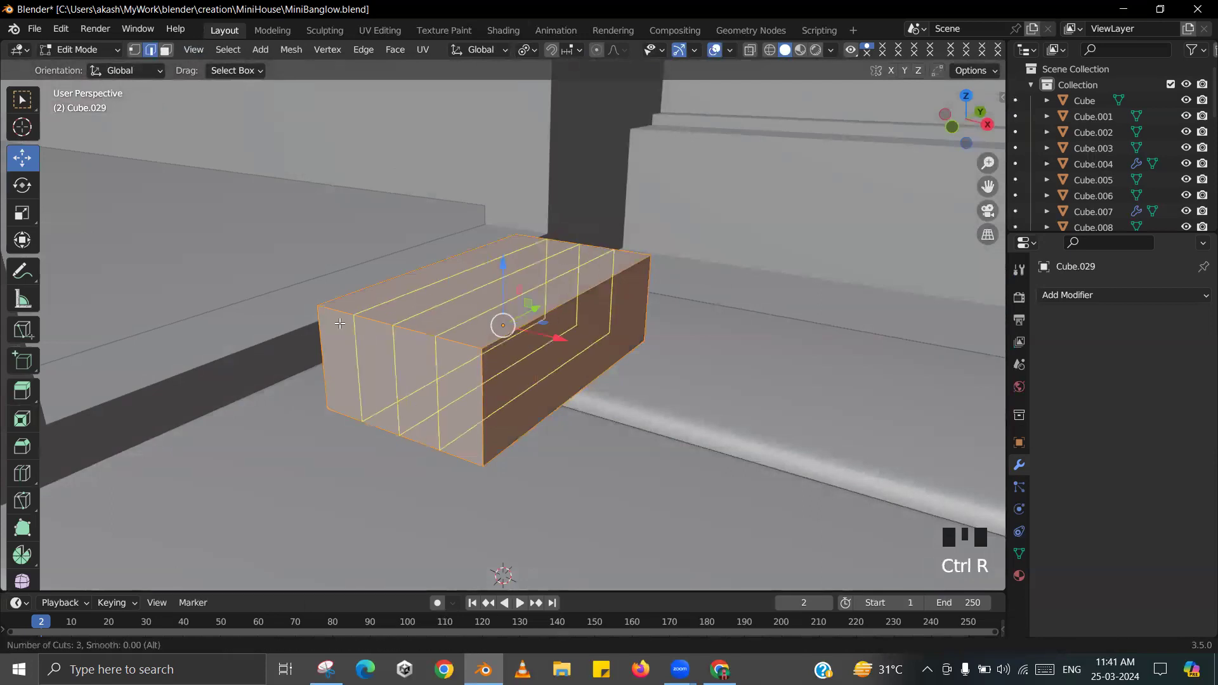
{"action": "left_click", "coordinate": [338, 324]}
{"action": "left_click", "coordinate": [339, 324]}
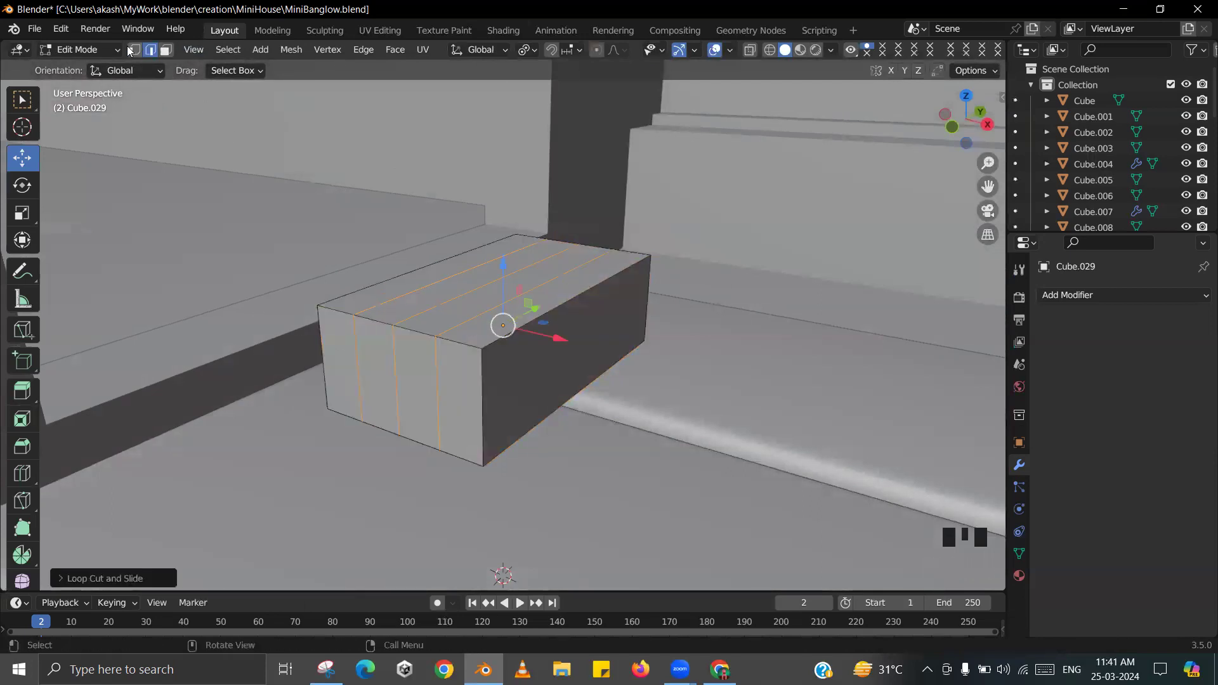
- Merge the upper and lower corner vertices at their center at both ends of the block's +X long side
{"action": "left_click", "coordinate": [480, 342]}
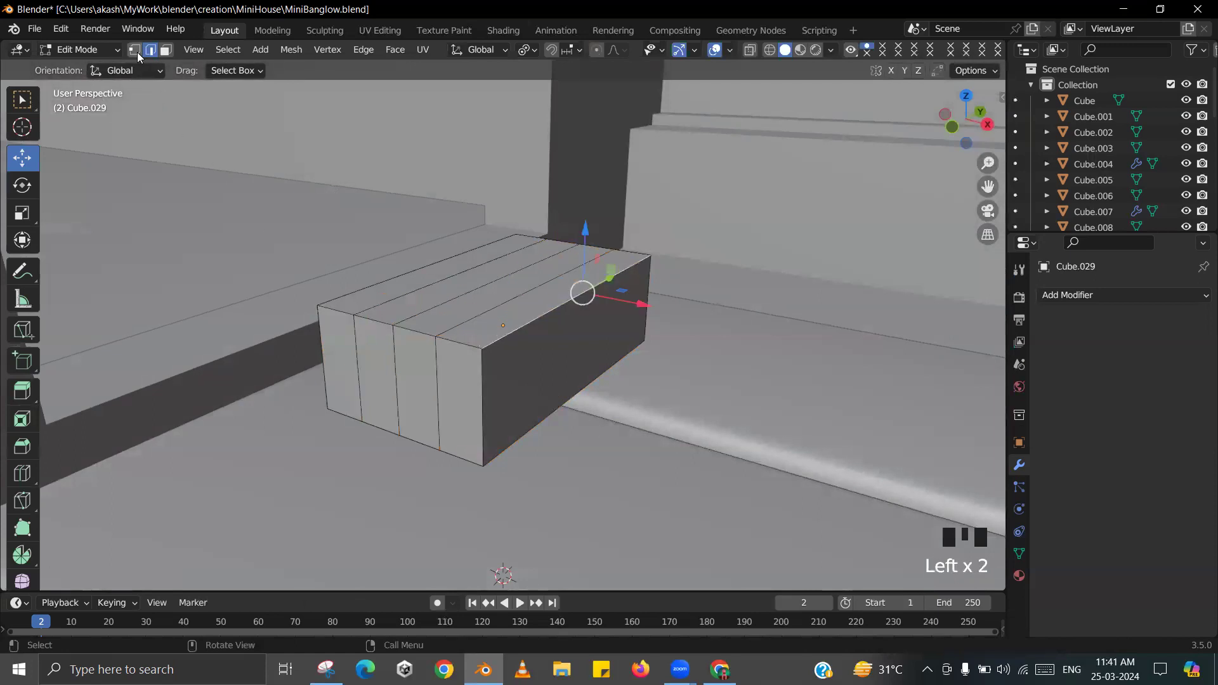
{"action": "key", "text": "m"}
{"action": "left_click", "coordinate": [506, 480]}
{"action": "left_click", "coordinate": [660, 261], "text": "shift"}
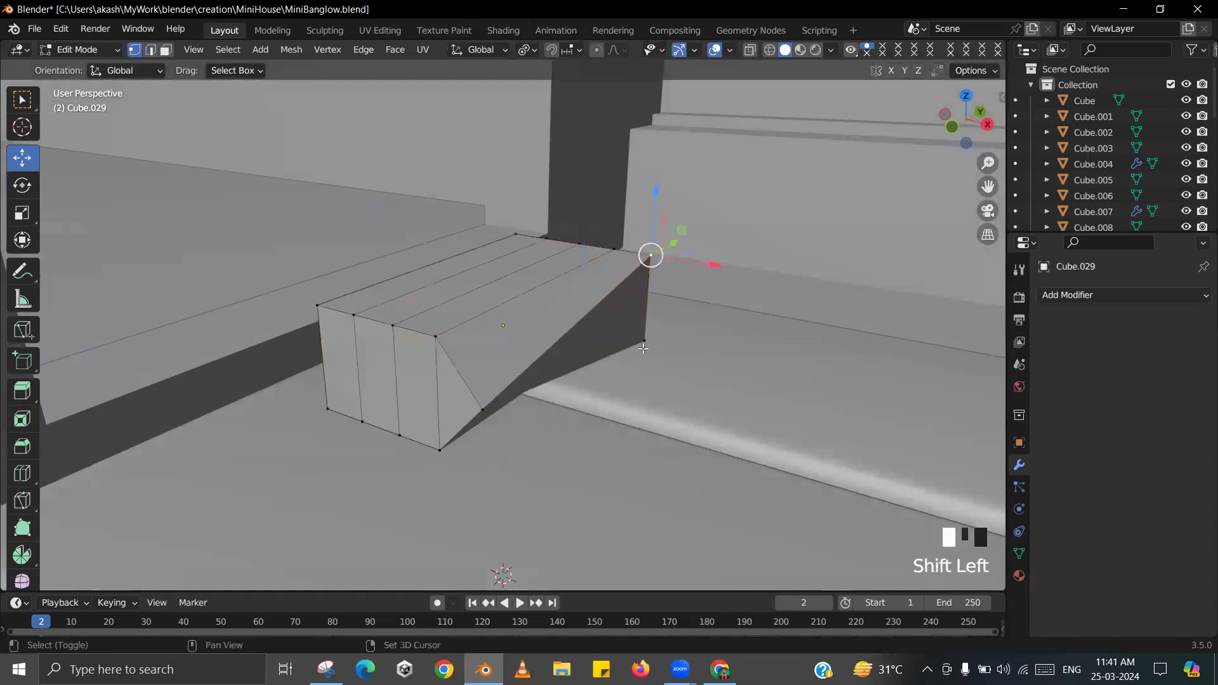
{"action": "key", "text": "m"}
{"action": "left_click", "coordinate": [641, 349]}
{"action": "middle_click_drag", "start_coordinate": [641, 349], "coordinate": [539, 355]}
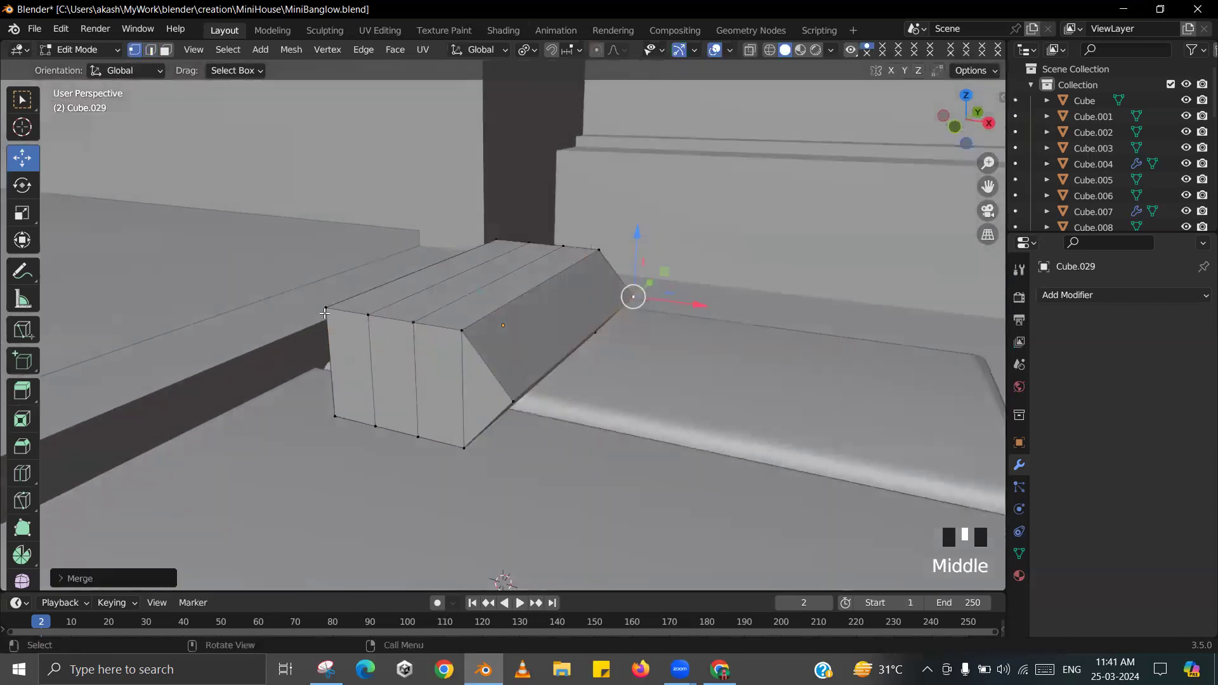
- Merge the upper and lower corner vertices at center at both ends of the block's -X long side
{"action": "left_click", "coordinate": [325, 307]}
{"action": "key", "text": "m"}
{"action": "left_click", "coordinate": [341, 410]}
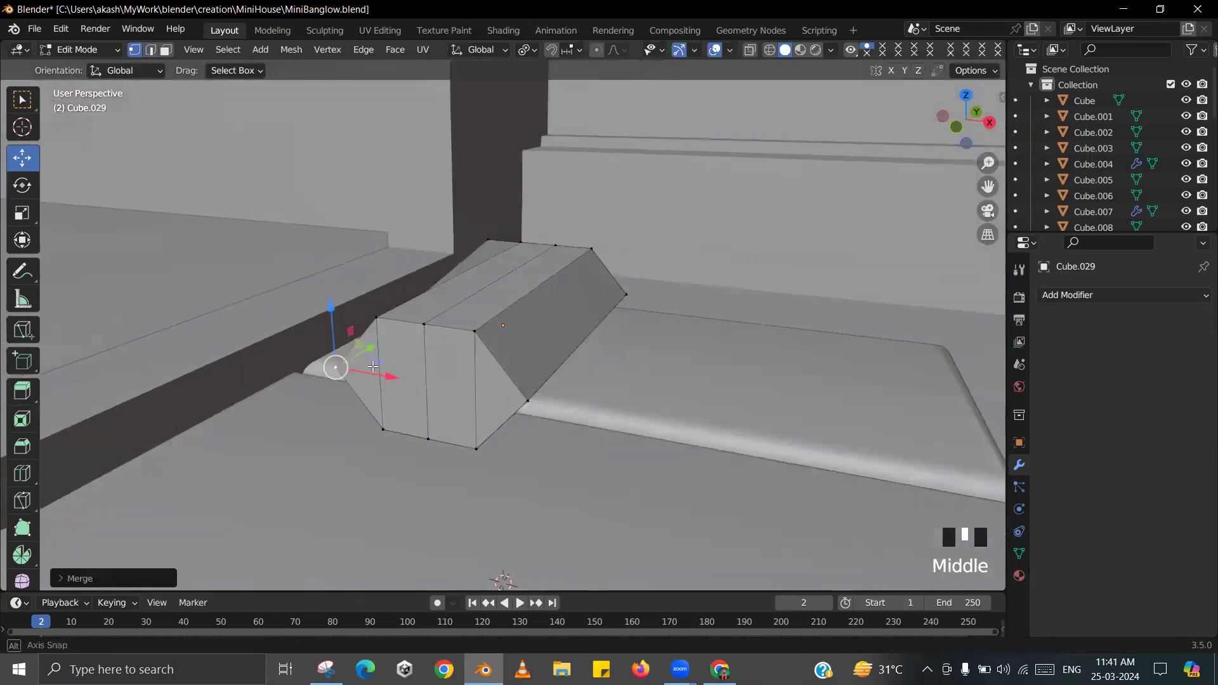
{"action": "middle_click_drag", "start_coordinate": [341, 409], "coordinate": [367, 318]}
{"action": "left_click", "coordinate": [358, 265]}
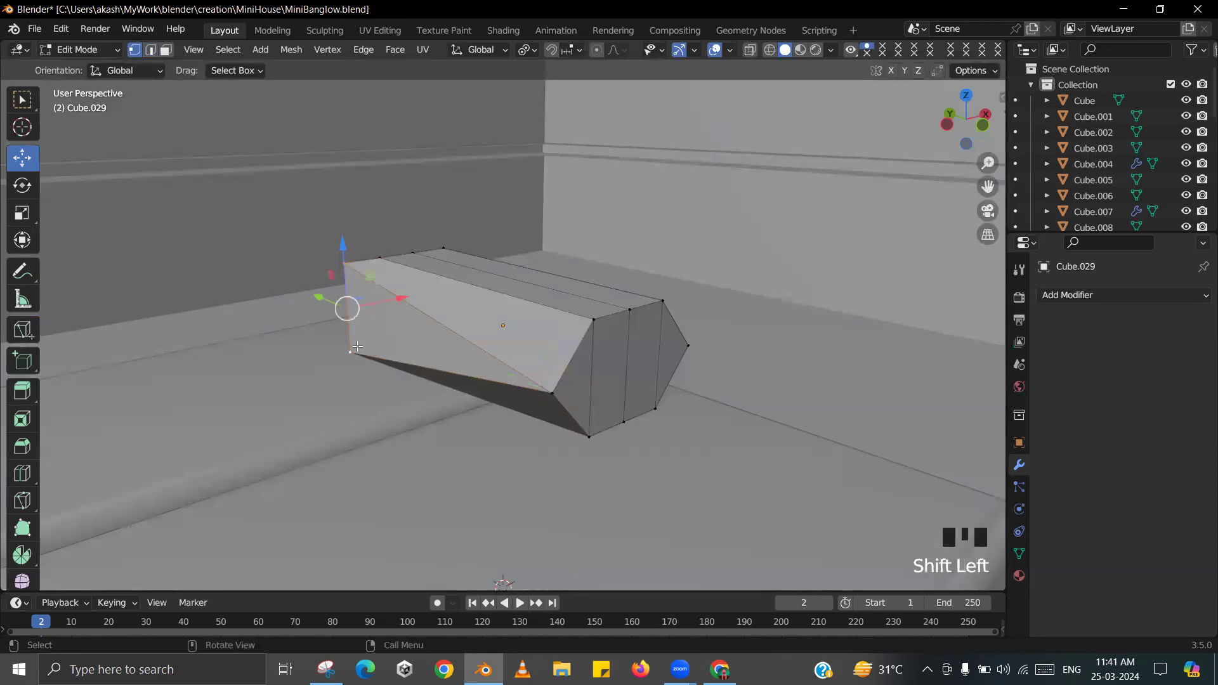
{"action": "key", "text": "n"}
{"action": "right_click", "coordinate": [357, 346]}
{"action": "key", "text": "m"}
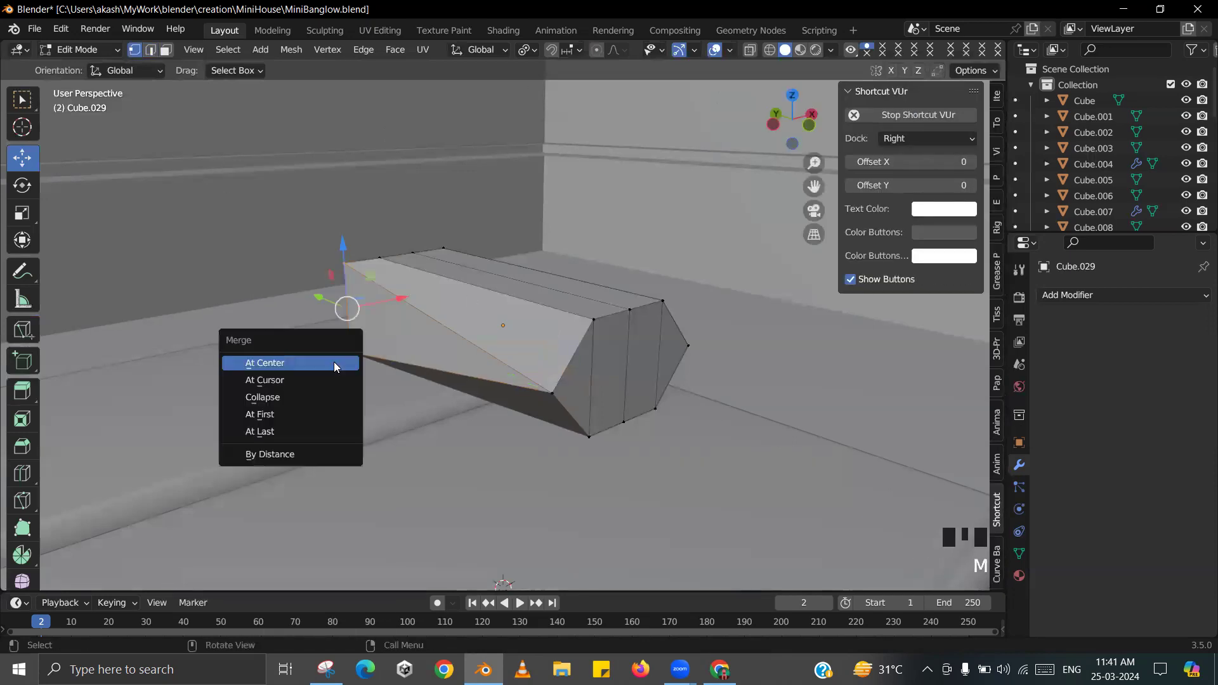
{"action": "left_click", "coordinate": [334, 361]}
- Flatten the six-sided pillow block by scaling the whole object along Z
{"action": "middle_click_drag", "start_coordinate": [508, 359], "coordinate": [533, 371]}
{"action": "key", "text": "Tab"}
{"action": "middle_click_drag", "start_coordinate": [650, 406], "coordinate": [509, 351]}
{"action": "key", "text": "s"}
{"action": "key", "text": "z"}
{"action": "left_click", "coordinate": [592, 384]}
- Add two edge loops across the block's width and spread them along Y until they sit near both ends
{"action": "key", "text": "Tab"}
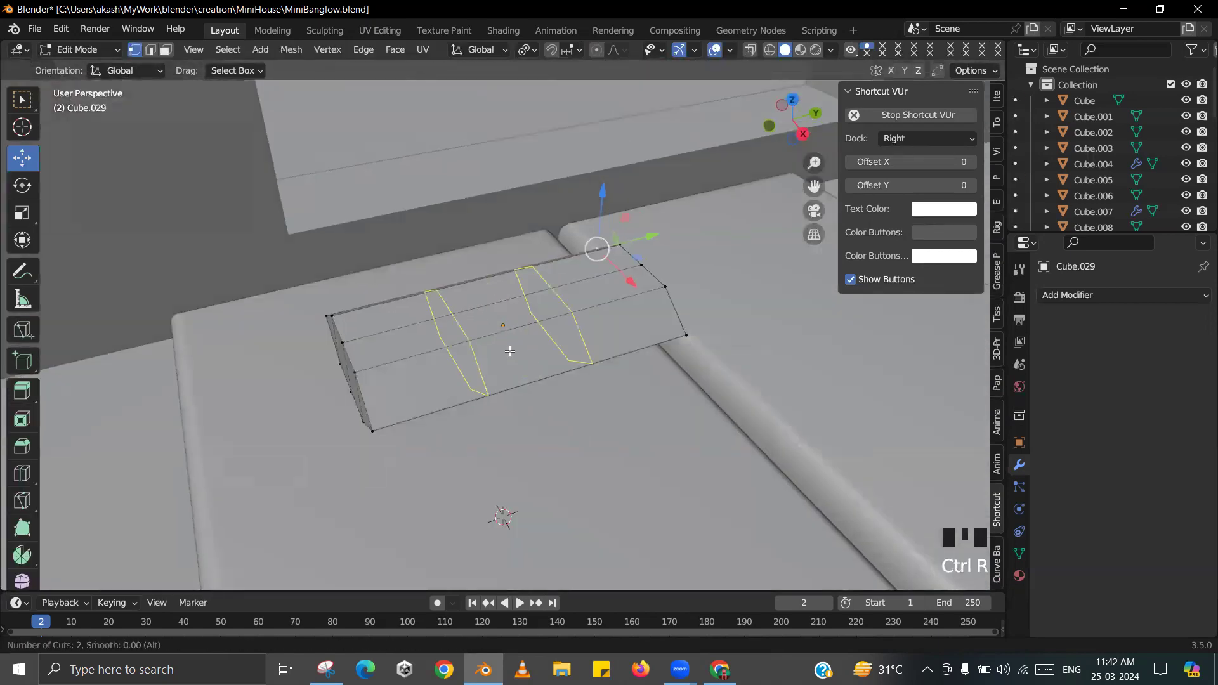
{"action": "left_click", "coordinate": [510, 350]}
{"action": "right_click", "coordinate": [509, 350]}
{"action": "key", "text": "s"}
{"action": "key", "text": "y"}
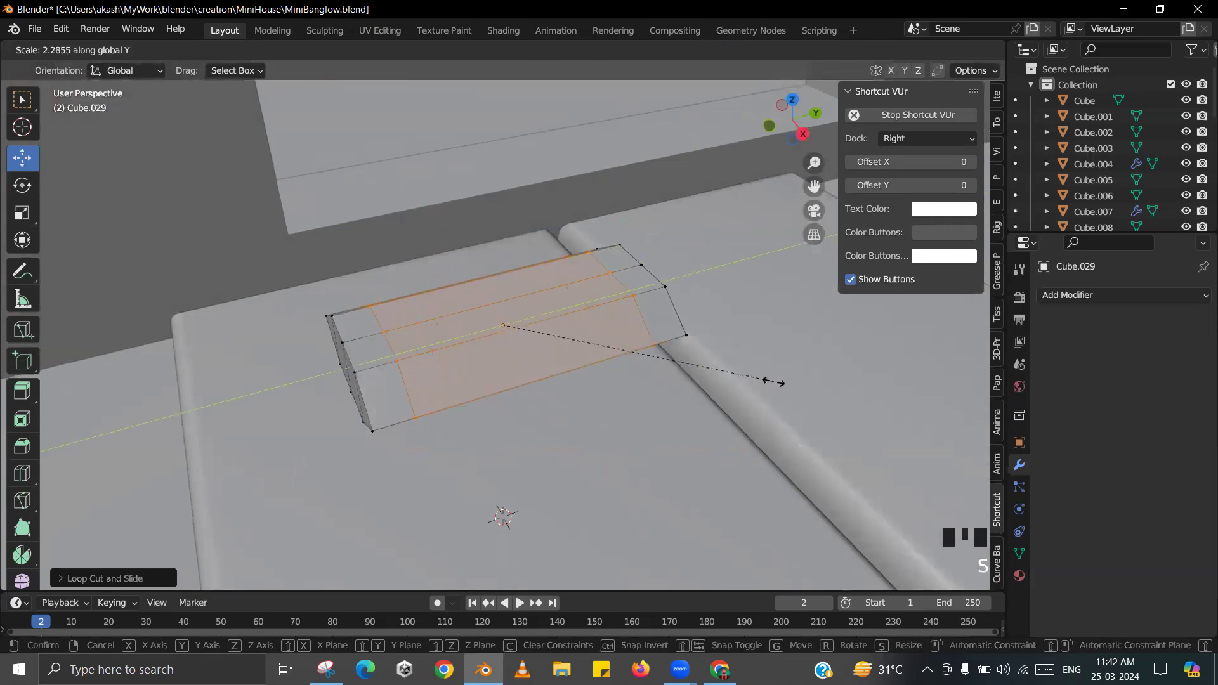
{"action": "left_click", "coordinate": [798, 379]}
{"action": "scroll", "coordinate": [406, 450], "scroll_direction": "up", "scroll_amount": 1}
{"action": "middle_click_drag", "start_coordinate": [406, 450], "coordinate": [463, 437], "text": "shift"}
{"action": "middle_click_drag", "start_coordinate": [463, 438], "coordinate": [492, 428]}
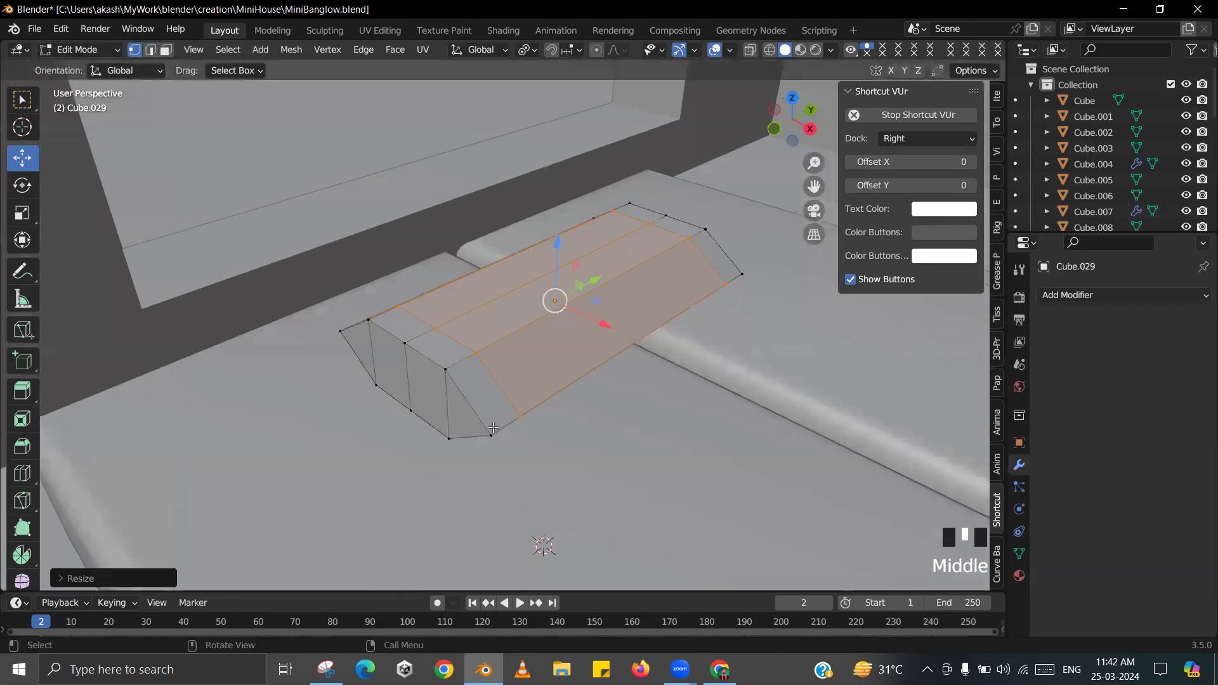
- Merge each of the three upper and lower vertex pairs at center on the block's -Y end face
{"action": "left_click", "coordinate": [444, 375]}
{"action": "key", "text": "m"}
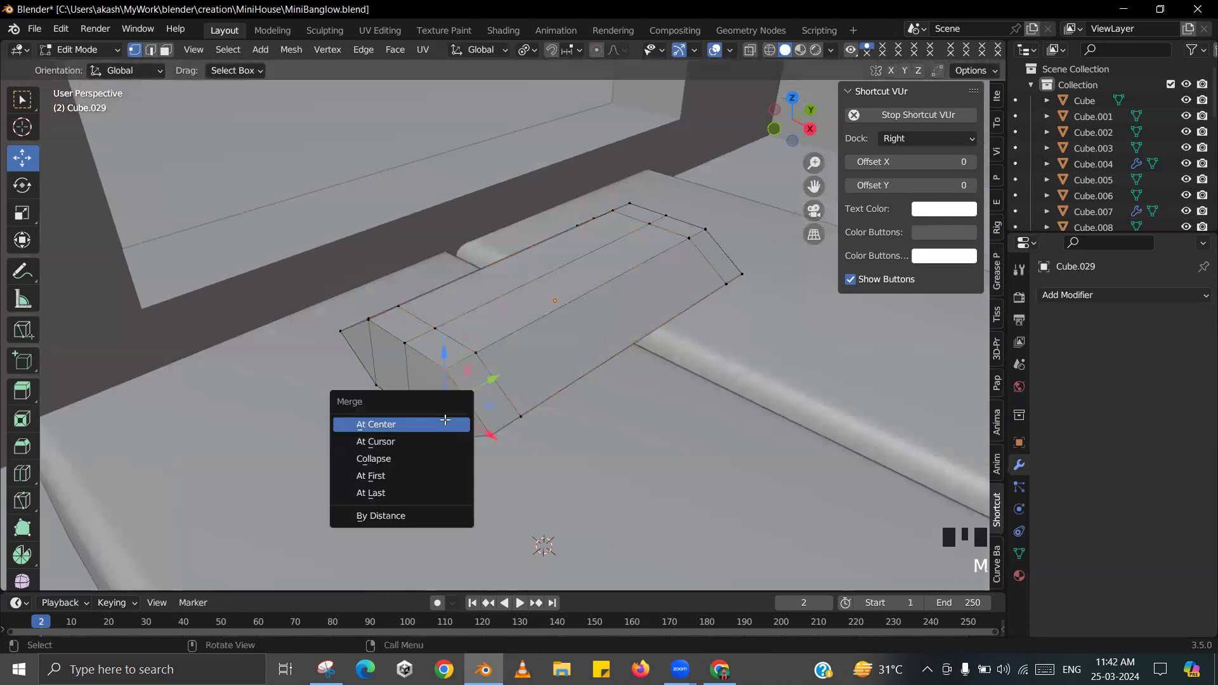
{"action": "left_click", "coordinate": [445, 422]}
{"action": "left_click", "coordinate": [410, 420]}
{"action": "key", "text": "m"}
{"action": "left_click", "coordinate": [409, 421]}
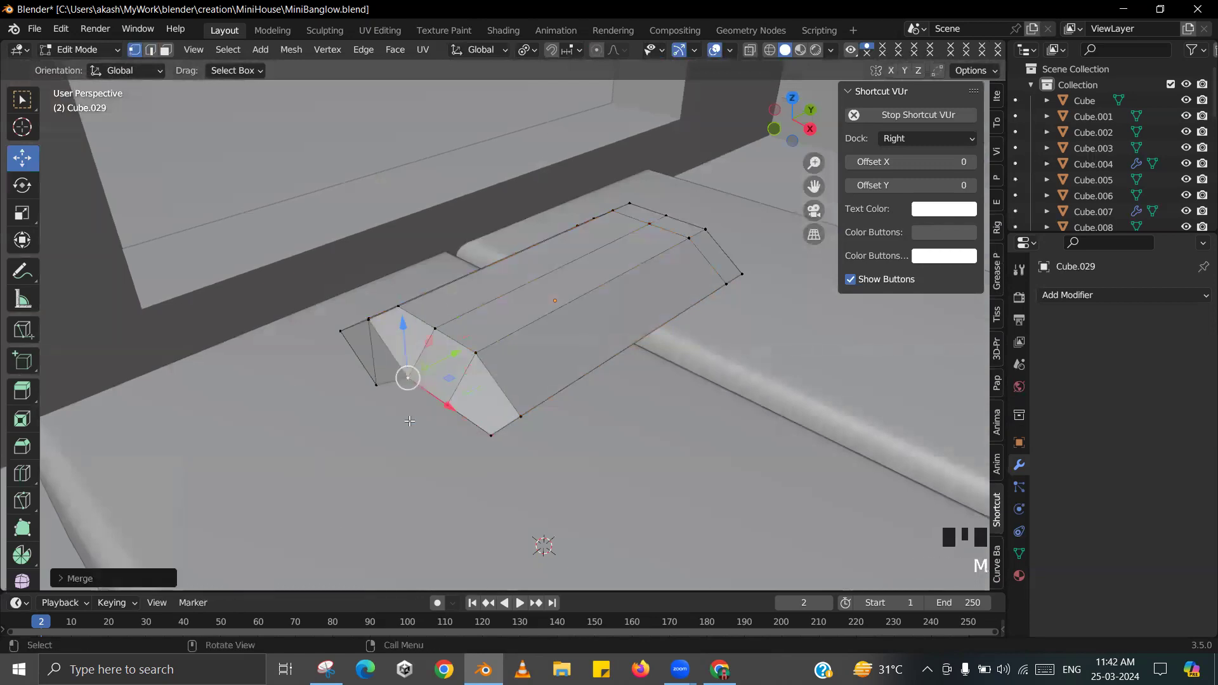
{"action": "left_click", "coordinate": [368, 317]}
{"action": "key", "text": "m"}
{"action": "left_click", "coordinate": [377, 382]}
{"action": "middle_click_drag", "start_coordinate": [378, 382], "coordinate": [518, 348]}
{"action": "key", "text": "ctrl+z"}
{"action": "key", "text": "m"}
{"action": "left_click", "coordinate": [409, 394]}
- Merge each of the three upper and lower vertex pairs at center on the block's +Y end face
{"action": "left_click", "coordinate": [513, 400]}
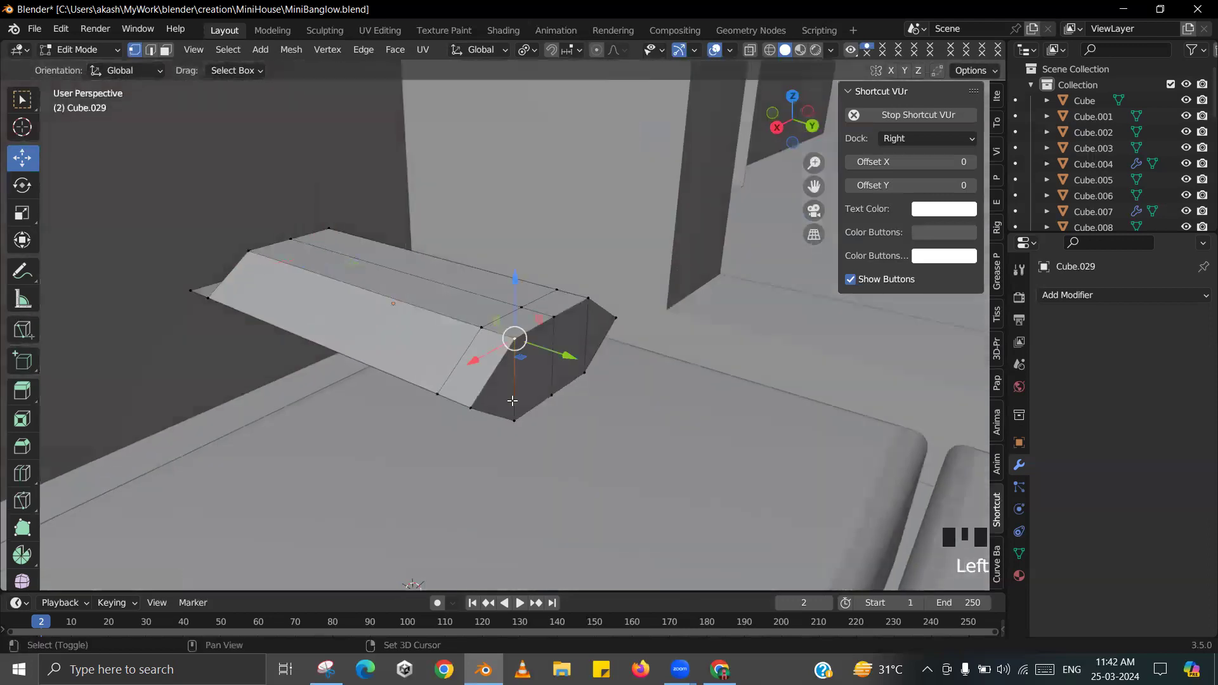
{"action": "key", "text": "m"}
{"action": "left_click", "coordinate": [533, 386]}
{"action": "left_click", "coordinate": [549, 321]}
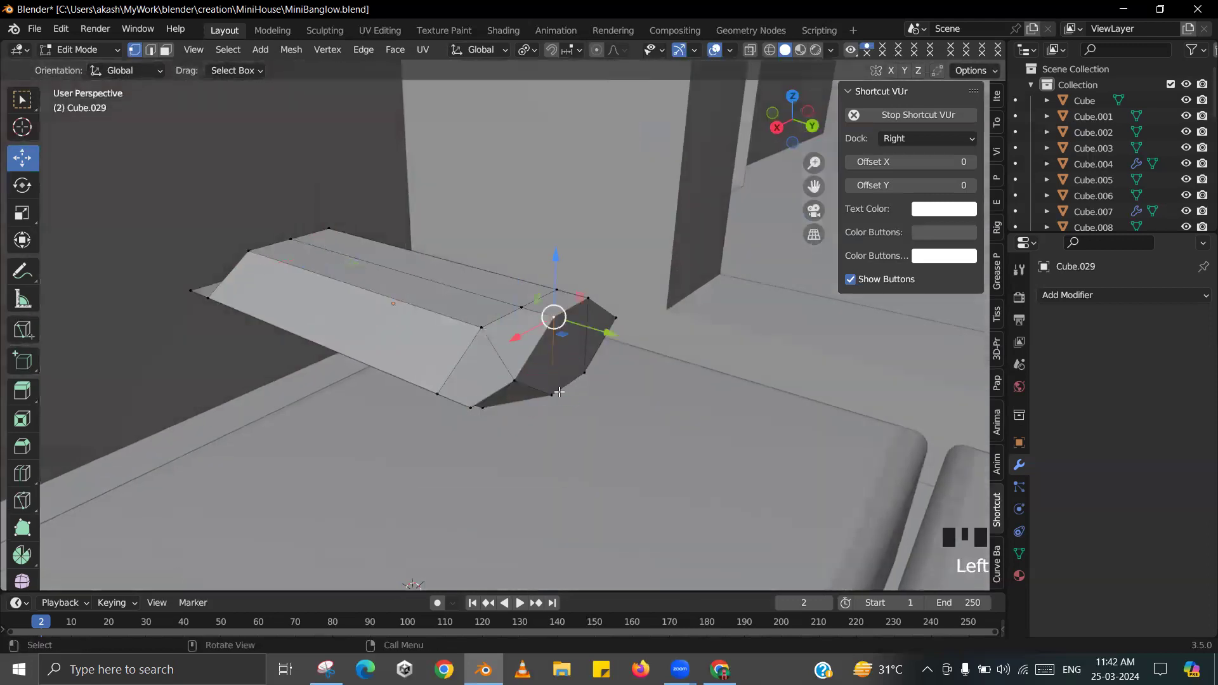
{"action": "key", "text": "m"}
{"action": "left_click", "coordinate": [556, 397]}
{"action": "left_click", "coordinate": [588, 300]}
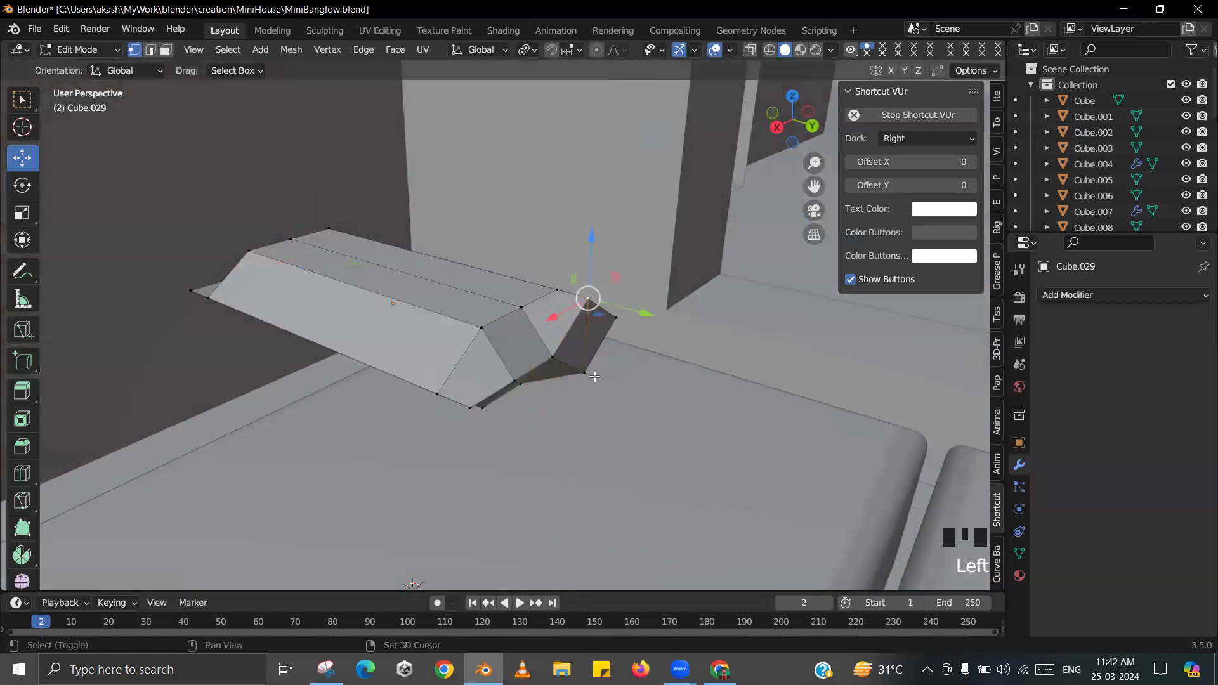
{"action": "key", "text": "m"}
{"action": "left_click", "coordinate": [533, 380]}
{"action": "middle_click_drag", "start_coordinate": [587, 383], "coordinate": [634, 368]}
- Scale the tapered pillow shape in X and Y while leaving its Z size locked
{"action": "key", "text": "Tab"}
{"action": "key", "text": "s"}
{"action": "key", "text": "shift+z"}
{"action": "left_click", "coordinate": [750, 386]}
{"action": "scroll", "coordinate": [578, 434], "scroll_direction": "up", "scroll_amount": 1, "text": "shift"}
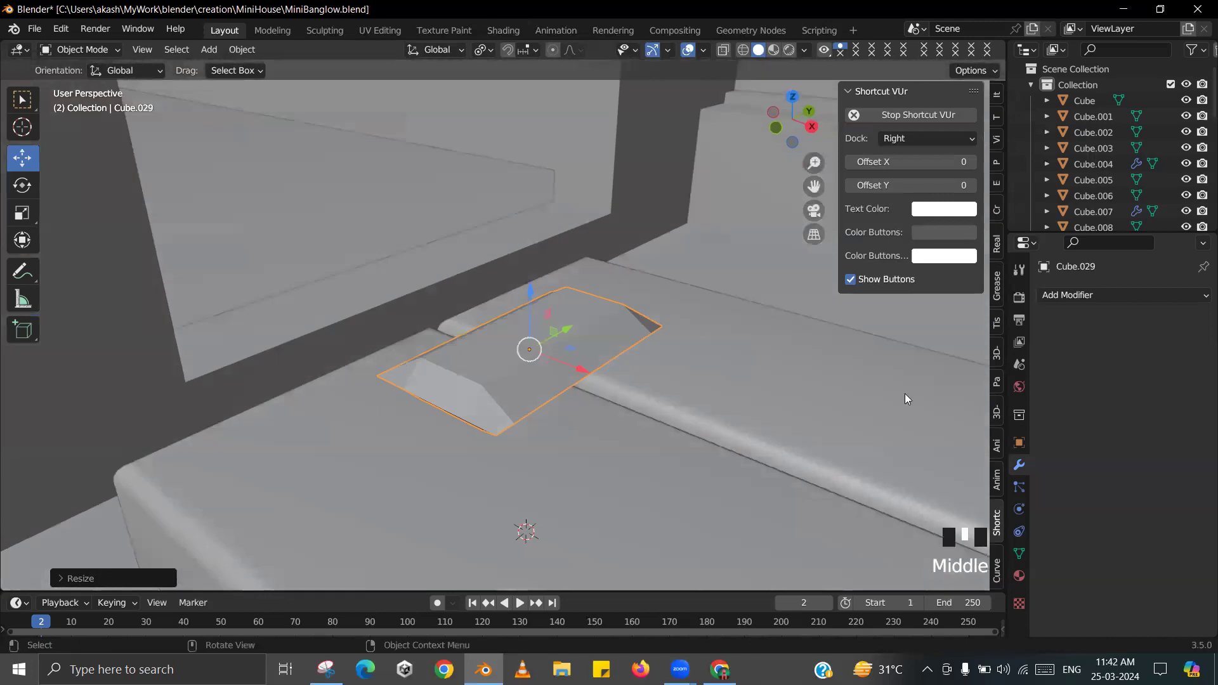
{"action": "scroll", "coordinate": [904, 393], "scroll_direction": "up", "scroll_amount": 1}
- Add a Subdivision Surface modifier to the pillow and inspect the rounded shape
{"action": "left_click", "coordinate": [1070, 293]}
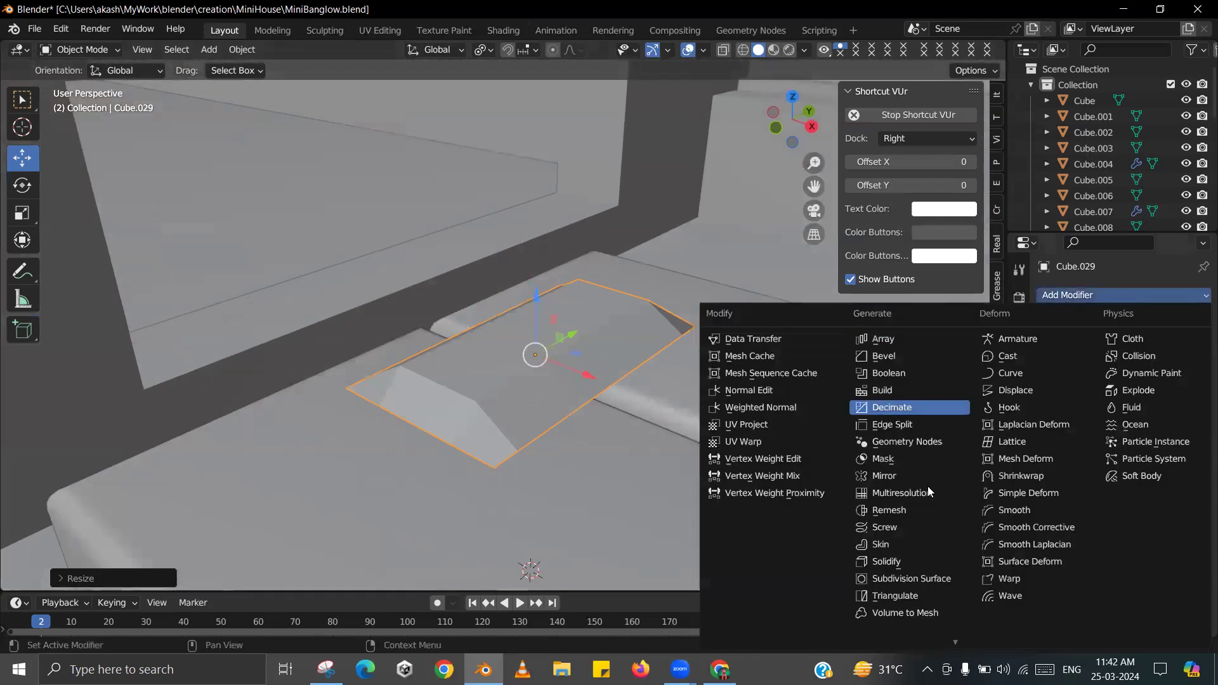
{"action": "left_click", "coordinate": [937, 575]}
{"action": "scroll", "coordinate": [634, 342], "scroll_direction": "up", "scroll_amount": 2}
{"action": "middle_click_drag", "start_coordinate": [634, 343], "coordinate": [1199, 354]}
{"action": "scroll", "coordinate": [631, 315], "scroll_direction": "down", "scroll_amount": 2}
{"action": "middle_click_drag", "start_coordinate": [631, 315], "coordinate": [653, 325]}
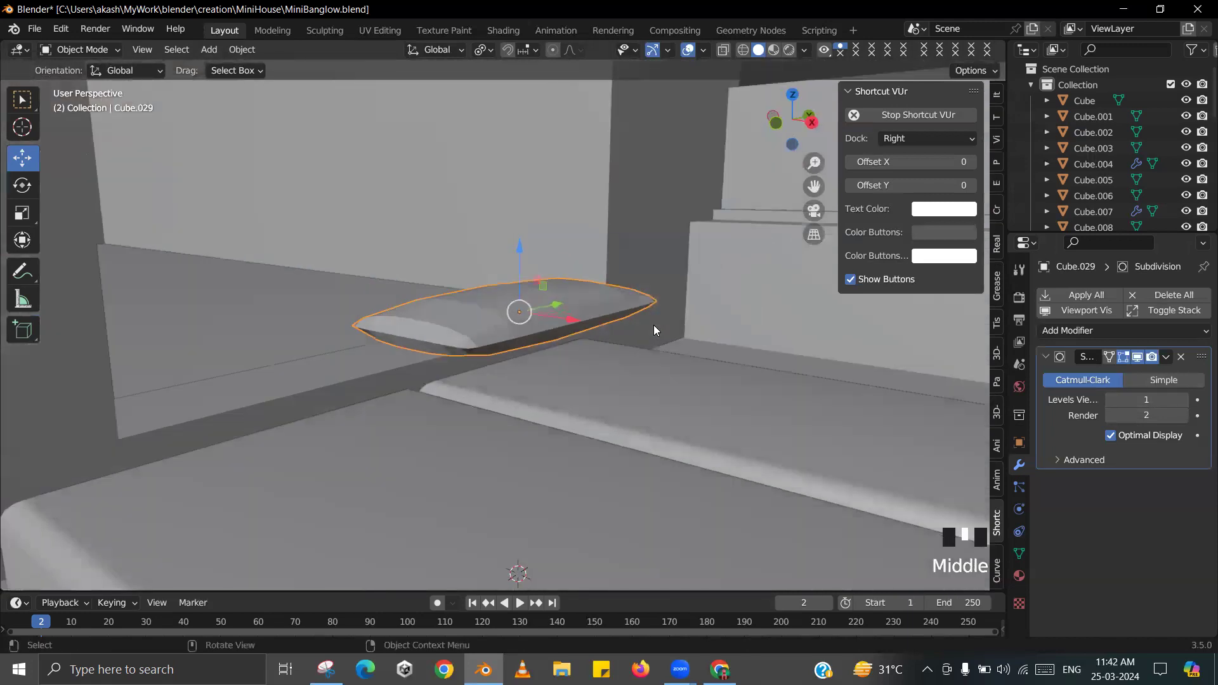
- Thicken the subdivided pillow by scaling it along Z
{"action": "key", "text": "s"}
{"action": "key", "text": "z"}
{"action": "left_click", "coordinate": [737, 352]}
{"action": "middle_click_drag", "start_coordinate": [737, 352], "coordinate": [672, 388]}
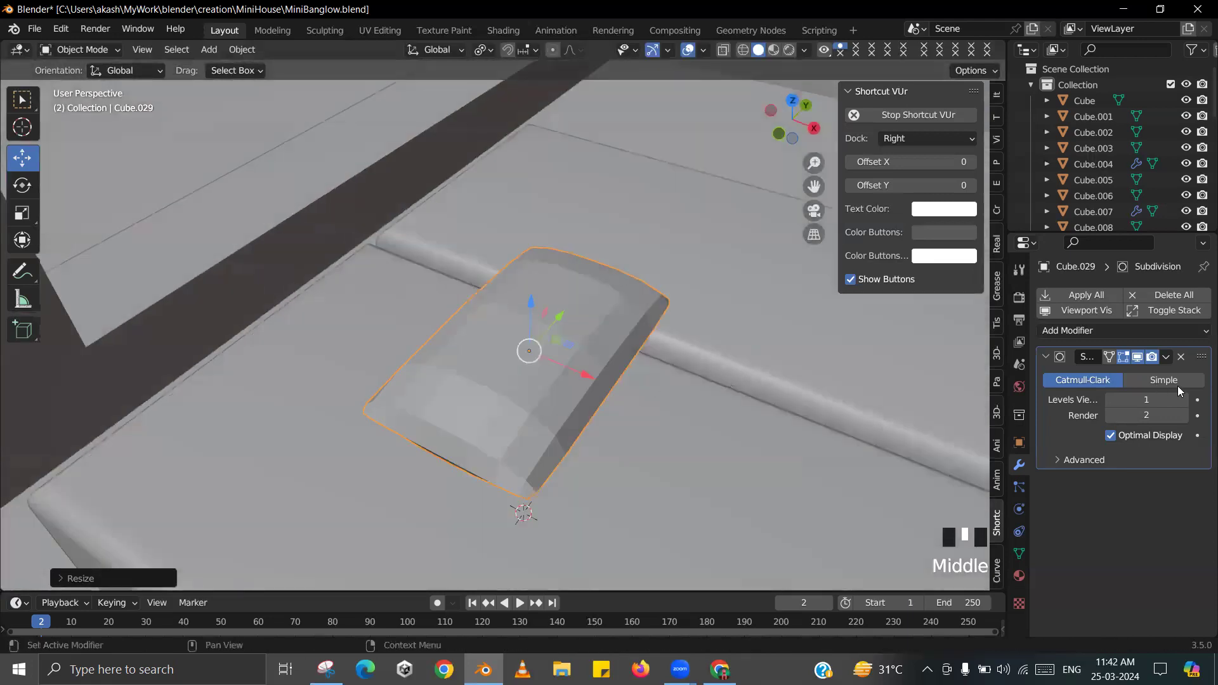
- Apply the pillow's Subdivision modifier and shade the mesh smooth
{"action": "left_click", "coordinate": [1165, 357]}
{"action": "left_click", "coordinate": [1078, 375]}
{"action": "middle_click_drag", "start_coordinate": [591, 358], "coordinate": [625, 297]}
{"action": "key", "text": "Tab"}
{"action": "scroll", "coordinate": [585, 341], "scroll_direction": "up", "scroll_amount": 2}
{"action": "key", "text": "Tab"}
{"action": "scroll", "coordinate": [660, 313], "scroll_direction": "down", "scroll_amount": 2}
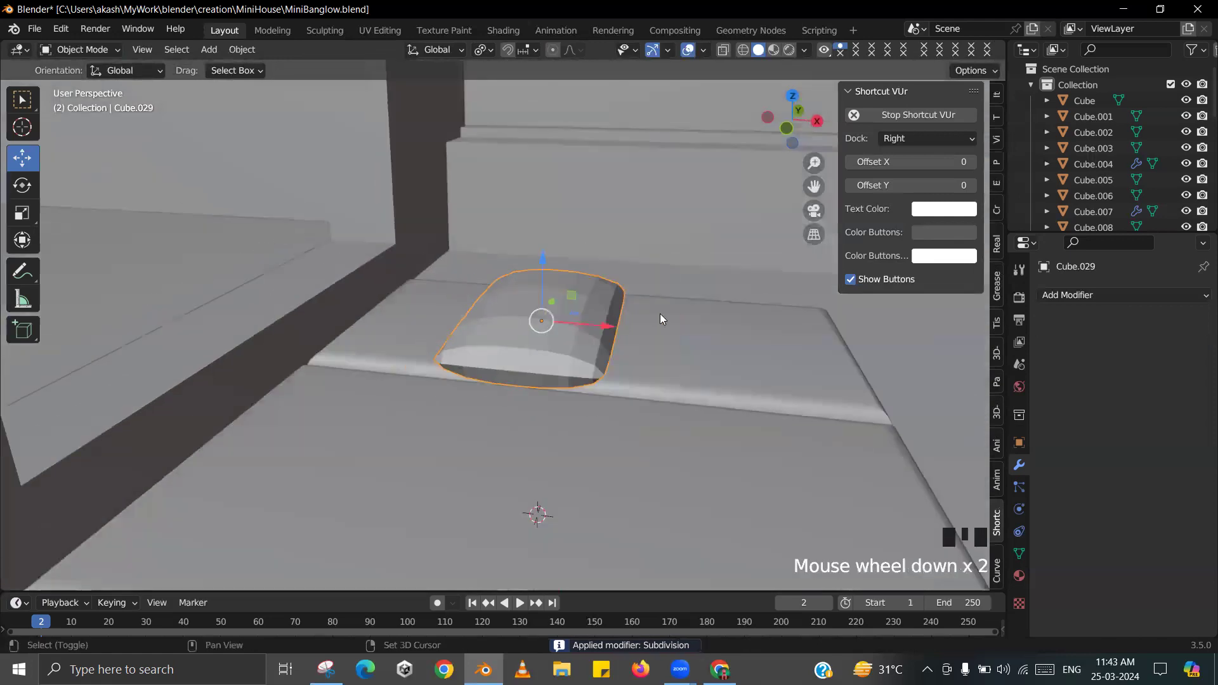
{"action": "right_click", "coordinate": [643, 297]}
{"action": "left_click", "coordinate": [609, 227]}
- Lower the pillow onto the wide seating block and slide it along -X toward the wall
{"action": "middle_click_drag", "start_coordinate": [705, 344], "coordinate": [631, 211], "text": "shift"}
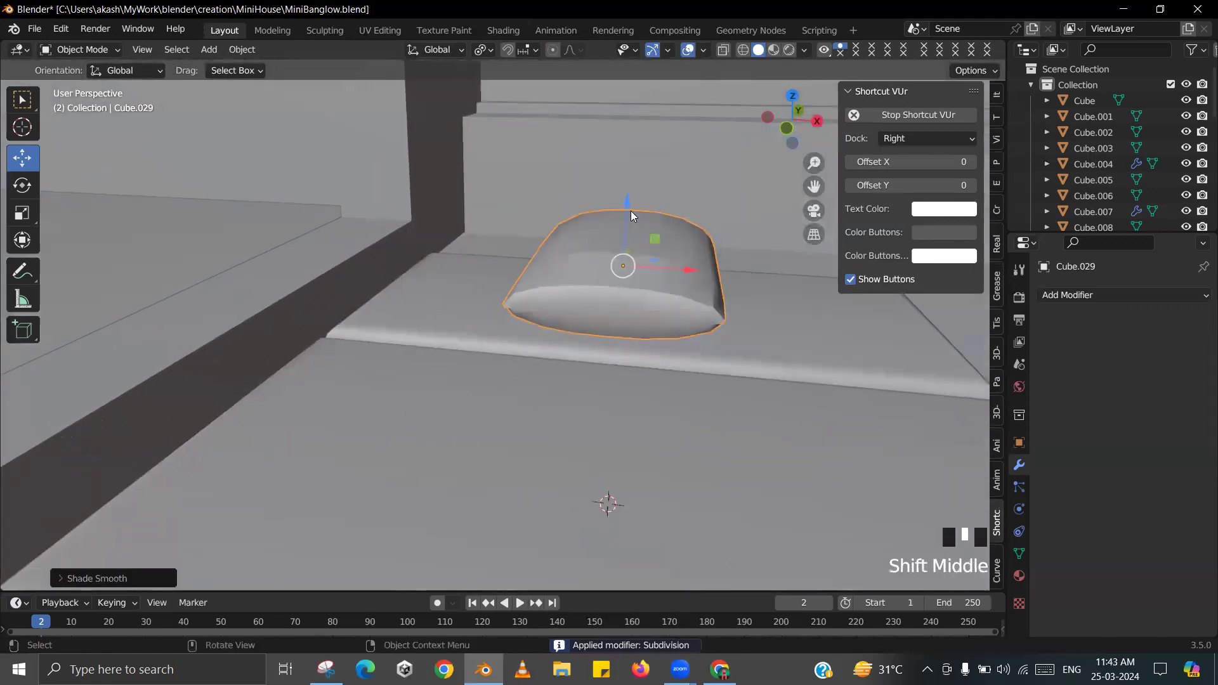
{"action": "left_click_drag", "start_coordinate": [629, 236], "coordinate": [670, 428]}
{"action": "middle_click_drag", "start_coordinate": [670, 428], "coordinate": [623, 432]}
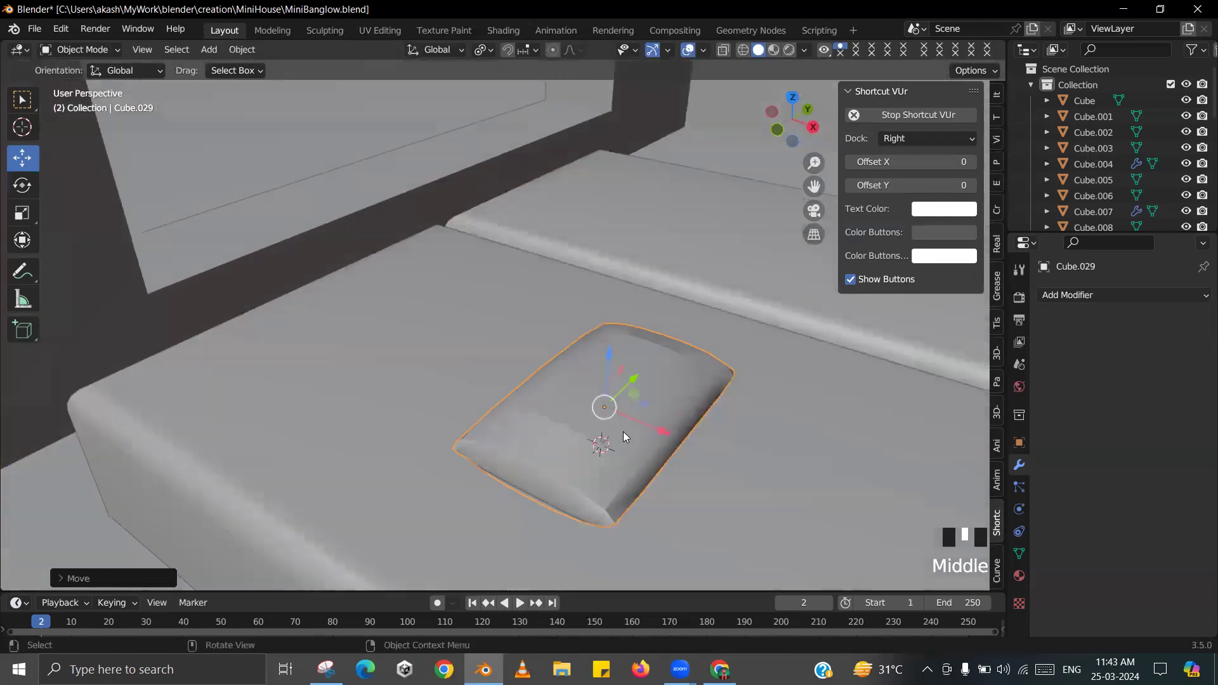
{"action": "left_click_drag", "start_coordinate": [663, 433], "coordinate": [453, 360]}
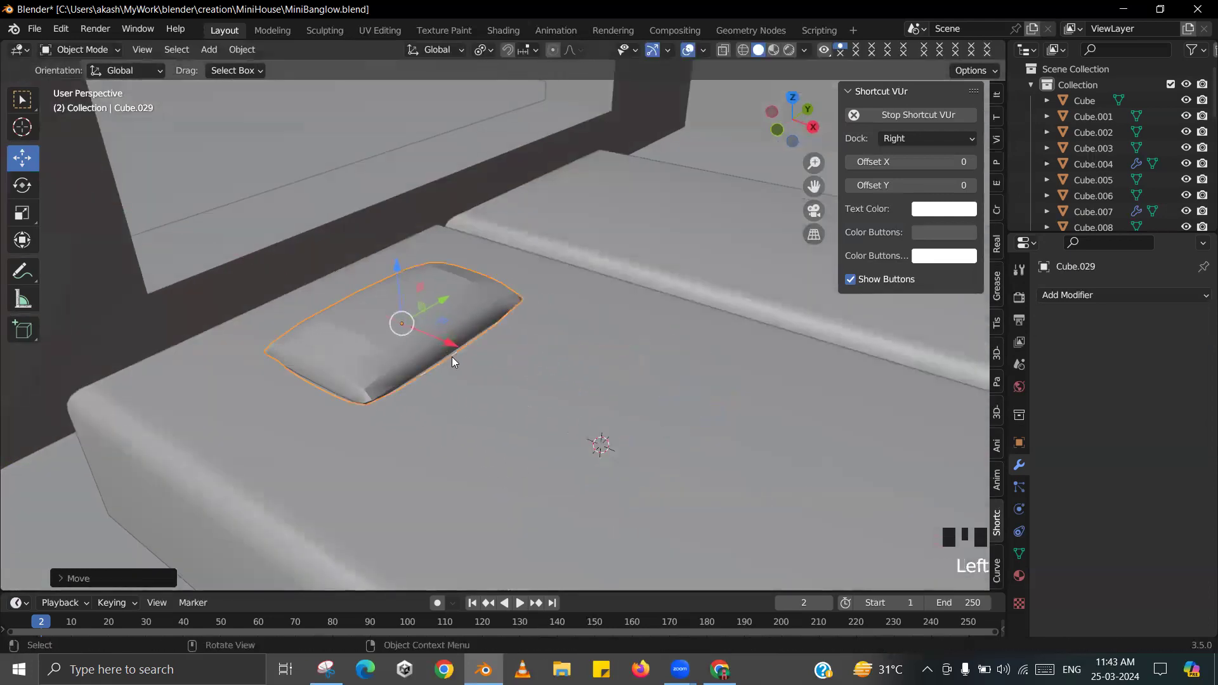
- Select the row of seam vertices at the pillow's -Y end and pull it outward along Y by about 0.009 m
{"action": "key", "text": "Tab"}
{"action": "scroll", "coordinate": [452, 360], "scroll_direction": "up", "scroll_amount": 2}
{"action": "middle_click_drag", "start_coordinate": [173, 395], "coordinate": [273, 429], "text": "shift"}
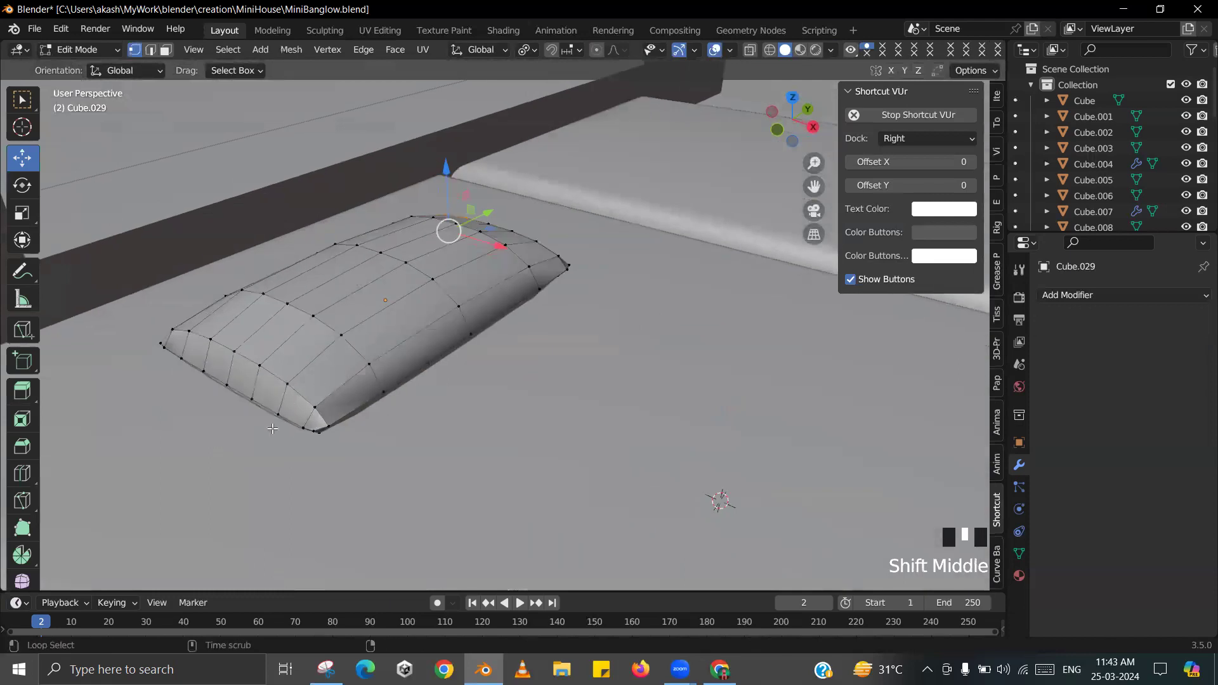
{"action": "middle_click_drag", "start_coordinate": [343, 414], "coordinate": [233, 430]}
{"action": "scroll", "coordinate": [329, 434], "scroll_direction": "down", "scroll_amount": 2}
{"action": "left_click", "coordinate": [210, 429], "text": "ctrl"}
{"action": "middle_click_drag", "start_coordinate": [342, 358], "coordinate": [273, 367]}
{"action": "scroll", "coordinate": [272, 367], "scroll_direction": "up", "scroll_amount": 2}
{"action": "left_click_drag", "start_coordinate": [326, 348], "coordinate": [318, 349]}
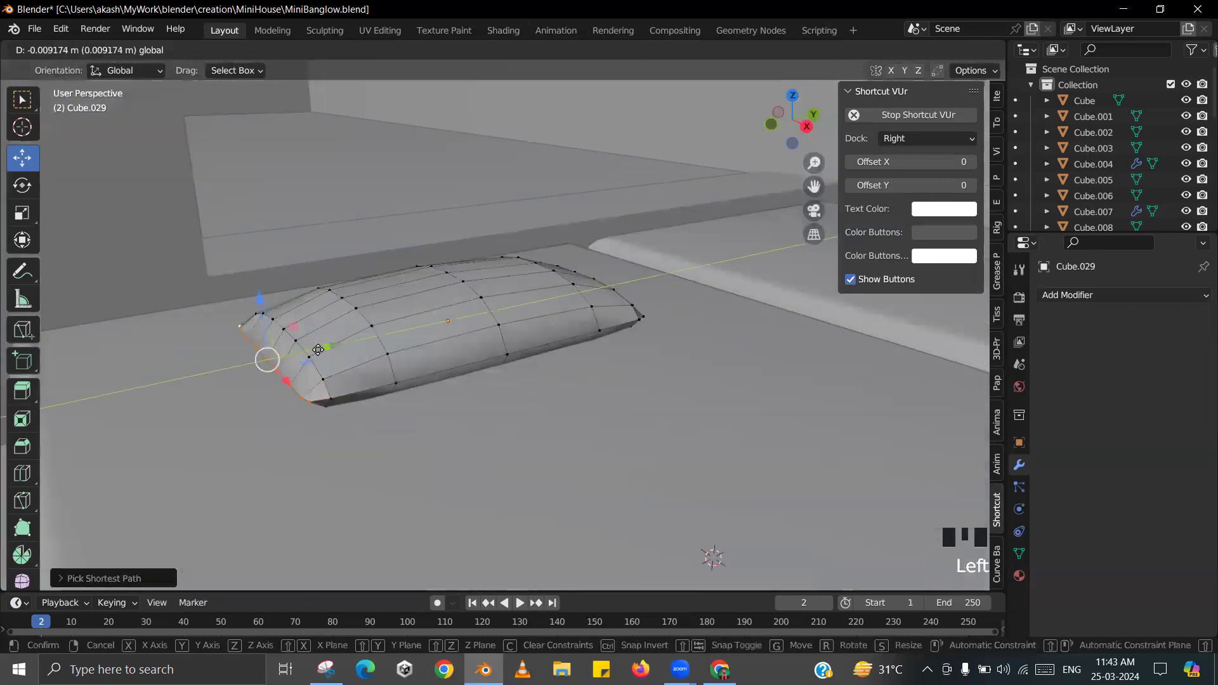
{"action": "key", "text": "Tab"}
- Pull the row of seam vertices at the pillow's +Y end outward along Y and save the file
{"action": "middle_click_drag", "start_coordinate": [427, 357], "coordinate": [466, 411]}
{"action": "scroll", "coordinate": [562, 412], "scroll_direction": "up", "scroll_amount": 2}
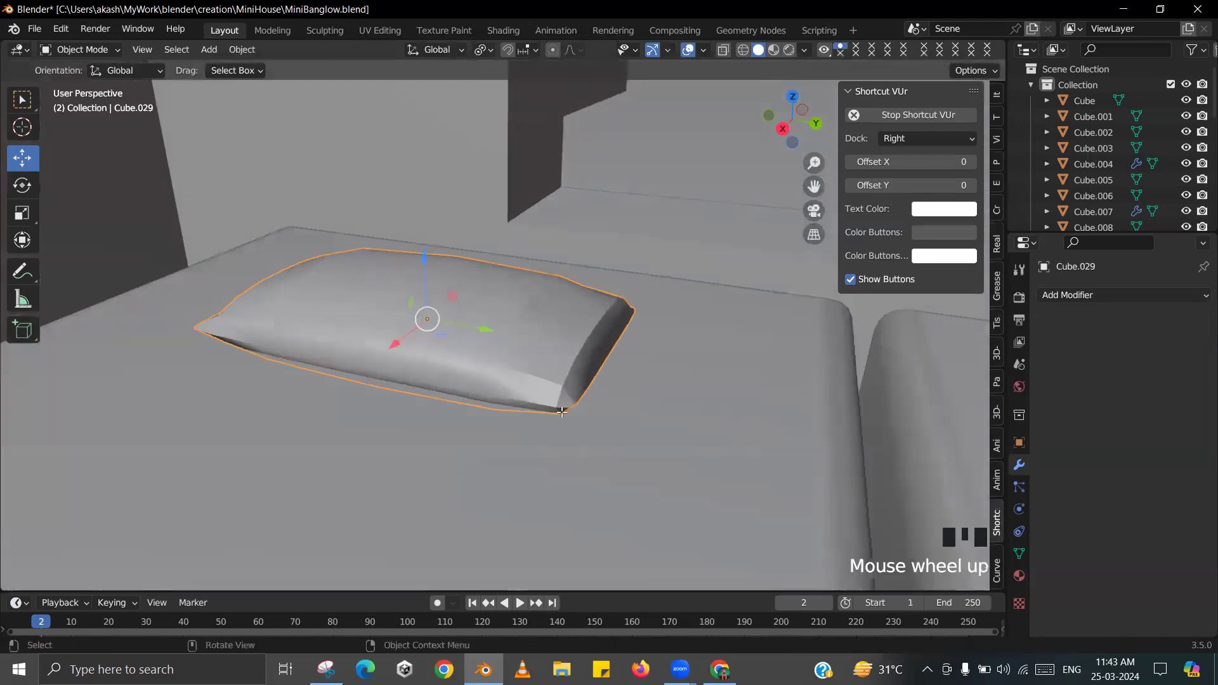
{"action": "key", "text": "Tab"}
{"action": "scroll", "coordinate": [562, 412], "scroll_direction": "down", "scroll_amount": 2}
{"action": "middle_click_drag", "start_coordinate": [561, 412], "coordinate": [628, 452]}
{"action": "scroll", "coordinate": [563, 465], "scroll_direction": "up", "scroll_amount": 1}
{"action": "left_click", "coordinate": [556, 462], "text": "ctrl"}
{"action": "scroll", "coordinate": [557, 462], "scroll_direction": "down", "scroll_amount": 1}
{"action": "left_click_drag", "start_coordinate": [621, 424], "coordinate": [633, 430]}
{"action": "key", "text": "Tab"}
{"action": "middle_click_drag", "start_coordinate": [633, 429], "coordinate": [563, 421]}
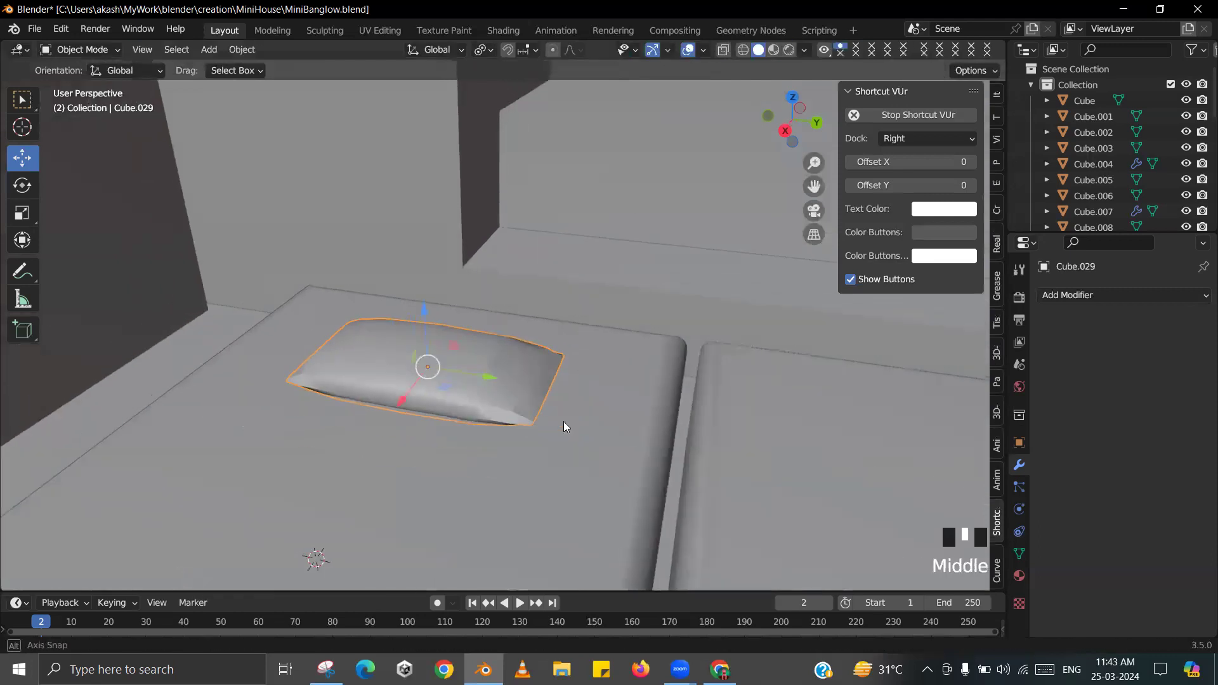
{"action": "key", "text": "ctrl+s"}
- Shift the pillow into place on the wide seating block and save the file
{"action": "left_click", "coordinate": [497, 375]}
{"action": "scroll", "coordinate": [484, 381], "scroll_direction": "down", "scroll_amount": 2, "text": "shift"}
{"action": "middle_click_drag", "start_coordinate": [484, 382], "coordinate": [511, 369], "text": "shift"}
{"action": "scroll", "coordinate": [555, 383], "scroll_direction": "up", "scroll_amount": 2}
{"action": "left_click_drag", "start_coordinate": [555, 384], "coordinate": [473, 353]}
{"action": "middle_click_drag", "start_coordinate": [473, 353], "coordinate": [603, 302]}
{"action": "key", "text": "ctrl+s"}
- Tilt the pillow about X and nudge it along Z and Y so it rests at the back of the seating block
{"action": "left_click", "coordinate": [472, 299]}
{"action": "scroll", "coordinate": [580, 358], "scroll_direction": "up", "scroll_amount": 2}
{"action": "middle_click_drag", "start_coordinate": [580, 359], "coordinate": [580, 263], "text": "shift"}
{"action": "key", "text": "r"}
{"action": "key", "text": "x"}
{"action": "left_click", "coordinate": [691, 380]}
{"action": "left_click_drag", "start_coordinate": [554, 234], "coordinate": [554, 230]}
{"action": "scroll", "coordinate": [714, 377], "scroll_direction": "down", "scroll_amount": 3}
{"action": "middle_click_drag", "start_coordinate": [714, 376], "coordinate": [606, 388]}
{"action": "left_click", "coordinate": [581, 300]}
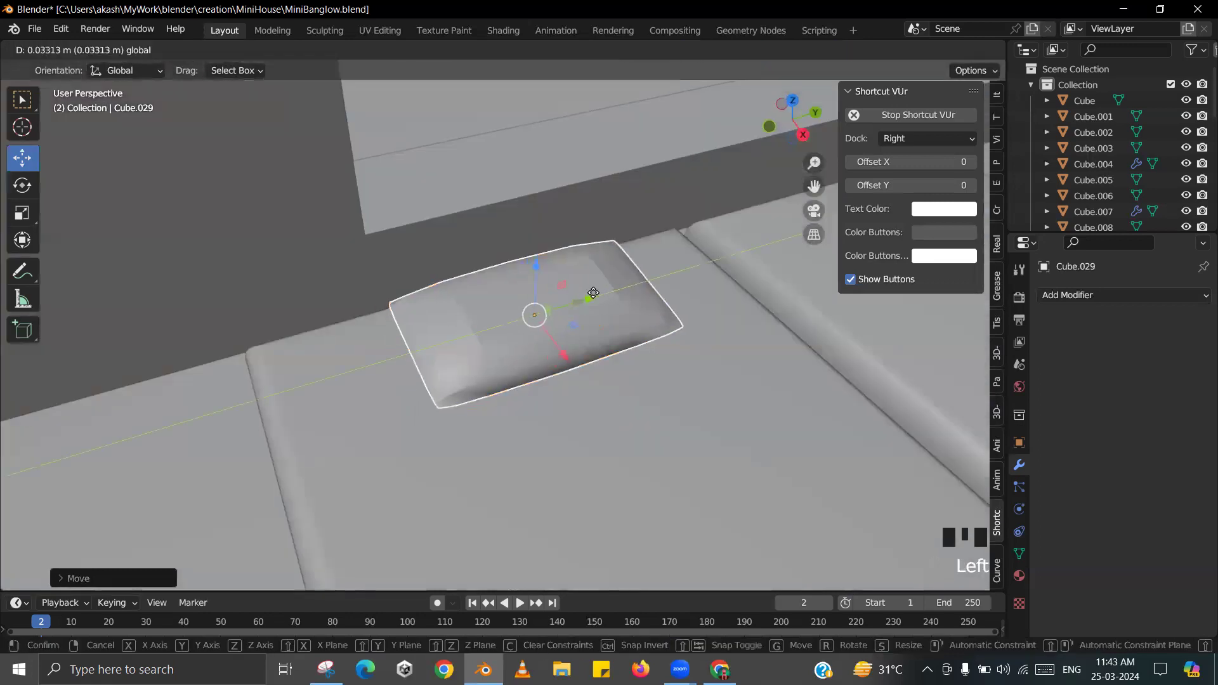
- Duplicate the pillow, move the copy along Y away from the original, and save the file
{"action": "scroll", "coordinate": [614, 313], "scroll_direction": "down", "scroll_amount": 2}
{"action": "middle_click_drag", "start_coordinate": [614, 314], "coordinate": [474, 308], "text": "shift"}
{"action": "left_click_drag", "start_coordinate": [475, 308], "coordinate": [743, 255]}
{"action": "key", "text": "ctrl+s"}
- Compare the furnished terrace and the whole house exterior with the reference image in Snipping Tool to find missing parts
{"action": "scroll", "coordinate": [604, 438], "scroll_direction": "down", "scroll_amount": 7}
{"action": "scroll", "coordinate": [627, 423], "scroll_direction": "up", "scroll_amount": 1}
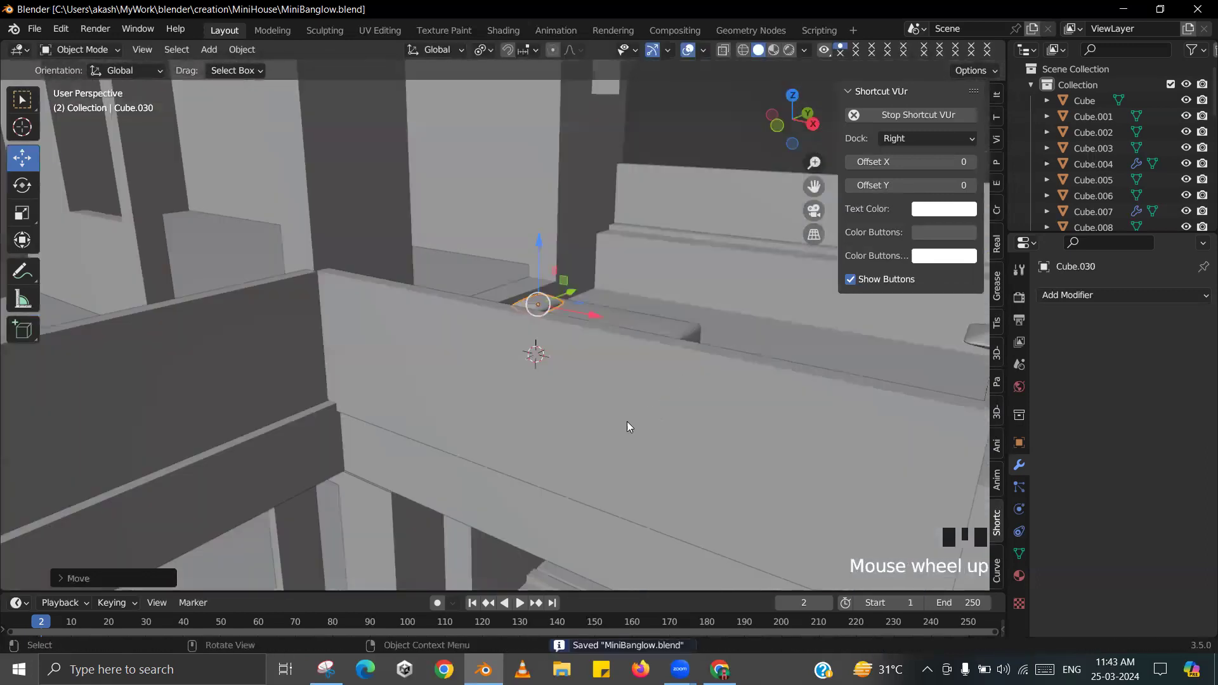
{"action": "middle_click_drag", "start_coordinate": [626, 426], "coordinate": [594, 418], "text": "shift"}
{"action": "key", "text": "alt+Tab"}
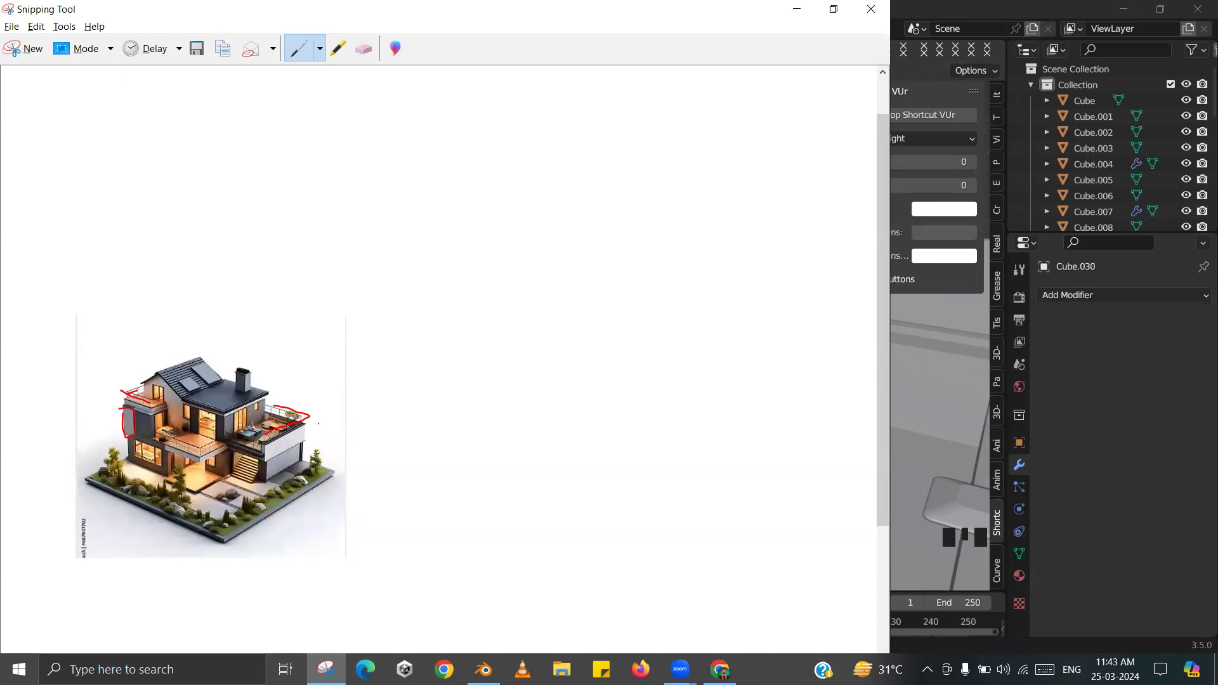
{"action": "key", "text": "alt+Tab"}
{"action": "scroll", "coordinate": [456, 371], "scroll_direction": "down", "scroll_amount": 2}
{"action": "middle_click_drag", "start_coordinate": [510, 356], "coordinate": [456, 402], "text": "shift"}
{"action": "left_click", "coordinate": [569, 262]}
{"action": "scroll", "coordinate": [484, 402], "scroll_direction": "down", "scroll_amount": 2}
{"action": "key", "text": "alt+Tab"}
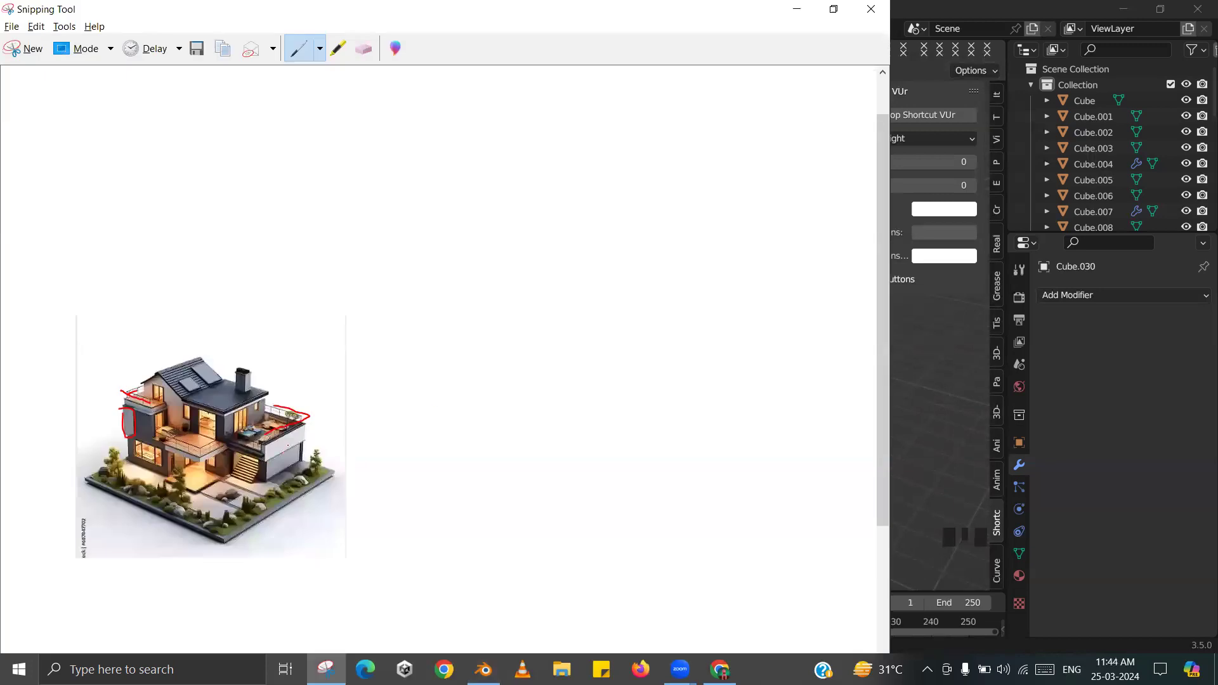
{"action": "key", "text": "alt+Tab"}
{"action": "scroll", "coordinate": [539, 366], "scroll_direction": "down", "scroll_amount": 2}
{"action": "middle_click_drag", "start_coordinate": [539, 367], "coordinate": [506, 377]}
{"action": "scroll", "coordinate": [504, 372], "scroll_direction": "up", "scroll_amount": 1}
{"action": "scroll", "coordinate": [607, 331], "scroll_direction": "down", "scroll_amount": 2}
{"action": "middle_click_drag", "start_coordinate": [608, 331], "coordinate": [527, 342], "text": "shift"}
{"action": "key", "text": "alt+Tab"}
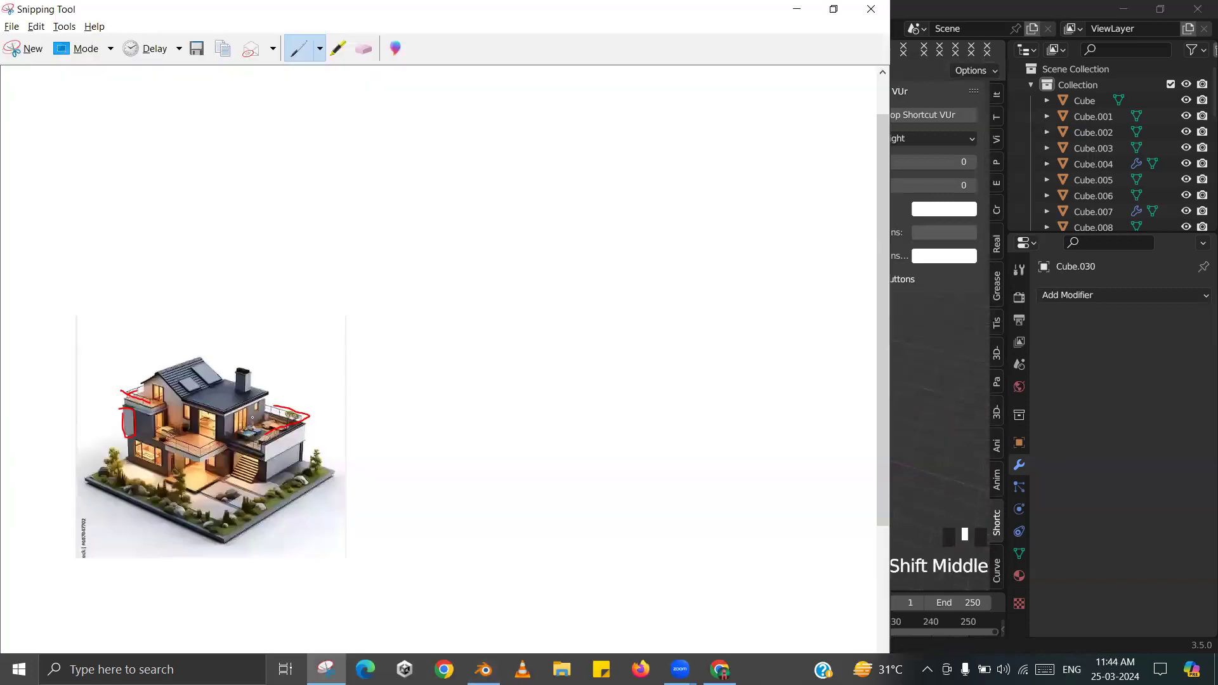
{"action": "key", "text": "alt+Tab"}
{"action": "scroll", "coordinate": [289, 378], "scroll_direction": "down", "scroll_amount": 2}
{"action": "left_click", "coordinate": [364, 359]}
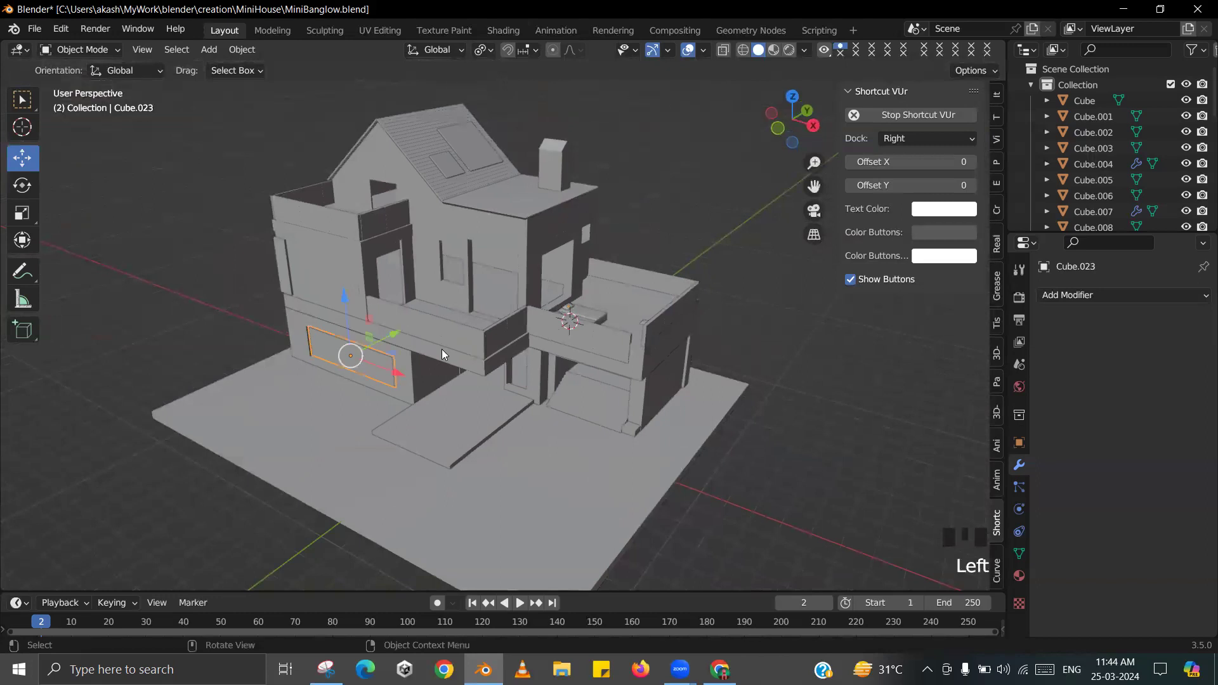
- Duplicate the ground-floor window panel, move the copy along X away from the wall, and turn it a quarter turn about Z
{"action": "middle_click_drag", "start_coordinate": [442, 349], "coordinate": [422, 340], "text": "shift"}
{"action": "key", "text": "shift+d"}
{"action": "left_click", "coordinate": [620, 394]}
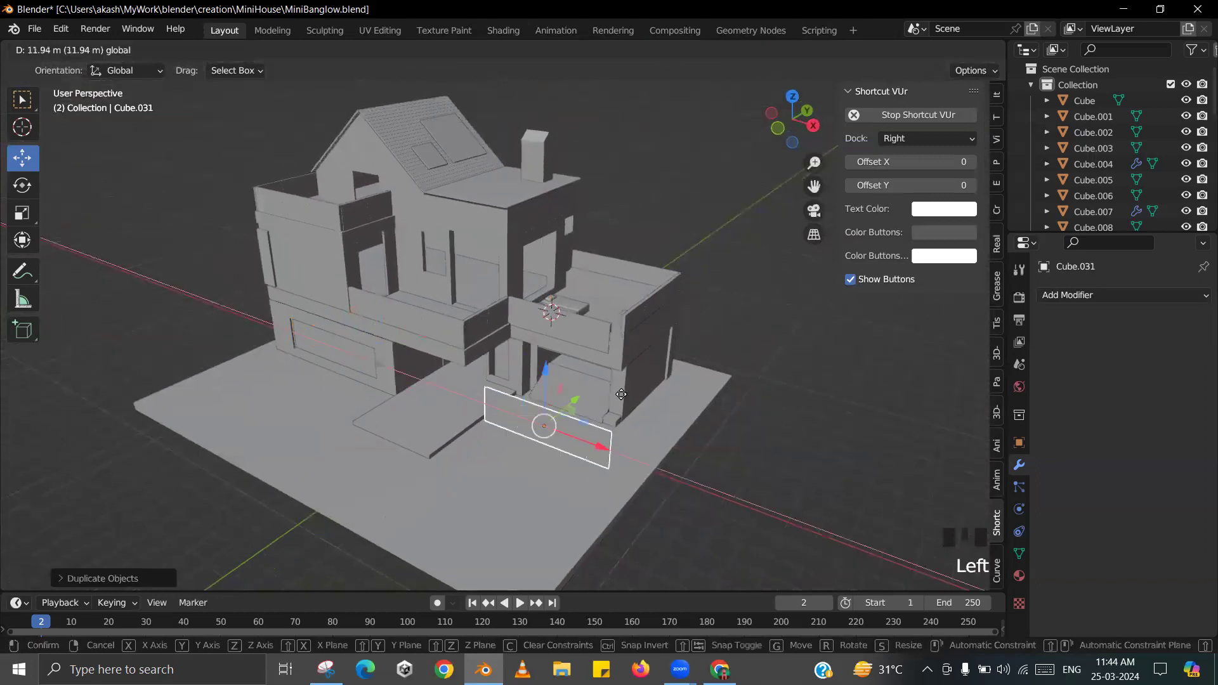
{"action": "key", "text": "r"}
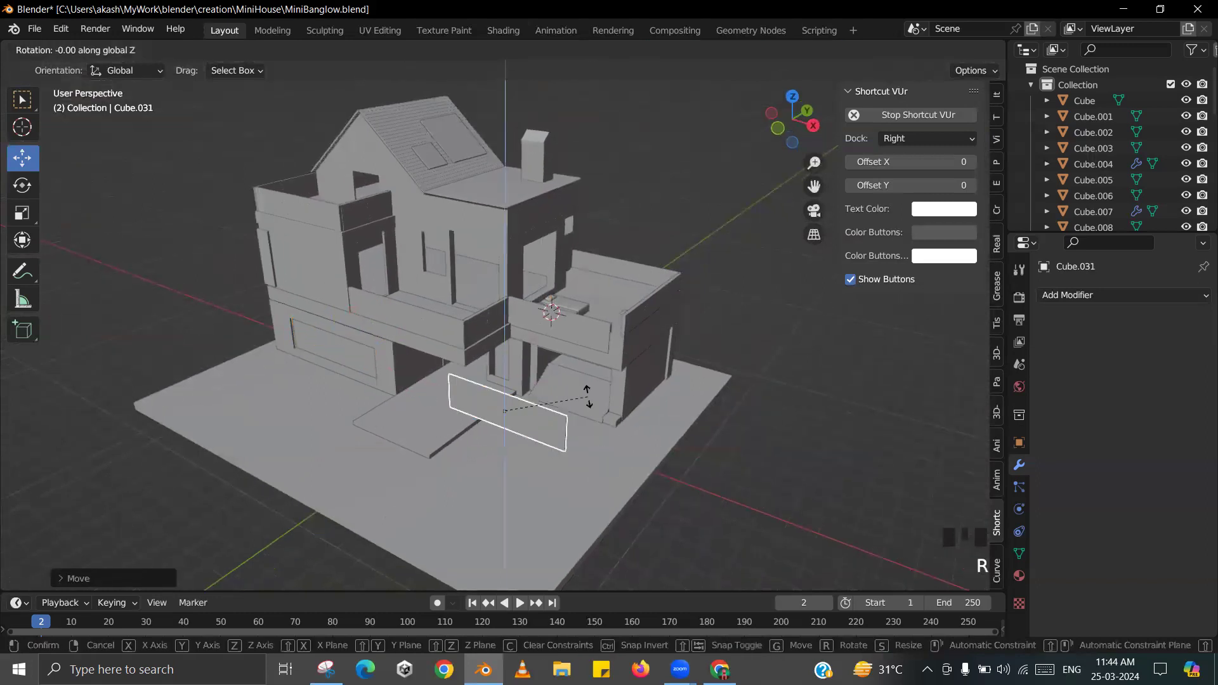
{"action": "key", "text": "0"}
{"action": "key", "text": "Return"}
- Raise the copied panel along Z and move it along Y toward the upper terrace
{"action": "left_click_drag", "start_coordinate": [506, 357], "coordinate": [505, 237]}
{"action": "middle_click_drag", "start_coordinate": [492, 273], "coordinate": [438, 275]}
{"action": "scroll", "coordinate": [449, 284], "scroll_direction": "up", "scroll_amount": 4}
{"action": "middle_click_drag", "start_coordinate": [393, 201], "coordinate": [409, 202], "text": "shift"}
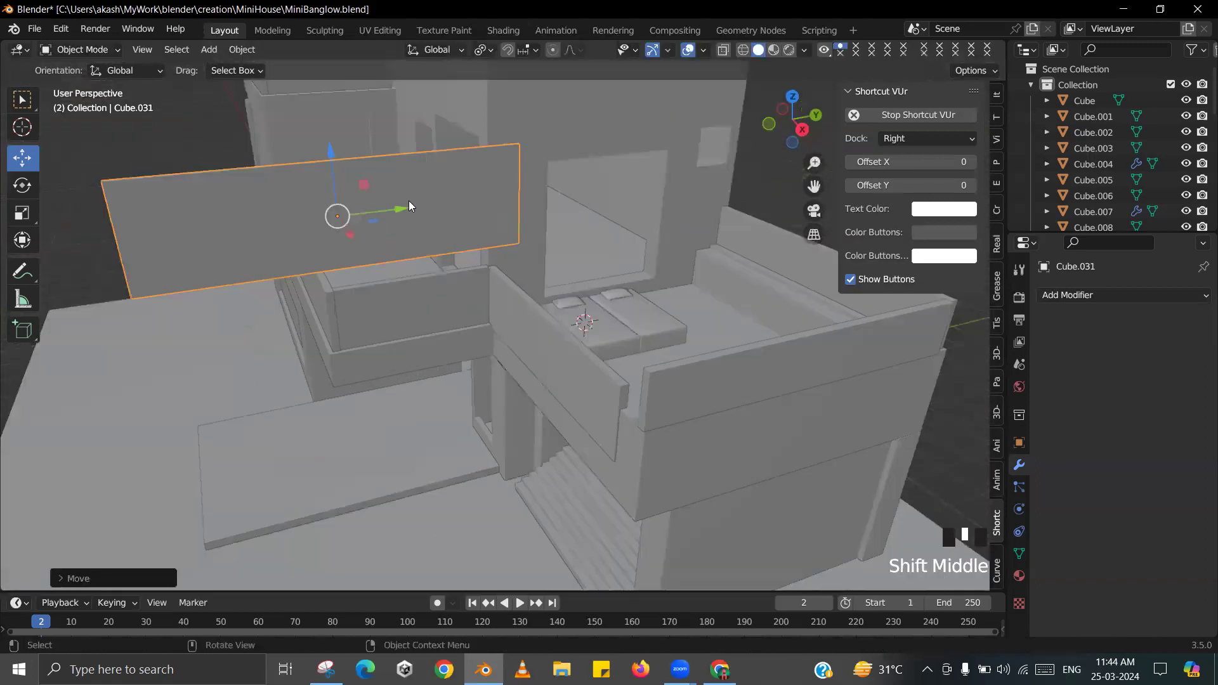
{"action": "left_click_drag", "start_coordinate": [404, 206], "coordinate": [662, 176]}
{"action": "scroll", "coordinate": [613, 206], "scroll_direction": "down", "scroll_amount": 4}
{"action": "middle_click_drag", "start_coordinate": [613, 209], "coordinate": [692, 228]}
{"action": "scroll", "coordinate": [693, 229], "scroll_direction": "up", "scroll_amount": 2}
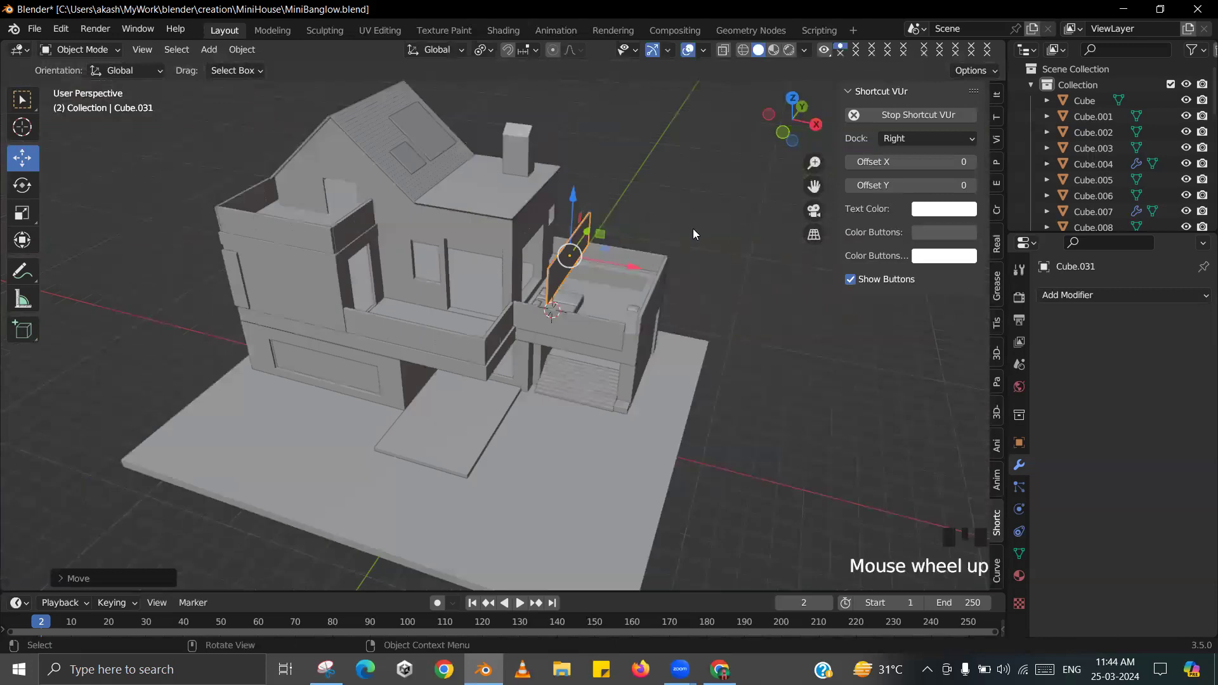
- Shift the panel along X and Y in front of the terrace wall opening and scale it narrower along Y
{"action": "left_click_drag", "start_coordinate": [653, 260], "coordinate": [588, 242]}
{"action": "middle_click_drag", "start_coordinate": [588, 242], "coordinate": [472, 261]}
{"action": "middle_click_drag", "start_coordinate": [472, 317], "coordinate": [406, 312]}
{"action": "scroll", "coordinate": [409, 305], "scroll_direction": "up", "scroll_amount": 3}
{"action": "middle_click_drag", "start_coordinate": [419, 298], "coordinate": [476, 251], "text": "shift"}
{"action": "left_click_drag", "start_coordinate": [488, 246], "coordinate": [504, 241]}
{"action": "key", "text": "s"}
{"action": "key", "text": "x"}
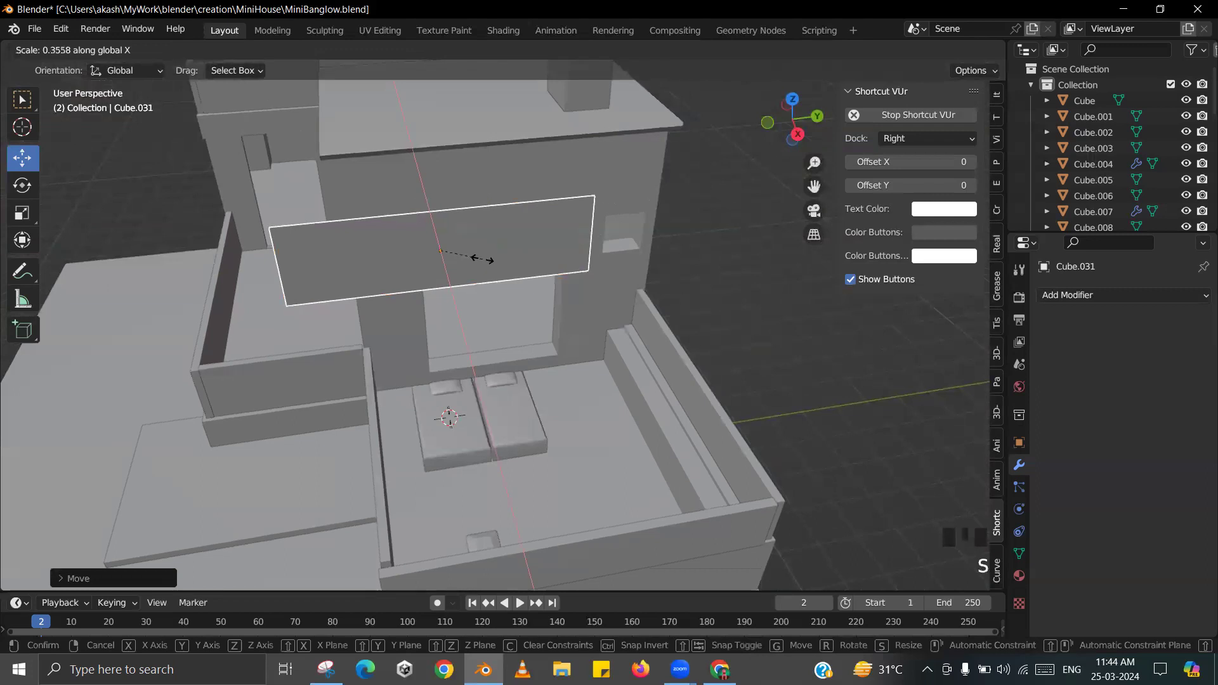
{"action": "key", "text": "y"}
{"action": "left_click", "coordinate": [476, 257]}
- In wireframe Edit Mode, select the edge loops of the panel's +Y-side divider and move them along Y toward the middle
{"action": "scroll", "coordinate": [481, 285], "scroll_direction": "up", "scroll_amount": 2}
{"action": "middle_click_drag", "start_coordinate": [481, 286], "coordinate": [713, 75], "text": "shift"}
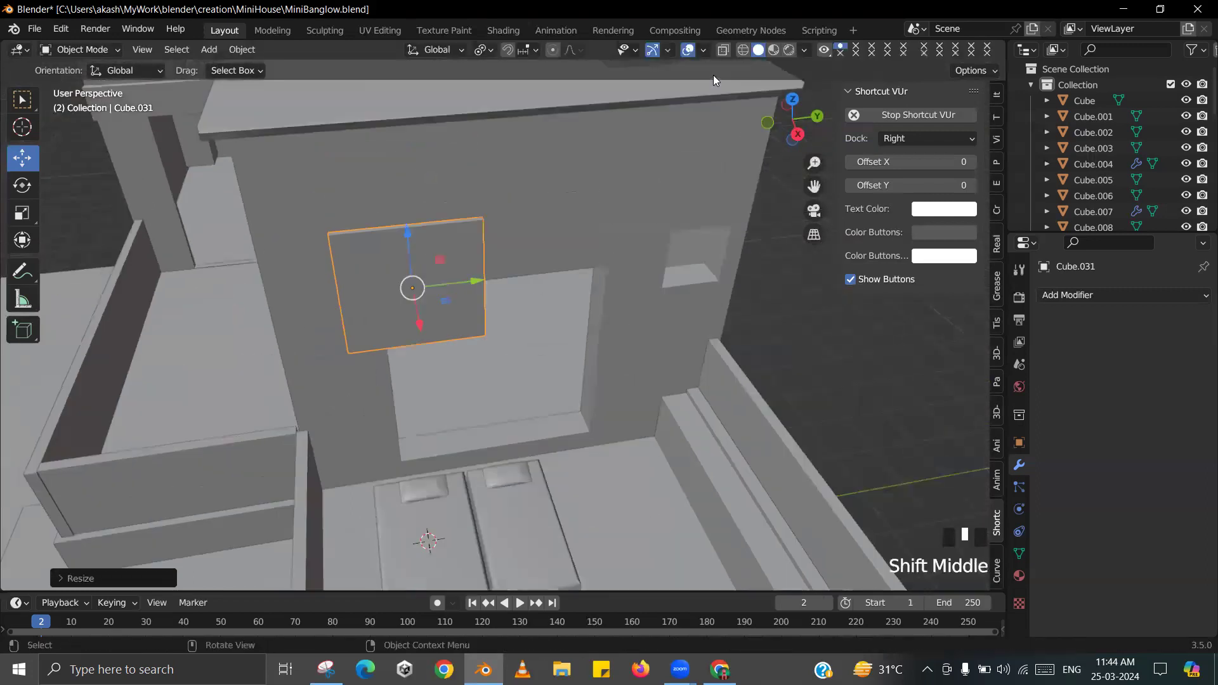
{"action": "left_click", "coordinate": [364, 307]}
{"action": "key", "text": "z"}
{"action": "left_click", "coordinate": [283, 336]}
{"action": "middle_click_drag", "start_coordinate": [280, 351], "coordinate": [427, 258]}
{"action": "scroll", "coordinate": [426, 301], "scroll_direction": "down", "scroll_amount": 1}
{"action": "scroll", "coordinate": [395, 253], "scroll_direction": "up", "scroll_amount": 3}
{"action": "key", "text": "Tab"}
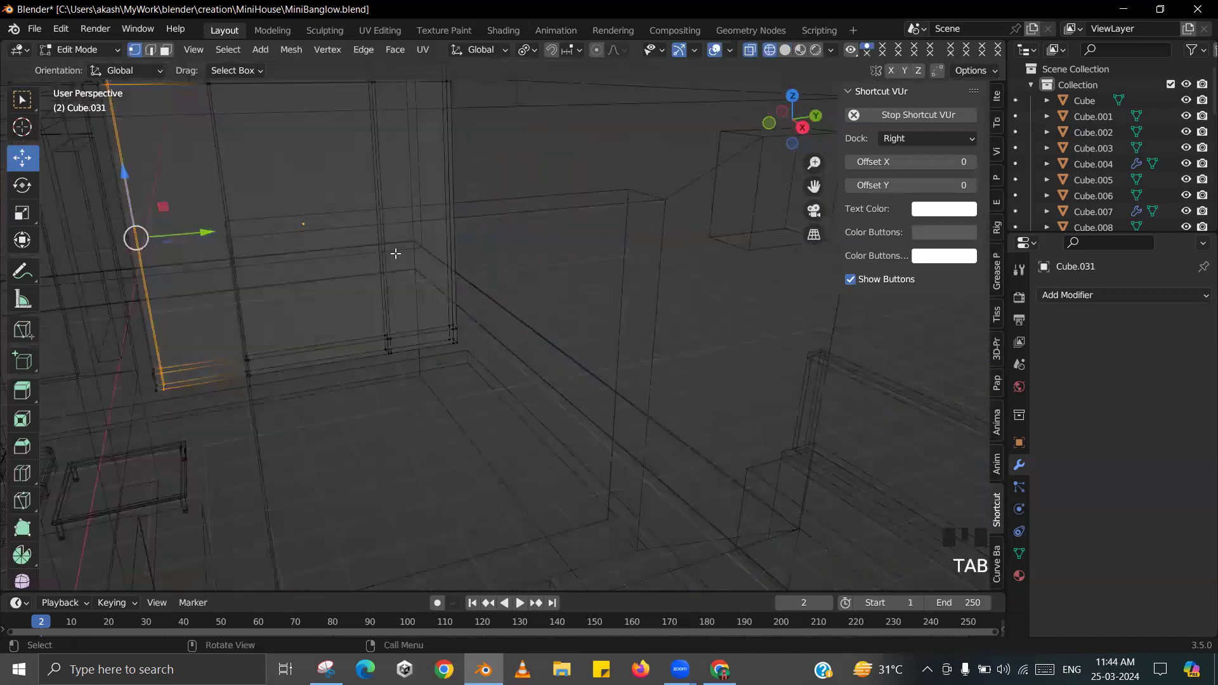
{"action": "left_click", "coordinate": [383, 257], "text": "alt"}
{"action": "left_click", "coordinate": [388, 258], "text": "alt"}
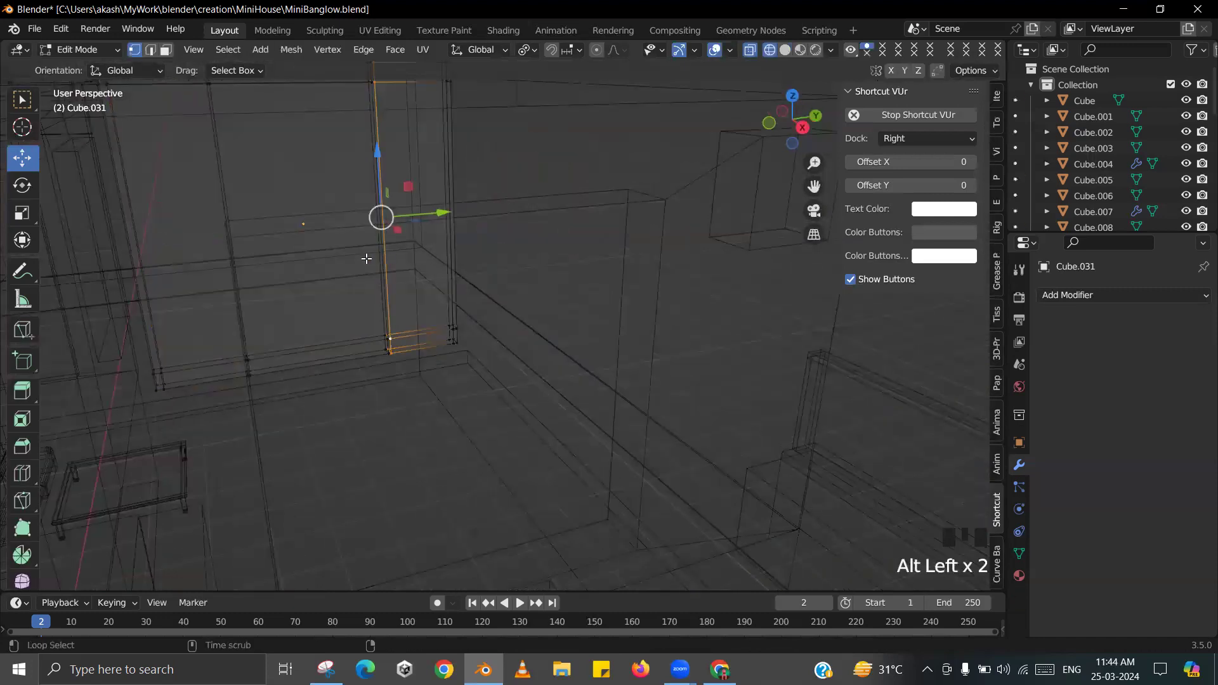
{"action": "left_click", "coordinate": [384, 252], "text": "alt"}
{"action": "middle_click_drag", "start_coordinate": [393, 251], "coordinate": [440, 317], "text": "shift"}
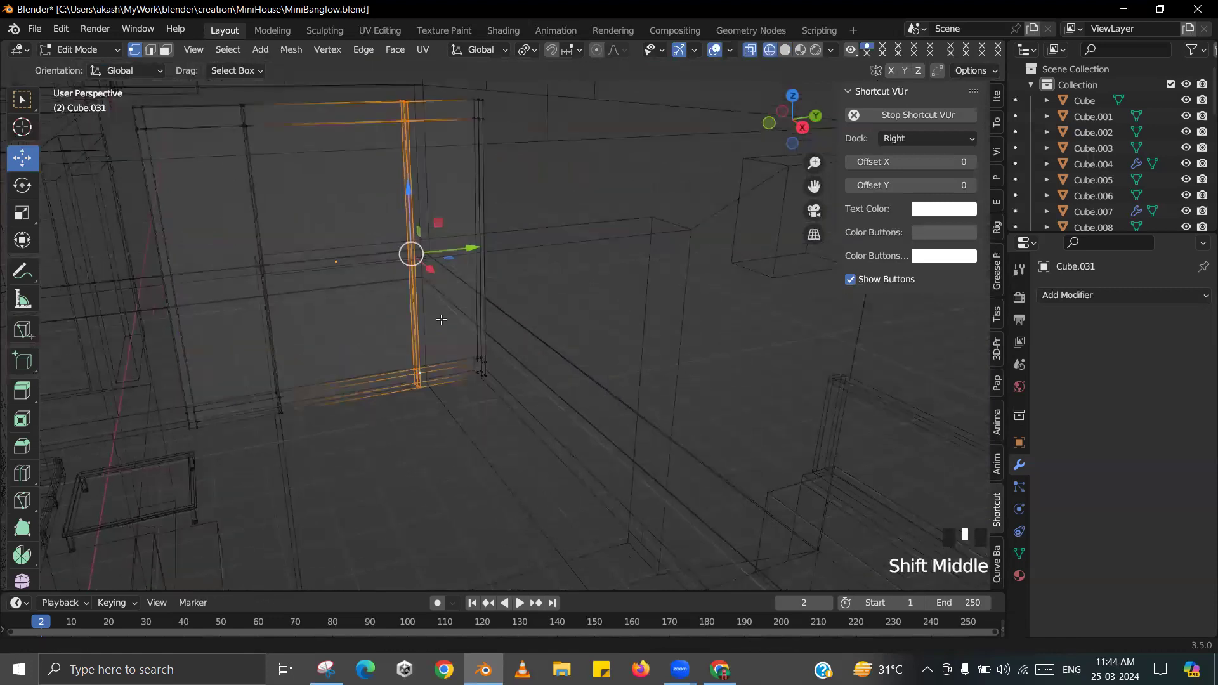
{"action": "scroll", "coordinate": [440, 318], "scroll_direction": "up", "scroll_amount": 2}
{"action": "left_click_drag", "start_coordinate": [492, 315], "coordinate": [444, 323]}
{"action": "scroll", "coordinate": [291, 302], "scroll_direction": "down", "scroll_amount": 2}
{"action": "scroll", "coordinate": [332, 297], "scroll_direction": "up", "scroll_amount": 1}
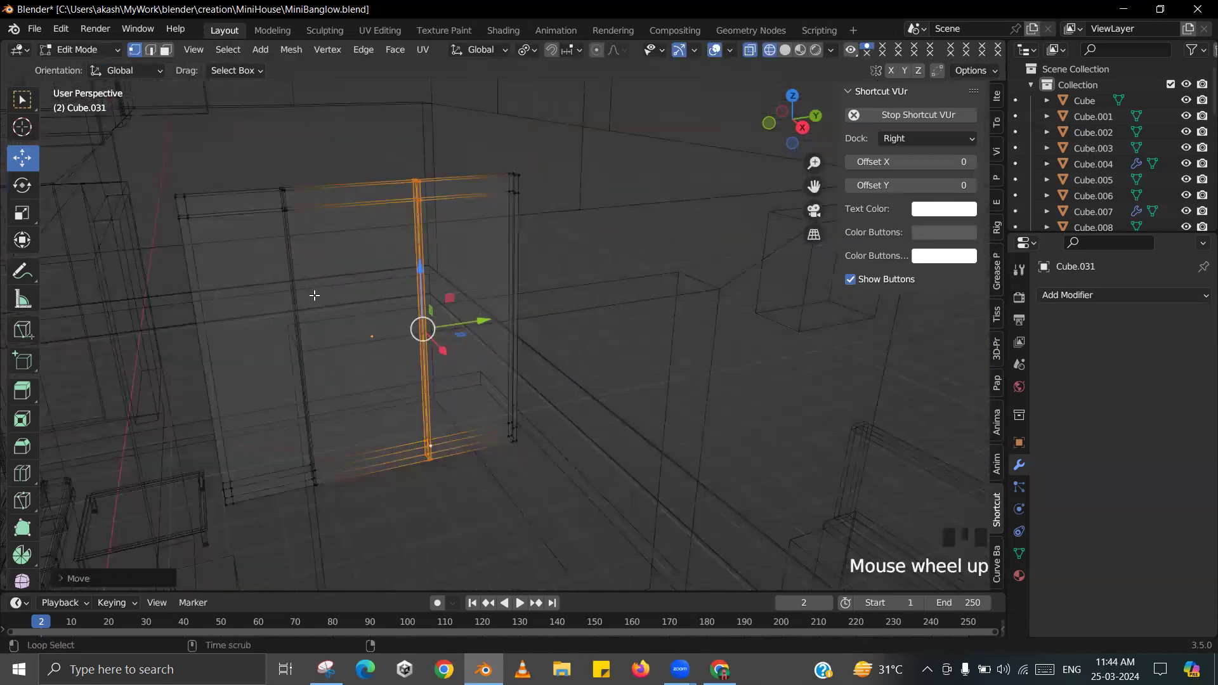
- Move the other divider's edge loops slightly along +Y, and return to Object Mode with solid shading
{"action": "left_click", "coordinate": [300, 301], "text": "alt"}
{"action": "left_click_drag", "start_coordinate": [362, 341], "coordinate": [375, 337]}
{"action": "key", "text": "Tab"}
{"action": "scroll", "coordinate": [503, 320], "scroll_direction": "down", "scroll_amount": 4}
{"action": "key", "text": "z"}
{"action": "middle_click_drag", "start_coordinate": [515, 326], "coordinate": [498, 314]}
{"action": "left_click", "coordinate": [596, 319]}
- Move the panel along Y, lower it over the terrace opening, and scale it up in Y and Z with X locked
{"action": "left_click_drag", "start_coordinate": [507, 307], "coordinate": [538, 297]}
{"action": "left_click_drag", "start_coordinate": [582, 290], "coordinate": [582, 290]}
{"action": "left_click_drag", "start_coordinate": [524, 245], "coordinate": [682, 338]}
{"action": "key", "text": "s"}
{"action": "key", "text": "shift+z"}
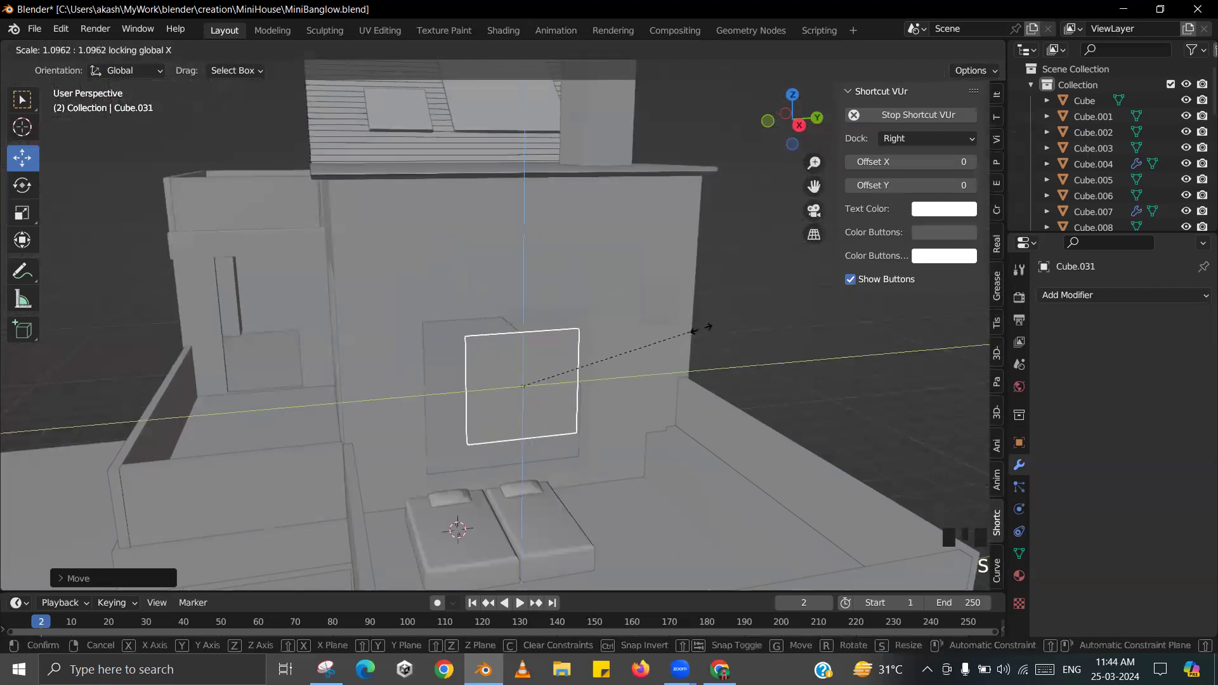
{"action": "left_click", "coordinate": [774, 342]}
- Move the panel along X and Y so it sits in the terrace wall opening
{"action": "key", "text": "KP_Decimal"}
{"action": "middle_click_drag", "start_coordinate": [758, 335], "coordinate": [600, 330]}
{"action": "scroll", "coordinate": [582, 317], "scroll_direction": "up", "scroll_amount": 2}
{"action": "scroll", "coordinate": [571, 317], "scroll_direction": "up", "scroll_amount": 2}
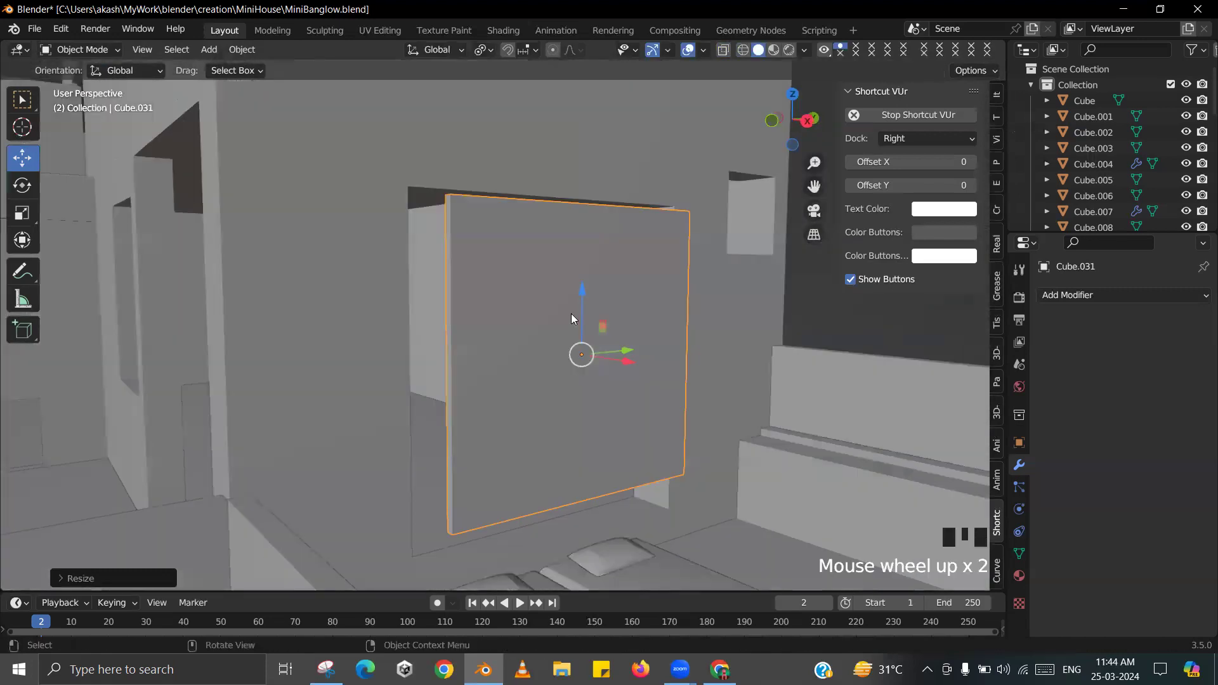
{"action": "key", "text": "s"}
{"action": "key", "text": "Escape"}
{"action": "key", "text": "s"}
{"action": "key", "text": "Escape"}
{"action": "middle_click_drag", "start_coordinate": [806, 360], "coordinate": [672, 378]}
{"action": "left_click_drag", "start_coordinate": [630, 356], "coordinate": [614, 356]}
{"action": "left_click_drag", "start_coordinate": [560, 280], "coordinate": [605, 336]}
{"action": "middle_click_drag", "start_coordinate": [605, 338], "coordinate": [631, 367]}
{"action": "left_click_drag", "start_coordinate": [630, 368], "coordinate": [606, 371]}
{"action": "scroll", "coordinate": [625, 354], "scroll_direction": "down", "scroll_amount": 2}
{"action": "middle_click_drag", "start_coordinate": [625, 354], "coordinate": [675, 365]}
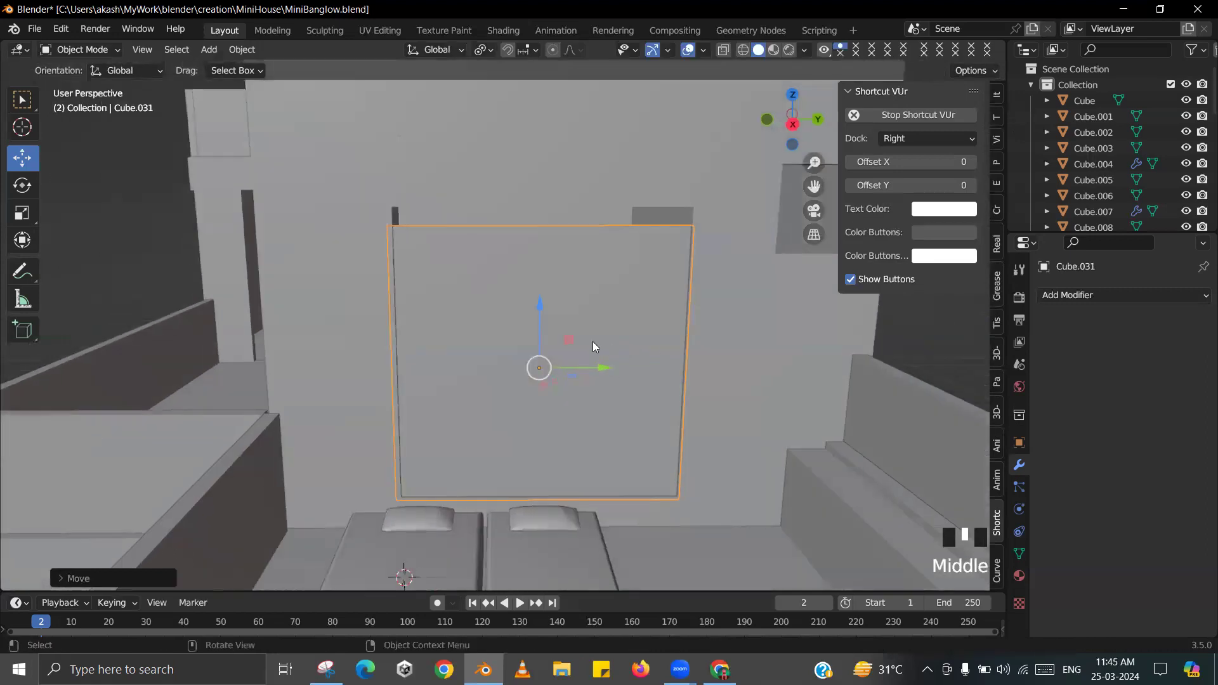
- Raise the panel along Z, enlarge it slightly in Y and Z to cover the opening, and save the file
{"action": "left_click_drag", "start_coordinate": [539, 305], "coordinate": [545, 293]}
{"action": "key", "text": "s"}
{"action": "key", "text": "shift+x"}
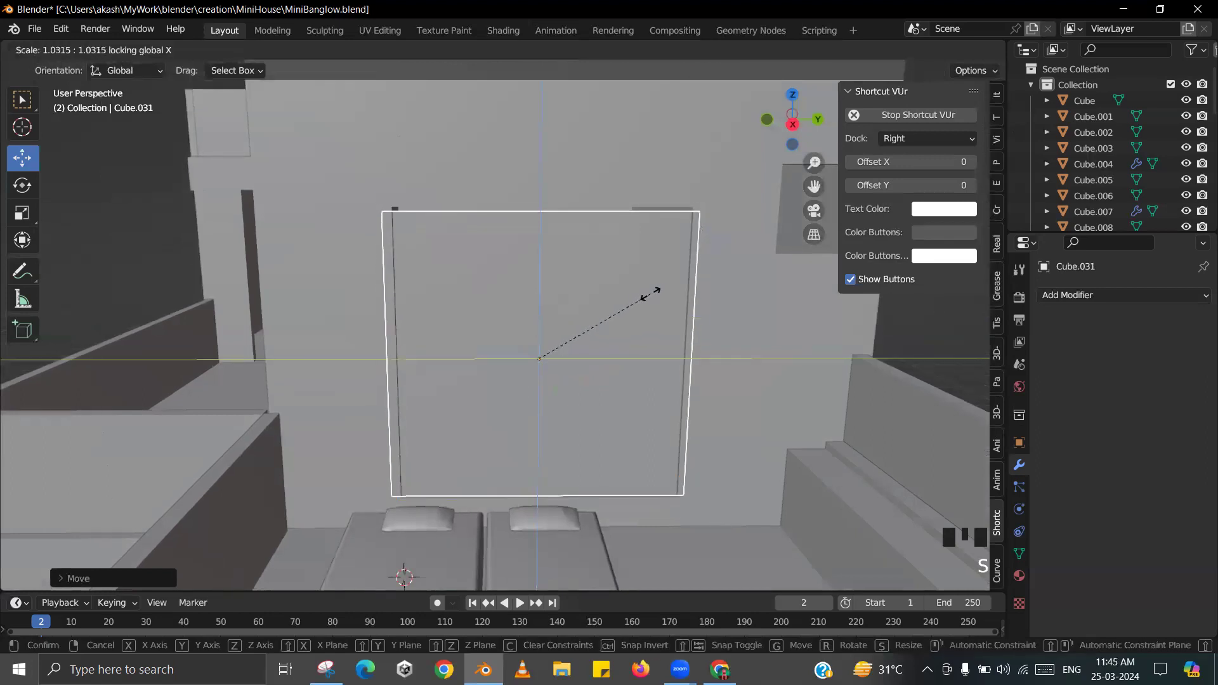
{"action": "left_click", "coordinate": [597, 292]}
{"action": "left_click_drag", "start_coordinate": [539, 298], "coordinate": [540, 292]}
{"action": "key", "text": "ctrl+s"}
- Stretch the terrace window panel slightly along Z to cover the full height of the opening
{"action": "left_click", "coordinate": [519, 272]}
{"action": "middle_click_drag", "start_coordinate": [519, 273], "coordinate": [574, 329]}
{"action": "key", "text": "s"}
{"action": "key", "text": "z"}
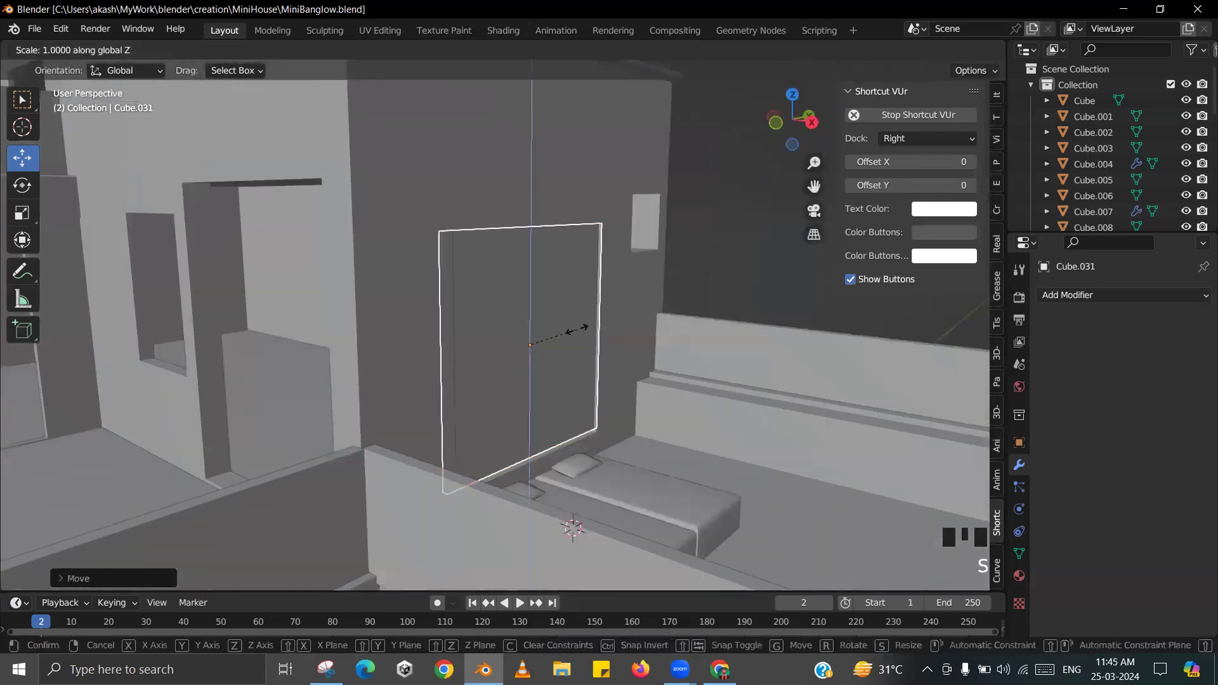
{"action": "left_click", "coordinate": [584, 332]}
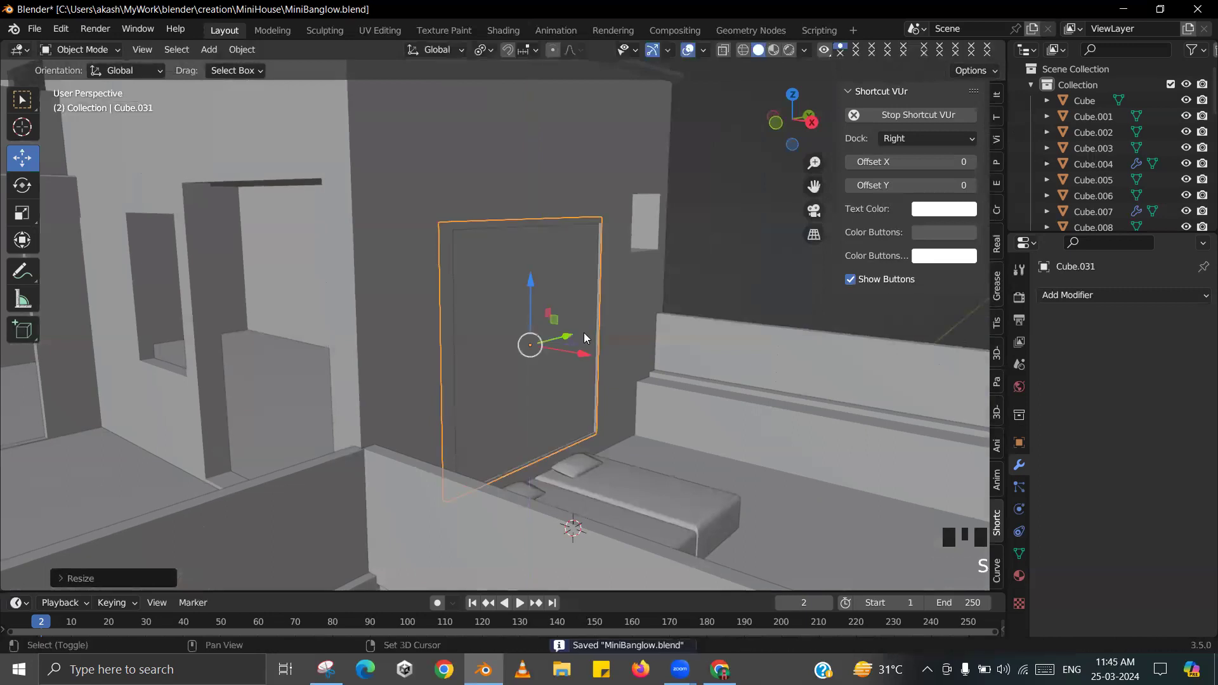
- In the right orthographic wireframe view, nudge the panel along Y to centre it on the wall opening
{"action": "middle_click_drag", "start_coordinate": [584, 333], "coordinate": [483, 334]}
{"action": "scroll", "coordinate": [506, 334], "scroll_direction": "up", "scroll_amount": 2}
{"action": "key", "text": "KP_1"}
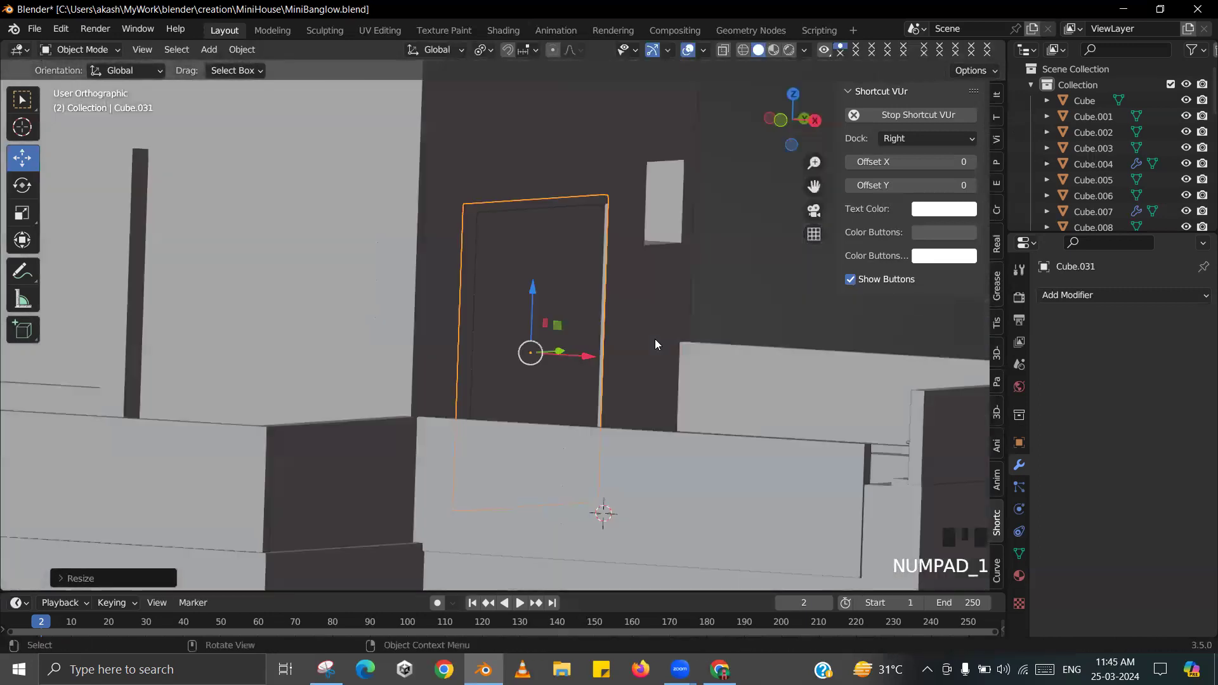
{"action": "key", "text": "KP_3"}
{"action": "scroll", "coordinate": [654, 343], "scroll_direction": "up", "scroll_amount": 1}
{"action": "key", "text": "z"}
{"action": "left_click", "coordinate": [537, 348]}
{"action": "middle_click_drag", "start_coordinate": [537, 348], "coordinate": [588, 330], "text": "shift"}
{"action": "scroll", "coordinate": [584, 334], "scroll_direction": "up", "scroll_amount": 1}
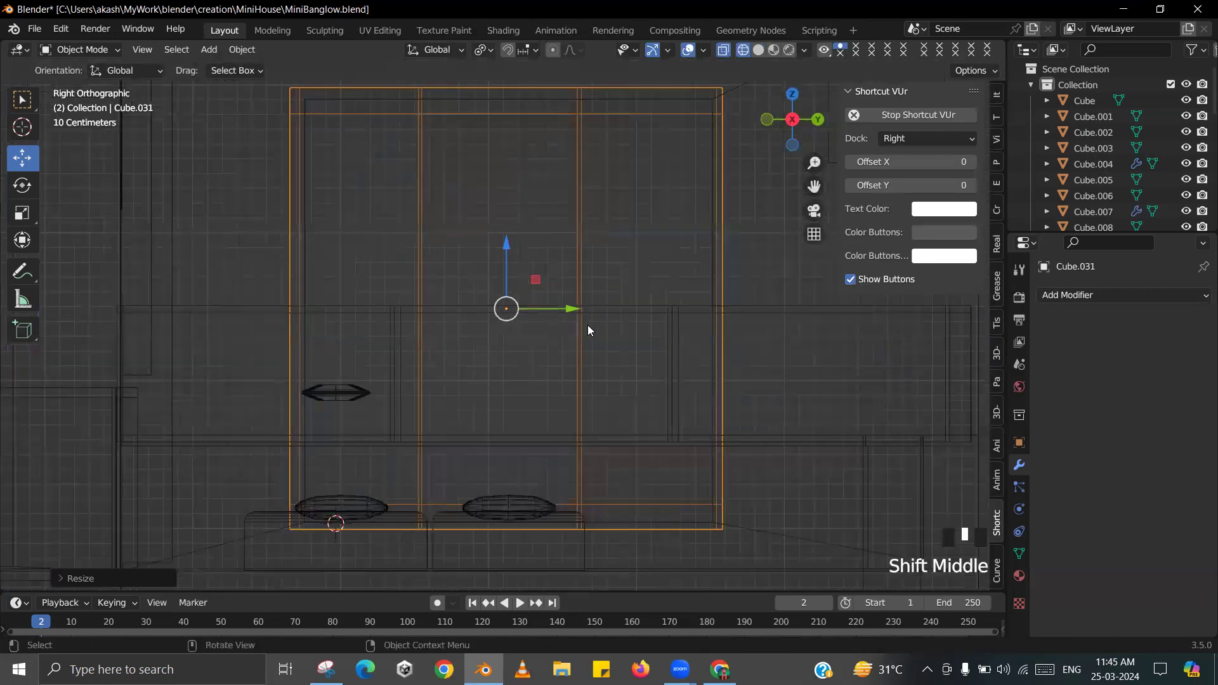
{"action": "left_click_drag", "start_coordinate": [573, 309], "coordinate": [577, 310]}
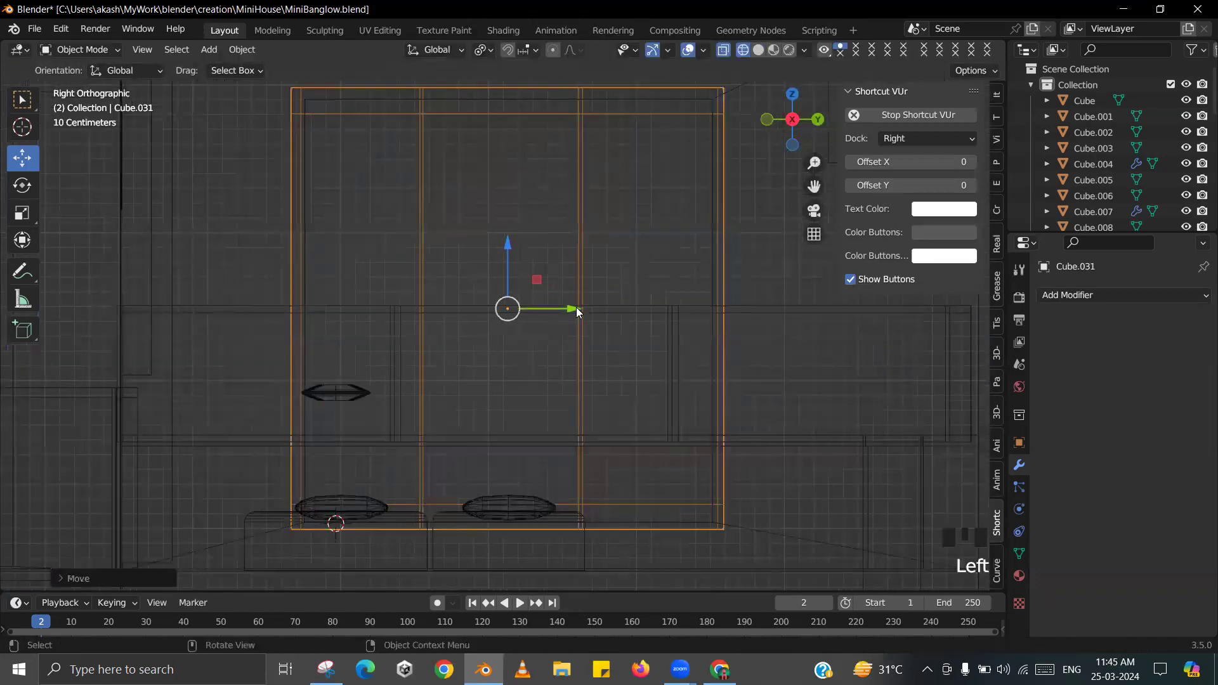
- Scale the panel down slightly along Z and along Y to match the edges of the opening
{"action": "key", "text": "s"}
{"action": "key", "text": "z"}
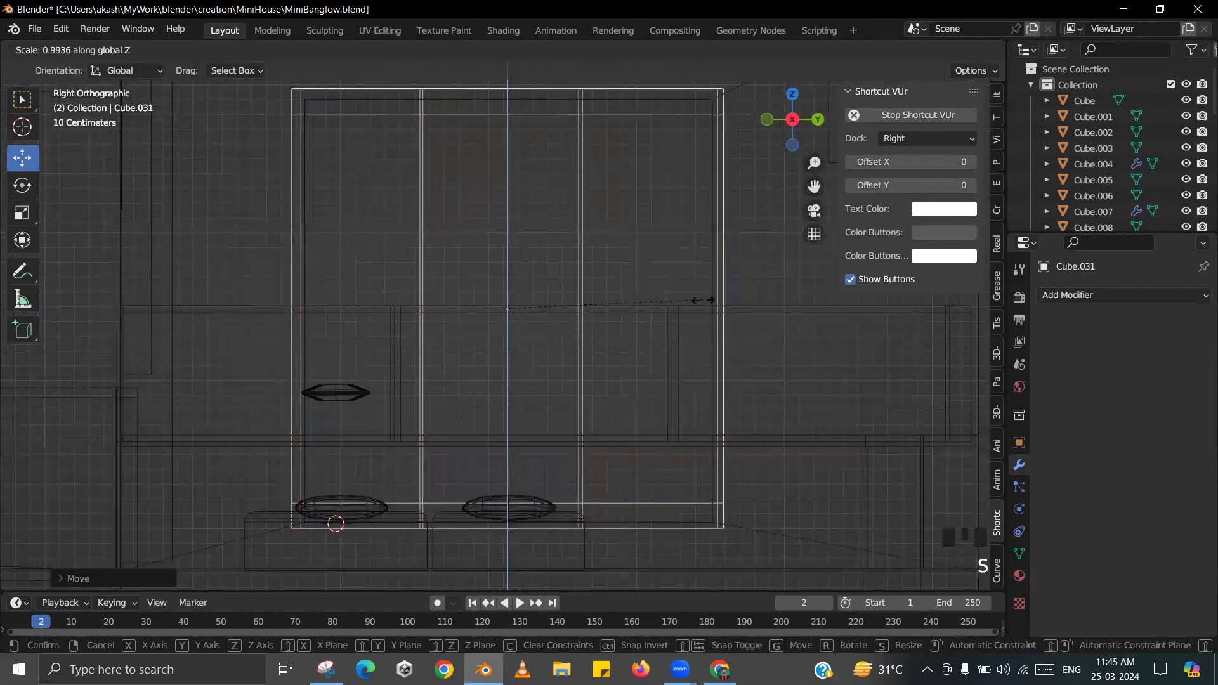
{"action": "left_click", "coordinate": [668, 311]}
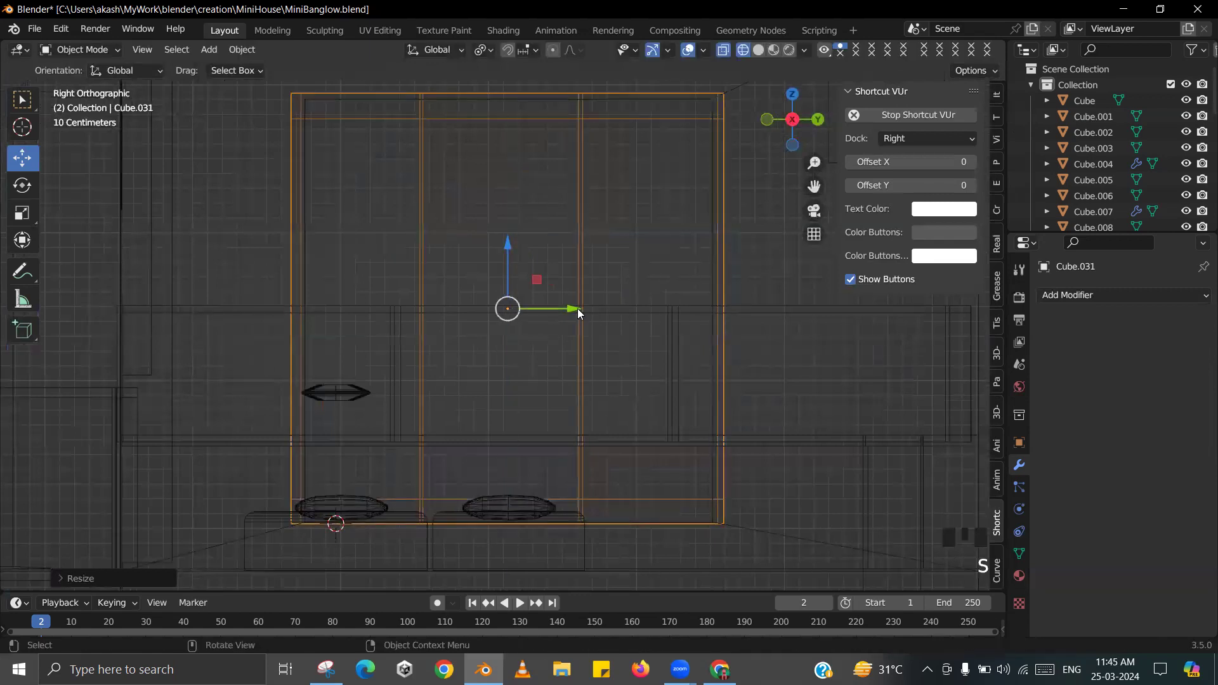
{"action": "key", "text": "s"}
{"action": "key", "text": "y"}
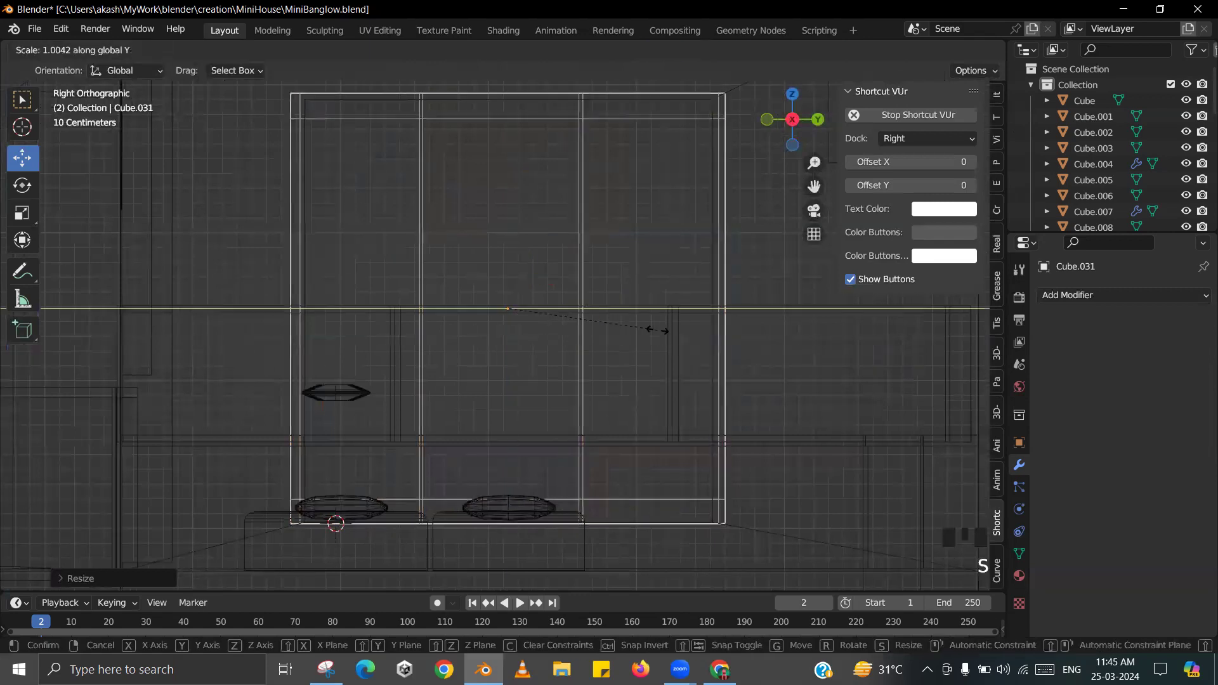
{"action": "left_click", "coordinate": [589, 319]}
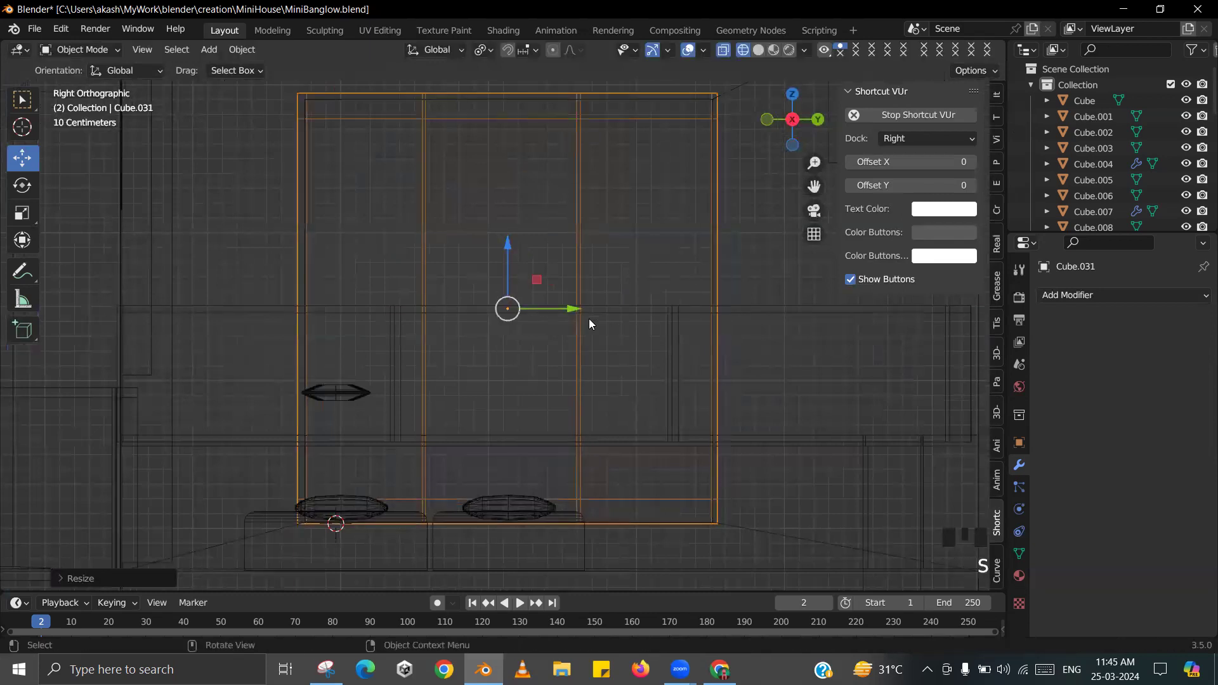
- Nudge the panel along Y, save the file, and return to solid shading in a perspective view
{"action": "left_click_drag", "start_coordinate": [576, 308], "coordinate": [579, 305]}
{"action": "key", "text": "ctrl+s"}
{"action": "key", "text": "s"}
{"action": "scroll", "coordinate": [574, 299], "scroll_direction": "down", "scroll_amount": 2}
{"action": "mouse_move", "coordinate": [575, 299]}
{"action": "middle_mouse_down"}
{"action": "mouse_move", "coordinate": [612, 322]}
{"action": "mouse_move", "coordinate": [734, 246]}
{"action": "mouse_move", "coordinate": [649, 299]}
{"action": "mouse_move", "coordinate": [572, 321]}
{"action": "middle_mouse_up"}
{"action": "key", "text": "z"}
{"action": "left_click", "coordinate": [723, 322]}
- Save the file and compare the terrace window and house exterior with the reference image in Snipping Tool
{"action": "scroll", "coordinate": [610, 317], "scroll_direction": "down", "scroll_amount": 2}
{"action": "scroll", "coordinate": [572, 326], "scroll_direction": "up", "scroll_amount": 2}
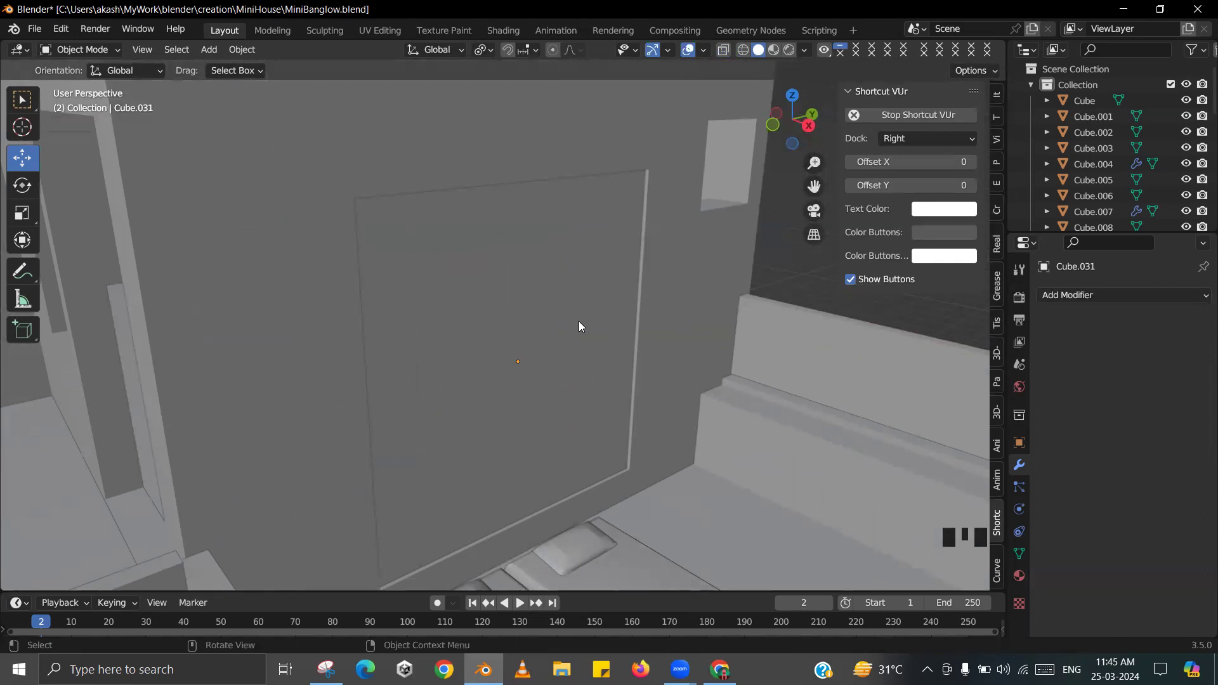
{"action": "key", "text": "alt+Tab"}
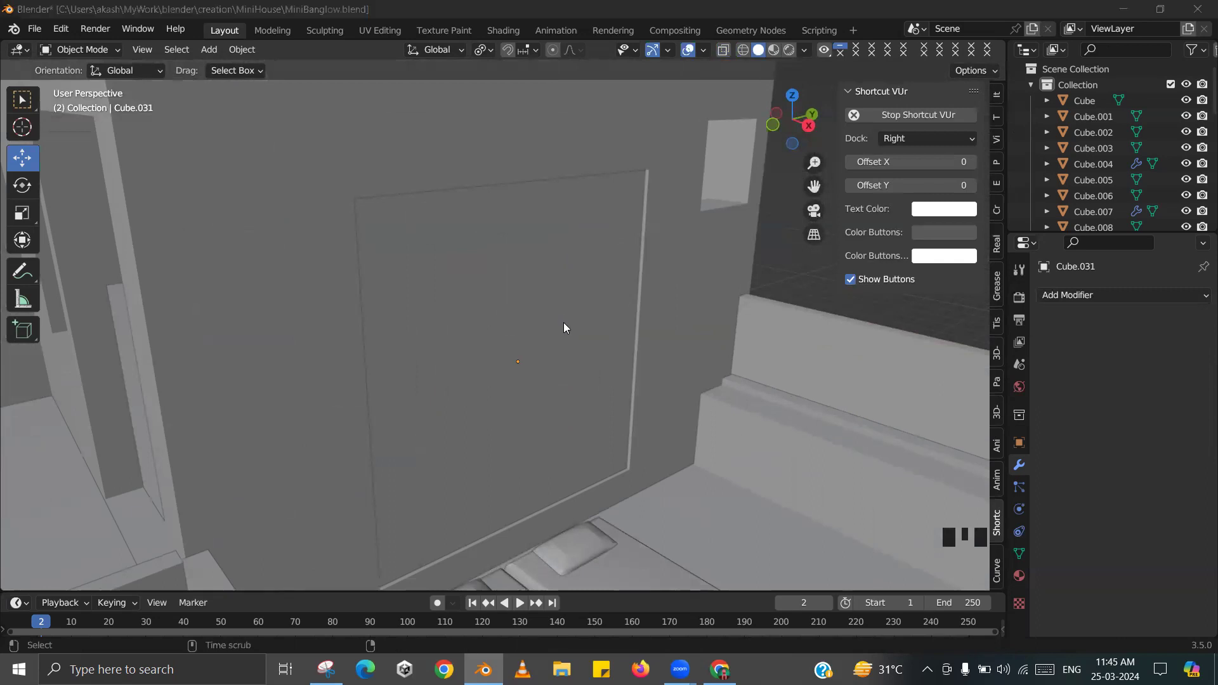
{"action": "key", "text": "alt+Tab"}
{"action": "scroll", "coordinate": [369, 369], "scroll_direction": "down", "scroll_amount": 7}
{"action": "middle_click_drag", "start_coordinate": [384, 346], "coordinate": [409, 325]}
{"action": "key", "text": "ctrl+s"}
{"action": "middle_click_drag", "start_coordinate": [420, 282], "coordinate": [536, 264], "text": "shift"}
{"action": "key", "text": "alt+Tab"}
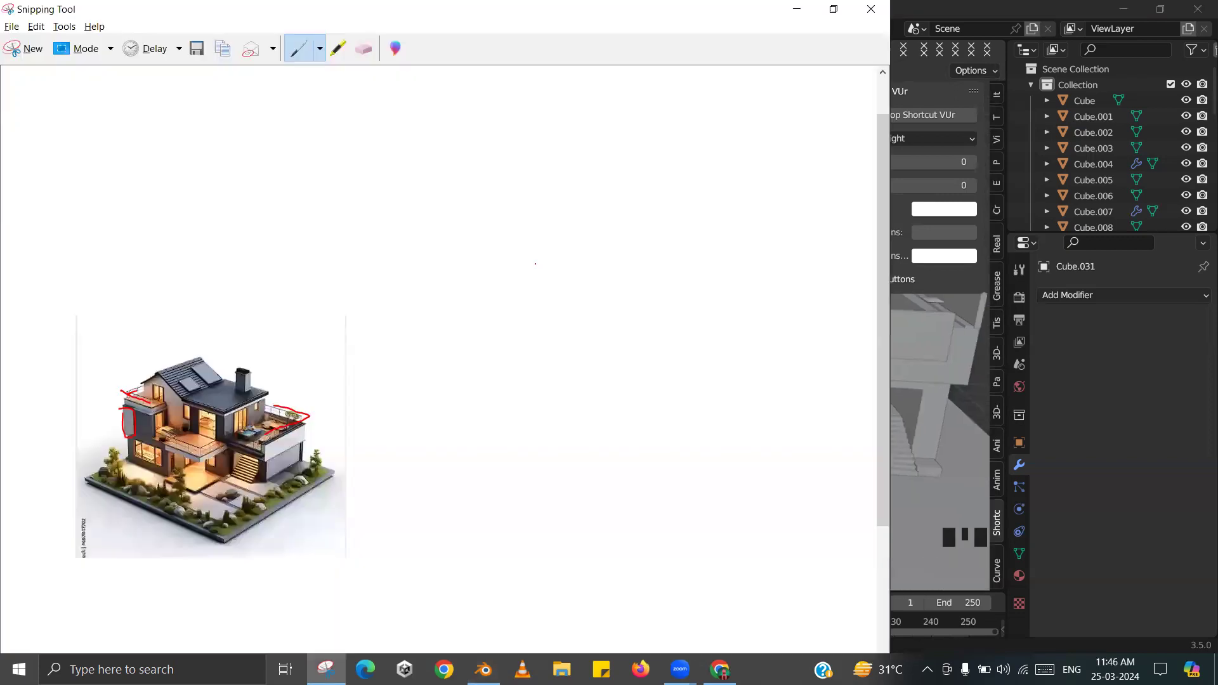
{"action": "key", "text": "alt+Tab"}
{"action": "scroll", "coordinate": [682, 263], "scroll_direction": "down", "scroll_amount": 2}
{"action": "middle_click_drag", "start_coordinate": [681, 264], "coordinate": [627, 313]}
- Duplicate the terrace window panel, move the copy along Y out past the front of the house, and enter Edit Mode
{"action": "left_click", "coordinate": [631, 316]}
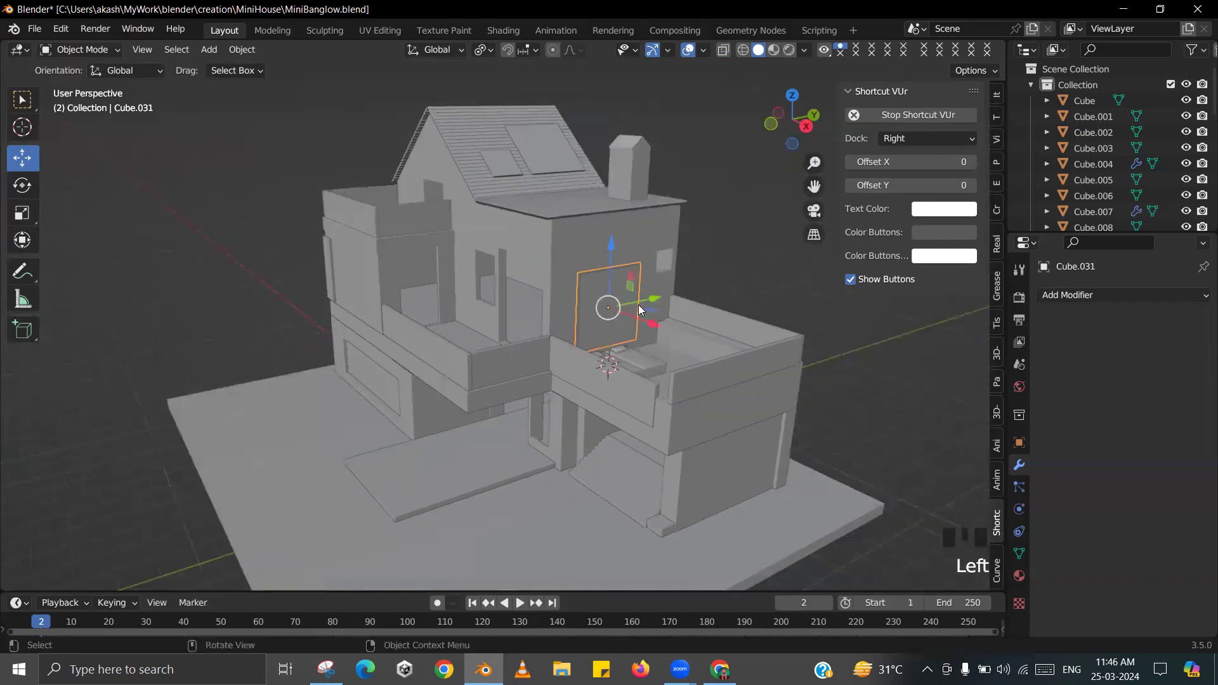
{"action": "key", "text": "alt+Tab"}
{"action": "key", "text": "alt+Tab"}
{"action": "middle_click_drag", "start_coordinate": [658, 312], "coordinate": [639, 315]}
{"action": "key", "text": "shift+d"}
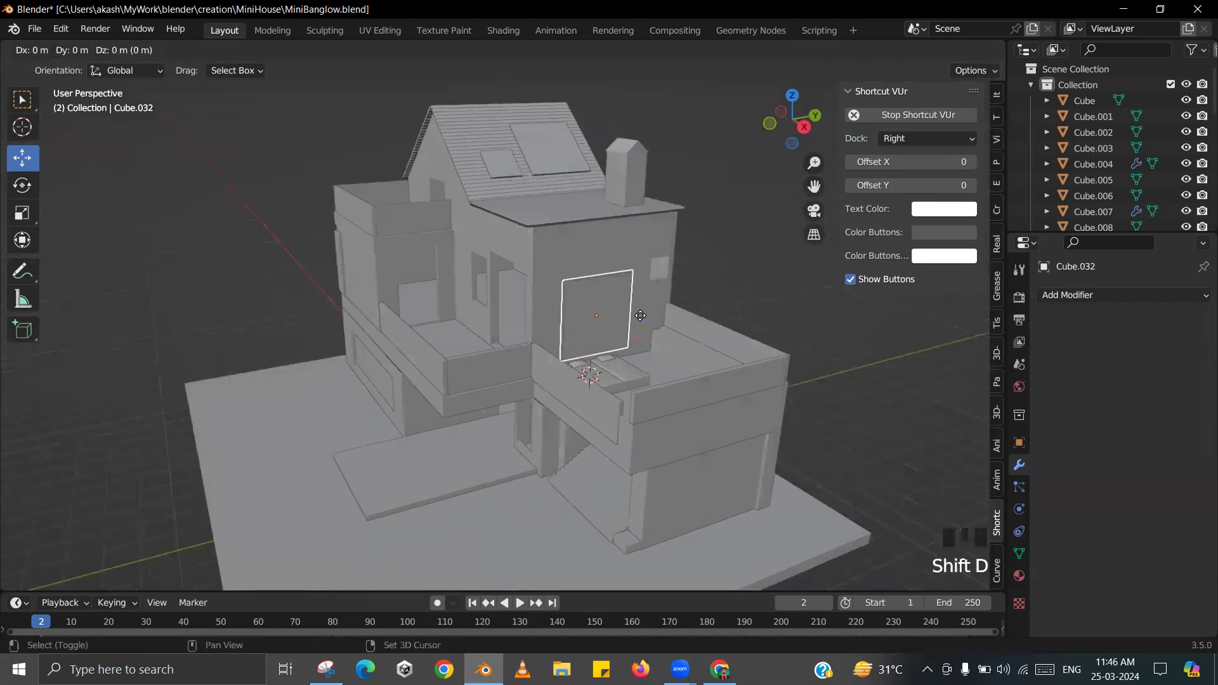
{"action": "right_click", "coordinate": [640, 311]}
{"action": "left_click_drag", "start_coordinate": [648, 307], "coordinate": [366, 356]}
{"action": "key", "text": "Tab"}
- Try dissolving all edges of the copied panel's outer divider at once, and undo it
{"action": "middle_click_drag", "start_coordinate": [364, 354], "coordinate": [514, 331], "text": "shift"}
{"action": "scroll", "coordinate": [513, 332], "scroll_direction": "up", "scroll_amount": 6}
{"action": "scroll", "coordinate": [513, 330], "scroll_direction": "down", "scroll_amount": 5}
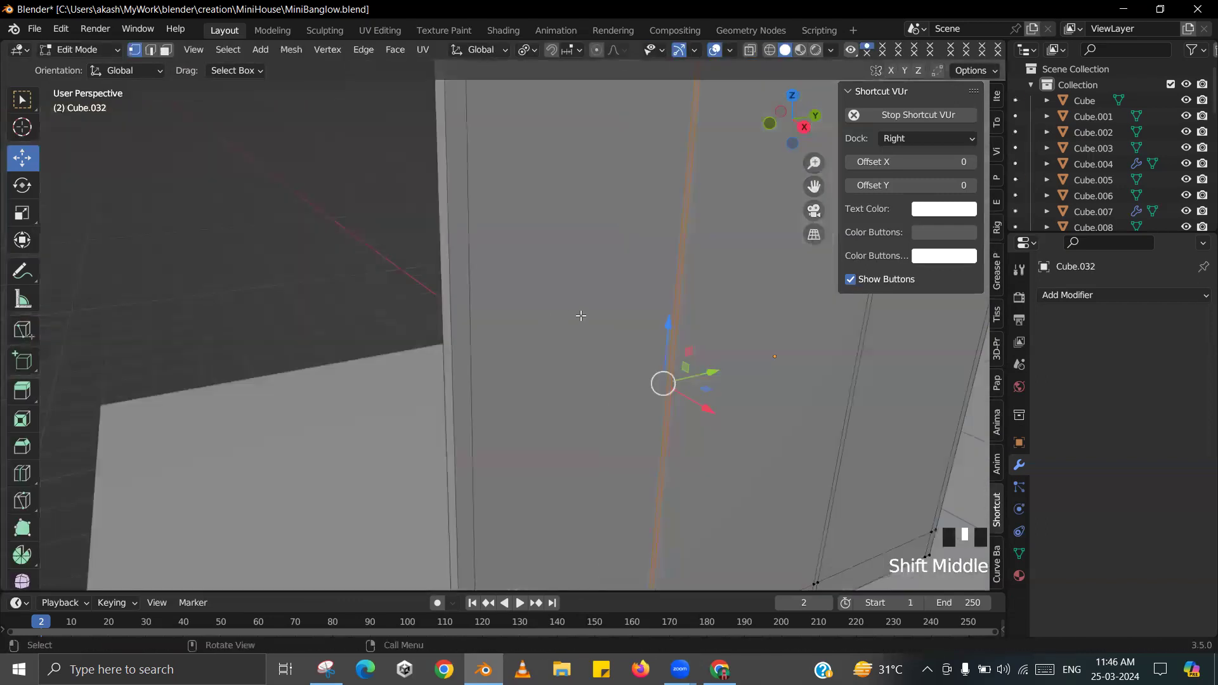
{"action": "key", "text": "x"}
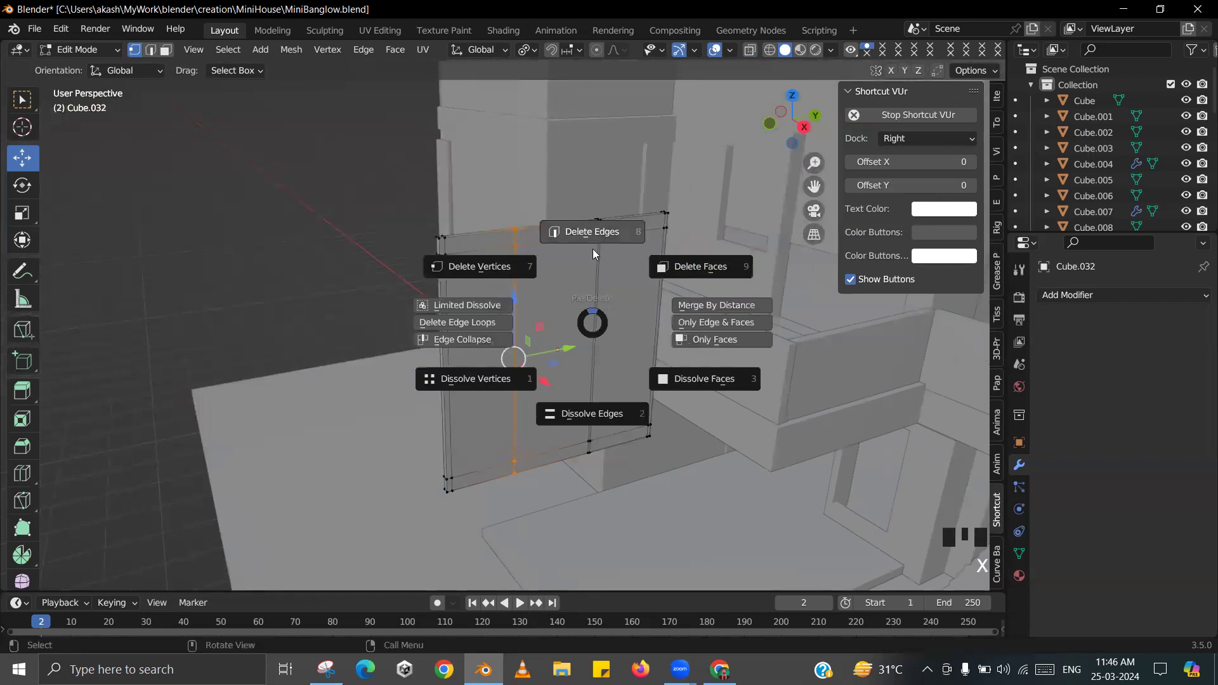
{"action": "left_click", "coordinate": [563, 411]}
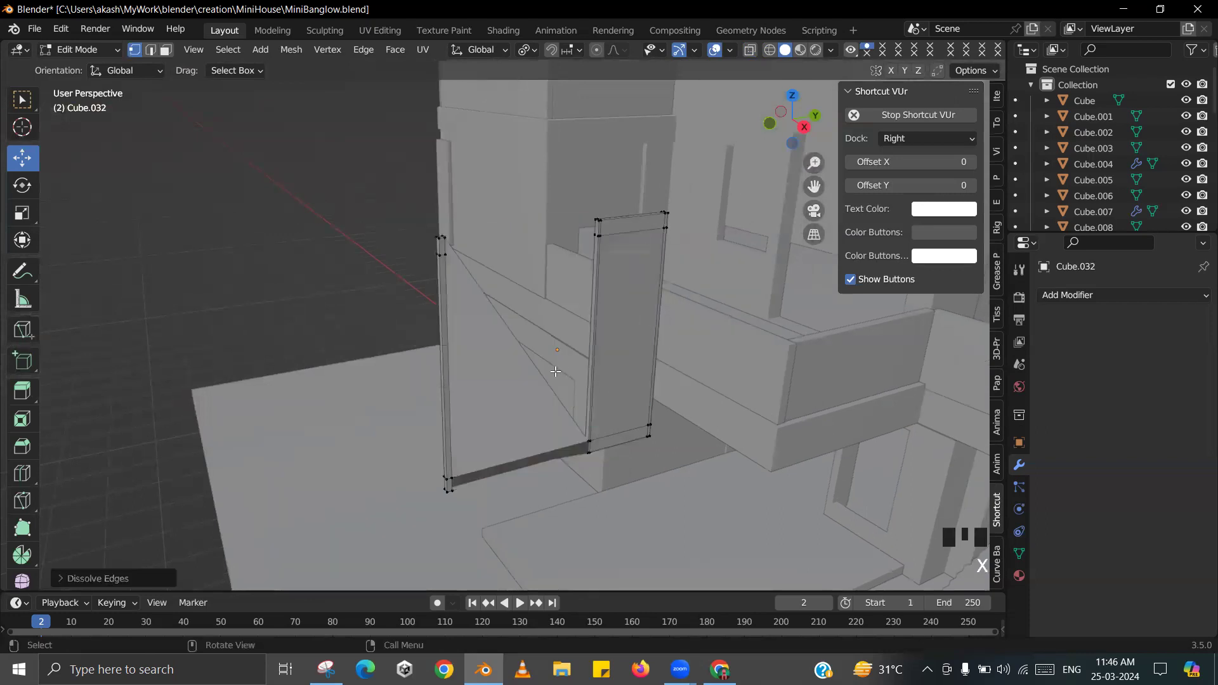
{"action": "key", "text": "ctrl+z"}
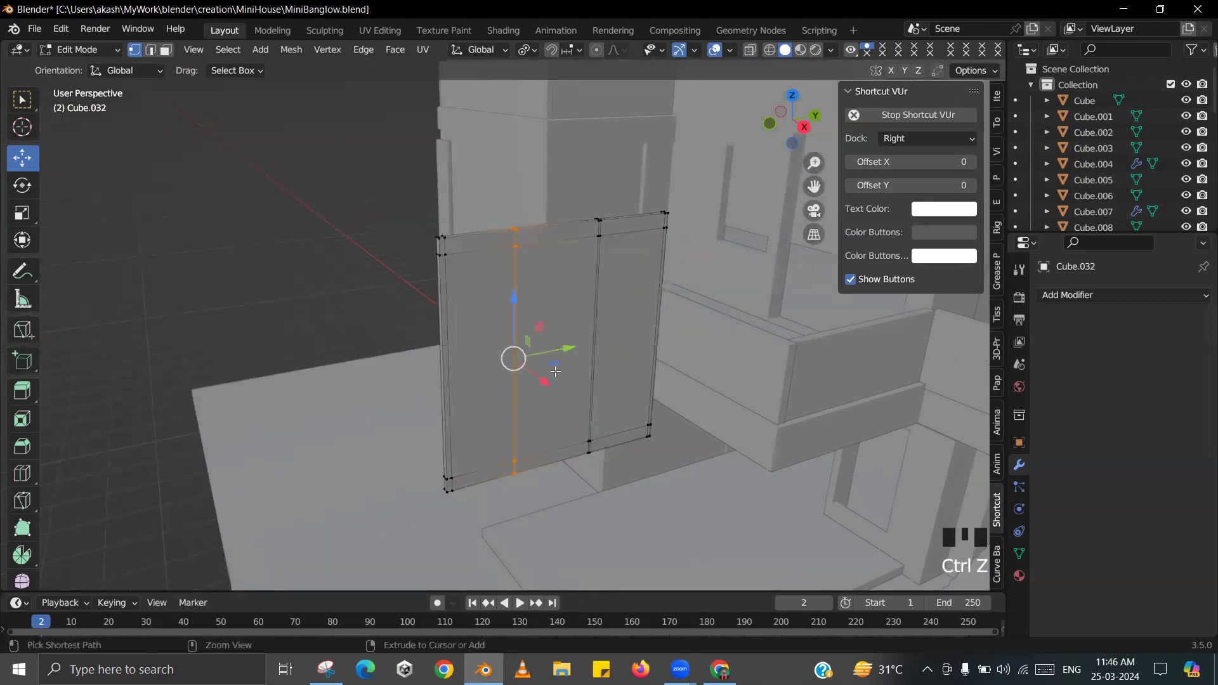
- Dissolve the two edge loops of the copied panel's outer divider one at a time, leaving a single divider
{"action": "scroll", "coordinate": [553, 342], "scroll_direction": "up", "scroll_amount": 3}
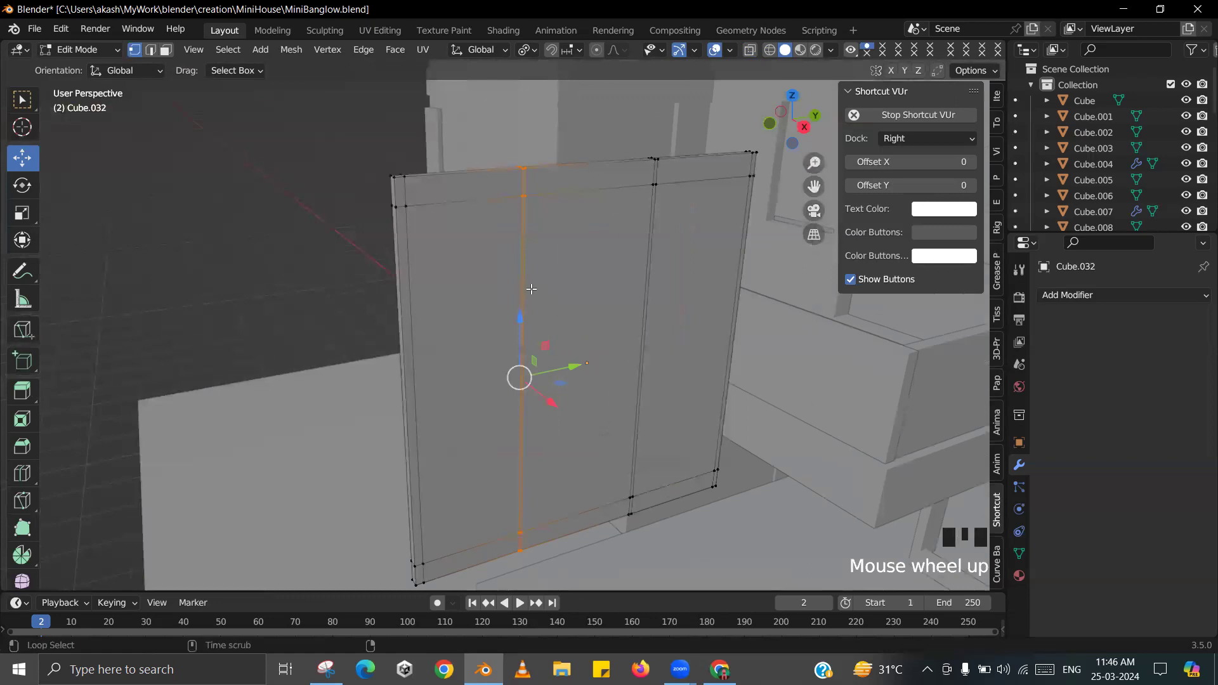
{"action": "left_click", "coordinate": [532, 293], "text": "alt"}
{"action": "key", "text": "x"}
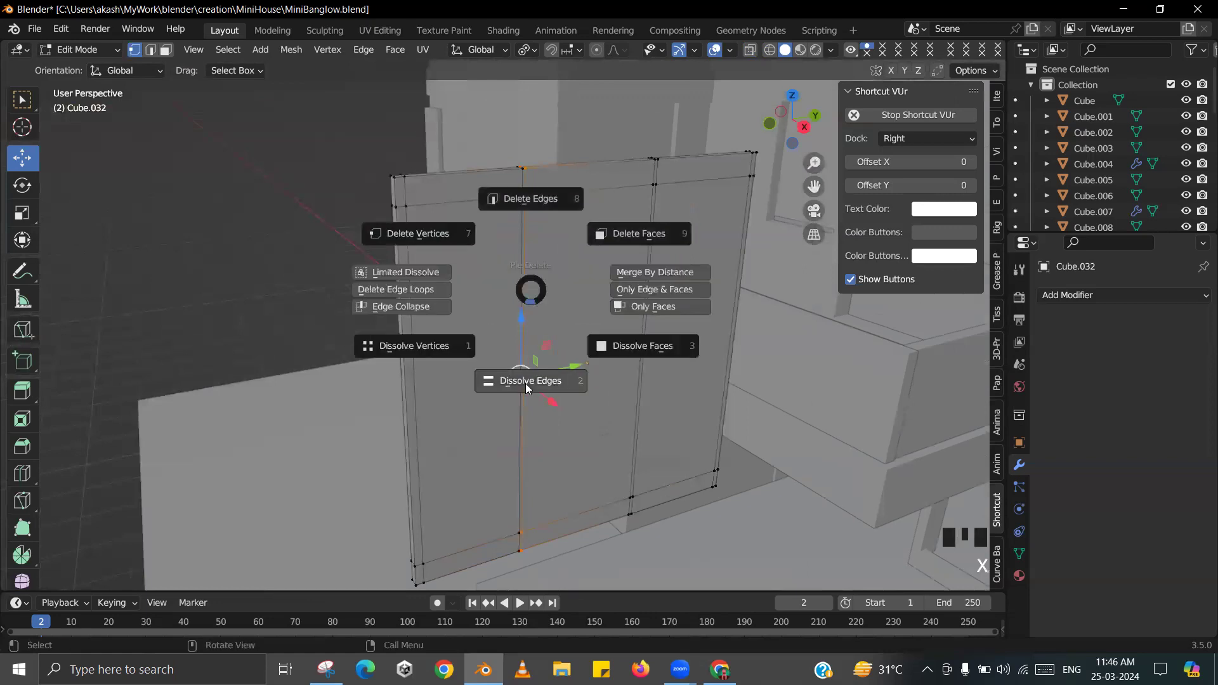
{"action": "left_click", "coordinate": [525, 384]}
{"action": "left_click", "coordinate": [526, 372], "text": "alt"}
{"action": "key", "text": "x"}
{"action": "left_click", "coordinate": [525, 414]}
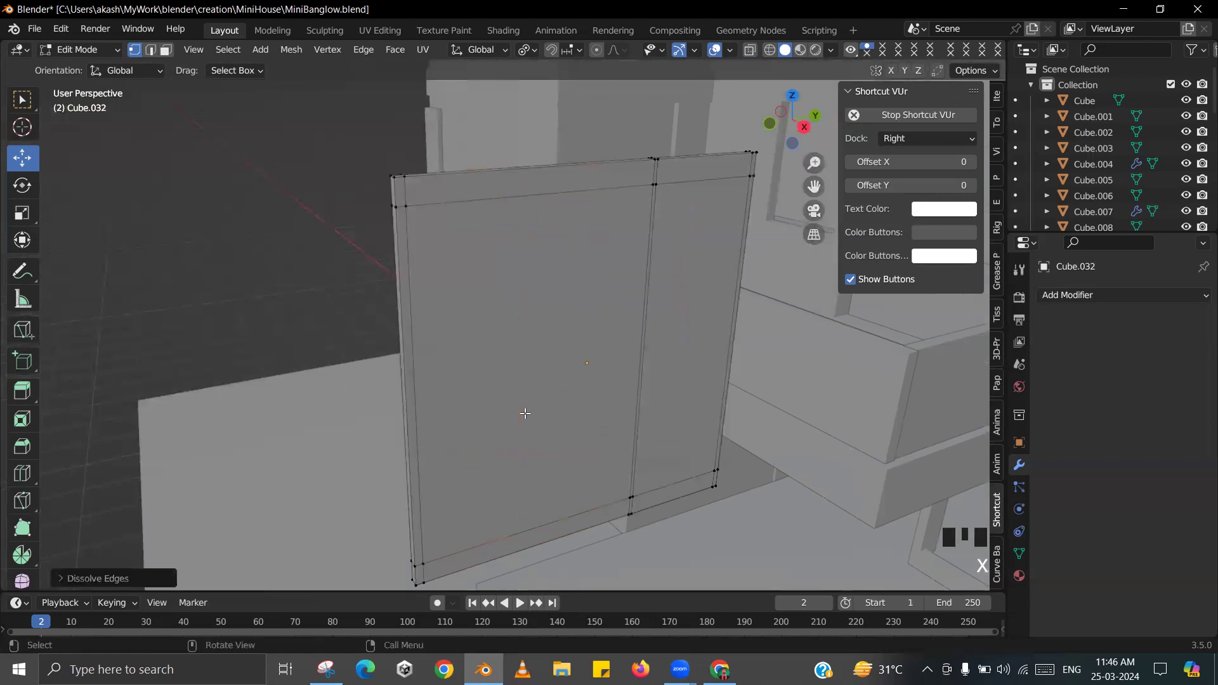
- Select the copied panel's remaining divider loops and move them along Y to the middle of the panel
{"action": "scroll", "coordinate": [517, 375], "scroll_direction": "down", "scroll_amount": 2}
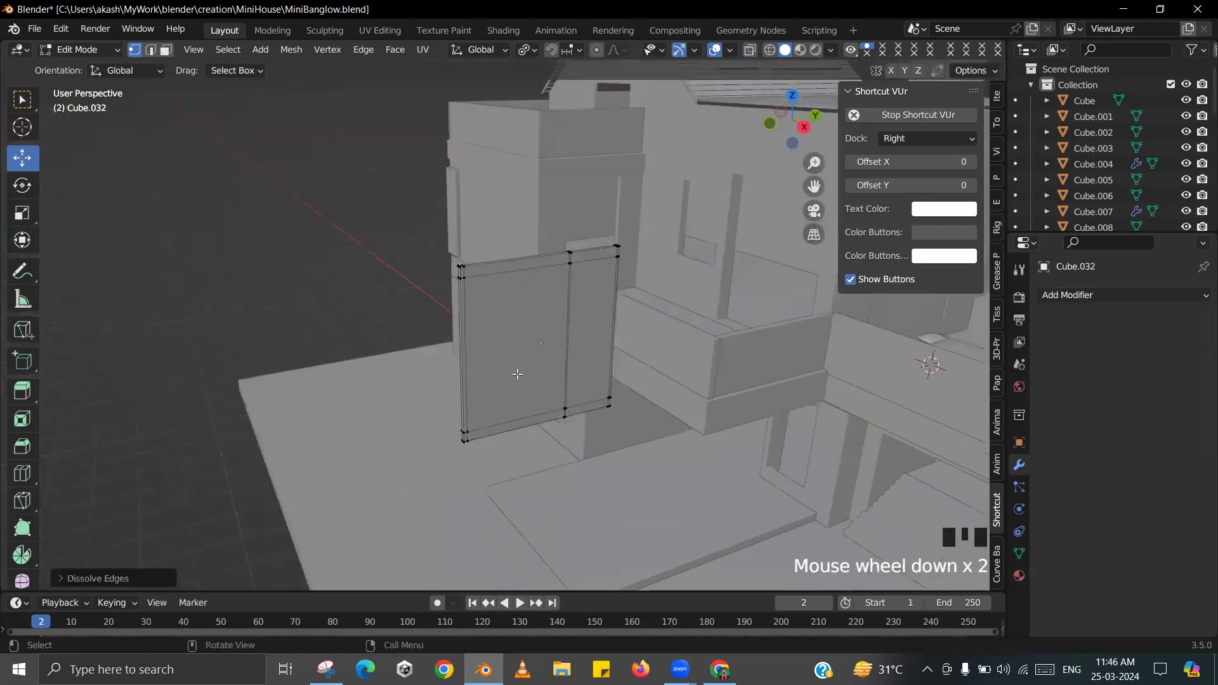
{"action": "middle_click_drag", "start_coordinate": [517, 375], "coordinate": [510, 367]}
{"action": "scroll", "coordinate": [485, 363], "scroll_direction": "up", "scroll_amount": 1}
{"action": "left_click", "coordinate": [447, 359], "text": "alt"}
{"action": "left_click", "coordinate": [457, 361], "text": "alt+shift"}
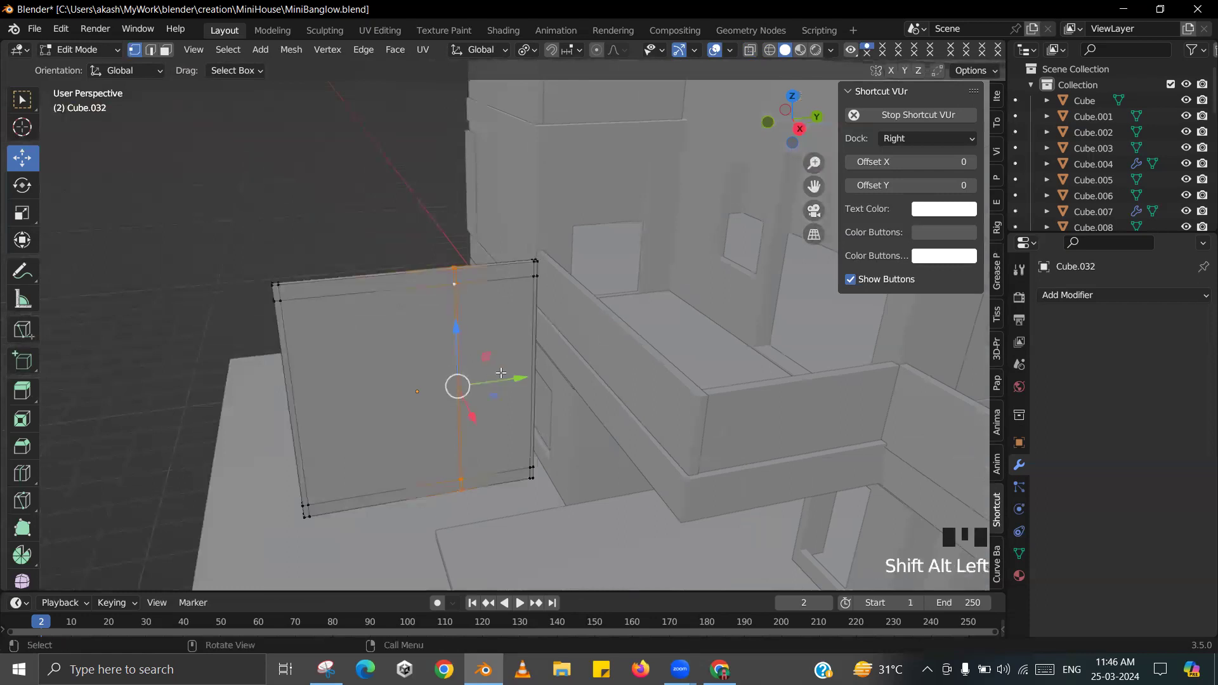
{"action": "left_click_drag", "start_coordinate": [518, 378], "coordinate": [477, 398]}
{"action": "key", "text": "Tab"}
- Scale the copied window panel down uniformly and rotate it 90 degrees
{"action": "key", "text": "s"}
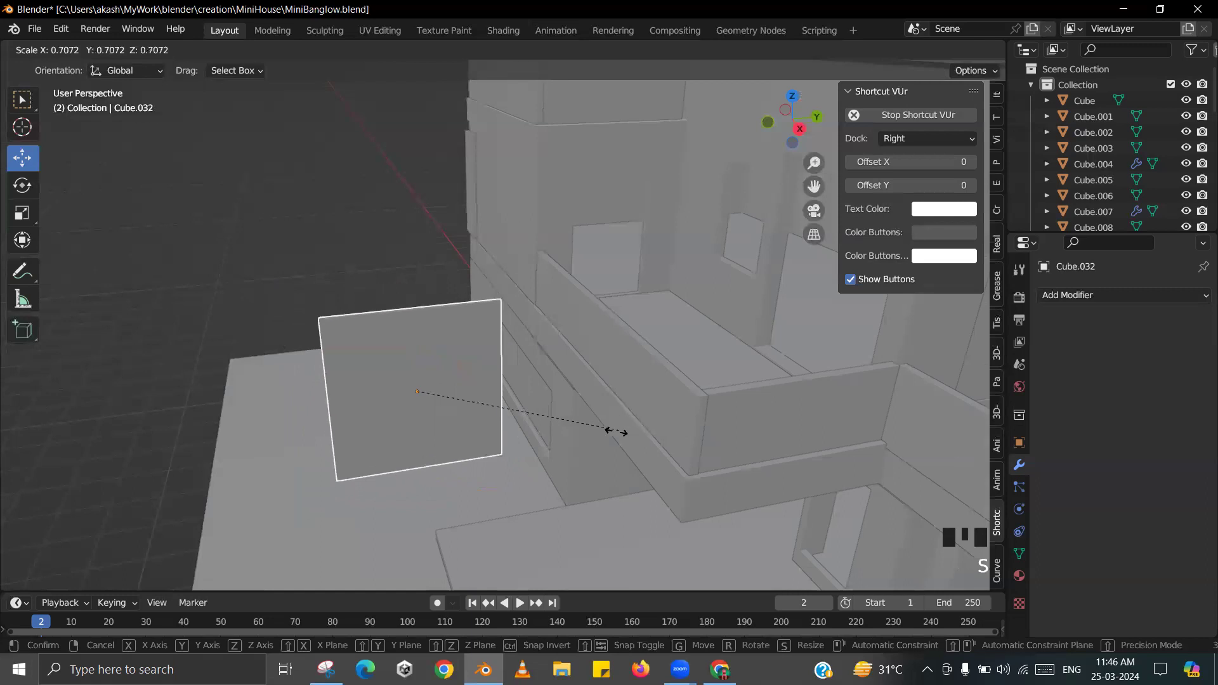
{"action": "left_click", "coordinate": [586, 434]}
{"action": "scroll", "coordinate": [570, 407], "scroll_direction": "down", "scroll_amount": 3}
{"action": "middle_click_drag", "start_coordinate": [581, 403], "coordinate": [801, 358]}
{"action": "key", "text": "r"}
{"action": "key", "text": "9"}
{"action": "key", "text": "0"}
{"action": "key", "text": "Return"}
- Move the rotated panel across to the upper balcony beside the house's gable wall
{"action": "left_click_drag", "start_coordinate": [808, 405], "coordinate": [508, 337]}
{"action": "middle_click_drag", "start_coordinate": [508, 336], "coordinate": [517, 329], "text": "shift"}
{"action": "left_click_drag", "start_coordinate": [480, 325], "coordinate": [695, 262]}
{"action": "middle_click_drag", "start_coordinate": [634, 271], "coordinate": [701, 269]}
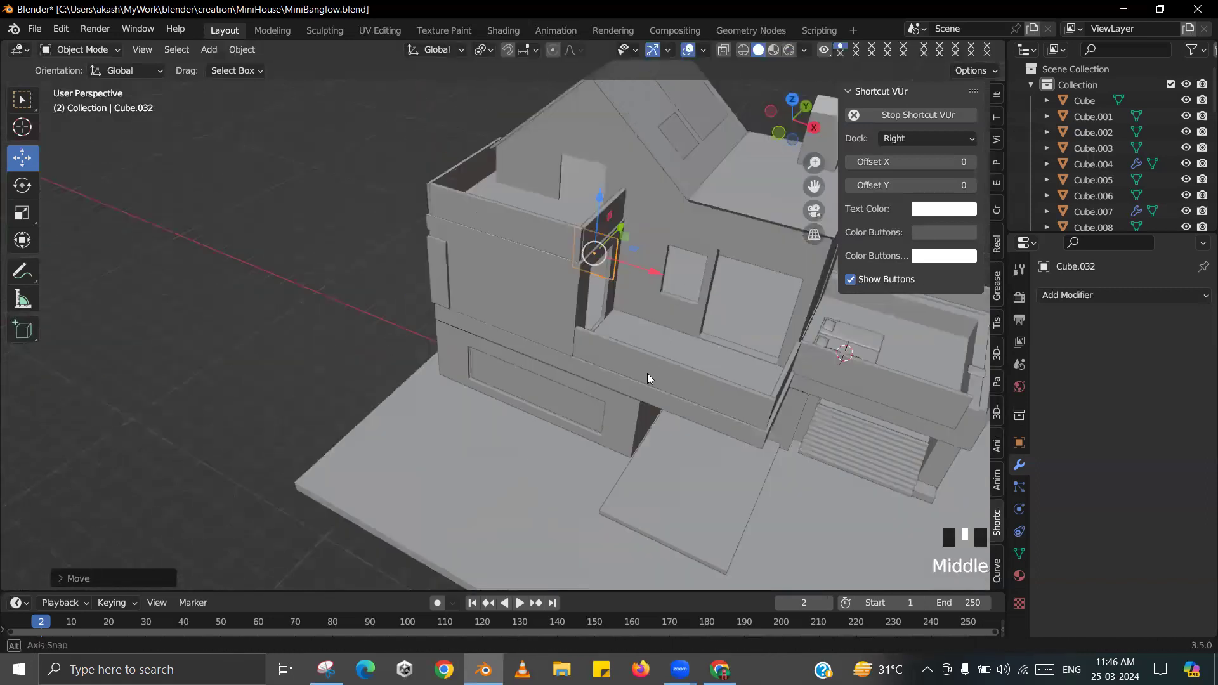
{"action": "middle_click_drag", "start_coordinate": [647, 372], "coordinate": [675, 373]}
- Raise the panel and position it against the gable wall opening above the upper balcony floor
{"action": "scroll", "coordinate": [665, 368], "scroll_direction": "up", "scroll_amount": 2}
{"action": "left_click_drag", "start_coordinate": [604, 345], "coordinate": [591, 343]}
{"action": "left_click_drag", "start_coordinate": [525, 281], "coordinate": [565, 227]}
{"action": "middle_click_drag", "start_coordinate": [564, 227], "coordinate": [646, 265]}
{"action": "left_click_drag", "start_coordinate": [646, 265], "coordinate": [614, 270]}
{"action": "key", "text": "KP_Decimal"}
{"action": "scroll", "coordinate": [565, 309], "scroll_direction": "down", "scroll_amount": 2}
{"action": "middle_click_drag", "start_coordinate": [565, 310], "coordinate": [604, 324]}
{"action": "left_click_drag", "start_coordinate": [564, 338], "coordinate": [541, 342]}
- Check the panel's fit in the gable wall using wireframe shading, return to solid shading and save the file
{"action": "key", "text": "z"}
{"action": "left_click", "coordinate": [659, 326]}
{"action": "key", "text": "z"}
{"action": "left_click", "coordinate": [496, 341]}
{"action": "mouse_move", "coordinate": [496, 341]}
{"action": "middle_mouse_down"}
{"action": "mouse_move", "coordinate": [530, 341]}
{"action": "mouse_move", "coordinate": [562, 362]}
{"action": "middle_mouse_up"}
{"action": "scroll", "coordinate": [562, 362], "scroll_direction": "up", "scroll_amount": 2}
{"action": "key", "text": "z"}
{"action": "left_click", "coordinate": [632, 359]}
{"action": "key", "text": "ctrl+s"}
- Adjust the gable window panel's height along the Z axis
{"action": "left_click", "coordinate": [494, 292]}
{"action": "middle_click_drag", "start_coordinate": [495, 298], "coordinate": [486, 339]}
{"action": "scroll", "coordinate": [558, 272], "scroll_direction": "up", "scroll_amount": 2}
{"action": "key", "text": "g"}
{"action": "key", "text": "z"}
{"action": "left_click", "coordinate": [557, 271]}
{"action": "scroll", "coordinate": [563, 257], "scroll_direction": "down", "scroll_amount": 3}
{"action": "scroll", "coordinate": [486, 339], "scroll_direction": "down", "scroll_amount": 2}
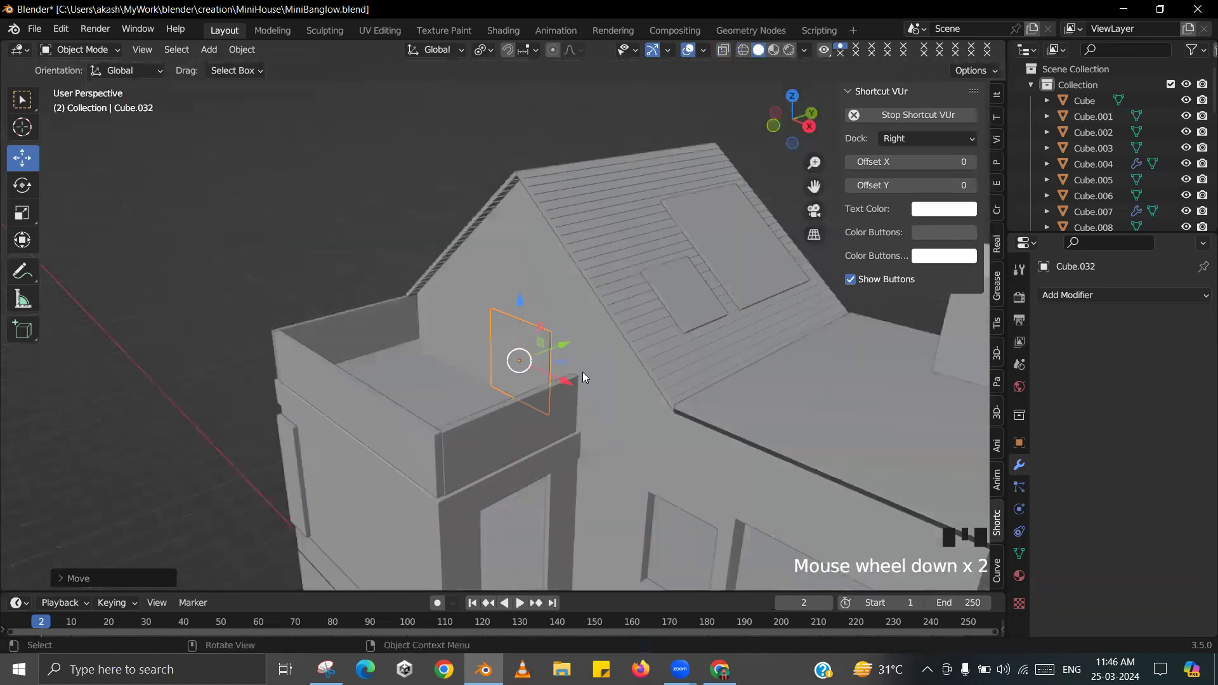
- Switch the viewport to wireframe shading around the gable window panel
{"action": "scroll", "coordinate": [582, 376], "scroll_direction": "up", "scroll_amount": 2}
{"action": "middle_click_drag", "start_coordinate": [582, 377], "coordinate": [695, 68], "text": "shift"}
{"action": "left_click", "coordinate": [773, 50]}
{"action": "scroll", "coordinate": [463, 333], "scroll_direction": "down", "scroll_amount": 1}
{"action": "middle_click_drag", "start_coordinate": [752, 112], "coordinate": [756, 108]}
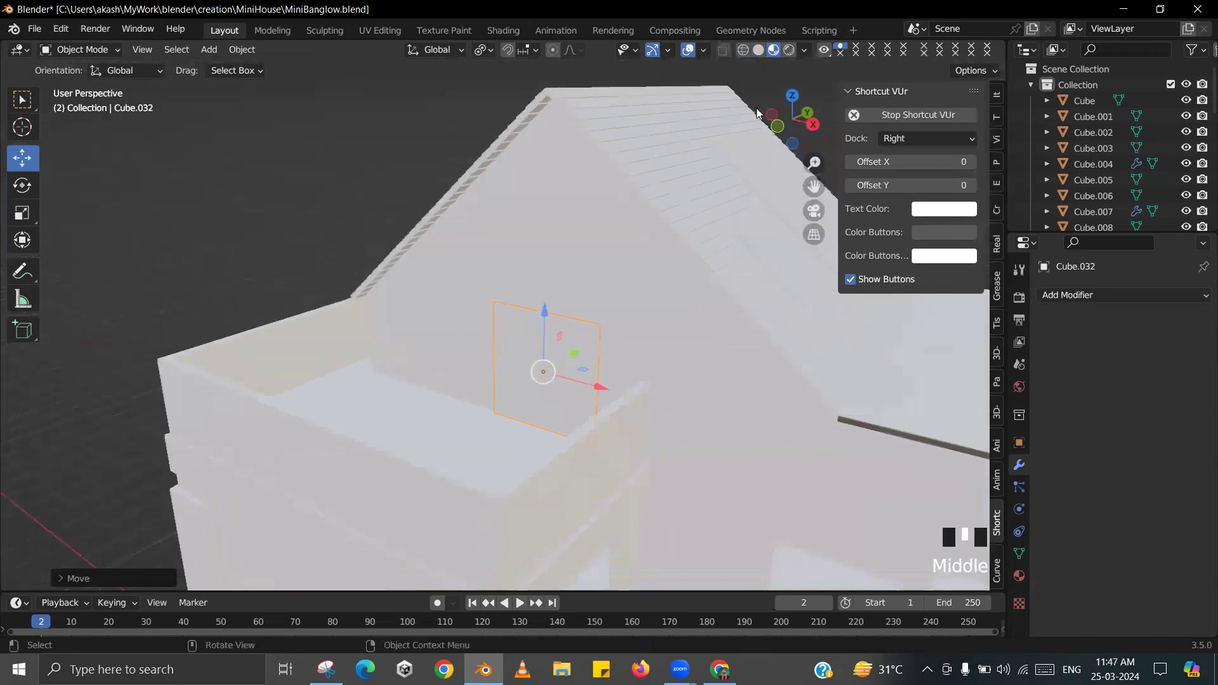
{"action": "left_click", "coordinate": [743, 50]}
{"action": "mouse_move", "coordinate": [471, 425]}
{"action": "middle_mouse_down"}
{"action": "mouse_move", "coordinate": [530, 460]}
{"action": "mouse_move", "coordinate": [565, 373]}
{"action": "mouse_move", "coordinate": [530, 374]}
{"action": "mouse_move", "coordinate": [517, 323]}
{"action": "middle_mouse_up"}
{"action": "scroll", "coordinate": [508, 326], "scroll_direction": "up", "scroll_amount": 9}
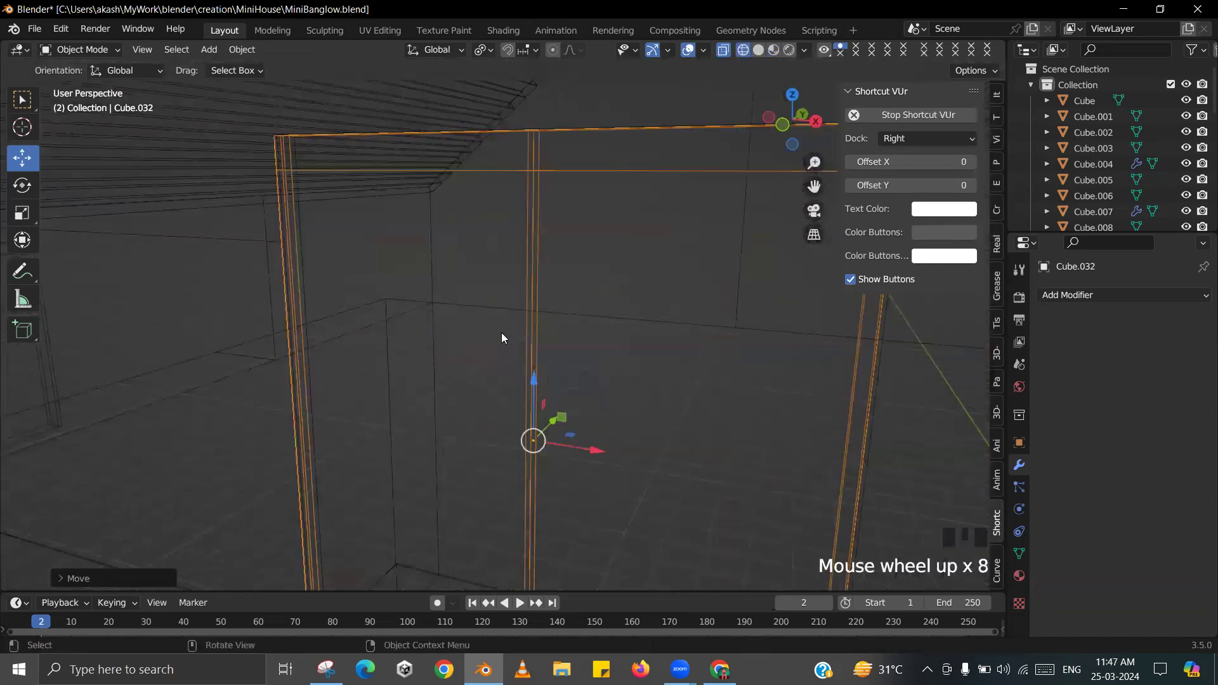
- Shift the edge loops of the gable panel's central divider slightly along X in Edit Mode
{"action": "key", "text": "Tab"}
{"action": "left_click", "coordinate": [544, 382], "text": "alt"}
{"action": "middle_click_drag", "start_coordinate": [542, 432], "coordinate": [557, 462]}
{"action": "left_click_drag", "start_coordinate": [557, 461], "coordinate": [561, 459]}
{"action": "left_click", "coordinate": [482, 395], "text": "alt"}
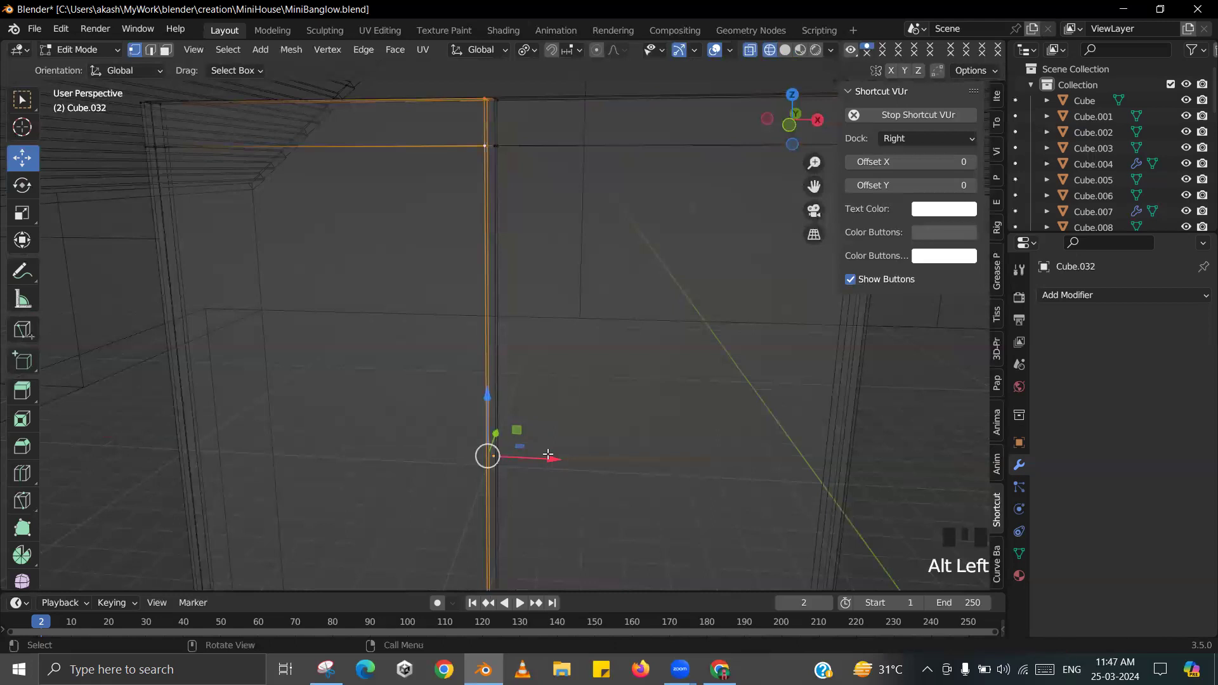
{"action": "left_click", "coordinate": [548, 455]}
{"action": "key", "text": "Tab"}
- Compare the house's front, balconies and garage steps with the reference image in Snipping Tool
{"action": "scroll", "coordinate": [652, 381], "scroll_direction": "down", "scroll_amount": 7}
{"action": "middle_click_drag", "start_coordinate": [601, 404], "coordinate": [459, 383]}
{"action": "scroll", "coordinate": [603, 428], "scroll_direction": "down", "scroll_amount": 5}
{"action": "middle_click_drag", "start_coordinate": [603, 427], "coordinate": [523, 381], "text": "shift"}
{"action": "key", "text": "alt+Tab"}
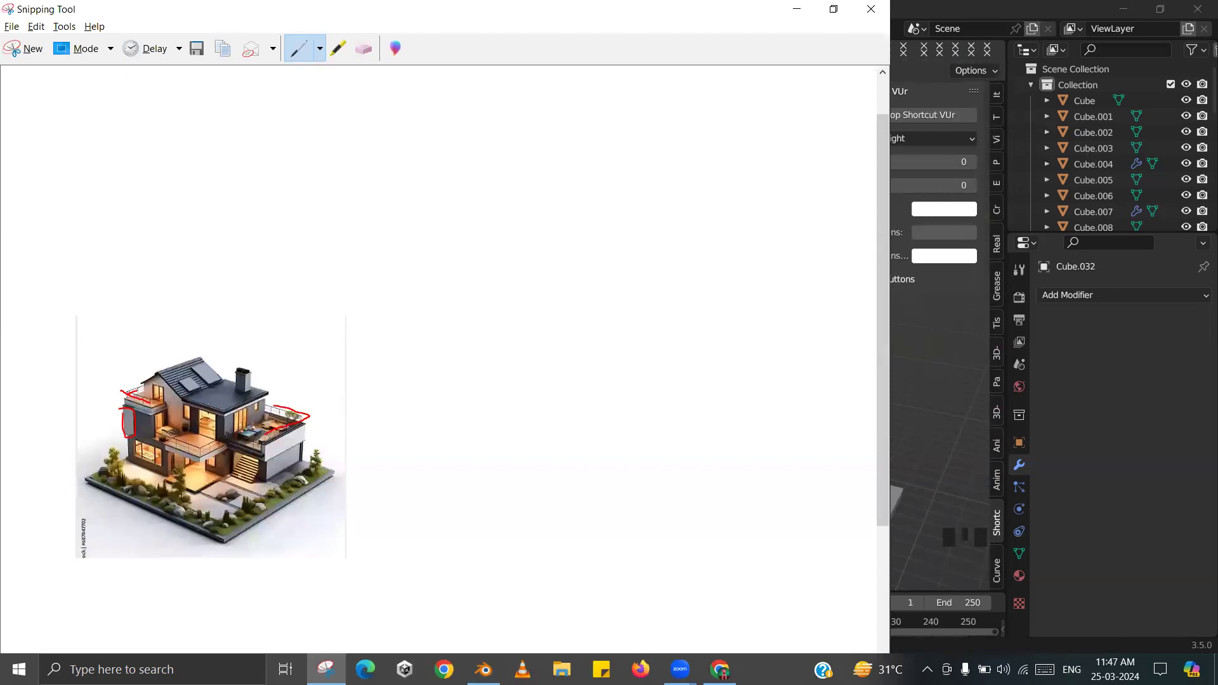
{"action": "key", "text": "alt+Tab"}
{"action": "middle_click_drag", "start_coordinate": [524, 383], "coordinate": [560, 410]}
{"action": "middle_click_drag", "start_coordinate": [560, 409], "coordinate": [525, 372], "text": "shift"}
{"action": "scroll", "coordinate": [541, 378], "scroll_direction": "up", "scroll_amount": 3}
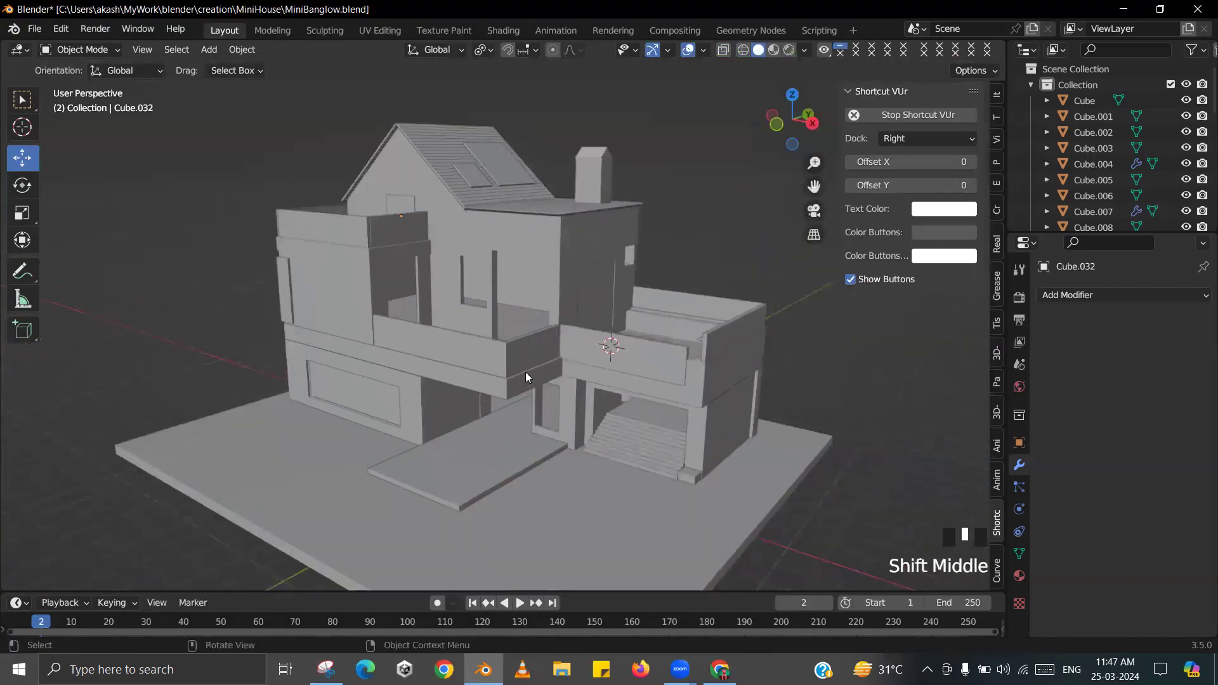
{"action": "key", "text": "alt+Tab"}
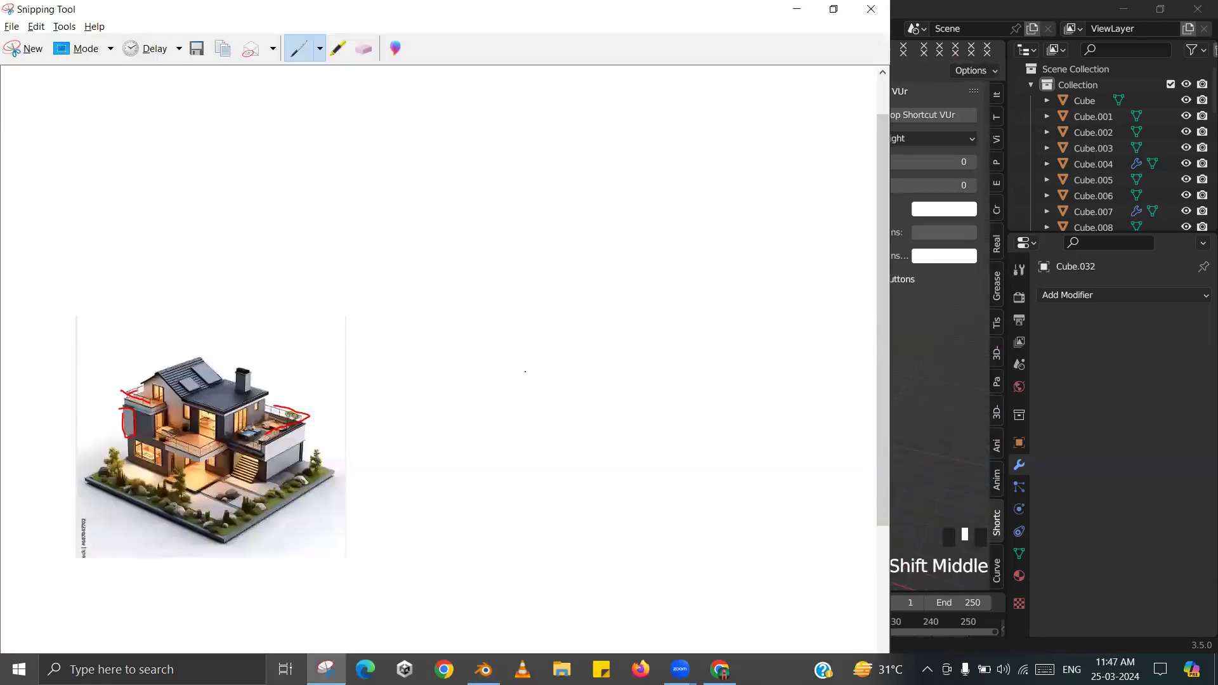
{"action": "key", "text": "alt+Tab"}
{"action": "middle_click_drag", "start_coordinate": [527, 330], "coordinate": [520, 364], "text": "shift"}
{"action": "key", "text": "alt+Tab"}
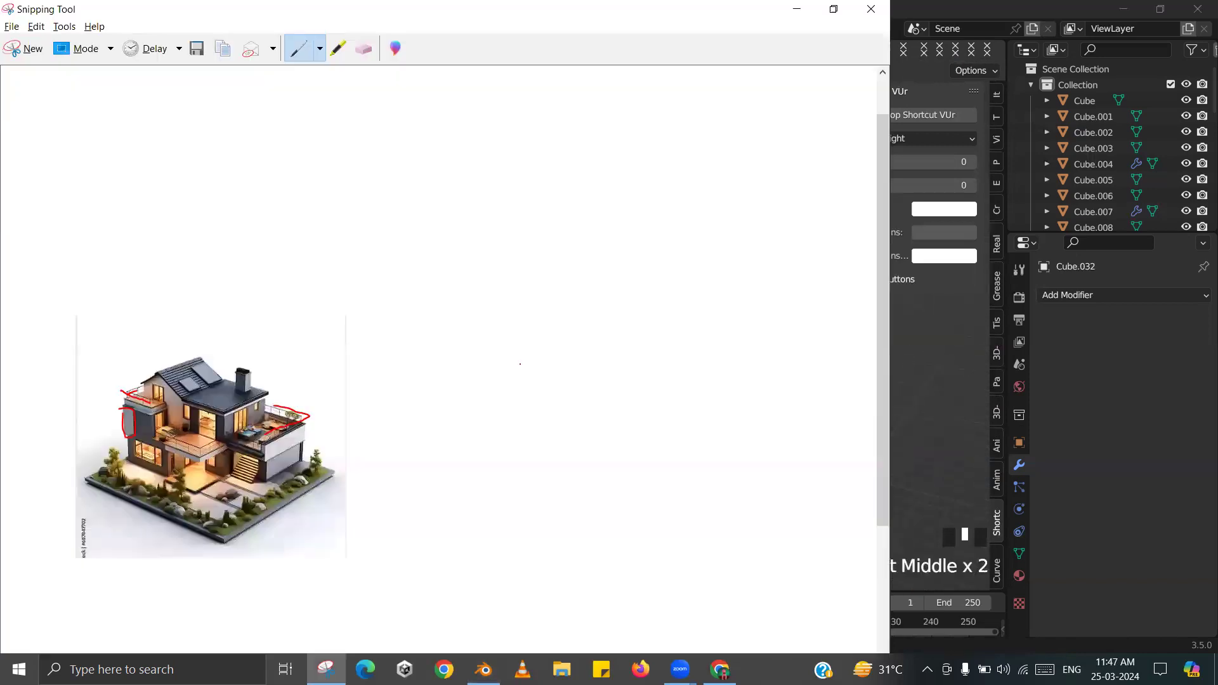
{"action": "key", "text": "alt+Tab"}
{"action": "middle_click_drag", "start_coordinate": [574, 416], "coordinate": [632, 407], "text": "shift"}
{"action": "scroll", "coordinate": [637, 389], "scroll_direction": "up", "scroll_amount": 3}
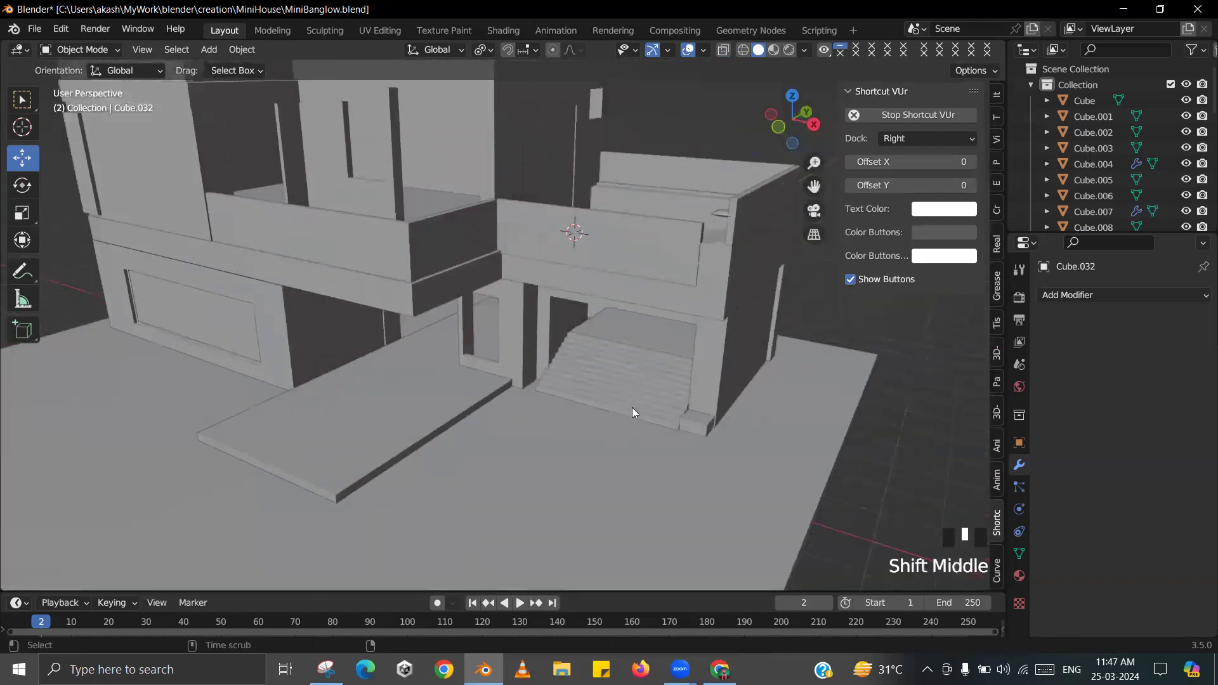
- In Snipping Tool, erase the red markings over the reference image's terrace and reselect the pen
{"action": "key", "text": "alt+Tab"}
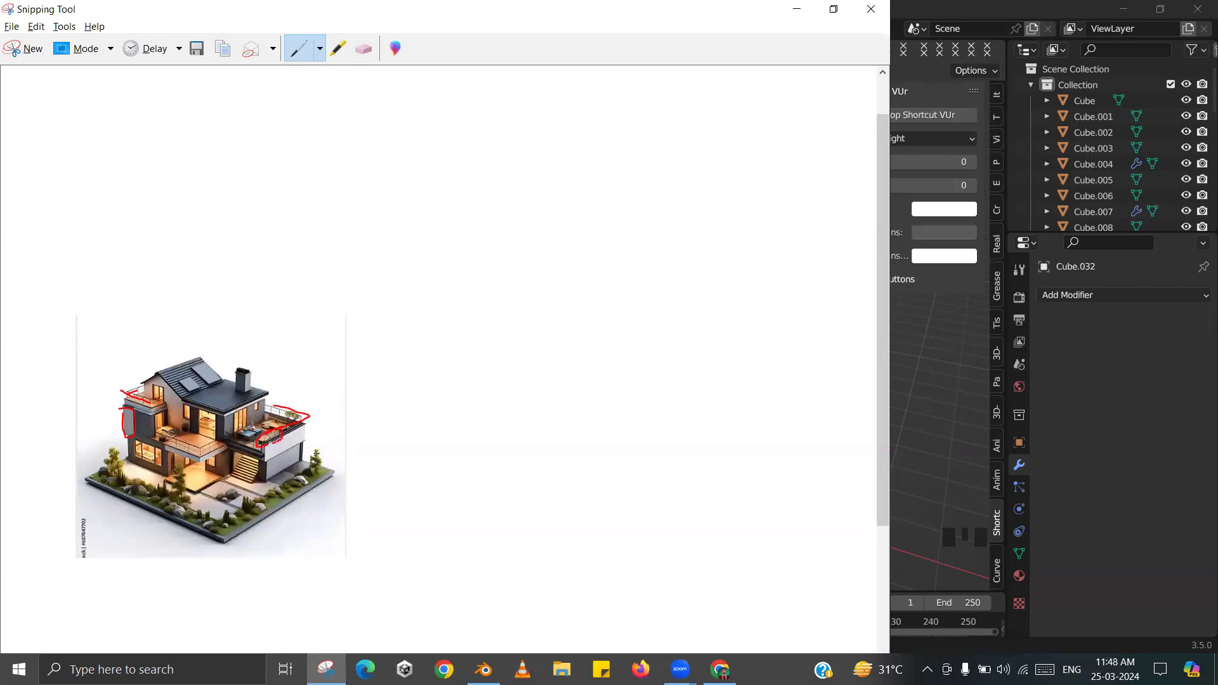
{"action": "left_click", "coordinate": [375, 51]}
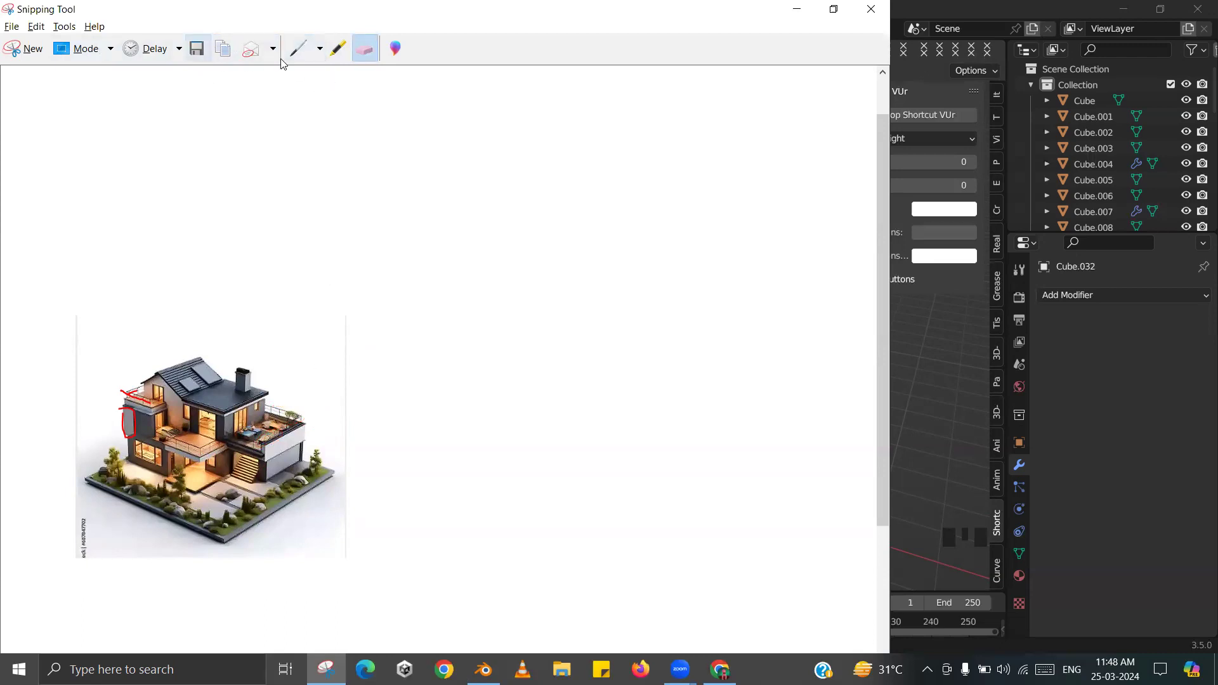
{"action": "left_click", "coordinate": [301, 54]}
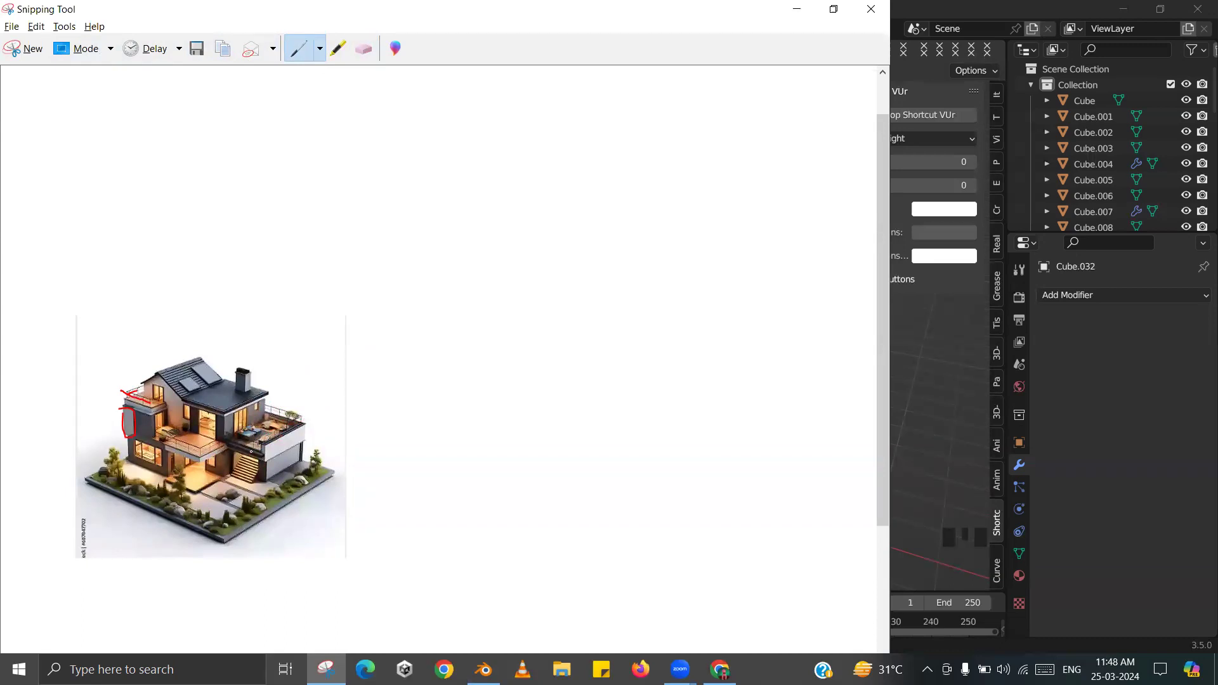
- Compare the whole house in Blender with the cleaned terrace area of the reference image
{"action": "key", "text": "alt+Tab"}
{"action": "scroll", "coordinate": [550, 370], "scroll_direction": "down", "scroll_amount": 3}
{"action": "mouse_move", "coordinate": [550, 370]}
{"action": "middle_mouse_down", "text": "shift"}
{"action": "mouse_move", "coordinate": [575, 402]}
{"action": "mouse_move", "coordinate": [557, 366]}
{"action": "mouse_move", "coordinate": [625, 392]}
{"action": "mouse_move", "coordinate": [582, 419]}
{"action": "mouse_move", "coordinate": [408, 382]}
{"action": "mouse_move", "coordinate": [246, 378]}
{"action": "mouse_move", "coordinate": [544, 373]}
{"action": "mouse_move", "coordinate": [545, 322]}
{"action": "mouse_move", "coordinate": [533, 380]}
{"action": "mouse_move", "coordinate": [539, 365]}
{"action": "middle_mouse_up", "text": "shift"}
{"action": "scroll", "coordinate": [538, 331], "scroll_direction": "down", "scroll_amount": 2}
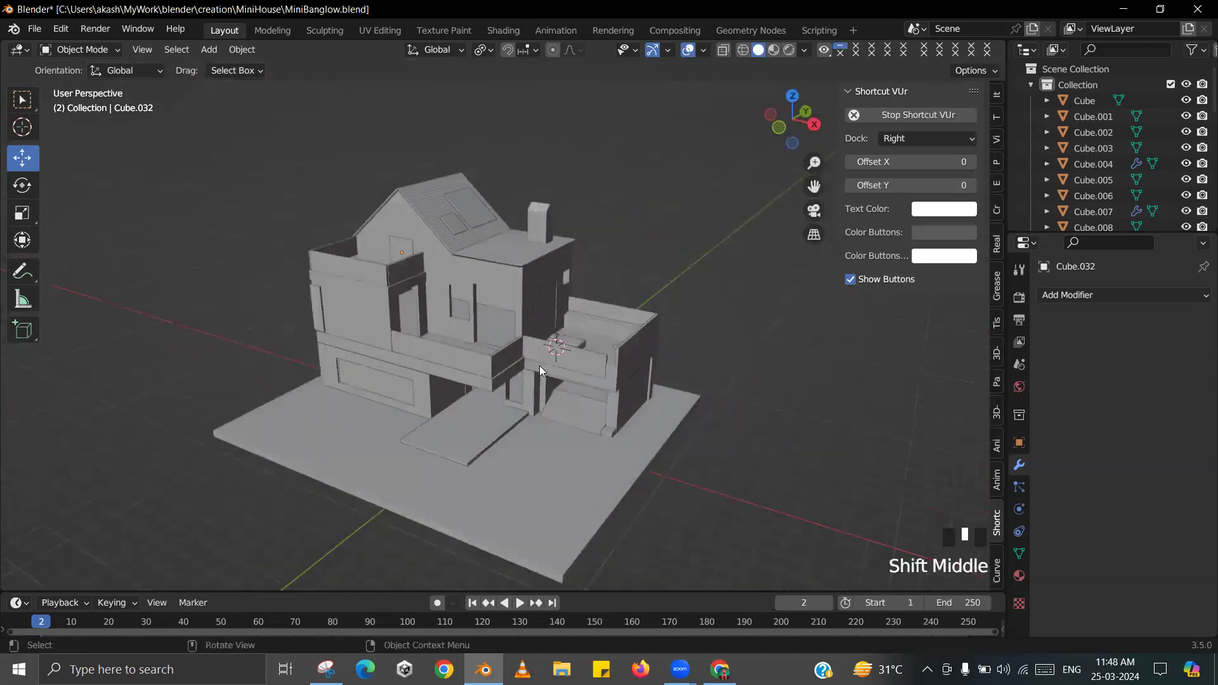
{"action": "key", "text": "alt+Tab"}
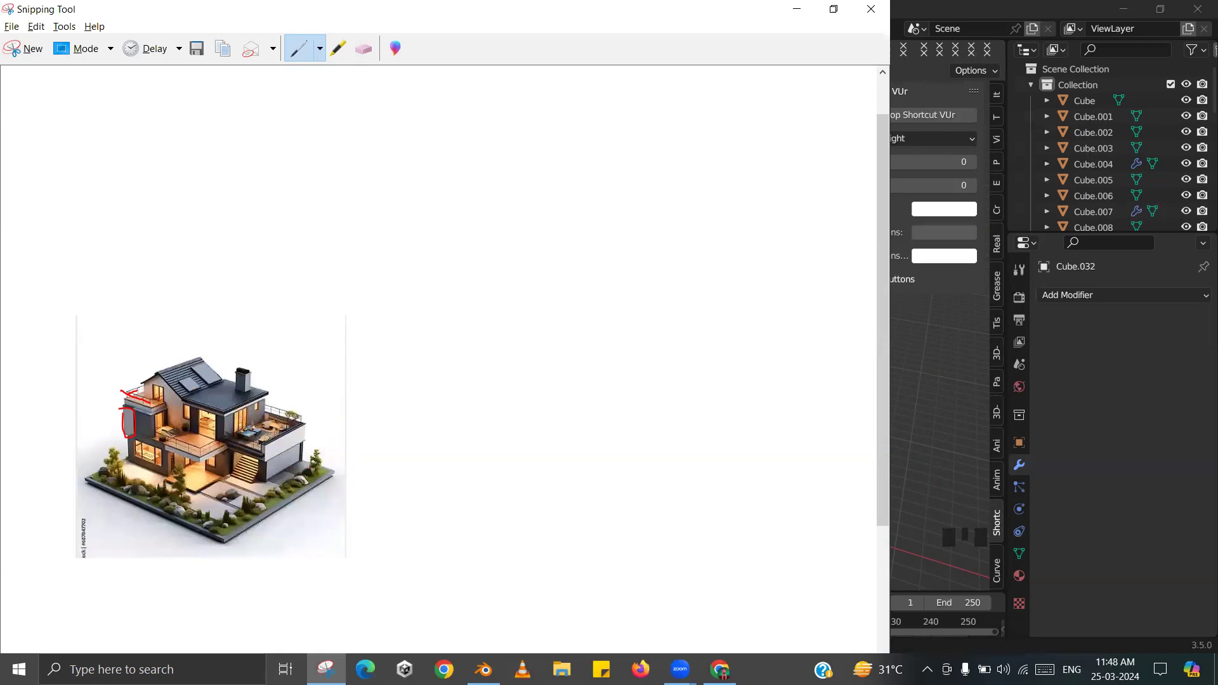
{"action": "key", "text": "alt+Tab"}
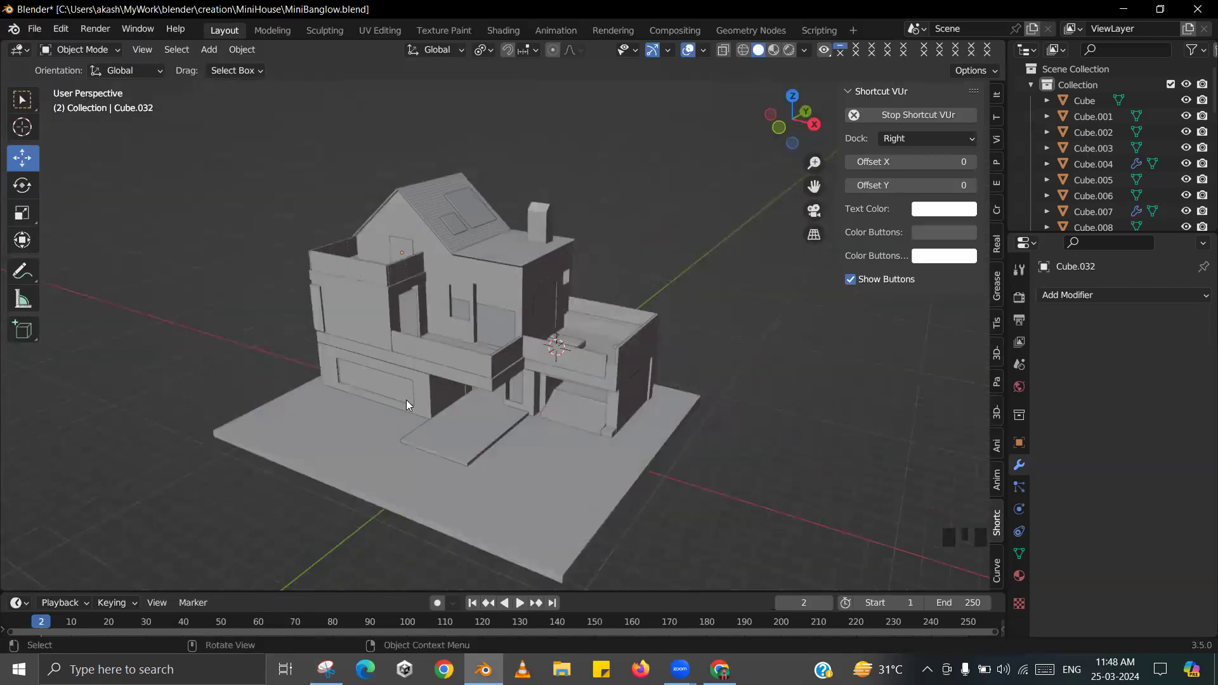
- Add a cube and move it onto the open terrace floor beside the existing loungers
{"action": "scroll", "coordinate": [532, 359], "scroll_direction": "up", "scroll_amount": 3}
{"action": "middle_click_drag", "start_coordinate": [548, 385], "coordinate": [485, 392], "text": "shift"}
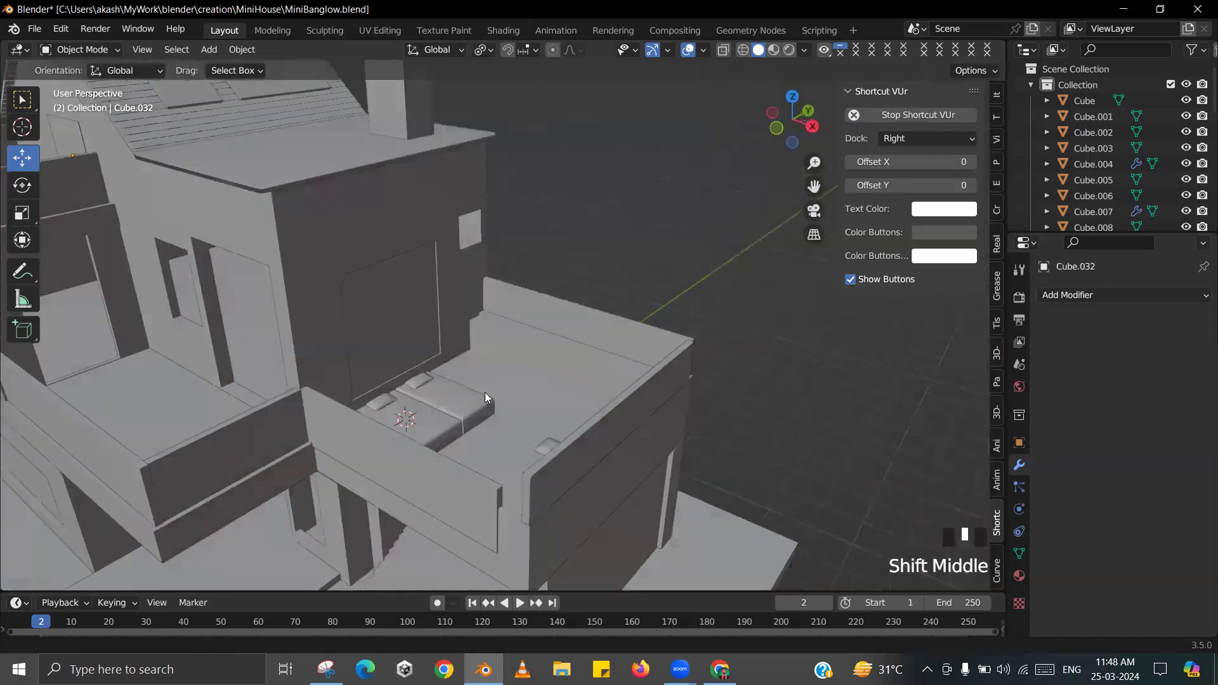
{"action": "scroll", "coordinate": [558, 388], "scroll_direction": "up", "scroll_amount": 1}
{"action": "middle_click_drag", "start_coordinate": [558, 392], "coordinate": [477, 309]}
{"action": "key", "text": "shift+a"}
{"action": "mouse_move", "coordinate": [477, 308]}
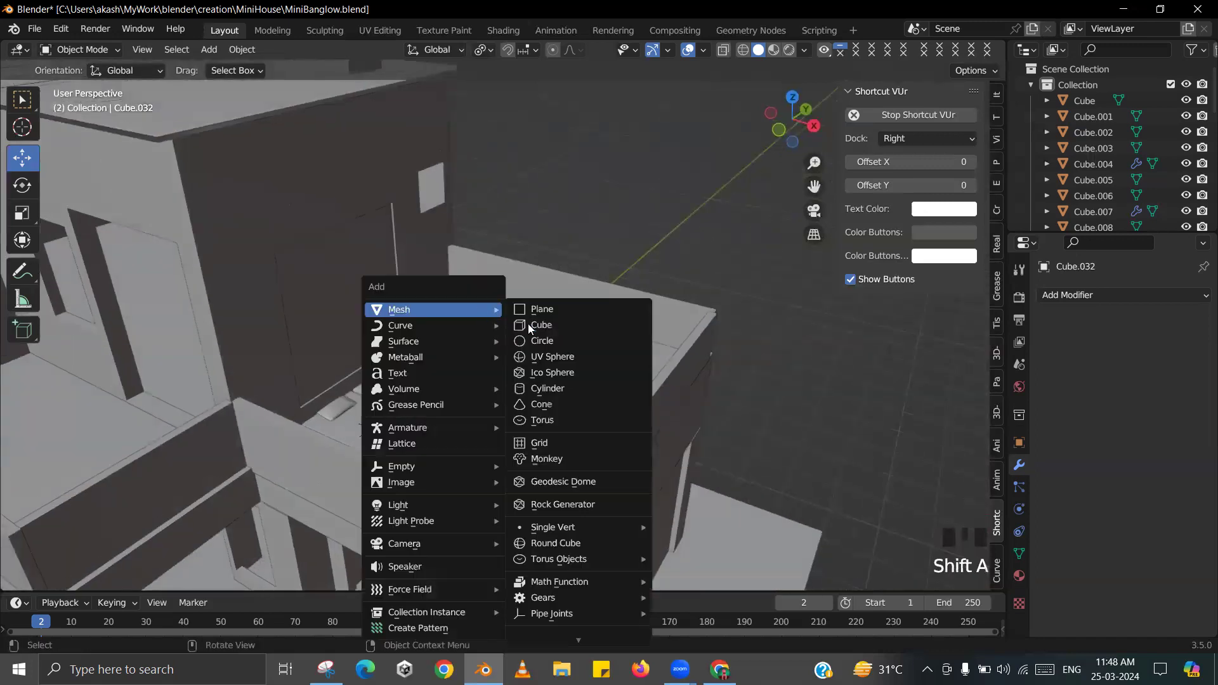
{"action": "left_click", "coordinate": [527, 323]}
{"action": "left_click_drag", "start_coordinate": [429, 388], "coordinate": [510, 320]}
{"action": "left_click_drag", "start_coordinate": [526, 383], "coordinate": [598, 402]}
- Flatten the new terrace cube along Z into a low block
{"action": "middle_click_drag", "start_coordinate": [597, 402], "coordinate": [685, 364]}
{"action": "key", "text": "s"}
{"action": "key", "text": "z"}
{"action": "left_click", "coordinate": [608, 364]}
{"action": "scroll", "coordinate": [607, 364], "scroll_direction": "up", "scroll_amount": 3}
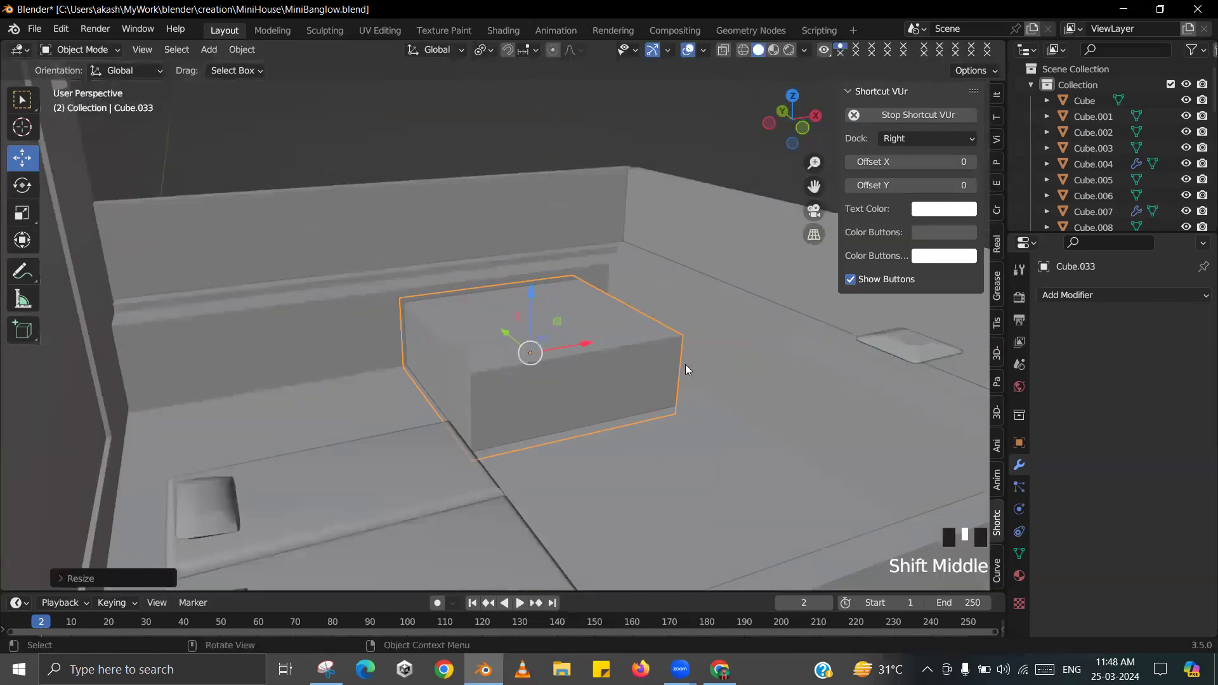
{"action": "key", "text": "s"}
{"action": "right_click", "coordinate": [687, 365]}
- Narrow the block along Y and move it back along Y toward the terrace's rear wall
{"action": "middle_click_drag", "start_coordinate": [613, 356], "coordinate": [554, 371]}
{"action": "scroll", "coordinate": [554, 372], "scroll_direction": "up", "scroll_amount": 2}
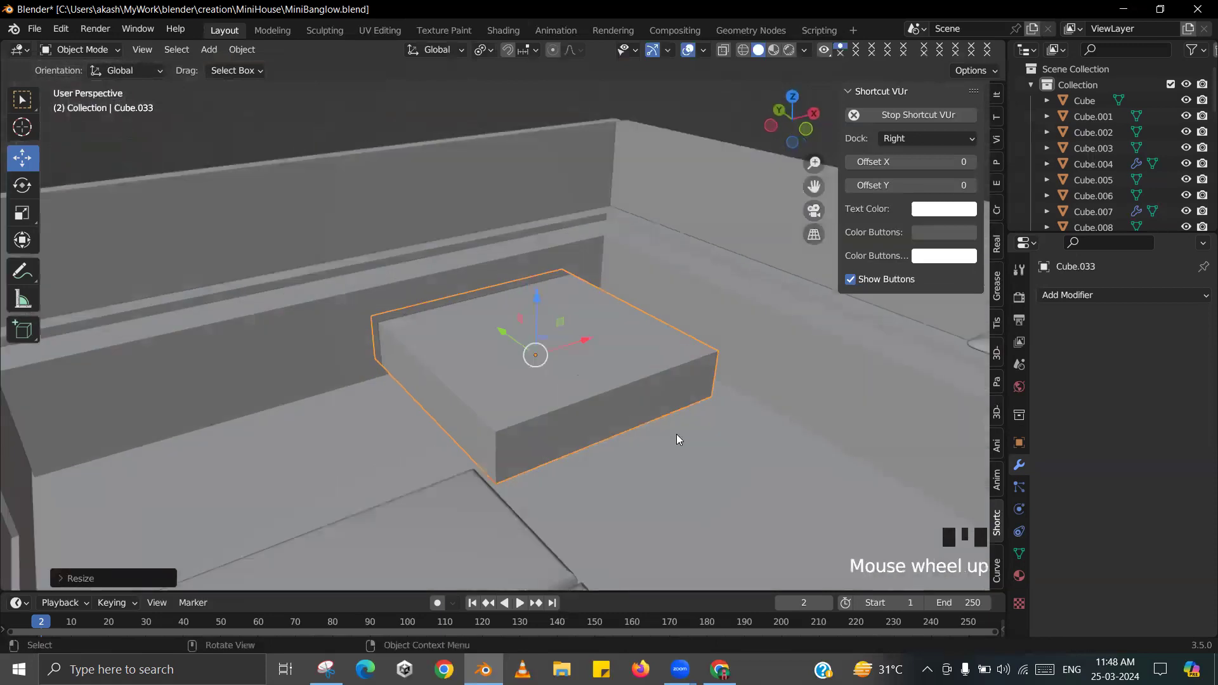
{"action": "middle_click_drag", "start_coordinate": [676, 434], "coordinate": [660, 418]}
{"action": "key", "text": "s"}
{"action": "key", "text": "y"}
{"action": "left_click", "coordinate": [594, 401]}
{"action": "middle_click_drag", "start_coordinate": [593, 400], "coordinate": [627, 398]}
{"action": "left_click_drag", "start_coordinate": [494, 337], "coordinate": [446, 339]}
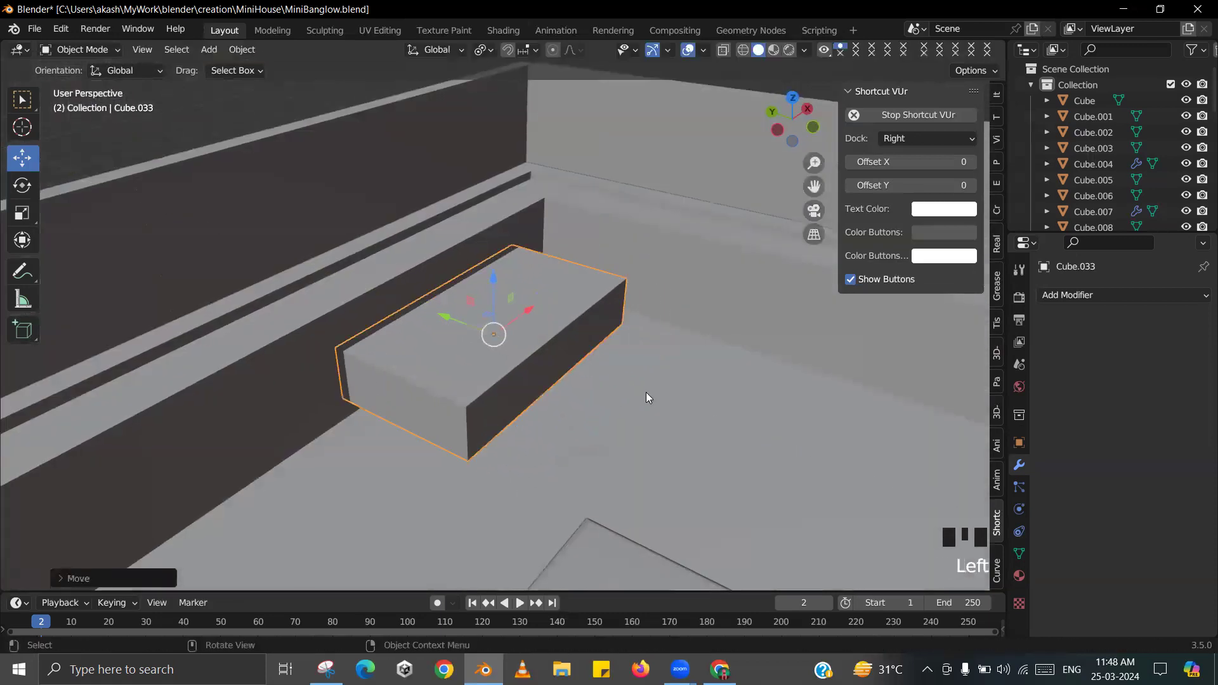
- Lower the block along Z onto the terrace floor and save the file
{"action": "middle_click_drag", "start_coordinate": [646, 392], "coordinate": [602, 367]}
{"action": "left_click_drag", "start_coordinate": [513, 285], "coordinate": [522, 308]}
{"action": "key", "text": "ctrl+s"}
{"action": "scroll", "coordinate": [590, 397], "scroll_direction": "down", "scroll_amount": 2}
{"action": "scroll", "coordinate": [533, 379], "scroll_direction": "up", "scroll_amount": 1}
{"action": "middle_click_drag", "start_coordinate": [533, 379], "coordinate": [547, 419], "text": "shift"}
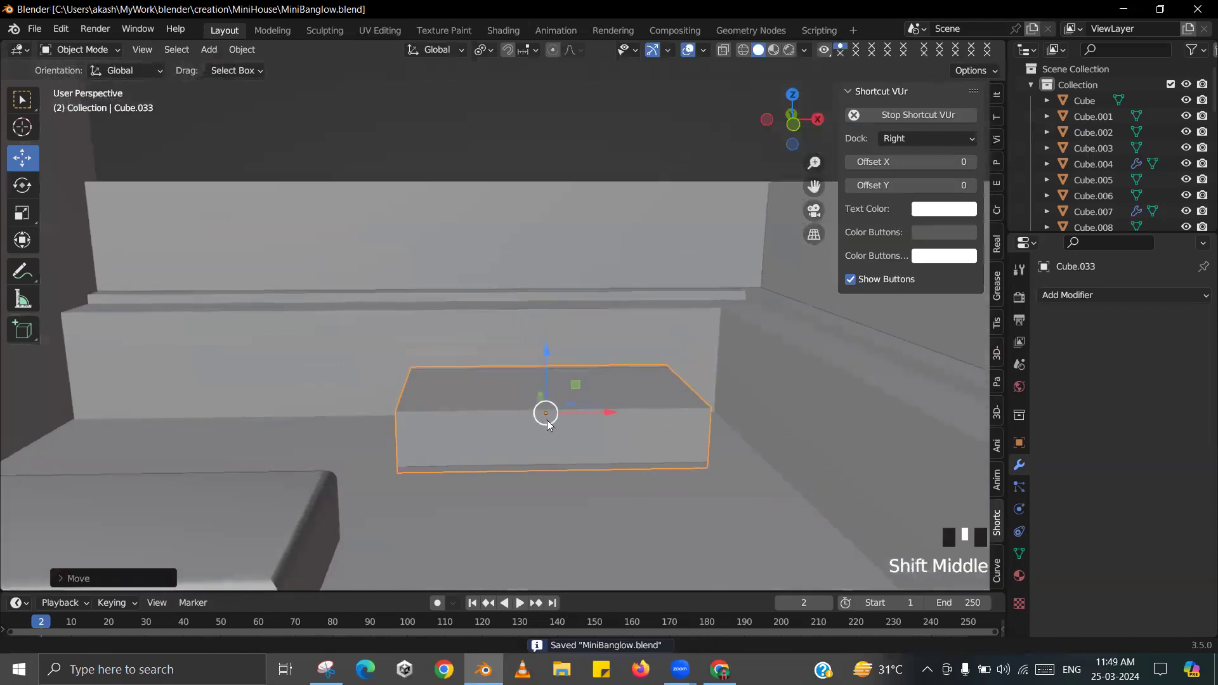
- Compare the terrace block with the seating in the Snipping Tool reference image
{"action": "key", "text": "alt+Tab"}
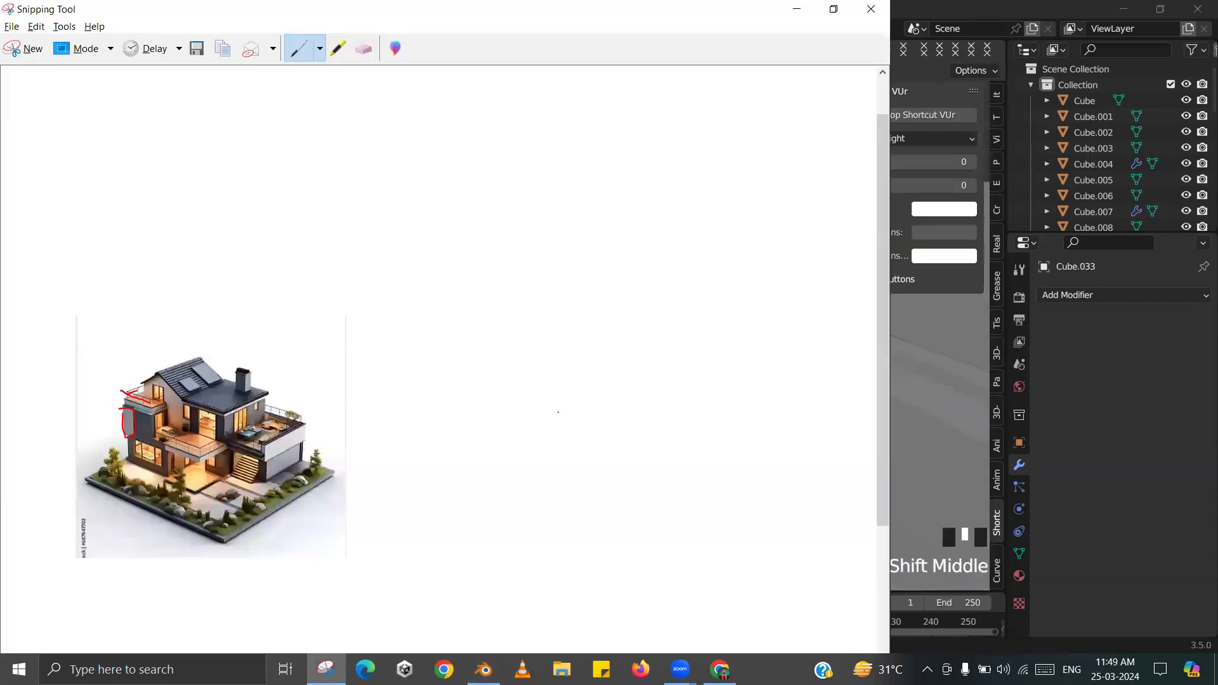
{"action": "key", "text": "alt+Tab"}
{"action": "middle_click_drag", "start_coordinate": [485, 410], "coordinate": [580, 393]}
{"action": "left_click", "coordinate": [604, 397]}
{"action": "scroll", "coordinate": [680, 346], "scroll_direction": "down", "scroll_amount": 4}
{"action": "scroll", "coordinate": [583, 387], "scroll_direction": "up", "scroll_amount": 5}
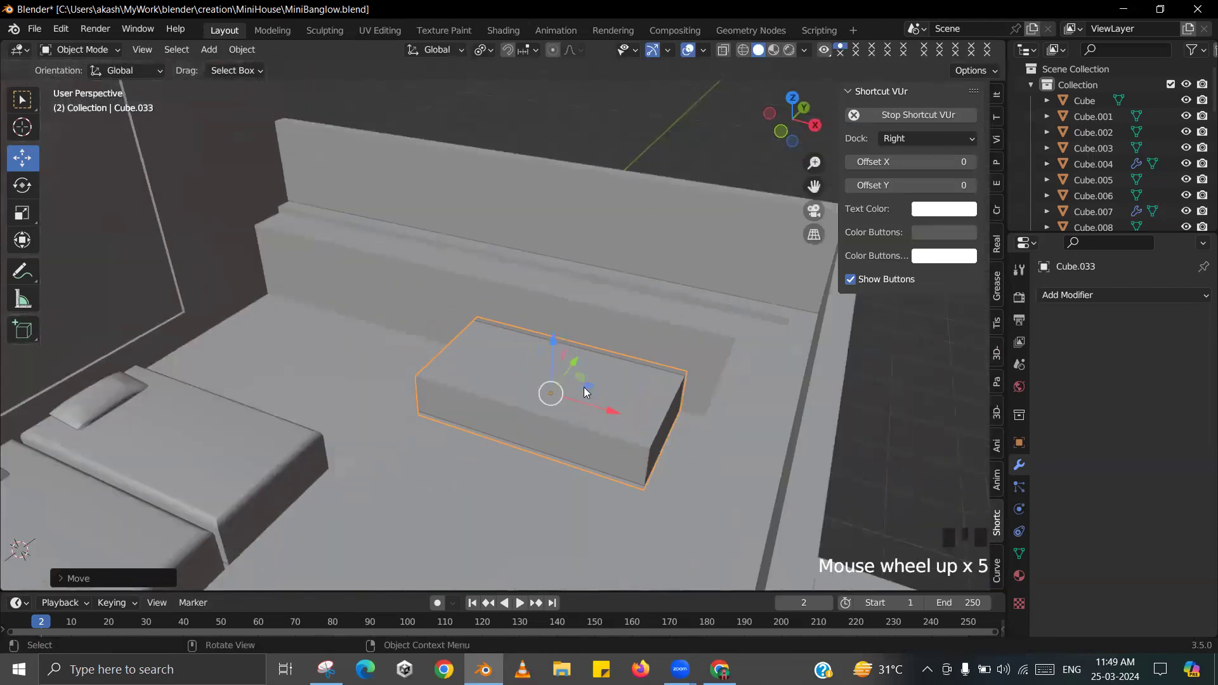
- Select the top front edge and one adjoining top side edge of the block in edge select mode
{"action": "scroll", "coordinate": [583, 387], "scroll_direction": "up", "scroll_amount": 2}
{"action": "mouse_move", "coordinate": [547, 410]}
{"action": "middle_mouse_down", "text": "shift"}
{"action": "mouse_move", "coordinate": [560, 395]}
{"action": "mouse_move", "coordinate": [522, 441]}
{"action": "mouse_move", "coordinate": [541, 407]}
{"action": "middle_mouse_up", "text": "shift"}
{"action": "scroll", "coordinate": [560, 394], "scroll_direction": "up", "scroll_amount": 3}
{"action": "key", "text": "Tab"}
{"action": "left_click", "coordinate": [151, 51]}
{"action": "left_click", "coordinate": [452, 467]}
{"action": "left_click", "coordinate": [305, 465], "text": "shift"}
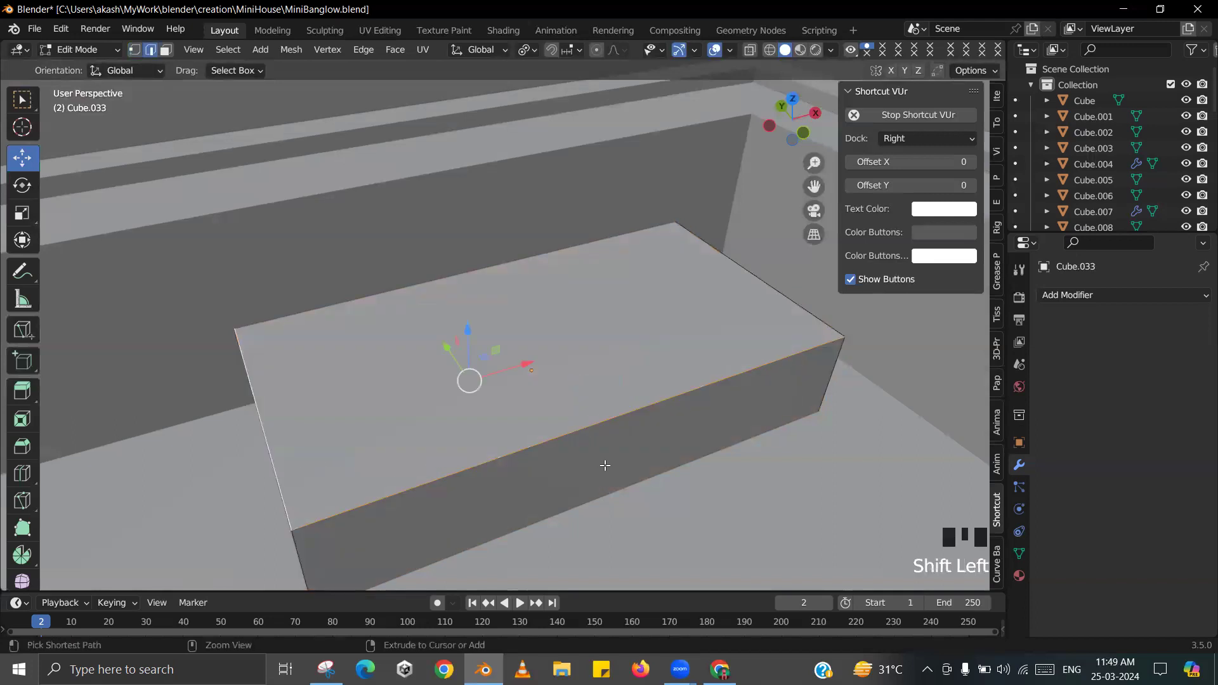
{"action": "key", "text": "ctrl+b"}
{"action": "left_click", "coordinate": [564, 388]}
{"action": "key", "text": "Tab"}
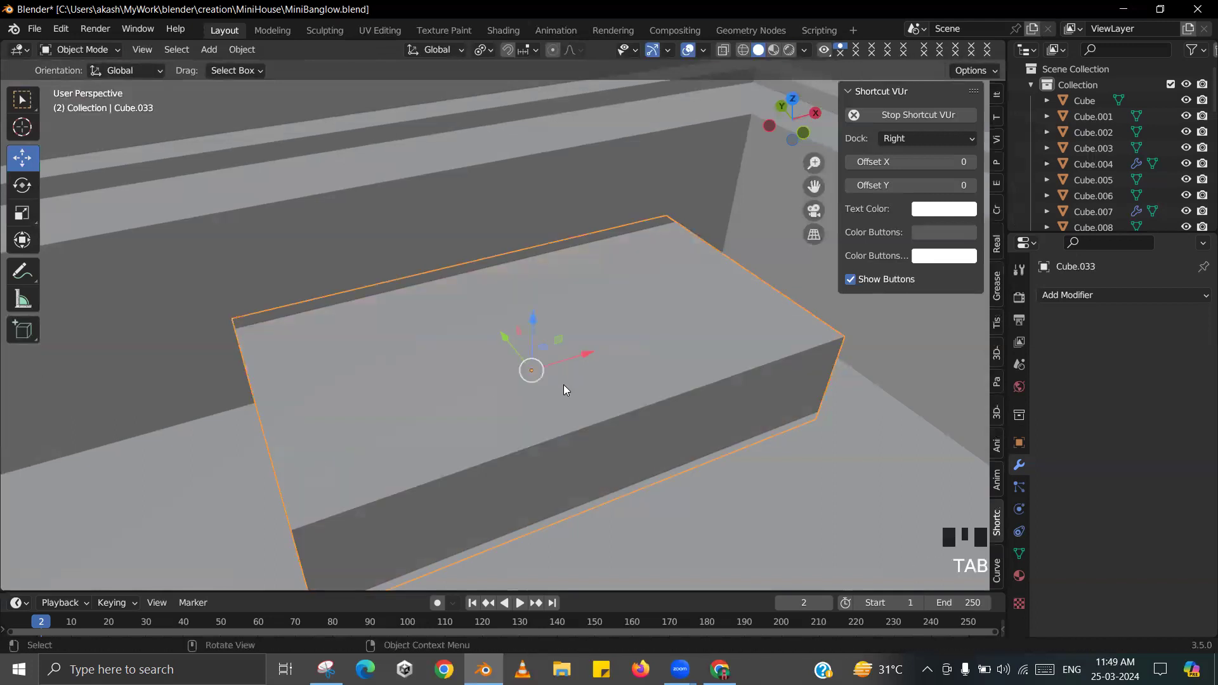
- Apply all transforms to the block and bevel its selected top edges with 6 segments
{"action": "key", "text": "ctrl+a"}
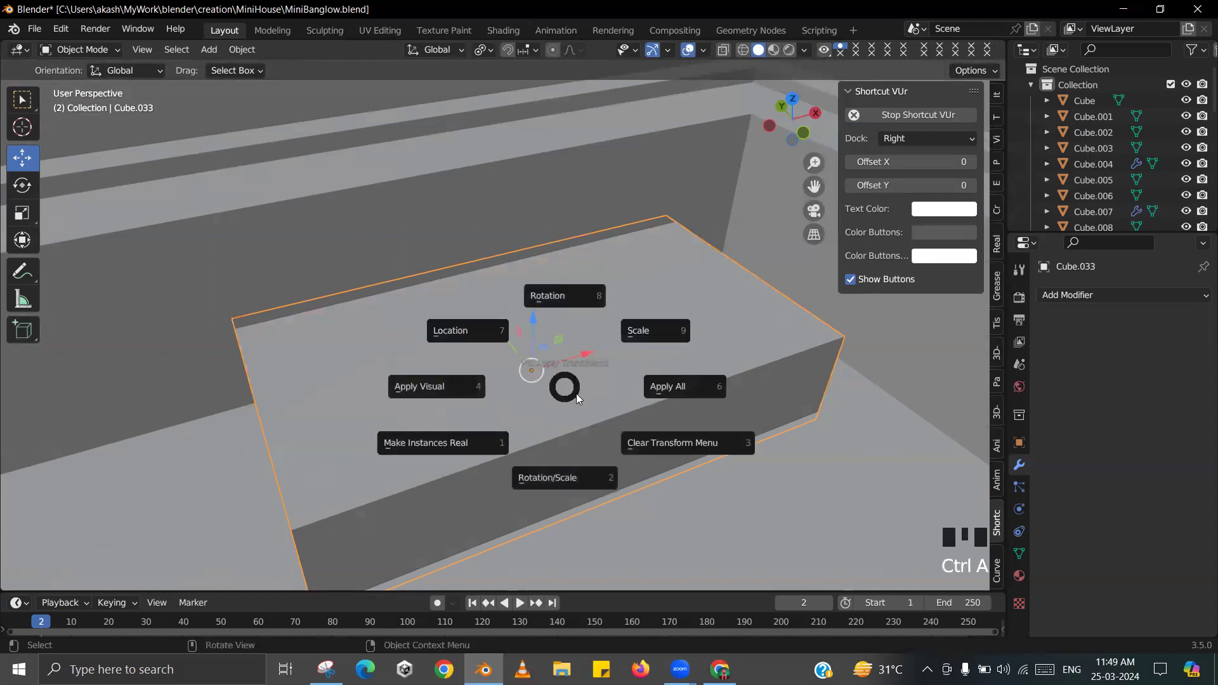
{"action": "left_click", "coordinate": [614, 389]}
{"action": "key", "text": "Tab"}
{"action": "key", "text": "ctrl+v"}
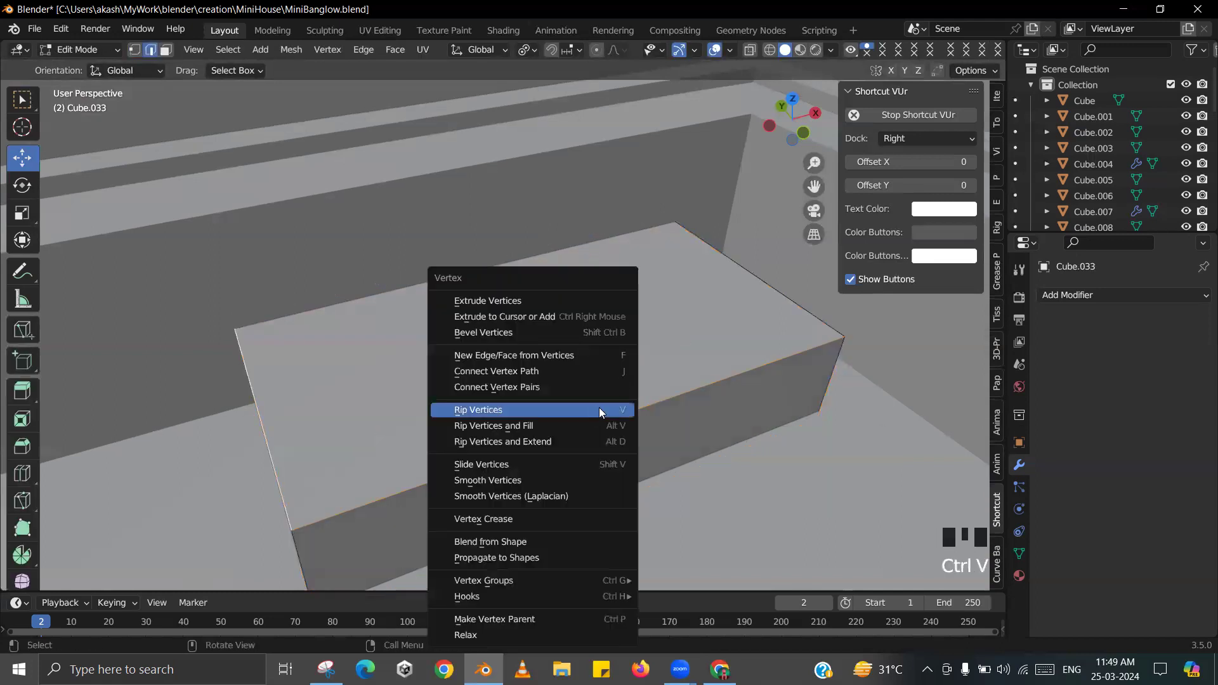
{"action": "key", "text": "ctrl+b"}
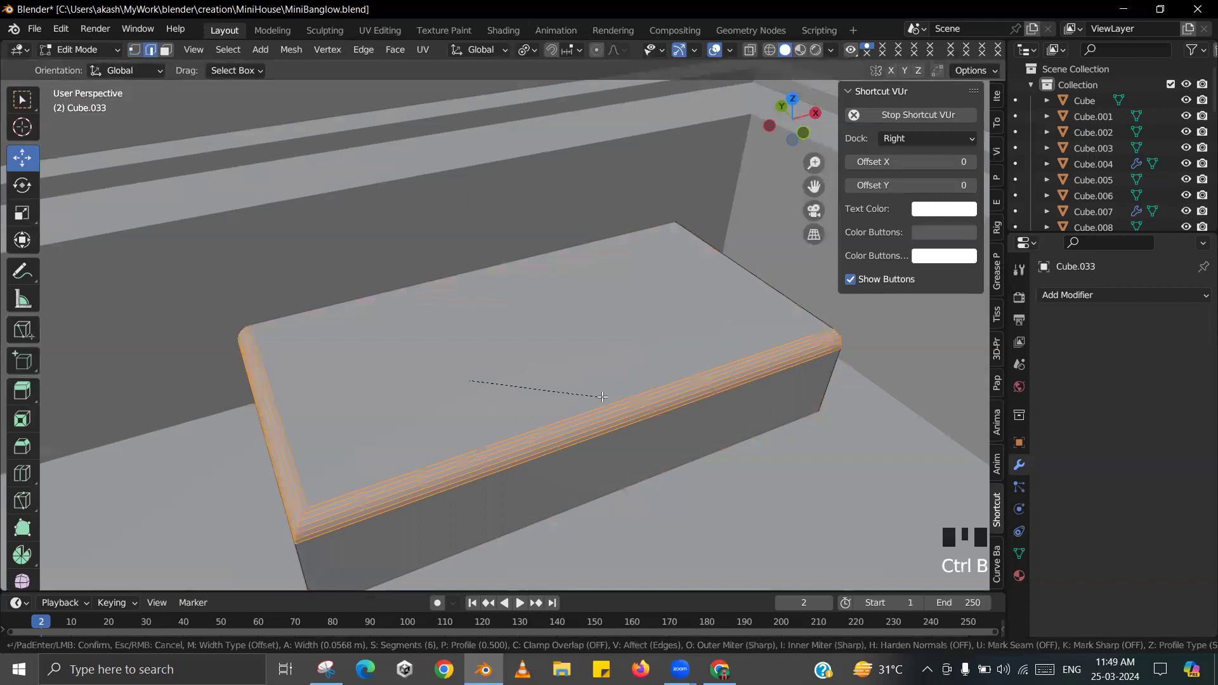
{"action": "left_click", "coordinate": [591, 398]}
{"action": "key", "text": "Tab"}
- Apply smooth shading to the bevelled terrace block
{"action": "scroll", "coordinate": [590, 398], "scroll_direction": "down", "scroll_amount": 3}
{"action": "right_click", "coordinate": [598, 377]}
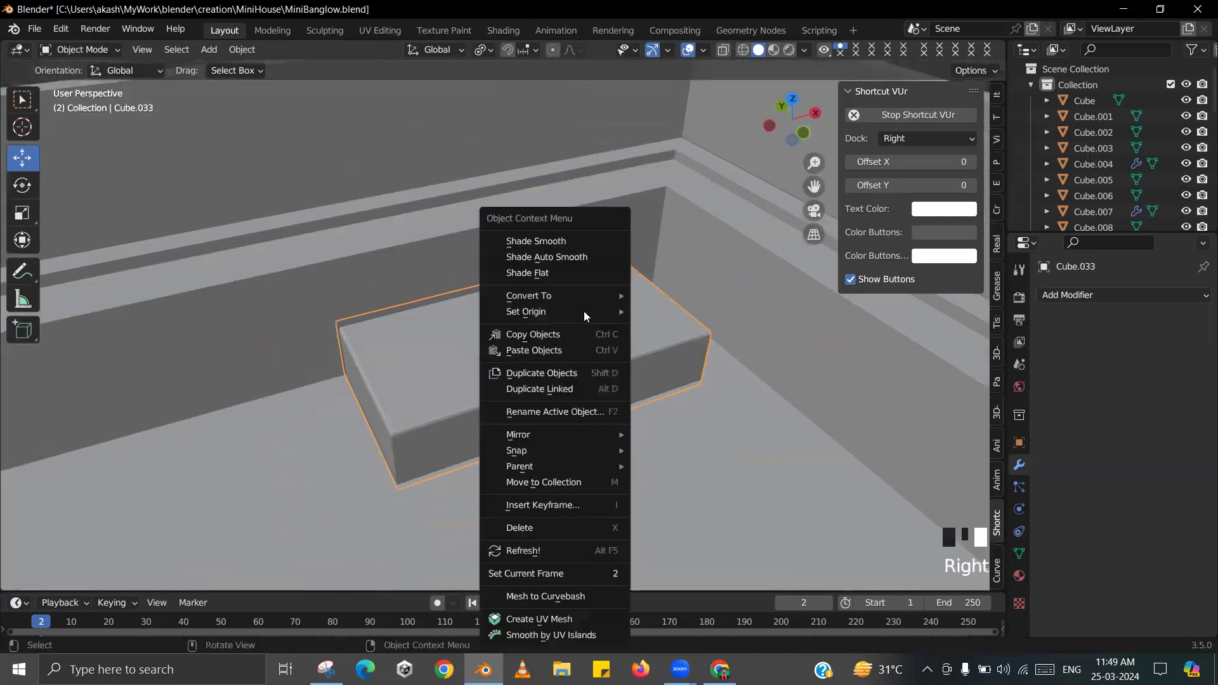
{"action": "left_click", "coordinate": [540, 250]}
- Examine the ground-floor entrance and window openings beside the garage steps, and select the ground-floor wall body
{"action": "scroll", "coordinate": [437, 414], "scroll_direction": "down", "scroll_amount": 8}
{"action": "middle_click_drag", "start_coordinate": [682, 256], "coordinate": [577, 326]}
{"action": "scroll", "coordinate": [600, 310], "scroll_direction": "up", "scroll_amount": 4}
{"action": "scroll", "coordinate": [428, 338], "scroll_direction": "down", "scroll_amount": 3}
{"action": "scroll", "coordinate": [546, 382], "scroll_direction": "up", "scroll_amount": 3}
{"action": "scroll", "coordinate": [560, 347], "scroll_direction": "up", "scroll_amount": 2}
{"action": "scroll", "coordinate": [481, 380], "scroll_direction": "up", "scroll_amount": 4}
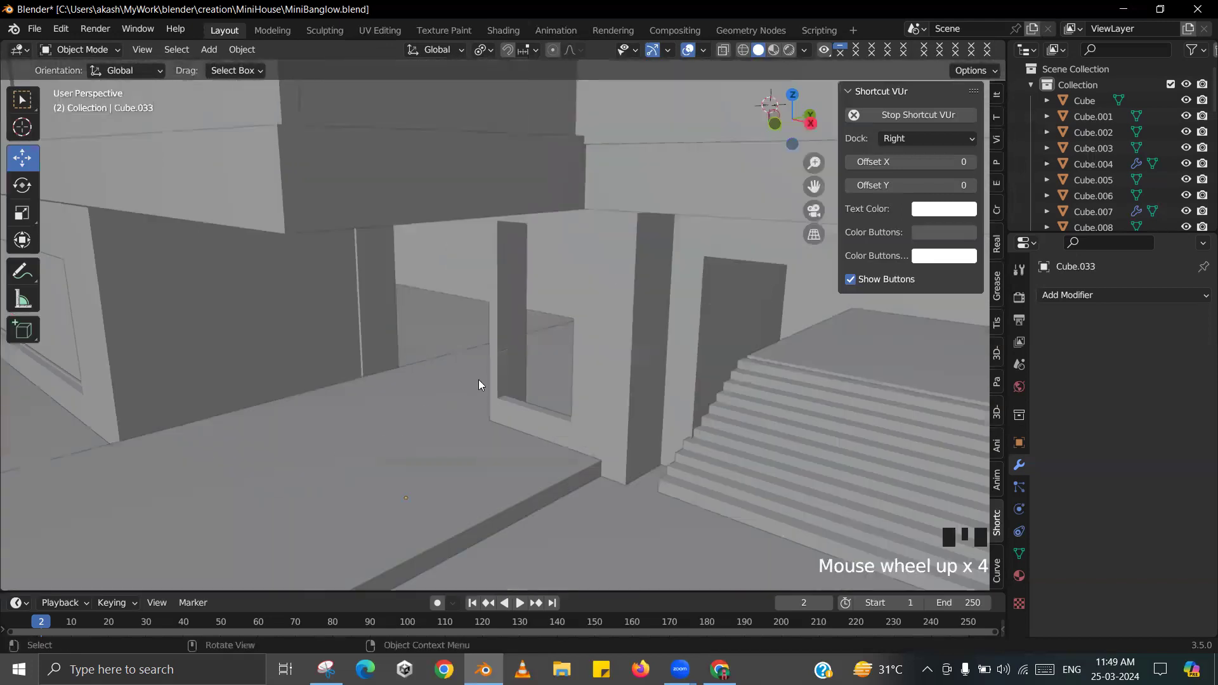
{"action": "scroll", "coordinate": [676, 317], "scroll_direction": "up", "scroll_amount": 2}
{"action": "middle_click_drag", "start_coordinate": [676, 317], "coordinate": [617, 310], "text": "shift"}
{"action": "left_click", "coordinate": [604, 278]}
{"action": "key", "text": "Tab"}
{"action": "key", "text": "Tab"}
{"action": "left_click", "coordinate": [578, 261]}
{"action": "scroll", "coordinate": [566, 275], "scroll_direction": "down", "scroll_amount": 3}
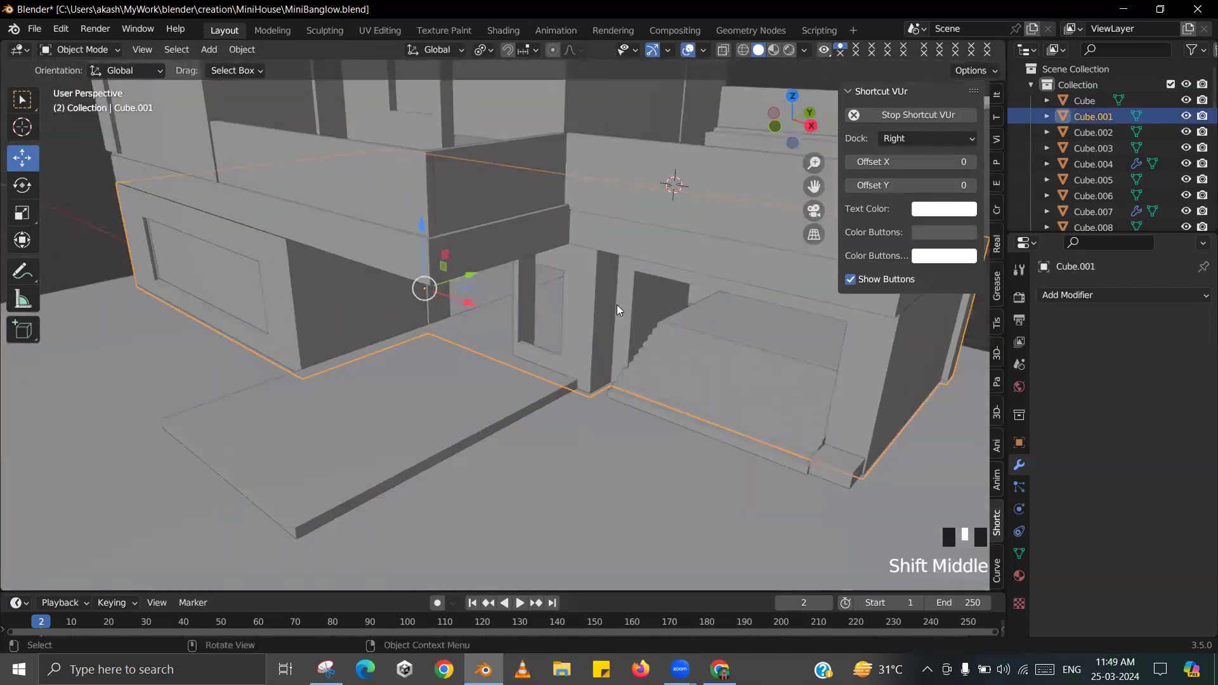
- Select the inner edge loop of the small square window opening in the upper-floor side wall and move it outward along X
{"action": "scroll", "coordinate": [616, 305], "scroll_direction": "down", "scroll_amount": 4}
{"action": "left_click", "coordinate": [615, 314]}
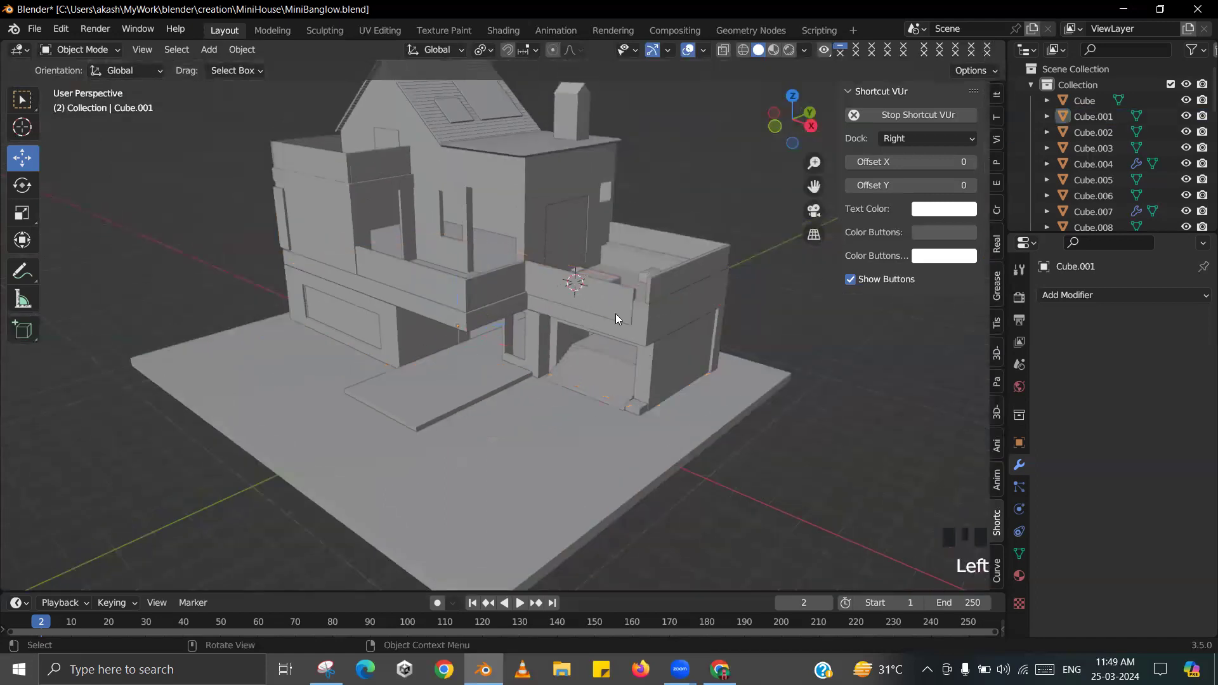
{"action": "middle_click_drag", "start_coordinate": [615, 313], "coordinate": [600, 363], "text": "shift"}
{"action": "scroll", "coordinate": [496, 362], "scroll_direction": "up", "scroll_amount": 2}
{"action": "scroll", "coordinate": [473, 374], "scroll_direction": "up", "scroll_amount": 1}
{"action": "middle_click_drag", "start_coordinate": [473, 374], "coordinate": [443, 306], "text": "shift"}
{"action": "left_click", "coordinate": [443, 306]}
{"action": "key", "text": "Tab"}
{"action": "left_click", "coordinate": [411, 304], "text": "alt"}
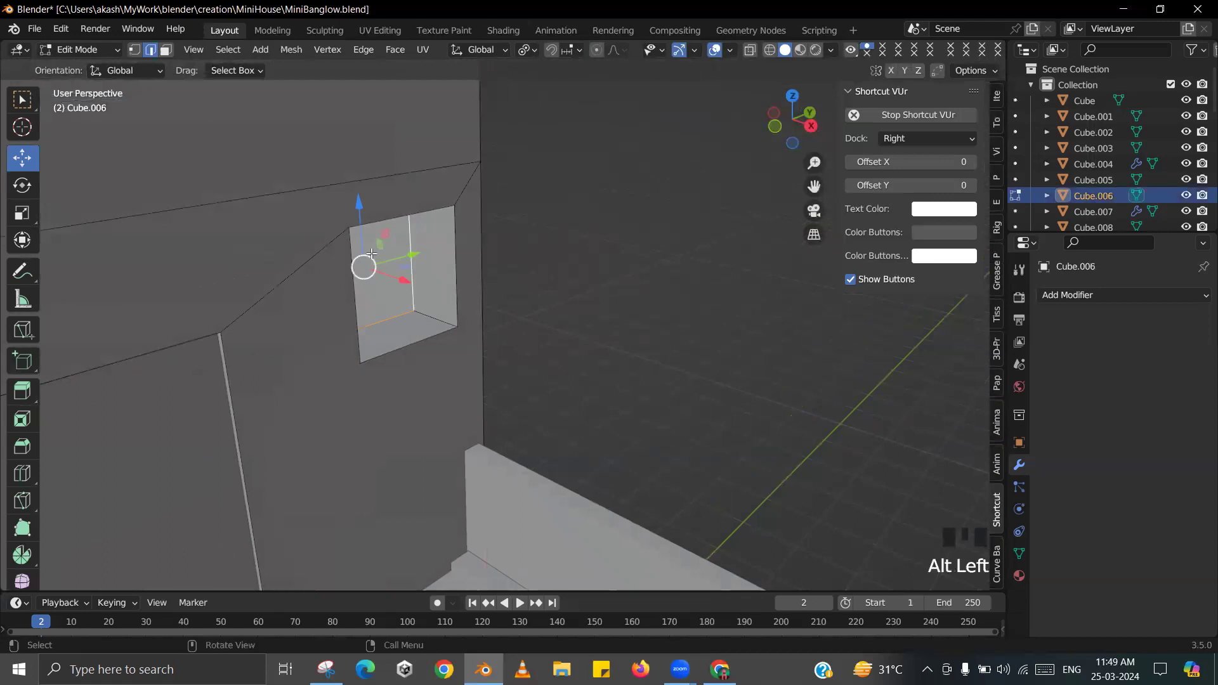
{"action": "left_click_drag", "start_coordinate": [404, 281], "coordinate": [437, 298]}
{"action": "key", "text": "Tab"}
{"action": "scroll", "coordinate": [451, 298], "scroll_direction": "down", "scroll_amount": 6}
{"action": "middle_click_drag", "start_coordinate": [530, 351], "coordinate": [715, 318], "text": "shift"}
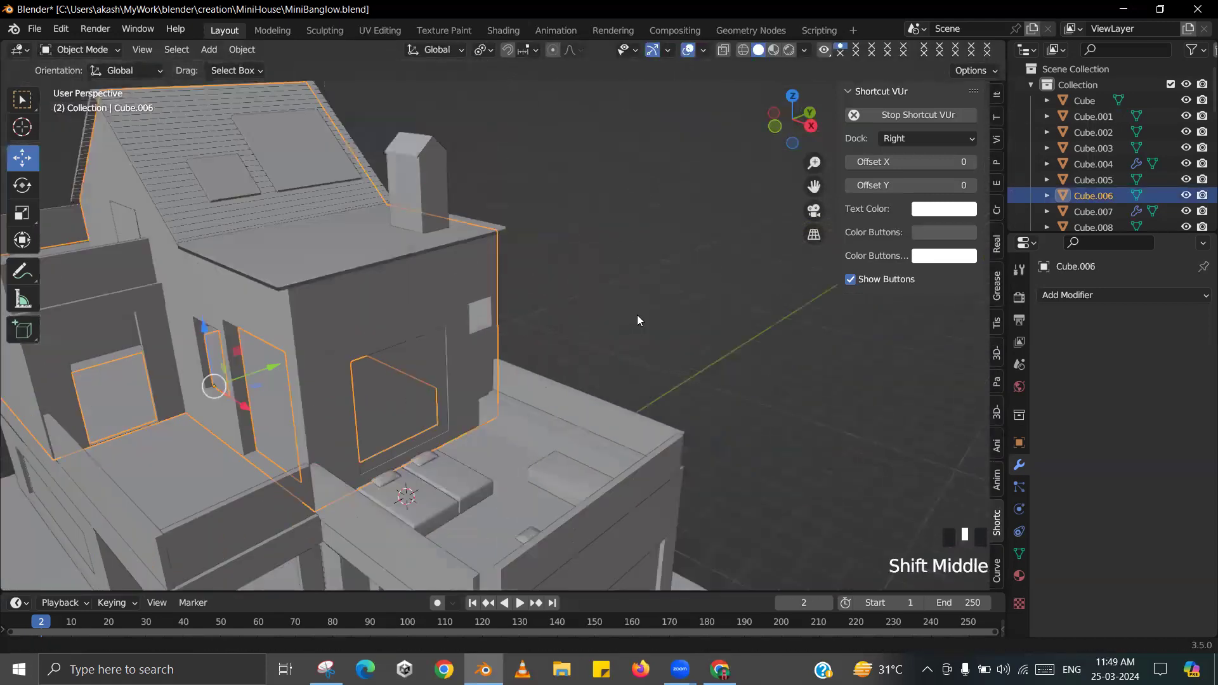
- Leave mesh editing on the upper-floor body, save the bungalow file and deselect everything
{"action": "scroll", "coordinate": [669, 275], "scroll_direction": "up", "scroll_amount": 4}
{"action": "key", "text": "Tab"}
{"action": "left_click", "coordinate": [701, 260]}
{"action": "key", "text": "Tab"}
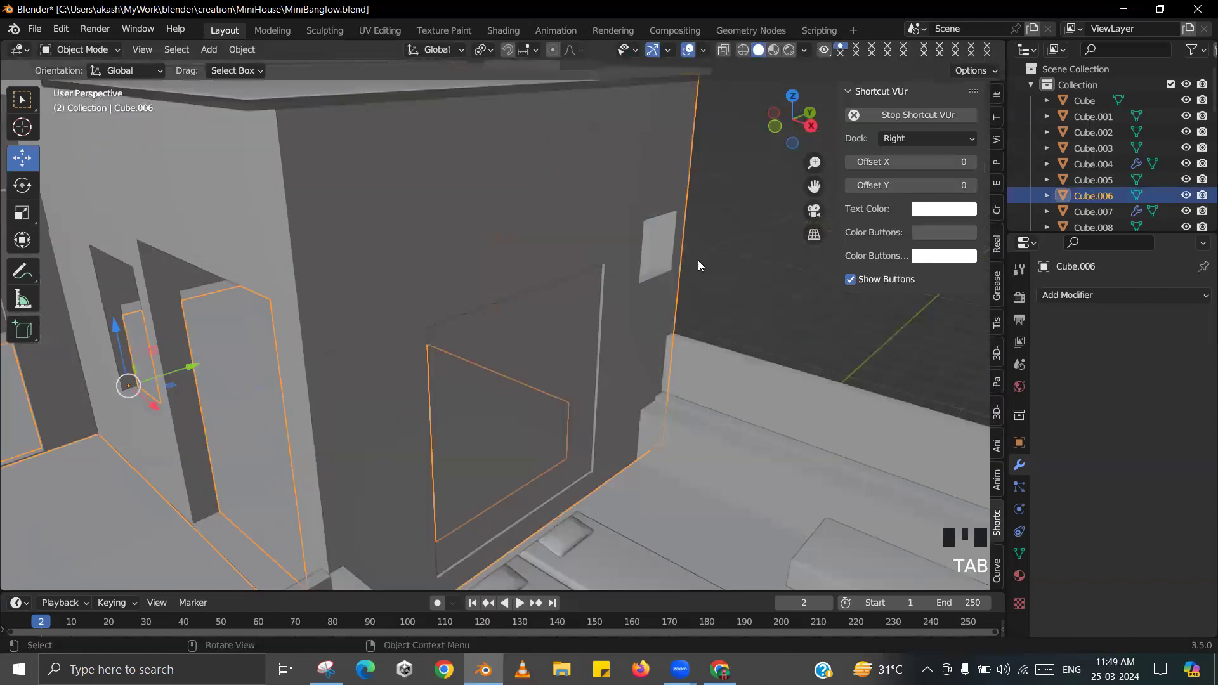
{"action": "scroll", "coordinate": [695, 284], "scroll_direction": "down", "scroll_amount": 2}
{"action": "key", "text": "ctrl+s"}
{"action": "scroll", "coordinate": [659, 287], "scroll_direction": "down", "scroll_amount": 2, "text": "shift"}
{"action": "left_click", "coordinate": [656, 286]}
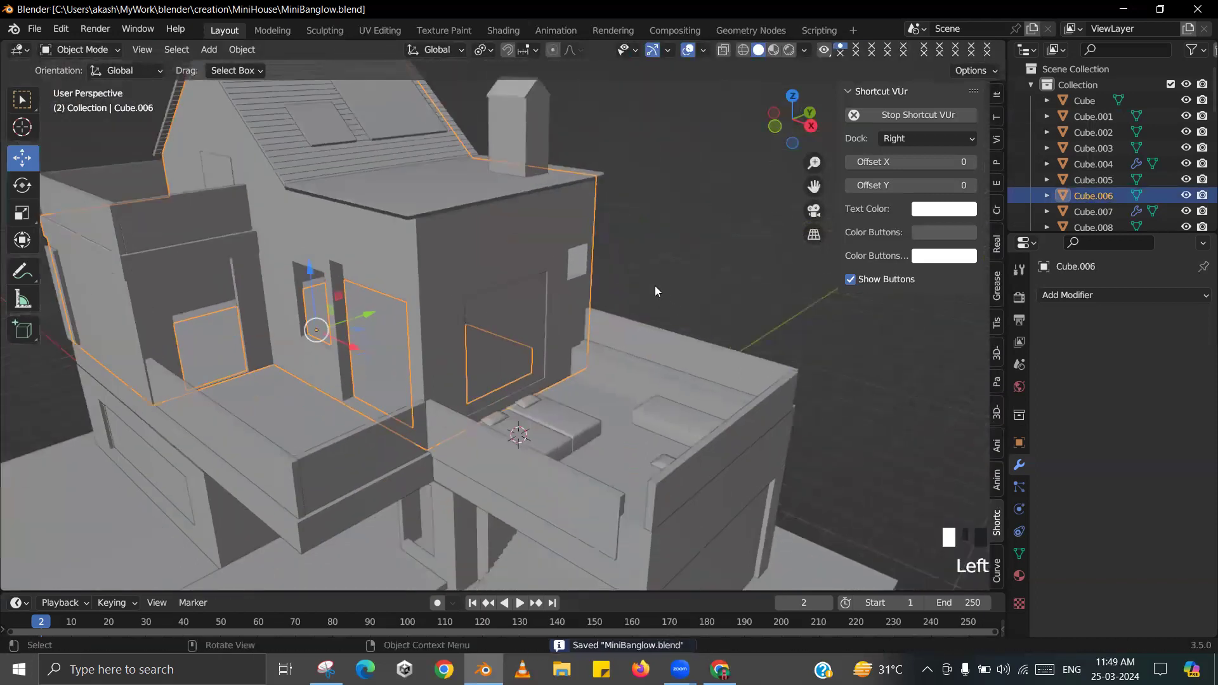
- Compare the whole bungalow and its ground plot with the reference image in Snipping Tool
{"action": "scroll", "coordinate": [613, 308], "scroll_direction": "down", "scroll_amount": 2}
{"action": "middle_click_drag", "start_coordinate": [612, 308], "coordinate": [639, 248], "text": "shift"}
{"action": "middle_click_drag", "start_coordinate": [640, 250], "coordinate": [670, 296], "text": "shift"}
{"action": "mouse_move", "coordinate": [447, 350]}
{"action": "middle_mouse_down"}
{"action": "mouse_move", "coordinate": [477, 358]}
{"action": "mouse_move", "coordinate": [430, 361]}
{"action": "middle_mouse_up"}
{"action": "key", "text": "alt+Tab"}
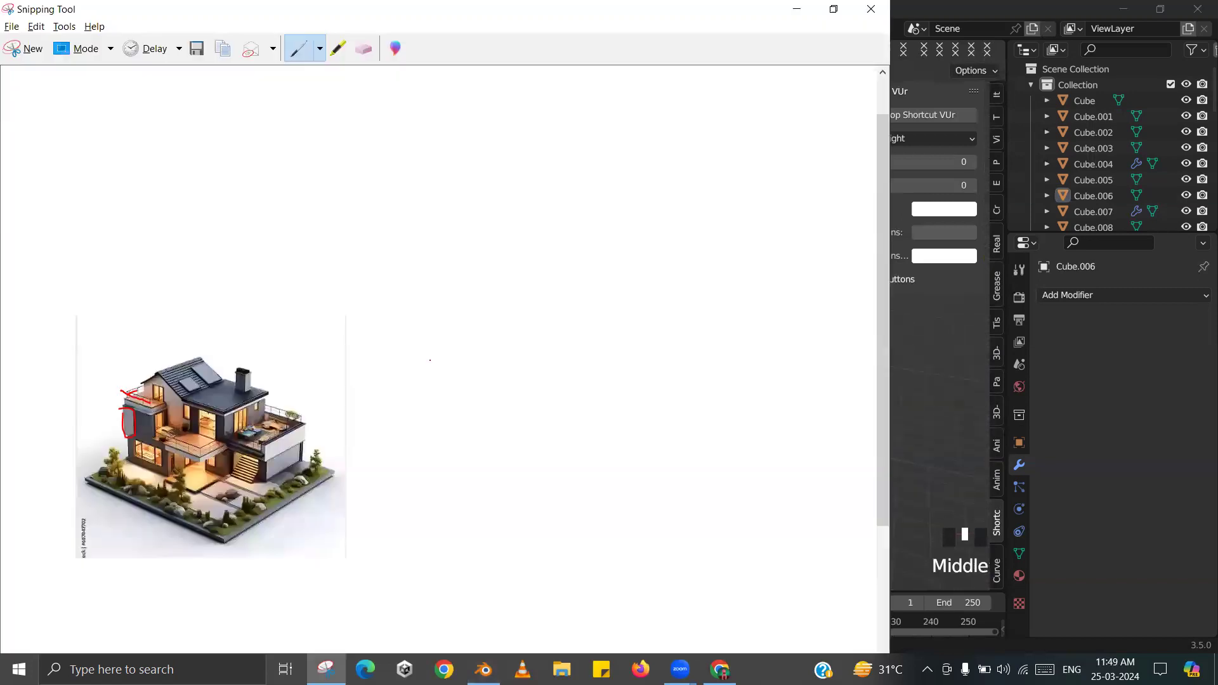
{"action": "key", "text": "alt+Tab"}
{"action": "middle_click_drag", "start_coordinate": [420, 343], "coordinate": [465, 353], "text": "shift"}
{"action": "key", "text": "alt+Tab"}
{"action": "key", "text": "alt+Tab"}
{"action": "scroll", "coordinate": [462, 361], "scroll_direction": "down", "scroll_amount": 3}
{"action": "key", "text": "alt+Tab"}
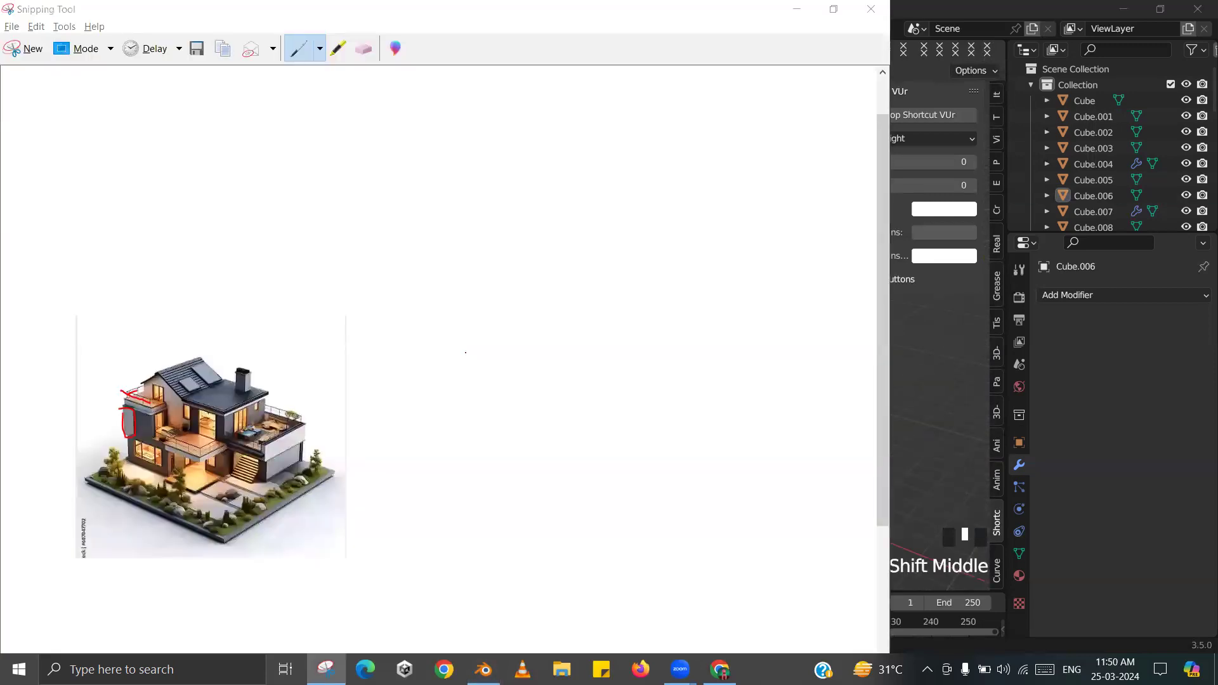
{"action": "key", "text": "alt+Tab"}
- Select the paved slab in front of the ground-floor entrance and snap the 3D cursor to it
{"action": "middle_click_drag", "start_coordinate": [512, 382], "coordinate": [446, 267]}
{"action": "left_click", "coordinate": [444, 348]}
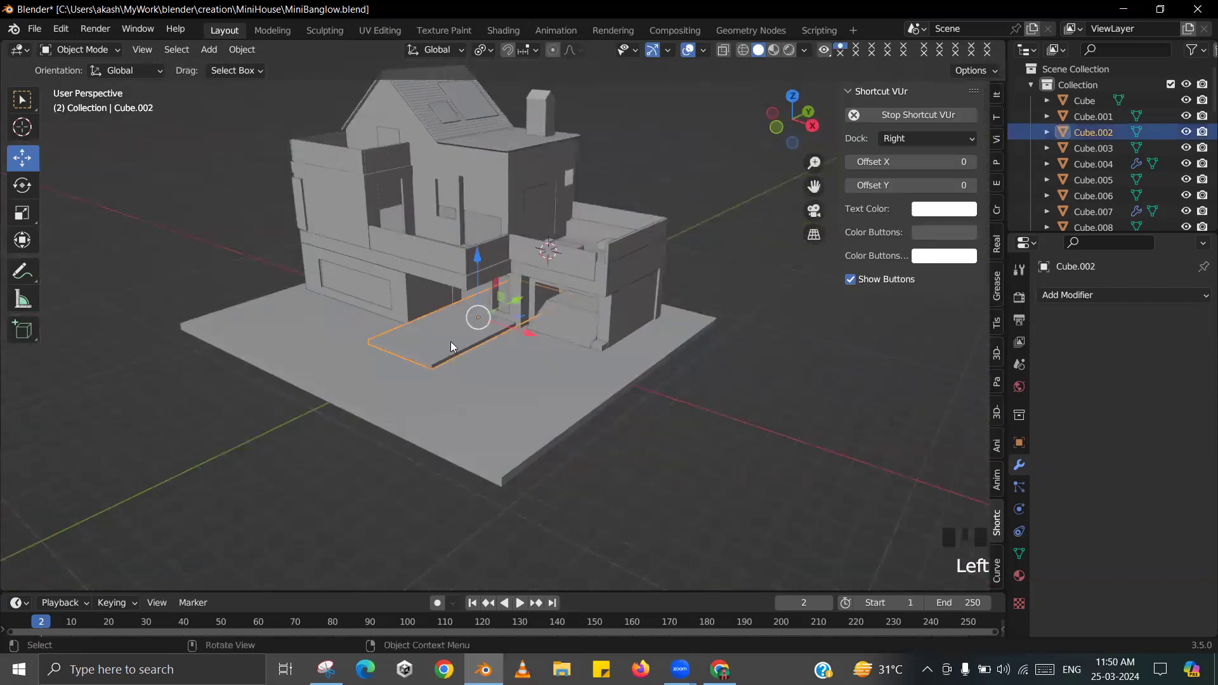
{"action": "left_click", "coordinate": [500, 398]}
{"action": "left_click", "coordinate": [468, 328]}
{"action": "key", "text": "shift+s"}
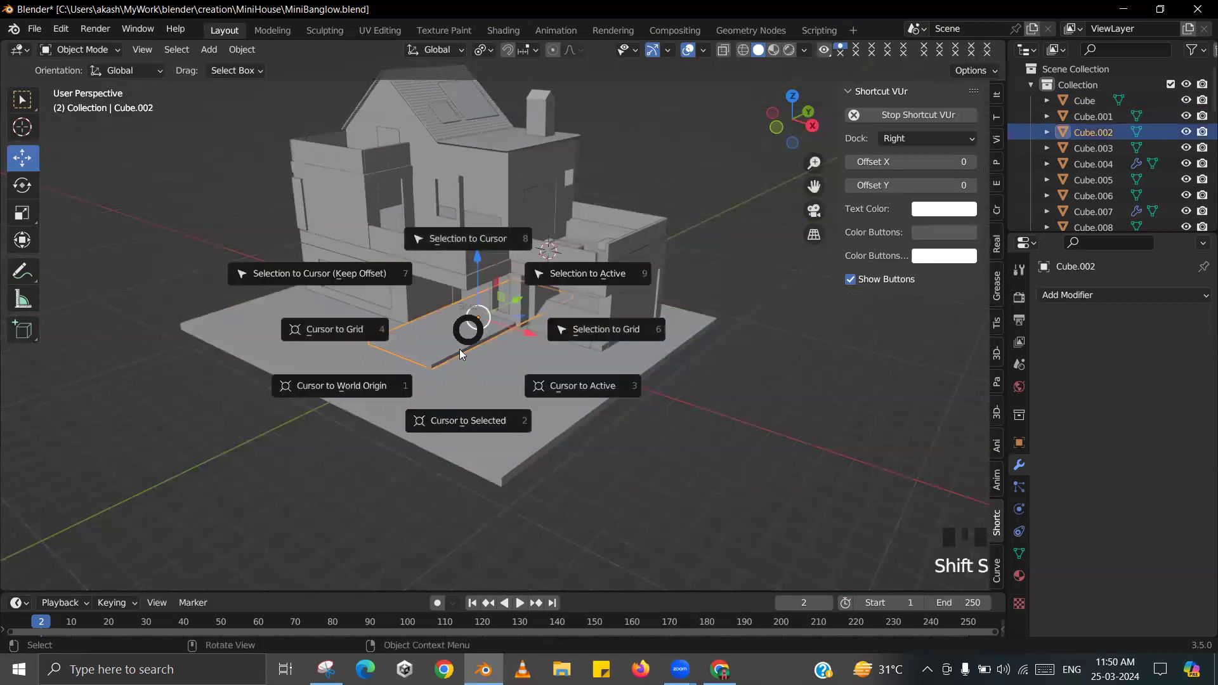
{"action": "left_click", "coordinate": [466, 415]}
{"action": "scroll", "coordinate": [480, 333], "scroll_direction": "up", "scroll_amount": 2}
{"action": "middle_click_drag", "start_coordinate": [479, 333], "coordinate": [474, 338], "text": "shift"}
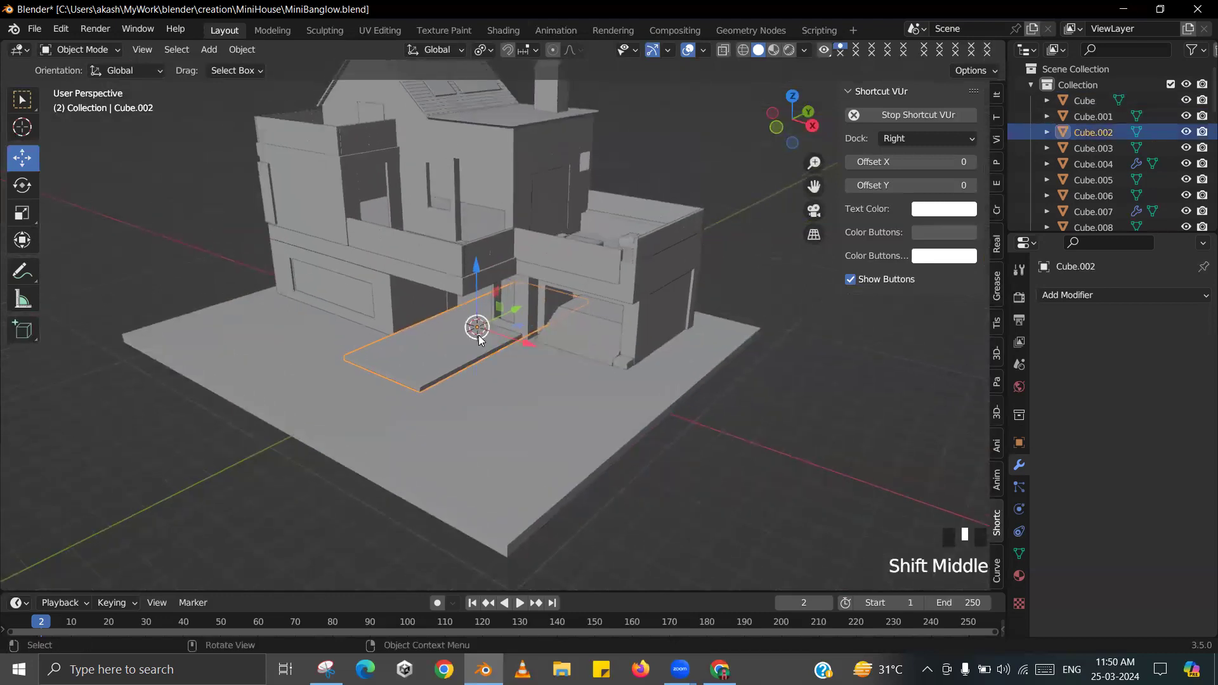
- Add an ico sphere and move it onto the open ground near the front edge of the plot
{"action": "key", "text": "alt+Tab"}
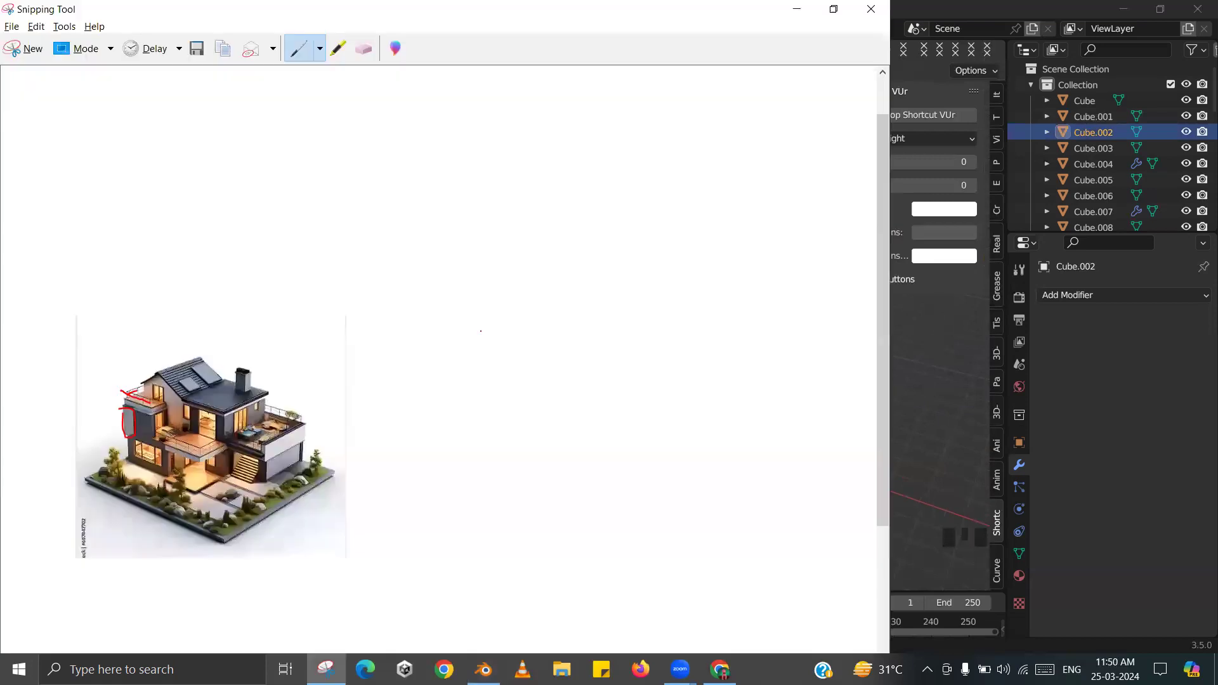
{"action": "key", "text": "alt+Tab"}
{"action": "key", "text": "shift+a"}
{"action": "mouse_move", "coordinate": [476, 228]}
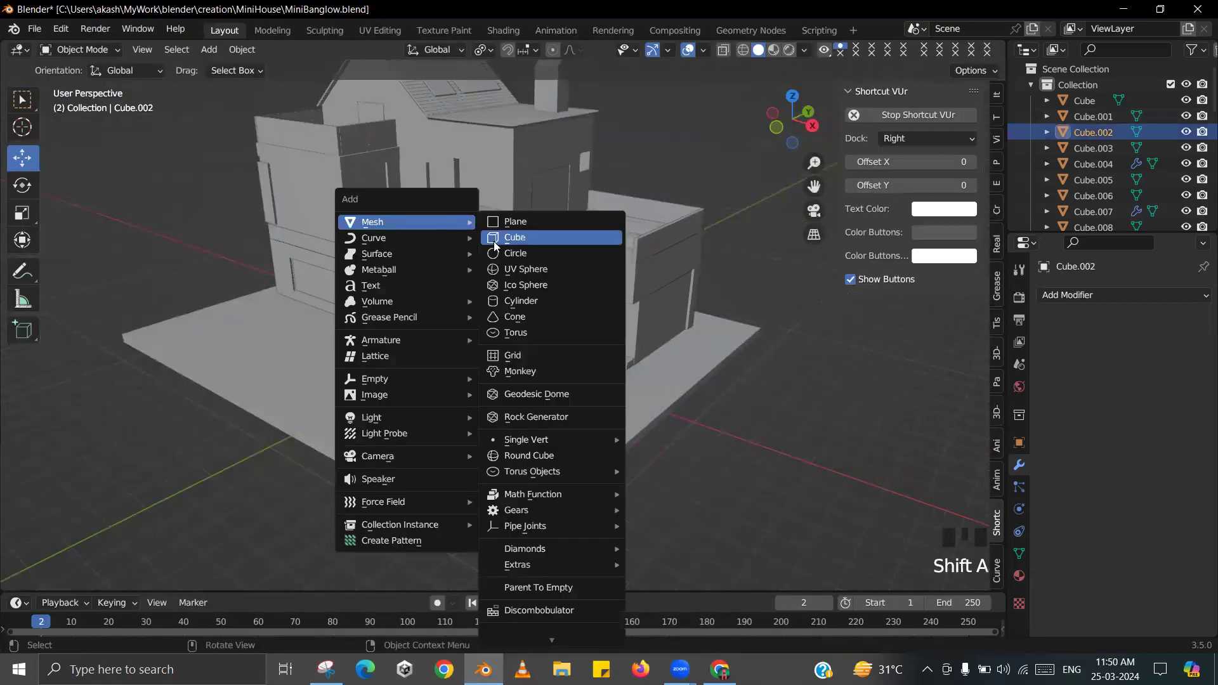
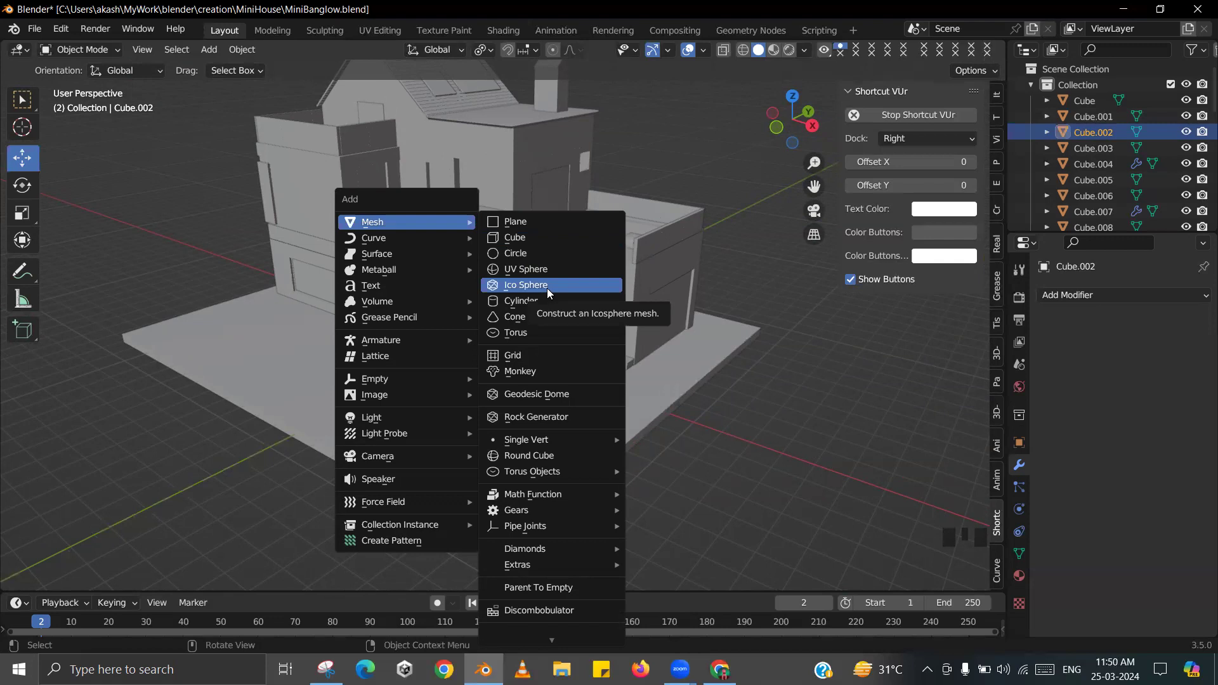
{"action": "left_click", "coordinate": [546, 288]}
{"action": "middle_click_drag", "start_coordinate": [509, 284], "coordinate": [520, 307]}
{"action": "left_click_drag", "start_coordinate": [545, 309], "coordinate": [332, 340]}
{"action": "key", "text": "KP_Decimal"}
{"action": "middle_click_drag", "start_coordinate": [332, 344], "coordinate": [525, 325]}
{"action": "scroll", "coordinate": [566, 303], "scroll_direction": "down", "scroll_amount": 2}
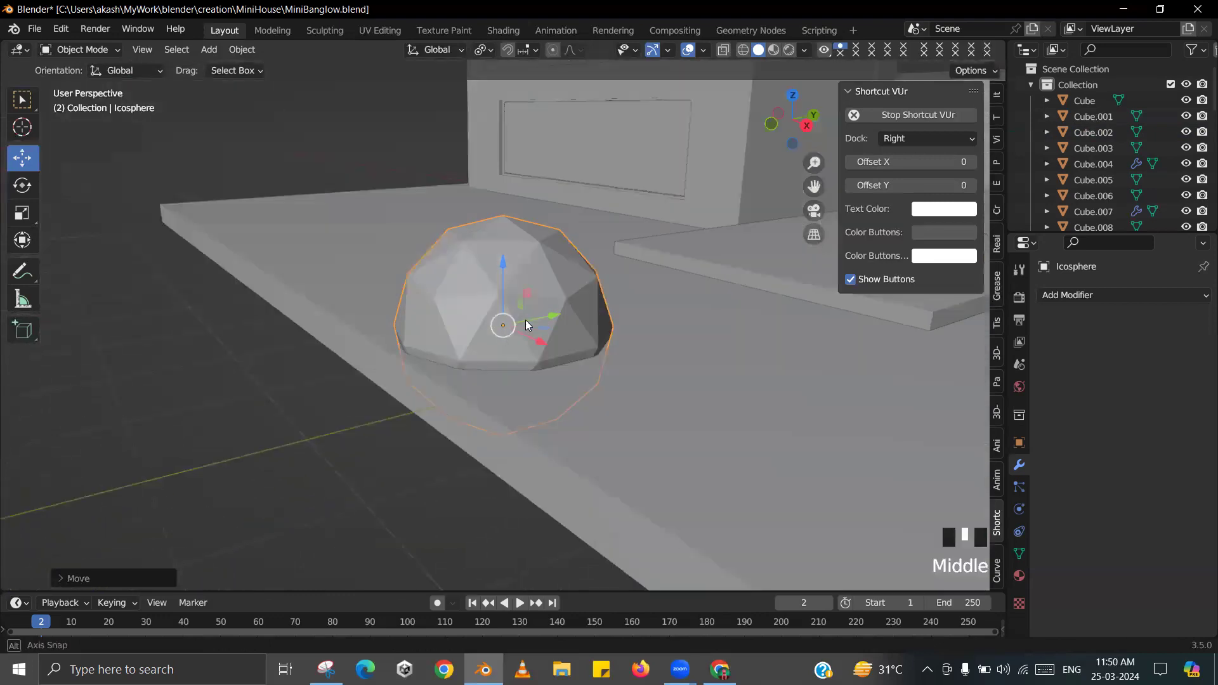
{"action": "scroll", "coordinate": [528, 323], "scroll_direction": "up", "scroll_amount": 2}
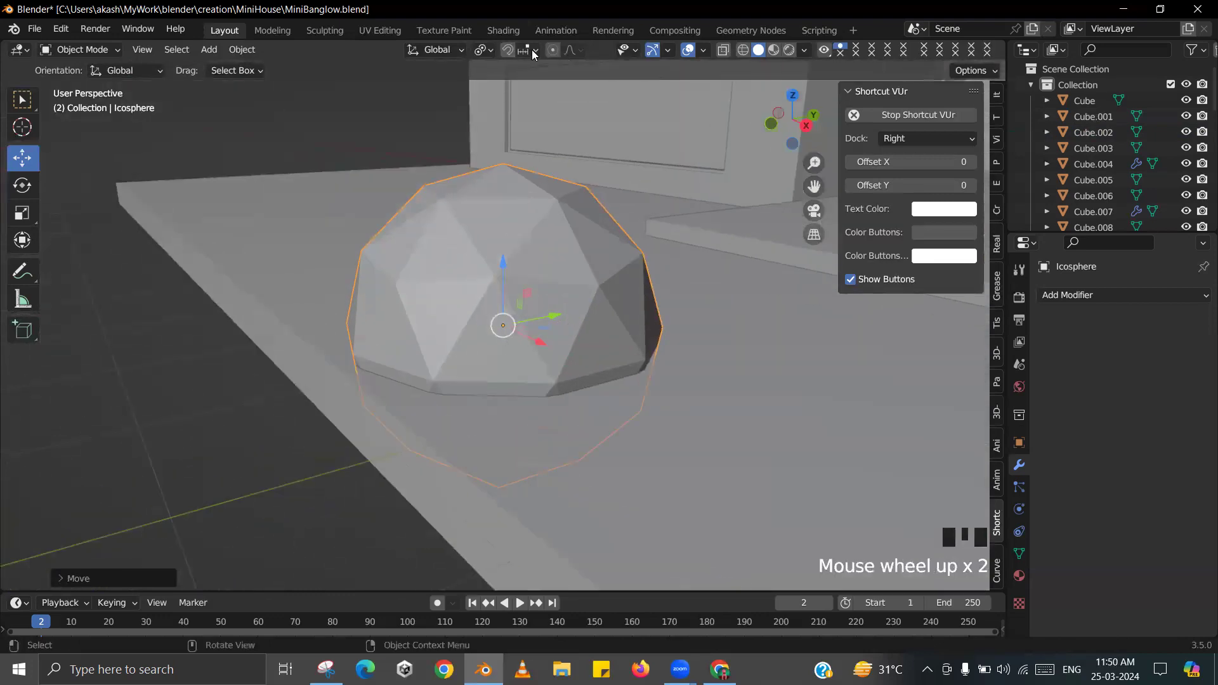
- Enable proportional editing and start editing the ico sphere's mesh in vertex select mode
{"action": "left_click", "coordinate": [553, 50]}
{"action": "key", "text": "Tab"}
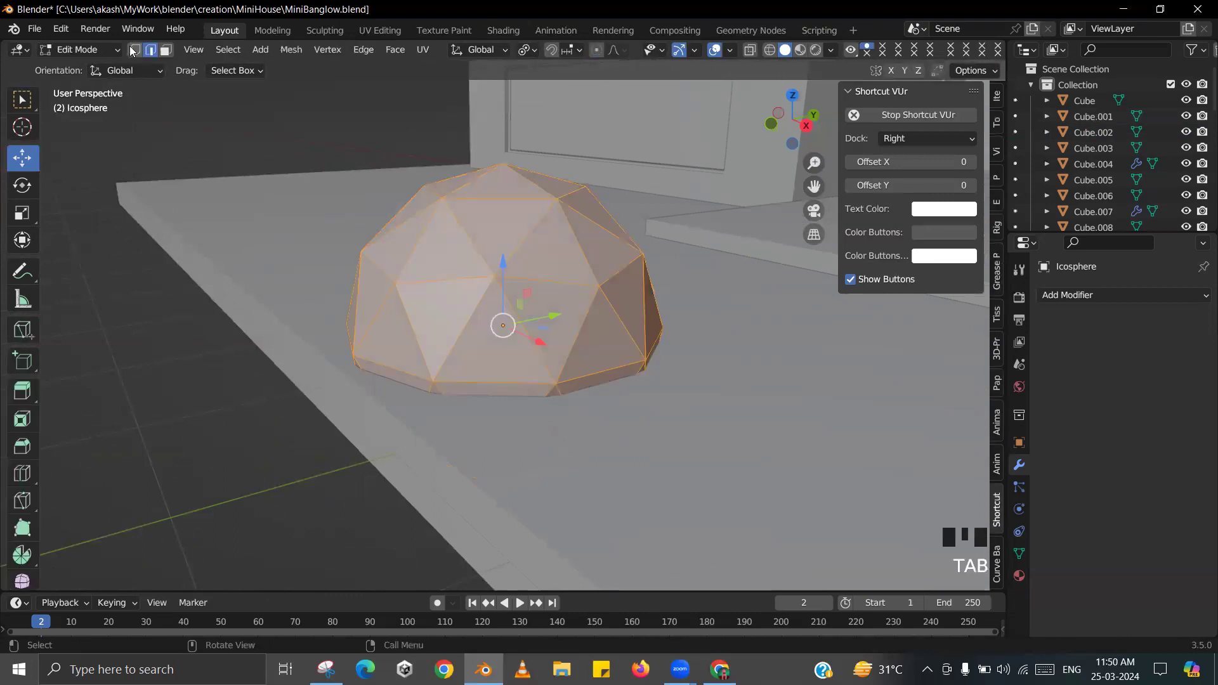
{"action": "scroll", "coordinate": [444, 152], "scroll_direction": "down", "scroll_amount": 1}
{"action": "left_click", "coordinate": [504, 196]}
{"action": "middle_click_drag", "start_coordinate": [544, 254], "coordinate": [536, 222]}
{"action": "middle_click_drag", "start_coordinate": [511, 428], "coordinate": [509, 380], "text": "shift"}
- Select the ico sphere's bottom vertex and raise it along Z with edit-mode proportional editing enabled
{"action": "left_click", "coordinate": [513, 416]}
{"action": "left_click_drag", "start_coordinate": [509, 381], "coordinate": [505, 308]}
{"action": "key", "text": "ctrl+z"}
{"action": "scroll", "coordinate": [513, 350], "scroll_direction": "down", "scroll_amount": 4}
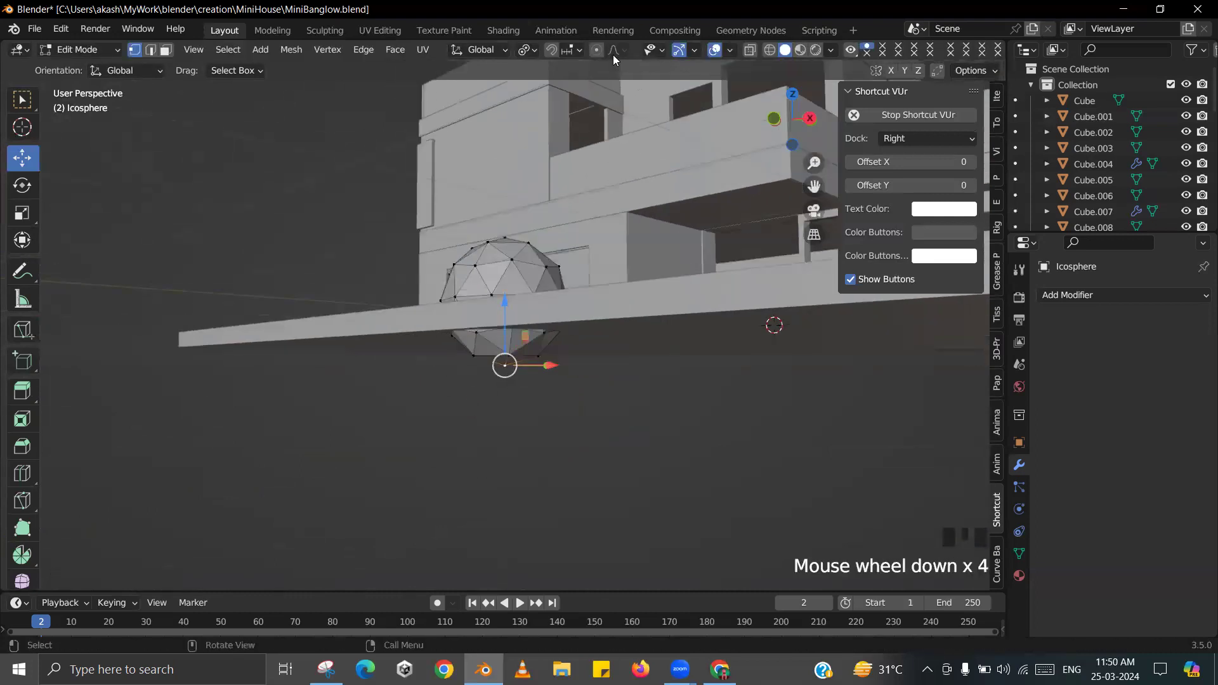
{"action": "left_click", "coordinate": [597, 50]}
{"action": "scroll", "coordinate": [462, 399], "scroll_direction": "up", "scroll_amount": 1}
{"action": "left_click_drag", "start_coordinate": [503, 309], "coordinate": [505, 272]}
{"action": "scroll", "coordinate": [507, 283], "scroll_direction": "down", "scroll_amount": 4}
- Pull a side vertex of the ico sphere outward and move an upper vertex slightly up along Z
{"action": "middle_click_drag", "start_coordinate": [506, 273], "coordinate": [628, 286]}
{"action": "left_click", "coordinate": [579, 273]}
{"action": "left_click_drag", "start_coordinate": [632, 273], "coordinate": [661, 273]}
{"action": "left_click", "coordinate": [571, 231]}
{"action": "left_click_drag", "start_coordinate": [574, 170], "coordinate": [576, 153]}
{"action": "middle_click_drag", "start_coordinate": [542, 203], "coordinate": [589, 245]}
- Return to object mode and apply smooth shading to the reshaped ico sphere
{"action": "key", "text": "Tab"}
{"action": "mouse_move", "coordinate": [549, 317]}
{"action": "middle_mouse_down"}
{"action": "mouse_move", "coordinate": [536, 341]}
{"action": "mouse_move", "coordinate": [433, 273]}
{"action": "mouse_move", "coordinate": [573, 295]}
{"action": "mouse_move", "coordinate": [713, 290]}
{"action": "mouse_move", "coordinate": [579, 250]}
{"action": "mouse_move", "coordinate": [575, 200]}
{"action": "mouse_move", "coordinate": [539, 298]}
{"action": "middle_mouse_up"}
{"action": "right_click", "coordinate": [434, 271]}
{"action": "left_click", "coordinate": [455, 258]}
- Shape the smooth ico sphere into an irregular rock by moving two more of its vertices with proportional editing
{"action": "key", "text": "Tab"}
{"action": "left_click", "coordinate": [514, 331]}
{"action": "left_click_drag", "start_coordinate": [515, 267], "coordinate": [510, 252]}
{"action": "middle_click_drag", "start_coordinate": [509, 252], "coordinate": [468, 387]}
{"action": "key", "text": "Tab"}
{"action": "scroll", "coordinate": [583, 314], "scroll_direction": "up", "scroll_amount": 2}
{"action": "middle_click_drag", "start_coordinate": [583, 314], "coordinate": [483, 290]}
{"action": "key", "text": "Tab"}
{"action": "left_click", "coordinate": [447, 308]}
{"action": "left_click_drag", "start_coordinate": [486, 290], "coordinate": [470, 295]}
{"action": "middle_click_drag", "start_coordinate": [470, 295], "coordinate": [576, 329]}
{"action": "key", "text": "Tab"}
- Duplicate the rock and move the copy along X beside the original near the plot's front edge
{"action": "key", "text": "shift+d"}
{"action": "middle_click", "coordinate": [569, 324]}
{"action": "left_click_drag", "start_coordinate": [576, 329], "coordinate": [406, 341]}
{"action": "scroll", "coordinate": [442, 347], "scroll_direction": "down", "scroll_amount": 2}
{"action": "middle_click_drag", "start_coordinate": [443, 347], "coordinate": [416, 323]}
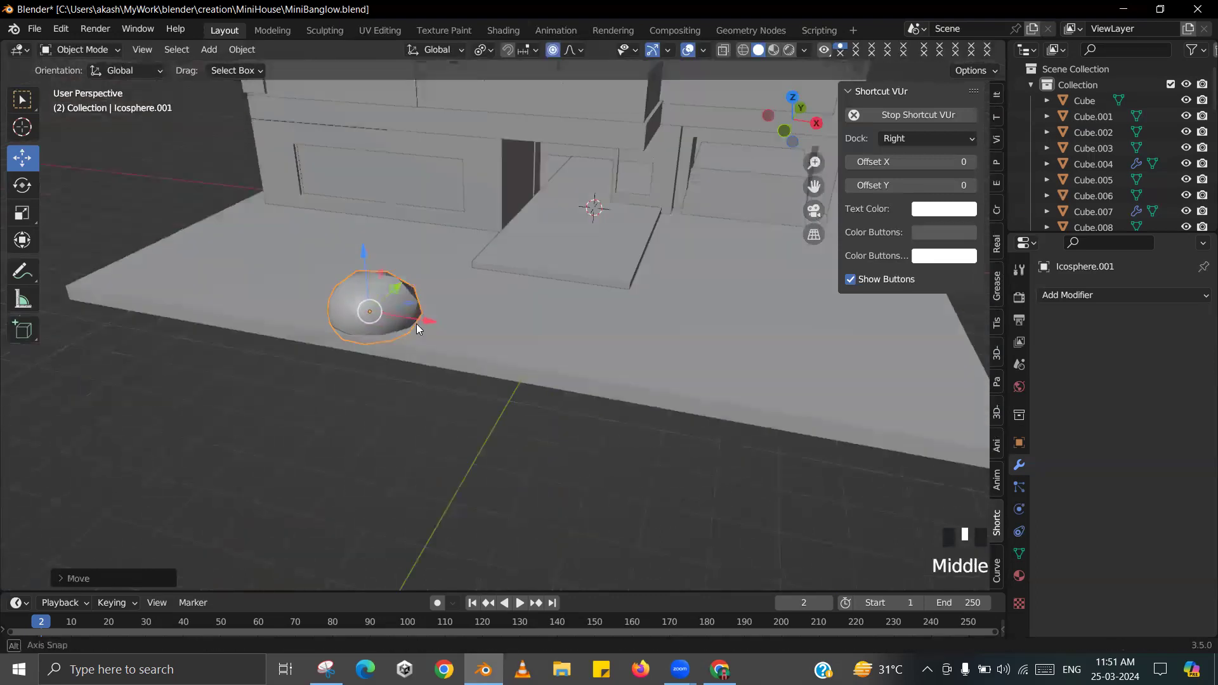
{"action": "left_click_drag", "start_coordinate": [418, 319], "coordinate": [532, 331]}
- Scale down and rotate the copied rock, flatten it along Z and adjust its height on the ground
{"action": "key", "text": "s"}
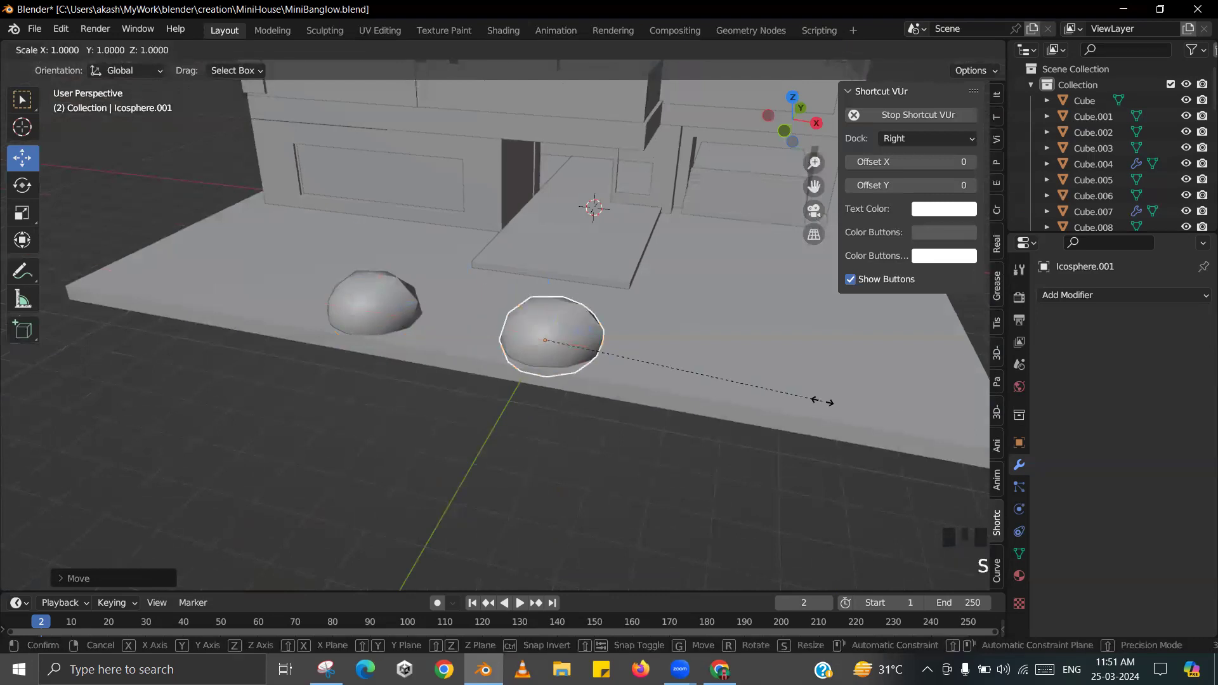
{"action": "left_click", "coordinate": [757, 392]}
{"action": "key", "text": "r"}
{"action": "left_click", "coordinate": [748, 396]}
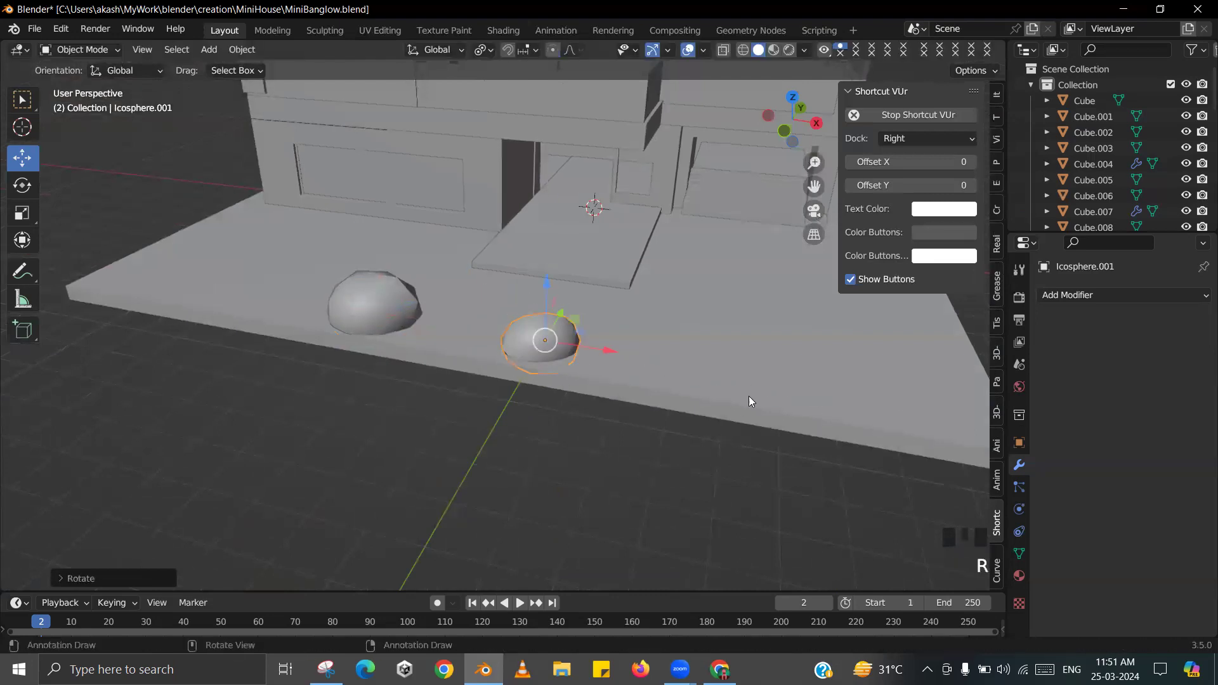
{"action": "middle_click_drag", "start_coordinate": [742, 351], "coordinate": [567, 302]}
{"action": "key", "text": "s"}
{"action": "key", "text": "z"}
{"action": "left_click", "coordinate": [602, 324]}
{"action": "scroll", "coordinate": [567, 302], "scroll_direction": "up", "scroll_amount": 2}
{"action": "left_click_drag", "start_coordinate": [525, 301], "coordinate": [526, 293]}
- Reshape the second rock's mesh by moving its selected vertex sideways with proportional editing
{"action": "key", "text": "Tab"}
{"action": "middle_click_drag", "start_coordinate": [527, 305], "coordinate": [489, 371]}
{"action": "scroll", "coordinate": [500, 384], "scroll_direction": "up", "scroll_amount": 2}
{"action": "left_click_drag", "start_coordinate": [467, 390], "coordinate": [557, 406]}
{"action": "key", "text": "Tab"}
- Move the smaller rock along X until it touches the larger rock, and save the file
{"action": "middle_click_drag", "start_coordinate": [556, 405], "coordinate": [679, 359]}
{"action": "left_click_drag", "start_coordinate": [680, 359], "coordinate": [503, 364]}
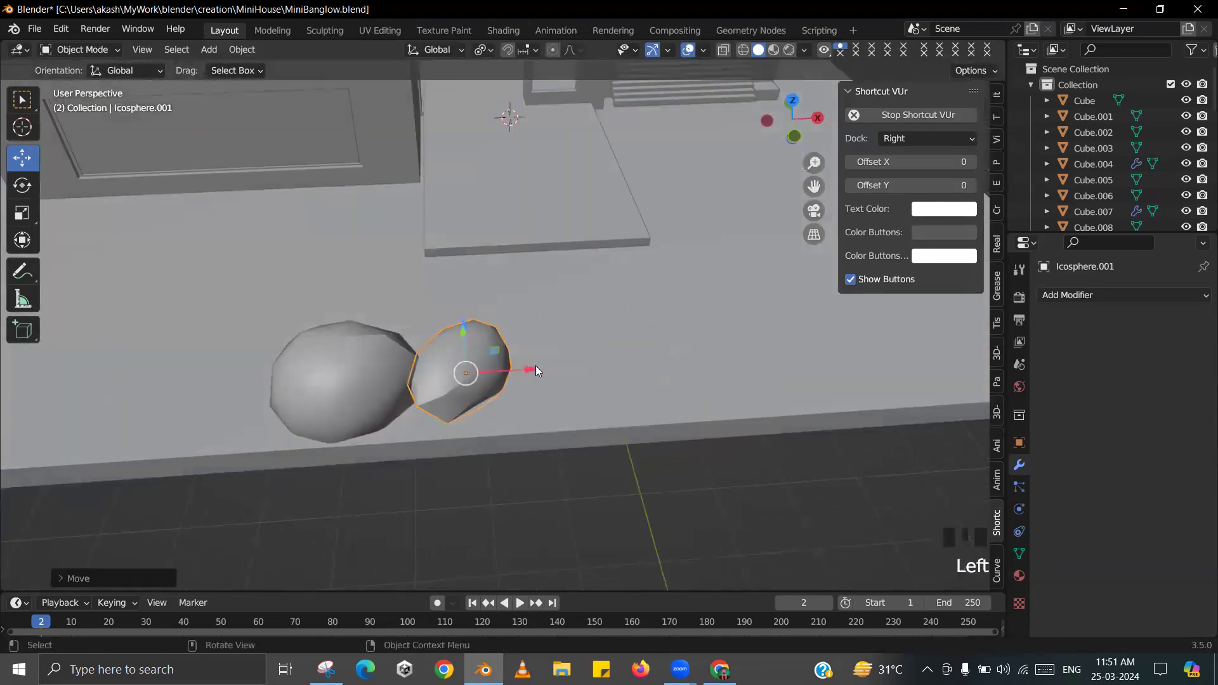
{"action": "key", "text": "ctrl+s"}
- Check the rocks against the reference image and shift the smaller rock slightly closer to the larger one
{"action": "scroll", "coordinate": [504, 319], "scroll_direction": "down", "scroll_amount": 3}
{"action": "middle_click_drag", "start_coordinate": [505, 320], "coordinate": [521, 358], "text": "shift"}
{"action": "left_click", "coordinate": [515, 405]}
{"action": "scroll", "coordinate": [563, 419], "scroll_direction": "up", "scroll_amount": 1, "text": "shift"}
{"action": "scroll", "coordinate": [508, 321], "scroll_direction": "up", "scroll_amount": 2}
{"action": "key", "text": "alt+Tab"}
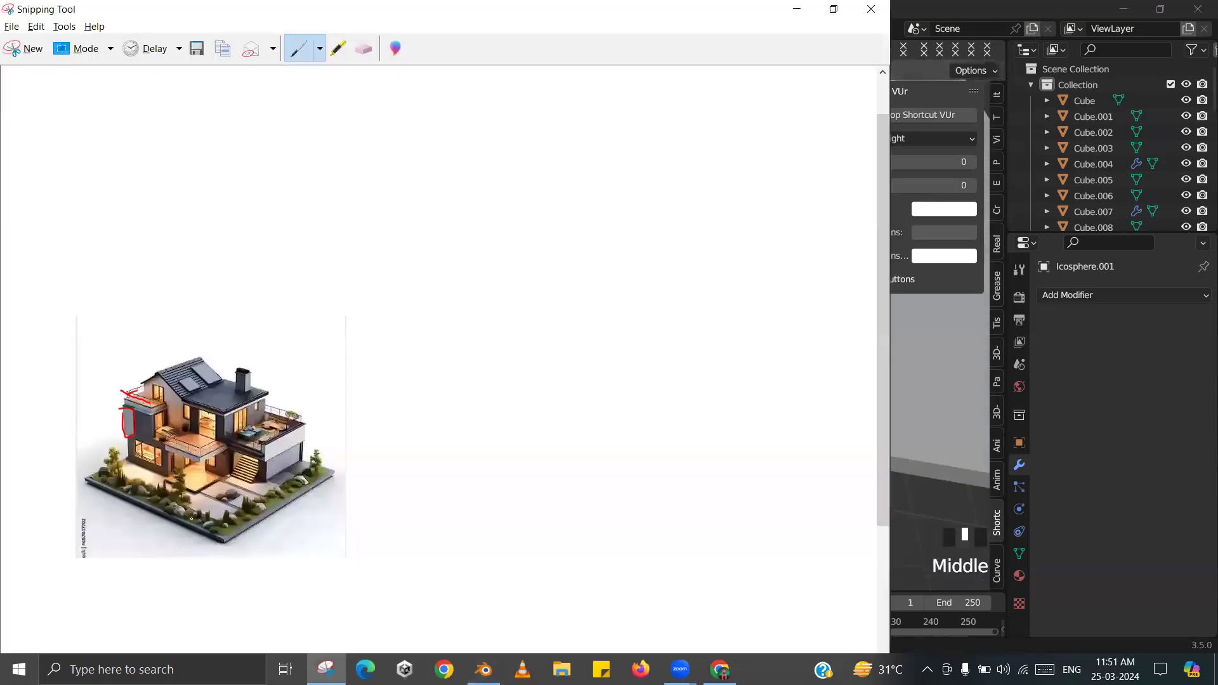
{"action": "key", "text": "alt+Tab"}
{"action": "scroll", "coordinate": [630, 388], "scroll_direction": "up", "scroll_amount": 2}
{"action": "left_click", "coordinate": [631, 389]}
{"action": "left_click_drag", "start_coordinate": [677, 397], "coordinate": [648, 395]}
{"action": "key", "text": "alt+Tab"}
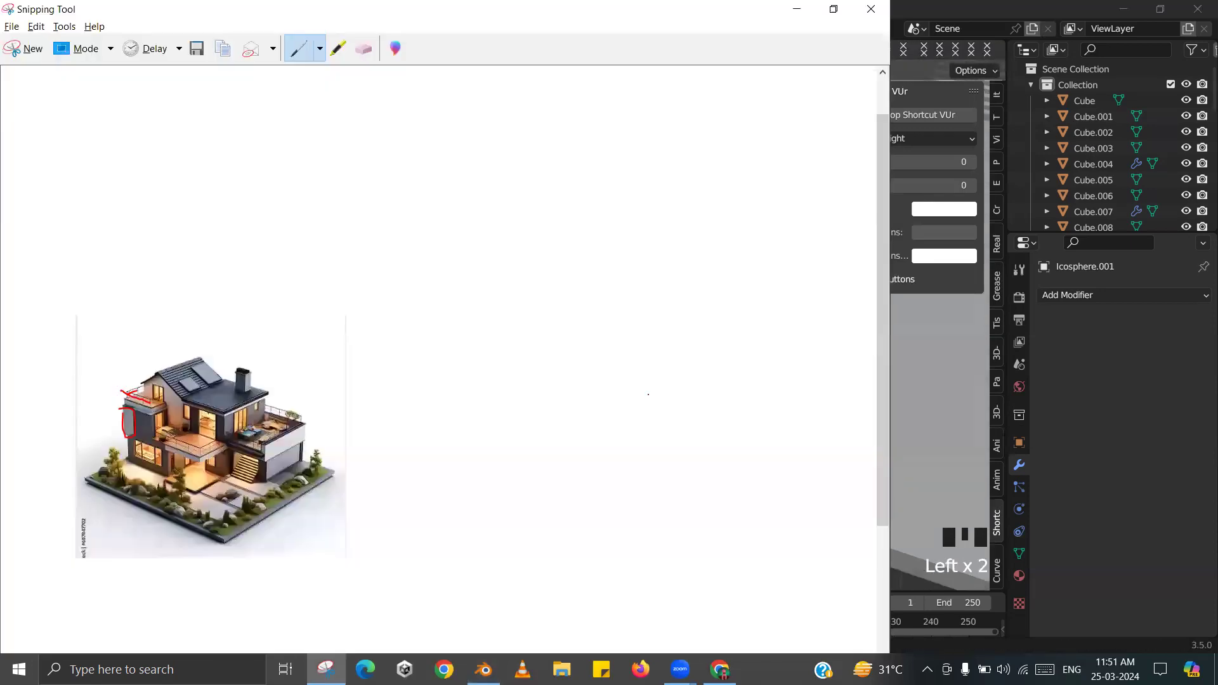
{"action": "key", "text": "alt+Tab"}
- Duplicate the smaller rock, move the copy along X away from the pair and scale it down
{"action": "middle_click_drag", "start_coordinate": [663, 384], "coordinate": [562, 340], "text": "shift"}
{"action": "key", "text": "shift+d"}
{"action": "right_click", "coordinate": [572, 358]}
{"action": "left_click_drag", "start_coordinate": [572, 358], "coordinate": [873, 462]}
{"action": "middle_click_drag", "start_coordinate": [874, 462], "coordinate": [752, 407], "text": "shift"}
{"action": "key", "text": "s"}
{"action": "left_click", "coordinate": [802, 372]}
{"action": "middle_click_drag", "start_coordinate": [802, 373], "coordinate": [662, 281], "text": "shift"}
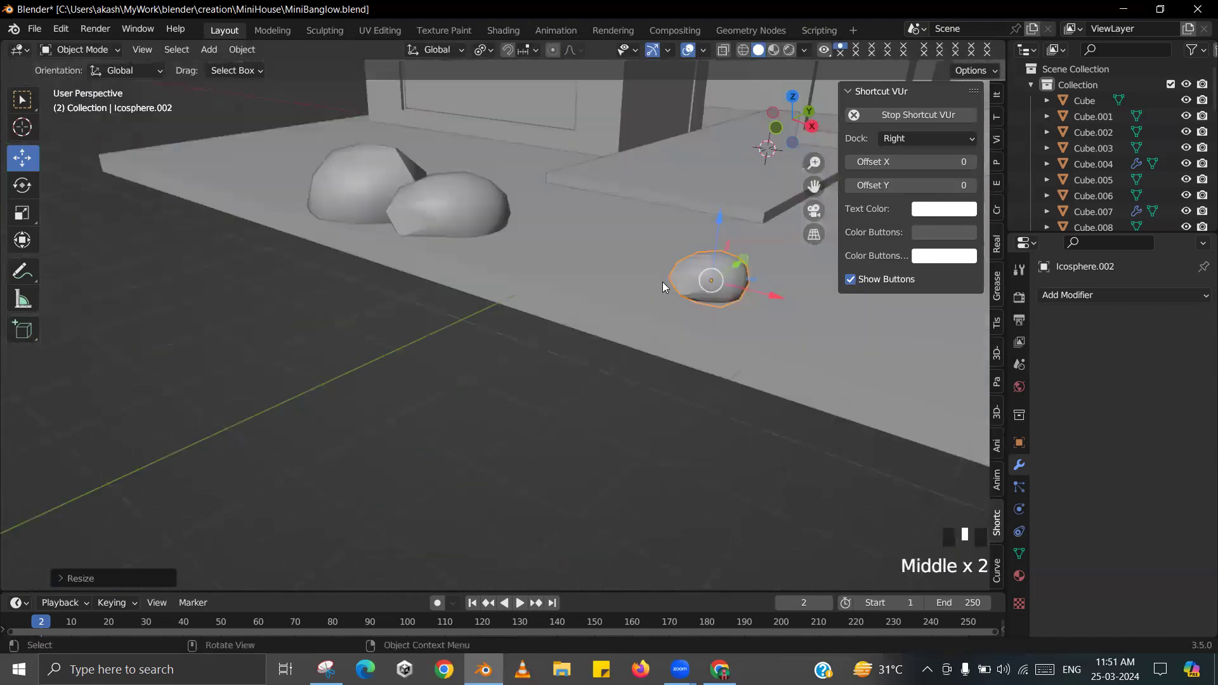
- Duplicate the small rock, place the copy nearer the base slab's front corner and scale it up
{"action": "scroll", "coordinate": [662, 317], "scroll_direction": "down", "scroll_amount": 3}
{"action": "key", "text": "alt+Tab"}
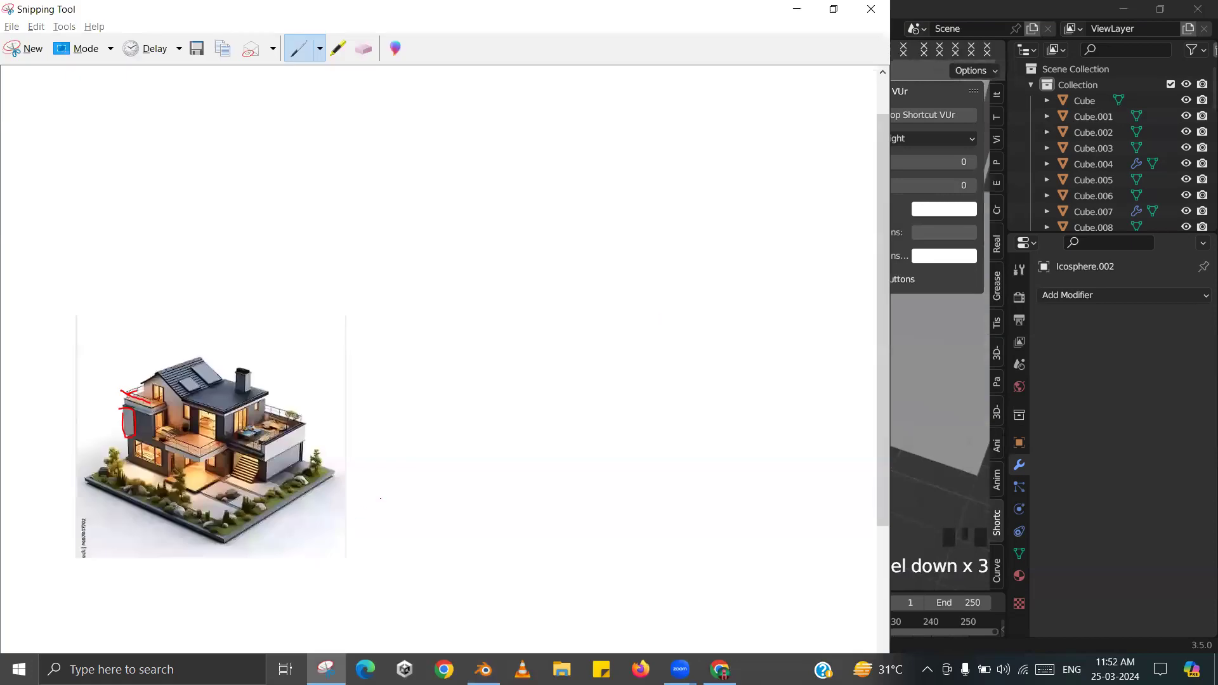
{"action": "key", "text": "alt+Tab"}
{"action": "scroll", "coordinate": [653, 370], "scroll_direction": "down", "scroll_amount": 5}
{"action": "middle_click_drag", "start_coordinate": [654, 370], "coordinate": [589, 332]}
{"action": "scroll", "coordinate": [607, 346], "scroll_direction": "up", "scroll_amount": 2}
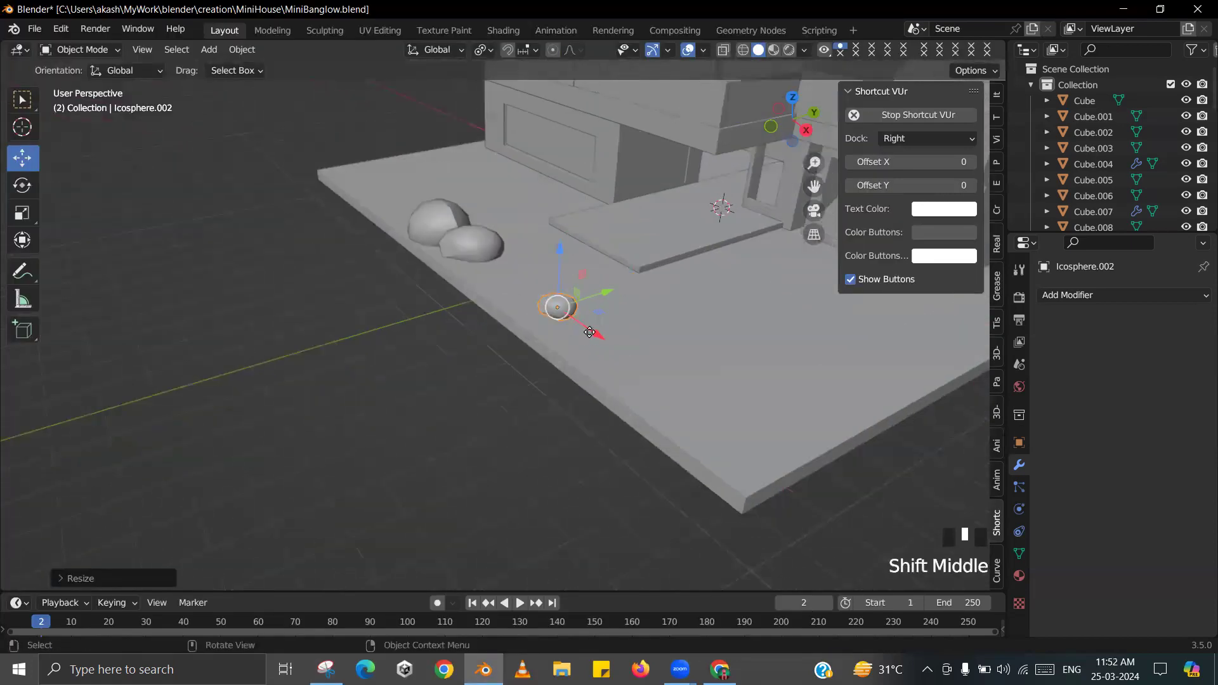
{"action": "left_click", "coordinate": [698, 397]}
{"action": "key", "text": "s"}
{"action": "left_click", "coordinate": [764, 381]}
{"action": "scroll", "coordinate": [641, 312], "scroll_direction": "up", "scroll_amount": 2}
{"action": "middle_click_drag", "start_coordinate": [804, 422], "coordinate": [641, 312], "text": "shift"}
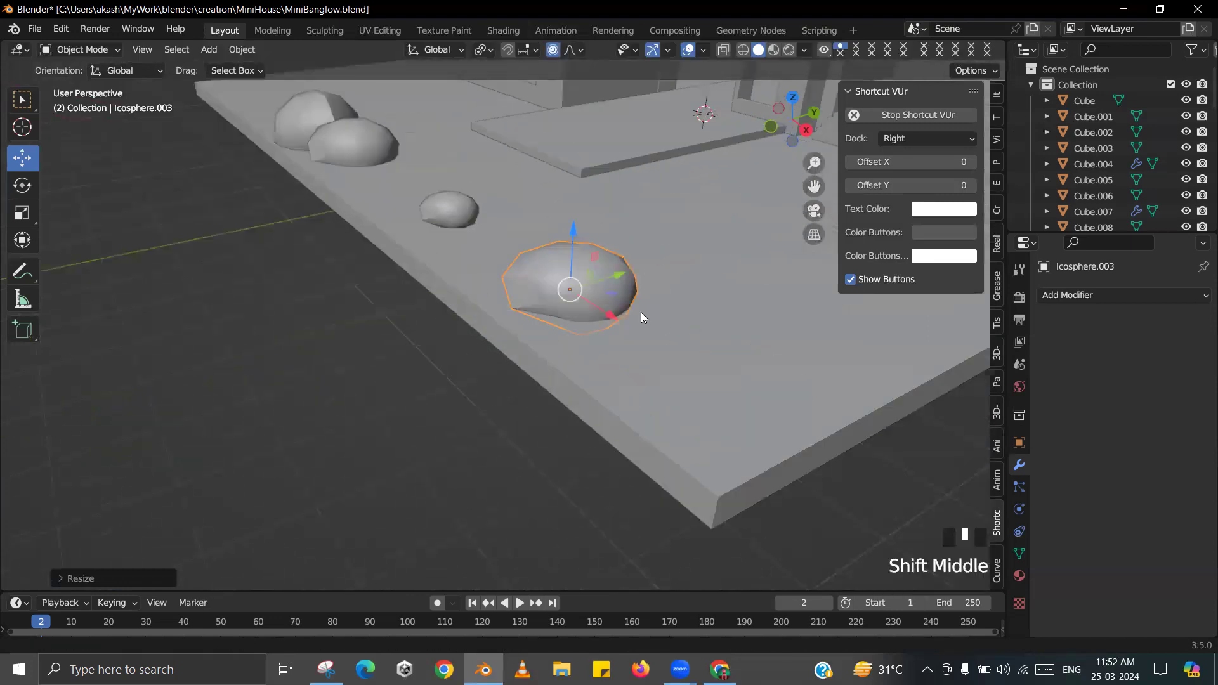
- Turn off proportional editing for objects and reshape the enlarged rock by moving vertices on its side and top
{"action": "scroll", "coordinate": [640, 312], "scroll_direction": "up", "scroll_amount": 1}
{"action": "left_click", "coordinate": [548, 54]}
{"action": "key", "text": "Tab"}
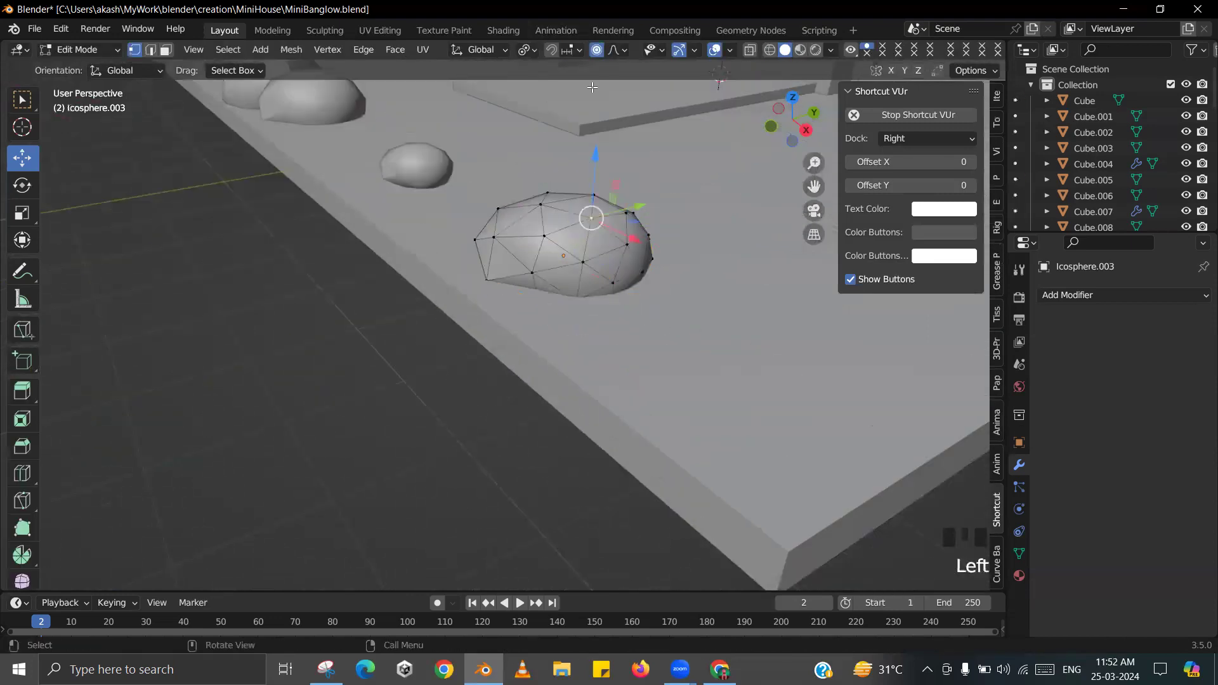
{"action": "middle_click_drag", "start_coordinate": [609, 286], "coordinate": [651, 270]}
{"action": "left_click_drag", "start_coordinate": [653, 242], "coordinate": [655, 269]}
{"action": "middle_click_drag", "start_coordinate": [656, 269], "coordinate": [720, 345]}
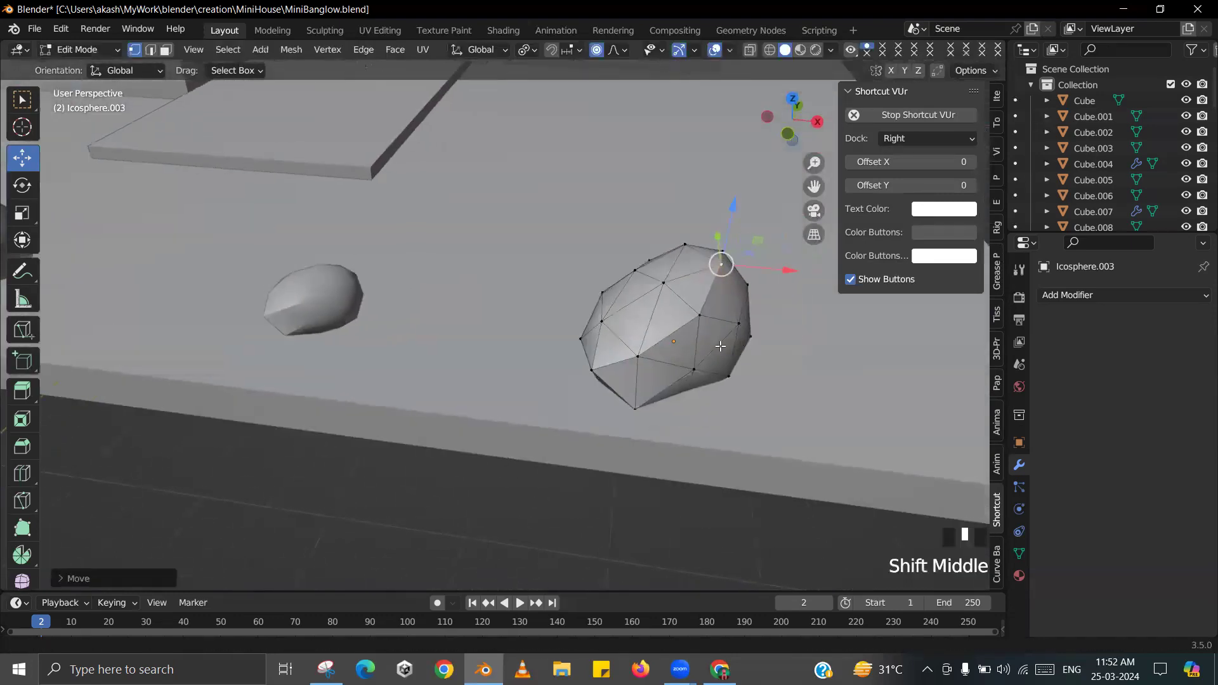
{"action": "left_click", "coordinate": [744, 354]}
{"action": "left_click_drag", "start_coordinate": [786, 369], "coordinate": [818, 368]}
{"action": "middle_click_drag", "start_coordinate": [818, 368], "coordinate": [704, 271]}
{"action": "left_click", "coordinate": [723, 257]}
{"action": "left_click_drag", "start_coordinate": [732, 204], "coordinate": [727, 228]}
{"action": "key", "text": "Tab"}
- Refine the enlarged rock's outline by moving vertices around its lower edge in edit mode
{"action": "scroll", "coordinate": [738, 278], "scroll_direction": "down", "scroll_amount": 3}
{"action": "middle_click_drag", "start_coordinate": [736, 257], "coordinate": [552, 298]}
{"action": "scroll", "coordinate": [543, 310], "scroll_direction": "up", "scroll_amount": 2}
{"action": "key", "text": "Tab"}
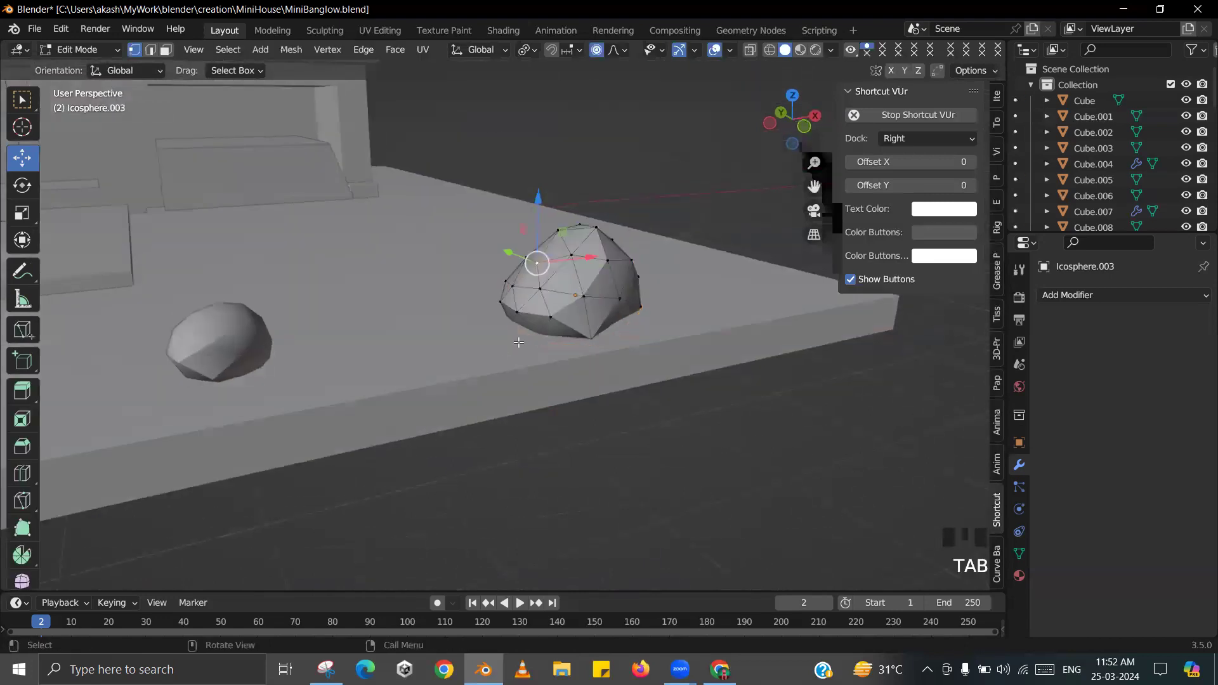
{"action": "left_click_drag", "start_coordinate": [591, 329], "coordinate": [562, 341]}
{"action": "middle_click_drag", "start_coordinate": [562, 341], "coordinate": [627, 343]}
{"action": "scroll", "coordinate": [627, 337], "scroll_direction": "up", "scroll_amount": 2}
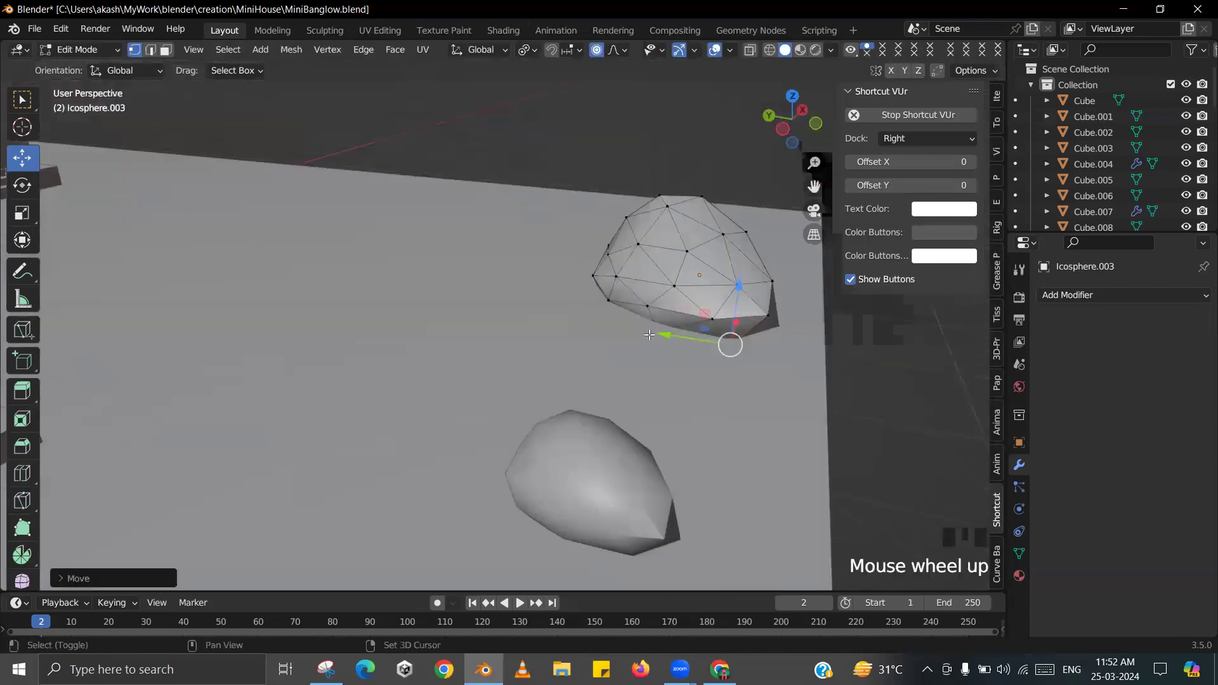
{"action": "middle_click_drag", "start_coordinate": [623, 290], "coordinate": [566, 305], "text": "shift"}
{"action": "left_click", "coordinate": [565, 316]}
{"action": "mouse_move", "coordinate": [528, 311]}
{"action": "left_mouse_down"}
{"action": "mouse_move", "coordinate": [546, 307]}
{"action": "mouse_move", "coordinate": [536, 304]}
{"action": "left_mouse_up"}
{"action": "middle_click_drag", "start_coordinate": [536, 305], "coordinate": [536, 352]}
{"action": "mouse_move", "coordinate": [533, 389]}
{"action": "left_mouse_down"}
{"action": "mouse_move", "coordinate": [511, 393]}
{"action": "mouse_move", "coordinate": [520, 389]}
{"action": "left_mouse_up"}
{"action": "key", "text": "Tab"}
- Save the file and reposition the reshaped rock on the slab near the front corner
{"action": "middle_click_drag", "start_coordinate": [542, 376], "coordinate": [496, 316]}
{"action": "key", "text": "ctrl+s"}
{"action": "left_click", "coordinate": [406, 263]}
{"action": "middle_click_drag", "start_coordinate": [409, 266], "coordinate": [559, 360]}
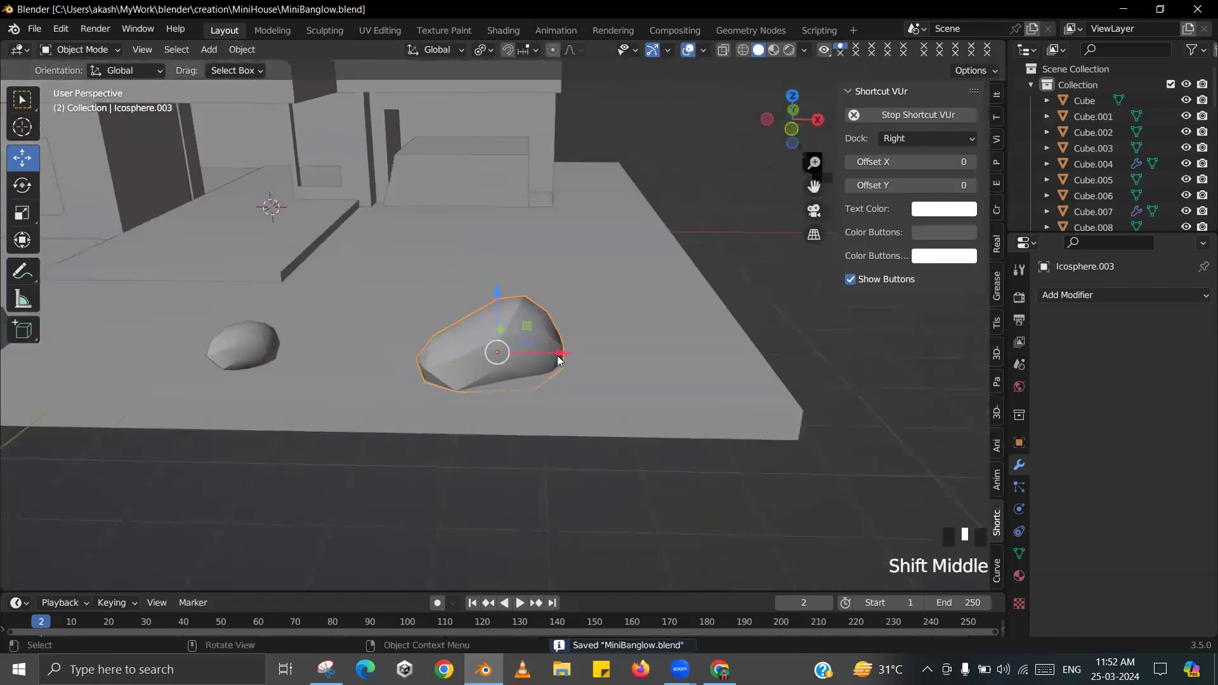
{"action": "left_click_drag", "start_coordinate": [558, 361], "coordinate": [609, 366]}
{"action": "middle_click_drag", "start_coordinate": [609, 365], "coordinate": [473, 360]}
{"action": "left_click_drag", "start_coordinate": [475, 357], "coordinate": [460, 363]}
{"action": "scroll", "coordinate": [498, 377], "scroll_direction": "down", "scroll_amount": 3}
{"action": "middle_click_drag", "start_coordinate": [497, 376], "coordinate": [512, 372]}
- Shift the large rock along X toward the corner, then duplicate it and move the copy along Y toward the entrance steps
{"action": "key", "text": "alt+Tab"}
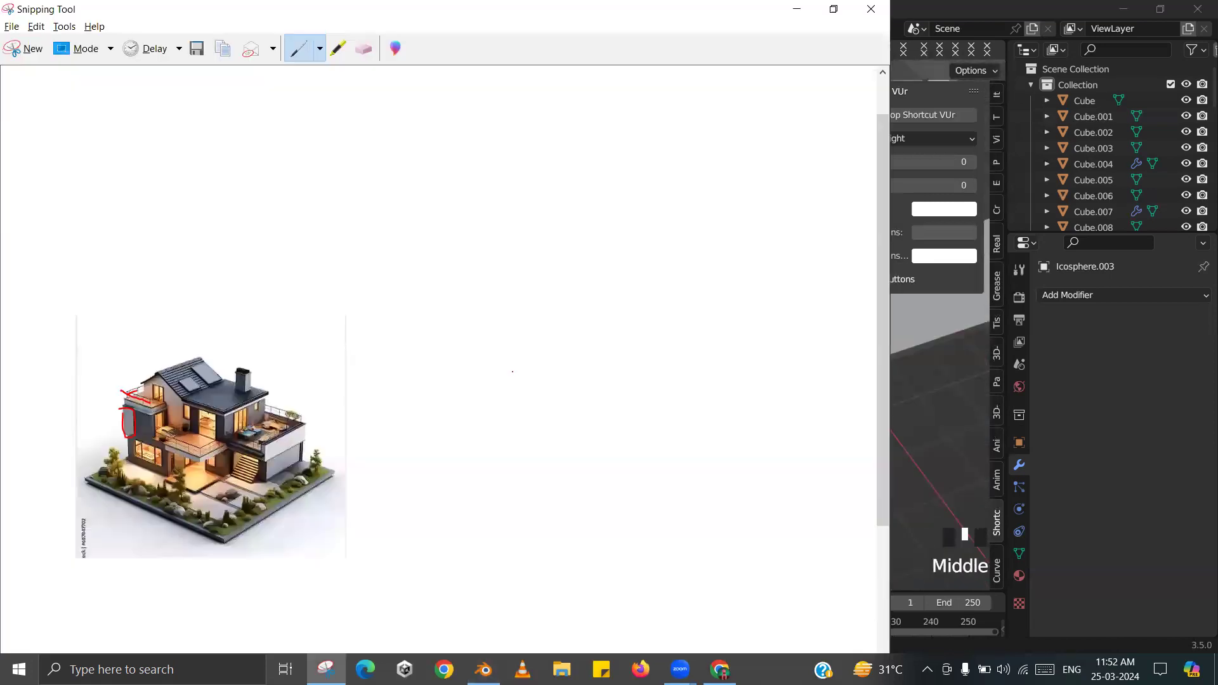
{"action": "key", "text": "alt+Tab"}
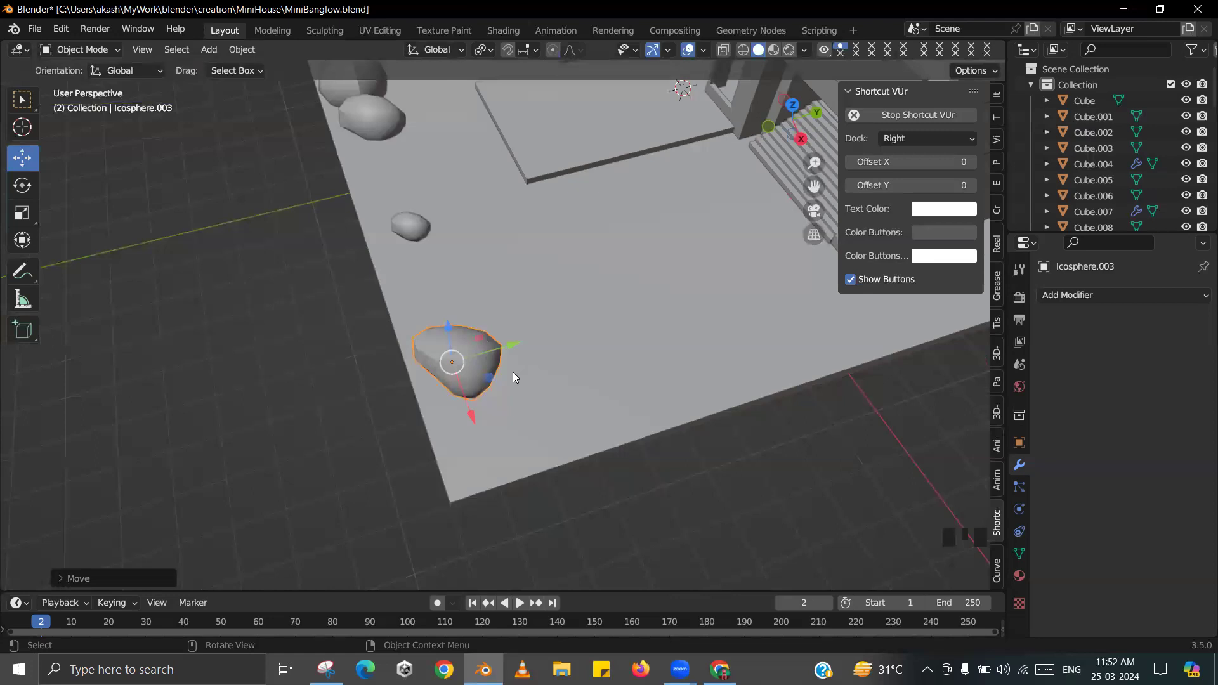
{"action": "scroll", "coordinate": [612, 375], "scroll_direction": "down", "scroll_amount": 2}
{"action": "middle_click_drag", "start_coordinate": [634, 389], "coordinate": [527, 392], "text": "shift"}
{"action": "scroll", "coordinate": [520, 387], "scroll_direction": "up", "scroll_amount": 2}
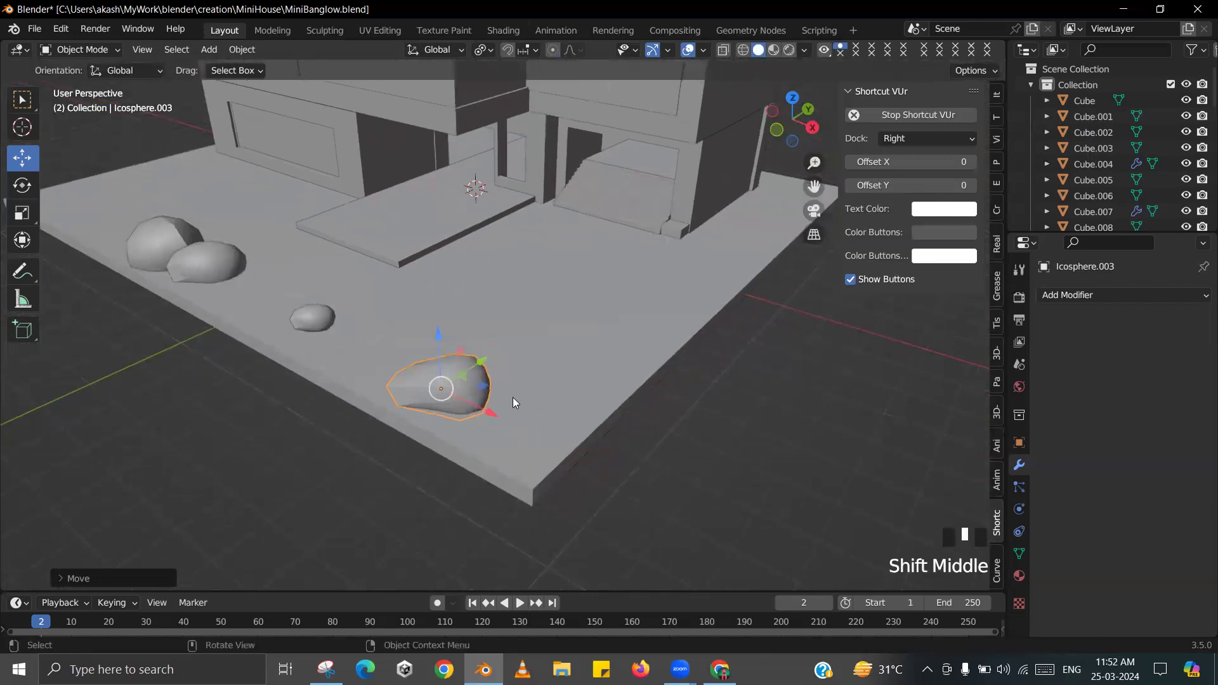
{"action": "left_click_drag", "start_coordinate": [495, 415], "coordinate": [578, 444]}
{"action": "middle_click_drag", "start_coordinate": [578, 443], "coordinate": [432, 424]}
{"action": "middle_click_drag", "start_coordinate": [431, 423], "coordinate": [416, 412], "text": "shift"}
{"action": "left_click_drag", "start_coordinate": [419, 408], "coordinate": [662, 407]}
{"action": "middle_click_drag", "start_coordinate": [662, 407], "coordinate": [652, 347], "text": "shift"}
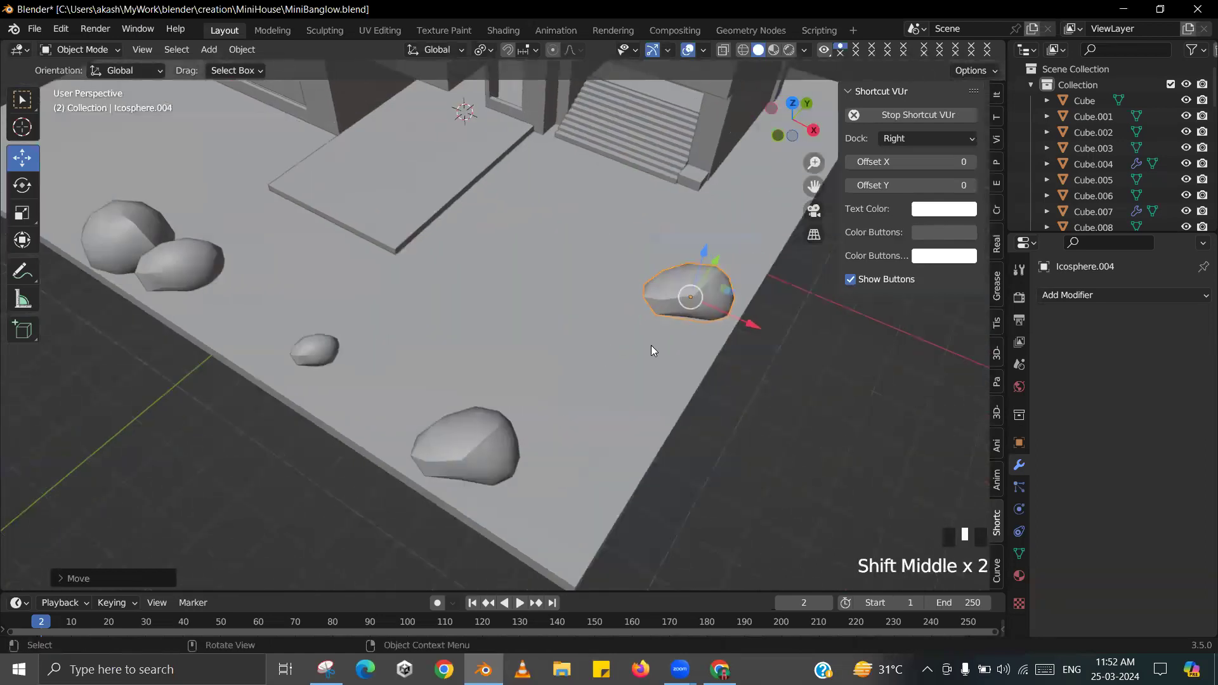
- Rotate the copied rock beside the steps to give it a different orientation
{"action": "key", "text": "r"}
{"action": "left_click", "coordinate": [642, 355]}
{"action": "scroll", "coordinate": [809, 296], "scroll_direction": "down", "scroll_amount": 2}
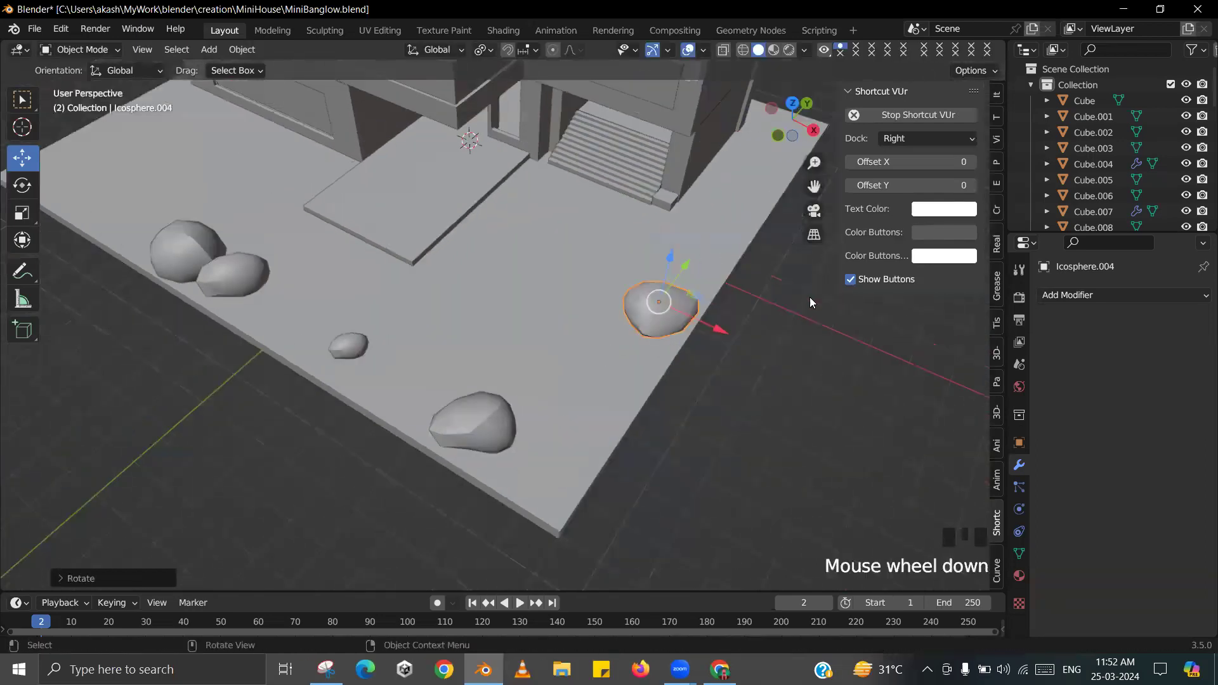
{"action": "left_click", "coordinate": [754, 340]}
- Duplicate the rock beside the steps, offset the copy along Y so the two overlap, and rotate it about Z
{"action": "middle_click_drag", "start_coordinate": [716, 360], "coordinate": [598, 353]}
{"action": "key", "text": "alt+Tab"}
{"action": "key", "text": "alt+Tab"}
{"action": "middle_click_drag", "start_coordinate": [598, 353], "coordinate": [659, 386], "text": "shift"}
{"action": "left_click", "coordinate": [586, 357]}
{"action": "scroll", "coordinate": [663, 380], "scroll_direction": "up", "scroll_amount": 1}
{"action": "key", "text": "shift+d"}
{"action": "left_click_drag", "start_coordinate": [653, 373], "coordinate": [691, 370]}
{"action": "key", "text": "r"}
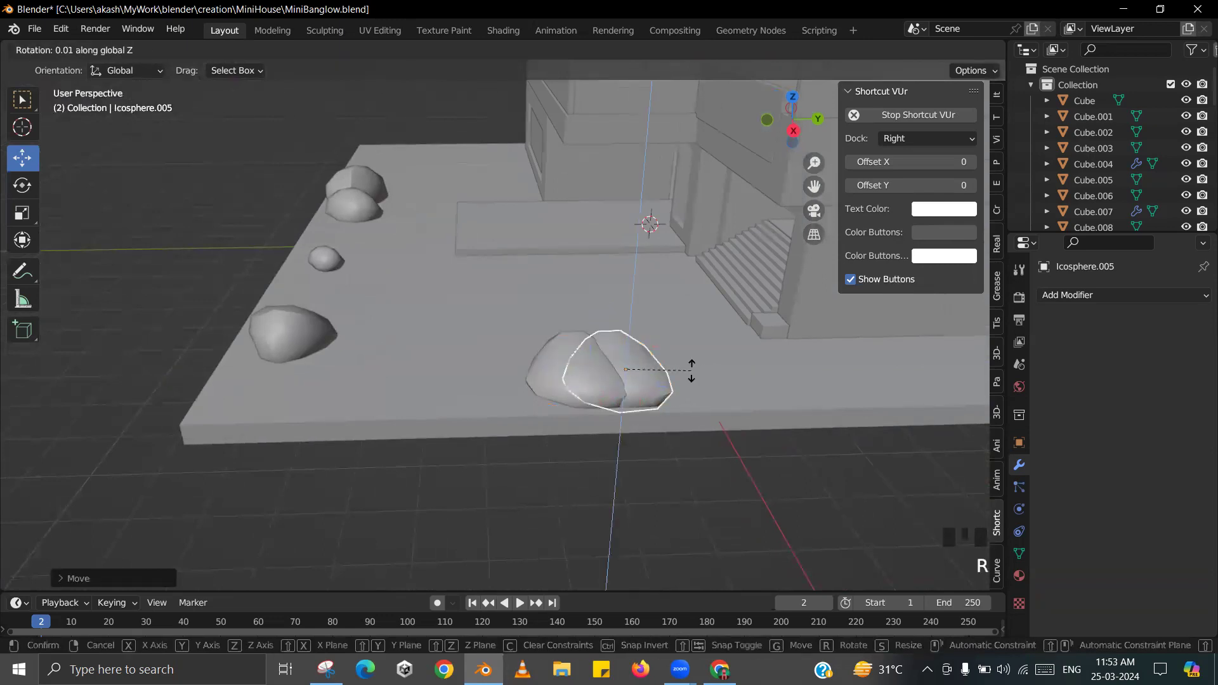
{"action": "left_click", "coordinate": [691, 371]}
- Extend the base slab sideways by moving its side face outward along X in edit mode
{"action": "scroll", "coordinate": [628, 370], "scroll_direction": "down", "scroll_amount": 2}
{"action": "middle_click_drag", "start_coordinate": [628, 369], "coordinate": [621, 283]}
{"action": "scroll", "coordinate": [644, 438], "scroll_direction": "down", "scroll_amount": 1}
{"action": "key", "text": "alt+Tab"}
{"action": "key", "text": "alt+Tab"}
{"action": "scroll", "coordinate": [651, 419], "scroll_direction": "down", "scroll_amount": 2}
{"action": "left_click", "coordinate": [595, 321]}
{"action": "middle_click_drag", "start_coordinate": [595, 321], "coordinate": [585, 261]}
{"action": "scroll", "coordinate": [616, 336], "scroll_direction": "up", "scroll_amount": 2}
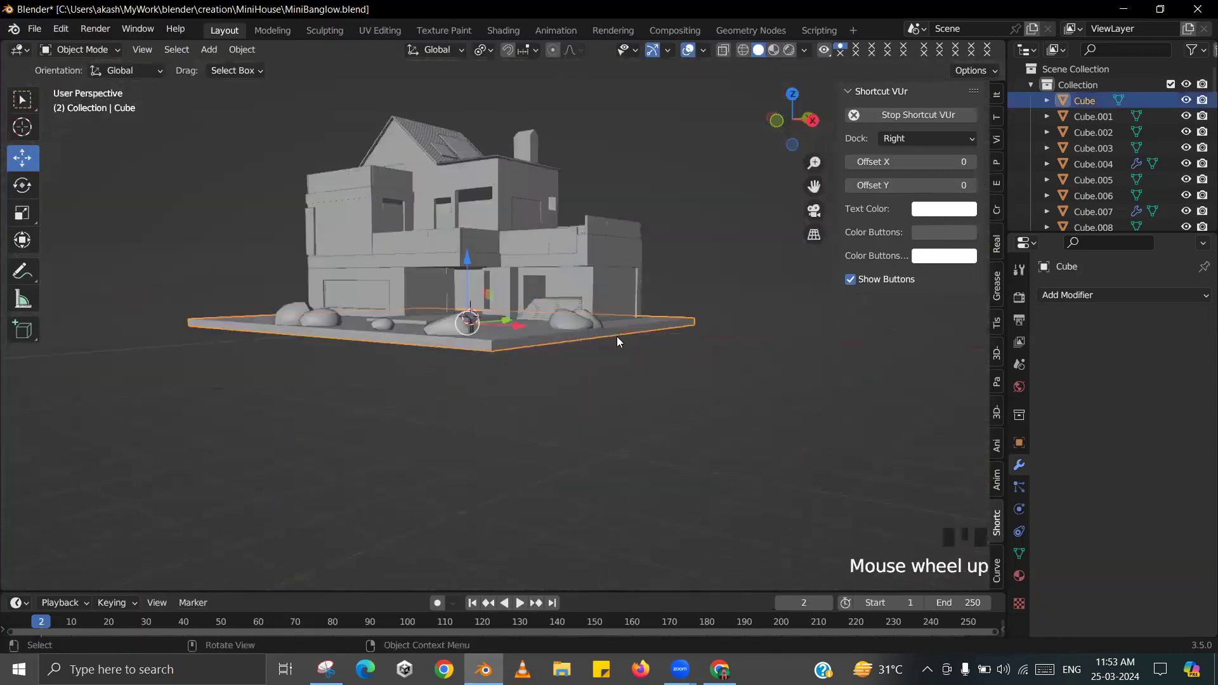
{"action": "key", "text": "Tab"}
{"action": "middle_click_drag", "start_coordinate": [616, 336], "coordinate": [603, 253]}
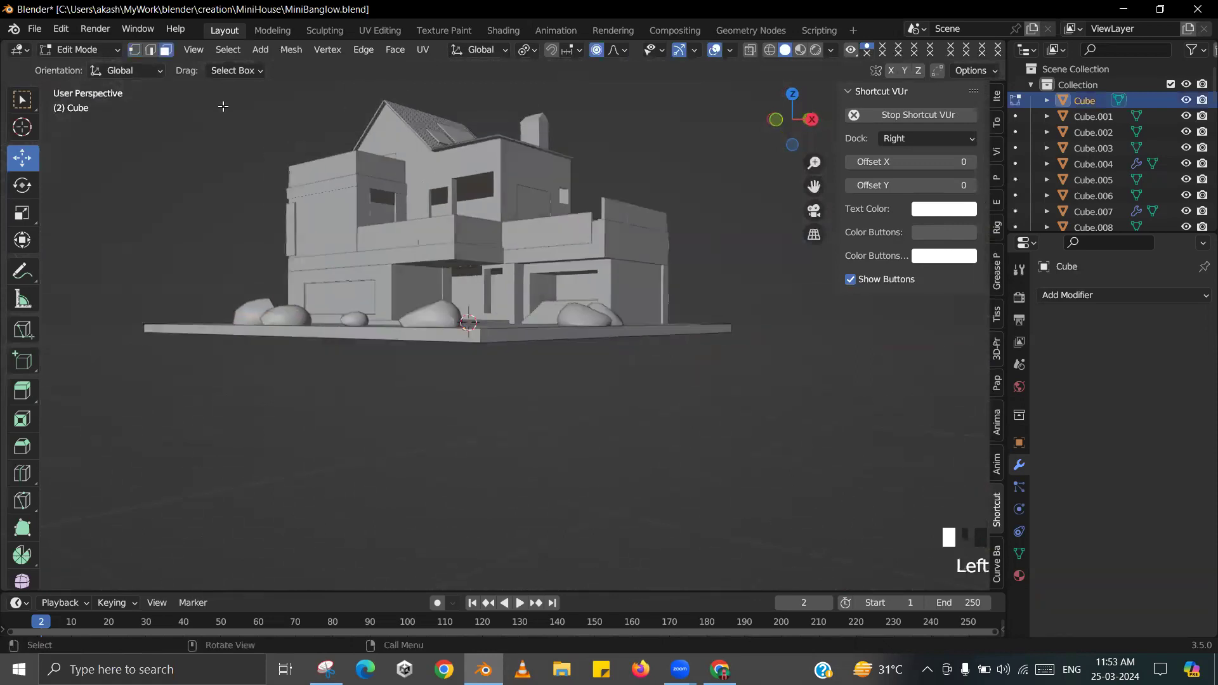
{"action": "middle_click_drag", "start_coordinate": [223, 107], "coordinate": [649, 333]}
{"action": "left_click_drag", "start_coordinate": [698, 339], "coordinate": [727, 341]}
- Move the base slab's front face slightly outward and save the file
{"action": "left_click", "coordinate": [512, 401]}
{"action": "left_click", "coordinate": [516, 394]}
{"action": "middle_click_drag", "start_coordinate": [516, 393], "coordinate": [379, 319]}
{"action": "left_click_drag", "start_coordinate": [368, 312], "coordinate": [360, 311]}
{"action": "key", "text": "Tab"}
{"action": "middle_click_drag", "start_coordinate": [360, 311], "coordinate": [633, 378]}
{"action": "key", "text": "ctrl+s"}
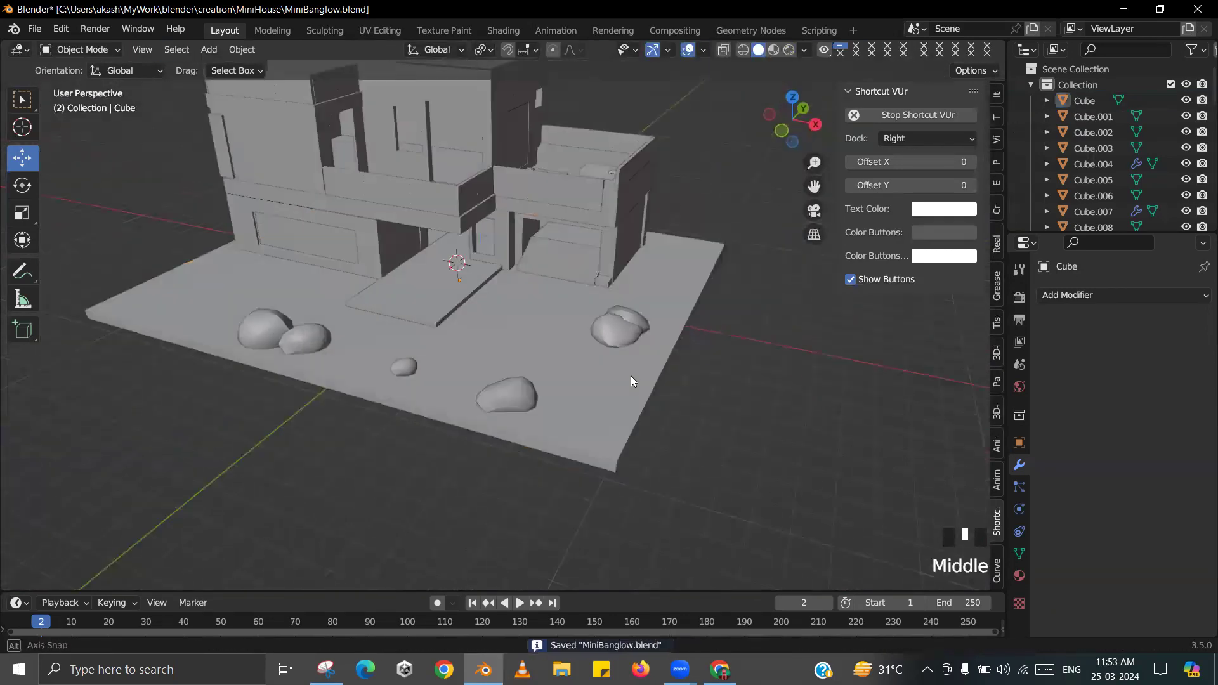
- Duplicate the pair of rocks along the slab's front edge and move the copies along X toward the far front corner
{"action": "key", "text": "alt+Tab"}
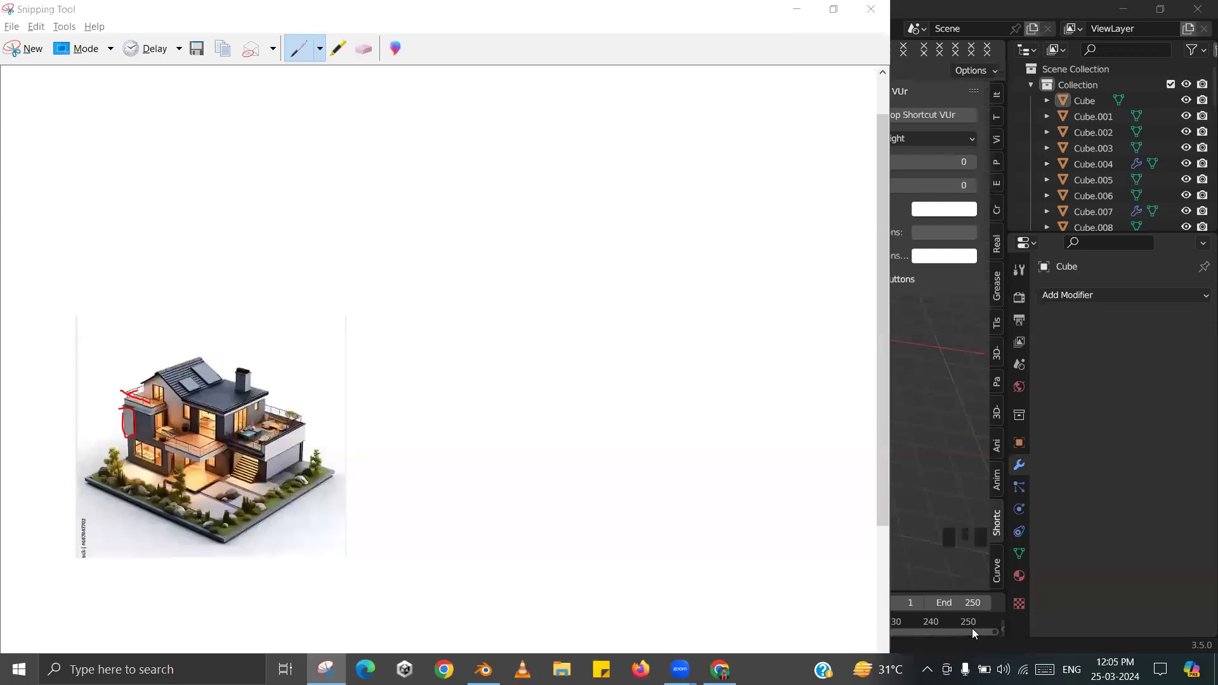
{"action": "left_click", "coordinate": [932, 364]}
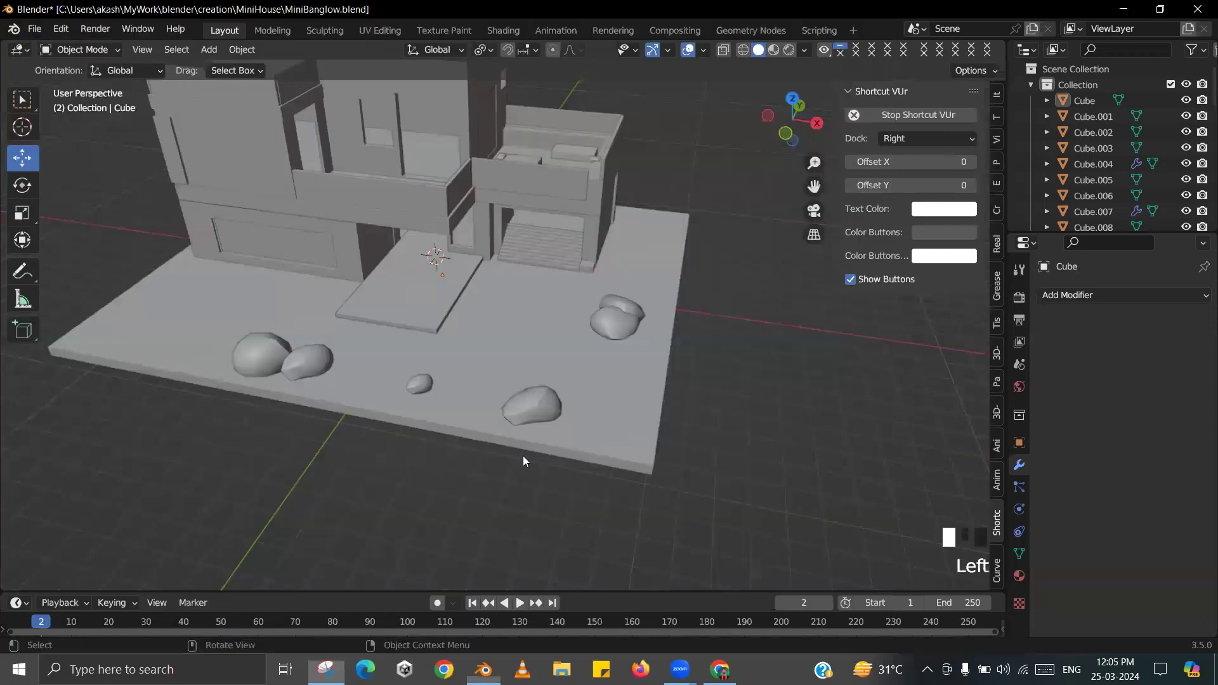
{"action": "scroll", "coordinate": [594, 388], "scroll_direction": "down", "scroll_amount": 2}
{"action": "middle_click_drag", "start_coordinate": [595, 388], "coordinate": [453, 438]}
{"action": "scroll", "coordinate": [581, 407], "scroll_direction": "up", "scroll_amount": 2}
{"action": "key", "text": "alt+Tab"}
{"action": "key", "text": "alt+Tab"}
{"action": "left_click", "coordinate": [383, 427]}
{"action": "left_click", "coordinate": [421, 436], "text": "shift"}
{"action": "key", "text": "shift+d"}
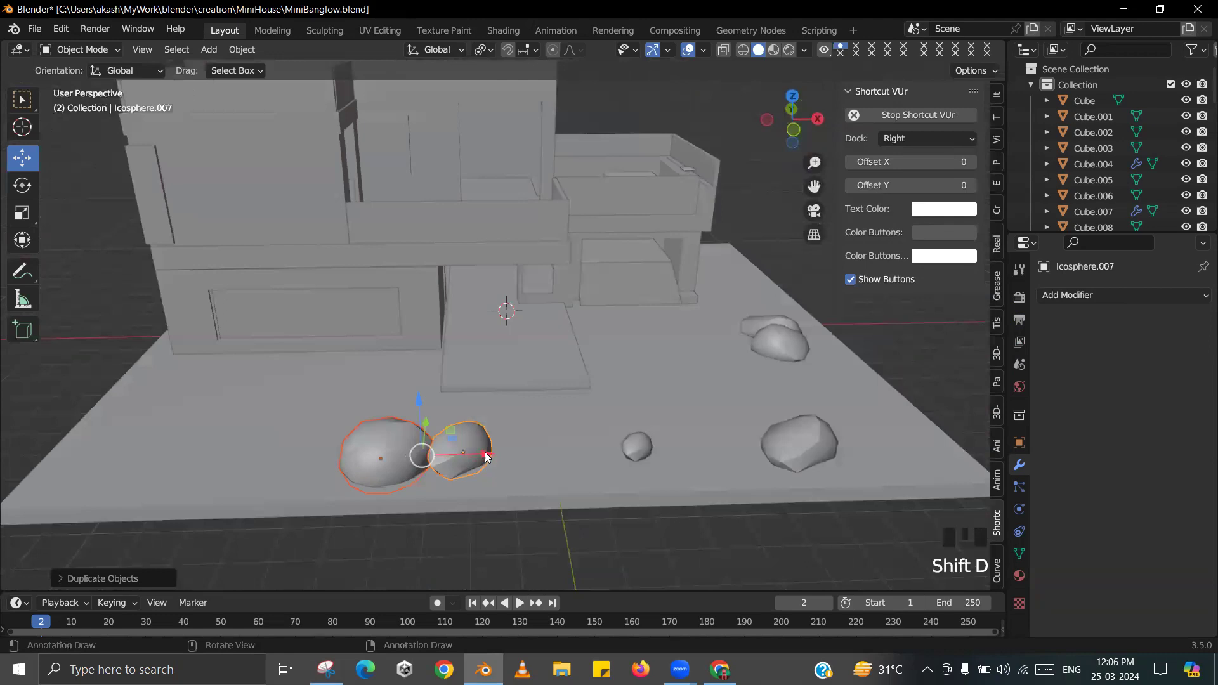
{"action": "left_click_drag", "start_coordinate": [485, 457], "coordinate": [336, 456]}
- Rotate the copied rock pair, bring the two rocks closer together along X and adjust their scale
{"action": "middle_click_drag", "start_coordinate": [336, 457], "coordinate": [413, 424], "text": "shift"}
{"action": "key", "text": "r"}
{"action": "left_click", "coordinate": [359, 458]}
{"action": "left_click", "coordinate": [413, 423]}
{"action": "left_click_drag", "start_coordinate": [473, 413], "coordinate": [423, 414]}
{"action": "left_click", "coordinate": [326, 415], "text": "shift"}
{"action": "key", "text": "s"}
{"action": "left_click", "coordinate": [458, 385]}
- Duplicate the smaller rock of the new pair, rotate the copy about Z and tuck it in front of the other two
{"action": "left_click", "coordinate": [398, 417]}
{"action": "middle_click_drag", "start_coordinate": [453, 411], "coordinate": [457, 411]}
{"action": "middle_click_drag", "start_coordinate": [456, 411], "coordinate": [488, 447], "text": "shift"}
{"action": "key", "text": "shift+d"}
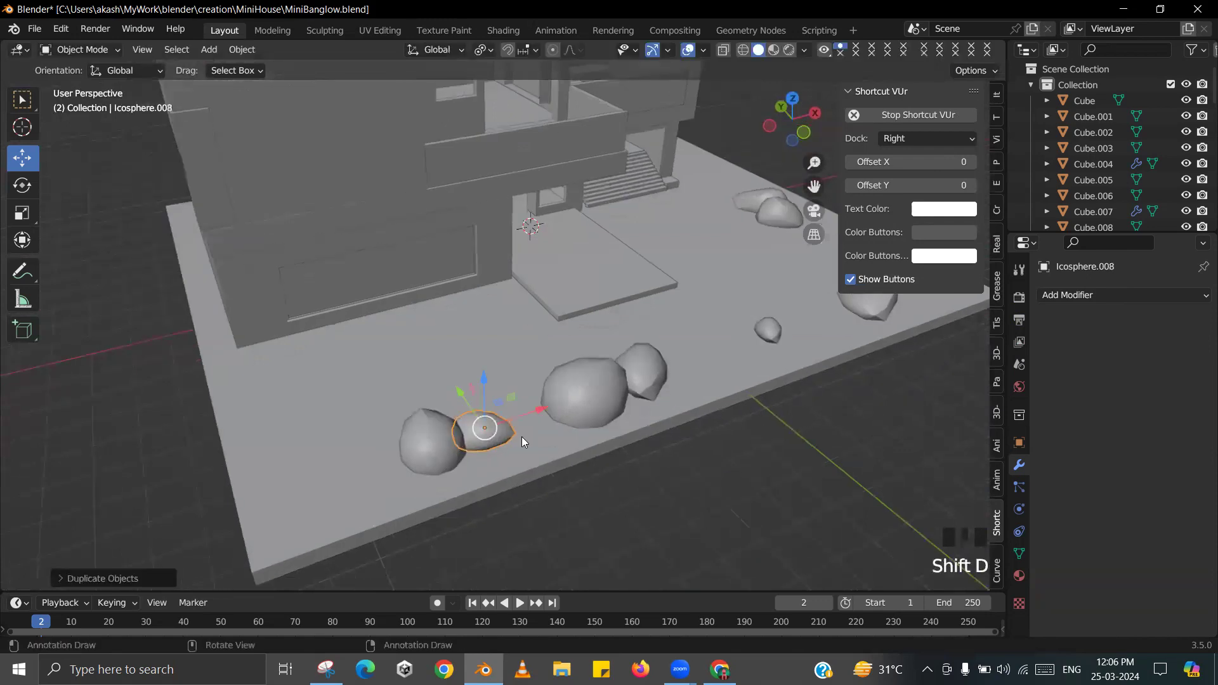
{"action": "mouse_move", "coordinate": [468, 412]}
{"action": "left_mouse_down"}
{"action": "mouse_move", "coordinate": [482, 431]}
{"action": "mouse_move", "coordinate": [473, 427]}
{"action": "left_mouse_up"}
{"action": "key", "text": "r"}
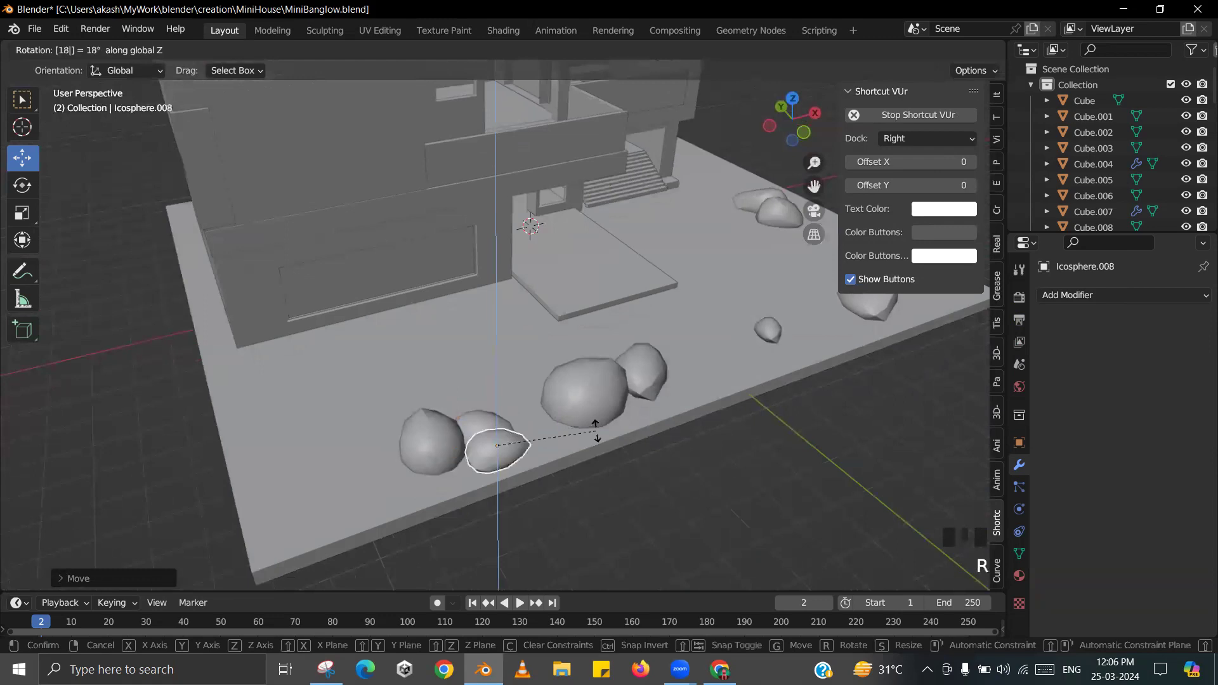
{"action": "left_click", "coordinate": [597, 430]}
{"action": "left_click_drag", "start_coordinate": [552, 429], "coordinate": [523, 438]}
{"action": "left_click", "coordinate": [520, 417]}
- Compare the rock layout around the house with the reference image
{"action": "scroll", "coordinate": [524, 408], "scroll_direction": "down", "scroll_amount": 2}
{"action": "middle_click_drag", "start_coordinate": [538, 382], "coordinate": [377, 400]}
{"action": "scroll", "coordinate": [624, 377], "scroll_direction": "up", "scroll_amount": 2}
{"action": "scroll", "coordinate": [581, 407], "scroll_direction": "up", "scroll_amount": 1}
{"action": "key", "text": "alt+Tab"}
{"action": "key", "text": "alt+Tab"}
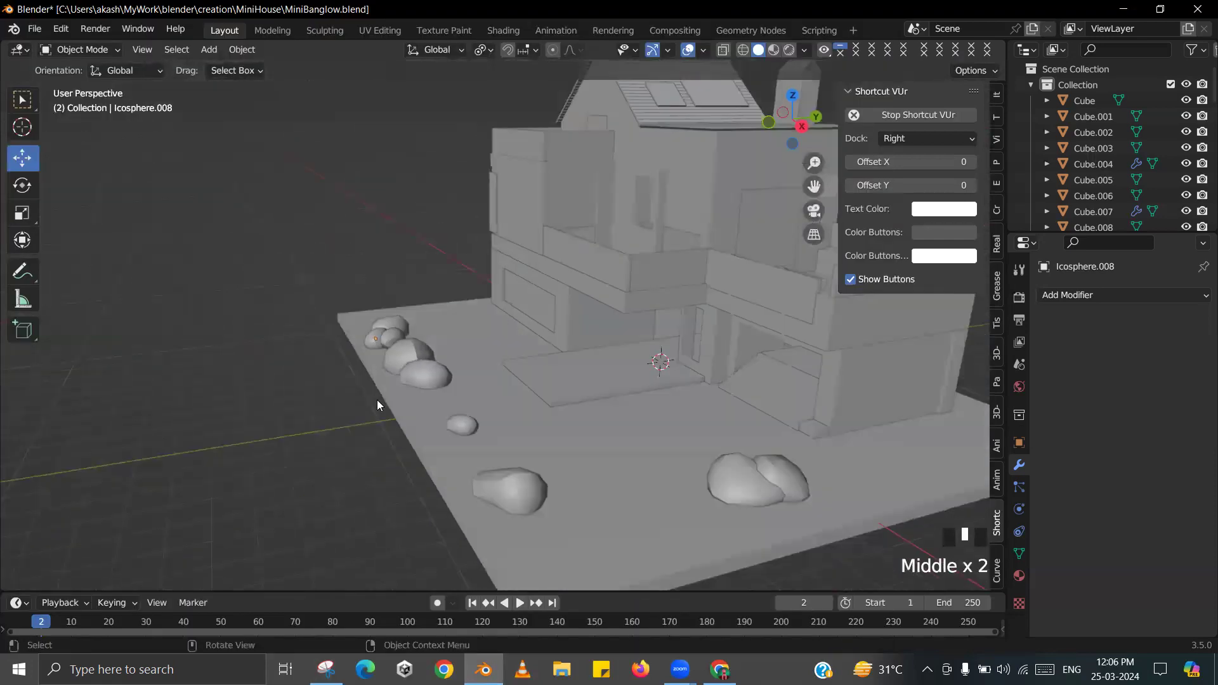
{"action": "key", "text": "alt+Tab"}
{"action": "key", "text": "alt+Tab"}
{"action": "scroll", "coordinate": [417, 394], "scroll_direction": "down", "scroll_amount": 2}
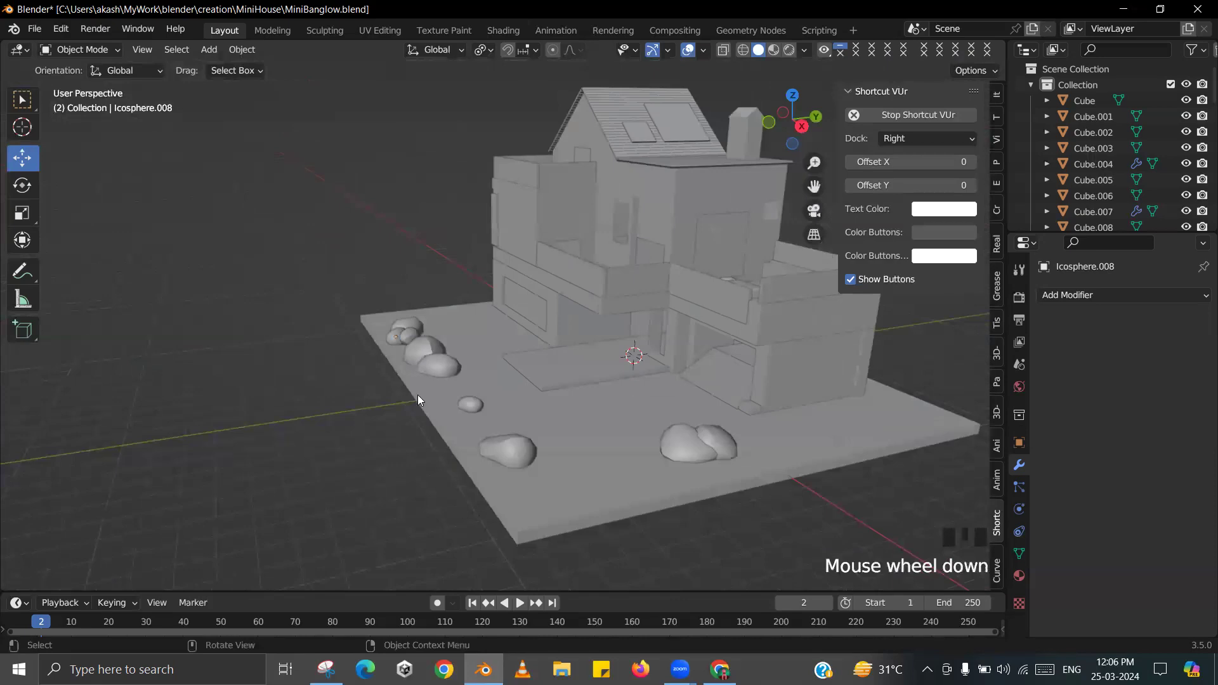
- Extend the base slab's front edge outward along Y in edit mode
{"action": "left_click", "coordinate": [437, 388]}
{"action": "key", "text": "Tab"}
{"action": "left_click_drag", "start_coordinate": [484, 375], "coordinate": [458, 380]}
{"action": "key", "text": "Tab"}
- Turn off proportional editing for mesh editing on the base slab
{"action": "middle_click_drag", "start_coordinate": [463, 354], "coordinate": [480, 368]}
{"action": "scroll", "coordinate": [481, 368], "scroll_direction": "up", "scroll_amount": 1}
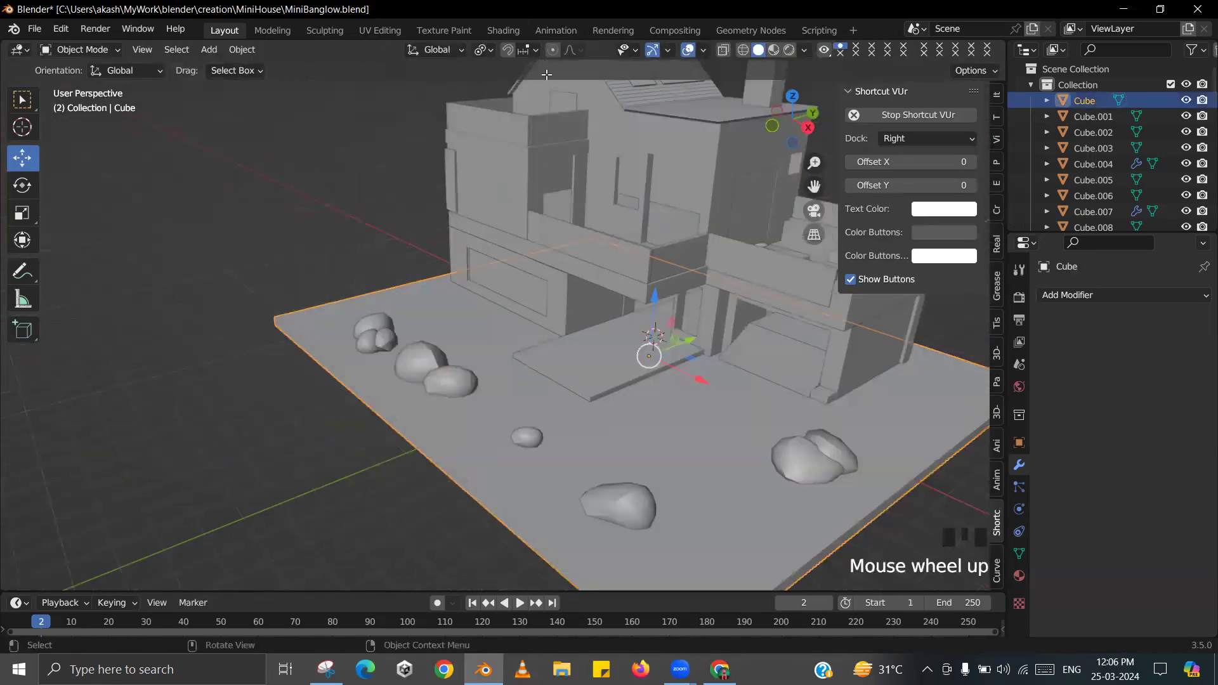
{"action": "key", "text": "Tab"}
{"action": "left_click", "coordinate": [592, 54]}
{"action": "scroll", "coordinate": [407, 391], "scroll_direction": "up", "scroll_amount": 1}
{"action": "key", "text": "Tab"}
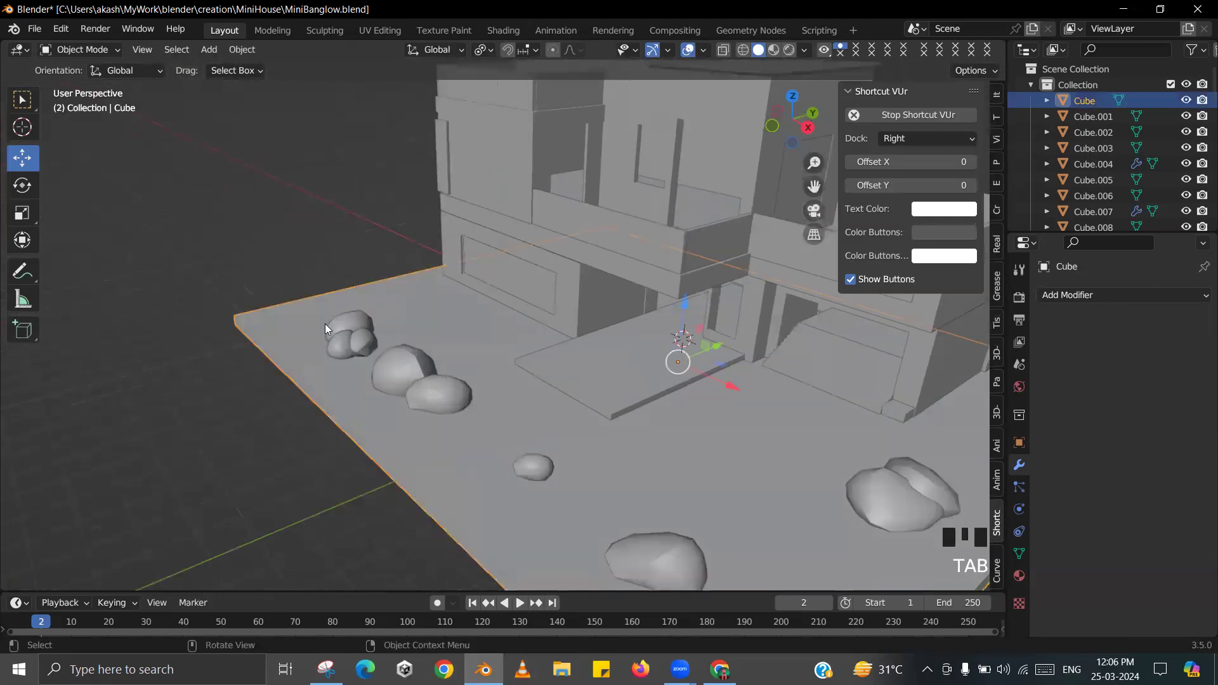
- Select all the rocks along the slab's front side and move them together along Y toward the front edge
{"action": "left_click", "coordinate": [347, 343]}
{"action": "left_click", "coordinate": [348, 343], "text": "shift"}
{"action": "left_click", "coordinate": [355, 334], "text": "shift"}
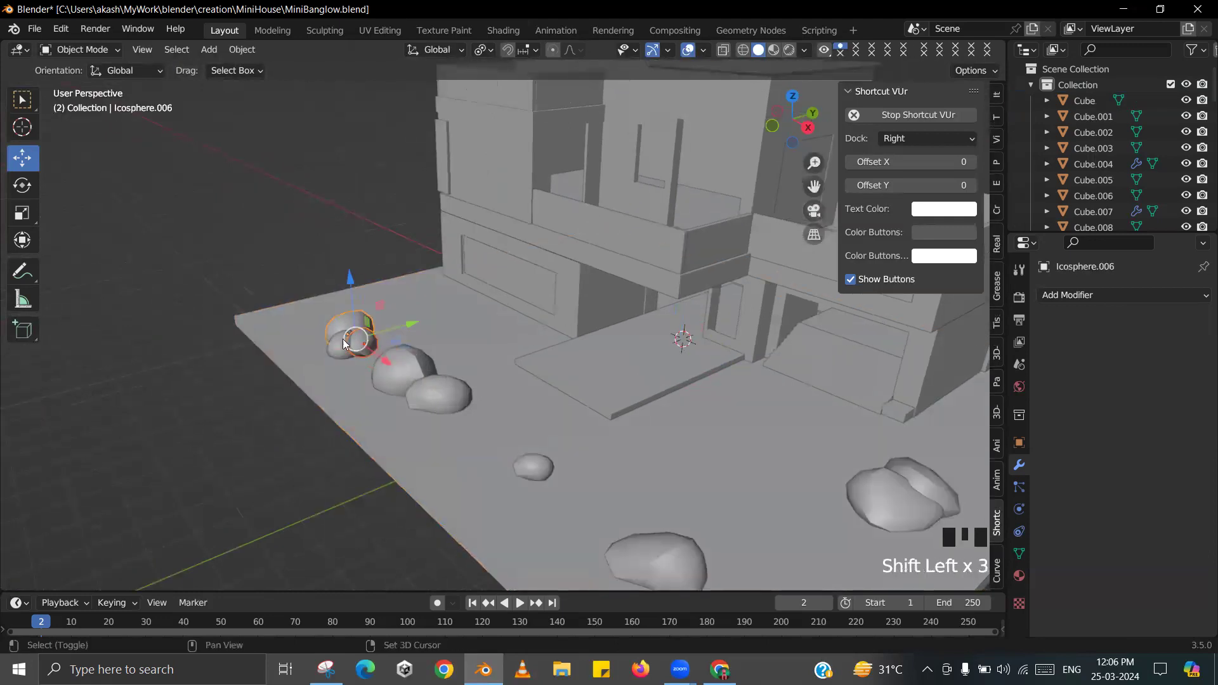
{"action": "left_click", "coordinate": [405, 373], "text": "shift"}
{"action": "left_click", "coordinate": [447, 399], "text": "shift"}
{"action": "left_click", "coordinate": [527, 460], "text": "shift"}
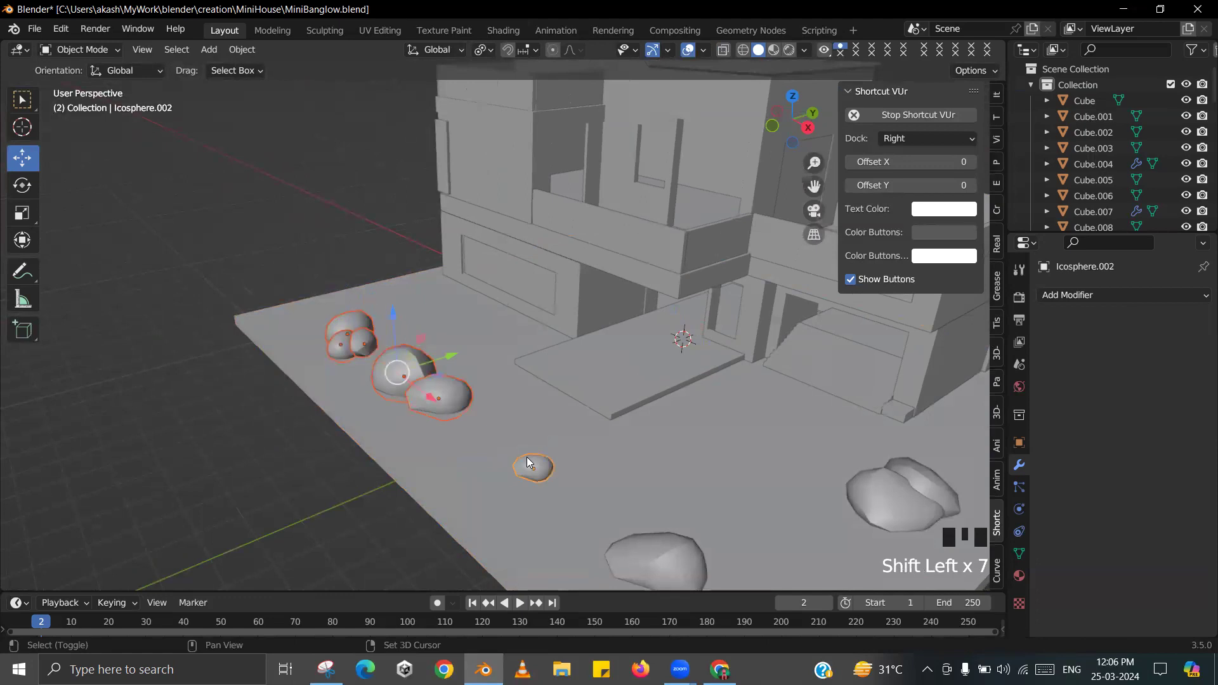
{"action": "middle_click_drag", "start_coordinate": [659, 550], "coordinate": [615, 462], "text": "shift"}
{"action": "left_click", "coordinate": [615, 461], "text": "shift"}
{"action": "scroll", "coordinate": [526, 381], "scroll_direction": "down", "scroll_amount": 2}
{"action": "middle_click_drag", "start_coordinate": [497, 350], "coordinate": [457, 313]}
{"action": "left_click_drag", "start_coordinate": [444, 315], "coordinate": [393, 327]}
{"action": "left_click", "coordinate": [278, 332]}
- Duplicate the small rock and the large corner rock together and move the copies along X
{"action": "middle_click_drag", "start_coordinate": [277, 332], "coordinate": [466, 360]}
{"action": "scroll", "coordinate": [466, 360], "scroll_direction": "up", "scroll_amount": 3}
{"action": "middle_click_drag", "start_coordinate": [466, 360], "coordinate": [566, 406], "text": "shift"}
{"action": "scroll", "coordinate": [498, 398], "scroll_direction": "down", "scroll_amount": 2}
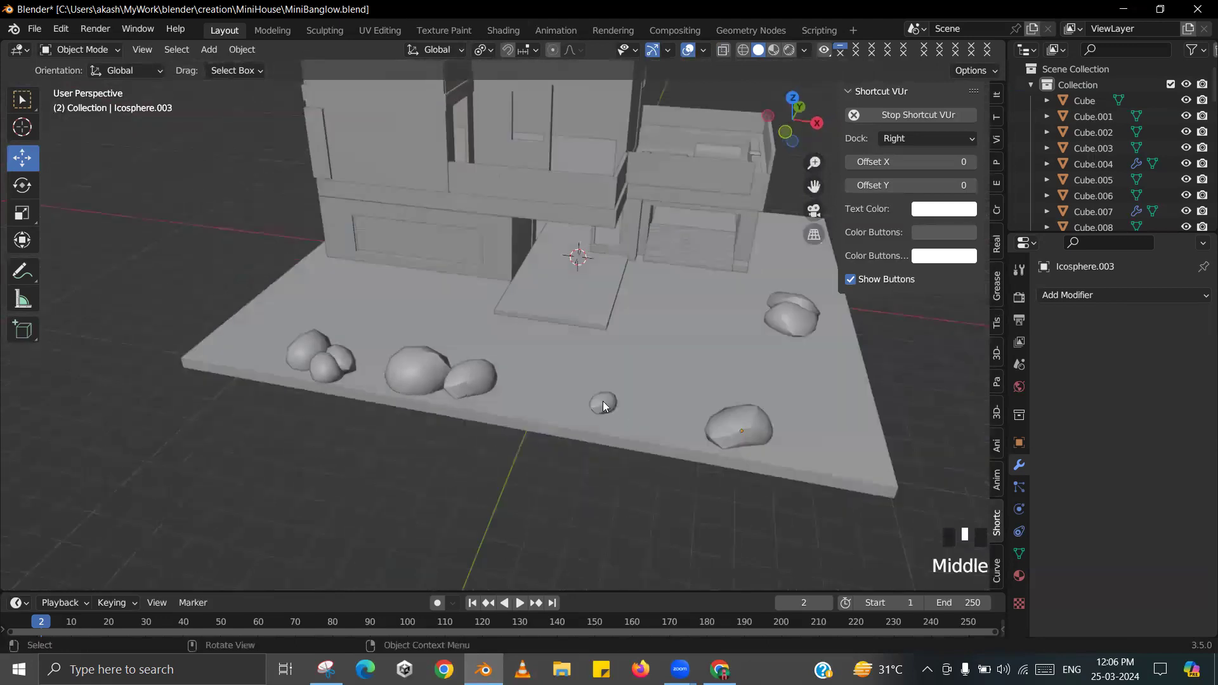
{"action": "left_click", "coordinate": [754, 427], "text": "shift"}
{"action": "key", "text": "shift+d"}
{"action": "left_click_drag", "start_coordinate": [736, 432], "coordinate": [811, 433]}
- Try to rotate the two copied rocks 180° about the Z axis
{"action": "type", "text": "rz180"}
{"action": "key", "text": "Return"}
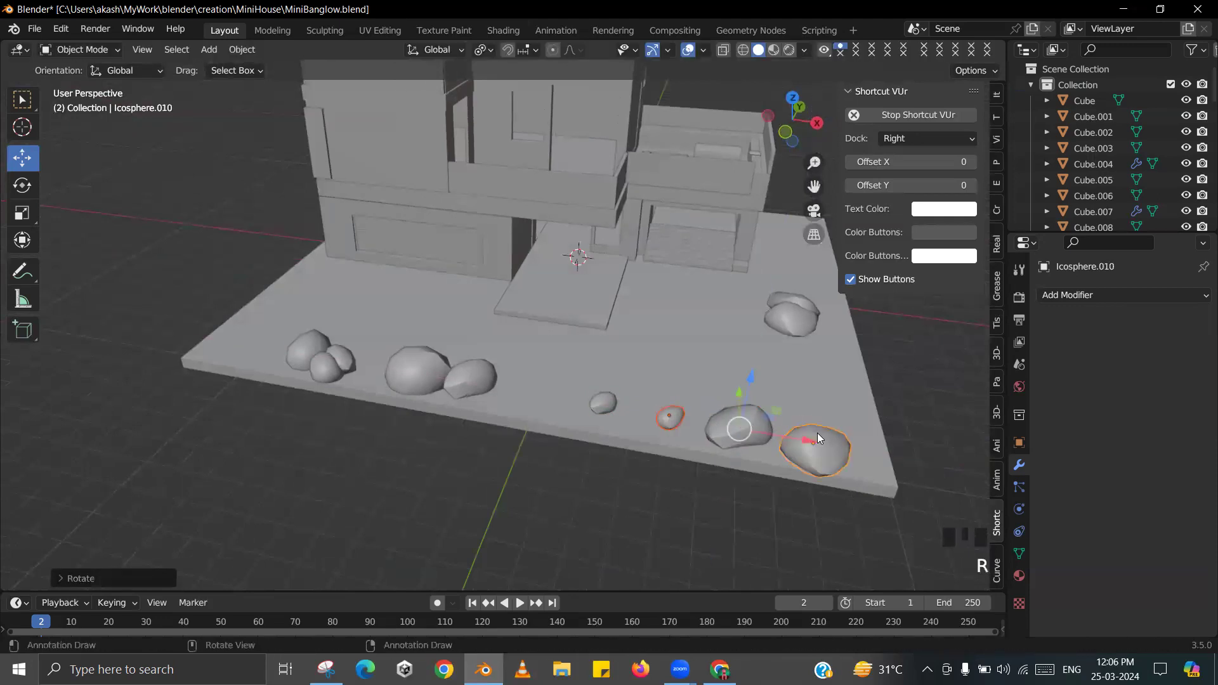
{"action": "key", "text": "ctrl+z"}
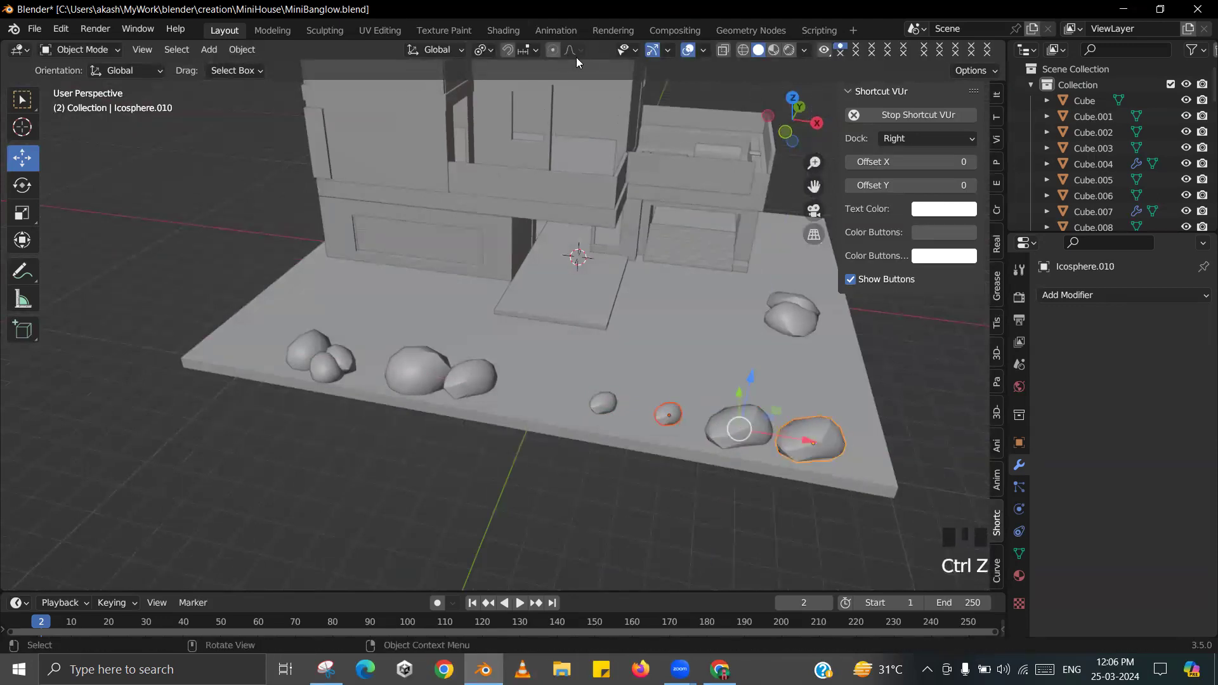
- Set the transform pivot point to Median Point and rotate the two copied rocks 180°
{"action": "left_click", "coordinate": [483, 50]}
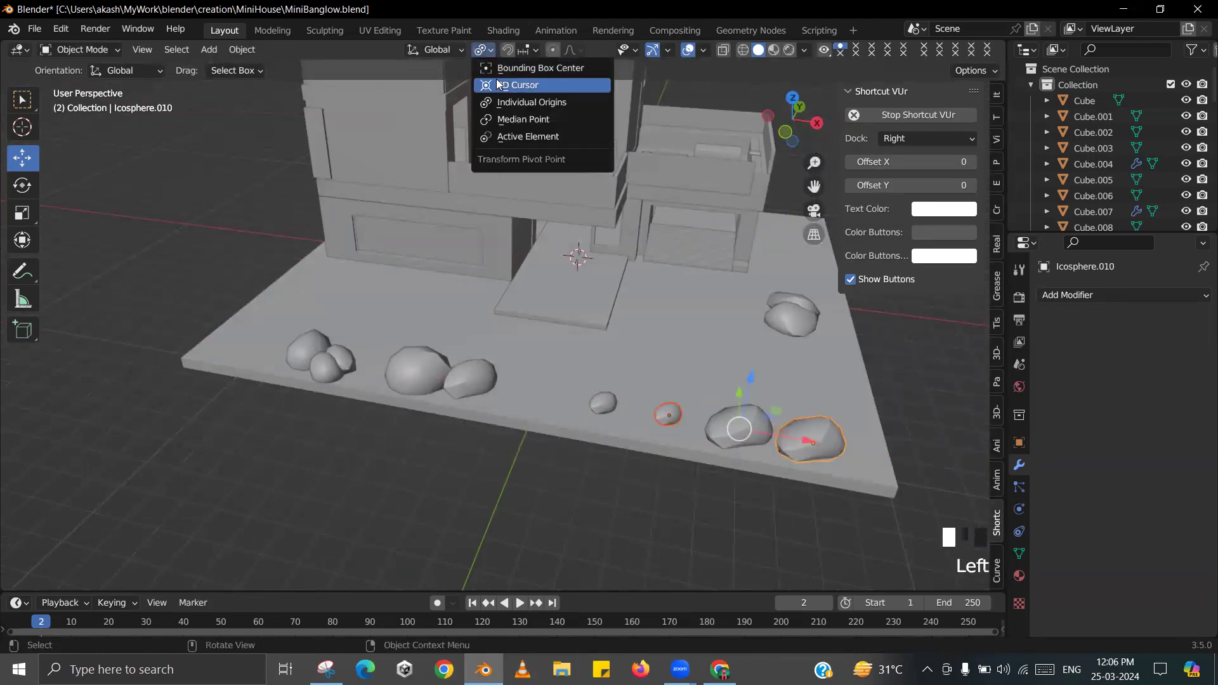
{"action": "left_click", "coordinate": [538, 120]}
{"action": "type", "text": "r180"}
{"action": "key", "text": "Return"}
{"action": "left_click", "coordinate": [888, 520]}
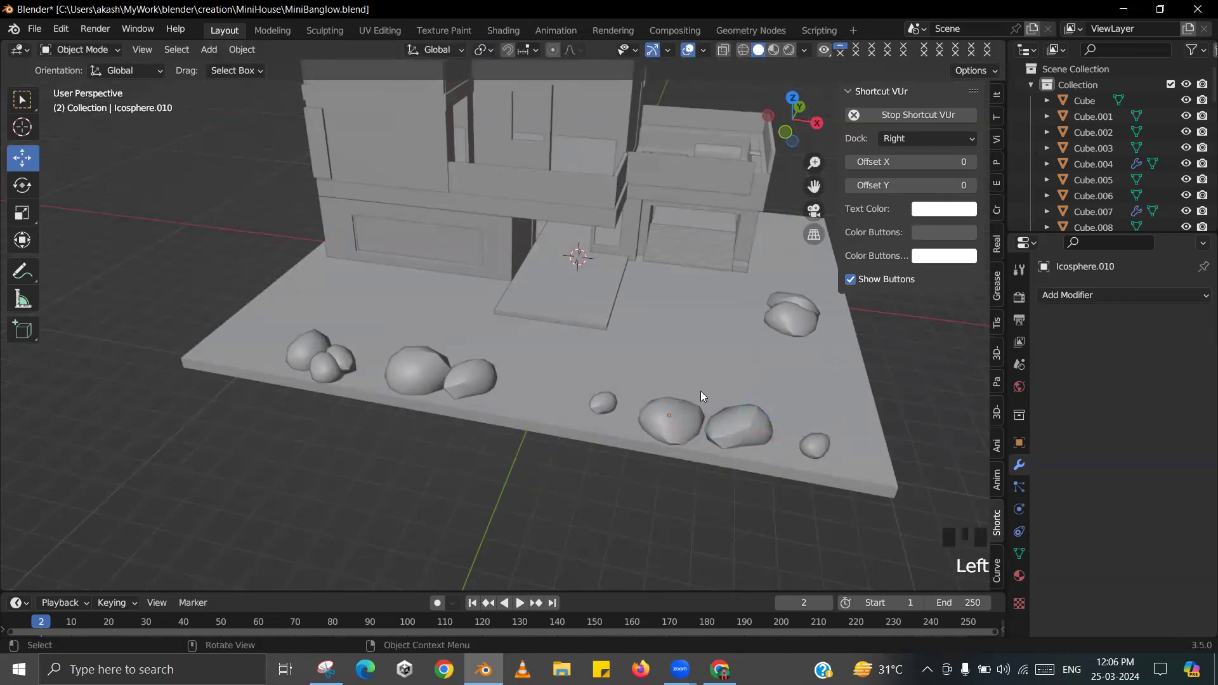
- Select both rocks of the pair on the stair side and move them along X and Y toward the slab's side edge
{"action": "scroll", "coordinate": [589, 345], "scroll_direction": "down", "scroll_amount": 2}
{"action": "middle_click_drag", "start_coordinate": [589, 344], "coordinate": [572, 303]}
{"action": "middle_click_drag", "start_coordinate": [572, 303], "coordinate": [592, 348], "text": "shift"}
{"action": "key", "text": "alt+Tab"}
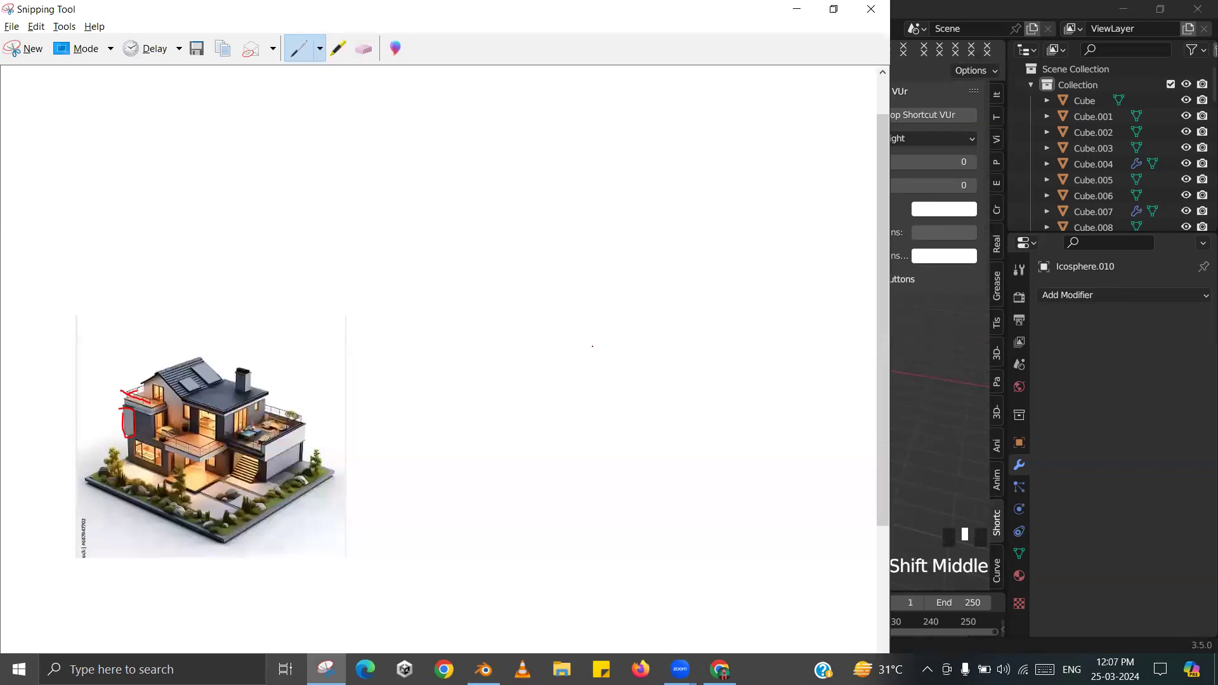
{"action": "key", "text": "alt+Tab"}
{"action": "middle_click_drag", "start_coordinate": [565, 402], "coordinate": [694, 421]}
{"action": "scroll", "coordinate": [641, 379], "scroll_direction": "down", "scroll_amount": 2}
{"action": "left_click", "coordinate": [673, 356], "text": "shift"}
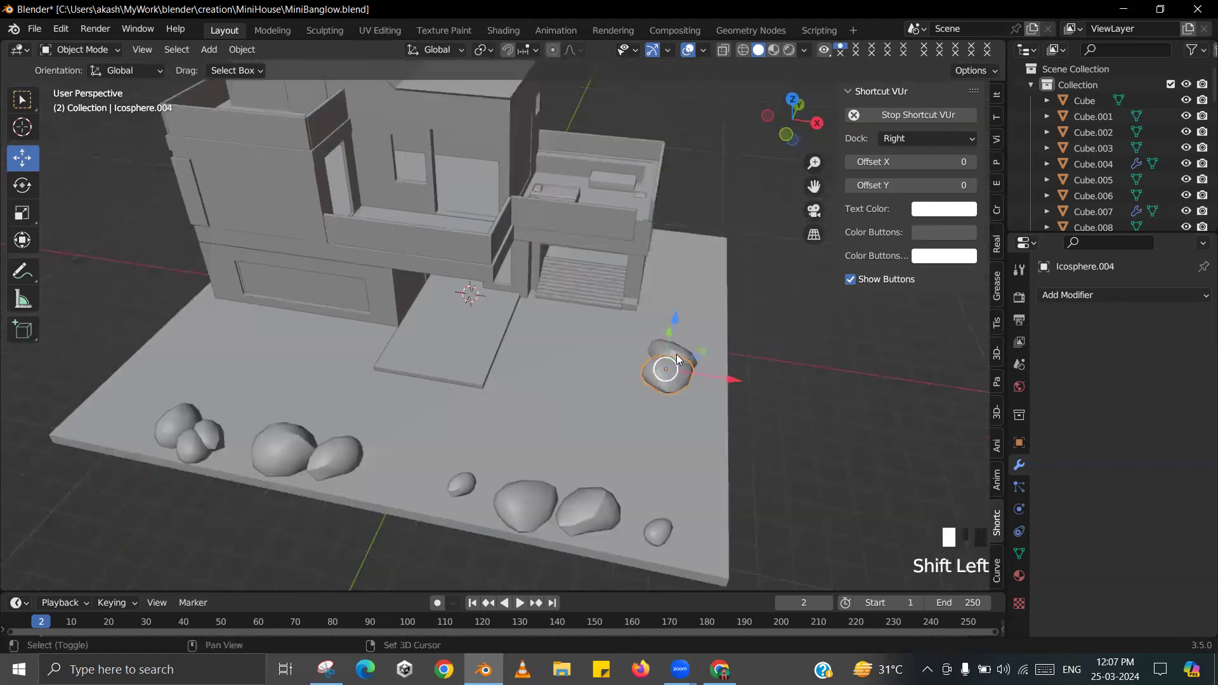
{"action": "left_click_drag", "start_coordinate": [729, 373], "coordinate": [751, 375]}
{"action": "middle_click_drag", "start_coordinate": [751, 375], "coordinate": [639, 448]}
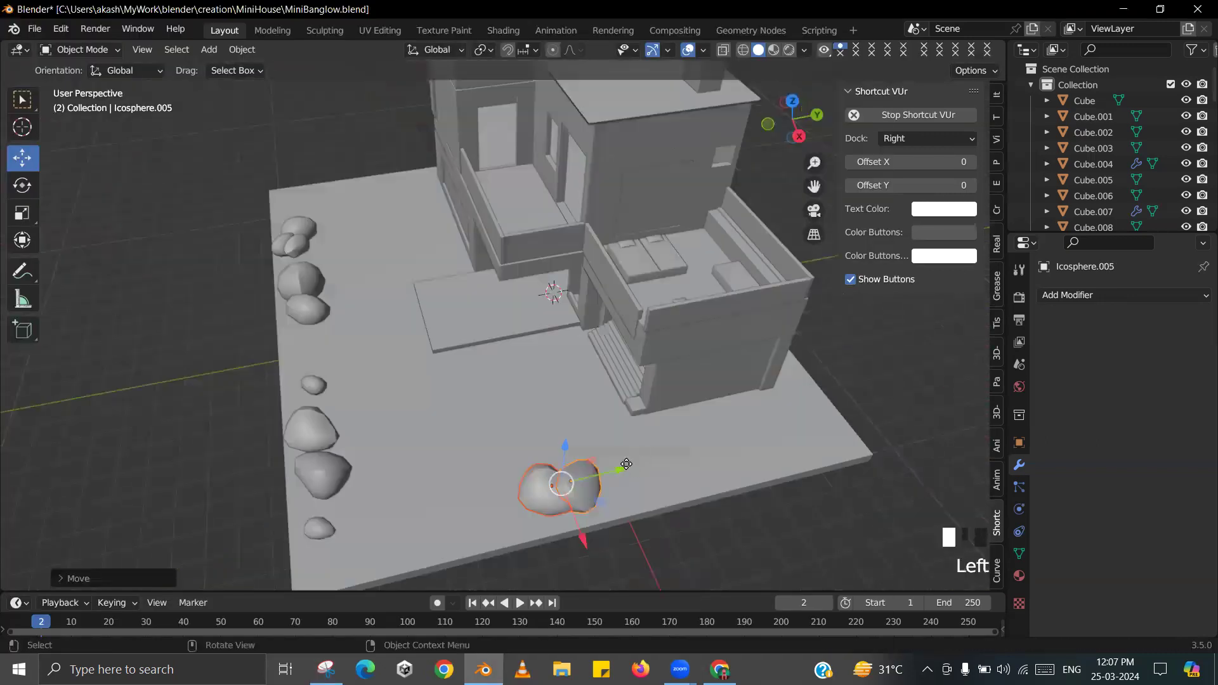
{"action": "left_click_drag", "start_coordinate": [626, 463], "coordinate": [677, 458]}
{"action": "middle_click_drag", "start_coordinate": [638, 528], "coordinate": [634, 496], "text": "shift"}
{"action": "left_click_drag", "start_coordinate": [636, 489], "coordinate": [642, 502]}
- Duplicate the rear rock of that pair, move the copy along Y toward the front corner, and scale it along Y
{"action": "left_click", "coordinate": [630, 464]}
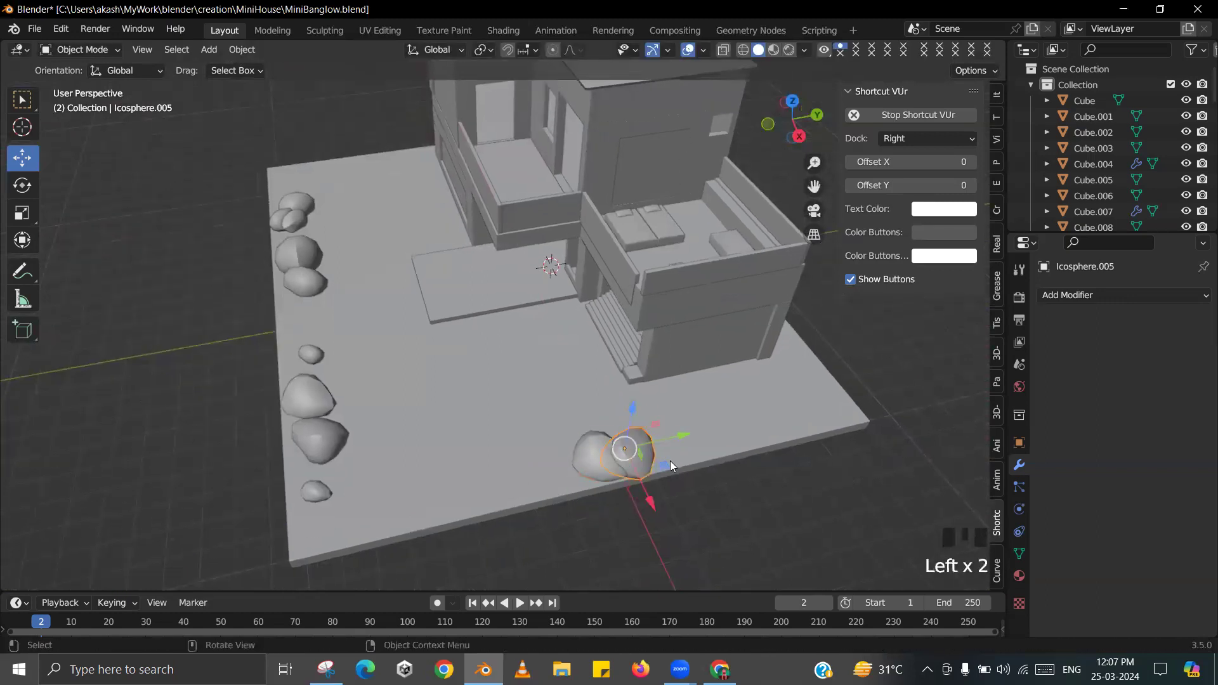
{"action": "key", "text": "shift+d"}
{"action": "left_click", "coordinate": [670, 460]}
{"action": "left_click_drag", "start_coordinate": [684, 437], "coordinate": [433, 493]}
{"action": "key", "text": "s"}
{"action": "key", "text": "y"}
{"action": "left_click", "coordinate": [581, 514]}
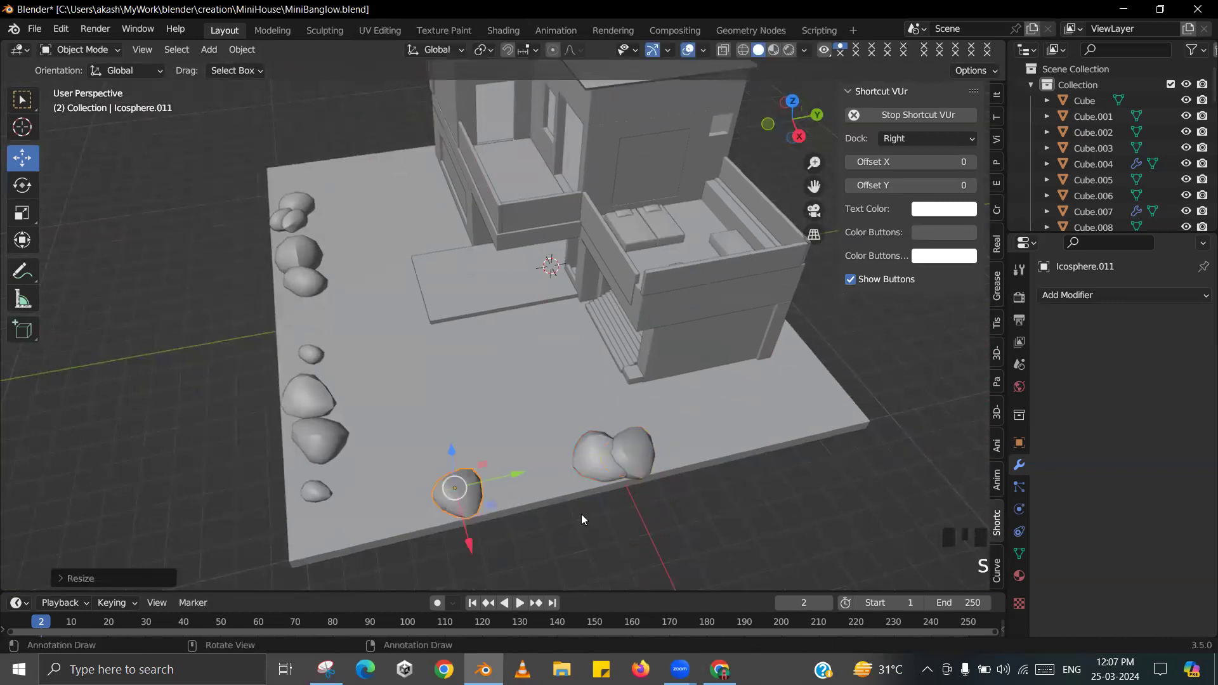
- Save the project file with the rearranged rocks
{"action": "middle_click_drag", "start_coordinate": [583, 511], "coordinate": [631, 423]}
{"action": "scroll", "coordinate": [503, 349], "scroll_direction": "down", "scroll_amount": 3}
{"action": "scroll", "coordinate": [502, 345], "scroll_direction": "up", "scroll_amount": 1}
{"action": "middle_click_drag", "start_coordinate": [503, 345], "coordinate": [447, 345]}
{"action": "key", "text": "ctrl+s"}
- Compare the house and garden with the reference image, examining the entrance path and the ground in front of the stairs
{"action": "left_click", "coordinate": [334, 322]}
{"action": "middle_click_drag", "start_coordinate": [333, 322], "coordinate": [303, 209], "text": "shift"}
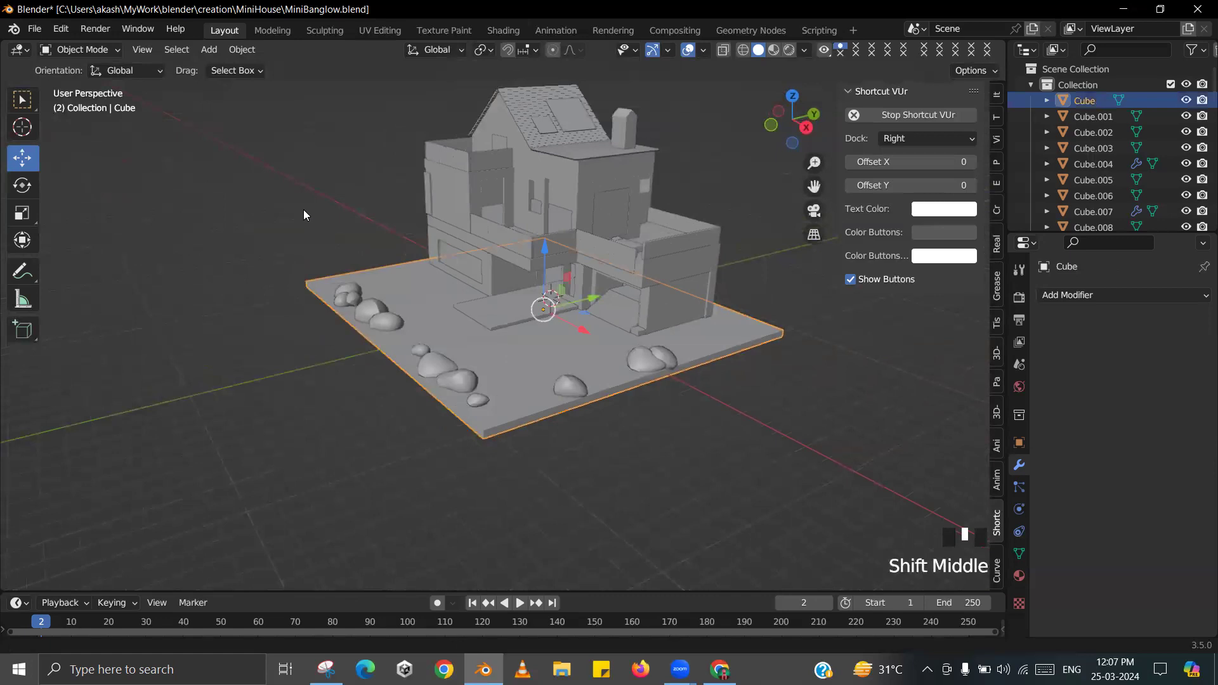
{"action": "left_click", "coordinate": [303, 209]}
{"action": "middle_click_drag", "start_coordinate": [509, 272], "coordinate": [547, 220], "text": "shift"}
{"action": "scroll", "coordinate": [571, 312], "scroll_direction": "up", "scroll_amount": 2}
{"action": "scroll", "coordinate": [571, 312], "scroll_direction": "up", "scroll_amount": 1}
{"action": "key", "text": "alt+Tab"}
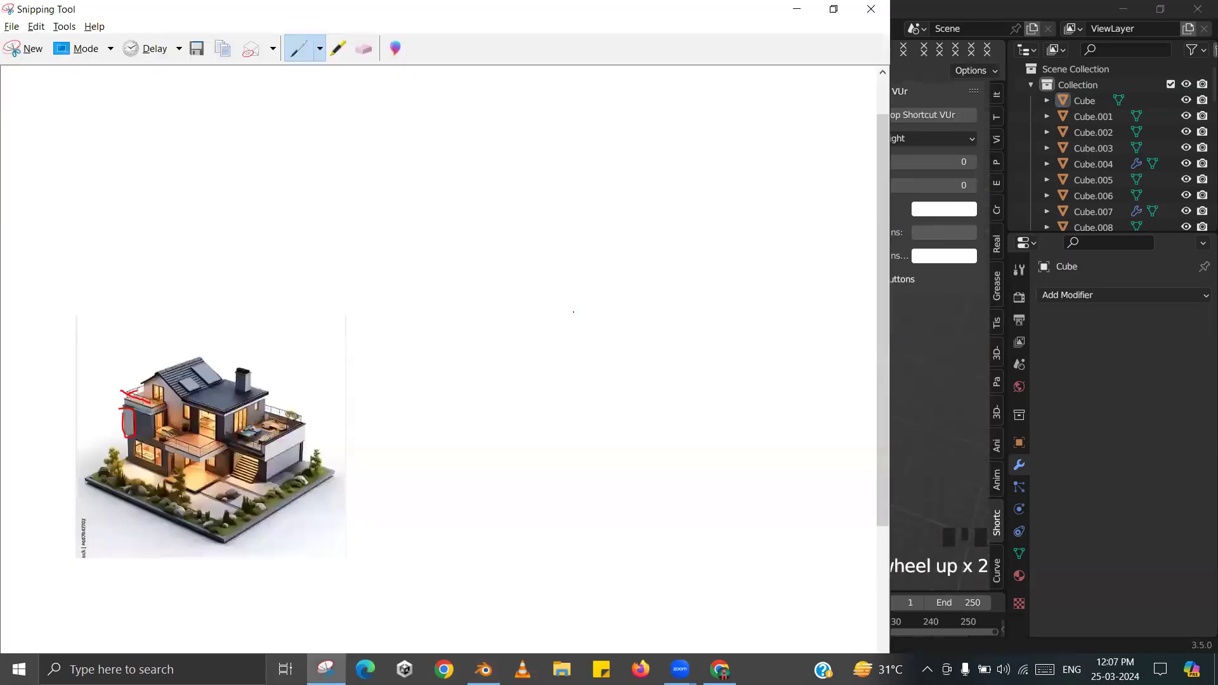
{"action": "key", "text": "alt+Tab"}
{"action": "scroll", "coordinate": [584, 336], "scroll_direction": "down", "scroll_amount": 1}
{"action": "middle_click_drag", "start_coordinate": [588, 348], "coordinate": [608, 316], "text": "shift"}
{"action": "scroll", "coordinate": [564, 318], "scroll_direction": "up", "scroll_amount": 2}
{"action": "scroll", "coordinate": [560, 337], "scroll_direction": "up", "scroll_amount": 3}
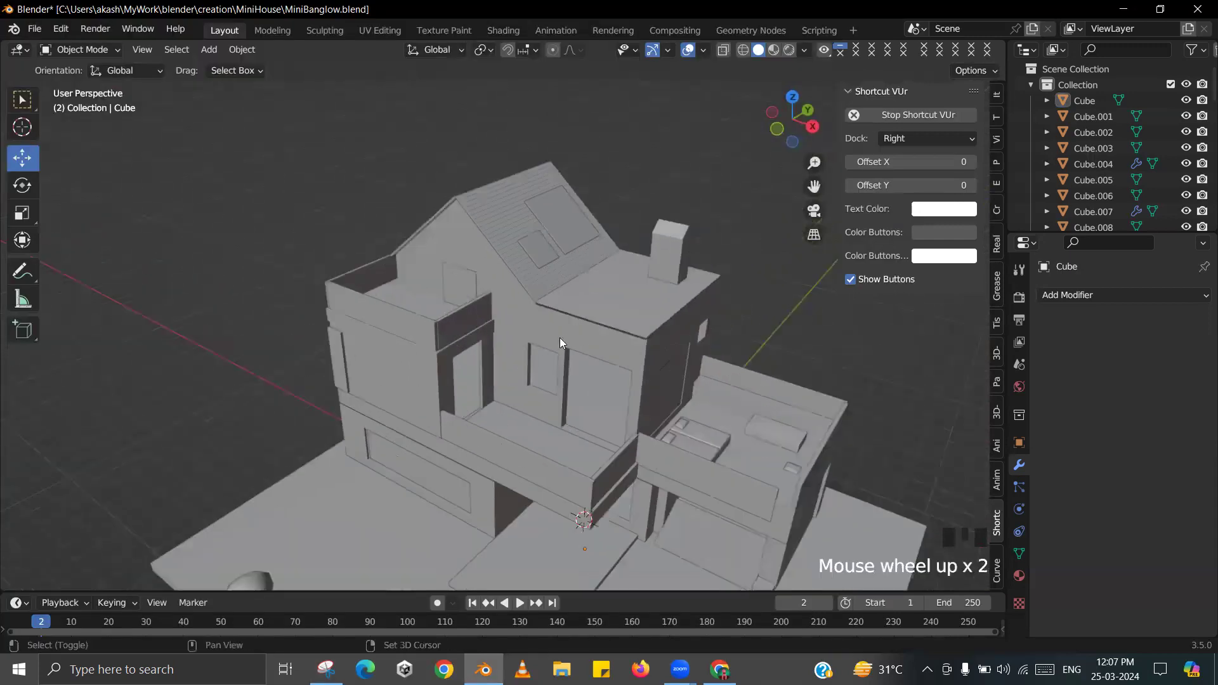
{"action": "key", "text": "alt+Tab"}
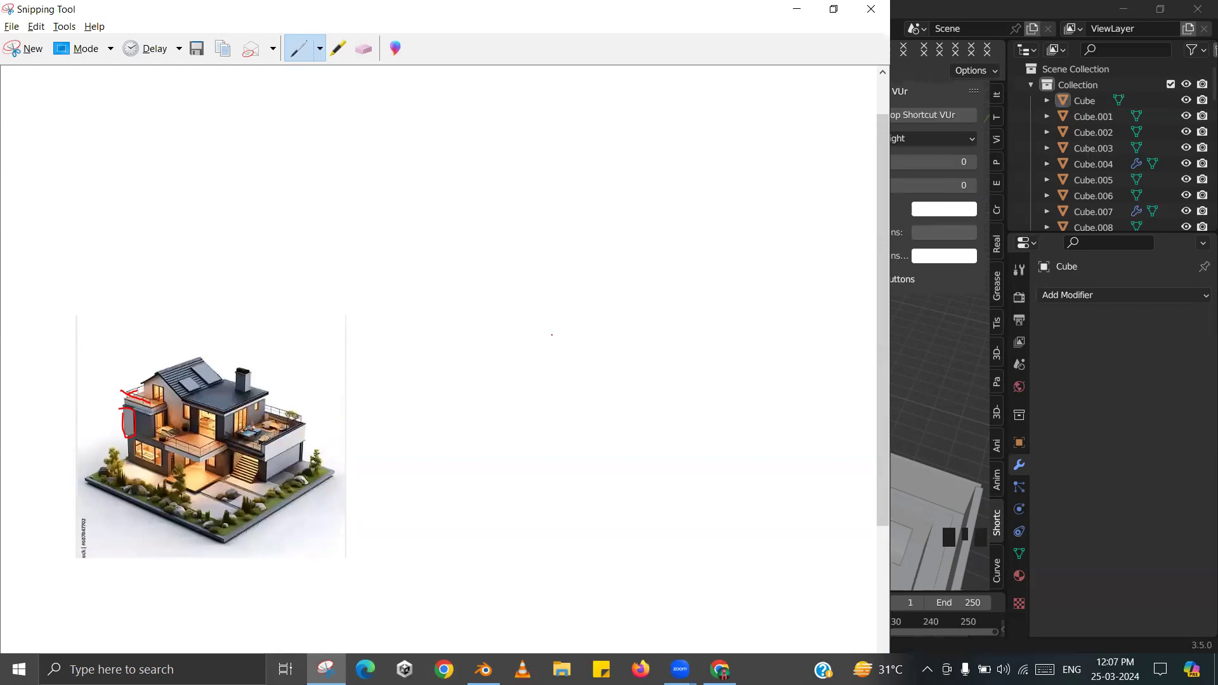
{"action": "key", "text": "alt+Tab"}
{"action": "middle_click_drag", "start_coordinate": [613, 336], "coordinate": [698, 238], "text": "shift"}
{"action": "key", "text": "alt+Tab"}
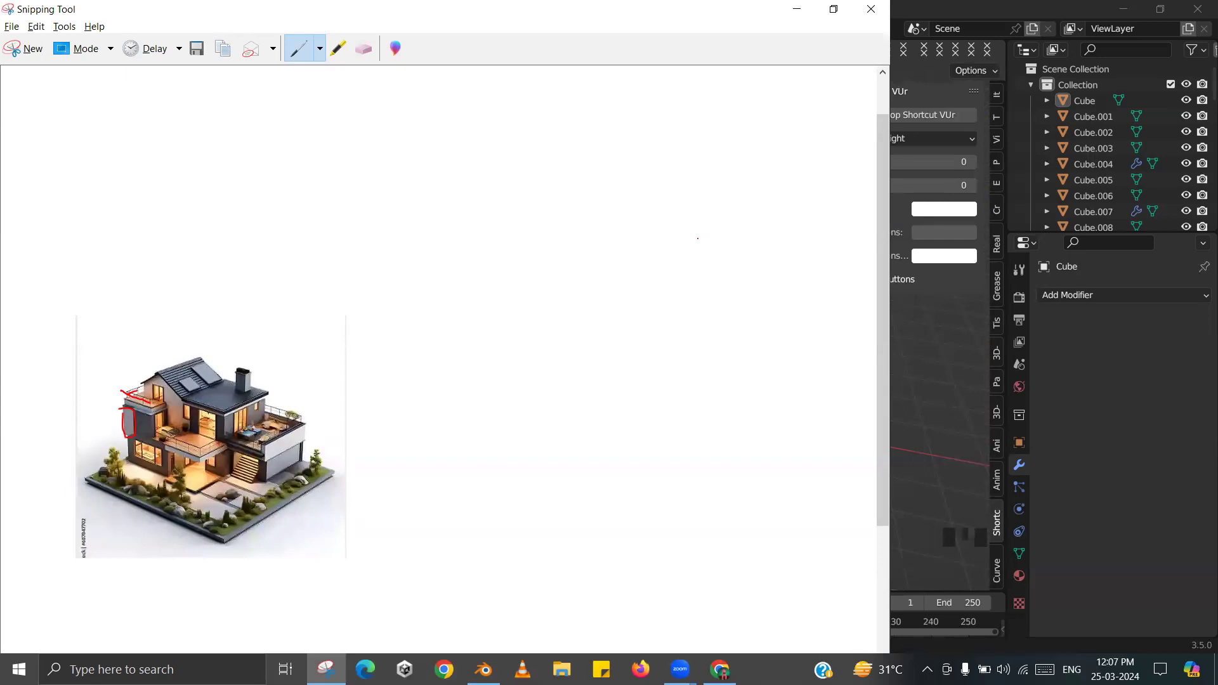
{"action": "key", "text": "alt+Tab"}
- Duplicate the entrance slab, place the copy in front of the stairs, and widen it along X
{"action": "middle_click_drag", "start_coordinate": [714, 279], "coordinate": [413, 350]}
{"action": "left_click", "coordinate": [412, 349]}
{"action": "key", "text": "shift+d"}
{"action": "left_click_drag", "start_coordinate": [465, 322], "coordinate": [647, 346]}
{"action": "key", "text": "s"}
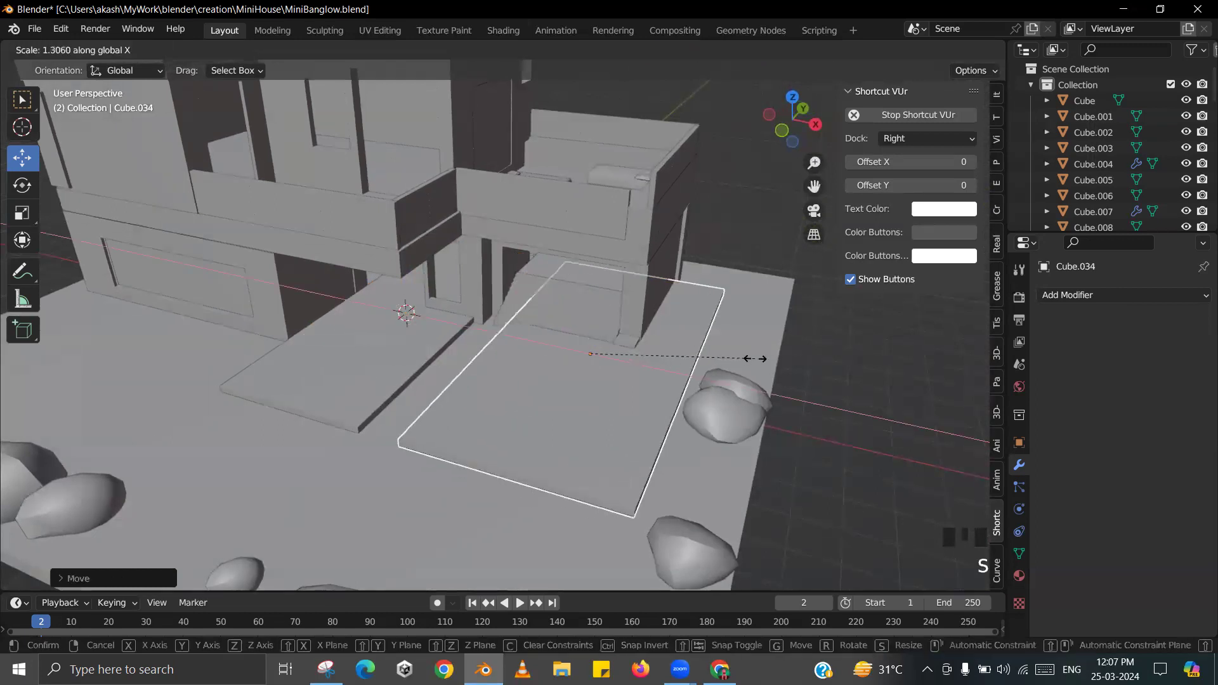
{"action": "left_click", "coordinate": [767, 355]}
- Scale the copied slab along Y, shift it along X toward the side rocks, and save the file
{"action": "middle_click_drag", "start_coordinate": [756, 382], "coordinate": [784, 399]}
{"action": "key", "text": "s"}
{"action": "key", "text": "x"}
{"action": "key", "text": "y"}
{"action": "left_click", "coordinate": [734, 357]}
{"action": "left_click_drag", "start_coordinate": [680, 362], "coordinate": [737, 345]}
{"action": "key", "text": "ctrl+s"}
{"action": "scroll", "coordinate": [805, 336], "scroll_direction": "down", "scroll_amount": 3}
{"action": "left_click", "coordinate": [789, 290]}
- Compare the roof, upper floors and surrounding ground with the reference image
{"action": "middle_click_drag", "start_coordinate": [734, 364], "coordinate": [765, 367]}
{"action": "key", "text": "alt+Tab"}
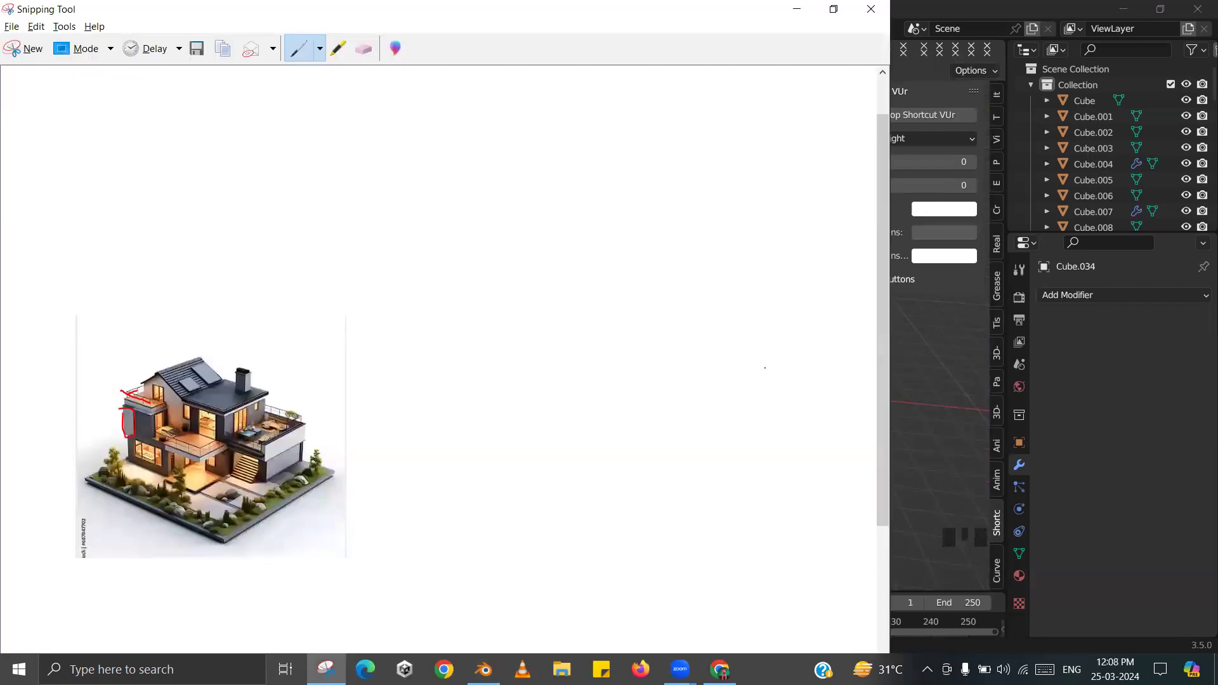
{"action": "key", "text": "alt+Tab"}
{"action": "scroll", "coordinate": [415, 285], "scroll_direction": "down", "scroll_amount": 2}
{"action": "middle_click_drag", "start_coordinate": [415, 285], "coordinate": [496, 428], "text": "shift"}
{"action": "scroll", "coordinate": [499, 391], "scroll_direction": "up", "scroll_amount": 3}
{"action": "key", "text": "Tab"}
{"action": "key", "text": "alt+Tab"}
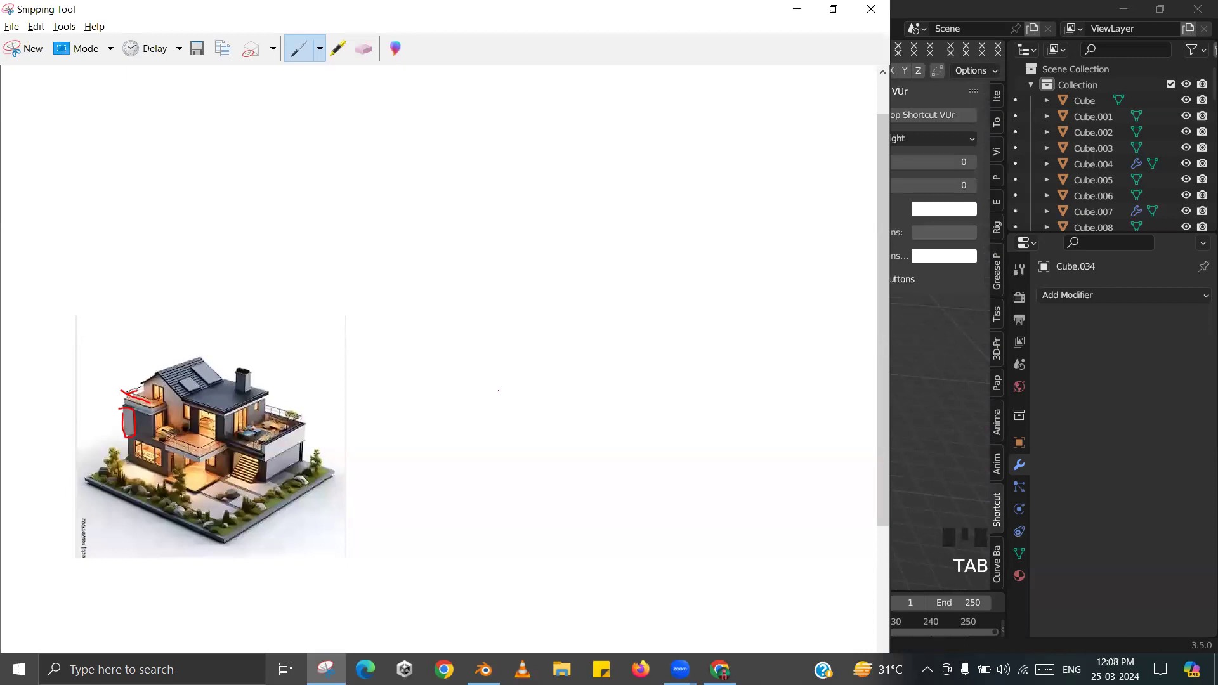
{"action": "key", "text": "alt"}
{"action": "key", "text": "alt+Tab"}
{"action": "mouse_move", "coordinate": [498, 390]}
{"action": "middle_mouse_down", "text": "shift"}
{"action": "mouse_move", "coordinate": [494, 426]}
{"action": "mouse_move", "coordinate": [517, 405]}
{"action": "middle_mouse_up", "text": "shift"}
{"action": "middle_click_drag", "start_coordinate": [517, 406], "coordinate": [501, 288]}
{"action": "scroll", "coordinate": [522, 319], "scroll_direction": "up", "scroll_amount": 3}
{"action": "scroll", "coordinate": [501, 289], "scroll_direction": "up", "scroll_amount": 3}
{"action": "key", "text": "Tab"}
{"action": "left_click", "coordinate": [626, 278]}
{"action": "key", "text": "Tab"}
{"action": "middle_click_drag", "start_coordinate": [637, 314], "coordinate": [612, 262]}
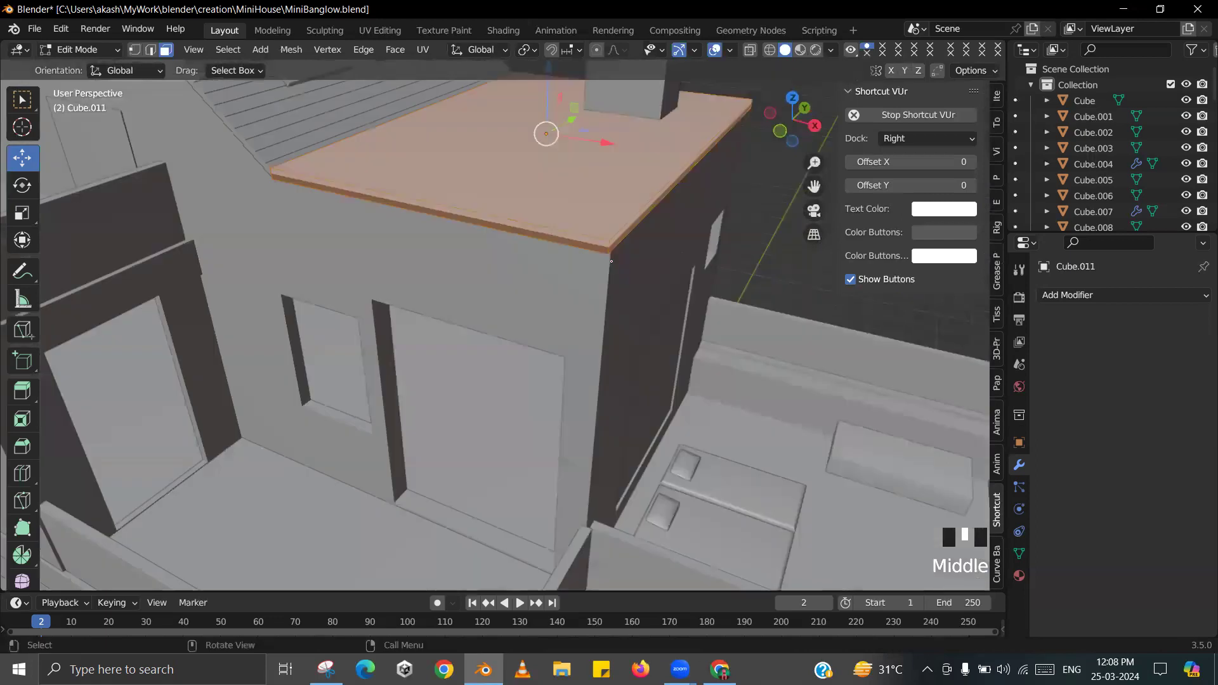
{"action": "key", "text": "alt+Tab"}
{"action": "key", "text": "alt+Tab"}
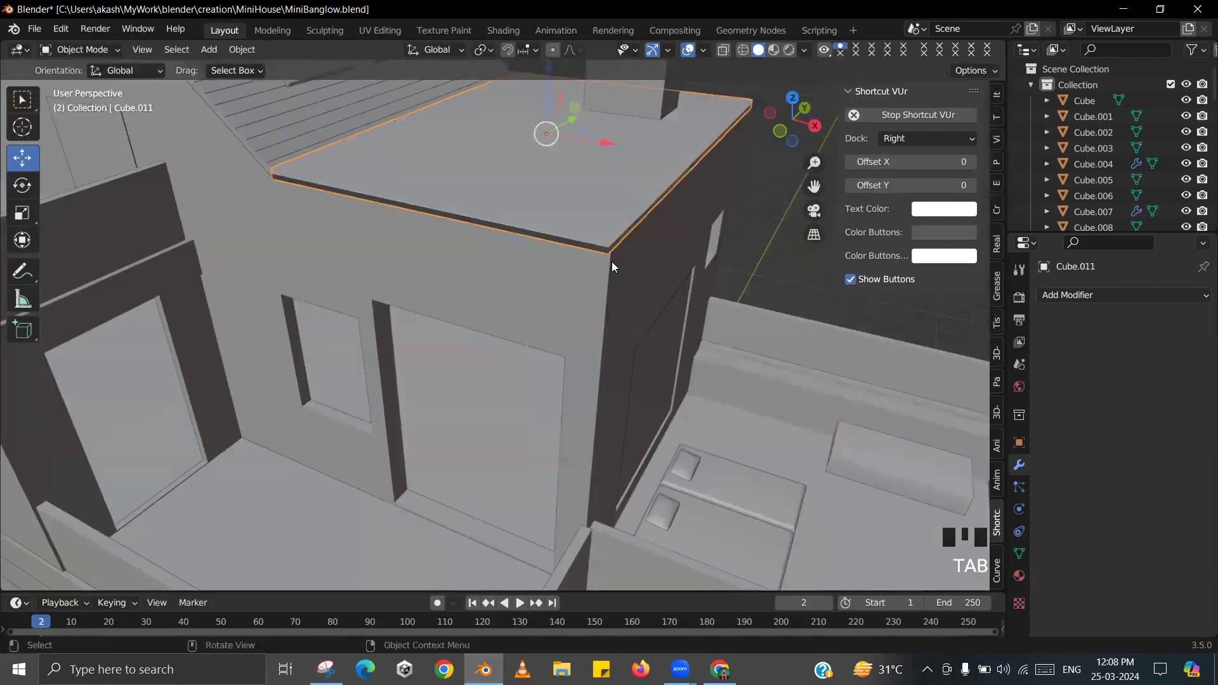
{"action": "scroll", "coordinate": [663, 254], "scroll_direction": "down", "scroll_amount": 4}
{"action": "middle_click_drag", "start_coordinate": [640, 329], "coordinate": [557, 328]}
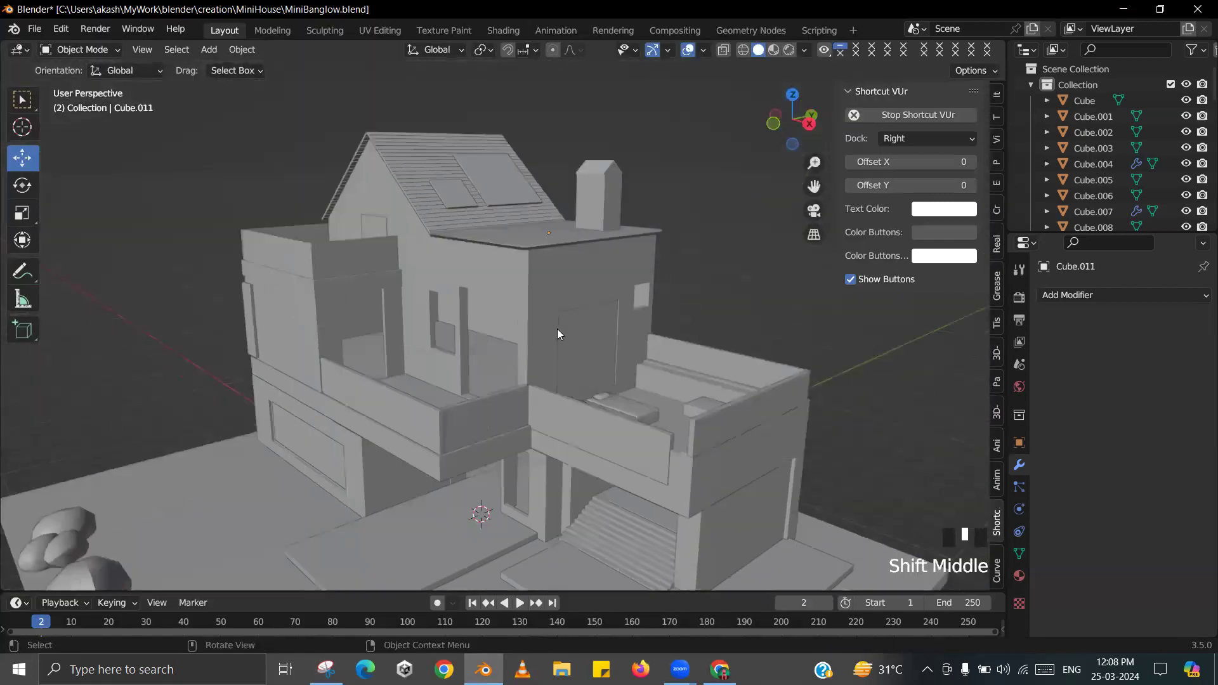
{"action": "scroll", "coordinate": [546, 347], "scroll_direction": "down", "scroll_amount": 2}
{"action": "middle_click_drag", "start_coordinate": [467, 442], "coordinate": [443, 349], "text": "shift"}
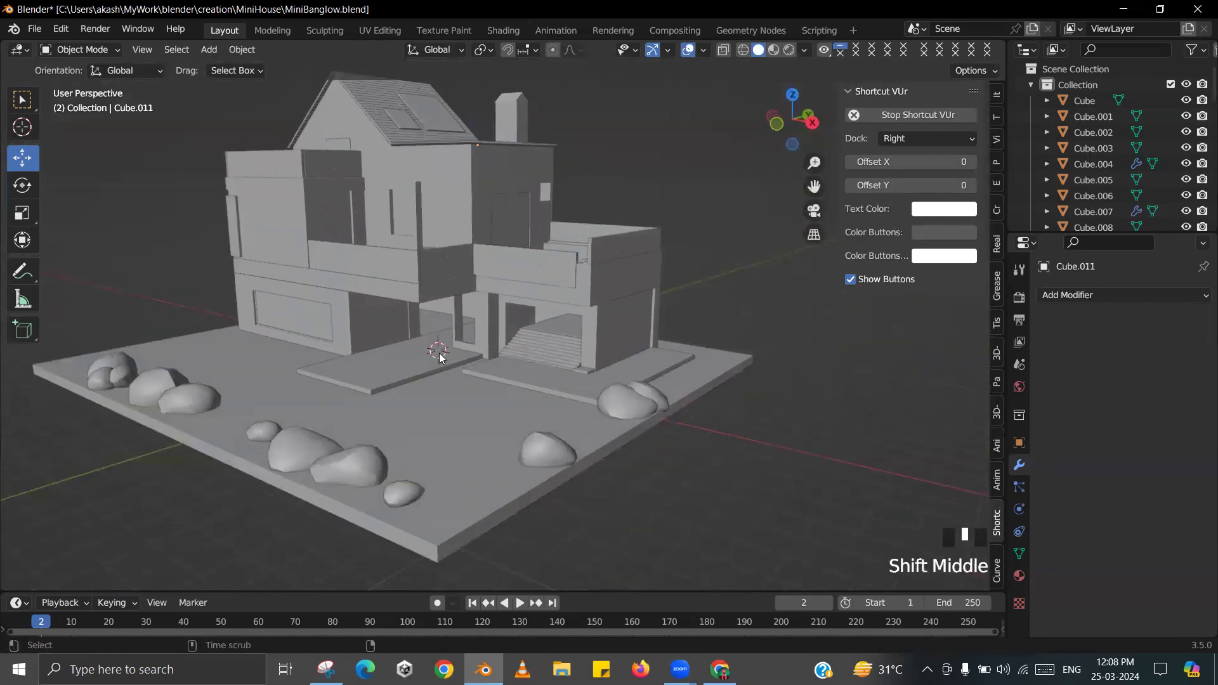
{"action": "key", "text": "alt+Tab"}
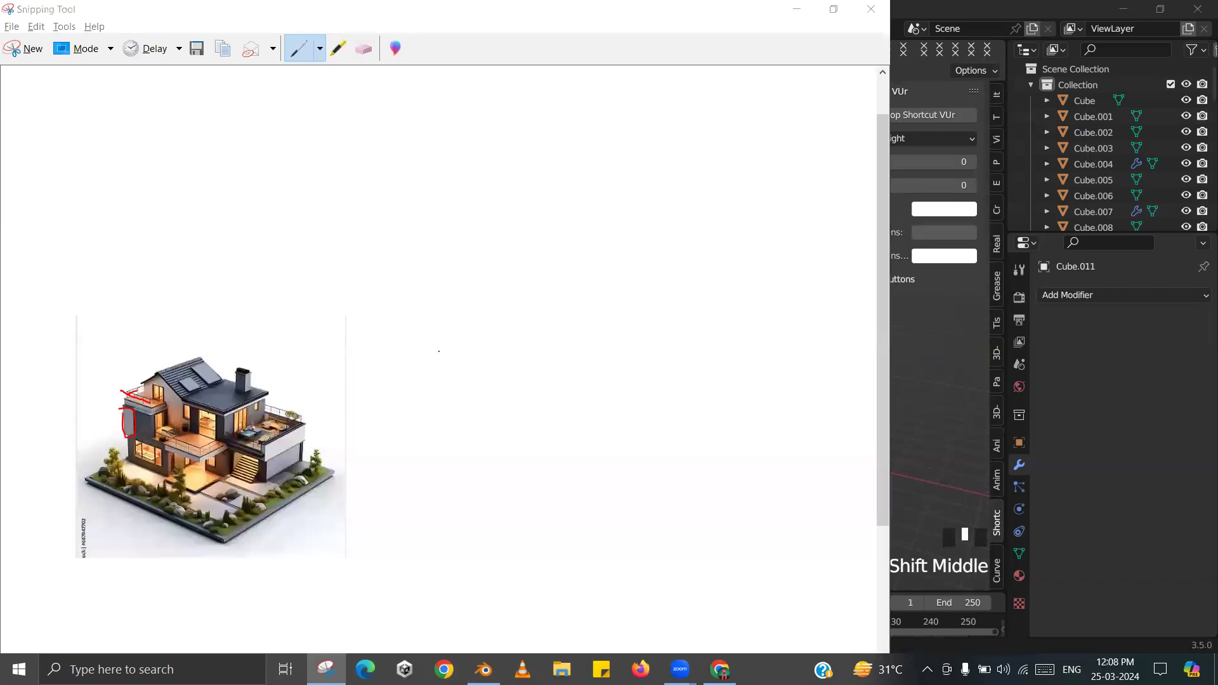
{"action": "key", "text": "alt+Tab"}
- Duplicate the base slab and shift the copy horizontally inward from the rock-lined edges
{"action": "middle_click_drag", "start_coordinate": [438, 351], "coordinate": [381, 387]}
{"action": "left_click", "coordinate": [321, 403]}
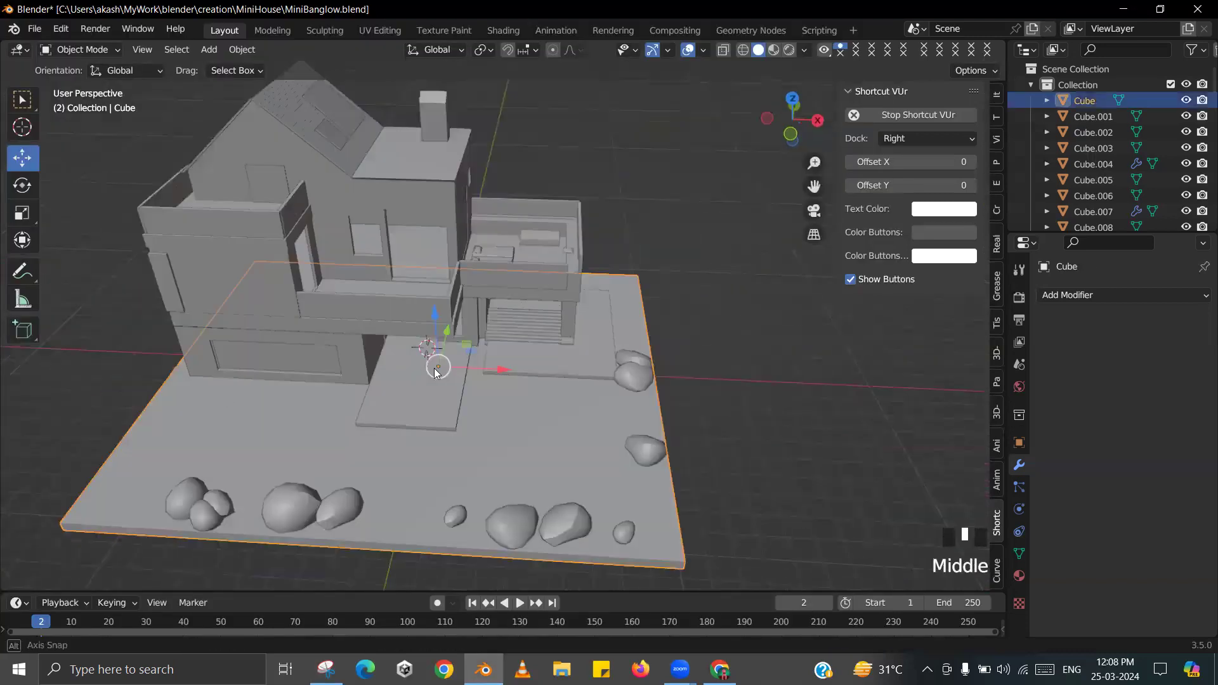
{"action": "middle_click_drag", "start_coordinate": [245, 387], "coordinate": [438, 368], "text": "shift"}
{"action": "key", "text": "alt+Tab"}
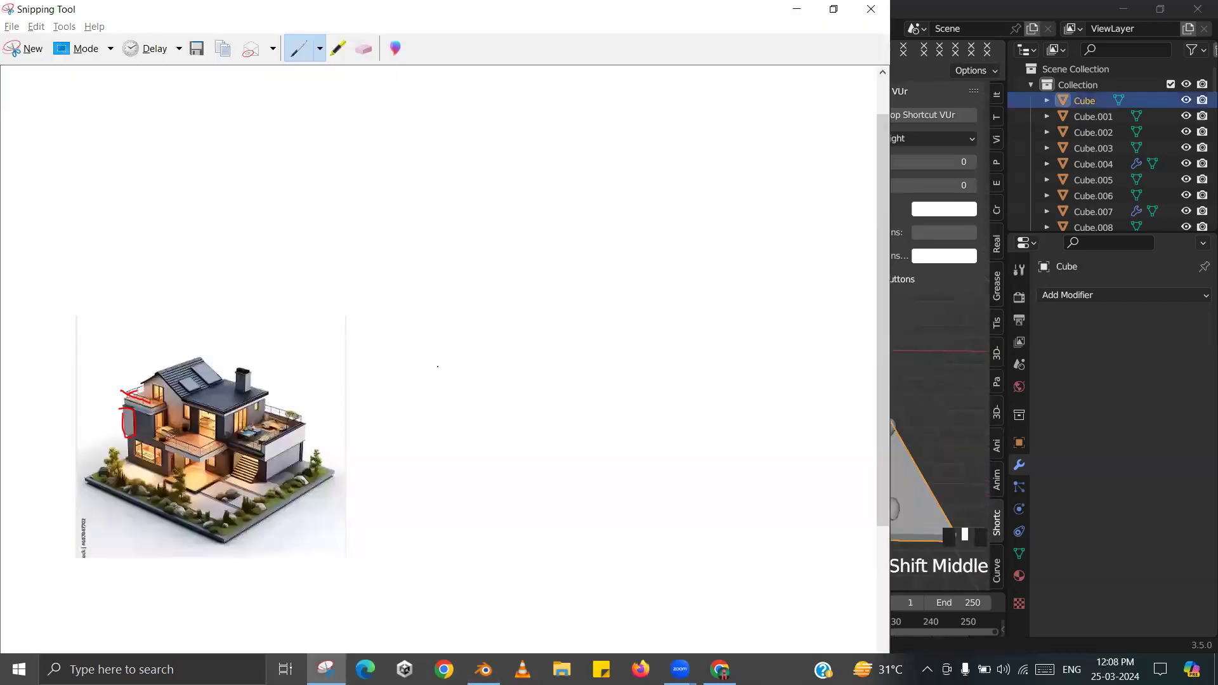
{"action": "key", "text": "alt+Tab"}
{"action": "middle_click_drag", "start_coordinate": [556, 388], "coordinate": [597, 351]}
{"action": "scroll", "coordinate": [579, 395], "scroll_direction": "up", "scroll_amount": 2}
{"action": "key", "text": "shift+d"}
{"action": "left_click_drag", "start_coordinate": [597, 351], "coordinate": [545, 361]}
{"action": "middle_click_drag", "start_coordinate": [544, 385], "coordinate": [474, 325]}
{"action": "left_click_drag", "start_coordinate": [473, 324], "coordinate": [426, 335]}
- In the copied base slab's mesh, select two side faces in turn and move each one to fit the copy within the base
{"action": "scroll", "coordinate": [463, 331], "scroll_direction": "up", "scroll_amount": 5}
{"action": "scroll", "coordinate": [479, 269], "scroll_direction": "down", "scroll_amount": 4}
{"action": "middle_click_drag", "start_coordinate": [481, 270], "coordinate": [614, 412]}
{"action": "scroll", "coordinate": [735, 219], "scroll_direction": "down", "scroll_amount": 2}
{"action": "scroll", "coordinate": [444, 387], "scroll_direction": "down", "scroll_amount": 2}
{"action": "middle_click_drag", "start_coordinate": [408, 379], "coordinate": [514, 324]}
{"action": "key", "text": "Tab"}
{"action": "left_click", "coordinate": [426, 373]}
{"action": "middle_click_drag", "start_coordinate": [427, 373], "coordinate": [622, 361]}
{"action": "left_click_drag", "start_coordinate": [622, 361], "coordinate": [571, 357]}
{"action": "left_click", "coordinate": [496, 424]}
{"action": "middle_click_drag", "start_coordinate": [368, 426], "coordinate": [353, 404]}
{"action": "left_click_drag", "start_coordinate": [313, 393], "coordinate": [349, 373]}
{"action": "key", "text": "Tab"}
- Lower the copied base slab slightly along Z so it lies just above the base, and save the file
{"action": "middle_click_drag", "start_coordinate": [435, 411], "coordinate": [460, 287]}
{"action": "scroll", "coordinate": [355, 389], "scroll_direction": "up", "scroll_amount": 3}
{"action": "scroll", "coordinate": [467, 383], "scroll_direction": "up", "scroll_amount": 3}
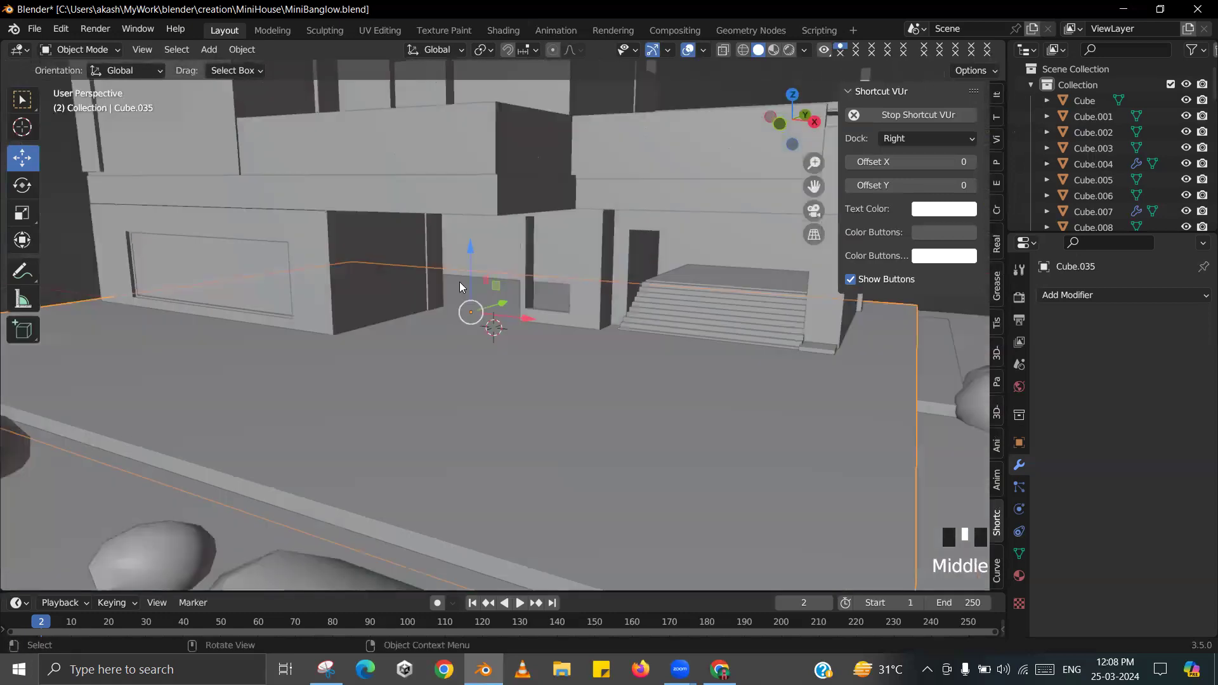
{"action": "left_click_drag", "start_coordinate": [469, 260], "coordinate": [477, 267]}
{"action": "scroll", "coordinate": [697, 266], "scroll_direction": "down", "scroll_amount": 3}
{"action": "left_click", "coordinate": [778, 256]}
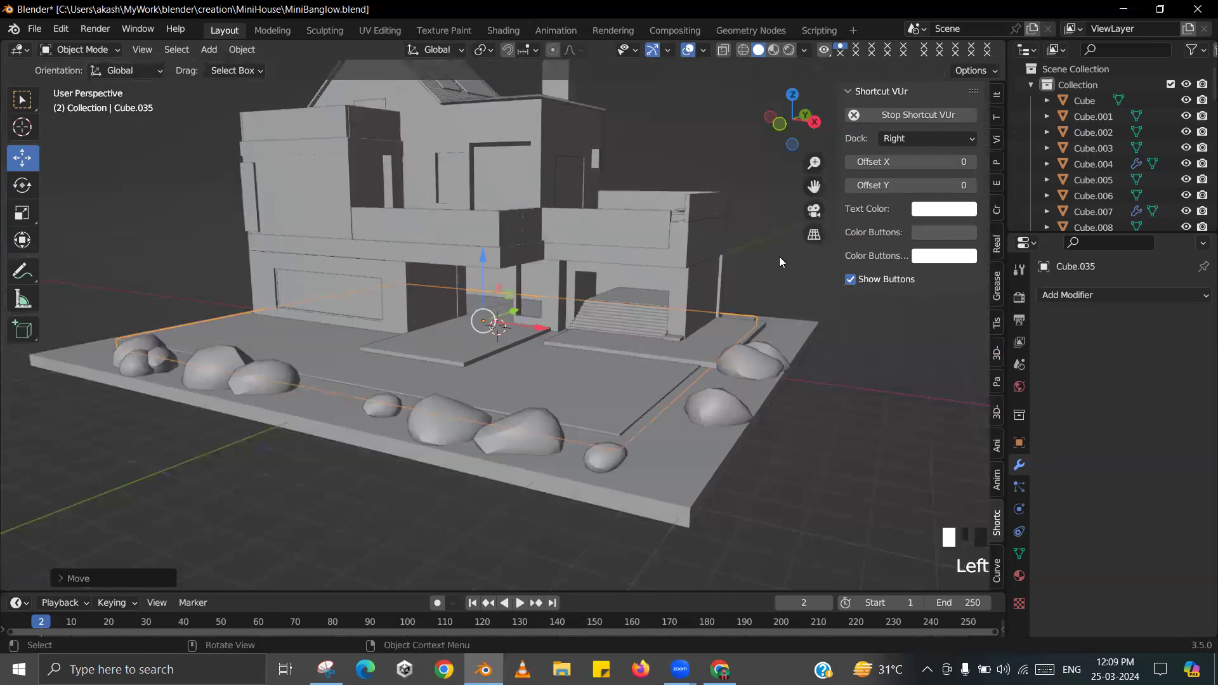
{"action": "scroll", "coordinate": [697, 317], "scroll_direction": "up", "scroll_amount": 3}
{"action": "key", "text": "ctrl+s"}
- Compare the overall model with the reference image, examining the plants and garden around the house
{"action": "middle_click_drag", "start_coordinate": [633, 358], "coordinate": [480, 419]}
{"action": "key", "text": "alt+Tab"}
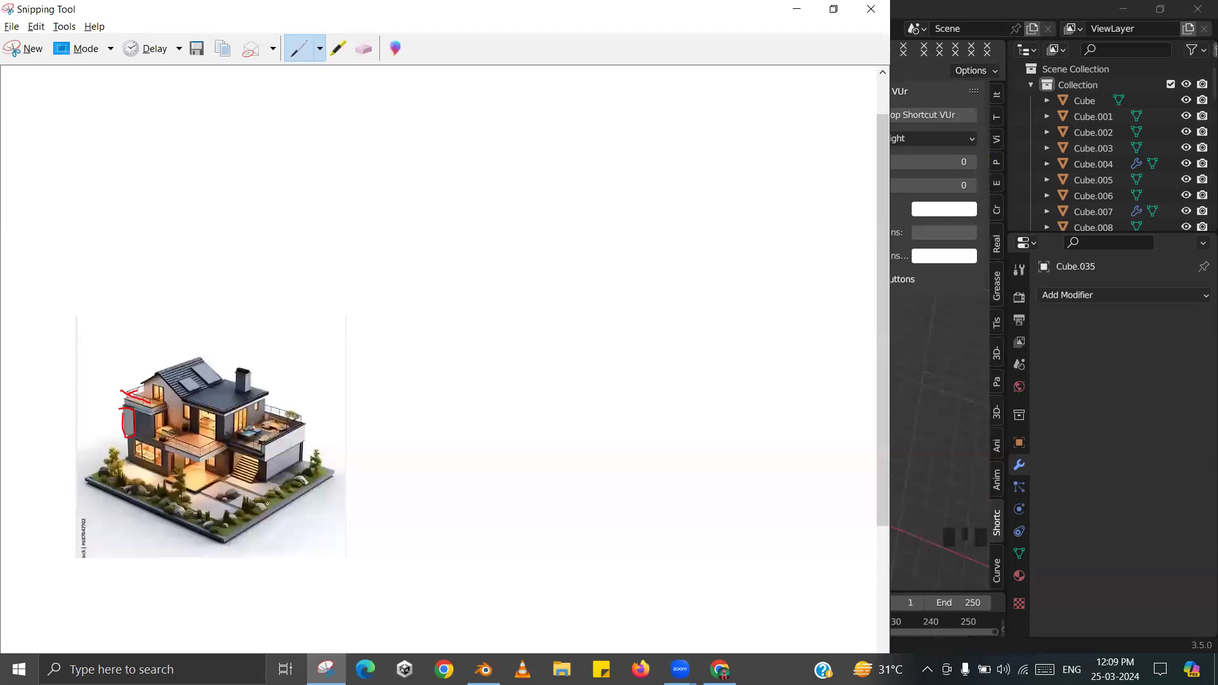
{"action": "key", "text": "alt+Tab"}
{"action": "scroll", "coordinate": [484, 418], "scroll_direction": "up", "scroll_amount": 2}
{"action": "mouse_move", "coordinate": [485, 417]}
{"action": "middle_mouse_down", "text": "shift"}
{"action": "mouse_move", "coordinate": [477, 434]}
{"action": "mouse_move", "coordinate": [469, 411]}
{"action": "middle_mouse_up", "text": "shift"}
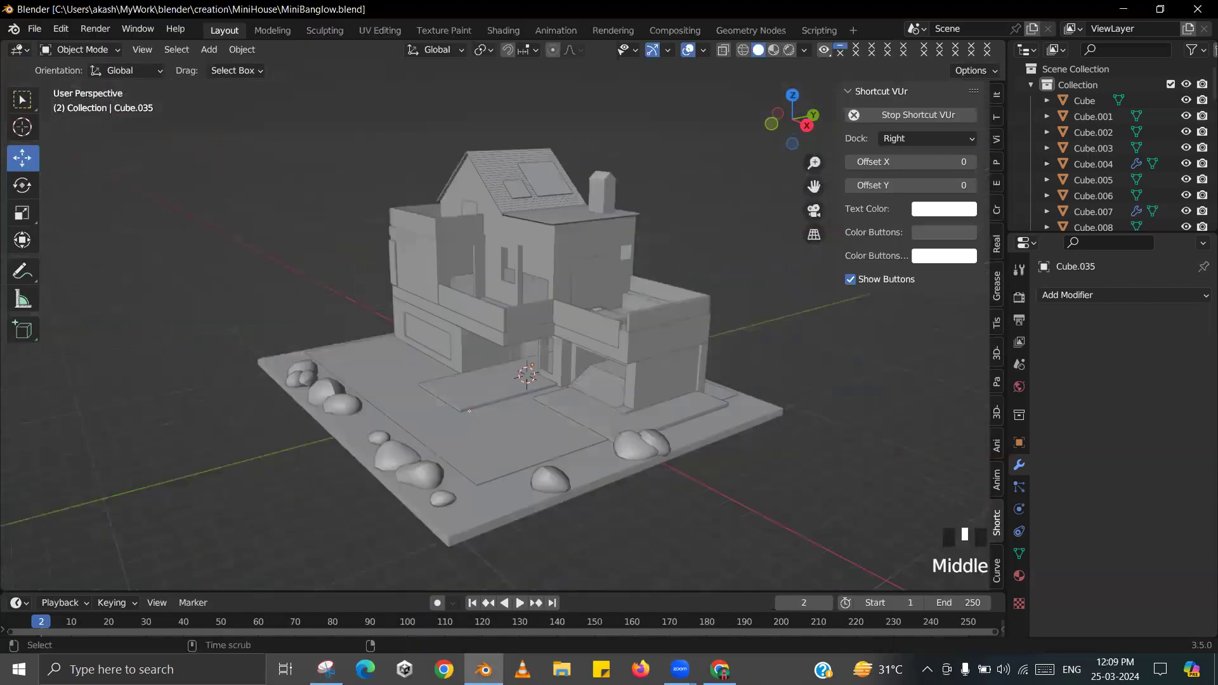
{"action": "key", "text": "alt+Tab"}
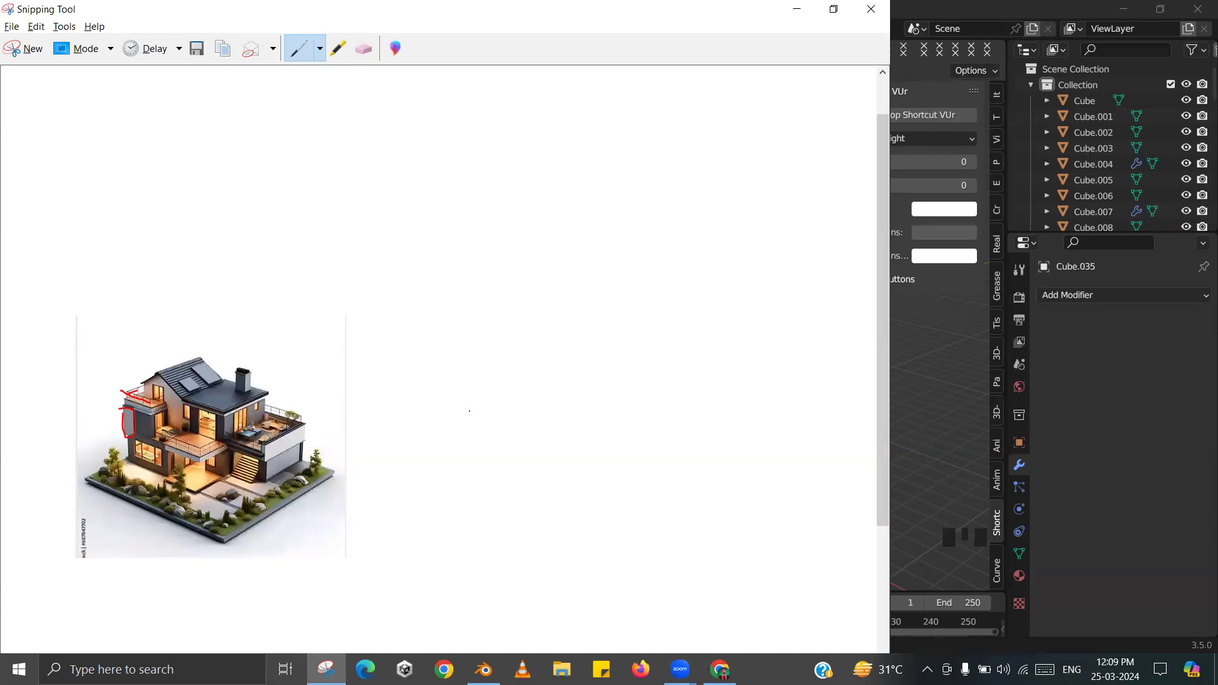
{"action": "scroll", "coordinate": [470, 409], "scroll_direction": "down", "scroll_amount": 1}
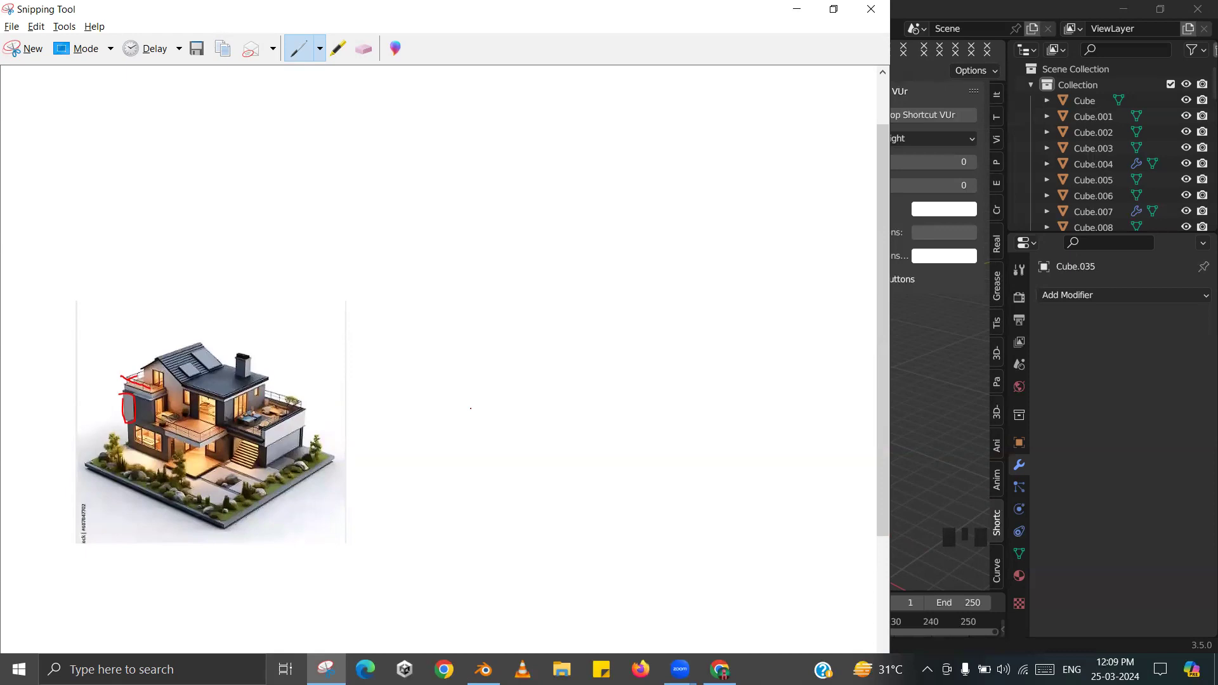
{"action": "key", "text": "alt+Tab"}
{"action": "middle_click_drag", "start_coordinate": [487, 408], "coordinate": [549, 359]}
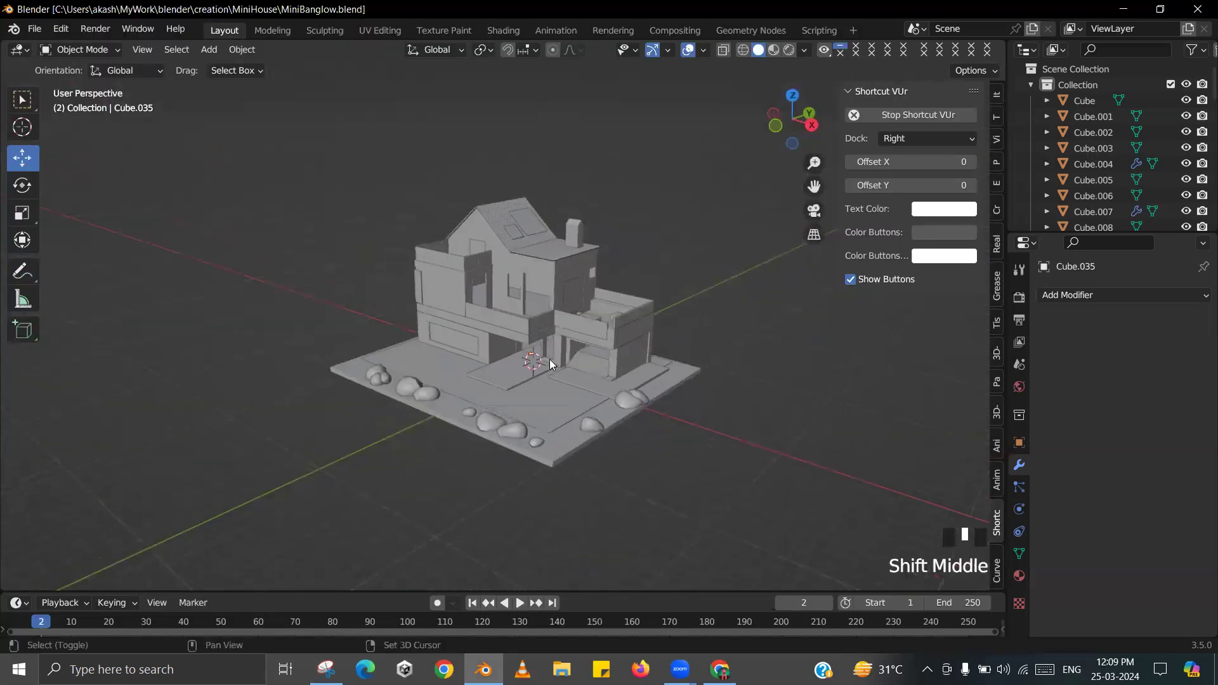
{"action": "scroll", "coordinate": [549, 359], "scroll_direction": "down", "scroll_amount": 2}
{"action": "scroll", "coordinate": [451, 299], "scroll_direction": "up", "scroll_amount": 2}
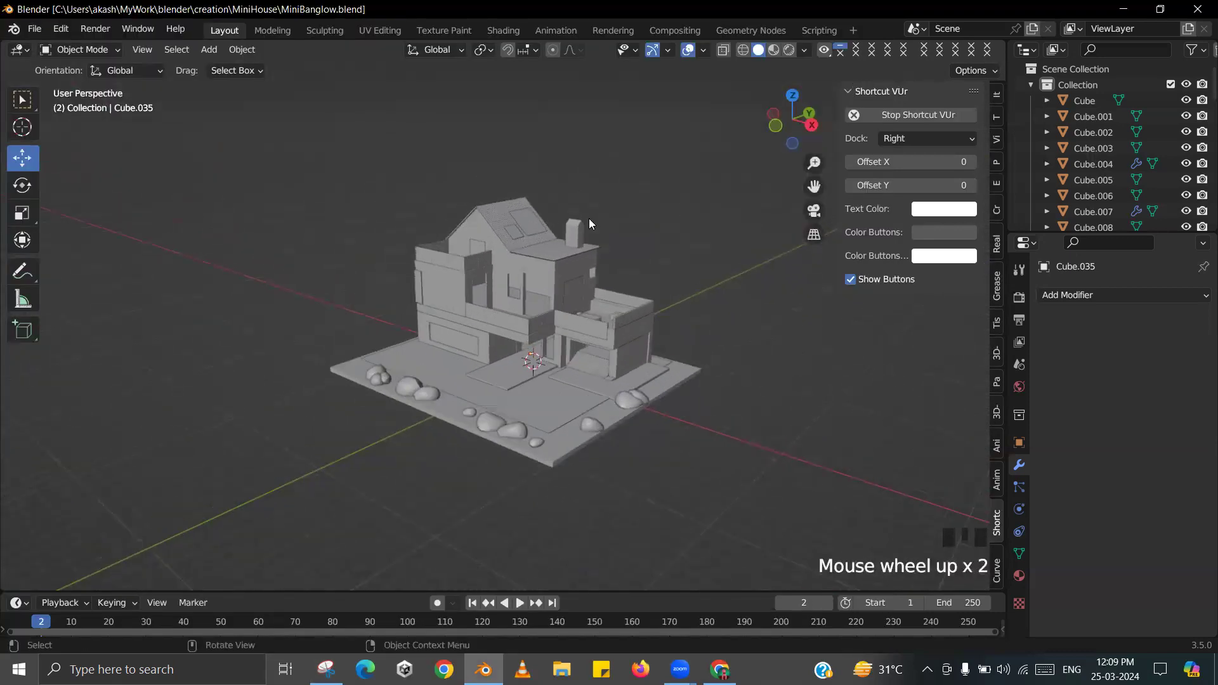
- Save the file and create a new, empty scene
{"action": "key", "text": "ctrl+s"}
{"action": "middle_click_drag", "start_coordinate": [586, 289], "coordinate": [641, 311], "text": "shift"}
{"action": "scroll", "coordinate": [653, 307], "scroll_direction": "up", "scroll_amount": 3}
{"action": "left_click", "coordinate": [688, 285]}
{"action": "scroll", "coordinate": [755, 281], "scroll_direction": "up", "scroll_amount": 1}
{"action": "middle_click_drag", "start_coordinate": [758, 281], "coordinate": [744, 268], "text": "shift"}
{"action": "left_click", "coordinate": [916, 29]}
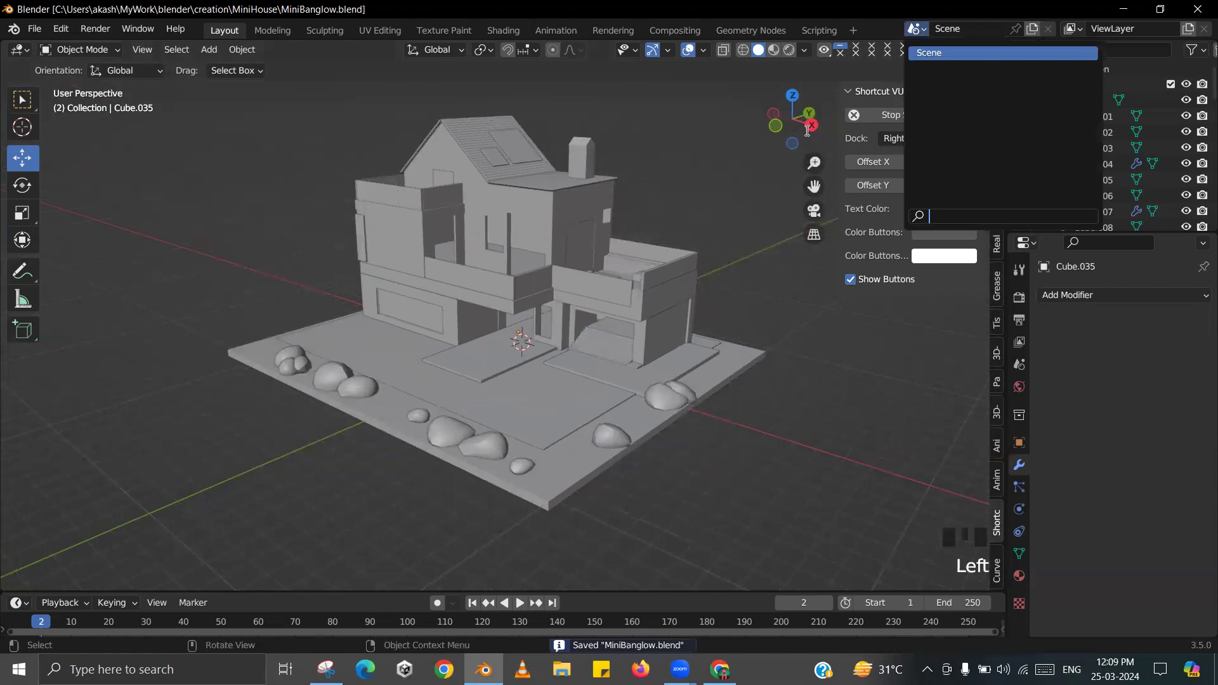
{"action": "left_click", "coordinate": [1032, 29]}
{"action": "left_click", "coordinate": [975, 53]}
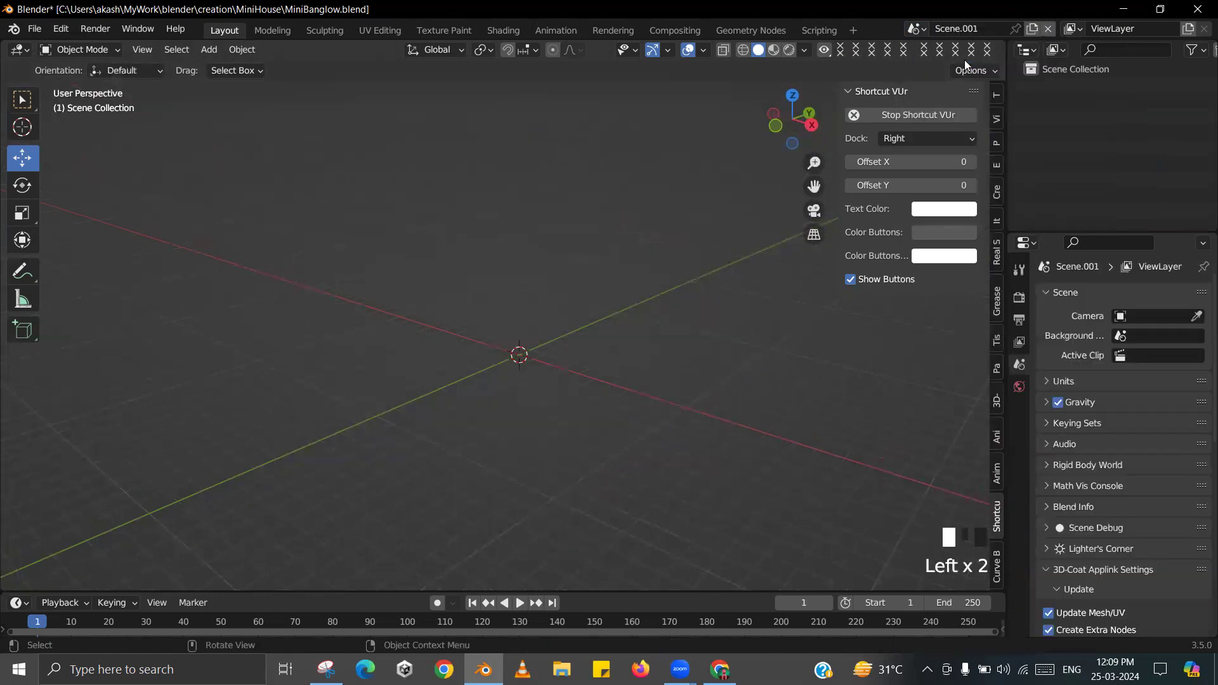
- Add a plane mesh at the origin and rotate it 90° about the X axis
{"action": "key", "text": "shift+a"}
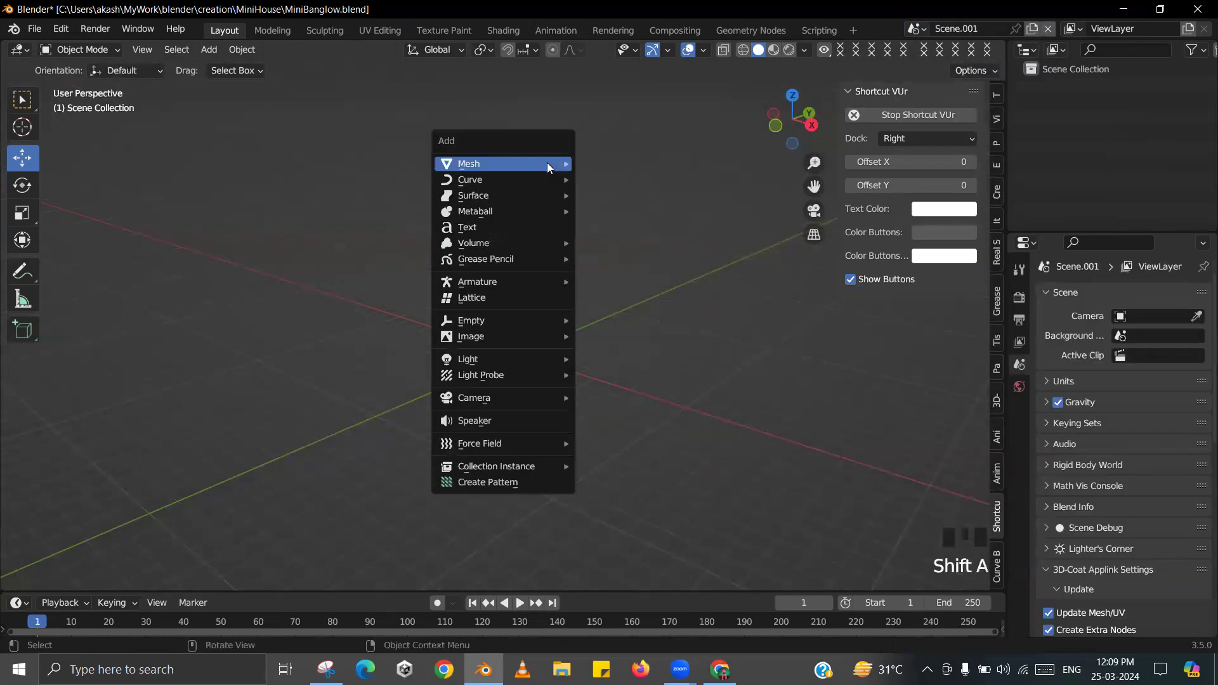
{"action": "mouse_move", "coordinate": [574, 164]}
{"action": "left_click", "coordinate": [619, 162]}
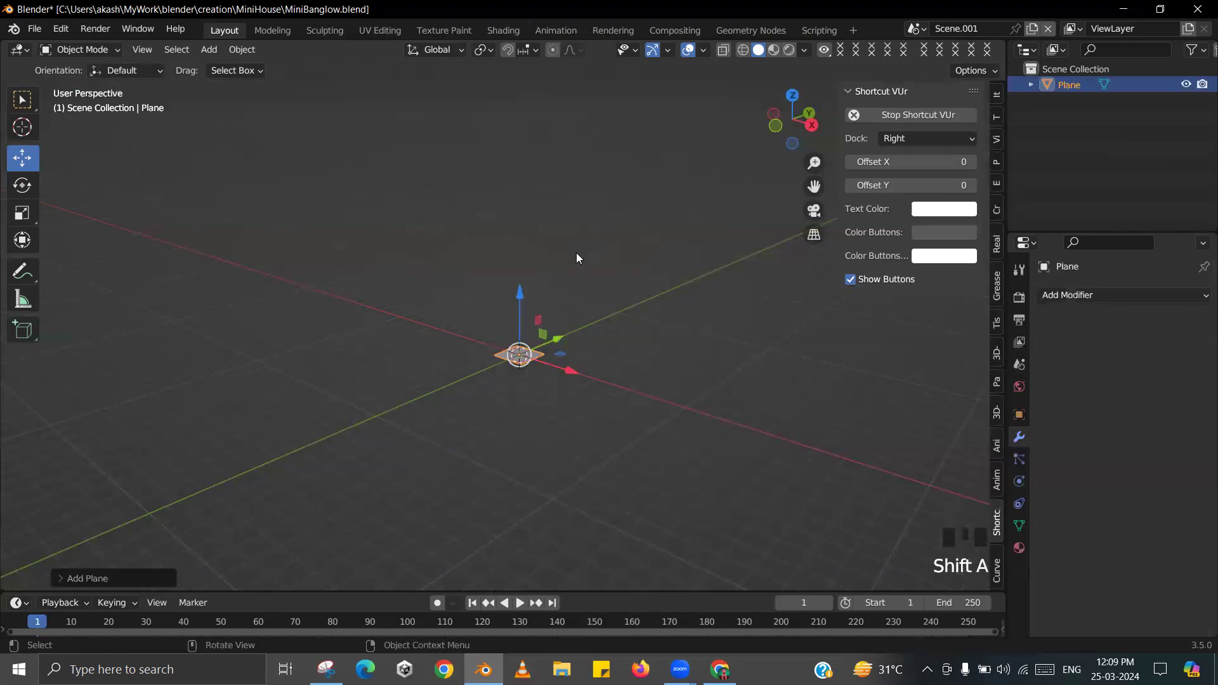
{"action": "key", "text": "KP_Decimal"}
{"action": "scroll", "coordinate": [647, 318], "scroll_direction": "down", "scroll_amount": 3}
{"action": "middle_click_drag", "start_coordinate": [647, 317], "coordinate": [630, 318]}
{"action": "type", "text": "rx90"}
{"action": "key", "text": "Return"}
{"action": "key", "text": "x"}
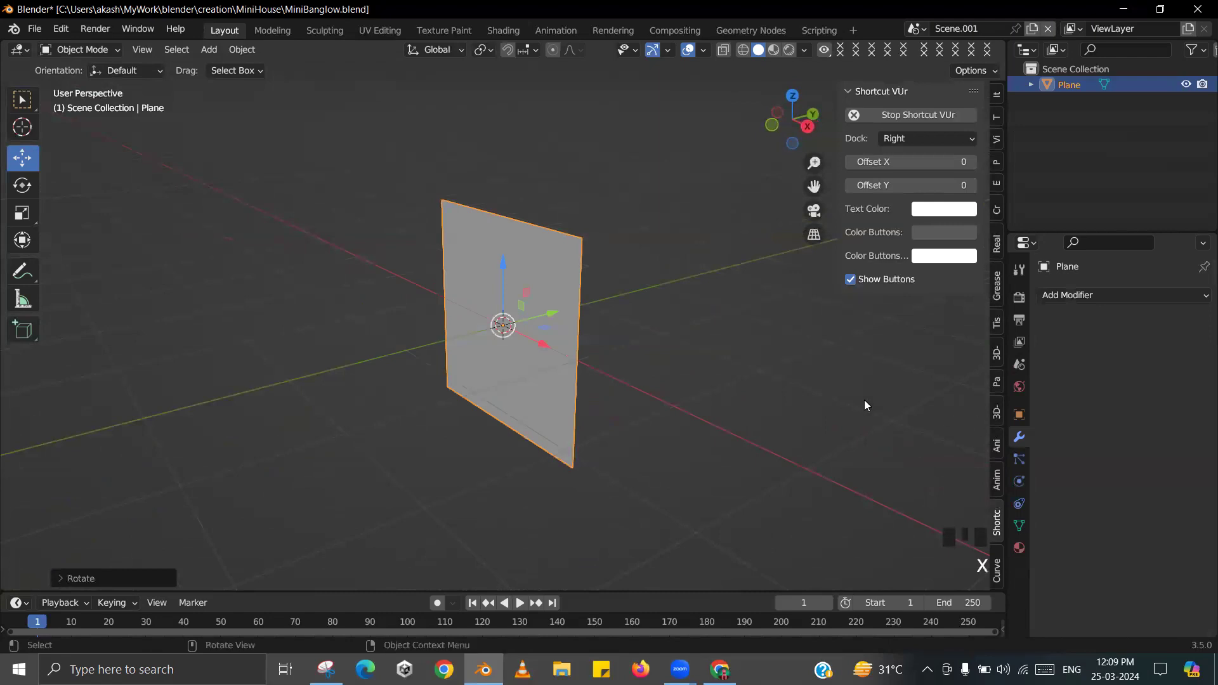
- Scale the plane down along X to about 0.18 or less so it becomes a narrow upright strip
{"action": "key", "text": "s"}
{"action": "key", "text": "x"}
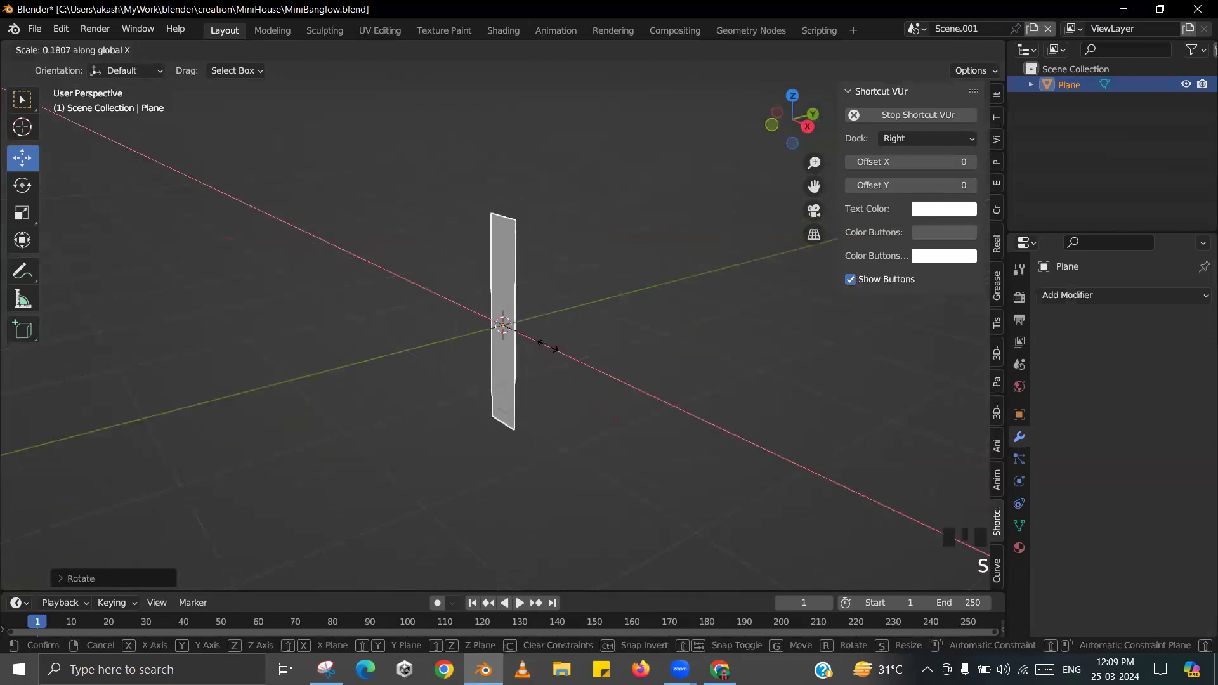
{"action": "left_click", "coordinate": [515, 343]}
{"action": "middle_click_drag", "start_coordinate": [550, 305], "coordinate": [491, 269]}
- Move the strip's mesh up 1 m along Z in Edit Mode so its origin sits at the base, after undoing the object-level move
{"action": "left_click_drag", "start_coordinate": [494, 270], "coordinate": [534, 160]}
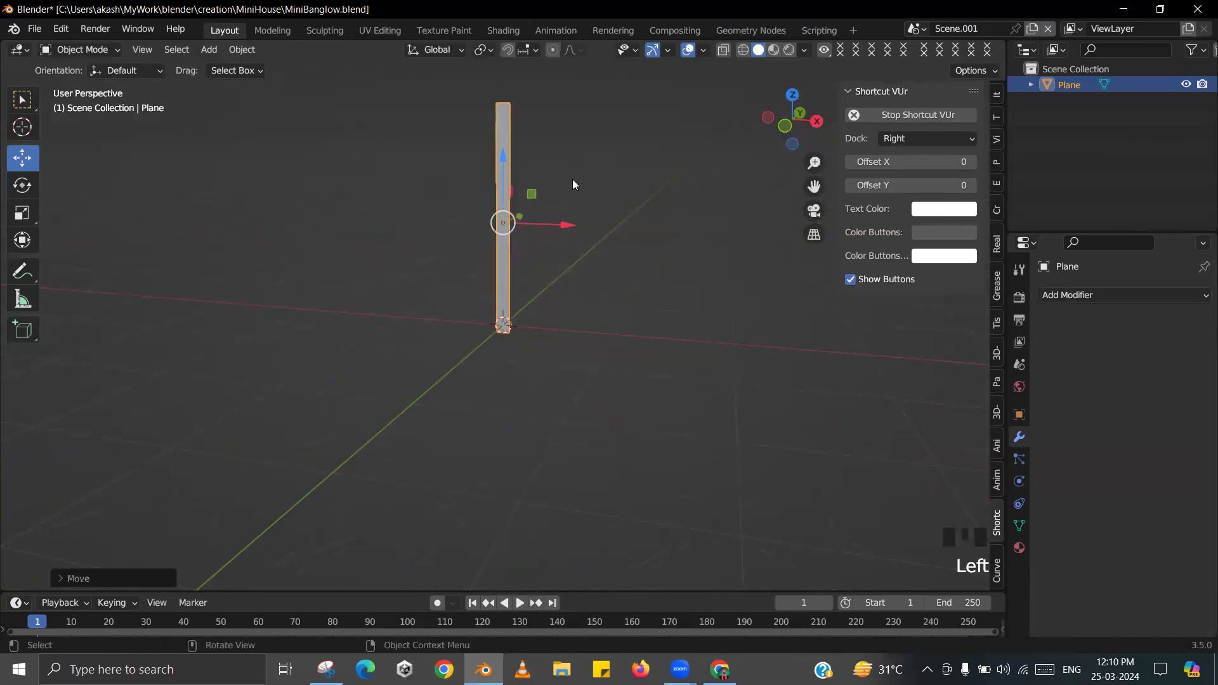
{"action": "key", "text": "ctrl+z"}
{"action": "key", "text": "Tab"}
{"action": "type", "text": "gz1"}
{"action": "key", "text": "Return"}
{"action": "key", "text": "Tab"}
- Scale the strip thinner in X and Y while keeping its Z height
{"action": "middle_click_drag", "start_coordinate": [555, 223], "coordinate": [551, 283]}
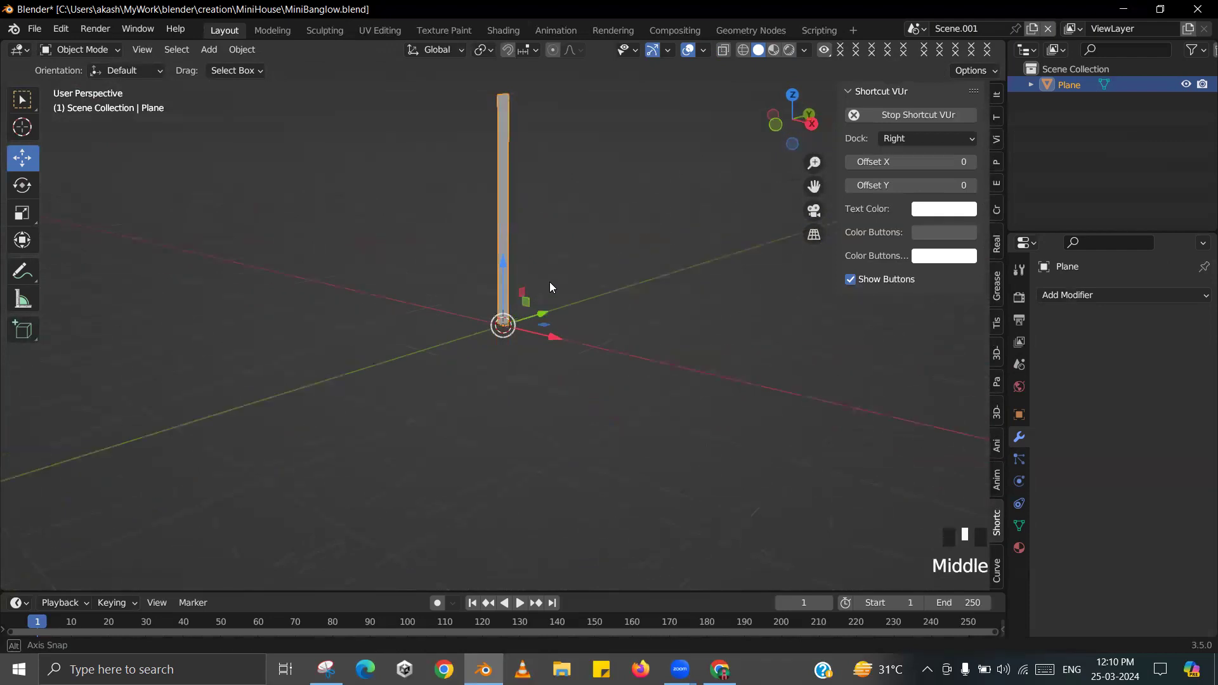
{"action": "key", "text": "s"}
{"action": "key", "text": "shift+z"}
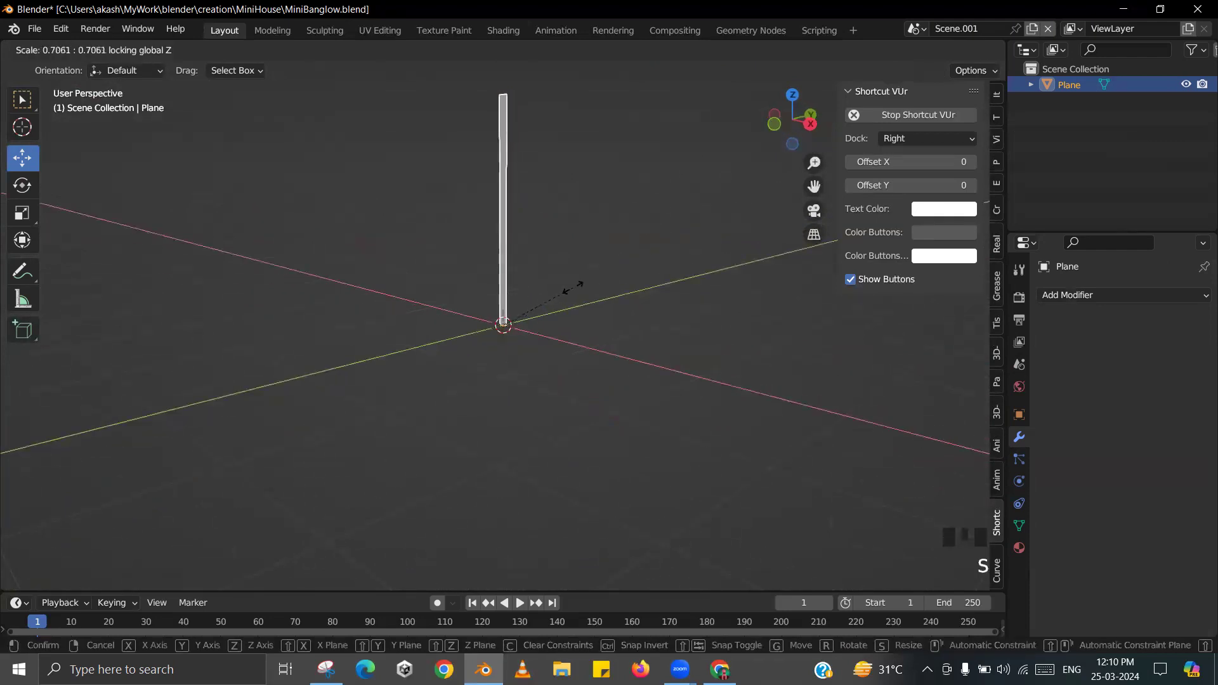
{"action": "left_click", "coordinate": [572, 266]}
- Add four evenly spaced horizontal loop cuts along the strip's height
{"action": "middle_click_drag", "start_coordinate": [572, 263], "coordinate": [574, 359], "text": "shift"}
{"action": "key", "text": "Tab"}
{"action": "key", "text": "ctrl+r"}
{"action": "scroll", "coordinate": [538, 289], "scroll_direction": "up", "scroll_amount": 2}
{"action": "double_click", "coordinate": [523, 291]}
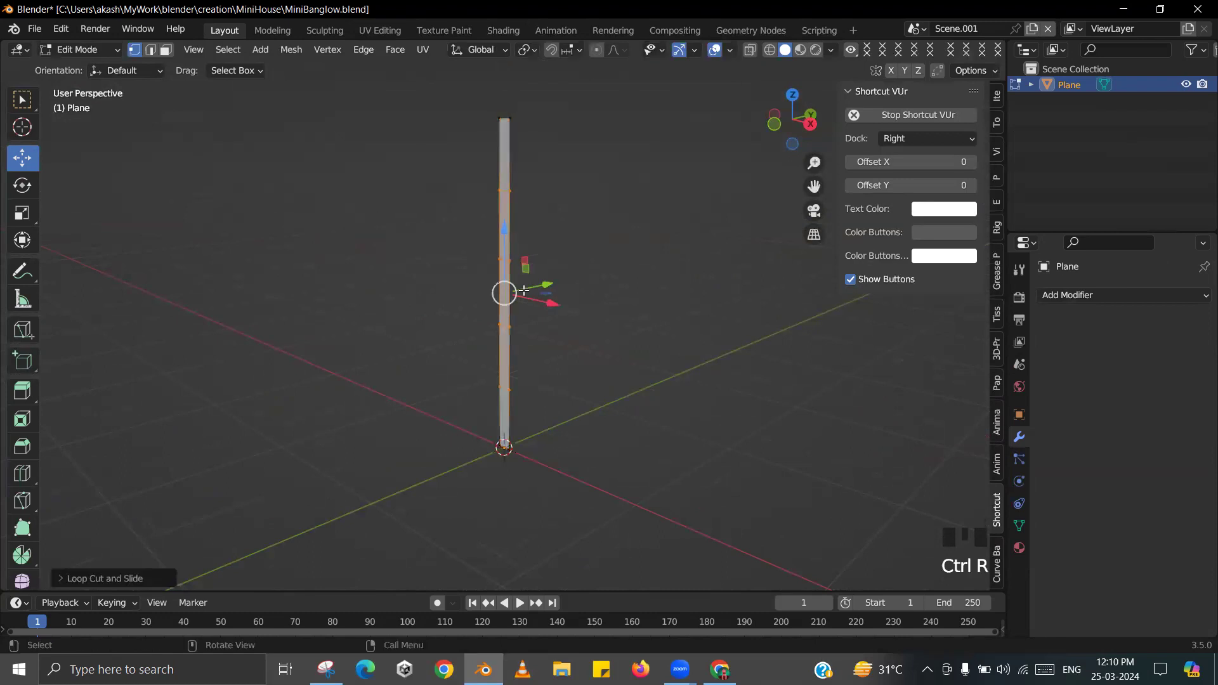
- Merge the strip's two top vertices into a single point to form a blade tip
{"action": "key", "text": "Tab"}
{"action": "middle_click_drag", "start_coordinate": [528, 186], "coordinate": [559, 185]}
{"action": "key", "text": "Tab"}
{"action": "left_click_drag", "start_coordinate": [500, 105], "coordinate": [551, 129]}
{"action": "middle_click_drag", "start_coordinate": [551, 129], "coordinate": [563, 177], "text": "shift"}
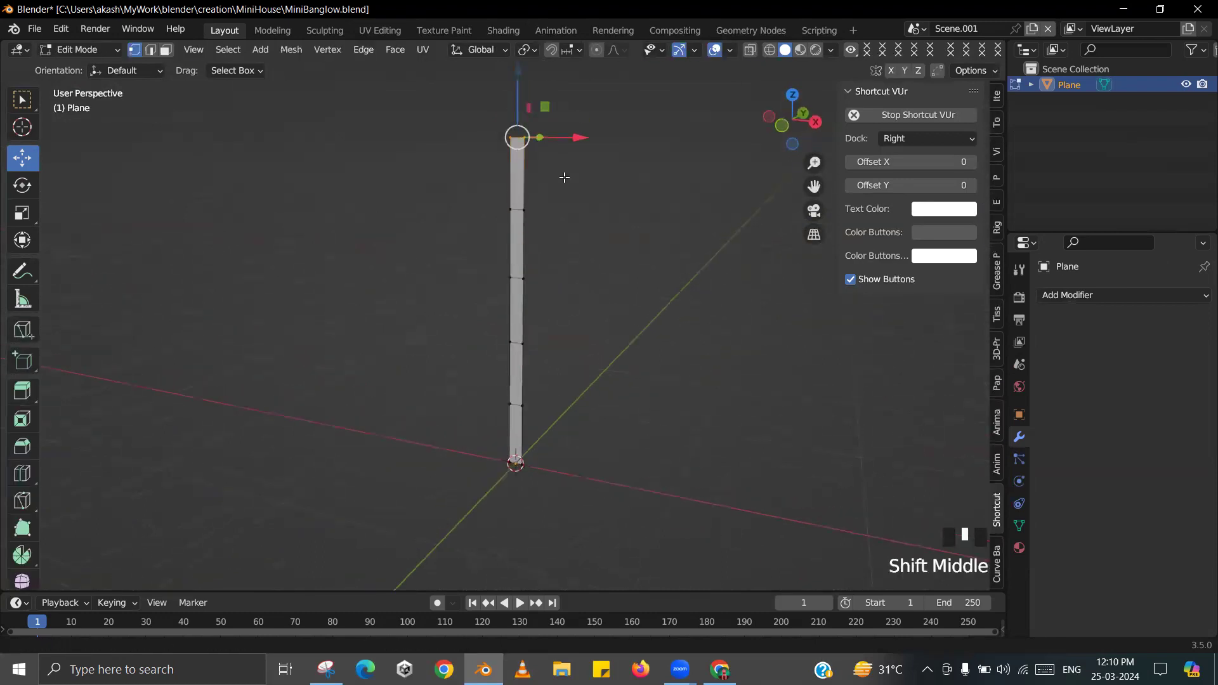
{"action": "key", "text": "m"}
{"action": "left_click", "coordinate": [564, 177]}
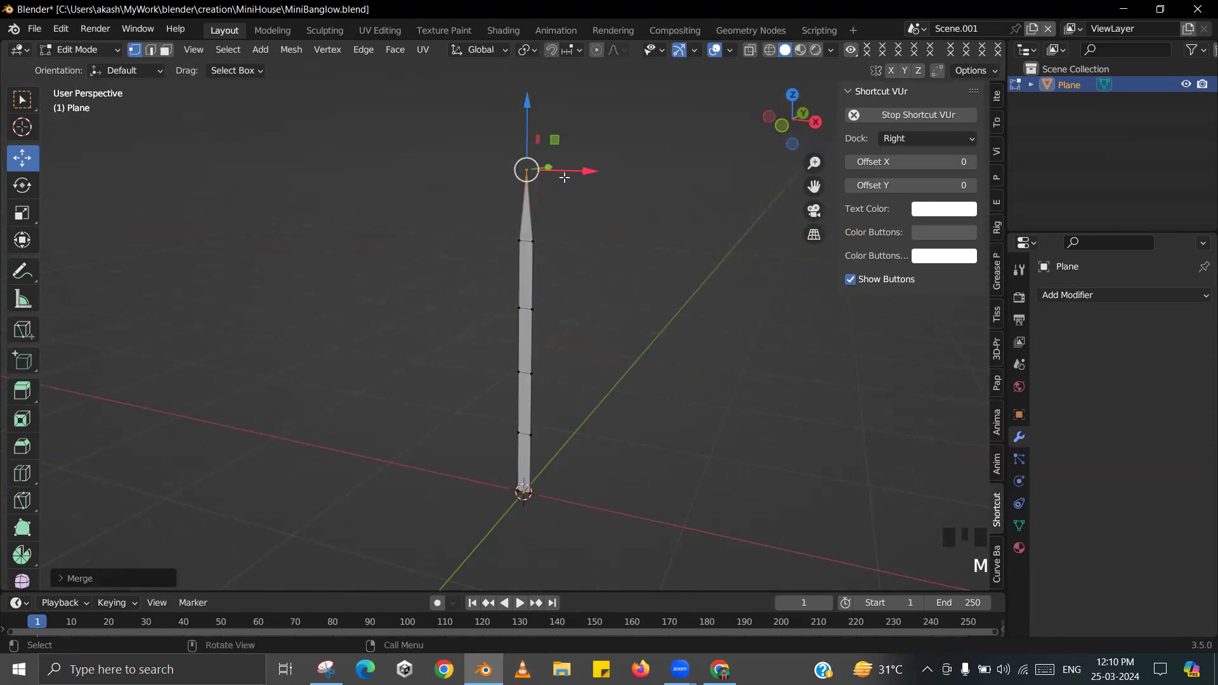
- Shift the third cross-section from the blade's base along Y to put a bend in it
{"action": "key", "text": "Tab"}
{"action": "scroll", "coordinate": [563, 256], "scroll_direction": "down", "scroll_amount": 2}
{"action": "middle_click_drag", "start_coordinate": [563, 256], "coordinate": [515, 280]}
{"action": "scroll", "coordinate": [515, 280], "scroll_direction": "up", "scroll_amount": 2}
{"action": "key", "text": "Tab"}
{"action": "left_click", "coordinate": [480, 293]}
{"action": "left_click", "coordinate": [480, 293], "text": "shift"}
{"action": "left_click_drag", "start_coordinate": [538, 289], "coordinate": [556, 285]}
{"action": "key", "text": "Tab"}
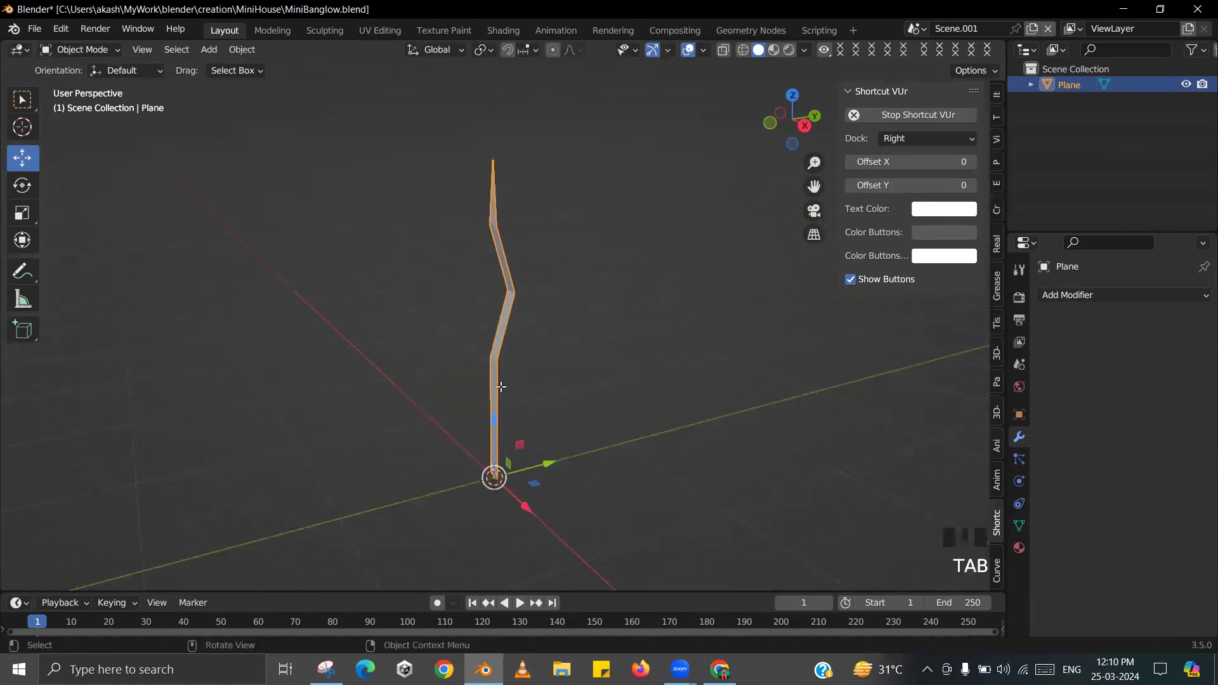
- Shift the lowest cross-section above the blade's base slightly along Y
{"action": "key", "text": "Tab"}
{"action": "left_click", "coordinate": [486, 419]}
{"action": "left_click", "coordinate": [490, 418], "text": "shift"}
{"action": "mouse_move", "coordinate": [549, 407]}
{"action": "left_mouse_down"}
{"action": "mouse_move", "coordinate": [538, 409]}
{"action": "mouse_move", "coordinate": [548, 409]}
{"action": "left_mouse_up"}
{"action": "key", "text": "Tab"}
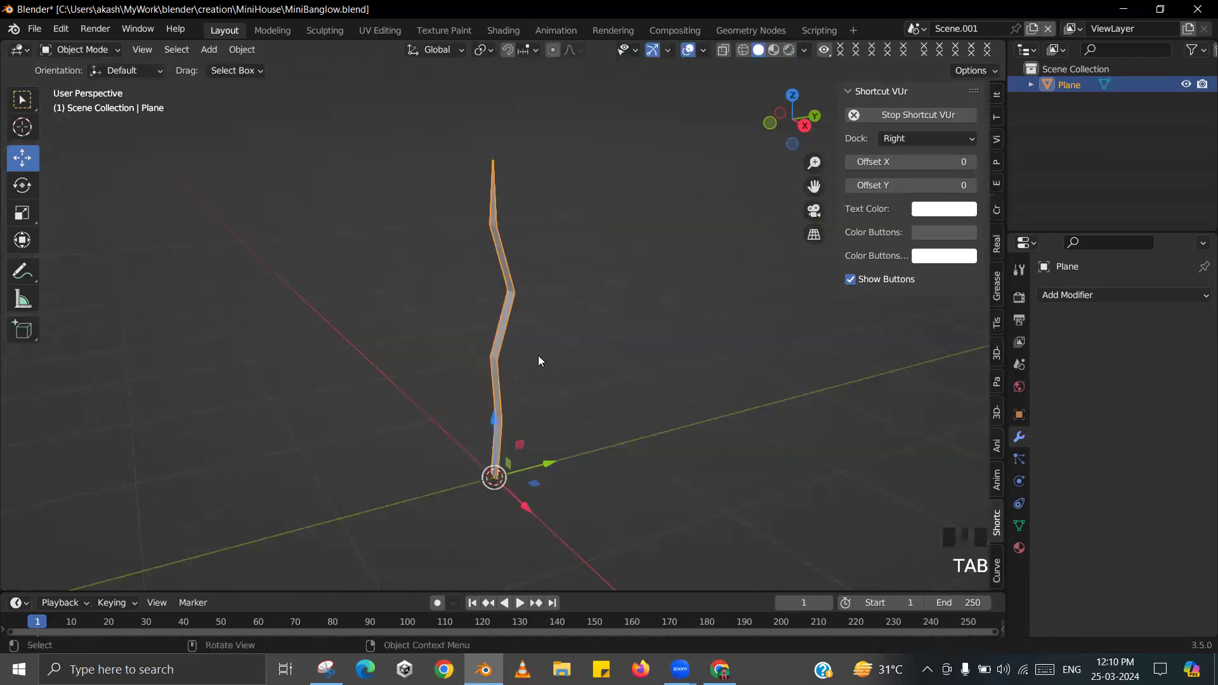
- Move the blade's lowest cross-section along negative X and offset the third cross-section along X
{"action": "middle_click_drag", "start_coordinate": [538, 360], "coordinate": [601, 356]}
{"action": "key", "text": "Tab"}
{"action": "left_click_drag", "start_coordinate": [558, 424], "coordinate": [557, 431]}
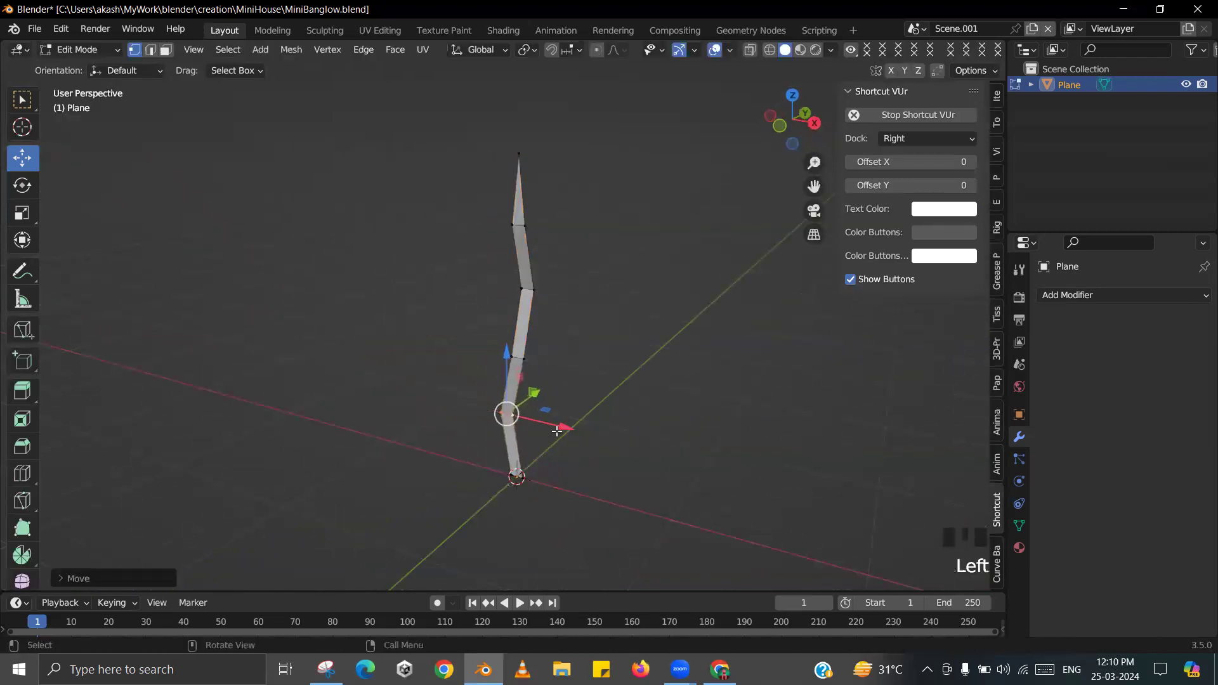
{"action": "key", "text": "Tab"}
{"action": "middle_click_drag", "start_coordinate": [557, 431], "coordinate": [582, 320]}
{"action": "key", "text": "Tab"}
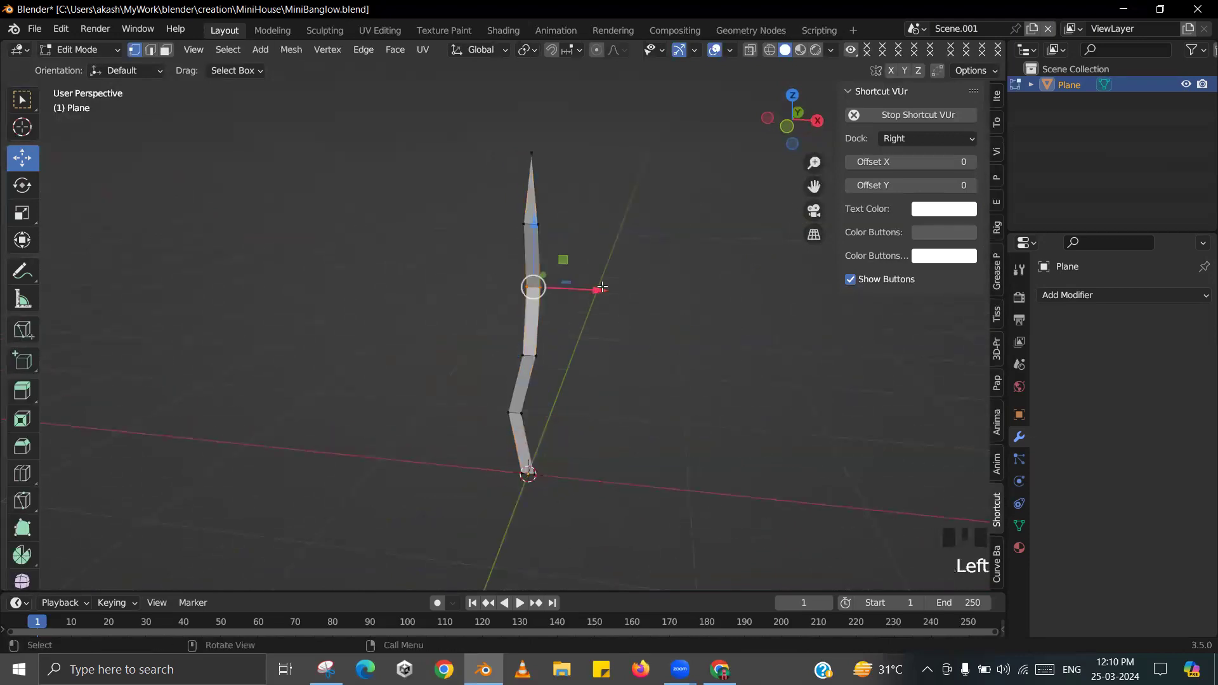
{"action": "key", "text": "Tab"}
- Scale the blade up by about 1.2 along Z and save the file
{"action": "middle_click_drag", "start_coordinate": [574, 290], "coordinate": [601, 261]}
{"action": "scroll", "coordinate": [508, 362], "scroll_direction": "down", "scroll_amount": 2}
{"action": "middle_click_drag", "start_coordinate": [508, 362], "coordinate": [589, 332]}
{"action": "key", "text": "Tab"}
{"action": "key", "text": "Tab"}
{"action": "key", "text": "s"}
{"action": "key", "text": "z"}
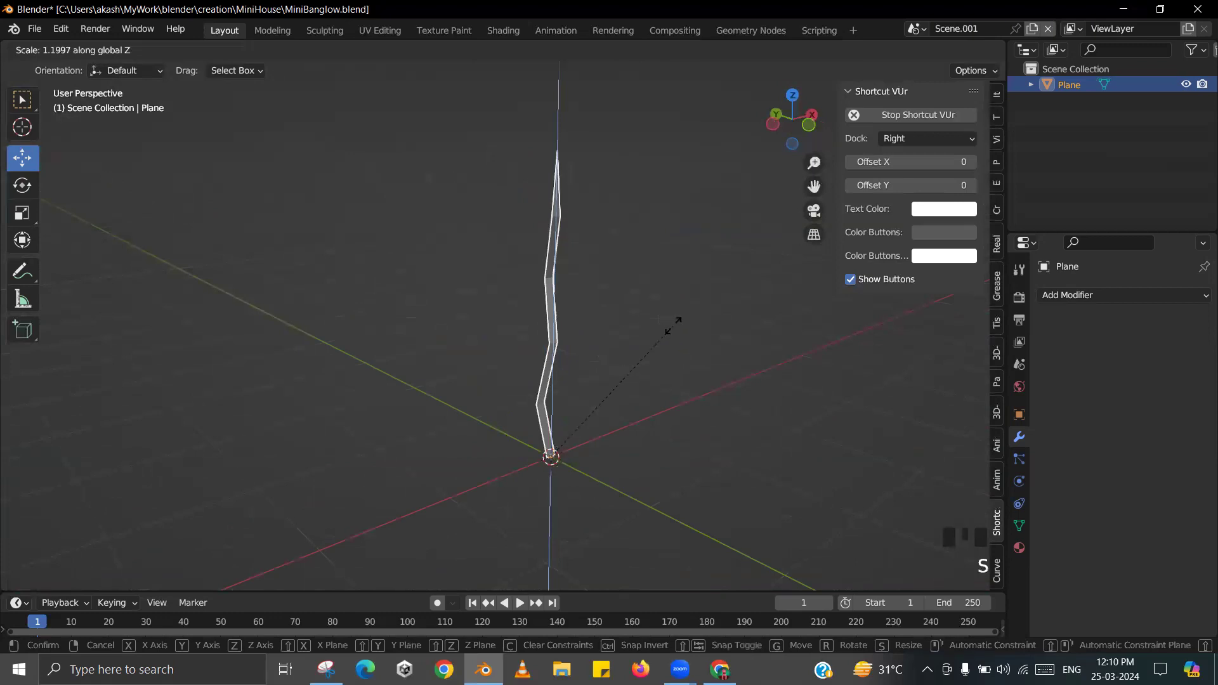
{"action": "left_click", "coordinate": [672, 325]}
{"action": "middle_click_drag", "start_coordinate": [662, 321], "coordinate": [489, 397]}
{"action": "key", "text": "ctrl+s"}
{"action": "left_click", "coordinate": [531, 284]}
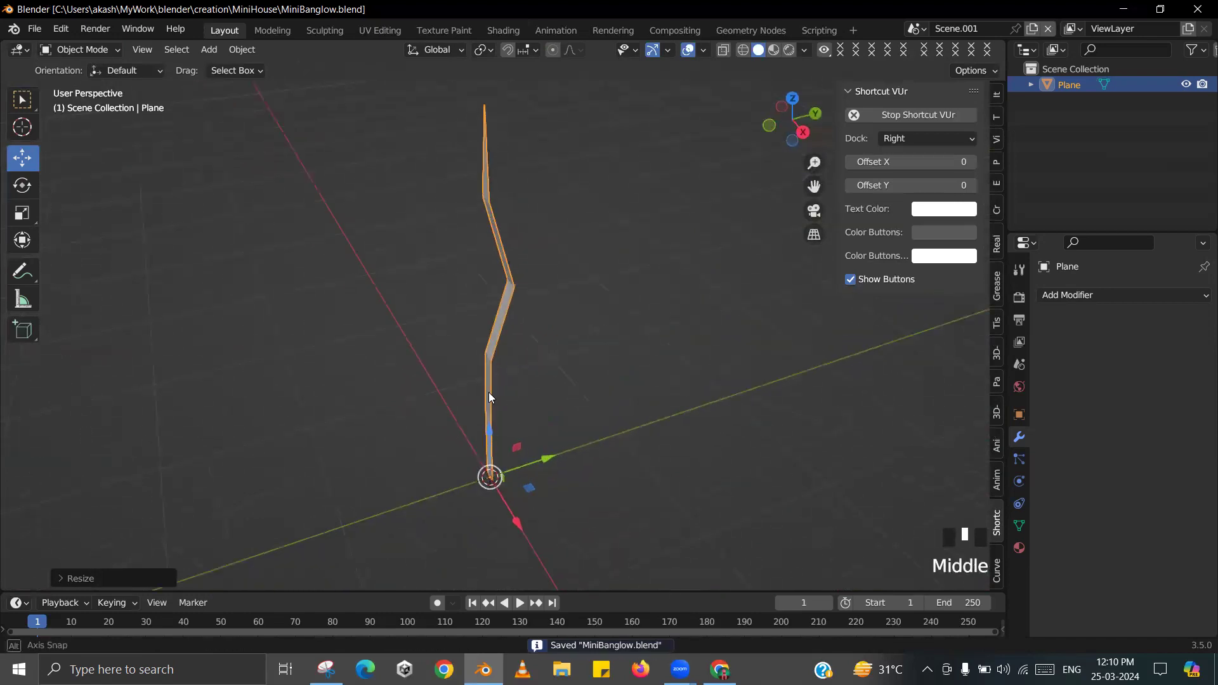
- Select the whole blade mesh and extrude it about 0.04 m along Y to give it thickness
{"action": "key", "text": "Tab"}
{"action": "key", "text": "a"}
{"action": "key", "text": "a"}
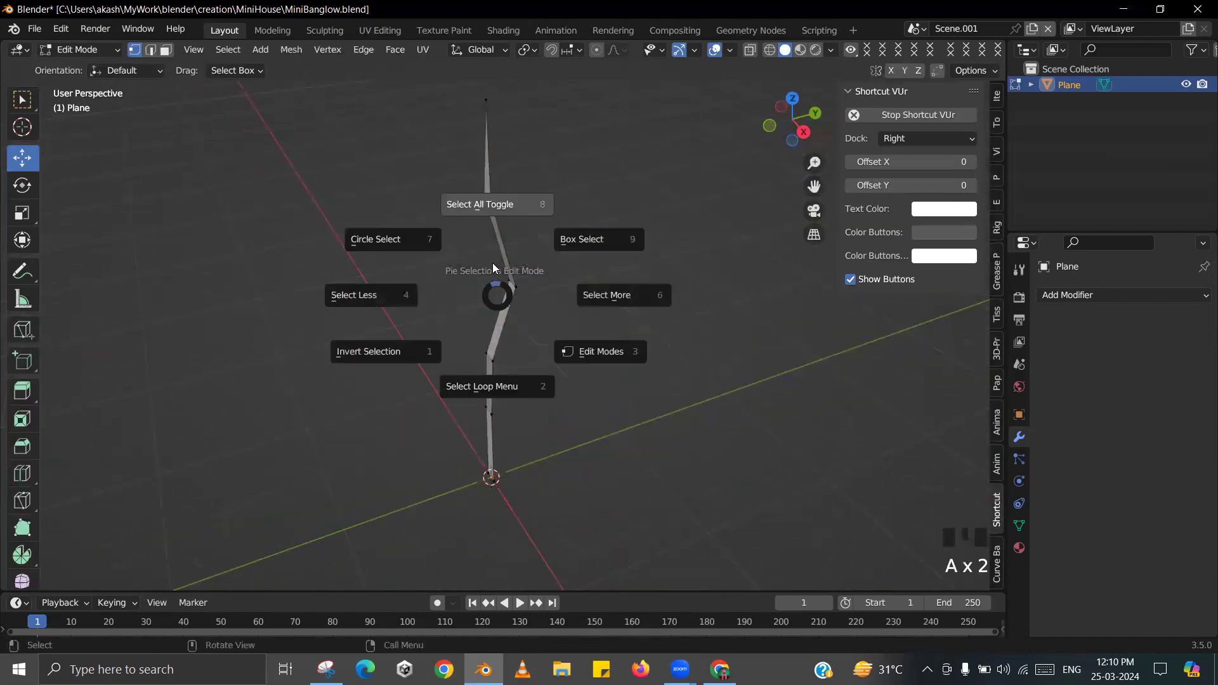
{"action": "left_click", "coordinate": [492, 266]}
{"action": "middle_click_drag", "start_coordinate": [492, 267], "coordinate": [582, 359]}
{"action": "key", "text": "e"}
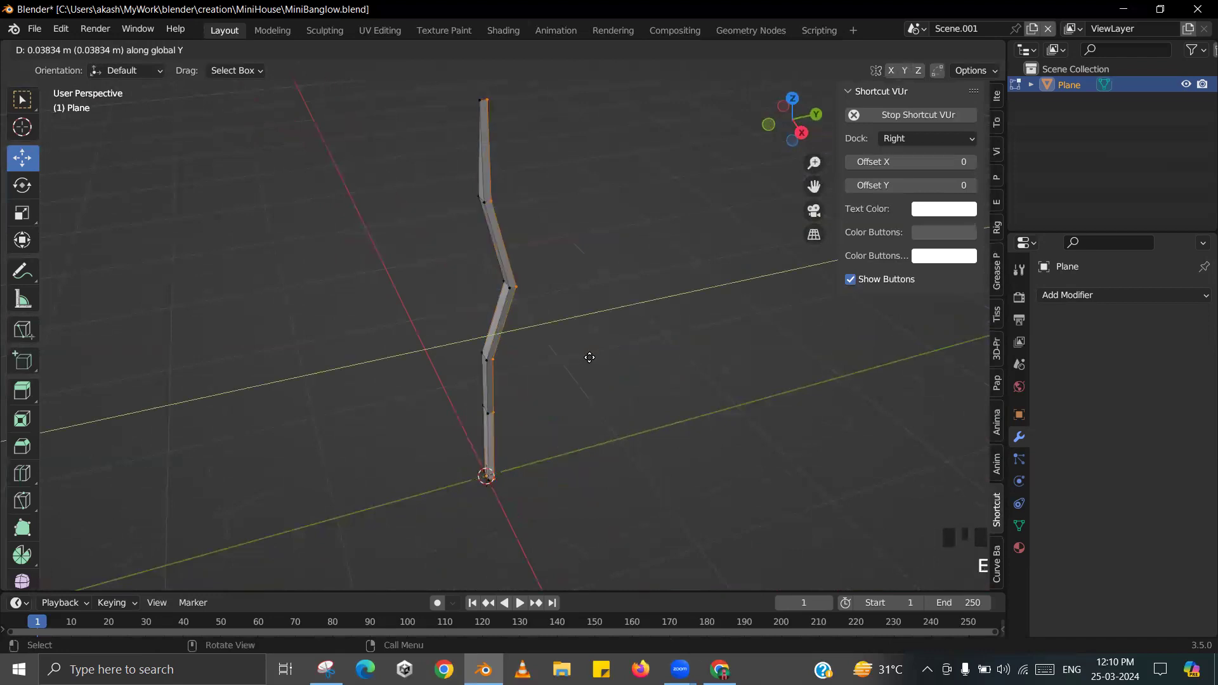
{"action": "left_click", "coordinate": [588, 357]}
- Merge the extruded blade's tip vertices into one point and save the file
{"action": "middle_click_drag", "start_coordinate": [588, 355], "coordinate": [547, 312], "text": "shift"}
{"action": "scroll", "coordinate": [553, 250], "scroll_direction": "up", "scroll_amount": 2}
{"action": "key", "text": "m"}
{"action": "left_click", "coordinate": [562, 255]}
{"action": "key", "text": "Tab"}
{"action": "key", "text": "ctrl+s"}
{"action": "left_click", "coordinate": [519, 258]}
- Duplicate the blade and move the copy a short distance along X beside the original
{"action": "middle_click_drag", "start_coordinate": [519, 258], "coordinate": [691, 408]}
{"action": "left_click", "coordinate": [469, 390]}
{"action": "left_click", "coordinate": [507, 402]}
{"action": "key", "text": "shift+d"}
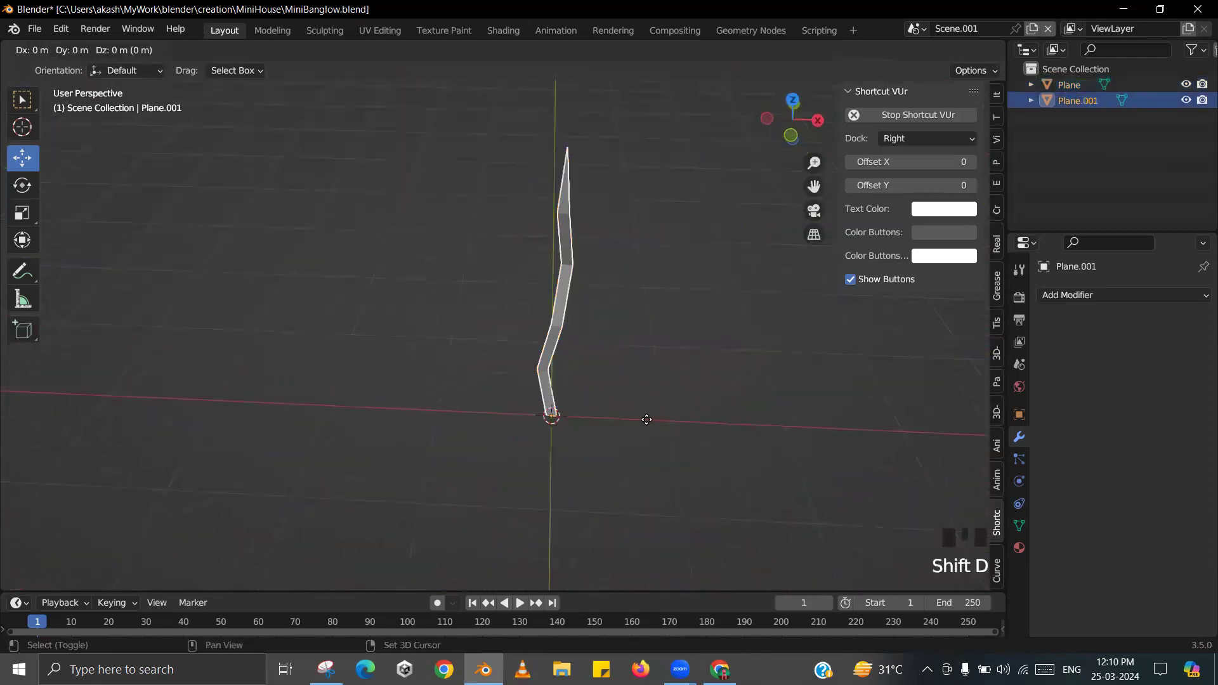
{"action": "right_click", "coordinate": [641, 420]}
{"action": "left_click_drag", "start_coordinate": [615, 419], "coordinate": [645, 419]}
- Reshape the copied blade by pushing its second cross-section from the base outward along X
{"action": "middle_click_drag", "start_coordinate": [645, 419], "coordinate": [627, 357]}
{"action": "key", "text": "Tab"}
{"action": "middle_click_drag", "start_coordinate": [568, 315], "coordinate": [640, 364]}
{"action": "scroll", "coordinate": [592, 331], "scroll_direction": "up", "scroll_amount": 3}
{"action": "scroll", "coordinate": [619, 275], "scroll_direction": "up", "scroll_amount": 1}
{"action": "left_click_drag", "start_coordinate": [593, 260], "coordinate": [642, 292]}
{"action": "scroll", "coordinate": [633, 399], "scroll_direction": "down", "scroll_amount": 1}
{"action": "middle_click_drag", "start_coordinate": [633, 399], "coordinate": [573, 328]}
{"action": "key", "text": "Tab"}
{"action": "left_click_drag", "start_coordinate": [662, 393], "coordinate": [664, 395]}
{"action": "middle_click_drag", "start_coordinate": [663, 401], "coordinate": [525, 412]}
{"action": "left_click_drag", "start_coordinate": [546, 460], "coordinate": [546, 459], "text": "shift"}
{"action": "middle_click_drag", "start_coordinate": [547, 446], "coordinate": [419, 425]}
{"action": "middle_click_drag", "start_coordinate": [419, 425], "coordinate": [397, 419], "text": "shift"}
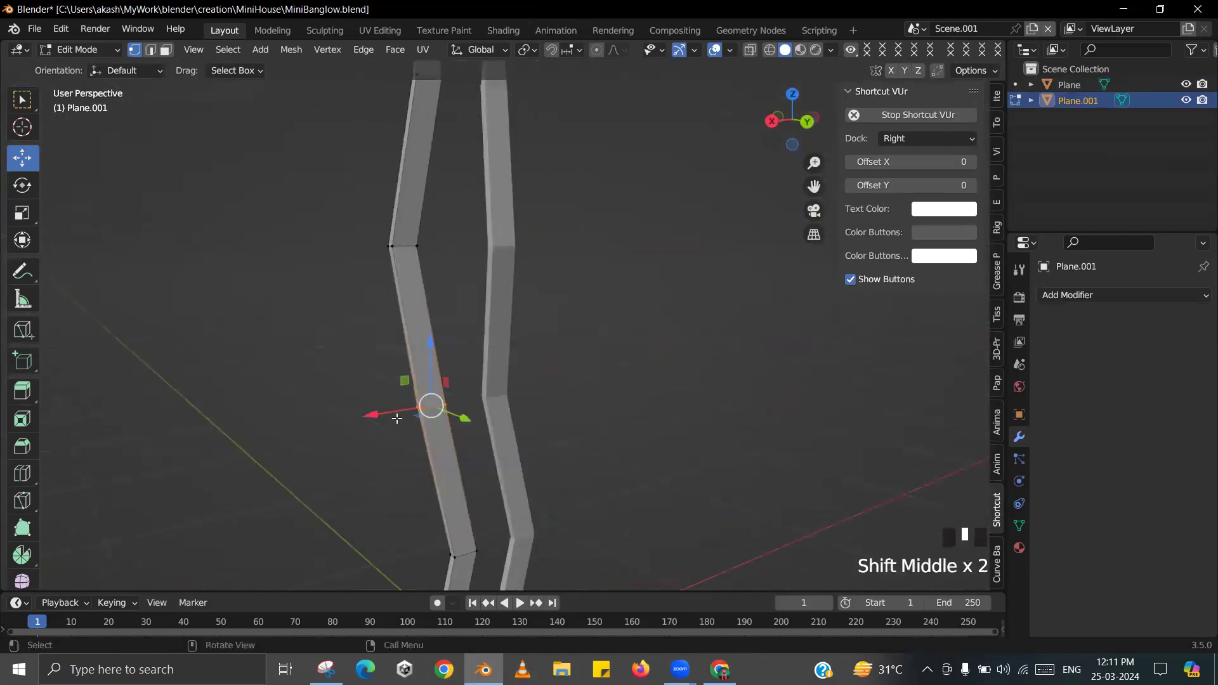
{"action": "left_click_drag", "start_coordinate": [381, 412], "coordinate": [355, 412]}
{"action": "key", "text": "Tab"}
- Adjust the upper part of the copied blade and scale the selected cross-section along X
{"action": "scroll", "coordinate": [385, 371], "scroll_direction": "down", "scroll_amount": 3}
{"action": "middle_click_drag", "start_coordinate": [480, 360], "coordinate": [550, 412]}
{"action": "key", "text": "Tab"}
{"action": "key", "text": "Tab"}
{"action": "key", "text": "Tab"}
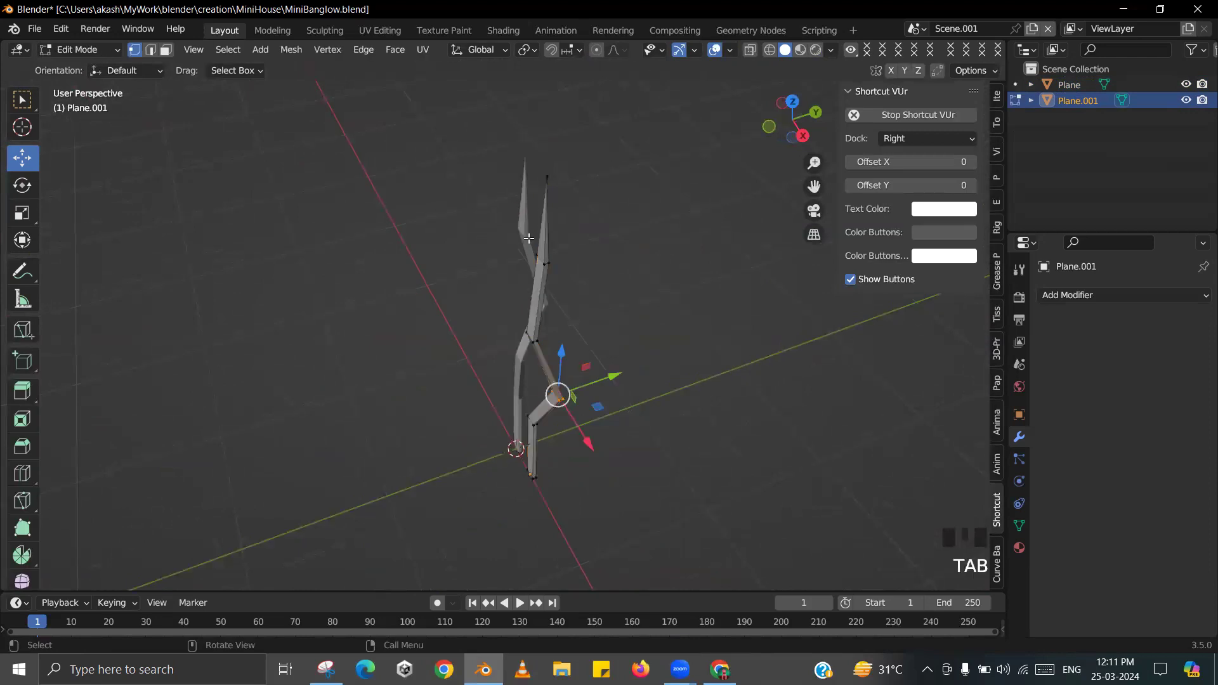
{"action": "middle_click_drag", "start_coordinate": [578, 286], "coordinate": [771, 324]}
{"action": "scroll", "coordinate": [772, 324], "scroll_direction": "up", "scroll_amount": 2}
{"action": "middle_click_drag", "start_coordinate": [512, 176], "coordinate": [577, 239], "text": "shift"}
{"action": "scroll", "coordinate": [564, 282], "scroll_direction": "up", "scroll_amount": 2}
{"action": "middle_click_drag", "start_coordinate": [564, 282], "coordinate": [575, 246]}
{"action": "left_click_drag", "start_coordinate": [574, 246], "coordinate": [560, 246]}
{"action": "key", "text": "s"}
{"action": "key", "text": "x"}
{"action": "left_click", "coordinate": [598, 309]}
{"action": "key", "text": "Tab"}
- Save the file with the two differently bent blades
{"action": "scroll", "coordinate": [547, 360], "scroll_direction": "down", "scroll_amount": 4}
{"action": "middle_click_drag", "start_coordinate": [545, 360], "coordinate": [549, 260]}
{"action": "key", "text": "ctrl+s"}
{"action": "left_click", "coordinate": [625, 285]}
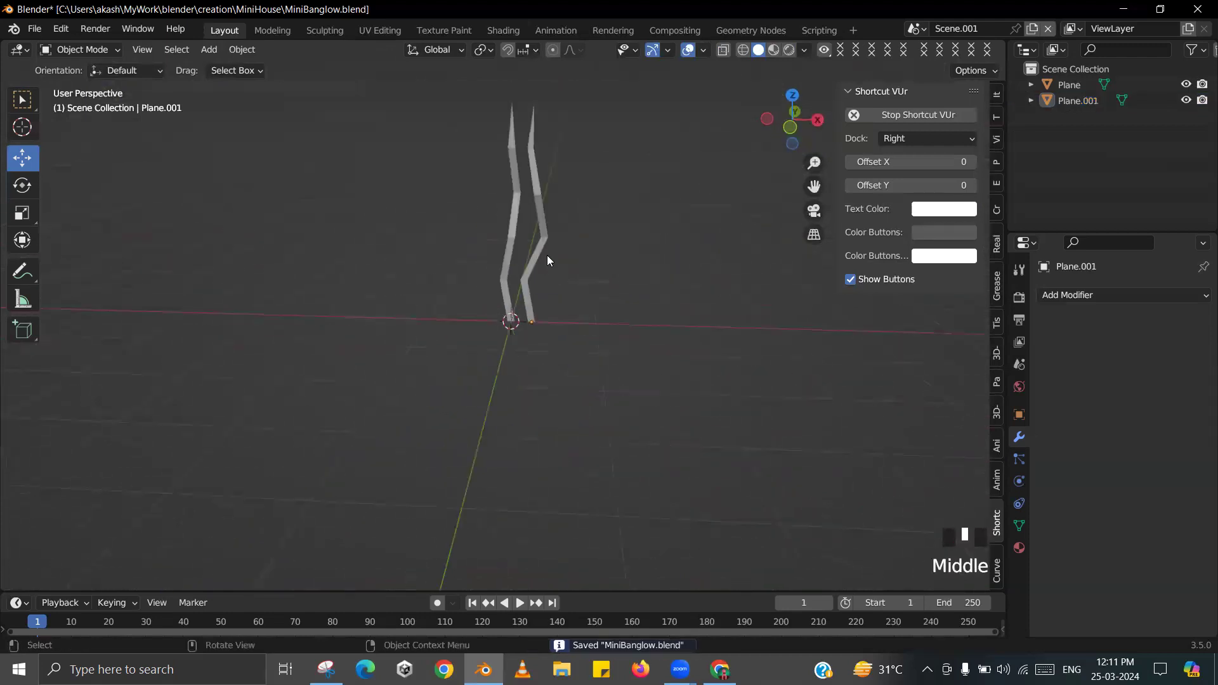
- Duplicate both blades and place the copies beside the original on its negative X side
{"action": "left_click", "coordinate": [501, 311], "text": "shift"}
{"action": "scroll", "coordinate": [535, 302], "scroll_direction": "up", "scroll_amount": 1}
{"action": "middle_click_drag", "start_coordinate": [535, 302], "coordinate": [551, 391], "text": "shift"}
{"action": "scroll", "coordinate": [566, 391], "scroll_direction": "up", "scroll_amount": 2}
{"action": "scroll", "coordinate": [545, 363], "scroll_direction": "down", "scroll_amount": 2}
{"action": "scroll", "coordinate": [551, 343], "scroll_direction": "up", "scroll_amount": 1}
{"action": "middle_click_drag", "start_coordinate": [551, 343], "coordinate": [607, 315], "text": "shift"}
{"action": "left_click", "coordinate": [605, 316]}
{"action": "middle_click_drag", "start_coordinate": [536, 325], "coordinate": [465, 321]}
{"action": "left_click_drag", "start_coordinate": [559, 408], "coordinate": [555, 413]}
{"action": "middle_click_drag", "start_coordinate": [556, 413], "coordinate": [558, 512]}
{"action": "key", "text": "shift+d"}
{"action": "left_click", "coordinate": [516, 471]}
- Pull the tip of the outermost copied blade outward along Y, and undo the attempt to lower it along Z
{"action": "middle_click_drag", "start_coordinate": [476, 422], "coordinate": [491, 381]}
{"action": "scroll", "coordinate": [434, 341], "scroll_direction": "down", "scroll_amount": 2}
{"action": "scroll", "coordinate": [444, 340], "scroll_direction": "up", "scroll_amount": 1}
{"action": "key", "text": "Tab"}
{"action": "left_click", "coordinate": [492, 220]}
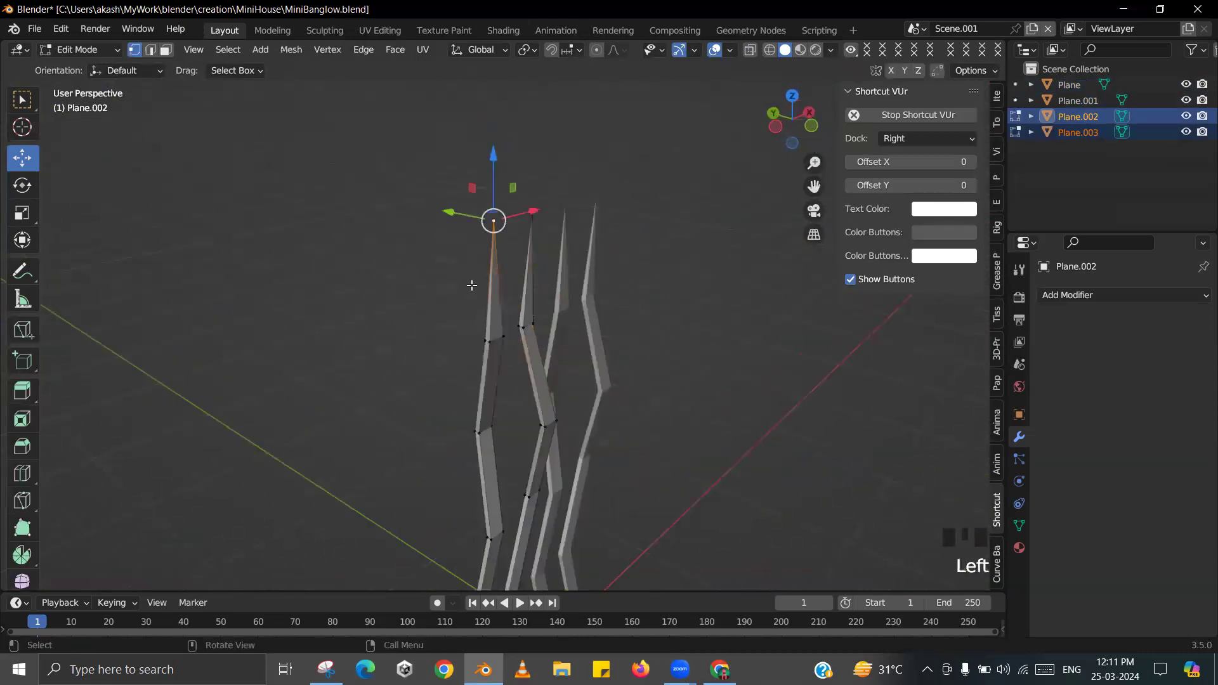
{"action": "middle_click_drag", "start_coordinate": [492, 222], "coordinate": [534, 253]}
{"action": "left_click_drag", "start_coordinate": [504, 265], "coordinate": [401, 282]}
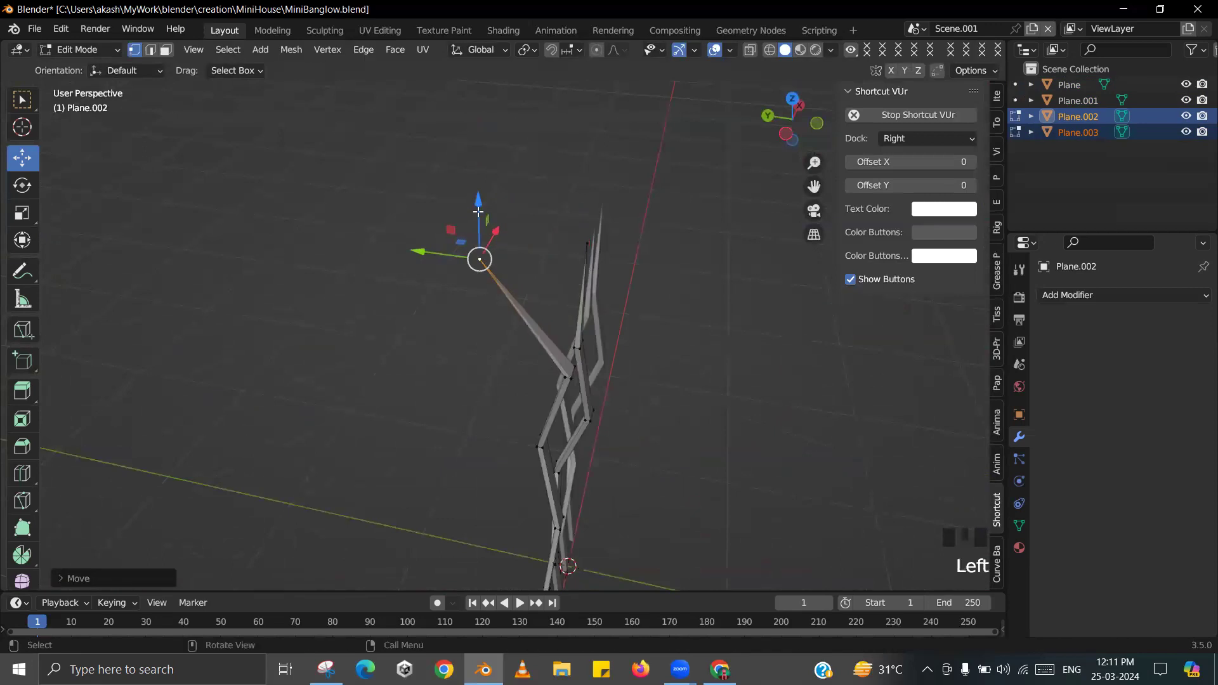
{"action": "left_click_drag", "start_coordinate": [478, 211], "coordinate": [480, 304]}
{"action": "middle_click_drag", "start_coordinate": [480, 305], "coordinate": [666, 260], "text": "shift"}
{"action": "key", "text": "ctrl+z"}
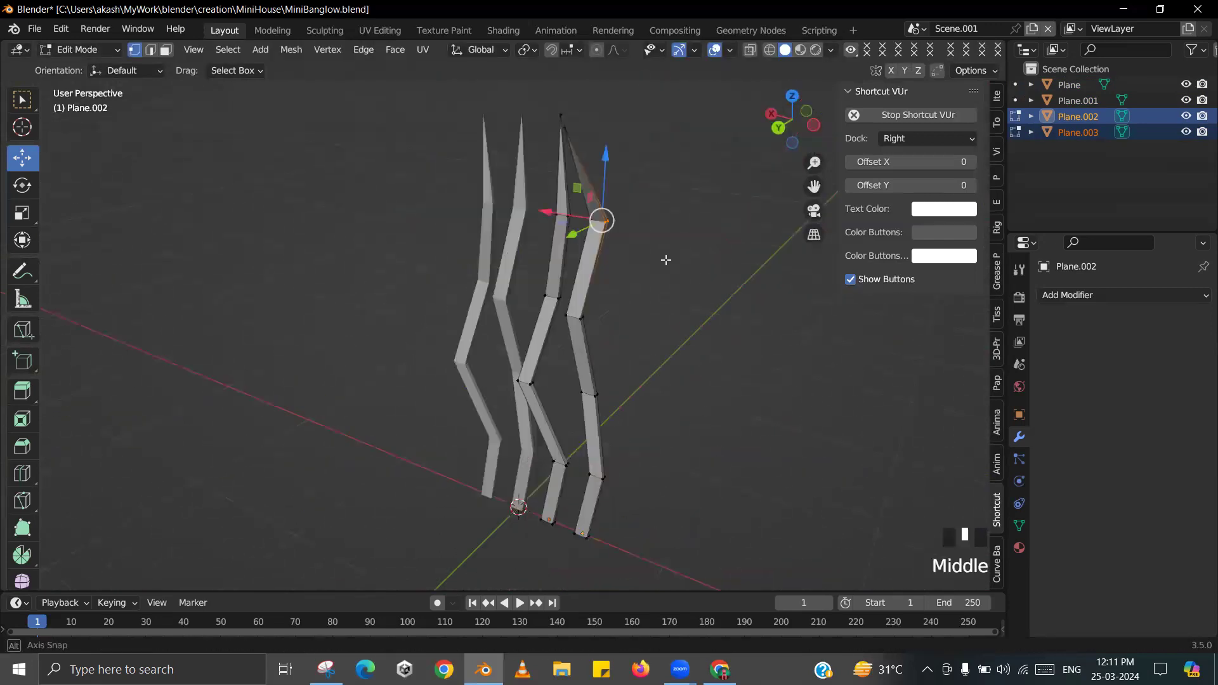
- Switch to wireframe shading and shift the upper cross-sections of the outermost copied blade along Y
{"action": "scroll", "coordinate": [681, 137], "scroll_direction": "up", "scroll_amount": 4}
{"action": "scroll", "coordinate": [639, 168], "scroll_direction": "down", "scroll_amount": 2}
{"action": "middle_click_drag", "start_coordinate": [638, 169], "coordinate": [629, 200]}
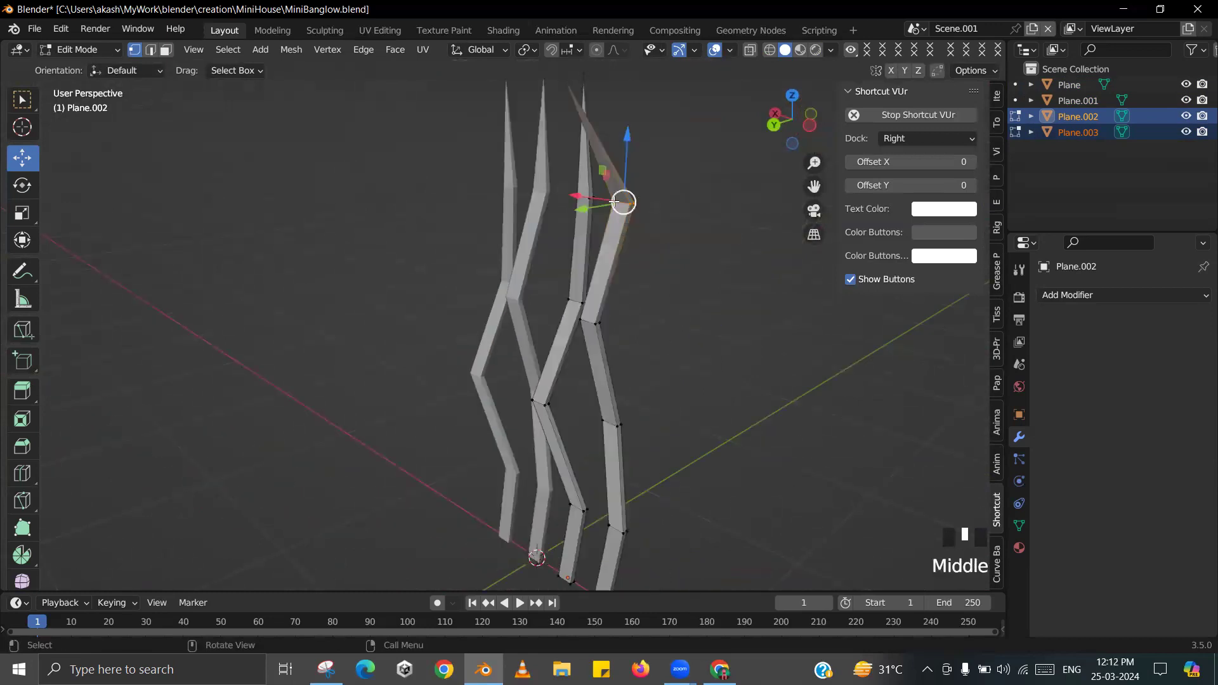
{"action": "scroll", "coordinate": [585, 198], "scroll_direction": "down", "scroll_amount": 2}
{"action": "middle_click_drag", "start_coordinate": [600, 269], "coordinate": [530, 274]}
{"action": "mouse_move", "coordinate": [529, 274]}
{"action": "middle_mouse_down", "text": "shift"}
{"action": "mouse_move", "coordinate": [584, 286]}
{"action": "mouse_move", "coordinate": [581, 269]}
{"action": "mouse_move", "coordinate": [551, 258]}
{"action": "mouse_move", "coordinate": [432, 323]}
{"action": "mouse_move", "coordinate": [397, 320]}
{"action": "middle_mouse_up", "text": "shift"}
{"action": "left_click", "coordinate": [486, 291]}
{"action": "key", "text": "z"}
{"action": "left_click", "coordinate": [428, 300]}
{"action": "left_click_drag", "start_coordinate": [475, 266], "coordinate": [511, 276]}
{"action": "middle_click_drag", "start_coordinate": [520, 289], "coordinate": [547, 299]}
{"action": "left_click_drag", "start_coordinate": [480, 284], "coordinate": [501, 370]}
{"action": "middle_click_drag", "start_coordinate": [496, 434], "coordinate": [495, 367], "text": "shift"}
- Push the lower cross-sections of the outermost copied blade outward along negative Y
{"action": "left_click_drag", "start_coordinate": [539, 398], "coordinate": [538, 397]}
{"action": "left_click_drag", "start_coordinate": [481, 368], "coordinate": [508, 373]}
{"action": "left_click_drag", "start_coordinate": [485, 443], "coordinate": [524, 484]}
{"action": "left_click_drag", "start_coordinate": [466, 446], "coordinate": [505, 464]}
{"action": "middle_click_drag", "start_coordinate": [510, 406], "coordinate": [465, 385]}
{"action": "left_click_drag", "start_coordinate": [467, 381], "coordinate": [530, 389]}
{"action": "left_click_drag", "start_coordinate": [453, 291], "coordinate": [531, 300]}
{"action": "middle_click_drag", "start_coordinate": [454, 222], "coordinate": [468, 210]}
- Push the blade's middle cross-section farther along negative Y to arch the stem
{"action": "left_click_drag", "start_coordinate": [470, 191], "coordinate": [538, 204]}
{"action": "middle_click_drag", "start_coordinate": [376, 263], "coordinate": [485, 243]}
{"action": "key", "text": "Tab"}
{"action": "middle_click_drag", "start_coordinate": [583, 253], "coordinate": [572, 316]}
{"action": "key", "text": "Tab"}
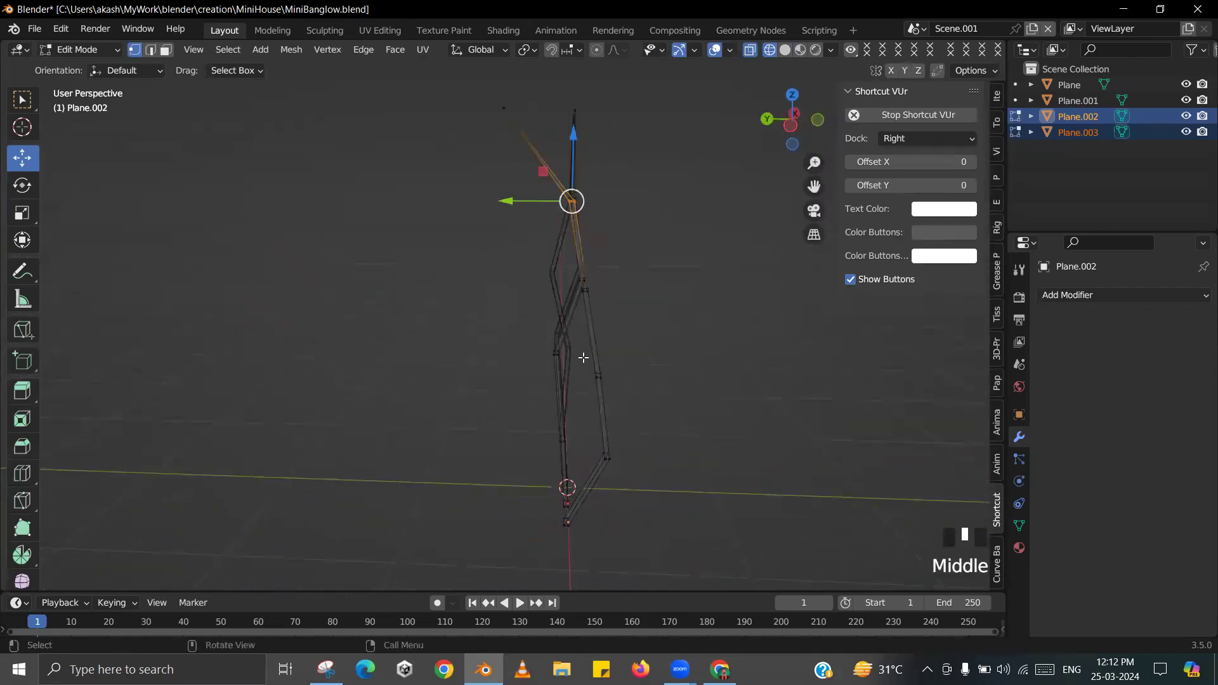
{"action": "left_click_drag", "start_coordinate": [550, 376], "coordinate": [559, 340]}
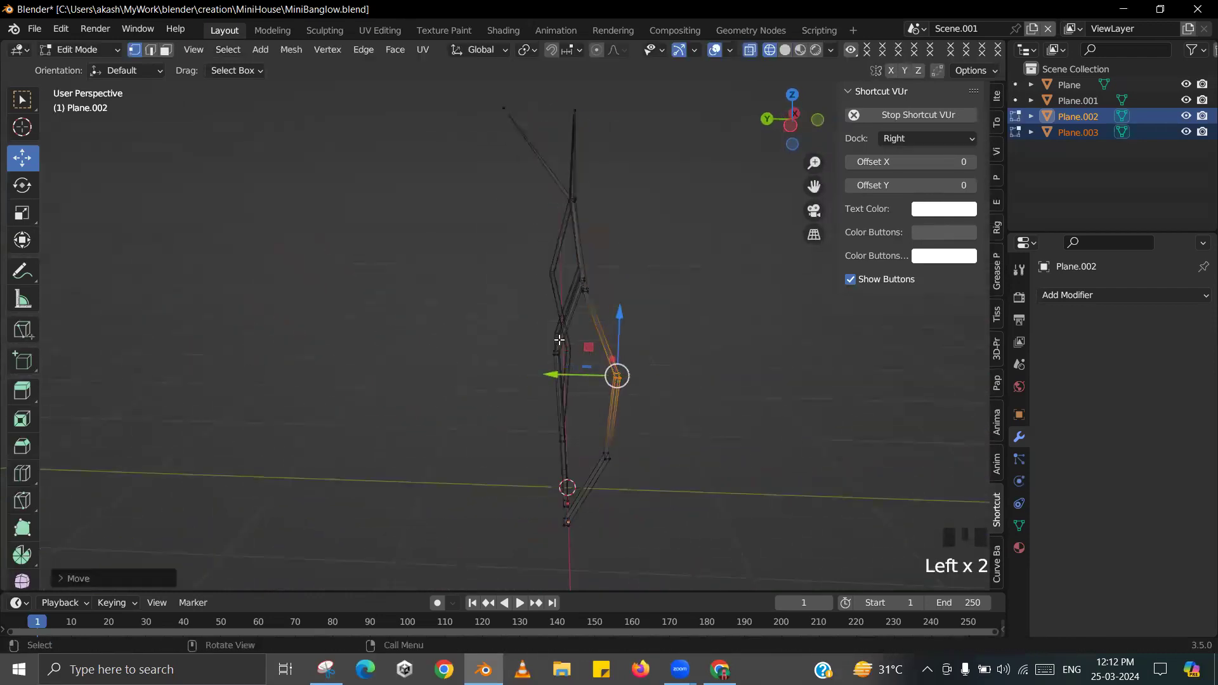
- Move the blade's uppermost cross-section along Y and lower the tip along Z so the blade droops
{"action": "middle_click_drag", "start_coordinate": [582, 296], "coordinate": [545, 343]}
{"action": "middle_click_drag", "start_coordinate": [607, 238], "coordinate": [578, 237]}
{"action": "left_click_drag", "start_coordinate": [614, 269], "coordinate": [615, 271]}
{"action": "middle_click_drag", "start_coordinate": [614, 269], "coordinate": [566, 269]}
{"action": "left_click_drag", "start_coordinate": [512, 270], "coordinate": [493, 263]}
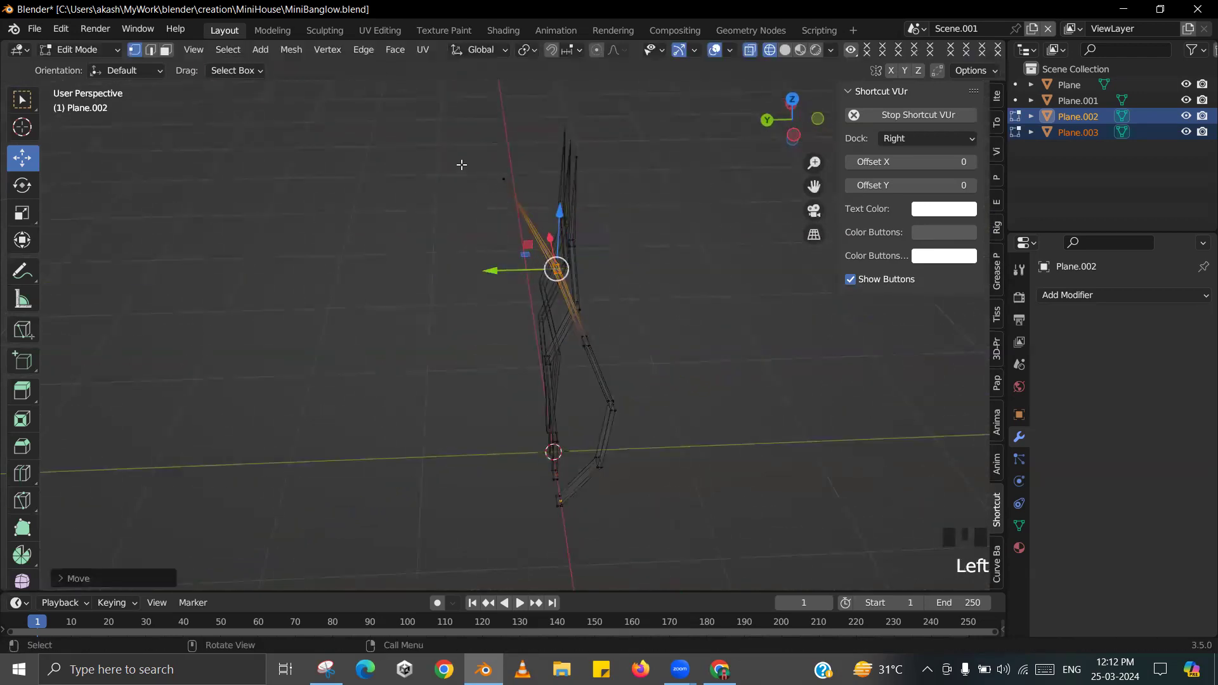
{"action": "left_click", "coordinate": [502, 201]}
{"action": "left_click_drag", "start_coordinate": [504, 127], "coordinate": [474, 210]}
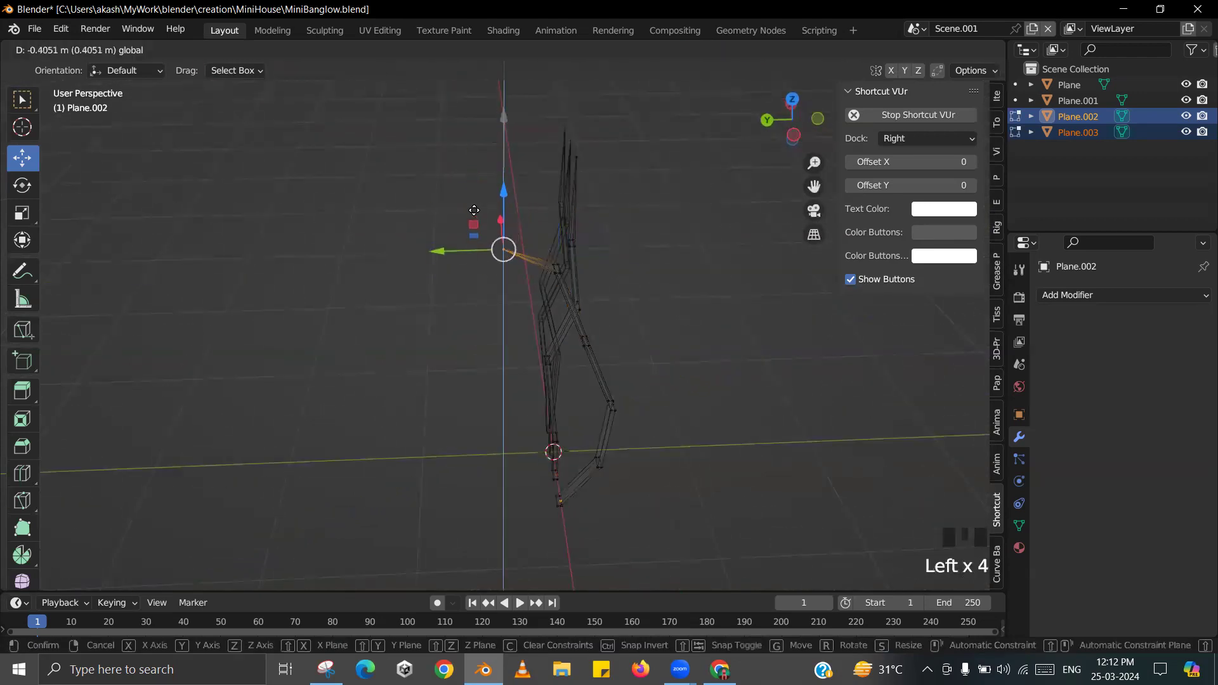
{"action": "left_click_drag", "start_coordinate": [440, 259], "coordinate": [439, 260]}
- Move the uppermost cross-section farther toward the drooping tip along Y to round the bend, and save the file
{"action": "middle_click_drag", "start_coordinate": [439, 260], "coordinate": [386, 267]}
{"action": "mouse_move", "coordinate": [506, 268]}
{"action": "left_mouse_down"}
{"action": "mouse_move", "coordinate": [521, 286]}
{"action": "mouse_move", "coordinate": [496, 260]}
{"action": "mouse_move", "coordinate": [515, 265]}
{"action": "left_mouse_up"}
{"action": "middle_click_drag", "start_coordinate": [515, 265], "coordinate": [577, 436]}
{"action": "key", "text": "Tab"}
{"action": "key", "text": "Tab"}
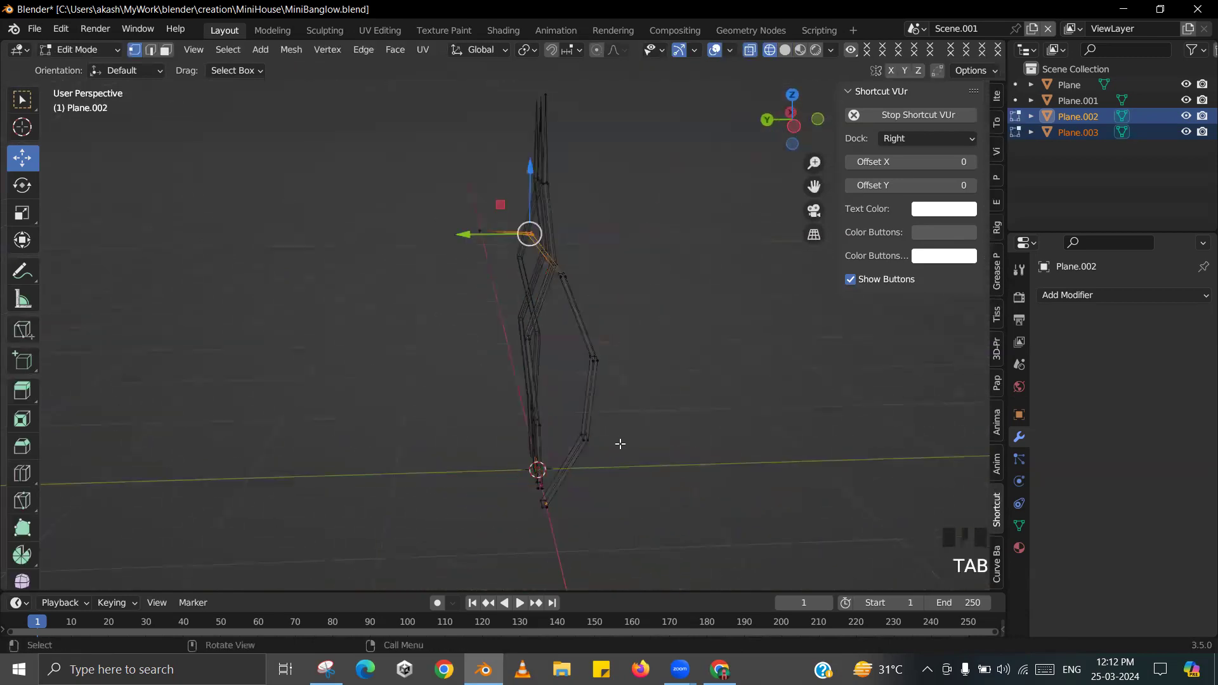
{"action": "left_click", "coordinate": [550, 435]}
{"action": "key", "text": "Tab"}
{"action": "key", "text": "Tab"}
{"action": "left_click_drag", "start_coordinate": [531, 360], "coordinate": [519, 366]}
{"action": "key", "text": "Tab"}
{"action": "key", "text": "ctrl+s"}
- Return to solid shading, duplicate the two copied blades, and rotate the duplicates 180° about Z
{"action": "scroll", "coordinate": [541, 376], "scroll_direction": "down", "scroll_amount": 2}
{"action": "middle_click_drag", "start_coordinate": [541, 377], "coordinate": [517, 380]}
{"action": "key", "text": "z"}
{"action": "left_click", "coordinate": [600, 379]}
{"action": "scroll", "coordinate": [597, 367], "scroll_direction": "down", "scroll_amount": 1}
{"action": "scroll", "coordinate": [645, 356], "scroll_direction": "up", "scroll_amount": 2}
{"action": "middle_click_drag", "start_coordinate": [645, 356], "coordinate": [544, 383], "text": "shift"}
{"action": "key", "text": "shift+d"}
{"action": "type", "text": "r180"}
{"action": "key", "text": "Return"}
- Select the drooping blade among the rotated duplicates and move it along X
{"action": "middle_click_drag", "start_coordinate": [600, 412], "coordinate": [483, 345]}
{"action": "left_click", "coordinate": [508, 304]}
{"action": "middle_click_drag", "start_coordinate": [560, 432], "coordinate": [542, 432]}
{"action": "left_click_drag", "start_coordinate": [577, 399], "coordinate": [519, 412]}
- Compare the blades with the bungalow reference picture in Snipping Tool and return to Blender
{"action": "middle_click_drag", "start_coordinate": [590, 367], "coordinate": [725, 377]}
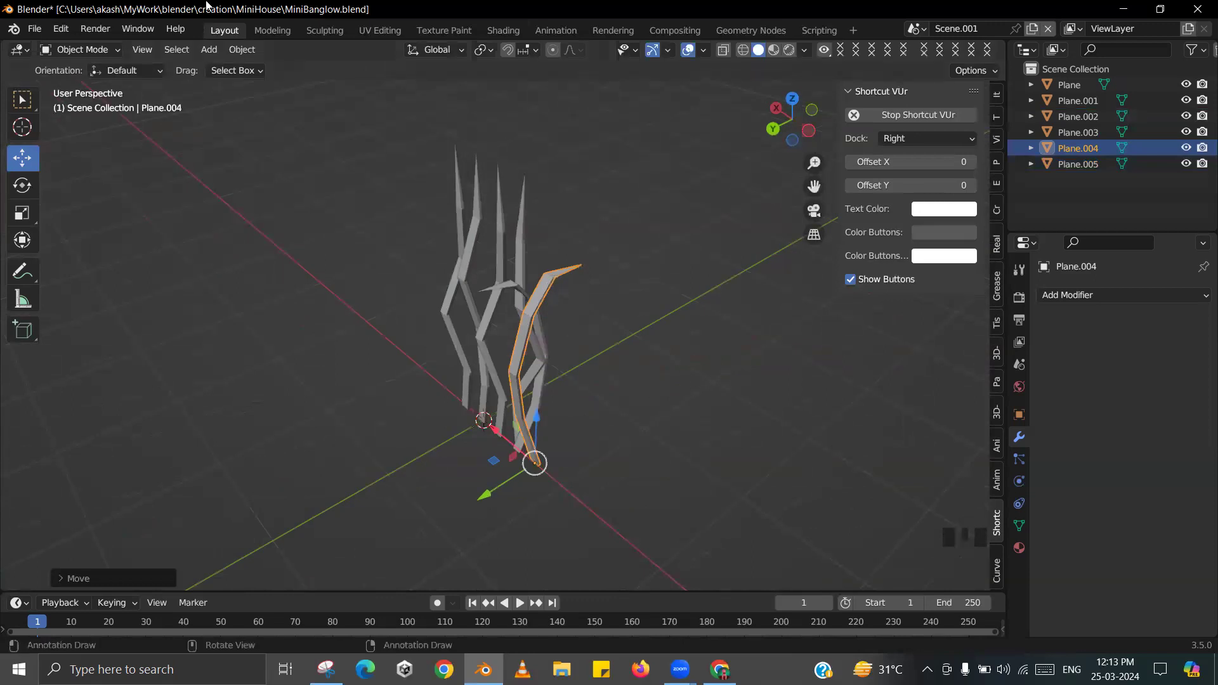
{"action": "middle_click_drag", "start_coordinate": [574, 372], "coordinate": [634, 378]}
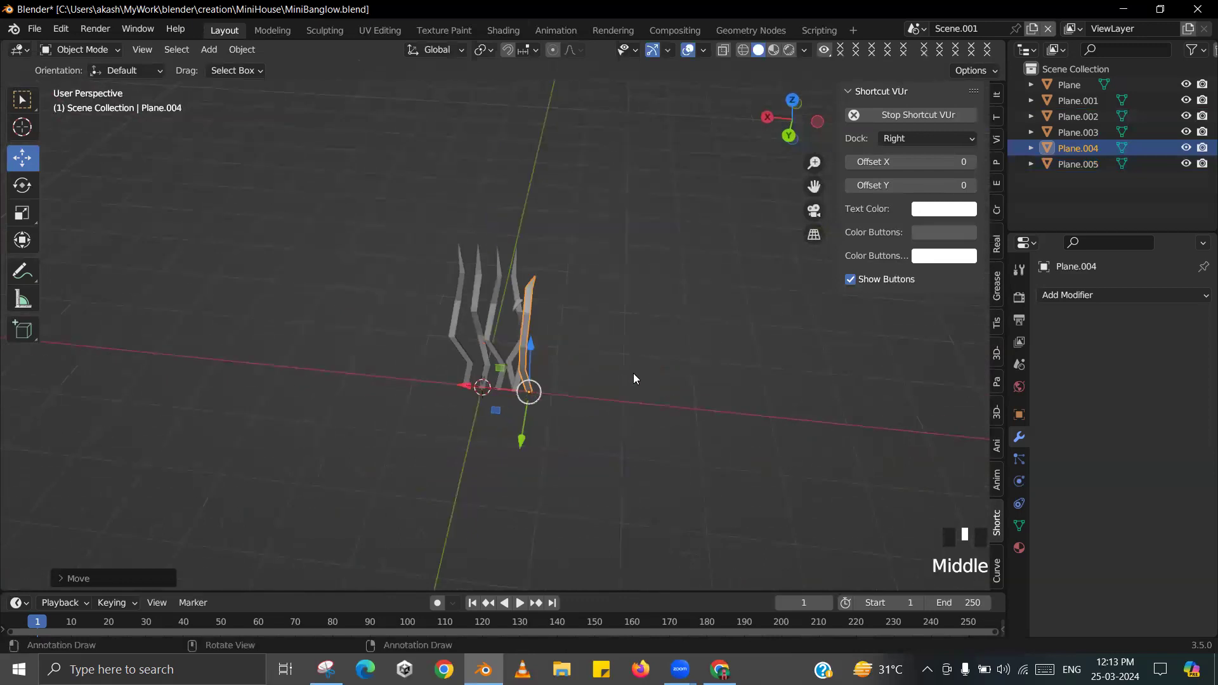
{"action": "middle_click_drag", "start_coordinate": [547, 389], "coordinate": [555, 368]}
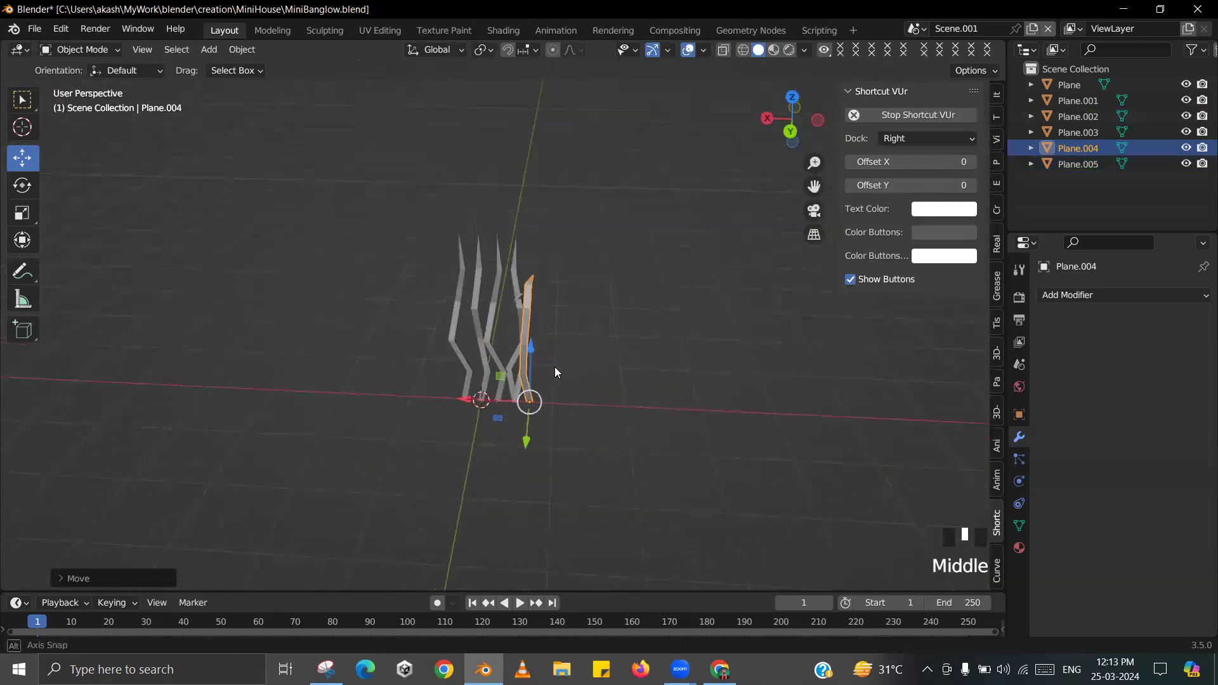
{"action": "key", "text": "alt+Tab"}
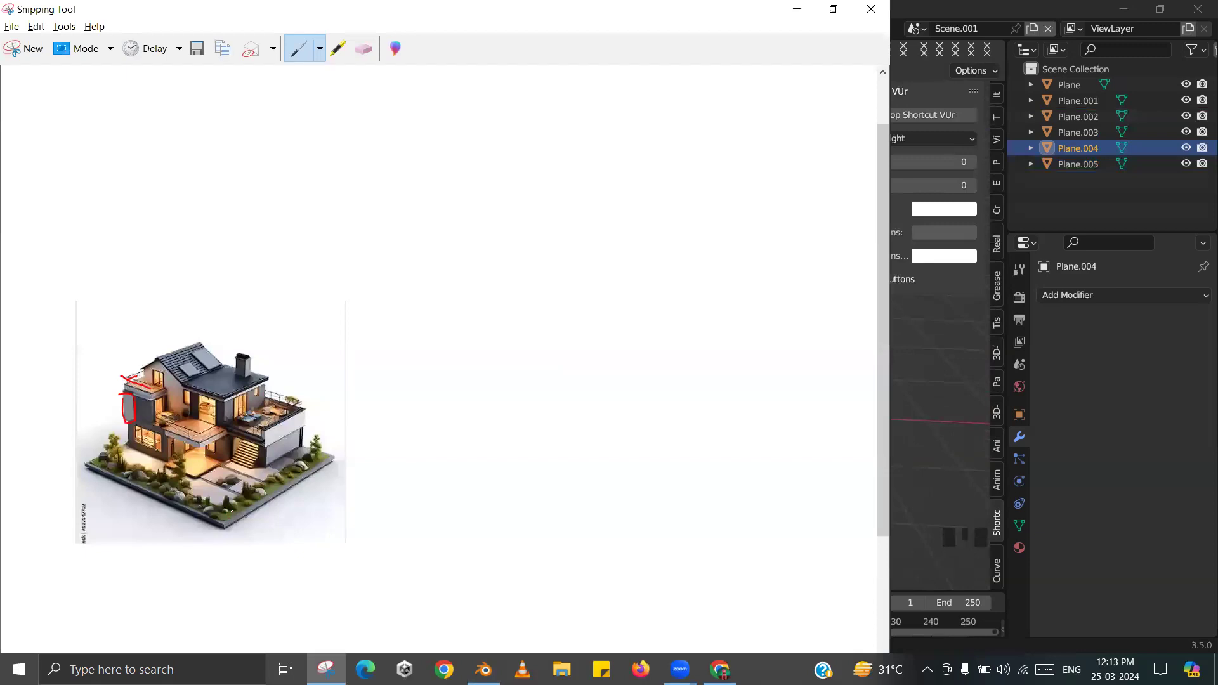
{"action": "key", "text": "alt+Tab"}
{"action": "middle_click_drag", "start_coordinate": [232, 511], "coordinate": [554, 445]}
- Edit the drooping blade in wireframe and shift its middle cross-section slightly along X
{"action": "scroll", "coordinate": [545, 418], "scroll_direction": "up", "scroll_amount": 3}
{"action": "middle_click_drag", "start_coordinate": [530, 388], "coordinate": [498, 366], "text": "shift"}
{"action": "left_click", "coordinate": [492, 437]}
{"action": "middle_click_drag", "start_coordinate": [492, 438], "coordinate": [536, 427]}
{"action": "key", "text": "Tab"}
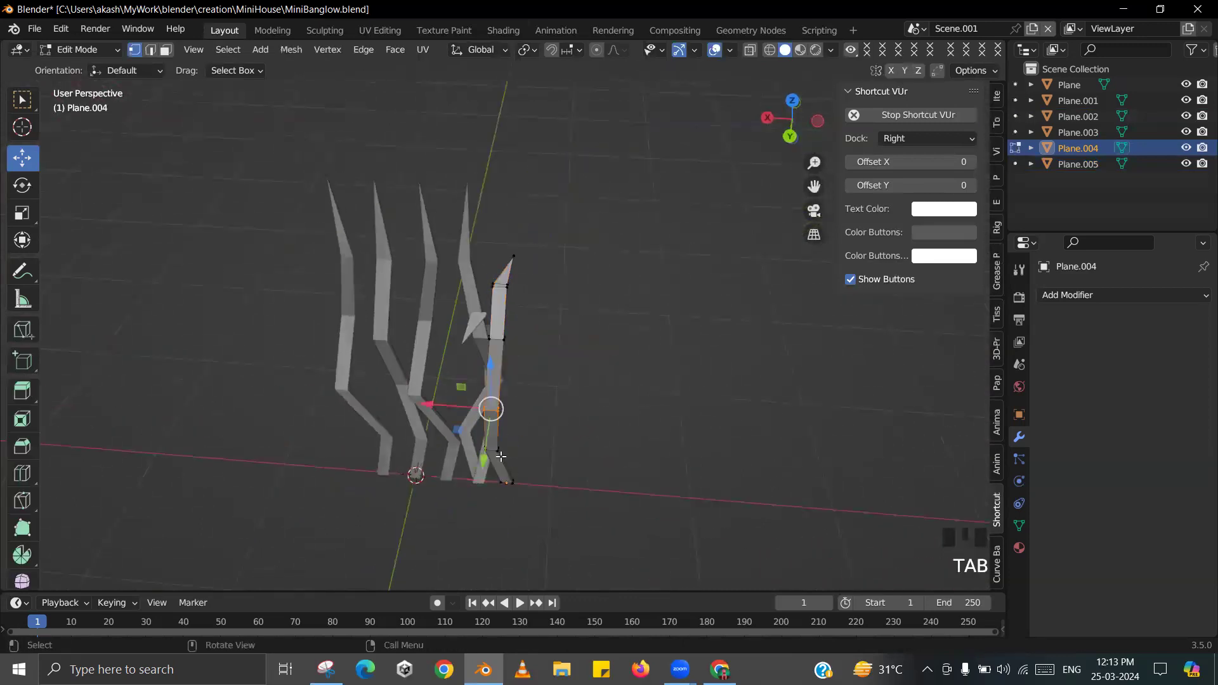
{"action": "scroll", "coordinate": [545, 437], "scroll_direction": "up", "scroll_amount": 2}
{"action": "middle_click_drag", "start_coordinate": [557, 493], "coordinate": [552, 351], "text": "shift"}
{"action": "key", "text": "z"}
{"action": "left_click_drag", "start_coordinate": [589, 475], "coordinate": [456, 418]}
{"action": "left_click_drag", "start_coordinate": [454, 266], "coordinate": [541, 286]}
{"action": "left_click_drag", "start_coordinate": [437, 271], "coordinate": [451, 274]}
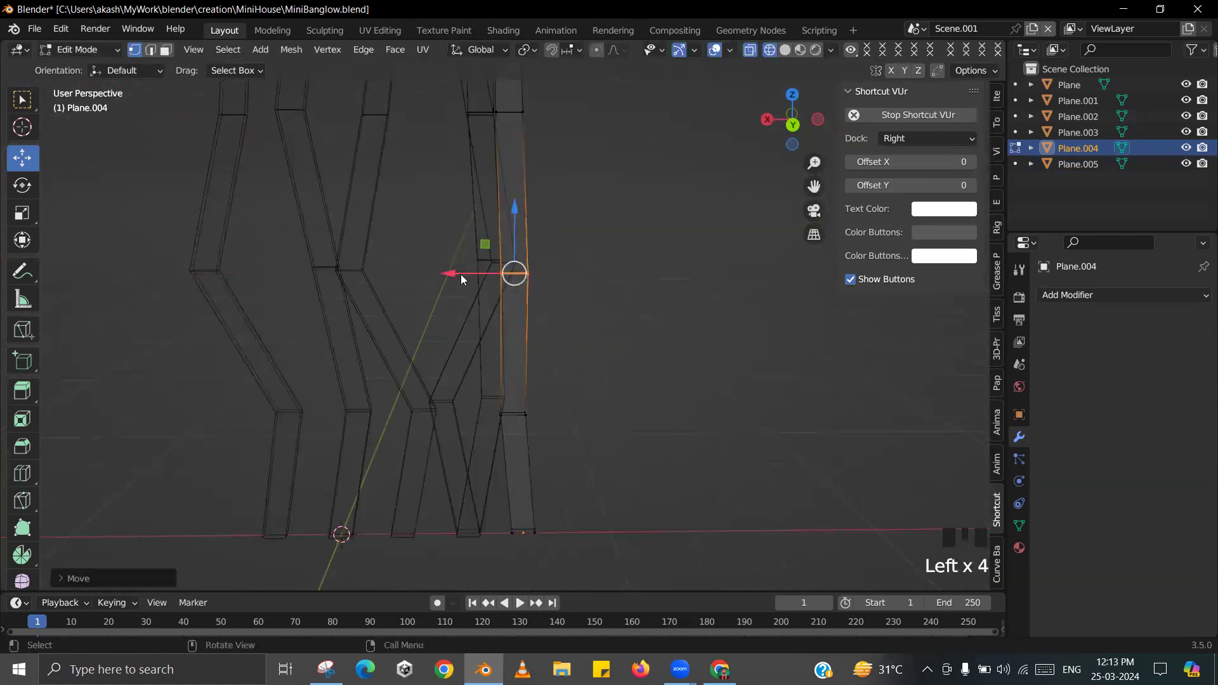
- Scale down the middle cross-section of the drooping blade in solid shading
{"action": "key", "text": "Tab"}
{"action": "scroll", "coordinate": [546, 254], "scroll_direction": "down", "scroll_amount": 1}
{"action": "key", "text": "z"}
{"action": "left_click", "coordinate": [729, 226]}
{"action": "middle_click_drag", "start_coordinate": [567, 235], "coordinate": [602, 339], "text": "shift"}
{"action": "key", "text": "Tab"}
{"action": "key", "text": "s"}
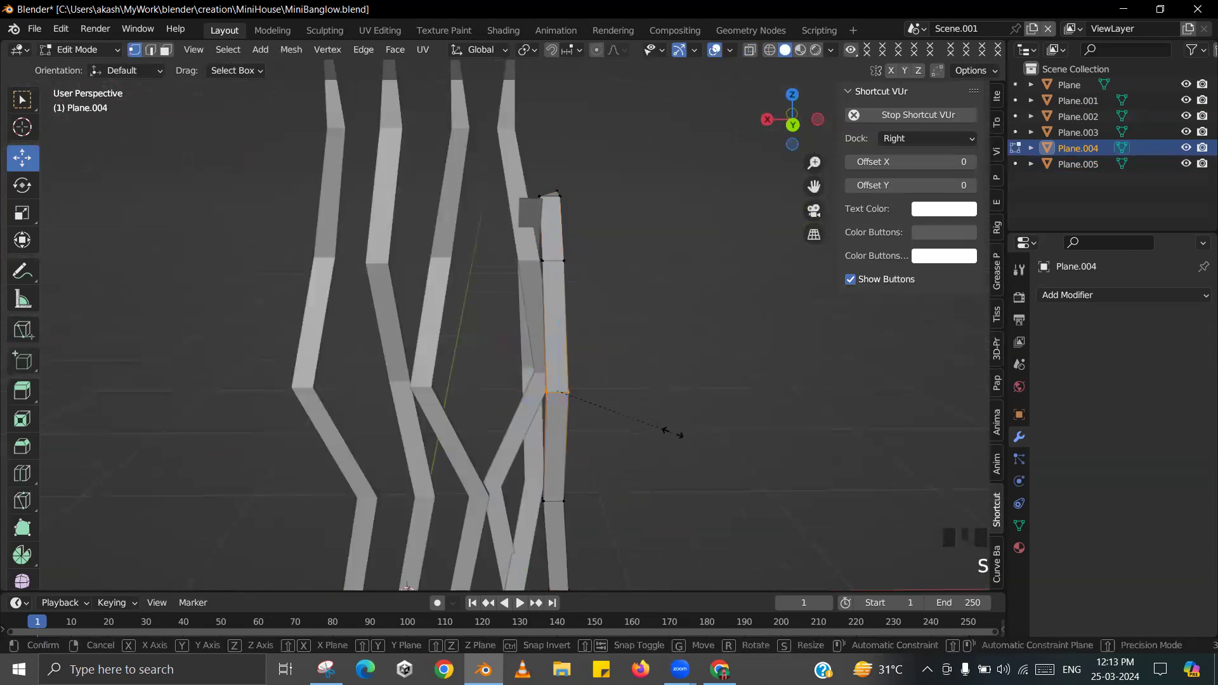
{"action": "left_click", "coordinate": [572, 351]}
- Narrow the blade's upper cross-sections in wireframe, scaling the uppermost one to about 0.47
{"action": "key", "text": "z"}
{"action": "left_click", "coordinate": [514, 281]}
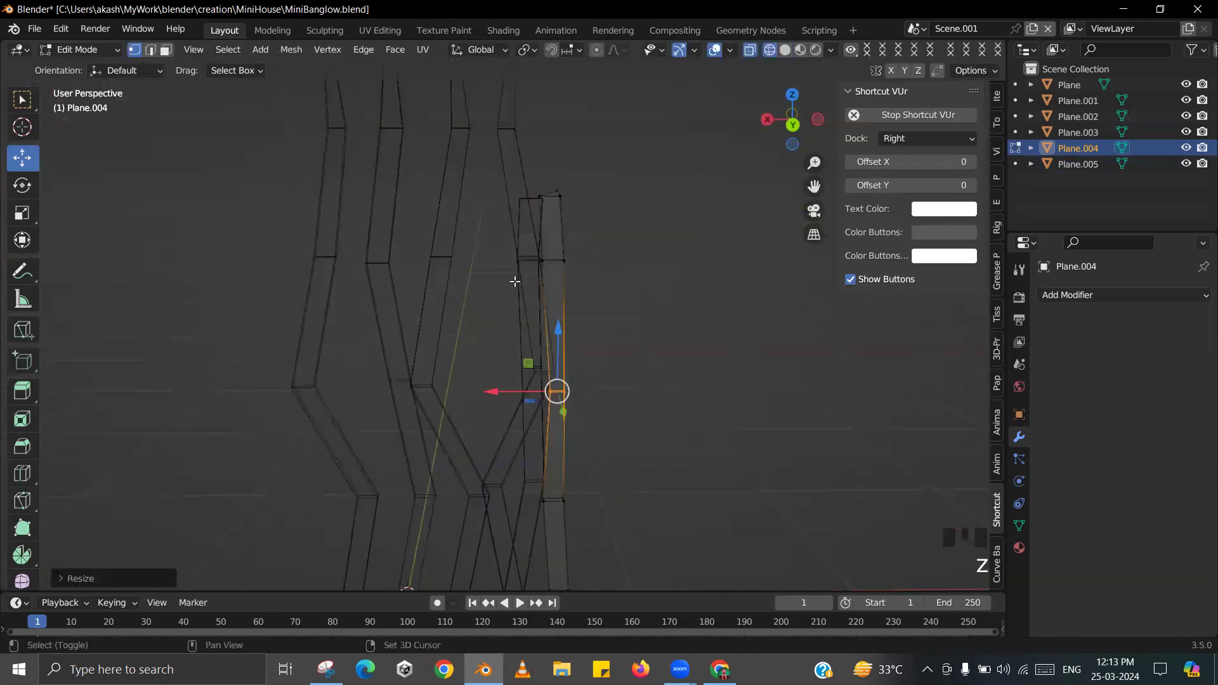
{"action": "left_click_drag", "start_coordinate": [605, 292], "coordinate": [606, 293]}
{"action": "key", "text": "s"}
{"action": "left_click", "coordinate": [621, 324]}
{"action": "middle_click_drag", "start_coordinate": [547, 340], "coordinate": [449, 353]}
{"action": "left_click_drag", "start_coordinate": [467, 199], "coordinate": [527, 230]}
{"action": "key", "text": "s"}
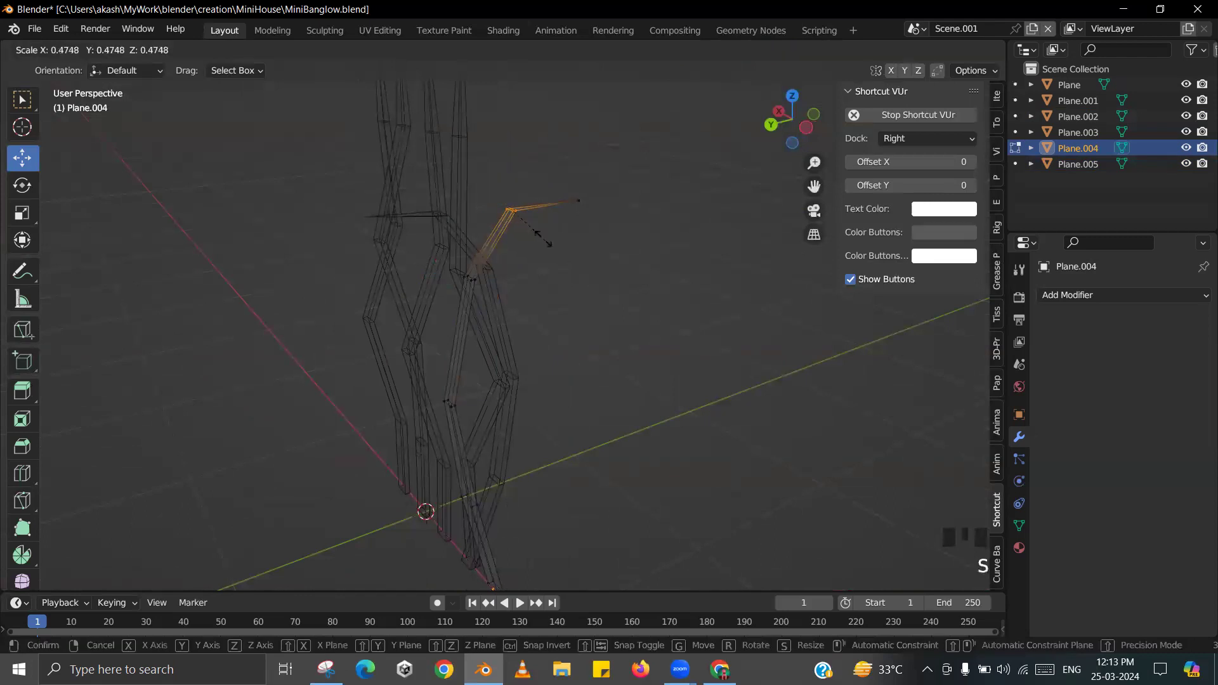
{"action": "left_click", "coordinate": [539, 236]}
- Return to solid shading and move the drooping blade away from the other blades along negative X
{"action": "key", "text": "Tab"}
{"action": "key", "text": "z"}
{"action": "left_click", "coordinate": [595, 227]}
{"action": "scroll", "coordinate": [565, 355], "scroll_direction": "down", "scroll_amount": 2}
{"action": "mouse_move", "coordinate": [566, 355]}
{"action": "middle_mouse_down"}
{"action": "mouse_move", "coordinate": [470, 521]}
{"action": "mouse_move", "coordinate": [467, 500]}
{"action": "middle_mouse_up"}
{"action": "left_click_drag", "start_coordinate": [466, 498], "coordinate": [566, 528]}
{"action": "middle_click_drag", "start_coordinate": [522, 467], "coordinate": [473, 509], "text": "shift"}
{"action": "key", "text": "Tab"}
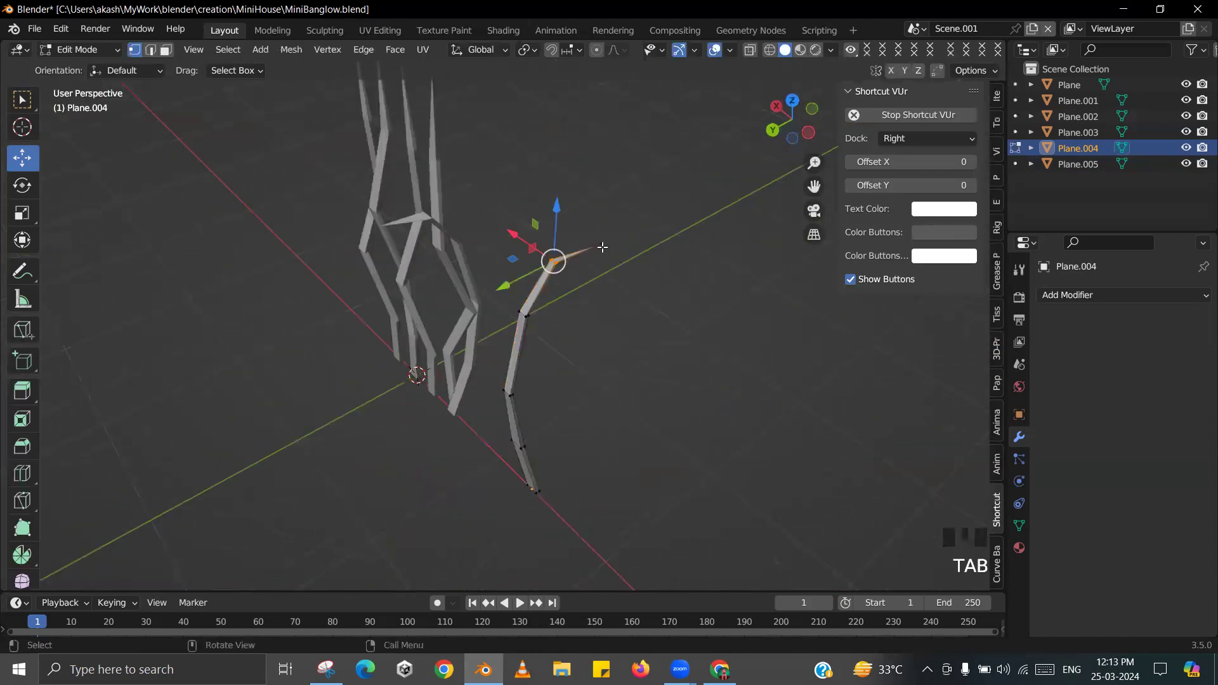
{"action": "left_click_drag", "start_coordinate": [566, 266], "coordinate": [629, 256]}
{"action": "middle_click_drag", "start_coordinate": [628, 255], "coordinate": [562, 400]}
{"action": "key", "text": "Tab"}
- Duplicate the drooping blade in place and rotate the copy about Z to face the opposite direction
{"action": "key", "text": "shift+d"}
{"action": "right_click", "coordinate": [560, 393]}
{"action": "key", "text": "r"}
{"action": "key", "text": "z"}
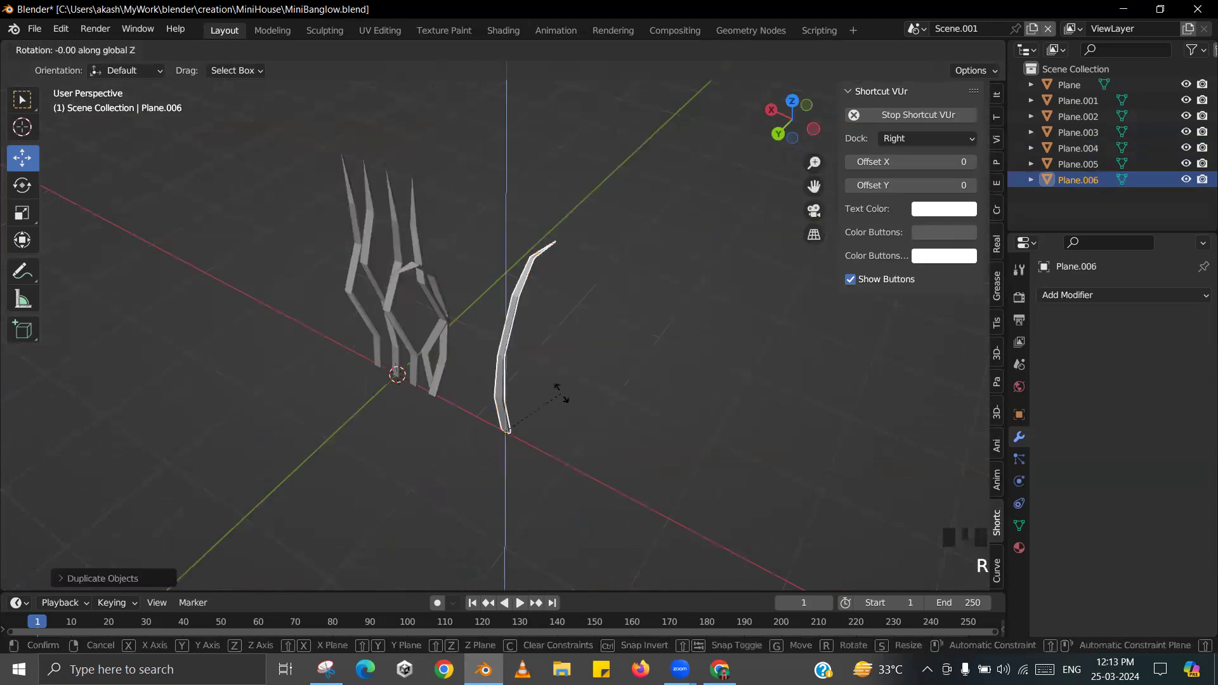
{"action": "key", "text": "Return"}
{"action": "key", "text": "KP_1"}
{"action": "key", "text": "KP_0"}
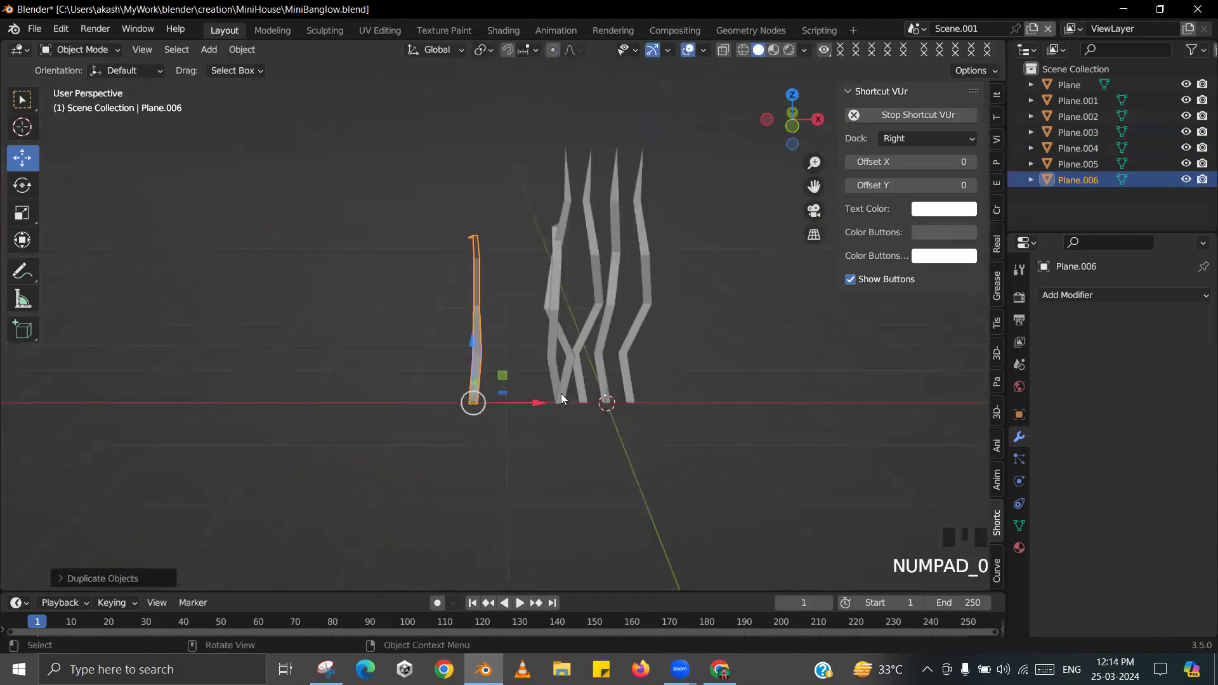
{"action": "key", "text": "r"}
{"action": "key", "text": "z"}
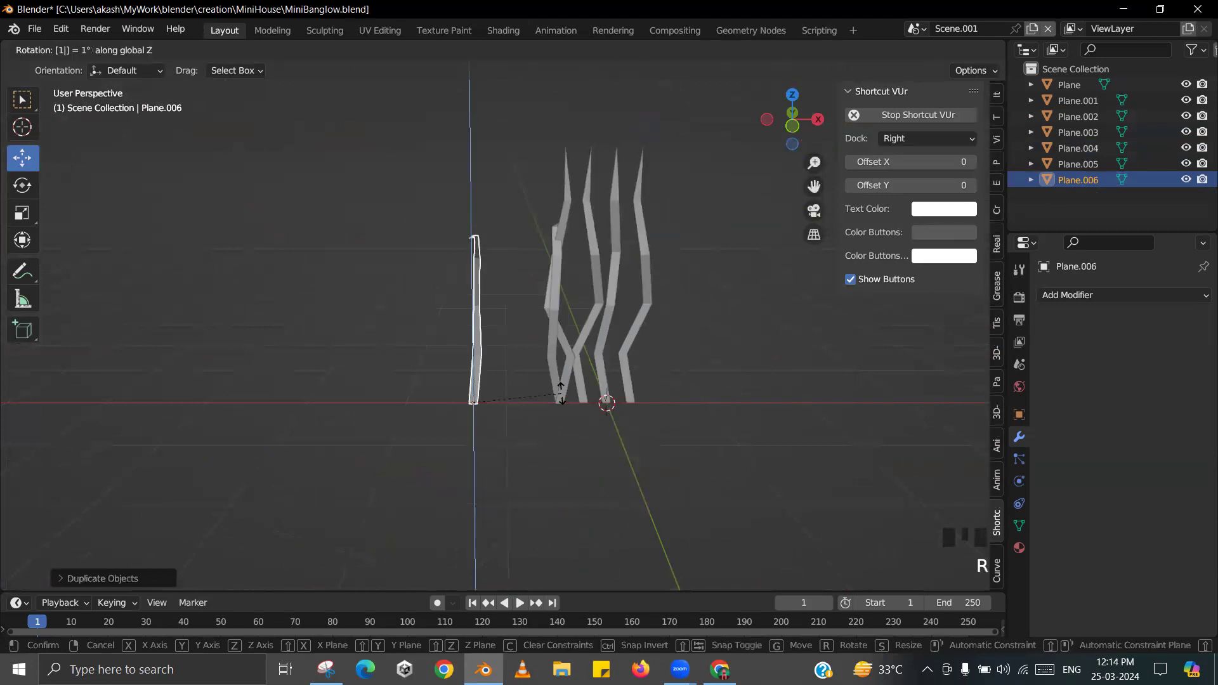
{"action": "key", "text": "Return"}
- Tilt the opposing blade copy about X and scale it to vary it from the original
{"action": "middle_click_drag", "start_coordinate": [446, 399], "coordinate": [458, 357]}
{"action": "key", "text": "r"}
{"action": "key", "text": "x"}
{"action": "left_click", "coordinate": [640, 379]}
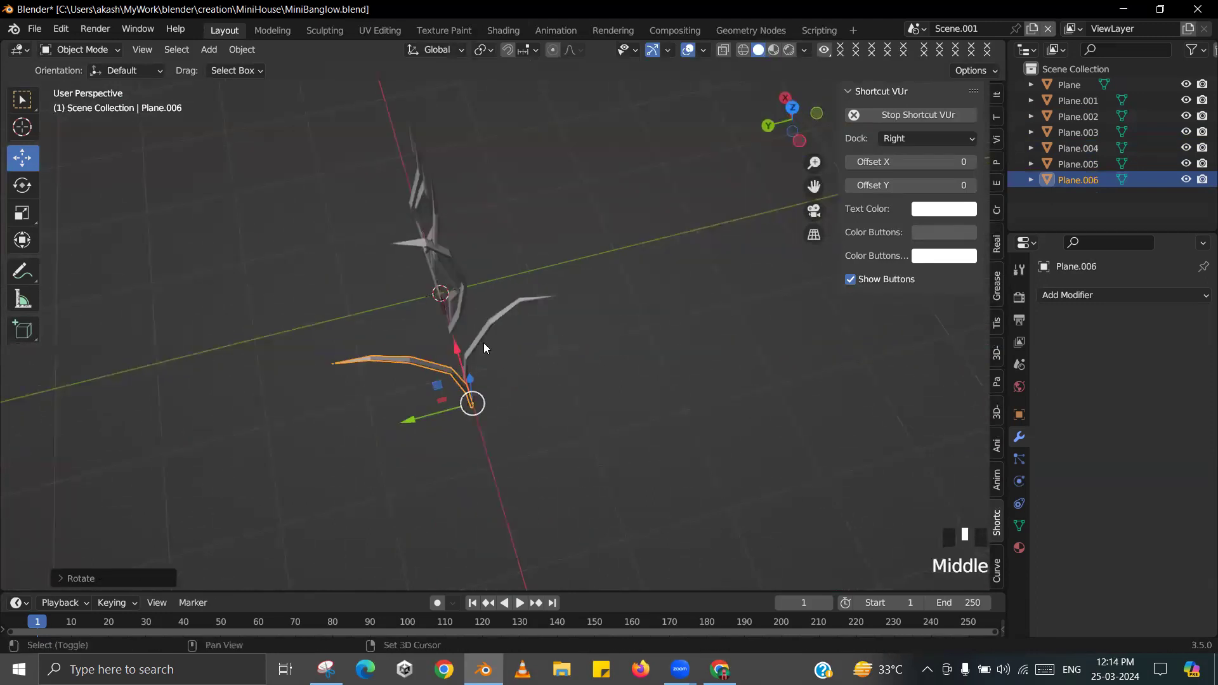
{"action": "middle_click_drag", "start_coordinate": [560, 392], "coordinate": [610, 387]}
{"action": "key", "text": "s"}
{"action": "left_click", "coordinate": [520, 356]}
- Isolate the two opposing blades in local view, duplicate both, and rotate the copies about Z
{"action": "left_click", "coordinate": [455, 339], "text": "shift"}
{"action": "key", "text": "KP_Divide"}
{"action": "key", "text": "shift+d"}
{"action": "type", "text": "r"}
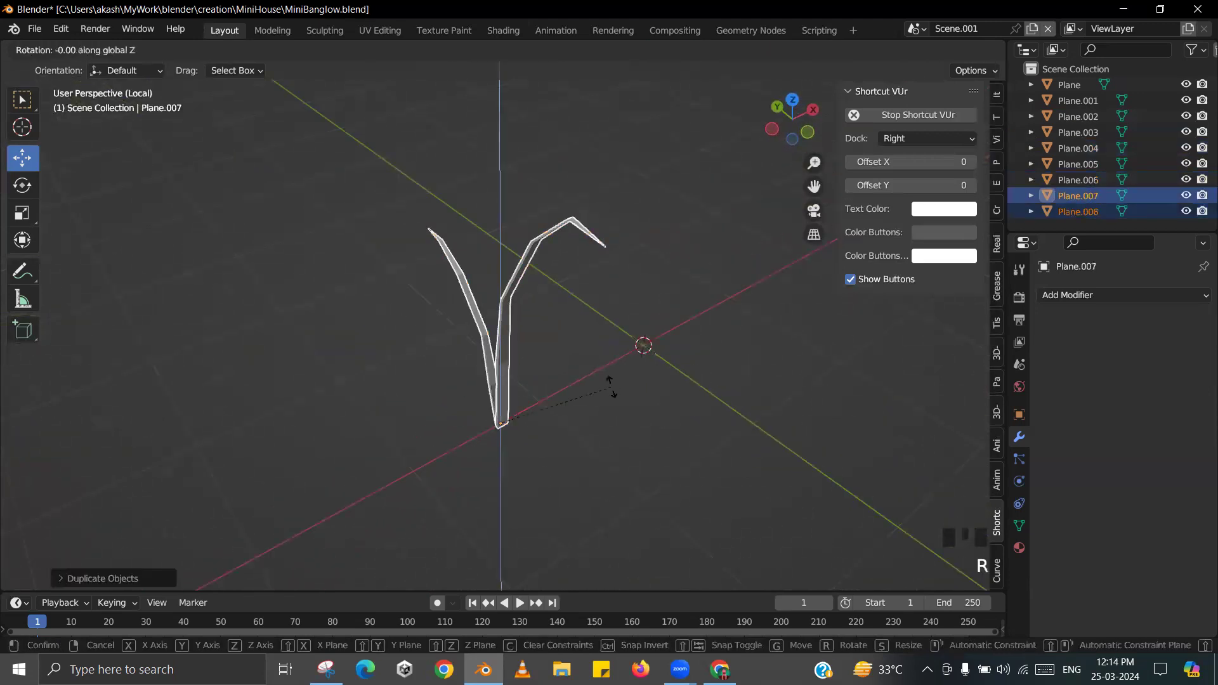
{"action": "type", "text": "80"}
{"action": "key", "text": "Return"}
- Turn the duplicated pair by 90° so it crosses the original pair, and select all four blades
{"action": "middle_click_drag", "start_coordinate": [609, 385], "coordinate": [596, 285]}
{"action": "type", "text": "rx90"}
{"action": "key", "text": "Return"}
{"action": "left_click", "coordinate": [550, 244]}
{"action": "key", "text": "g"}
{"action": "right_click", "coordinate": [628, 203]}
{"action": "middle_click_drag", "start_coordinate": [505, 313], "coordinate": [549, 322]}
{"action": "left_click_drag", "start_coordinate": [566, 461], "coordinate": [459, 384]}
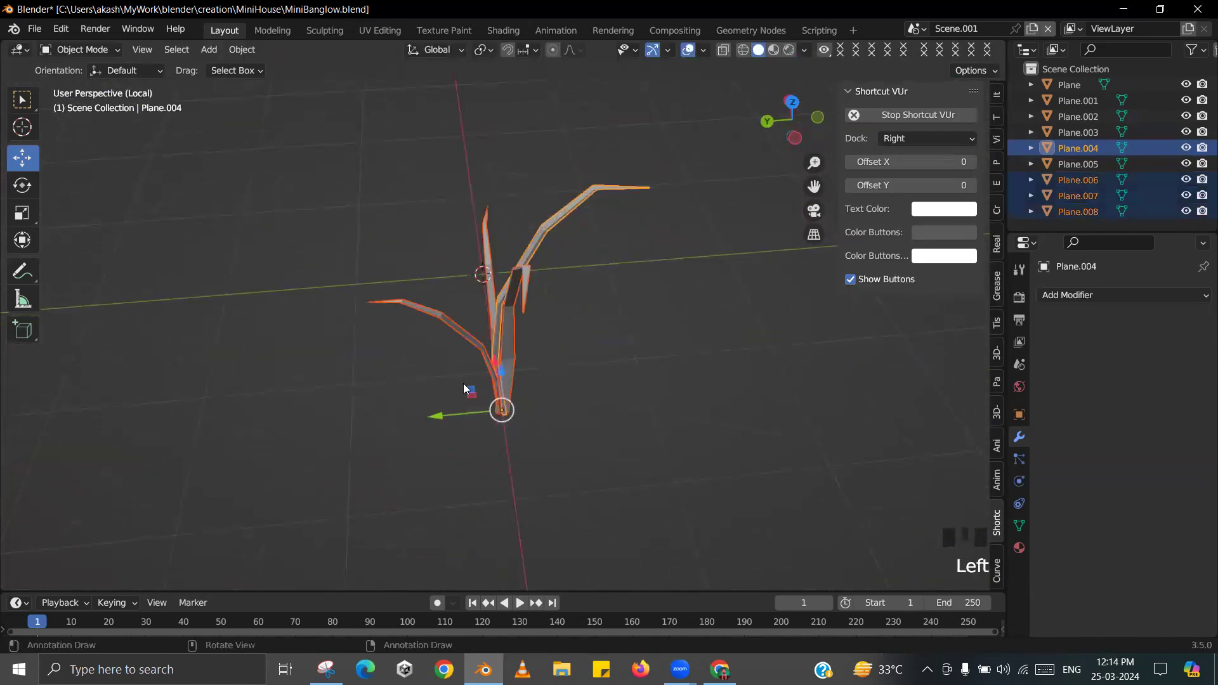
- Duplicate the four blades, rotate the copies about Z to fill the gaps between the originals, and scale the copies
{"action": "middle_click_drag", "start_coordinate": [594, 383], "coordinate": [642, 379]}
{"action": "key", "text": "shift+d"}
{"action": "type", "text": "r"}
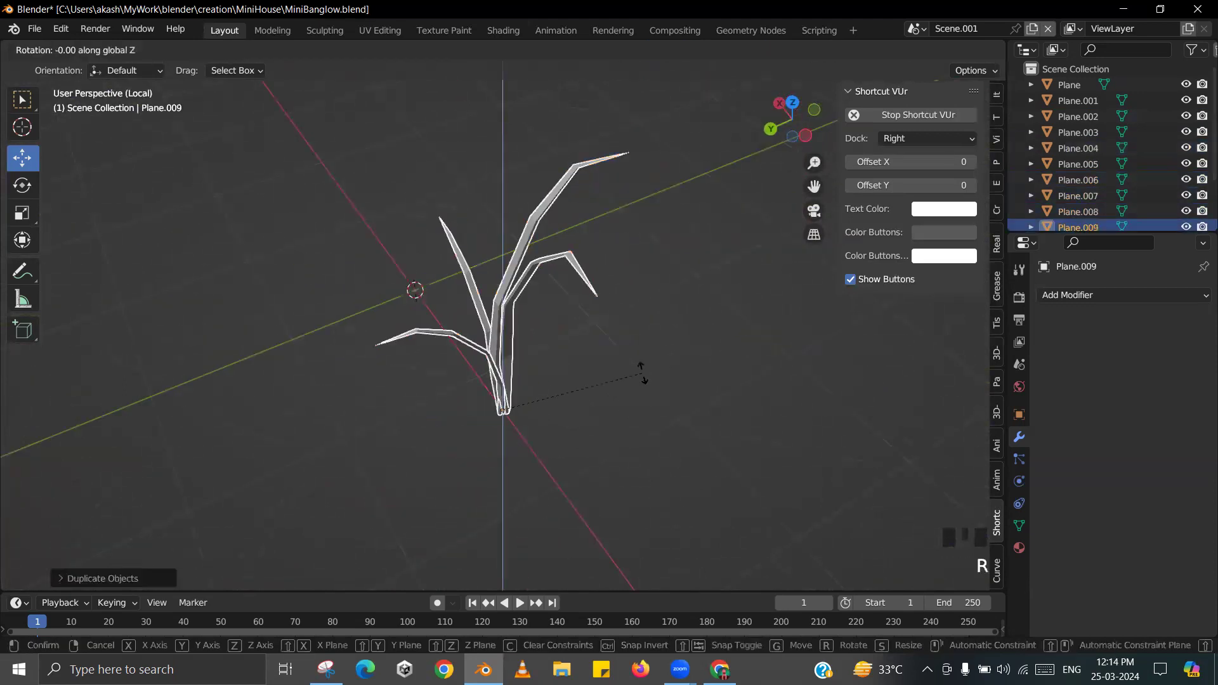
{"action": "type", "text": "90"}
{"action": "key", "text": "Return"}
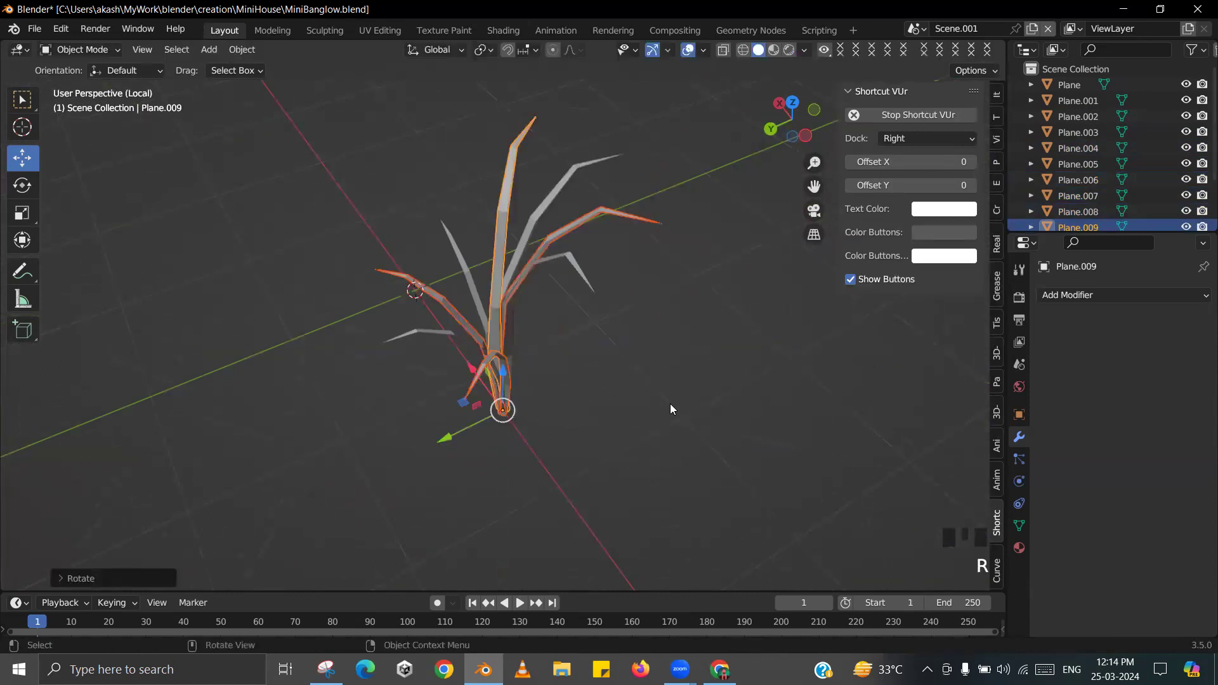
{"action": "key", "text": "s"}
{"action": "left_click", "coordinate": [632, 401]}
{"action": "middle_click_drag", "start_coordinate": [632, 401], "coordinate": [740, 424]}
- Tilt two of the clump's blades individually about X to break up the regular arrangement
{"action": "left_click", "coordinate": [456, 367]}
{"action": "left_click", "coordinate": [498, 315]}
{"action": "key", "text": "r"}
{"action": "key", "text": "x"}
{"action": "left_click", "coordinate": [723, 382]}
{"action": "middle_click_drag", "start_coordinate": [560, 382], "coordinate": [600, 386]}
{"action": "left_click", "coordinate": [572, 370]}
{"action": "middle_click_drag", "start_coordinate": [574, 432], "coordinate": [626, 425]}
{"action": "middle_click_drag", "start_coordinate": [658, 517], "coordinate": [637, 449], "text": "shift"}
{"action": "middle_click_drag", "start_coordinate": [637, 449], "coordinate": [468, 426]}
{"action": "key", "text": "r"}
{"action": "key", "text": "x"}
{"action": "left_click", "coordinate": [628, 468]}
- Tilt two more blades about X, each by its own amount, including the wide drooping blade Plane.004
{"action": "left_click", "coordinate": [506, 319]}
{"action": "middle_click_drag", "start_coordinate": [685, 446], "coordinate": [652, 443]}
{"action": "key", "text": "r"}
{"action": "key", "text": "x"}
{"action": "left_click", "coordinate": [639, 411]}
{"action": "middle_click_drag", "start_coordinate": [558, 383], "coordinate": [506, 376]}
{"action": "left_click", "coordinate": [515, 310]}
{"action": "middle_click_drag", "start_coordinate": [590, 363], "coordinate": [436, 353]}
{"action": "key", "text": "r"}
{"action": "key", "text": "x"}
{"action": "left_click", "coordinate": [582, 358]}
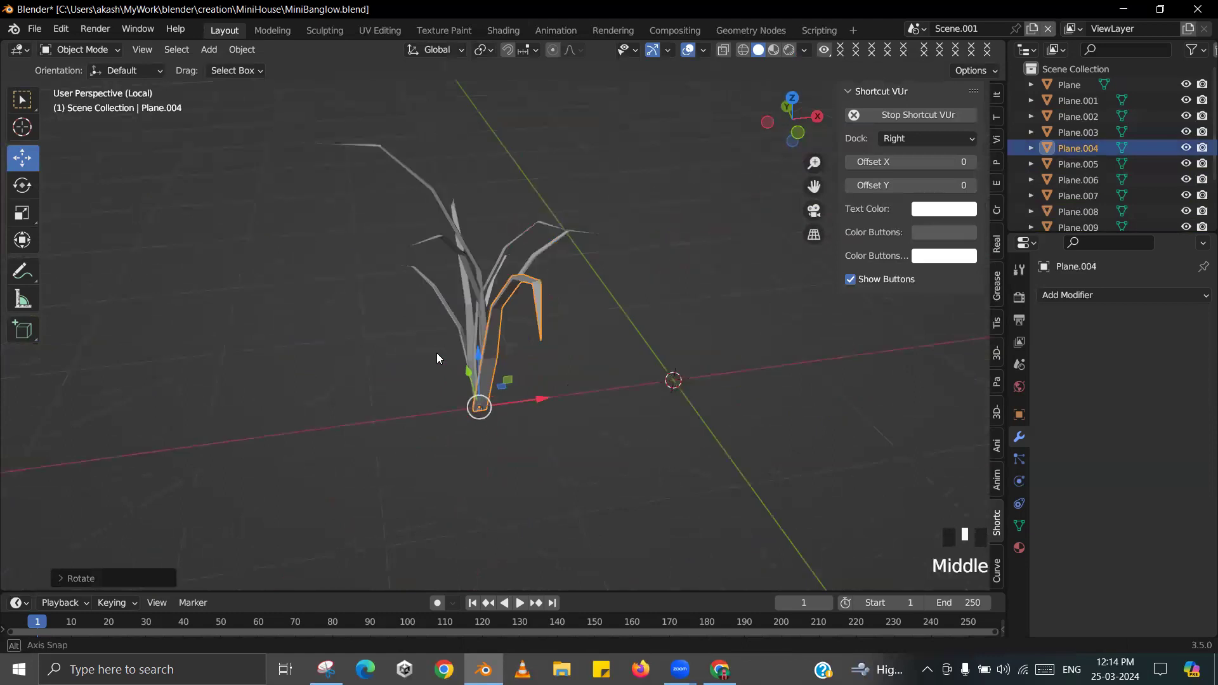
- Freely rotate blade Plane.011 and one further blade to vary their lean, and save the file
{"action": "left_click", "coordinate": [442, 253]}
{"action": "middle_click_drag", "start_coordinate": [492, 317], "coordinate": [610, 380]}
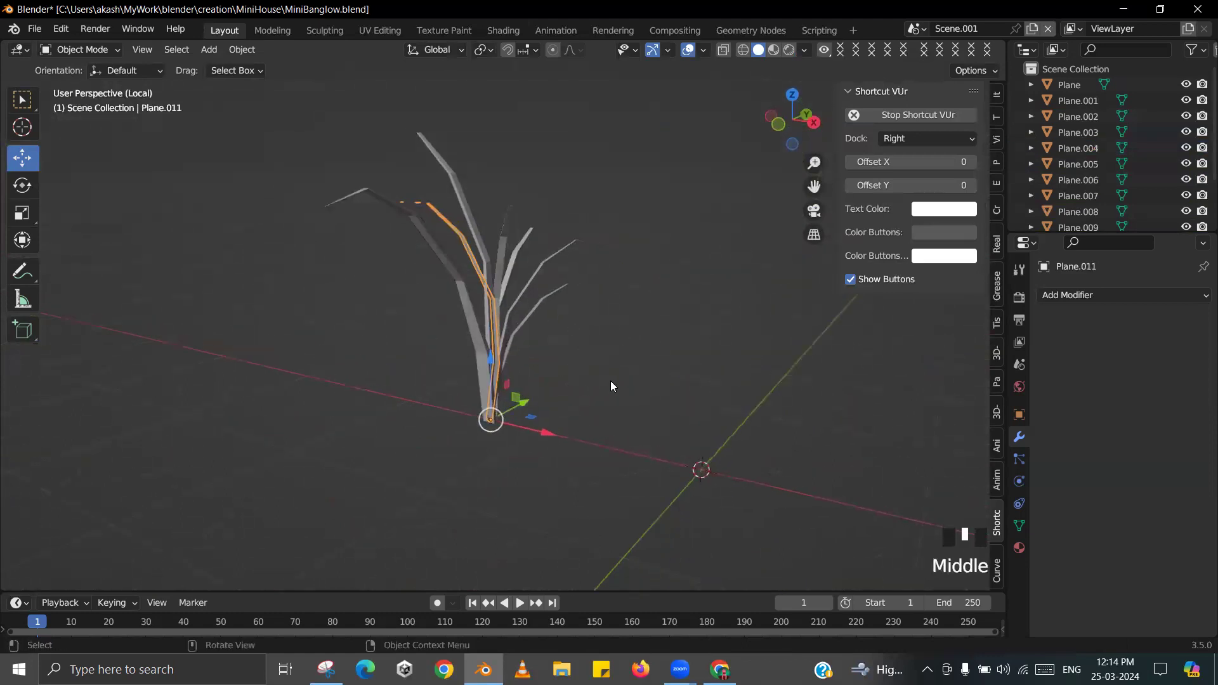
{"action": "key", "text": "r"}
{"action": "left_click", "coordinate": [523, 332]}
{"action": "middle_click_drag", "start_coordinate": [573, 340], "coordinate": [465, 271]}
{"action": "left_click", "coordinate": [544, 327]}
{"action": "middle_click_drag", "start_coordinate": [479, 347], "coordinate": [576, 362]}
{"action": "key", "text": "r"}
{"action": "left_click", "coordinate": [553, 361]}
{"action": "key", "text": "ctrl+s"}
- Freely rotate blade Plane.009 to give it a different lean from its neighbours
{"action": "left_click", "coordinate": [510, 320]}
{"action": "middle_click_drag", "start_coordinate": [514, 384], "coordinate": [590, 418]}
{"action": "left_click", "coordinate": [581, 406]}
{"action": "middle_click_drag", "start_coordinate": [558, 330], "coordinate": [647, 258]}
{"action": "left_click", "coordinate": [488, 310]}
{"action": "key", "text": "r"}
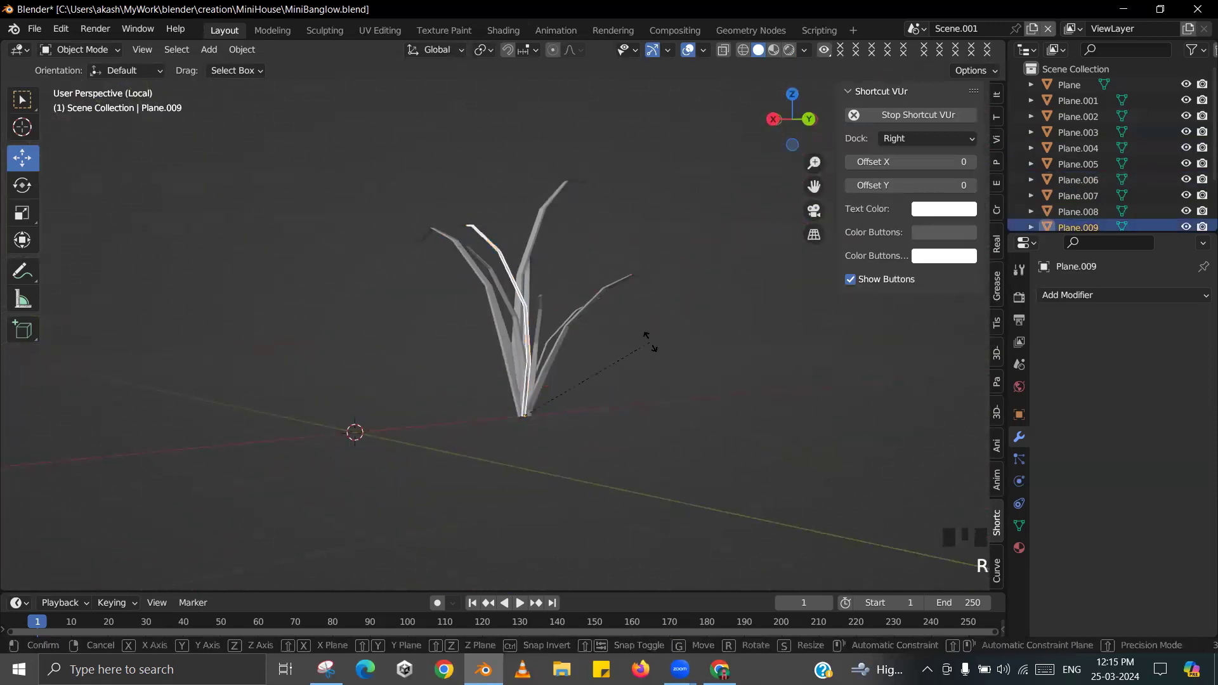
{"action": "left_click", "coordinate": [603, 316]}
{"action": "middle_click_drag", "start_coordinate": [603, 316], "coordinate": [505, 295]}
- Adjust the lean of two remaining blades with free rotations and save the file
{"action": "left_click", "coordinate": [561, 325]}
{"action": "key", "text": "r"}
{"action": "left_click", "coordinate": [582, 391]}
{"action": "middle_click_drag", "start_coordinate": [657, 348], "coordinate": [570, 356]}
{"action": "left_click", "coordinate": [555, 309]}
{"action": "key", "text": "r"}
{"action": "left_click", "coordinate": [577, 355]}
{"action": "key", "text": "ctrl+s"}
- Select all the blades of the clump, duplicate them, and shift the copy sideways along the X axis
{"action": "left_click", "coordinate": [501, 305]}
{"action": "middle_click_drag", "start_coordinate": [499, 337], "coordinate": [560, 378]}
{"action": "left_click", "coordinate": [582, 409]}
{"action": "scroll", "coordinate": [558, 378], "scroll_direction": "up", "scroll_amount": 2}
{"action": "left_click_drag", "start_coordinate": [510, 375], "coordinate": [550, 405]}
{"action": "mouse_move", "coordinate": [551, 405]}
{"action": "middle_mouse_down"}
{"action": "mouse_move", "coordinate": [535, 406]}
{"action": "mouse_move", "coordinate": [551, 406]}
{"action": "middle_mouse_up"}
{"action": "key", "text": "shift+d"}
{"action": "right_click", "coordinate": [551, 405]}
{"action": "left_click_drag", "start_coordinate": [484, 412], "coordinate": [668, 431]}
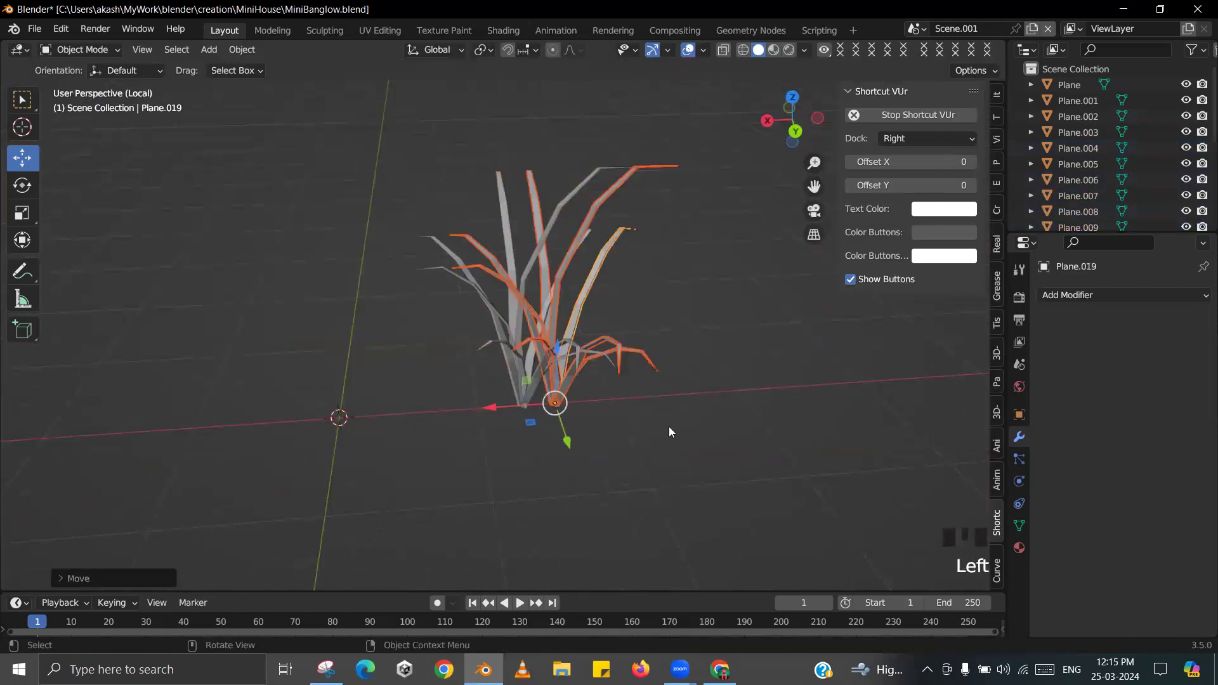
- Rotate the copied clump in front view so it leans outward, and move its roots beside the original clump
{"action": "middle_click", "coordinate": [663, 426]}
{"action": "key", "text": "KP_3"}
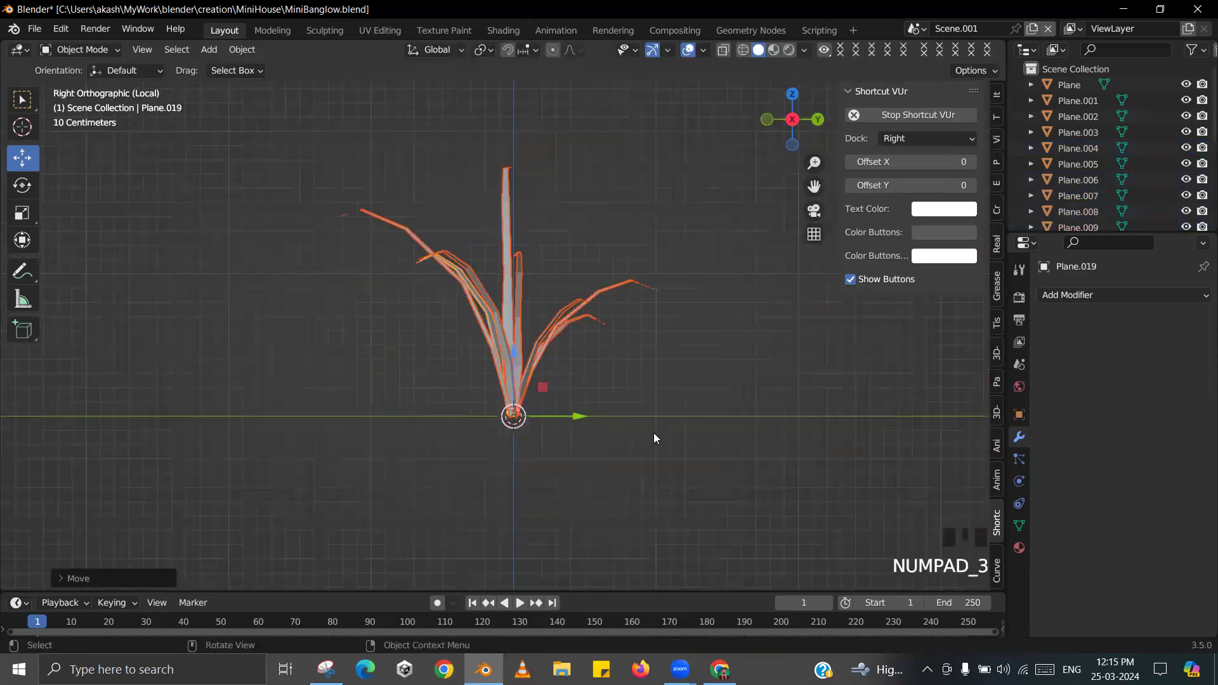
{"action": "key", "text": "KP_1"}
{"action": "key", "text": "r"}
{"action": "left_click", "coordinate": [617, 373]}
{"action": "key", "text": "g"}
{"action": "left_click", "coordinate": [642, 374]}
{"action": "middle_click_drag", "start_coordinate": [549, 380], "coordinate": [569, 417]}
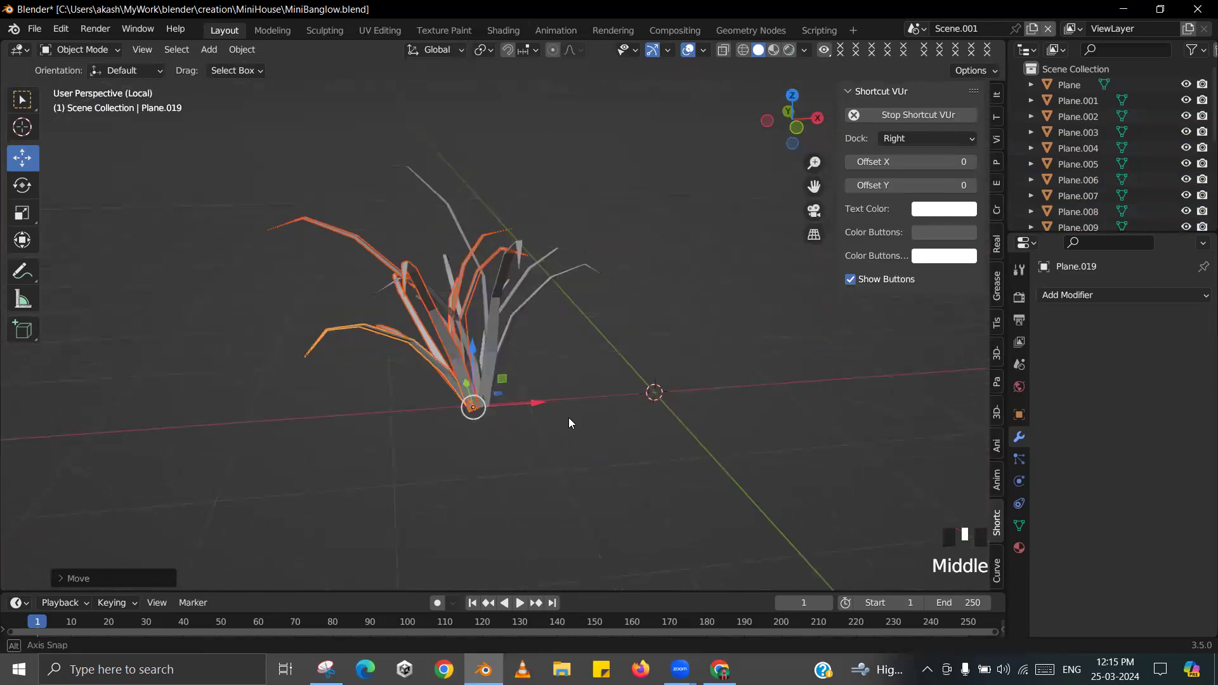
- Duplicate the leaning clump in front view, rotate the copy to lean the other way, and place it on the original's opposite side
{"action": "key", "text": "KP_1"}
{"action": "key", "text": "shift+d"}
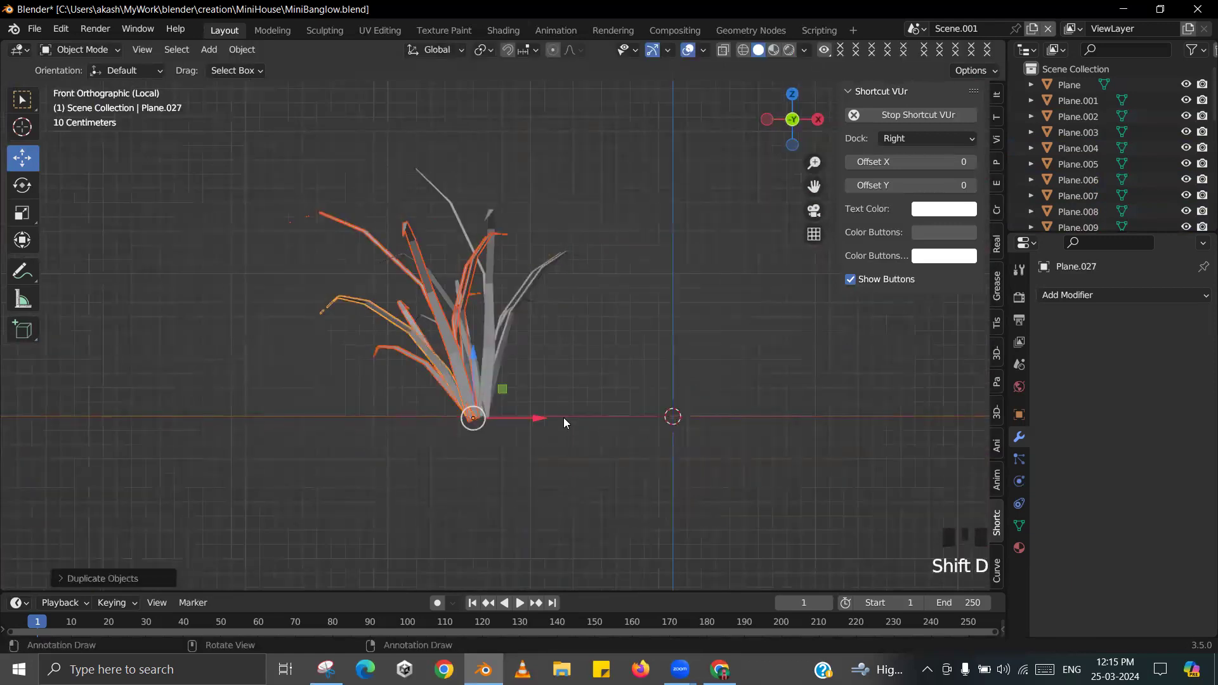
{"action": "key", "text": "r"}
{"action": "left_click", "coordinate": [605, 526]}
{"action": "key", "text": "g"}
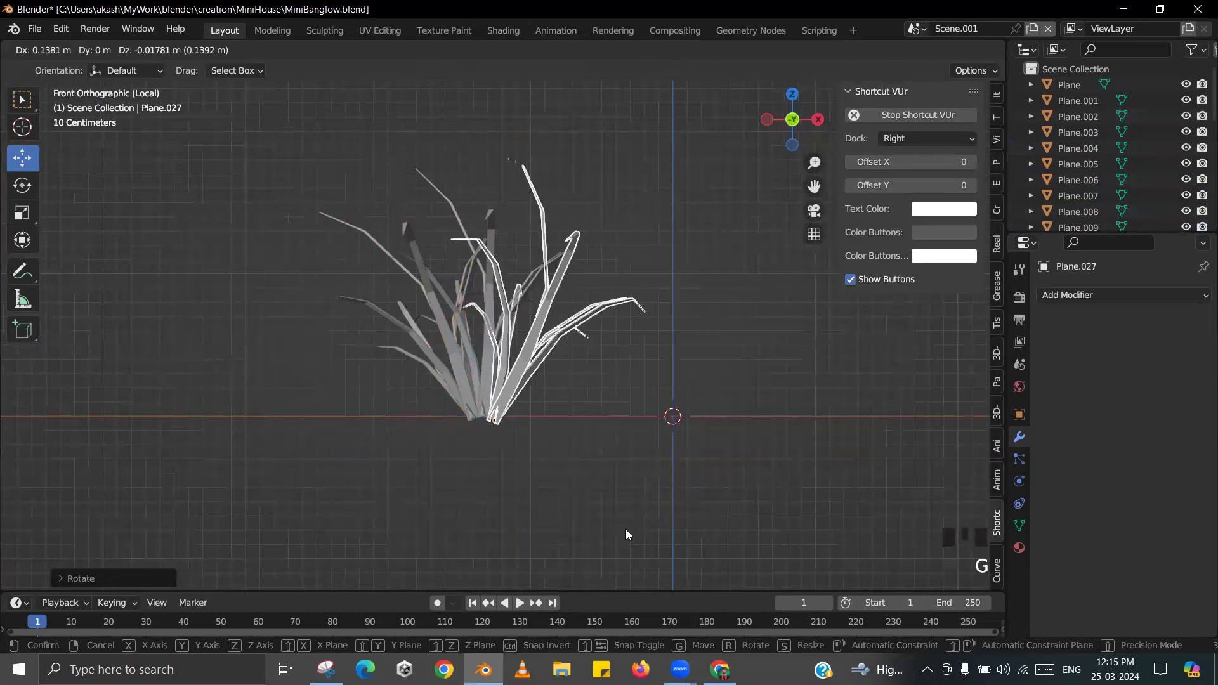
{"action": "scroll", "coordinate": [611, 454], "scroll_direction": "down", "scroll_amount": 2}
{"action": "left_click", "coordinate": [608, 452]}
- Select all three clumps, duplicate them in right view, tilt the copy outward, and offset it along negative Y
{"action": "middle_click_drag", "start_coordinate": [604, 449], "coordinate": [449, 424]}
{"action": "scroll", "coordinate": [451, 409], "scroll_direction": "up", "scroll_amount": 3}
{"action": "left_click_drag", "start_coordinate": [453, 408], "coordinate": [546, 449]}
{"action": "middle_click_drag", "start_coordinate": [492, 425], "coordinate": [577, 414]}
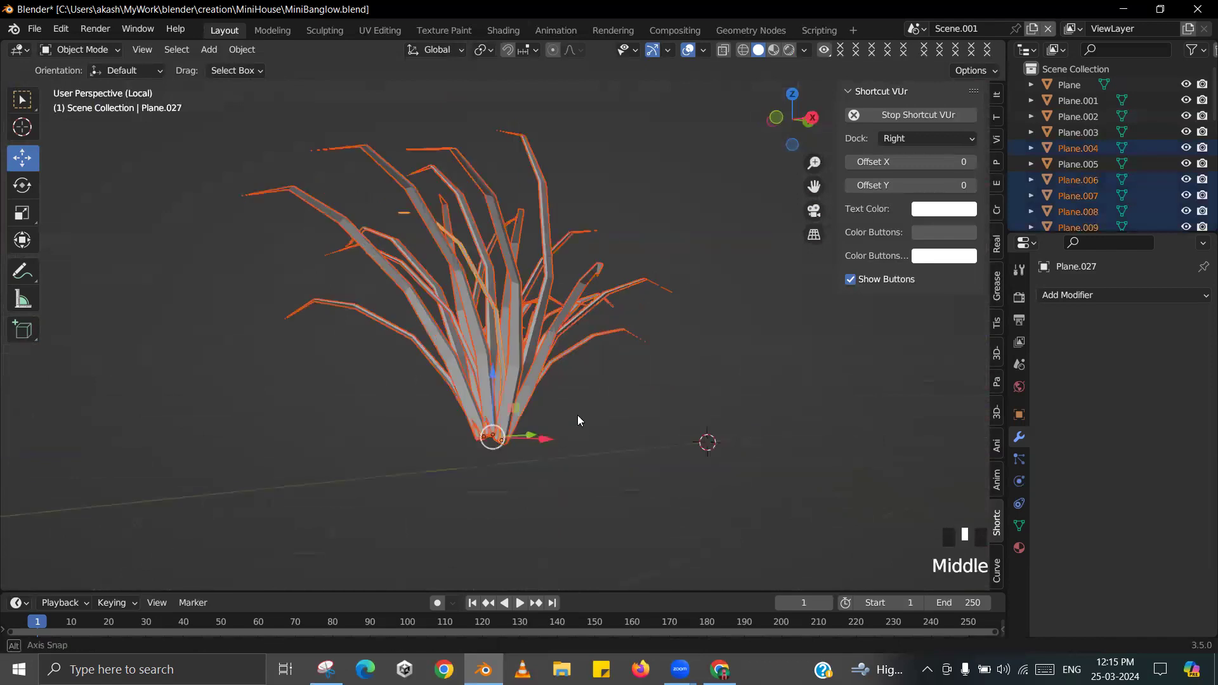
{"action": "key", "text": "KP_3"}
{"action": "key", "text": "shift+d"}
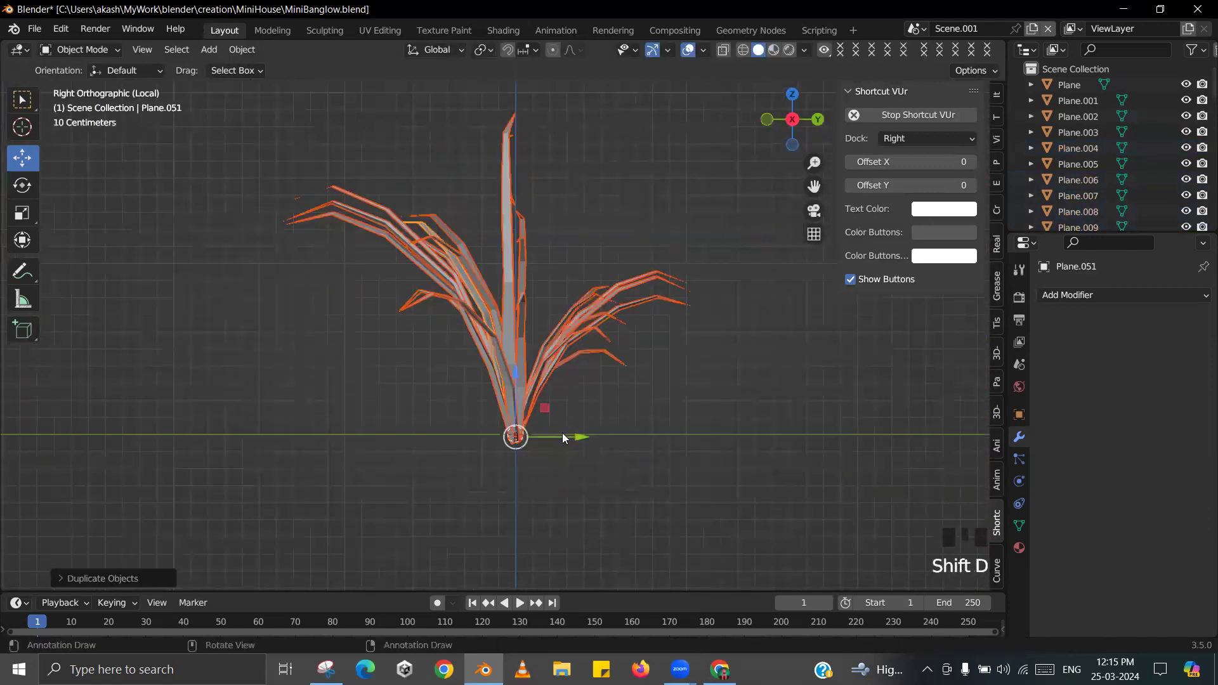
{"action": "key", "text": "r"}
{"action": "left_click", "coordinate": [576, 413]}
{"action": "key", "text": "g"}
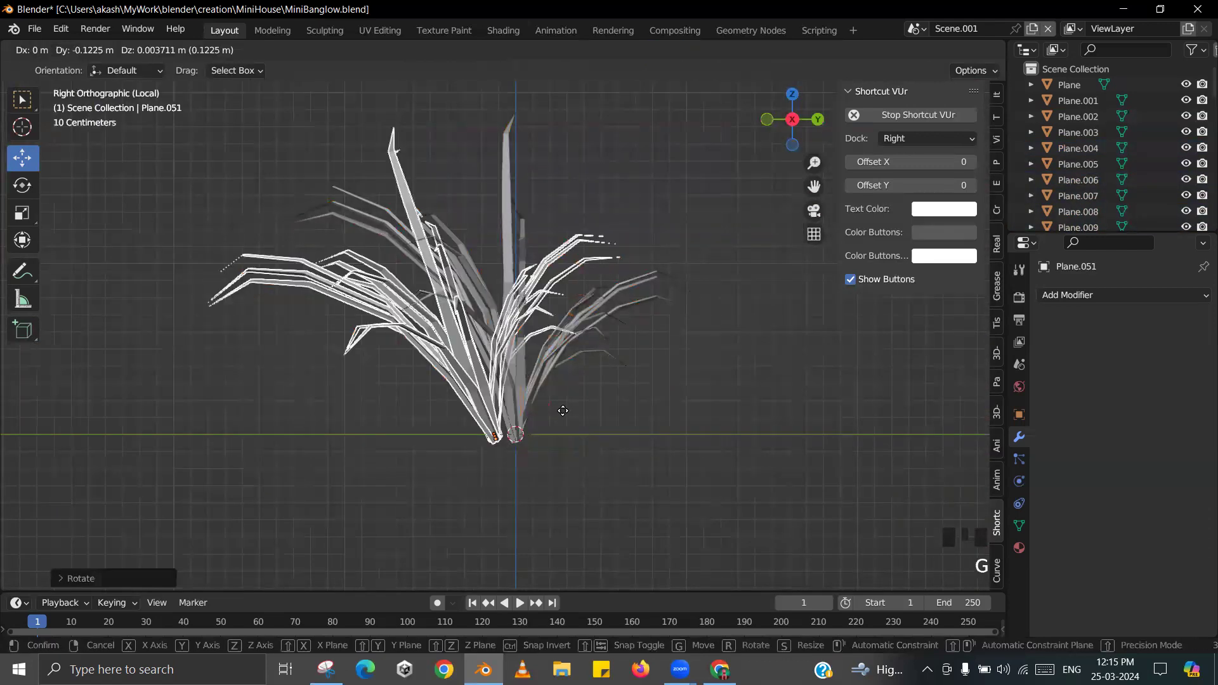
{"action": "left_click", "coordinate": [582, 417]}
- Duplicate the tilted clumps again, rotate the copy to lean the opposite way, and move it to the positive Y side
{"action": "key", "text": "shift+d"}
{"action": "key", "text": "r"}
{"action": "left_click", "coordinate": [655, 482]}
{"action": "key", "text": "g"}
{"action": "left_click", "coordinate": [684, 468]}
- Select several blades scattered through the grass clump and scale them up together to vary the blade heights
{"action": "left_click", "coordinate": [683, 387]}
{"action": "middle_click_drag", "start_coordinate": [684, 388], "coordinate": [657, 209]}
{"action": "middle_click_drag", "start_coordinate": [652, 274], "coordinate": [738, 347]}
{"action": "key", "text": "s"}
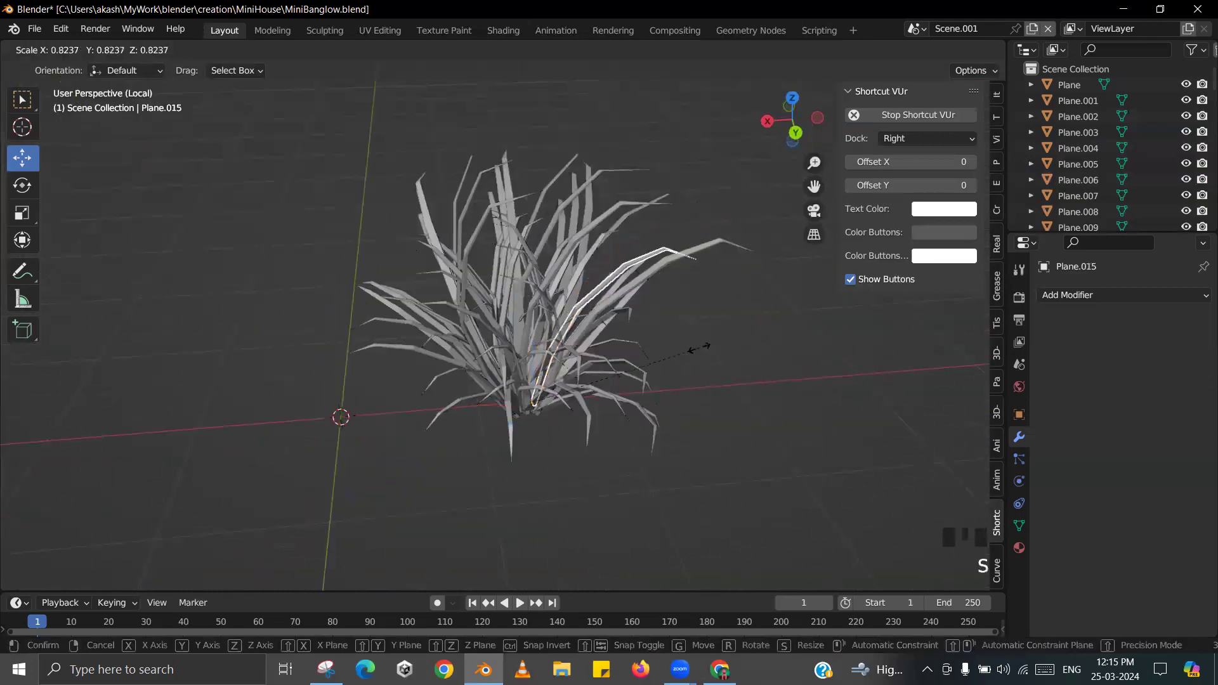
{"action": "left_click", "coordinate": [513, 238]}
{"action": "left_click", "coordinate": [459, 234], "text": "shift"}
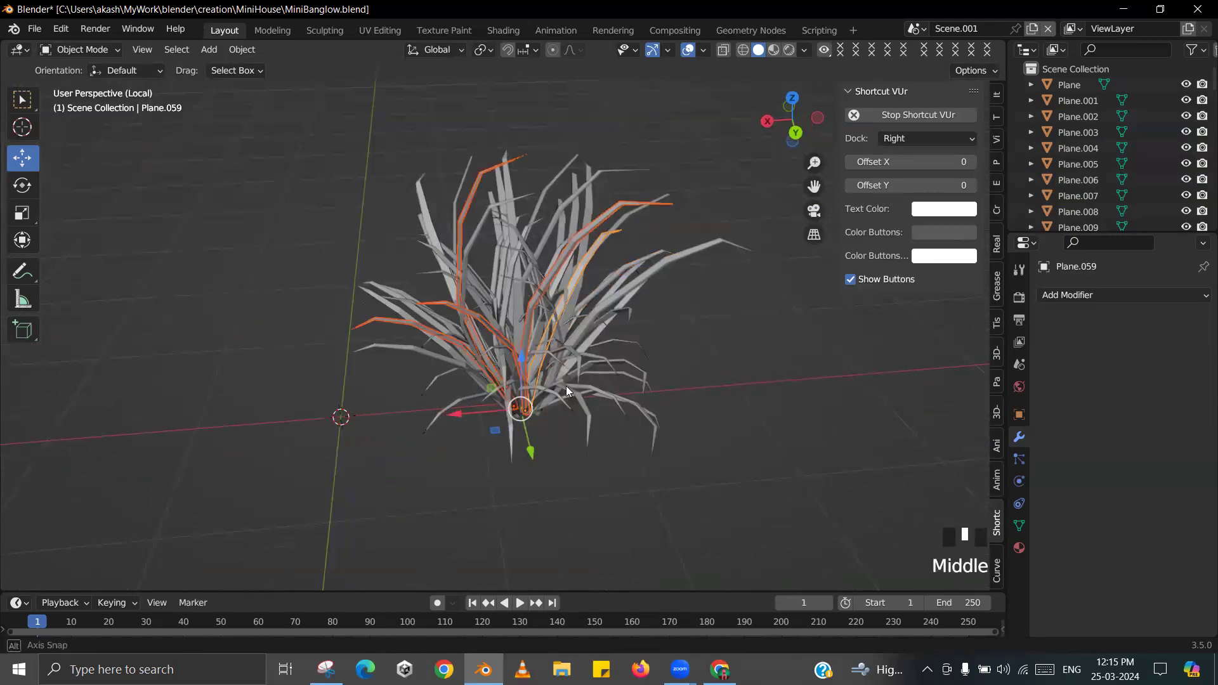
{"action": "middle_click_drag", "start_coordinate": [565, 385], "coordinate": [601, 325]}
{"action": "left_click", "coordinate": [603, 326], "text": "shift"}
{"action": "middle_click_drag", "start_coordinate": [610, 395], "coordinate": [551, 265], "text": "shift"}
{"action": "key", "text": "s"}
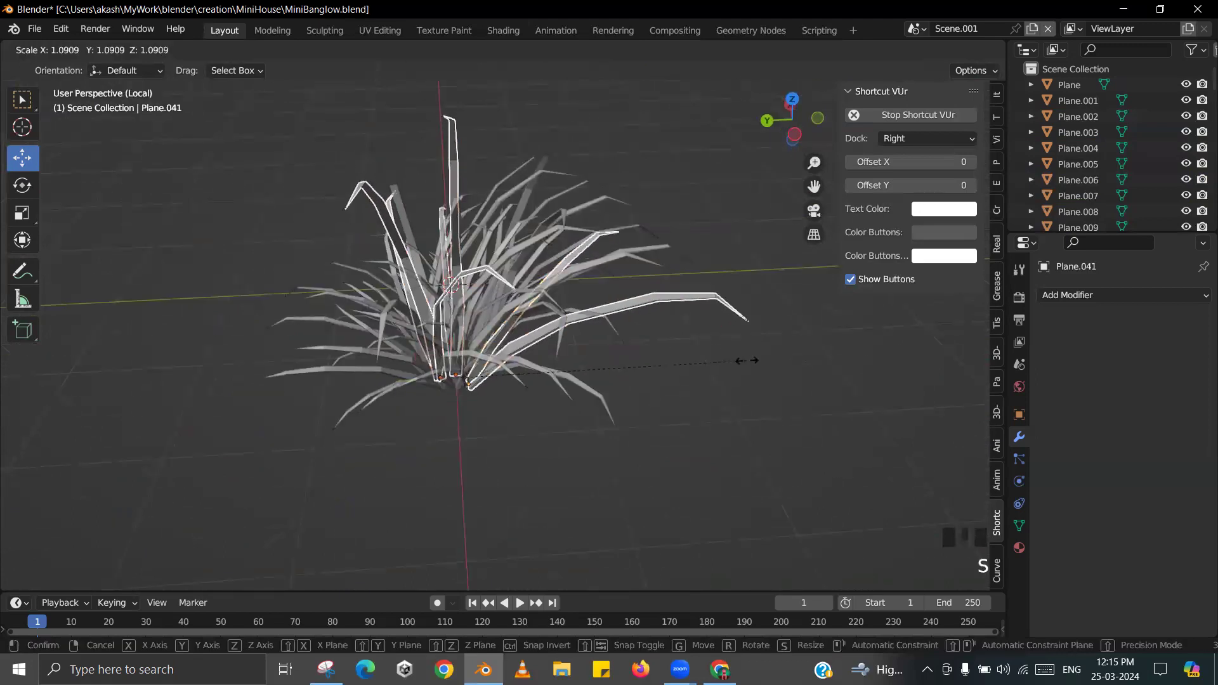
{"action": "left_click", "coordinate": [783, 363]}
- Select a different set of scattered blades, including Plane.013, and scale them together to vary their lengths
{"action": "middle_click_drag", "start_coordinate": [503, 332], "coordinate": [426, 343]}
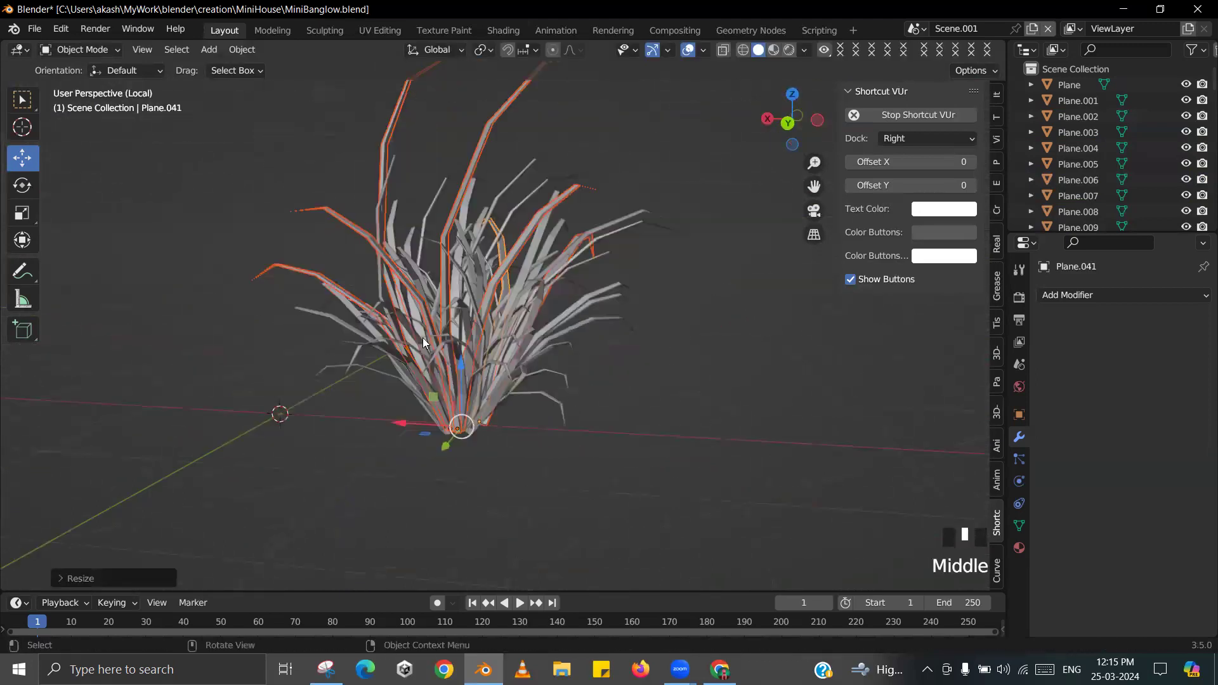
{"action": "left_click", "coordinate": [436, 308], "text": "shift"}
{"action": "middle_click_drag", "start_coordinate": [433, 277], "coordinate": [440, 286]}
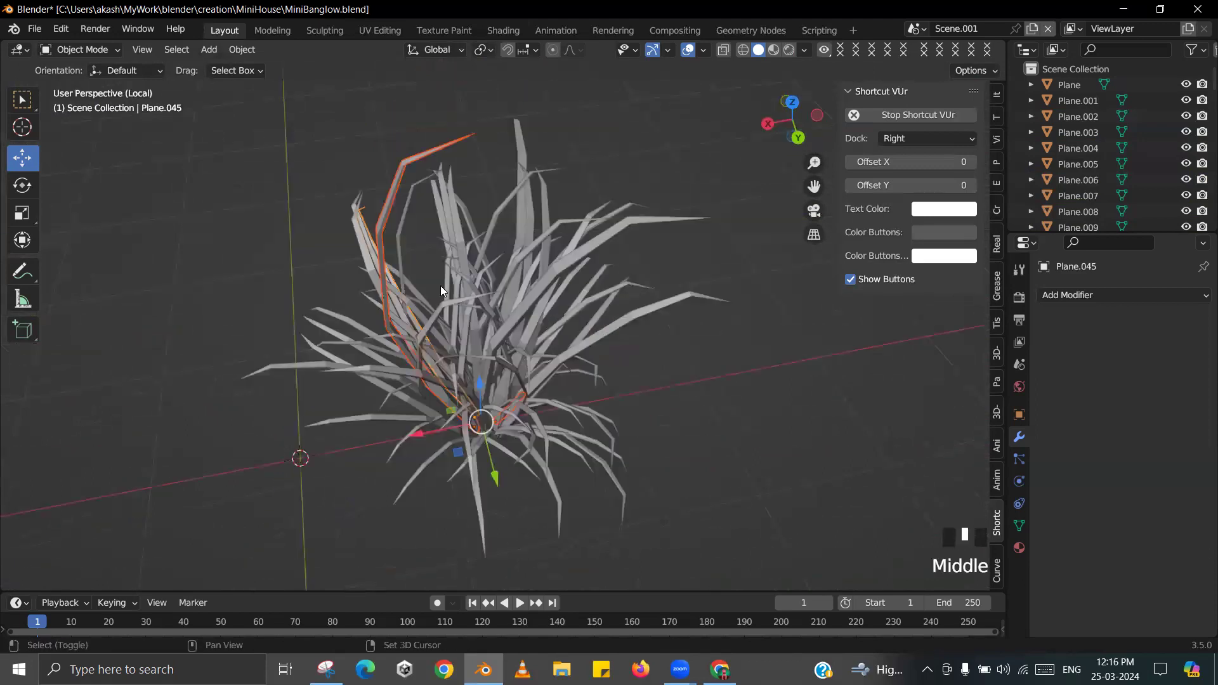
{"action": "left_click", "coordinate": [440, 286], "text": "shift"}
{"action": "left_click", "coordinate": [520, 278], "text": "shift"}
{"action": "middle_click_drag", "start_coordinate": [520, 277], "coordinate": [727, 340]}
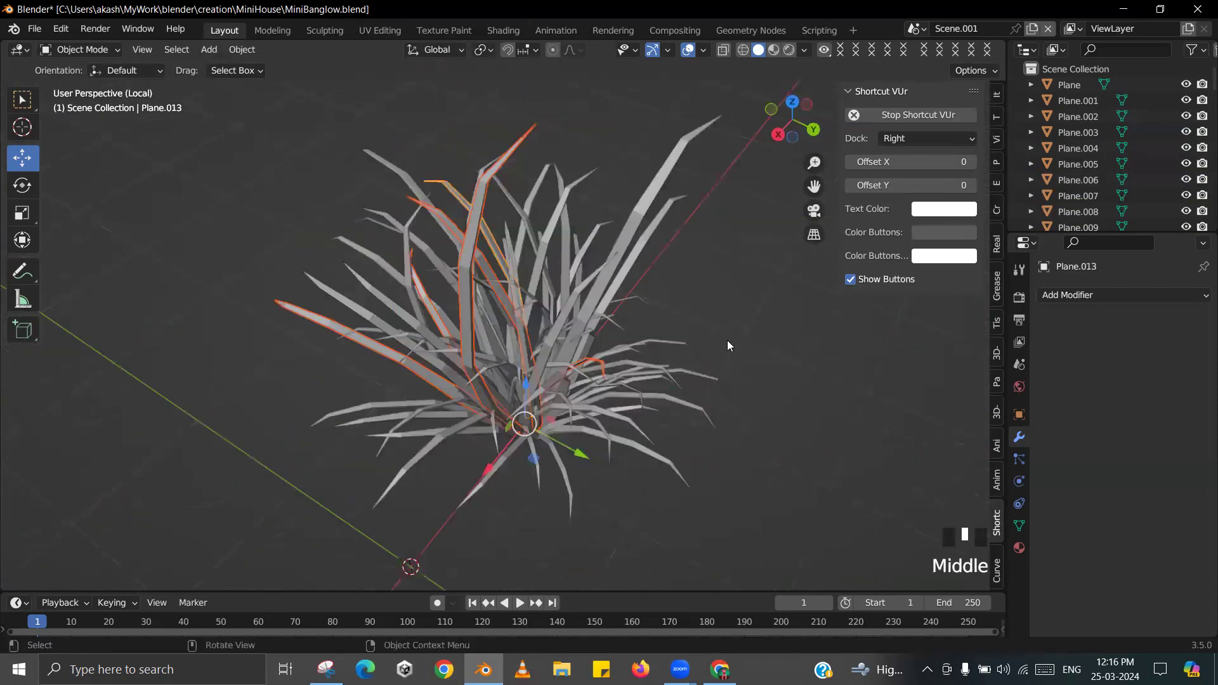
{"action": "key", "text": "s"}
{"action": "left_click", "coordinate": [657, 391]}
{"action": "middle_click_drag", "start_coordinate": [657, 391], "coordinate": [611, 336]}
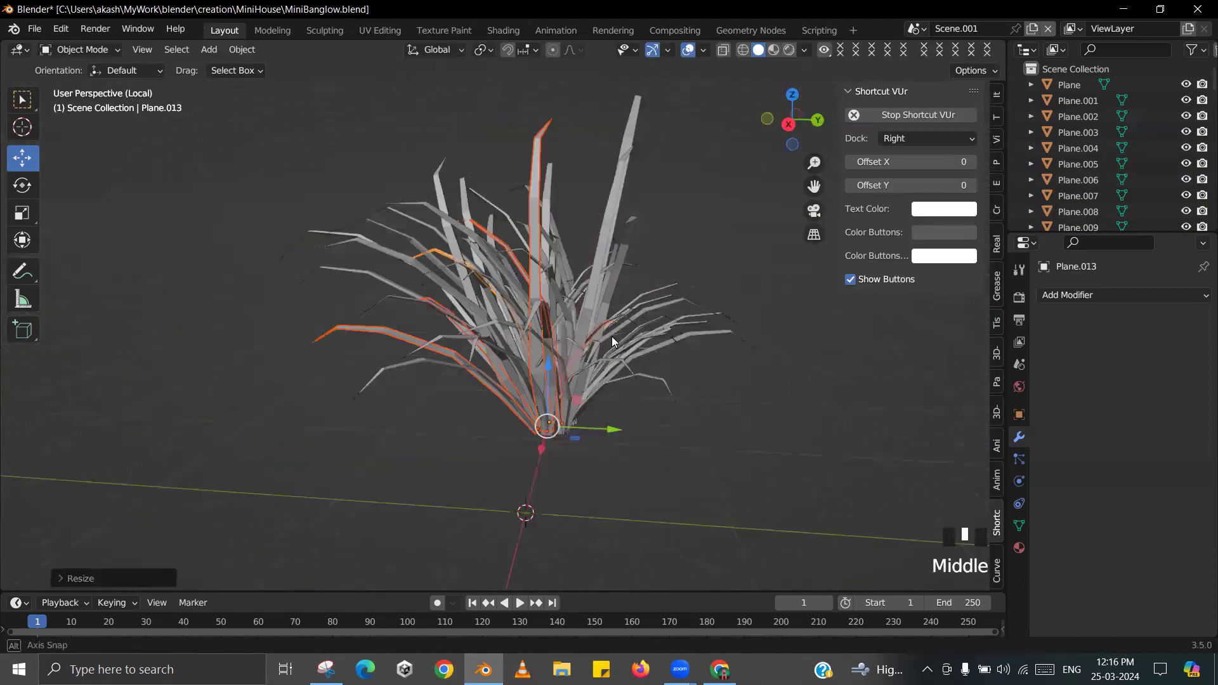
- Select several low, outward-drooping blades around the clump's edge and scale them up as a group
{"action": "left_click", "coordinate": [582, 396]}
{"action": "left_click", "coordinate": [441, 385], "text": "shift"}
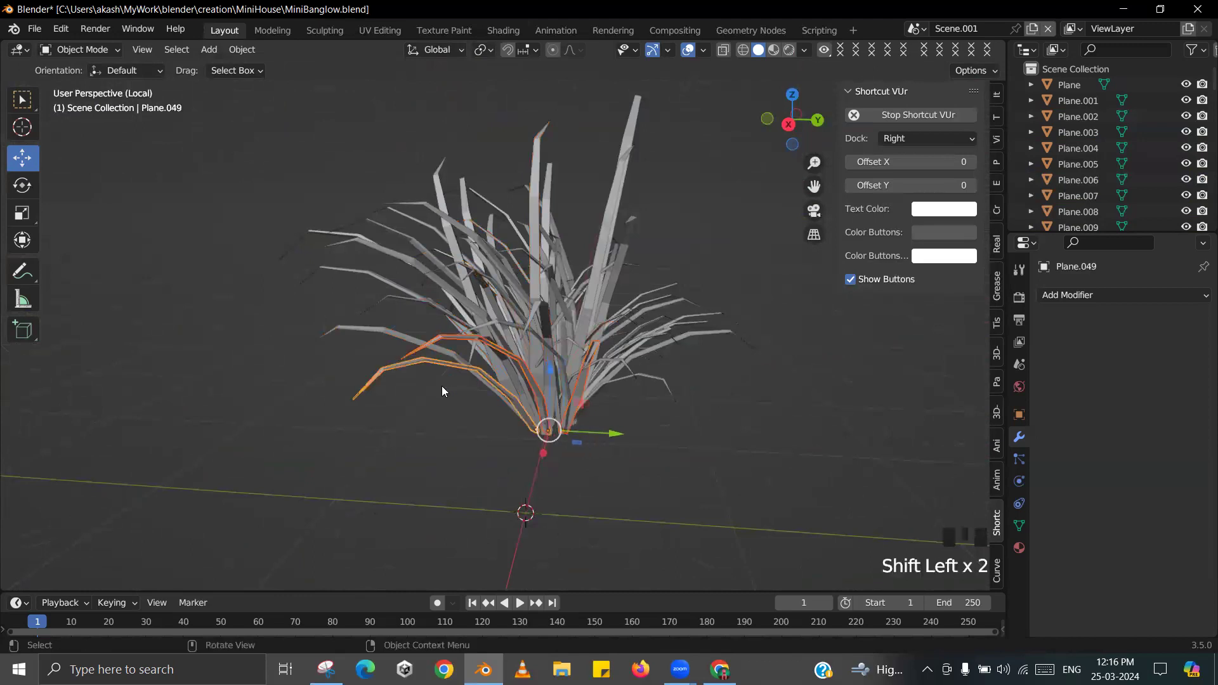
{"action": "middle_click_drag", "start_coordinate": [442, 386], "coordinate": [446, 319]}
{"action": "left_click", "coordinate": [555, 339], "text": "shift"}
{"action": "middle_click_drag", "start_coordinate": [554, 339], "coordinate": [556, 383]}
{"action": "left_click", "coordinate": [573, 438], "text": "shift"}
{"action": "middle_click_drag", "start_coordinate": [574, 438], "coordinate": [700, 357]}
{"action": "key", "text": "s"}
{"action": "left_click", "coordinate": [714, 349]}
- Select another mix of inner and outer blades, including Plane.011 and Plane.014, and enlarge them slightly
{"action": "middle_click_drag", "start_coordinate": [579, 254], "coordinate": [592, 300]}
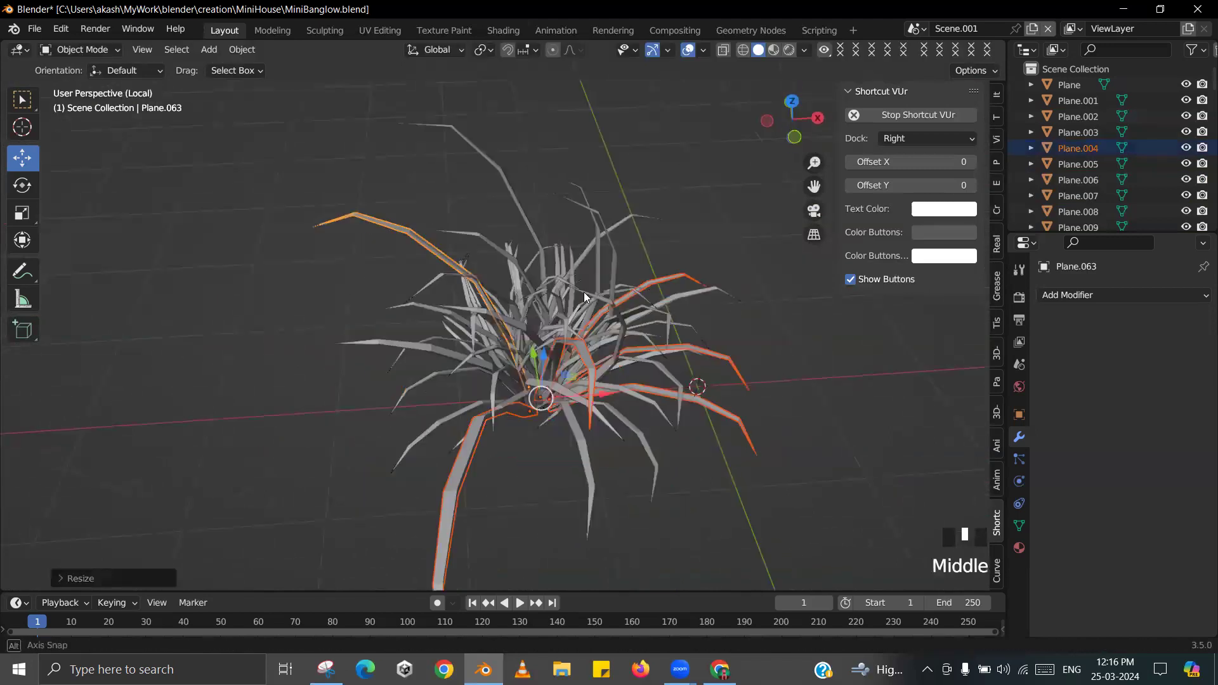
{"action": "left_click", "coordinate": [555, 313]}
{"action": "left_click", "coordinate": [585, 329], "text": "shift"}
{"action": "left_click", "coordinate": [490, 347], "text": "shift"}
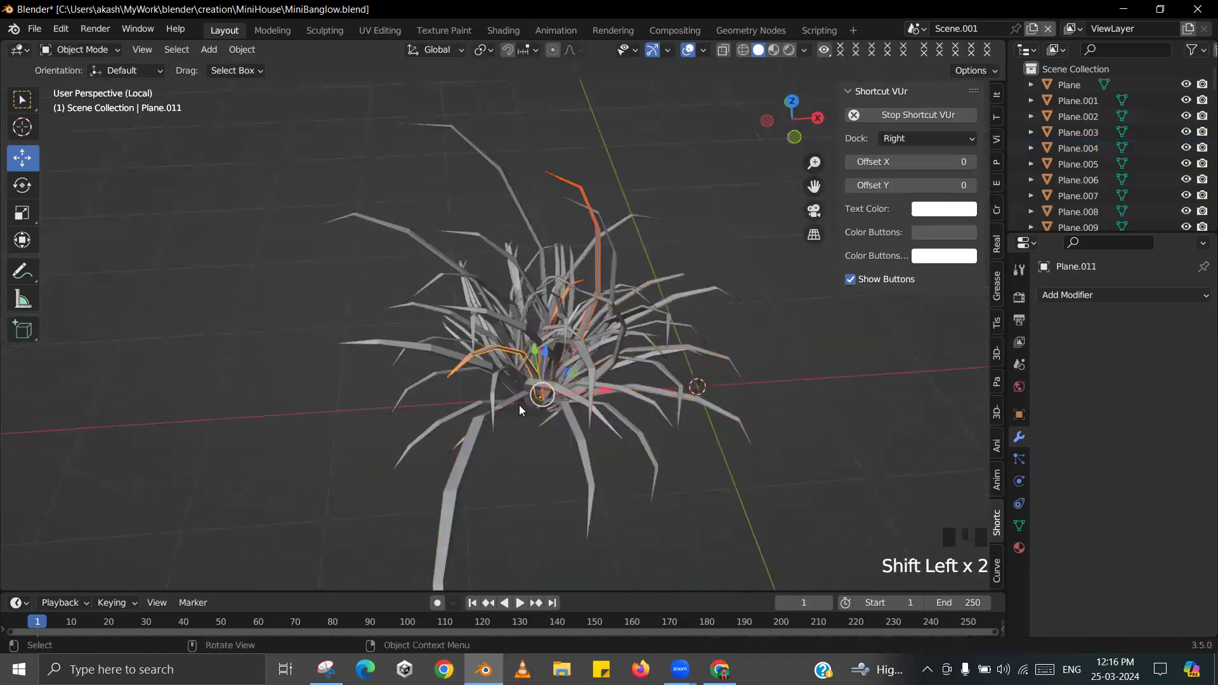
{"action": "middle_click_drag", "start_coordinate": [519, 404], "coordinate": [477, 333]}
{"action": "middle_click_drag", "start_coordinate": [526, 411], "coordinate": [406, 388]}
{"action": "left_click", "coordinate": [437, 401], "text": "shift"}
{"action": "left_click", "coordinate": [624, 422], "text": "shift"}
{"action": "key", "text": "s"}
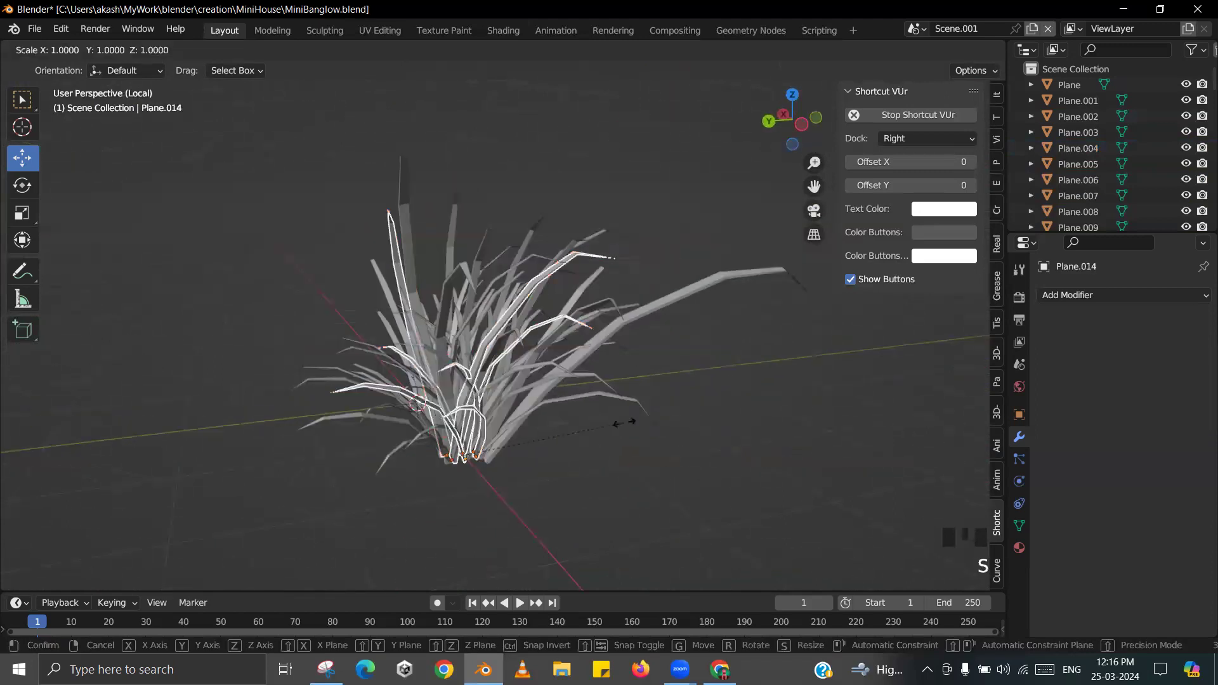
{"action": "left_click", "coordinate": [649, 430]}
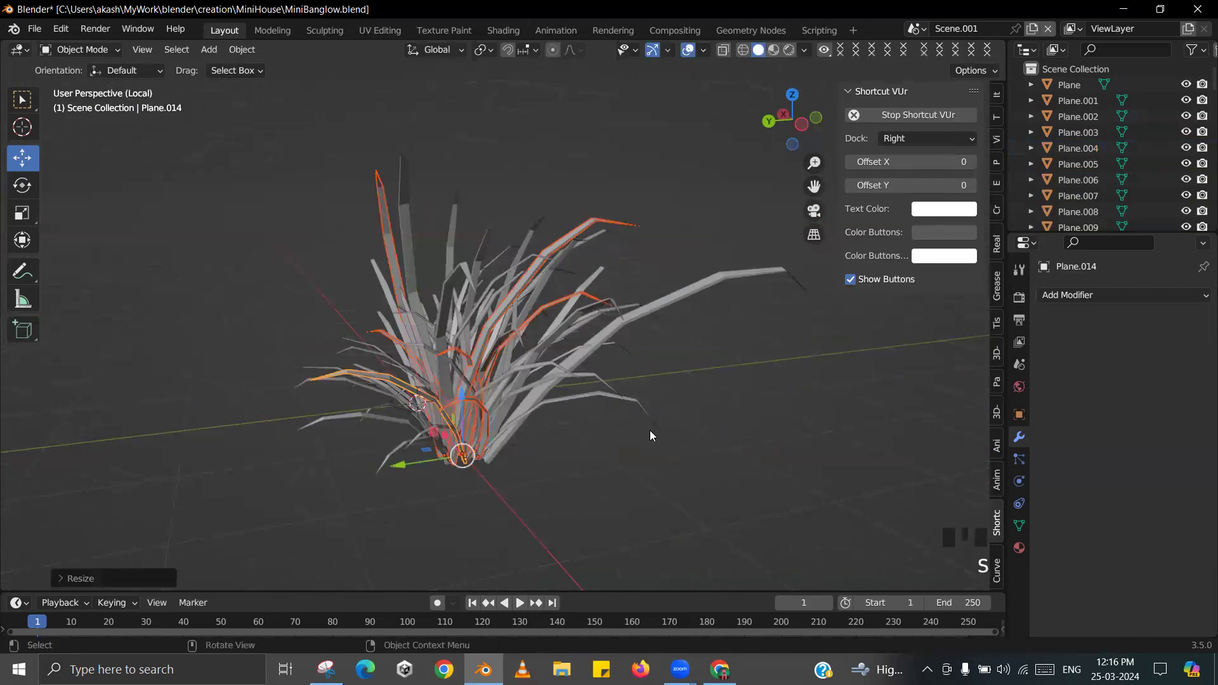
- Save the file with the varied grass clump
{"action": "scroll", "coordinate": [648, 431], "scroll_direction": "down", "scroll_amount": 2}
{"action": "left_click", "coordinate": [588, 426]}
{"action": "middle_click_drag", "start_coordinate": [588, 430], "coordinate": [470, 413]}
{"action": "scroll", "coordinate": [470, 413], "scroll_direction": "up", "scroll_amount": 1}
{"action": "key", "text": "ctrl+s"}
{"action": "middle_click_drag", "start_coordinate": [482, 371], "coordinate": [576, 391]}
{"action": "left_click", "coordinate": [576, 391]}
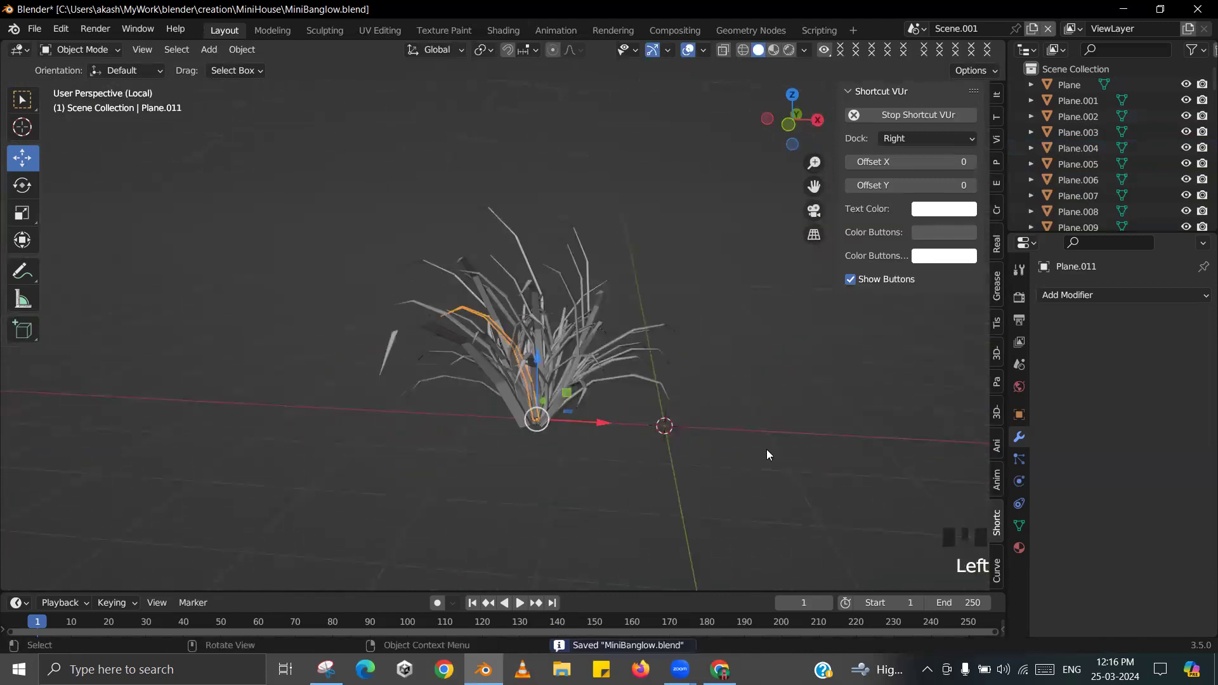
- Select every blade of the grass clump and join them into a single mesh object
{"action": "scroll", "coordinate": [555, 398], "scroll_direction": "down", "scroll_amount": 1}
{"action": "middle_click_drag", "start_coordinate": [556, 495], "coordinate": [558, 435]}
{"action": "left_click_drag", "start_coordinate": [577, 454], "coordinate": [481, 336]}
{"action": "middle_click_drag", "start_coordinate": [501, 379], "coordinate": [558, 458]}
{"action": "scroll", "coordinate": [574, 396], "scroll_direction": "up", "scroll_amount": 4}
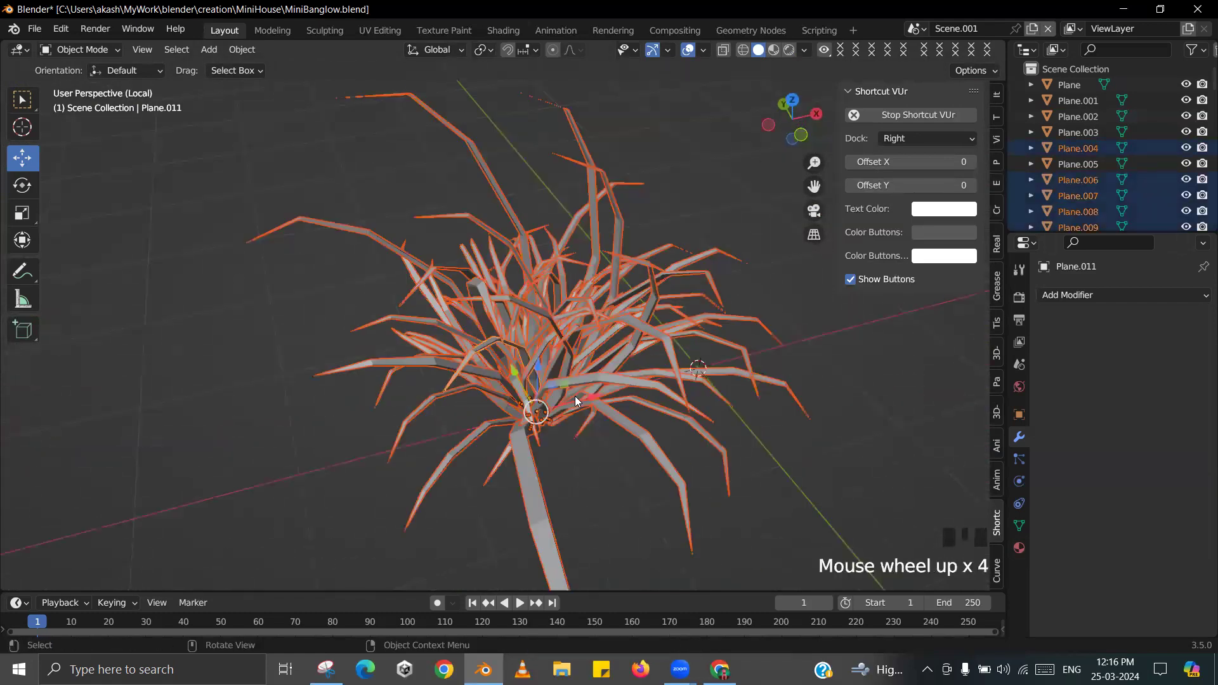
{"action": "key", "text": "ctrl+j"}
- Show the scene statistics in the viewport overlays to check the joined clump's polygon count
{"action": "middle_click_drag", "start_coordinate": [572, 395], "coordinate": [1050, 452]}
{"action": "left_click", "coordinate": [1073, 297]}
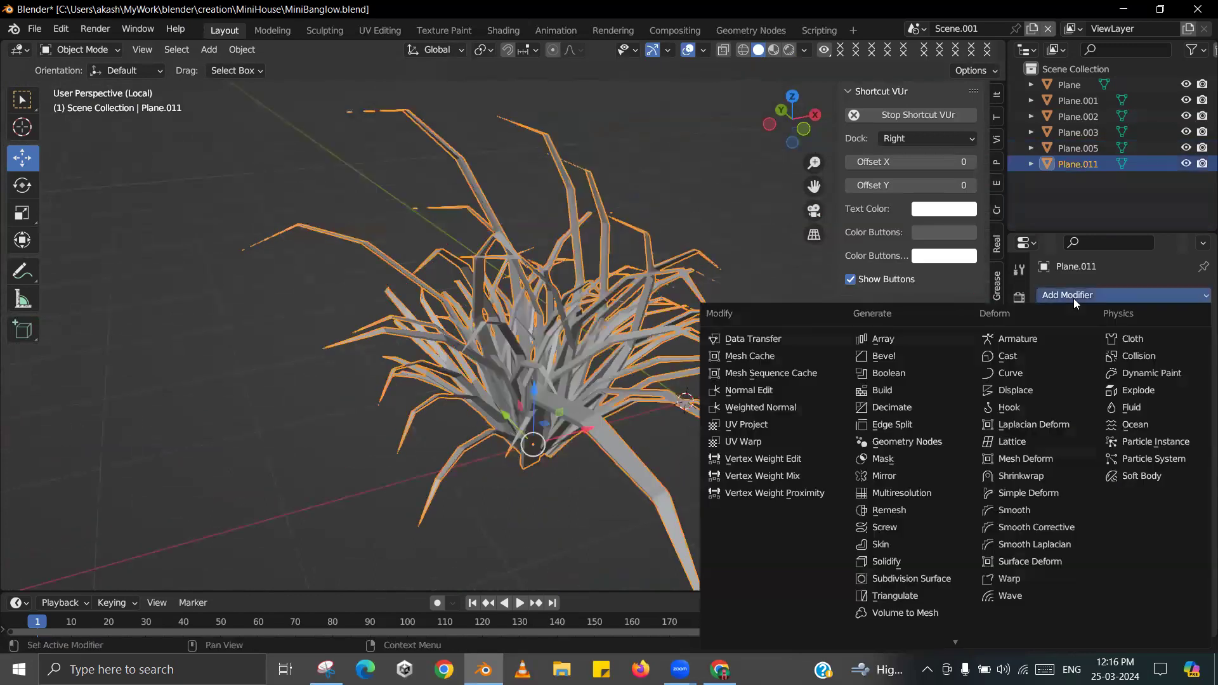
{"action": "left_click", "coordinate": [691, 54]}
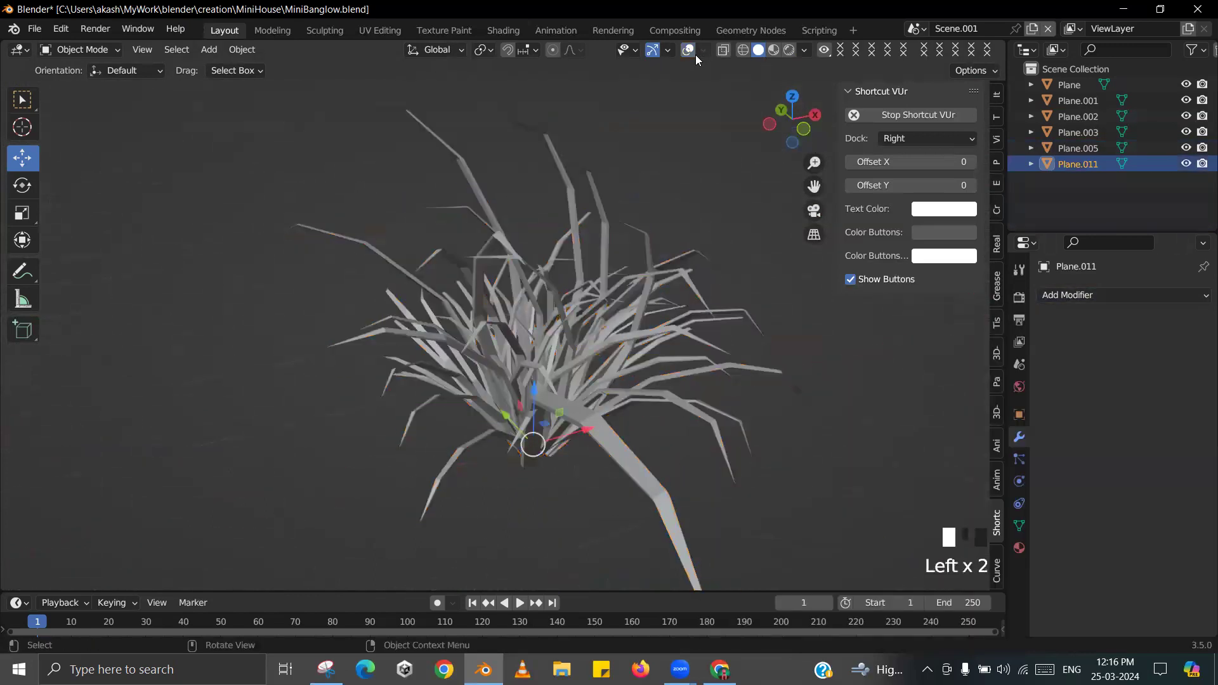
{"action": "left_click", "coordinate": [703, 51]}
{"action": "left_click", "coordinate": [688, 49]}
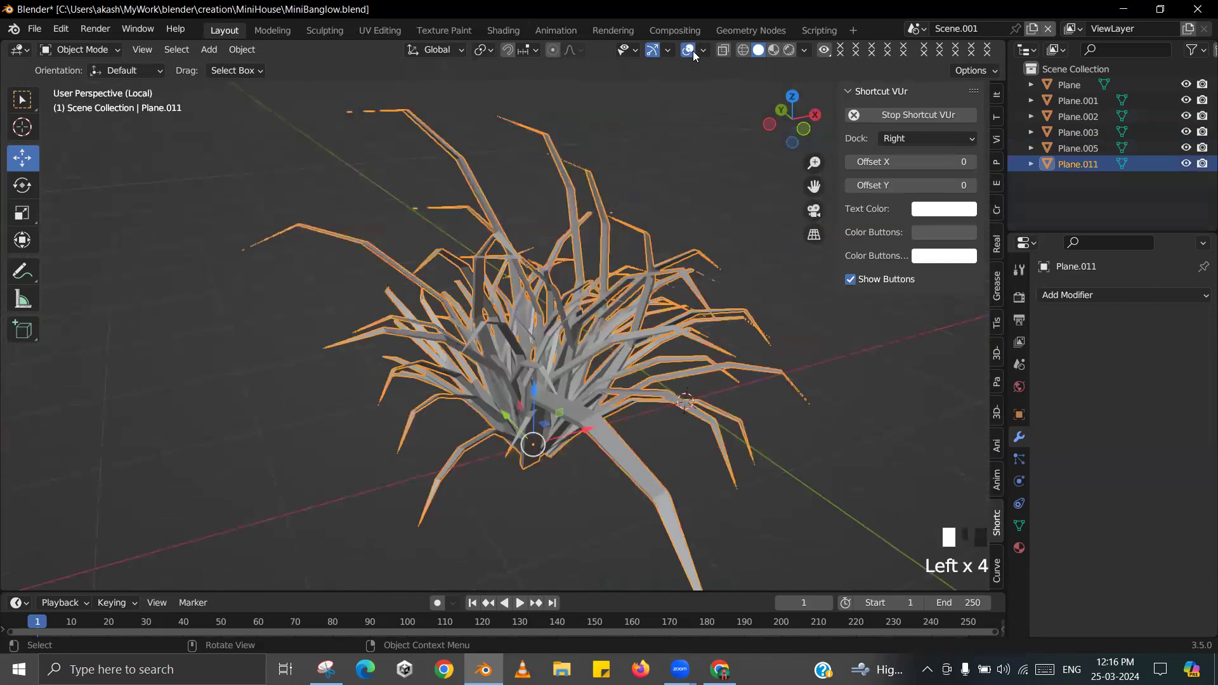
{"action": "left_click", "coordinate": [703, 50]}
{"action": "left_click", "coordinate": [605, 177]}
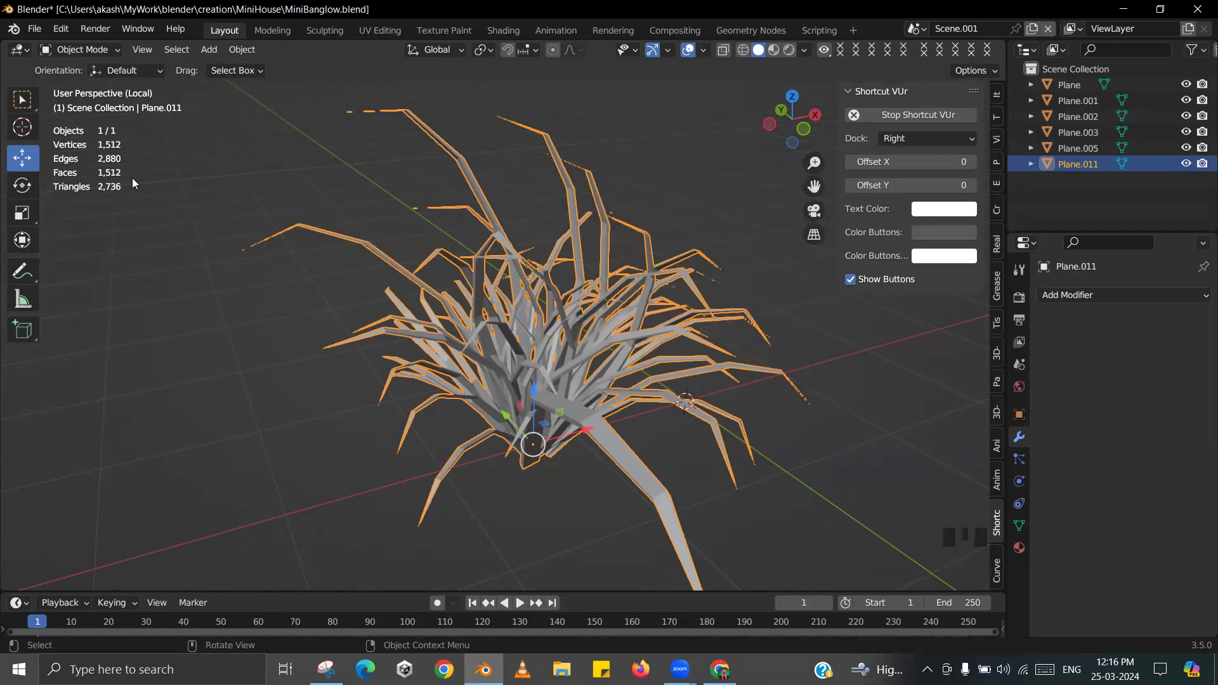
- Try a Decimate modifier on the joined grass clump with the collapse ratio set to 0.5
{"action": "left_click", "coordinate": [1057, 294]}
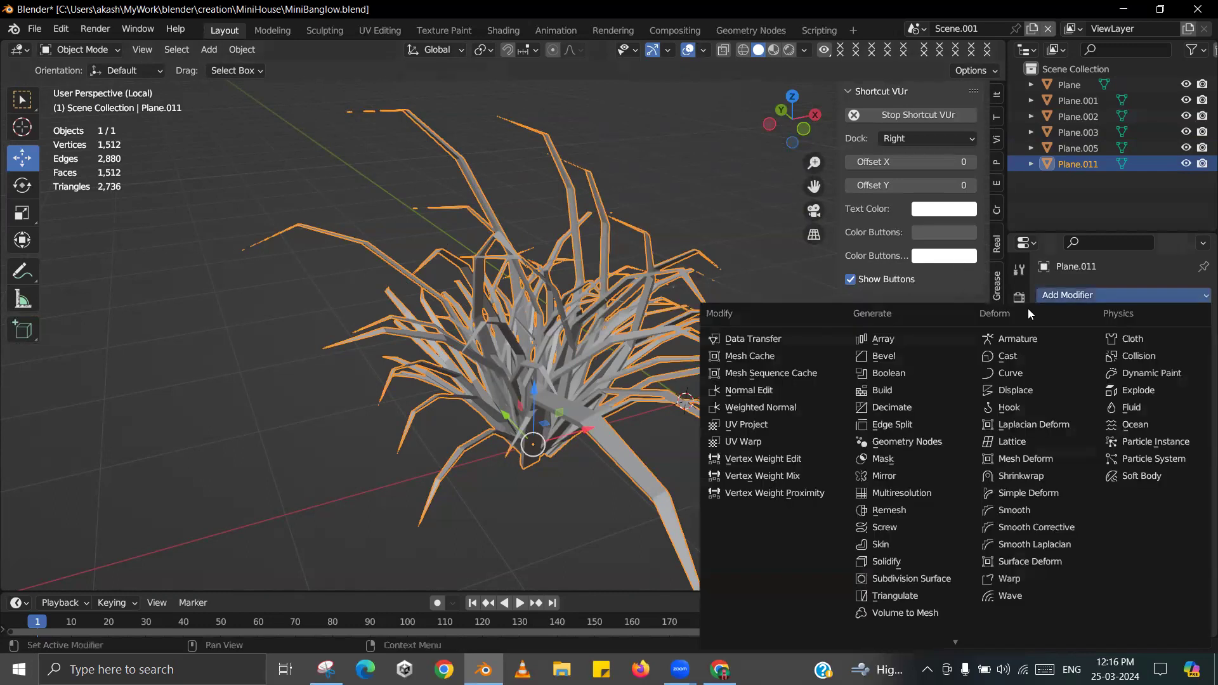
{"action": "left_click", "coordinate": [904, 409]}
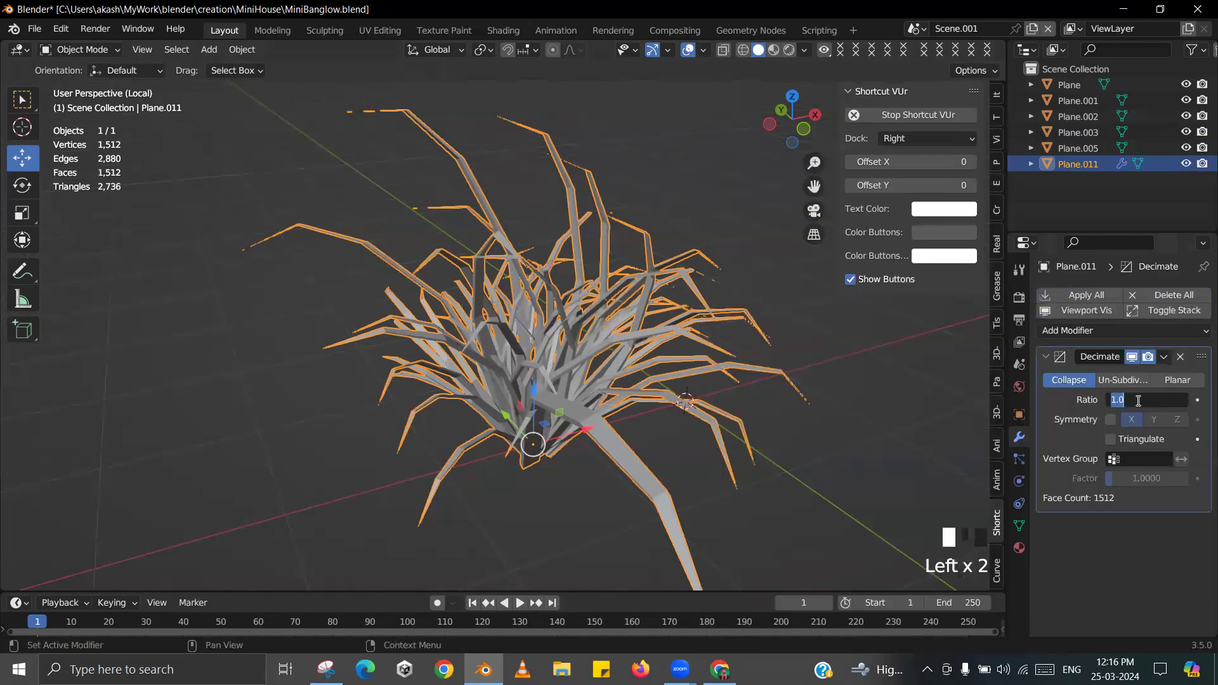
{"action": "type", "text": "5"}
{"action": "key", "text": "Return"}
{"action": "scroll", "coordinate": [644, 342], "scroll_direction": "down", "scroll_amount": 2}
{"action": "middle_click_drag", "start_coordinate": [644, 343], "coordinate": [545, 394]}
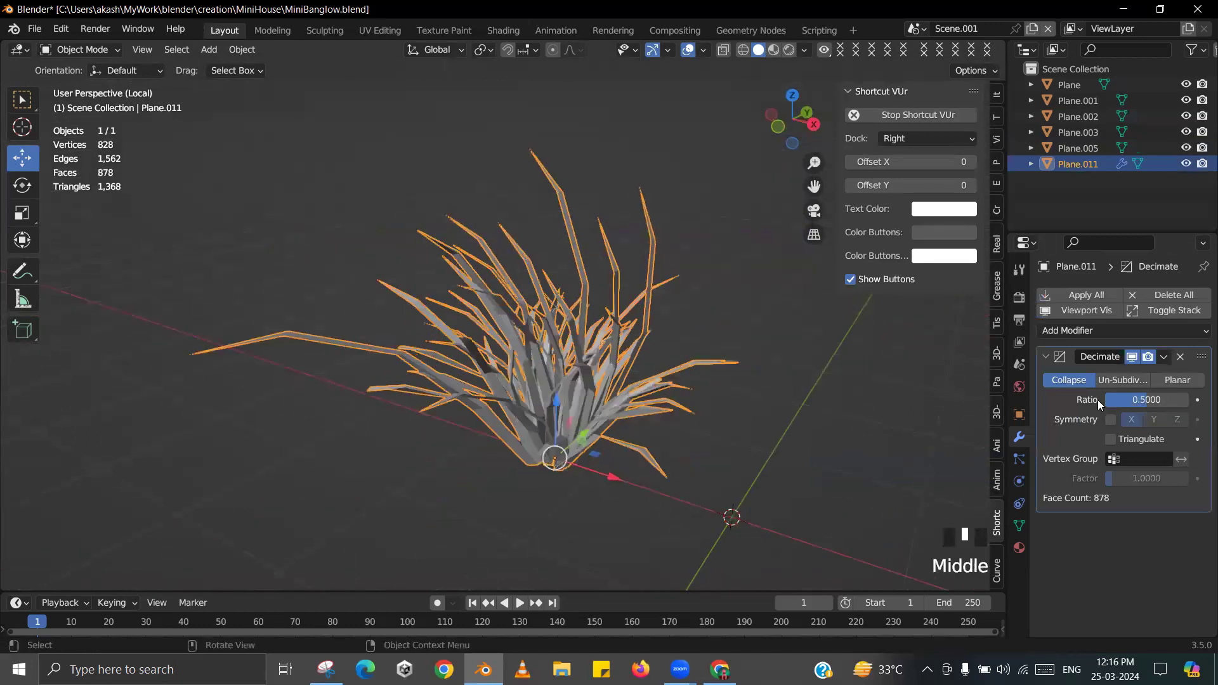
- Try planar and un-subdivide decimation on the clump, the latter with 2 and 1 iterations, and remove the Decimate modifier
{"action": "left_click", "coordinate": [1177, 378]}
{"action": "middle_click_drag", "start_coordinate": [552, 336], "coordinate": [577, 326]}
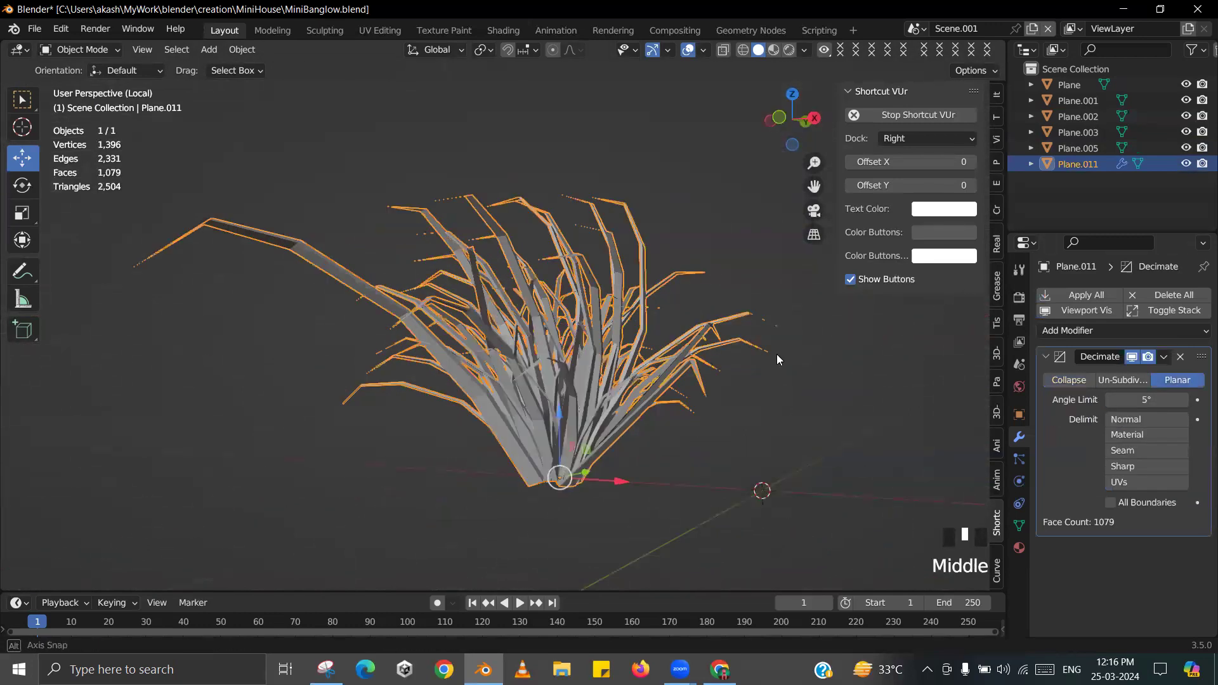
{"action": "left_click", "coordinate": [1121, 380]}
{"action": "left_click", "coordinate": [1183, 401]}
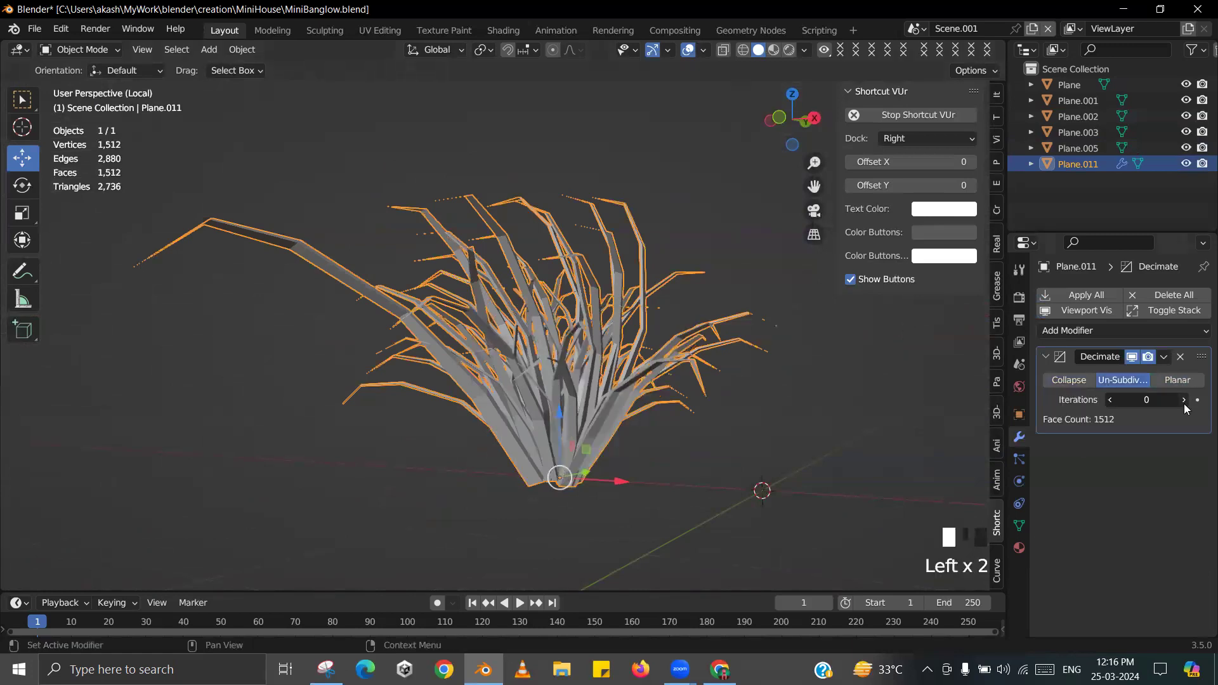
{"action": "left_click", "coordinate": [1183, 400]}
{"action": "middle_click_drag", "start_coordinate": [625, 471], "coordinate": [1105, 410]}
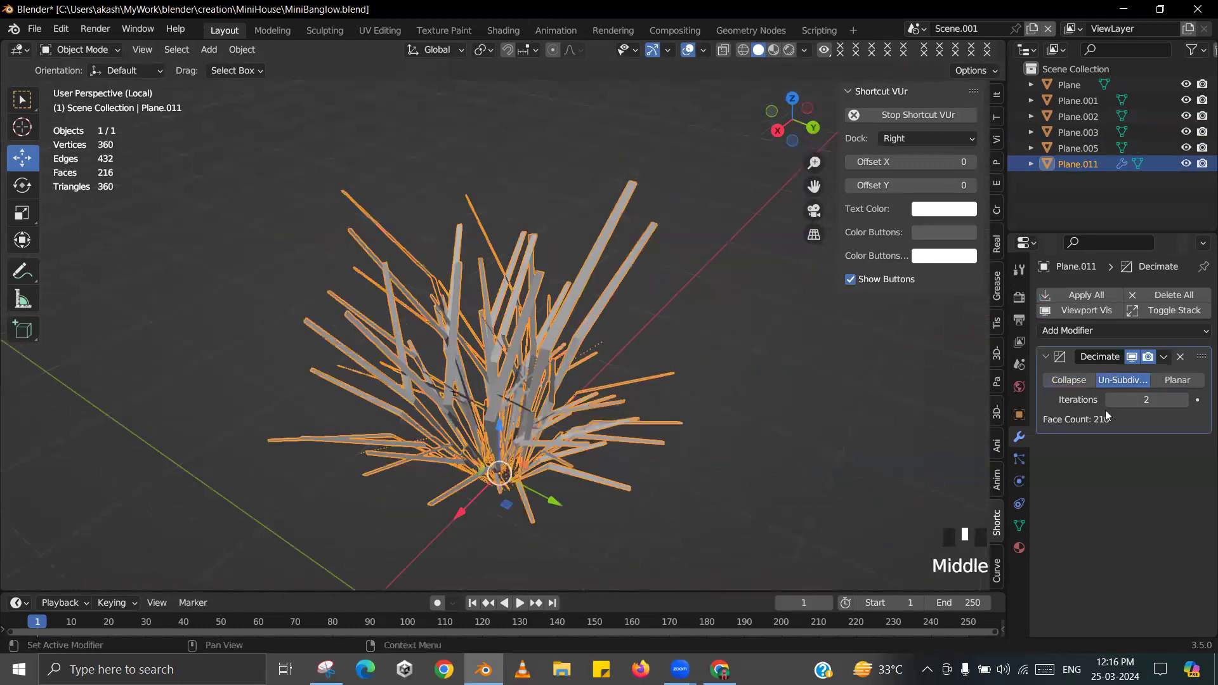
{"action": "left_click", "coordinate": [1110, 399]}
{"action": "middle_click_drag", "start_coordinate": [748, 420], "coordinate": [1078, 394]}
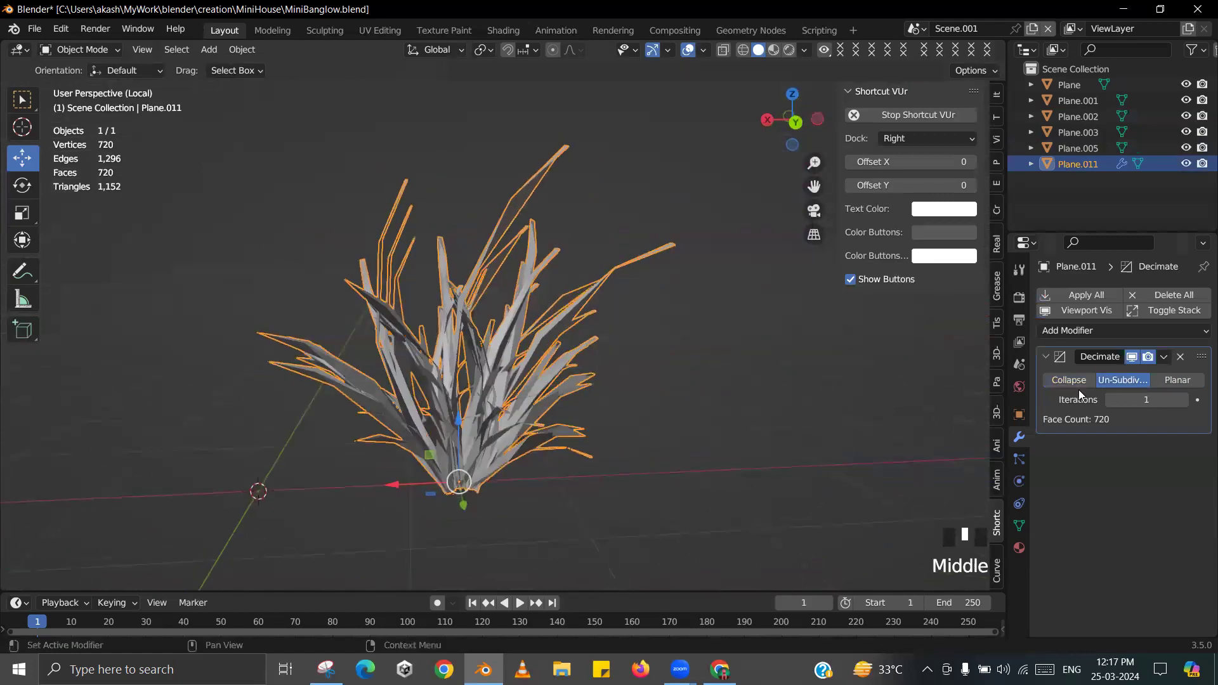
{"action": "left_click", "coordinate": [1179, 357]}
- Save the file with the undecimated grass clump
{"action": "scroll", "coordinate": [666, 409], "scroll_direction": "down", "scroll_amount": 1}
{"action": "scroll", "coordinate": [659, 407], "scroll_direction": "up", "scroll_amount": 2}
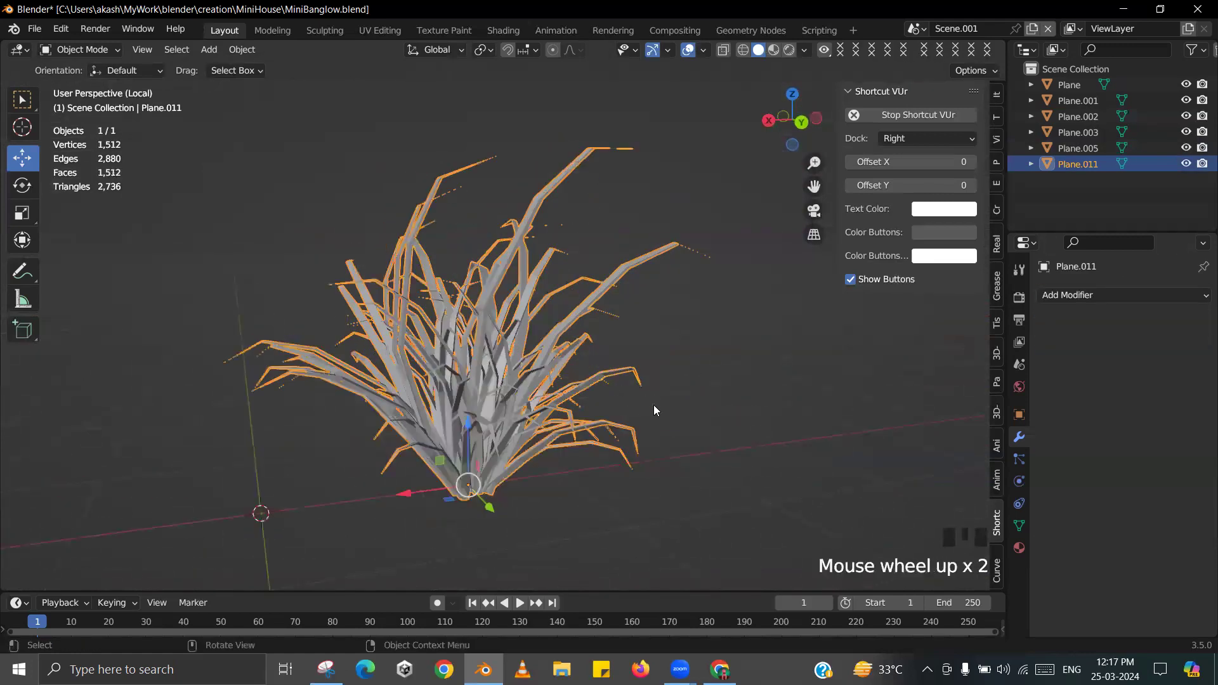
{"action": "key", "text": "ctrl+s"}
{"action": "left_click", "coordinate": [627, 380]}
{"action": "scroll", "coordinate": [630, 385], "scroll_direction": "down", "scroll_amount": 1}
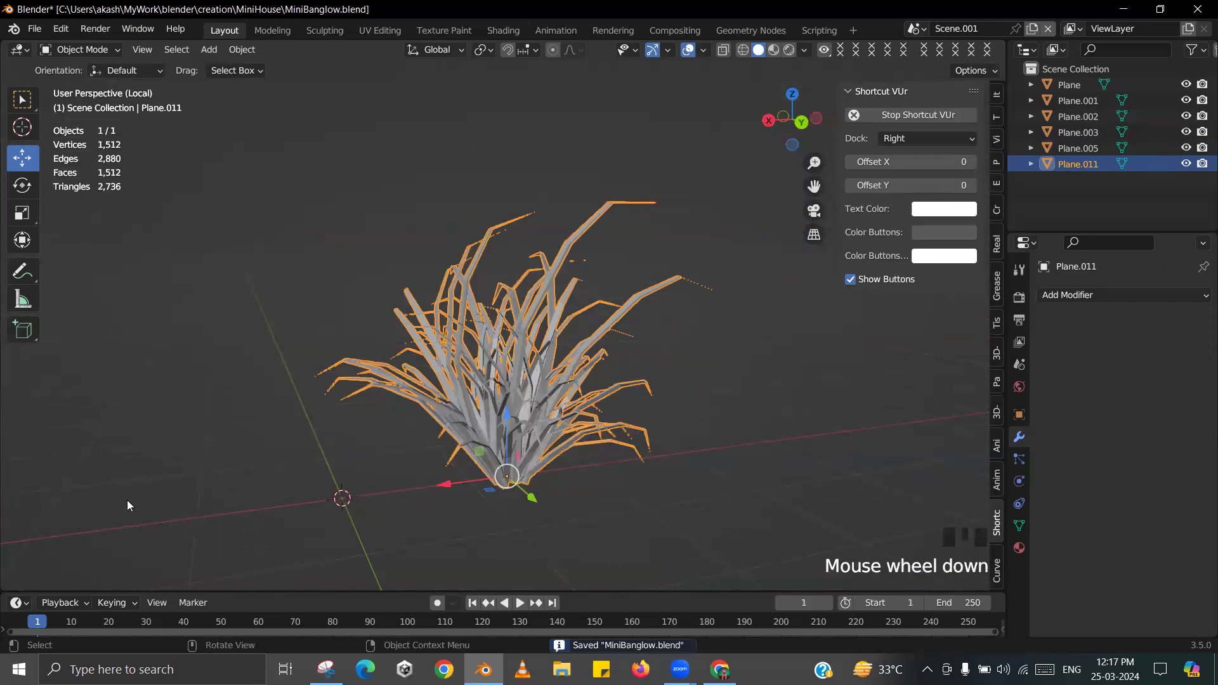
- Leave local view and delete all the leftover separate blades, keeping only the joined grass clump
{"action": "scroll", "coordinate": [563, 423], "scroll_direction": "down", "scroll_amount": 2}
{"action": "key", "text": "KP_Divide"}
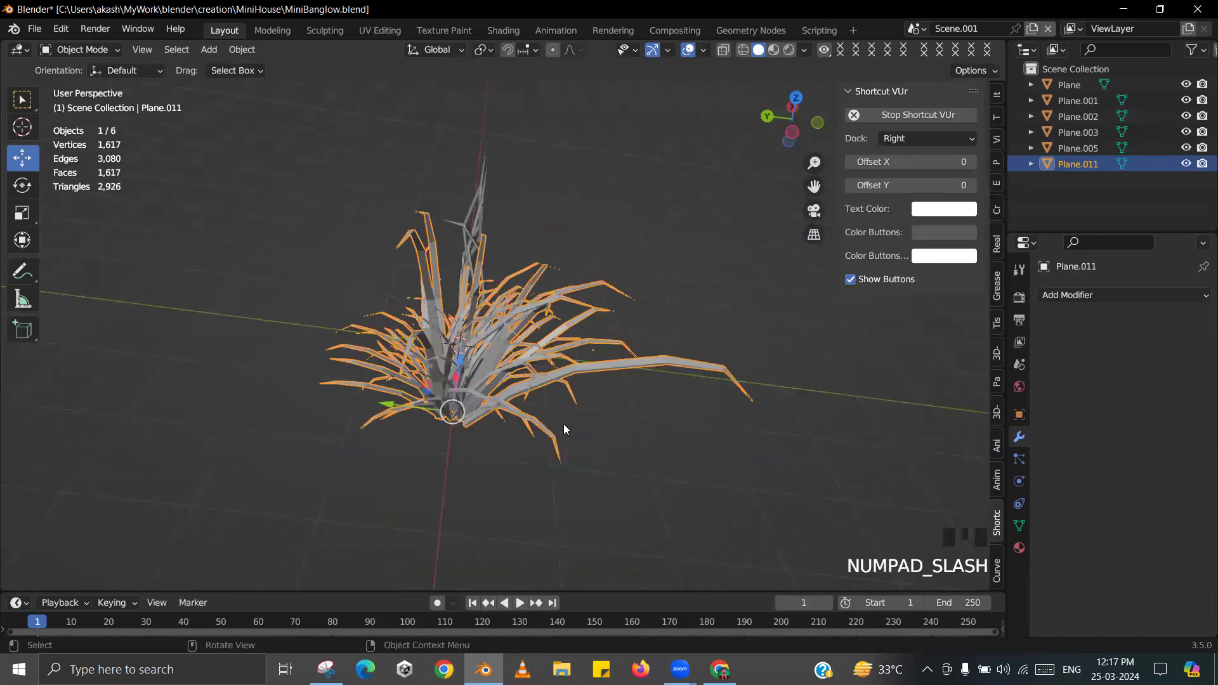
{"action": "middle_click_drag", "start_coordinate": [540, 383], "coordinate": [530, 397]}
{"action": "left_click_drag", "start_coordinate": [522, 376], "coordinate": [356, 401]}
{"action": "left_click_drag", "start_coordinate": [498, 234], "coordinate": [687, 322]}
{"action": "key", "text": "x"}
{"action": "left_click", "coordinate": [666, 321]}
{"action": "middle_click_drag", "start_coordinate": [485, 371], "coordinate": [514, 369], "text": "shift"}
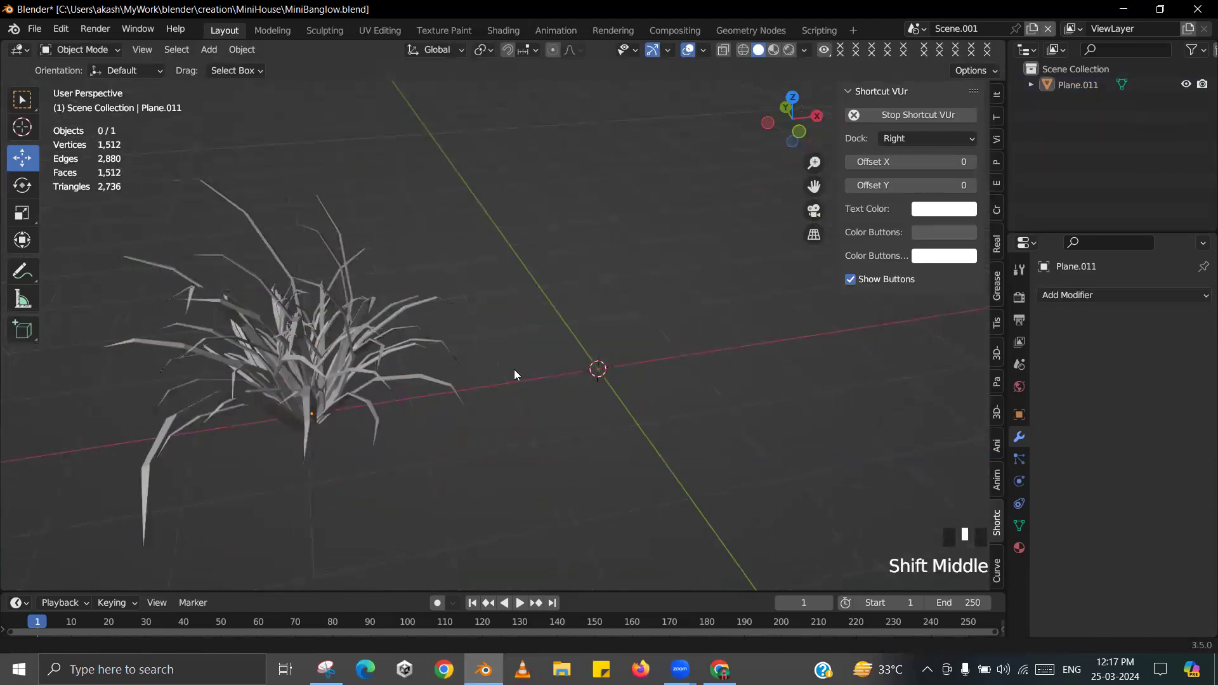
- Reset the 3D cursor to the world origin and snap the grass clump to it
{"action": "left_click", "coordinate": [432, 341]}
{"action": "key", "text": "shift+s"}
{"action": "key", "text": "shift+s"}
{"action": "left_click", "coordinate": [440, 392]}
{"action": "key", "text": "shift+s"}
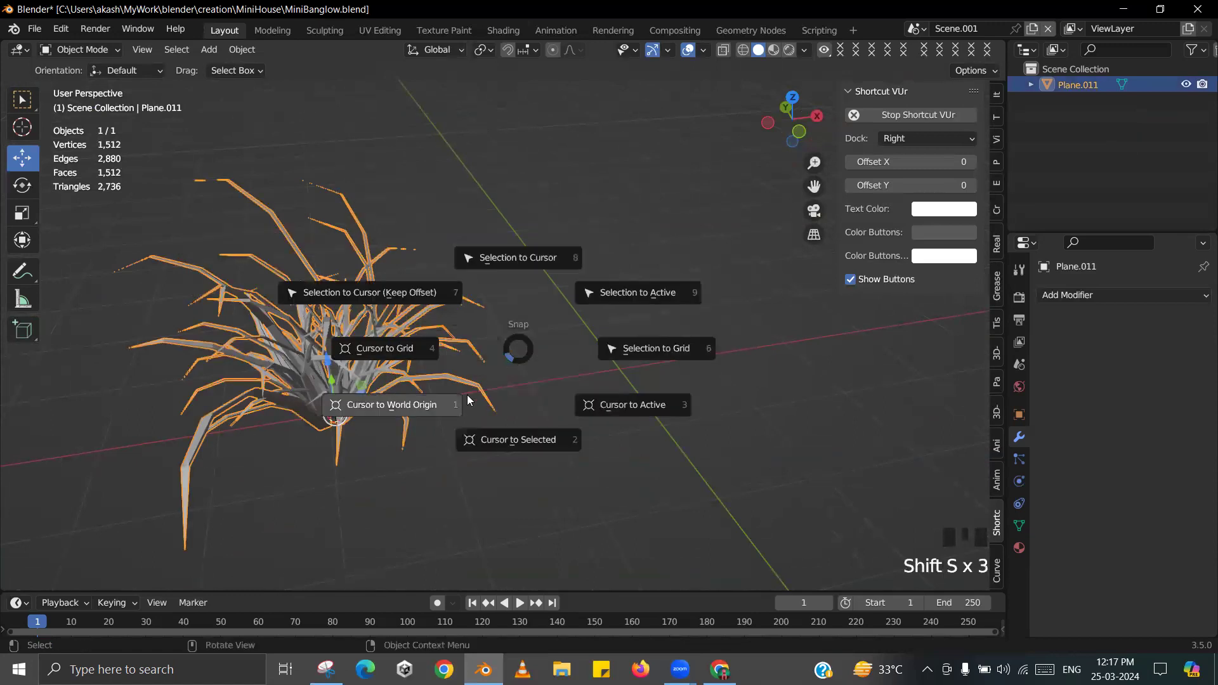
{"action": "left_click", "coordinate": [467, 394]}
{"action": "key", "text": "shift+s"}
{"action": "left_click", "coordinate": [529, 294]}
- Move the grass clump away from the world origin along the Y axis
{"action": "middle_click_drag", "start_coordinate": [696, 420], "coordinate": [611, 394], "text": "shift"}
{"action": "left_click", "coordinate": [612, 397]}
{"action": "middle_click_drag", "start_coordinate": [543, 337], "coordinate": [621, 345]}
{"action": "left_click", "coordinate": [561, 307]}
{"action": "middle_click_drag", "start_coordinate": [558, 311], "coordinate": [637, 337], "text": "shift"}
{"action": "left_click_drag", "start_coordinate": [507, 346], "coordinate": [174, 278]}
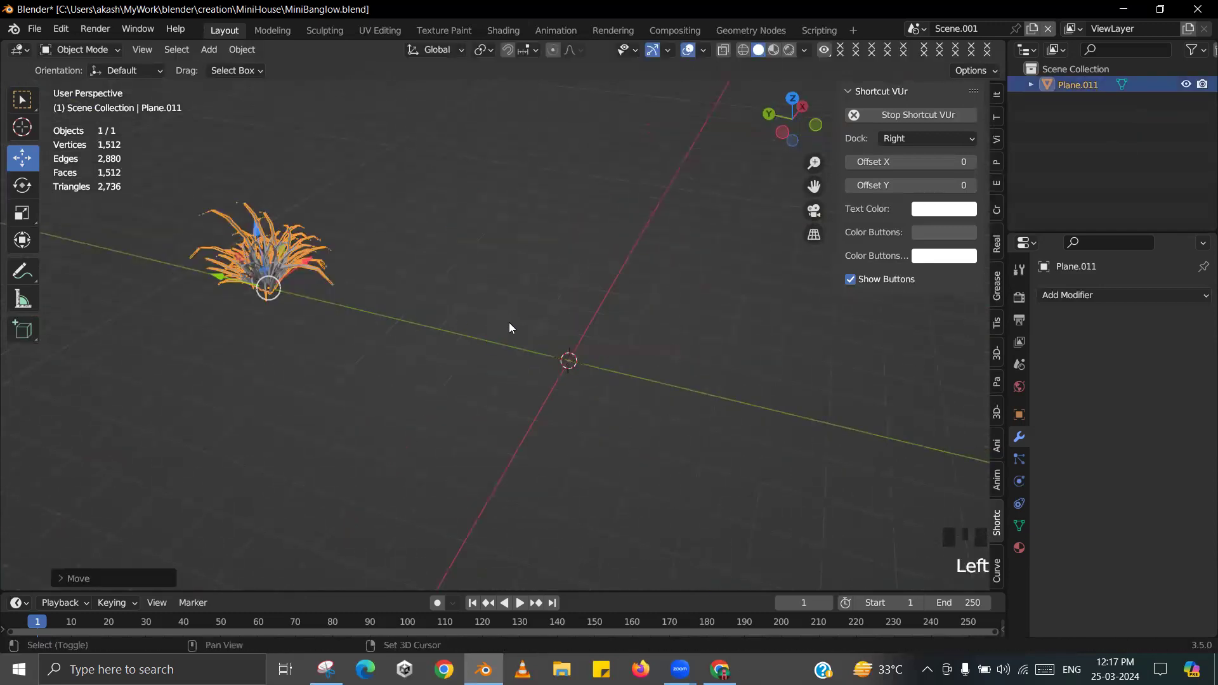
- Add a cube at the world origin and scale it uniformly down to less than a tenth of its size
{"action": "key", "text": "shift+a"}
{"action": "mouse_move", "coordinate": [534, 295]}
{"action": "left_click", "coordinate": [587, 311]}
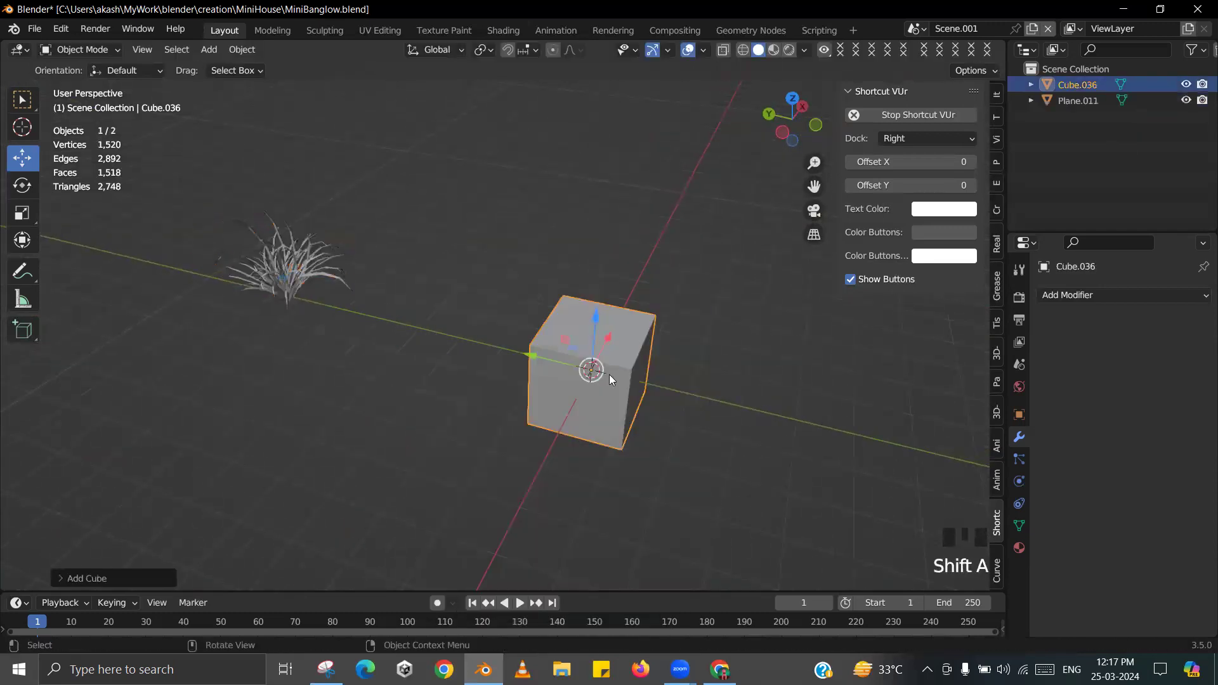
{"action": "middle_click_drag", "start_coordinate": [609, 374], "coordinate": [767, 373]}
{"action": "key", "text": "s"}
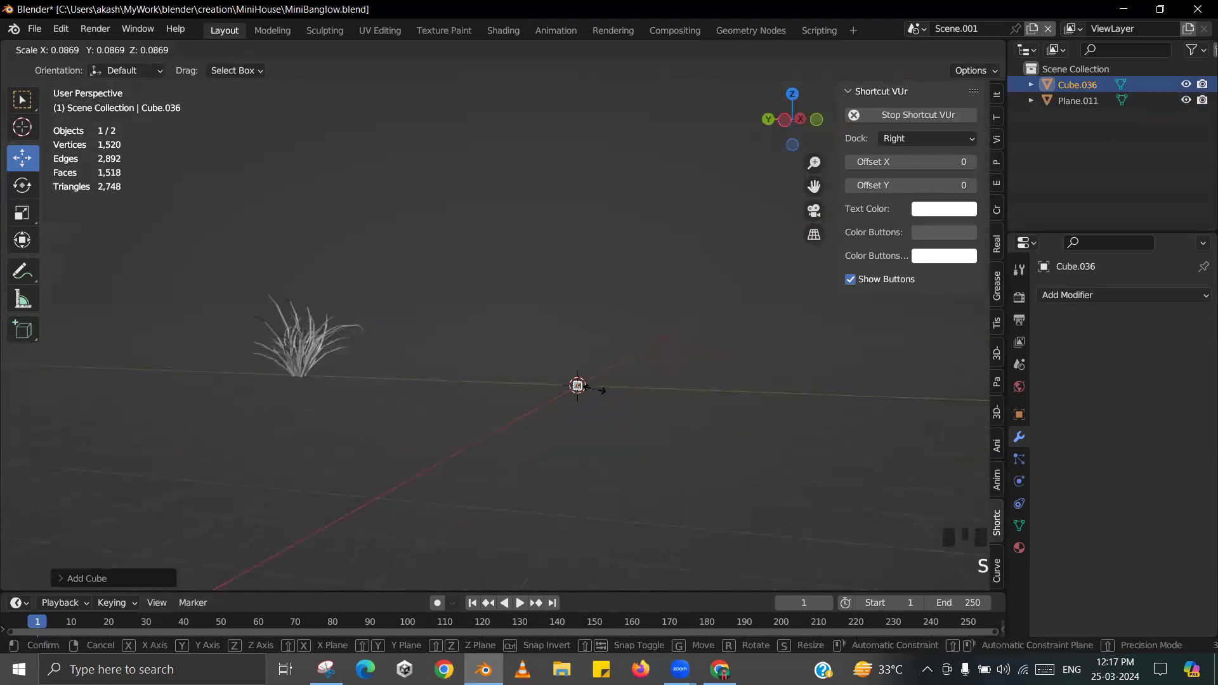
{"action": "left_click", "coordinate": [593, 388]}
{"action": "key", "text": "KP_Decimal"}
{"action": "scroll", "coordinate": [592, 388], "scroll_direction": "down", "scroll_amount": 3}
{"action": "middle_click_drag", "start_coordinate": [592, 388], "coordinate": [625, 384]}
- Add a Subdivision Surface modifier to the small cube and extrude its top face upward about 0.18 m
{"action": "left_click", "coordinate": [1083, 296]}
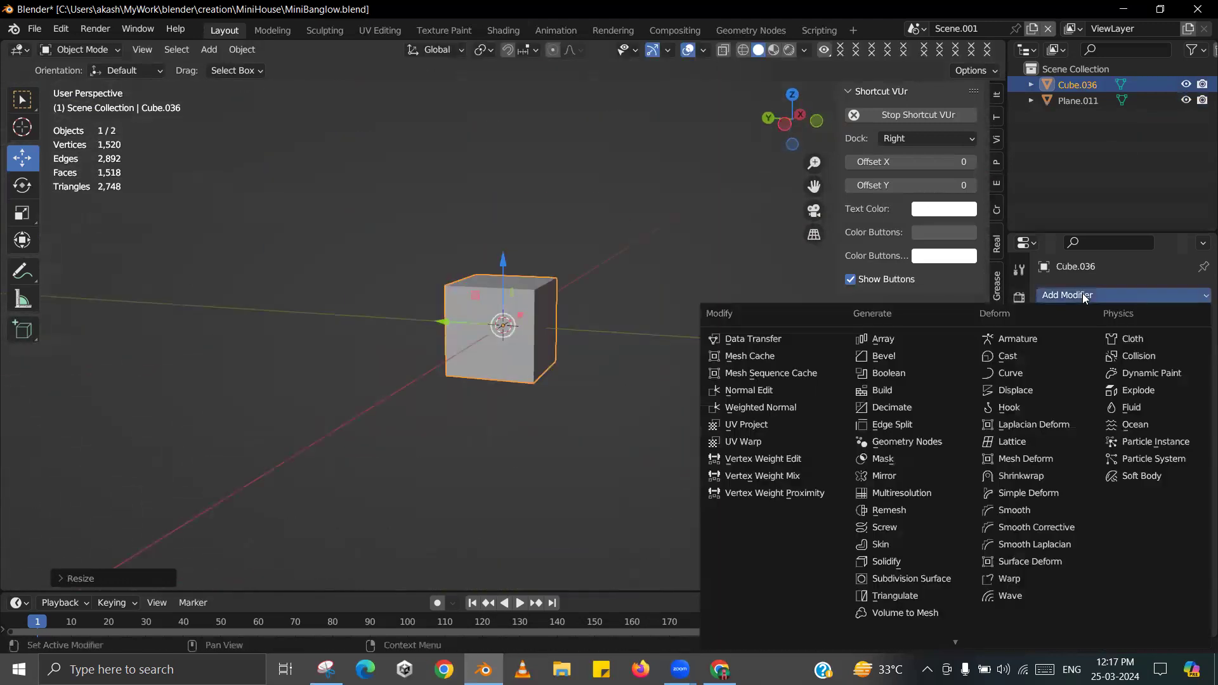
{"action": "left_click", "coordinate": [928, 571]}
{"action": "key", "text": "Tab"}
{"action": "middle_click_drag", "start_coordinate": [579, 310], "coordinate": [593, 298]}
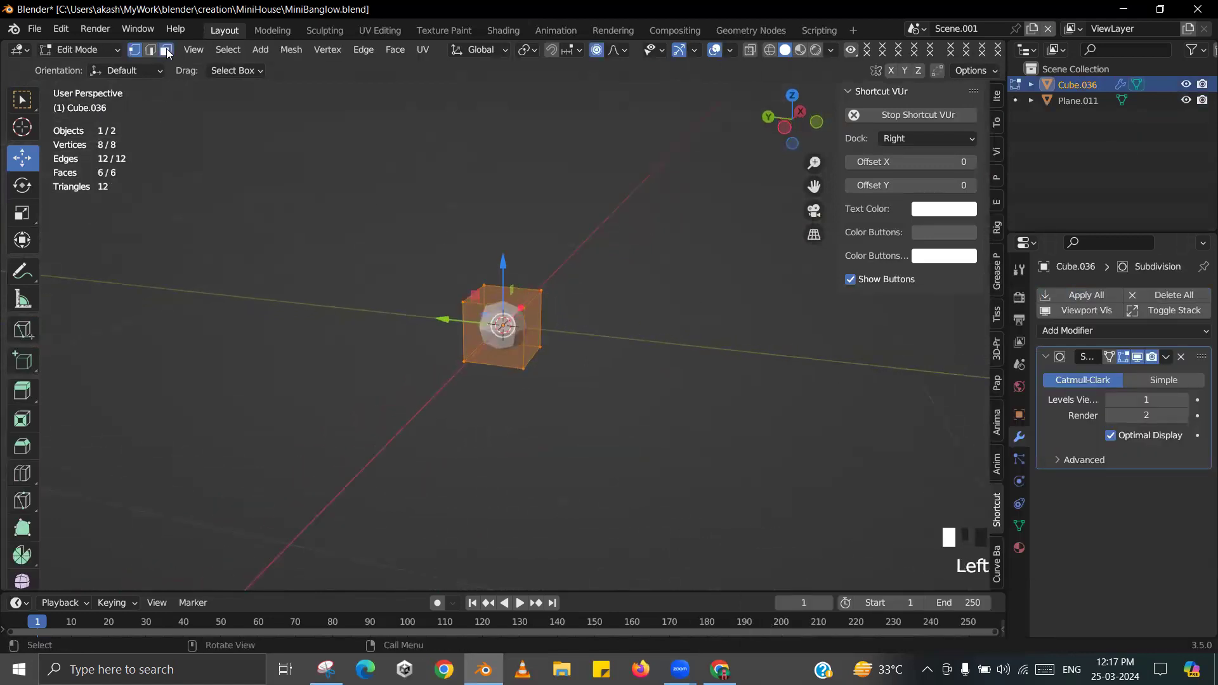
{"action": "left_click", "coordinate": [508, 291]}
{"action": "middle_click_drag", "start_coordinate": [508, 290], "coordinate": [511, 321], "text": "shift"}
{"action": "key", "text": "e"}
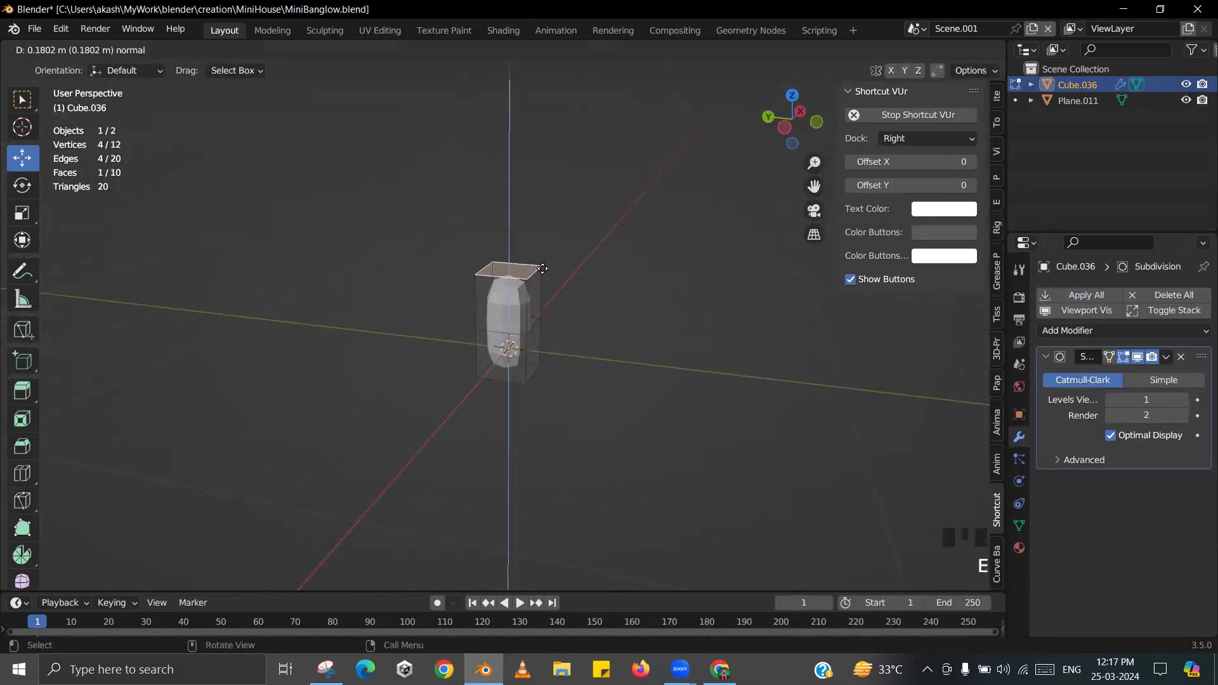
{"action": "left_click", "coordinate": [543, 266]}
{"action": "scroll", "coordinate": [544, 271], "scroll_direction": "down", "scroll_amount": 9}
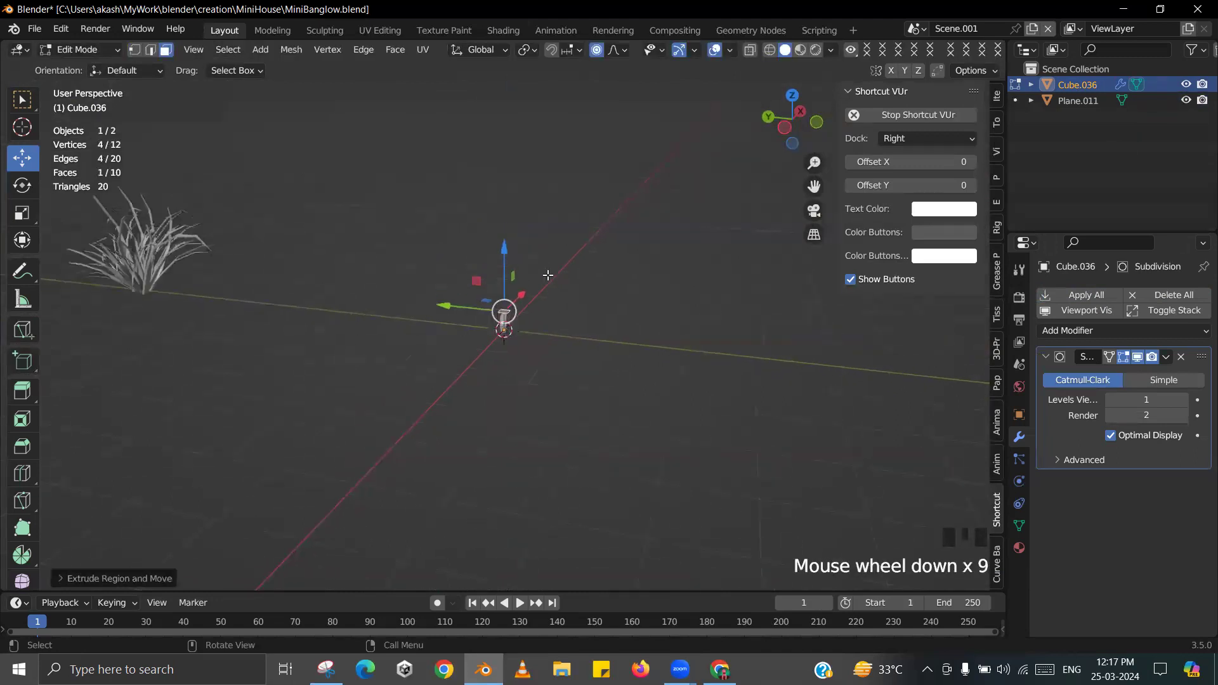
- Scale the block to about twice its width in X and Y, leaving Z locked
{"action": "key", "text": "Tab"}
{"action": "key", "text": "s"}
{"action": "key", "text": "shift+z"}
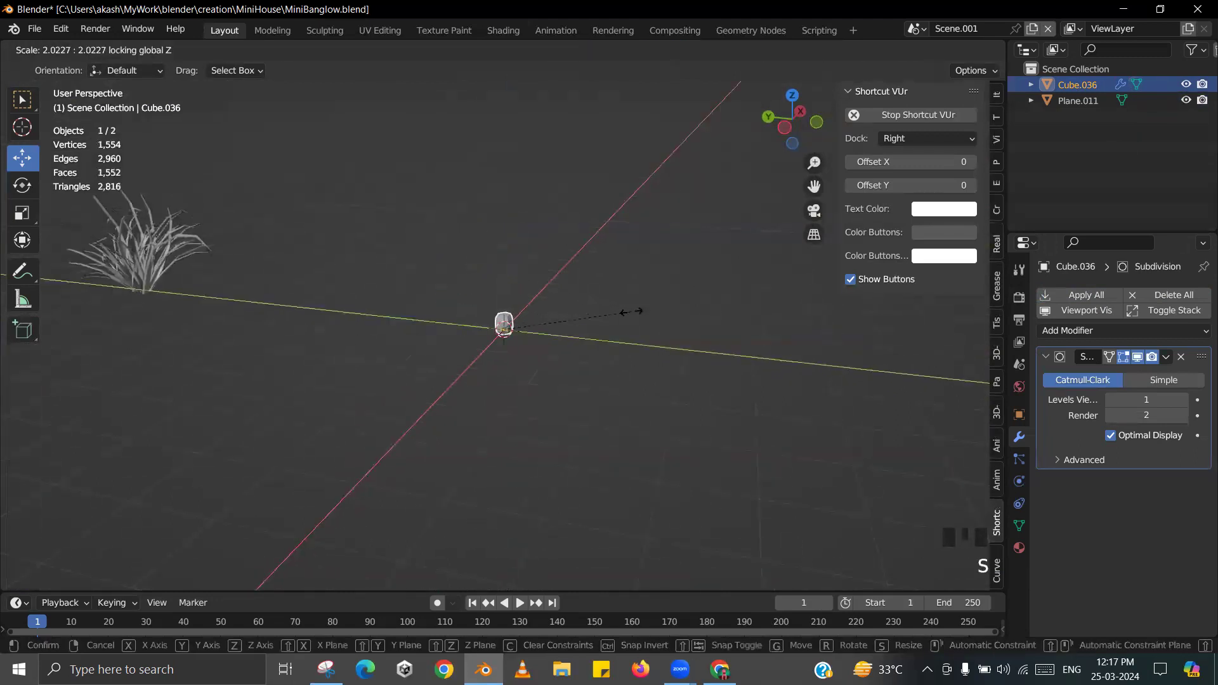
{"action": "left_click", "coordinate": [633, 311]}
- Raise the block's top face along Z to stretch it into a short trunk
{"action": "key", "text": "Tab"}
{"action": "scroll", "coordinate": [520, 288], "scroll_direction": "up", "scroll_amount": 2}
{"action": "left_click_drag", "start_coordinate": [503, 251], "coordinate": [555, 169]}
{"action": "right_click", "coordinate": [555, 168]}
{"action": "left_click_drag", "start_coordinate": [506, 259], "coordinate": [511, 227]}
{"action": "scroll", "coordinate": [558, 228], "scroll_direction": "down", "scroll_amount": 2}
{"action": "middle_click_drag", "start_coordinate": [558, 228], "coordinate": [591, 269], "text": "shift"}
- Extrude the trunk's top face upward and shift it along the Y axis to bend the trunk
{"action": "key", "text": "e"}
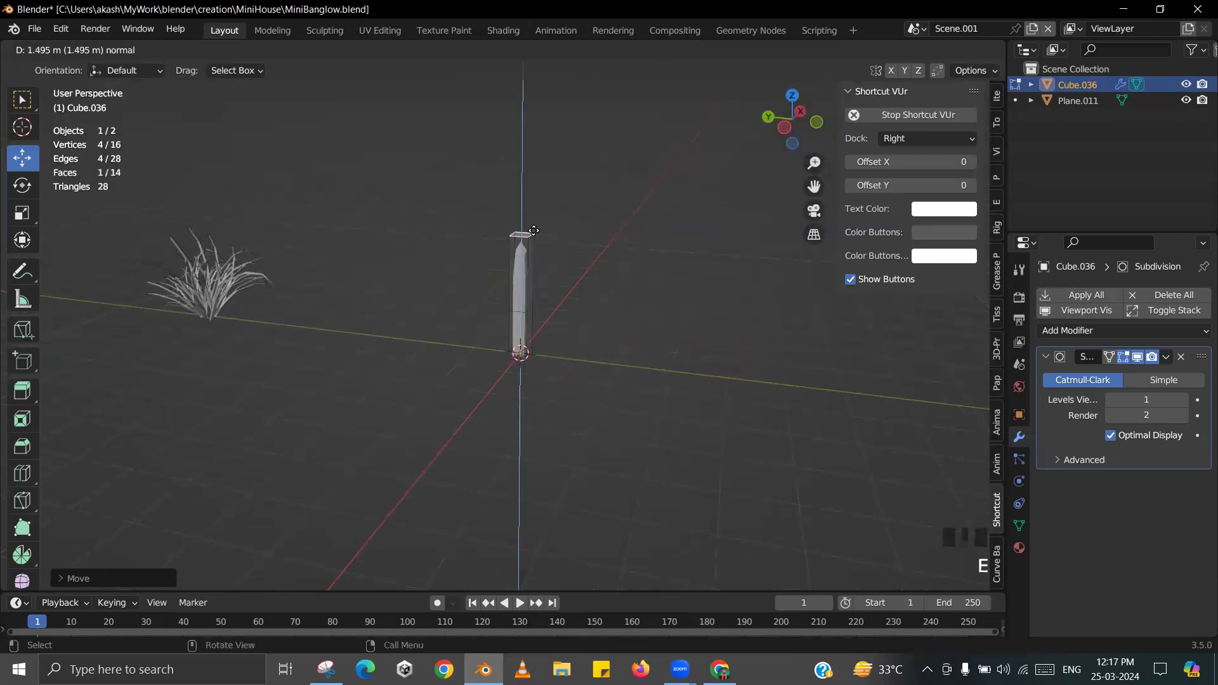
{"action": "left_click", "coordinate": [535, 241]}
{"action": "left_click_drag", "start_coordinate": [486, 246], "coordinate": [501, 246]}
{"action": "middle_click_drag", "start_coordinate": [543, 356], "coordinate": [538, 289]}
{"action": "scroll", "coordinate": [543, 350], "scroll_direction": "up", "scroll_amount": 3}
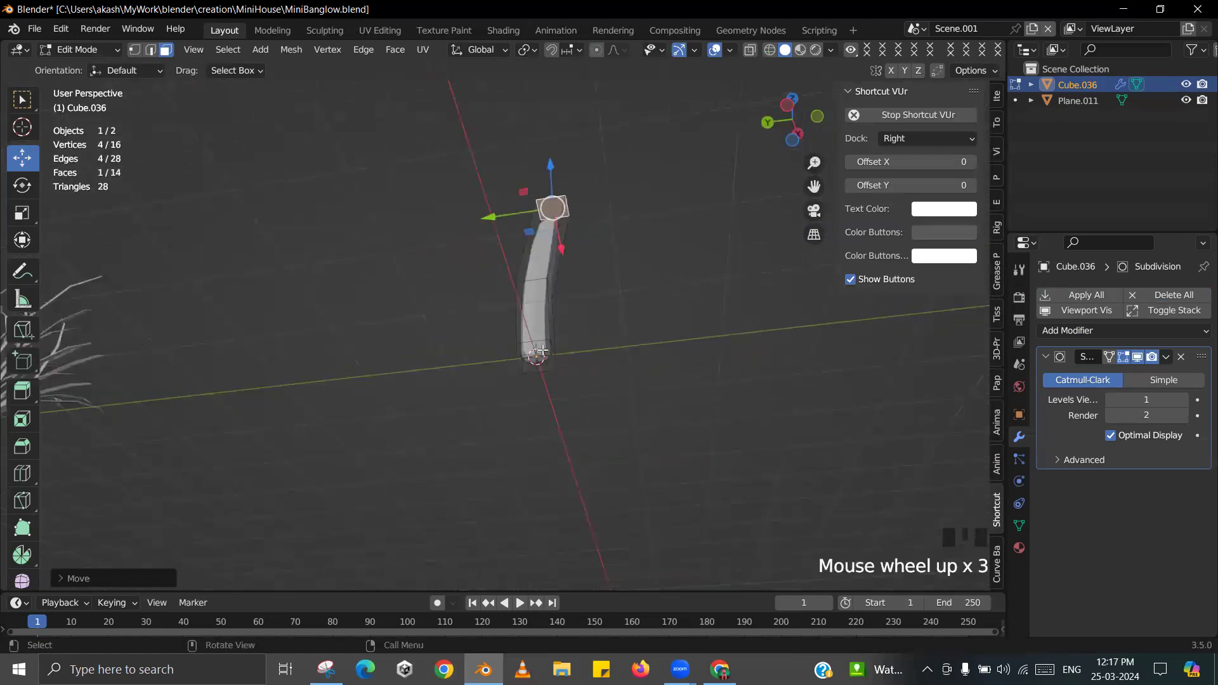
- Enlarge the trunk's bottom face to flare the base
{"action": "left_click", "coordinate": [537, 359]}
{"action": "middle_click_drag", "start_coordinate": [538, 359], "coordinate": [573, 384]}
{"action": "key", "text": "s"}
{"action": "left_click", "coordinate": [630, 361]}
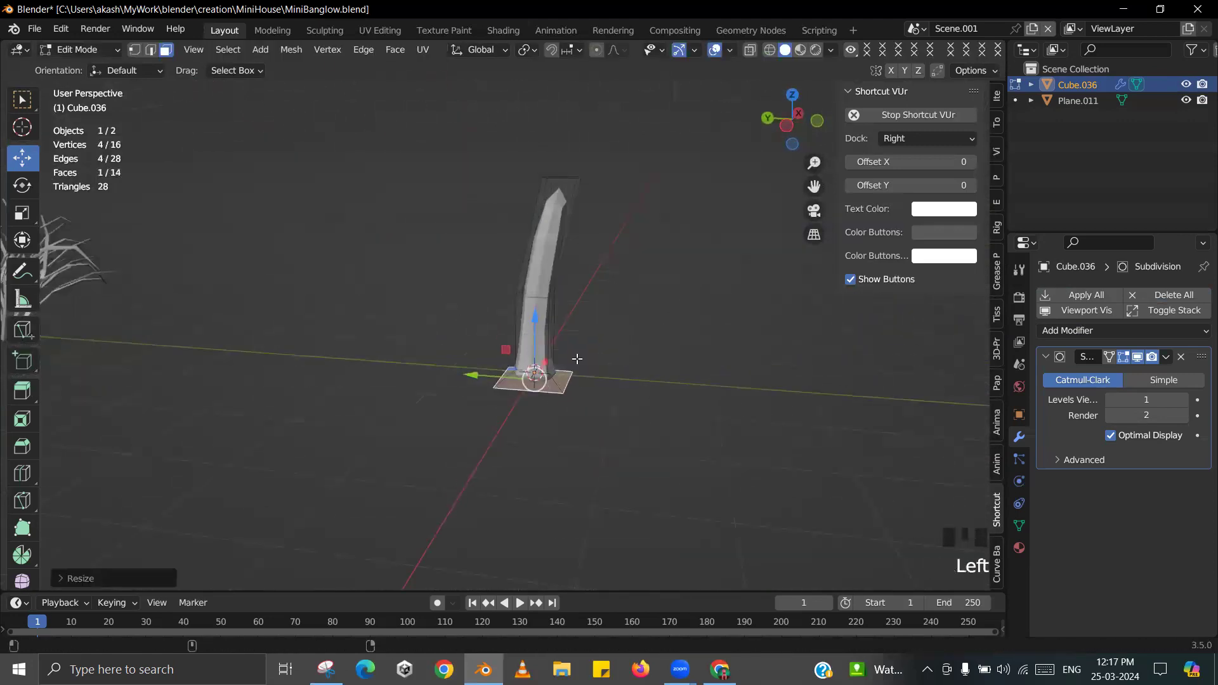
- Widen the ring of faces around the trunk's lowest section by about 1.3 in X and Y
{"action": "left_click", "coordinate": [551, 331]}
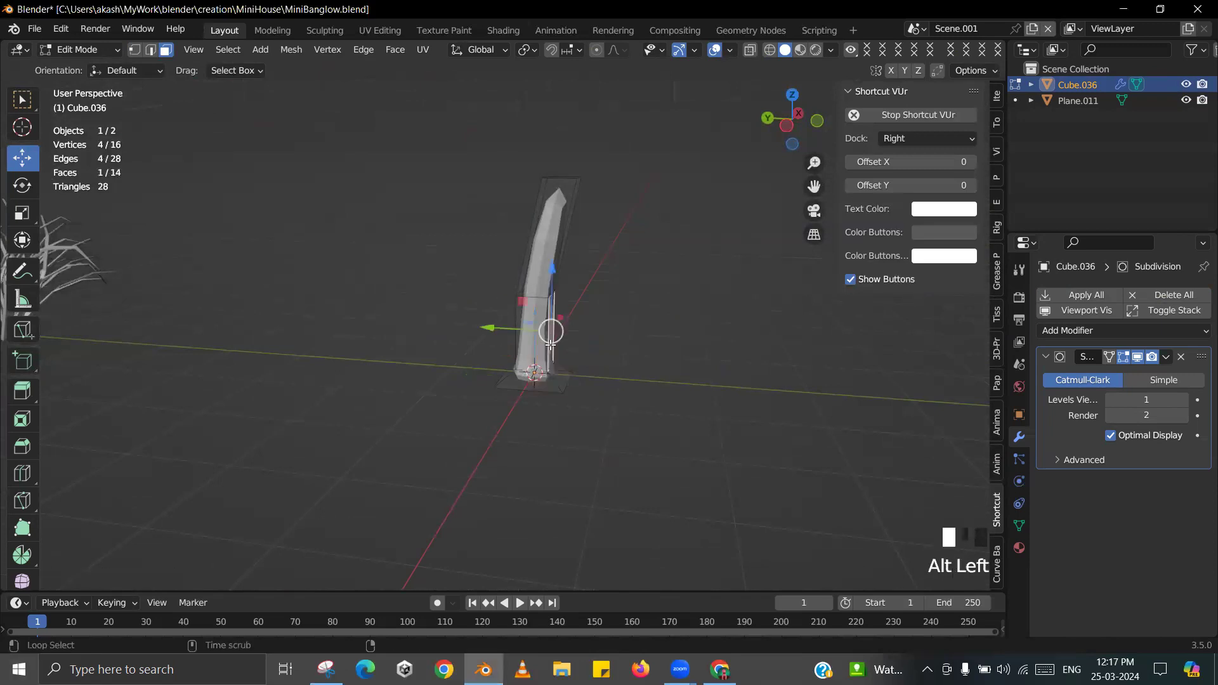
{"action": "key", "text": "s"}
{"action": "key", "text": "shift+z"}
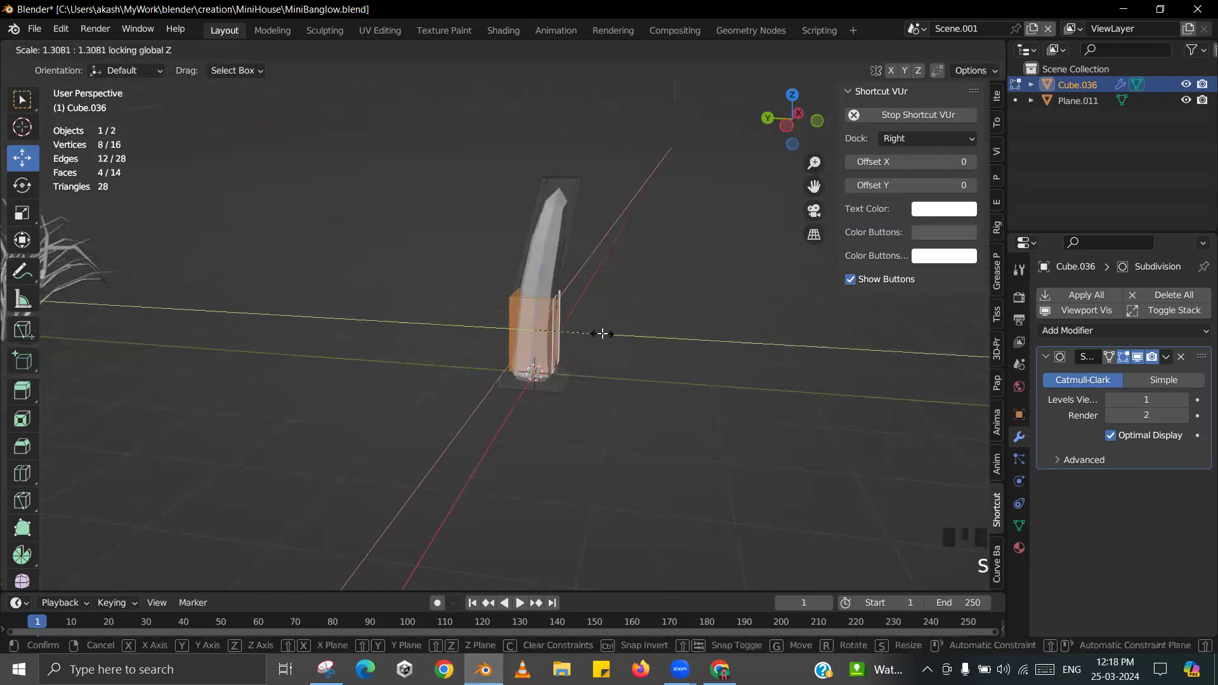
{"action": "left_click", "coordinate": [601, 333]}
- Lengthen the trunk with two more upward extrusions of its top face
{"action": "middle_click_drag", "start_coordinate": [564, 181], "coordinate": [568, 353]}
{"action": "left_click", "coordinate": [565, 208]}
{"action": "scroll", "coordinate": [589, 237], "scroll_direction": "down", "scroll_amount": 2}
{"action": "key", "text": "e"}
{"action": "left_click", "coordinate": [598, 182]}
{"action": "key", "text": "Tab"}
{"action": "key", "text": "KP_1"}
{"action": "key", "text": "Tab"}
{"action": "scroll", "coordinate": [482, 362], "scroll_direction": "up", "scroll_amount": 5}
{"action": "key", "text": "e"}
{"action": "left_click", "coordinate": [586, 286]}
{"action": "mouse_move", "coordinate": [584, 286]}
{"action": "middle_mouse_down"}
{"action": "mouse_move", "coordinate": [543, 286]}
{"action": "mouse_move", "coordinate": [576, 283]}
{"action": "middle_mouse_up"}
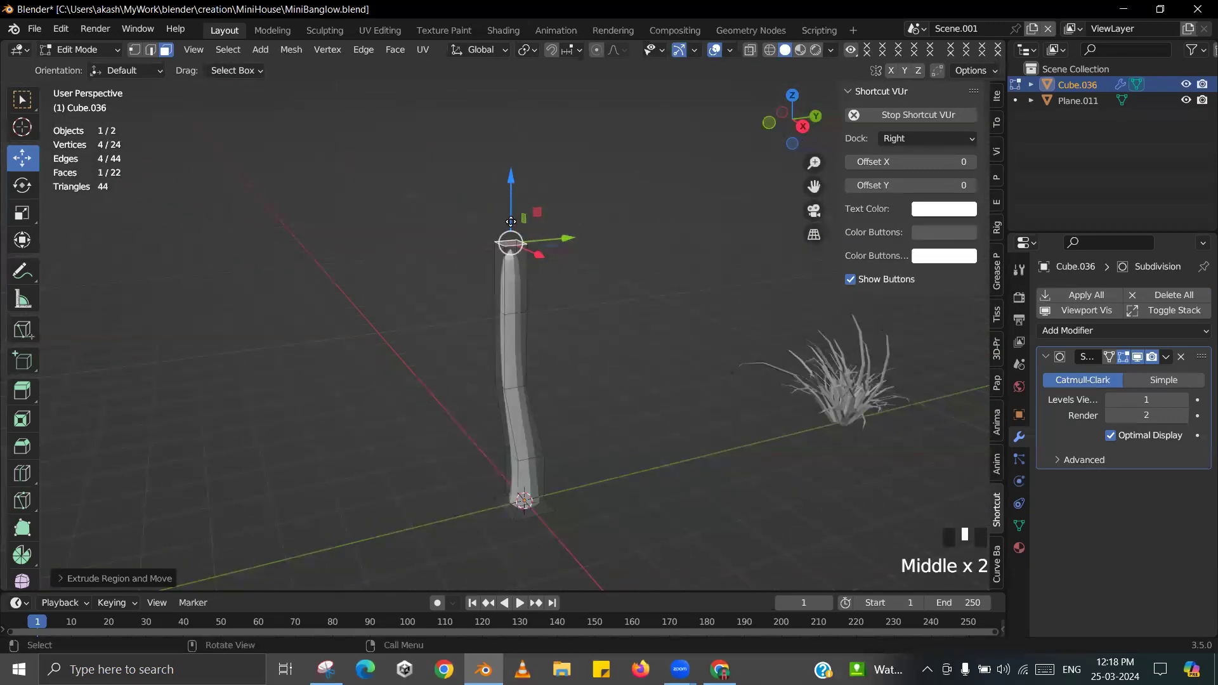
- Extrude the +X side face near the trunk's top about 0.9 m and raise its end to form a slanted branch
{"action": "middle_click_drag", "start_coordinate": [520, 284], "coordinate": [620, 256]}
{"action": "key", "text": "KP_3"}
{"action": "key", "text": "KP_2"}
{"action": "key", "text": "KP_1"}
{"action": "scroll", "coordinate": [618, 255], "scroll_direction": "down", "scroll_amount": 3}
{"action": "key", "text": "e"}
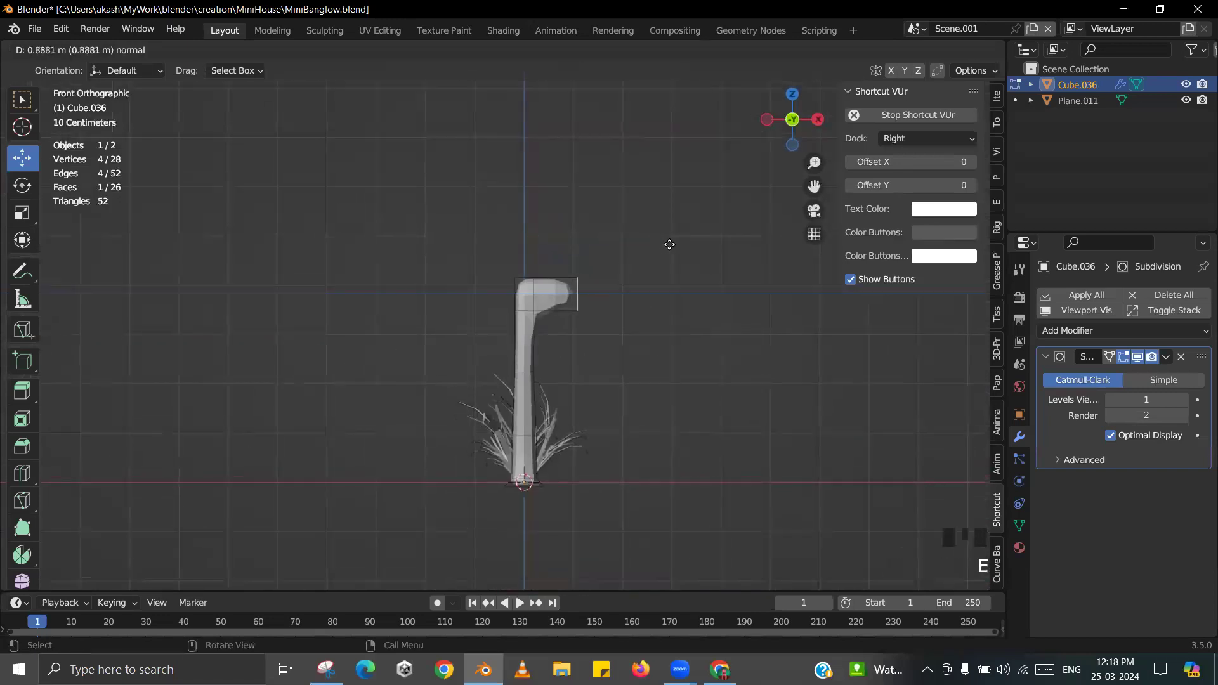
{"action": "left_click", "coordinate": [669, 247]}
{"action": "left_click_drag", "start_coordinate": [585, 242], "coordinate": [587, 183]}
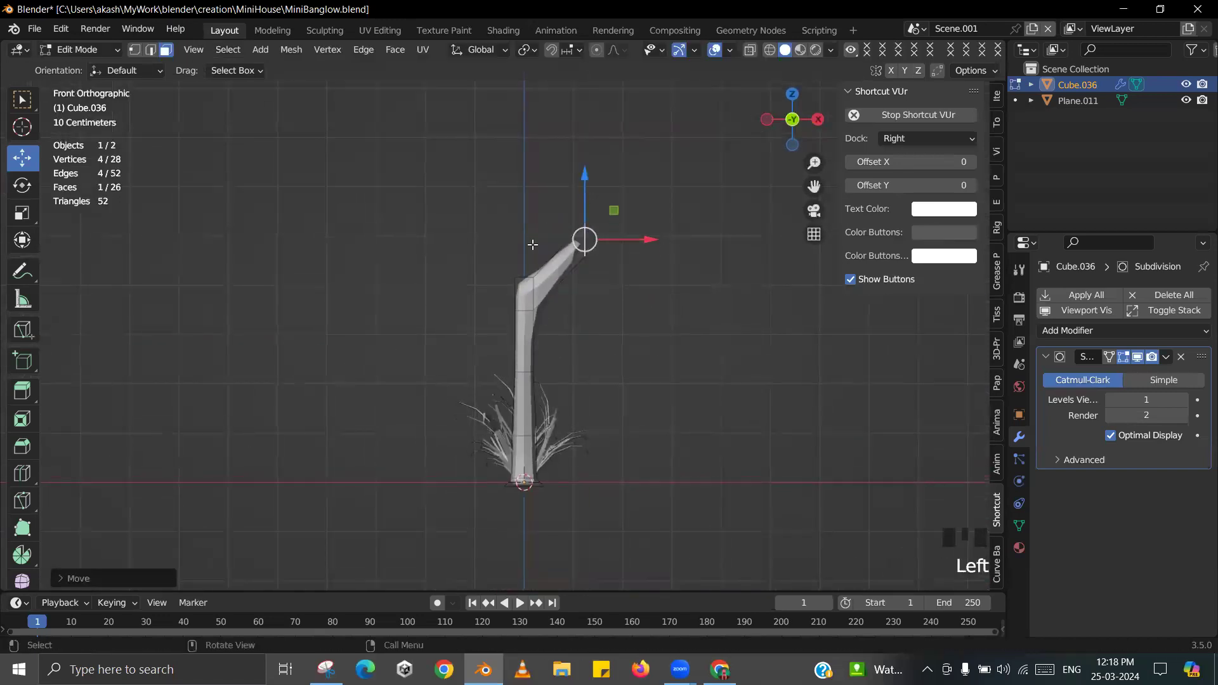
- Extend the first branch with a short extrusion of its end face
{"action": "middle_click_drag", "start_coordinate": [586, 260], "coordinate": [588, 270]}
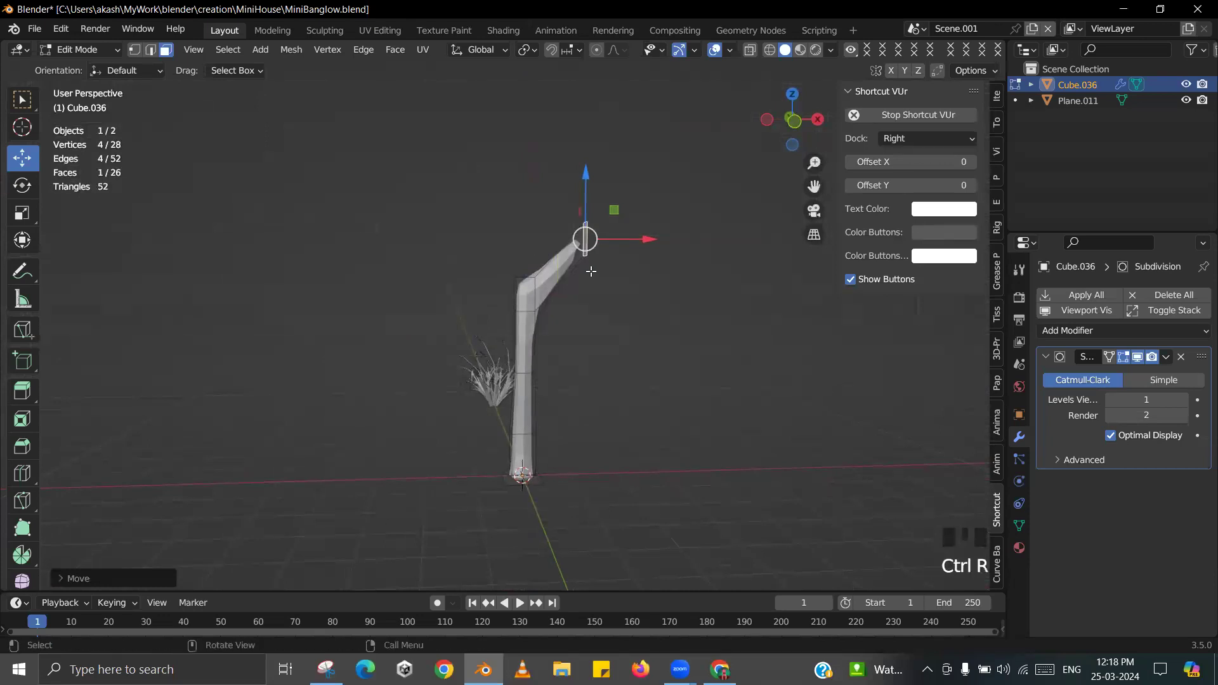
{"action": "key", "text": "r"}
{"action": "right_click", "coordinate": [612, 250]}
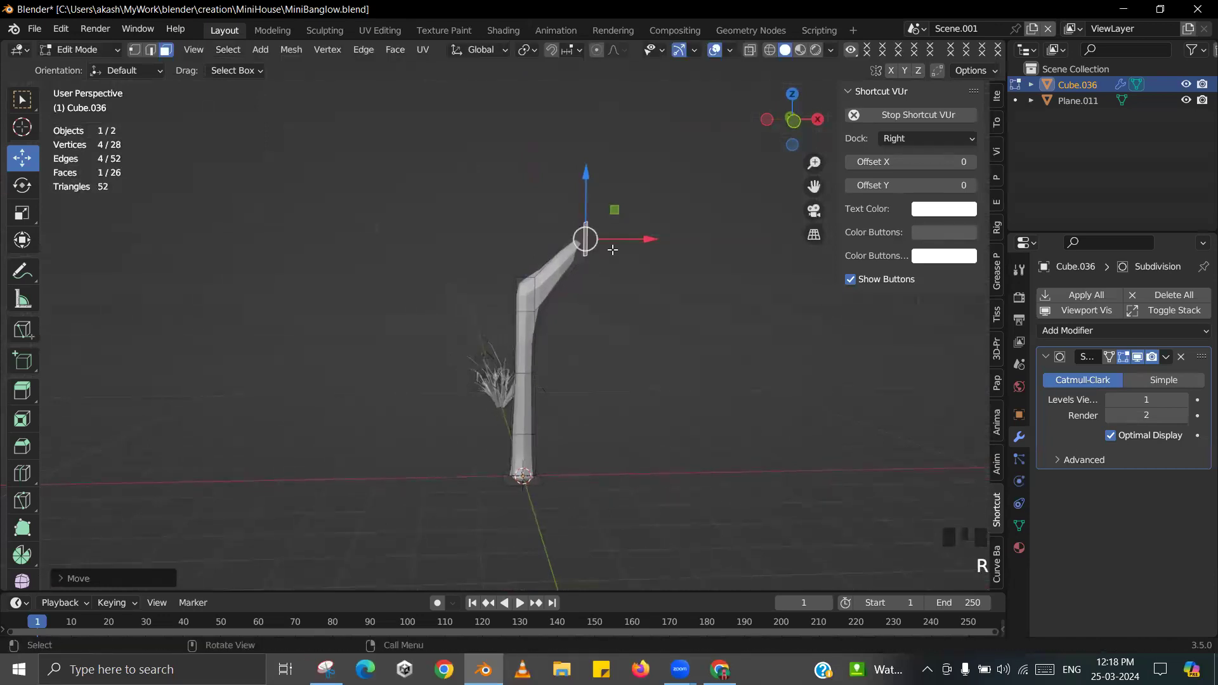
{"action": "key", "text": "e"}
{"action": "left_click", "coordinate": [632, 247]}
- Form a second branch by extruding the opposite side face near the trunk's top, raising its end and shrinking it in Z
{"action": "middle_click_drag", "start_coordinate": [632, 247], "coordinate": [584, 300]}
{"action": "key", "text": "e"}
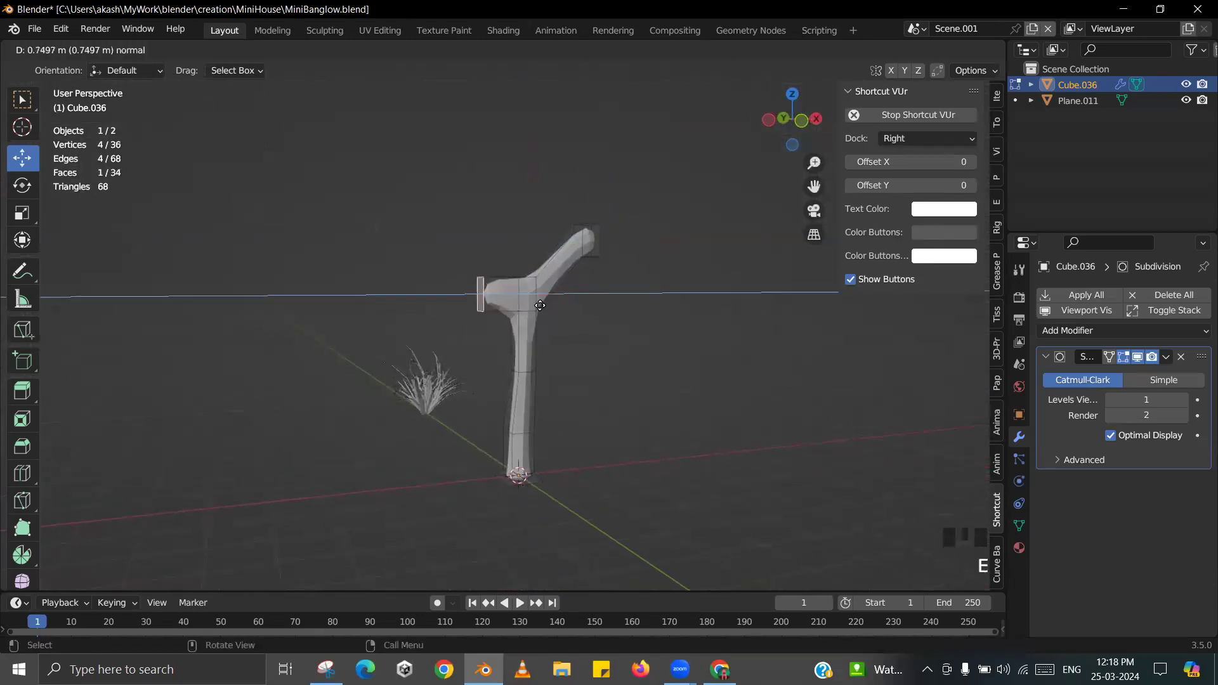
{"action": "left_click", "coordinate": [515, 290]}
{"action": "left_click_drag", "start_coordinate": [479, 236], "coordinate": [480, 198]}
{"action": "key", "text": "s"}
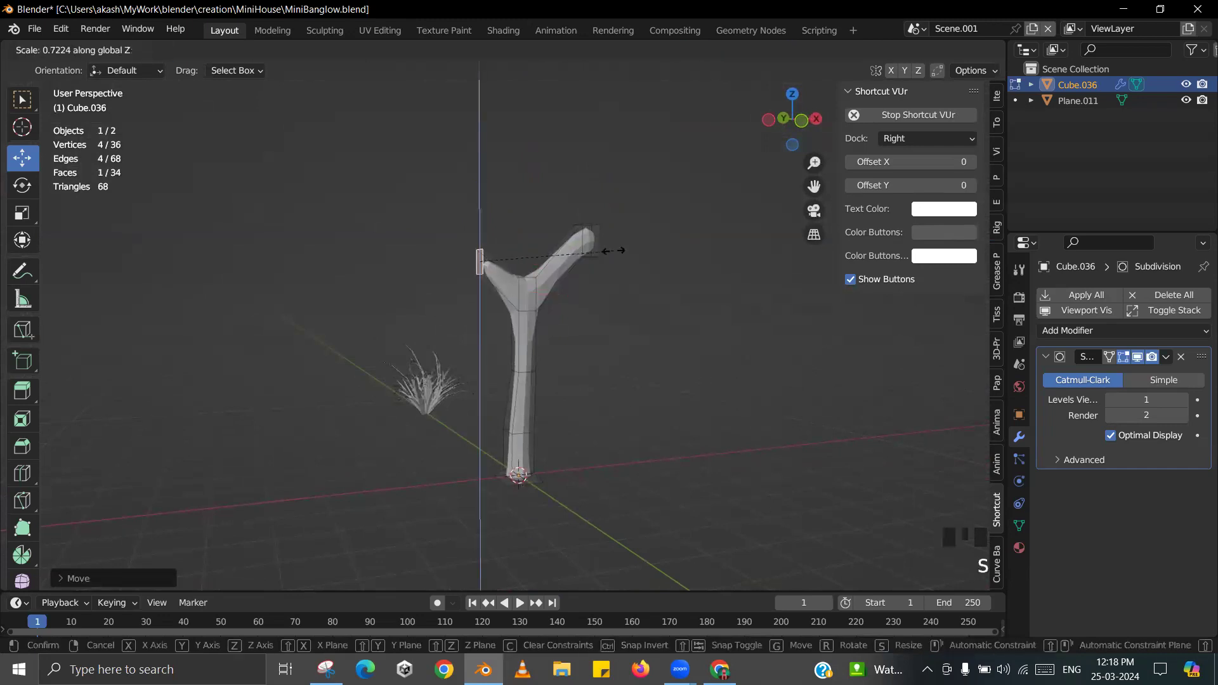
{"action": "left_click", "coordinate": [576, 251]}
- Extrude the second branch's end face outward, then raise and shift its tip to curve the branch
{"action": "key", "text": "e"}
{"action": "left_click", "coordinate": [530, 248]}
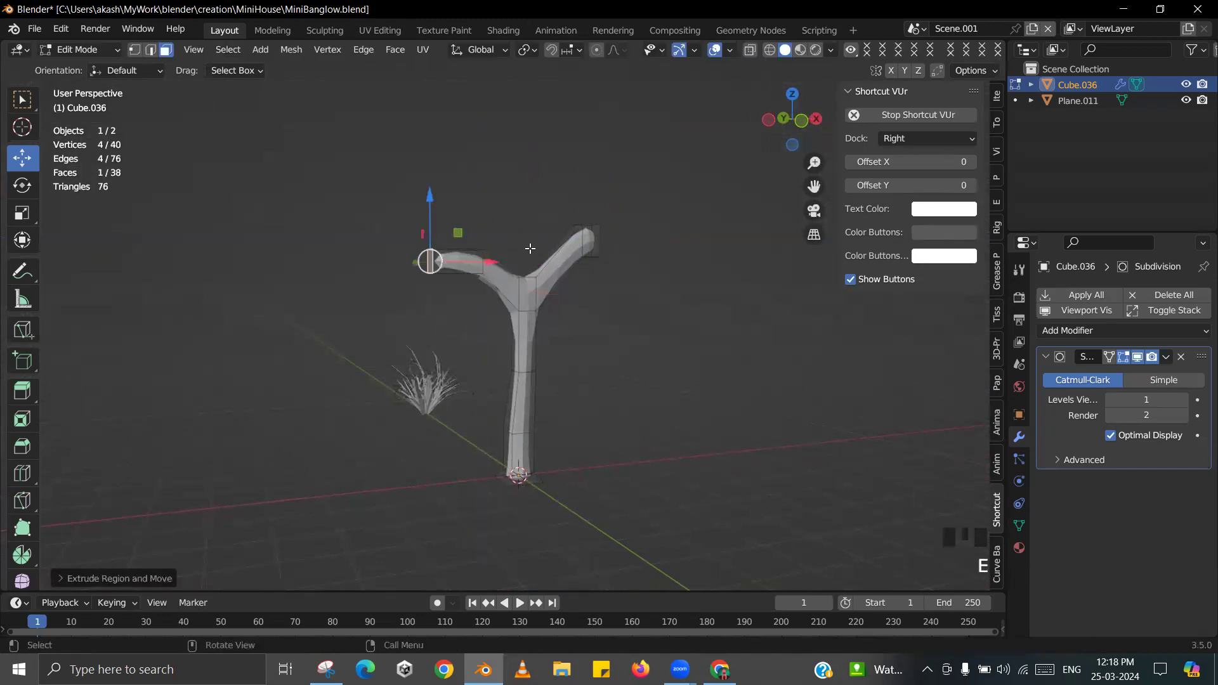
{"action": "left_click_drag", "start_coordinate": [435, 204], "coordinate": [431, 164]}
{"action": "middle_click_drag", "start_coordinate": [521, 185], "coordinate": [619, 224]}
{"action": "left_click_drag", "start_coordinate": [446, 276], "coordinate": [403, 273]}
{"action": "middle_click_drag", "start_coordinate": [468, 318], "coordinate": [638, 244]}
- Extrude the +Y side face near the trunk's top about 0.8 m and raise its end to form a third branch
{"action": "middle_click_drag", "start_coordinate": [515, 275], "coordinate": [527, 298]}
{"action": "left_click", "coordinate": [493, 294]}
{"action": "key", "text": "e"}
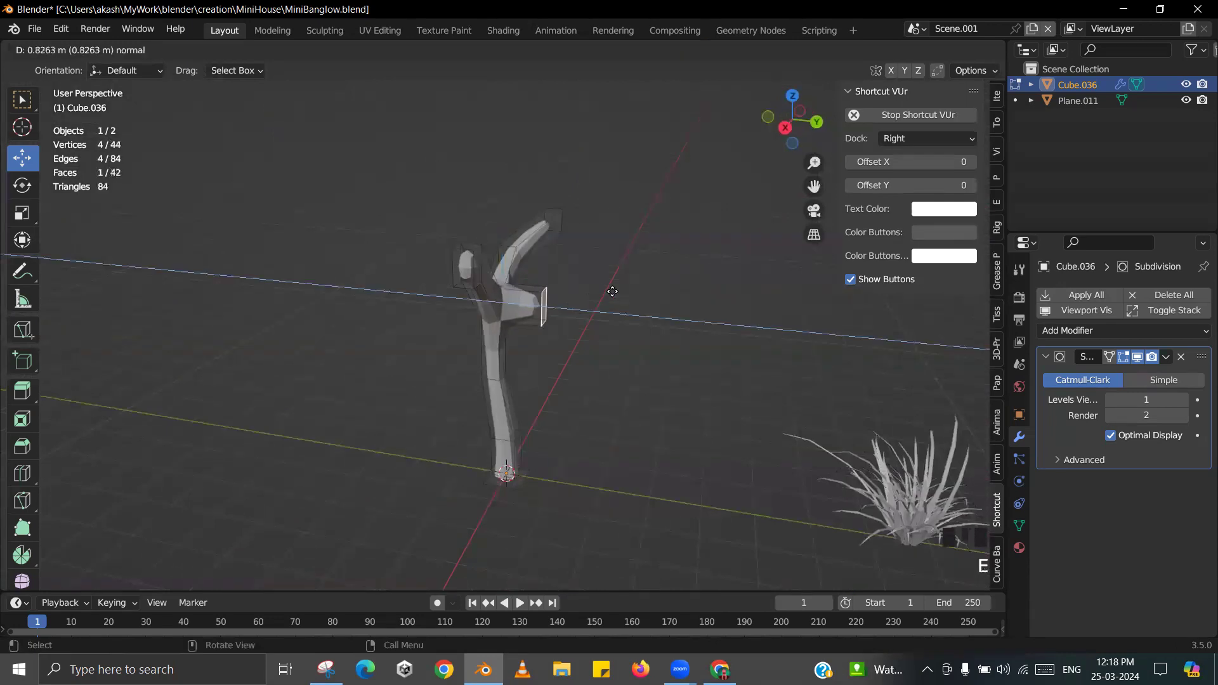
{"action": "left_click", "coordinate": [611, 291]}
{"action": "left_click_drag", "start_coordinate": [556, 257], "coordinate": [554, 191]}
{"action": "middle_click_drag", "start_coordinate": [551, 218], "coordinate": [601, 251]}
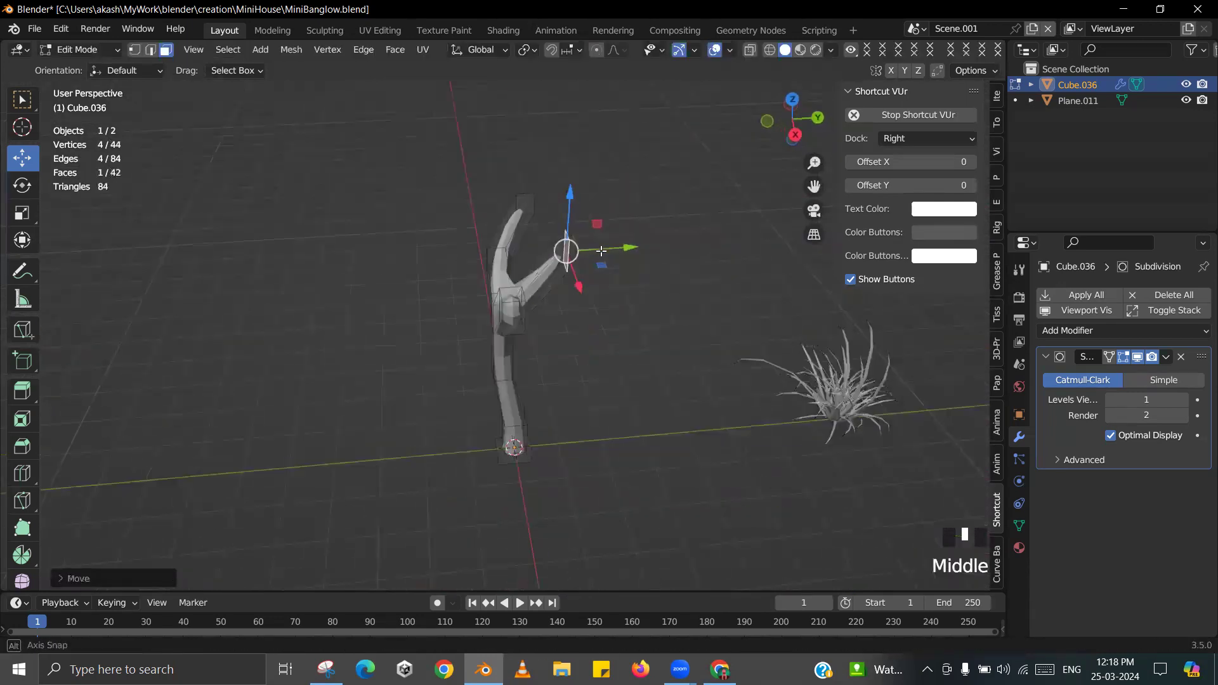
- Extrude the third branch's end face farther outward, raise the new tip, and save the file
{"action": "key", "text": "e"}
{"action": "left_click", "coordinate": [639, 206]}
{"action": "left_click_drag", "start_coordinate": [625, 194], "coordinate": [627, 149]}
{"action": "key", "text": "Tab"}
{"action": "middle_click_drag", "start_coordinate": [587, 291], "coordinate": [630, 280]}
{"action": "key", "text": "ctrl+s"}
{"action": "middle_click_drag", "start_coordinate": [554, 329], "coordinate": [654, 296]}
{"action": "scroll", "coordinate": [582, 319], "scroll_direction": "up", "scroll_amount": 3}
{"action": "middle_click_drag", "start_coordinate": [581, 314], "coordinate": [539, 319]}
{"action": "scroll", "coordinate": [556, 324], "scroll_direction": "down", "scroll_amount": 1}
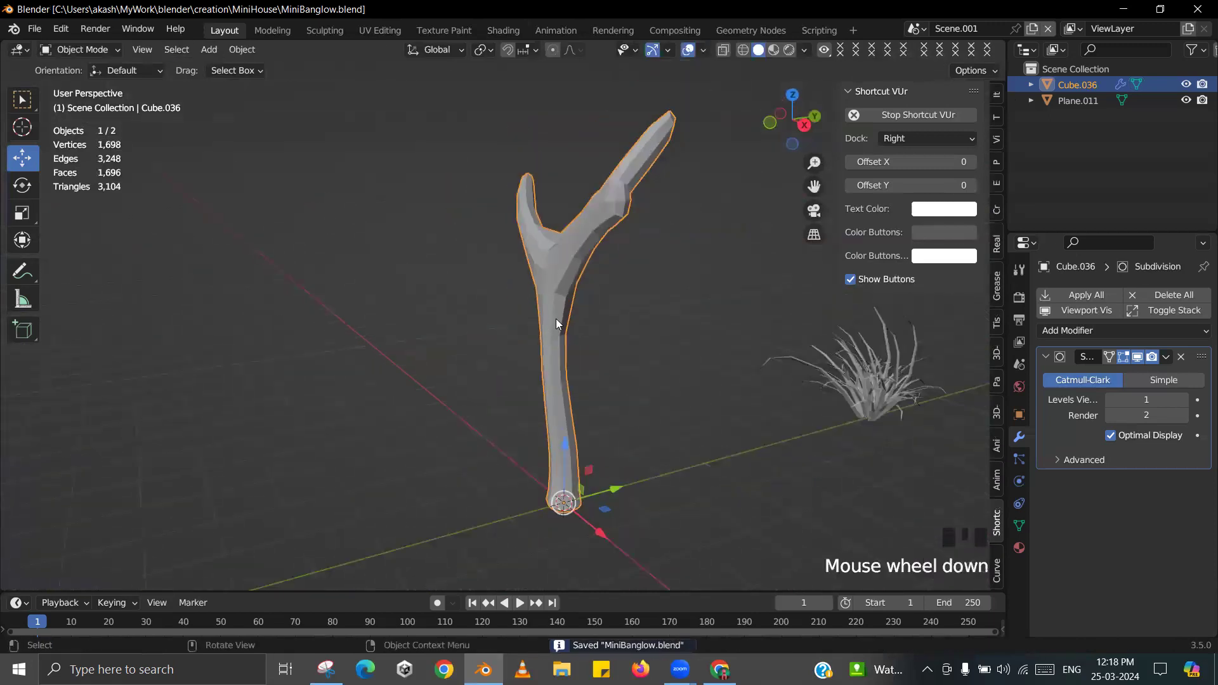
{"action": "left_click", "coordinate": [679, 669]}
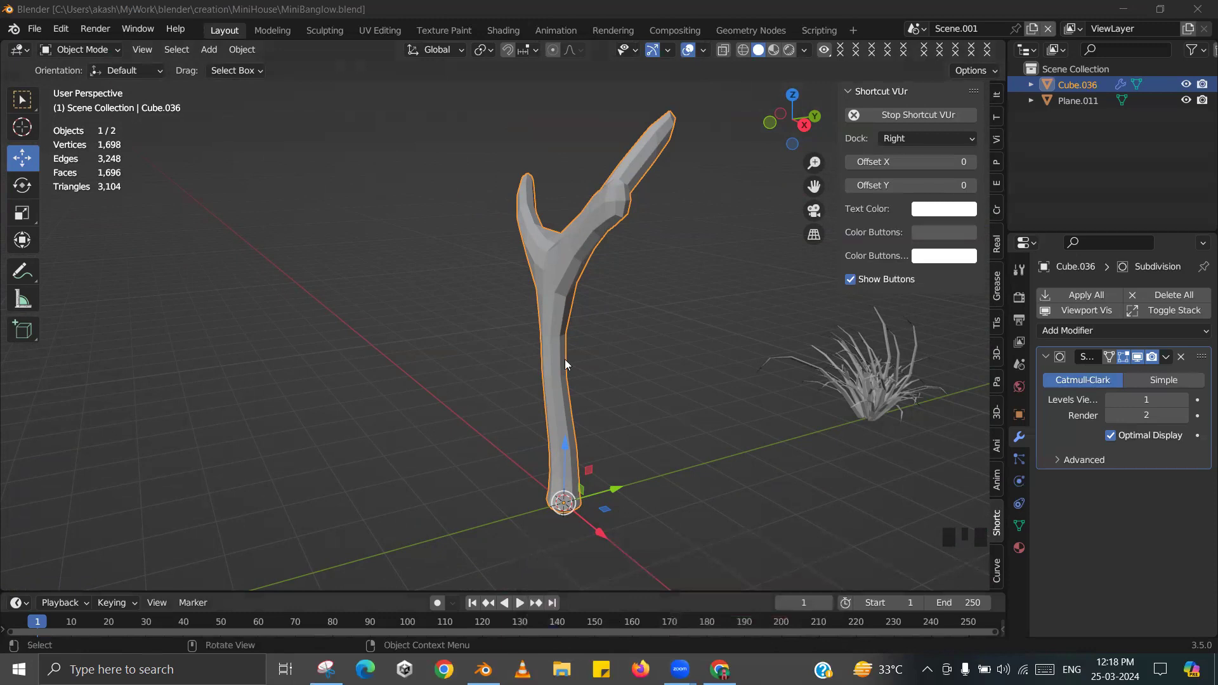
- Add an edge loop across the third branch's outer segment, slide it toward the tip, and return to face selection
{"action": "middle_click_drag", "start_coordinate": [565, 363], "coordinate": [619, 338]}
{"action": "key", "text": "Tab"}
{"action": "left_click", "coordinate": [618, 339]}
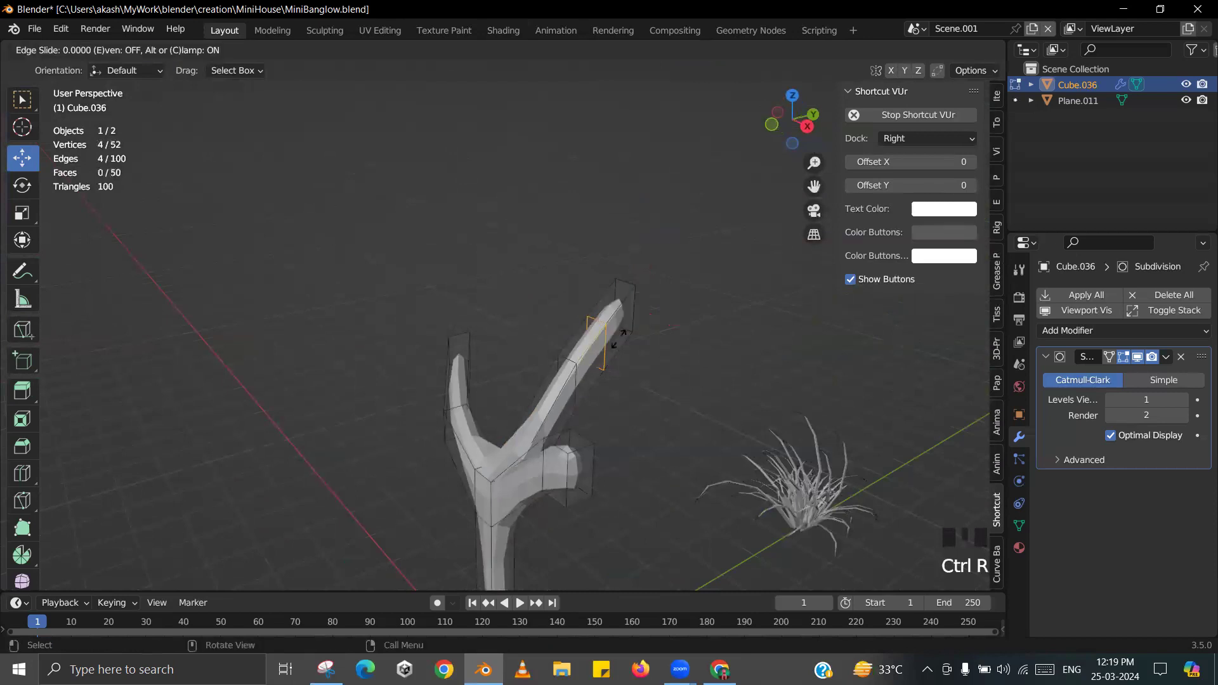
{"action": "left_click", "coordinate": [635, 321]}
{"action": "left_click", "coordinate": [168, 51]}
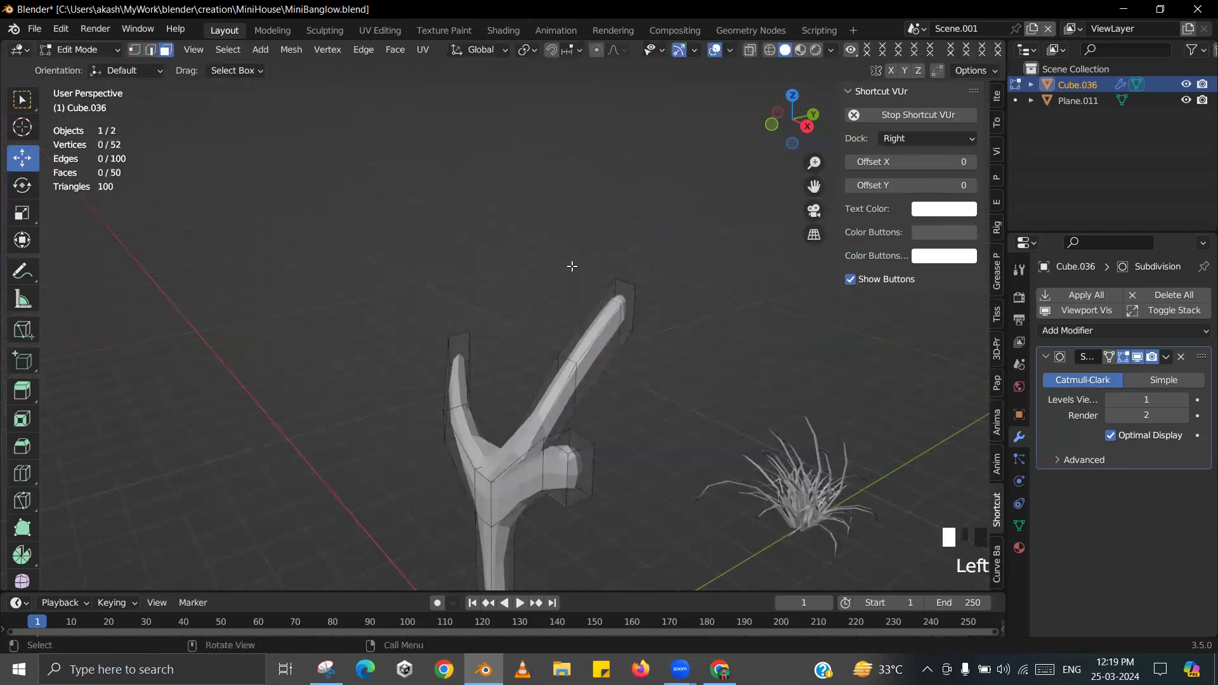
- Extrude the side face beside the third branch's tip outward, shrink it and raise it to continue the branch upward
{"action": "left_click", "coordinate": [627, 306]}
{"action": "middle_click_drag", "start_coordinate": [627, 307], "coordinate": [703, 394], "text": "shift"}
{"action": "middle_click_drag", "start_coordinate": [703, 393], "coordinate": [577, 423], "text": "shift"}
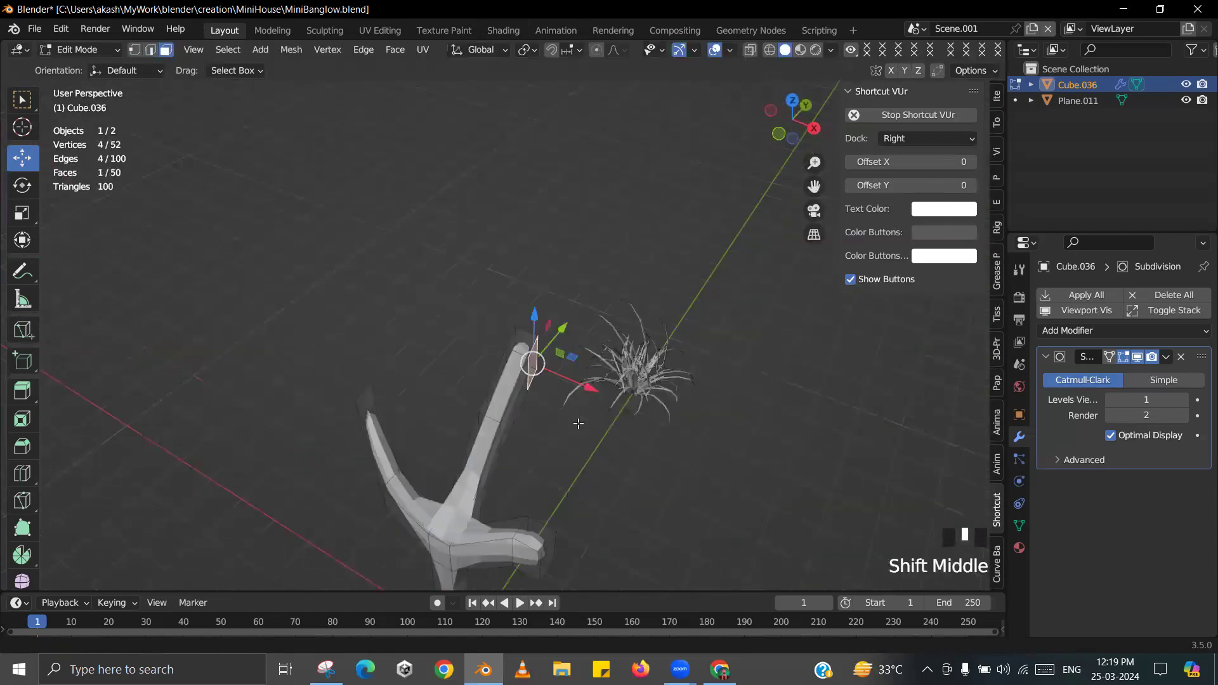
{"action": "key", "text": "e"}
{"action": "left_click", "coordinate": [677, 424]}
{"action": "key", "text": "s"}
{"action": "left_click", "coordinate": [687, 425]}
{"action": "middle_click_drag", "start_coordinate": [687, 426], "coordinate": [634, 409]}
{"action": "left_click_drag", "start_coordinate": [625, 415], "coordinate": [630, 308]}
- Extrude the branch's new end face again, raise it and shrink it into a tapered tip
{"action": "middle_click_drag", "start_coordinate": [717, 375], "coordinate": [810, 378]}
{"action": "key", "text": "e"}
{"action": "left_click", "coordinate": [877, 396]}
{"action": "left_click_drag", "start_coordinate": [712, 309], "coordinate": [716, 266]}
{"action": "key", "text": "Tab"}
{"action": "middle_click_drag", "start_coordinate": [792, 369], "coordinate": [807, 336]}
{"action": "key", "text": "Tab"}
{"action": "key", "text": "s"}
{"action": "left_click", "coordinate": [734, 291]}
- Add an edge loop across the wide segment below the extended branch's tapered end and return to face selection
{"action": "middle_click_drag", "start_coordinate": [734, 291], "coordinate": [440, 368]}
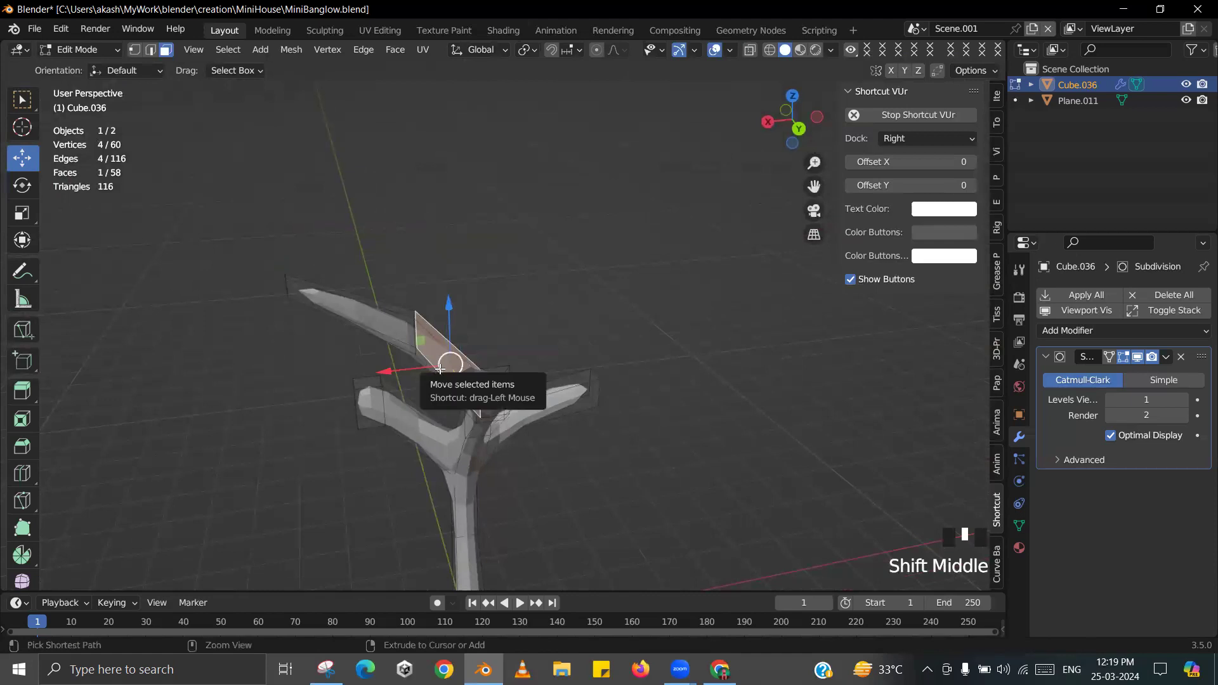
{"action": "key", "text": "ctrl+r"}
{"action": "left_click", "coordinate": [439, 365]}
{"action": "left_click", "coordinate": [429, 353]}
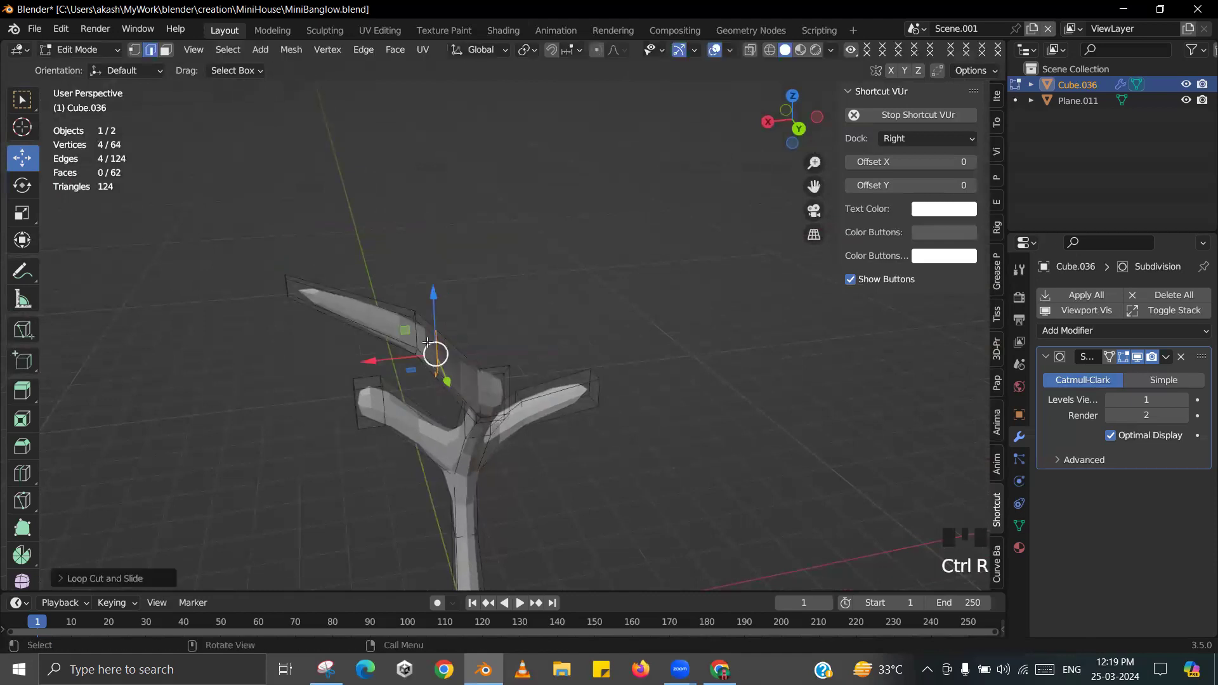
{"action": "left_click", "coordinate": [426, 359]}
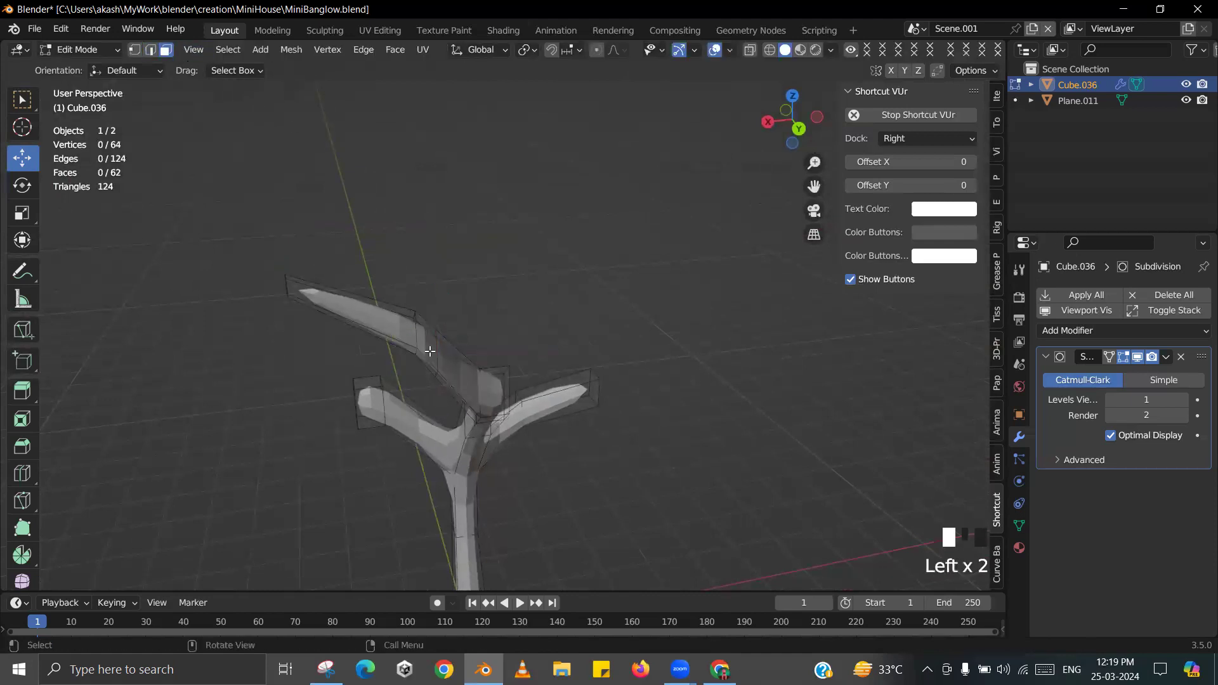
- Extrude a side face near the top of the extended branch into a short twig, shrink its end and shift it
{"action": "middle_click_drag", "start_coordinate": [534, 356], "coordinate": [546, 350]}
{"action": "key", "text": "e"}
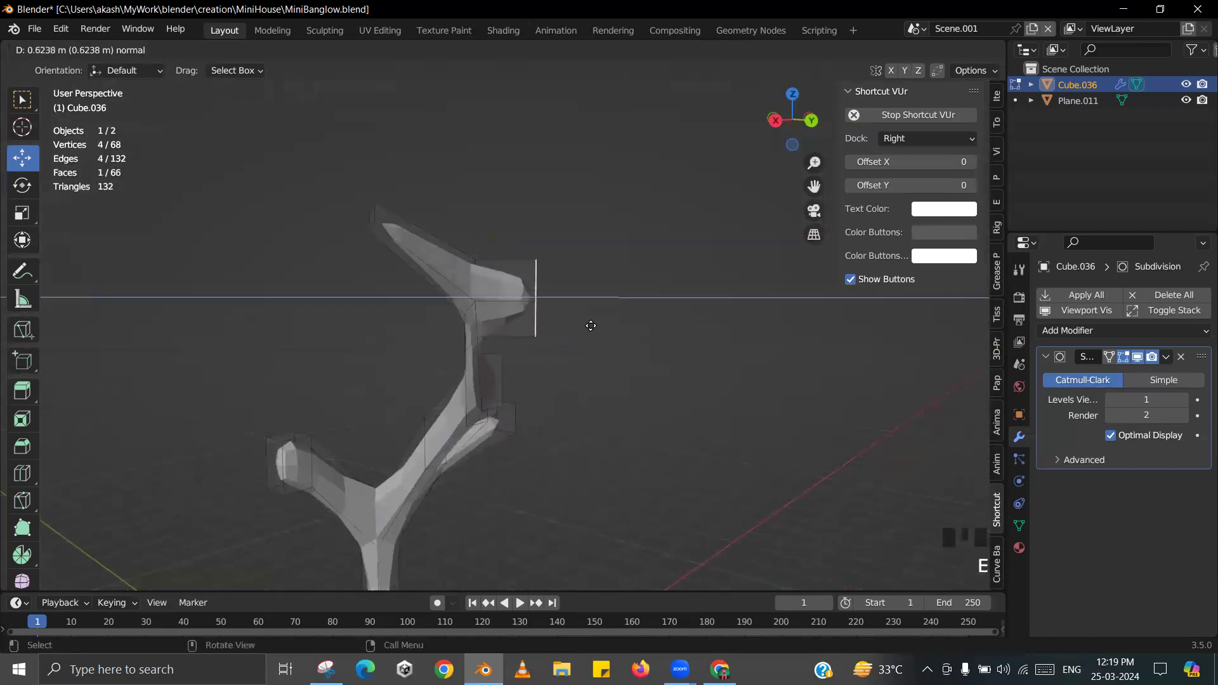
{"action": "left_click", "coordinate": [608, 326]}
{"action": "key", "text": "s"}
{"action": "left_click", "coordinate": [649, 361]}
{"action": "middle_click_drag", "start_coordinate": [650, 362], "coordinate": [626, 405]}
{"action": "left_click_drag", "start_coordinate": [604, 341], "coordinate": [629, 348]}
{"action": "key", "text": "Tab"}
- Check the new twig's faces, cancel closing the file, and save the project
{"action": "middle_click_drag", "start_coordinate": [679, 418], "coordinate": [490, 388]}
{"action": "scroll", "coordinate": [463, 468], "scroll_direction": "up", "scroll_amount": 5}
{"action": "key", "text": "Tab"}
{"action": "left_click", "coordinate": [498, 392]}
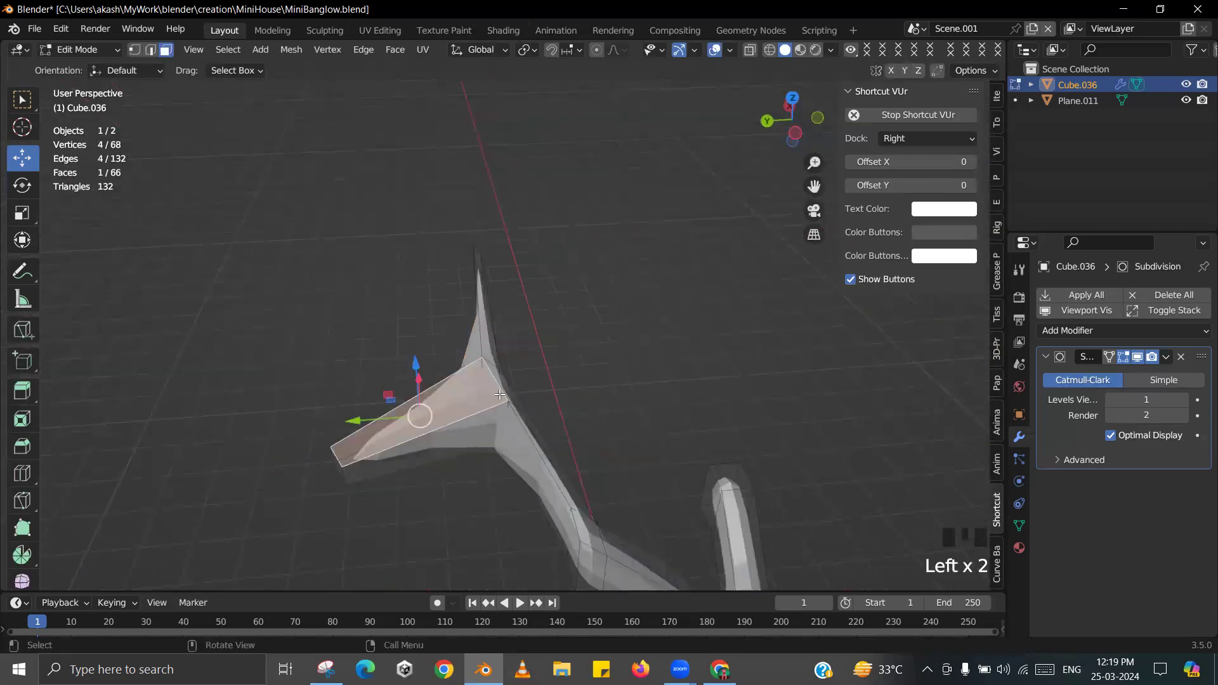
{"action": "left_click", "coordinate": [494, 421]}
{"action": "middle_click_drag", "start_coordinate": [493, 421], "coordinate": [525, 411]}
{"action": "scroll", "coordinate": [516, 366], "scroll_direction": "down", "scroll_amount": 2}
{"action": "key", "text": "Tab"}
{"action": "key", "text": "ctrl+s"}
{"action": "left_click", "coordinate": [448, 378]}
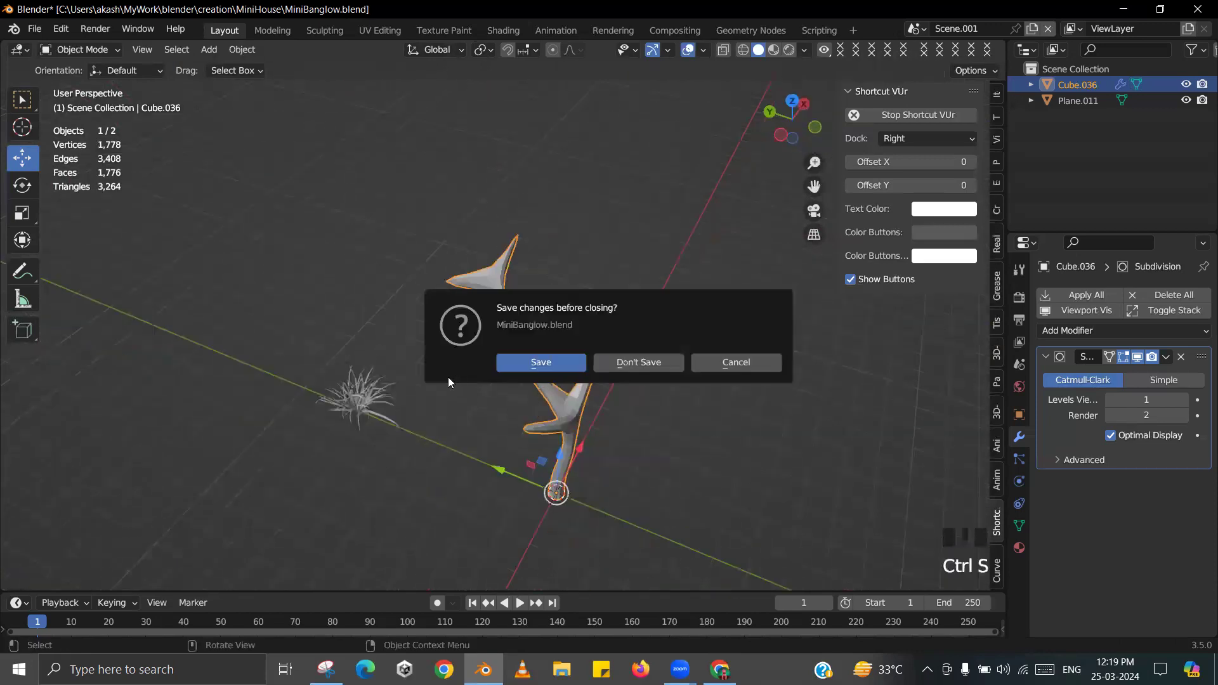
{"action": "left_click", "coordinate": [717, 366]}
{"action": "key", "text": "ctrl+s"}
{"action": "left_click", "coordinate": [662, 384]}
- Extend the -X branch with a short extrusion of its end, about 0.5 m long
{"action": "middle_click_drag", "start_coordinate": [631, 422], "coordinate": [467, 318]}
{"action": "scroll", "coordinate": [551, 304], "scroll_direction": "up", "scroll_amount": 4}
{"action": "key", "text": "Tab"}
{"action": "scroll", "coordinate": [494, 273], "scroll_direction": "down", "scroll_amount": 1}
{"action": "key", "text": "e"}
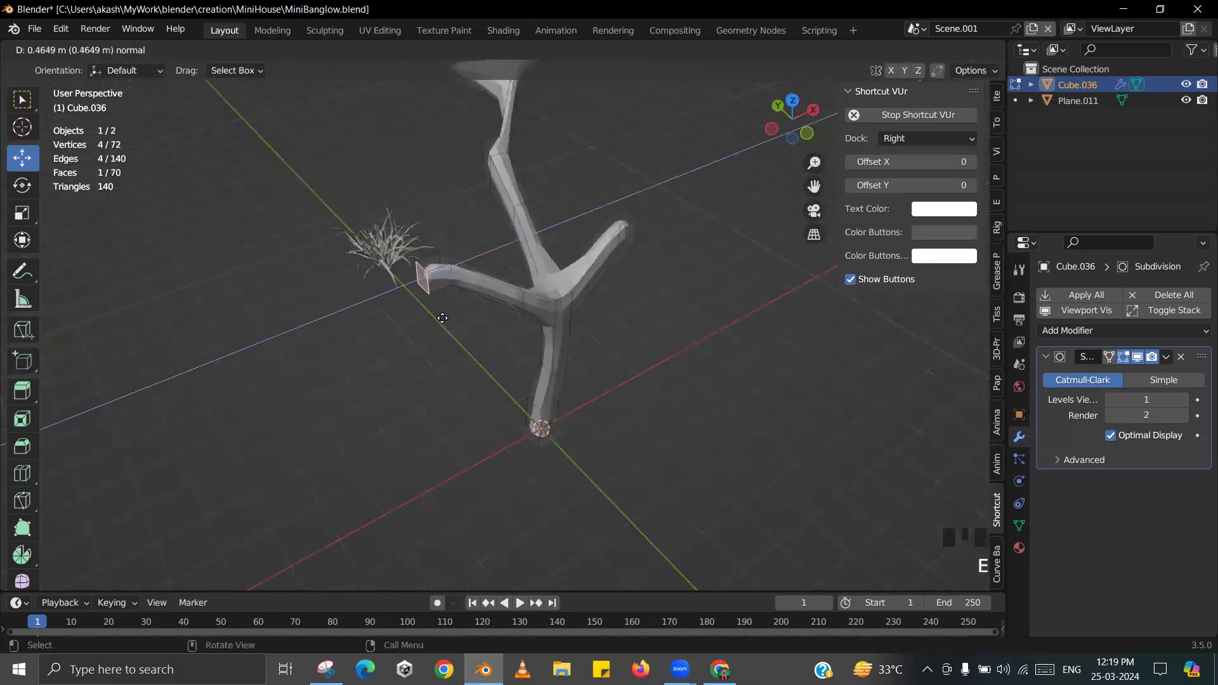
{"action": "left_click", "coordinate": [446, 318]}
- Extrude the -Y side face at the -X branch's end about 1.45 m, shift the twig's end and shrink it
{"action": "key", "text": "e"}
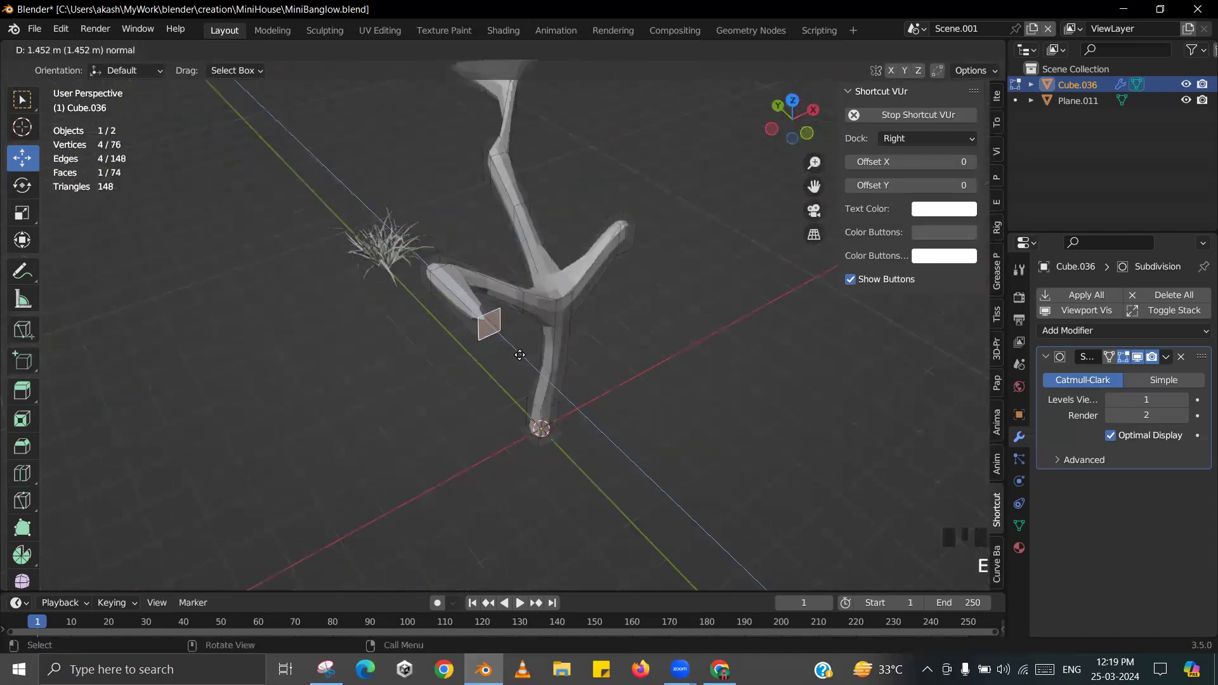
{"action": "left_click", "coordinate": [519, 355]}
{"action": "middle_click_drag", "start_coordinate": [519, 355], "coordinate": [520, 350]}
{"action": "left_click_drag", "start_coordinate": [522, 350], "coordinate": [458, 384]}
{"action": "middle_click_drag", "start_coordinate": [508, 388], "coordinate": [501, 387]}
{"action": "key", "text": "s"}
{"action": "left_click", "coordinate": [481, 385]}
- Extrude the -X branch's end face outward and shrink it to form a tapered middle twig
{"action": "middle_click_drag", "start_coordinate": [463, 339], "coordinate": [432, 310]}
{"action": "left_click", "coordinate": [430, 309]}
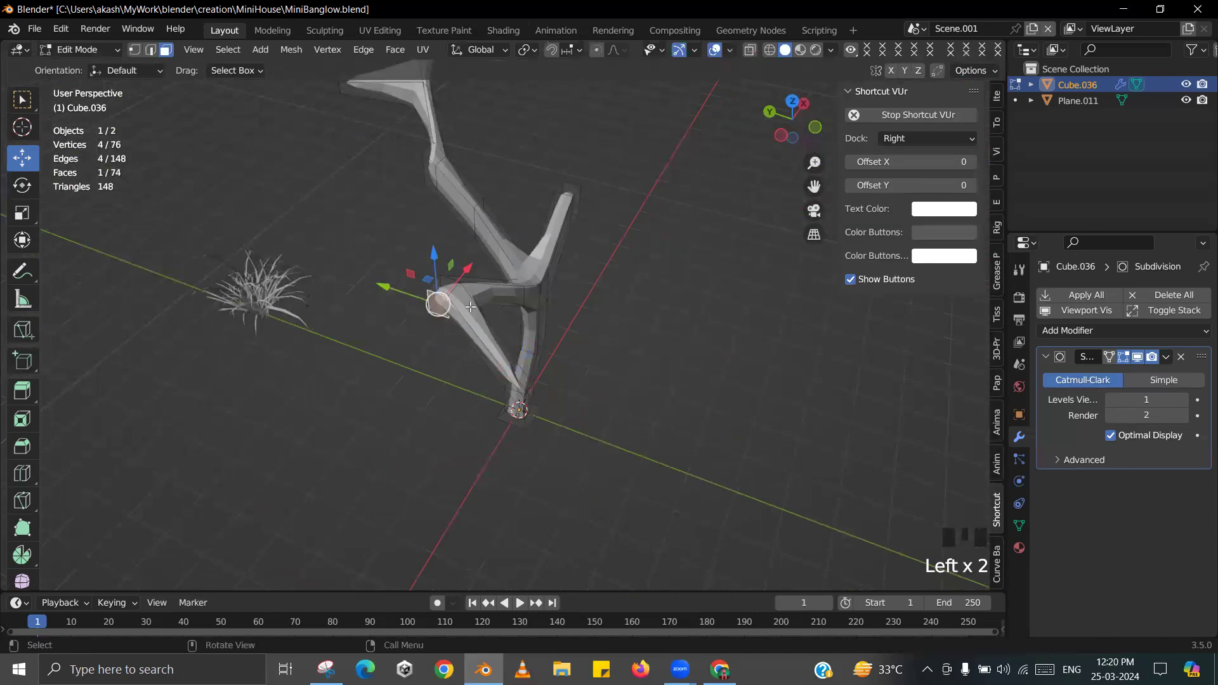
{"action": "key", "text": "e"}
{"action": "left_click", "coordinate": [392, 395]}
{"action": "key", "text": "s"}
{"action": "left_click", "coordinate": [429, 402]}
- Extrude the +Y side face of the -X branch's end into a third twig, then shift, shrink and raise its tip
{"action": "middle_click_drag", "start_coordinate": [430, 402], "coordinate": [571, 321]}
{"action": "key", "text": "e"}
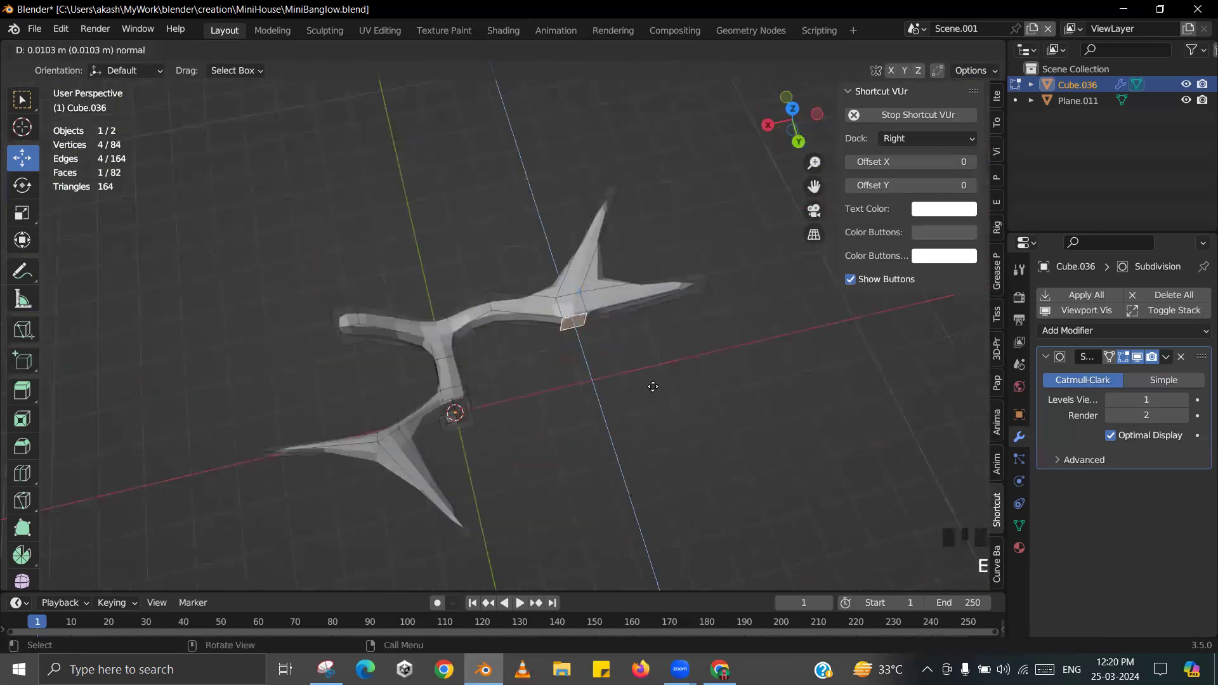
{"action": "left_click", "coordinate": [683, 444]}
{"action": "left_click_drag", "start_coordinate": [566, 423], "coordinate": [681, 394]}
{"action": "middle_click_drag", "start_coordinate": [682, 394], "coordinate": [749, 405]}
{"action": "key", "text": "s"}
{"action": "left_click", "coordinate": [767, 413]}
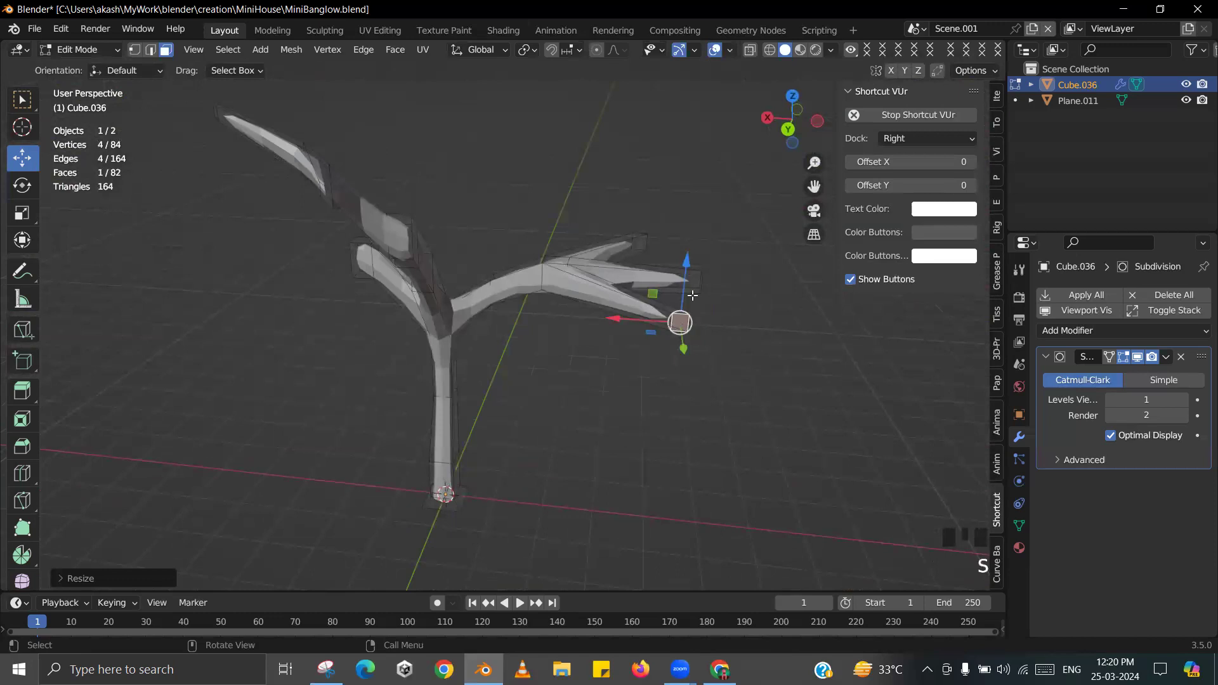
{"action": "left_click_drag", "start_coordinate": [684, 238], "coordinate": [692, 157]}
- Raise the end face of the -X branch's middle twig and save the file
{"action": "middle_click_drag", "start_coordinate": [679, 273], "coordinate": [462, 210]}
{"action": "scroll", "coordinate": [463, 209], "scroll_direction": "down", "scroll_amount": 1}
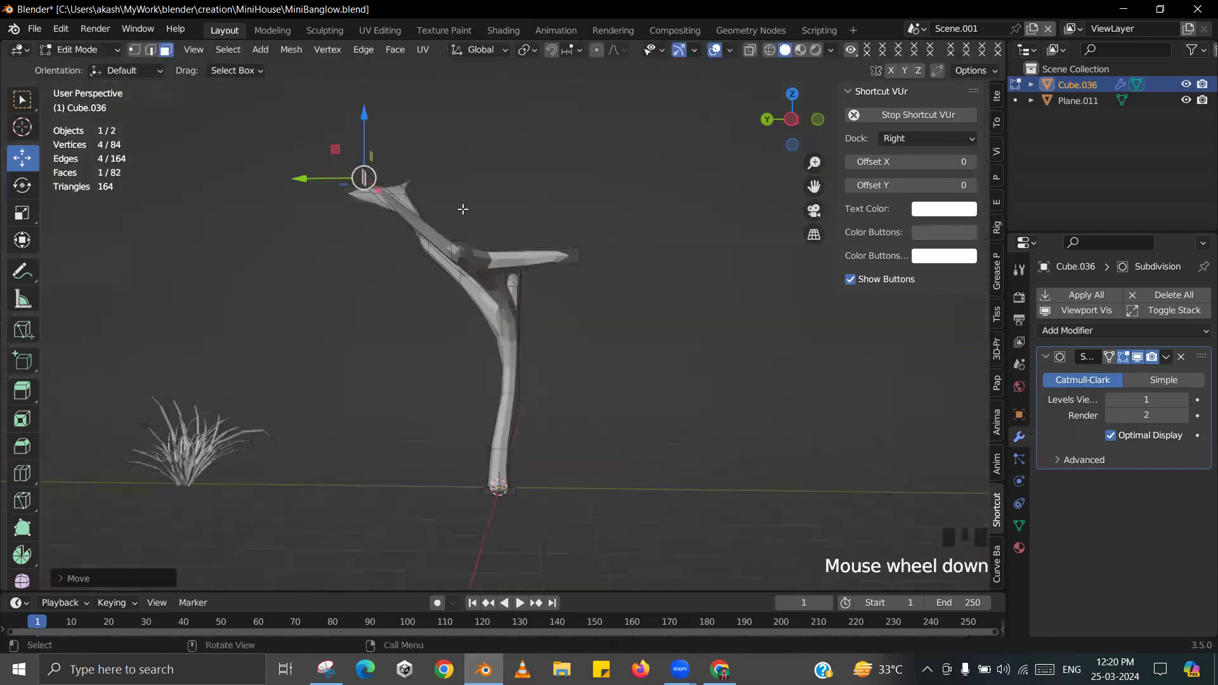
{"action": "double_click", "coordinate": [460, 252]}
{"action": "left_click_drag", "start_coordinate": [456, 190], "coordinate": [470, 103]}
{"action": "key", "text": "Tab"}
{"action": "middle_click_drag", "start_coordinate": [492, 230], "coordinate": [607, 399]}
{"action": "key", "text": "ctrl+s"}
- Extrude the blunt +X branch's end face outward and shift the new end farther along X
{"action": "scroll", "coordinate": [497, 361], "scroll_direction": "up", "scroll_amount": 2}
{"action": "key", "text": "Tab"}
{"action": "scroll", "coordinate": [636, 371], "scroll_direction": "up", "scroll_amount": 2}
{"action": "key", "text": "e"}
{"action": "left_click", "coordinate": [706, 404]}
{"action": "scroll", "coordinate": [702, 404], "scroll_direction": "down", "scroll_amount": 2}
{"action": "left_click_drag", "start_coordinate": [658, 359], "coordinate": [695, 354]}
- Taper the +X branch's new tip by shrinking it in Z, raising it and scaling it down in X
{"action": "key", "text": "s"}
{"action": "key", "text": "z"}
{"action": "left_click", "coordinate": [681, 381]}
{"action": "left_click_drag", "start_coordinate": [650, 295], "coordinate": [654, 246]}
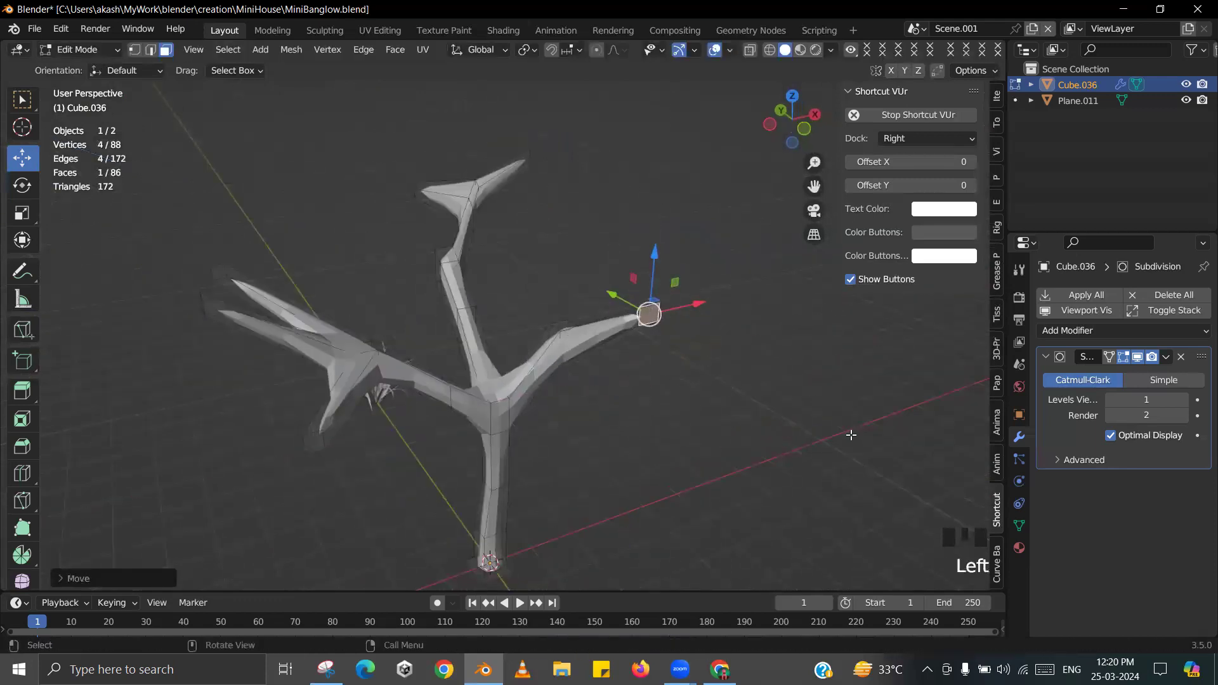
{"action": "key", "text": "s"}
{"action": "key", "text": "x"}
{"action": "left_click", "coordinate": [764, 409]}
{"action": "key", "text": "Tab"}
- Extrude a side face of the +X branch into a twig, shrink its end face and raise it
{"action": "middle_click_drag", "start_coordinate": [660, 380], "coordinate": [486, 424]}
{"action": "key", "text": "Tab"}
{"action": "left_click", "coordinate": [517, 406]}
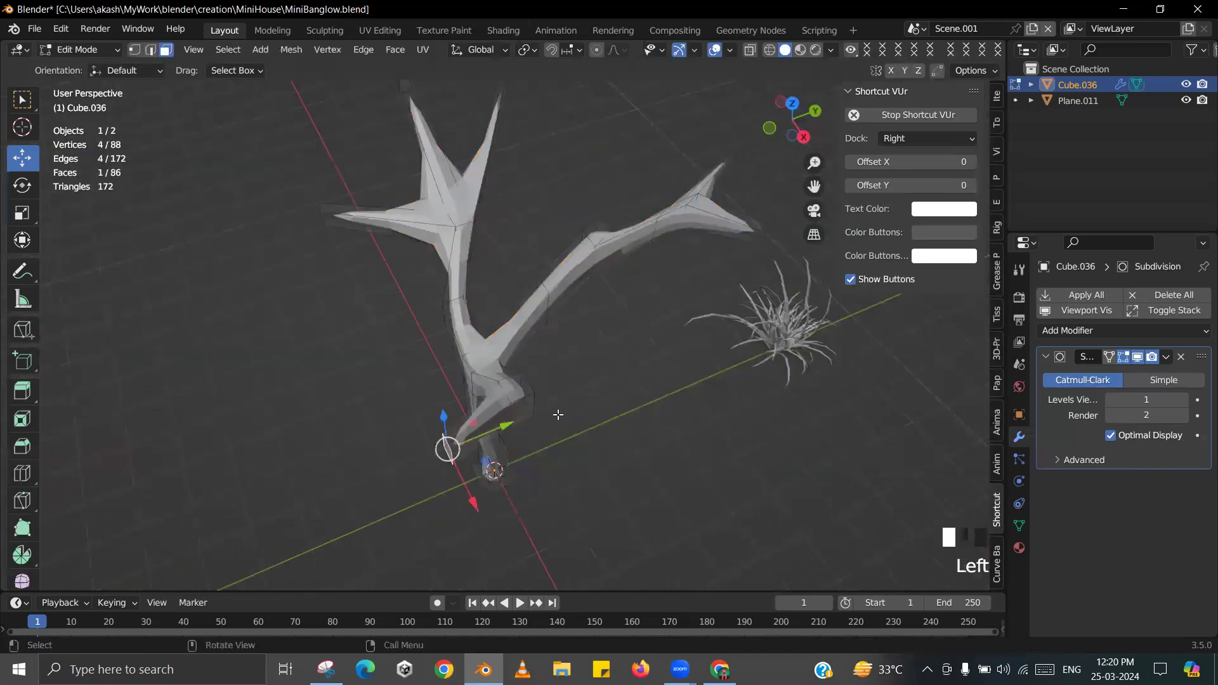
{"action": "middle_click_drag", "start_coordinate": [557, 414], "coordinate": [592, 428]}
{"action": "key", "text": "e"}
{"action": "left_click", "coordinate": [736, 518]}
{"action": "middle_click_drag", "start_coordinate": [736, 518], "coordinate": [729, 458]}
{"action": "key", "text": "s"}
{"action": "left_click", "coordinate": [675, 423]}
{"action": "left_click_drag", "start_coordinate": [676, 353], "coordinate": [678, 273]}
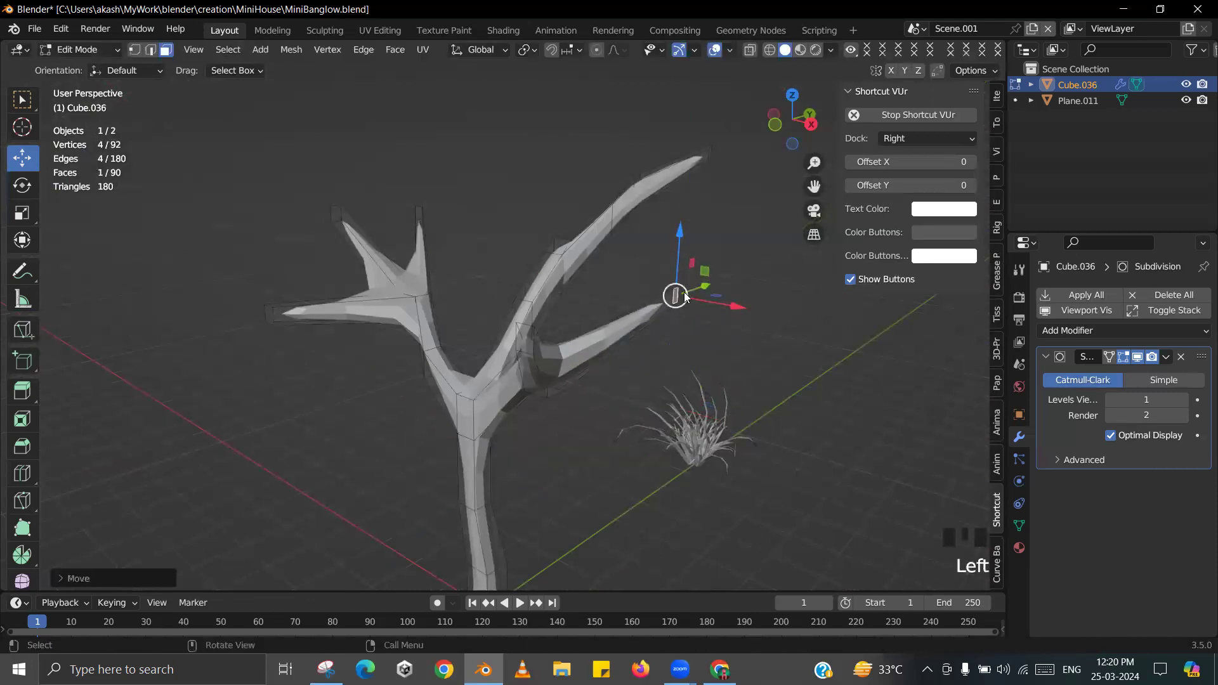
- Leave mesh editing and save the project with the finished branches
{"action": "key", "text": "Tab"}
{"action": "scroll", "coordinate": [676, 306], "scroll_direction": "down", "scroll_amount": 3}
{"action": "key", "text": "ctrl+s"}
{"action": "left_click", "coordinate": [582, 312]}
- Compare the branching tree with the vegetation in the house reference image in Snipping Tool, then return to Blender
{"action": "middle_click_drag", "start_coordinate": [583, 317], "coordinate": [448, 366]}
{"action": "key", "text": "alt+Tab"}
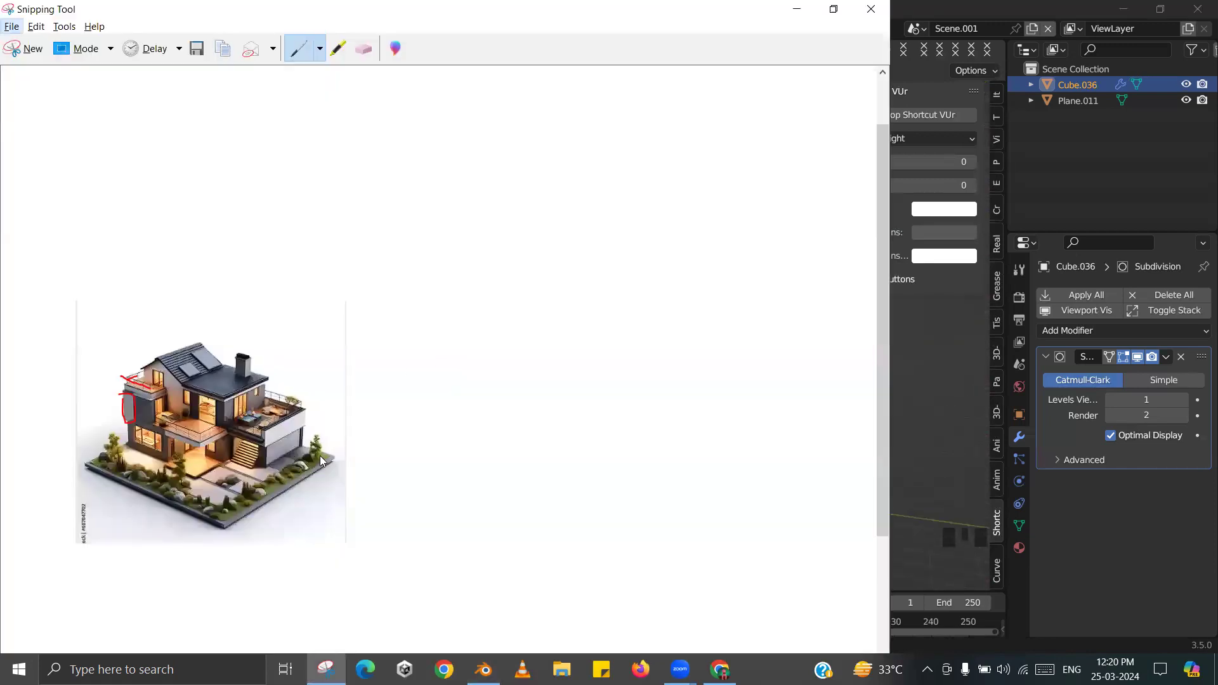
{"action": "key", "text": "alt+Tab"}
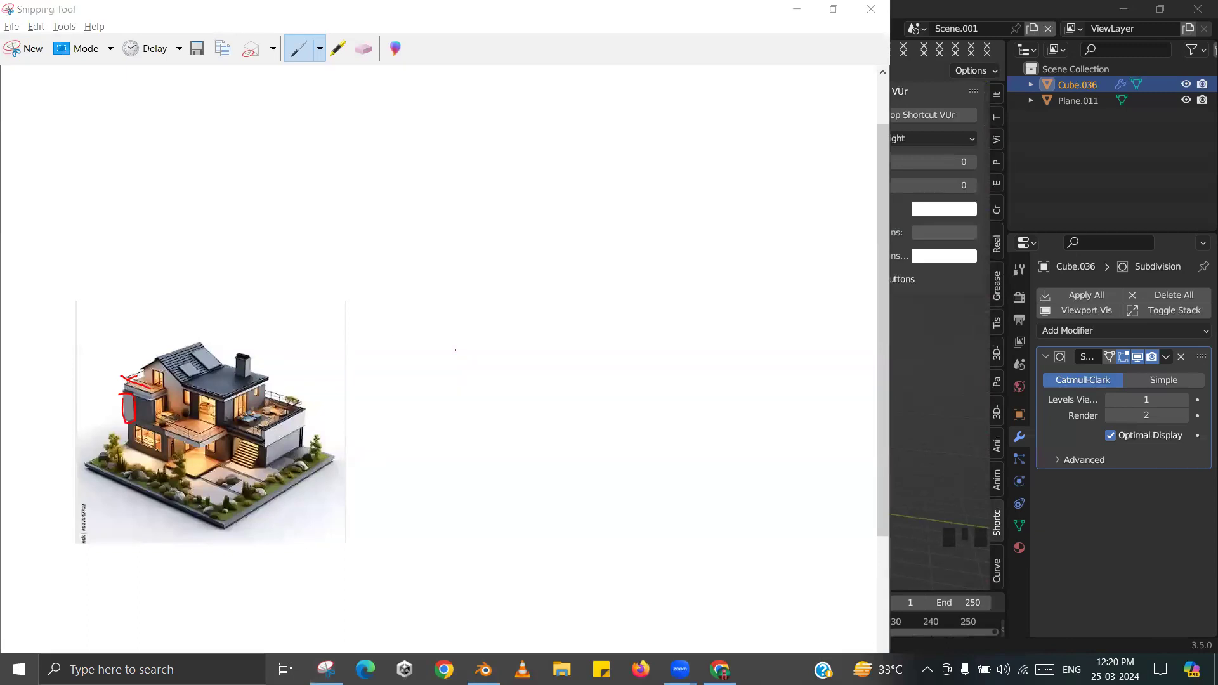
{"action": "left_click", "coordinate": [939, 444]}
{"action": "middle_click_drag", "start_coordinate": [698, 431], "coordinate": [602, 419]}
{"action": "scroll", "coordinate": [480, 403], "scroll_direction": "up", "scroll_amount": 4}
{"action": "middle_click_drag", "start_coordinate": [654, 386], "coordinate": [501, 336], "text": "shift"}
{"action": "key", "text": "alt+Tab"}
{"action": "key", "text": "alt+Tab"}
{"action": "key", "text": "alt+Tab"}
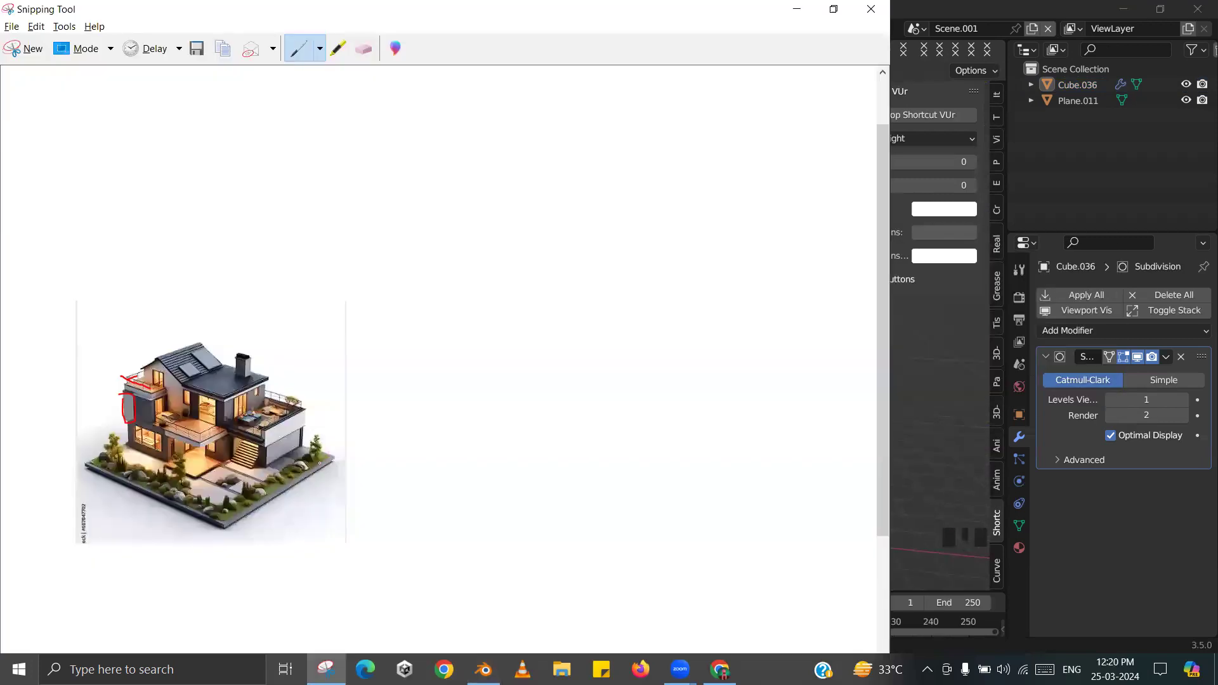
{"action": "key", "text": "alt+Tab"}
{"action": "middle_click_drag", "start_coordinate": [461, 358], "coordinate": [469, 392]}
{"action": "key", "text": "alt+Tab"}
{"action": "key", "text": "alt+Tab"}
- Move the finished tree along the -Y axis, away from the scene origin
{"action": "middle_click_drag", "start_coordinate": [535, 401], "coordinate": [453, 406]}
{"action": "left_click", "coordinate": [498, 401]}
{"action": "middle_click_drag", "start_coordinate": [580, 414], "coordinate": [552, 422]}
{"action": "left_click_drag", "start_coordinate": [563, 417], "coordinate": [320, 465]}
- Add a cube at the origin and scale it down to a small block as a new trunk base
{"action": "middle_click_drag", "start_coordinate": [591, 411], "coordinate": [460, 273]}
{"action": "key", "text": "shift+a"}
{"action": "mouse_move", "coordinate": [460, 274]}
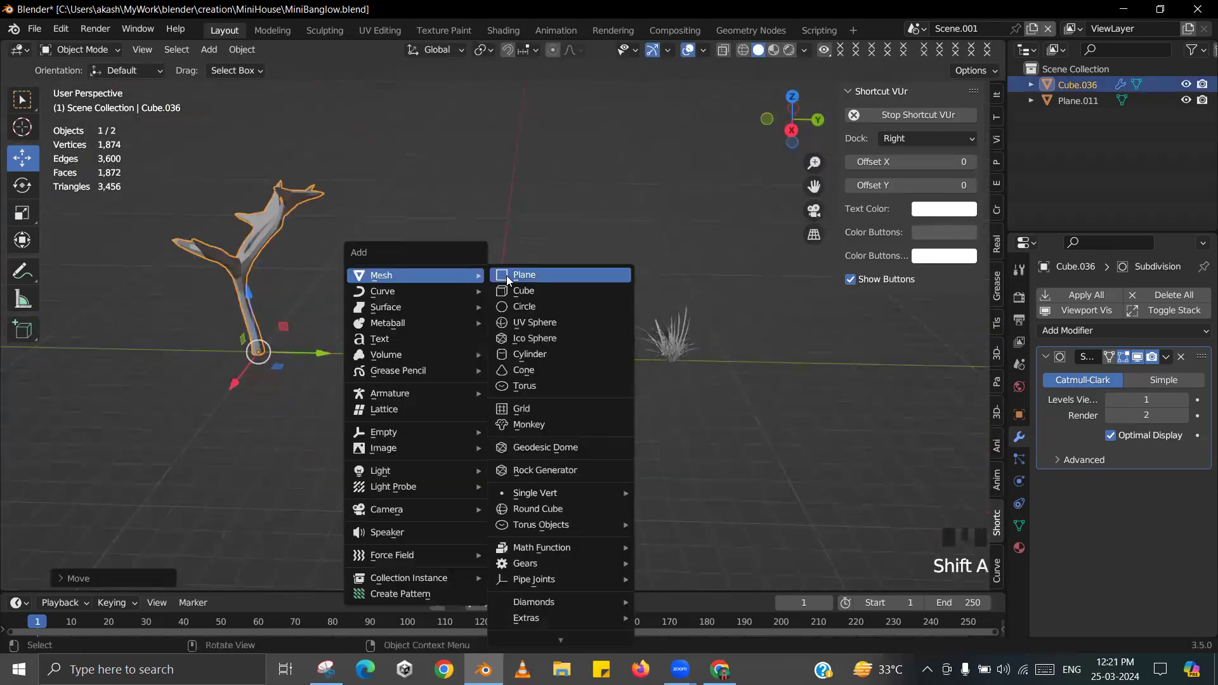
{"action": "left_click", "coordinate": [520, 283]}
{"action": "key", "text": "KP_Decimal"}
{"action": "scroll", "coordinate": [727, 406], "scroll_direction": "down", "scroll_amount": 2}
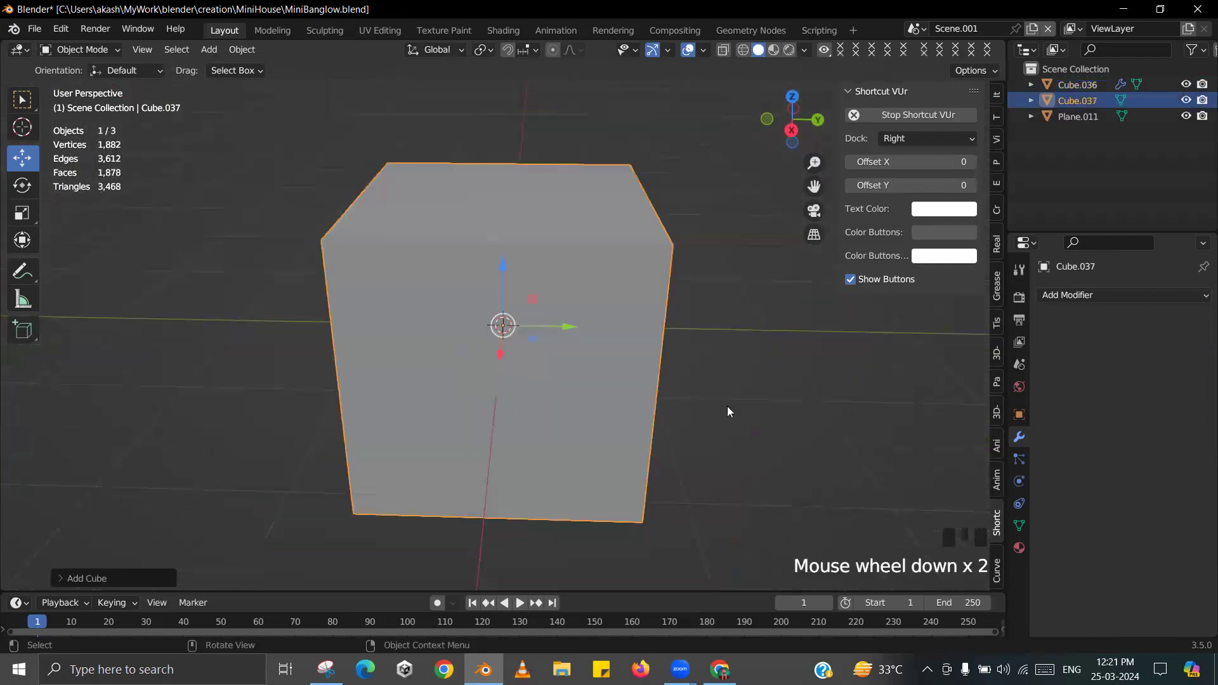
{"action": "key", "text": "s"}
{"action": "left_click", "coordinate": [549, 339]}
- Extrude the small cube's top face upward in three sections, scaling each one narrower to form a tapered spike
{"action": "middle_click_drag", "start_coordinate": [530, 338], "coordinate": [582, 317]}
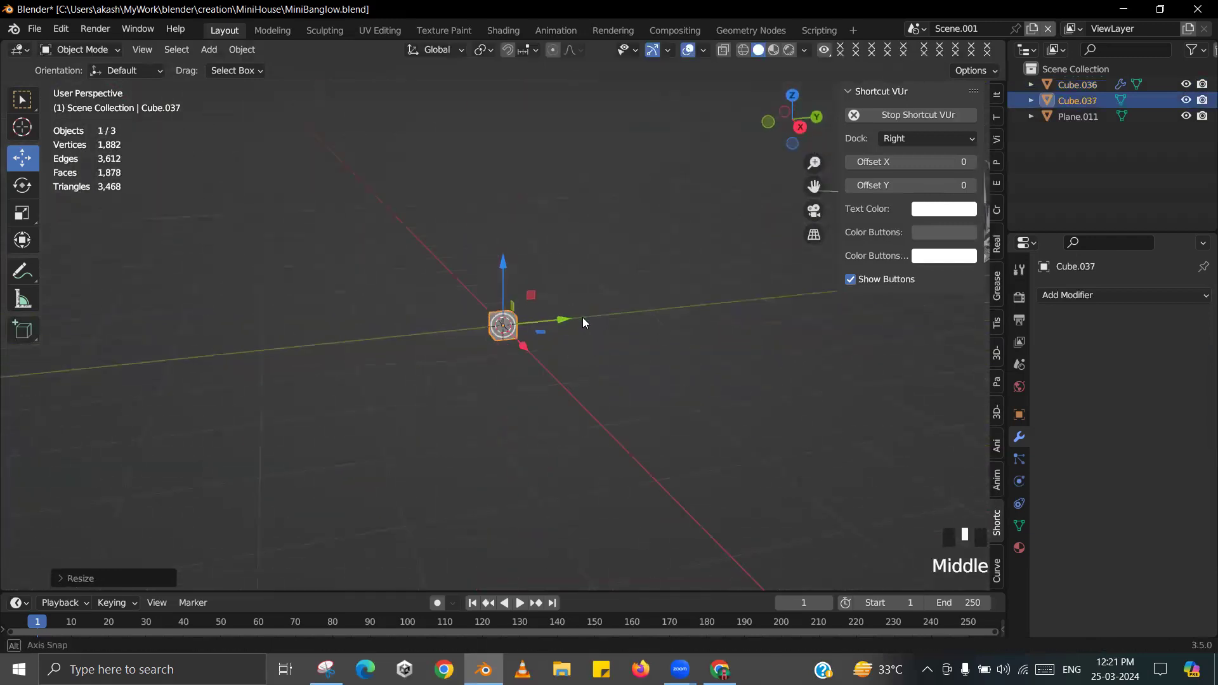
{"action": "key", "text": "Tab"}
{"action": "left_click", "coordinate": [503, 310]}
{"action": "key", "text": "e"}
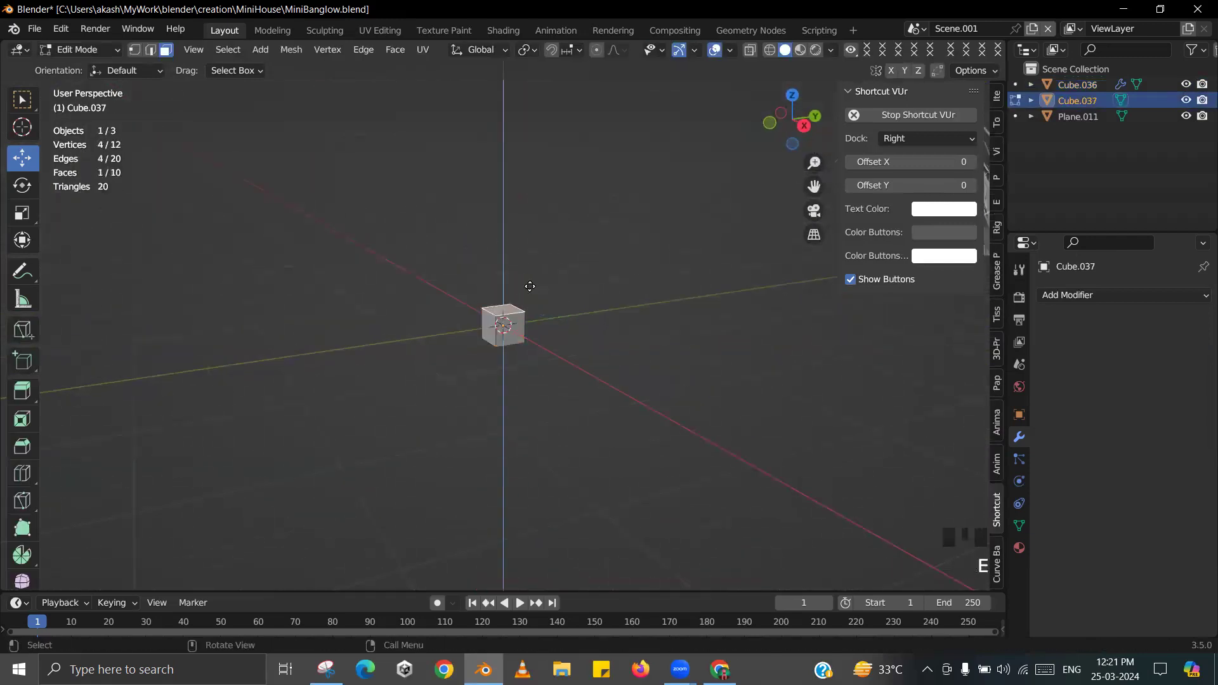
{"action": "left_click", "coordinate": [526, 257]}
{"action": "key", "text": "s"}
{"action": "left_click", "coordinate": [660, 353]}
{"action": "key", "text": "e"}
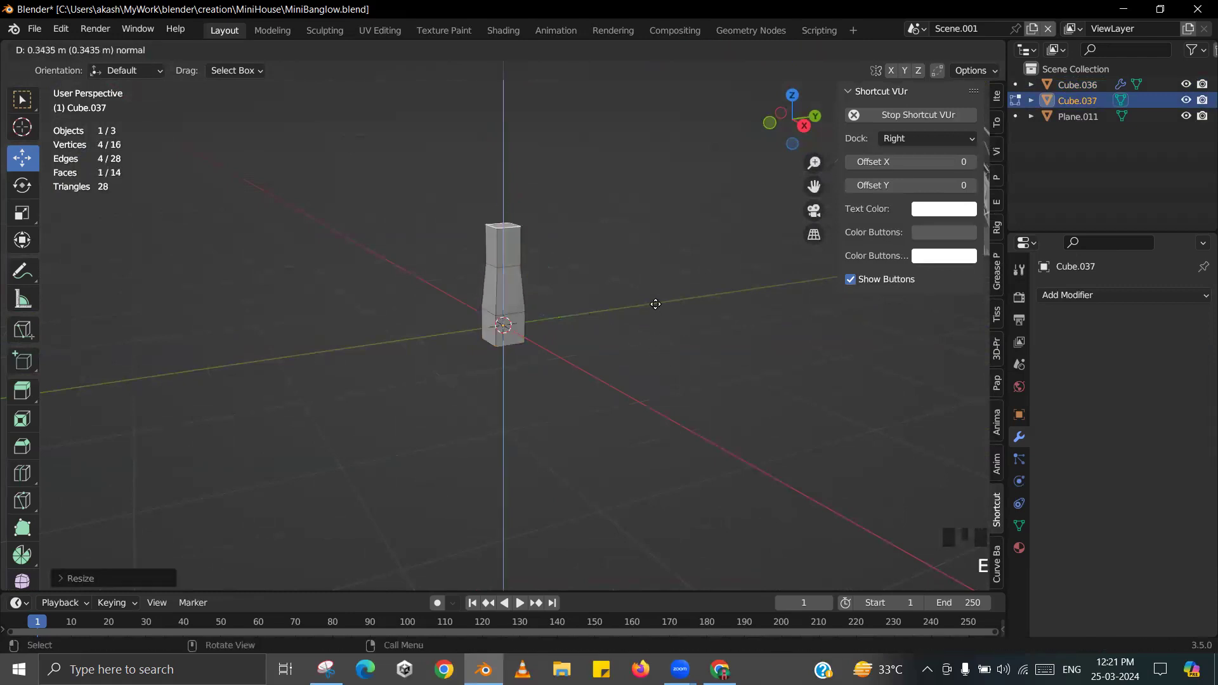
{"action": "left_click", "coordinate": [651, 293]}
{"action": "key", "text": "s"}
{"action": "left_click", "coordinate": [625, 277]}
{"action": "key", "text": "e"}
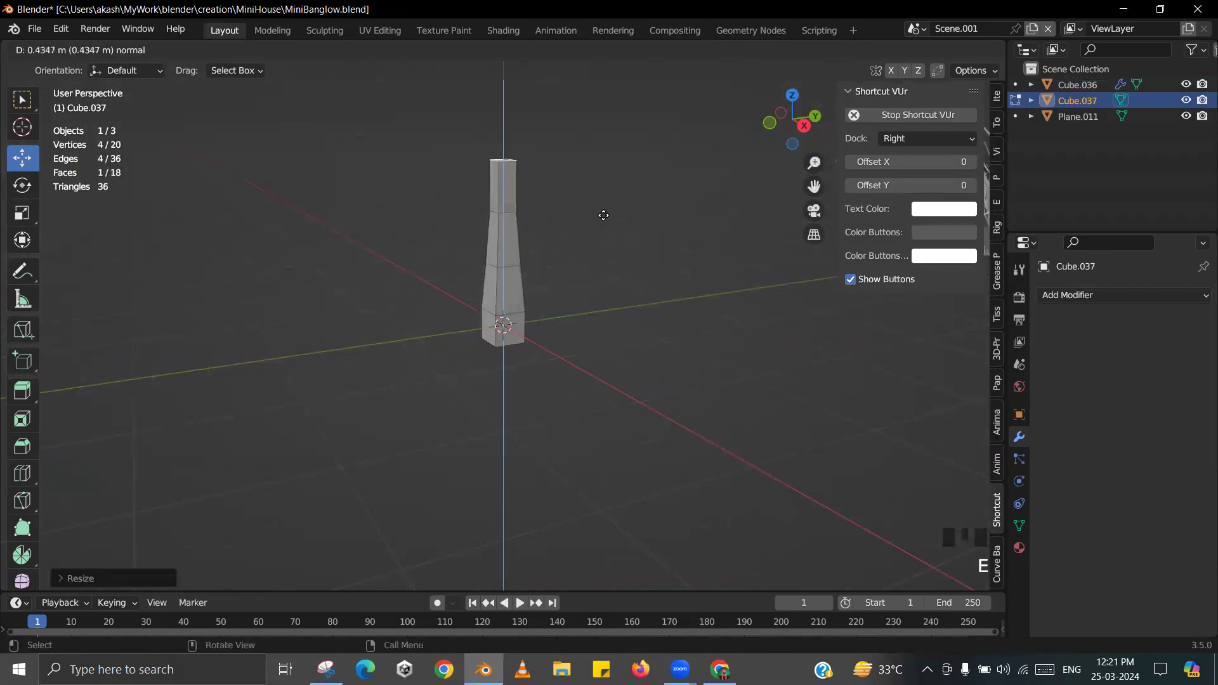
{"action": "left_click", "coordinate": [602, 208]}
{"action": "key", "text": "s"}
{"action": "left_click", "coordinate": [559, 178]}
{"action": "key", "text": "Tab"}
- Add a Subdivision Surface modifier to the tapered spike and apply it
{"action": "scroll", "coordinate": [549, 265], "scroll_direction": "down", "scroll_amount": 3}
{"action": "middle_click", "coordinate": [520, 271]}
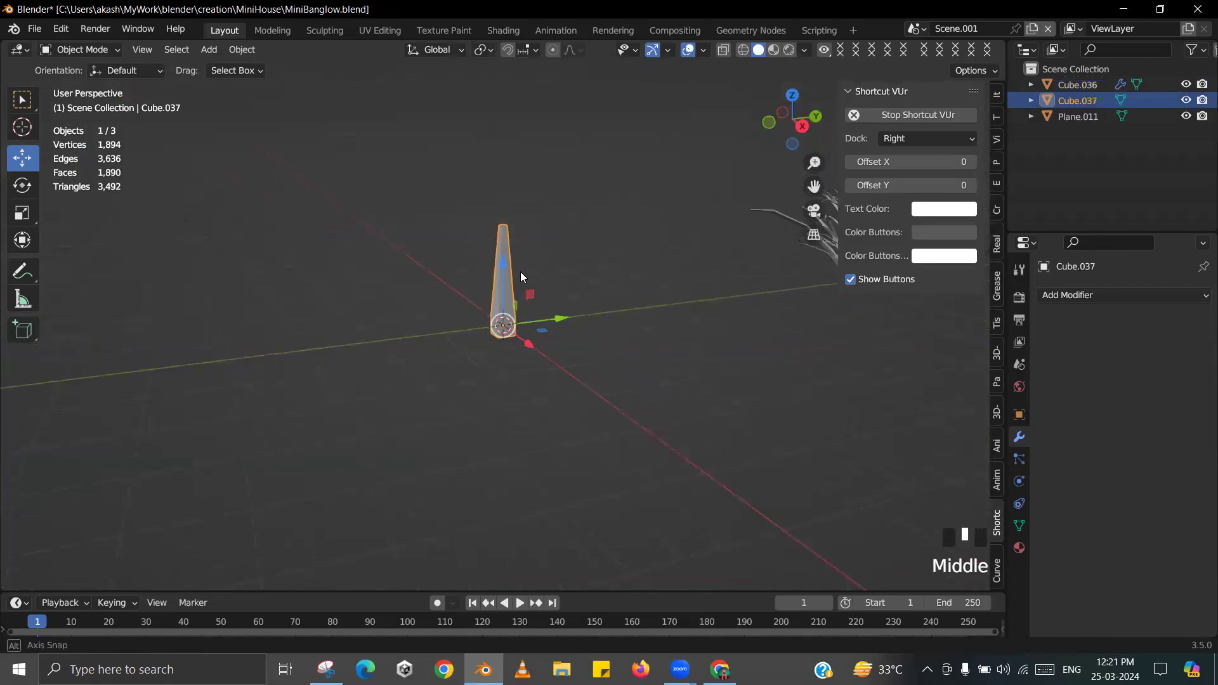
{"action": "scroll", "coordinate": [520, 271], "scroll_direction": "up", "scroll_amount": 7}
{"action": "left_click", "coordinate": [1054, 296]}
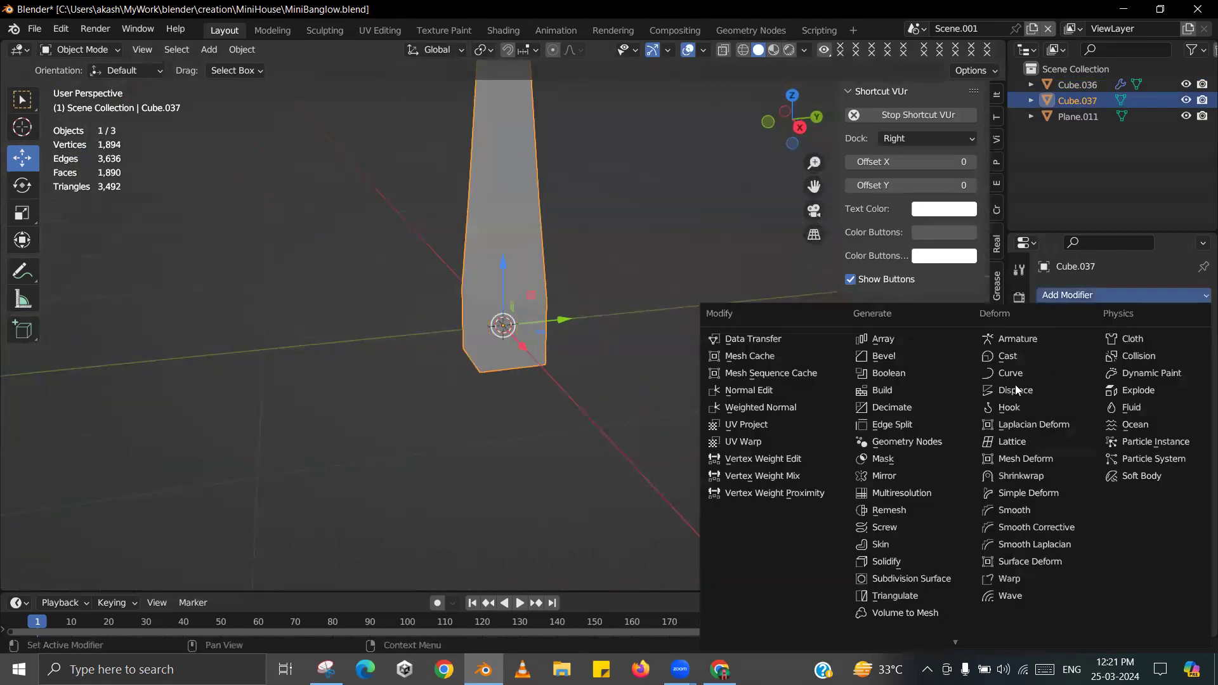
{"action": "left_click", "coordinate": [919, 578]}
{"action": "middle_click_drag", "start_coordinate": [673, 330], "coordinate": [693, 385], "text": "shift"}
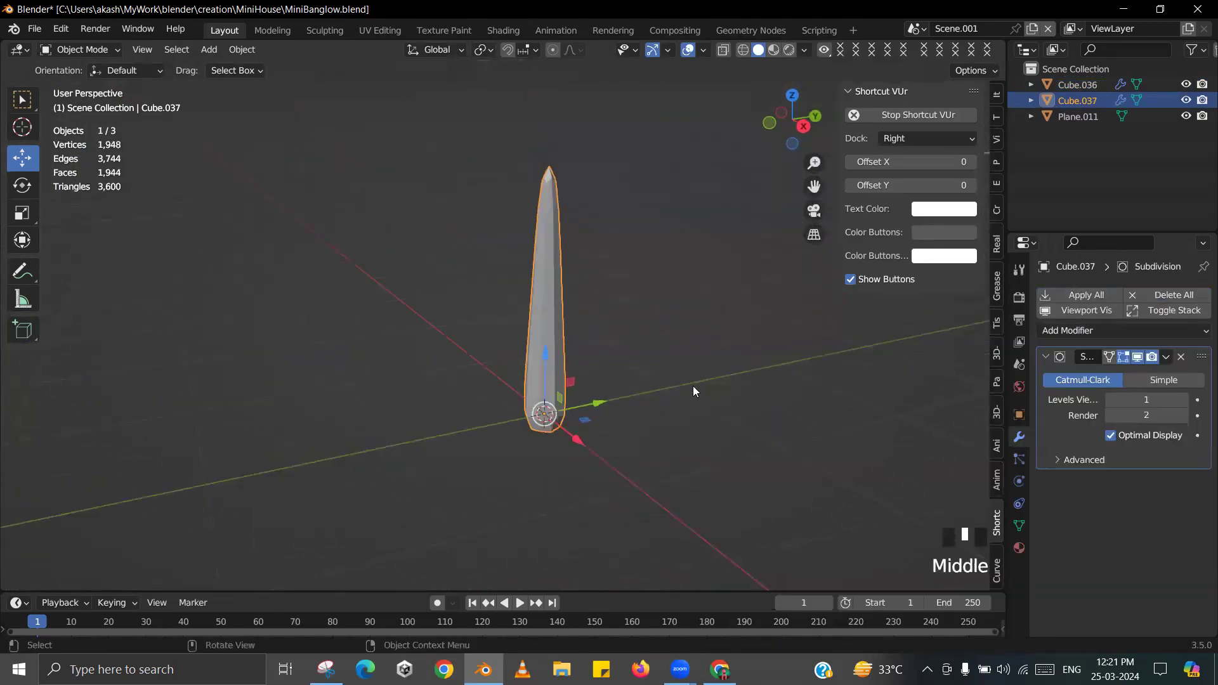
{"action": "scroll", "coordinate": [693, 388], "scroll_direction": "up", "scroll_amount": 1}
{"action": "left_click", "coordinate": [1165, 357]}
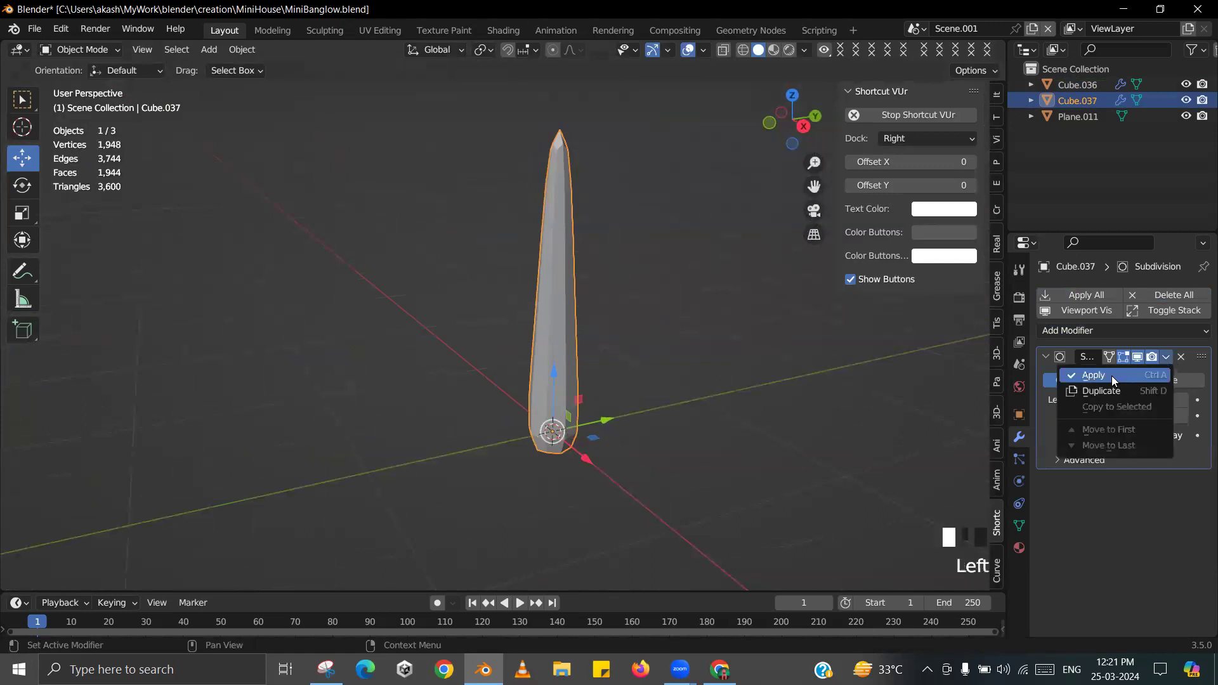
{"action": "left_click", "coordinate": [1111, 375]}
{"action": "scroll", "coordinate": [623, 318], "scroll_direction": "down", "scroll_amount": 2}
{"action": "scroll", "coordinate": [642, 315], "scroll_direction": "up", "scroll_amount": 4}
{"action": "key", "text": "Tab"}
{"action": "key", "text": "Tab"}
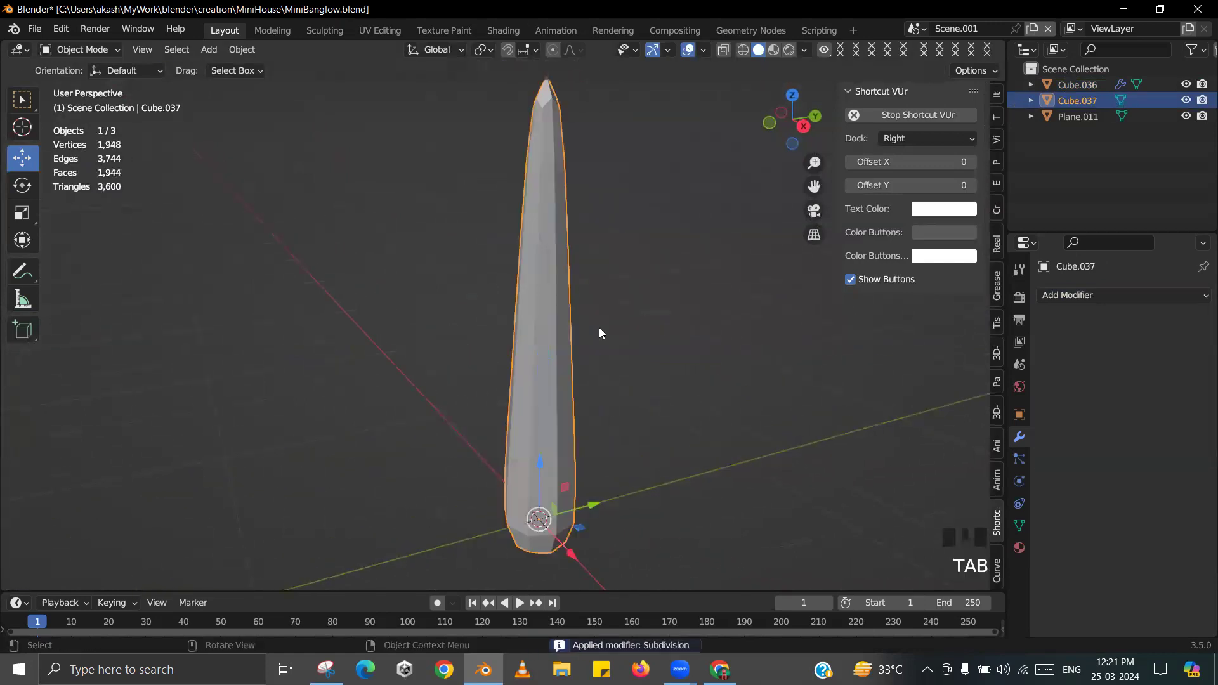
- Save the project, move the spike along the +Y axis to beside the grass clump, and deselect it
{"action": "scroll", "coordinate": [598, 327], "scroll_direction": "down", "scroll_amount": 4}
{"action": "middle_click_drag", "start_coordinate": [560, 338], "coordinate": [532, 331]}
{"action": "scroll", "coordinate": [486, 357], "scroll_direction": "up", "scroll_amount": 2}
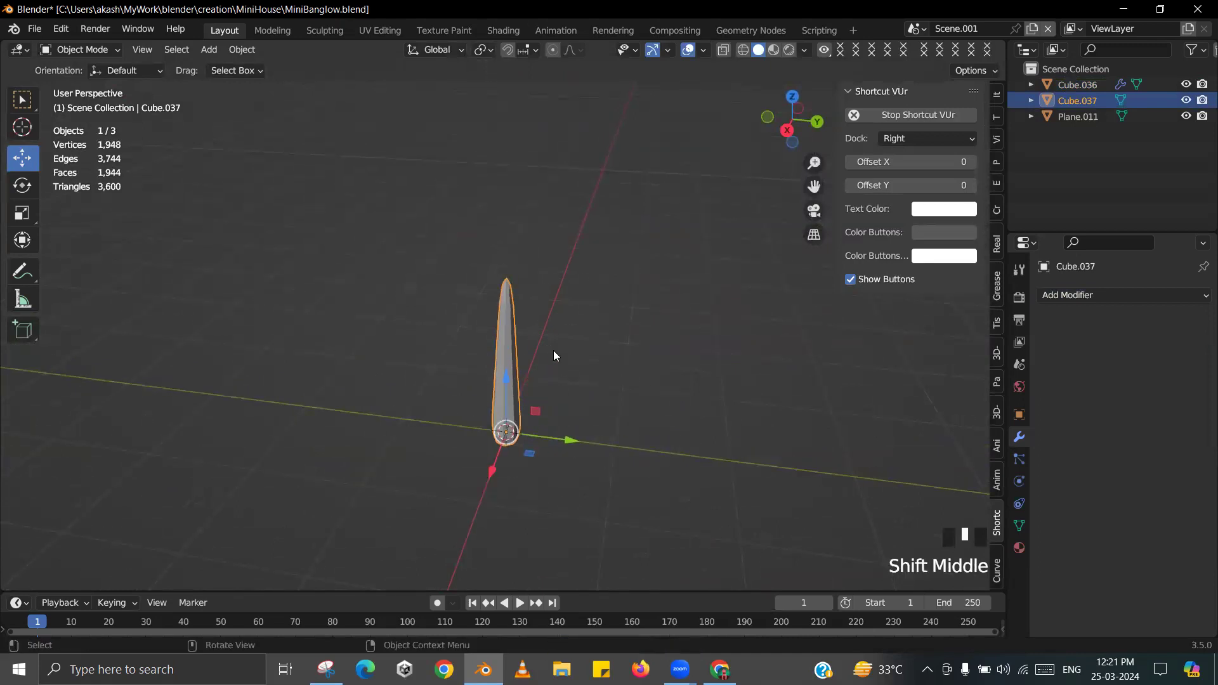
{"action": "middle_click_drag", "start_coordinate": [547, 385], "coordinate": [535, 347]}
{"action": "key", "text": "ctrl+s"}
{"action": "scroll", "coordinate": [590, 318], "scroll_direction": "down", "scroll_amount": 5}
{"action": "middle_click_drag", "start_coordinate": [589, 313], "coordinate": [617, 315]}
{"action": "left_click_drag", "start_coordinate": [574, 353], "coordinate": [666, 366]}
{"action": "left_click", "coordinate": [669, 407]}
{"action": "middle_click_drag", "start_coordinate": [603, 356], "coordinate": [647, 350]}
- Check the plants in the house reference image in Snipping Tool, and add a Path curve at the scene origin in Blender
{"action": "key", "text": "alt+Tab"}
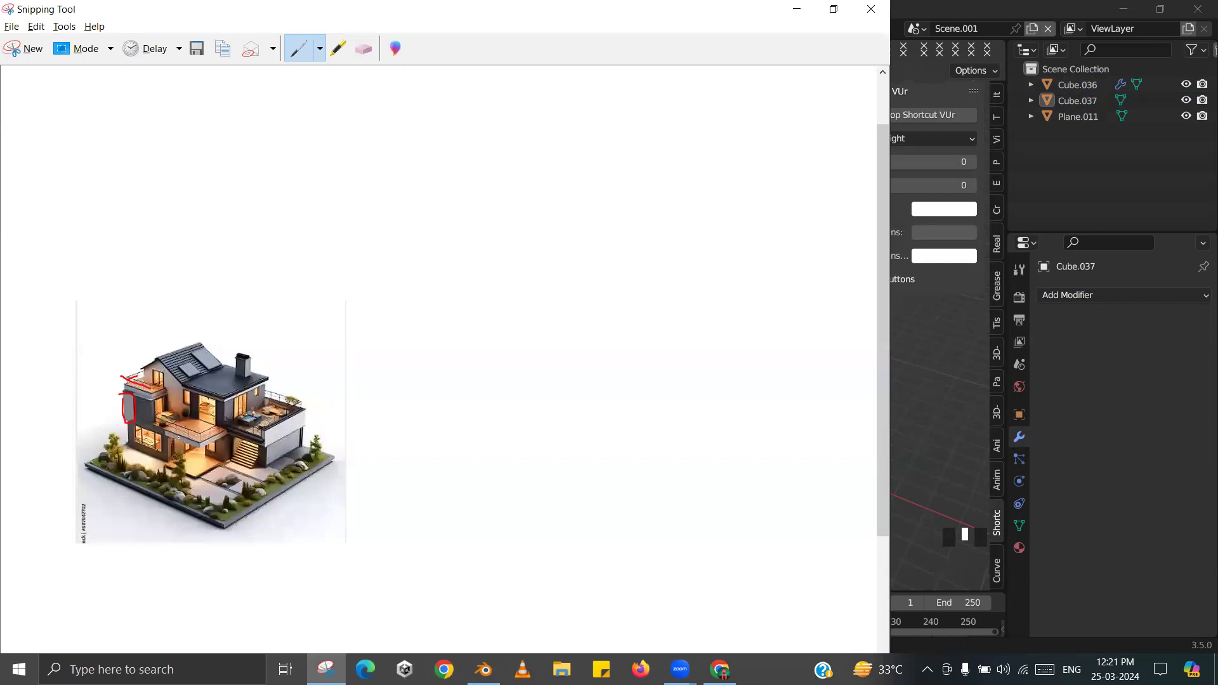
{"action": "key", "text": "alt+Tab"}
{"action": "middle_click_drag", "start_coordinate": [188, 426], "coordinate": [348, 416]}
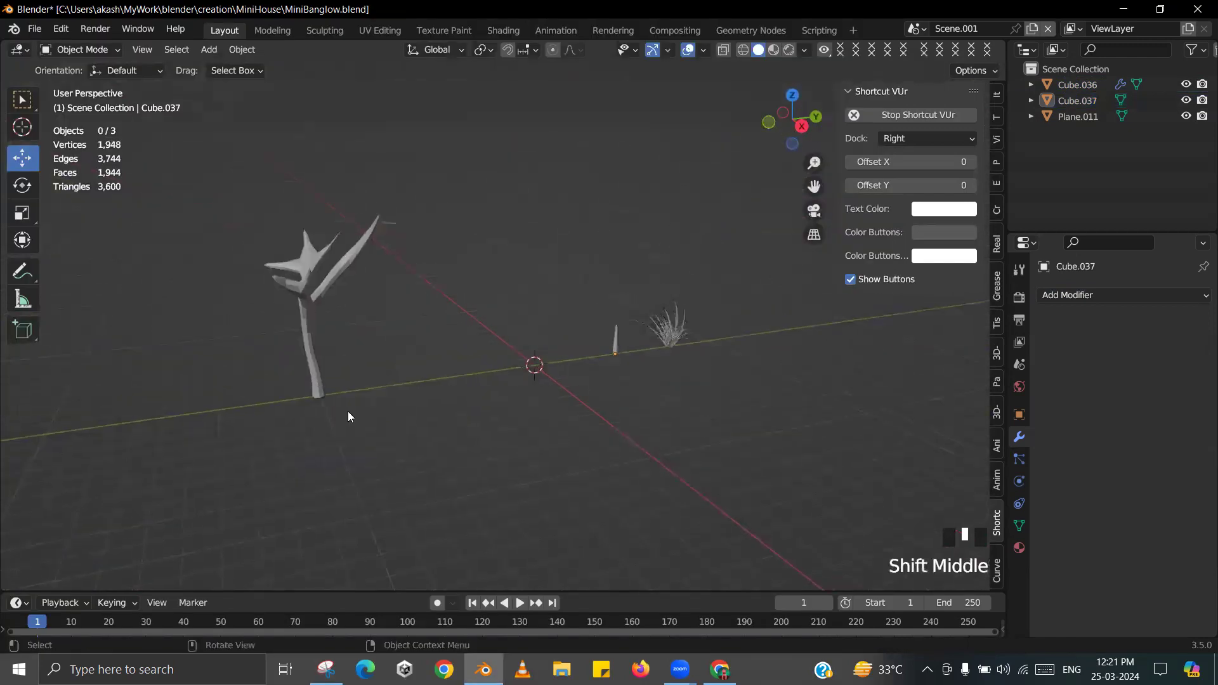
{"action": "key", "text": "alt+Tab"}
{"action": "key", "text": "alt+Tab"}
{"action": "middle_click_drag", "start_coordinate": [634, 412], "coordinate": [526, 323]}
{"action": "key", "text": "shift+a"}
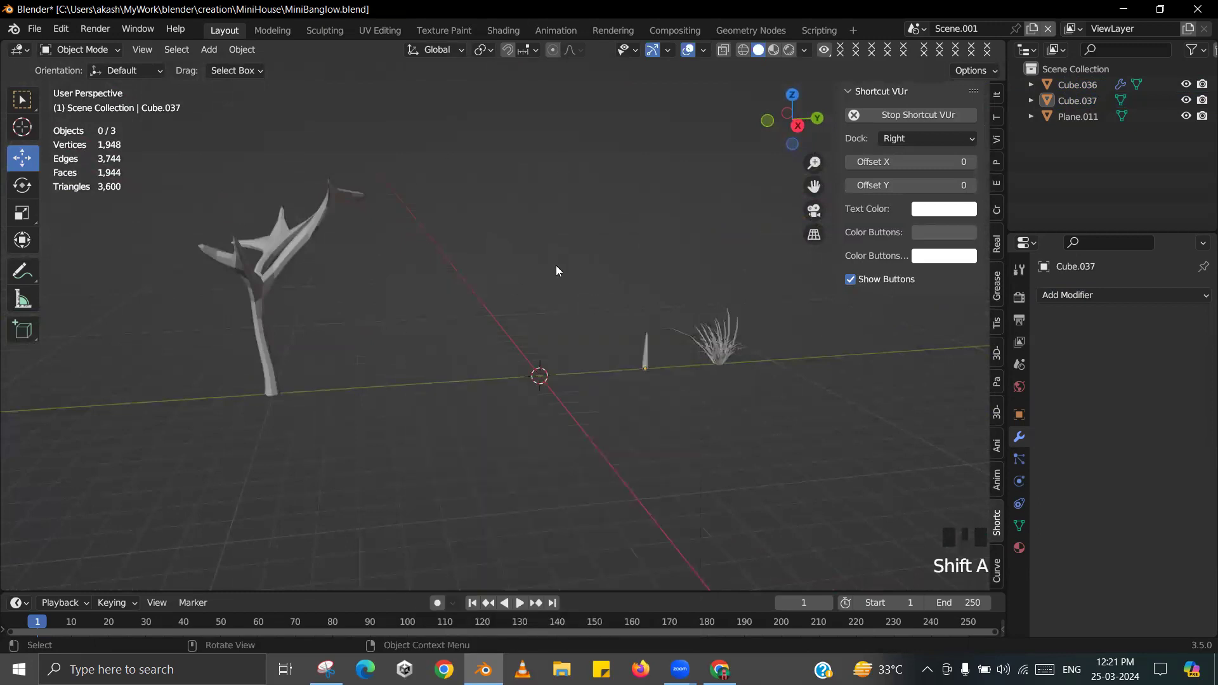
{"action": "key", "text": "shift+a"}
{"action": "mouse_move", "coordinate": [515, 177]}
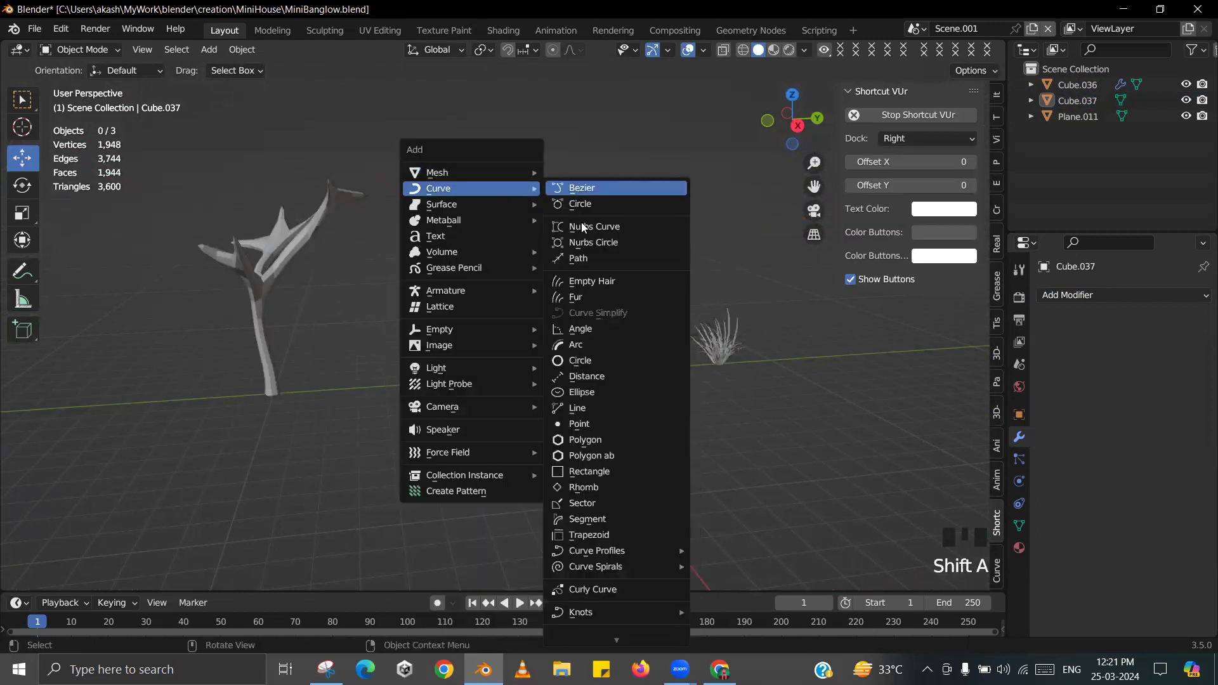
{"action": "left_click", "coordinate": [633, 255]}
{"action": "scroll", "coordinate": [584, 325], "scroll_direction": "up", "scroll_amount": 2}
{"action": "middle_click_drag", "start_coordinate": [583, 325], "coordinate": [627, 369], "text": "shift"}
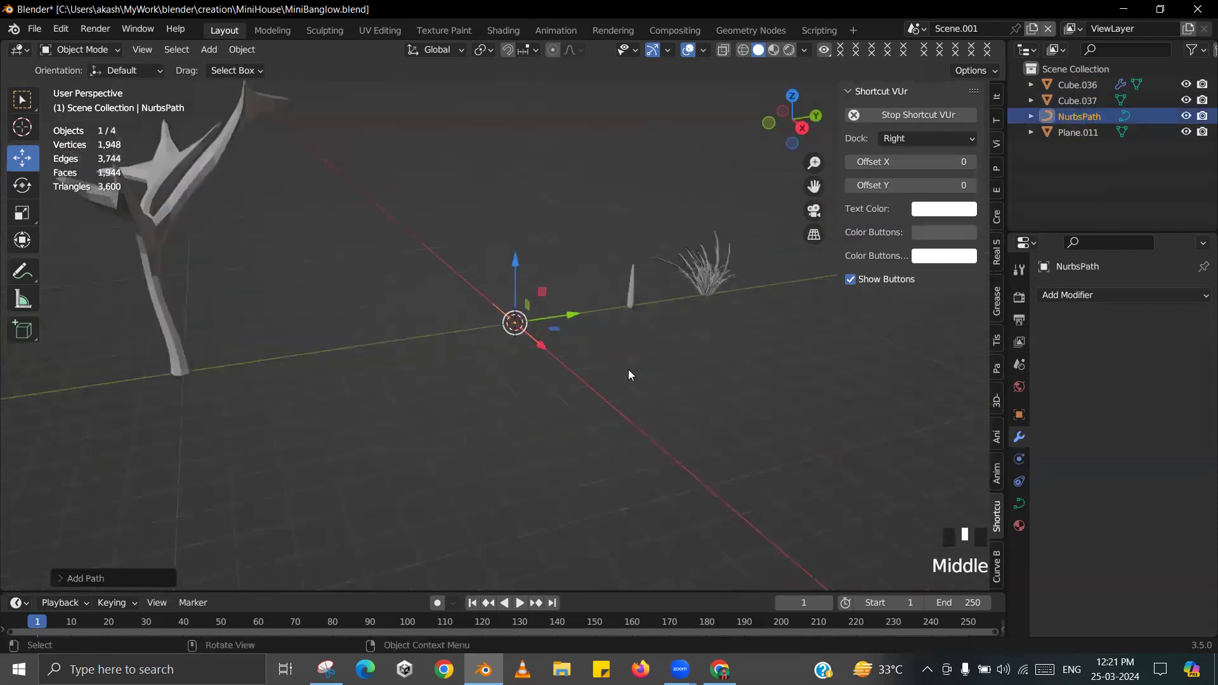
{"action": "key", "text": "r"}
{"action": "key", "text": "z"}
{"action": "key", "text": "x"}
{"action": "key", "text": "Return"}
{"action": "key", "text": "r"}
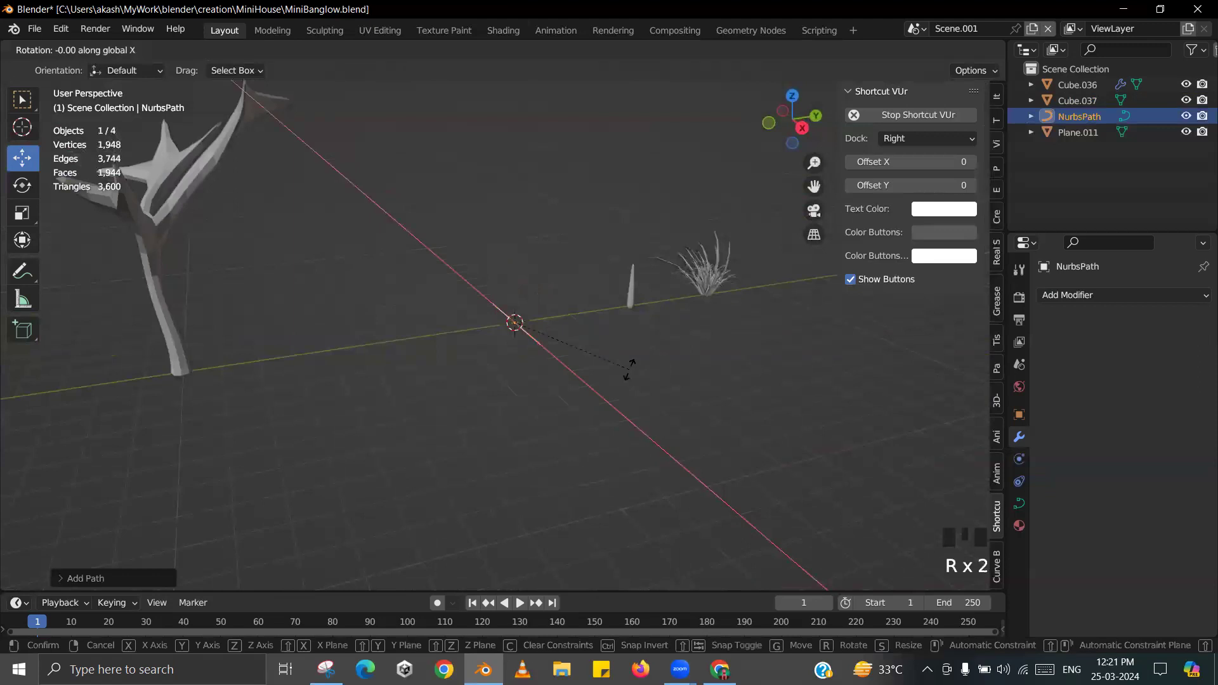
{"action": "left_click", "coordinate": [978, 503]}
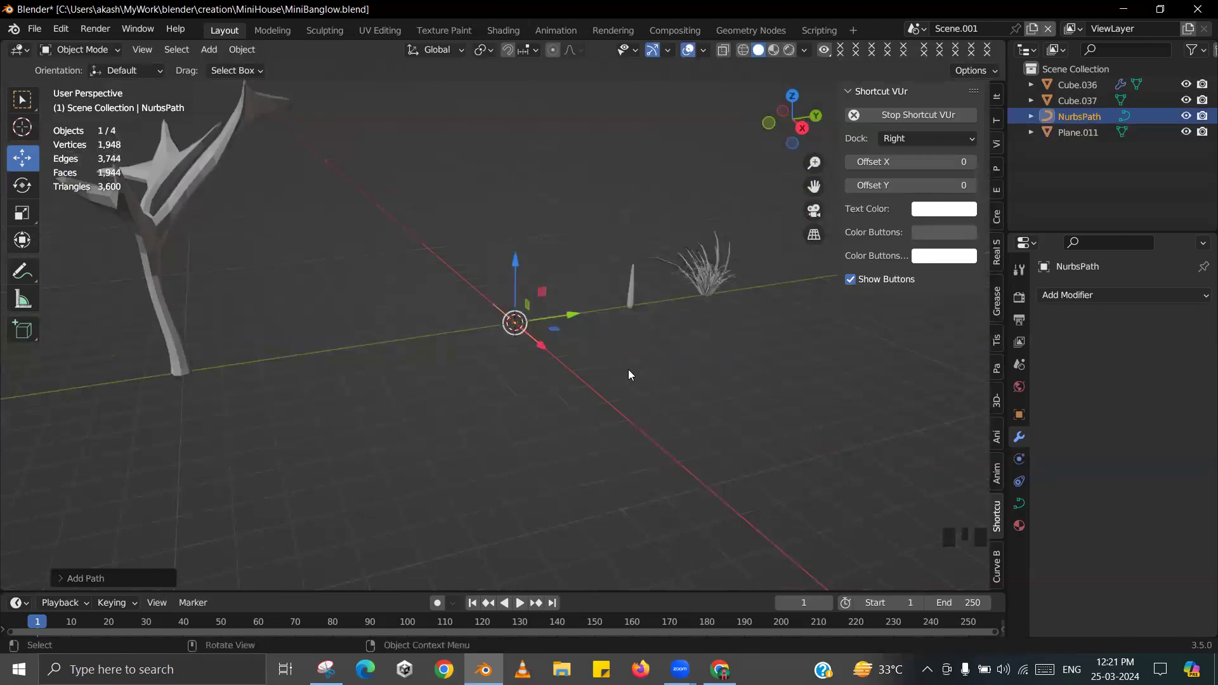
- Rotate the new path about the global Y axis so it stands upright
{"action": "key", "text": "r"}
{"action": "key", "text": "y"}
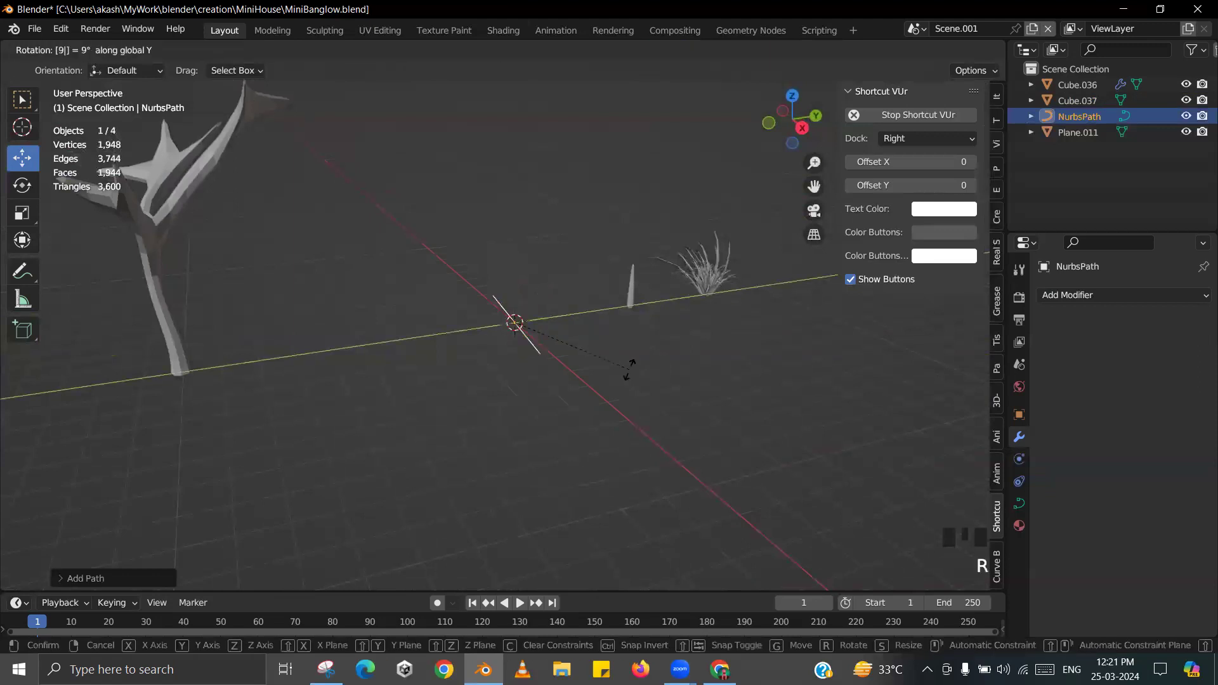
{"action": "key", "text": "Return"}
- Move all the path's control points up along Z so its lower end sits at the object origin
{"action": "key", "text": "KP_Decimal"}
{"action": "scroll", "coordinate": [657, 332], "scroll_direction": "down", "scroll_amount": 2}
{"action": "middle_click_drag", "start_coordinate": [657, 333], "coordinate": [530, 315]}
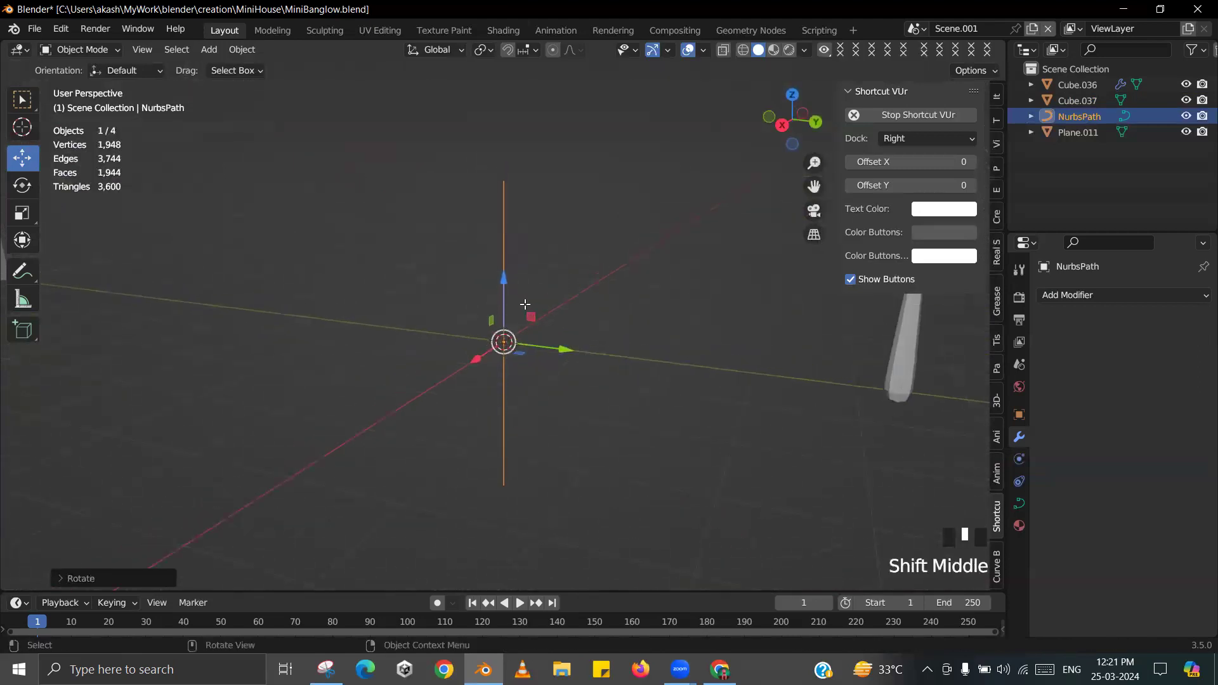
{"action": "key", "text": "Tab"}
{"action": "key", "text": "g"}
{"action": "left_click", "coordinate": [525, 304]}
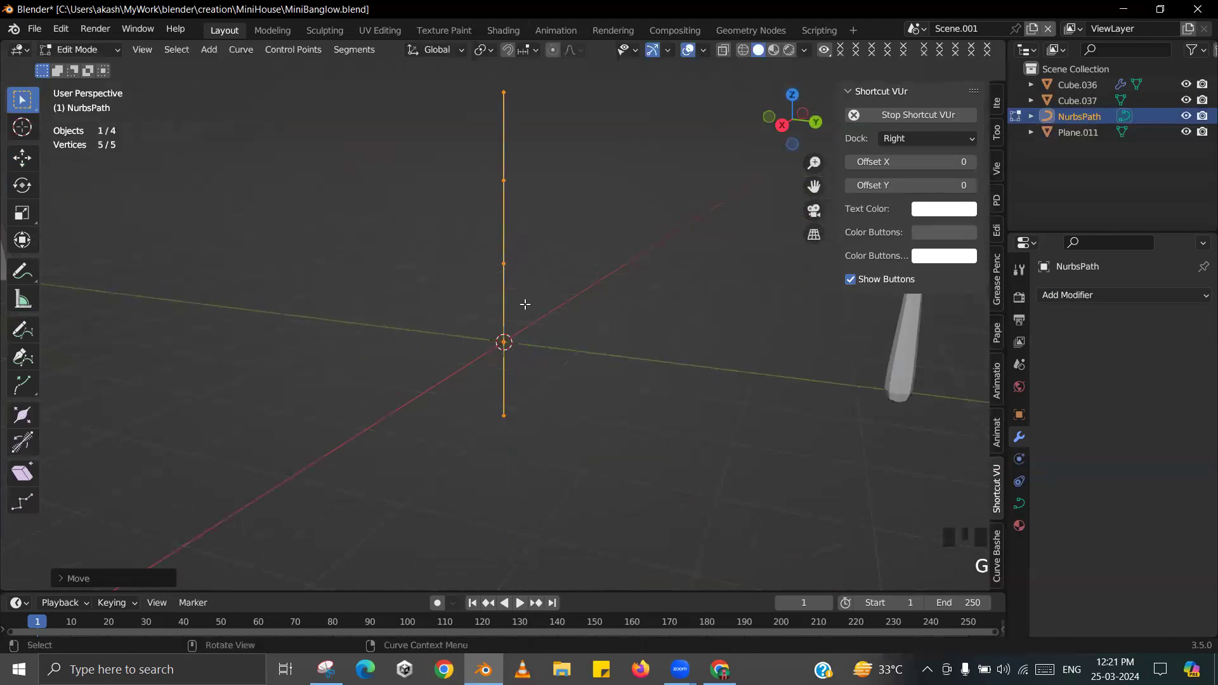
{"action": "key", "text": "Tab"}
{"action": "middle_click_drag", "start_coordinate": [525, 310], "coordinate": [530, 285]}
{"action": "scroll", "coordinate": [530, 287], "scroll_direction": "up", "scroll_amount": 2}
{"action": "key", "text": "Tab"}
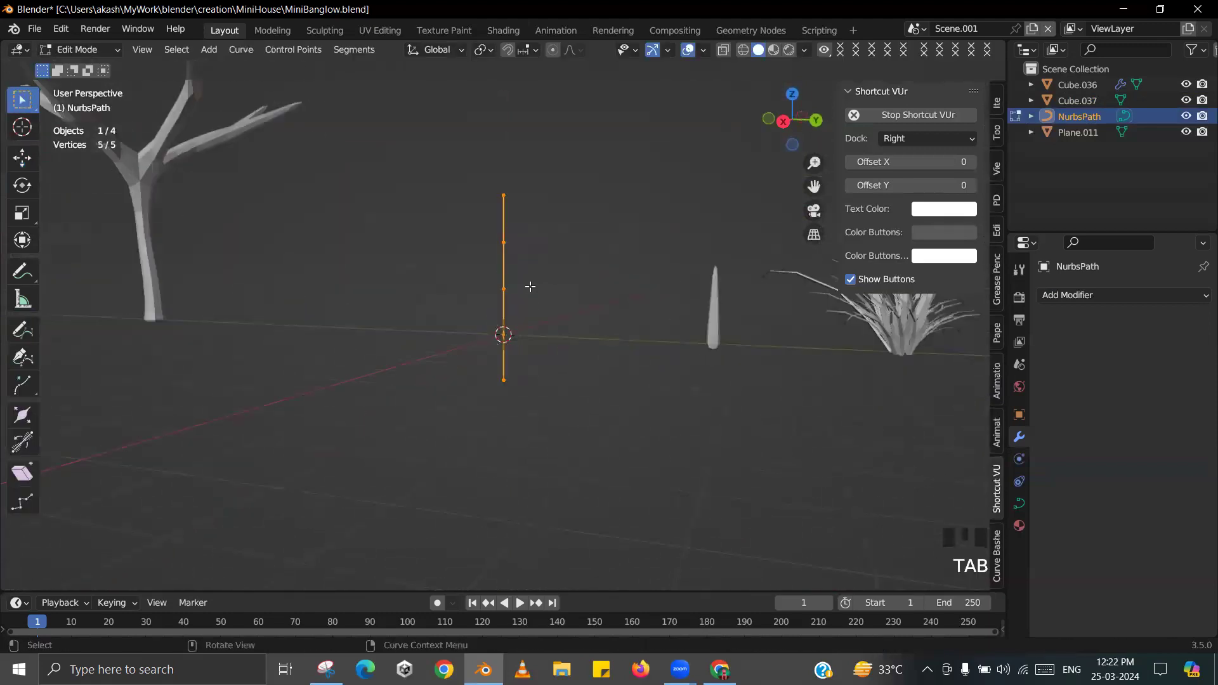
{"action": "key", "text": "g"}
{"action": "key", "text": "z"}
{"action": "key", "text": "Return"}
{"action": "key", "text": "Tab"}
- Recheck the reference image and scale the upright path along Z to roughly the height of the branching tree
{"action": "scroll", "coordinate": [533, 295], "scroll_direction": "down", "scroll_amount": 2}
{"action": "middle_click_drag", "start_coordinate": [533, 295], "coordinate": [584, 310]}
{"action": "key", "text": "alt+Tab"}
{"action": "key", "text": "alt+Tab"}
{"action": "key", "text": "Tab"}
{"action": "middle_click_drag", "start_coordinate": [525, 258], "coordinate": [534, 320], "text": "shift"}
{"action": "left_click", "coordinate": [523, 237]}
{"action": "scroll", "coordinate": [523, 253], "scroll_direction": "down", "scroll_amount": 2}
{"action": "middle_click_drag", "start_coordinate": [524, 279], "coordinate": [525, 318], "text": "shift"}
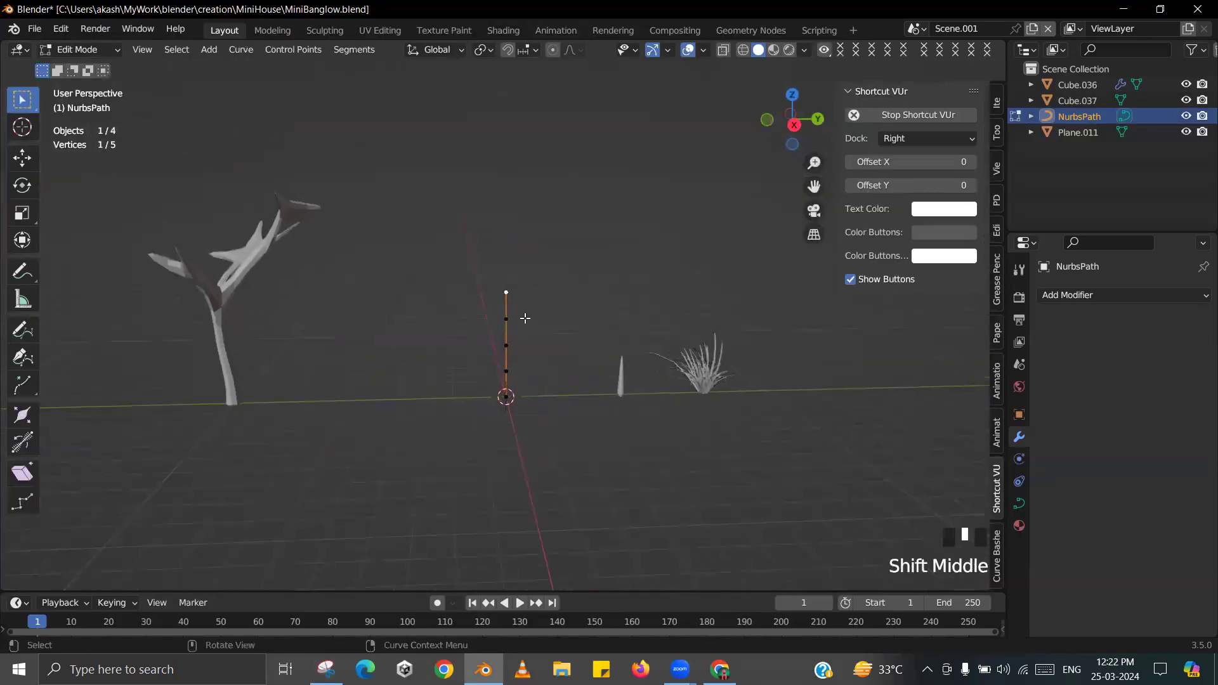
{"action": "key", "text": "Tab"}
{"action": "key", "text": "s"}
{"action": "key", "text": "z"}
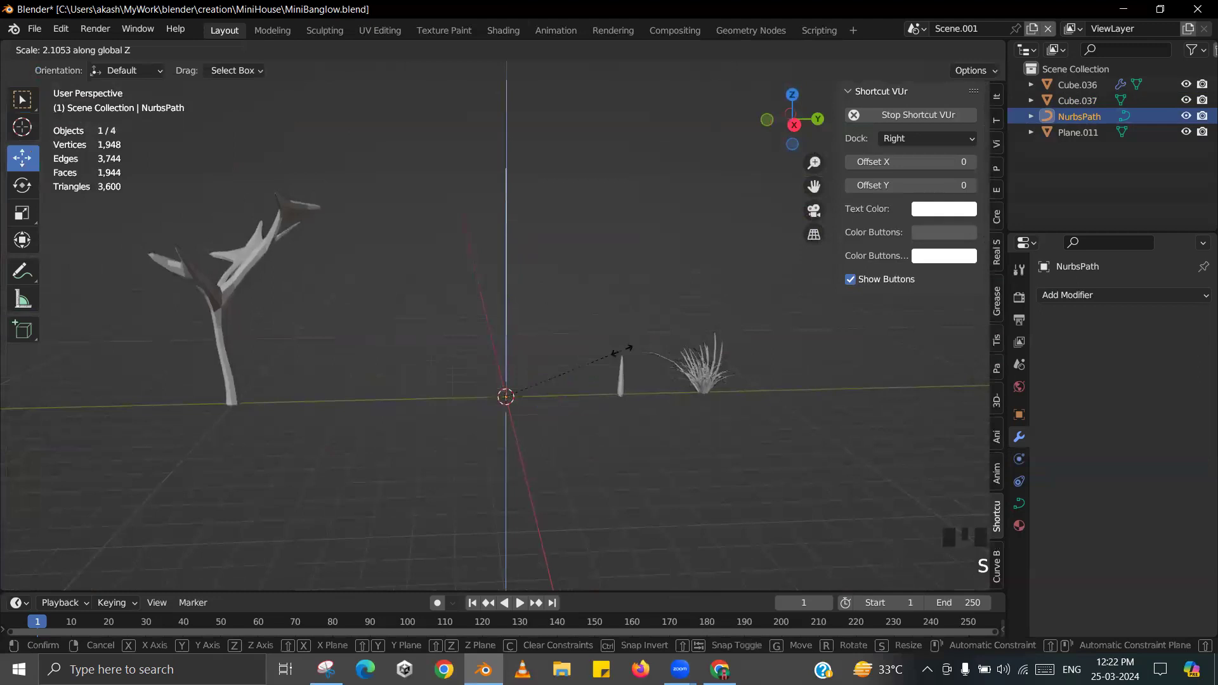
{"action": "left_click", "coordinate": [587, 332]}
- Isolate the path in local view and extrude a two-segment branch toward +X and upward from its second-lowest control point
{"action": "middle_click_drag", "start_coordinate": [587, 332], "coordinate": [497, 337]}
{"action": "key", "text": "Tab"}
{"action": "scroll", "coordinate": [497, 337], "scroll_direction": "up", "scroll_amount": 2}
{"action": "key", "text": "KP_1"}
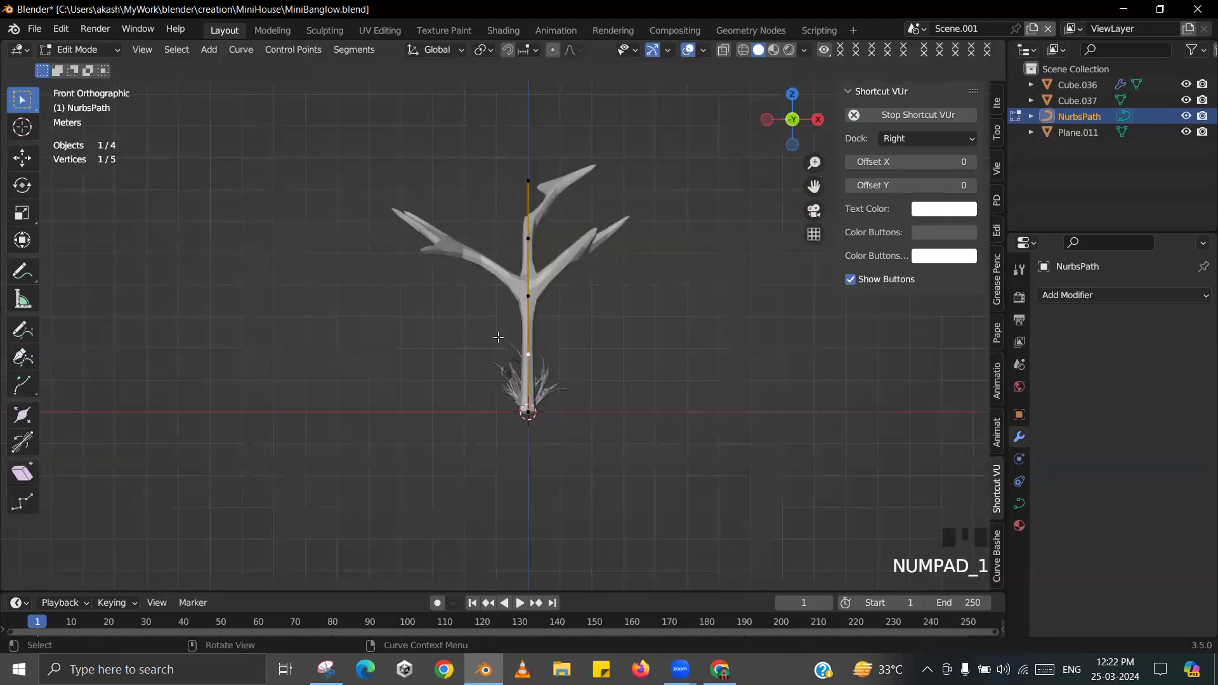
{"action": "key", "text": "KP_Divide"}
{"action": "scroll", "coordinate": [547, 457], "scroll_direction": "down", "scroll_amount": 2}
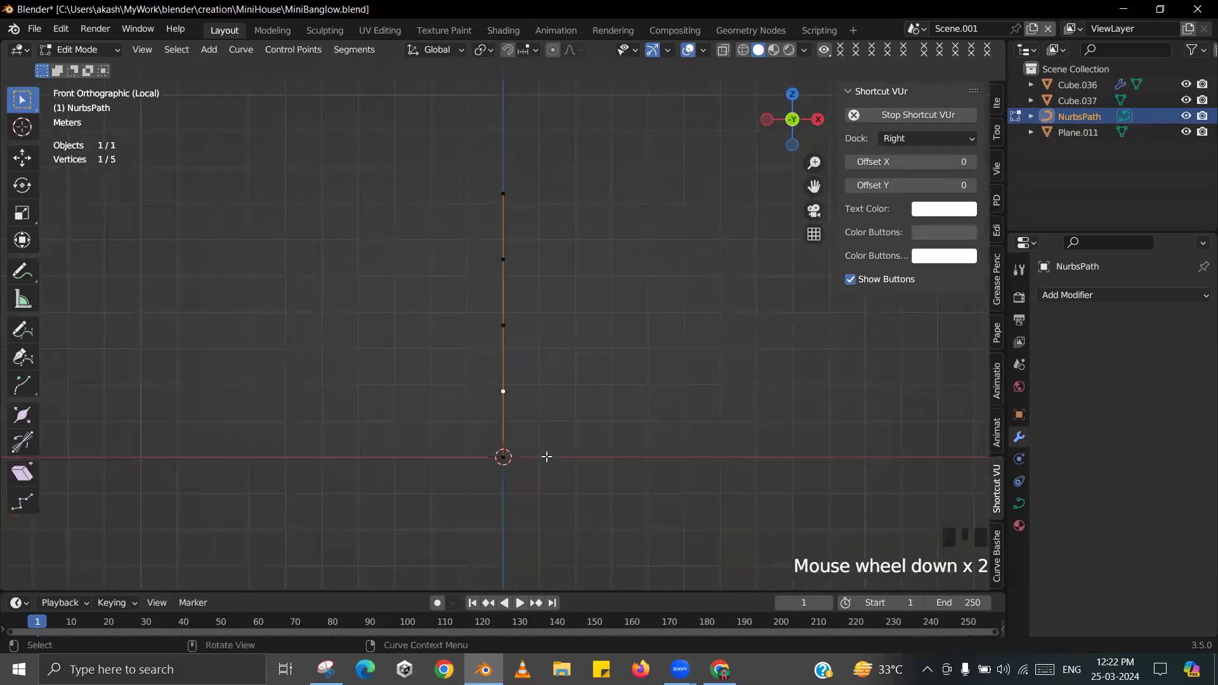
{"action": "key", "text": "e"}
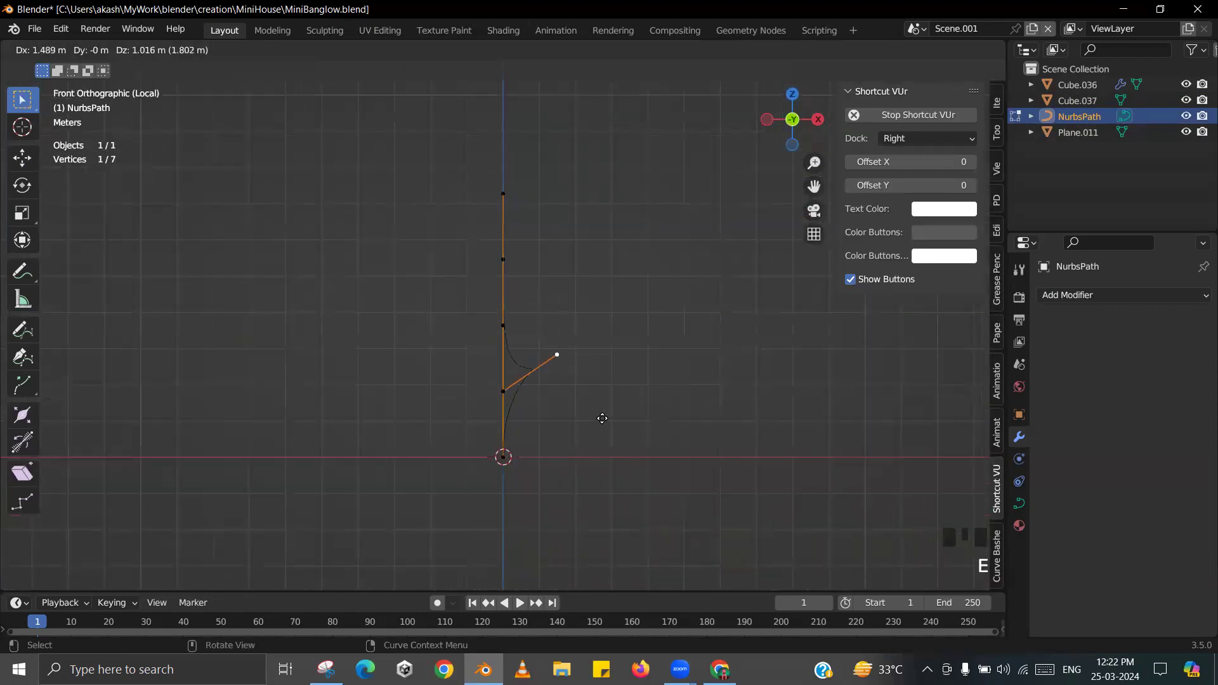
{"action": "left_click", "coordinate": [605, 417]}
{"action": "mouse_move", "coordinate": [596, 356]}
{"action": "middle_mouse_down"}
{"action": "mouse_move", "coordinate": [663, 402]}
{"action": "mouse_move", "coordinate": [593, 456]}
{"action": "mouse_move", "coordinate": [563, 380]}
{"action": "mouse_move", "coordinate": [573, 361]}
{"action": "middle_mouse_up"}
{"action": "key", "text": "KP_1"}
{"action": "key", "text": "e"}
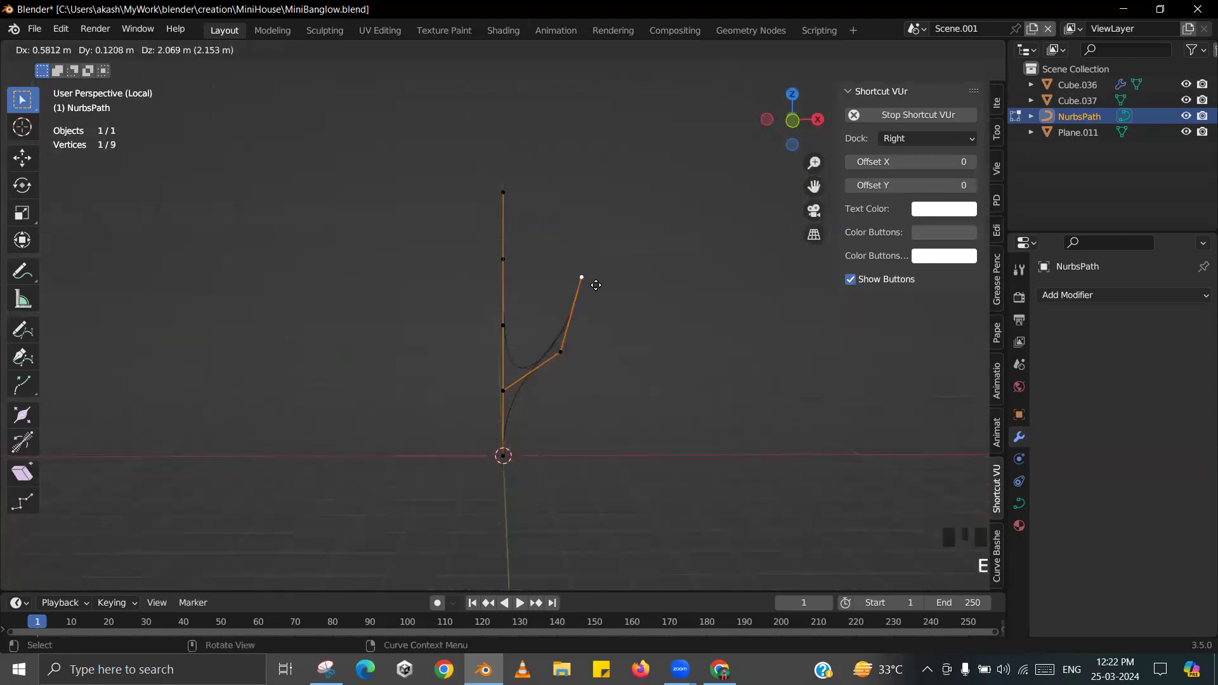
{"action": "left_click", "coordinate": [600, 281]}
{"action": "key", "text": "g"}
{"action": "left_click", "coordinate": [617, 281]}
- Extrude a second two-segment branch from the control point just below the path's tip, raising its first segment along Z
{"action": "left_click", "coordinate": [21, 162]}
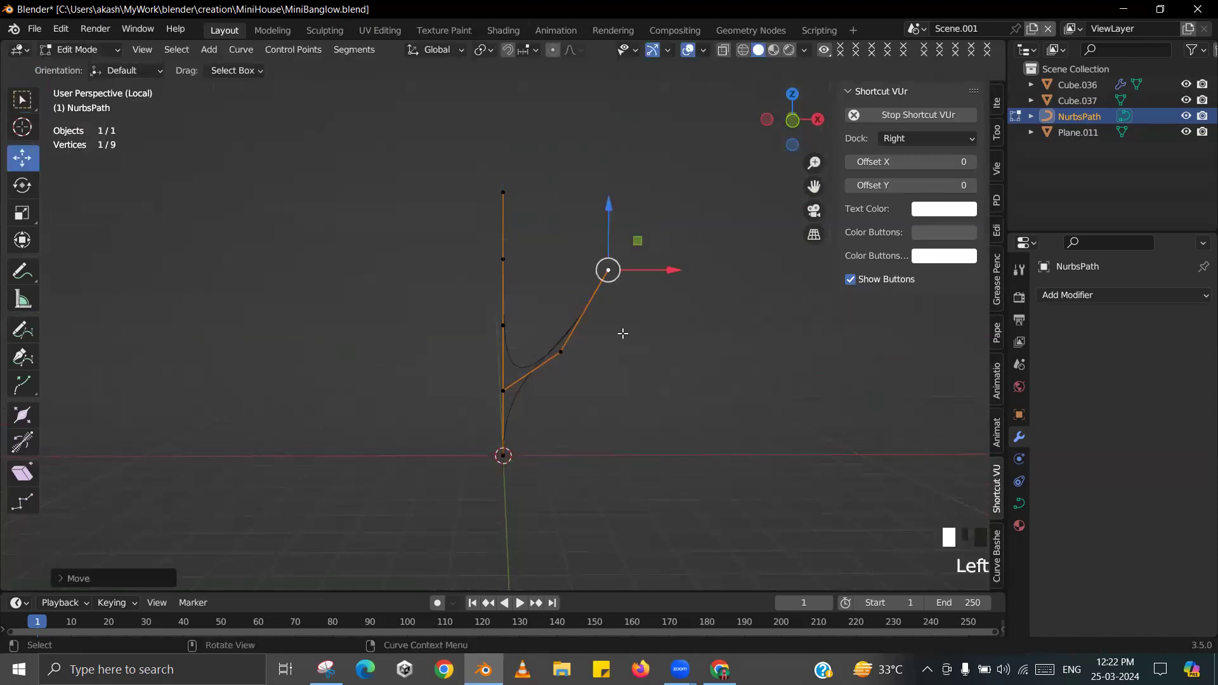
{"action": "left_click", "coordinate": [504, 285]}
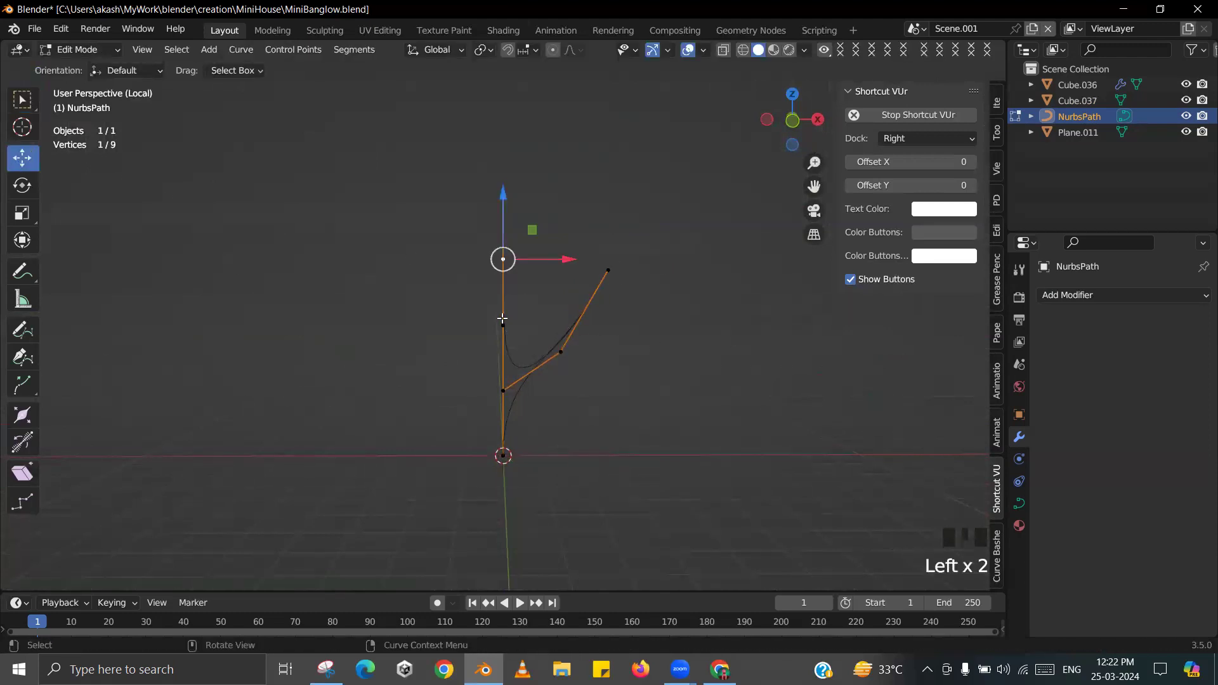
{"action": "key", "text": "KP_1"}
{"action": "middle_click_drag", "start_coordinate": [502, 319], "coordinate": [612, 378]}
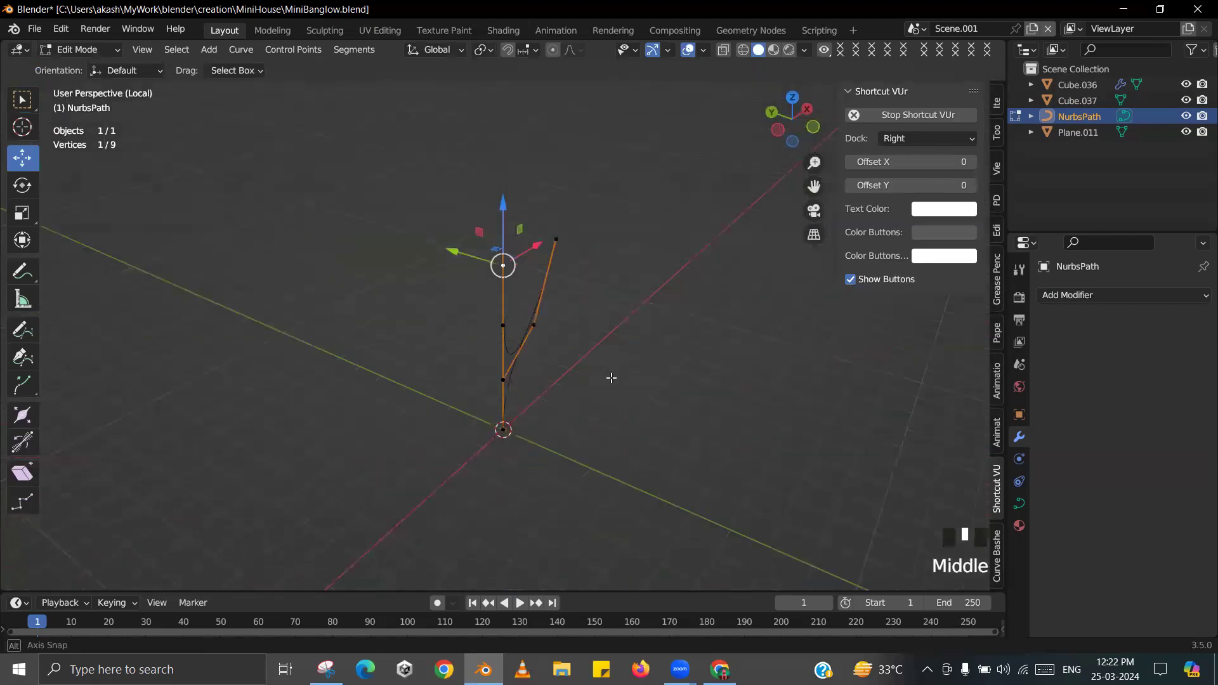
{"action": "key", "text": "e"}
{"action": "left_click", "coordinate": [565, 369]}
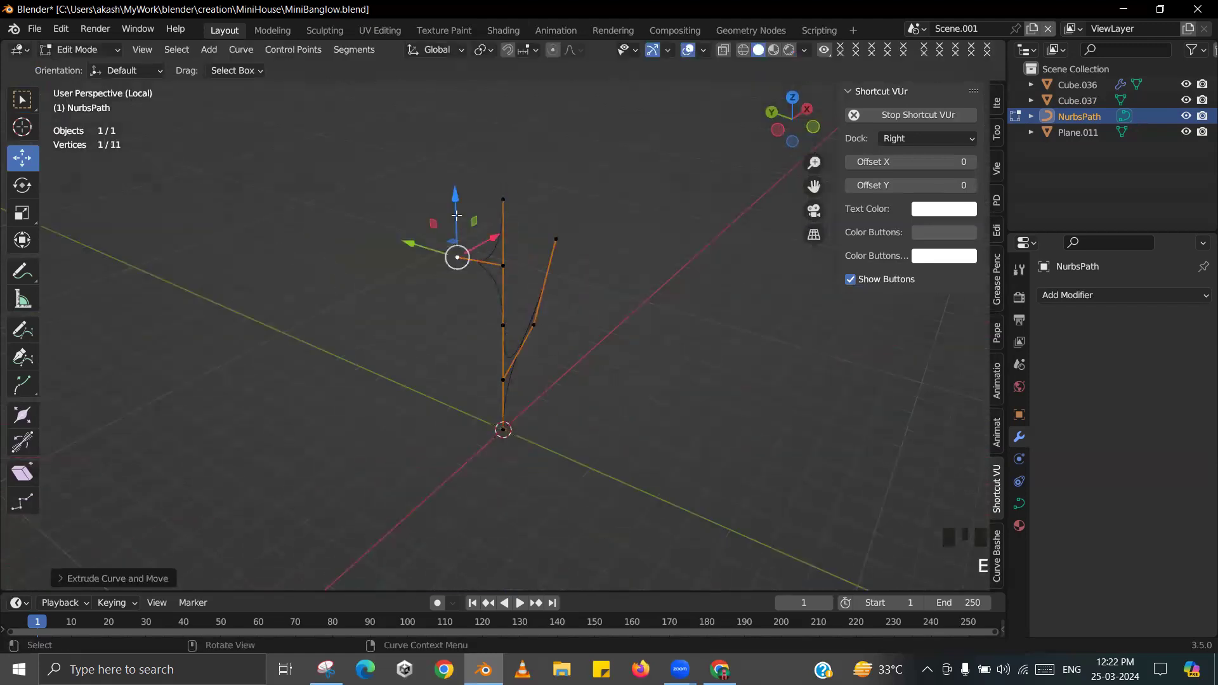
{"action": "left_click_drag", "start_coordinate": [456, 216], "coordinate": [454, 187]}
{"action": "key", "text": "e"}
{"action": "left_click", "coordinate": [476, 218]}
- Extrude a third two-segment branch outward and upward from the path's middle control point
{"action": "middle_click_drag", "start_coordinate": [493, 310], "coordinate": [506, 296]}
{"action": "middle_click_drag", "start_coordinate": [595, 310], "coordinate": [673, 310]}
{"action": "left_click", "coordinate": [508, 328]}
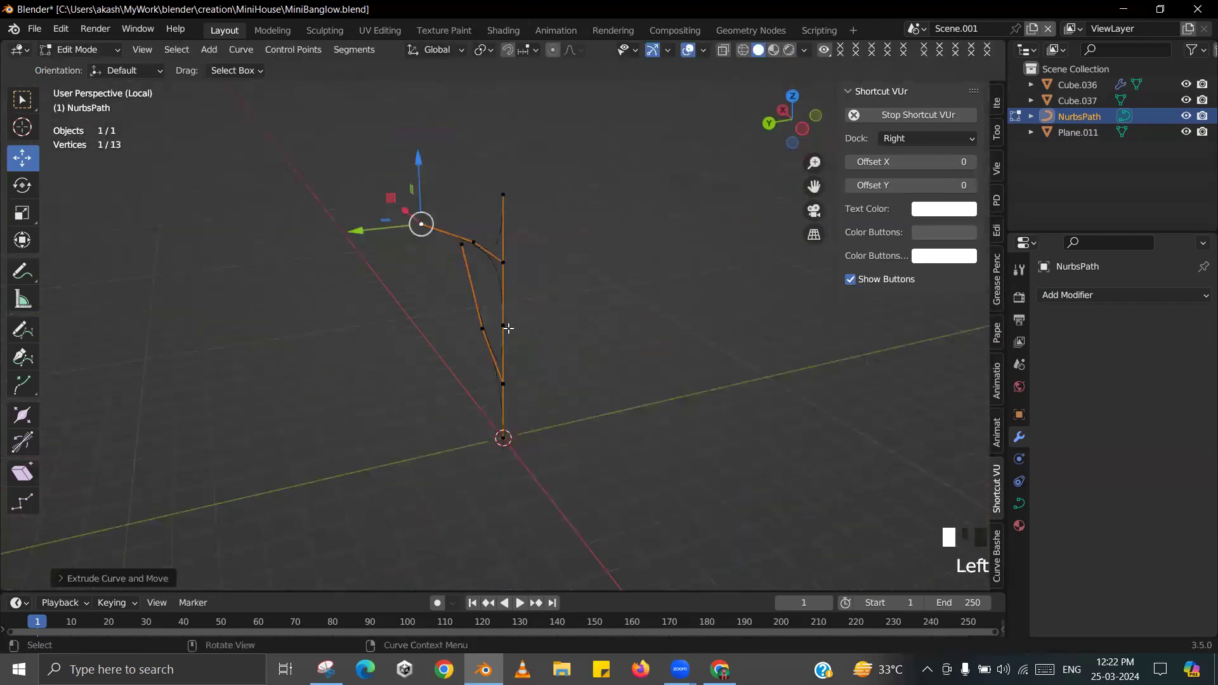
{"action": "middle_click_drag", "start_coordinate": [508, 328], "coordinate": [554, 329]}
{"action": "key", "text": "e"}
{"action": "left_click", "coordinate": [604, 312]}
{"action": "key", "text": "e"}
{"action": "left_click", "coordinate": [639, 257]}
- Extrude a side fork from the elbow of the branch growing out of the middle control point
{"action": "middle_click_drag", "start_coordinate": [642, 257], "coordinate": [733, 237]}
{"action": "left_click", "coordinate": [516, 298]}
{"action": "middle_click_drag", "start_coordinate": [617, 287], "coordinate": [549, 345]}
{"action": "key", "text": "e"}
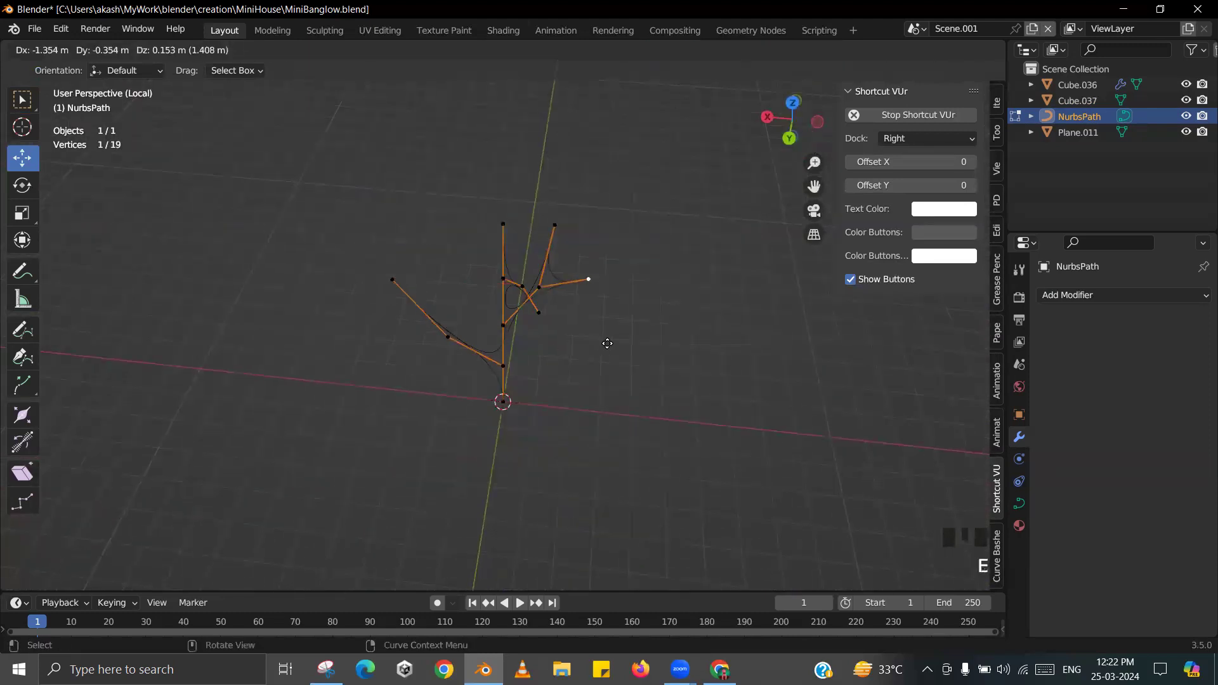
{"action": "left_click", "coordinate": [613, 342]}
- Extrude a side fork from the elbow of the uppermost branch and another from the elbow of the lowest branch
{"action": "middle_click_drag", "start_coordinate": [617, 313], "coordinate": [714, 287]}
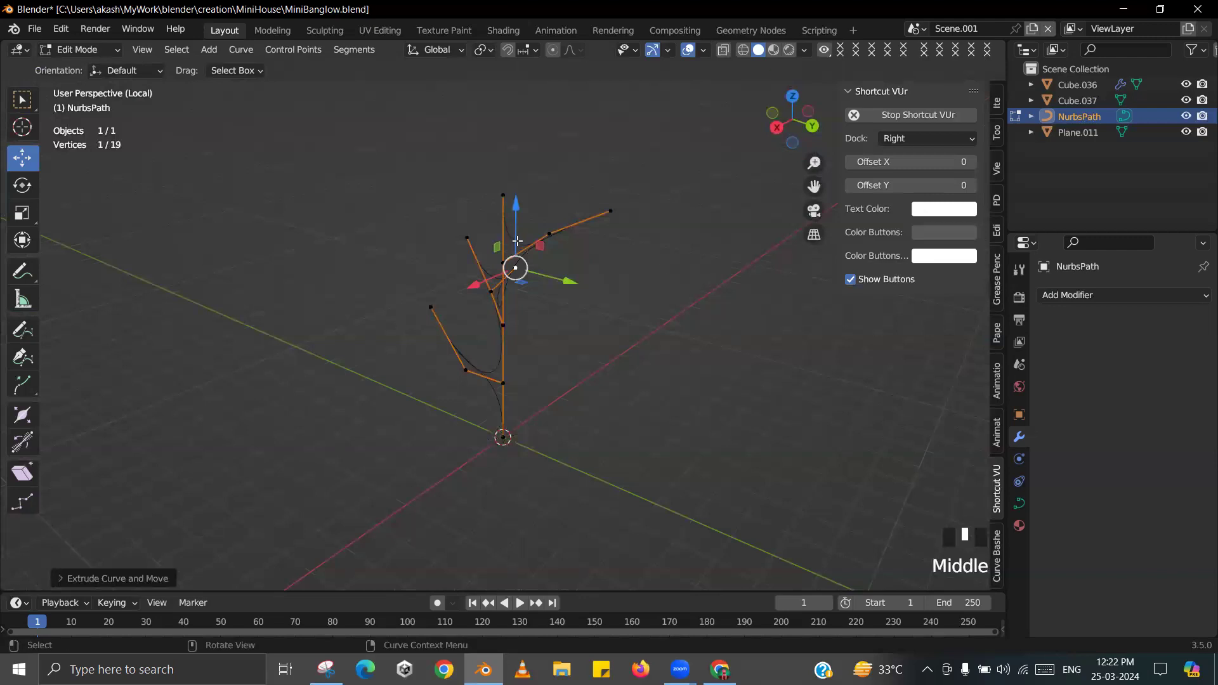
{"action": "middle_click_drag", "start_coordinate": [550, 237], "coordinate": [774, 340]}
{"action": "key", "text": "e"}
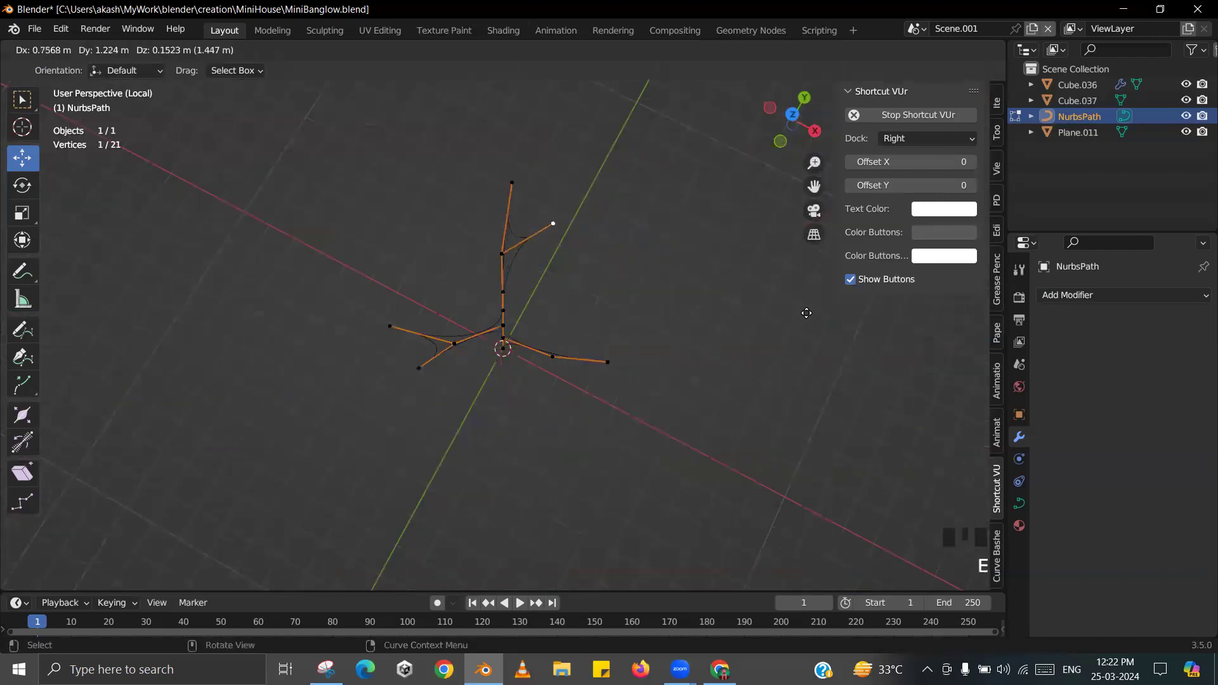
{"action": "left_click", "coordinate": [800, 315]}
{"action": "middle_click_drag", "start_coordinate": [661, 321], "coordinate": [562, 331]}
{"action": "key", "text": "e"}
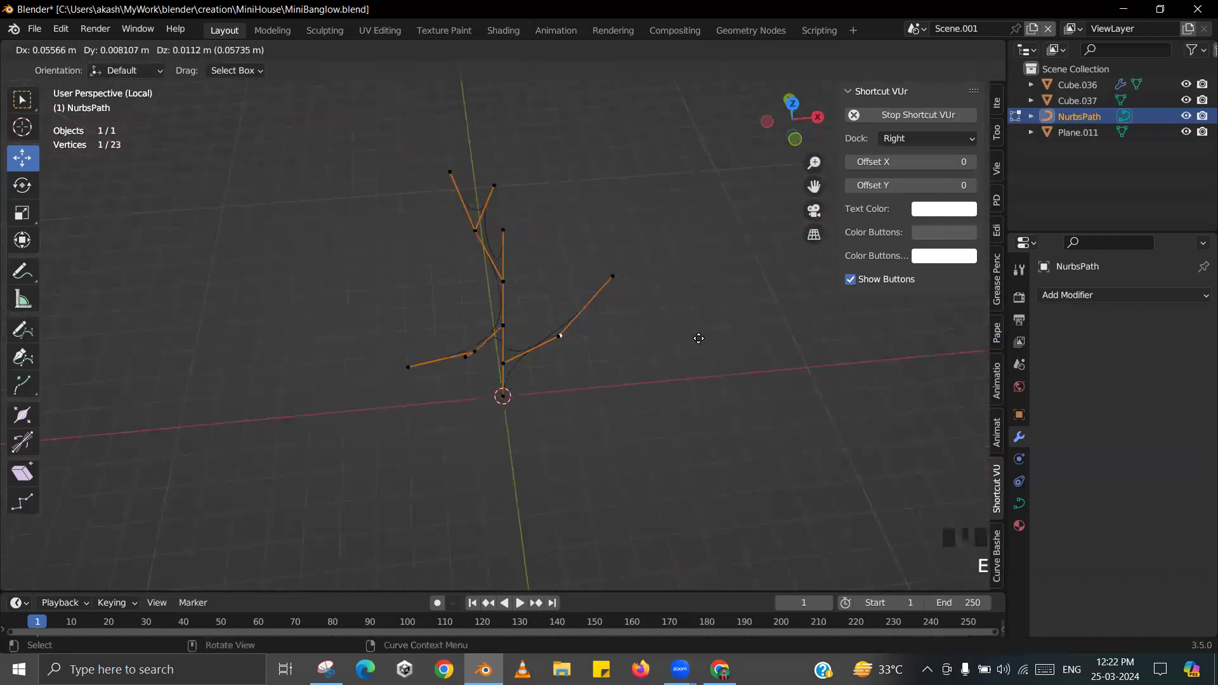
{"action": "left_click", "coordinate": [750, 333]}
- Extrude a one-segment branch from the stem's second-lowest control point, opposite the existing branch, and adjust its end point's position
{"action": "middle_click_drag", "start_coordinate": [563, 432], "coordinate": [547, 300]}
{"action": "middle_click_drag", "start_coordinate": [546, 301], "coordinate": [499, 325]}
{"action": "left_click", "coordinate": [515, 381]}
{"action": "left_click", "coordinate": [492, 308]}
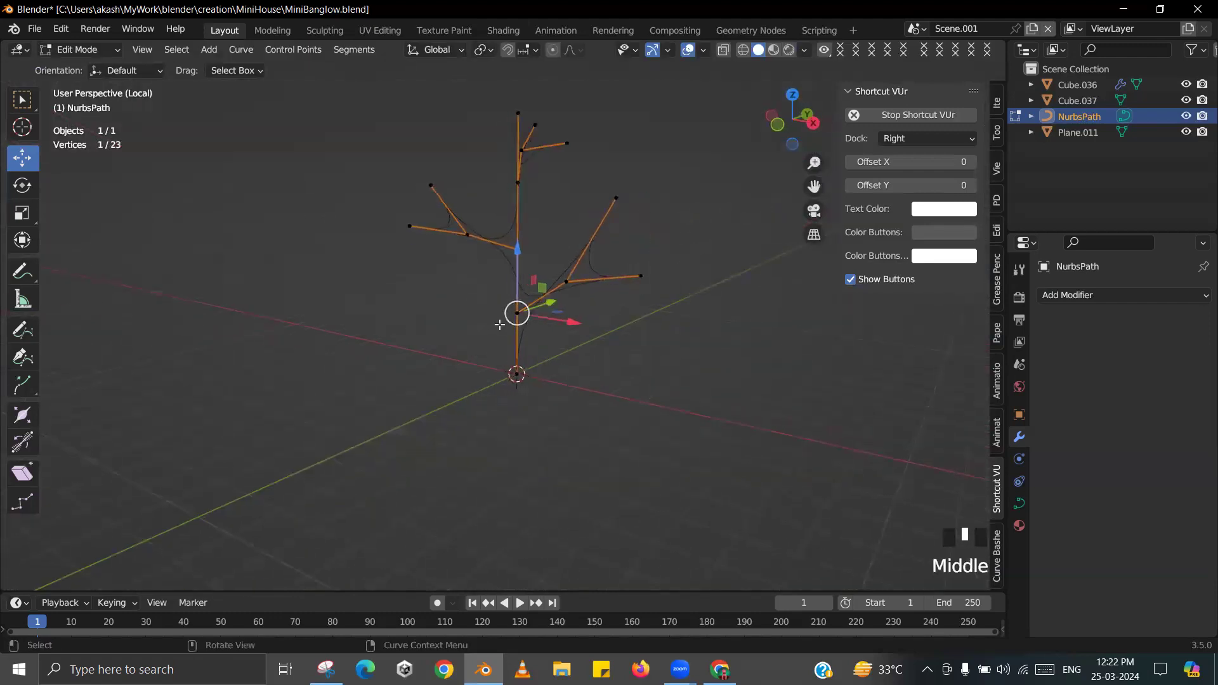
{"action": "key", "text": "e"}
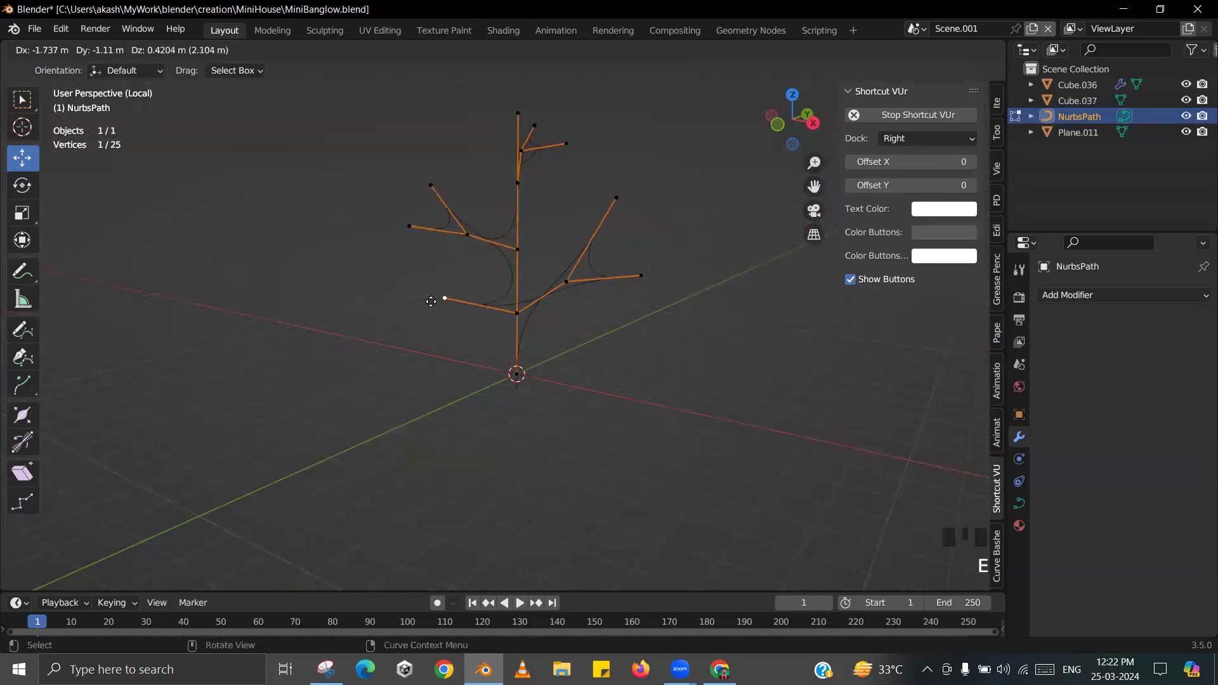
{"action": "left_click", "coordinate": [438, 293]}
{"action": "middle_click_drag", "start_coordinate": [443, 286], "coordinate": [509, 323]}
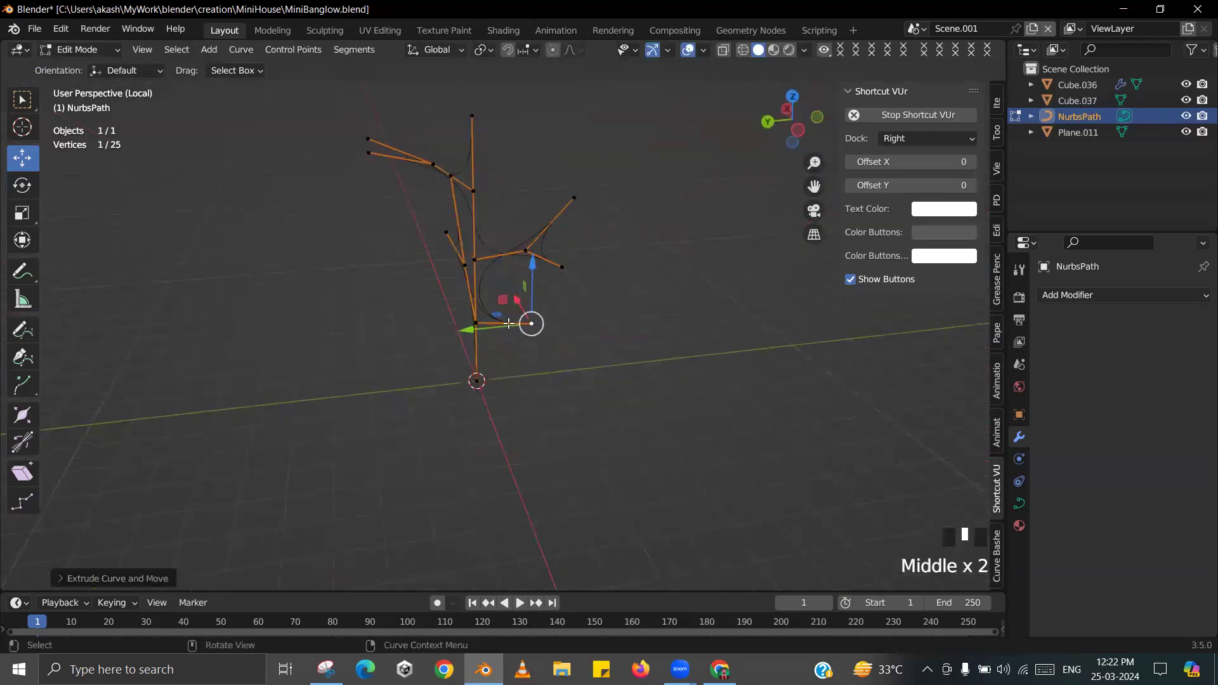
{"action": "left_click_drag", "start_coordinate": [466, 331], "coordinate": [423, 338]}
{"action": "middle_click_drag", "start_coordinate": [495, 367], "coordinate": [584, 411]}
{"action": "left_click_drag", "start_coordinate": [506, 330], "coordinate": [525, 332]}
{"action": "key", "text": "Tab"}
{"action": "middle_click_drag", "start_coordinate": [525, 333], "coordinate": [585, 283]}
{"action": "scroll", "coordinate": [497, 283], "scroll_direction": "up", "scroll_amount": 2}
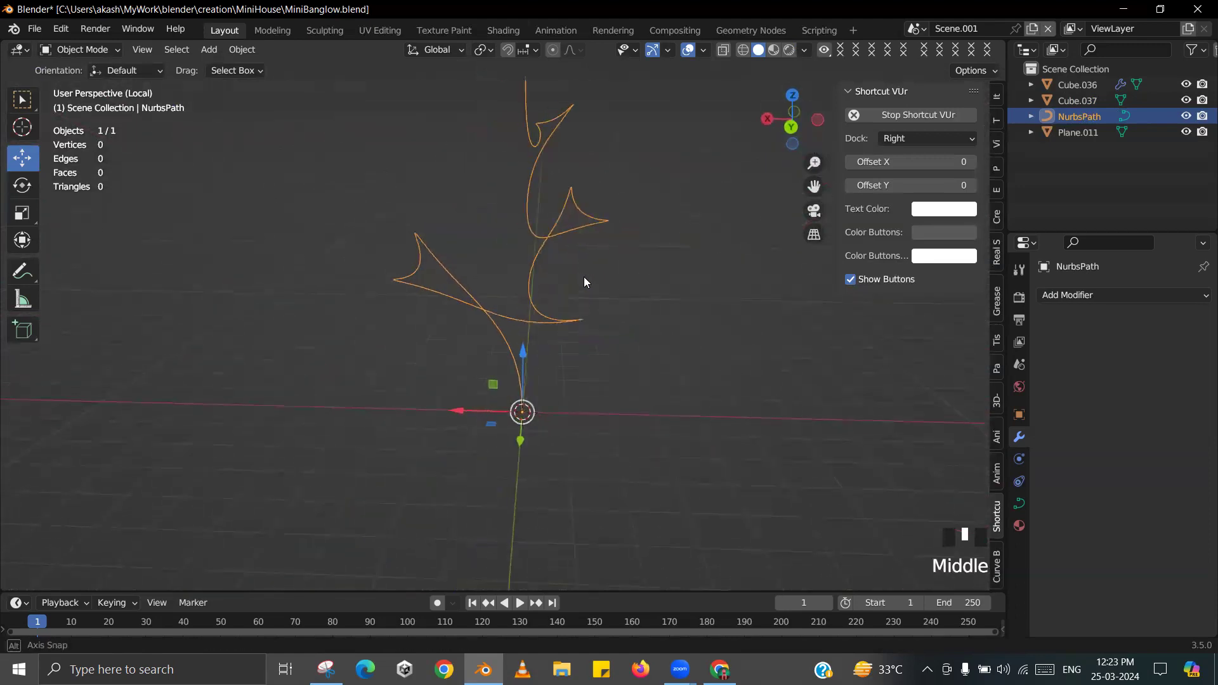
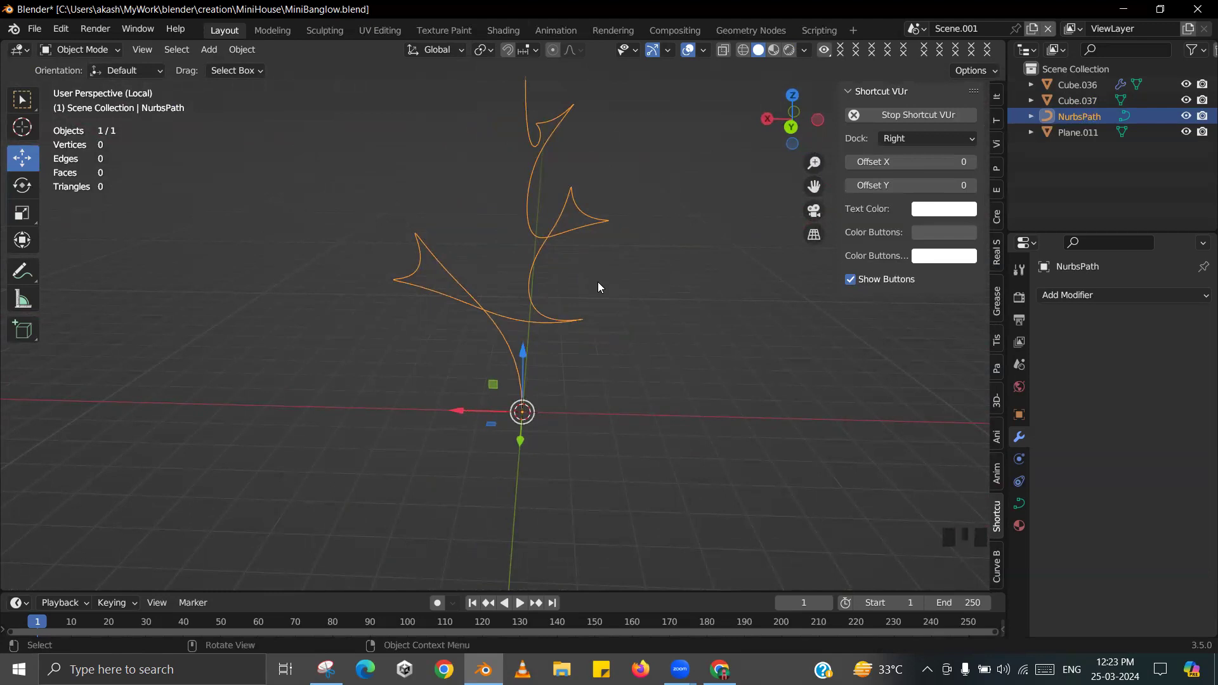
- Try to separate the control points of the lower part of the path, picked as a chain from its base
{"action": "key", "text": "Tab"}
{"action": "middle_click_drag", "start_coordinate": [598, 283], "coordinate": [527, 341]}
{"action": "left_click", "coordinate": [507, 398]}
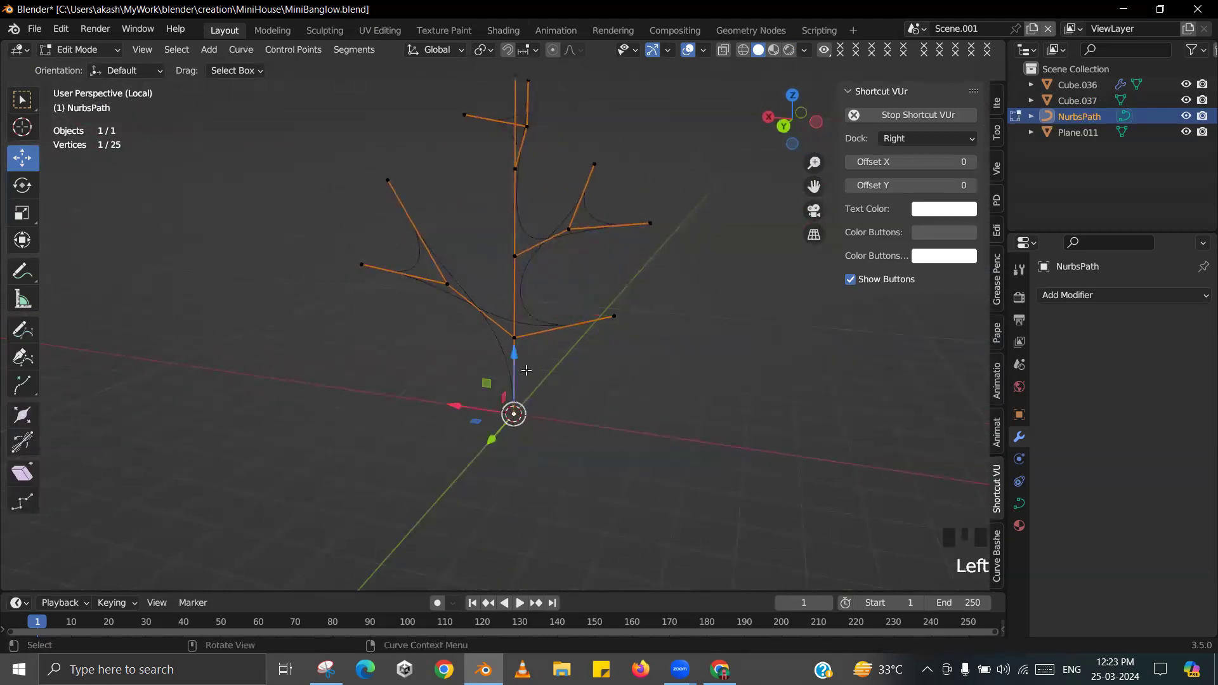
{"action": "left_click", "coordinate": [511, 76], "text": "ctrl"}
{"action": "middle_click_drag", "start_coordinate": [511, 77], "coordinate": [519, 407]}
{"action": "left_click", "coordinate": [517, 388]}
{"action": "left_click", "coordinate": [539, 355], "text": "ctrl"}
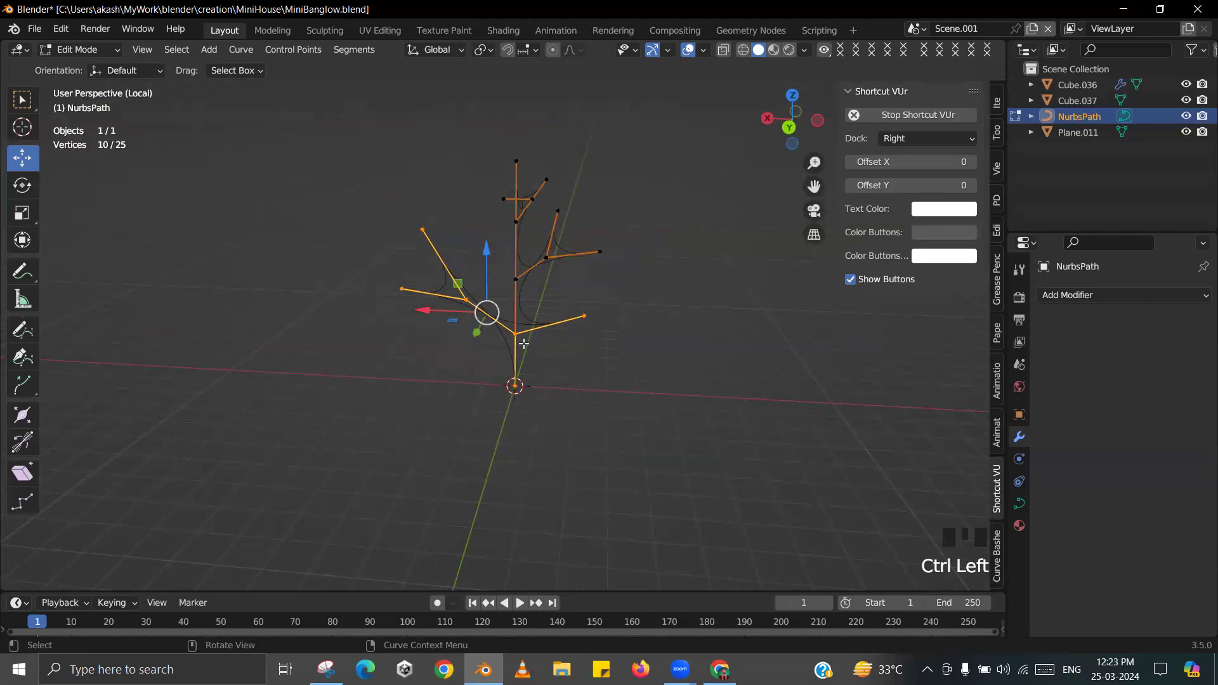
{"action": "key", "text": "p"}
{"action": "key", "text": "Tab"}
- Give the path curve a round bevel with a depth of 0.09 m and inspect the resulting branches
{"action": "left_click", "coordinate": [1020, 502]}
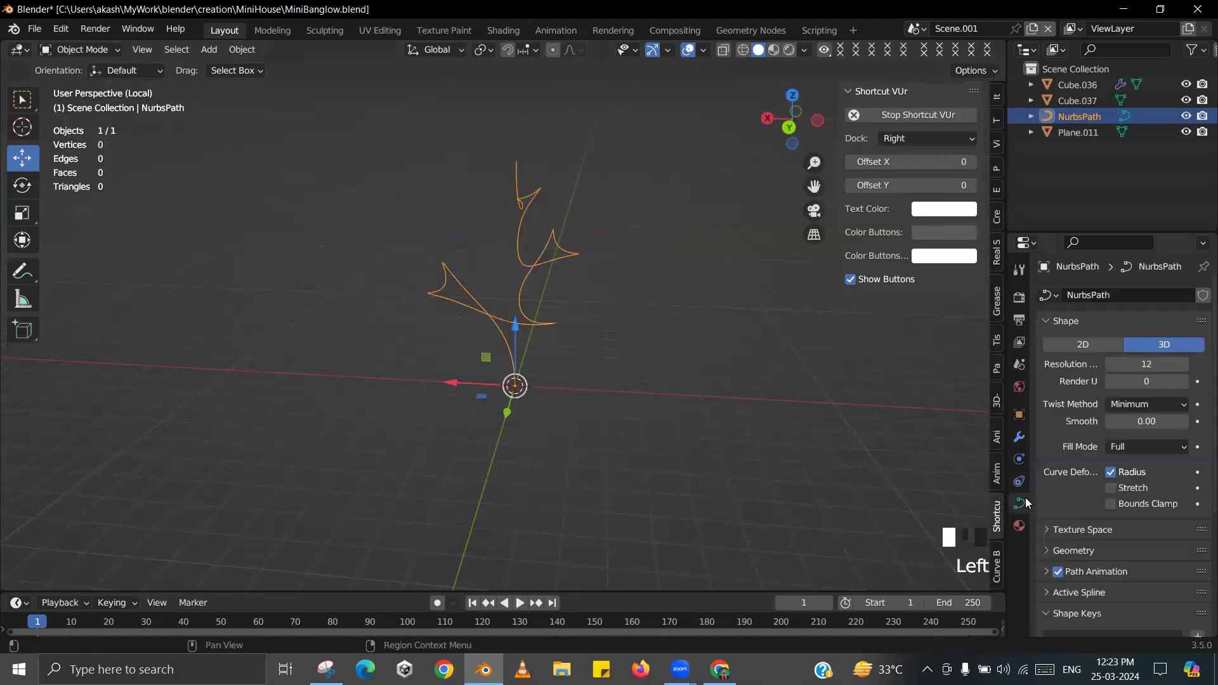
{"action": "scroll", "coordinate": [1094, 488], "scroll_direction": "down", "scroll_amount": 4}
{"action": "left_click", "coordinate": [1064, 450]}
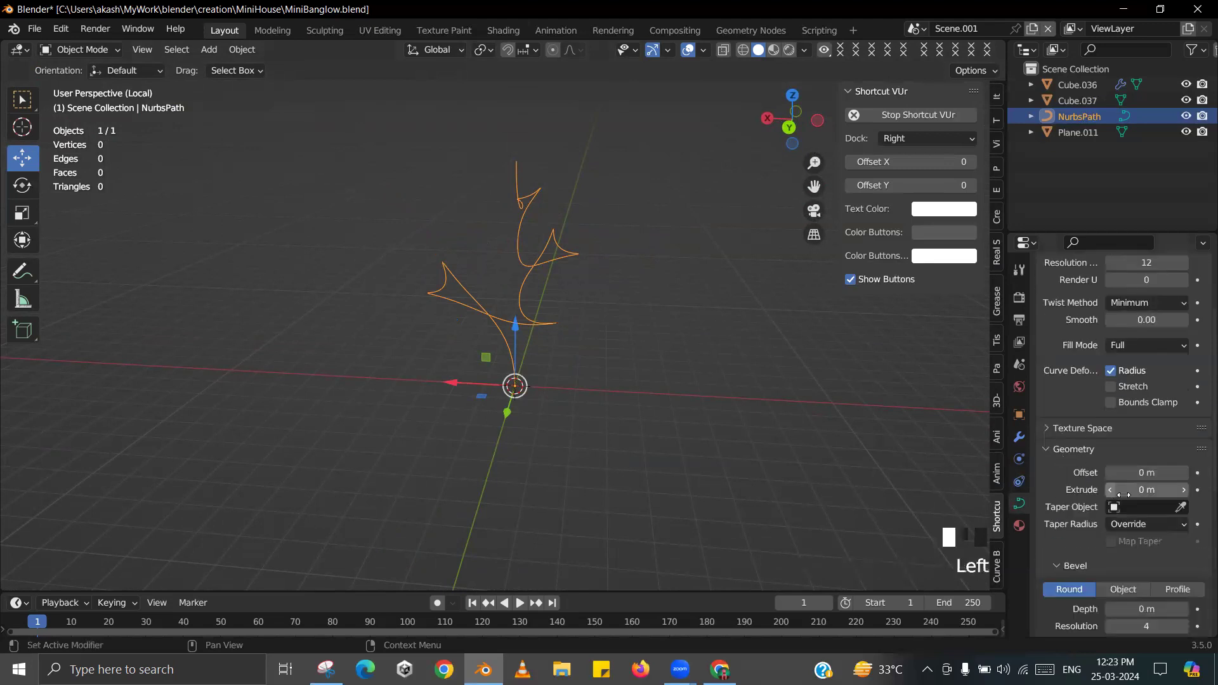
{"action": "mouse_move", "coordinate": [1145, 608]}
{"action": "left_mouse_down"}
{"action": "mouse_move", "coordinate": [1183, 608]}
{"action": "mouse_move", "coordinate": [1167, 608]}
{"action": "left_mouse_up"}
{"action": "left_click", "coordinate": [685, 368]}
{"action": "middle_click_drag", "start_coordinate": [685, 368], "coordinate": [514, 366]}
{"action": "scroll", "coordinate": [543, 321], "scroll_direction": "up", "scroll_amount": 4}
{"action": "scroll", "coordinate": [588, 348], "scroll_direction": "down", "scroll_amount": 1}
{"action": "scroll", "coordinate": [633, 372], "scroll_direction": "up", "scroll_amount": 1}
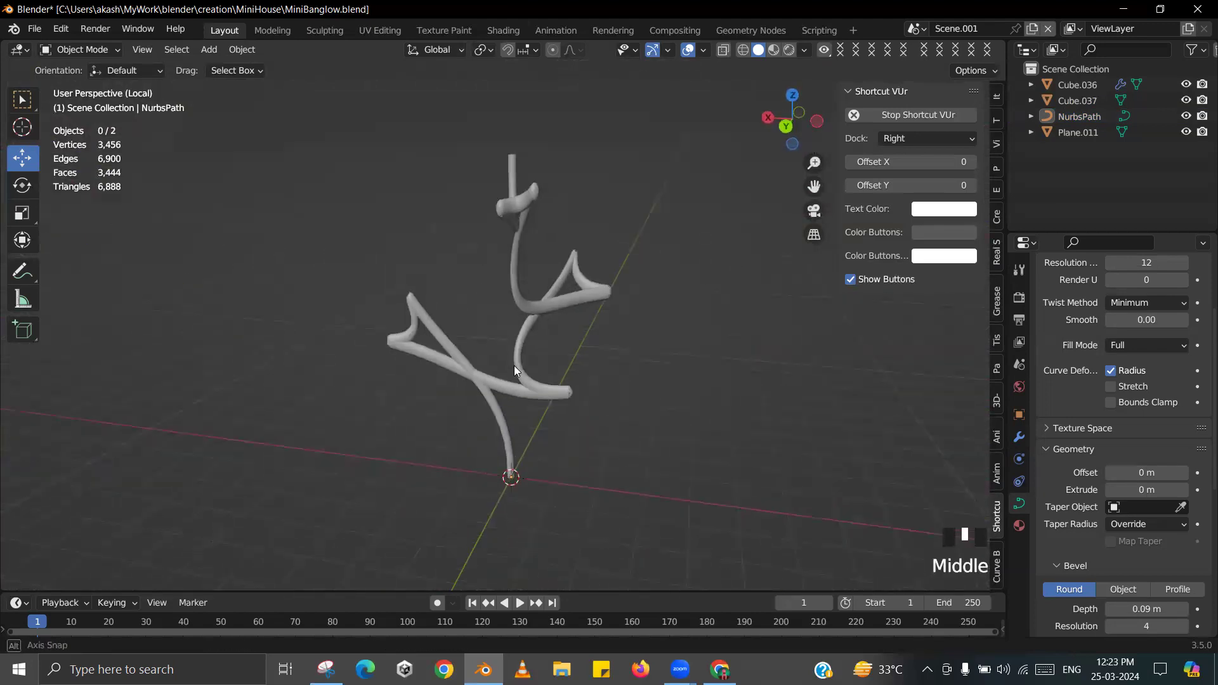
{"action": "scroll", "coordinate": [571, 339], "scroll_direction": "down", "scroll_amount": 1}
{"action": "middle_click_drag", "start_coordinate": [588, 343], "coordinate": [589, 310], "text": "shift"}
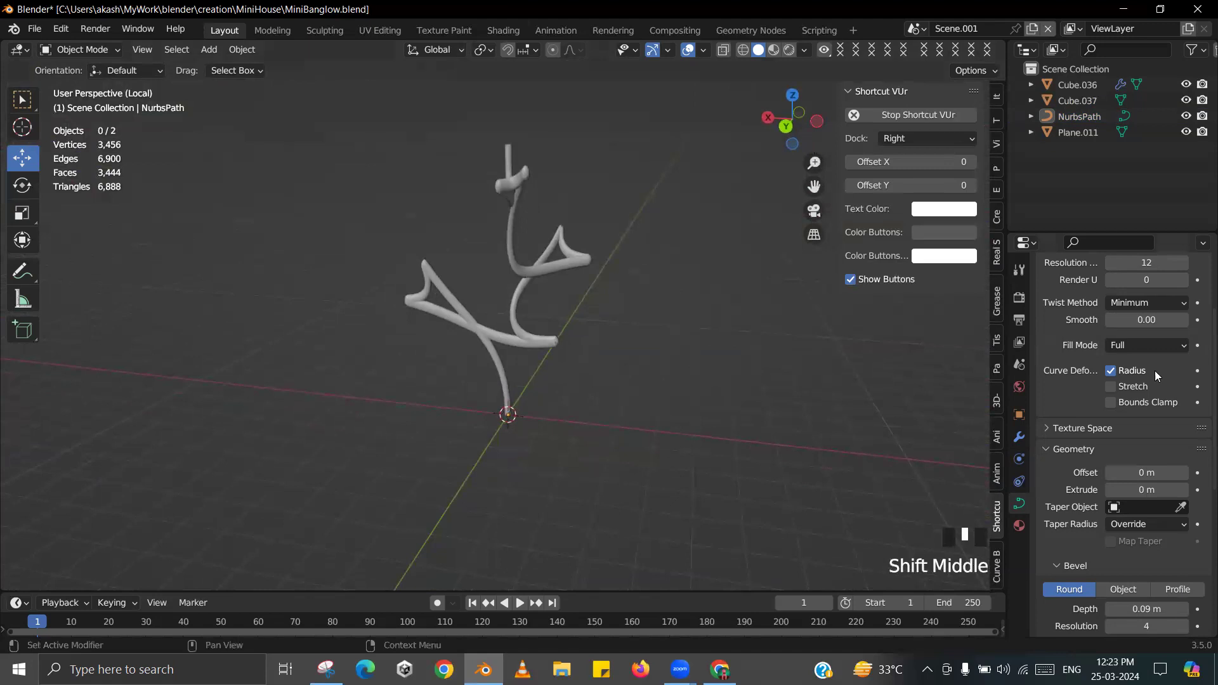
- Set the path curve's bevel depth to 0 m
{"action": "scroll", "coordinate": [1181, 282], "scroll_direction": "up", "scroll_amount": 5}
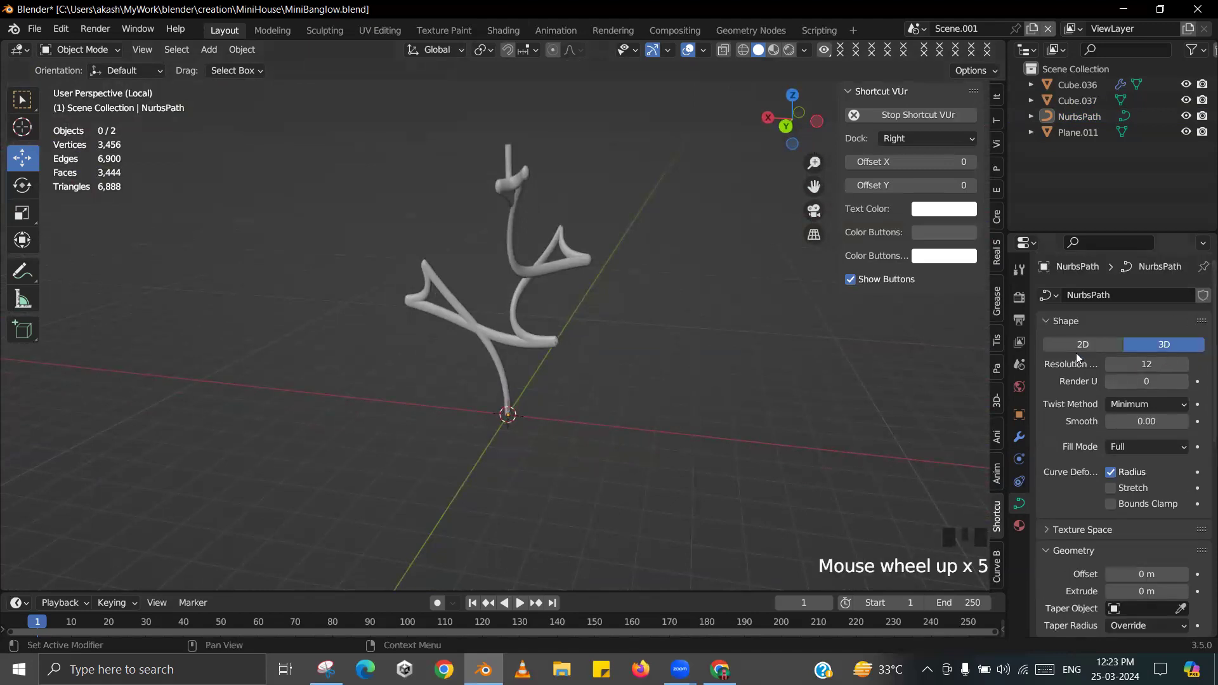
{"action": "scroll", "coordinate": [1089, 373], "scroll_direction": "down", "scroll_amount": 6}
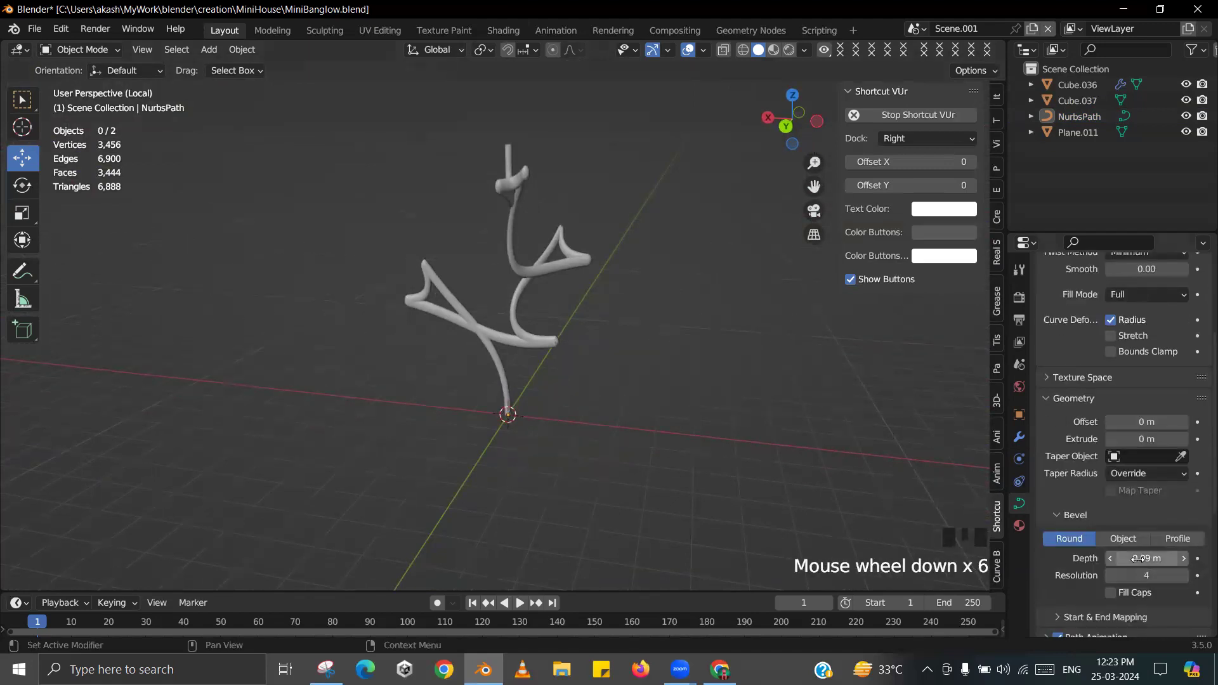
{"action": "left_click", "coordinate": [1138, 559]}
{"action": "type", "text": "0"}
{"action": "key", "text": "Return"}
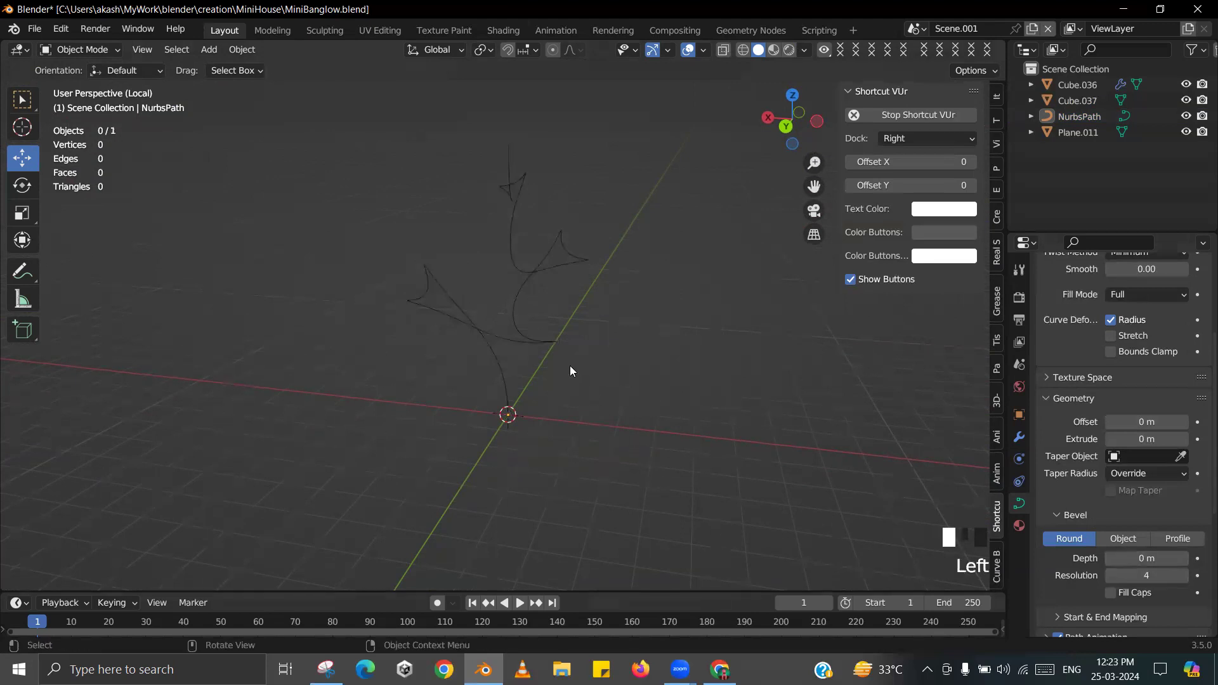
- Select the uppermost branch's control points in the path curve and separate them into their own object
{"action": "key", "text": "Tab"}
{"action": "scroll", "coordinate": [546, 346], "scroll_direction": "up", "scroll_amount": 2}
{"action": "left_click", "coordinate": [511, 365]}
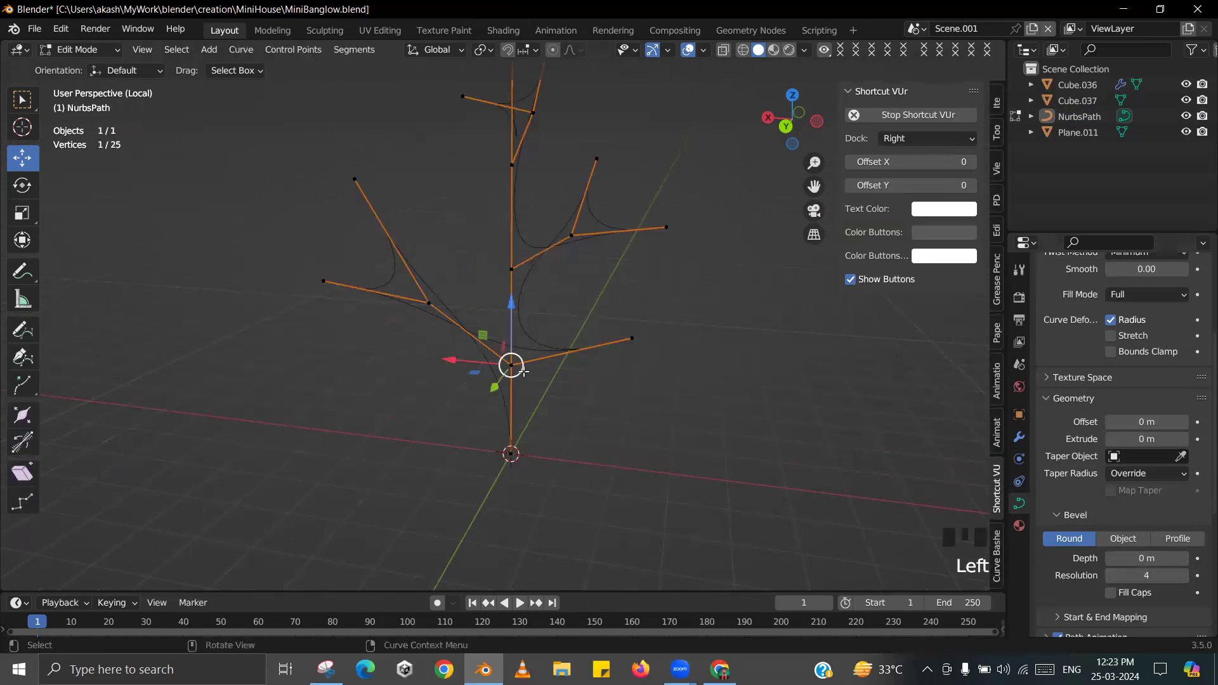
{"action": "left_click", "coordinate": [508, 277]}
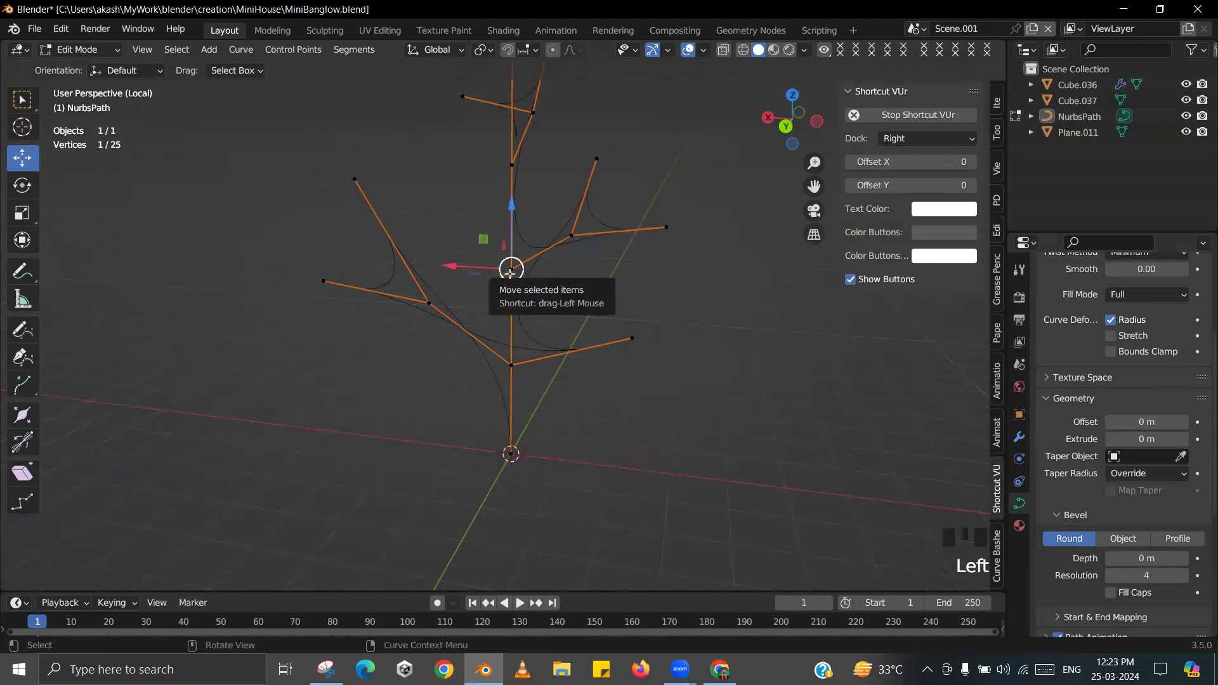
{"action": "key", "text": "l"}
{"action": "left_click", "coordinate": [510, 274]}
{"action": "middle_click_drag", "start_coordinate": [533, 280], "coordinate": [537, 200]}
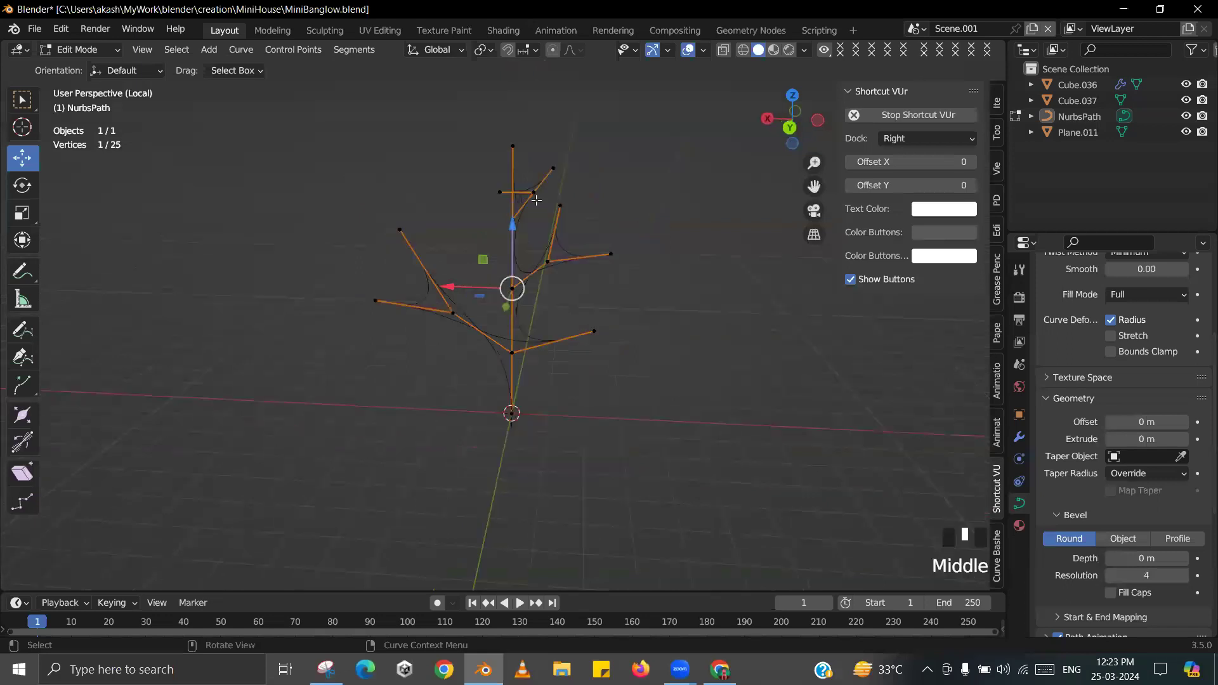
{"action": "left_click", "coordinate": [519, 223], "text": "ctrl"}
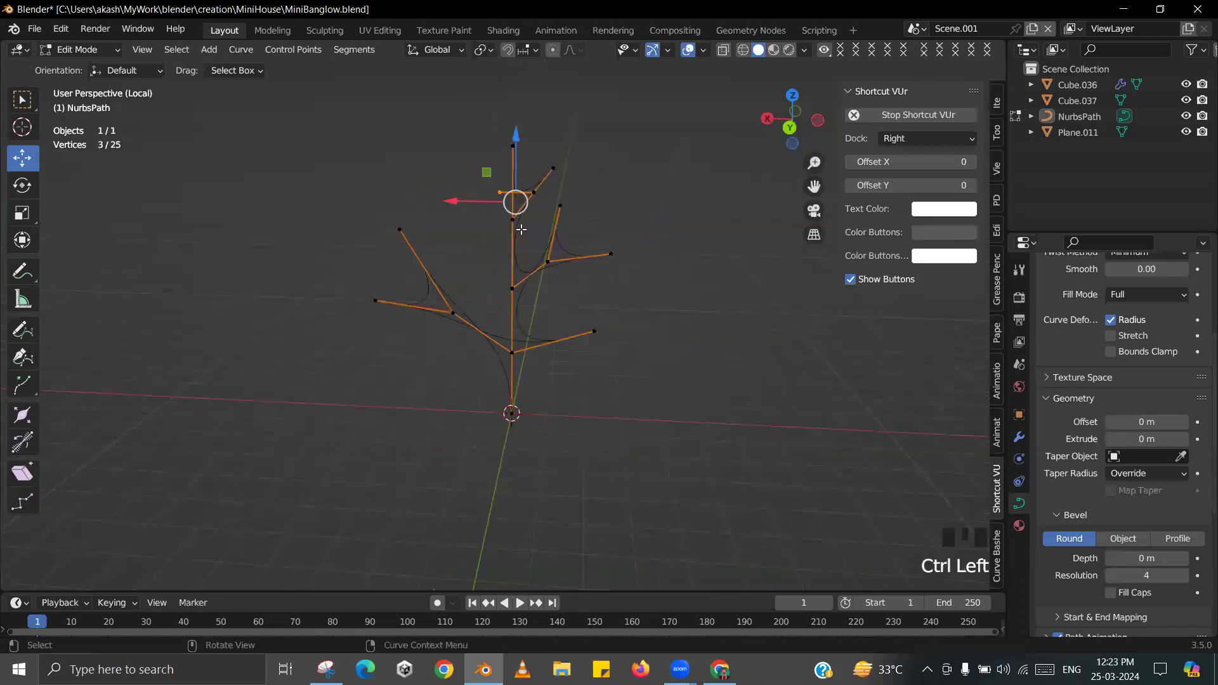
{"action": "left_click", "coordinate": [521, 219], "text": "ctrl"}
{"action": "key", "text": "p"}
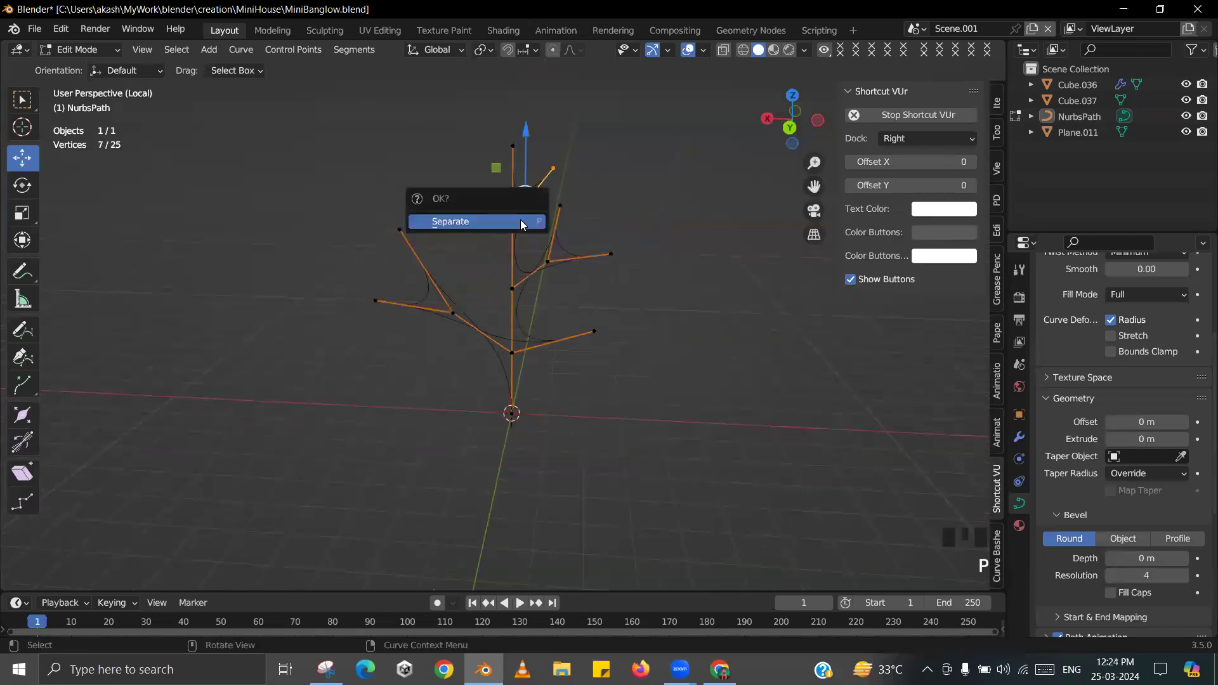
{"action": "left_click", "coordinate": [521, 222]}
- Delete the separated uppermost branch object and reopen the remaining path curve for editing
{"action": "key", "text": "Tab"}
{"action": "left_click", "coordinate": [526, 192]}
{"action": "left_click", "coordinate": [526, 192]}
{"action": "middle_click_drag", "start_coordinate": [527, 191], "coordinate": [528, 273]}
{"action": "scroll", "coordinate": [554, 270], "scroll_direction": "up", "scroll_amount": 2}
{"action": "key", "text": "x"}
{"action": "left_click", "coordinate": [551, 209]}
{"action": "left_click", "coordinate": [526, 193]}
{"action": "key", "text": "Tab"}
{"action": "key", "text": "Tab"}
{"action": "key", "text": "Tab"}
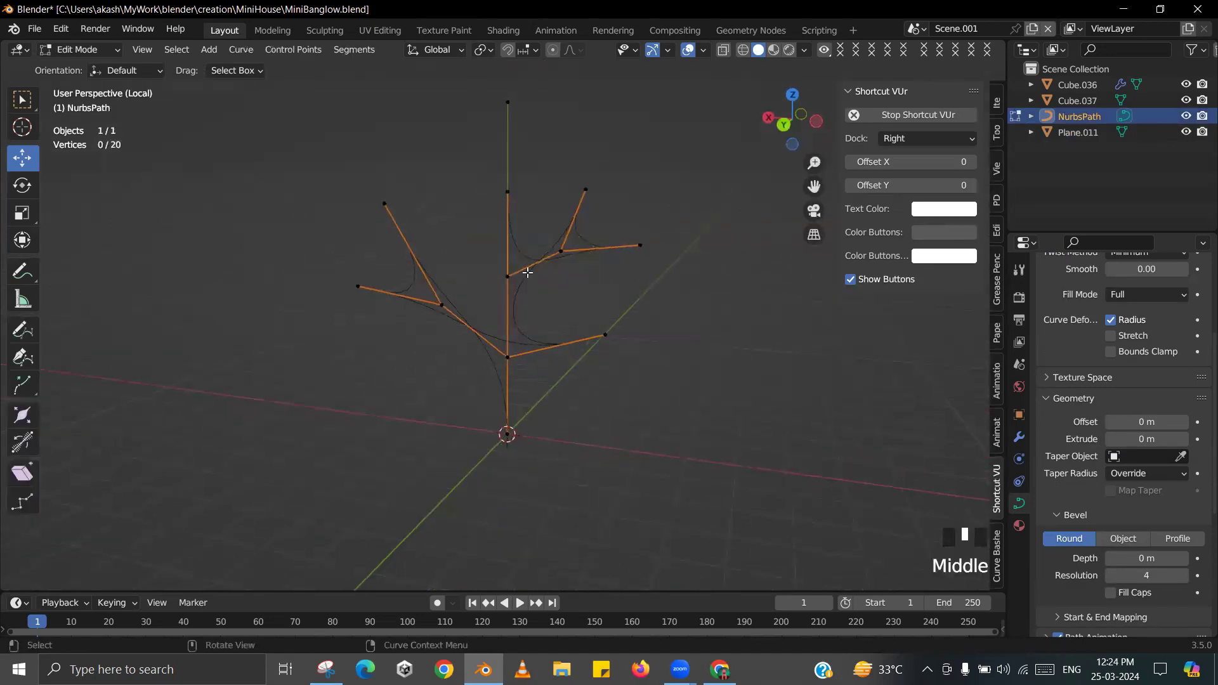
- Delete the control points of all remaining side branches so only the vertical stem is kept
{"action": "left_click_drag", "start_coordinate": [545, 167], "coordinate": [673, 425]}
{"action": "left_click_drag", "start_coordinate": [322, 155], "coordinate": [480, 351], "text": "shift"}
{"action": "key", "text": "x"}
{"action": "left_click", "coordinate": [481, 351]}
{"action": "middle_click_drag", "start_coordinate": [481, 351], "coordinate": [416, 319]}
{"action": "left_click_drag", "start_coordinate": [337, 271], "coordinate": [409, 317]}
{"action": "key", "text": "x"}
{"action": "left_click", "coordinate": [410, 318]}
{"action": "middle_click_drag", "start_coordinate": [457, 352], "coordinate": [573, 307]}
- Pull one overlapping control point away from the stem's second-lowest position and delete it
{"action": "left_click", "coordinate": [539, 349]}
{"action": "key", "text": "Tab"}
{"action": "key", "text": "Tab"}
{"action": "scroll", "coordinate": [579, 392], "scroll_direction": "up", "scroll_amount": 1}
{"action": "middle_click_drag", "start_coordinate": [579, 393], "coordinate": [537, 359], "text": "shift"}
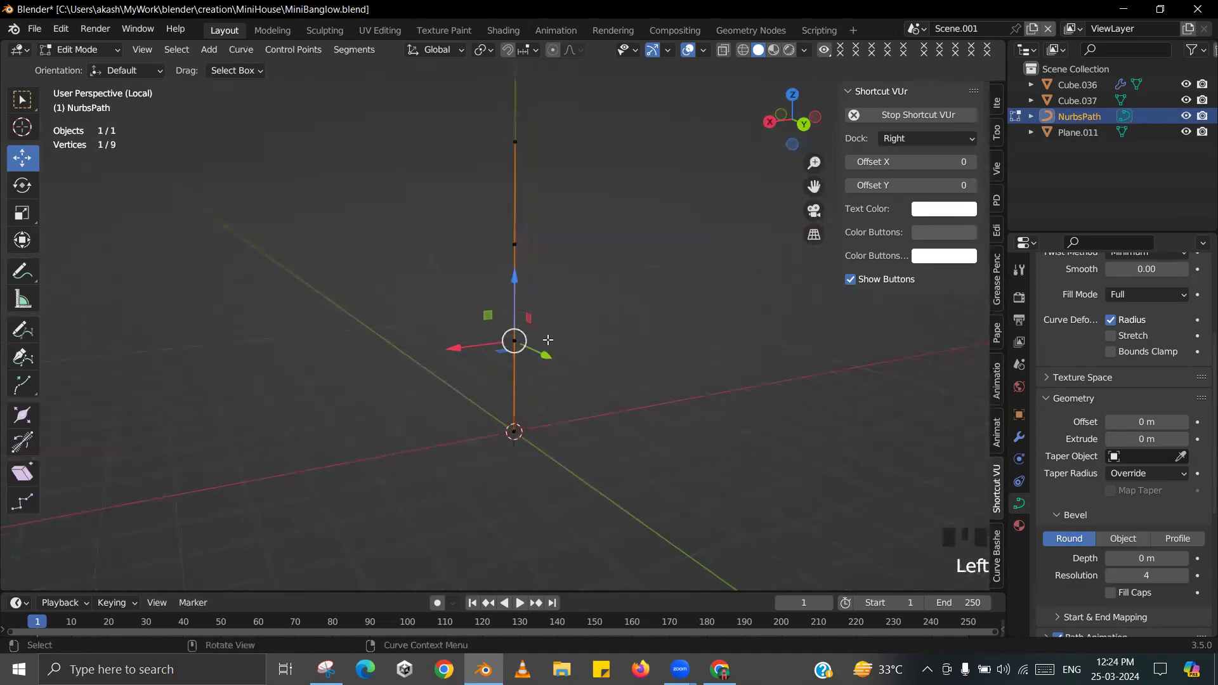
{"action": "key", "text": "g"}
{"action": "left_click", "coordinate": [680, 355]}
{"action": "key", "text": "x"}
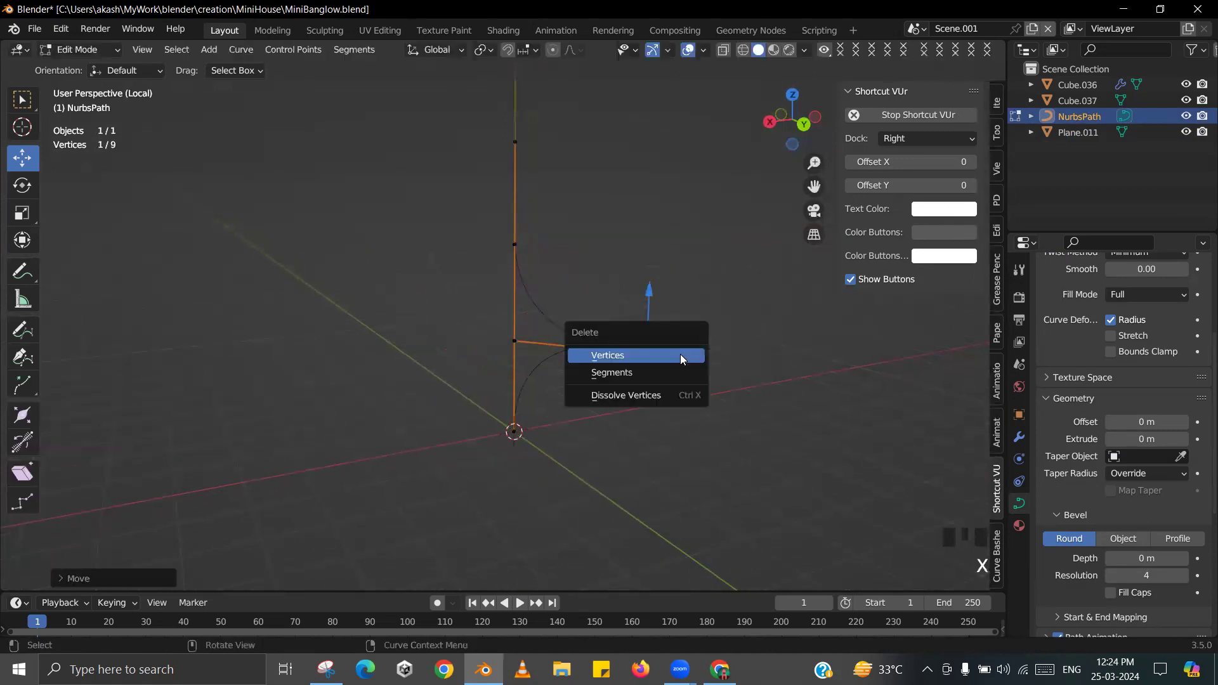
{"action": "left_click", "coordinate": [680, 354]}
- Delete the other overlapping control points at the stem's second-lowest and middle positions, keeping one point at each
{"action": "left_click", "coordinate": [528, 346]}
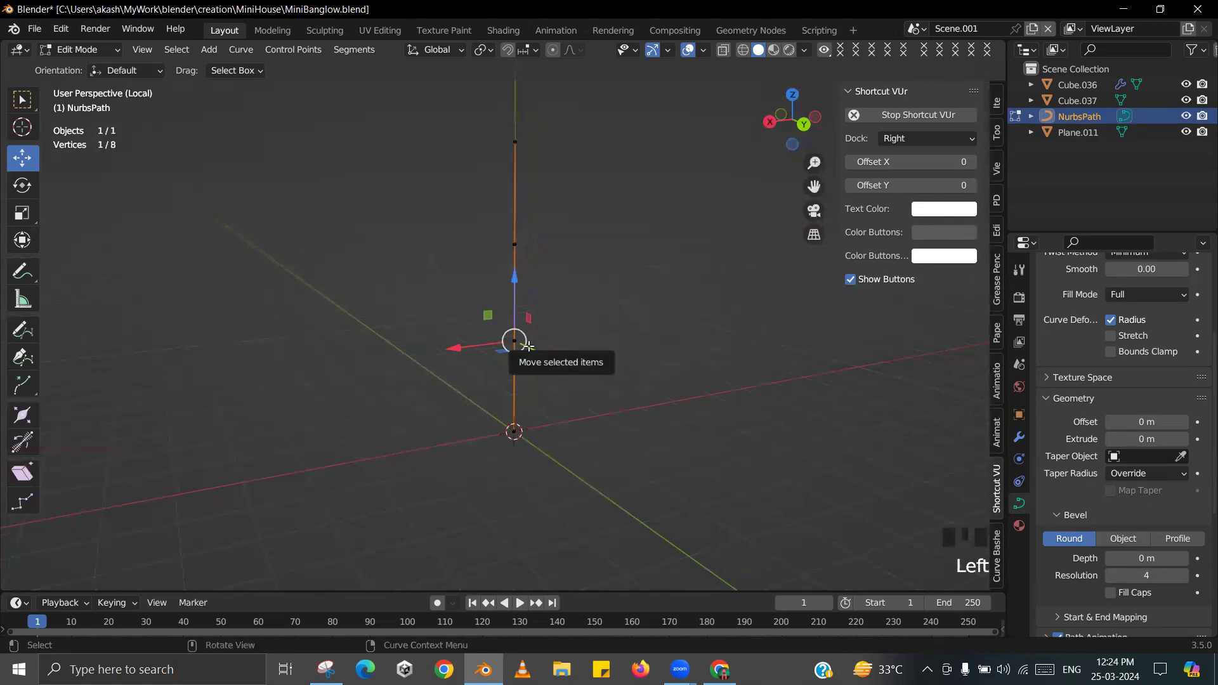
{"action": "key", "text": "x"}
{"action": "left_click", "coordinate": [527, 347]}
{"action": "key", "text": "x"}
{"action": "left_click", "coordinate": [531, 254]}
{"action": "key", "text": "x"}
{"action": "left_click", "coordinate": [532, 253]}
{"action": "left_click", "coordinate": [529, 247]}
{"action": "key", "text": "x"}
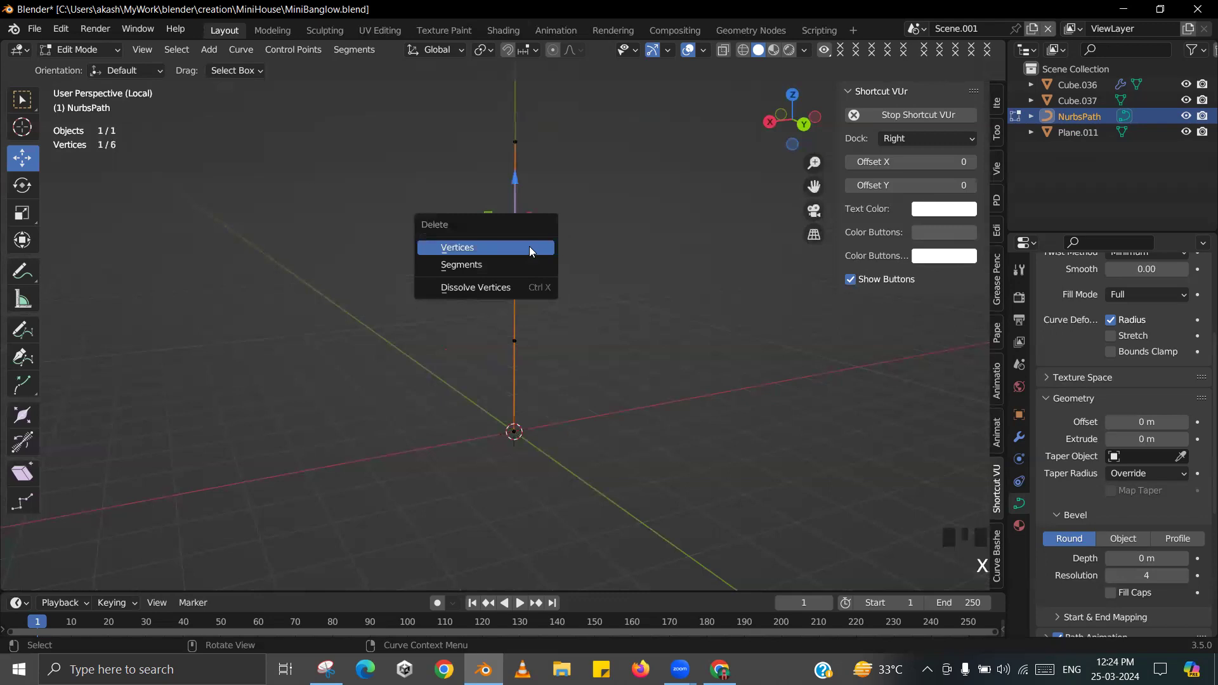
{"action": "key", "text": "x"}
{"action": "left_click", "coordinate": [537, 142]}
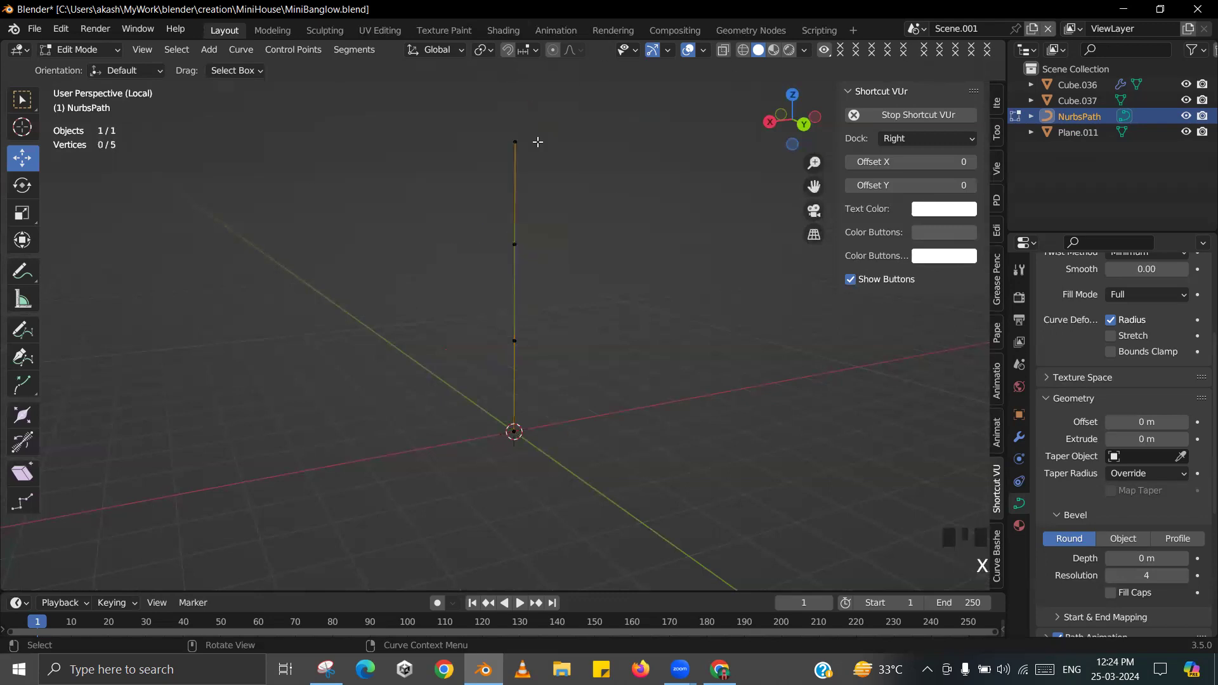
{"action": "left_click", "coordinate": [535, 434]}
{"action": "key", "text": "x"}
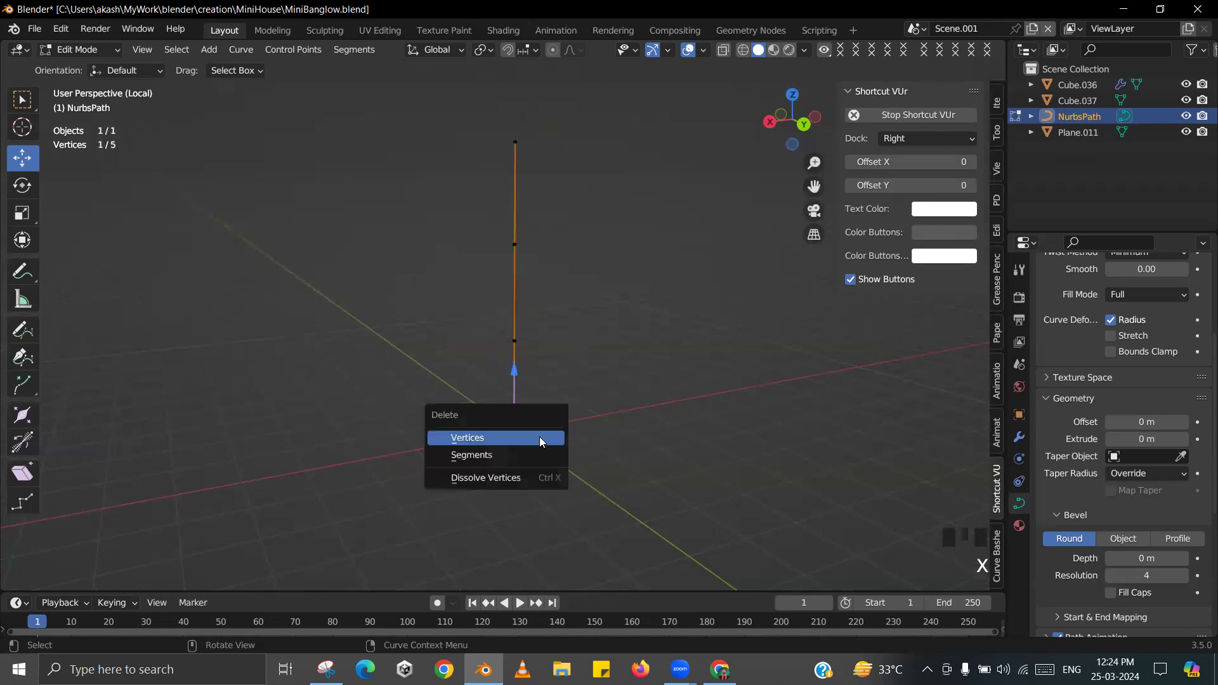
- Duplicate the stem's second-lowest control point slightly toward +Y and extrude a two-segment branch outward and upward from the copy
{"action": "left_click", "coordinate": [514, 340]}
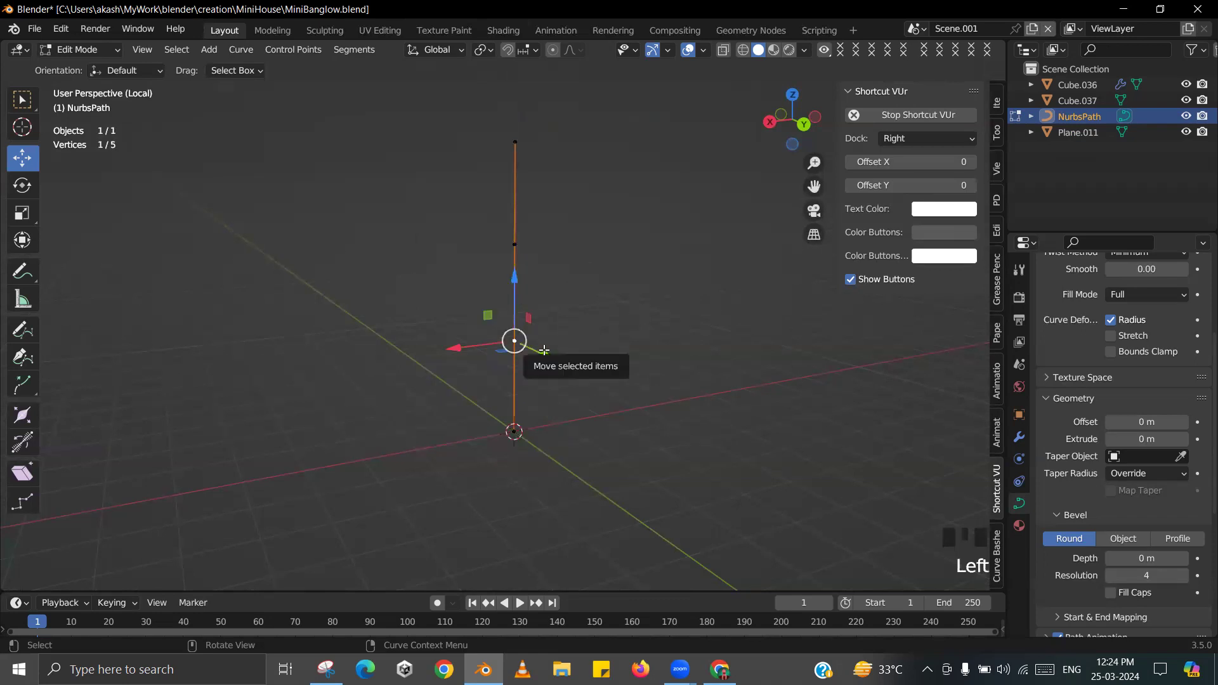
{"action": "key", "text": "shift+d"}
{"action": "left_click_drag", "start_coordinate": [546, 358], "coordinate": [555, 362]}
{"action": "middle_click_drag", "start_coordinate": [555, 362], "coordinate": [600, 356]}
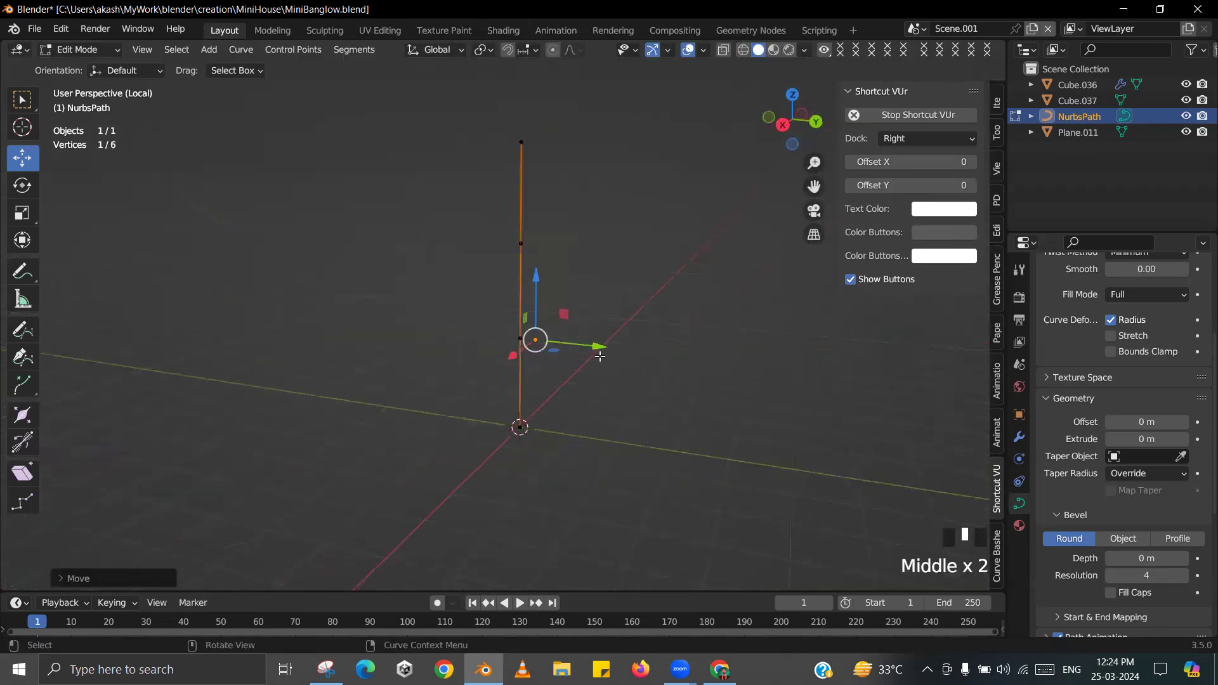
{"action": "left_click_drag", "start_coordinate": [597, 347], "coordinate": [587, 347]}
{"action": "key", "text": "e"}
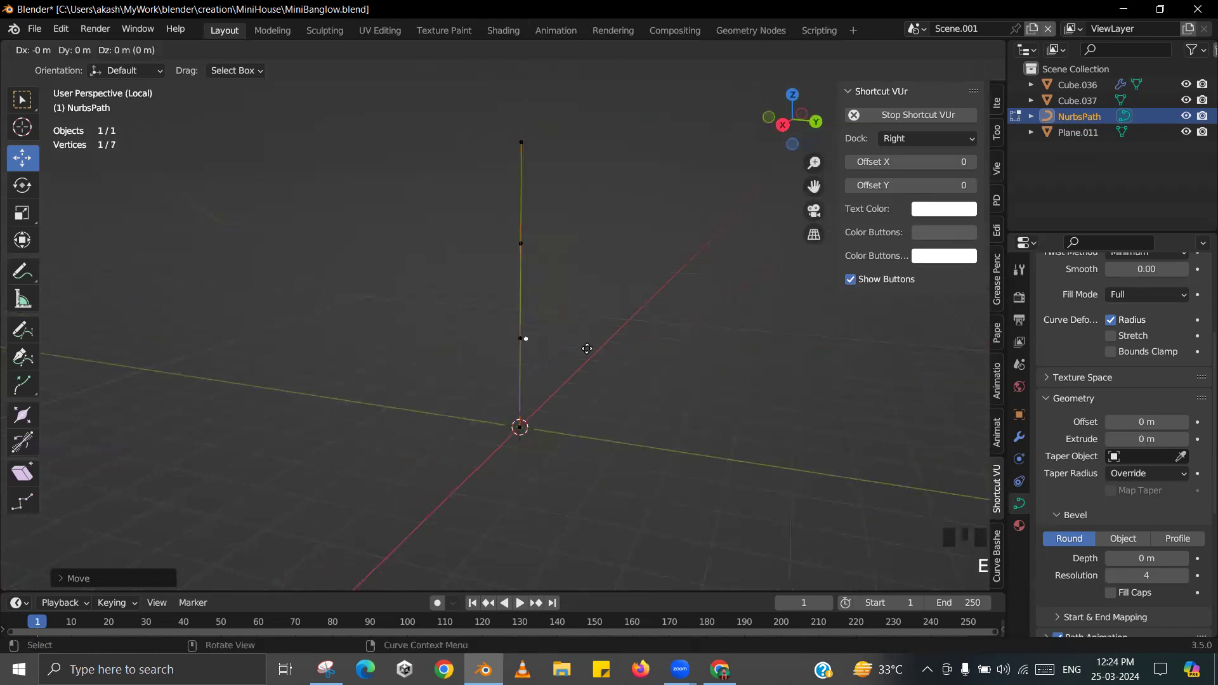
{"action": "left_click", "coordinate": [629, 323]}
{"action": "middle_click_drag", "start_coordinate": [615, 330], "coordinate": [614, 329]}
{"action": "key", "text": "e"}
{"action": "left_click", "coordinate": [692, 267]}
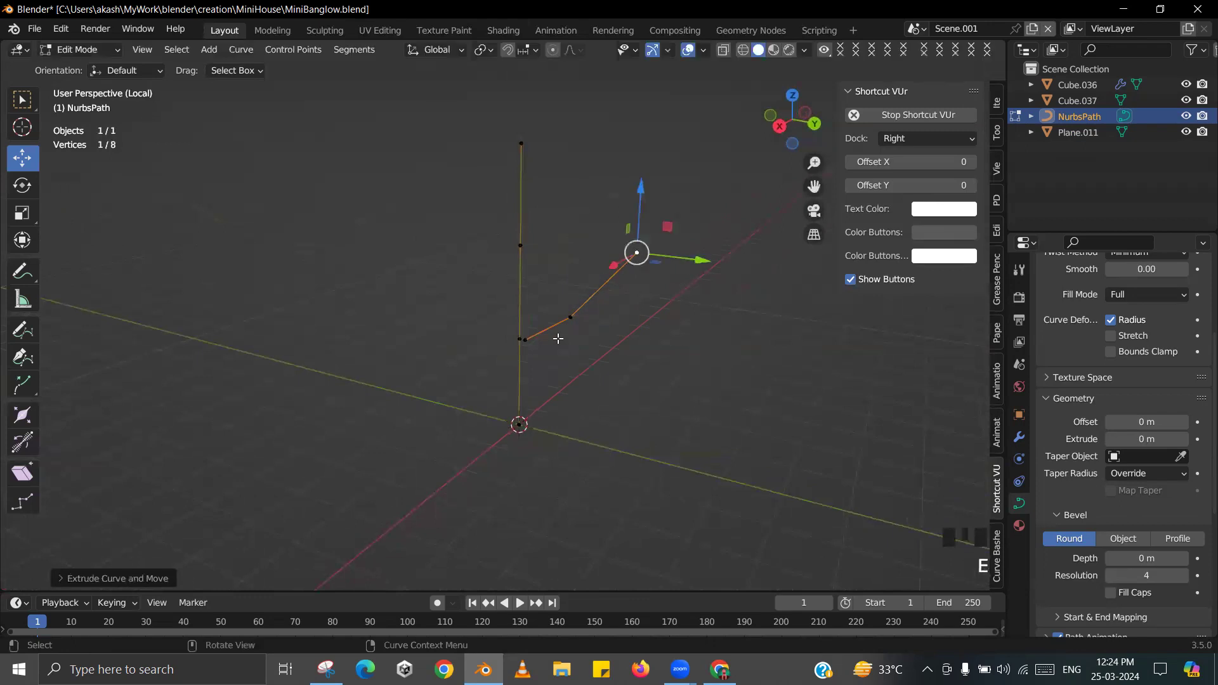
- Duplicate the elbow control point of the new lower branch in place and extrude a side fork outward from it
{"action": "middle_click_drag", "start_coordinate": [584, 318], "coordinate": [650, 328]}
{"action": "key", "text": "shift+d"}
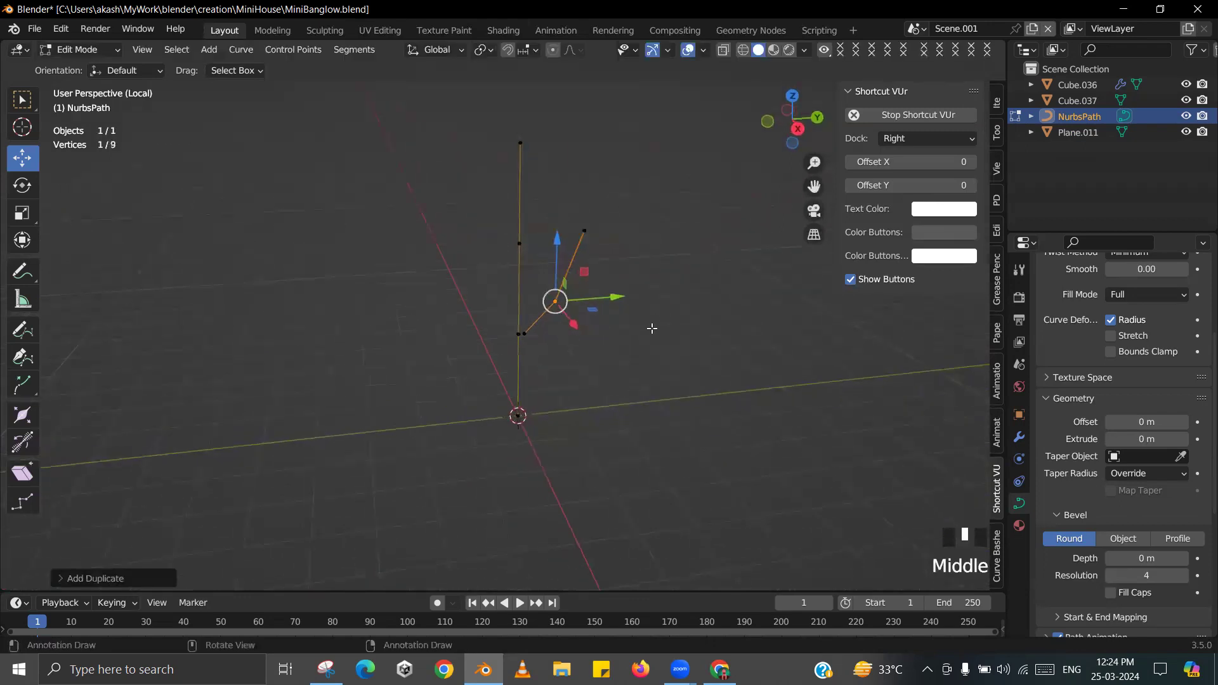
{"action": "key", "text": "e"}
{"action": "left_click", "coordinate": [721, 300]}
- Duplicate the stem's middle control point and extrude a two-segment branch outward on the side opposite the lower branch
{"action": "middle_click_drag", "start_coordinate": [705, 281], "coordinate": [611, 272]}
{"action": "left_click", "coordinate": [520, 253]}
{"action": "middle_click_drag", "start_coordinate": [520, 253], "coordinate": [552, 286]}
{"action": "key", "text": "shift+d"}
{"action": "left_click_drag", "start_coordinate": [600, 274], "coordinate": [594, 273]}
{"action": "key", "text": "e"}
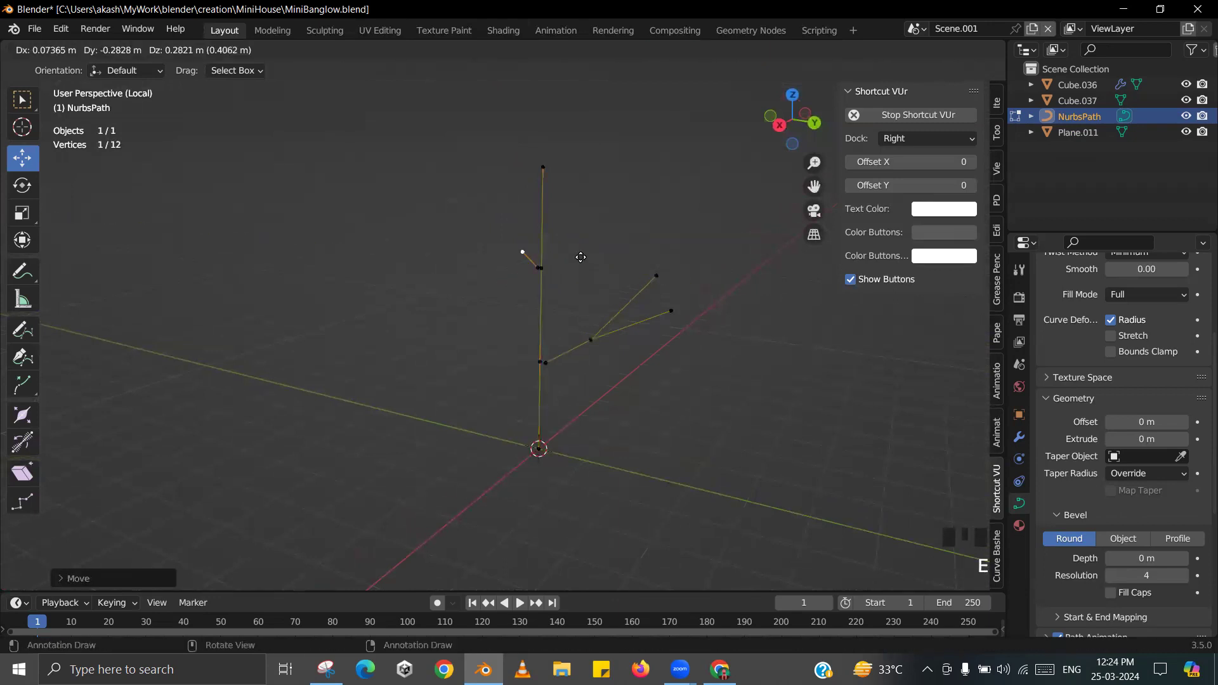
{"action": "left_click", "coordinate": [560, 247]}
{"action": "middle_click_drag", "start_coordinate": [571, 253], "coordinate": [498, 254]}
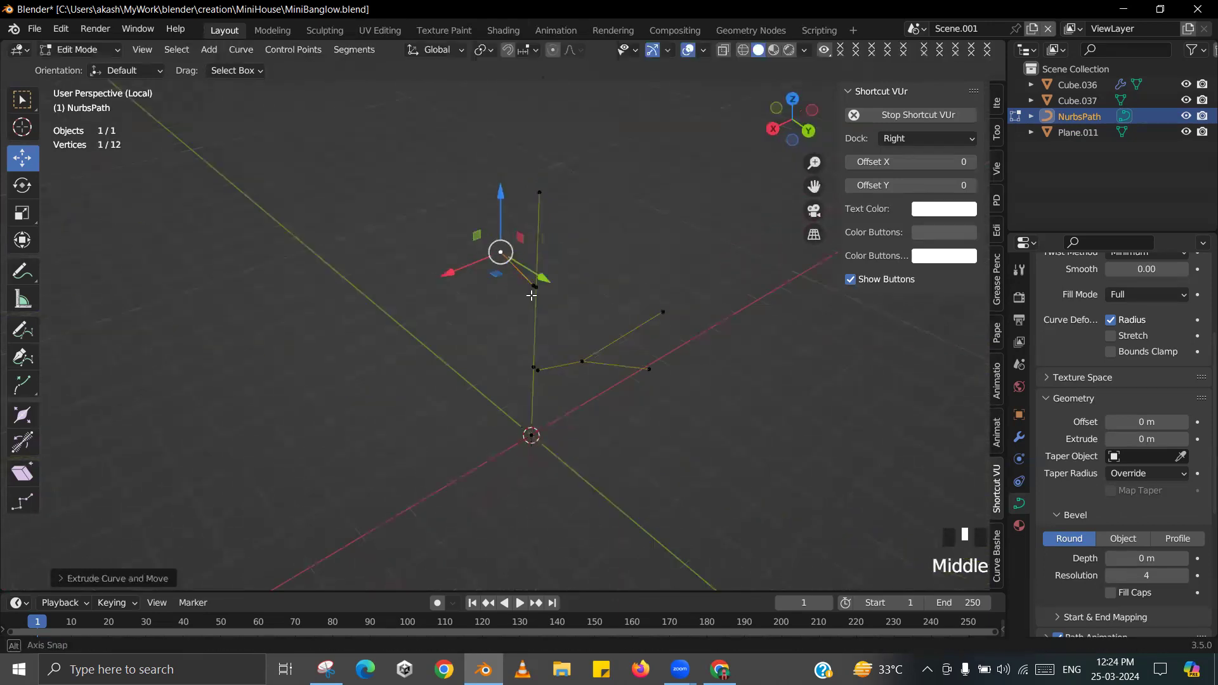
{"action": "key", "text": "e"}
{"action": "left_click", "coordinate": [462, 267]}
- Duplicate the elbow control point of the new upper branch in place and extrude a side fork upward from it
{"action": "left_click", "coordinate": [500, 253]}
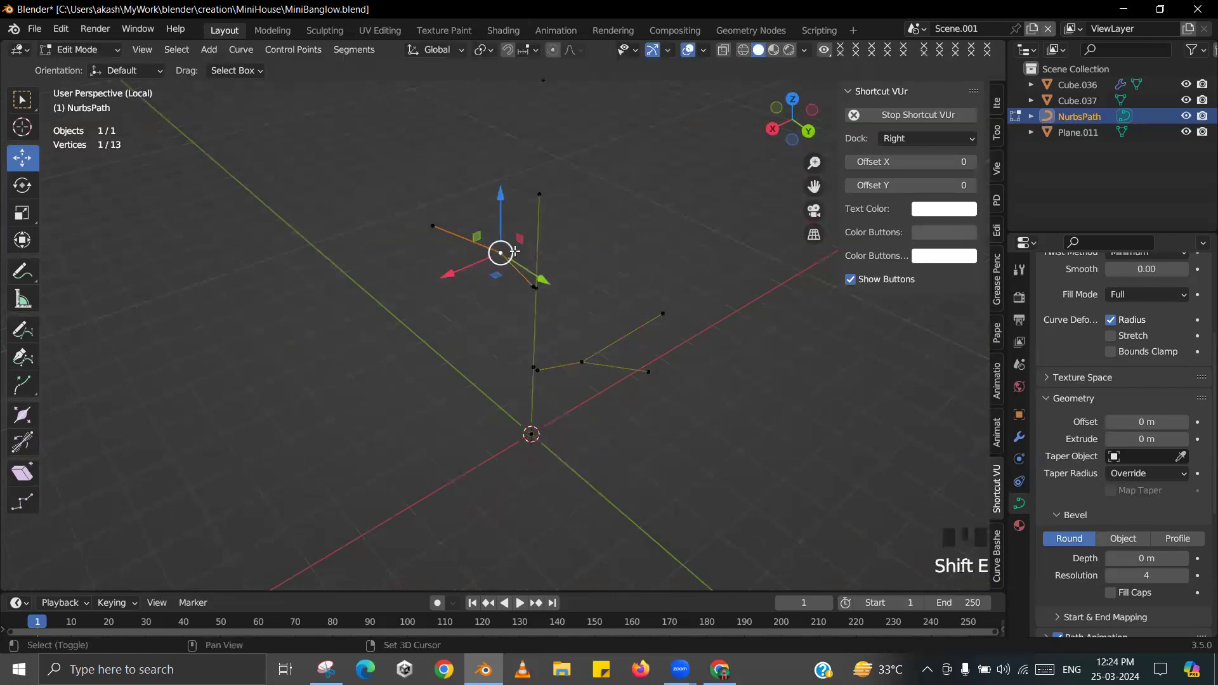
{"action": "key", "text": "shift+d"}
{"action": "left_click", "coordinate": [514, 250]}
{"action": "key", "text": "e"}
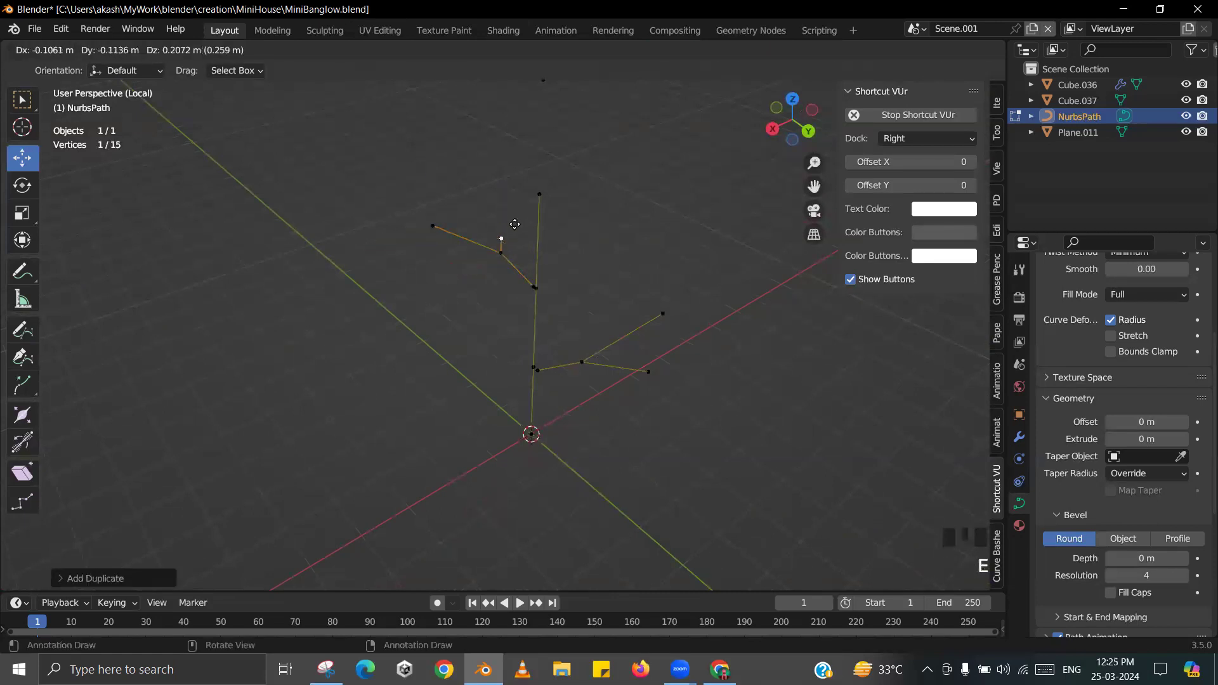
{"action": "left_click", "coordinate": [510, 197]}
{"action": "middle_click_drag", "start_coordinate": [563, 279], "coordinate": [606, 261]}
- Give the whole branching curve thickness with a round bevel depth of 0.08 m
{"action": "key", "text": "Tab"}
{"action": "scroll", "coordinate": [571, 317], "scroll_direction": "down", "scroll_amount": 3}
{"action": "middle_click_drag", "start_coordinate": [558, 340], "coordinate": [589, 330]}
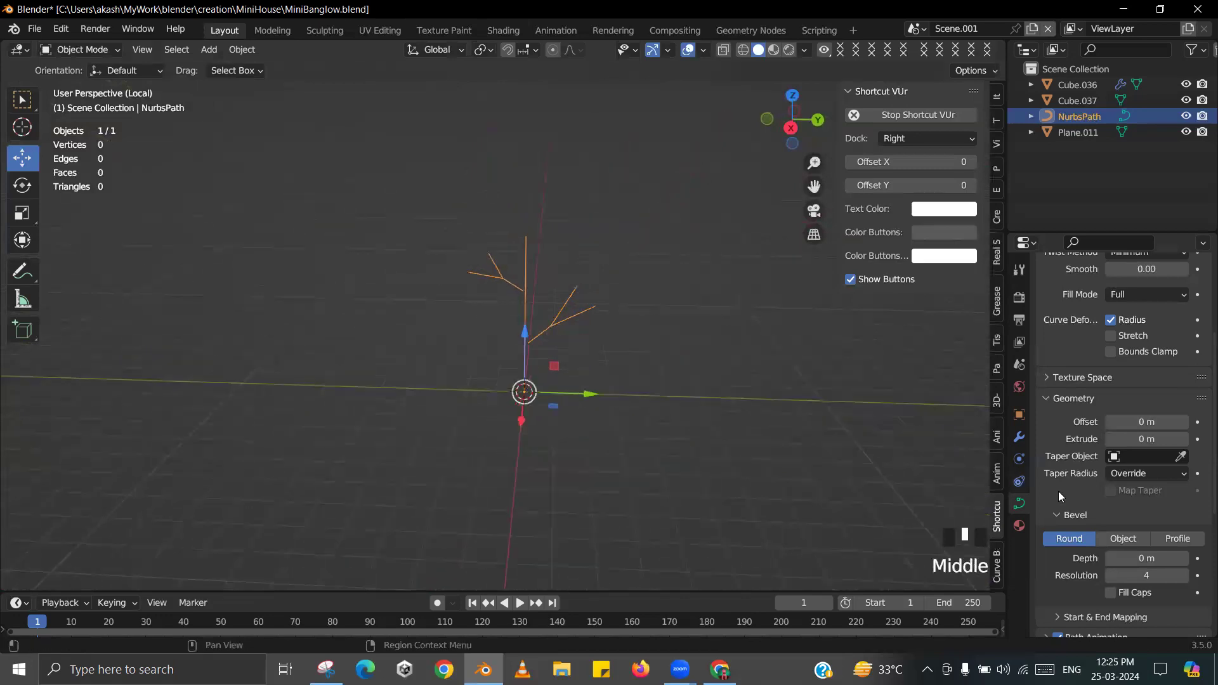
{"action": "left_click", "coordinate": [1184, 559]}
{"action": "triple_click", "coordinate": [1183, 559]}
{"action": "triple_click", "coordinate": [1183, 559]}
{"action": "triple_click", "coordinate": [1184, 560]}
{"action": "left_click", "coordinate": [1184, 560]}
{"action": "left_click", "coordinate": [665, 386]}
{"action": "scroll", "coordinate": [663, 385], "scroll_direction": "up", "scroll_amount": 3}
{"action": "middle_click_drag", "start_coordinate": [661, 384], "coordinate": [545, 352], "text": "shift"}
{"action": "scroll", "coordinate": [545, 428], "scroll_direction": "down", "scroll_amount": 2}
{"action": "scroll", "coordinate": [546, 427], "scroll_direction": "up", "scroll_amount": 3}
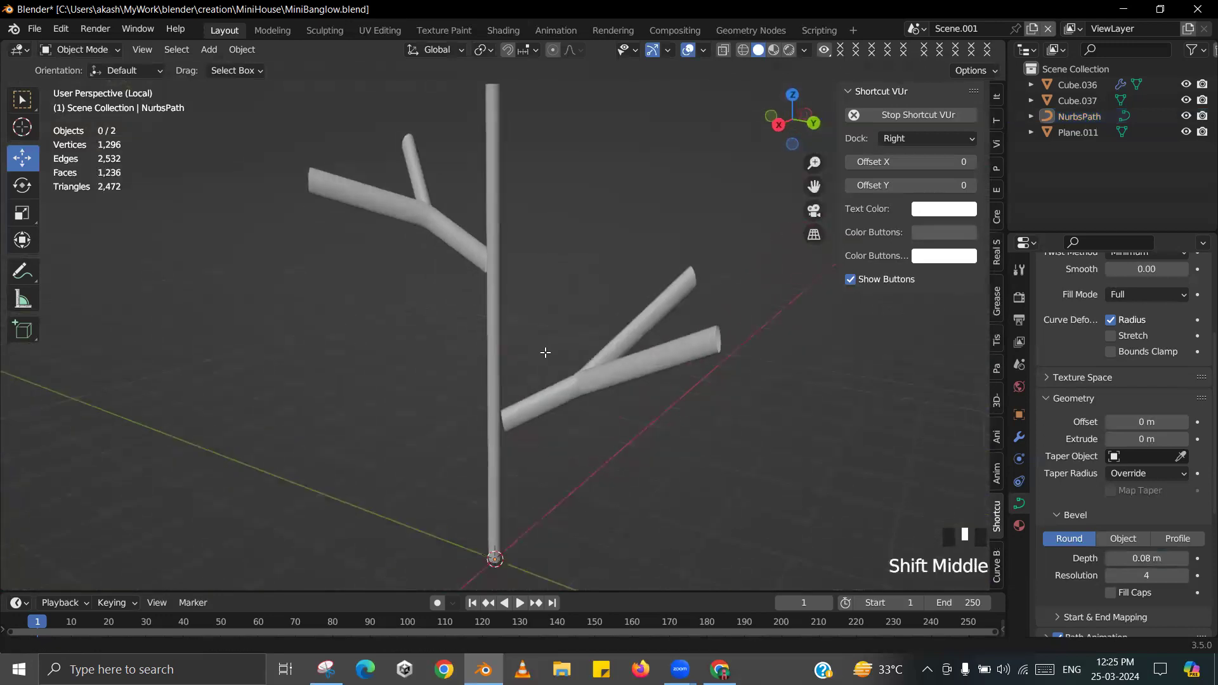
- Shift the lower branch's base control point in against the stem so the branch joins it
{"action": "key", "text": "Tab"}
{"action": "left_click", "coordinate": [517, 374]}
{"action": "left_click_drag", "start_coordinate": [458, 404], "coordinate": [442, 403]}
{"action": "middle_click_drag", "start_coordinate": [442, 399], "coordinate": [459, 390]}
{"action": "key", "text": "Tab"}
{"action": "middle_click_drag", "start_coordinate": [461, 249], "coordinate": [550, 254]}
{"action": "left_click", "coordinate": [452, 197]}
{"action": "key", "text": "Tab"}
{"action": "left_click_drag", "start_coordinate": [533, 417], "coordinate": [533, 406]}
{"action": "key", "text": "Tab"}
{"action": "mouse_move", "coordinate": [549, 396]}
{"action": "middle_mouse_down"}
{"action": "mouse_move", "coordinate": [712, 348]}
{"action": "mouse_move", "coordinate": [735, 415]}
{"action": "mouse_move", "coordinate": [549, 414]}
{"action": "middle_mouse_up"}
{"action": "key", "text": "Tab"}
{"action": "left_click_drag", "start_coordinate": [535, 388], "coordinate": [553, 379]}
{"action": "left_click_drag", "start_coordinate": [475, 365], "coordinate": [571, 376]}
{"action": "key", "text": "Tab"}
- Move the upper branch's base control point into the stem so the branch joins it
{"action": "middle_click_drag", "start_coordinate": [574, 373], "coordinate": [316, 373]}
{"action": "middle_click_drag", "start_coordinate": [479, 379], "coordinate": [412, 372], "text": "shift"}
{"action": "scroll", "coordinate": [432, 299], "scroll_direction": "up", "scroll_amount": 2}
{"action": "key", "text": "Tab"}
{"action": "left_click", "coordinate": [456, 306]}
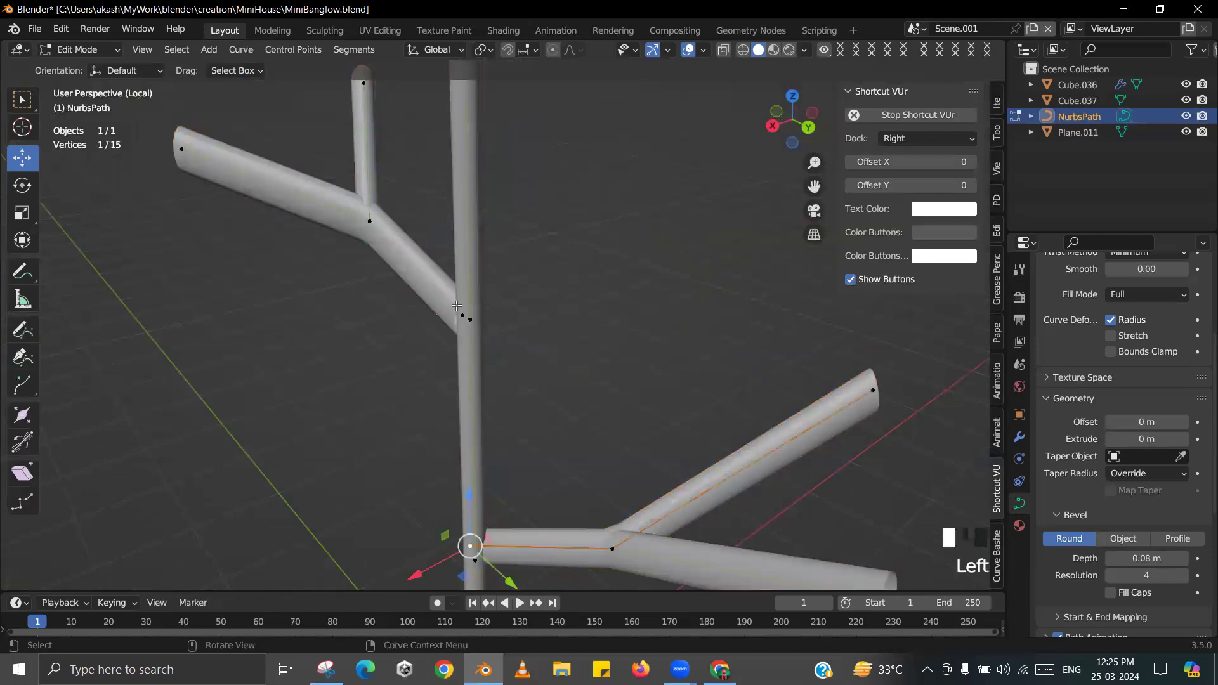
{"action": "left_click_drag", "start_coordinate": [498, 334], "coordinate": [506, 340]}
{"action": "key", "text": "Tab"}
{"action": "scroll", "coordinate": [520, 343], "scroll_direction": "down", "scroll_amount": 1}
{"action": "middle_click_drag", "start_coordinate": [537, 348], "coordinate": [572, 339]}
{"action": "key", "text": "ctrl+s"}
{"action": "scroll", "coordinate": [557, 326], "scroll_direction": "down", "scroll_amount": 3}
{"action": "key", "text": "Tab"}
{"action": "left_click", "coordinate": [639, 333]}
{"action": "key", "text": "s"}
{"action": "right_click", "coordinate": [698, 369]}
{"action": "key", "text": "s"}
{"action": "right_click", "coordinate": [770, 343]}
{"action": "middle_click_drag", "start_coordinate": [770, 343], "coordinate": [752, 367]}
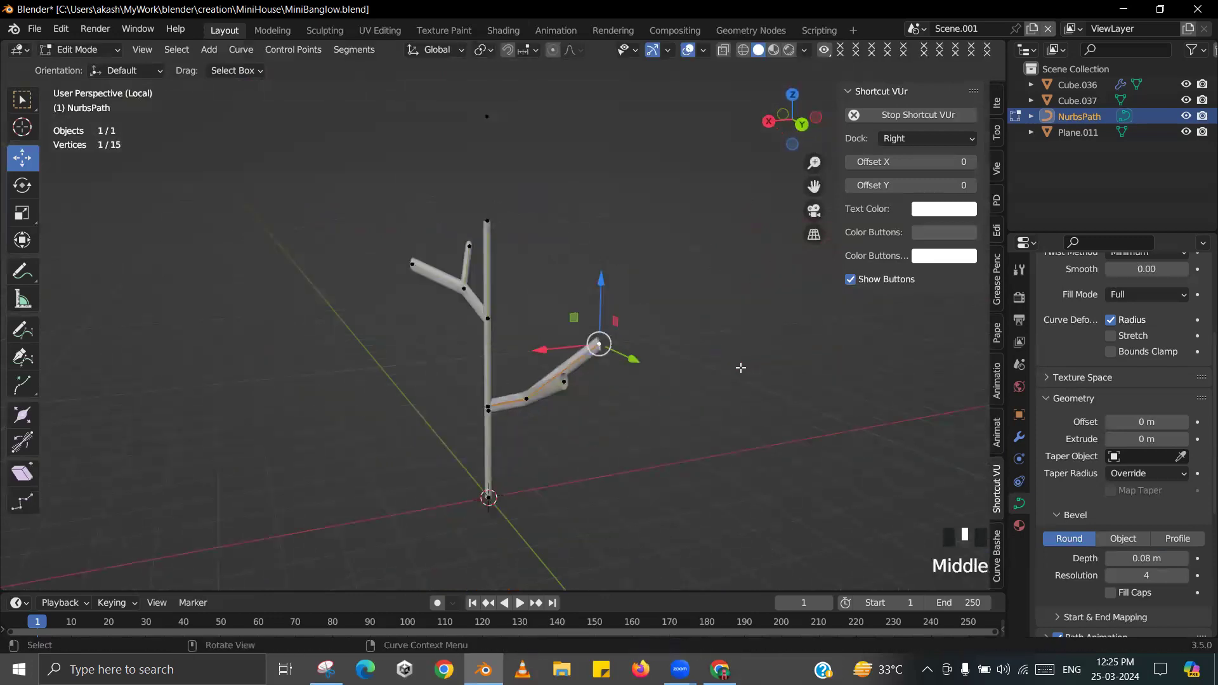
- Save the file and convert the branching curve to a mesh
{"action": "key", "text": "ctrl+s"}
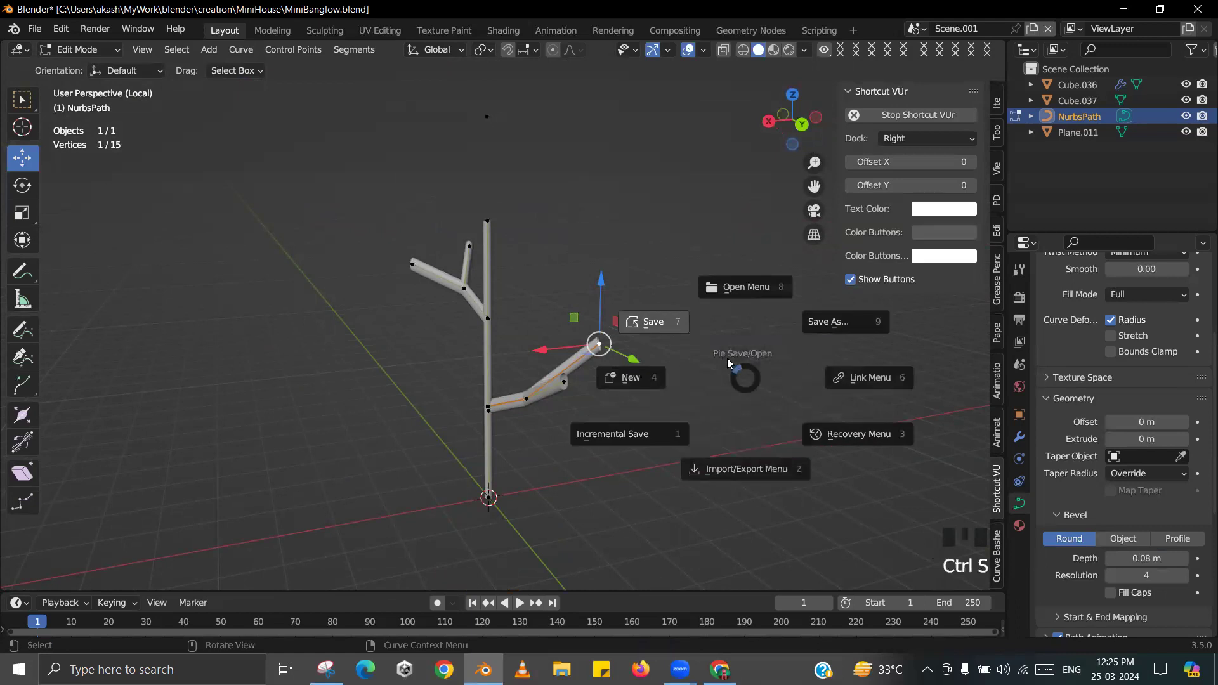
{"action": "scroll", "coordinate": [543, 364], "scroll_direction": "down", "scroll_amount": 2}
{"action": "middle_click_drag", "start_coordinate": [543, 364], "coordinate": [665, 362]}
{"action": "left_click", "coordinate": [665, 362]}
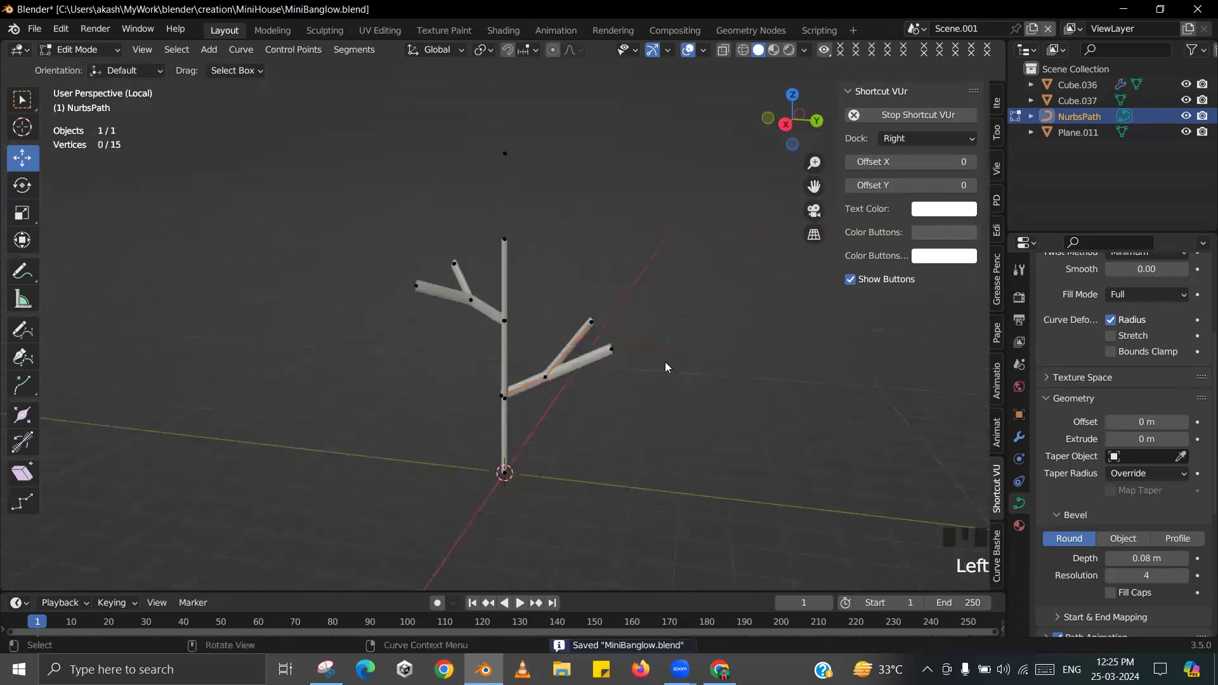
{"action": "key", "text": "Tab"}
{"action": "middle_click_drag", "start_coordinate": [590, 371], "coordinate": [543, 346]}
{"action": "right_click", "coordinate": [543, 346]}
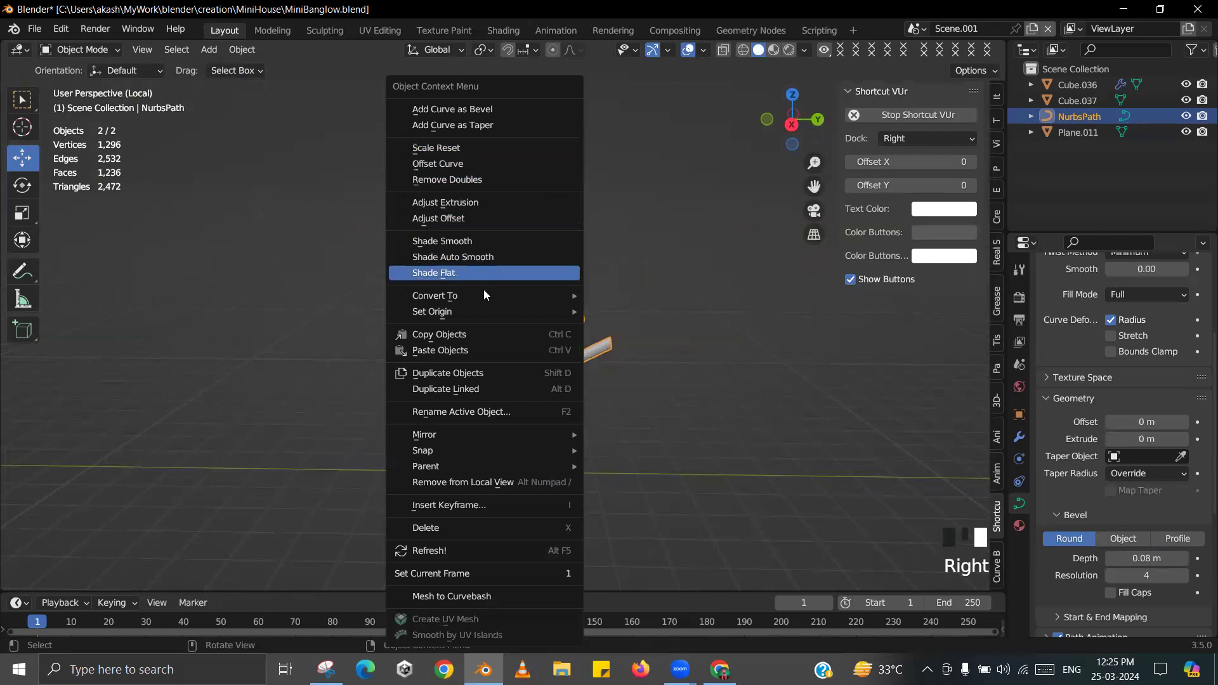
{"action": "mouse_move", "coordinate": [551, 299]}
{"action": "left_click", "coordinate": [619, 312]}
{"action": "scroll", "coordinate": [495, 344], "scroll_direction": "up", "scroll_amount": 3}
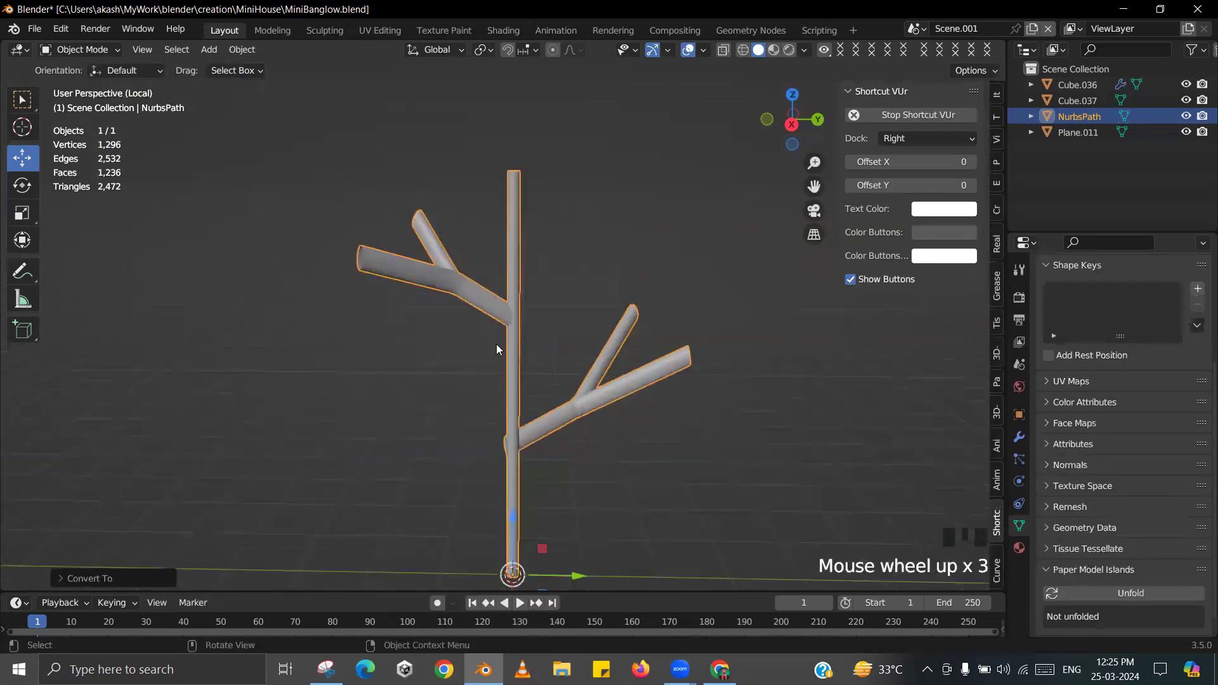
- Taper the upper branch's long arm by scaling its end loop to about 0.24 with smooth proportional editing at size 1.21
{"action": "key", "text": "Tab"}
{"action": "middle_click_drag", "start_coordinate": [496, 344], "coordinate": [326, 264]}
{"action": "scroll", "coordinate": [427, 332], "scroll_direction": "up", "scroll_amount": 3}
{"action": "left_click_drag", "start_coordinate": [330, 269], "coordinate": [477, 421]}
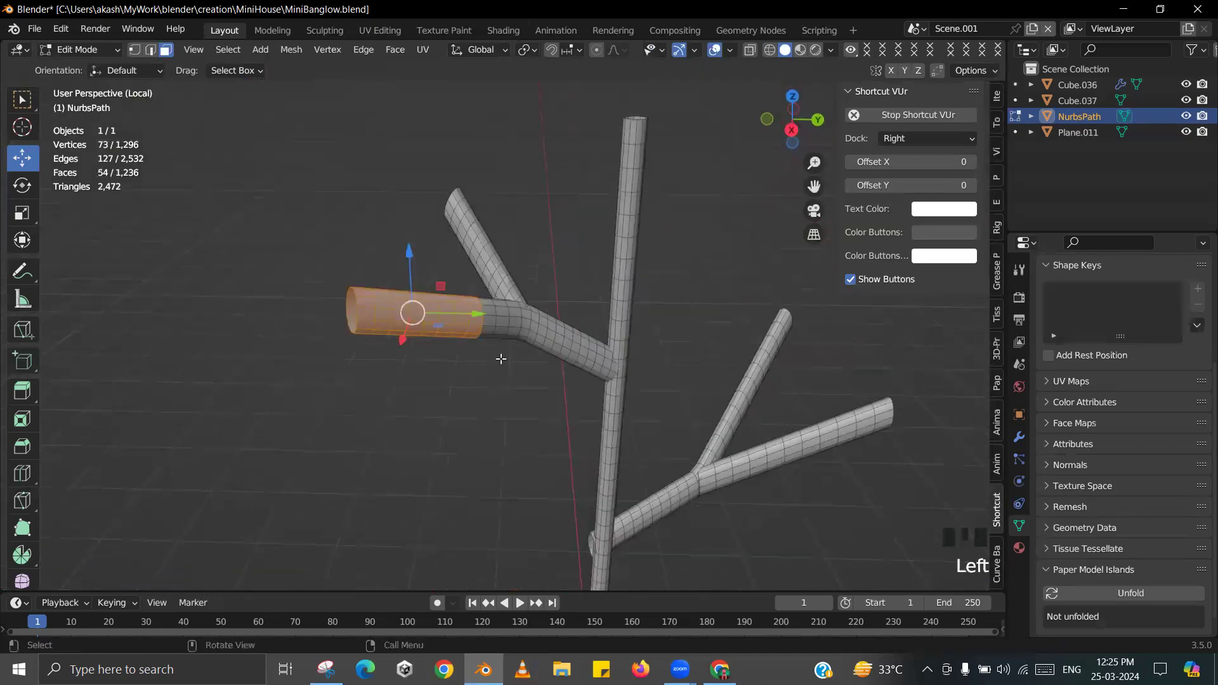
{"action": "left_click", "coordinate": [354, 306]}
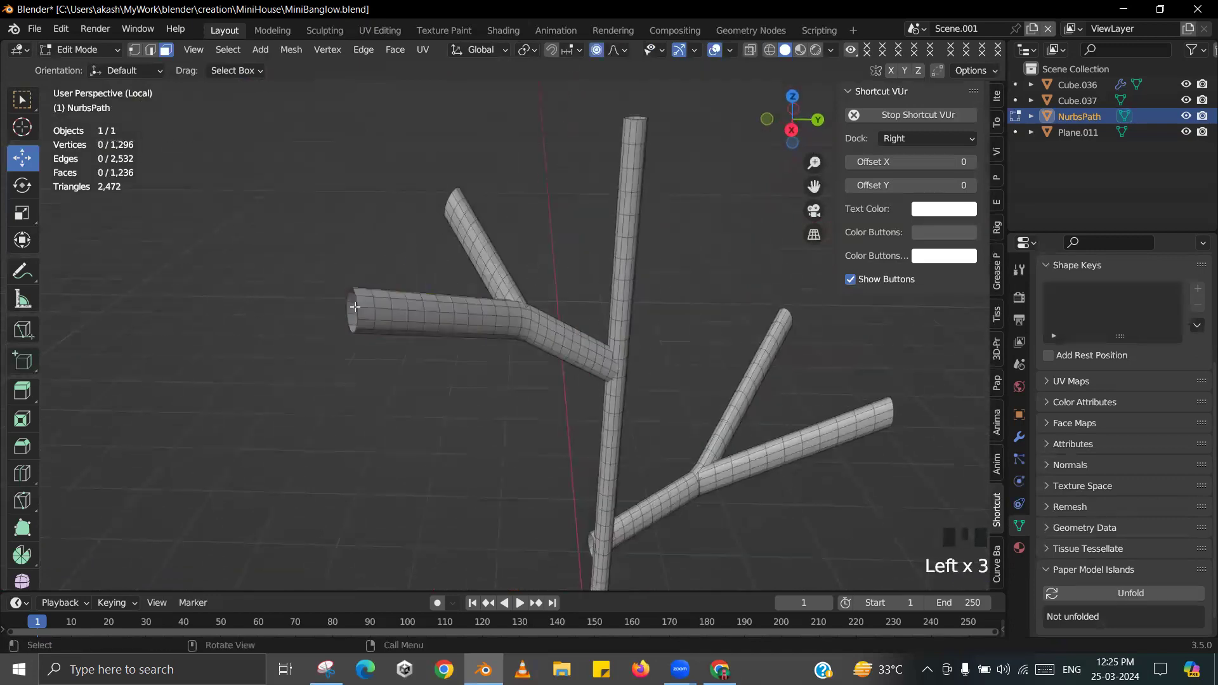
{"action": "left_click", "coordinate": [356, 313], "text": "alt"}
{"action": "key", "text": "s"}
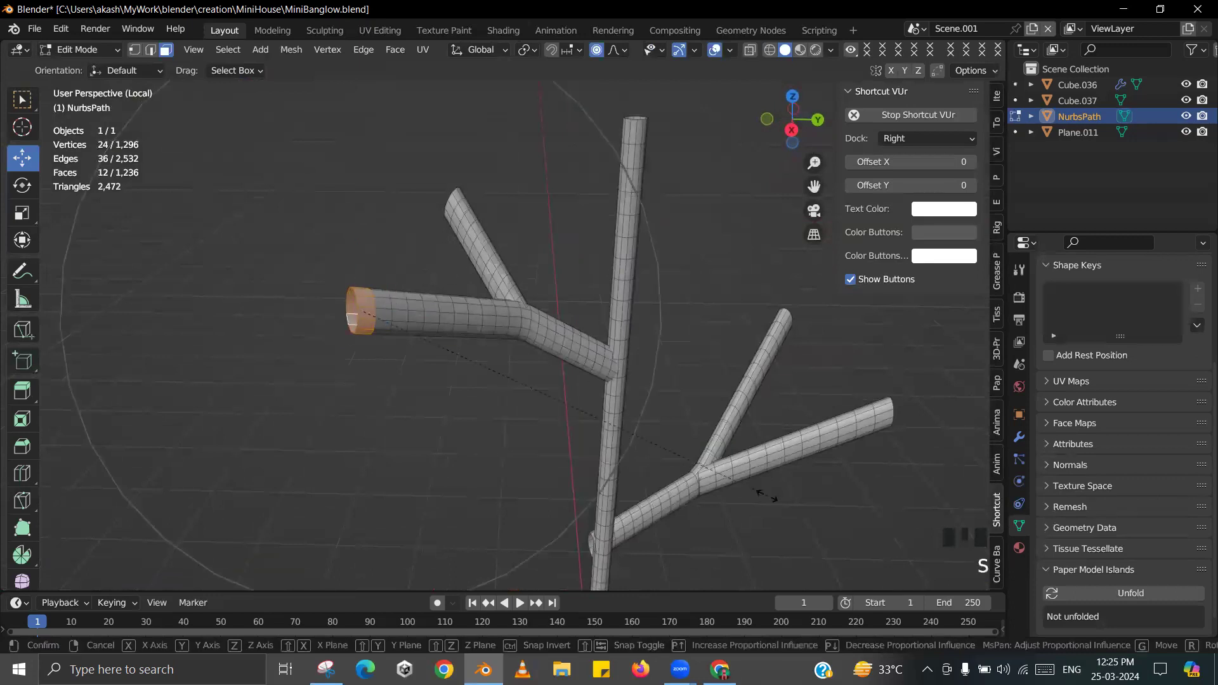
{"action": "scroll", "coordinate": [580, 433], "scroll_direction": "up", "scroll_amount": 1}
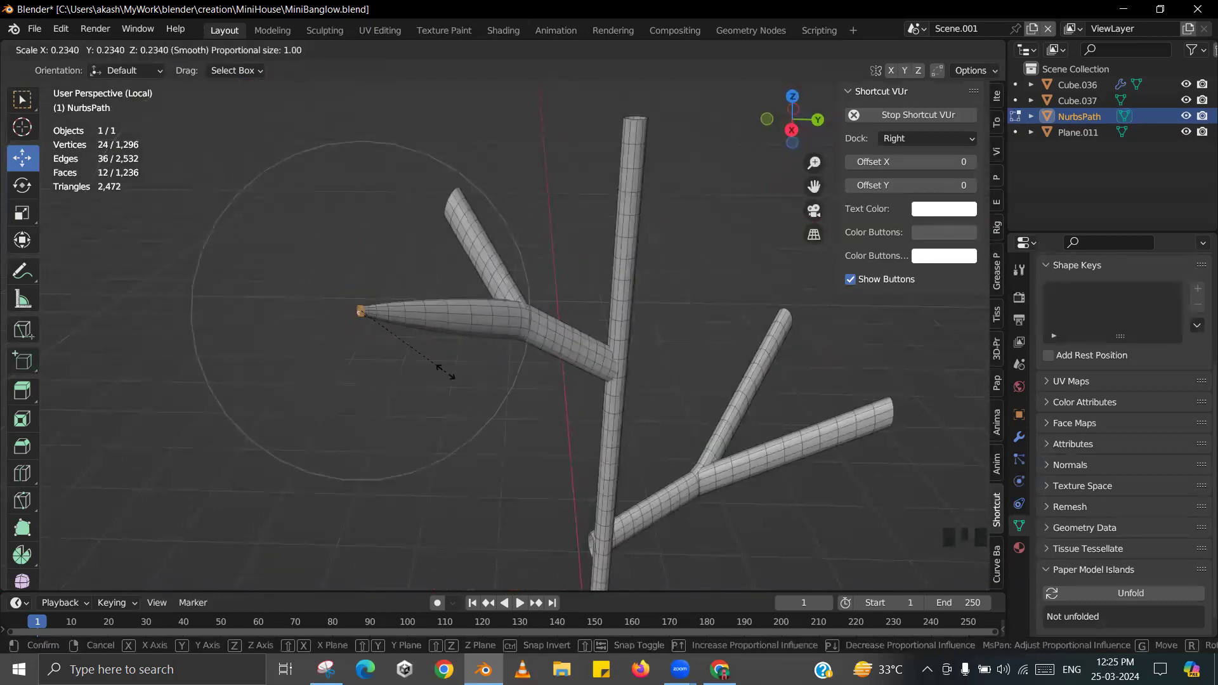
{"action": "scroll", "coordinate": [445, 372], "scroll_direction": "down", "scroll_amount": 4}
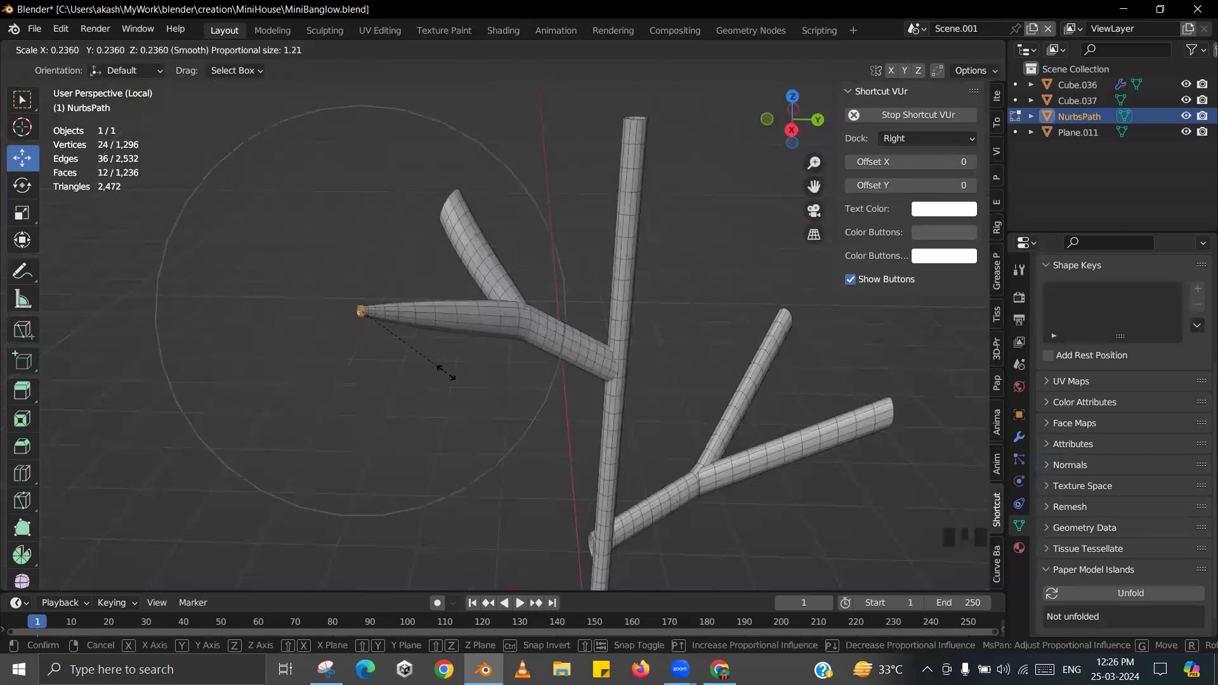
{"action": "left_click", "coordinate": [446, 372]}
- Taper the upper branch's side fork by scaling down its end loop with smooth proportional editing at size 0.75
{"action": "middle_click_drag", "start_coordinate": [446, 372], "coordinate": [511, 219]}
{"action": "left_click", "coordinate": [553, 211], "text": "alt"}
{"action": "key", "text": "s"}
{"action": "scroll", "coordinate": [583, 277], "scroll_direction": "up", "scroll_amount": 2}
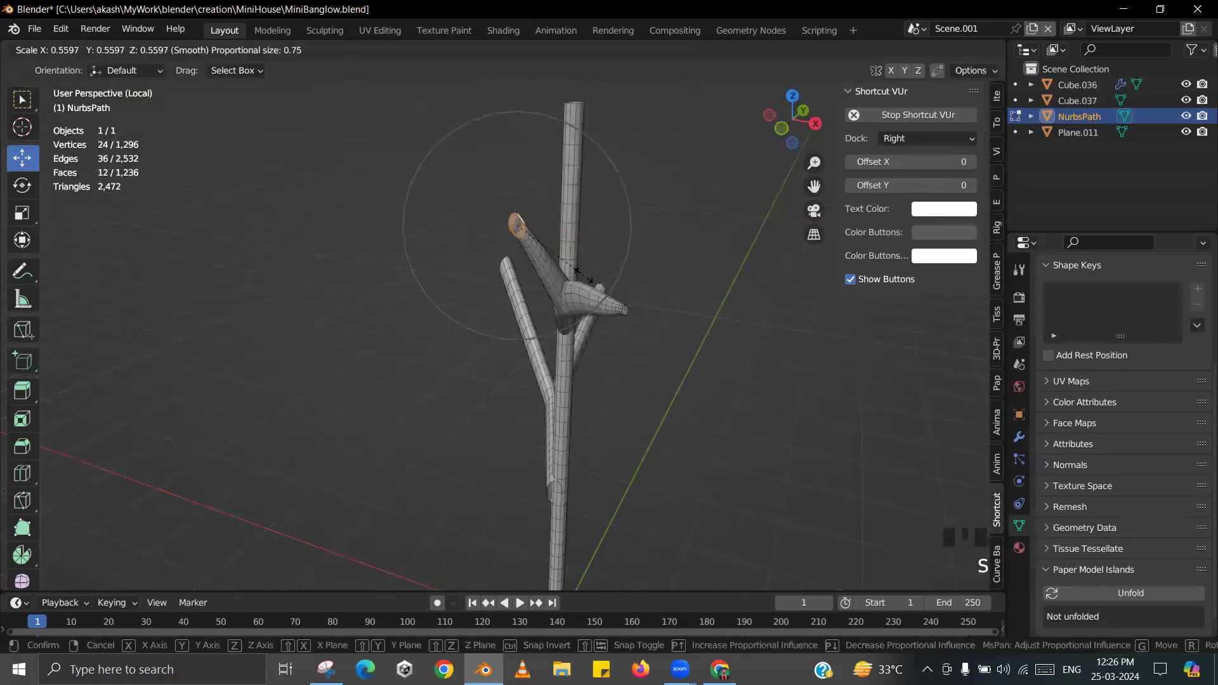
{"action": "left_click", "coordinate": [582, 276]}
{"action": "key", "text": "Tab"}
{"action": "middle_click_drag", "start_coordinate": [582, 276], "coordinate": [525, 378]}
{"action": "scroll", "coordinate": [527, 378], "scroll_direction": "up", "scroll_amount": 2}
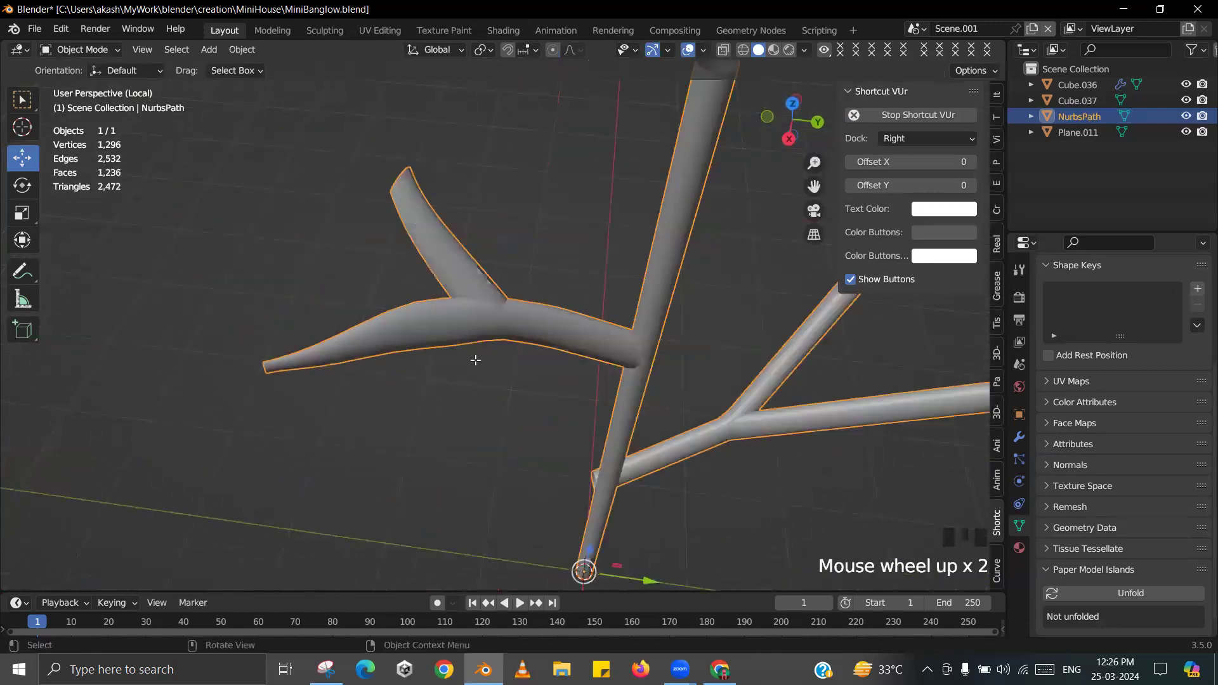
- With proportional editing off, scale a bulging loop on the upper branch's long arm to about 0.7 and slim the loop nearer the fork
{"action": "key", "text": "Tab"}
{"action": "left_click", "coordinate": [423, 325], "text": "alt"}
{"action": "left_click", "coordinate": [404, 330], "text": "alt"}
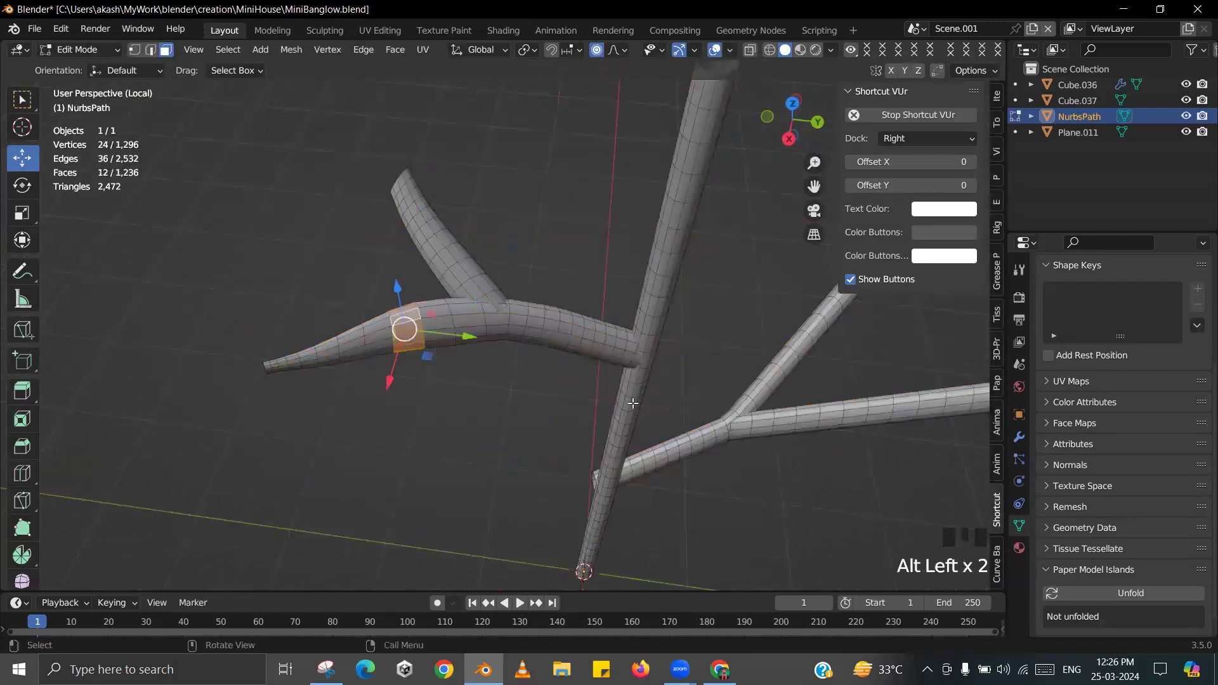
{"action": "key", "text": "s"}
{"action": "right_click", "coordinate": [549, 381]}
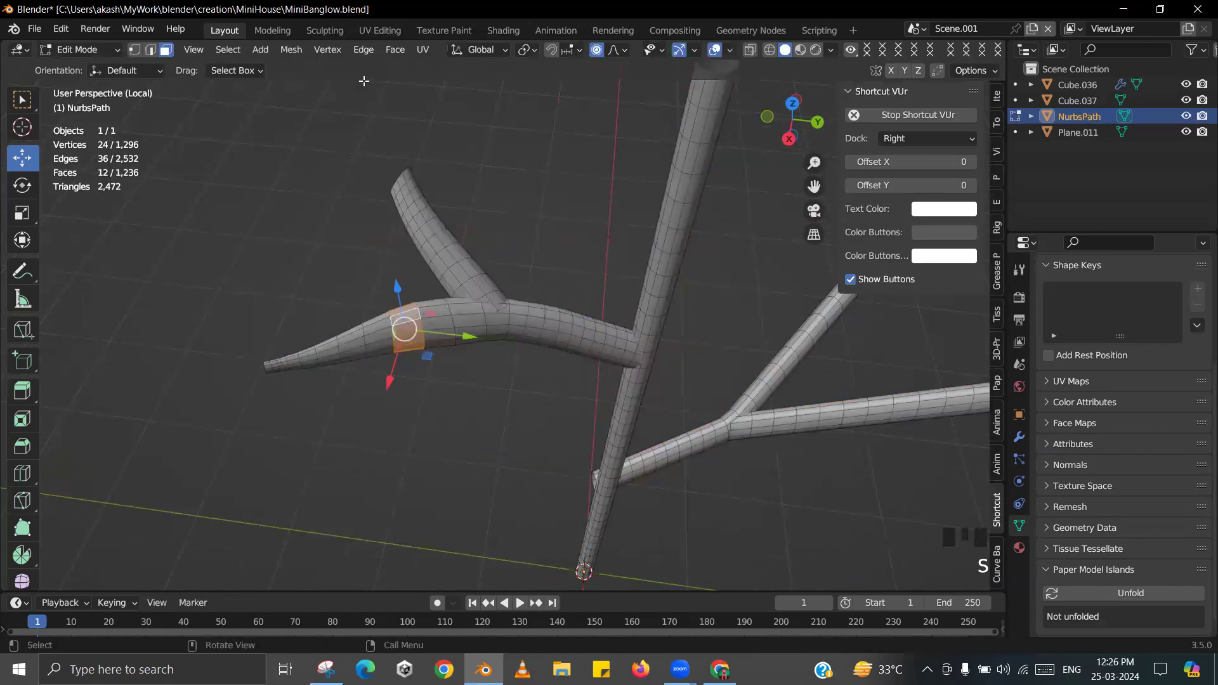
{"action": "key", "text": "s"}
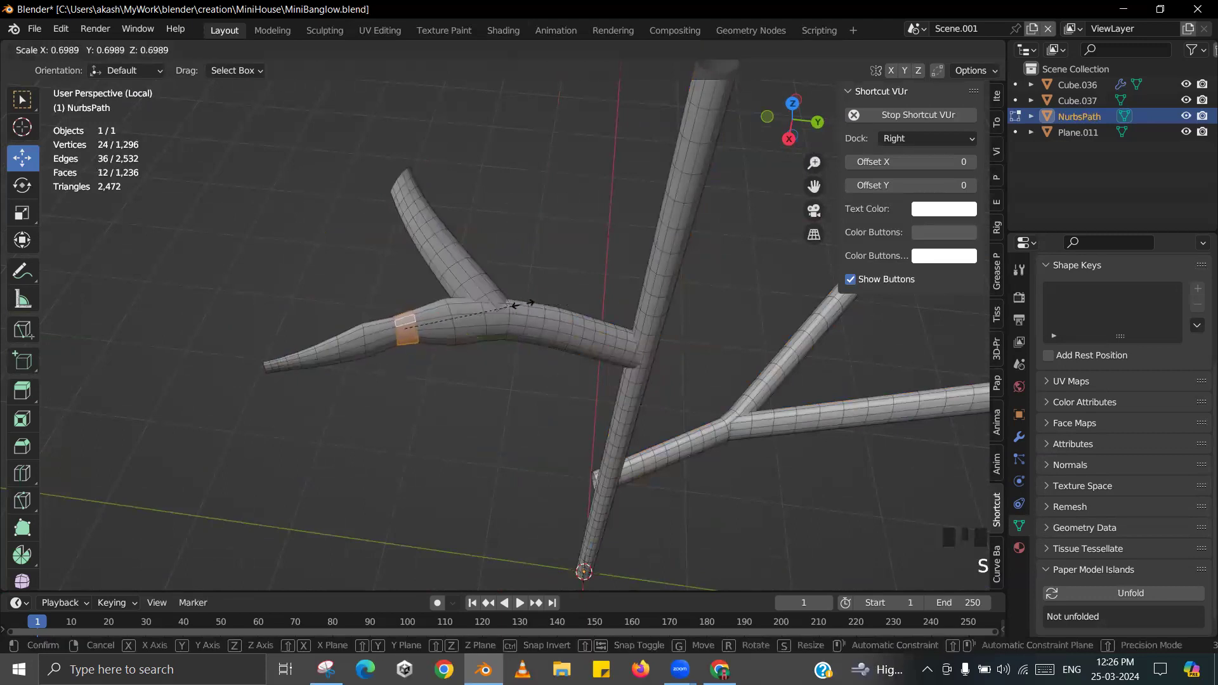
{"action": "left_click", "coordinate": [522, 304]}
{"action": "left_click", "coordinate": [454, 321], "text": "alt"}
{"action": "key", "text": "s"}
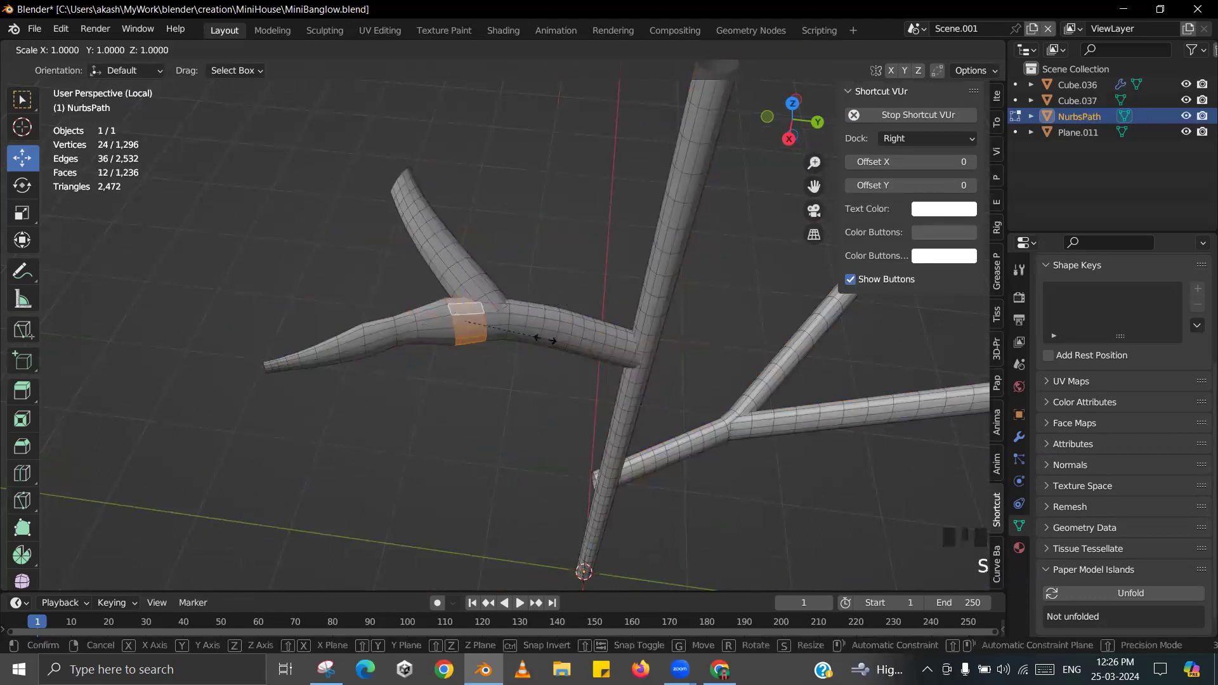
{"action": "left_click", "coordinate": [584, 358]}
- Scale individual face loops along the upper branch's side fork to even out its thickness
{"action": "middle_click_drag", "start_coordinate": [584, 357], "coordinate": [365, 353], "text": "shift"}
{"action": "key", "text": "Tab"}
{"action": "key", "text": "Tab"}
{"action": "left_click", "coordinate": [341, 330], "text": "alt"}
{"action": "key", "text": "s"}
{"action": "left_click", "coordinate": [462, 331]}
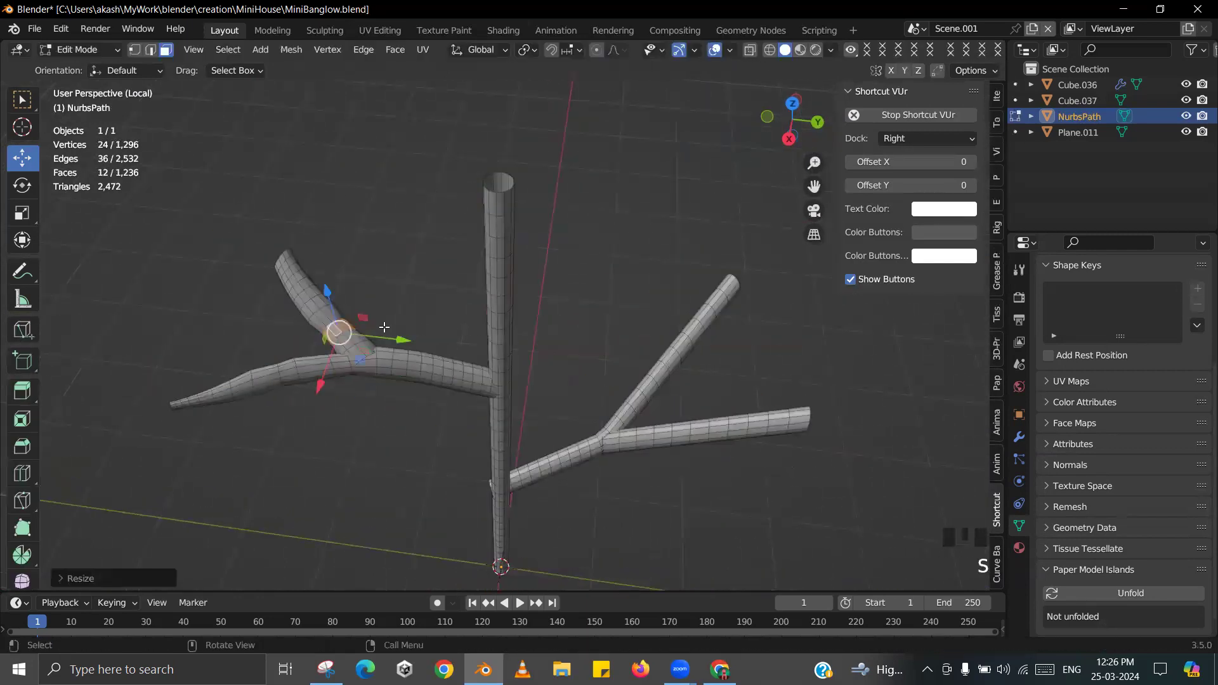
{"action": "left_click", "coordinate": [314, 305], "text": "alt"}
{"action": "key", "text": "s"}
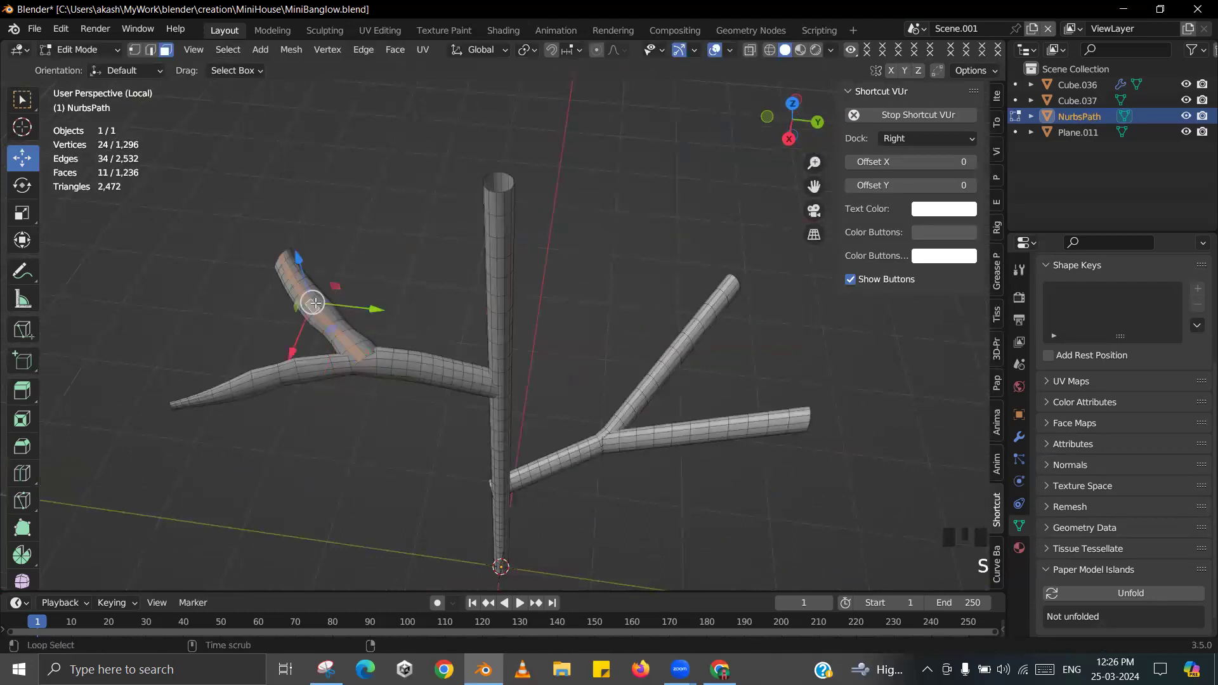
{"action": "left_click", "coordinate": [315, 303], "text": "alt"}
{"action": "key", "text": "s"}
{"action": "left_click", "coordinate": [444, 326]}
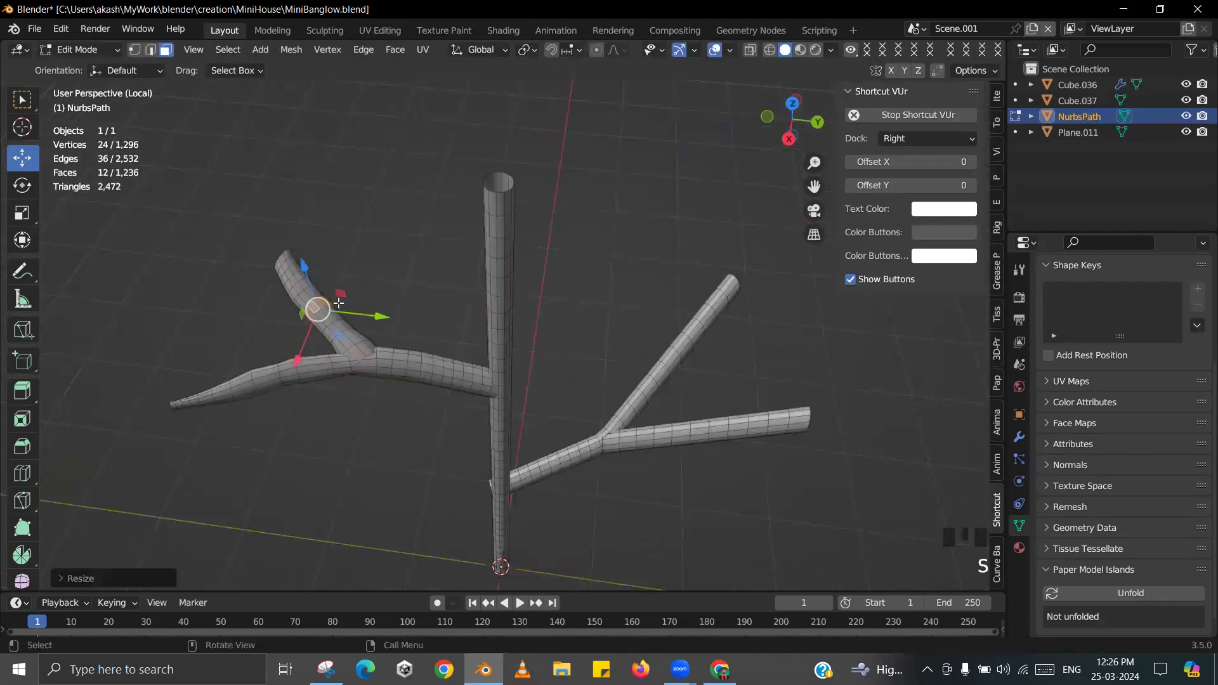
{"action": "left_click", "coordinate": [299, 287], "text": "alt"}
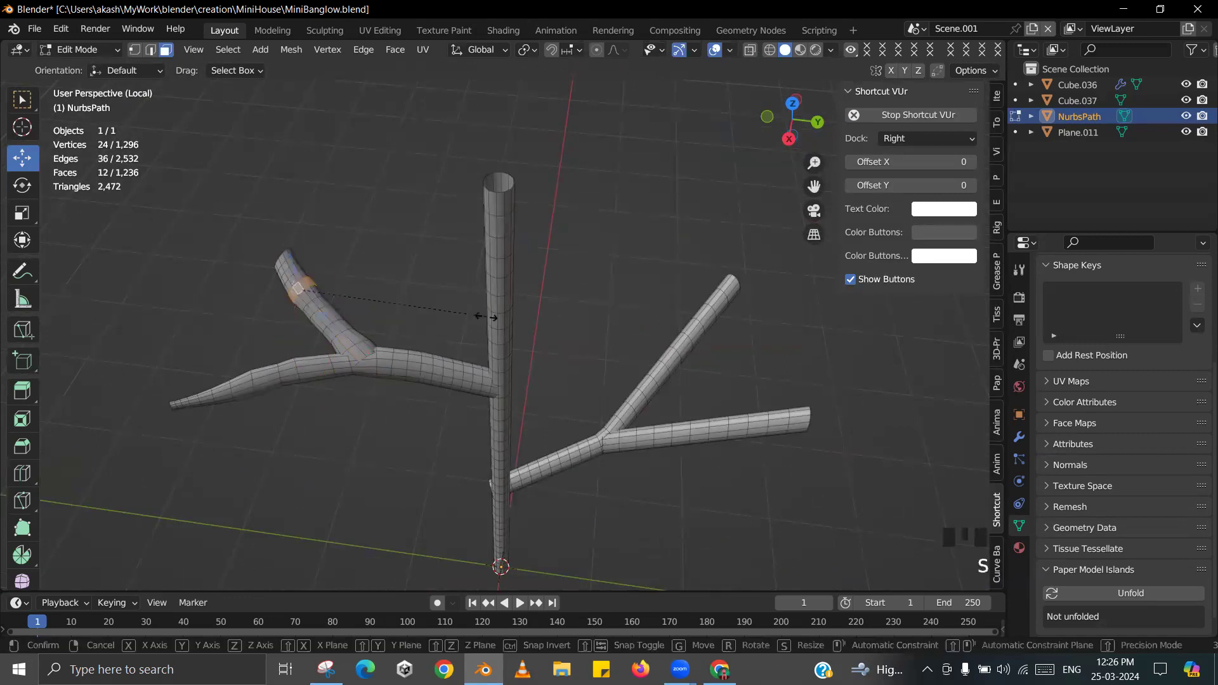
{"action": "key", "text": "s"}
{"action": "left_click", "coordinate": [455, 317]}
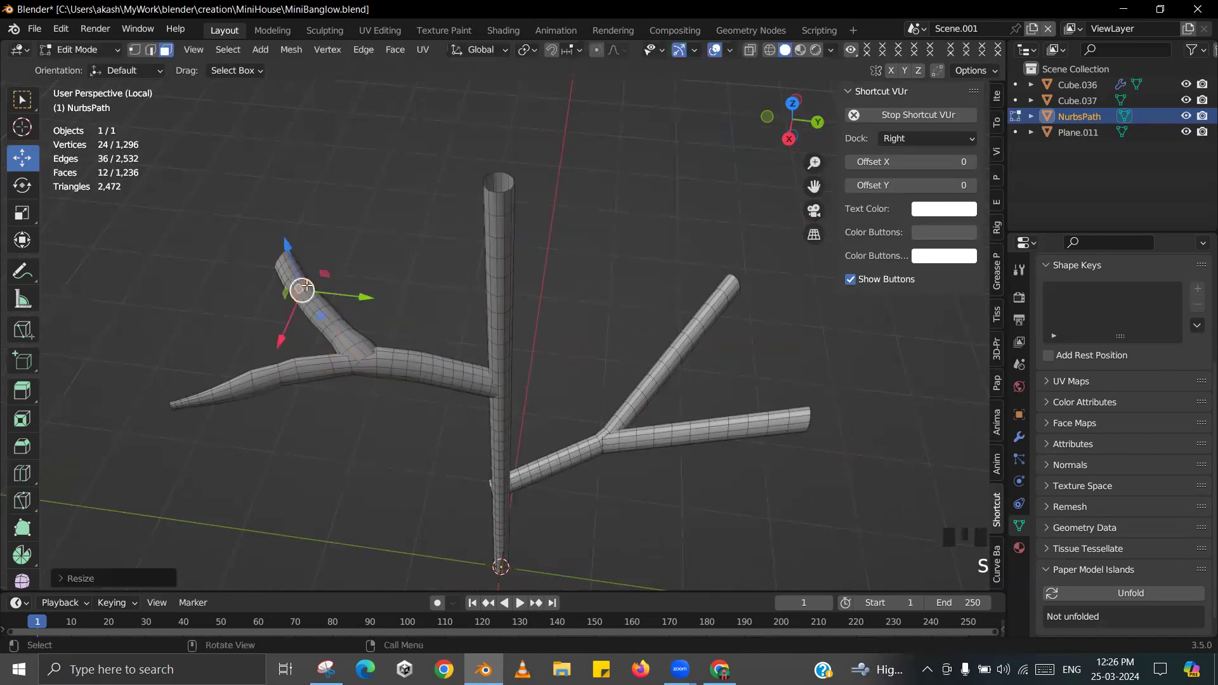
{"action": "left_click", "coordinate": [285, 262], "text": "alt"}
{"action": "key", "text": "s"}
{"action": "right_click", "coordinate": [451, 279]}
{"action": "left_click", "coordinate": [286, 259], "text": "alt"}
{"action": "key", "text": "s"}
{"action": "right_click", "coordinate": [353, 268]}
{"action": "key", "text": "Tab"}
{"action": "scroll", "coordinate": [490, 380], "scroll_direction": "down", "scroll_amount": 2}
{"action": "middle_click_drag", "start_coordinate": [489, 377], "coordinate": [634, 457]}
{"action": "key", "text": "Tab"}
{"action": "left_click", "coordinate": [584, 367], "text": "alt"}
{"action": "key", "text": "s"}
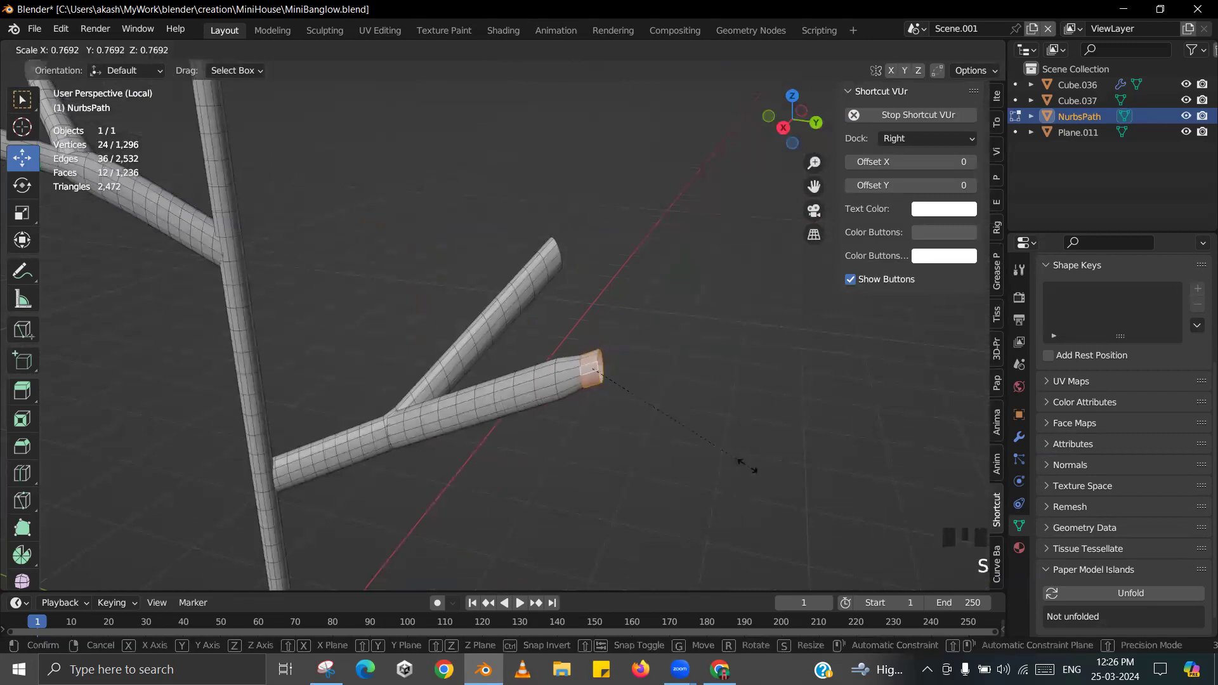
{"action": "left_click", "coordinate": [716, 450]}
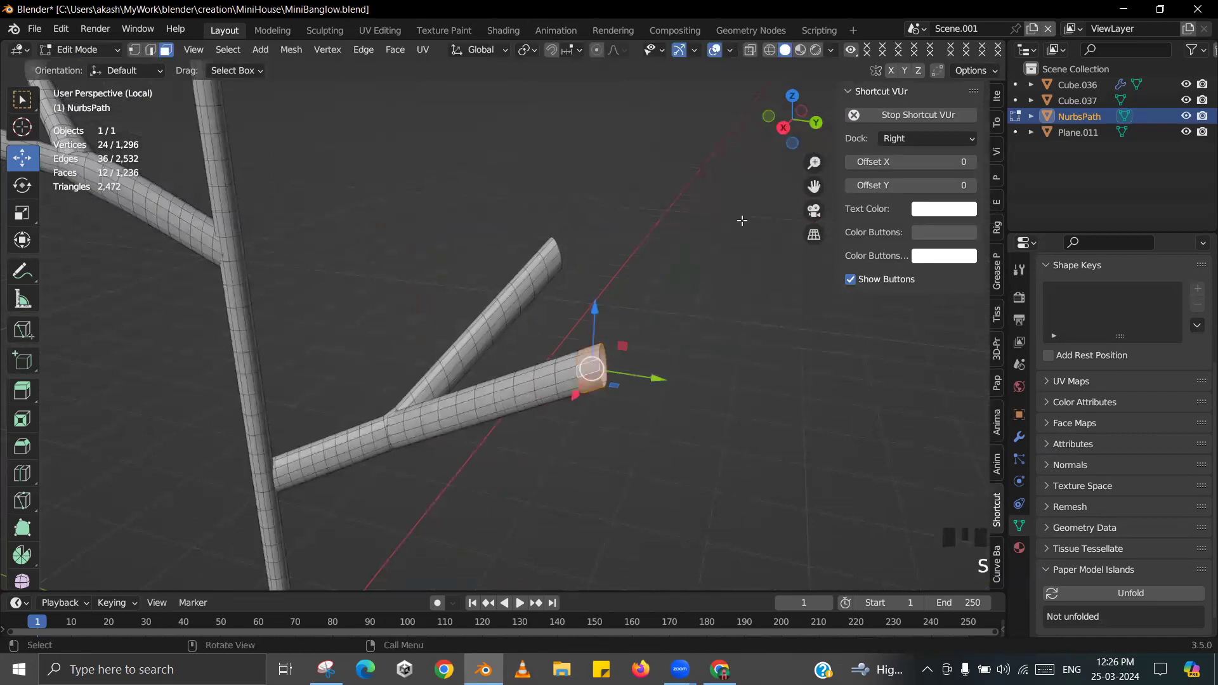
- Taper one arm of the lower branch by shrinking its end loop with smooth proportional editing enlarged to size 1.33
{"action": "key", "text": "s"}
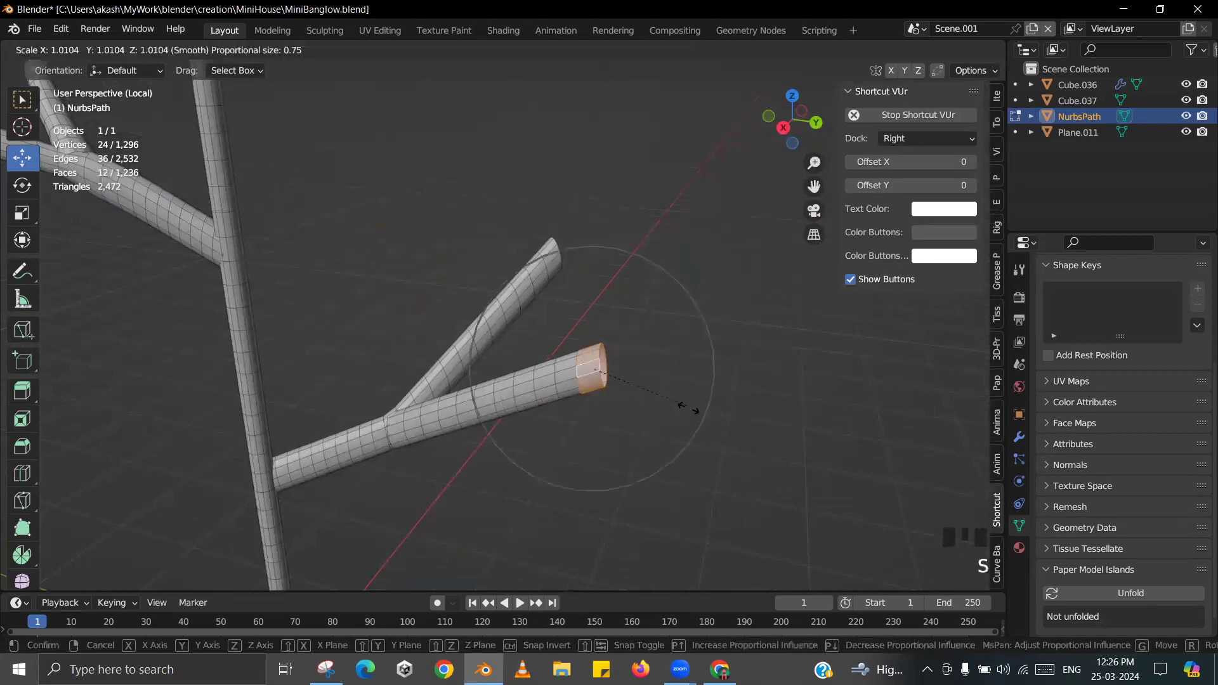
{"action": "scroll", "coordinate": [648, 386], "scroll_direction": "down", "scroll_amount": 4}
{"action": "scroll", "coordinate": [641, 385], "scroll_direction": "down", "scroll_amount": 1}
{"action": "left_click", "coordinate": [631, 384]}
{"action": "middle_click_drag", "start_coordinate": [641, 254], "coordinate": [571, 269]}
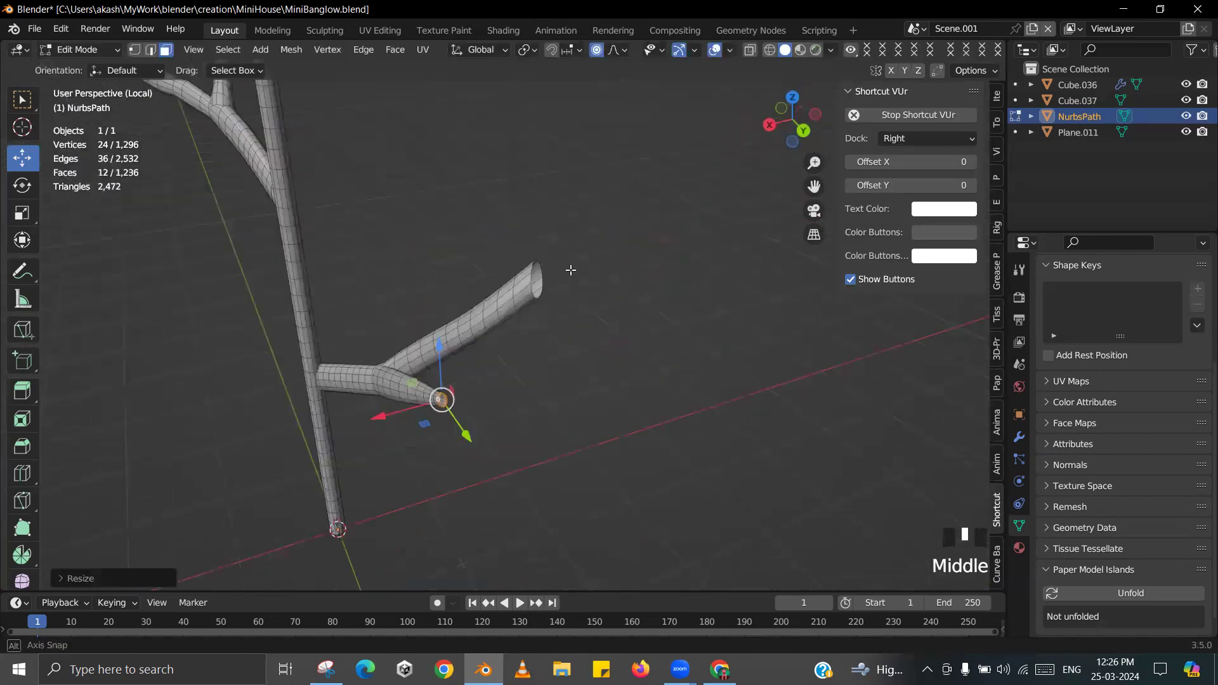
- Taper the lower branch's other arm by shrinking its end loop with smooth proportional editing at size 1.33
{"action": "left_click", "coordinate": [520, 284], "text": "alt"}
{"action": "key", "text": "s"}
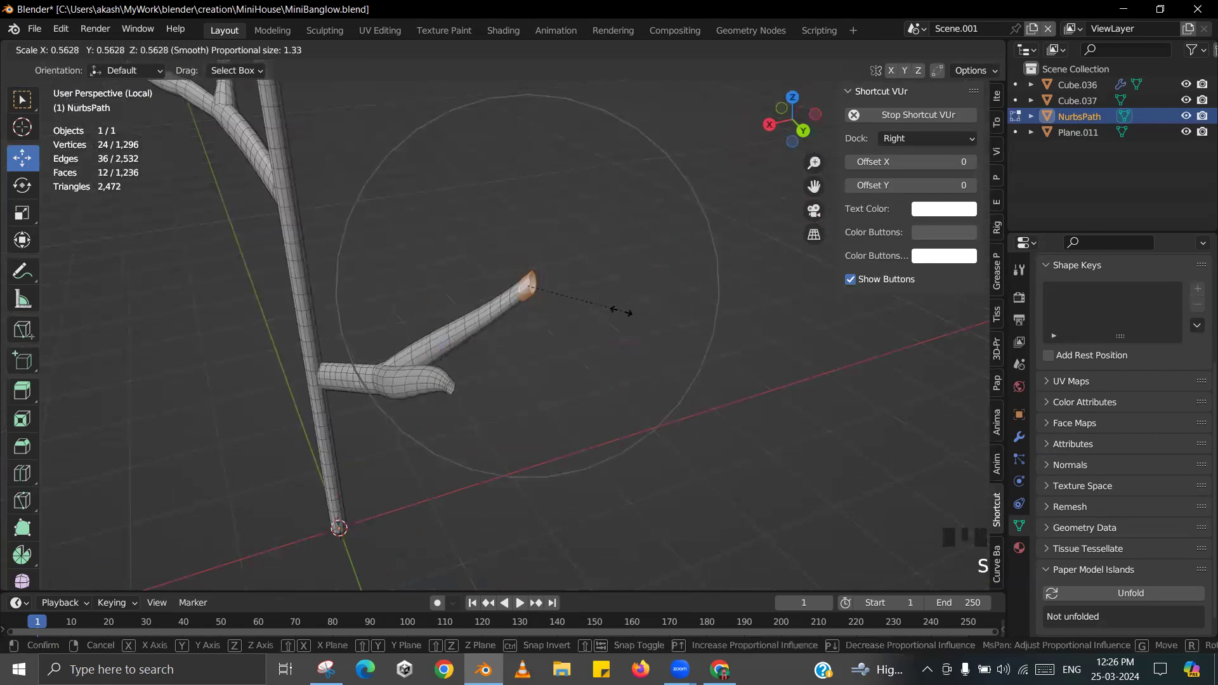
{"action": "left_click", "coordinate": [587, 312]}
{"action": "key", "text": "Tab"}
{"action": "middle_click_drag", "start_coordinate": [587, 312], "coordinate": [605, 405]}
{"action": "scroll", "coordinate": [578, 298], "scroll_direction": "down", "scroll_amount": 3}
{"action": "middle_click_drag", "start_coordinate": [578, 298], "coordinate": [512, 391]}
- Leave the isolated view of the plant to show the other vegetation, and save the file
{"action": "key", "text": "ctrl+s"}
{"action": "scroll", "coordinate": [636, 335], "scroll_direction": "down", "scroll_amount": 3}
{"action": "key", "text": "KP_Divide"}
{"action": "key", "text": "ctrl+s"}
{"action": "left_click", "coordinate": [484, 362]}
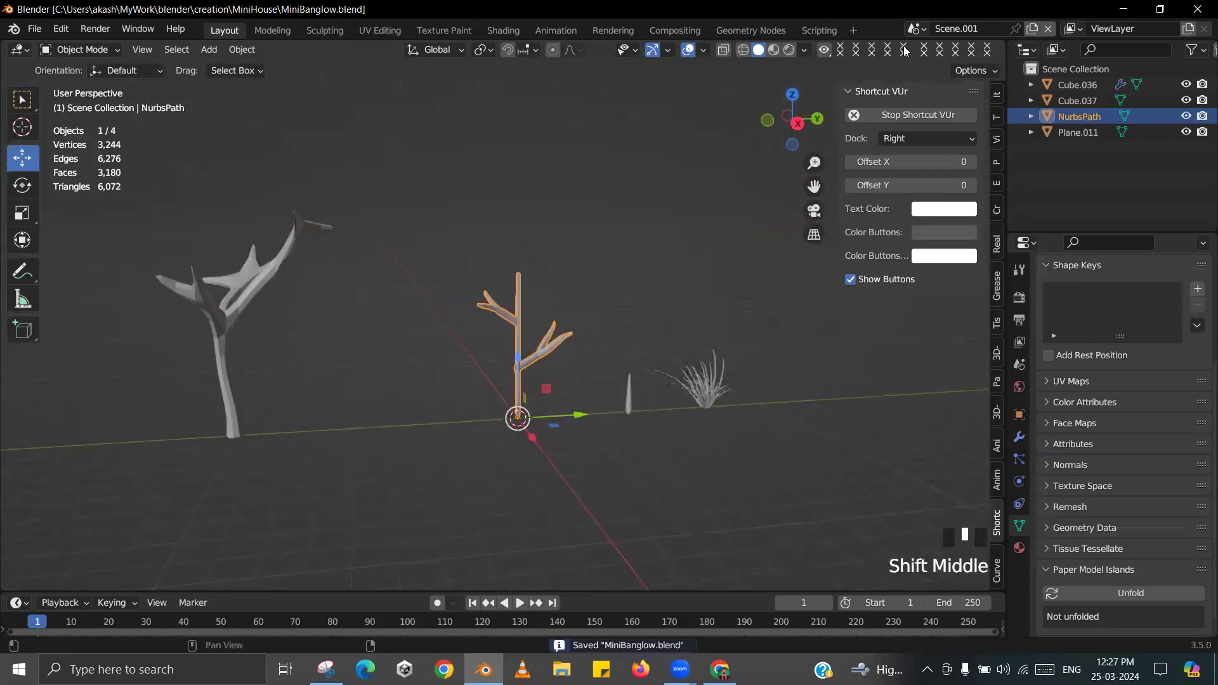
- Switch from Scene.001 to the scene named Scene, which holds the house
{"action": "left_click", "coordinate": [915, 29]}
{"action": "left_click", "coordinate": [931, 47]}
{"action": "scroll", "coordinate": [609, 315], "scroll_direction": "down", "scroll_amount": 2}
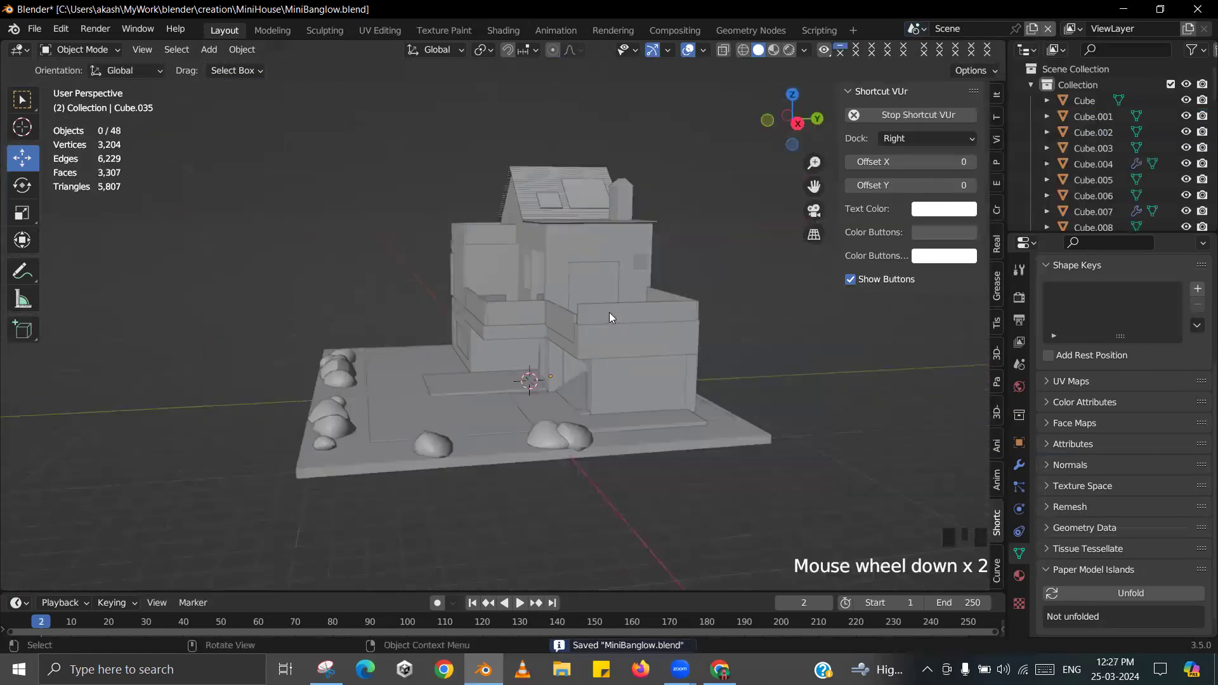
- Review the house from its garden side and save the file
{"action": "middle_click_drag", "start_coordinate": [614, 283], "coordinate": [356, 417]}
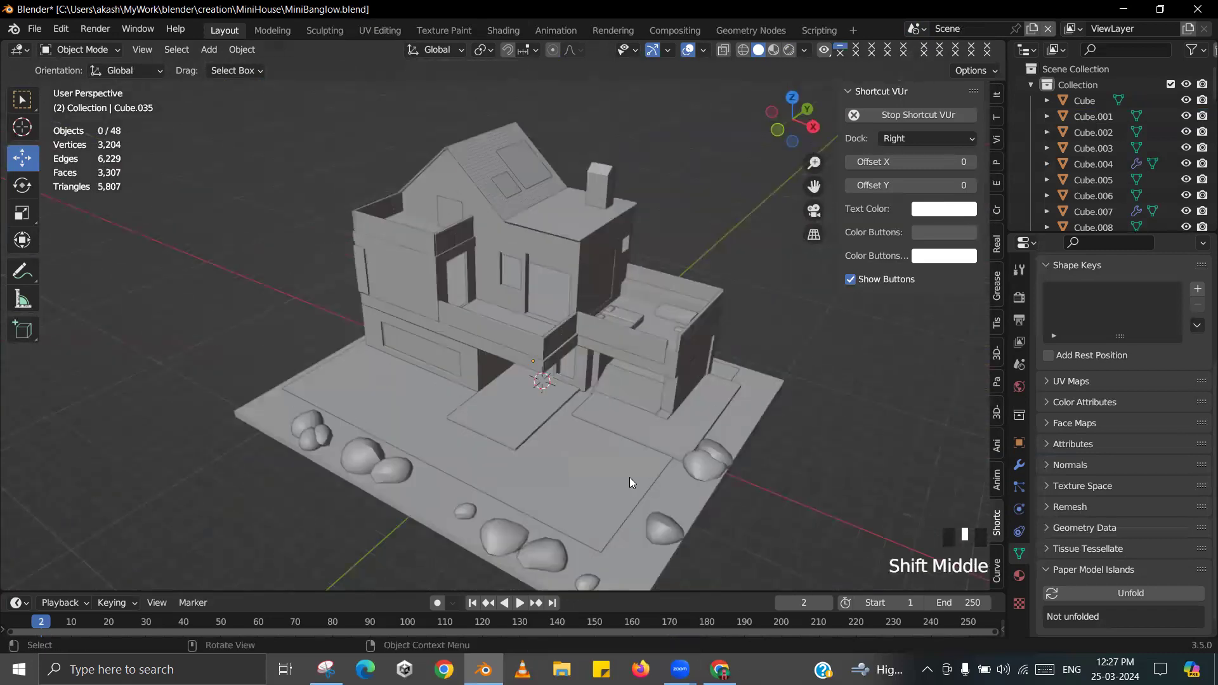
{"action": "scroll", "coordinate": [623, 396], "scroll_direction": "down", "scroll_amount": 2}
{"action": "scroll", "coordinate": [623, 395], "scroll_direction": "up", "scroll_amount": 2}
{"action": "middle_click_drag", "start_coordinate": [623, 395], "coordinate": [611, 316], "text": "shift"}
{"action": "key", "text": "ctrl+s"}
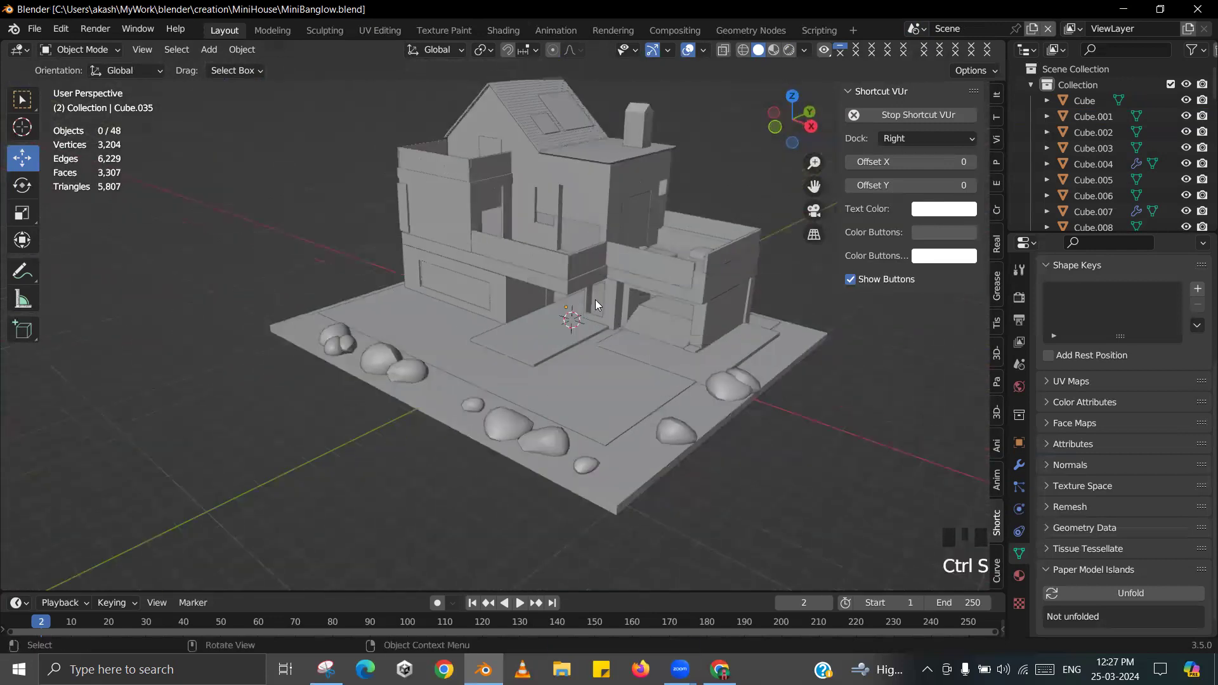
- Compare the house with the reference image and examine the front balcony and terrace closely
{"action": "scroll", "coordinate": [609, 317], "scroll_direction": "down", "scroll_amount": 2}
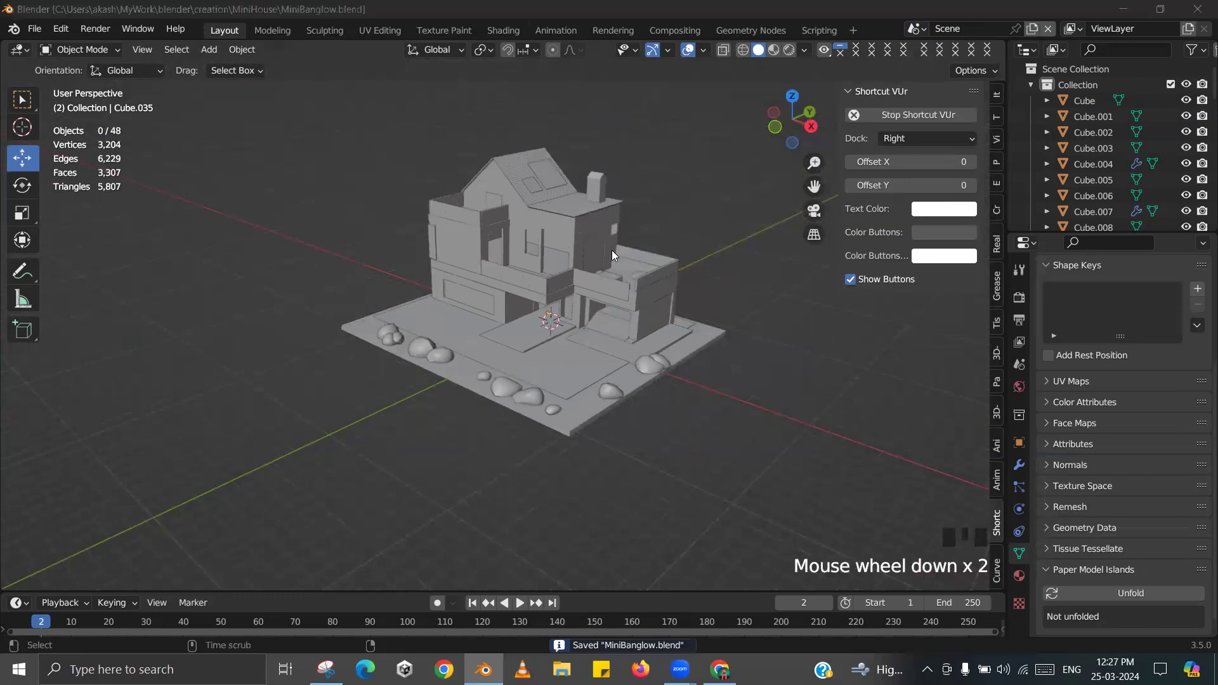
{"action": "key", "text": "alt+Tab"}
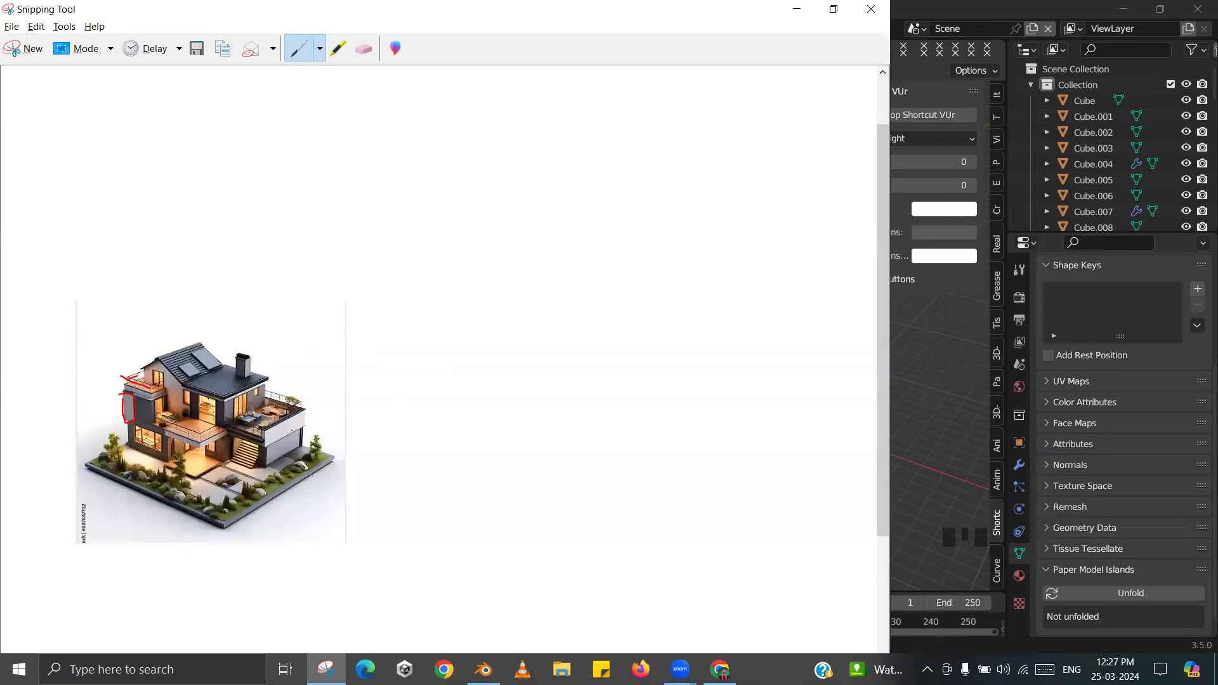
{"action": "scroll", "coordinate": [597, 378], "scroll_direction": "down", "scroll_amount": 2}
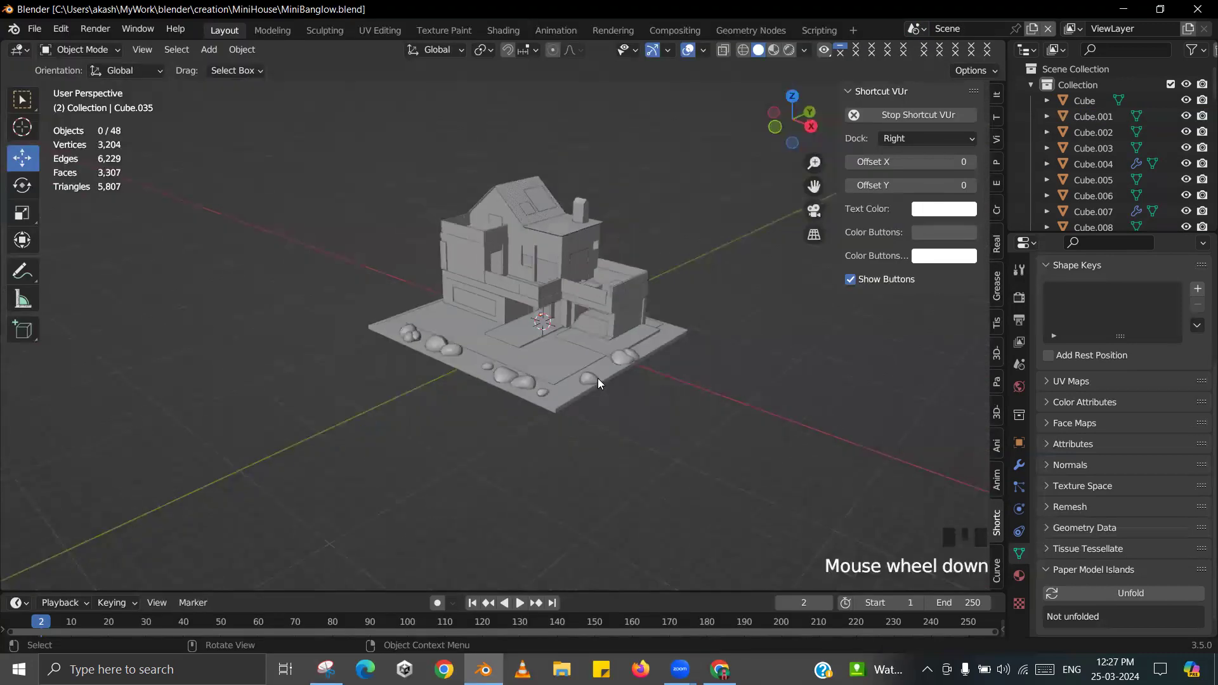
{"action": "middle_click_drag", "start_coordinate": [597, 378], "coordinate": [617, 397]}
{"action": "scroll", "coordinate": [582, 380], "scroll_direction": "up", "scroll_amount": 2}
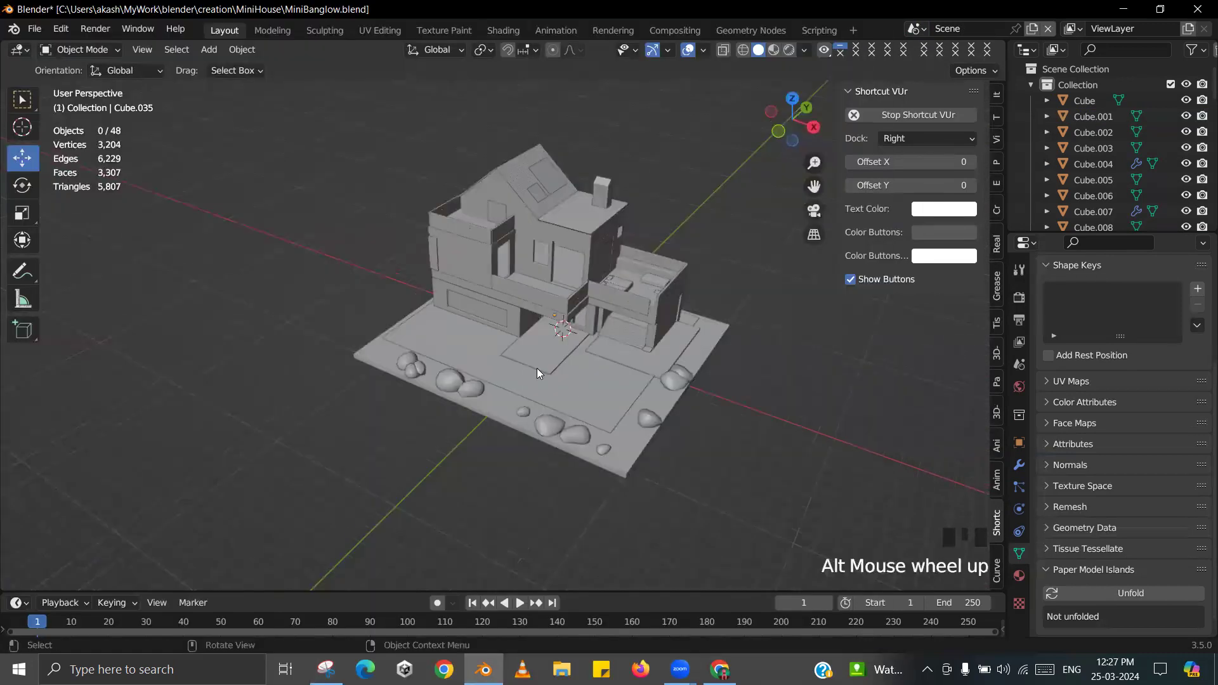
{"action": "middle_click_drag", "start_coordinate": [537, 368], "coordinate": [404, 383]}
{"action": "scroll", "coordinate": [480, 390], "scroll_direction": "up", "scroll_amount": 2}
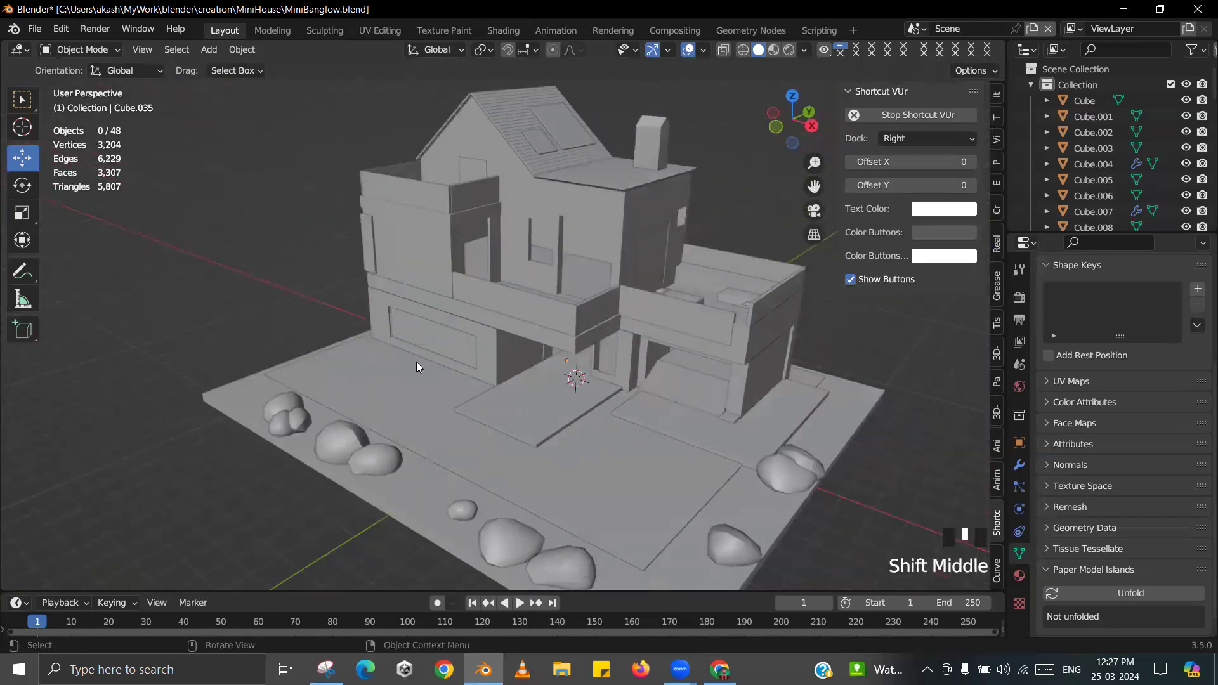
{"action": "scroll", "coordinate": [470, 369], "scroll_direction": "down", "scroll_amount": 2}
{"action": "middle_click_drag", "start_coordinate": [530, 355], "coordinate": [482, 393], "text": "shift"}
{"action": "key", "text": "alt+Tab"}
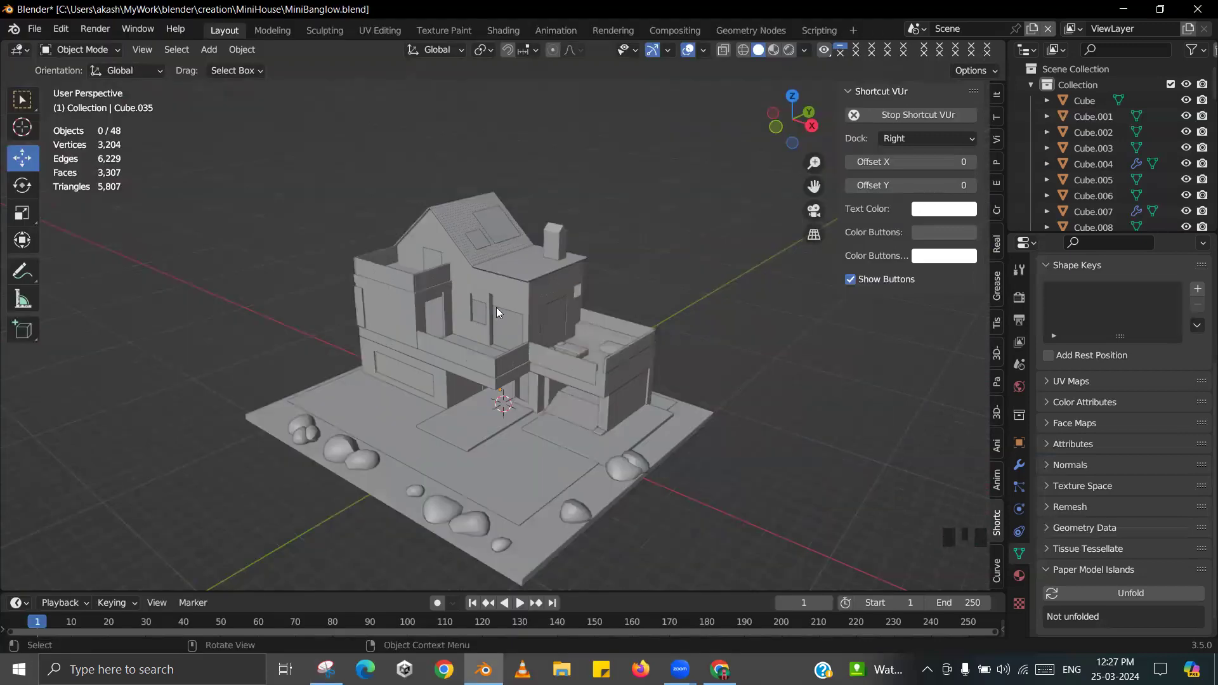
{"action": "scroll", "coordinate": [491, 308], "scroll_direction": "up", "scroll_amount": 6}
{"action": "middle_click_drag", "start_coordinate": [487, 310], "coordinate": [482, 312], "text": "shift"}
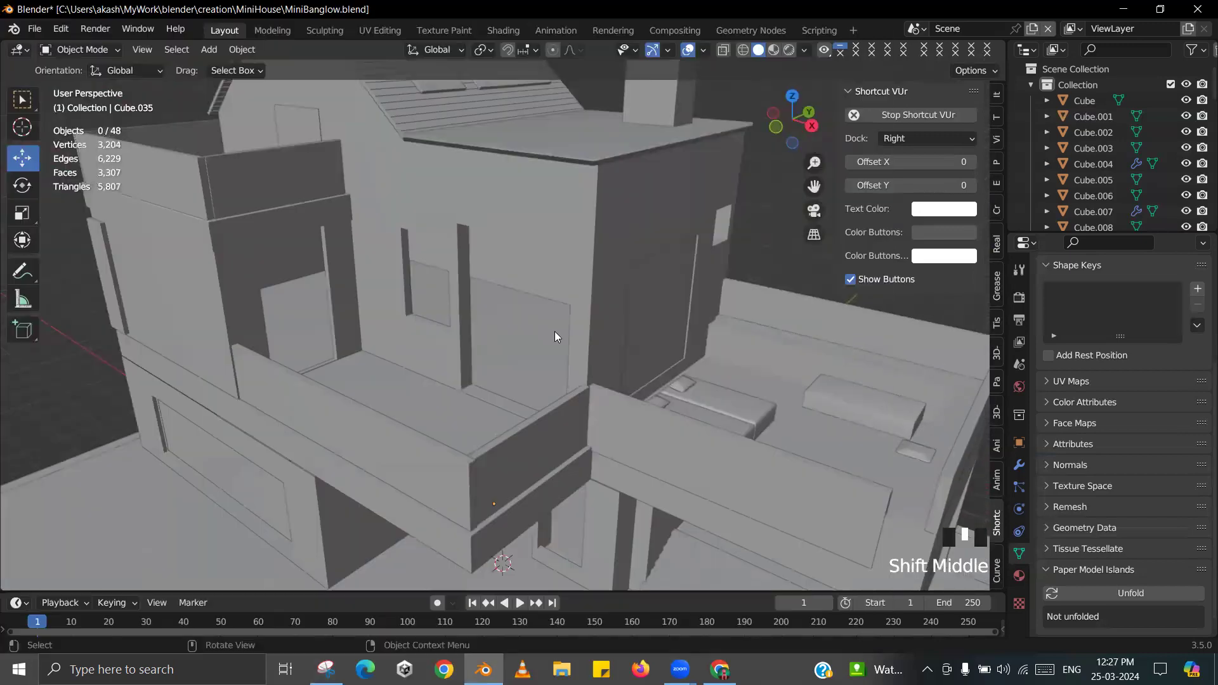
{"action": "mouse_move", "coordinate": [555, 331]}
{"action": "middle_mouse_down"}
{"action": "mouse_move", "coordinate": [595, 289]}
{"action": "mouse_move", "coordinate": [560, 326]}
{"action": "middle_mouse_up"}
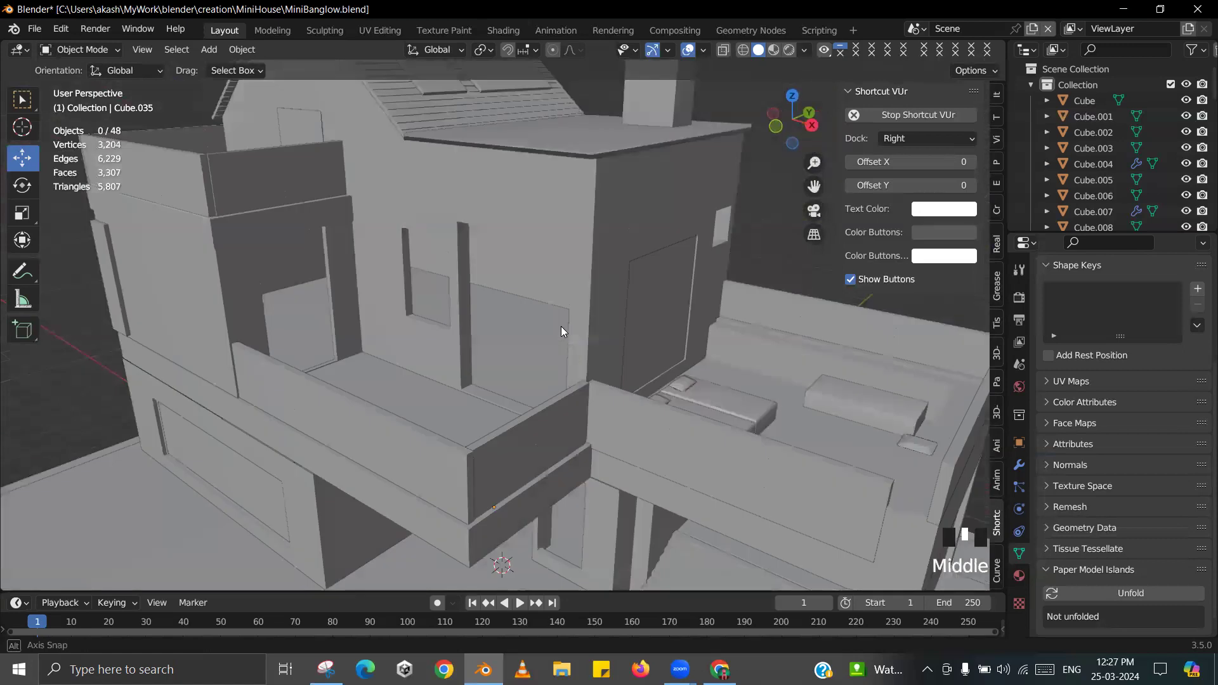
{"action": "scroll", "coordinate": [545, 307], "scroll_direction": "down", "scroll_amount": 4}
- Snap the 3D cursor to the first-floor slab and add a cube mesh there
{"action": "left_click", "coordinate": [498, 326]}
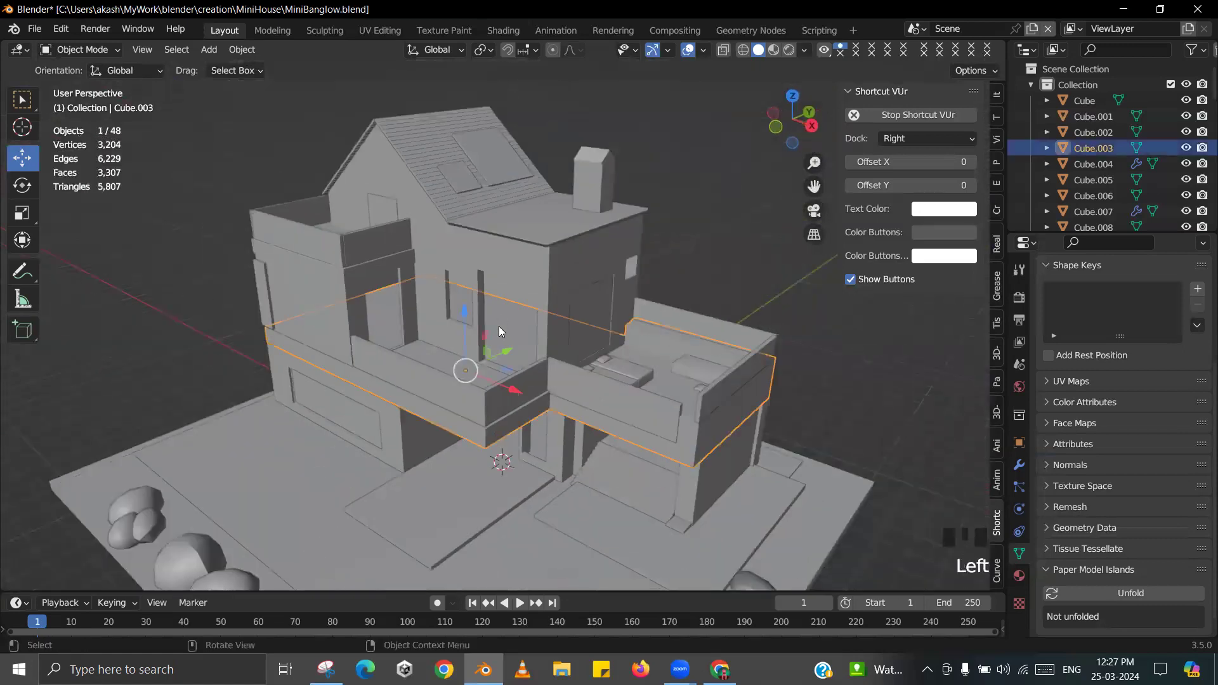
{"action": "scroll", "coordinate": [499, 326], "scroll_direction": "up", "scroll_amount": 3}
{"action": "key", "text": "Tab"}
{"action": "key", "text": "Tab"}
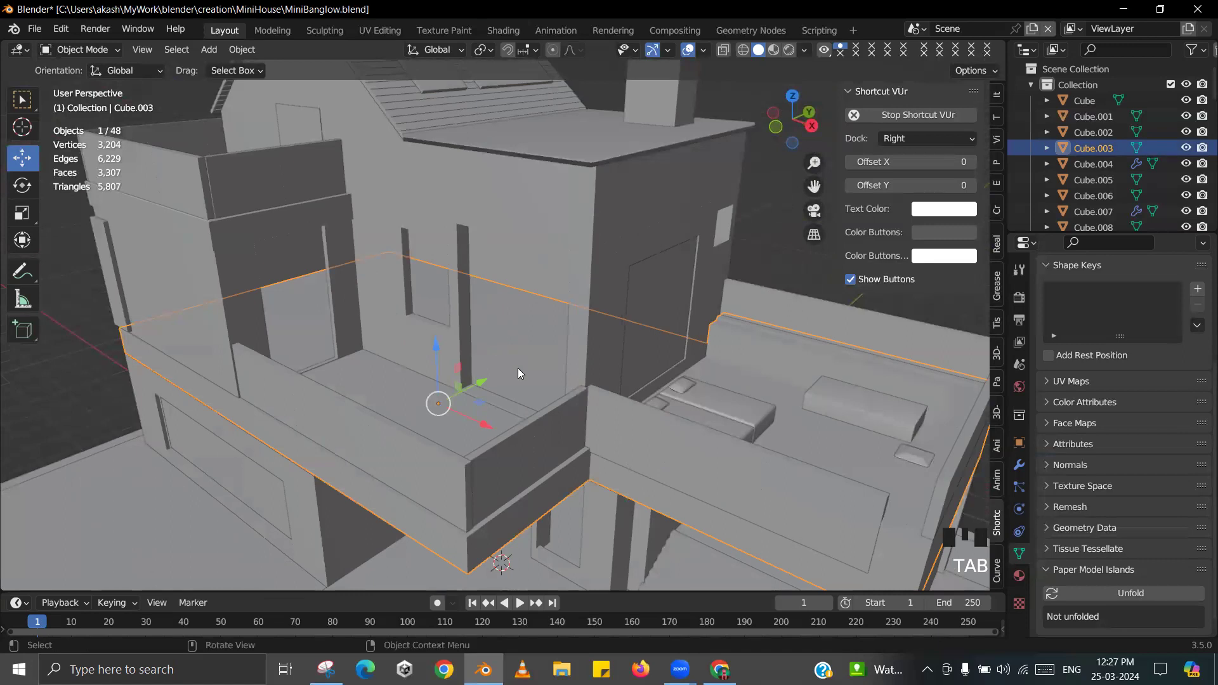
{"action": "key", "text": "shift+s"}
{"action": "left_click", "coordinate": [528, 444]}
{"action": "key", "text": "shift+a"}
{"action": "mouse_move", "coordinate": [408, 274]}
{"action": "left_click", "coordinate": [527, 286]}
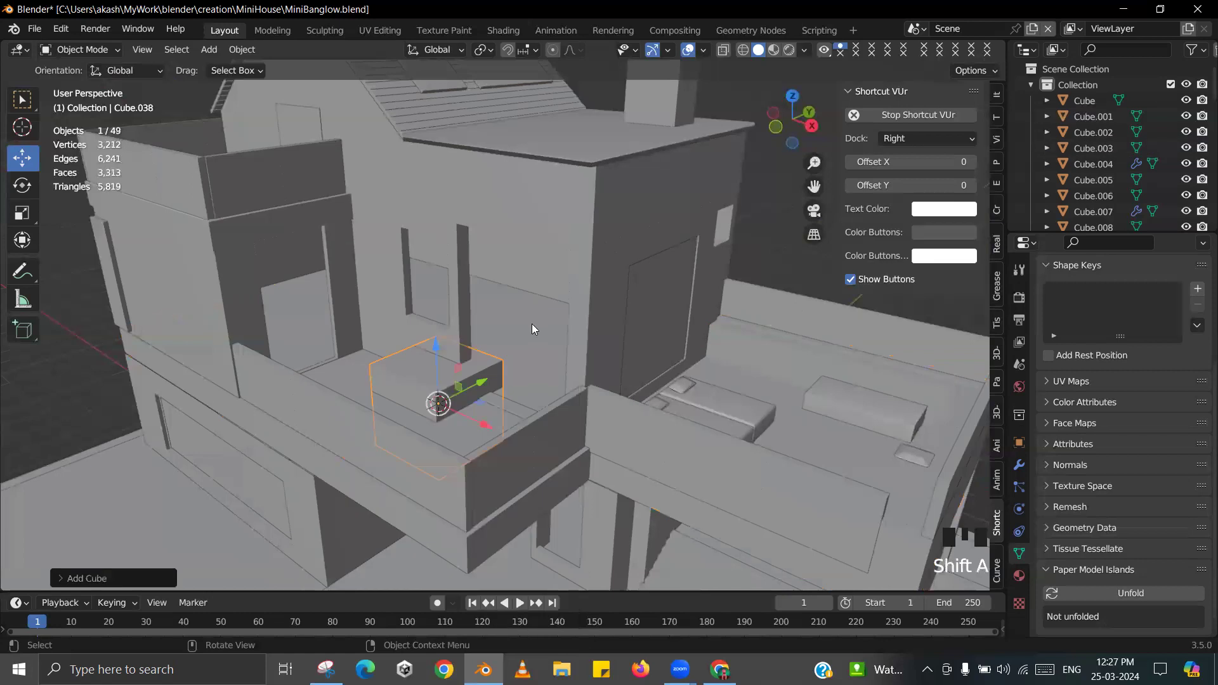
- Move the cube across the balcony to the house wall, raise it, and scale it down uniformly
{"action": "middle_click_drag", "start_coordinate": [531, 323], "coordinate": [471, 375]}
{"action": "left_click_drag", "start_coordinate": [473, 375], "coordinate": [572, 334]}
{"action": "middle_click_drag", "start_coordinate": [642, 330], "coordinate": [531, 372]}
{"action": "scroll", "coordinate": [552, 354], "scroll_direction": "up", "scroll_amount": 3}
{"action": "scroll", "coordinate": [533, 373], "scroll_direction": "up", "scroll_amount": 1}
{"action": "left_click_drag", "start_coordinate": [553, 385], "coordinate": [522, 384]}
{"action": "middle_click_drag", "start_coordinate": [494, 324], "coordinate": [474, 323]}
{"action": "left_click_drag", "start_coordinate": [484, 314], "coordinate": [489, 245]}
{"action": "key", "text": "s"}
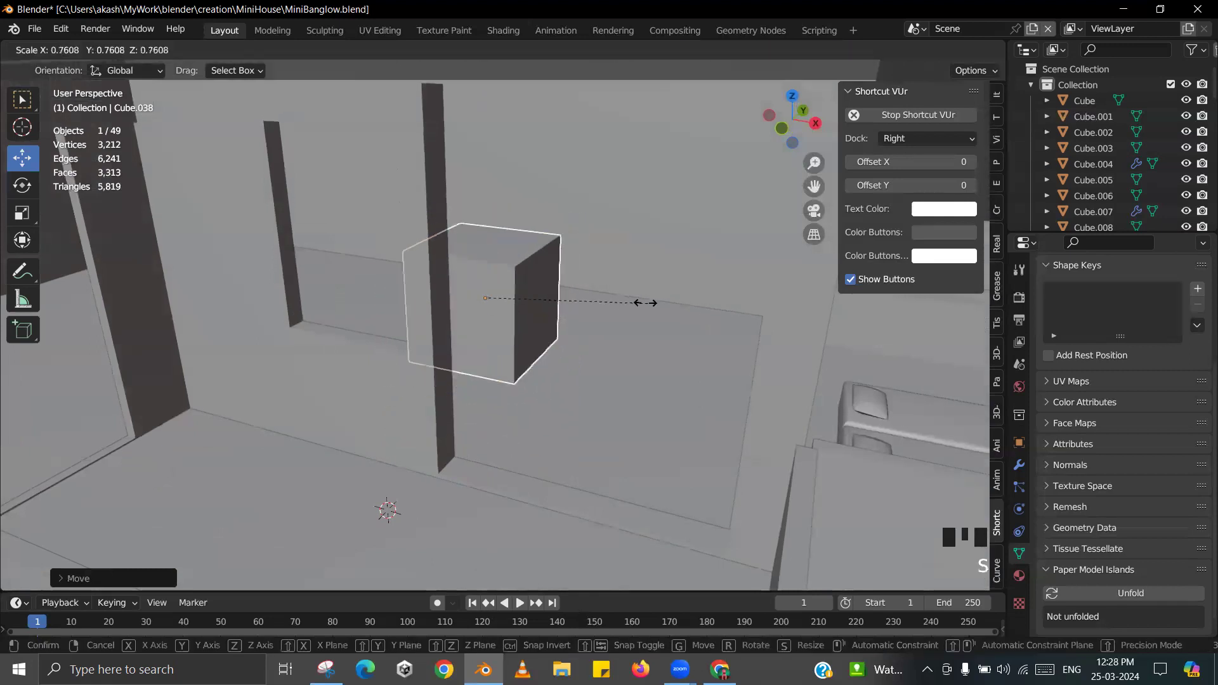
{"action": "left_click", "coordinate": [572, 299]}
{"action": "key", "text": "KP_Decimal"}
- Lower the small cube to the balcony floor and reposition it beside the house wall
{"action": "middle_click_drag", "start_coordinate": [564, 302], "coordinate": [540, 279]}
{"action": "middle_click_drag", "start_coordinate": [539, 279], "coordinate": [527, 290], "text": "shift"}
{"action": "left_click_drag", "start_coordinate": [500, 286], "coordinate": [480, 336]}
{"action": "middle_click_drag", "start_coordinate": [582, 353], "coordinate": [556, 380]}
{"action": "left_click_drag", "start_coordinate": [555, 379], "coordinate": [663, 373]}
{"action": "middle_click_drag", "start_coordinate": [663, 373], "coordinate": [622, 371], "text": "shift"}
- Check the reference image, raise the cube until it rests on the balcony floor, and nudge it sideways
{"action": "key", "text": "alt+Tab"}
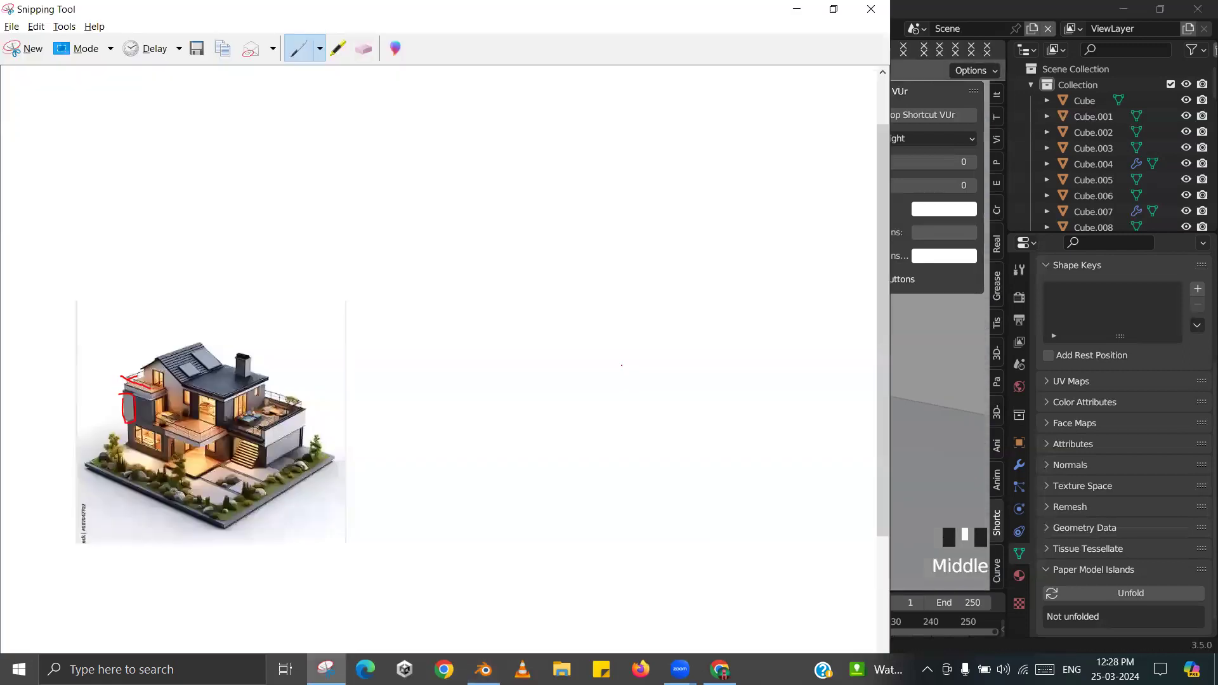
{"action": "key", "text": "alt+Tab"}
{"action": "scroll", "coordinate": [621, 383], "scroll_direction": "up", "scroll_amount": 2}
{"action": "scroll", "coordinate": [619, 383], "scroll_direction": "down", "scroll_amount": 2}
{"action": "middle_click_drag", "start_coordinate": [590, 388], "coordinate": [589, 393]}
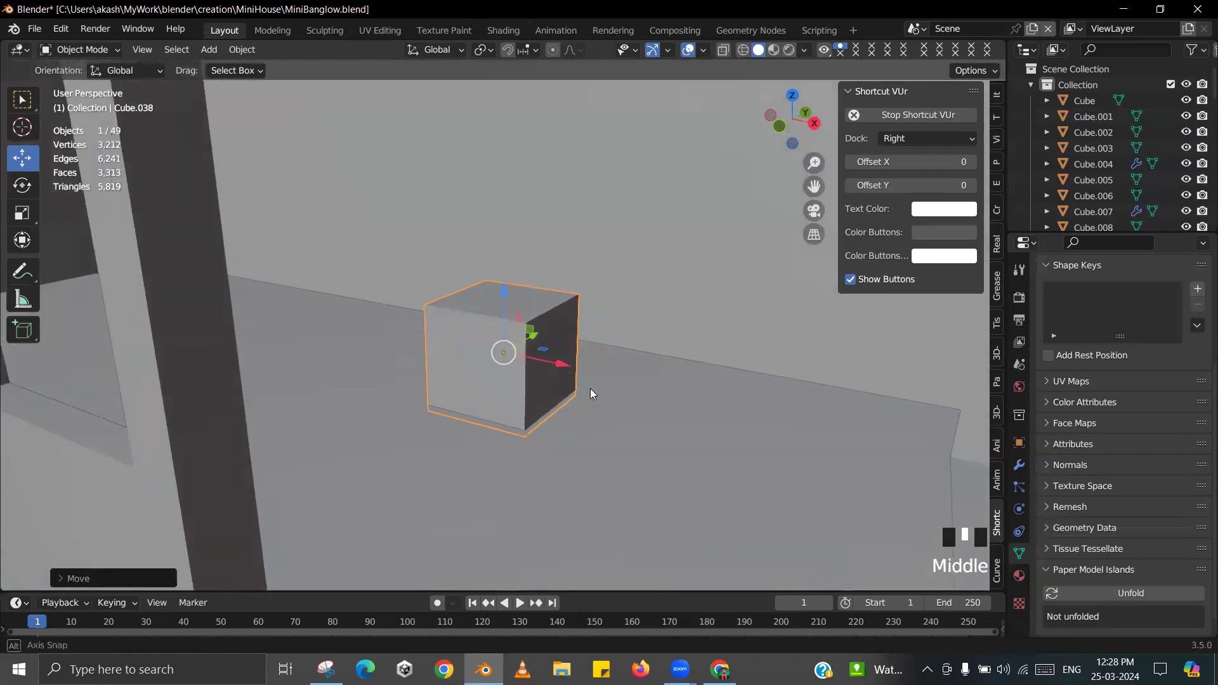
{"action": "key", "text": "alt+Tab"}
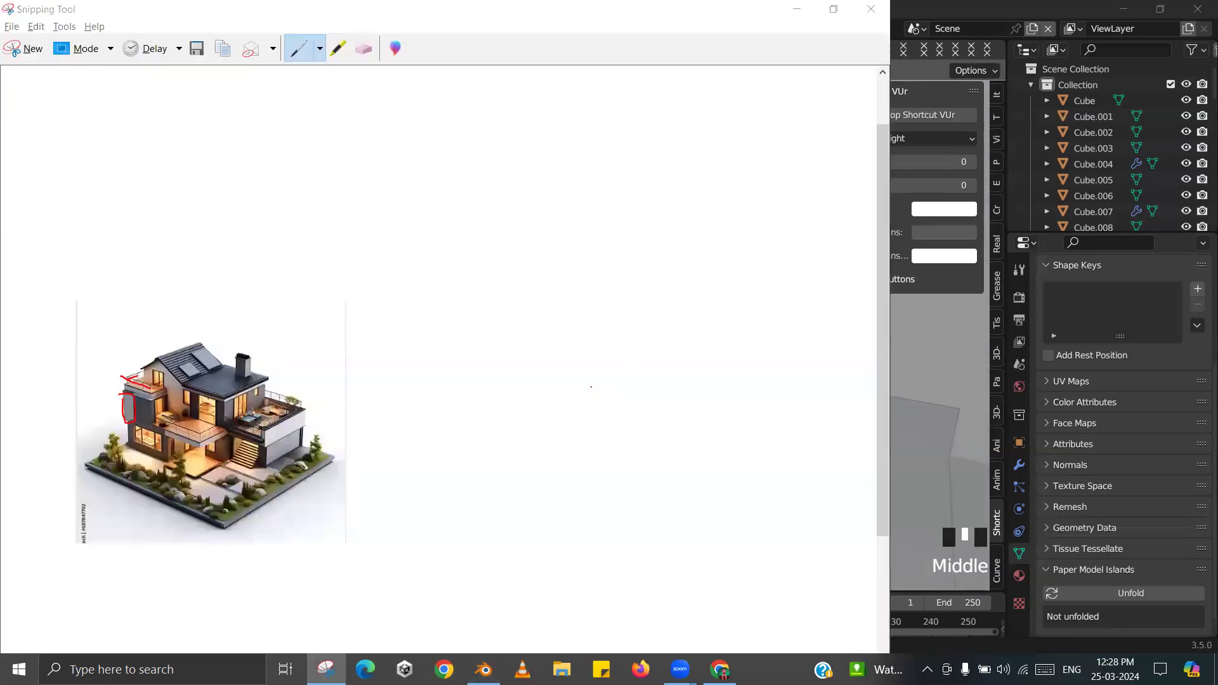
{"action": "key", "text": "alt+Tab"}
{"action": "scroll", "coordinate": [565, 368], "scroll_direction": "down", "scroll_amount": 2}
{"action": "middle_click_drag", "start_coordinate": [565, 368], "coordinate": [592, 379]}
{"action": "left_click_drag", "start_coordinate": [463, 326], "coordinate": [442, 261]}
{"action": "middle_click_drag", "start_coordinate": [442, 261], "coordinate": [495, 347]}
{"action": "left_click_drag", "start_coordinate": [524, 348], "coordinate": [535, 350]}
{"action": "middle_click_drag", "start_coordinate": [536, 350], "coordinate": [565, 312]}
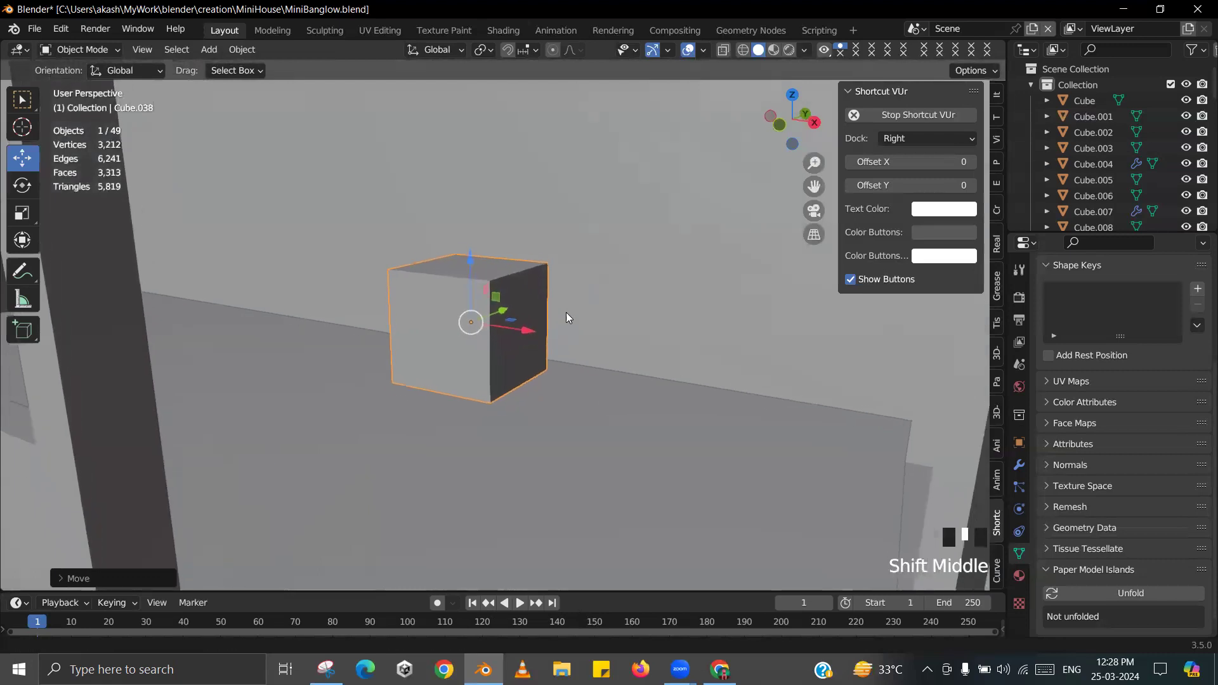
- Enlarge the cube about 1.77 times and make it narrower in one direction
{"action": "key", "text": "s"}
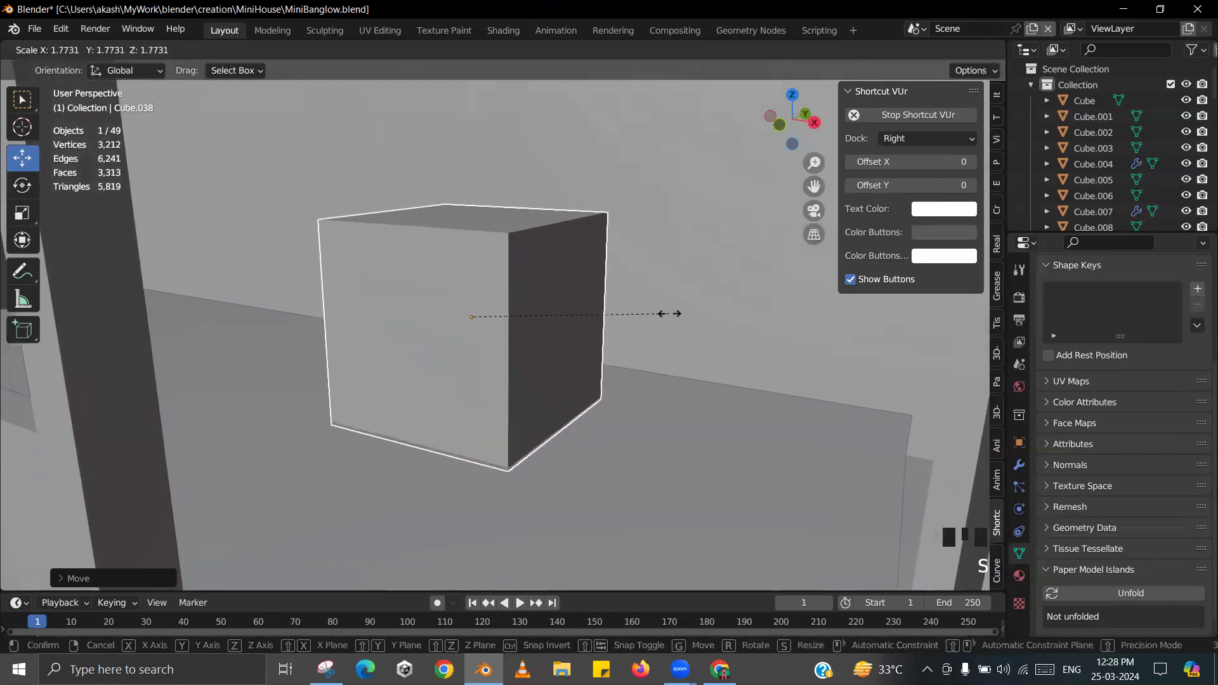
{"action": "left_click", "coordinate": [674, 315]}
{"action": "middle_click_drag", "start_coordinate": [675, 315], "coordinate": [672, 345]}
{"action": "key", "text": "s"}
{"action": "key", "text": "x"}
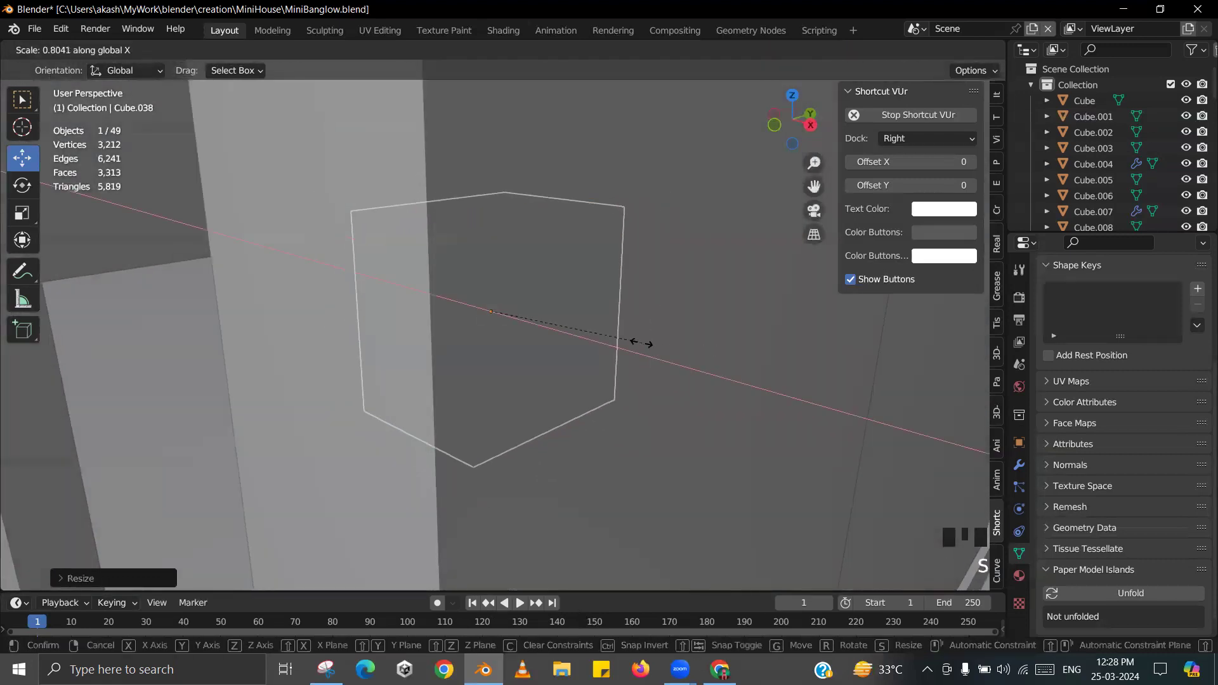
{"action": "left_click", "coordinate": [580, 347]}
- Reposition the narrowed box on the balcony against the house wall and save the file
{"action": "scroll", "coordinate": [603, 361], "scroll_direction": "up", "scroll_amount": 3}
{"action": "middle_click_drag", "start_coordinate": [616, 372], "coordinate": [563, 333], "text": "shift"}
{"action": "left_click_drag", "start_coordinate": [563, 332], "coordinate": [776, 307]}
{"action": "middle_click_drag", "start_coordinate": [776, 307], "coordinate": [523, 288], "text": "shift"}
{"action": "key", "text": "KP_Decimal"}
{"action": "left_click", "coordinate": [503, 265]}
{"action": "key", "text": "ctrl+s"}
{"action": "left_click", "coordinate": [473, 218]}
- Shift the box again to adjust its place along the balcony wall
{"action": "scroll", "coordinate": [483, 243], "scroll_direction": "down", "scroll_amount": 3}
{"action": "middle_click_drag", "start_coordinate": [483, 243], "coordinate": [604, 359]}
{"action": "scroll", "coordinate": [530, 267], "scroll_direction": "up", "scroll_amount": 2}
{"action": "left_click_drag", "start_coordinate": [588, 360], "coordinate": [420, 343]}
{"action": "scroll", "coordinate": [421, 340], "scroll_direction": "down", "scroll_amount": 3}
{"action": "middle_click_drag", "start_coordinate": [451, 341], "coordinate": [403, 350]}
{"action": "middle_click_drag", "start_coordinate": [415, 346], "coordinate": [491, 341], "text": "shift"}
- Check the reference, cut two vertical edge loops around the box, and spread them along X close to its ends
{"action": "key", "text": "alt+Tab"}
{"action": "key", "text": "alt+Tab"}
{"action": "key", "text": "Tab"}
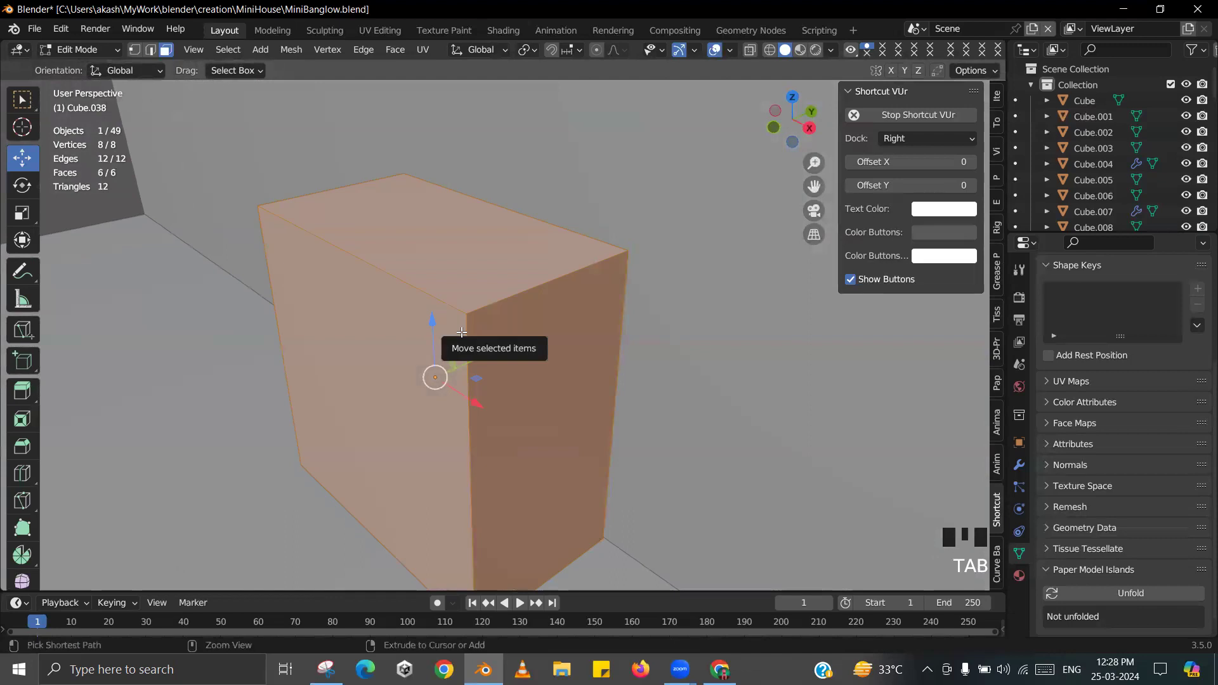
{"action": "key", "text": "ctrl+r"}
{"action": "scroll", "coordinate": [418, 287], "scroll_direction": "up", "scroll_amount": 1}
{"action": "left_click", "coordinate": [418, 287]}
{"action": "right_click", "coordinate": [419, 288]}
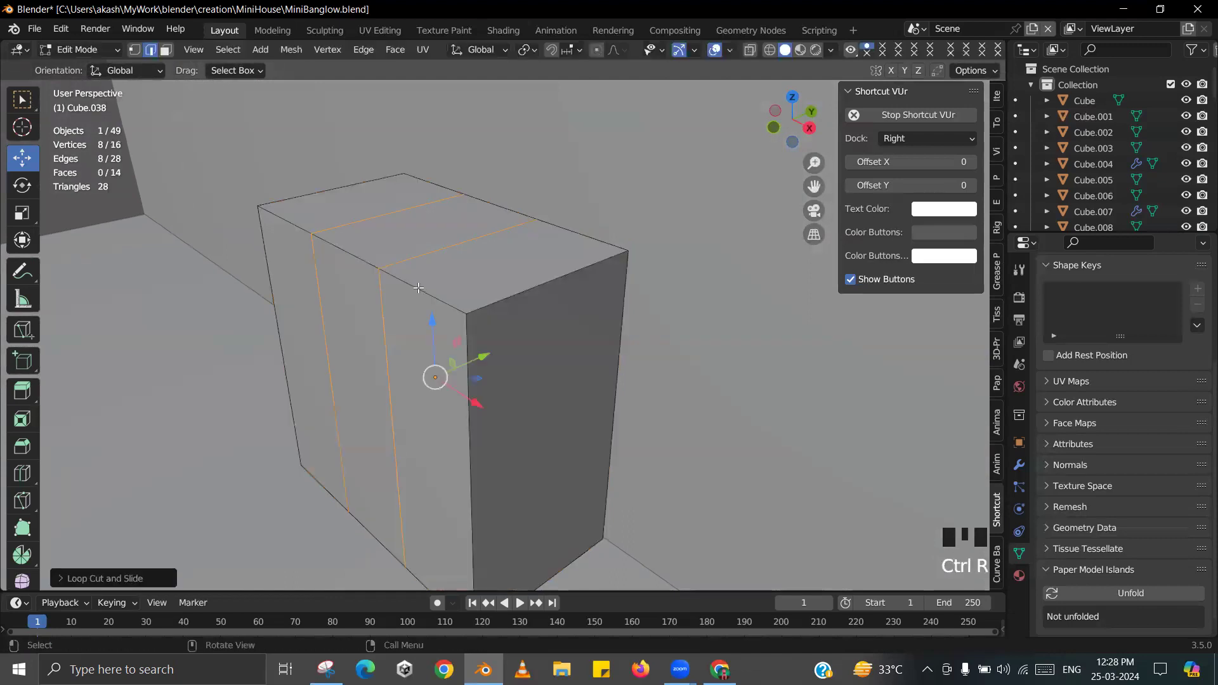
{"action": "key", "text": "s"}
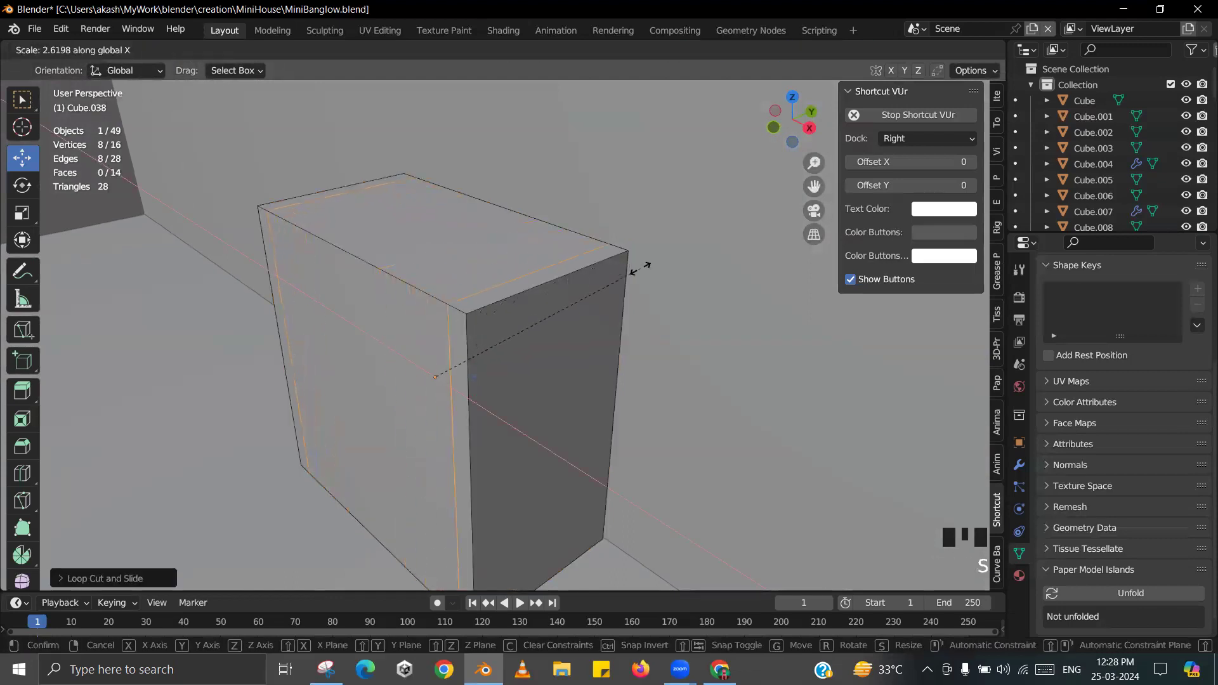
{"action": "left_click", "coordinate": [659, 266]}
- Cut one horizontal edge loop just below the box's top and another just above its base
{"action": "middle_click_drag", "start_coordinate": [444, 381], "coordinate": [473, 355]}
{"action": "key", "text": "ctrl+r"}
{"action": "left_click", "coordinate": [474, 364]}
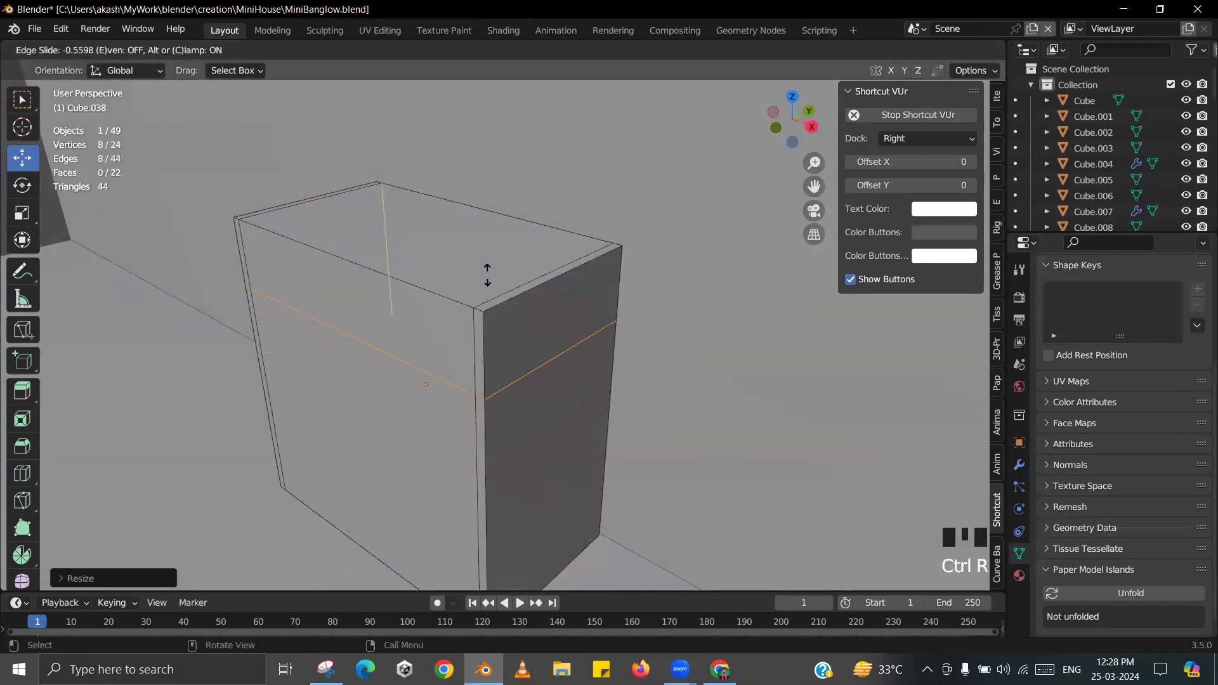
{"action": "left_click", "coordinate": [490, 216]}
{"action": "middle_click_drag", "start_coordinate": [417, 242], "coordinate": [430, 134], "text": "shift"}
{"action": "key", "text": "ctrl+r"}
{"action": "left_click", "coordinate": [476, 298]}
{"action": "left_click", "coordinate": [481, 431]}
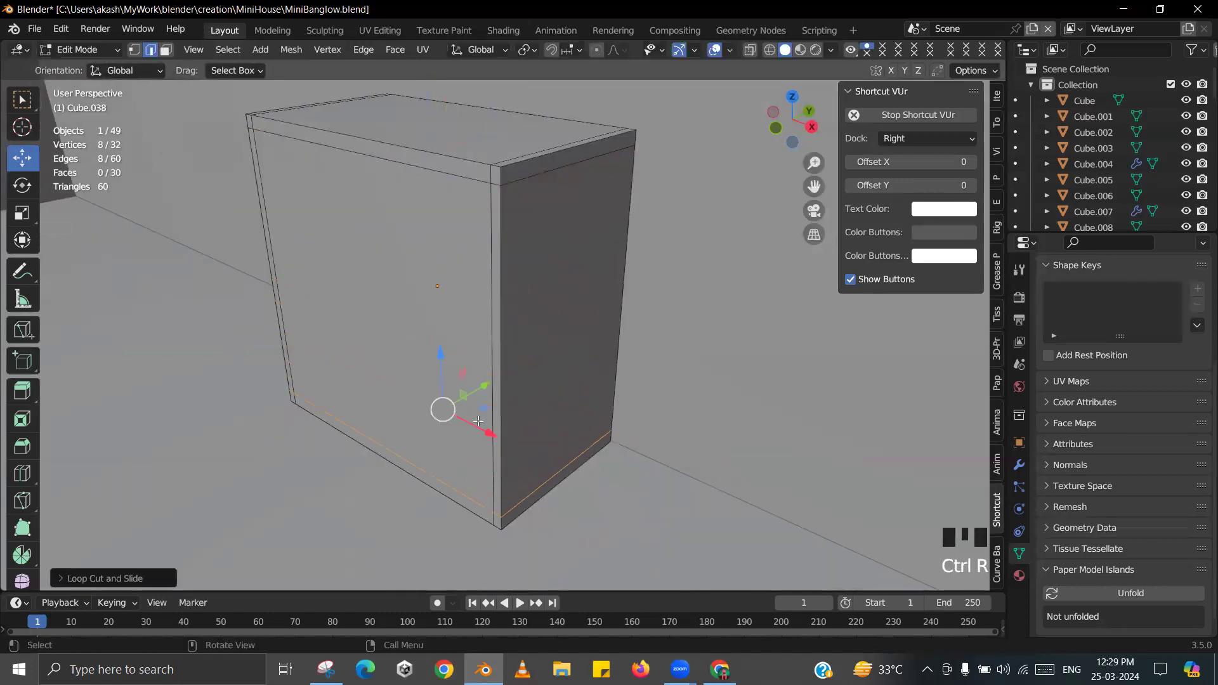
- Cut two vertical edge loops through the box's middle and bring them close together along X, then leave mesh editing
{"action": "middle_click_drag", "start_coordinate": [481, 431], "coordinate": [412, 311]}
{"action": "key", "text": "ctrl+r"}
{"action": "scroll", "coordinate": [369, 175], "scroll_direction": "up", "scroll_amount": 1}
{"action": "left_click", "coordinate": [369, 174]}
{"action": "key", "text": "s"}
{"action": "key", "text": "x"}
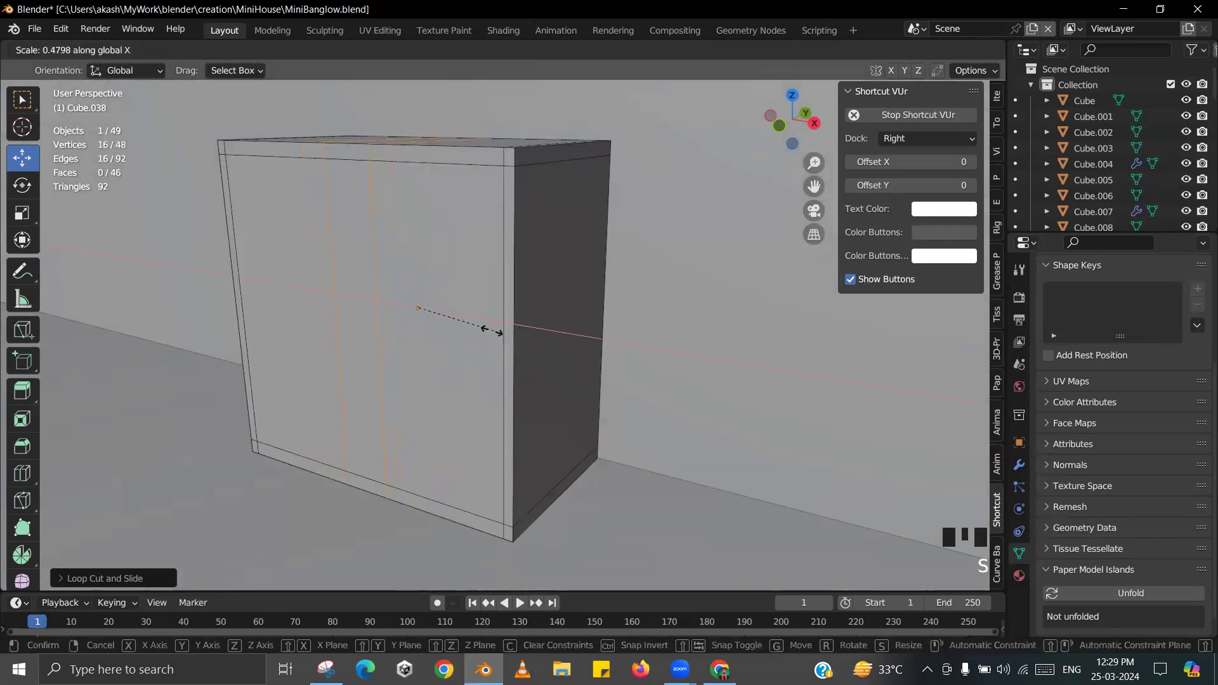
{"action": "left_click", "coordinate": [418, 308]}
{"action": "mouse_move", "coordinate": [417, 308]}
{"action": "middle_mouse_down", "text": "shift"}
{"action": "mouse_move", "coordinate": [431, 330]}
{"action": "mouse_move", "coordinate": [419, 292]}
{"action": "middle_mouse_up", "text": "shift"}
{"action": "key", "text": "Tab"}
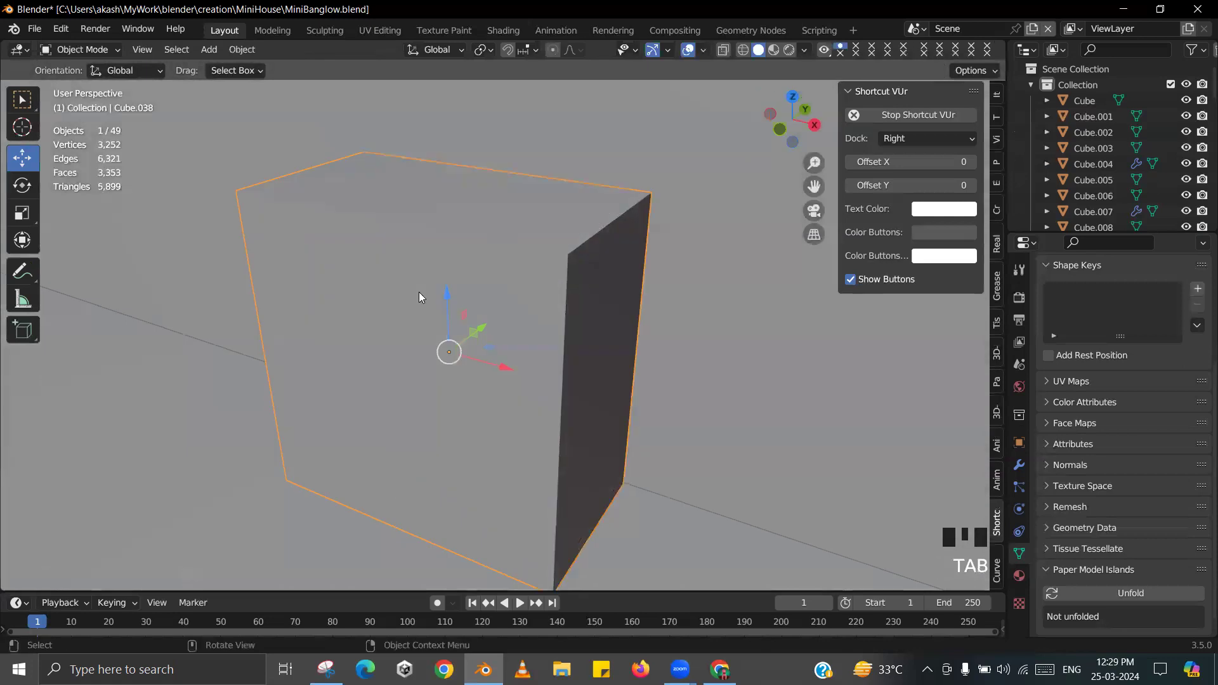
- Select the box's two large front panel faces and set the transform pivot to individual origins
{"action": "key", "text": "alt+Tab"}
{"action": "key", "text": "alt+Tab"}
{"action": "scroll", "coordinate": [435, 309], "scroll_direction": "down", "scroll_amount": 1}
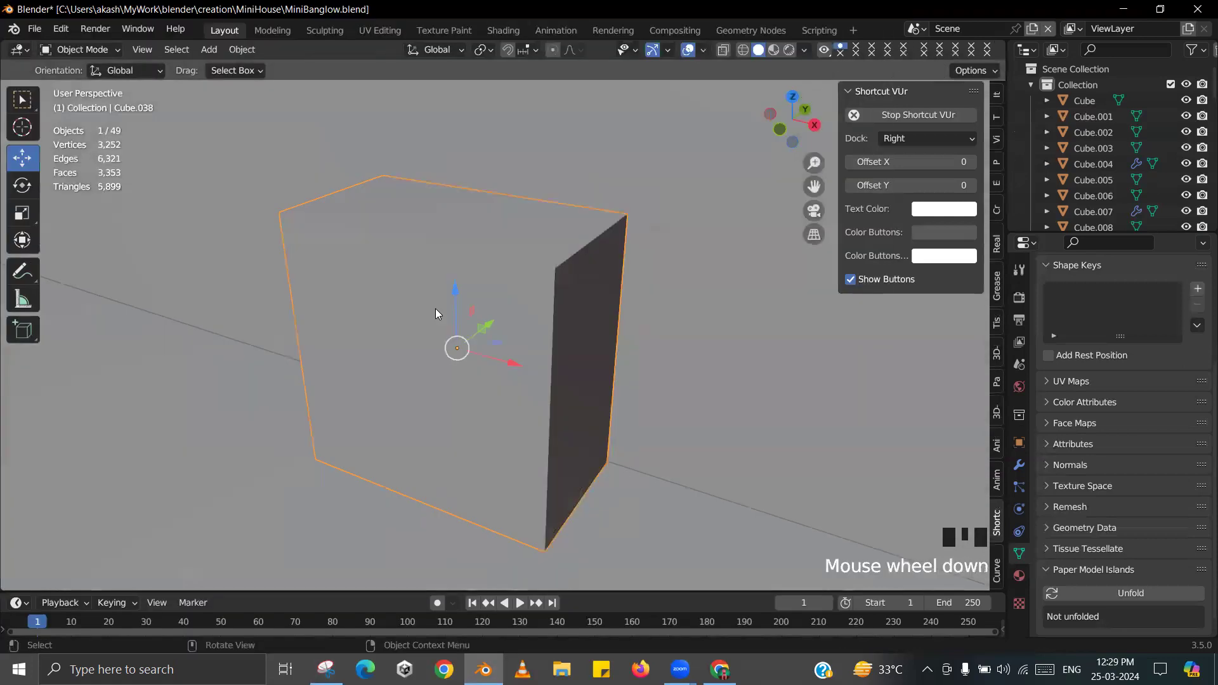
{"action": "key", "text": "Tab"}
{"action": "left_click", "coordinate": [393, 190]}
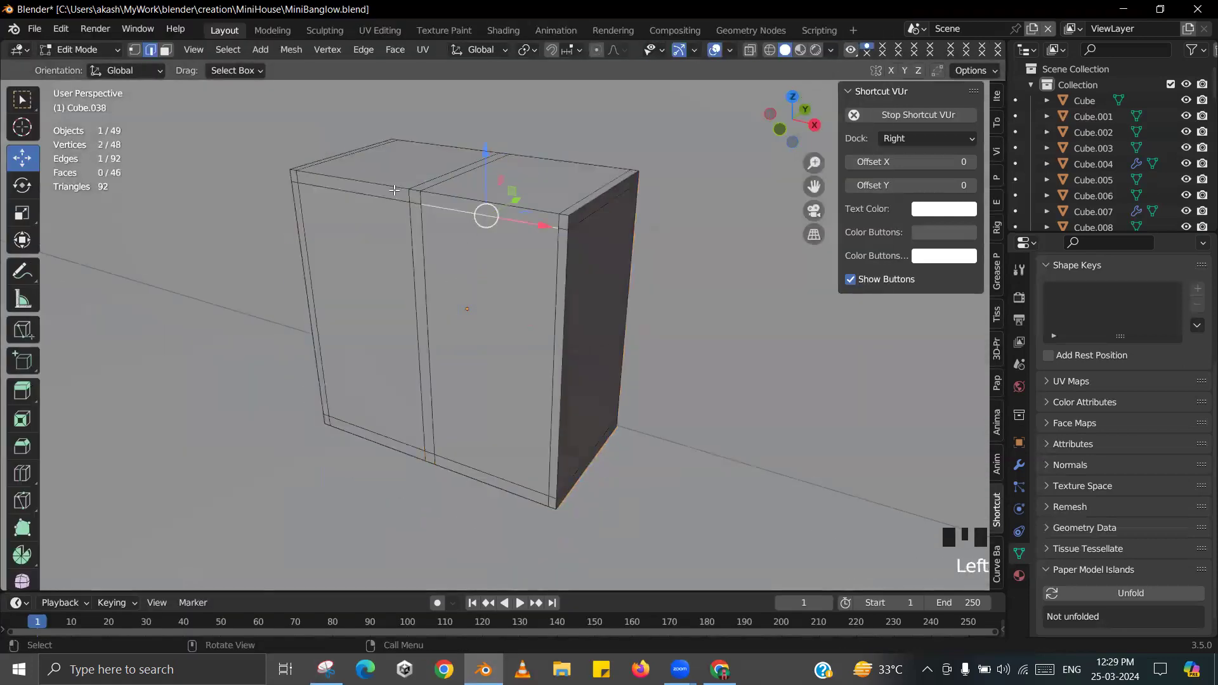
{"action": "left_click", "coordinate": [166, 50]}
{"action": "left_click", "coordinate": [382, 302]}
{"action": "left_click", "coordinate": [486, 288], "text": "shift"}
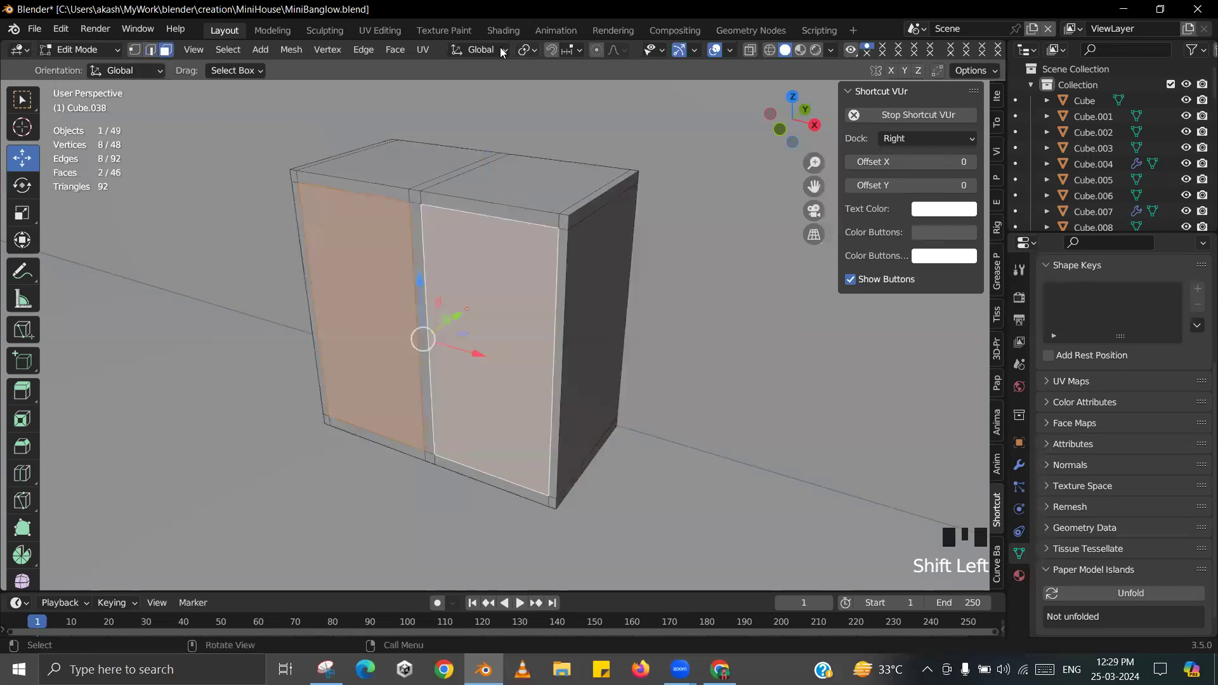
{"action": "left_click", "coordinate": [530, 53]}
{"action": "left_click", "coordinate": [557, 104]}
- Extrude the two front panels repeatedly, shrinking them slightly between extrusions, to form cabinet doors with thin grooves around them
{"action": "middle_click_drag", "start_coordinate": [597, 272], "coordinate": [607, 268]}
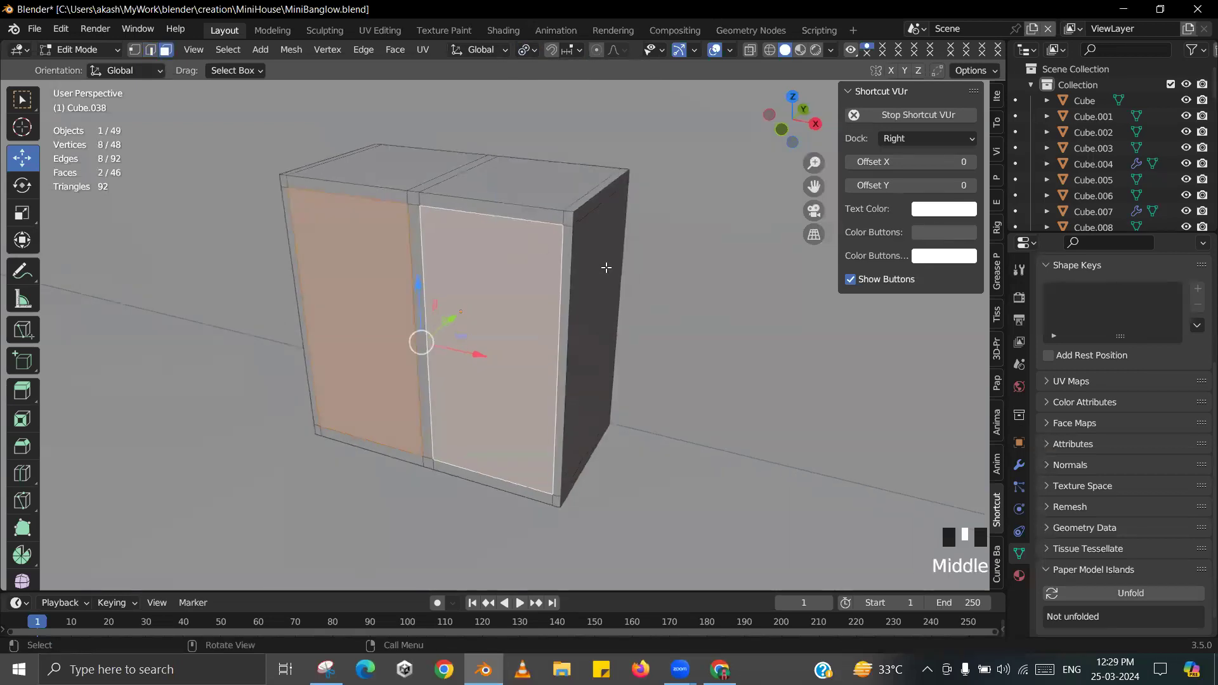
{"action": "scroll", "coordinate": [722, 285], "scroll_direction": "up", "scroll_amount": 1}
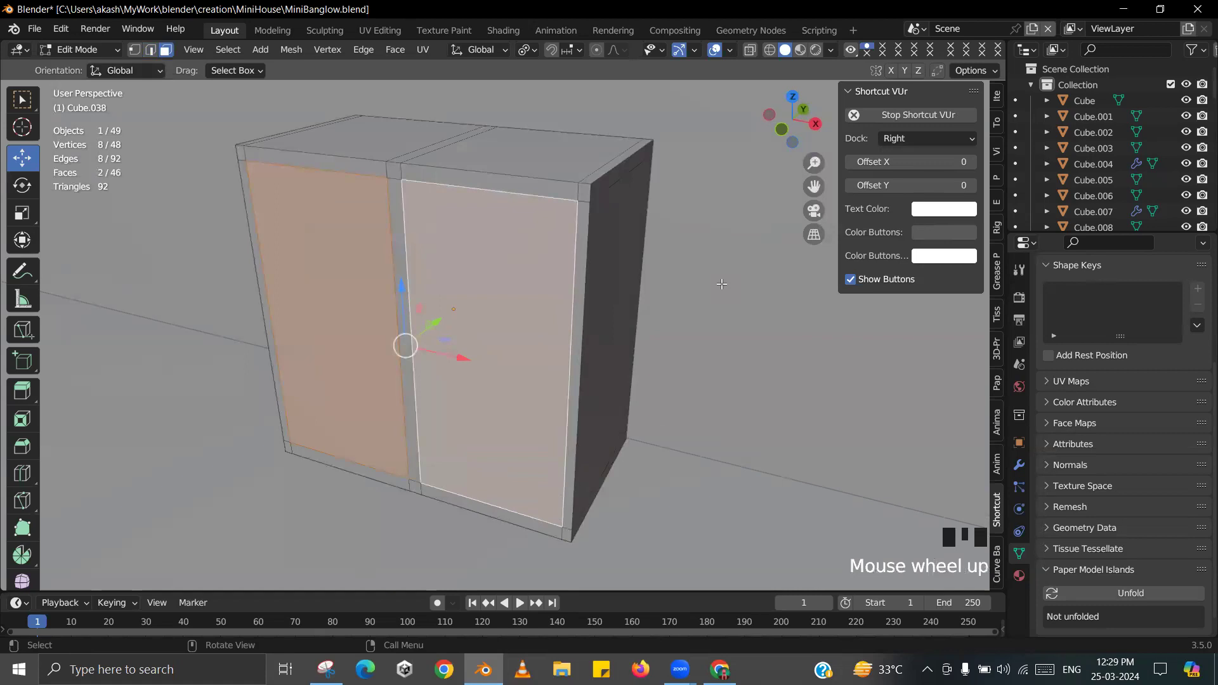
{"action": "key", "text": "e"}
{"action": "left_click", "coordinate": [726, 281]}
{"action": "key", "text": "e"}
{"action": "left_click", "coordinate": [727, 281]}
{"action": "key", "text": "s"}
{"action": "left_click", "coordinate": [720, 280]}
{"action": "key", "text": "e"}
{"action": "left_click", "coordinate": [708, 284]}
- Inspect the finished door panels outside mesh editing, save the file, and reopen the cabinet's mesh for editing
{"action": "key", "text": "Tab"}
{"action": "middle_click_drag", "start_coordinate": [709, 283], "coordinate": [490, 316]}
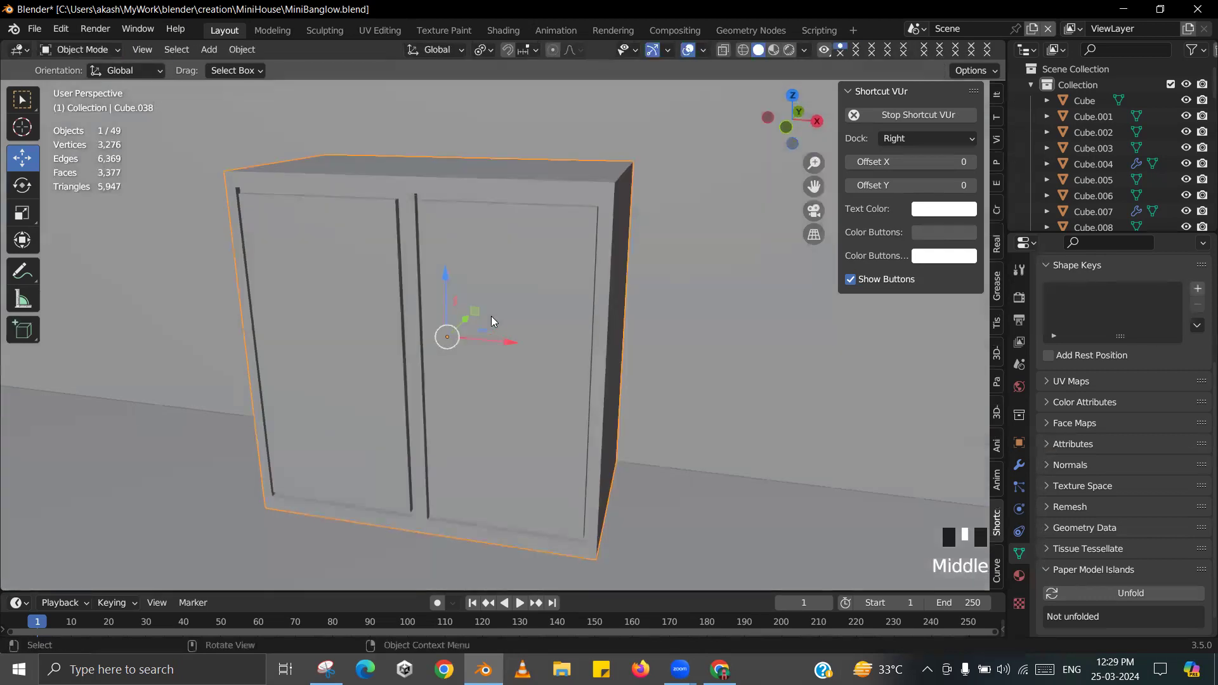
{"action": "key", "text": "ctrl+s"}
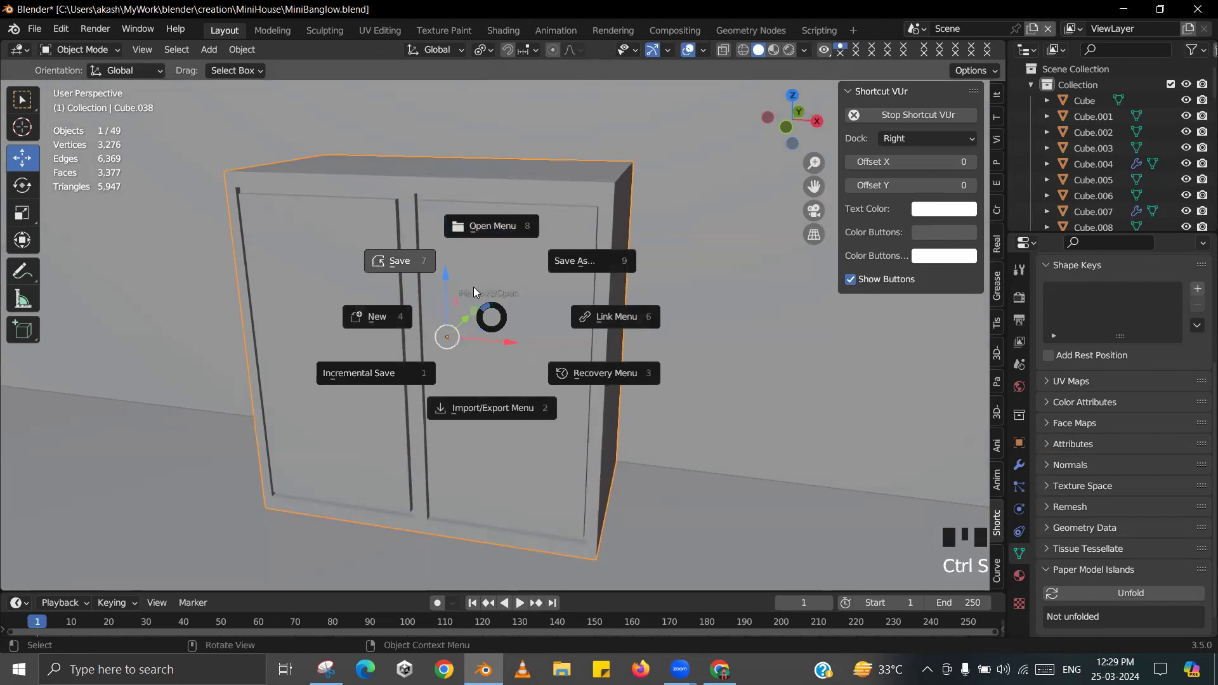
{"action": "left_click", "coordinate": [470, 287]}
{"action": "middle_click_drag", "start_coordinate": [462, 286], "coordinate": [508, 319], "text": "shift"}
{"action": "key", "text": "Tab"}
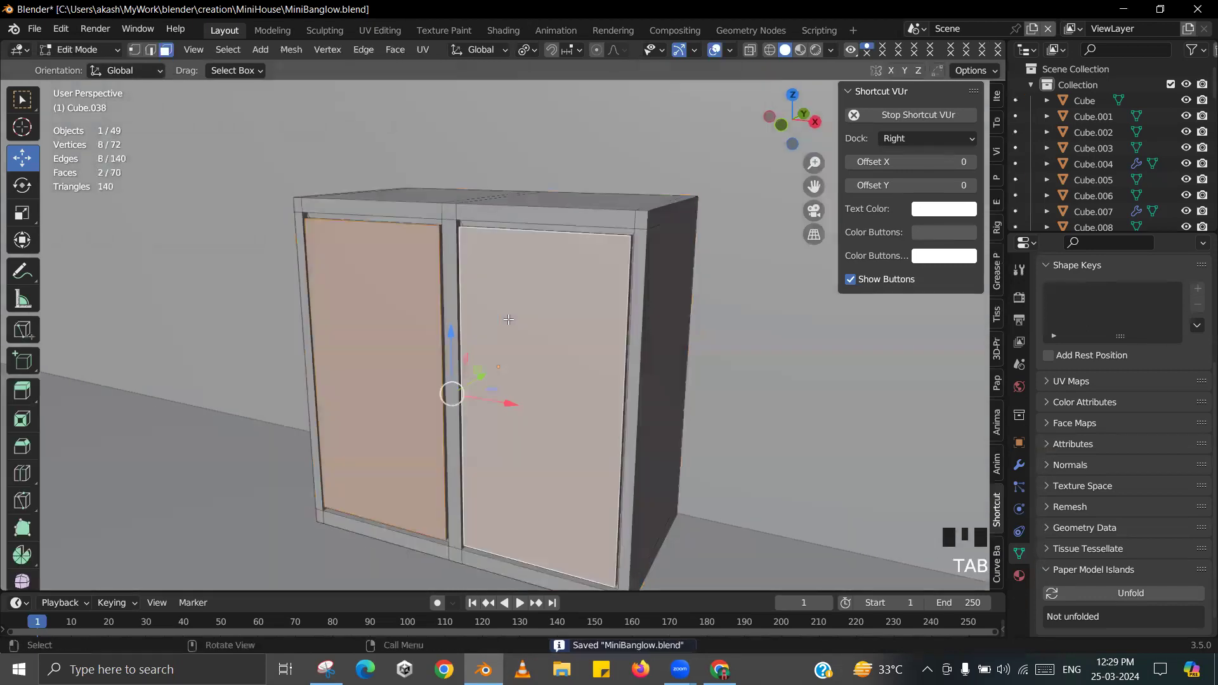
- Extrude the two selected door panel faces and shrink each new face into a small rectangle at its door's centre
{"action": "key", "text": "alt+Tab"}
{"action": "key", "text": "alt+Tab"}
{"action": "middle_click_drag", "start_coordinate": [508, 318], "coordinate": [727, 359], "text": "shift"}
{"action": "scroll", "coordinate": [562, 324], "scroll_direction": "up", "scroll_amount": 2}
{"action": "scroll", "coordinate": [570, 323], "scroll_direction": "down", "scroll_amount": 2}
{"action": "key", "text": "e"}
{"action": "key", "text": "s"}
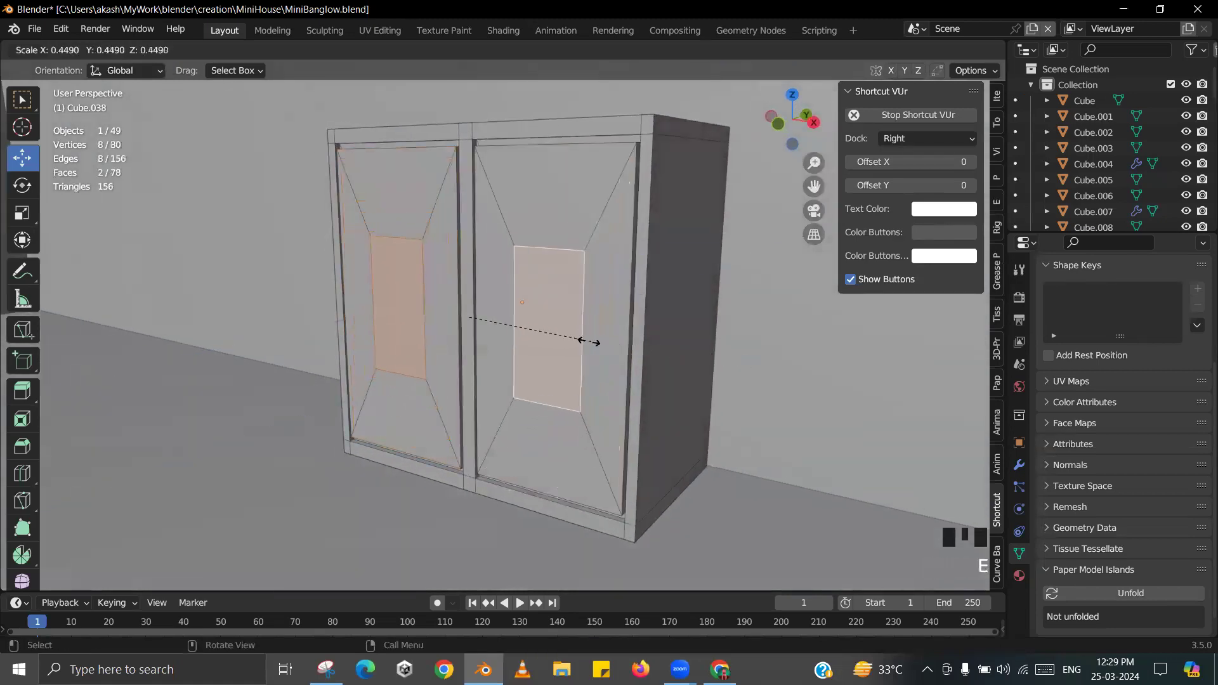
{"action": "left_click", "coordinate": [485, 321]}
{"action": "middle_click_drag", "start_coordinate": [485, 320], "coordinate": [535, 307]}
{"action": "scroll", "coordinate": [532, 304], "scroll_direction": "up", "scroll_amount": 2}
{"action": "key", "text": "s"}
{"action": "key", "text": "x"}
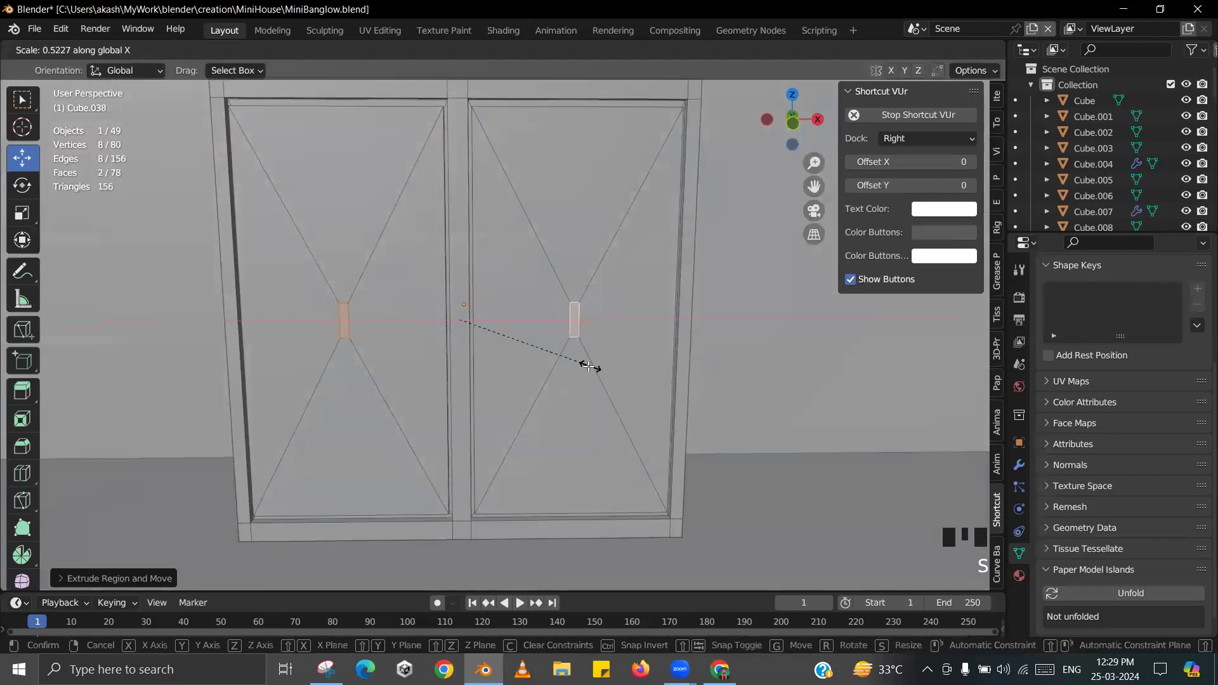
{"action": "right_click", "coordinate": [591, 365]}
- Switch the transform pivot from individual origins to the selection's shared centre and scale the two small faces together along X
{"action": "left_click", "coordinate": [527, 51]}
{"action": "left_click", "coordinate": [559, 120]}
{"action": "key", "text": "s"}
{"action": "key", "text": "x"}
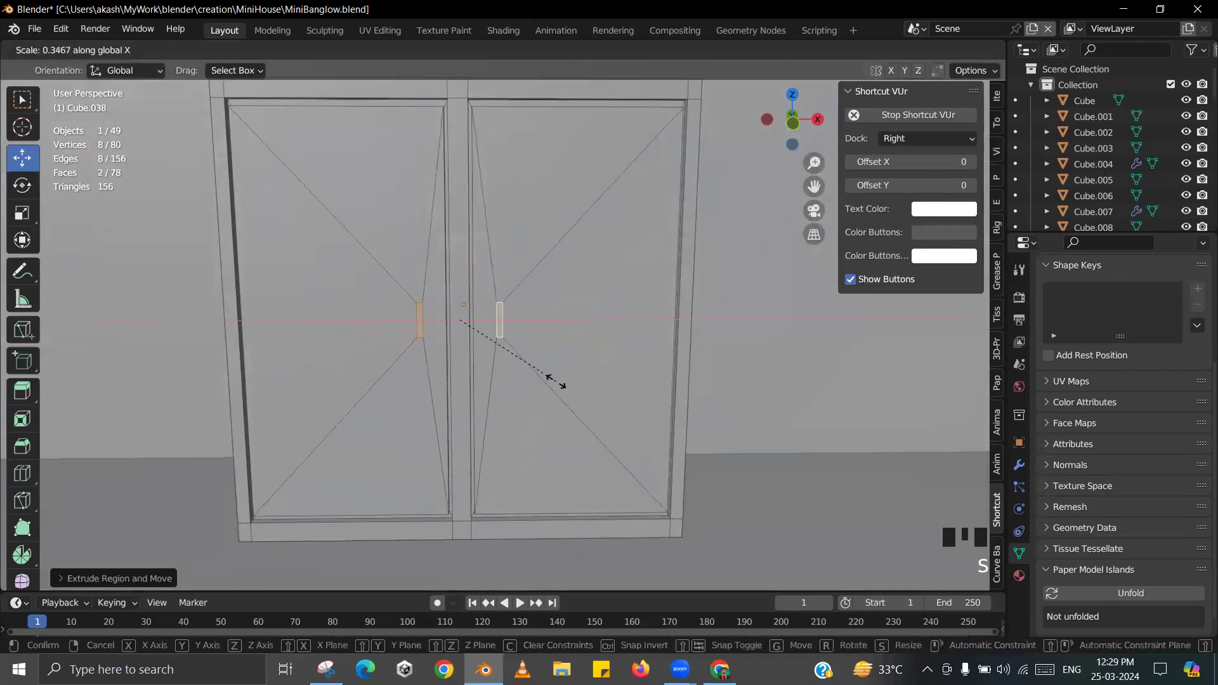
{"action": "left_click", "coordinate": [532, 377]}
- Raise the two small faces slightly along Z and extrude them about 0.05 m out from the doors as handle bases
{"action": "middle_click_drag", "start_coordinate": [532, 377], "coordinate": [478, 272]}
{"action": "left_click_drag", "start_coordinate": [472, 253], "coordinate": [471, 203]}
{"action": "scroll", "coordinate": [506, 291], "scroll_direction": "up", "scroll_amount": 2}
{"action": "middle_click_drag", "start_coordinate": [505, 291], "coordinate": [566, 286]}
{"action": "middle_click_drag", "start_coordinate": [566, 286], "coordinate": [569, 324], "text": "shift"}
{"action": "scroll", "coordinate": [569, 324], "scroll_direction": "up", "scroll_amount": 1}
{"action": "key", "text": "e"}
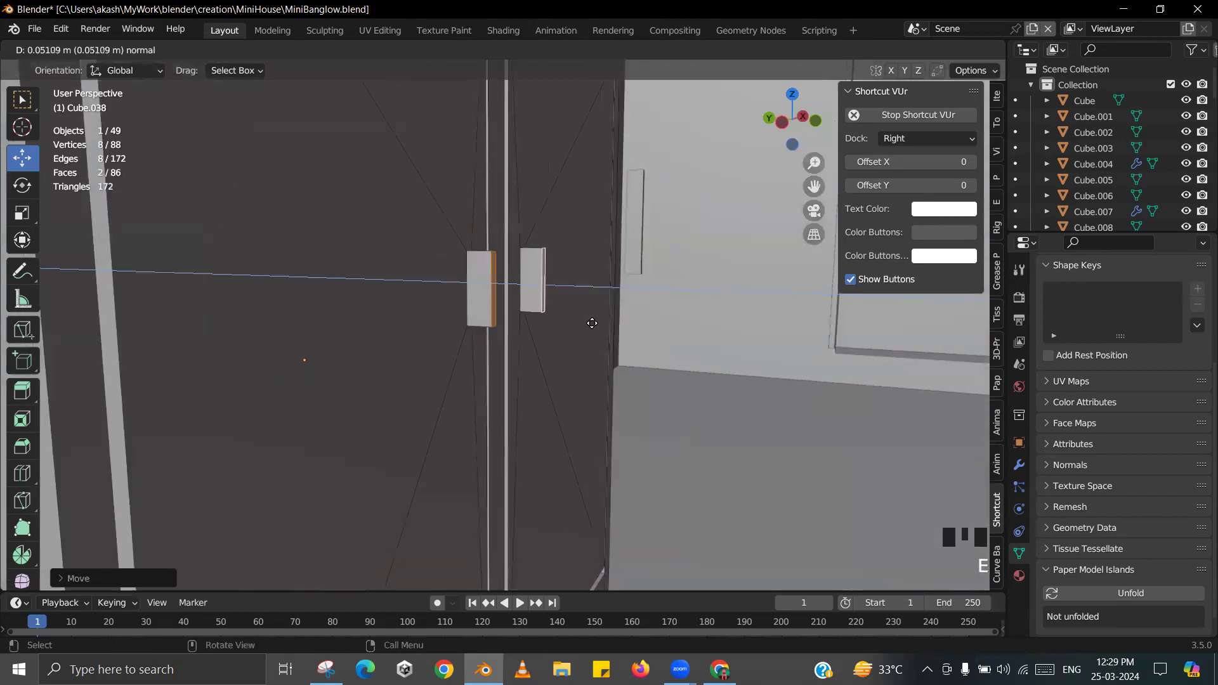
{"action": "left_click", "coordinate": [584, 322]}
- Scale the outer faces of both handle bases to about half their height along Z
{"action": "scroll", "coordinate": [584, 322], "scroll_direction": "down", "scroll_amount": 3}
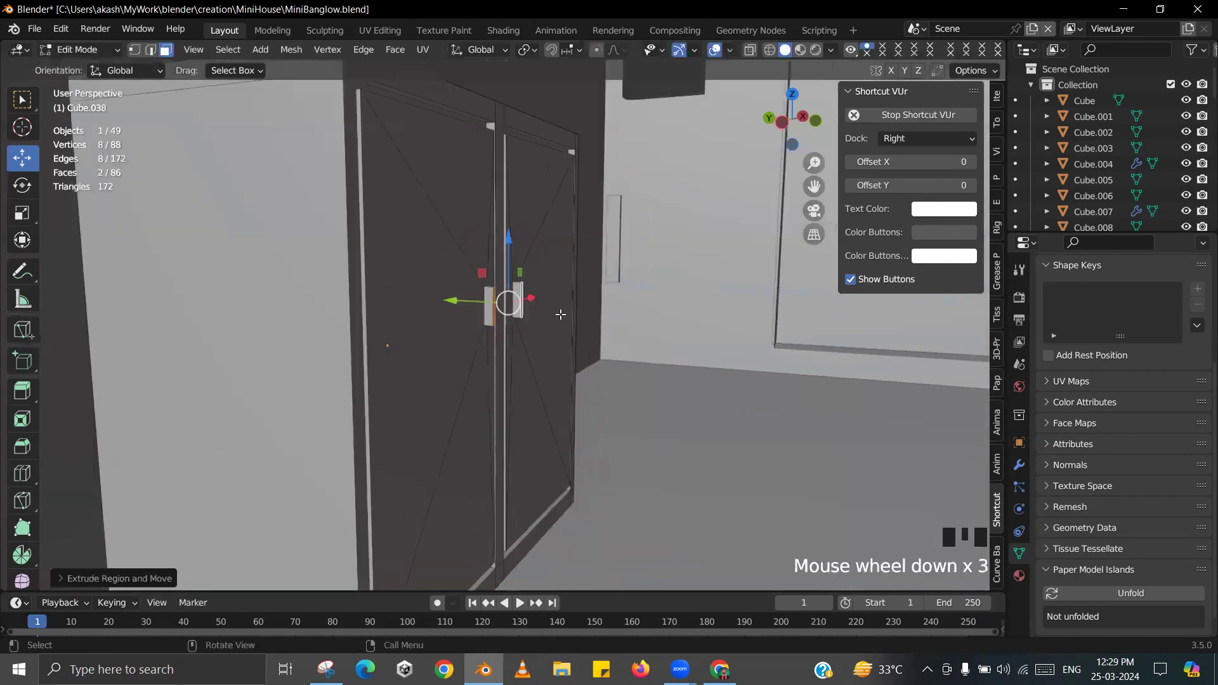
{"action": "middle_click_drag", "start_coordinate": [584, 322], "coordinate": [666, 329]}
{"action": "key", "text": "s"}
{"action": "key", "text": "z"}
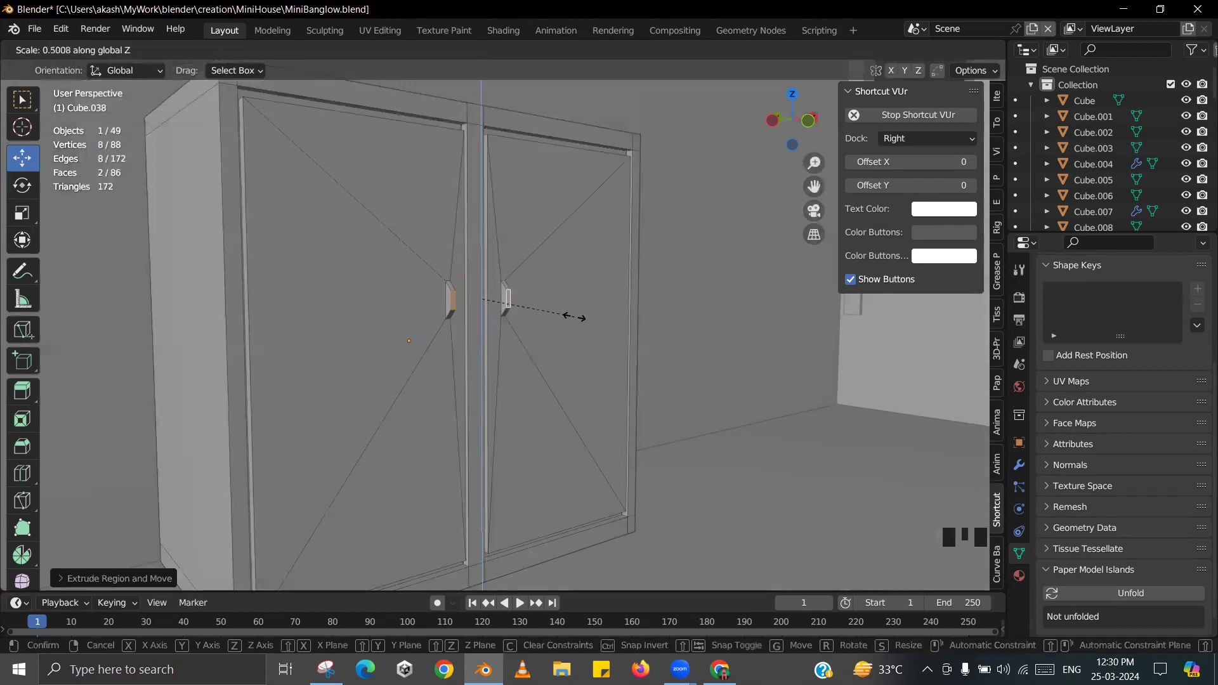
{"action": "left_click", "coordinate": [568, 317]}
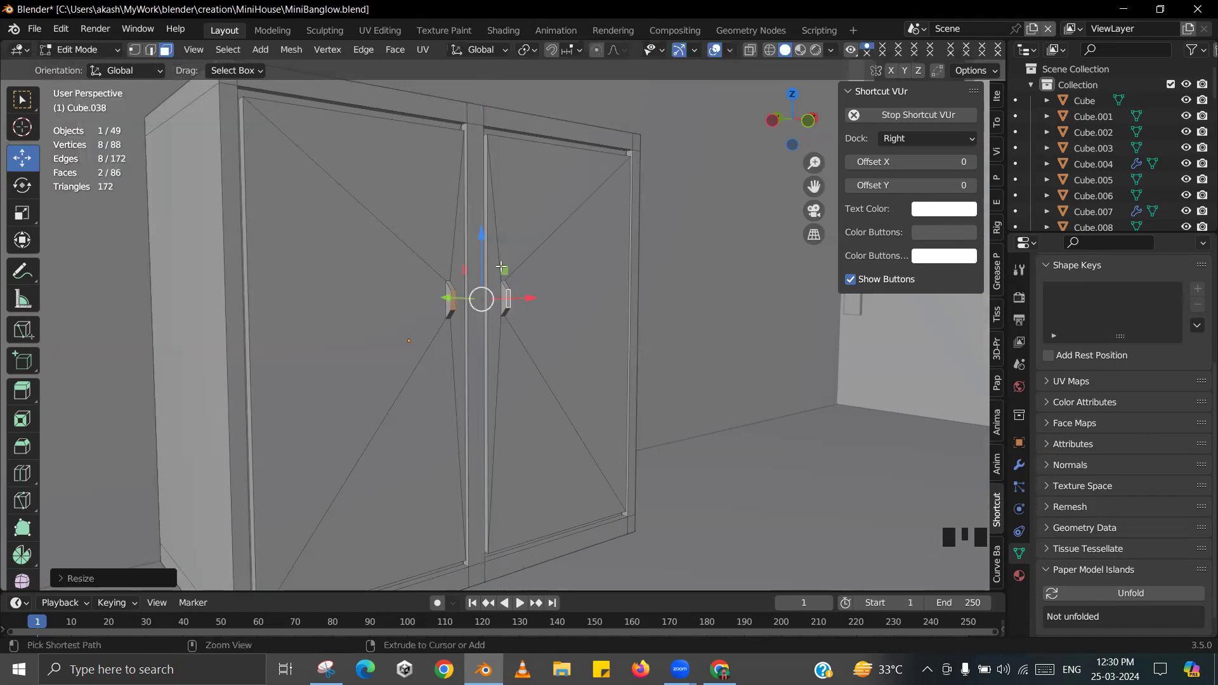
- Raise both complete handle bases about 0.06 m along Z and extrude only their outer faces outward about 0.05 m
{"action": "key", "text": "ctrl+KP_Add"}
{"action": "left_click_drag", "start_coordinate": [483, 237], "coordinate": [483, 222]}
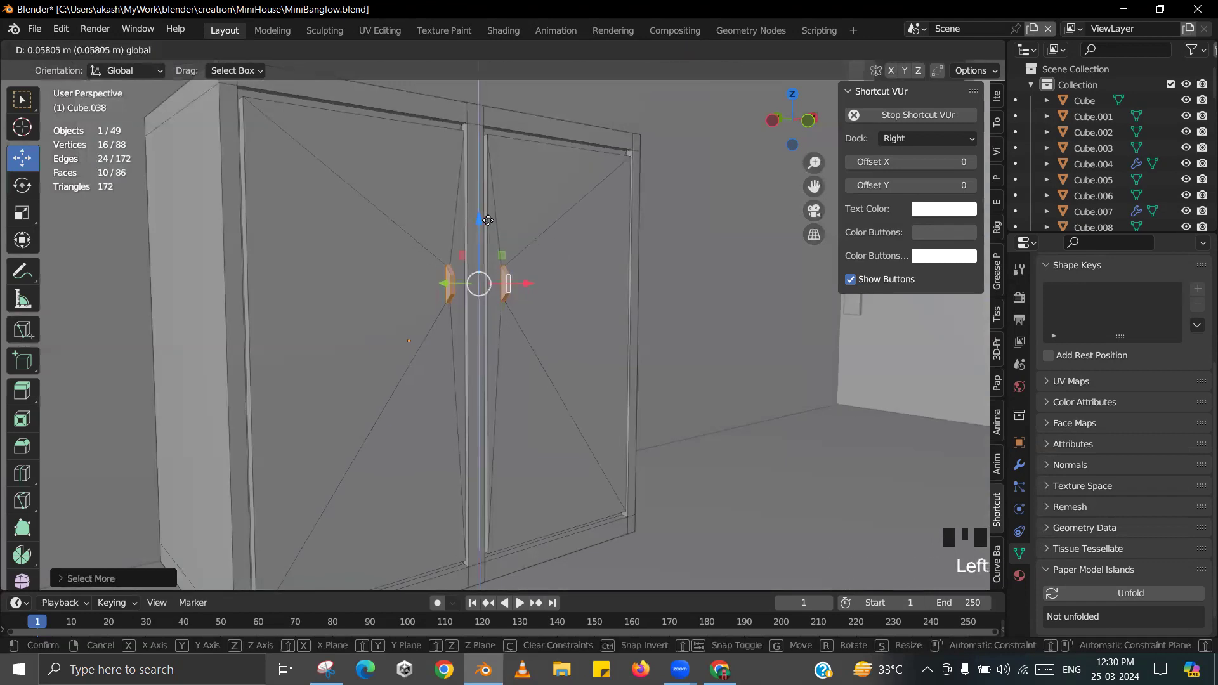
{"action": "scroll", "coordinate": [496, 270], "scroll_direction": "up", "scroll_amount": 2}
{"action": "key", "text": "ctrl+KP_Subtract"}
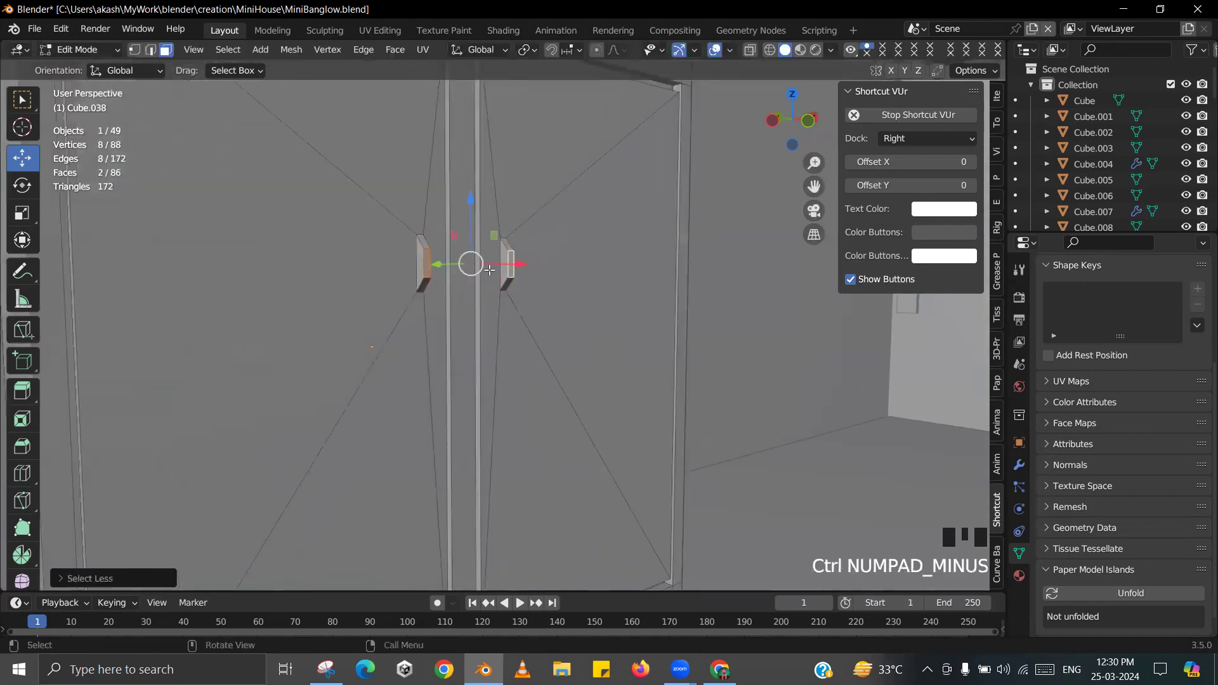
{"action": "middle_click_drag", "start_coordinate": [496, 271], "coordinate": [507, 269]}
{"action": "key", "text": "e"}
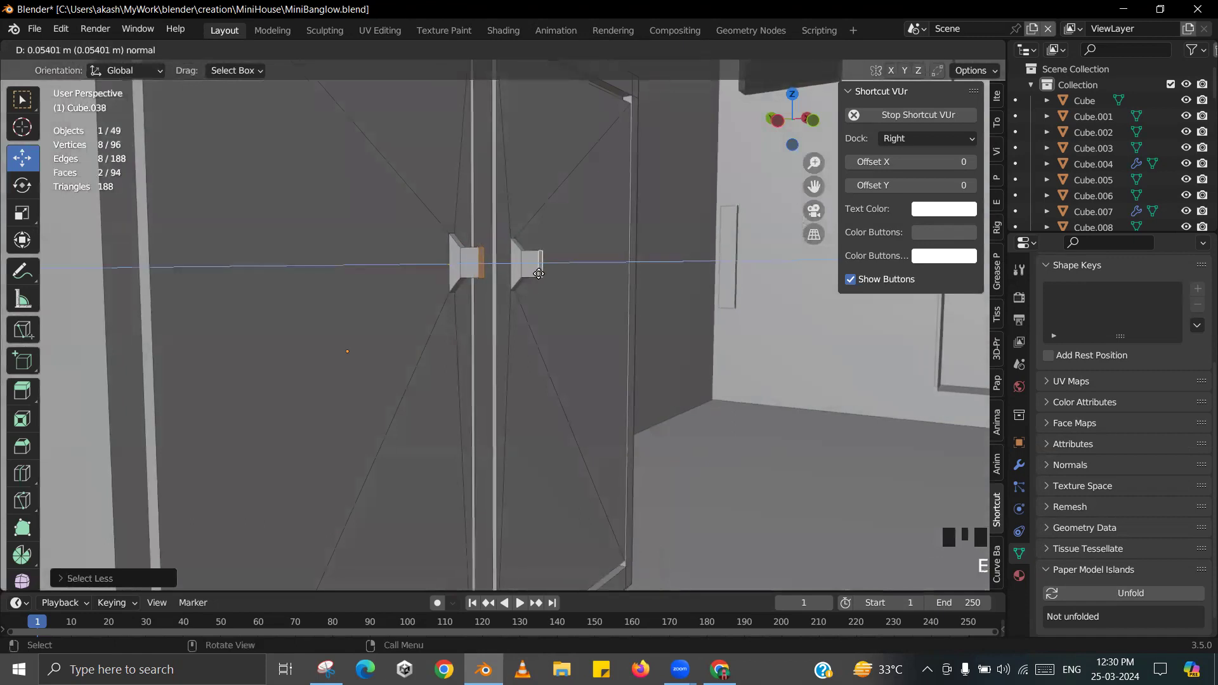
{"action": "left_click", "coordinate": [534, 275]}
- Select the underside faces of both protruding handle stubs and extrude them downward to form long door handles
{"action": "middle_click_drag", "start_coordinate": [534, 274], "coordinate": [543, 239]}
{"action": "scroll", "coordinate": [543, 239], "scroll_direction": "up", "scroll_amount": 3}
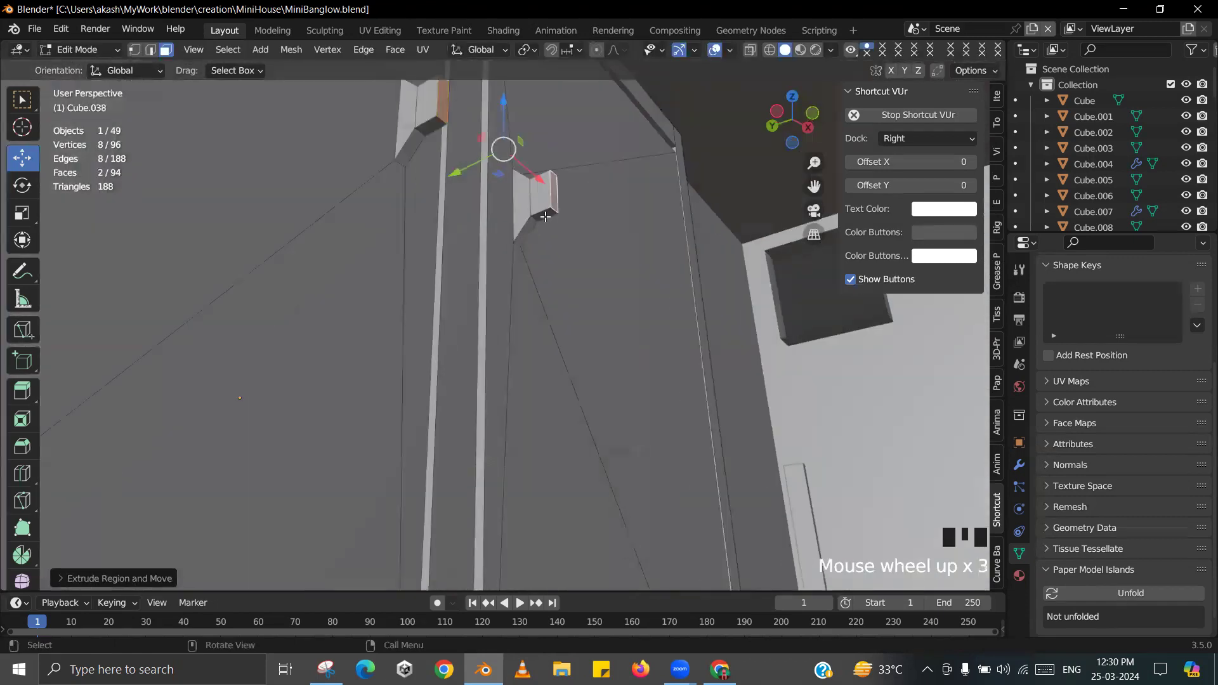
{"action": "left_click", "coordinate": [545, 218]}
{"action": "left_click", "coordinate": [431, 122], "text": "shift"}
{"action": "middle_click_drag", "start_coordinate": [431, 122], "coordinate": [528, 293]}
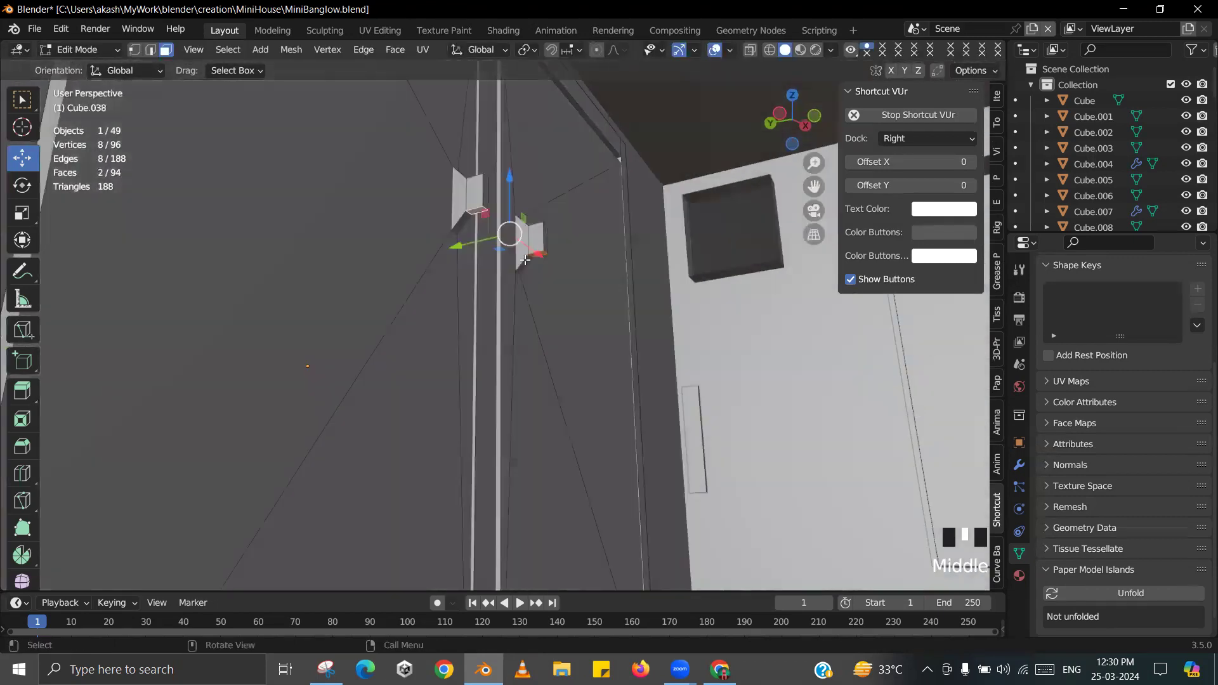
{"action": "key", "text": "e"}
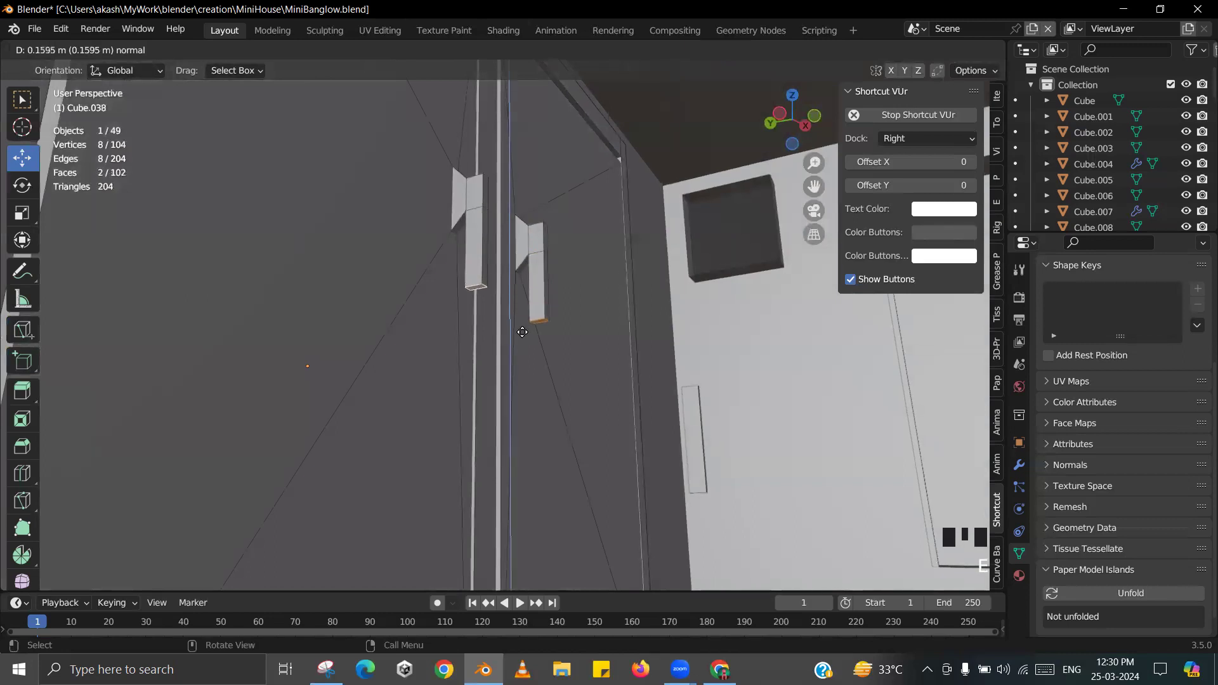
{"action": "left_click", "coordinate": [521, 348]}
- Leave mesh editing, save the file, and inspect the cabinet with its handles from several distances and angles
{"action": "scroll", "coordinate": [505, 321], "scroll_direction": "down", "scroll_amount": 3}
{"action": "middle_click_drag", "start_coordinate": [506, 321], "coordinate": [511, 348]}
{"action": "key", "text": "Tab"}
{"action": "key", "text": "ctrl+s"}
{"action": "scroll", "coordinate": [487, 375], "scroll_direction": "down", "scroll_amount": 2}
{"action": "scroll", "coordinate": [516, 381], "scroll_direction": "up", "scroll_amount": 4}
{"action": "scroll", "coordinate": [529, 407], "scroll_direction": "down", "scroll_amount": 2}
{"action": "scroll", "coordinate": [485, 350], "scroll_direction": "up", "scroll_amount": 2}
{"action": "scroll", "coordinate": [495, 381], "scroll_direction": "down", "scroll_amount": 3}
{"action": "scroll", "coordinate": [541, 358], "scroll_direction": "up", "scroll_amount": 2}
{"action": "scroll", "coordinate": [536, 359], "scroll_direction": "down", "scroll_amount": 2}
{"action": "scroll", "coordinate": [587, 418], "scroll_direction": "up", "scroll_amount": 2}
{"action": "middle_click_drag", "start_coordinate": [587, 418], "coordinate": [537, 355]}
{"action": "middle_click_drag", "start_coordinate": [551, 349], "coordinate": [544, 324]}
- Cut an edge loop across the cabinet's top and sides, parallel to the doors, and slide it close to the front edge
{"action": "key", "text": "Tab"}
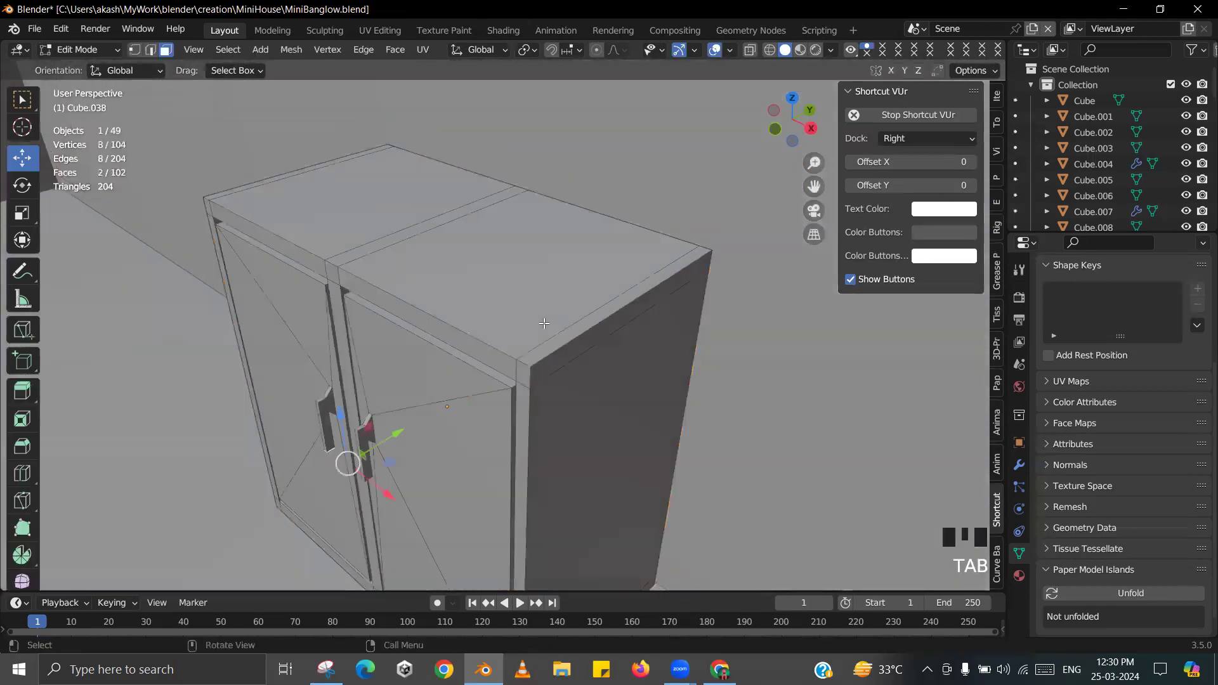
{"action": "key", "text": "ctrl+r"}
{"action": "left_click", "coordinate": [546, 316]}
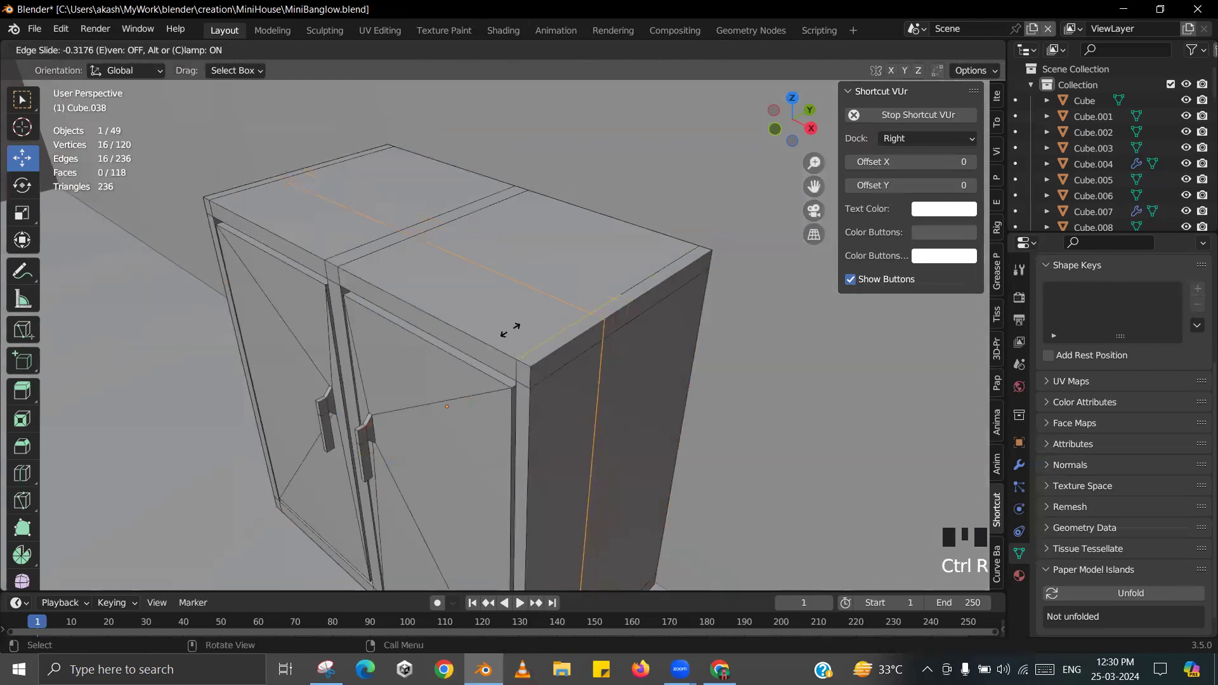
{"action": "left_click", "coordinate": [465, 363]}
{"action": "middle_click_drag", "start_coordinate": [467, 361], "coordinate": [477, 359]}
- Select the narrow strip of top faces along the cabinet's front edge and extrude it upward about 0.1 m
{"action": "left_click", "coordinate": [166, 49]}
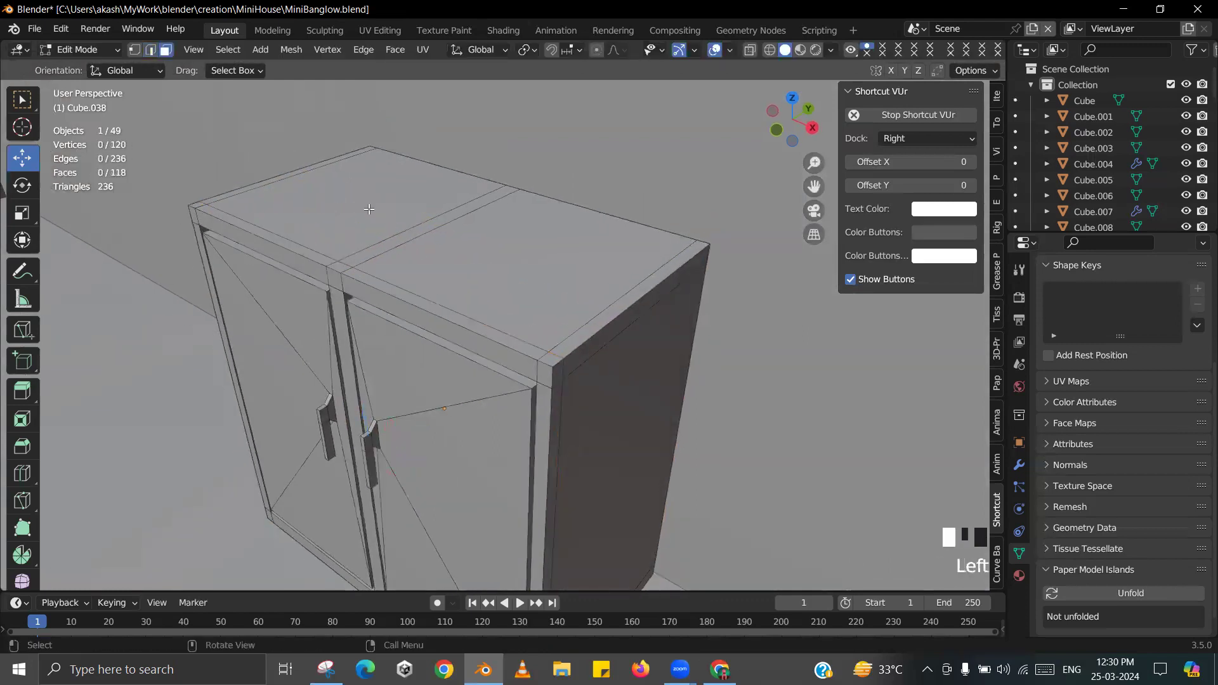
{"action": "left_click", "coordinate": [549, 355]}
{"action": "middle_click_drag", "start_coordinate": [551, 356], "coordinate": [381, 395]}
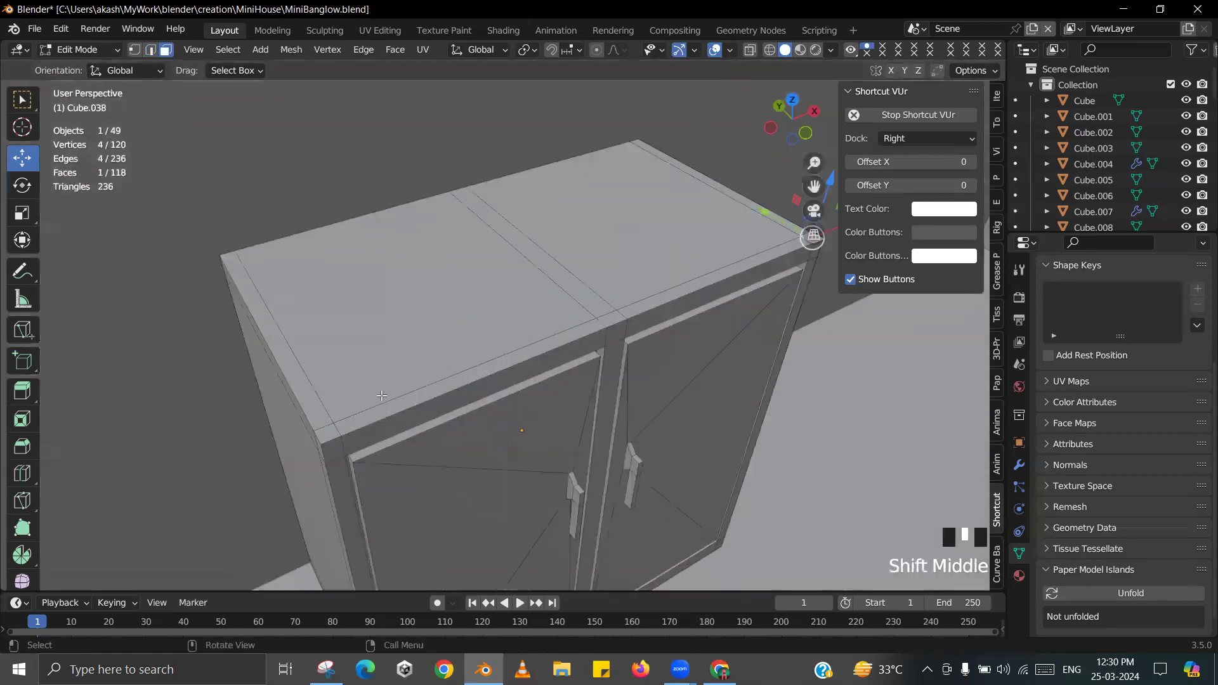
{"action": "left_click", "coordinate": [326, 435], "text": "ctrl"}
{"action": "middle_click_drag", "start_coordinate": [554, 416], "coordinate": [560, 380], "text": "shift"}
{"action": "key", "text": "e"}
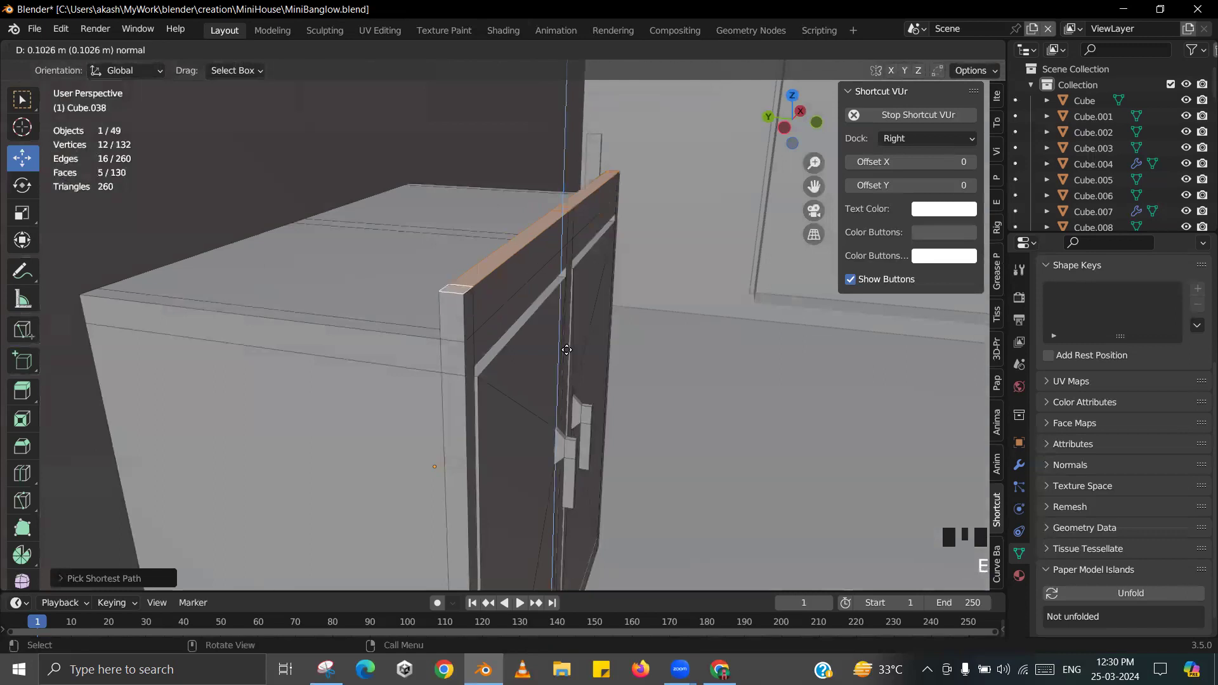
{"action": "left_click", "coordinate": [565, 350]}
- Select the rear-facing faces at both ends of the raised front lip and extrude them back along the cabinet's sides
{"action": "middle_click_drag", "start_coordinate": [484, 333], "coordinate": [322, 368]}
{"action": "left_click", "coordinate": [369, 413]}
{"action": "middle_click_drag", "start_coordinate": [692, 368], "coordinate": [571, 398]}
{"action": "left_click", "coordinate": [640, 273], "text": "shift"}
{"action": "middle_click_drag", "start_coordinate": [639, 279], "coordinate": [474, 409]}
- Leave mesh editing, save the file, and check the raised rim around the cabinet top
{"action": "key", "text": "Tab"}
{"action": "key", "text": "ctrl+s"}
{"action": "scroll", "coordinate": [447, 252], "scroll_direction": "down", "scroll_amount": 4}
{"action": "scroll", "coordinate": [470, 298], "scroll_direction": "up", "scroll_amount": 2}
{"action": "scroll", "coordinate": [479, 370], "scroll_direction": "up", "scroll_amount": 2}
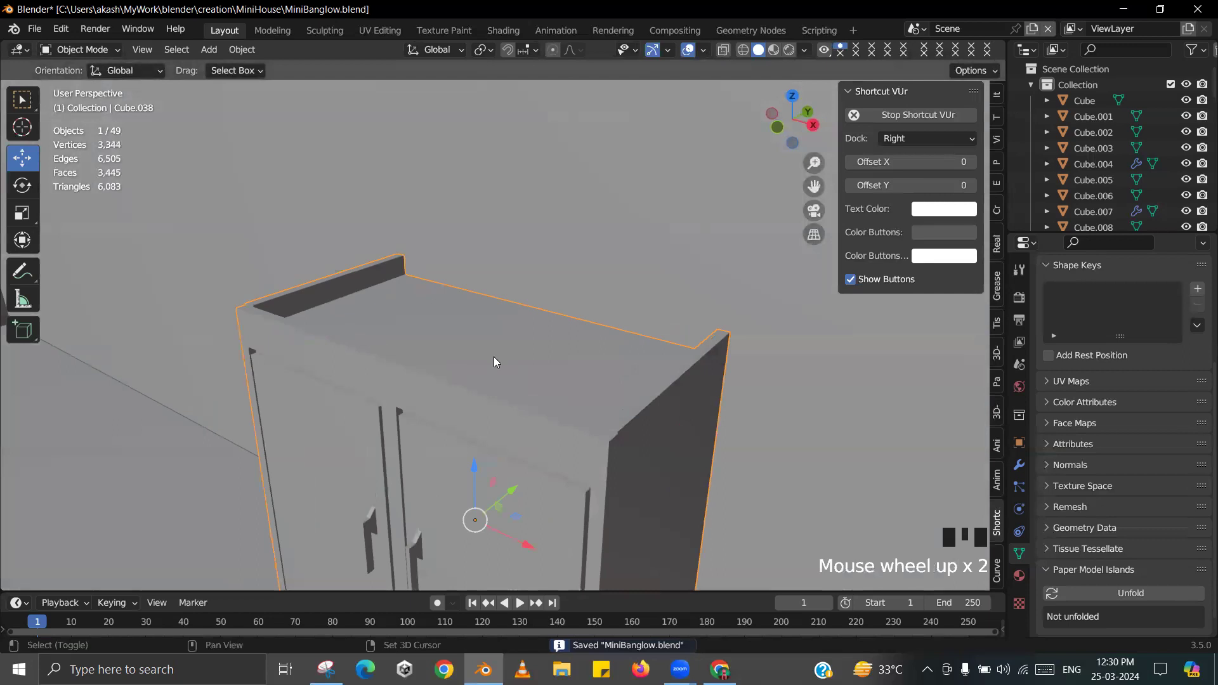
- Snap the 3D cursor to the selected cabinet and add a mesh circle there
{"action": "key", "text": "shift+s"}
{"action": "key", "text": "shift+a"}
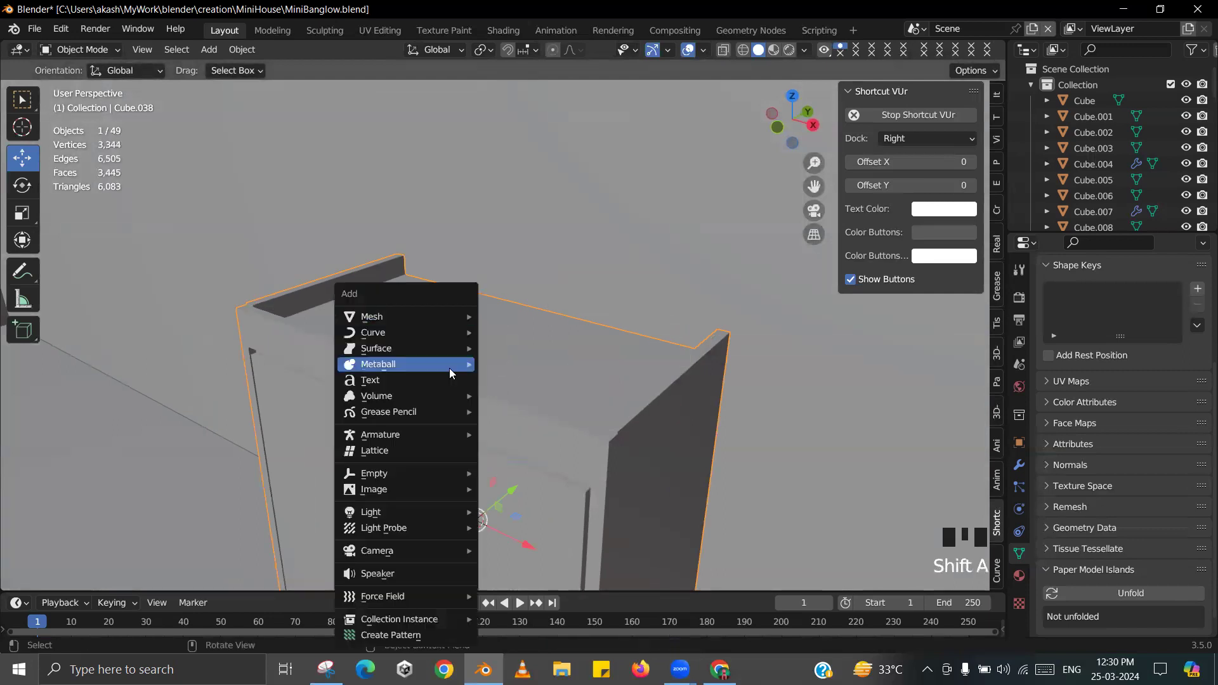
{"action": "key", "text": "shift+a"}
{"action": "mouse_move", "coordinate": [310, 201]}
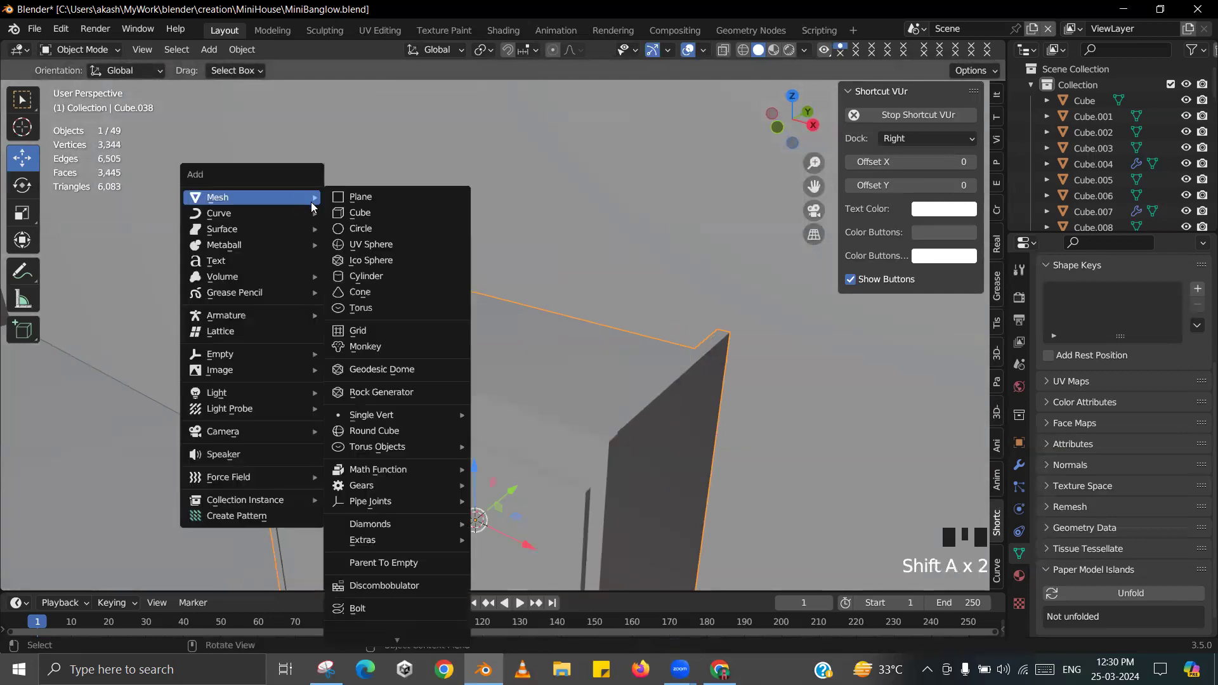
{"action": "left_click", "coordinate": [364, 231]}
- Raise the circle to the cabinet's top surface and scale it down to a small ring
{"action": "left_click_drag", "start_coordinate": [477, 468], "coordinate": [471, 276]}
{"action": "key", "text": "s"}
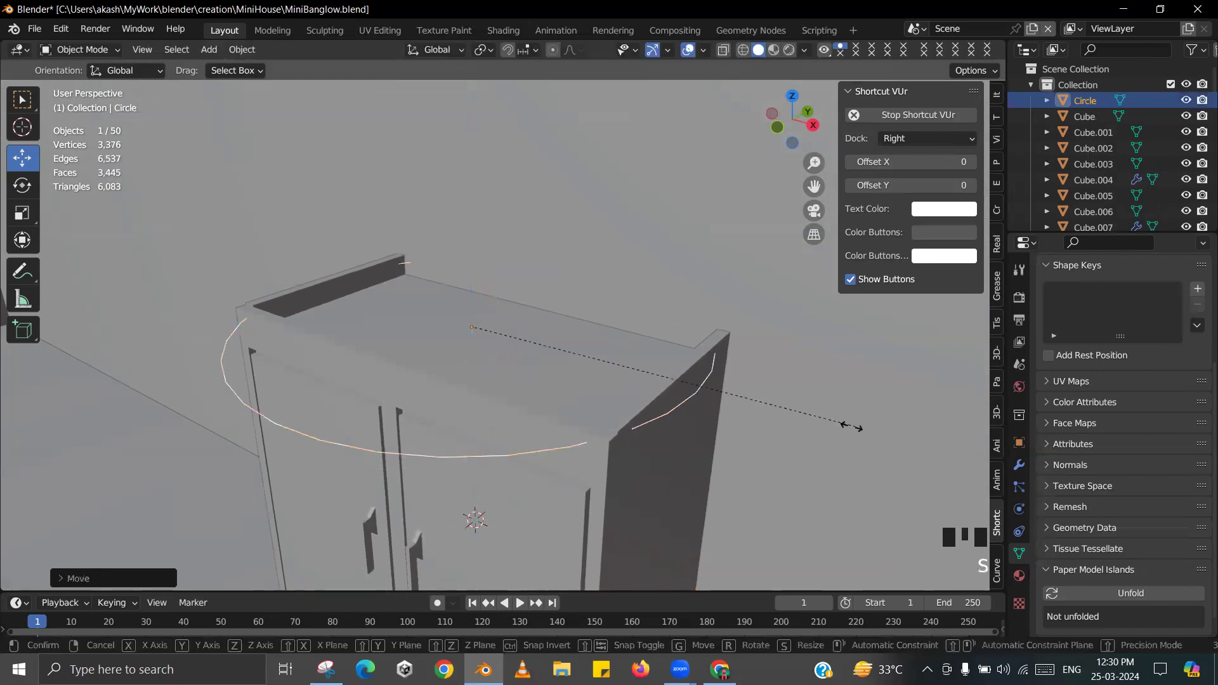
{"action": "left_click", "coordinate": [500, 331]}
{"action": "scroll", "coordinate": [498, 356], "scroll_direction": "up", "scroll_amount": 3}
{"action": "key", "text": "KP_Decimal"}
{"action": "scroll", "coordinate": [504, 379], "scroll_direction": "down", "scroll_amount": 3}
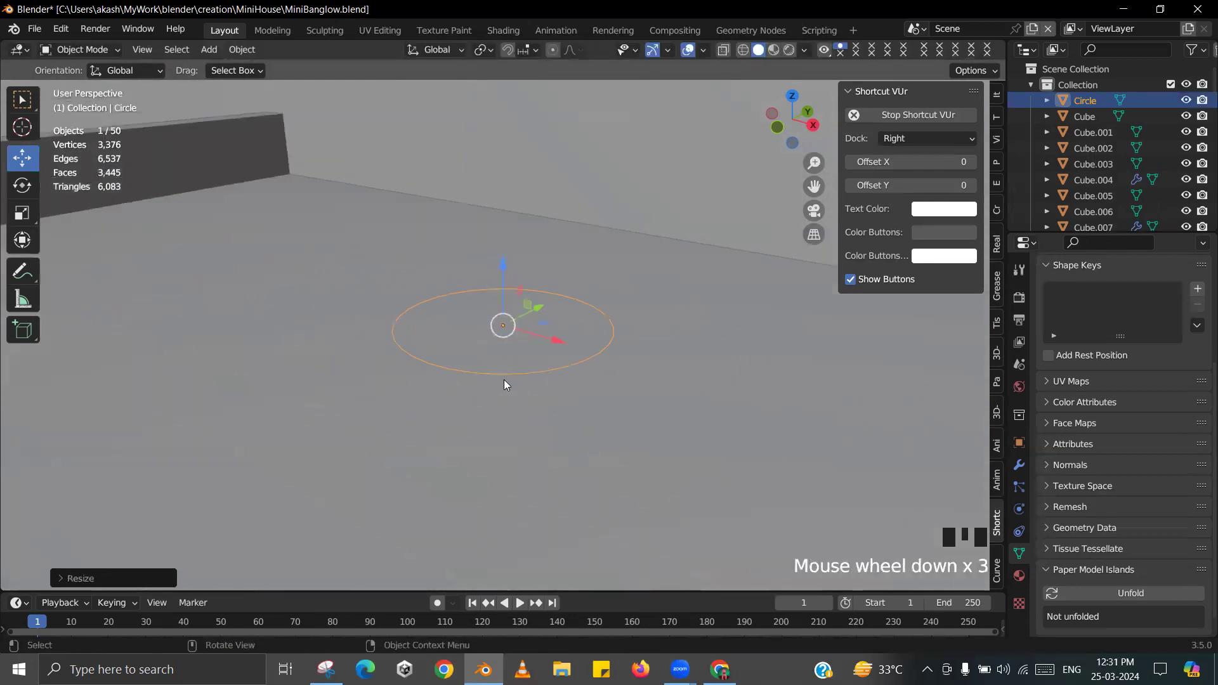
- Snap the 3D cursor to the small circle on the cabinet top and delete the circle
{"action": "middle_click_drag", "start_coordinate": [505, 383], "coordinate": [484, 289]}
{"action": "key", "text": "shift+s"}
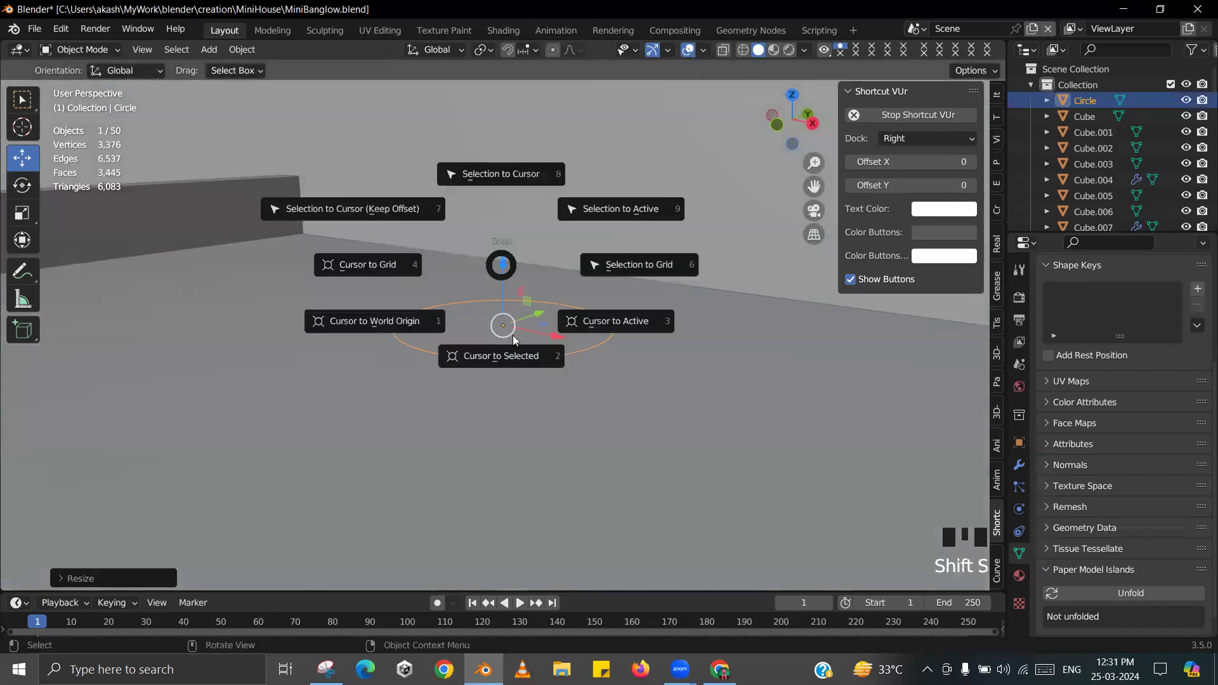
{"action": "left_click", "coordinate": [512, 334]}
{"action": "scroll", "coordinate": [549, 387], "scroll_direction": "down", "scroll_amount": 8}
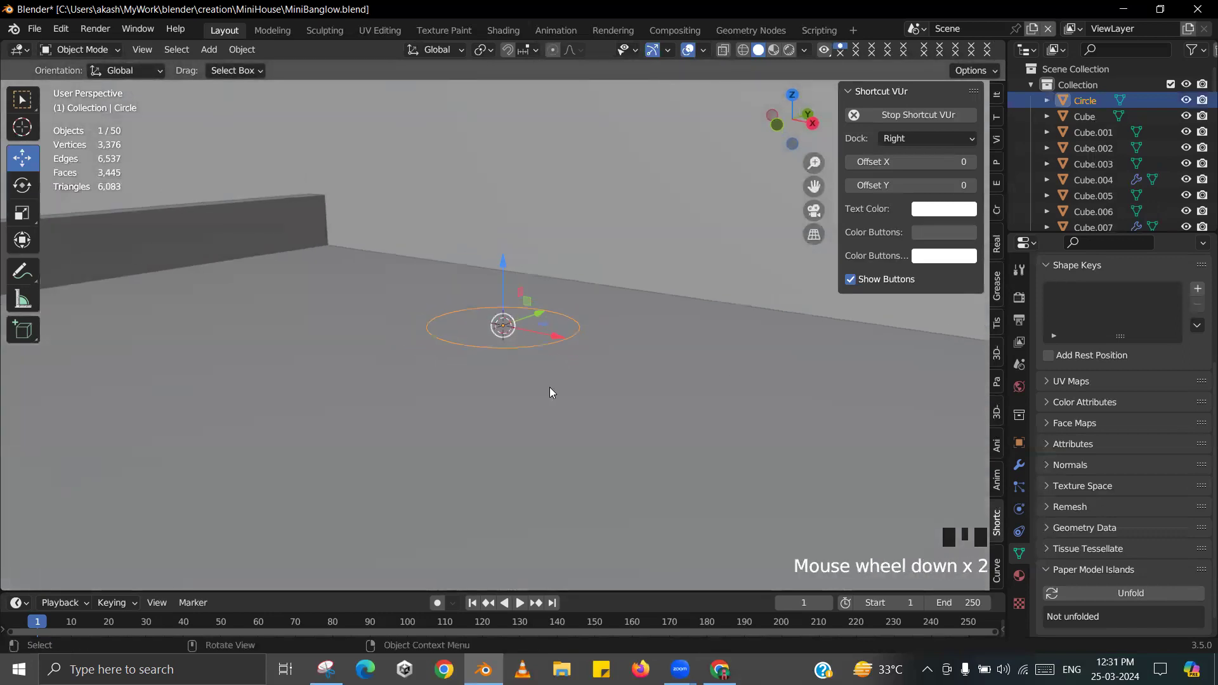
{"action": "key", "text": "x"}
{"action": "left_click", "coordinate": [540, 300]}
- Add a UV sphere at the 3D cursor and scale it down to a small ball on the cabinet top
{"action": "key", "text": "shift+a"}
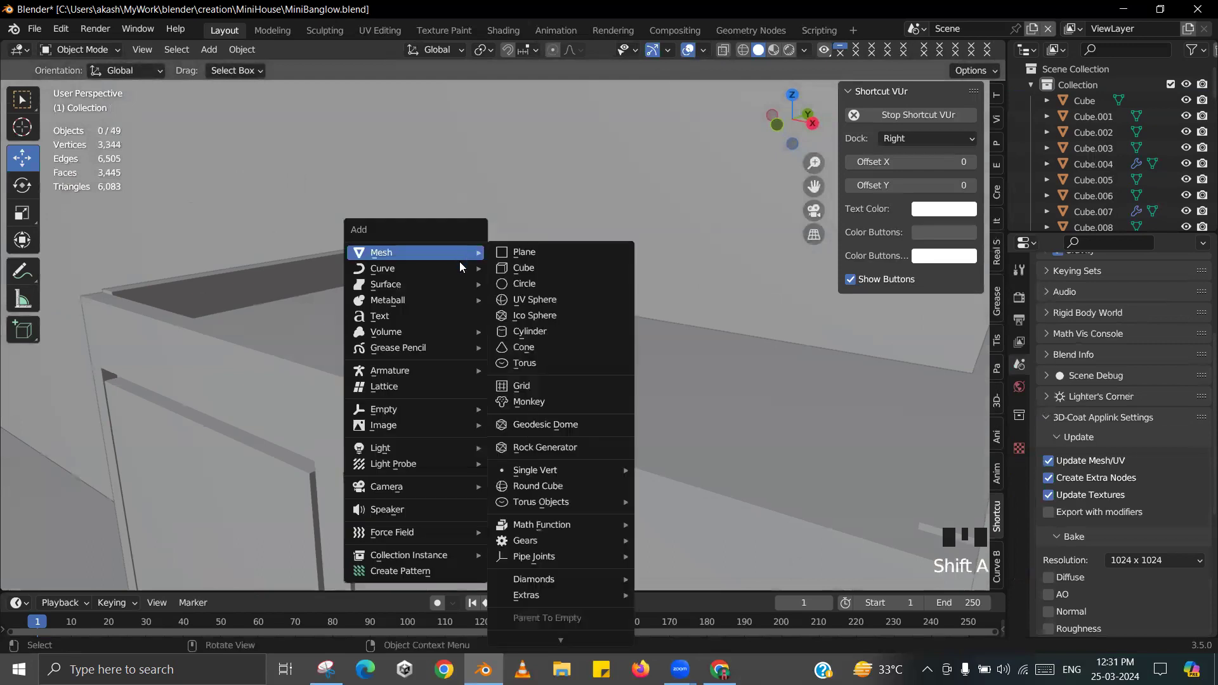
{"action": "mouse_move", "coordinate": [466, 253]}
{"action": "left_click", "coordinate": [555, 300]}
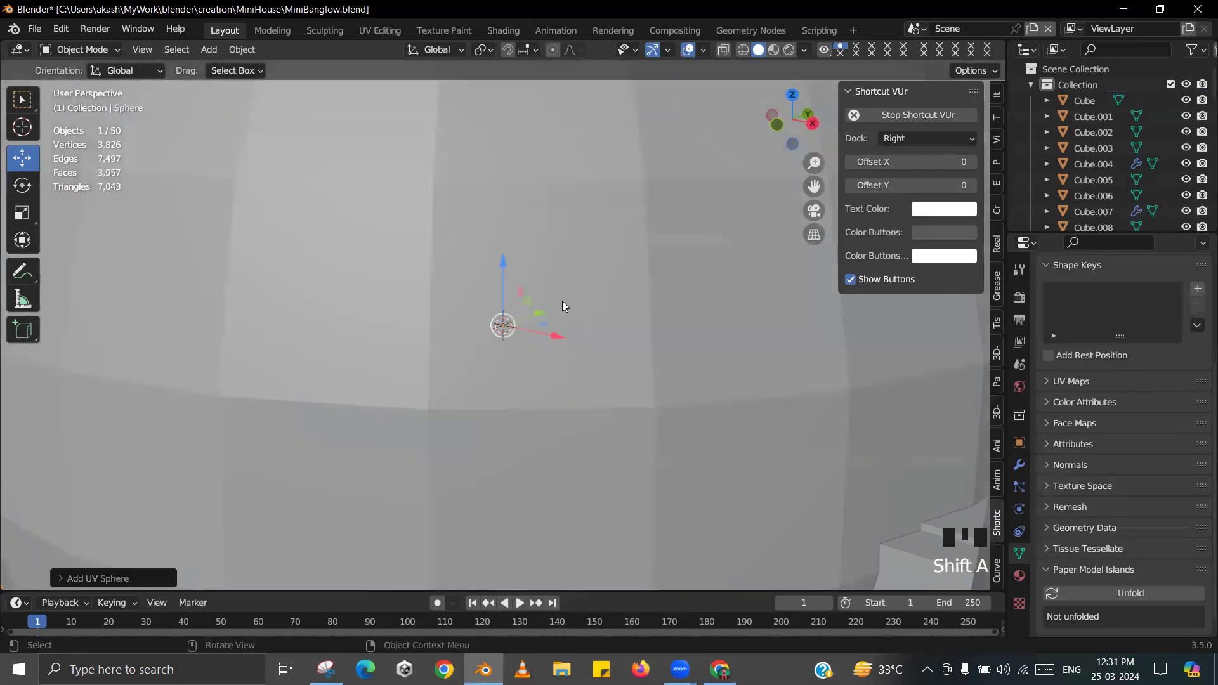
{"action": "scroll", "coordinate": [602, 327], "scroll_direction": "down", "scroll_amount": 2}
{"action": "key", "text": "s"}
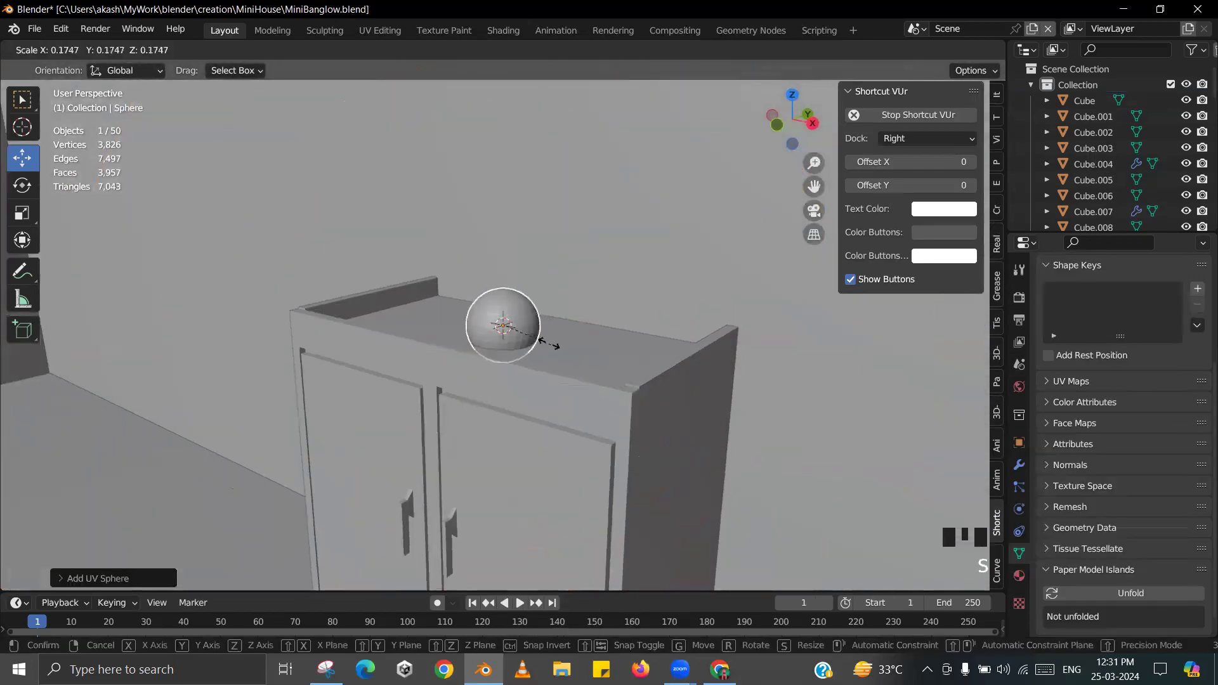
{"action": "left_click", "coordinate": [529, 344]}
{"action": "scroll", "coordinate": [547, 342], "scroll_direction": "up", "scroll_amount": 2}
{"action": "scroll", "coordinate": [547, 342], "scroll_direction": "up", "scroll_amount": 1}
{"action": "scroll", "coordinate": [539, 343], "scroll_direction": "up", "scroll_amount": 1, "text": "shift"}
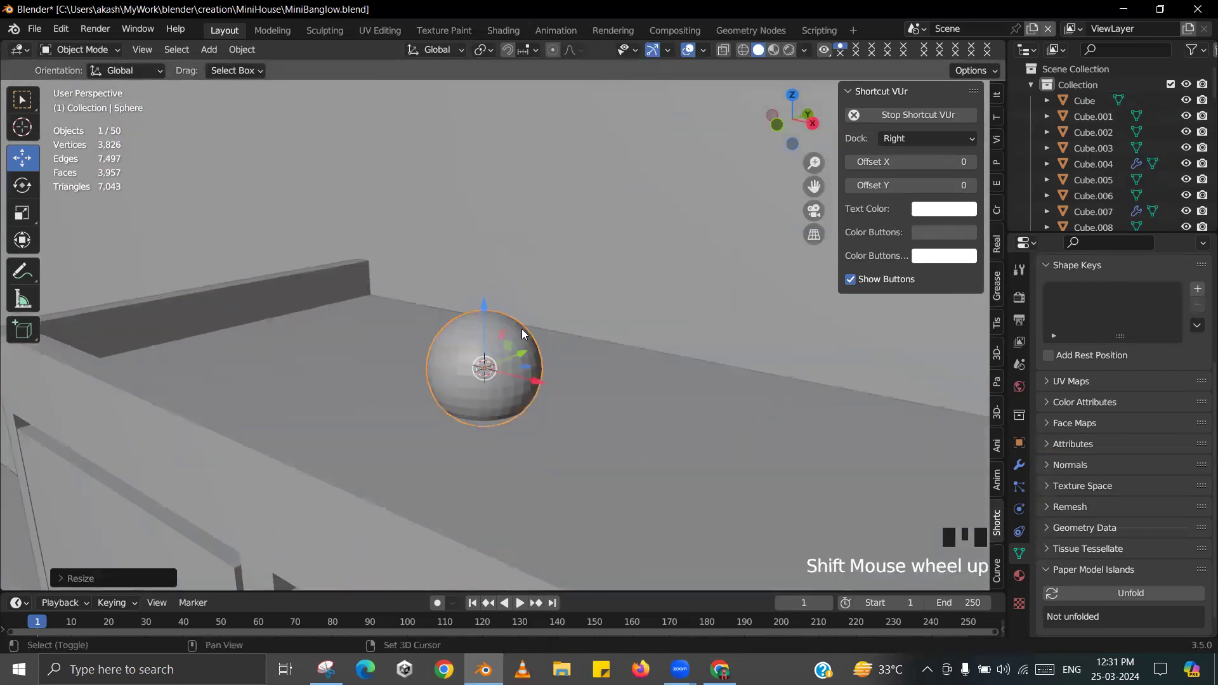
{"action": "scroll", "coordinate": [529, 343], "scroll_direction": "down", "scroll_amount": 11}
{"action": "scroll", "coordinate": [533, 350], "scroll_direction": "up", "scroll_amount": 10}
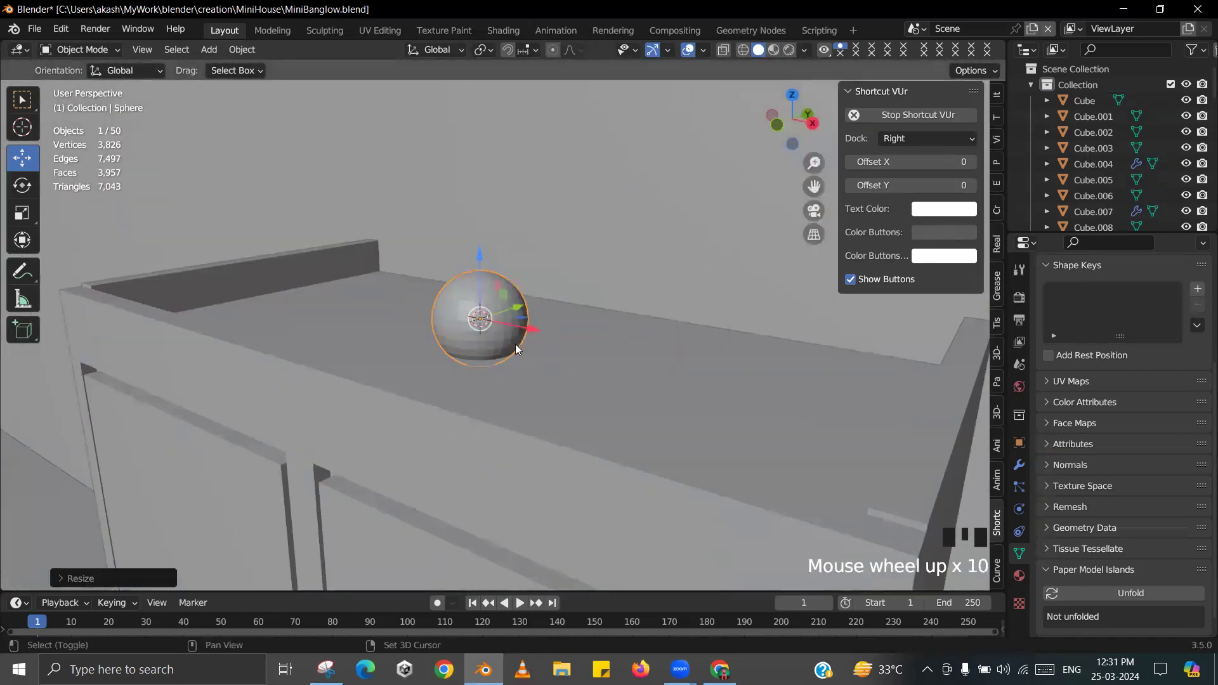
- Shade the sphere smooth and raise it slightly along Z so it rests on the cabinet top
{"action": "right_click", "coordinate": [498, 312]}
{"action": "left_click", "coordinate": [488, 262]}
{"action": "middle_click_drag", "start_coordinate": [530, 361], "coordinate": [512, 328], "text": "shift"}
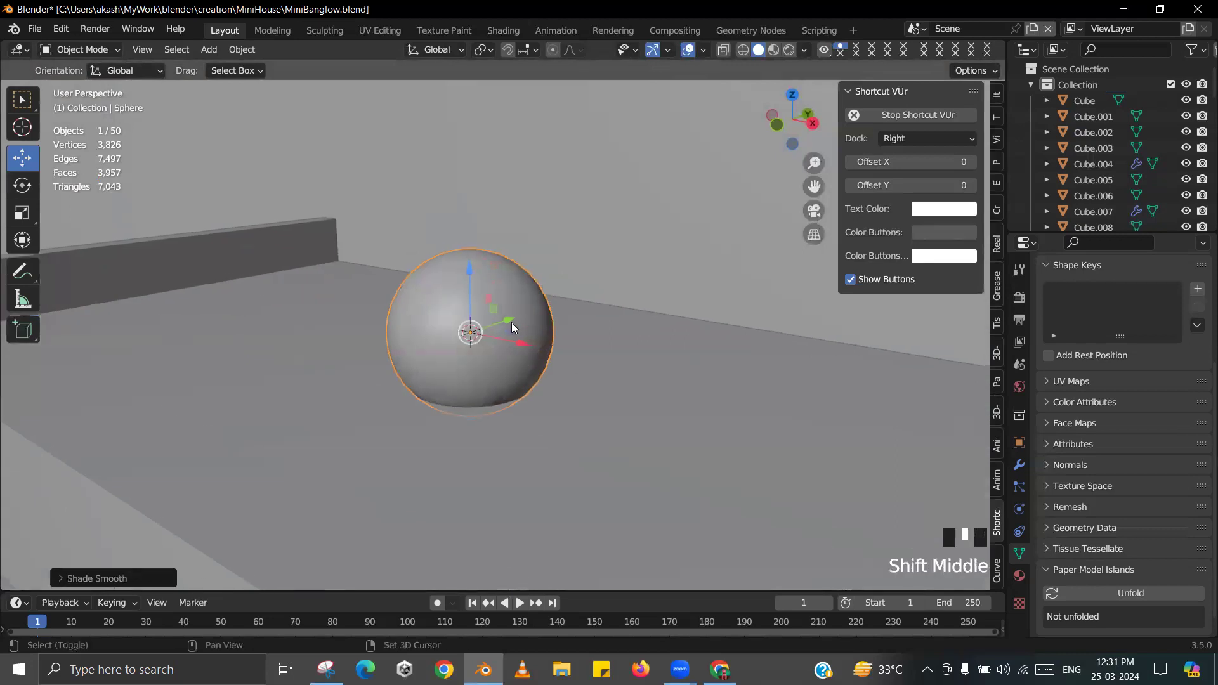
{"action": "left_click_drag", "start_coordinate": [469, 272], "coordinate": [482, 254]}
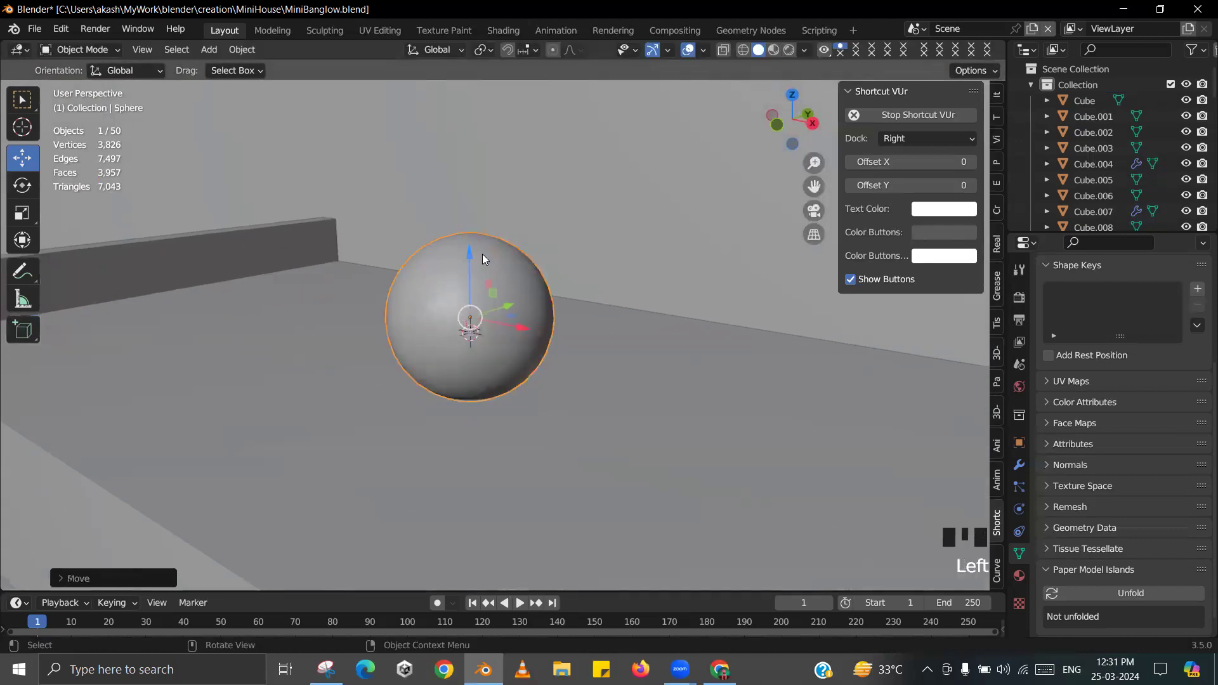
- Open the sphere's mesh, delete the vertices of its top cap to make a round opening, and switch to edge selection
{"action": "scroll", "coordinate": [482, 254], "scroll_direction": "up", "scroll_amount": 2}
{"action": "key", "text": "KP_Decimal"}
{"action": "scroll", "coordinate": [516, 299], "scroll_direction": "down", "scroll_amount": 1}
{"action": "middle_click_drag", "start_coordinate": [516, 299], "coordinate": [520, 323]}
{"action": "key", "text": "Tab"}
{"action": "scroll", "coordinate": [539, 343], "scroll_direction": "up", "scroll_amount": 2}
{"action": "left_click", "coordinate": [531, 278], "text": "alt"}
{"action": "left_click", "coordinate": [433, 289], "text": "alt"}
{"action": "scroll", "coordinate": [501, 229], "scroll_direction": "up", "scroll_amount": 4}
{"action": "left_click", "coordinate": [546, 257], "text": "alt"}
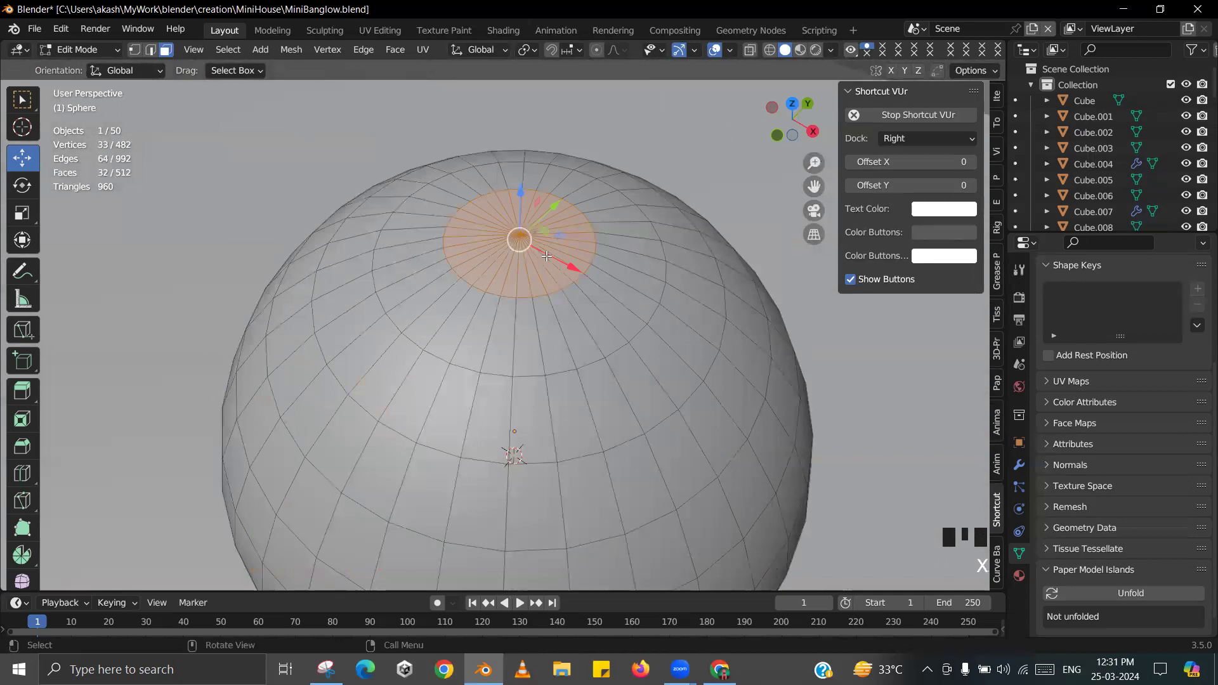
{"action": "key", "text": "x"}
{"action": "left_click", "coordinate": [500, 204]}
{"action": "scroll", "coordinate": [550, 282], "scroll_direction": "down", "scroll_amount": 1}
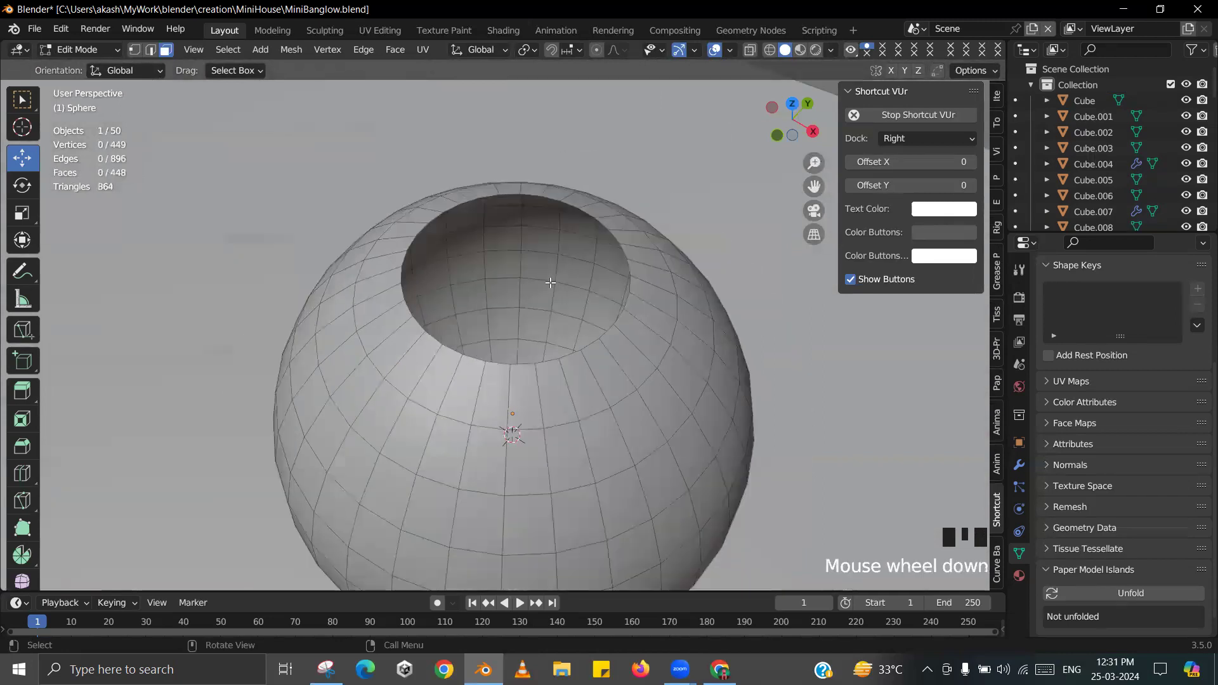
{"action": "left_click", "coordinate": [152, 50]}
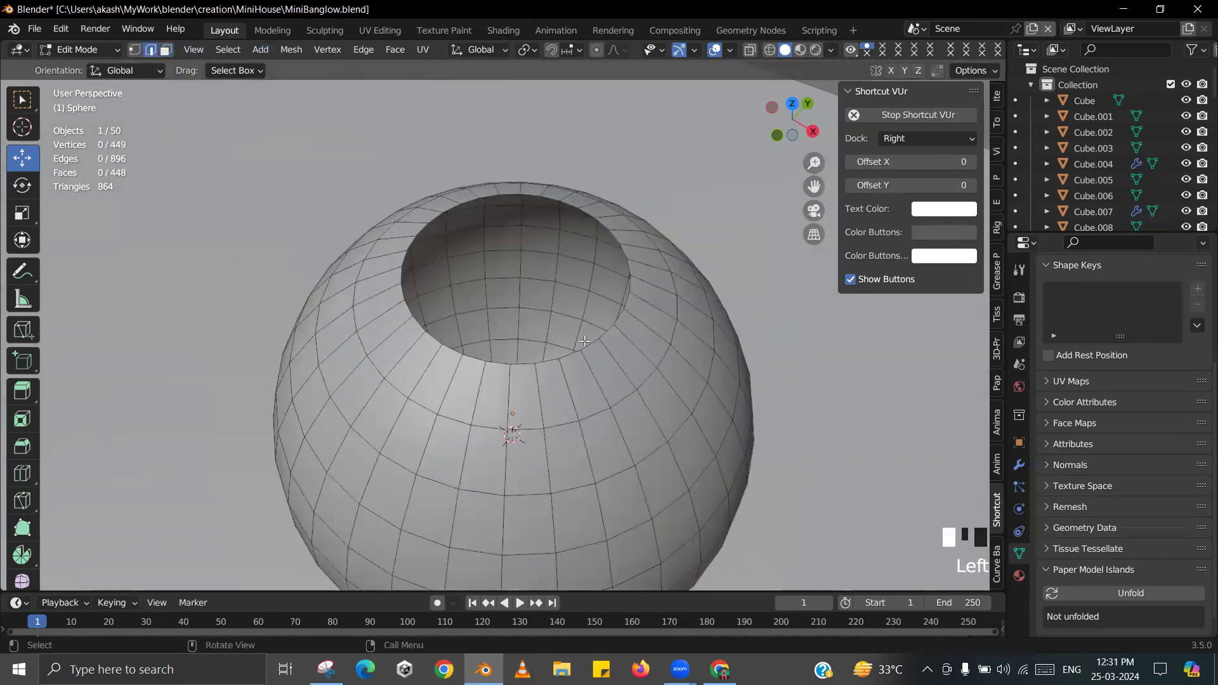
- Delete the vertices of the edge loop around the sphere's opening
{"action": "left_click", "coordinate": [573, 355], "text": "alt"}
{"action": "scroll", "coordinate": [574, 355], "scroll_direction": "down", "scroll_amount": 2}
{"action": "middle_click_drag", "start_coordinate": [573, 355], "coordinate": [541, 298]}
{"action": "scroll", "coordinate": [569, 332], "scroll_direction": "down", "scroll_amount": 2}
{"action": "key", "text": "x"}
{"action": "left_click", "coordinate": [551, 298]}
- Delete the vertices of the next two rim loops to widen the sphere's opening into a bowl shape
{"action": "left_click", "coordinate": [530, 291], "text": "alt"}
{"action": "left_click", "coordinate": [526, 282], "text": "alt"}
{"action": "key", "text": "x"}
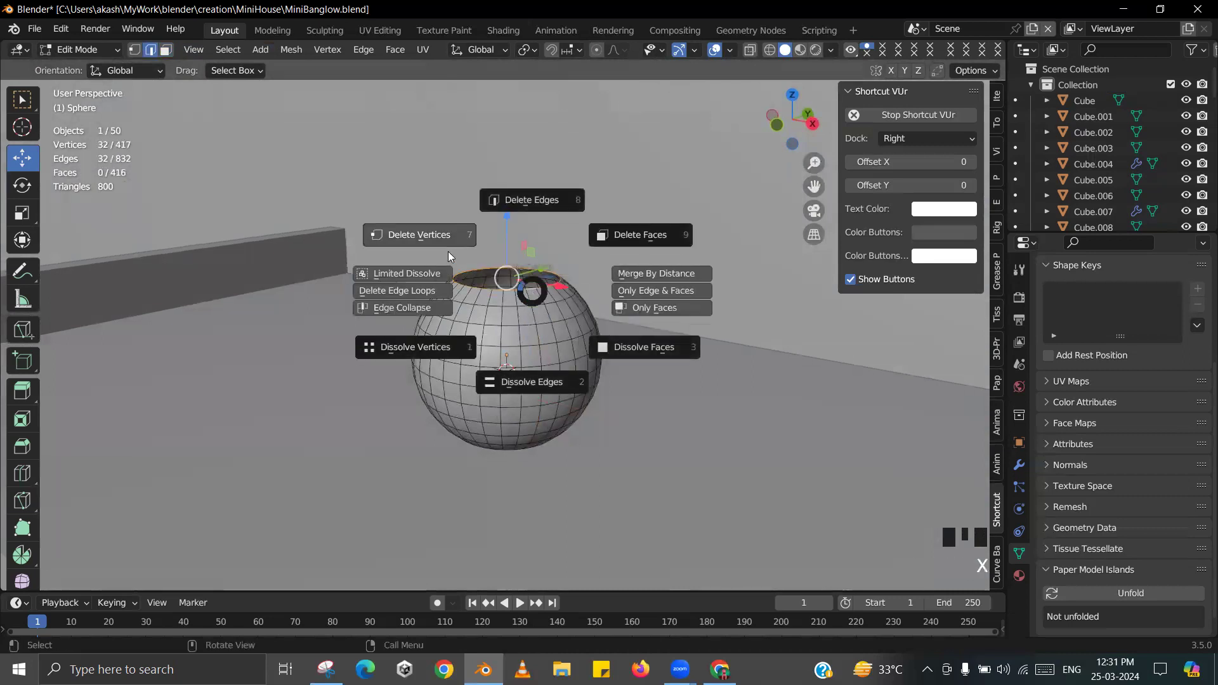
{"action": "left_click", "coordinate": [448, 251]}
{"action": "left_click", "coordinate": [539, 303], "text": "alt"}
{"action": "middle_click_drag", "start_coordinate": [542, 340], "coordinate": [542, 346], "text": "shift"}
{"action": "key", "text": "x"}
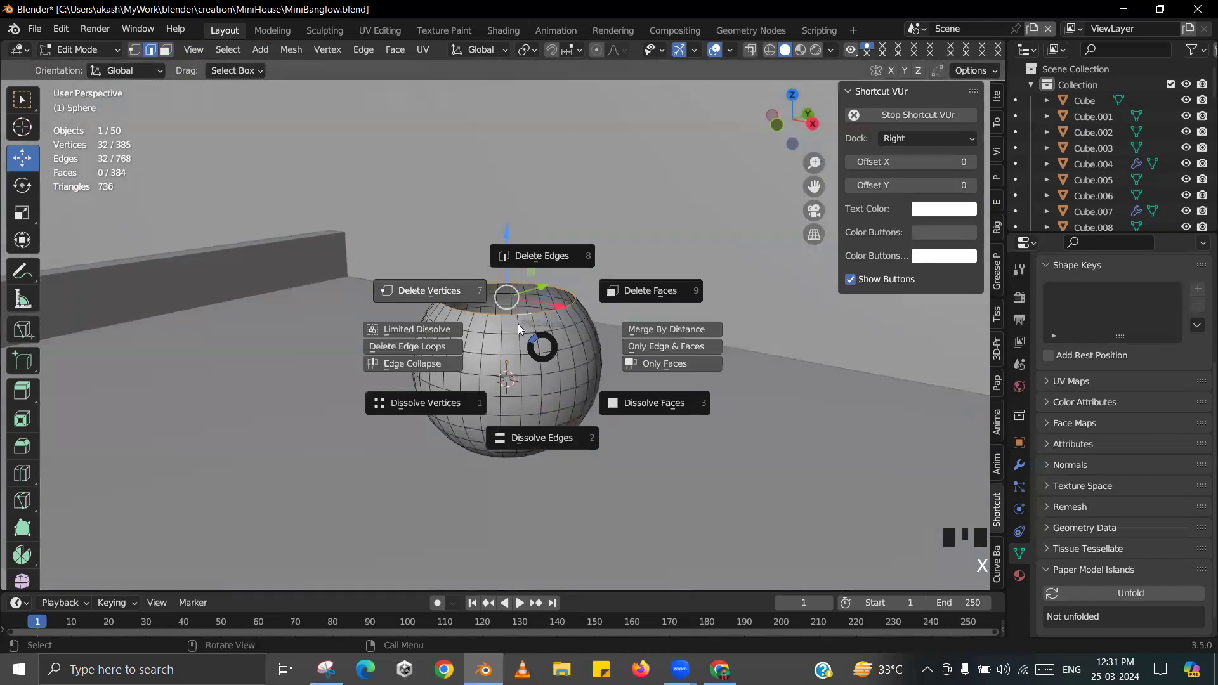
{"action": "left_click", "coordinate": [518, 324]}
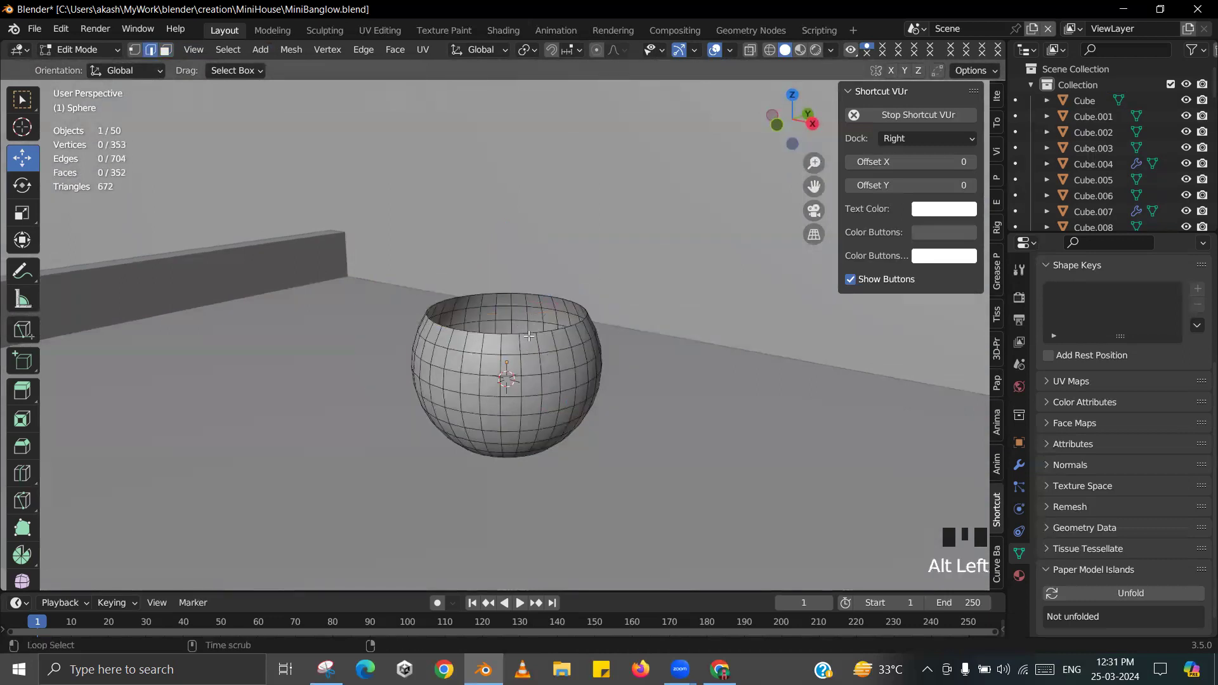
- Select the rim edge loop, extrude it upward about 0.035 m, and scale it inward to continue the rounded body
{"action": "left_click", "coordinate": [529, 335], "text": "alt"}
{"action": "key", "text": "KP_1"}
{"action": "key", "text": "z"}
{"action": "left_click", "coordinate": [399, 337]}
{"action": "scroll", "coordinate": [674, 340], "scroll_direction": "up", "scroll_amount": 2}
{"action": "mouse_move", "coordinate": [674, 340]}
{"action": "middle_mouse_down"}
{"action": "mouse_move", "coordinate": [574, 356]}
{"action": "mouse_move", "coordinate": [595, 378]}
{"action": "mouse_move", "coordinate": [620, 352]}
{"action": "middle_mouse_up"}
{"action": "key", "text": "z"}
{"action": "left_click", "coordinate": [613, 357]}
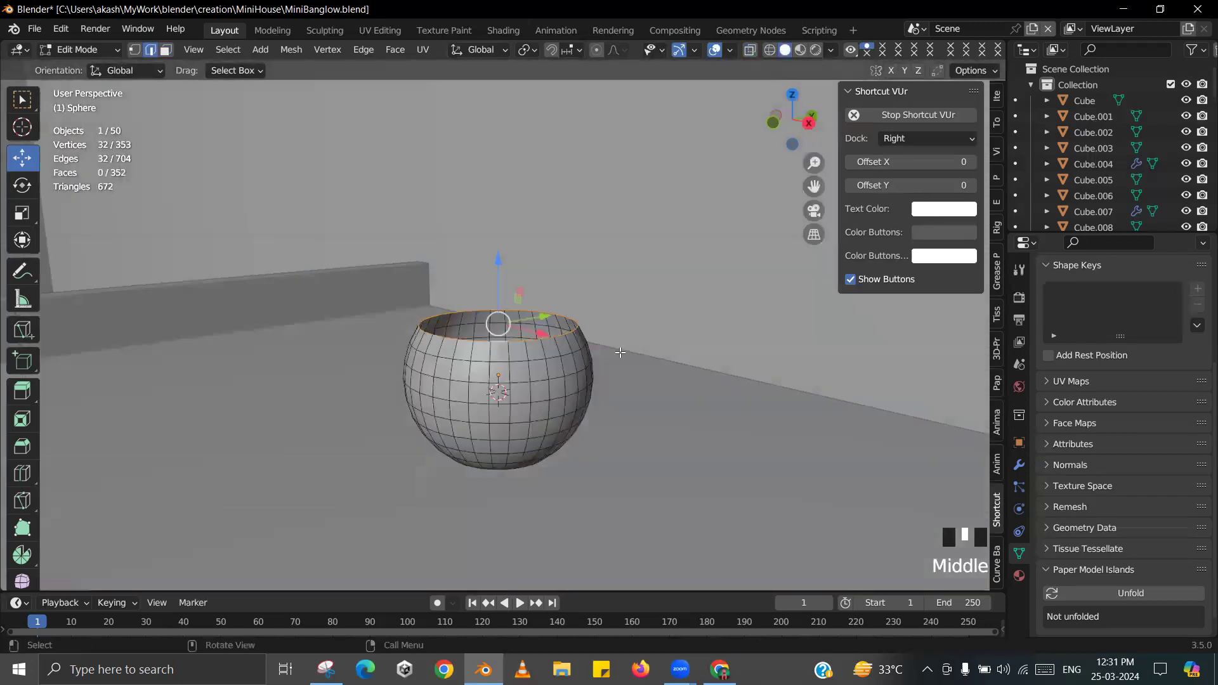
{"action": "key", "text": "e"}
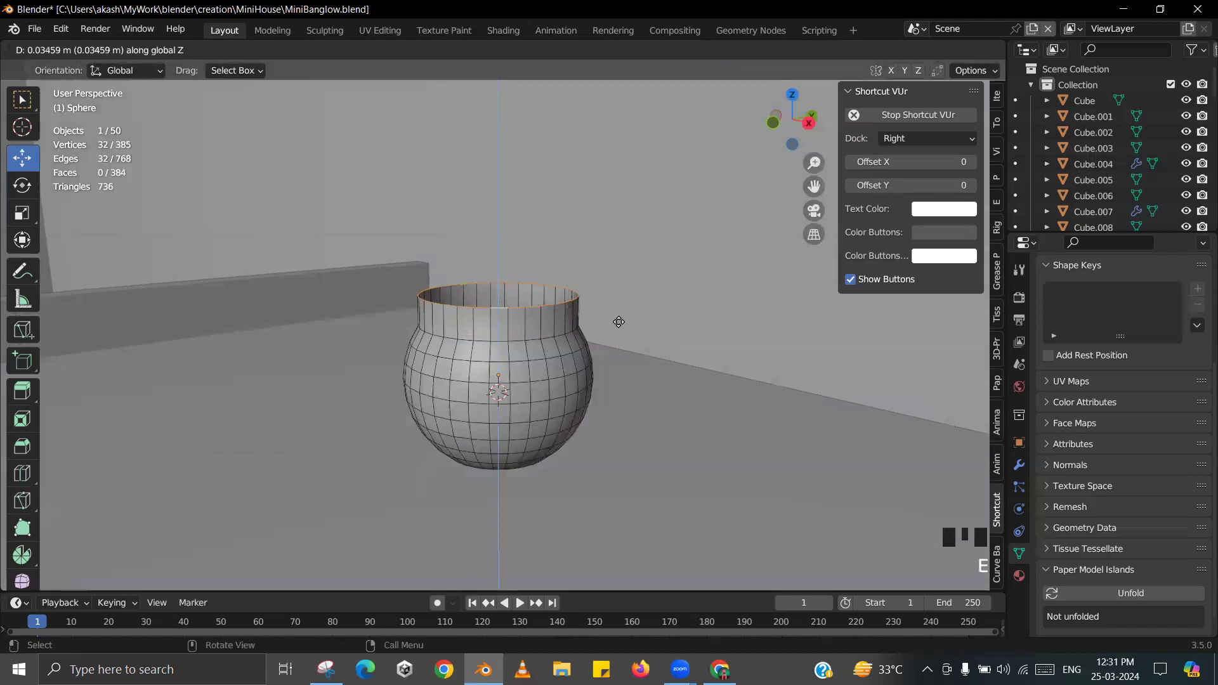
{"action": "left_click", "coordinate": [615, 321]}
{"action": "key", "text": "s"}
{"action": "left_click", "coordinate": [634, 344]}
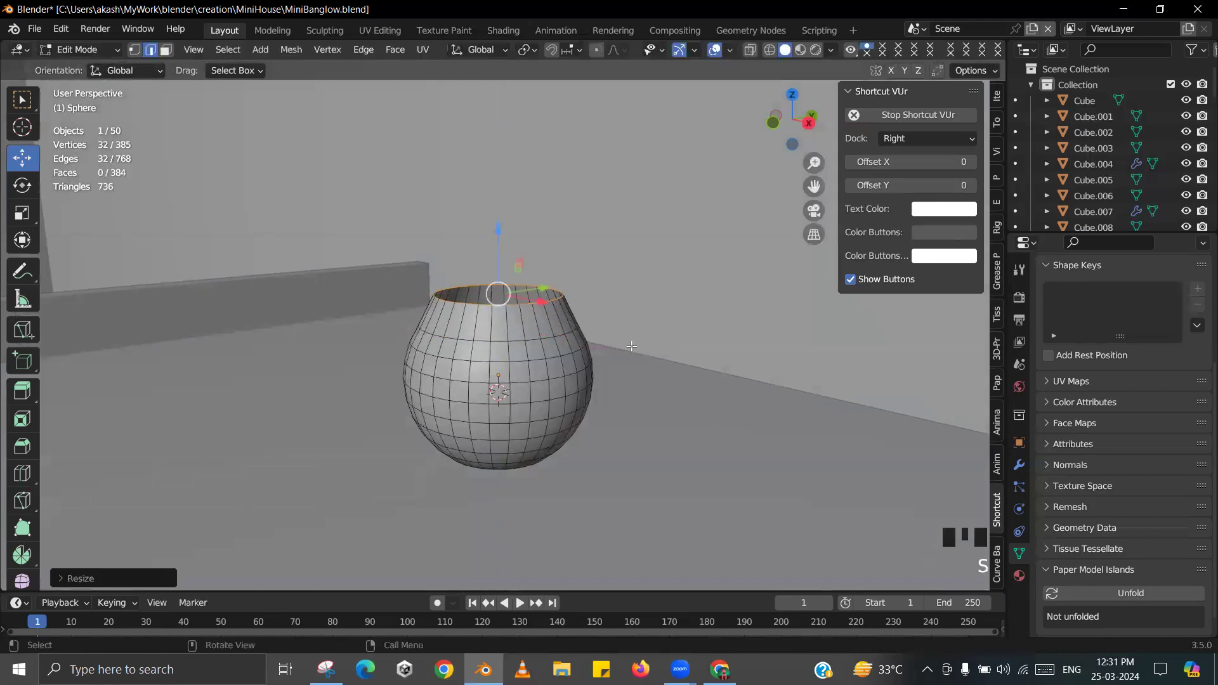
- Extrude the rim upward a second time and scale it inward to form the vase's shoulder
{"action": "middle_click_drag", "start_coordinate": [633, 344], "coordinate": [585, 344], "text": "shift"}
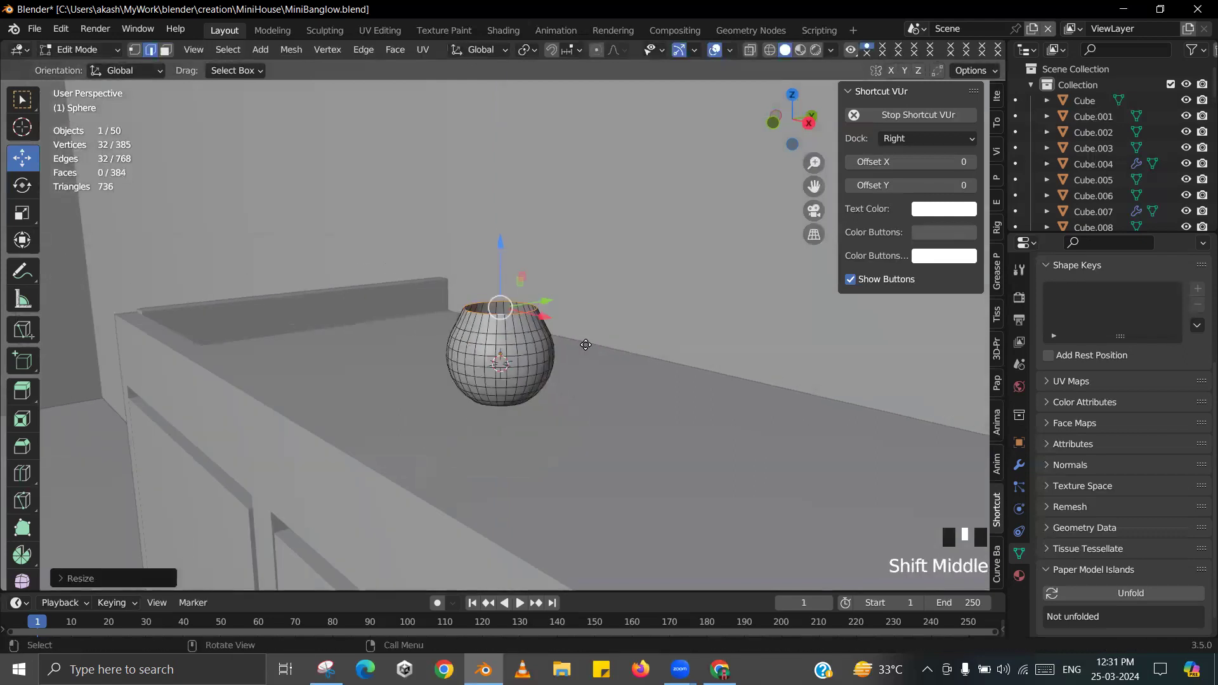
{"action": "key", "text": "e"}
{"action": "left_click", "coordinate": [618, 356]}
{"action": "key", "text": "s"}
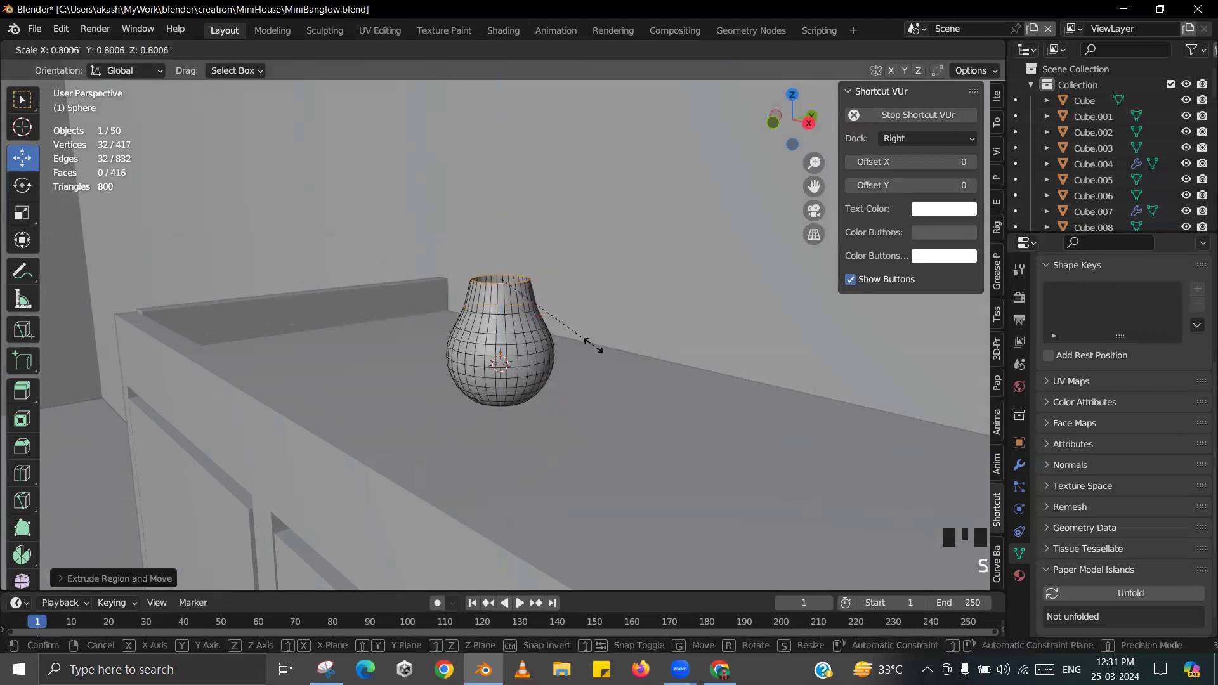
{"action": "left_click", "coordinate": [579, 327]}
- Extrude the shoulder's rim upward and scale it inward to start the vase's neck
{"action": "scroll", "coordinate": [581, 327], "scroll_direction": "down", "scroll_amount": 2}
{"action": "middle_click_drag", "start_coordinate": [587, 333], "coordinate": [601, 336]}
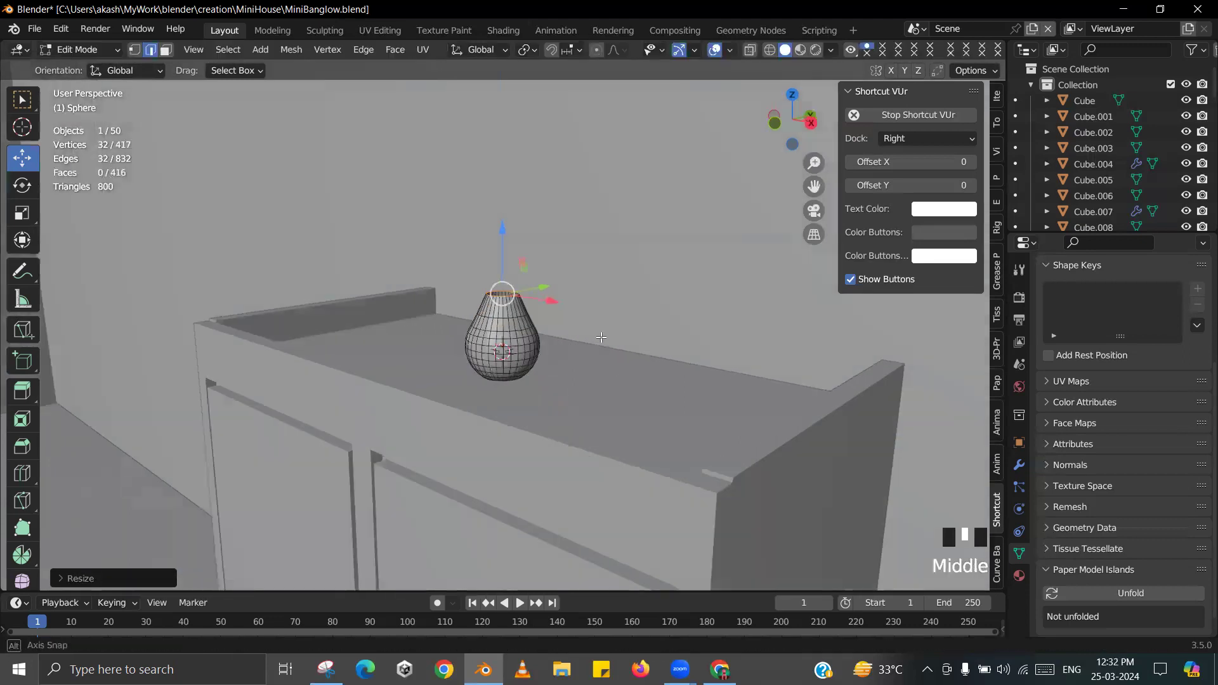
{"action": "scroll", "coordinate": [600, 337], "scroll_direction": "up", "scroll_amount": 2}
{"action": "key", "text": "e"}
{"action": "left_click", "coordinate": [594, 350]}
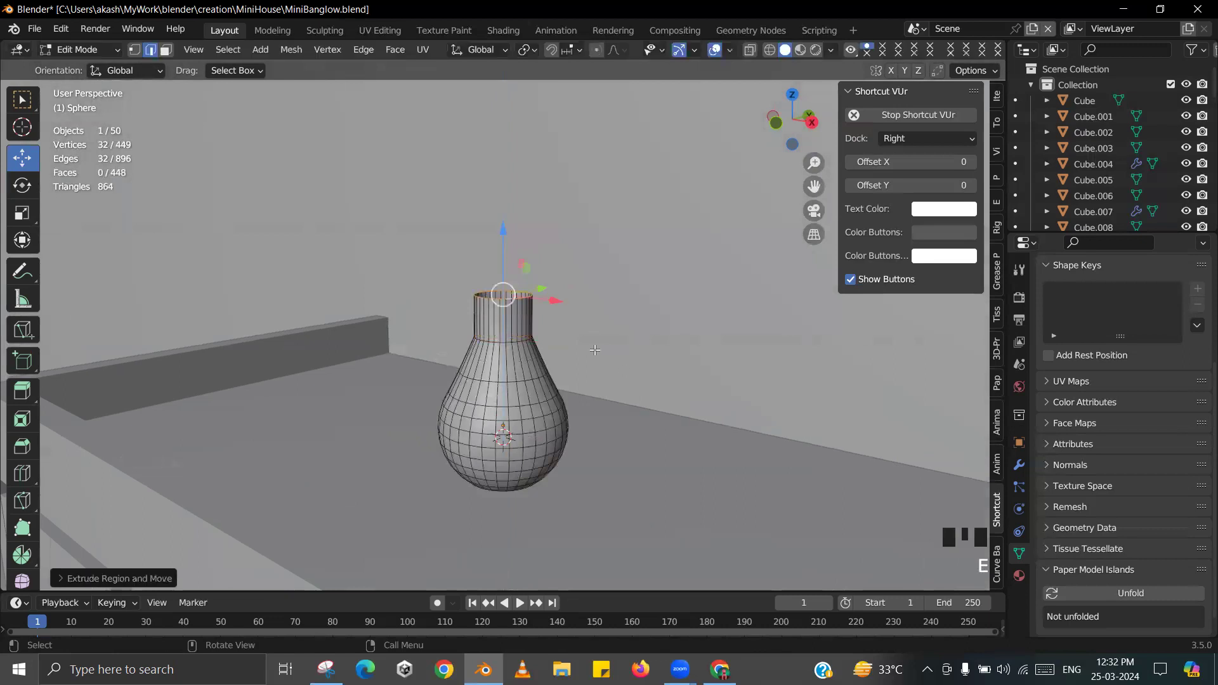
{"action": "key", "text": "s"}
{"action": "left_click", "coordinate": [596, 361]}
- Extrude the neck's rim once more, raise it along Z, and narrow it slightly
{"action": "key", "text": "e"}
{"action": "left_click", "coordinate": [592, 296]}
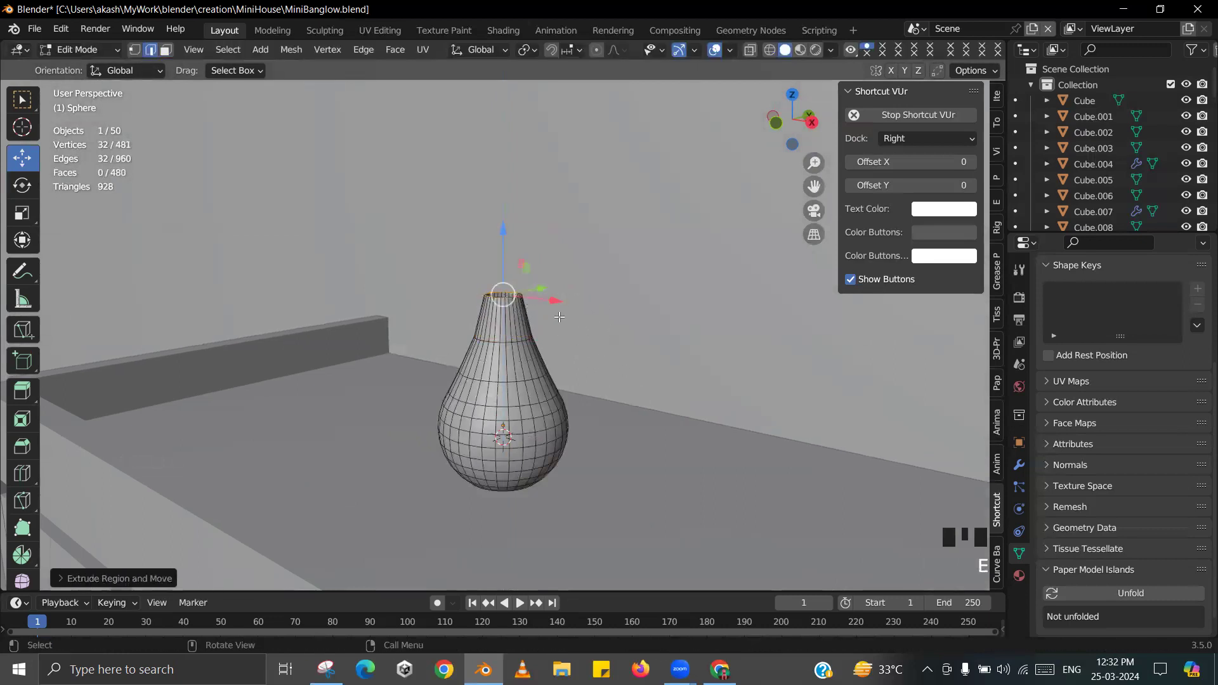
{"action": "key", "text": "g"}
{"action": "key", "text": "z"}
{"action": "left_click", "coordinate": [562, 282]}
{"action": "key", "text": "s"}
{"action": "left_click", "coordinate": [619, 316]}
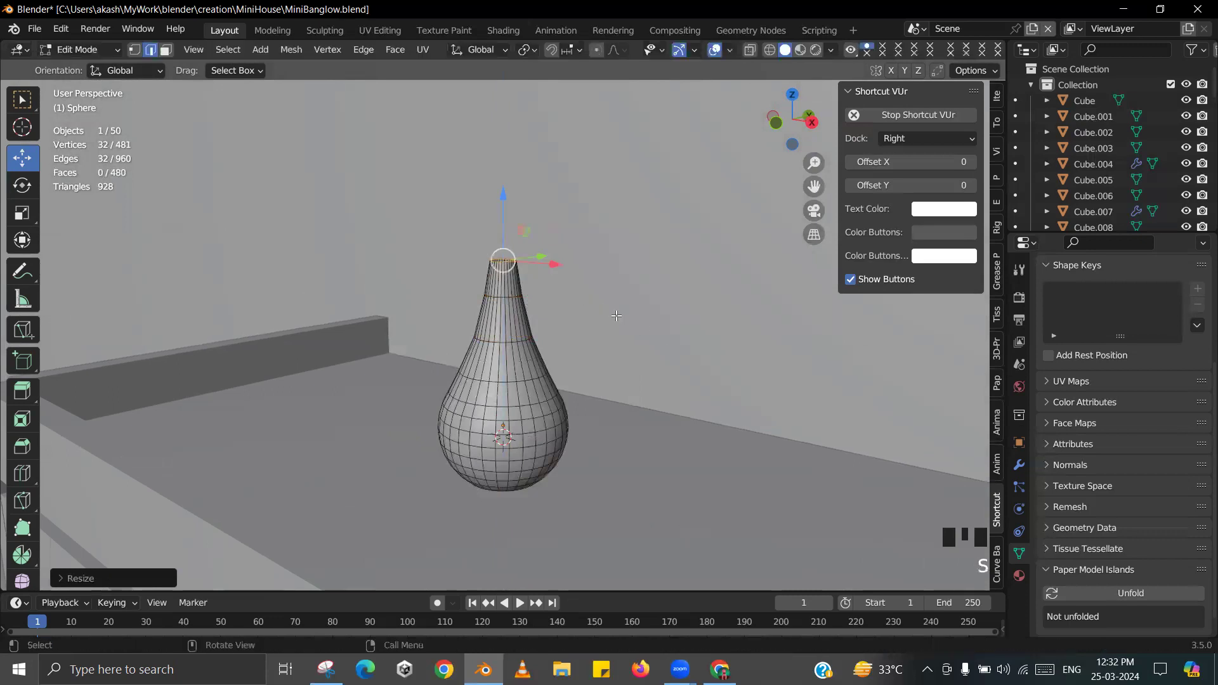
- Leave mesh editing and shade the whole vase smooth
{"action": "key", "text": "Tab"}
{"action": "right_click", "coordinate": [527, 337]}
{"action": "left_click", "coordinate": [514, 261]}
- Adjust the widths of the vase's two neck edge loops by scaling each with Z locked, the lower one to about 1.05
{"action": "scroll", "coordinate": [561, 379], "scroll_direction": "up", "scroll_amount": 1}
{"action": "middle_click_drag", "start_coordinate": [562, 379], "coordinate": [184, 49], "text": "shift"}
{"action": "scroll", "coordinate": [536, 410], "scroll_direction": "up", "scroll_amount": 2}
{"action": "key", "text": "Tab"}
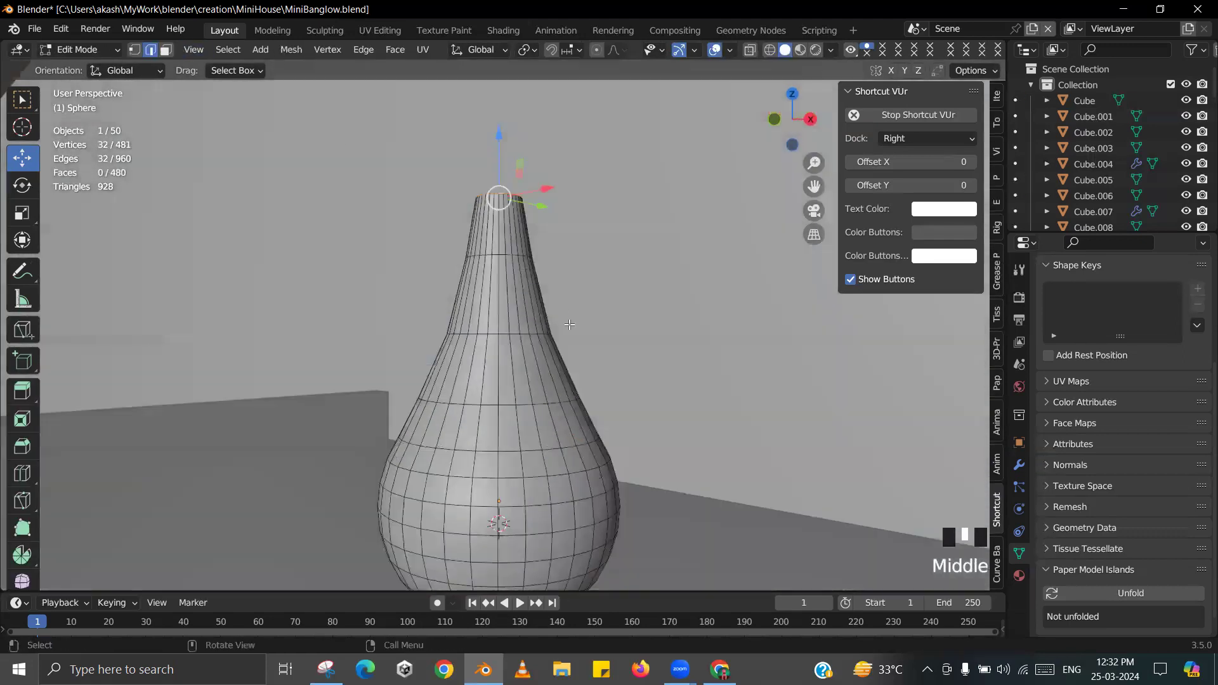
{"action": "left_click", "coordinate": [513, 333], "text": "alt"}
{"action": "key", "text": "s"}
{"action": "key", "text": "shift+z"}
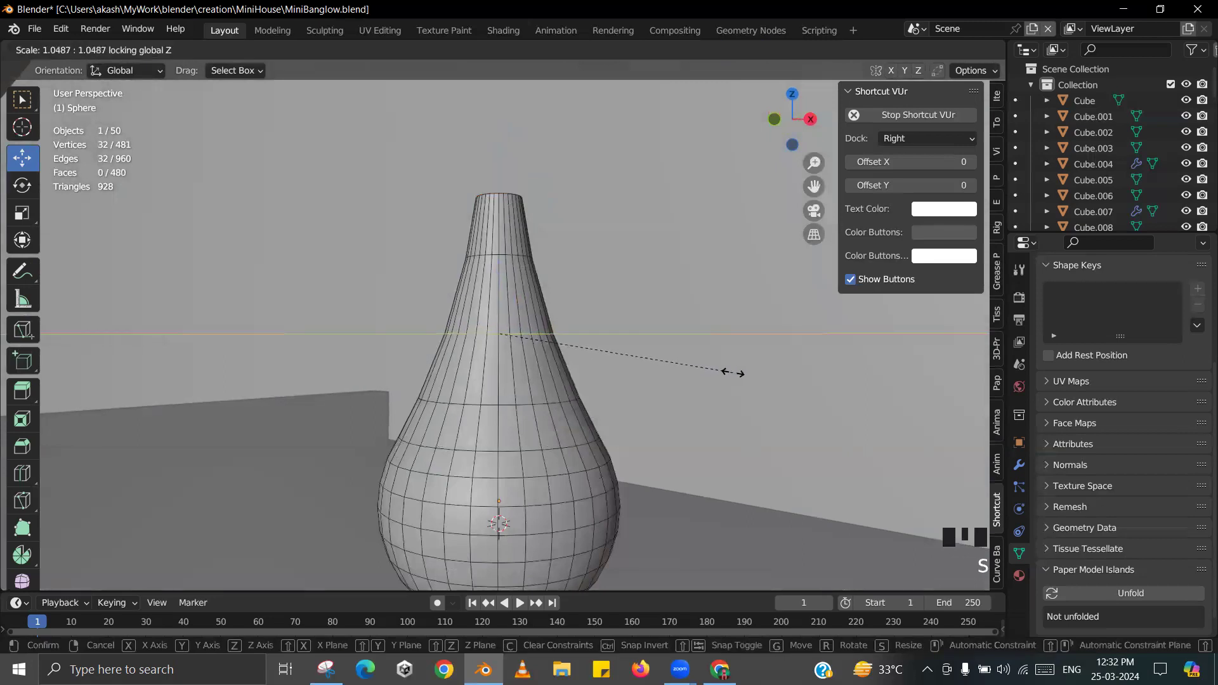
{"action": "left_click", "coordinate": [745, 374]}
{"action": "left_click", "coordinate": [513, 253], "text": "alt"}
{"action": "key", "text": "s"}
{"action": "key", "text": "shift+z"}
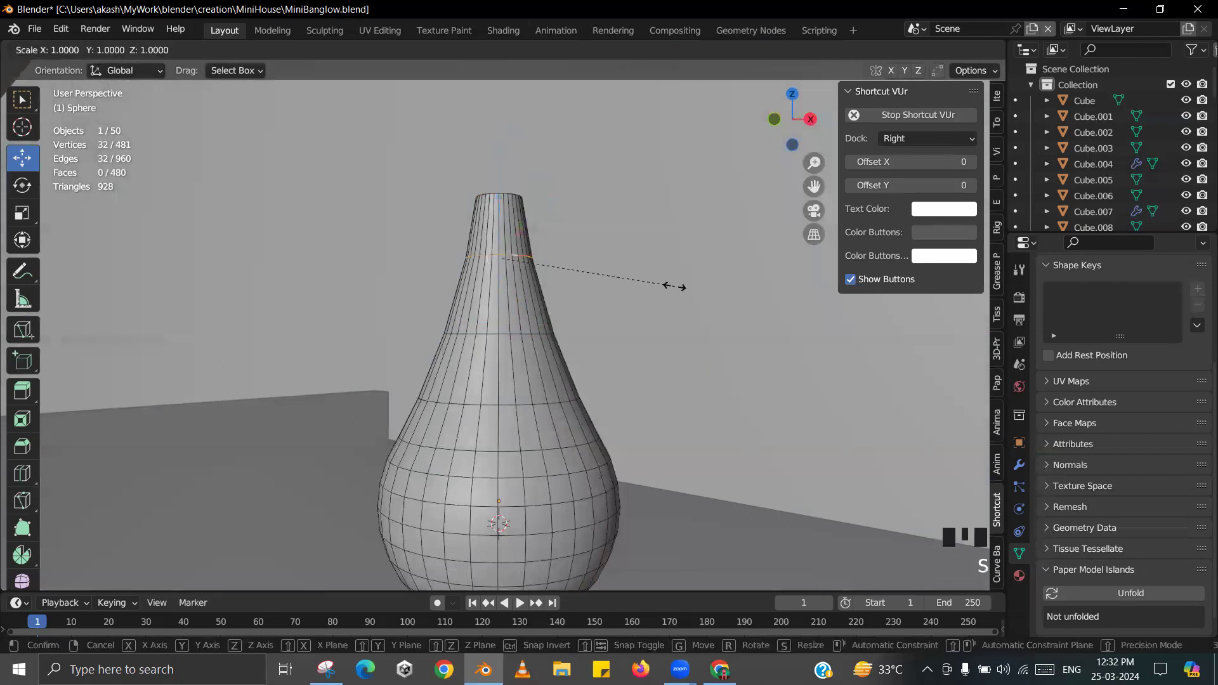
{"action": "left_click", "coordinate": [687, 287]}
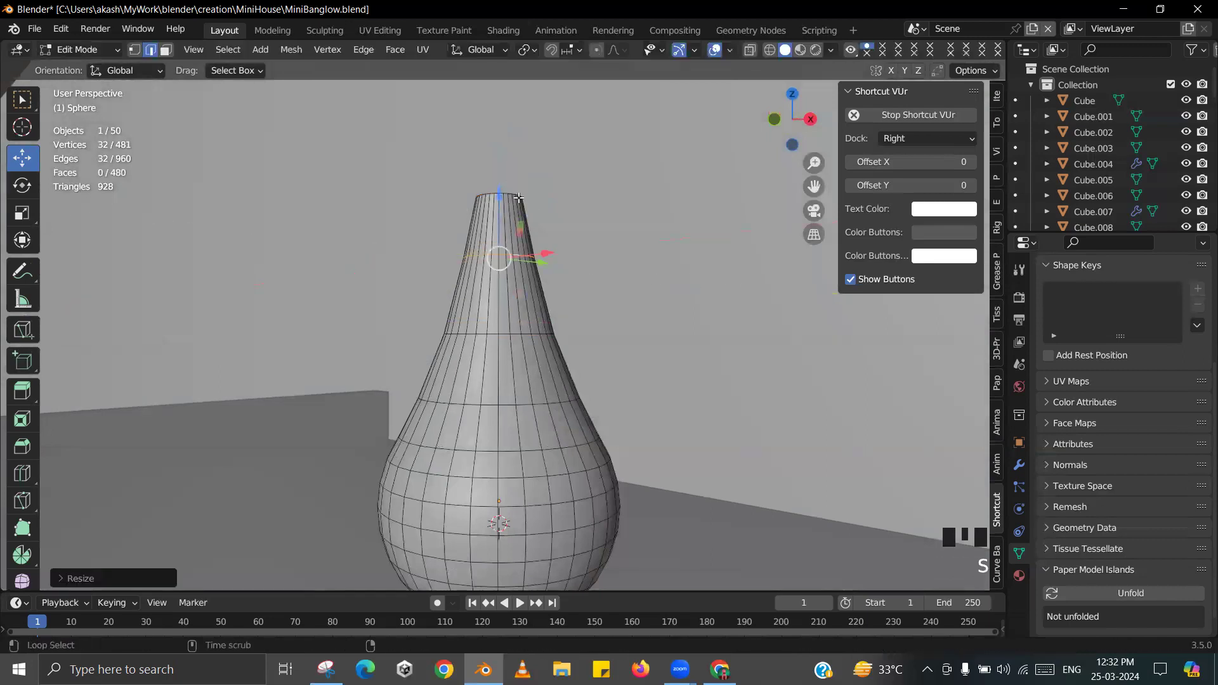
- Select the vase's top edge loop and extrude it straight up about 0.036 m to form the mouth
{"action": "scroll", "coordinate": [558, 455], "scroll_direction": "down", "scroll_amount": 2}
{"action": "left_click", "coordinate": [498, 241], "text": "alt"}
{"action": "middle_click_drag", "start_coordinate": [570, 297], "coordinate": [573, 348], "text": "shift"}
{"action": "scroll", "coordinate": [572, 309], "scroll_direction": "up", "scroll_amount": 1, "text": "shift"}
{"action": "scroll", "coordinate": [568, 373], "scroll_direction": "up", "scroll_amount": 4}
{"action": "scroll", "coordinate": [567, 373], "scroll_direction": "down", "scroll_amount": 2}
{"action": "key", "text": "Tab"}
{"action": "key", "text": "Tab"}
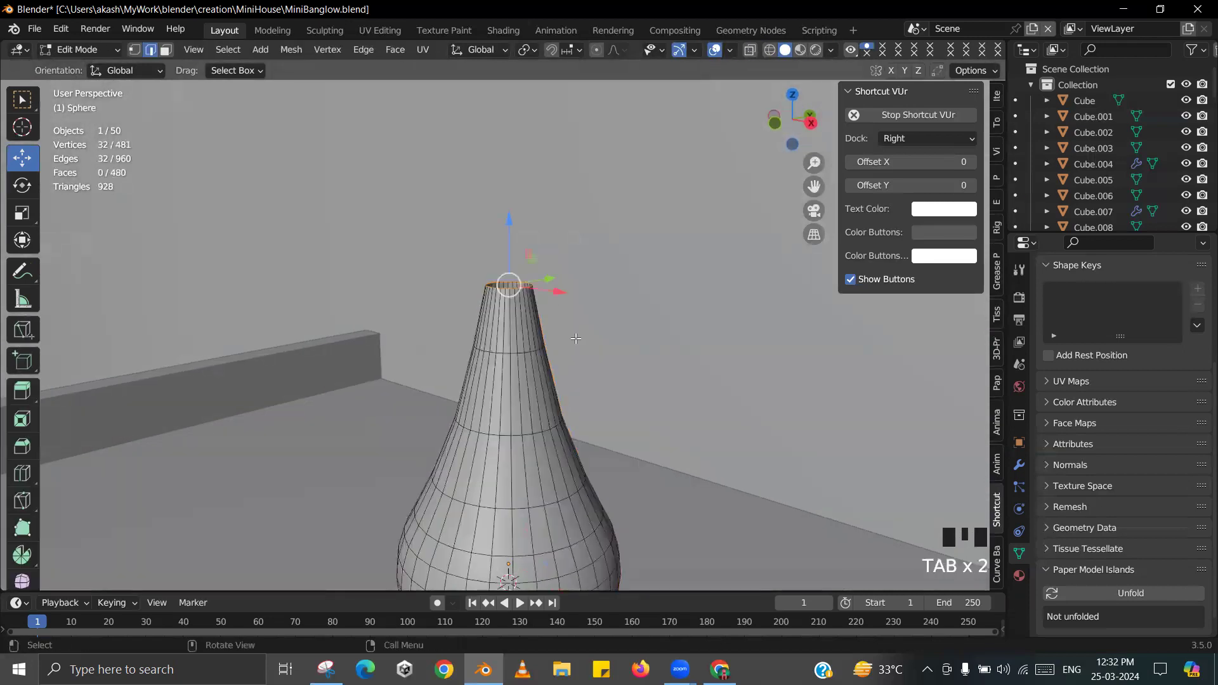
{"action": "key", "text": "e"}
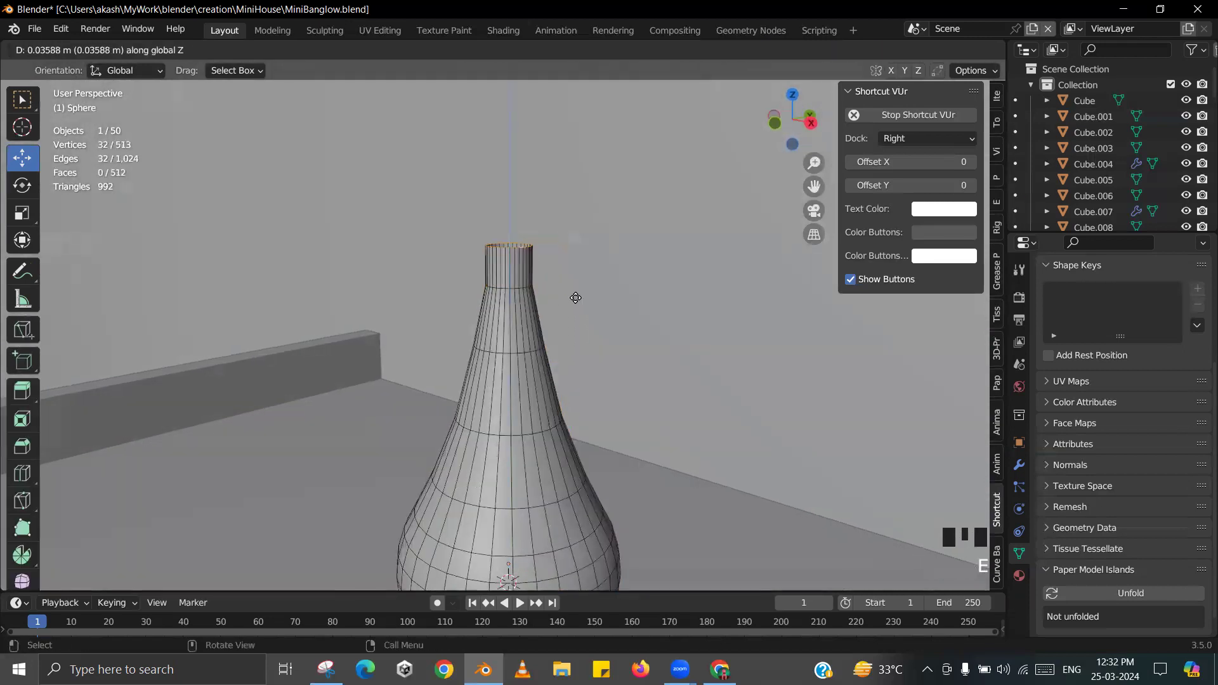
{"action": "left_click", "coordinate": [575, 296]}
- Examine the vase's smooth silhouette on the cabinet in Object Mode
{"action": "key", "text": "Tab"}
{"action": "scroll", "coordinate": [561, 369], "scroll_direction": "down", "scroll_amount": 4}
{"action": "middle_click_drag", "start_coordinate": [562, 369], "coordinate": [558, 304], "text": "shift"}
{"action": "scroll", "coordinate": [569, 260], "scroll_direction": "up", "scroll_amount": 3}
{"action": "key", "text": "Tab"}
{"action": "scroll", "coordinate": [565, 269], "scroll_direction": "up", "scroll_amount": 2}
{"action": "key", "text": "Tab"}
{"action": "scroll", "coordinate": [562, 279], "scroll_direction": "down", "scroll_amount": 3}
{"action": "scroll", "coordinate": [562, 323], "scroll_direction": "up", "scroll_amount": 1}
- Dissolve the edge loop around the upper part of the vase's round body and save the file
{"action": "key", "text": "Tab"}
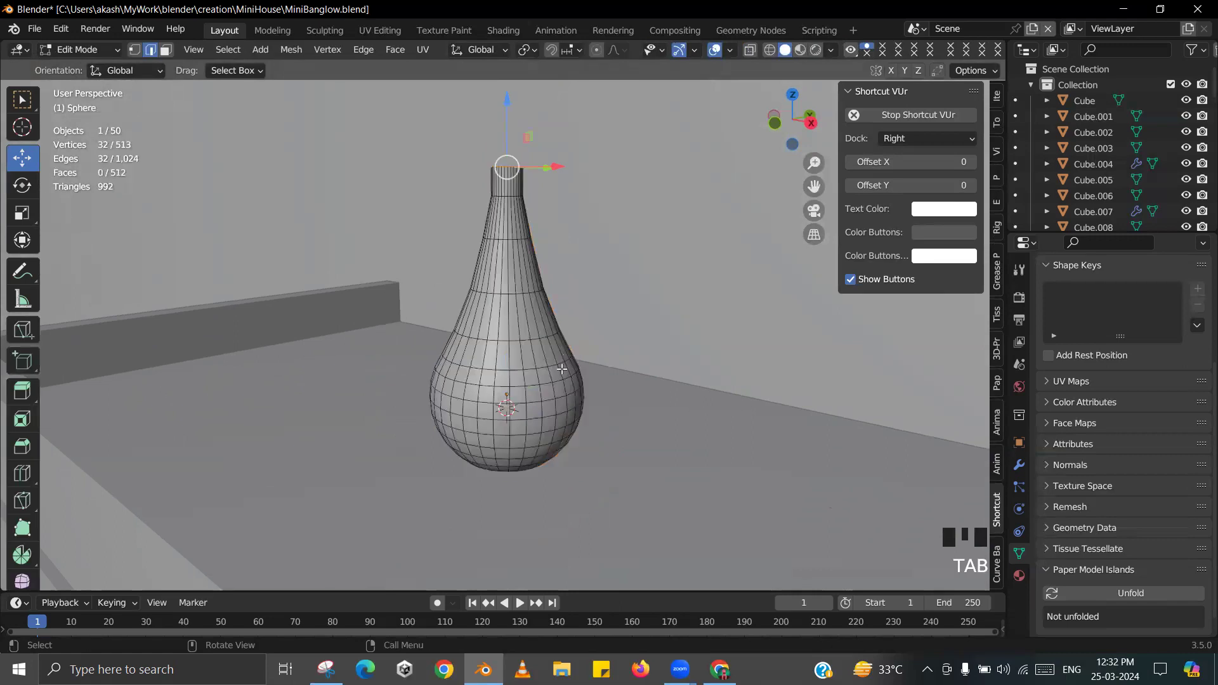
{"action": "scroll", "coordinate": [562, 369], "scroll_direction": "up", "scroll_amount": 1}
{"action": "left_click", "coordinate": [563, 388], "text": "alt"}
{"action": "key", "text": "x"}
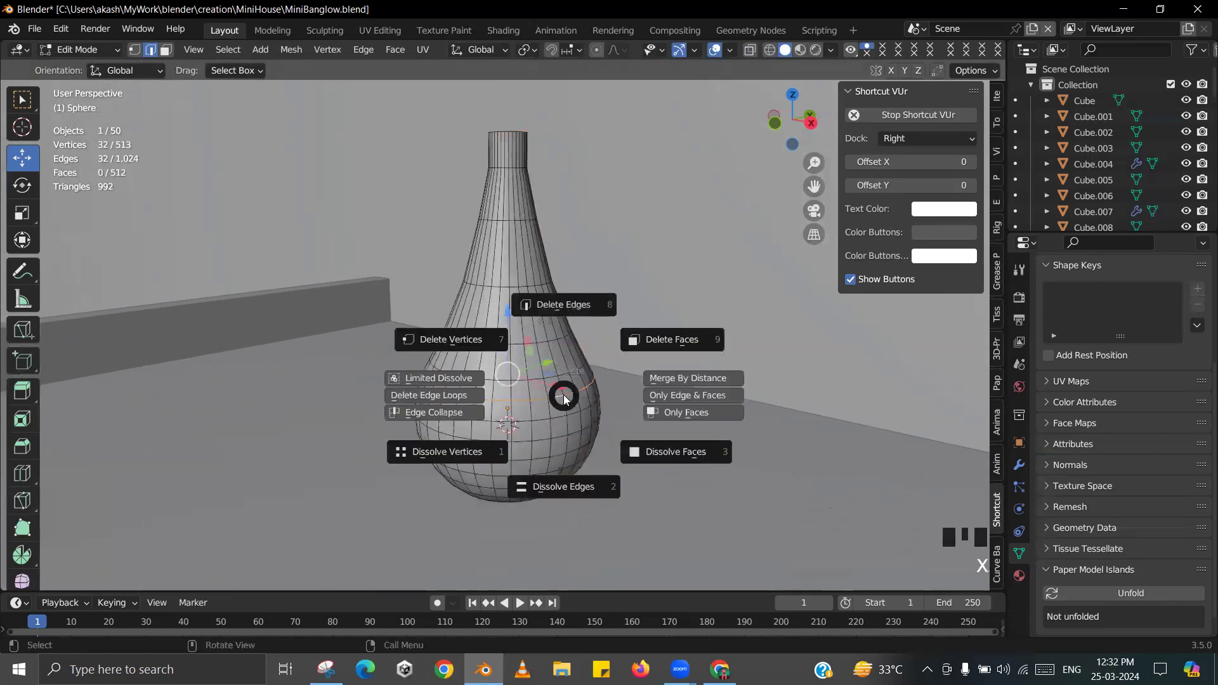
{"action": "left_click", "coordinate": [561, 452]}
{"action": "key", "text": "Tab"}
{"action": "scroll", "coordinate": [567, 416], "scroll_direction": "down", "scroll_amount": 2}
{"action": "middle_click_drag", "start_coordinate": [567, 416], "coordinate": [574, 394]}
{"action": "key", "text": "ctrl+s"}
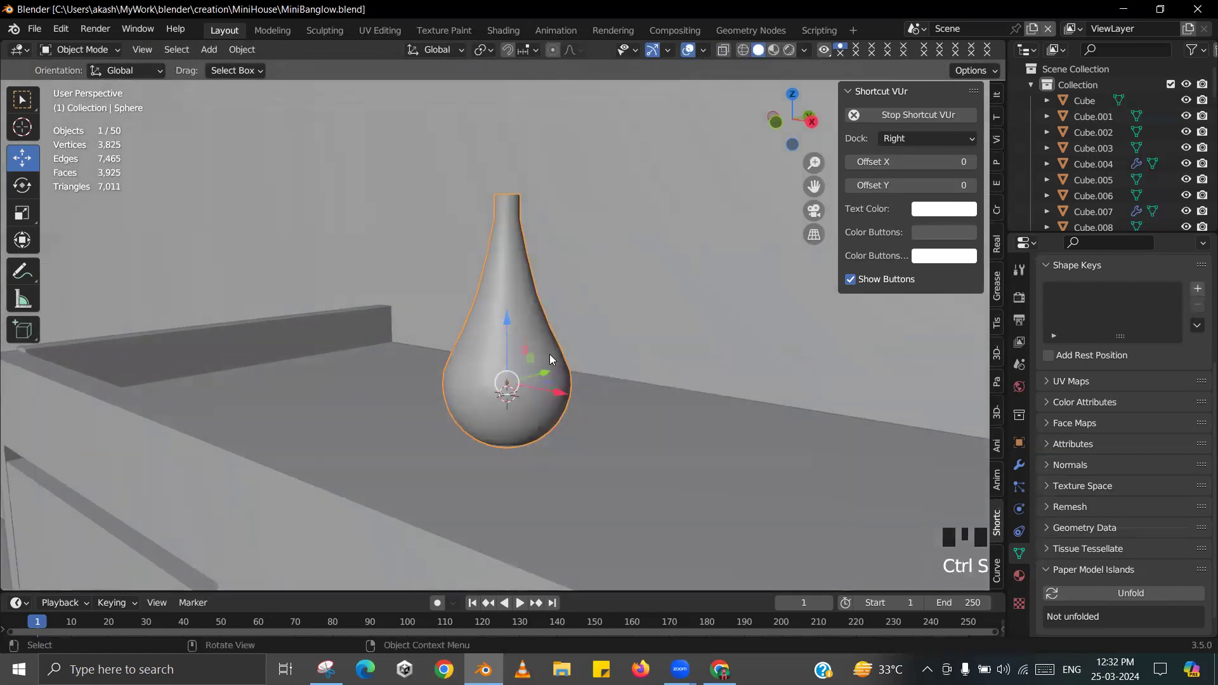
- Select an edge loop on the vase's underside and grow the selection three times to cover the bottom cap
{"action": "middle_click_drag", "start_coordinate": [580, 459], "coordinate": [562, 407], "text": "shift"}
{"action": "scroll", "coordinate": [565, 416], "scroll_direction": "up", "scroll_amount": 3}
{"action": "key", "text": "Tab"}
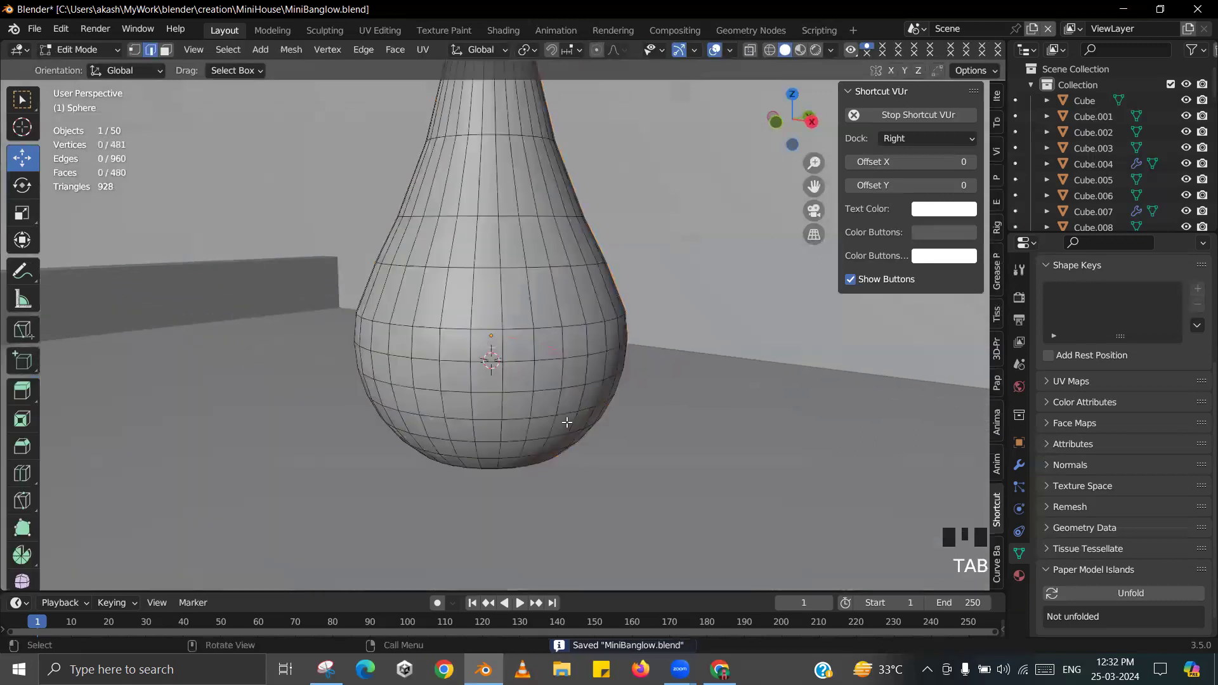
{"action": "left_click", "coordinate": [531, 450], "text": "alt"}
{"action": "middle_click_drag", "start_coordinate": [531, 450], "coordinate": [492, 312]}
{"action": "scroll", "coordinate": [526, 451], "scroll_direction": "up", "scroll_amount": 2}
{"action": "scroll", "coordinate": [493, 474], "scroll_direction": "up", "scroll_amount": 2}
{"action": "scroll", "coordinate": [496, 362], "scroll_direction": "up", "scroll_amount": 1}
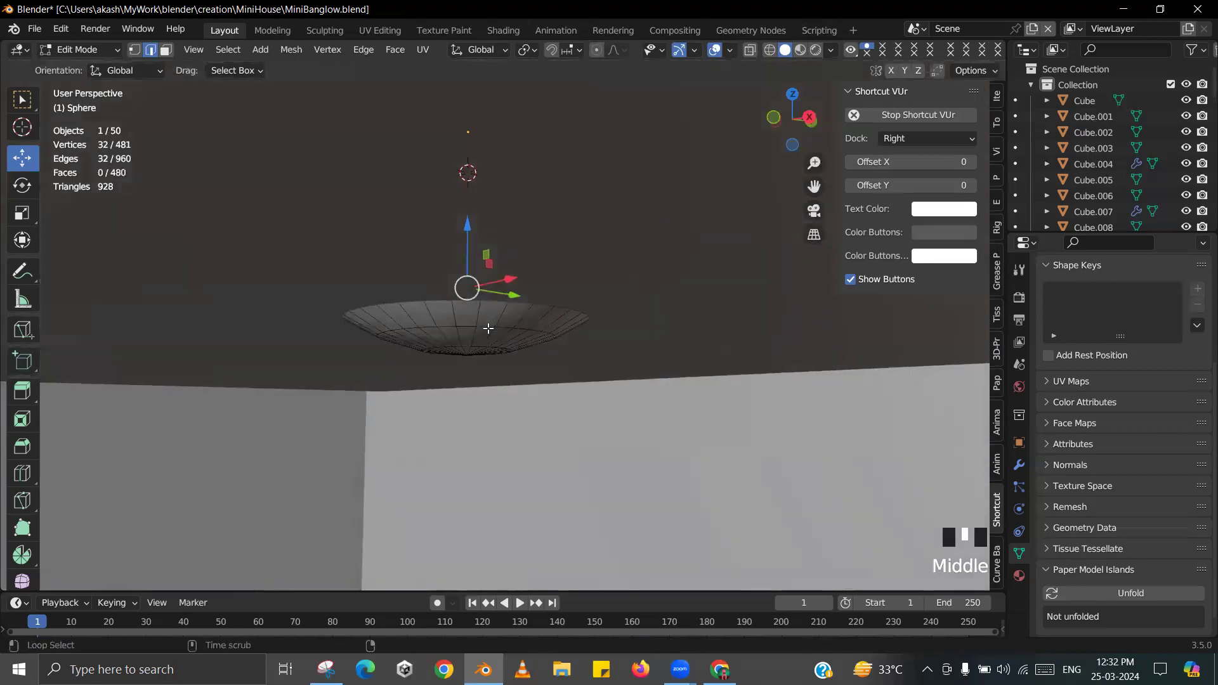
{"action": "left_click", "coordinate": [484, 324], "text": "alt"}
{"action": "key", "text": "ctrl+KP_Add"}
{"action": "key", "text": "ctrl+KP_Add"}
{"action": "key", "text": "ctrl+KP_Add"}
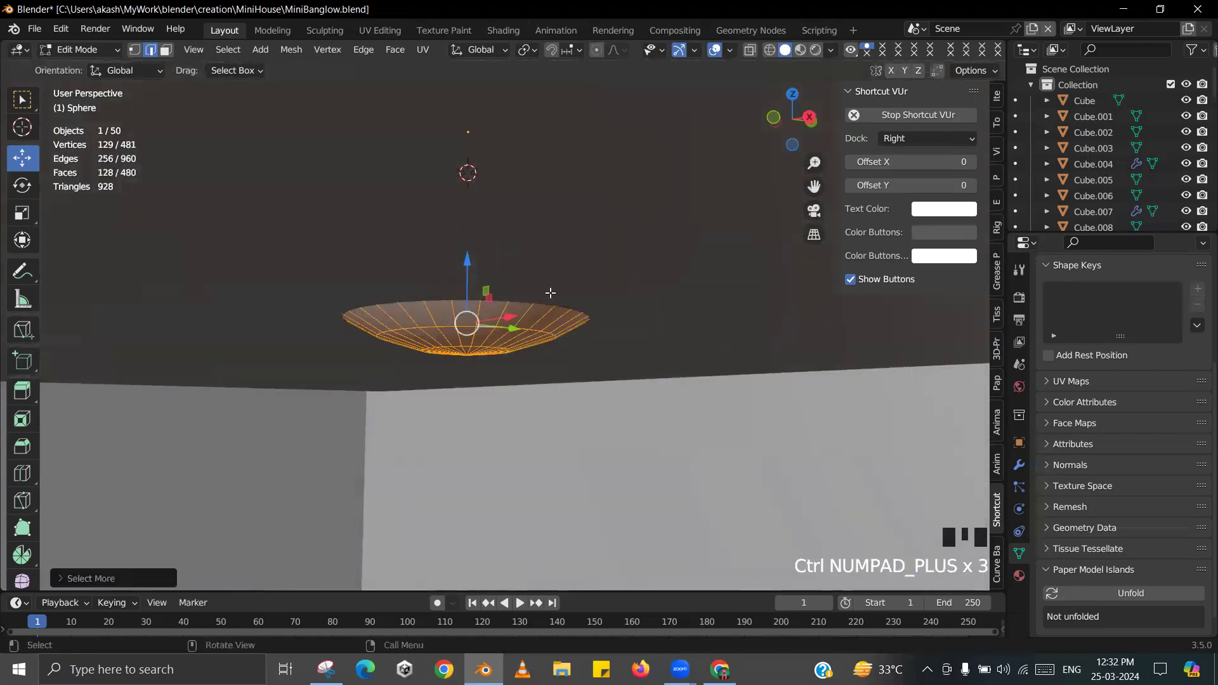
- Delete the selected faces at the vase's bottom and fill the open edge loop with a flat base face
{"action": "middle_click_drag", "start_coordinate": [550, 293], "coordinate": [547, 343]}
{"action": "key", "text": "x"}
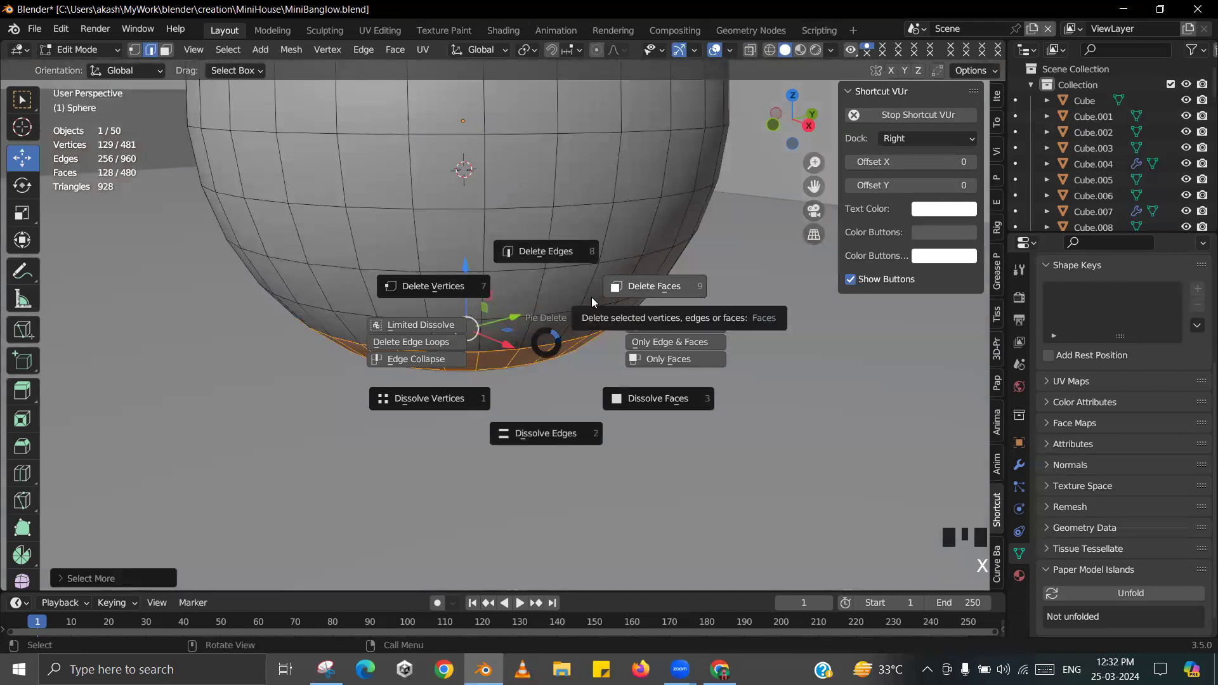
{"action": "left_click", "coordinate": [591, 298]}
{"action": "left_click", "coordinate": [530, 350], "text": "alt"}
{"action": "key", "text": "f"}
{"action": "scroll", "coordinate": [559, 334], "scroll_direction": "down", "scroll_amount": 2}
{"action": "middle_click_drag", "start_coordinate": [559, 335], "coordinate": [590, 313]}
{"action": "scroll", "coordinate": [599, 317], "scroll_direction": "up", "scroll_amount": 4}
{"action": "key", "text": "Tab"}
- Lower the vase onto the cabinet top and save the file
{"action": "scroll", "coordinate": [560, 279], "scroll_direction": "down", "scroll_amount": 7}
{"action": "scroll", "coordinate": [505, 230], "scroll_direction": "up", "scroll_amount": 2}
{"action": "left_click_drag", "start_coordinate": [490, 201], "coordinate": [498, 225]}
{"action": "scroll", "coordinate": [532, 233], "scroll_direction": "down", "scroll_amount": 5}
{"action": "key", "text": "ctrl+s"}
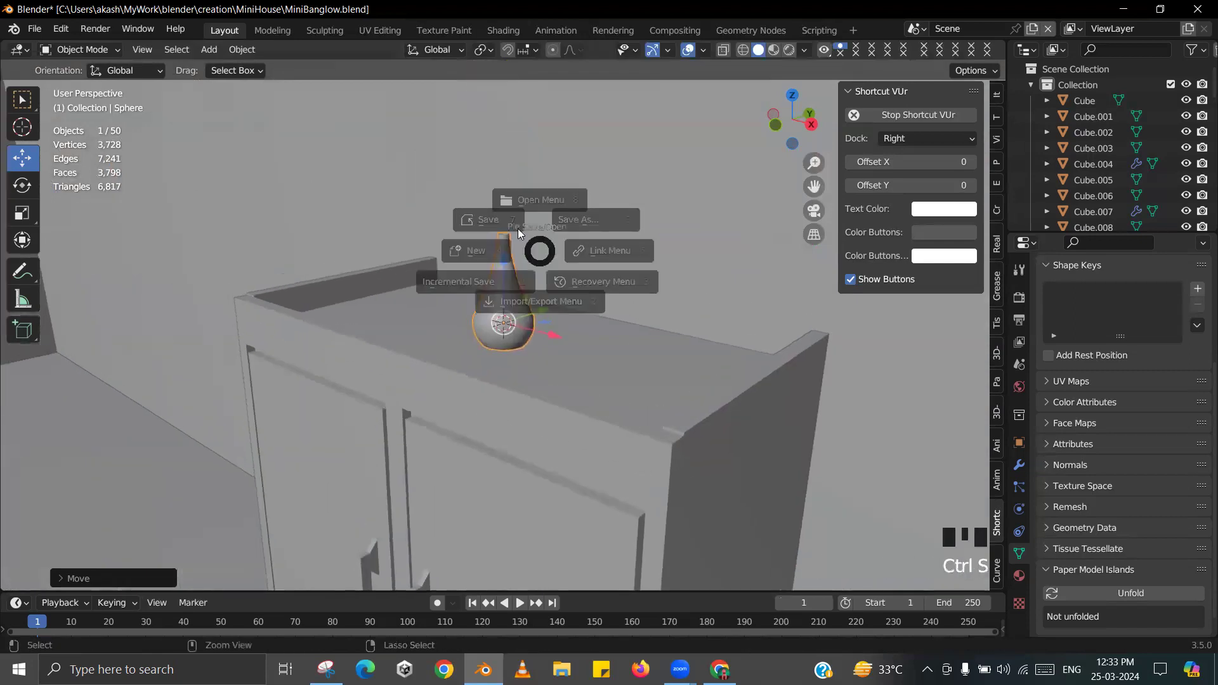
{"action": "left_click", "coordinate": [518, 233]}
- Dissolve the two horizontal edge loops between the vase's shoulder and its round lower body
{"action": "scroll", "coordinate": [522, 341], "scroll_direction": "up", "scroll_amount": 6}
{"action": "middle_click_drag", "start_coordinate": [522, 342], "coordinate": [535, 435]}
{"action": "key", "text": "Tab"}
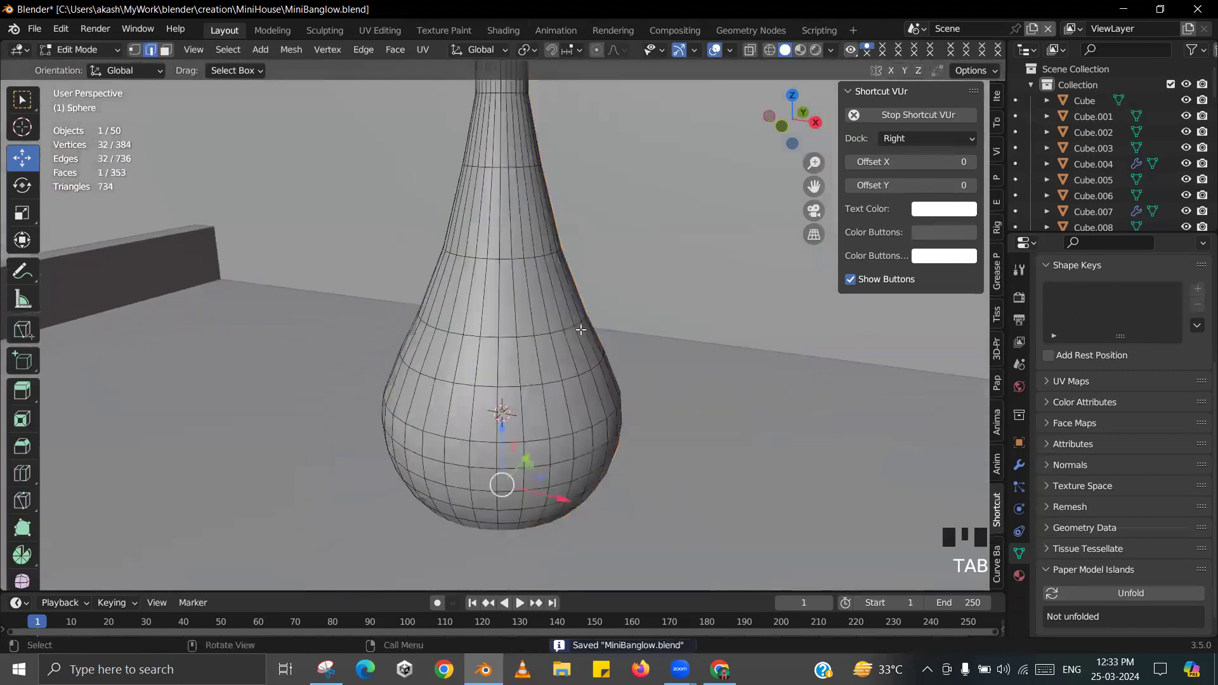
{"action": "middle_click_drag", "start_coordinate": [551, 388], "coordinate": [553, 388], "text": "shift"}
{"action": "scroll", "coordinate": [538, 324], "scroll_direction": "down", "scroll_amount": 1}
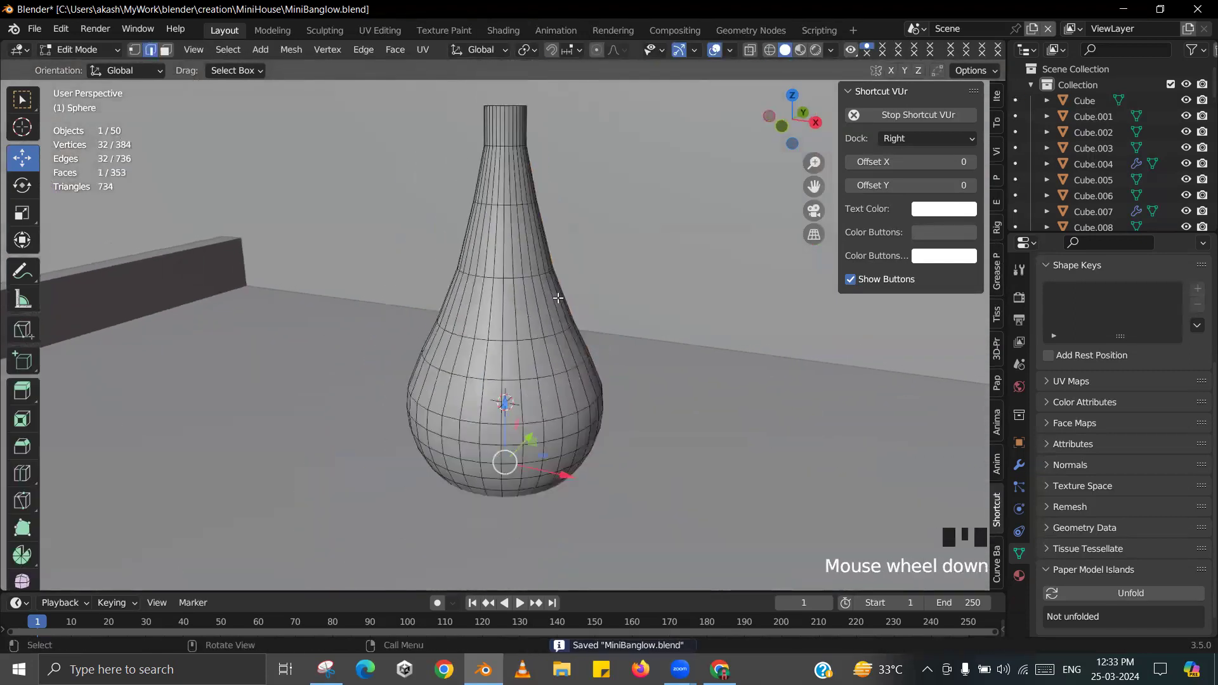
{"action": "left_click", "coordinate": [510, 340], "text": "alt"}
{"action": "key", "text": "x"}
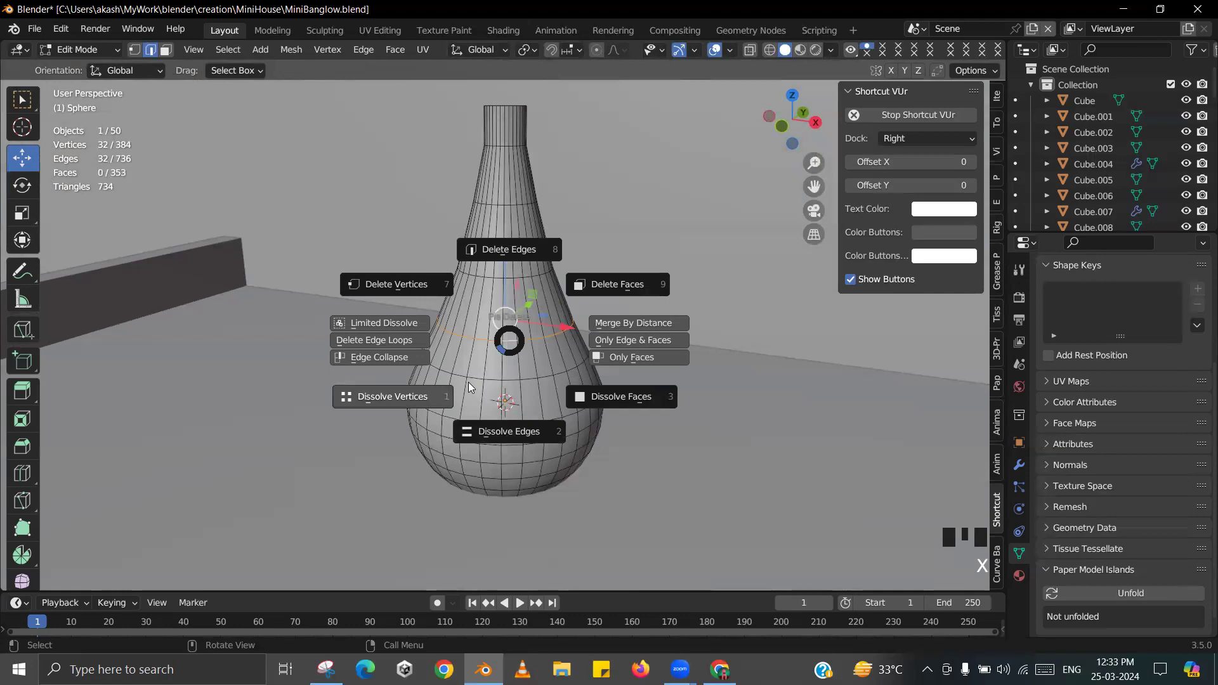
{"action": "left_click", "coordinate": [506, 430]}
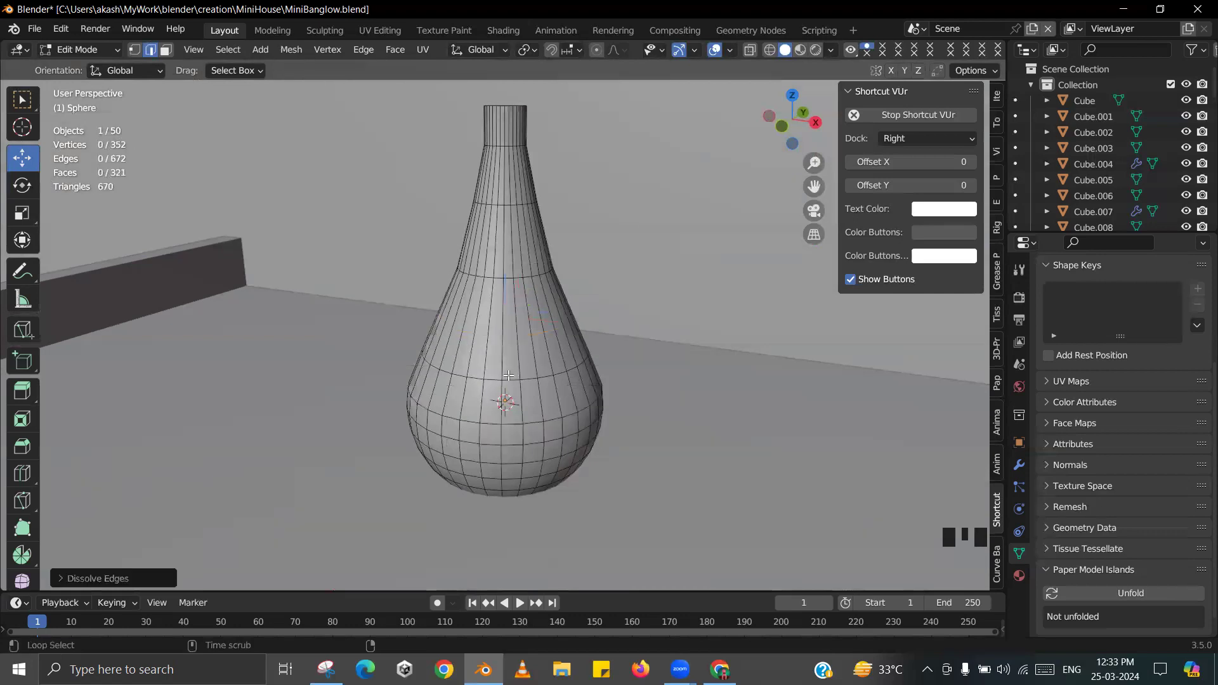
{"action": "left_click", "coordinate": [509, 375], "text": "alt"}
{"action": "key", "text": "x"}
{"action": "left_click", "coordinate": [501, 468]}
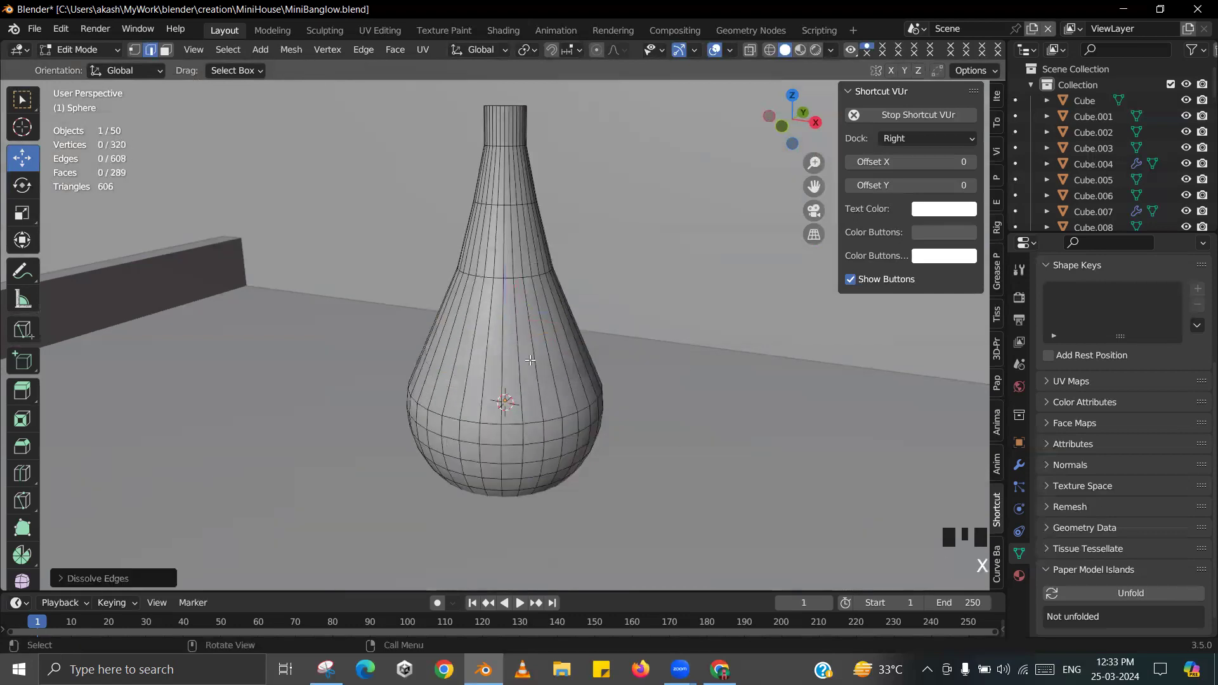
- Dissolve the two horizontal edge loops on the vase's neck, the middle one and the one just below the rim
{"action": "key", "text": "x"}
{"action": "left_click", "coordinate": [511, 254]}
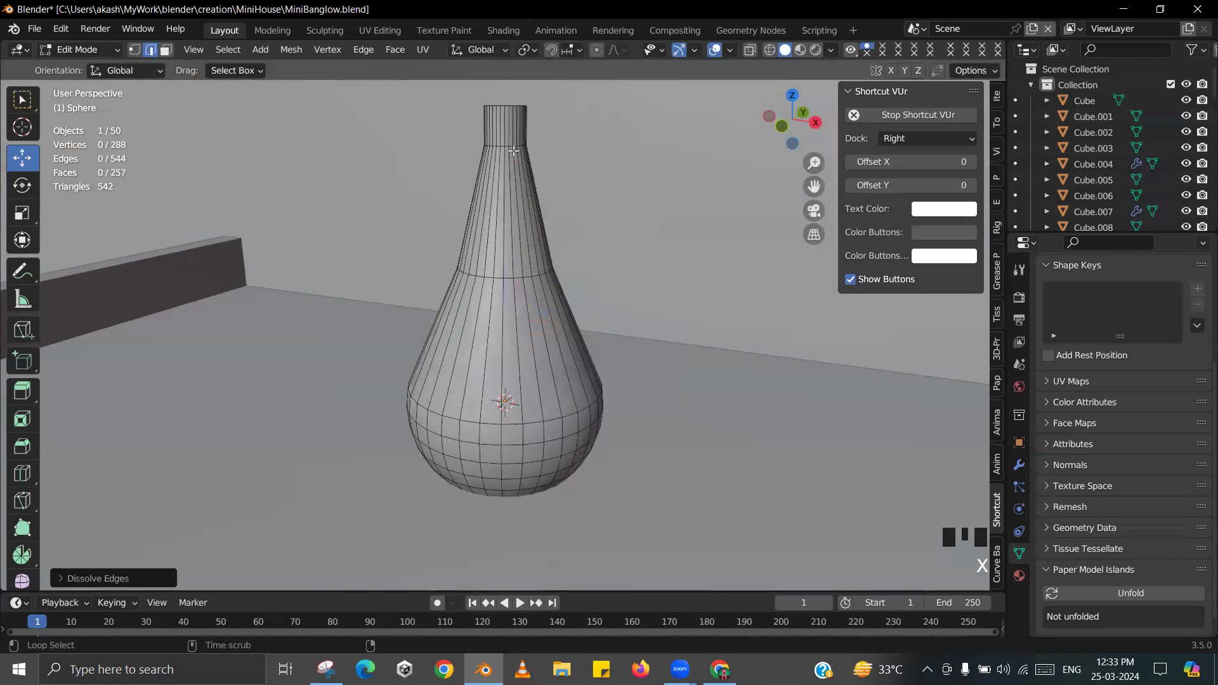
{"action": "left_click", "coordinate": [512, 143], "text": "alt"}
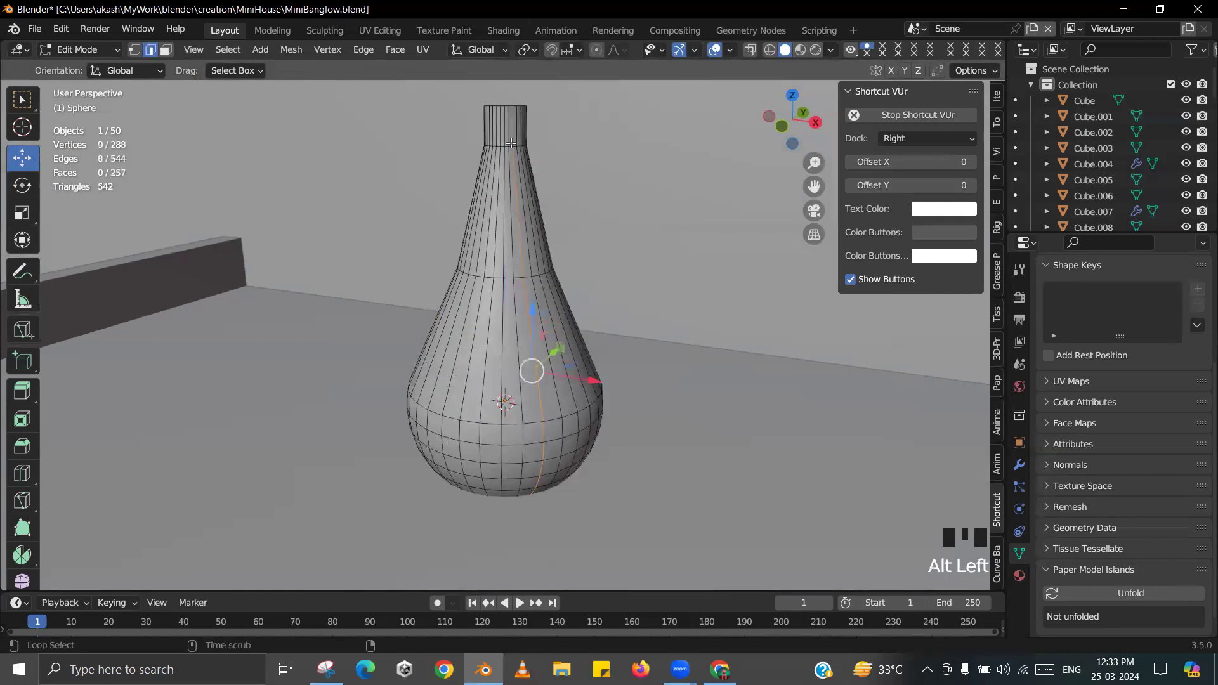
{"action": "left_click", "coordinate": [511, 147], "text": "alt"}
{"action": "key", "text": "x"}
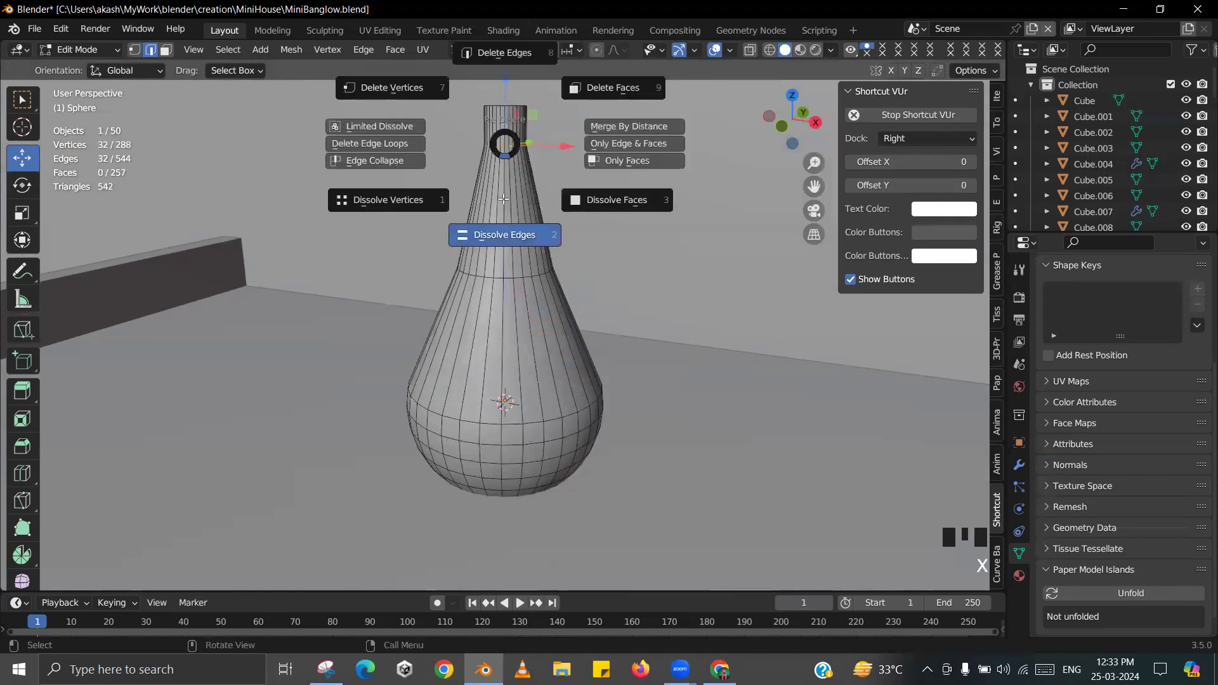
{"action": "left_click", "coordinate": [505, 206]}
{"action": "key", "text": "Tab"}
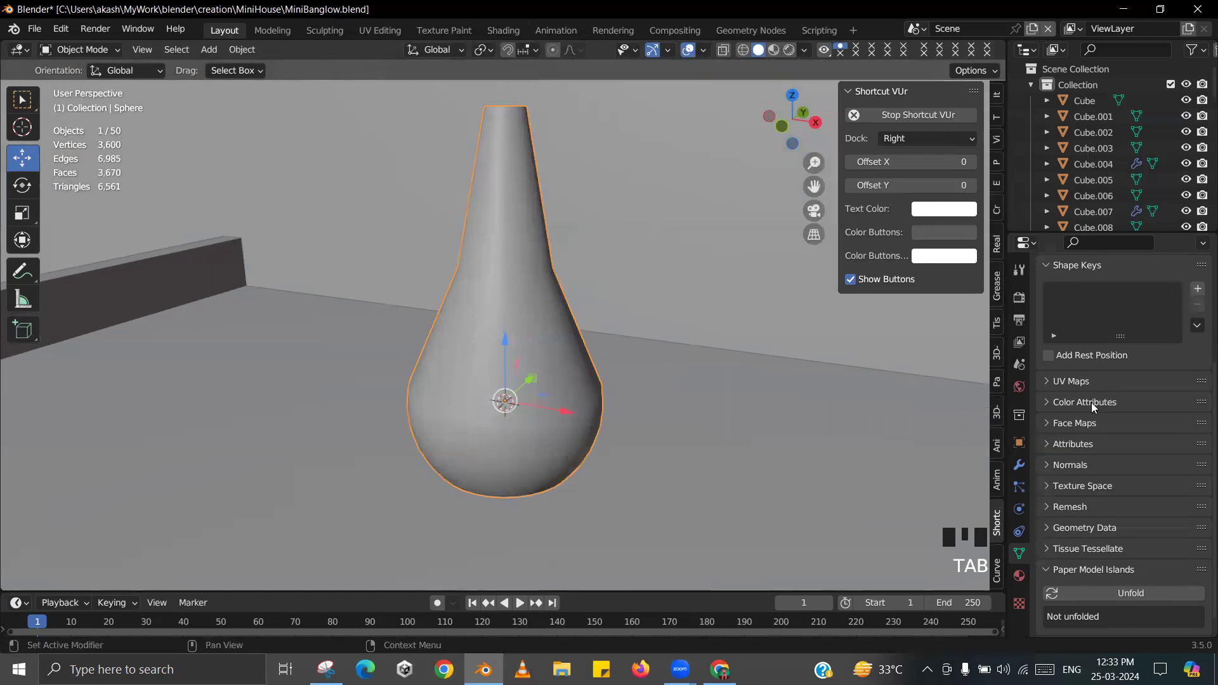
{"action": "key", "text": "Tab"}
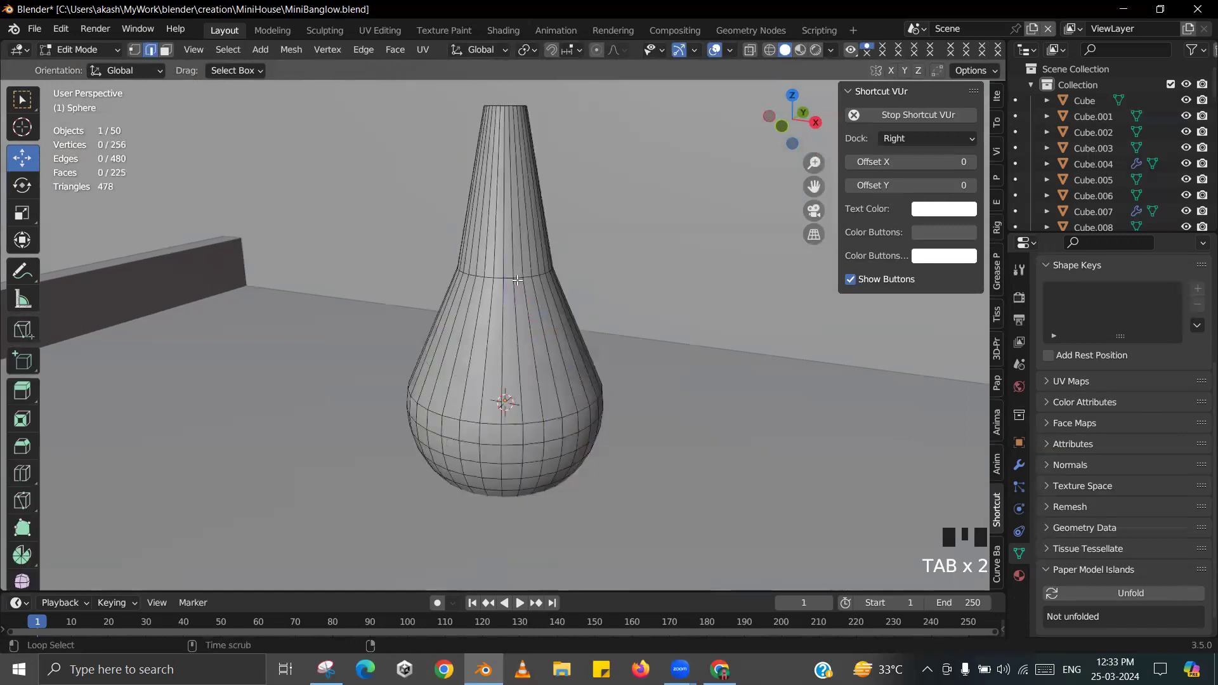
{"action": "left_click", "coordinate": [517, 276], "text": "alt"}
{"action": "right_click", "coordinate": [520, 279]}
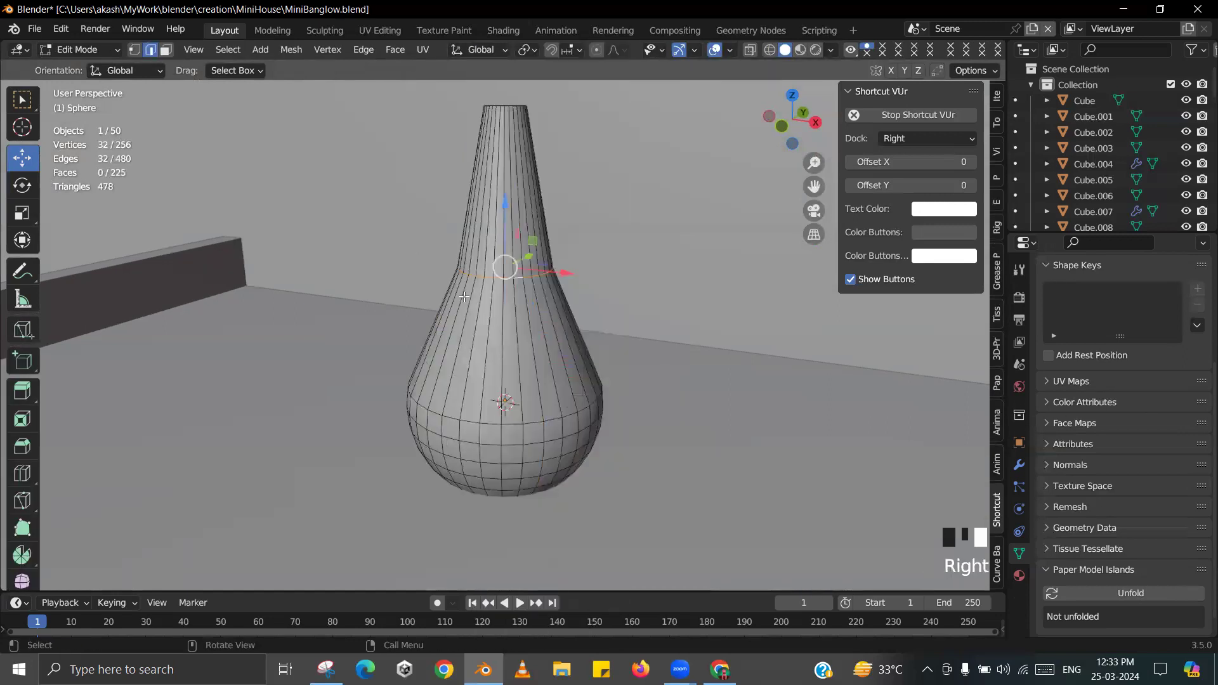
{"action": "key", "text": "Tab"}
- Add a Subdivision modifier to the vase
{"action": "left_click", "coordinate": [1018, 466]}
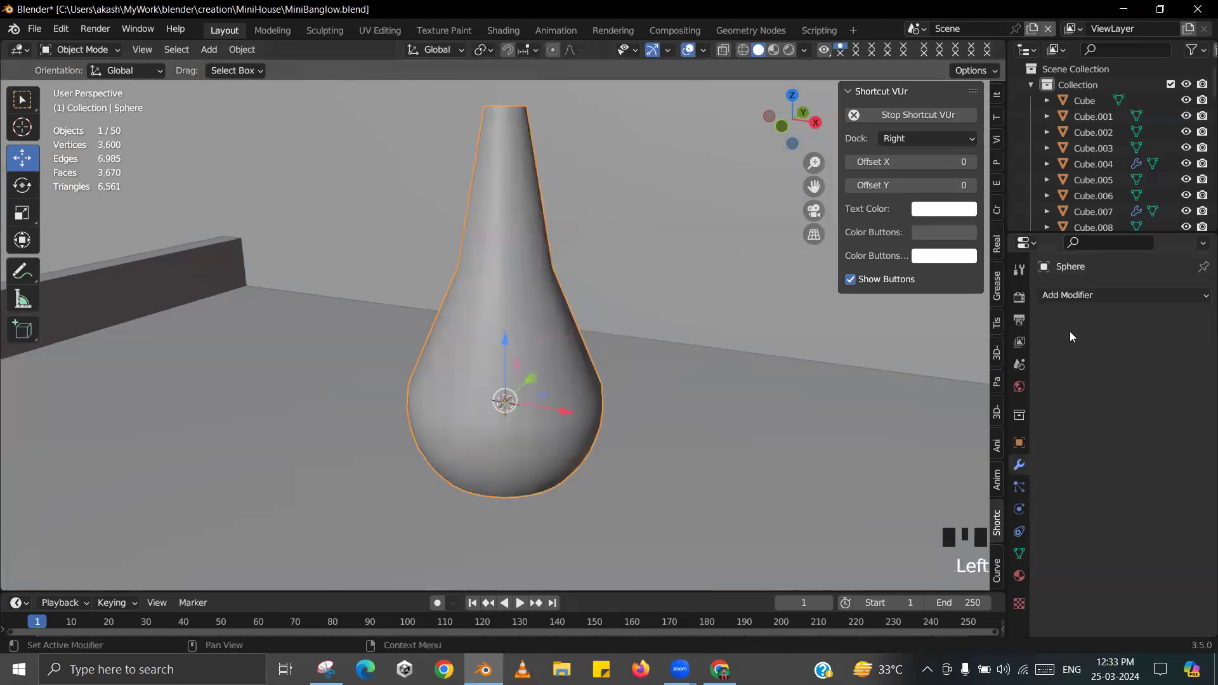
{"action": "left_click", "coordinate": [1072, 296]}
{"action": "key", "text": "Return"}
{"action": "scroll", "coordinate": [590, 310], "scroll_direction": "down", "scroll_amount": 2}
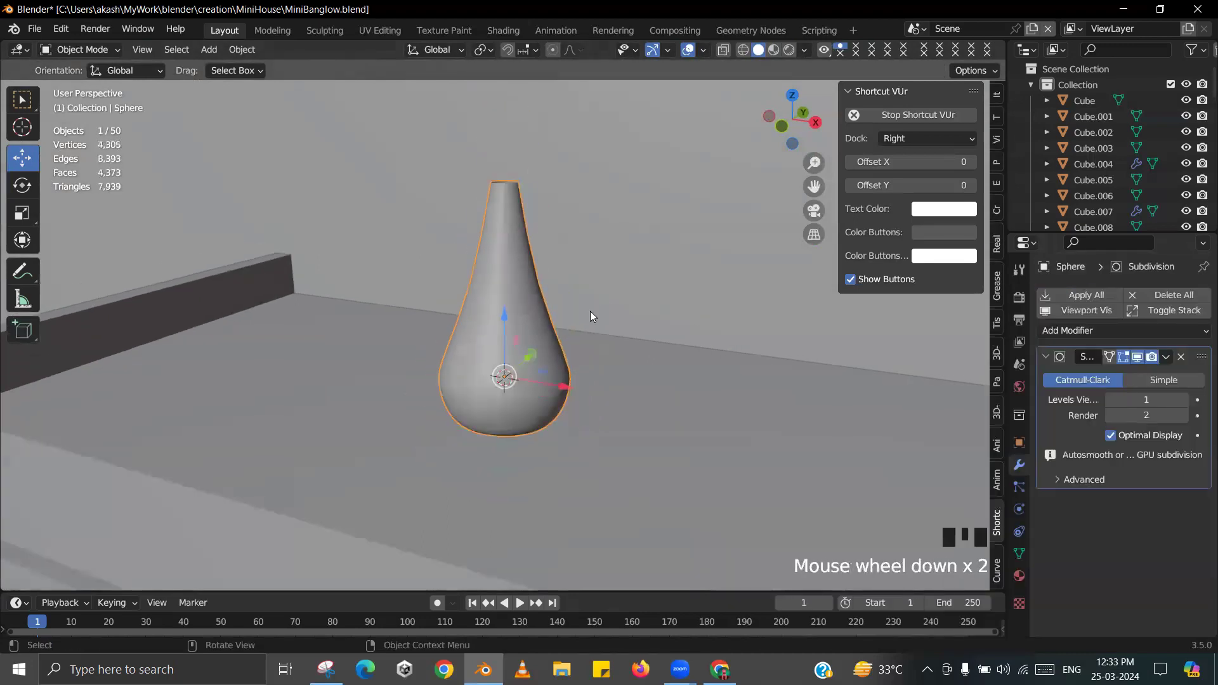
{"action": "middle_click_drag", "start_coordinate": [590, 311], "coordinate": [558, 307]}
{"action": "key", "text": "Tab"}
{"action": "key", "text": "Tab"}
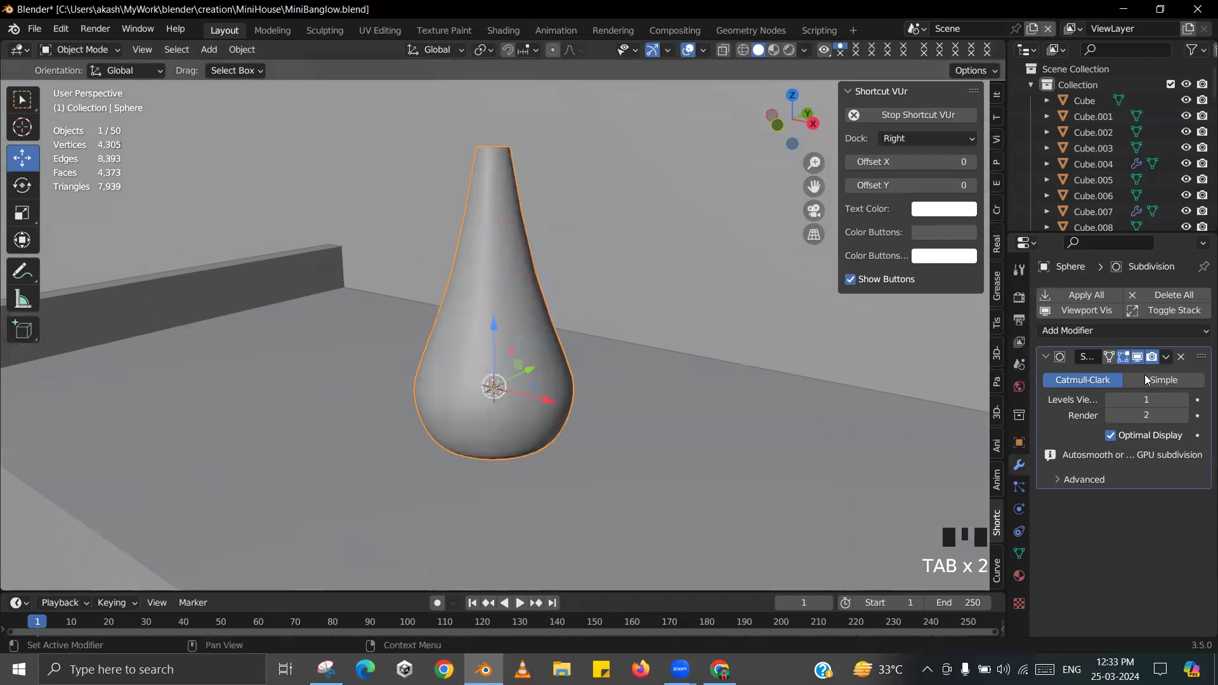
- Raise the Subdivision modifier's viewport levels to 6
{"action": "left_click", "coordinate": [1184, 399]}
{"action": "left_click", "coordinate": [1183, 399]}
{"action": "left_click", "coordinate": [1184, 399]}
{"action": "left_click", "coordinate": [1184, 400]}
{"action": "left_click", "coordinate": [488, 255]}
{"action": "middle_click_drag", "start_coordinate": [564, 254], "coordinate": [688, 269]}
{"action": "scroll", "coordinate": [620, 259], "scroll_direction": "up", "scroll_amount": 1}
{"action": "scroll", "coordinate": [547, 259], "scroll_direction": "down", "scroll_amount": 2}
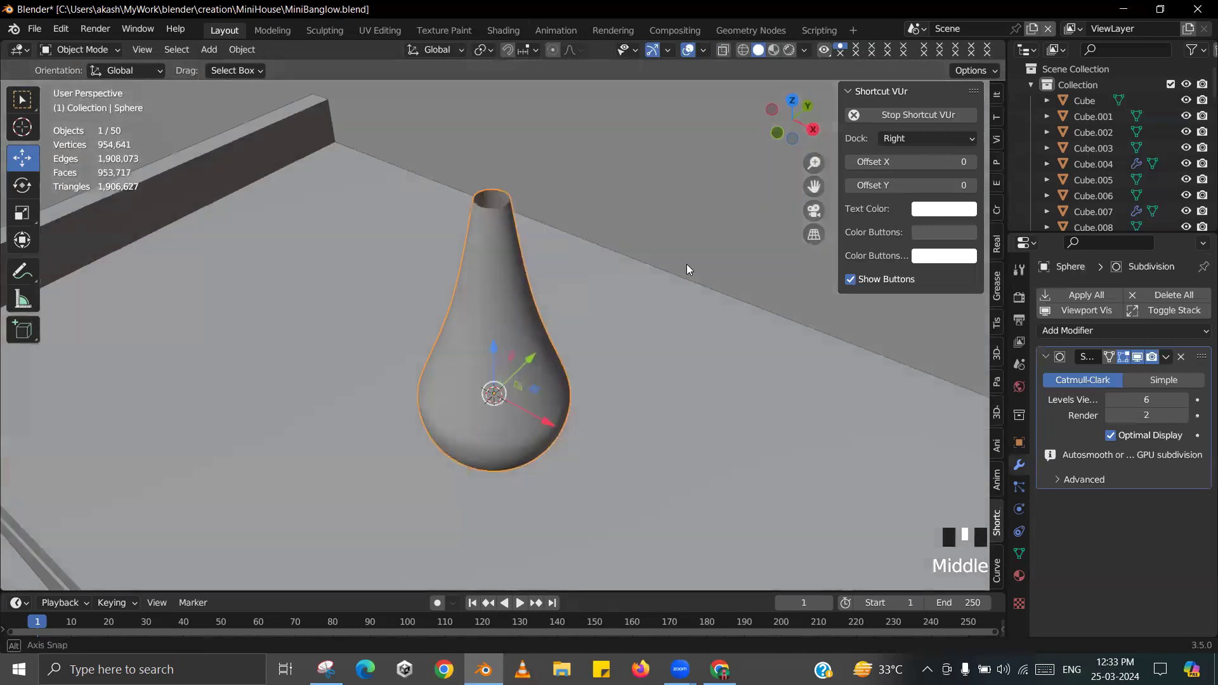
- Apply the Subdivision modifier to the vase
{"action": "left_click", "coordinate": [1165, 357]}
{"action": "left_click", "coordinate": [1126, 366]}
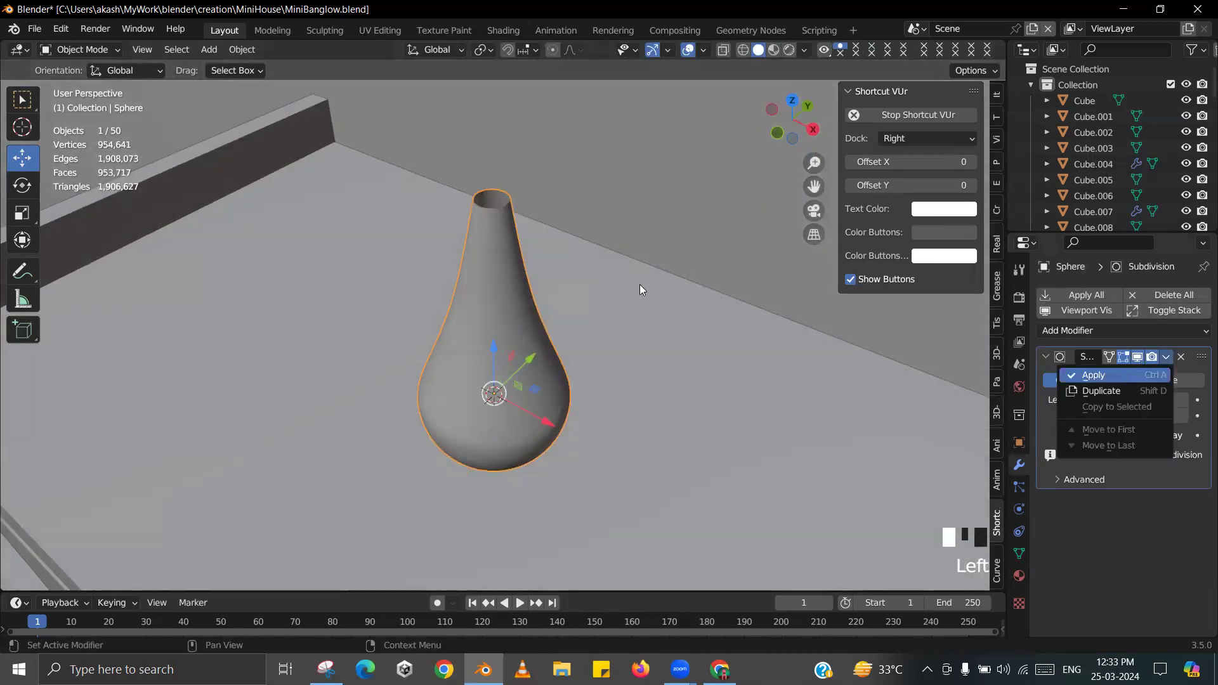
{"action": "scroll", "coordinate": [522, 293], "scroll_direction": "up", "scroll_amount": 2}
{"action": "middle_click_drag", "start_coordinate": [522, 293], "coordinate": [533, 260]}
{"action": "scroll", "coordinate": [534, 259], "scroll_direction": "up", "scroll_amount": 2}
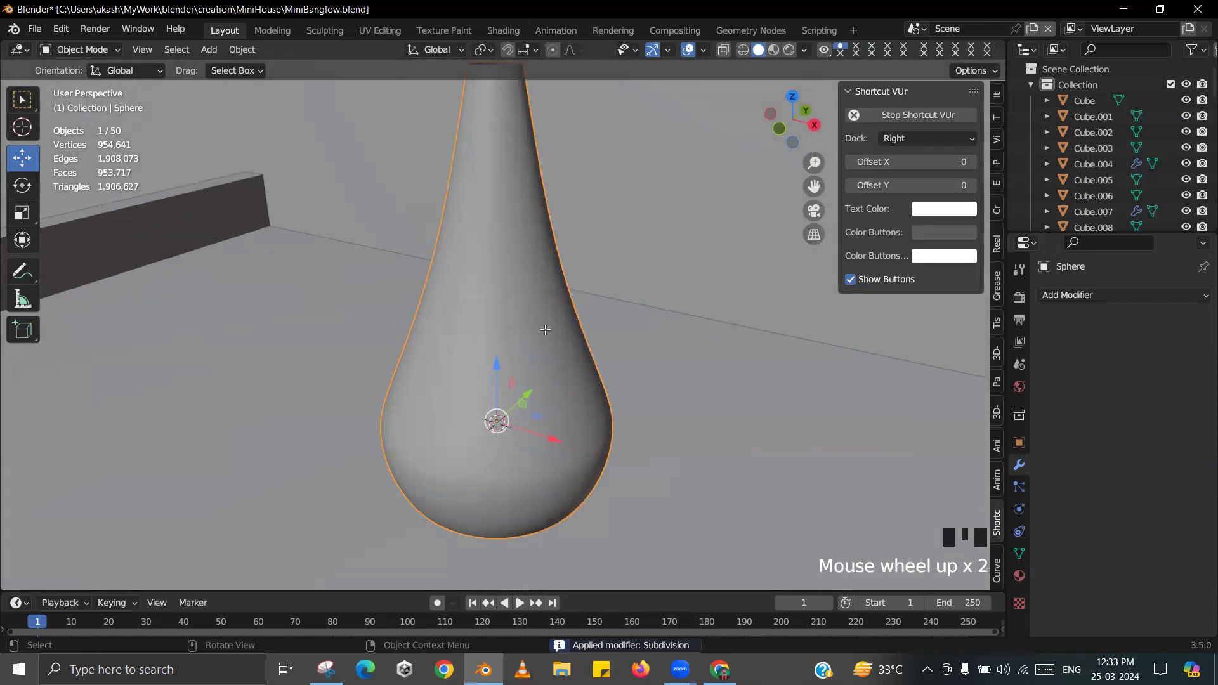
- Inspect the vase's subdivided mesh up close and delete the vase object
{"action": "scroll", "coordinate": [535, 290], "scroll_direction": "up", "scroll_amount": 8}
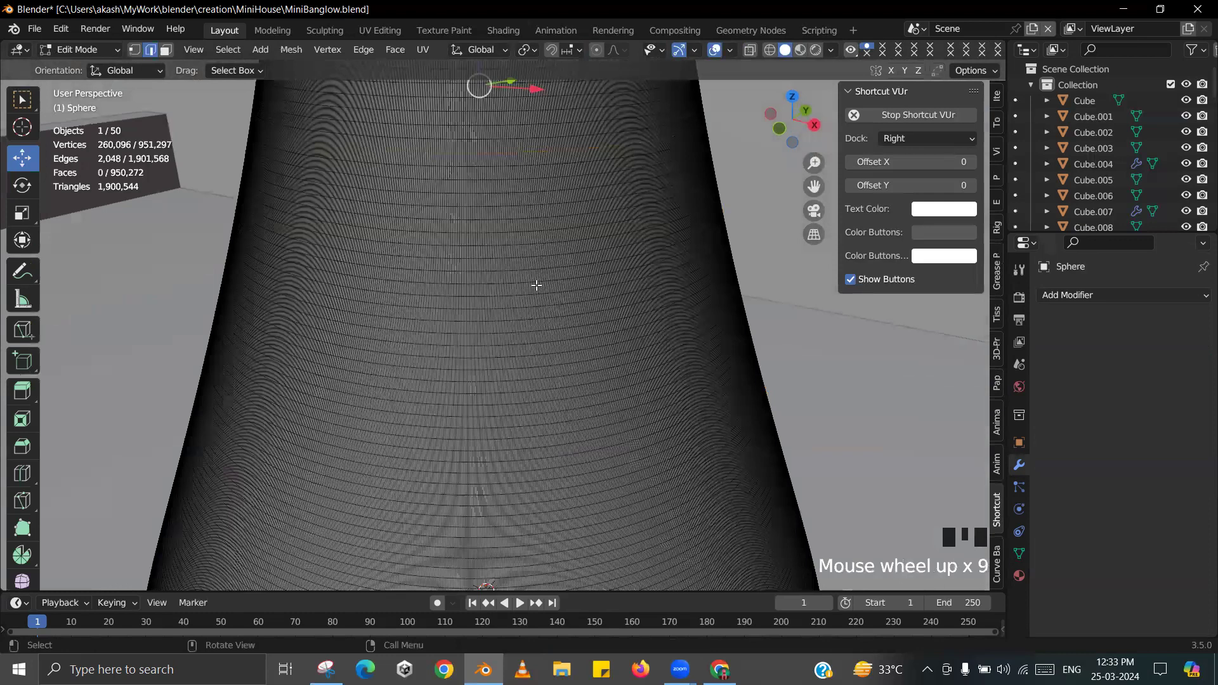
{"action": "scroll", "coordinate": [509, 254], "scroll_direction": "down", "scroll_amount": 6}
{"action": "key", "text": "Tab"}
{"action": "scroll", "coordinate": [515, 322], "scroll_direction": "down", "scroll_amount": 3}
{"action": "key", "text": "x"}
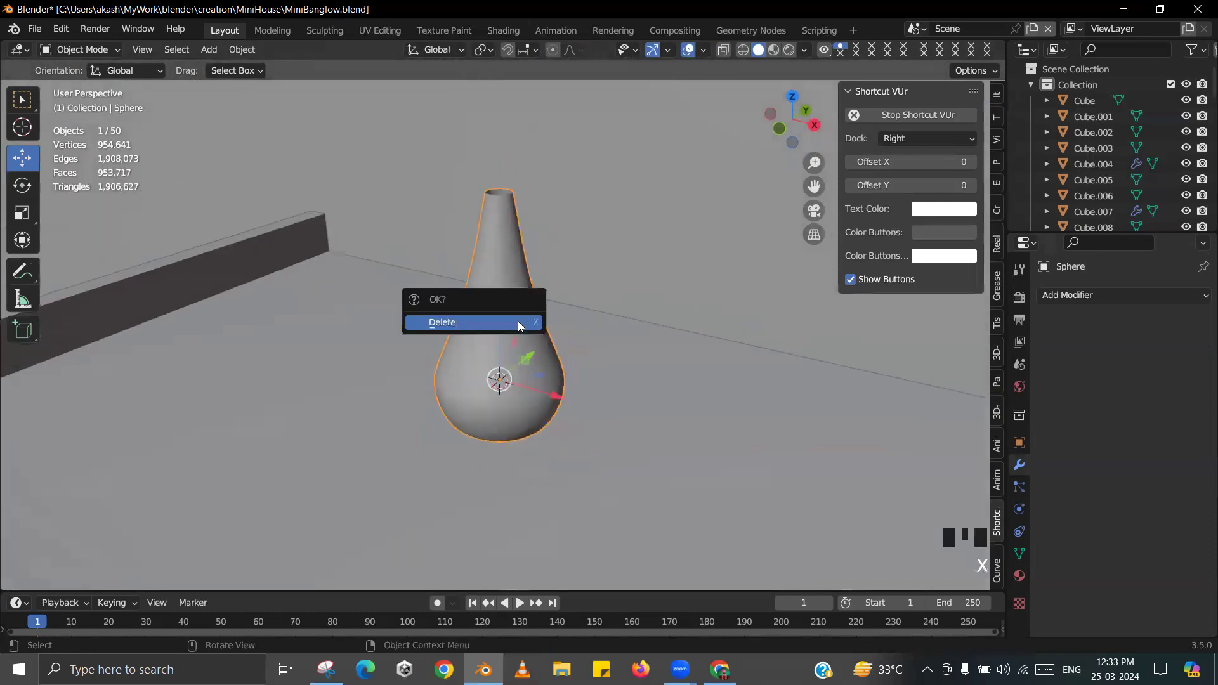
{"action": "left_click", "coordinate": [517, 320]}
- Add a UV sphere above the cabinet and scale it down to about 0.07
{"action": "key", "text": "shift+a"}
{"action": "mouse_move", "coordinate": [495, 298]}
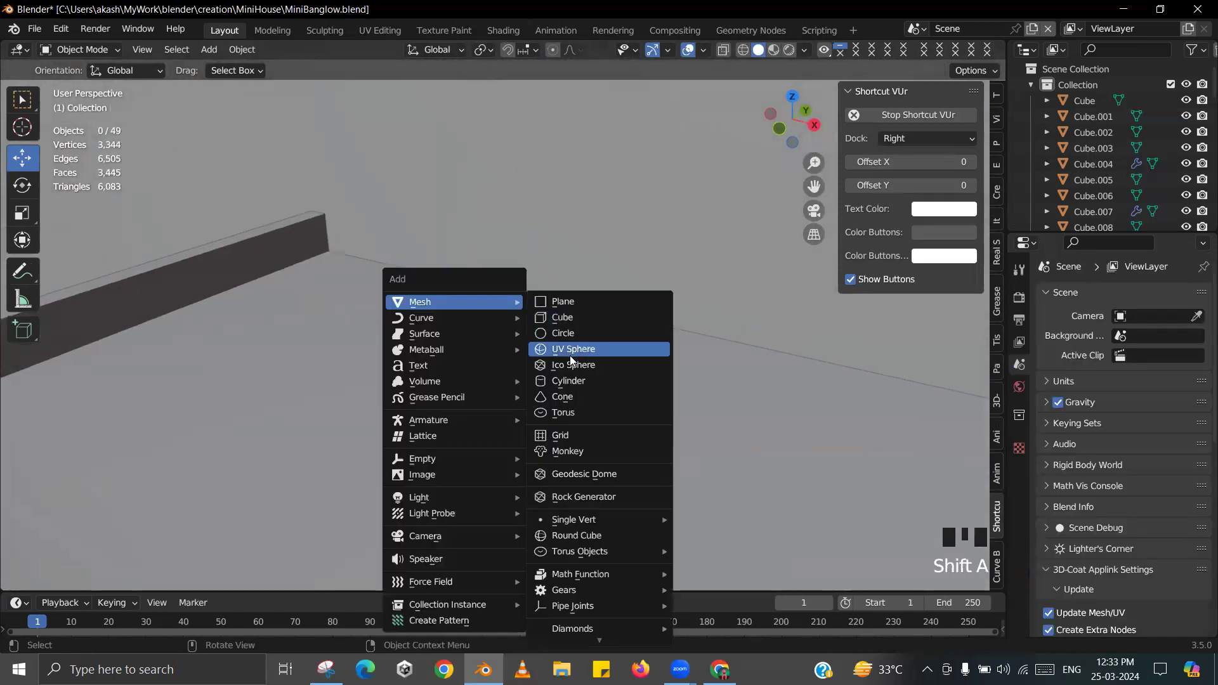
{"action": "left_click", "coordinate": [570, 352]}
{"action": "scroll", "coordinate": [548, 353], "scroll_direction": "down", "scroll_amount": 5}
{"action": "key", "text": "s"}
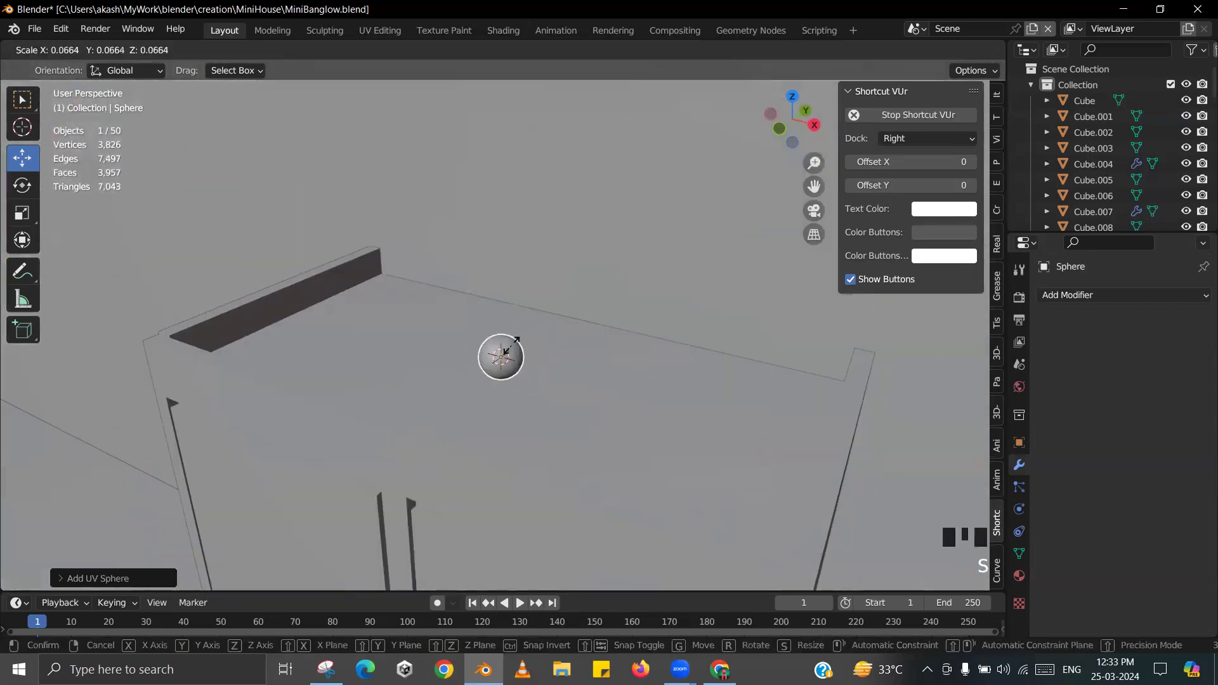
{"action": "left_click", "coordinate": [511, 350]}
- Raise the small sphere slightly along Z so it sits on the cabinet top
{"action": "key", "text": "KP_Decimal"}
{"action": "scroll", "coordinate": [540, 347], "scroll_direction": "down", "scroll_amount": 2}
{"action": "middle_click_drag", "start_coordinate": [539, 346], "coordinate": [505, 277]}
{"action": "left_click_drag", "start_coordinate": [505, 277], "coordinate": [505, 242]}
{"action": "middle_click_drag", "start_coordinate": [505, 242], "coordinate": [507, 281]}
- Pull the sphere's top vertex upward with smooth proportional editing to stretch the ball into a tall tapered shape
{"action": "key", "text": "Tab"}
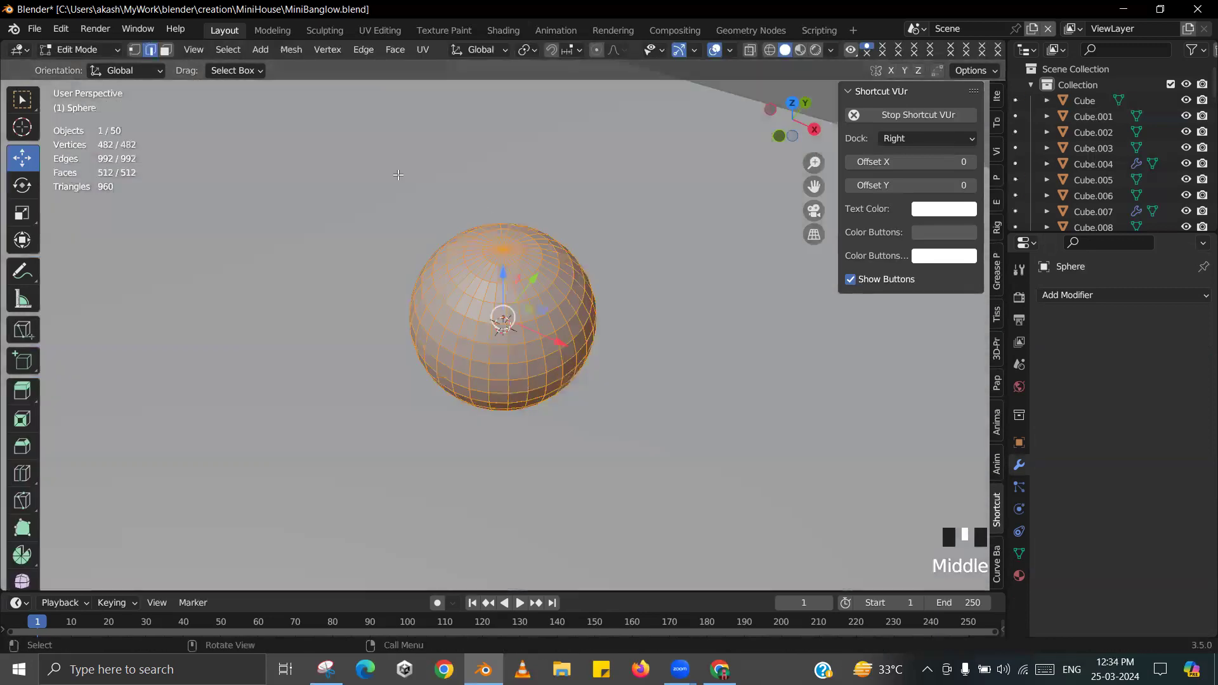
{"action": "scroll", "coordinate": [508, 280], "scroll_direction": "up", "scroll_amount": 1}
{"action": "left_click", "coordinate": [135, 49]}
{"action": "left_click", "coordinate": [505, 236]}
{"action": "middle_click_drag", "start_coordinate": [505, 236], "coordinate": [594, 64]}
{"action": "scroll", "coordinate": [546, 203], "scroll_direction": "down", "scroll_amount": 4}
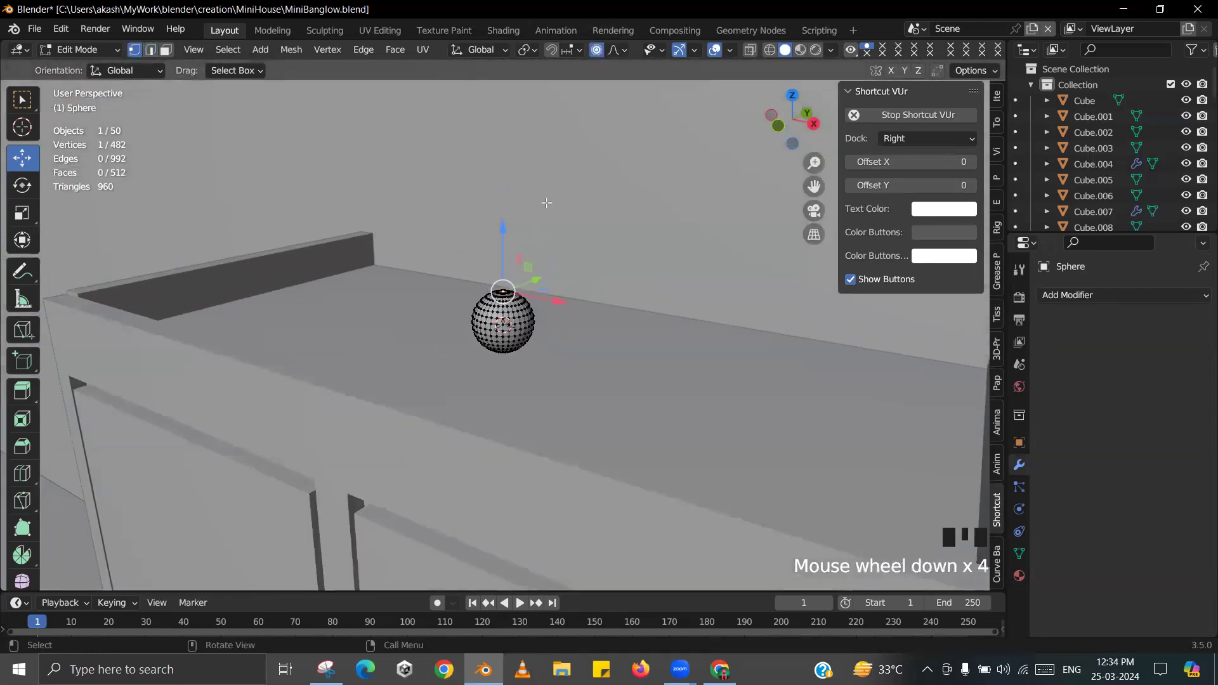
{"action": "left_click_drag", "start_coordinate": [505, 238], "coordinate": [501, 118]}
{"action": "scroll", "coordinate": [503, 210], "scroll_direction": "up", "scroll_amount": 6}
{"action": "scroll", "coordinate": [507, 190], "scroll_direction": "up", "scroll_amount": 20}
{"action": "scroll", "coordinate": [510, 110], "scroll_direction": "up", "scroll_amount": 3}
{"action": "scroll", "coordinate": [501, 118], "scroll_direction": "up", "scroll_amount": 2}
{"action": "middle_click_drag", "start_coordinate": [511, 111], "coordinate": [494, 224], "text": "shift"}
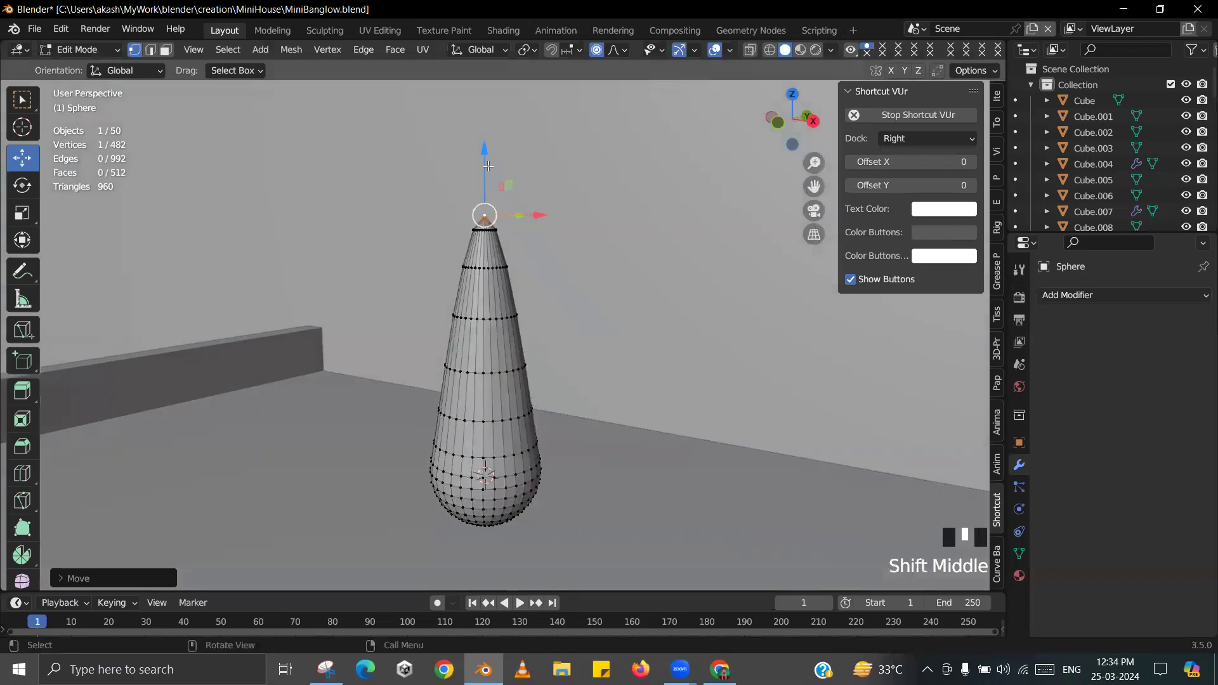
{"action": "left_click_drag", "start_coordinate": [487, 166], "coordinate": [488, 144]}
{"action": "scroll", "coordinate": [490, 139], "scroll_direction": "down", "scroll_amount": 9}
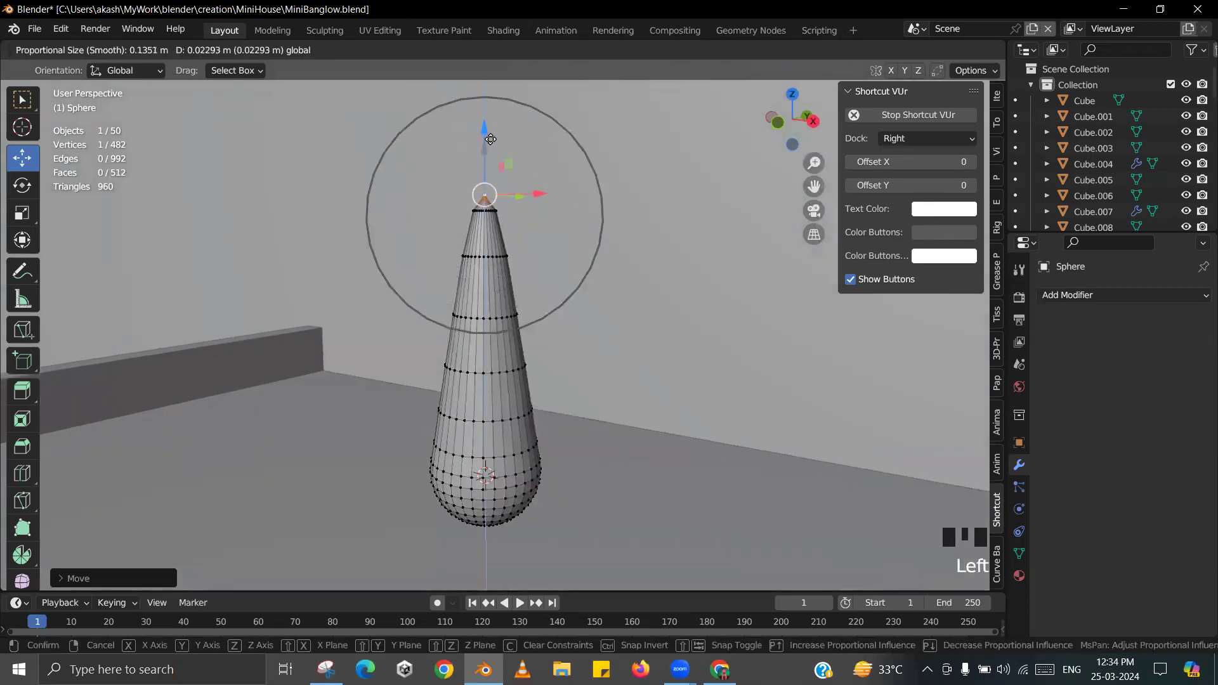
{"action": "scroll", "coordinate": [491, 139], "scroll_direction": "up", "scroll_amount": 3}
{"action": "right_click", "coordinate": [490, 139]}
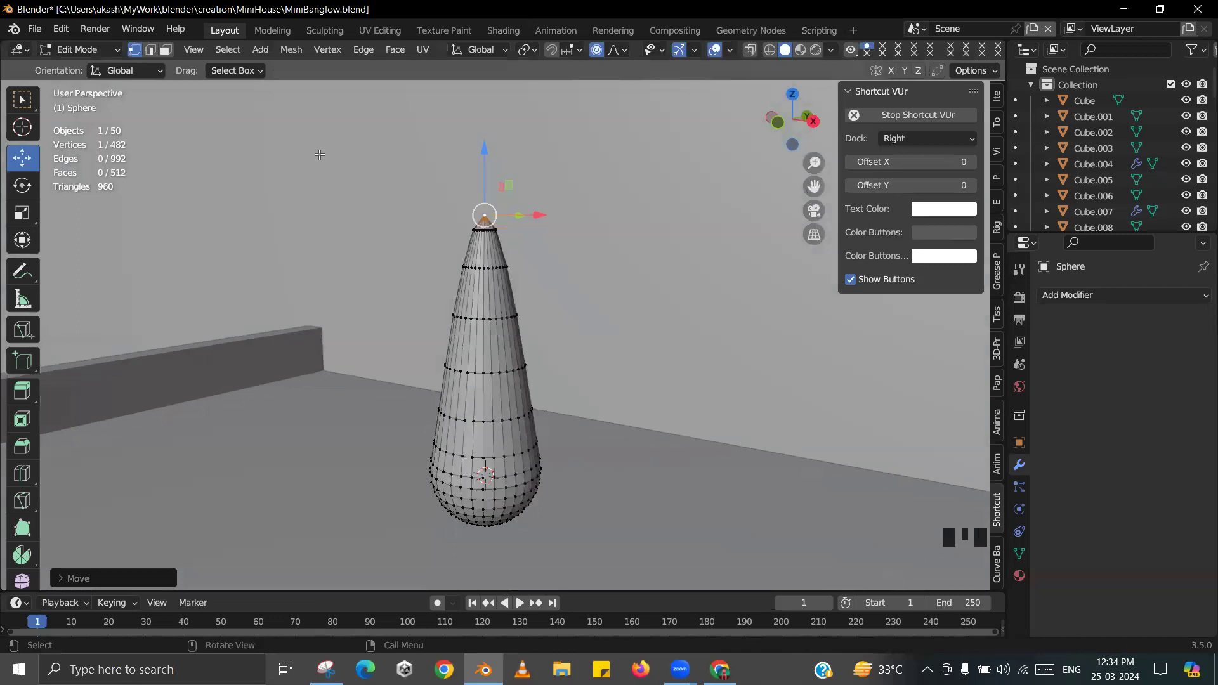
- Delete the tip vertex and the topmost ring of vertices to open the vase's mouth
{"action": "middle_click_drag", "start_coordinate": [487, 295], "coordinate": [524, 350], "text": "shift"}
{"action": "key", "text": "x"}
{"action": "left_click", "coordinate": [415, 229]}
{"action": "key", "text": "Tab"}
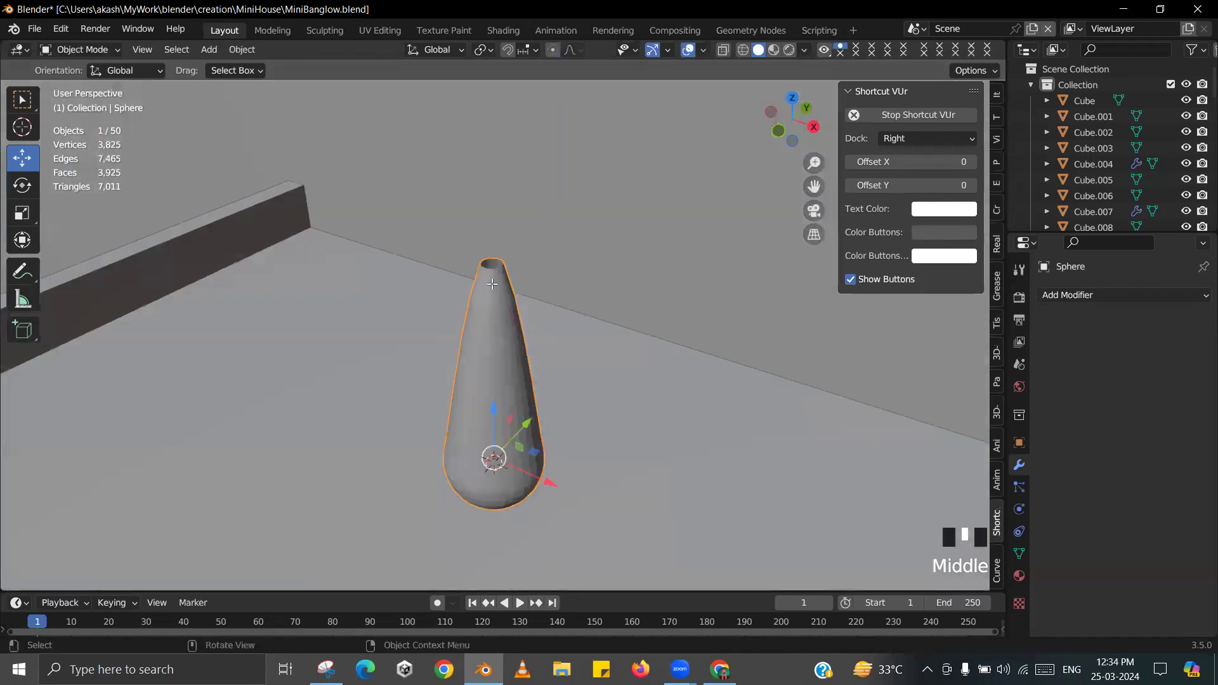
{"action": "key", "text": "Tab"}
{"action": "left_click", "coordinate": [497, 269], "text": "alt"}
{"action": "left_click", "coordinate": [496, 265], "text": "alt"}
{"action": "key", "text": "x"}
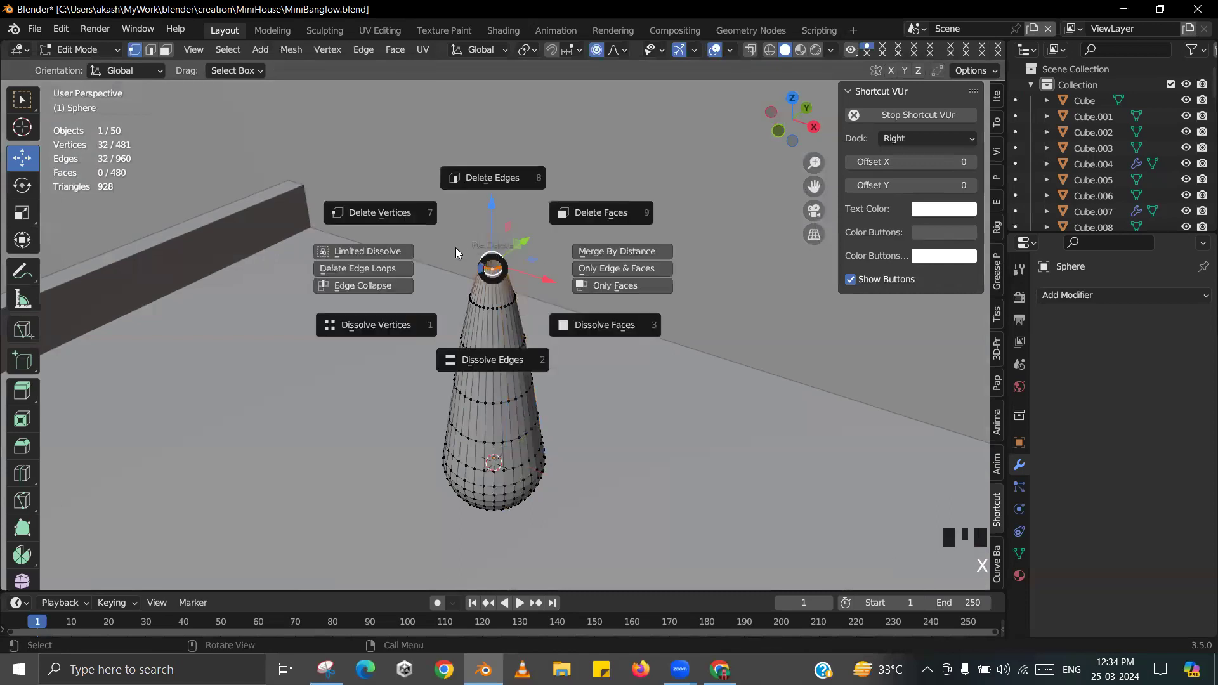
{"action": "key", "text": "Tab"}
{"action": "middle_click_drag", "start_coordinate": [506, 317], "coordinate": [525, 339]}
{"action": "scroll", "coordinate": [526, 341], "scroll_direction": "up", "scroll_amount": 2}
{"action": "key", "text": "Tab"}
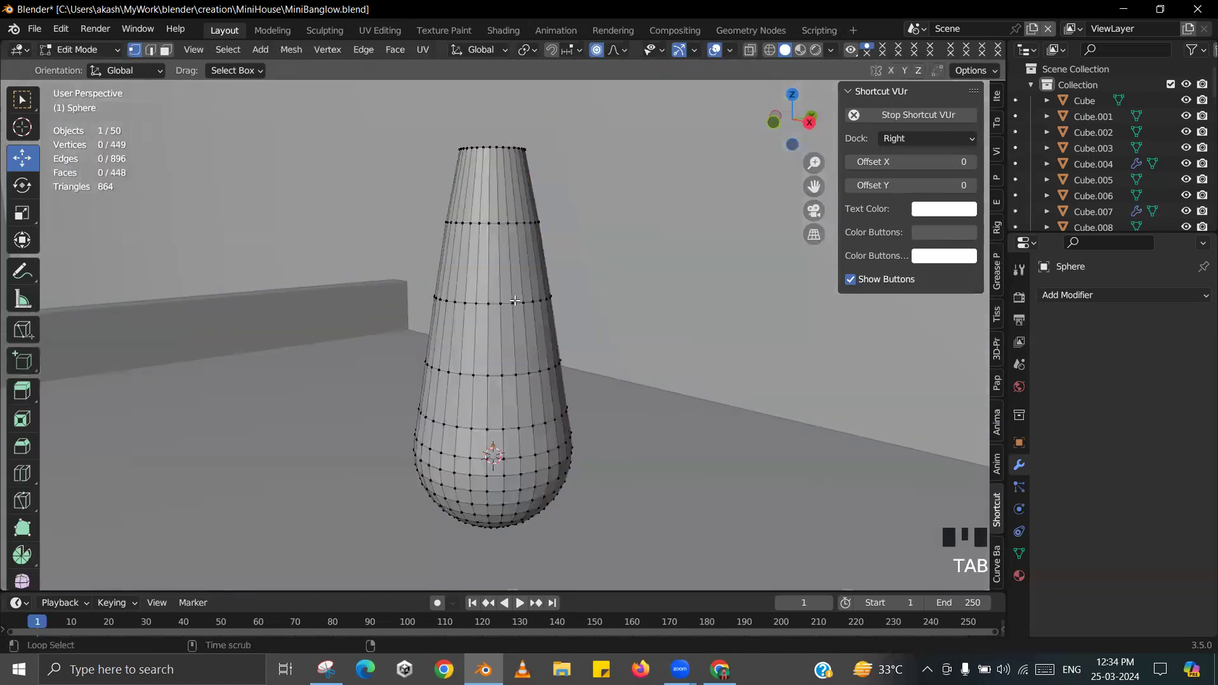
{"action": "left_click", "coordinate": [519, 304], "text": "alt"}
{"action": "key", "text": "s"}
{"action": "right_click", "coordinate": [679, 374]}
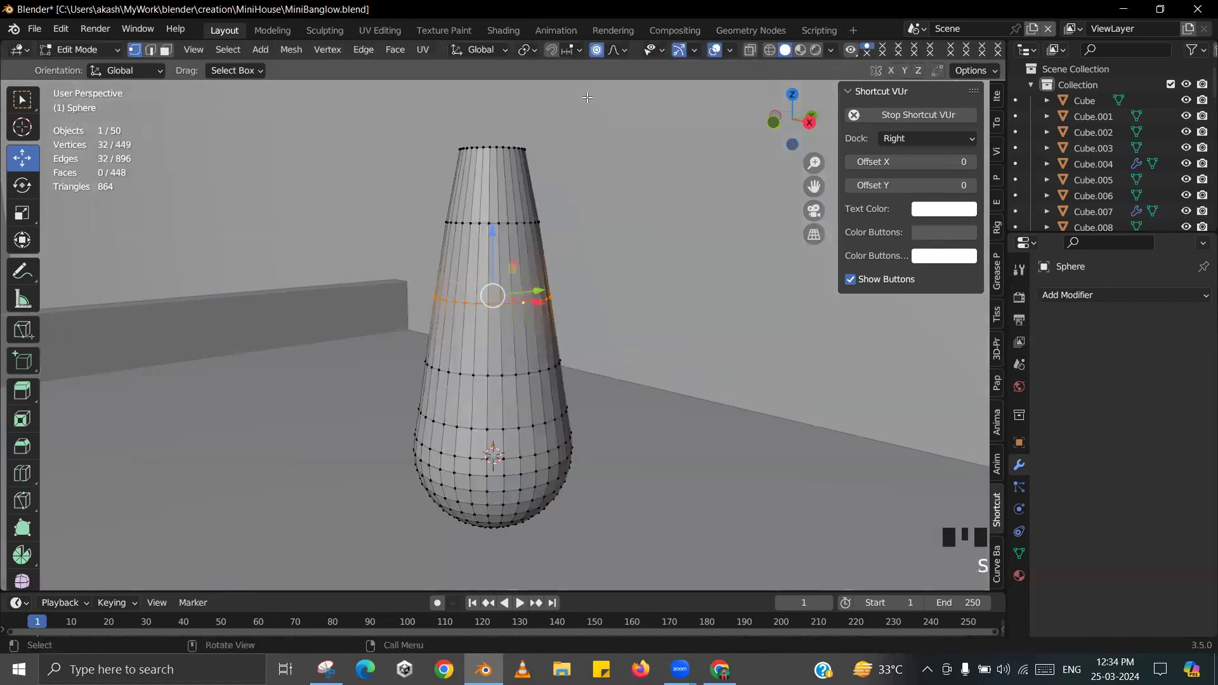
- Scale the edge loop just above the vase's round base inward to narrow it
{"action": "left_click", "coordinate": [538, 425], "text": "alt"}
{"action": "key", "text": "s"}
{"action": "left_click", "coordinate": [549, 402]}
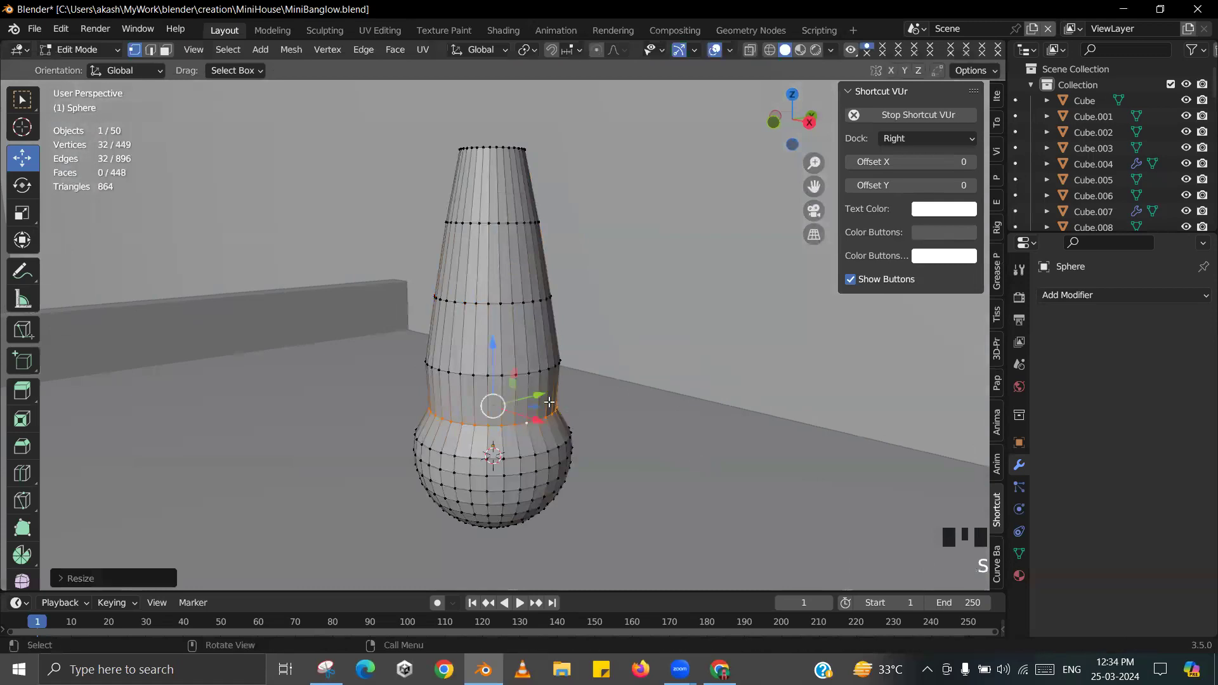
{"action": "left_click", "coordinate": [518, 368], "text": "alt"}
{"action": "key", "text": "s"}
{"action": "right_click", "coordinate": [757, 438]}
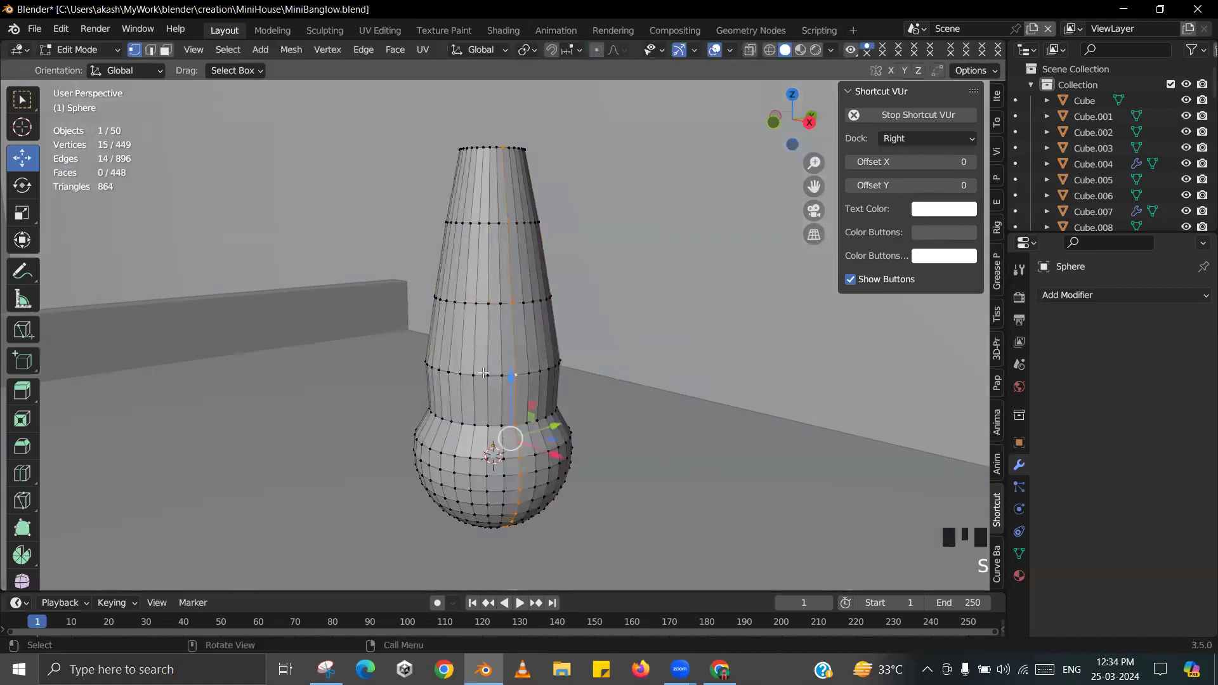
- Scale the next two edge loops up the vase's body inward so it tapers toward the neck
{"action": "left_click", "coordinate": [529, 376], "text": "alt"}
{"action": "left_click", "coordinate": [536, 371], "text": "alt"}
{"action": "key", "text": "s"}
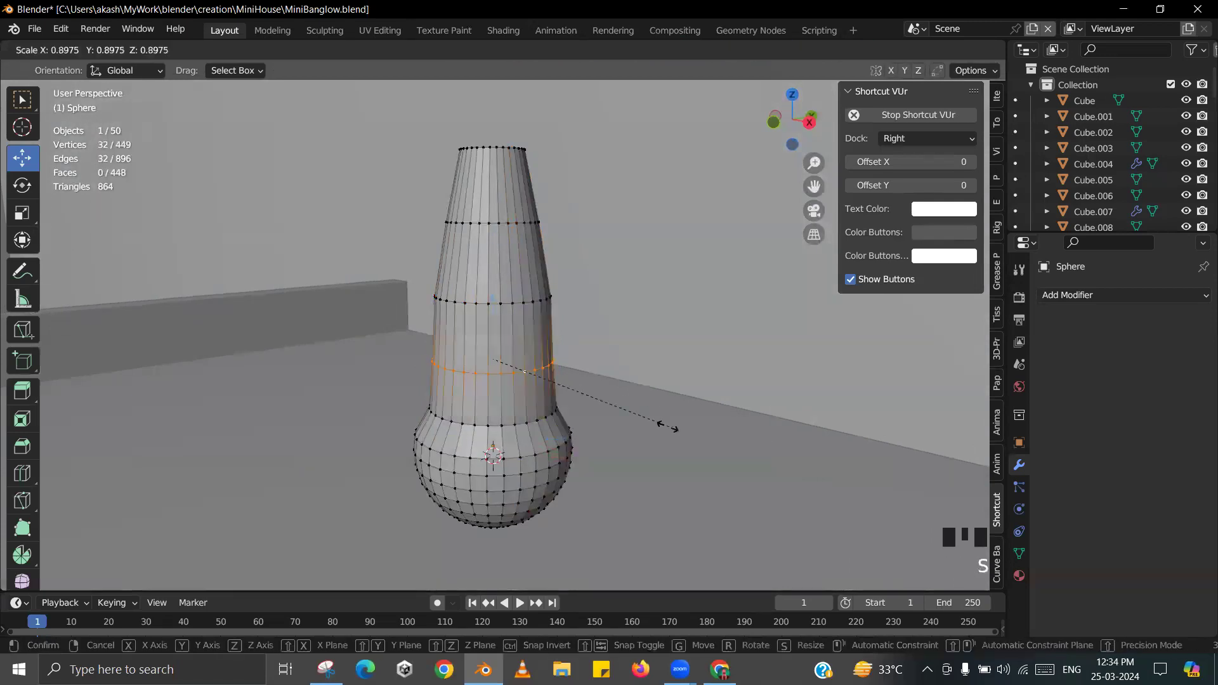
{"action": "left_click", "coordinate": [527, 309]}
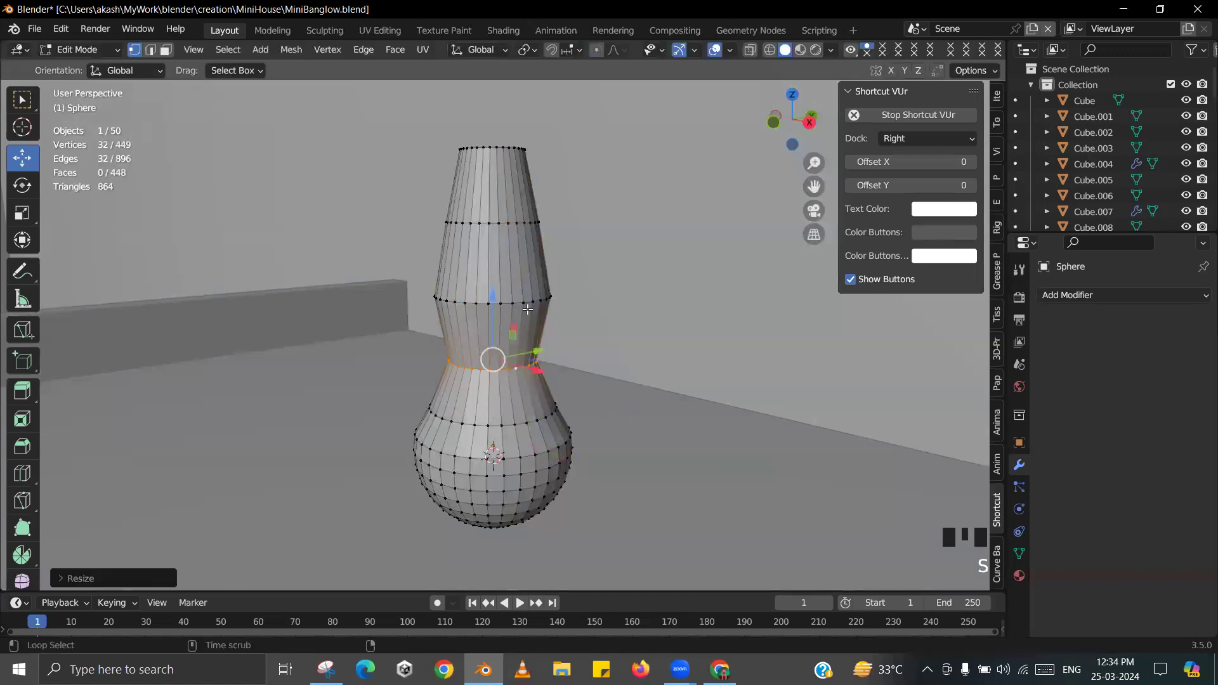
{"action": "left_click", "coordinate": [503, 303], "text": "alt"}
{"action": "key", "text": "s"}
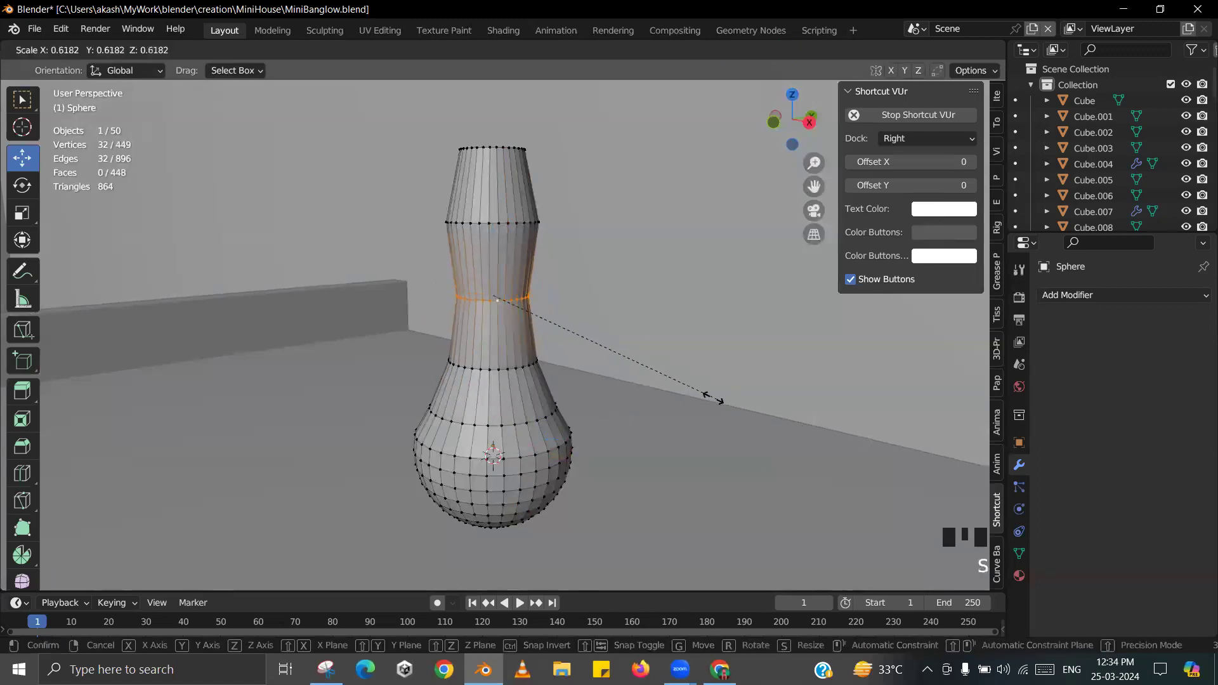
{"action": "left_click", "coordinate": [663, 367]}
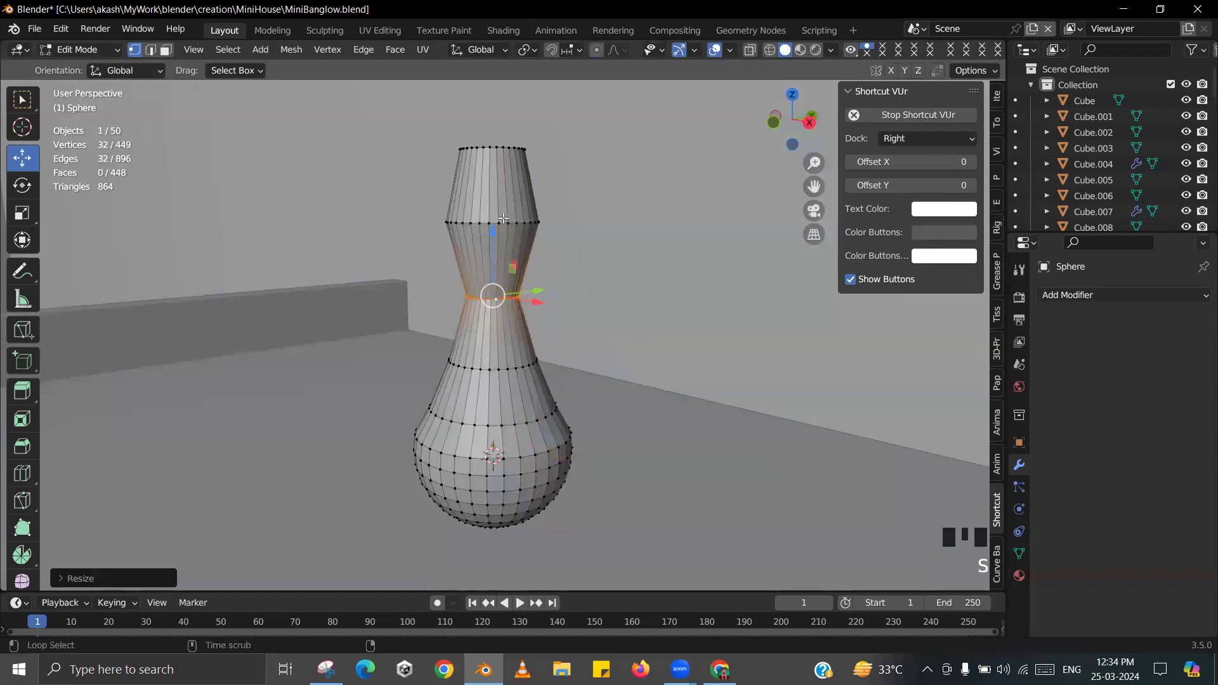
- Scale the edge loop just below the rim strongly inward to form a very thin neck
{"action": "left_click", "coordinate": [522, 226], "text": "alt"}
{"action": "left_click", "coordinate": [493, 222], "text": "alt"}
{"action": "key", "text": "s"}
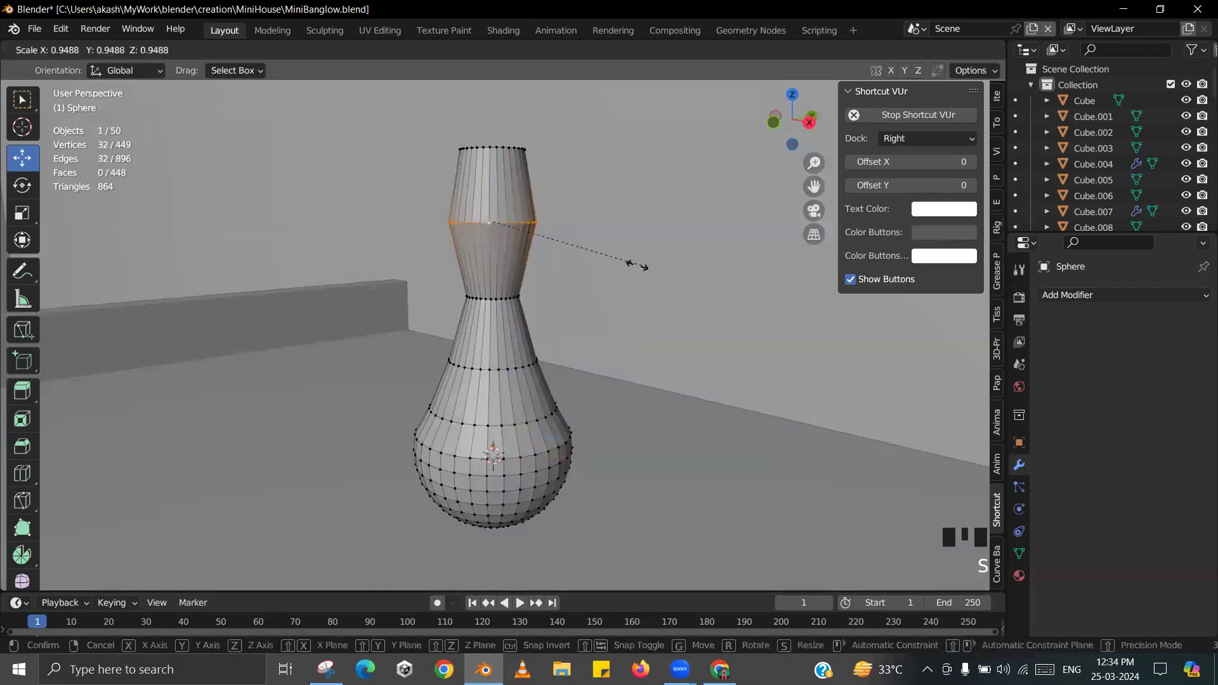
{"action": "left_click", "coordinate": [528, 214]}
- Delete the edges of the vase's rim loop to remove the flared mouth's faces
{"action": "left_click", "coordinate": [486, 147], "text": "alt"}
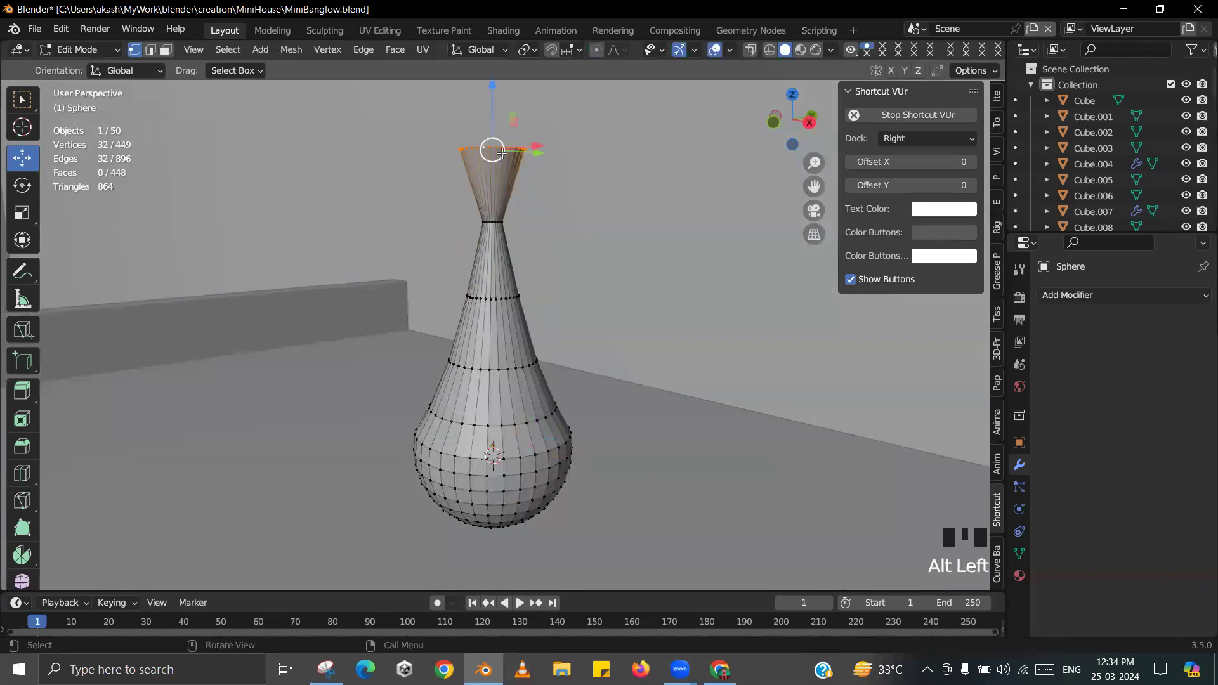
{"action": "key", "text": "x"}
{"action": "left_click", "coordinate": [506, 113]}
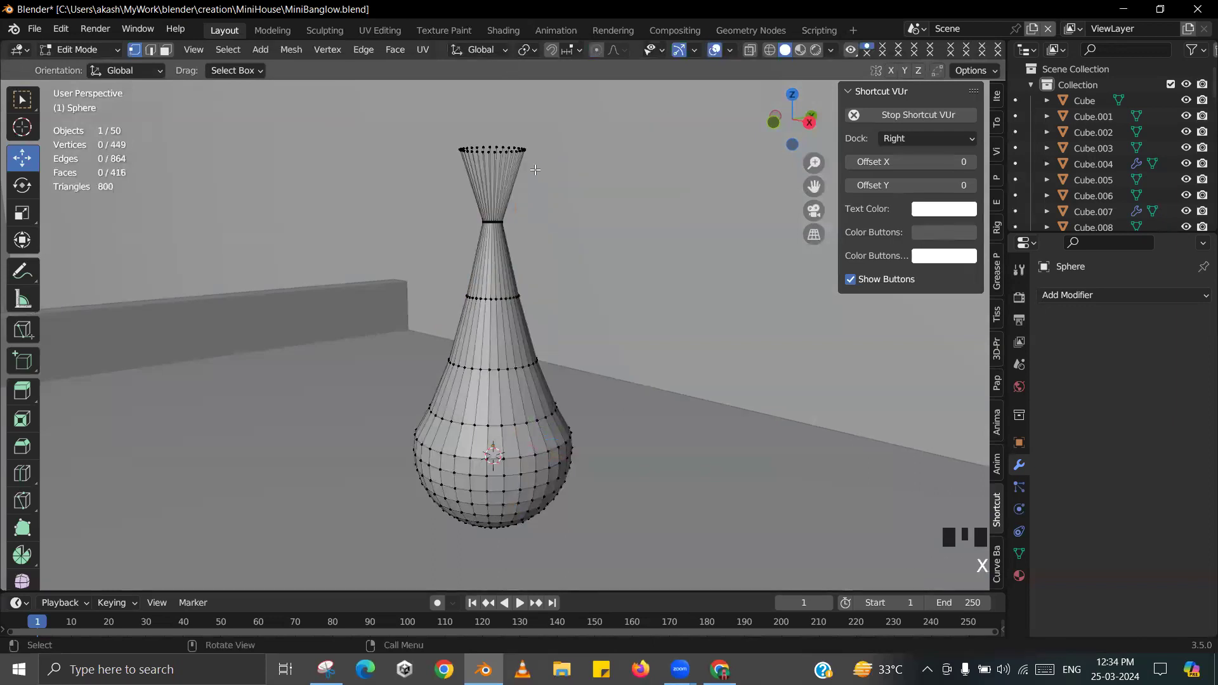
{"action": "key", "text": "Tab"}
{"action": "key", "text": "Tab"}
{"action": "key", "text": "ctrl+z"}
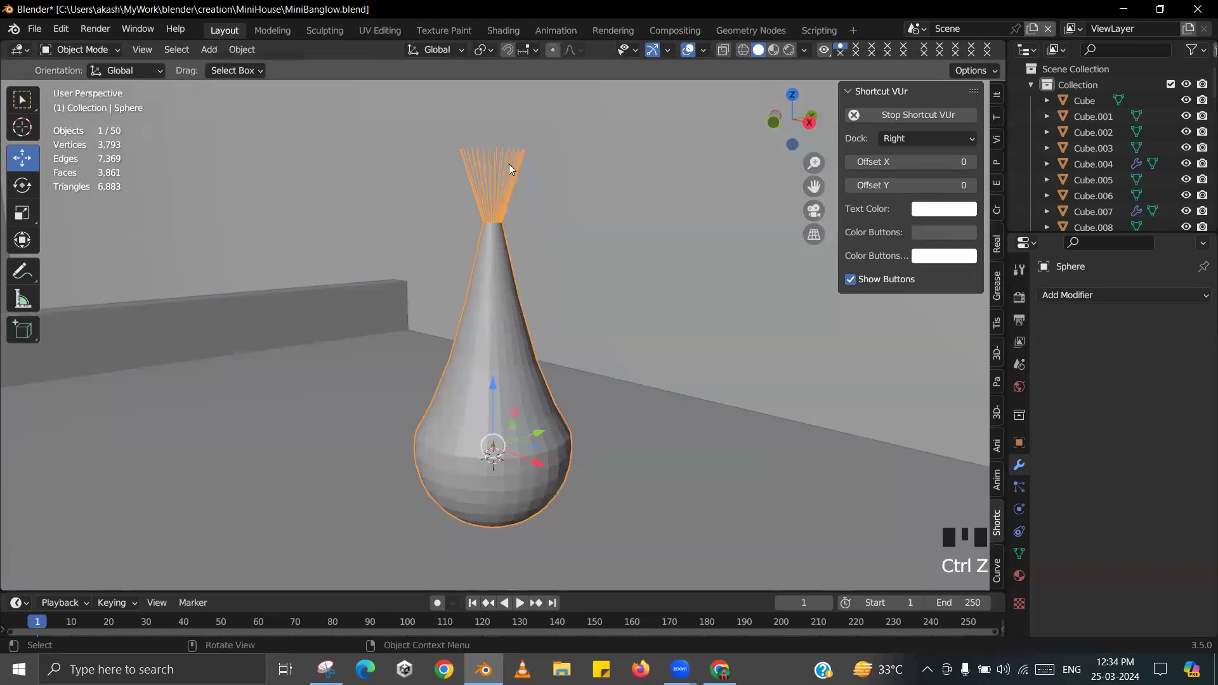
{"action": "key", "text": "ctrl+z"}
- Delete the vertices of the top ring so the vase ends at its narrow neck
{"action": "left_click", "coordinate": [490, 150], "text": "alt"}
{"action": "key", "text": "x"}
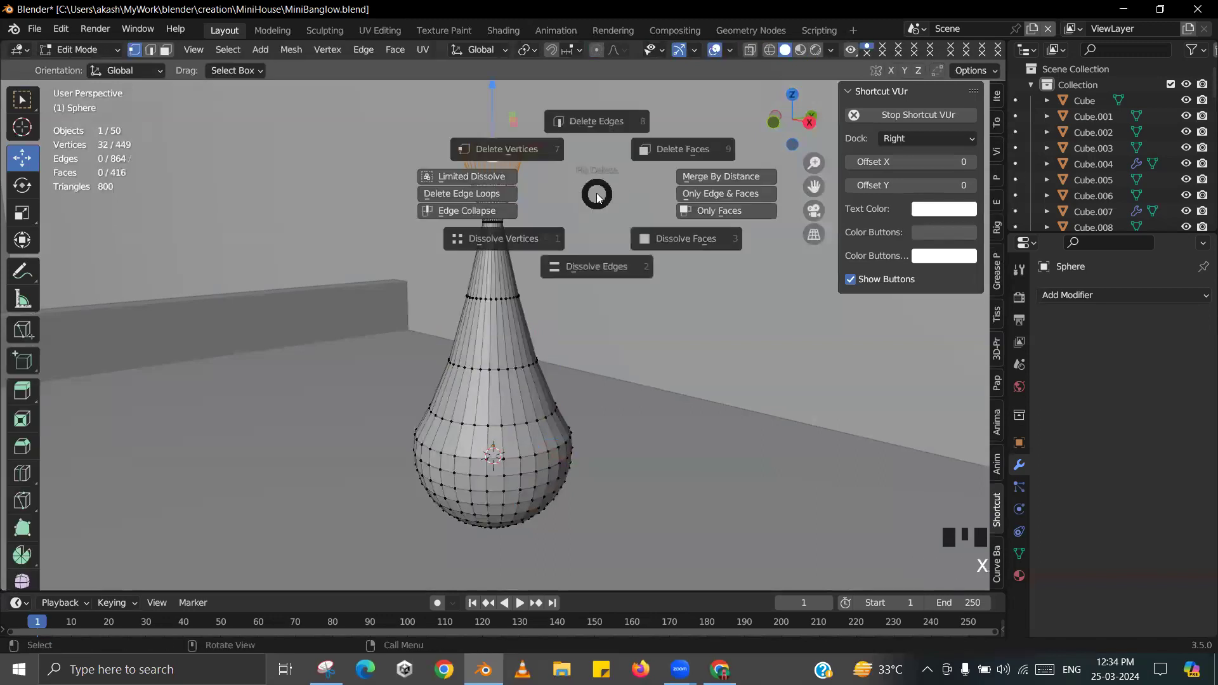
{"action": "left_click", "coordinate": [561, 175]}
{"action": "key", "text": "Tab"}
{"action": "scroll", "coordinate": [544, 291], "scroll_direction": "down", "scroll_amount": 2}
{"action": "mouse_move", "coordinate": [543, 291]}
{"action": "middle_mouse_down"}
{"action": "mouse_move", "coordinate": [538, 324]}
{"action": "mouse_move", "coordinate": [537, 290]}
{"action": "middle_mouse_up"}
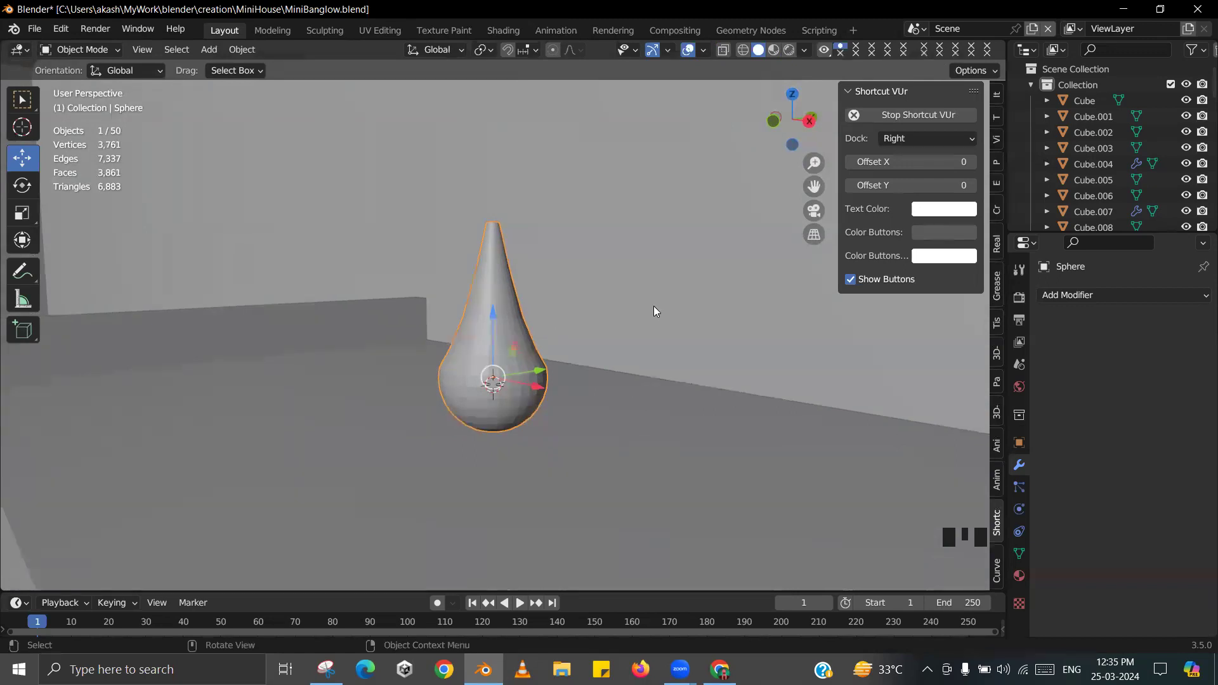
- Delete the sphere-based vase and add a cube in its place, scaled down to a small block on the cabinet
{"action": "key", "text": "x"}
{"action": "left_click", "coordinate": [590, 320]}
{"action": "key", "text": "shift+a"}
{"action": "mouse_move", "coordinate": [441, 261]}
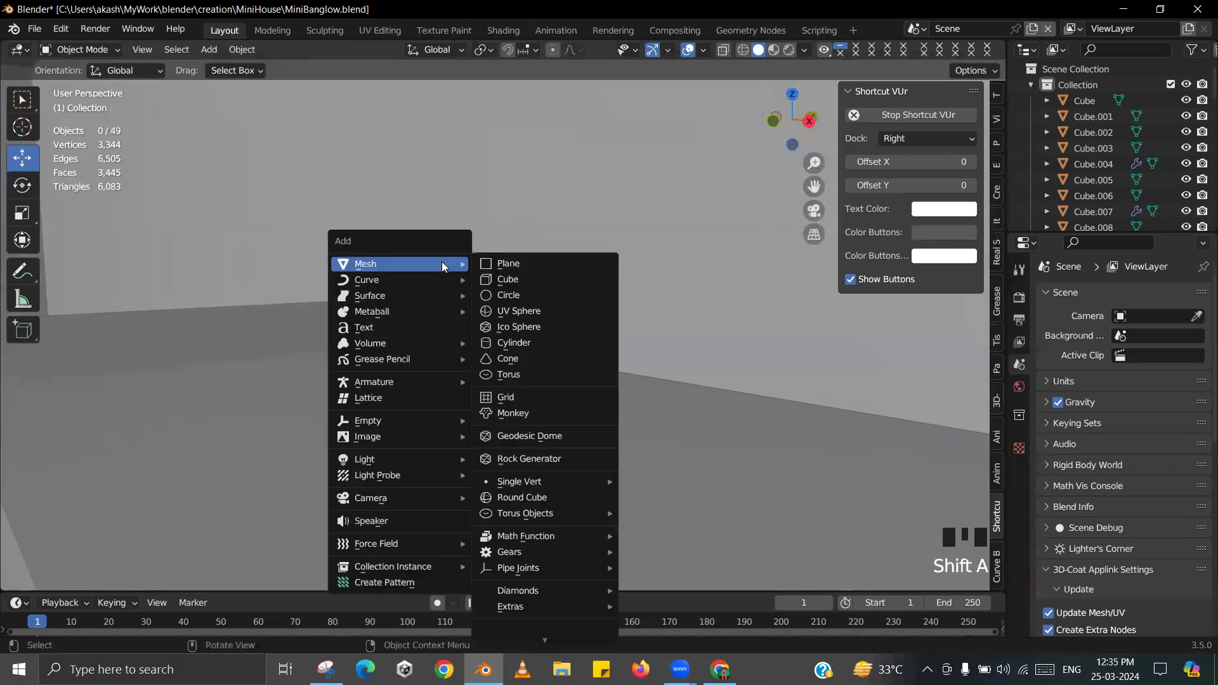
{"action": "left_click", "coordinate": [492, 277]}
{"action": "scroll", "coordinate": [695, 322], "scroll_direction": "down", "scroll_amount": 3}
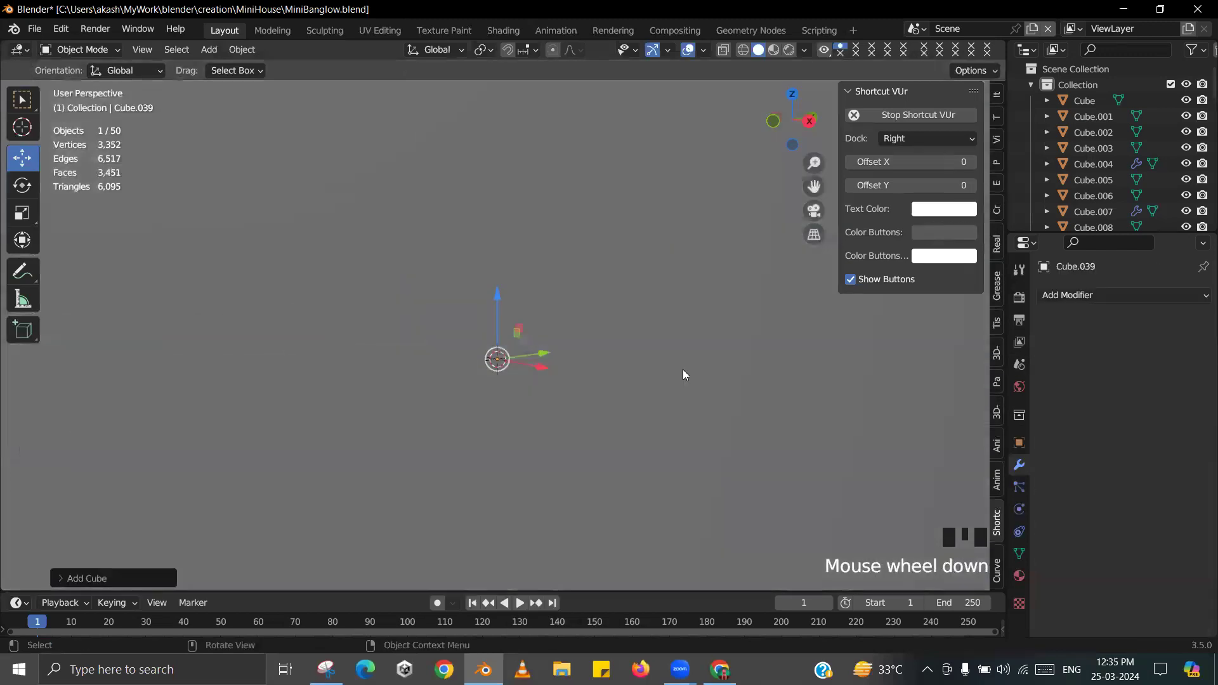
{"action": "scroll", "coordinate": [698, 372], "scroll_direction": "down", "scroll_amount": 3}
{"action": "key", "text": "s"}
{"action": "left_click", "coordinate": [603, 332]}
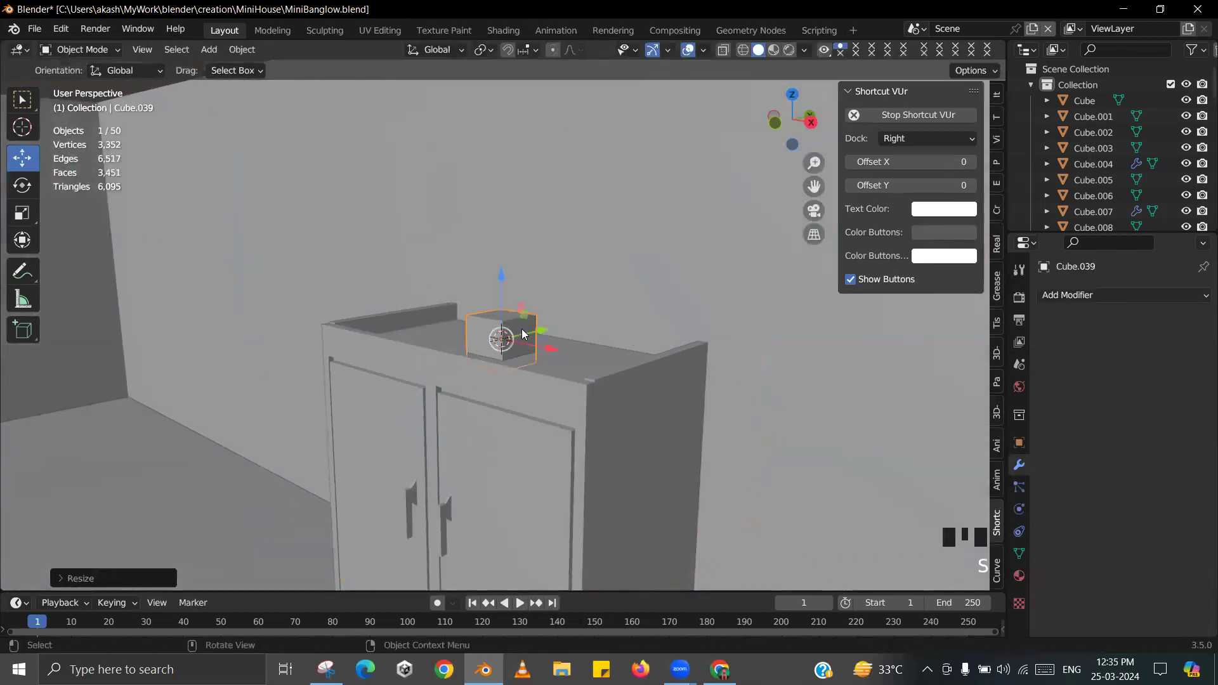
- Raise the small cube along Z so it sits on the cabinet top
{"action": "scroll", "coordinate": [496, 278], "scroll_direction": "up", "scroll_amount": 3}
{"action": "left_click_drag", "start_coordinate": [496, 278], "coordinate": [501, 256]}
{"action": "scroll", "coordinate": [526, 284], "scroll_direction": "up", "scroll_amount": 3}
{"action": "middle_click_drag", "start_coordinate": [525, 284], "coordinate": [548, 293], "text": "shift"}
{"action": "scroll", "coordinate": [545, 296], "scroll_direction": "up", "scroll_amount": 2}
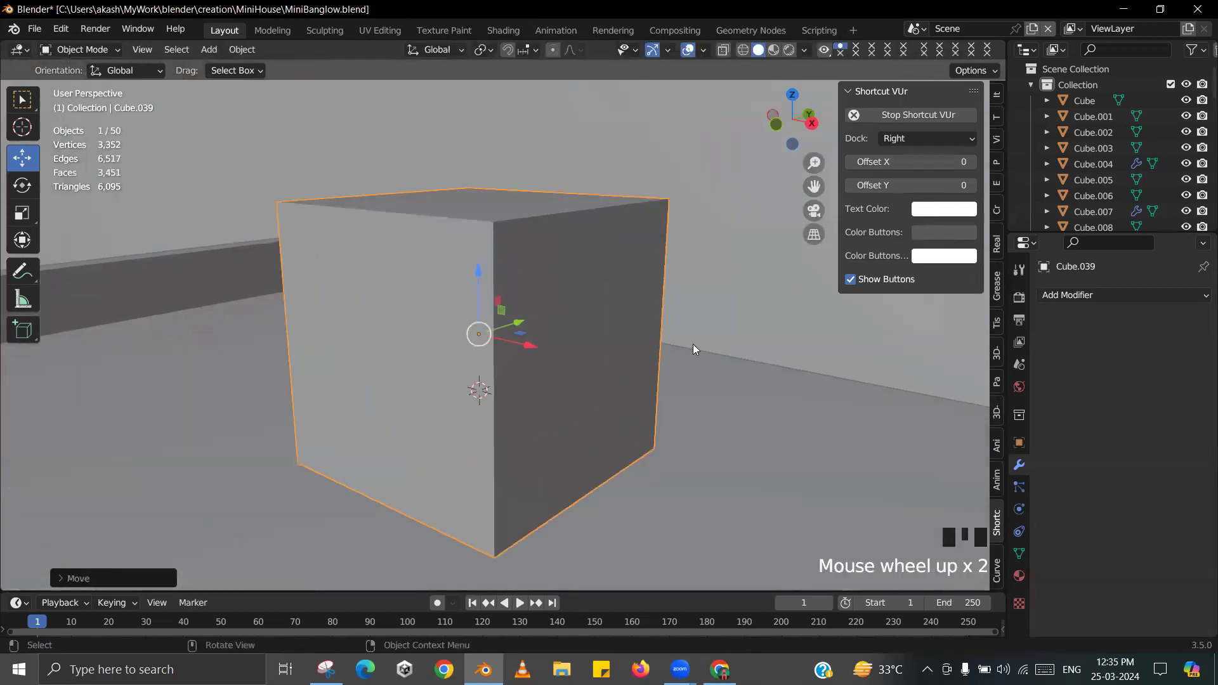
- Add a Subdivision Surface modifier to the cube with 2 viewport levels
{"action": "left_click", "coordinate": [1116, 295]}
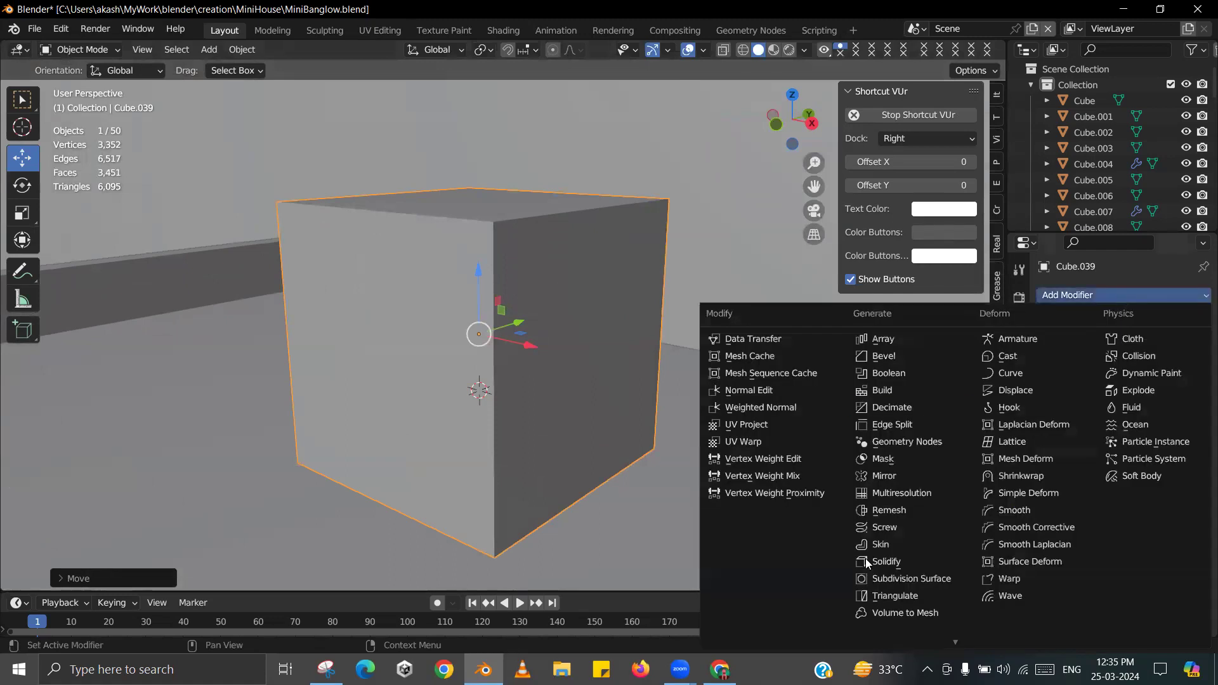
{"action": "left_click", "coordinate": [893, 584]}
{"action": "scroll", "coordinate": [575, 375], "scroll_direction": "down", "scroll_amount": 3}
{"action": "left_click", "coordinate": [1179, 400]}
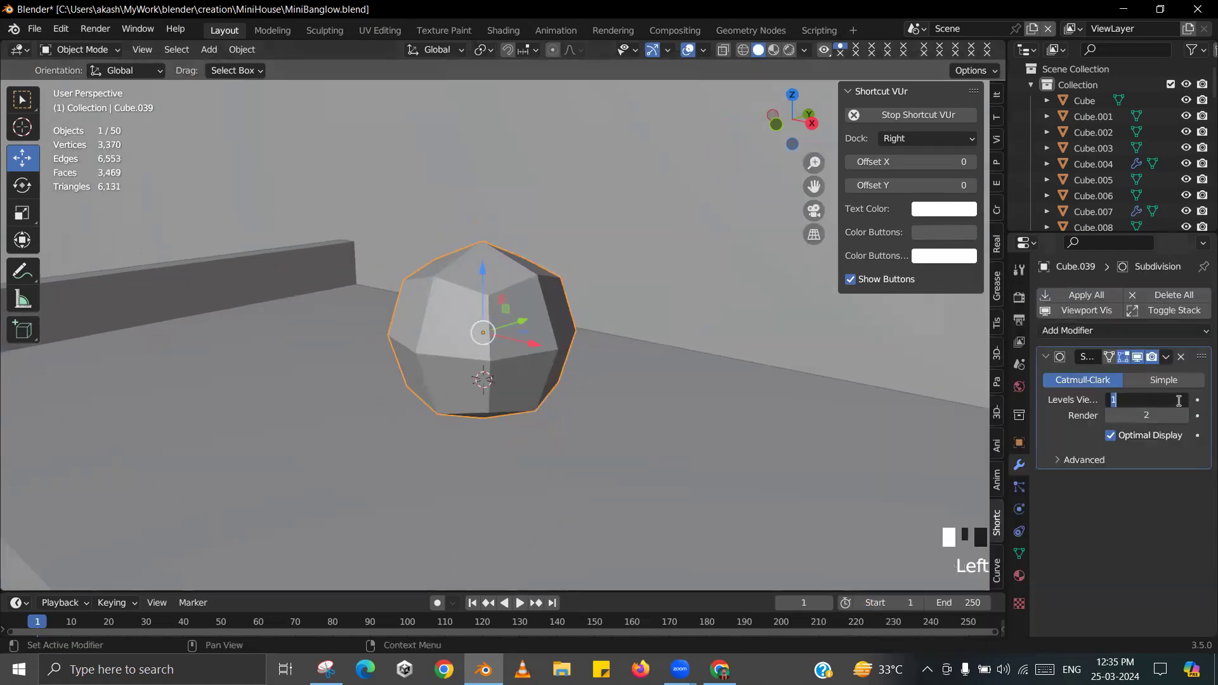
{"action": "key", "text": "Return"}
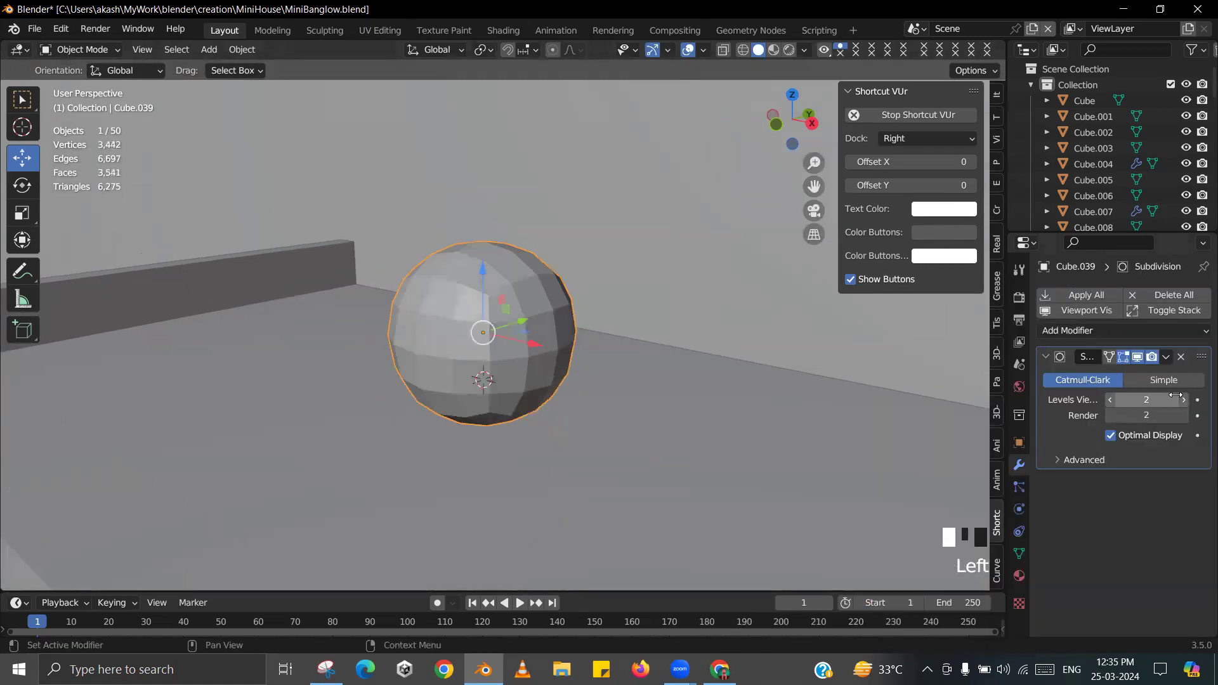
{"action": "scroll", "coordinate": [612, 368], "scroll_direction": "down", "scroll_amount": 2}
{"action": "middle_click_drag", "start_coordinate": [614, 363], "coordinate": [601, 348]}
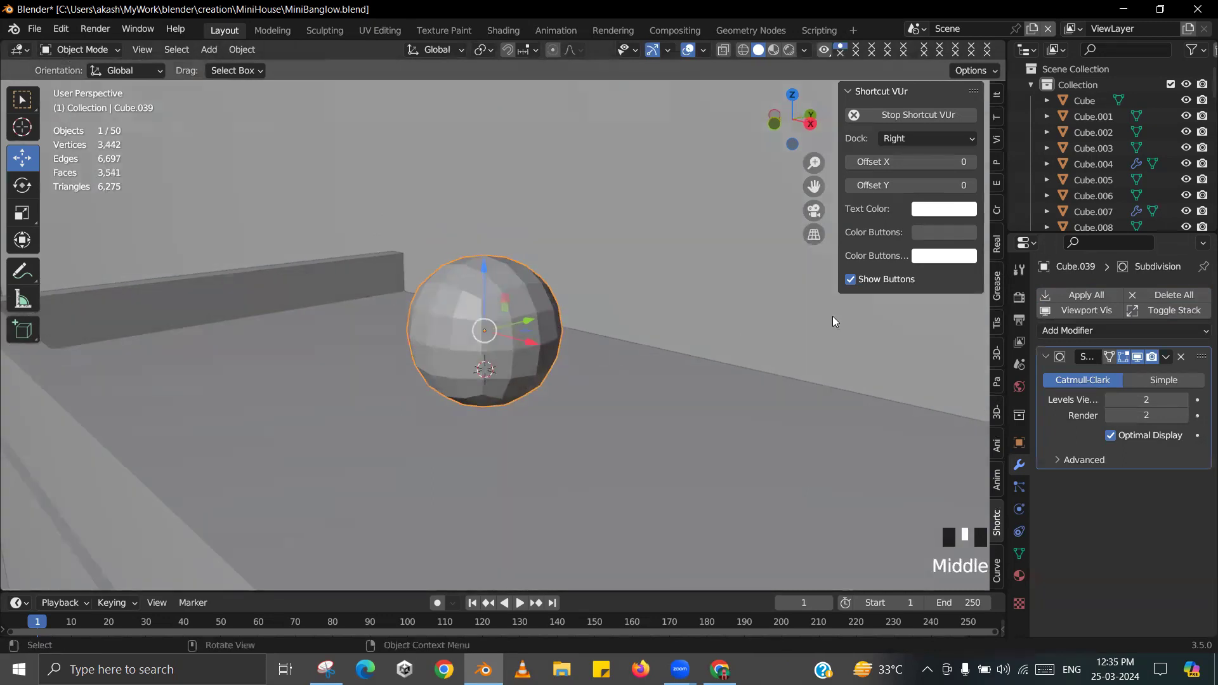
- Scale all of the cube's faces outward horizontally in edit mode, keeping the Z height locked
{"action": "key", "text": "Tab"}
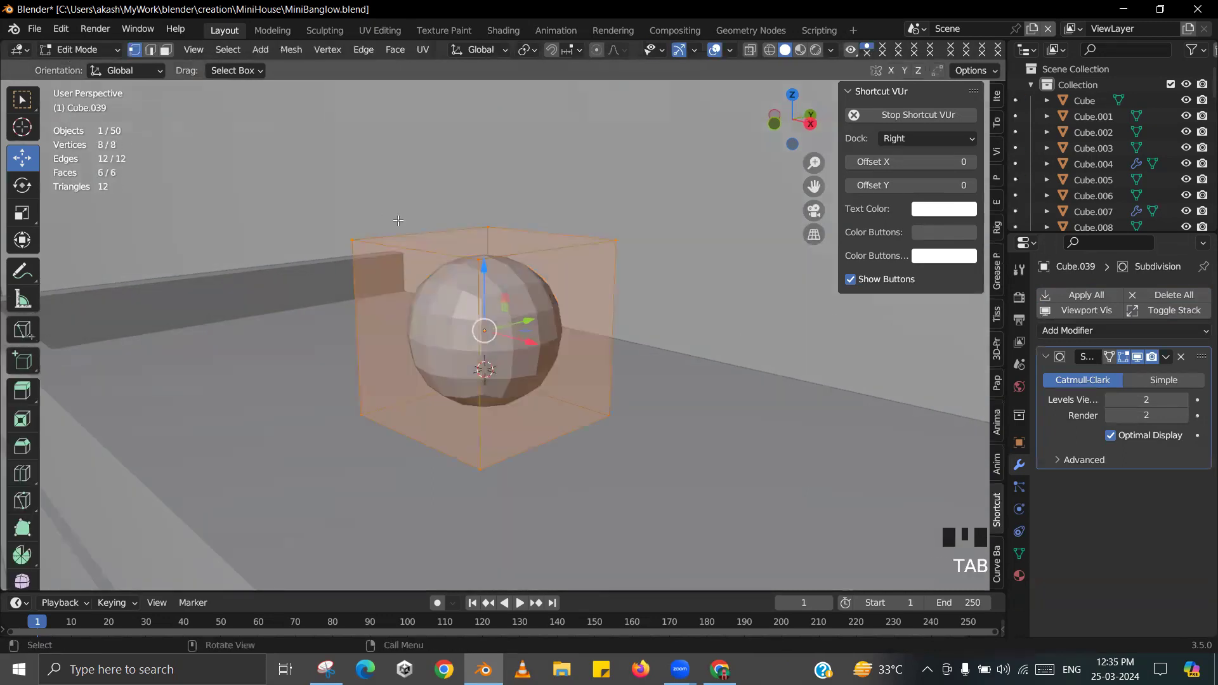
{"action": "left_click", "coordinate": [166, 51]}
{"action": "scroll", "coordinate": [593, 283], "scroll_direction": "down", "scroll_amount": 2}
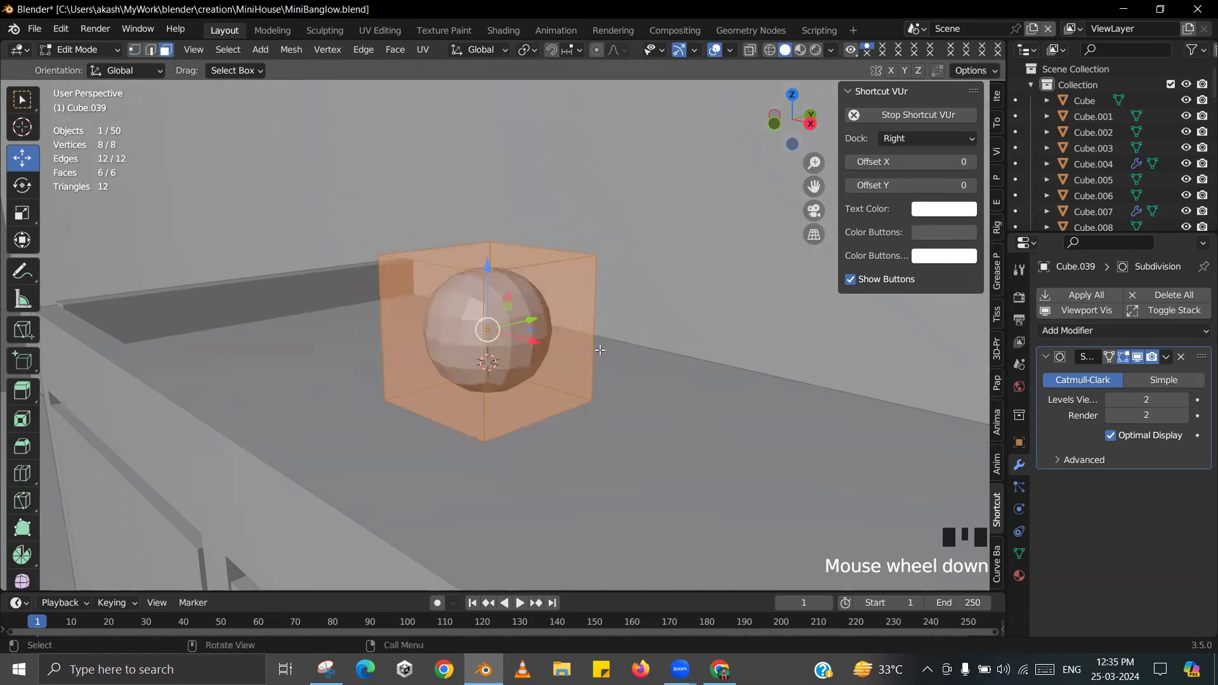
{"action": "key", "text": "s"}
{"action": "key", "text": "shift+z"}
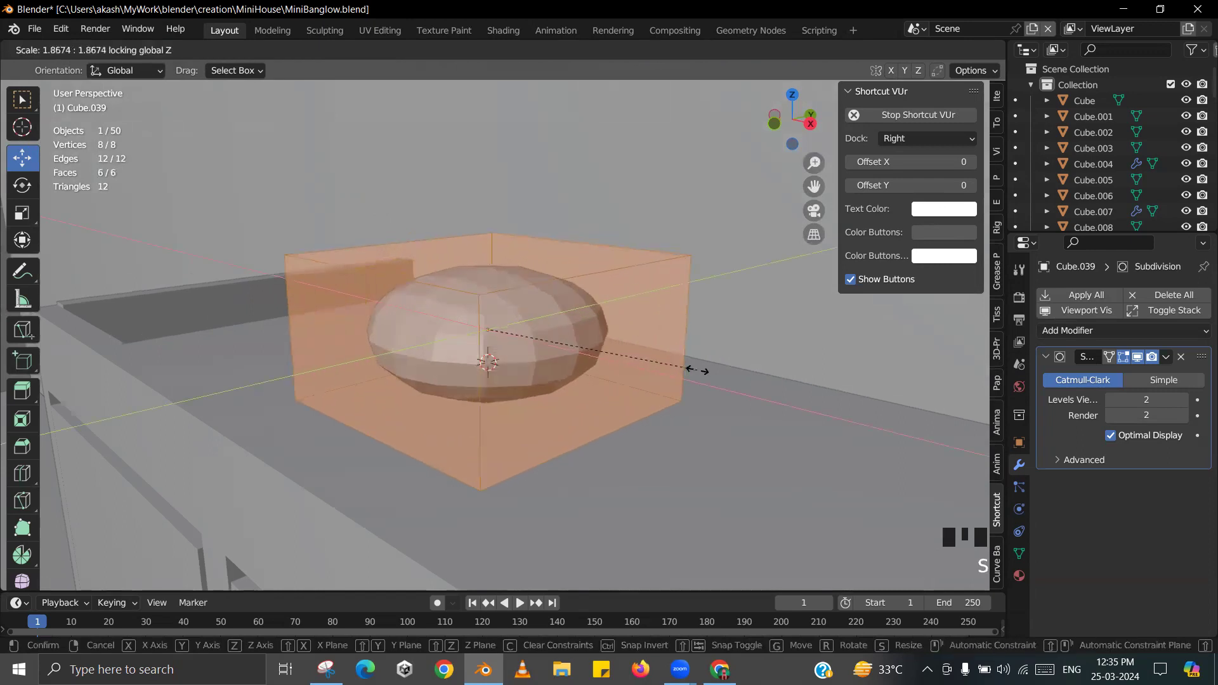
{"action": "left_click", "coordinate": [674, 365]}
- Raise the cube's top face along Z and extrude it upward to make the body taller
{"action": "scroll", "coordinate": [673, 361], "scroll_direction": "down", "scroll_amount": 1}
{"action": "left_click", "coordinate": [513, 272]}
{"action": "left_click_drag", "start_coordinate": [488, 219], "coordinate": [488, 160]}
{"action": "middle_click_drag", "start_coordinate": [501, 194], "coordinate": [529, 223], "text": "shift"}
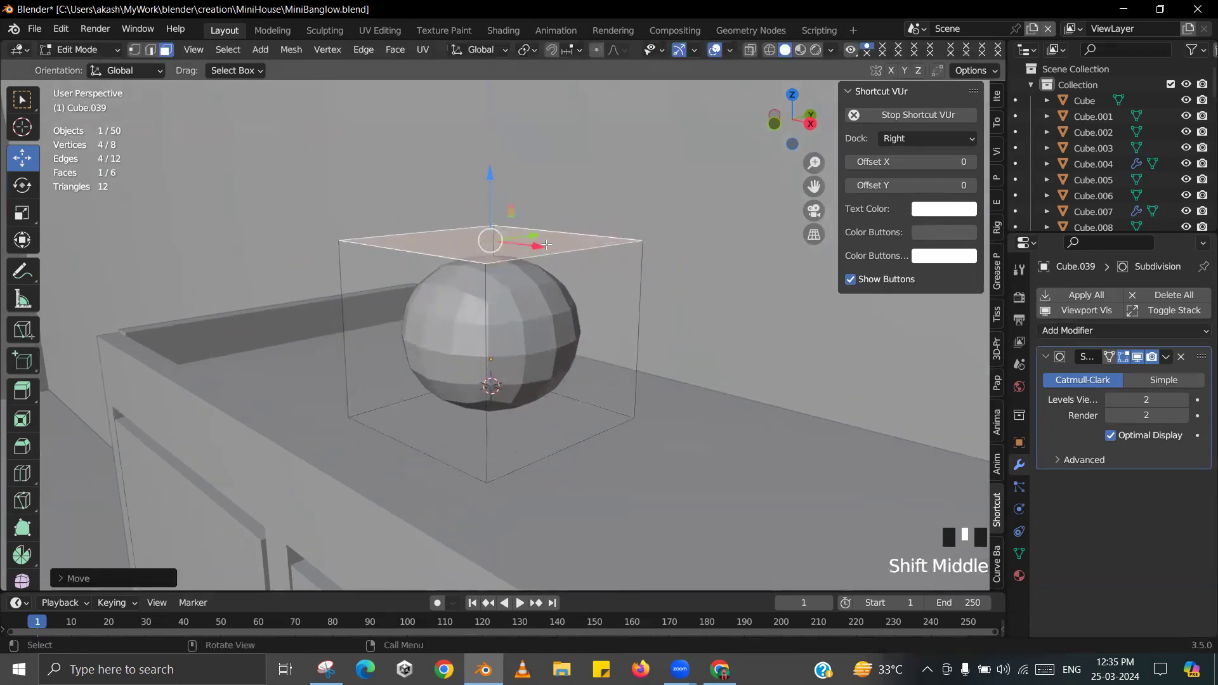
{"action": "key", "text": "e"}
{"action": "left_click", "coordinate": [523, 383]}
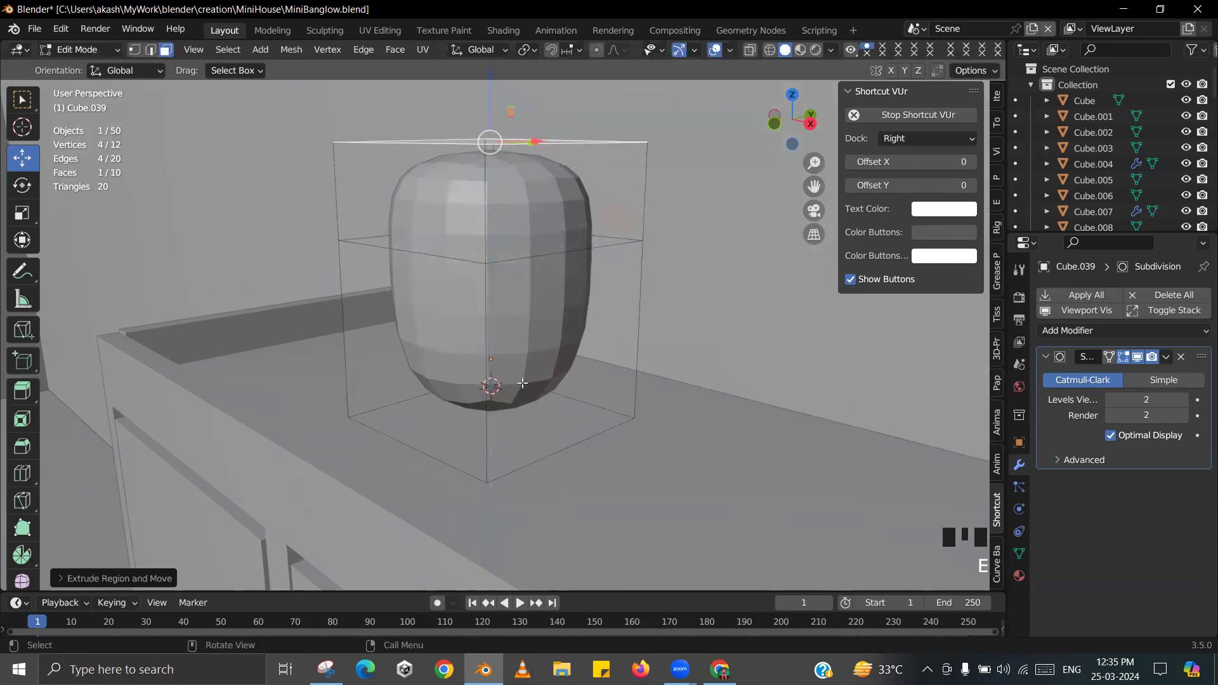
- Scale the ring of side faces on the lower section outward horizontally, with Z locked, to widen the body
{"action": "left_click", "coordinate": [490, 374], "text": "alt"}
{"action": "key", "text": "s"}
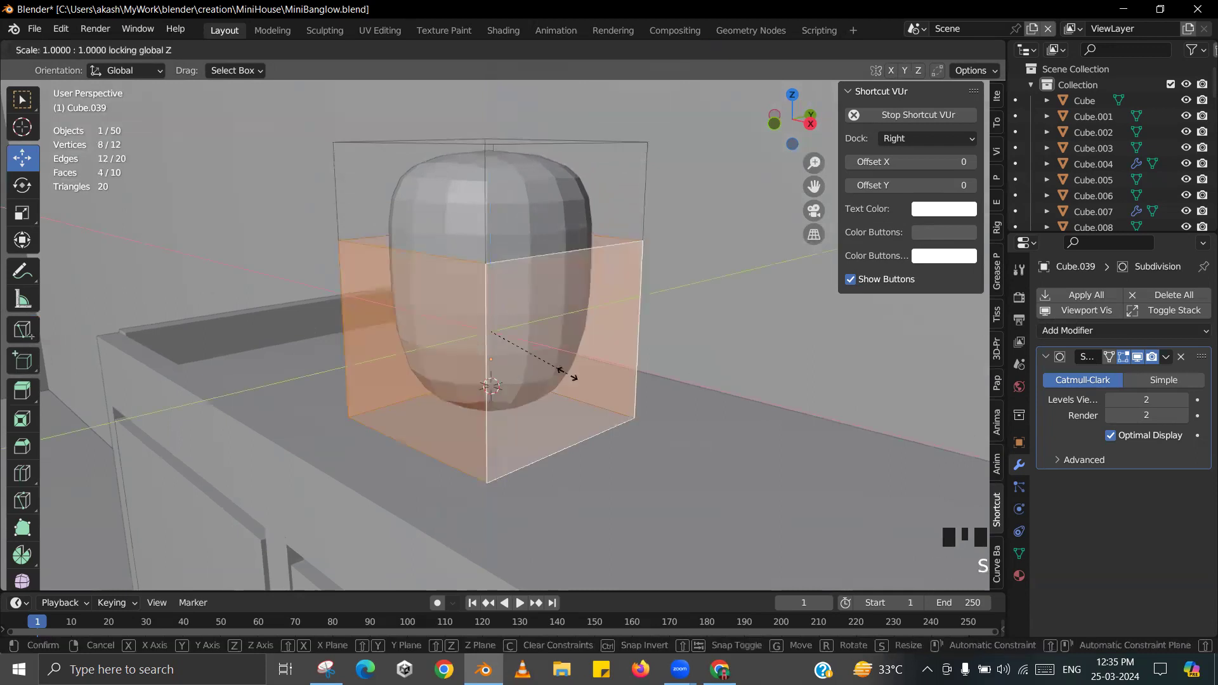
{"action": "left_click", "coordinate": [583, 380]}
{"action": "middle_click_drag", "start_coordinate": [584, 380], "coordinate": [548, 320]}
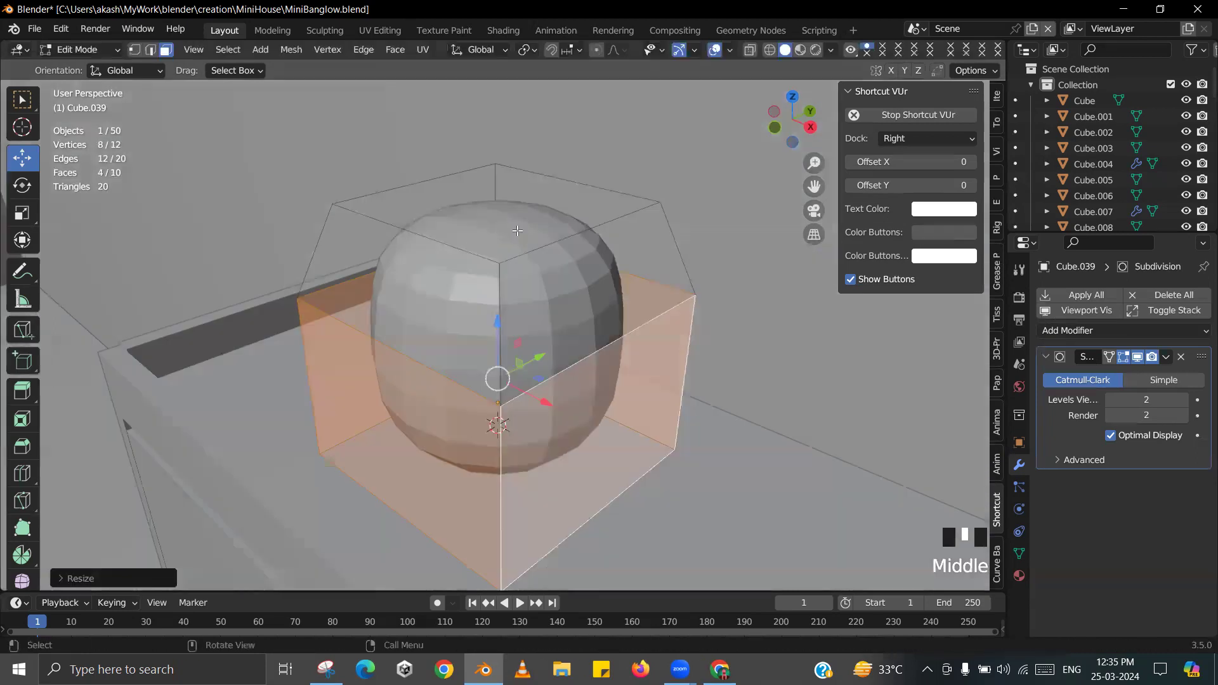
- Scale the top face inward to taper the vase's shoulder
{"action": "left_click", "coordinate": [544, 230]}
{"action": "scroll", "coordinate": [591, 312], "scroll_direction": "down", "scroll_amount": 1}
{"action": "key", "text": "s"}
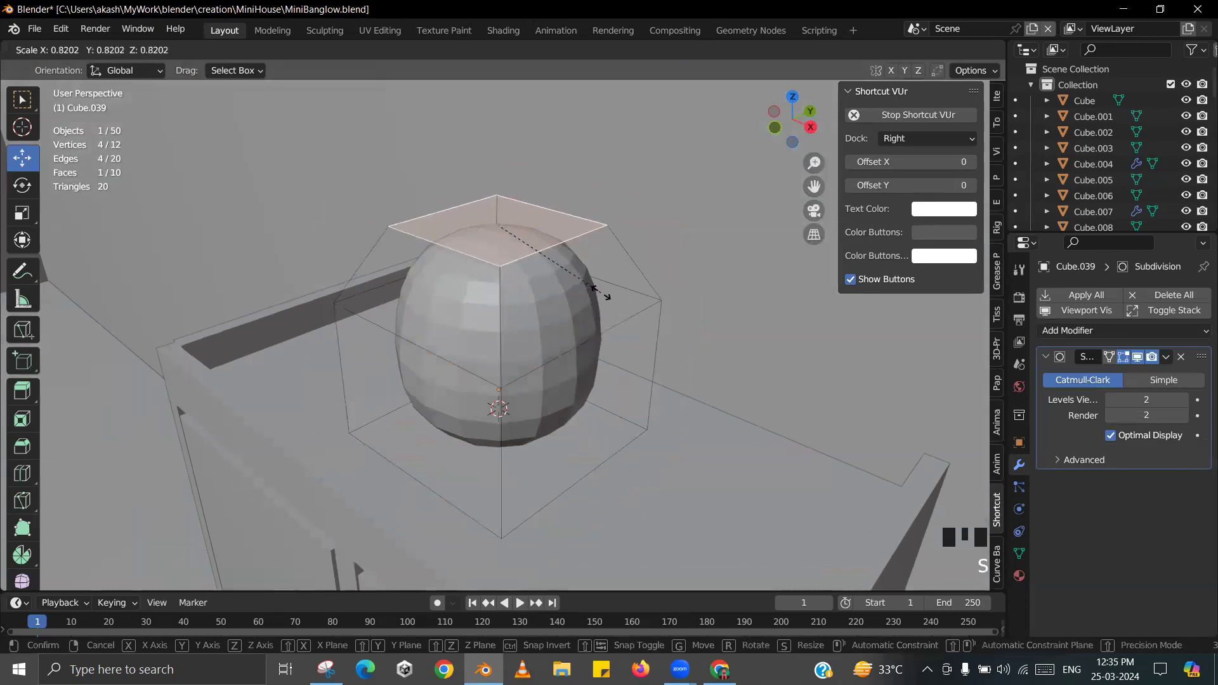
{"action": "left_click", "coordinate": [601, 292]}
- Extrude the top face upward twice, scaling it inward between the extrusions, to form the vase's neck
{"action": "key", "text": "e"}
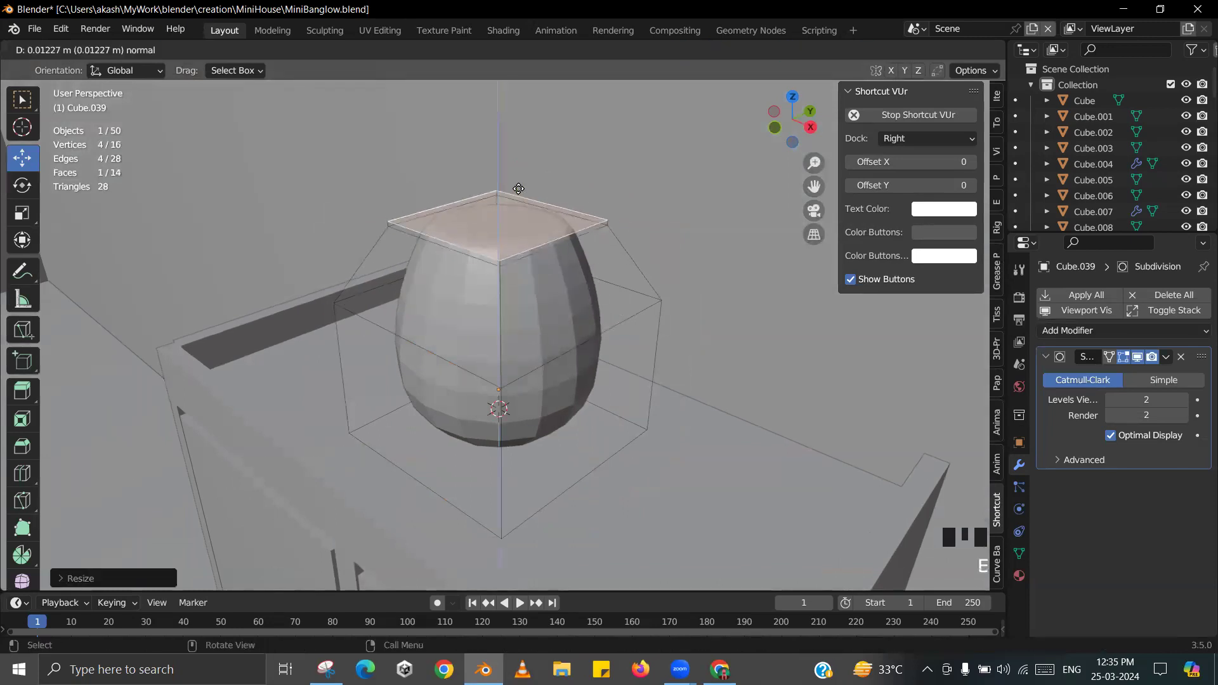
{"action": "left_click", "coordinate": [679, 234]}
{"action": "key", "text": "s"}
{"action": "left_click", "coordinate": [653, 208]}
{"action": "middle_click_drag", "start_coordinate": [653, 208], "coordinate": [572, 279], "text": "shift"}
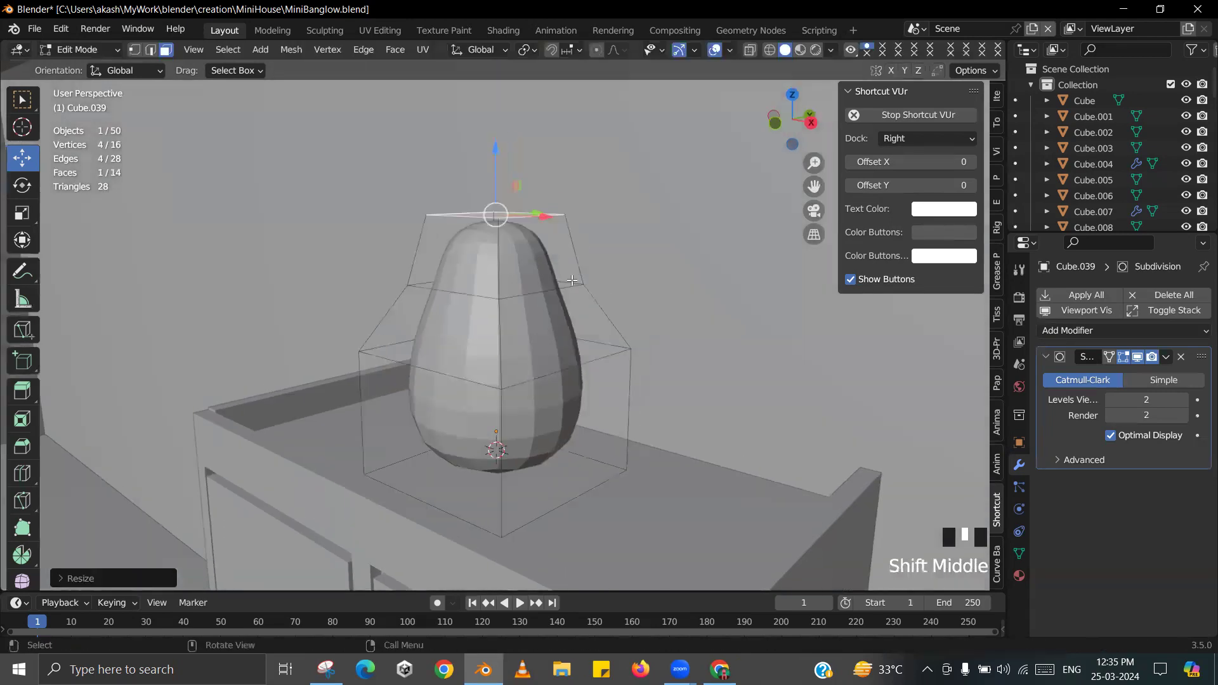
{"action": "key", "text": "e"}
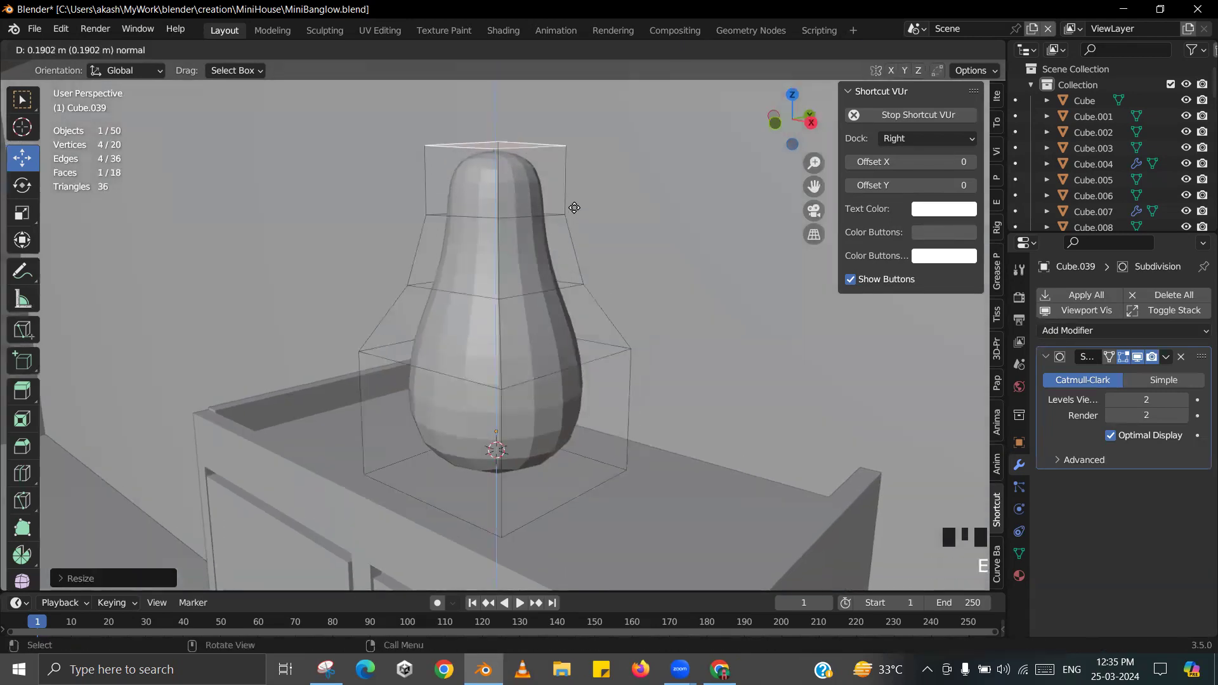
{"action": "left_click", "coordinate": [572, 199]}
- Add a loop cut around the vase's lowest section and slide it to about the middle of that section
{"action": "key", "text": "ctrl+r"}
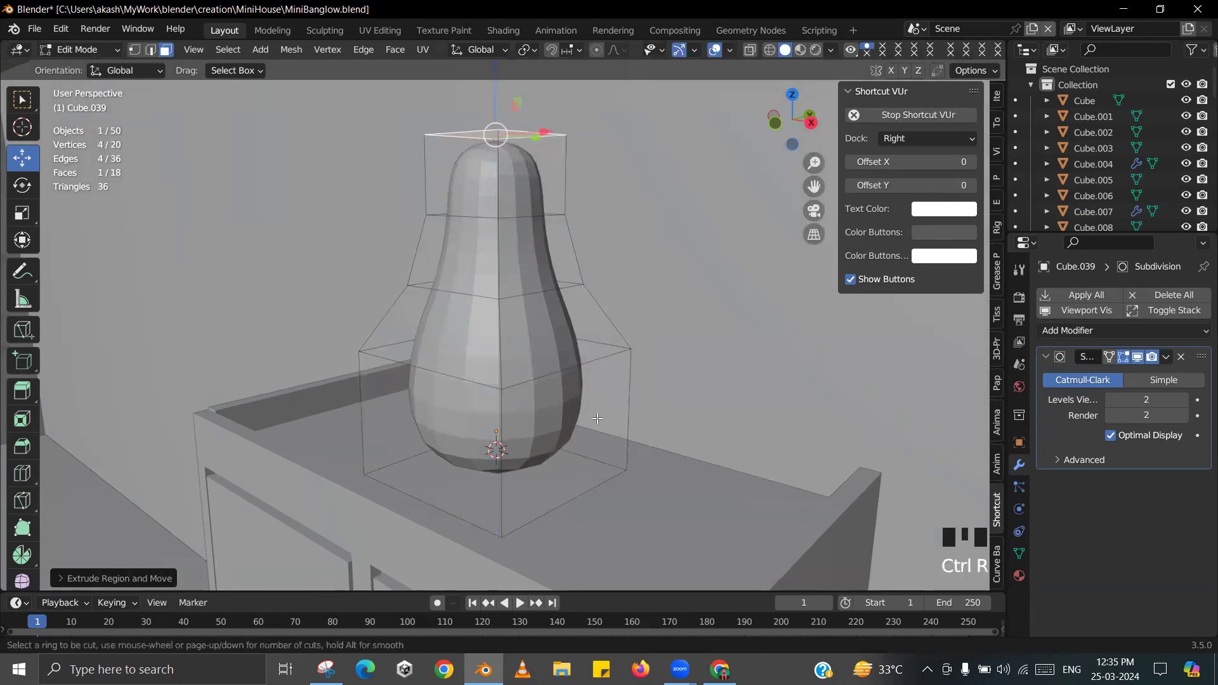
{"action": "left_click", "coordinate": [501, 428]}
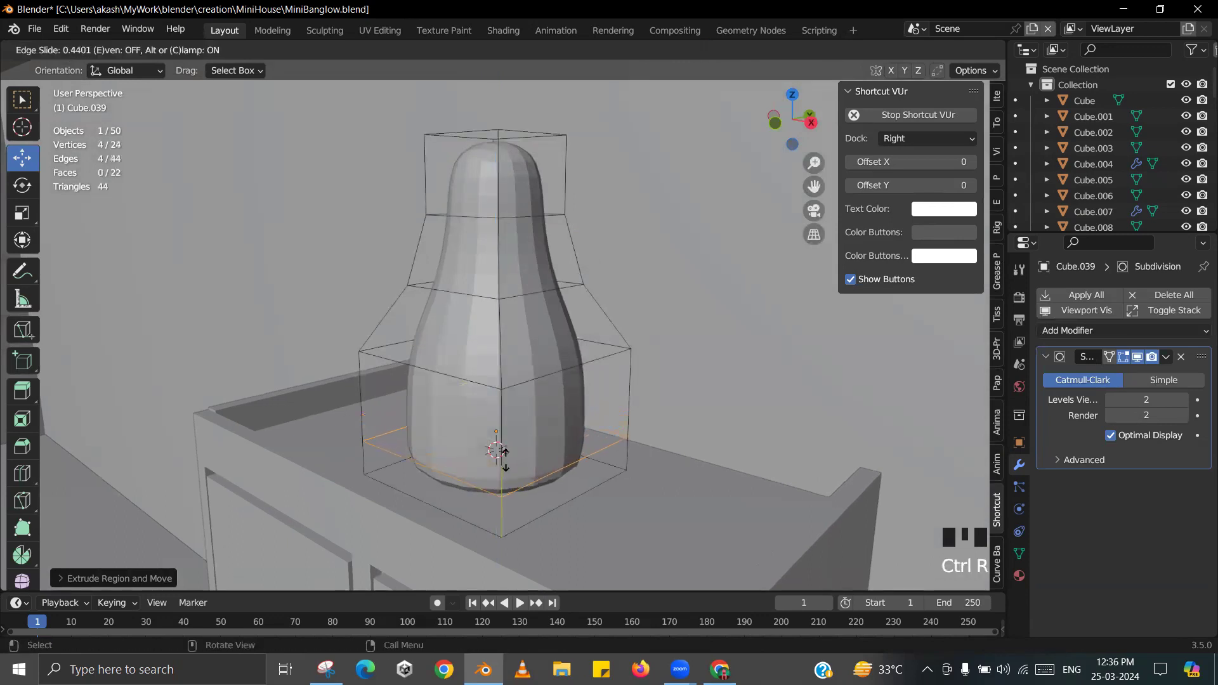
{"action": "left_click", "coordinate": [497, 449]}
{"action": "middle_click_drag", "start_coordinate": [497, 449], "coordinate": [550, 250], "text": "shift"}
{"action": "middle_click_drag", "start_coordinate": [602, 514], "coordinate": [590, 492]}
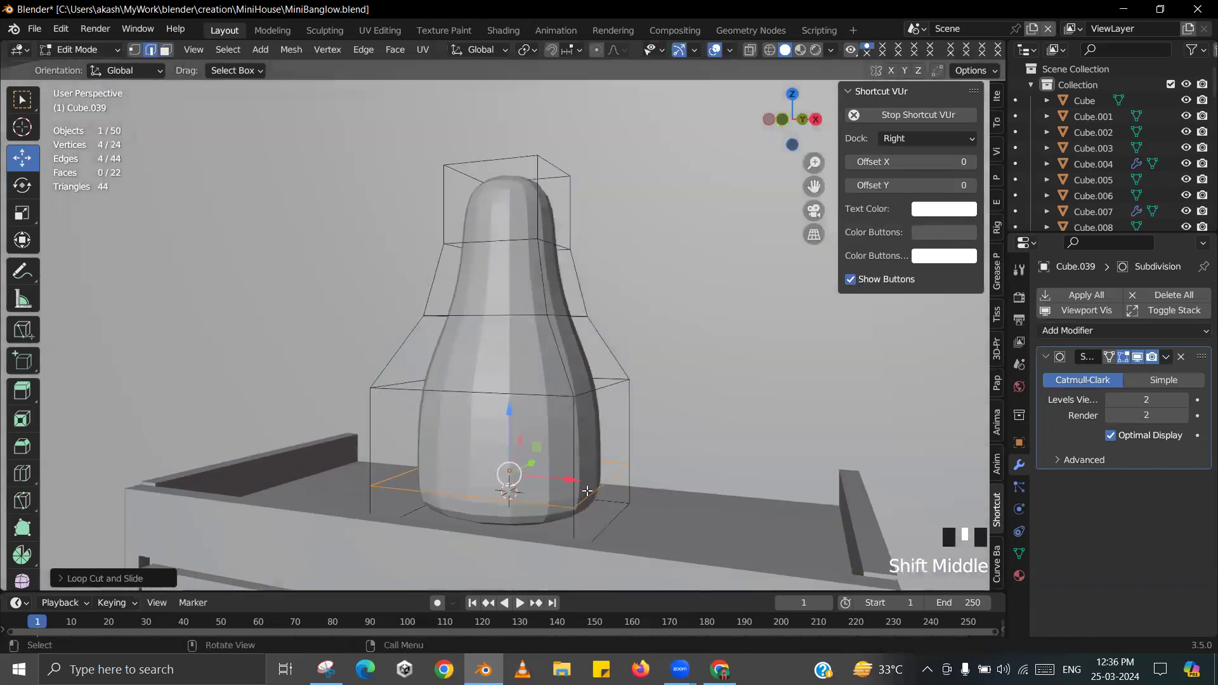
{"action": "key", "text": "g"}
{"action": "key", "text": "g"}
{"action": "left_click", "coordinate": [586, 455]}
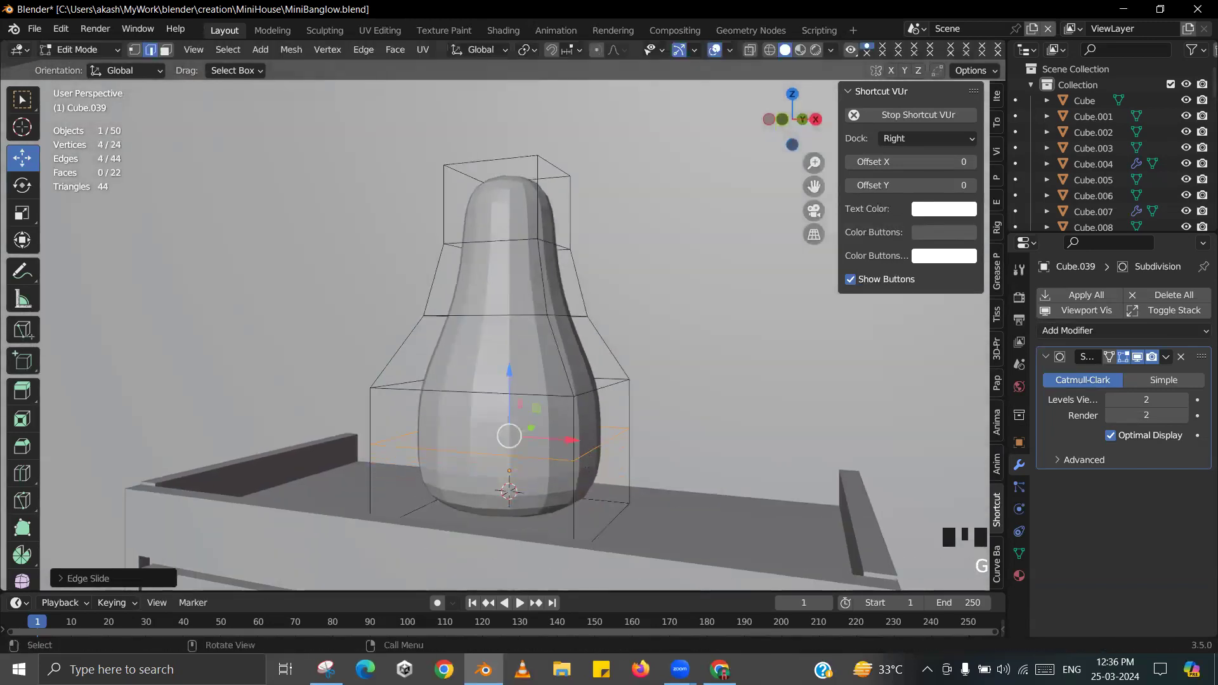
- Scale the new edge loop slightly outward horizontally, with Z locked, to round out the vase's belly
{"action": "key", "text": "s"}
{"action": "key", "text": "shift+z"}
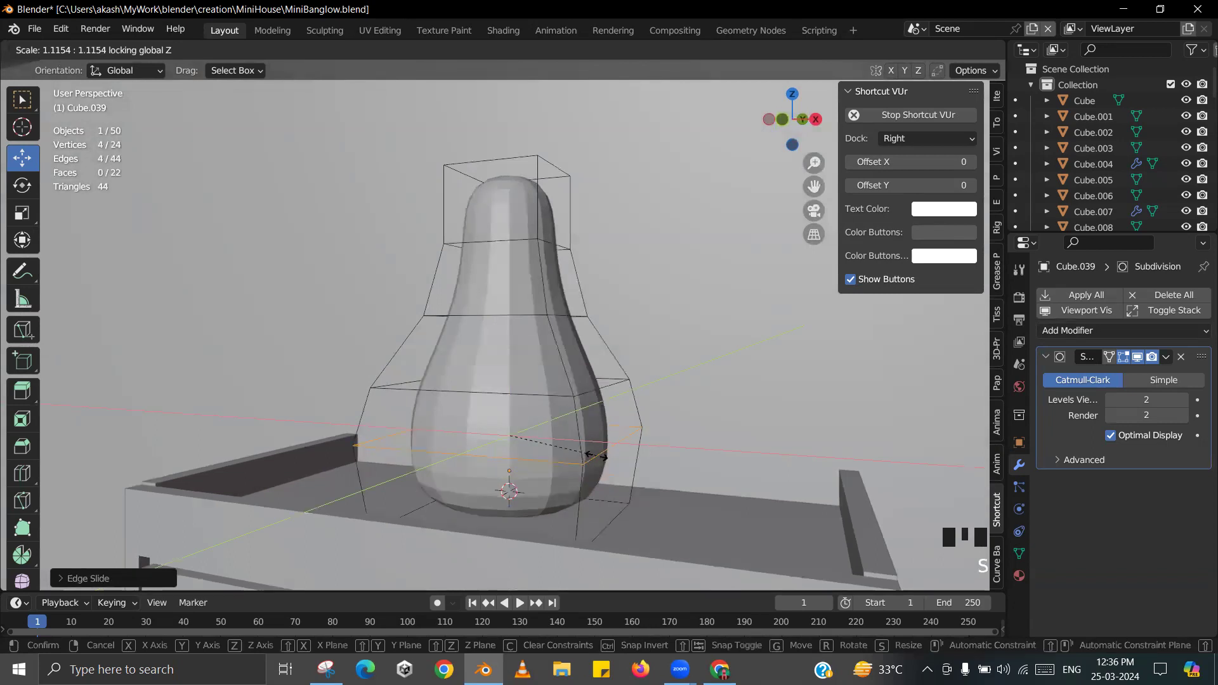
{"action": "left_click", "coordinate": [590, 454]}
{"action": "middle_click_drag", "start_coordinate": [590, 455], "coordinate": [520, 381]}
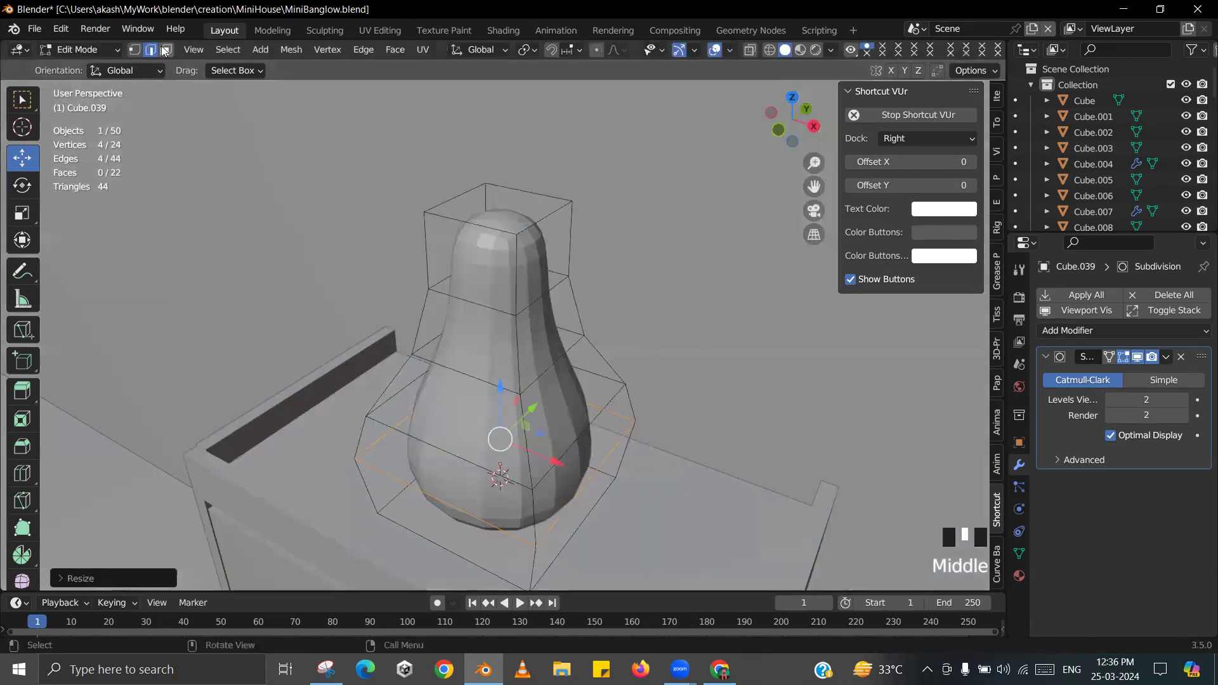
- Delete the vase's top face to open its mouth, and return to Object Mode
{"action": "left_click", "coordinate": [165, 50]}
{"action": "left_click", "coordinate": [491, 211]}
{"action": "key", "text": "x"}
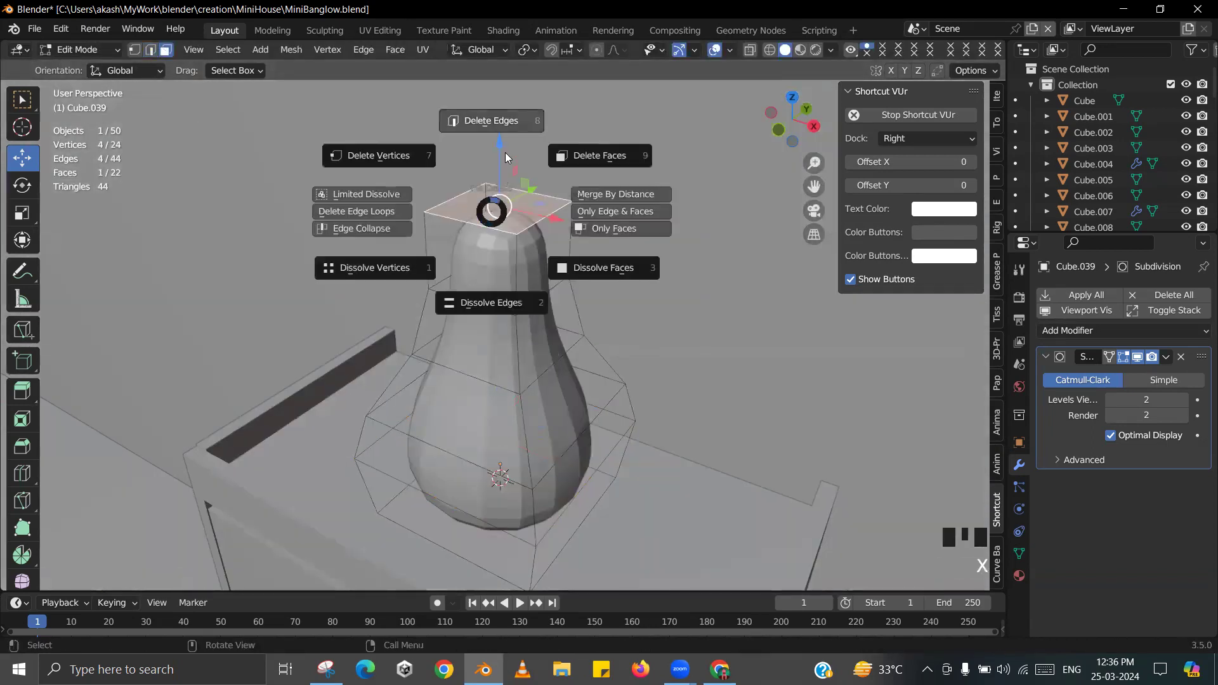
{"action": "left_click", "coordinate": [507, 151]}
{"action": "key", "text": "Tab"}
{"action": "middle_click_drag", "start_coordinate": [546, 228], "coordinate": [487, 238]}
{"action": "right_click_drag", "start_coordinate": [488, 239], "coordinate": [487, 223]}
{"action": "middle_click_drag", "start_coordinate": [462, 289], "coordinate": [549, 469]}
- Move the vase along X to one end of the cabinet top and scale it down
{"action": "key", "text": "ctrl+z"}
{"action": "left_click_drag", "start_coordinate": [549, 469], "coordinate": [356, 460]}
{"action": "middle_click_drag", "start_coordinate": [356, 460], "coordinate": [632, 427]}
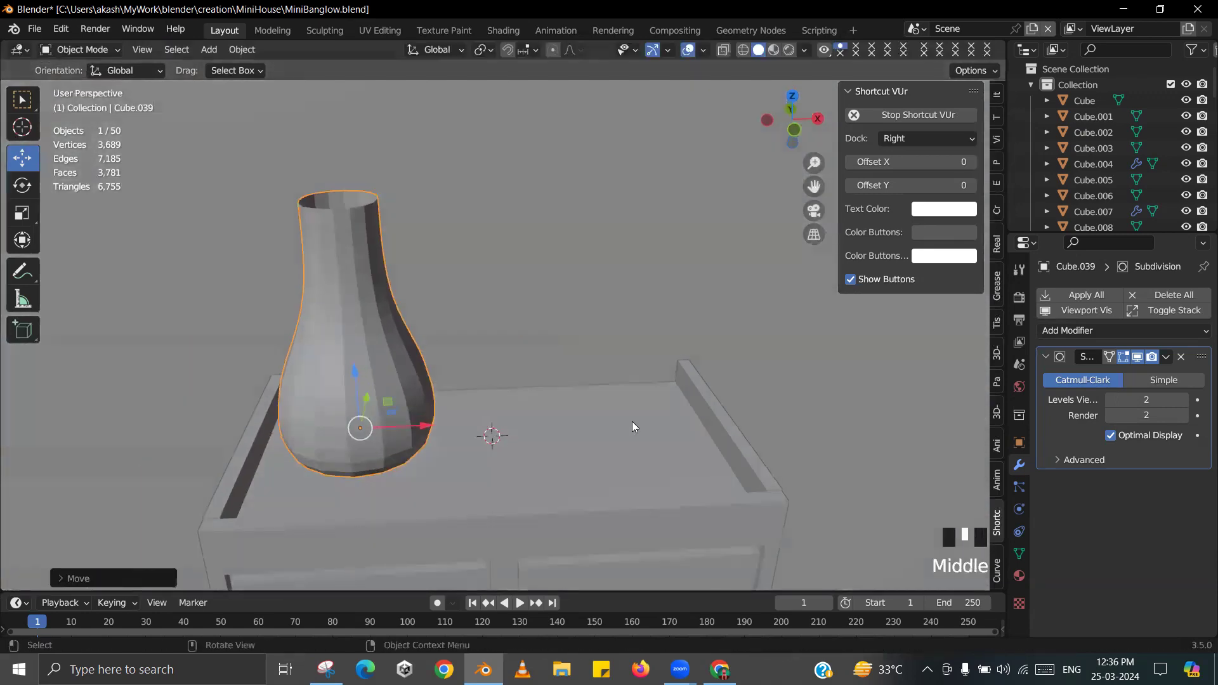
{"action": "key", "text": "s"}
{"action": "left_click", "coordinate": [544, 422]}
- Extrude the edge loop around the vase's mouth and scale it outward to about 1.83 to flare the rim
{"action": "middle_click_drag", "start_coordinate": [439, 395], "coordinate": [431, 347]}
{"action": "key", "text": "Tab"}
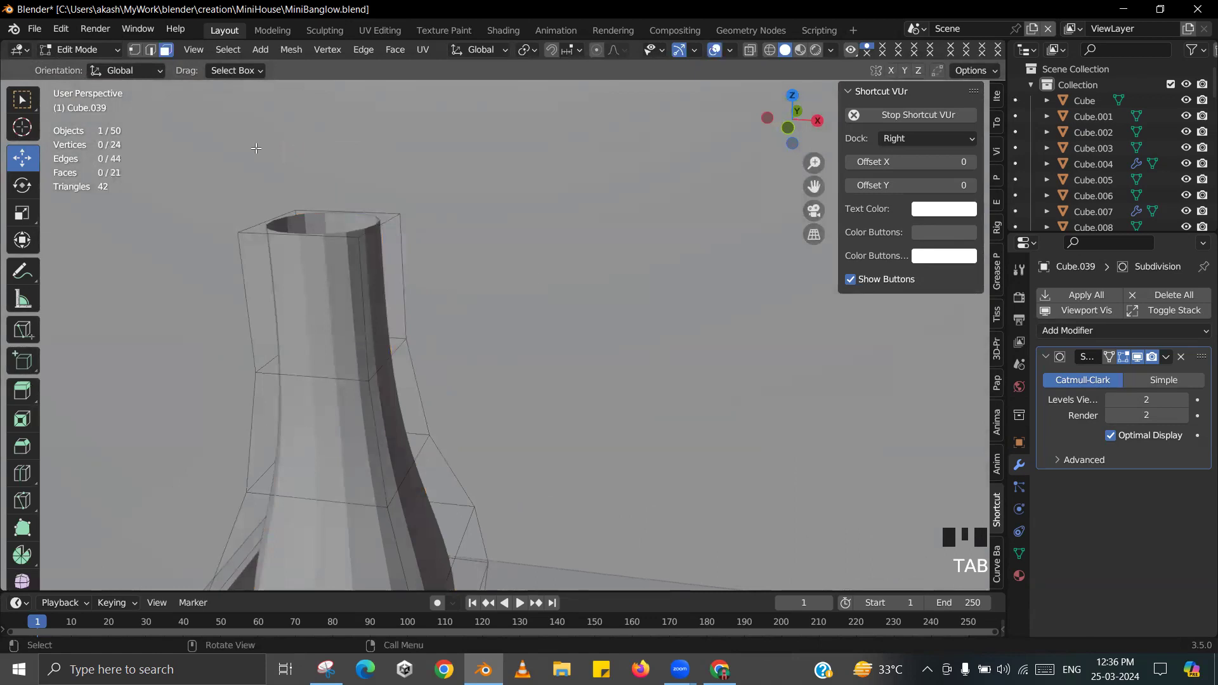
{"action": "left_click", "coordinate": [314, 229], "text": "alt"}
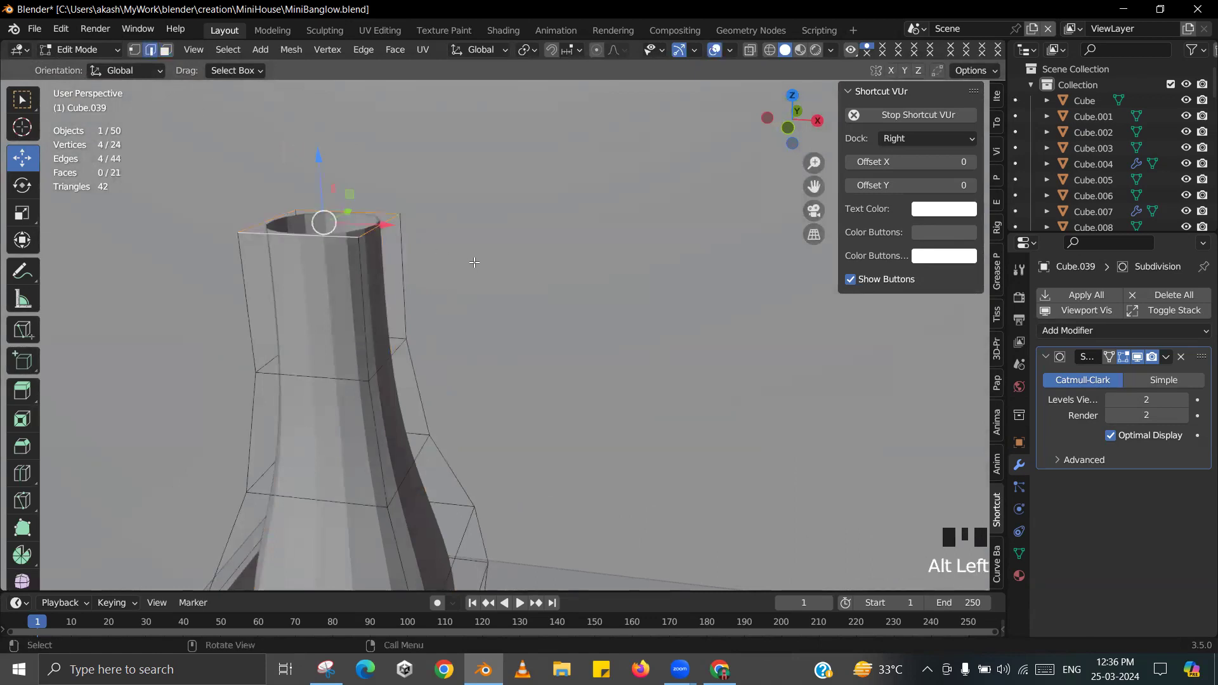
{"action": "key", "text": "e"}
{"action": "key", "text": "s"}
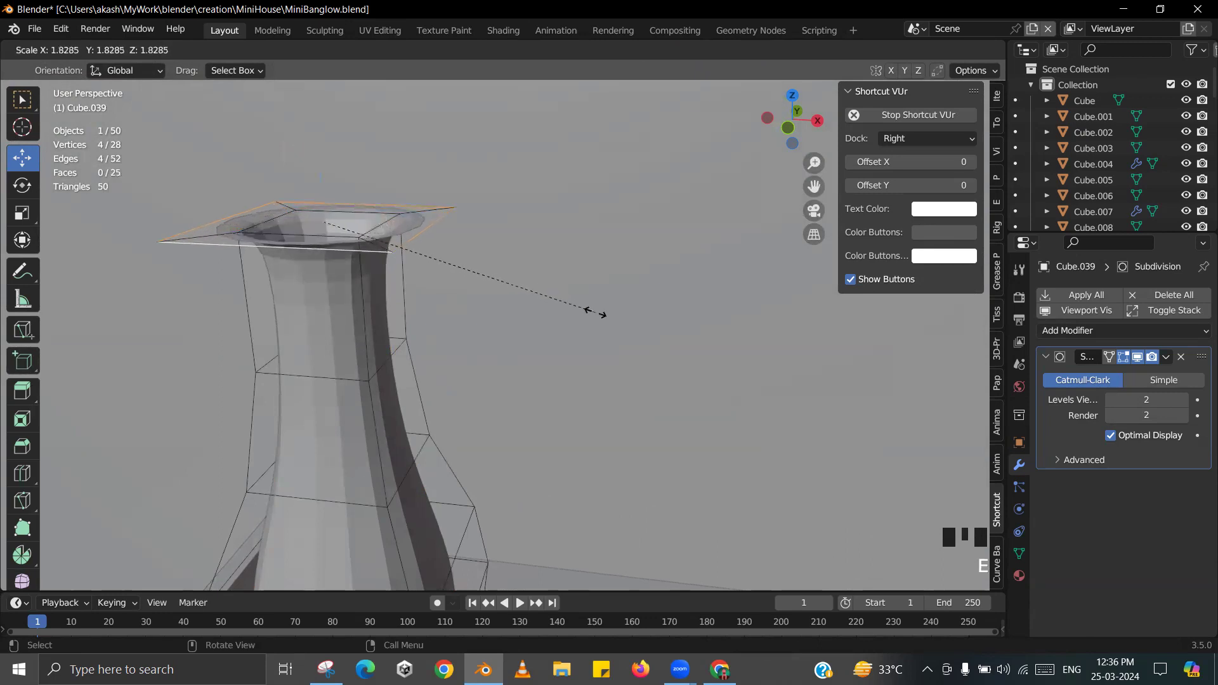
{"action": "left_click", "coordinate": [595, 311]}
{"action": "middle_click_drag", "start_coordinate": [595, 311], "coordinate": [540, 293]}
- Extrude the rim's outer edge loop outward by scaling and lower it about 0.025 m along Z
{"action": "key", "text": "e"}
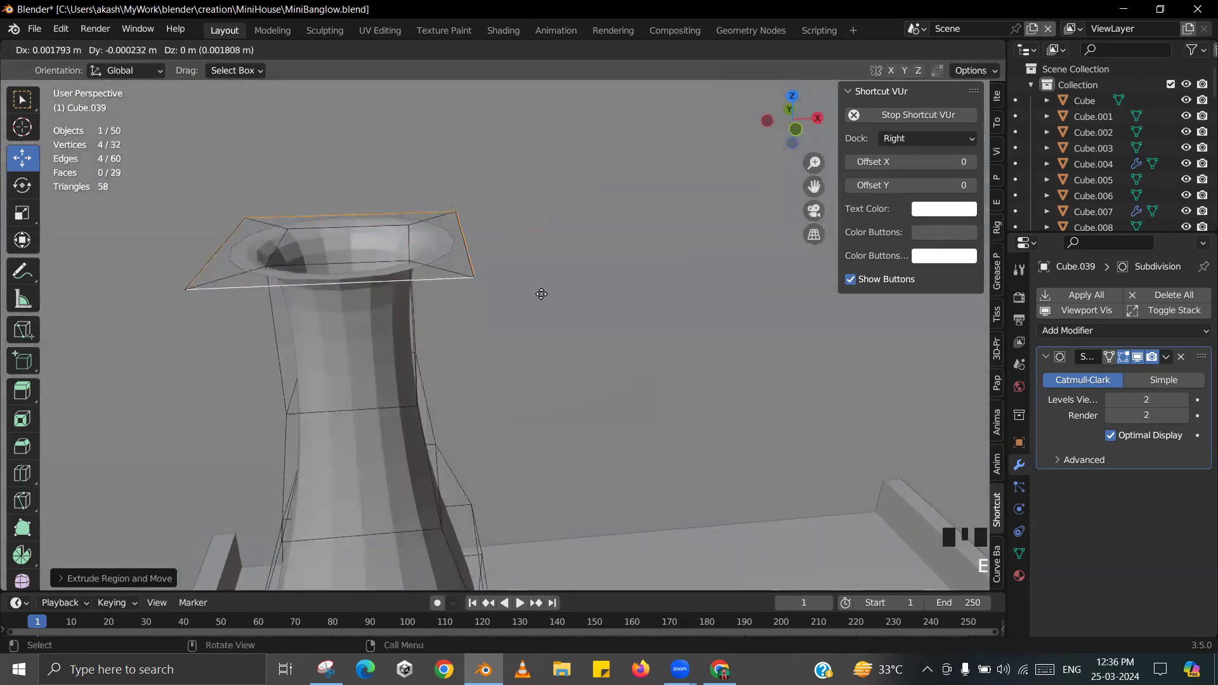
{"action": "key", "text": "s"}
{"action": "left_click", "coordinate": [587, 301]}
{"action": "key", "text": "g"}
{"action": "key", "text": "z"}
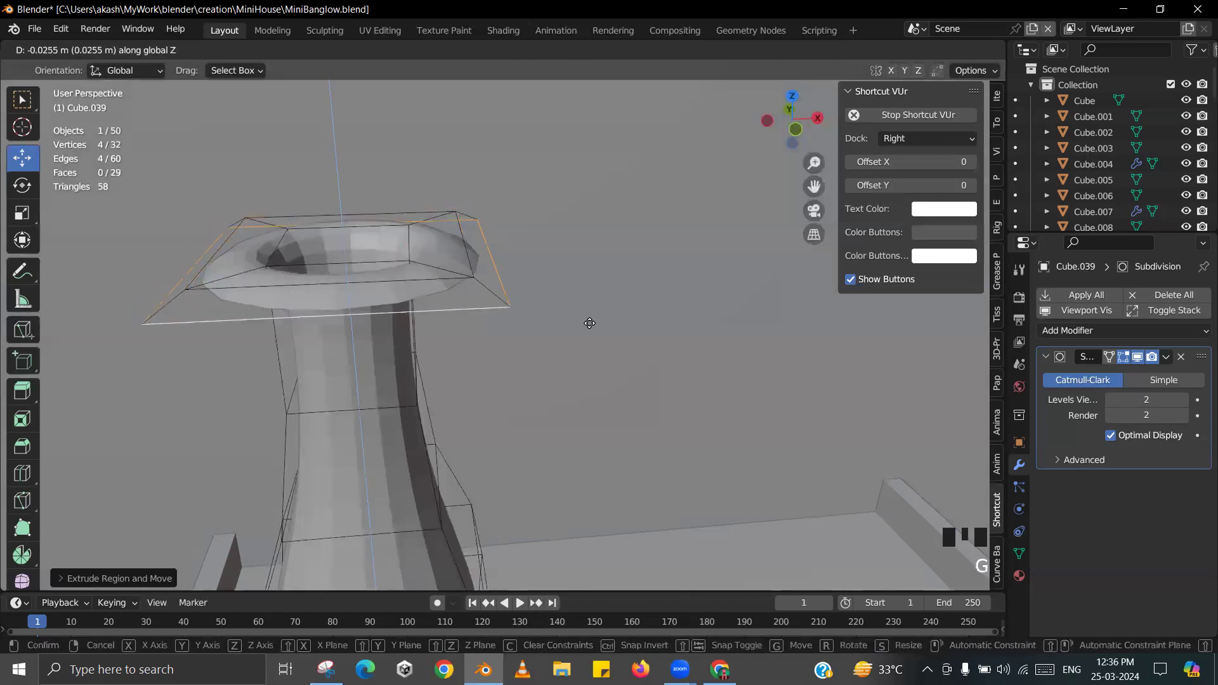
{"action": "left_click", "coordinate": [589, 323]}
{"action": "middle_click_drag", "start_coordinate": [589, 323], "coordinate": [584, 293]}
- Extrude the rim's outer edge loop straight down to form a thick lip, and save the file
{"action": "key", "text": "e"}
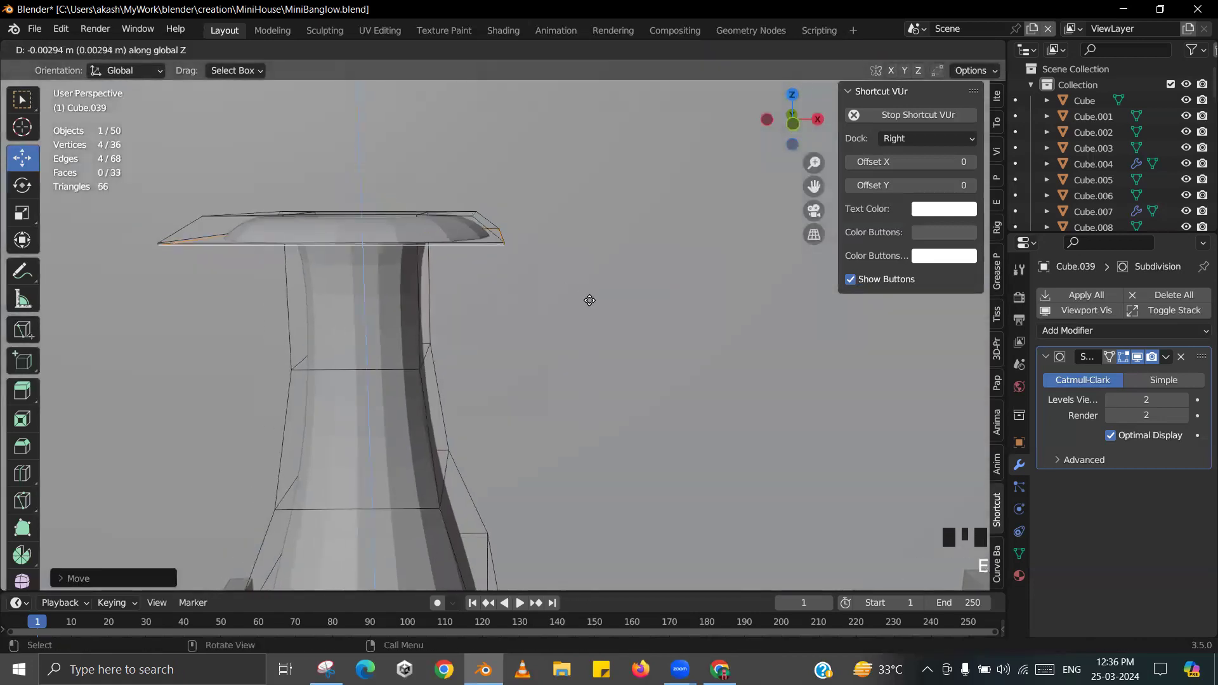
{"action": "left_click", "coordinate": [592, 320]}
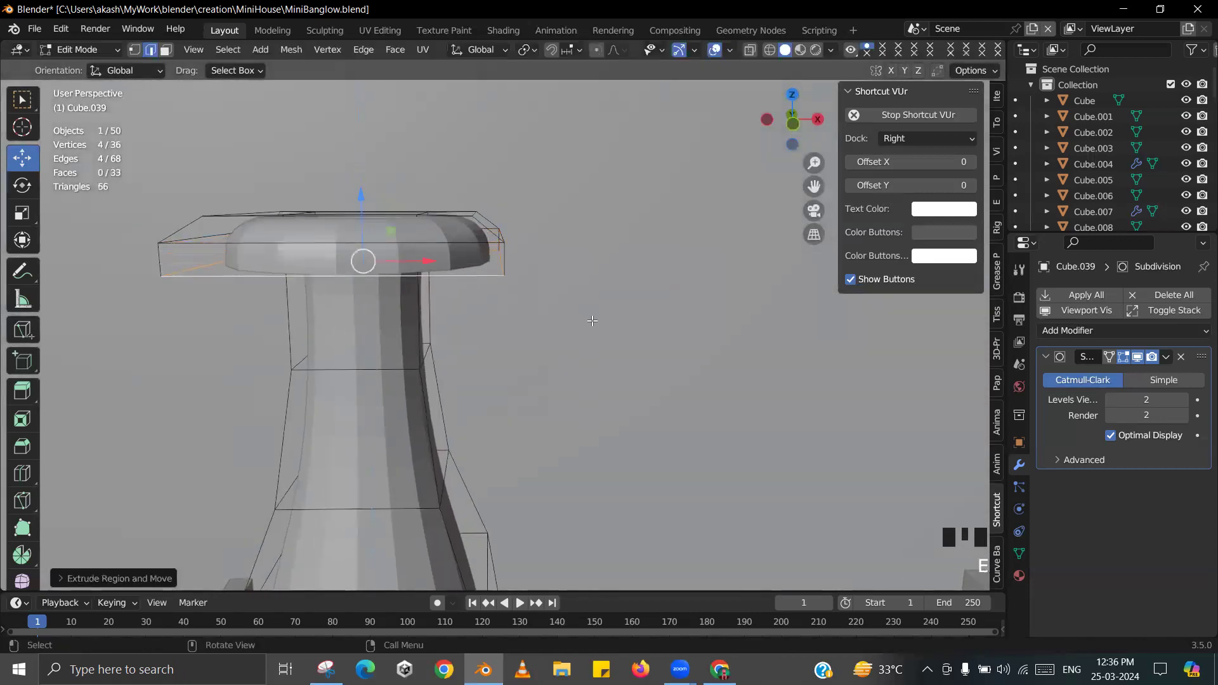
{"action": "key", "text": "Tab"}
{"action": "key", "text": "ctrl+s"}
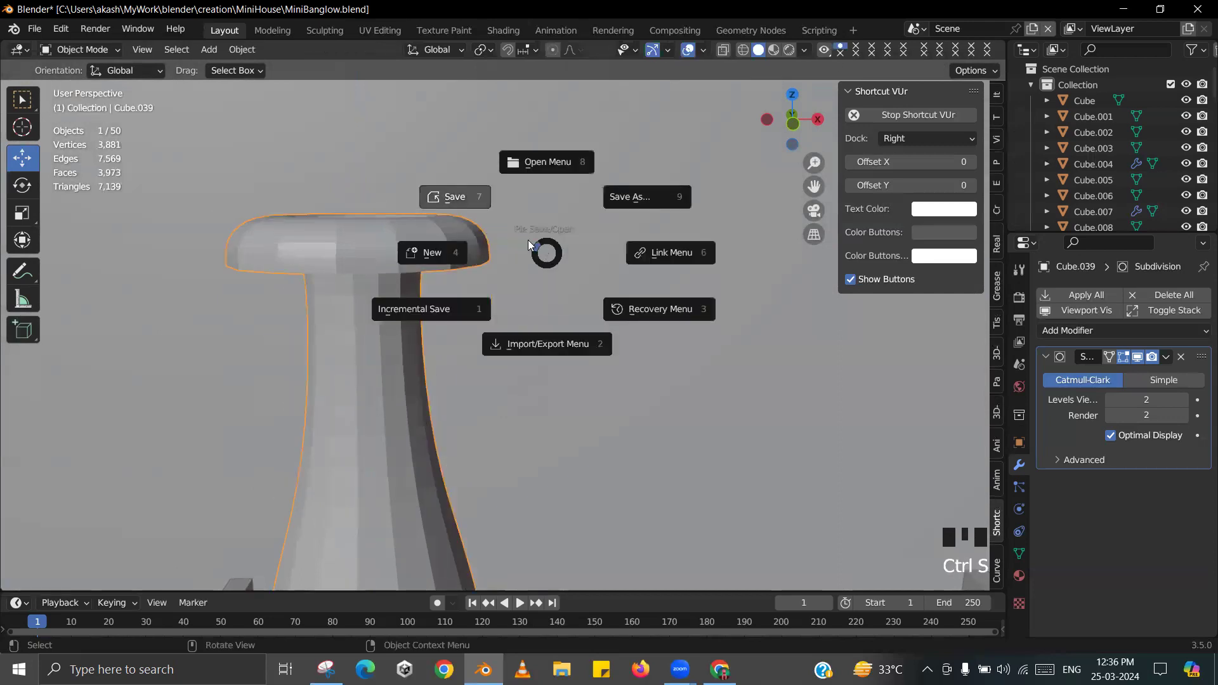
{"action": "middle_click_drag", "start_coordinate": [500, 258], "coordinate": [459, 292], "text": "shift"}
- Add a Solidify modifier with a thickness of 0.02 m to the vase and save the file
{"action": "left_click", "coordinate": [1071, 328]}
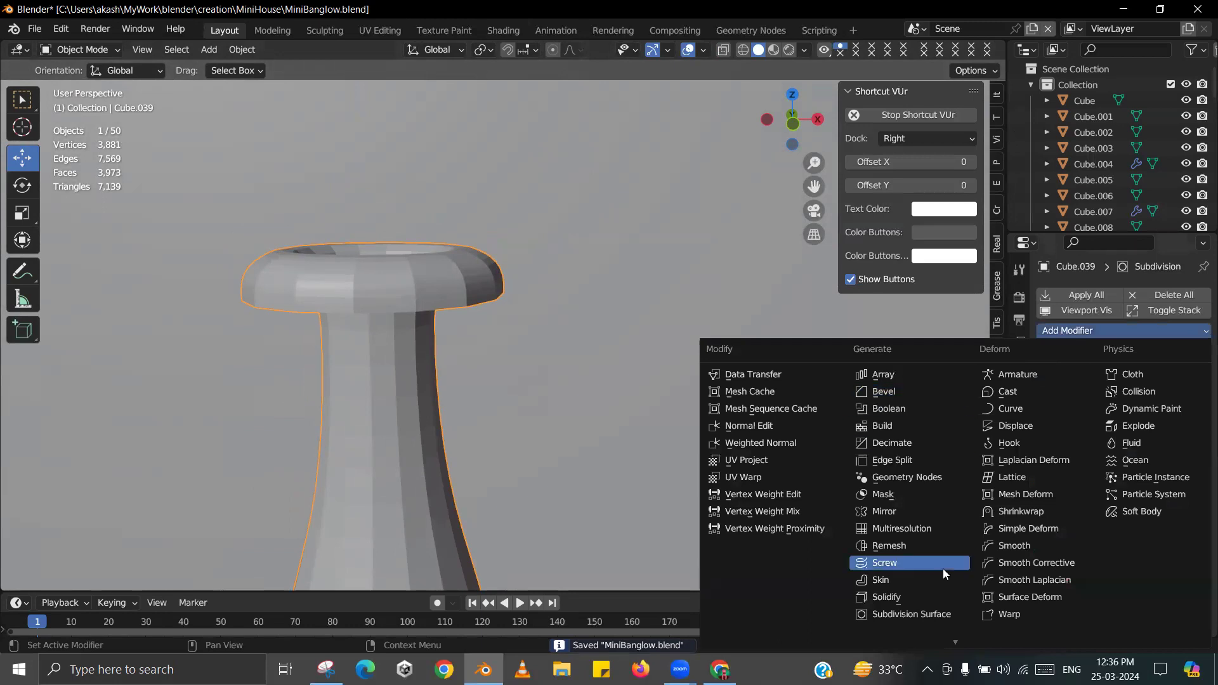
{"action": "left_click", "coordinate": [928, 599]}
{"action": "middle_click_drag", "start_coordinate": [533, 364], "coordinate": [587, 274], "text": "shift"}
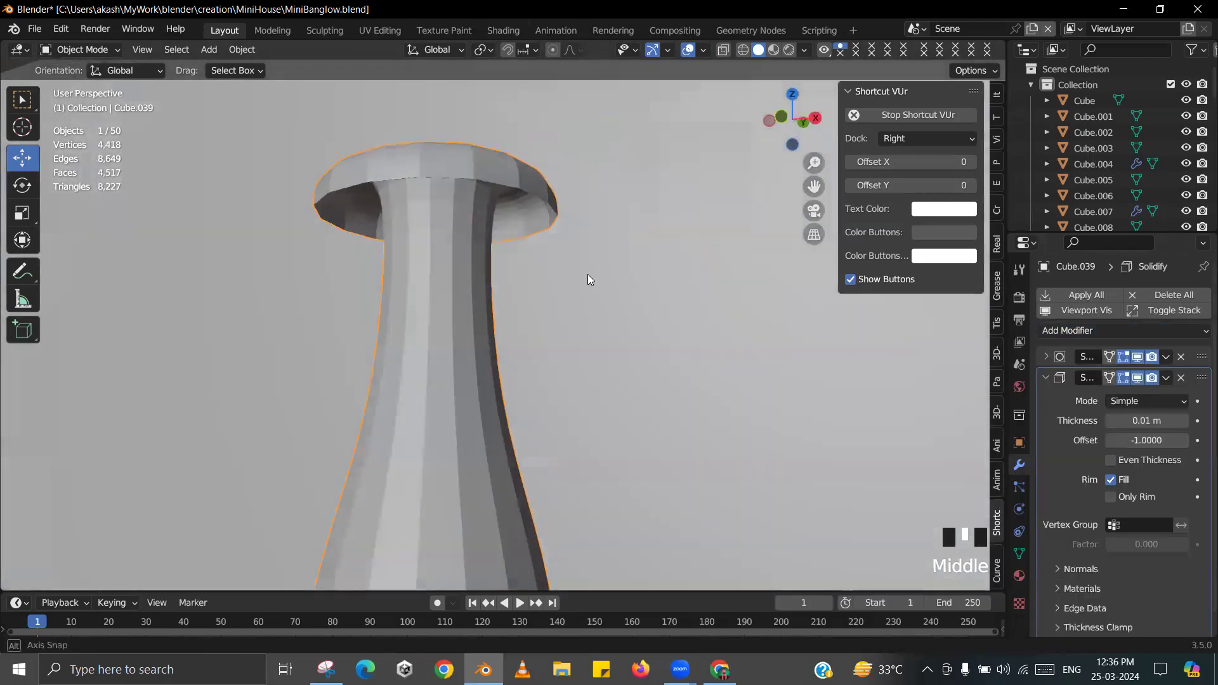
{"action": "scroll", "coordinate": [650, 228], "scroll_direction": "up", "scroll_amount": 3}
{"action": "left_click", "coordinate": [1145, 422]}
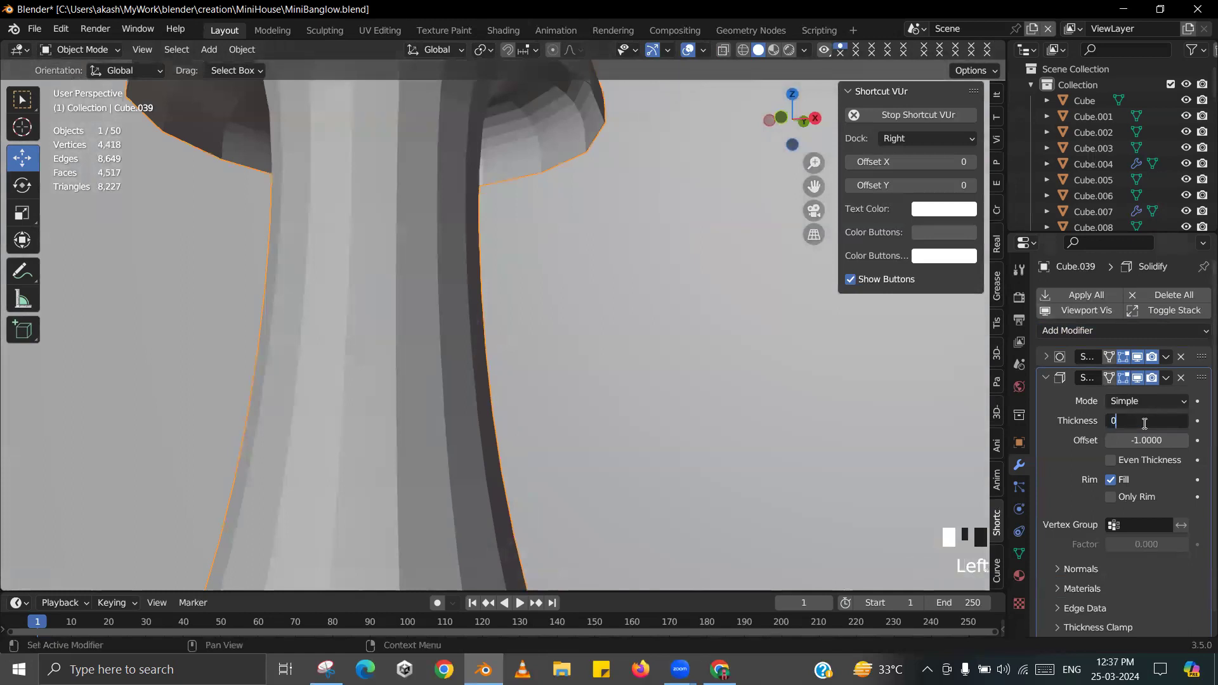
{"action": "scroll", "coordinate": [647, 342], "scroll_direction": "down", "scroll_amount": 2}
{"action": "middle_click_drag", "start_coordinate": [647, 342], "coordinate": [602, 322]}
{"action": "key", "text": "ctrl+s"}
- Select the outer band of the vase's rim and scale it inward horizontally with Z locked to make the lip narrower
{"action": "scroll", "coordinate": [611, 260], "scroll_direction": "down", "scroll_amount": 4}
{"action": "scroll", "coordinate": [586, 339], "scroll_direction": "up", "scroll_amount": 2}
{"action": "key", "text": "Tab"}
{"action": "scroll", "coordinate": [602, 322], "scroll_direction": "up", "scroll_amount": 2}
{"action": "key", "text": "ctrl+KP_Add"}
{"action": "key", "text": "ctrl+KP_Add"}
{"action": "key", "text": "ctrl+KP_Add"}
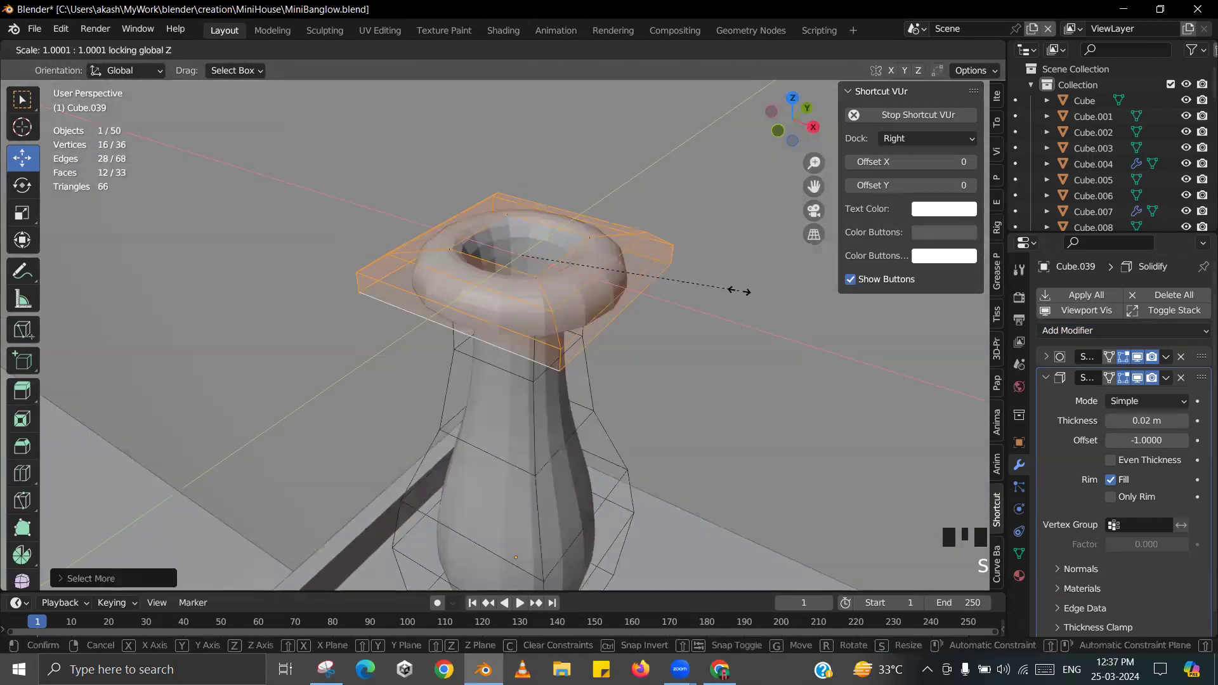
{"action": "left_click", "coordinate": [662, 277]}
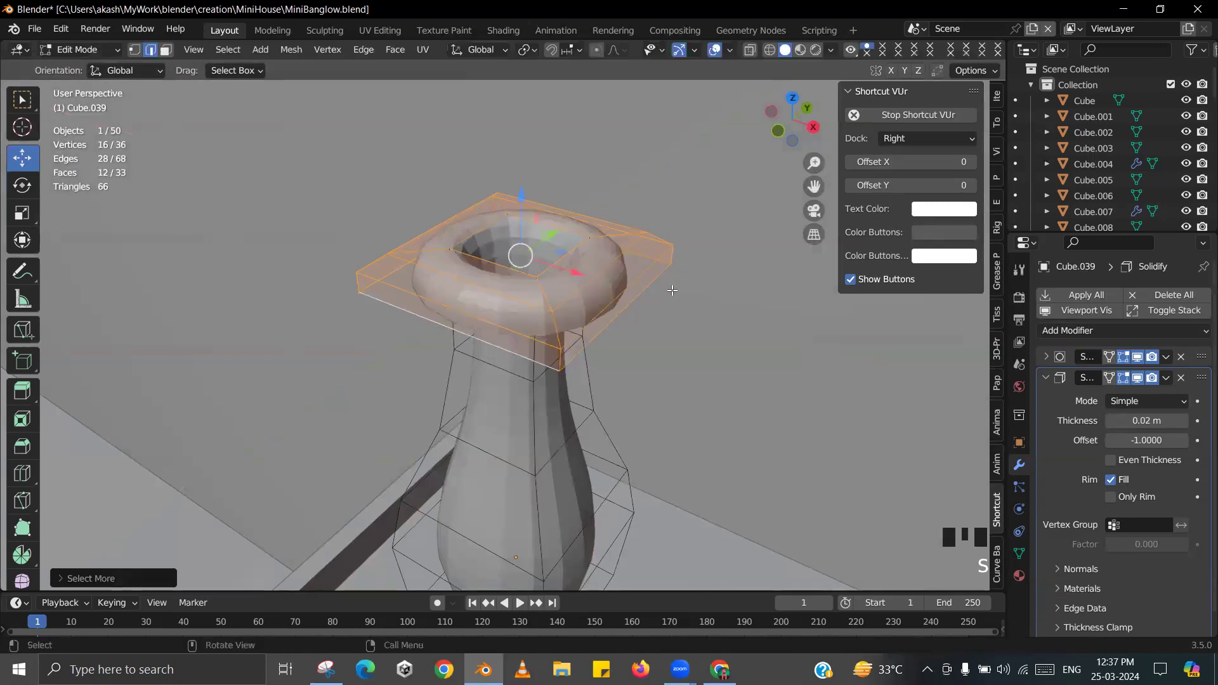
{"action": "key", "text": "ctrl+KP_Subtract"}
{"action": "key", "text": "s"}
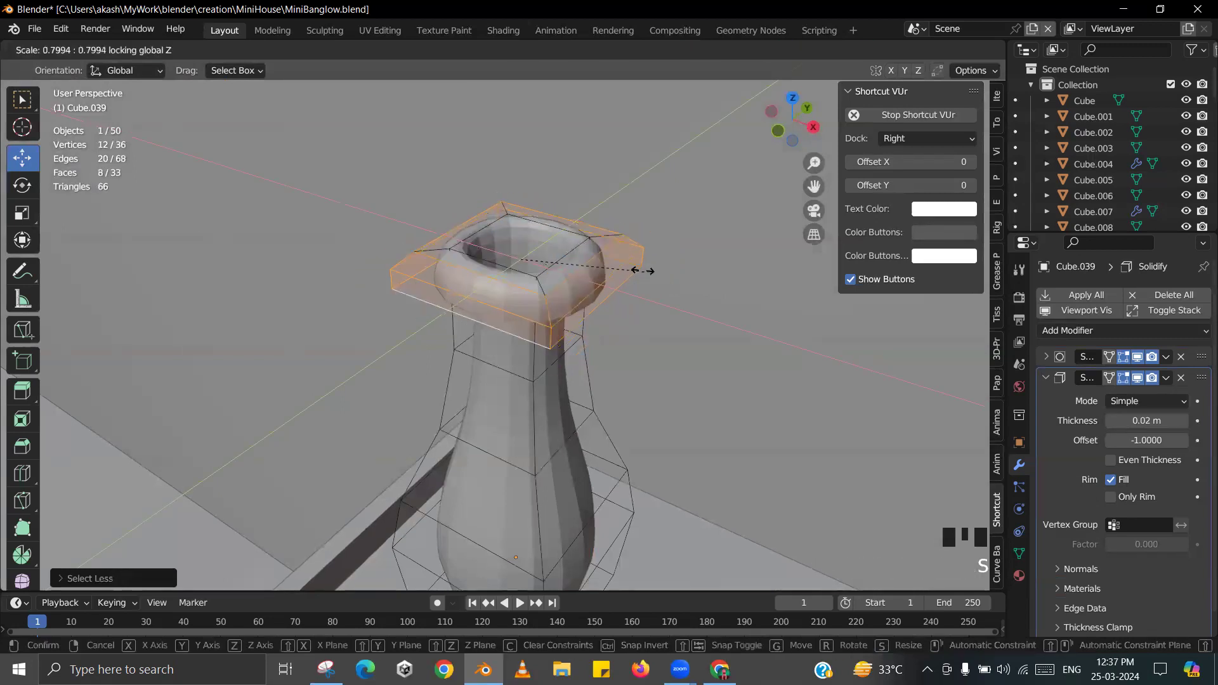
{"action": "left_click", "coordinate": [624, 267]}
- Return to Object Mode and save the file
{"action": "key", "text": "Tab"}
{"action": "middle_click_drag", "start_coordinate": [571, 267], "coordinate": [526, 253]}
{"action": "key", "text": "ctrl+s"}
{"action": "left_click", "coordinate": [503, 227]}
- Examine the vase's opening, inner walls and body from above and from the side
{"action": "scroll", "coordinate": [521, 299], "scroll_direction": "down", "scroll_amount": 4}
{"action": "scroll", "coordinate": [578, 324], "scroll_direction": "up", "scroll_amount": 5}
{"action": "middle_click_drag", "start_coordinate": [579, 323], "coordinate": [494, 433]}
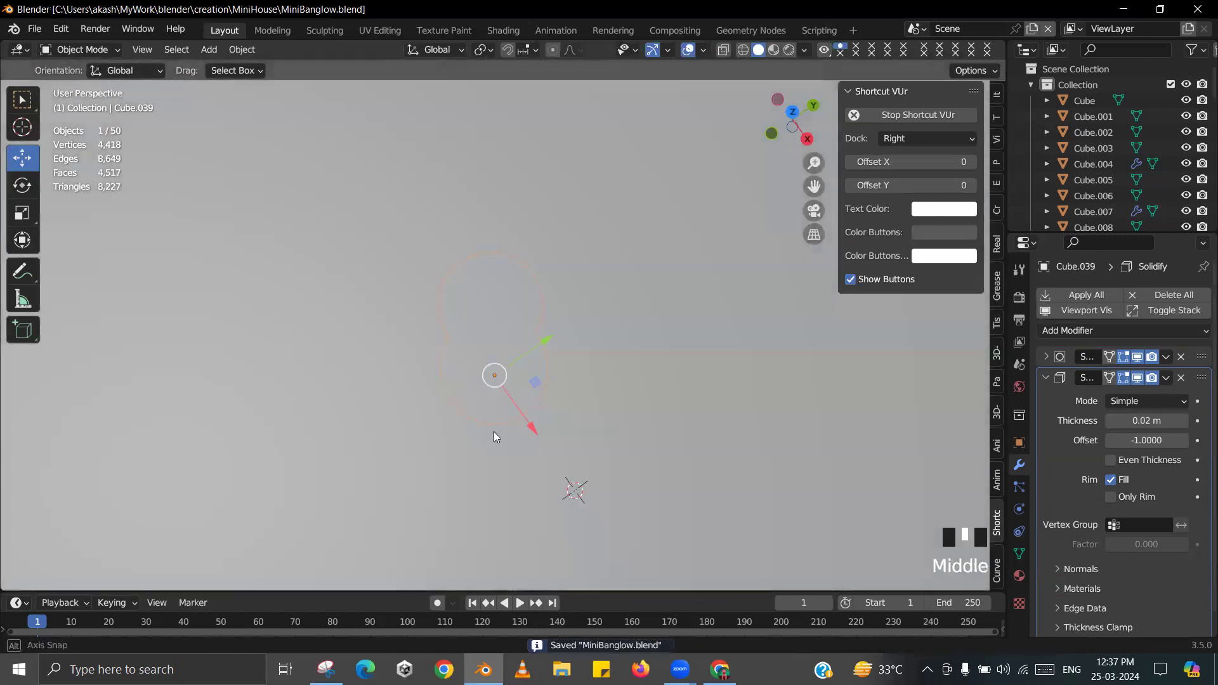
{"action": "scroll", "coordinate": [538, 392], "scroll_direction": "up", "scroll_amount": 3}
{"action": "middle_click_drag", "start_coordinate": [537, 392], "coordinate": [551, 382]}
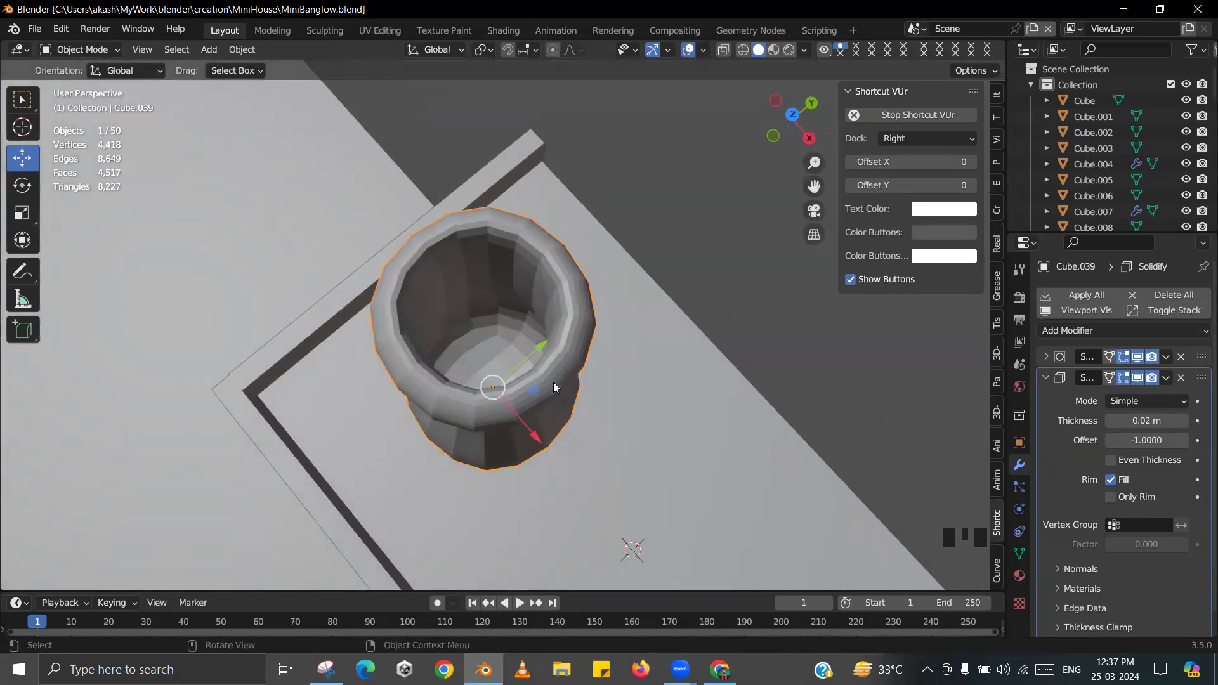
{"action": "scroll", "coordinate": [553, 382], "scroll_direction": "down", "scroll_amount": 2}
{"action": "middle_click_drag", "start_coordinate": [563, 398], "coordinate": [579, 284]}
{"action": "scroll", "coordinate": [558, 324], "scroll_direction": "up", "scroll_amount": 3}
- Select two opposite side faces on the vase's neck and set the transform pivot point to Individual Origins
{"action": "key", "text": "Tab"}
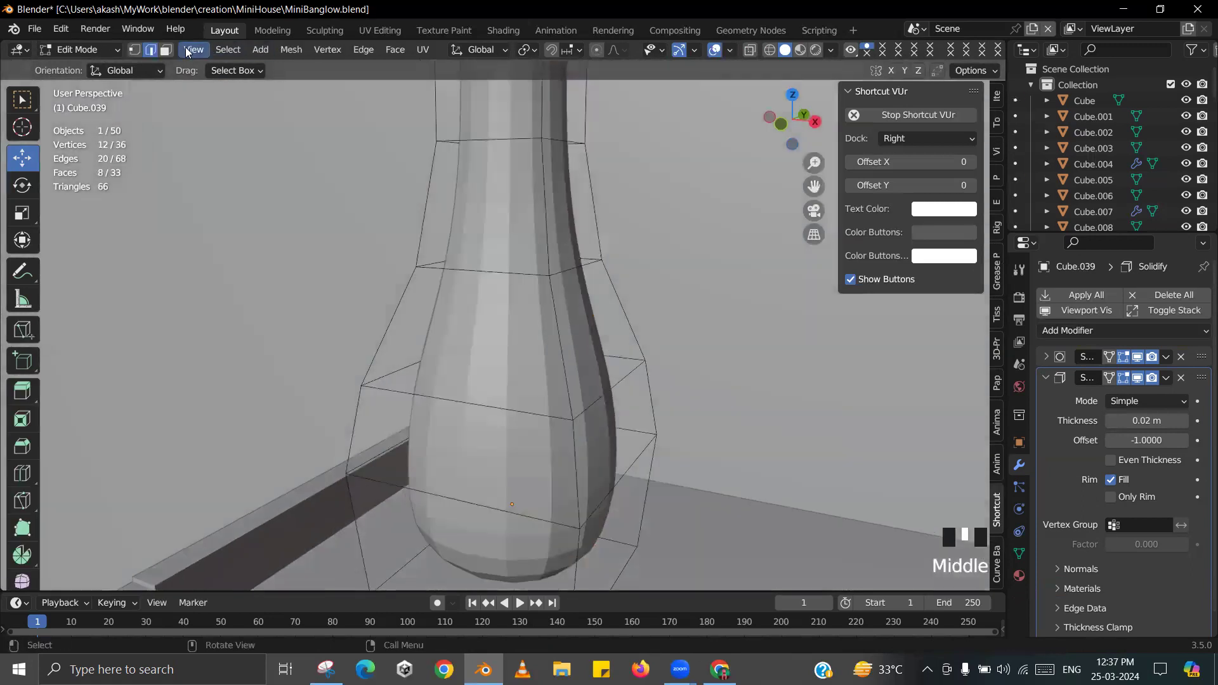
{"action": "left_click", "coordinate": [559, 201]}
{"action": "scroll", "coordinate": [559, 201], "scroll_direction": "down", "scroll_amount": 2}
{"action": "middle_click_drag", "start_coordinate": [559, 201], "coordinate": [610, 240]}
{"action": "scroll", "coordinate": [602, 246], "scroll_direction": "up", "scroll_amount": 2}
{"action": "left_click", "coordinate": [487, 215], "text": "shift"}
{"action": "middle_click_drag", "start_coordinate": [487, 215], "coordinate": [517, 95]}
{"action": "left_click", "coordinate": [525, 49]}
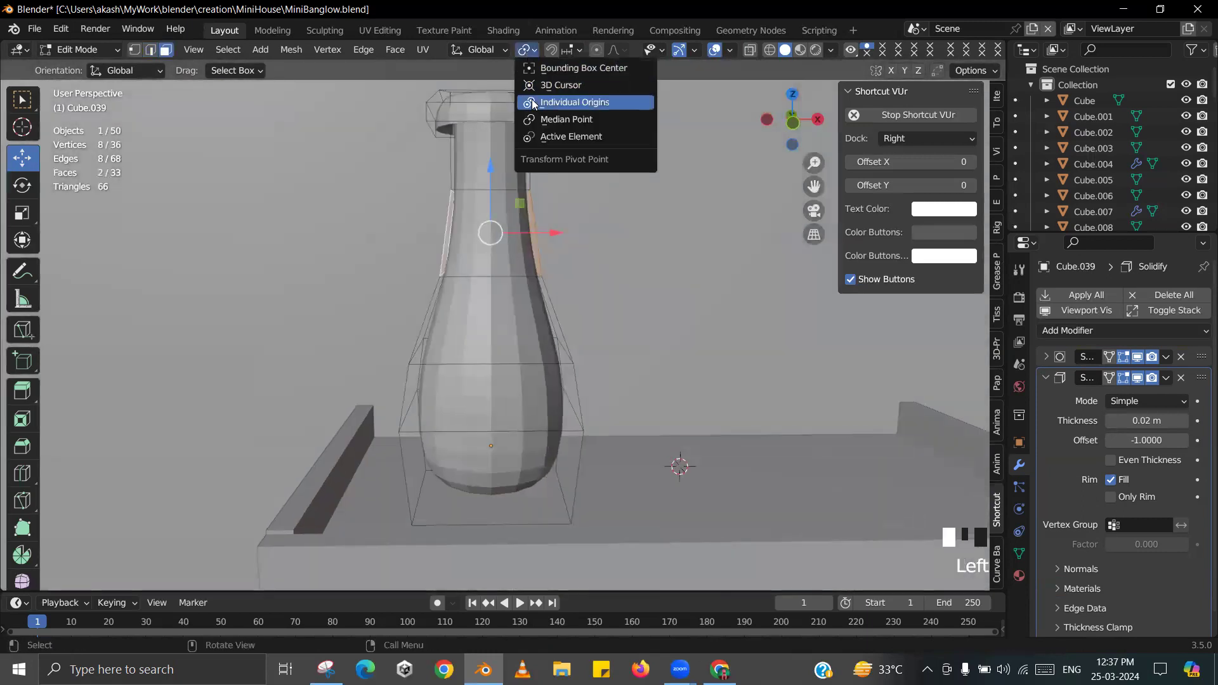
{"action": "left_click", "coordinate": [558, 102]}
{"action": "middle_click_drag", "start_coordinate": [552, 272], "coordinate": [557, 285]}
- Extrude both neck faces outward, scale them down and extrude them again to start a pair of handles
{"action": "key", "text": "e"}
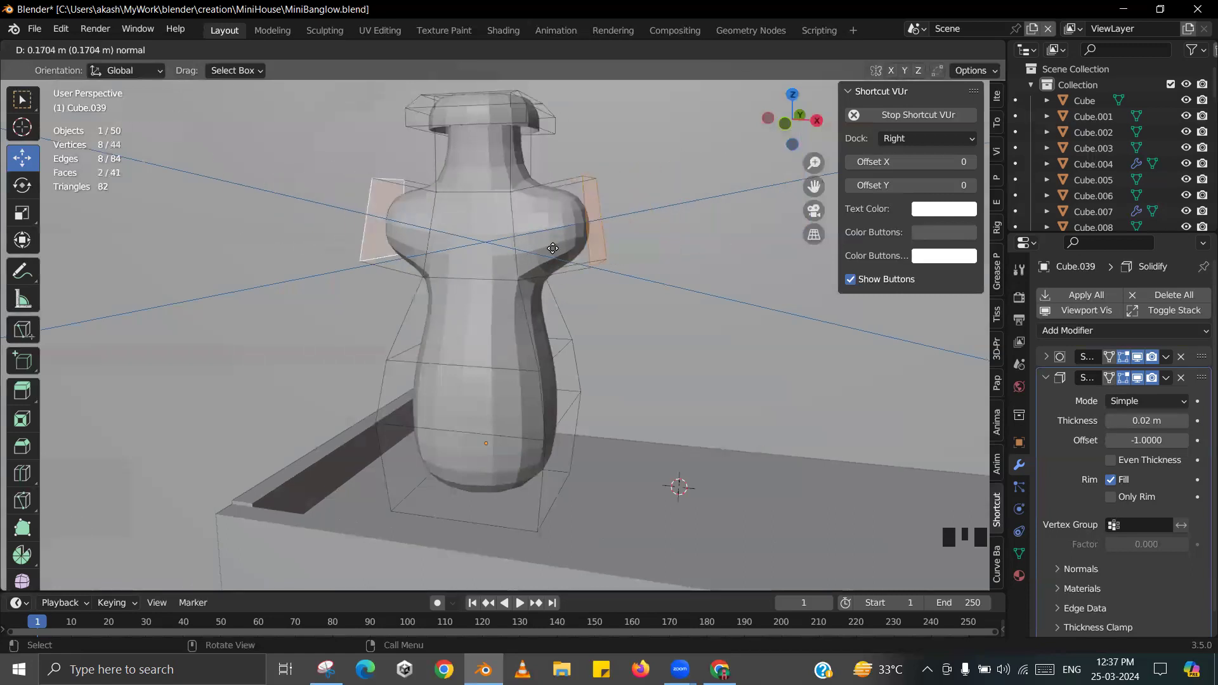
{"action": "left_click", "coordinate": [595, 277]}
{"action": "key", "text": "s"}
{"action": "left_click", "coordinate": [671, 364]}
{"action": "key", "text": "e"}
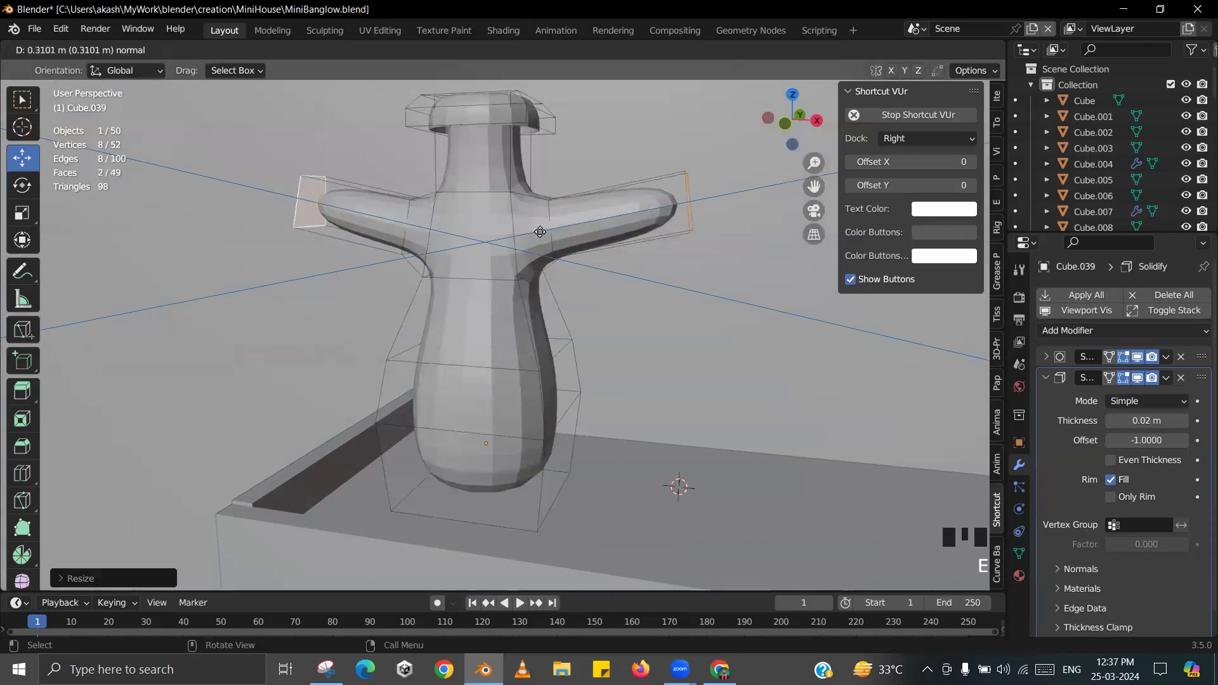
{"action": "left_click", "coordinate": [754, 317]}
- Select the underside faces at both handle ends and extrude them downward about 0.12 m
{"action": "middle_click_drag", "start_coordinate": [629, 260], "coordinate": [593, 215]}
{"action": "left_click", "coordinate": [570, 227]}
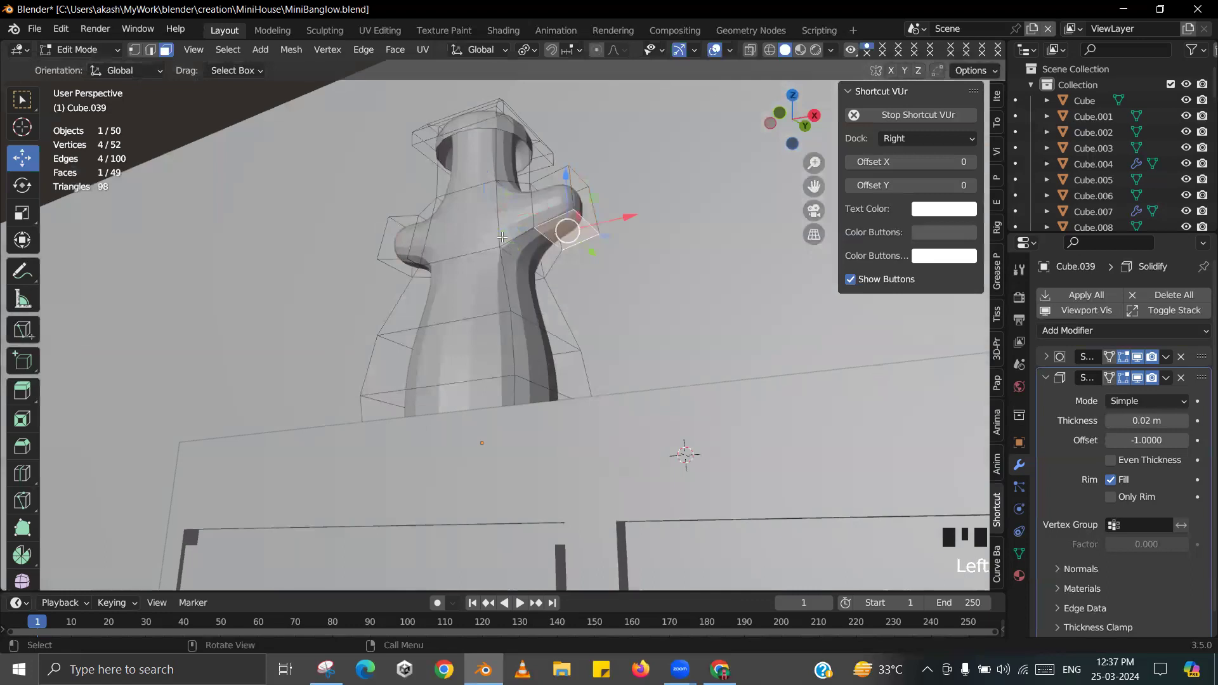
{"action": "middle_click_drag", "start_coordinate": [425, 231], "coordinate": [584, 250]}
{"action": "left_click", "coordinate": [502, 219], "text": "shift"}
{"action": "middle_click_drag", "start_coordinate": [502, 219], "coordinate": [480, 356]}
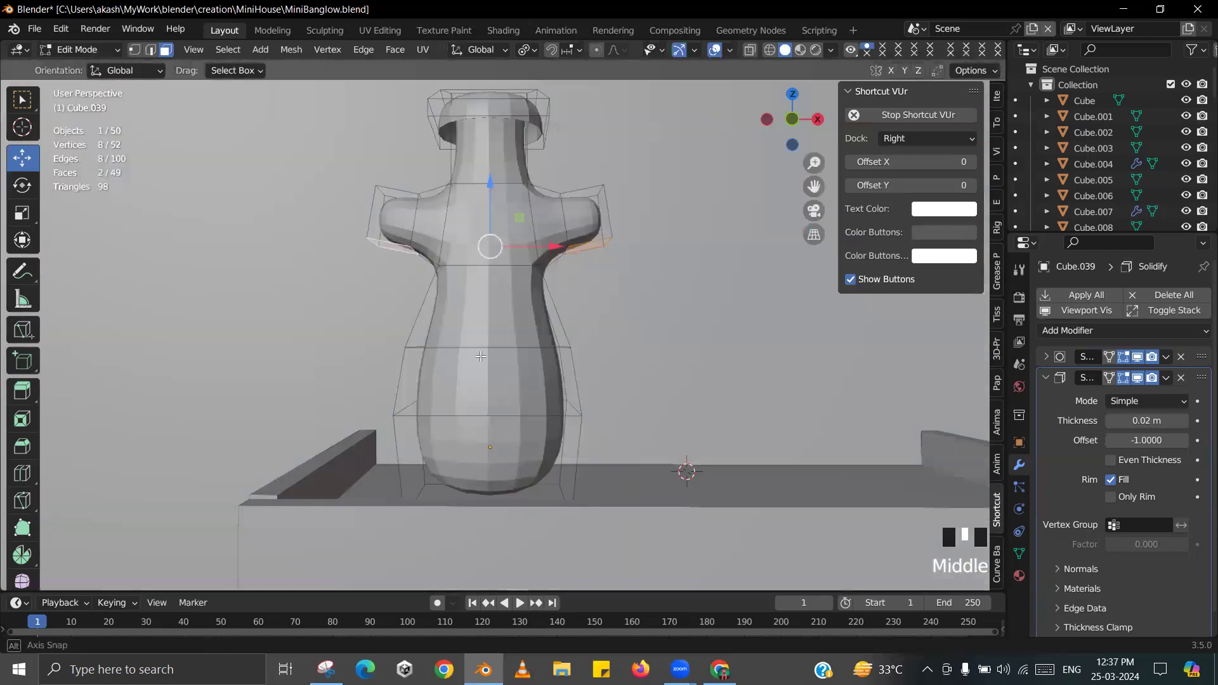
{"action": "key", "text": "e"}
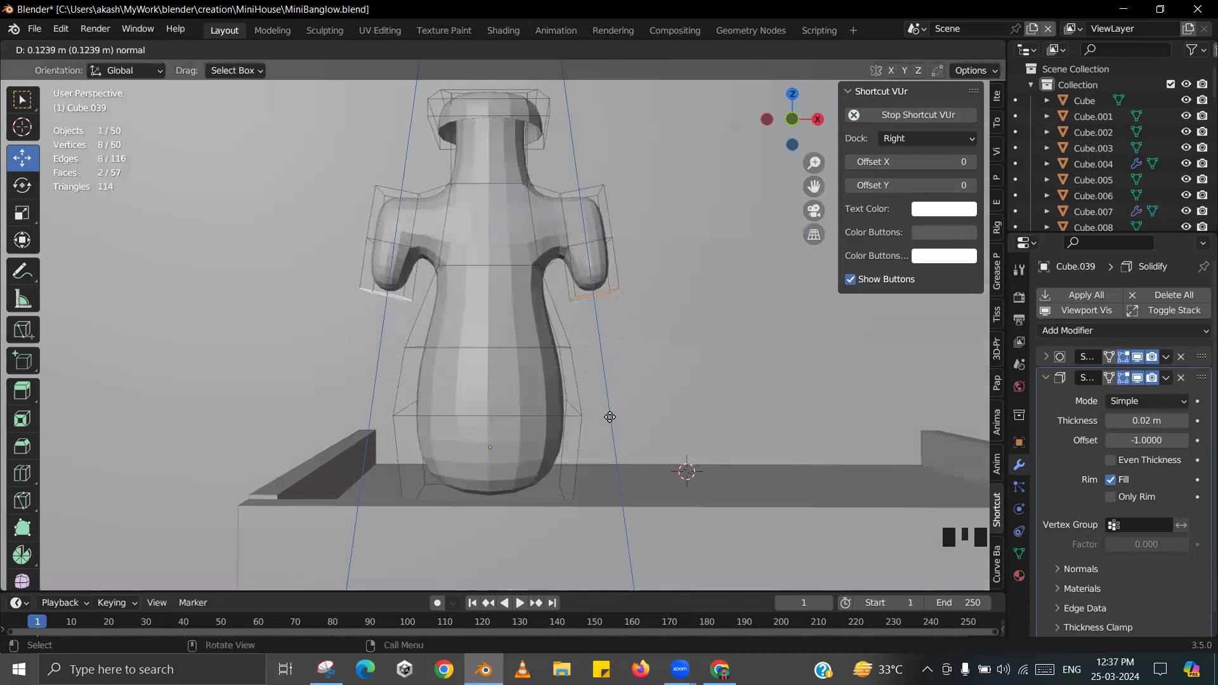
{"action": "left_click", "coordinate": [610, 417]}
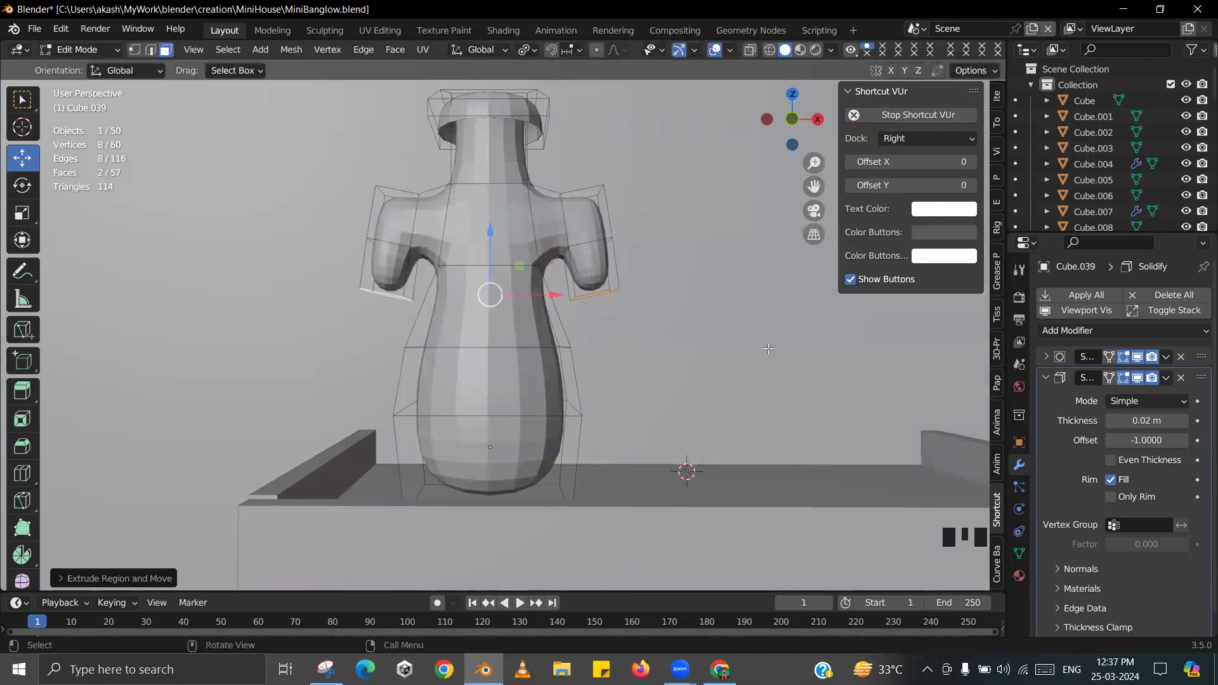
- Extrude the lower faces of both handles downward by another segment of about 0.12 m
{"action": "key", "text": "r"}
{"action": "right_click", "coordinate": [795, 319]}
{"action": "middle_click_drag", "start_coordinate": [743, 298], "coordinate": [725, 280]}
{"action": "key", "text": "e"}
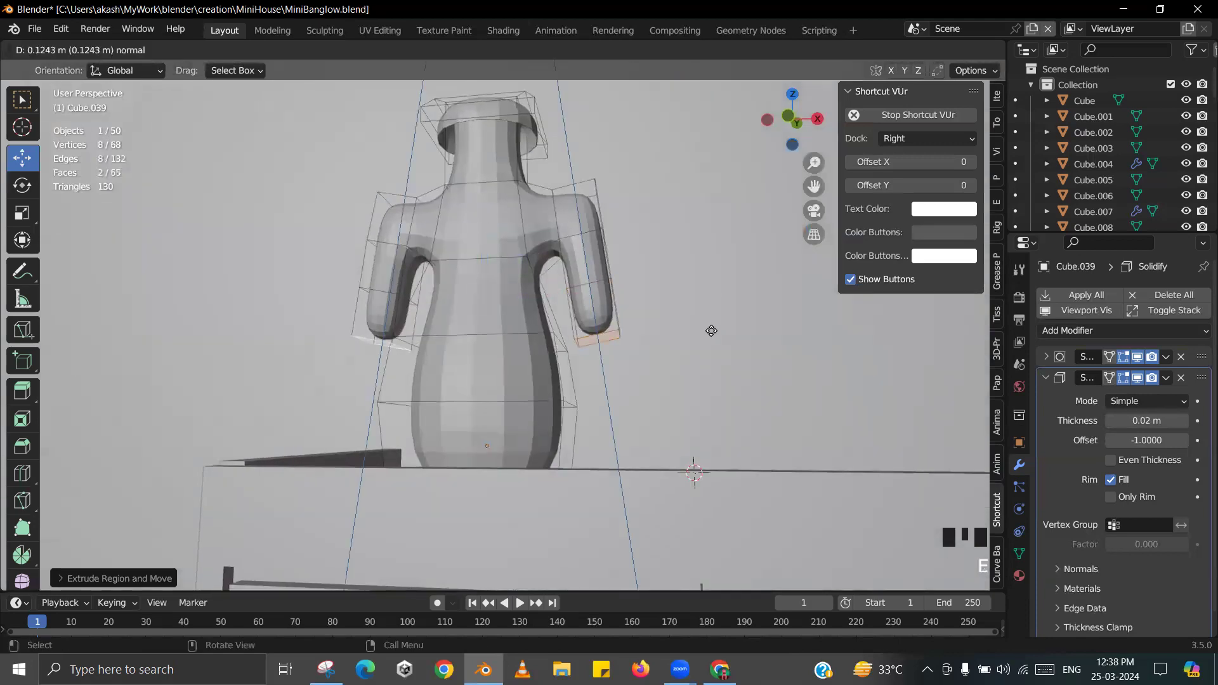
{"action": "left_click", "coordinate": [712, 324]}
- Extrude the handles' end faces in place and move the new faces down along Z to lengthen the handles
{"action": "middle_click_drag", "start_coordinate": [713, 325], "coordinate": [710, 353]}
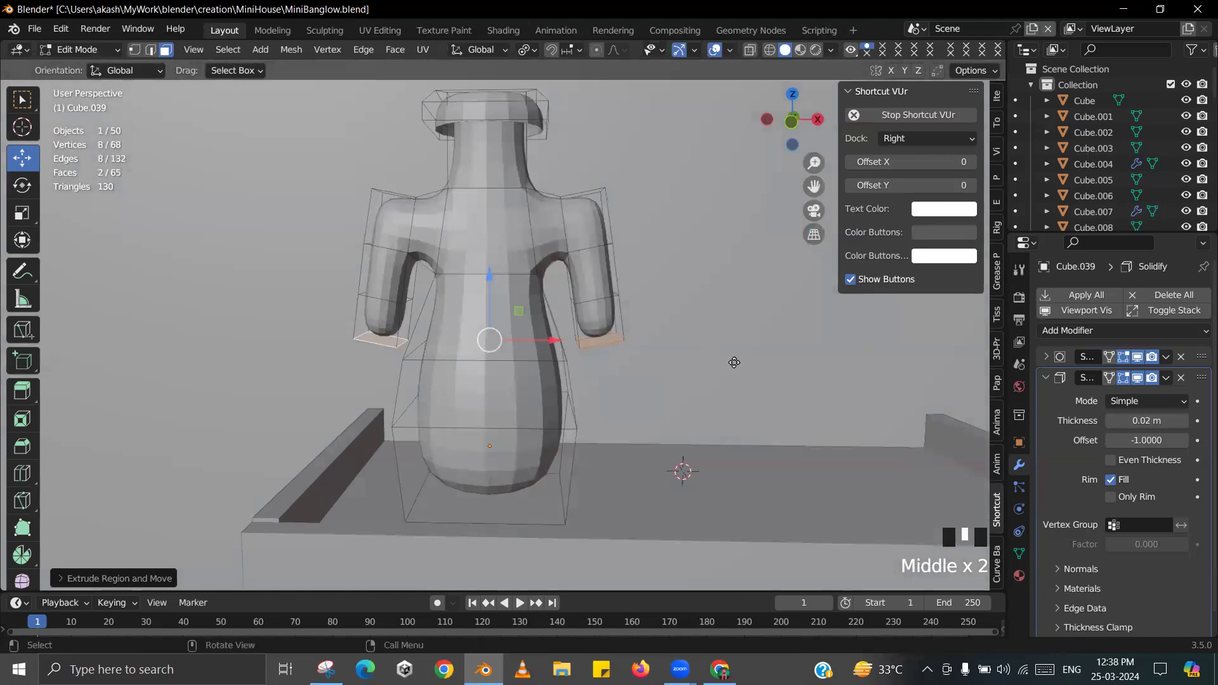
{"action": "key", "text": "e"}
{"action": "key", "text": "s"}
{"action": "left_click", "coordinate": [612, 350]}
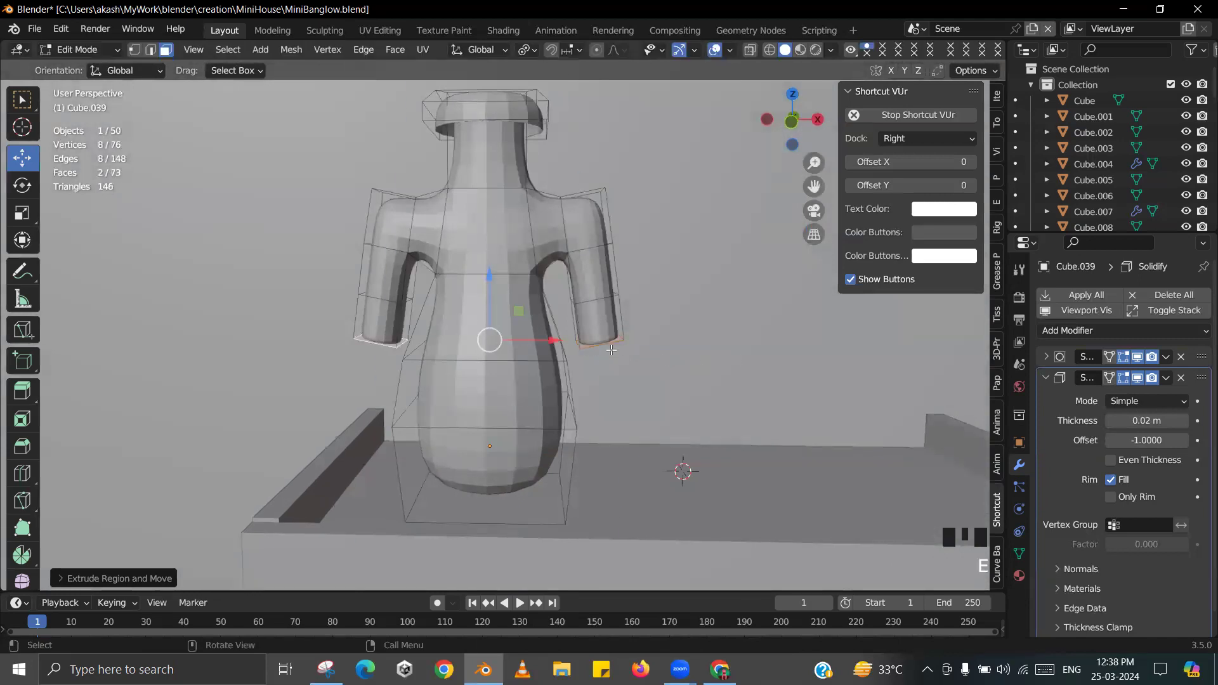
{"action": "left_click_drag", "start_coordinate": [489, 281], "coordinate": [480, 387]}
- Leave Edit Mode and save the file with the handles on the vase
{"action": "key", "text": "Tab"}
{"action": "middle_click_drag", "start_coordinate": [556, 373], "coordinate": [664, 372]}
{"action": "key", "text": "ctrl+s"}
{"action": "left_click", "coordinate": [399, 311]}
{"action": "key", "text": "ctrl+s"}
{"action": "middle_click_drag", "start_coordinate": [568, 377], "coordinate": [547, 378]}
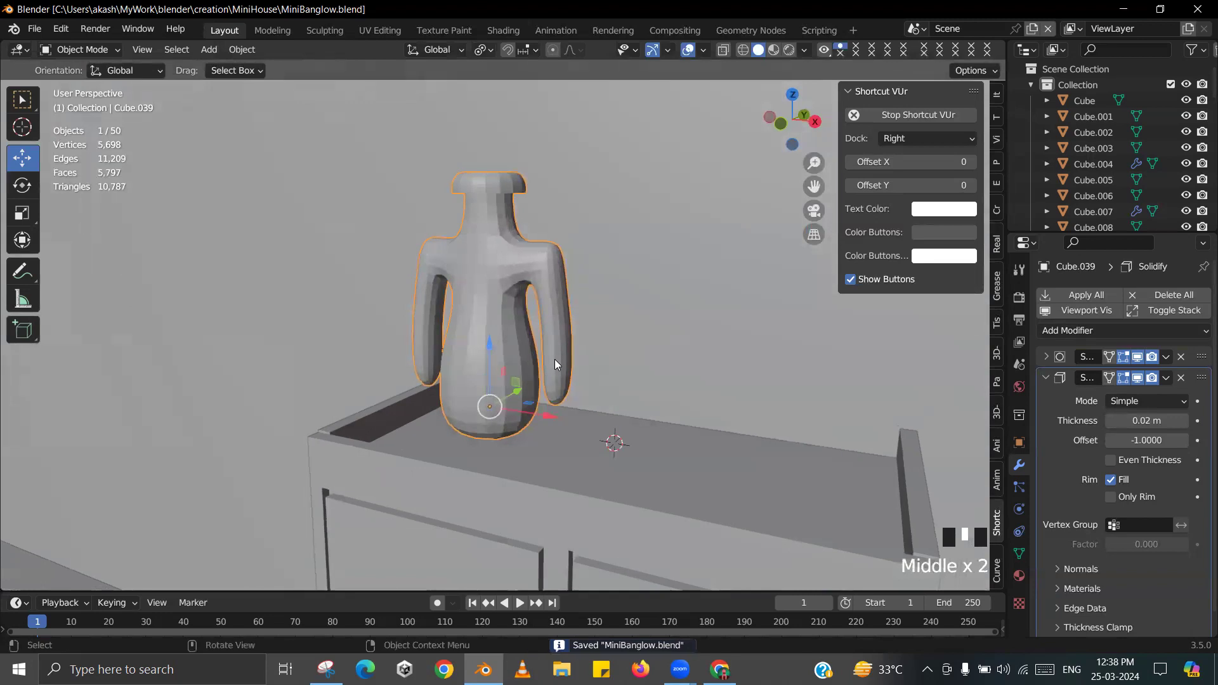
{"action": "key", "text": "ctrl+s"}
- Undo the handle extrusions on the vase and return to Object Mode
{"action": "key", "text": "ctrl+z"}
{"action": "key", "text": "ctrl+z"}
{"action": "key", "text": "ctrl+z"}
{"action": "key", "text": "ctrl+z"}
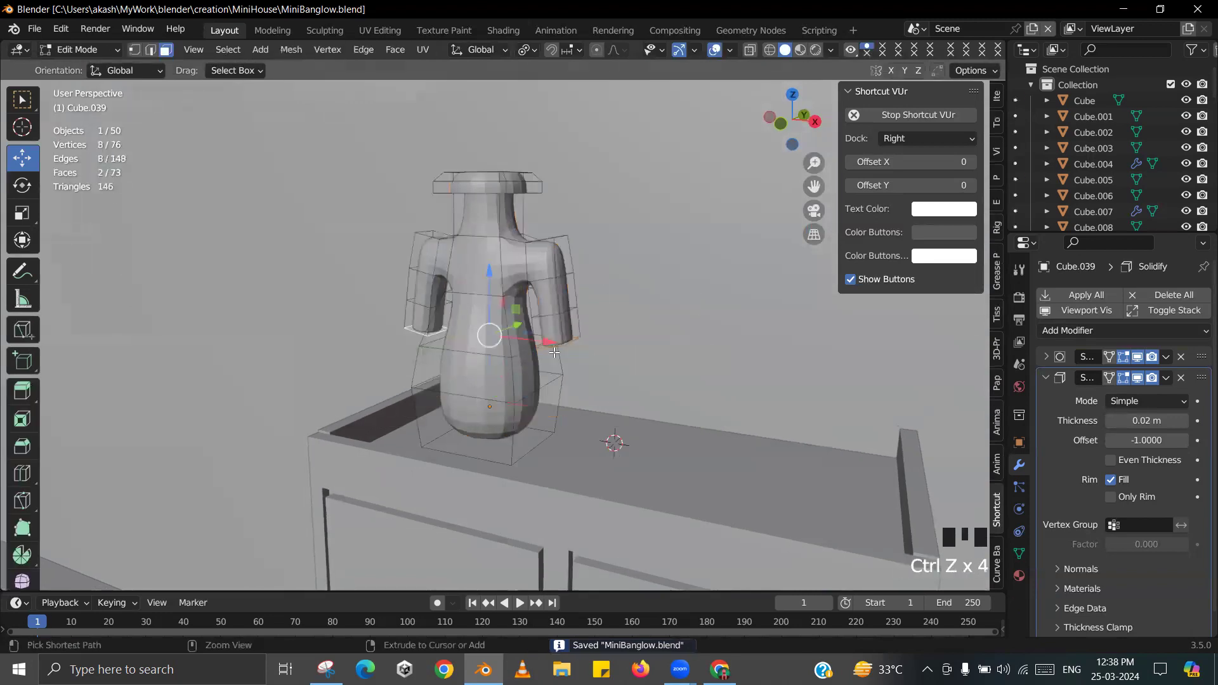
{"action": "key", "text": "ctrl+z"}
{"action": "key", "text": "ctrl+z"}
{"action": "key", "text": "ctrl+z"}
{"action": "key", "text": "ctrl+z"}
{"action": "key", "text": "ctrl+z"}
{"action": "key", "text": "ctrl+z"}
{"action": "key", "text": "ctrl+z"}
{"action": "key", "text": "ctrl+z"}
{"action": "key", "text": "ctrl+z"}
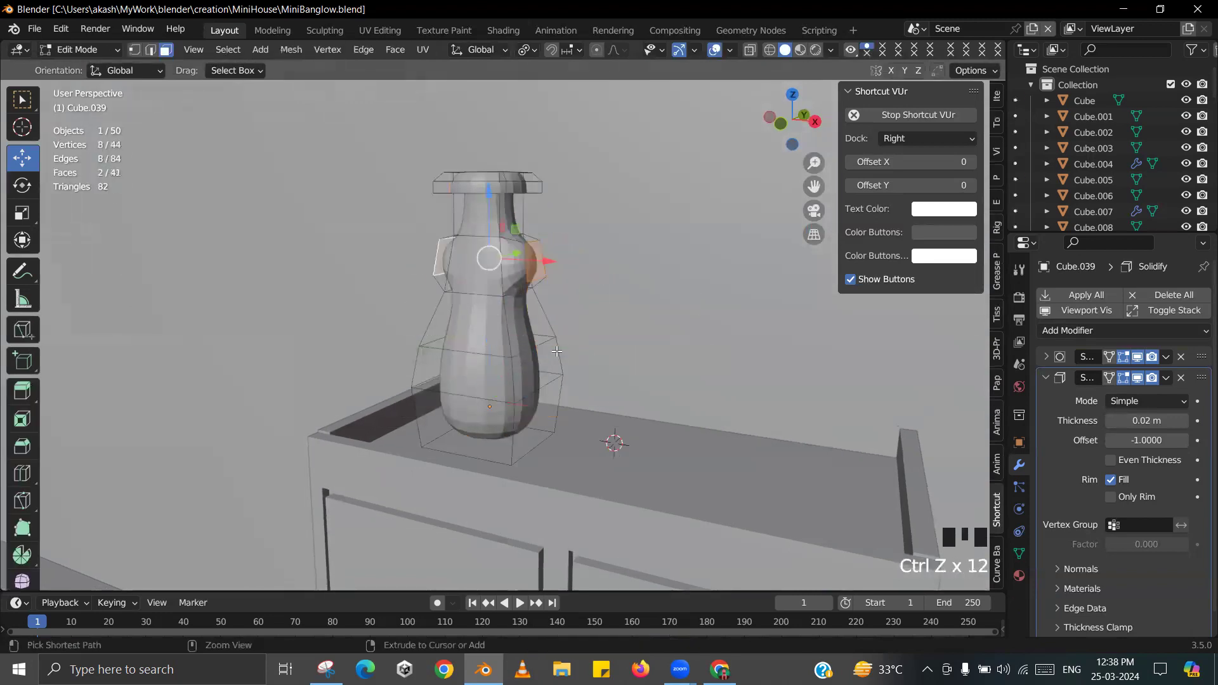
{"action": "key", "text": "Tab"}
- Examine the vase on the cabinet up close and from farther away in the room
{"action": "middle_click_drag", "start_coordinate": [556, 351], "coordinate": [532, 343]}
{"action": "scroll", "coordinate": [552, 329], "scroll_direction": "down", "scroll_amount": 2}
{"action": "scroll", "coordinate": [581, 317], "scroll_direction": "down", "scroll_amount": 11}
{"action": "scroll", "coordinate": [527, 340], "scroll_direction": "up", "scroll_amount": 4}
{"action": "scroll", "coordinate": [535, 346], "scroll_direction": "up", "scroll_amount": 9}
{"action": "scroll", "coordinate": [534, 342], "scroll_direction": "up", "scroll_amount": 1}
{"action": "scroll", "coordinate": [567, 361], "scroll_direction": "down", "scroll_amount": 8}
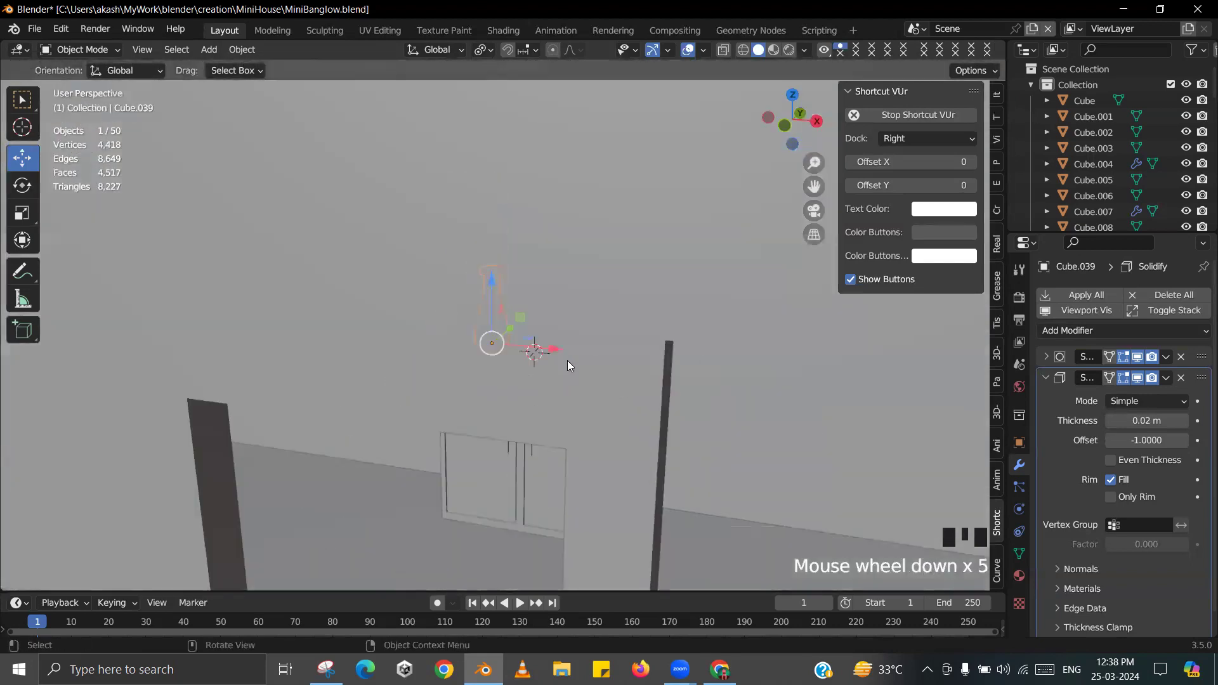
{"action": "middle_click_drag", "start_coordinate": [615, 347], "coordinate": [551, 347]}
- Save the file, deselect the vase and bring the whole bungalow into view
{"action": "key", "text": "ctrl+s"}
{"action": "middle_click_drag", "start_coordinate": [535, 292], "coordinate": [637, 271]}
{"action": "left_click", "coordinate": [648, 267]}
{"action": "scroll", "coordinate": [647, 328], "scroll_direction": "up", "scroll_amount": 1}
{"action": "scroll", "coordinate": [596, 321], "scroll_direction": "down", "scroll_amount": 1}
{"action": "scroll", "coordinate": [595, 321], "scroll_direction": "down", "scroll_amount": 3}
{"action": "mouse_move", "coordinate": [595, 321]}
{"action": "middle_mouse_down"}
{"action": "mouse_move", "coordinate": [586, 306]}
{"action": "mouse_move", "coordinate": [566, 320]}
{"action": "mouse_move", "coordinate": [597, 316]}
{"action": "middle_mouse_up"}
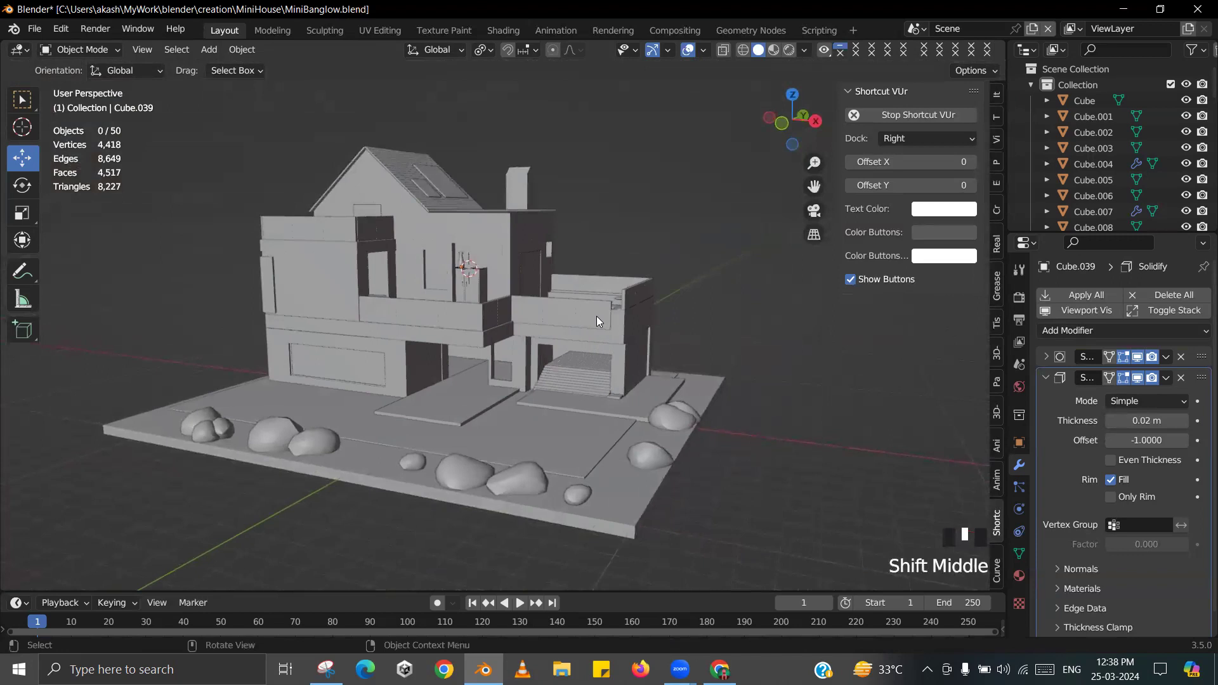
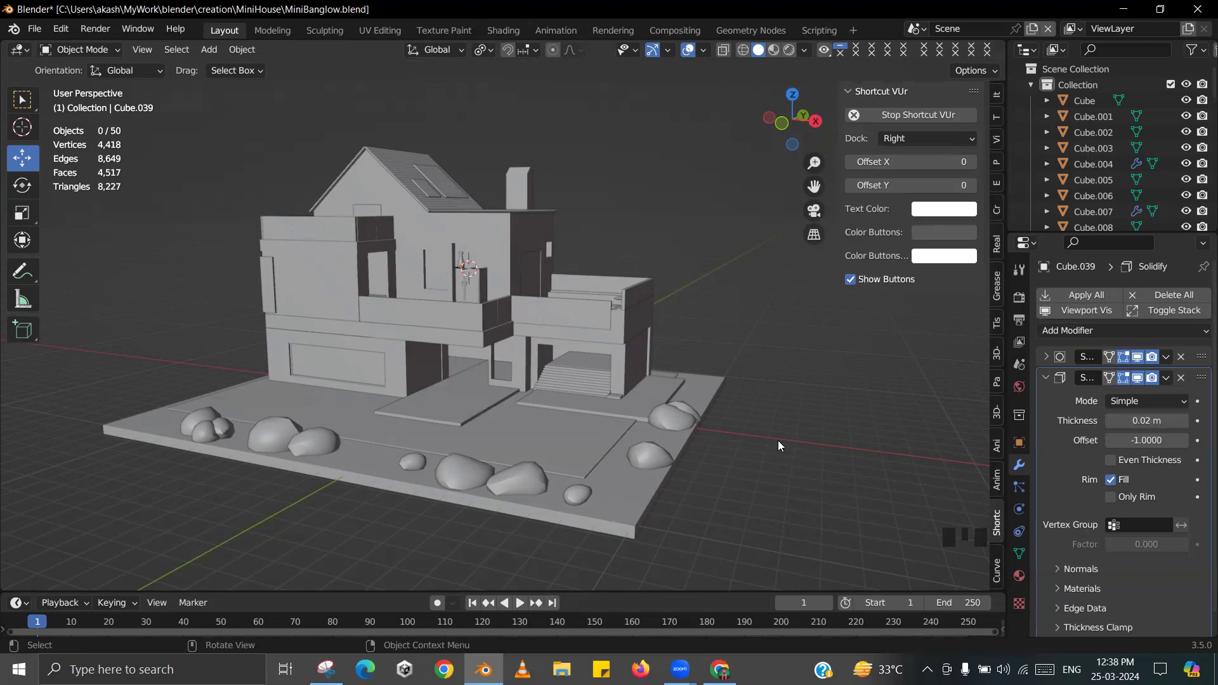
- Snap the 3D cursor to the large boulder in the three-rock cluster at the plot's corner
{"action": "middle_click_drag", "start_coordinate": [557, 450], "coordinate": [488, 282]}
{"action": "scroll", "coordinate": [508, 428], "scroll_direction": "up", "scroll_amount": 3}
{"action": "scroll", "coordinate": [594, 395], "scroll_direction": "up", "scroll_amount": 2}
{"action": "scroll", "coordinate": [518, 385], "scroll_direction": "down", "scroll_amount": 1}
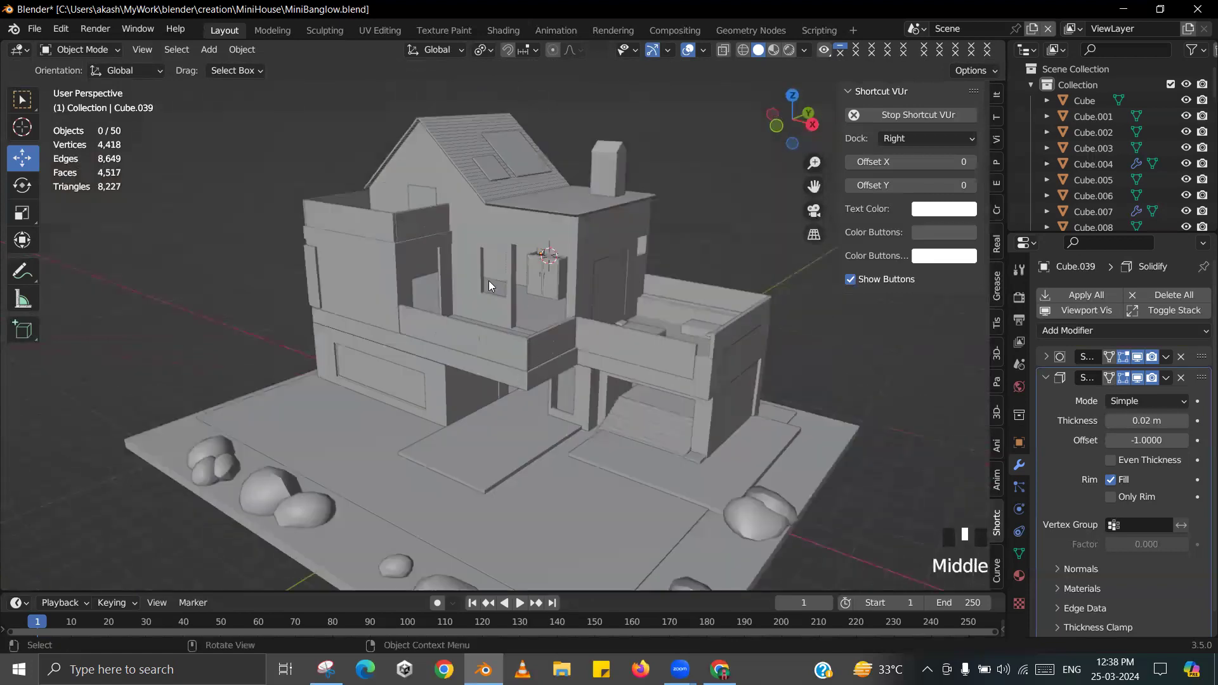
{"action": "left_click", "coordinate": [227, 447]}
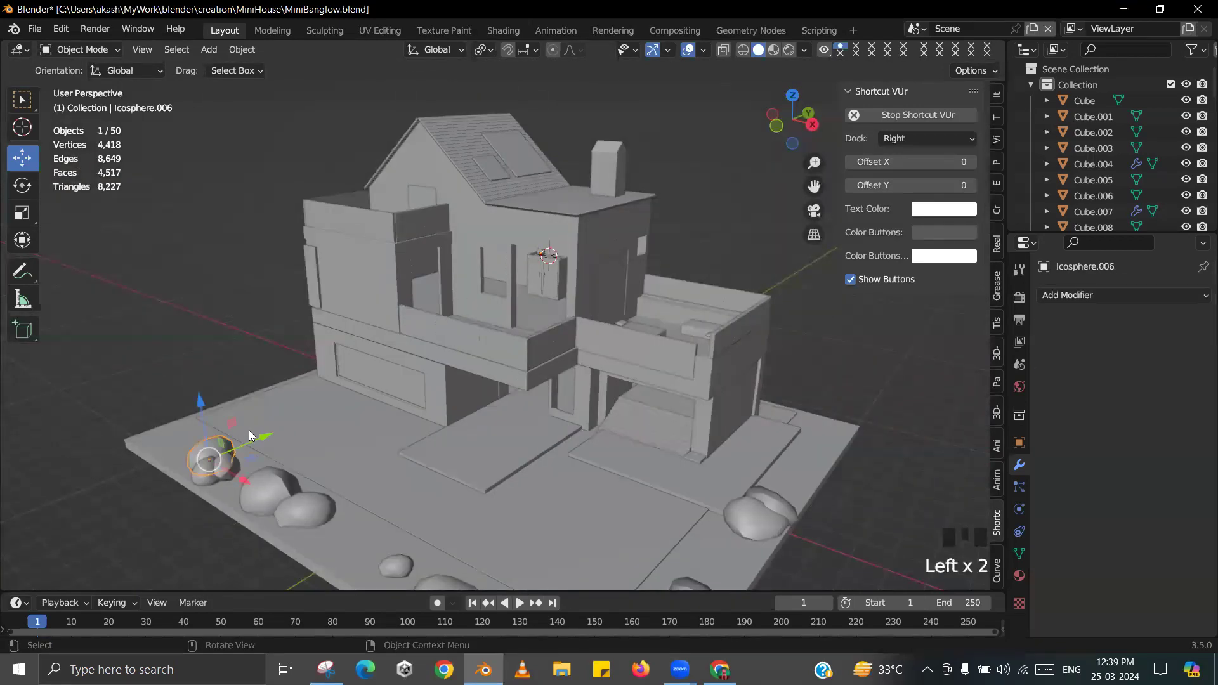
{"action": "key", "text": "shift+s"}
{"action": "left_click", "coordinate": [218, 556]}
- Add a cube and position it on the yard between the boulders and the house's panelled front wall
{"action": "key", "text": "shift+a"}
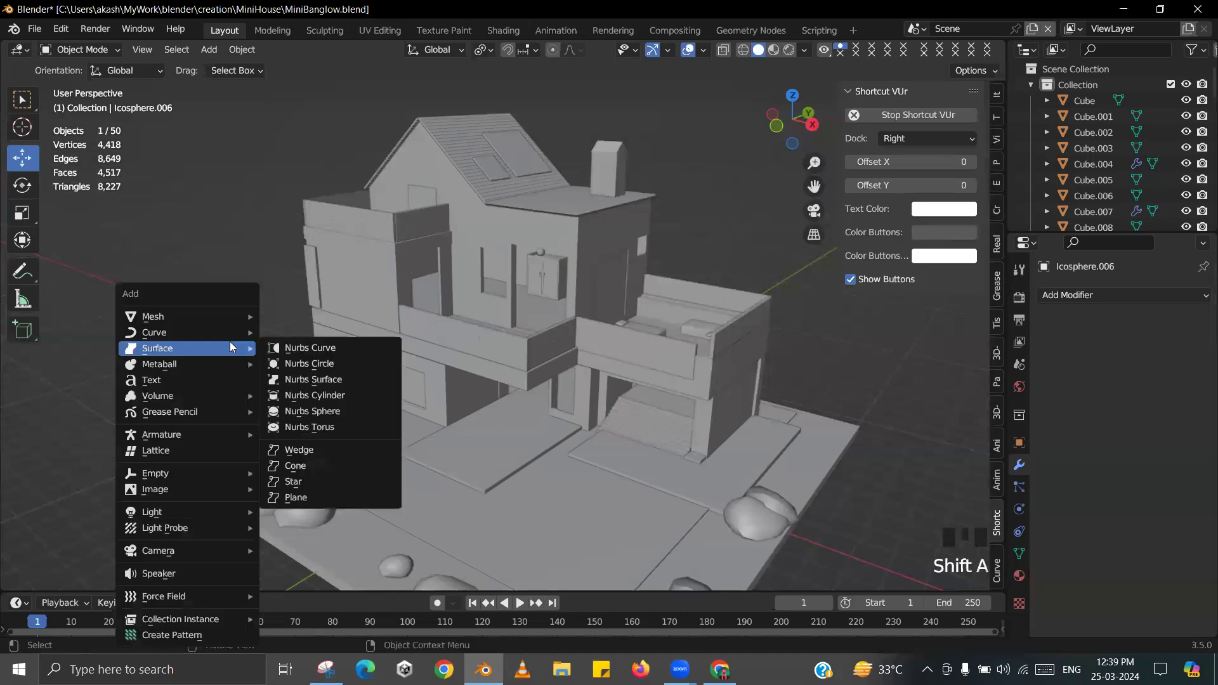
{"action": "mouse_move", "coordinate": [231, 317]}
{"action": "left_click", "coordinate": [284, 335]}
{"action": "middle_click_drag", "start_coordinate": [260, 363], "coordinate": [257, 421]}
{"action": "left_click_drag", "start_coordinate": [258, 421], "coordinate": [366, 370]}
{"action": "middle_click_drag", "start_coordinate": [431, 351], "coordinate": [505, 291]}
{"action": "key", "text": "KP_Decimal"}
{"action": "scroll", "coordinate": [409, 361], "scroll_direction": "down", "scroll_amount": 4}
{"action": "left_click_drag", "start_coordinate": [505, 290], "coordinate": [523, 255]}
{"action": "mouse_move", "coordinate": [524, 255]}
{"action": "middle_mouse_down"}
{"action": "mouse_move", "coordinate": [576, 273]}
{"action": "mouse_move", "coordinate": [537, 269]}
{"action": "middle_mouse_up"}
{"action": "left_click_drag", "start_coordinate": [536, 270], "coordinate": [546, 268]}
{"action": "middle_click_drag", "start_coordinate": [545, 268], "coordinate": [609, 262]}
- Stretch the cube along the X axis into an elongated box
{"action": "key", "text": "s"}
{"action": "key", "text": "x"}
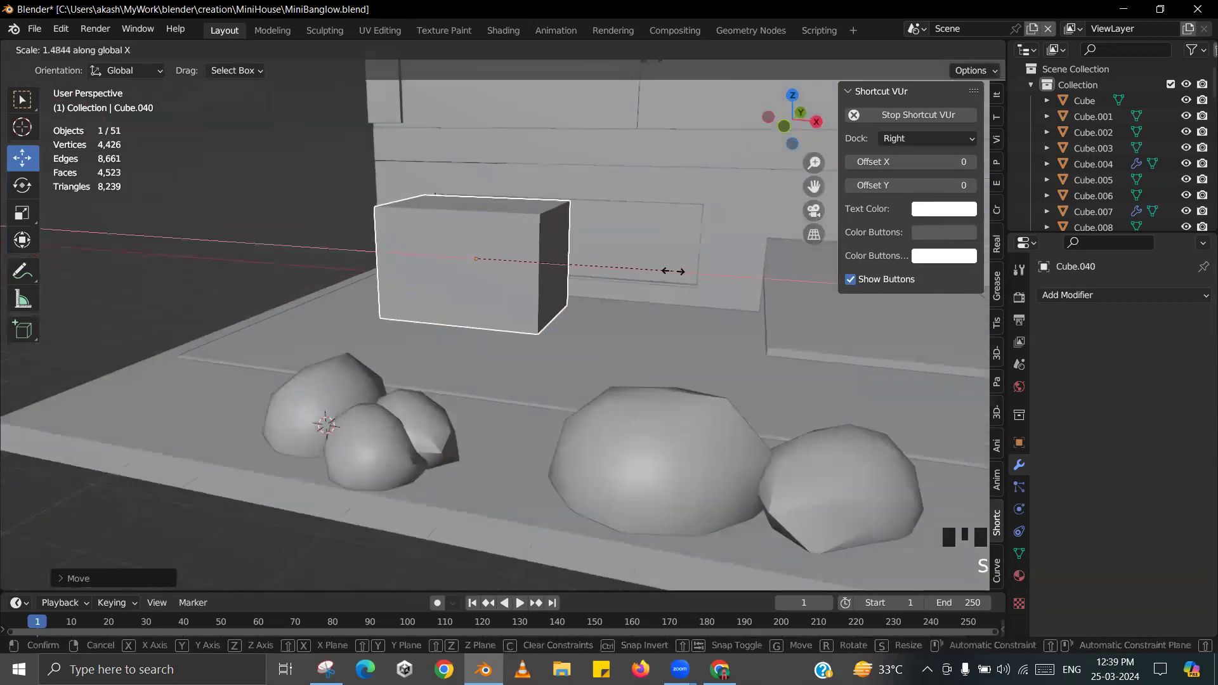
{"action": "left_click", "coordinate": [756, 266]}
{"action": "middle_click_drag", "start_coordinate": [576, 219], "coordinate": [491, 241]}
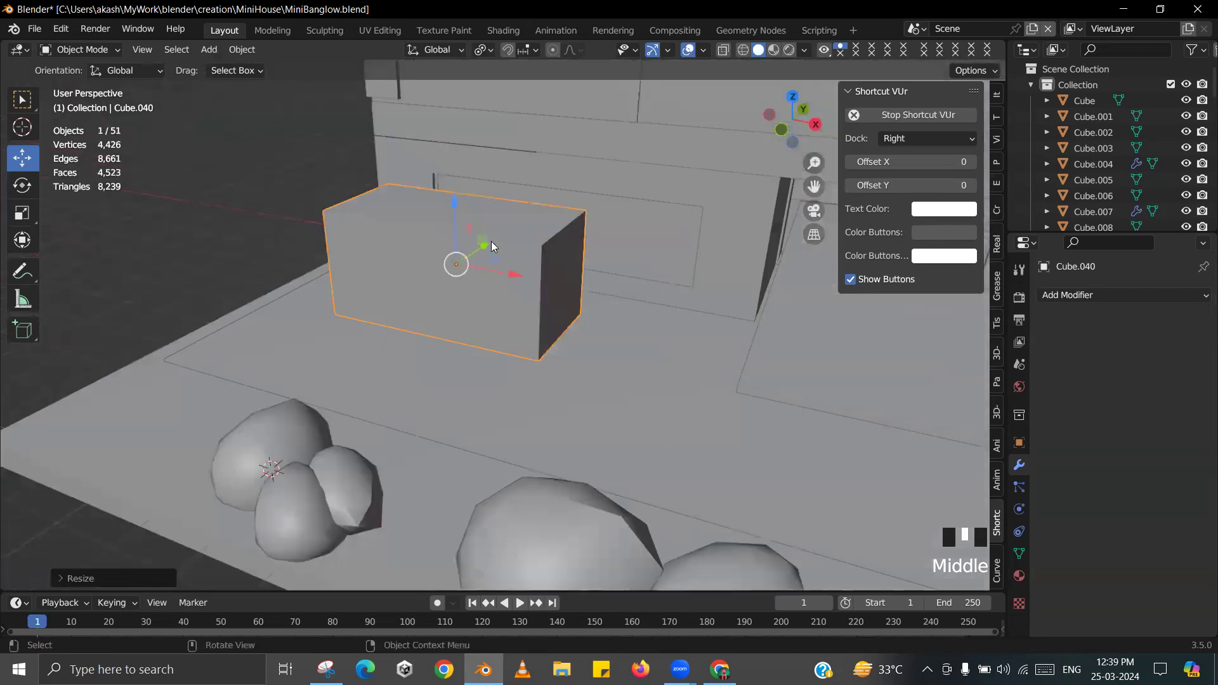
- Divide the box lengthwise into three sections with two evenly spaced loop cuts
{"action": "key", "text": "Tab"}
{"action": "key", "text": "ctrl+r"}
{"action": "scroll", "coordinate": [490, 240], "scroll_direction": "up", "scroll_amount": 1}
{"action": "left_click", "coordinate": [490, 239]}
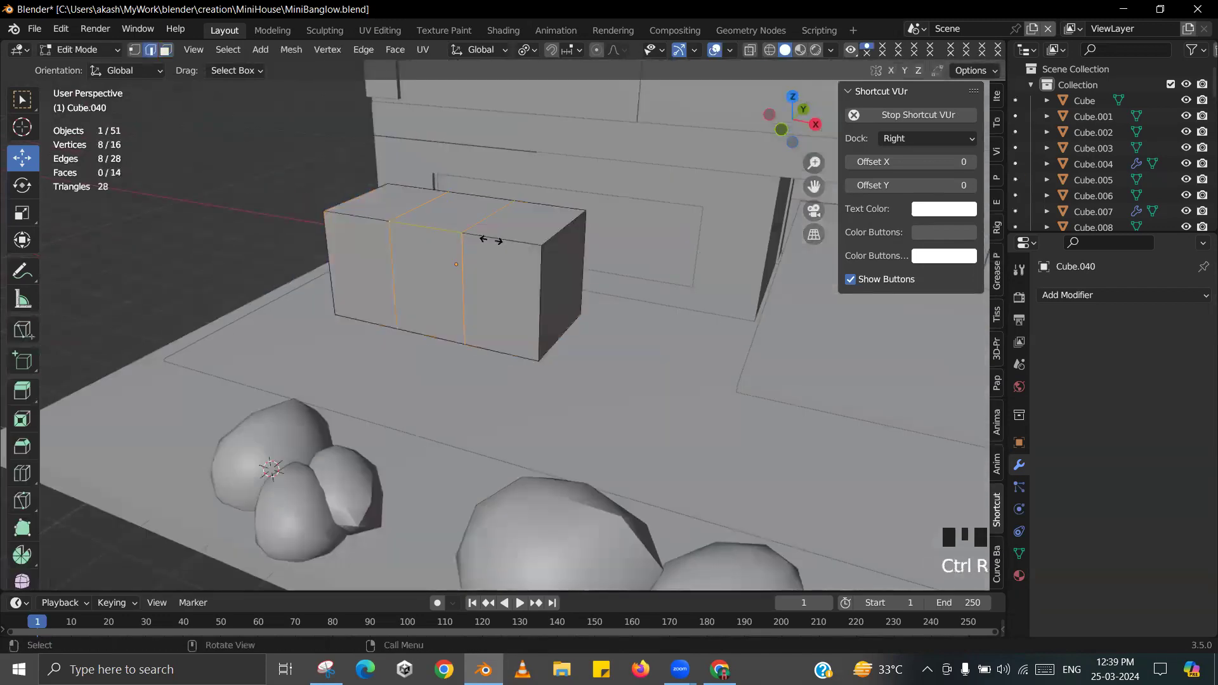
{"action": "left_click", "coordinate": [490, 240]}
- Raise the box's middle top section above both ends to form a car cabin with sloped front and rear
{"action": "mouse_move", "coordinate": [384, 163]}
{"action": "middle_mouse_down"}
{"action": "mouse_move", "coordinate": [364, 186]}
{"action": "mouse_move", "coordinate": [394, 163]}
{"action": "middle_mouse_up"}
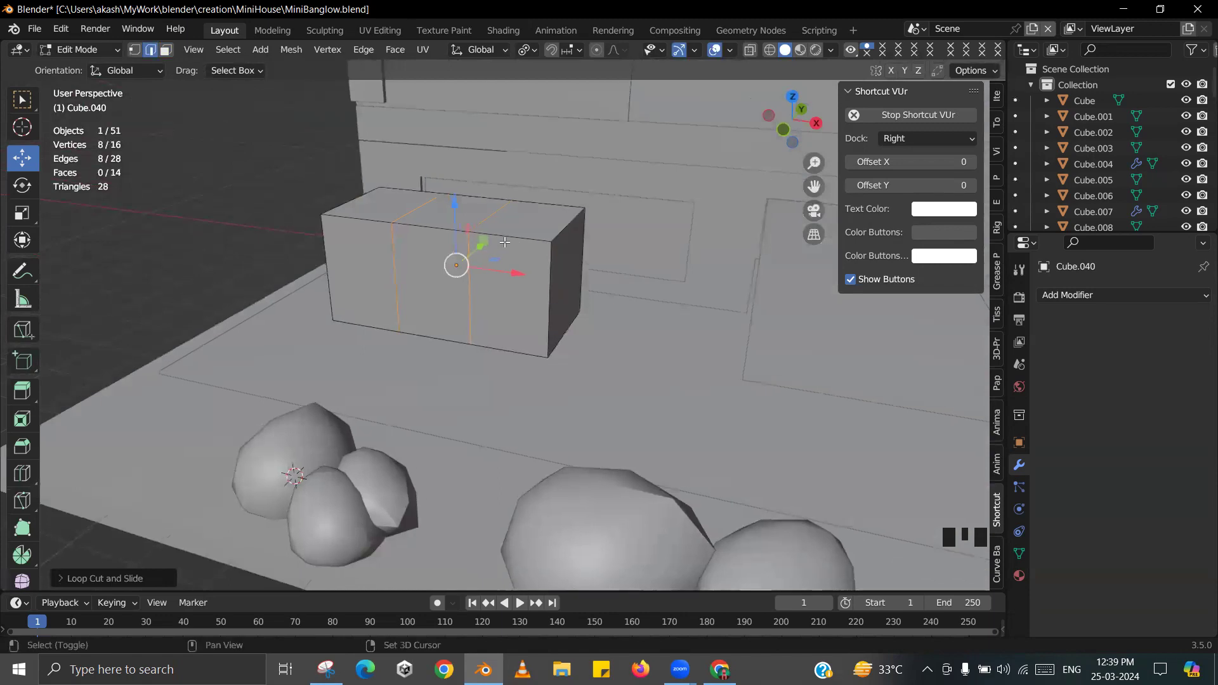
{"action": "middle_click_drag", "start_coordinate": [473, 154], "coordinate": [401, 208], "text": "shift"}
{"action": "scroll", "coordinate": [400, 208], "scroll_direction": "up", "scroll_amount": 2}
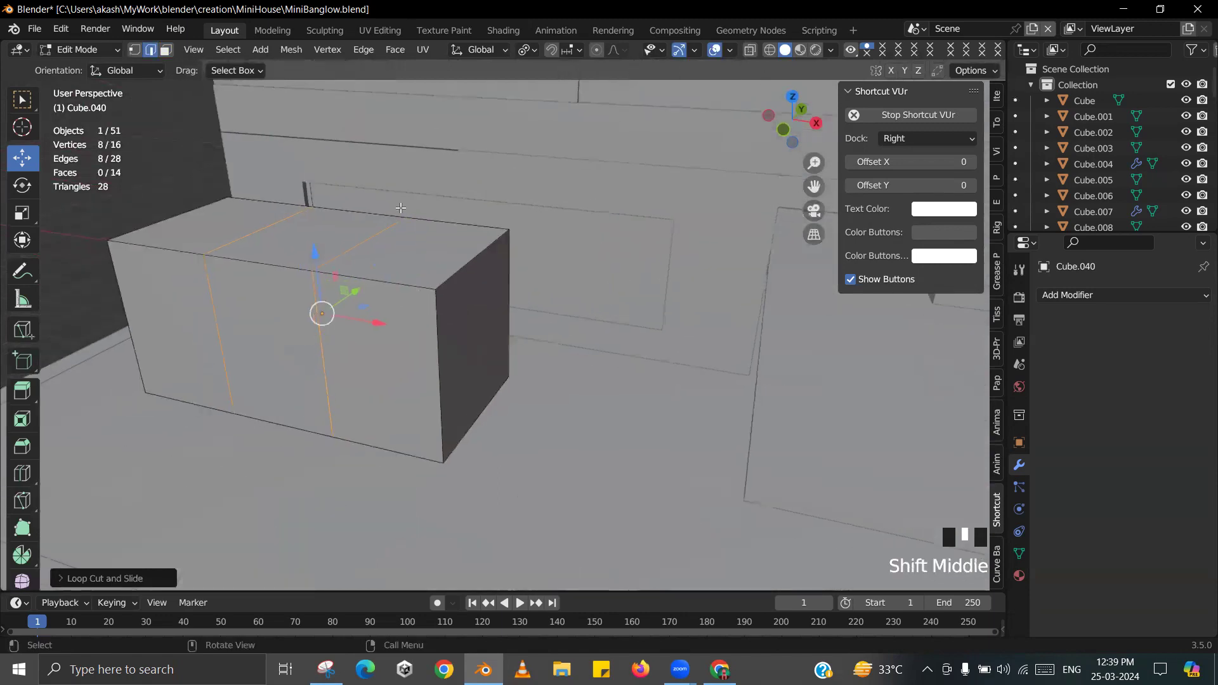
{"action": "left_click", "coordinate": [166, 52]}
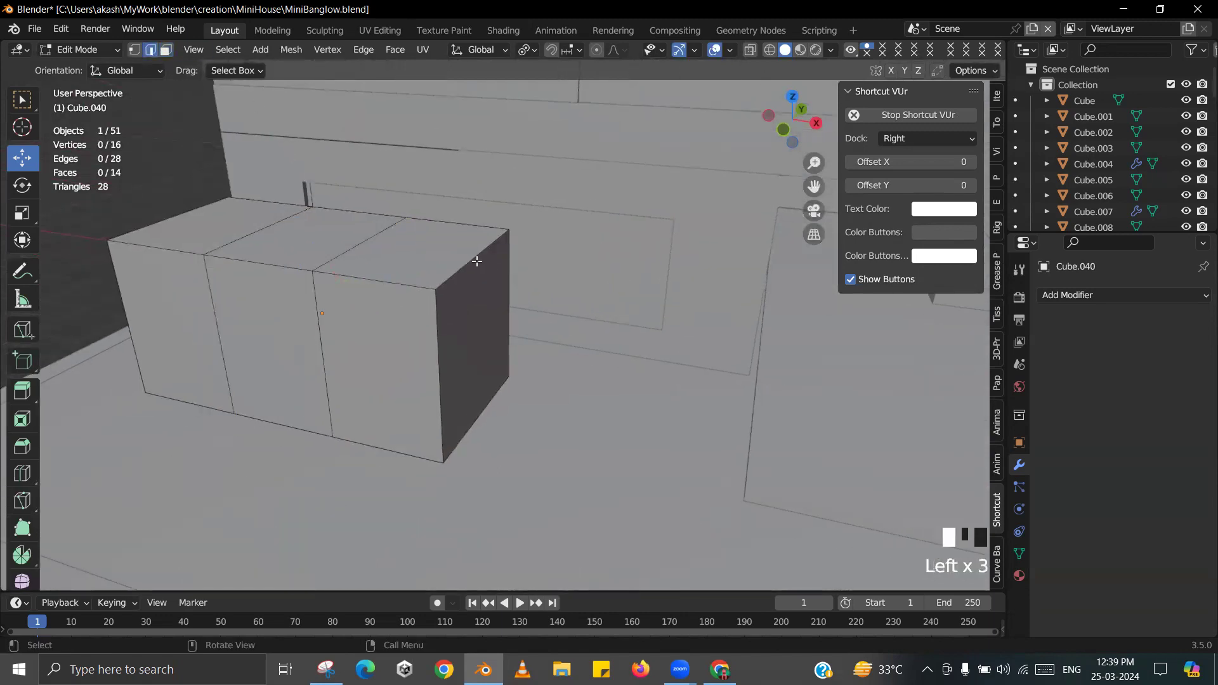
{"action": "left_click_drag", "start_coordinate": [307, 174], "coordinate": [318, 230]}
{"action": "middle_click_drag", "start_coordinate": [473, 373], "coordinate": [464, 359]}
{"action": "middle_click_drag", "start_coordinate": [429, 400], "coordinate": [485, 321]}
{"action": "left_click", "coordinate": [413, 431], "text": "alt"}
{"action": "left_click", "coordinate": [390, 394], "text": "alt+shift"}
{"action": "left_click", "coordinate": [491, 329], "text": "alt+shift"}
{"action": "middle_click_drag", "start_coordinate": [616, 318], "coordinate": [279, 459]}
{"action": "left_click_drag", "start_coordinate": [439, 348], "coordinate": [438, 296]}
- Leave Edit Mode, adjust the car body's height to sit on the ground, and save the file
{"action": "key", "text": "Tab"}
{"action": "left_click_drag", "start_coordinate": [433, 253], "coordinate": [443, 308]}
{"action": "key", "text": "ctrl+s"}
{"action": "middle_click_drag", "start_coordinate": [423, 281], "coordinate": [563, 244], "text": "shift"}
{"action": "left_click_drag", "start_coordinate": [572, 210], "coordinate": [573, 188]}
{"action": "scroll", "coordinate": [606, 251], "scroll_direction": "down", "scroll_amount": 1}
{"action": "middle_click_drag", "start_coordinate": [606, 252], "coordinate": [527, 309]}
{"action": "scroll", "coordinate": [590, 284], "scroll_direction": "up", "scroll_amount": 2}
- Extrude the car body's two end faces and try to scale them apart along the X axis
{"action": "key", "text": "Tab"}
{"action": "left_click", "coordinate": [371, 362]}
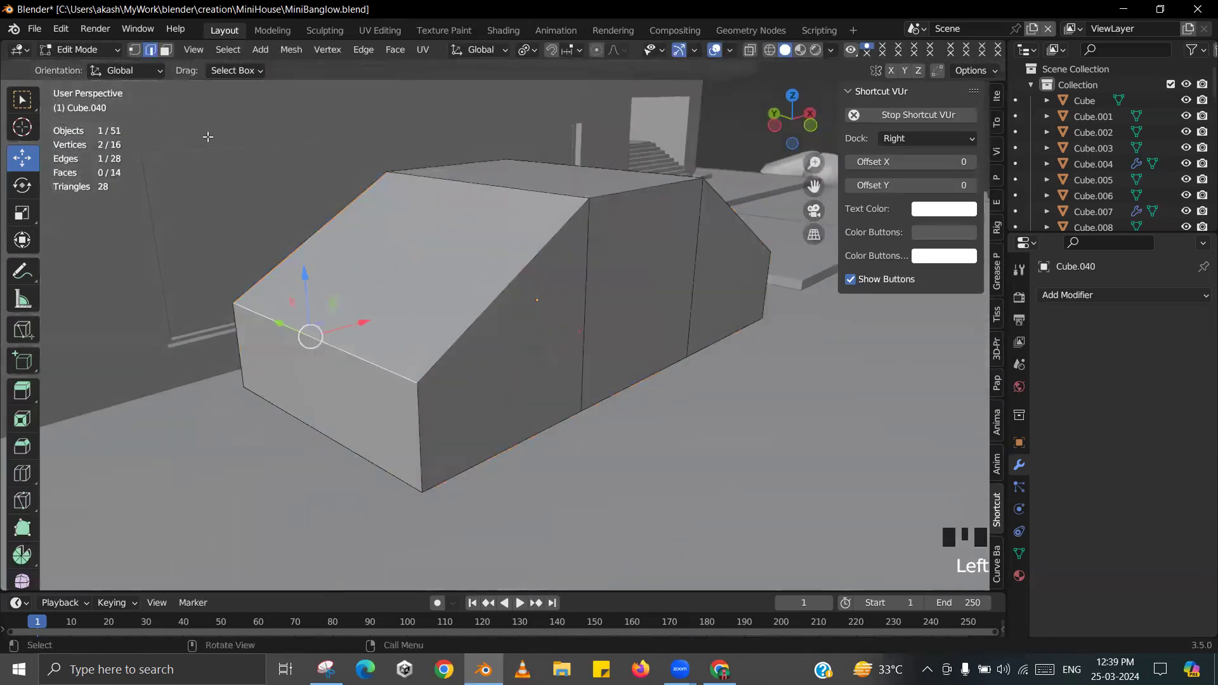
{"action": "left_click", "coordinate": [267, 358]}
{"action": "middle_click_drag", "start_coordinate": [267, 358], "coordinate": [495, 342]}
{"action": "scroll", "coordinate": [552, 332], "scroll_direction": "down", "scroll_amount": 3}
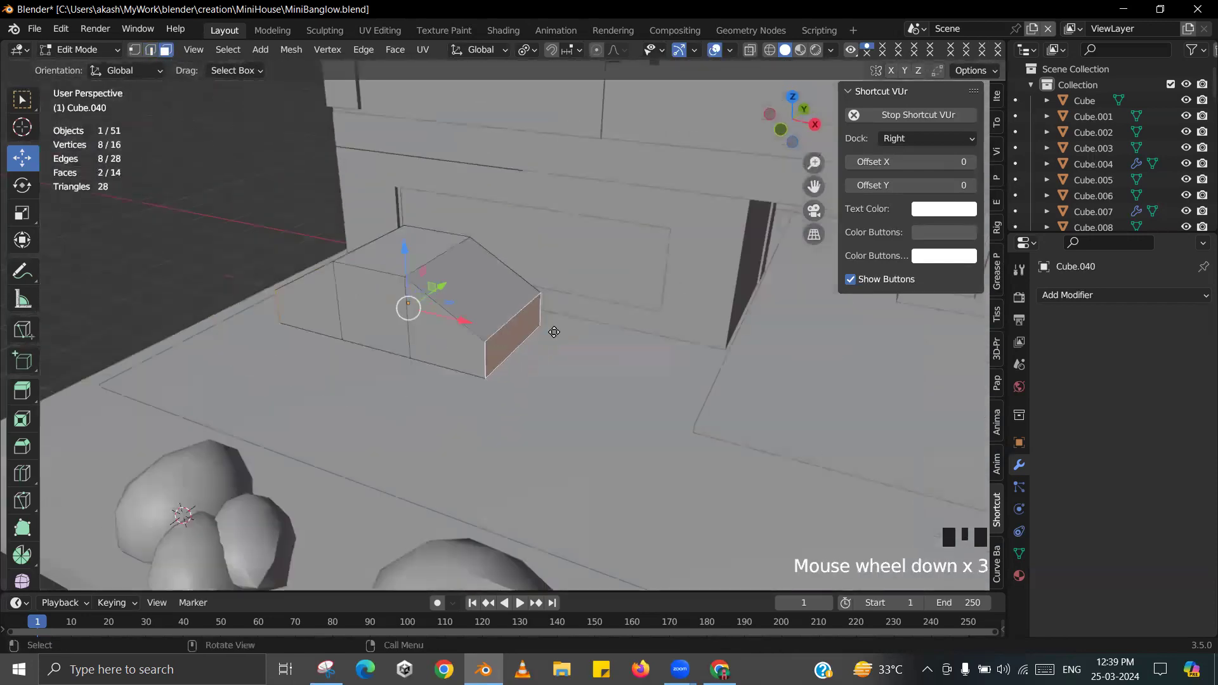
{"action": "key", "text": "e"}
{"action": "left_click", "coordinate": [569, 334]}
{"action": "key", "text": "s"}
{"action": "key", "text": "x"}
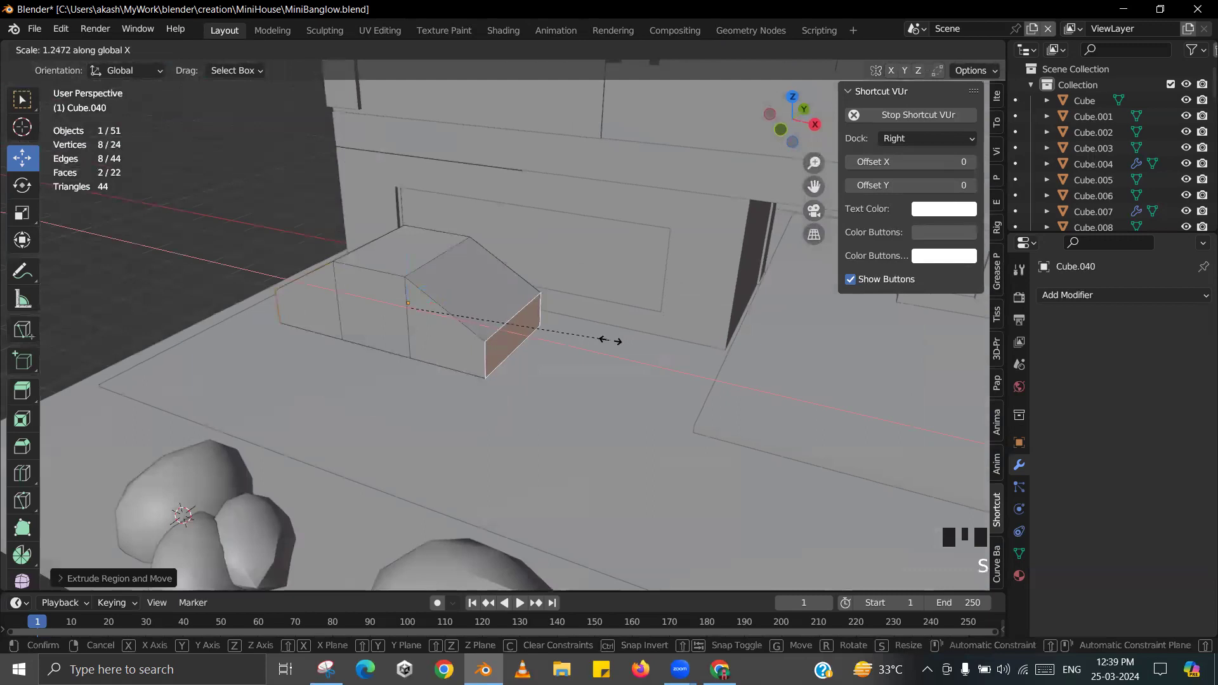
{"action": "left_click", "coordinate": [49, 427]}
- Move each extruded end face outward along X to form the hood and trunk, and return to Object Mode
{"action": "middle_click_drag", "start_coordinate": [308, 262], "coordinate": [336, 237]}
{"action": "left_click", "coordinate": [524, 322]}
{"action": "scroll", "coordinate": [524, 323], "scroll_direction": "up", "scroll_amount": 2}
{"action": "left_click_drag", "start_coordinate": [613, 314], "coordinate": [684, 317]}
{"action": "scroll", "coordinate": [362, 288], "scroll_direction": "down", "scroll_amount": 1}
{"action": "middle_click_drag", "start_coordinate": [362, 288], "coordinate": [416, 348]}
{"action": "left_click_drag", "start_coordinate": [393, 353], "coordinate": [335, 364]}
{"action": "key", "text": "Tab"}
{"action": "middle_click_drag", "start_coordinate": [462, 346], "coordinate": [452, 342]}
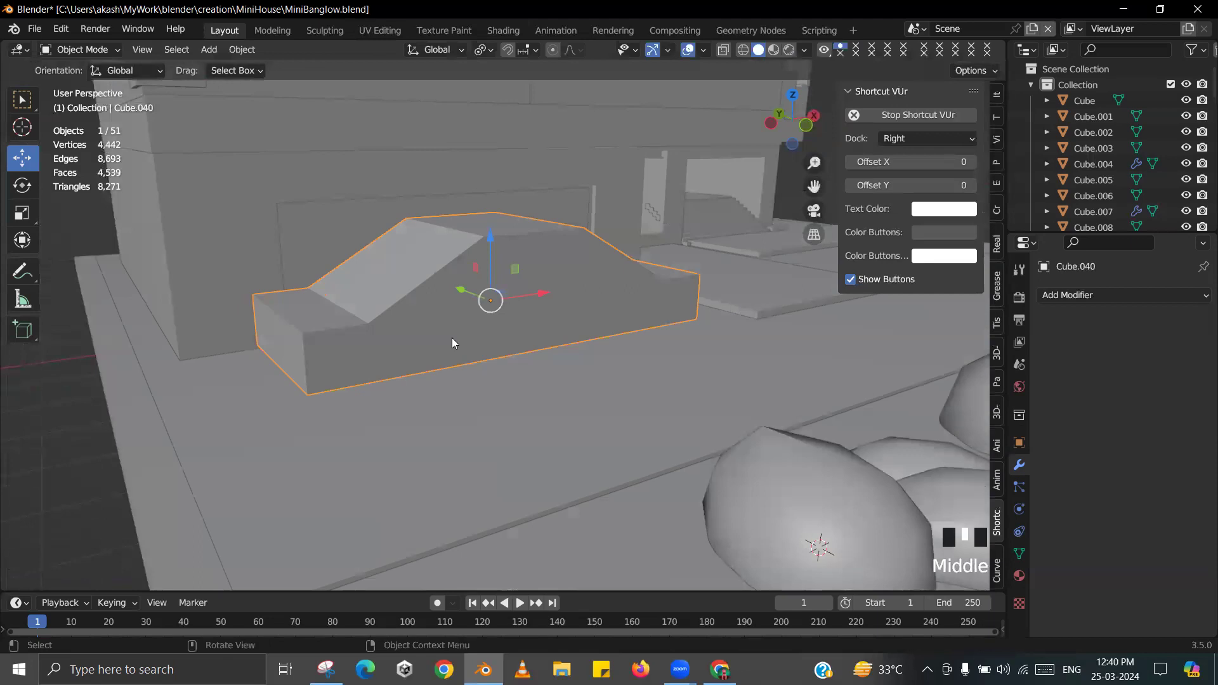
- Shorten the car body slightly along the X axis and save the file
{"action": "scroll", "coordinate": [451, 338], "scroll_direction": "up", "scroll_amount": 2}
{"action": "middle_click_drag", "start_coordinate": [536, 295], "coordinate": [654, 343]}
{"action": "key", "text": "s"}
{"action": "key", "text": "x"}
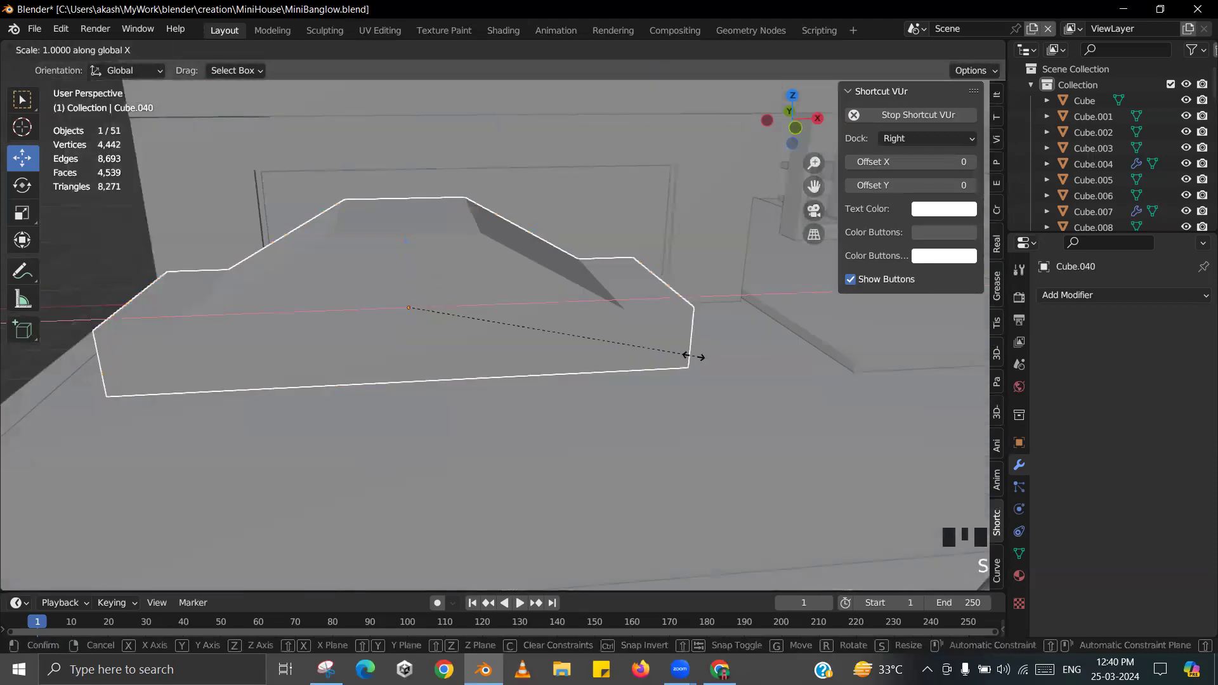
{"action": "left_click", "coordinate": [641, 351]}
{"action": "key", "text": "ctrl+s"}
- Try to scale the base edges of the windshield and rear window along the X axis
{"action": "left_click", "coordinate": [457, 301]}
{"action": "middle_click_drag", "start_coordinate": [431, 290], "coordinate": [573, 293]}
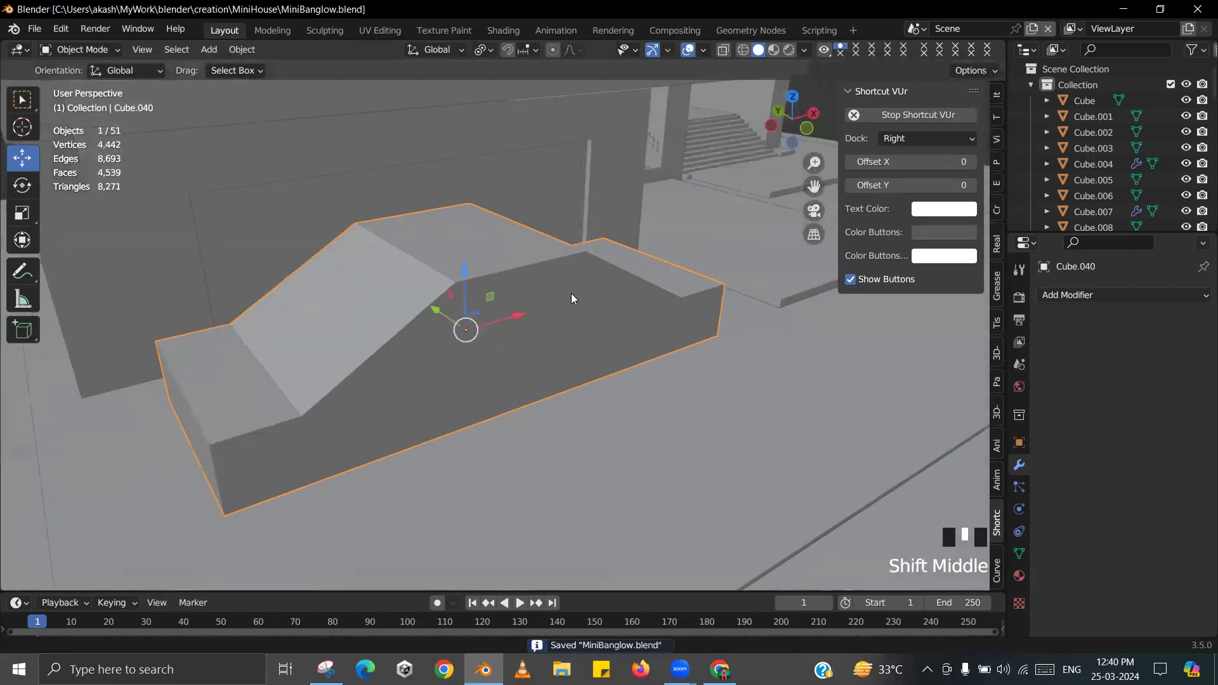
{"action": "key", "text": "Tab"}
{"action": "left_click", "coordinate": [150, 50]}
{"action": "middle_click_drag", "start_coordinate": [243, 363], "coordinate": [185, 332]}
{"action": "left_click", "coordinate": [378, 326], "text": "shift"}
{"action": "key", "text": "s"}
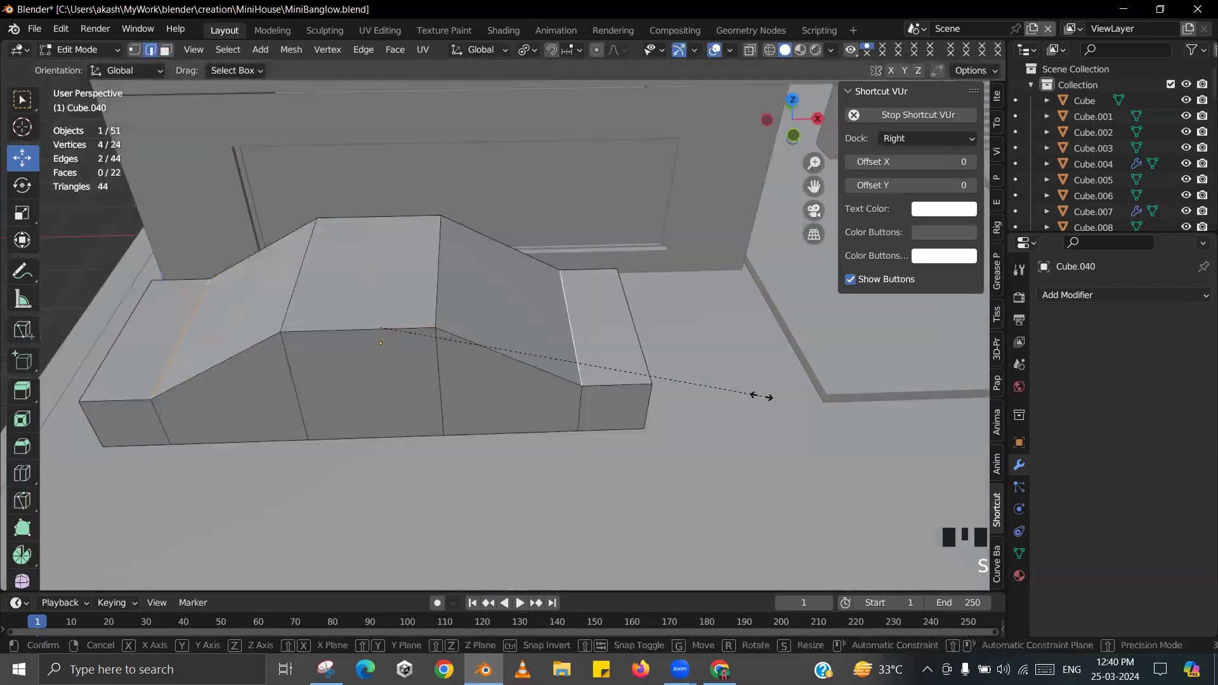
{"action": "key", "text": "x"}
{"action": "left_click", "coordinate": [646, 328]}
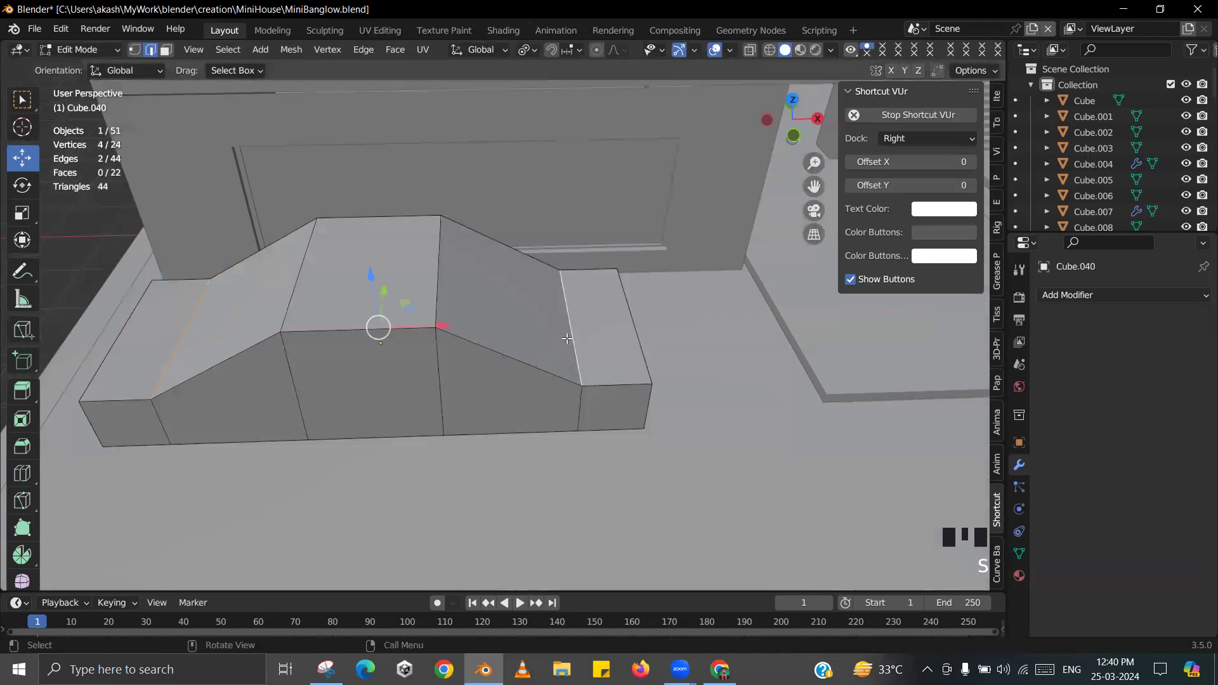
- Move the base edges of the rear window and windshield individually along X toward the cabin
{"action": "left_click_drag", "start_coordinate": [637, 320], "coordinate": [609, 321]}
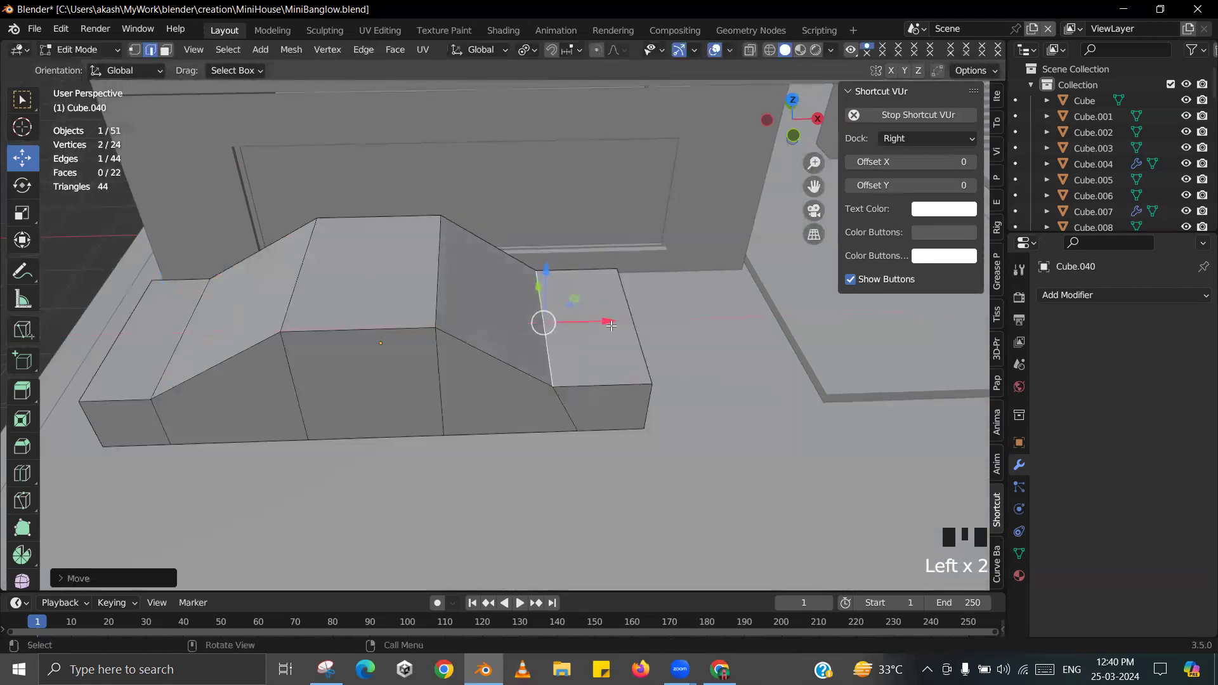
{"action": "middle_click_drag", "start_coordinate": [609, 321], "coordinate": [286, 334]}
{"action": "left_click", "coordinate": [199, 362]}
{"action": "left_click_drag", "start_coordinate": [199, 363], "coordinate": [219, 357]}
{"action": "key", "text": "Tab"}
{"action": "middle_click_drag", "start_coordinate": [324, 354], "coordinate": [386, 325]}
- Knife-cut a line across the car's side between the base corners of the windshield and rear window
{"action": "key", "text": "Tab"}
{"action": "middle_click_drag", "start_coordinate": [413, 314], "coordinate": [520, 320]}
{"action": "middle_click_drag", "start_coordinate": [520, 321], "coordinate": [436, 328], "text": "shift"}
{"action": "left_click", "coordinate": [135, 51]}
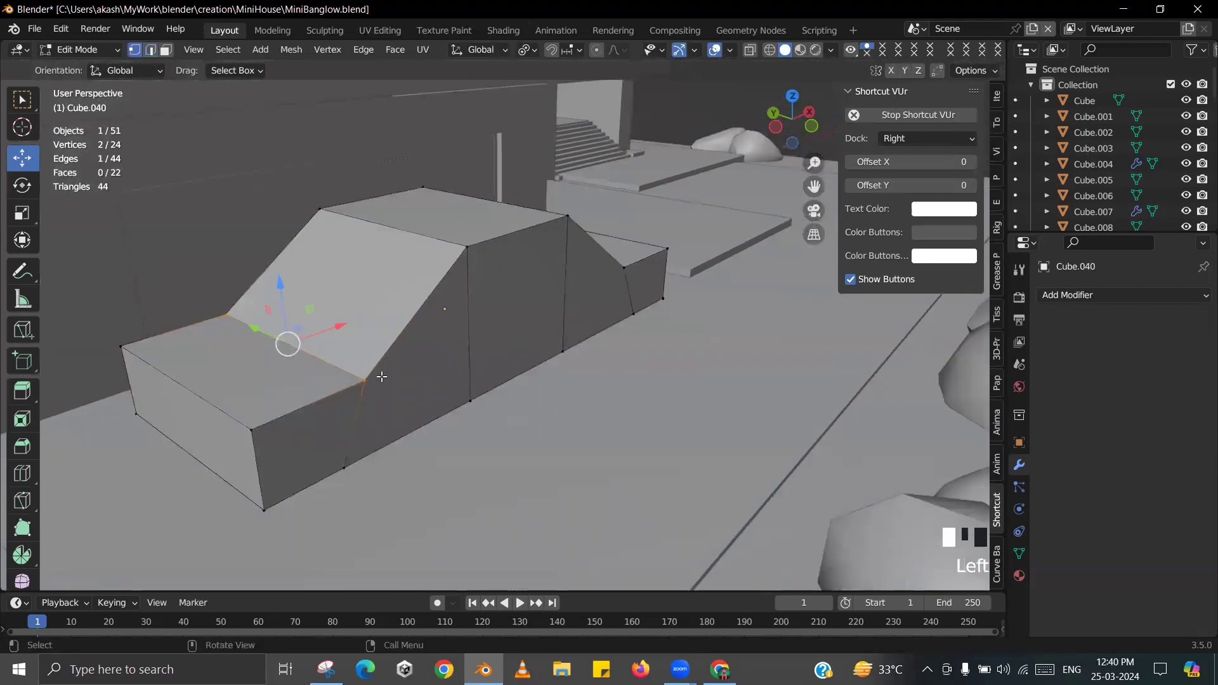
{"action": "middle_click_drag", "start_coordinate": [396, 394], "coordinate": [343, 399], "text": "shift"}
{"action": "key", "text": "k"}
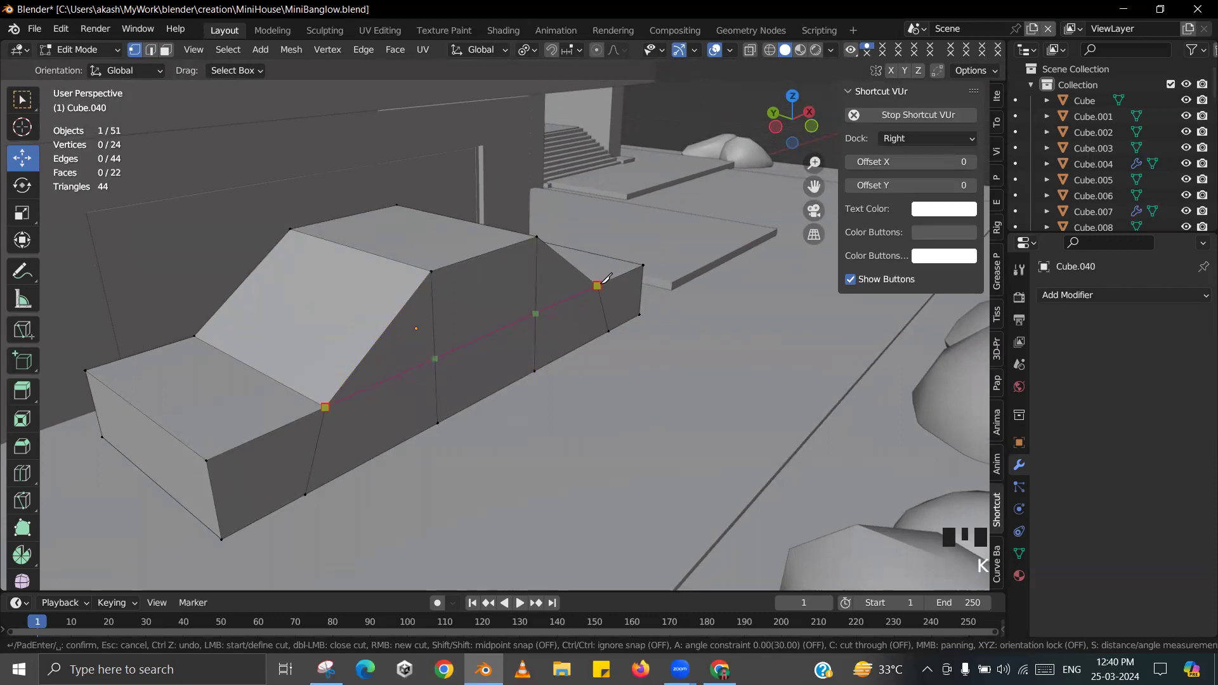
{"action": "key", "text": "Return"}
- Make the matching knife cut between the window base corners on the car's opposite side
{"action": "middle_click_drag", "start_coordinate": [548, 299], "coordinate": [603, 339]}
{"action": "scroll", "coordinate": [571, 317], "scroll_direction": "up", "scroll_amount": 4}
{"action": "key", "text": "k"}
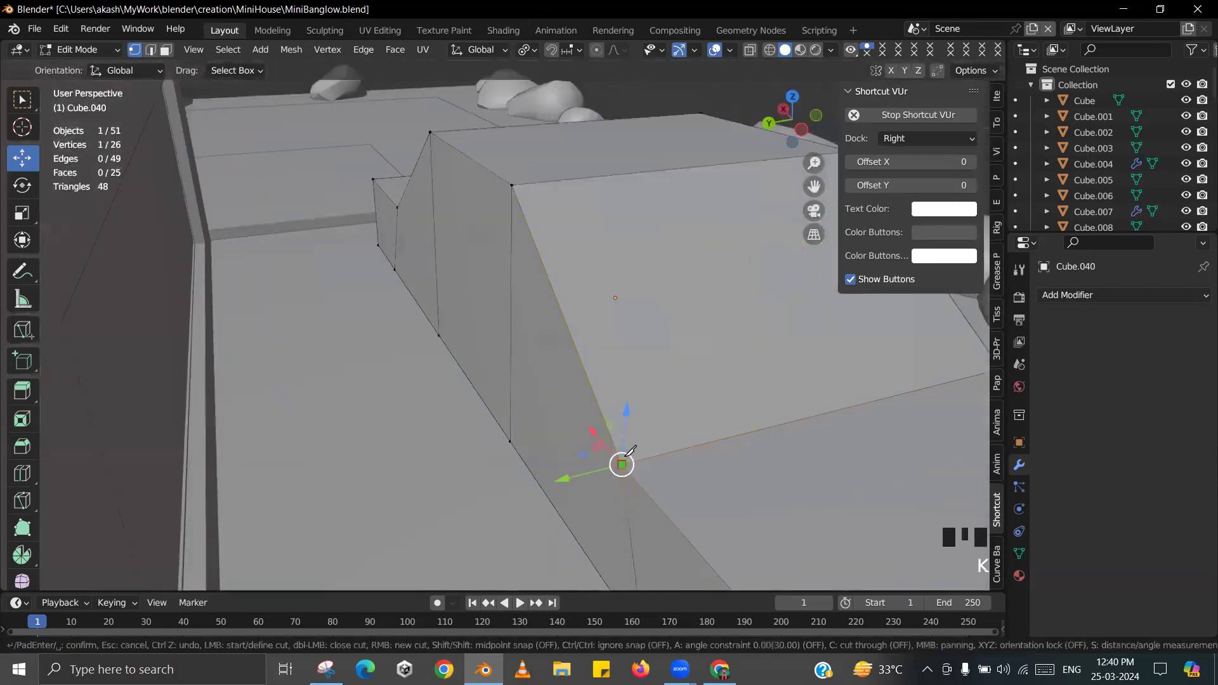
{"action": "left_click", "coordinate": [398, 207]}
{"action": "key", "text": "Return"}
{"action": "scroll", "coordinate": [486, 269], "scroll_direction": "down", "scroll_amount": 2}
{"action": "middle_click_drag", "start_coordinate": [485, 269], "coordinate": [512, 284]}
- Abandon the loop cut, return to Object Mode and save the file
{"action": "key", "text": "ctrl+r"}
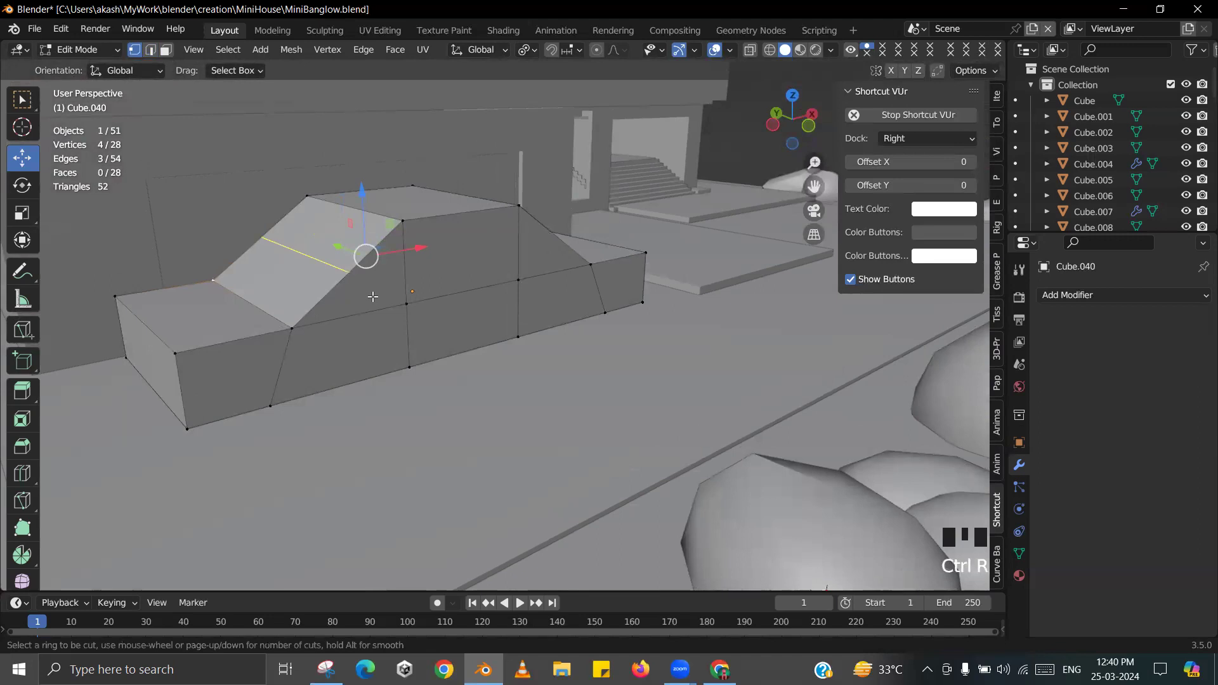
{"action": "middle_click_drag", "start_coordinate": [450, 221], "coordinate": [441, 244]}
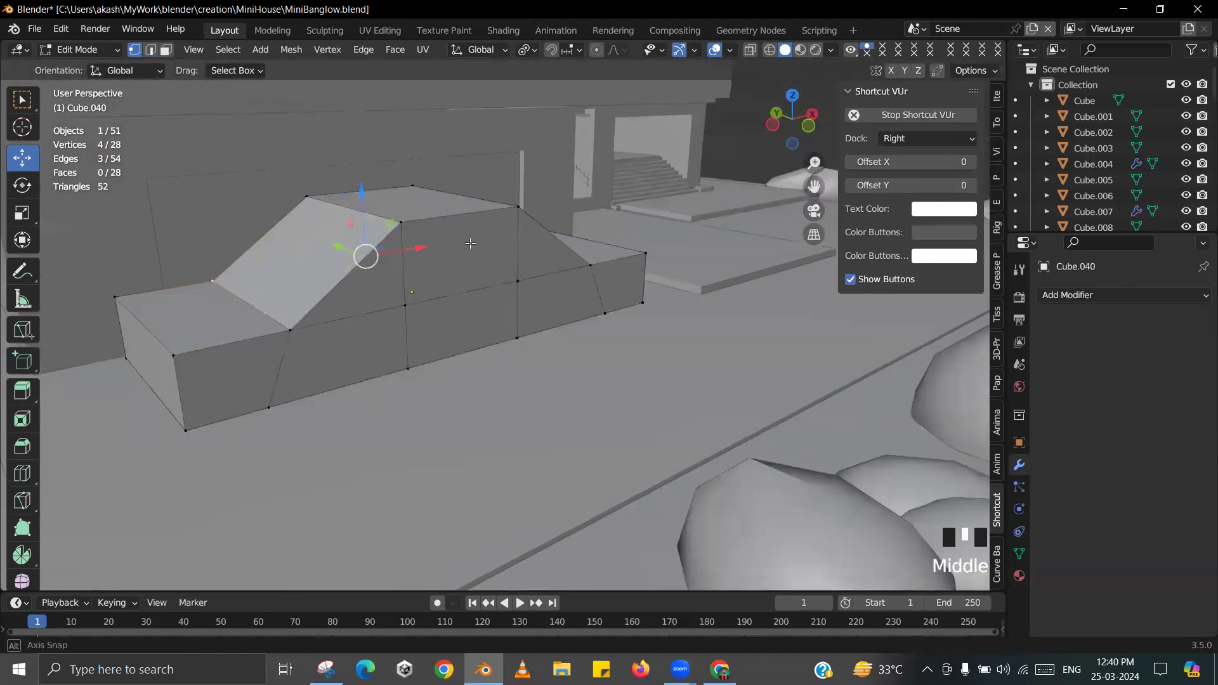
{"action": "key", "text": "Tab"}
{"action": "key", "text": "ctrl+d"}
{"action": "key", "text": "ctrl+d"}
{"action": "key", "text": "ctrl+s"}
- Reposition the car body on the yard in front of the house and save the file
{"action": "left_click", "coordinate": [363, 196]}
{"action": "middle_click_drag", "start_coordinate": [447, 288], "coordinate": [465, 333], "text": "shift"}
{"action": "middle_click_drag", "start_coordinate": [477, 334], "coordinate": [448, 364]}
{"action": "left_click", "coordinate": [464, 342]}
{"action": "key", "text": "g"}
{"action": "left_click", "coordinate": [495, 400]}
{"action": "key", "text": "ctrl+s"}
- Adjust the car body's width by scaling it along the Y axis
{"action": "middle_click_drag", "start_coordinate": [495, 399], "coordinate": [575, 338]}
{"action": "key", "text": "s"}
{"action": "key", "text": "y"}
{"action": "left_click", "coordinate": [619, 379]}
{"action": "middle_click_drag", "start_coordinate": [496, 337], "coordinate": [487, 389]}
- Bevel the edge where the hood meets the windshield
{"action": "key", "text": "Tab"}
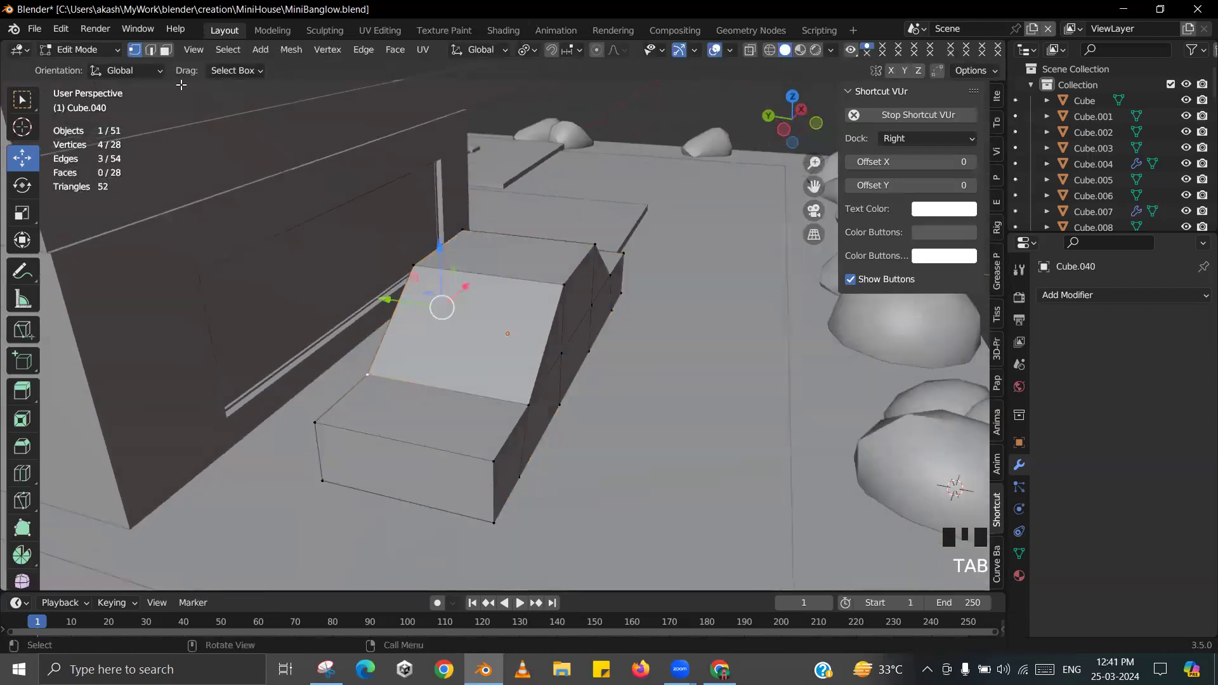
{"action": "left_click", "coordinate": [432, 374]}
{"action": "middle_click_drag", "start_coordinate": [432, 375], "coordinate": [518, 382], "text": "shift"}
{"action": "scroll", "coordinate": [516, 380], "scroll_direction": "up", "scroll_amount": 2}
{"action": "key", "text": "ctrl+b"}
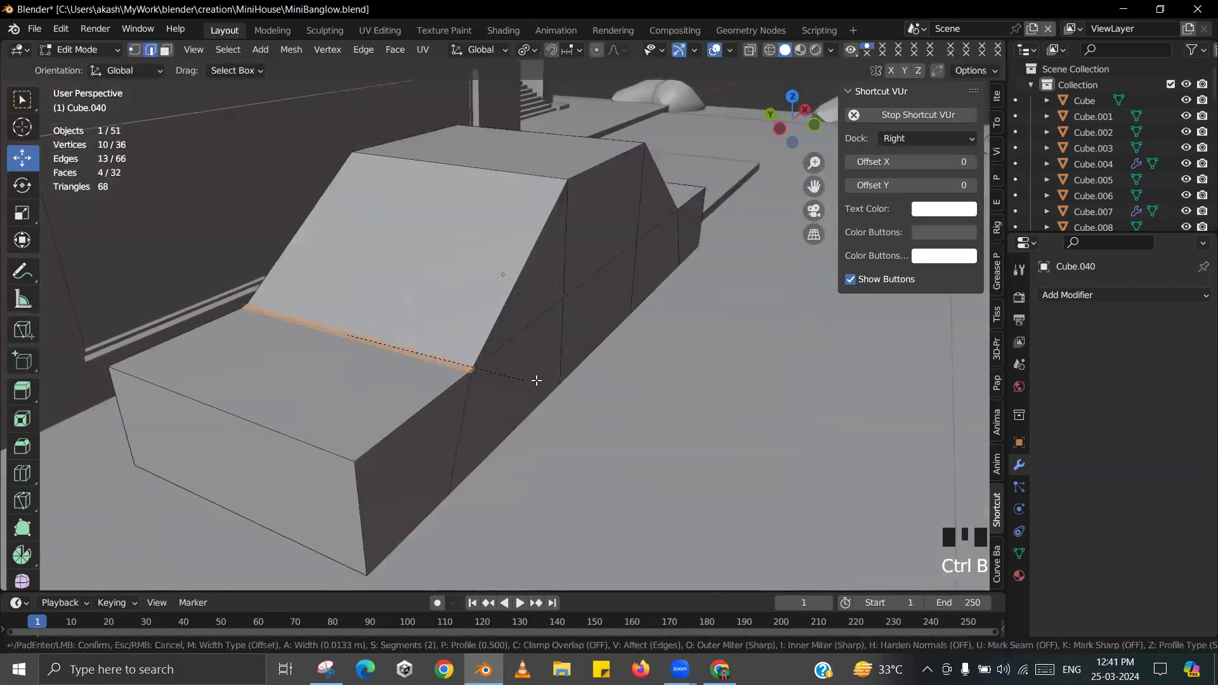
{"action": "left_click", "coordinate": [573, 379]}
{"action": "middle_click_drag", "start_coordinate": [573, 378], "coordinate": [578, 313]}
{"action": "key", "text": "Tab"}
- Bevel the edge at the opposite window's base with four segments and view the car in Object Mode
{"action": "key", "text": "Tab"}
{"action": "key", "text": "ctrl+b"}
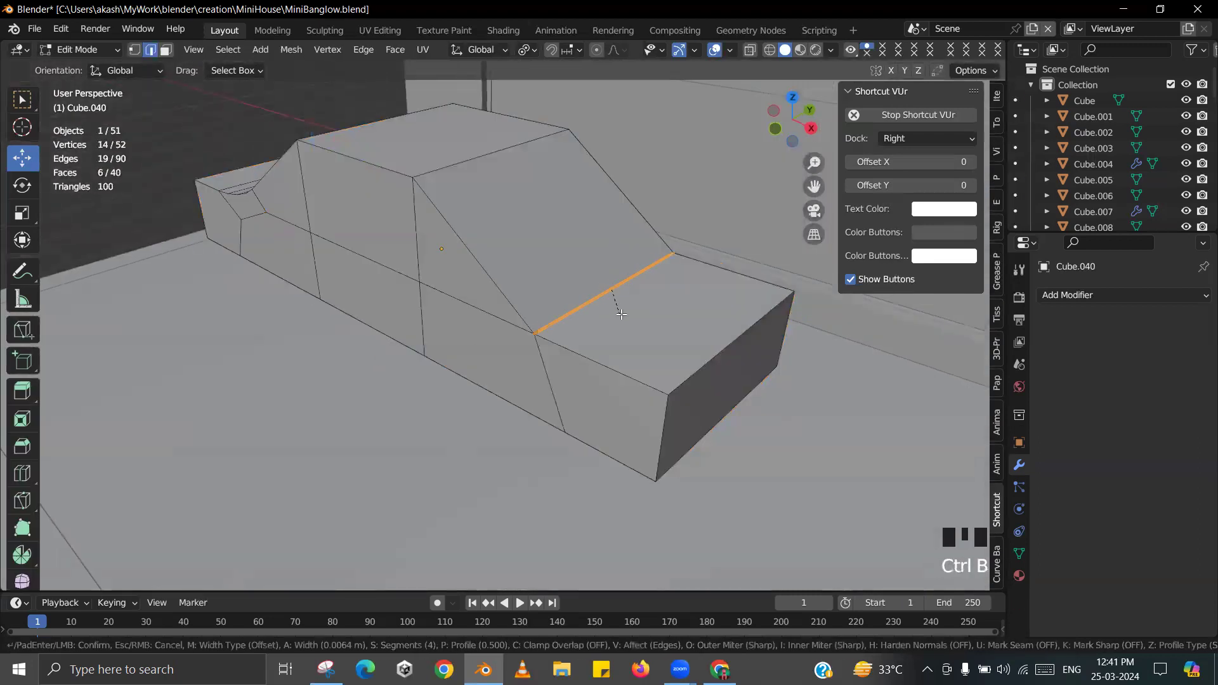
{"action": "left_click", "coordinate": [656, 333]}
{"action": "key", "text": "Tab"}
{"action": "mouse_move", "coordinate": [657, 333]}
{"action": "middle_mouse_down"}
{"action": "mouse_move", "coordinate": [639, 306]}
{"action": "mouse_move", "coordinate": [645, 322]}
{"action": "middle_mouse_up"}
{"action": "scroll", "coordinate": [601, 358], "scroll_direction": "down", "scroll_amount": 2}
{"action": "middle_click_drag", "start_coordinate": [603, 363], "coordinate": [570, 317], "text": "shift"}
- Undo the bevels on the base edges of the windshield and rear window
{"action": "key", "text": "ctrl+z"}
{"action": "key", "text": "ctrl+z"}
{"action": "key", "text": "ctrl+z"}
{"action": "key", "text": "ctrl+z"}
{"action": "key", "text": "ctrl+z"}
{"action": "key", "text": "ctrl+z"}
{"action": "key", "text": "ctrl+z"}
{"action": "key", "text": "ctrl+z"}
{"action": "key", "text": "Tab"}
{"action": "key", "text": "Tab"}
{"action": "key", "text": "Tab"}
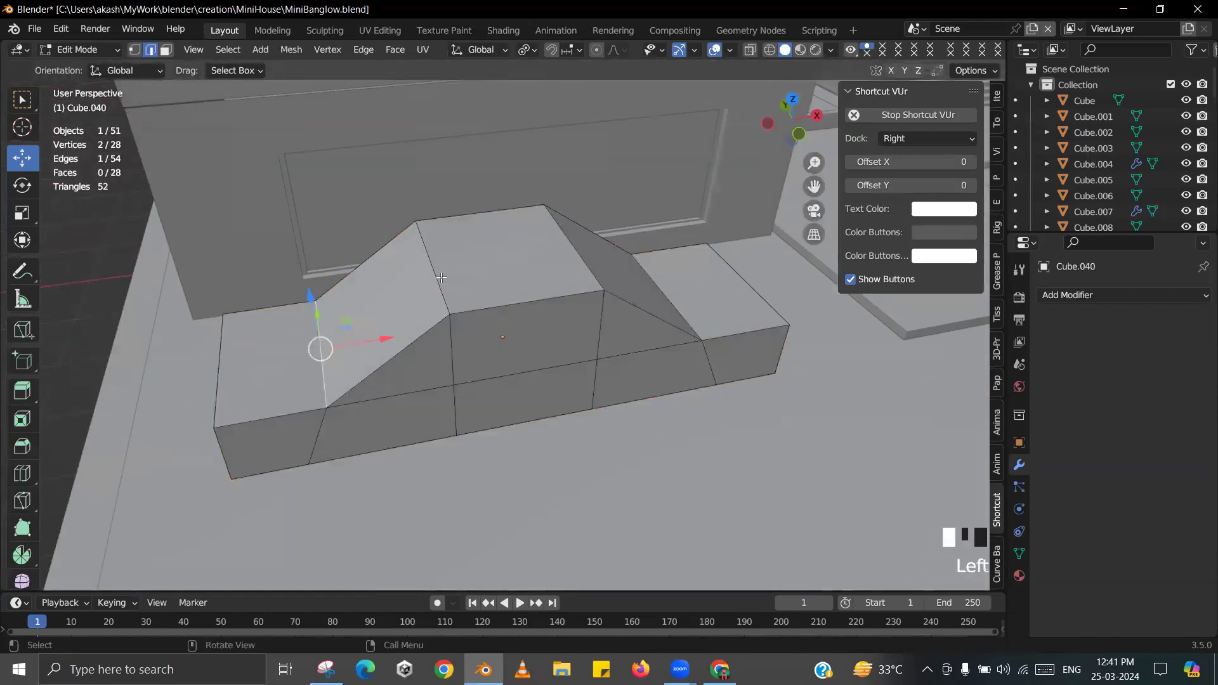
- Bevel the front and rear roof edges with five segments, about 0.11 m wide
{"action": "left_click", "coordinate": [574, 249], "text": "shift"}
{"action": "key", "text": "ctrl+b"}
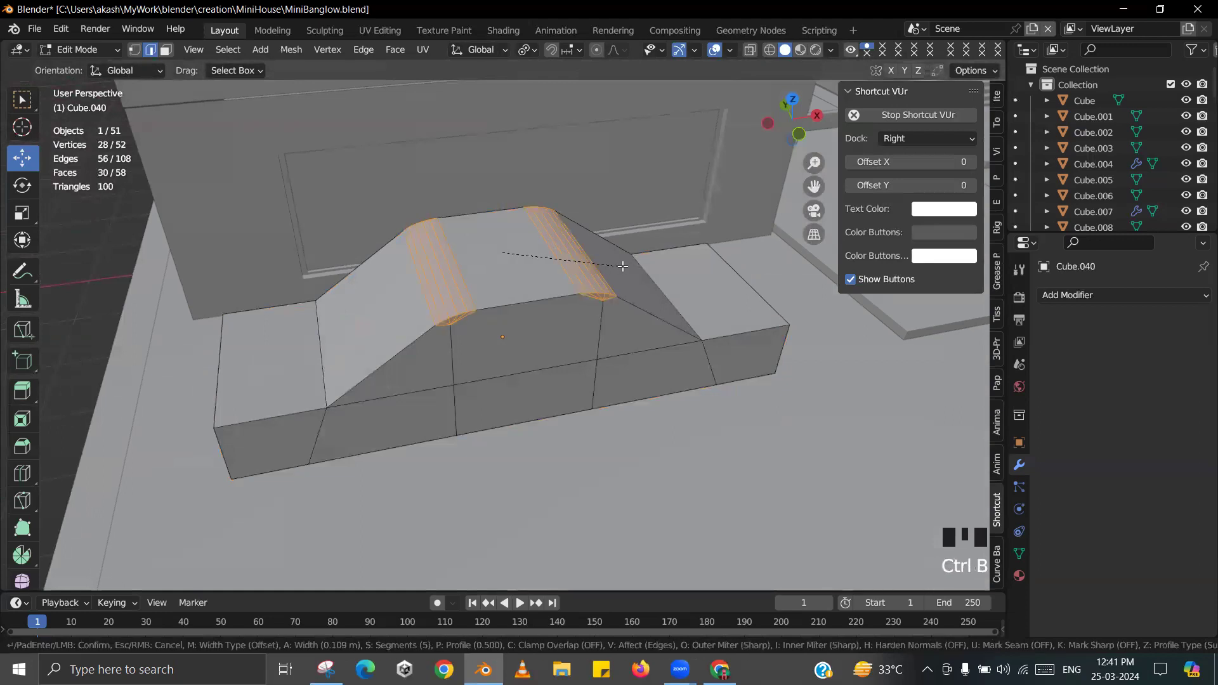
{"action": "left_click", "coordinate": [623, 269]}
{"action": "key", "text": "Tab"}
{"action": "middle_click_drag", "start_coordinate": [622, 269], "coordinate": [556, 296]}
- Bevel the cabin's side outline edges with five segments, about 0.057 m wide, and return to Object Mode
{"action": "key", "text": "Tab"}
{"action": "left_click", "coordinate": [542, 305], "text": "alt"}
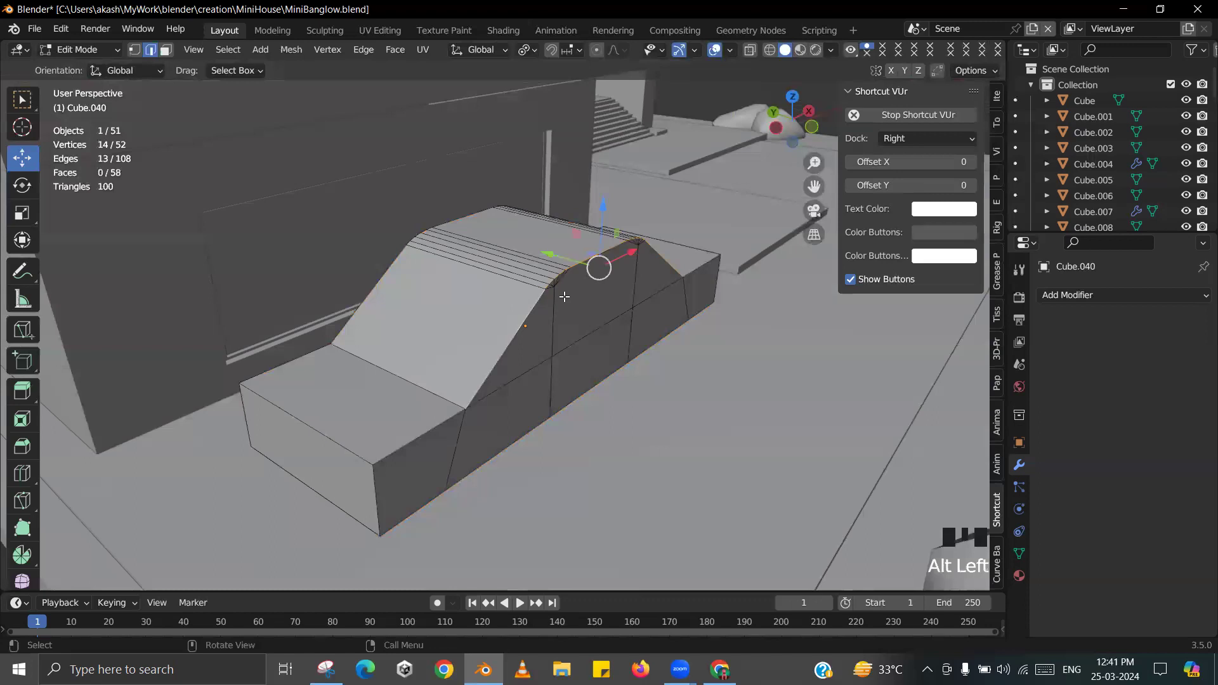
{"action": "key", "text": "ctrl+b"}
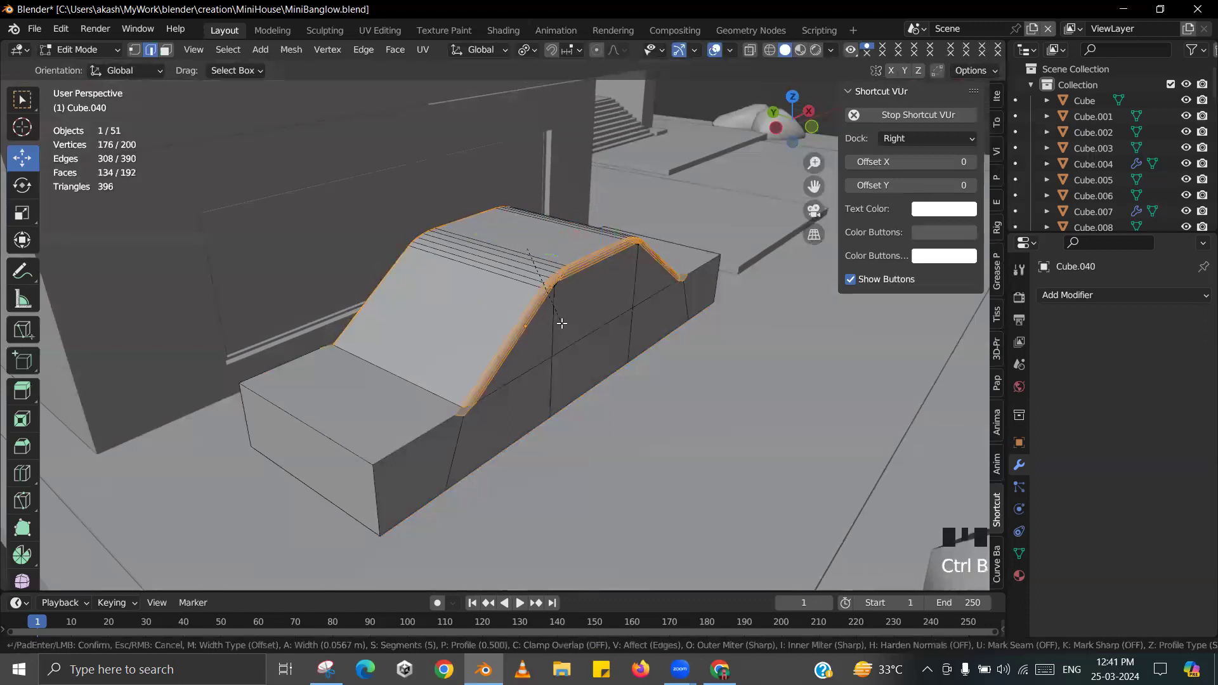
{"action": "left_click", "coordinate": [561, 323]}
{"action": "key", "text": "Tab"}
{"action": "middle_click_drag", "start_coordinate": [562, 323], "coordinate": [569, 301]}
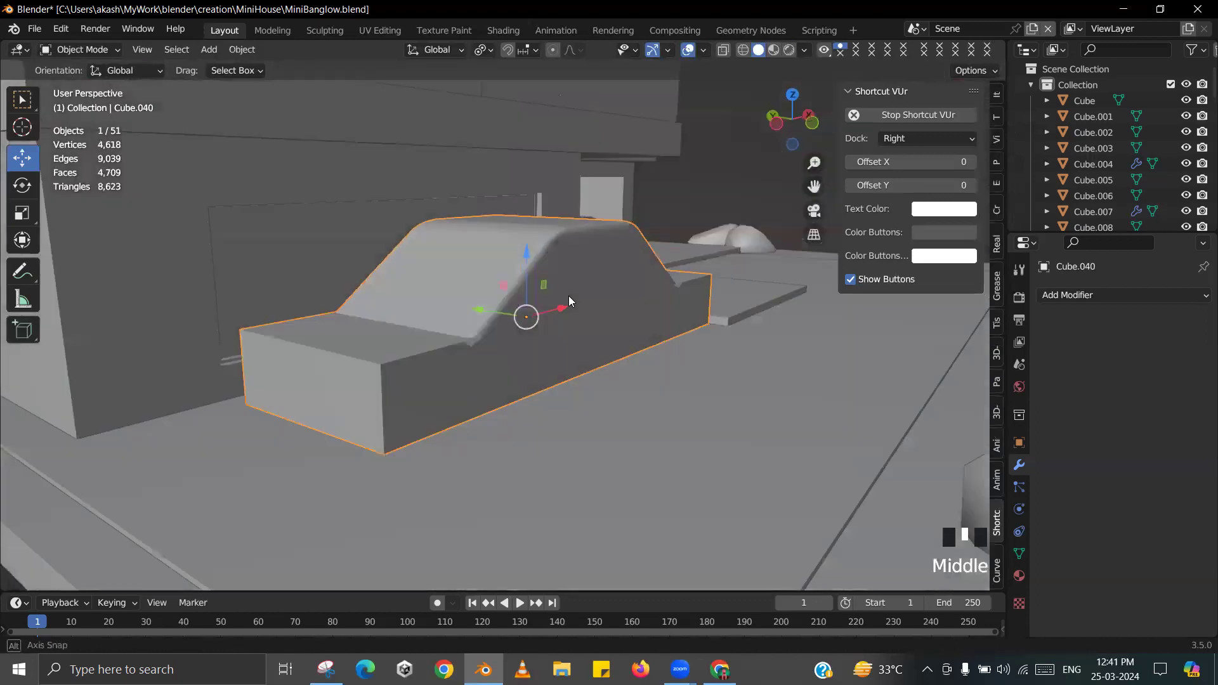
- Undo the bevels on the cabin's side outline and on the front and rear roof edges
{"action": "key", "text": "ctrl+z"}
{"action": "key", "text": "ctrl+z"}
{"action": "key", "text": "ctrl+z"}
{"action": "key", "text": "ctrl+z"}
{"action": "key", "text": "ctrl+z"}
{"action": "key", "text": "ctrl+z"}
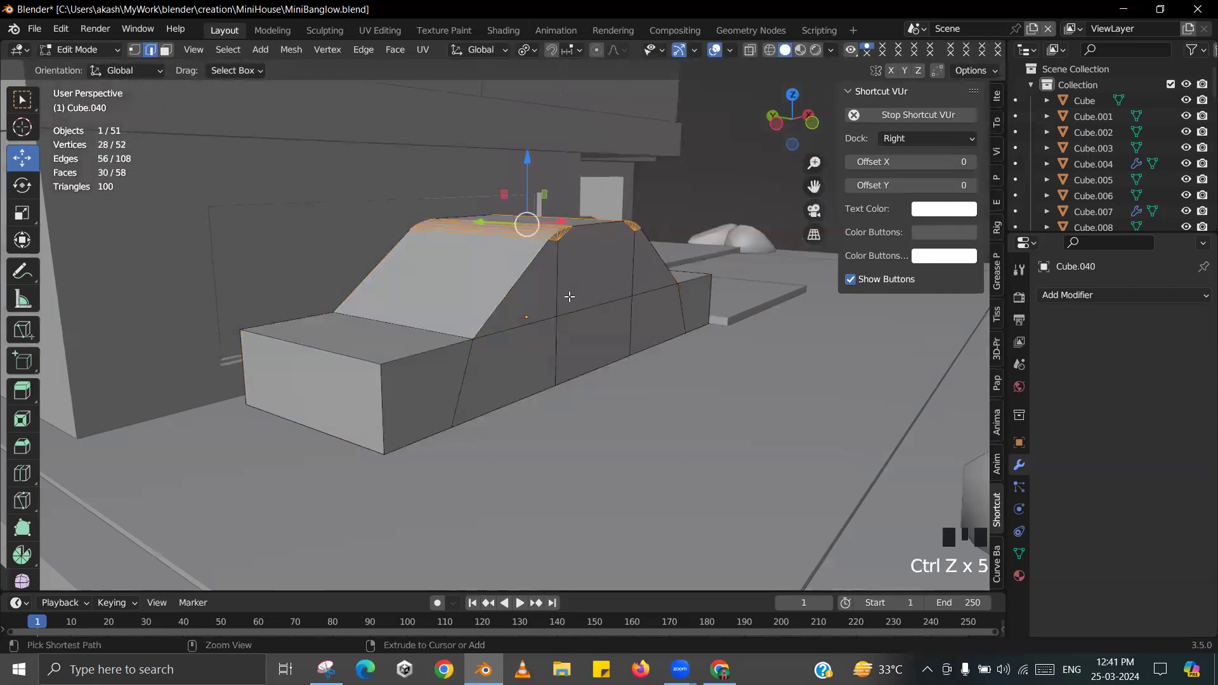
{"action": "key", "text": "ctrl+z"}
{"action": "key", "text": "ctrl+z"}
{"action": "key", "text": "ctrl+z"}
- Bevel the front and rear roof edges narrowly with two segments and view the car in Object Mode
{"action": "middle_click_drag", "start_coordinate": [568, 299], "coordinate": [546, 366]}
{"action": "scroll", "coordinate": [545, 367], "scroll_direction": "up", "scroll_amount": 4}
{"action": "key", "text": "Tab"}
{"action": "key", "text": "ctrl+b"}
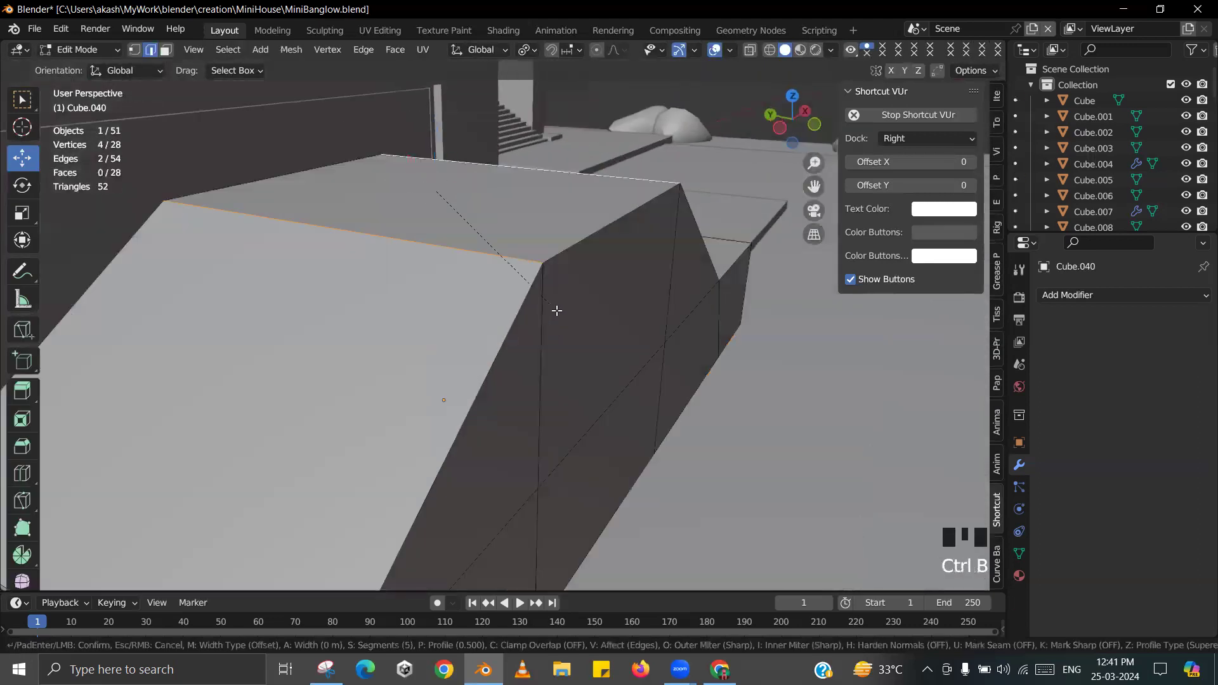
{"action": "scroll", "coordinate": [563, 320], "scroll_direction": "down", "scroll_amount": 3}
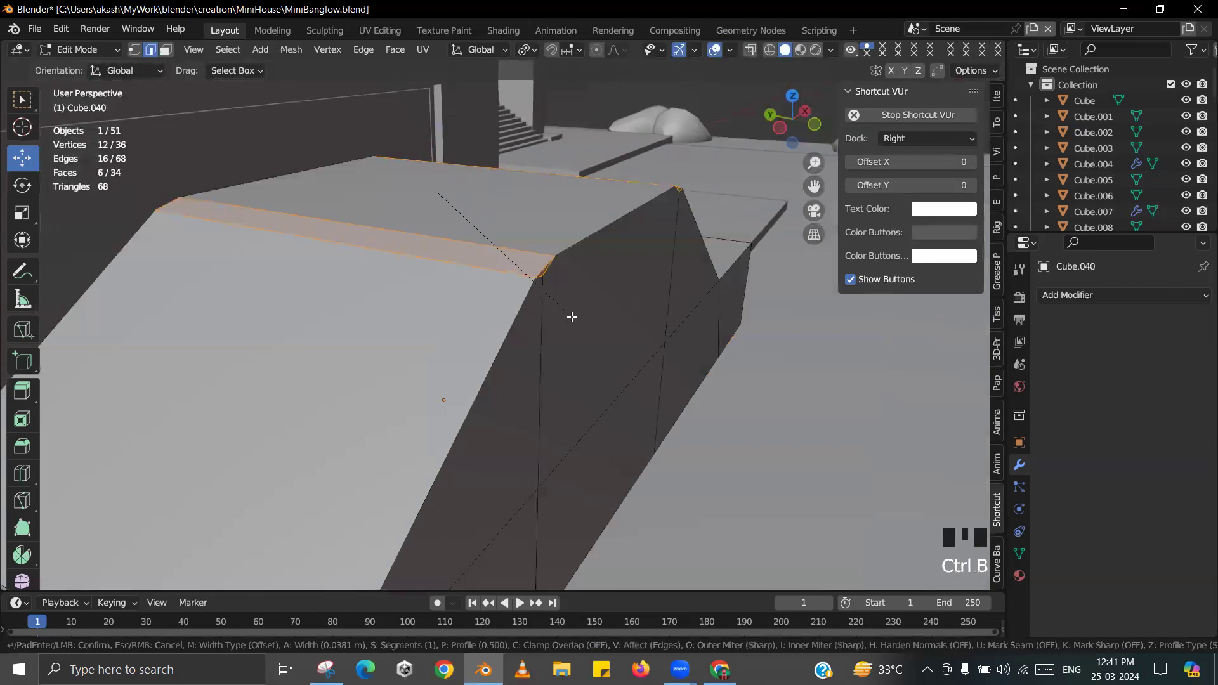
{"action": "left_click", "coordinate": [567, 313]}
{"action": "key", "text": "Tab"}
{"action": "middle_click_drag", "start_coordinate": [567, 313], "coordinate": [517, 267]}
{"action": "scroll", "coordinate": [522, 332], "scroll_direction": "down", "scroll_amount": 2}
{"action": "scroll", "coordinate": [532, 355], "scroll_direction": "up", "scroll_amount": 2}
- Try to dissolve the edges at the roof corner and along the vertical side pillar
{"action": "key", "text": "Tab"}
{"action": "scroll", "coordinate": [513, 213], "scroll_direction": "up", "scroll_amount": 2}
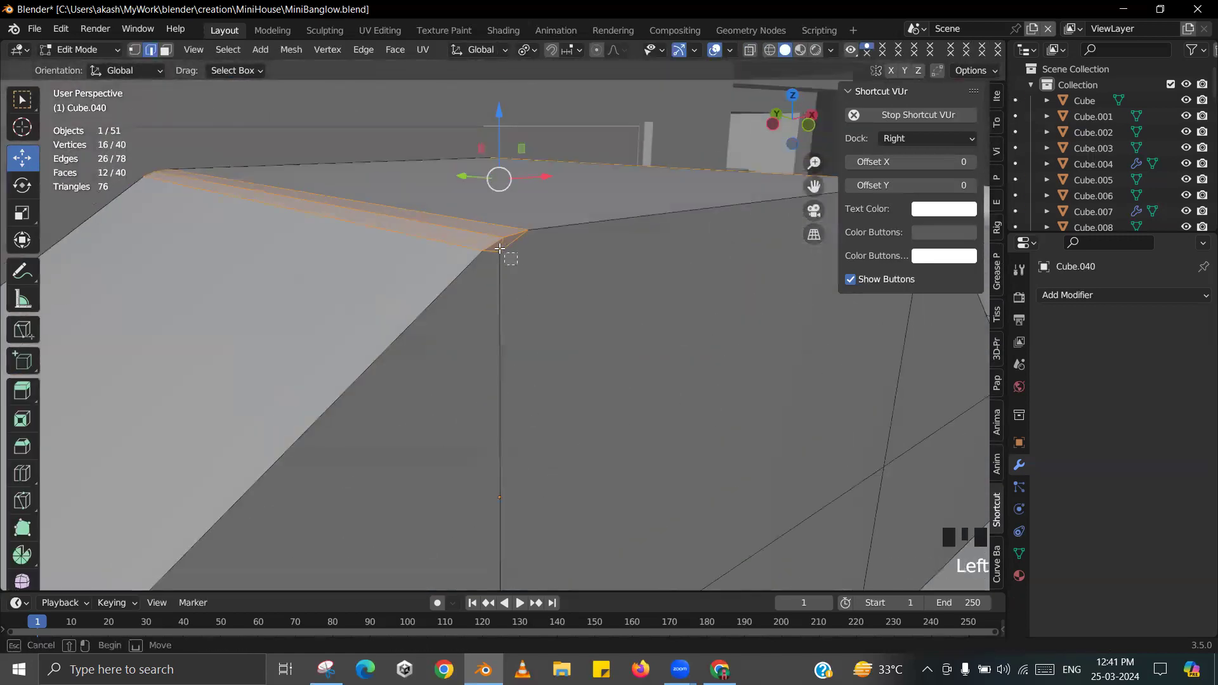
{"action": "left_click_drag", "start_coordinate": [492, 248], "coordinate": [496, 263]}
{"action": "key", "text": "x"}
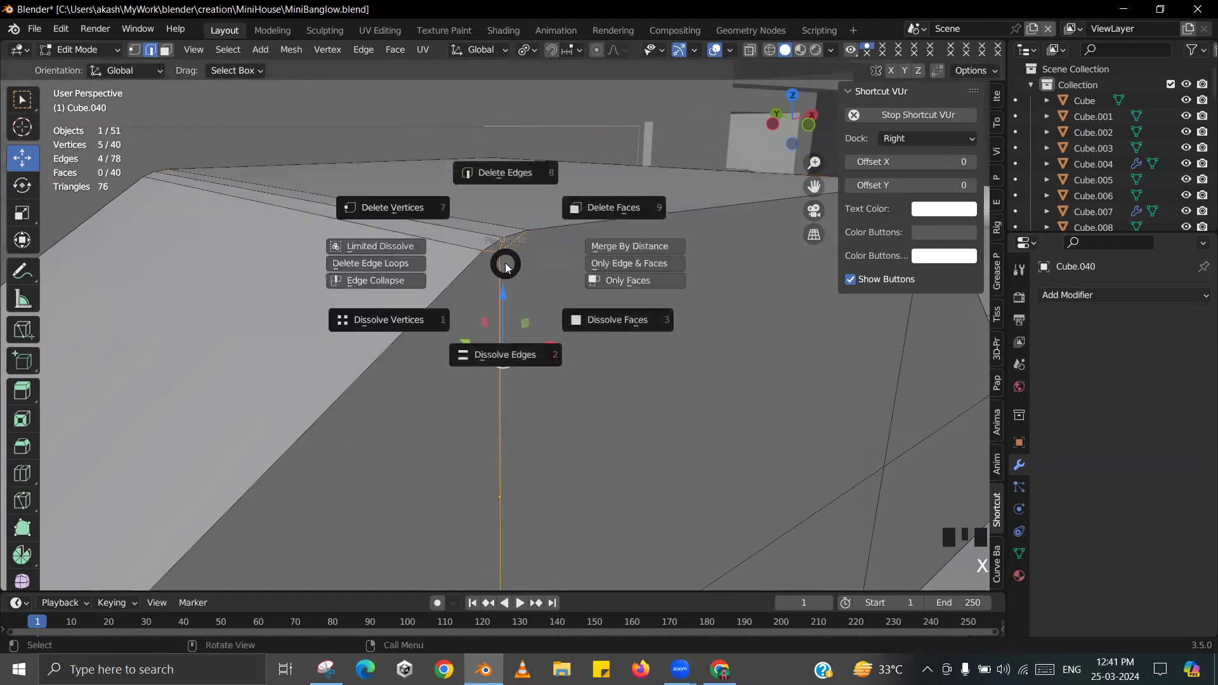
{"action": "left_click", "coordinate": [498, 298]}
{"action": "scroll", "coordinate": [497, 303], "scroll_direction": "down", "scroll_amount": 2}
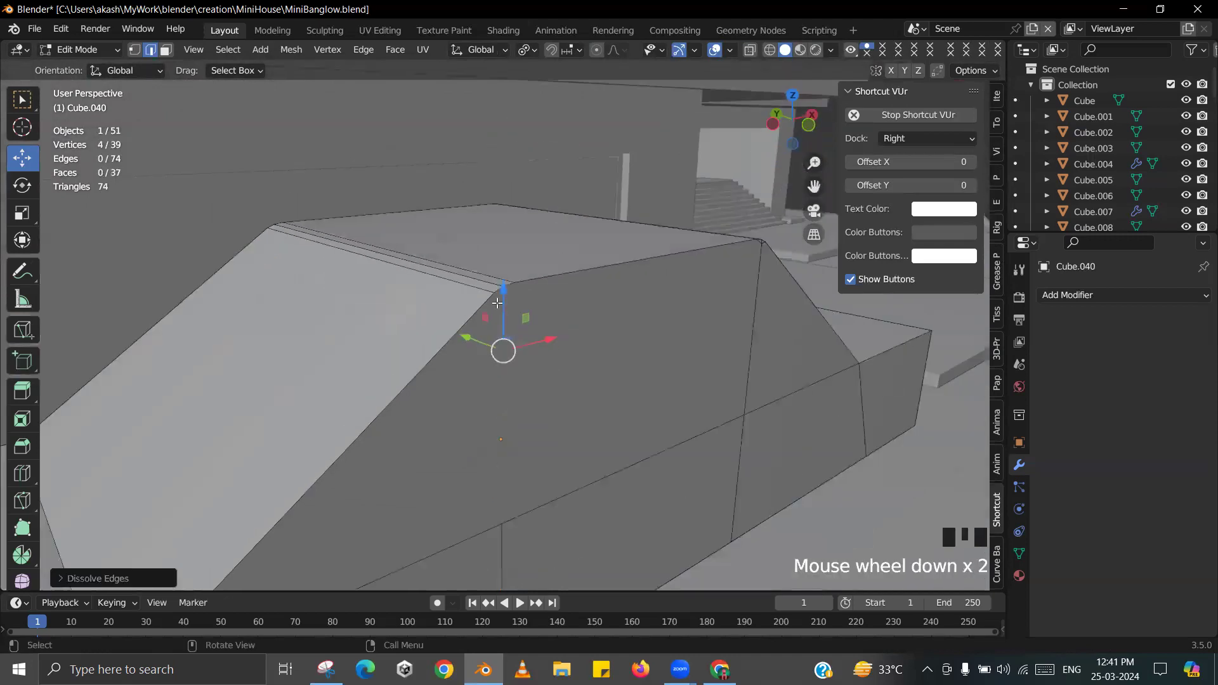
{"action": "scroll", "coordinate": [497, 304], "scroll_direction": "down", "scroll_amount": 1}
{"action": "middle_click_drag", "start_coordinate": [533, 352], "coordinate": [547, 324]}
{"action": "scroll", "coordinate": [508, 348], "scroll_direction": "up", "scroll_amount": 2}
{"action": "key", "text": "ctrl+z"}
- Return to Object Mode and save the file
{"action": "key", "text": "Tab"}
{"action": "scroll", "coordinate": [523, 379], "scroll_direction": "down", "scroll_amount": 3}
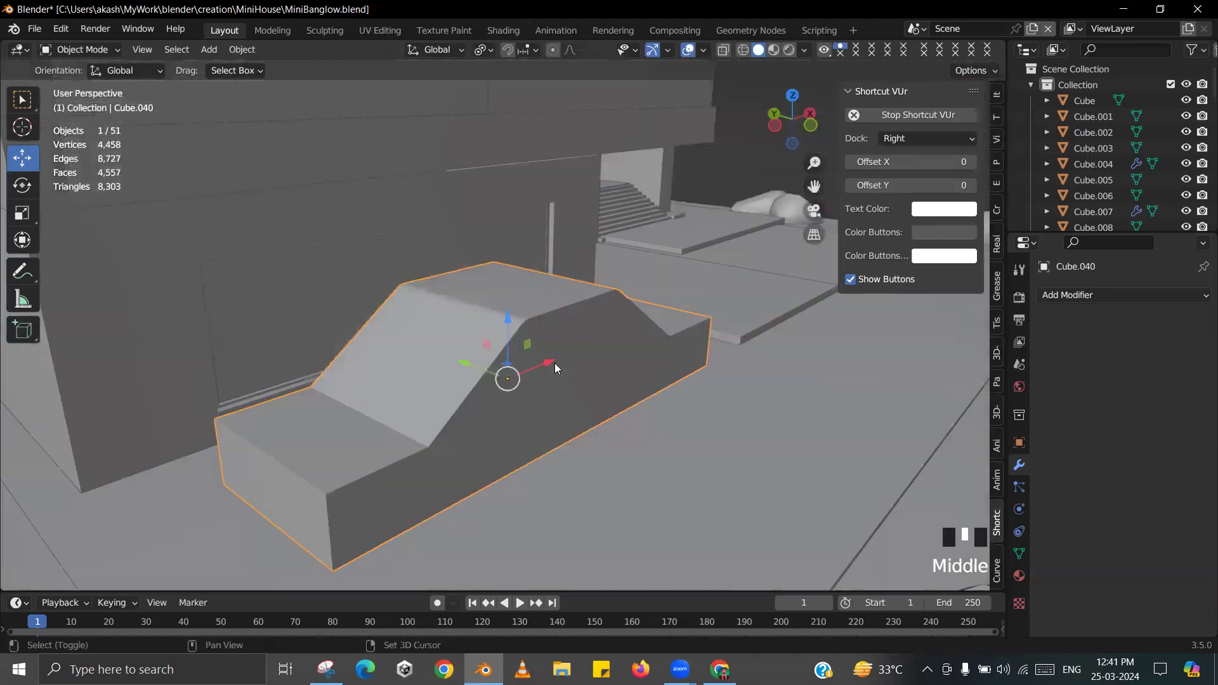
{"action": "key", "text": "ctrl+s"}
{"action": "scroll", "coordinate": [510, 359], "scroll_direction": "down", "scroll_amount": 2}
{"action": "scroll", "coordinate": [513, 349], "scroll_direction": "up", "scroll_amount": 2}
{"action": "left_click", "coordinate": [754, 266]}
{"action": "left_click", "coordinate": [620, 311]}
{"action": "middle_click_drag", "start_coordinate": [620, 311], "coordinate": [407, 334]}
{"action": "scroll", "coordinate": [493, 271], "scroll_direction": "up", "scroll_amount": 2}
{"action": "key", "text": "shift+a"}
{"action": "left_click", "coordinate": [501, 389]}
{"action": "middle_click_drag", "start_coordinate": [498, 389], "coordinate": [539, 279]}
{"action": "scroll", "coordinate": [580, 358], "scroll_direction": "up", "scroll_amount": 2}
- Extrude the cabin's three side window faces individually and scale them to about 0.89
{"action": "key", "text": "Tab"}
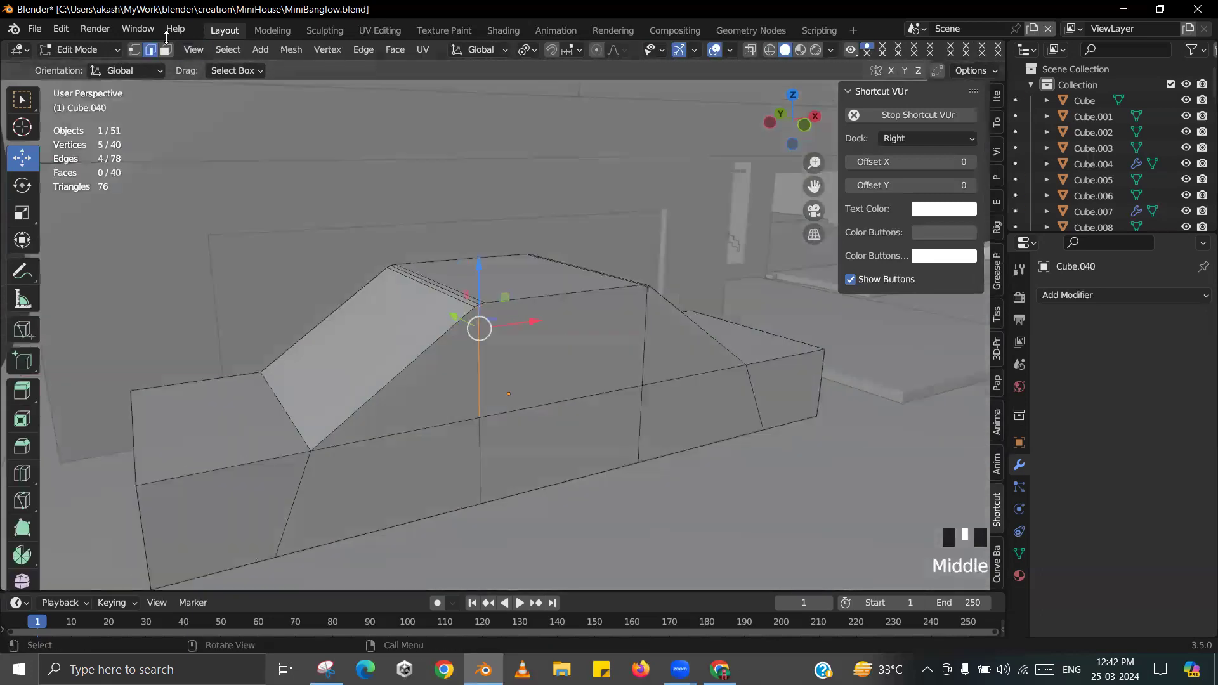
{"action": "left_click", "coordinate": [443, 346]}
{"action": "left_click", "coordinate": [539, 352], "text": "shift"}
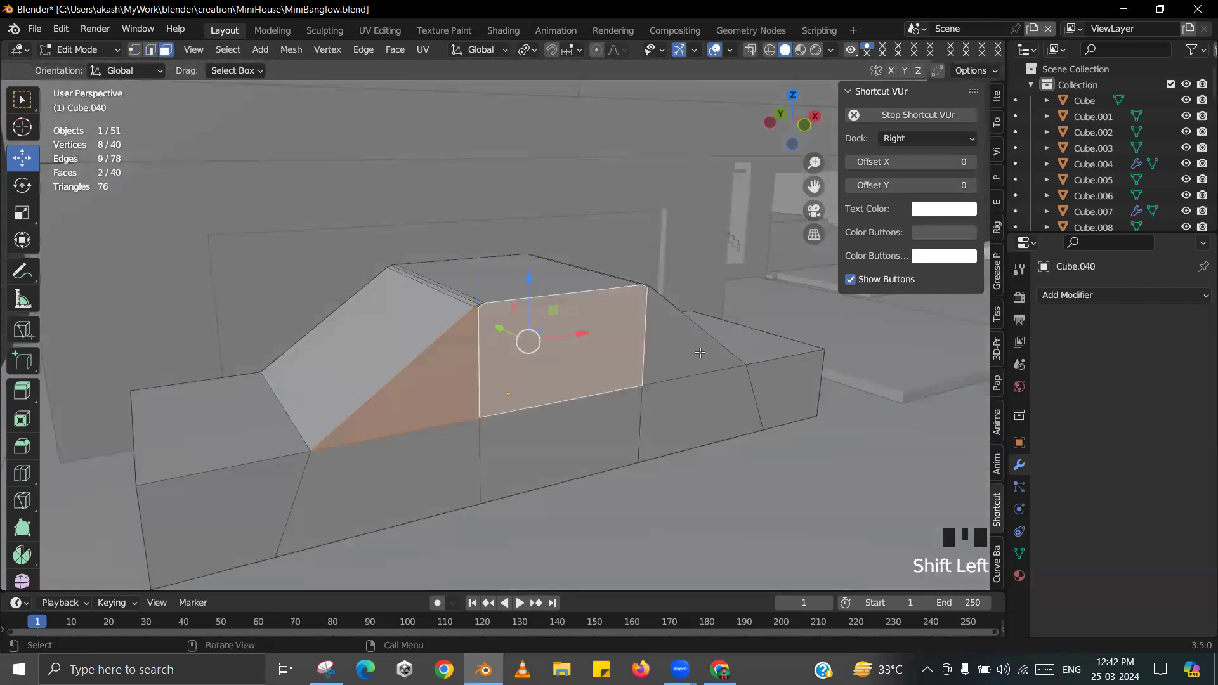
{"action": "left_click", "coordinate": [688, 342], "text": "shift"}
{"action": "middle_click_drag", "start_coordinate": [688, 342], "coordinate": [698, 370], "text": "shift"}
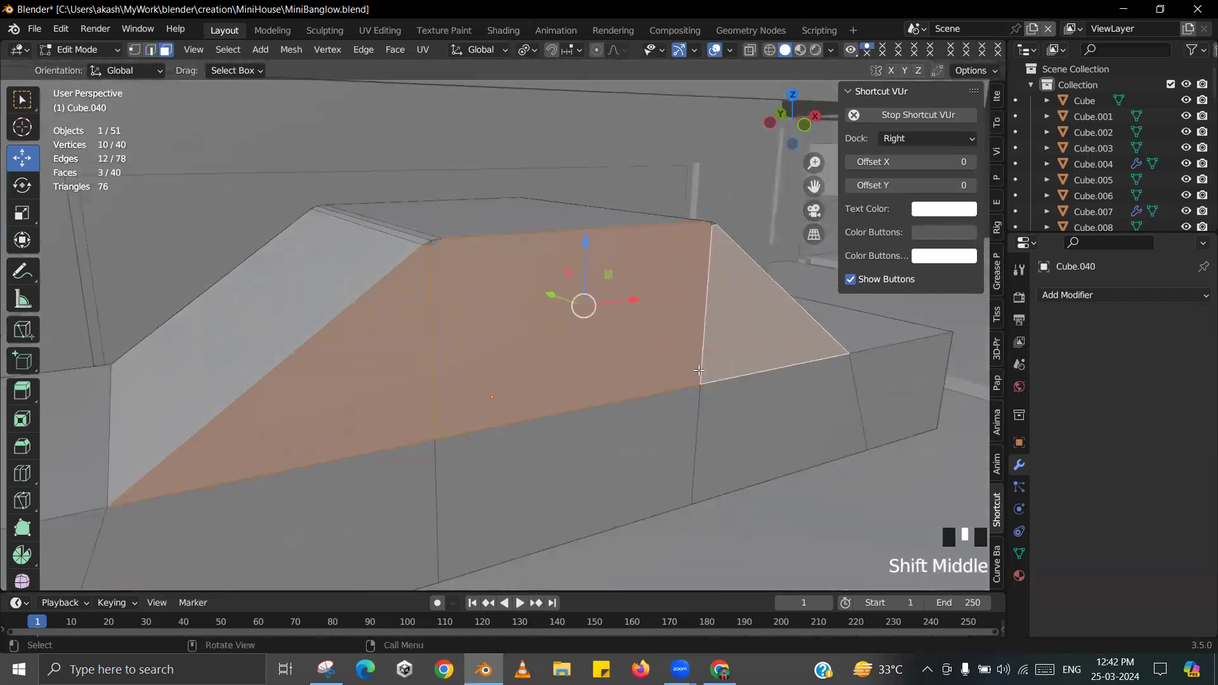
{"action": "key", "text": "alt+e"}
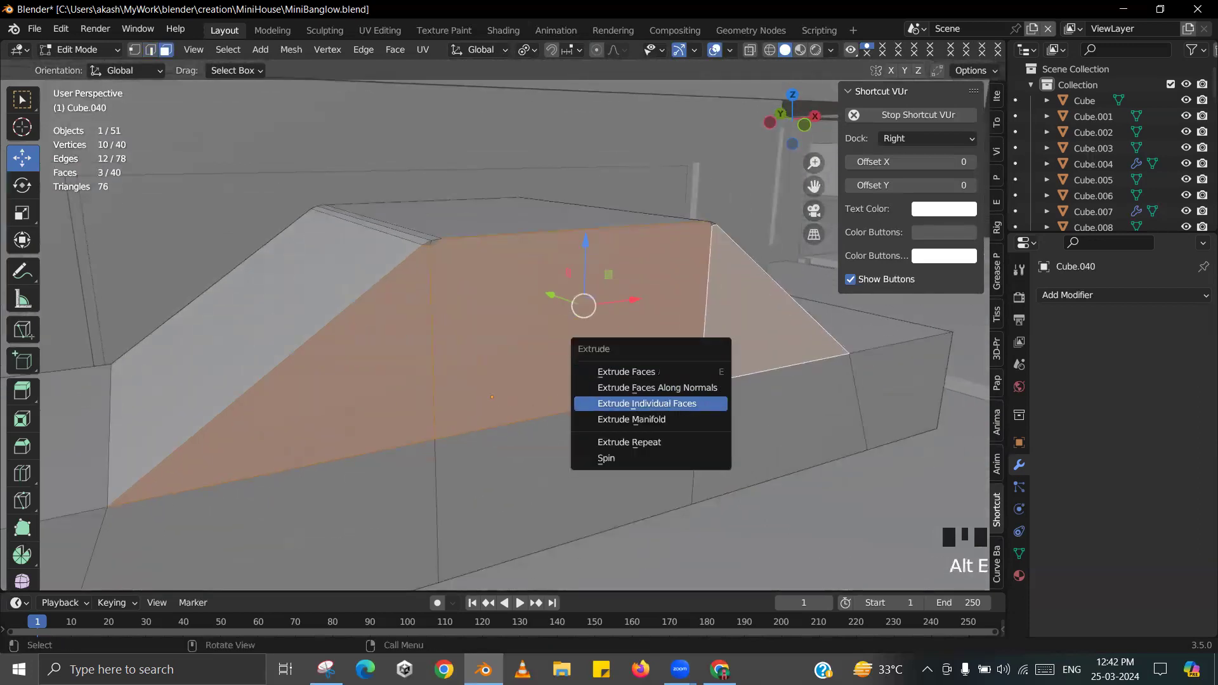
{"action": "left_click", "coordinate": [665, 399]}
{"action": "key", "text": "s"}
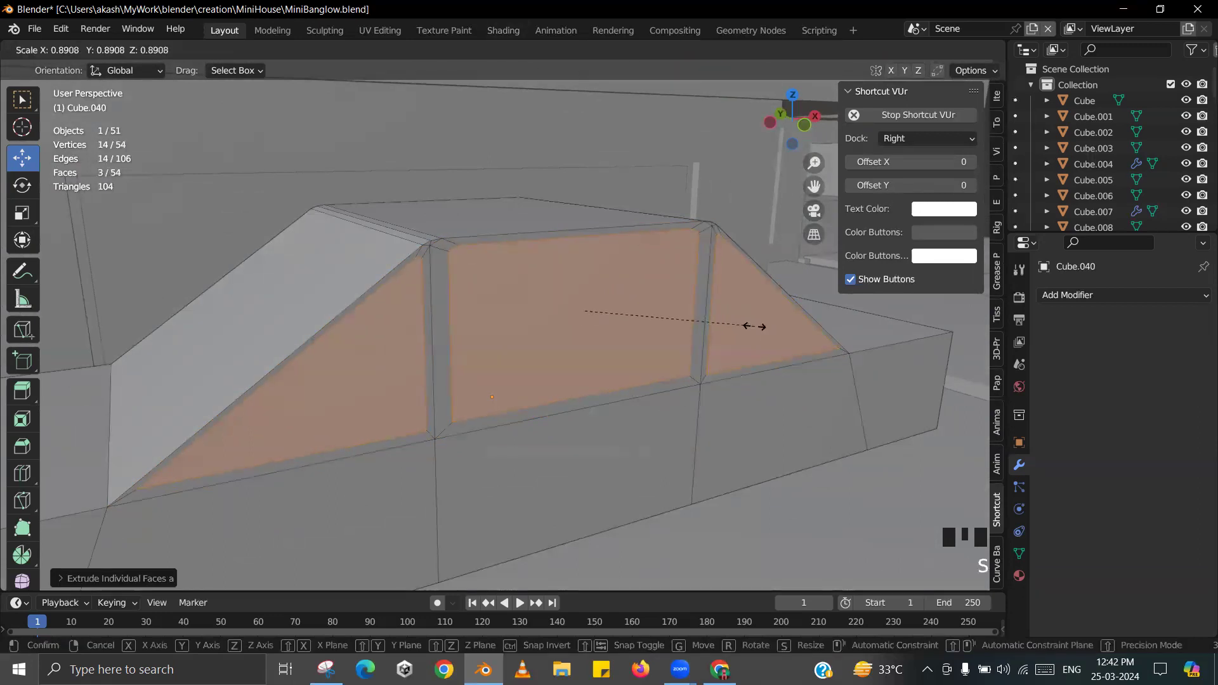
{"action": "left_click", "coordinate": [753, 326]}
- Extrude the three inset side window faces slightly and view the result in Object Mode
{"action": "middle_click_drag", "start_coordinate": [581, 311], "coordinate": [514, 324]}
{"action": "key", "text": "e"}
{"action": "left_click", "coordinate": [784, 330]}
{"action": "key", "text": "Tab"}
{"action": "scroll", "coordinate": [660, 307], "scroll_direction": "down", "scroll_amount": 3}
{"action": "scroll", "coordinate": [460, 333], "scroll_direction": "up", "scroll_amount": 2}
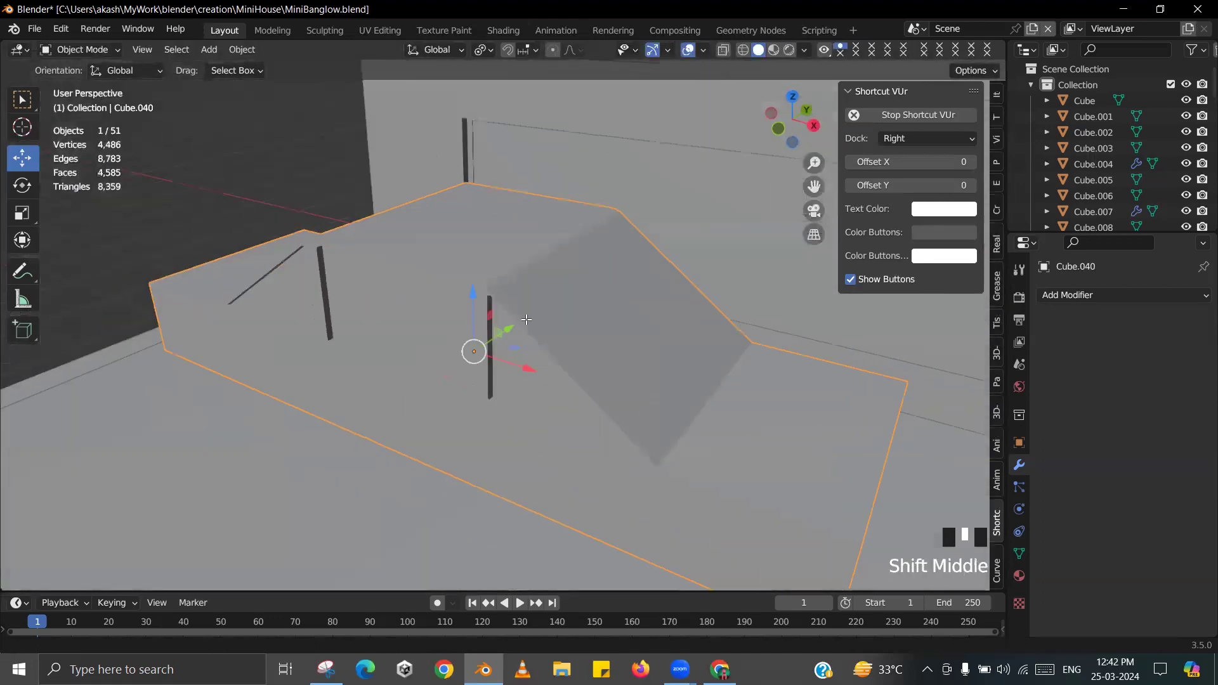
- Check the extruded side windows from several angles and save the file
{"action": "key", "text": "Tab"}
{"action": "scroll", "coordinate": [416, 294], "scroll_direction": "up", "scroll_amount": 1}
{"action": "left_click_drag", "start_coordinate": [411, 286], "coordinate": [406, 286]}
{"action": "key", "text": "Tab"}
{"action": "middle_click_drag", "start_coordinate": [406, 285], "coordinate": [444, 264]}
{"action": "scroll", "coordinate": [442, 348], "scroll_direction": "down", "scroll_amount": 1}
{"action": "middle_click_drag", "start_coordinate": [442, 349], "coordinate": [498, 243]}
{"action": "key", "text": "ctrl+s"}
{"action": "scroll", "coordinate": [447, 329], "scroll_direction": "down", "scroll_amount": 2}
{"action": "key", "text": "Tab"}
{"action": "key", "text": "Tab"}
- Add a mesh circle, move it beside the car and rotate it upright about the X axis
{"action": "key", "text": "shift+a"}
{"action": "mouse_move", "coordinate": [497, 239]}
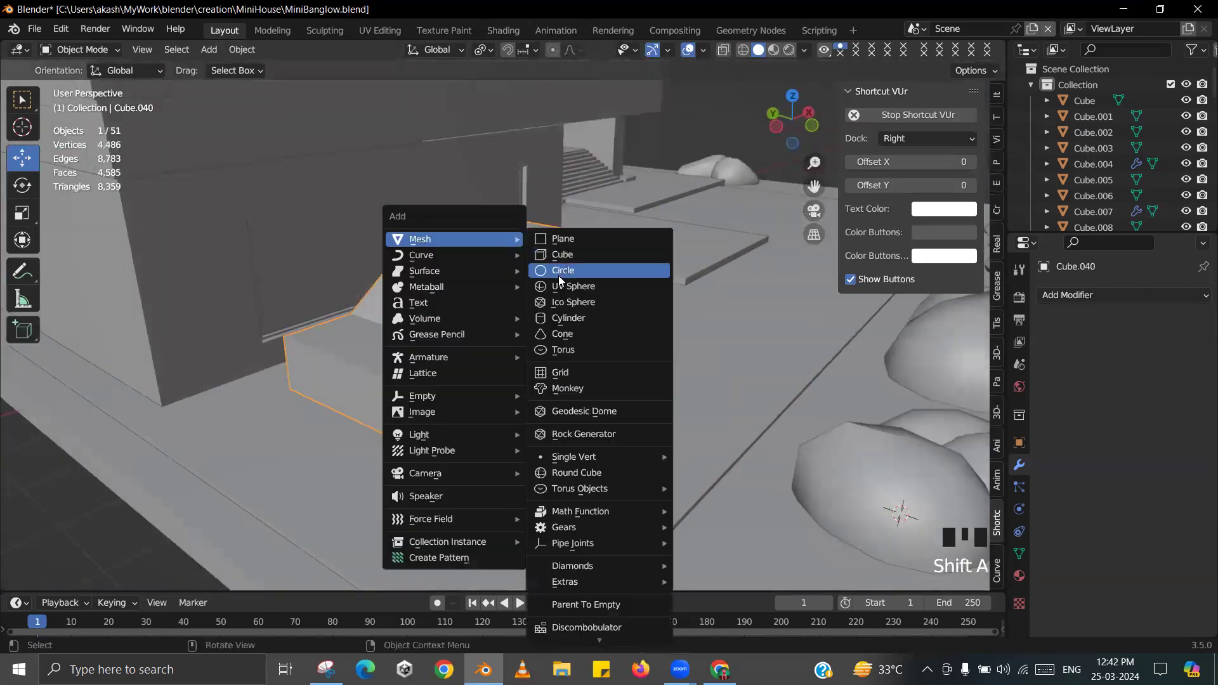
{"action": "left_click", "coordinate": [558, 273]}
{"action": "middle_click_drag", "start_coordinate": [560, 329], "coordinate": [544, 331]}
{"action": "scroll", "coordinate": [643, 362], "scroll_direction": "down", "scroll_amount": 3}
{"action": "left_click_drag", "start_coordinate": [651, 393], "coordinate": [464, 334]}
{"action": "key", "text": "r"}
{"action": "key", "text": "x"}
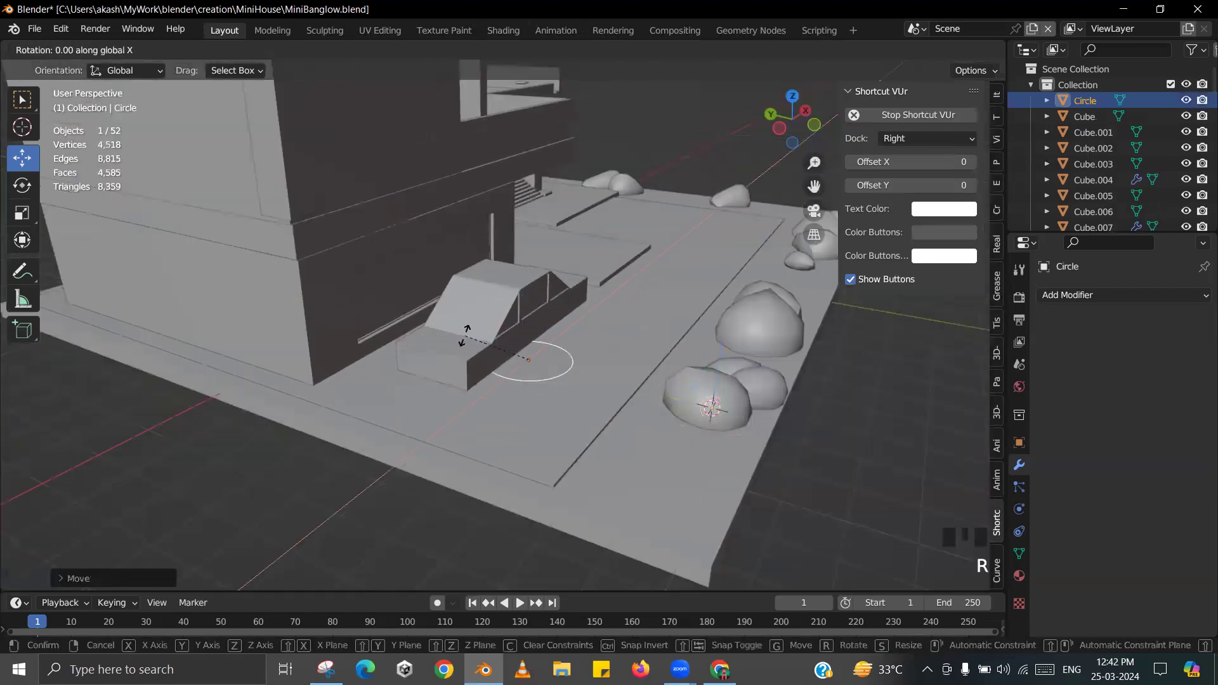
{"action": "key", "text": "Return"}
{"action": "key", "text": "KP_Decimal"}
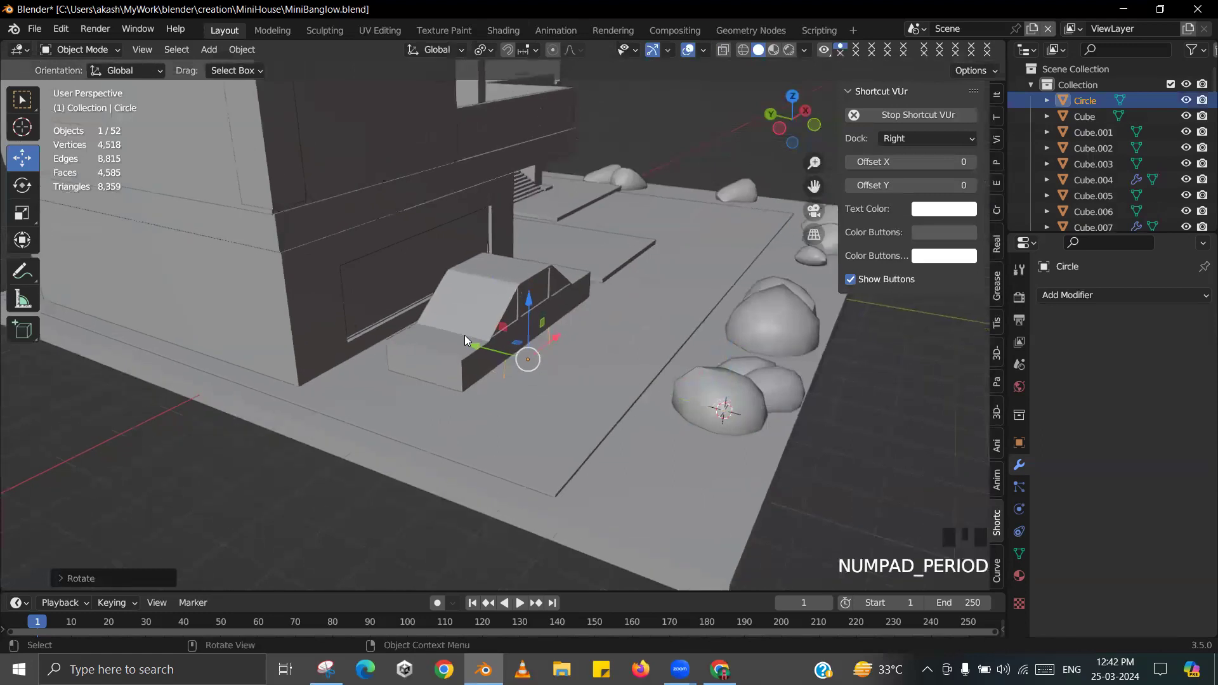
- Scale the circle to wheel size and position it at the lower front of the car's side
{"action": "middle_click_drag", "start_coordinate": [558, 304], "coordinate": [500, 266]}
{"action": "left_click_drag", "start_coordinate": [499, 266], "coordinate": [506, 226]}
{"action": "middle_click_drag", "start_coordinate": [506, 227], "coordinate": [519, 232]}
{"action": "left_click_drag", "start_coordinate": [456, 280], "coordinate": [476, 286]}
{"action": "key", "text": "s"}
{"action": "left_click", "coordinate": [595, 310]}
{"action": "middle_click_drag", "start_coordinate": [595, 310], "coordinate": [560, 304]}
{"action": "left_click_drag", "start_coordinate": [560, 304], "coordinate": [745, 301]}
{"action": "middle_click_drag", "start_coordinate": [745, 301], "coordinate": [687, 303], "text": "shift"}
- Duplicate the wheel circle and place the copy at the rear wheel position
{"action": "key", "text": "shift+d"}
{"action": "left_click_drag", "start_coordinate": [708, 296], "coordinate": [352, 315]}
{"action": "middle_click_drag", "start_coordinate": [352, 315], "coordinate": [389, 325]}
- Extrude both wheel circles together about 0.18 m along the negative Y axis
{"action": "left_click", "coordinate": [539, 335], "text": "shift"}
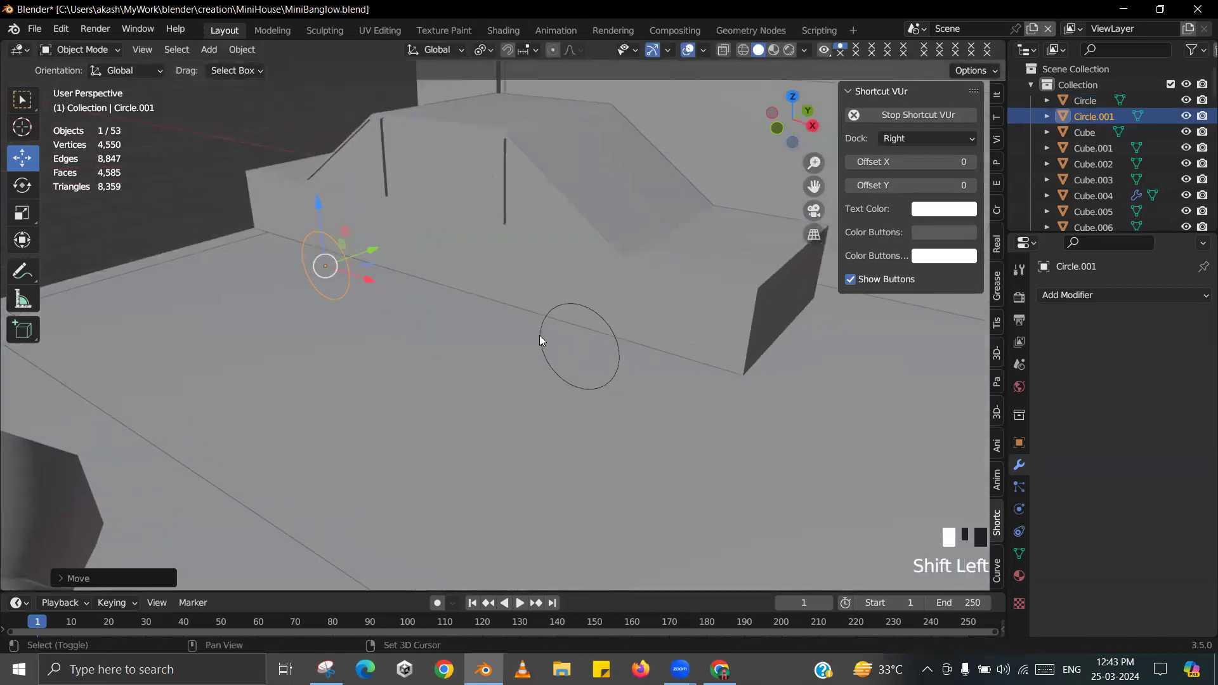
{"action": "key", "text": "Tab"}
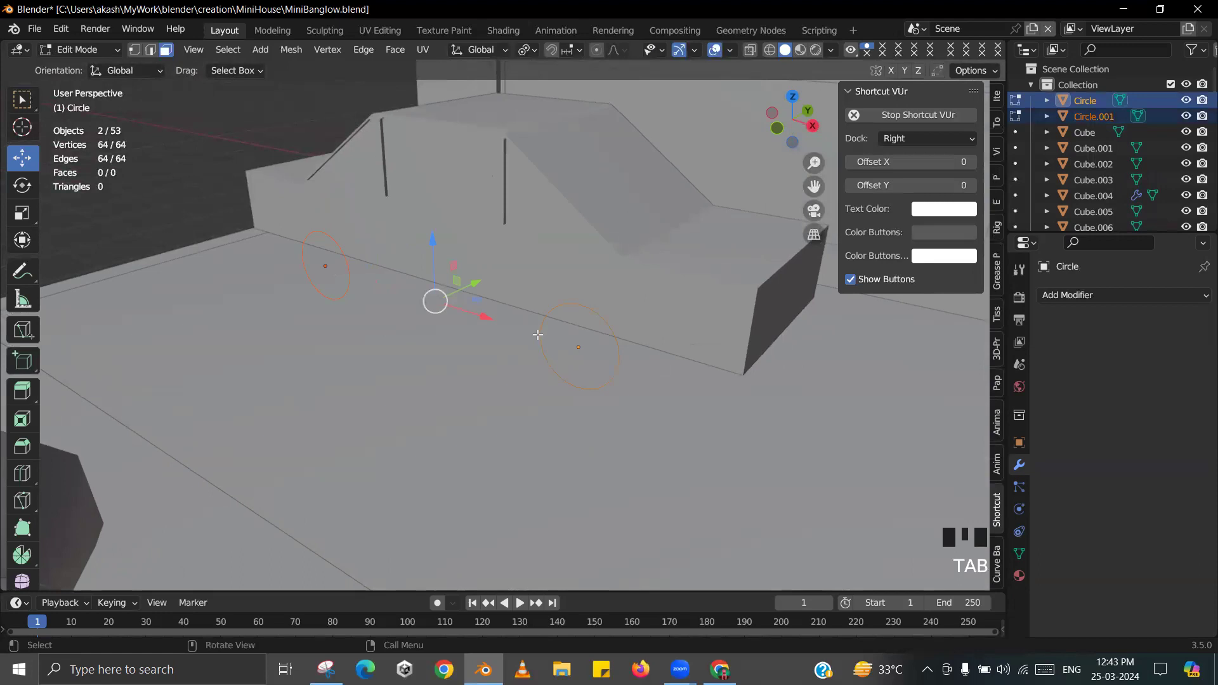
{"action": "key", "text": "Tab"}
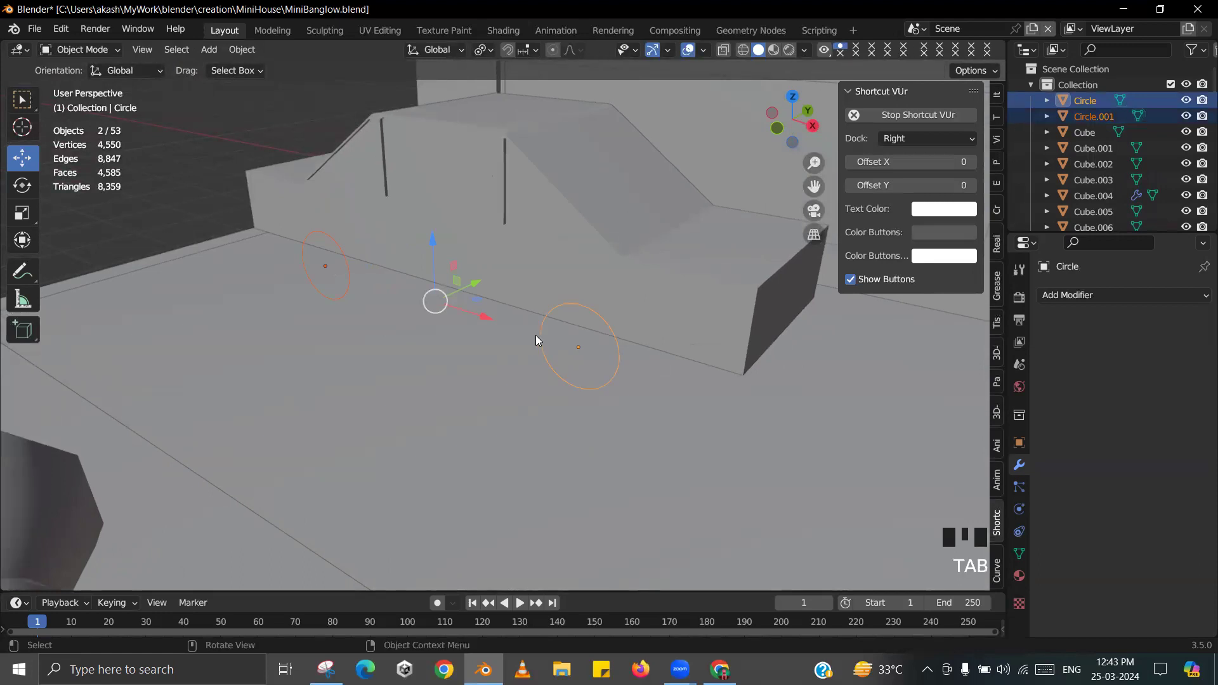
{"action": "middle_click_drag", "start_coordinate": [536, 336], "coordinate": [341, 185]}
{"action": "key", "text": "Tab"}
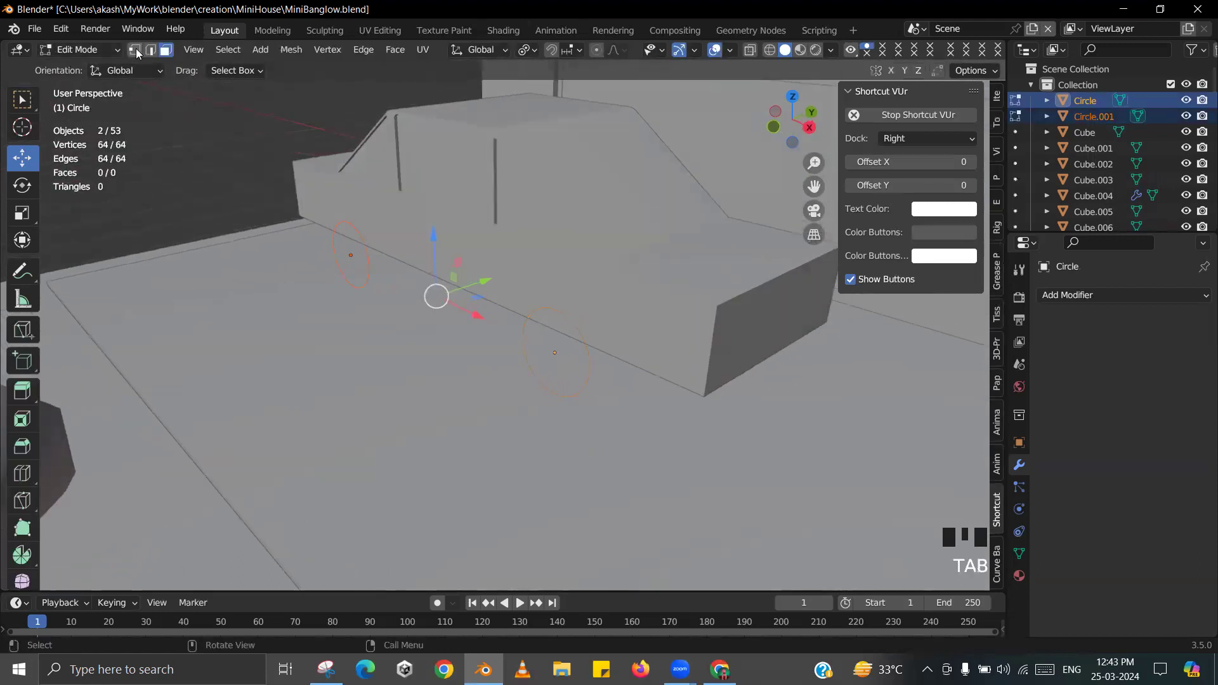
{"action": "scroll", "coordinate": [406, 299], "scroll_direction": "up", "scroll_amount": 2}
{"action": "middle_click_drag", "start_coordinate": [406, 299], "coordinate": [431, 299], "text": "shift"}
{"action": "key", "text": "e"}
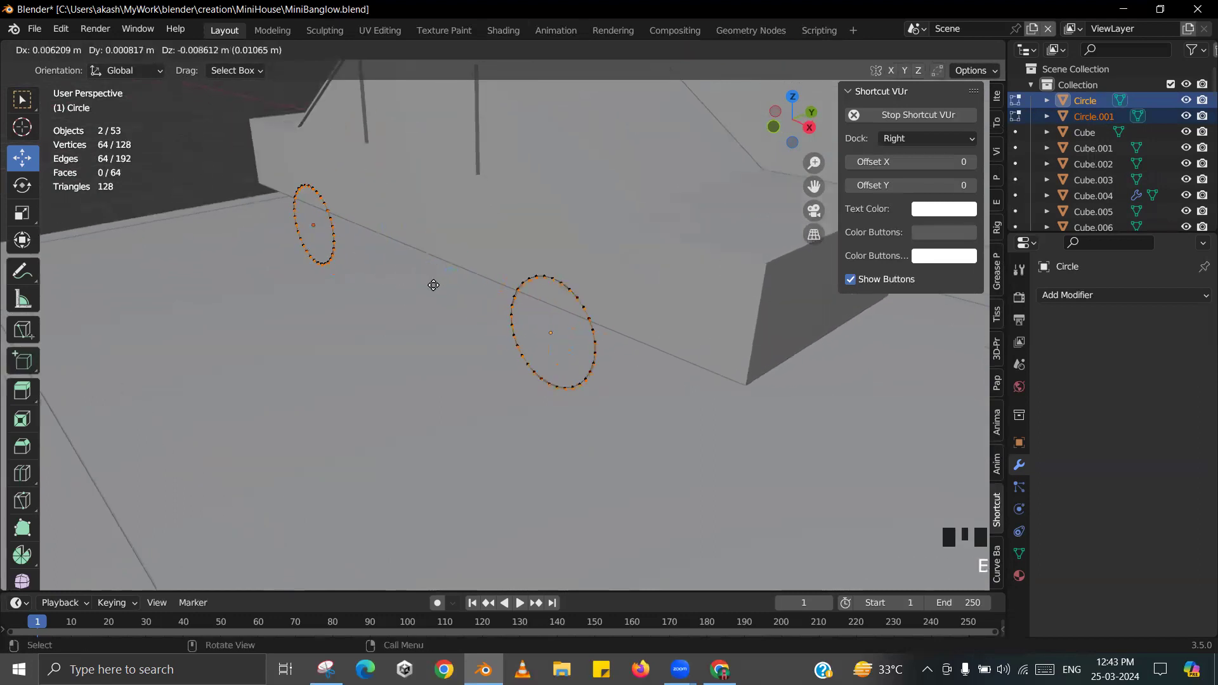
{"action": "key", "text": "y"}
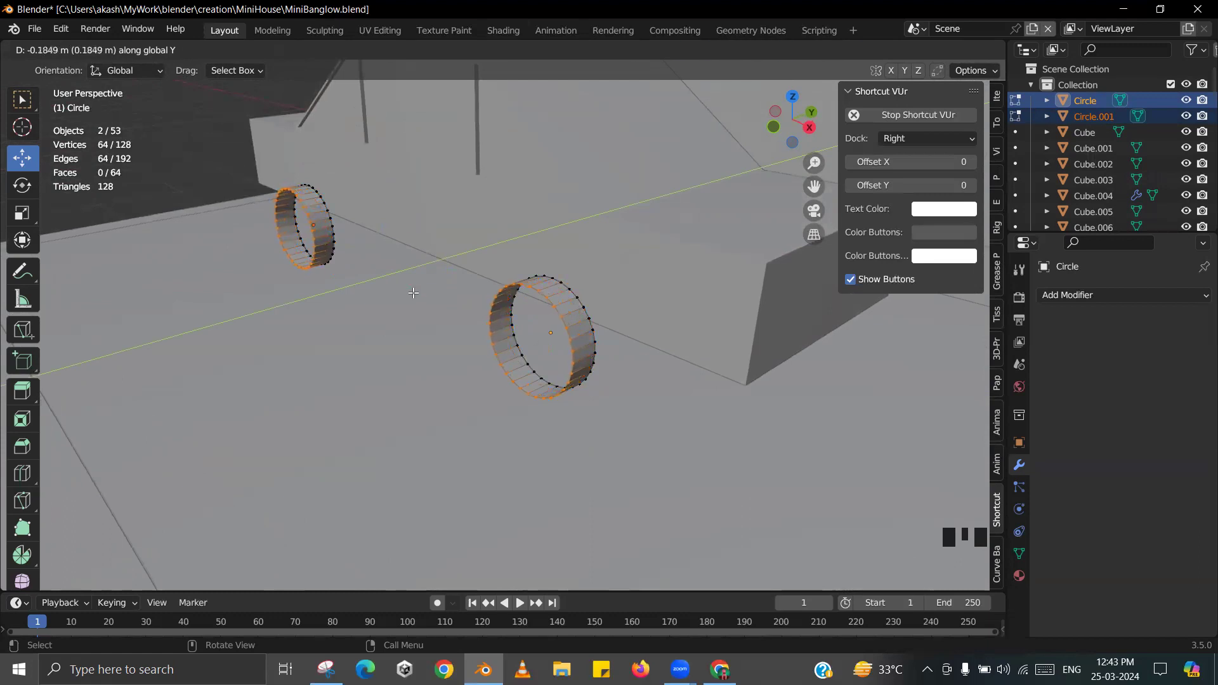
{"action": "left_click", "coordinate": [414, 292]}
- Fill the open ends on both sides of the two wheels with faces
{"action": "key", "text": "f"}
{"action": "middle_click_drag", "start_coordinate": [414, 292], "coordinate": [378, 286]}
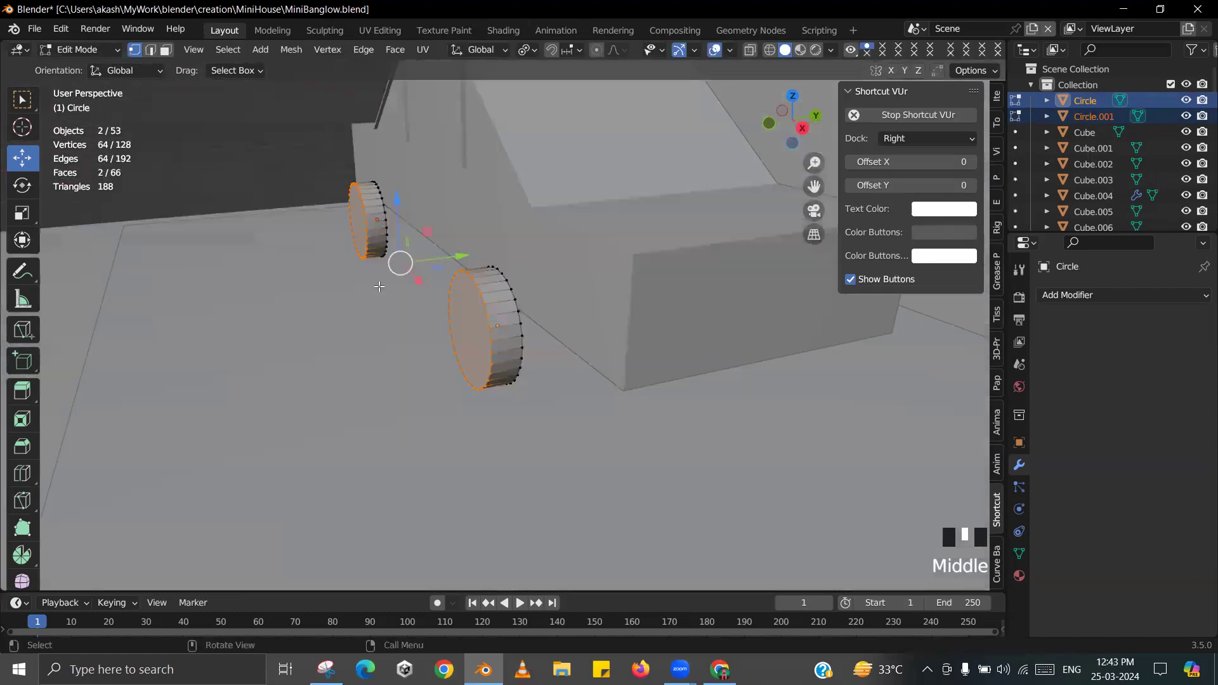
{"action": "scroll", "coordinate": [378, 286], "scroll_direction": "up", "scroll_amount": 2}
{"action": "left_click", "coordinate": [525, 303], "text": "alt"}
{"action": "left_click", "coordinate": [355, 179], "text": "alt+shift"}
{"action": "middle_click_drag", "start_coordinate": [454, 213], "coordinate": [406, 238]}
{"action": "scroll", "coordinate": [389, 180], "scroll_direction": "up", "scroll_amount": 2}
{"action": "key", "text": "Tab"}
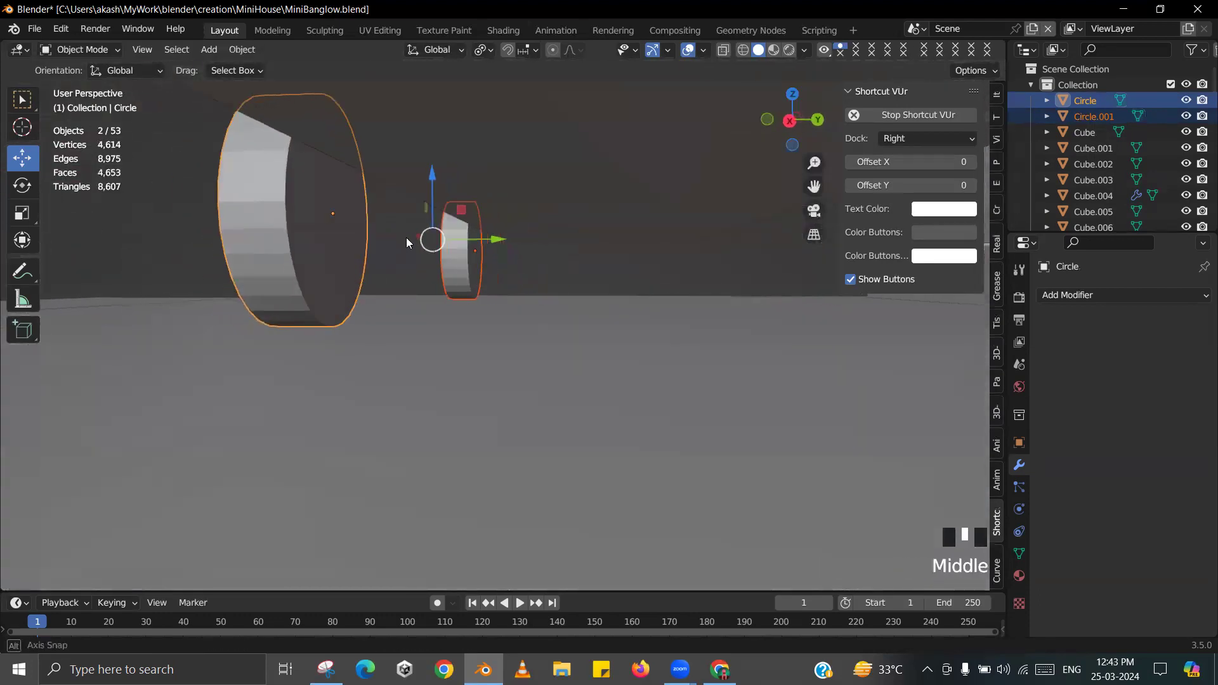
{"action": "key", "text": "Tab"}
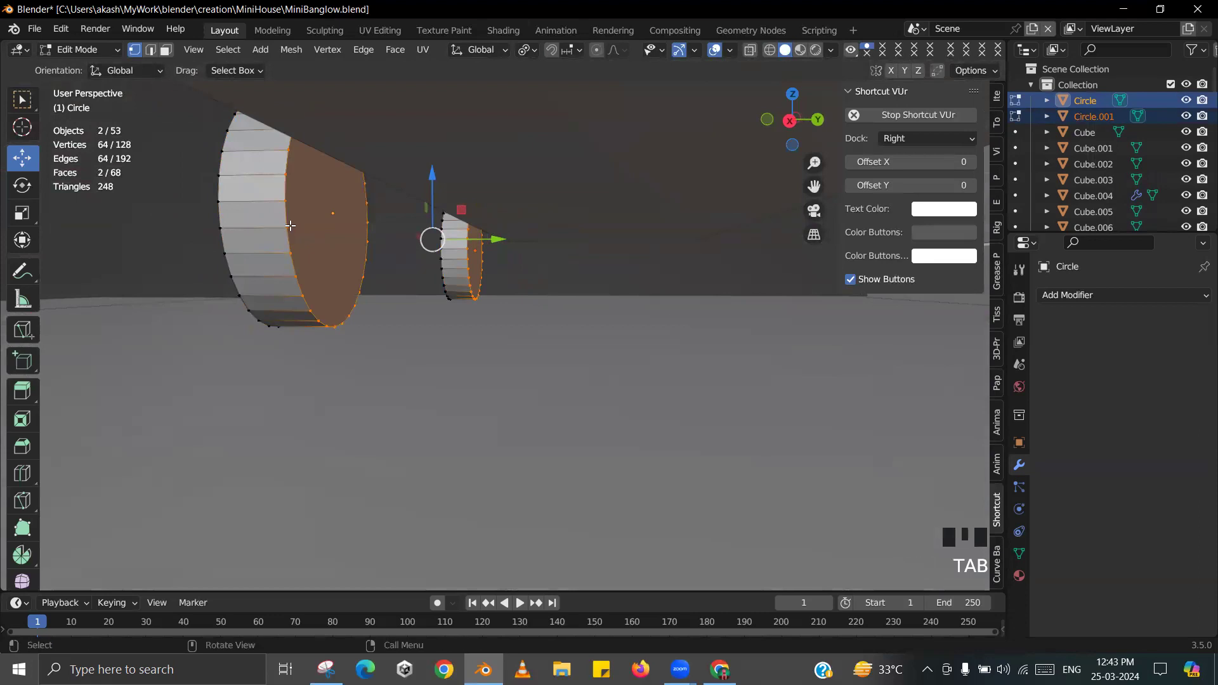
- Extrude the car-facing end faces of both wheels about 0.03 m and scale them down slightly to taper the rims
{"action": "left_click", "coordinate": [154, 51]}
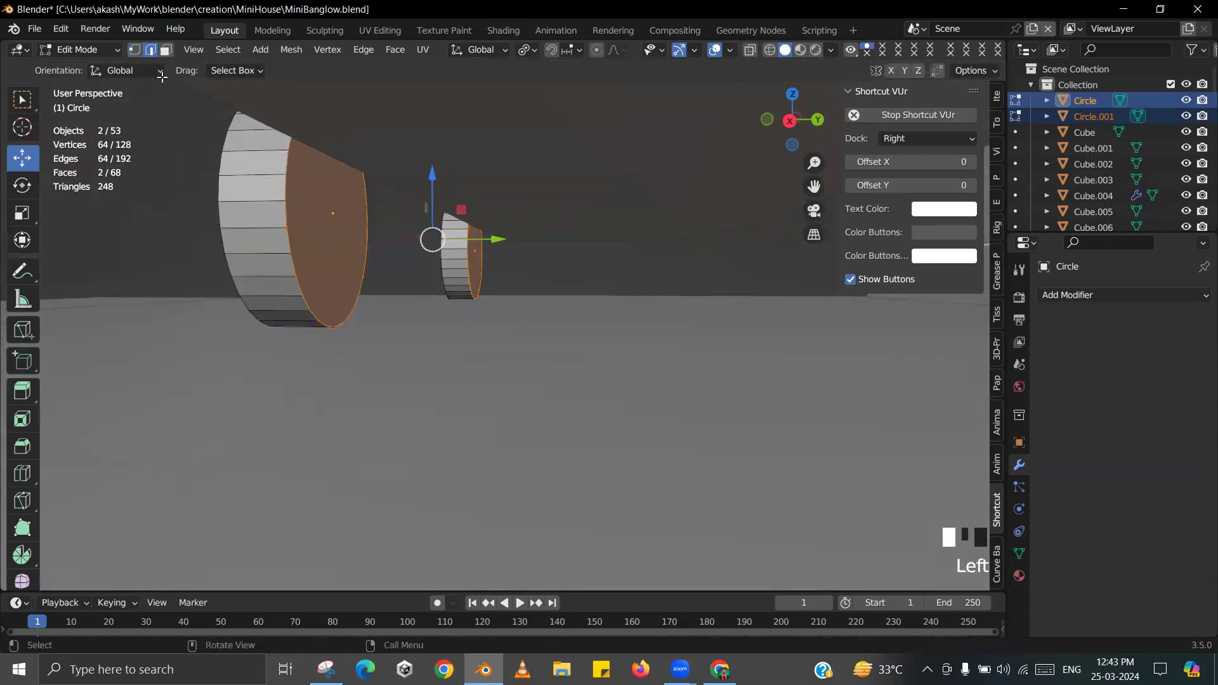
{"action": "left_click", "coordinate": [331, 213]}
{"action": "left_click", "coordinate": [473, 249], "text": "shift"}
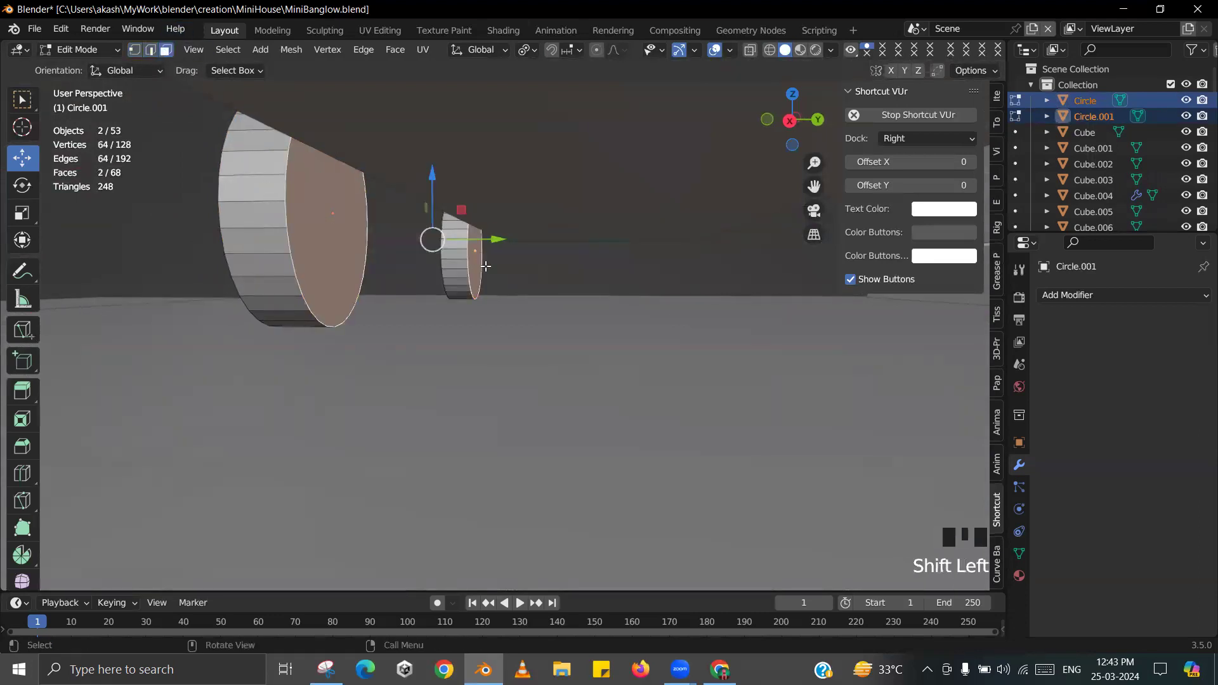
{"action": "middle_click_drag", "start_coordinate": [473, 249], "coordinate": [479, 274]}
{"action": "middle_click_drag", "start_coordinate": [567, 295], "coordinate": [571, 291]}
{"action": "key", "text": "e"}
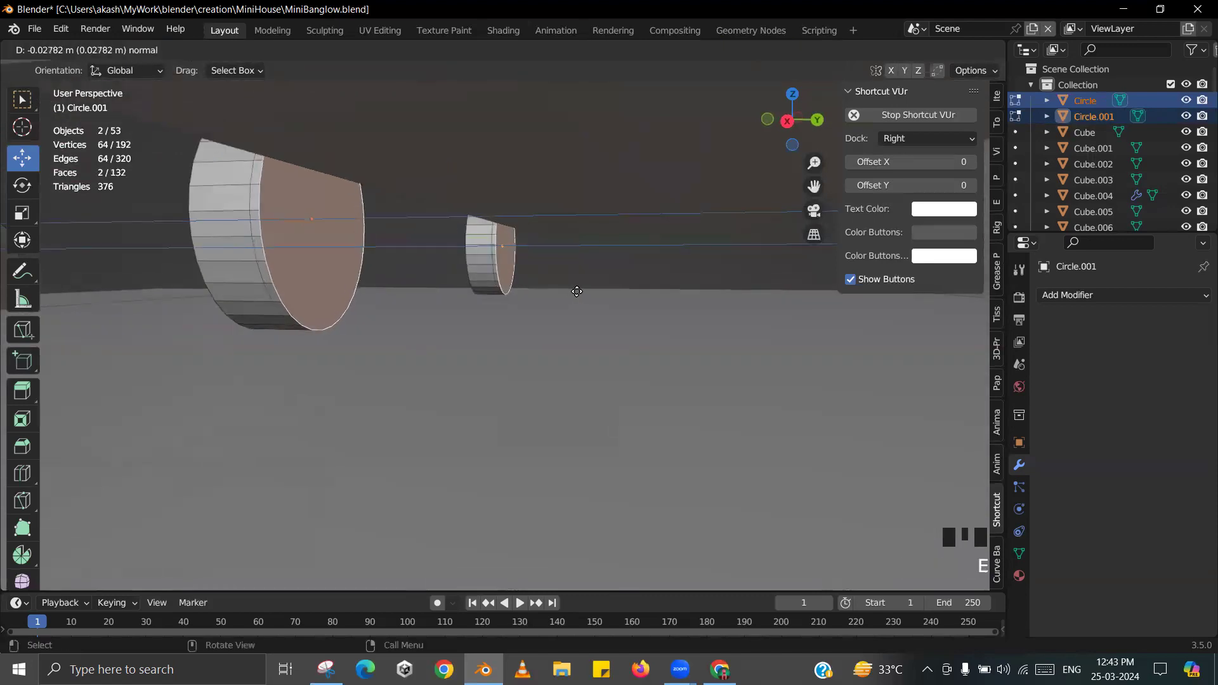
{"action": "left_click", "coordinate": [577, 288]}
{"action": "key", "text": "s"}
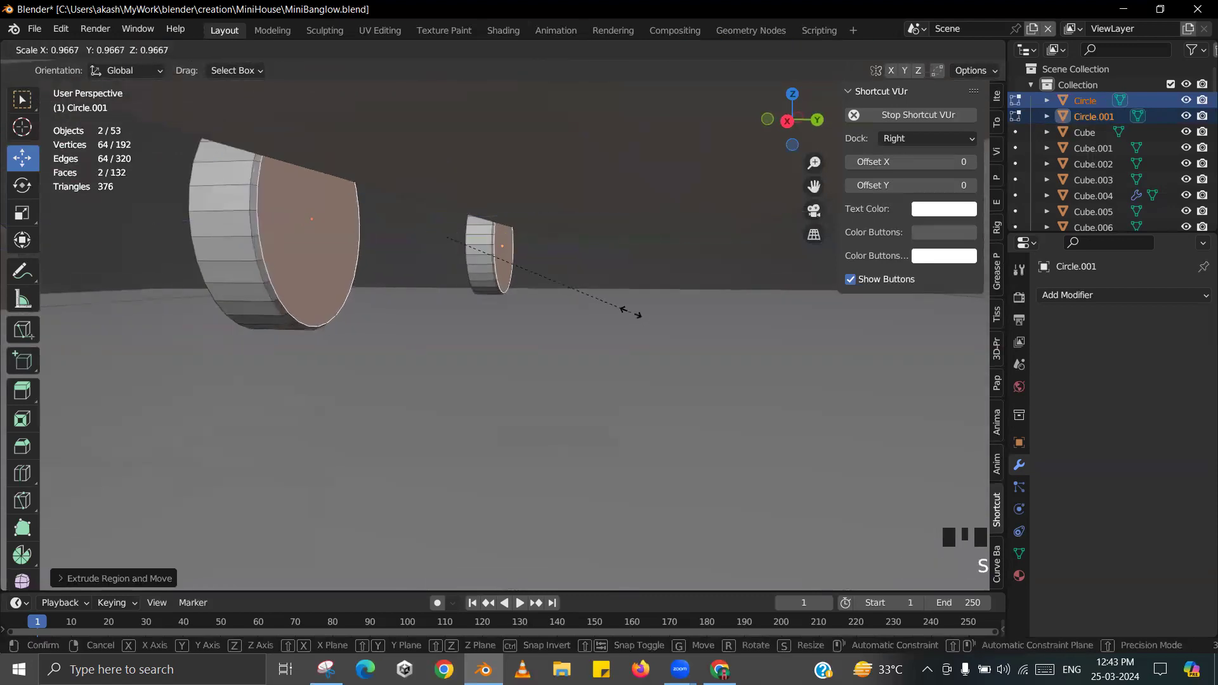
{"action": "left_click", "coordinate": [631, 311]}
{"action": "mouse_move", "coordinate": [630, 310]}
{"action": "middle_mouse_down"}
{"action": "mouse_move", "coordinate": [688, 298]}
{"action": "mouse_move", "coordinate": [659, 289]}
{"action": "mouse_move", "coordinate": [603, 306]}
{"action": "mouse_move", "coordinate": [618, 309]}
{"action": "middle_mouse_up"}
{"action": "key", "text": "s"}
{"action": "left_click", "coordinate": [631, 305]}
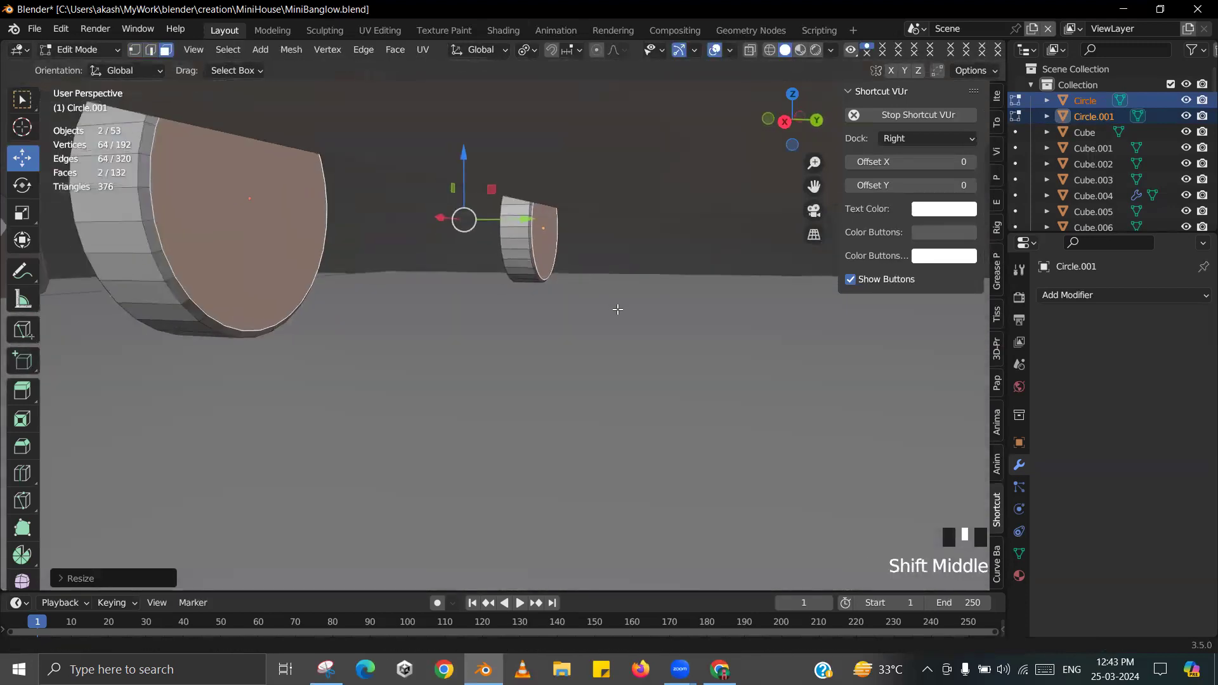
- Extrude the tapered end faces, scale them to about 0.94, extrude them once more and return to Object Mode
{"action": "key", "text": "e"}
{"action": "key", "text": "s"}
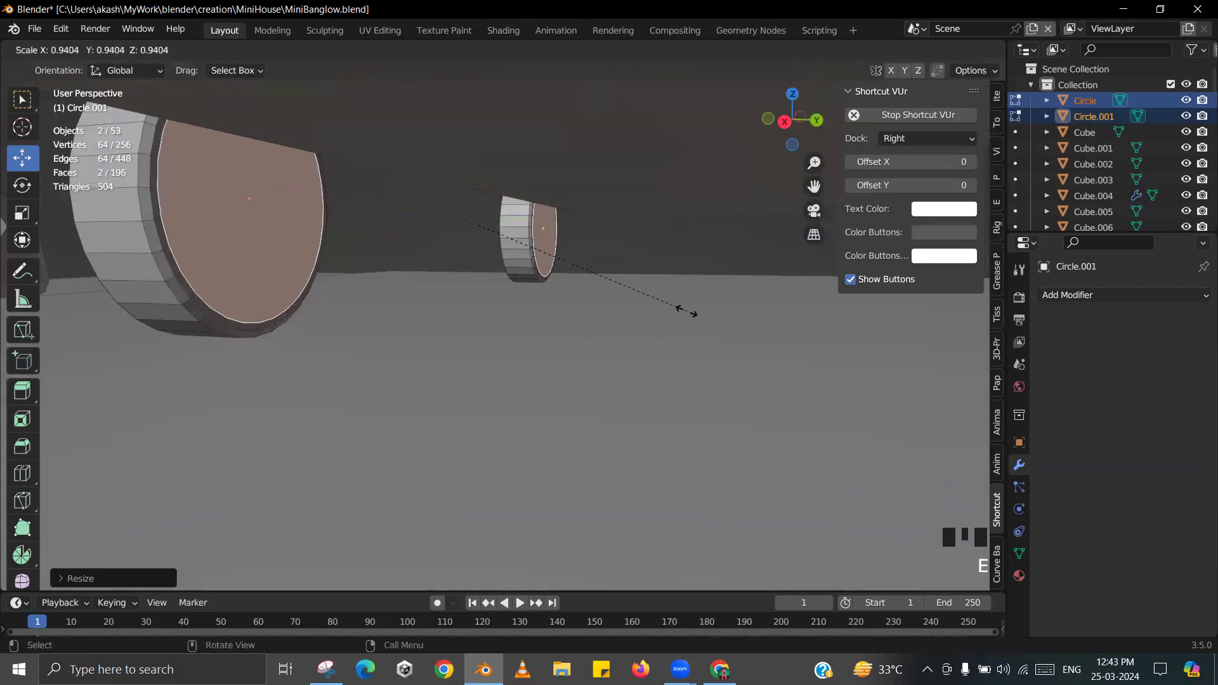
{"action": "left_click", "coordinate": [686, 311]}
{"action": "key", "text": "e"}
{"action": "left_click", "coordinate": [685, 311]}
{"action": "key", "text": "Tab"}
- Rotate both wheels 180° about the Z axis and save the file
{"action": "middle_click_drag", "start_coordinate": [685, 310], "coordinate": [700, 280]}
{"action": "middle_click_drag", "start_coordinate": [650, 280], "coordinate": [464, 149]}
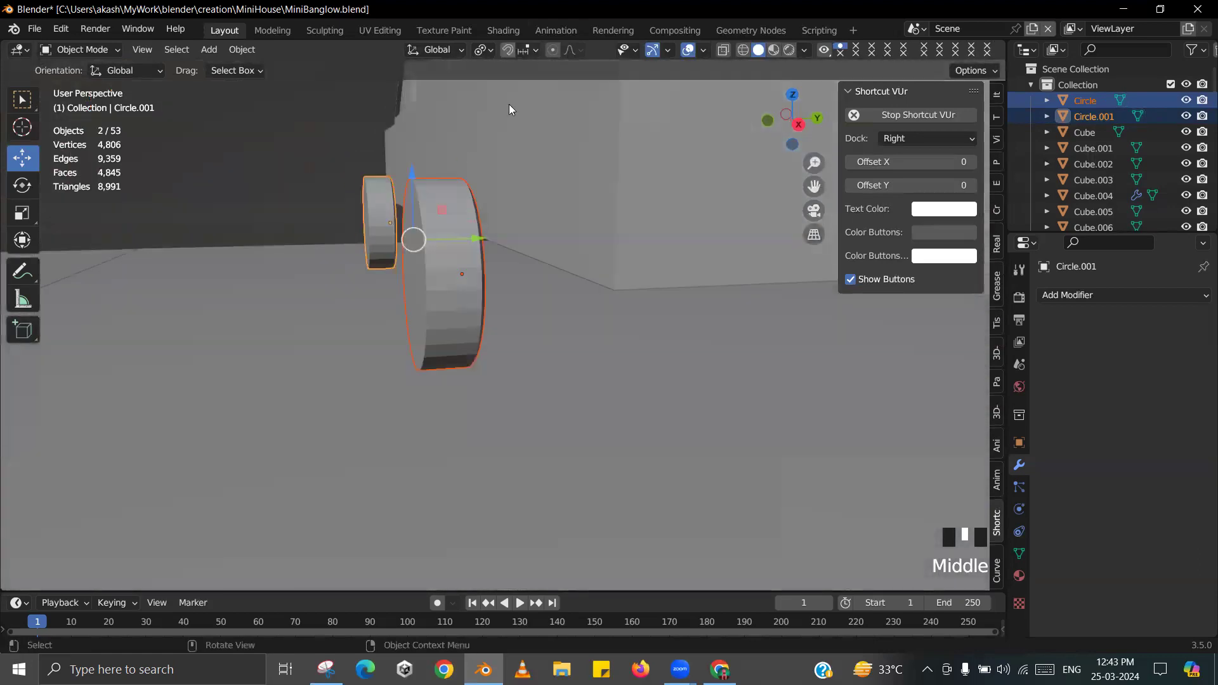
{"action": "type", "text": "rz180"}
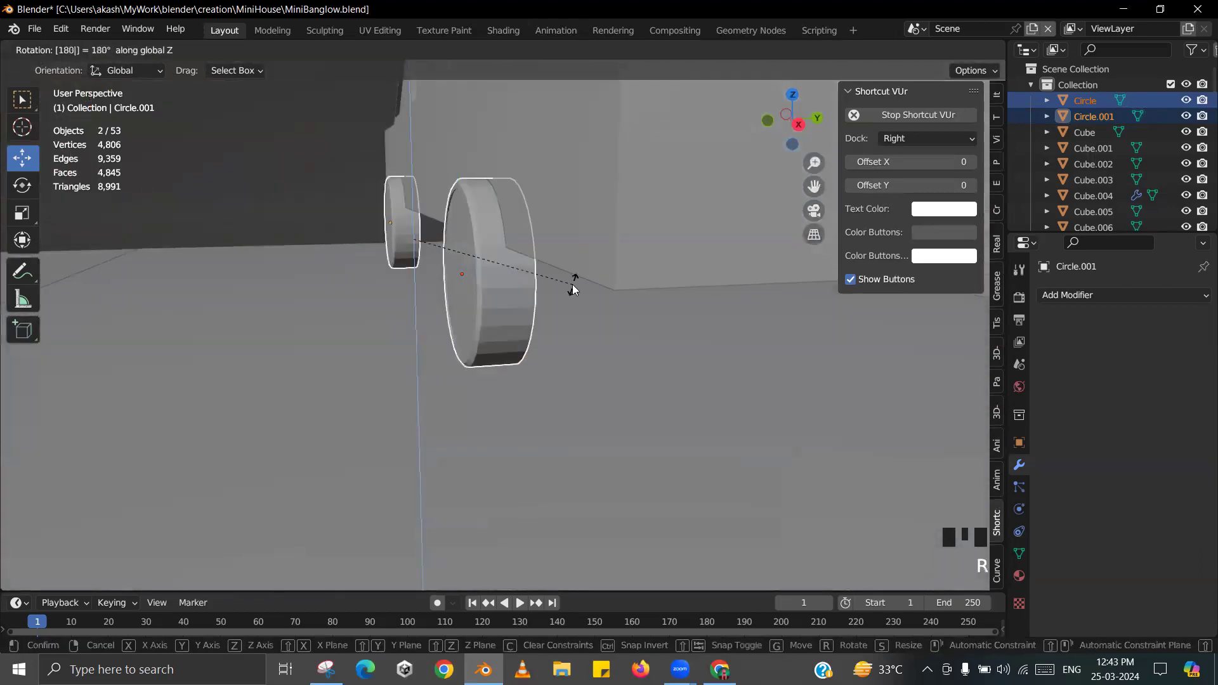
{"action": "key", "text": "Return"}
{"action": "middle_click_drag", "start_coordinate": [529, 276], "coordinate": [612, 284]}
{"action": "key", "text": "ctrl+s"}
- Move both wheels along the Y axis to adjust their position against the car's side
{"action": "left_click", "coordinate": [545, 236]}
{"action": "middle_click_drag", "start_coordinate": [546, 235], "coordinate": [511, 283], "text": "shift"}
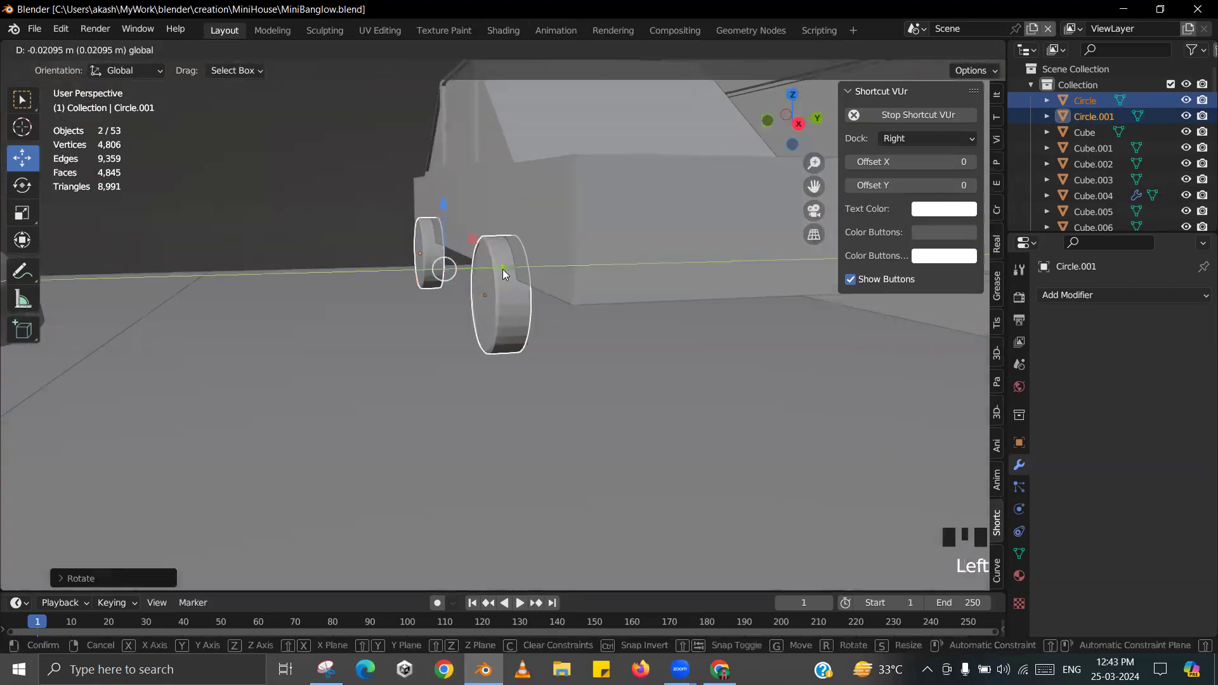
{"action": "left_click", "coordinate": [564, 223]}
- Duplicate the front wheel in place and scale the copy along the Y axis so it spans the car's width
{"action": "middle_click_drag", "start_coordinate": [564, 223], "coordinate": [576, 313]}
{"action": "left_click", "coordinate": [542, 307]}
{"action": "key", "text": "shift+d"}
{"action": "right_click", "coordinate": [576, 313]}
{"action": "key", "text": "s"}
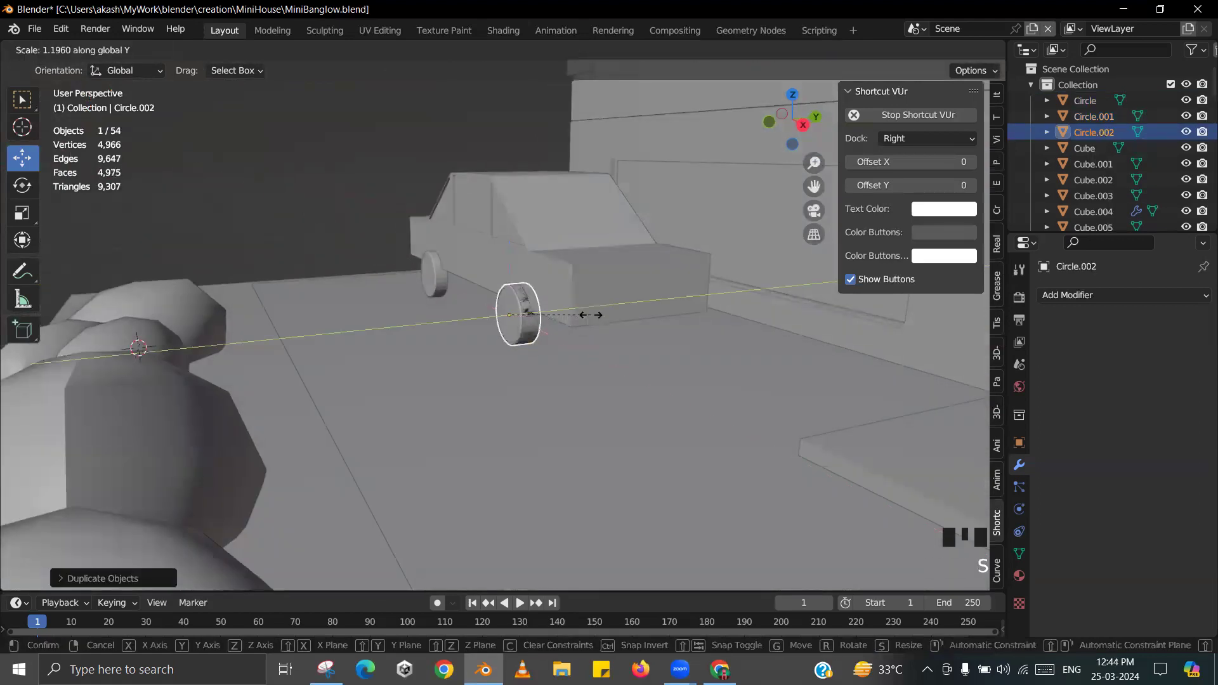
{"action": "left_click", "coordinate": [699, 350]}
- Subtract the stretched wheel copy from the car body with a Boolean Difference, apply it and delete the cutter object
{"action": "left_click", "coordinate": [628, 271], "text": "shift"}
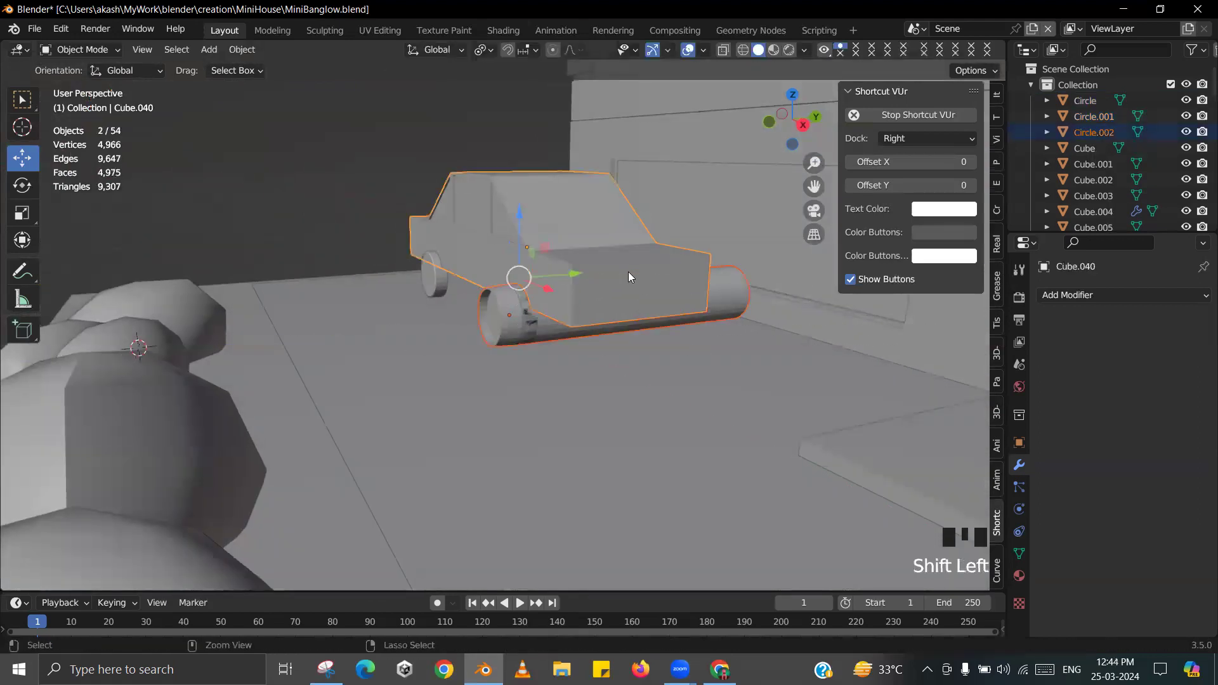
{"action": "key", "text": "ctrl+KP_Subtract"}
{"action": "key", "text": "ctrl+a"}
{"action": "scroll", "coordinate": [681, 322], "scroll_direction": "up", "scroll_amount": 4}
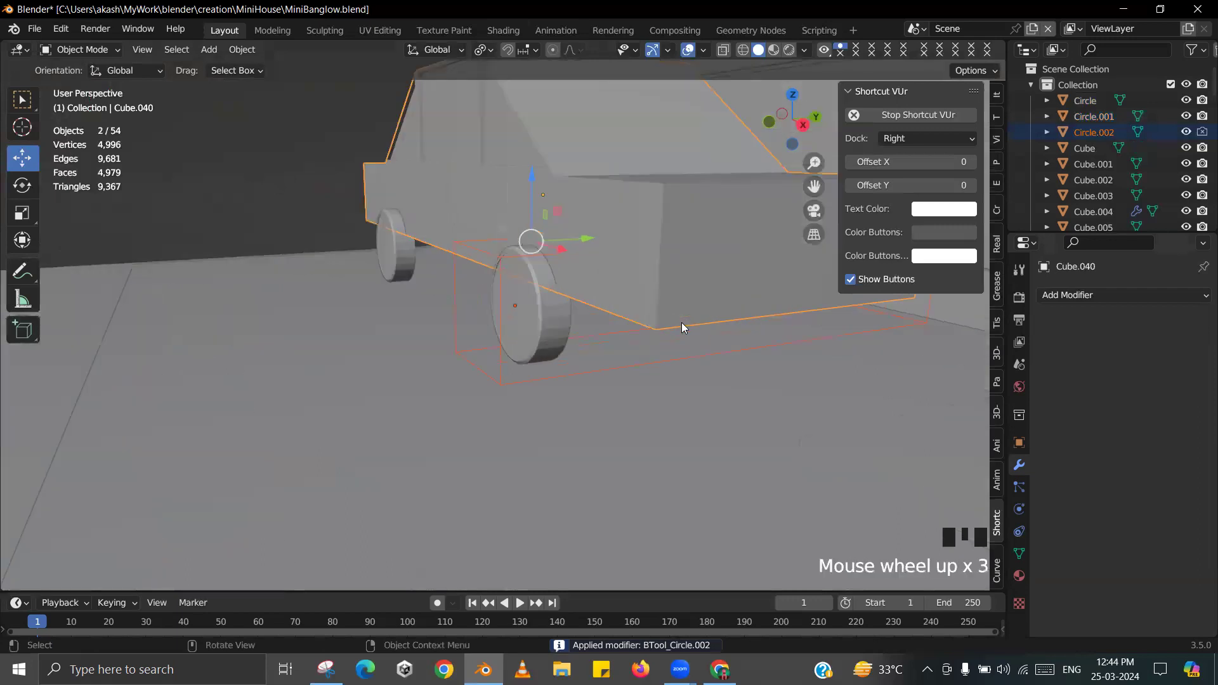
{"action": "left_click", "coordinate": [497, 363]}
{"action": "left_click", "coordinate": [497, 366], "text": "alt"}
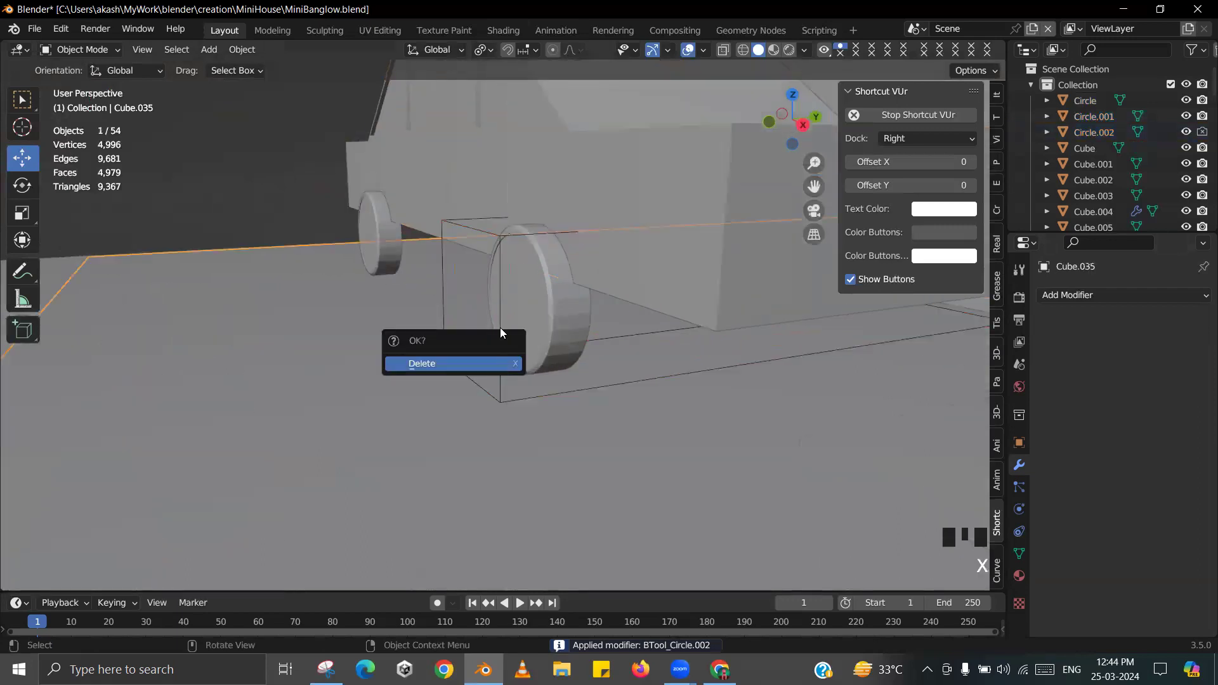
{"action": "left_click", "coordinate": [443, 279]}
{"action": "key", "text": "Delete"}
- Hide the front wheel and open the car body in Edit Mode
{"action": "left_click", "coordinate": [576, 293]}
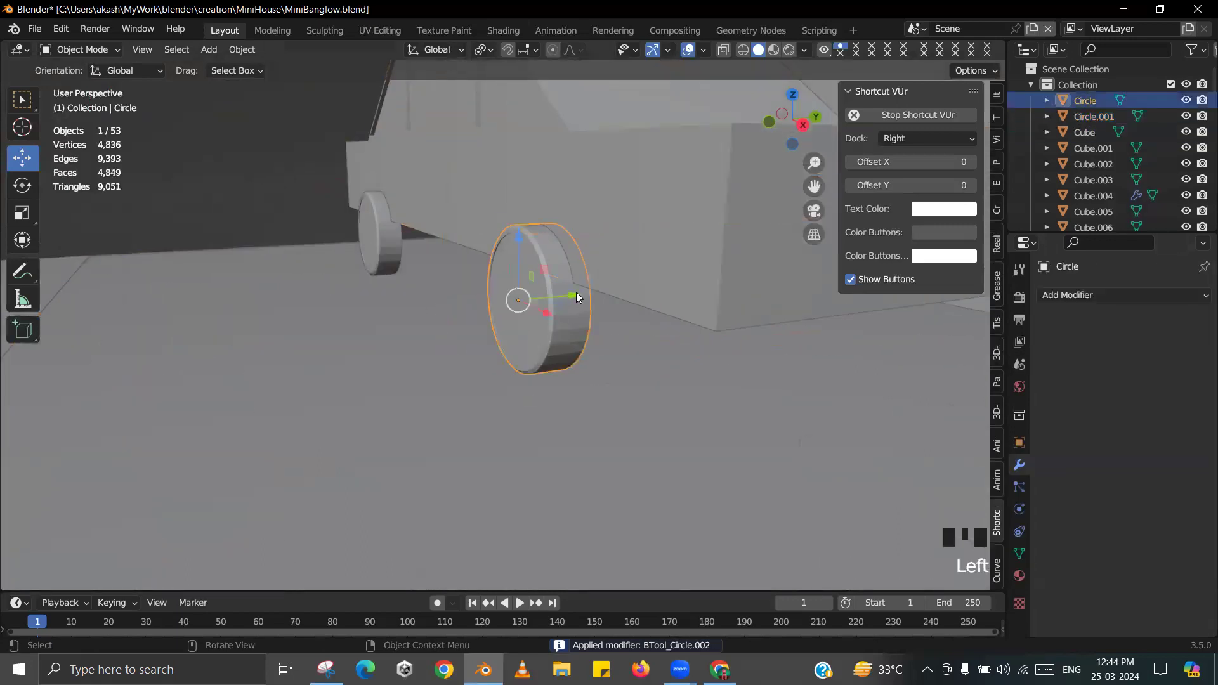
{"action": "key", "text": "h"}
{"action": "middle_click_drag", "start_coordinate": [579, 292], "coordinate": [652, 285]}
{"action": "left_click", "coordinate": [674, 219]}
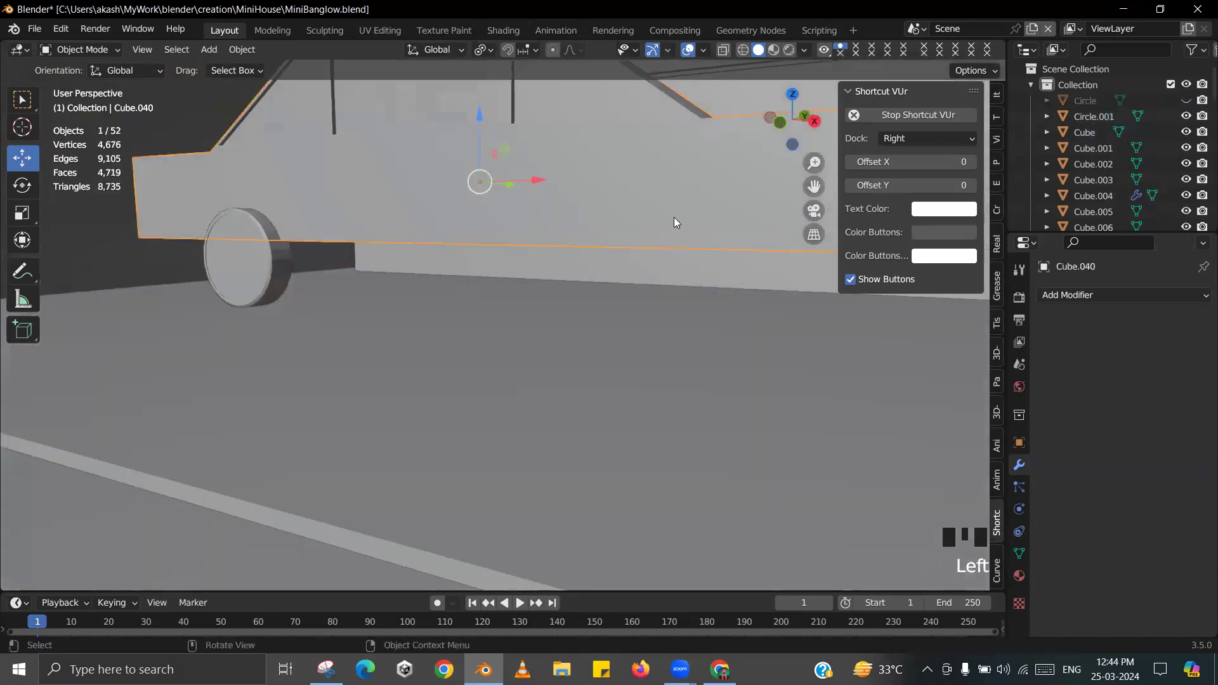
{"action": "key", "text": "Tab"}
- Delete the three unwanted faces at the car body's front wheel cutout to open up the arches
{"action": "middle_click_drag", "start_coordinate": [627, 197], "coordinate": [501, 273], "text": "shift"}
{"action": "scroll", "coordinate": [419, 256], "scroll_direction": "up", "scroll_amount": 4}
{"action": "left_click", "coordinate": [409, 256]}
{"action": "left_click", "coordinate": [633, 242], "text": "shift"}
{"action": "middle_click_drag", "start_coordinate": [633, 242], "coordinate": [628, 248]}
{"action": "left_click", "coordinate": [628, 248], "text": "shift"}
{"action": "key", "text": "x"}
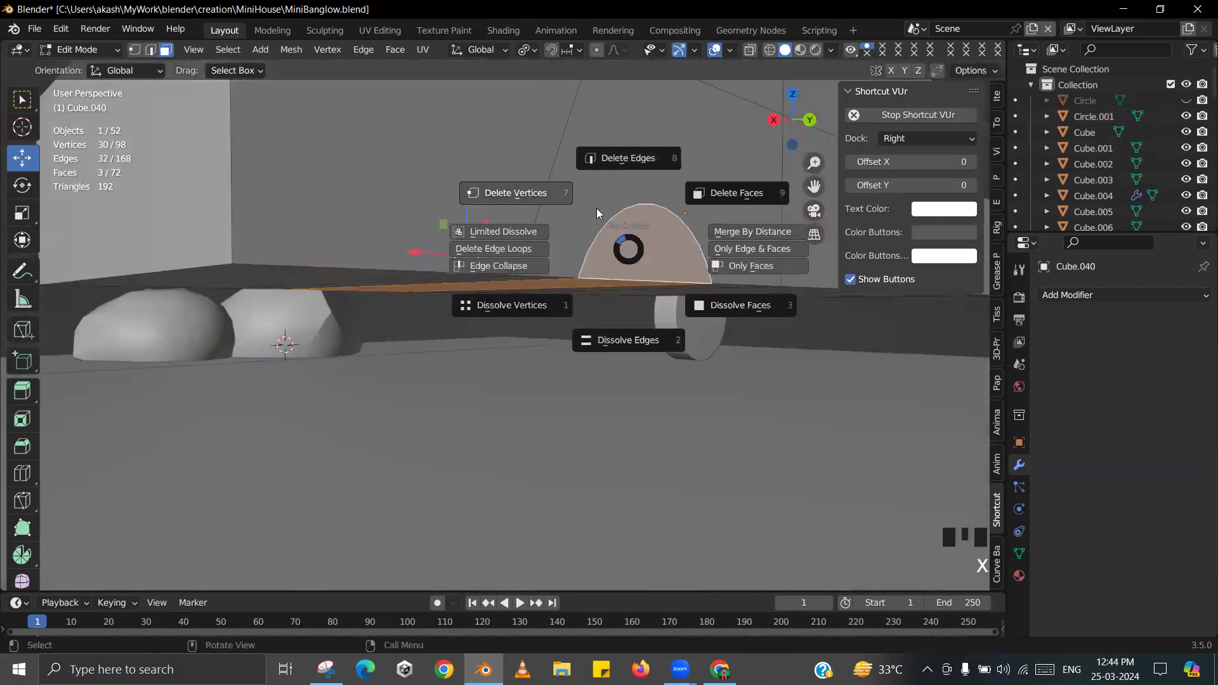
{"action": "left_click", "coordinate": [691, 179]}
{"action": "middle_click_drag", "start_coordinate": [599, 185], "coordinate": [608, 317]}
{"action": "key", "text": "Tab"}
{"action": "key", "text": "Tab"}
{"action": "scroll", "coordinate": [608, 316], "scroll_direction": "up", "scroll_amount": 2}
{"action": "scroll", "coordinate": [608, 317], "scroll_direction": "down", "scroll_amount": 3}
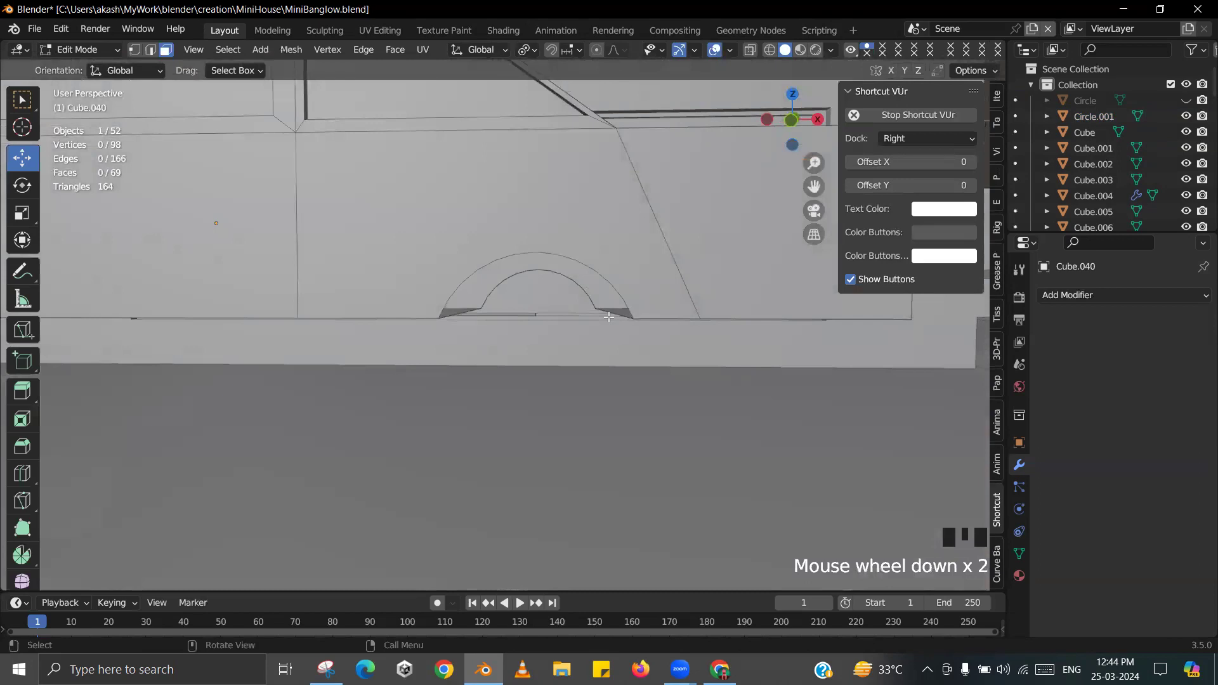
- Return to Object Mode and unhide the front wheel
{"action": "key", "text": "alt+h"}
{"action": "scroll", "coordinate": [608, 317], "scroll_direction": "down", "scroll_amount": 2}
{"action": "middle_click_drag", "start_coordinate": [609, 317], "coordinate": [581, 318]}
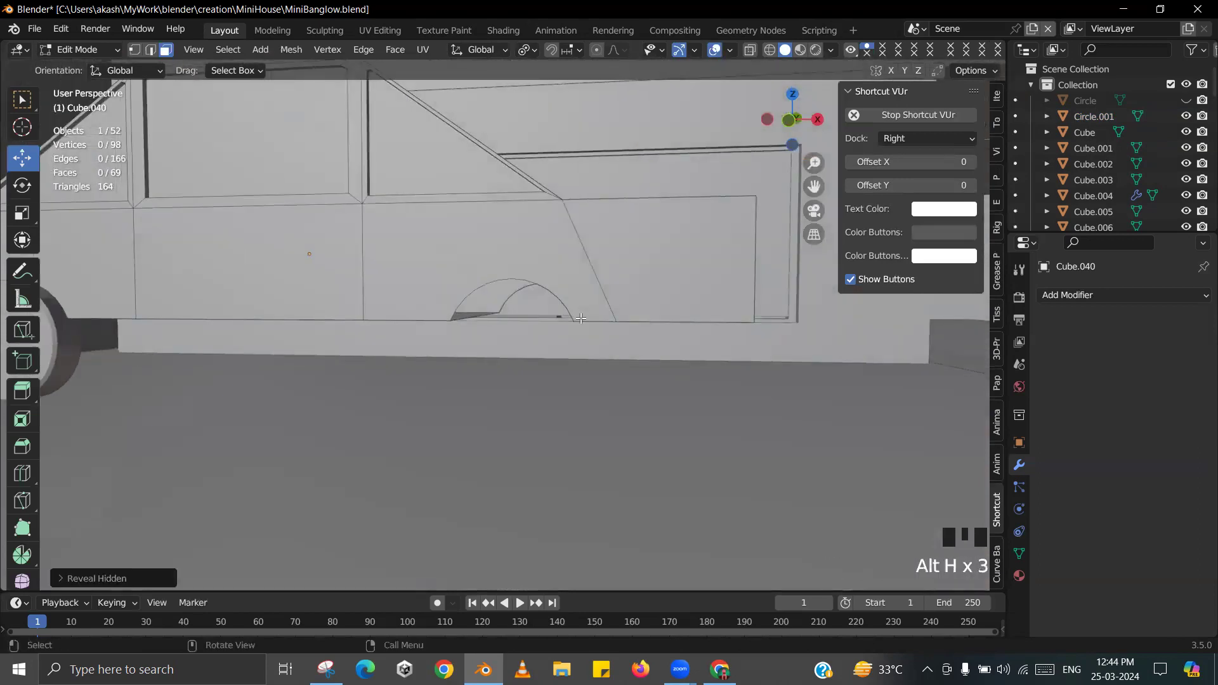
{"action": "key", "text": "KP_Divide"}
{"action": "key", "text": "KP_Divide"}
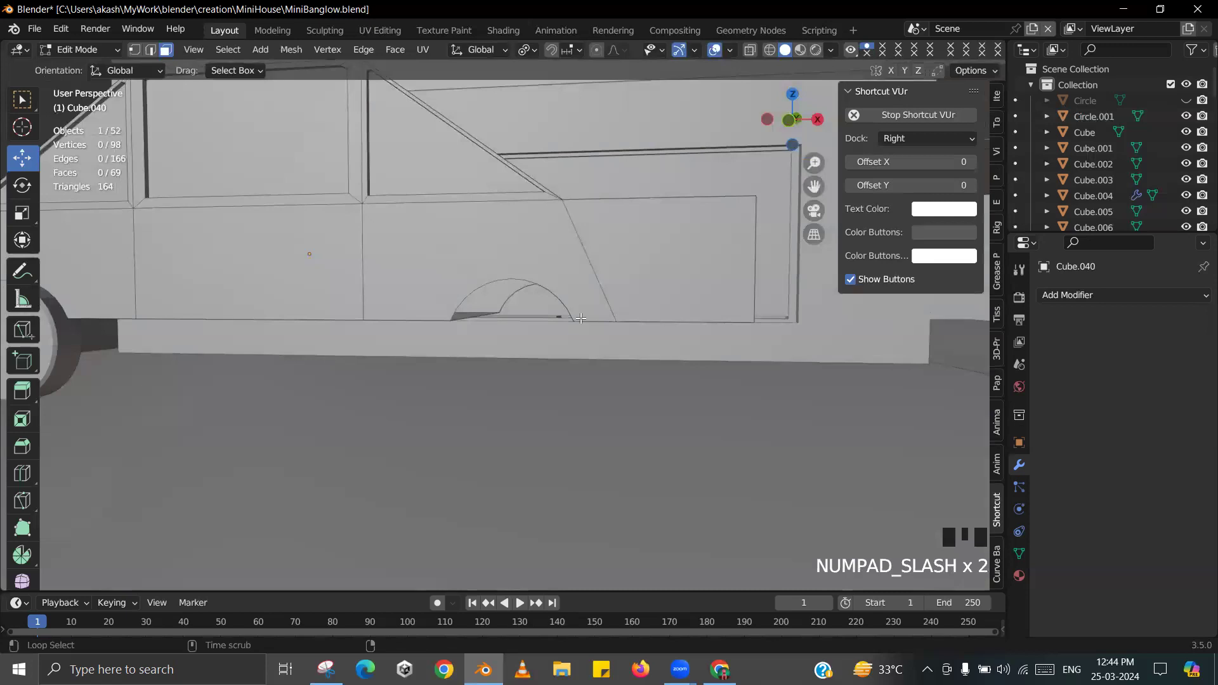
{"action": "middle_click_drag", "start_coordinate": [560, 349], "coordinate": [507, 361]}
{"action": "key", "text": "Tab"}
{"action": "key", "text": "Tab"}
{"action": "scroll", "coordinate": [571, 333], "scroll_direction": "up", "scroll_amount": 3}
{"action": "scroll", "coordinate": [507, 361], "scroll_direction": "down", "scroll_amount": 4}
{"action": "key", "text": "Tab"}
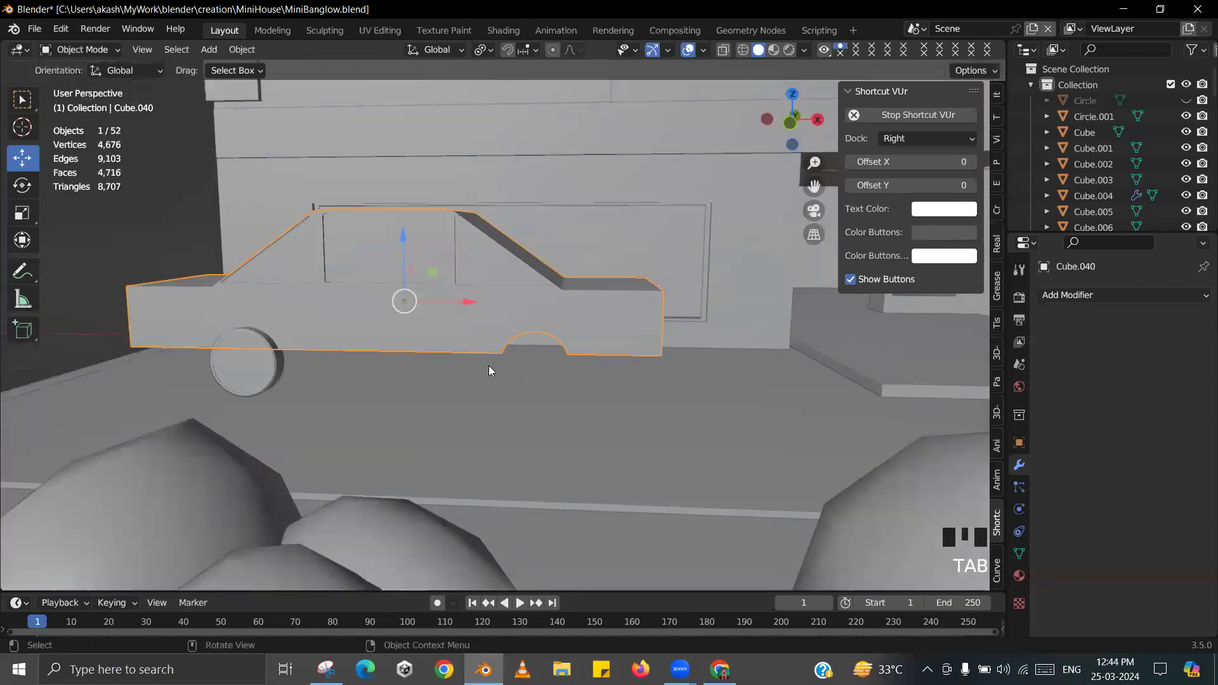
{"action": "key", "text": "alt+h"}
{"action": "middle_click_drag", "start_coordinate": [538, 425], "coordinate": [217, 183]}
{"action": "scroll", "coordinate": [407, 387], "scroll_direction": "up", "scroll_amount": 2}
- Scale the front wheel uniformly to fit its wheel arch
{"action": "left_click", "coordinate": [400, 398]}
{"action": "middle_click_drag", "start_coordinate": [400, 398], "coordinate": [668, 399]}
{"action": "scroll", "coordinate": [451, 367], "scroll_direction": "down", "scroll_amount": 1}
{"action": "scroll", "coordinate": [408, 404], "scroll_direction": "up", "scroll_amount": 3}
{"action": "scroll", "coordinate": [580, 403], "scroll_direction": "up", "scroll_amount": 3}
{"action": "key", "text": "s"}
{"action": "left_click", "coordinate": [790, 462]}
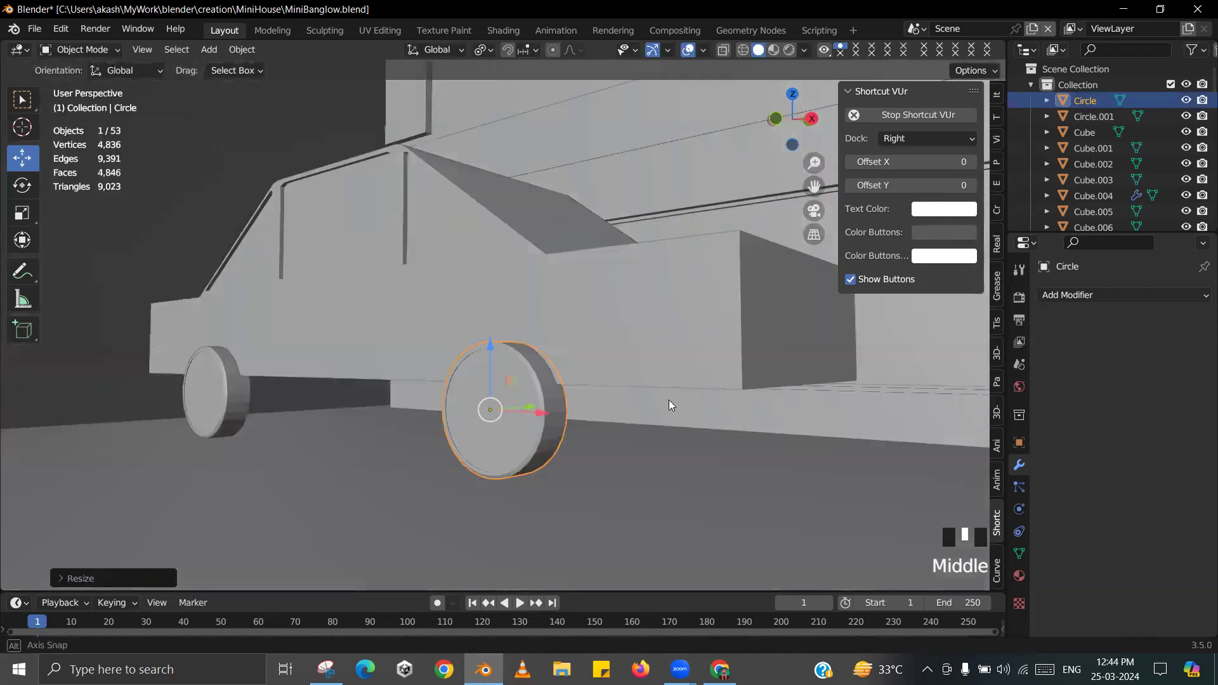
- Deselect the car parts and save the file
{"action": "left_click", "coordinate": [576, 375]}
{"action": "scroll", "coordinate": [574, 376], "scroll_direction": "down", "scroll_amount": 3}
{"action": "middle_click_drag", "start_coordinate": [575, 376], "coordinate": [532, 340]}
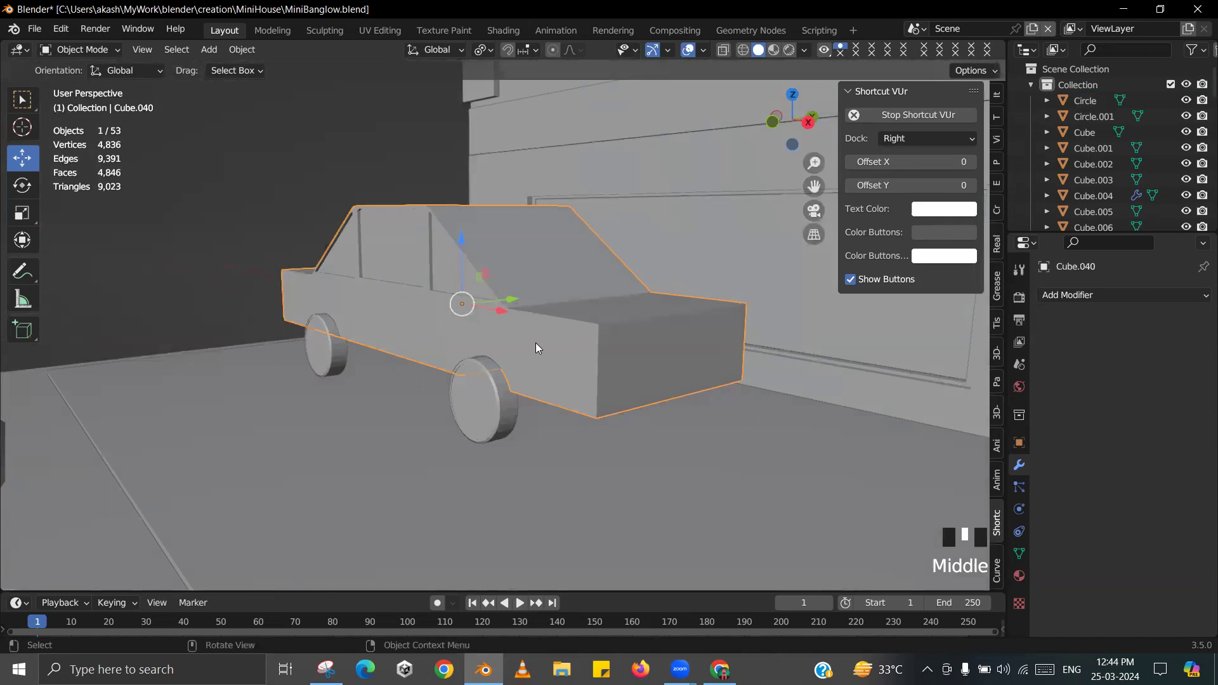
{"action": "left_click", "coordinate": [356, 185]}
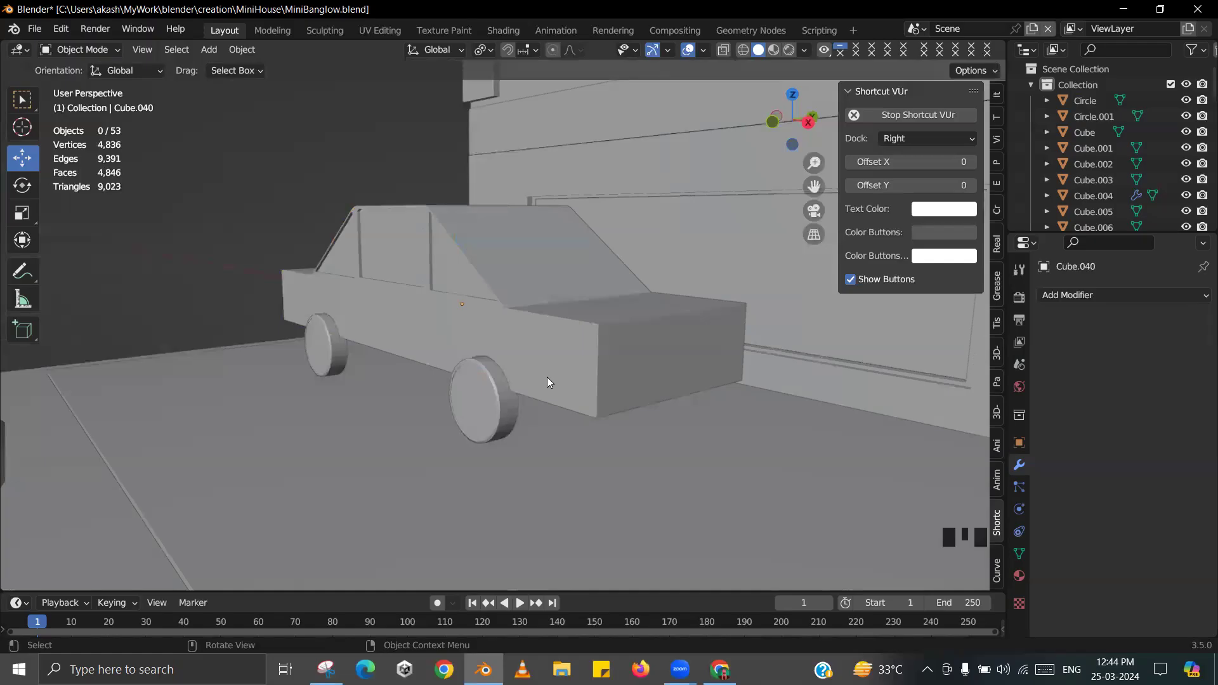
{"action": "key", "text": "ctrl+s"}
{"action": "left_click", "coordinate": [451, 323]}
- Duplicate the rear wheel in place and scale the copy along the Y axis across the car's width
{"action": "middle_click_drag", "start_coordinate": [406, 355], "coordinate": [535, 336], "text": "shift"}
{"action": "scroll", "coordinate": [534, 383], "scroll_direction": "up", "scroll_amount": 3}
{"action": "scroll", "coordinate": [446, 388], "scroll_direction": "up", "scroll_amount": 2}
{"action": "left_click", "coordinate": [445, 385]}
{"action": "key", "text": "KP_Decimal"}
{"action": "key", "text": "shift+d"}
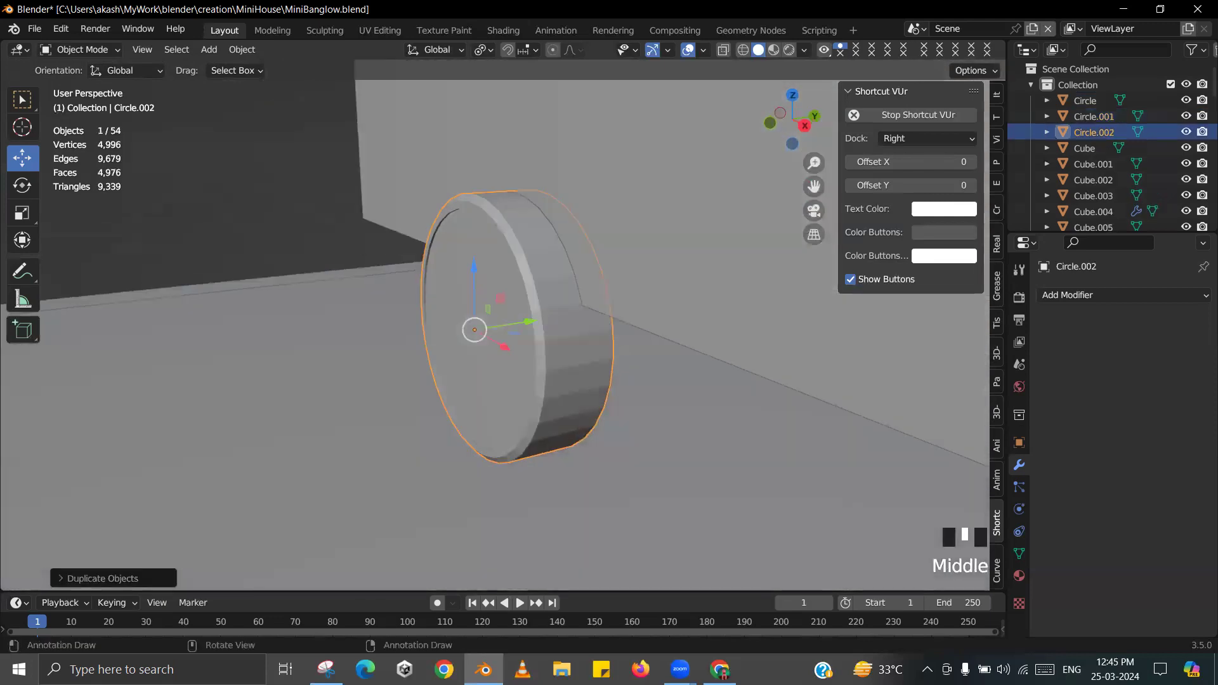
{"action": "key", "text": "s"}
{"action": "key", "text": "y"}
{"action": "left_click", "coordinate": [646, 336]}
- Cut the rear wheel arches with a Boolean Difference of the stretched copy, apply it and delete the cutter
{"action": "scroll", "coordinate": [645, 336], "scroll_direction": "down", "scroll_amount": 1}
{"action": "middle_click_drag", "start_coordinate": [645, 332], "coordinate": [880, 307]}
{"action": "scroll", "coordinate": [498, 283], "scroll_direction": "down", "scroll_amount": 2}
{"action": "middle_click_drag", "start_coordinate": [498, 283], "coordinate": [545, 312]}
{"action": "left_click", "coordinate": [617, 253], "text": "shift"}
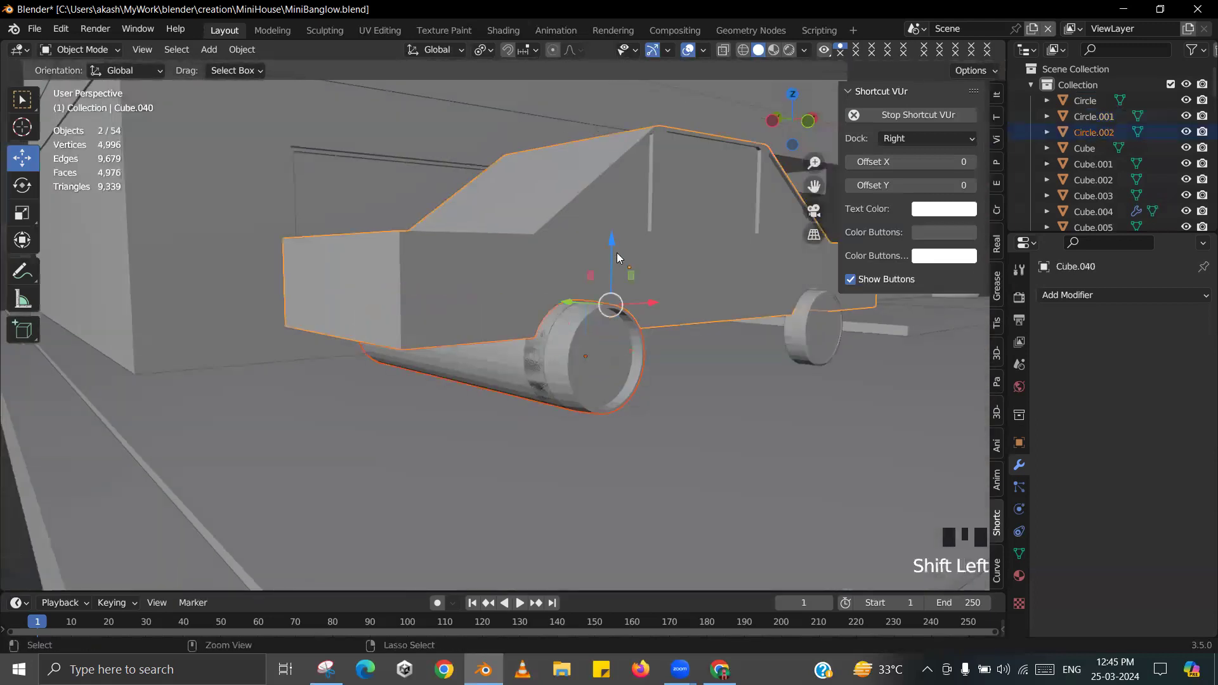
{"action": "key", "text": "ctrl+KP_Subtract"}
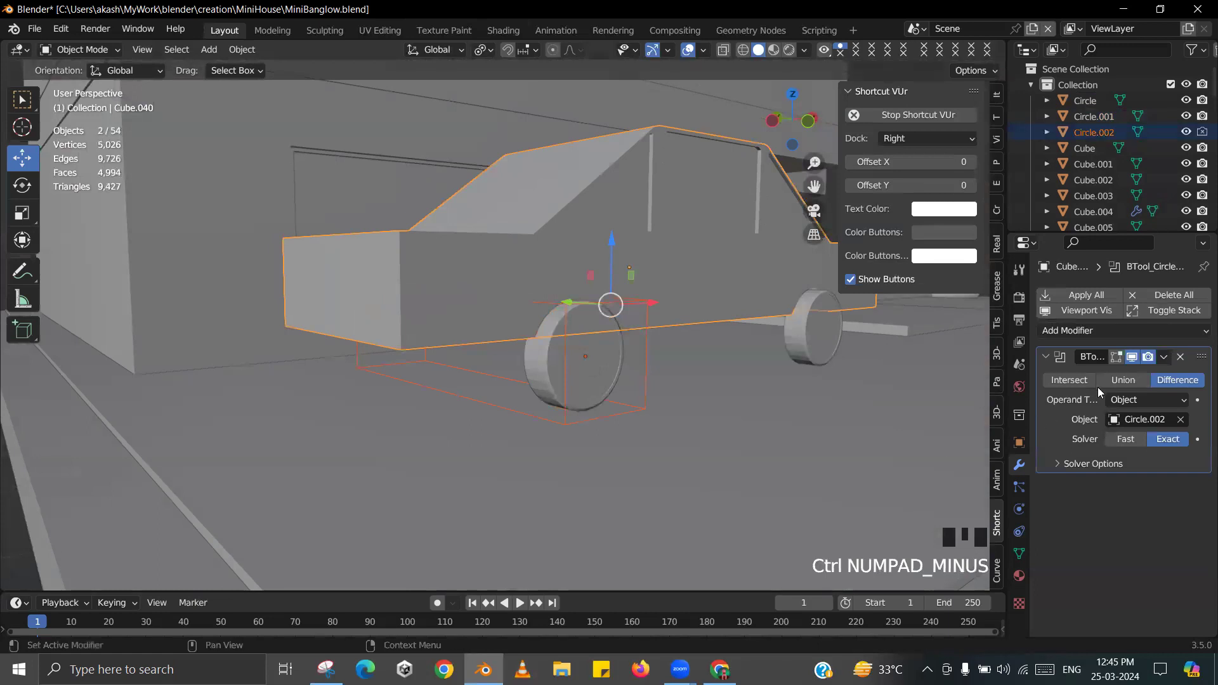
{"action": "key", "text": "ctrl+a"}
{"action": "left_click", "coordinate": [564, 391]}
{"action": "key", "text": "x"}
{"action": "left_click", "coordinate": [546, 385]}
- Select the three unwanted faces at the car body's rear wheel cutout, using Wireframe shading where needed, and delete them
{"action": "middle_click_drag", "start_coordinate": [547, 386], "coordinate": [370, 324]}
{"action": "left_click", "coordinate": [509, 311]}
{"action": "key", "text": "Tab"}
{"action": "left_click", "coordinate": [345, 327], "text": "shift"}
{"action": "middle_click_drag", "start_coordinate": [533, 335], "coordinate": [405, 356]}
{"action": "scroll", "coordinate": [611, 317], "scroll_direction": "up", "scroll_amount": 2}
{"action": "key", "text": "z"}
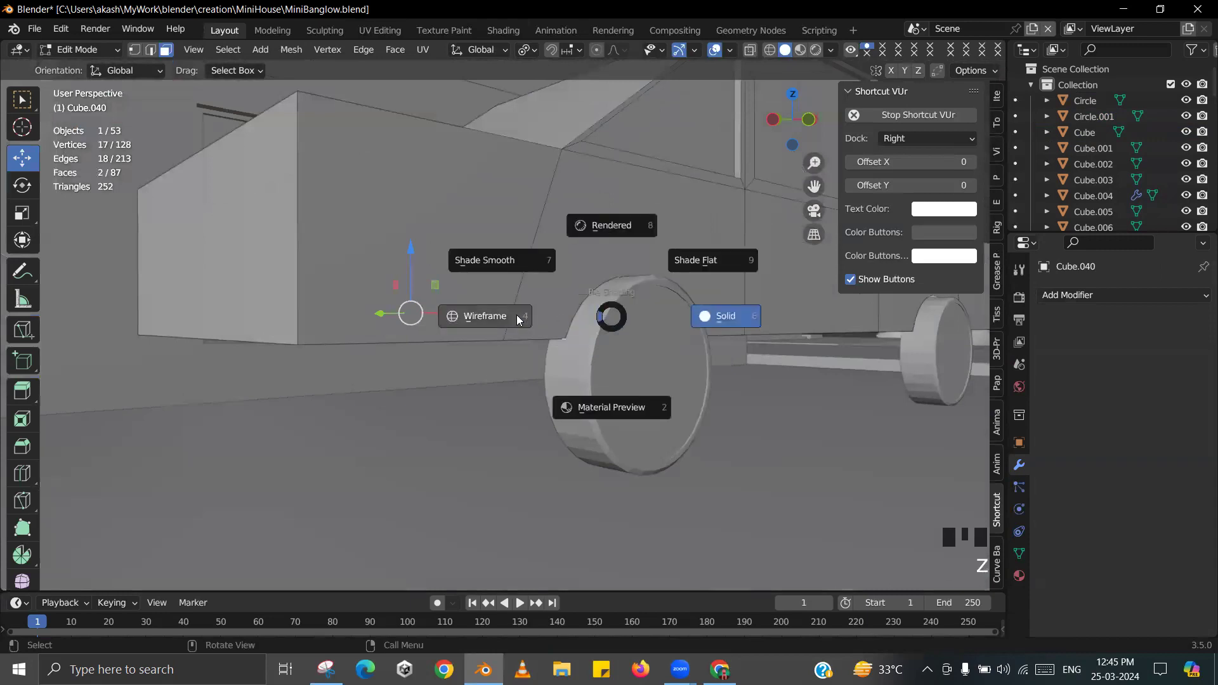
{"action": "left_click", "coordinate": [518, 319]}
{"action": "left_click", "coordinate": [622, 314], "text": "shift"}
{"action": "key", "text": "z"}
{"action": "key", "text": "z"}
{"action": "left_click", "coordinate": [715, 315]}
{"action": "key", "text": "x"}
{"action": "left_click", "coordinate": [721, 291]}
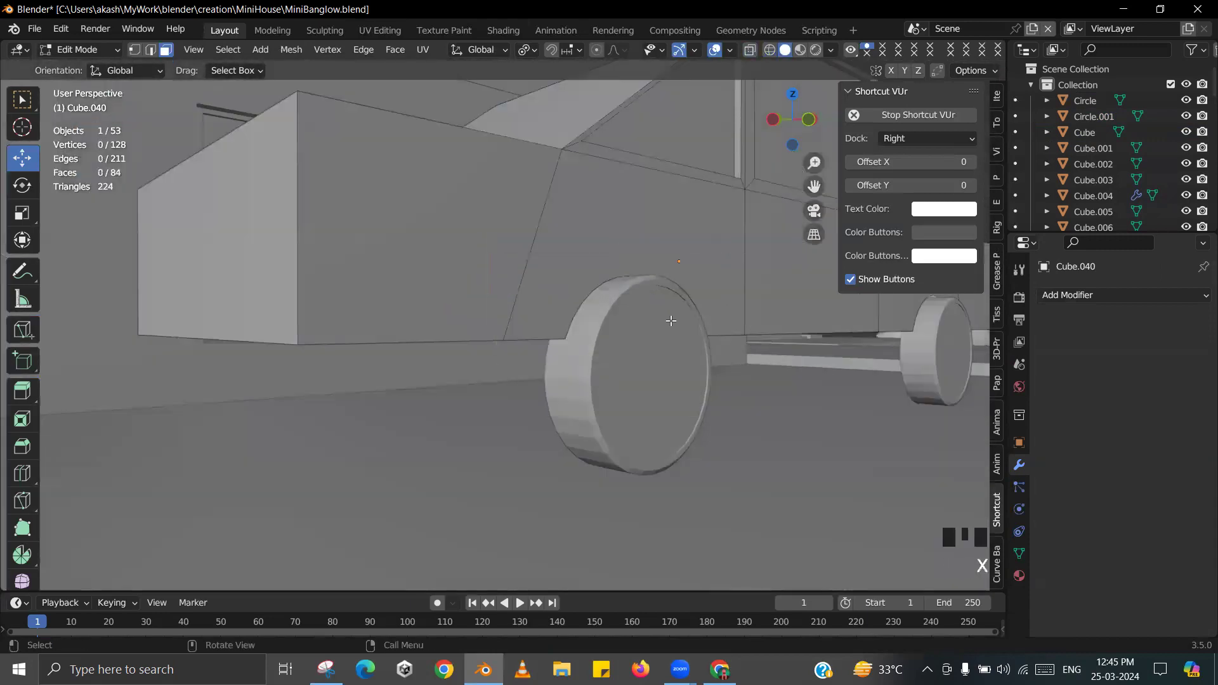
- Leave Edit Mode and save the file with the finished rear wheel arches
{"action": "key", "text": "Tab"}
{"action": "left_click", "coordinate": [628, 288]}
{"action": "scroll", "coordinate": [634, 295], "scroll_direction": "down", "scroll_amount": 1}
{"action": "key", "text": "ctrl+s"}
{"action": "left_click", "coordinate": [579, 282]}
{"action": "key", "text": "ctrl+s"}
{"action": "left_click", "coordinate": [531, 252]}
- Open the car body for editing, switch from face to edge selection at its rear end and leave Edit Mode
{"action": "scroll", "coordinate": [559, 356], "scroll_direction": "down", "scroll_amount": 2}
{"action": "middle_click_drag", "start_coordinate": [559, 355], "coordinate": [454, 407]}
{"action": "scroll", "coordinate": [317, 244], "scroll_direction": "down", "scroll_amount": 4}
{"action": "middle_click_drag", "start_coordinate": [484, 362], "coordinate": [451, 416], "text": "shift"}
{"action": "scroll", "coordinate": [511, 409], "scroll_direction": "up", "scroll_amount": 2}
{"action": "left_click", "coordinate": [615, 380]}
{"action": "key", "text": "Tab"}
{"action": "left_click", "coordinate": [463, 408]}
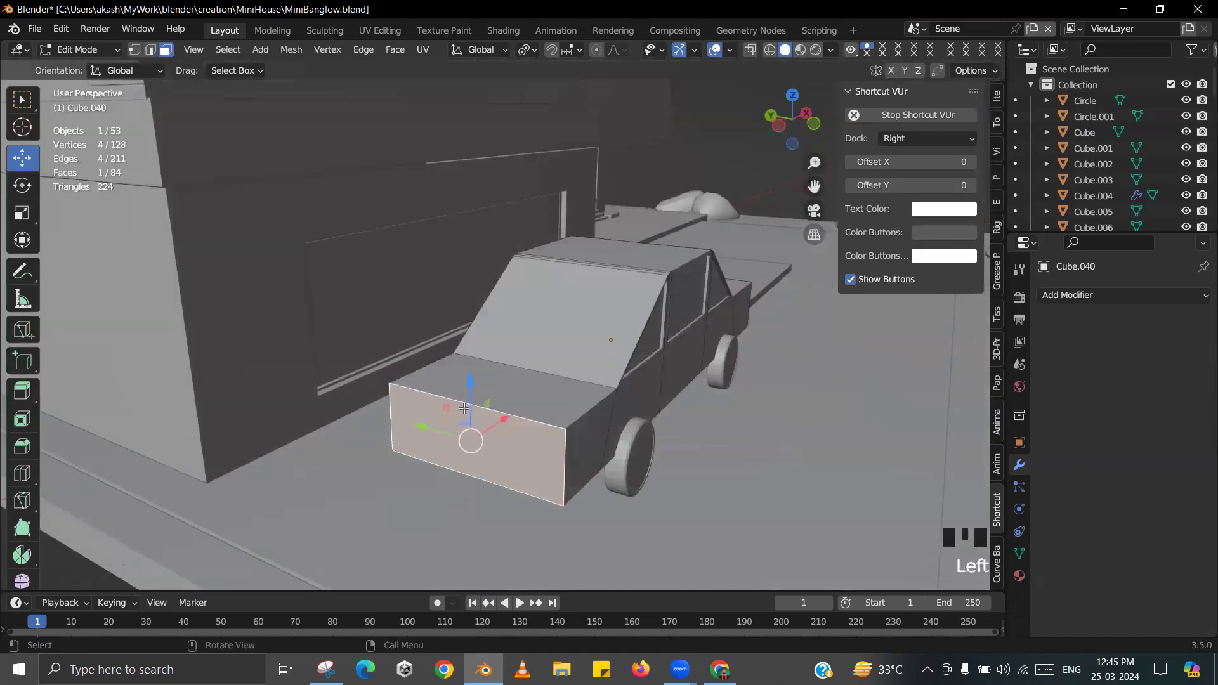
{"action": "left_click", "coordinate": [152, 49]}
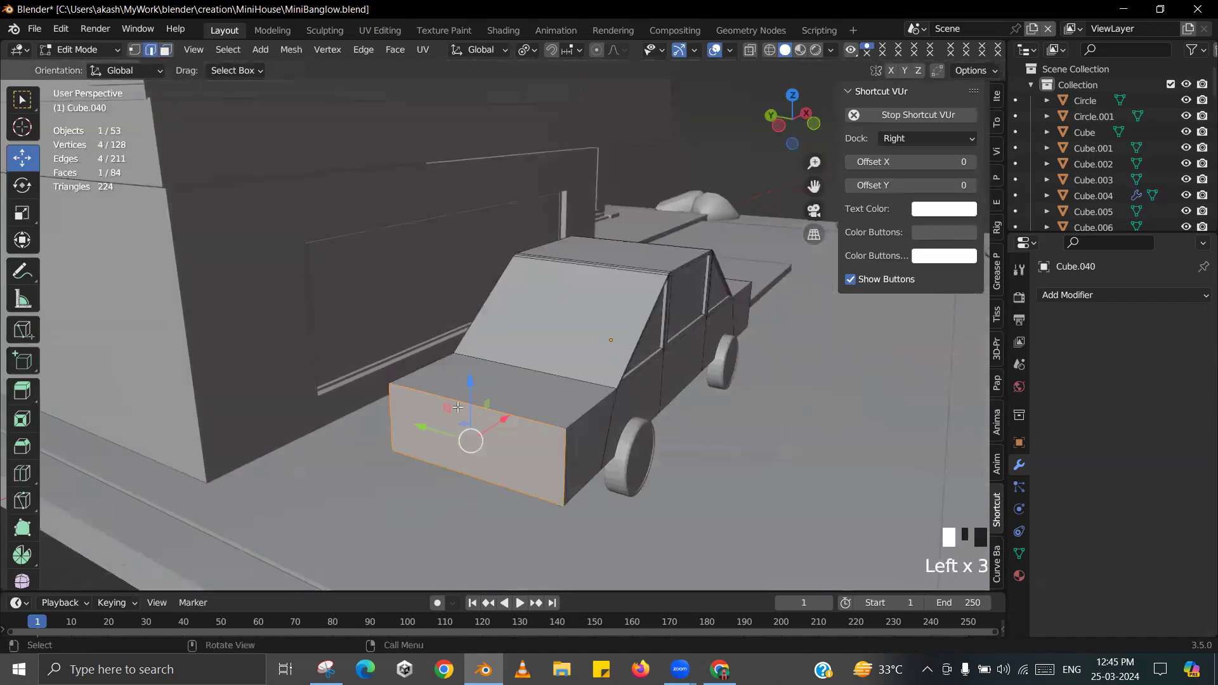
{"action": "left_click", "coordinate": [466, 348]}
{"action": "key", "text": "Tab"}
- Move the top front edge of the car's hood slightly down along the Z axis
{"action": "middle_click_drag", "start_coordinate": [484, 374], "coordinate": [508, 427]}
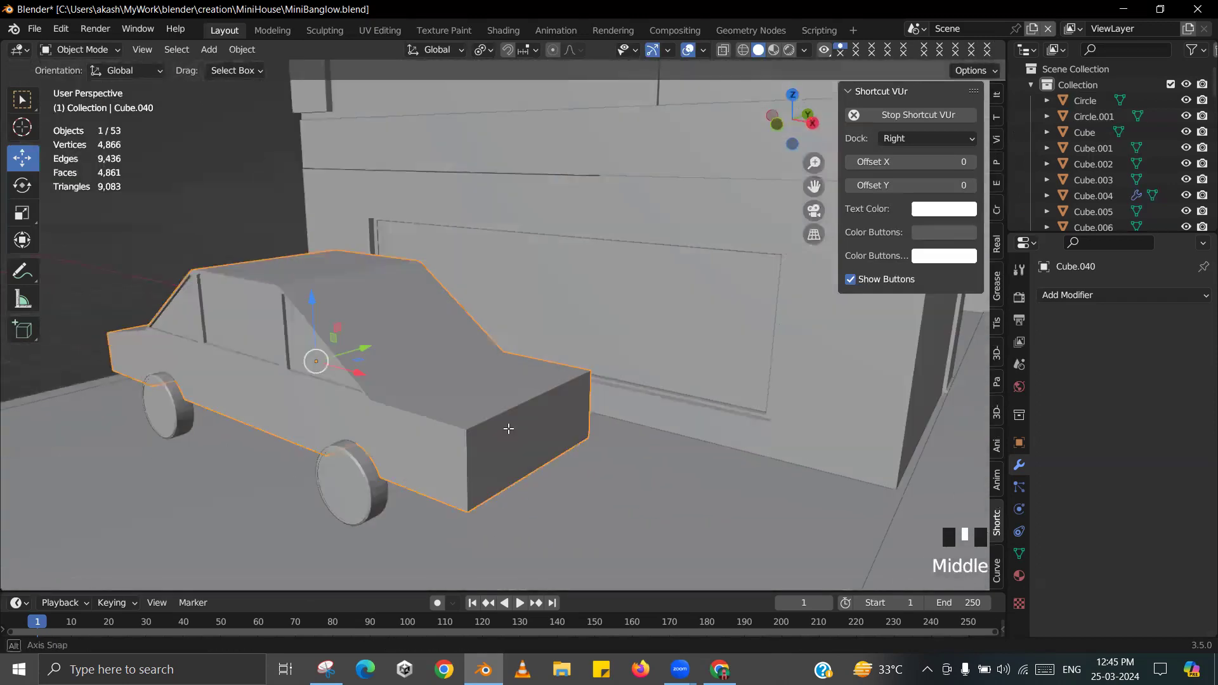
{"action": "key", "text": "Tab"}
{"action": "left_click_drag", "start_coordinate": [533, 341], "coordinate": [533, 349]}
{"action": "middle_click_drag", "start_coordinate": [550, 413], "coordinate": [563, 404]}
{"action": "scroll", "coordinate": [563, 405], "scroll_direction": "up", "scroll_amount": 4}
{"action": "middle_click_drag", "start_coordinate": [444, 505], "coordinate": [447, 464], "text": "shift"}
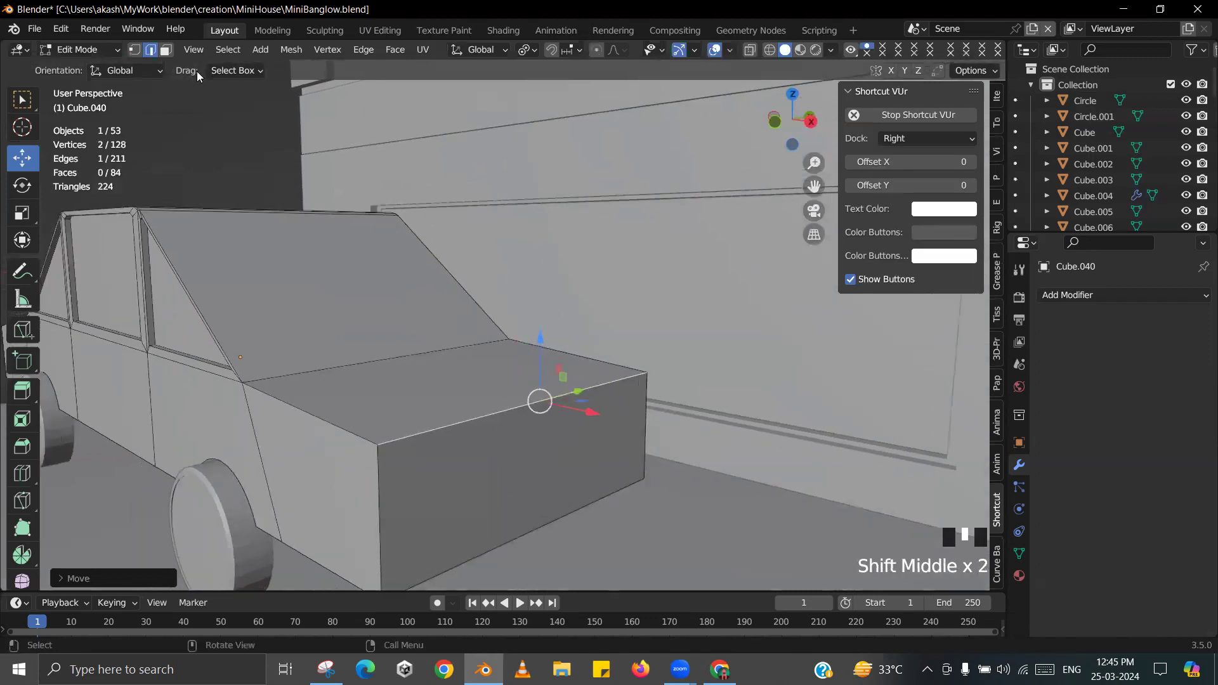
- Switch to face selection and add two evenly spaced lengthwise loop cuts around the car body through its front face
{"action": "left_click", "coordinate": [165, 50]}
{"action": "key", "text": "Tab"}
{"action": "left_click", "coordinate": [450, 449]}
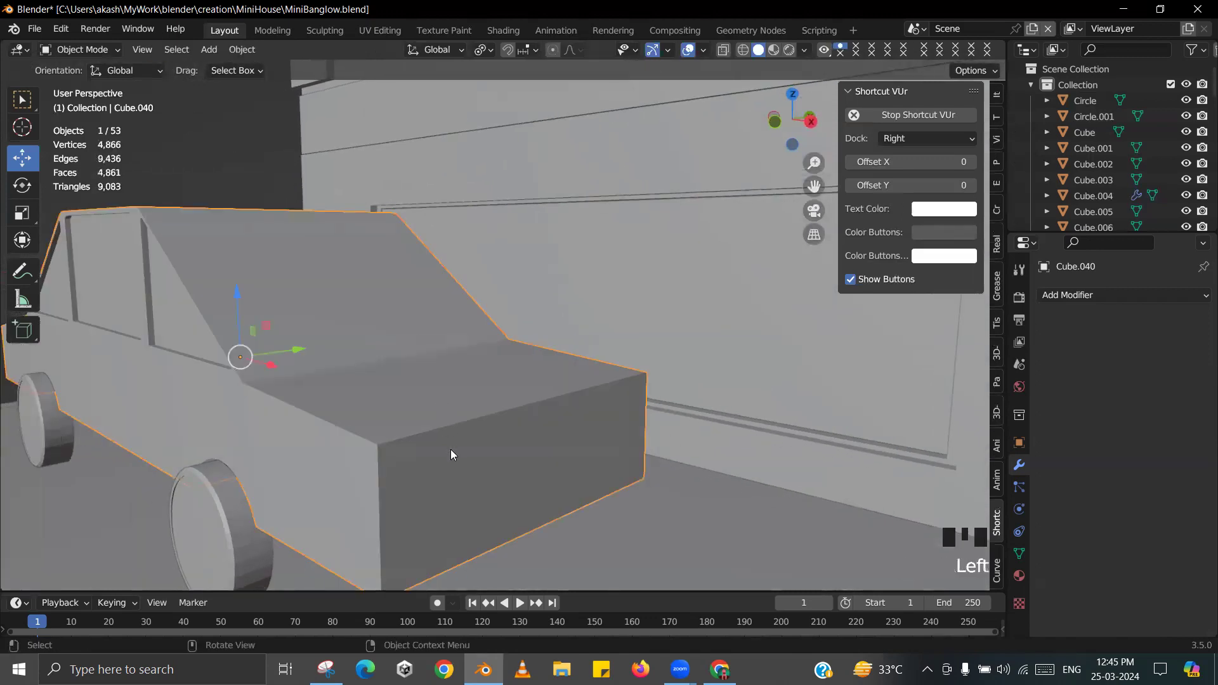
{"action": "key", "text": "Tab"}
{"action": "left_click", "coordinate": [453, 444]}
{"action": "scroll", "coordinate": [533, 438], "scroll_direction": "down", "scroll_amount": 3}
{"action": "scroll", "coordinate": [502, 447], "scroll_direction": "up", "scroll_amount": 2}
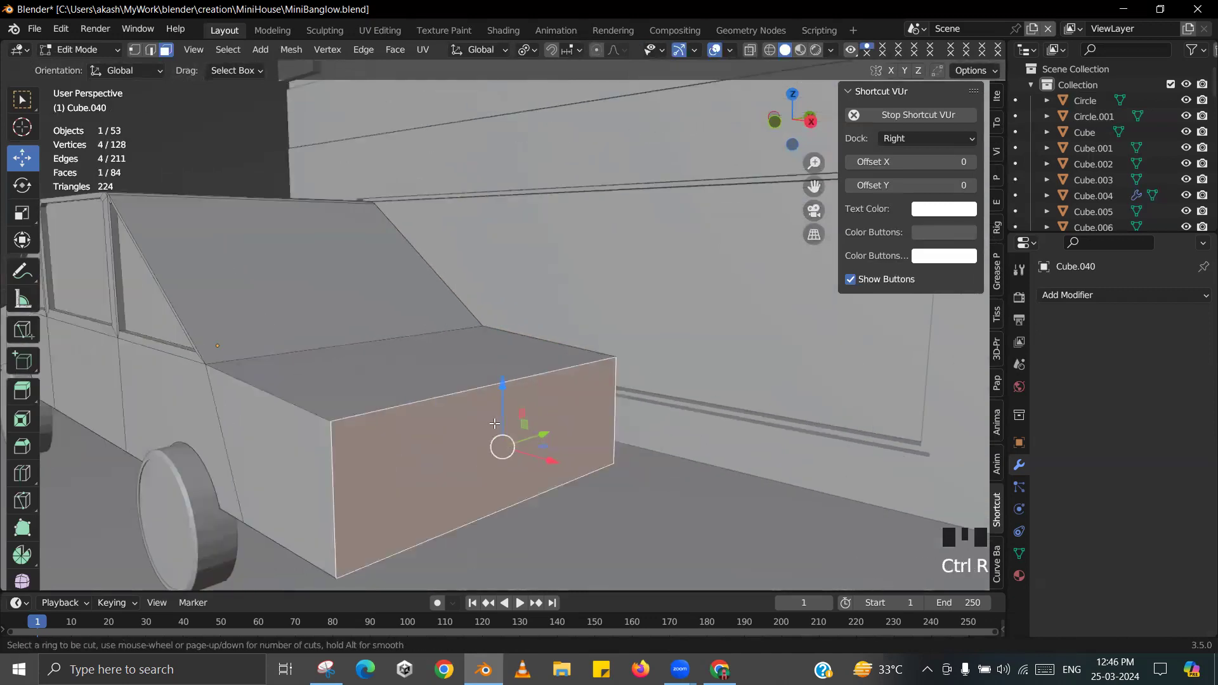
{"action": "scroll", "coordinate": [473, 383], "scroll_direction": "up", "scroll_amount": 1}
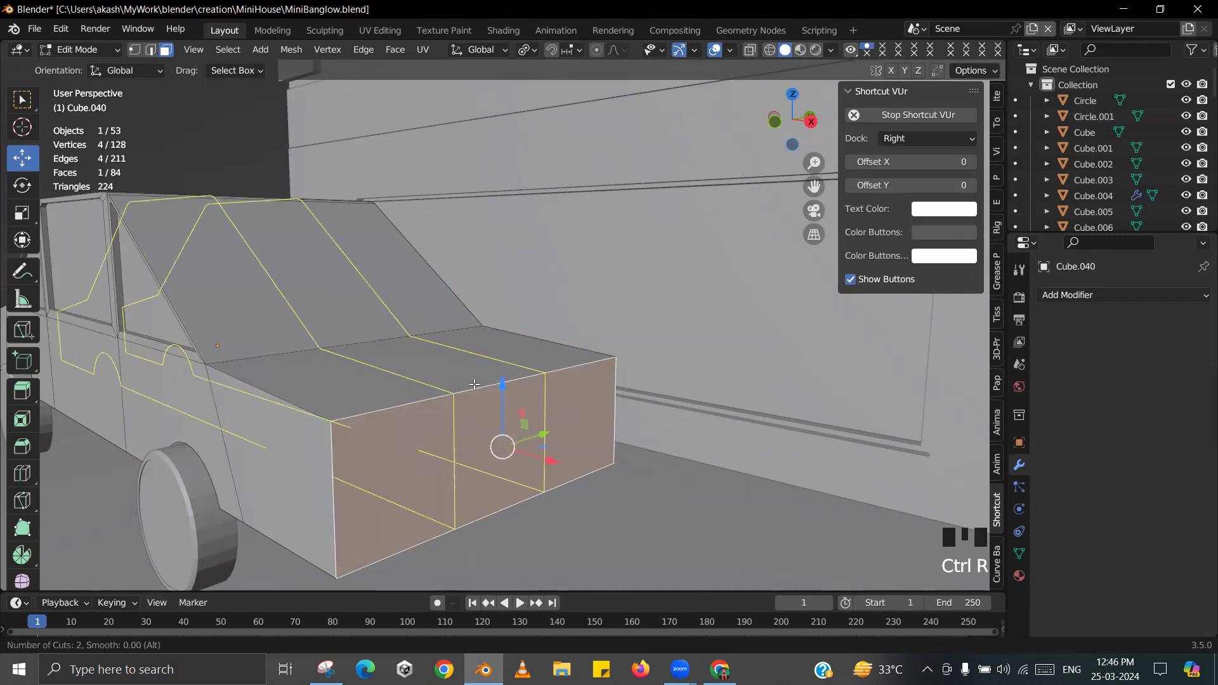
{"action": "left_click", "coordinate": [505, 411]}
{"action": "right_click", "coordinate": [505, 411]}
- Scale the two lengthwise loops along the X axis to about 1.05 to bulge the car's ends outward
{"action": "key", "text": "s"}
{"action": "key", "text": "x"}
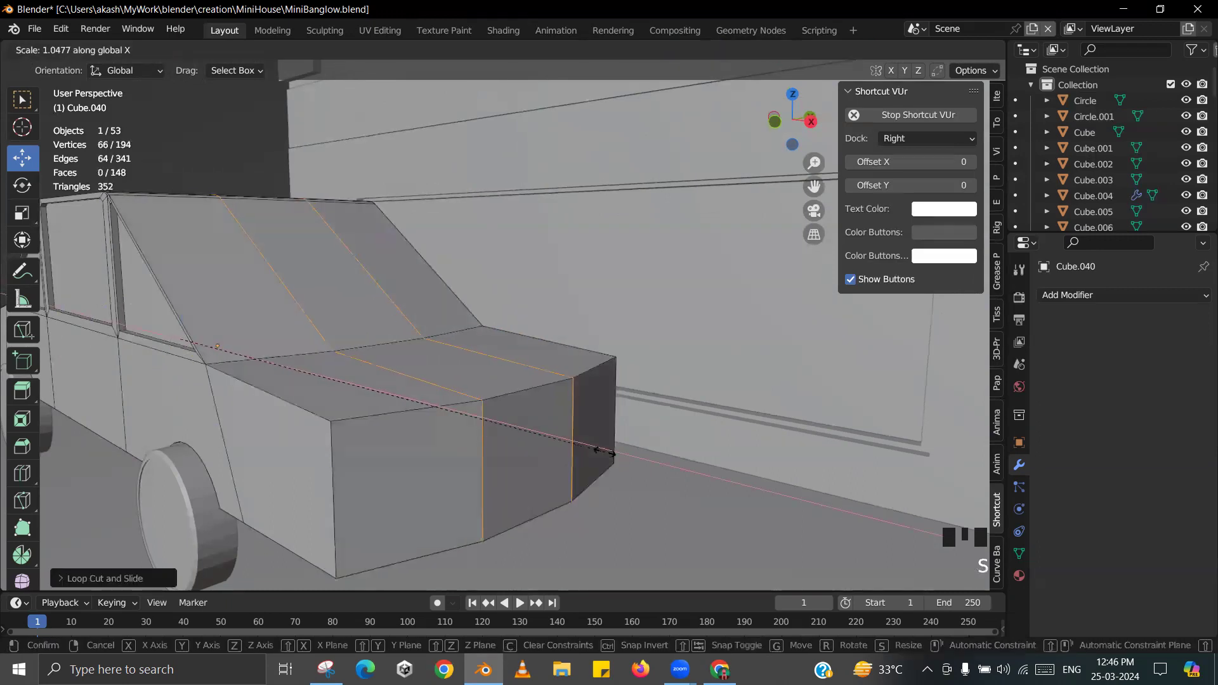
{"action": "left_click", "coordinate": [612, 453]}
{"action": "scroll", "coordinate": [505, 397], "scroll_direction": "down", "scroll_amount": 3}
{"action": "middle_click_drag", "start_coordinate": [506, 398], "coordinate": [544, 425]}
{"action": "mouse_move", "coordinate": [390, 421]}
{"action": "middle_mouse_down", "text": "shift"}
{"action": "mouse_move", "coordinate": [463, 426]}
{"action": "mouse_move", "coordinate": [406, 434]}
{"action": "middle_mouse_up", "text": "shift"}
{"action": "key", "text": "Tab"}
{"action": "middle_click_drag", "start_coordinate": [513, 468], "coordinate": [479, 444]}
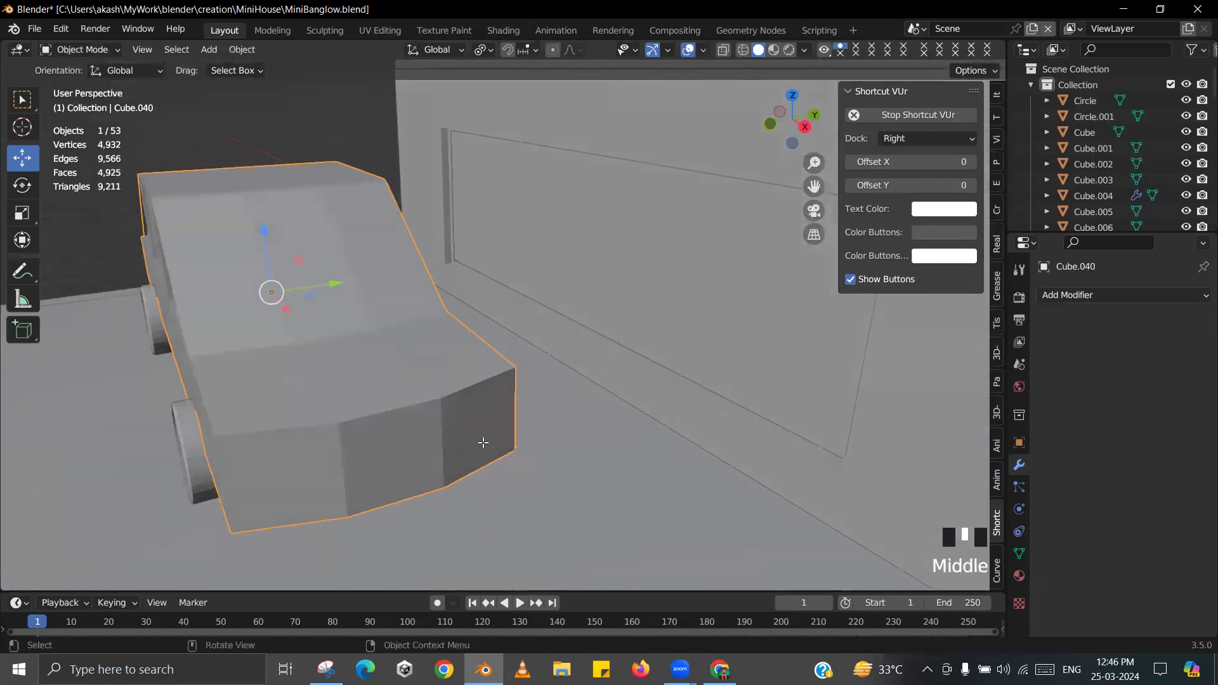
- Try to spread the two lengthwise loops apart by scaling them along the Y axis
{"action": "key", "text": "Tab"}
{"action": "key", "text": "s"}
{"action": "key", "text": "y"}
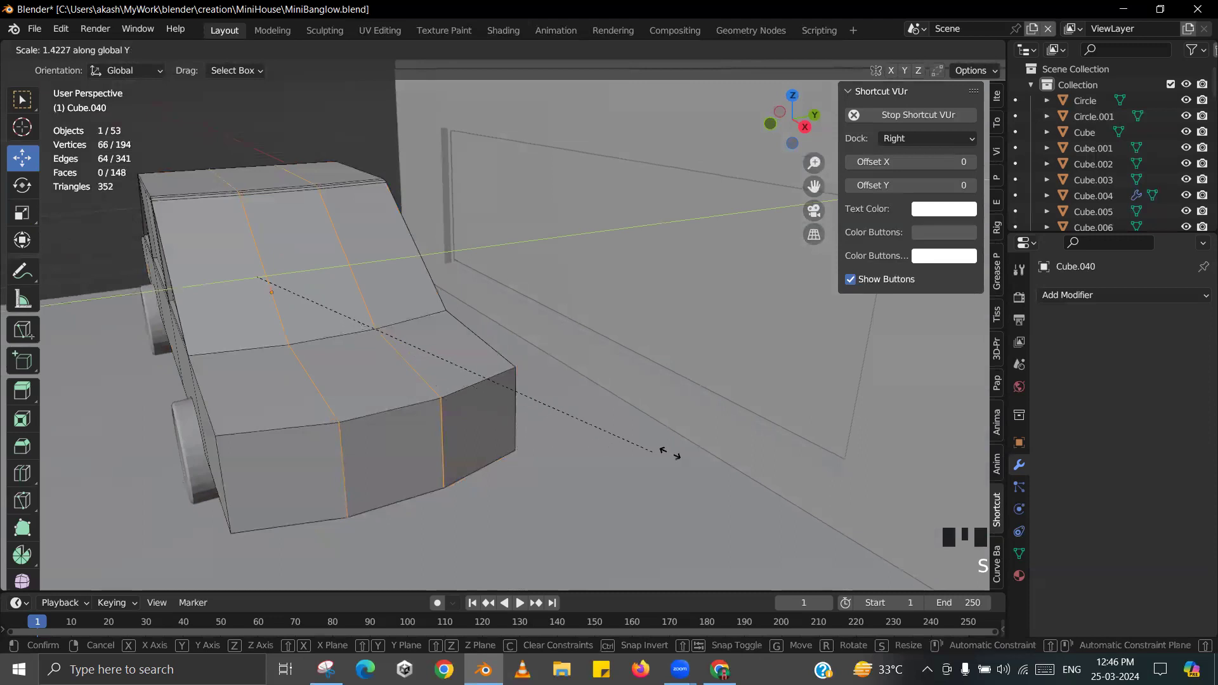
{"action": "left_click", "coordinate": [669, 452]}
- Set the transform pivot to Median Point and scale the two loops along the Y axis to about 1.33
{"action": "left_click", "coordinate": [522, 50]}
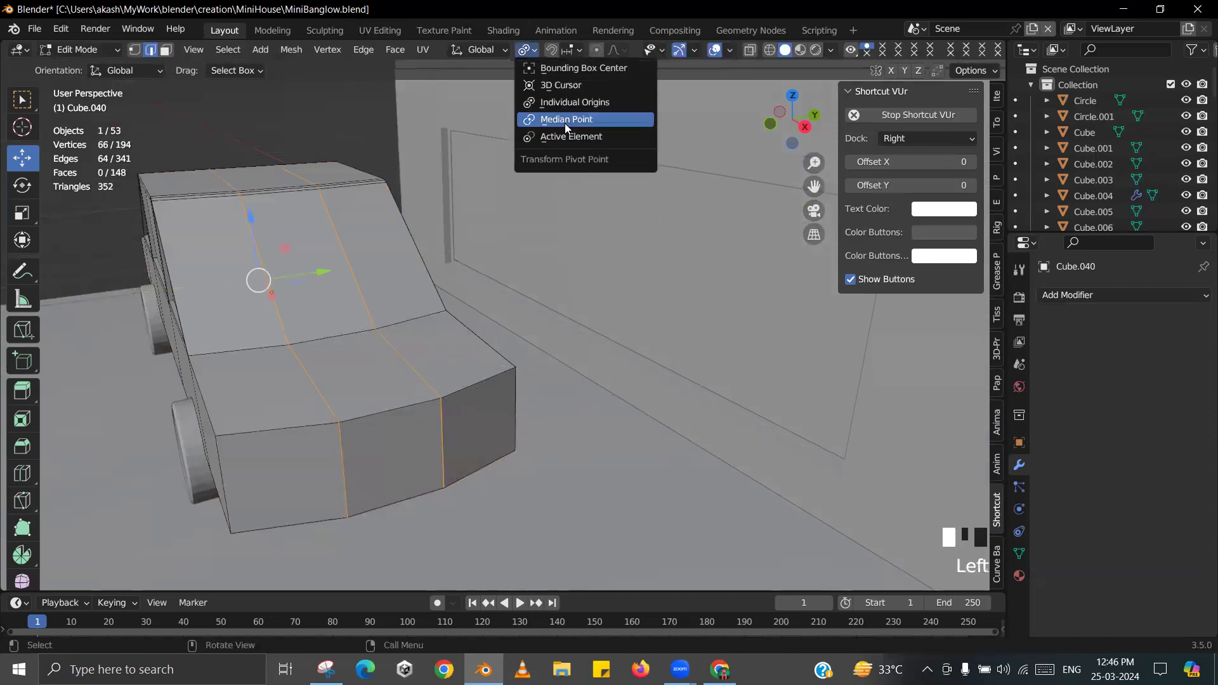
{"action": "left_click", "coordinate": [564, 123]}
{"action": "key", "text": "s"}
{"action": "key", "text": "y"}
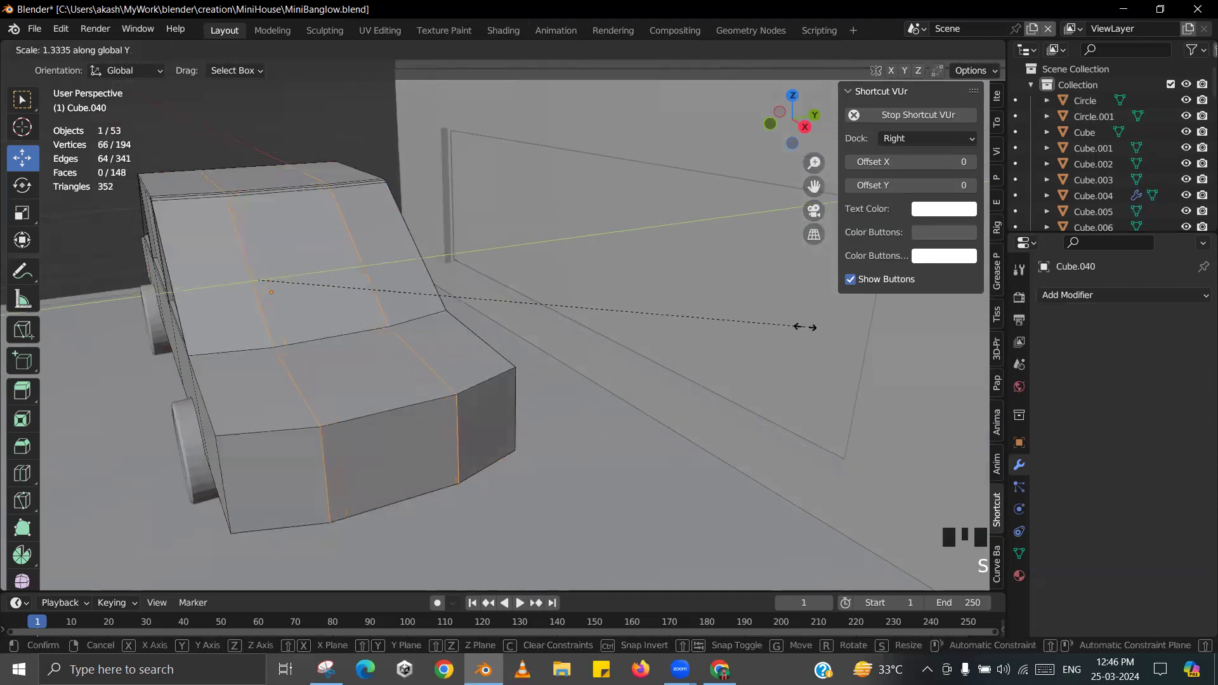
{"action": "left_click", "coordinate": [805, 328]}
- Return to Object Mode and save the file with the reshaped car ends
{"action": "scroll", "coordinate": [489, 353], "scroll_direction": "down", "scroll_amount": 2}
{"action": "middle_click_drag", "start_coordinate": [490, 353], "coordinate": [503, 359]}
{"action": "scroll", "coordinate": [504, 359], "scroll_direction": "up", "scroll_amount": 1}
{"action": "key", "text": "Tab"}
{"action": "key", "text": "ctrl+s"}
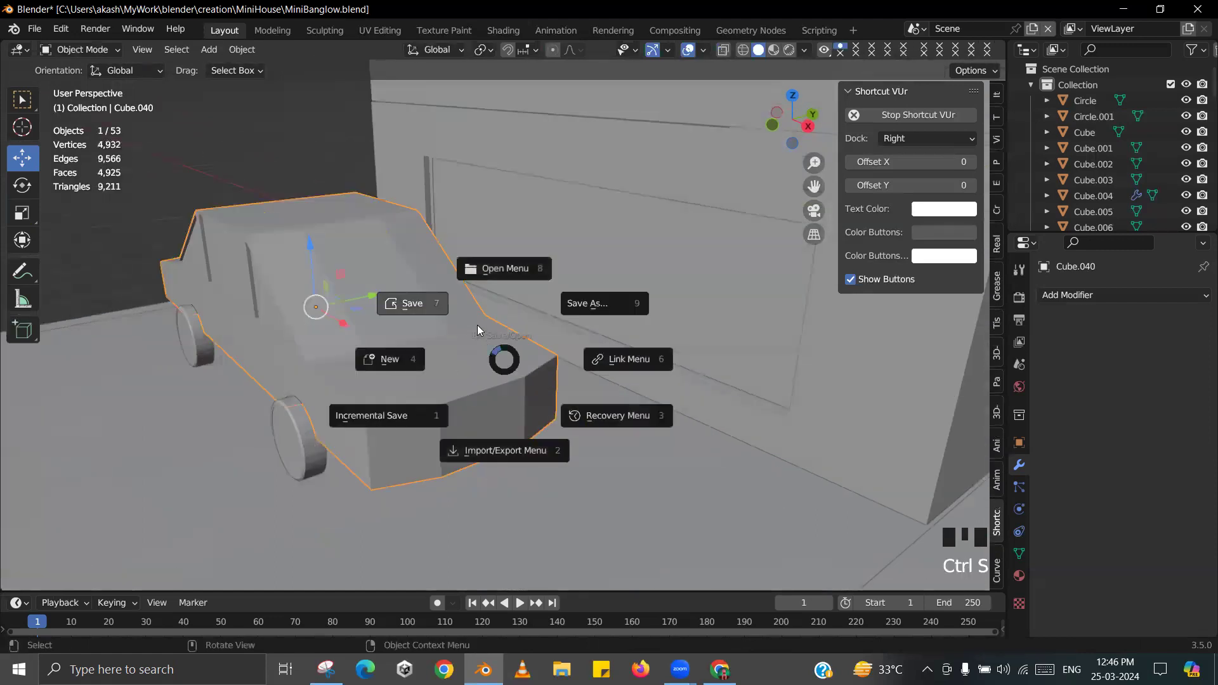
{"action": "left_click", "coordinate": [476, 328]}
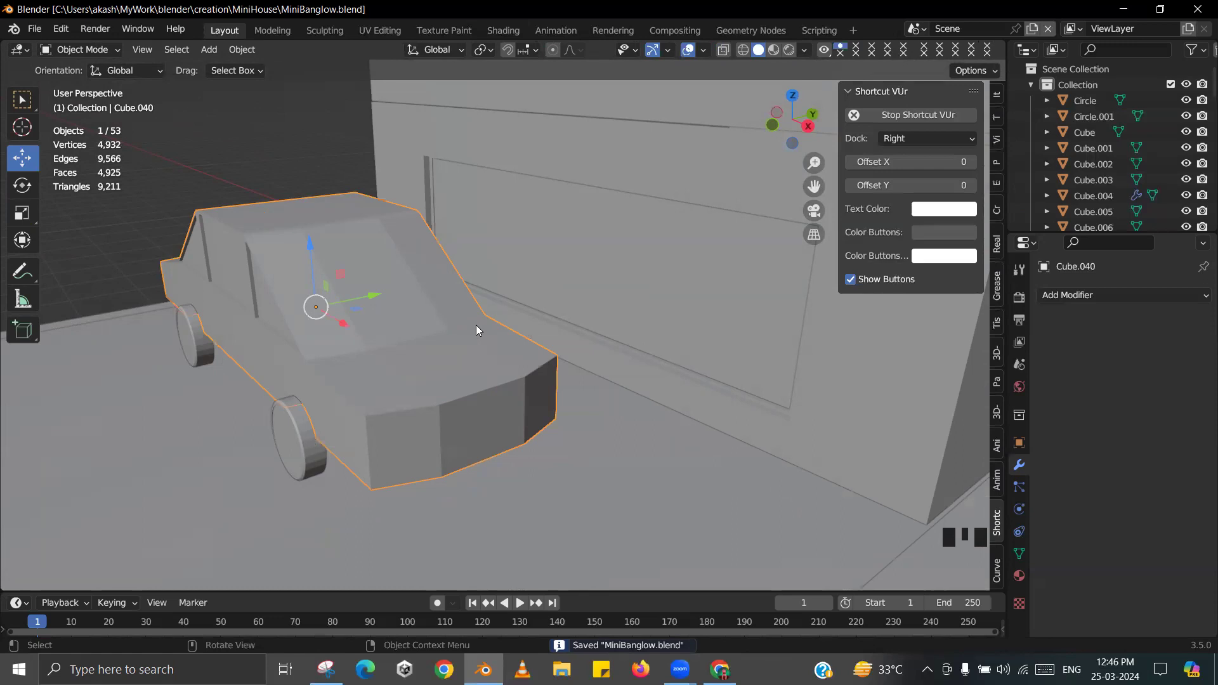
- Duplicate the two existing car wheels and move the copies along the Y axis to the car's opposite side
{"action": "scroll", "coordinate": [540, 406], "scroll_direction": "up", "scroll_amount": 2}
{"action": "middle_click_drag", "start_coordinate": [524, 353], "coordinate": [558, 355], "text": "shift"}
{"action": "left_click", "coordinate": [209, 375]}
{"action": "left_click", "coordinate": [263, 386], "text": "shift"}
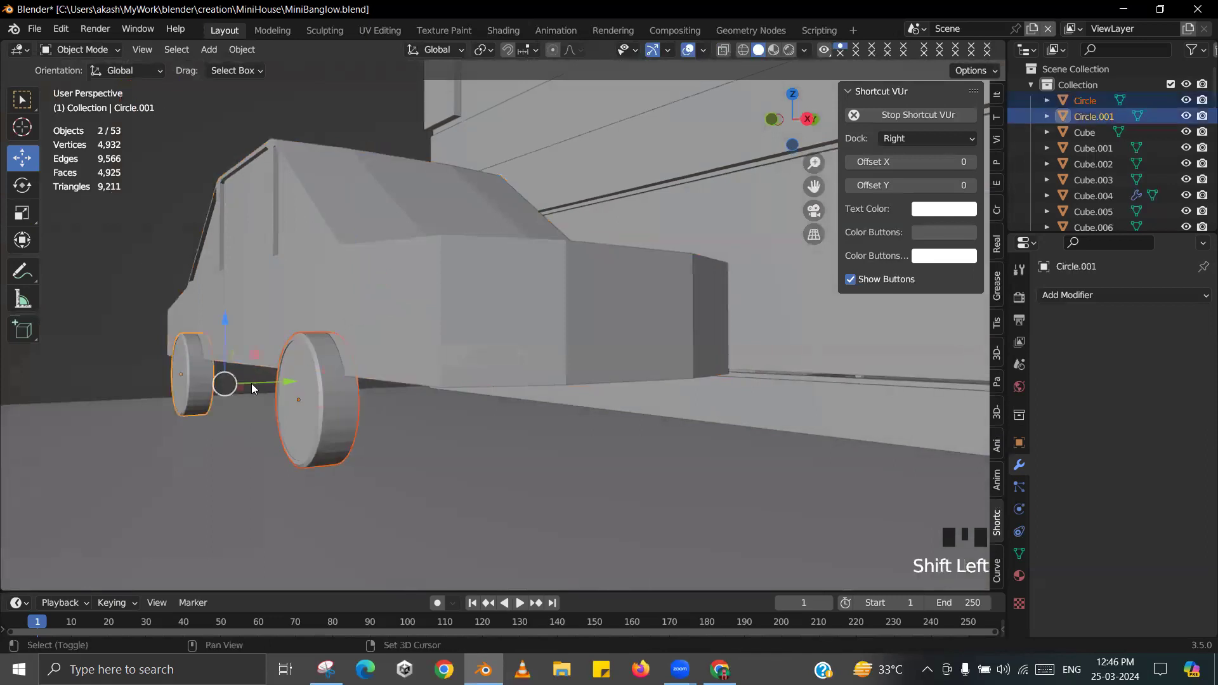
{"action": "key", "text": "shift+d"}
{"action": "middle_click_drag", "start_coordinate": [266, 383], "coordinate": [285, 394]}
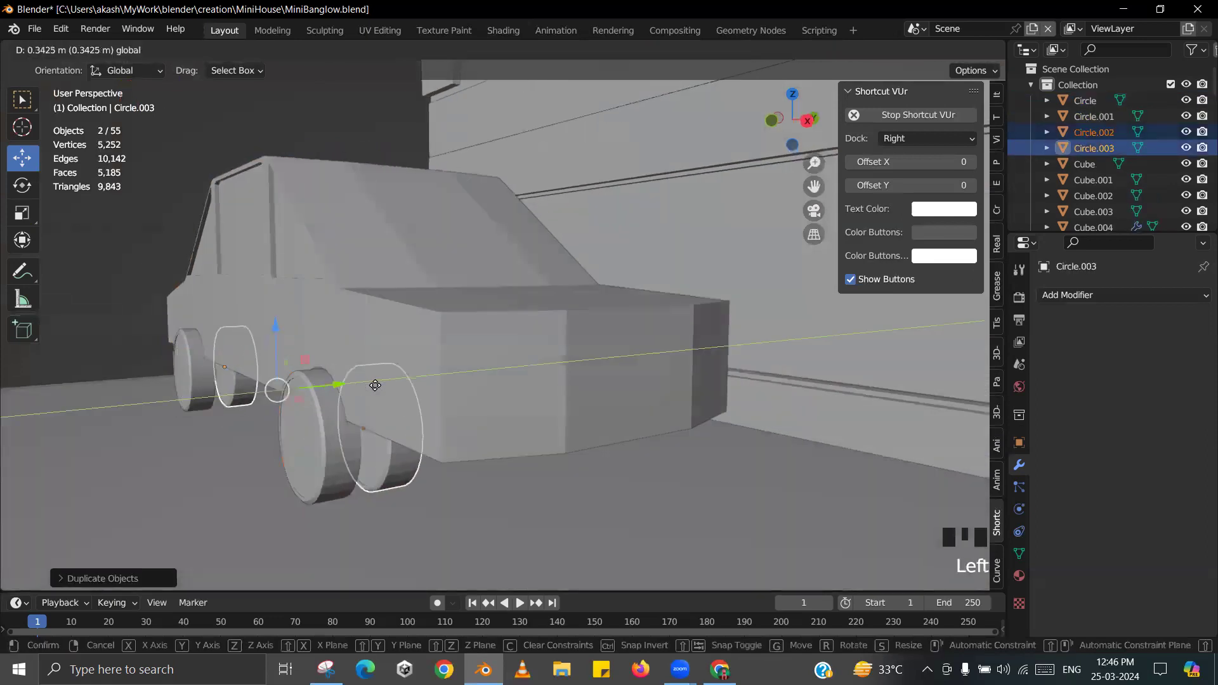
{"action": "left_click", "coordinate": [517, 377]}
- Rotate the copied wheels 180° around the Z axis, shift them outward along Y and save the file
{"action": "mouse_move", "coordinate": [518, 377]}
{"action": "middle_mouse_down"}
{"action": "mouse_move", "coordinate": [454, 361]}
{"action": "mouse_move", "coordinate": [515, 382]}
{"action": "middle_mouse_up"}
{"action": "type", "text": "rz"}
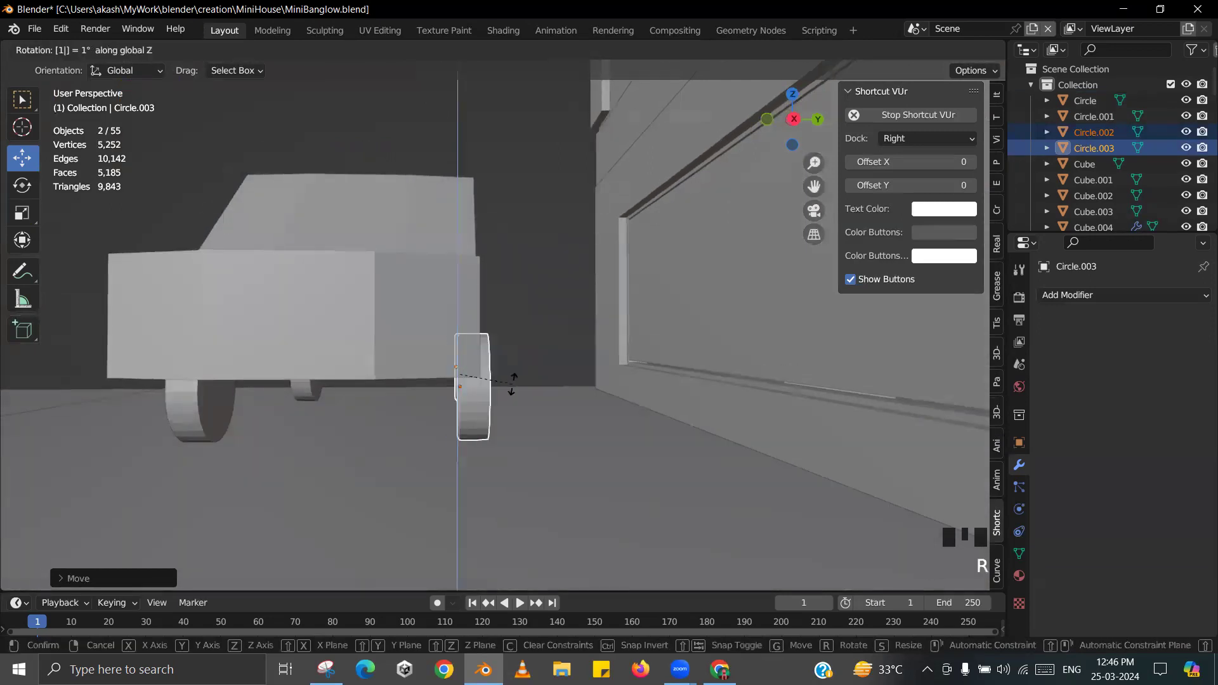
{"action": "type", "text": "80"}
{"action": "key", "text": "Return"}
{"action": "left_click_drag", "start_coordinate": [531, 377], "coordinate": [560, 376]}
{"action": "left_click", "coordinate": [536, 318]}
{"action": "key", "text": "ctrl+s"}
{"action": "left_click", "coordinate": [491, 272]}
- Select both copied wheels and move them slightly farther outward along the Y axis
{"action": "middle_click_drag", "start_coordinate": [491, 273], "coordinate": [427, 400]}
{"action": "left_click", "coordinate": [447, 398]}
{"action": "left_click", "coordinate": [484, 385]}
{"action": "left_click", "coordinate": [488, 382], "text": "shift"}
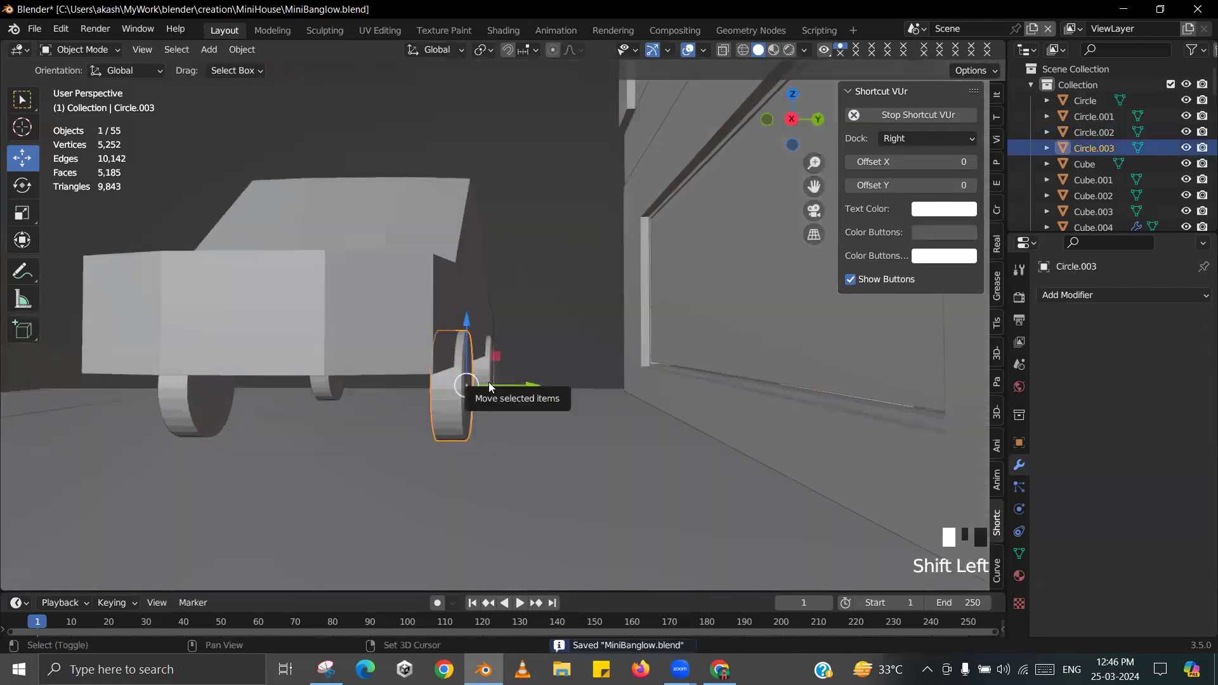
{"action": "left_click_drag", "start_coordinate": [547, 375], "coordinate": [556, 374]}
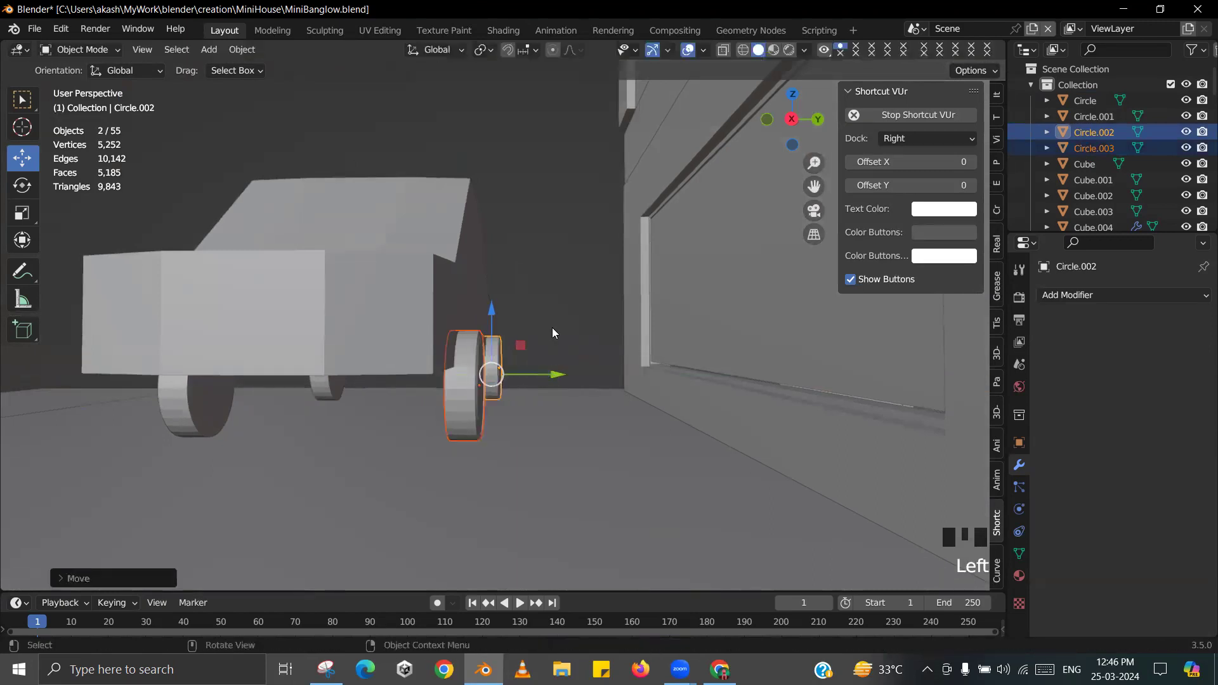
- Select the car body and enter Edit Mode
{"action": "left_click", "coordinate": [551, 327]}
{"action": "scroll", "coordinate": [511, 336], "scroll_direction": "down", "scroll_amount": 3}
{"action": "middle_click_drag", "start_coordinate": [511, 336], "coordinate": [493, 367]}
{"action": "left_click", "coordinate": [523, 333]}
{"action": "scroll", "coordinate": [536, 326], "scroll_direction": "up", "scroll_amount": 2}
{"action": "key", "text": "Tab"}
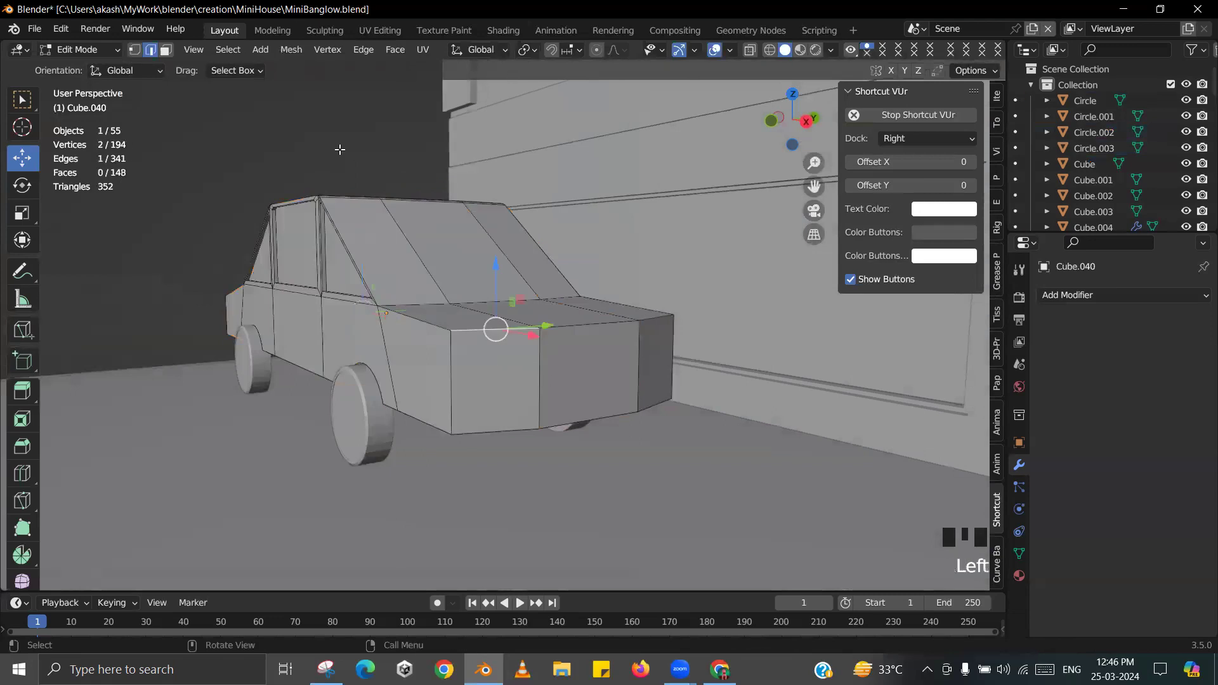
- Extrude the car's two outer front faces in place and shrink each around its own centre using the Individual Origins pivot
{"action": "left_click", "coordinate": [519, 414]}
{"action": "middle_click_drag", "start_coordinate": [519, 413], "coordinate": [707, 444]}
{"action": "left_click", "coordinate": [513, 389], "text": "shift"}
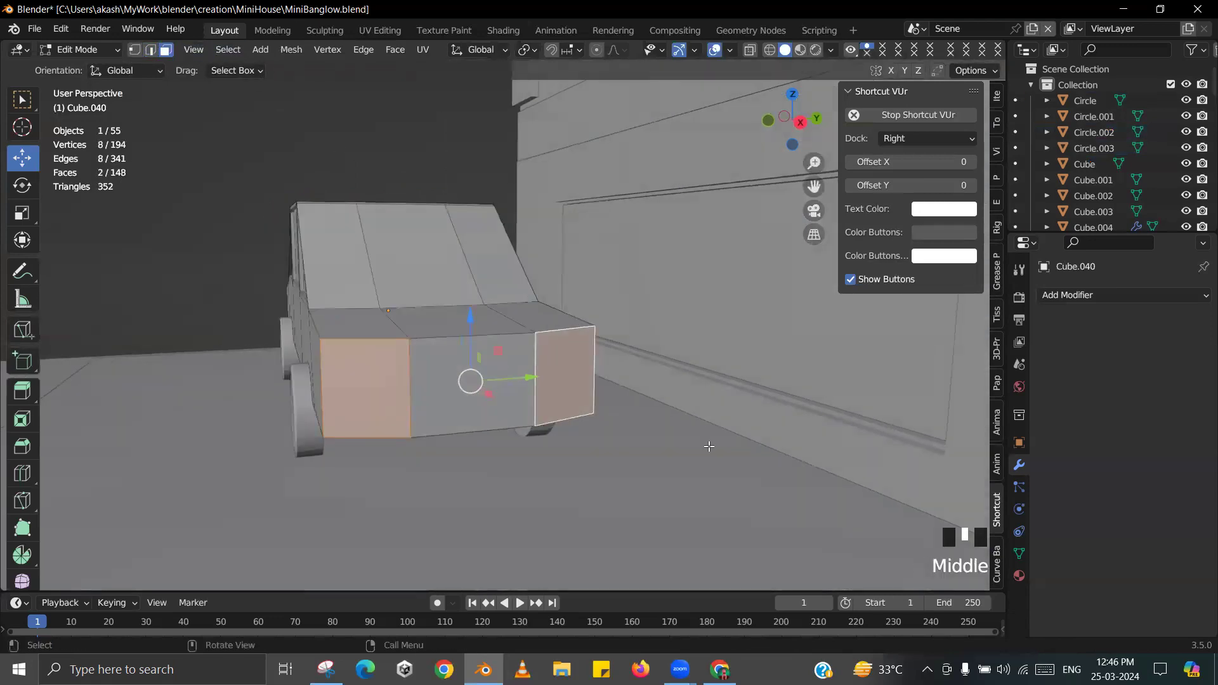
{"action": "key", "text": "e"}
{"action": "key", "text": "s"}
{"action": "key", "text": "Escape"}
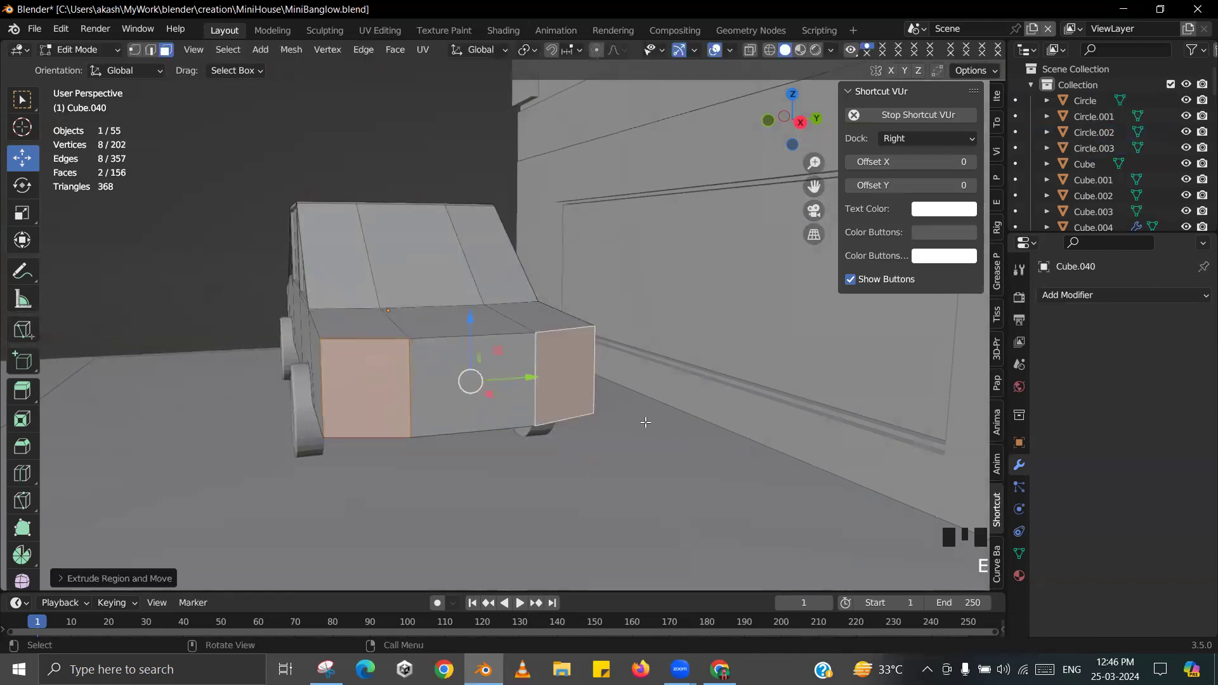
{"action": "left_click", "coordinate": [528, 51]}
{"action": "left_click", "coordinate": [571, 119]}
{"action": "key", "text": "s"}
{"action": "left_click", "coordinate": [593, 352]}
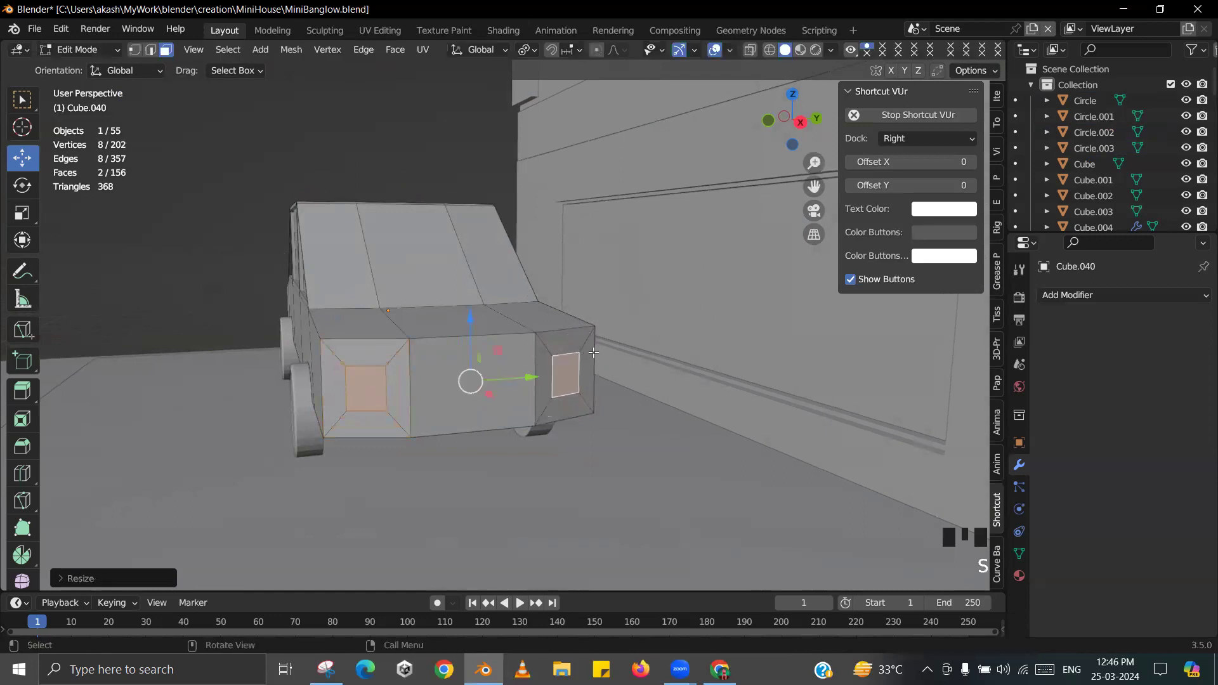
- Raise the two small headlight faces along the Z axis within the car's front
{"action": "left_click_drag", "start_coordinate": [470, 318], "coordinate": [482, 301]}
{"action": "mouse_move", "coordinate": [628, 426]}
{"action": "middle_mouse_down"}
{"action": "mouse_move", "coordinate": [612, 444]}
{"action": "mouse_move", "coordinate": [623, 448]}
{"action": "middle_mouse_up"}
{"action": "key", "text": "s"}
{"action": "key", "text": "x"}
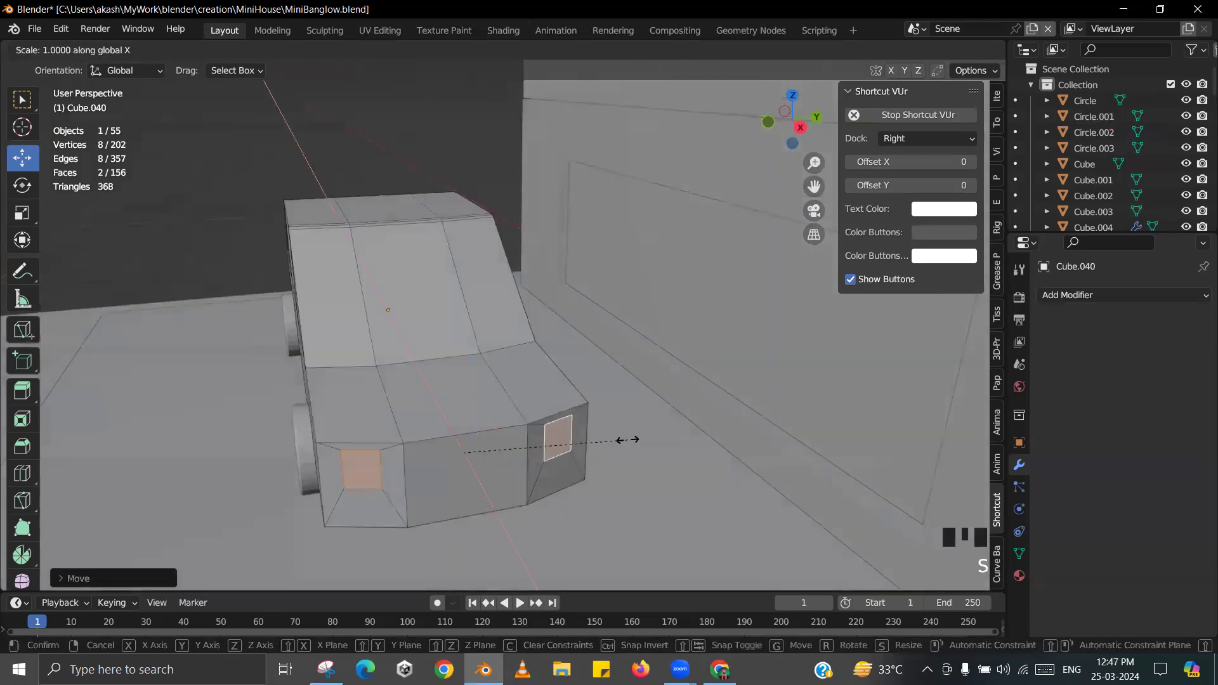
{"action": "right_click", "coordinate": [573, 447]}
{"action": "middle_click_drag", "start_coordinate": [594, 465], "coordinate": [638, 441]}
{"action": "scroll", "coordinate": [628, 447], "scroll_direction": "up", "scroll_amount": 3}
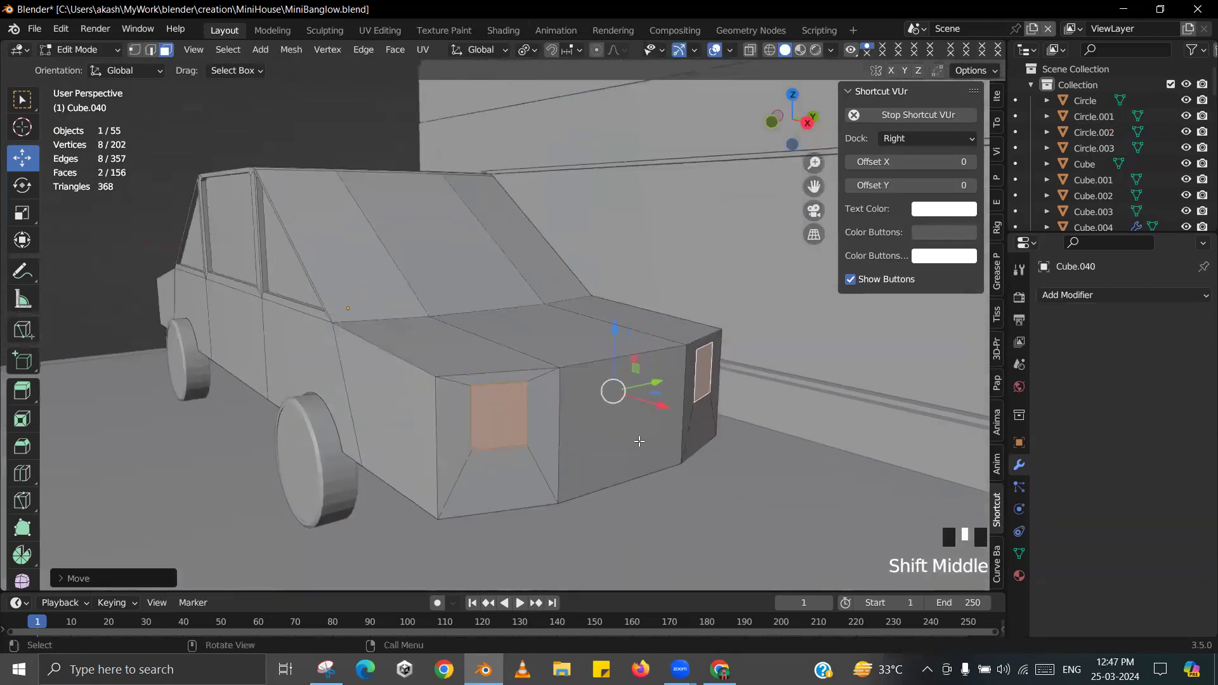
- Extrude the two headlight faces slightly outward from the car's front and save the file
{"action": "key", "text": "e"}
{"action": "left_click", "coordinate": [645, 442]}
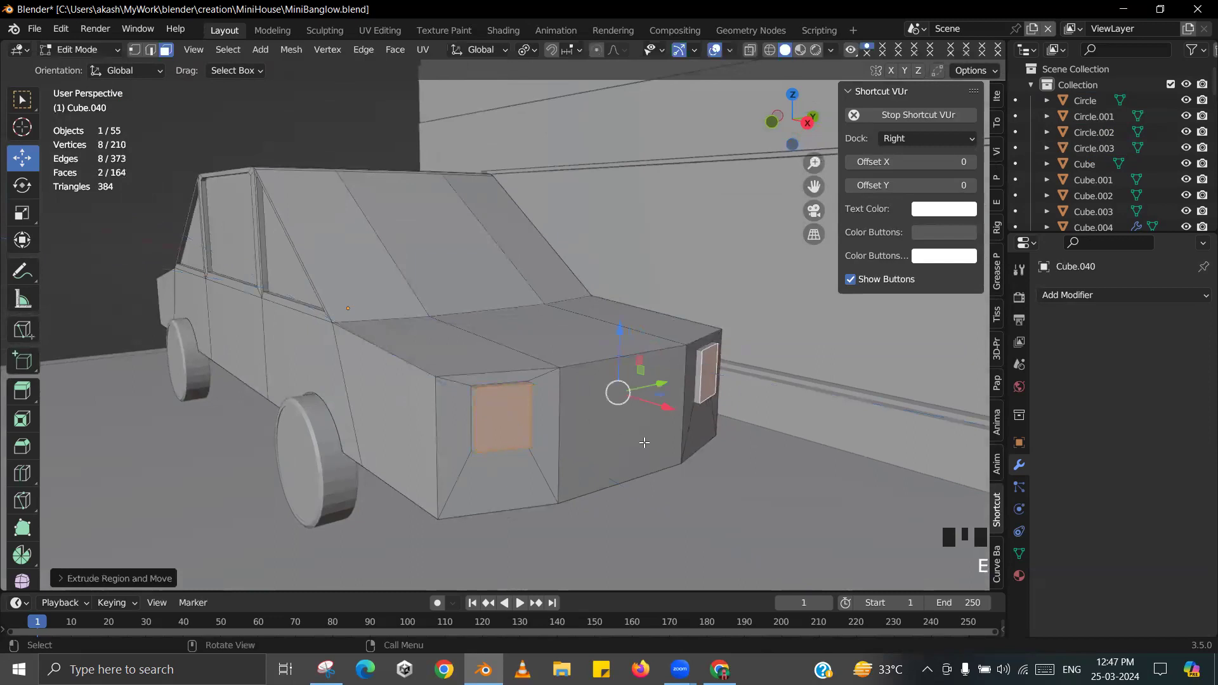
{"action": "key", "text": "ctrl+s"}
{"action": "middle_click_drag", "start_coordinate": [624, 399], "coordinate": [606, 399], "text": "shift"}
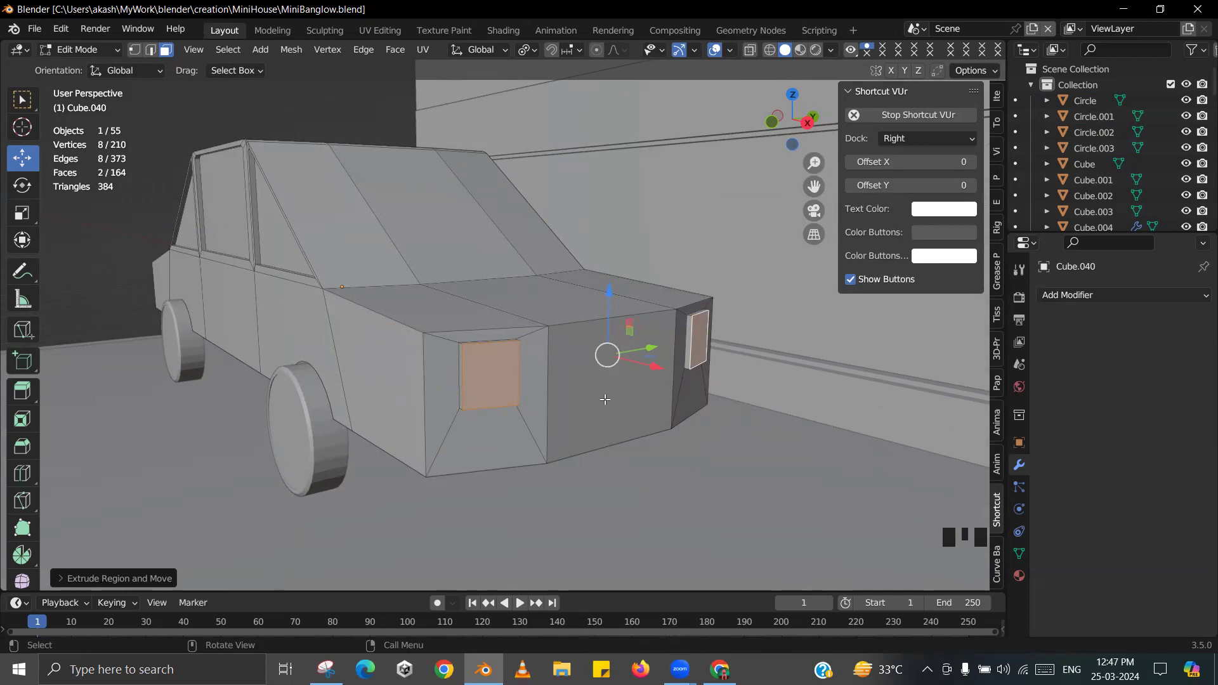
- Select the two headlight faces and grow the selection to include their side faces
{"action": "left_click", "coordinate": [490, 371]}
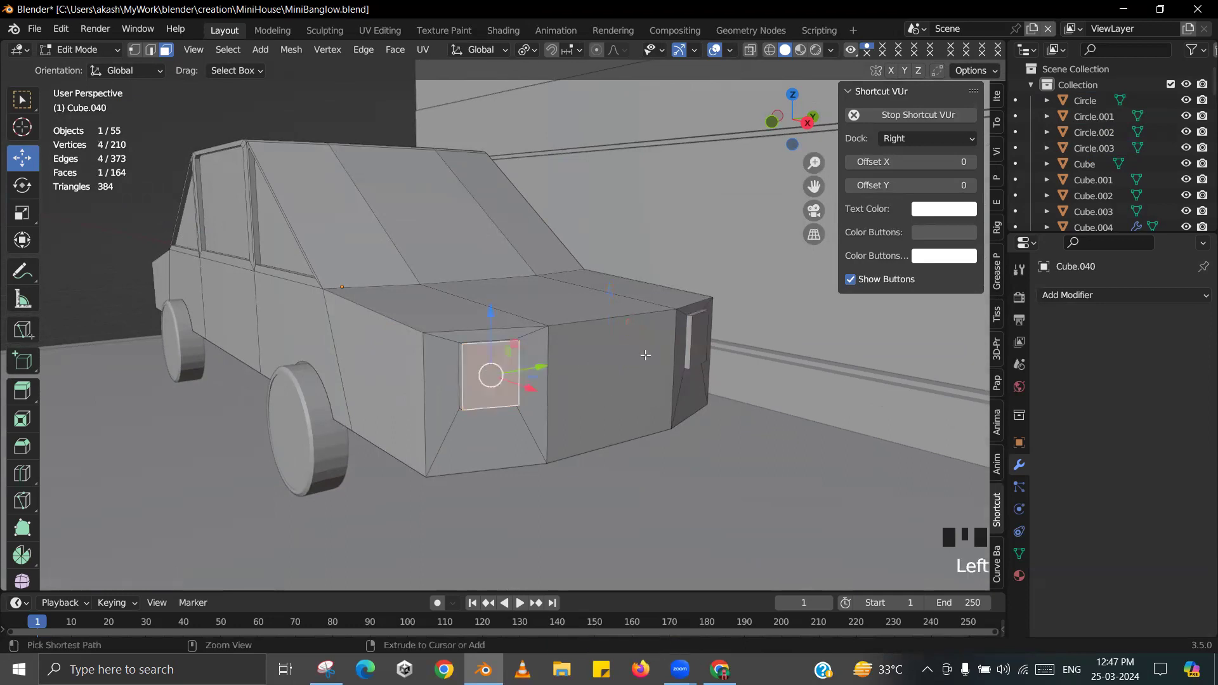
{"action": "left_click", "coordinate": [691, 341], "text": "shift"}
{"action": "key", "text": "ctrl+KP_Add"}
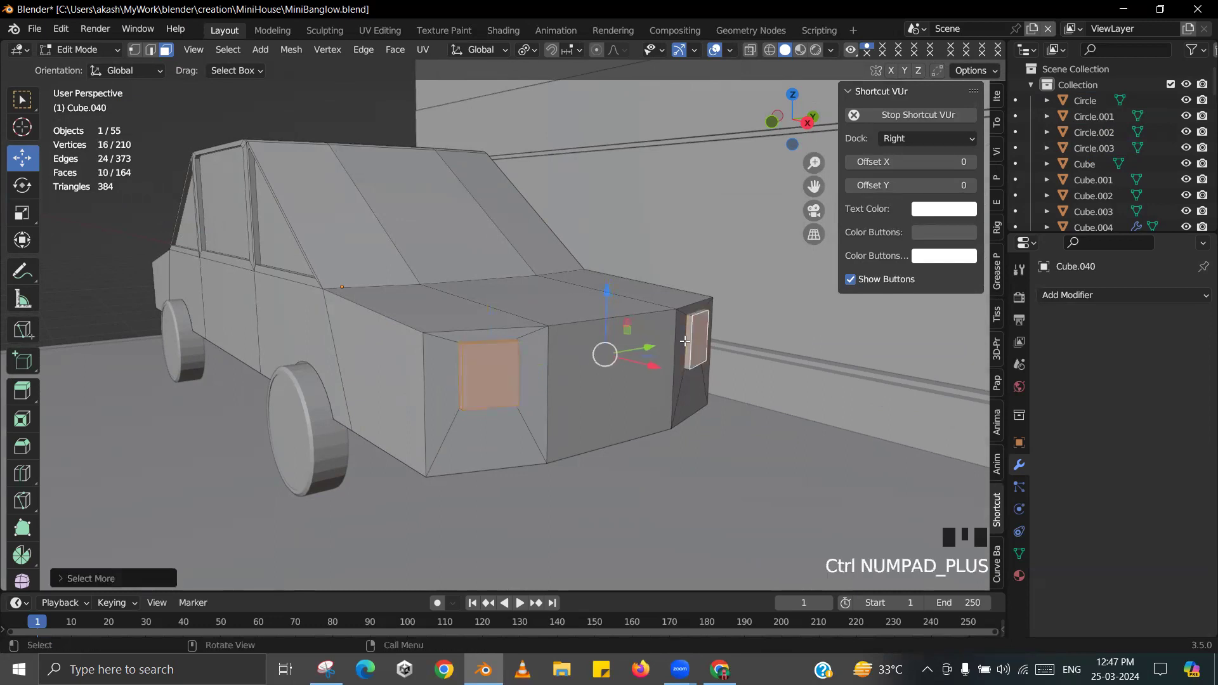
{"action": "middle_click_drag", "start_coordinate": [646, 355], "coordinate": [537, 366]}
{"action": "left_click", "coordinate": [399, 357]}
{"action": "key", "text": "ctrl+KP_Subtract"}
- Return to Object Mode and save the file with the extruded headlights
{"action": "scroll", "coordinate": [529, 374], "scroll_direction": "down", "scroll_amount": 2}
{"action": "key", "text": "Tab"}
{"action": "key", "text": "ctrl+s"}
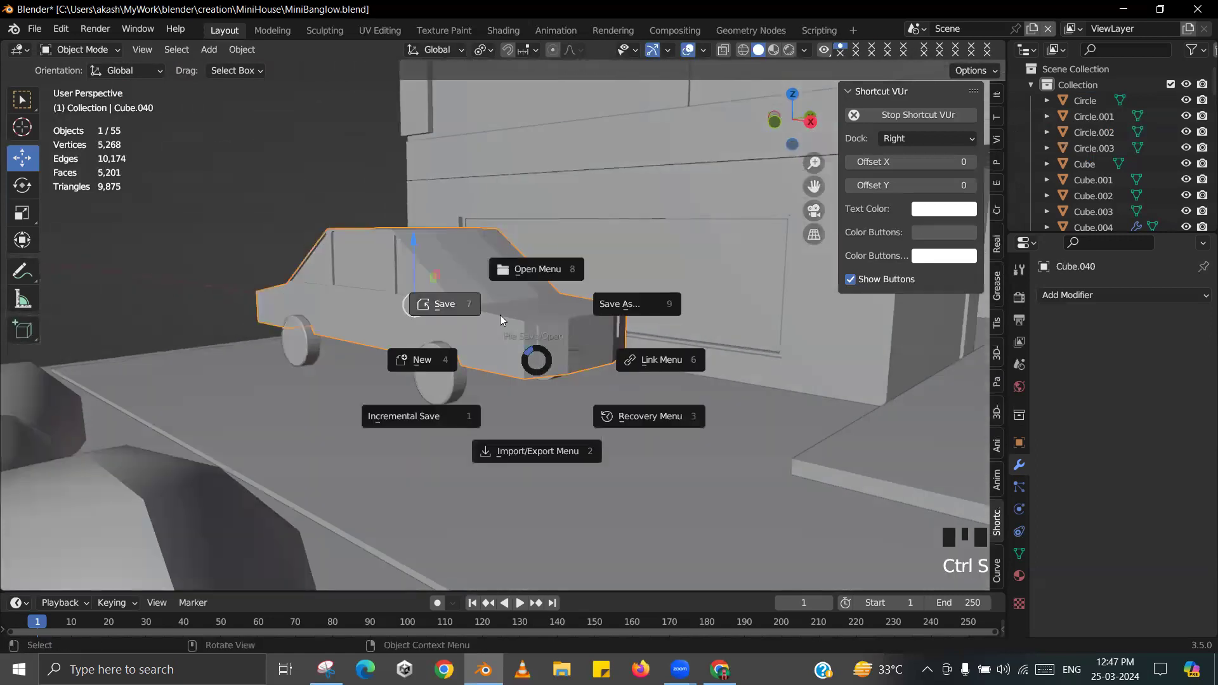
{"action": "left_click", "coordinate": [496, 314]}
- In Edit Mode, select the upper crosswise edge loop at the car's rear end and raise it along the Z axis
{"action": "scroll", "coordinate": [492, 314], "scroll_direction": "down", "scroll_amount": 1}
{"action": "middle_click_drag", "start_coordinate": [492, 315], "coordinate": [408, 305]}
{"action": "left_click", "coordinate": [411, 227]}
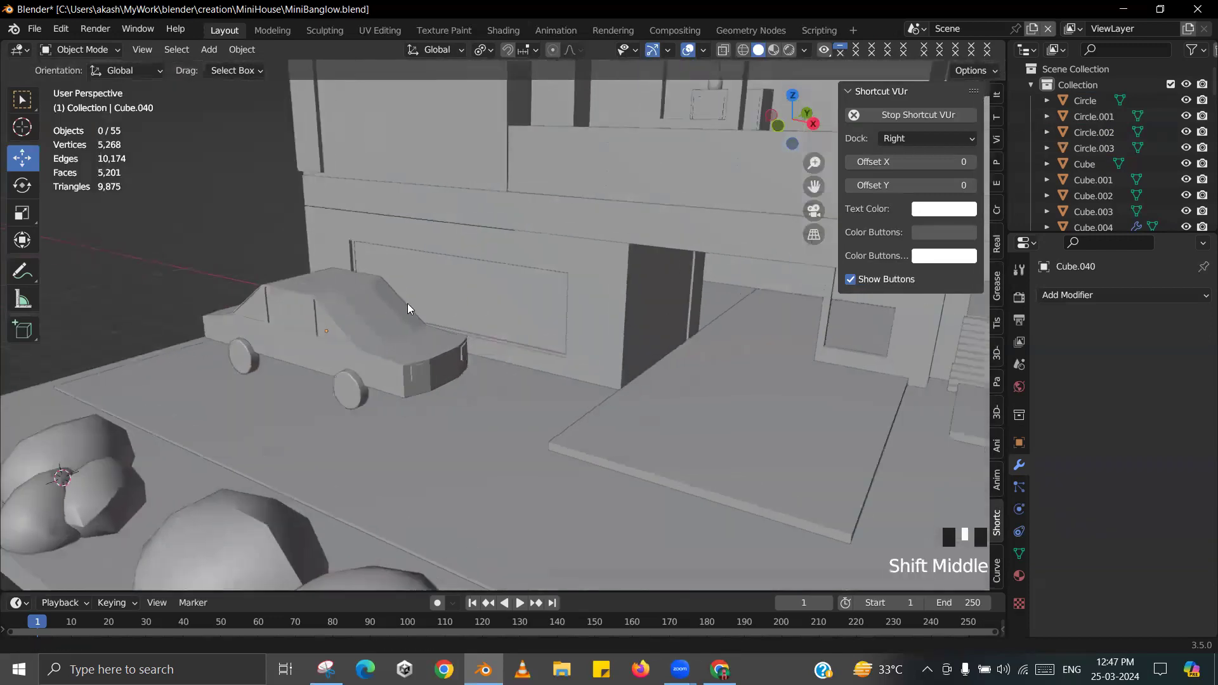
{"action": "scroll", "coordinate": [400, 329], "scroll_direction": "up", "scroll_amount": 2}
{"action": "middle_click_drag", "start_coordinate": [397, 348], "coordinate": [398, 389], "text": "shift"}
{"action": "left_click", "coordinate": [399, 389]}
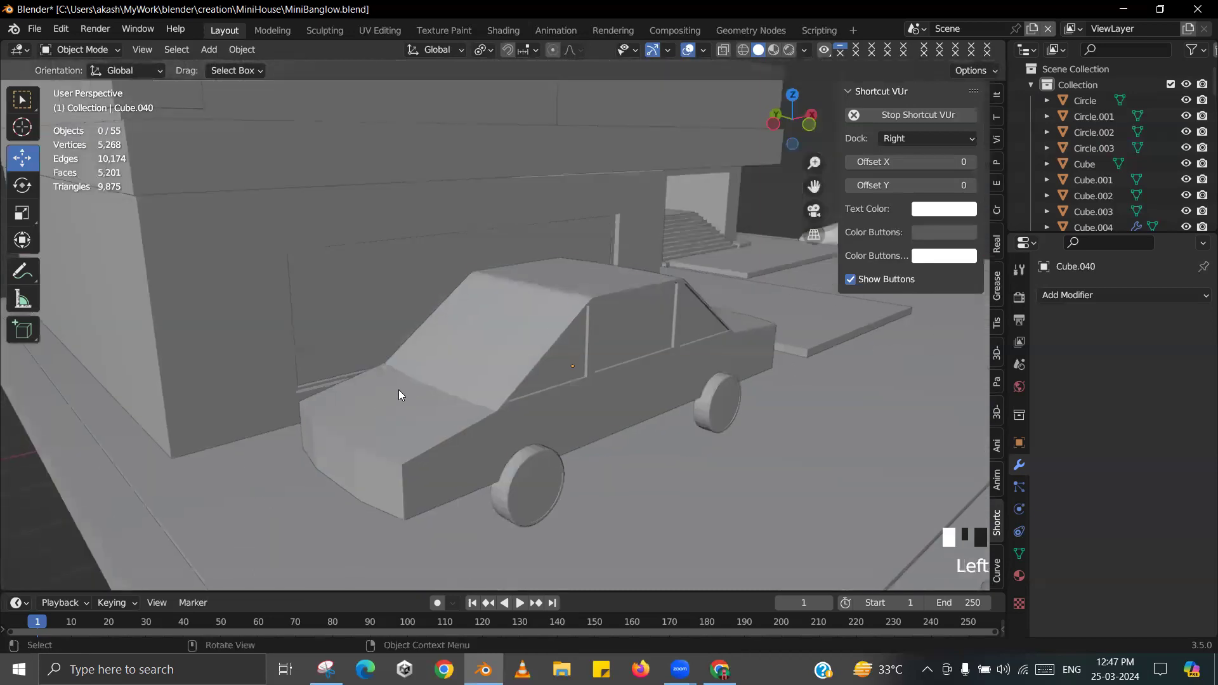
{"action": "key", "text": "Tab"}
{"action": "left_click", "coordinate": [362, 448], "text": "alt"}
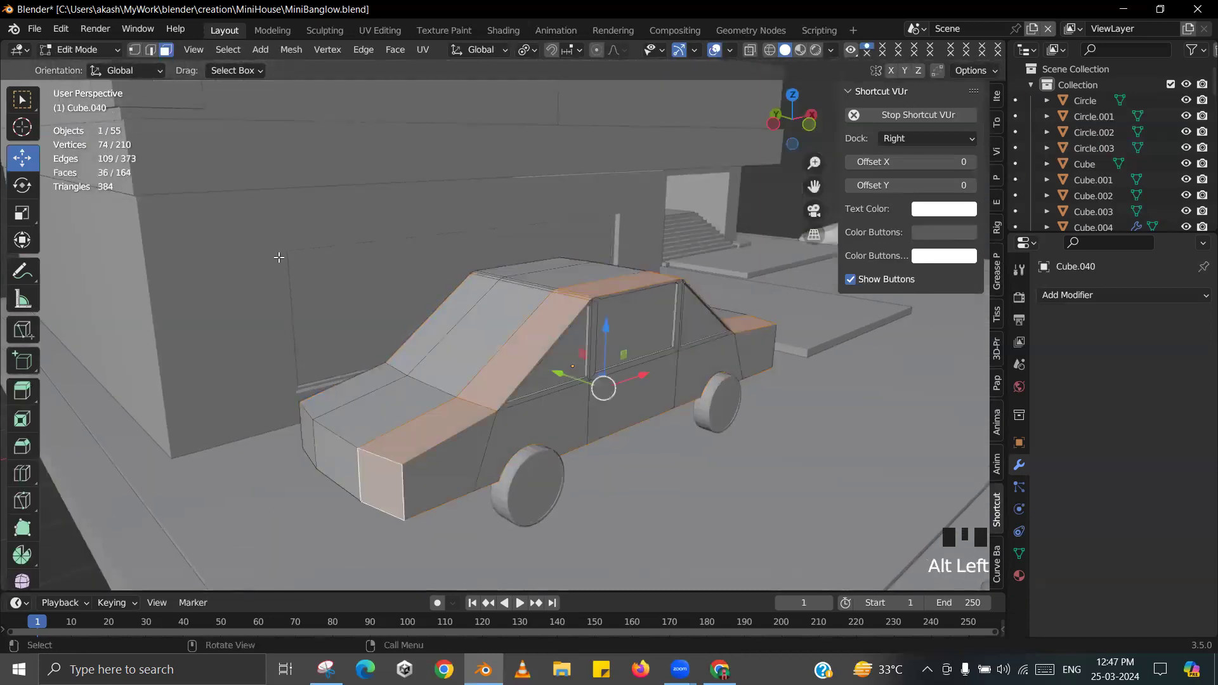
{"action": "left_click", "coordinate": [152, 53]}
{"action": "left_click", "coordinate": [347, 403], "text": "alt"}
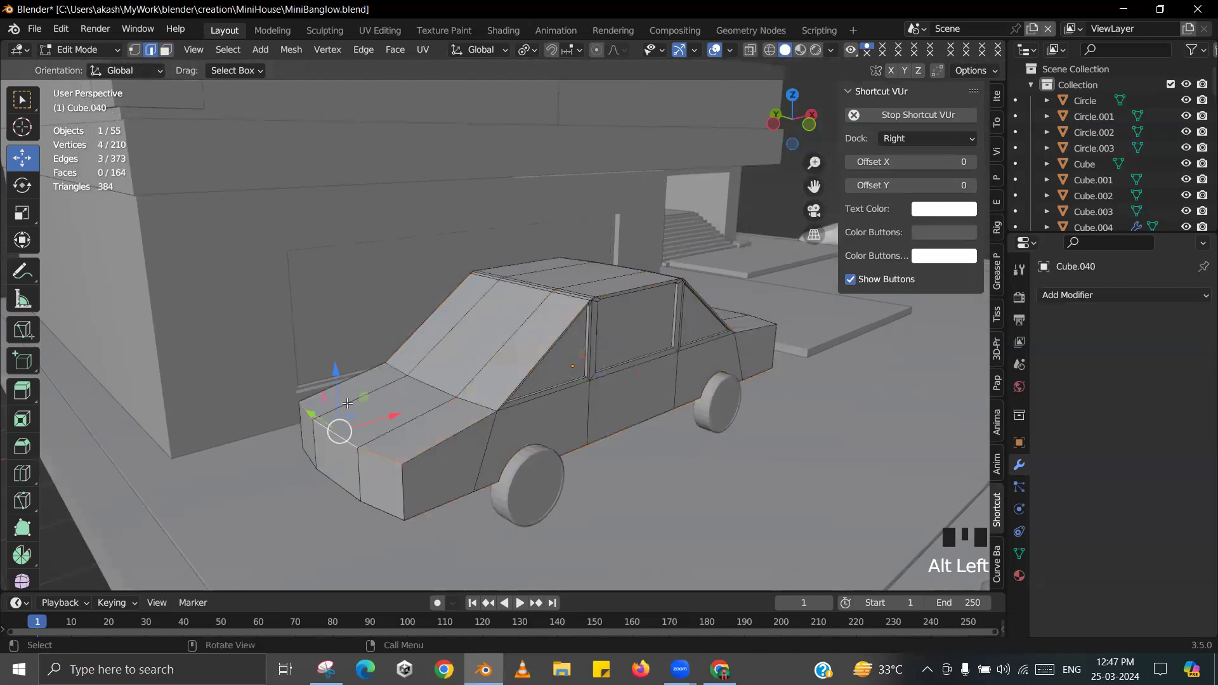
{"action": "left_click_drag", "start_coordinate": [335, 373], "coordinate": [346, 342]}
{"action": "middle_click_drag", "start_coordinate": [346, 343], "coordinate": [321, 354]}
- Grow the selection over the car's rear end, shorten it by scaling along X, and move it along the X axis
{"action": "key", "text": "ctrl+KP_Add"}
{"action": "middle_click_drag", "start_coordinate": [604, 388], "coordinate": [596, 387]}
{"action": "key", "text": "s"}
{"action": "key", "text": "x"}
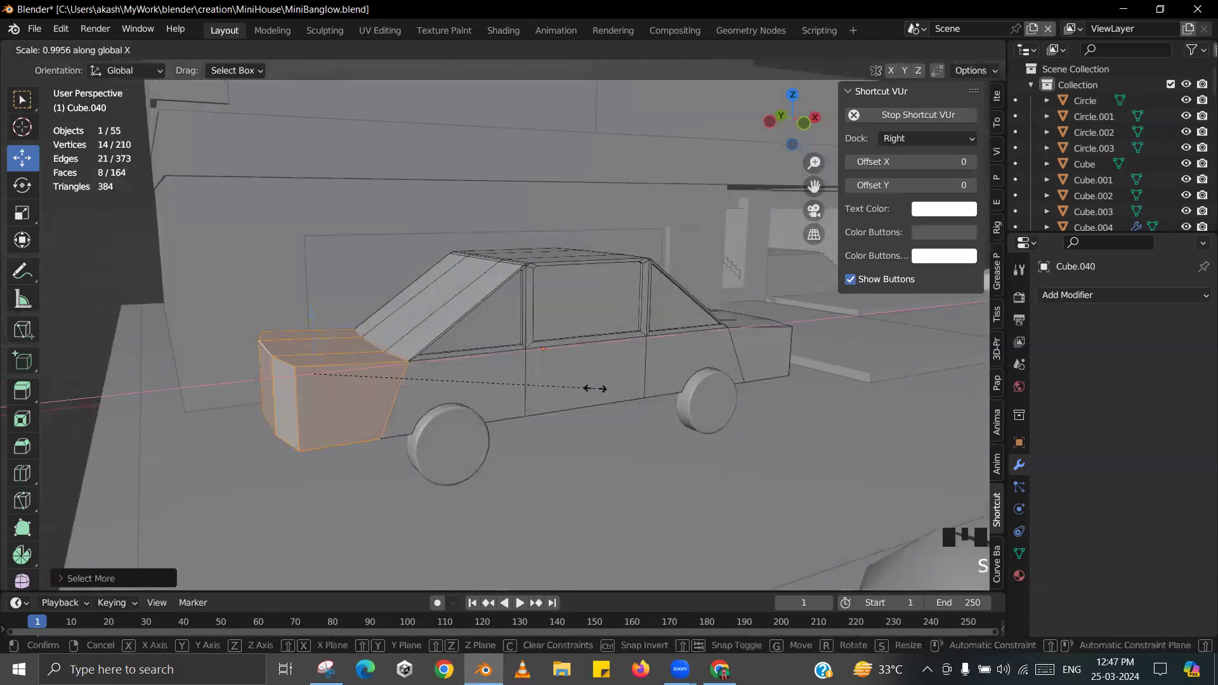
{"action": "left_click", "coordinate": [503, 387]}
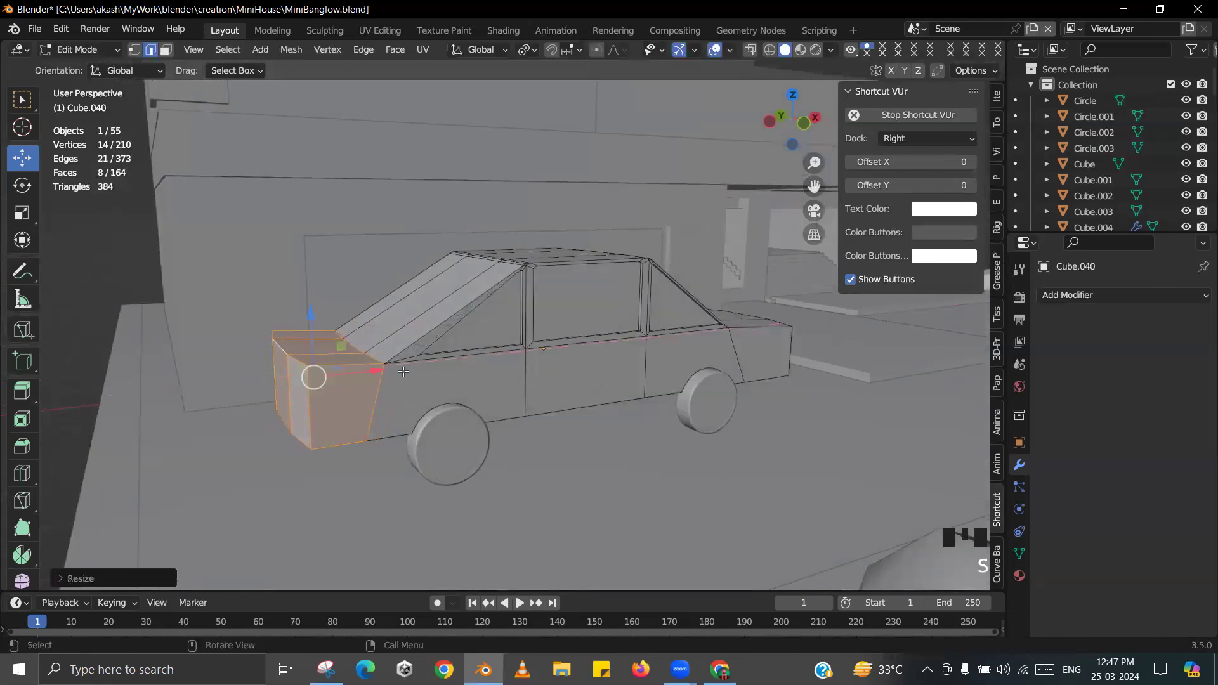
{"action": "left_click_drag", "start_coordinate": [378, 371], "coordinate": [404, 367]}
{"action": "key", "text": "Tab"}
{"action": "middle_click_drag", "start_coordinate": [405, 367], "coordinate": [602, 404]}
{"action": "key", "text": "Tab"}
{"action": "left_click", "coordinate": [523, 402]}
{"action": "key", "text": "ctrl+r"}
{"action": "key", "text": "Escape"}
- Try to extrude the two outer top faces of the car's rear deck upward and scale them down
{"action": "scroll", "coordinate": [638, 387], "scroll_direction": "up", "scroll_amount": 2}
{"action": "middle_click_drag", "start_coordinate": [671, 445], "coordinate": [653, 407], "text": "shift"}
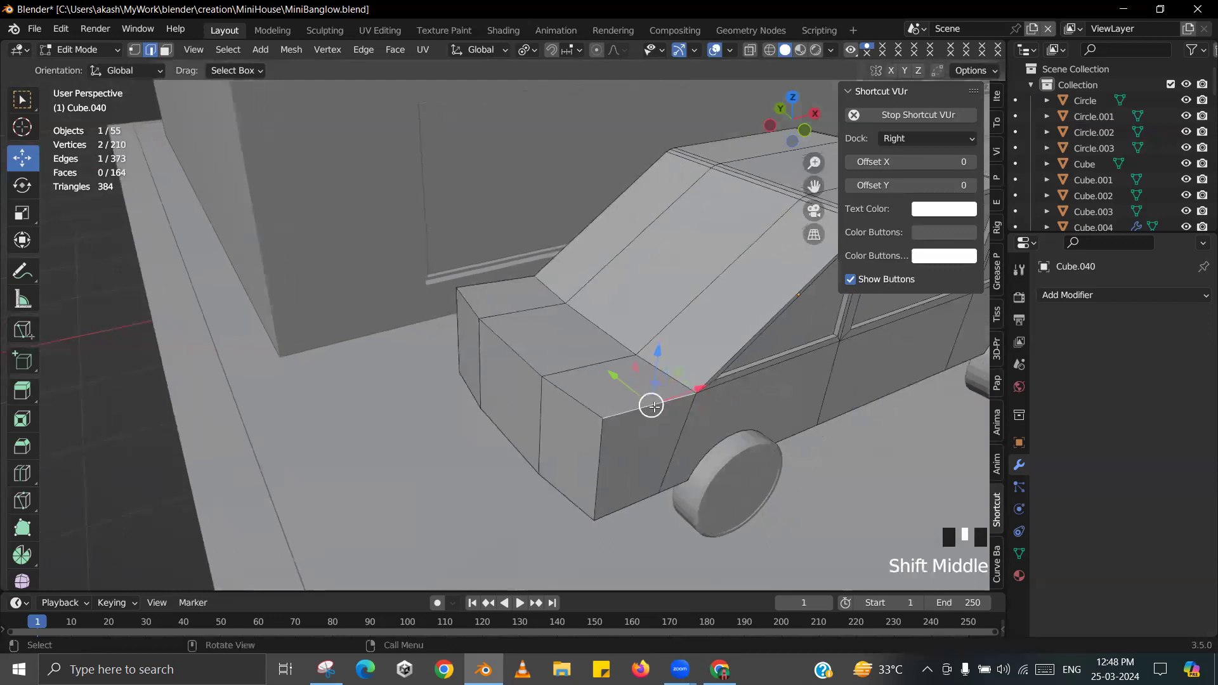
{"action": "left_click", "coordinate": [163, 51]}
{"action": "left_click", "coordinate": [634, 371]}
{"action": "middle_click_drag", "start_coordinate": [634, 371], "coordinate": [619, 370]}
{"action": "left_click", "coordinate": [439, 290], "text": "shift"}
{"action": "middle_click_drag", "start_coordinate": [444, 292], "coordinate": [482, 298]}
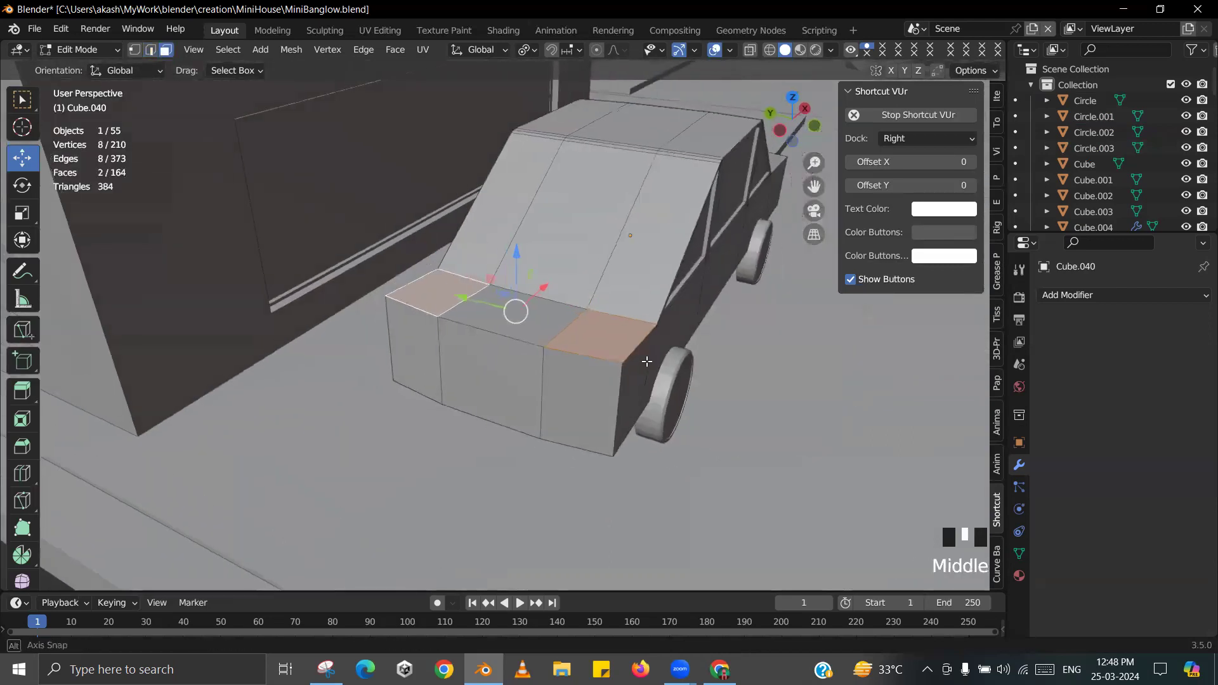
{"action": "key", "text": "e"}
{"action": "left_click", "coordinate": [648, 316]}
{"action": "key", "text": "s"}
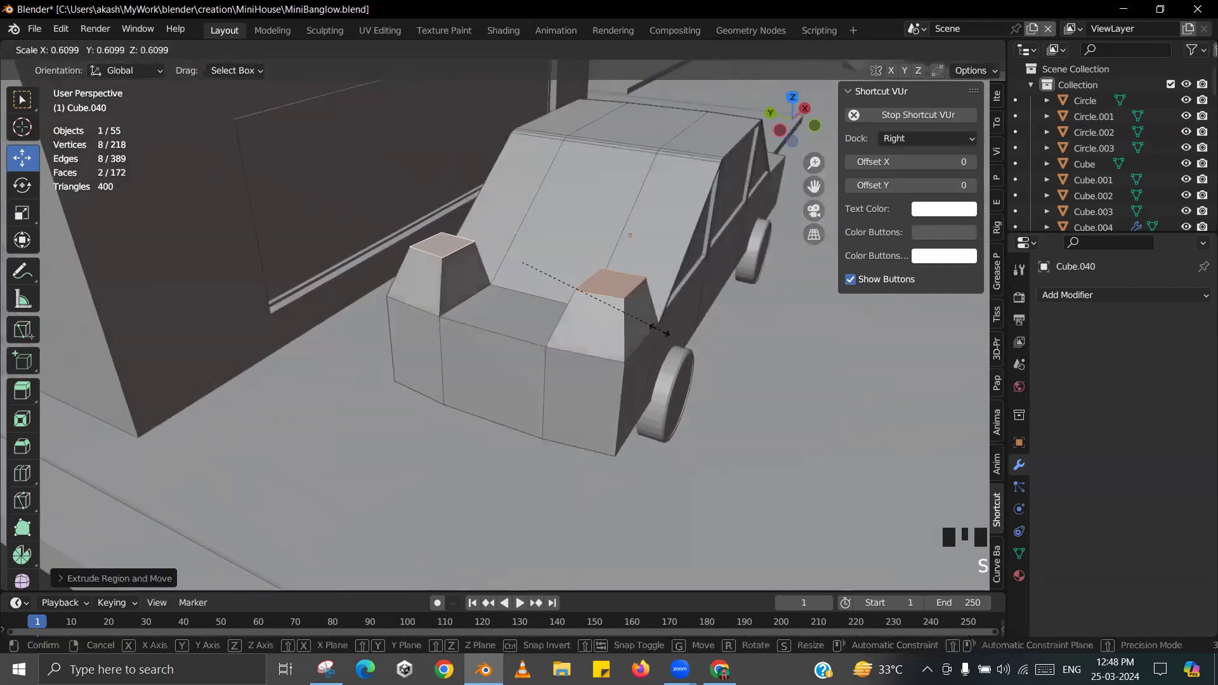
{"action": "left_click", "coordinate": [637, 315]}
{"action": "middle_click_drag", "start_coordinate": [637, 316], "coordinate": [678, 323]}
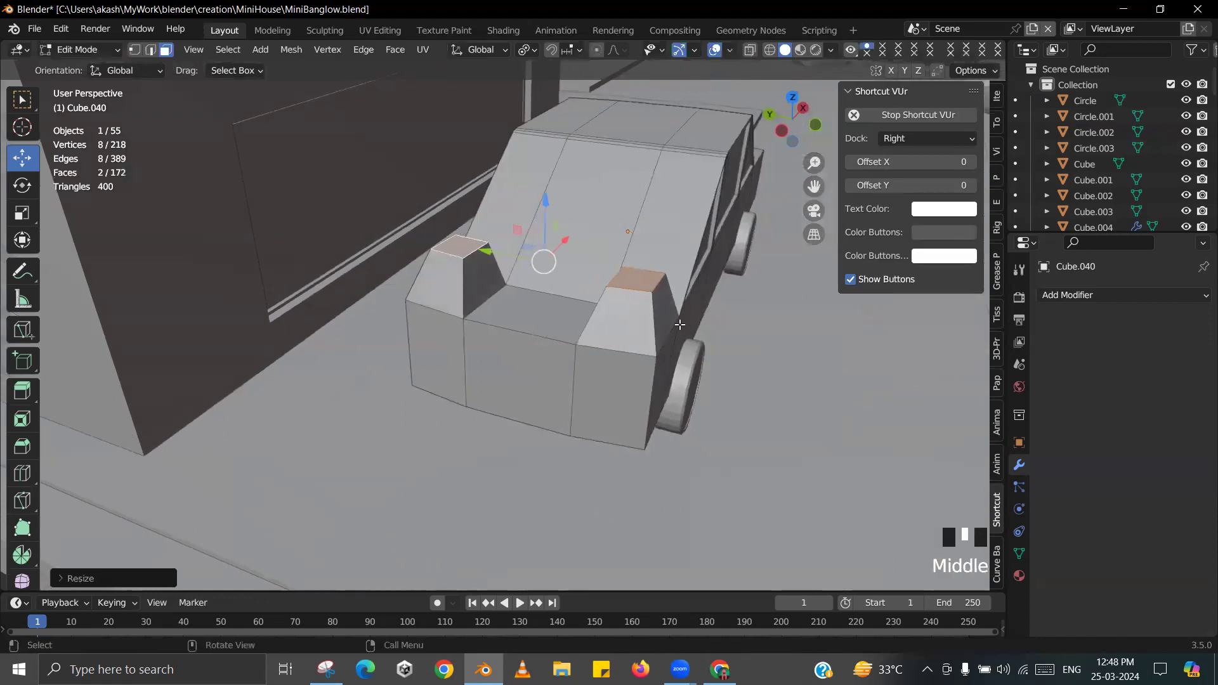
- Undo the scaling and extrusion of the rear deck faces
{"action": "key", "text": "ctrl+z"}
{"action": "key", "text": "ctrl+z"}
{"action": "key", "text": "ctrl+z"}
{"action": "key", "text": "ctrl+z"}
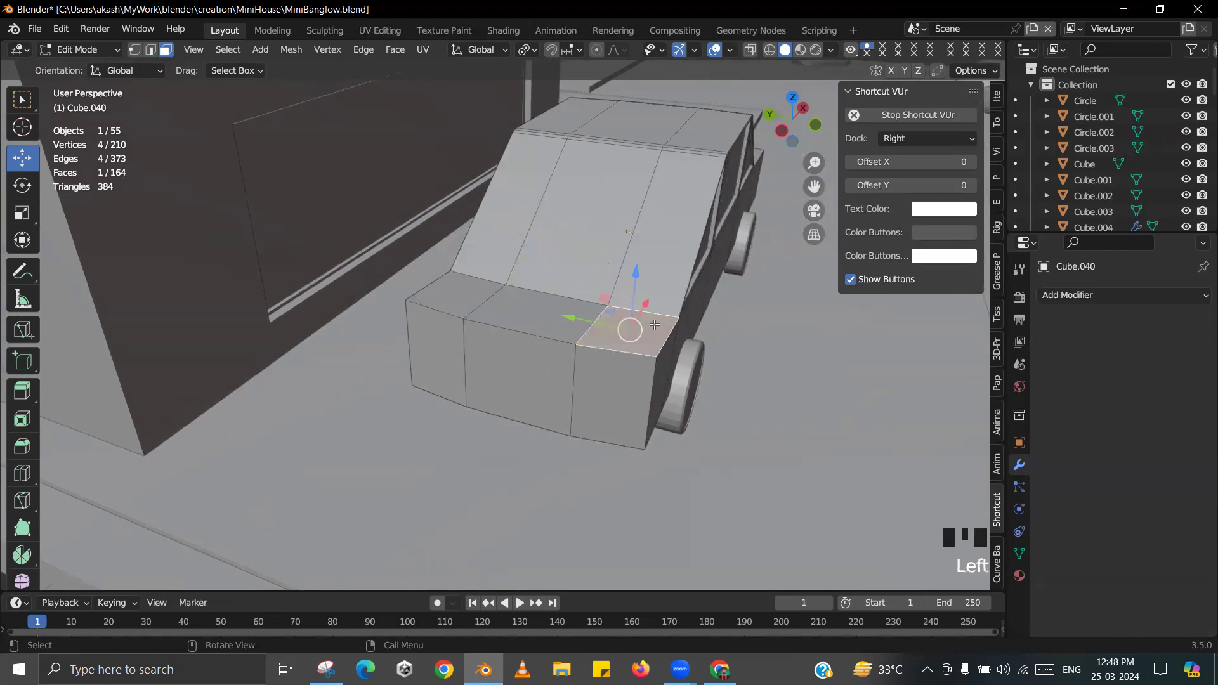
- Add a centred lengthwise loop cut along the middle of the car body
{"action": "scroll", "coordinate": [601, 279], "scroll_direction": "down", "scroll_amount": 2}
{"action": "key", "text": "ctrl+r"}
{"action": "left_click", "coordinate": [569, 289]}
{"action": "left_click", "coordinate": [568, 289]}
{"action": "mouse_move", "coordinate": [568, 289]}
{"action": "middle_mouse_down"}
{"action": "mouse_move", "coordinate": [517, 264]}
{"action": "mouse_move", "coordinate": [566, 276]}
{"action": "middle_mouse_up"}
- Select the lengthwise edge loop on the house side of the car, grow the selection twice and delete the faces
{"action": "left_click", "coordinate": [166, 50]}
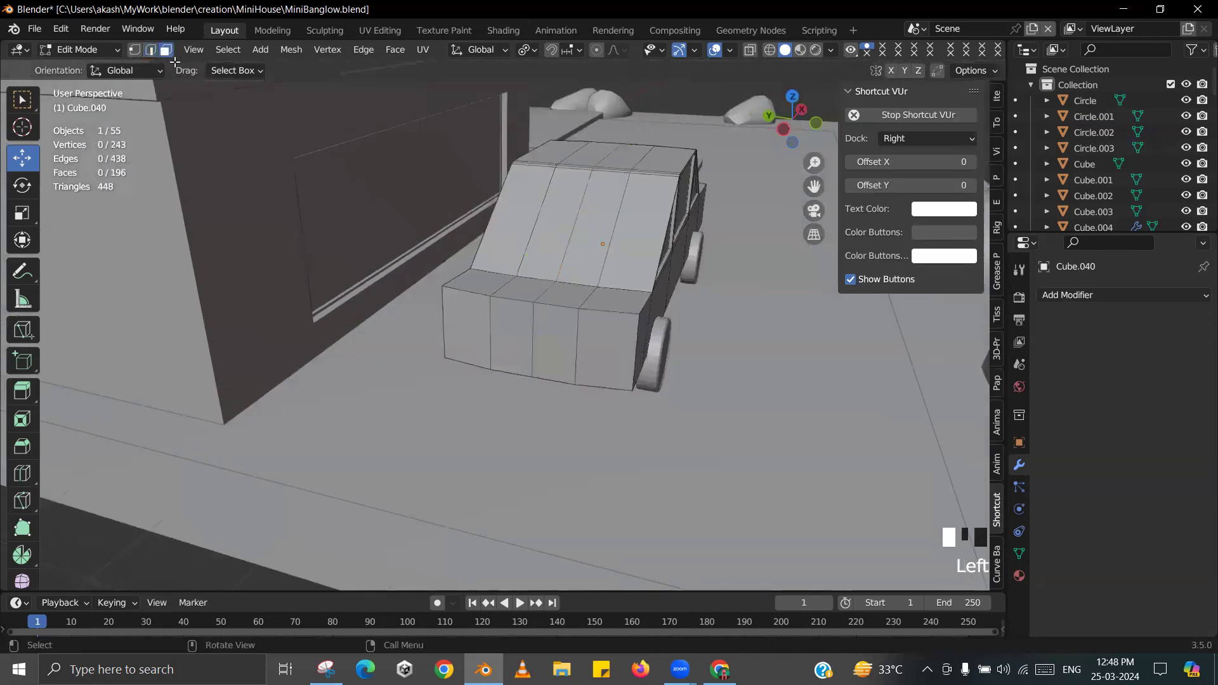
{"action": "left_click", "coordinate": [476, 251], "text": "alt"}
{"action": "middle_click_drag", "start_coordinate": [476, 252], "coordinate": [313, 87]}
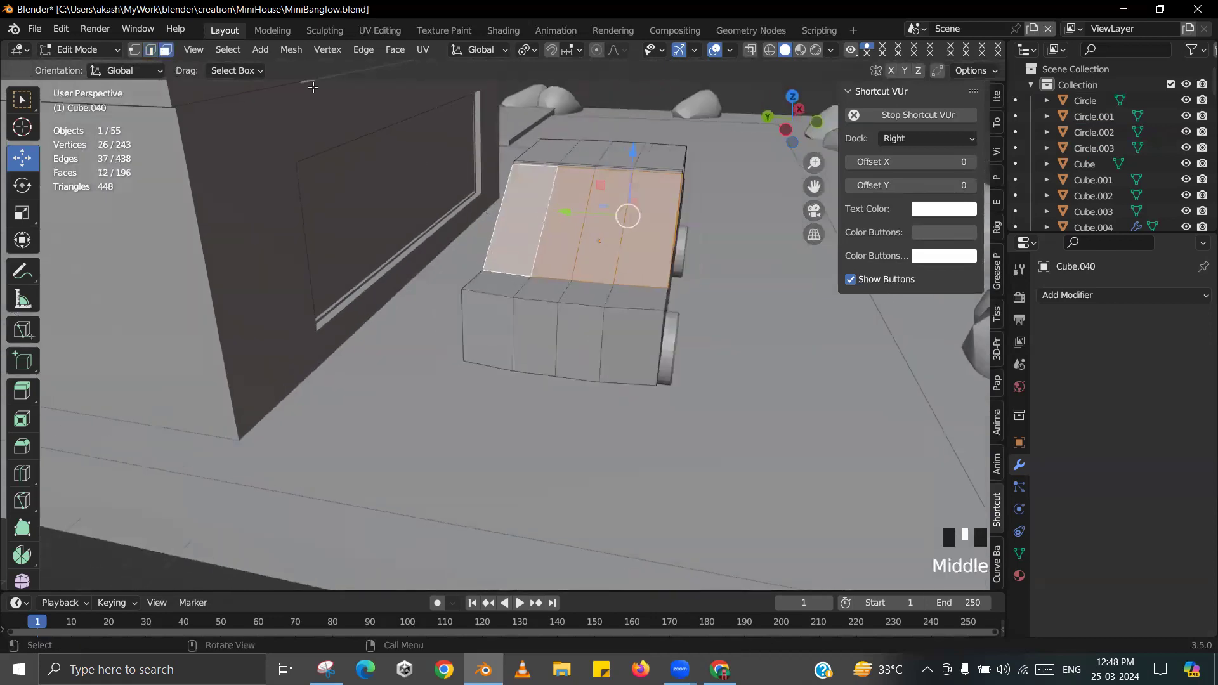
{"action": "left_click", "coordinate": [152, 52]}
{"action": "left_click", "coordinate": [506, 224], "text": "alt"}
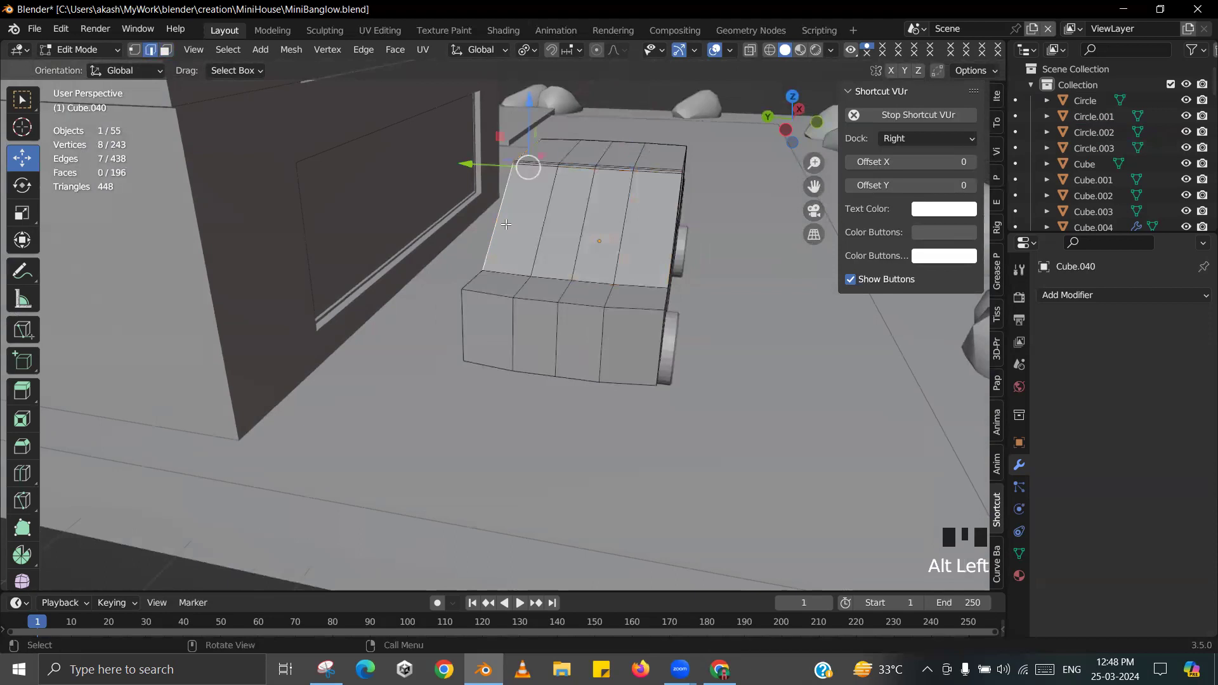
{"action": "key", "text": "ctrl+KP_Add"}
{"action": "key", "text": "ctrl+KP_Add"}
{"action": "key", "text": "x"}
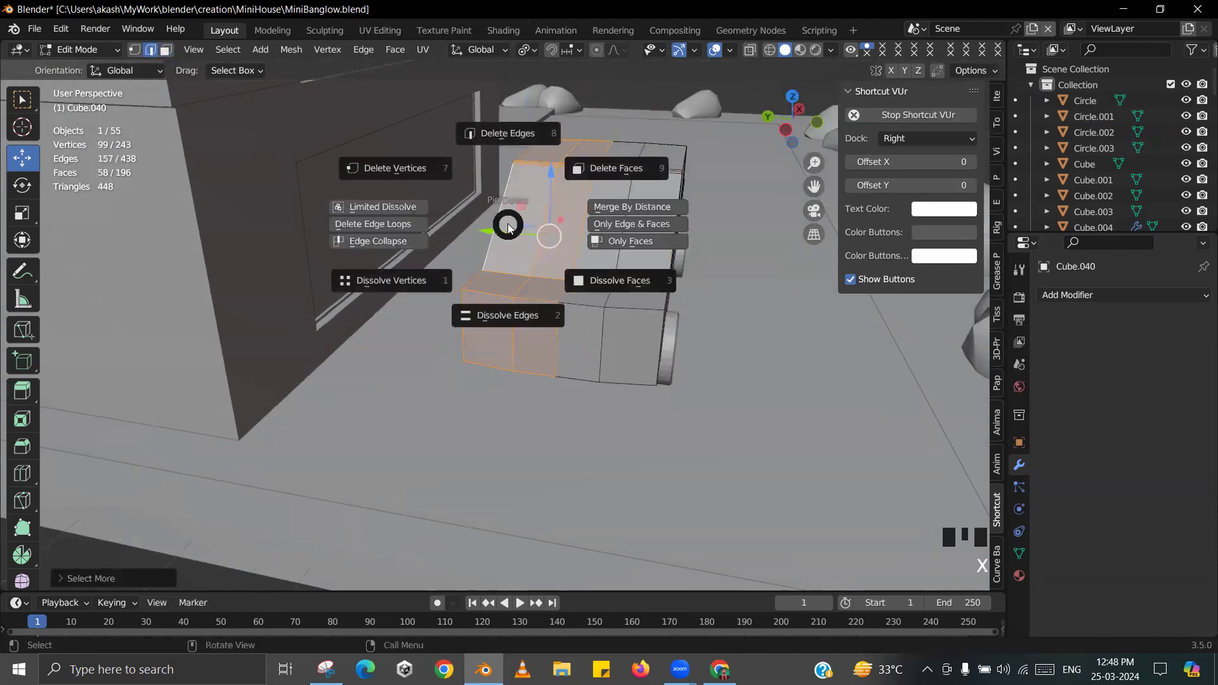
{"action": "left_click", "coordinate": [623, 162]}
{"action": "middle_click_drag", "start_coordinate": [623, 161], "coordinate": [661, 250]}
- Delete the leftover face strips on the house side of the car body and return to Object Mode
{"action": "key", "text": "Tab"}
{"action": "key", "text": "Tab"}
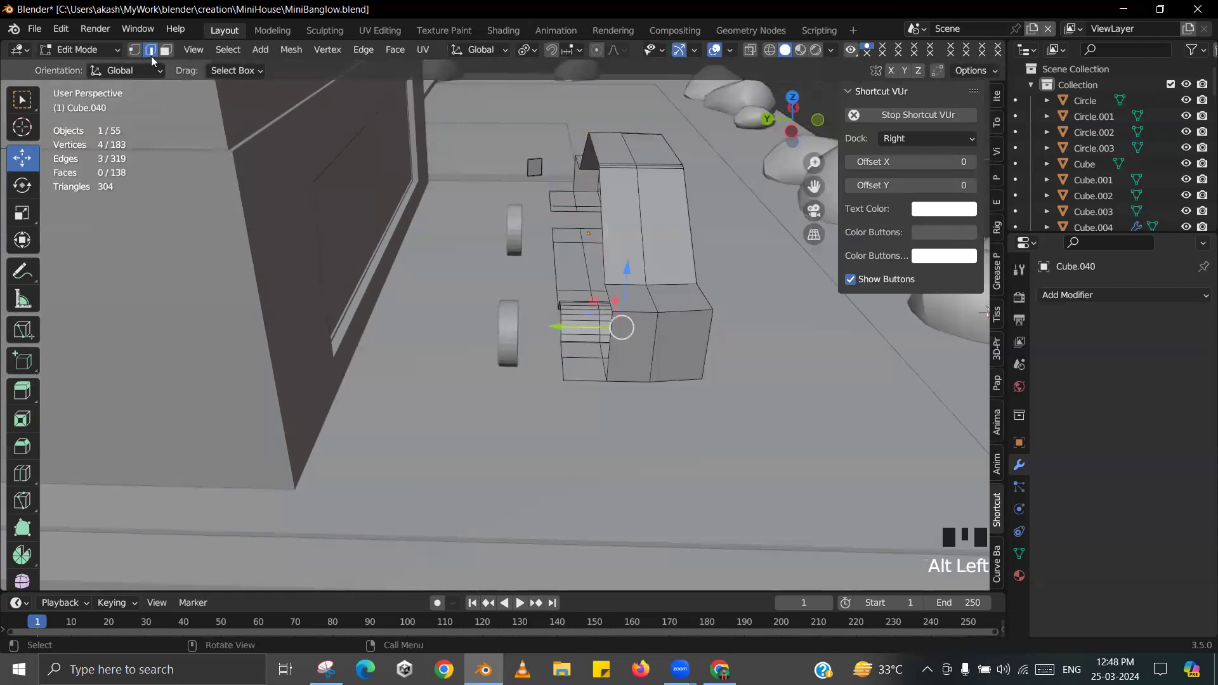
{"action": "left_click", "coordinate": [165, 49]}
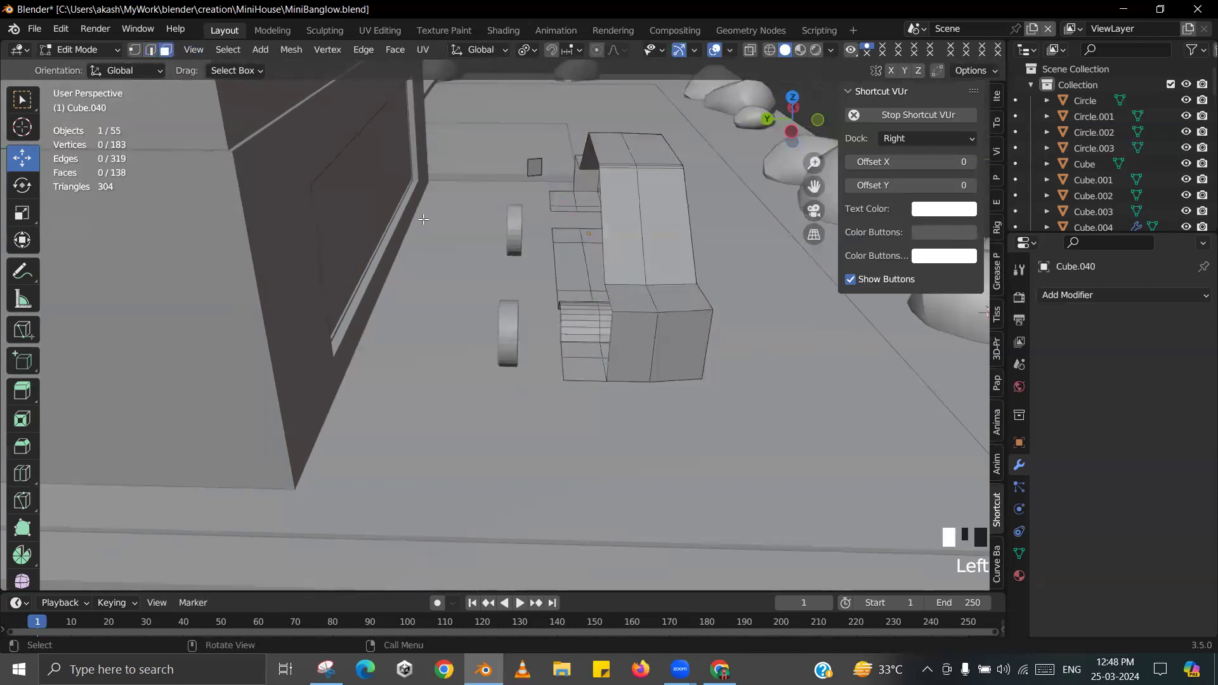
{"action": "left_click", "coordinate": [567, 239], "text": "alt"}
{"action": "left_click", "coordinate": [572, 205], "text": "alt+shift"}
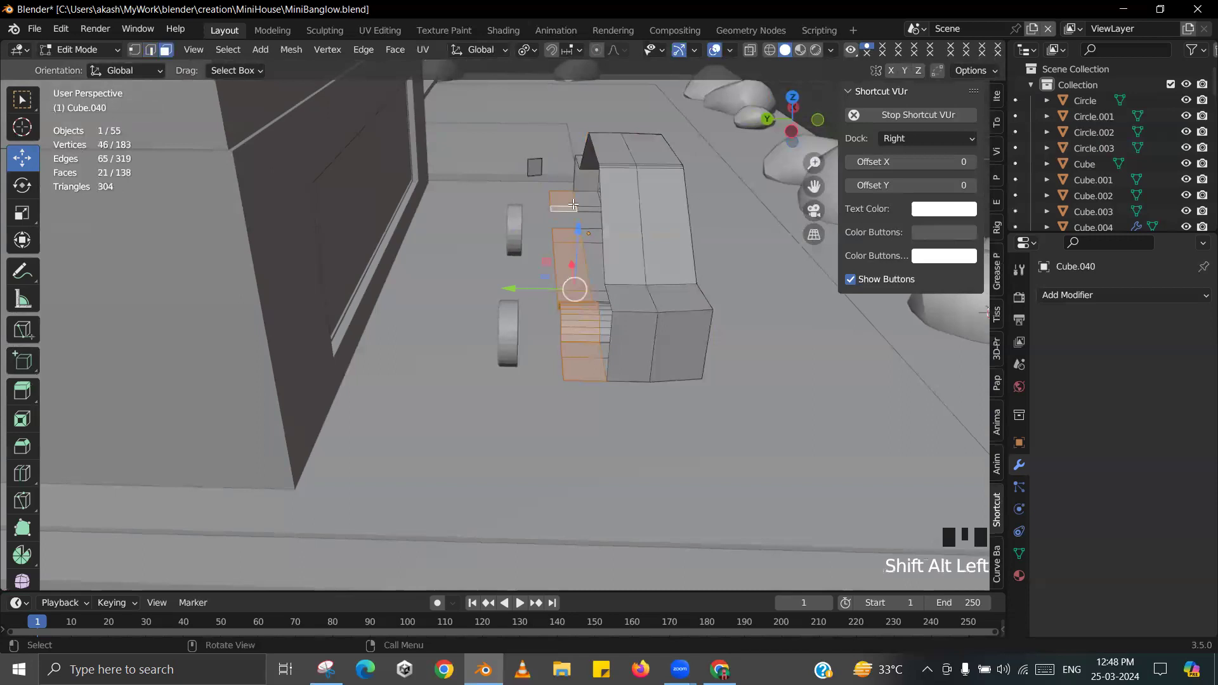
{"action": "key", "text": "x"}
{"action": "left_click", "coordinate": [593, 168]}
{"action": "key", "text": "Tab"}
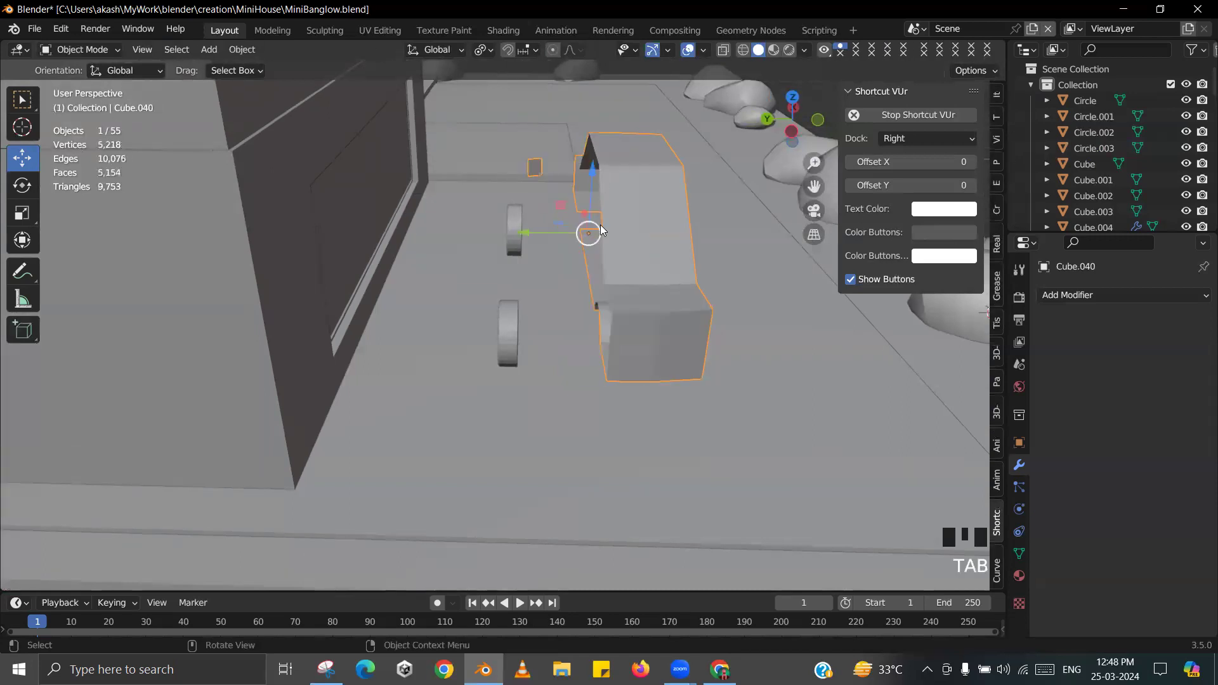
- Box-select the leftover detached headlight piece on the house side in wireframe shading, delete it and restore solid shading
{"action": "middle_click_drag", "start_coordinate": [600, 225], "coordinate": [604, 281]}
{"action": "key", "text": "Tab"}
{"action": "key", "text": "Tab"}
{"action": "key", "text": "Tab"}
{"action": "key", "text": "z"}
{"action": "key", "text": "z"}
{"action": "left_click", "coordinate": [476, 188]}
{"action": "left_click_drag", "start_coordinate": [526, 150], "coordinate": [558, 183]}
{"action": "key", "text": "z"}
{"action": "key", "text": "x"}
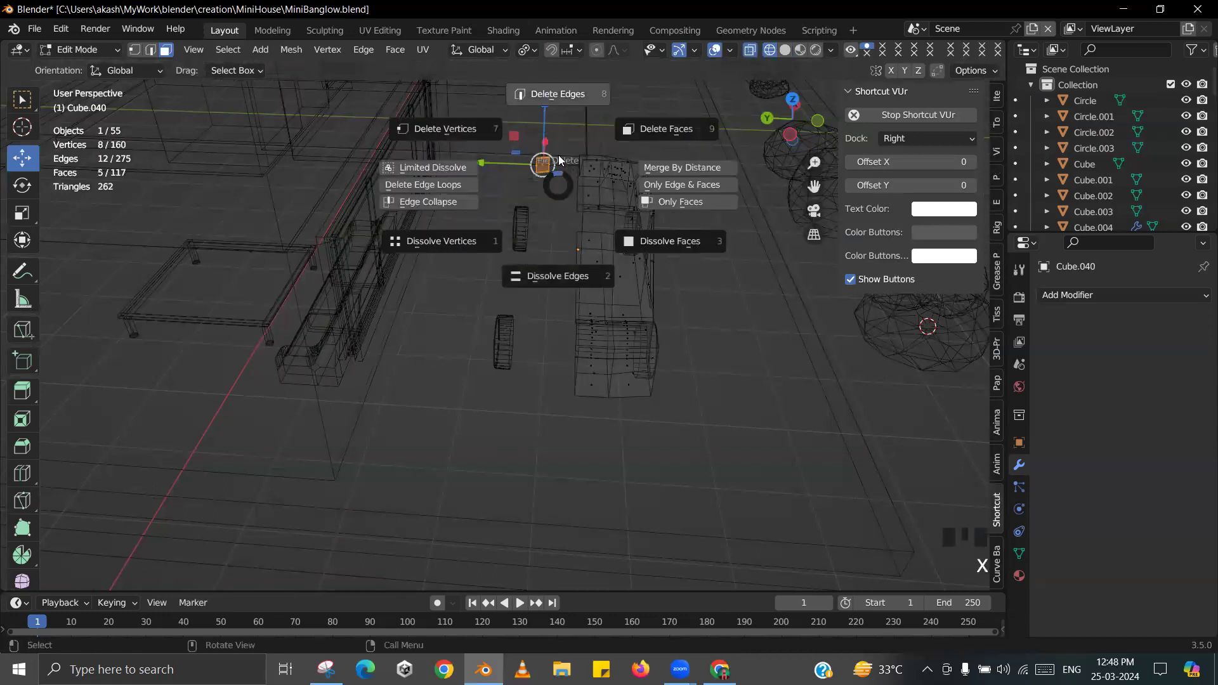
{"action": "left_click", "coordinate": [597, 155]}
{"action": "key", "text": "z"}
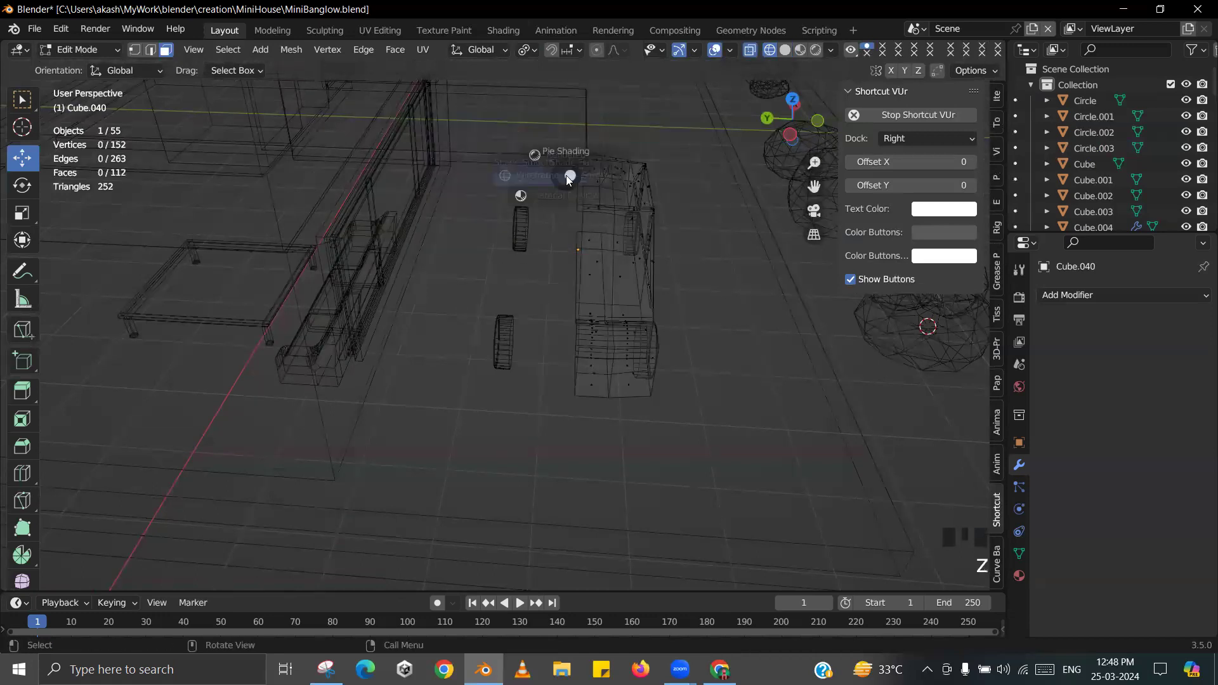
{"action": "left_click", "coordinate": [565, 175]}
- Leave Edit Mode on the half car body and save the file
{"action": "middle_click_drag", "start_coordinate": [566, 175], "coordinate": [618, 212]}
{"action": "left_click", "coordinate": [620, 213]}
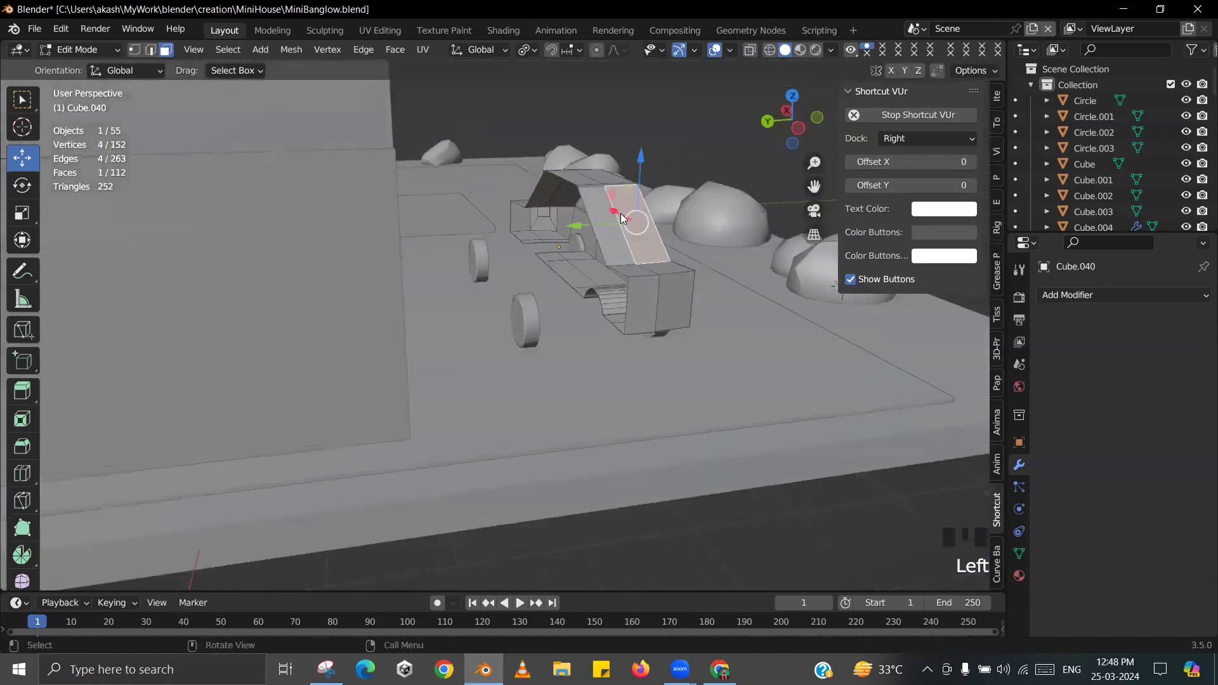
{"action": "key", "text": "Tab"}
{"action": "scroll", "coordinate": [639, 272], "scroll_direction": "up", "scroll_amount": 2}
{"action": "middle_click_drag", "start_coordinate": [639, 271], "coordinate": [448, 284]}
{"action": "key", "text": "ctrl+s"}
{"action": "left_click", "coordinate": [342, 230]}
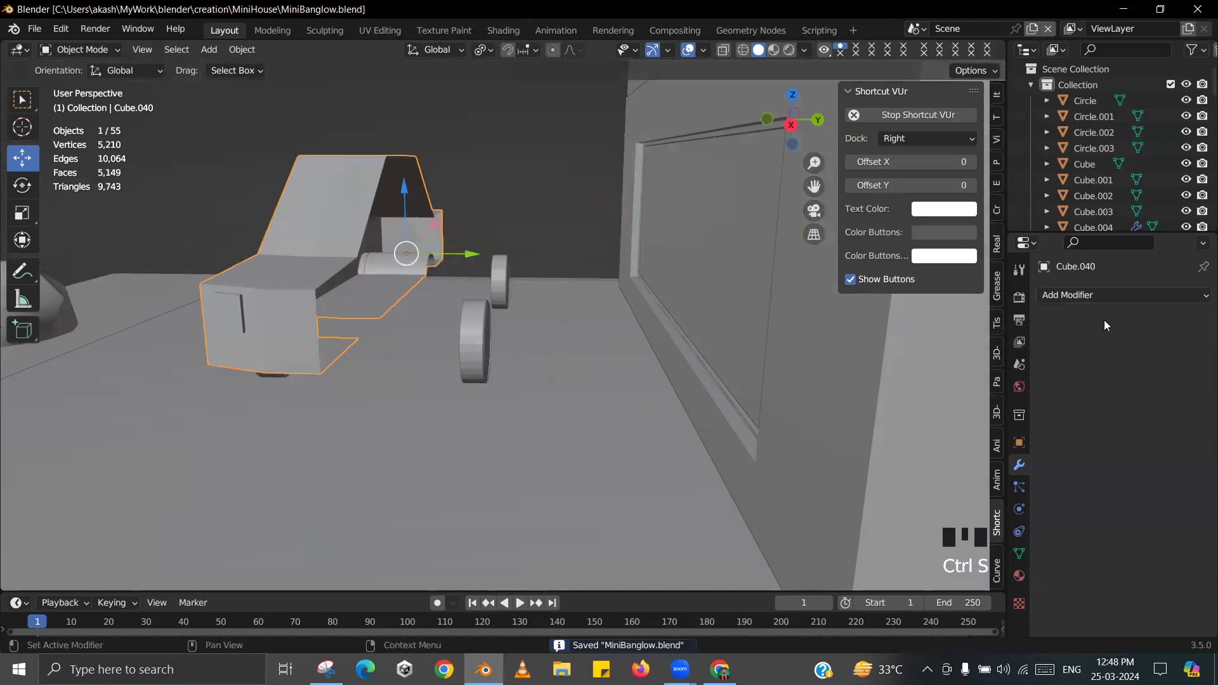
- Add a Mirror modifier to the half car body and set its axis to Y only
{"action": "left_click", "coordinate": [1102, 296]}
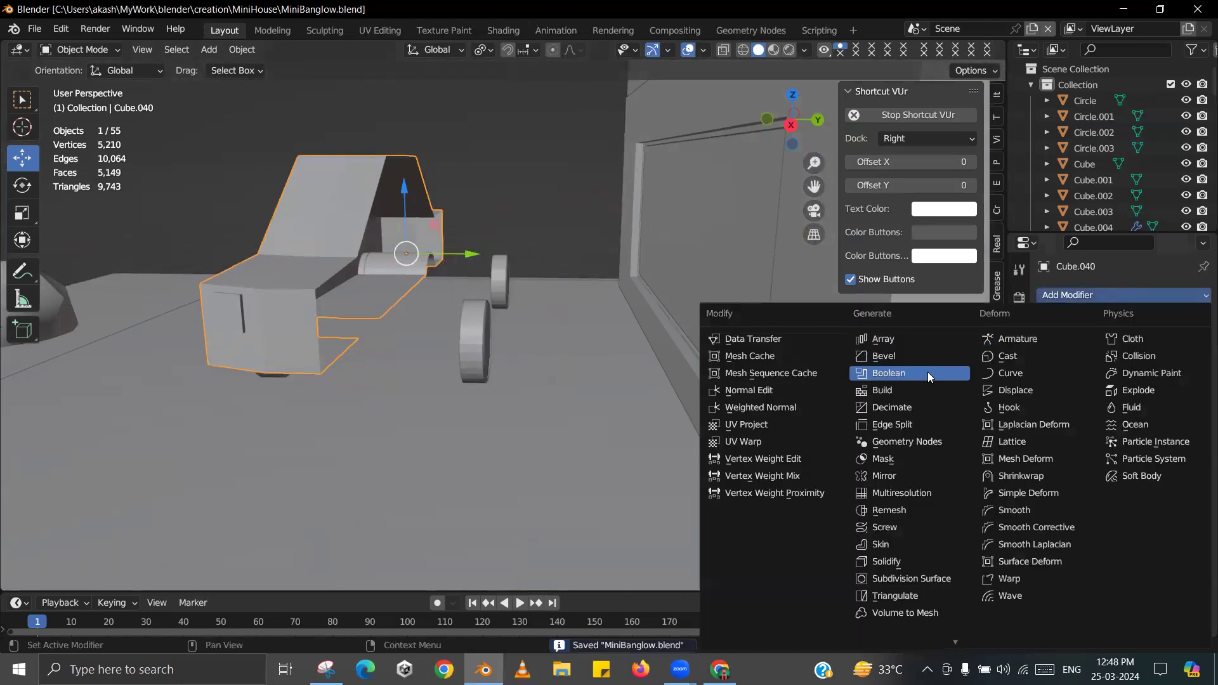
{"action": "left_click", "coordinate": [931, 480]}
{"action": "middle_click_drag", "start_coordinate": [786, 368], "coordinate": [690, 342]}
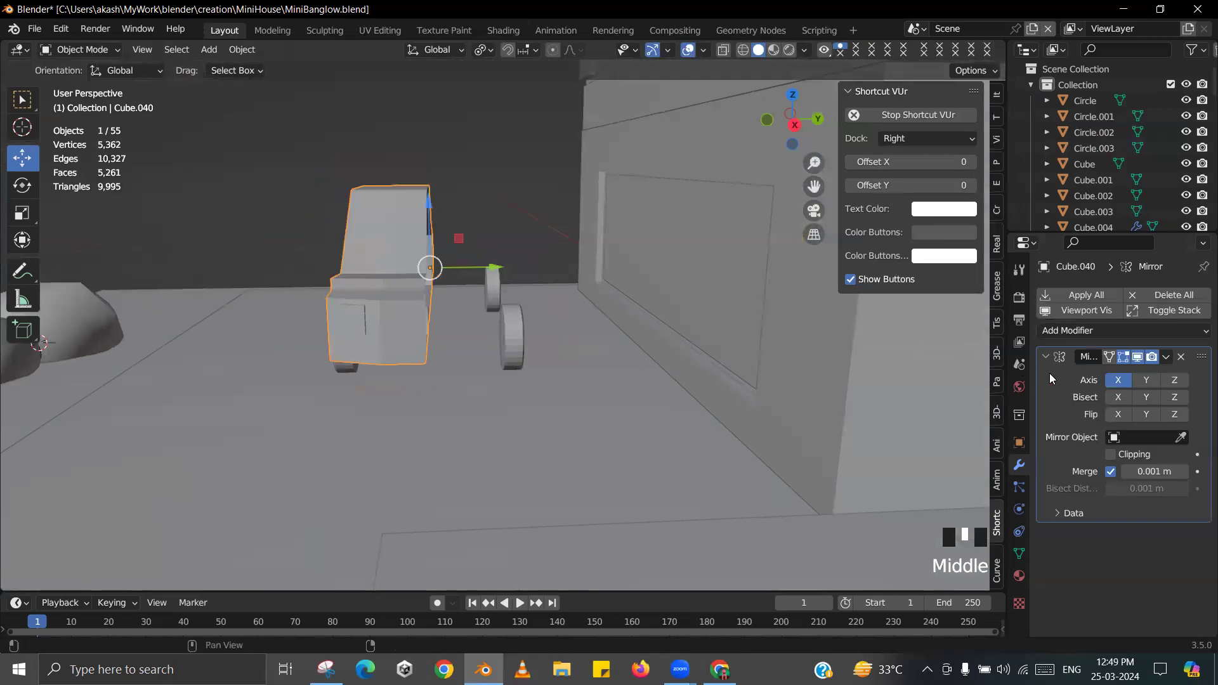
{"action": "left_click", "coordinate": [1181, 437]}
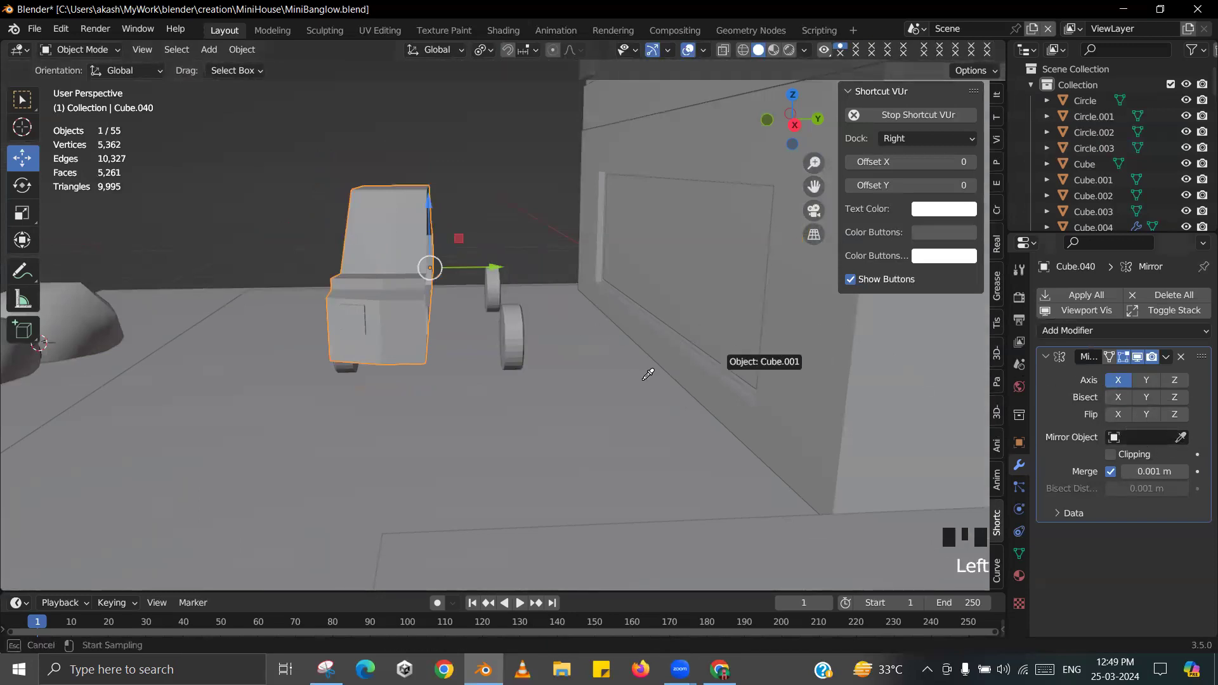
{"action": "key", "text": "Escape"}
{"action": "middle_click_drag", "start_coordinate": [471, 264], "coordinate": [499, 277]}
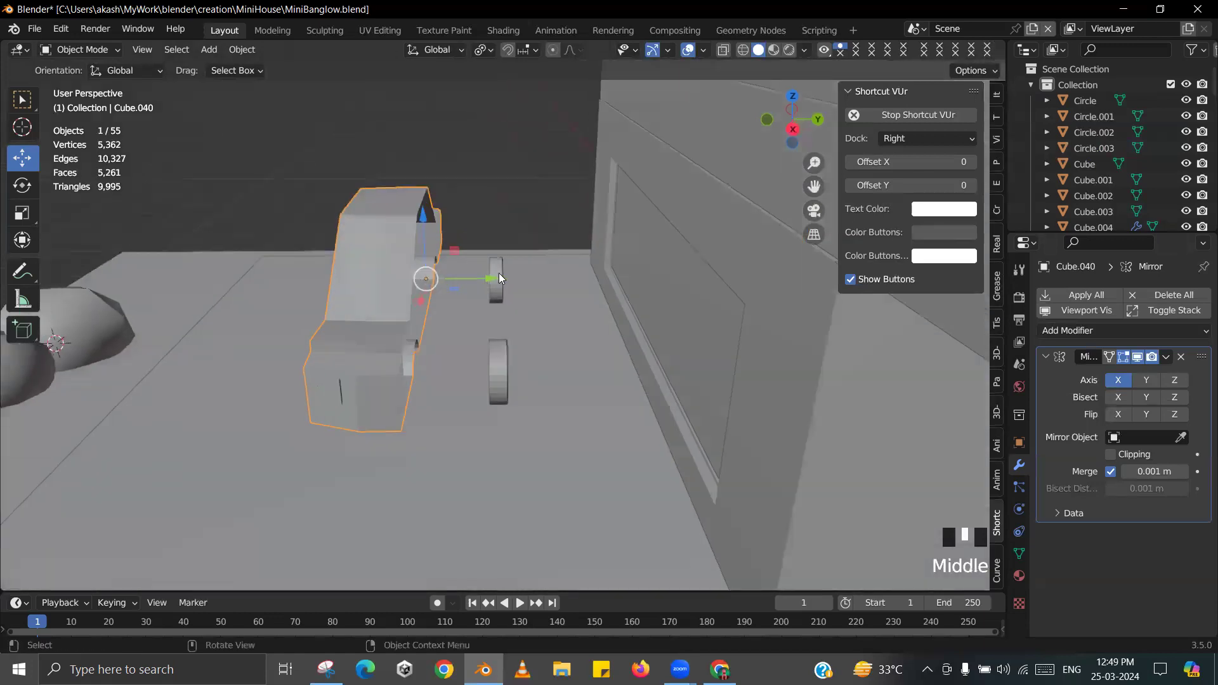
{"action": "left_click", "coordinate": [1144, 380]}
{"action": "left_click", "coordinate": [1114, 382]}
{"action": "middle_click_drag", "start_coordinate": [524, 266], "coordinate": [490, 288]}
- Hide the mirrored half in the viewport, select the car's open centre edge loop and move it slightly along Y toward the house
{"action": "key", "text": "Tab"}
{"action": "key", "text": "Tab"}
{"action": "key", "text": "Tab"}
{"action": "left_click", "coordinate": [425, 266], "text": "alt"}
{"action": "left_click", "coordinate": [425, 267], "text": "alt"}
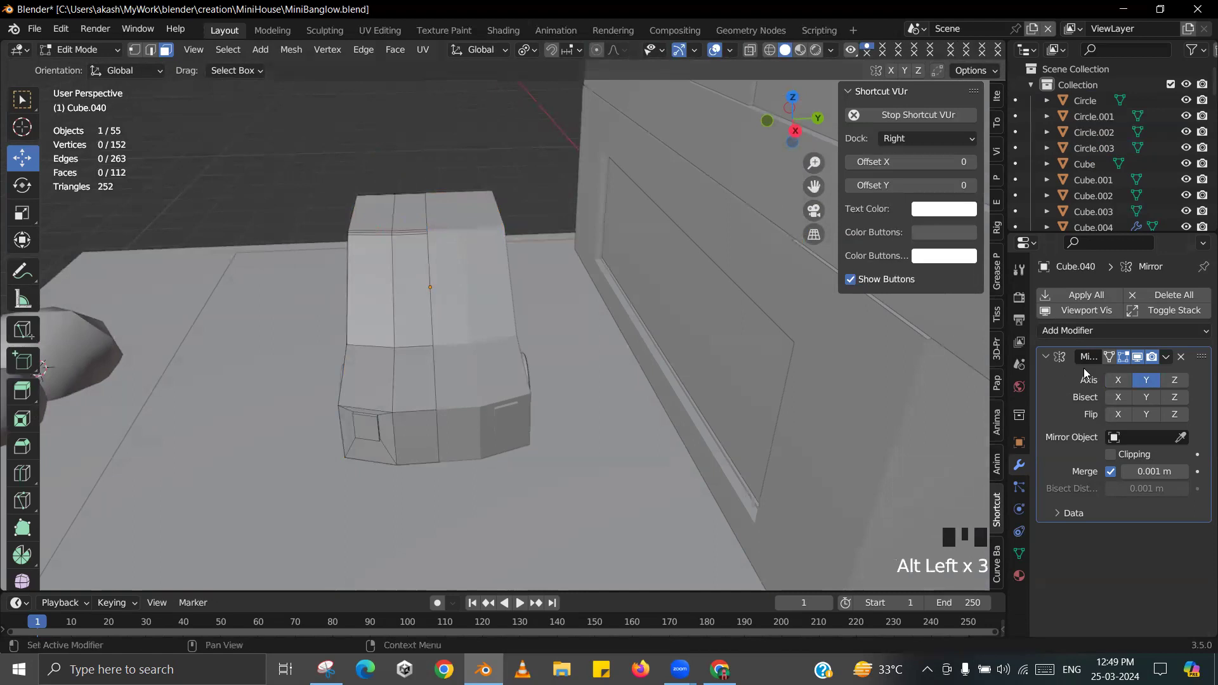
{"action": "left_click", "coordinate": [1124, 358]}
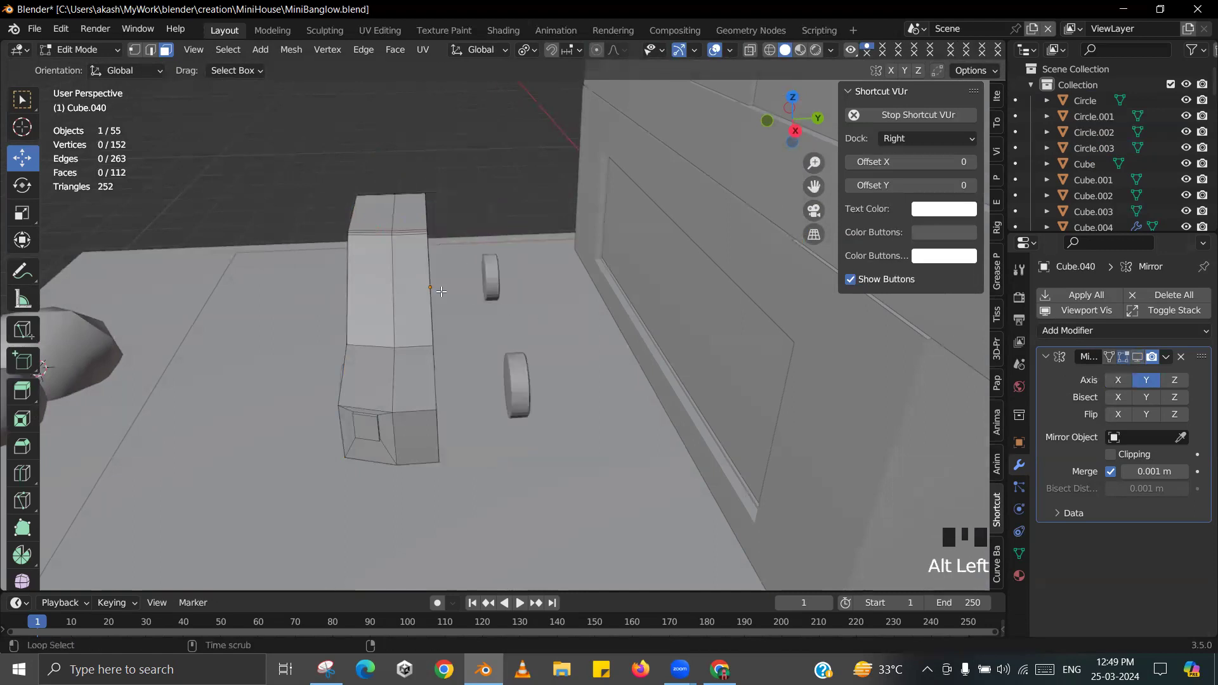
{"action": "left_click", "coordinate": [409, 282]}
{"action": "left_click", "coordinate": [150, 50]}
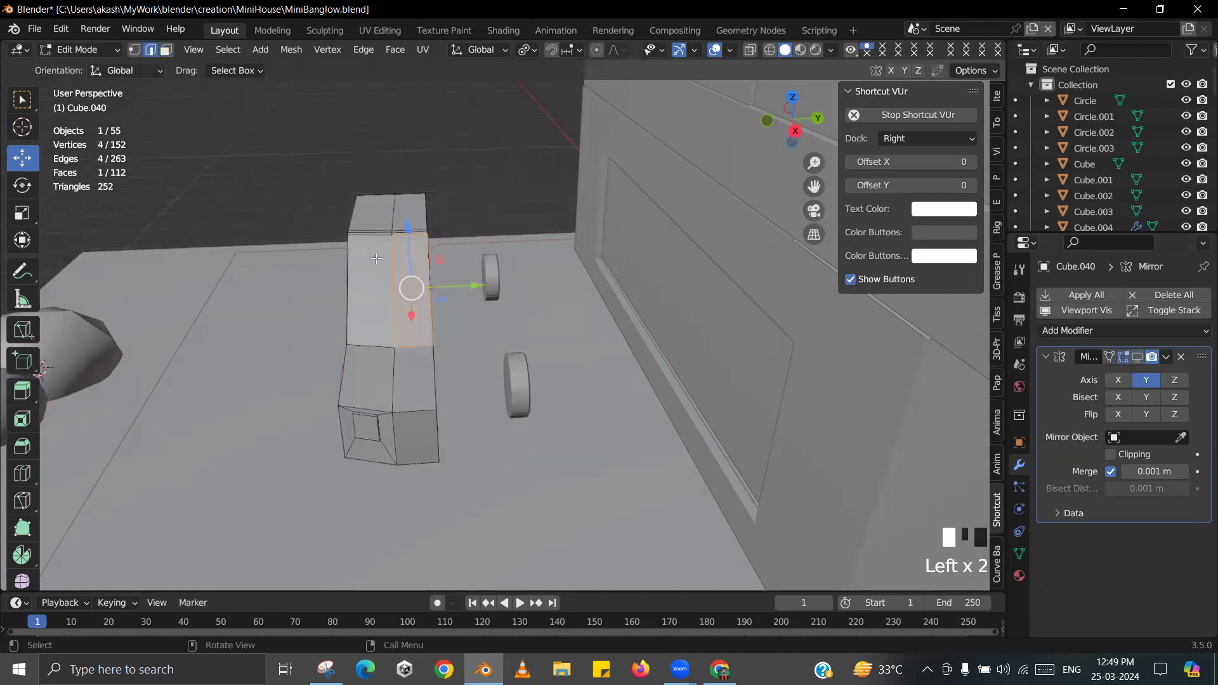
{"action": "left_click", "coordinate": [447, 294], "text": "alt"}
{"action": "middle_click_drag", "start_coordinate": [448, 293], "coordinate": [467, 283]}
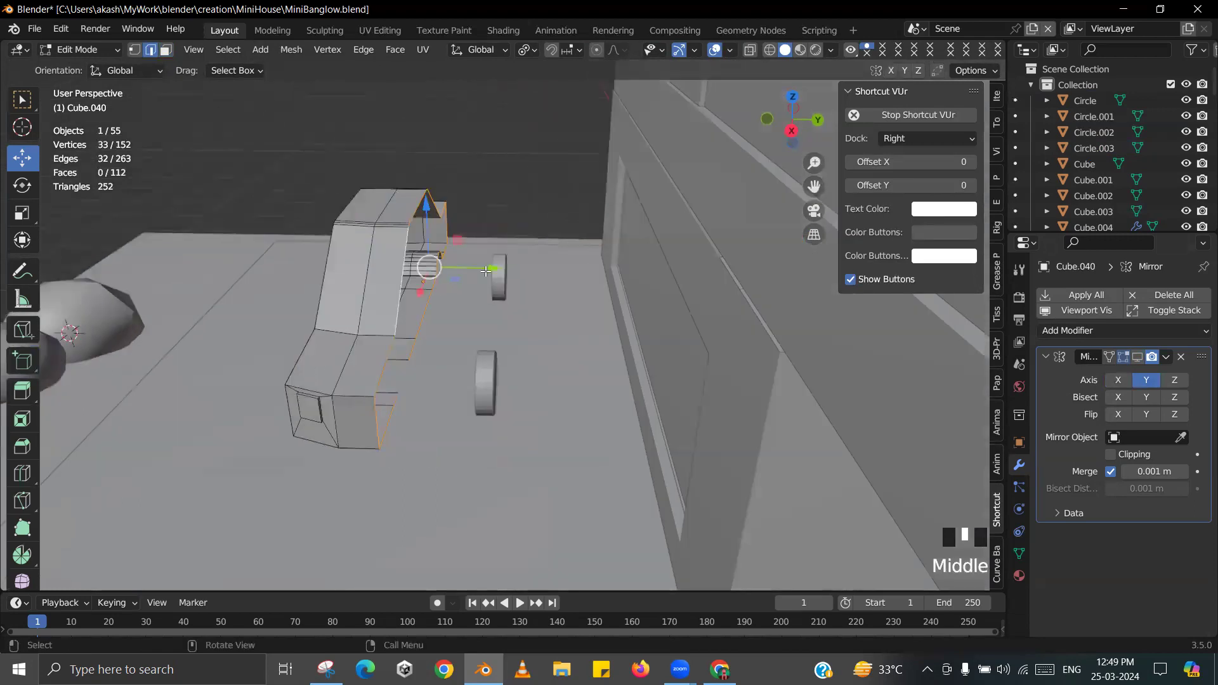
{"action": "scroll", "coordinate": [485, 271], "scroll_direction": "up", "scroll_amount": 2}
{"action": "left_click_drag", "start_coordinate": [485, 260], "coordinate": [500, 256]}
{"action": "key", "text": "Tab"}
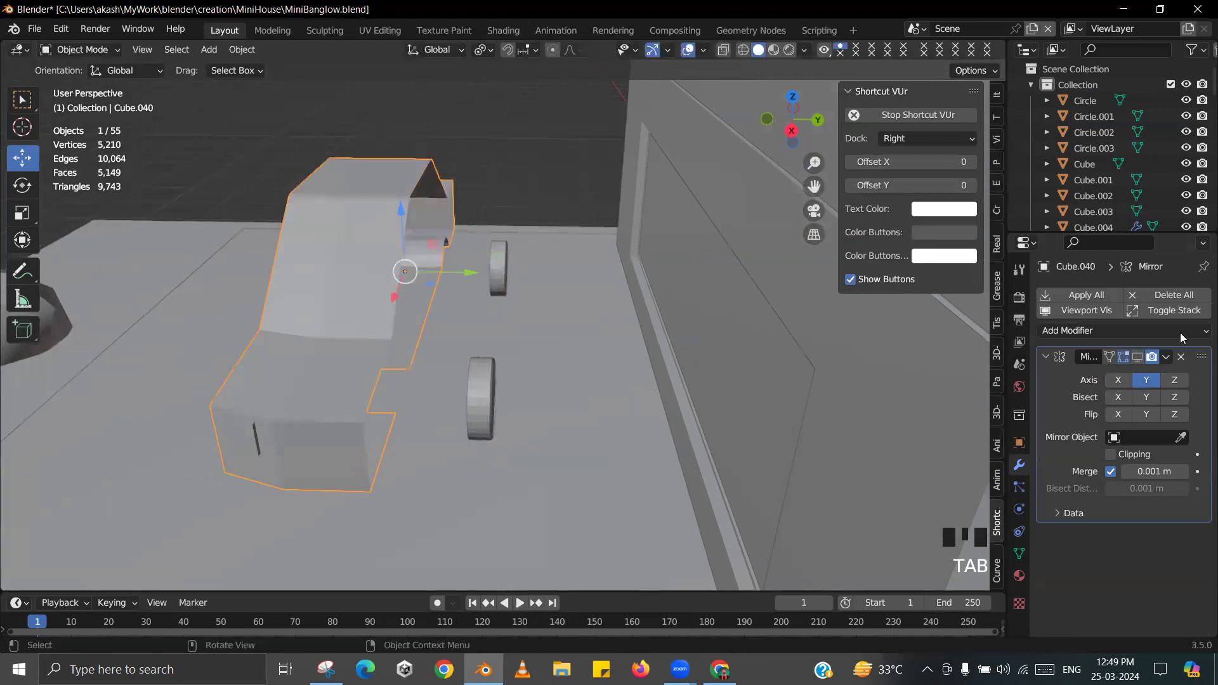
- Show the mirrored half in the viewport again and save the file
{"action": "left_click", "coordinate": [1136, 357]}
{"action": "middle_click_drag", "start_coordinate": [423, 260], "coordinate": [511, 273]}
{"action": "scroll", "coordinate": [403, 265], "scroll_direction": "up", "scroll_amount": 3}
{"action": "key", "text": "ctrl+s"}
- Add a lengthwise loop cut through the car's outermost face strip, about midway across the strip
{"action": "left_click", "coordinate": [412, 217]}
{"action": "middle_click_drag", "start_coordinate": [412, 217], "coordinate": [548, 300]}
{"action": "key", "text": "Tab"}
{"action": "left_click", "coordinate": [548, 301]}
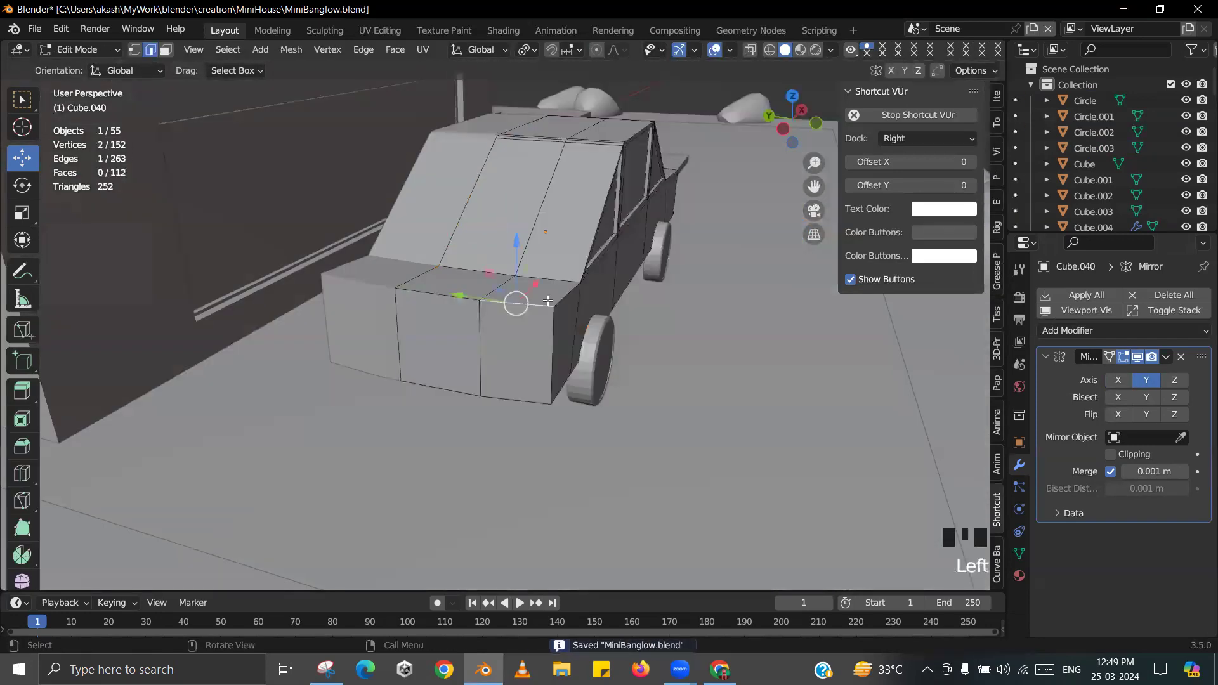
{"action": "key", "text": "ctrl+r"}
{"action": "left_click", "coordinate": [545, 301]}
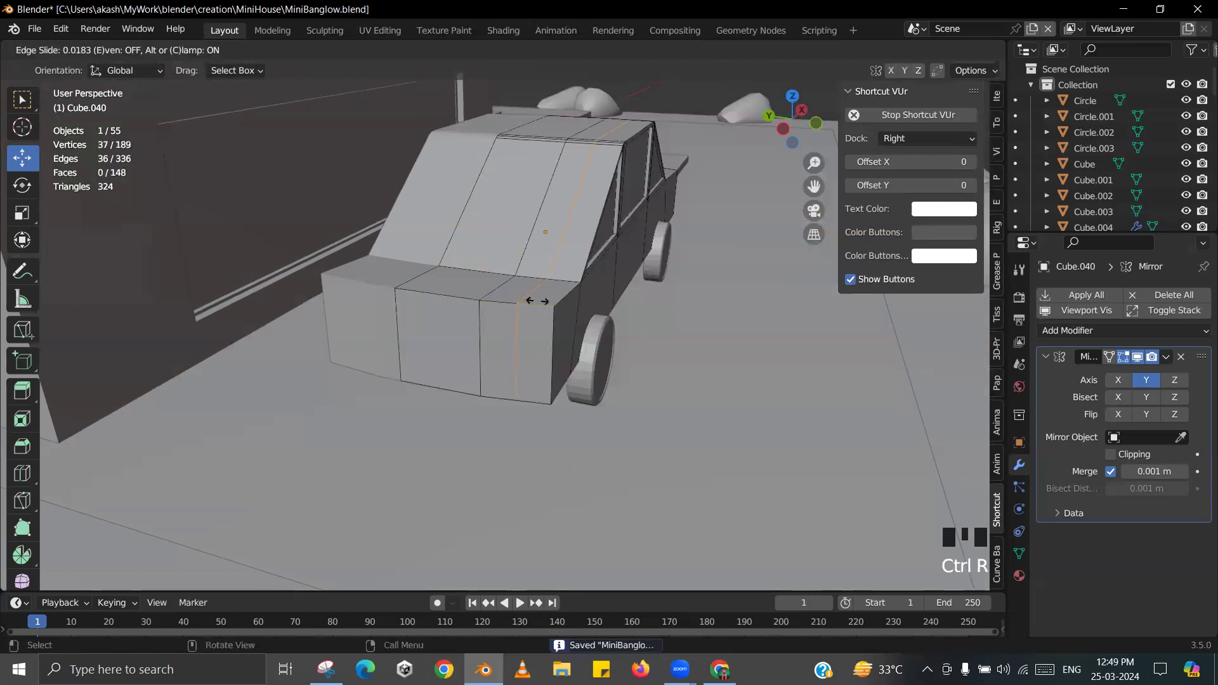
{"action": "left_click", "coordinate": [532, 301]}
- Add a centred crosswise loop cut through the rear deck of the car
{"action": "left_click", "coordinate": [165, 50]}
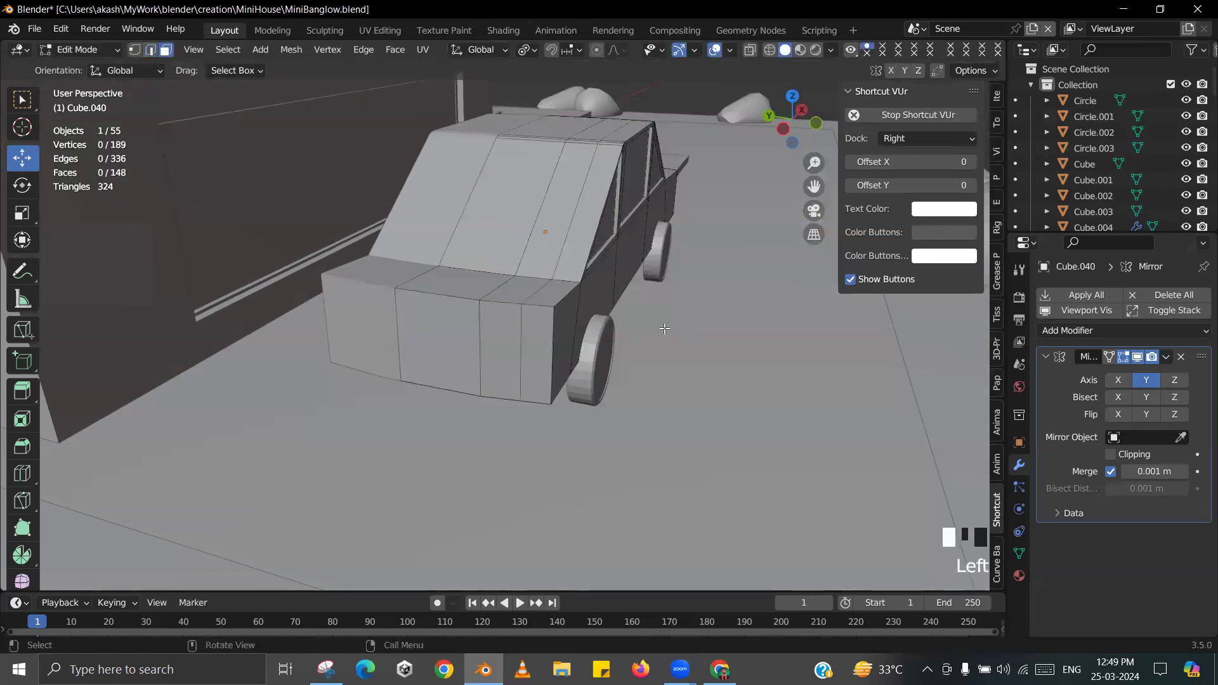
{"action": "middle_click_drag", "start_coordinate": [567, 293], "coordinate": [517, 315]}
{"action": "key", "text": "ctrl+r"}
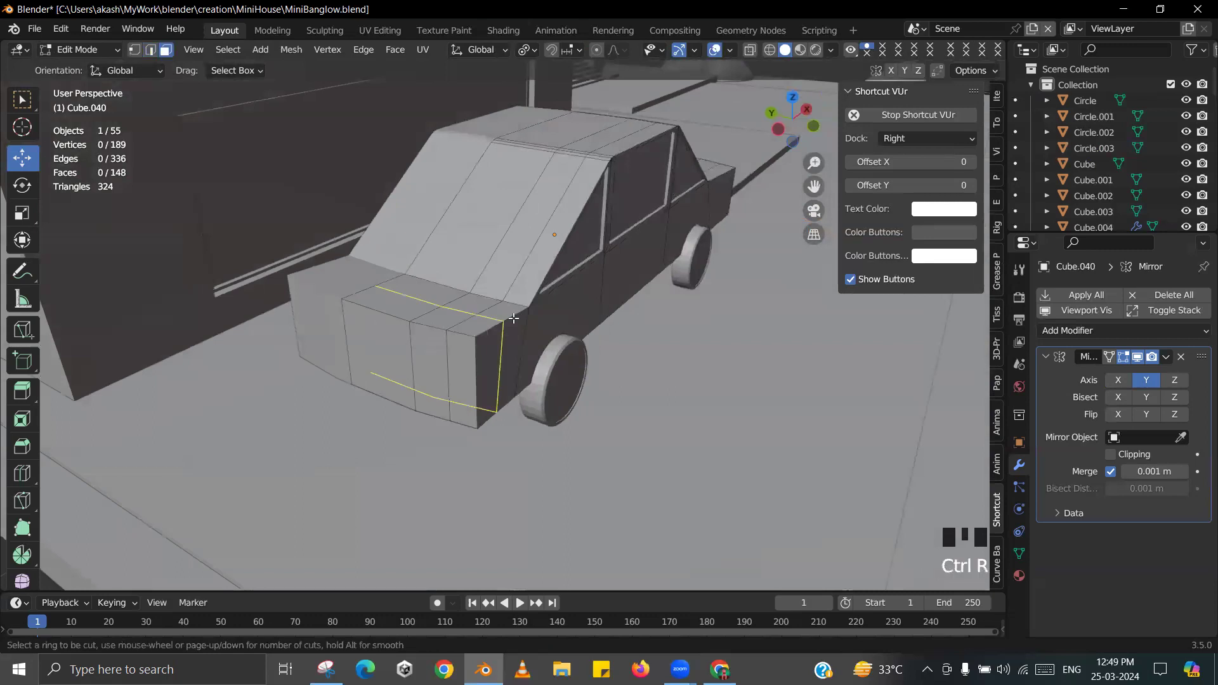
{"action": "double_click", "coordinate": [514, 317]}
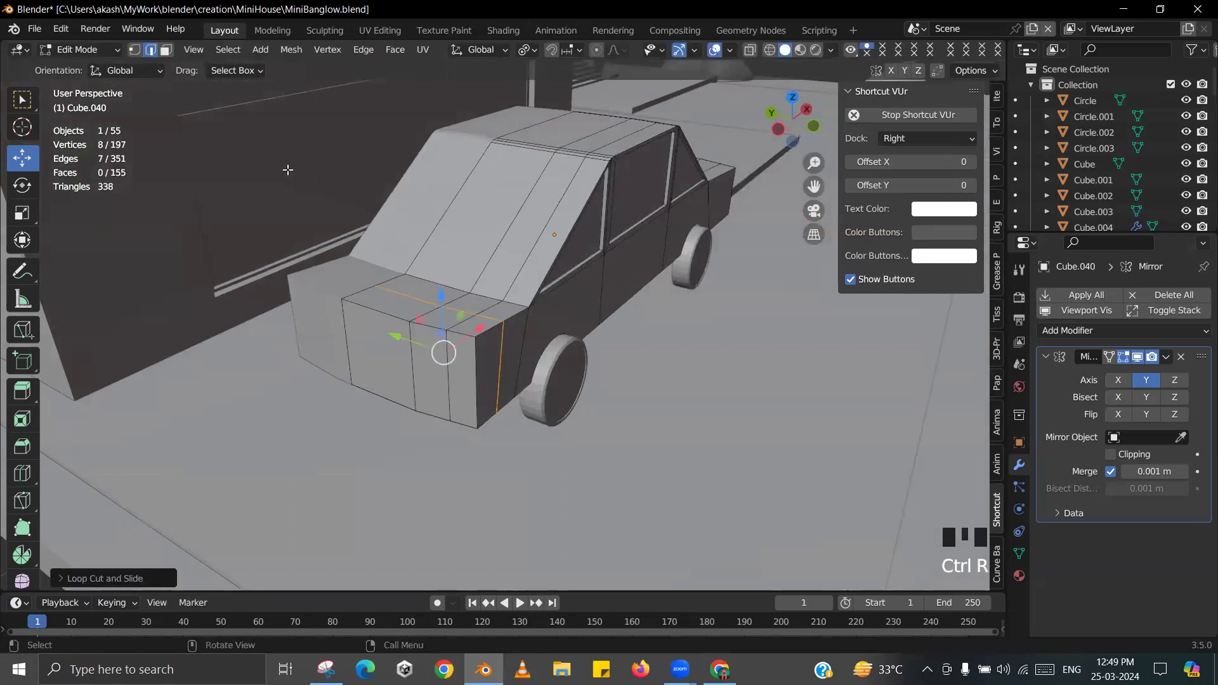
{"action": "left_click", "coordinate": [471, 324]}
- Extrude the outer rear corner face of the deck upward twice to form a two-segment spoiler post
{"action": "left_click", "coordinate": [165, 50]}
{"action": "left_click", "coordinate": [477, 324]}
{"action": "middle_click_drag", "start_coordinate": [477, 325], "coordinate": [516, 344], "text": "shift"}
{"action": "key", "text": "e"}
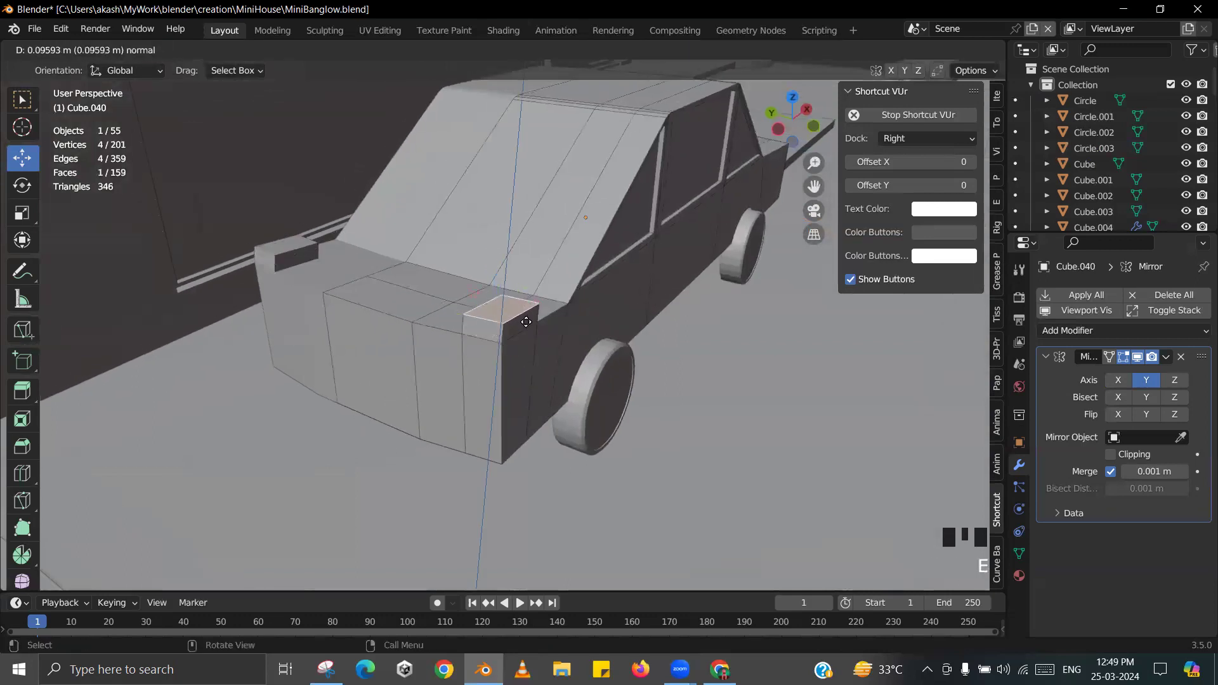
{"action": "left_click", "coordinate": [530, 302]}
{"action": "middle_click_drag", "start_coordinate": [531, 301], "coordinate": [717, 279]}
{"action": "key", "text": "e"}
{"action": "left_click", "coordinate": [541, 278]}
- Extrude the inner face of the post's upper segment along Y to the car's centre with Mirror clipping enabled
{"action": "key", "text": "e"}
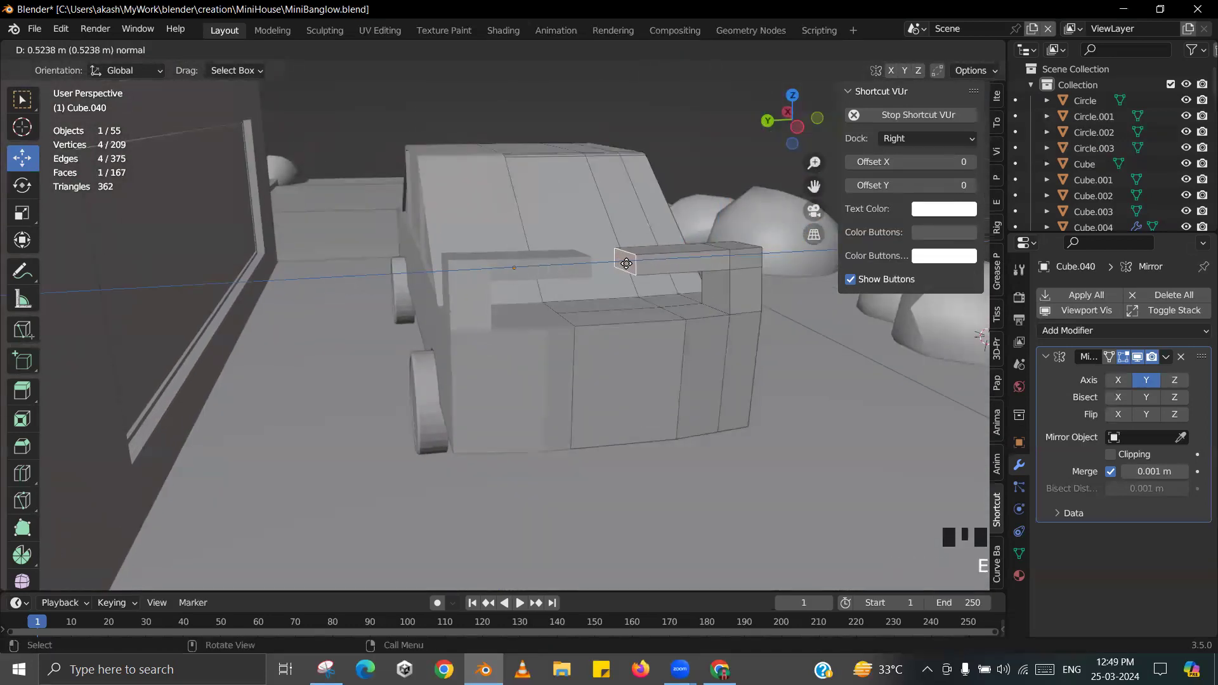
{"action": "right_click", "coordinate": [1151, 404]}
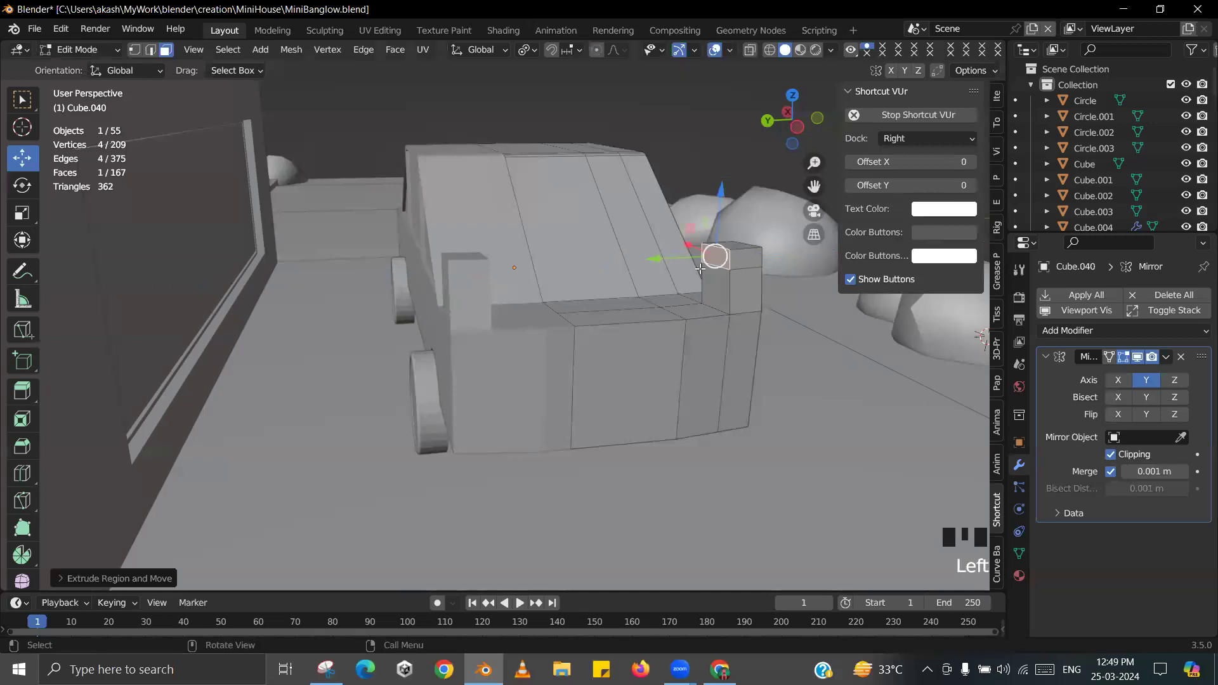
{"action": "left_click_drag", "start_coordinate": [658, 261], "coordinate": [506, 266]}
- Select the spoiler's crossbar together with its end block and move them rearward along X
{"action": "middle_click_drag", "start_coordinate": [506, 266], "coordinate": [424, 312]}
{"action": "key", "text": "Tab"}
{"action": "key", "text": "Tab"}
{"action": "key", "text": "ctrl+KP_Add"}
{"action": "key", "text": "ctrl+KP_Add"}
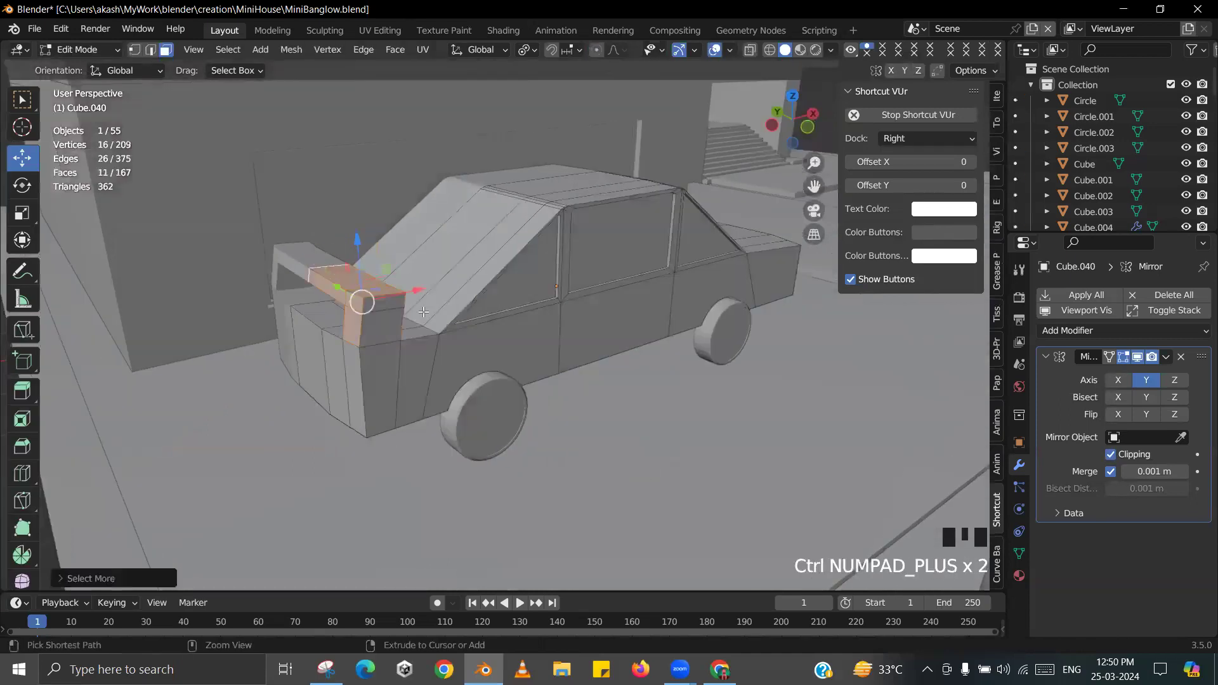
{"action": "key", "text": "ctrl+KP_Subtract"}
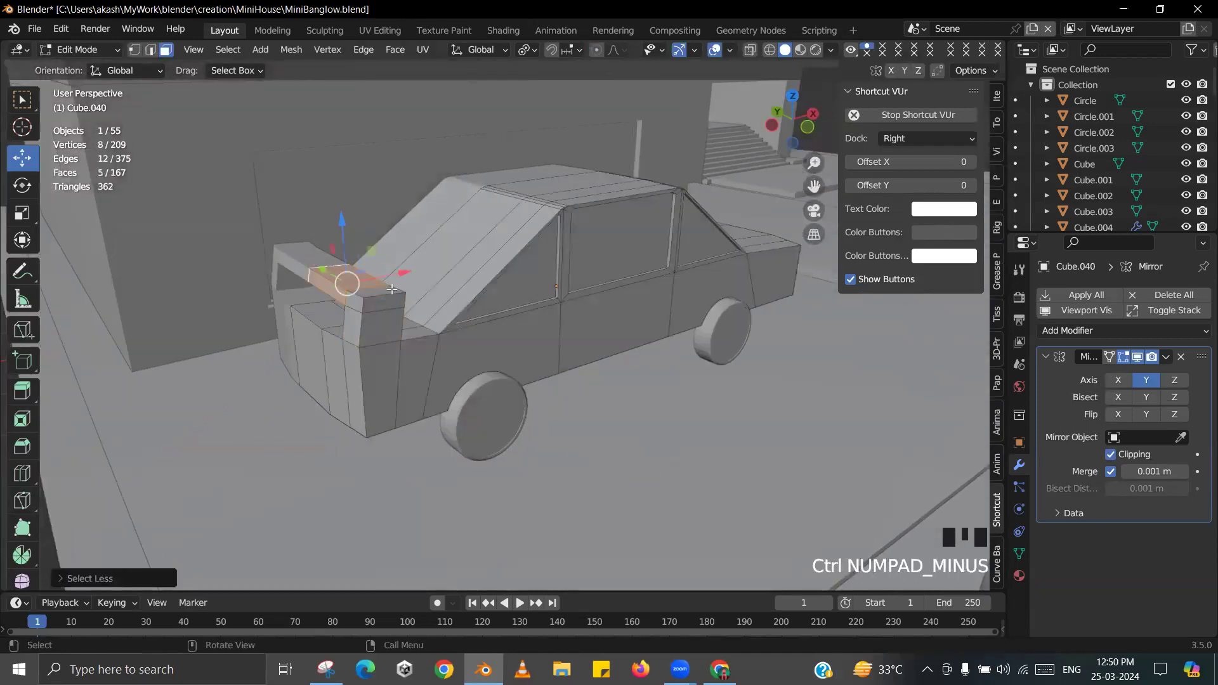
{"action": "middle_click", "coordinate": [392, 289]}
{"action": "left_click_drag", "start_coordinate": [404, 273], "coordinate": [375, 279]}
{"action": "right_click", "coordinate": [375, 279]}
{"action": "scroll", "coordinate": [286, 294], "scroll_direction": "up", "scroll_amount": 2}
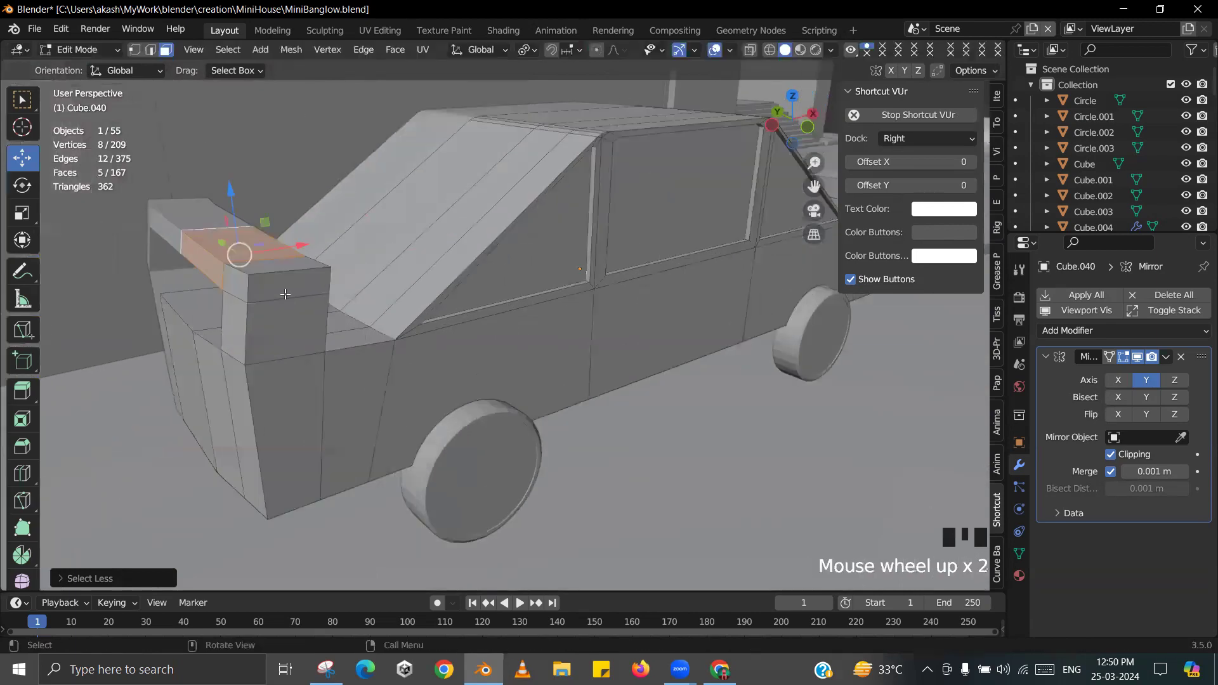
{"action": "left_click", "coordinate": [247, 288], "text": "alt"}
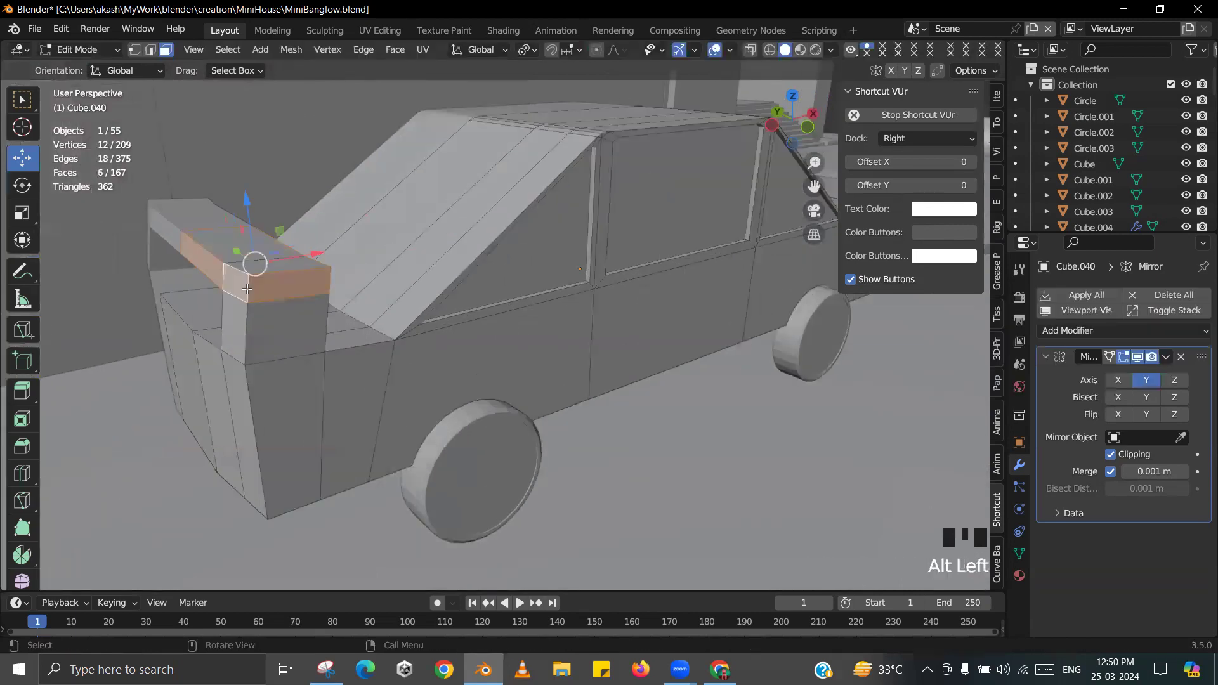
{"action": "left_click_drag", "start_coordinate": [303, 255], "coordinate": [267, 265]}
- Scale the selected spoiler crossbar faces up along X to deepen the wing
{"action": "key", "text": "Tab"}
{"action": "scroll", "coordinate": [323, 320], "scroll_direction": "down", "scroll_amount": 2}
{"action": "middle_click_drag", "start_coordinate": [322, 320], "coordinate": [358, 301]}
{"action": "left_click", "coordinate": [264, 246]}
{"action": "key", "text": "Tab"}
{"action": "scroll", "coordinate": [324, 298], "scroll_direction": "up", "scroll_amount": 2}
{"action": "key", "text": "s"}
{"action": "key", "text": "x"}
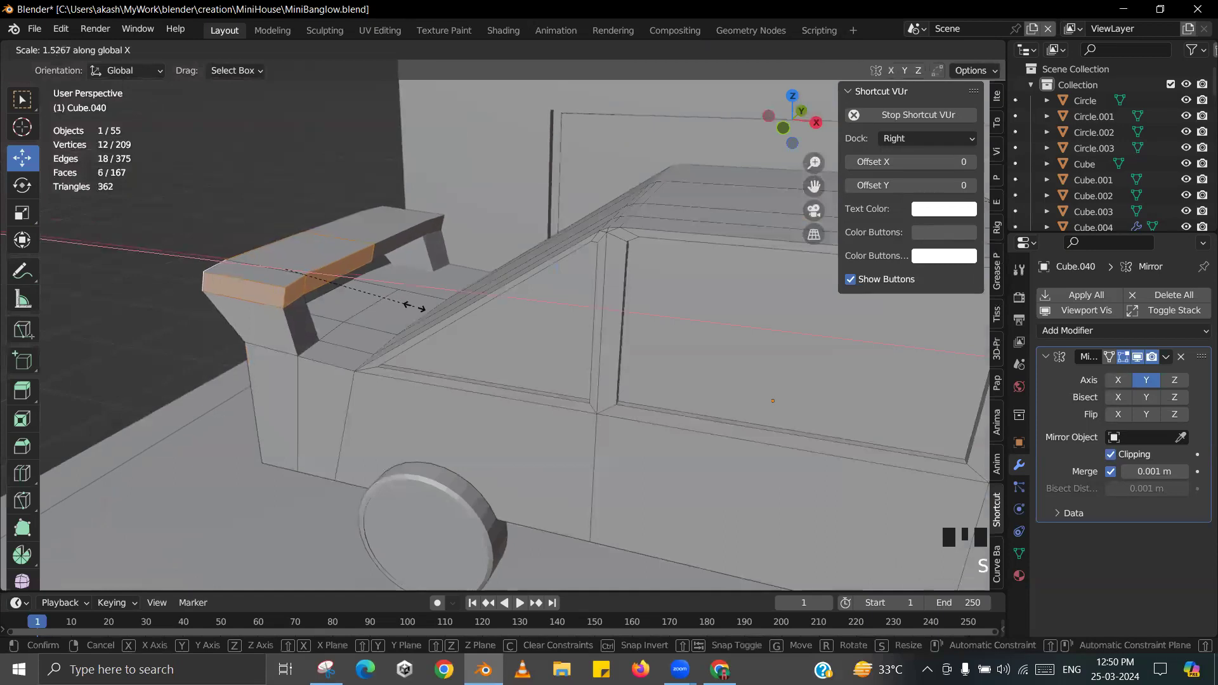
{"action": "left_click", "coordinate": [365, 276]}
- Move the spoiler wing faces slightly further rearward along X, return to Object Mode and save the file
{"action": "left_click_drag", "start_coordinate": [324, 275], "coordinate": [299, 273]}
{"action": "key", "text": "Tab"}
{"action": "scroll", "coordinate": [426, 294], "scroll_direction": "down", "scroll_amount": 4}
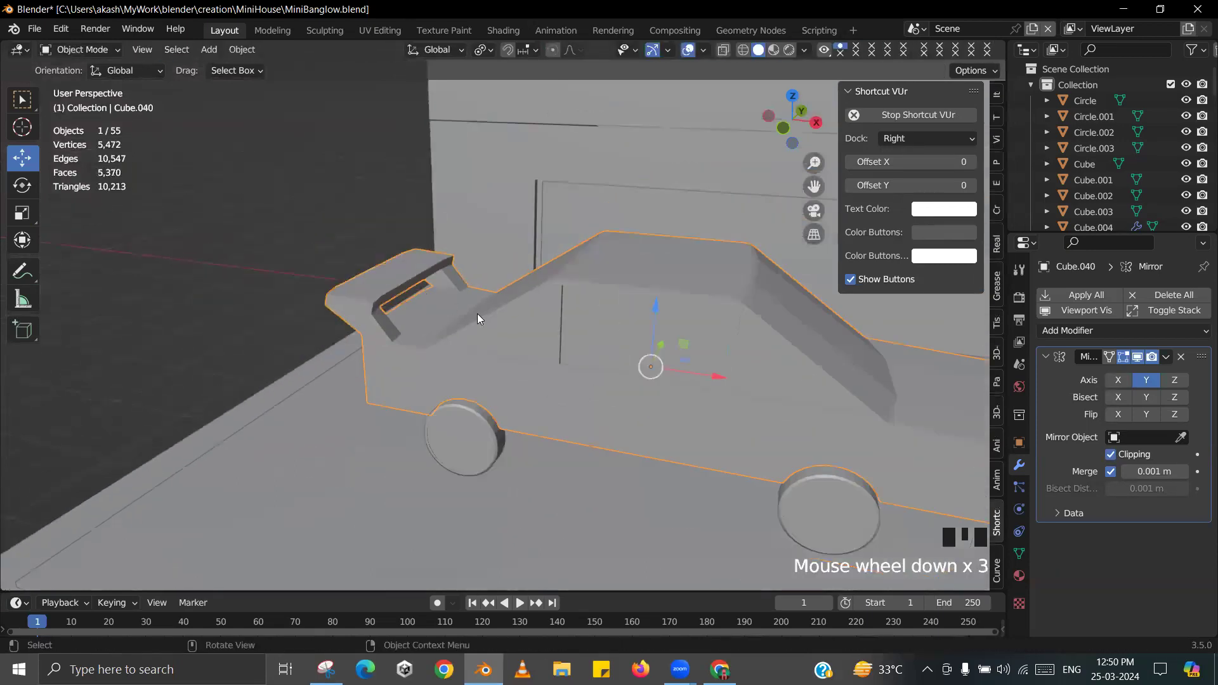
{"action": "middle_click_drag", "start_coordinate": [477, 313], "coordinate": [373, 261]}
{"action": "key", "text": "ctrl+s"}
- Move the car's vertical front corner edge outward about 0.15 m along Y with proportional editing sized about 1.21 m, and save the file
{"action": "scroll", "coordinate": [506, 317], "scroll_direction": "down", "scroll_amount": 4}
{"action": "middle_click_drag", "start_coordinate": [506, 317], "coordinate": [531, 346]}
{"action": "middle_click_drag", "start_coordinate": [532, 346], "coordinate": [481, 341], "text": "shift"}
{"action": "scroll", "coordinate": [458, 345], "scroll_direction": "up", "scroll_amount": 1}
{"action": "middle_click_drag", "start_coordinate": [475, 355], "coordinate": [508, 352], "text": "shift"}
{"action": "middle_click_drag", "start_coordinate": [509, 351], "coordinate": [544, 404]}
{"action": "left_click", "coordinate": [529, 404]}
{"action": "key", "text": "Tab"}
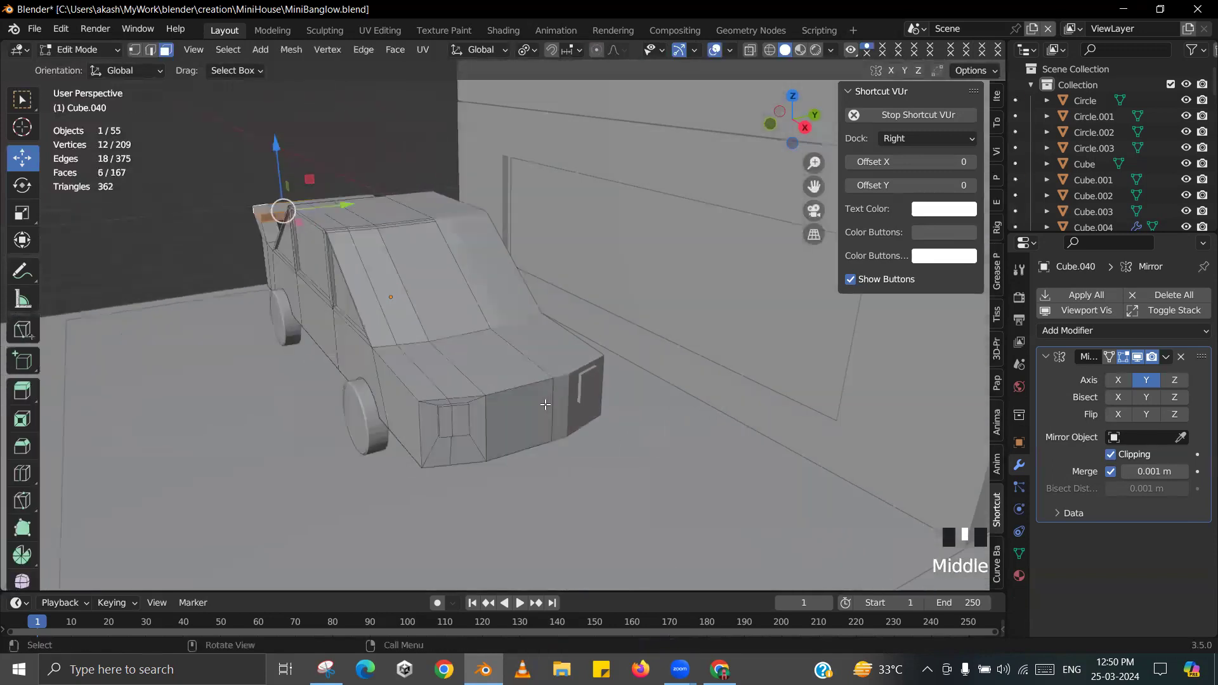
{"action": "middle_click_drag", "start_coordinate": [444, 416], "coordinate": [442, 417]}
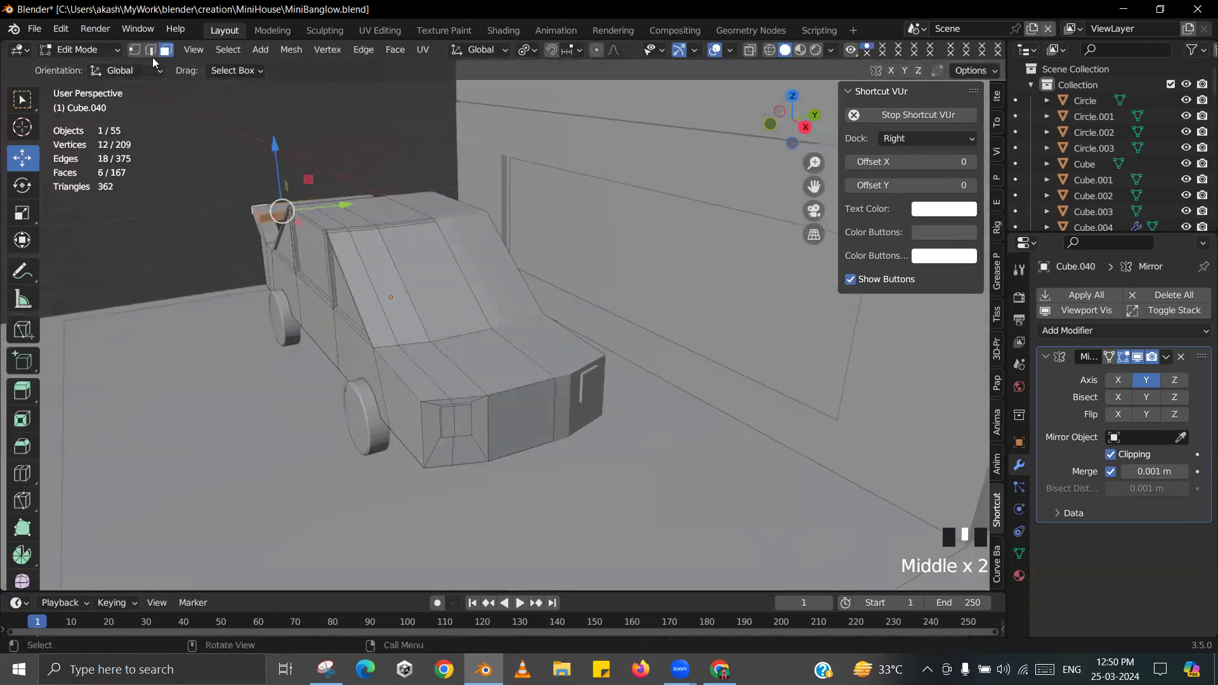
{"action": "left_click", "coordinate": [419, 411]}
{"action": "left_click_drag", "start_coordinate": [451, 427], "coordinate": [445, 430]}
{"action": "right_click", "coordinate": [445, 430]}
{"action": "left_click", "coordinate": [596, 50]}
{"action": "left_click", "coordinate": [478, 356]}
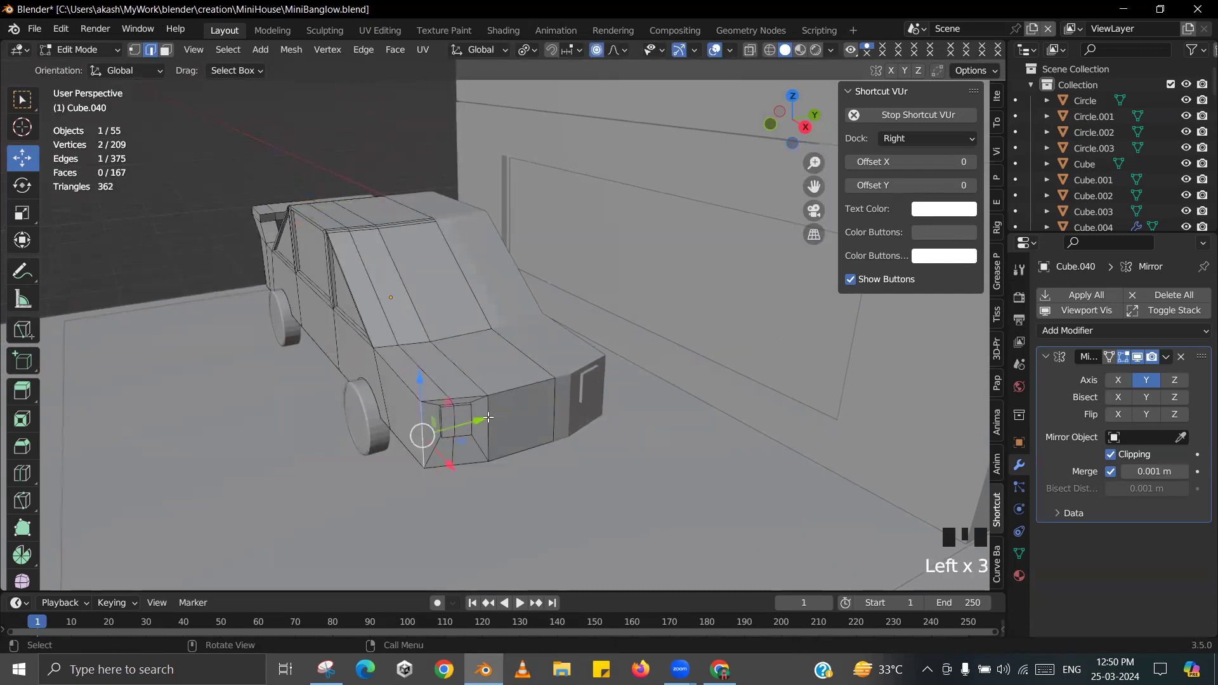
{"action": "left_click_drag", "start_coordinate": [488, 417], "coordinate": [466, 421]}
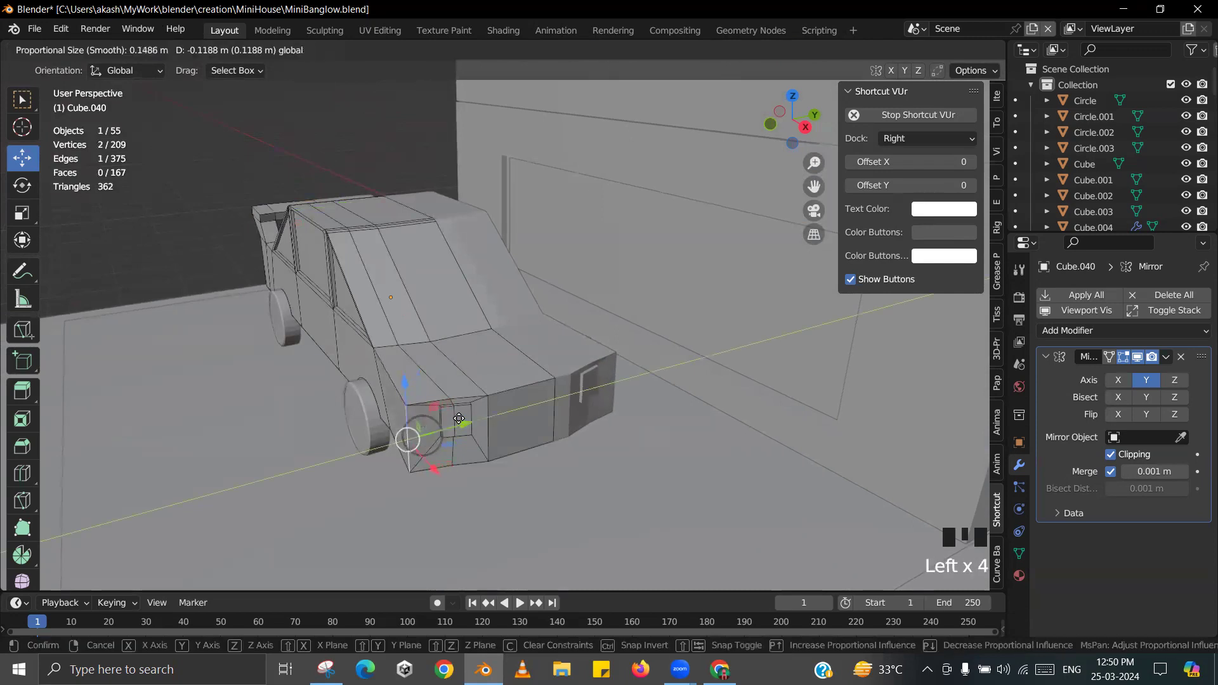
{"action": "scroll", "coordinate": [458, 419], "scroll_direction": "down", "scroll_amount": 15}
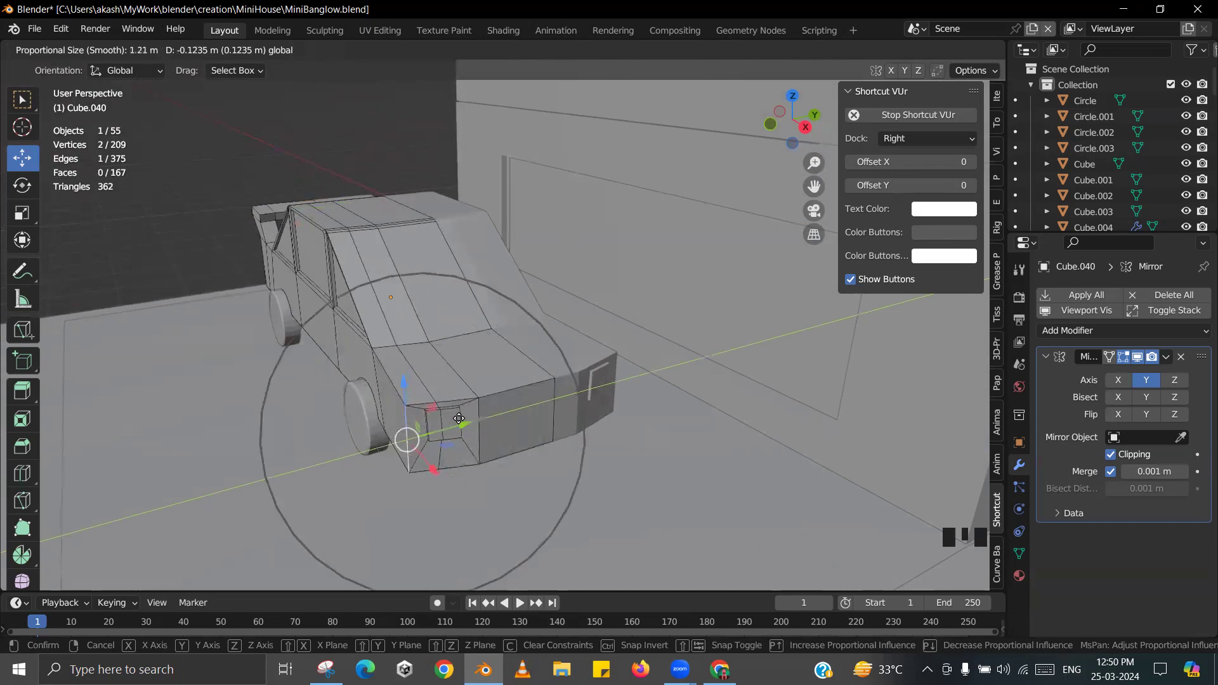
{"action": "scroll", "coordinate": [458, 418], "scroll_direction": "down", "scroll_amount": 3}
{"action": "scroll", "coordinate": [459, 419], "scroll_direction": "up", "scroll_amount": 1}
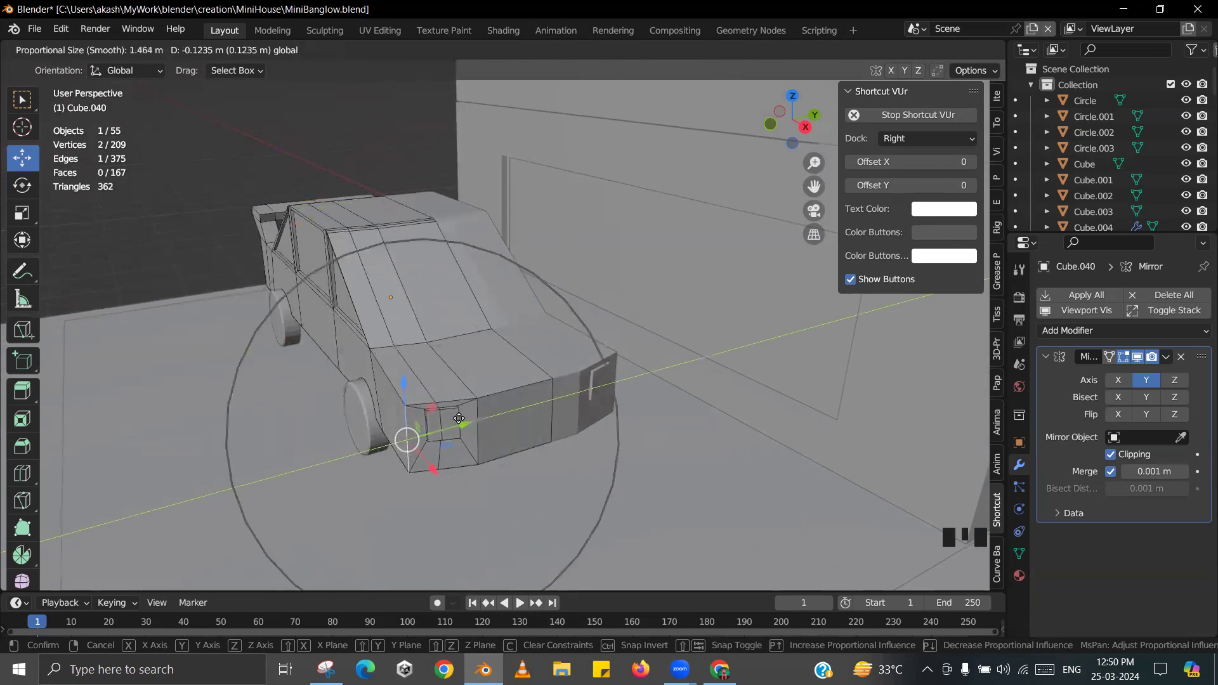
{"action": "scroll", "coordinate": [458, 419], "scroll_direction": "up", "scroll_amount": 2}
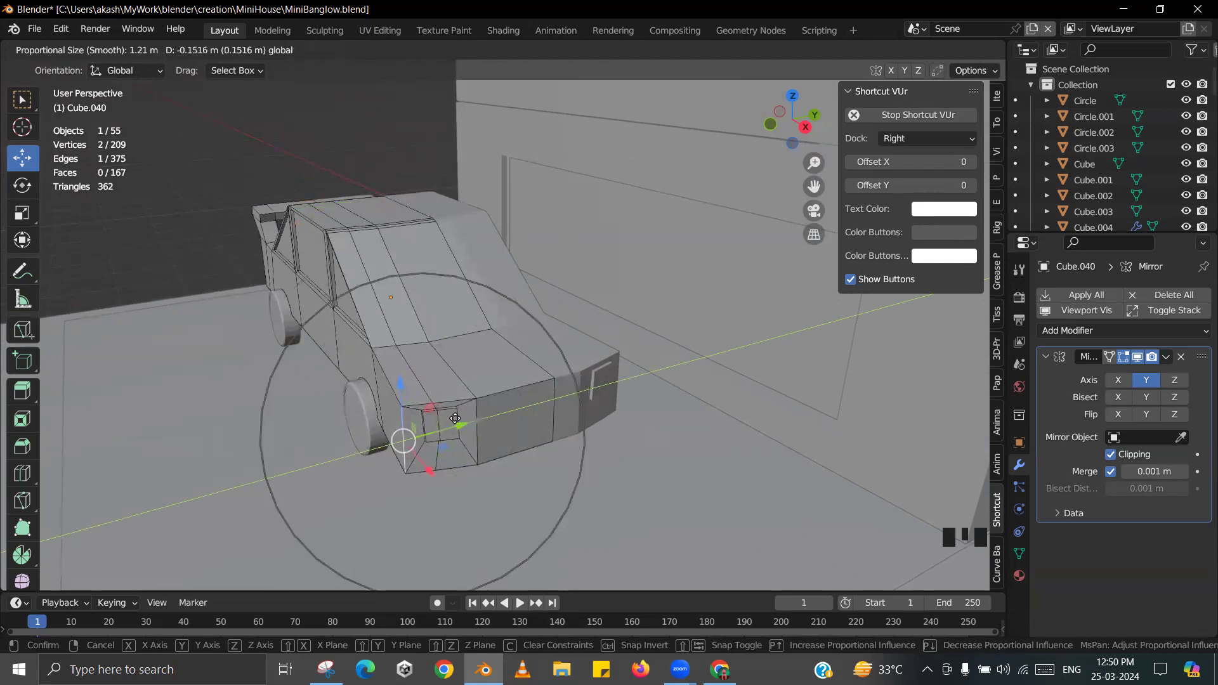
{"action": "left_click", "coordinate": [457, 418]}
{"action": "key", "text": "Tab"}
{"action": "mouse_move", "coordinate": [462, 416]}
{"action": "middle_mouse_down"}
{"action": "mouse_move", "coordinate": [515, 397]}
{"action": "mouse_move", "coordinate": [518, 416]}
{"action": "mouse_move", "coordinate": [417, 402]}
{"action": "mouse_move", "coordinate": [443, 421]}
{"action": "middle_mouse_up"}
{"action": "key", "text": "ctrl+s"}
- Nudge the front corner edge slightly, return to Object Mode and save the file
{"action": "left_click", "coordinate": [500, 368]}
{"action": "key", "text": "Tab"}
{"action": "left_click_drag", "start_coordinate": [443, 421], "coordinate": [444, 413]}
{"action": "key", "text": "Tab"}
{"action": "middle_click_drag", "start_coordinate": [452, 403], "coordinate": [667, 388]}
{"action": "key", "text": "ctrl+s"}
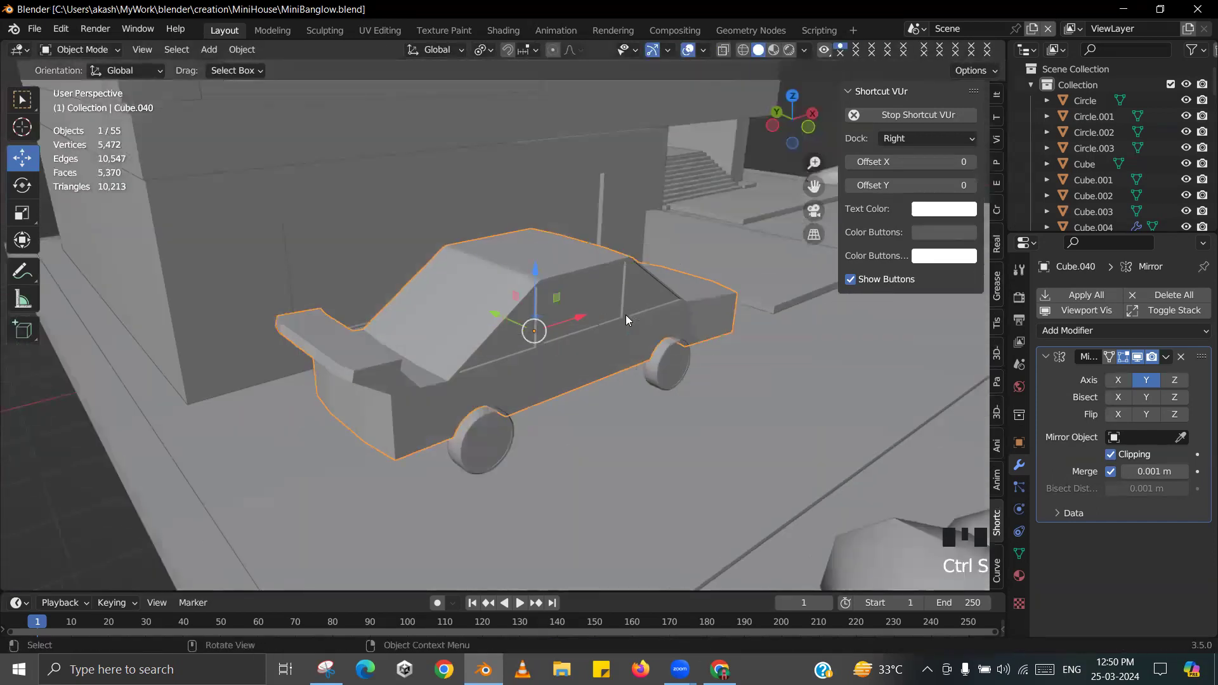
- Fill the open edge loop on the car body with a face in Edit Mode, return to Object Mode and save the file
{"action": "scroll", "coordinate": [625, 315], "scroll_direction": "down", "scroll_amount": 2}
{"action": "middle_click_drag", "start_coordinate": [574, 326], "coordinate": [388, 204]}
{"action": "left_click", "coordinate": [389, 203]}
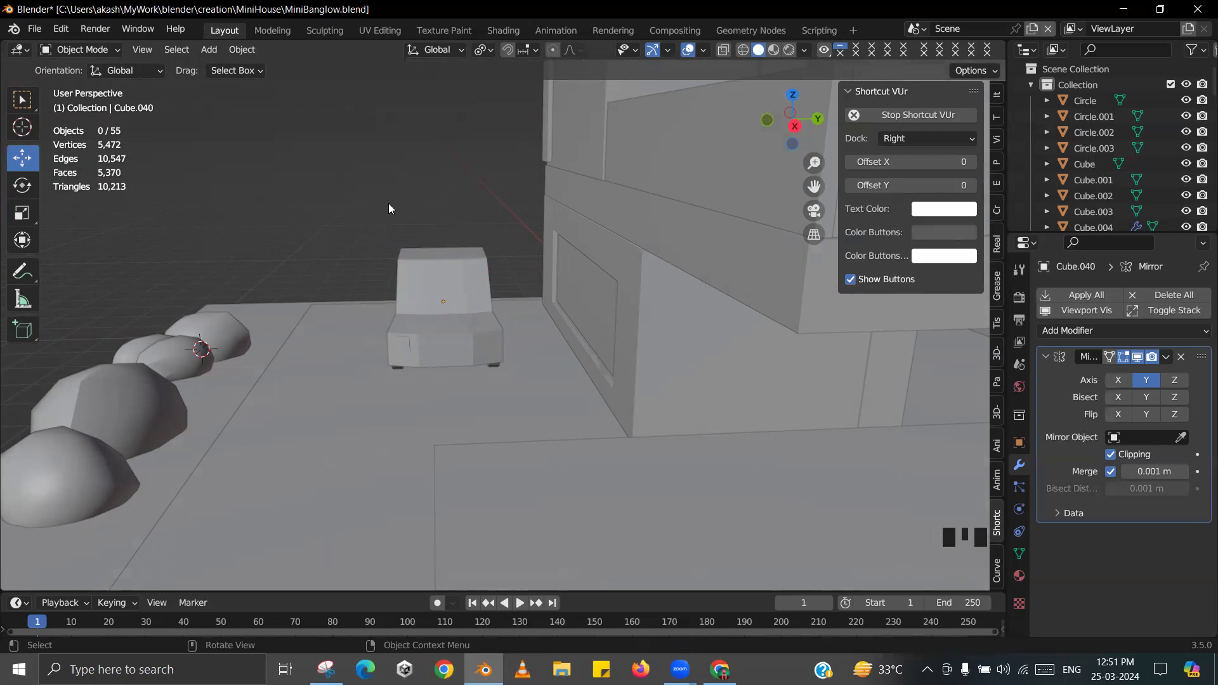
{"action": "middle_click_drag", "start_coordinate": [459, 277], "coordinate": [532, 295]}
{"action": "scroll", "coordinate": [477, 292], "scroll_direction": "up", "scroll_amount": 3}
{"action": "scroll", "coordinate": [510, 292], "scroll_direction": "up", "scroll_amount": 2}
{"action": "scroll", "coordinate": [524, 284], "scroll_direction": "up", "scroll_amount": 1}
{"action": "scroll", "coordinate": [538, 298], "scroll_direction": "down", "scroll_amount": 3}
{"action": "middle_click_drag", "start_coordinate": [684, 282], "coordinate": [526, 293], "text": "shift"}
{"action": "scroll", "coordinate": [619, 307], "scroll_direction": "up", "scroll_amount": 3}
{"action": "scroll", "coordinate": [597, 312], "scroll_direction": "up", "scroll_amount": 2}
{"action": "scroll", "coordinate": [663, 310], "scroll_direction": "up", "scroll_amount": 1, "text": "shift"}
{"action": "left_click", "coordinate": [620, 269]}
{"action": "key", "text": "Tab"}
{"action": "scroll", "coordinate": [590, 291], "scroll_direction": "up", "scroll_amount": 1}
{"action": "left_click", "coordinate": [472, 306], "text": "alt+shift"}
{"action": "key", "text": "f"}
{"action": "key", "text": "Tab"}
{"action": "scroll", "coordinate": [546, 278], "scroll_direction": "down", "scroll_amount": 3}
{"action": "key", "text": "ctrl+s"}
- Inspect the car body up close for remaining gaps
{"action": "left_click", "coordinate": [435, 237]}
{"action": "scroll", "coordinate": [357, 151], "scroll_direction": "down", "scroll_amount": 3}
{"action": "left_click", "coordinate": [356, 151]}
{"action": "middle_click_drag", "start_coordinate": [471, 263], "coordinate": [622, 318]}
{"action": "scroll", "coordinate": [507, 331], "scroll_direction": "up", "scroll_amount": 3}
{"action": "middle_click_drag", "start_coordinate": [508, 331], "coordinate": [560, 357], "text": "shift"}
{"action": "scroll", "coordinate": [535, 350], "scroll_direction": "up", "scroll_amount": 2}
{"action": "scroll", "coordinate": [562, 353], "scroll_direction": "up", "scroll_amount": 5}
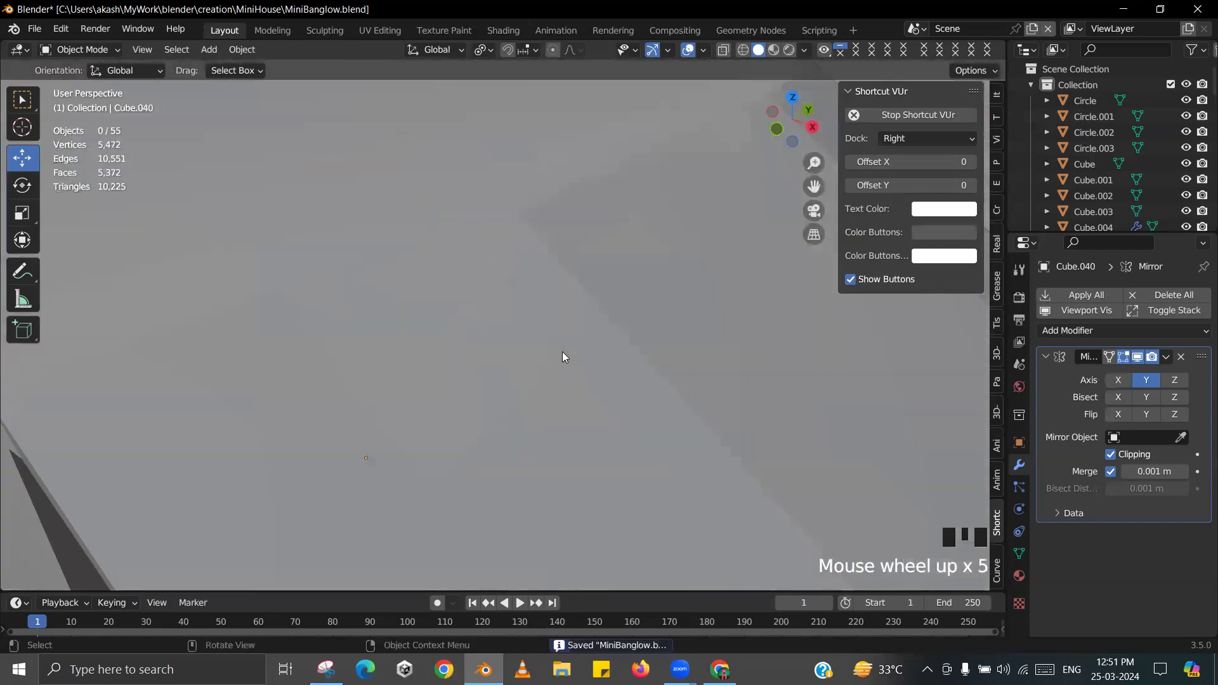
{"action": "scroll", "coordinate": [562, 356], "scroll_direction": "up", "scroll_amount": 2}
{"action": "scroll", "coordinate": [565, 356], "scroll_direction": "down", "scroll_amount": 10}
{"action": "scroll", "coordinate": [545, 339], "scroll_direction": "down", "scroll_amount": 1}
- Parent the four wheels to the car body using the Object option
{"action": "middle_click_drag", "start_coordinate": [550, 336], "coordinate": [519, 350], "text": "shift"}
{"action": "scroll", "coordinate": [500, 317], "scroll_direction": "down", "scroll_amount": 5}
{"action": "scroll", "coordinate": [540, 347], "scroll_direction": "down", "scroll_amount": 3}
{"action": "scroll", "coordinate": [486, 351], "scroll_direction": "up", "scroll_amount": 6}
{"action": "middle_click_drag", "start_coordinate": [419, 355], "coordinate": [384, 385], "text": "shift"}
{"action": "left_click", "coordinate": [351, 417]}
{"action": "left_click", "coordinate": [265, 359], "text": "shift"}
{"action": "middle_click_drag", "start_coordinate": [265, 359], "coordinate": [292, 394]}
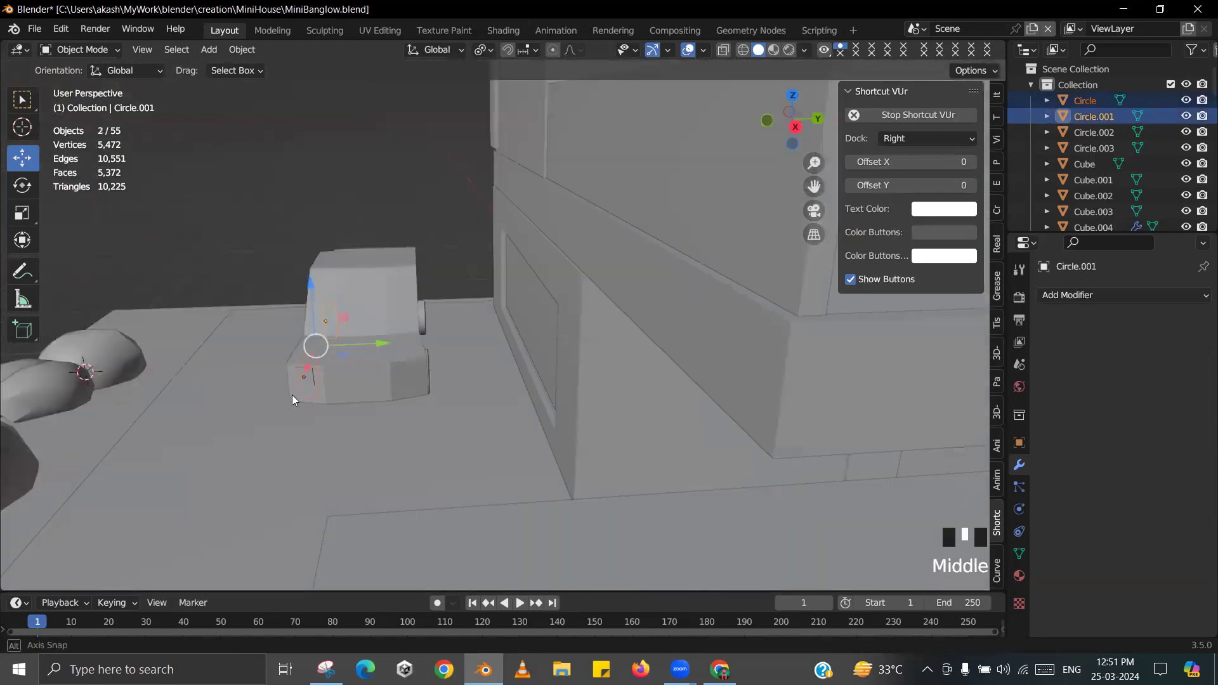
{"action": "scroll", "coordinate": [338, 408], "scroll_direction": "up", "scroll_amount": 4}
{"action": "left_click", "coordinate": [348, 395], "text": "shift"}
{"action": "left_click", "coordinate": [384, 320], "text": "shift"}
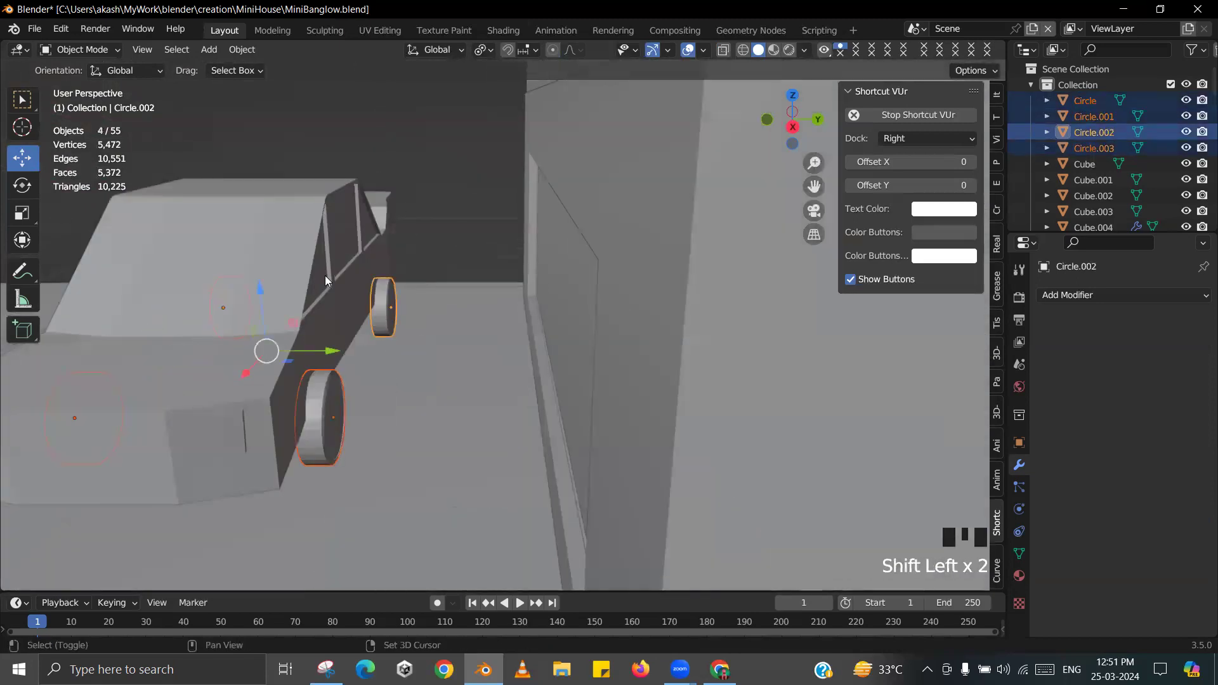
{"action": "left_click", "coordinate": [325, 276], "text": "shift"}
{"action": "key", "text": "ctrl+p"}
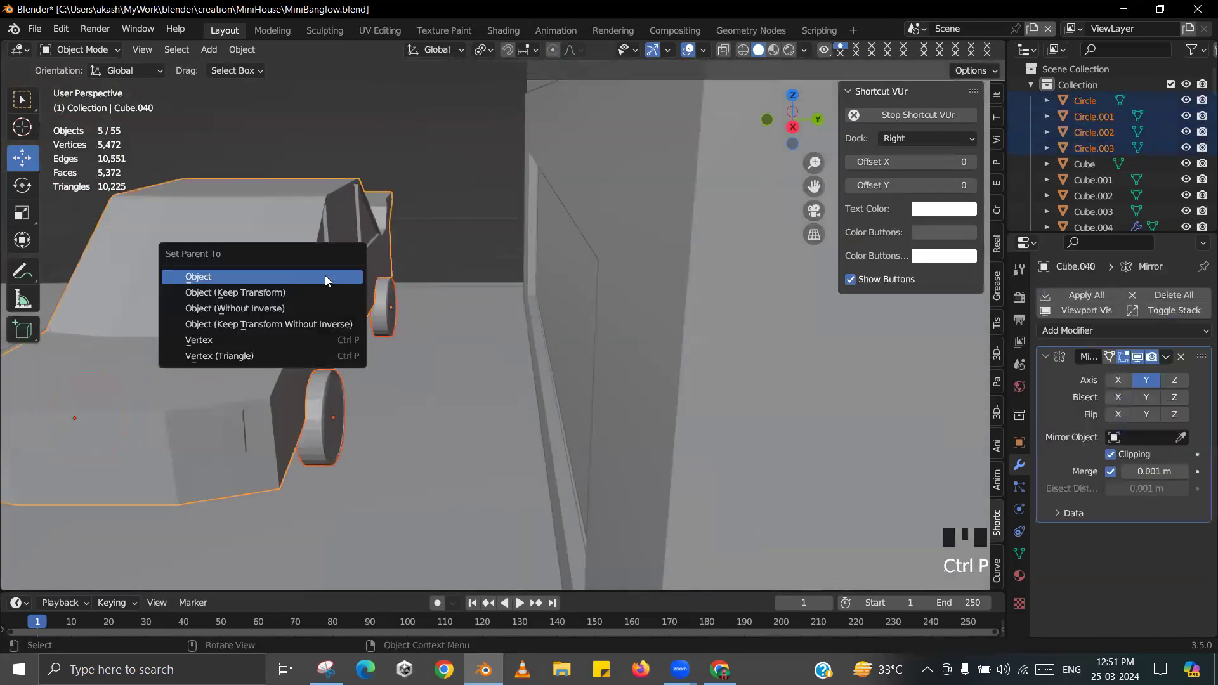
{"action": "left_click", "coordinate": [324, 275]}
- Move the car away from the house wall along Y and save the file
{"action": "left_click", "coordinate": [328, 275]}
{"action": "middle_click_drag", "start_coordinate": [327, 275], "coordinate": [430, 326]}
{"action": "scroll", "coordinate": [390, 383], "scroll_direction": "down", "scroll_amount": 2}
{"action": "left_click_drag", "start_coordinate": [430, 326], "coordinate": [396, 335]}
{"action": "key", "text": "ctrl+s"}
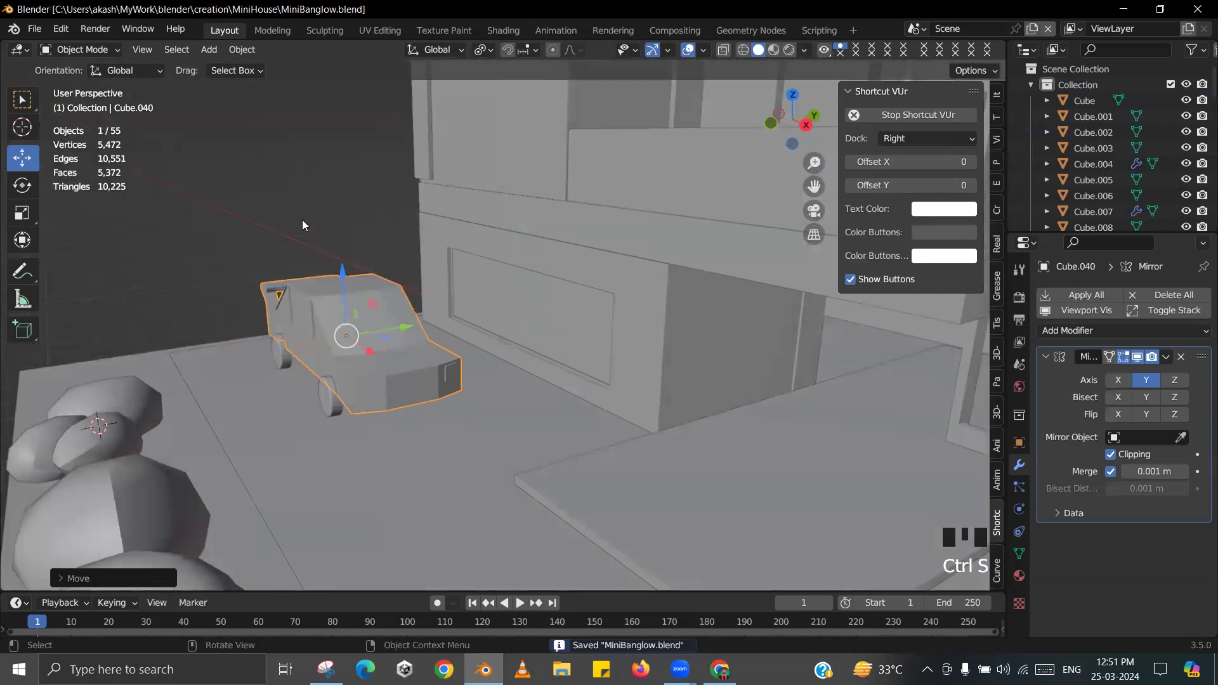
- Deselect the car, check its placement beside the house and save the file
{"action": "left_click", "coordinate": [269, 204]}
{"action": "scroll", "coordinate": [339, 385], "scroll_direction": "down", "scroll_amount": 2}
{"action": "middle_click_drag", "start_coordinate": [339, 386], "coordinate": [353, 389]}
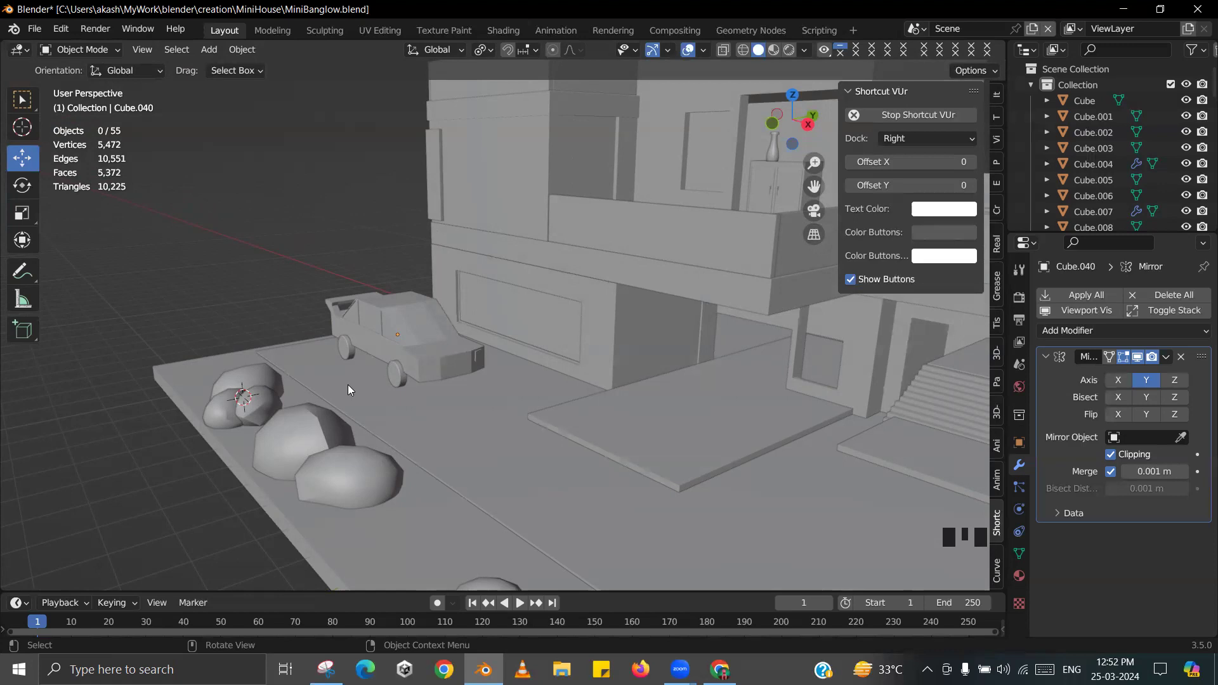
{"action": "scroll", "coordinate": [406, 376], "scroll_direction": "down", "scroll_amount": 2}
{"action": "middle_click_drag", "start_coordinate": [406, 376], "coordinate": [470, 377]}
{"action": "scroll", "coordinate": [410, 354], "scroll_direction": "up", "scroll_amount": 1}
{"action": "key", "text": "ctrl+s"}
{"action": "left_click", "coordinate": [435, 343]}
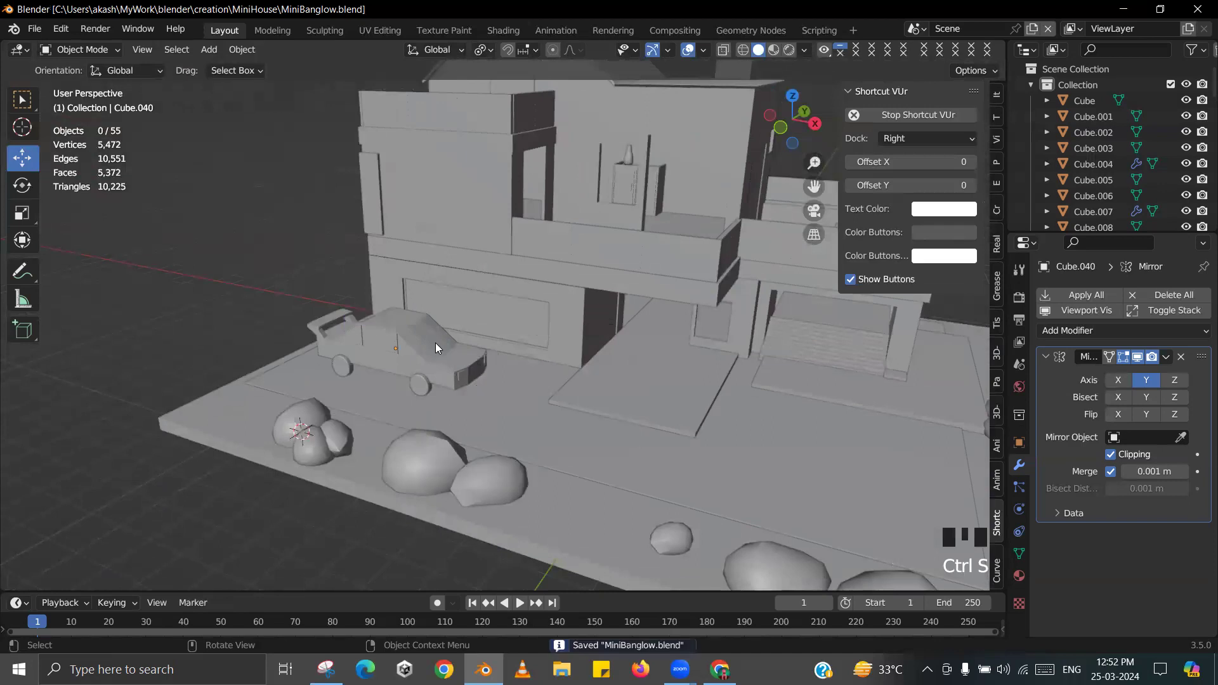
- Examine the whole bungalow plot and how the car sits on it from several angles
{"action": "scroll", "coordinate": [435, 343], "scroll_direction": "down", "scroll_amount": 2}
{"action": "middle_click_drag", "start_coordinate": [517, 293], "coordinate": [468, 282]}
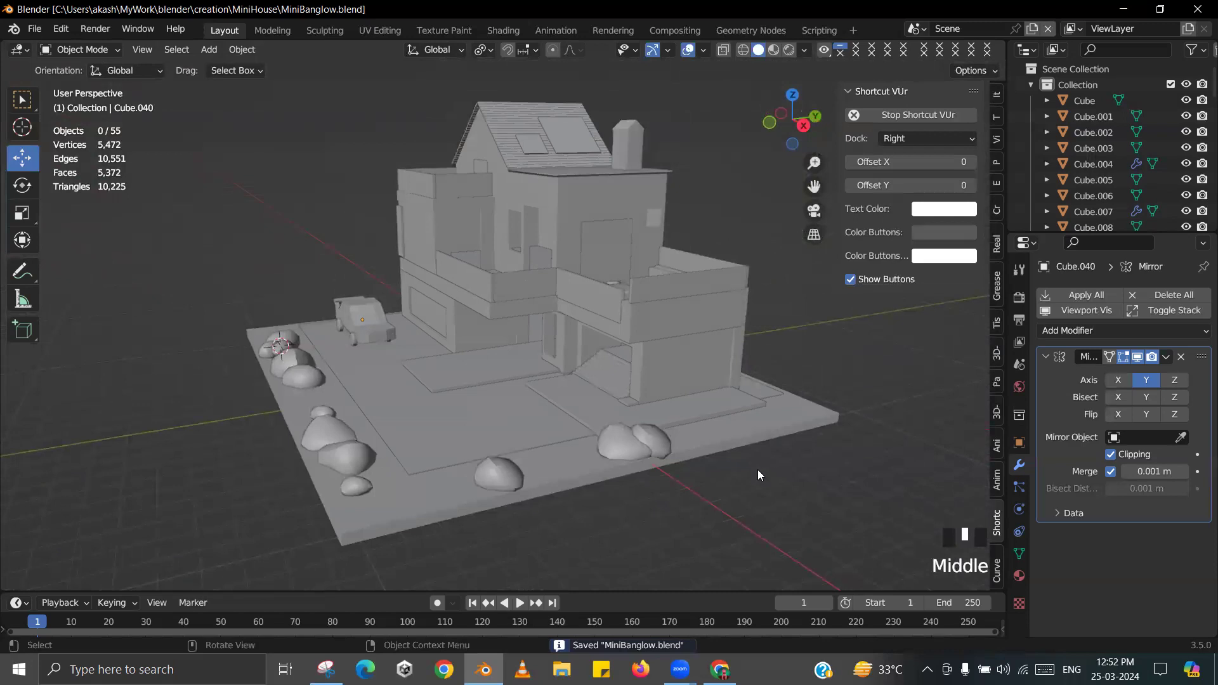
{"action": "mouse_move", "coordinate": [588, 415]}
{"action": "middle_mouse_down"}
{"action": "mouse_move", "coordinate": [579, 410]}
{"action": "mouse_move", "coordinate": [596, 400]}
{"action": "middle_mouse_up"}
{"action": "scroll", "coordinate": [609, 402], "scroll_direction": "up", "scroll_amount": 2}
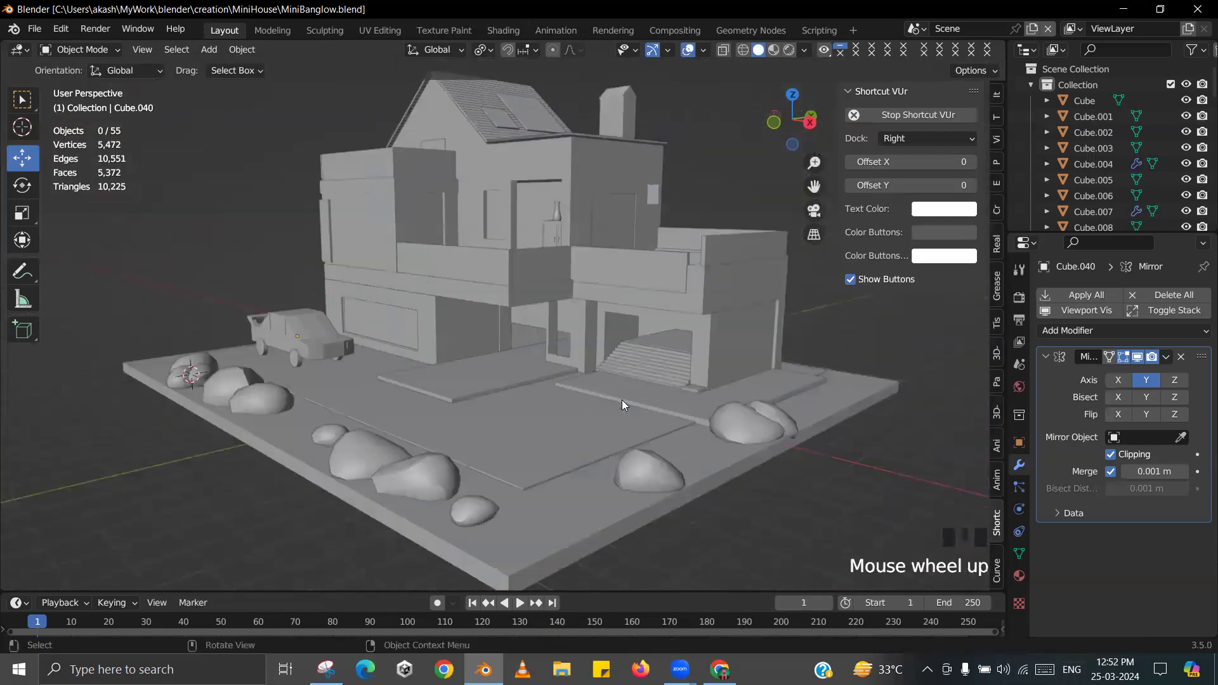
{"action": "scroll", "coordinate": [483, 357], "scroll_direction": "up", "scroll_amount": 1}
{"action": "middle_click_drag", "start_coordinate": [483, 358], "coordinate": [536, 370], "text": "shift"}
{"action": "scroll", "coordinate": [284, 336], "scroll_direction": "up", "scroll_amount": 2}
{"action": "middle_click_drag", "start_coordinate": [285, 333], "coordinate": [326, 363], "text": "shift"}
{"action": "scroll", "coordinate": [351, 332], "scroll_direction": "up", "scroll_amount": 6}
{"action": "scroll", "coordinate": [304, 321], "scroll_direction": "down", "scroll_amount": 3}
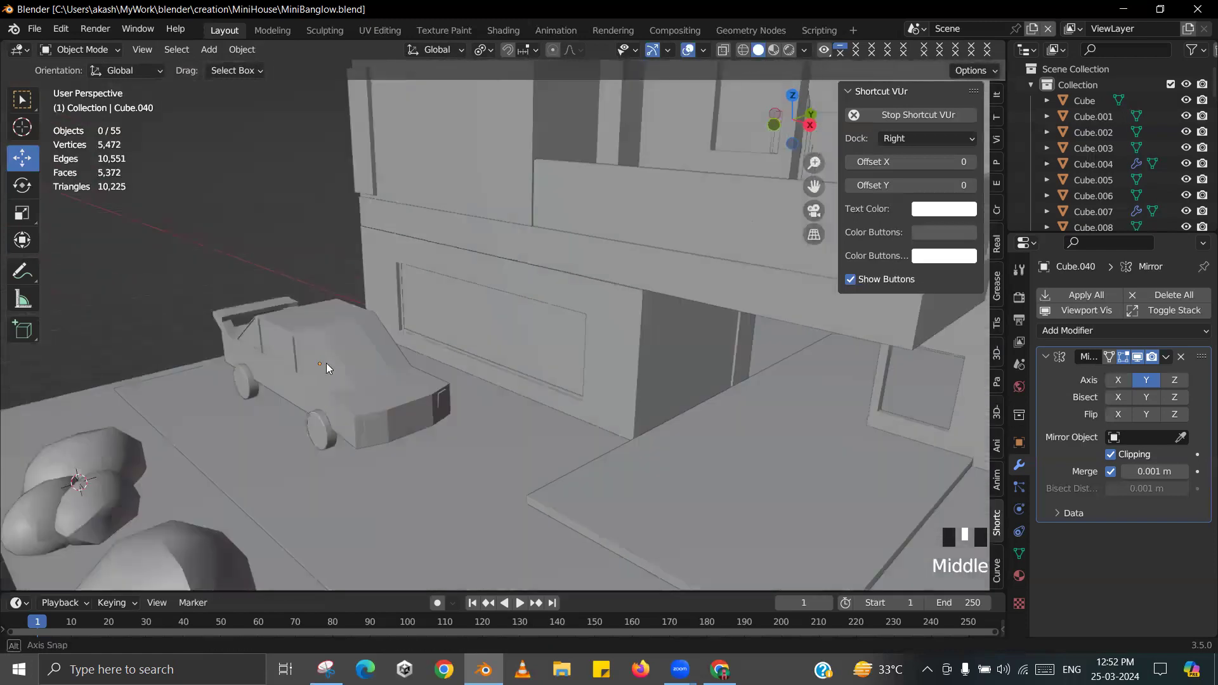
- Inspect the car and the nearby front wall of the bungalow up close
{"action": "scroll", "coordinate": [433, 359], "scroll_direction": "up", "scroll_amount": 3}
{"action": "middle_click_drag", "start_coordinate": [434, 359], "coordinate": [392, 340]}
{"action": "scroll", "coordinate": [425, 350], "scroll_direction": "up", "scroll_amount": 2}
{"action": "left_click", "coordinate": [461, 344]}
{"action": "scroll", "coordinate": [392, 340], "scroll_direction": "down", "scroll_amount": 3}
{"action": "middle_click_drag", "start_coordinate": [495, 380], "coordinate": [378, 190], "text": "shift"}
{"action": "scroll", "coordinate": [369, 273], "scroll_direction": "up", "scroll_amount": 2}
{"action": "right_click", "coordinate": [359, 233]}
{"action": "left_click", "coordinate": [344, 236]}
{"action": "left_click", "coordinate": [444, 265]}
{"action": "middle_click_drag", "start_coordinate": [444, 265], "coordinate": [466, 239]}
{"action": "scroll", "coordinate": [415, 339], "scroll_direction": "down", "scroll_amount": 2}
{"action": "mouse_move", "coordinate": [415, 340]}
{"action": "middle_mouse_down", "text": "shift"}
{"action": "mouse_move", "coordinate": [489, 306]}
{"action": "mouse_move", "coordinate": [428, 327]}
{"action": "middle_mouse_up", "text": "shift"}
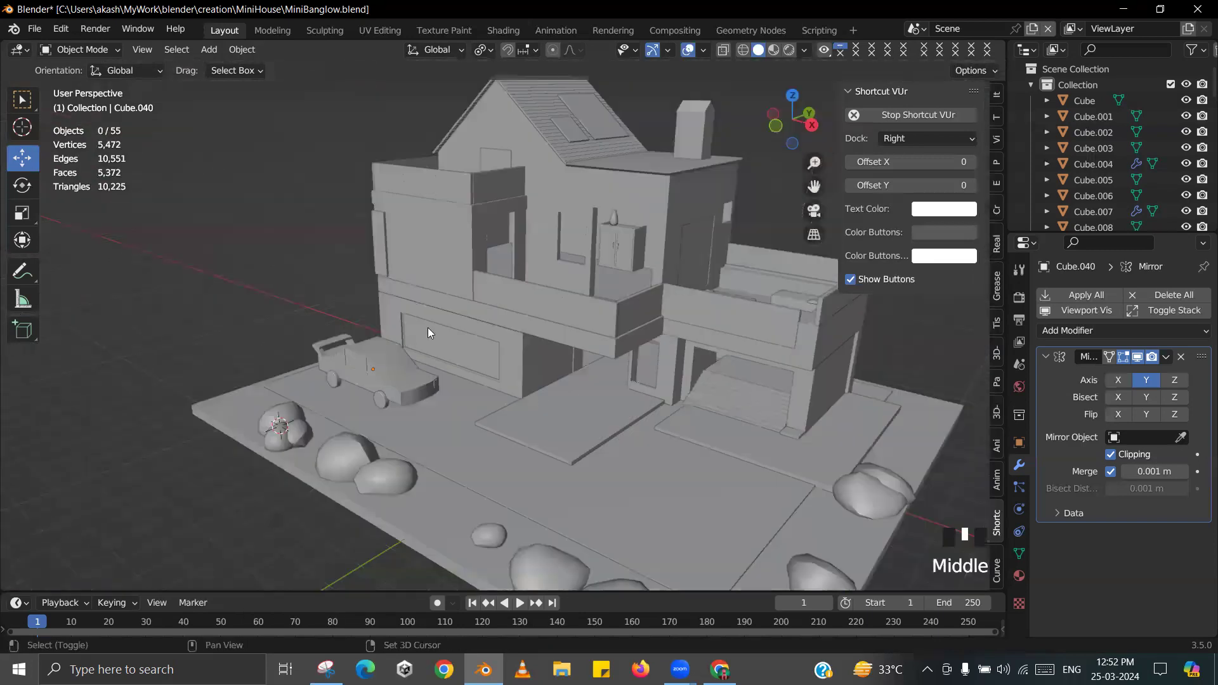
- Look over the bungalow's upper balcony, terrace and front paving
{"action": "scroll", "coordinate": [475, 281], "scroll_direction": "up", "scroll_amount": 2}
{"action": "middle_click_drag", "start_coordinate": [476, 281], "coordinate": [525, 284]}
{"action": "scroll", "coordinate": [502, 285], "scroll_direction": "up", "scroll_amount": 2}
{"action": "middle_click_drag", "start_coordinate": [622, 370], "coordinate": [412, 372], "text": "shift"}
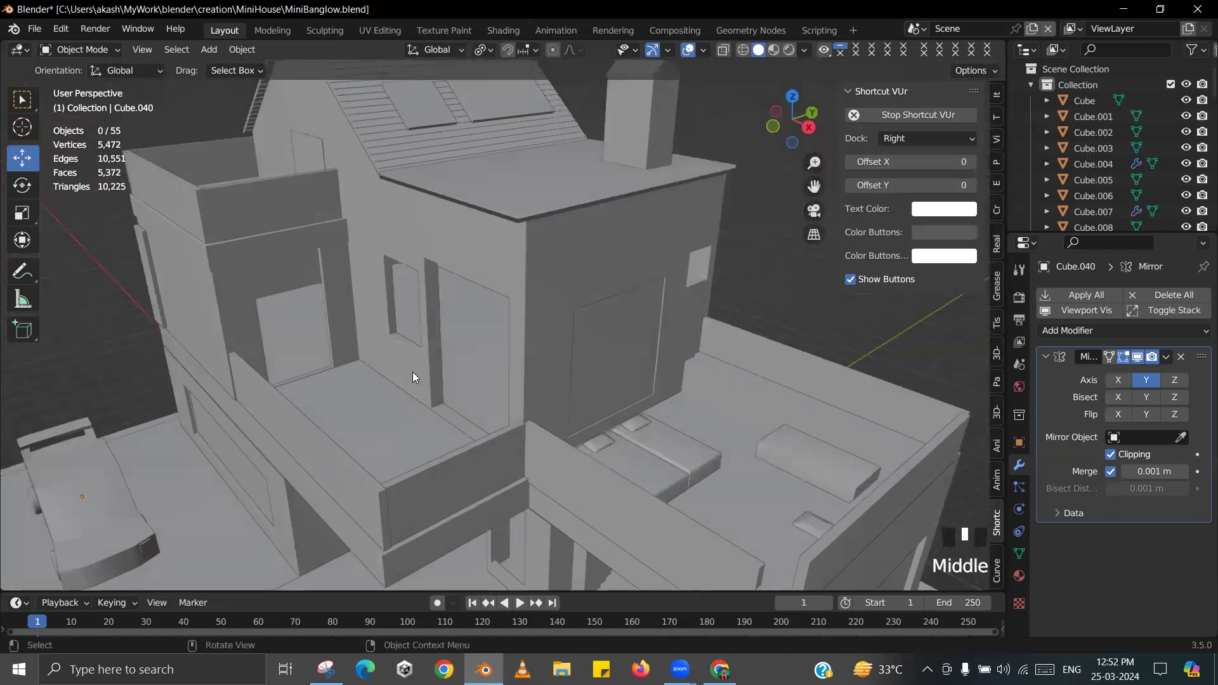
{"action": "scroll", "coordinate": [459, 323], "scroll_direction": "down", "scroll_amount": 2}
{"action": "middle_click_drag", "start_coordinate": [459, 322], "coordinate": [481, 361], "text": "shift"}
{"action": "left_click", "coordinate": [481, 362]}
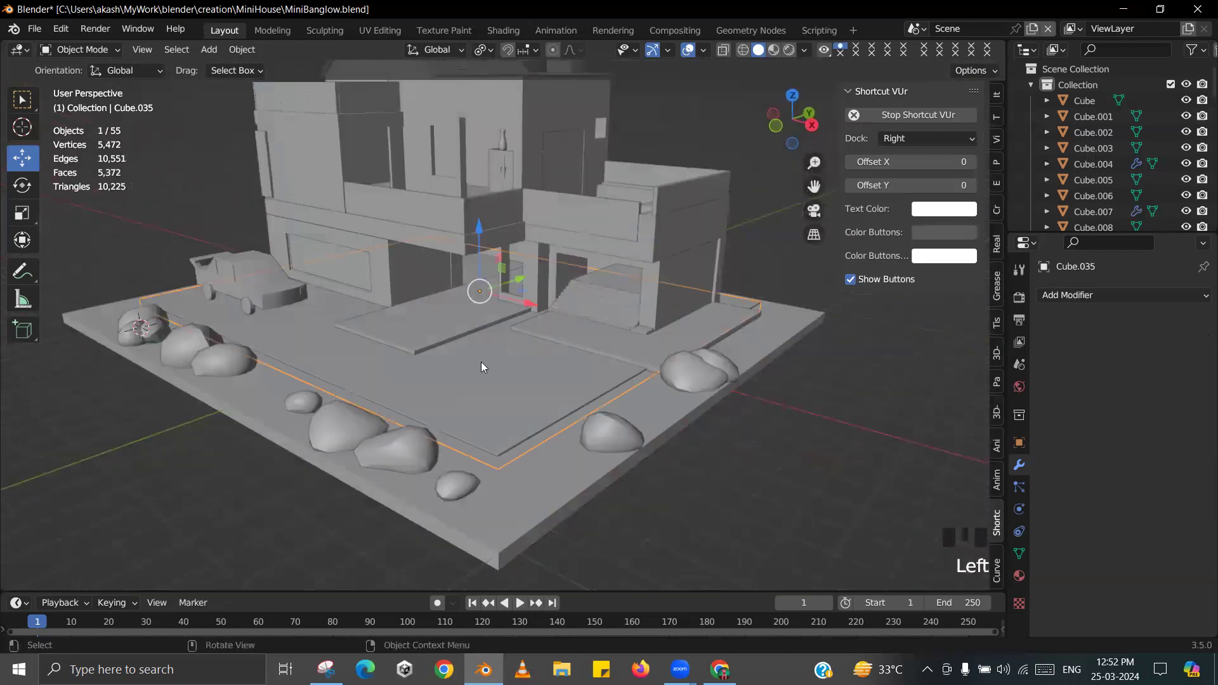
- Add a cube at the 3D cursor snapped to the car and move it onto the front paving
{"action": "left_click", "coordinate": [268, 258]}
{"action": "key", "text": "shift+s"}
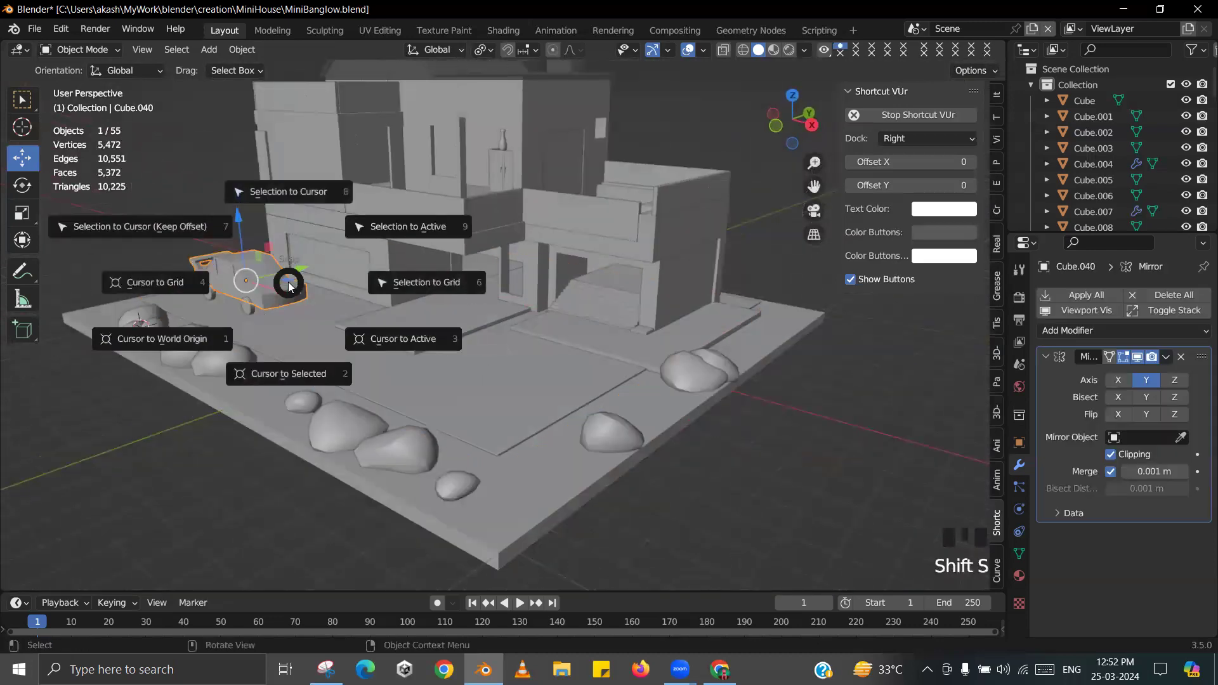
{"action": "left_click", "coordinate": [288, 374]}
{"action": "scroll", "coordinate": [190, 254], "scroll_direction": "up", "scroll_amount": 3}
{"action": "key", "text": "shift+a"}
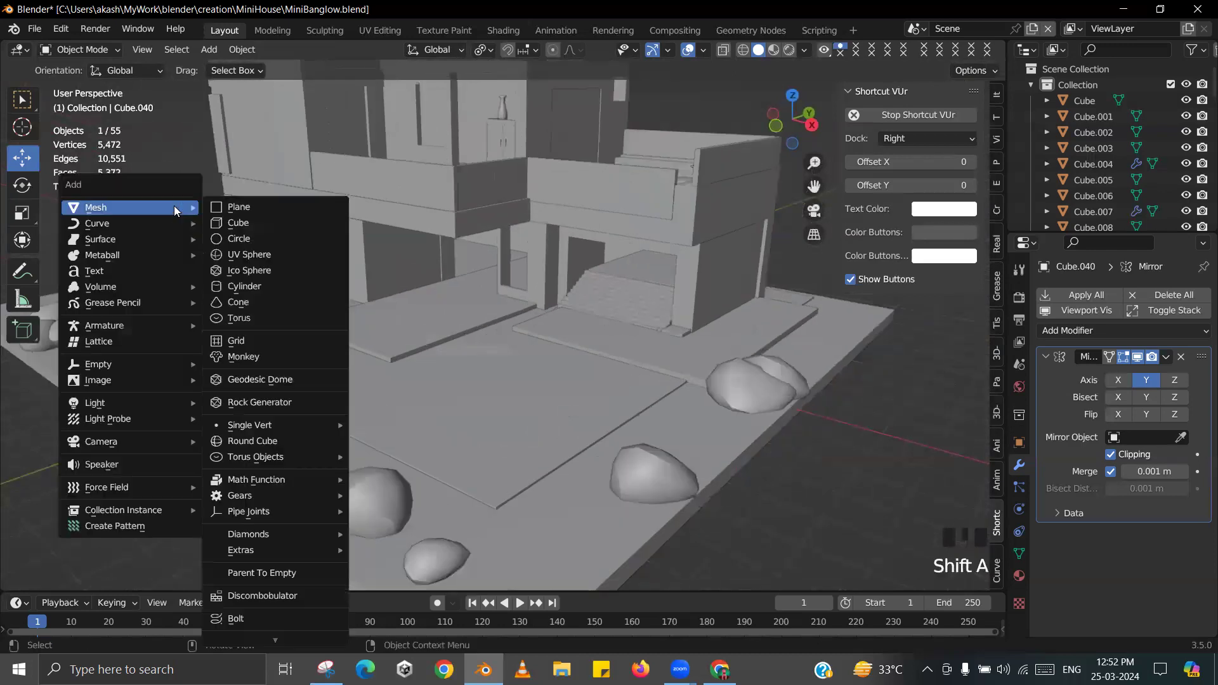
{"action": "left_click", "coordinate": [244, 221]}
{"action": "middle_click_drag", "start_coordinate": [251, 280], "coordinate": [232, 285]}
{"action": "left_click_drag", "start_coordinate": [231, 285], "coordinate": [464, 420]}
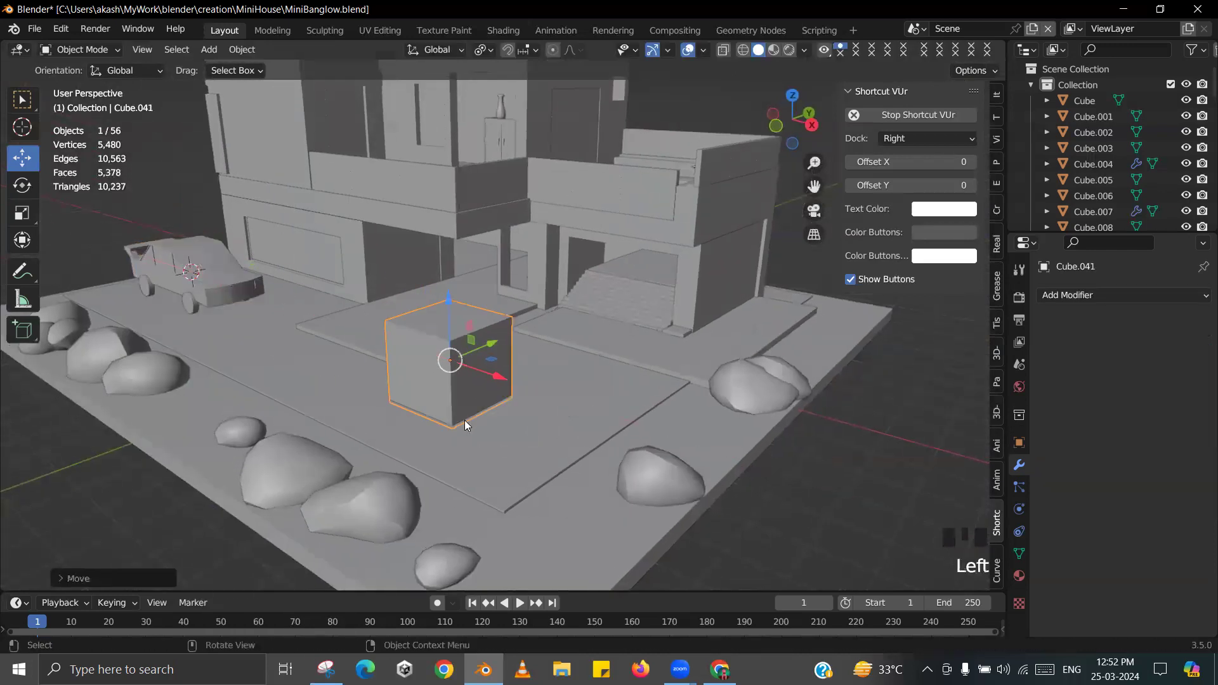
- Scale the new cube down and lower it along Z to rest on the paving
{"action": "key", "text": "KP_Decimal"}
{"action": "scroll", "coordinate": [600, 407], "scroll_direction": "down", "scroll_amount": 4}
{"action": "key", "text": "s"}
{"action": "left_click", "coordinate": [600, 335]}
{"action": "key", "text": "KP_Decimal"}
{"action": "scroll", "coordinate": [600, 336], "scroll_direction": "down", "scroll_amount": 10}
{"action": "left_click_drag", "start_coordinate": [502, 291], "coordinate": [484, 355]}
{"action": "middle_click_drag", "start_coordinate": [575, 395], "coordinate": [526, 322], "text": "shift"}
{"action": "key", "text": "KP_Decimal"}
{"action": "scroll", "coordinate": [576, 373], "scroll_direction": "down", "scroll_amount": 4}
{"action": "left_click_drag", "start_coordinate": [501, 260], "coordinate": [501, 249]}
{"action": "scroll", "coordinate": [581, 352], "scroll_direction": "down", "scroll_amount": 3}
- Try a Subdivision Surface modifier on the small cube and remove it again
{"action": "middle_click_drag", "start_coordinate": [581, 356], "coordinate": [571, 348]}
{"action": "left_click", "coordinate": [1120, 295]}
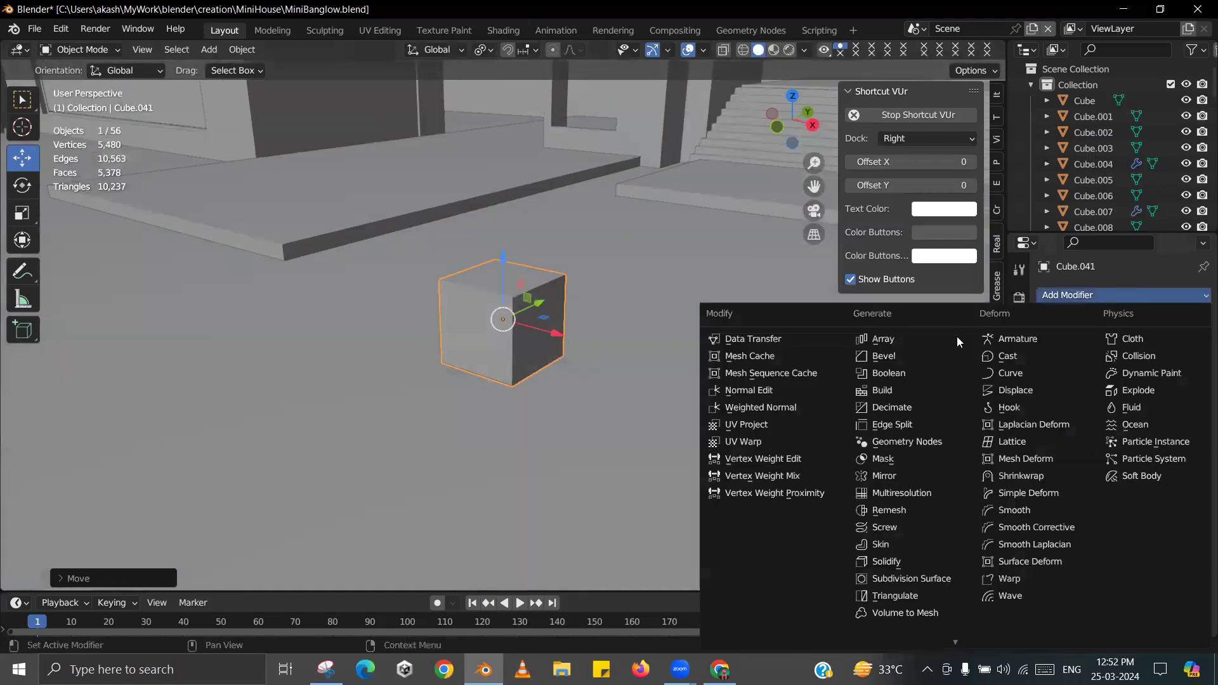
{"action": "left_click", "coordinate": [918, 579]}
{"action": "scroll", "coordinate": [476, 294], "scroll_direction": "down", "scroll_amount": 3}
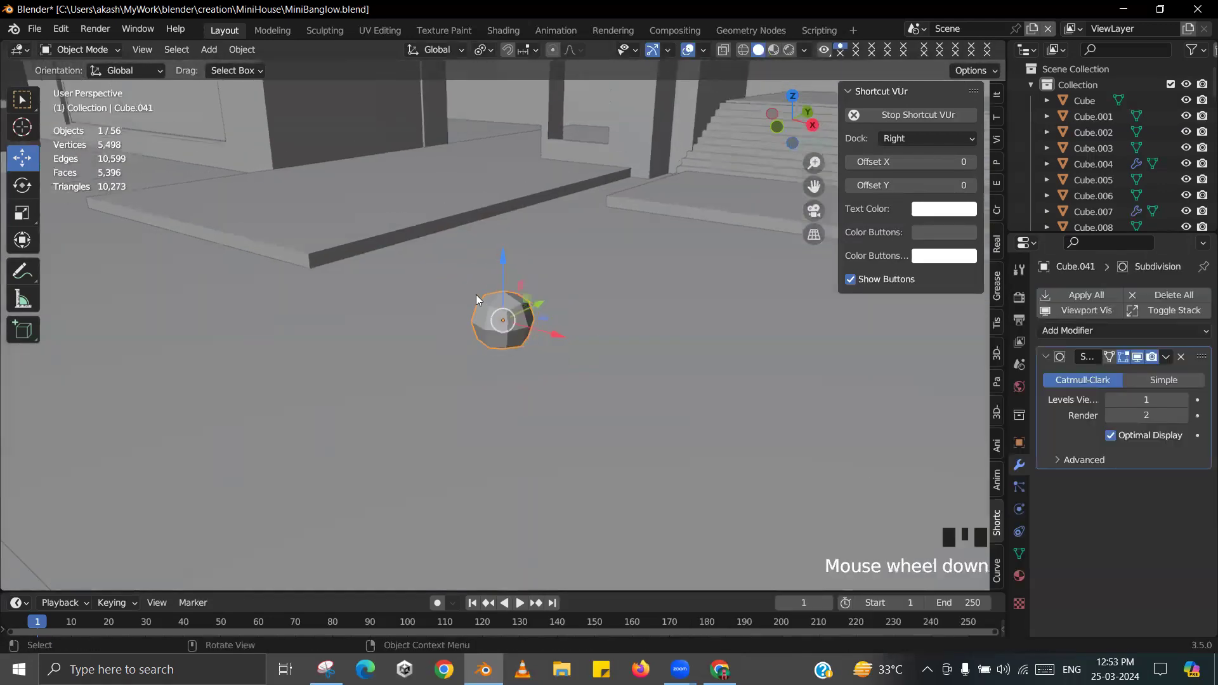
{"action": "scroll", "coordinate": [566, 331], "scroll_direction": "up", "scroll_amount": 4}
{"action": "middle_click_drag", "start_coordinate": [566, 333], "coordinate": [547, 337], "text": "shift"}
{"action": "left_click", "coordinate": [1180, 357]}
{"action": "scroll", "coordinate": [534, 342], "scroll_direction": "down", "scroll_amount": 2}
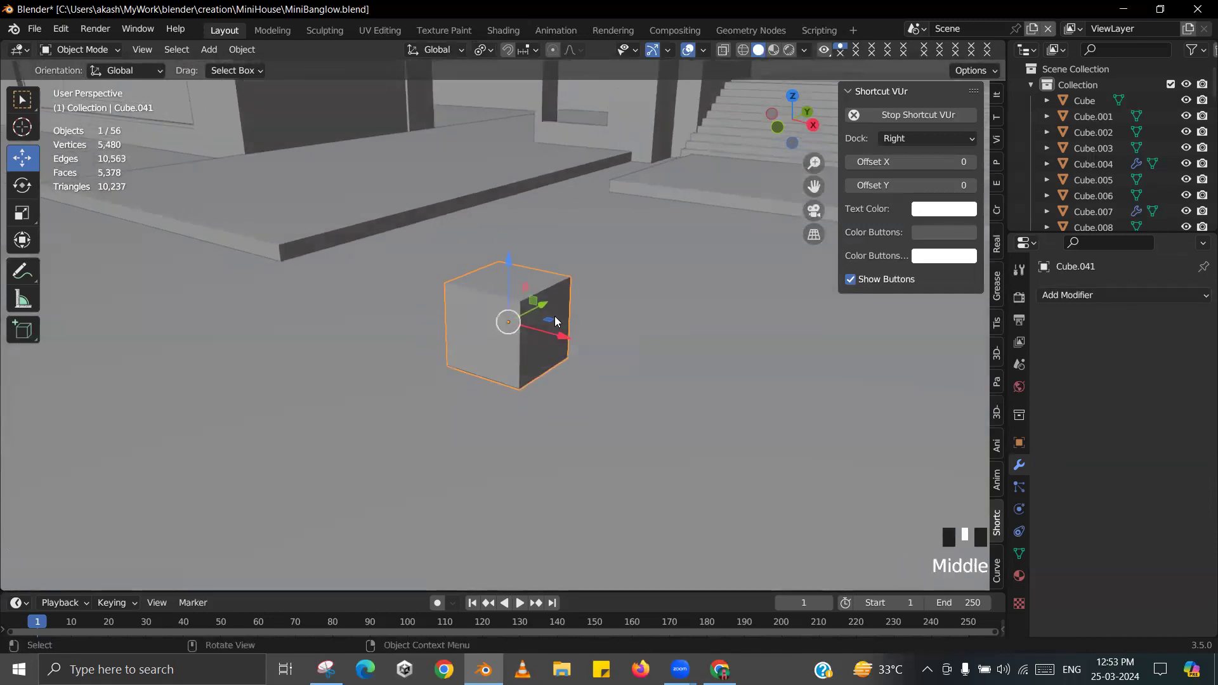
- Subdivide all faces of the small cube once in Edit Mode
{"action": "key", "text": "Tab"}
{"action": "key", "text": "Tab"}
{"action": "key", "text": "Tab"}
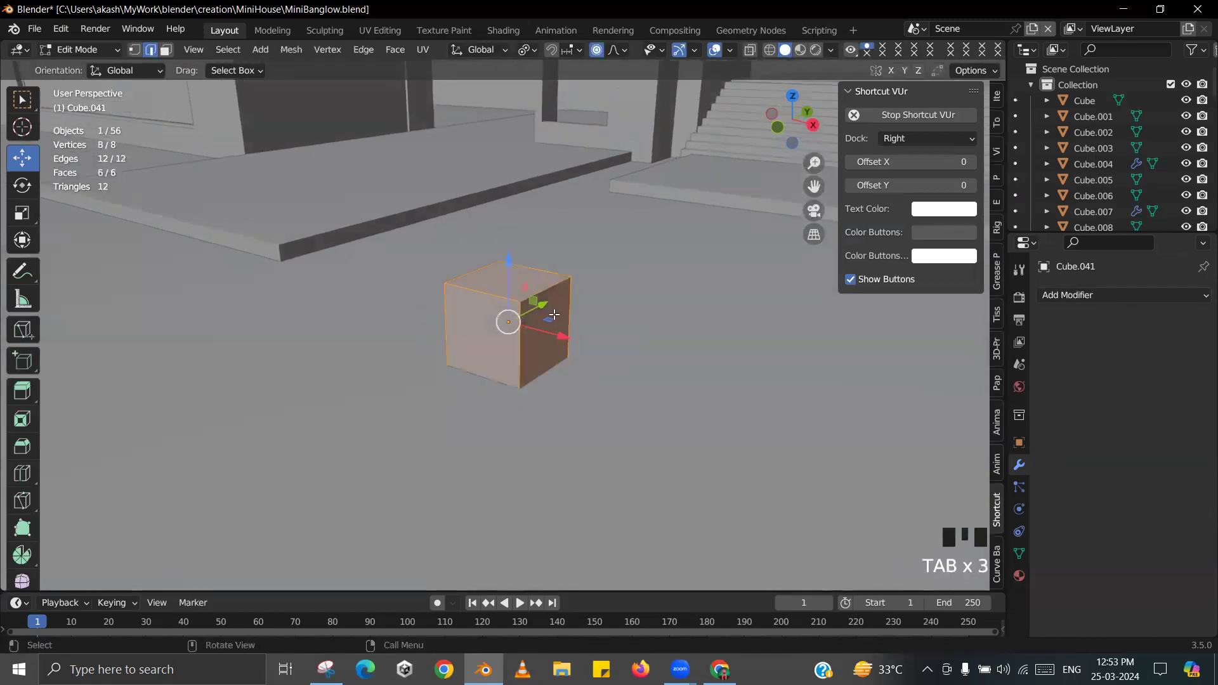
{"action": "right_click", "coordinate": [553, 319]}
{"action": "left_click", "coordinate": [531, 160]}
{"action": "middle_click_drag", "start_coordinate": [571, 330], "coordinate": [589, 333]}
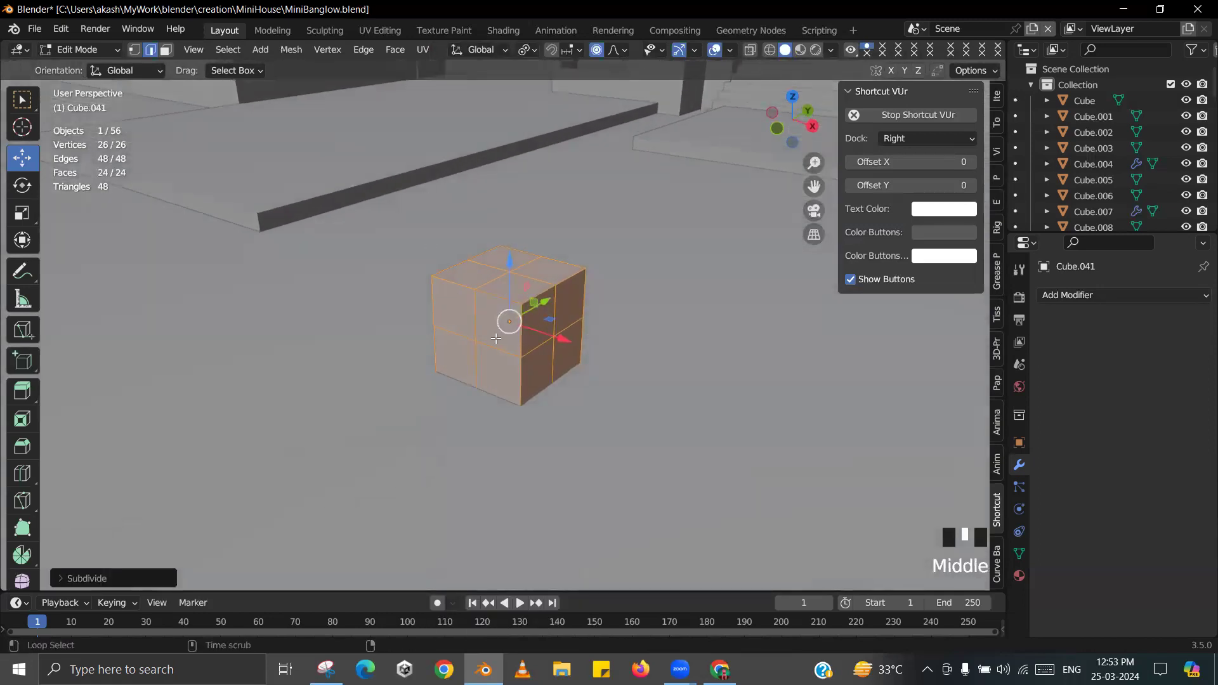
- Scale the cube's two vertical middle edge loops outward in X and Y without proportional editing into an octagonal shape, and save the file
{"action": "left_click", "coordinate": [478, 322], "text": "alt"}
{"action": "left_click", "coordinate": [536, 290], "text": "alt+shift"}
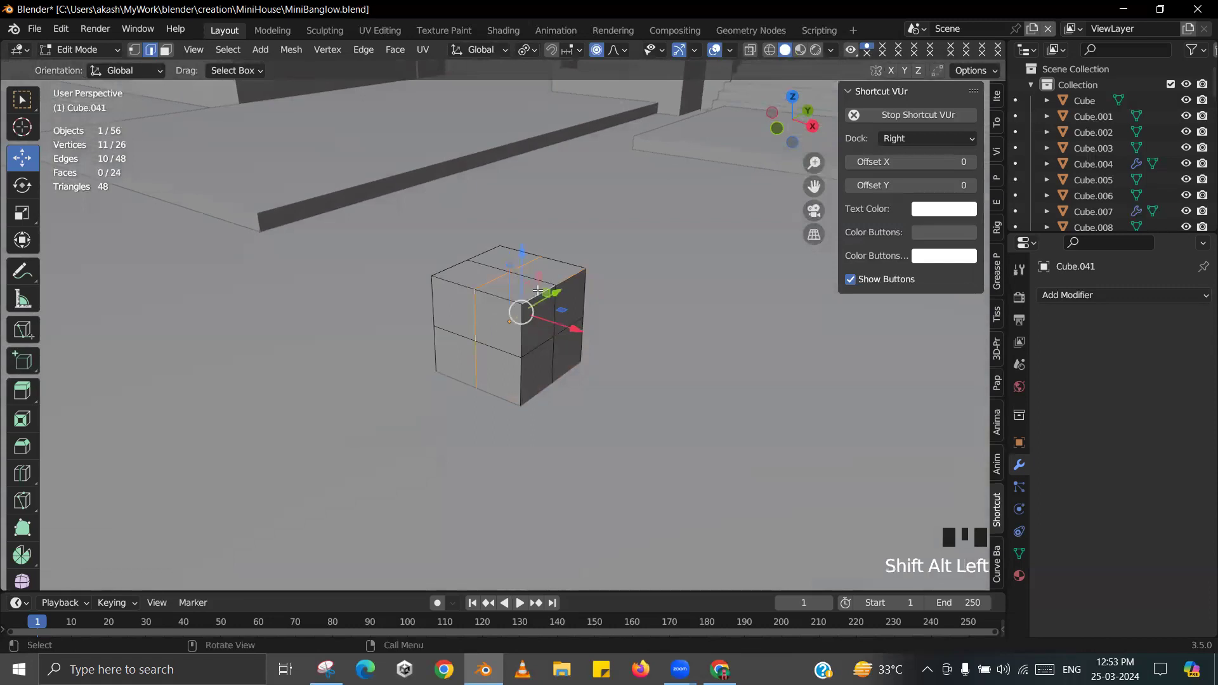
{"action": "key", "text": "ctrl+z"}
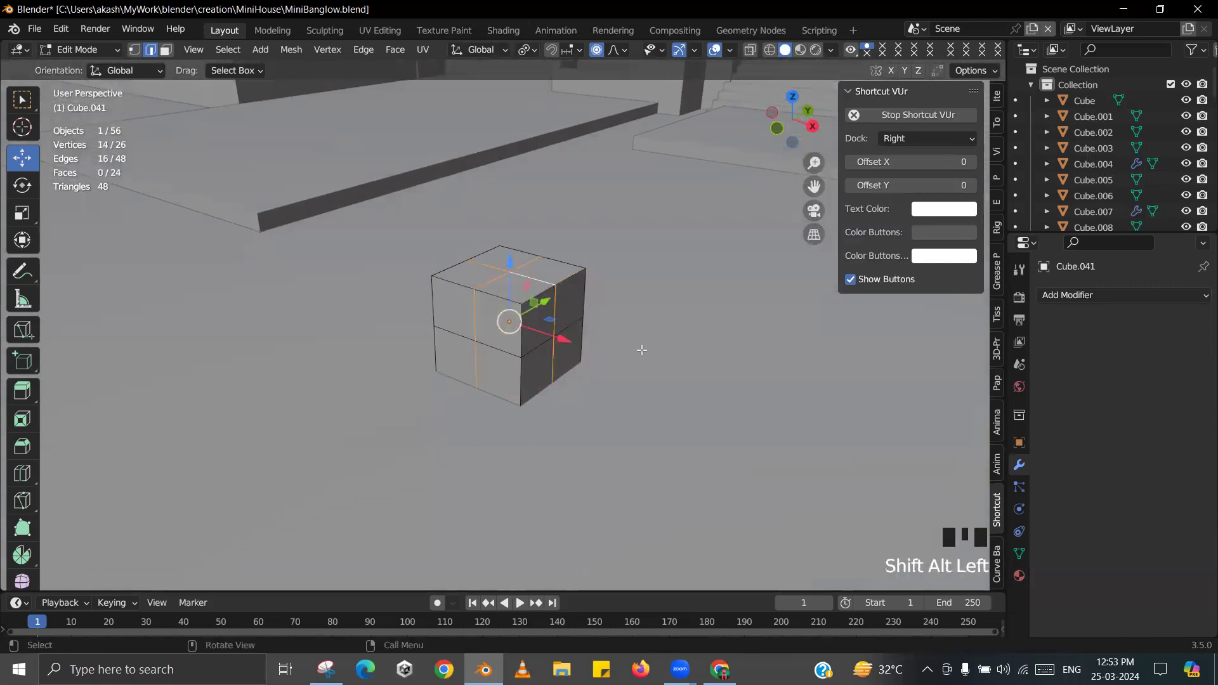
{"action": "key", "text": "s"}
{"action": "key", "text": "shift+z"}
{"action": "right_click", "coordinate": [643, 354]}
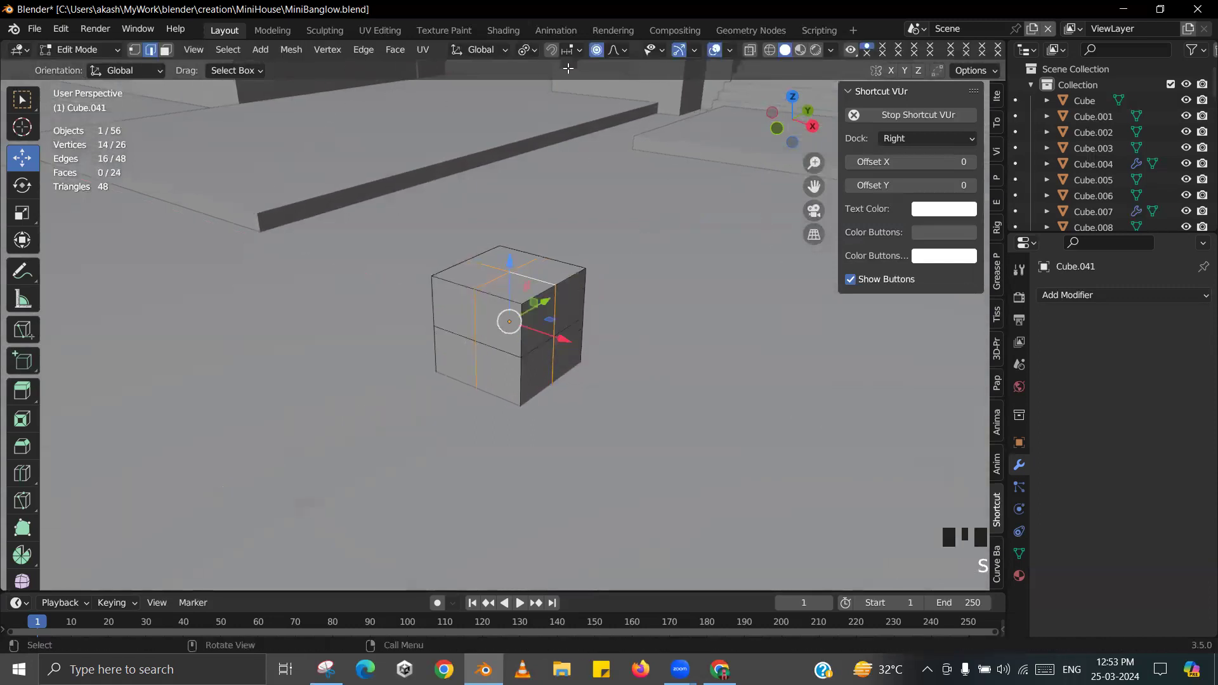
{"action": "left_click", "coordinate": [598, 55]}
{"action": "key", "text": "s"}
{"action": "key", "text": "shift+z"}
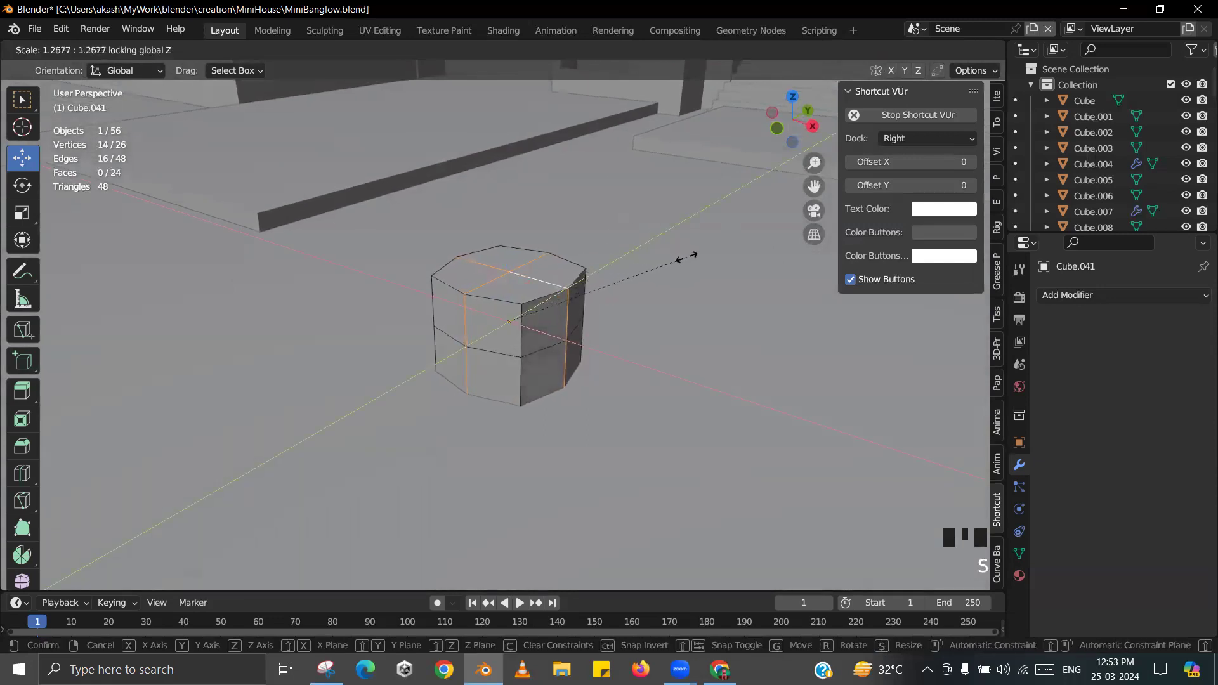
{"action": "key", "text": "Tab"}
{"action": "middle_click_drag", "start_coordinate": [507, 297], "coordinate": [556, 329]}
{"action": "key", "text": "ctrl+s"}
- Raise the four top faces of the octagonal block along Z to make it taller
{"action": "left_click", "coordinate": [486, 256]}
{"action": "key", "text": "Tab"}
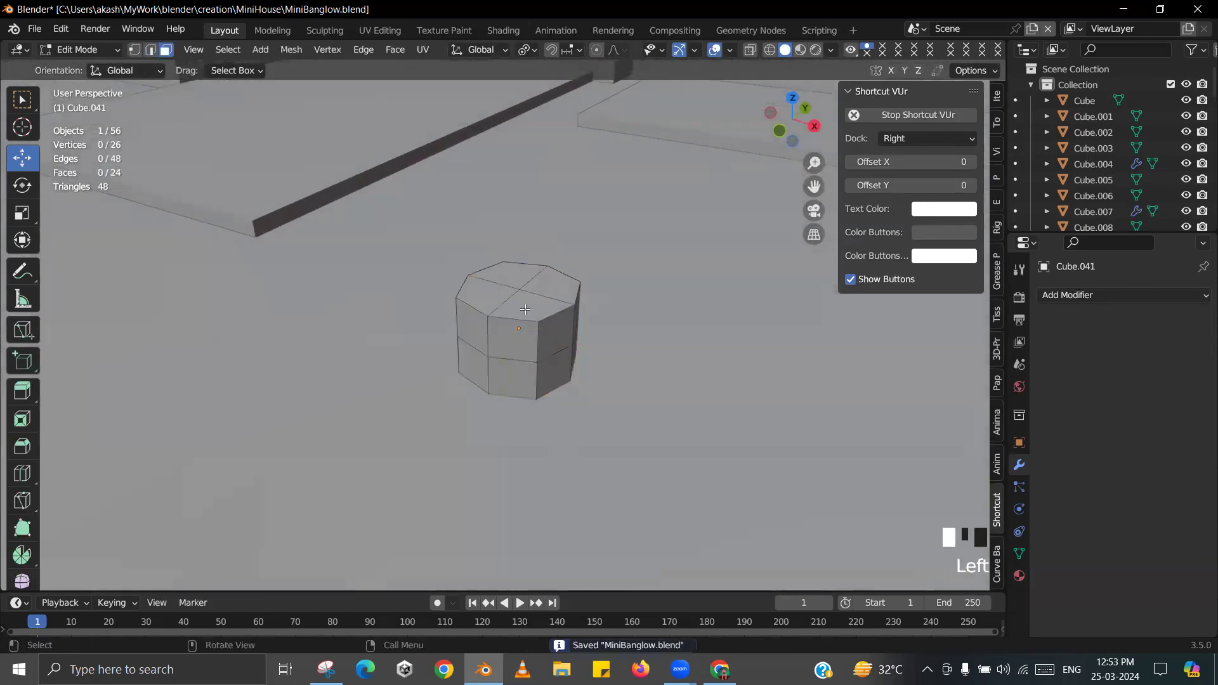
{"action": "left_click", "coordinate": [513, 306], "text": "alt"}
{"action": "left_click", "coordinate": [519, 280]}
{"action": "left_click", "coordinate": [490, 294], "text": "shift"}
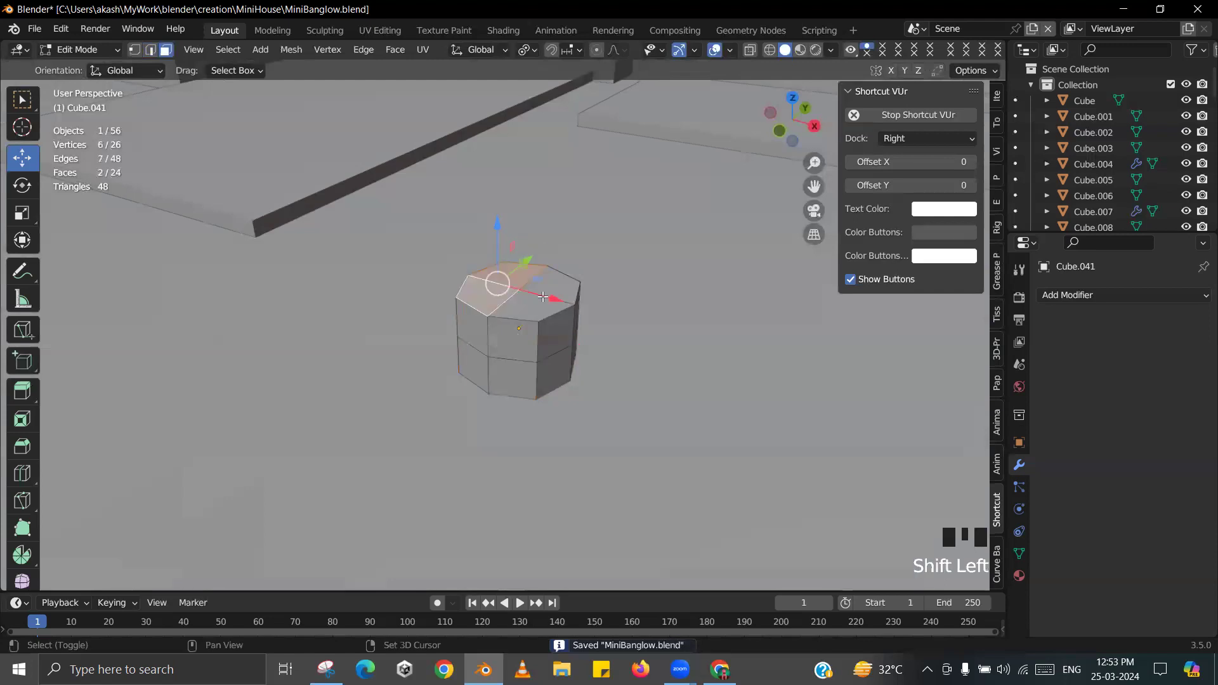
{"action": "left_click", "coordinate": [524, 307], "text": "shift"}
{"action": "left_click", "coordinate": [537, 276], "text": "shift"}
{"action": "left_click_drag", "start_coordinate": [523, 234], "coordinate": [524, 183]}
{"action": "key", "text": "Tab"}
- Scale the block's horizontal middle edge loop inward in X and Y and lower it along Z to form a flared base
{"action": "middle_click_drag", "start_coordinate": [551, 332], "coordinate": [544, 308]}
{"action": "key", "text": "Tab"}
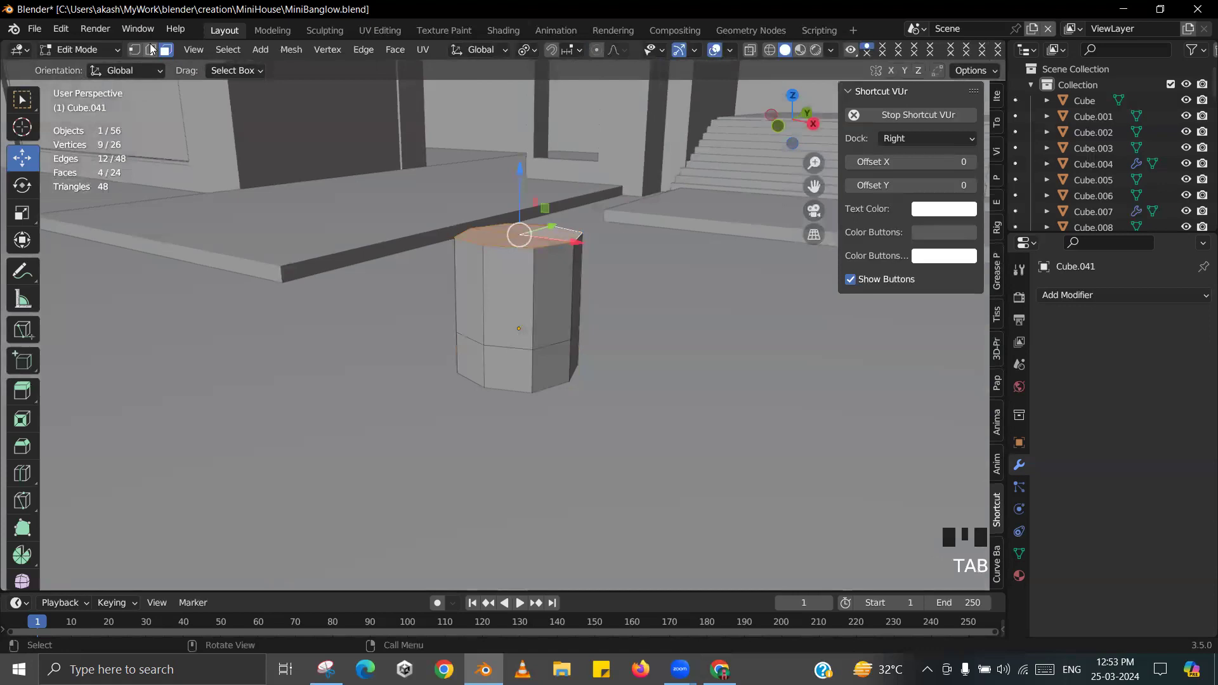
{"action": "left_click", "coordinate": [520, 347], "text": "alt"}
{"action": "middle_click_drag", "start_coordinate": [520, 348], "coordinate": [543, 265]}
{"action": "left_click", "coordinate": [522, 284]}
{"action": "key", "text": "s"}
{"action": "key", "text": "shift+z"}
{"action": "left_click", "coordinate": [655, 353]}
{"action": "scroll", "coordinate": [570, 321], "scroll_direction": "up", "scroll_amount": 2}
{"action": "left_click_drag", "start_coordinate": [521, 240], "coordinate": [523, 295]}
{"action": "key", "text": "Tab"}
- Scale the whole octagonal object in X and Y in Object Mode, keeping its height
{"action": "middle_click_drag", "start_coordinate": [535, 275], "coordinate": [570, 314]}
{"action": "key", "text": "KP_Decimal"}
{"action": "key", "text": "s"}
{"action": "key", "text": "shift+z"}
{"action": "left_click", "coordinate": [577, 302]}
{"action": "scroll", "coordinate": [577, 301], "scroll_direction": "down", "scroll_amount": 2}
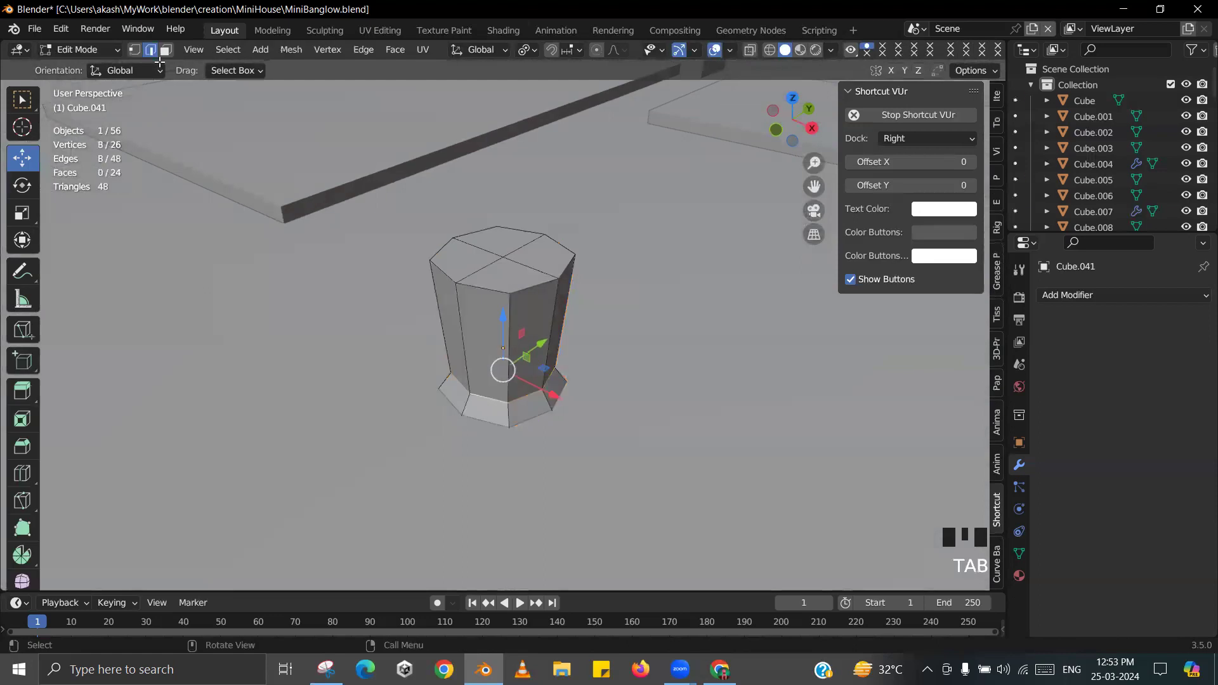
- Extrude the four top faces of the octagonal pot in place and scale them inward to form a narrow rim
{"action": "key", "text": "ctrl+r"}
{"action": "left_click", "coordinate": [488, 249]}
{"action": "left_click", "coordinate": [522, 247], "text": "shift"}
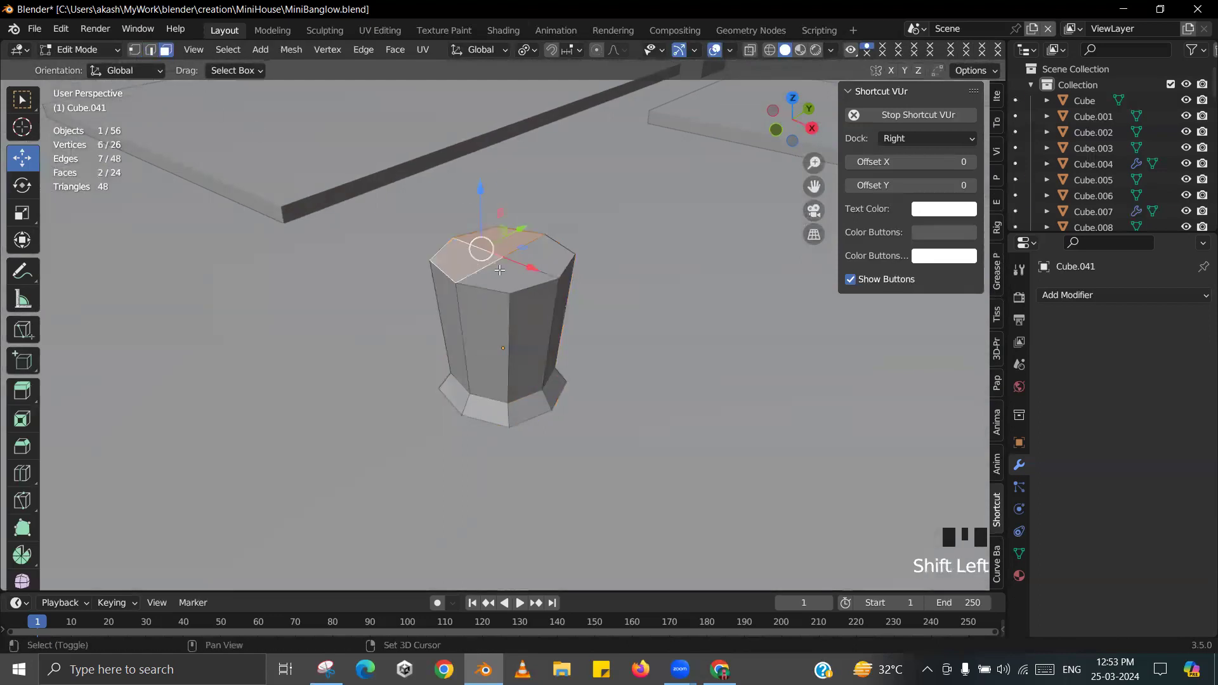
{"action": "left_click", "coordinate": [534, 270], "text": "shift"}
{"action": "left_click", "coordinate": [474, 271], "text": "shift"}
{"action": "middle_click_drag", "start_coordinate": [558, 273], "coordinate": [662, 356], "text": "shift"}
{"action": "key", "text": "e"}
{"action": "key", "text": "s"}
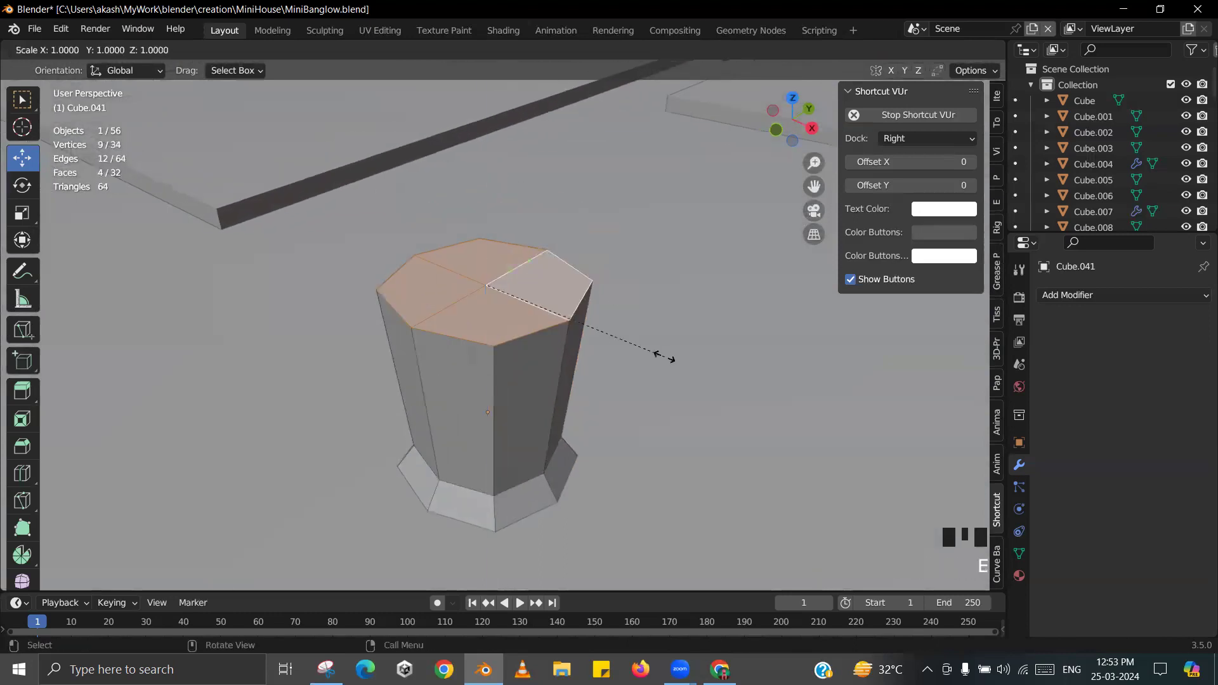
{"action": "left_click", "coordinate": [643, 347]}
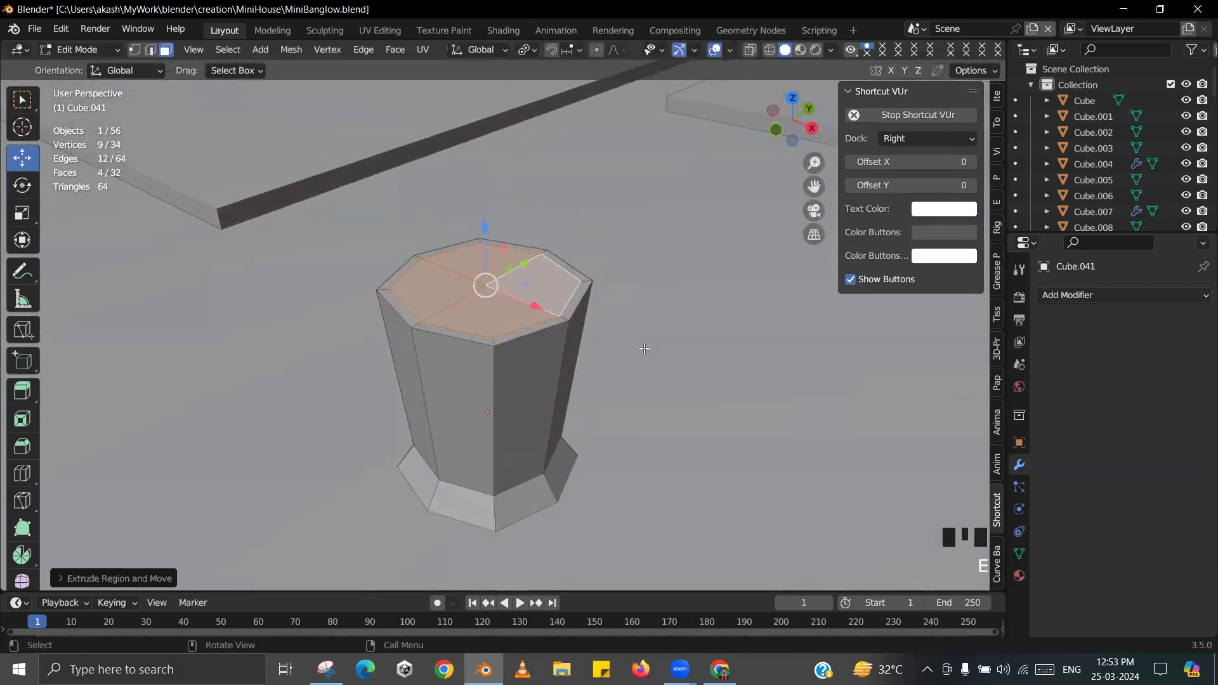
- Extrude the inner top faces downward about 0.3 m to hollow out the pot
{"action": "scroll", "coordinate": [612, 349], "scroll_direction": "up", "scroll_amount": 3}
{"action": "middle_click_drag", "start_coordinate": [612, 348], "coordinate": [621, 397], "text": "shift"}
{"action": "key", "text": "KP_Decimal"}
{"action": "key", "text": "e"}
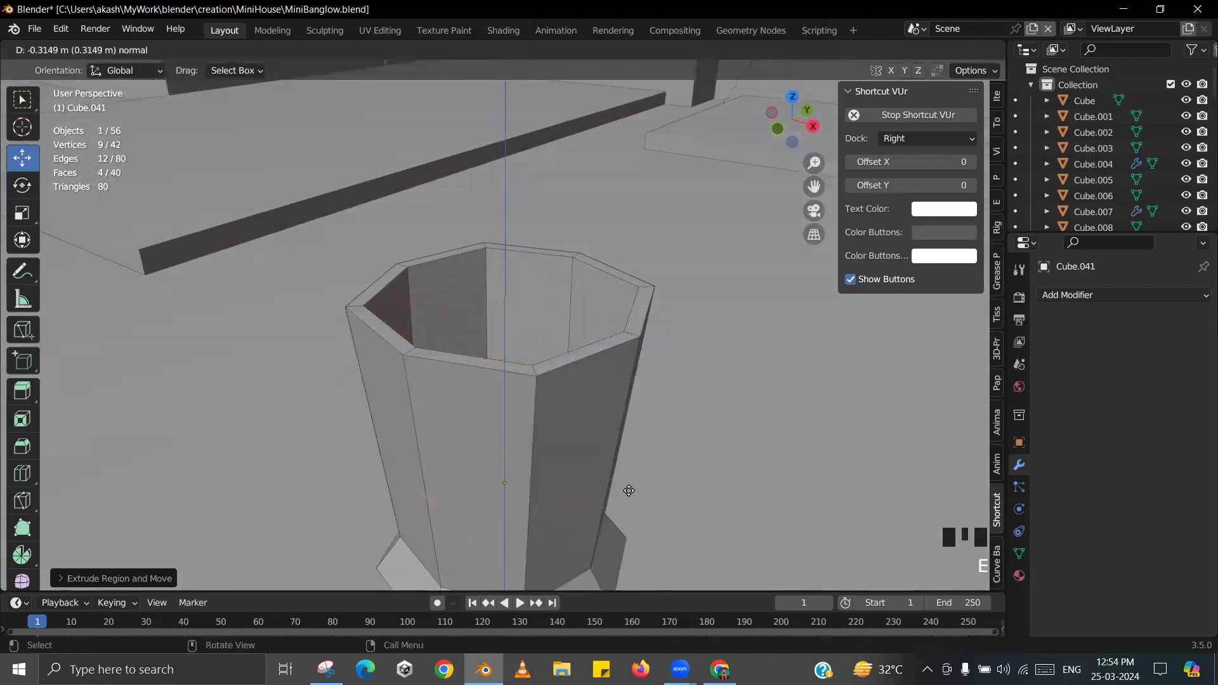
{"action": "left_click", "coordinate": [625, 482]}
- Scale the pot's inner floor faces smaller and lower them along Z to follow the tapered walls
{"action": "middle_click_drag", "start_coordinate": [503, 405], "coordinate": [571, 336]}
{"action": "key", "text": "s"}
{"action": "left_click", "coordinate": [665, 461]}
{"action": "left_click_drag", "start_coordinate": [519, 254], "coordinate": [525, 345]}
{"action": "middle_click_drag", "start_coordinate": [525, 345], "coordinate": [660, 390]}
{"action": "key", "text": "s"}
{"action": "left_click", "coordinate": [650, 379]}
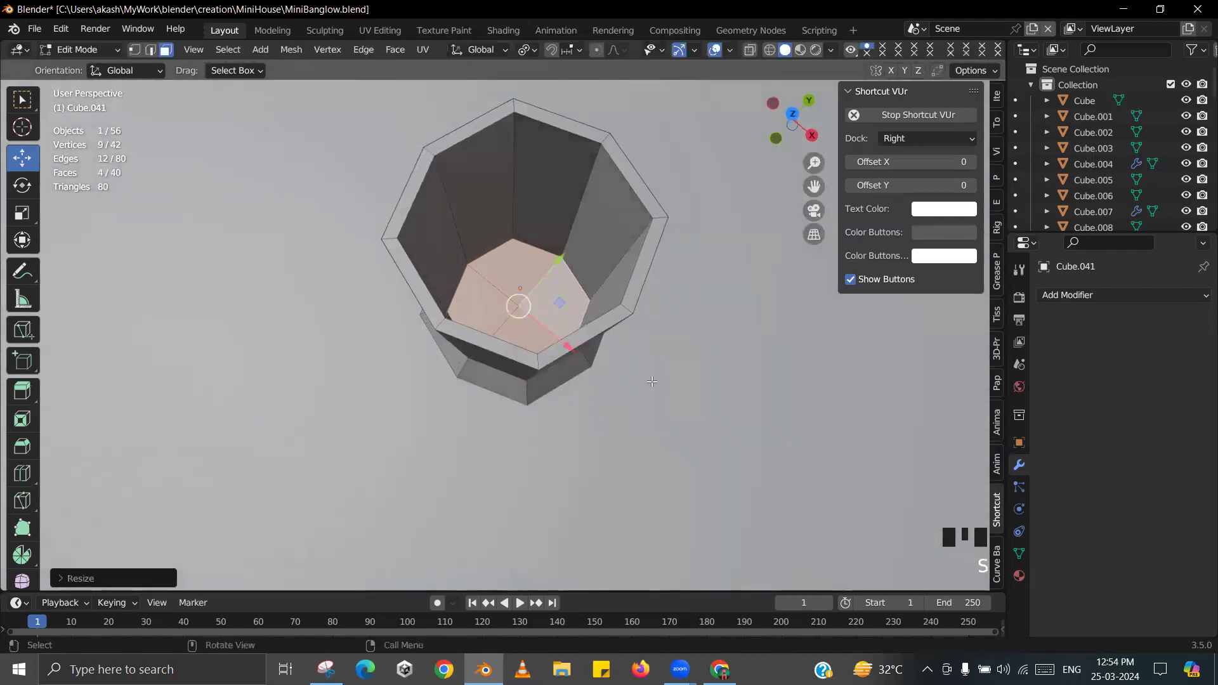
- Return the hollowed pot to Object Mode and save the file
{"action": "middle_click_drag", "start_coordinate": [607, 352], "coordinate": [606, 292]}
{"action": "key", "text": "ctrl+s"}
{"action": "left_click", "coordinate": [558, 237]}
{"action": "middle_click_drag", "start_coordinate": [544, 352], "coordinate": [544, 253], "text": "shift"}
{"action": "scroll", "coordinate": [543, 253], "scroll_direction": "down", "scroll_amount": 4}
{"action": "middle_click_drag", "start_coordinate": [562, 323], "coordinate": [542, 290]}
{"action": "key", "text": "Tab"}
{"action": "key", "text": "ctrl+s"}
{"action": "scroll", "coordinate": [534, 337], "scroll_direction": "down", "scroll_amount": 11}
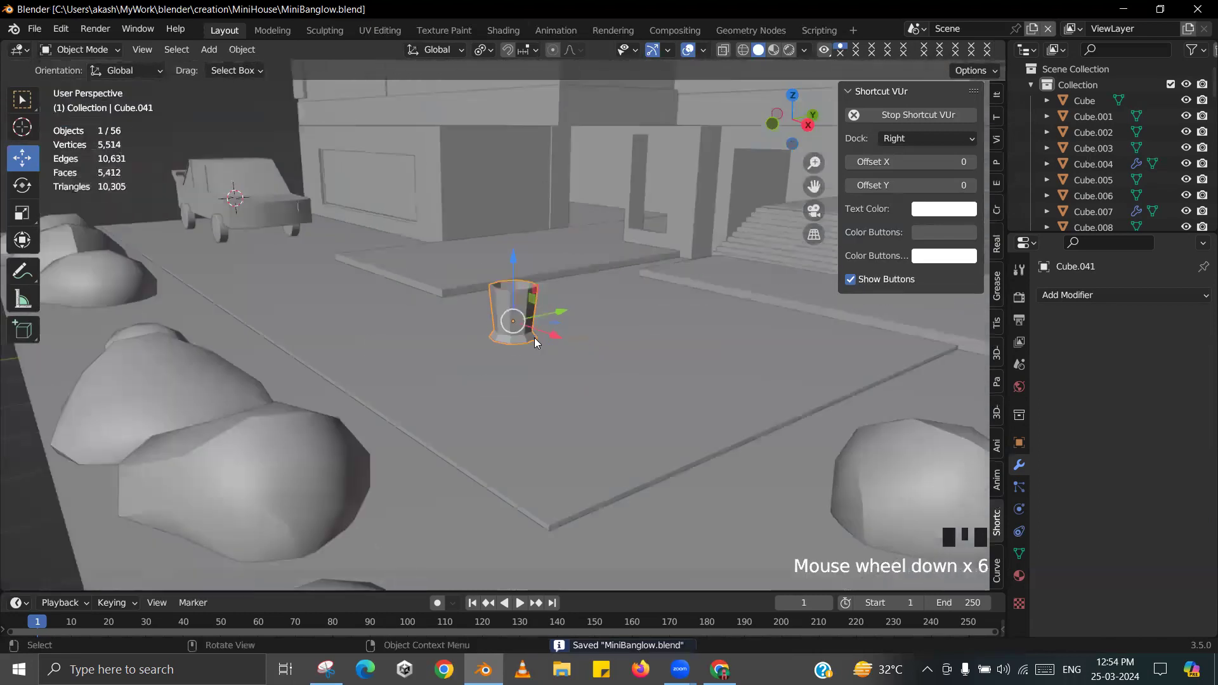
- Move the pot across the front paving to the corner beside the large rocks
{"action": "key", "text": "alt+a"}
{"action": "scroll", "coordinate": [517, 363], "scroll_direction": "up", "scroll_amount": 2}
{"action": "scroll", "coordinate": [517, 363], "scroll_direction": "up", "scroll_amount": 9}
{"action": "left_click", "coordinate": [547, 334]}
{"action": "middle_click_drag", "start_coordinate": [547, 334], "coordinate": [577, 316]}
{"action": "left_click_drag", "start_coordinate": [578, 316], "coordinate": [707, 296]}
{"action": "middle_click_drag", "start_coordinate": [707, 295], "coordinate": [592, 265]}
{"action": "left_click_drag", "start_coordinate": [621, 262], "coordinate": [737, 284]}
{"action": "key", "text": "KP_Decimal"}
{"action": "middle_click_drag", "start_coordinate": [731, 292], "coordinate": [641, 323]}
{"action": "scroll", "coordinate": [603, 320], "scroll_direction": "down", "scroll_amount": 4}
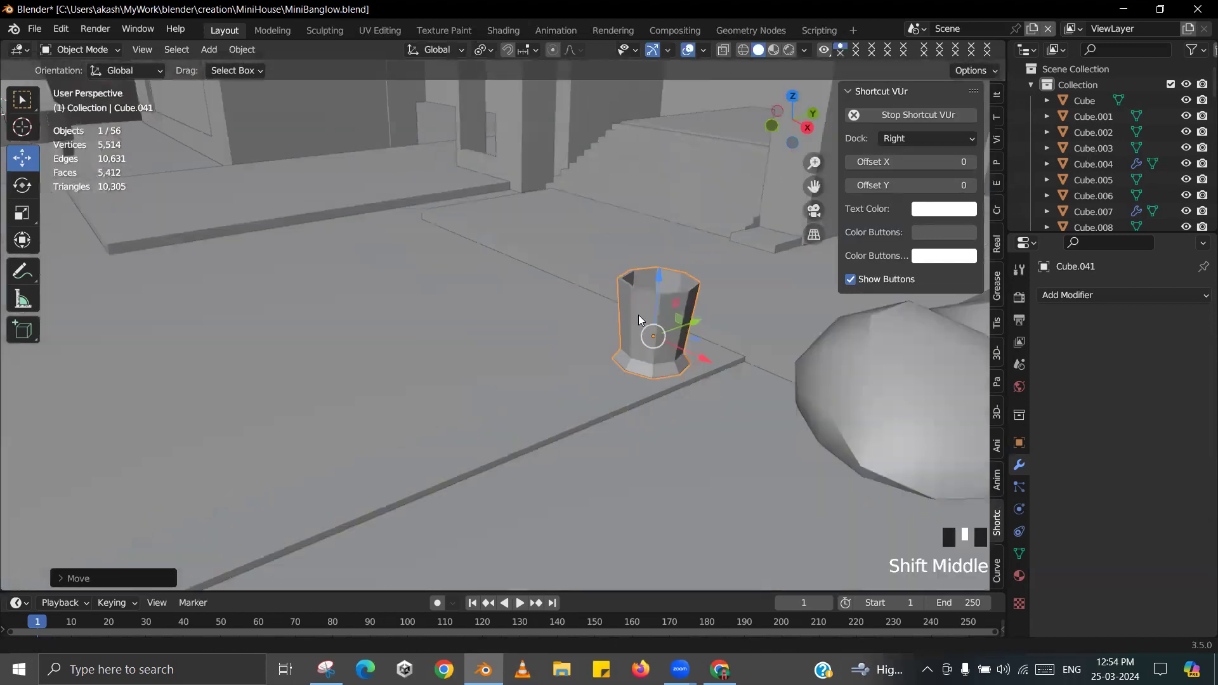
- Add an Array modifier to the pot with a relative offset of 0 in X and 2 in Y
{"action": "scroll", "coordinate": [578, 314], "scroll_direction": "down", "scroll_amount": 1}
{"action": "scroll", "coordinate": [578, 313], "scroll_direction": "down", "scroll_amount": 5}
{"action": "middle_click_drag", "start_coordinate": [535, 352], "coordinate": [673, 418]}
{"action": "left_click", "coordinate": [1085, 297]}
{"action": "left_click", "coordinate": [883, 340]}
{"action": "left_click", "coordinate": [1133, 444]}
{"action": "type", "text": "0"}
{"action": "key", "text": "Return"}
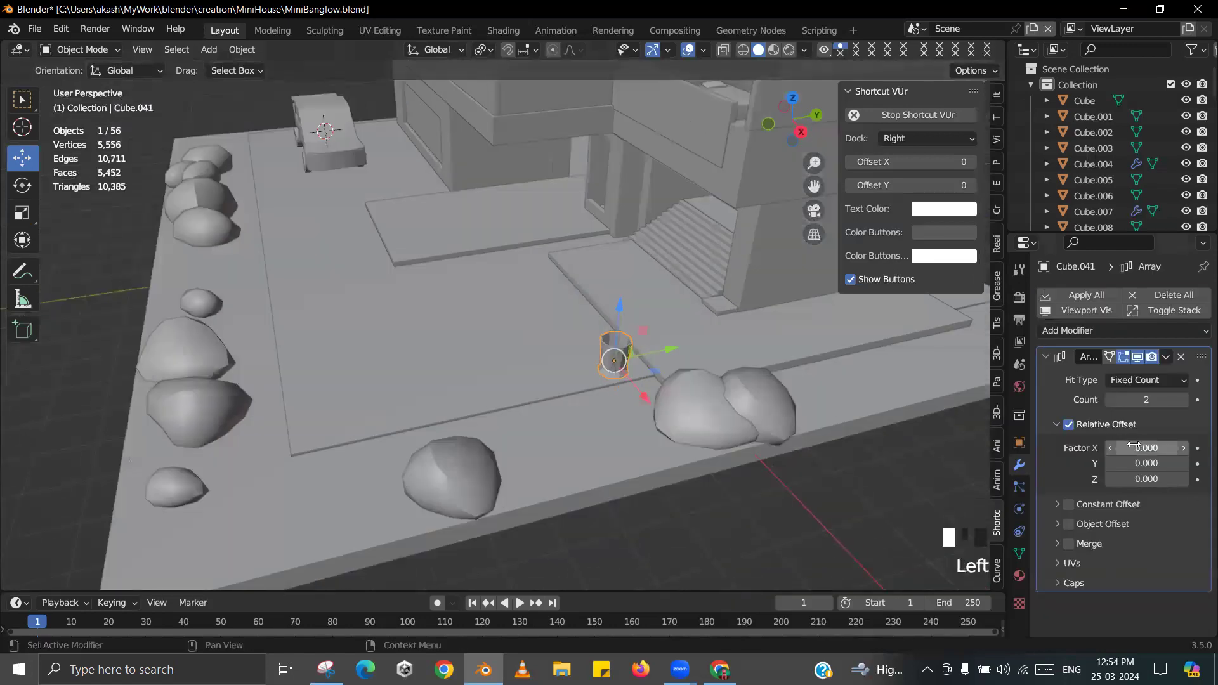
{"action": "left_click", "coordinate": [1148, 463]}
{"action": "type", "text": "2"}
{"action": "key", "text": "Return"}
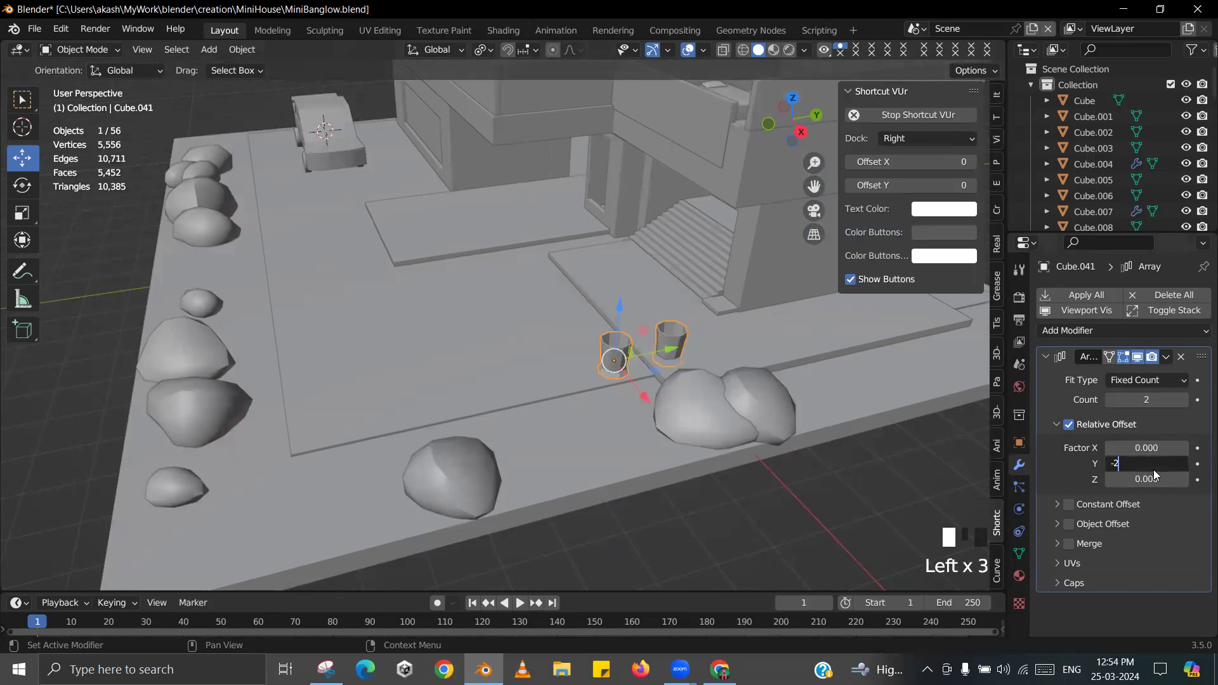
{"action": "key", "text": "Return"}
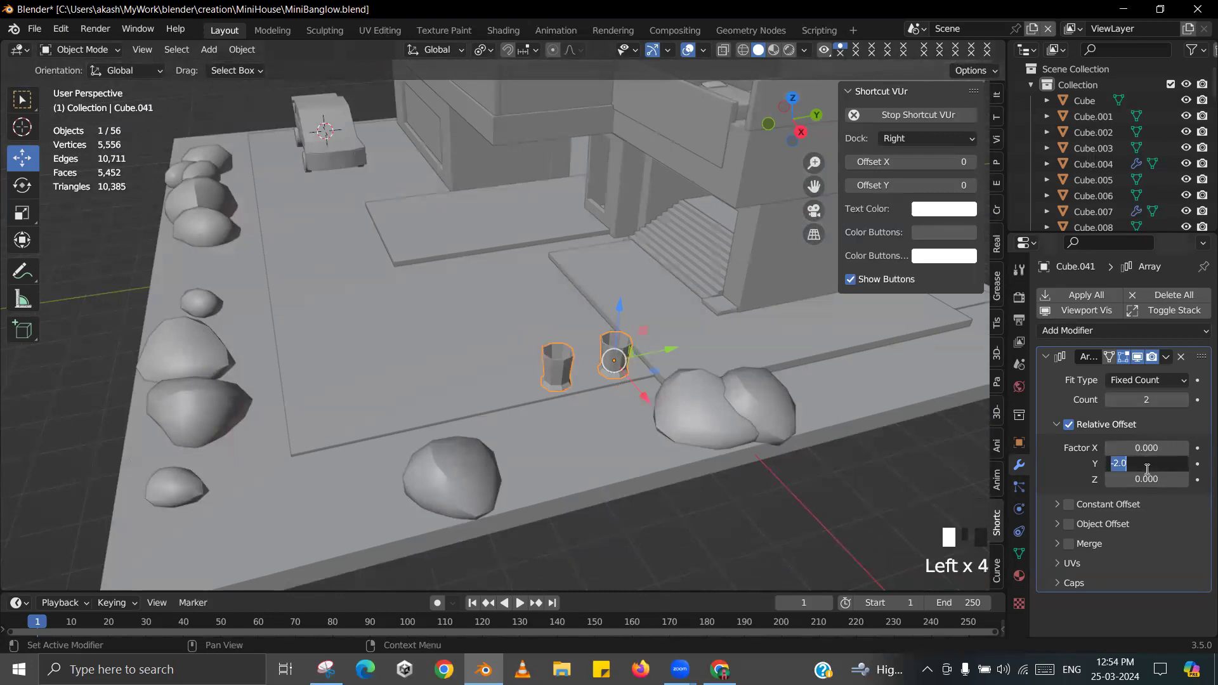
{"action": "key", "text": "Return"}
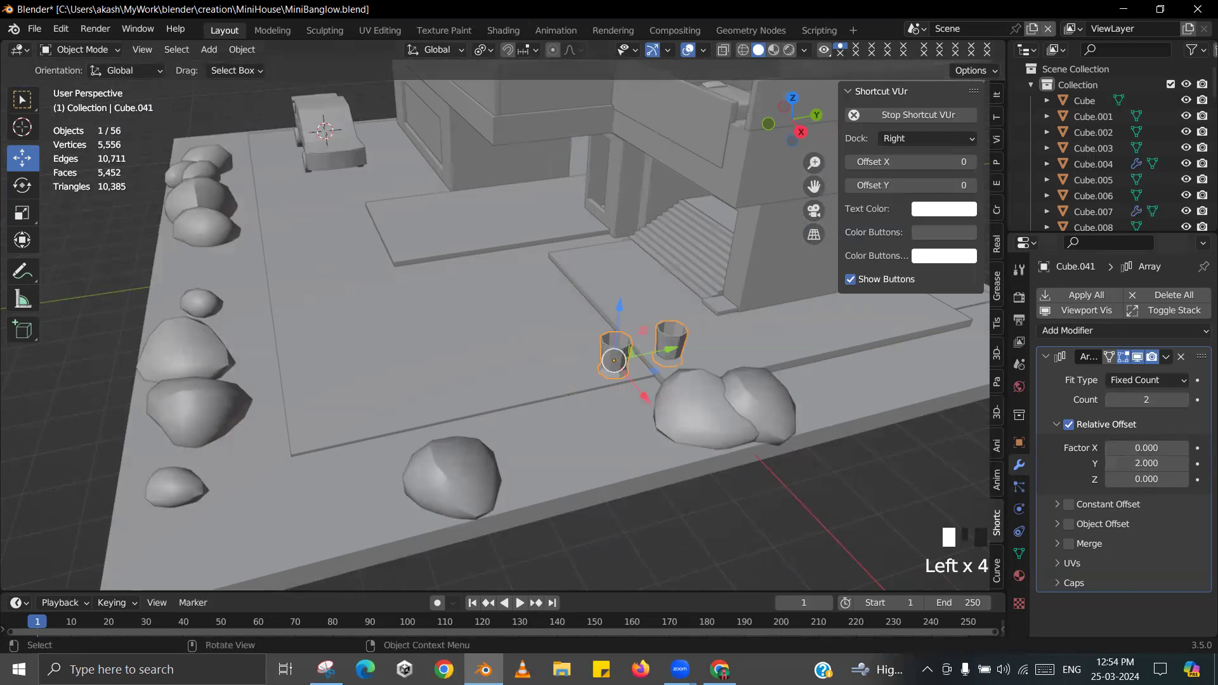
- Rotate the pot array 180 degrees and set its count to 5 along the paving's front edge
{"action": "type", "text": "r180"}
{"action": "key", "text": "Return"}
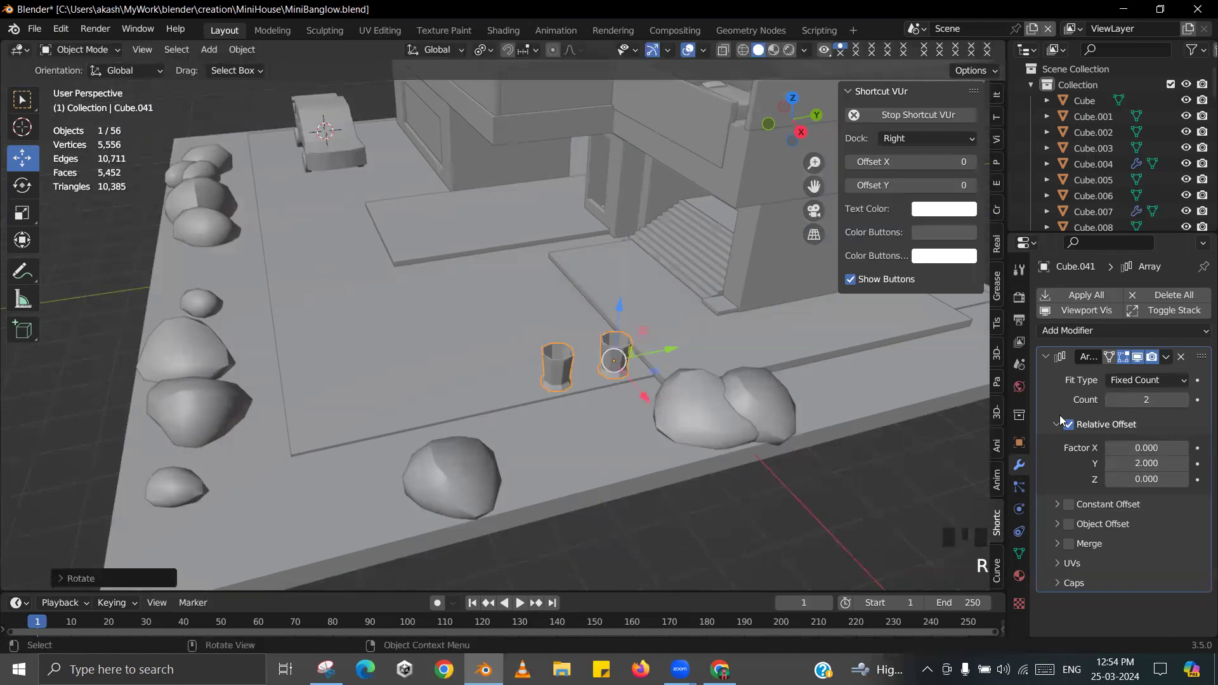
{"action": "left_click", "coordinate": [1183, 400]}
{"action": "left_click", "coordinate": [1184, 400]}
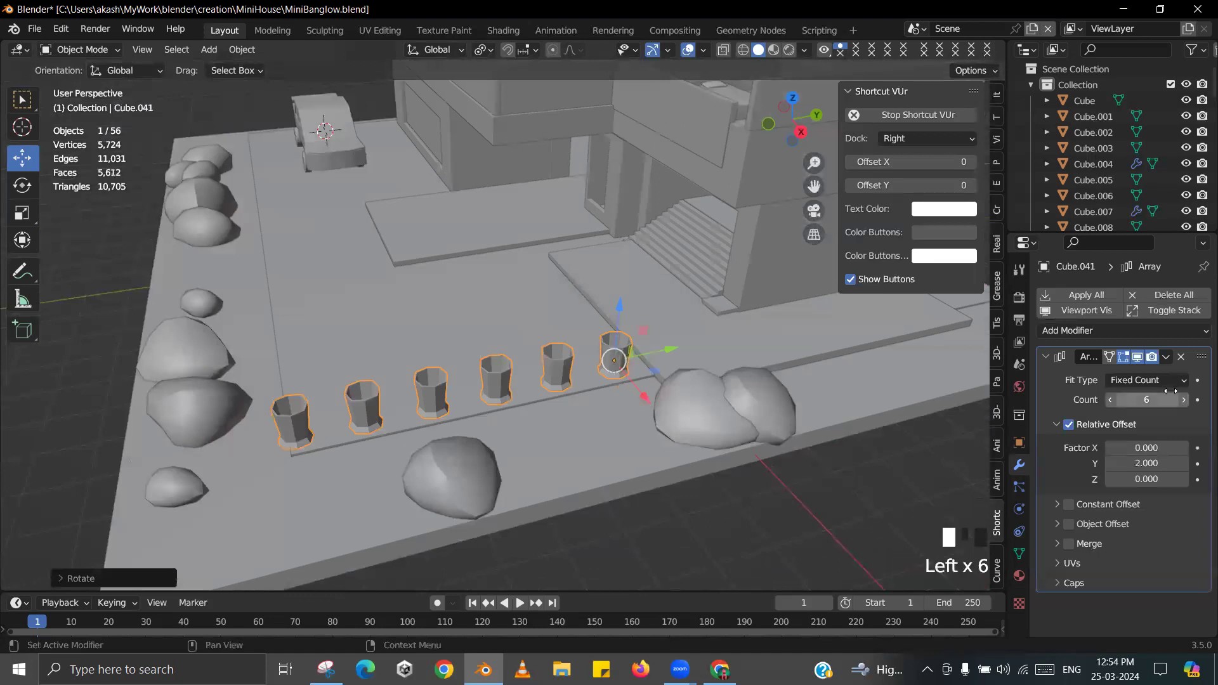
{"action": "left_click", "coordinate": [1108, 400]}
- Duplicate the pot row, raise the copy along Z and move it toward the upper balcony
{"action": "scroll", "coordinate": [738, 297], "scroll_direction": "down", "scroll_amount": 2}
{"action": "middle_click_drag", "start_coordinate": [697, 318], "coordinate": [551, 390]}
{"action": "scroll", "coordinate": [592, 378], "scroll_direction": "down", "scroll_amount": 2}
{"action": "middle_click_drag", "start_coordinate": [596, 336], "coordinate": [579, 394], "text": "shift"}
{"action": "key", "text": "shift+d"}
{"action": "left_click_drag", "start_coordinate": [596, 313], "coordinate": [586, 231]}
{"action": "middle_click_drag", "start_coordinate": [660, 331], "coordinate": [677, 355]}
{"action": "left_click_drag", "start_coordinate": [674, 350], "coordinate": [466, 202]}
{"action": "key", "text": "KP_Decimal"}
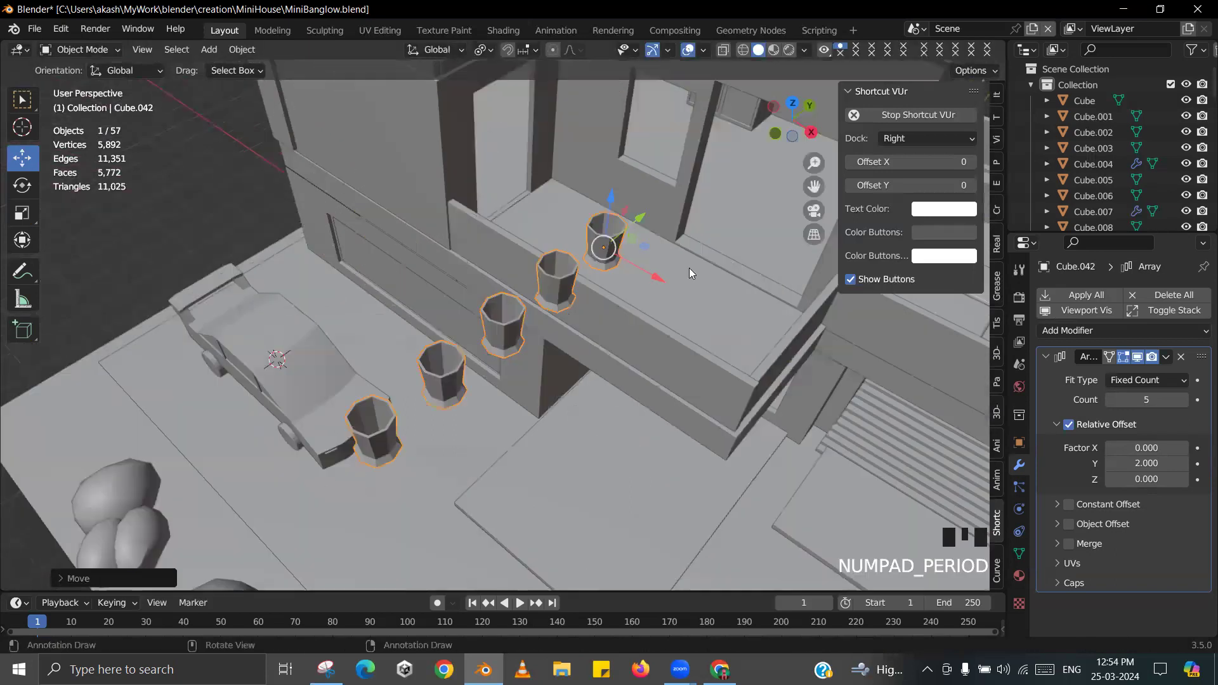
- Place the duplicated row's first pot on the balcony floor in the inner corner beside the doorway
{"action": "mouse_move", "coordinate": [620, 211]}
{"action": "middle_mouse_down"}
{"action": "mouse_move", "coordinate": [608, 204]}
{"action": "mouse_move", "coordinate": [632, 194]}
{"action": "middle_mouse_up"}
{"action": "scroll", "coordinate": [647, 234], "scroll_direction": "up", "scroll_amount": 3}
{"action": "left_click_drag", "start_coordinate": [632, 194], "coordinate": [670, 304]}
{"action": "middle_click_drag", "start_coordinate": [669, 304], "coordinate": [640, 373]}
{"action": "left_click_drag", "start_coordinate": [640, 372], "coordinate": [864, 374]}
{"action": "middle_click_drag", "start_coordinate": [864, 375], "coordinate": [774, 376]}
{"action": "middle_click_drag", "start_coordinate": [775, 375], "coordinate": [558, 308], "text": "shift"}
{"action": "scroll", "coordinate": [576, 373], "scroll_direction": "up", "scroll_amount": 1}
{"action": "left_click_drag", "start_coordinate": [558, 309], "coordinate": [576, 326]}
{"action": "middle_click_drag", "start_coordinate": [576, 326], "coordinate": [598, 368]}
{"action": "left_click_drag", "start_coordinate": [561, 310], "coordinate": [321, 211]}
- Rotate the balcony pot row 90 degrees around the global Z axis
{"action": "scroll", "coordinate": [485, 391], "scroll_direction": "down", "scroll_amount": 3}
{"action": "middle_click_drag", "start_coordinate": [484, 391], "coordinate": [488, 394], "text": "shift"}
{"action": "type", "text": "r"}
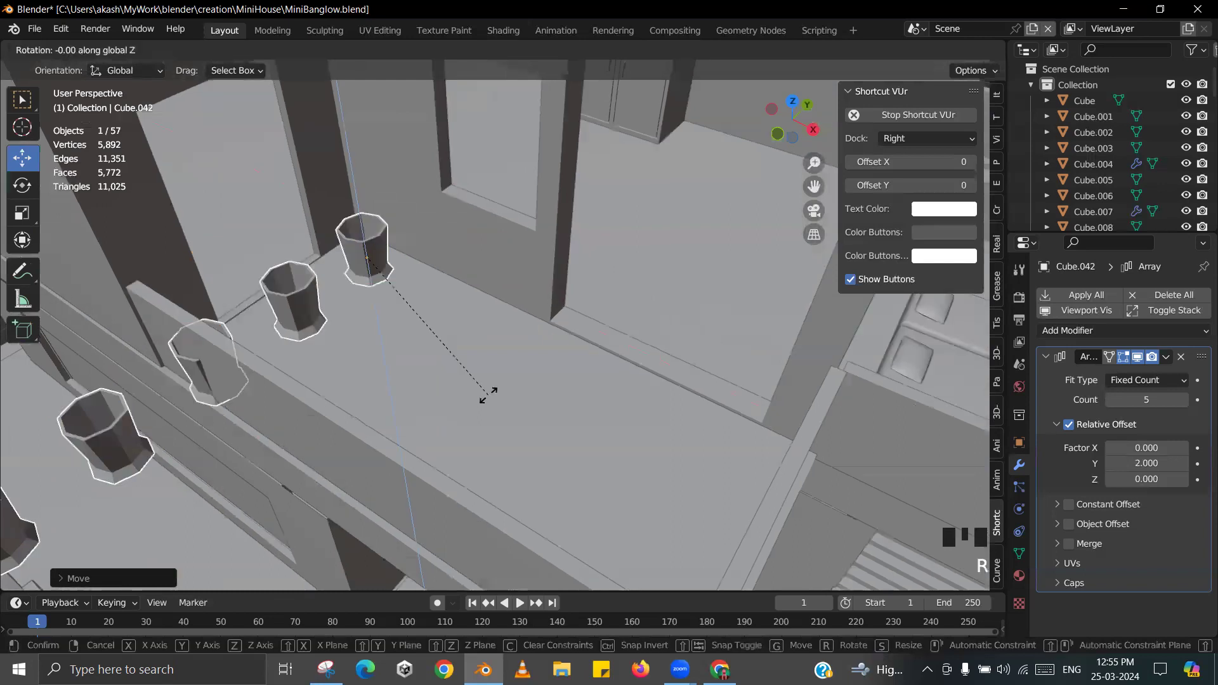
{"action": "type", "text": "90"}
{"action": "key", "text": "Return"}
{"action": "scroll", "coordinate": [608, 419], "scroll_direction": "down", "scroll_amount": 2}
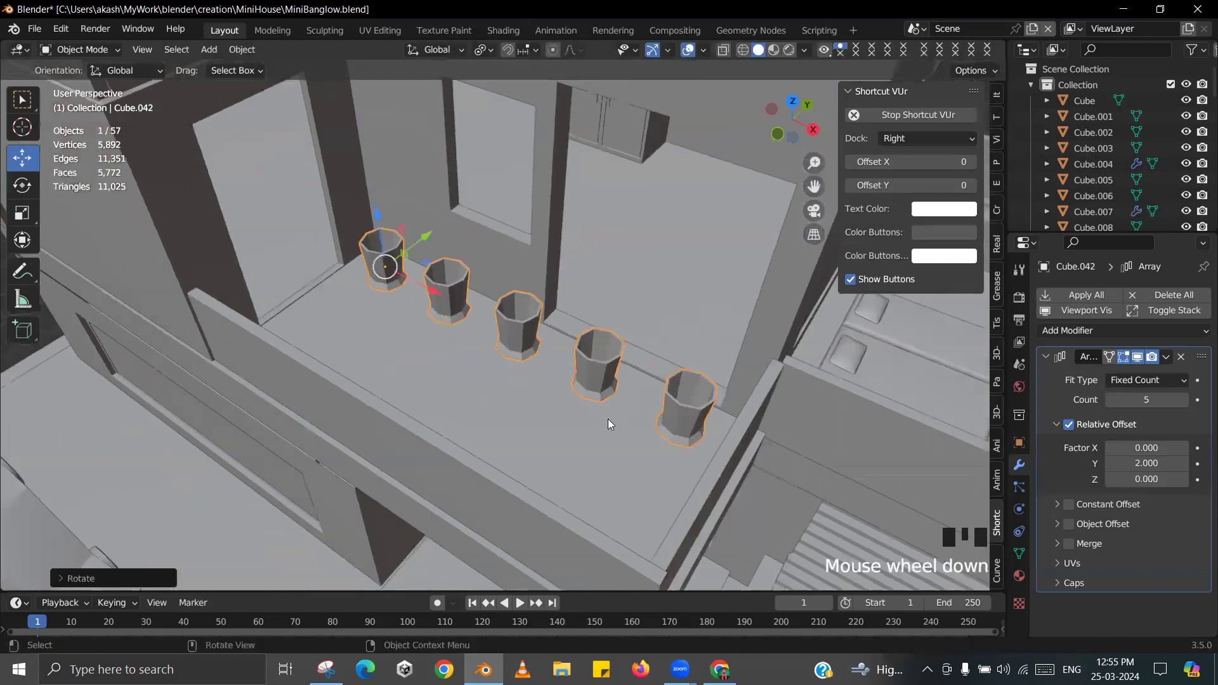
- Set the balcony pot array's count to 3 and save the file
{"action": "middle_click_drag", "start_coordinate": [607, 419], "coordinate": [610, 399]}
{"action": "left_click", "coordinate": [1111, 401]}
{"action": "left_click", "coordinate": [1111, 400]}
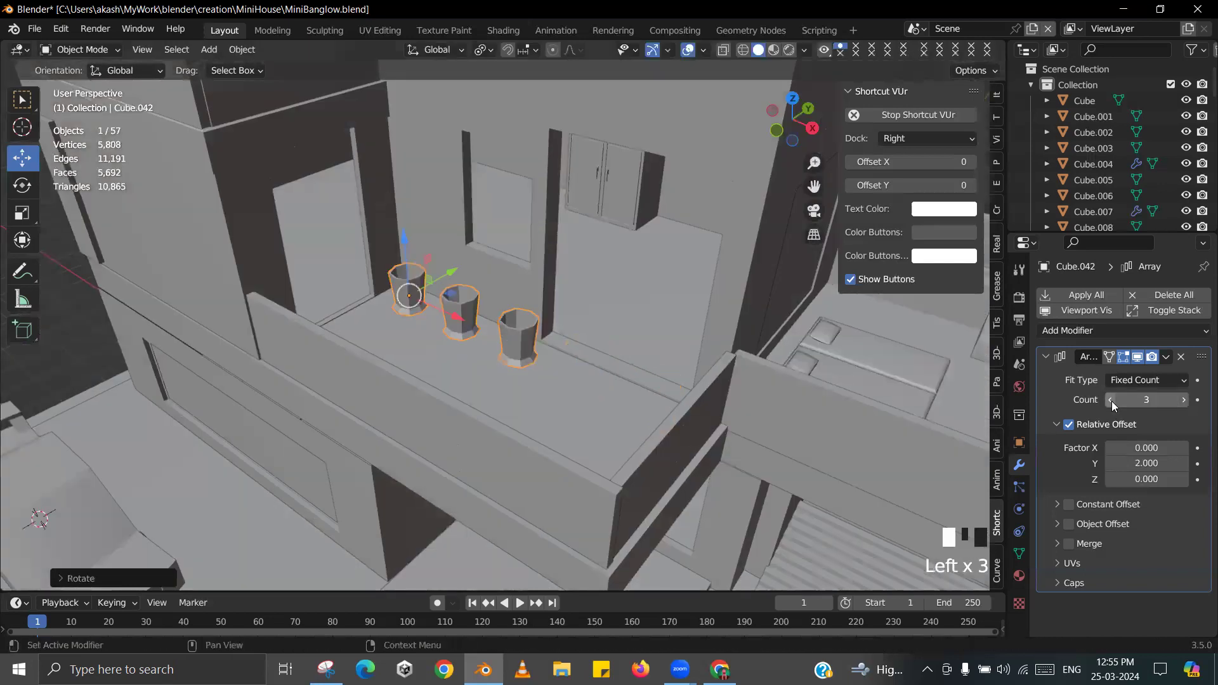
{"action": "scroll", "coordinate": [675, 327], "scroll_direction": "down", "scroll_amount": 2}
{"action": "middle_click_drag", "start_coordinate": [674, 327], "coordinate": [677, 337]}
{"action": "middle_click_drag", "start_coordinate": [513, 320], "coordinate": [488, 295], "text": "shift"}
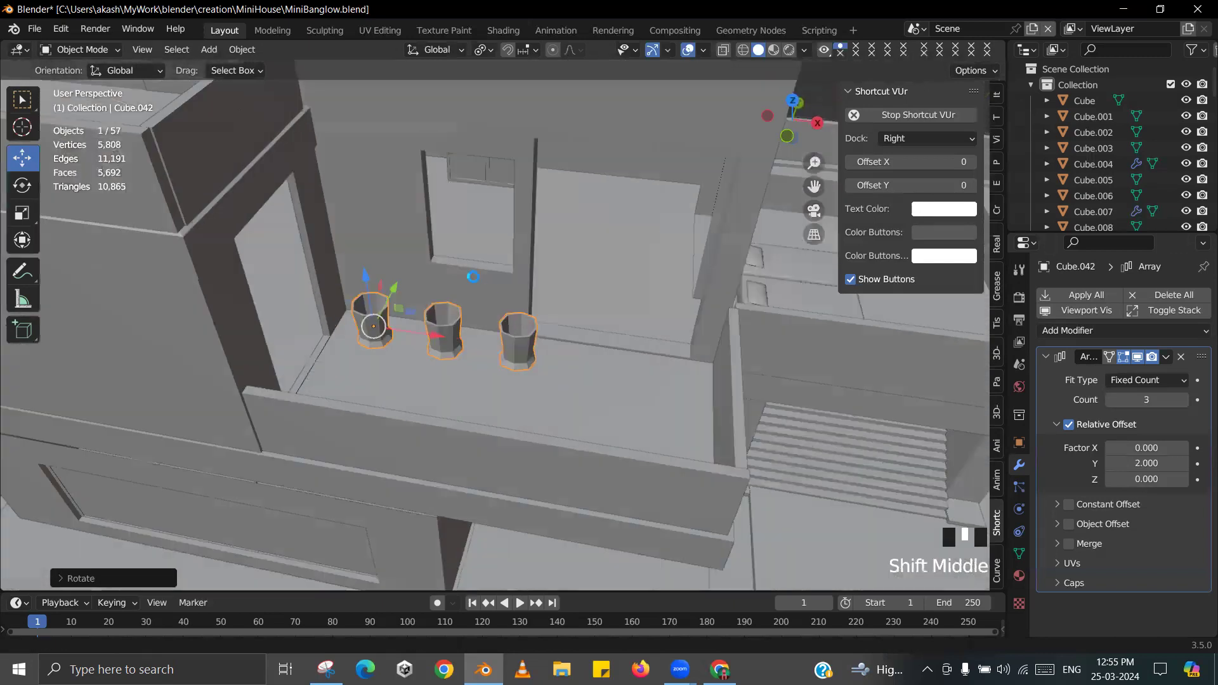
{"action": "left_click", "coordinate": [485, 286]}
{"action": "left_click", "coordinate": [443, 336]}
{"action": "middle_click_drag", "start_coordinate": [515, 387], "coordinate": [478, 379]}
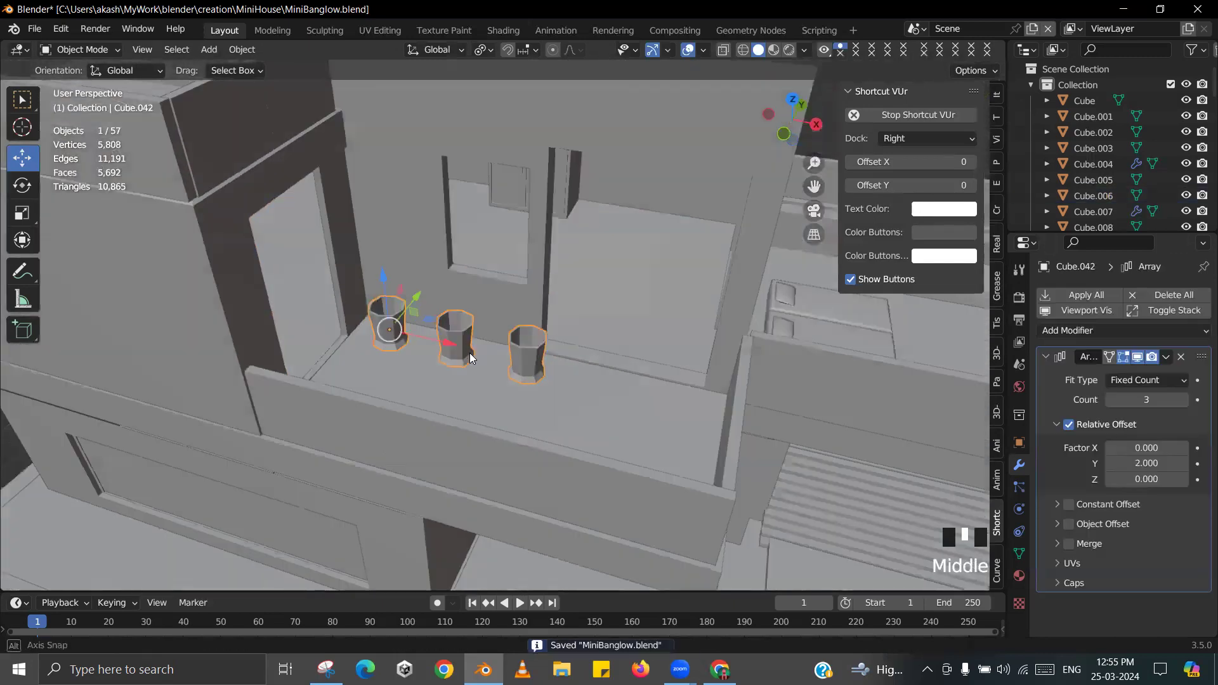
- Add an edge loop around the balcony pot's inner wall just below the rim and fill it with a face
{"action": "scroll", "coordinate": [478, 379], "scroll_direction": "up", "scroll_amount": 4}
{"action": "key", "text": "Tab"}
{"action": "middle_click_drag", "start_coordinate": [481, 327], "coordinate": [499, 406], "text": "shift"}
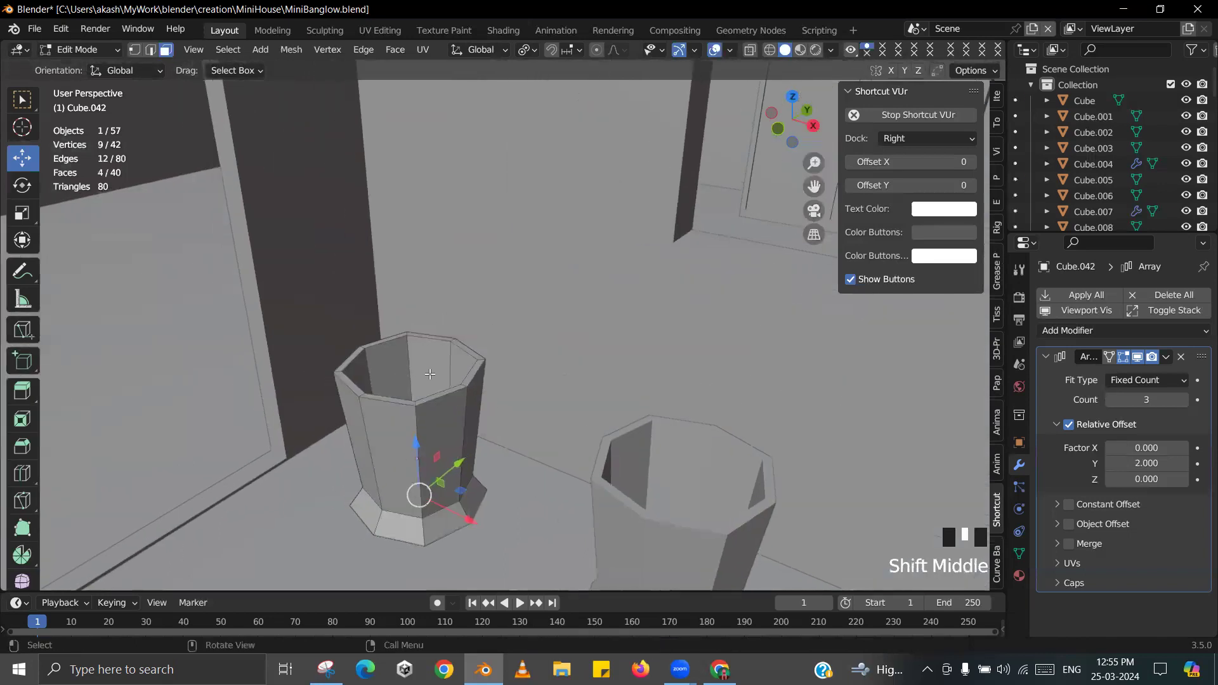
{"action": "key", "text": "ctrl+r"}
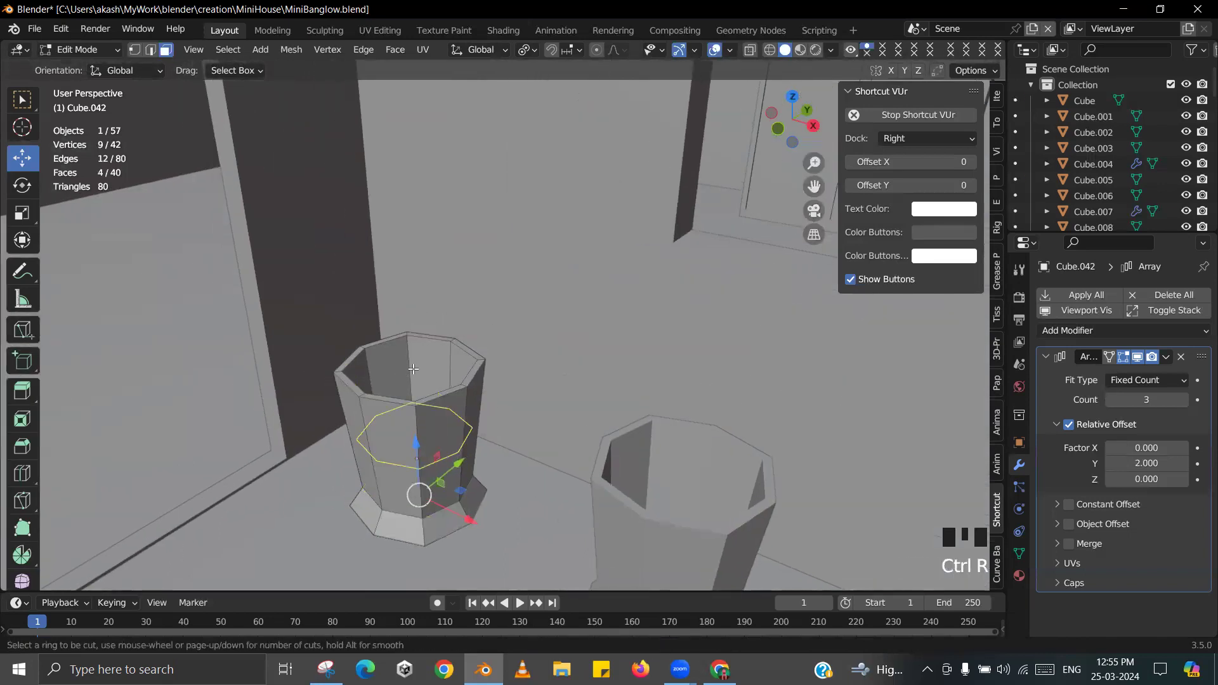
{"action": "left_click", "coordinate": [412, 368]}
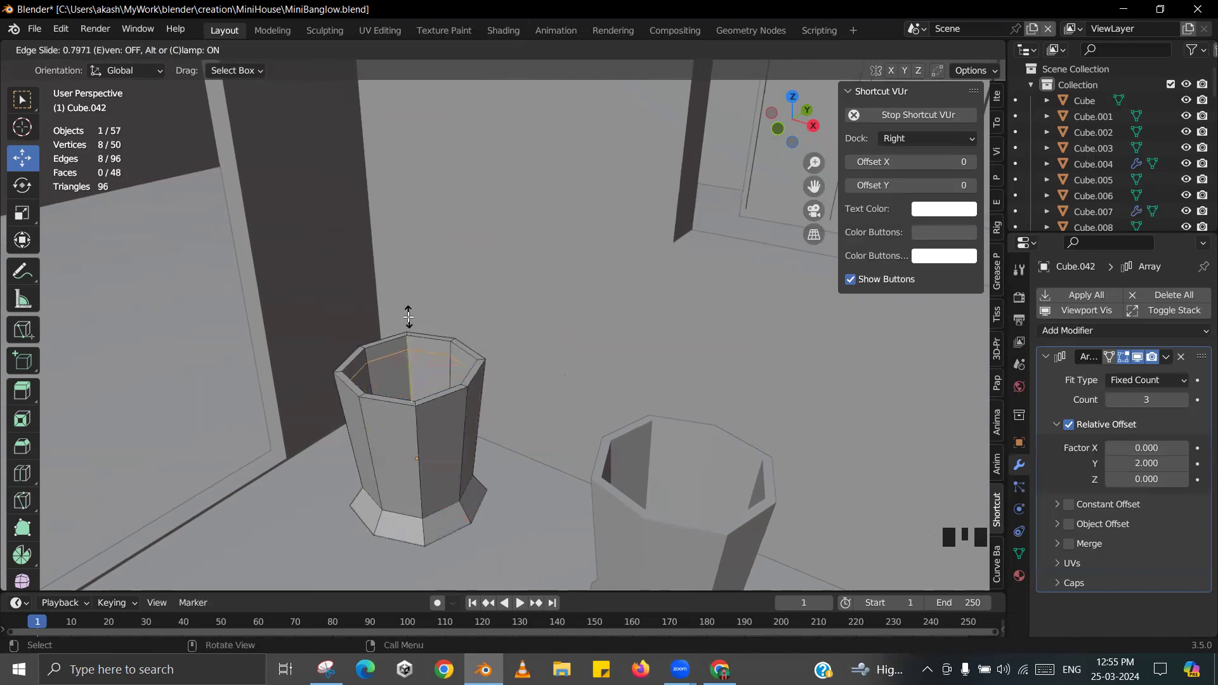
{"action": "left_click", "coordinate": [407, 317]}
{"action": "key", "text": "f"}
- Extrude the fill face in place and scale it inward to a small central octagon
{"action": "middle_click_drag", "start_coordinate": [450, 372], "coordinate": [540, 384], "text": "shift"}
{"action": "key", "text": "e"}
{"action": "key", "text": "s"}
{"action": "left_click", "coordinate": [416, 385]}
- Extrude the central octagon upward and scale its top face wider to start the plant's stem
{"action": "key", "text": "KP_Decimal"}
{"action": "scroll", "coordinate": [469, 390], "scroll_direction": "down", "scroll_amount": 2}
{"action": "scroll", "coordinate": [576, 381], "scroll_direction": "down", "scroll_amount": 3}
{"action": "key", "text": "e"}
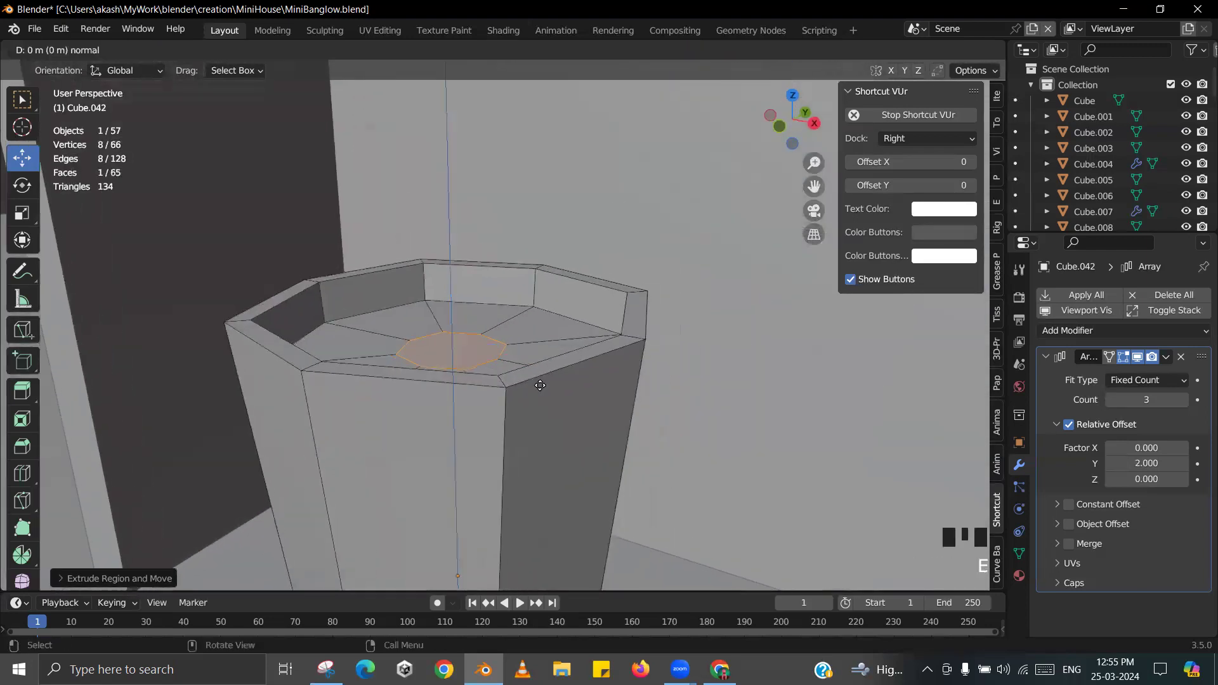
{"action": "left_click", "coordinate": [535, 332]}
{"action": "key", "text": "s"}
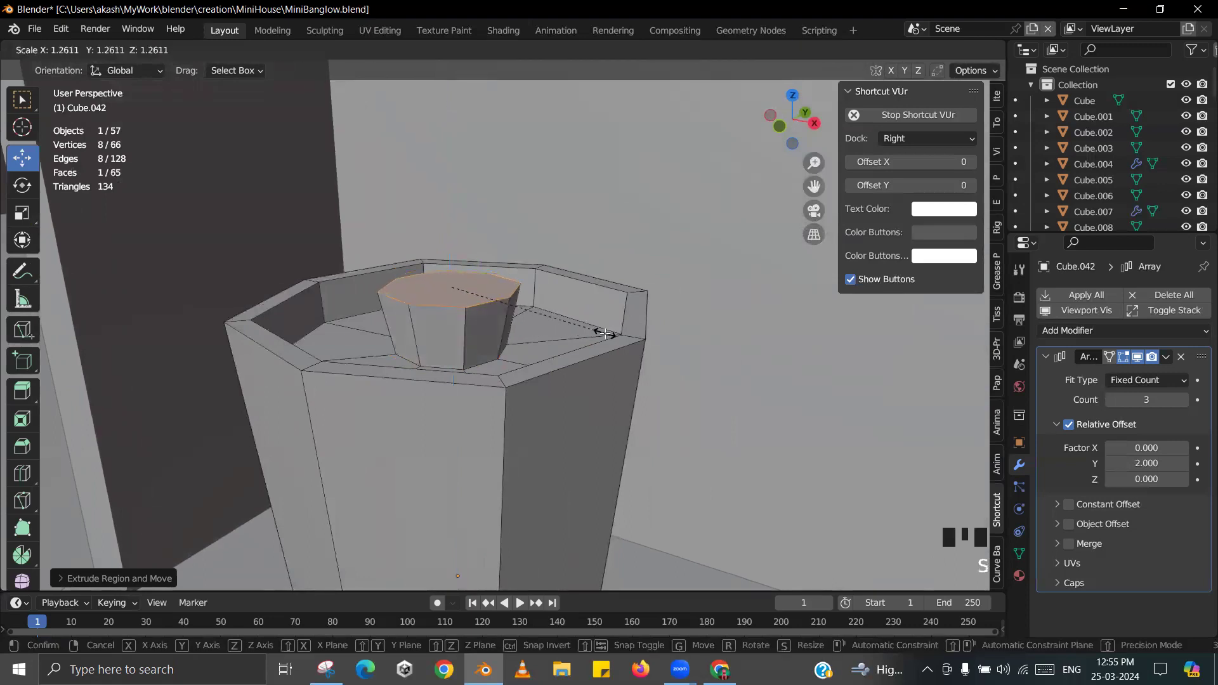
{"action": "left_click", "coordinate": [606, 334]}
- Extrude three more stem segments upward, adjusting the scale of each segment's top face
{"action": "scroll", "coordinate": [590, 311], "scroll_direction": "down", "scroll_amount": 4}
{"action": "middle_click_drag", "start_coordinate": [579, 275], "coordinate": [563, 293], "text": "shift"}
{"action": "key", "text": "e"}
{"action": "left_click", "coordinate": [558, 267]}
{"action": "key", "text": "s"}
{"action": "left_click", "coordinate": [571, 269]}
{"action": "key", "text": "e"}
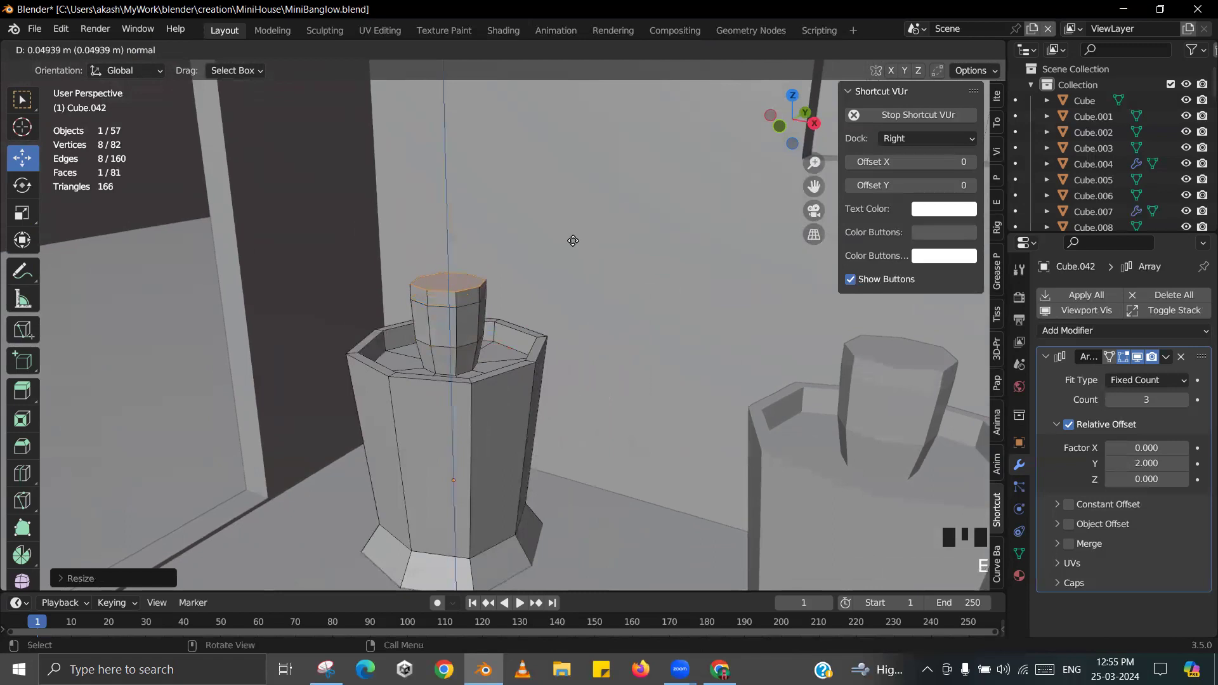
{"action": "left_click", "coordinate": [569, 210]}
{"action": "key", "text": "s"}
{"action": "left_click", "coordinate": [567, 209]}
{"action": "key", "text": "e"}
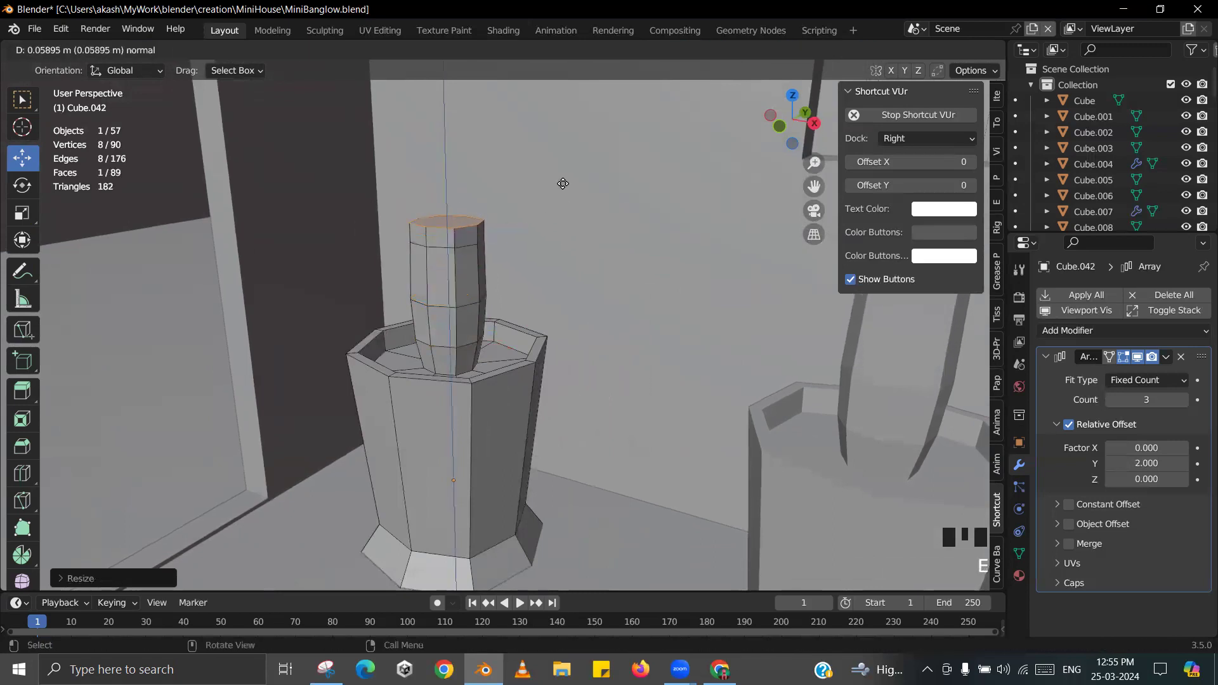
{"action": "left_click", "coordinate": [563, 164]}
{"action": "key", "text": "s"}
{"action": "left_click", "coordinate": [574, 145]}
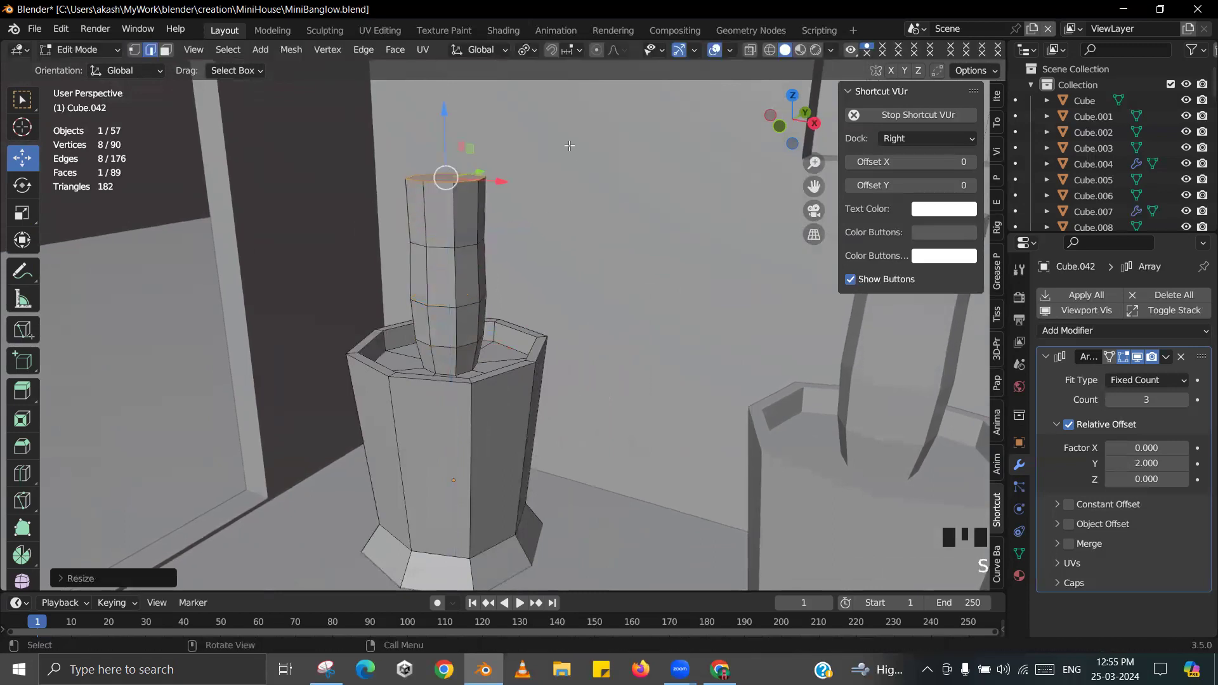
- Extrude two further segments on top of the stem, narrowing the top of the first one
{"action": "middle_click_drag", "start_coordinate": [574, 145], "coordinate": [558, 200], "text": "shift"}
{"action": "key", "text": "e"}
{"action": "left_click", "coordinate": [572, 205]}
{"action": "key", "text": "s"}
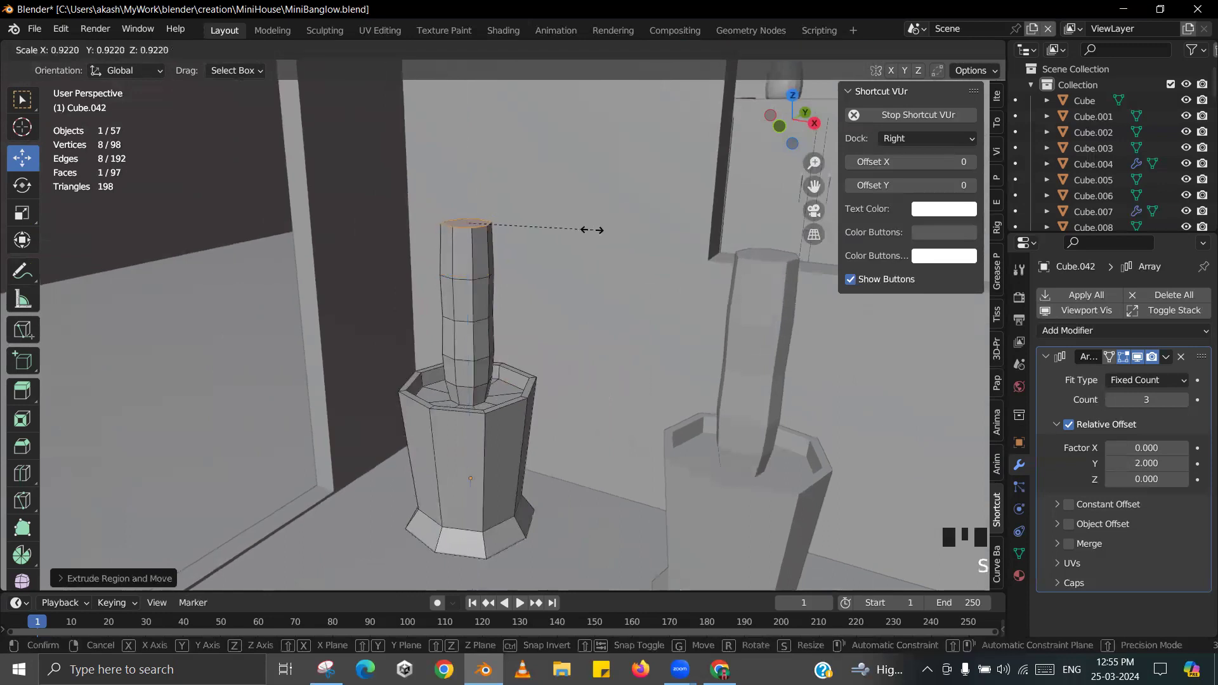
{"action": "left_click", "coordinate": [569, 225]}
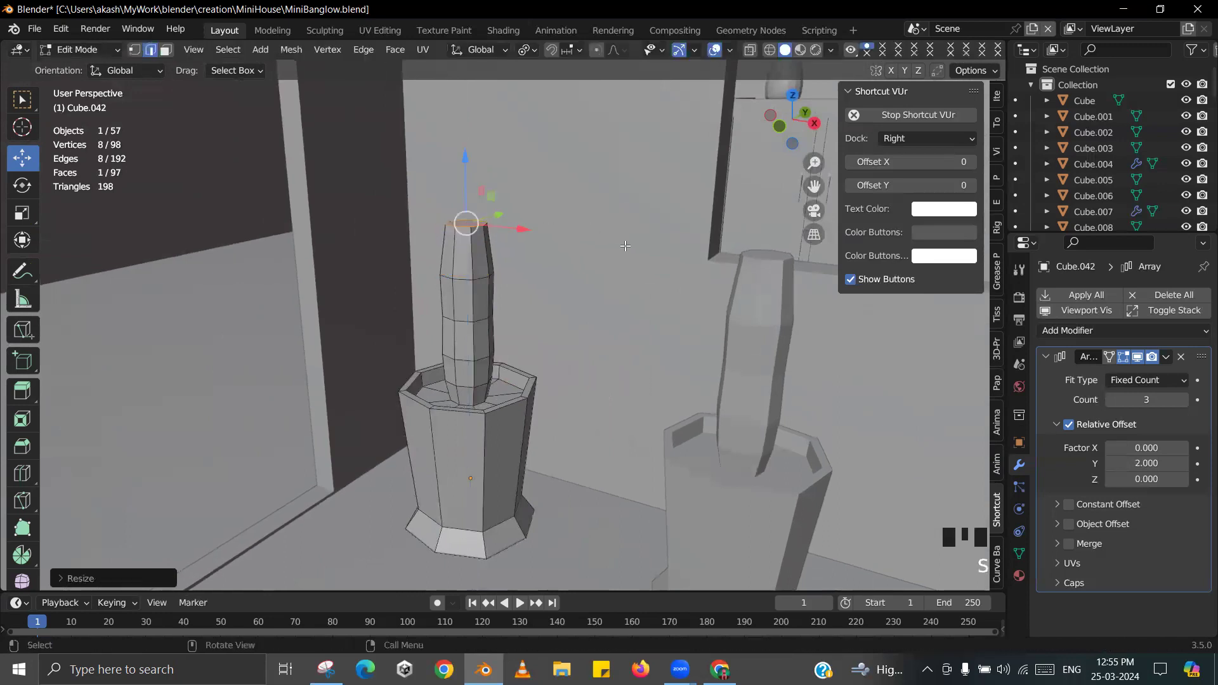
{"action": "key", "text": "e"}
{"action": "left_click", "coordinate": [630, 209]}
{"action": "key", "text": "s"}
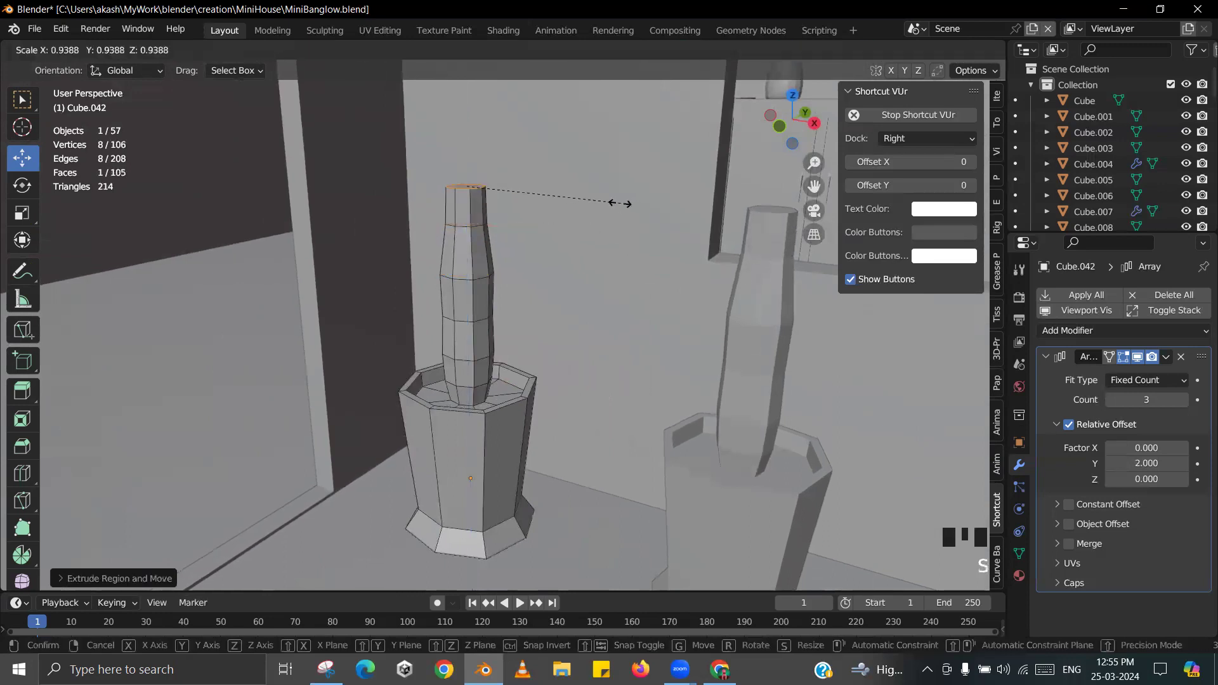
{"action": "left_click", "coordinate": [579, 202]}
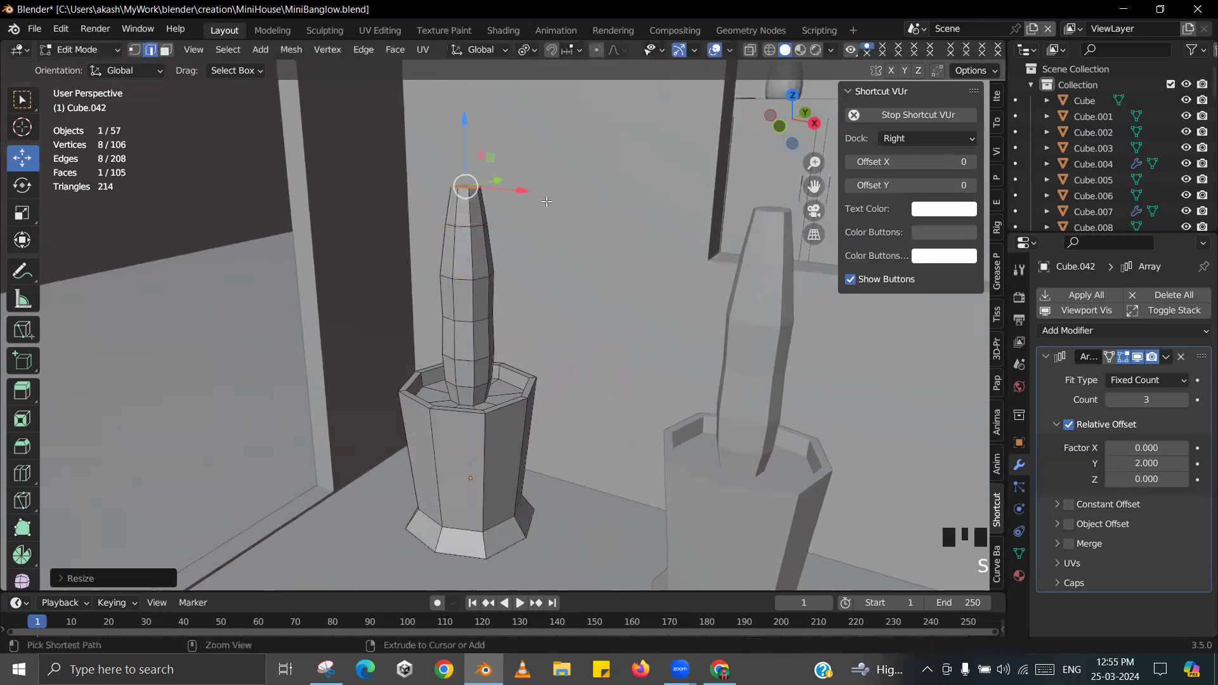
{"action": "key", "text": "ctrl+z"}
- Select the ring of faces just below the stem's top segment and scale it along Z
{"action": "middle_click_drag", "start_coordinate": [546, 201], "coordinate": [568, 300]}
{"action": "scroll", "coordinate": [567, 300], "scroll_direction": "up", "scroll_amount": 2}
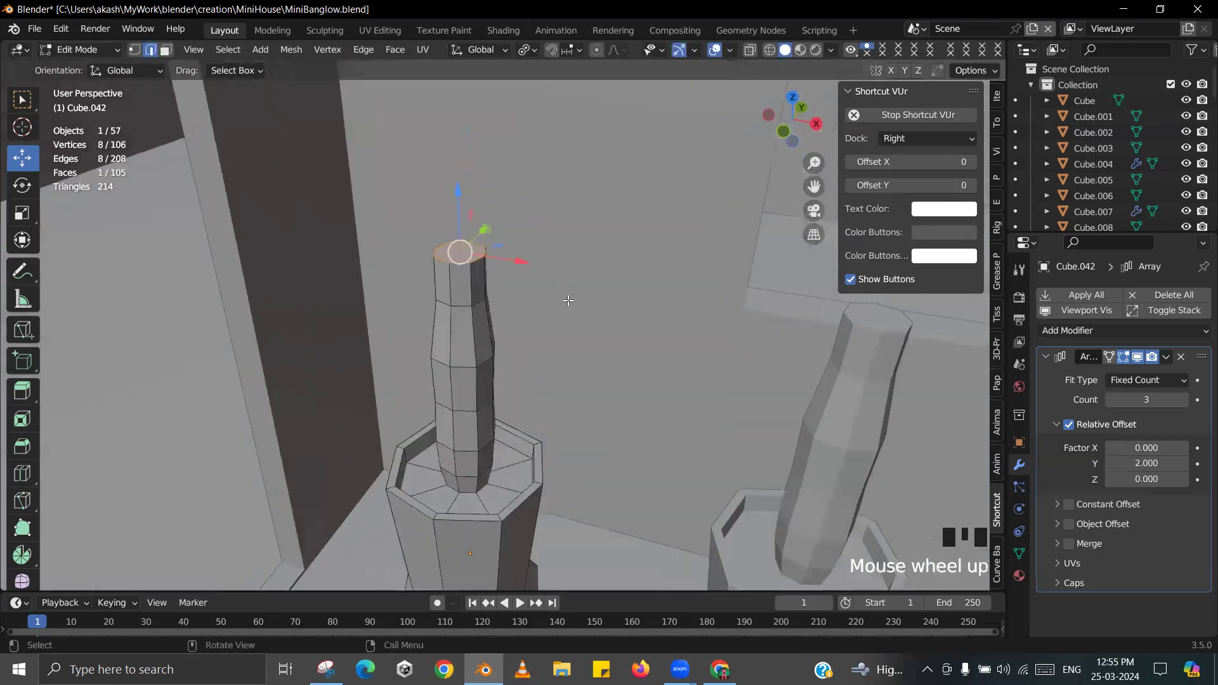
{"action": "scroll", "coordinate": [502, 269], "scroll_direction": "up", "scroll_amount": 1}
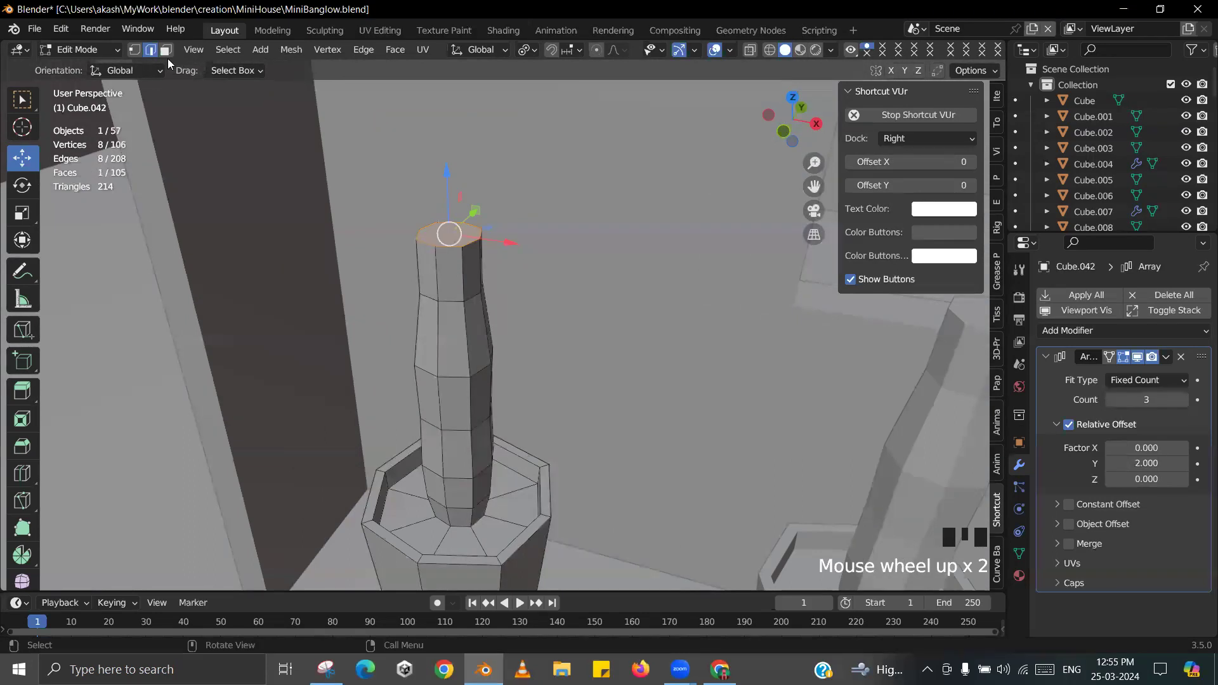
{"action": "key", "text": "3"}
{"action": "left_click", "coordinate": [466, 328], "text": "alt"}
{"action": "middle_click_drag", "start_coordinate": [507, 346], "coordinate": [512, 334], "text": "shift"}
{"action": "middle_click_drag", "start_coordinate": [515, 344], "coordinate": [523, 308]}
{"action": "key", "text": "s"}
{"action": "key", "text": "z"}
{"action": "left_click", "coordinate": [526, 333]}
- Try extruding two side faces of the stem's scaled ring and enlarging them, and undo the attempt
{"action": "left_click", "coordinate": [473, 305]}
{"action": "left_click", "coordinate": [456, 307], "text": "shift"}
{"action": "scroll", "coordinate": [534, 309], "scroll_direction": "down", "scroll_amount": 2}
{"action": "key", "text": "e"}
{"action": "right_click", "coordinate": [577, 309]}
{"action": "key", "text": "s"}
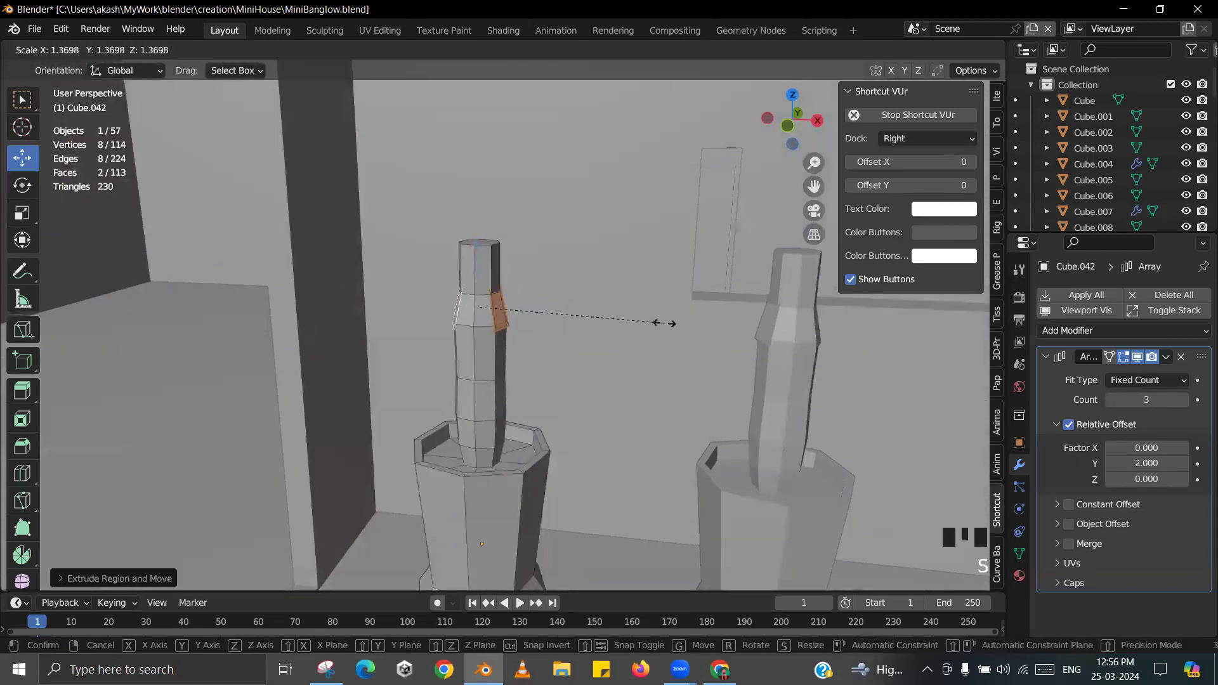
{"action": "left_click", "coordinate": [664, 323]}
{"action": "key", "text": "ctrl+z"}
{"action": "key", "text": "ctrl+z"}
{"action": "key", "text": "ctrl+z"}
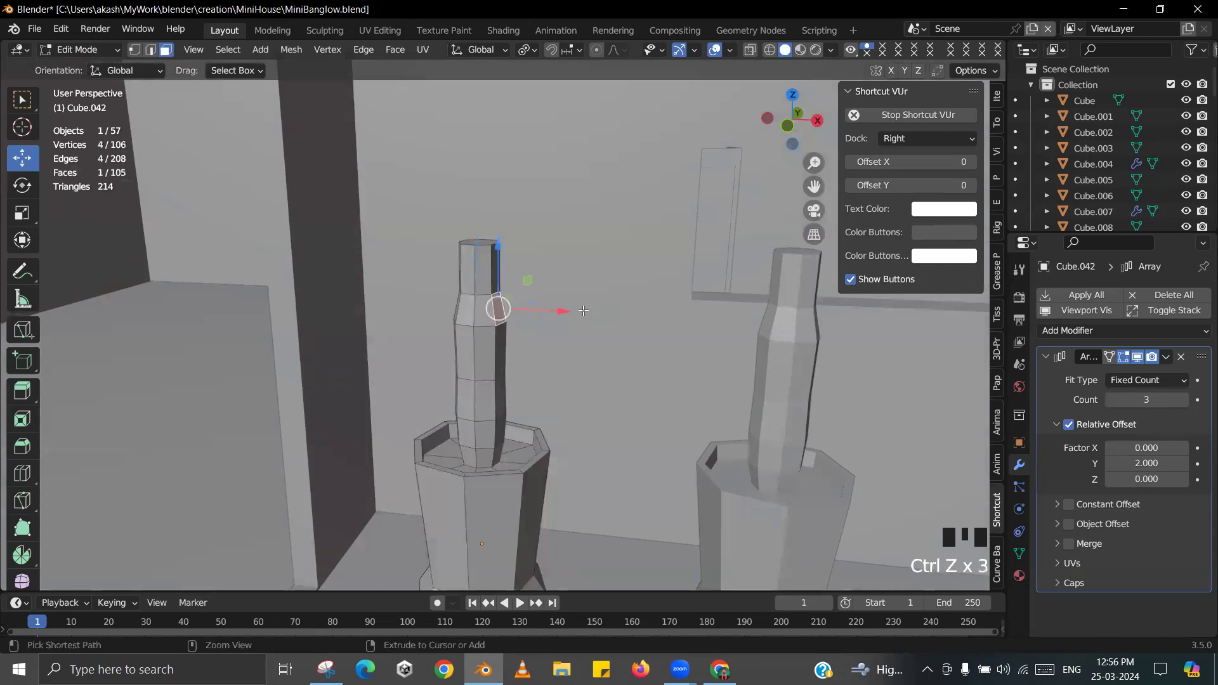
{"action": "left_click", "coordinate": [456, 311], "text": "shift"}
{"action": "middle_click_drag", "start_coordinate": [536, 327], "coordinate": [540, 329]}
{"action": "key", "text": "e"}
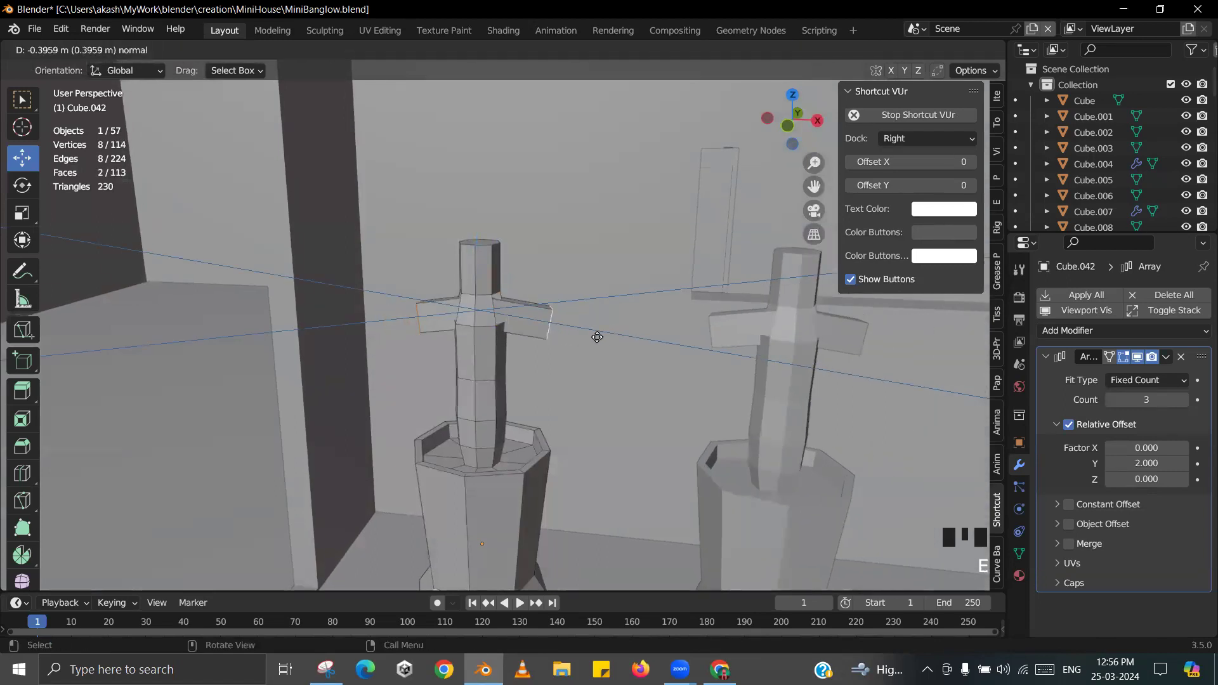
{"action": "right_click", "coordinate": [539, 306]}
- Leave Edit Mode and save the file
{"action": "scroll", "coordinate": [552, 302], "scroll_direction": "down", "scroll_amount": 2}
{"action": "key", "text": "Tab"}
{"action": "middle_click_drag", "start_coordinate": [538, 306], "coordinate": [502, 333]}
{"action": "key", "text": "ctrl+s"}
{"action": "left_click", "coordinate": [459, 273]}
- Select two adjacent side faces low on the cactus stem and extrude them outward as the start of a side arm
{"action": "scroll", "coordinate": [493, 334], "scroll_direction": "down", "scroll_amount": 2}
{"action": "scroll", "coordinate": [581, 358], "scroll_direction": "up", "scroll_amount": 1}
{"action": "middle_click_drag", "start_coordinate": [581, 358], "coordinate": [477, 360], "text": "shift"}
{"action": "scroll", "coordinate": [519, 356], "scroll_direction": "up", "scroll_amount": 1}
{"action": "mouse_move", "coordinate": [388, 334]}
{"action": "middle_mouse_down"}
{"action": "mouse_move", "coordinate": [329, 329]}
{"action": "mouse_move", "coordinate": [399, 346]}
{"action": "middle_mouse_up"}
{"action": "scroll", "coordinate": [397, 331], "scroll_direction": "up", "scroll_amount": 1}
{"action": "key", "text": "Tab"}
{"action": "left_click", "coordinate": [335, 350]}
{"action": "left_click", "coordinate": [358, 348], "text": "shift"}
{"action": "key", "text": "e"}
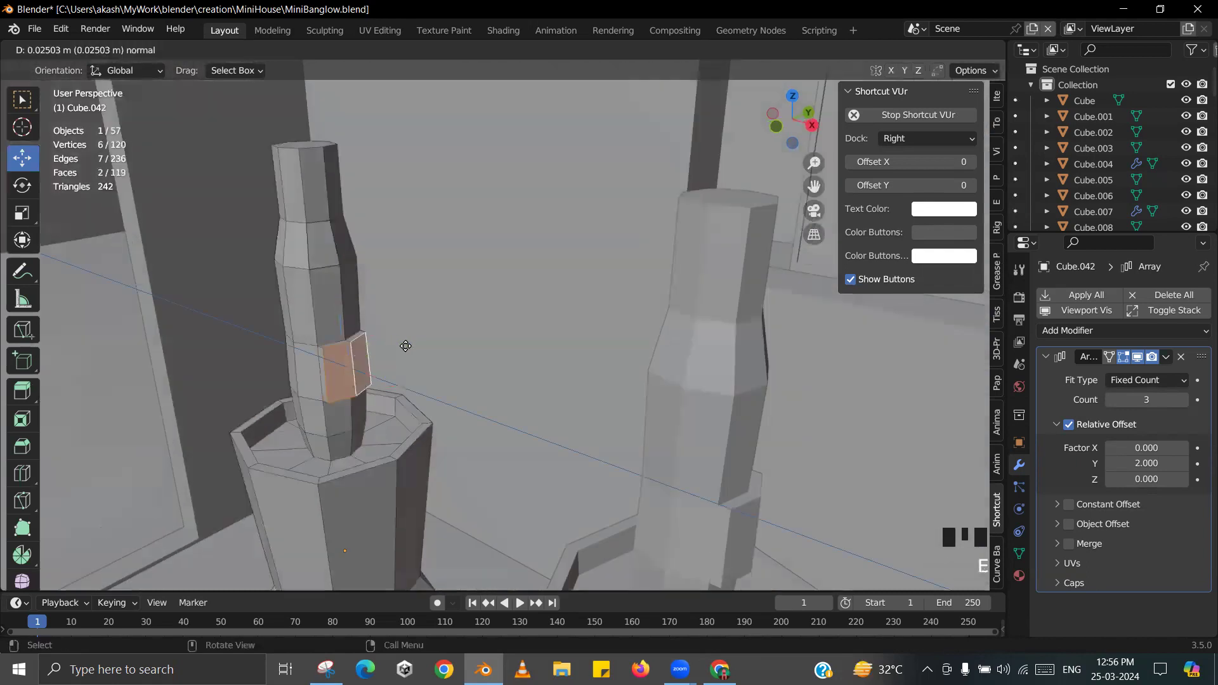
{"action": "left_click", "coordinate": [421, 343]}
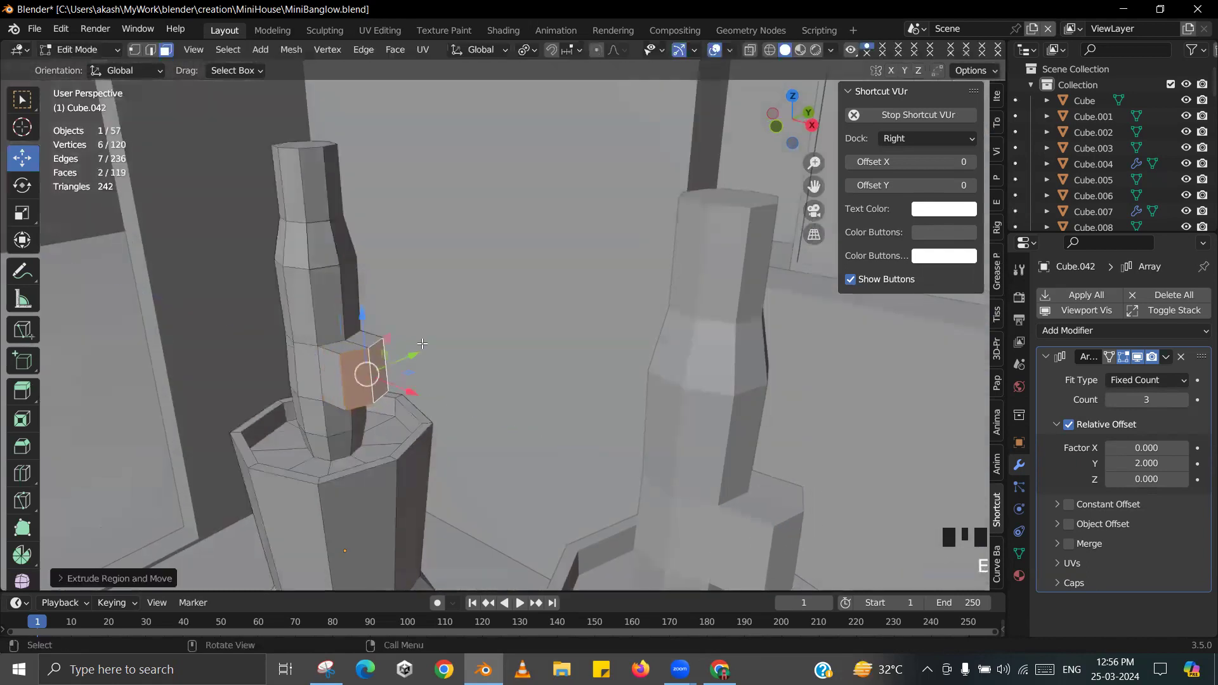
- Scale the side arm's end faces and extrude another segment outward
{"action": "key", "text": "s"}
{"action": "left_click", "coordinate": [498, 367]}
{"action": "key", "text": "e"}
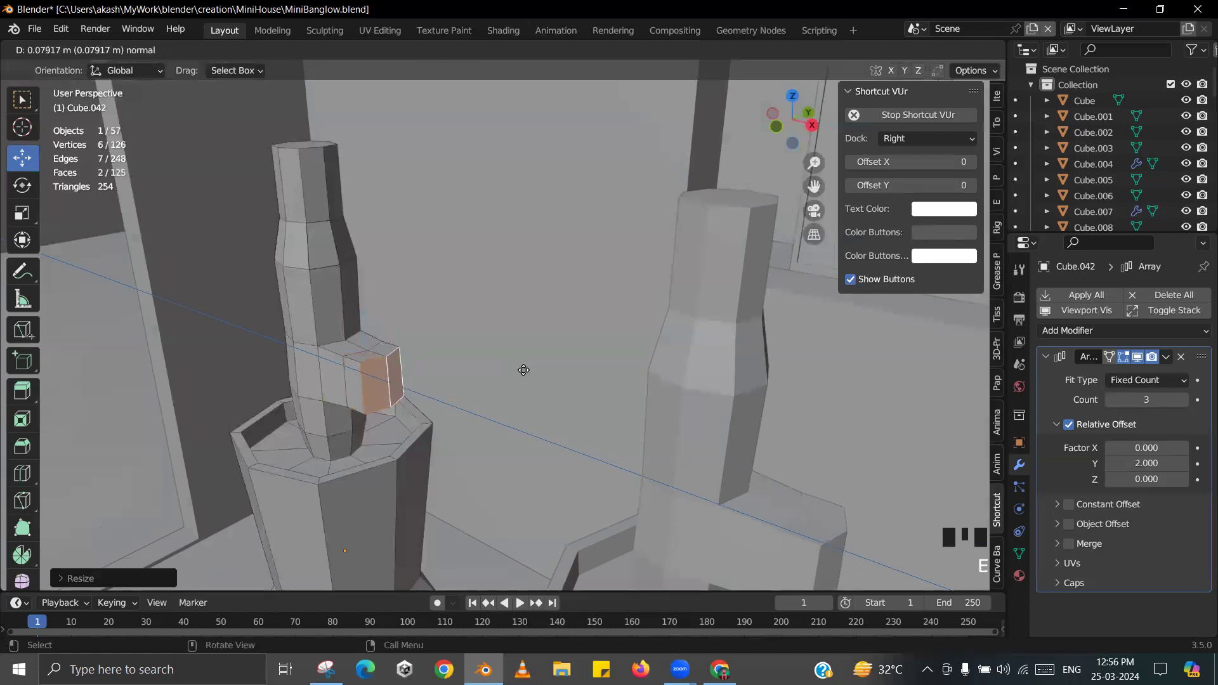
{"action": "left_click", "coordinate": [530, 370]}
{"action": "middle_click_drag", "start_coordinate": [485, 373], "coordinate": [490, 376]}
- Select the two upper faces at the arm's outer end, extrude them upward and shift them slightly outward along X
{"action": "left_click", "coordinate": [387, 393]}
{"action": "left_click", "coordinate": [374, 364]}
{"action": "left_click", "coordinate": [394, 358], "text": "shift"}
{"action": "key", "text": "e"}
{"action": "left_click", "coordinate": [411, 315]}
{"action": "middle_click_drag", "start_coordinate": [414, 315], "coordinate": [439, 310]}
{"action": "left_click_drag", "start_coordinate": [442, 332], "coordinate": [452, 333]}
{"action": "middle_click_drag", "start_coordinate": [458, 331], "coordinate": [490, 303]}
- Extrude two more upward segments on the side arm, shifting the first one outward along X
{"action": "key", "text": "e"}
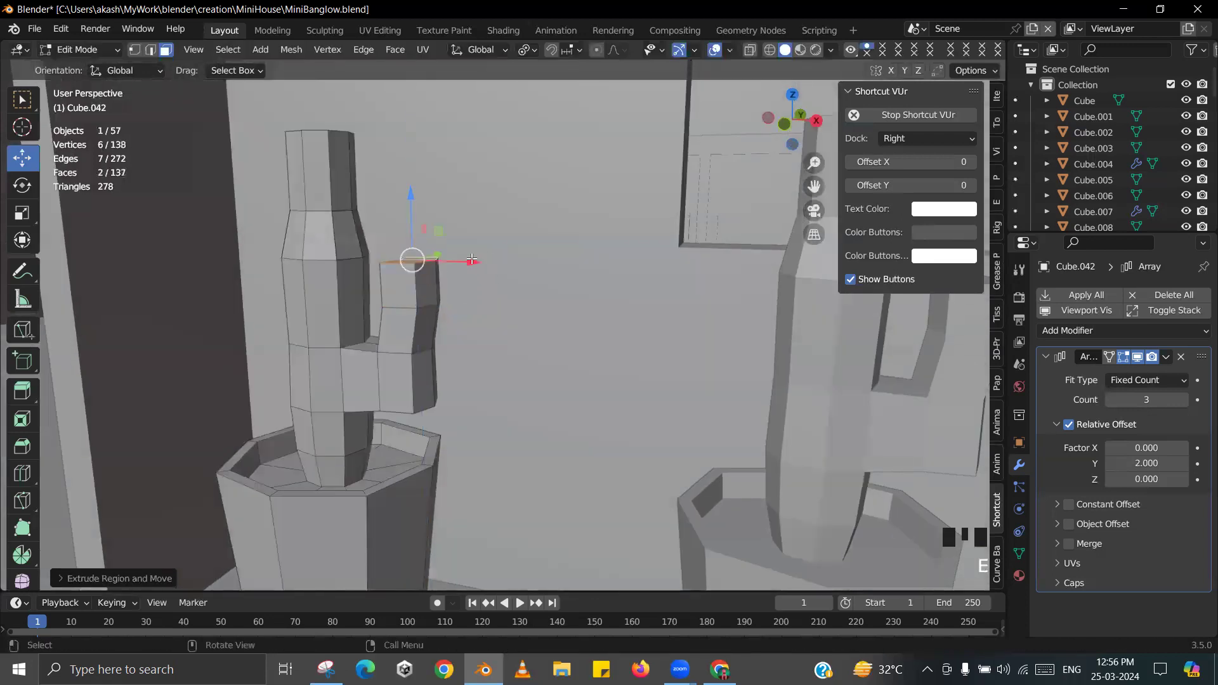
{"action": "left_click", "coordinate": [484, 262]}
{"action": "key", "text": "e"}
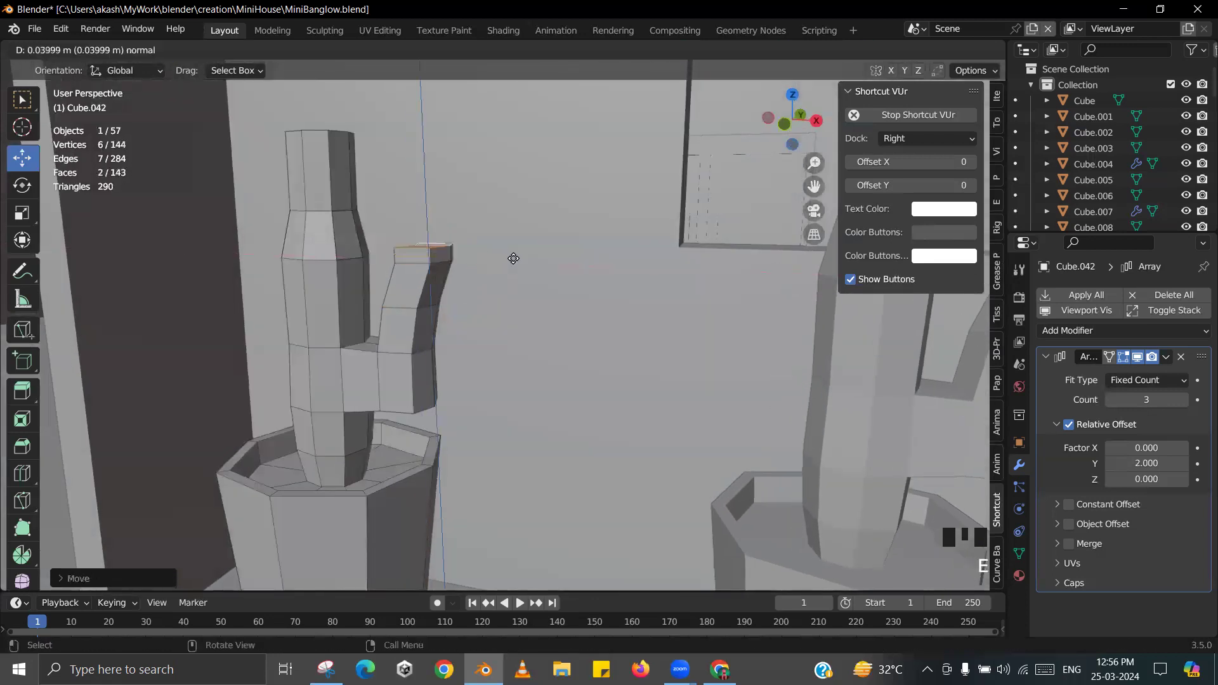
{"action": "left_click", "coordinate": [505, 222]}
- Scale down the arm's tip faces, then grow the selection to the whole top segment and adjust its scale
{"action": "key", "text": "Tab"}
{"action": "middle_click_drag", "start_coordinate": [516, 257], "coordinate": [534, 283]}
{"action": "scroll", "coordinate": [534, 282], "scroll_direction": "up", "scroll_amount": 2}
{"action": "key", "text": "Tab"}
{"action": "key", "text": "s"}
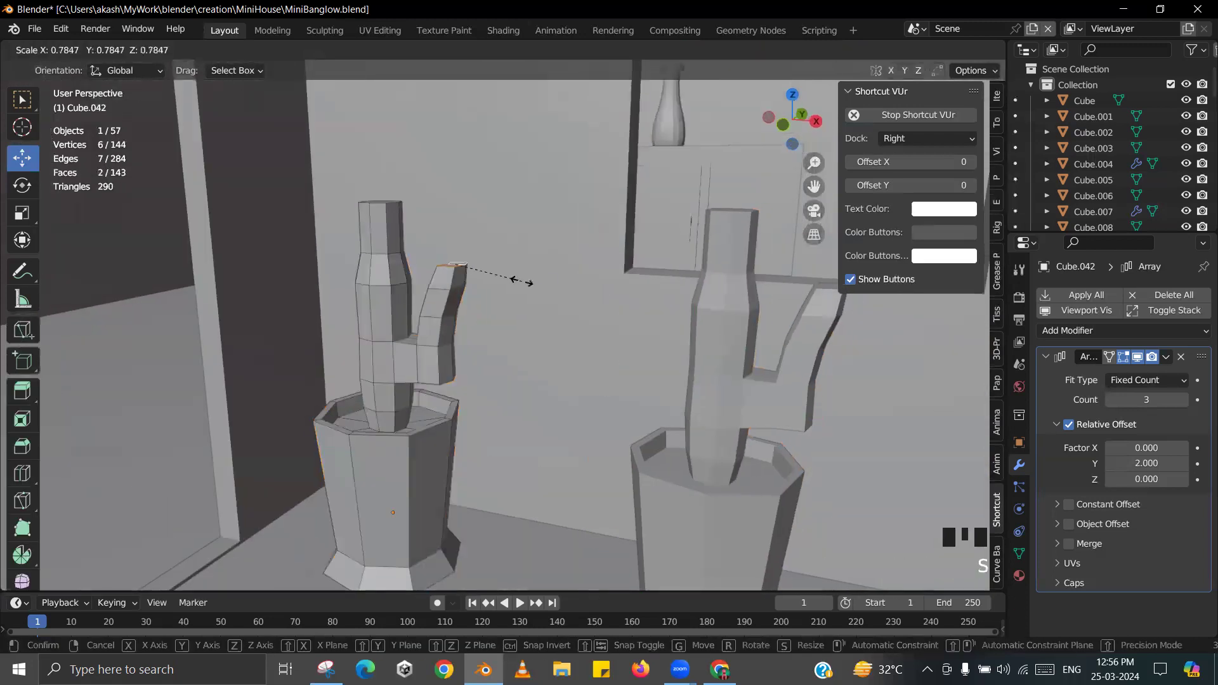
{"action": "left_click", "coordinate": [520, 279]}
{"action": "key", "text": "ctrl+KP_Add"}
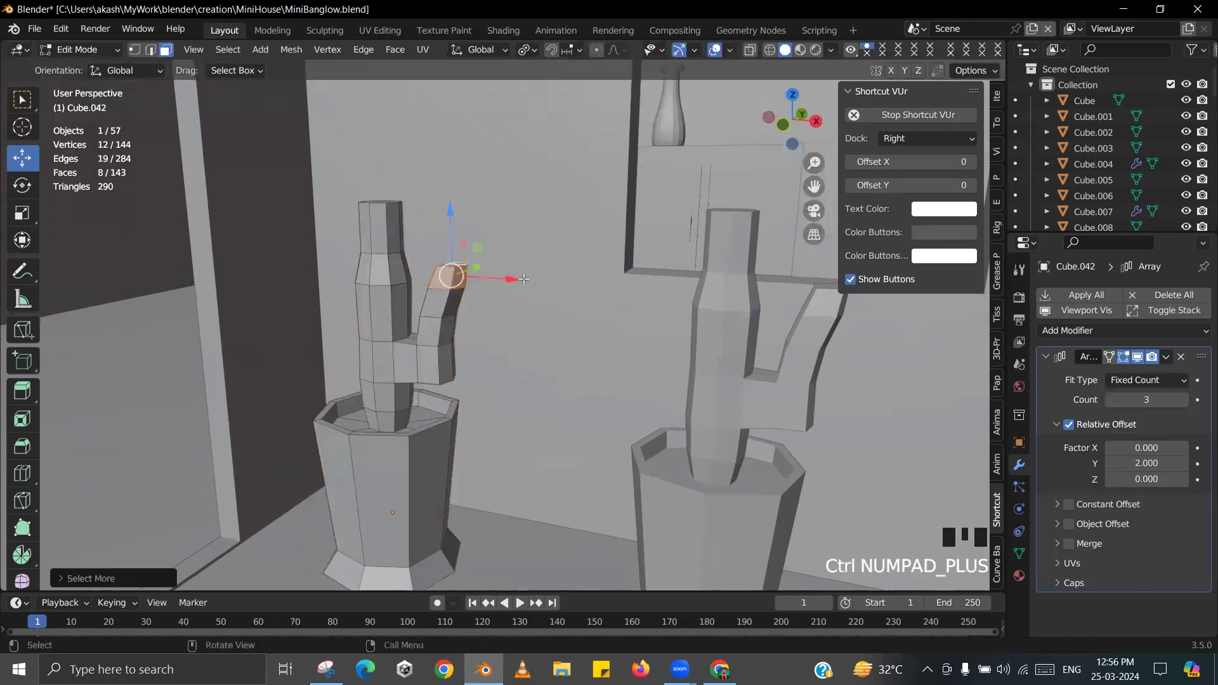
{"action": "key", "text": "s"}
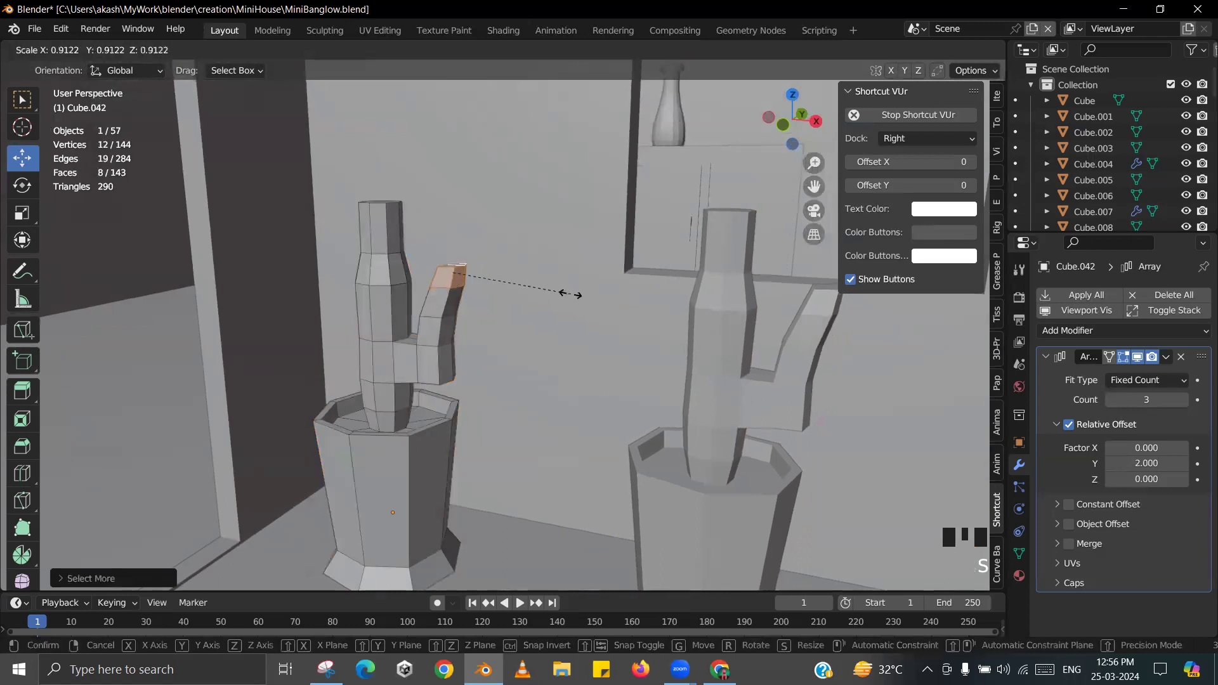
{"action": "left_click", "coordinate": [533, 277]}
- Leave Edit Mode and save the file with the first cactus arm
{"action": "key", "text": "Tab"}
{"action": "scroll", "coordinate": [531, 276], "scroll_direction": "down", "scroll_amount": 3}
{"action": "key", "text": "ctrl+s"}
{"action": "left_click", "coordinate": [548, 246]}
{"action": "left_click", "coordinate": [715, 368]}
{"action": "key", "text": "ctrl+s"}
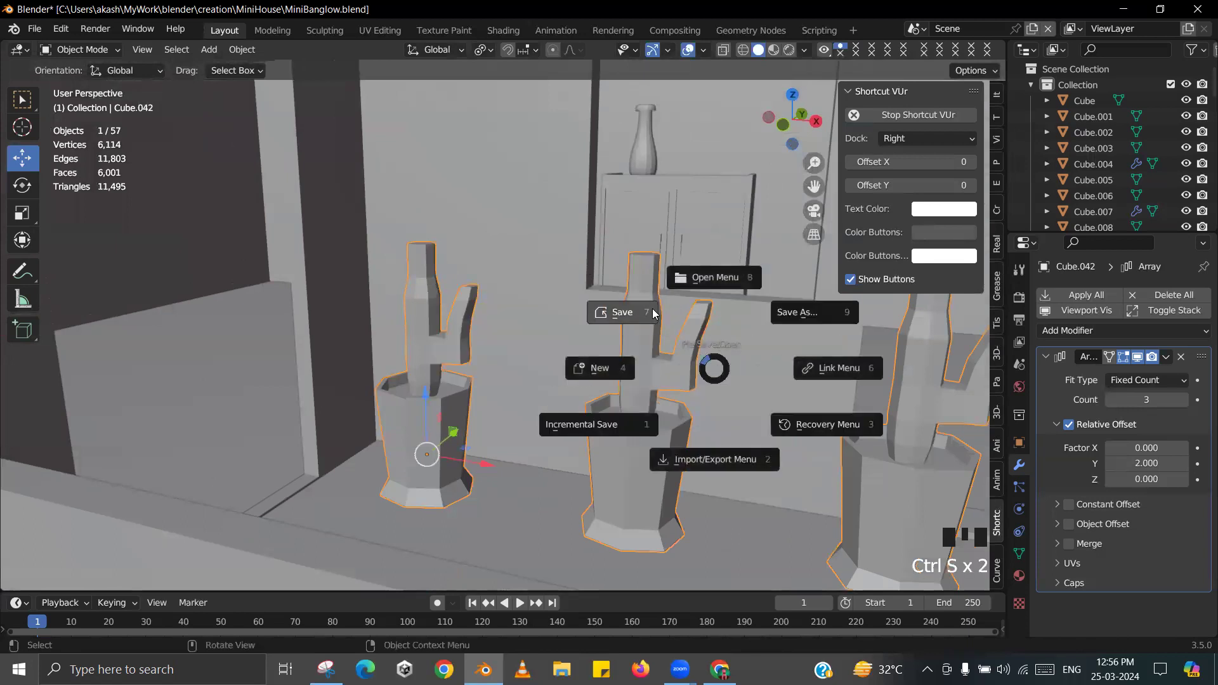
{"action": "left_click", "coordinate": [653, 312]}
- Extrude two adjacent faces outward from the stem's upper ring, opposite the first arm, and scale the extruded end
{"action": "scroll", "coordinate": [539, 294], "scroll_direction": "down", "scroll_amount": 2}
{"action": "middle_click_drag", "start_coordinate": [539, 294], "coordinate": [538, 326]}
{"action": "scroll", "coordinate": [492, 354], "scroll_direction": "up", "scroll_amount": 2}
{"action": "scroll", "coordinate": [492, 353], "scroll_direction": "up", "scroll_amount": 1}
{"action": "scroll", "coordinate": [517, 345], "scroll_direction": "up", "scroll_amount": 3}
{"action": "key", "text": "Tab"}
{"action": "left_click", "coordinate": [525, 352]}
{"action": "left_click", "coordinate": [525, 319]}
{"action": "left_click", "coordinate": [536, 323], "text": "shift"}
{"action": "scroll", "coordinate": [579, 333], "scroll_direction": "up", "scroll_amount": 1}
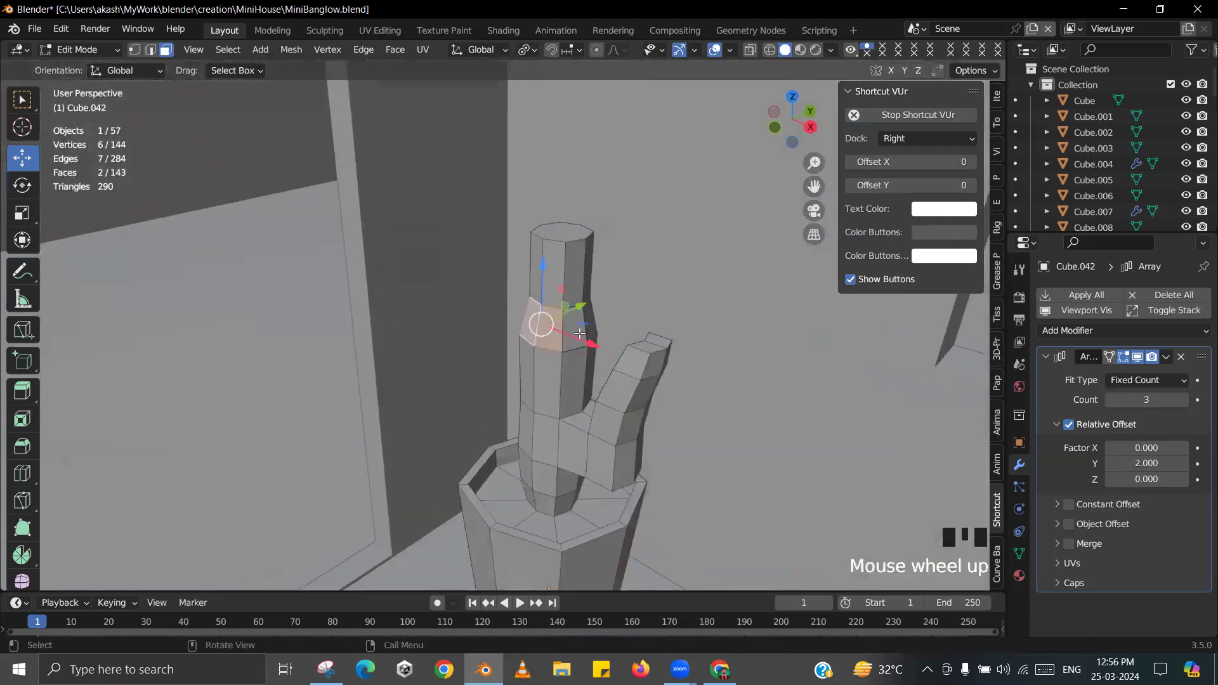
{"action": "key", "text": "e"}
{"action": "left_click", "coordinate": [554, 335]}
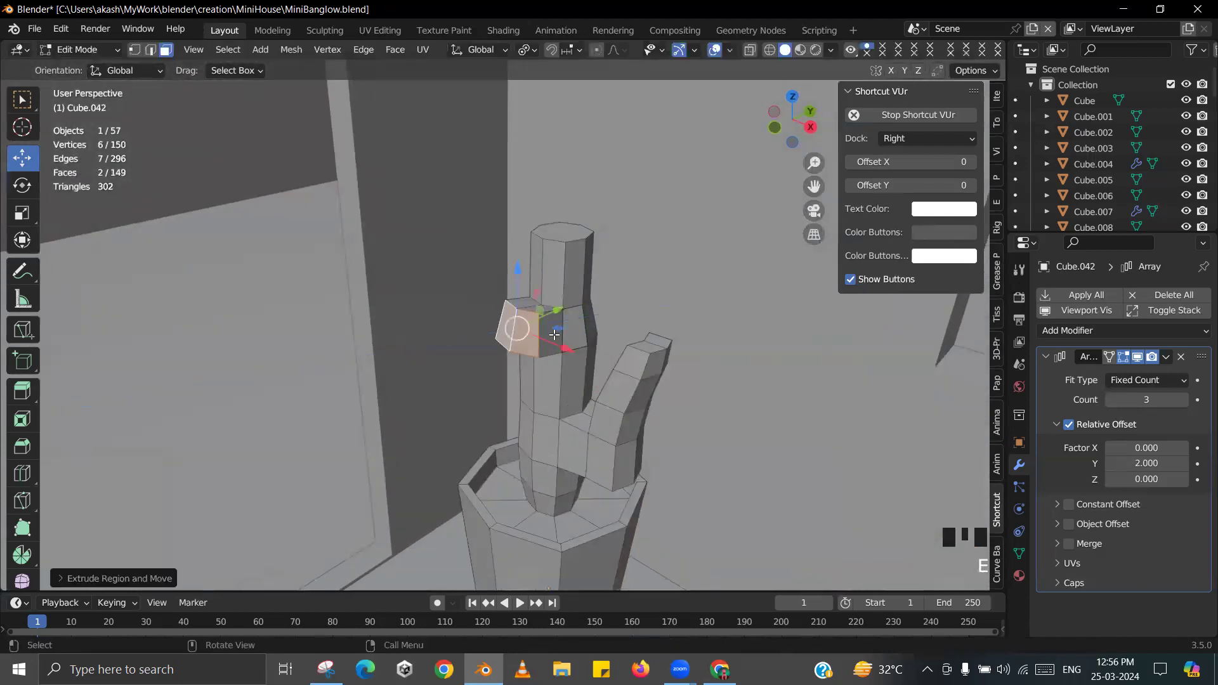
{"action": "key", "text": "s"}
{"action": "left_click", "coordinate": [575, 348]}
- Extrude the upper arm another segment outward and scale down its end faces
{"action": "key", "text": "e"}
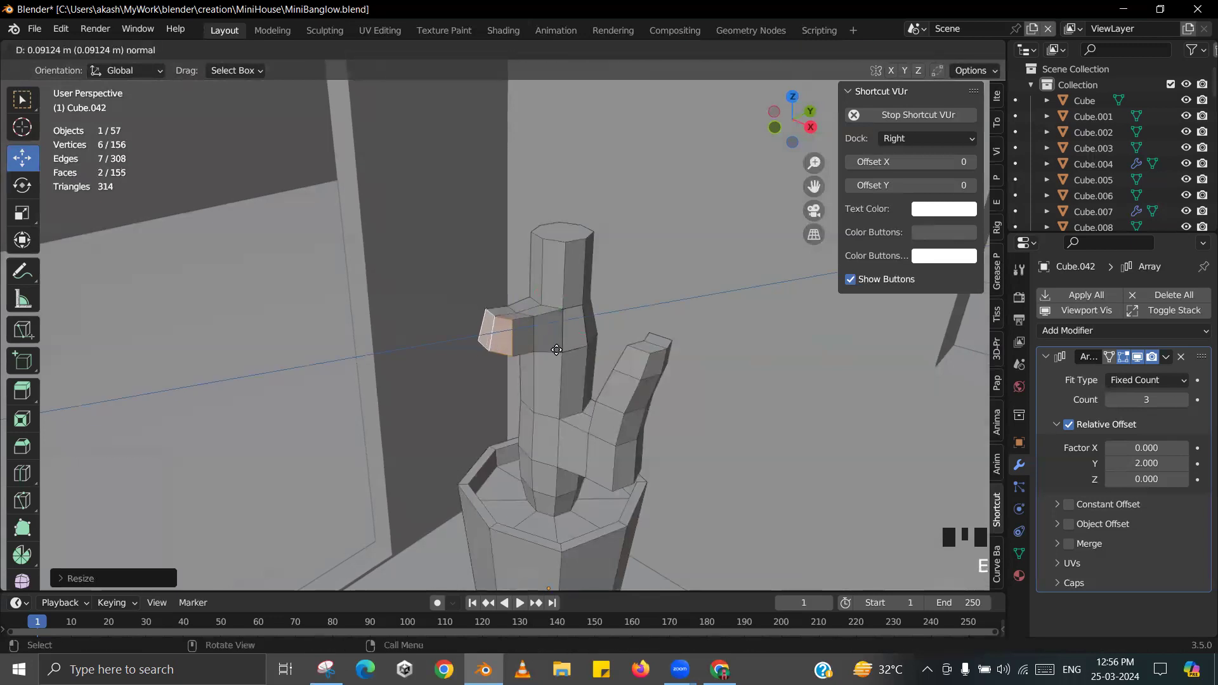
{"action": "left_click", "coordinate": [556, 350]}
{"action": "key", "text": "s"}
{"action": "left_click", "coordinate": [544, 348]}
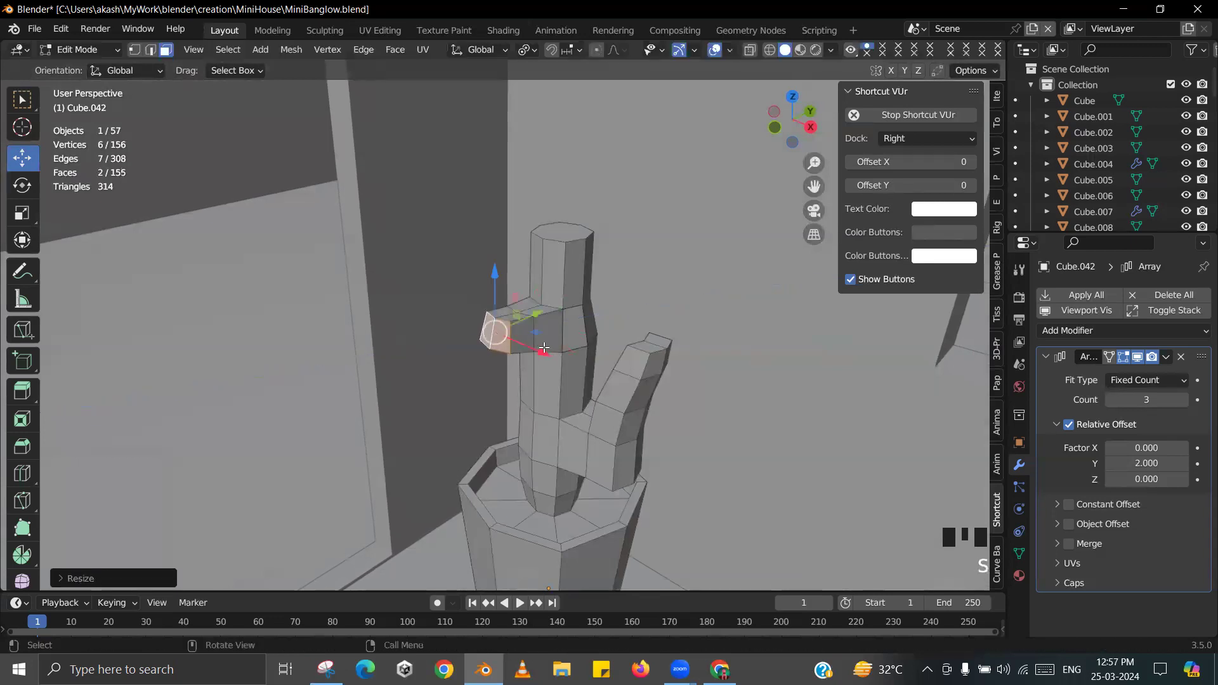
- Select the two top faces of the upper arm's outer segment and extrude them upward twice, scaling the first segment's top
{"action": "left_click", "coordinate": [513, 316], "text": "shift"}
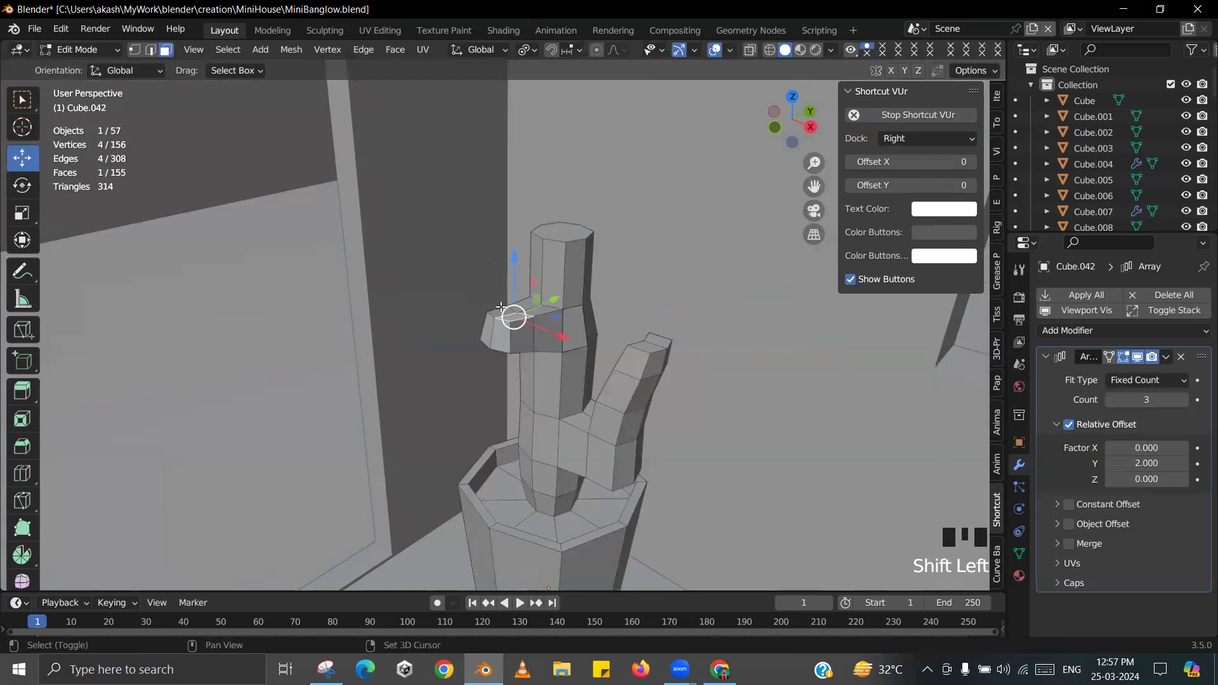
{"action": "key", "text": "e"}
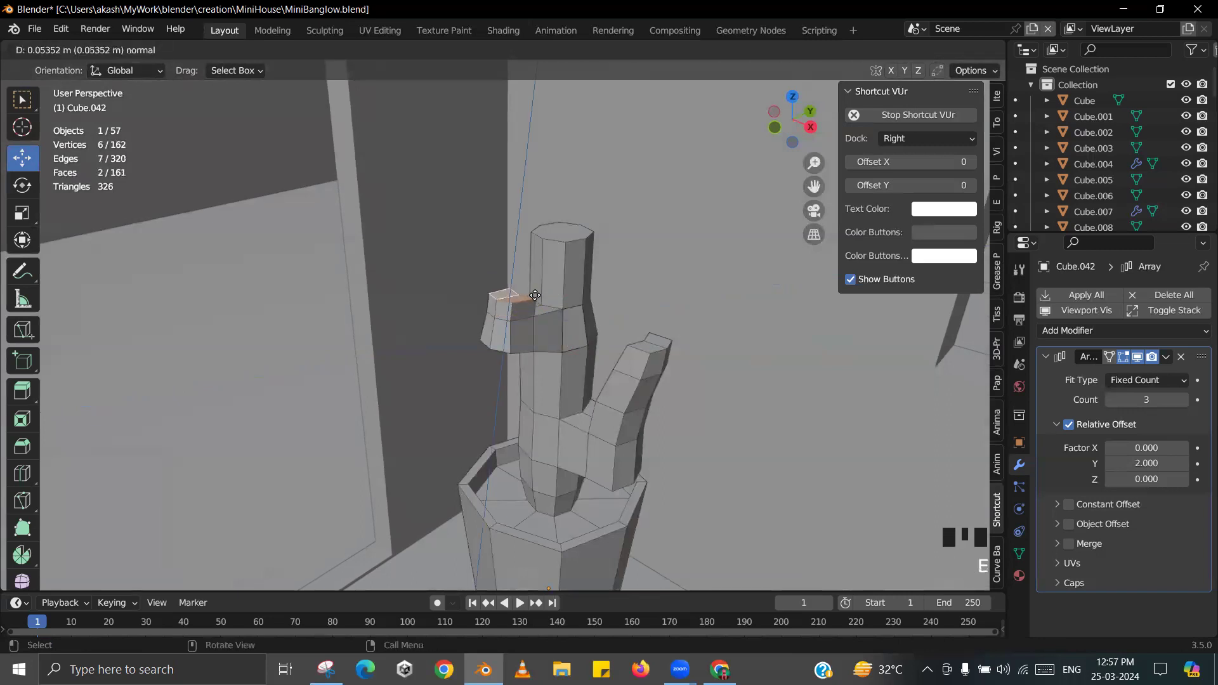
{"action": "left_click", "coordinate": [537, 282]}
{"action": "key", "text": "s"}
{"action": "left_click", "coordinate": [588, 289]}
{"action": "key", "text": "e"}
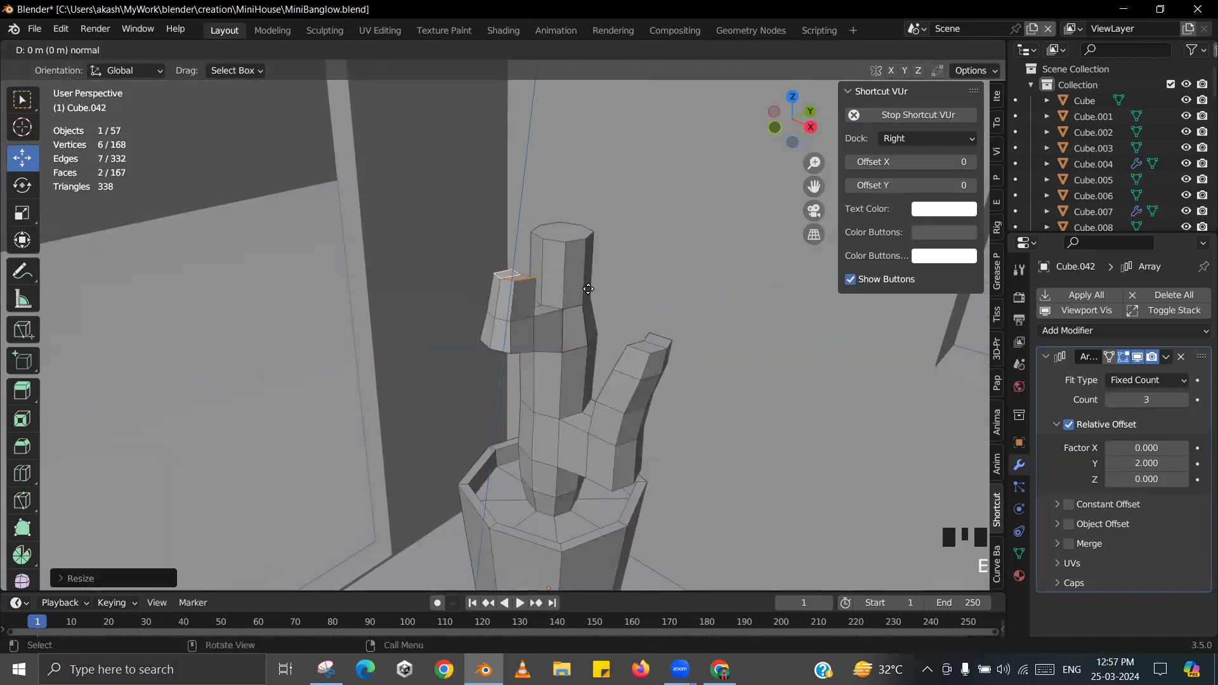
{"action": "left_click", "coordinate": [609, 274]}
{"action": "left_click", "coordinate": [600, 271]}
- Leave Edit Mode and save the file with both cactus arms
{"action": "key", "text": "Tab"}
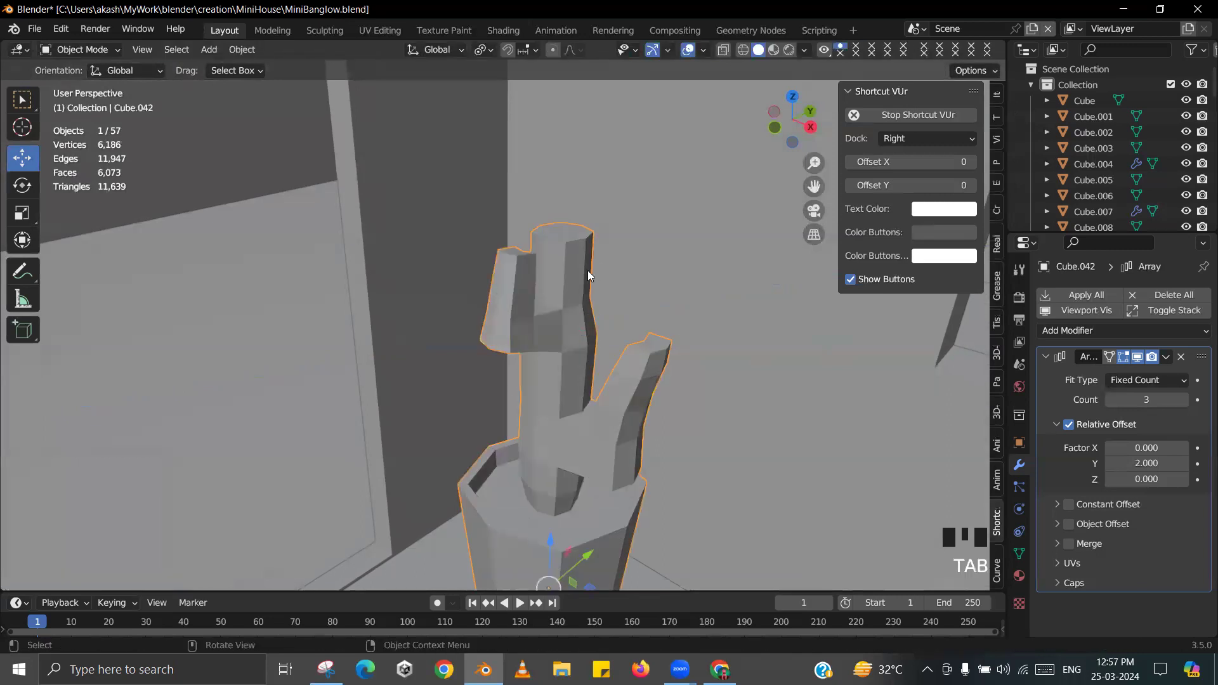
{"action": "scroll", "coordinate": [597, 305], "scroll_direction": "down", "scroll_amount": 5}
{"action": "middle_click_drag", "start_coordinate": [615, 346], "coordinate": [557, 395]}
{"action": "key", "text": "ctrl+s"}
{"action": "left_click", "coordinate": [559, 255]}
- Select the lower outer edges of both cactus arms and bevel them with two segments
{"action": "scroll", "coordinate": [601, 344], "scroll_direction": "down", "scroll_amount": 3}
{"action": "scroll", "coordinate": [516, 334], "scroll_direction": "up", "scroll_amount": 6}
{"action": "key", "text": "Tab"}
{"action": "left_click", "coordinate": [154, 50]}
{"action": "left_click", "coordinate": [440, 257]}
{"action": "left_click", "coordinate": [431, 250], "text": "shift"}
{"action": "middle_click_drag", "start_coordinate": [431, 251], "coordinate": [606, 362]}
{"action": "key", "text": "ctrl+z"}
{"action": "left_click", "coordinate": [448, 247], "text": "shift"}
{"action": "left_click", "coordinate": [571, 346], "text": "shift"}
{"action": "scroll", "coordinate": [596, 357], "scroll_direction": "down", "scroll_amount": 2}
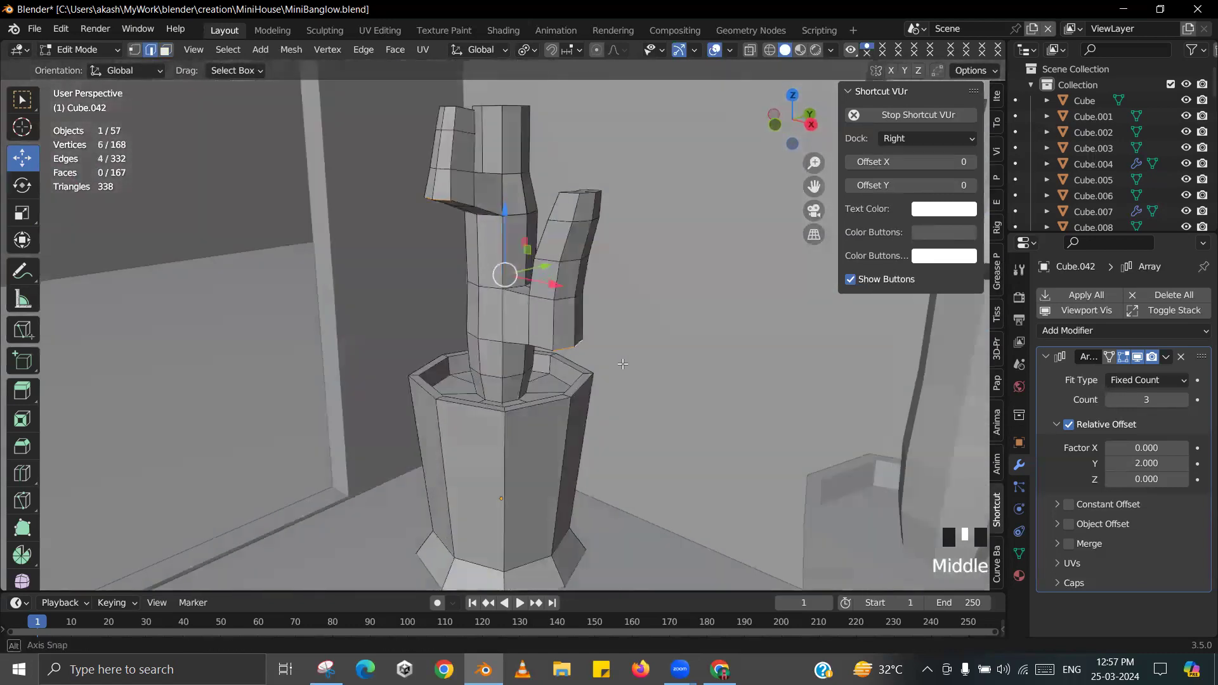
{"action": "key", "text": "ctrl+b"}
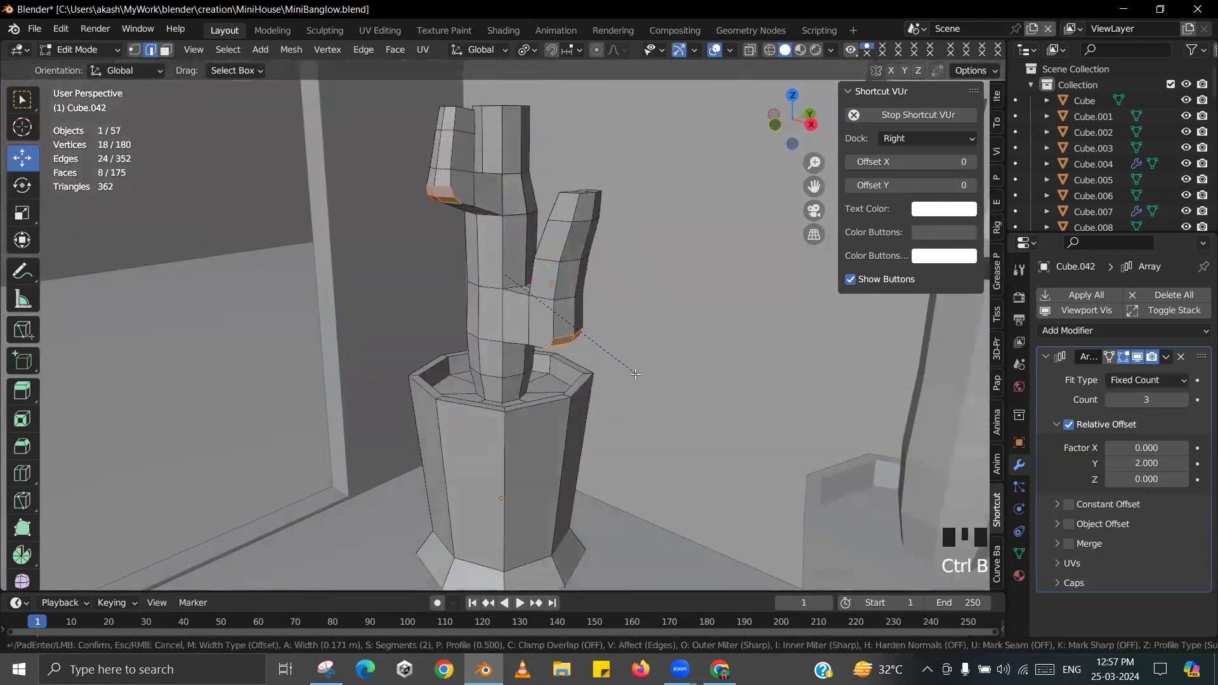
{"action": "left_click", "coordinate": [635, 374]}
- Leave Edit Mode and save the file with the beveled arms
{"action": "key", "text": "Tab"}
{"action": "middle_click_drag", "start_coordinate": [597, 338], "coordinate": [564, 331]}
{"action": "key", "text": "ctrl+s"}
{"action": "left_click", "coordinate": [576, 300]}
- Deselect the pots and examine the whole bungalow and its surroundings from several angles
{"action": "scroll", "coordinate": [586, 314], "scroll_direction": "down", "scroll_amount": 2}
{"action": "scroll", "coordinate": [571, 307], "scroll_direction": "down", "scroll_amount": 1}
{"action": "scroll", "coordinate": [526, 314], "scroll_direction": "down", "scroll_amount": 4}
{"action": "scroll", "coordinate": [506, 308], "scroll_direction": "up", "scroll_amount": 3}
{"action": "scroll", "coordinate": [277, 349], "scroll_direction": "down", "scroll_amount": 4}
{"action": "left_click", "coordinate": [213, 277]}
{"action": "scroll", "coordinate": [467, 338], "scroll_direction": "down", "scroll_amount": 2}
{"action": "middle_click_drag", "start_coordinate": [467, 338], "coordinate": [466, 436]}
{"action": "scroll", "coordinate": [351, 419], "scroll_direction": "up", "scroll_amount": 2}
{"action": "middle_click_drag", "start_coordinate": [351, 419], "coordinate": [534, 359]}
{"action": "scroll", "coordinate": [561, 366], "scroll_direction": "down", "scroll_amount": 3}
- Switch between the Snipping Tool reference picture and Blender to compare the house model with the reference
{"action": "key", "text": "alt+Tab"}
{"action": "key", "text": "alt+Tab"}
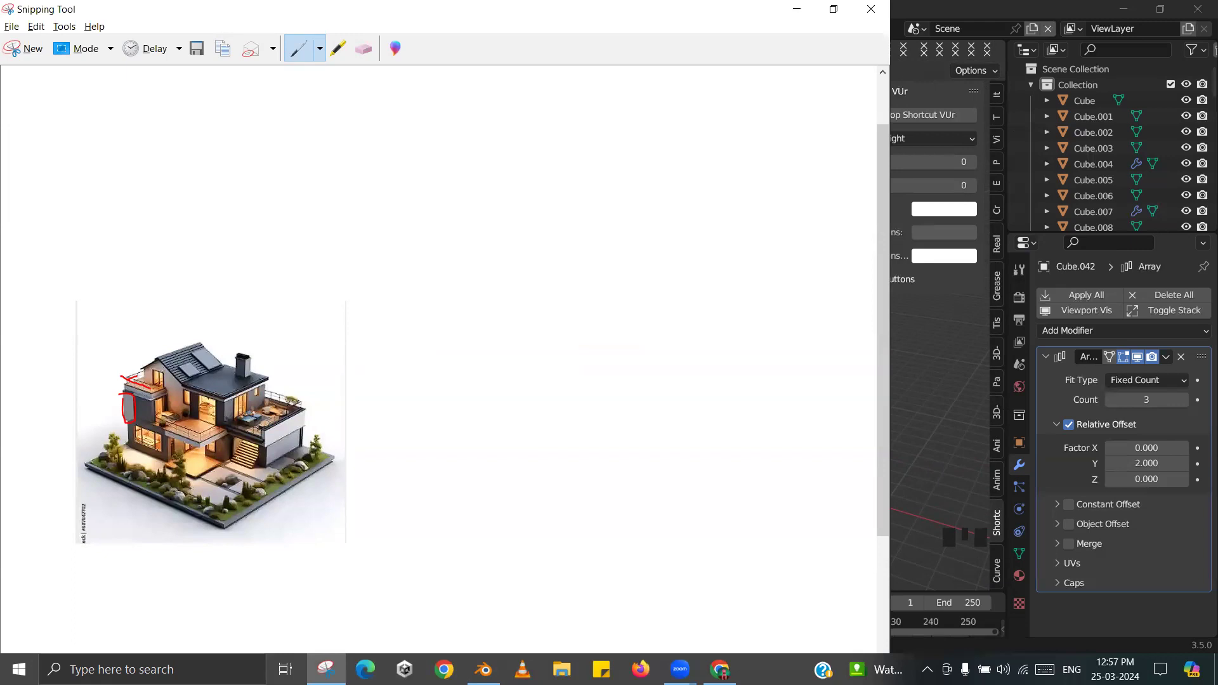
{"action": "key", "text": "alt+Tab"}
{"action": "scroll", "coordinate": [375, 455], "scroll_direction": "down", "scroll_amount": 3}
{"action": "middle_click_drag", "start_coordinate": [375, 456], "coordinate": [484, 414]}
{"action": "scroll", "coordinate": [457, 361], "scroll_direction": "up", "scroll_amount": 3}
{"action": "middle_click_drag", "start_coordinate": [457, 360], "coordinate": [475, 386], "text": "shift"}
{"action": "key", "text": "alt+Tab"}
{"action": "key", "text": "alt+Tab"}
{"action": "middle_click_drag", "start_coordinate": [477, 365], "coordinate": [552, 399], "text": "shift"}
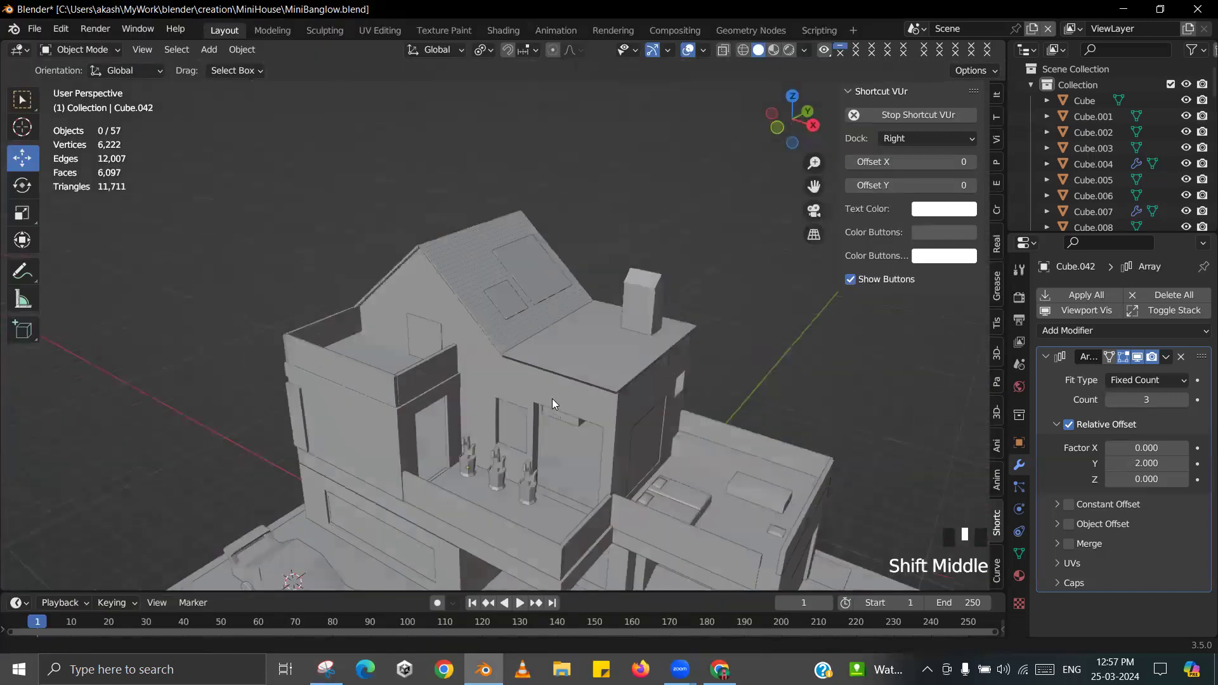
{"action": "key", "text": "alt+Tab"}
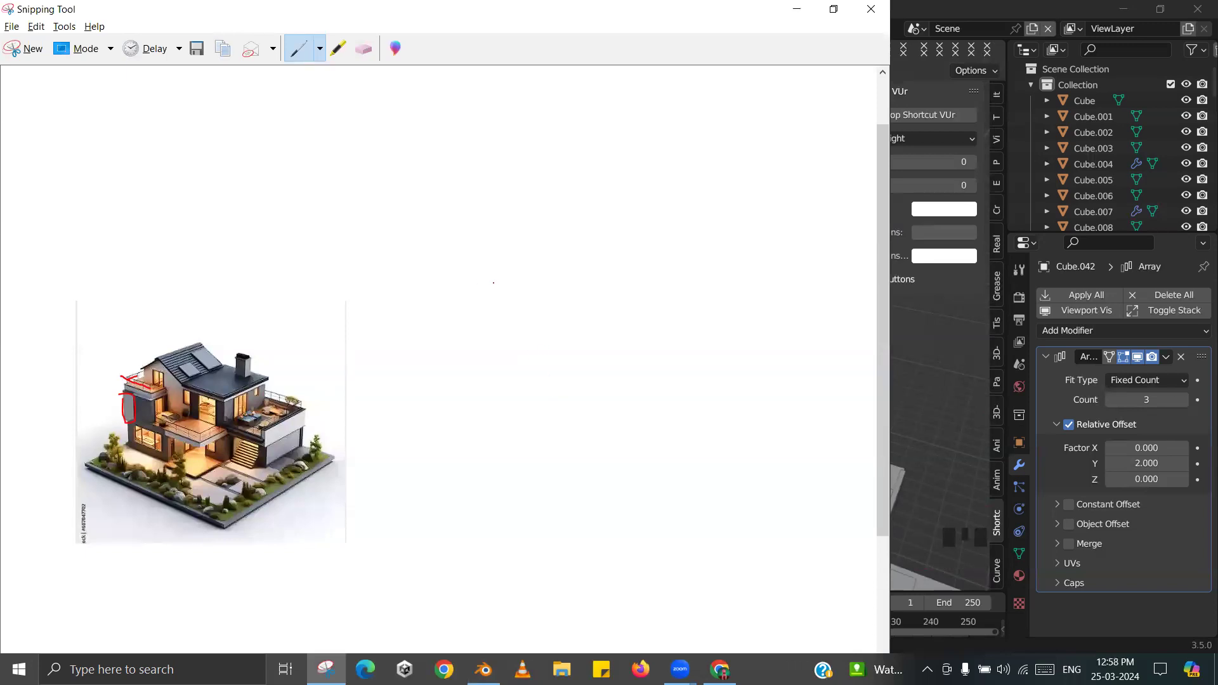
{"action": "key", "text": "alt+Tab"}
{"action": "middle_click_drag", "start_coordinate": [508, 281], "coordinate": [505, 367], "text": "shift"}
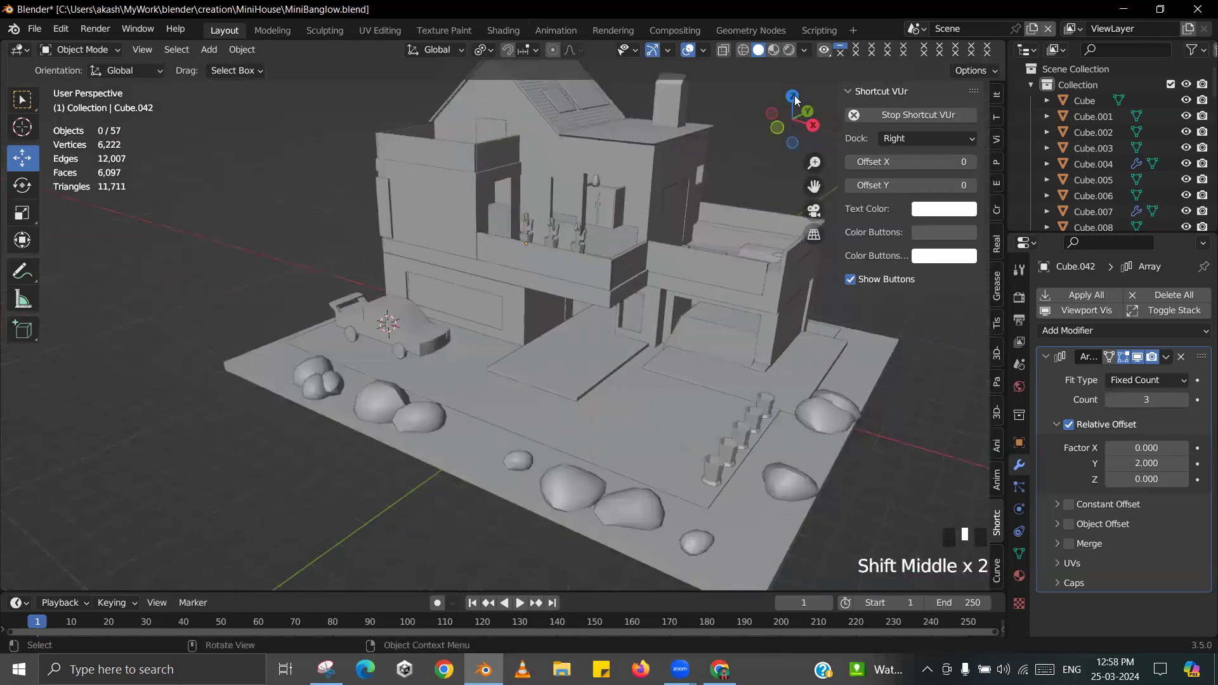
- Switch to Scene.001 and copy the thick branching tree object
{"action": "left_click", "coordinate": [916, 29]}
{"action": "left_click", "coordinate": [912, 69]}
{"action": "scroll", "coordinate": [445, 351], "scroll_direction": "down", "scroll_amount": 2}
{"action": "left_click", "coordinate": [446, 352]}
{"action": "left_click", "coordinate": [476, 366]}
{"action": "left_click", "coordinate": [476, 367]}
{"action": "key", "text": "ctrl+c"}
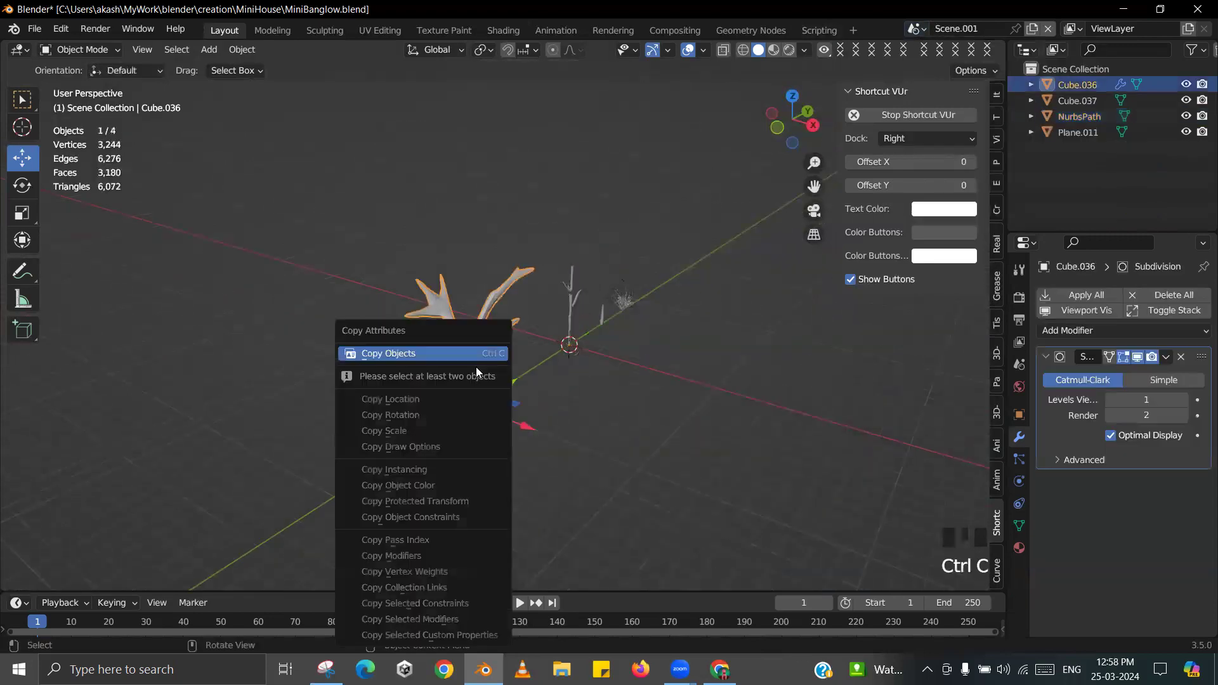
{"action": "left_click", "coordinate": [476, 367]}
- Return to the main Scene and paste the copied tree into it
{"action": "left_click", "coordinate": [926, 28]}
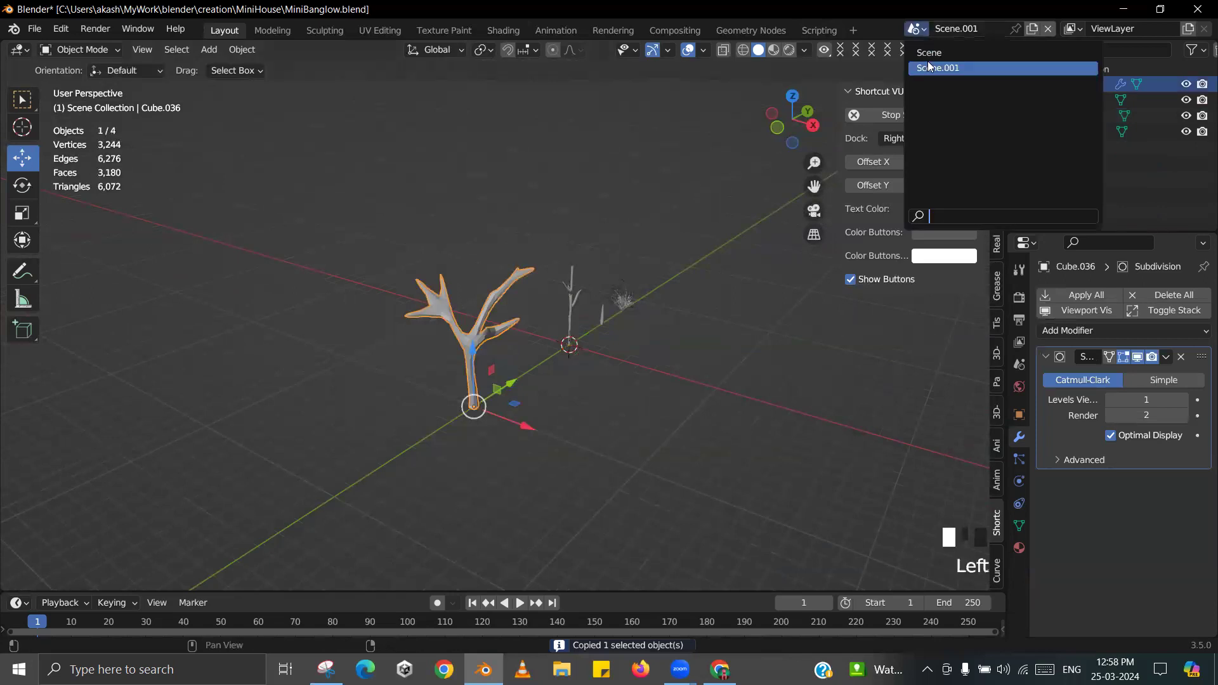
{"action": "left_click", "coordinate": [923, 27]}
{"action": "left_click", "coordinate": [934, 52]}
{"action": "scroll", "coordinate": [557, 277], "scroll_direction": "down", "scroll_amount": 1}
{"action": "left_click", "coordinate": [672, 259]}
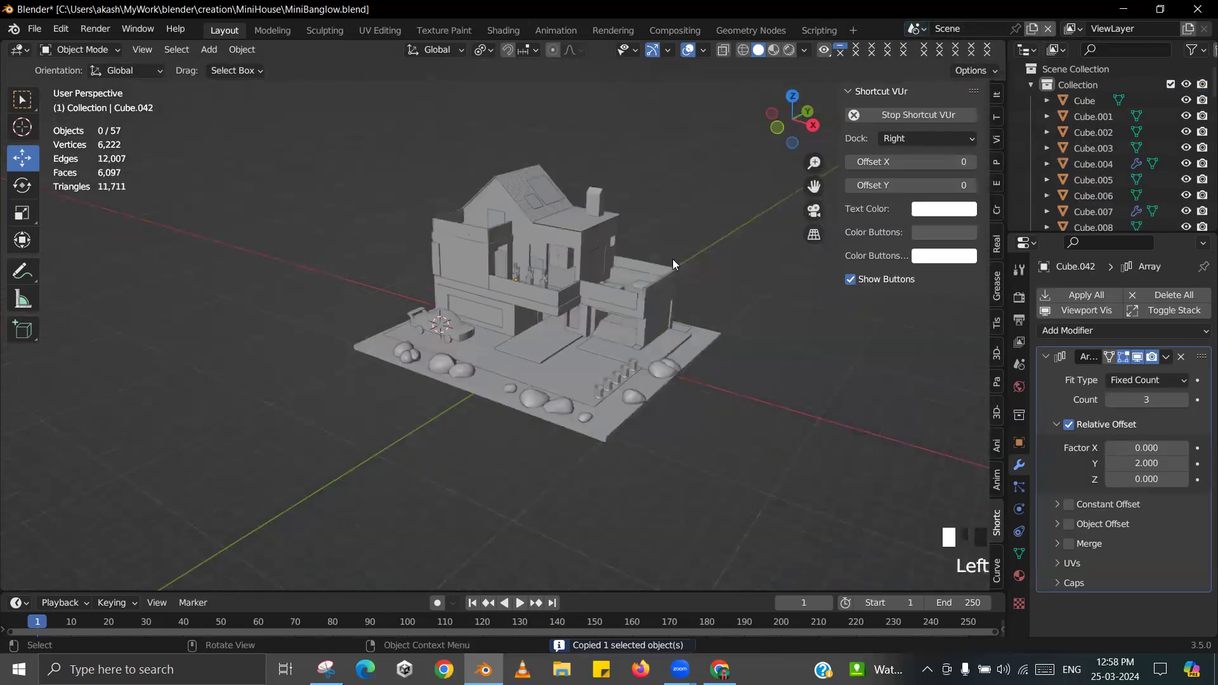
{"action": "left_click", "coordinate": [711, 256]}
{"action": "key", "text": "ctrl+v"}
- Move the pasted tree to the front corner of the plot beside the car and scale it down to fit
{"action": "middle_click_drag", "start_coordinate": [690, 273], "coordinate": [534, 303]}
{"action": "left_click", "coordinate": [477, 343]}
{"action": "left_click_drag", "start_coordinate": [577, 352], "coordinate": [466, 343]}
{"action": "key", "text": "s"}
{"action": "left_click", "coordinate": [533, 354]}
{"action": "key", "text": "s"}
{"action": "left_click", "coordinate": [486, 360]}
{"action": "middle_click_drag", "start_coordinate": [486, 360], "coordinate": [496, 381]}
{"action": "key", "text": "s"}
{"action": "left_click", "coordinate": [479, 365]}
- Duplicate the thick branching tree to the middle of the plot's front edge and rotate the copy
{"action": "key", "text": "shift+d"}
{"action": "left_click", "coordinate": [626, 399]}
{"action": "key", "text": "r"}
{"action": "left_click", "coordinate": [613, 483]}
- Duplicate the tree again and move the copy to the front corner of the plot opposite the car
{"action": "key", "text": "shift+d"}
{"action": "right_click", "coordinate": [610, 486]}
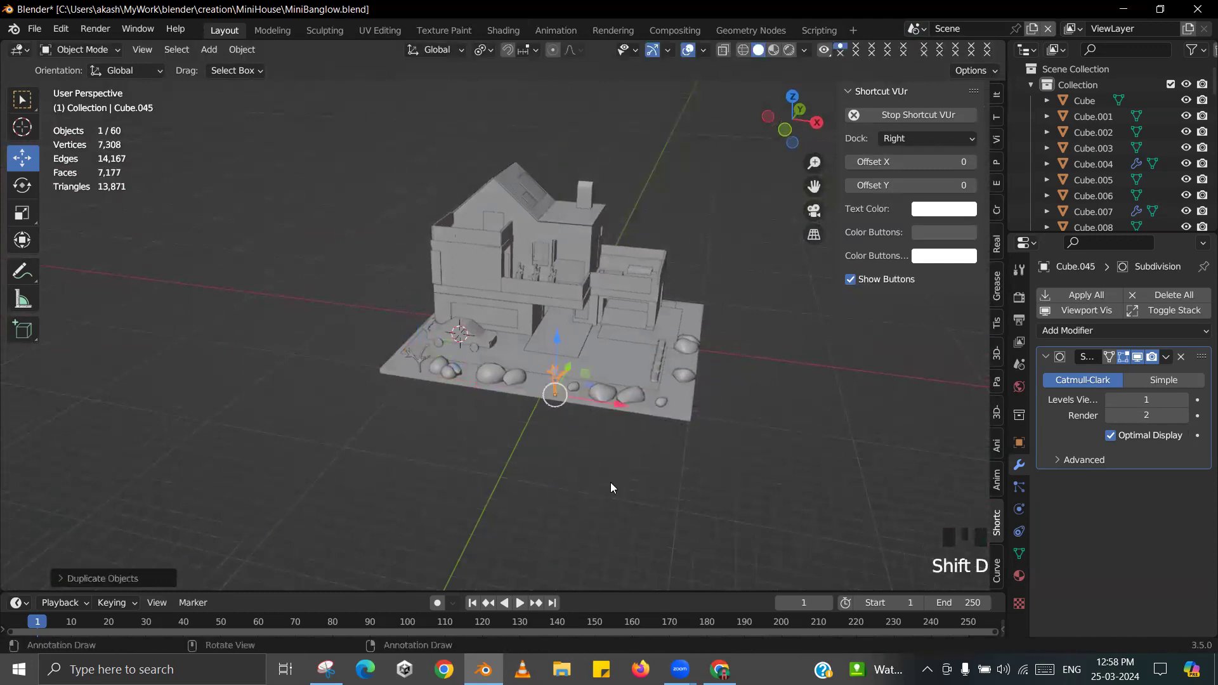
{"action": "left_click_drag", "start_coordinate": [616, 407], "coordinate": [742, 405]}
{"action": "middle_click_drag", "start_coordinate": [742, 404], "coordinate": [579, 453]}
- Place another tree copy beside the rocks along the plot's side edge and rotate it about the Z axis
{"action": "key", "text": "shift+d"}
{"action": "right_click", "coordinate": [558, 461]}
{"action": "left_click_drag", "start_coordinate": [521, 471], "coordinate": [658, 432]}
{"action": "middle_click_drag", "start_coordinate": [665, 433], "coordinate": [668, 433]}
{"action": "key", "text": "r"}
{"action": "key", "text": "z"}
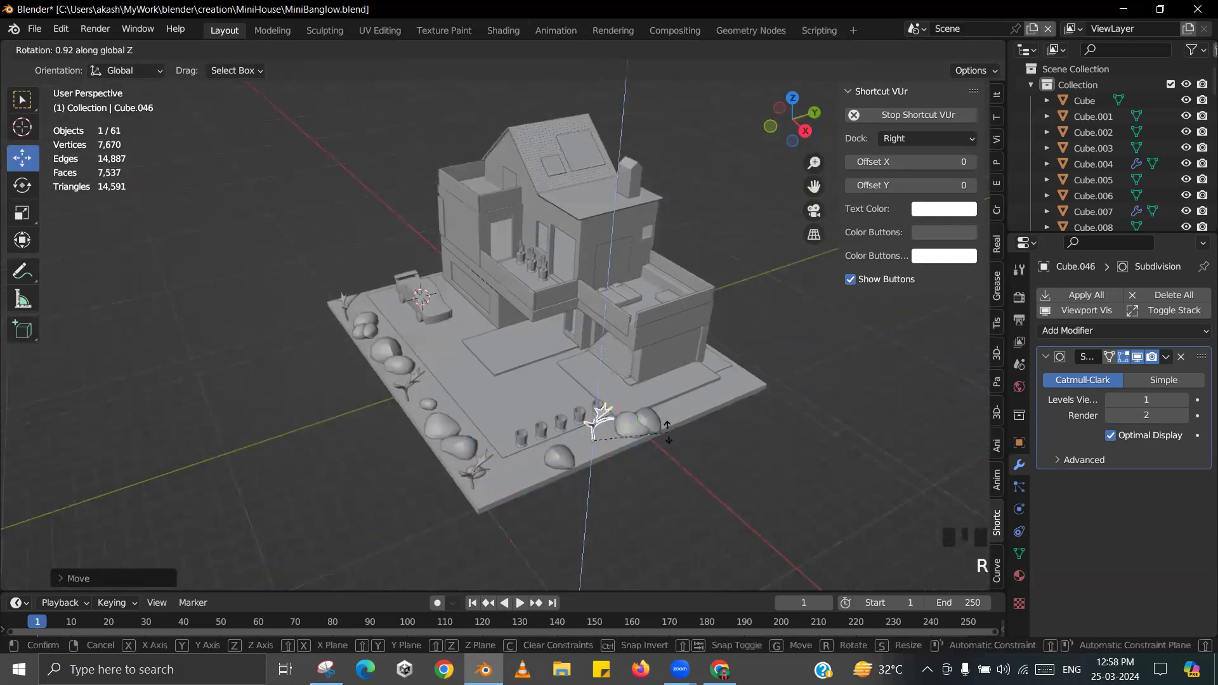
{"action": "left_click", "coordinate": [645, 356]}
{"action": "middle_click_drag", "start_coordinate": [644, 355], "coordinate": [622, 413]}
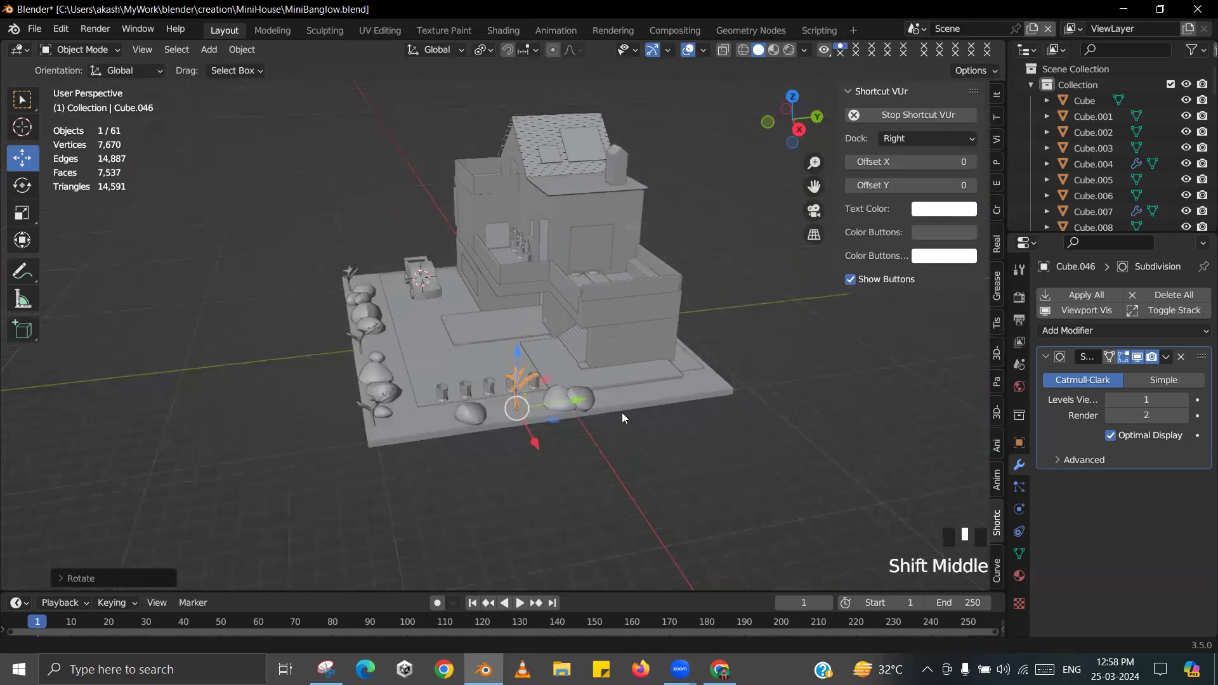
- Place one more tree copy further back along the same side edge, behind the rocks, and save the file
{"action": "key", "text": "shift+d"}
{"action": "right_click", "coordinate": [620, 411]}
{"action": "left_click_drag", "start_coordinate": [558, 407], "coordinate": [687, 379]}
{"action": "middle_click_drag", "start_coordinate": [678, 380], "coordinate": [691, 383]}
{"action": "key", "text": "ctrl+s"}
{"action": "left_click", "coordinate": [603, 330]}
- Switch to Scene.001 and copy the thin upright NurbsPath tree
{"action": "middle_click_drag", "start_coordinate": [612, 393], "coordinate": [641, 418]}
{"action": "middle_click_drag", "start_coordinate": [640, 418], "coordinate": [570, 377], "text": "shift"}
{"action": "scroll", "coordinate": [602, 330], "scroll_direction": "down", "scroll_amount": 2}
{"action": "middle_click_drag", "start_coordinate": [602, 329], "coordinate": [621, 374], "text": "shift"}
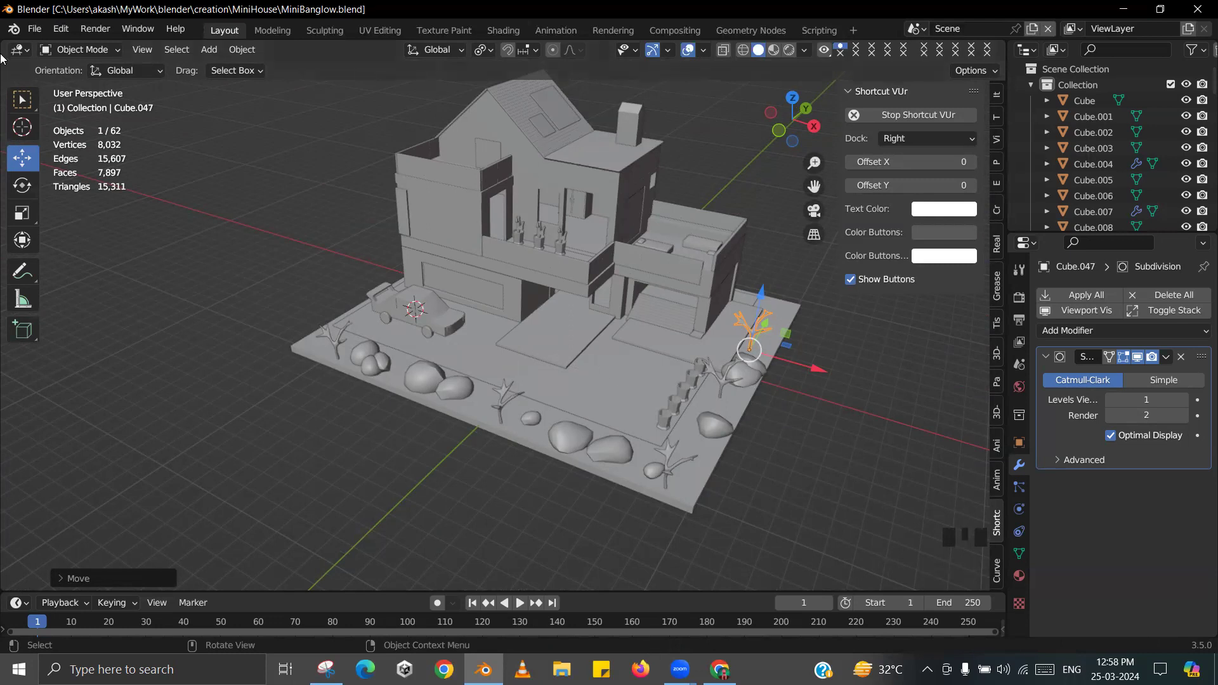
{"action": "scroll", "coordinate": [538, 344], "scroll_direction": "down", "scroll_amount": 2}
{"action": "middle_click_drag", "start_coordinate": [538, 344], "coordinate": [482, 332]}
{"action": "scroll", "coordinate": [520, 311], "scroll_direction": "up", "scroll_amount": 3}
{"action": "left_click", "coordinate": [915, 29]}
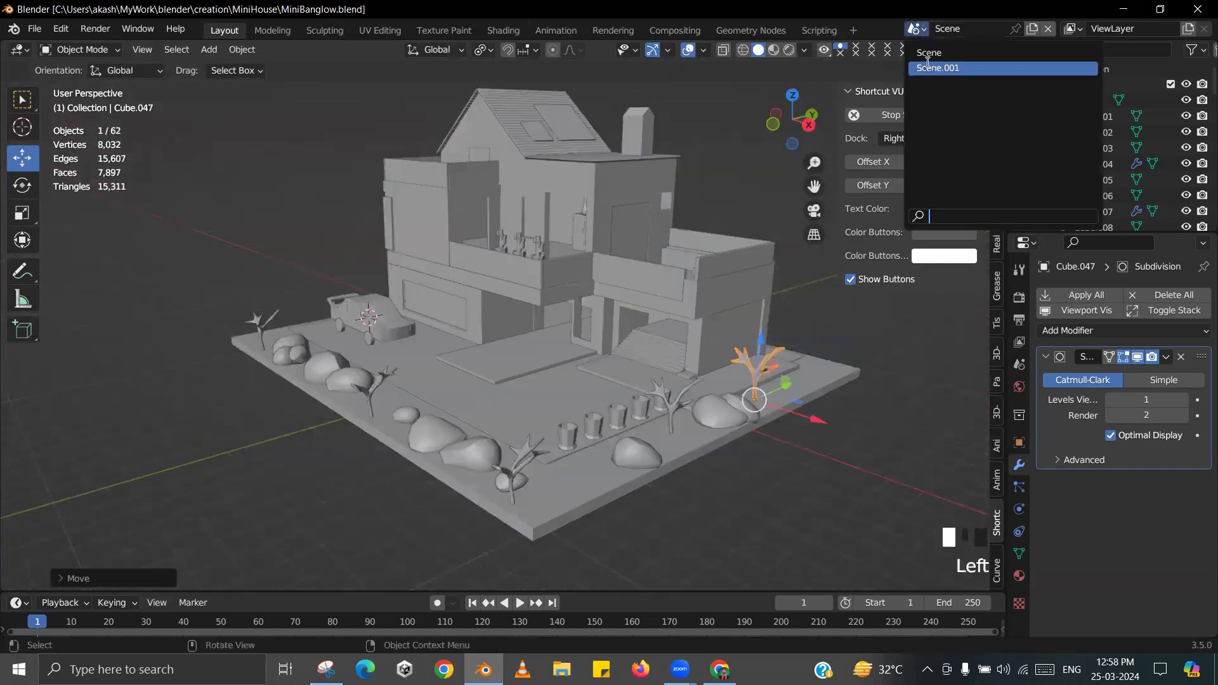
{"action": "left_click", "coordinate": [936, 64]}
{"action": "scroll", "coordinate": [488, 295], "scroll_direction": "down", "scroll_amount": 2}
{"action": "left_click", "coordinate": [534, 282]}
{"action": "key", "text": "ctrl+x"}
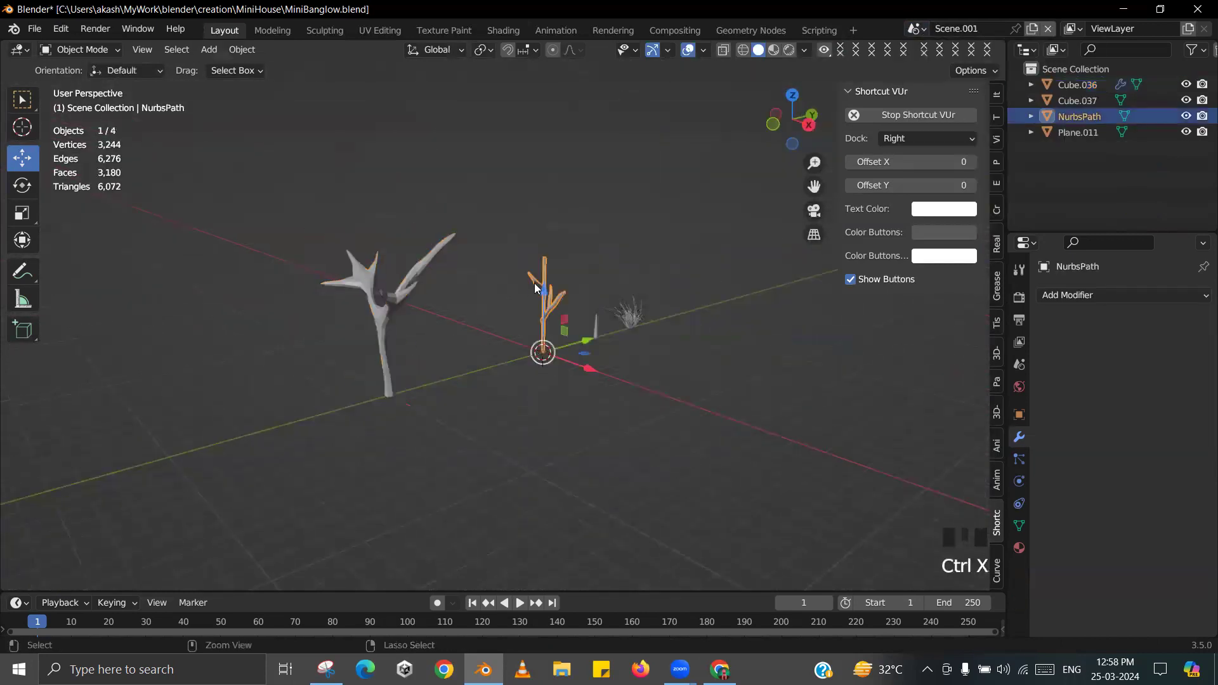
{"action": "key", "text": "ctrl+c"}
{"action": "left_click", "coordinate": [543, 279]}
- Return to the main Scene and paste the copied thin tree into it
{"action": "left_click", "coordinate": [919, 33]}
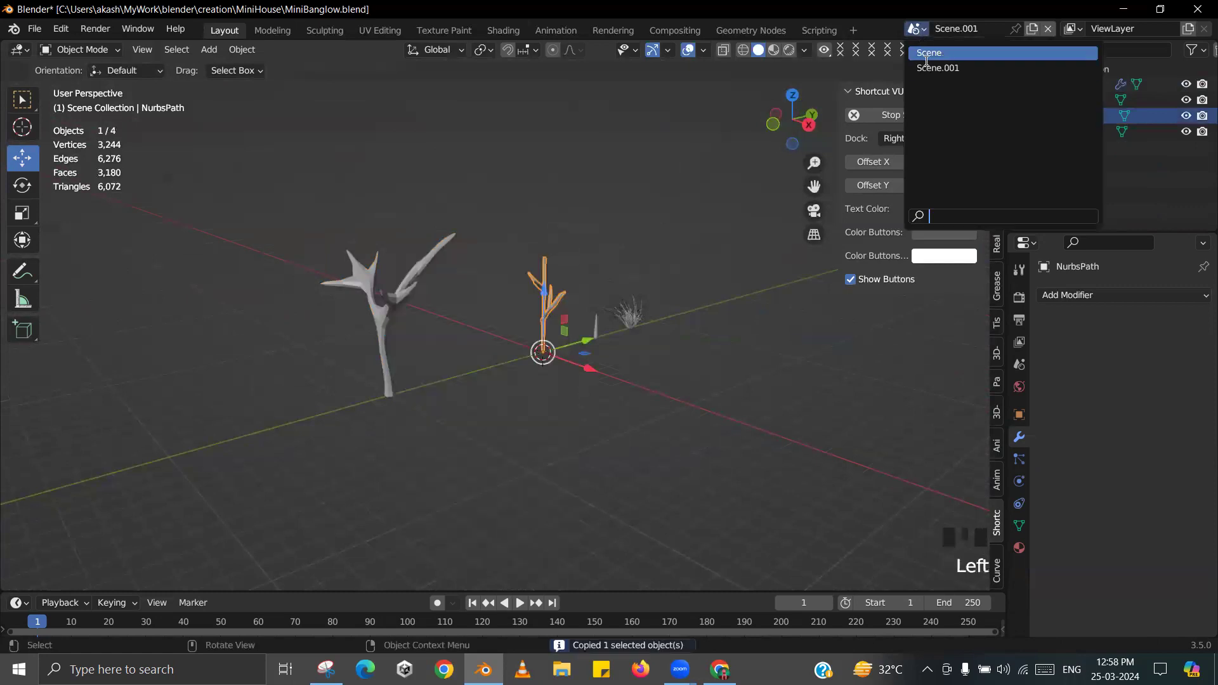
{"action": "left_click", "coordinate": [916, 28]}
{"action": "left_click", "coordinate": [929, 48]}
{"action": "left_click", "coordinate": [694, 251]}
{"action": "middle_click_drag", "start_coordinate": [694, 251], "coordinate": [698, 260]}
{"action": "key", "text": "ctrl+v"}
- Move the thin tree to the plot's front edge beside the middle thick tree and scale it down to fit
{"action": "middle_click_drag", "start_coordinate": [559, 306], "coordinate": [542, 327]}
{"action": "left_click", "coordinate": [541, 332]}
{"action": "left_click_drag", "start_coordinate": [578, 349], "coordinate": [653, 363]}
{"action": "middle_click_drag", "start_coordinate": [592, 381], "coordinate": [518, 407]}
{"action": "left_click_drag", "start_coordinate": [604, 394], "coordinate": [473, 437]}
{"action": "key", "text": "s"}
{"action": "left_click", "coordinate": [474, 436]}
{"action": "middle_click_drag", "start_coordinate": [473, 437], "coordinate": [618, 369]}
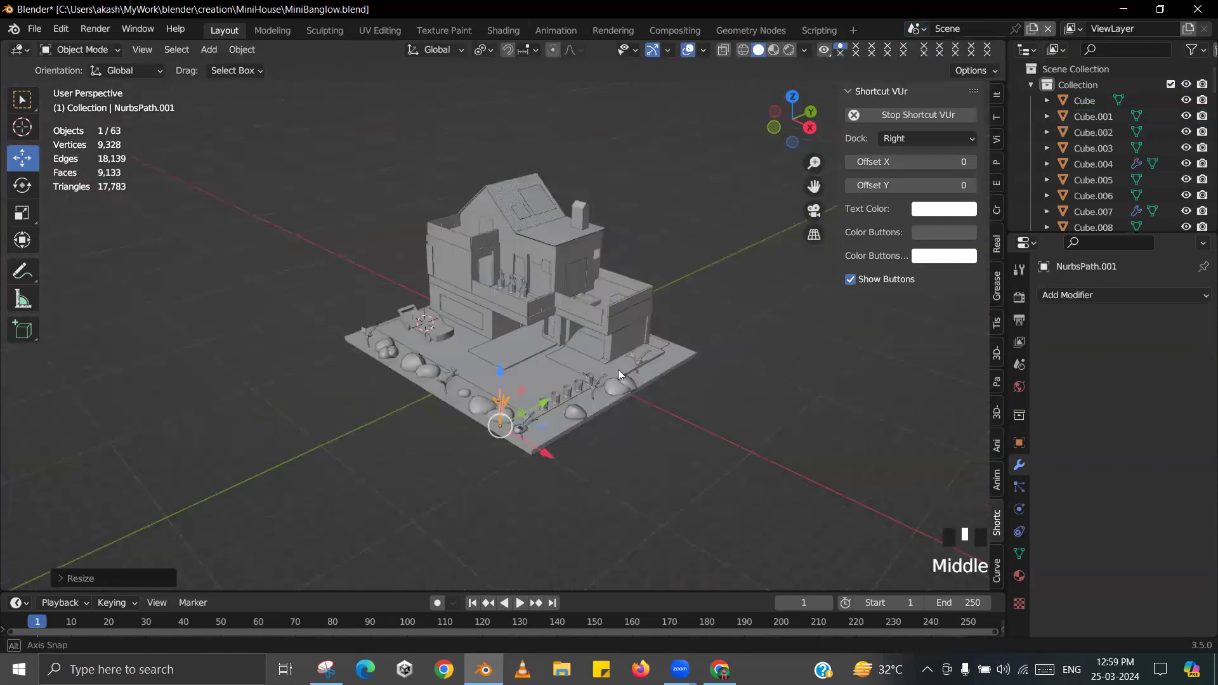
{"action": "scroll", "coordinate": [624, 364], "scroll_direction": "up", "scroll_amount": 2}
{"action": "scroll", "coordinate": [705, 443], "scroll_direction": "up", "scroll_amount": 2}
{"action": "left_click_drag", "start_coordinate": [767, 497], "coordinate": [437, 443]}
{"action": "key", "text": "s"}
{"action": "left_click", "coordinate": [728, 502]}
- Duplicate the thin tree, place the copy between the rock groups in front of the car, and save the file
{"action": "key", "text": "shift+d"}
{"action": "left_click", "coordinate": [318, 411]}
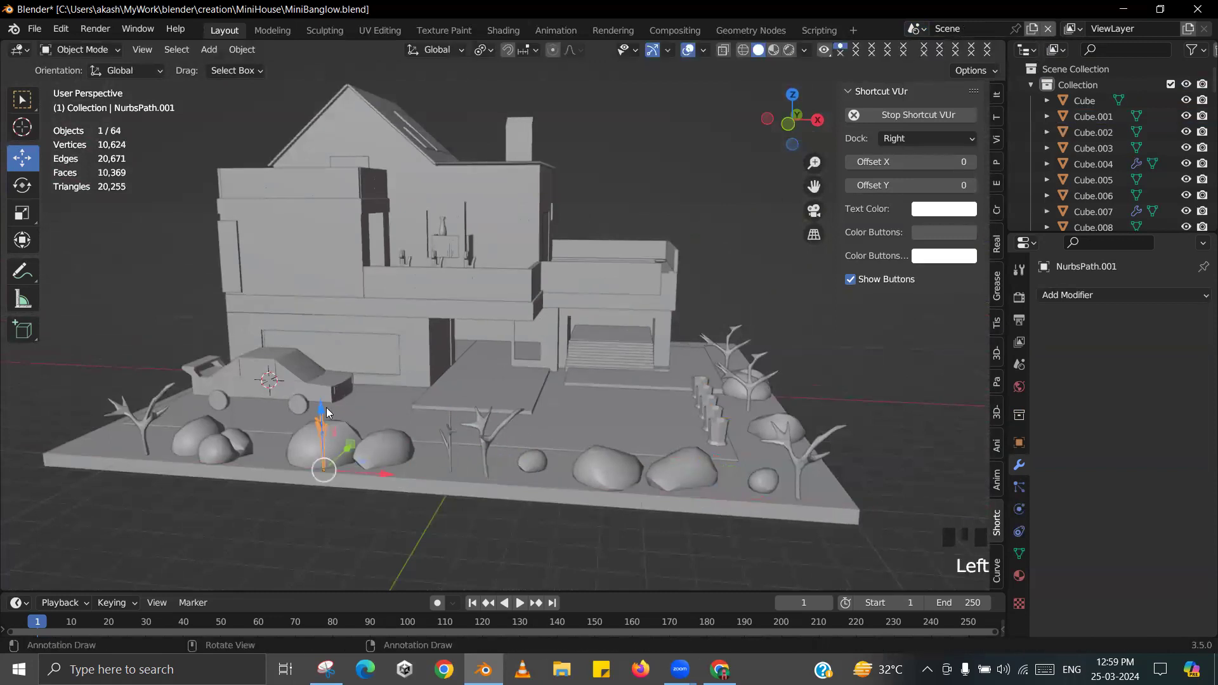
{"action": "left_click", "coordinate": [349, 476]}
{"action": "left_click_drag", "start_coordinate": [349, 476], "coordinate": [346, 449]}
{"action": "key", "text": "ctrl+s"}
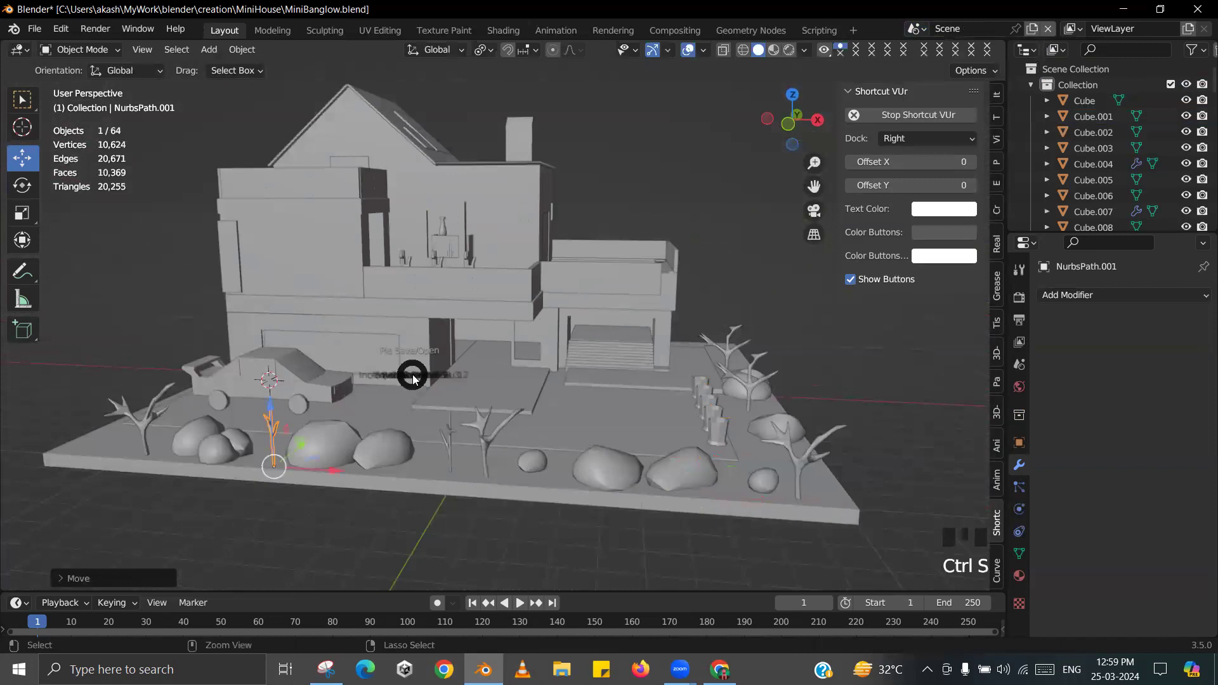
{"action": "left_click", "coordinate": [317, 318]}
- Deselect everything and inspect the house and the planted garden from several angles
{"action": "scroll", "coordinate": [487, 288], "scroll_direction": "down", "scroll_amount": 2}
{"action": "middle_click_drag", "start_coordinate": [487, 288], "coordinate": [364, 286]}
{"action": "scroll", "coordinate": [364, 287], "scroll_direction": "up", "scroll_amount": 1}
{"action": "scroll", "coordinate": [209, 265], "scroll_direction": "up", "scroll_amount": 1}
{"action": "middle_click_drag", "start_coordinate": [316, 356], "coordinate": [308, 286], "text": "shift"}
{"action": "key", "text": "alt+a"}
{"action": "middle_click_drag", "start_coordinate": [393, 306], "coordinate": [464, 305], "text": "shift"}
{"action": "scroll", "coordinate": [468, 327], "scroll_direction": "down", "scroll_amount": 2}
{"action": "scroll", "coordinate": [411, 440], "scroll_direction": "up", "scroll_amount": 2}
{"action": "scroll", "coordinate": [411, 444], "scroll_direction": "up", "scroll_amount": 2}
{"action": "scroll", "coordinate": [464, 306], "scroll_direction": "up", "scroll_amount": 7}
{"action": "middle_click_drag", "start_coordinate": [548, 276], "coordinate": [590, 378]}
{"action": "scroll", "coordinate": [450, 279], "scroll_direction": "down", "scroll_amount": 4}
{"action": "scroll", "coordinate": [557, 415], "scroll_direction": "up", "scroll_amount": 2}
{"action": "scroll", "coordinate": [595, 381], "scroll_direction": "down", "scroll_amount": 8}
{"action": "middle_click_drag", "start_coordinate": [513, 370], "coordinate": [666, 380]}
- Switch between the Snipping Tool reference picture and Blender to compare the garden and roof with the reference
{"action": "key", "text": "alt+Tab"}
{"action": "key", "text": "alt+Tab"}
{"action": "key", "text": "alt+Tab"}
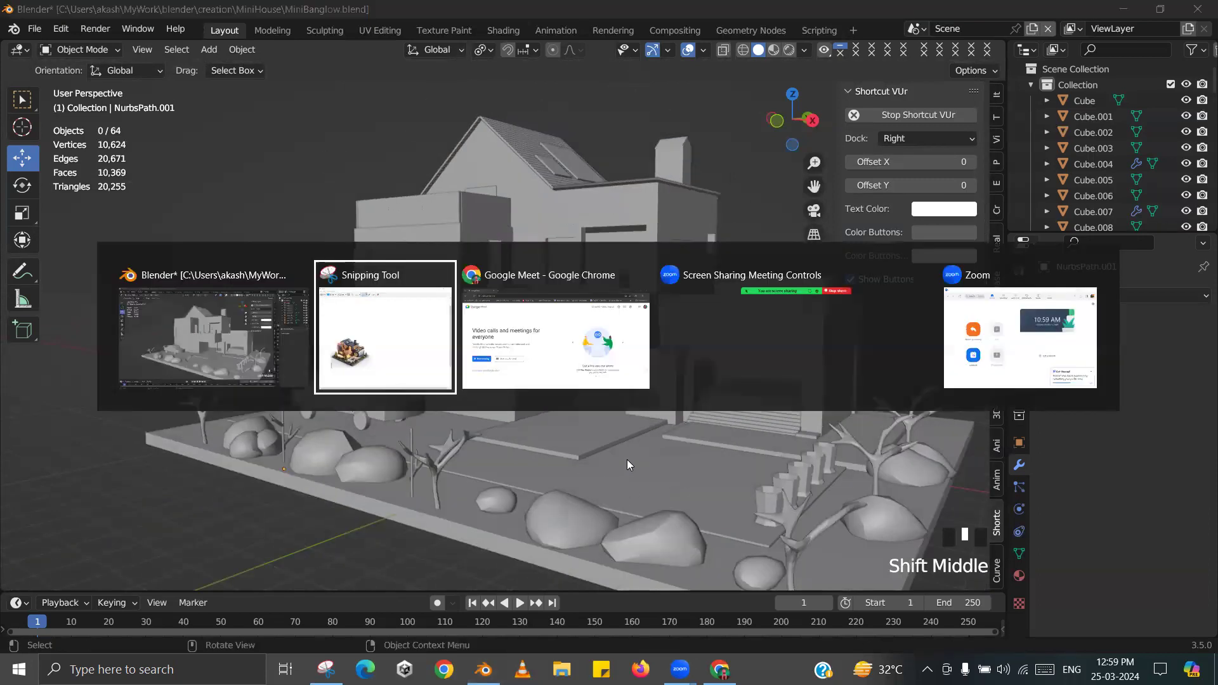
{"action": "left_click", "coordinate": [404, 384]}
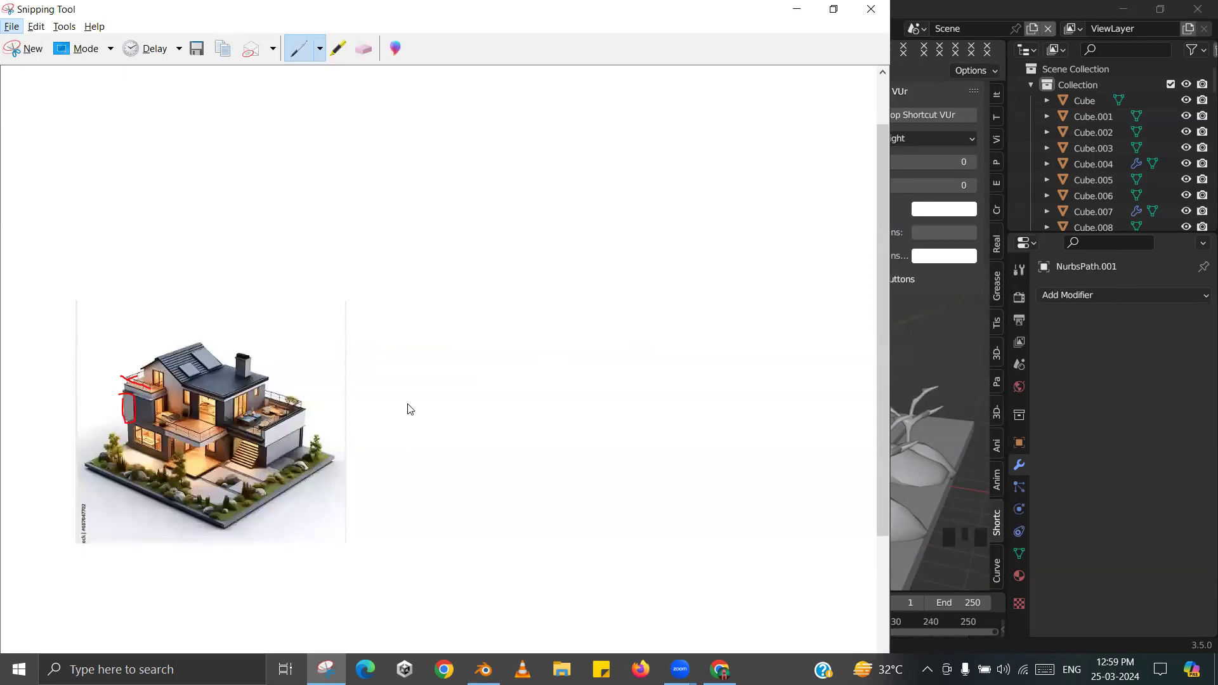
{"action": "key", "text": "alt+Tab"}
{"action": "middle_click_drag", "start_coordinate": [539, 465], "coordinate": [644, 377]}
{"action": "key", "text": "alt+Tab"}
{"action": "key", "text": "alt+Tab"}
{"action": "scroll", "coordinate": [679, 451], "scroll_direction": "down", "scroll_amount": 2}
{"action": "scroll", "coordinate": [503, 416], "scroll_direction": "up", "scroll_amount": 2}
{"action": "middle_click_drag", "start_coordinate": [503, 416], "coordinate": [515, 380]}
{"action": "key", "text": "alt+Tab"}
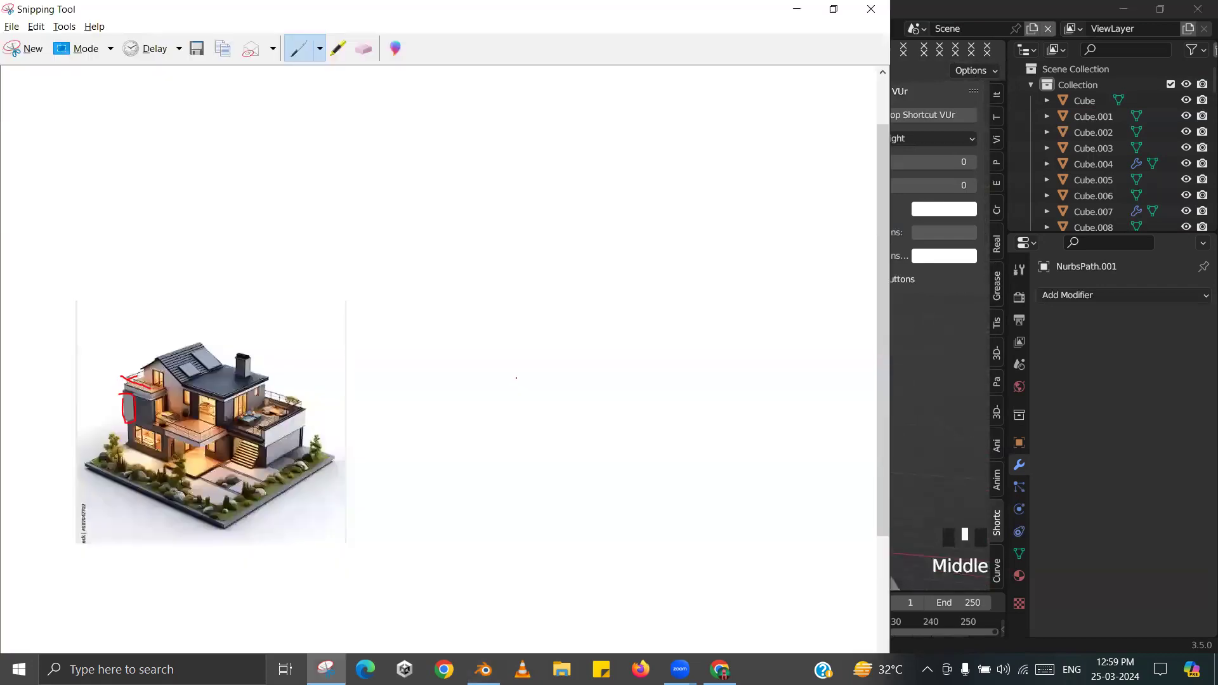
{"action": "key", "text": "alt+Tab"}
{"action": "middle_click_drag", "start_coordinate": [574, 312], "coordinate": [505, 331]}
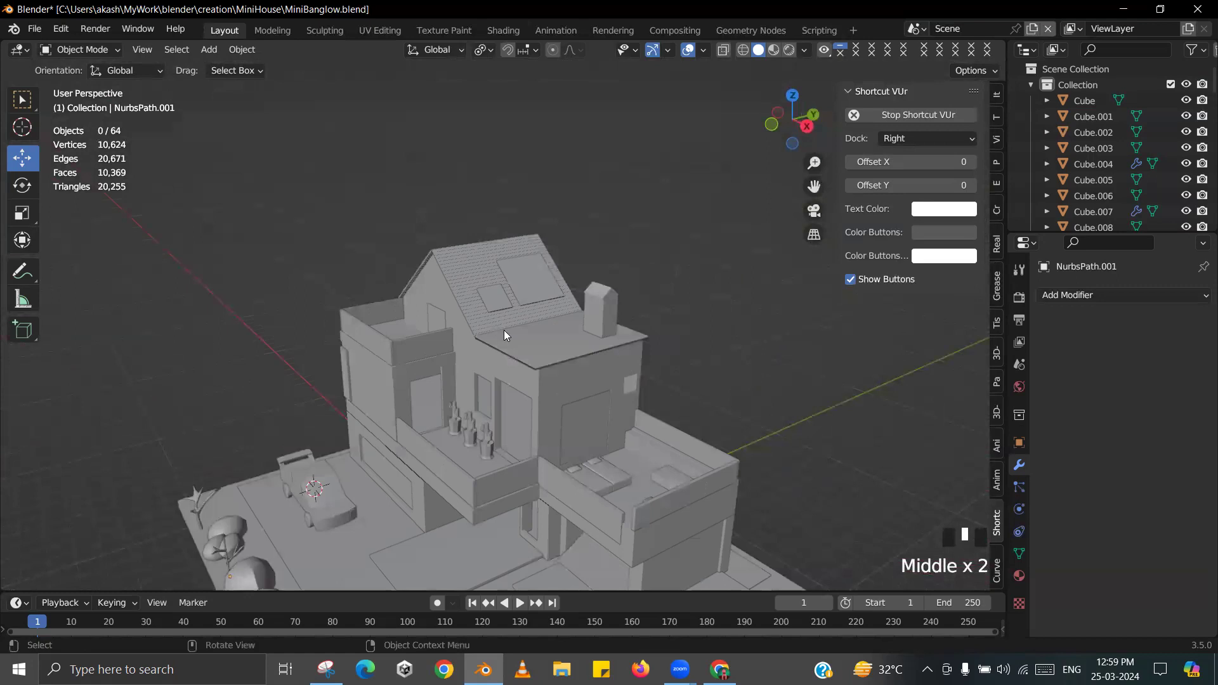
- Open the chimney object in Edit Mode with face selection
{"action": "scroll", "coordinate": [688, 272], "scroll_direction": "up", "scroll_amount": 2}
{"action": "middle_click_drag", "start_coordinate": [687, 273], "coordinate": [642, 315], "text": "shift"}
{"action": "scroll", "coordinate": [640, 315], "scroll_direction": "up", "scroll_amount": 5}
{"action": "middle_click_drag", "start_coordinate": [463, 334], "coordinate": [663, 332], "text": "shift"}
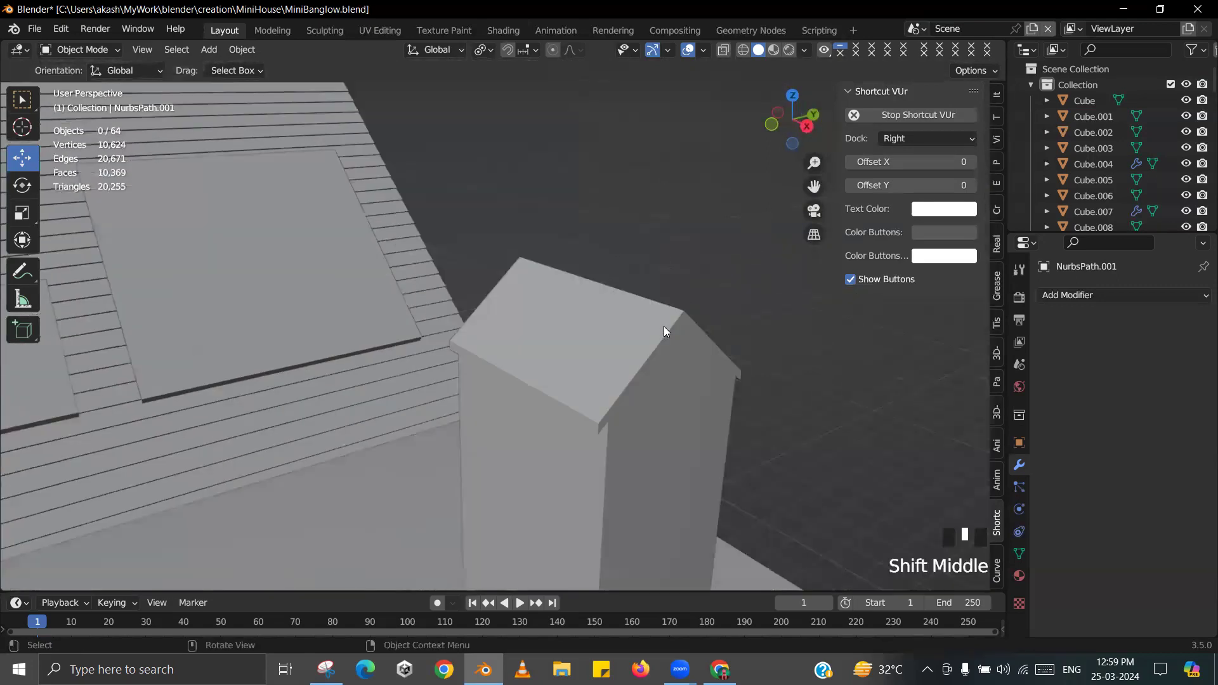
{"action": "key", "text": "Tab"}
{"action": "left_click", "coordinate": [664, 362]}
{"action": "key", "text": "Tab"}
{"action": "left_click", "coordinate": [664, 362]}
{"action": "key", "text": "Tab"}
{"action": "left_click", "coordinate": [647, 372]}
{"action": "scroll", "coordinate": [647, 372], "scroll_direction": "up", "scroll_amount": 2}
{"action": "left_click", "coordinate": [166, 50]}
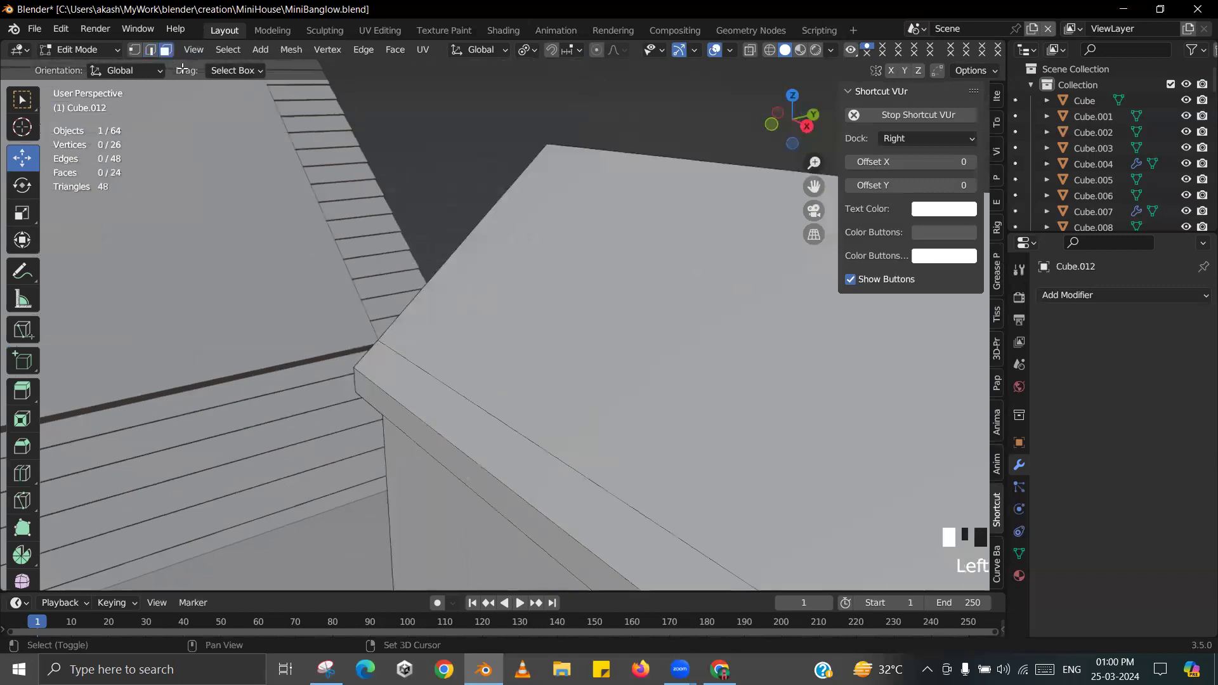
- Select the narrow rim faces along one gable end of the chimney cap and extrude them outward
{"action": "middle_click_drag", "start_coordinate": [482, 355], "coordinate": [571, 234], "text": "shift"}
{"action": "scroll", "coordinate": [540, 211], "scroll_direction": "up", "scroll_amount": 2}
{"action": "left_click", "coordinate": [466, 185]}
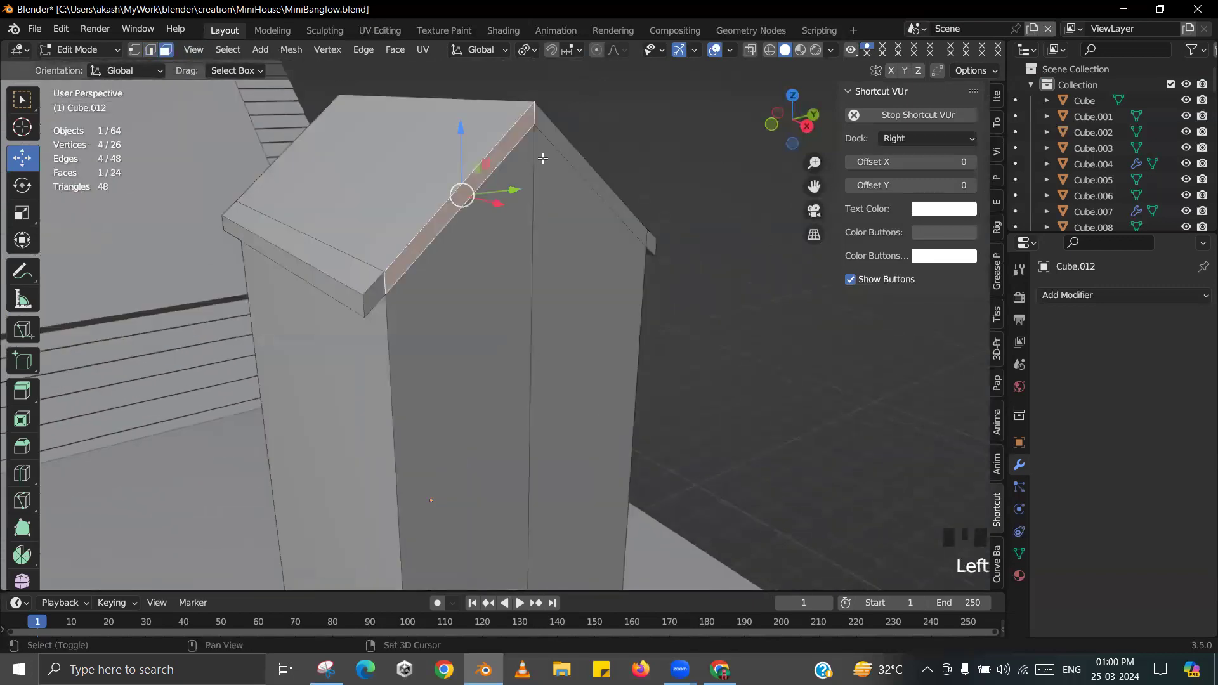
{"action": "left_click", "coordinate": [561, 141], "text": "shift"}
{"action": "left_click", "coordinate": [650, 241], "text": "shift"}
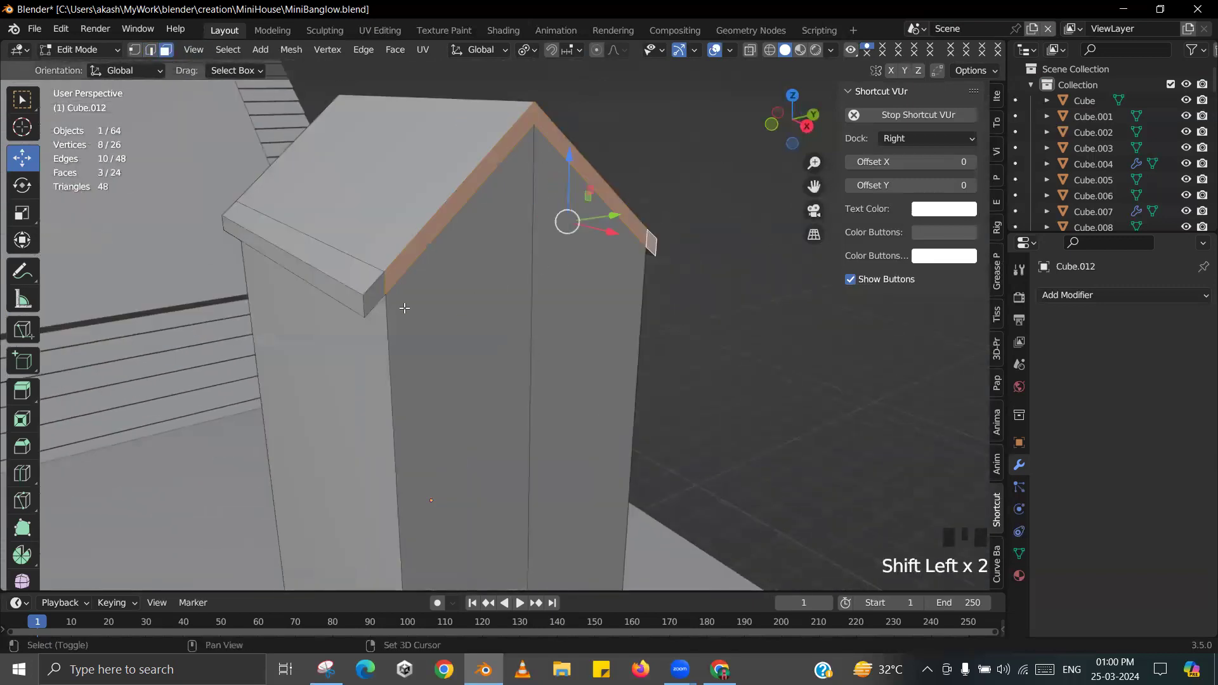
{"action": "key", "text": "e"}
{"action": "key", "text": "Return"}
- Extrude the rim faces on the opposite gable end of the chimney cap outward, return to Object Mode and save the file
{"action": "middle_click_drag", "start_coordinate": [498, 288], "coordinate": [329, 353]}
{"action": "scroll", "coordinate": [596, 269], "scroll_direction": "up", "scroll_amount": 2}
{"action": "middle_click_drag", "start_coordinate": [595, 268], "coordinate": [677, 241]}
{"action": "middle_click_drag", "start_coordinate": [677, 241], "coordinate": [546, 294], "text": "shift"}
{"action": "left_click", "coordinate": [566, 306]}
{"action": "left_click", "coordinate": [607, 293], "text": "shift"}
{"action": "left_click", "coordinate": [684, 451], "text": "shift"}
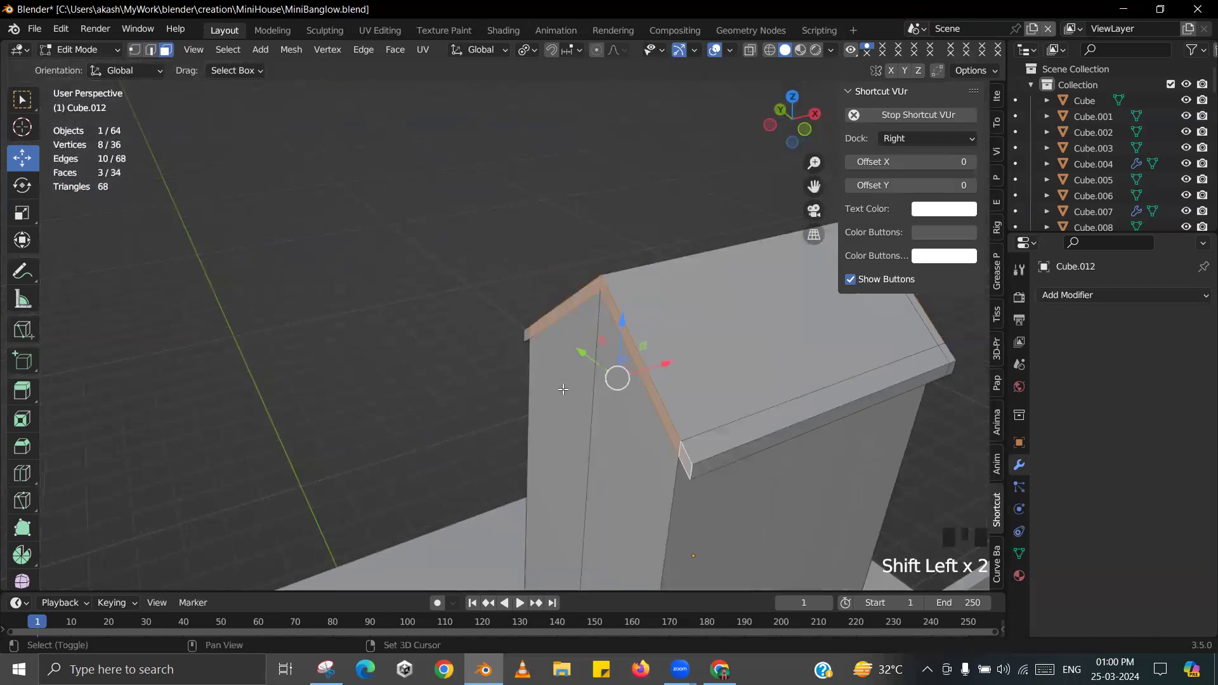
{"action": "left_click", "coordinate": [525, 335], "text": "shift"}
{"action": "middle_click_drag", "start_coordinate": [525, 335], "coordinate": [487, 395]}
{"action": "key", "text": "e"}
{"action": "left_click", "coordinate": [591, 346]}
{"action": "key", "text": "Tab"}
{"action": "key", "text": "ctrl+s"}
{"action": "left_click", "coordinate": [543, 287]}
- Deselect the chimney and compare the house's roof, balconies and terrace with the Snipping Tool reference picture, switching between it and Blender
{"action": "scroll", "coordinate": [566, 316], "scroll_direction": "down", "scroll_amount": 2}
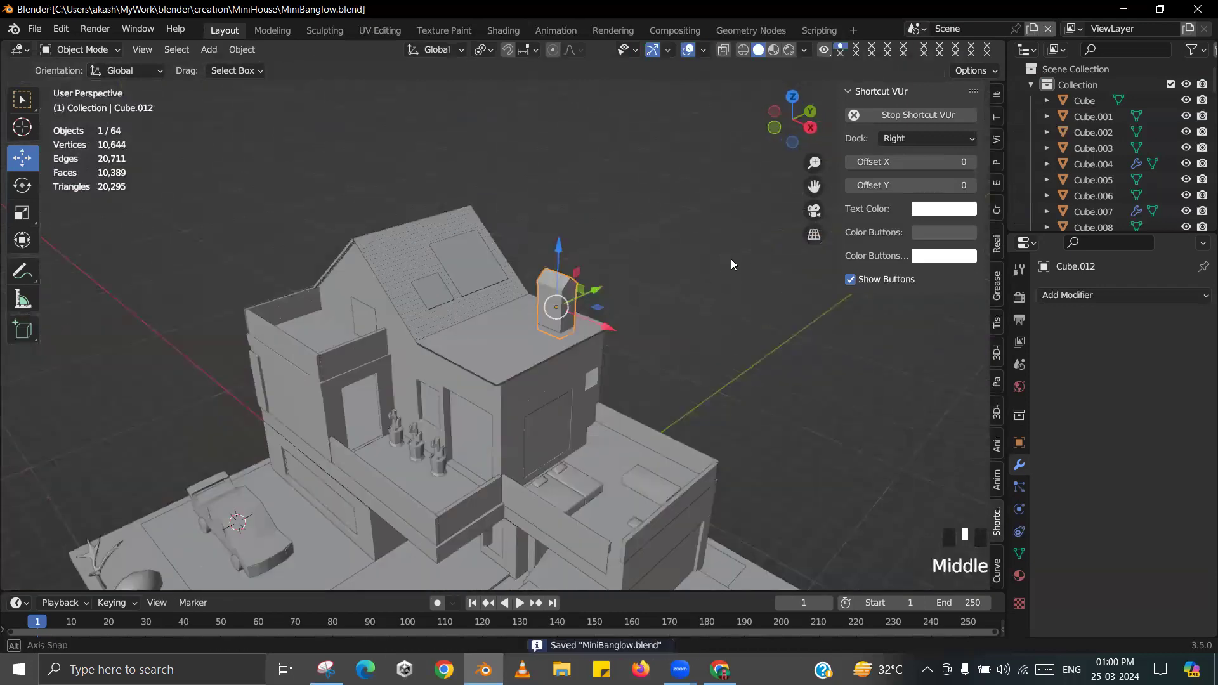
{"action": "middle_click_drag", "start_coordinate": [613, 361], "coordinate": [730, 259], "text": "shift"}
{"action": "key", "text": "alt+a"}
{"action": "scroll", "coordinate": [667, 315], "scroll_direction": "down", "scroll_amount": 1}
{"action": "middle_click_drag", "start_coordinate": [668, 314], "coordinate": [639, 313]}
{"action": "scroll", "coordinate": [647, 276], "scroll_direction": "up", "scroll_amount": 1}
{"action": "key", "text": "alt+Tab"}
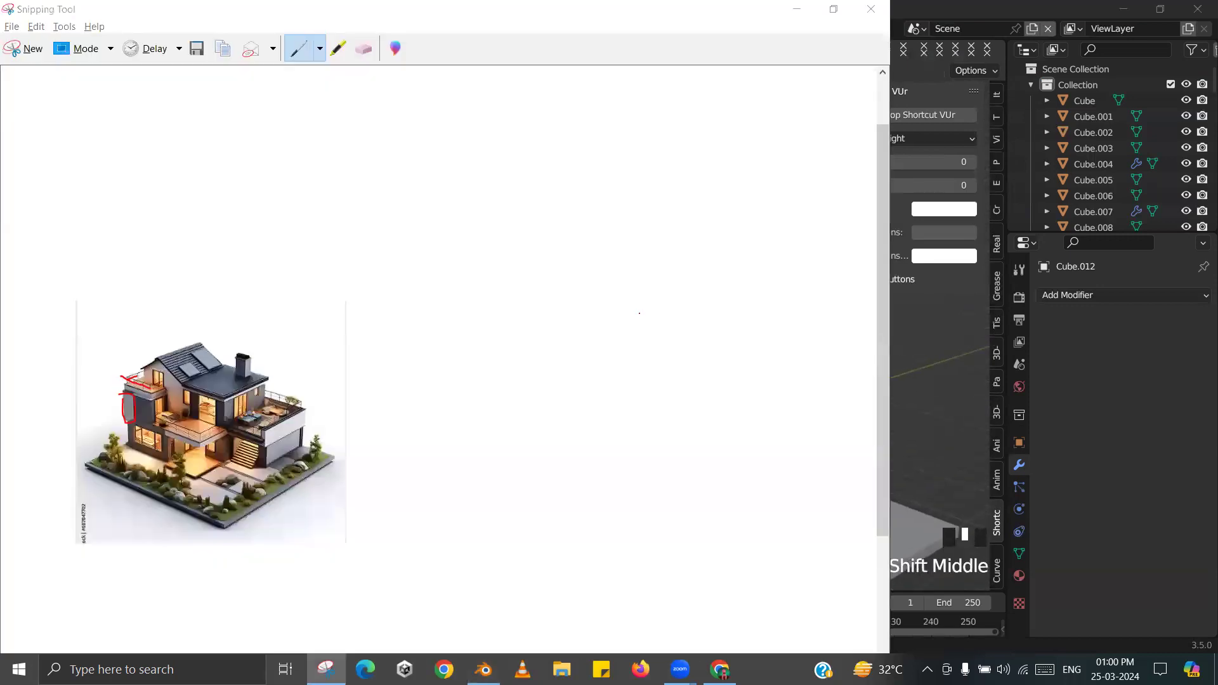
{"action": "key", "text": "alt+Tab"}
{"action": "scroll", "coordinate": [600, 333], "scroll_direction": "up", "scroll_amount": 3}
{"action": "middle_click_drag", "start_coordinate": [607, 328], "coordinate": [600, 333], "text": "shift"}
{"action": "key", "text": "alt+Tab"}
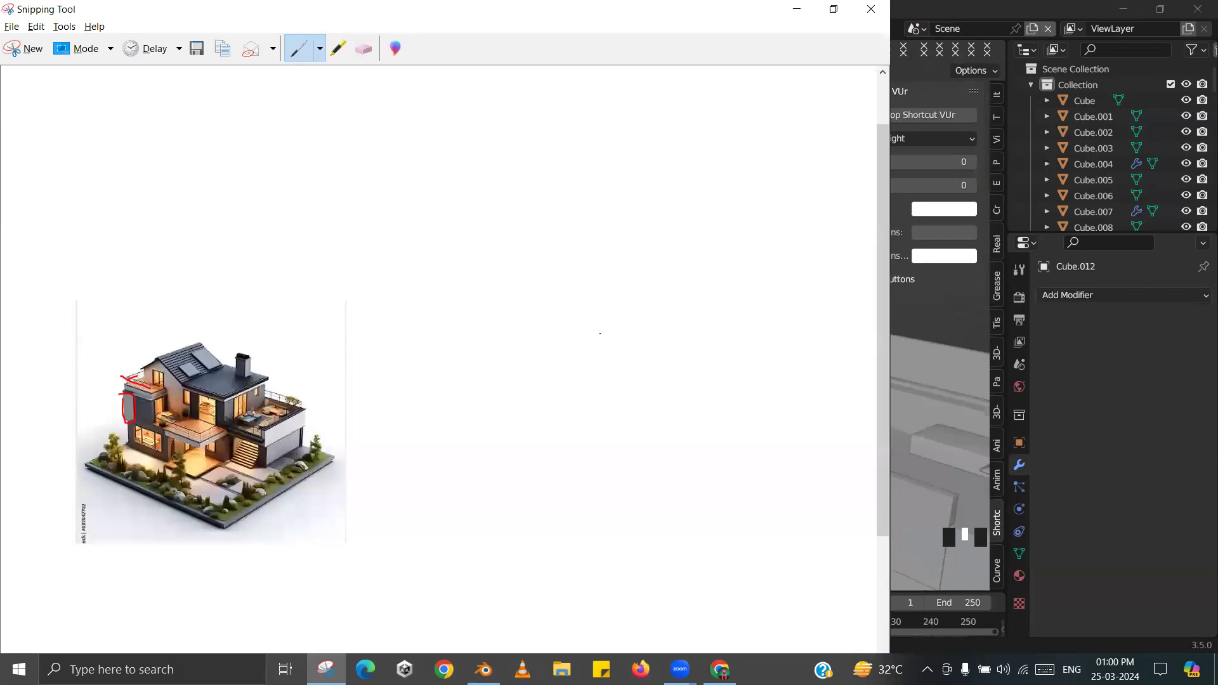
{"action": "key", "text": "alt+Tab"}
{"action": "middle_click_drag", "start_coordinate": [570, 396], "coordinate": [567, 393]}
{"action": "key", "text": "alt+Tab"}
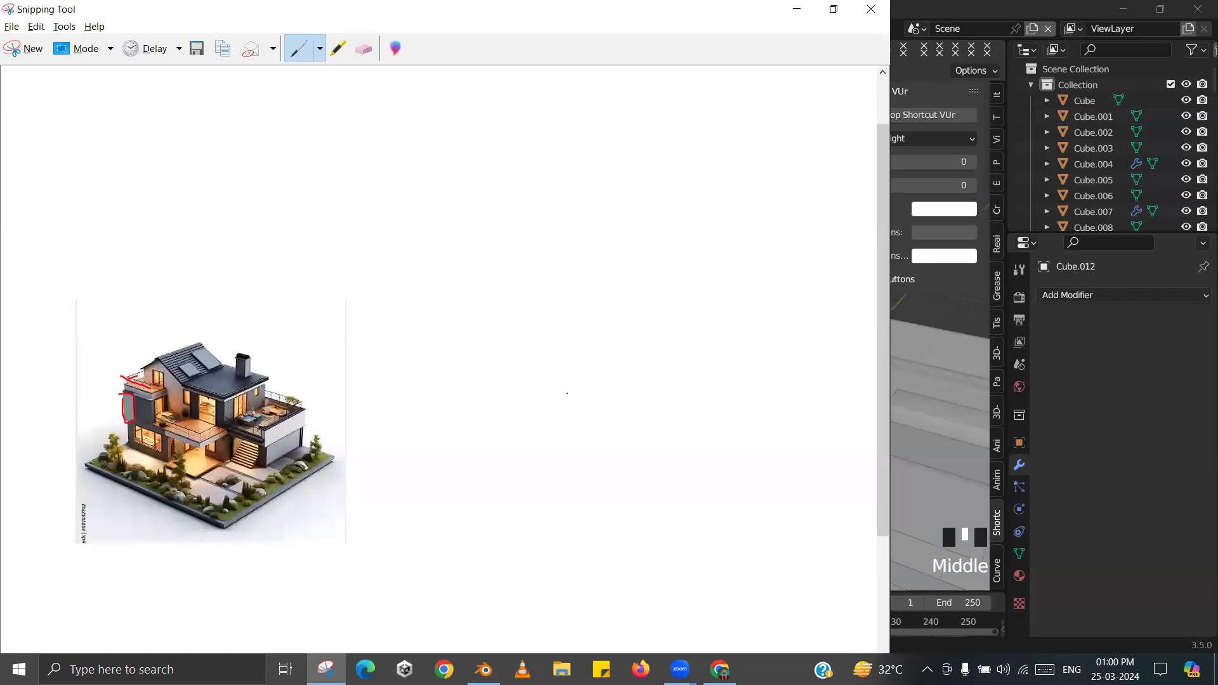
{"action": "key", "text": "alt+Tab"}
{"action": "middle_click_drag", "start_coordinate": [509, 358], "coordinate": [456, 293]}
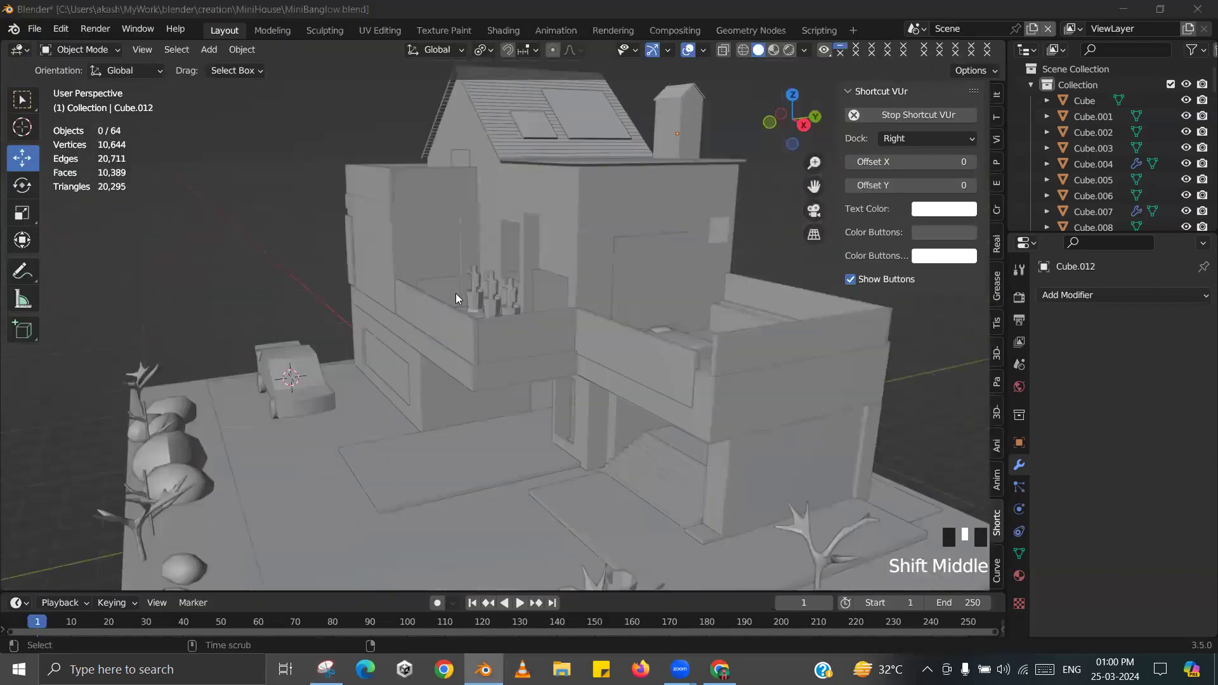
{"action": "key", "text": "alt+Tab"}
{"action": "key", "text": "alt+Tab"}
{"action": "middle_click_drag", "start_coordinate": [509, 250], "coordinate": [531, 333], "text": "shift"}
{"action": "key", "text": "alt+Tab"}
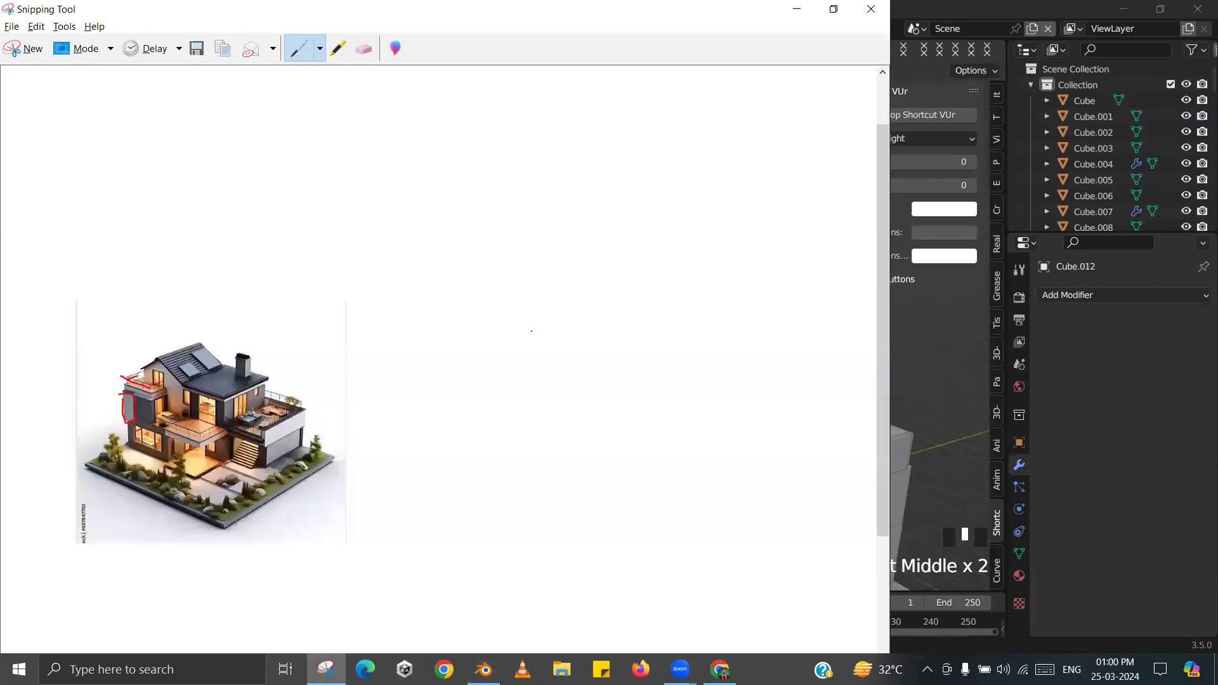
{"action": "key", "text": "alt+Tab"}
{"action": "scroll", "coordinate": [577, 309], "scroll_direction": "up", "scroll_amount": 2}
{"action": "key", "text": "alt+Tab"}
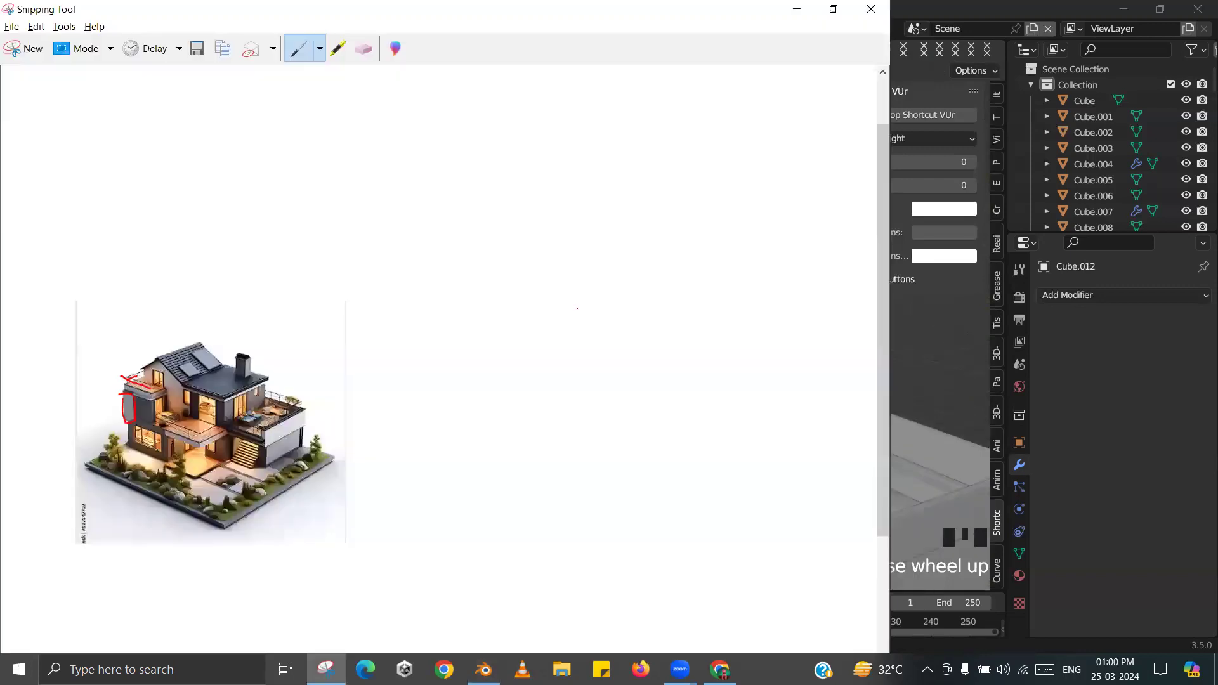
- Switch back to Blender and extrude the underside face of the flat roof slab downward to form a thicker edge
{"action": "key", "text": "alt+Tab"}
{"action": "scroll", "coordinate": [696, 265], "scroll_direction": "up", "scroll_amount": 3}
{"action": "middle_click_drag", "start_coordinate": [658, 326], "coordinate": [597, 290]}
{"action": "left_click", "coordinate": [680, 281]}
{"action": "key", "text": "Tab"}
{"action": "scroll", "coordinate": [736, 222], "scroll_direction": "up", "scroll_amount": 2}
{"action": "left_click", "coordinate": [597, 290]}
{"action": "scroll", "coordinate": [654, 380], "scroll_direction": "down", "scroll_amount": 1}
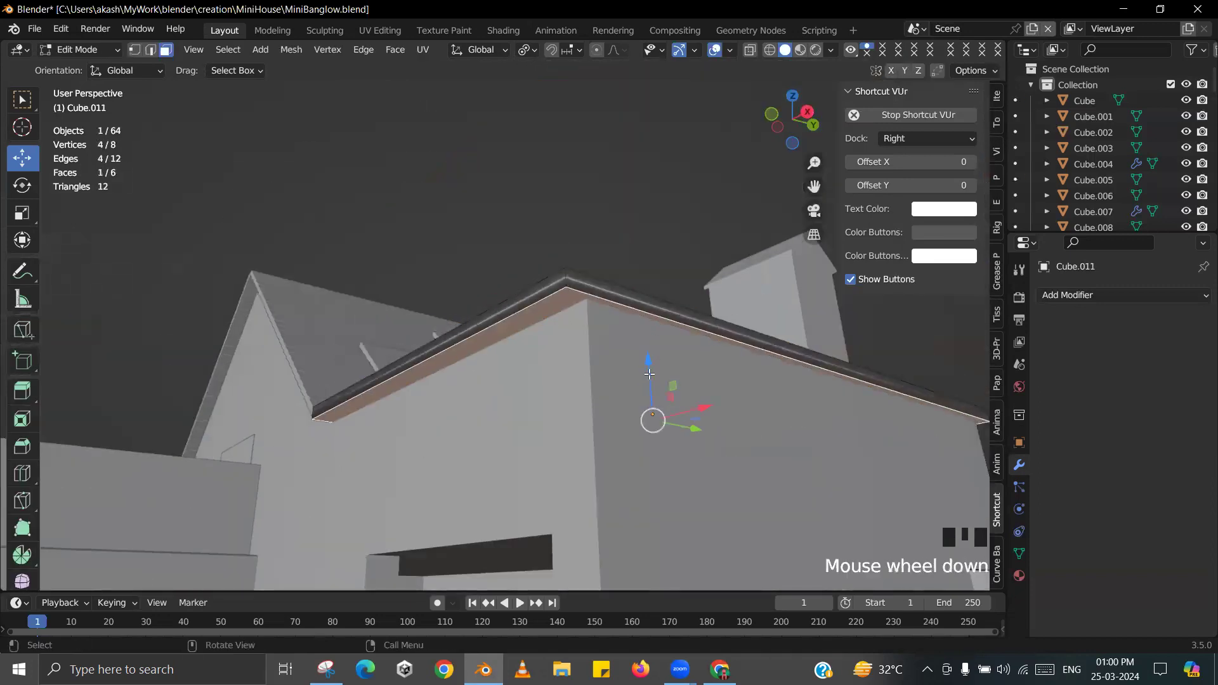
{"action": "key", "text": "e"}
{"action": "left_click", "coordinate": [650, 398]}
- Grow the face selection on the roof slab to include the side faces of the extruded band
{"action": "middle_click_drag", "start_coordinate": [650, 398], "coordinate": [633, 416]}
{"action": "key", "text": "ctrl+KP_Enter"}
{"action": "key", "text": "ctrl+KP_Add"}
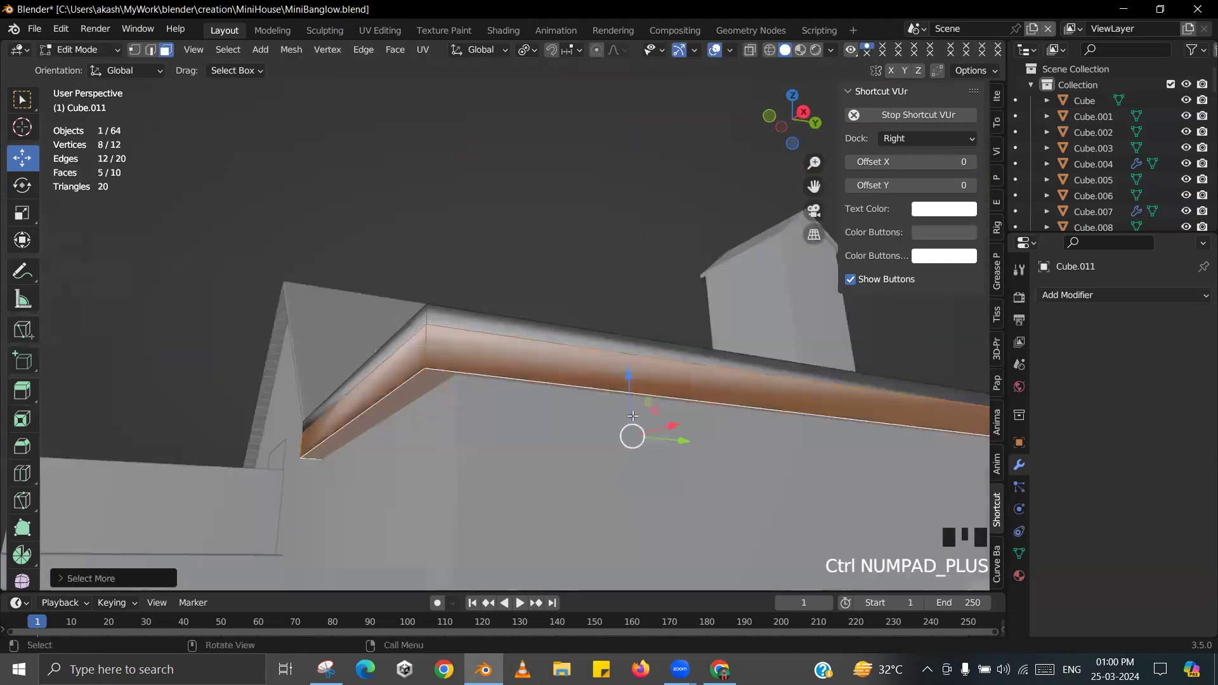
{"action": "key", "text": "s"}
{"action": "key", "text": "shift+z"}
{"action": "right_click", "coordinate": [695, 433]}
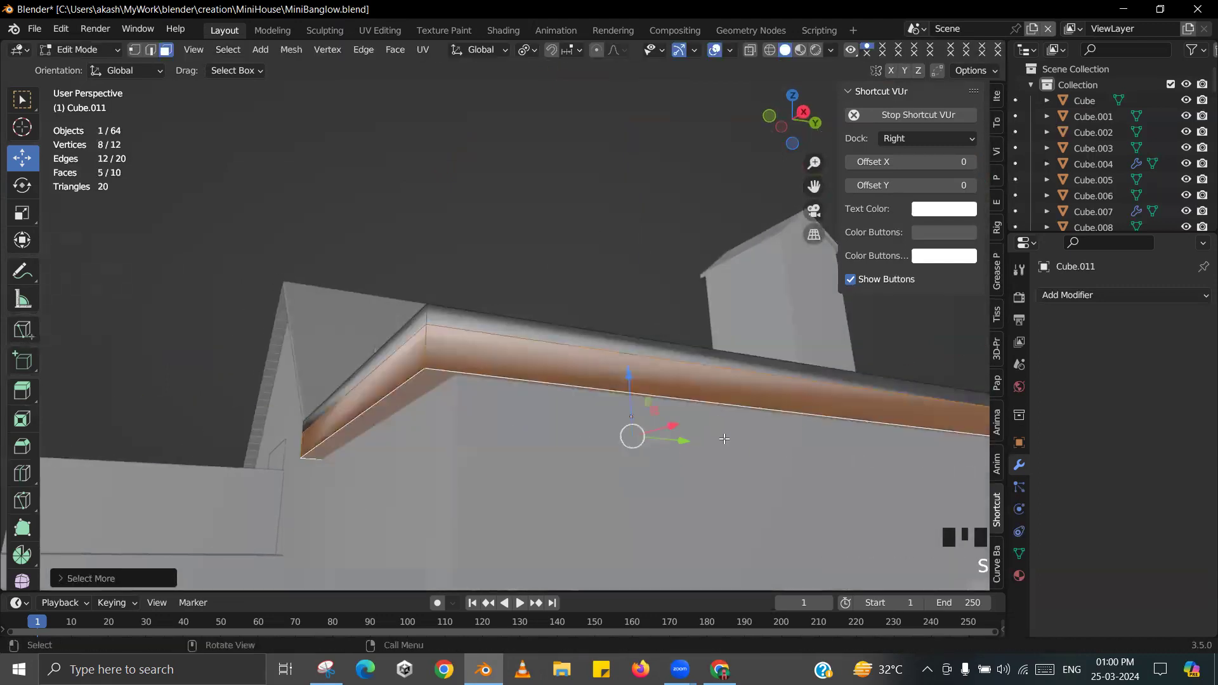
- Scale the extruded roof band slightly in the horizontal plane, leaving its Z height out
{"action": "key", "text": "s"}
{"action": "key", "text": "shift+z"}
{"action": "left_click", "coordinate": [708, 440]}
{"action": "middle_click_drag", "start_coordinate": [708, 441], "coordinate": [819, 445]}
- Return to Object Mode, scale the flat roof slab slightly along X and apply Shade Auto Smooth to it
{"action": "key", "text": "Tab"}
{"action": "key", "text": "s"}
{"action": "key", "text": "x"}
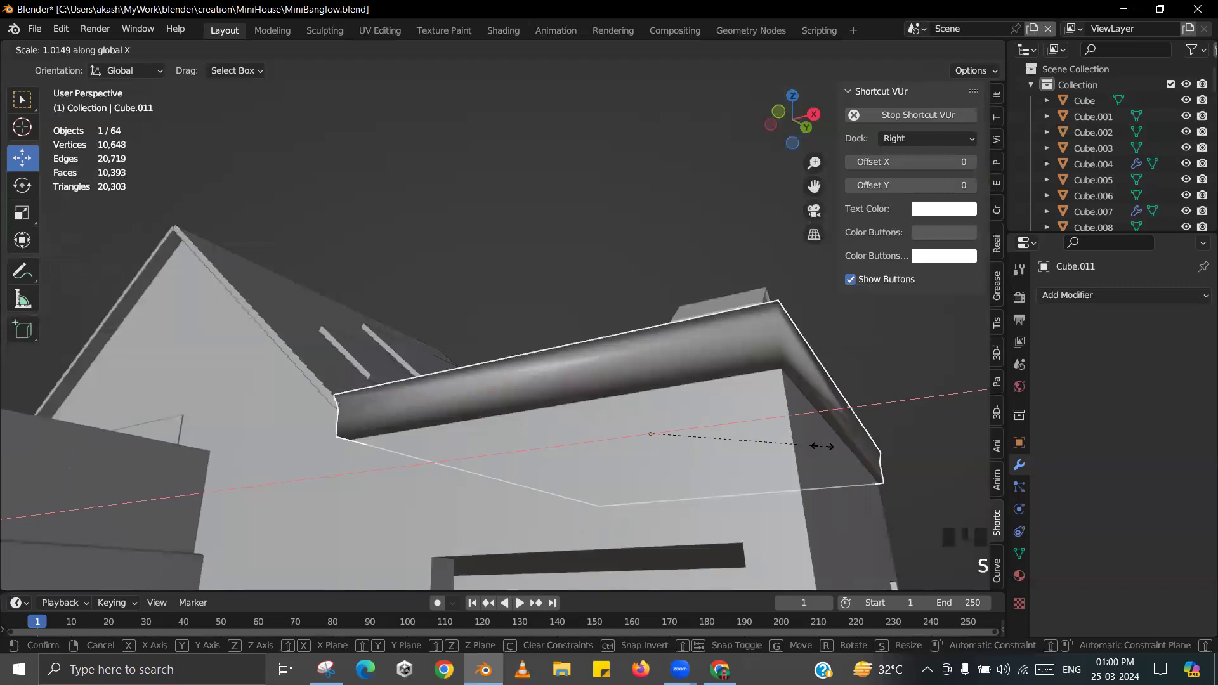
{"action": "left_click", "coordinate": [815, 437]}
{"action": "right_click", "coordinate": [778, 347]}
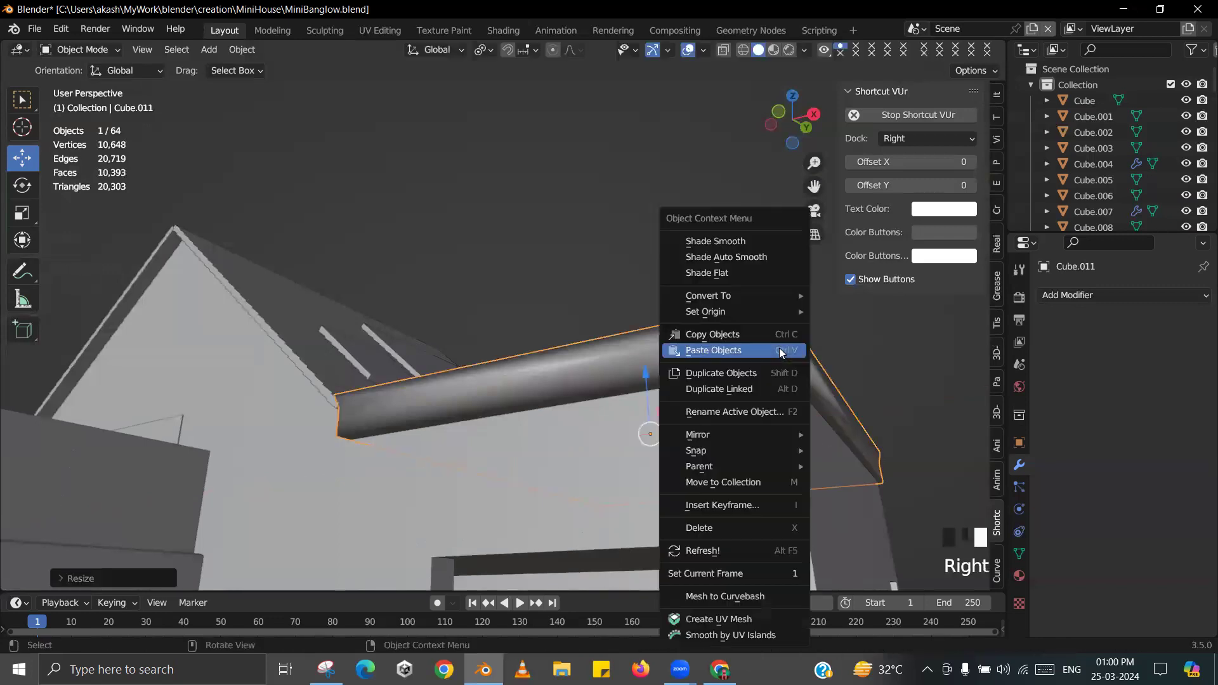
{"action": "left_click", "coordinate": [760, 258]}
- Deselect the flat roof and check the whole house against the Snipping Tool reference picture, ending back in Blender
{"action": "scroll", "coordinate": [755, 336], "scroll_direction": "down", "scroll_amount": 2}
{"action": "middle_click_drag", "start_coordinate": [754, 336], "coordinate": [765, 298]}
{"action": "left_click", "coordinate": [765, 300]}
{"action": "scroll", "coordinate": [697, 349], "scroll_direction": "down", "scroll_amount": 3}
{"action": "middle_click_drag", "start_coordinate": [685, 362], "coordinate": [667, 328]}
{"action": "left_click", "coordinate": [707, 291]}
{"action": "middle_click_drag", "start_coordinate": [707, 292], "coordinate": [646, 323], "text": "shift"}
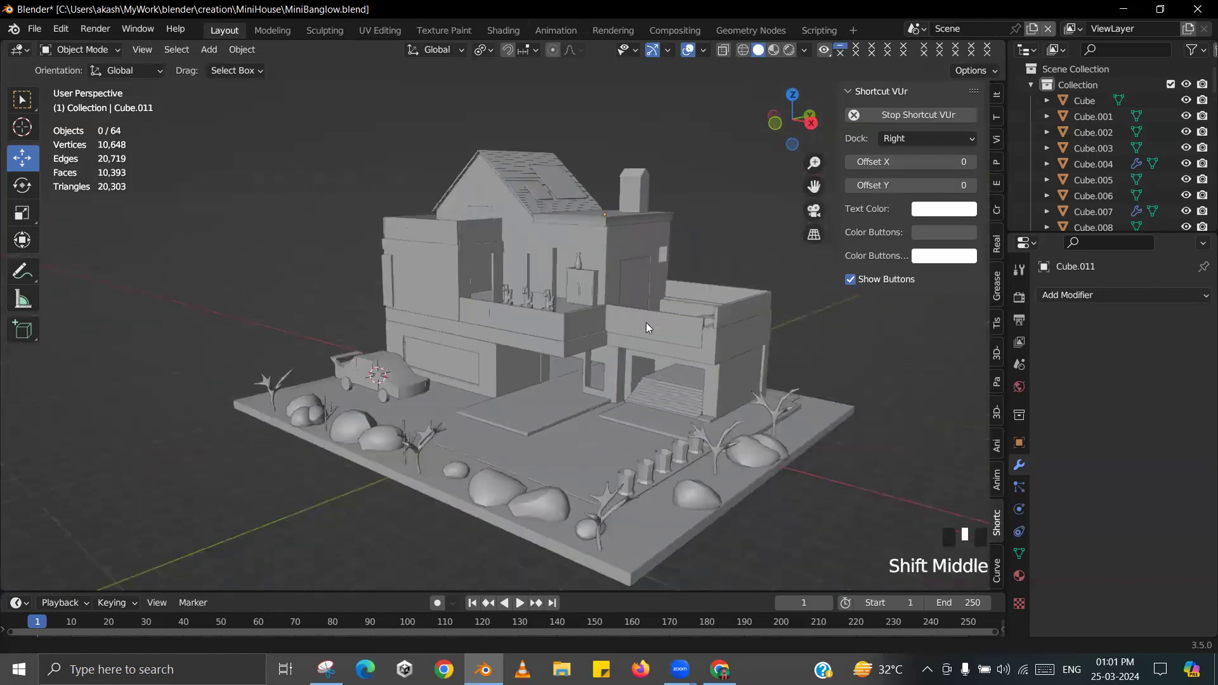
{"action": "key", "text": "alt+Tab"}
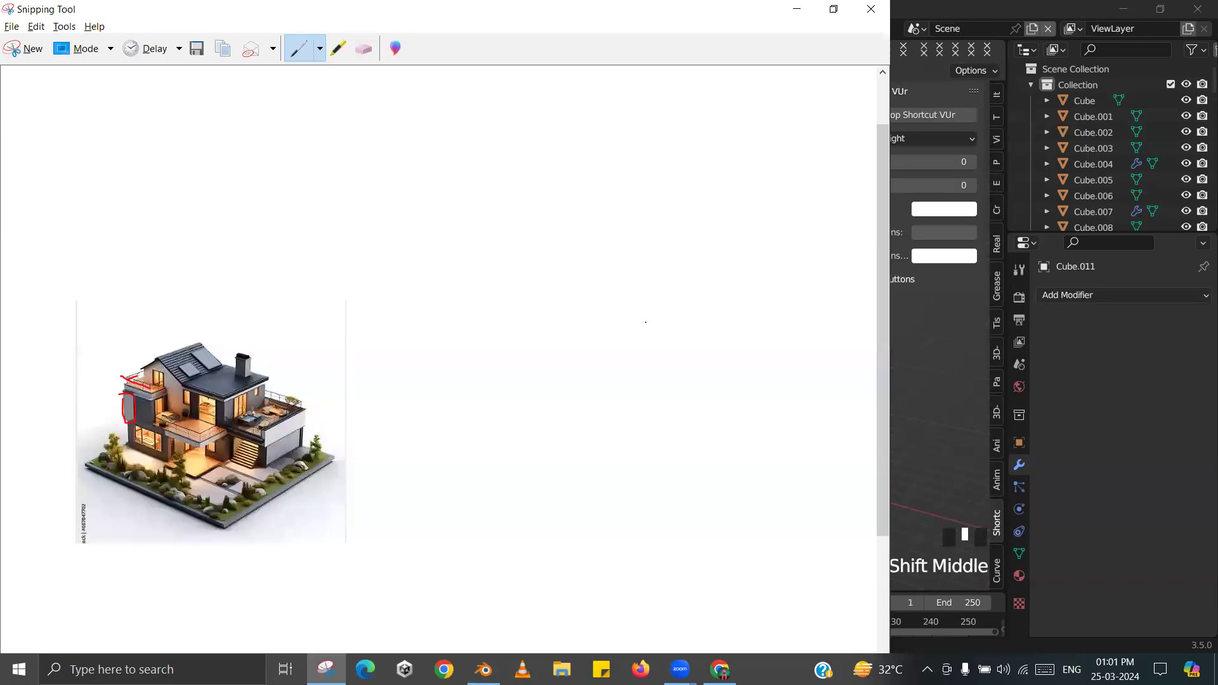
{"action": "key", "text": "alt+Tab"}
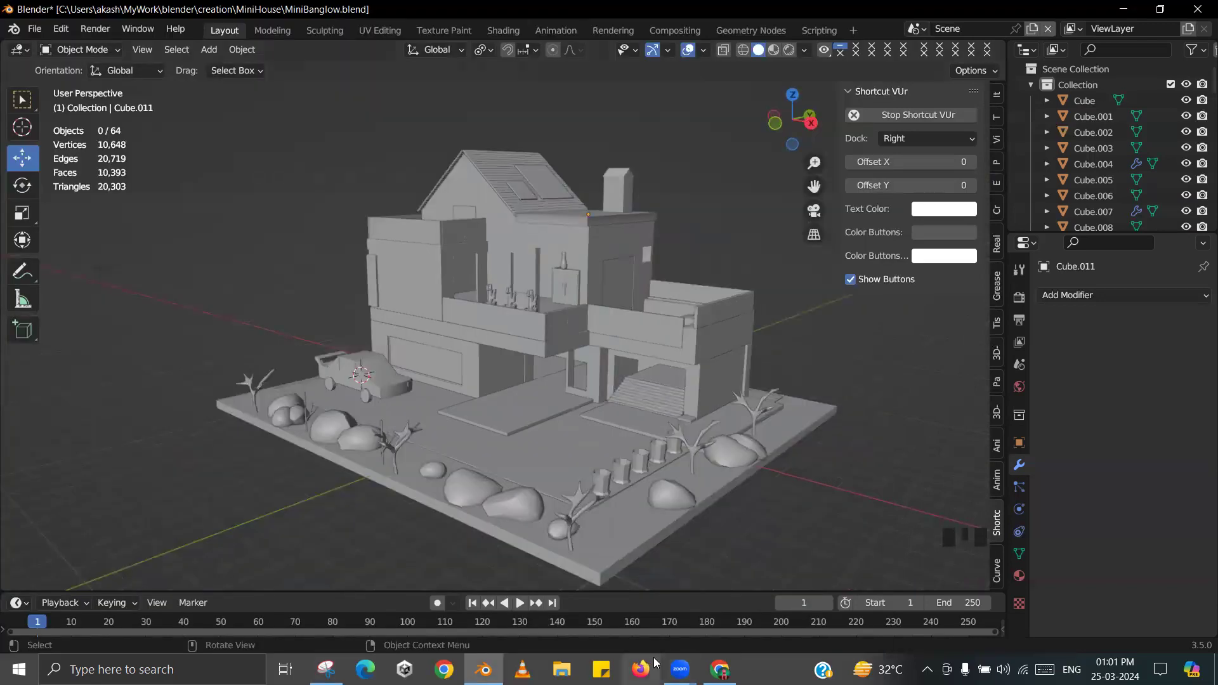